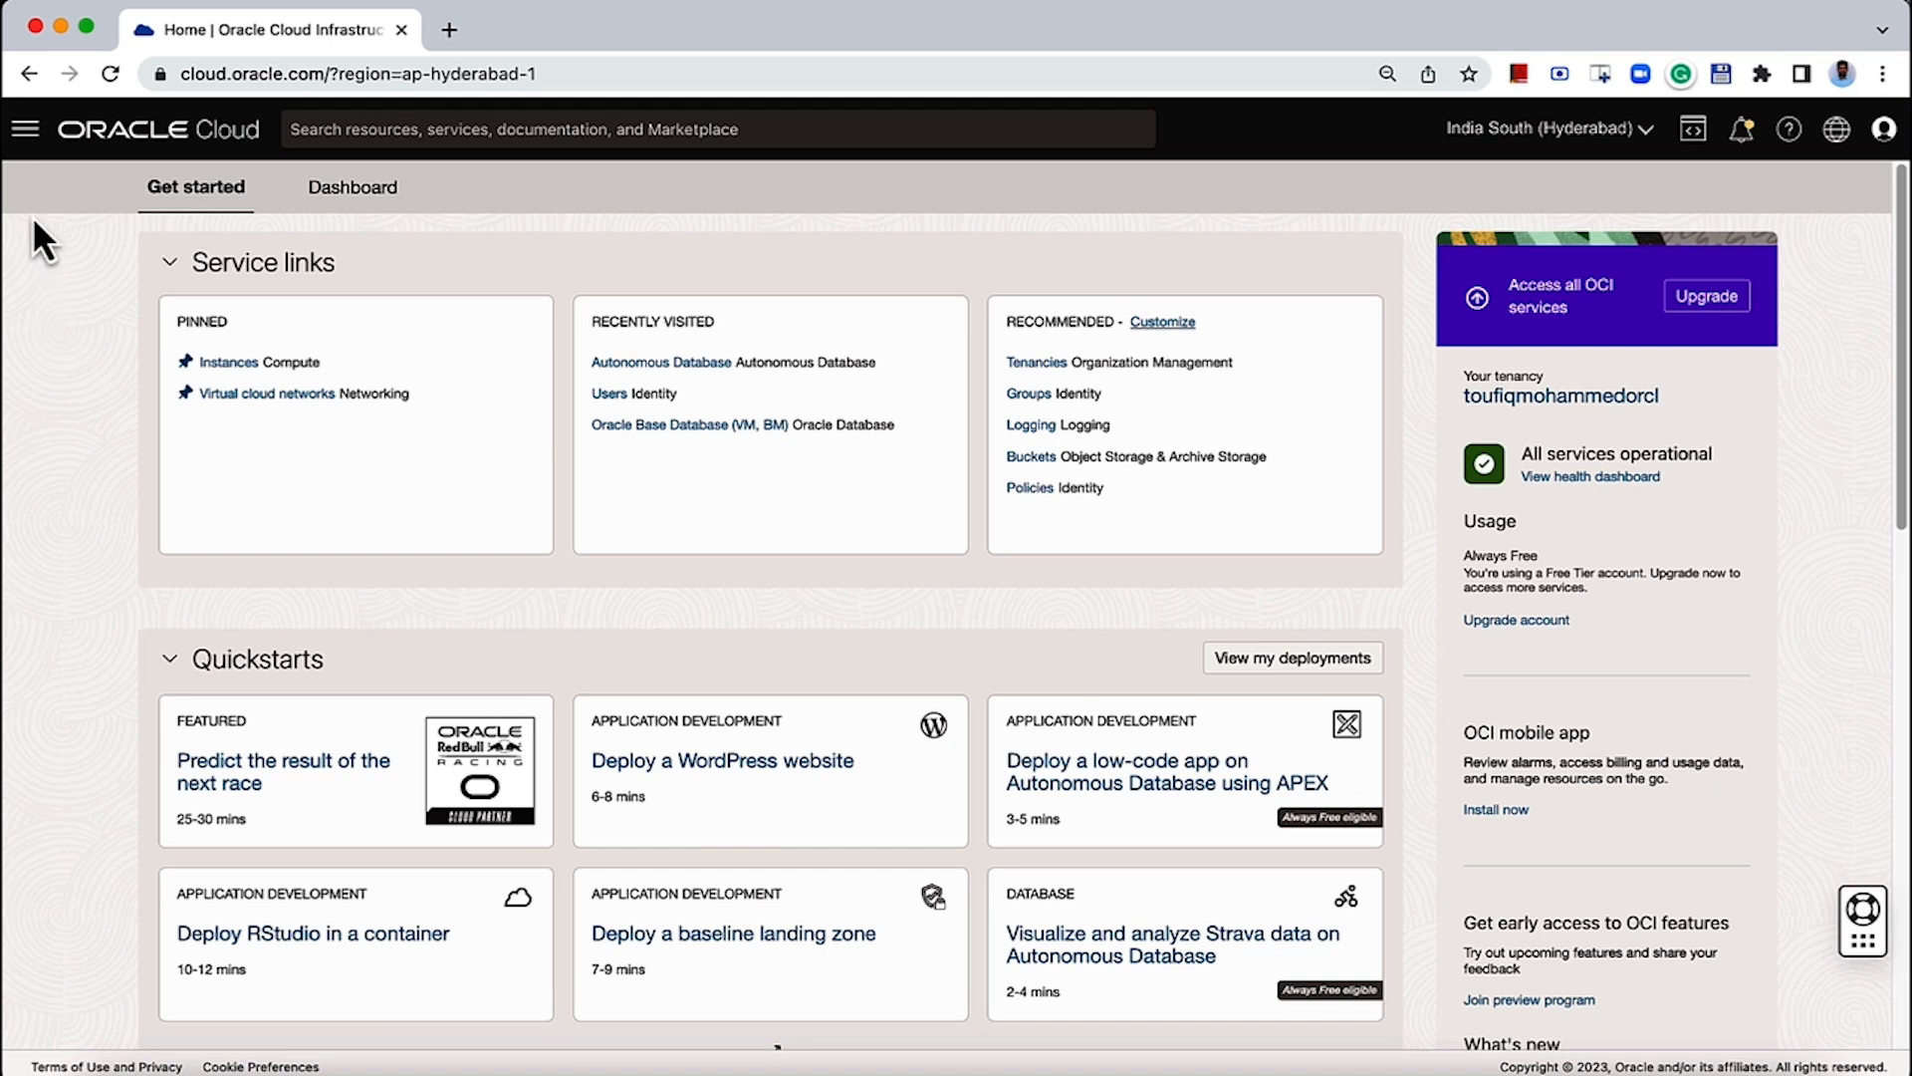
- Open the SMTP Credentials of the federated oracleidentitycloudservice user account under Identity & Security users
{"action": "left_click", "coordinate": [28, 131]}
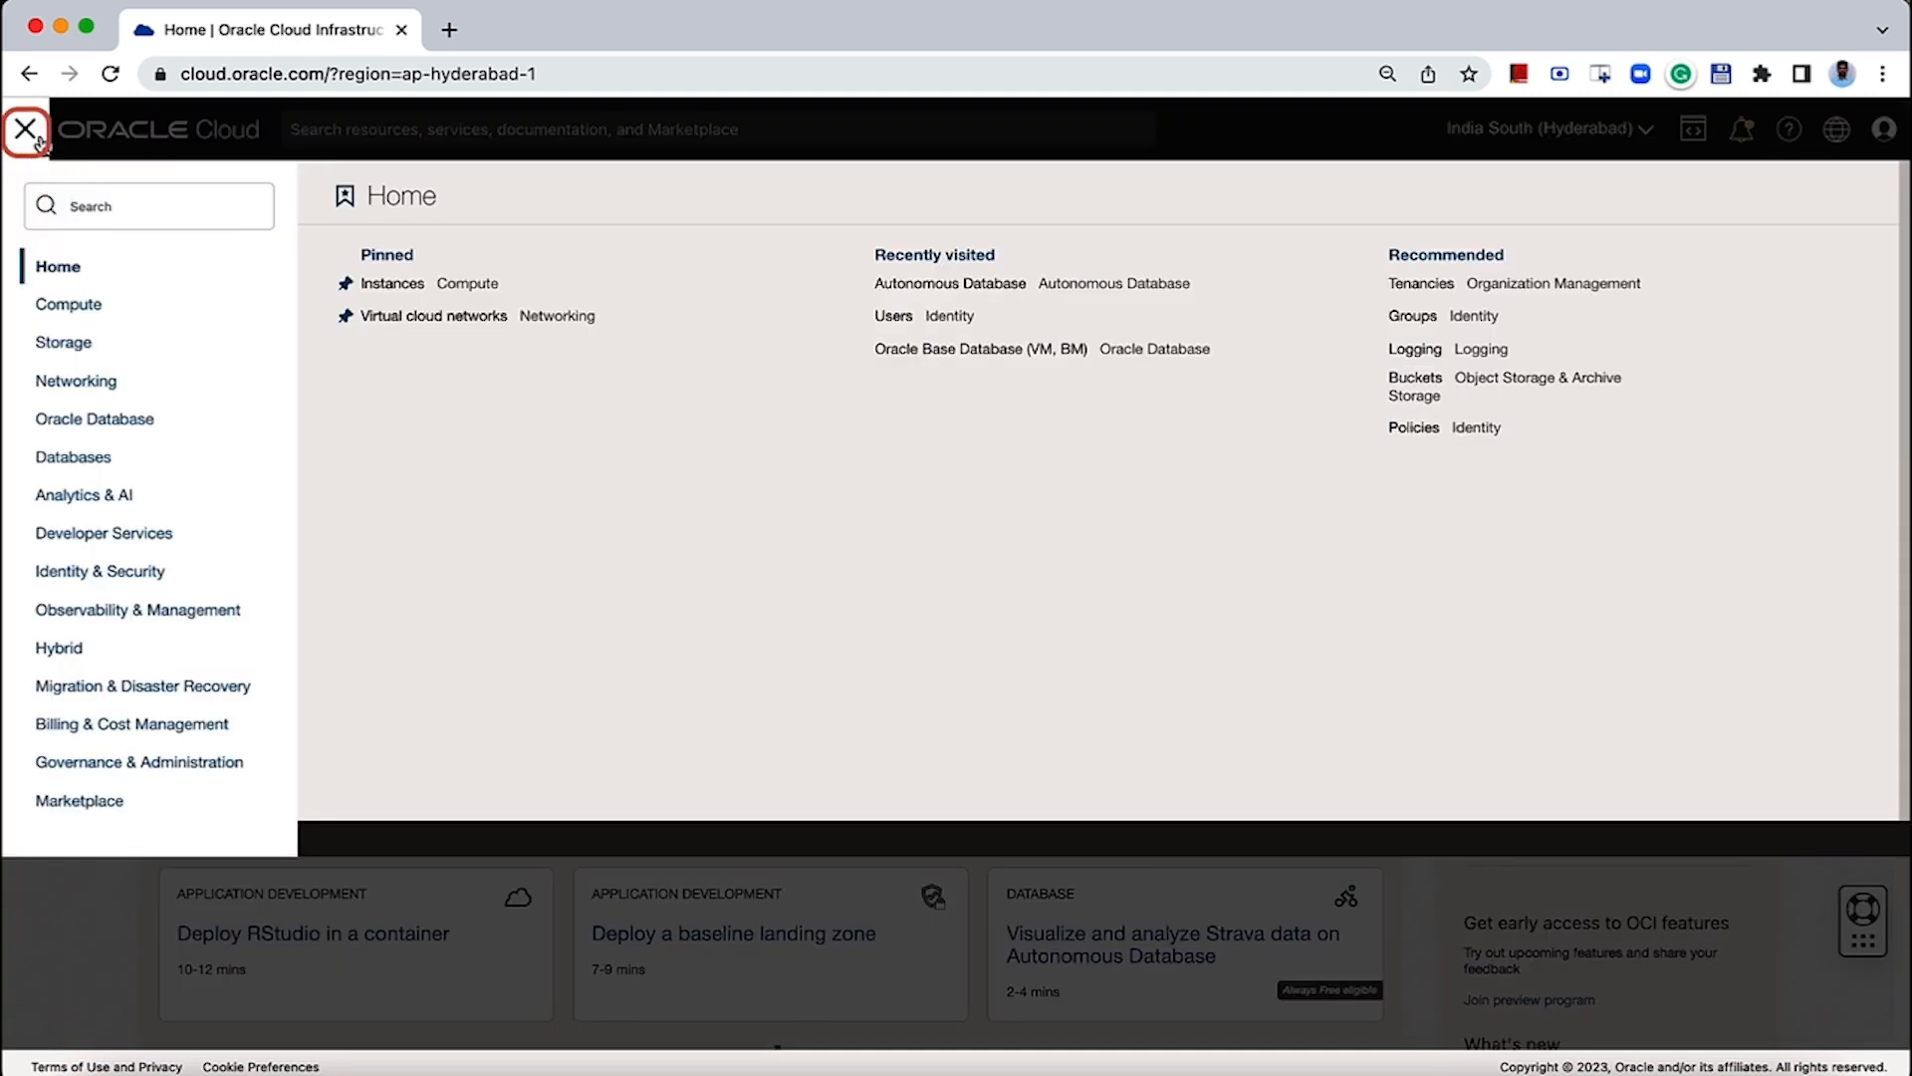
{"action": "left_click", "coordinate": [123, 575]}
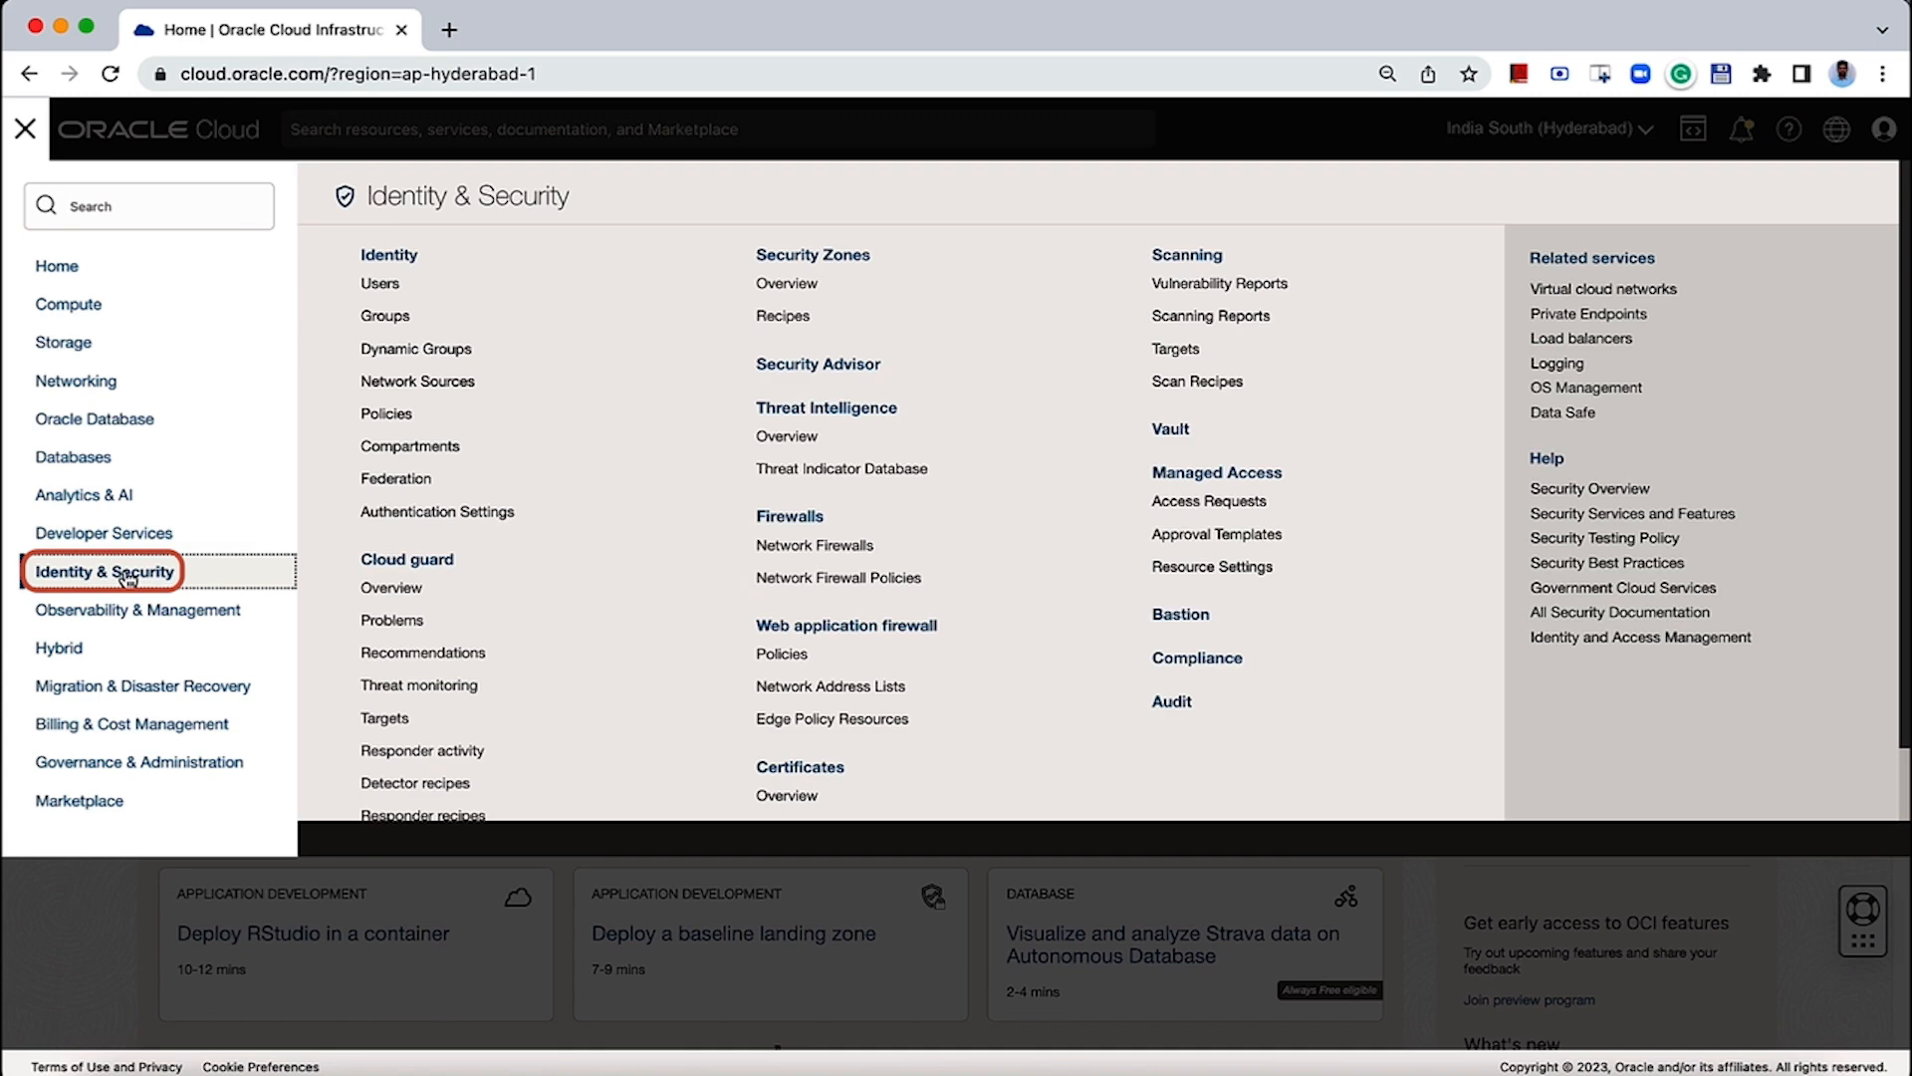
{"action": "left_click", "coordinate": [397, 287]}
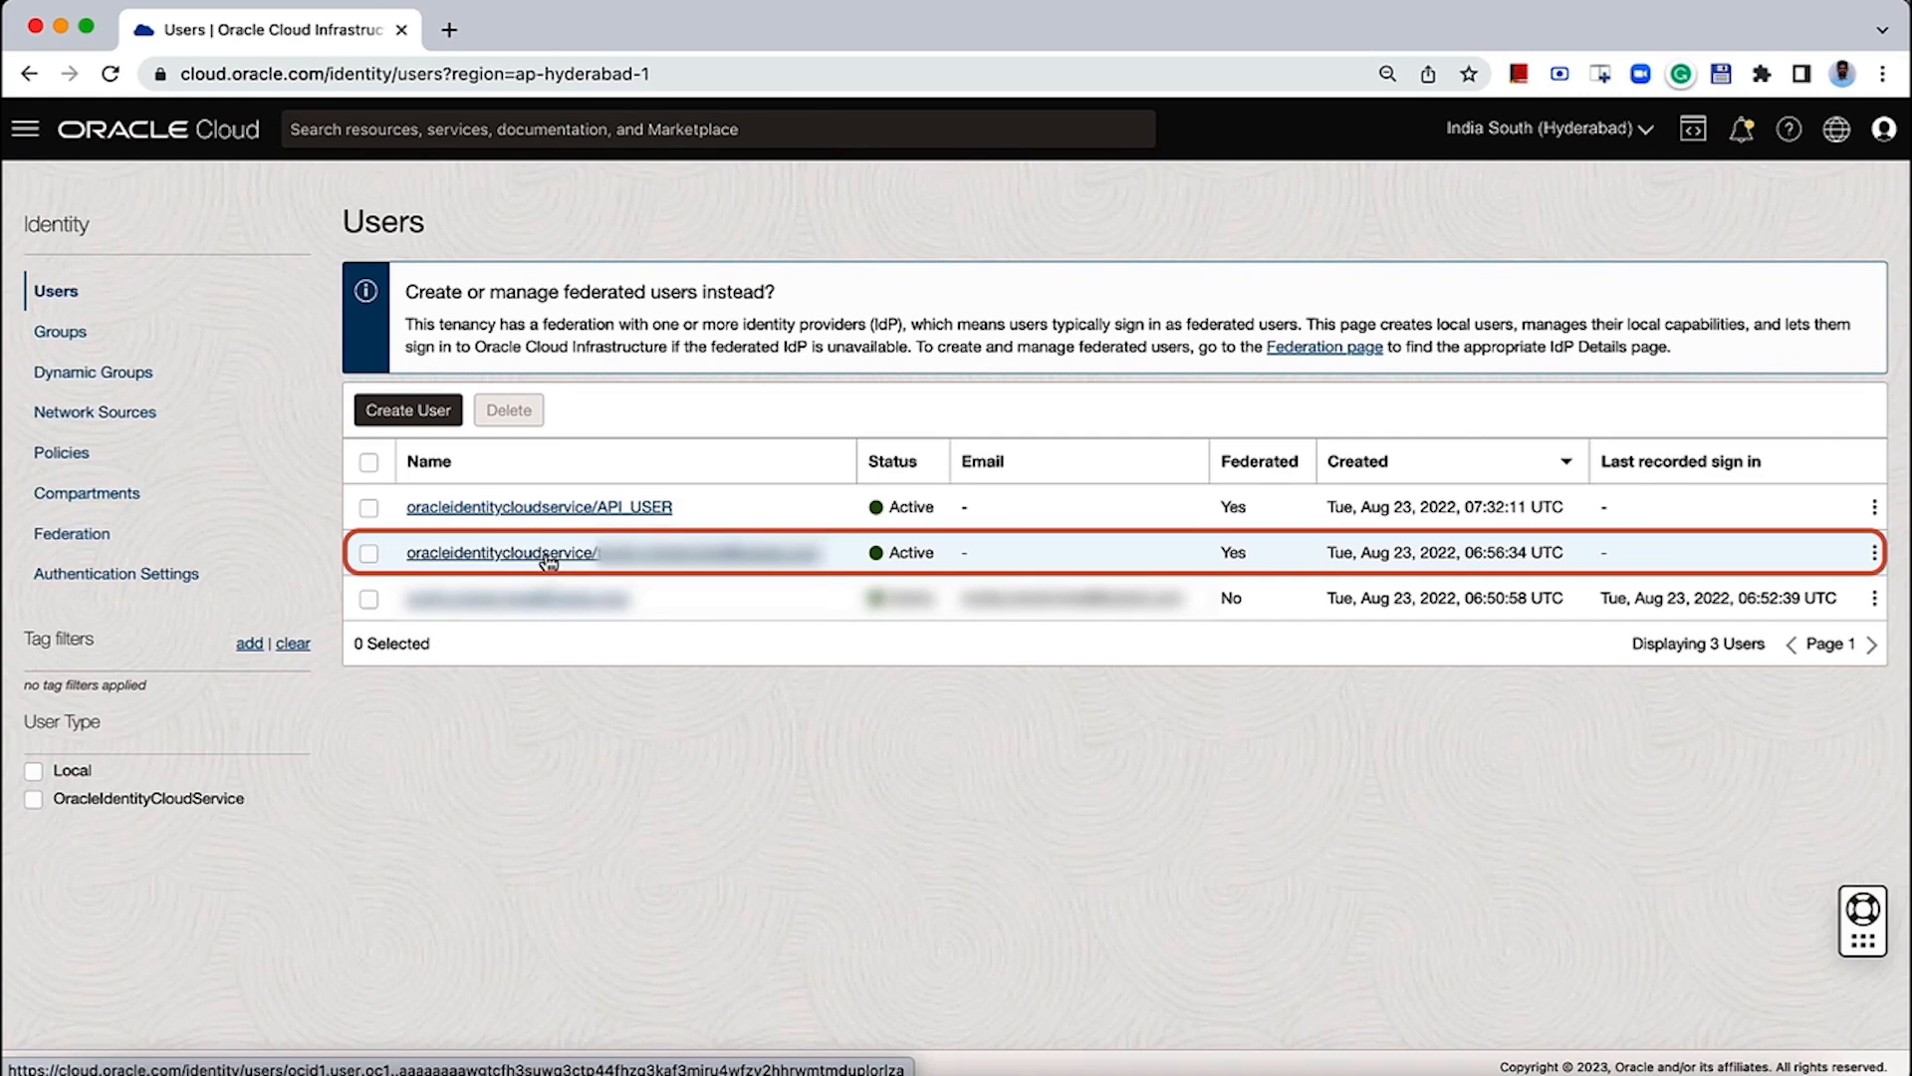
{"action": "left_click", "coordinate": [598, 553]}
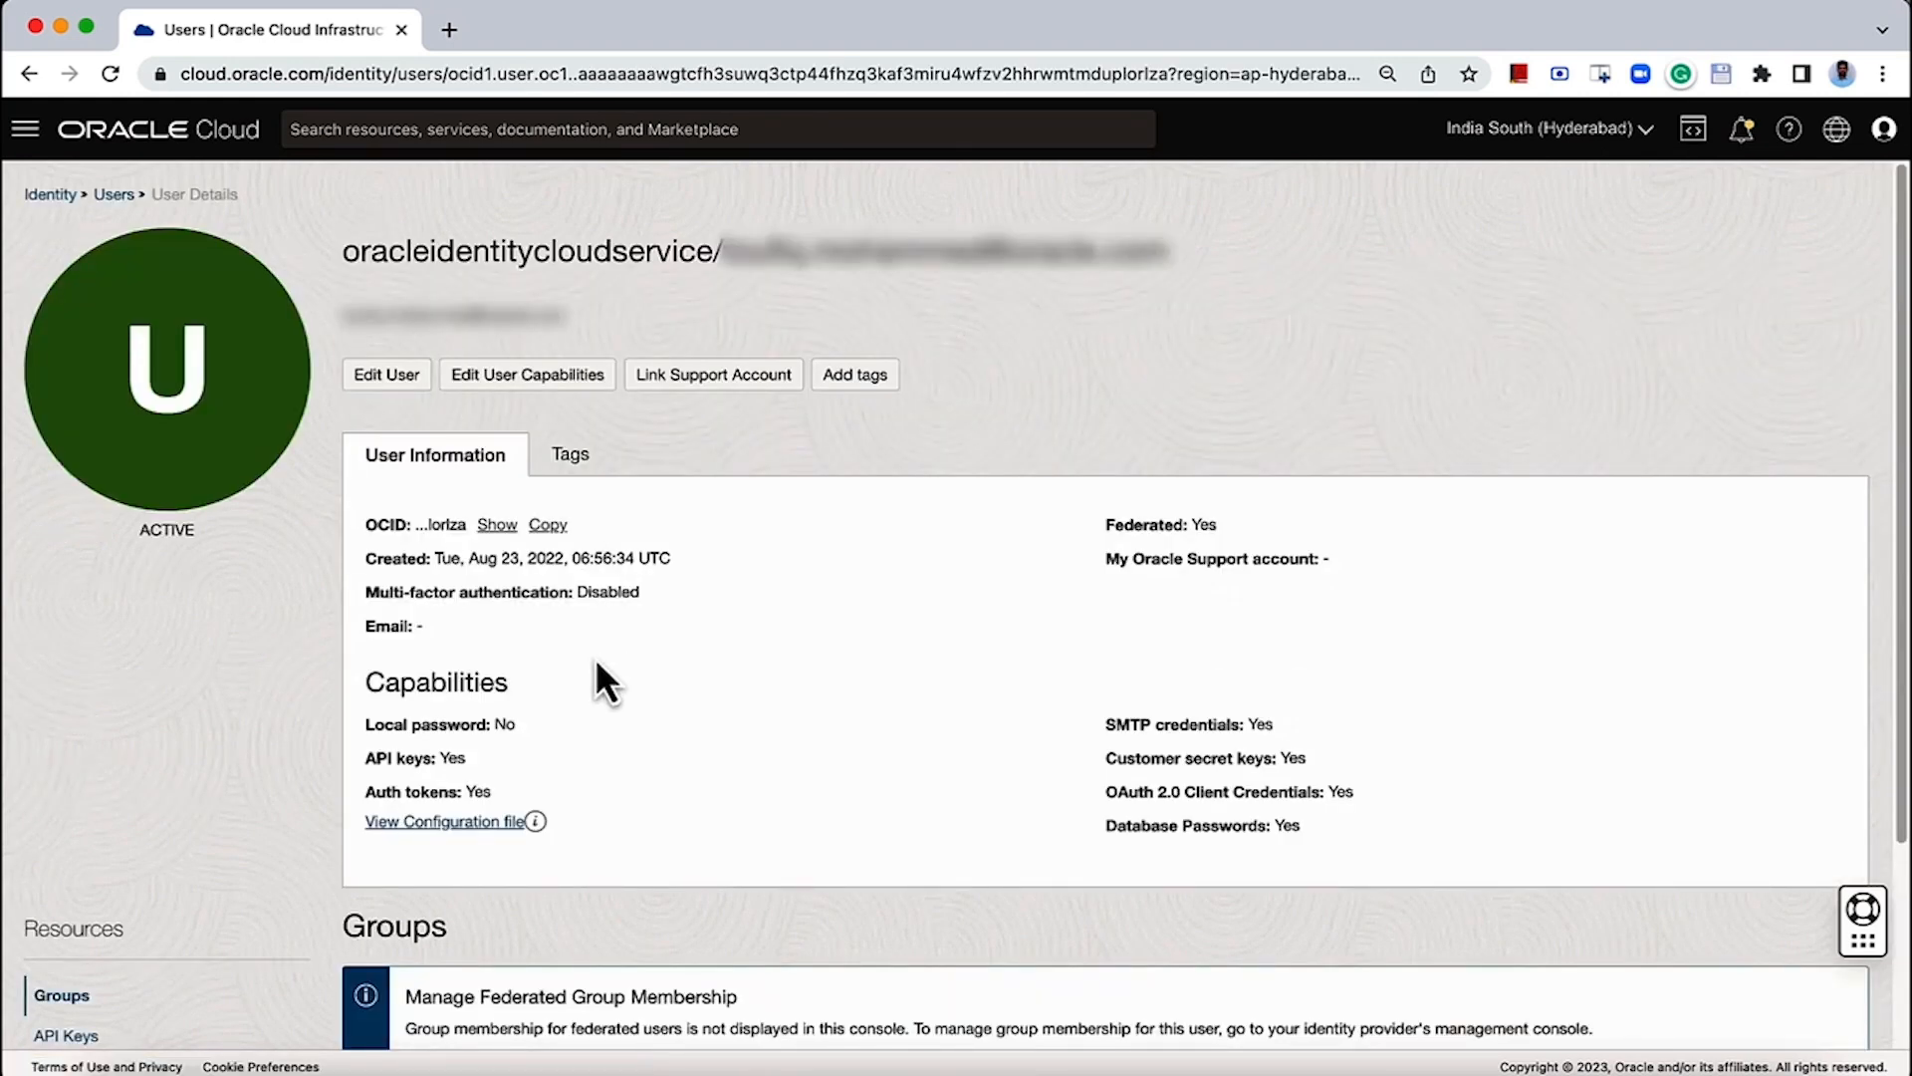
{"action": "scroll", "coordinate": [595, 683], "scroll_direction": "down", "scroll_amount": 3}
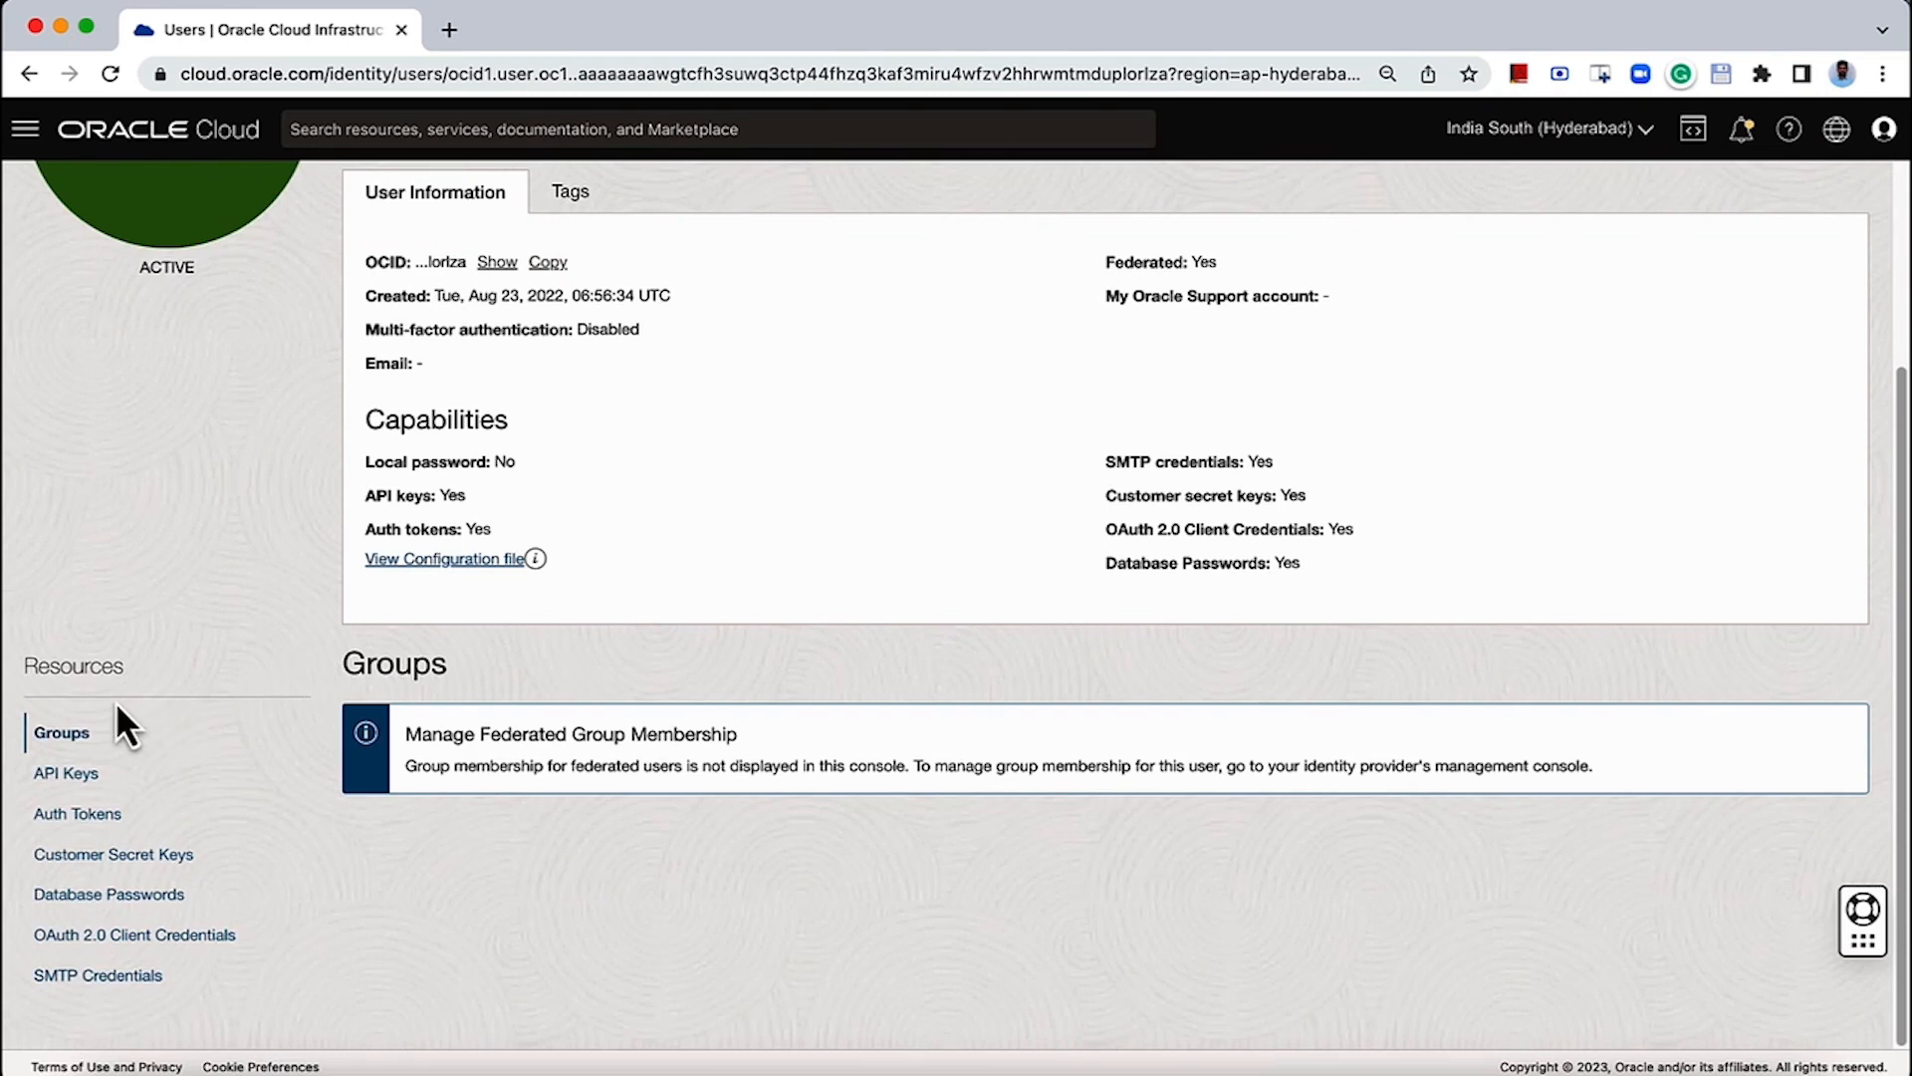
{"action": "left_click", "coordinate": [126, 984]}
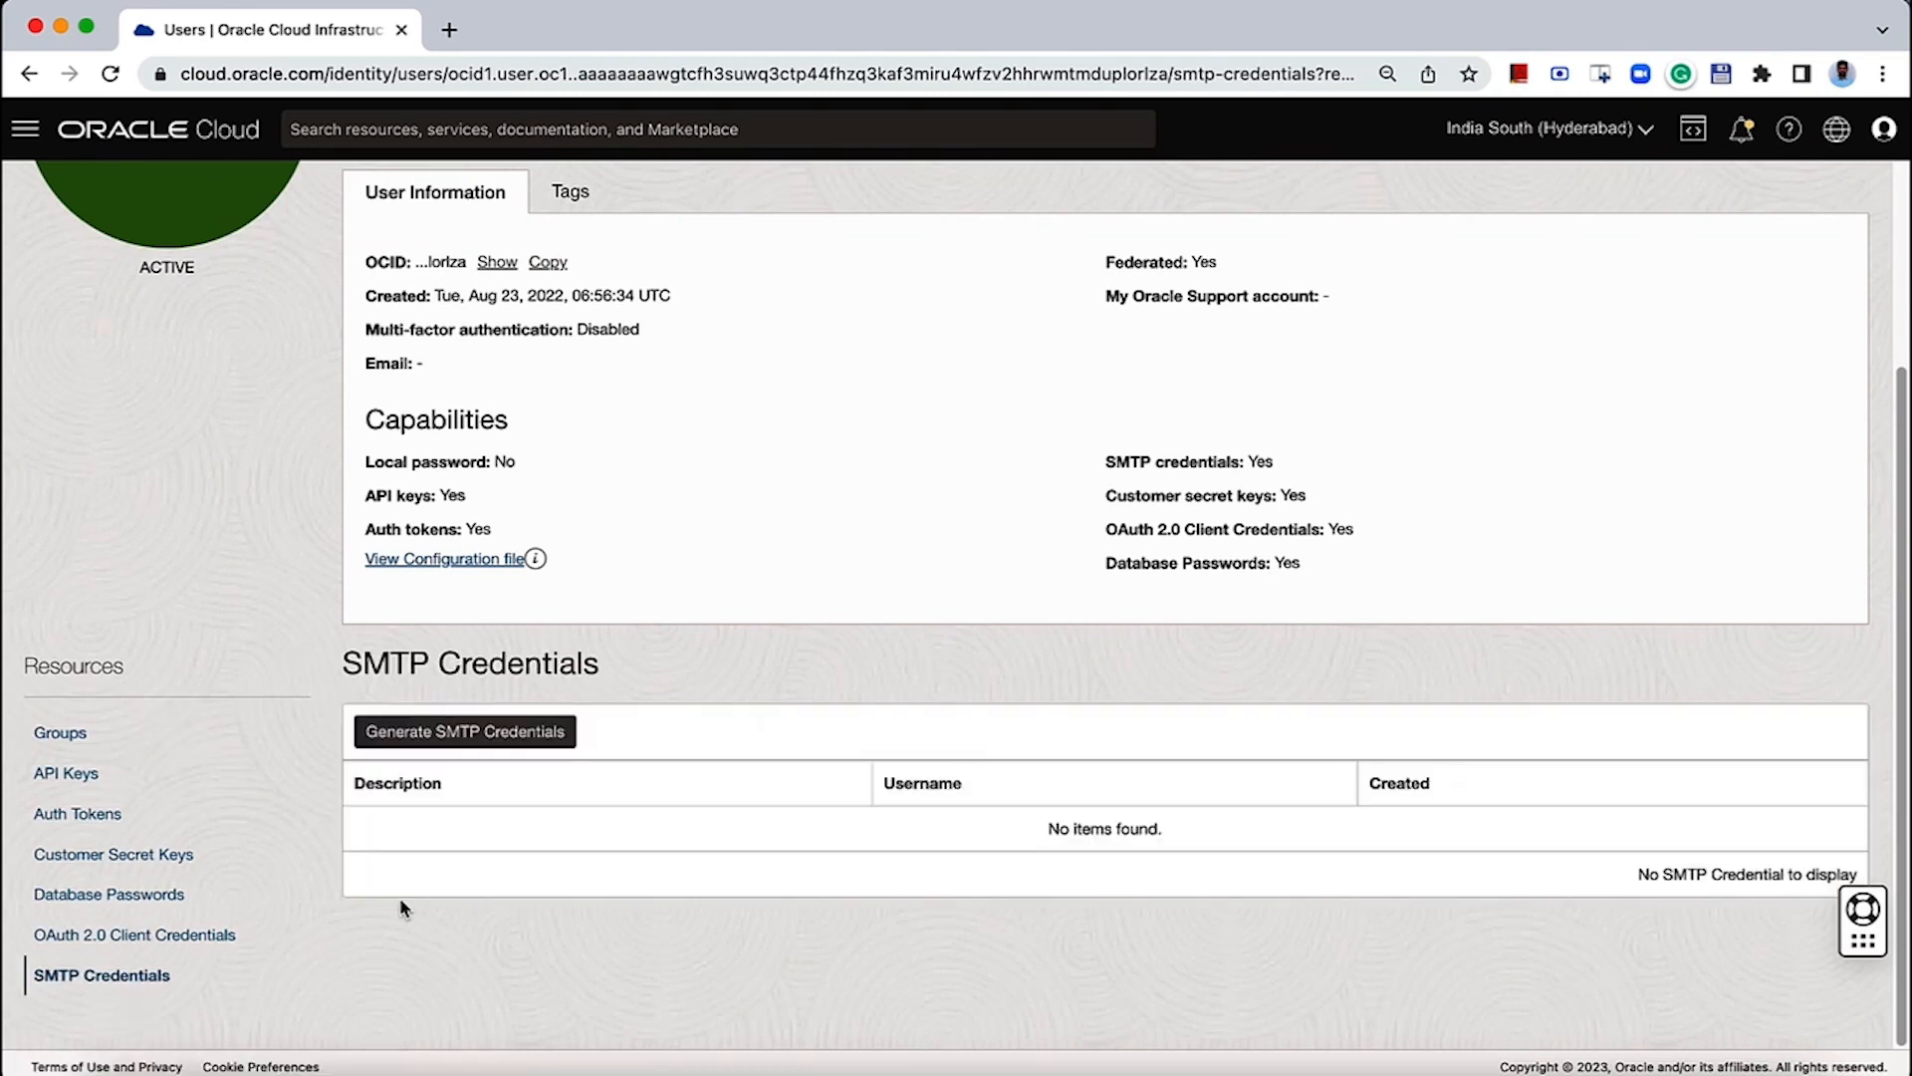
- Generate SMTP credentials with the description "APEX Mailing" and copy the generated username
{"action": "left_click", "coordinate": [508, 742]}
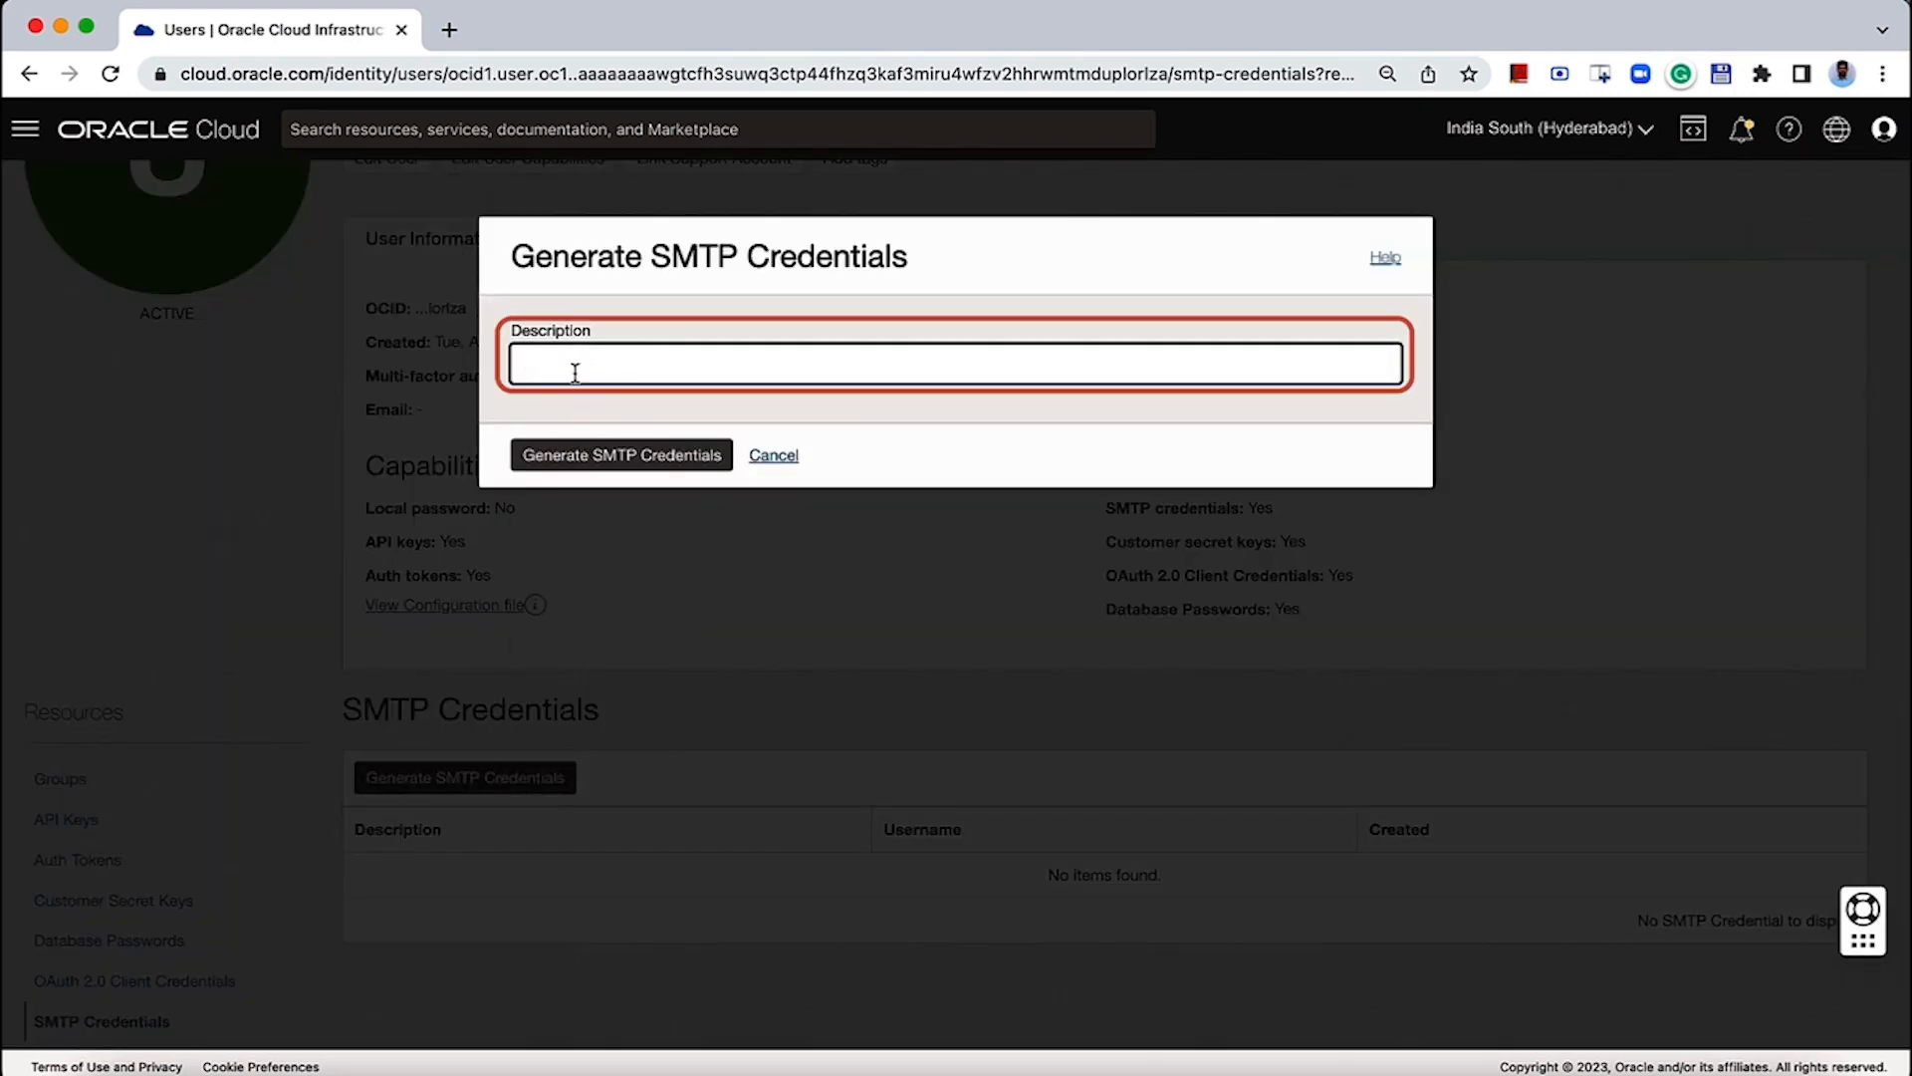
{"action": "type", "text": "APEX Mailing"}
{"action": "left_click", "coordinate": [594, 458]}
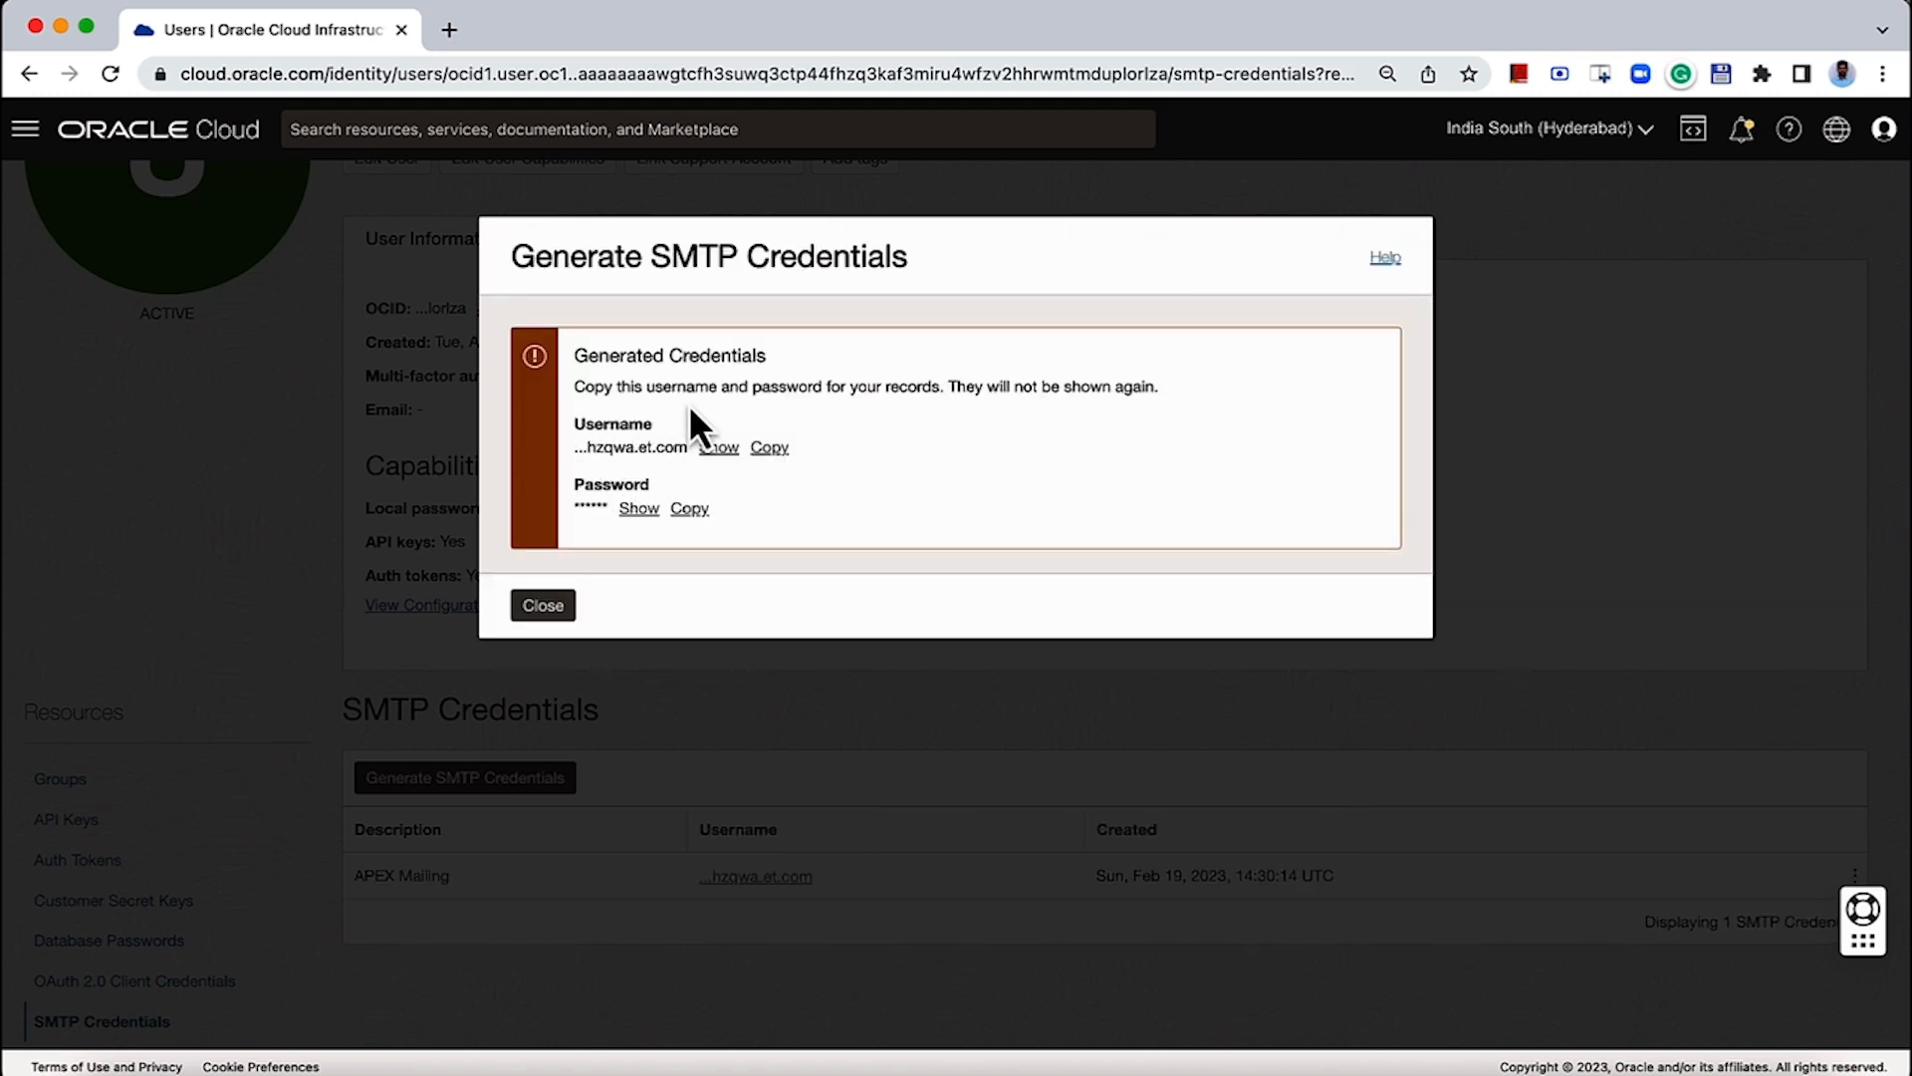
{"action": "left_click", "coordinate": [765, 448]}
{"action": "left_click", "coordinate": [558, 608]}
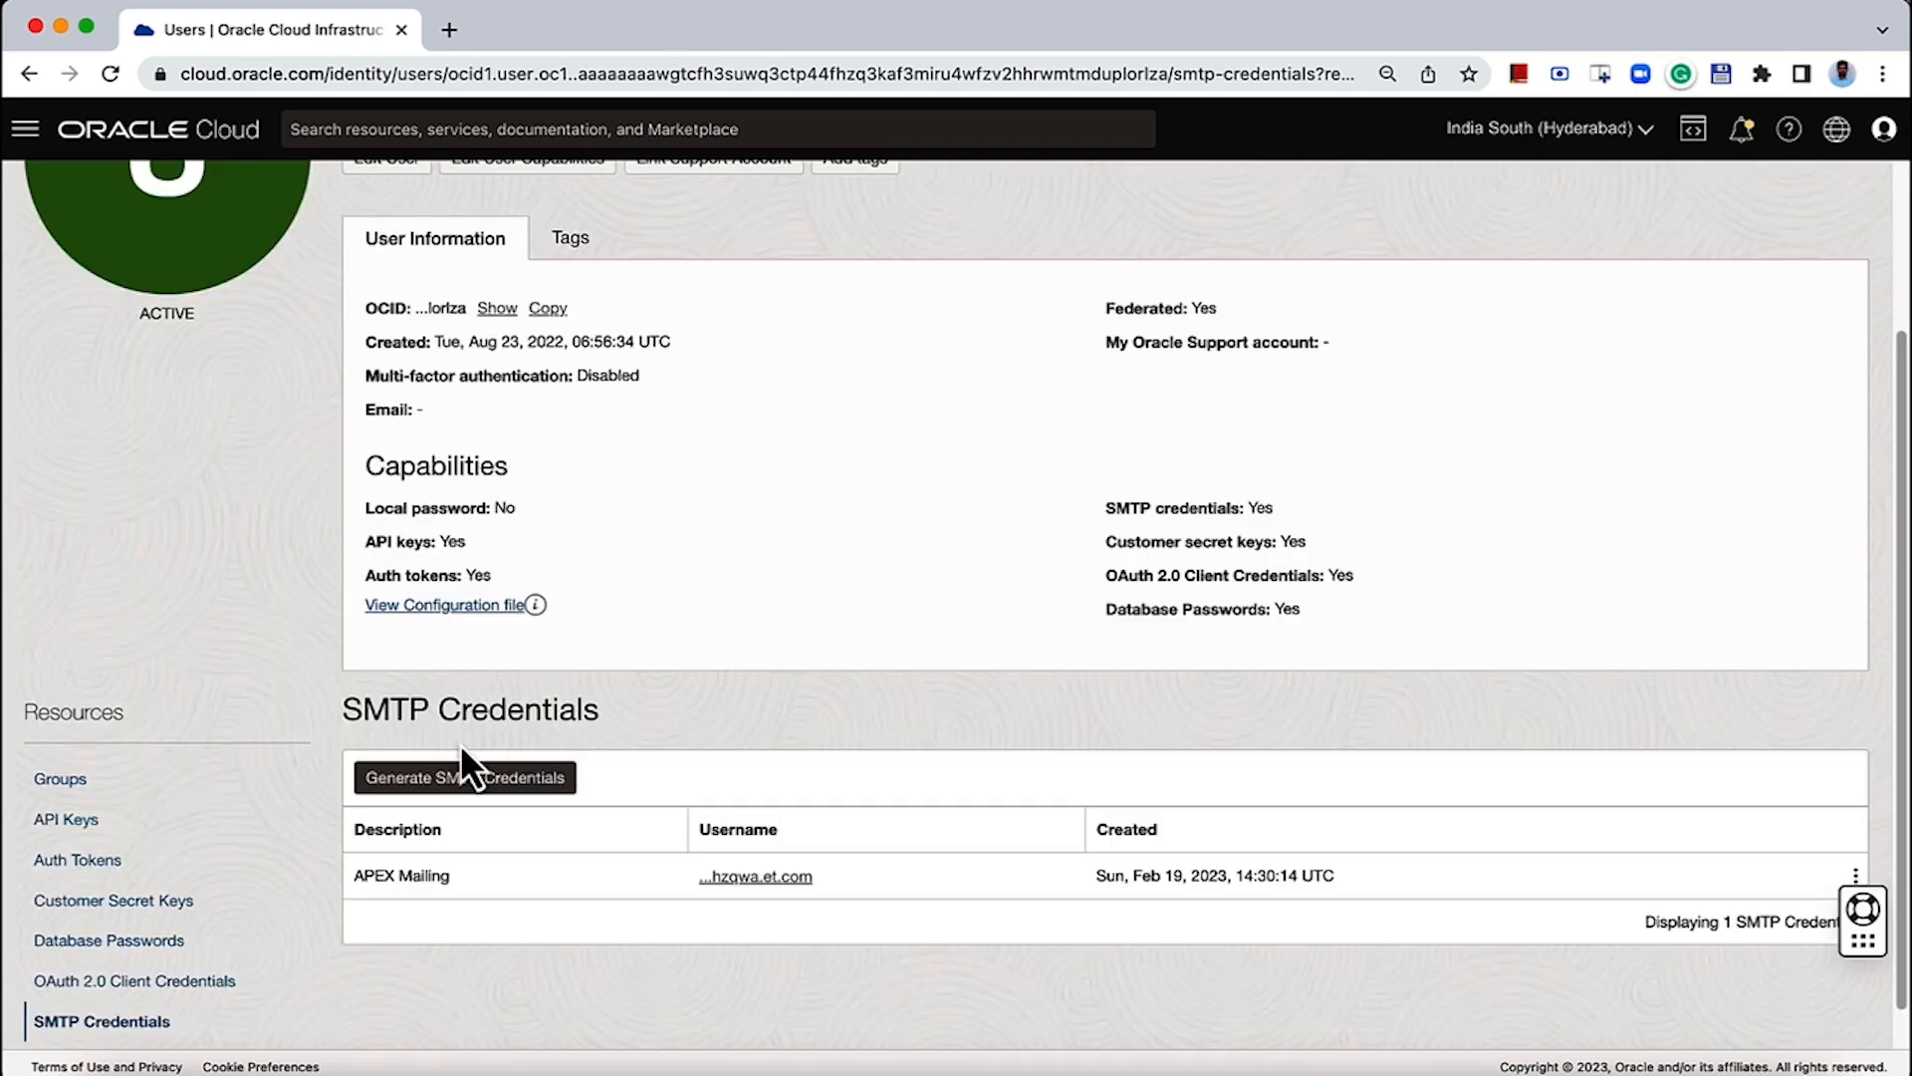
- Open the Approved Senders list of the Email Delivery service under Developer Services
{"action": "left_click", "coordinate": [38, 139]}
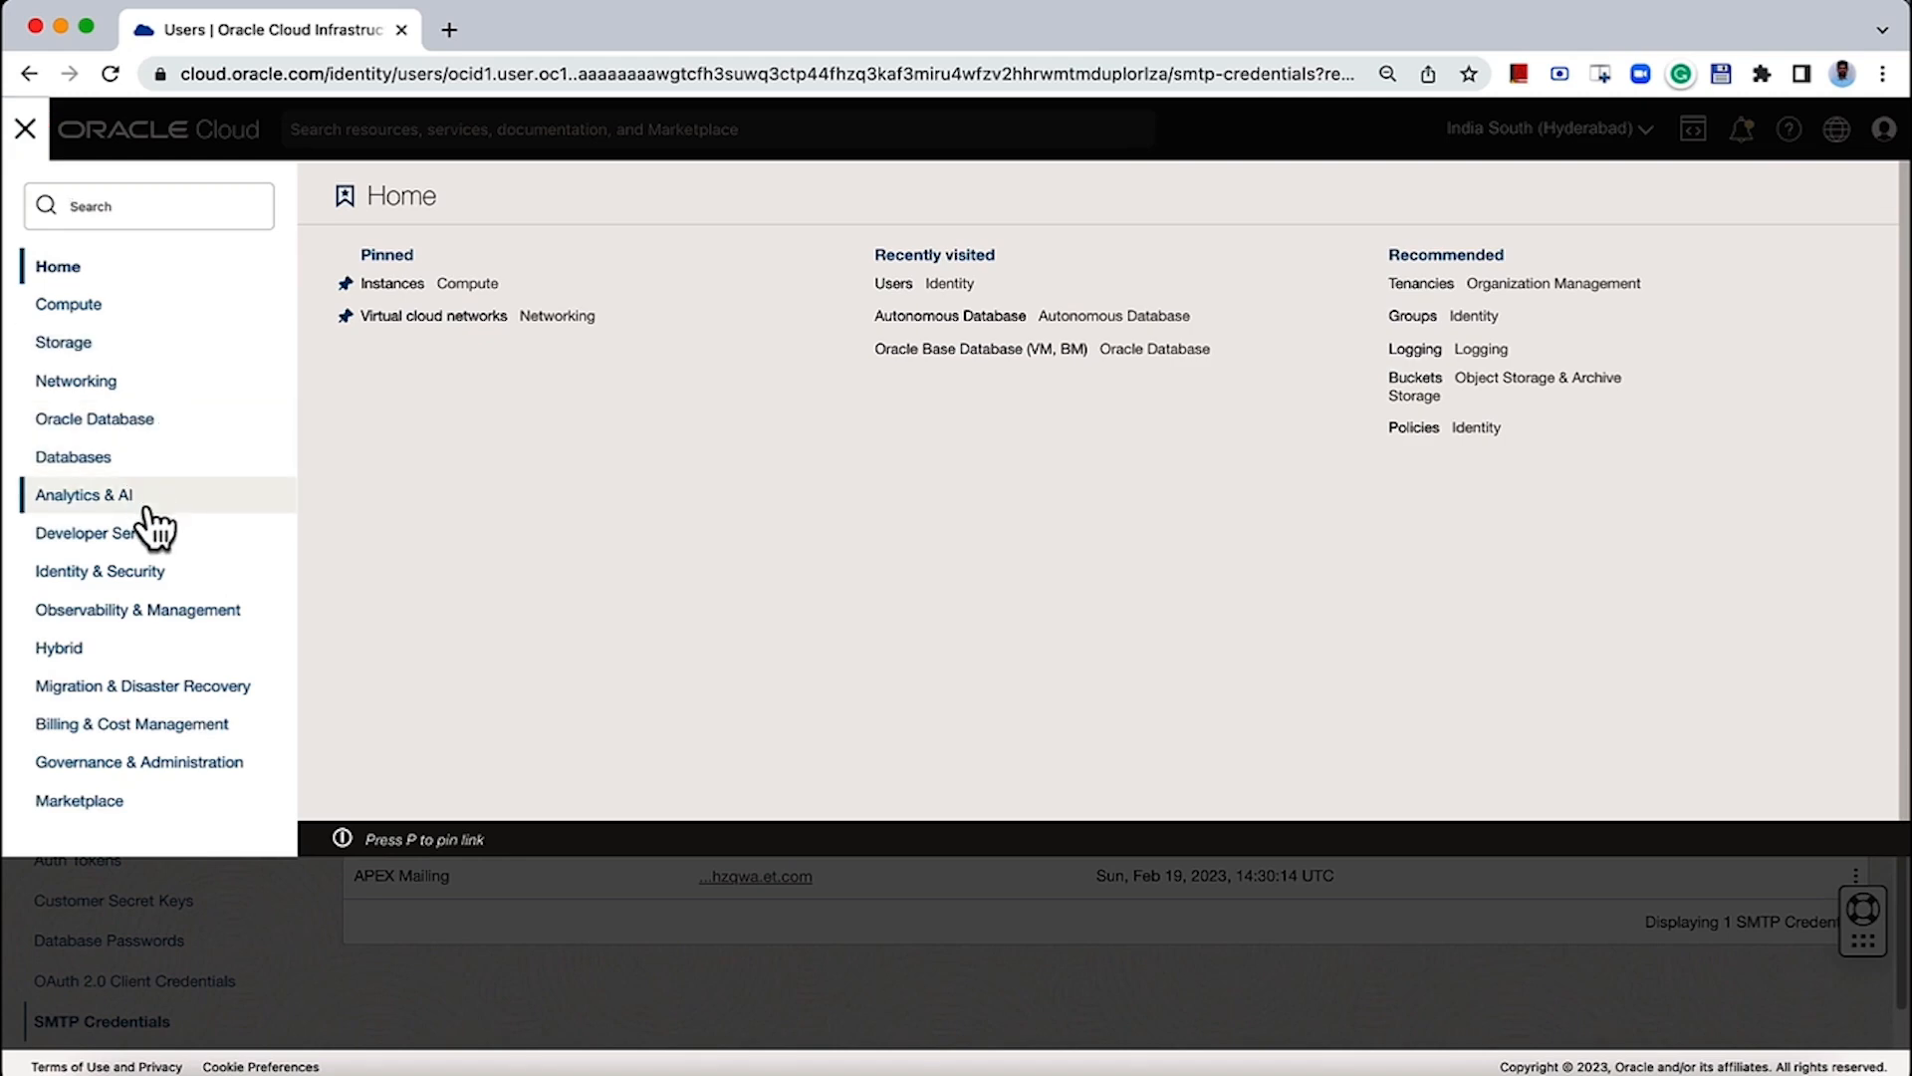
{"action": "left_click", "coordinate": [154, 535]}
{"action": "scroll", "coordinate": [402, 566], "scroll_direction": "down", "scroll_amount": 1}
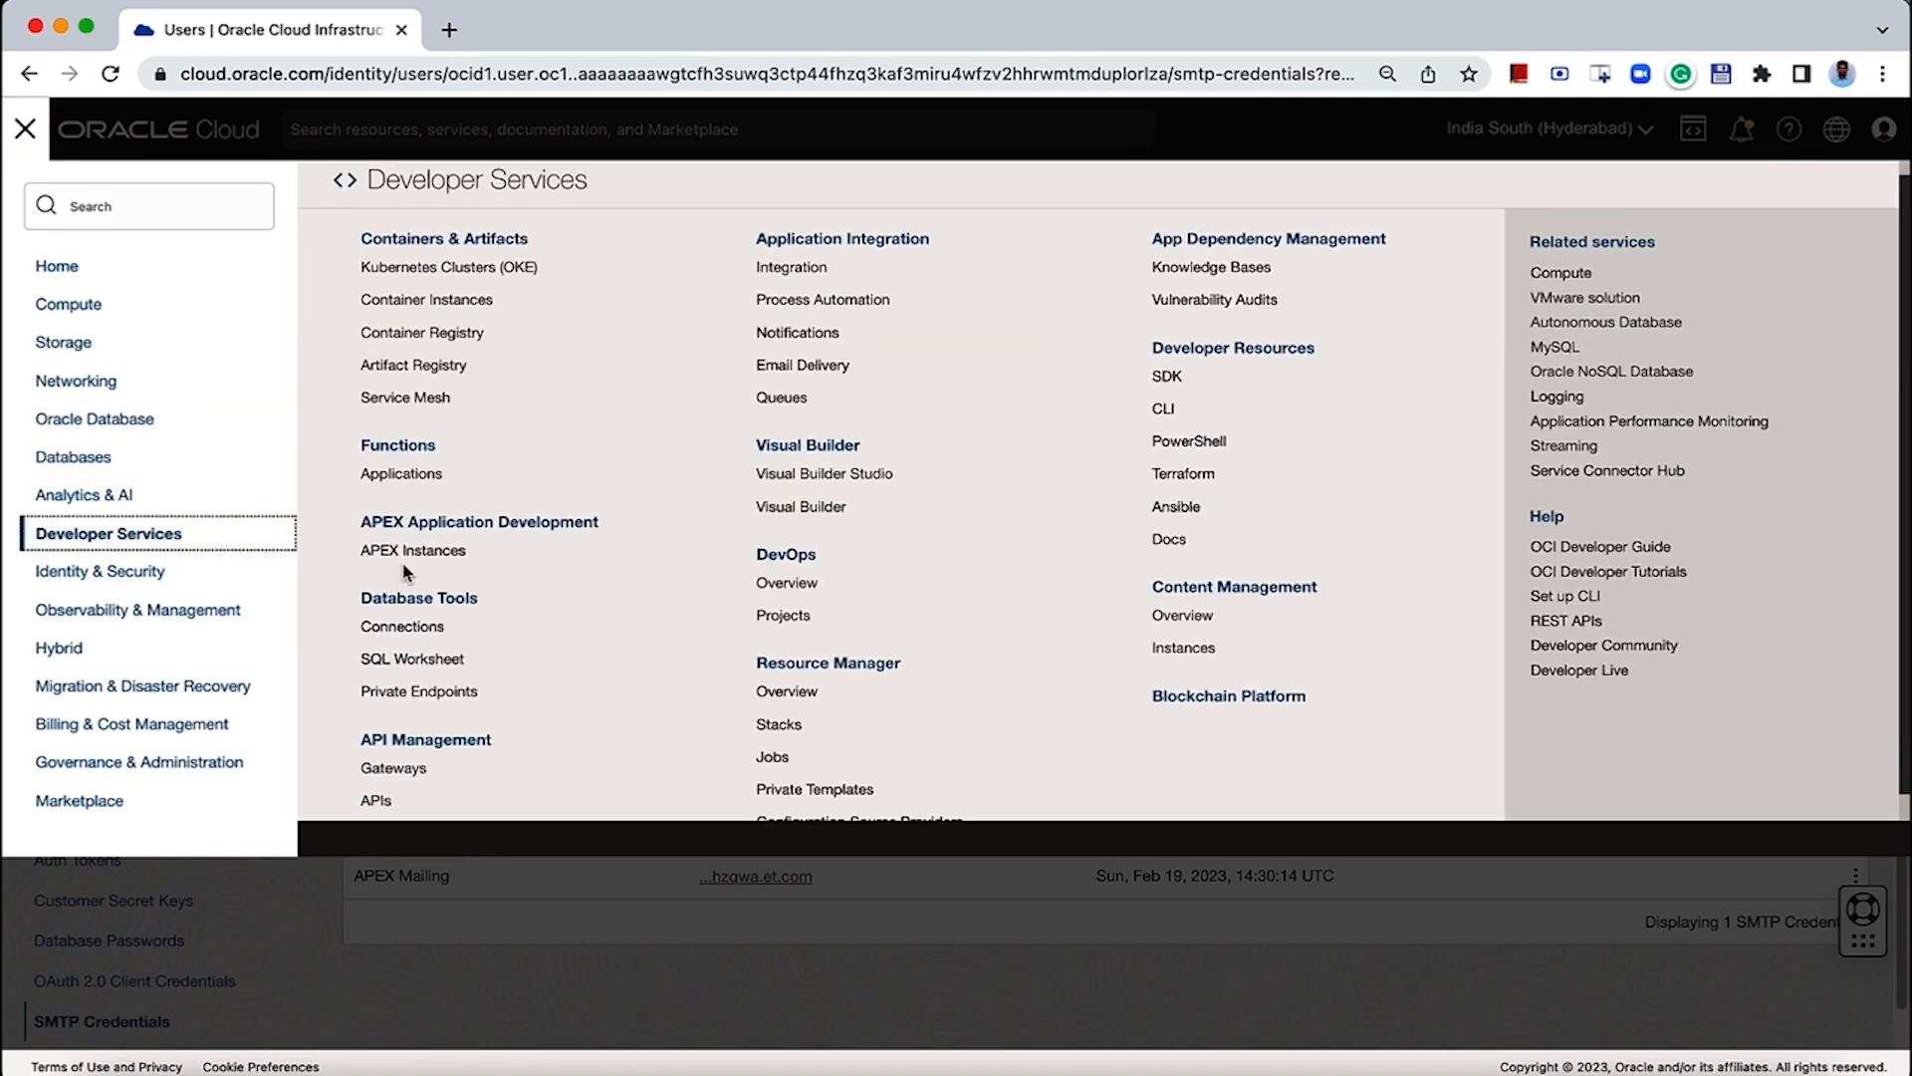
{"action": "left_click", "coordinate": [807, 369]}
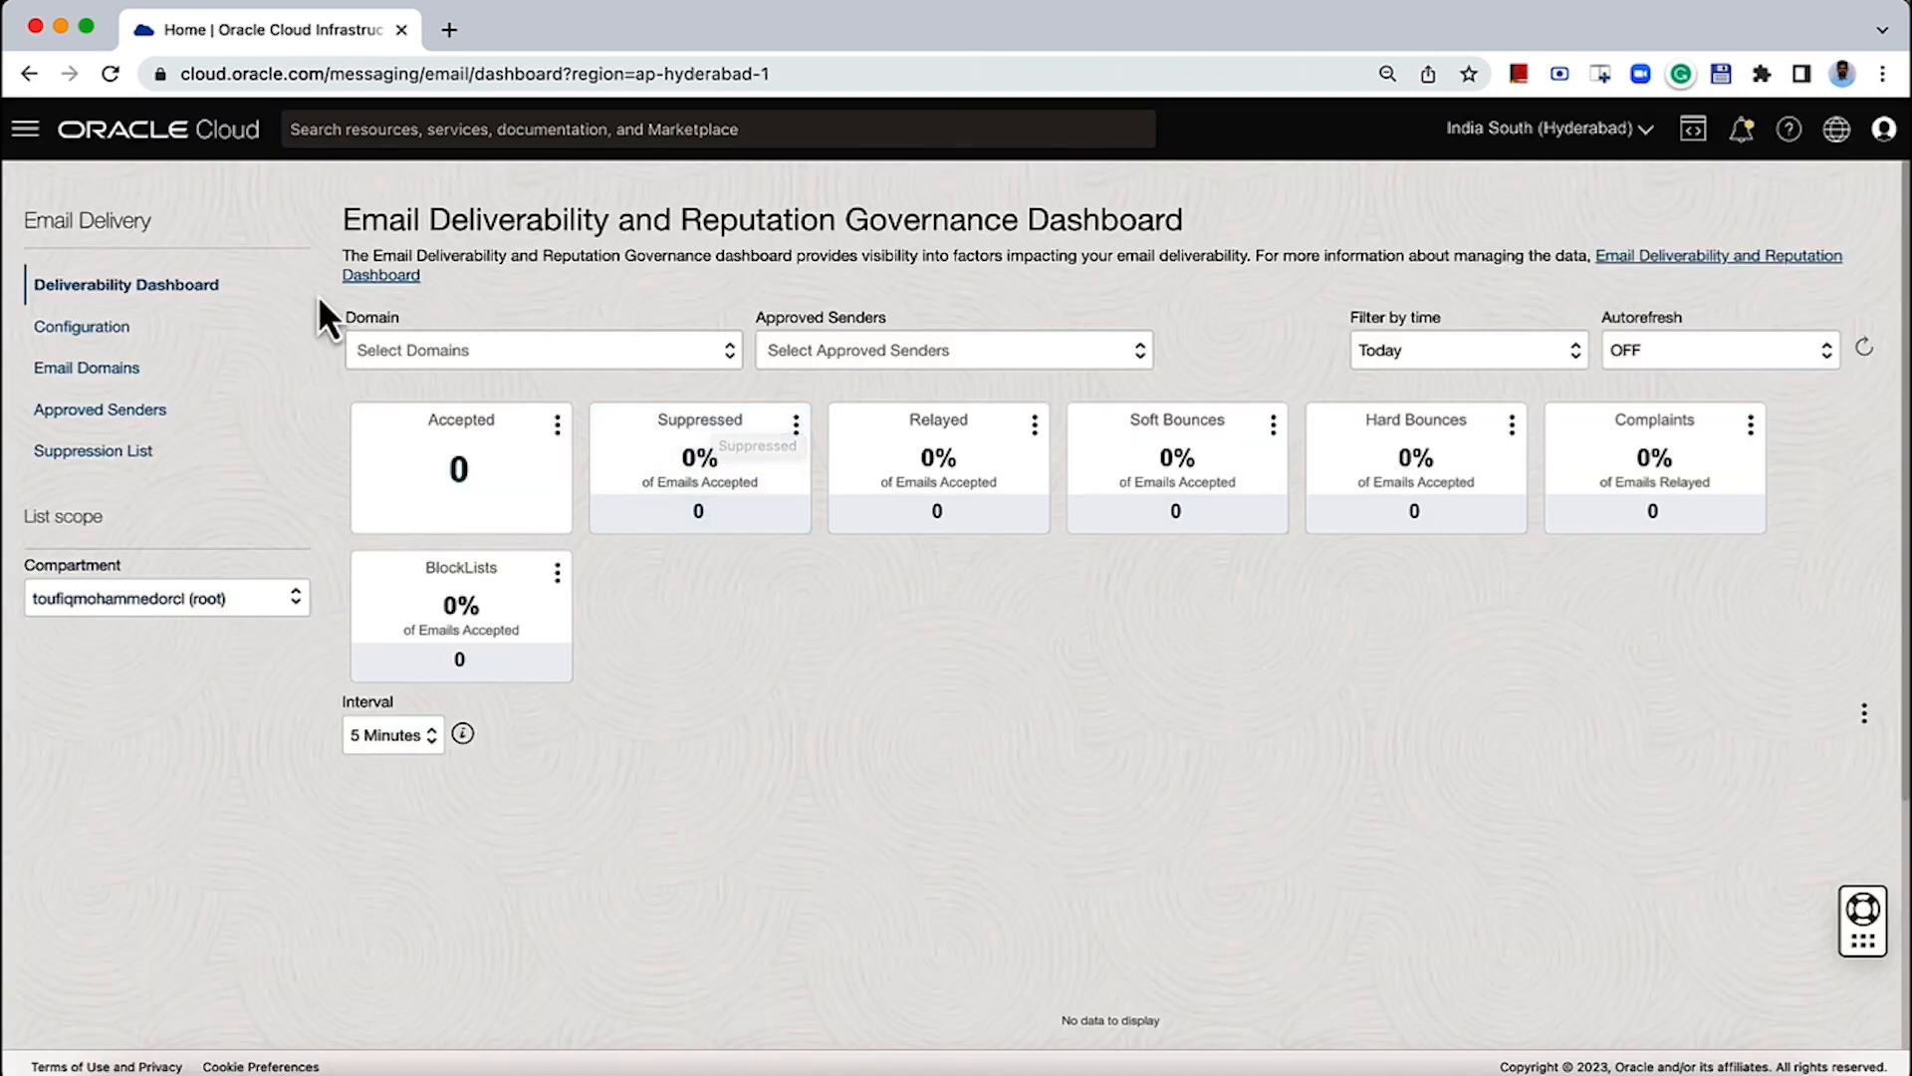
{"action": "left_click", "coordinate": [139, 414]}
- Create an approved sender with the sender's e-mail address, without adding tags
{"action": "left_click", "coordinate": [513, 335]}
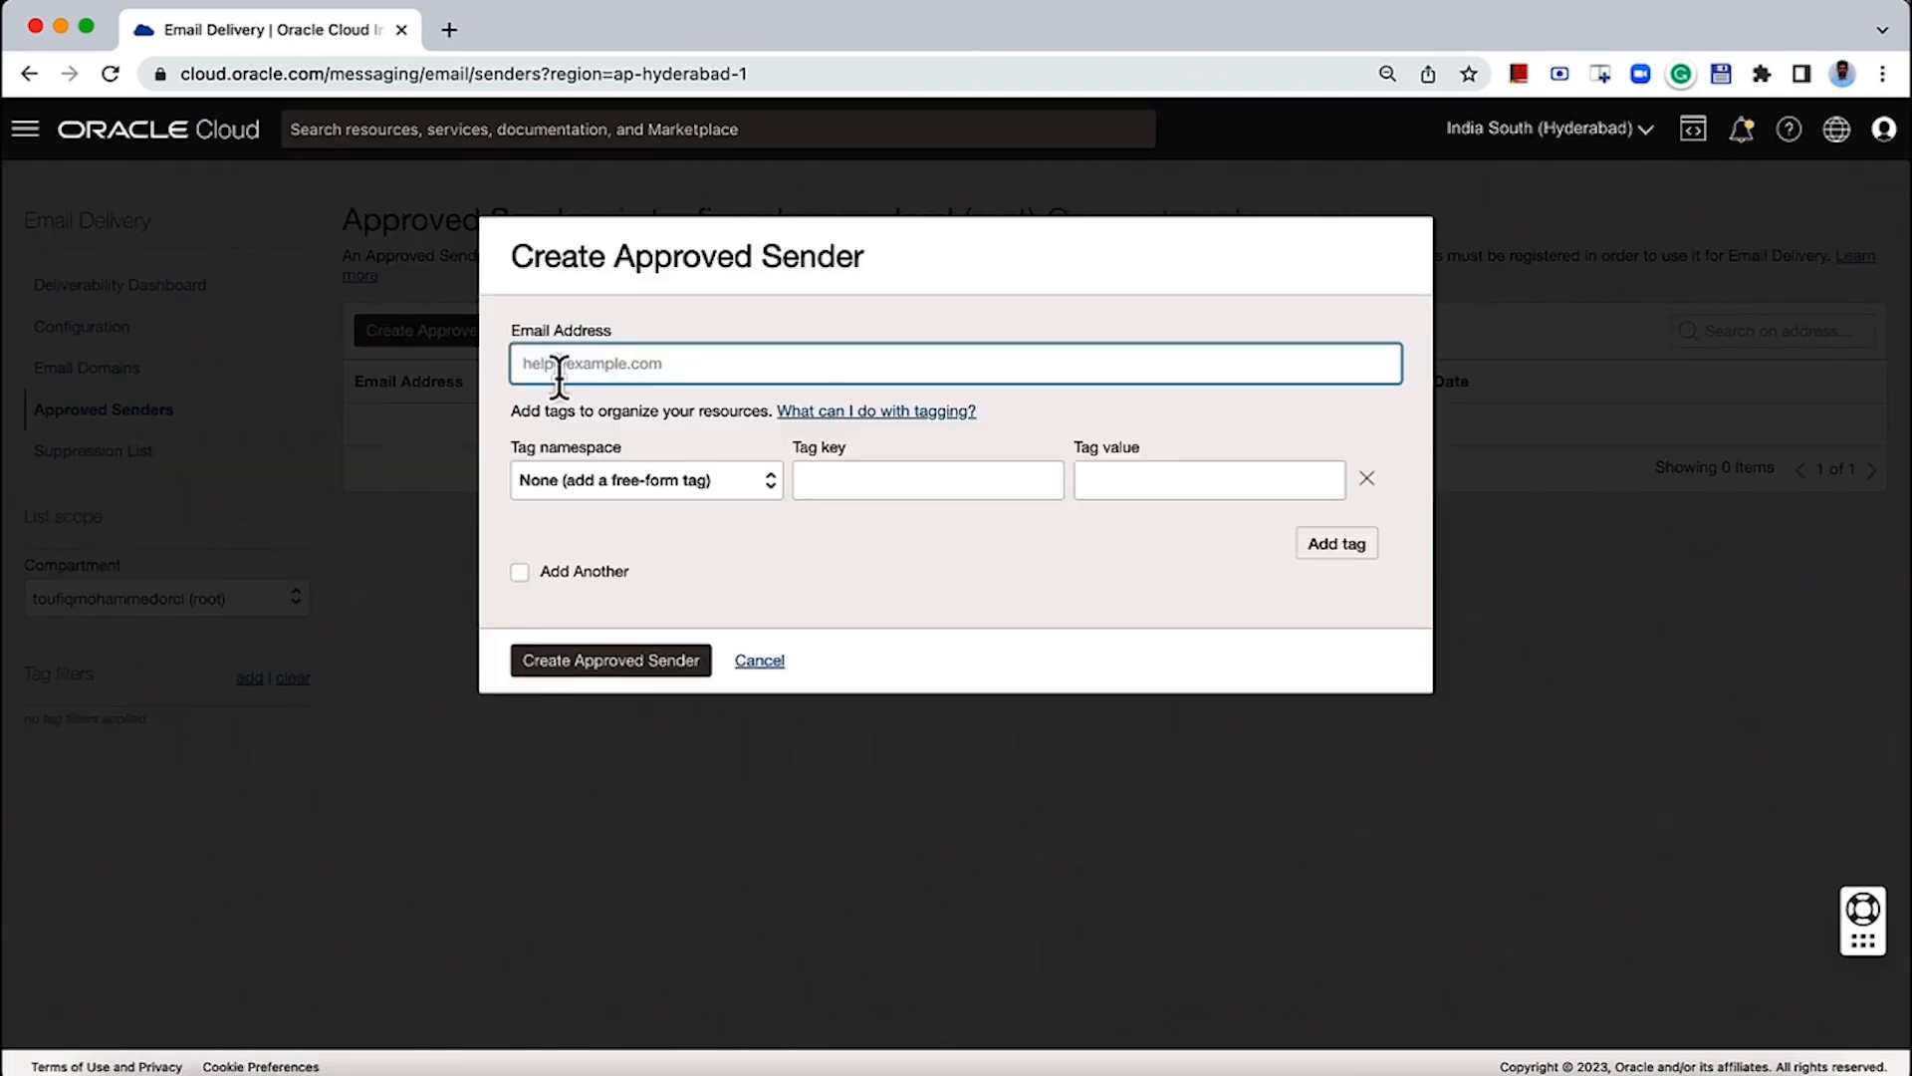
{"action": "left_click", "coordinate": [559, 375]}
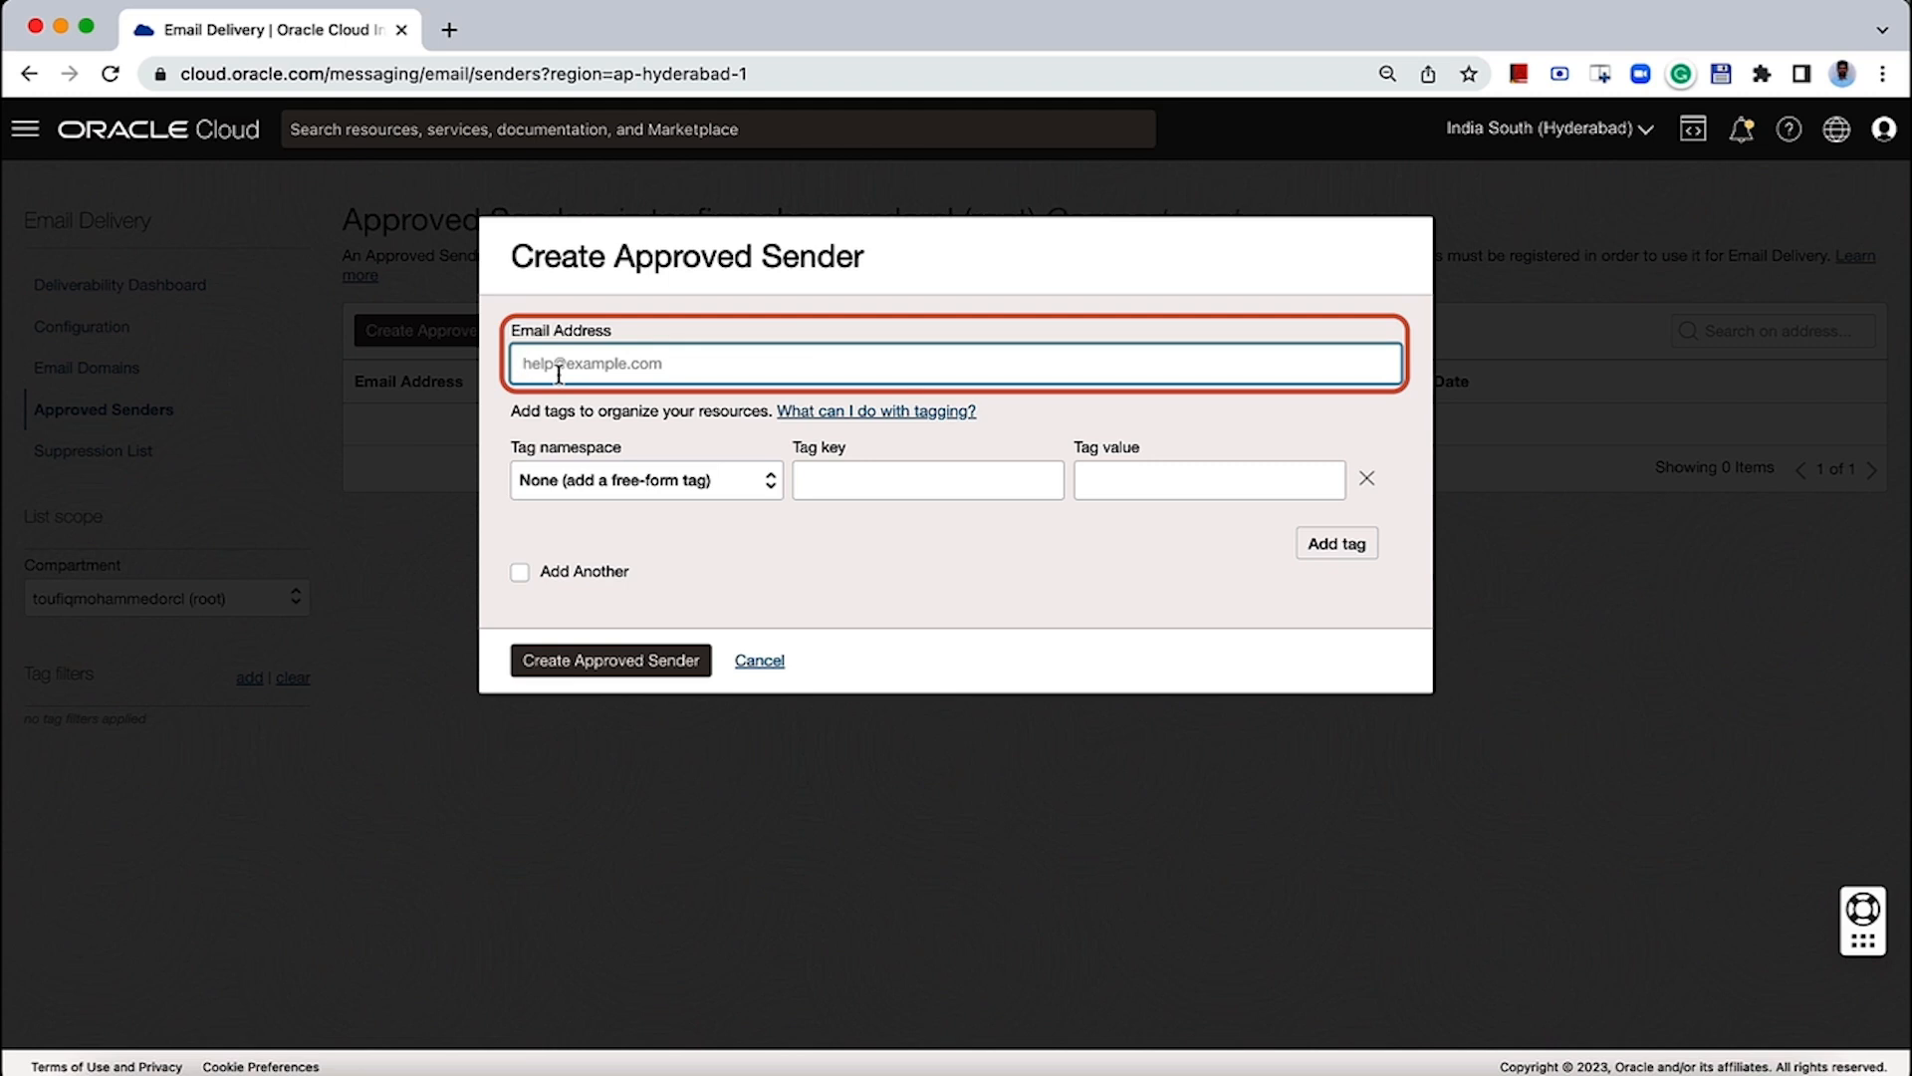
{"action": "key", "text": "super+v"}
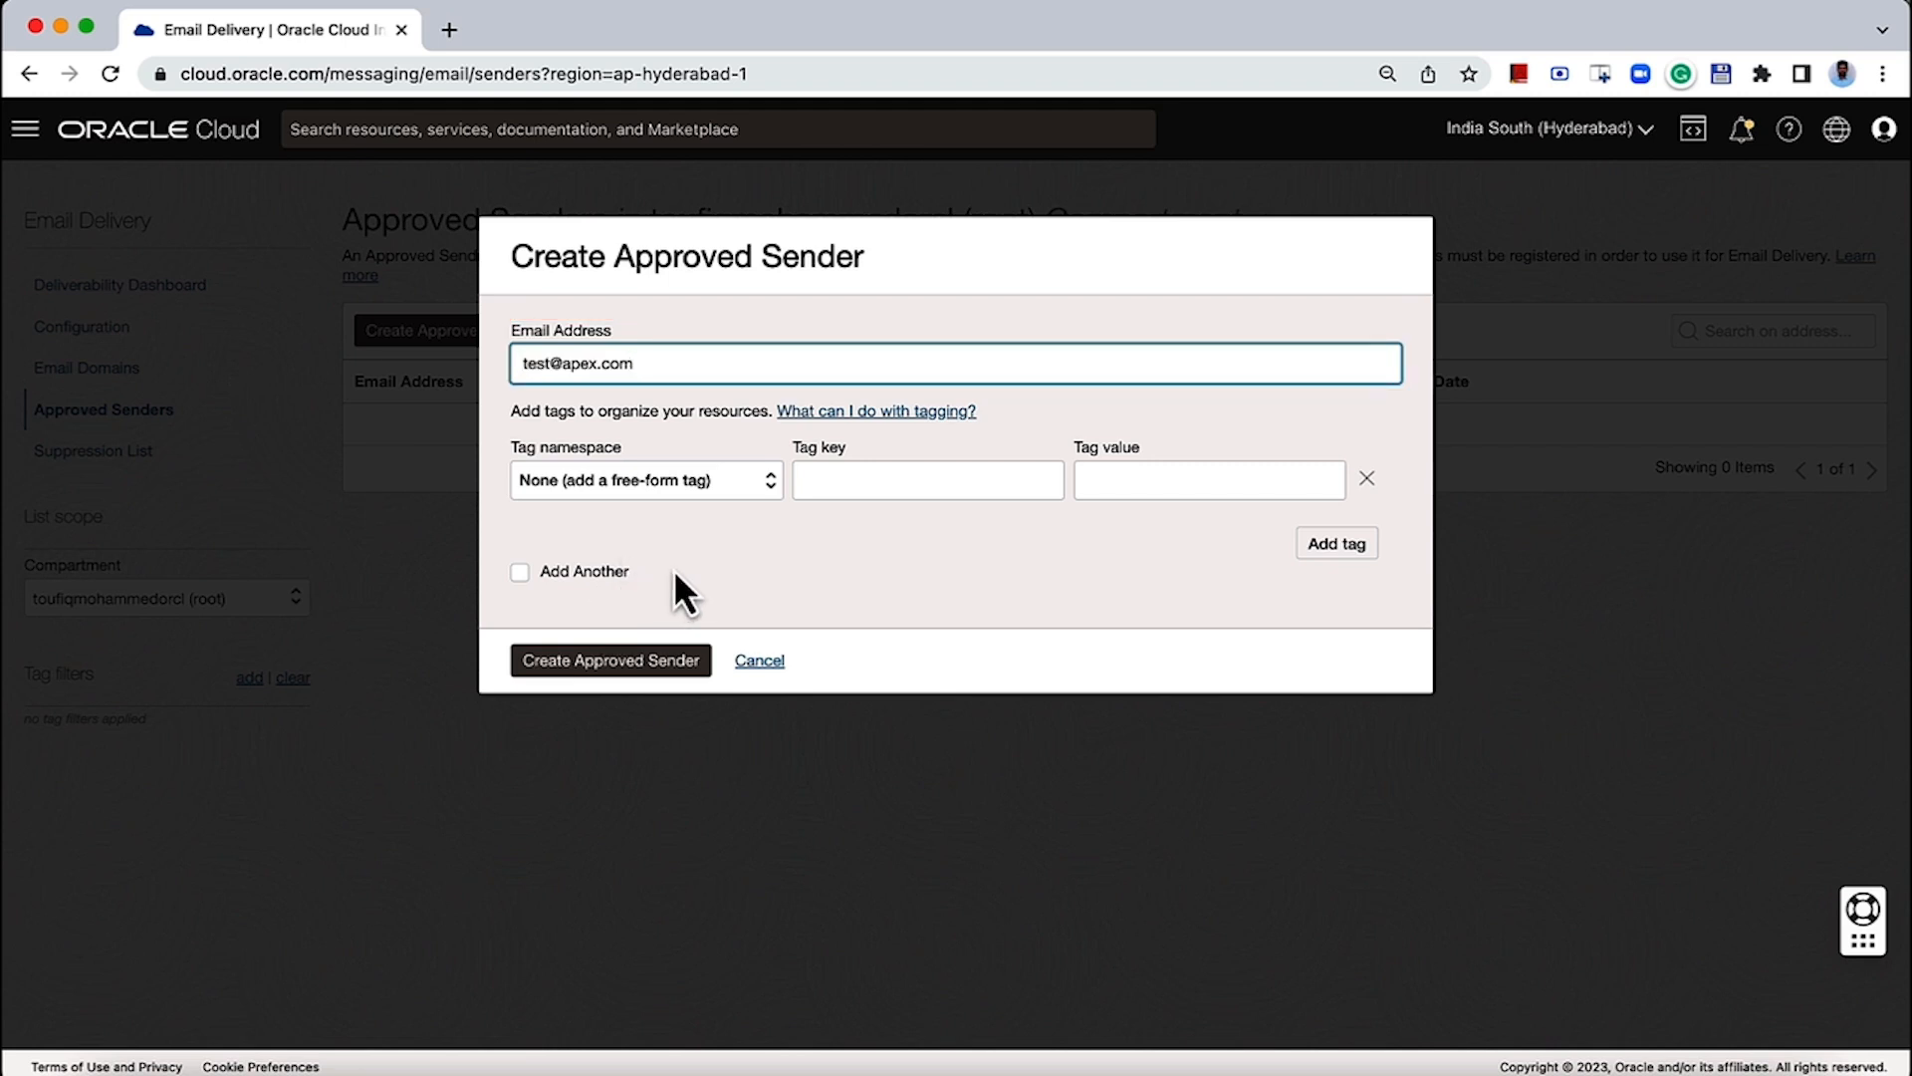
{"action": "left_click", "coordinate": [643, 659]}
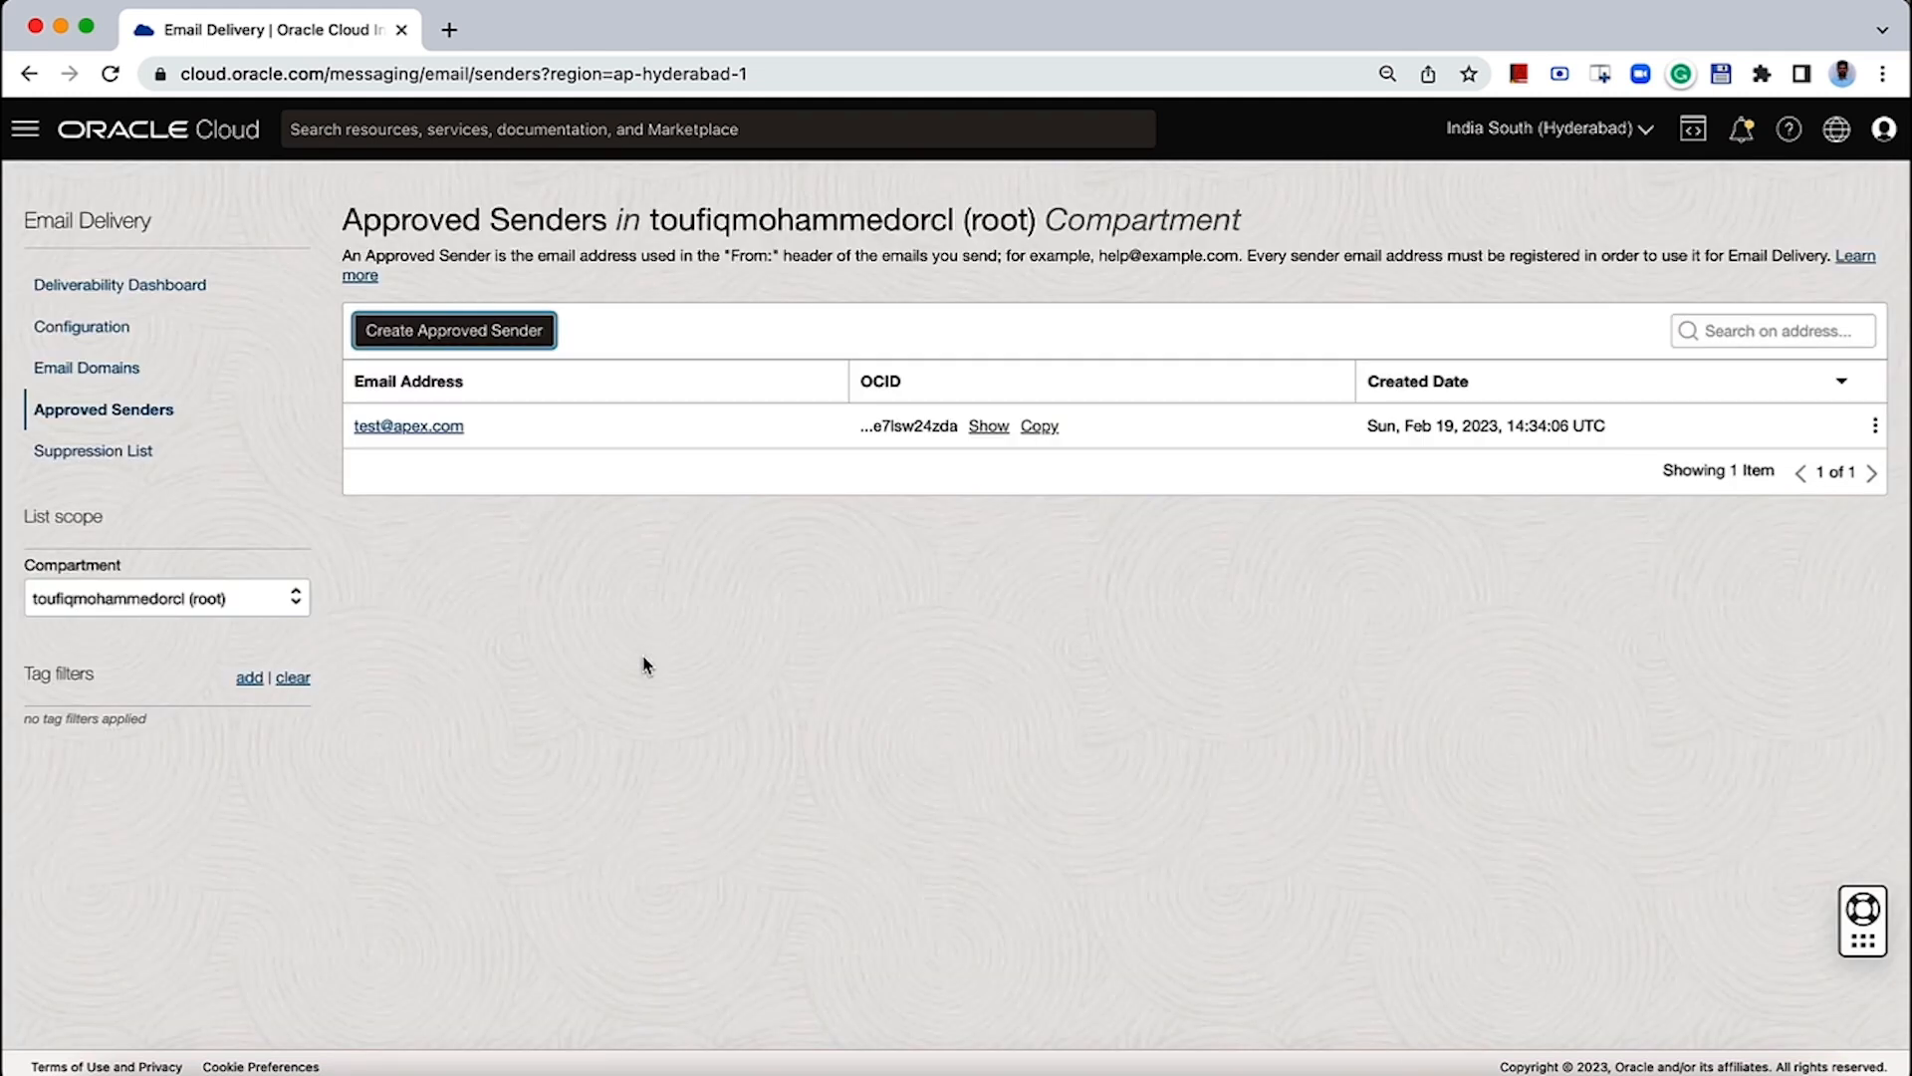
- Open the Email Delivery configuration and copy the public SMTP endpoint
{"action": "key", "text": "super+t"}
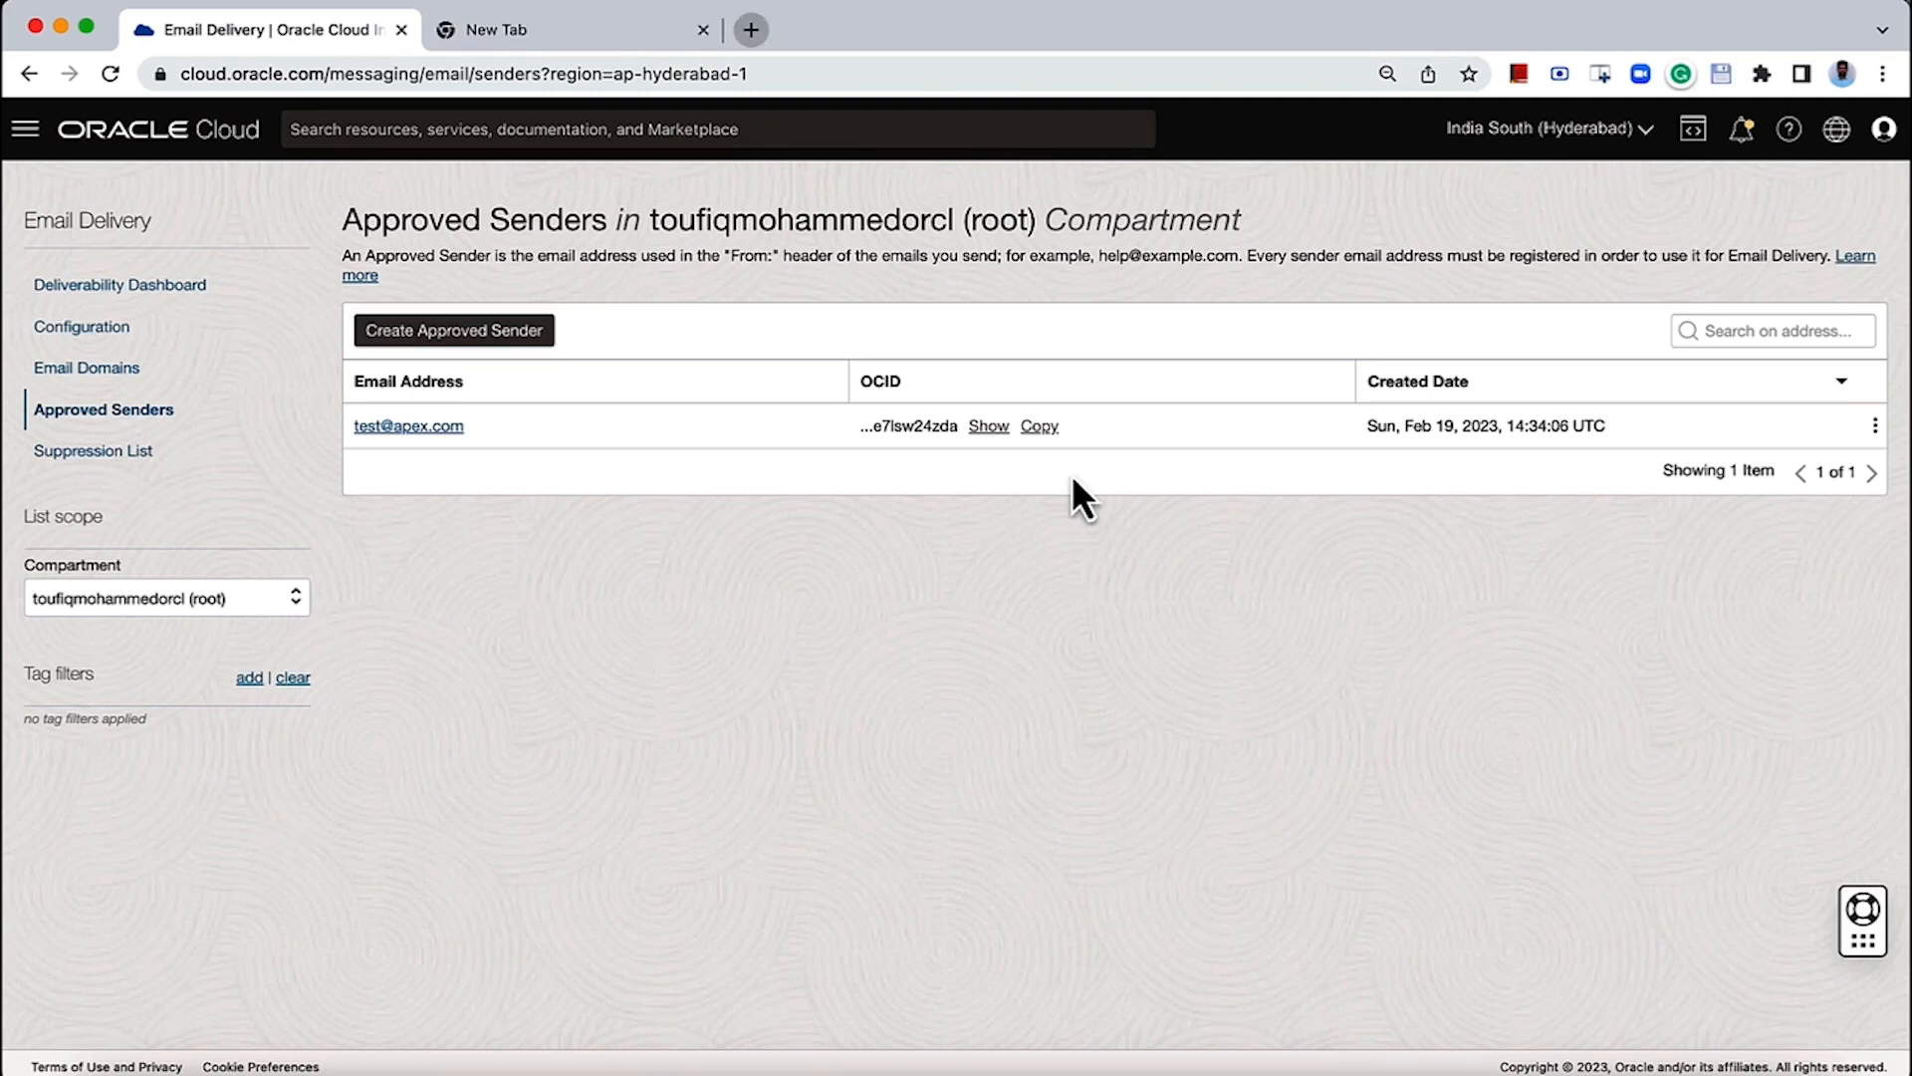
{"action": "left_click", "coordinate": [72, 331]}
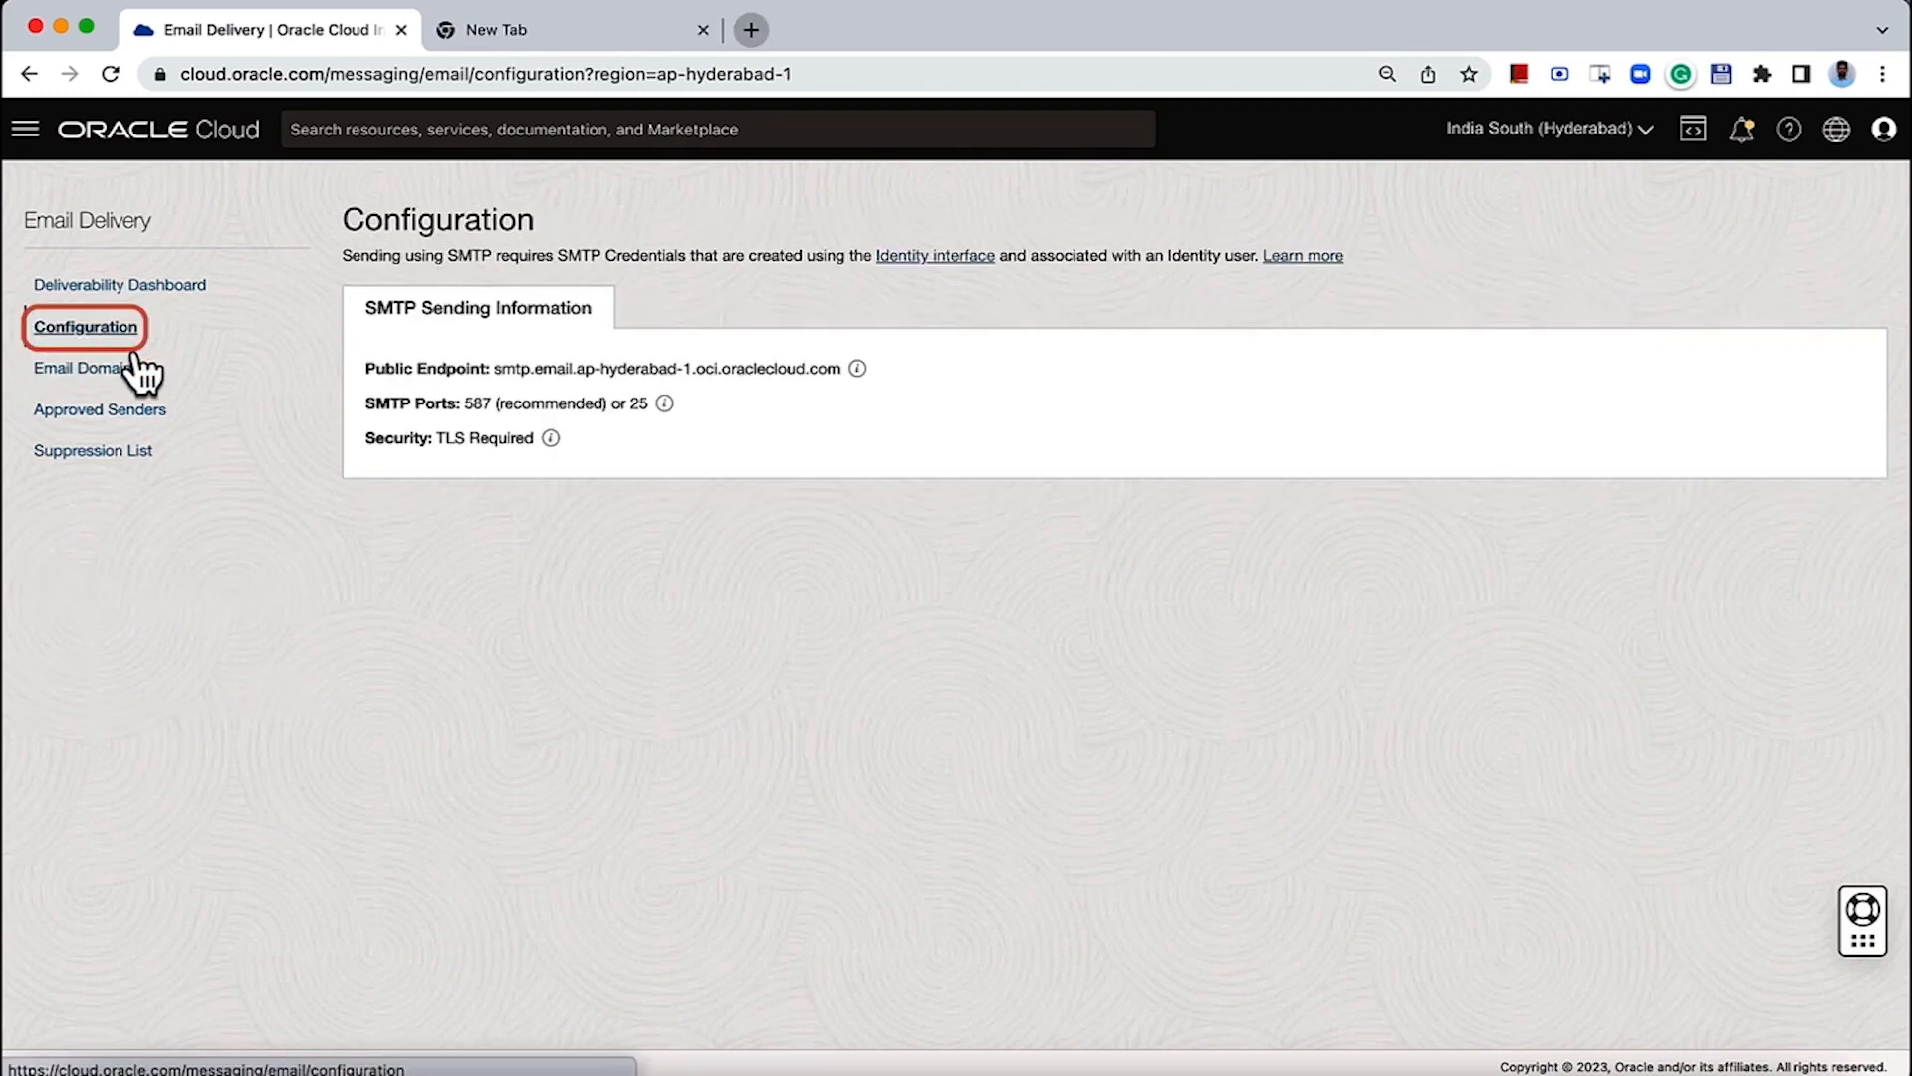
{"action": "triple_click", "coordinate": [499, 369]}
{"action": "key", "text": "super+c"}
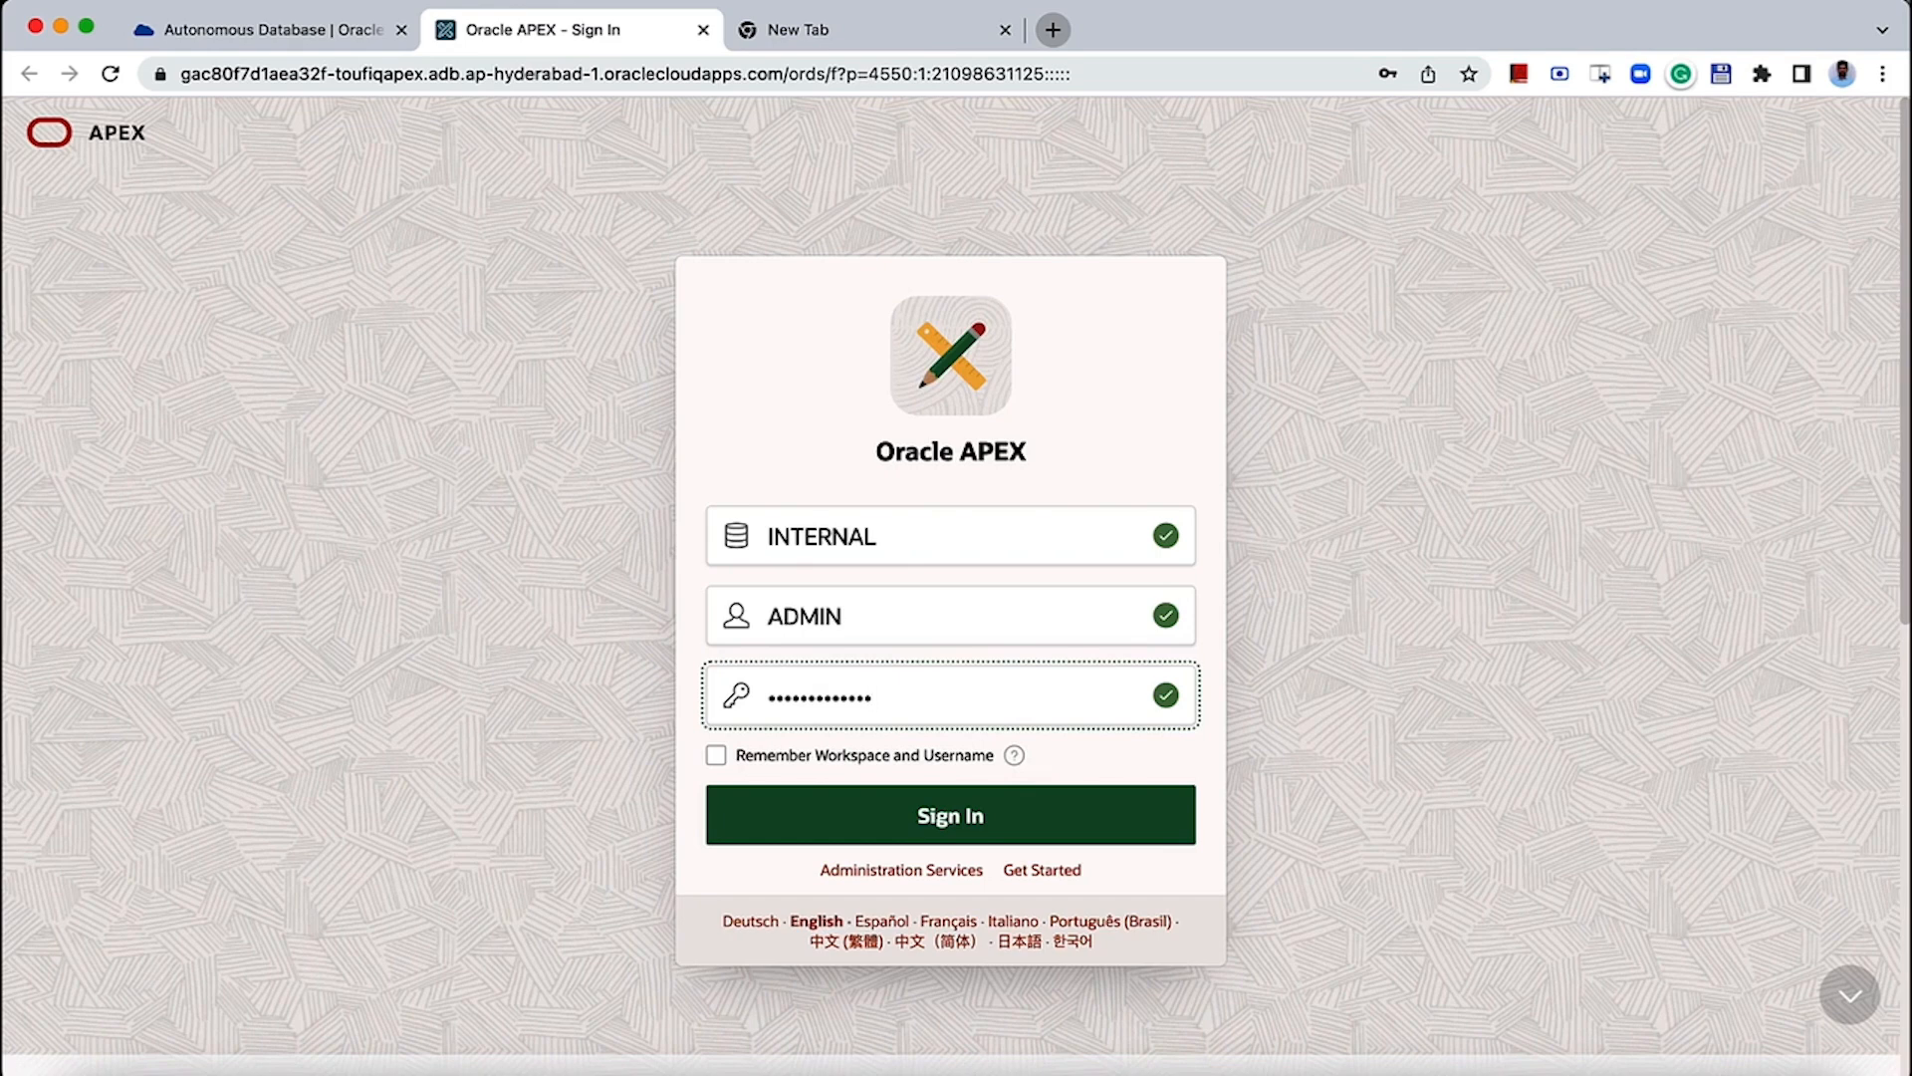
- Sign in to the APEX INTERNAL workspace as ADMIN and open the email section of the instance settings
{"action": "left_click", "coordinate": [799, 824]}
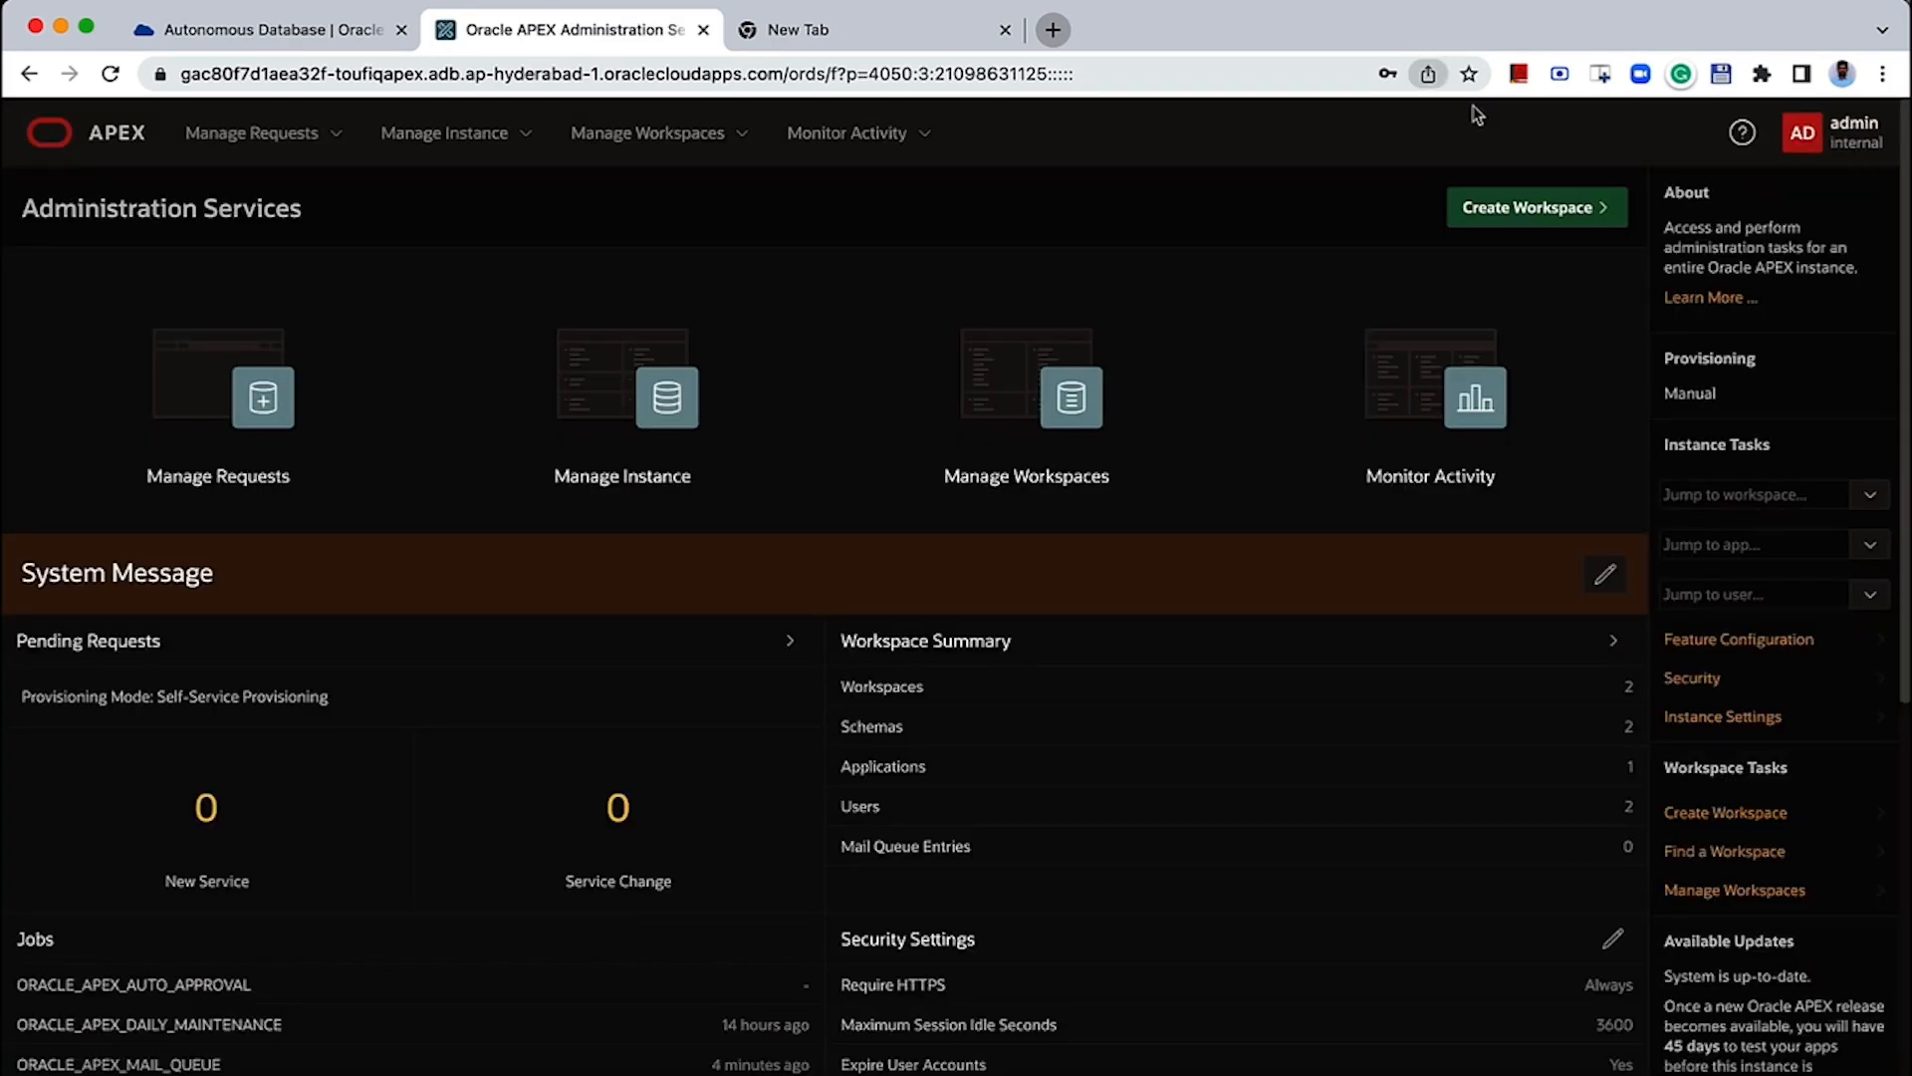
{"action": "left_click", "coordinate": [696, 410]}
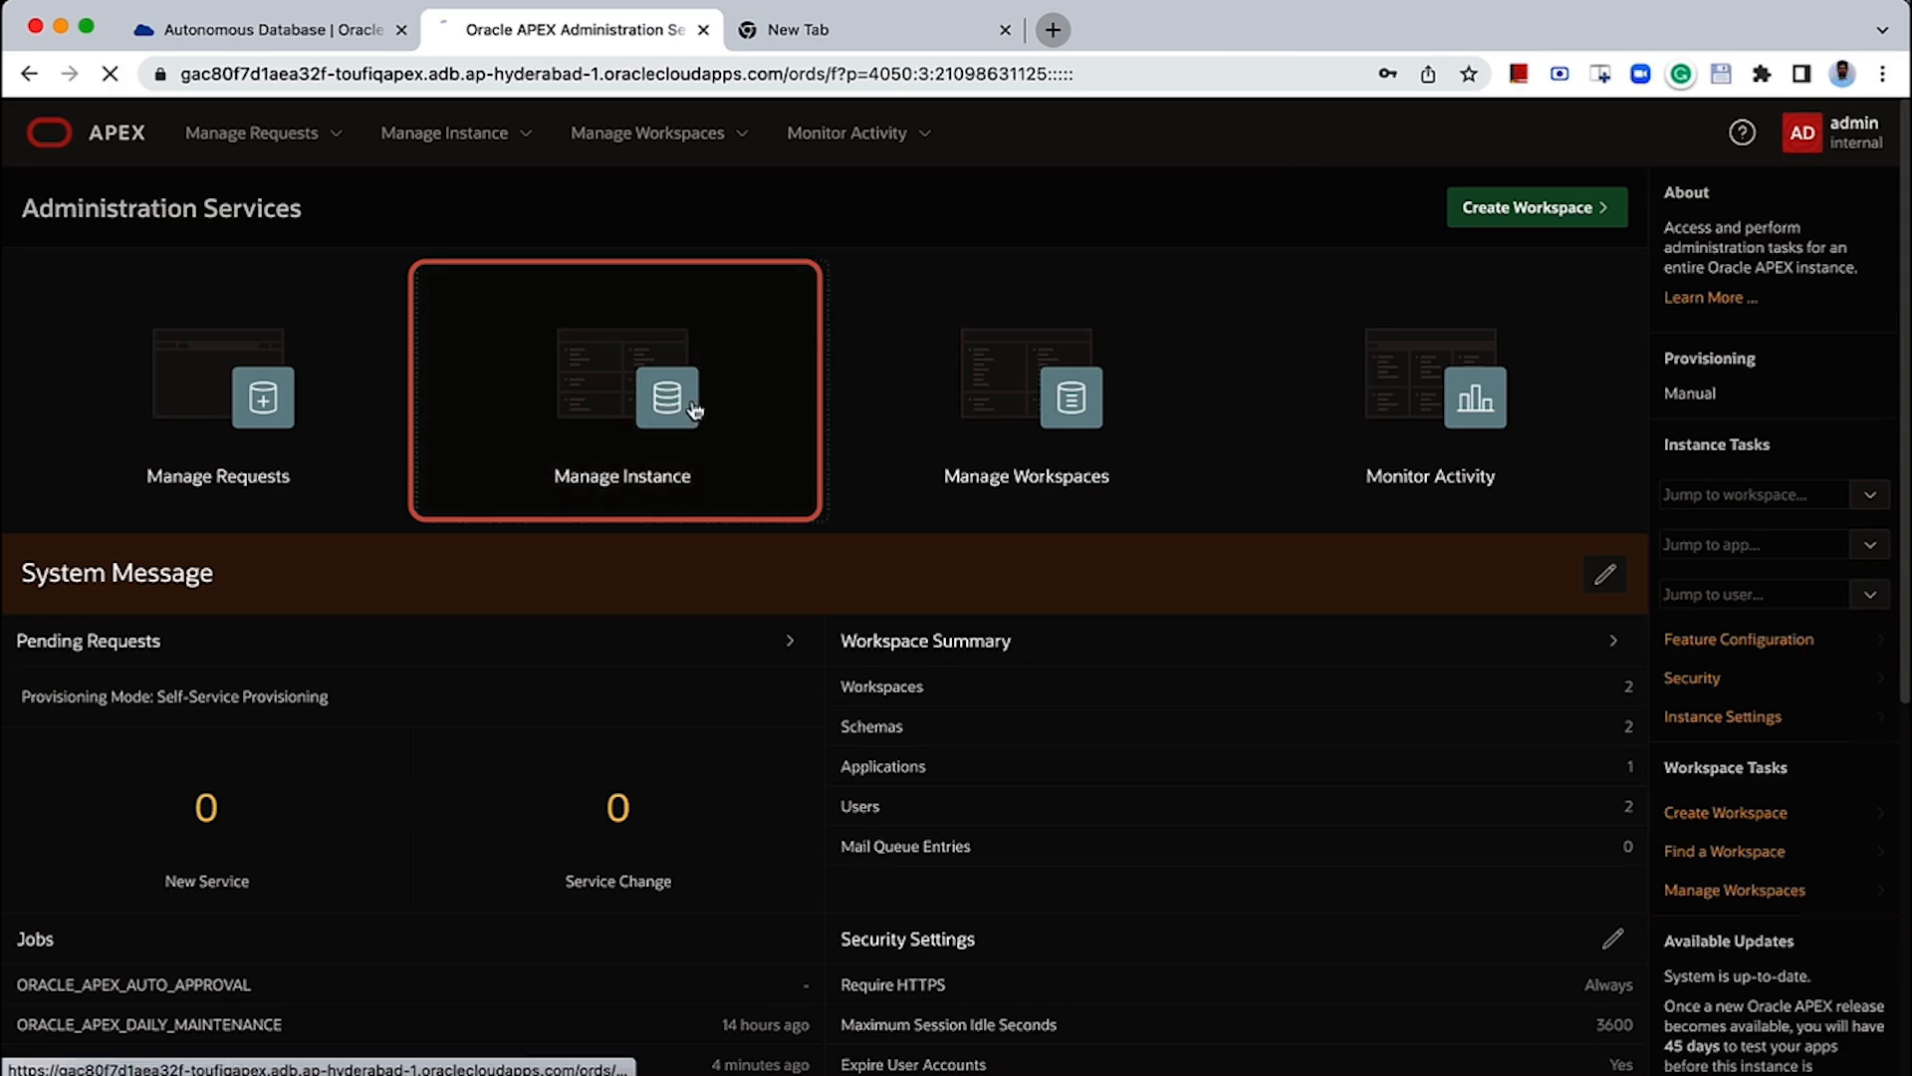
{"action": "left_click", "coordinate": [334, 405]}
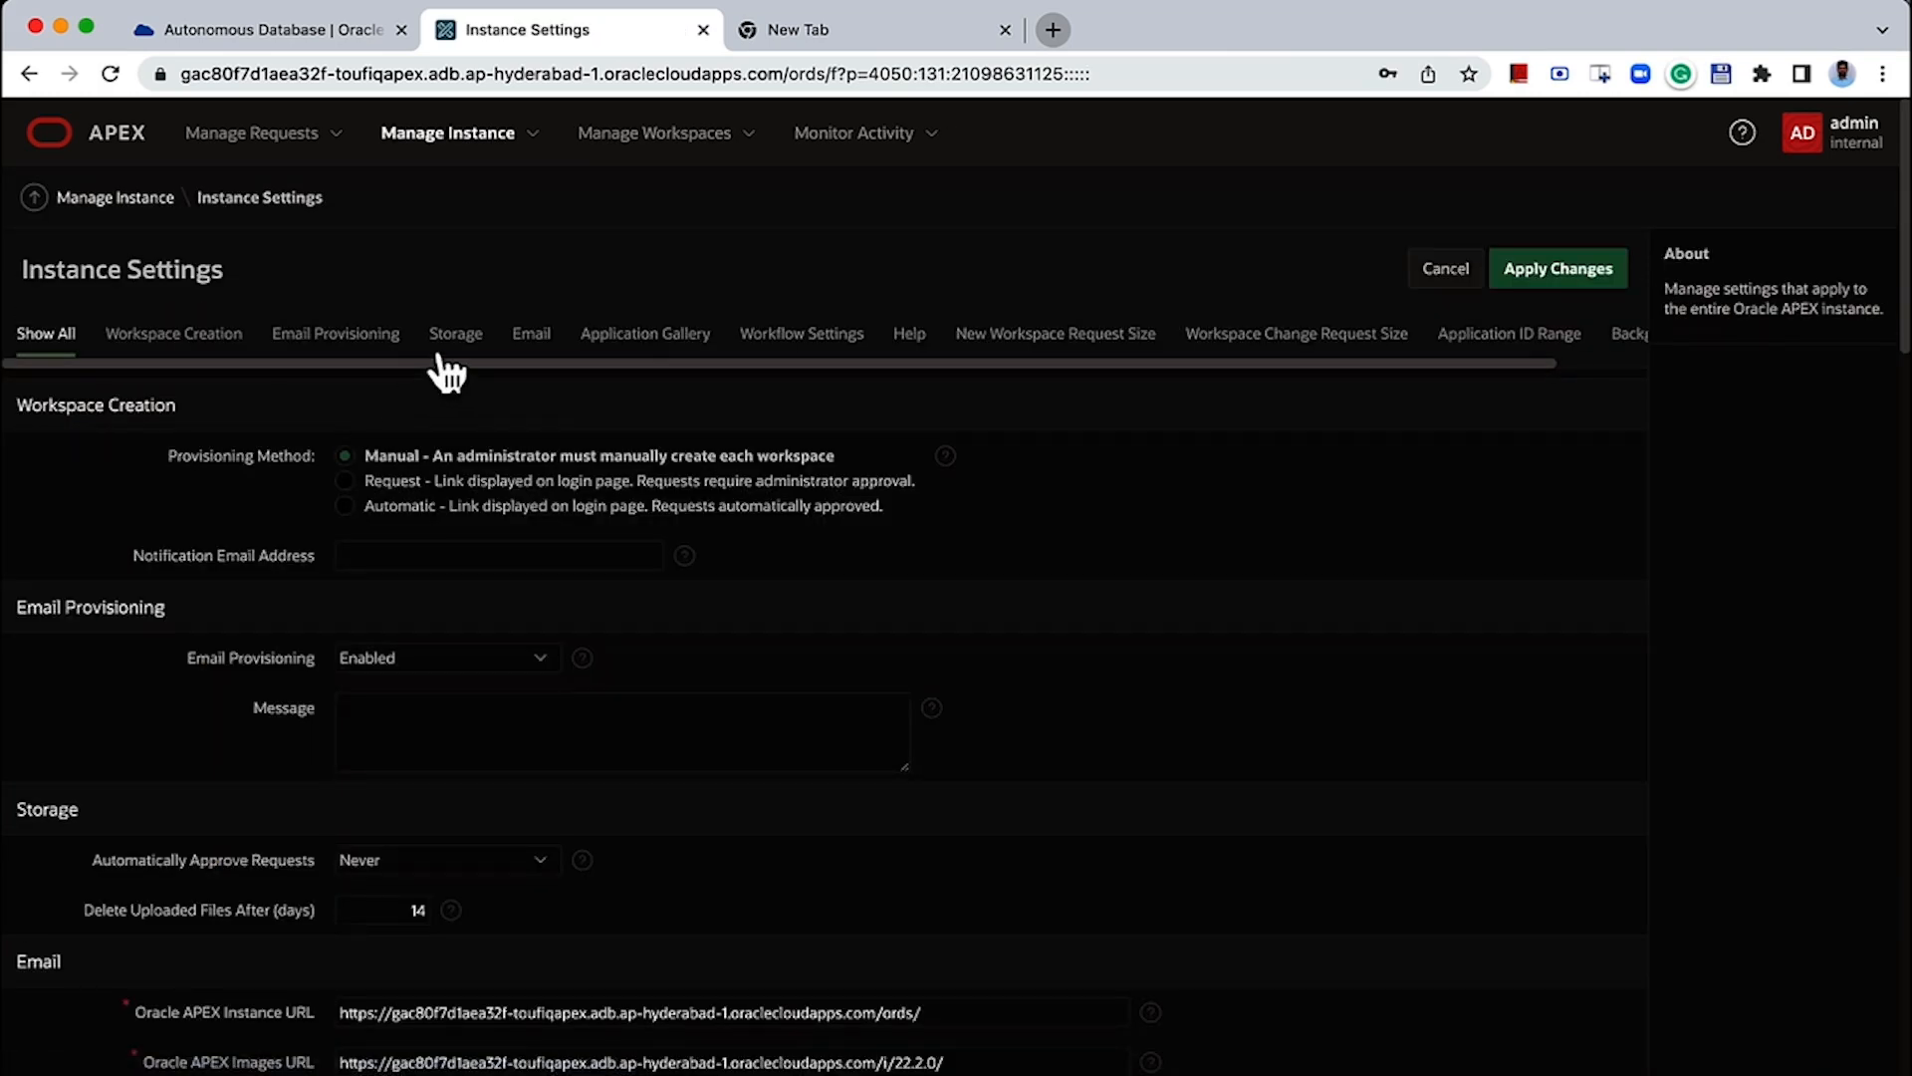
{"action": "left_click", "coordinate": [529, 344]}
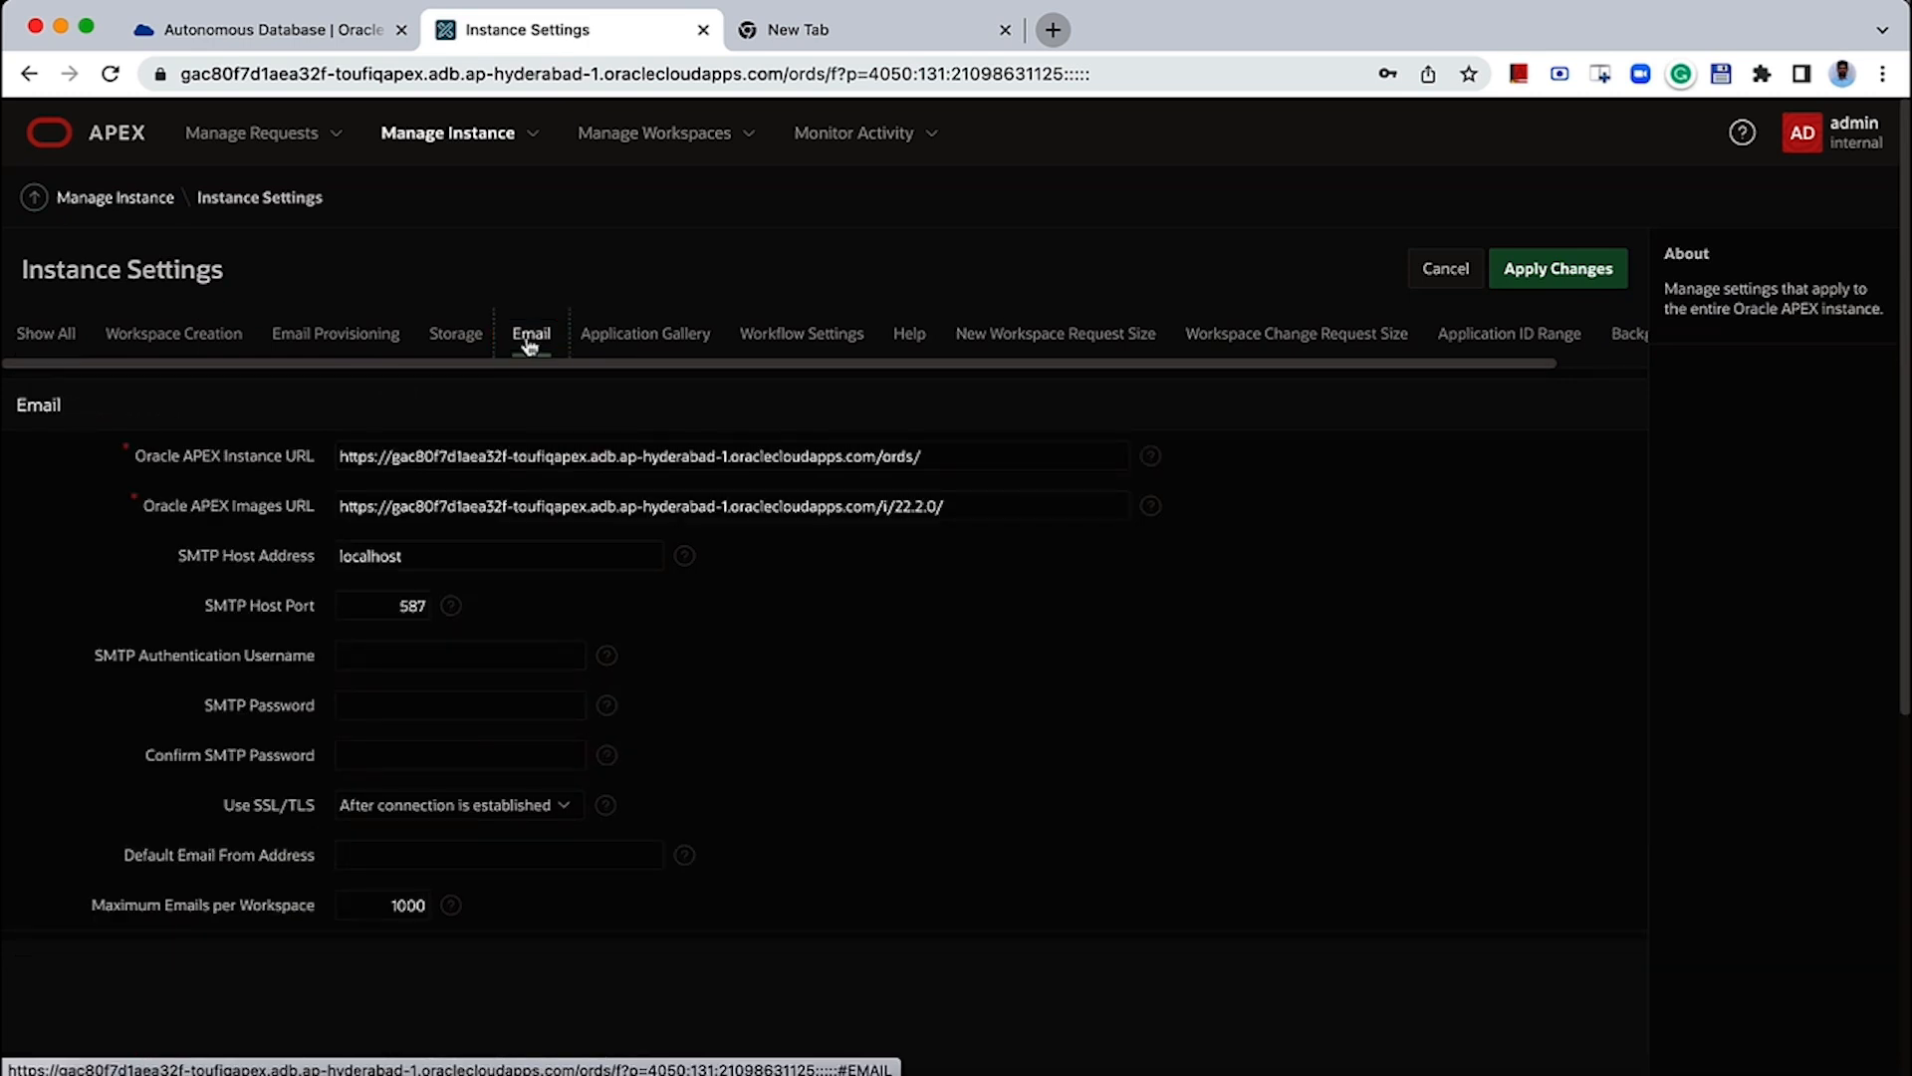
- Set the SMTP host address to smtp.email.ap-hyderabad-1.oci.oraclecloud.com, fill in the SMTP authentication username and password with its confirmation, and apply the changes
{"action": "left_click_drag", "start_coordinate": [432, 556], "coordinate": [321, 553]}
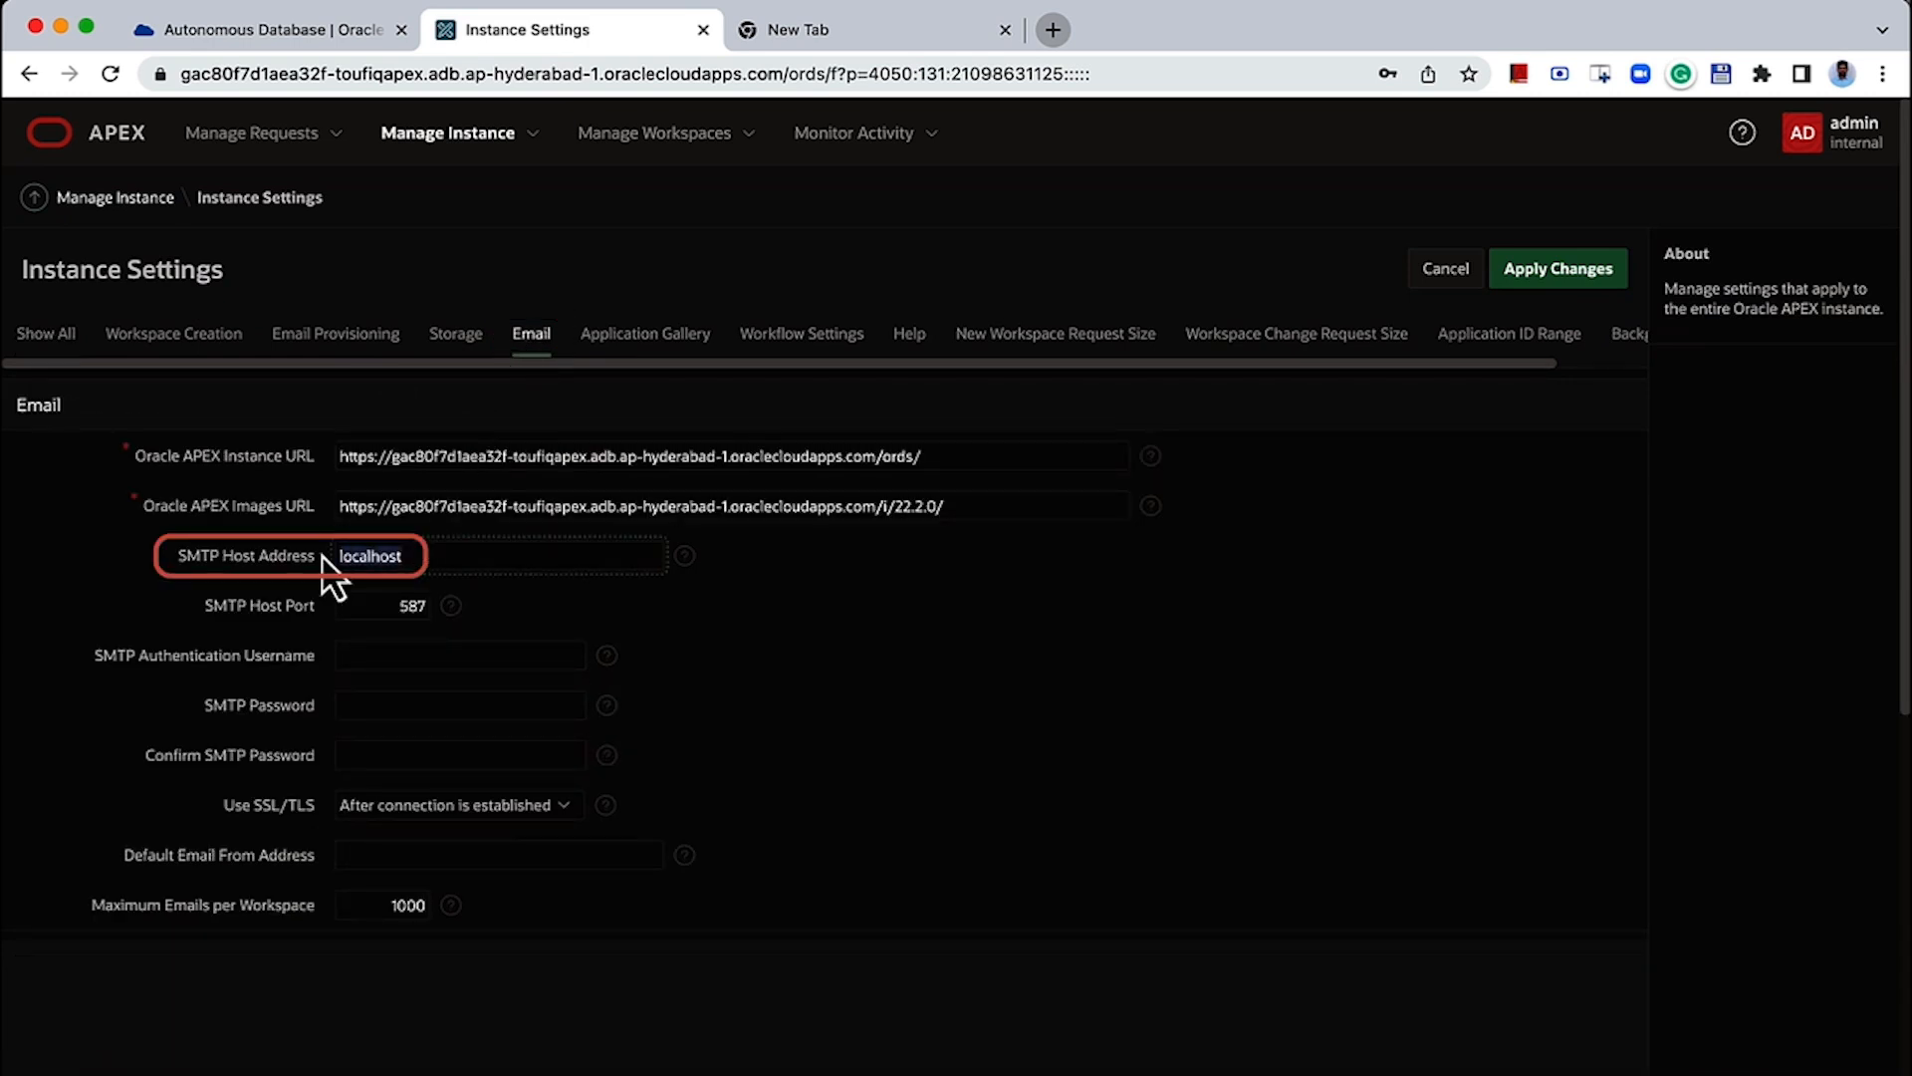
{"action": "left_click", "coordinate": [291, 40]}
{"action": "left_click_drag", "start_coordinate": [495, 370], "coordinate": [815, 380]}
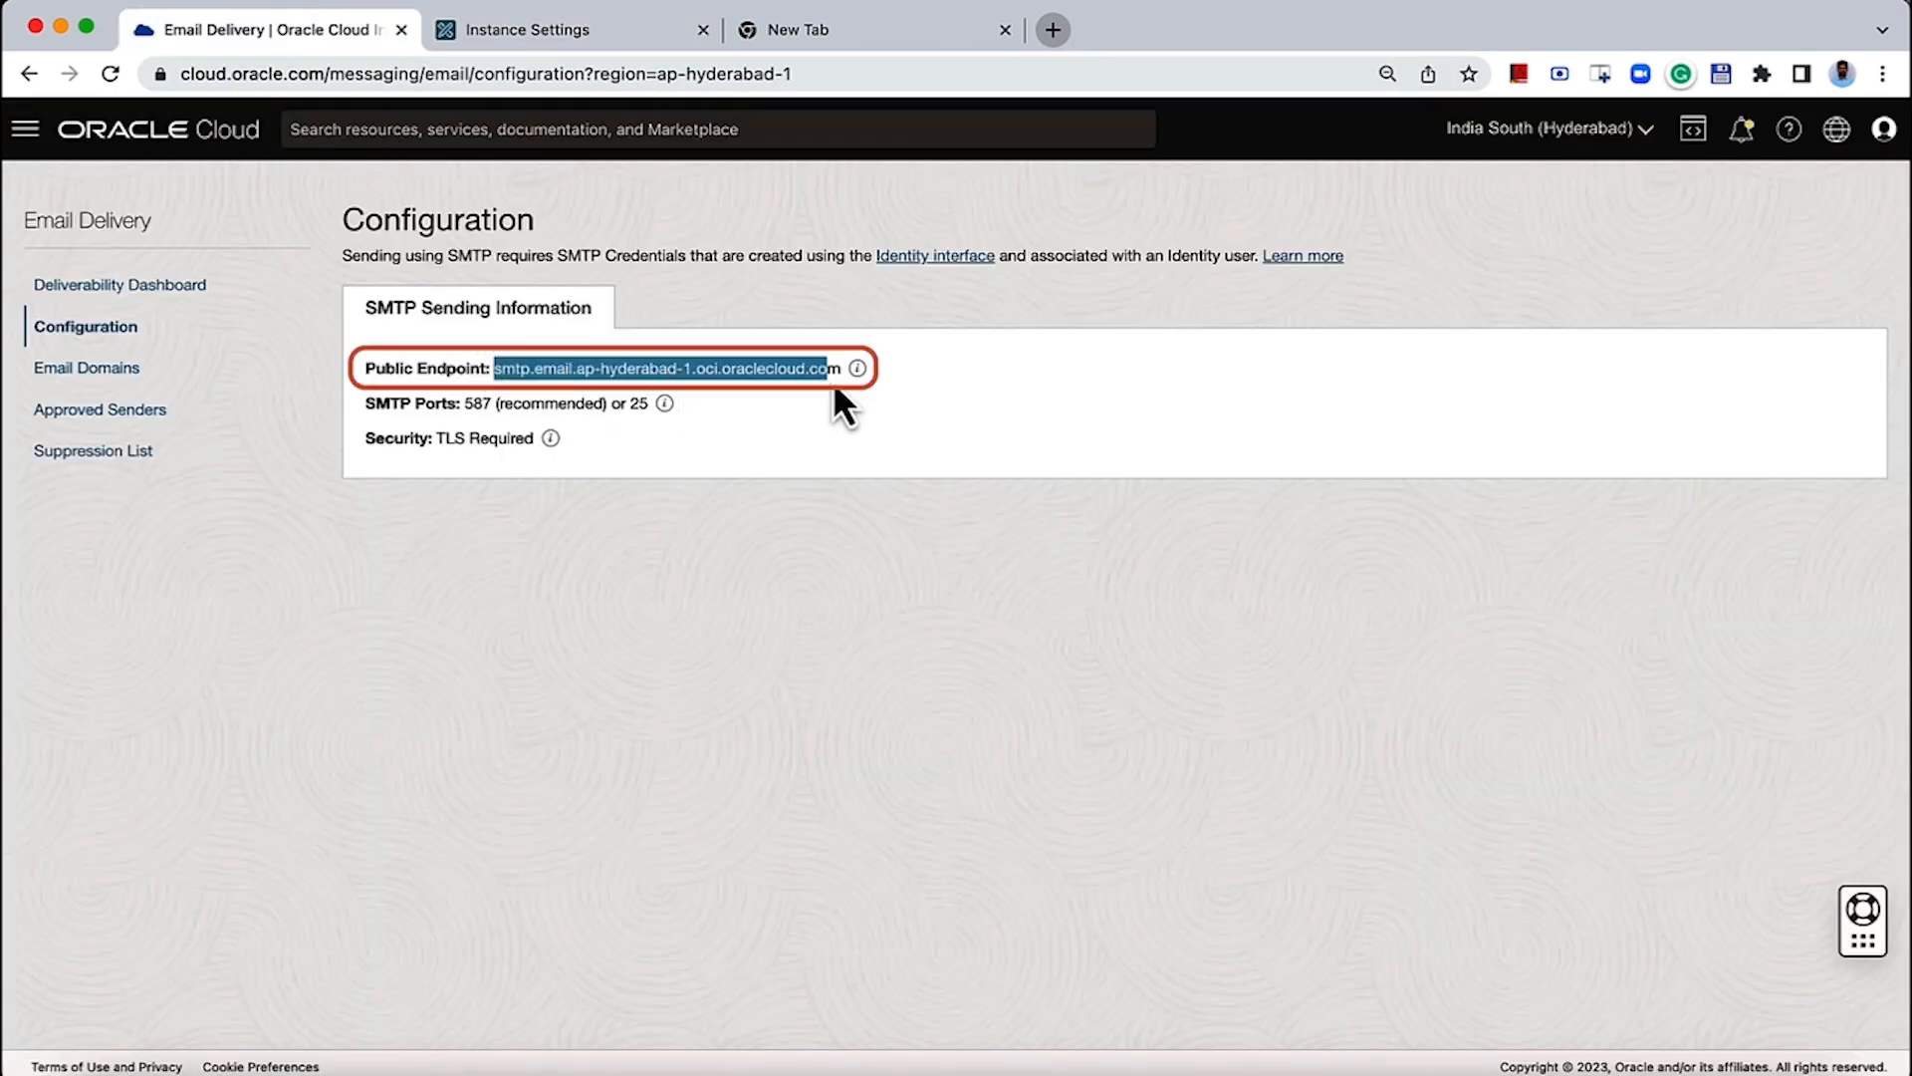
{"action": "left_click", "coordinate": [619, 28]}
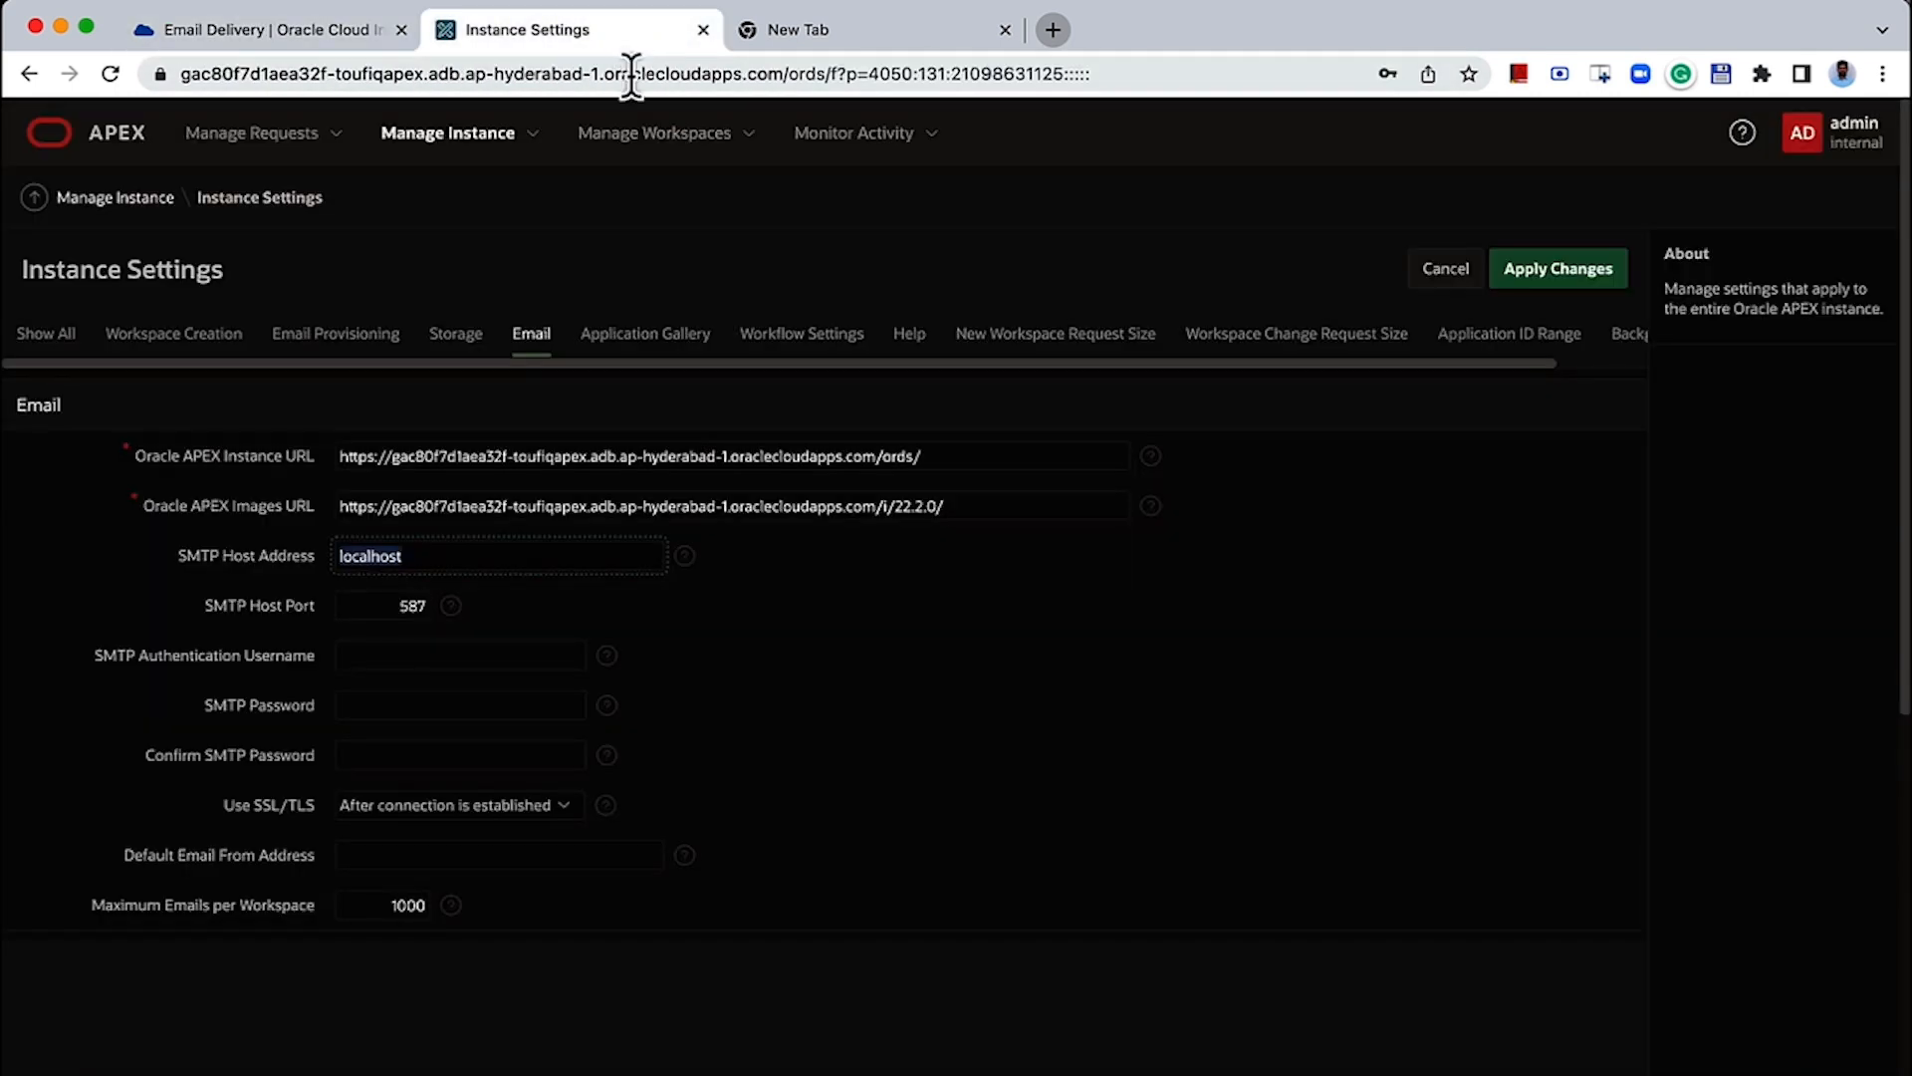
{"action": "key", "text": "super+v"}
{"action": "left_click", "coordinate": [477, 657]}
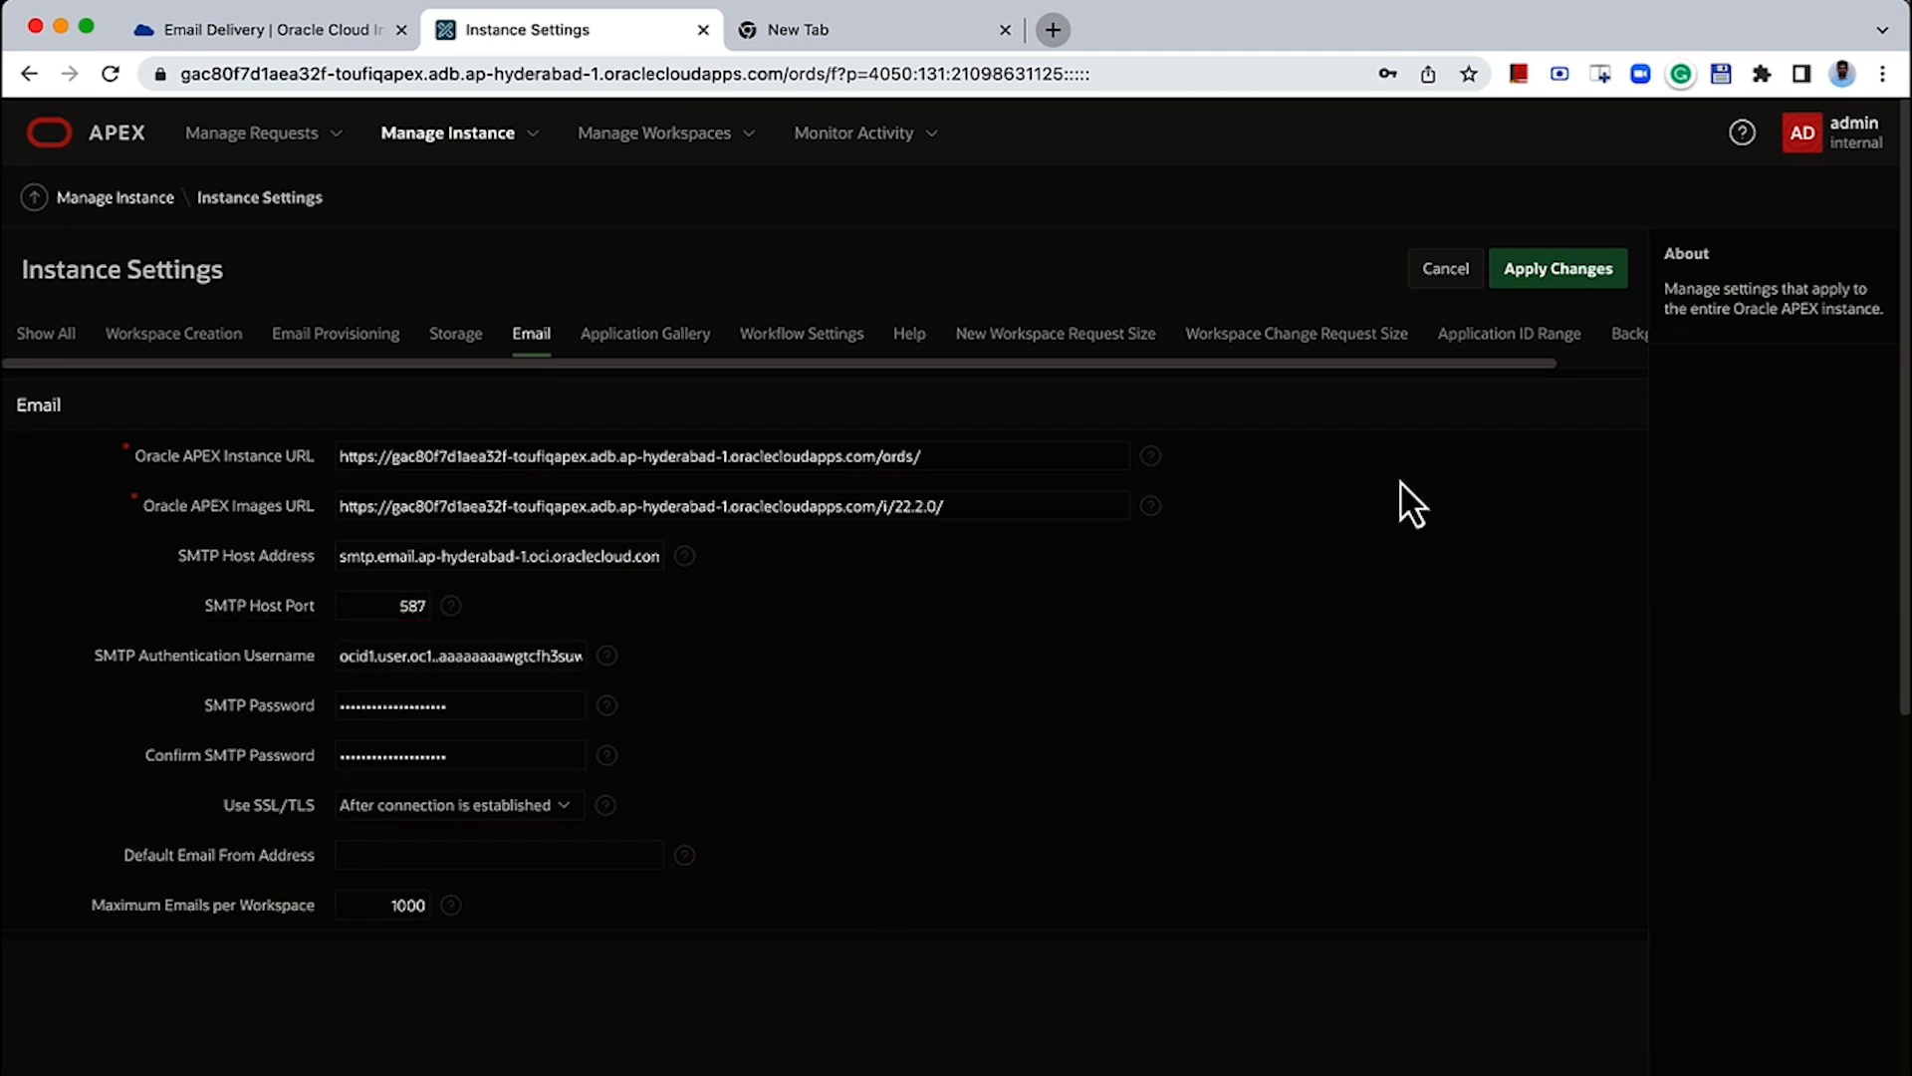
{"action": "left_click", "coordinate": [1560, 271]}
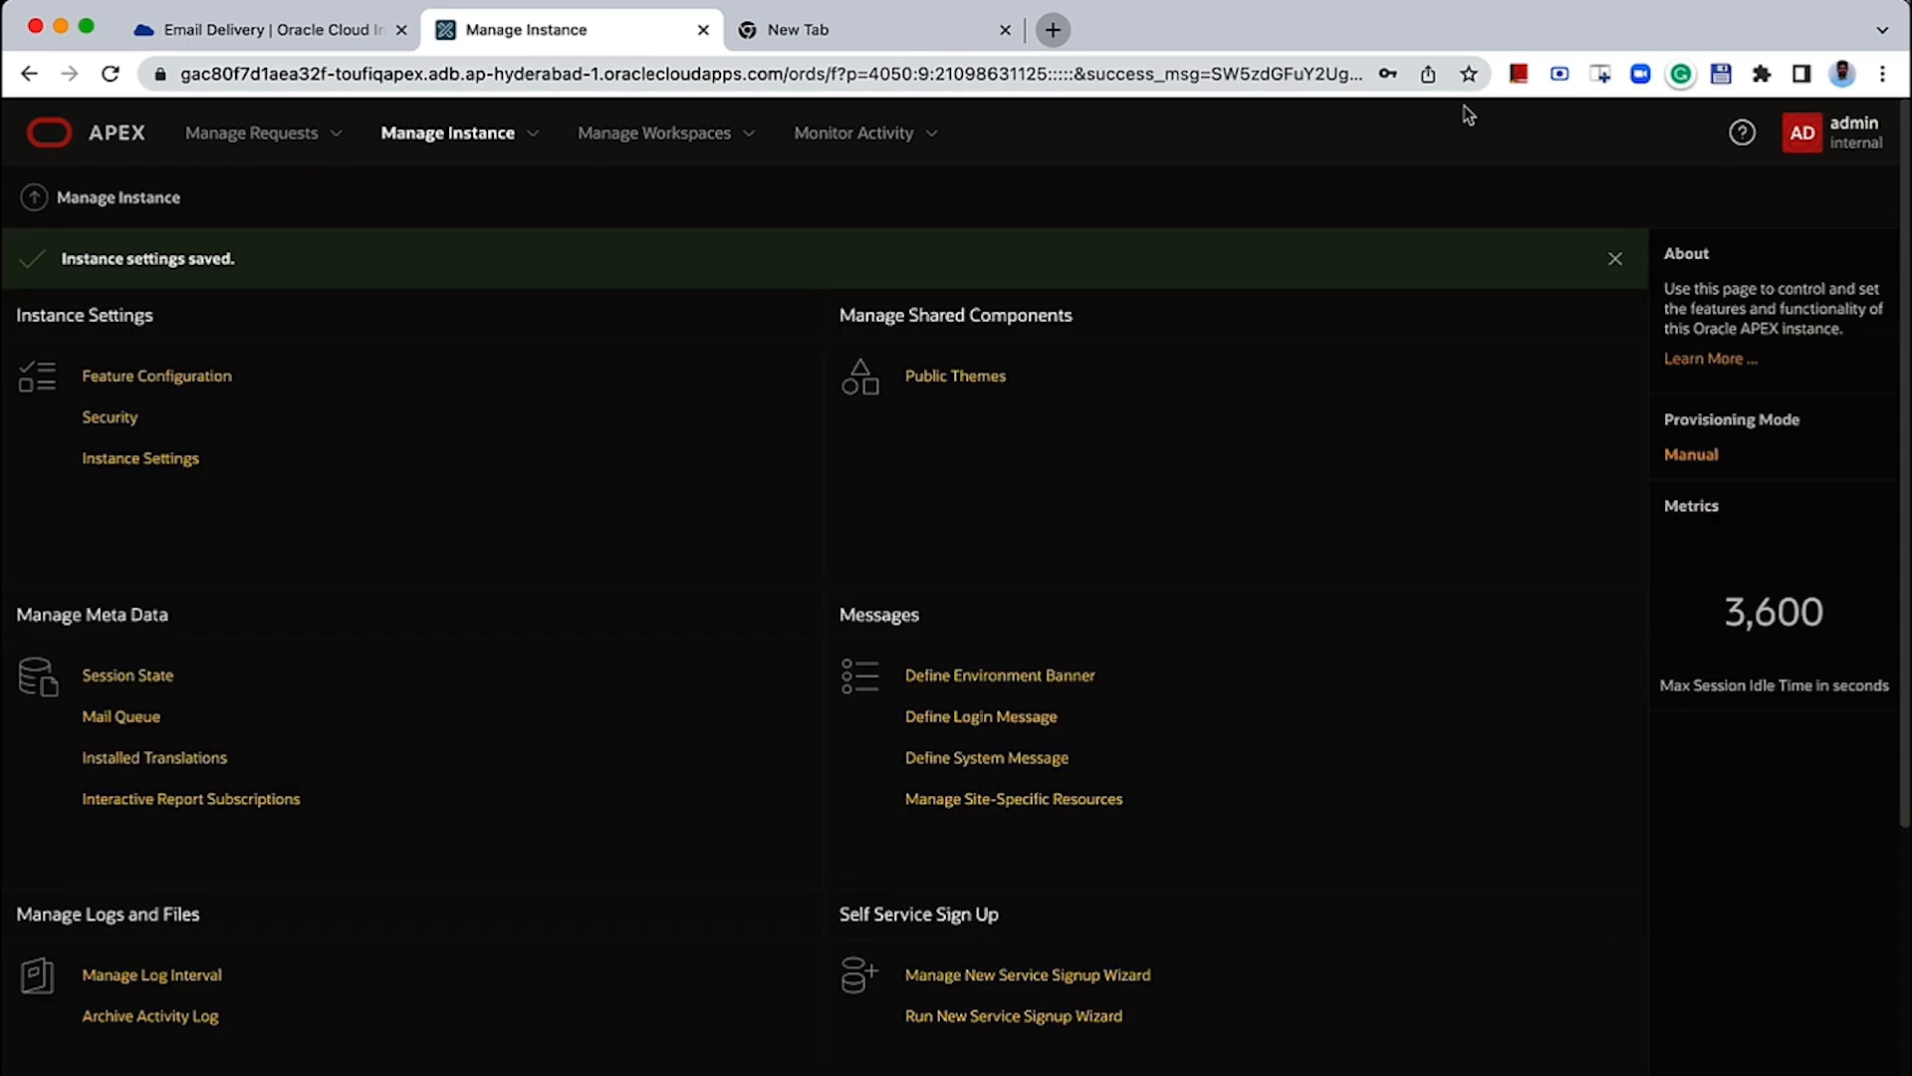
- Sign out of the APEX administration account and sign in to the developer workspace with its username and password
{"action": "left_click", "coordinate": [1841, 138]}
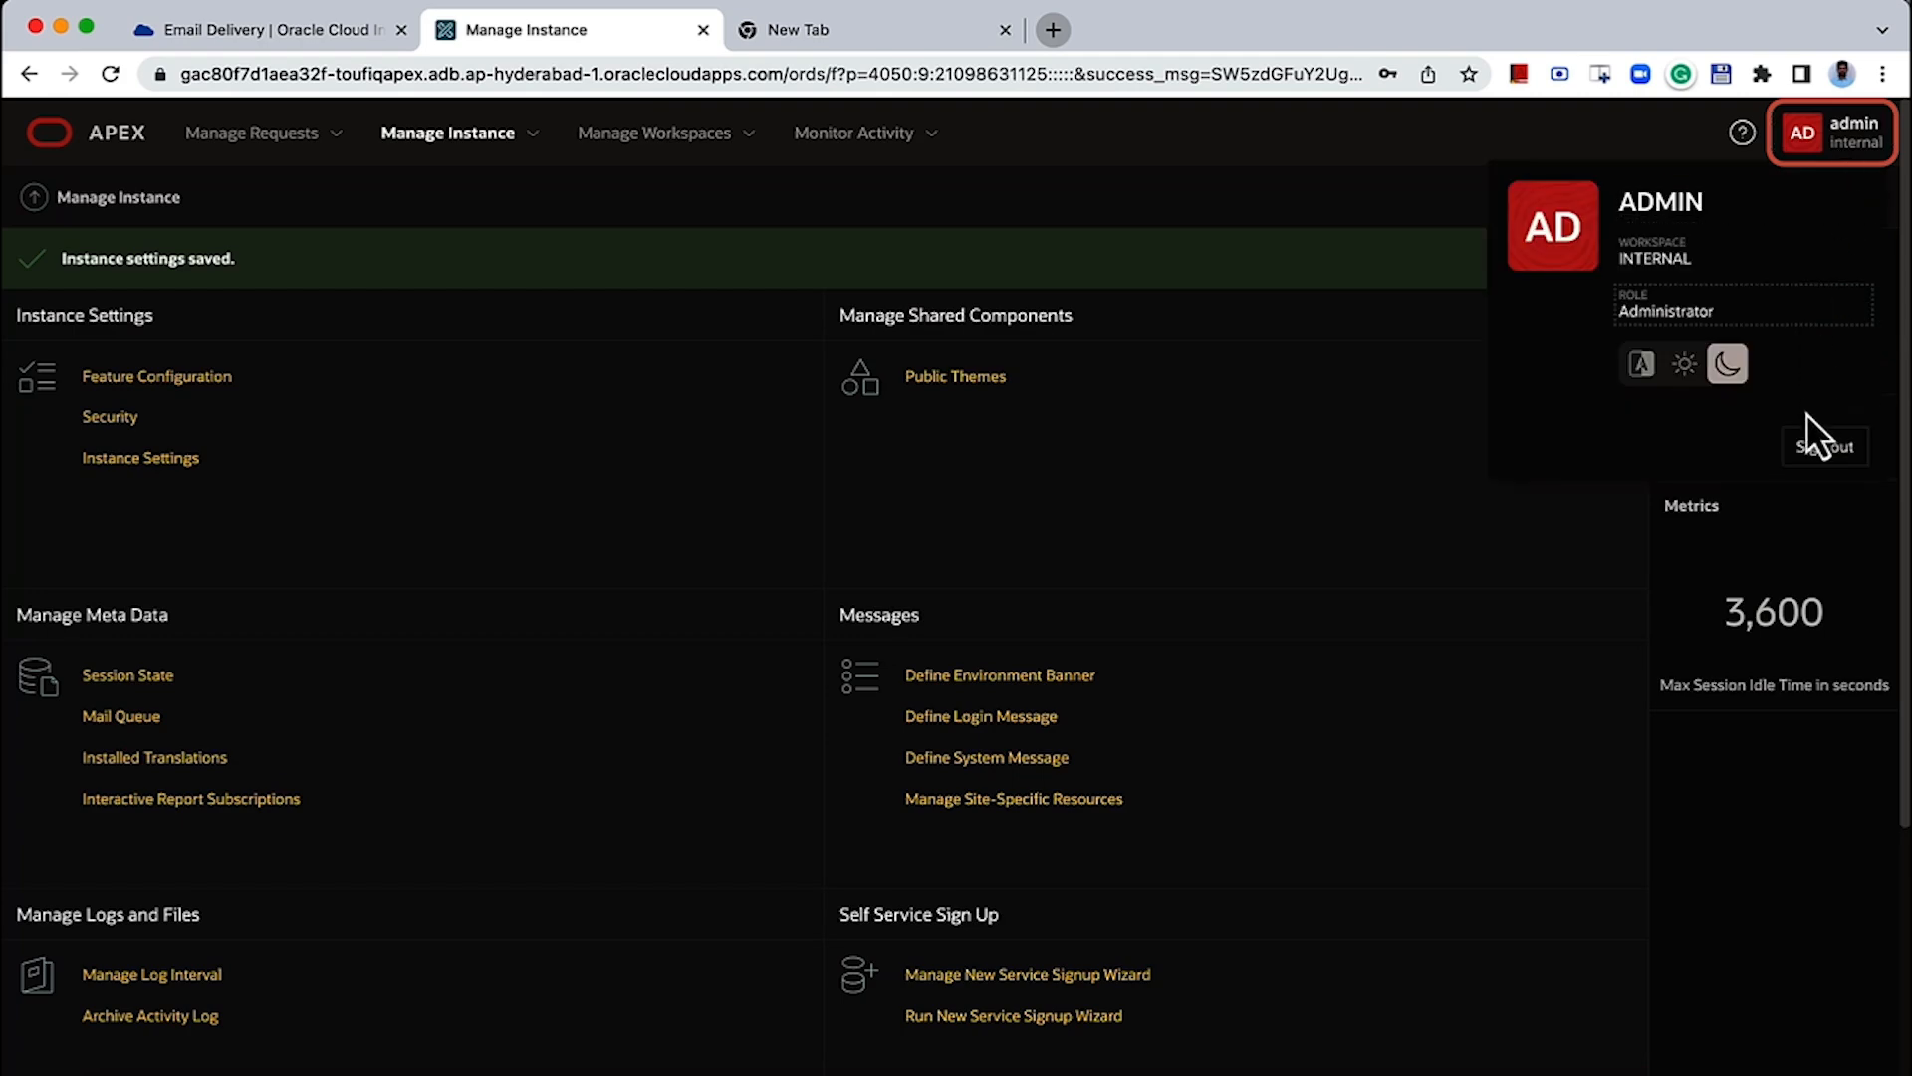
{"action": "left_click", "coordinate": [1808, 445]}
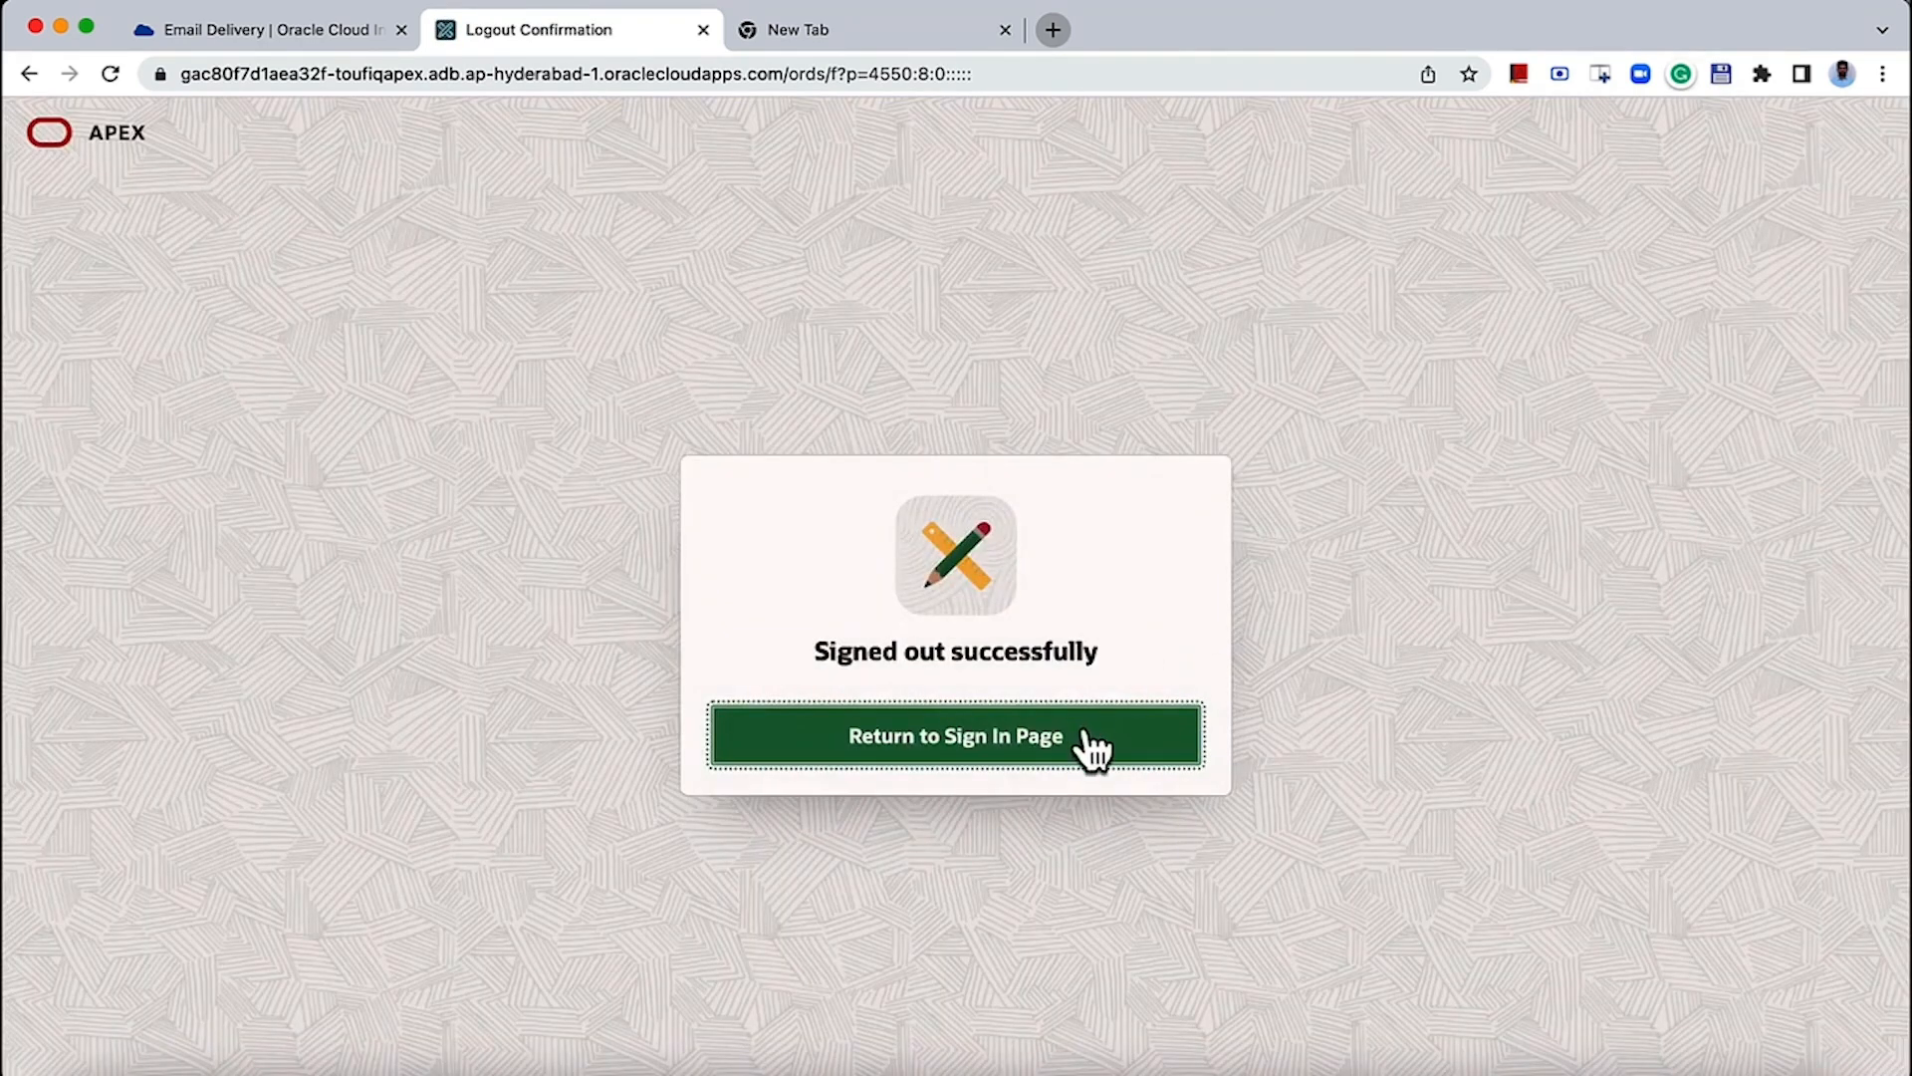
{"action": "left_click", "coordinate": [1086, 737]}
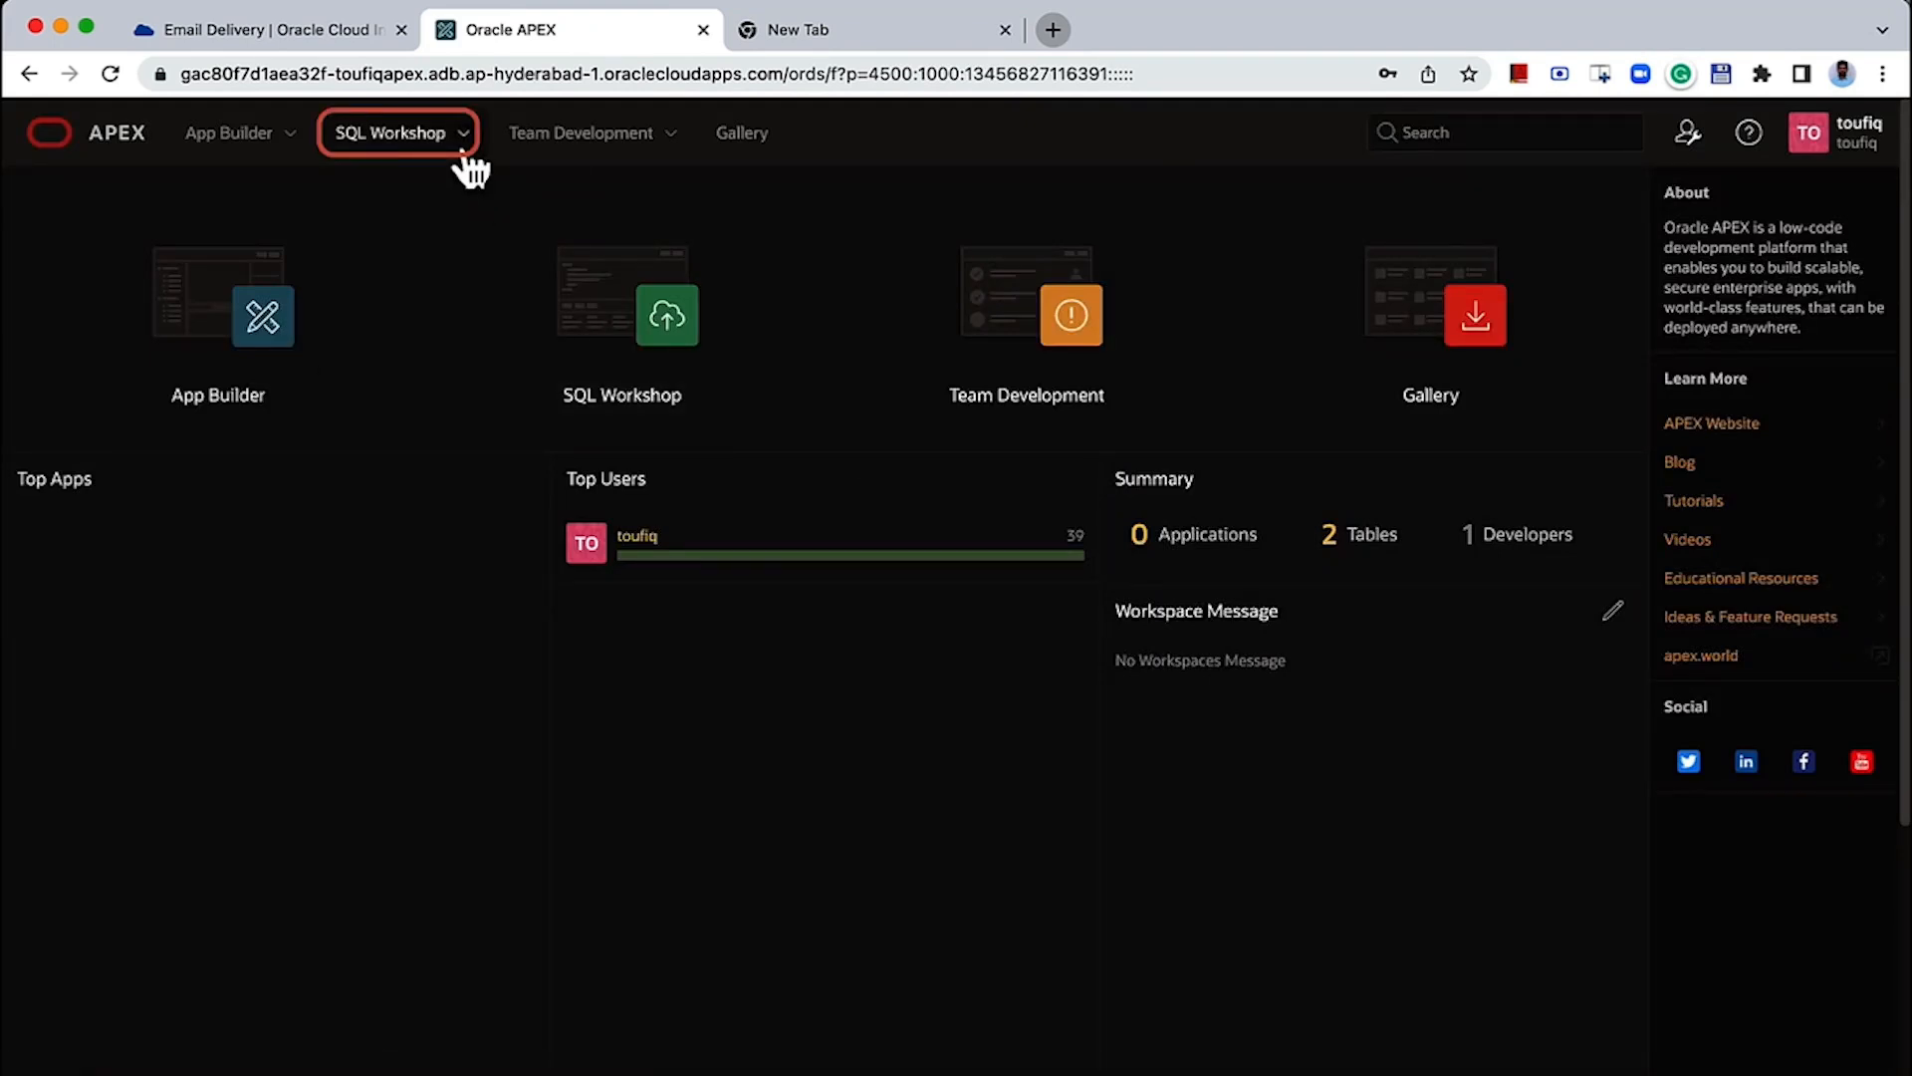
- In SQL Commands, prepare the apex_mail.send block with subject "EmailfromAutonomous" and replace the sender e-mail address in p_from
{"action": "left_click", "coordinate": [463, 149]}
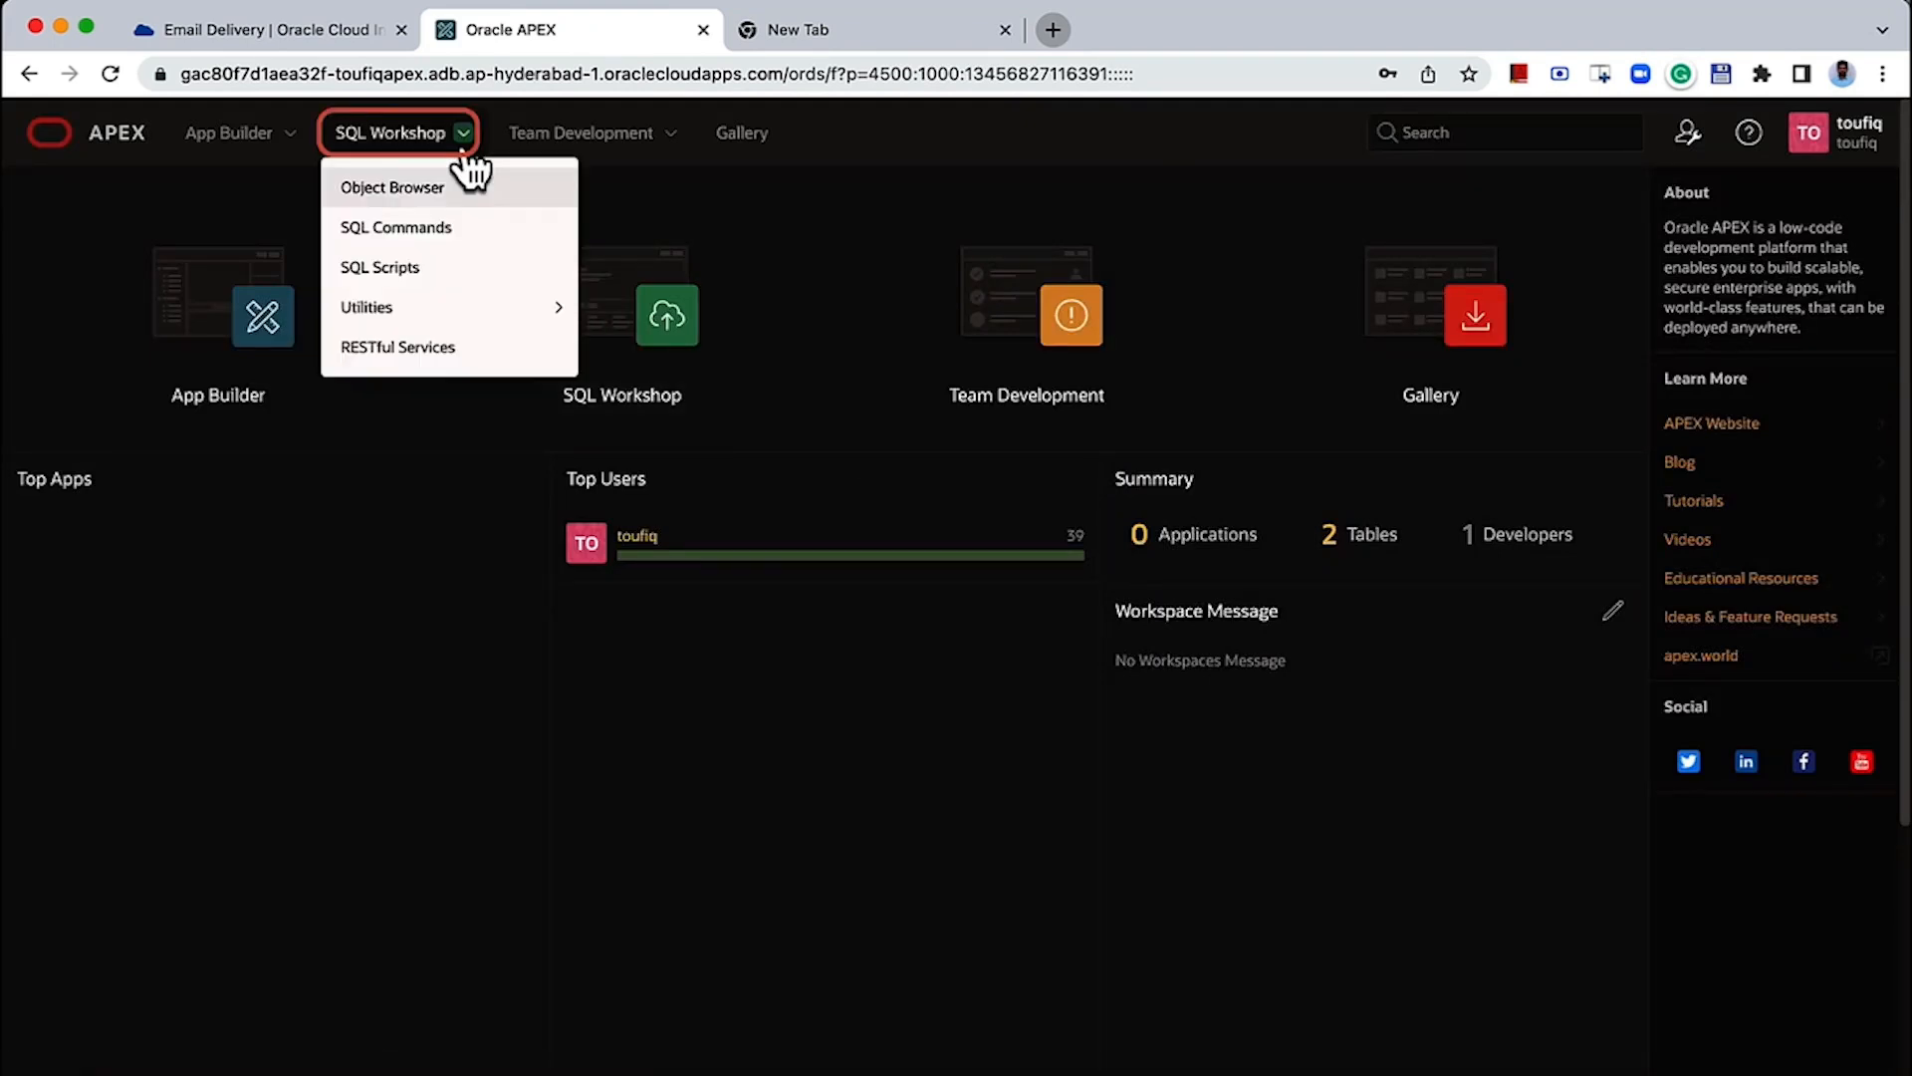
{"action": "left_click", "coordinate": [450, 231]}
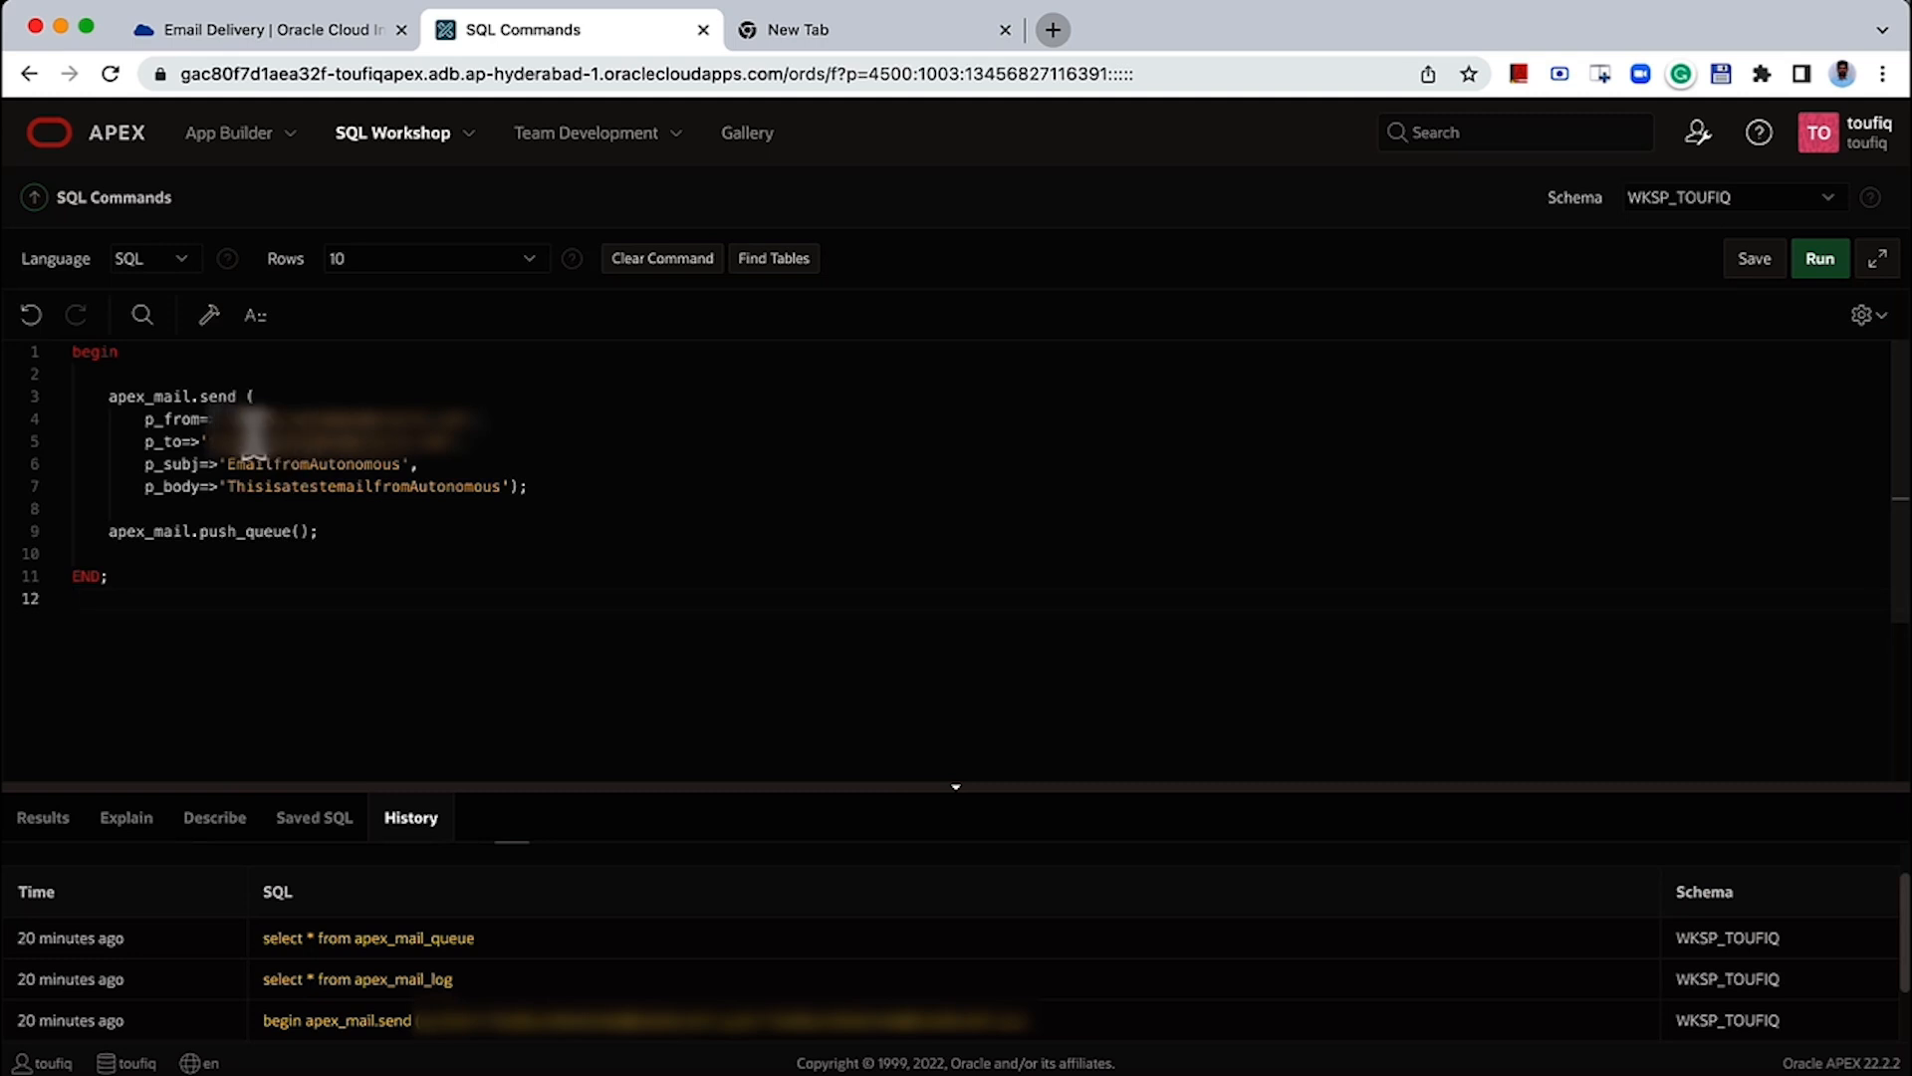
{"action": "left_click", "coordinate": [232, 410]}
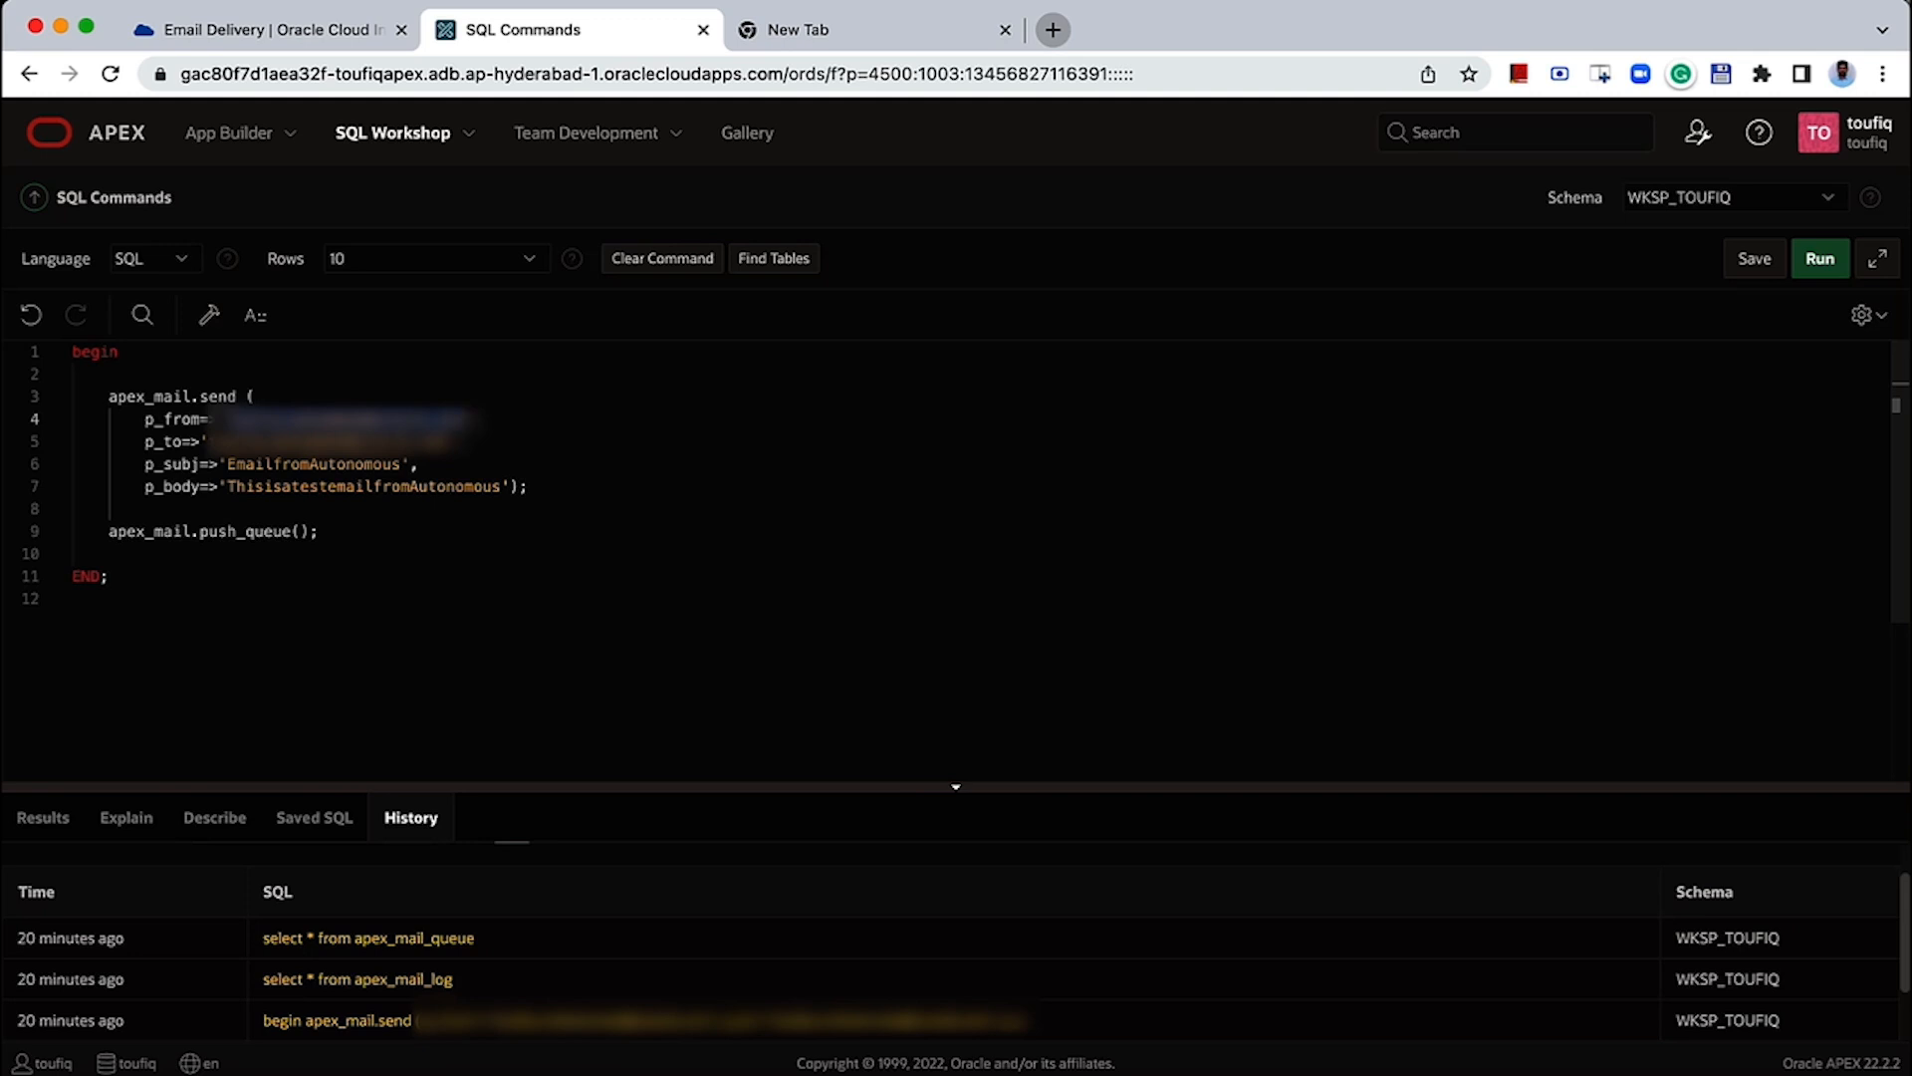
{"action": "left_click", "coordinate": [232, 460]}
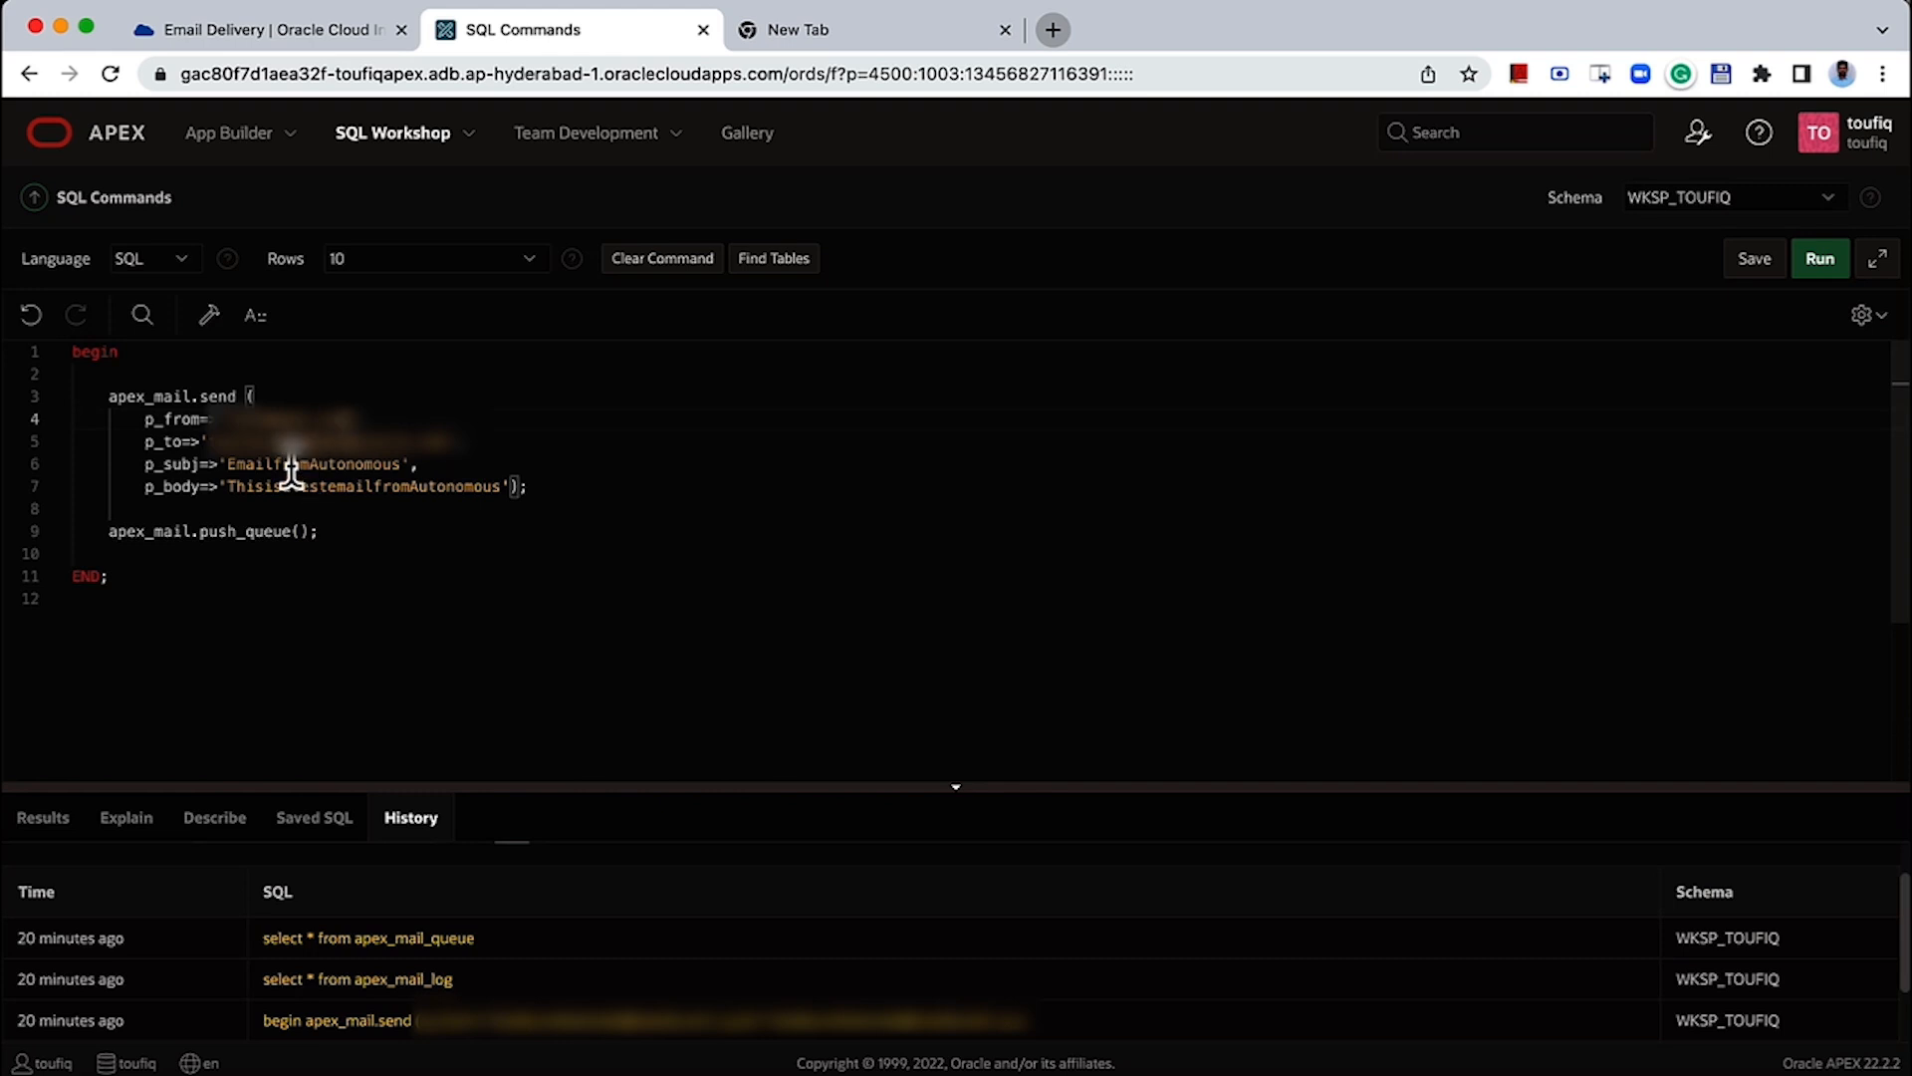
- Run the apex_mail.send block and check the delivered EmailfromAutonomous message in the mailbox
{"action": "left_click", "coordinate": [1814, 265]}
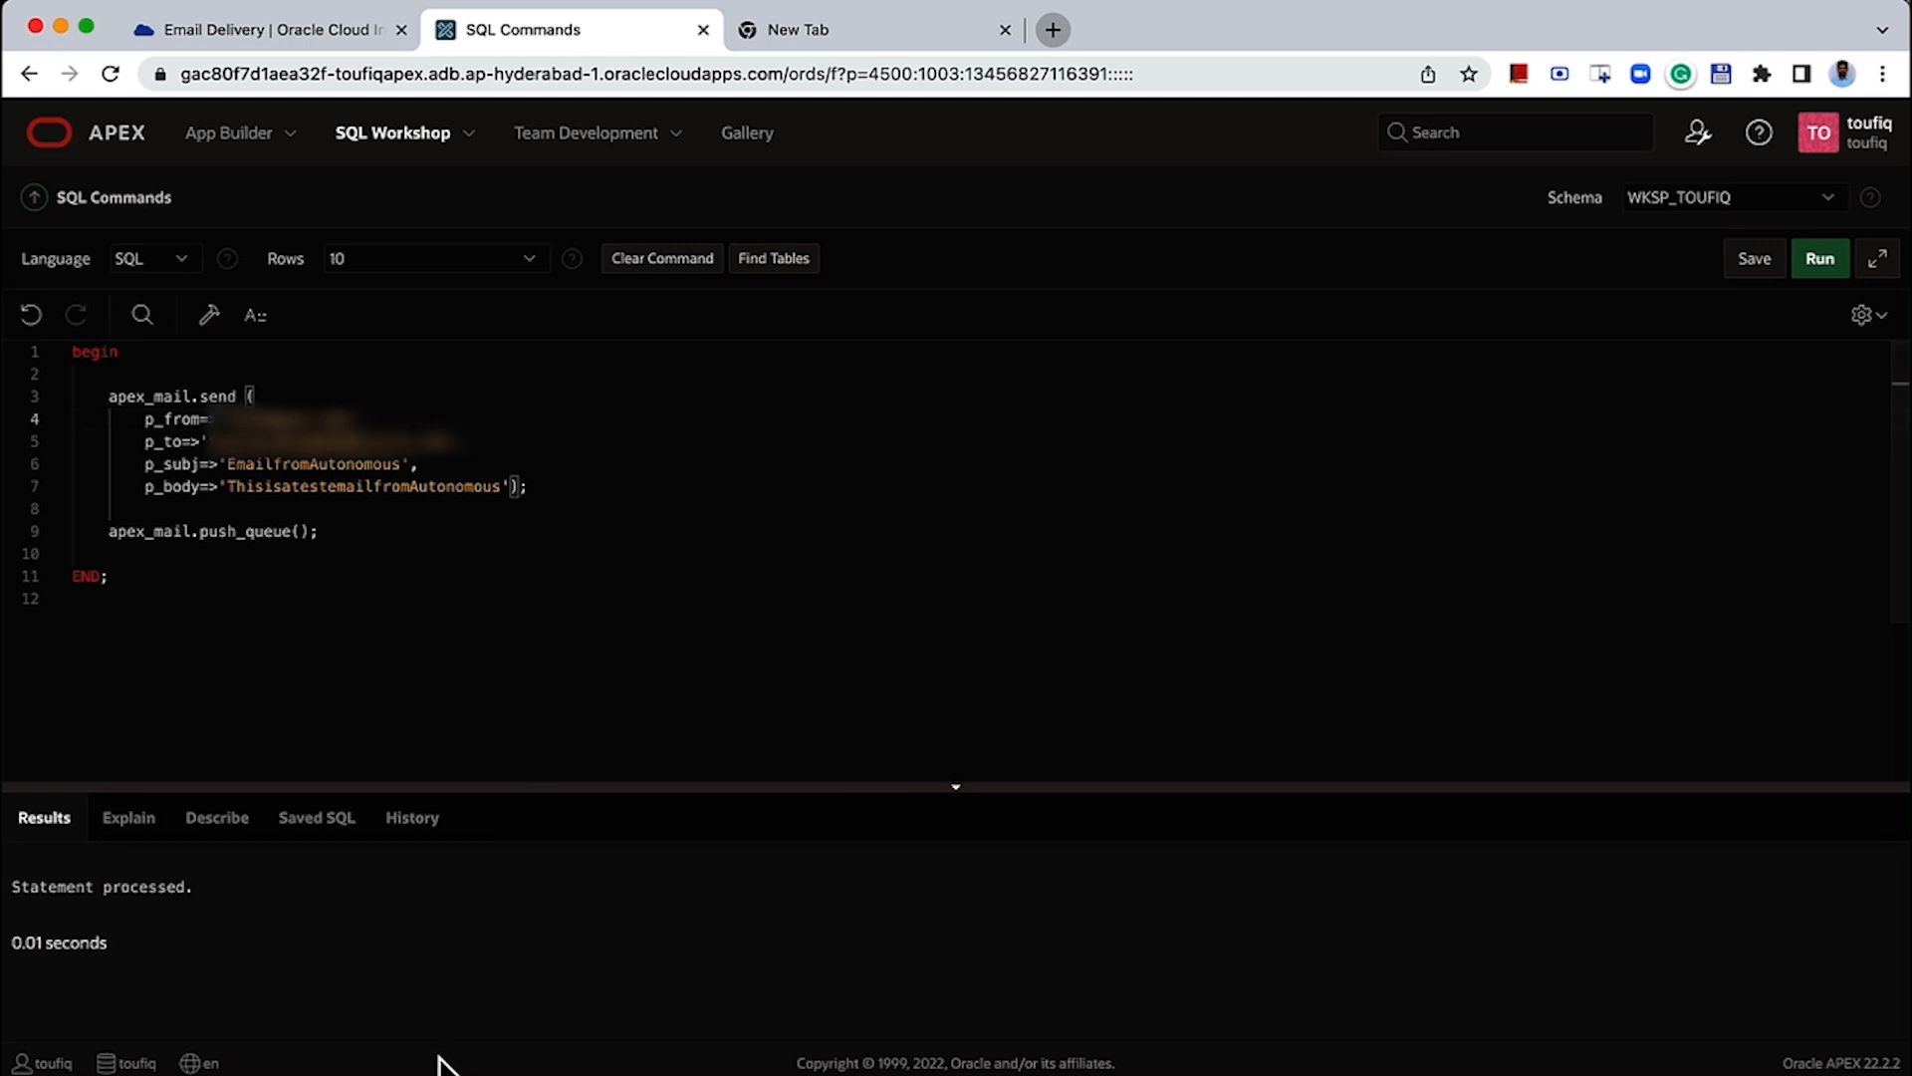
{"action": "left_click_drag", "start_coordinate": [316, 542], "coordinate": [116, 535]}
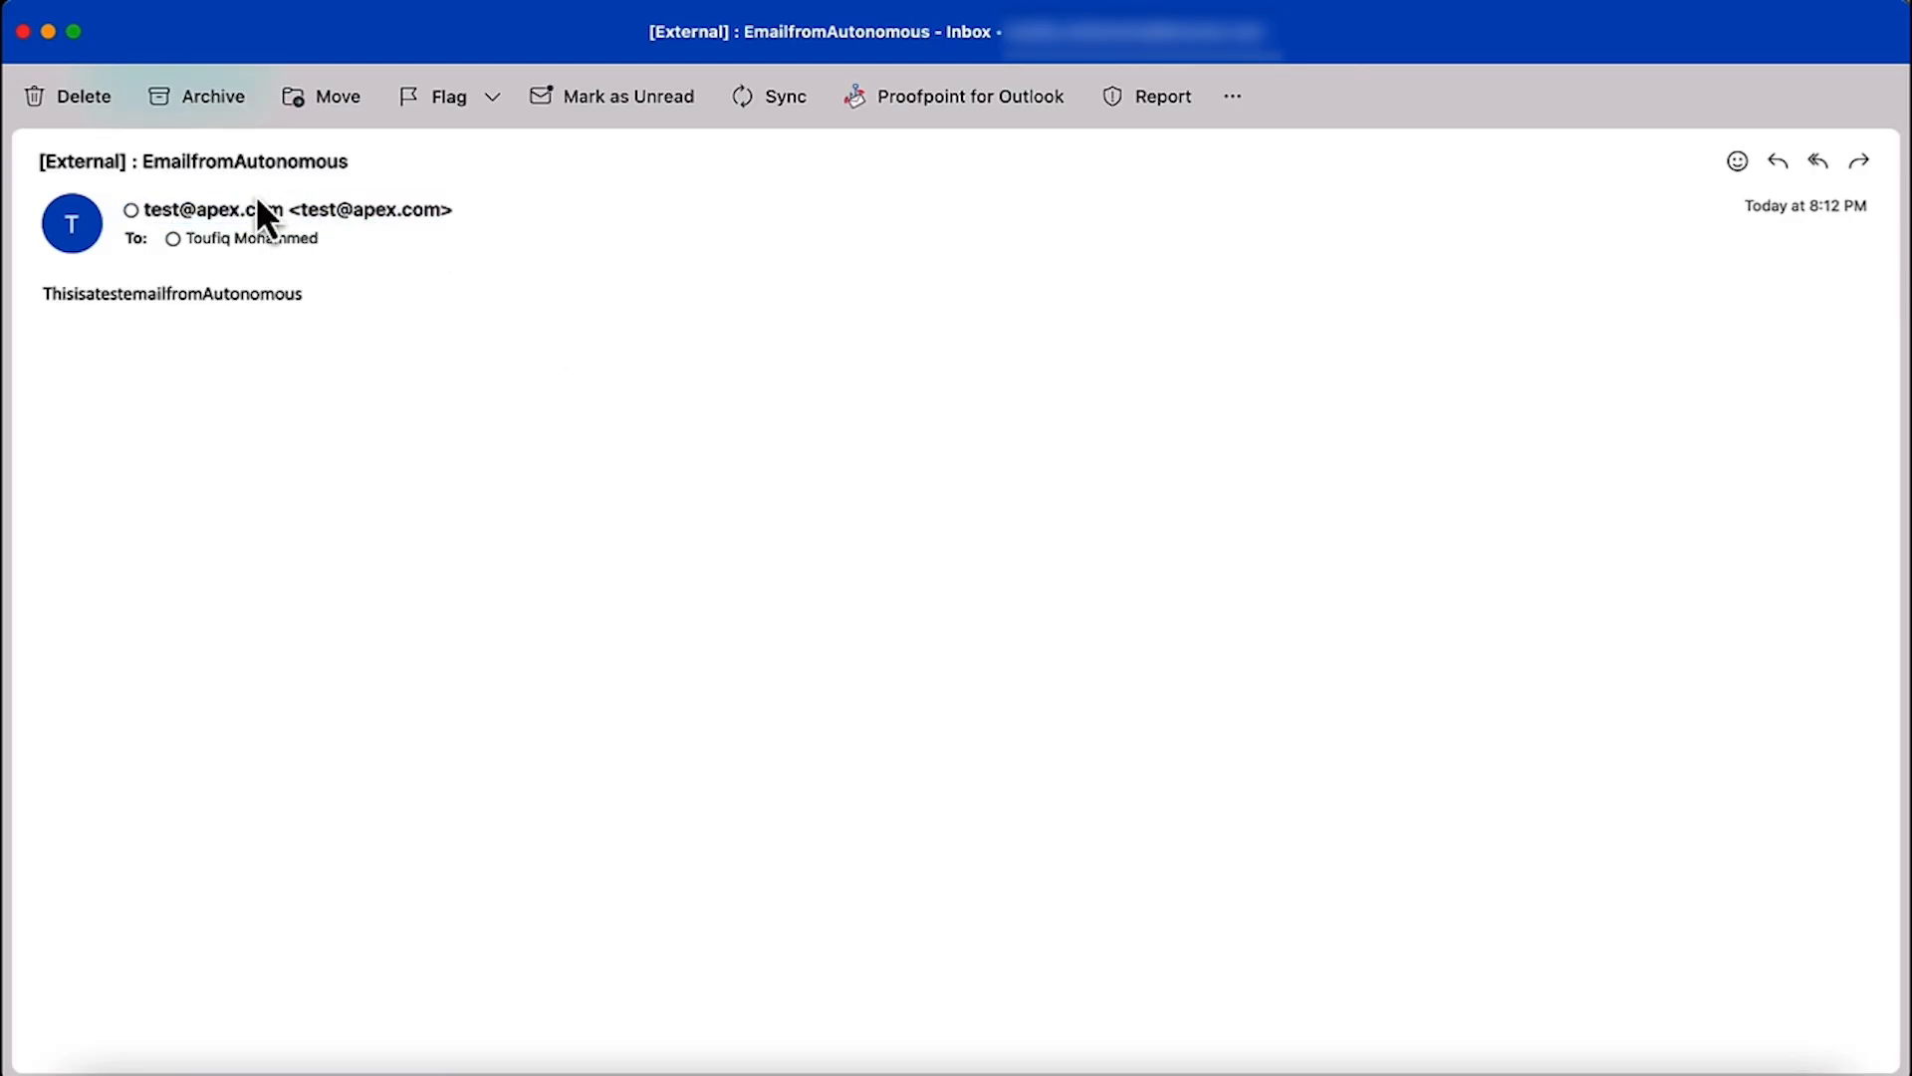
{"action": "triple_click", "coordinate": [51, 160]}
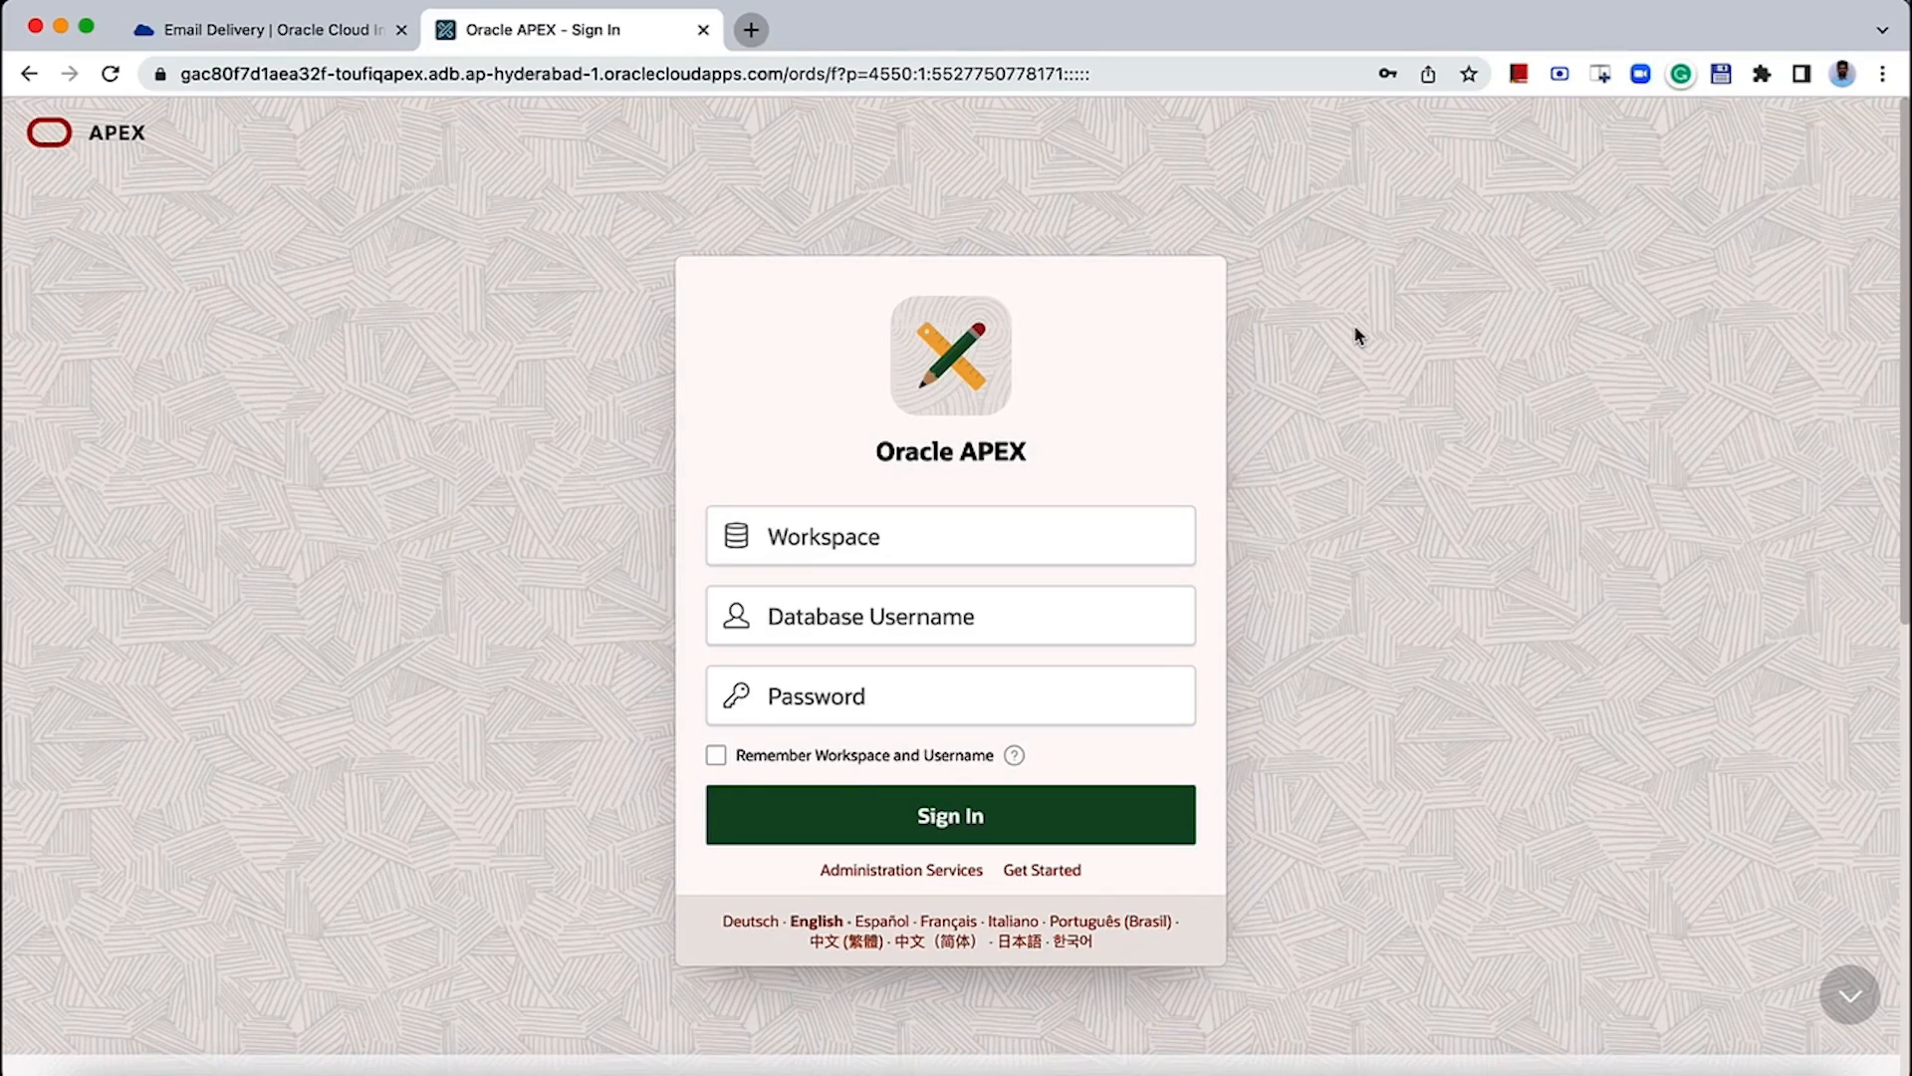
- Sign in to the Internal workspace as admin with the account password
{"action": "left_click", "coordinate": [936, 513]}
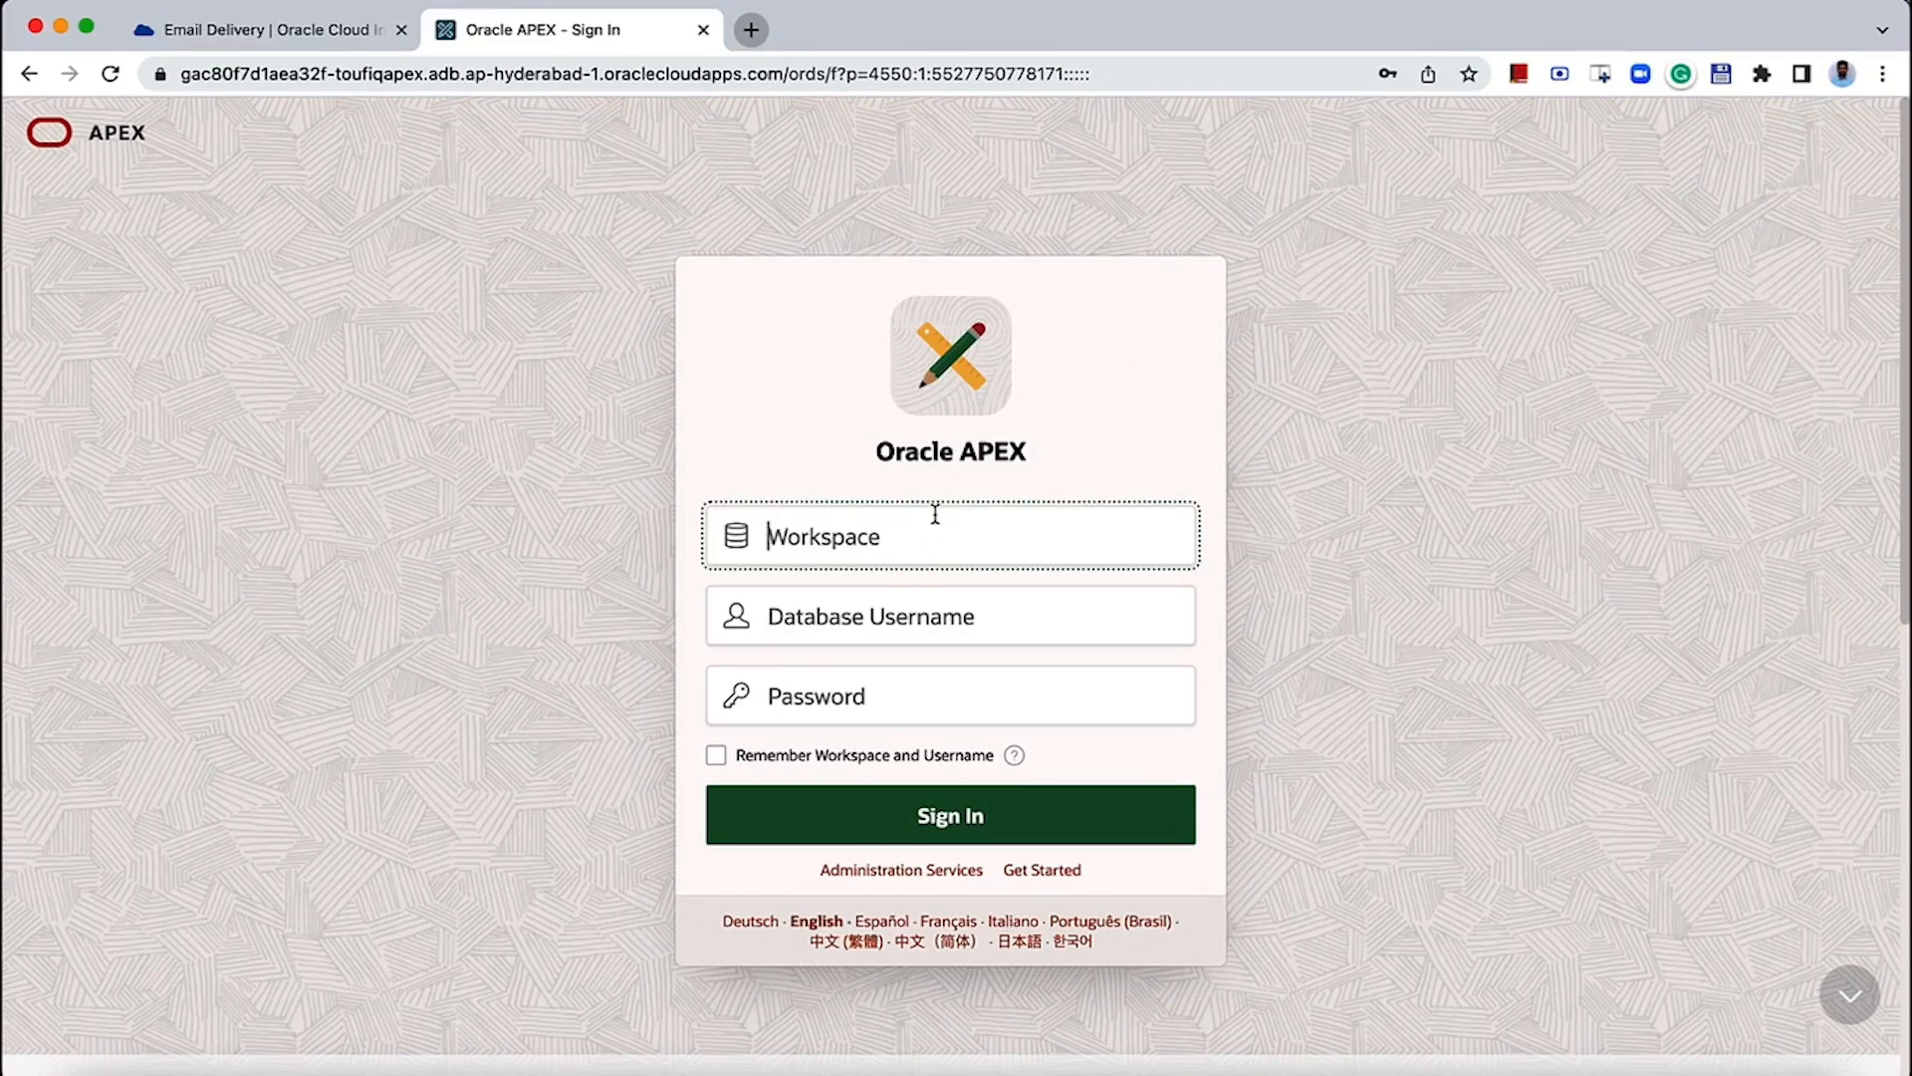
{"action": "key", "text": "Return"}
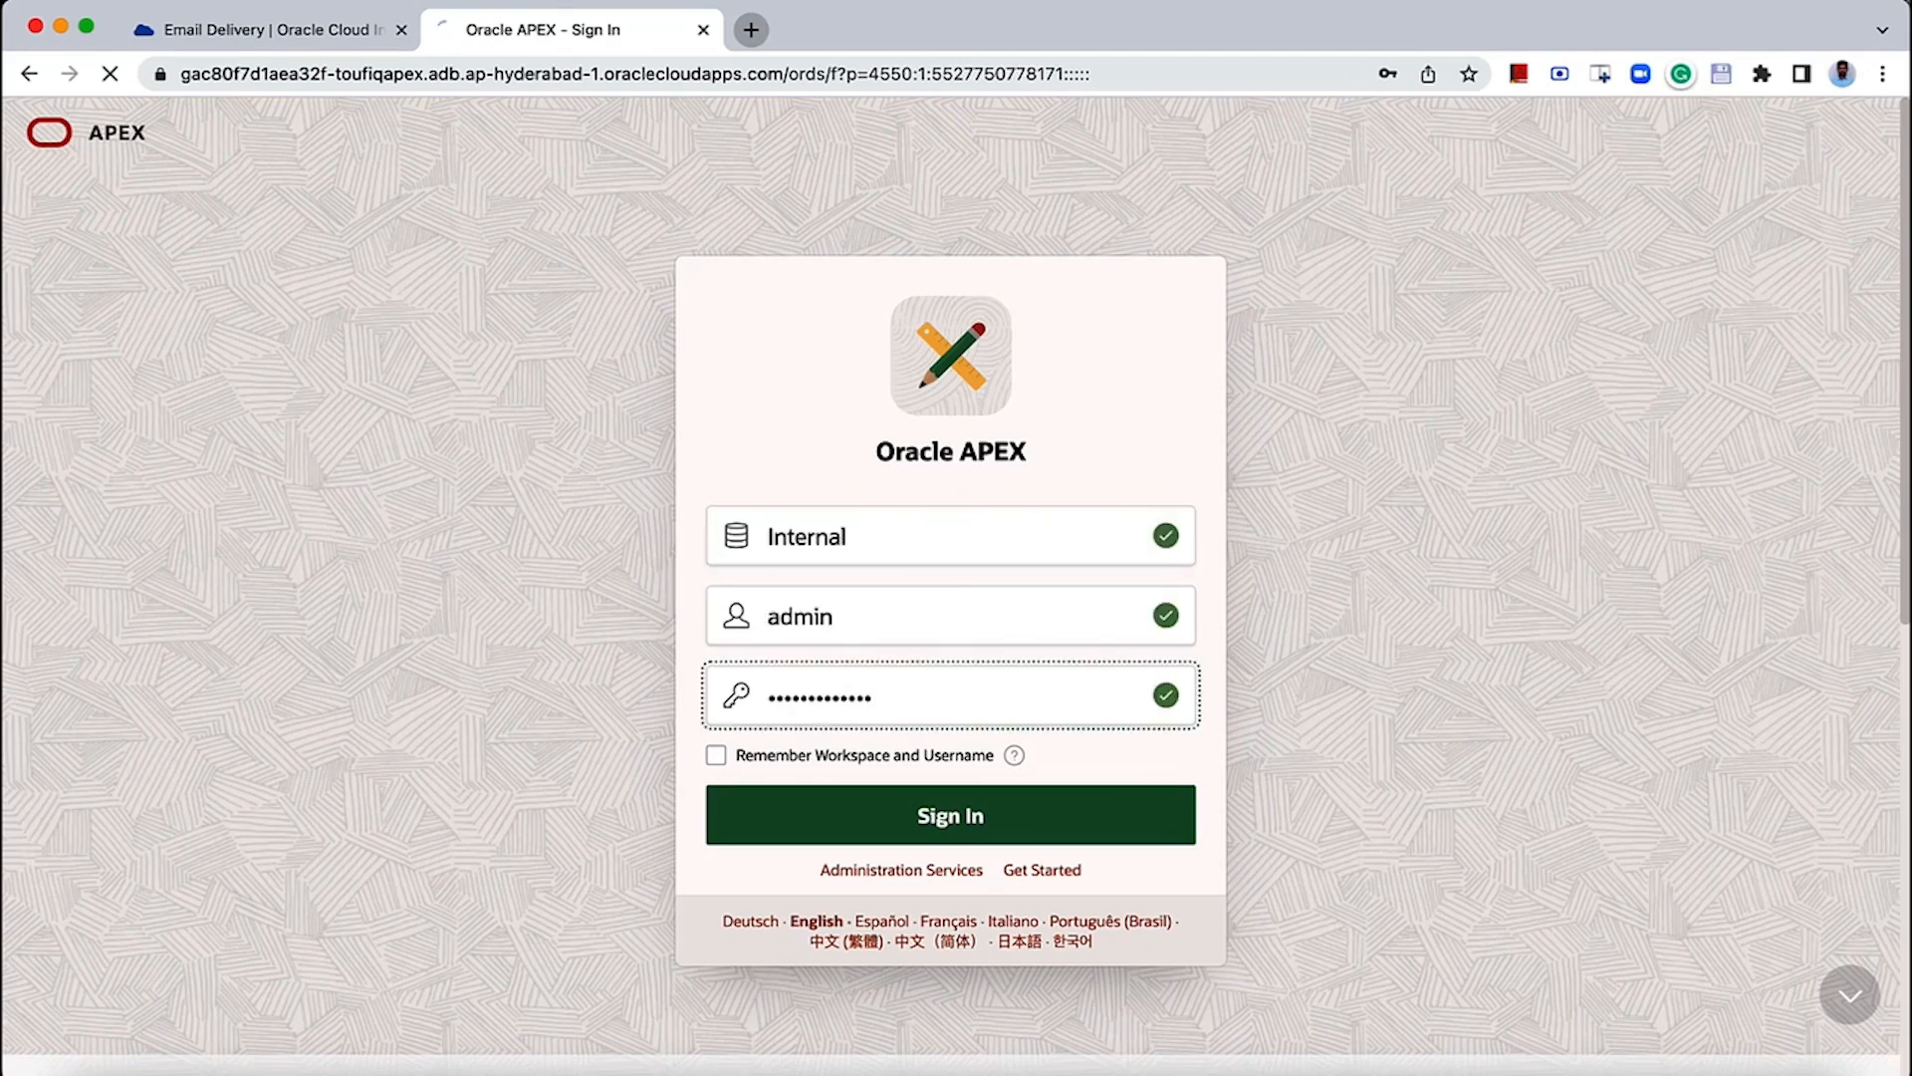
{"action": "left_click", "coordinate": [1480, 105]}
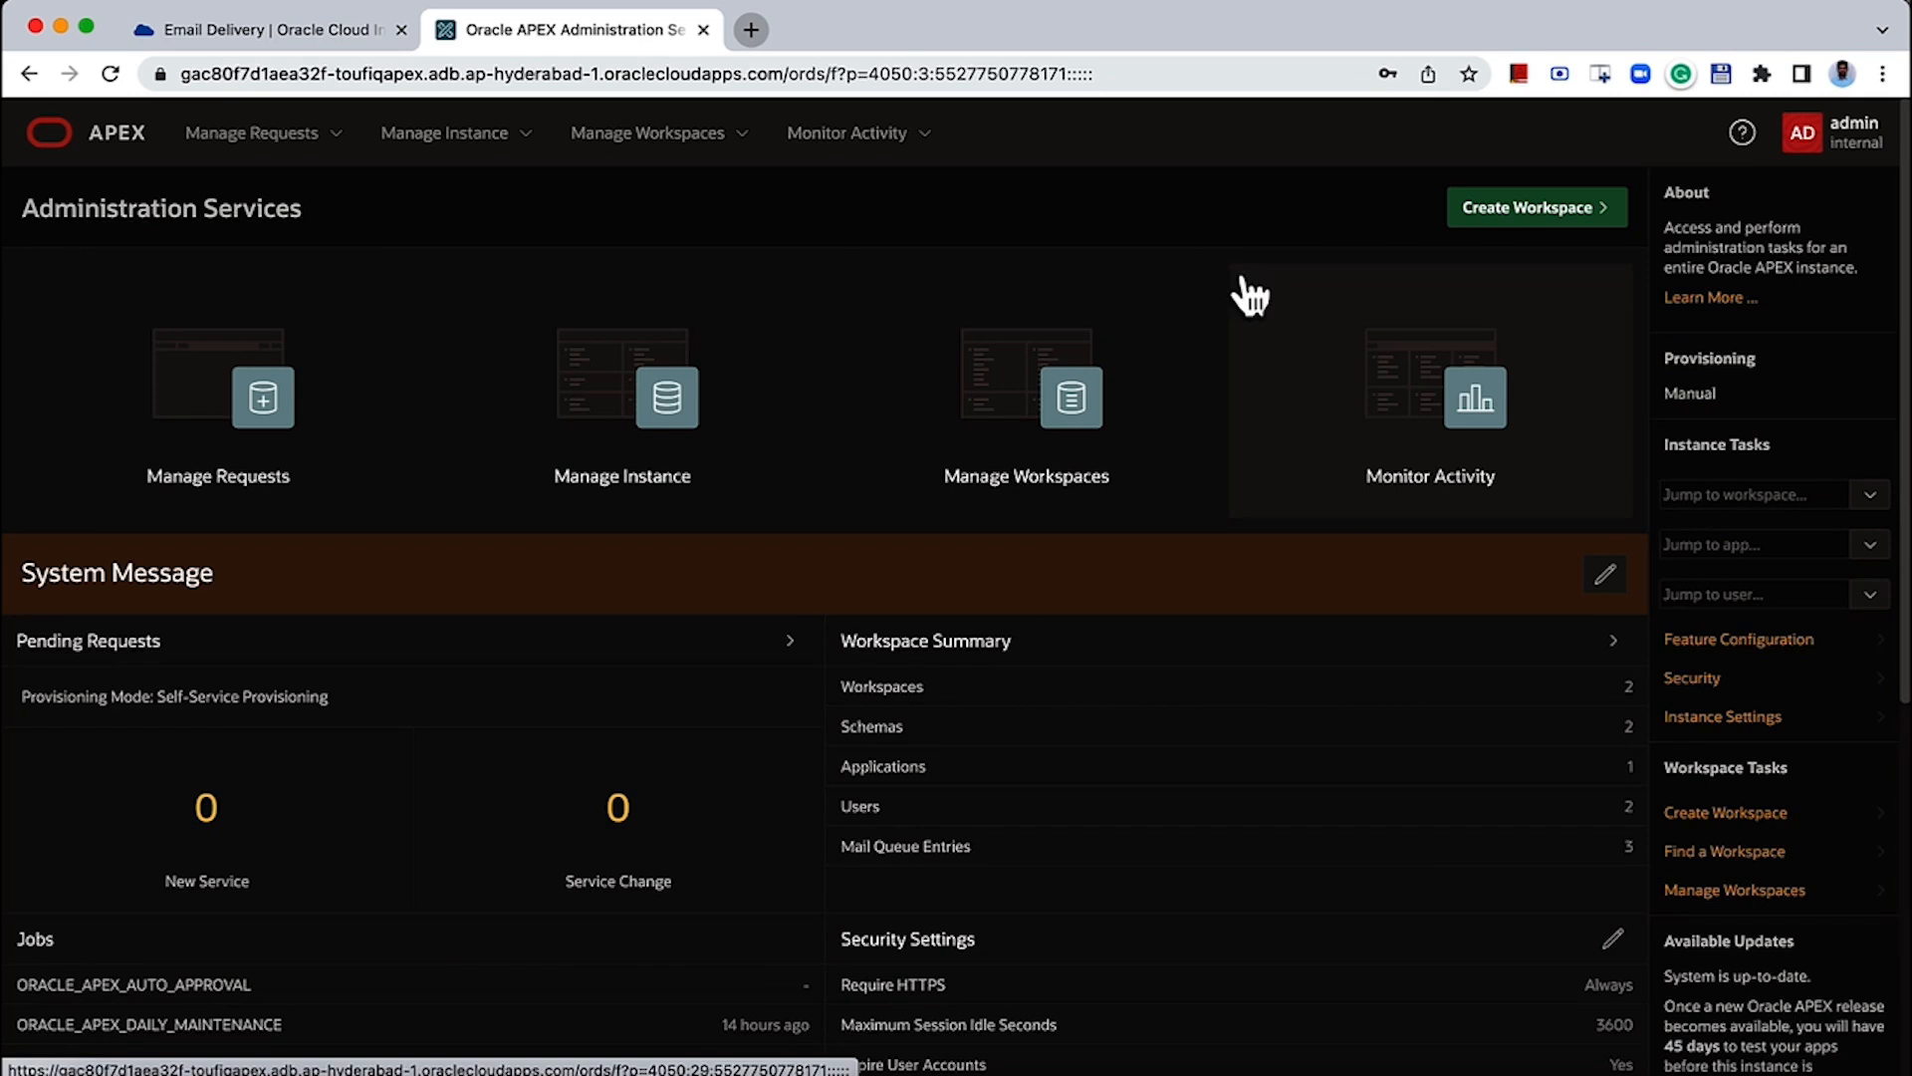
- Open the instance's Mail Queue and delete the most recently updated message from it
{"action": "left_click", "coordinate": [724, 407]}
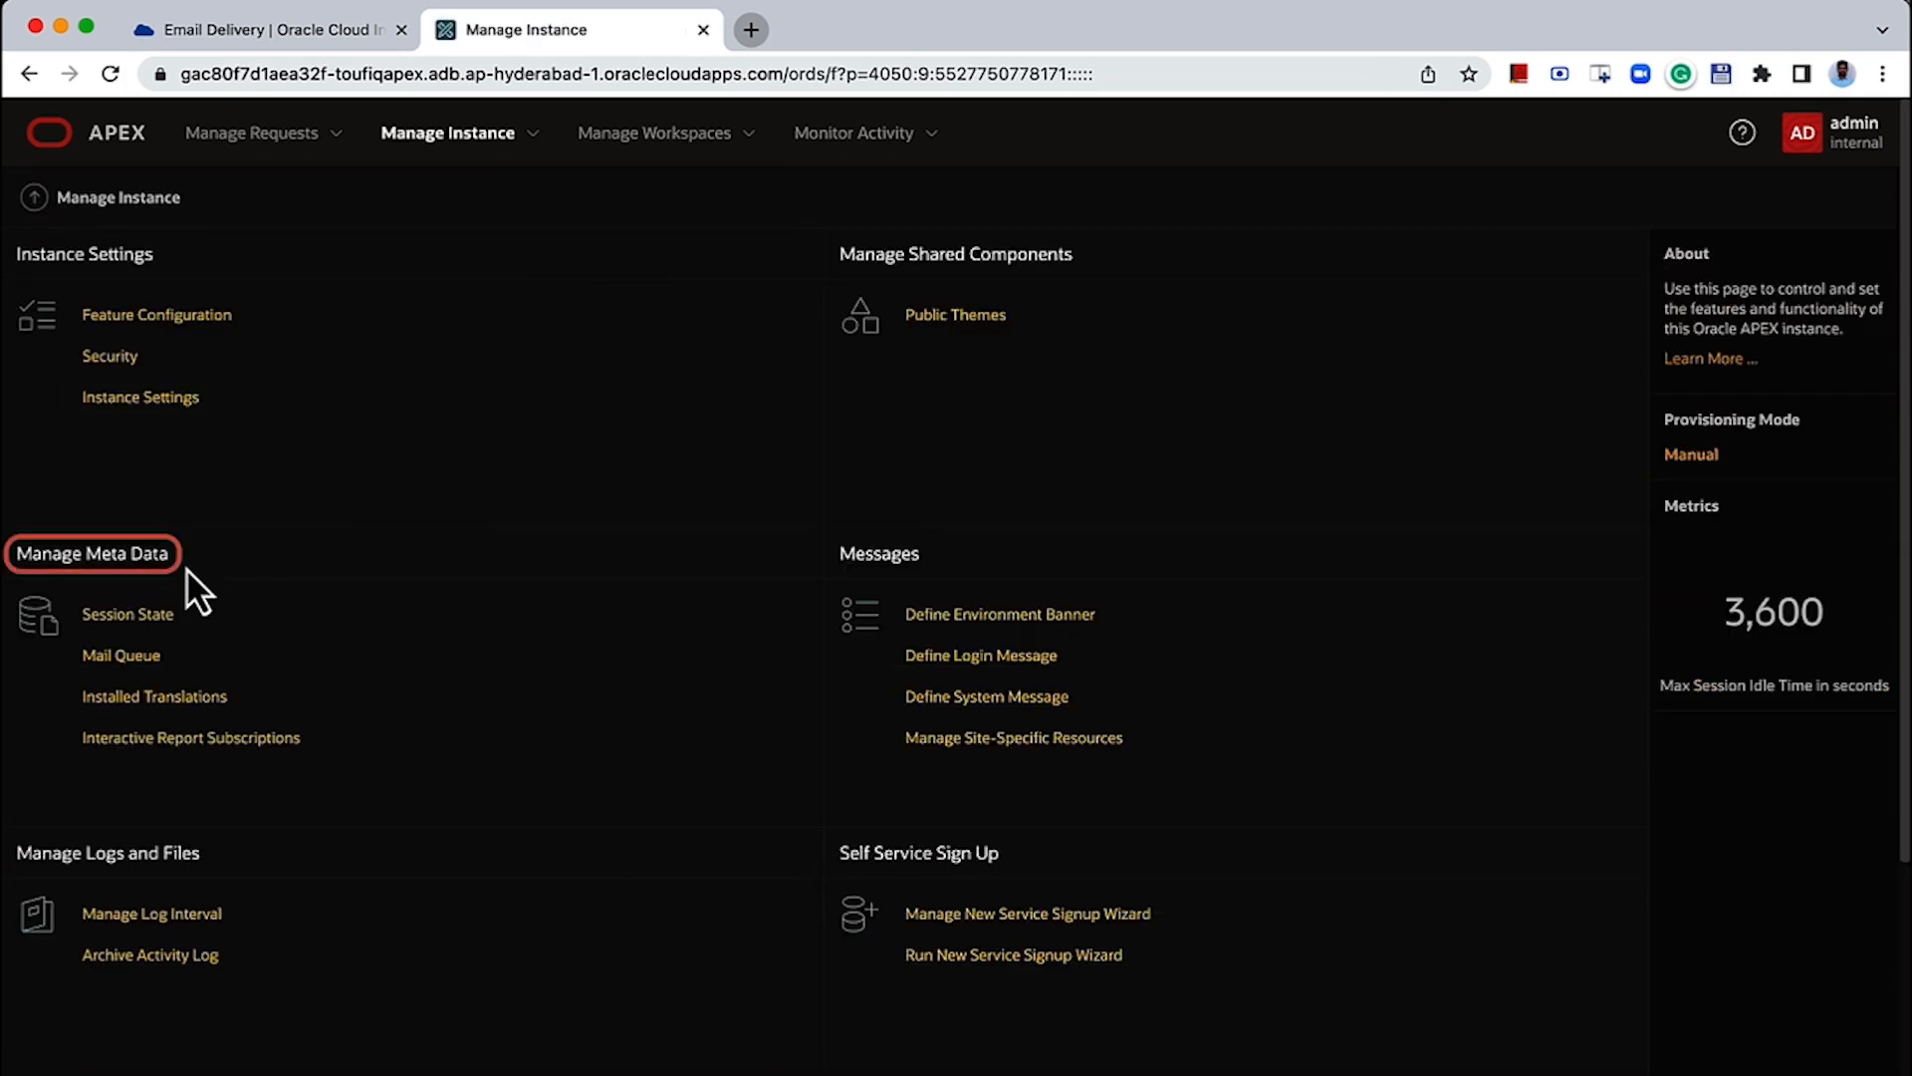
{"action": "left_click", "coordinate": [167, 659]}
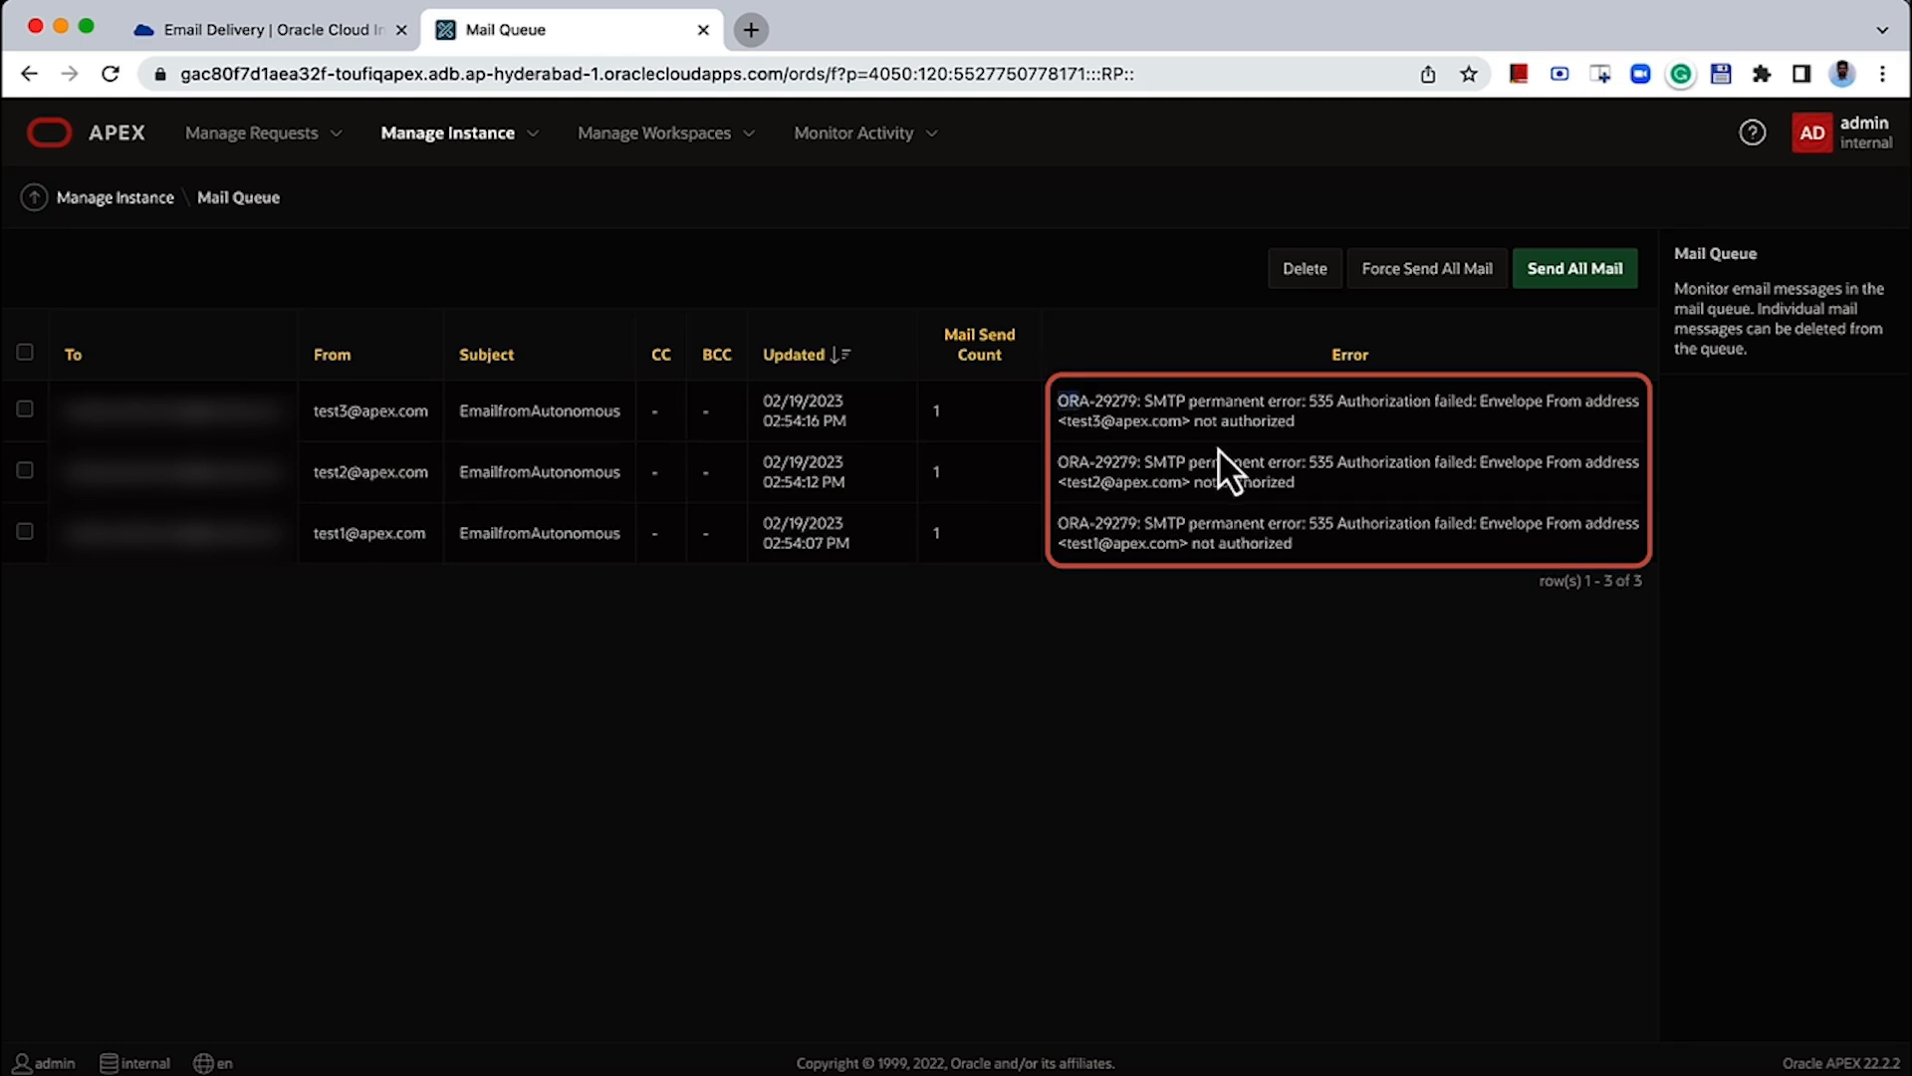
{"action": "left_click", "coordinate": [25, 408]}
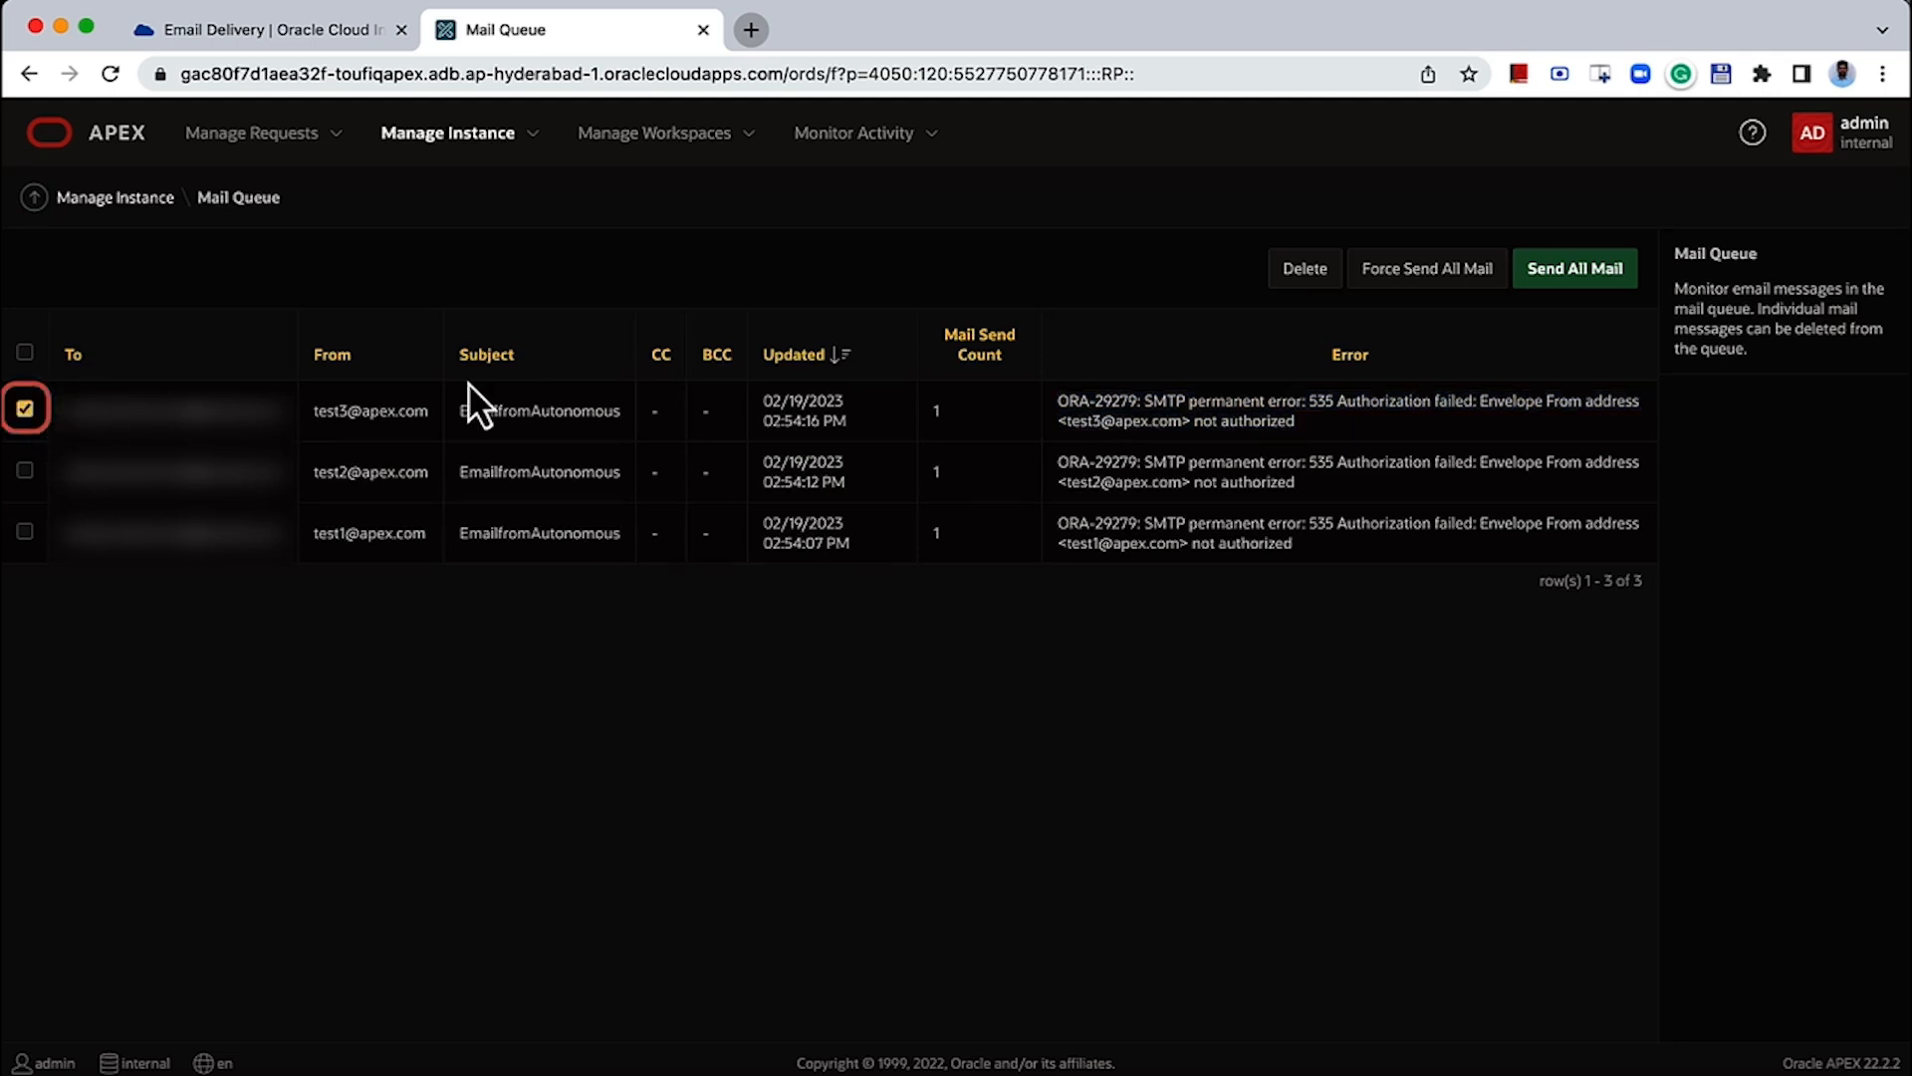
{"action": "left_click", "coordinate": [1288, 278]}
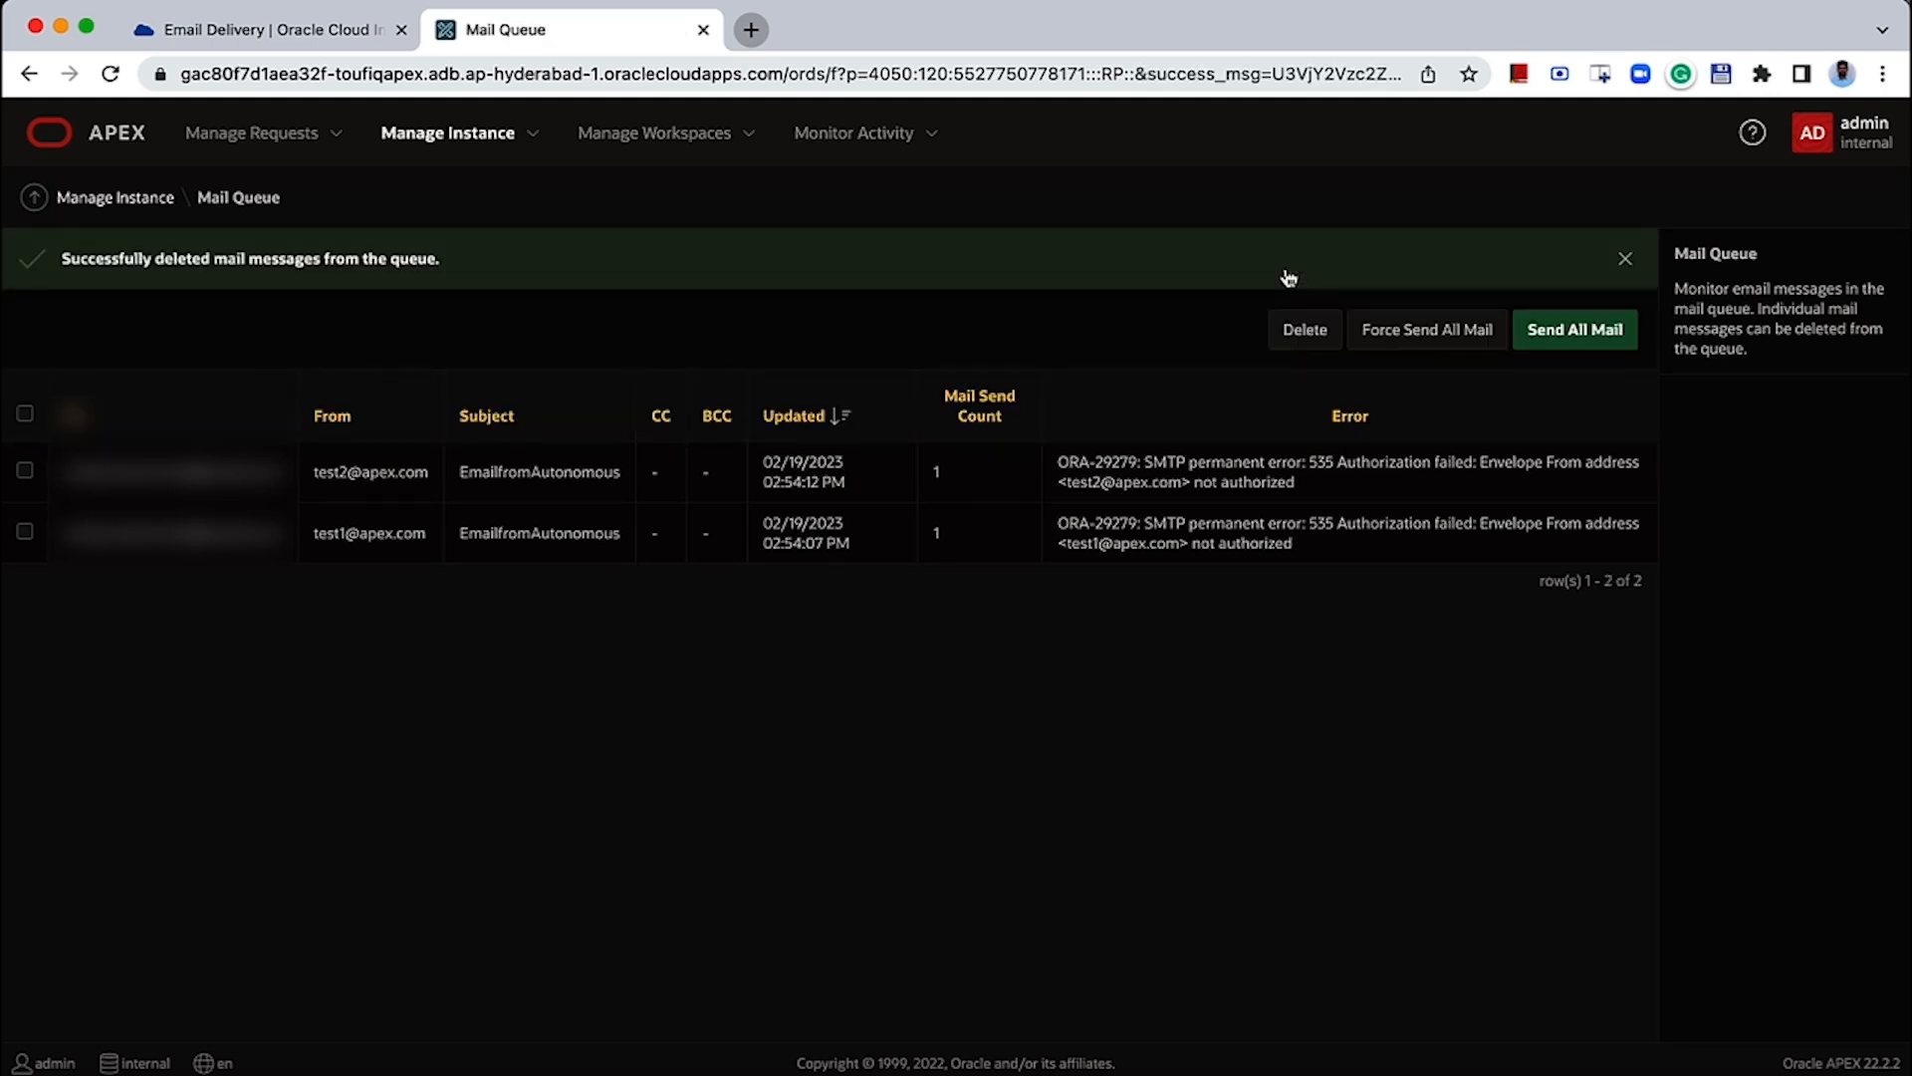
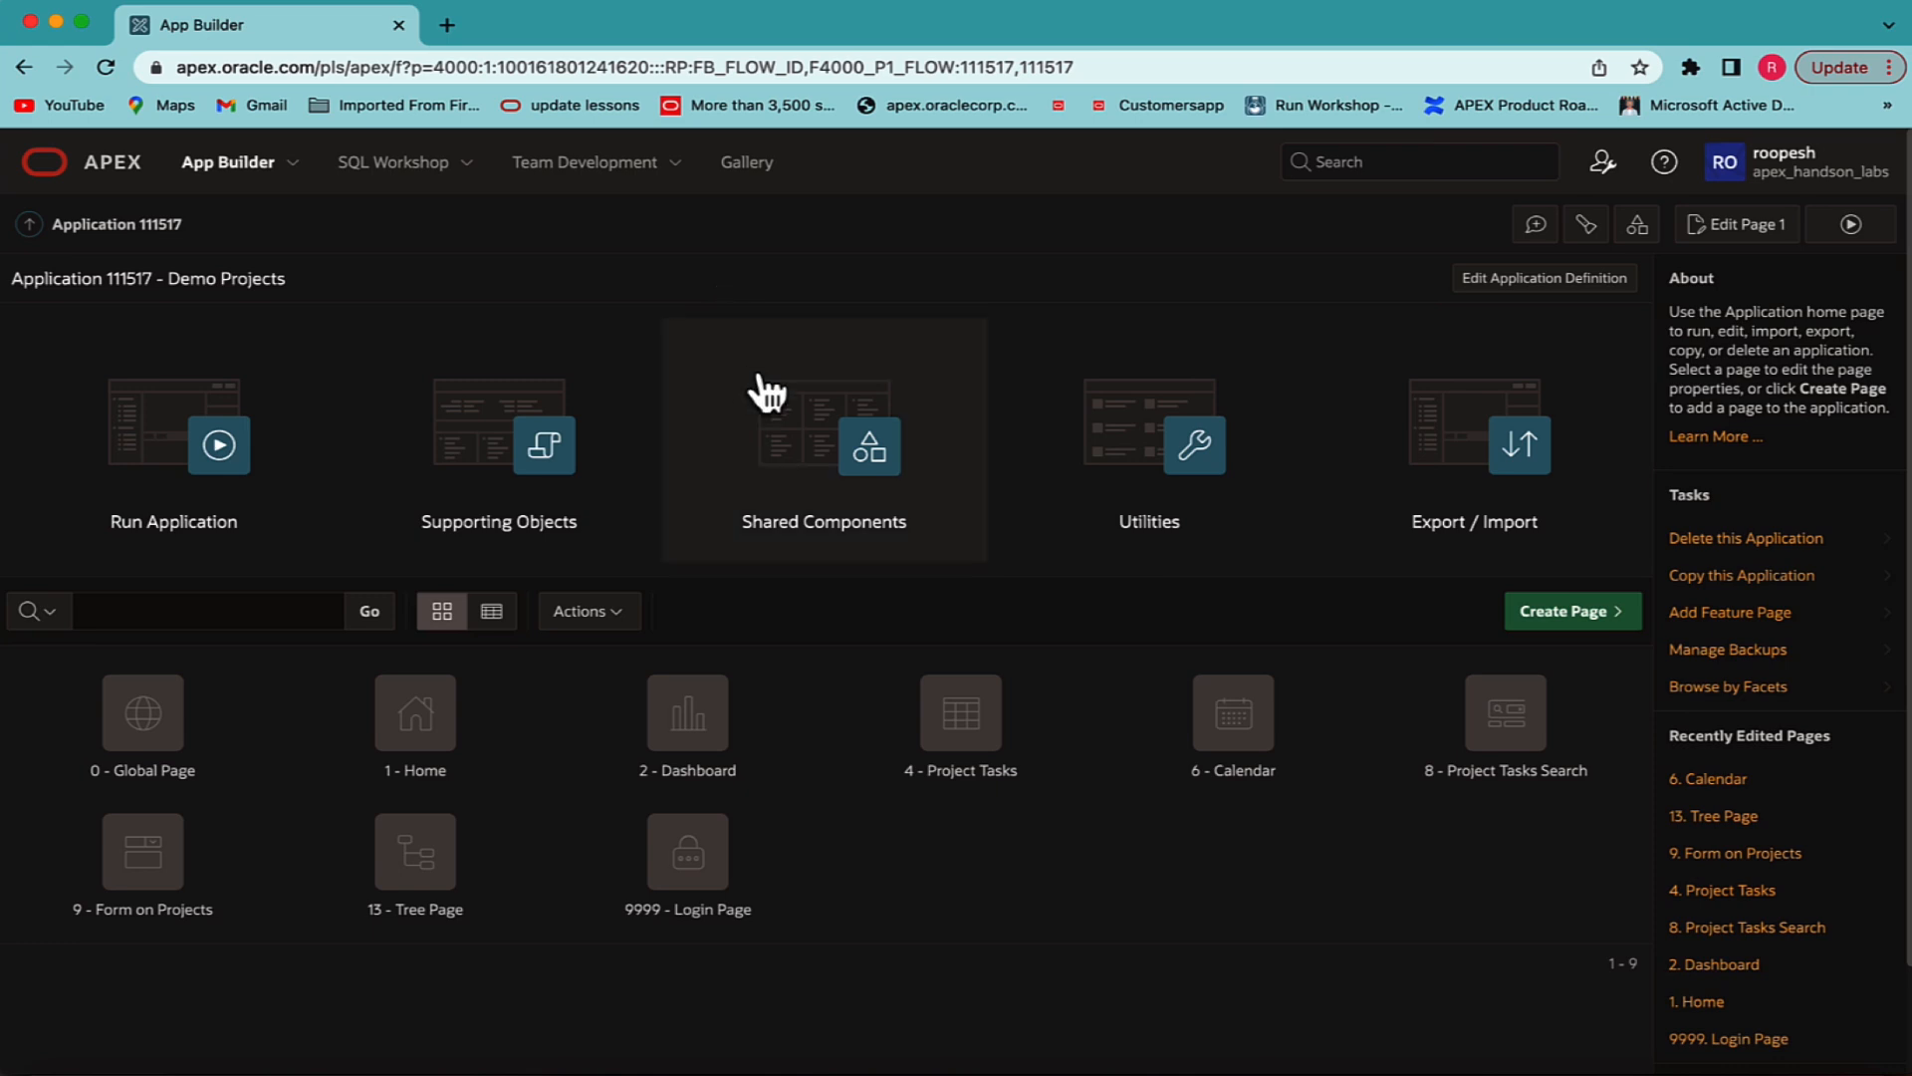
- In the Demo Projects shared components, start a data load definition named Employees Data targeting table EMP in WKSP_APEXHANDSONLABS
{"action": "left_click", "coordinate": [780, 400]}
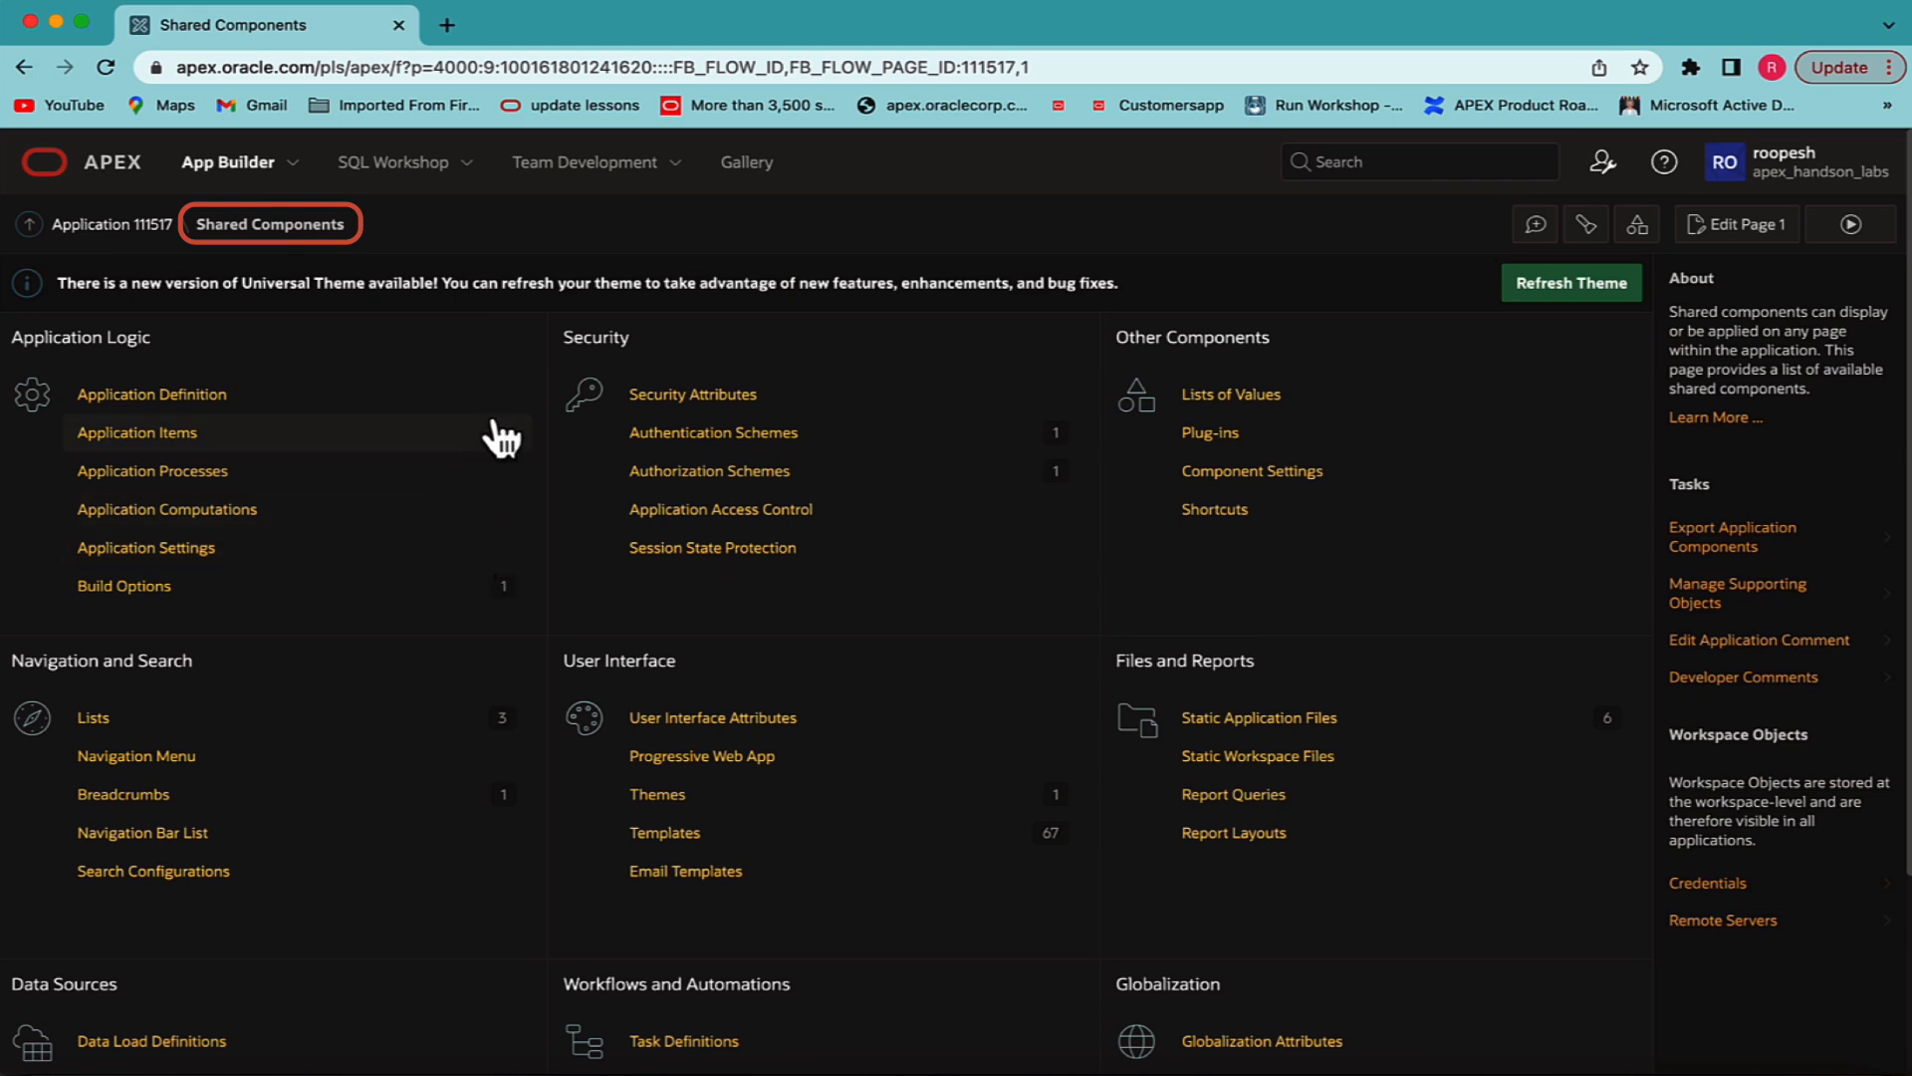
{"action": "scroll", "coordinate": [507, 513], "scroll_direction": "down", "scroll_amount": 3}
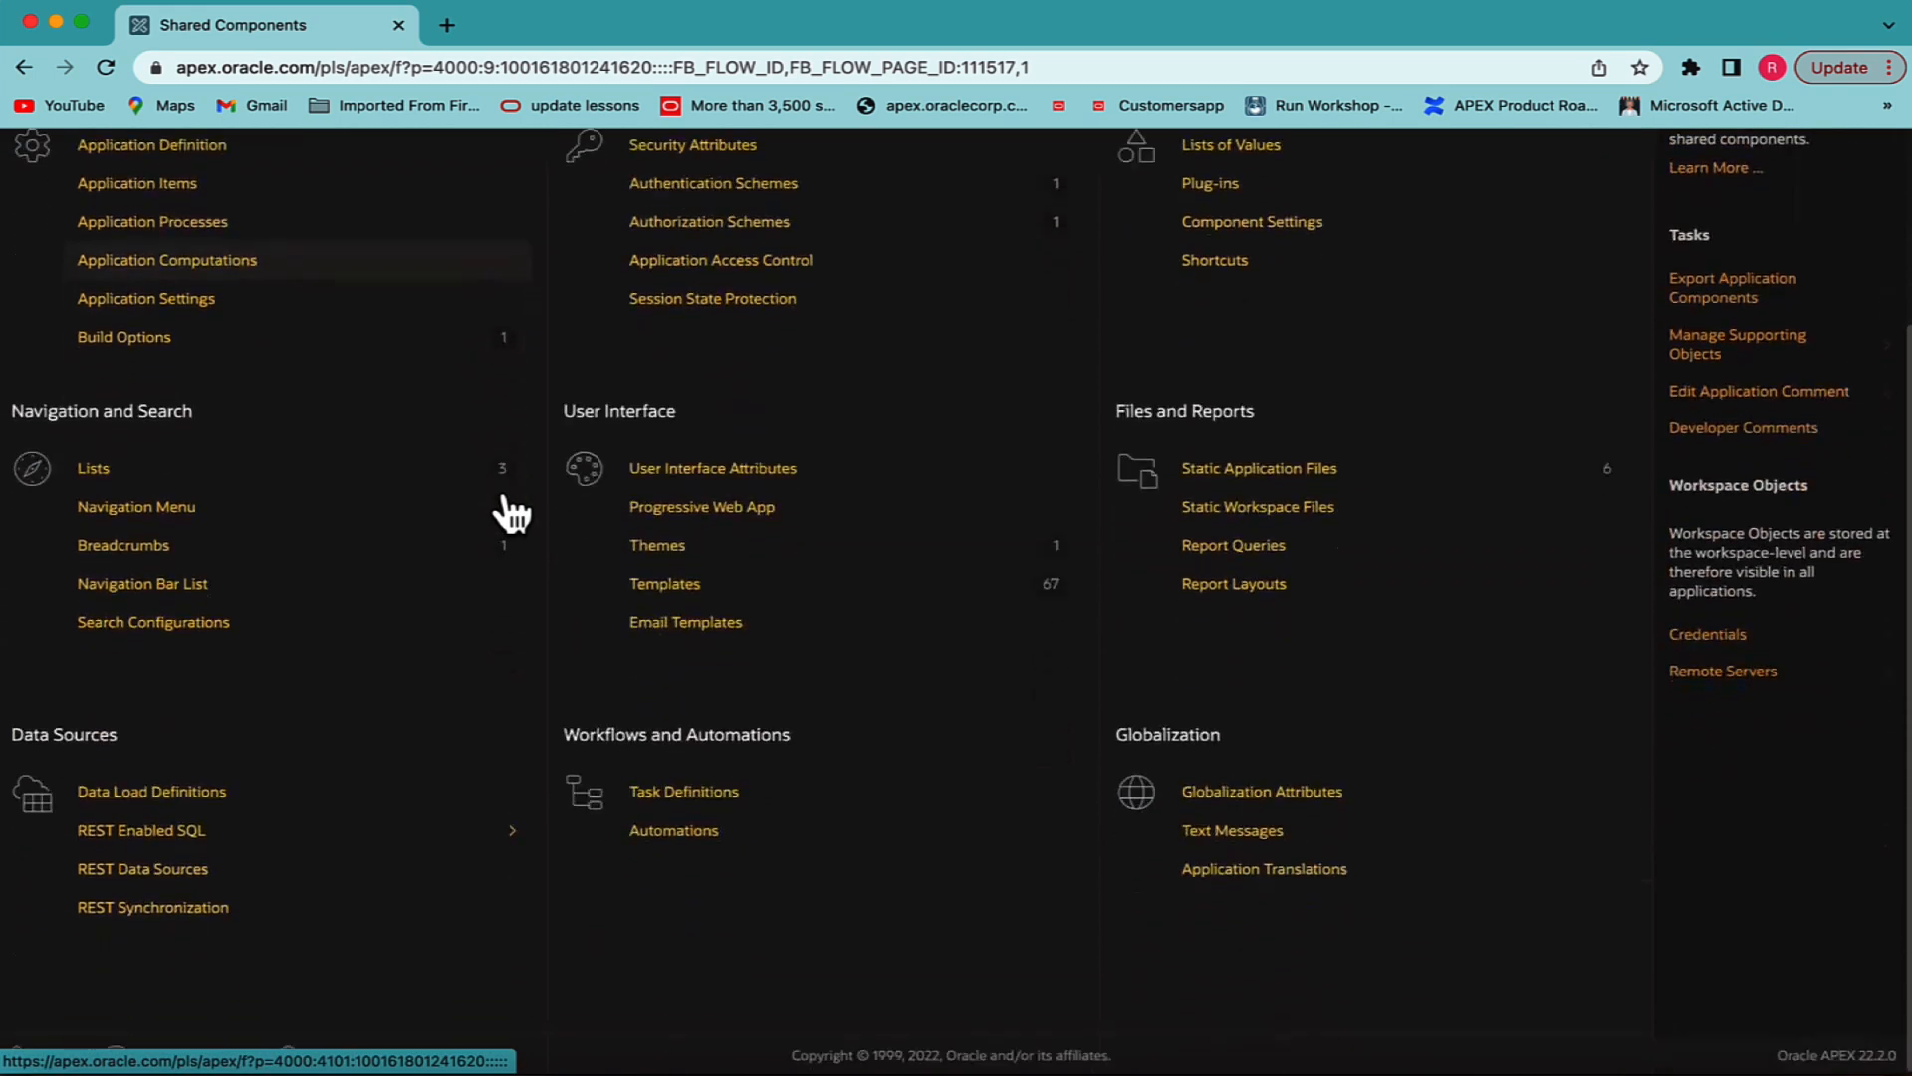
{"action": "left_click", "coordinate": [171, 802]}
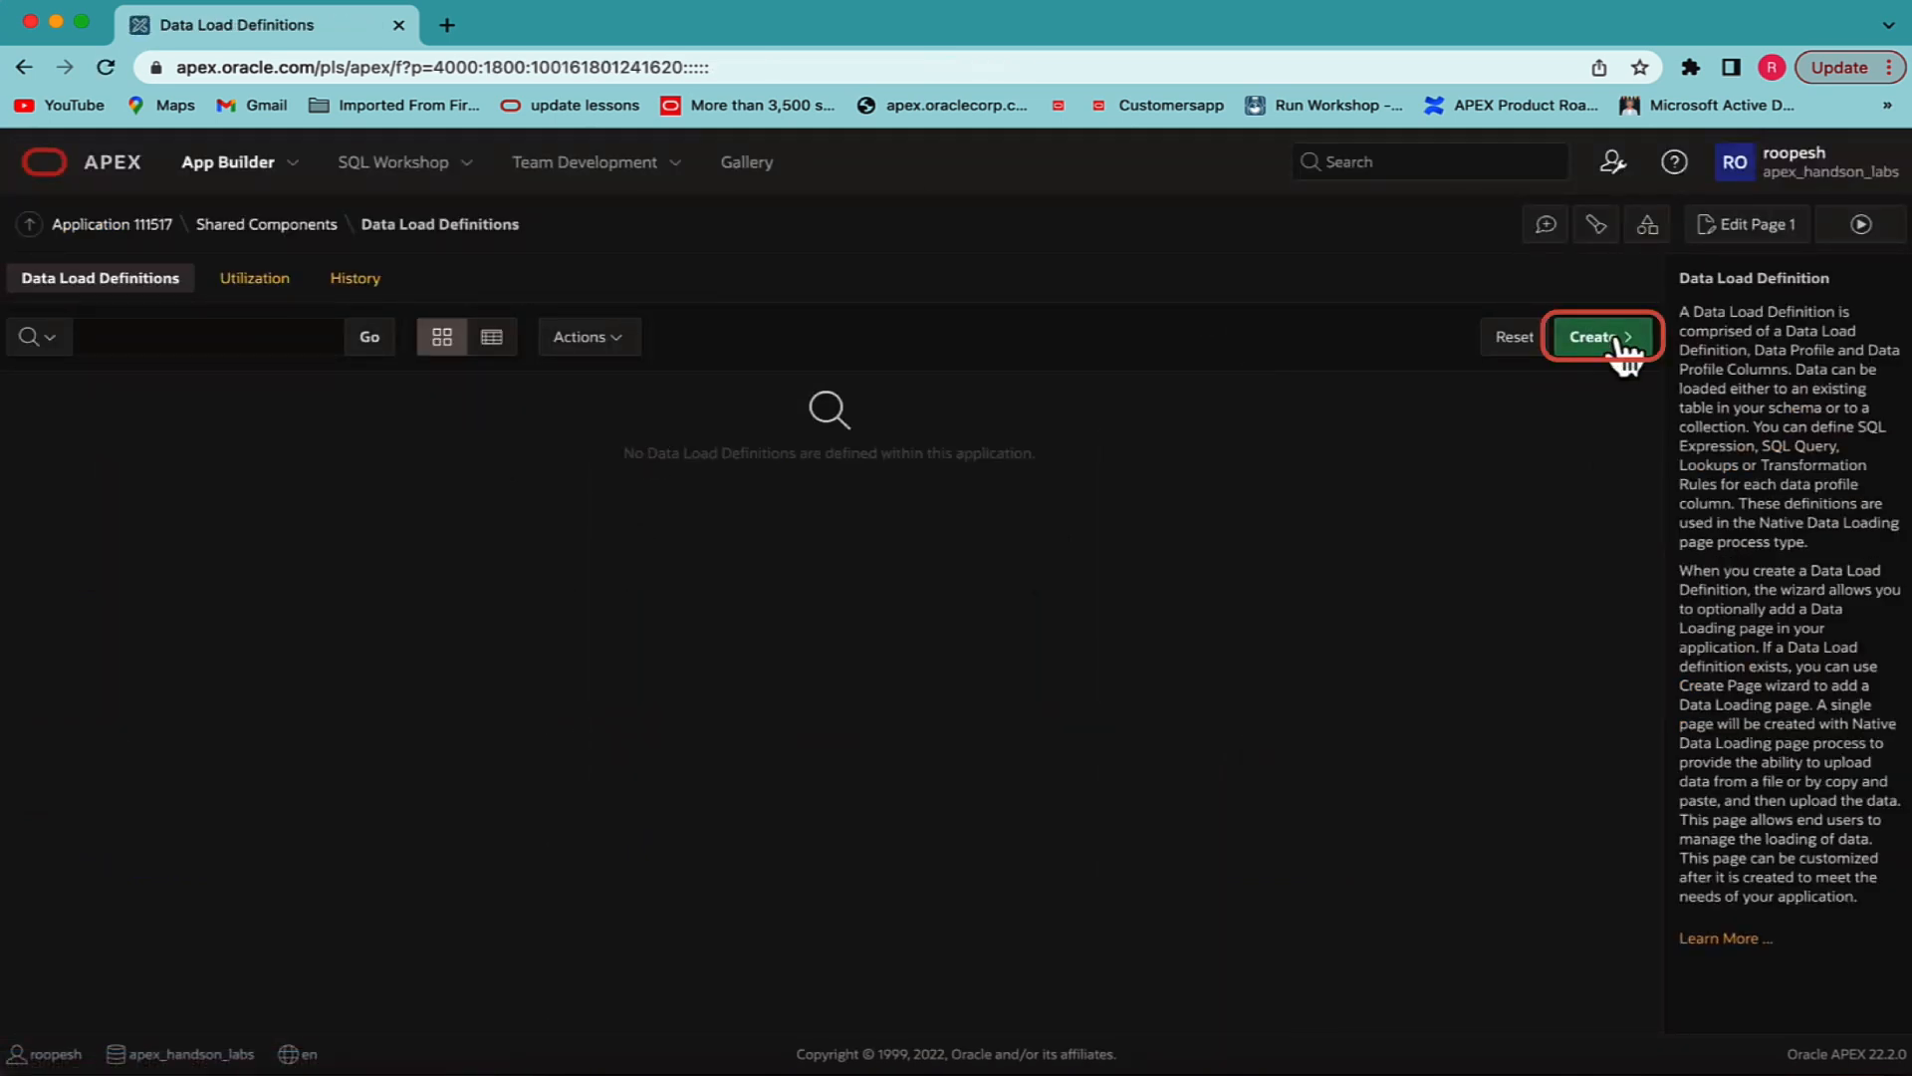
{"action": "left_click", "coordinate": [1619, 360]}
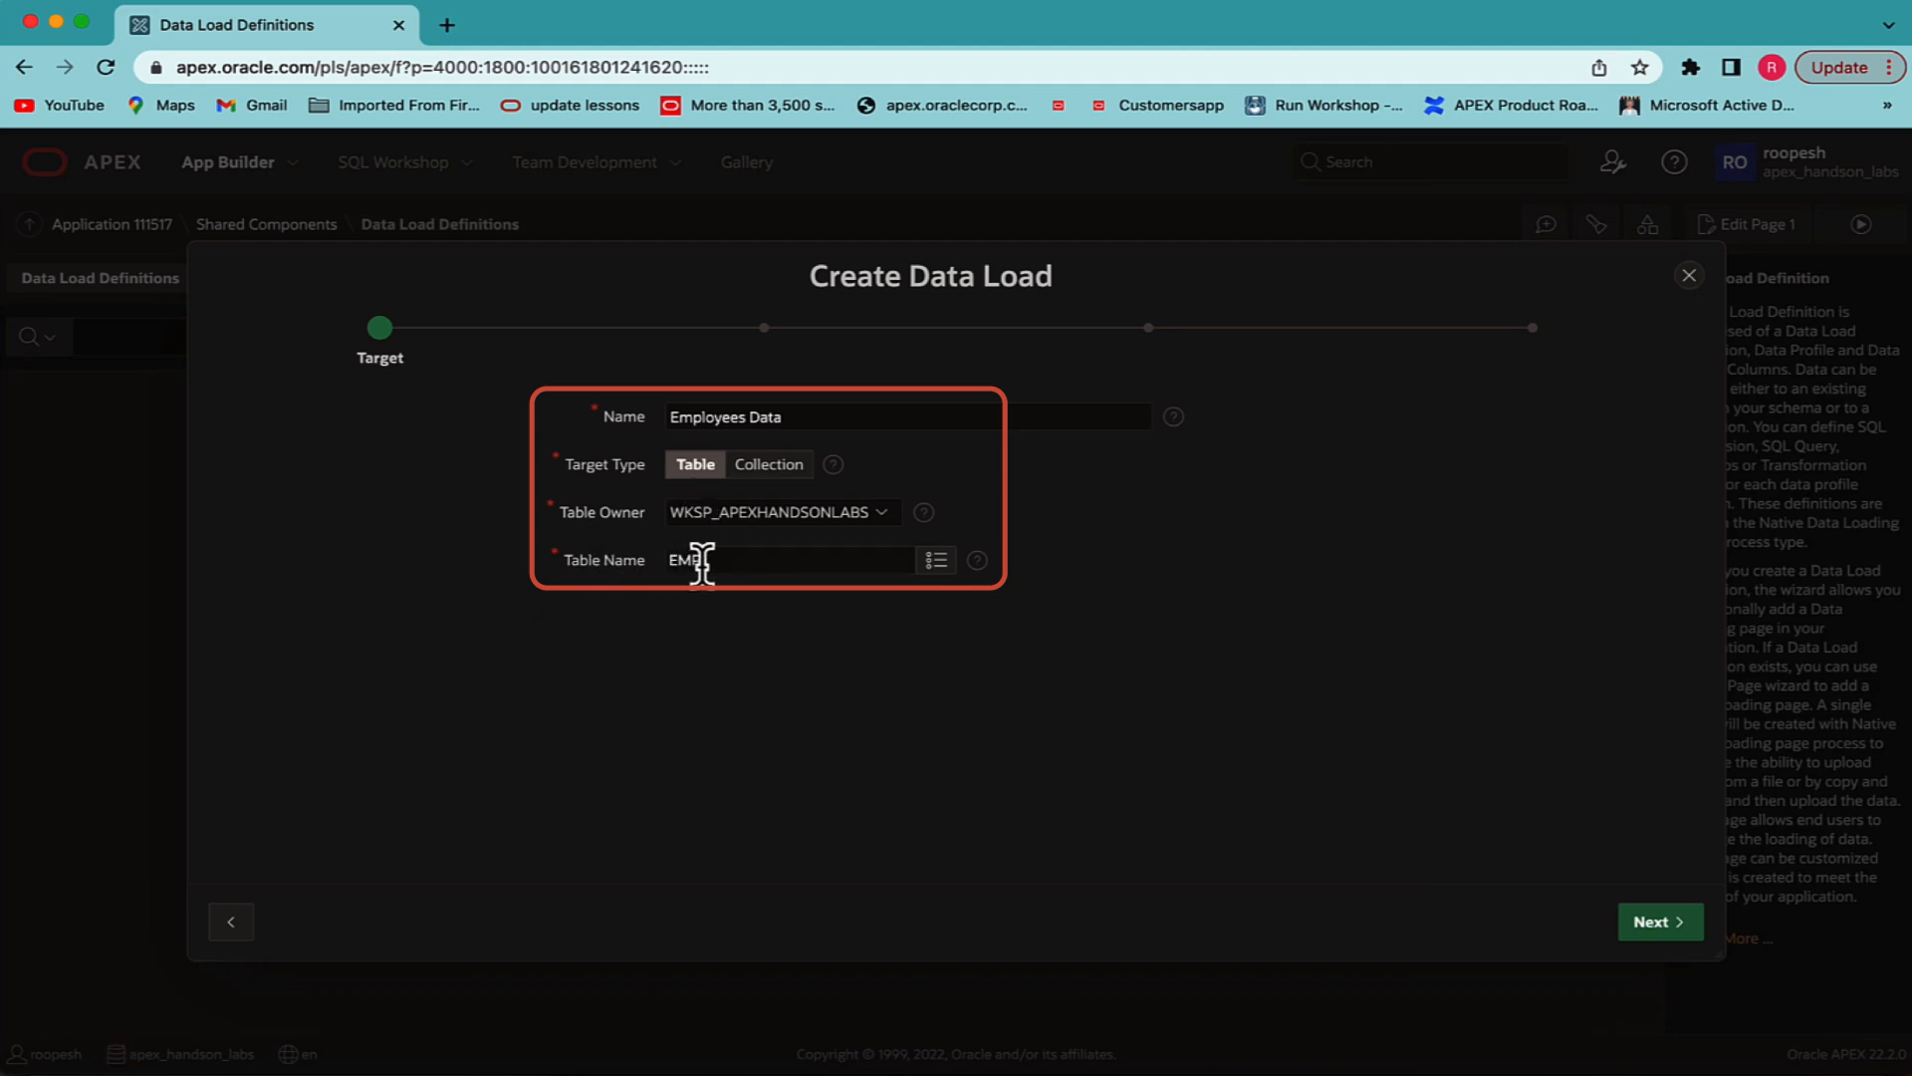
{"action": "left_click", "coordinate": [1683, 938]}
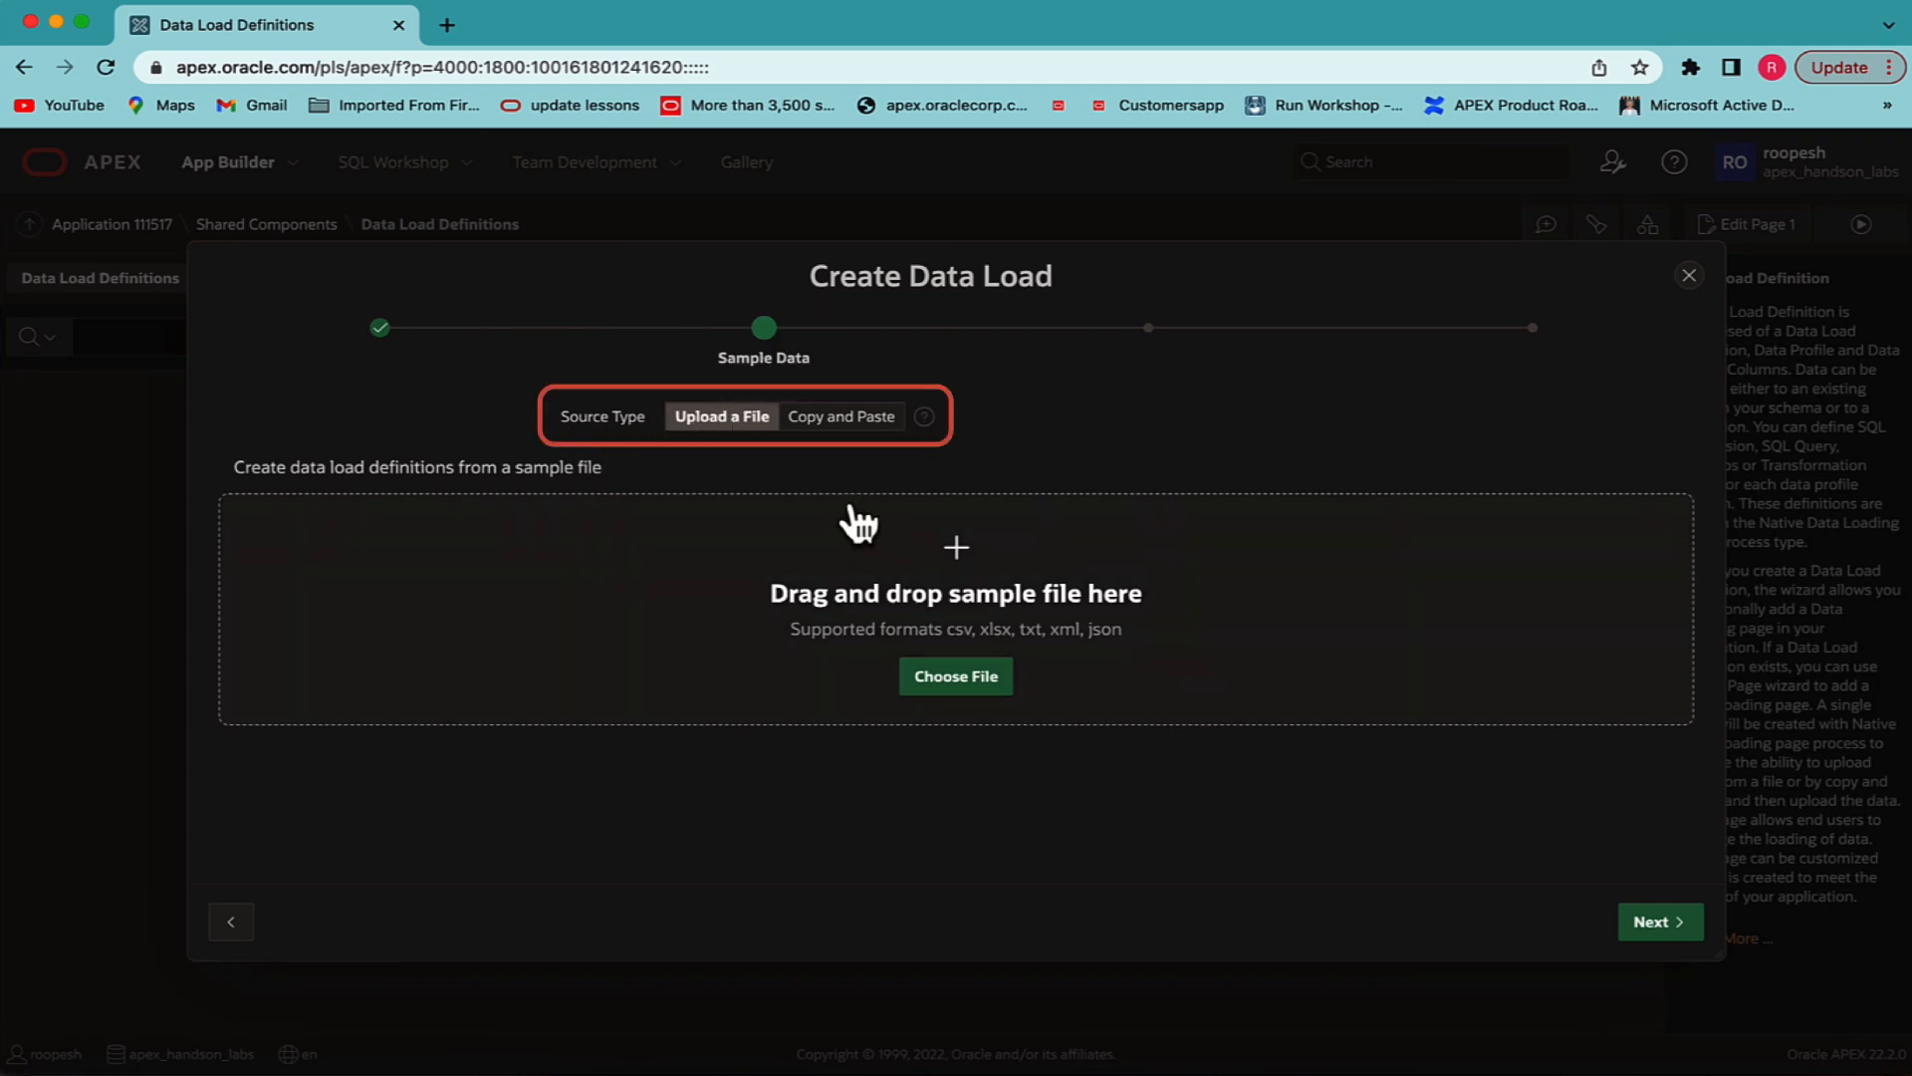
- Upload emp.csv as the sample file for the data load definition
{"action": "left_click", "coordinate": [959, 677]}
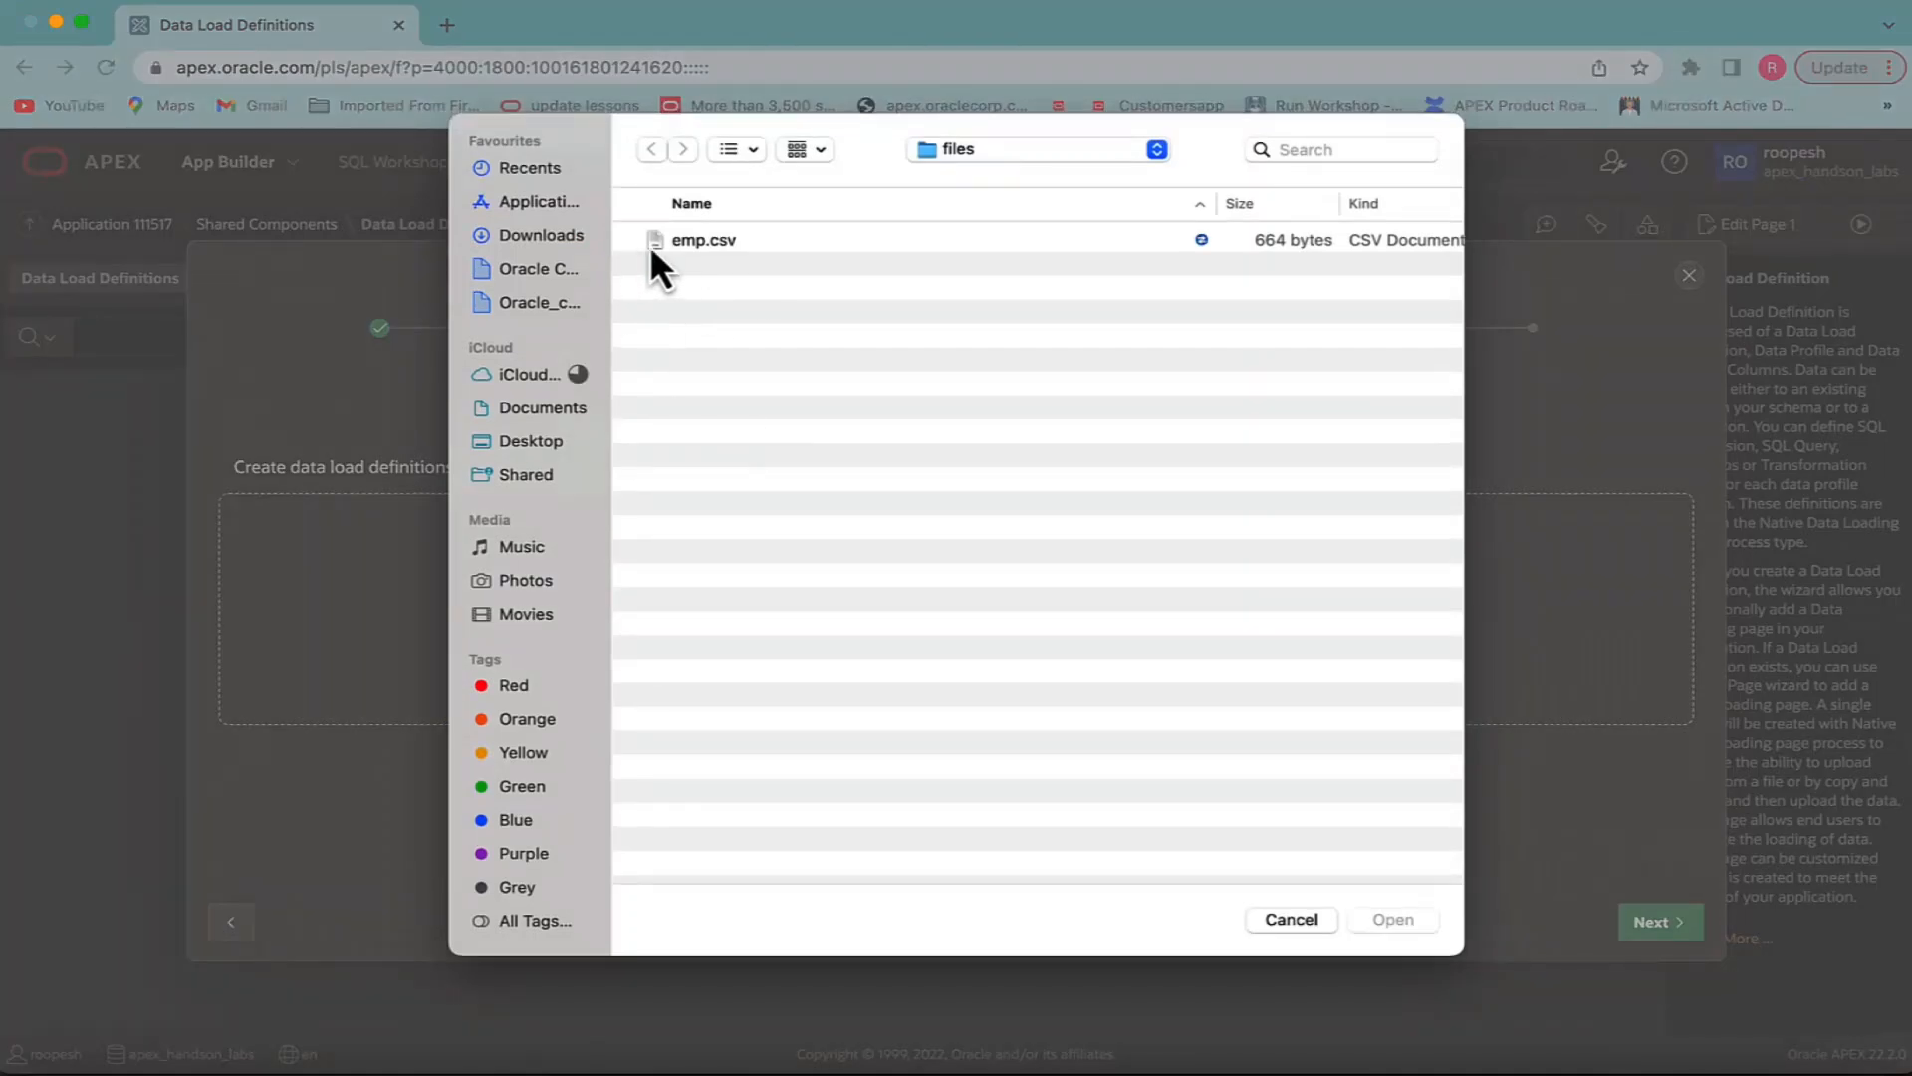
{"action": "left_click", "coordinate": [697, 245]}
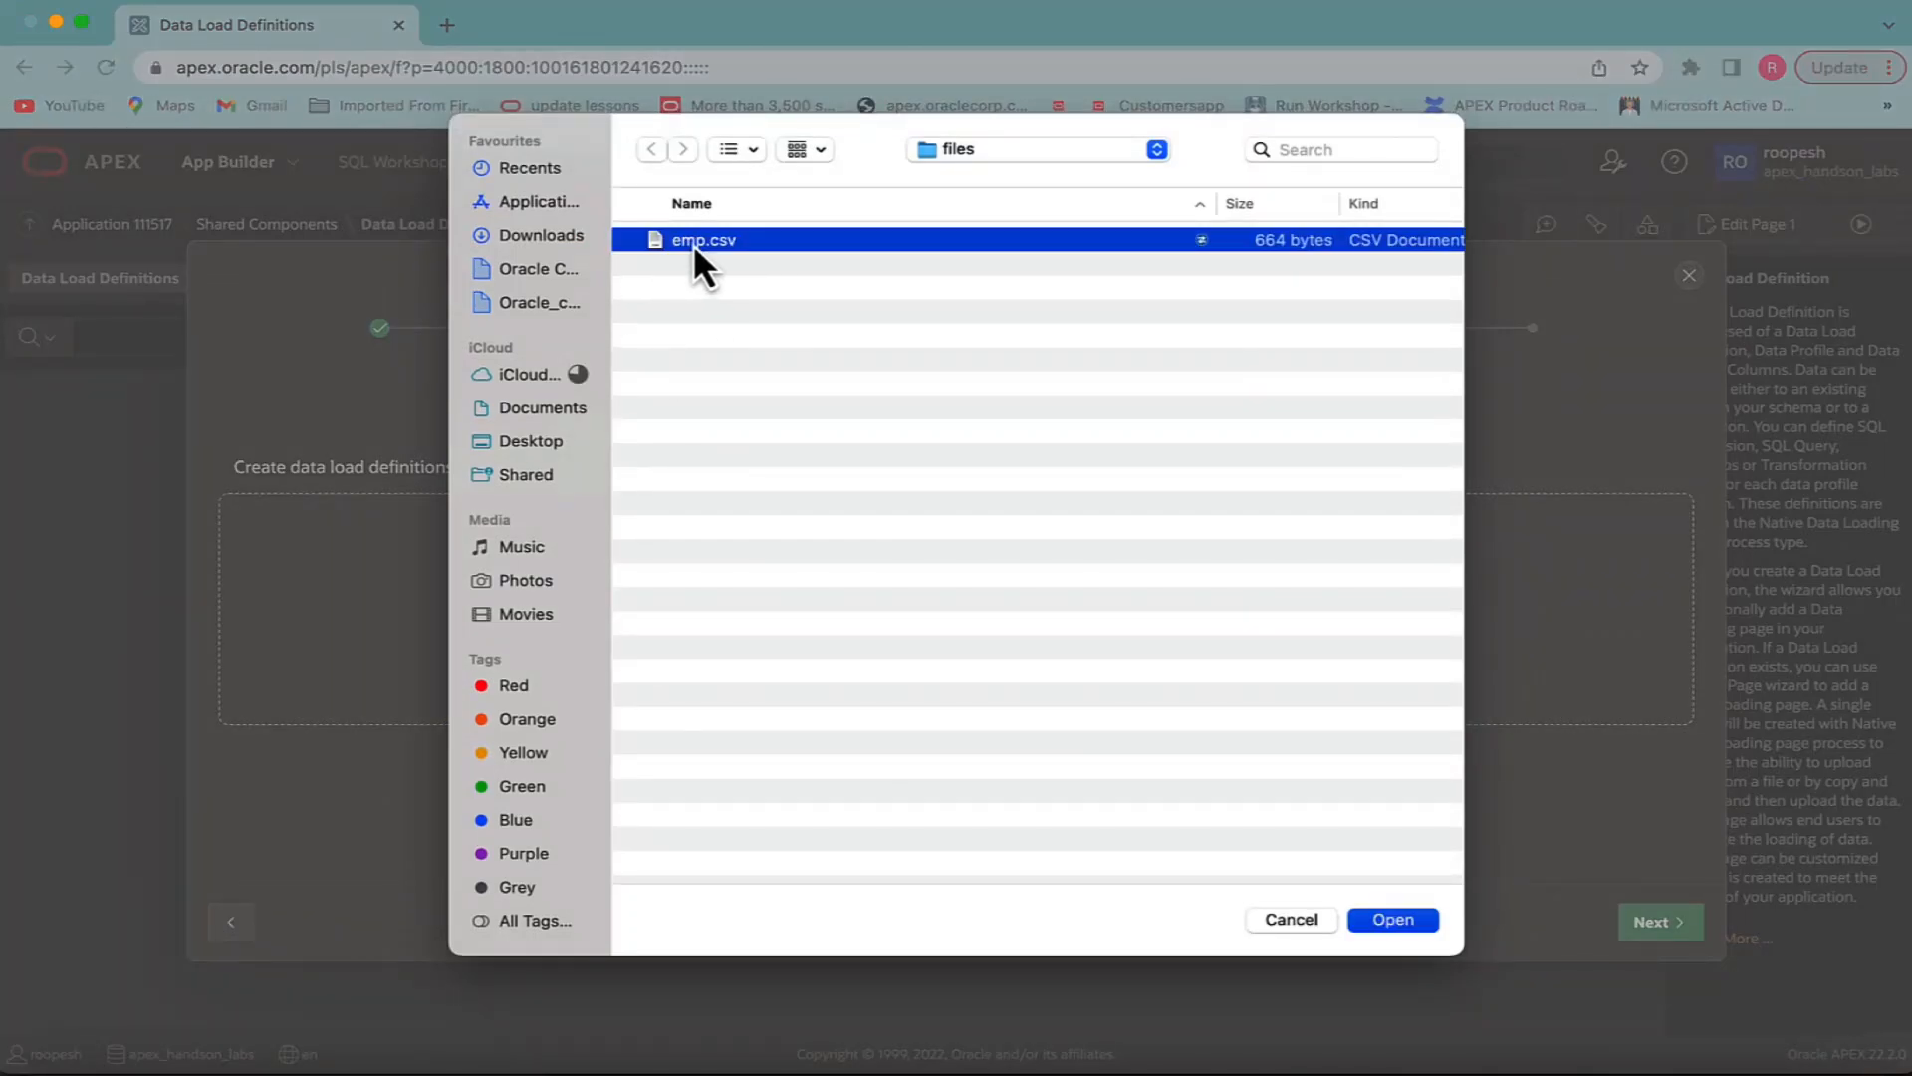
{"action": "left_click", "coordinate": [1393, 918]}
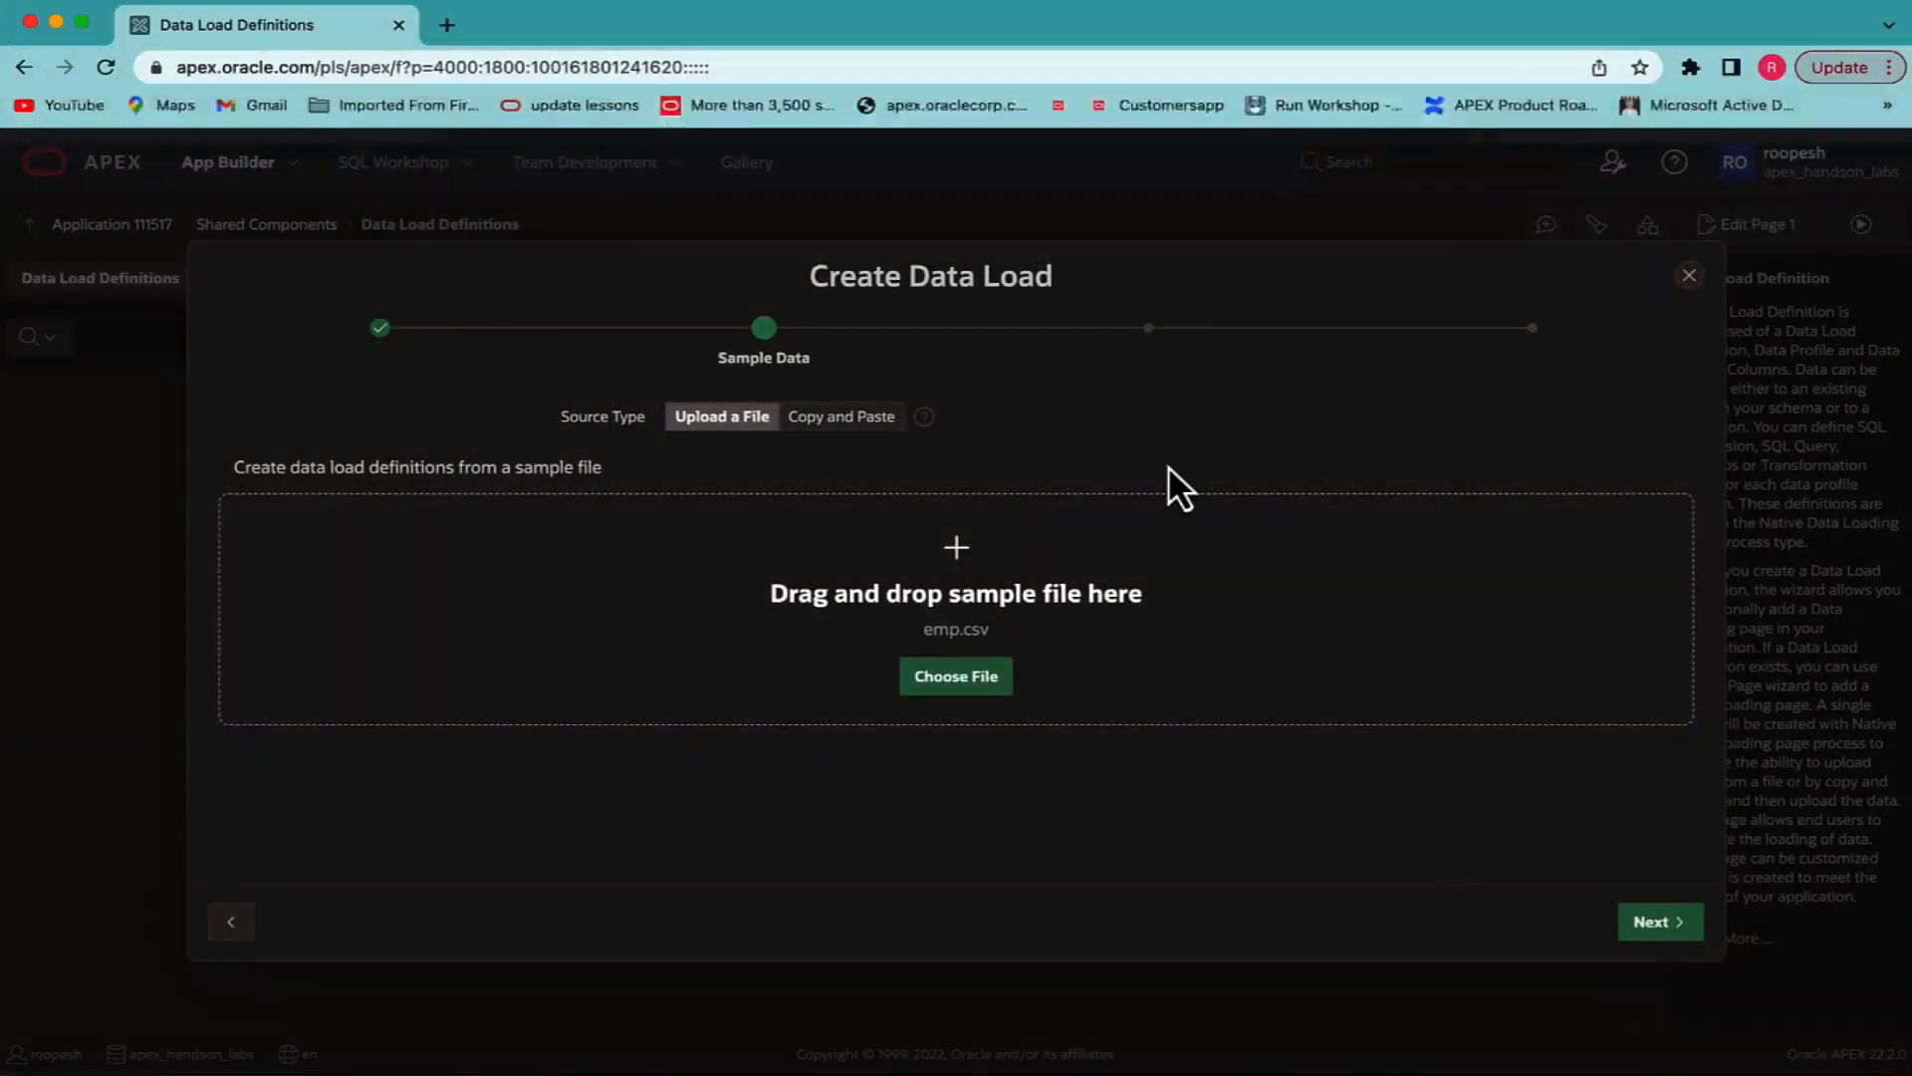
- Mark EMPNO as the primary key in the column mapping and create the data load with an added page
{"action": "left_click", "coordinate": [1674, 921]}
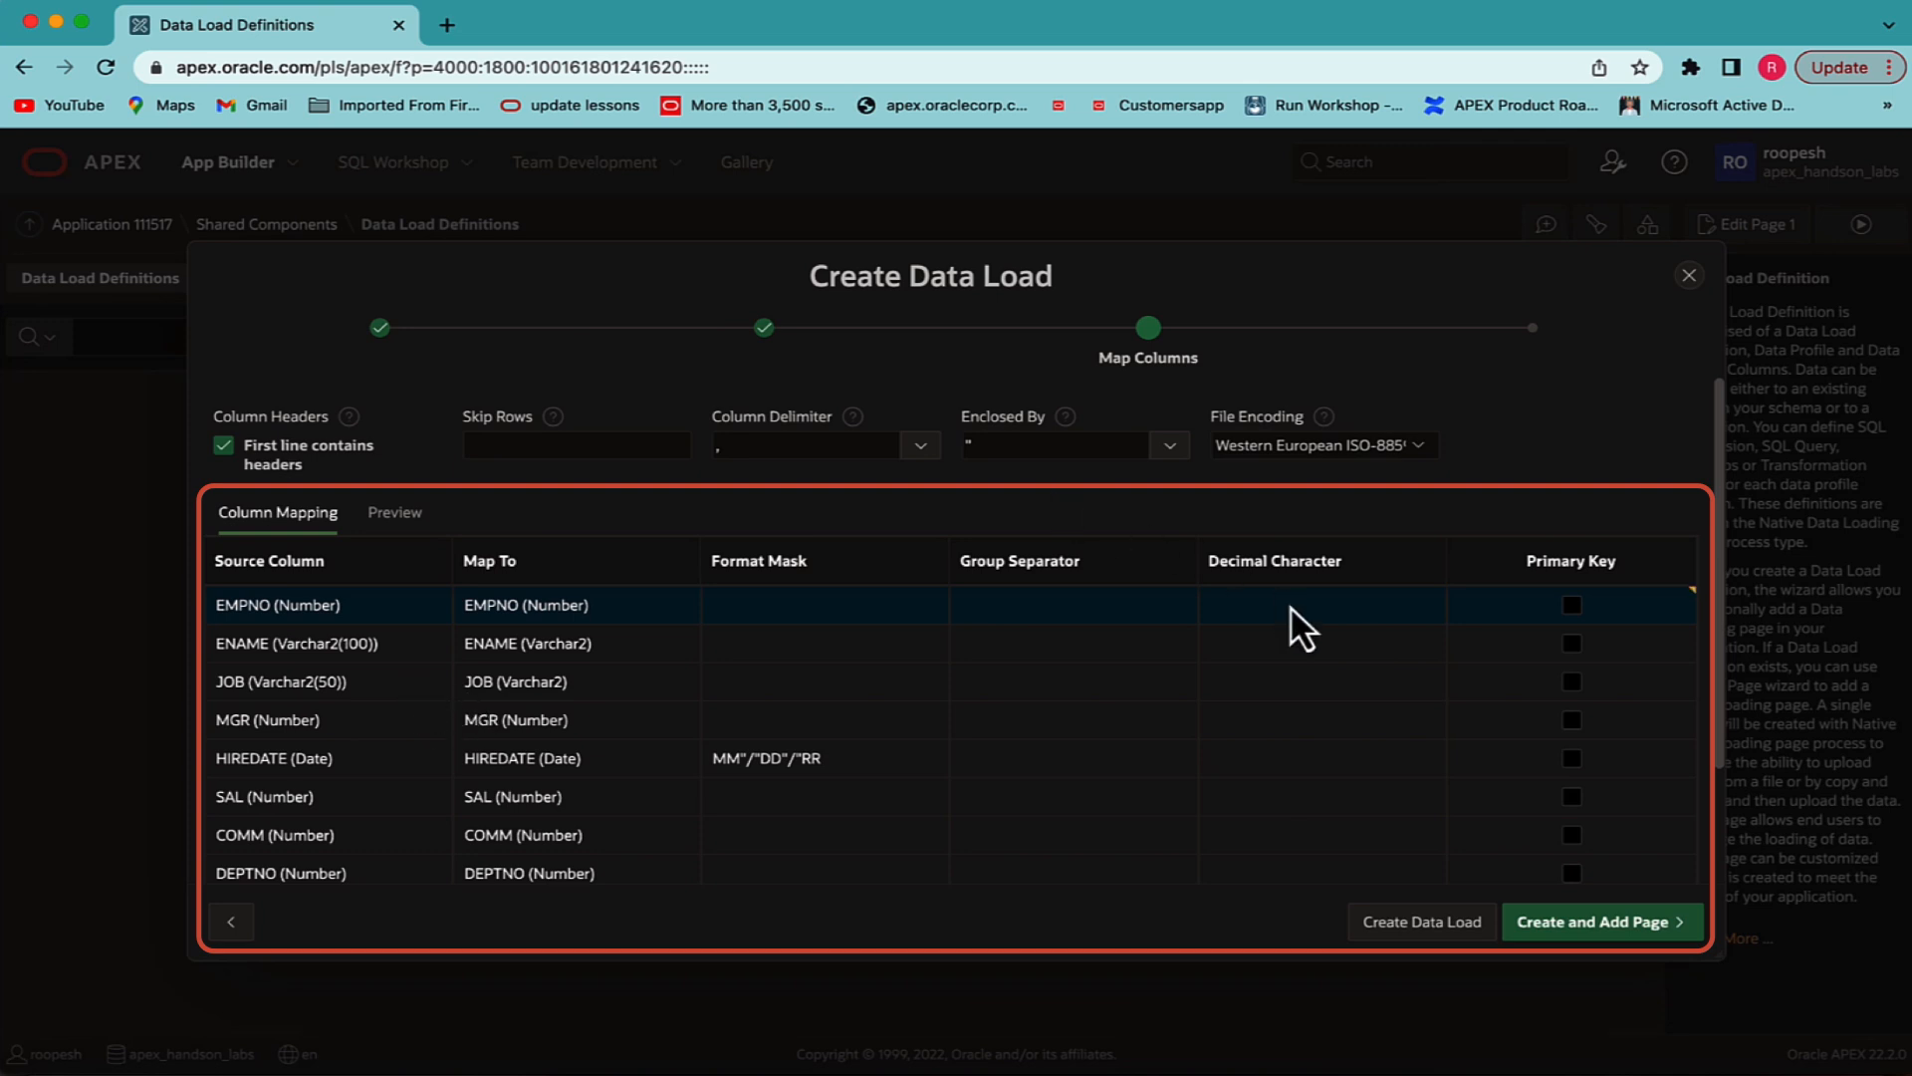
{"action": "left_click", "coordinate": [1571, 608]}
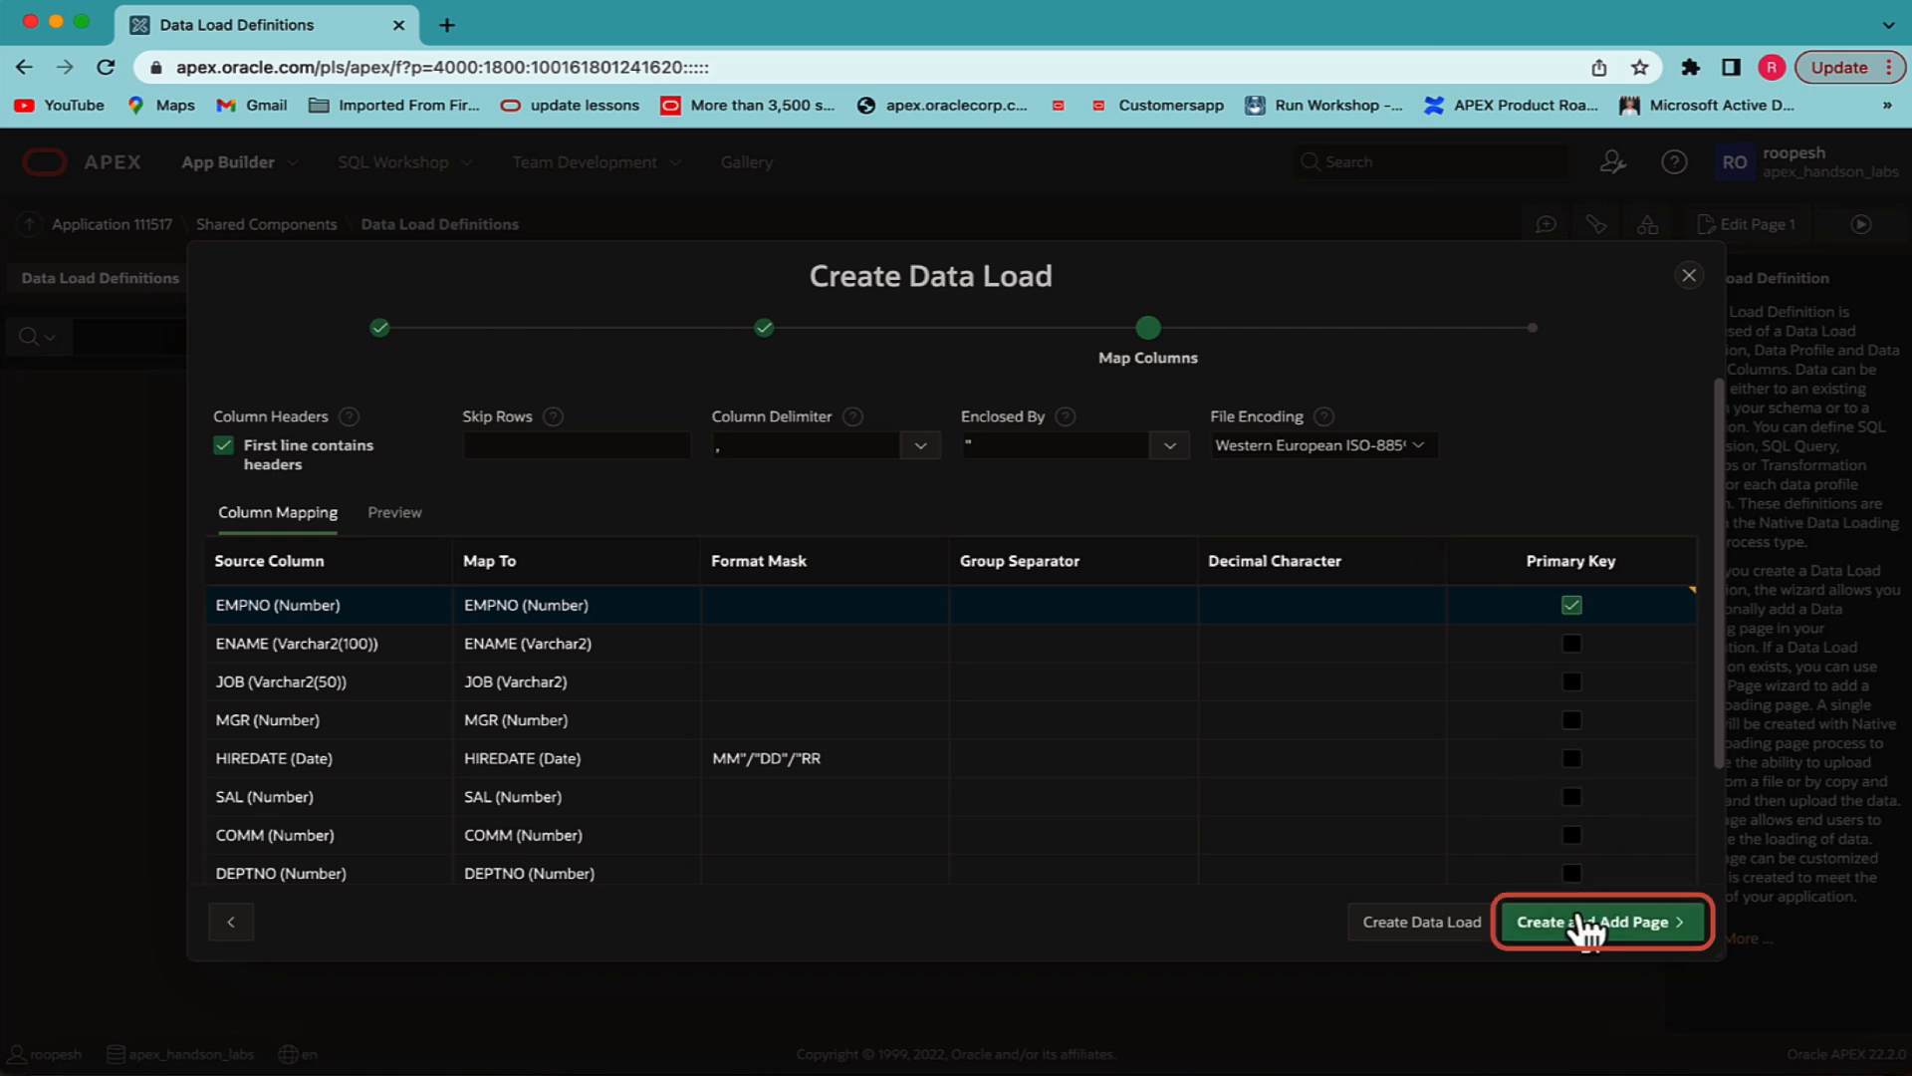
{"action": "left_click", "coordinate": [1572, 934]}
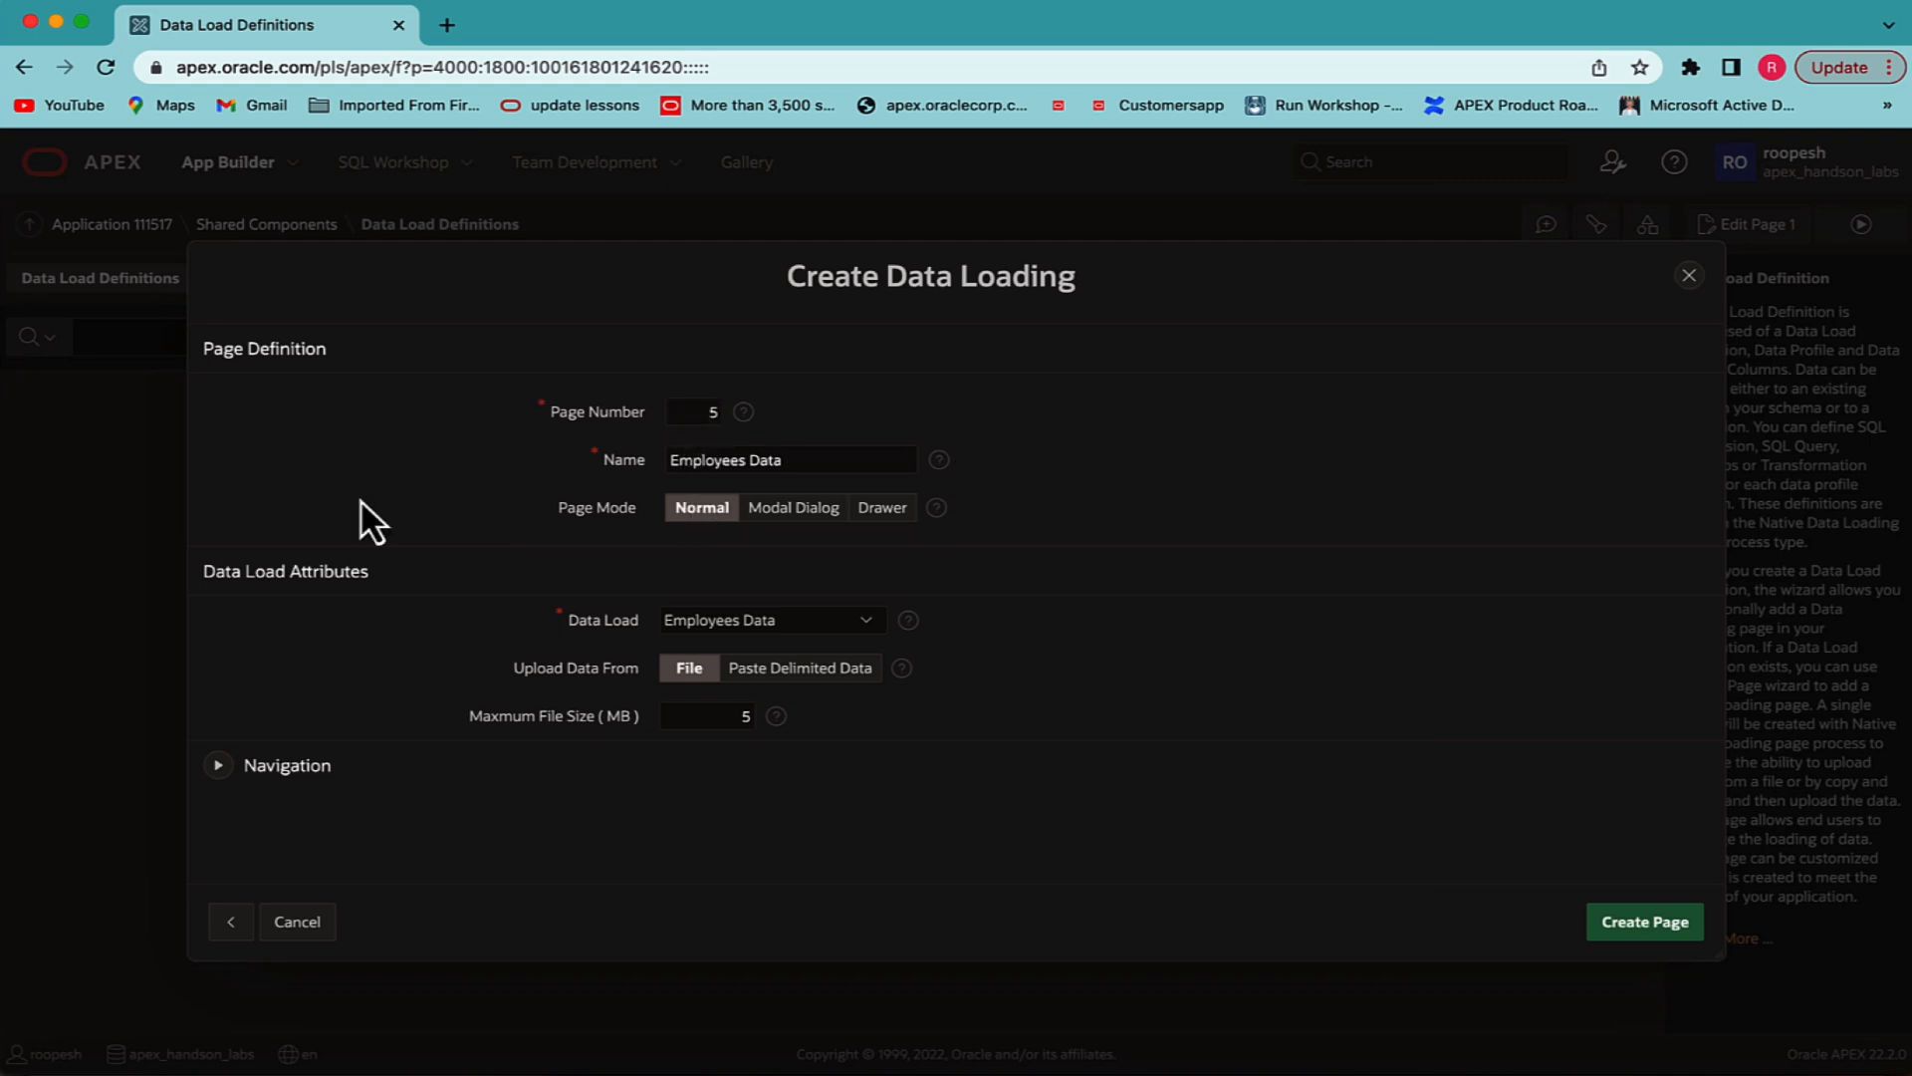
- Create page 5 Employees Data in Normal mode using the Employees Data load definition with file upload, with Use Breadcrumb turned off
{"action": "left_click", "coordinate": [810, 628]}
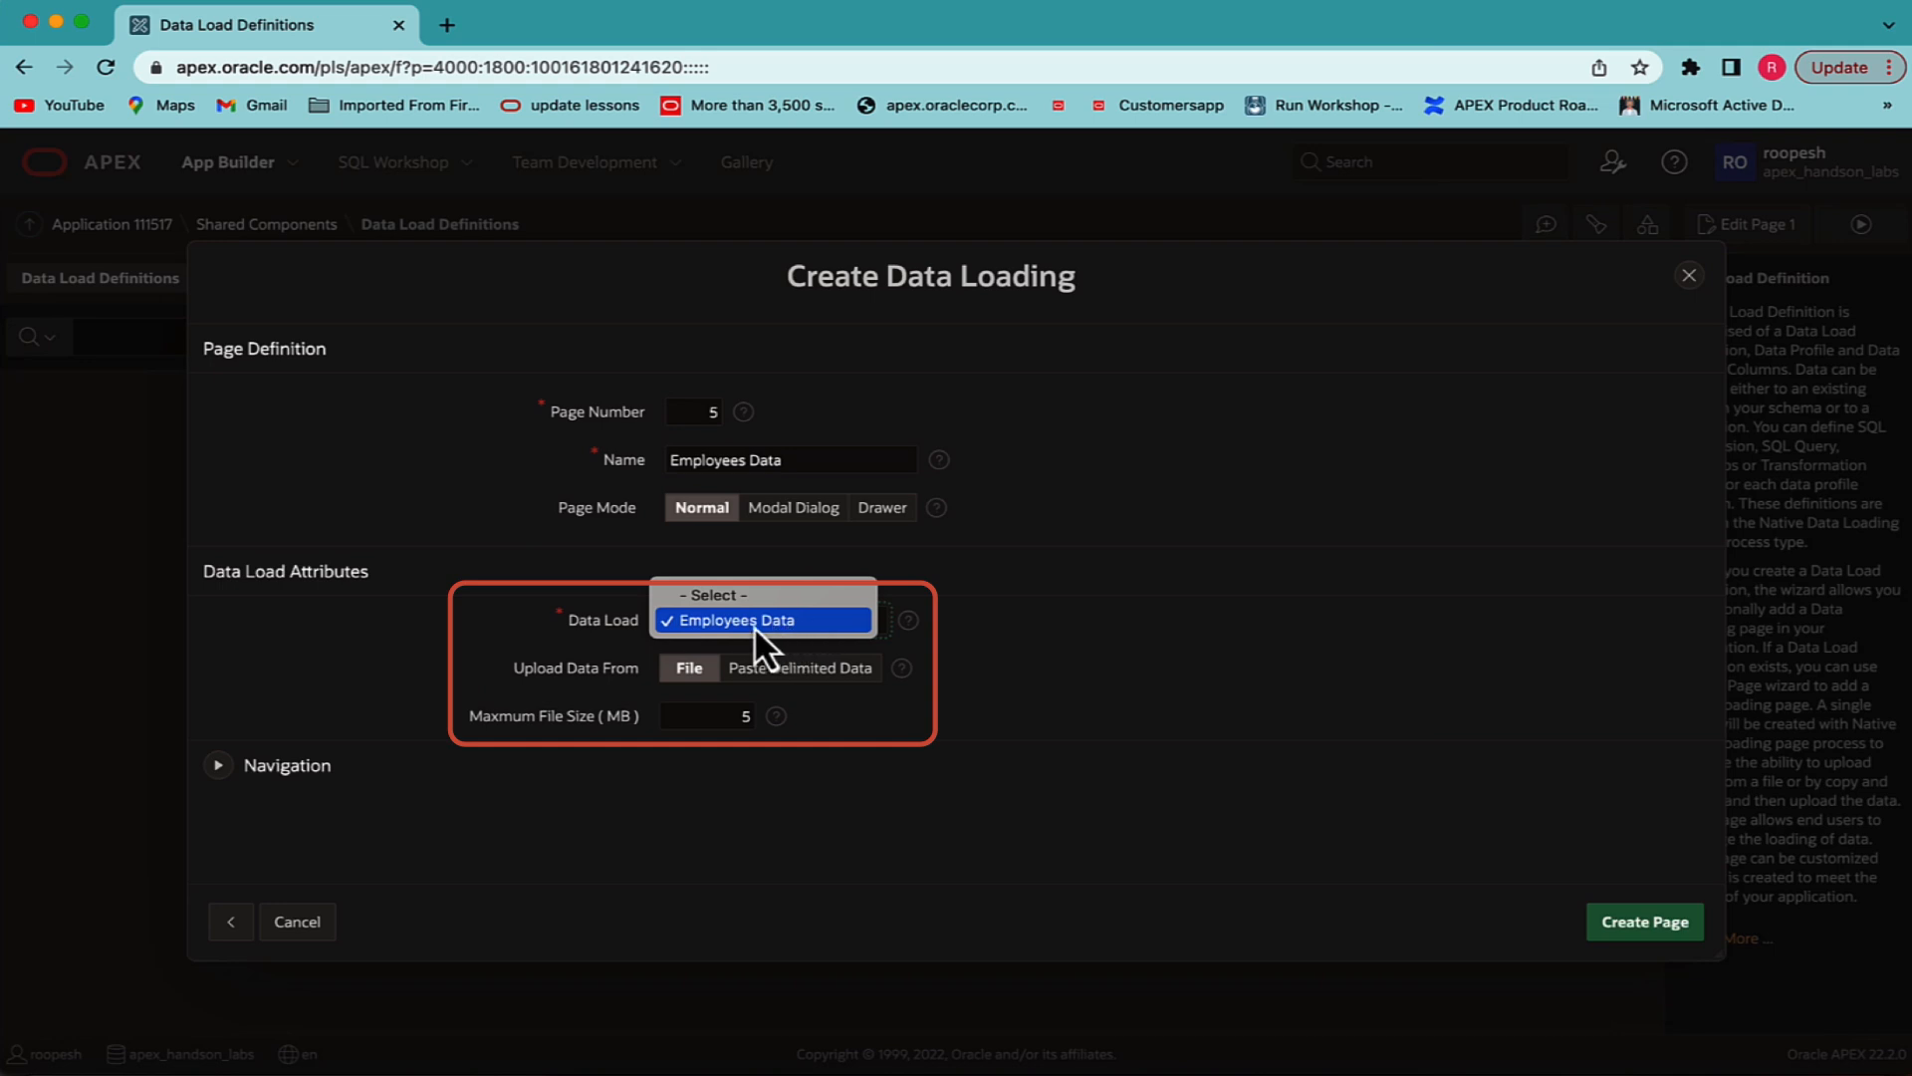
{"action": "left_click", "coordinate": [755, 622]}
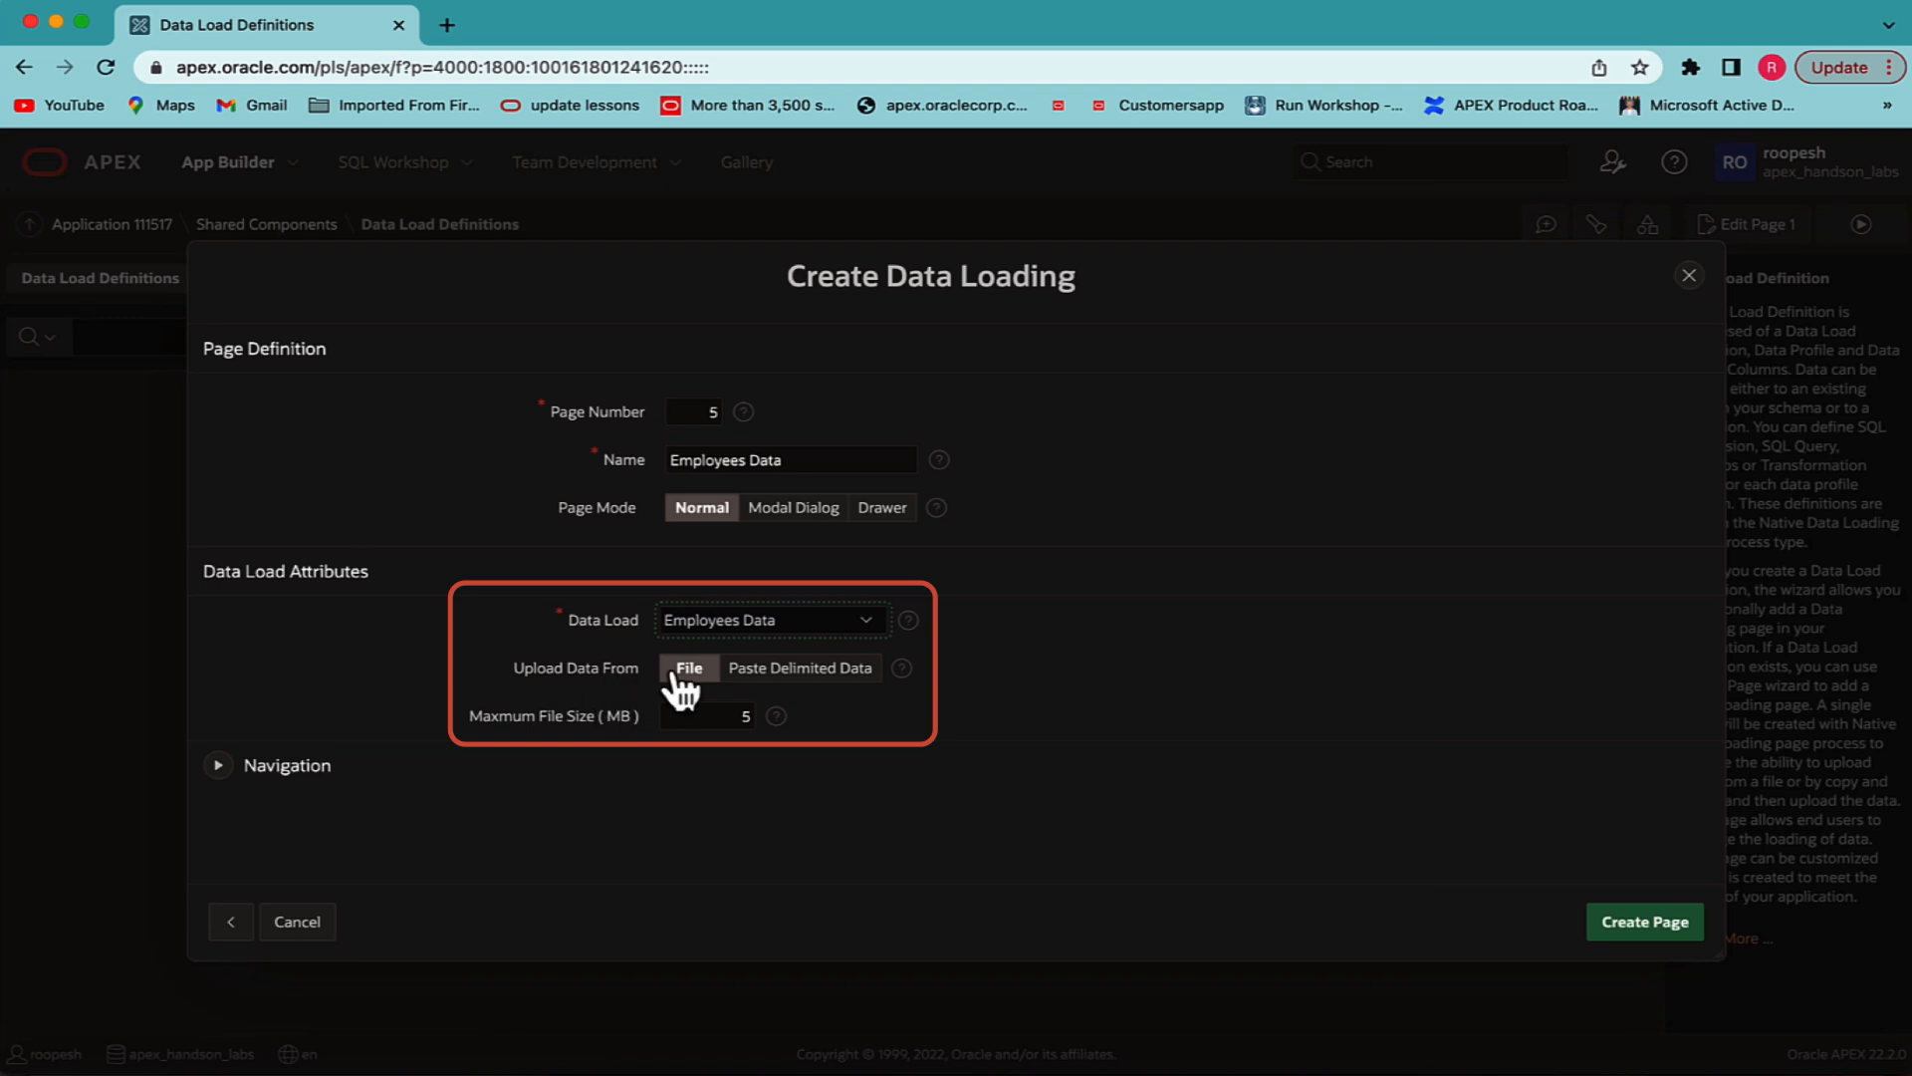
{"action": "left_click", "coordinate": [230, 774]}
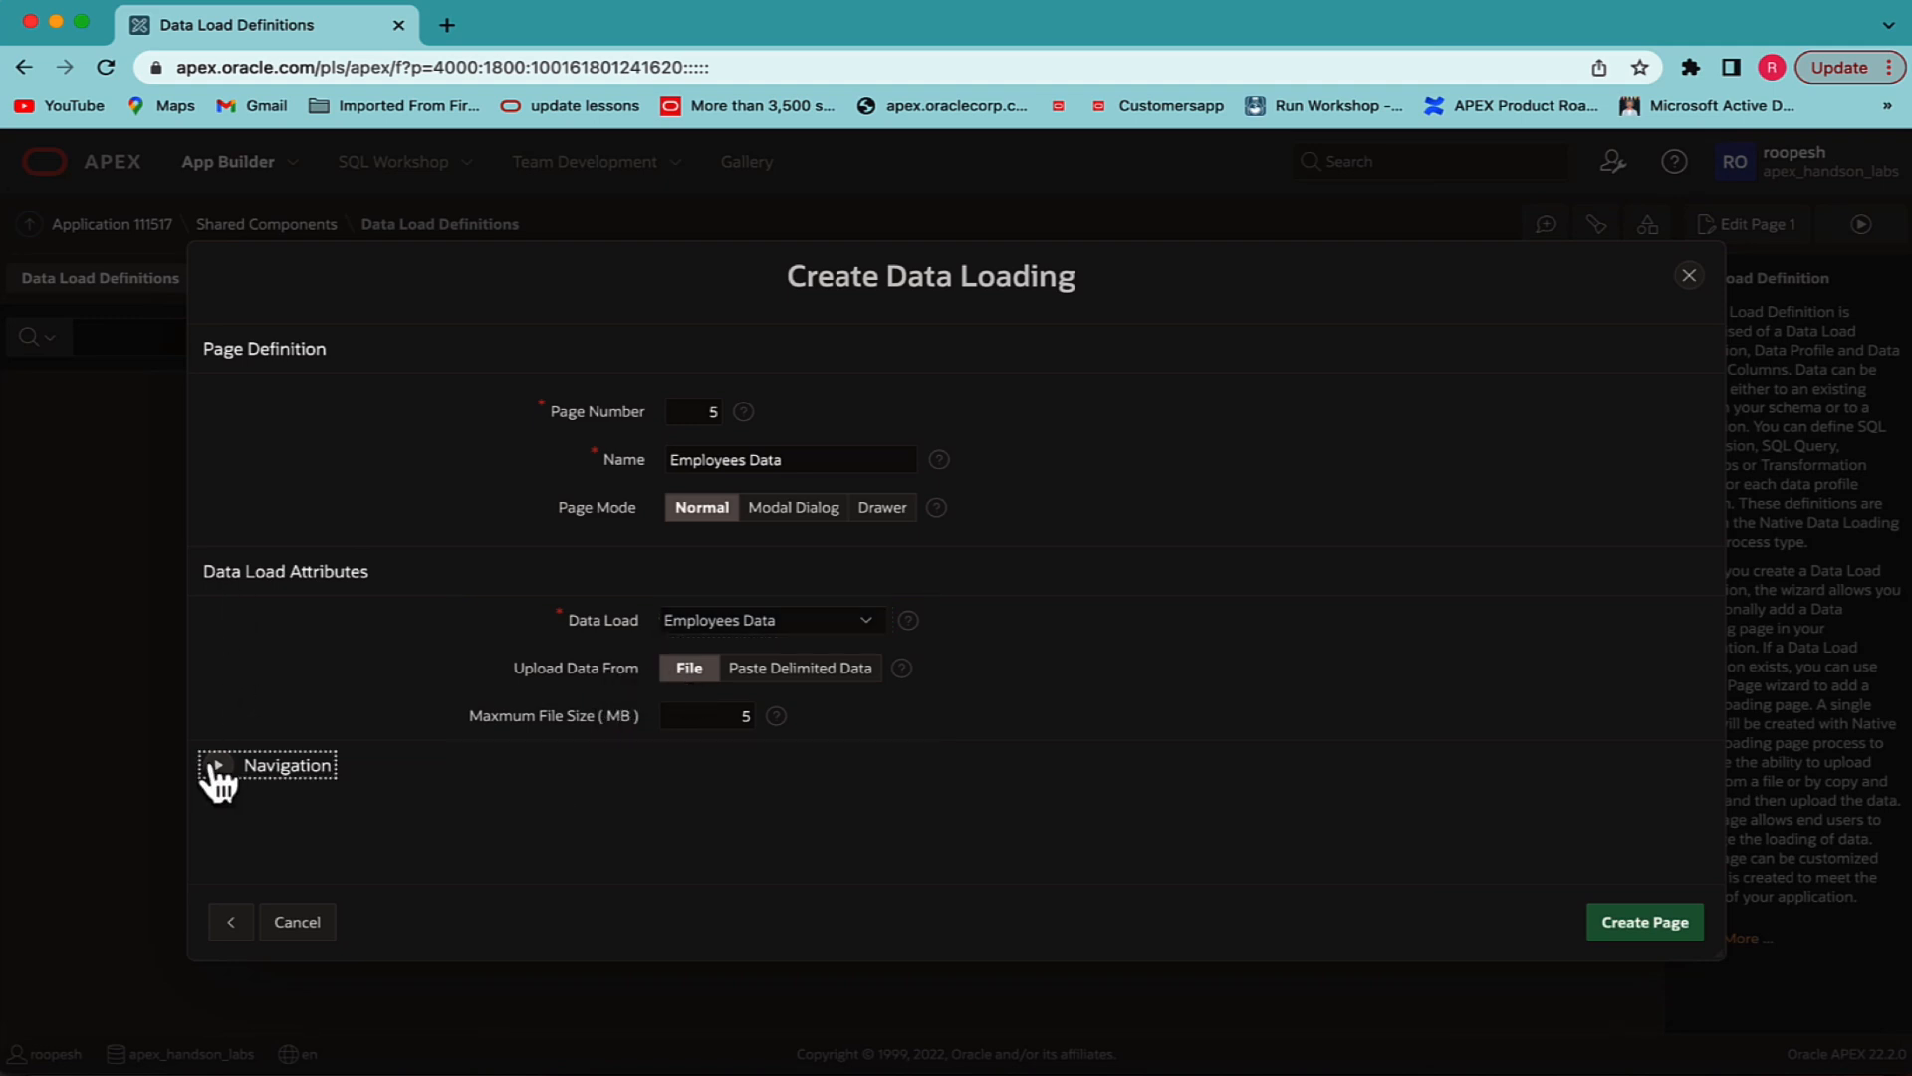
{"action": "left_click", "coordinate": [217, 772]}
{"action": "scroll", "coordinate": [456, 629], "scroll_direction": "down", "scroll_amount": 3}
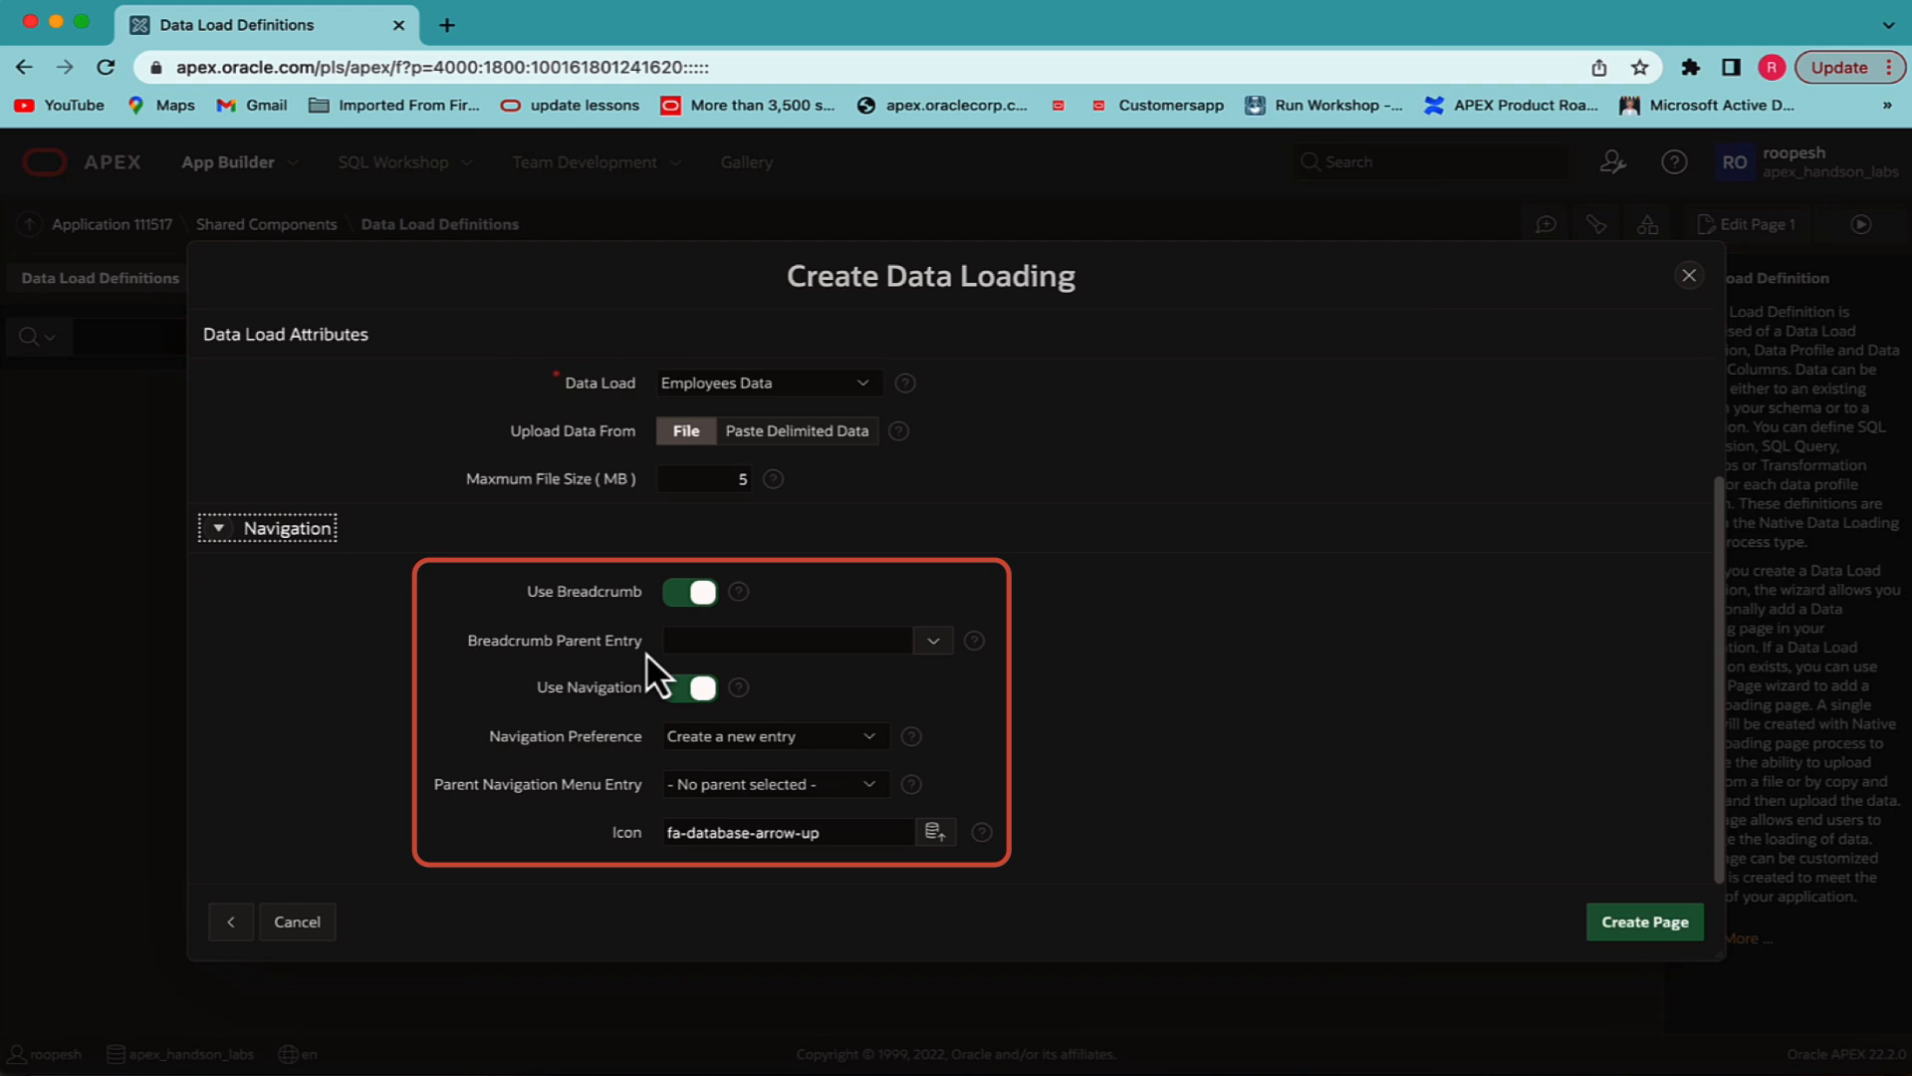
{"action": "left_click", "coordinate": [689, 594]}
{"action": "left_click", "coordinate": [1633, 928]}
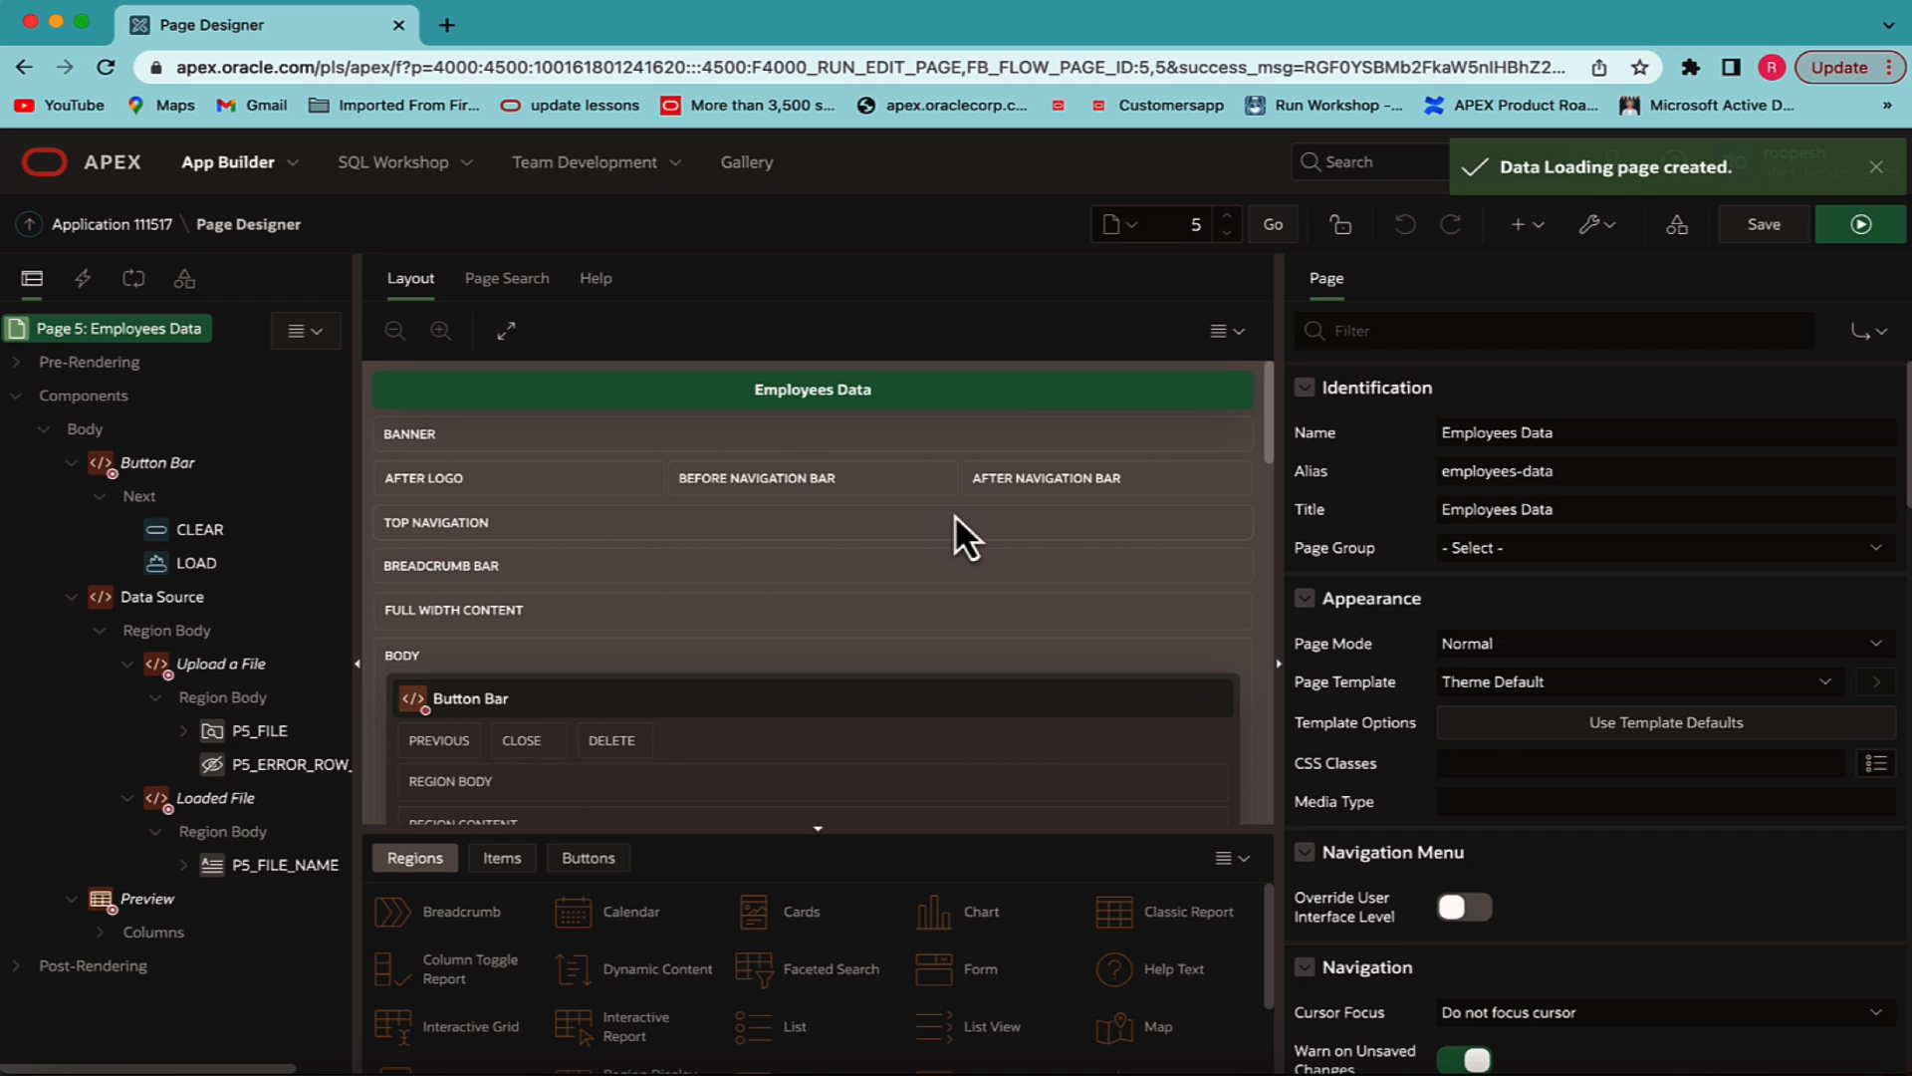
- Leave Page Designer and return to the Demo Projects application's home page in App Builder
{"action": "left_click", "coordinate": [48, 164]}
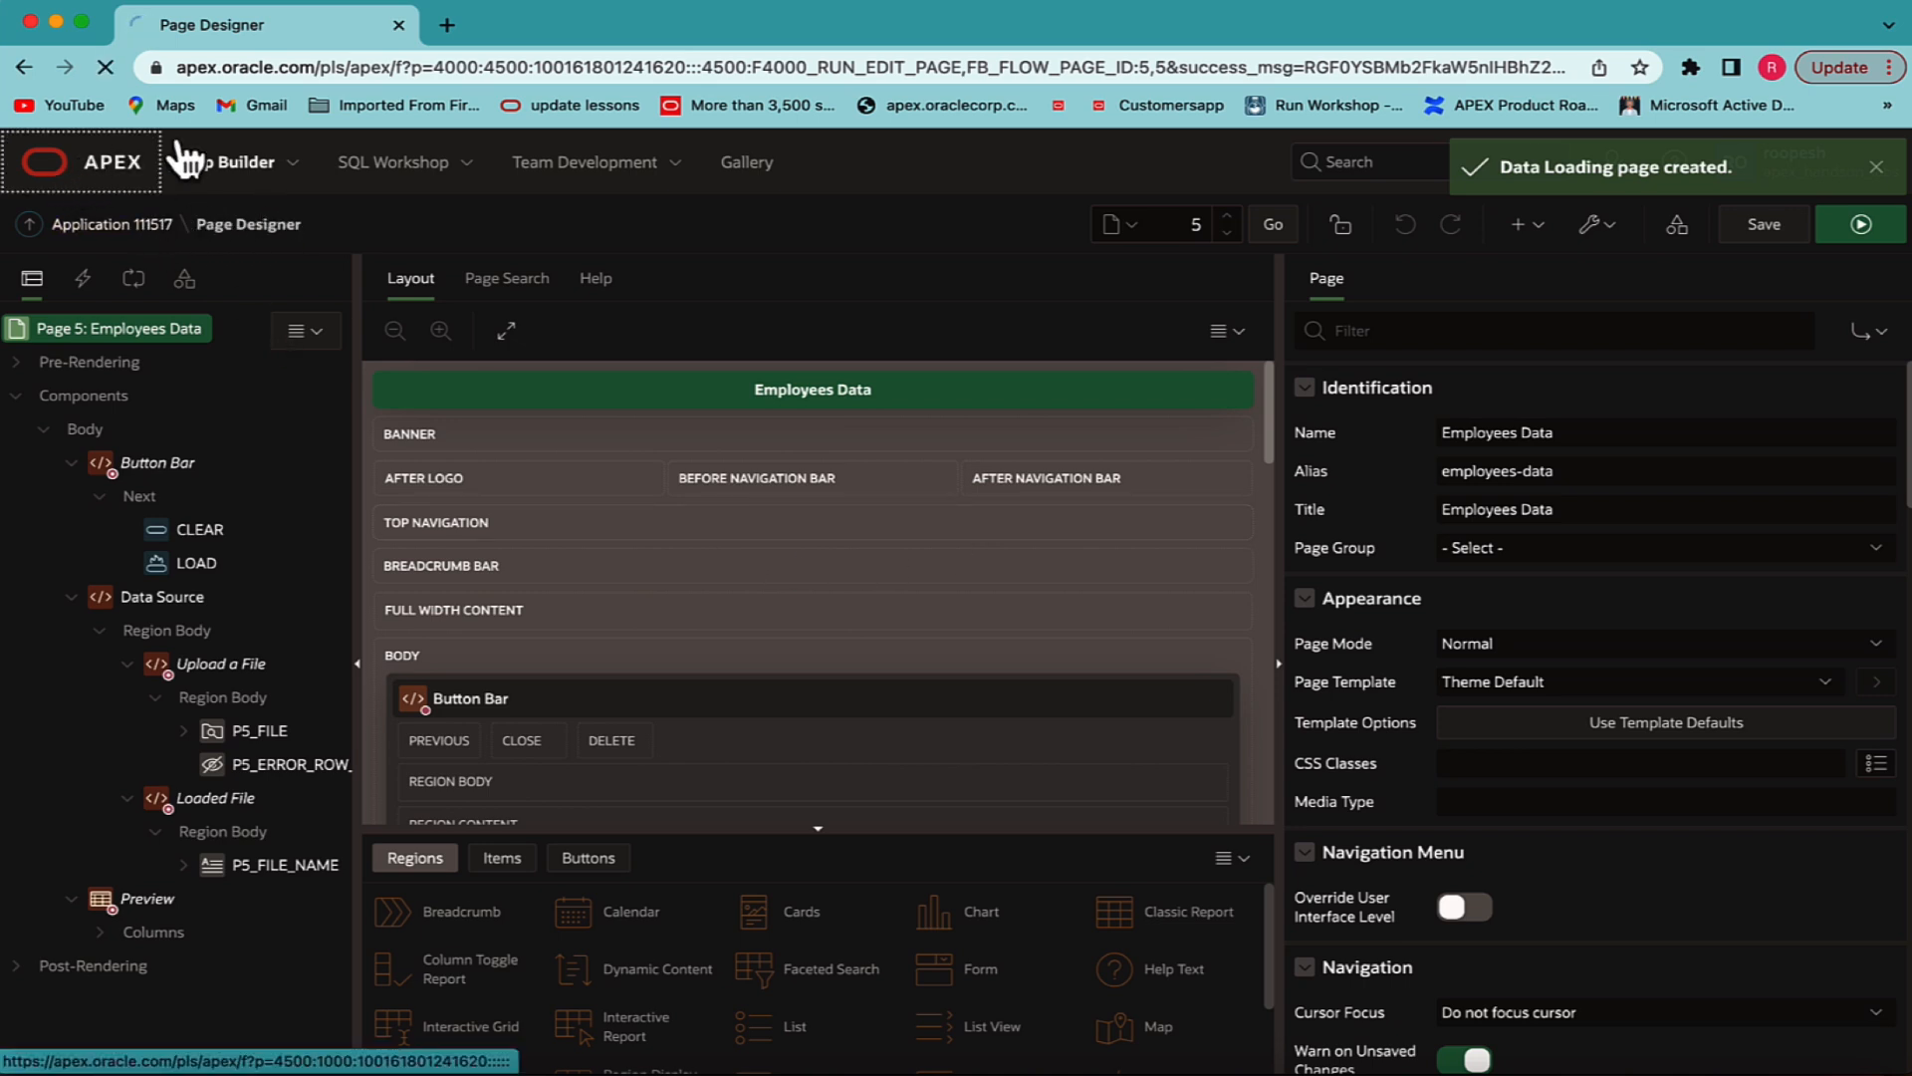
{"action": "left_click", "coordinate": [295, 421]}
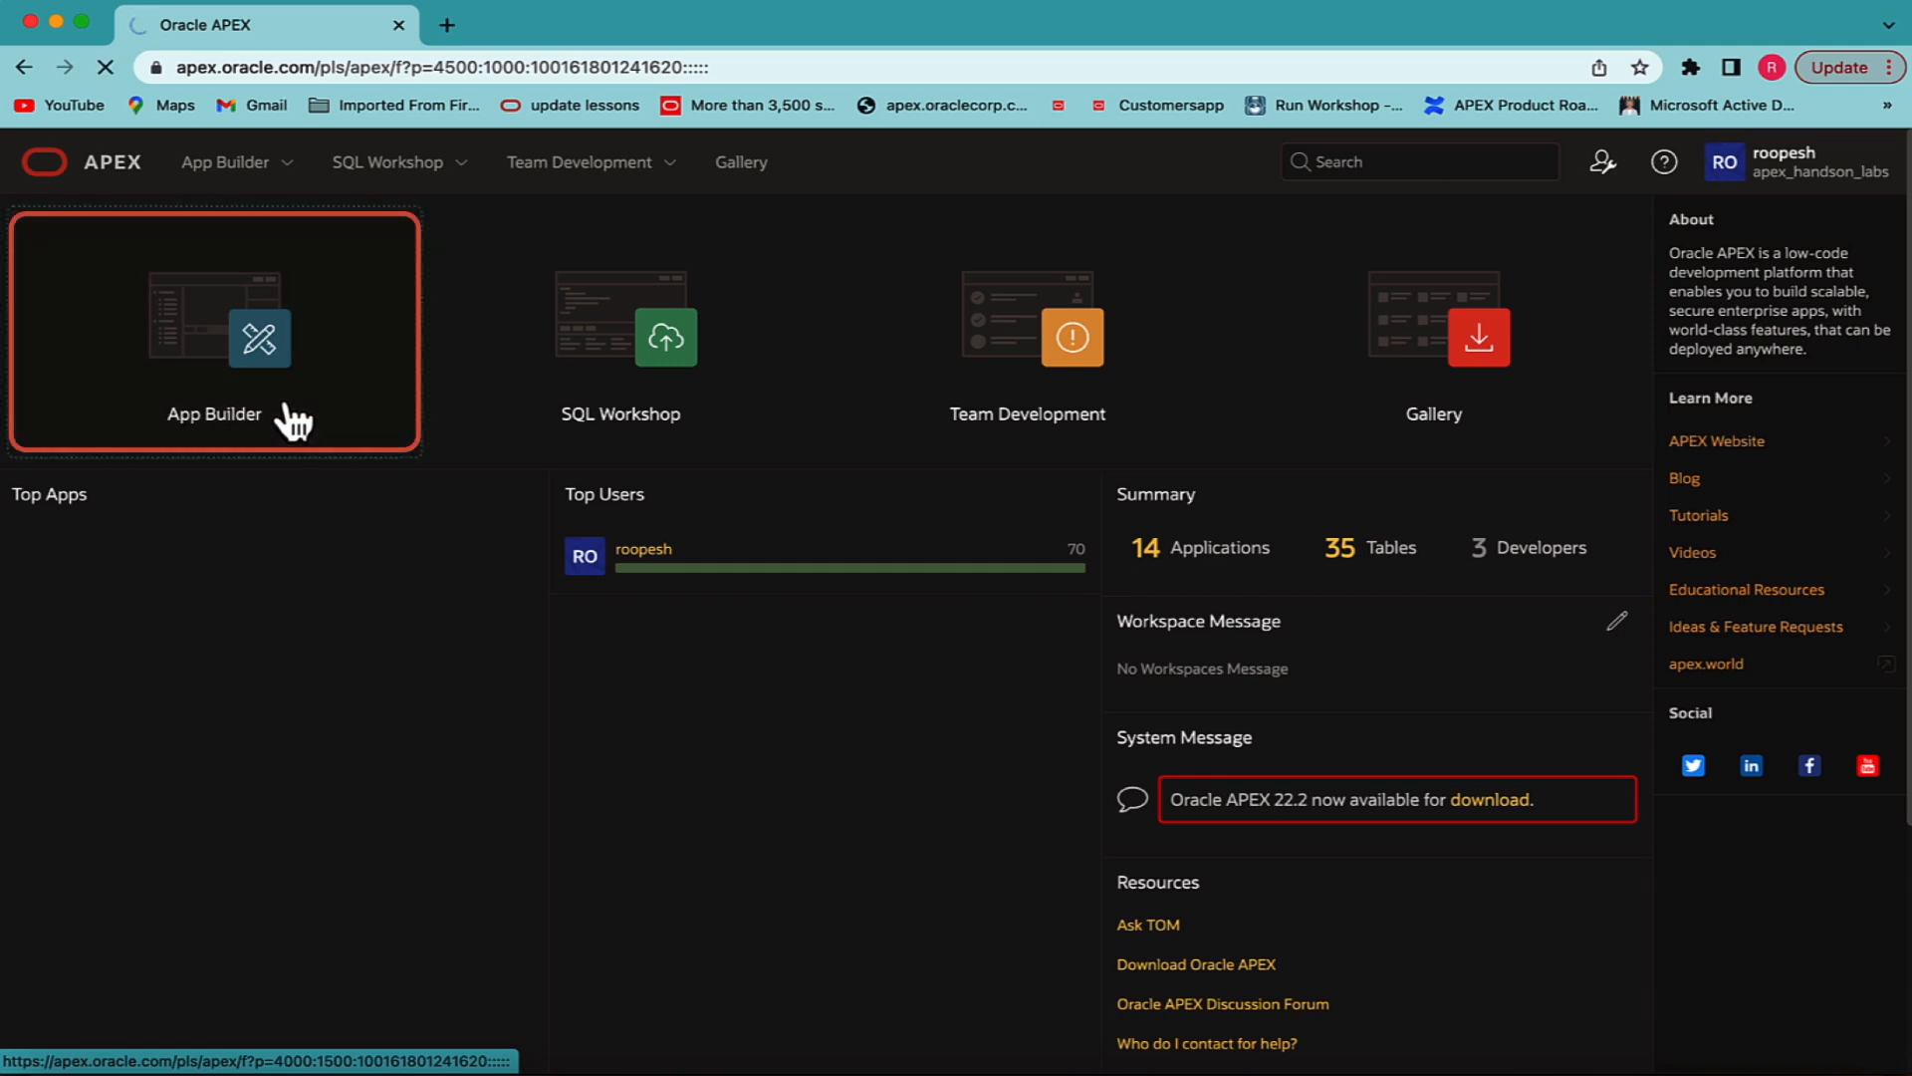
{"action": "left_click", "coordinate": [129, 612]}
- Start a new Data Loading page in the Demo Projects application and name it Employees Information
{"action": "left_click", "coordinate": [1571, 611]}
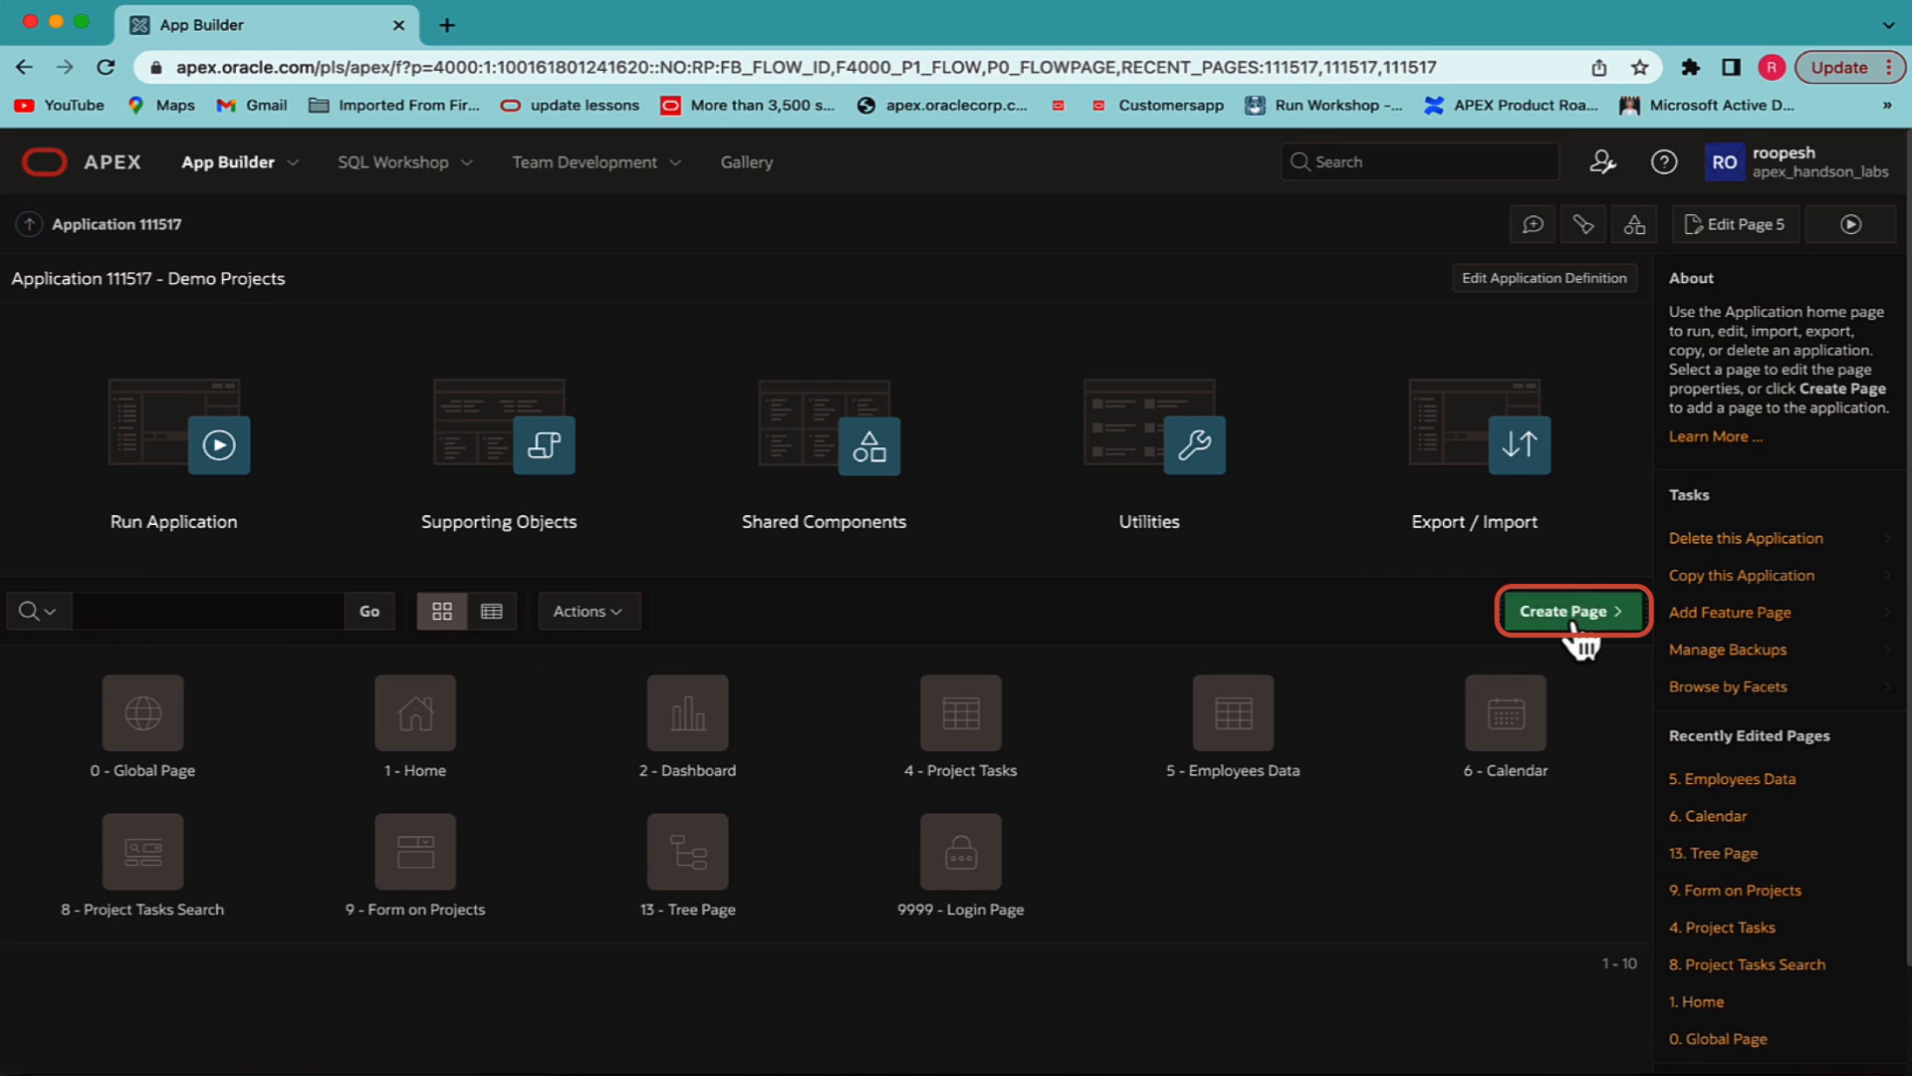
{"action": "scroll", "coordinate": [956, 610], "scroll_direction": "down", "scroll_amount": 3}
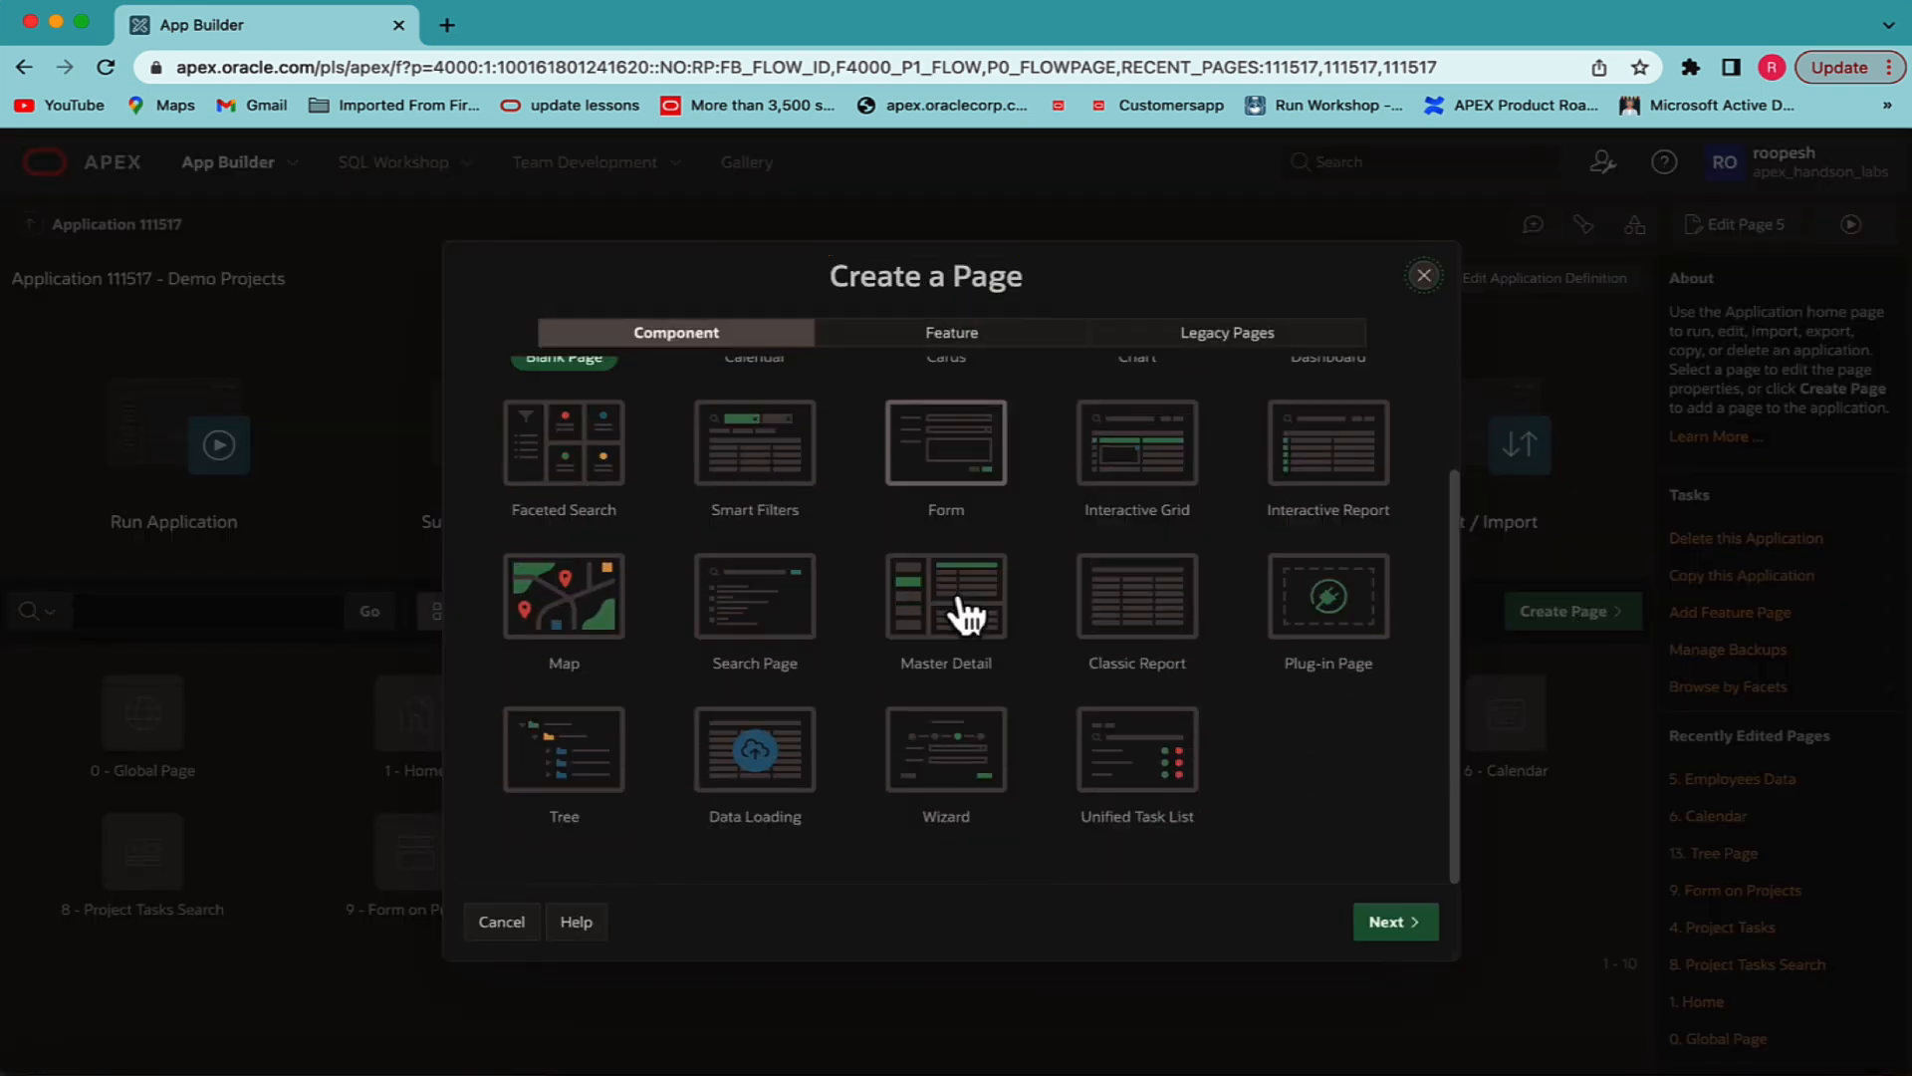
{"action": "left_click", "coordinate": [791, 787]}
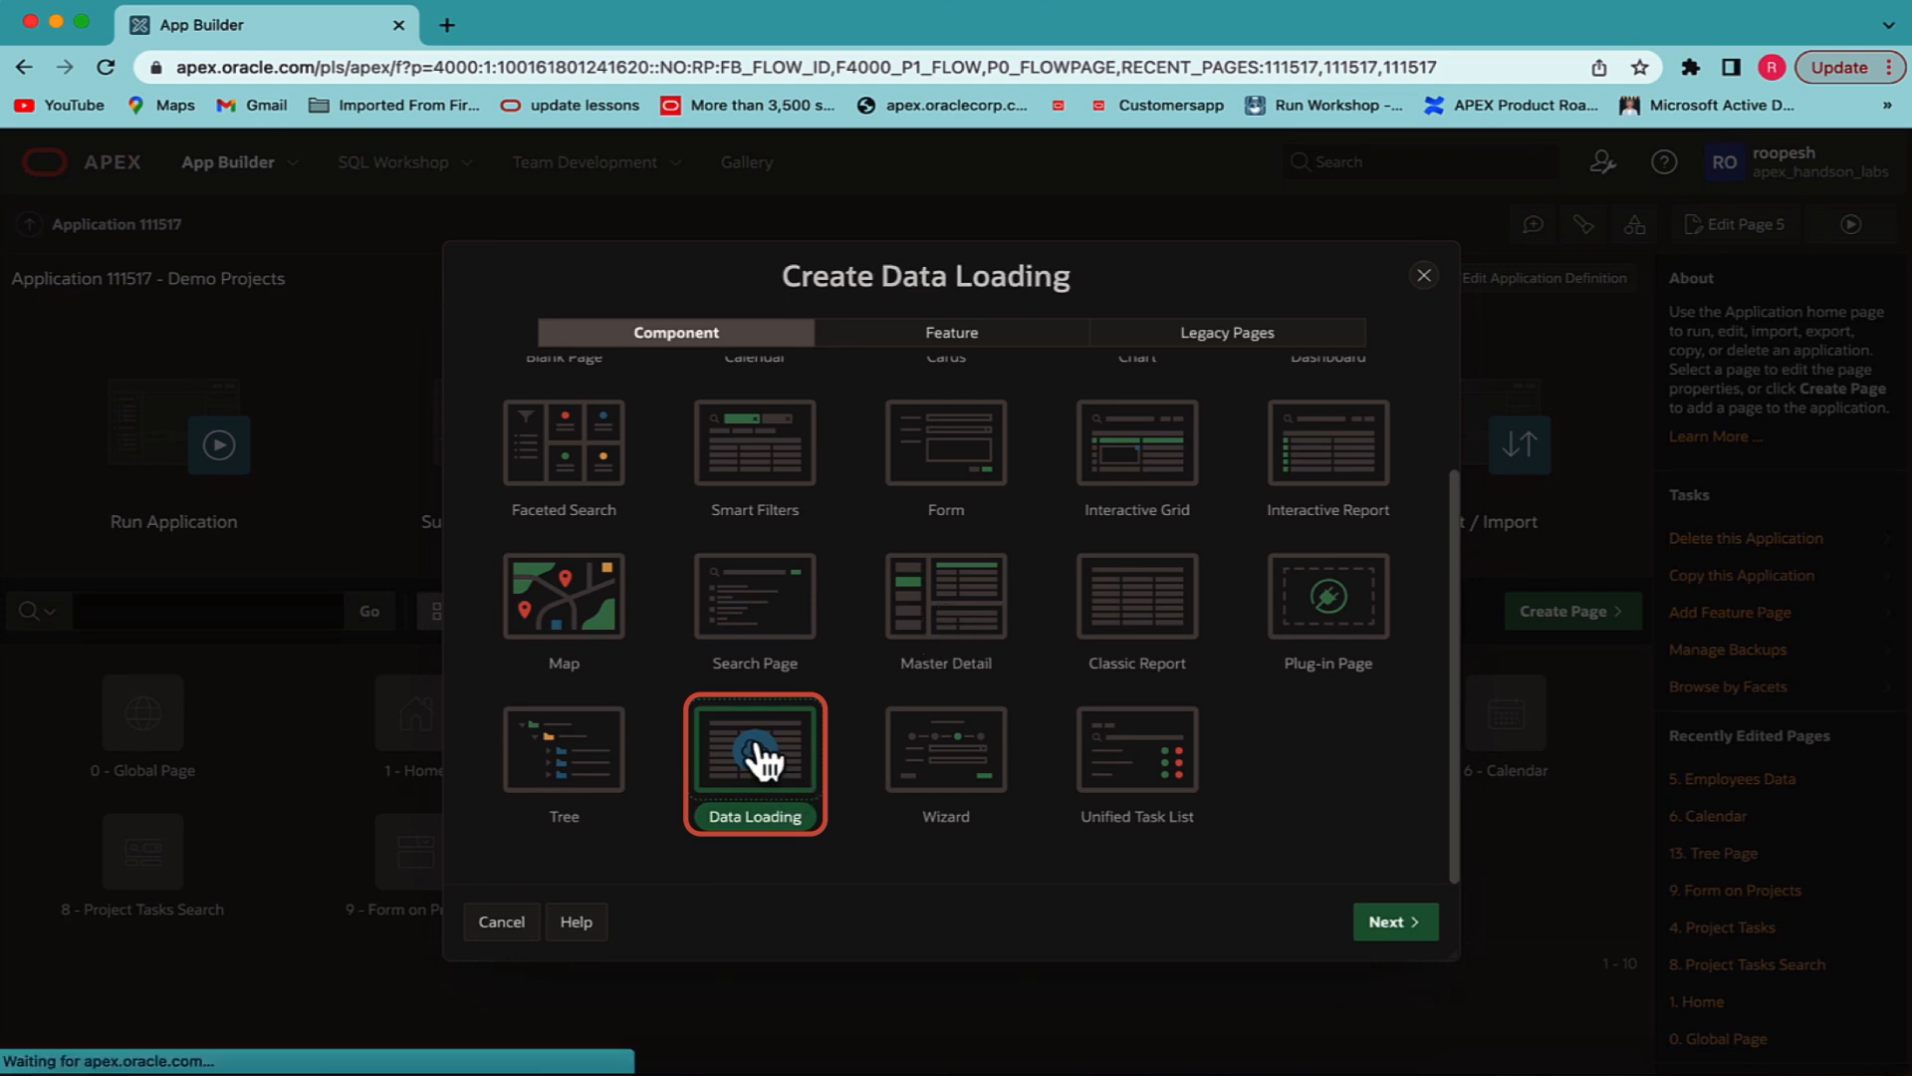
{"action": "left_click", "coordinate": [1395, 928]}
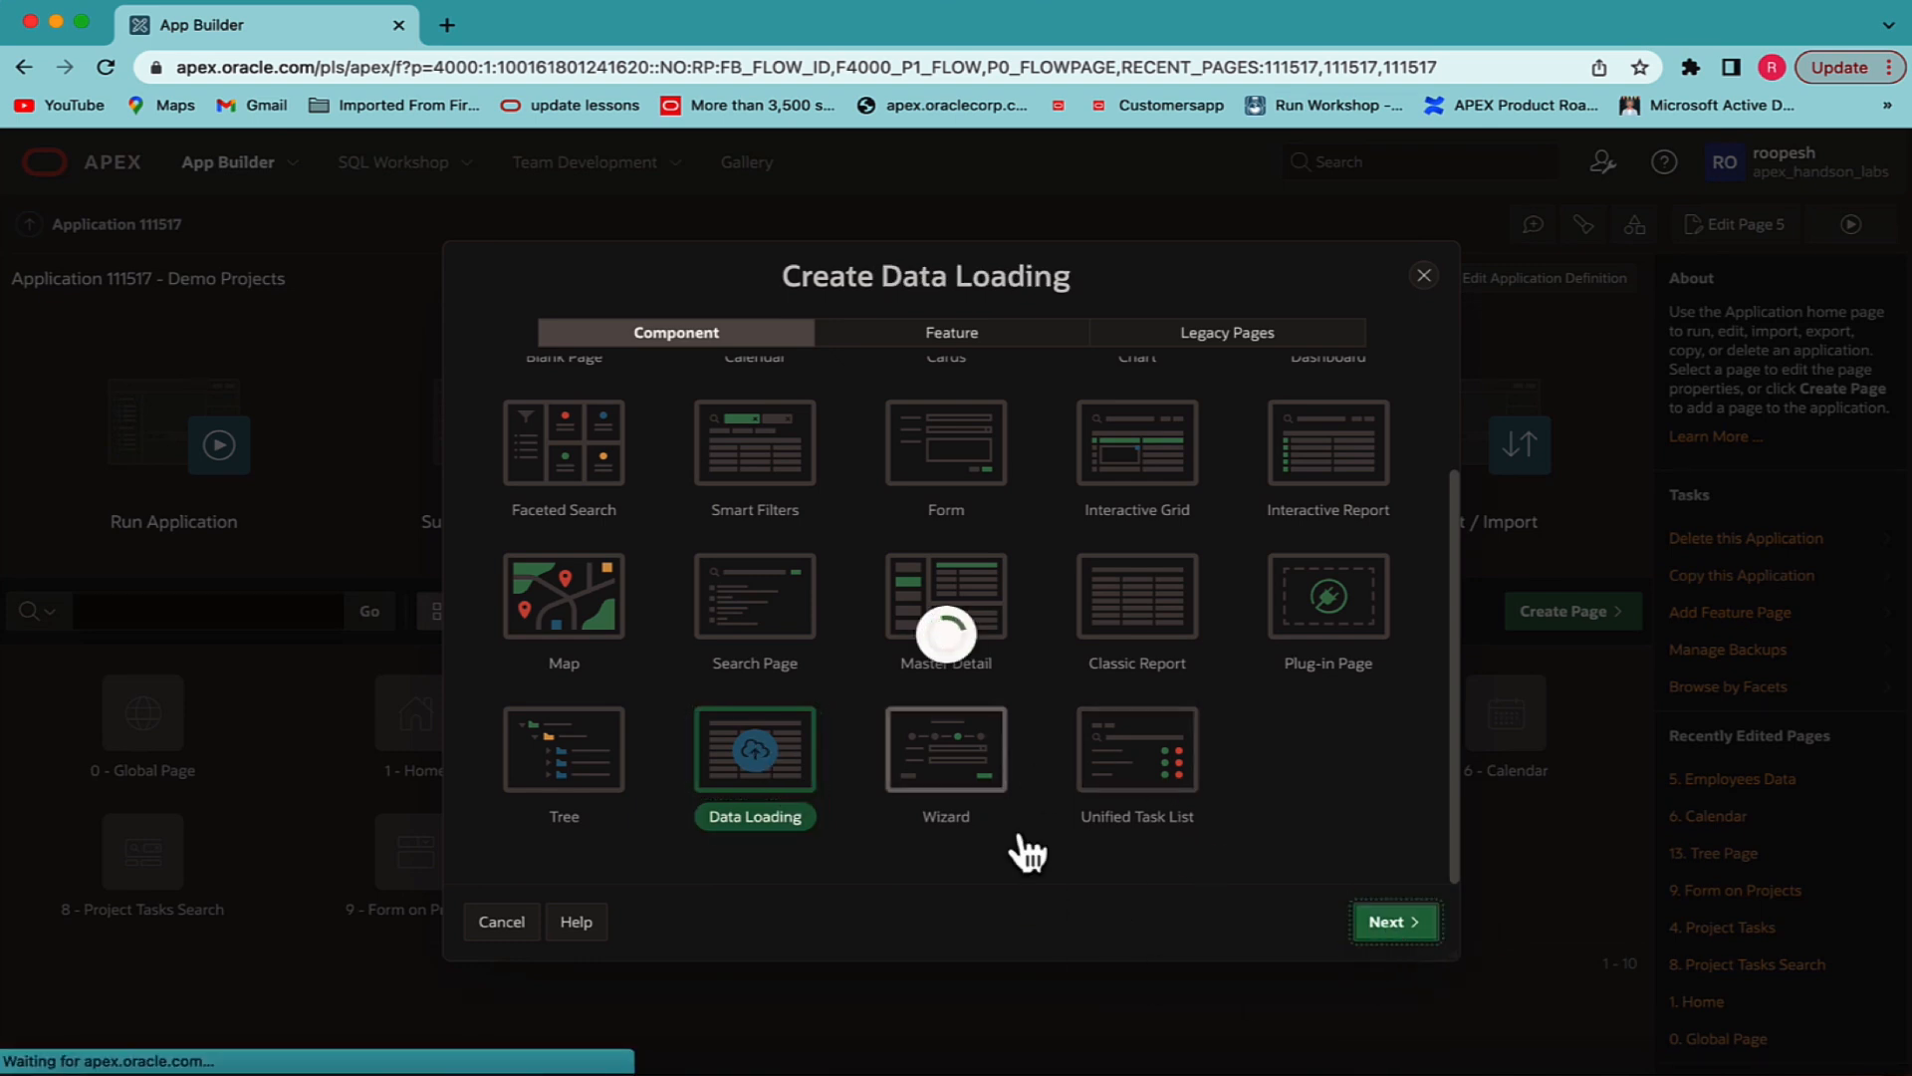
{"action": "type", "text": "Employees Information"}
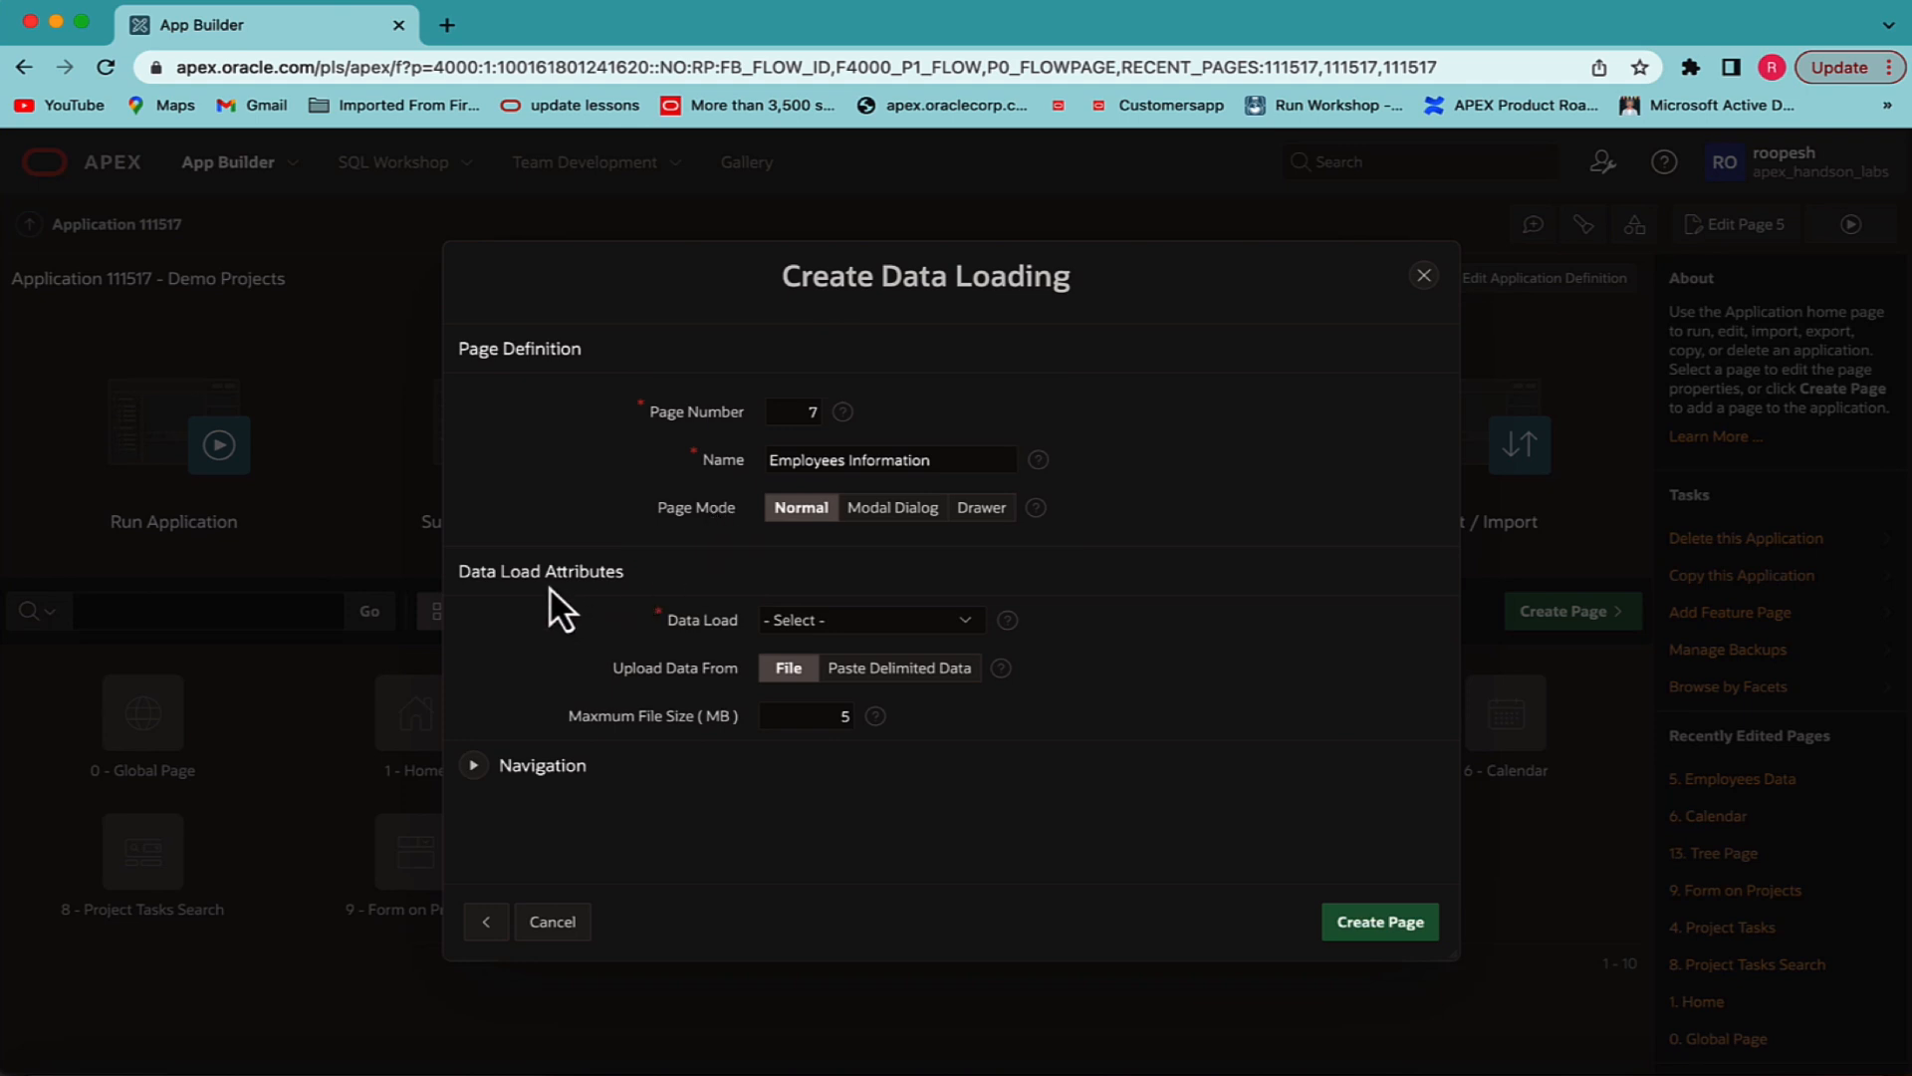
- Create the page with the Employees Data load definition and file upload, with Use Breadcrumb turned off in the navigation settings
{"action": "left_click", "coordinate": [796, 619]}
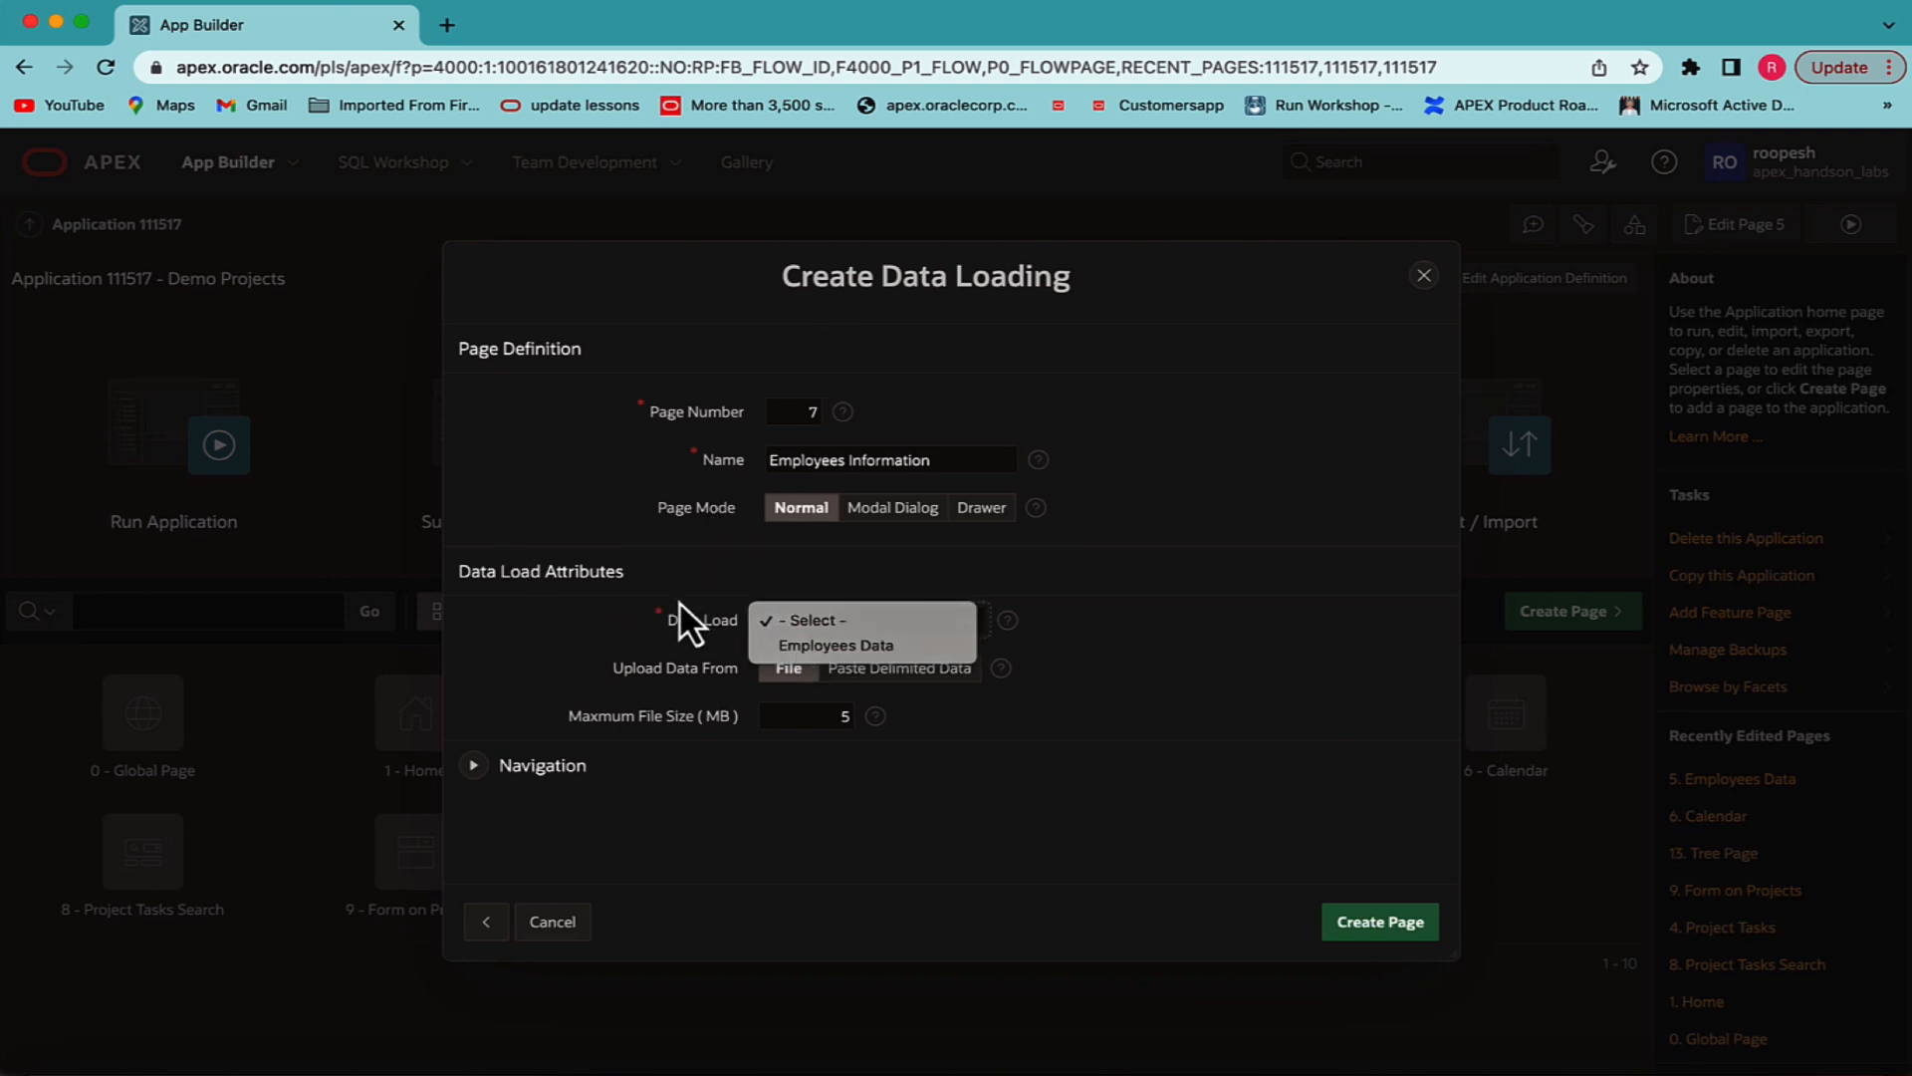
{"action": "left_click", "coordinate": [679, 600]}
{"action": "left_click", "coordinate": [806, 623]}
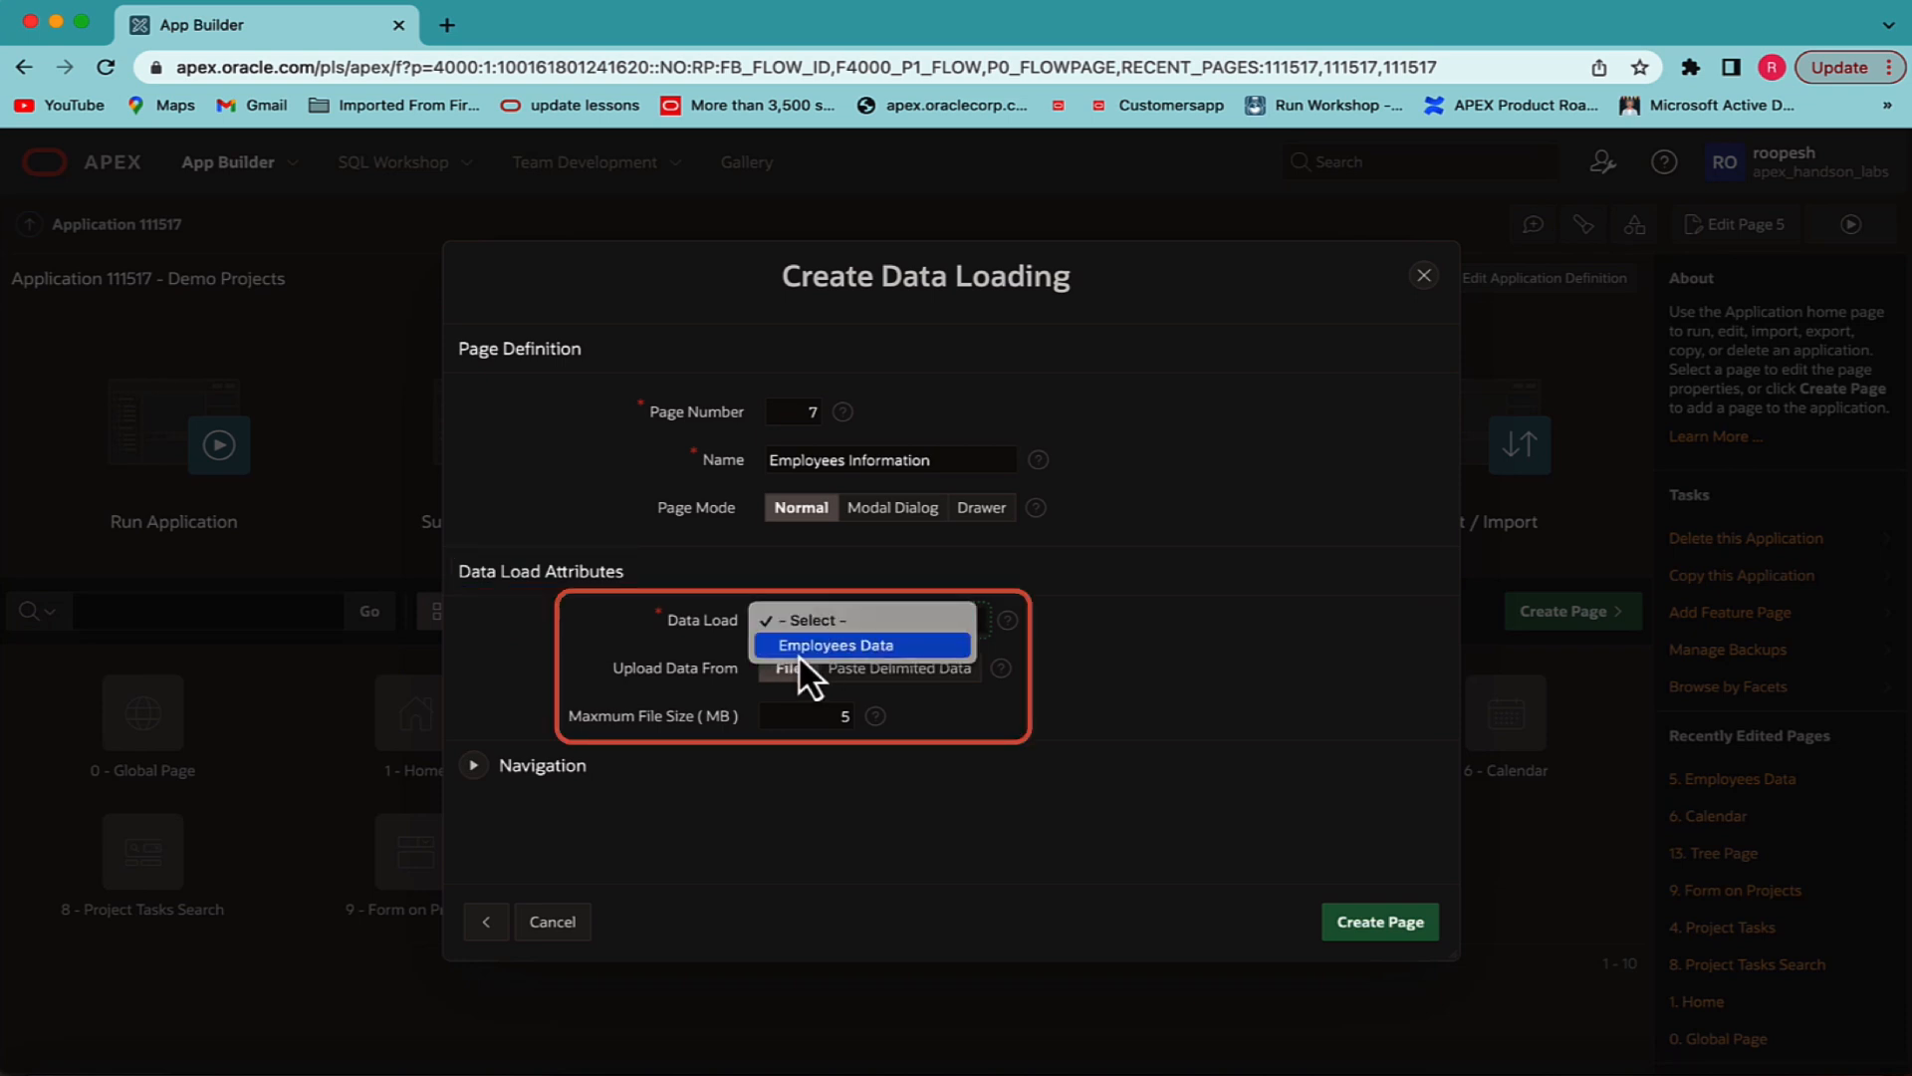
{"action": "left_click", "coordinate": [602, 702]}
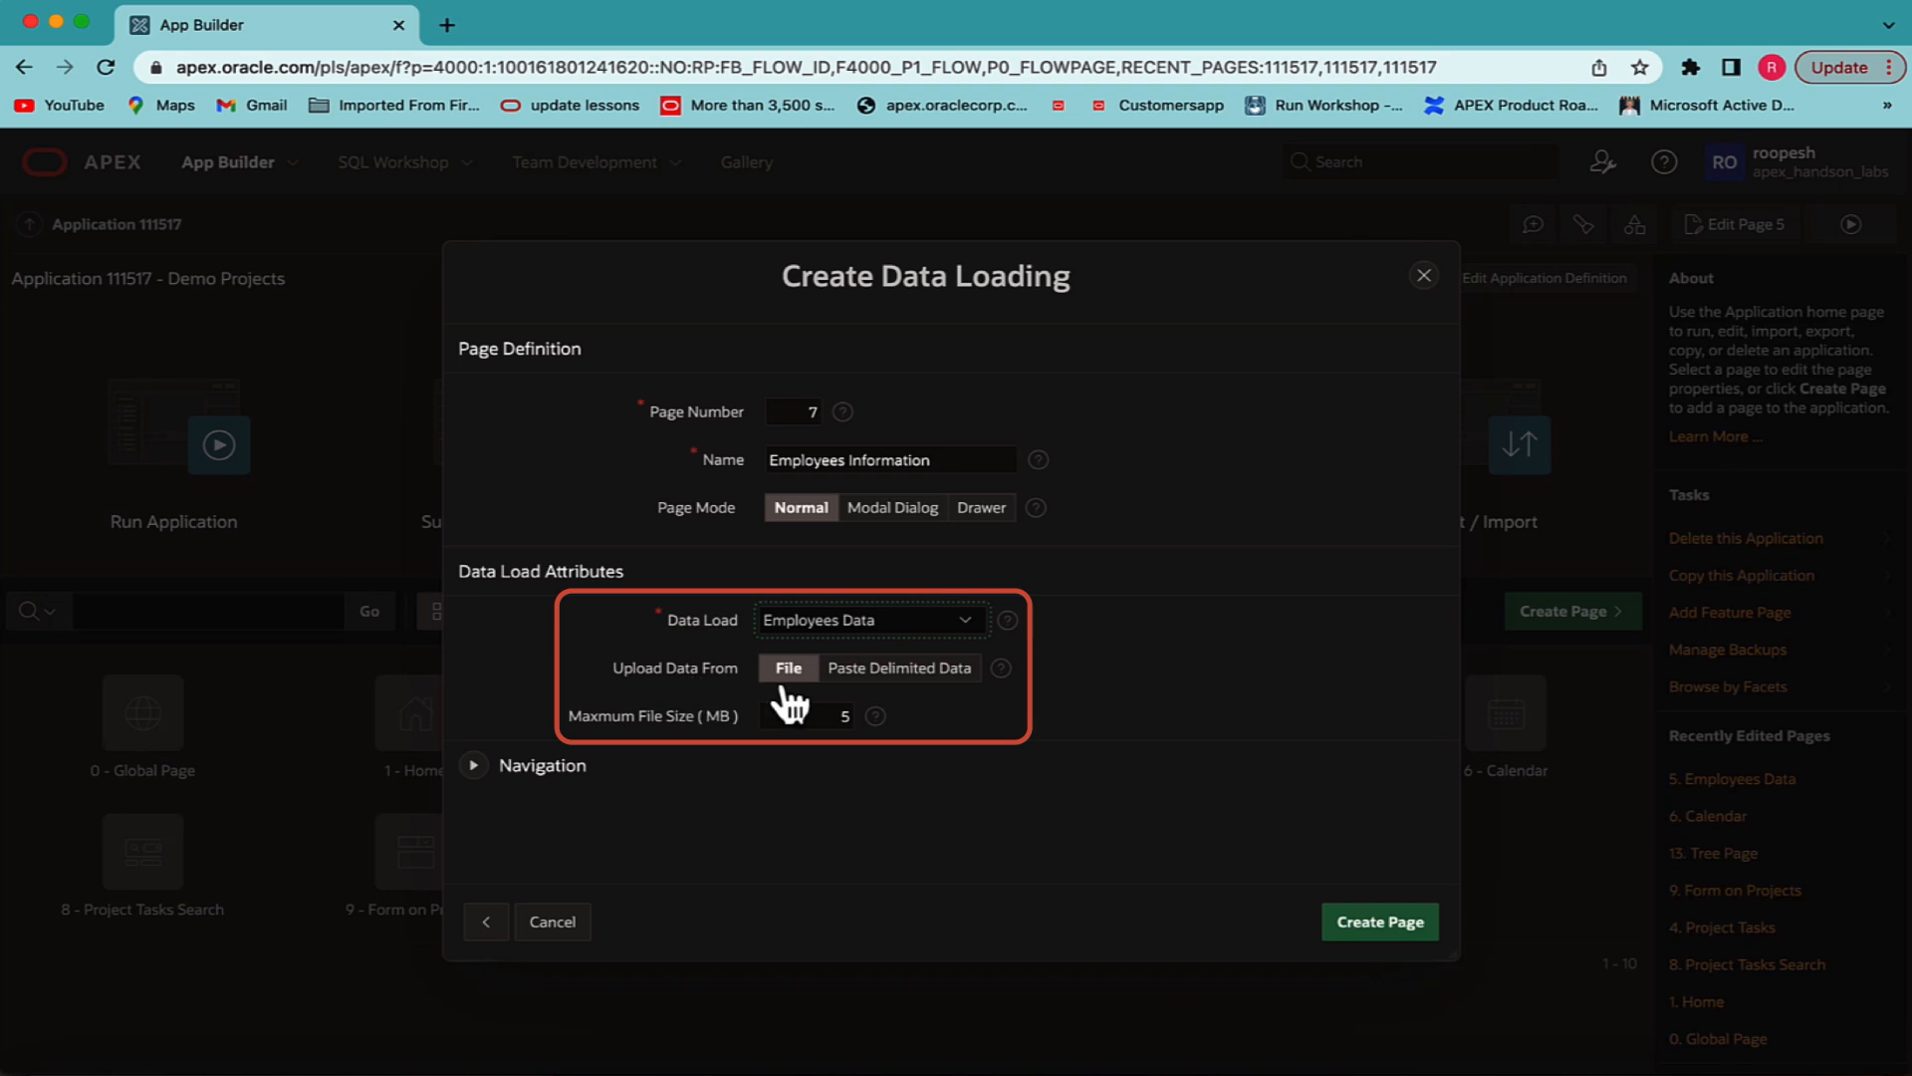
{"action": "left_click", "coordinate": [485, 765]}
{"action": "scroll", "coordinate": [488, 780], "scroll_direction": "down", "scroll_amount": 3}
{"action": "left_click", "coordinate": [785, 592]}
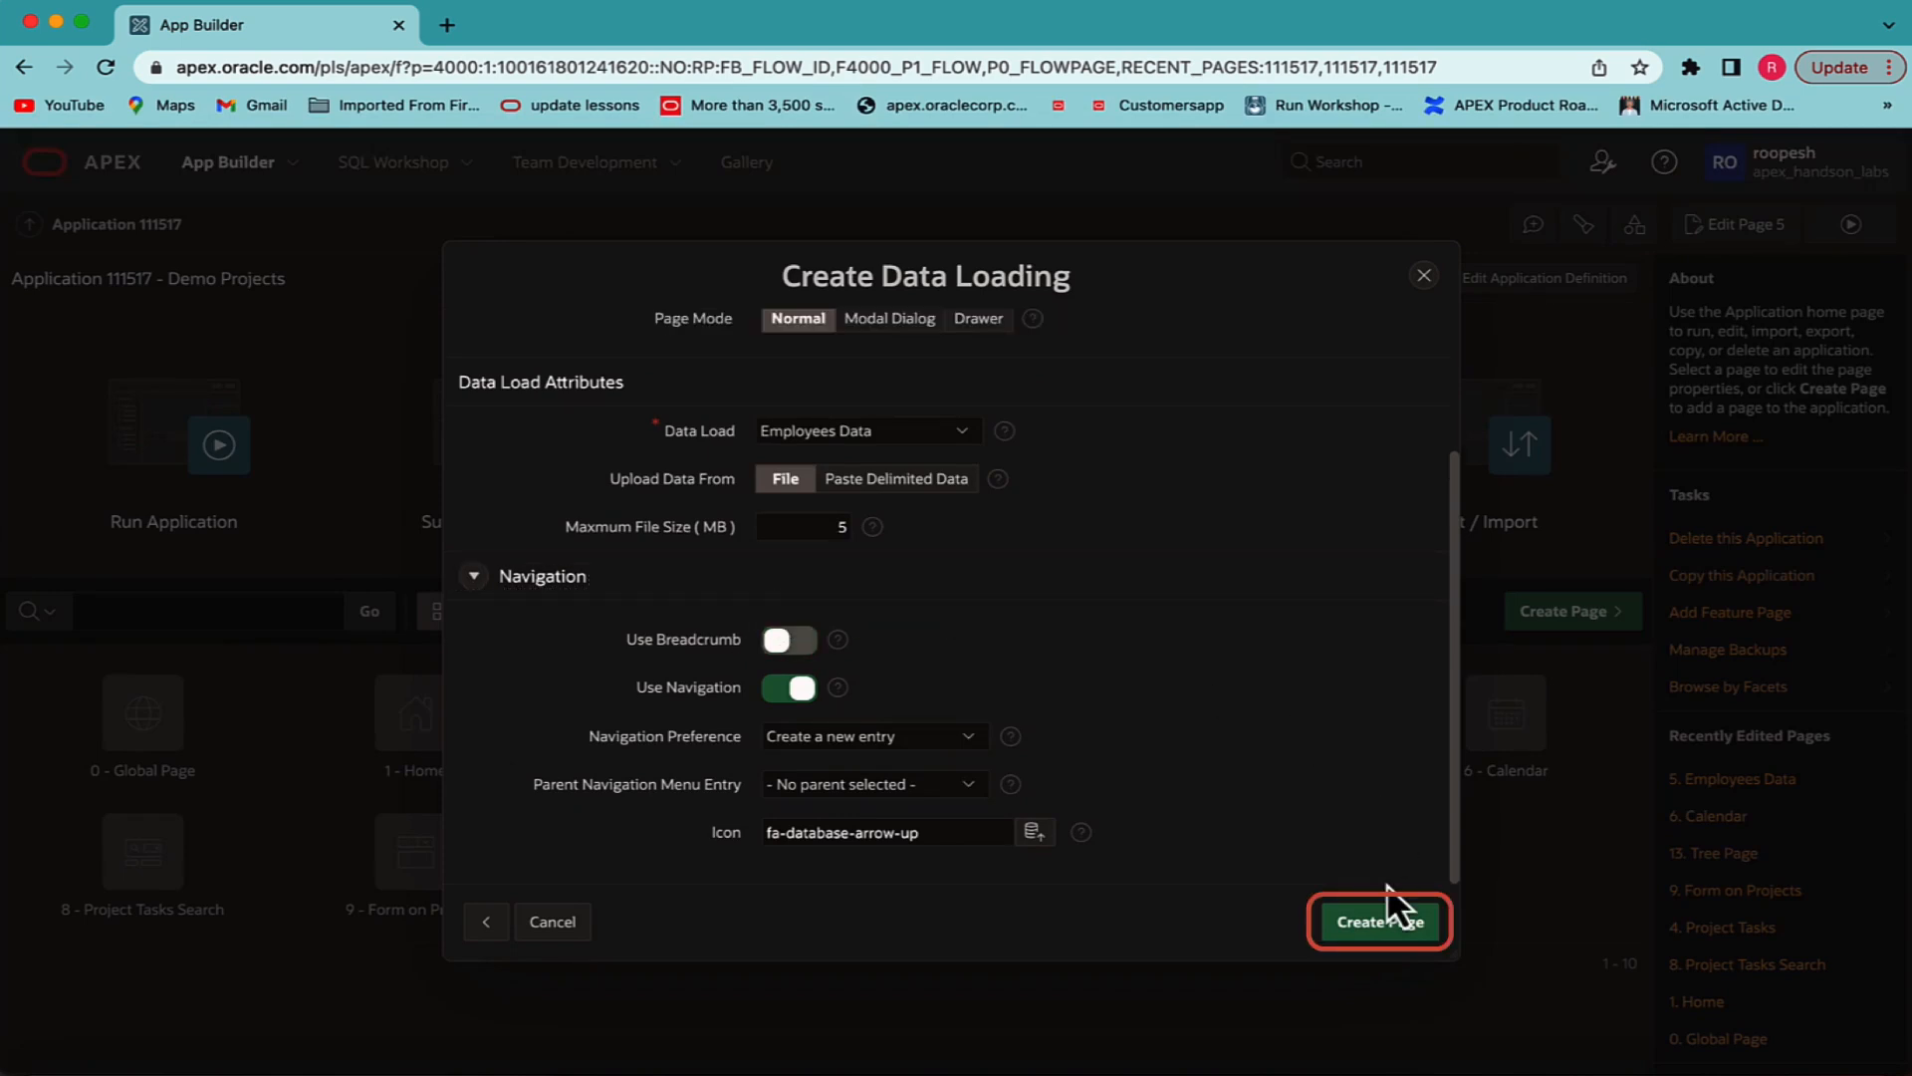
{"action": "left_click", "coordinate": [1335, 917]}
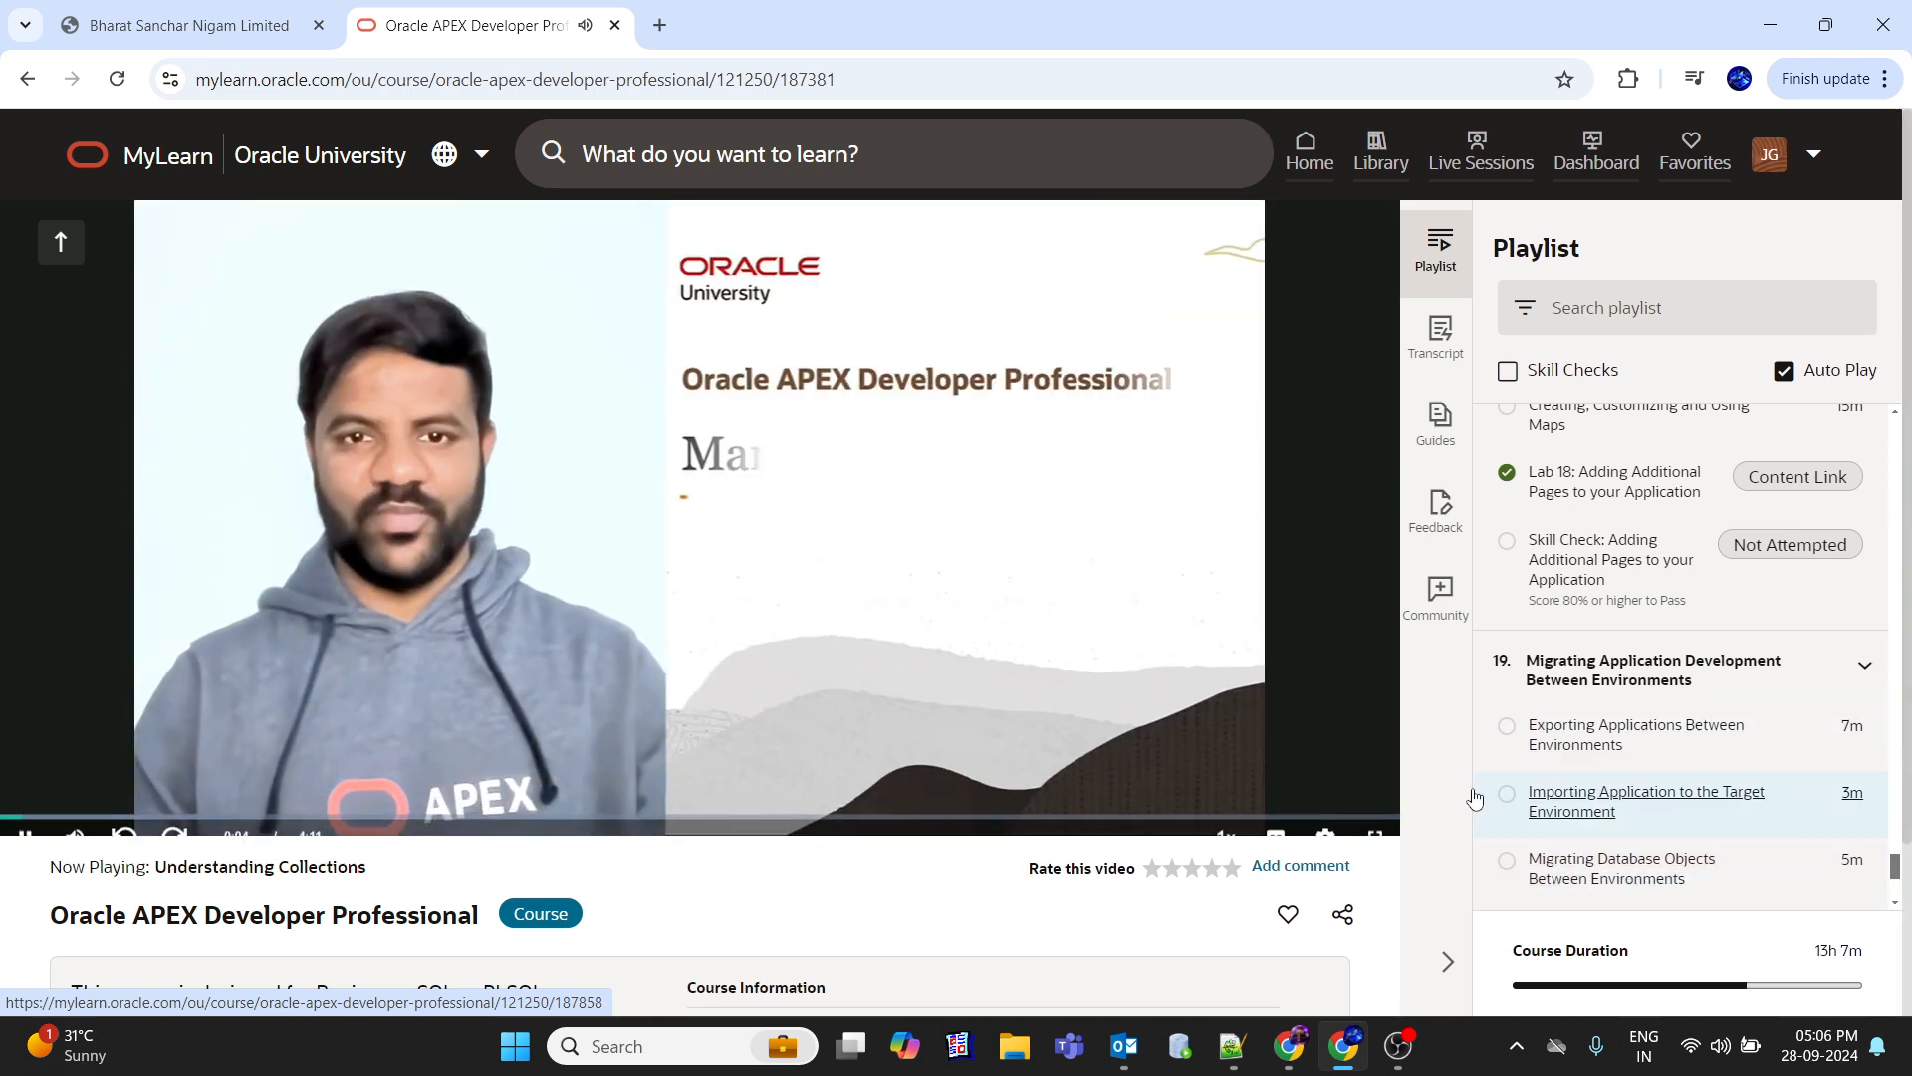
- Show the Understanding Collections course video in full screen and set its playback quality to 1080p
{"action": "left_click", "coordinate": [1376, 817]}
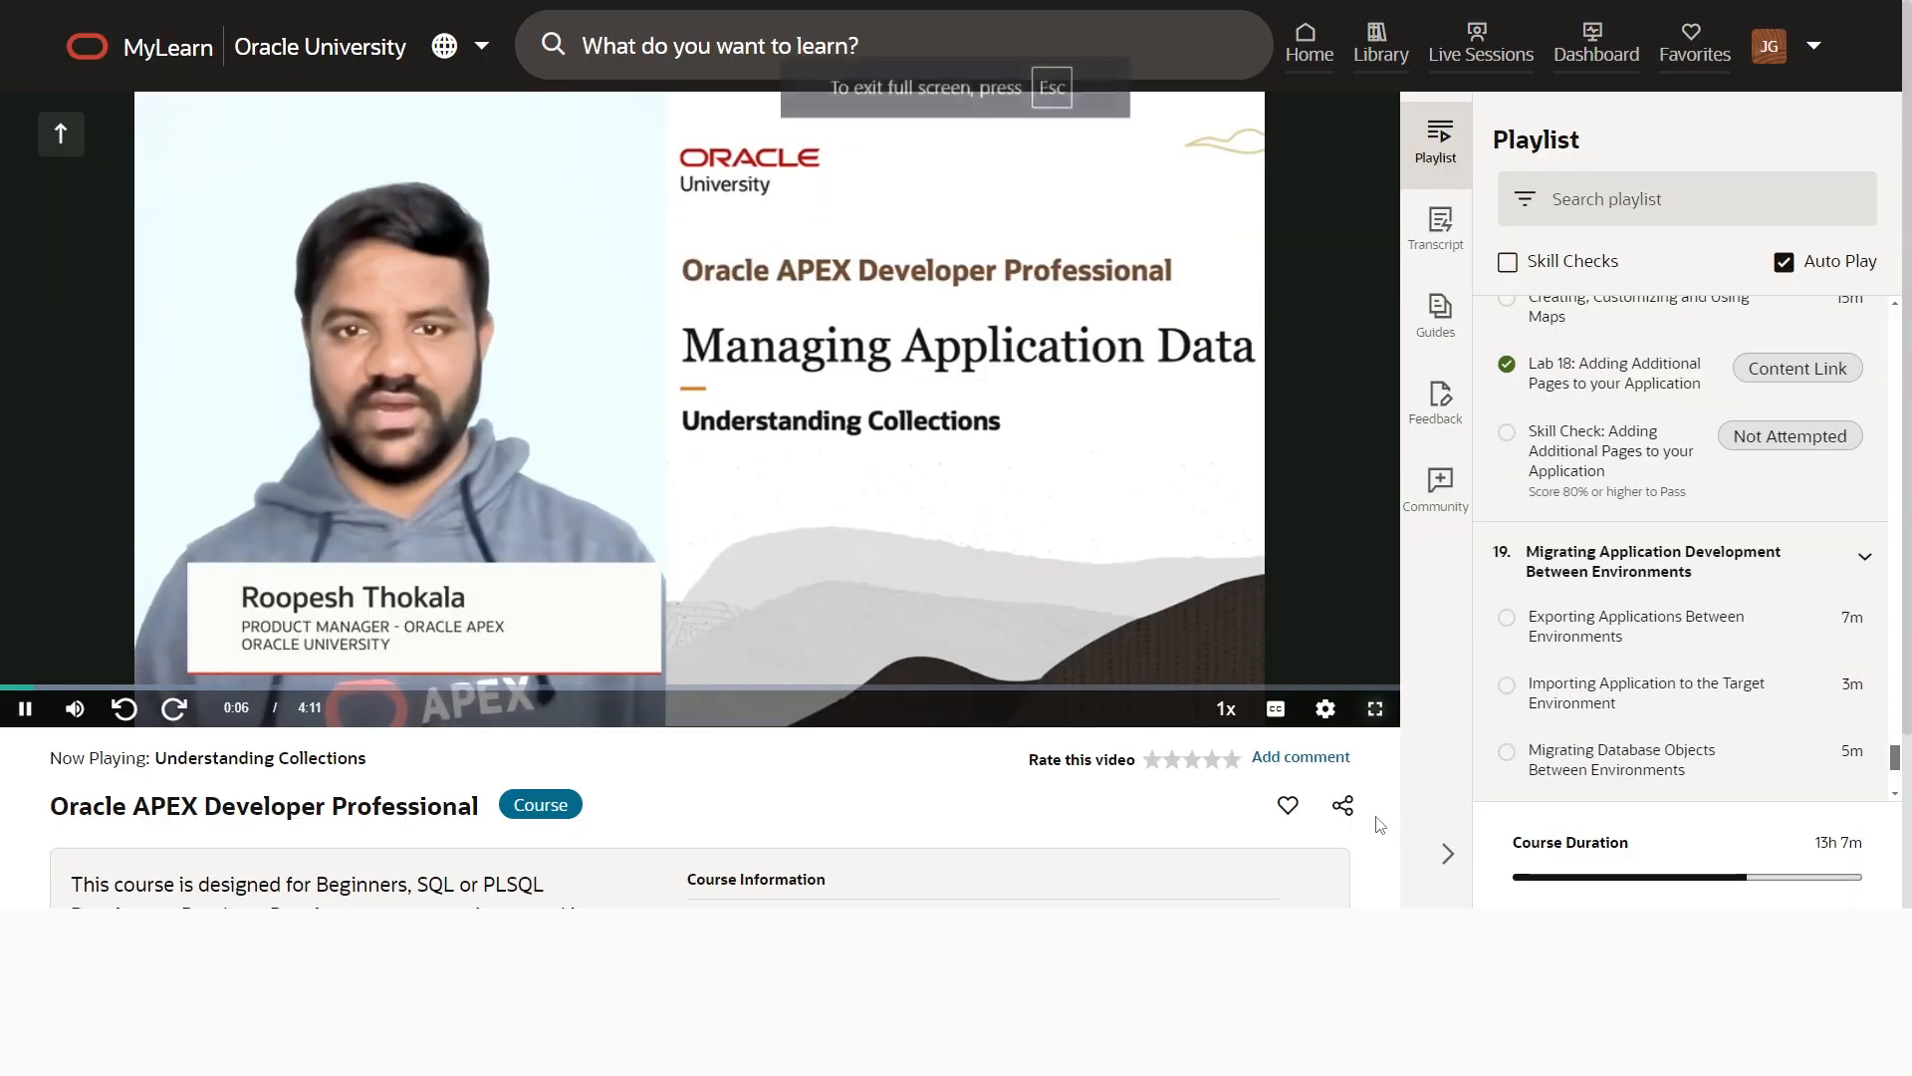
{"action": "left_click", "coordinate": [1837, 1057]}
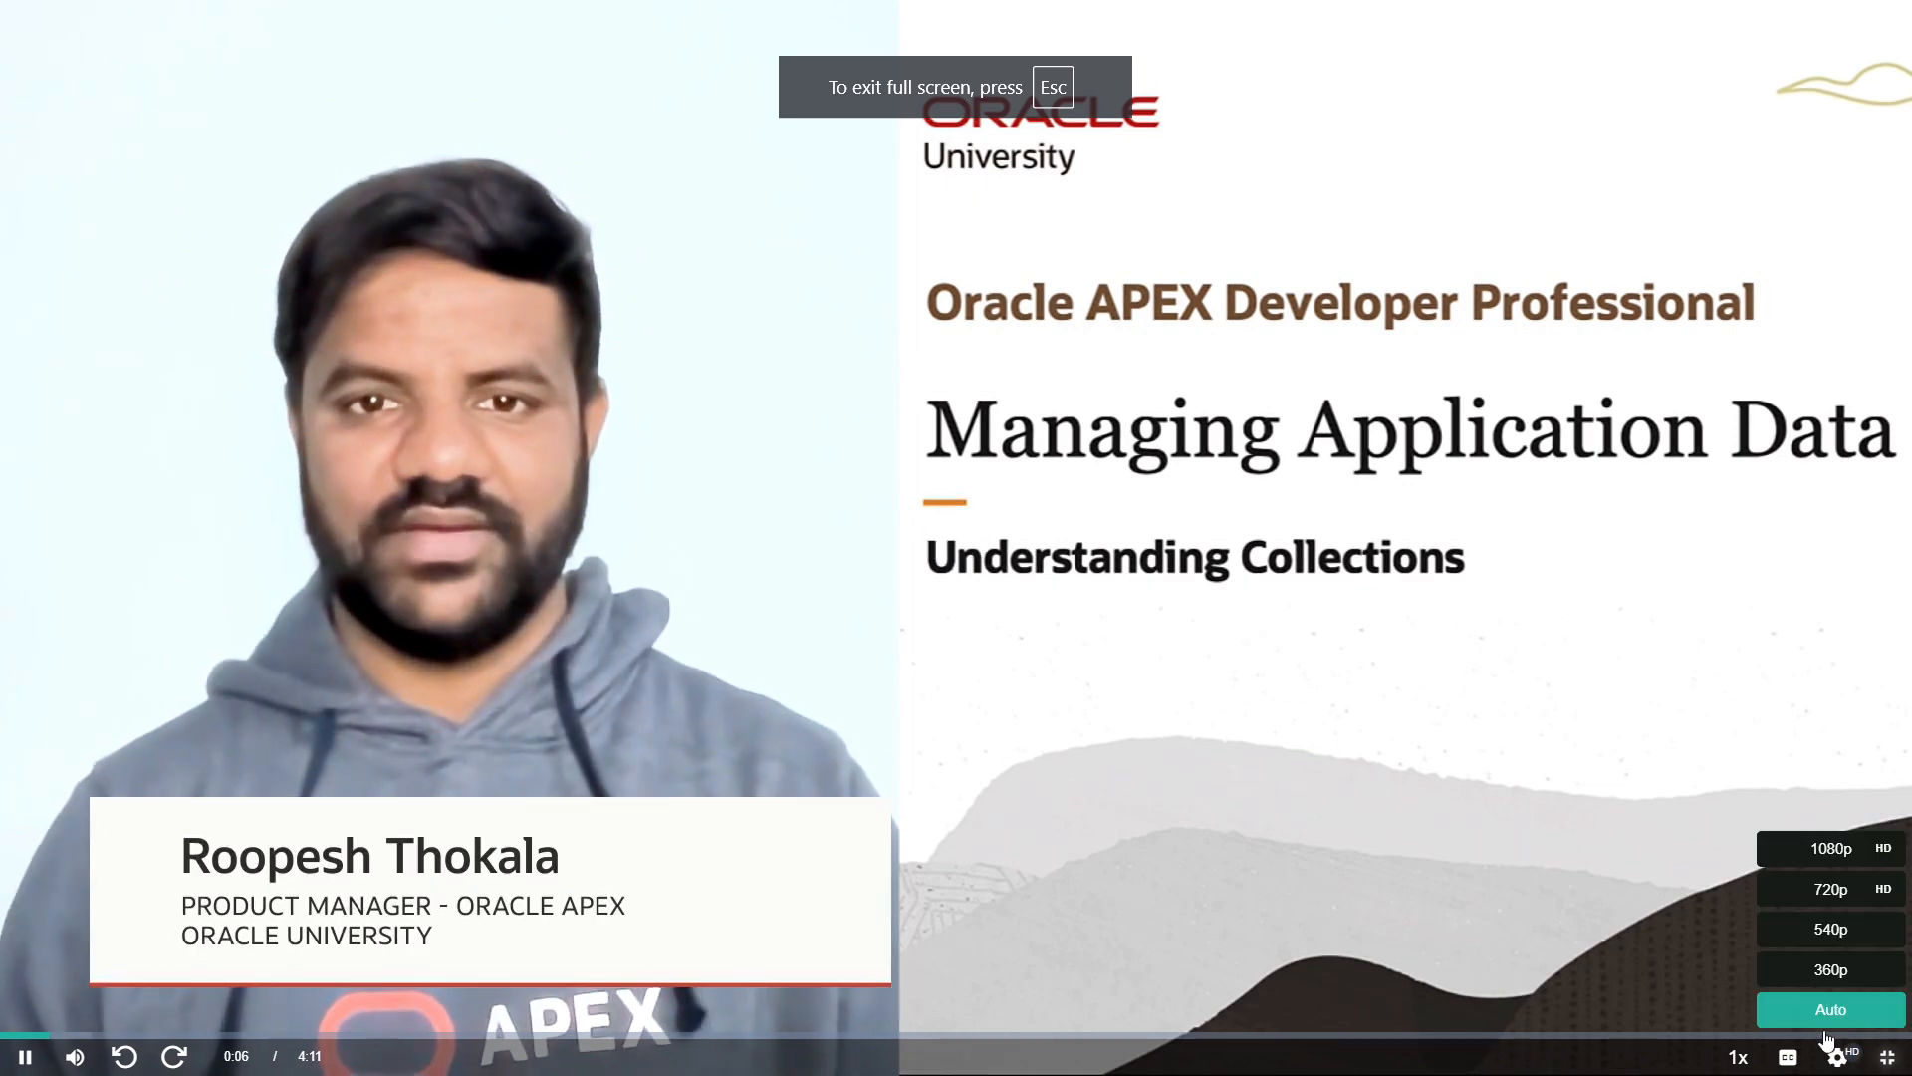
{"action": "left_click", "coordinate": [1821, 855]}
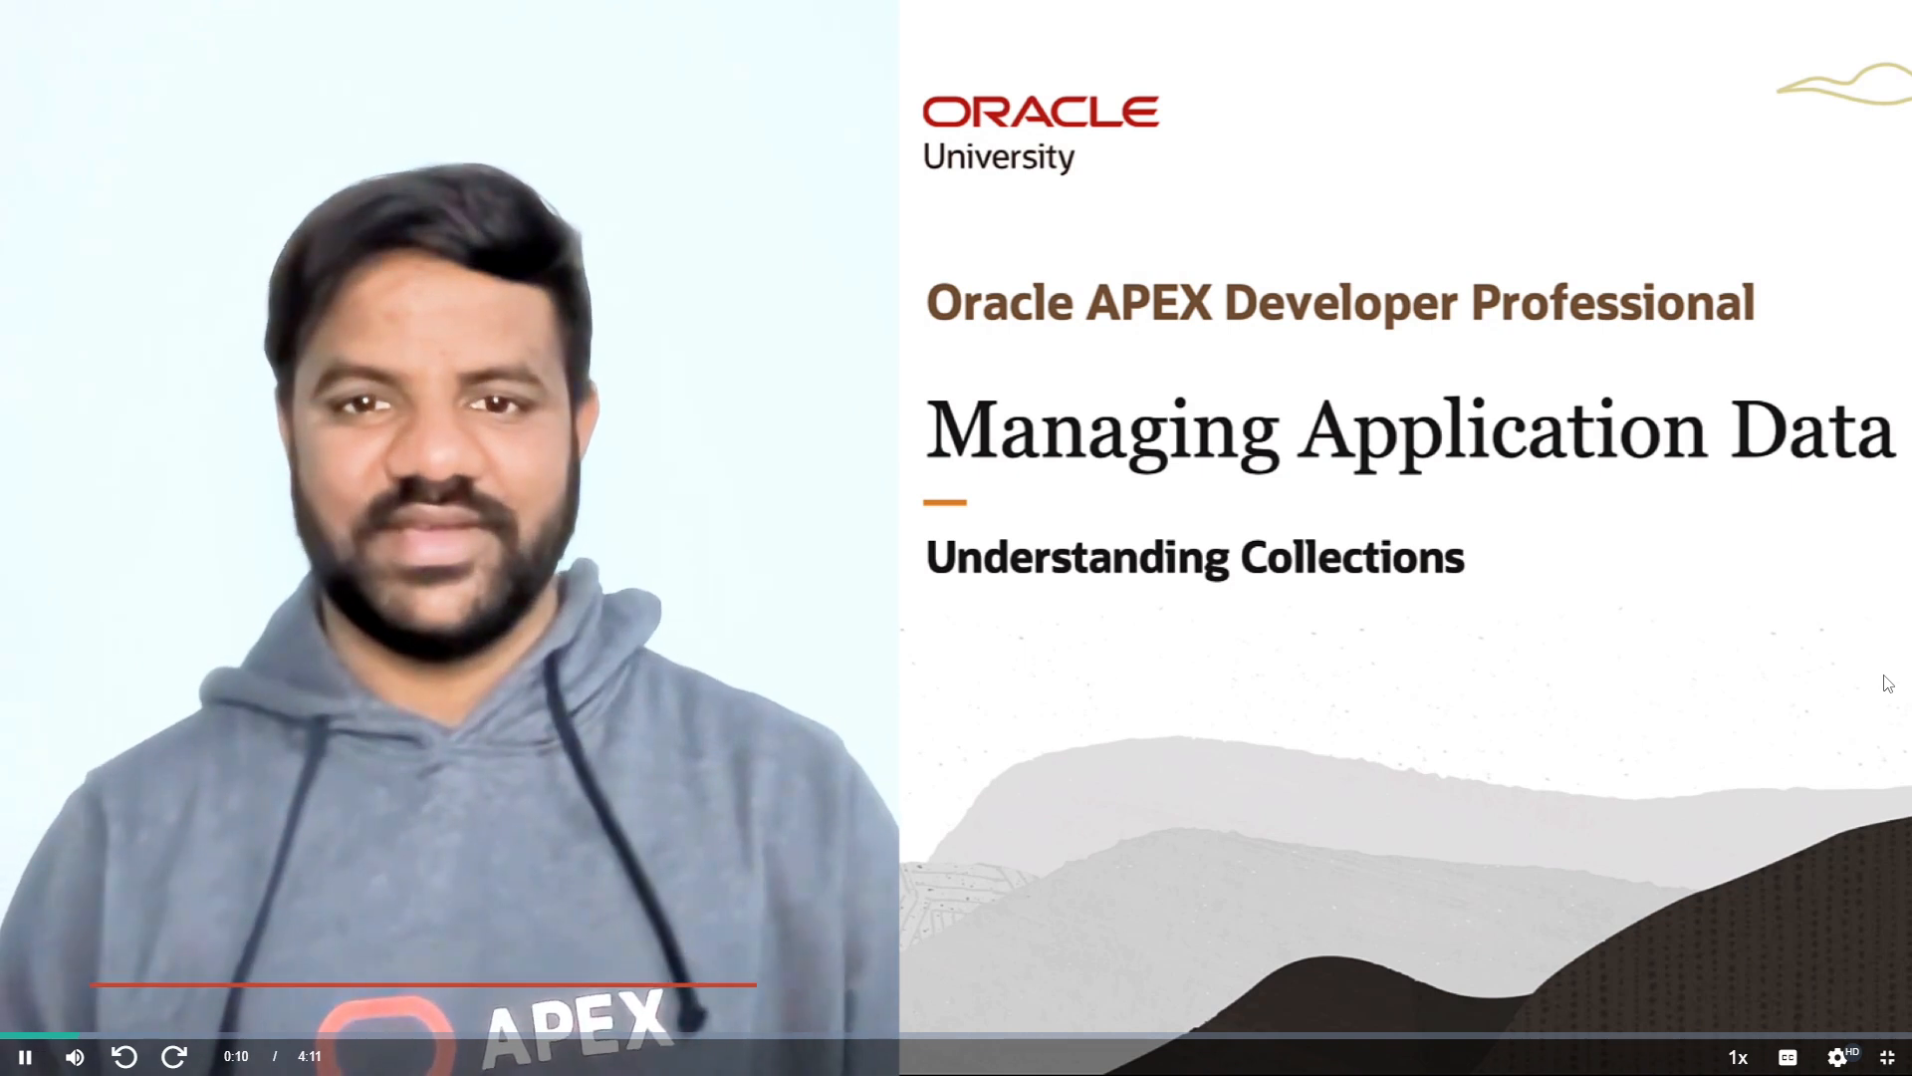
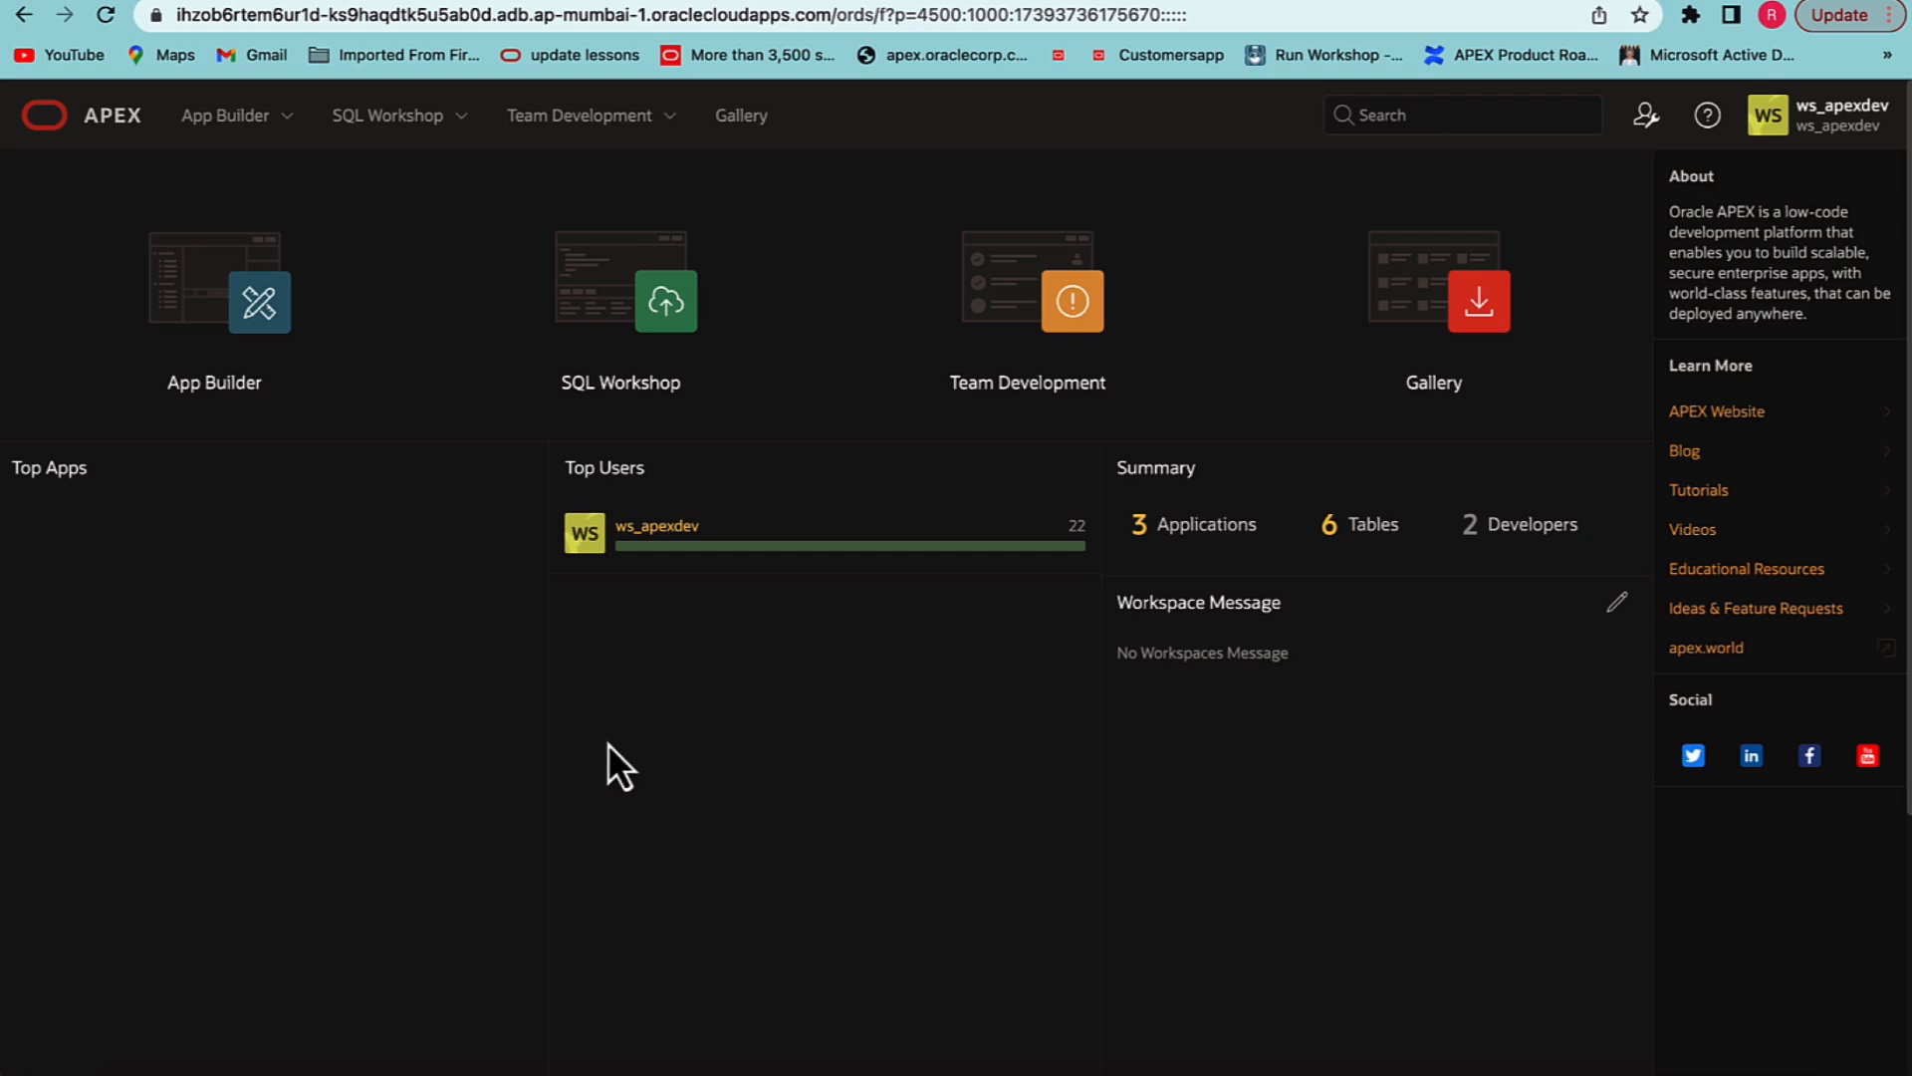
- Open the REST Enabled SQL services list from the shared components of the Projects Tasks application
{"action": "left_click", "coordinate": [247, 315]}
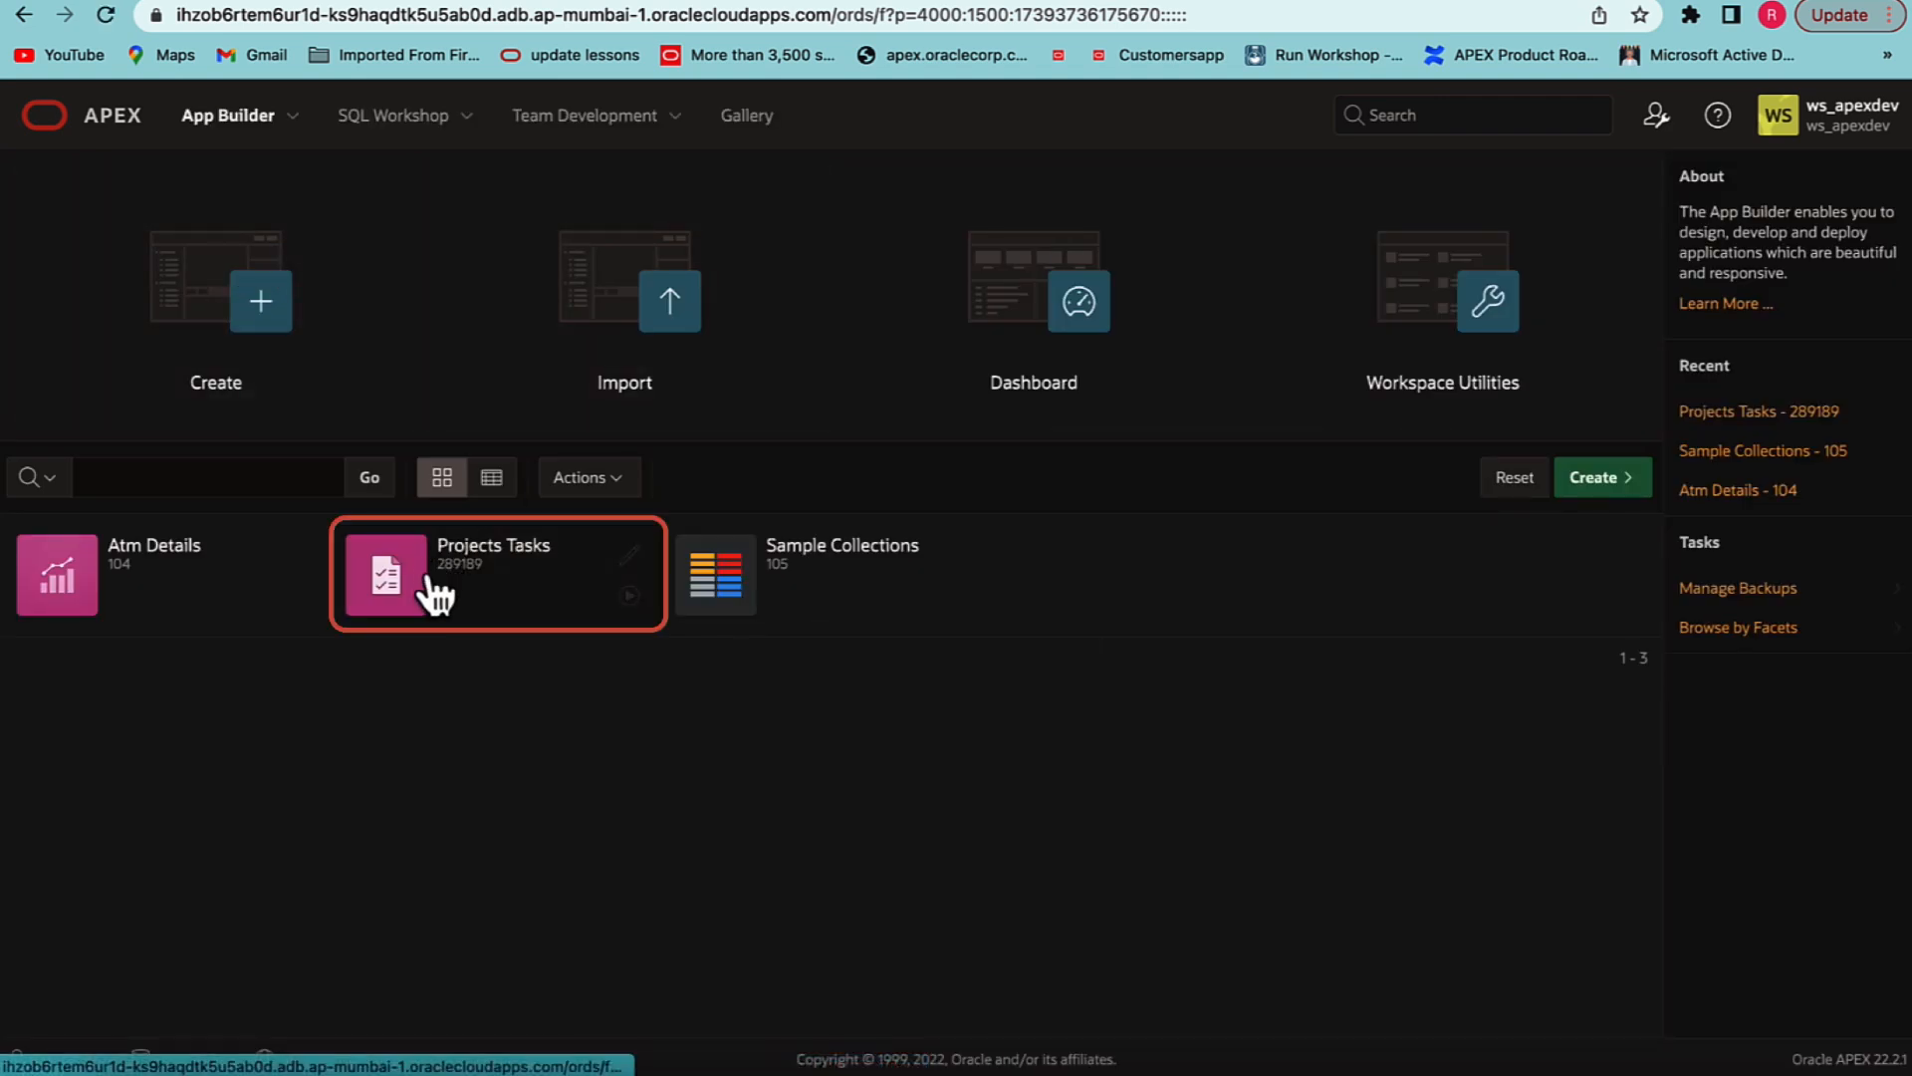
{"action": "left_click", "coordinate": [439, 595]}
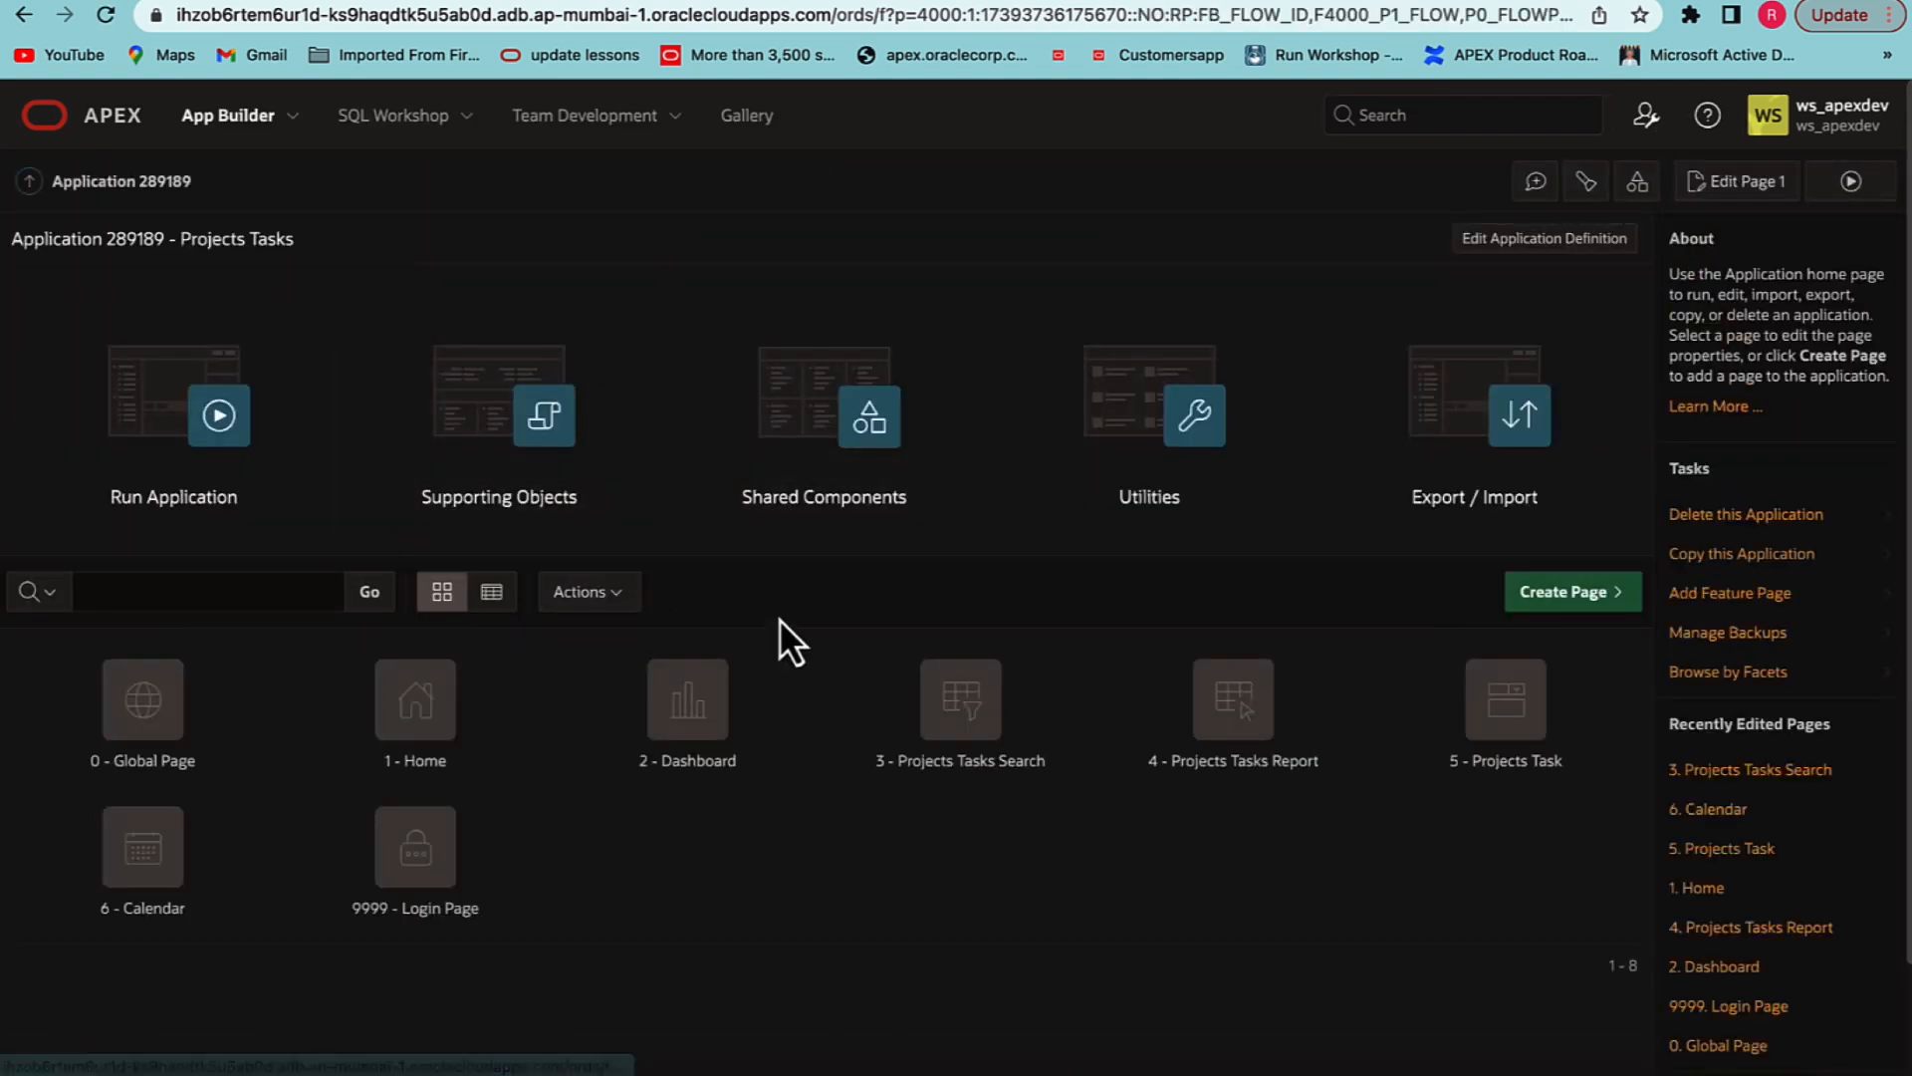
{"action": "left_click", "coordinate": [797, 436]}
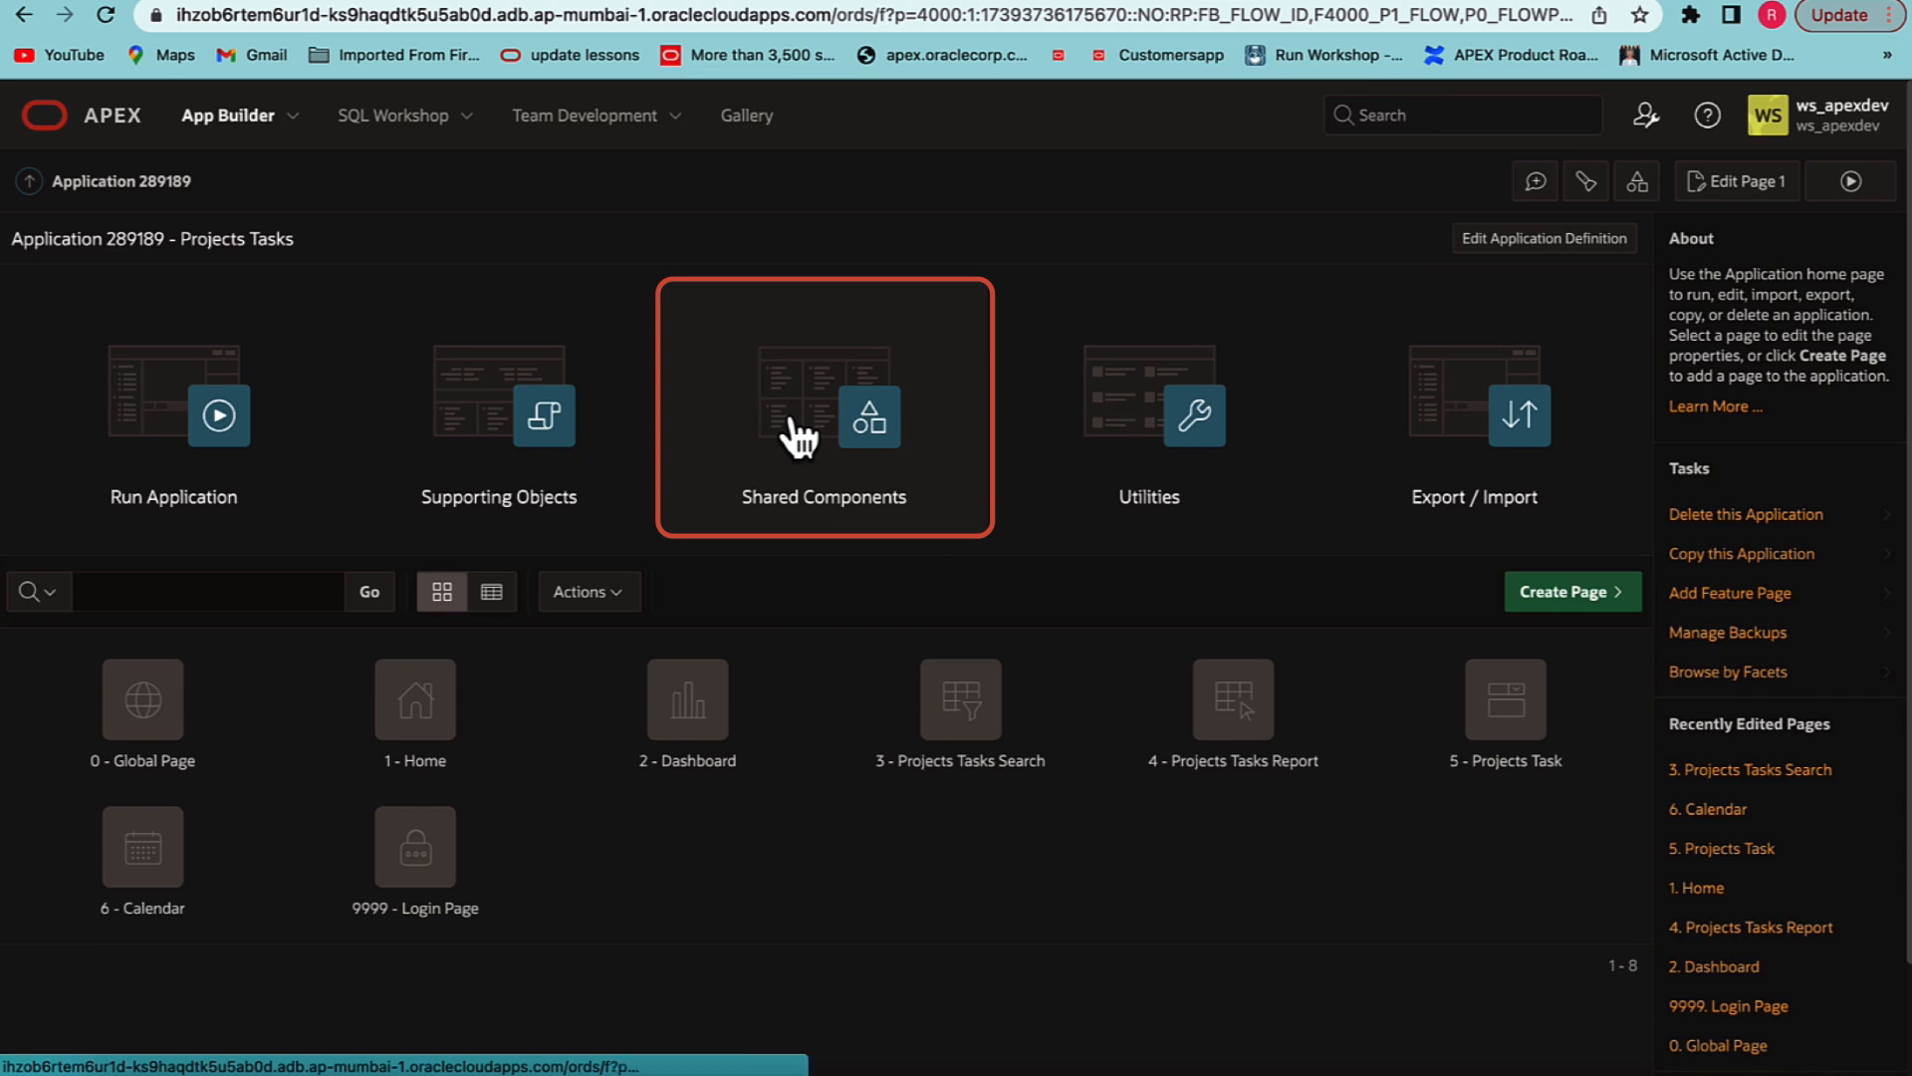
{"action": "scroll", "coordinate": [538, 627], "scroll_direction": "down", "scroll_amount": 2}
{"action": "scroll", "coordinate": [534, 609], "scroll_direction": "down", "scroll_amount": 1}
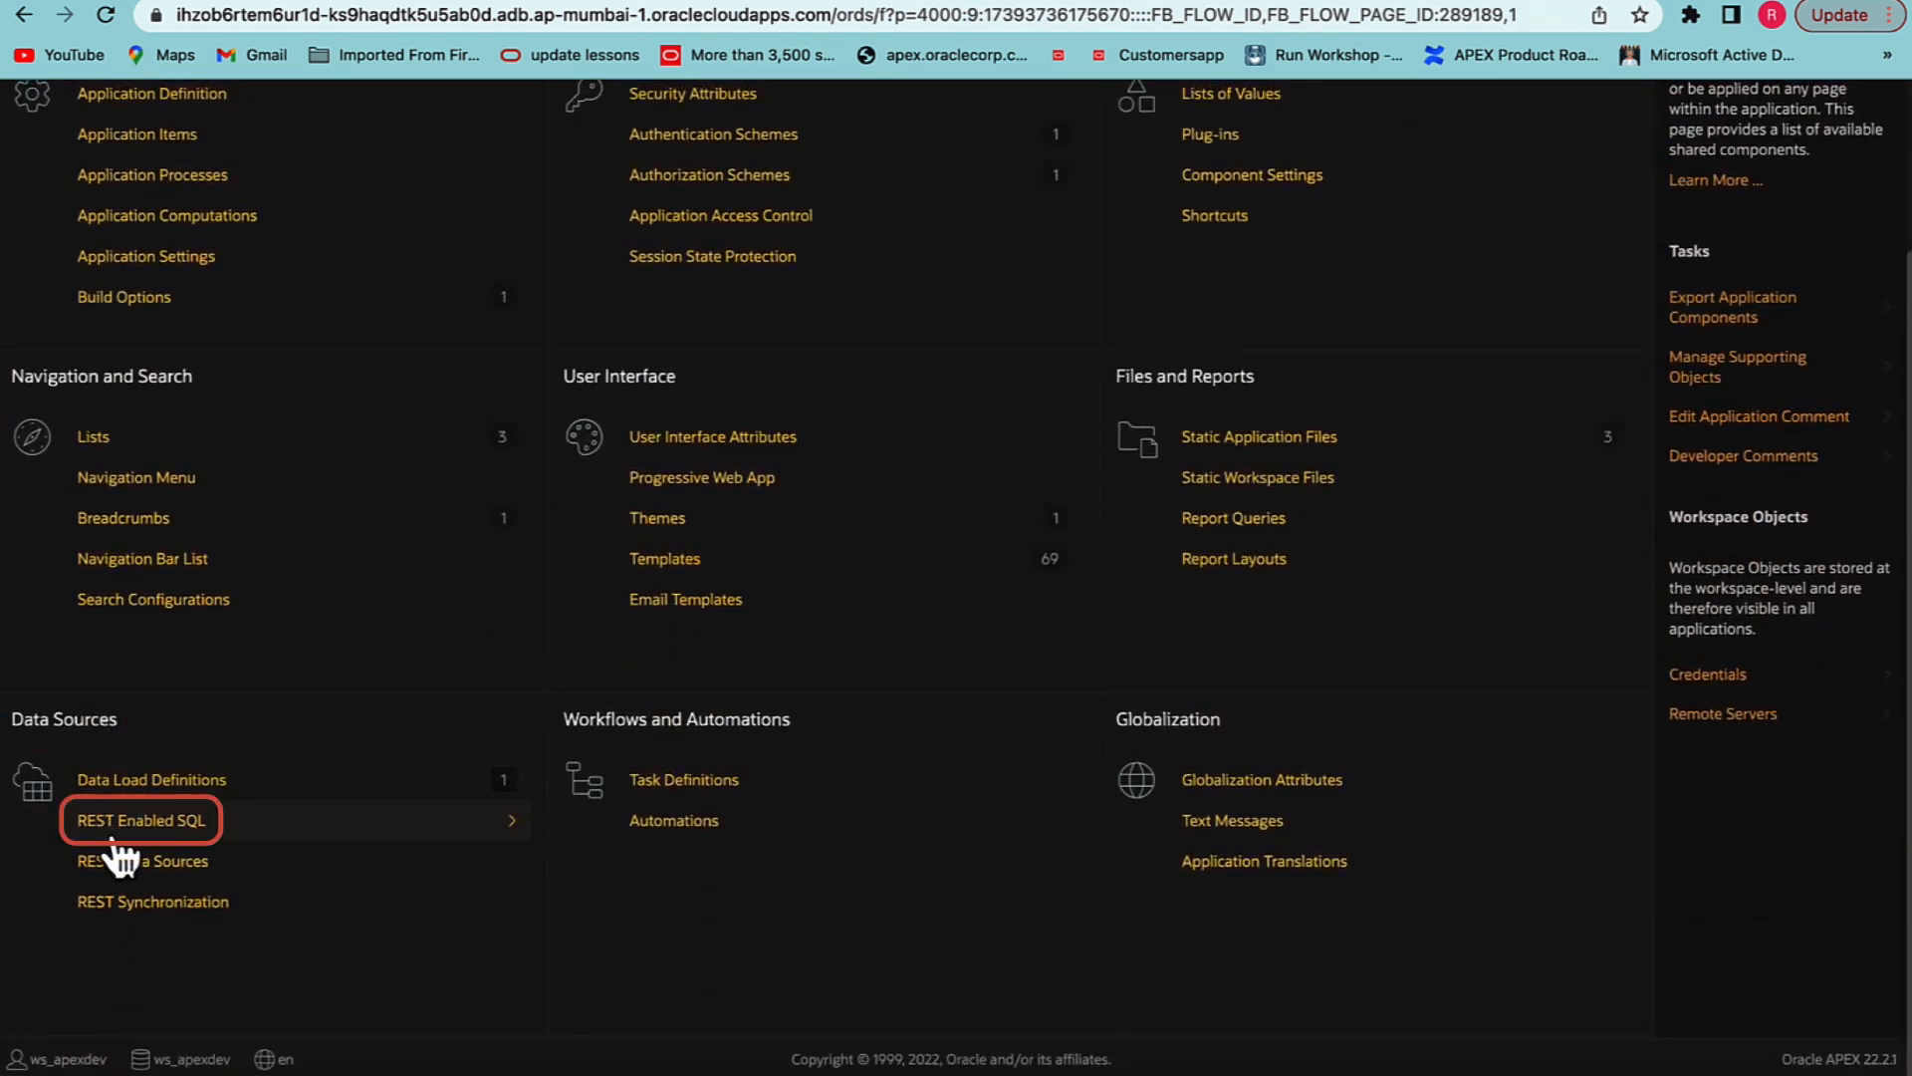
{"action": "left_click", "coordinate": [165, 842]}
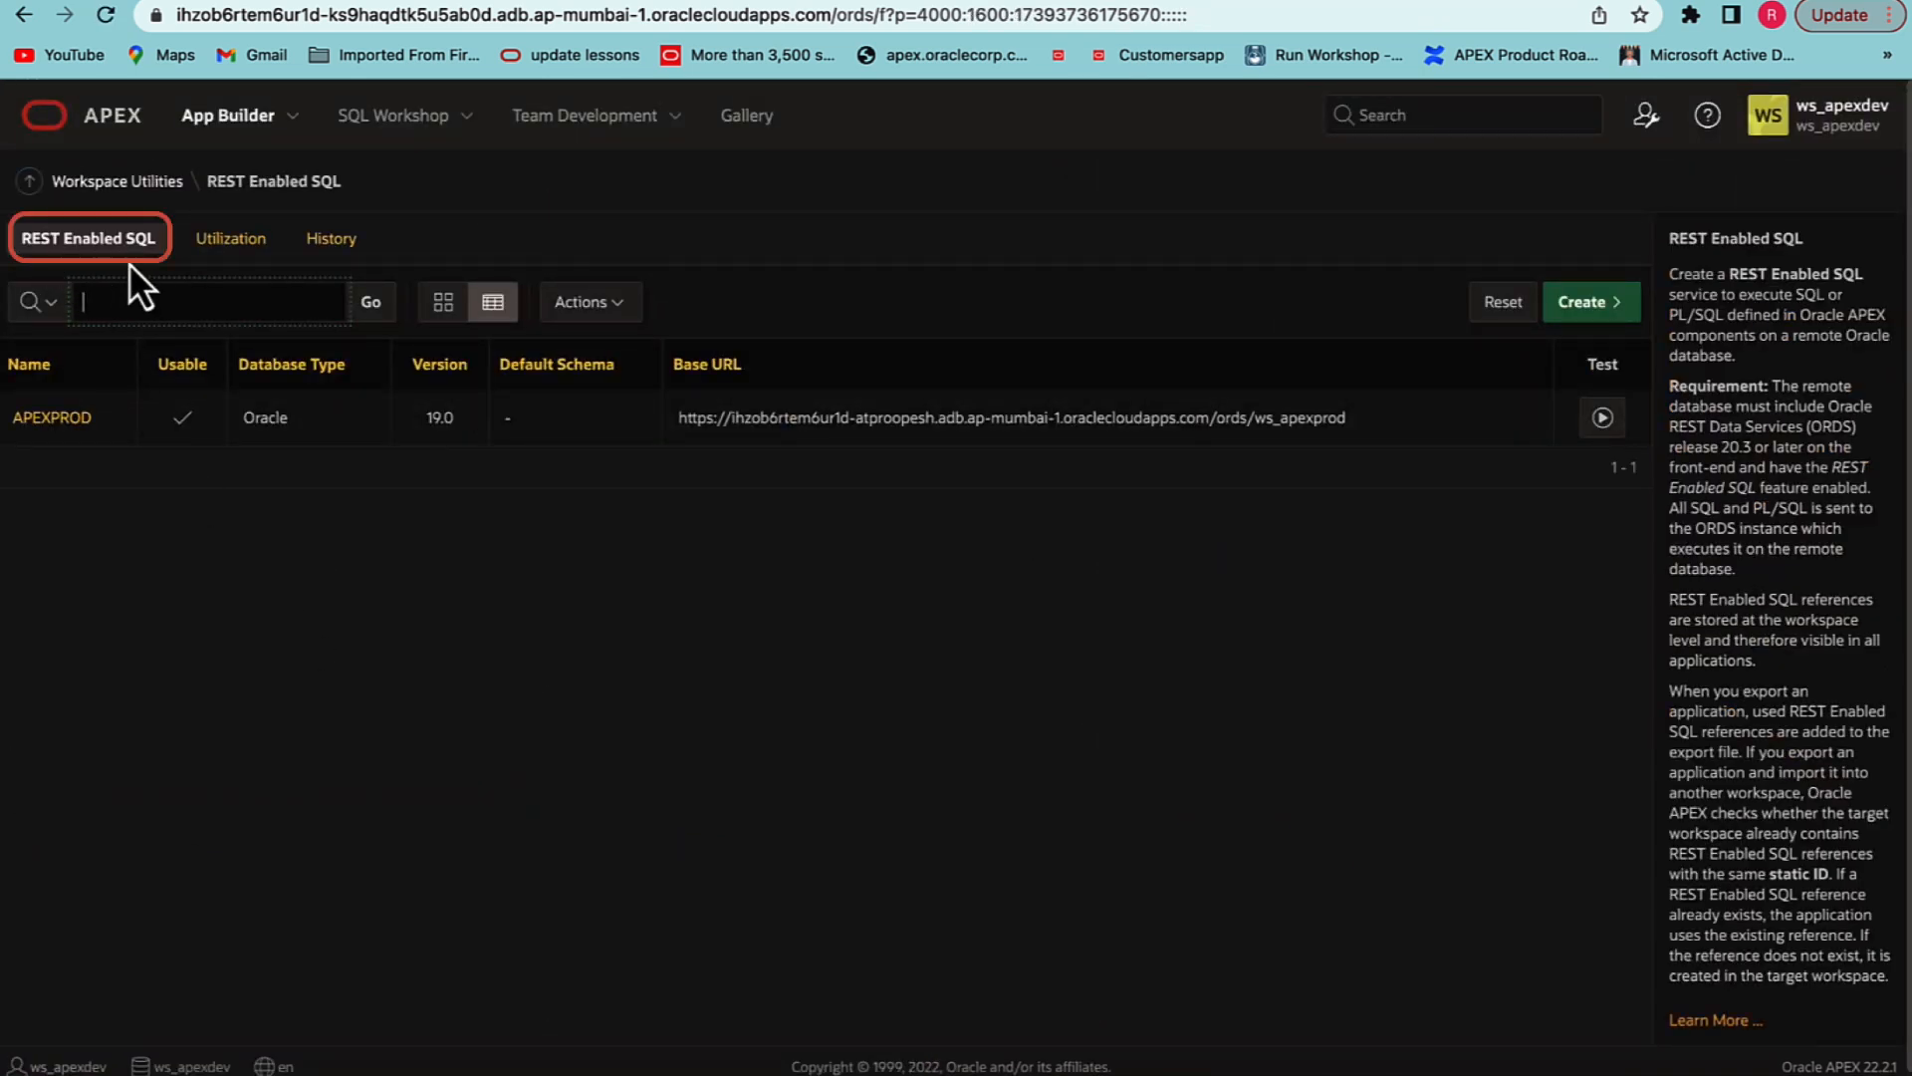
- Start a REST Enabled SQL service named LowCodeRESTSql_Example with the ws_apexprod ORDS endpoint URL and proceed to authentication
{"action": "left_click", "coordinate": [1593, 302]}
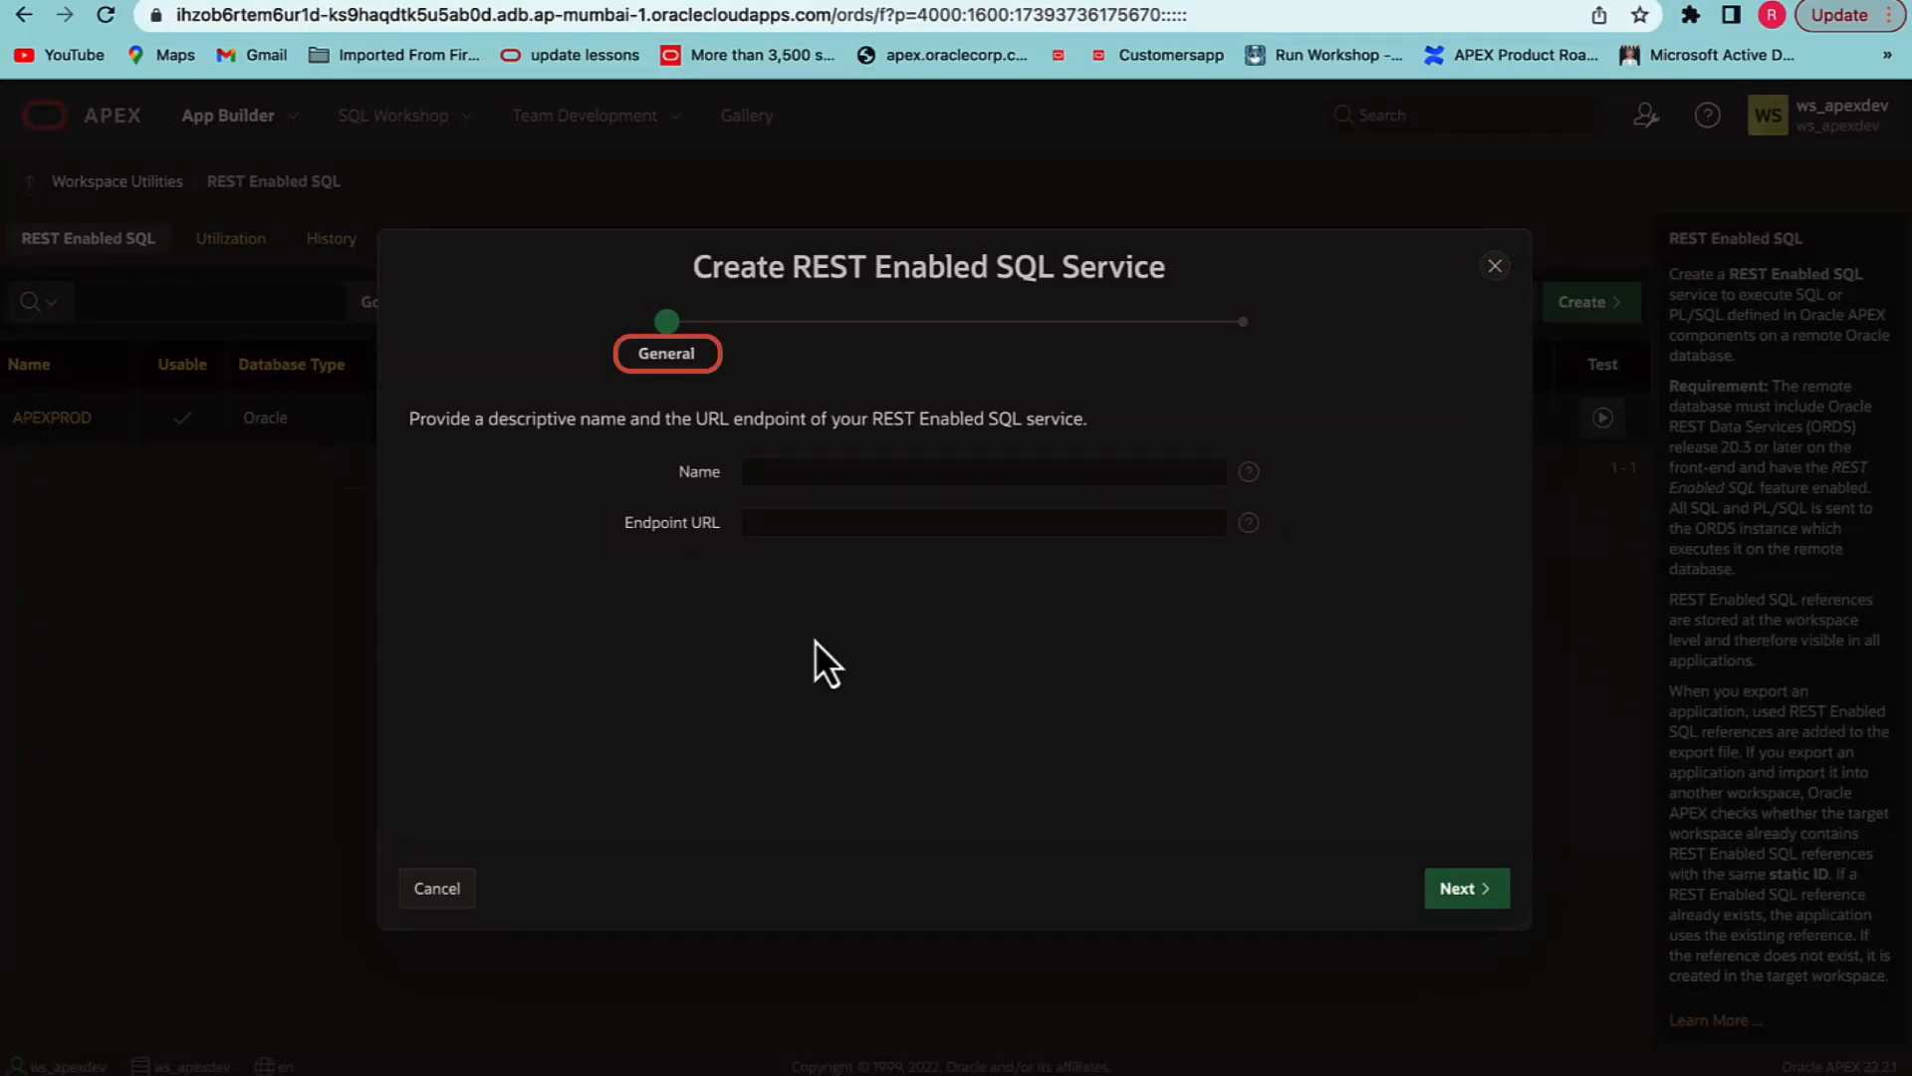
{"action": "left_click", "coordinate": [793, 472]}
{"action": "type", "text": "Low"}
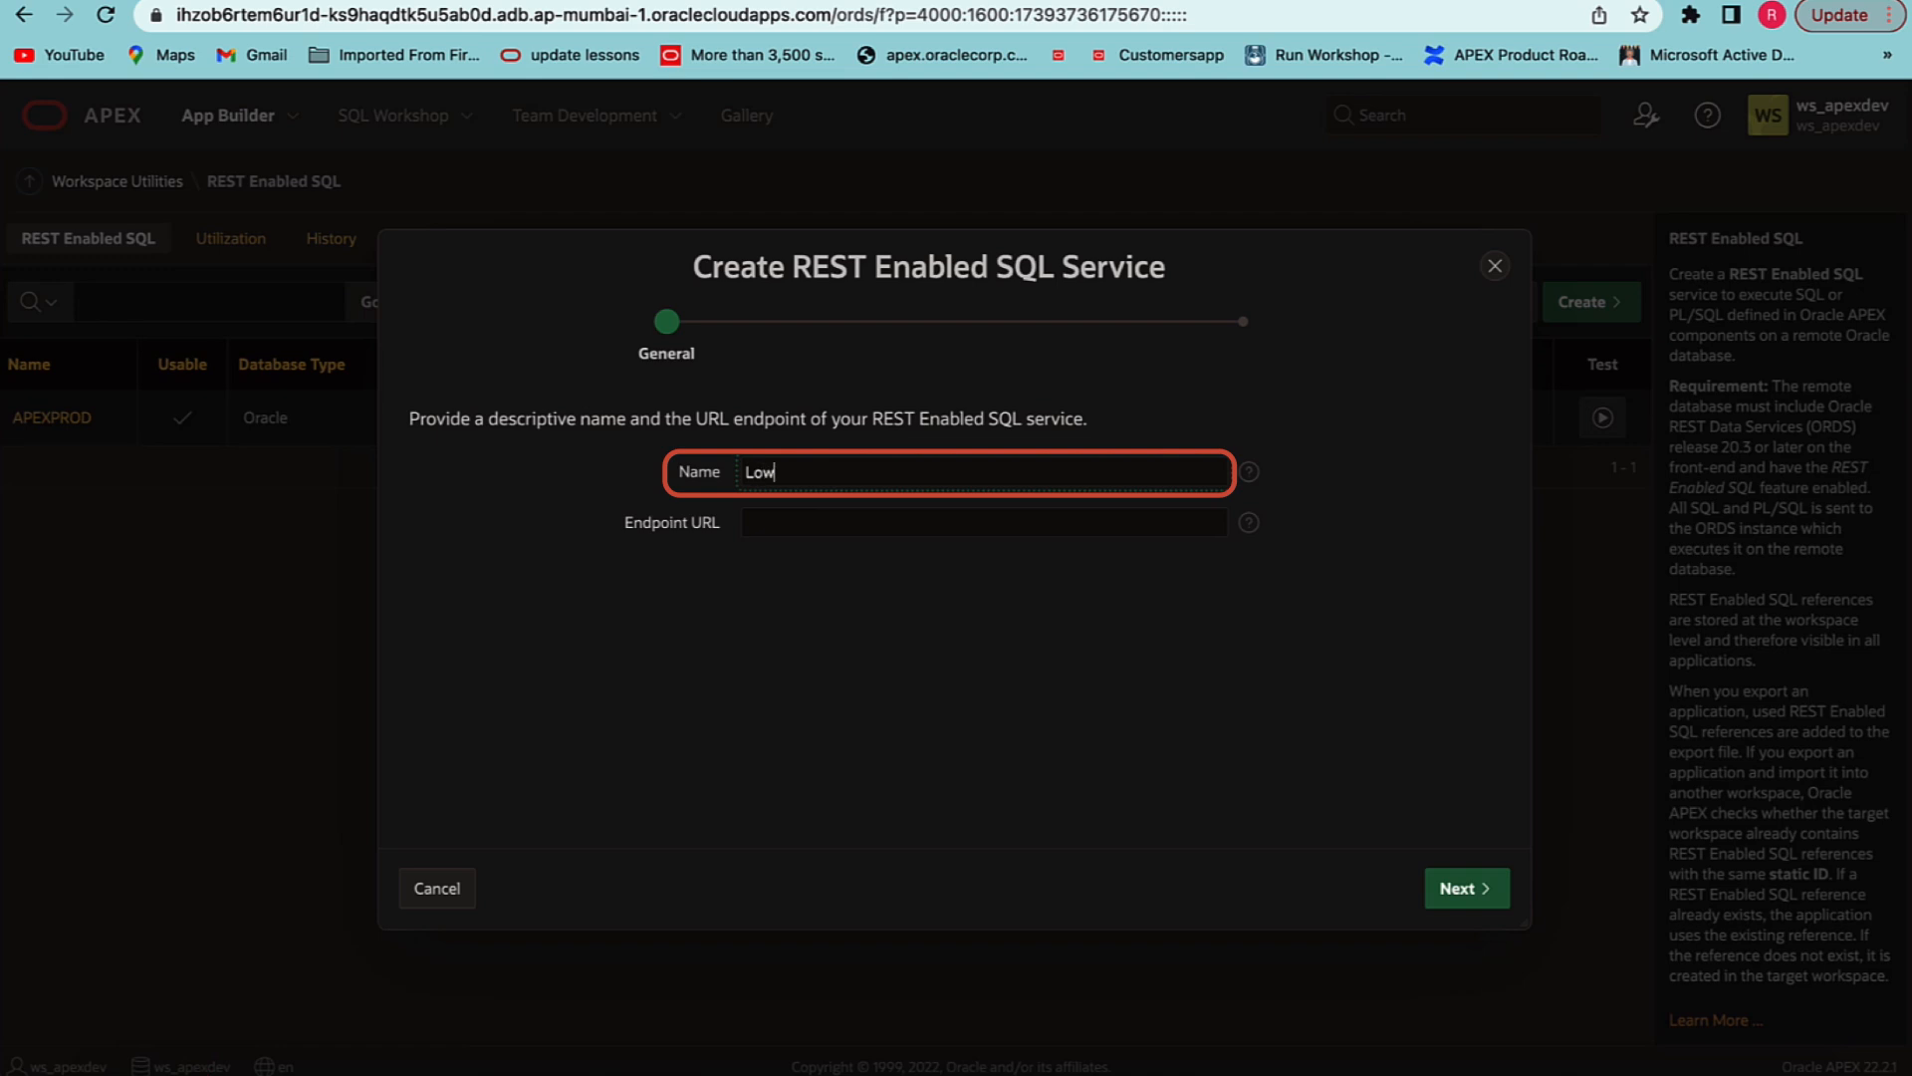
{"action": "type", "text": "CodeRESTSql_Example"}
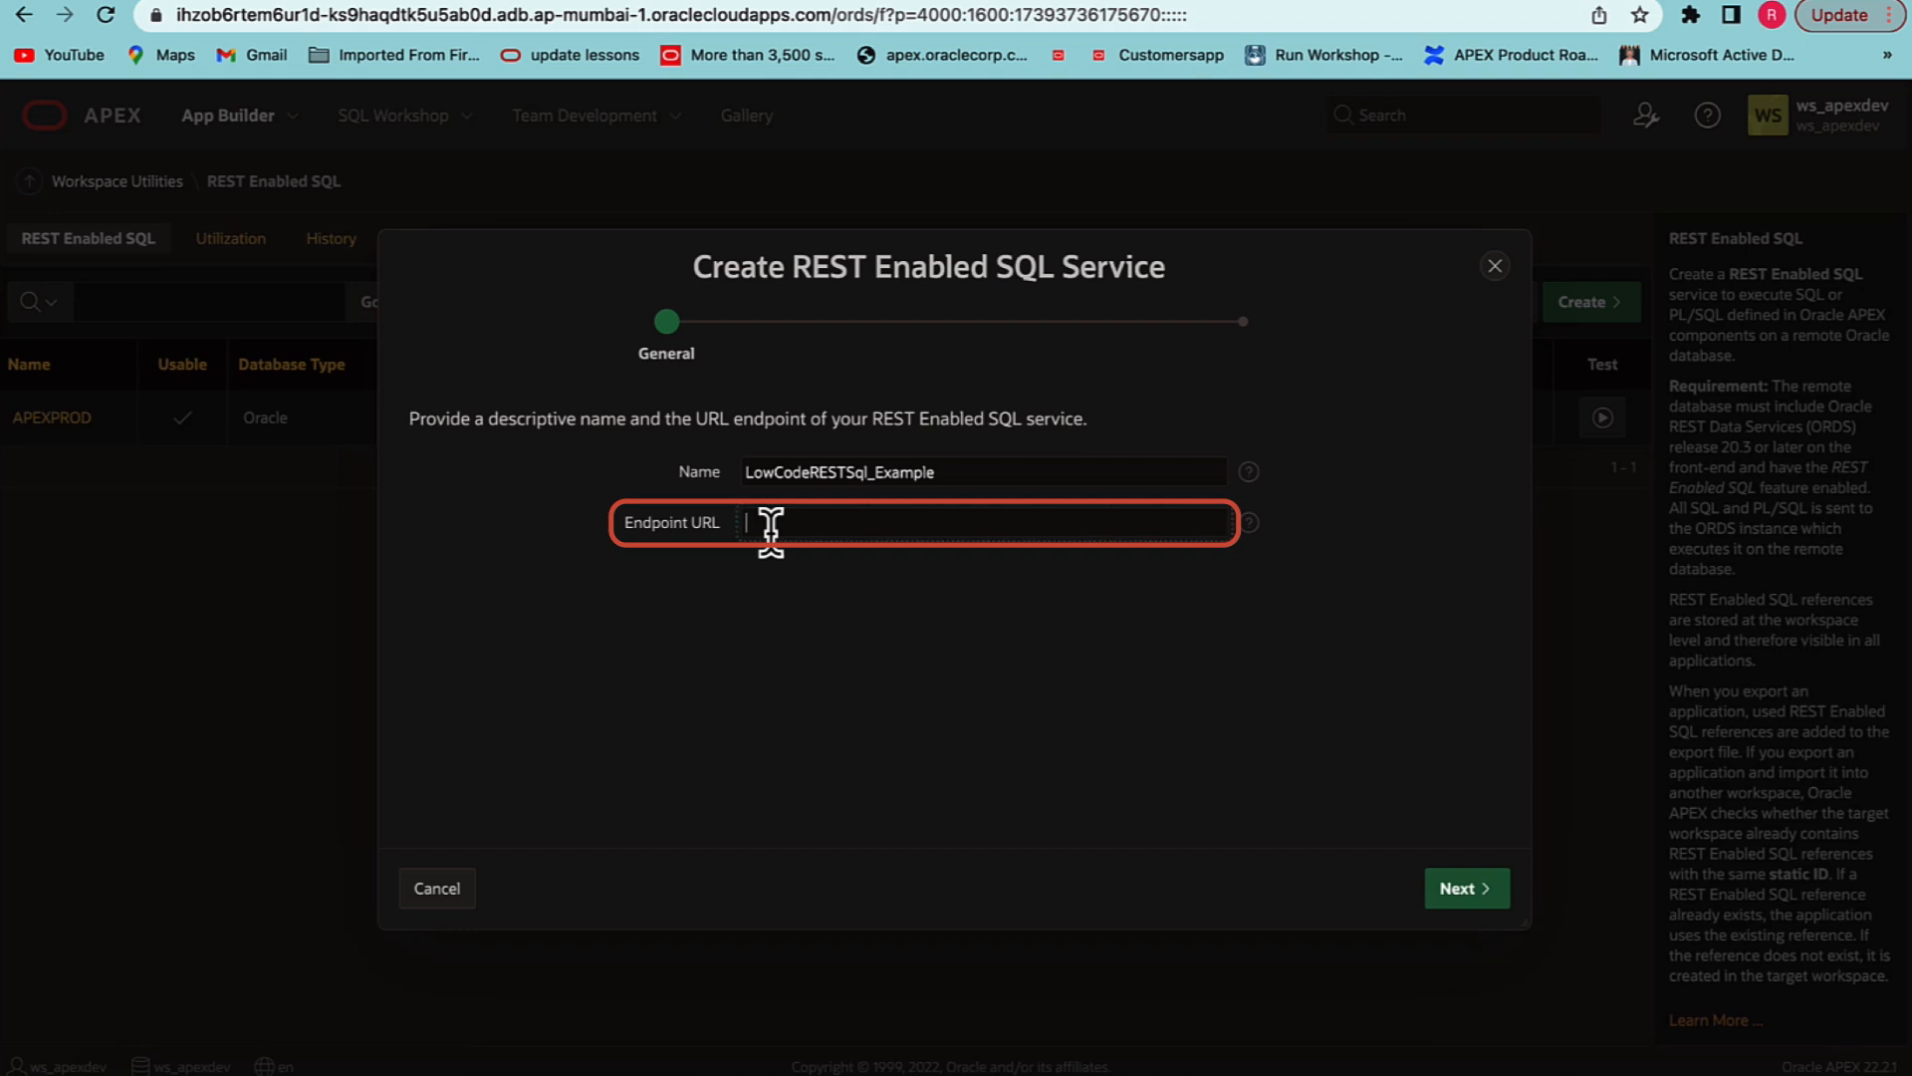
{"action": "type", "text": "https://ihzob6rtem6ur1d-atproopesh.adb.ap-mumbai-1.oraclecloudapps.com/ords/ws_apexprod"}
{"action": "left_click", "coordinate": [839, 709]}
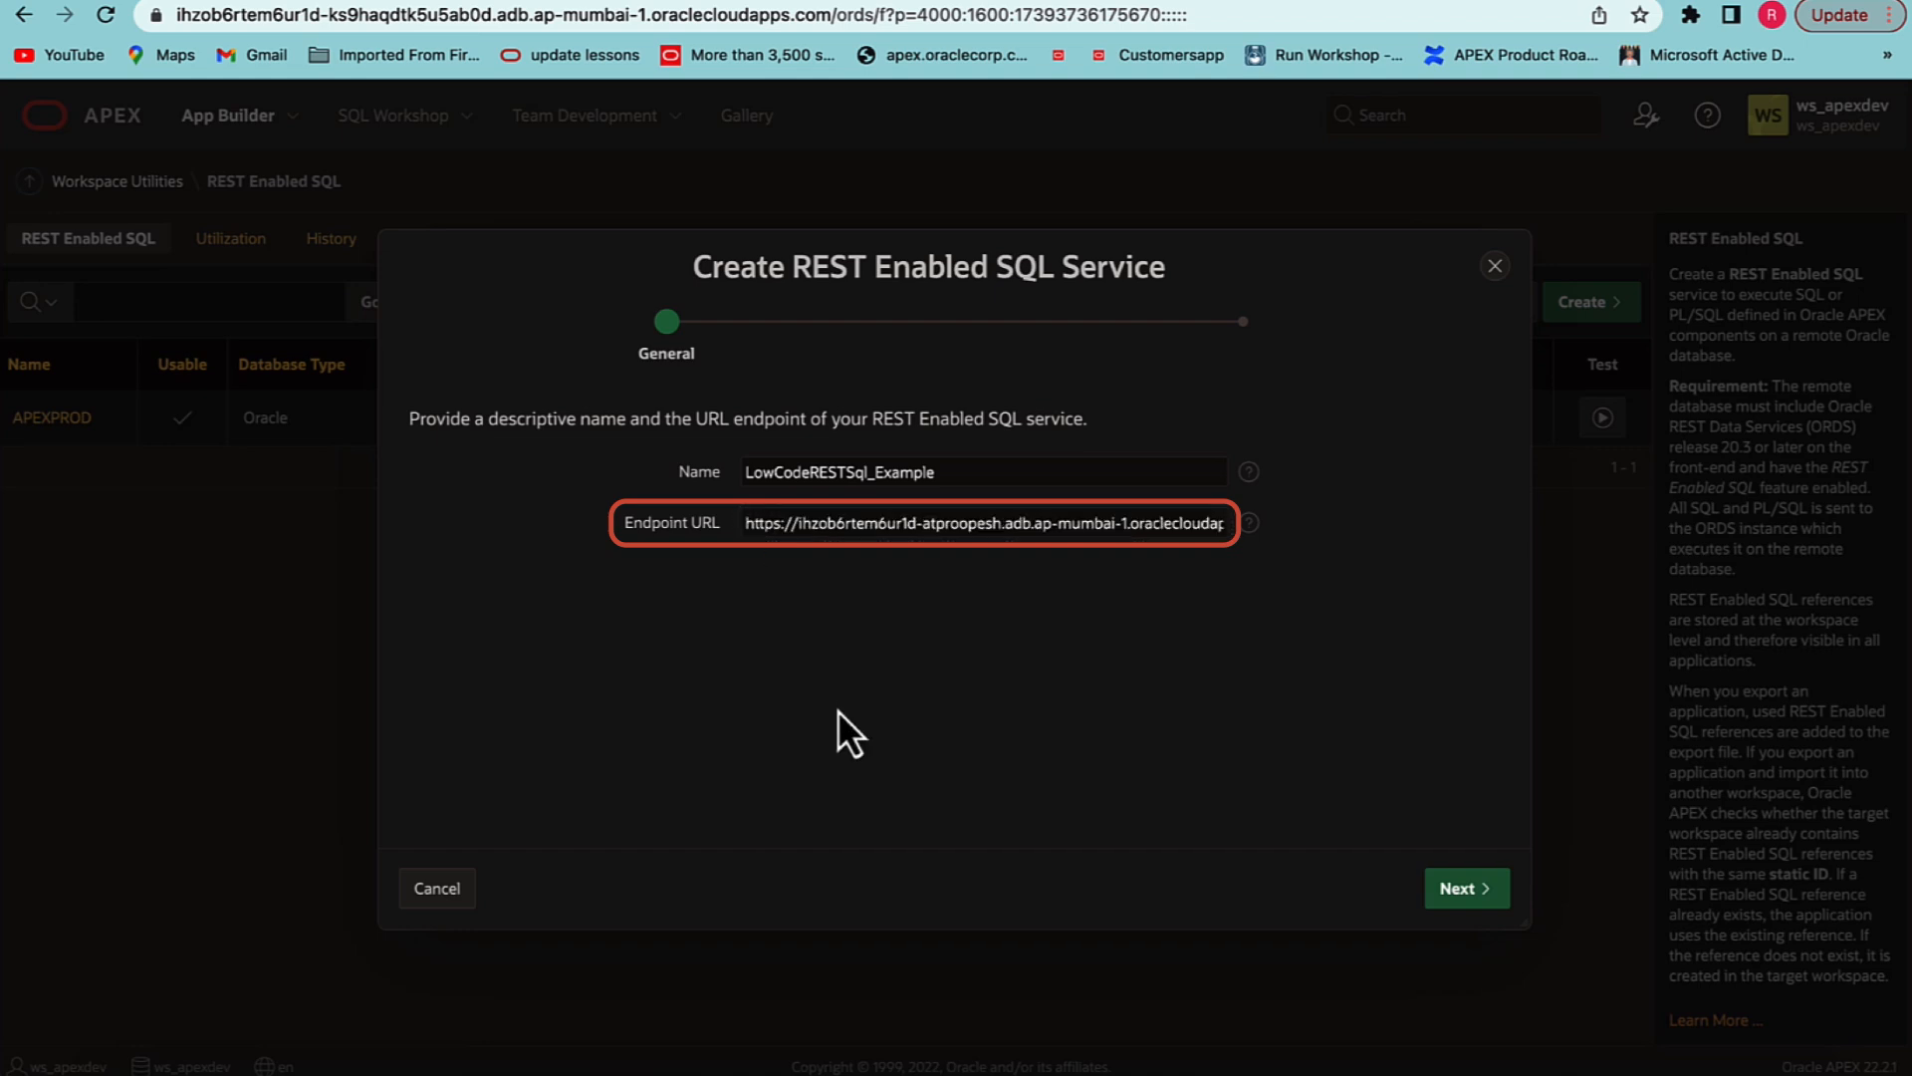
{"action": "left_click", "coordinate": [1449, 892]}
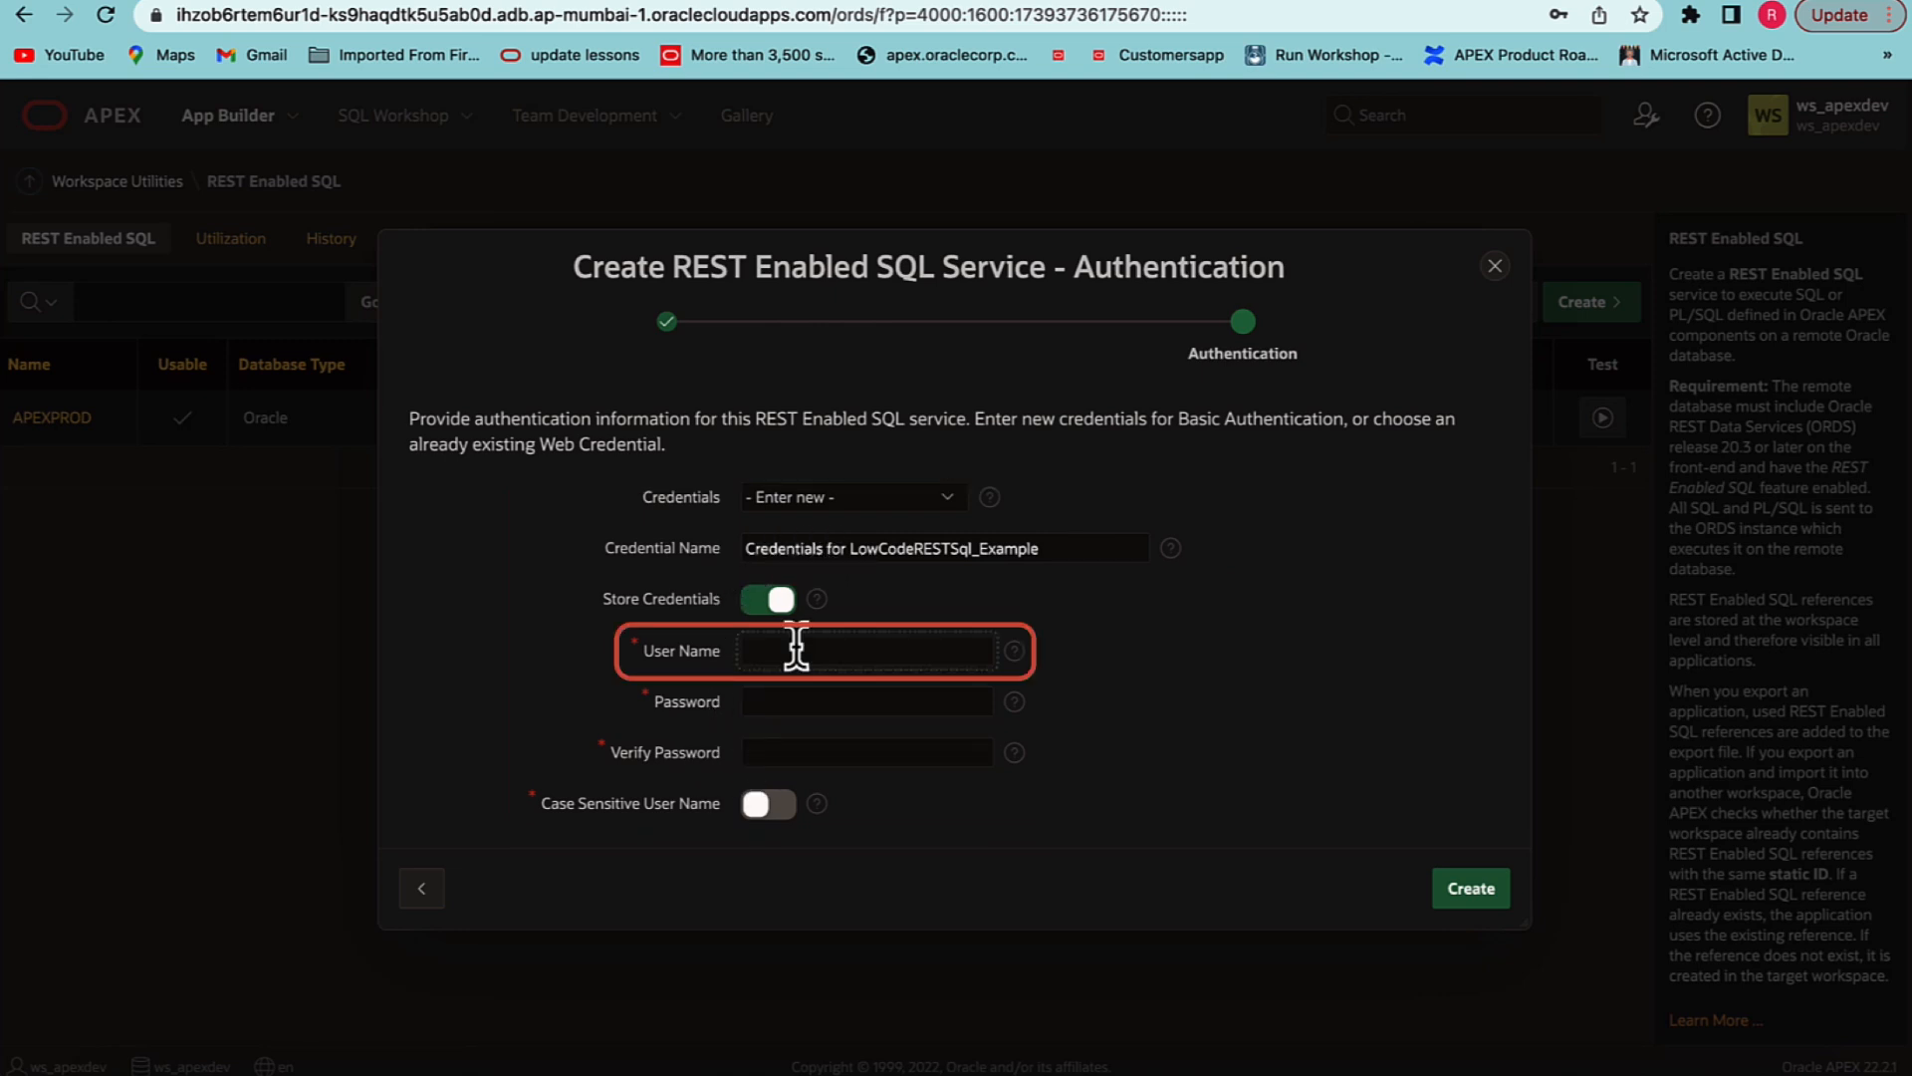
- Enter user name WS_APEXPROD with the account password and its verification, create the service, and close its test result
{"action": "type", "text": "WS_APEXPROD"}
{"action": "key", "text": "Tab"}
{"action": "type", "text": "••••••"}
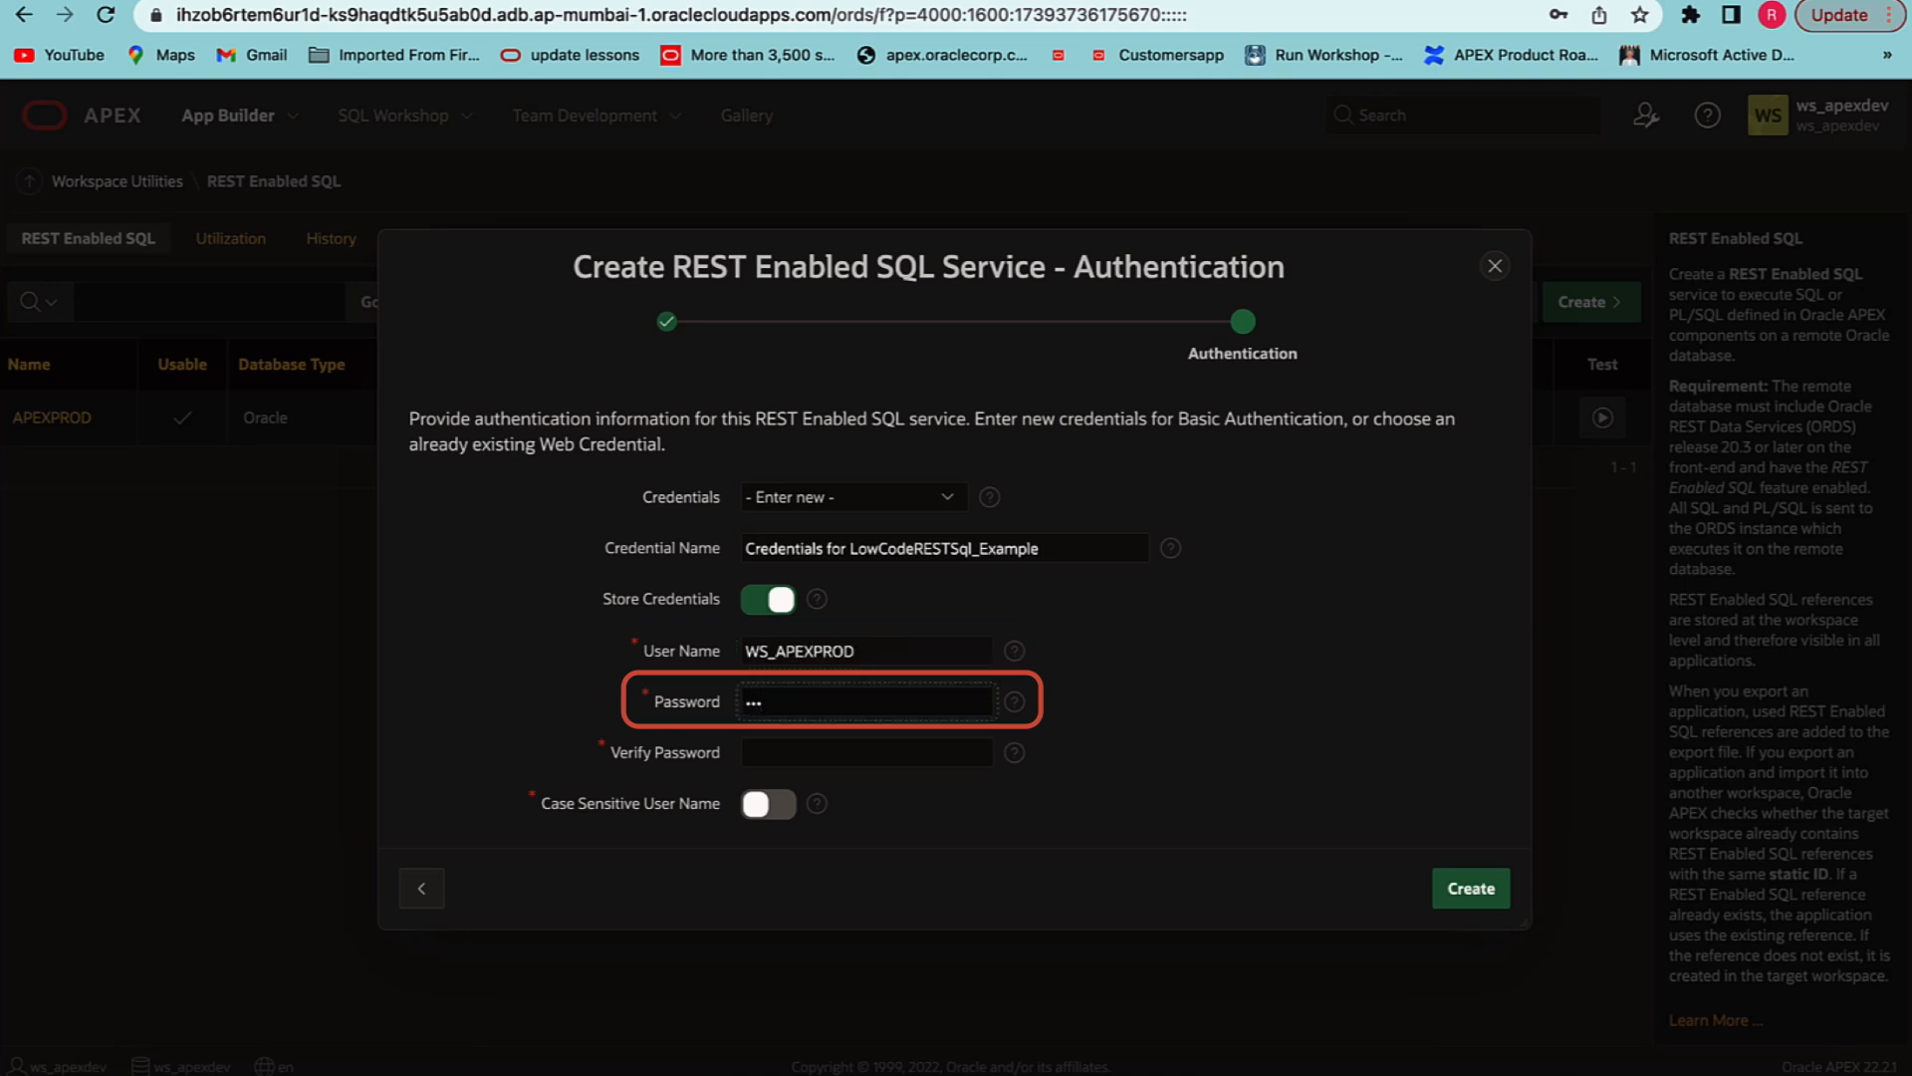
{"action": "type", "text": "••••••"}
{"action": "key", "text": "ctrl+a"}
{"action": "key", "text": "Tab"}
{"action": "type", "text": "••••••"}
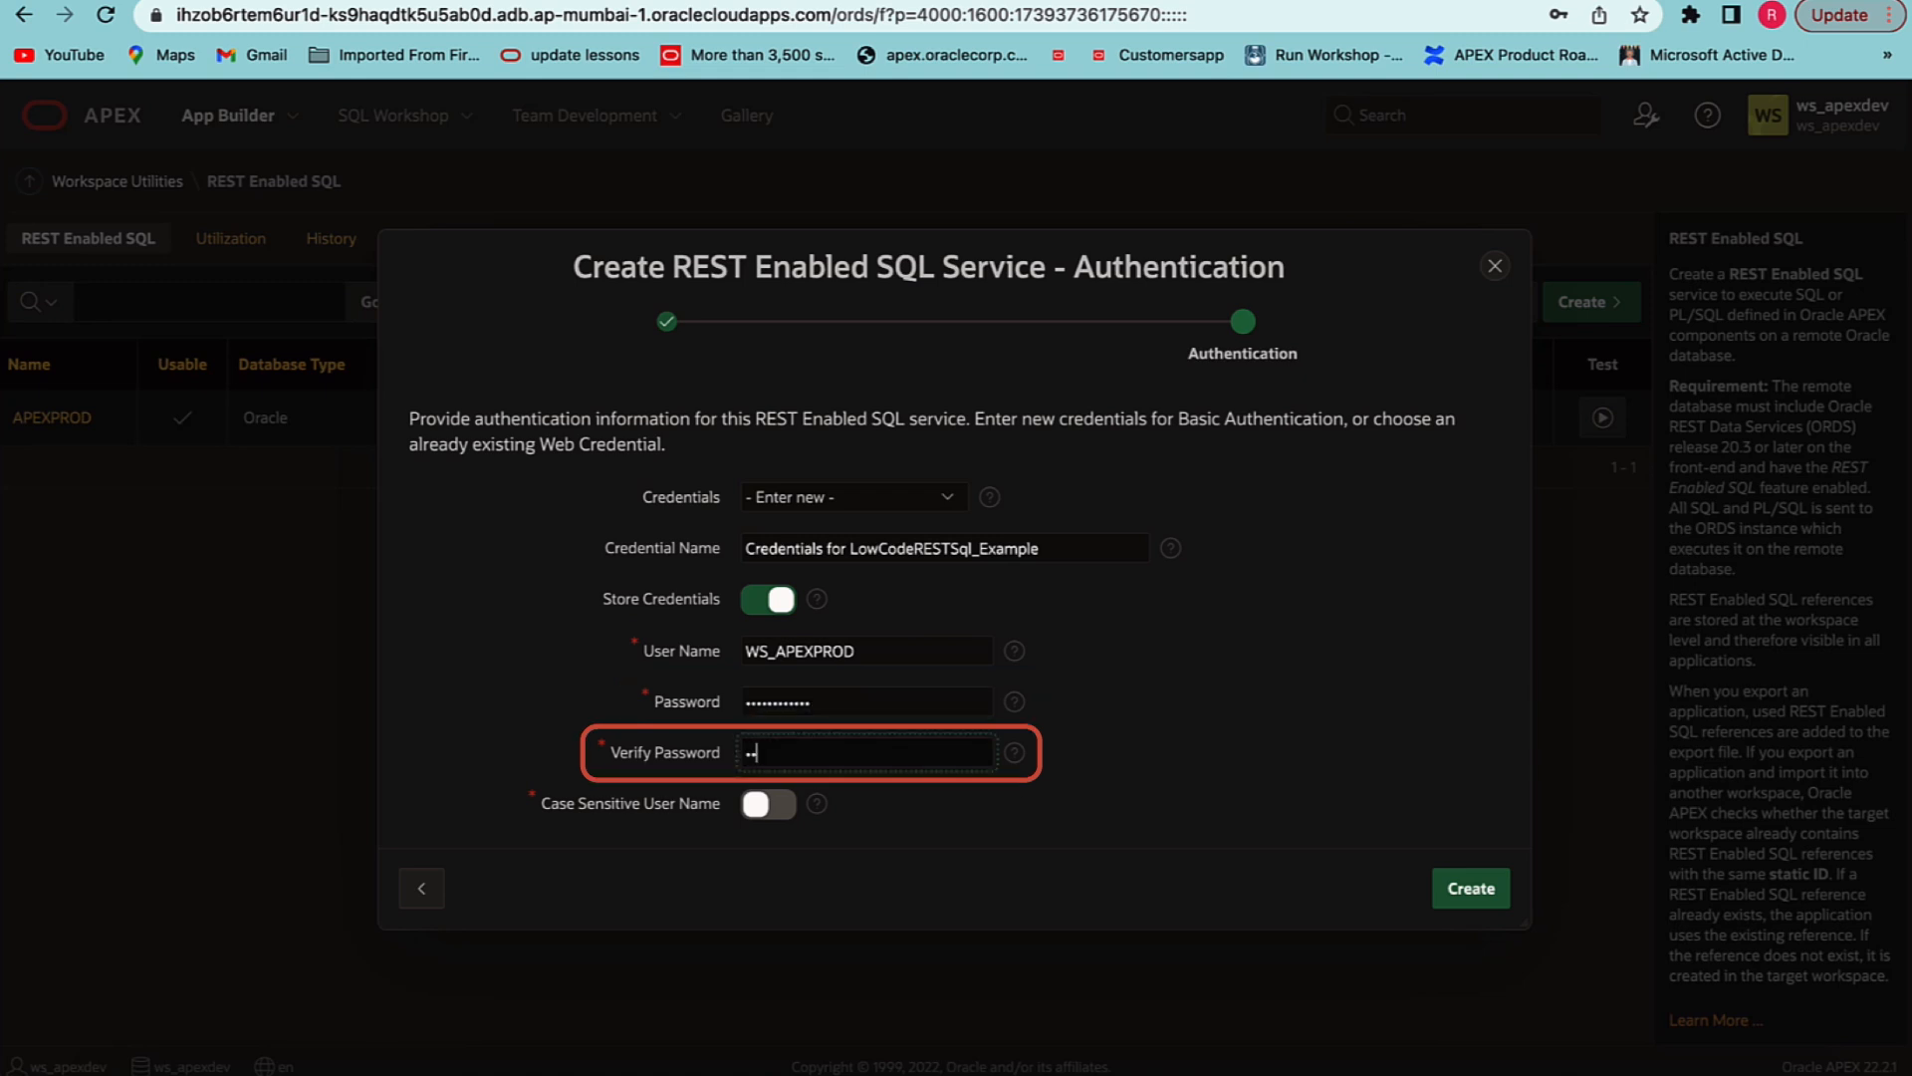
{"action": "type", "text": "••••••"}
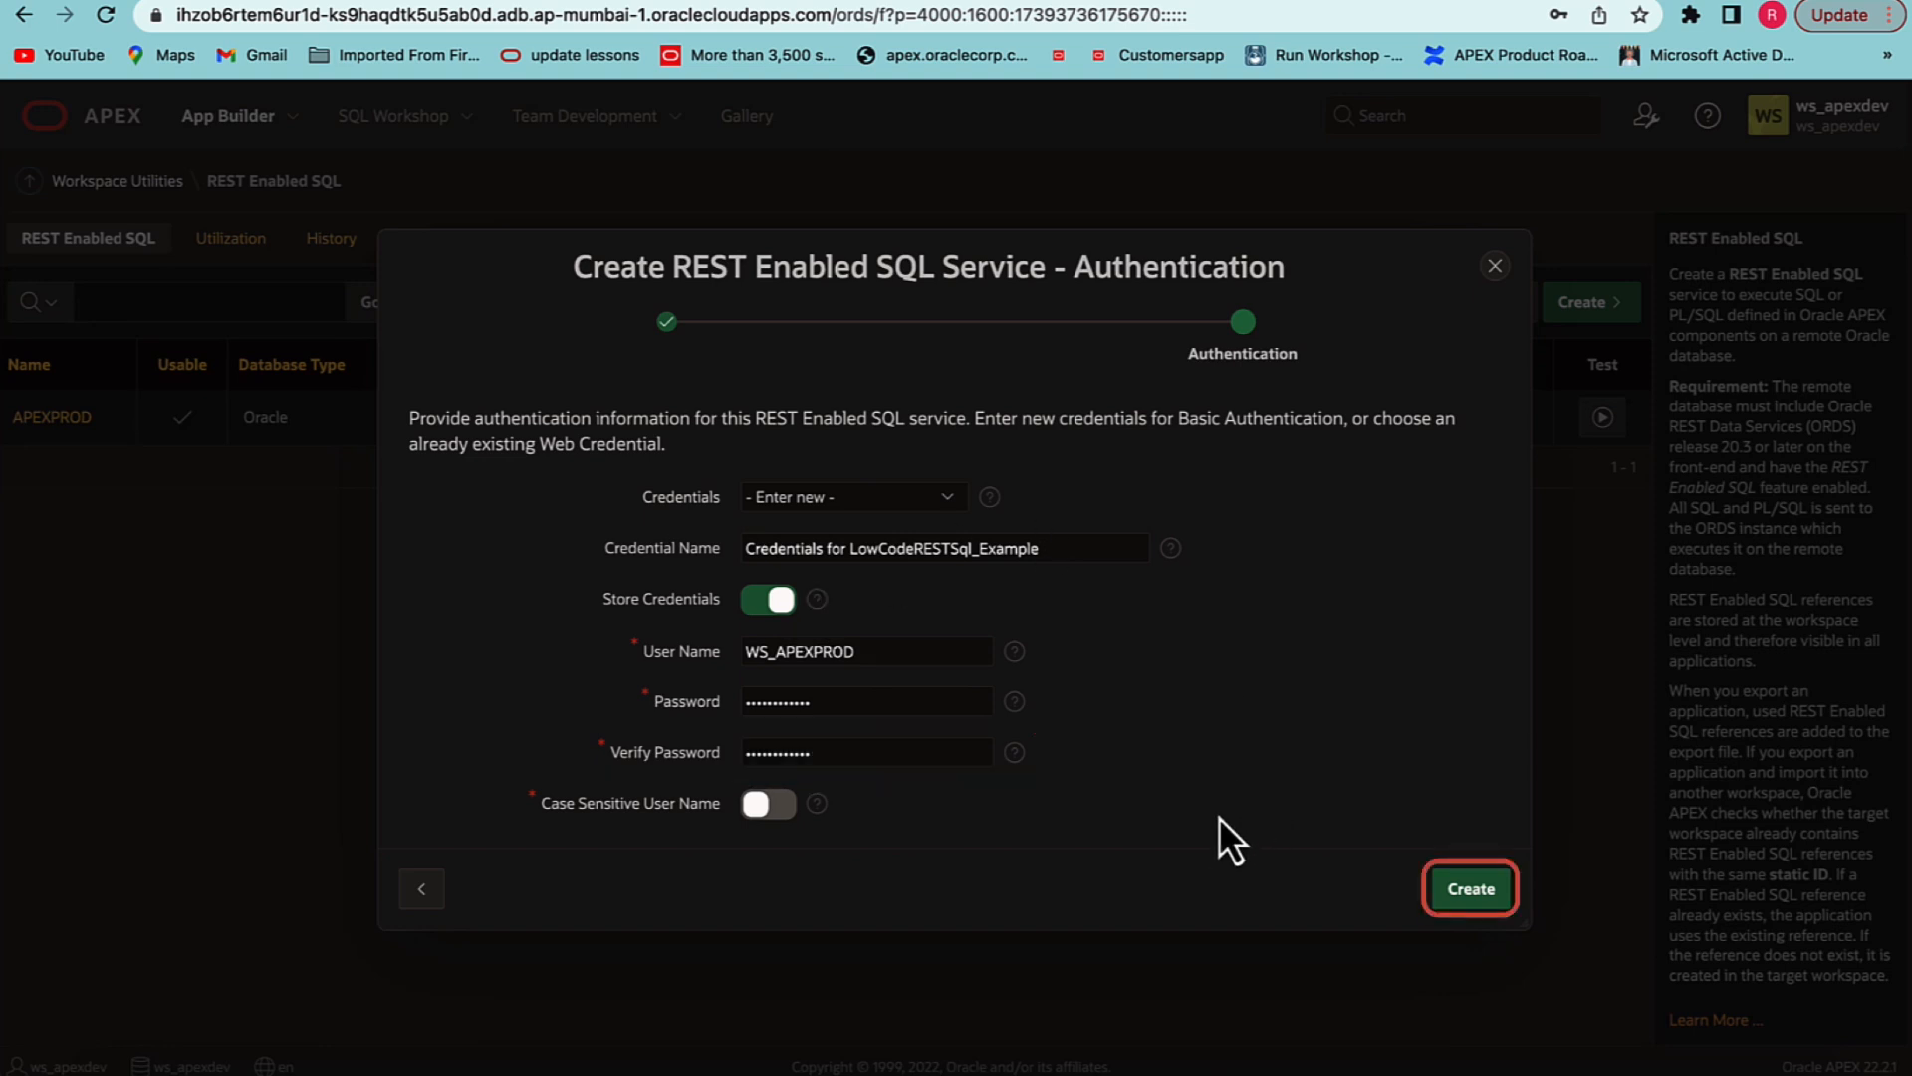
{"action": "left_click", "coordinate": [1470, 896]}
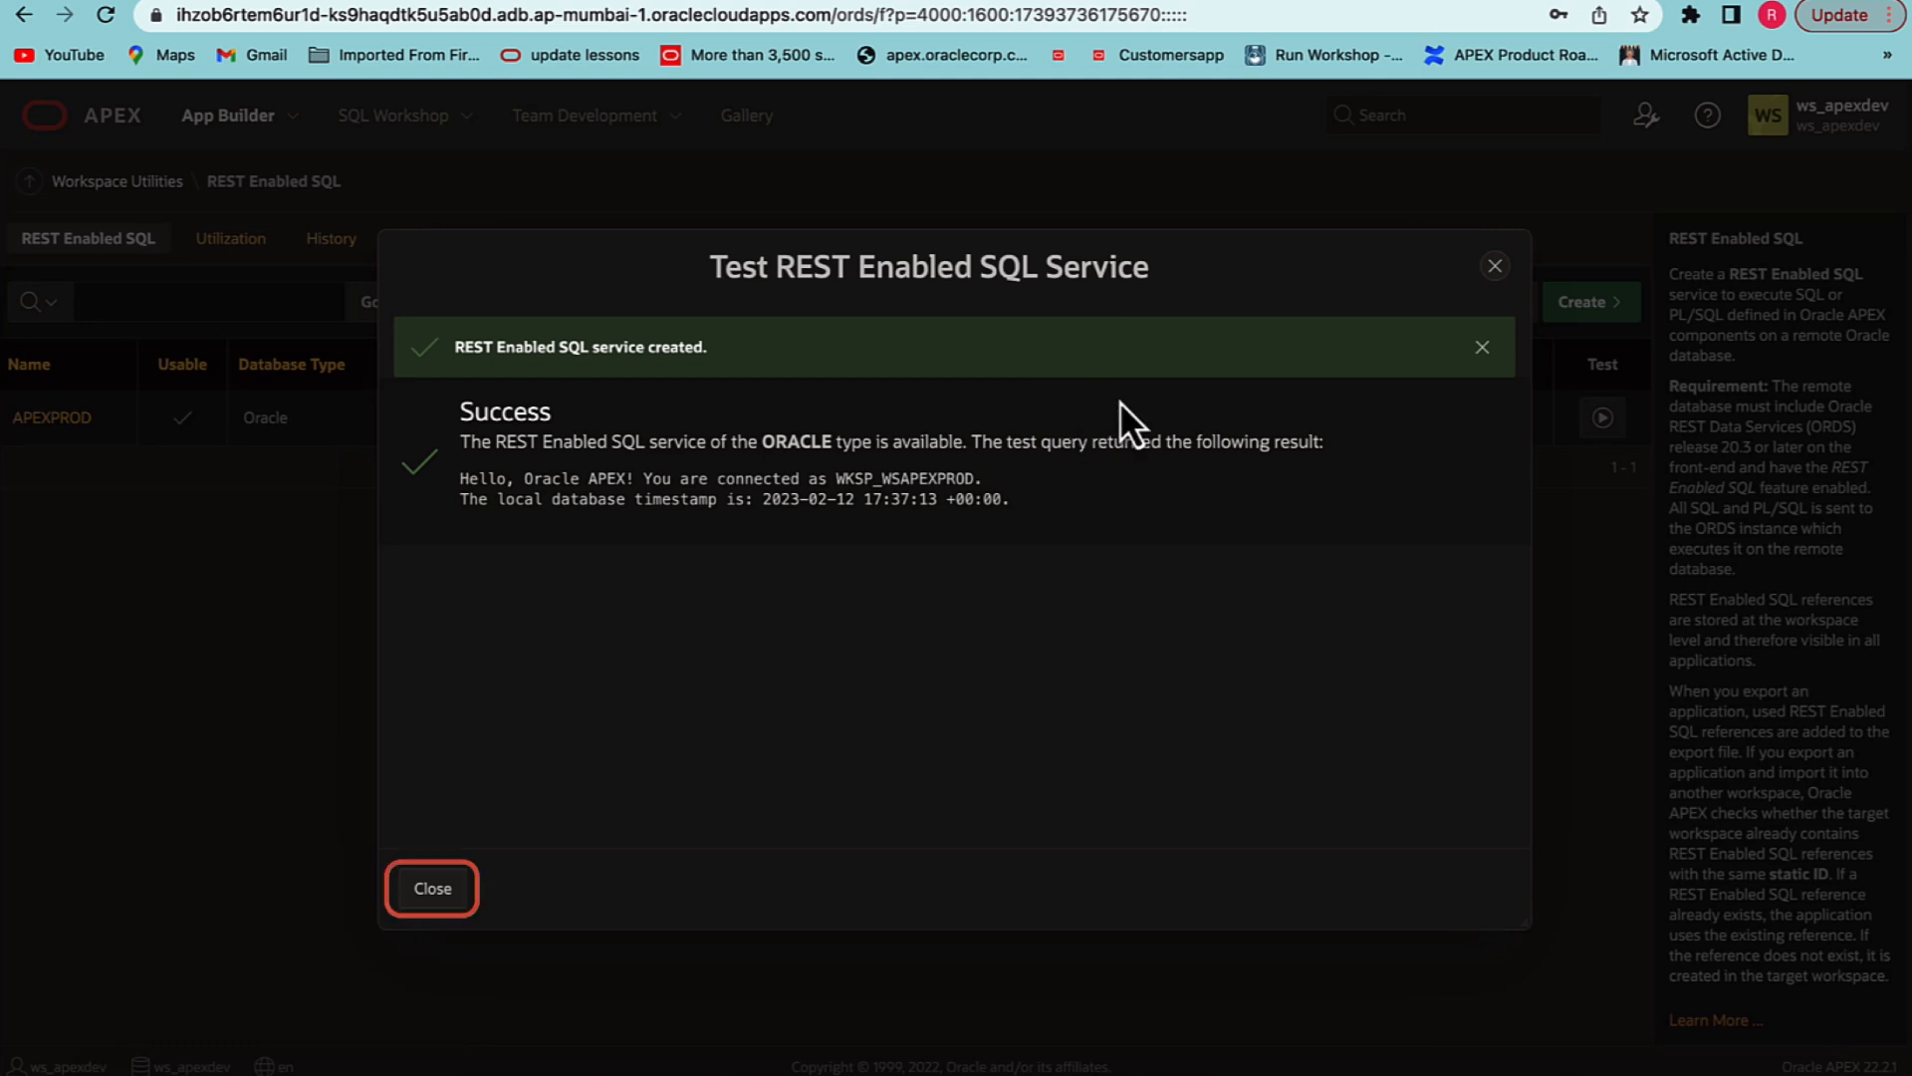
{"action": "left_click", "coordinate": [434, 889]}
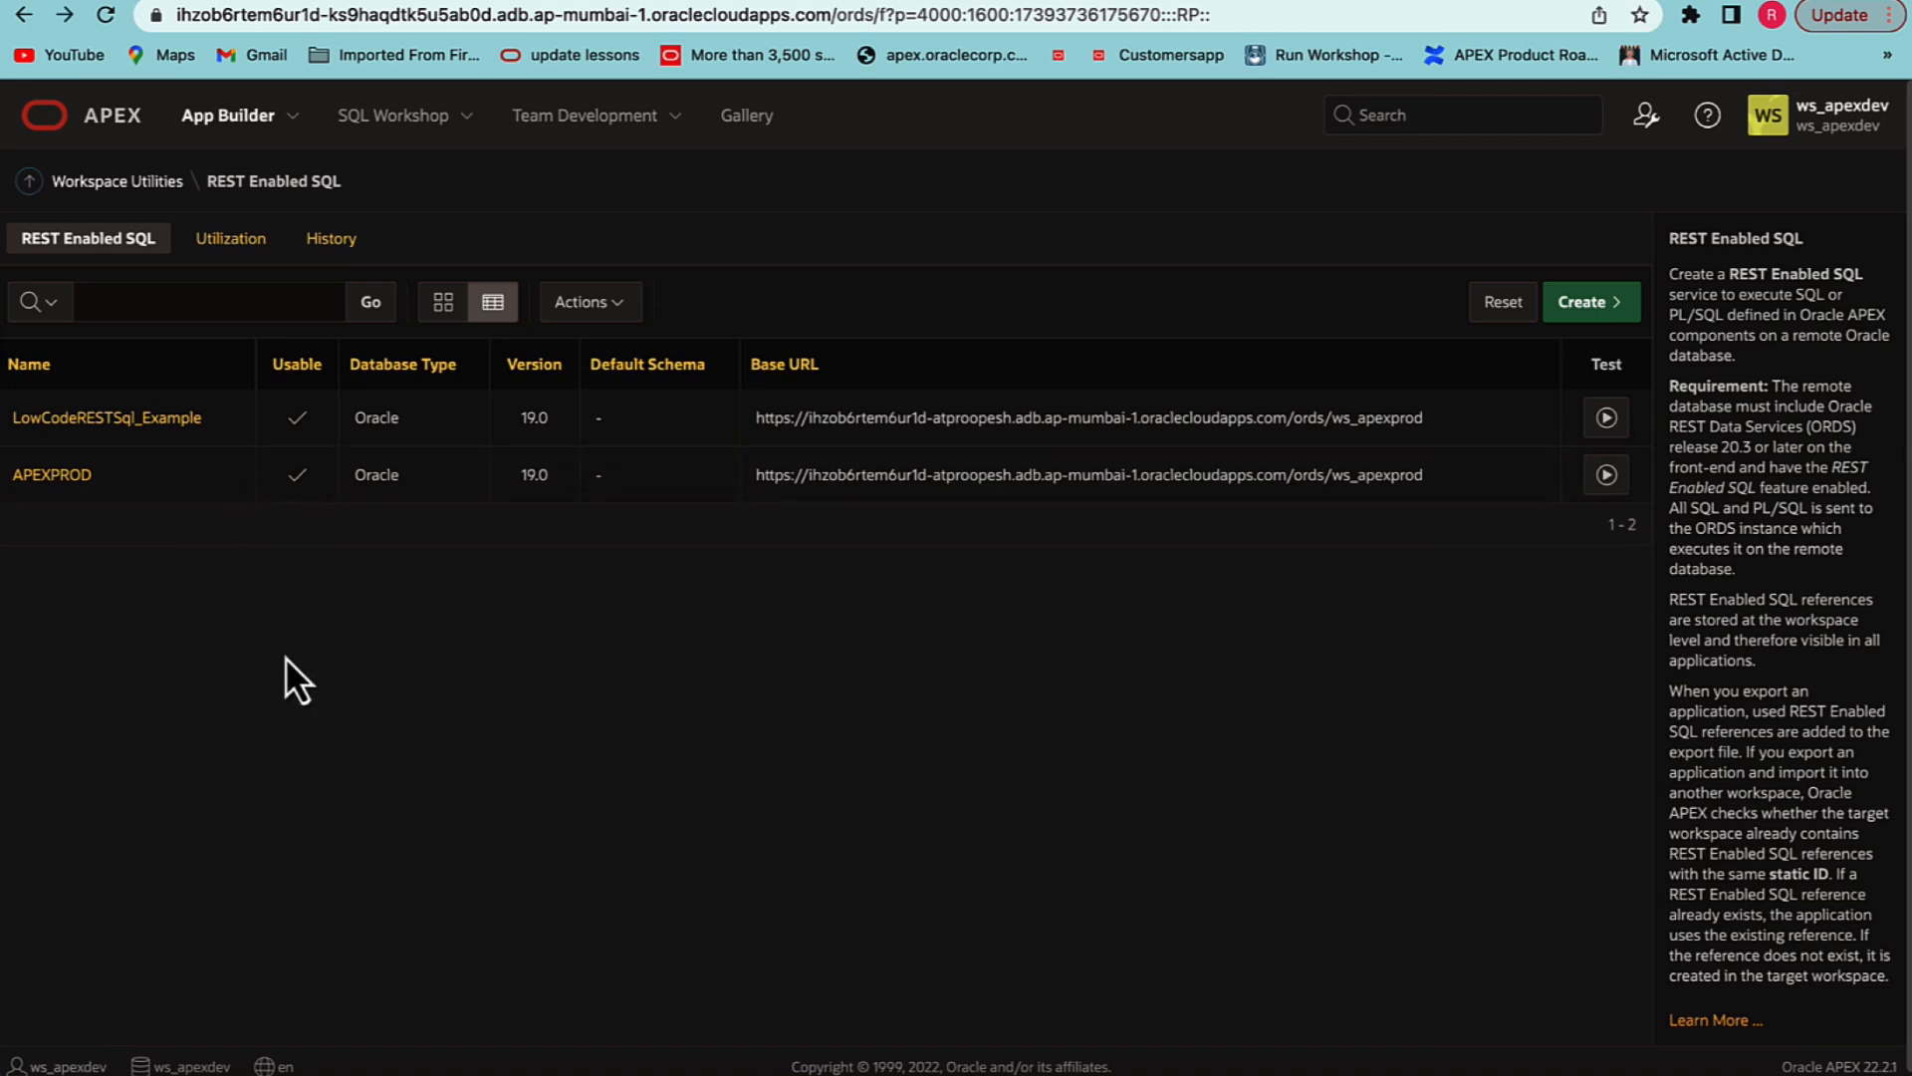
- Go back through the workspace home to the Projects Tasks shared components and reopen the REST Enabled SQL list
{"action": "left_click", "coordinate": [108, 128]}
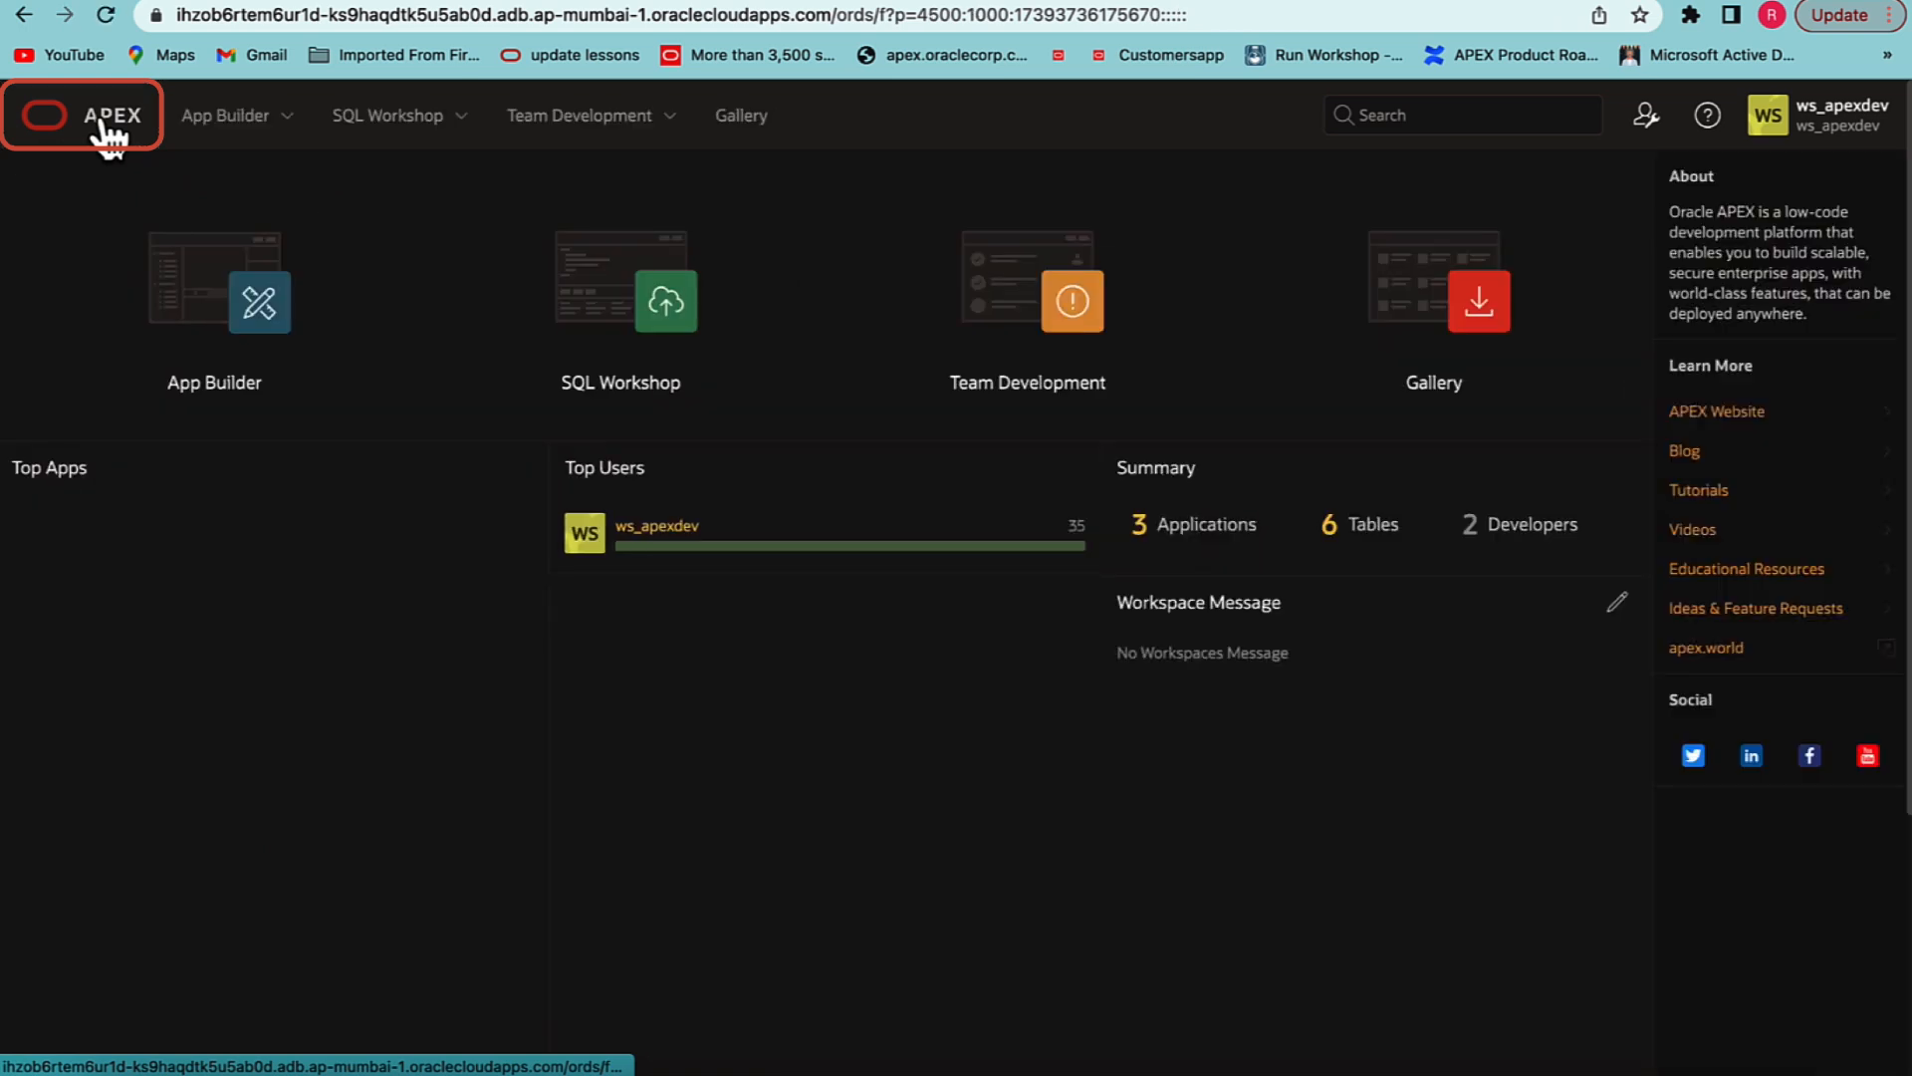
{"action": "left_click", "coordinate": [241, 319]}
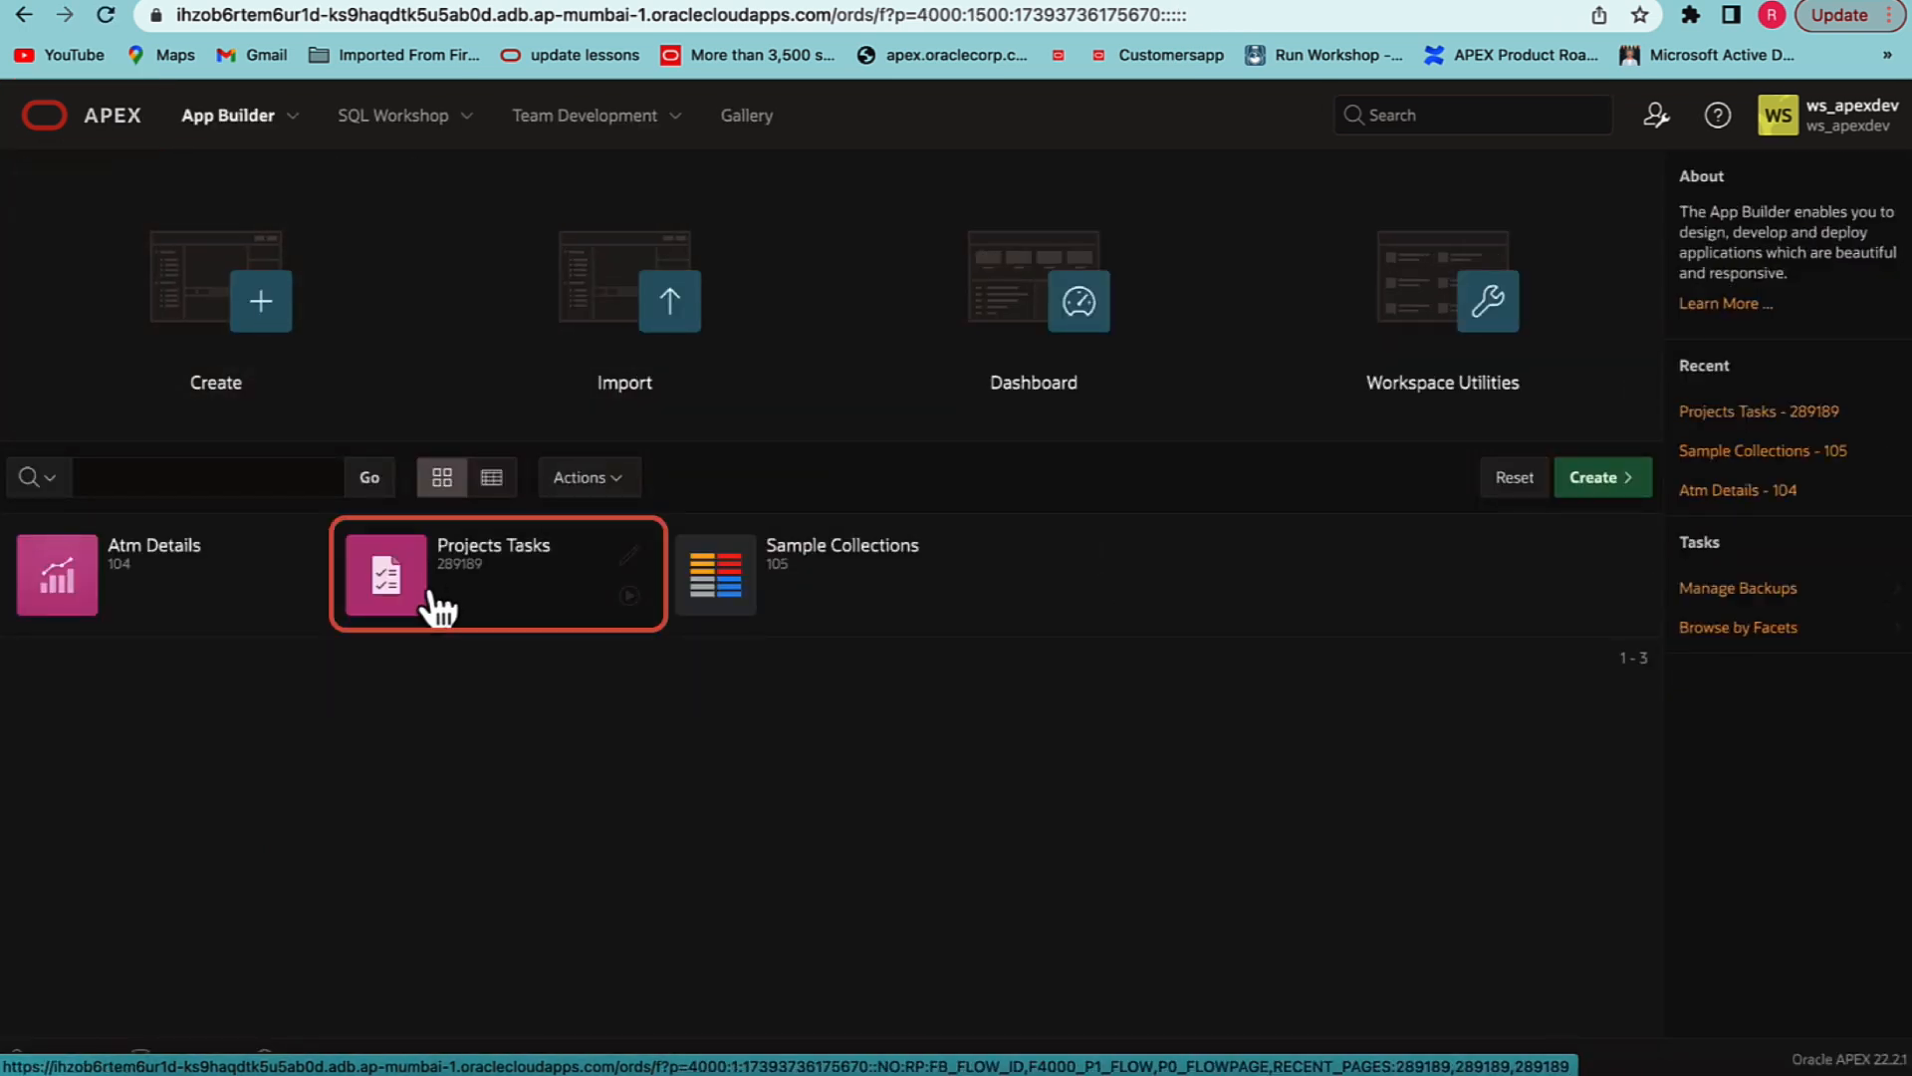
{"action": "left_click", "coordinate": [438, 603]}
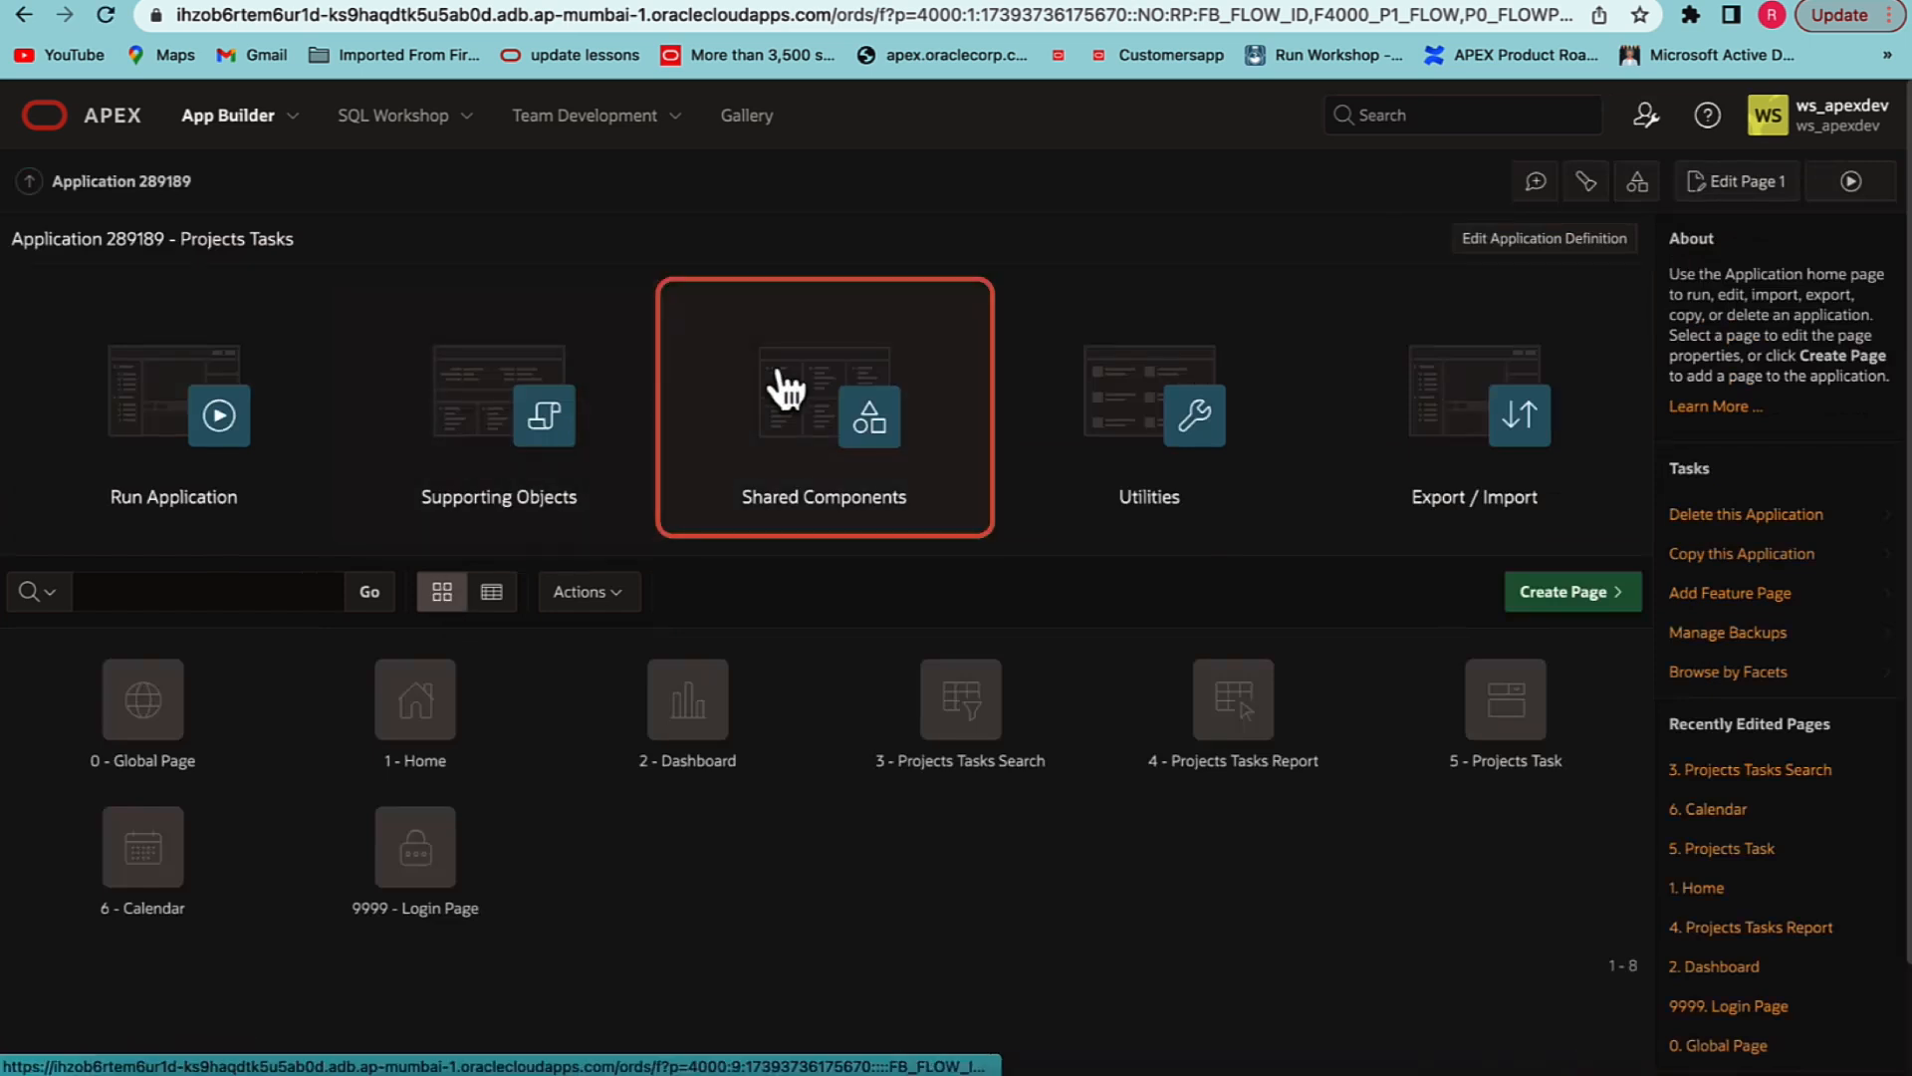
{"action": "left_click", "coordinate": [822, 433]}
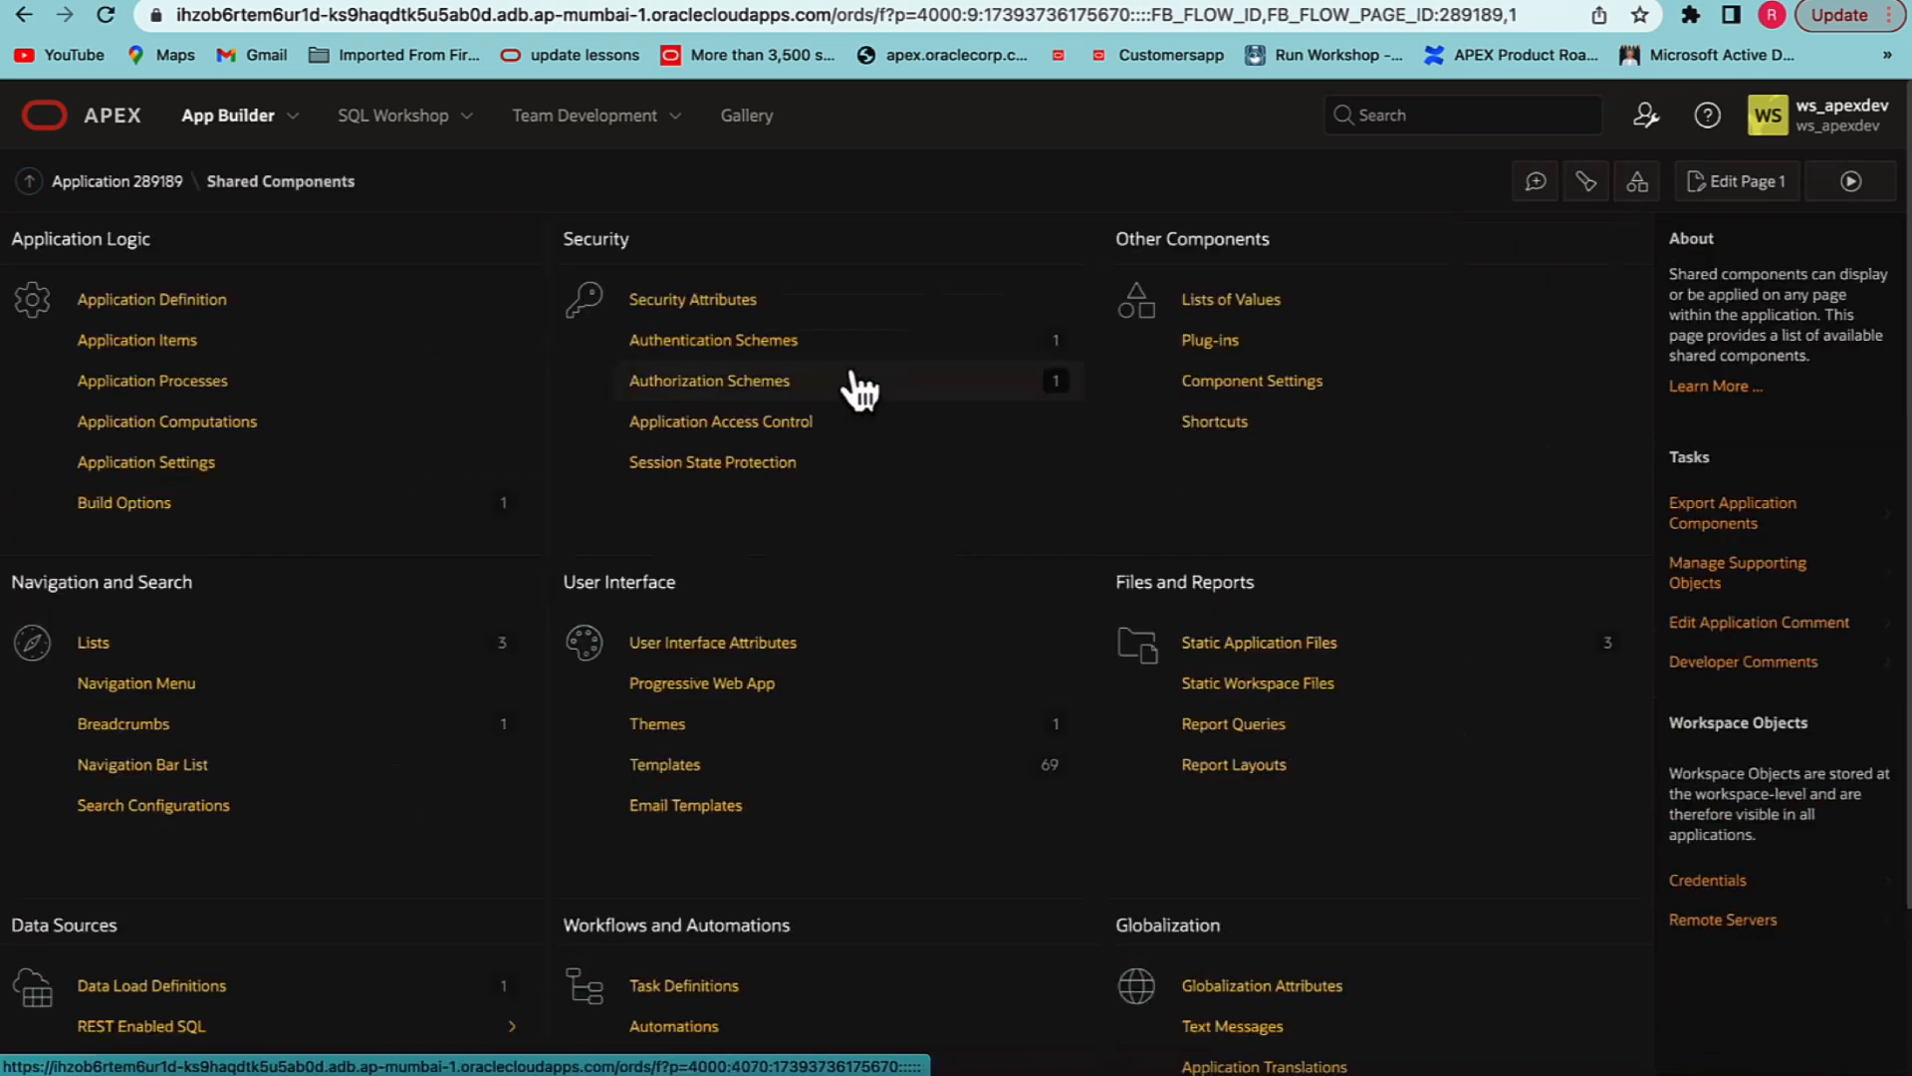
{"action": "scroll", "coordinate": [500, 607], "scroll_direction": "down", "scroll_amount": 3}
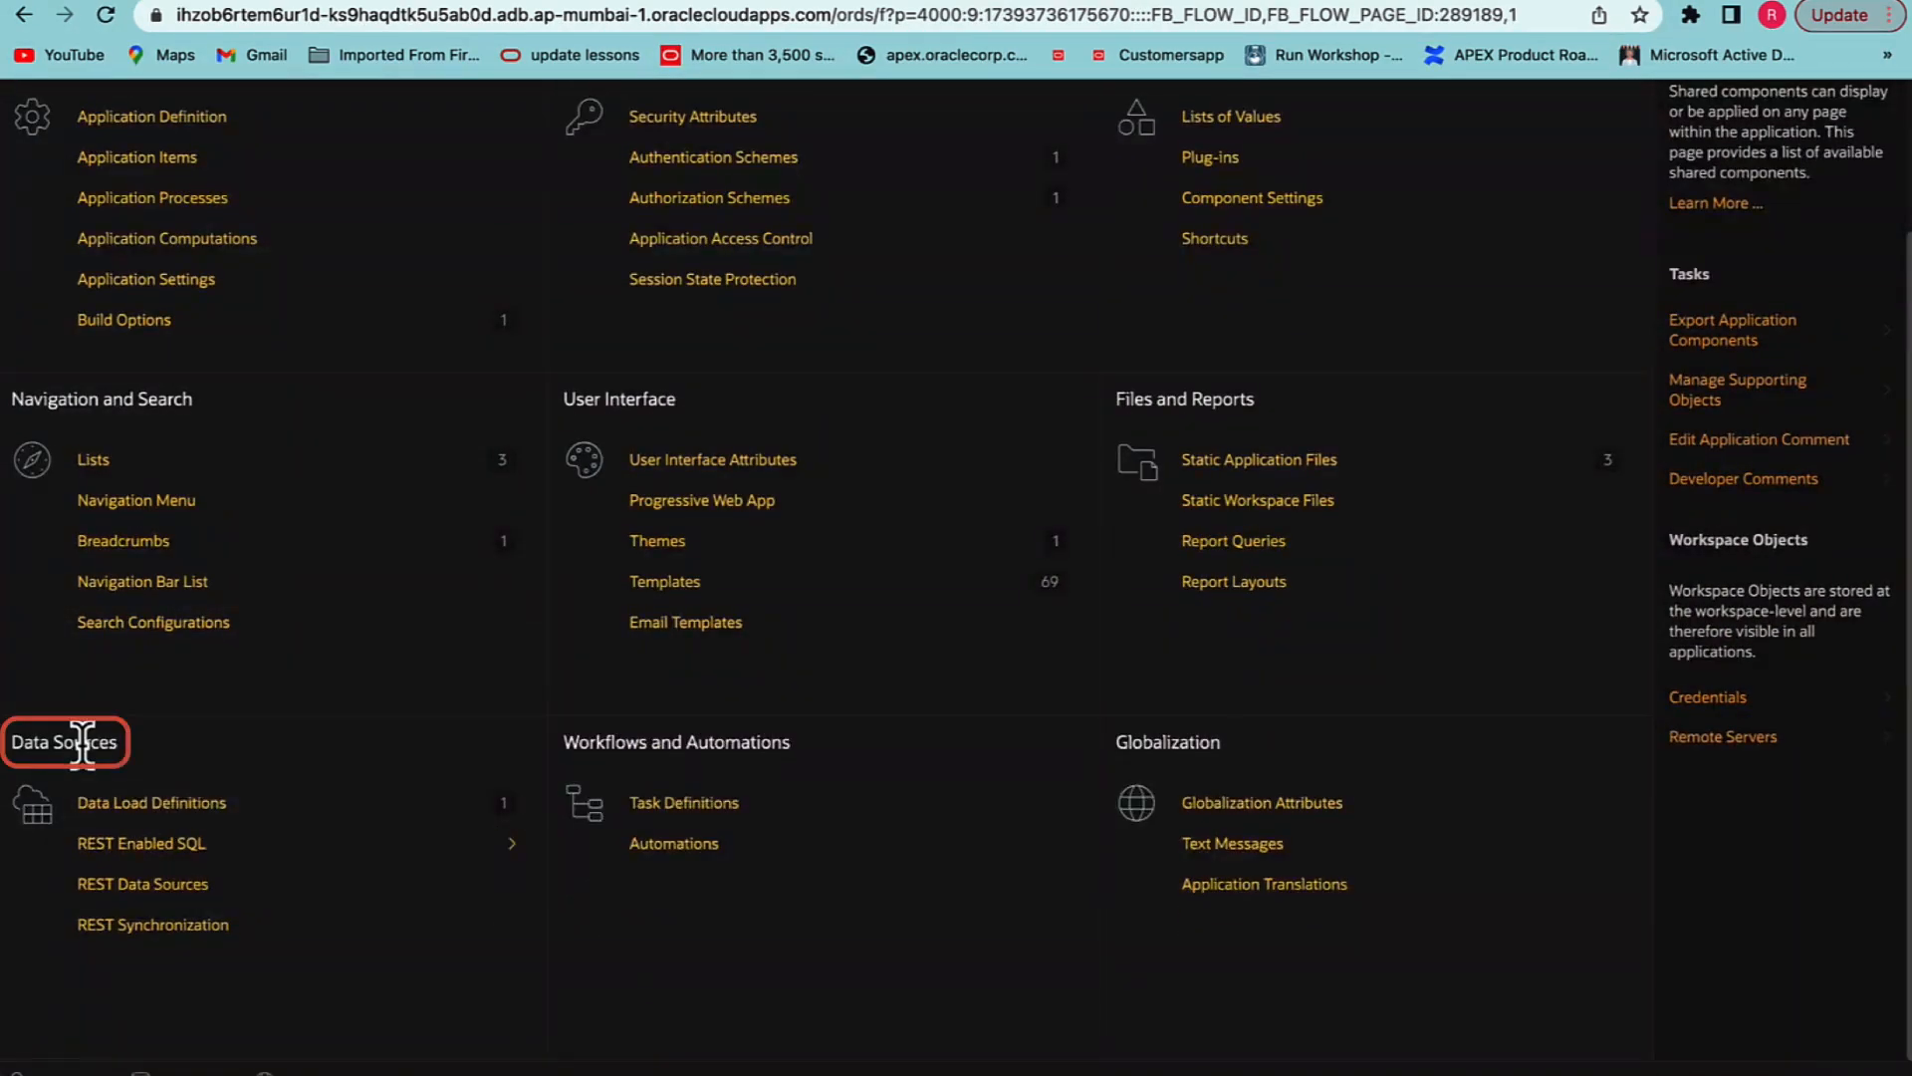
{"action": "left_click", "coordinate": [159, 855]}
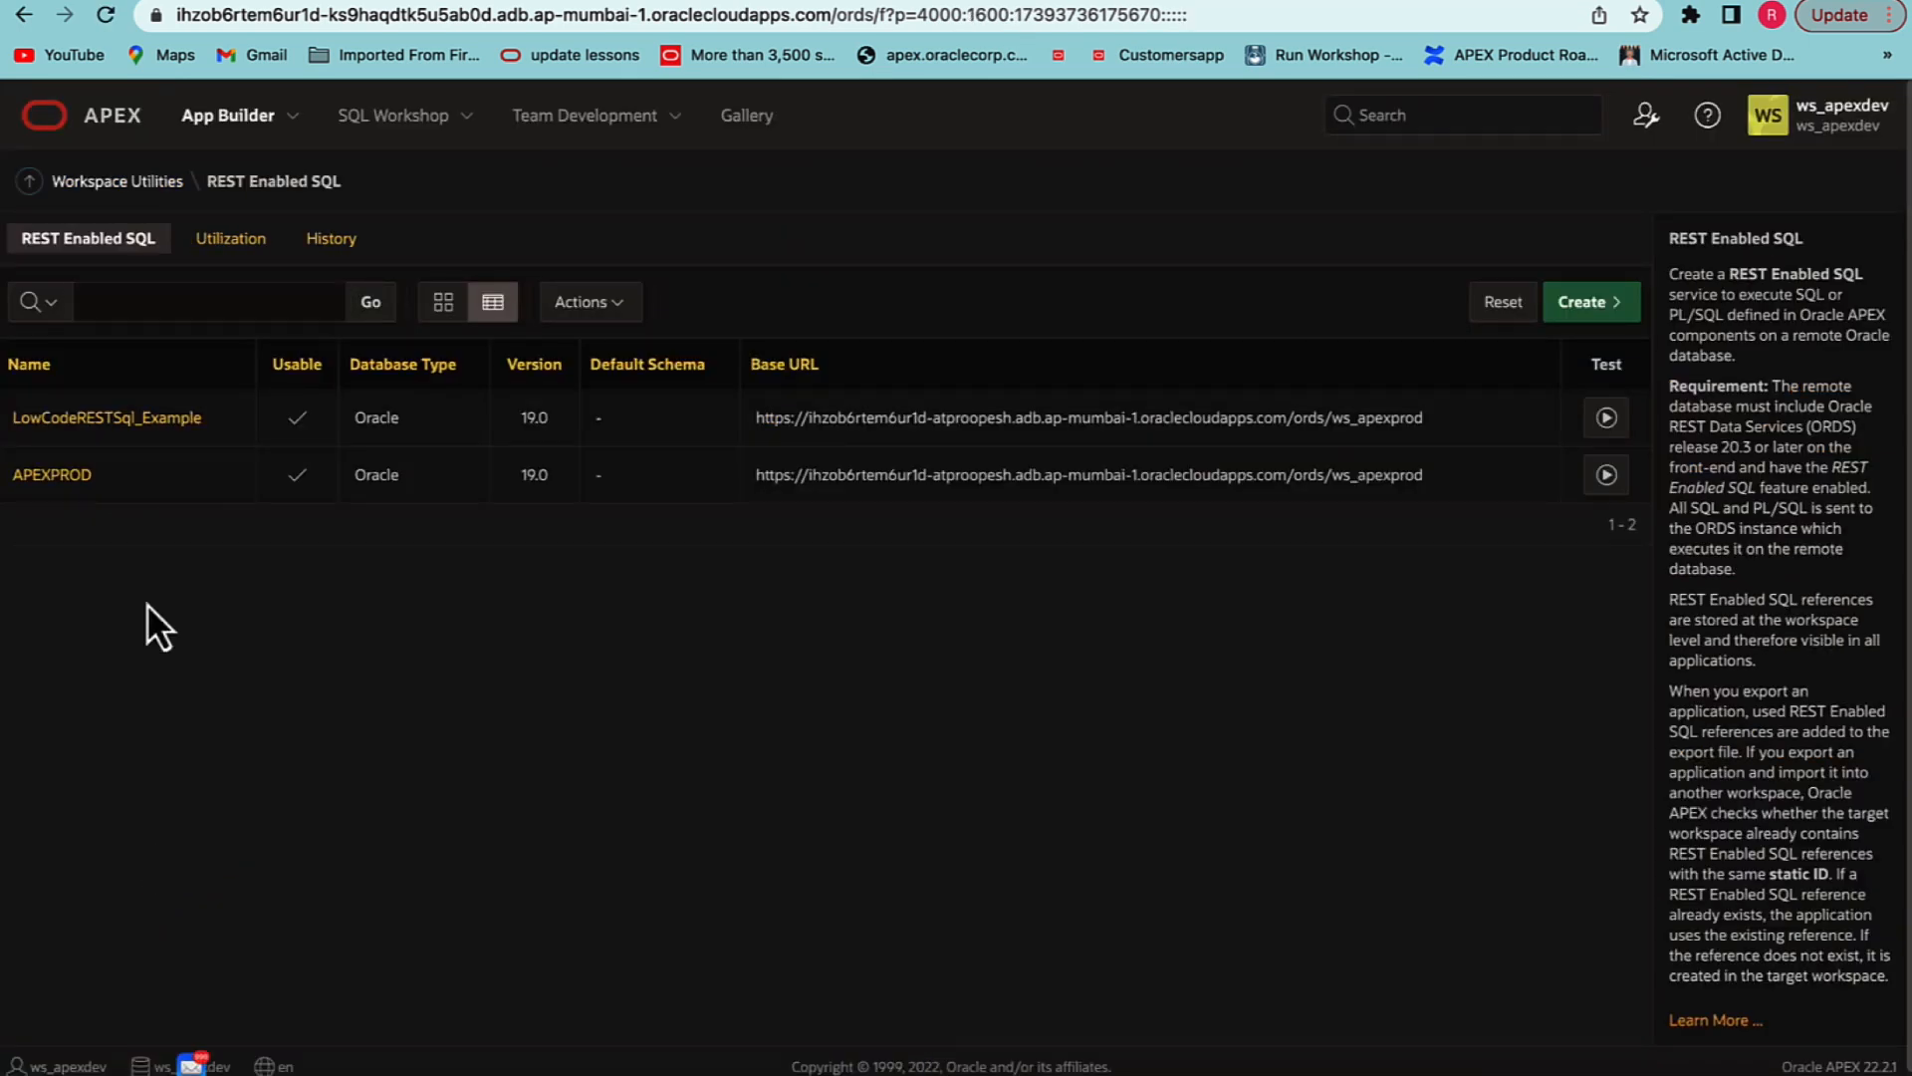
- Open the definition of the LowCodeRESTSql_Example REST Enabled SQL service
{"action": "left_click", "coordinate": [140, 423]}
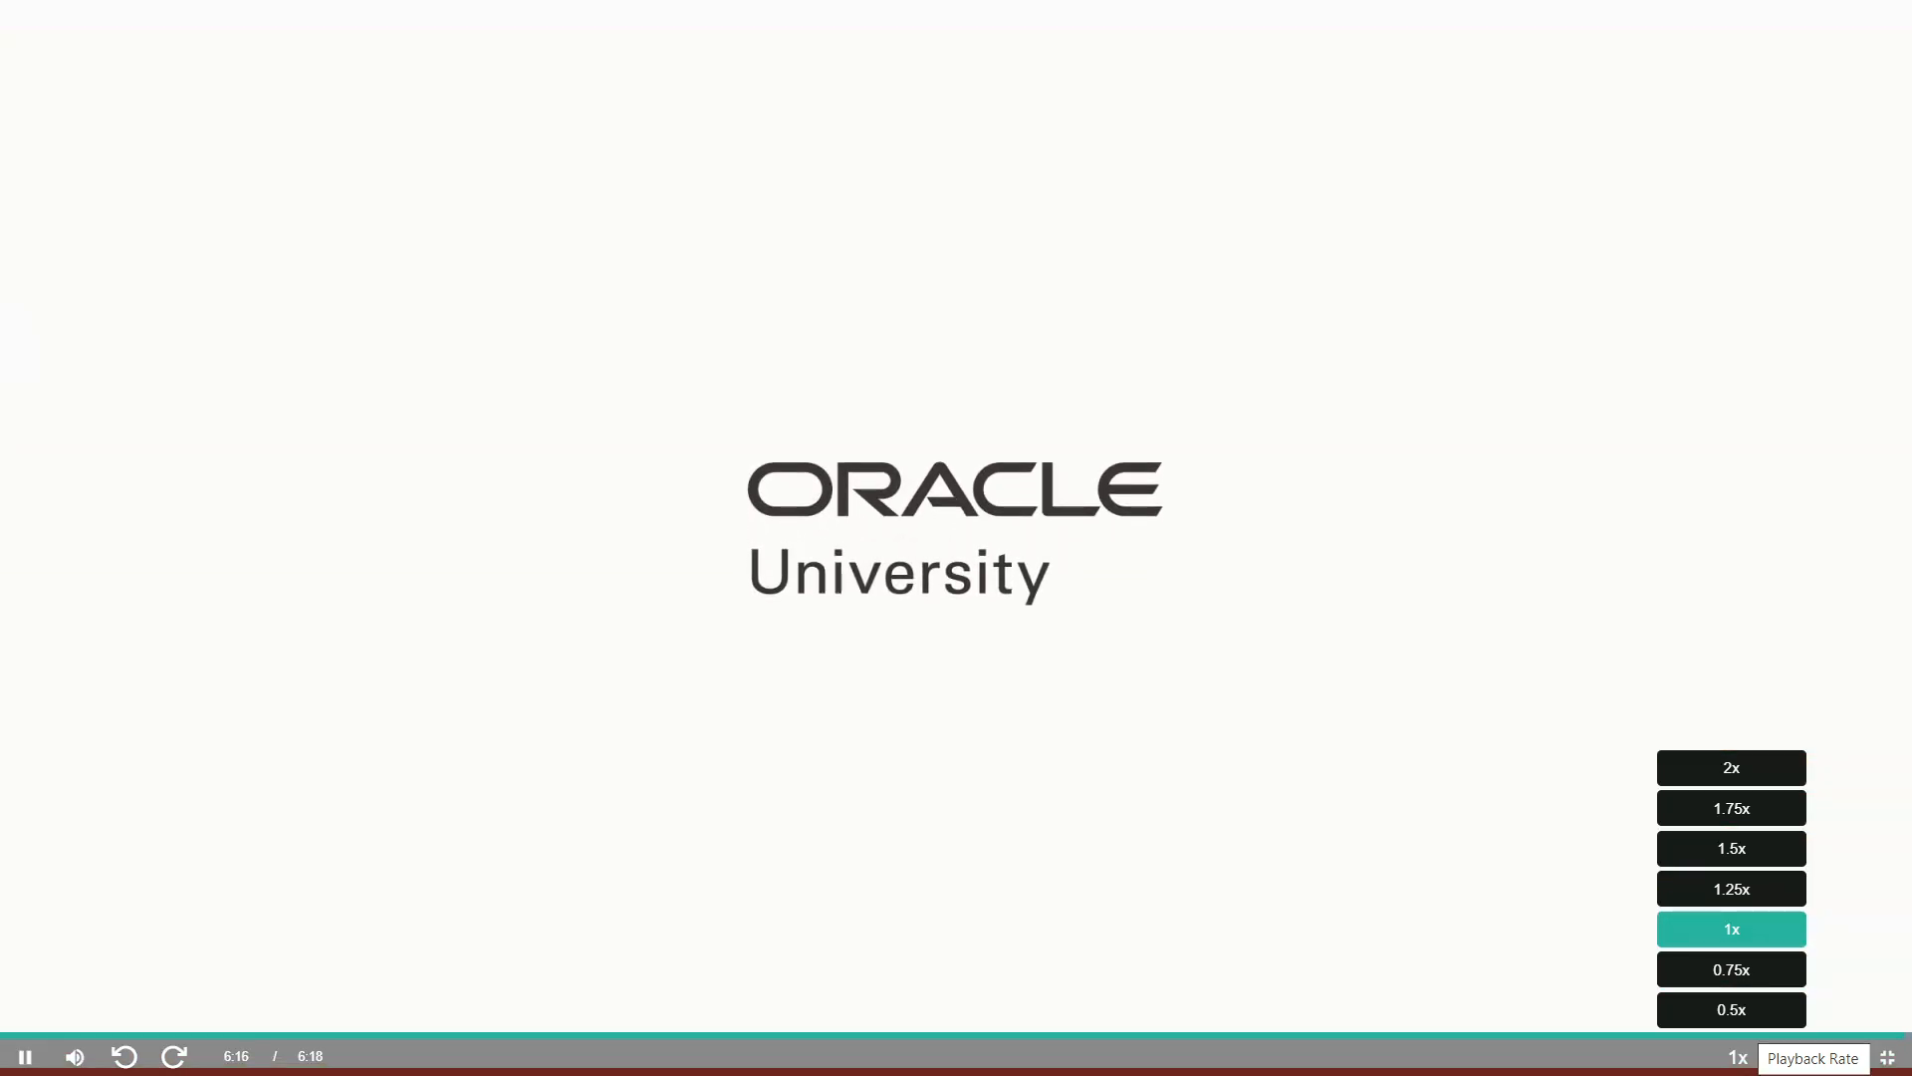
- Show the next MyLearn lesson video in full screen and set its playback quality to 1080p
{"action": "left_click", "coordinate": [1887, 1056]}
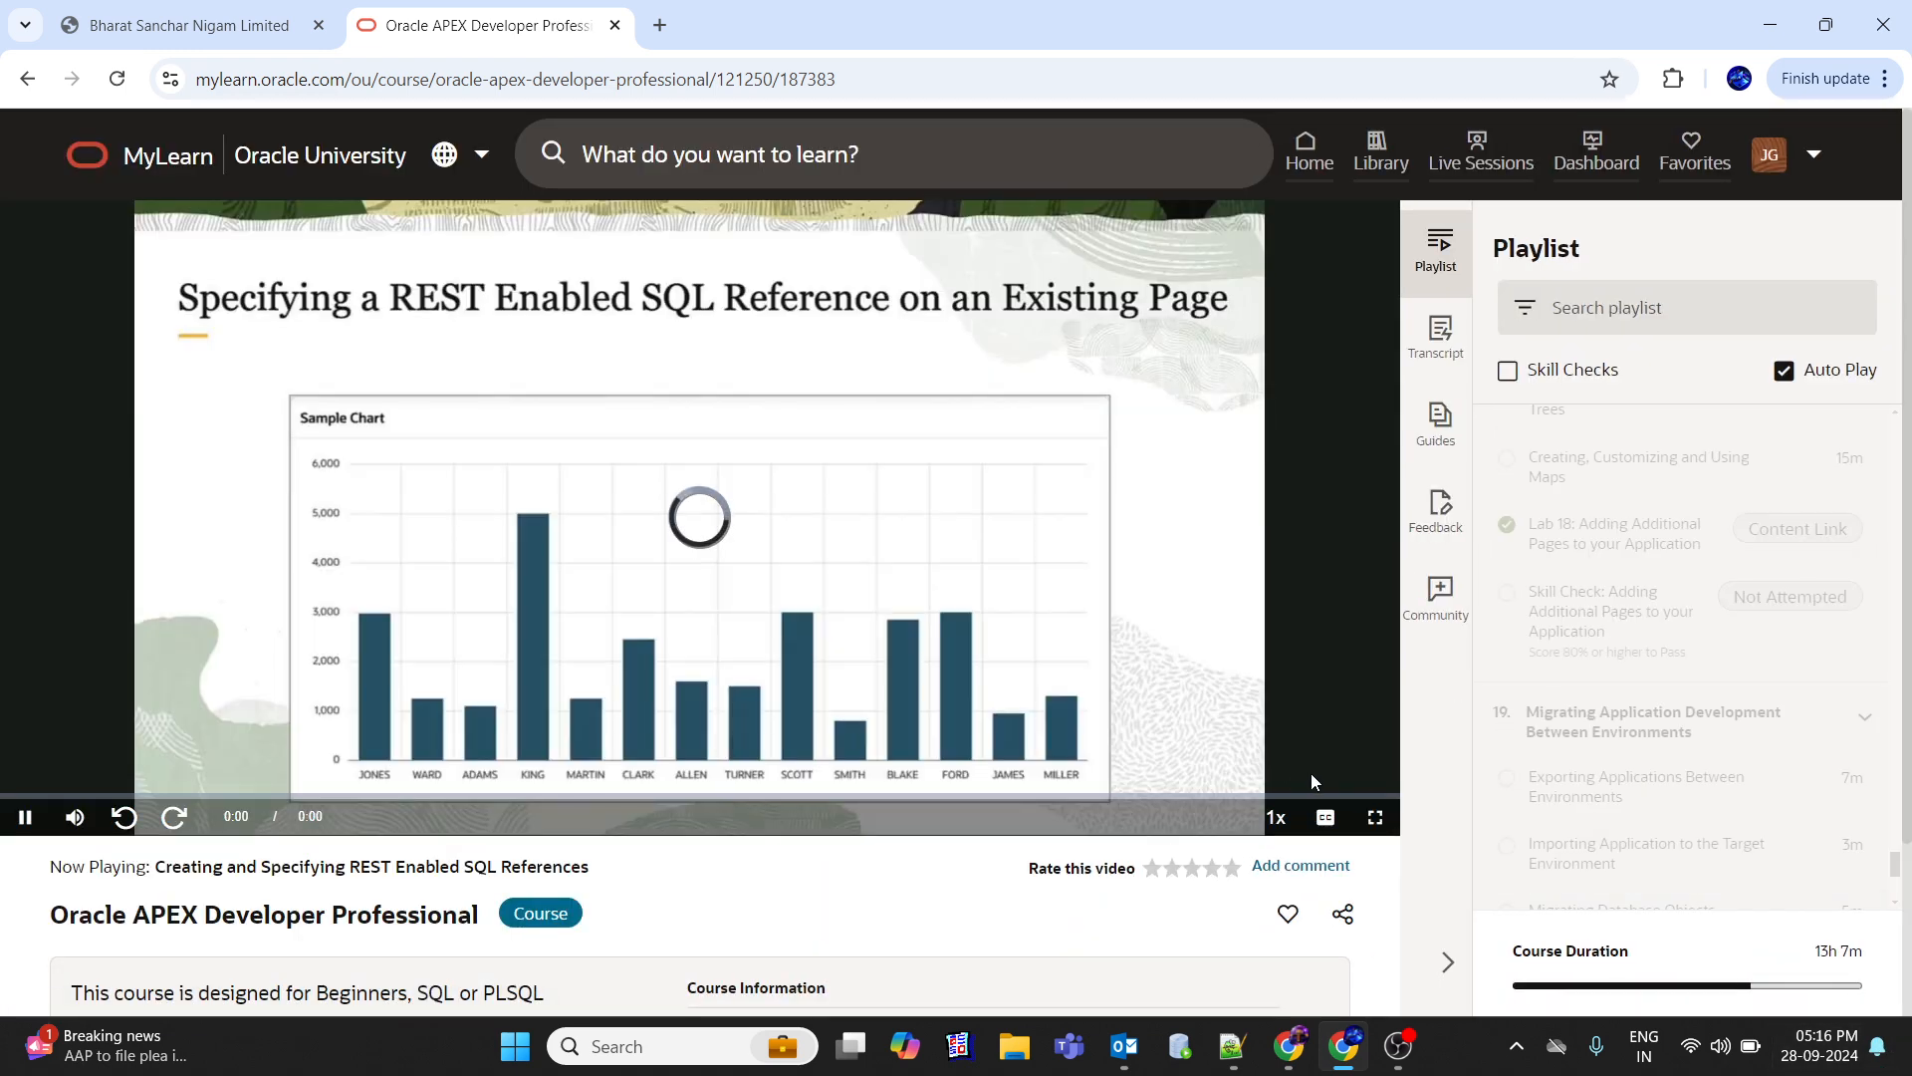
{"action": "left_click", "coordinate": [1374, 816]}
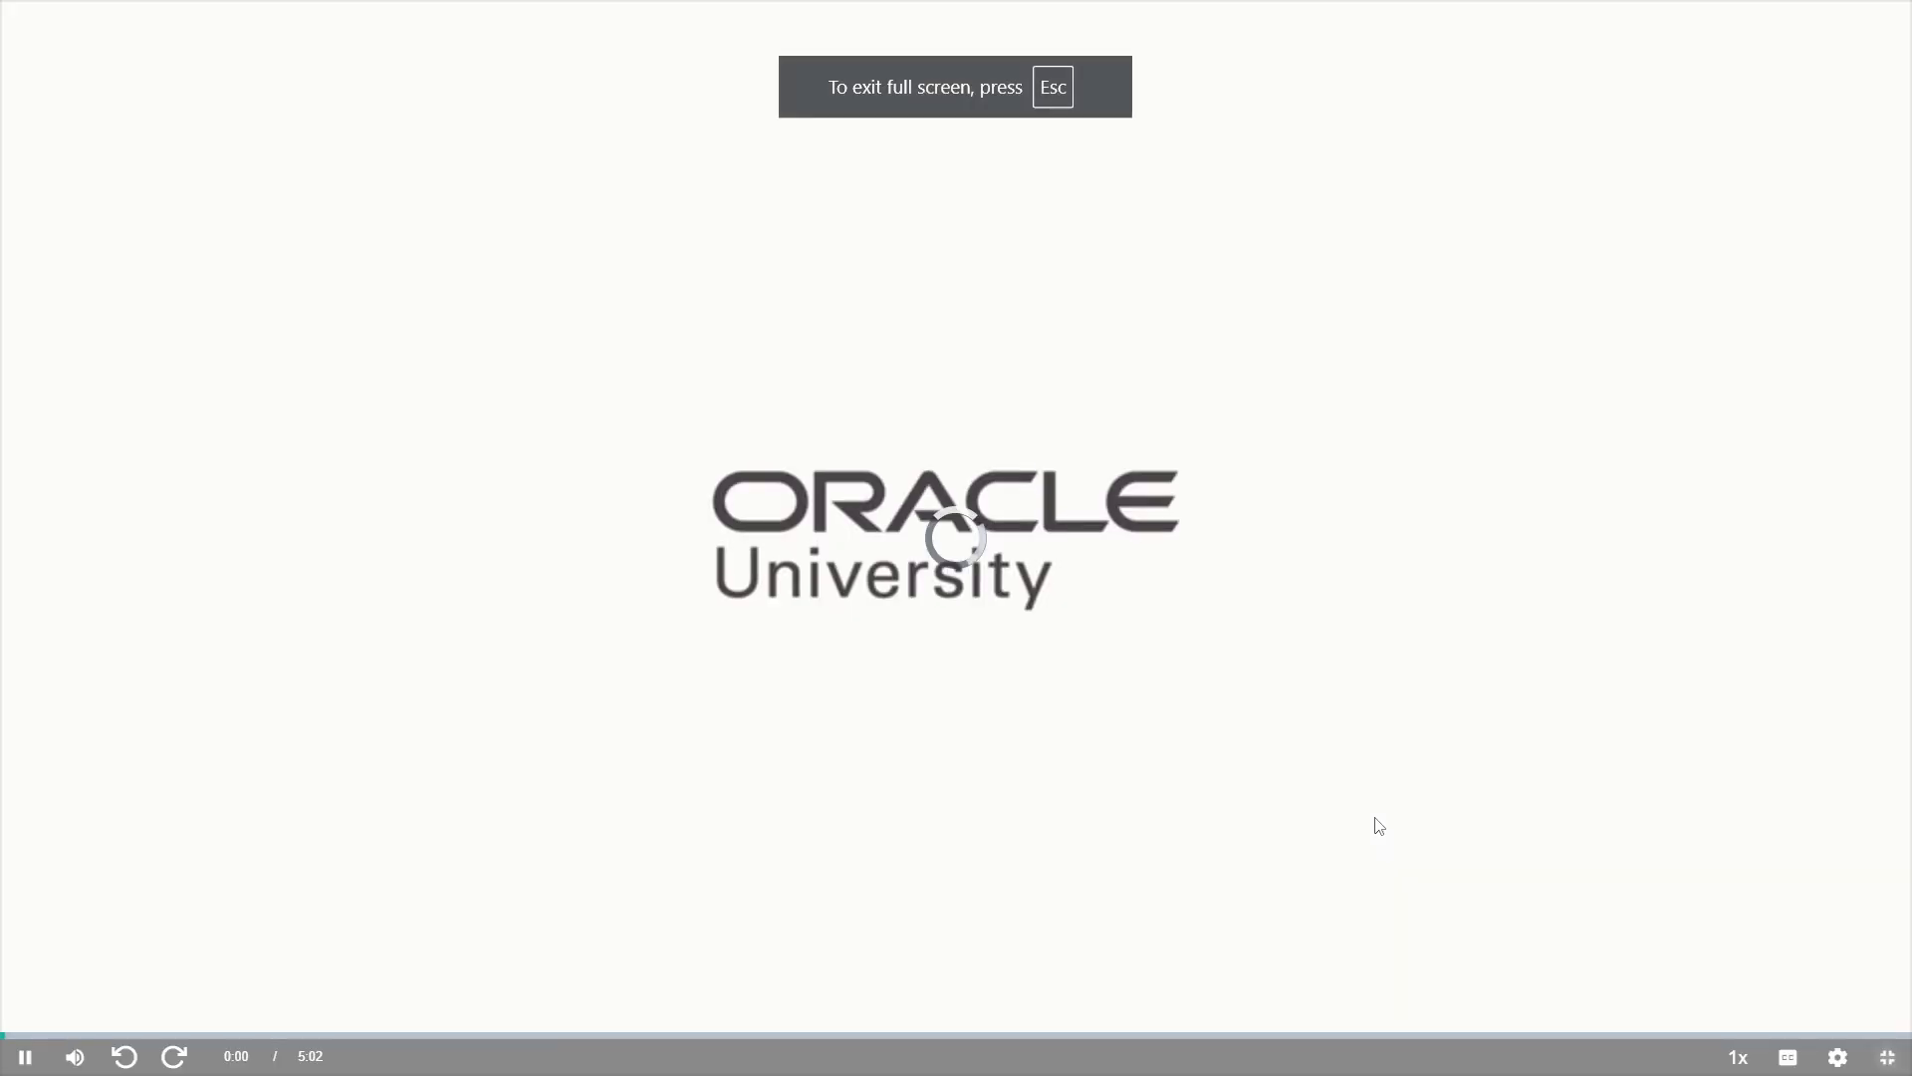
{"action": "left_click", "coordinate": [1836, 1058]}
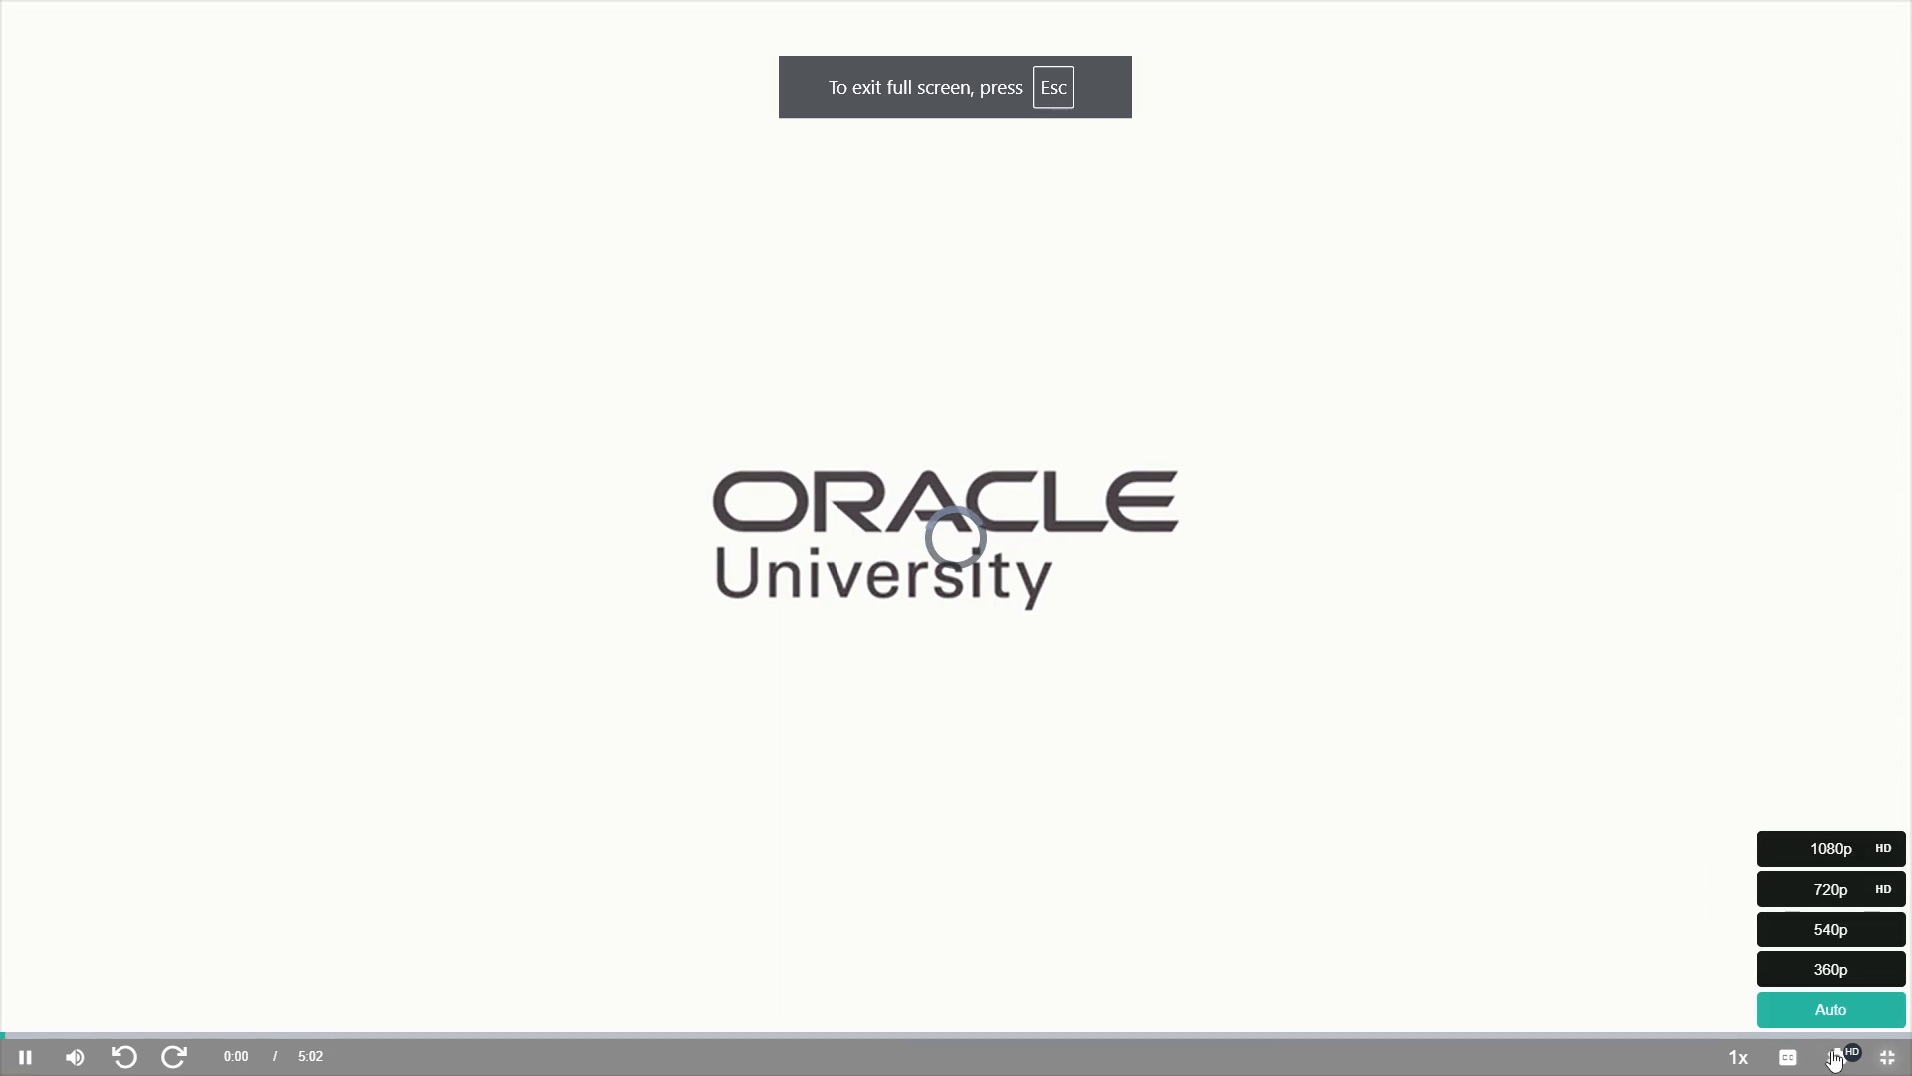
{"action": "left_click", "coordinate": [1812, 847]}
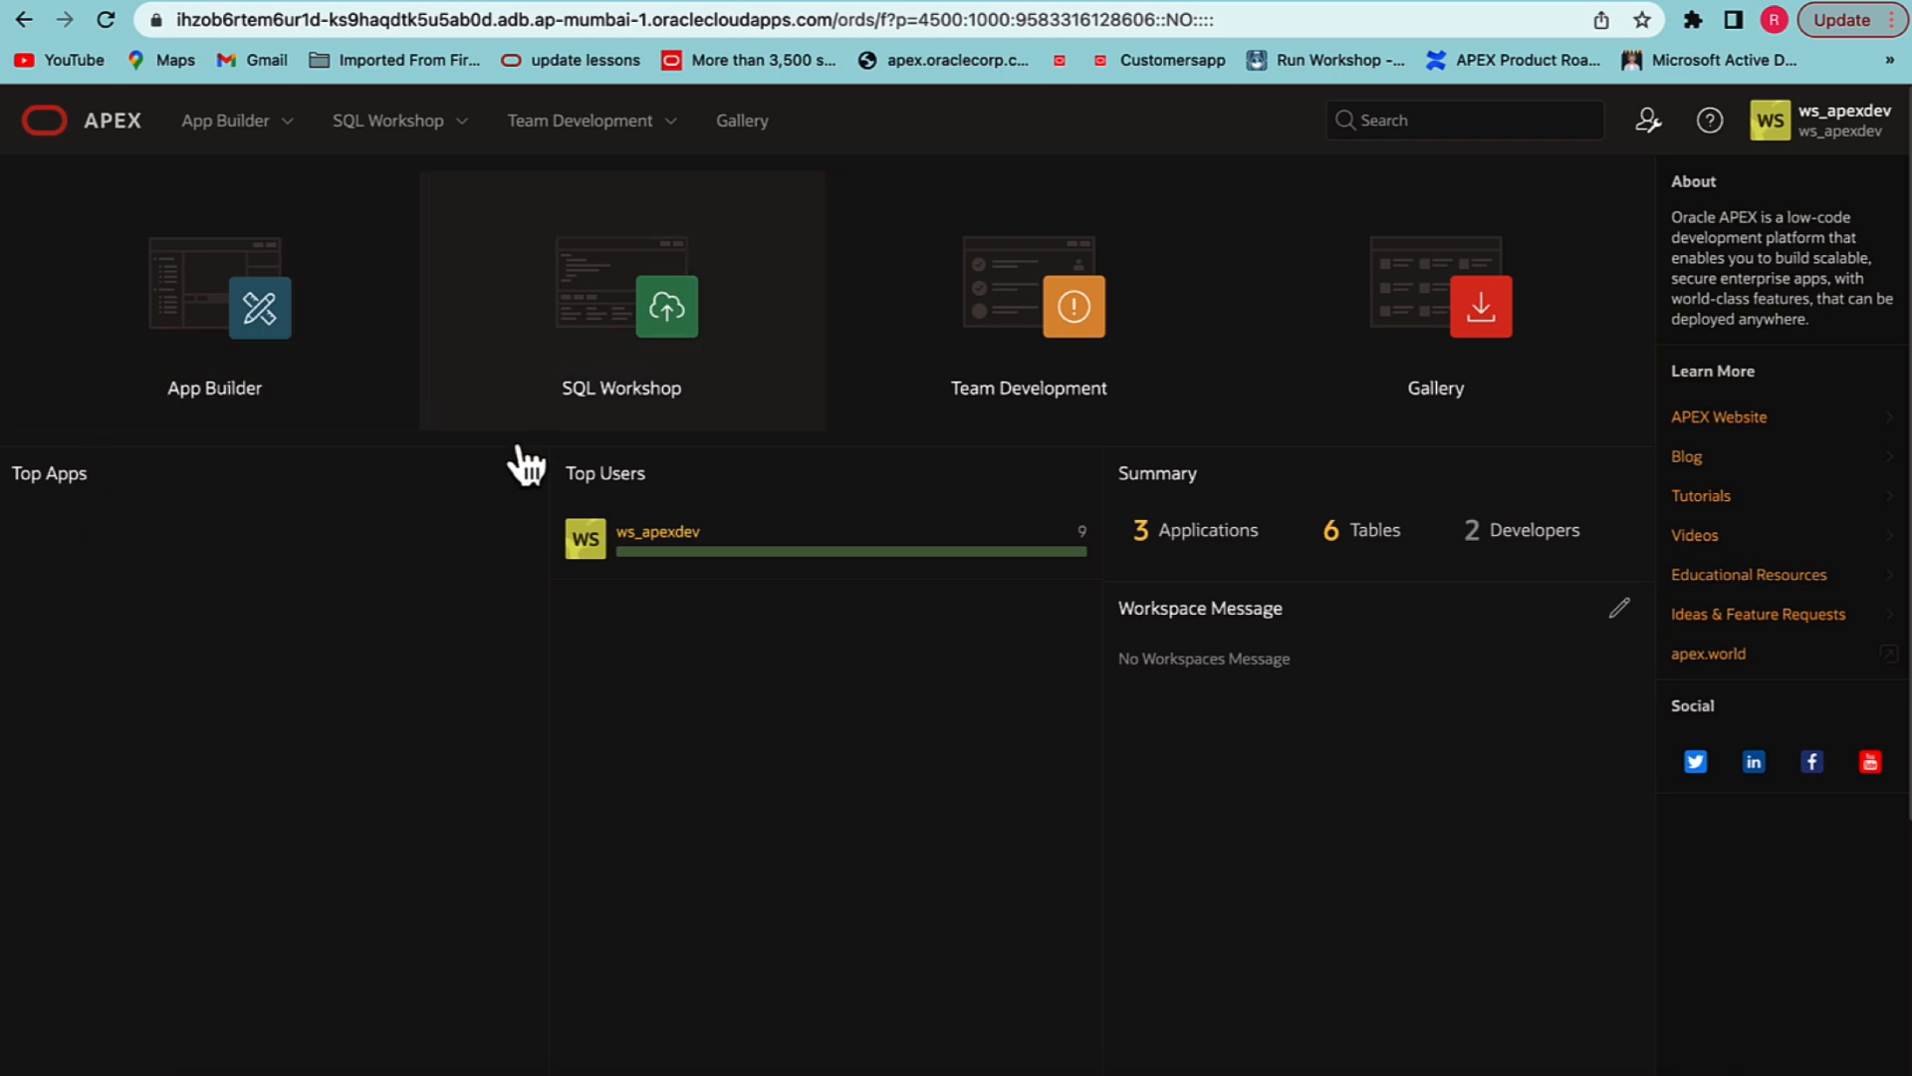
- Open the Projects Tasks application from App Builder and start creating an Interactive Report page
{"action": "left_click", "coordinate": [237, 371]}
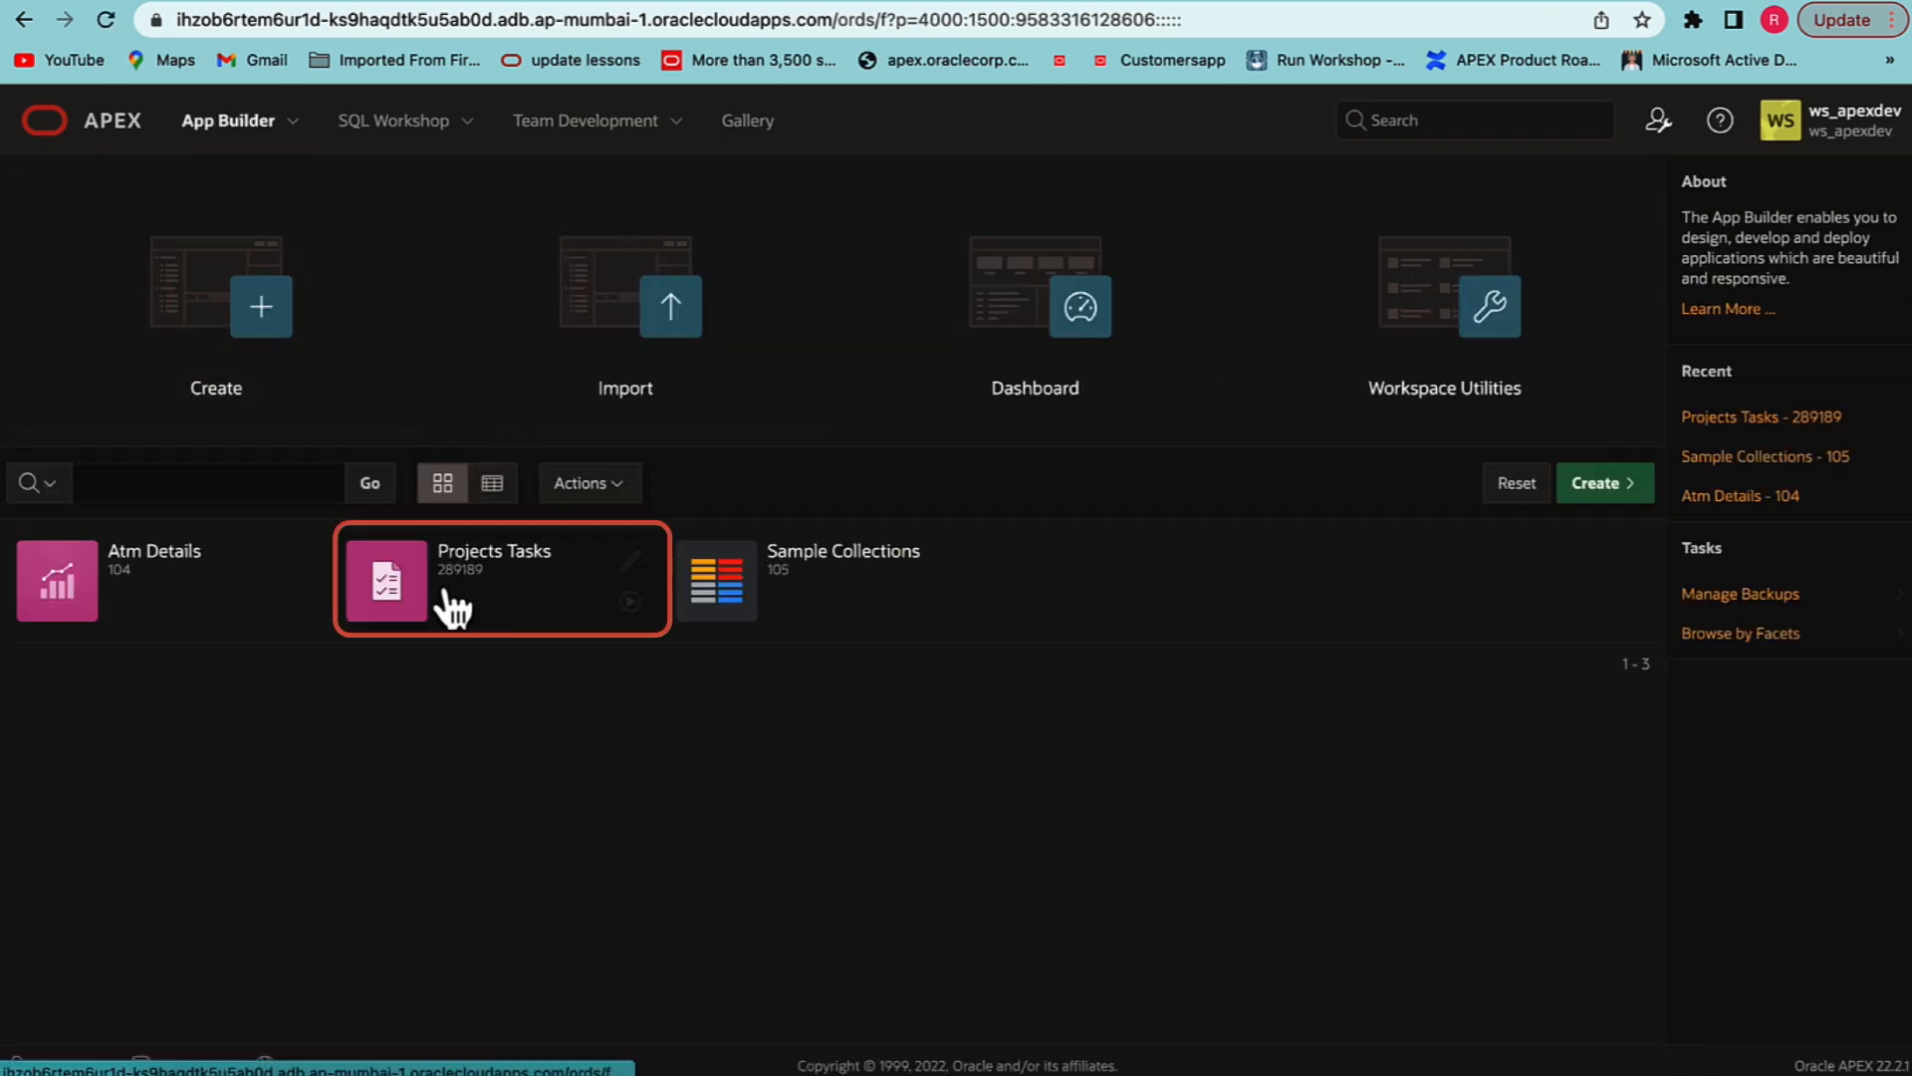
{"action": "left_click", "coordinate": [454, 605]}
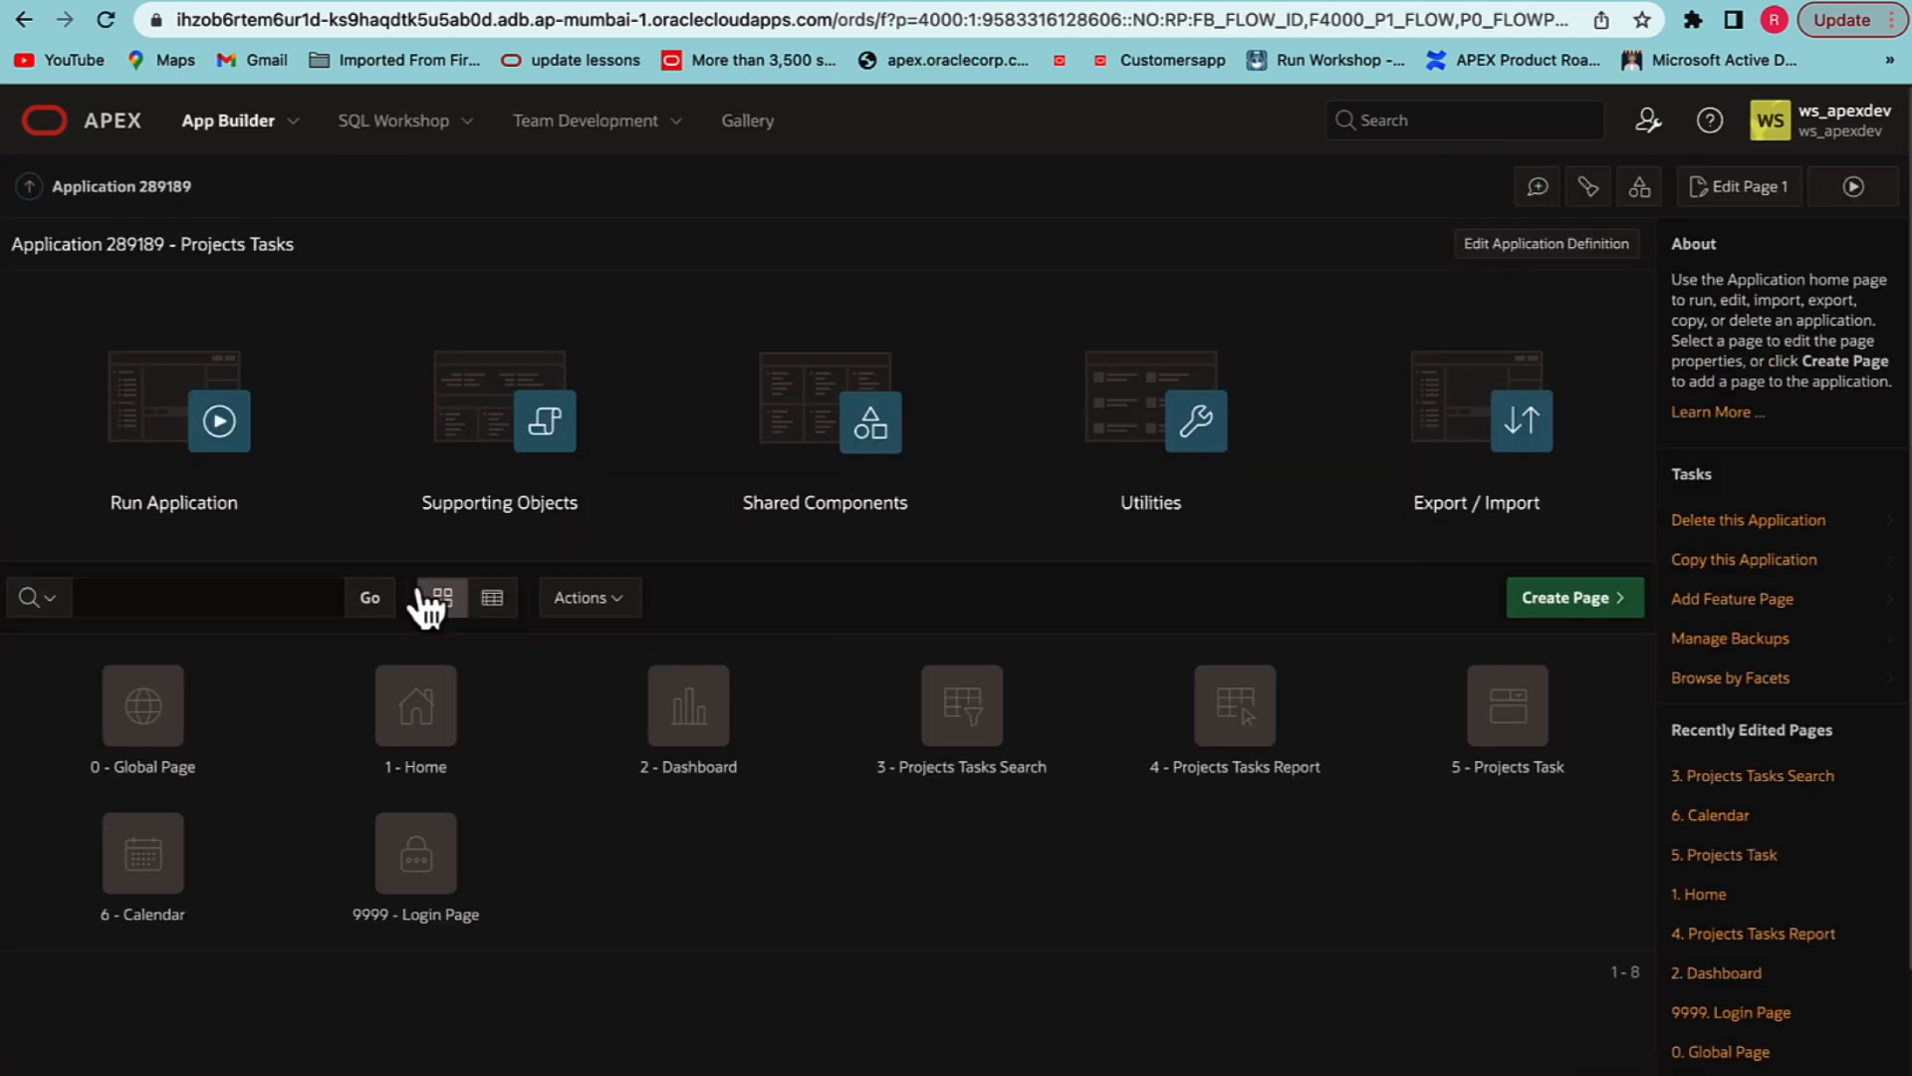
{"action": "left_click", "coordinate": [1547, 600]}
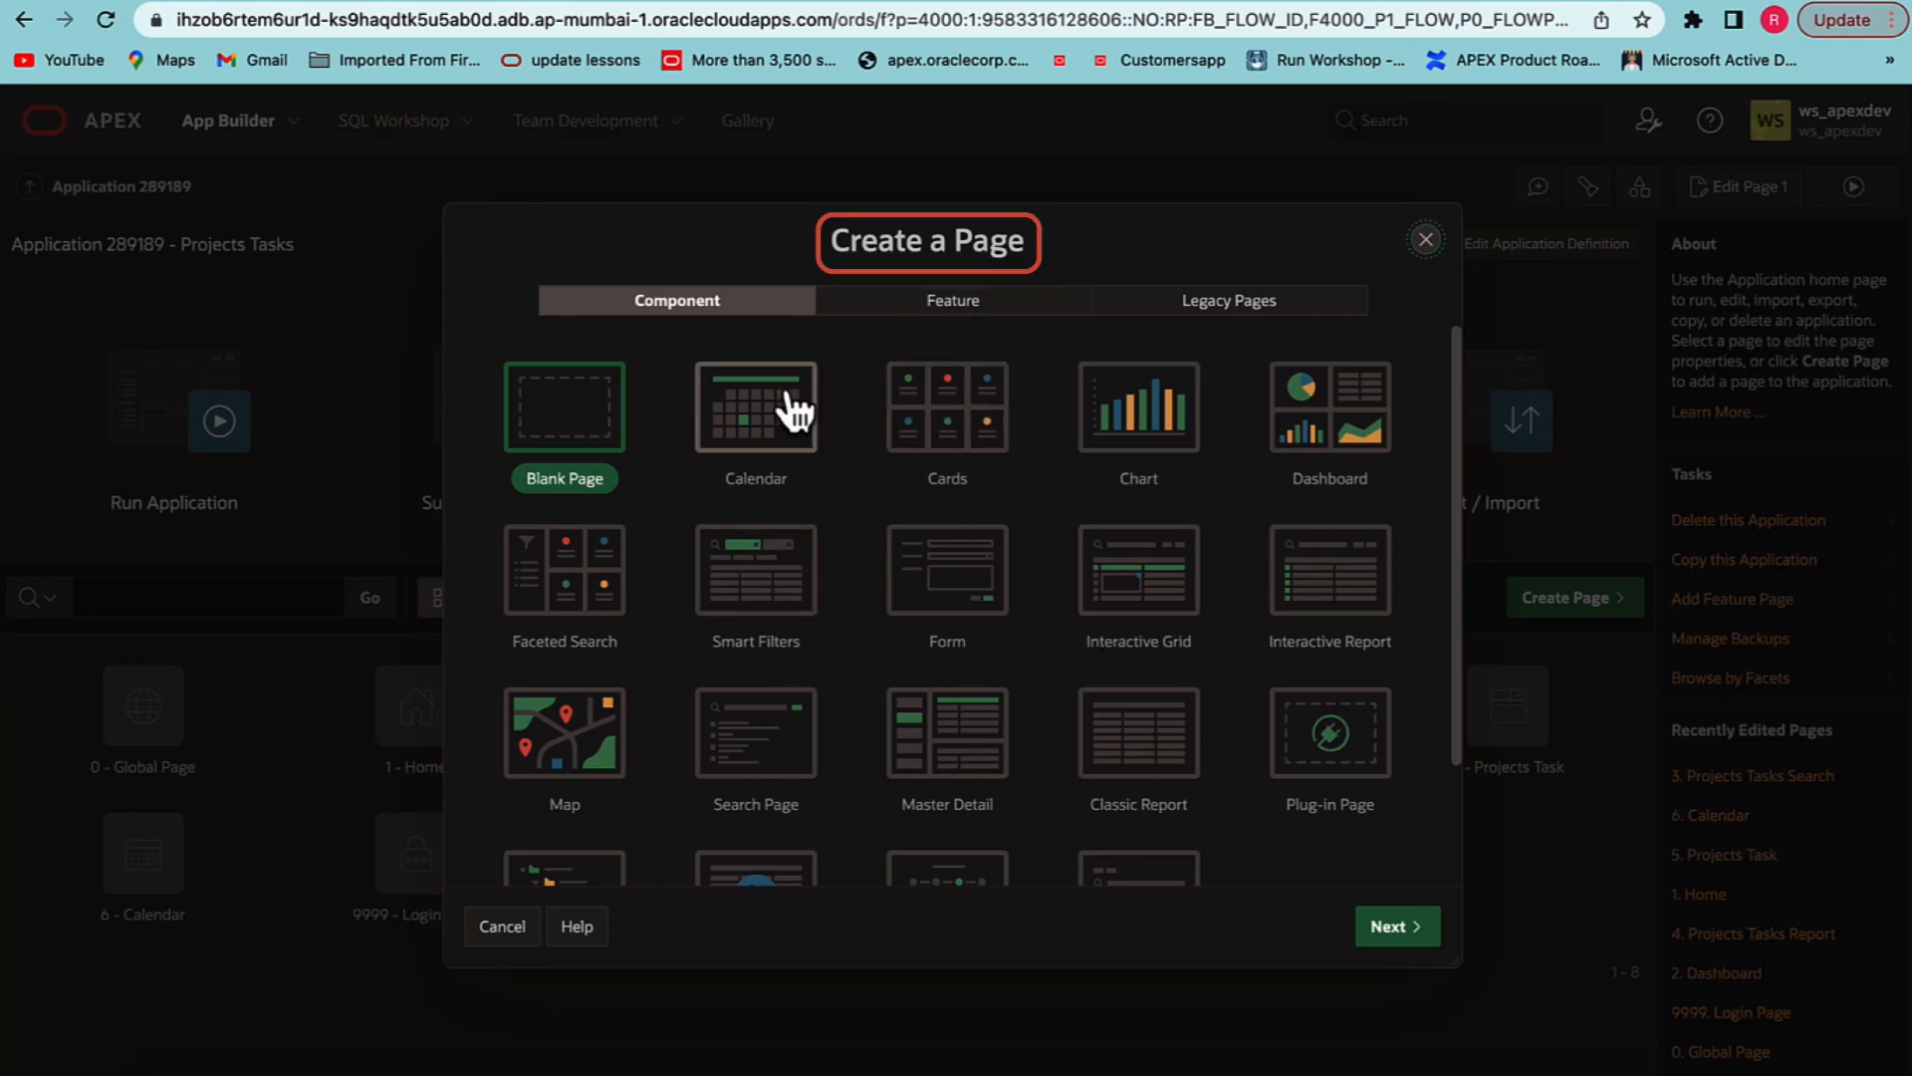
{"action": "left_click", "coordinate": [1300, 605]}
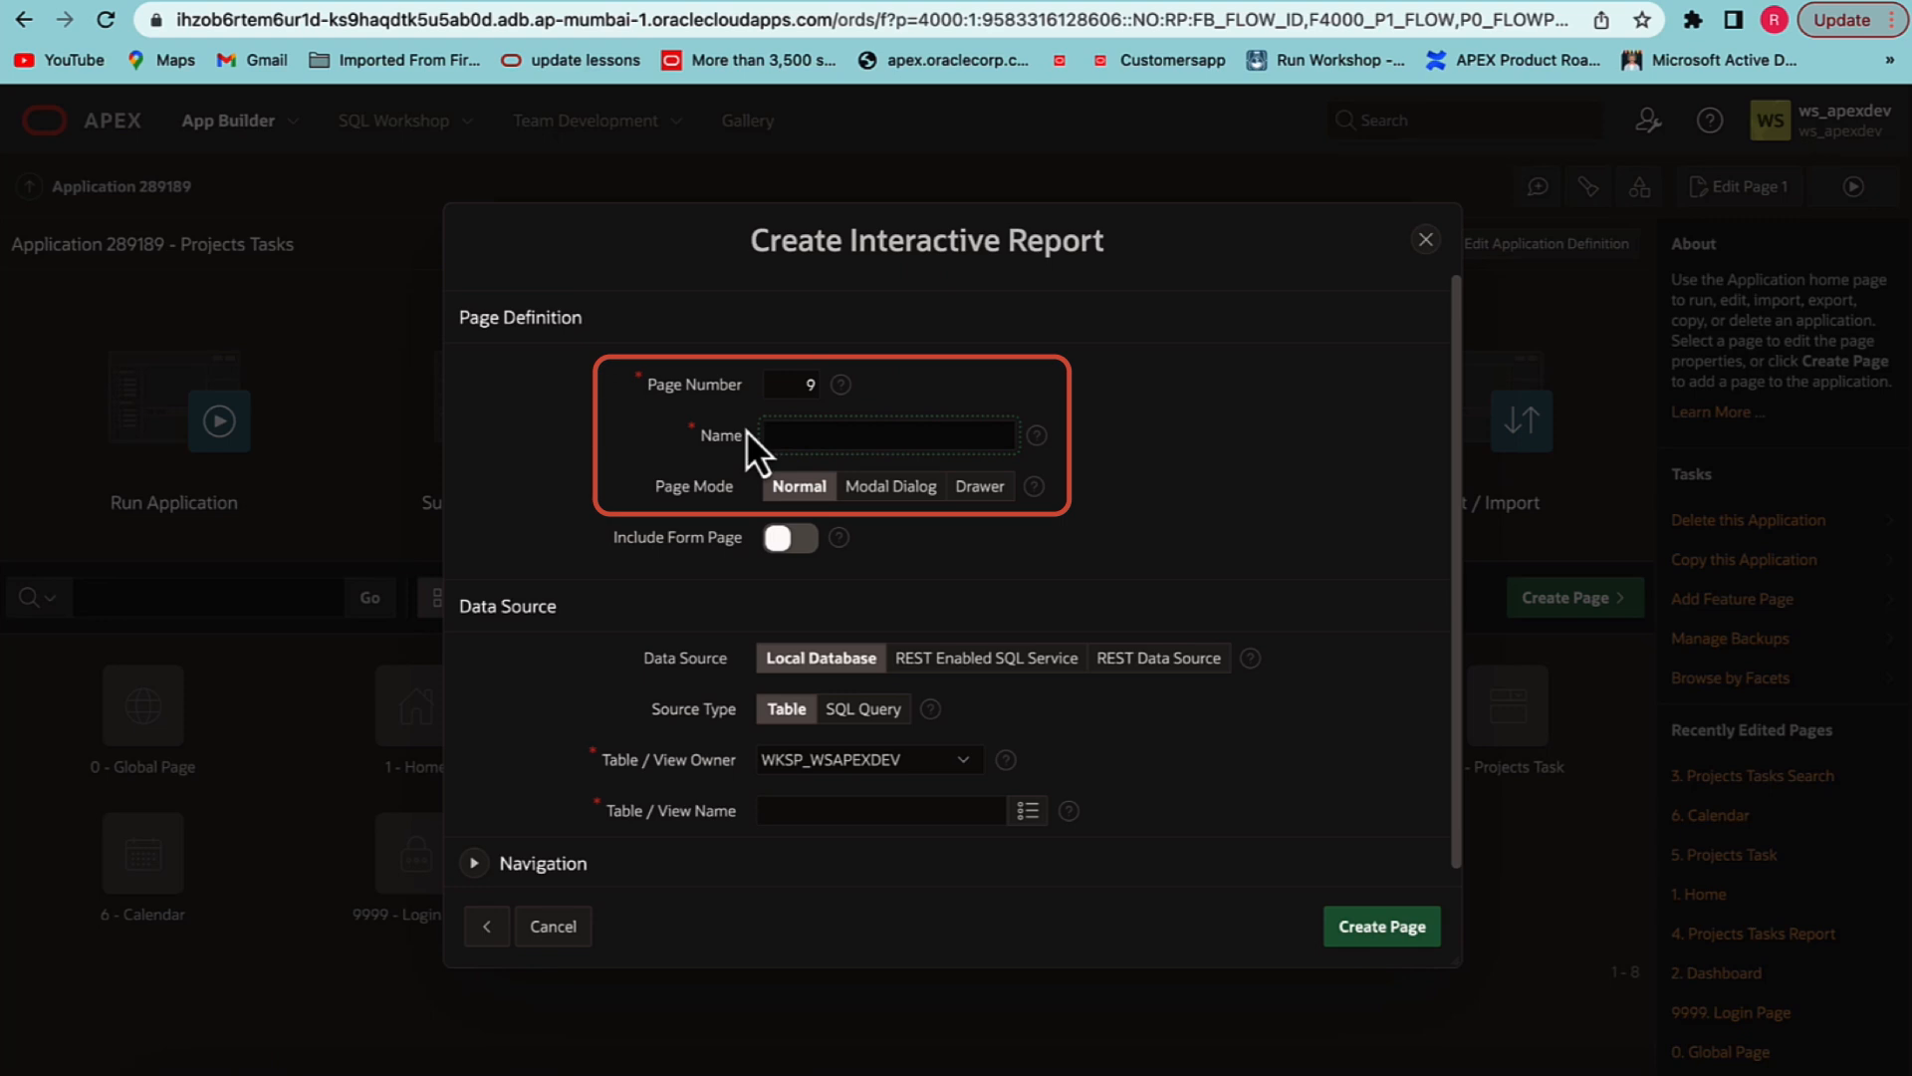
- Name the report page IR REST SQL and set its data source to the REST Enabled SQL service LowCodeRESTSql_Example
{"action": "left_click", "coordinate": [787, 438]}
{"action": "type", "text": "IR REST SQL"}
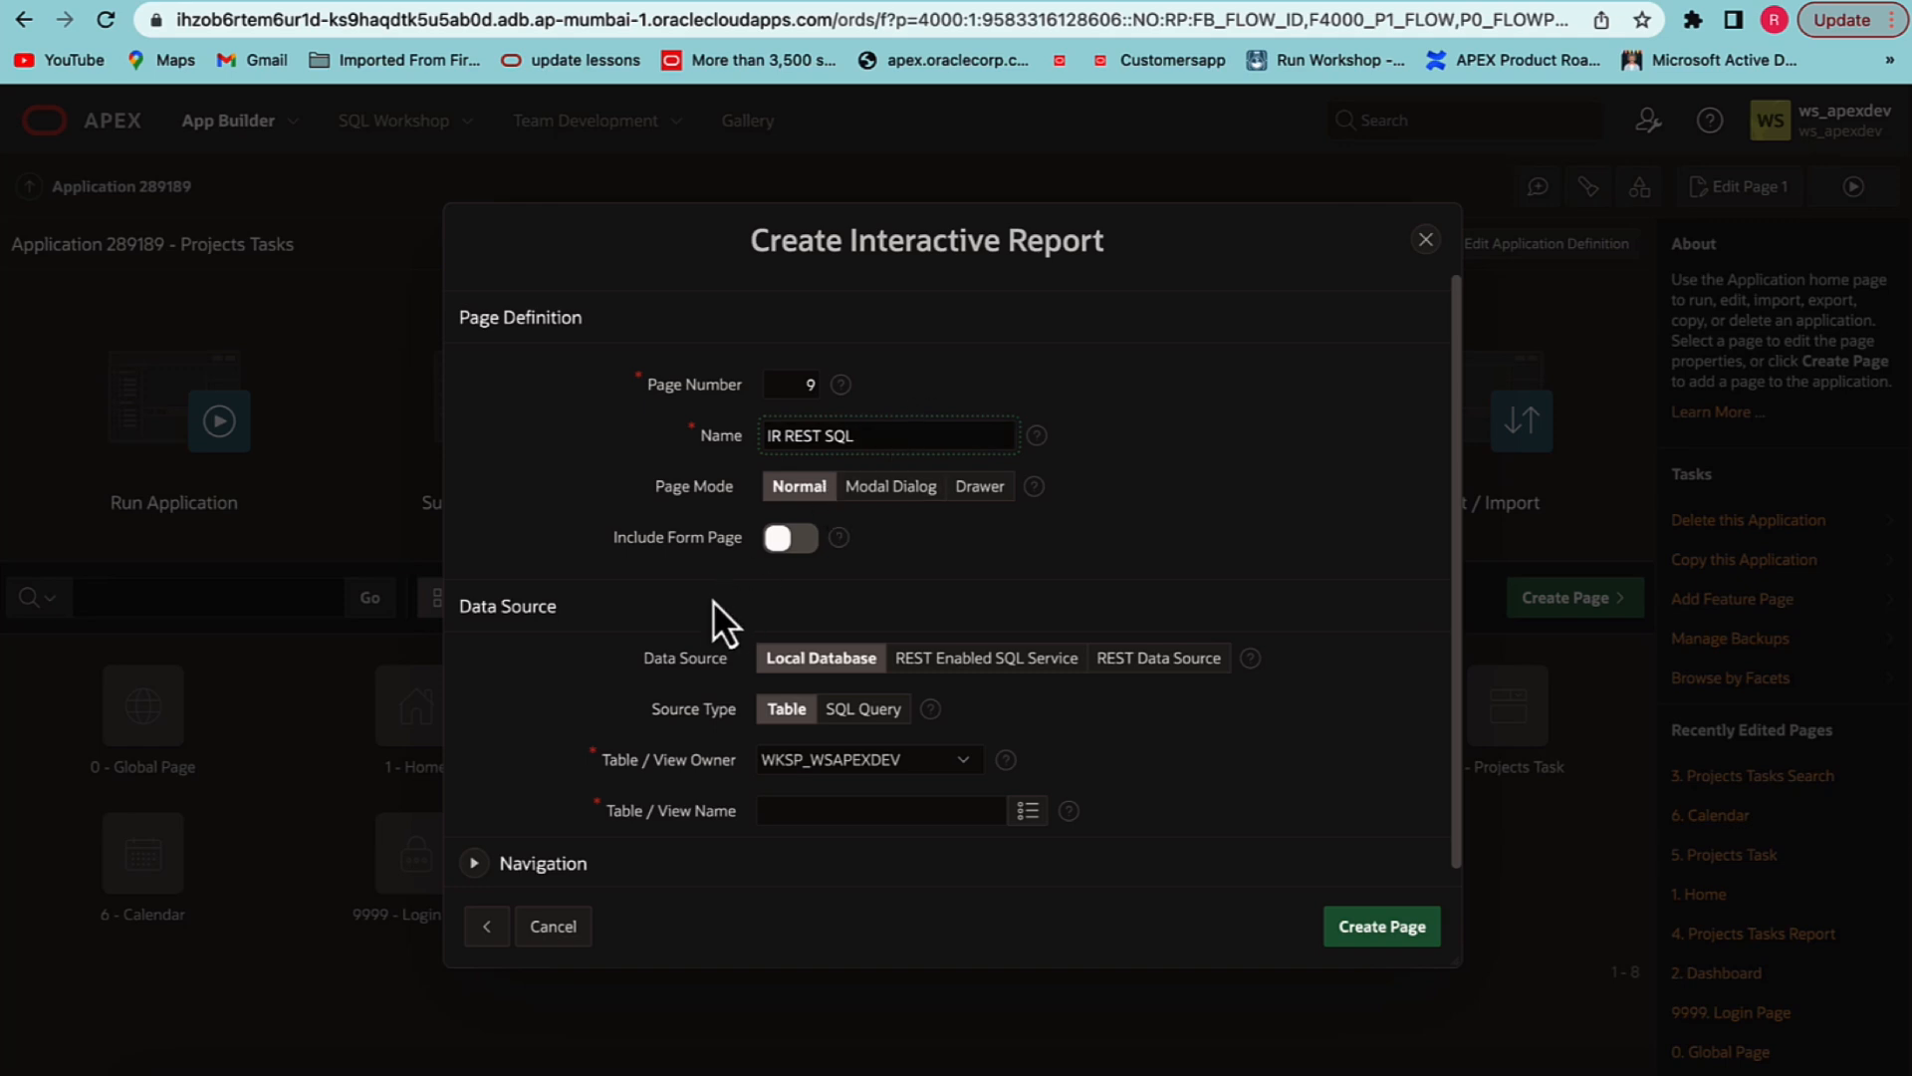
{"action": "scroll", "coordinate": [588, 640], "scroll_direction": "down", "scroll_amount": 1}
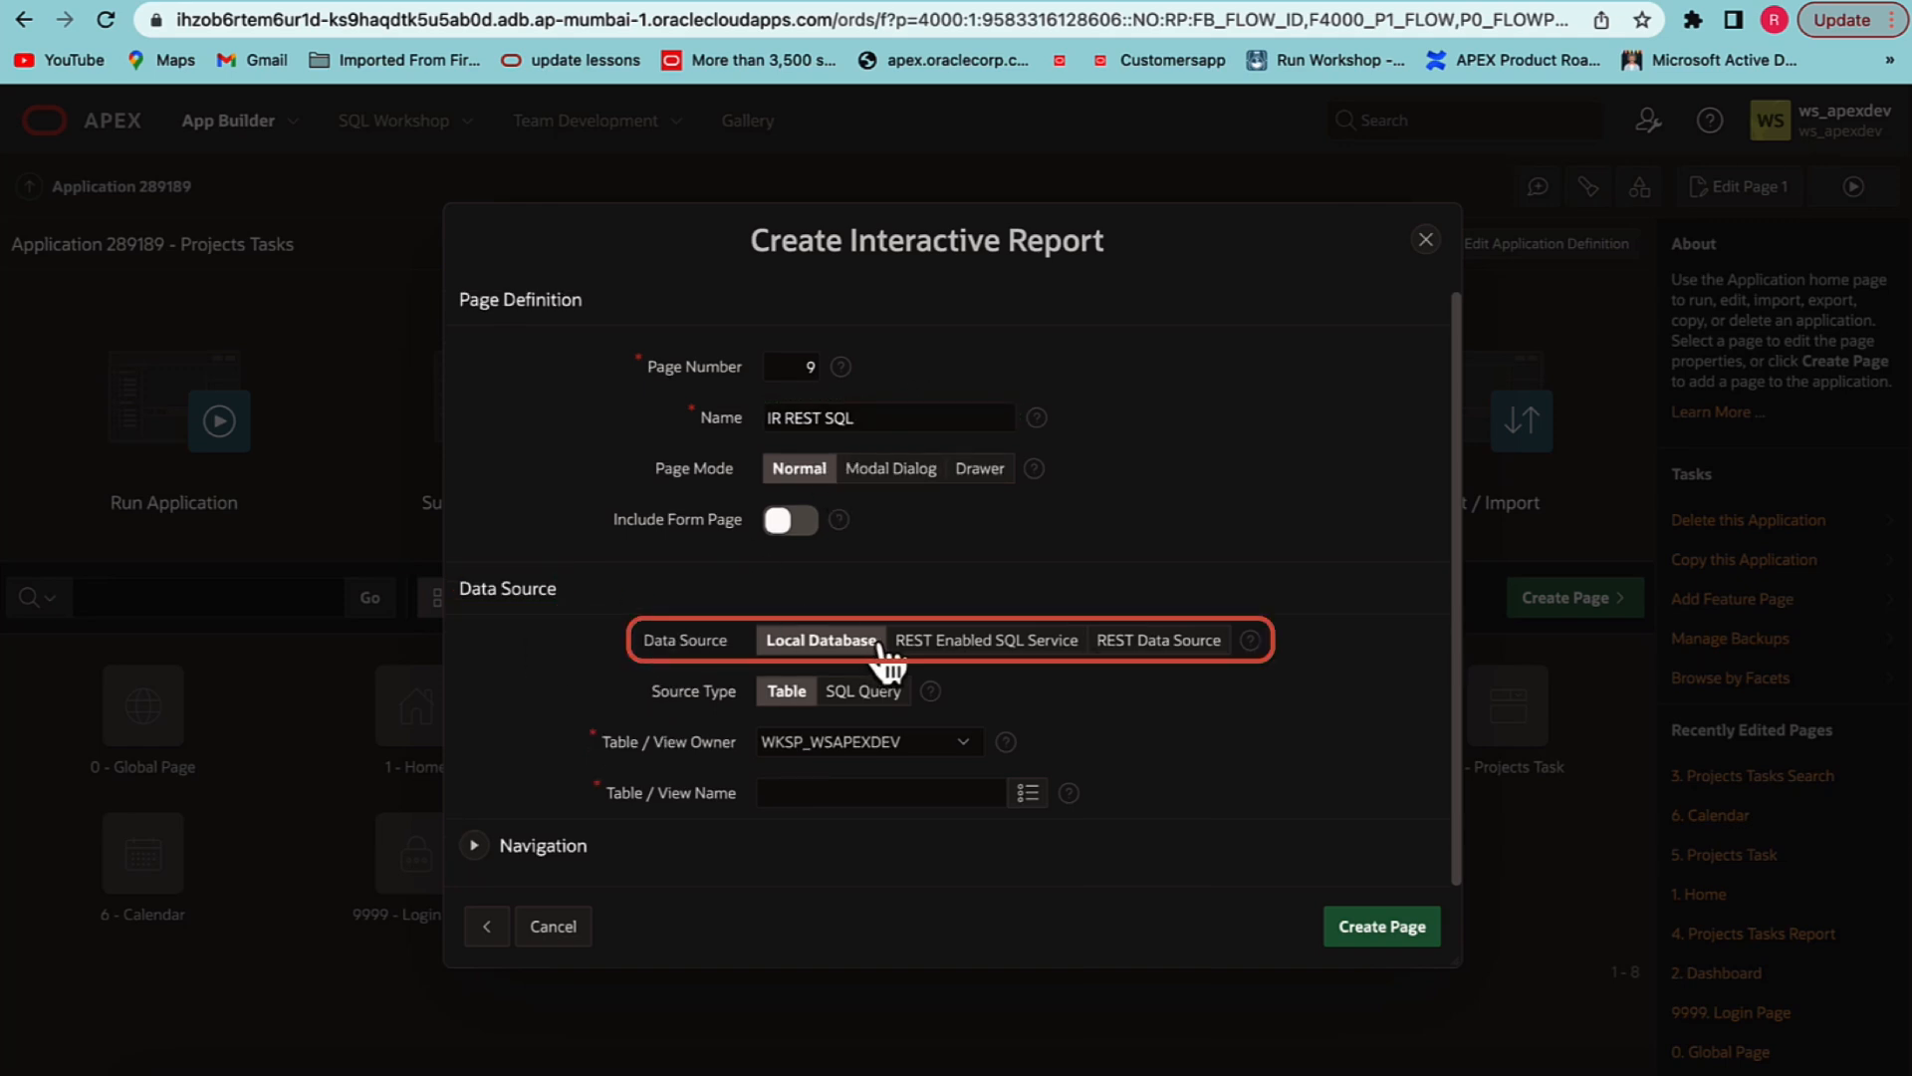
{"action": "left_click", "coordinate": [979, 643]}
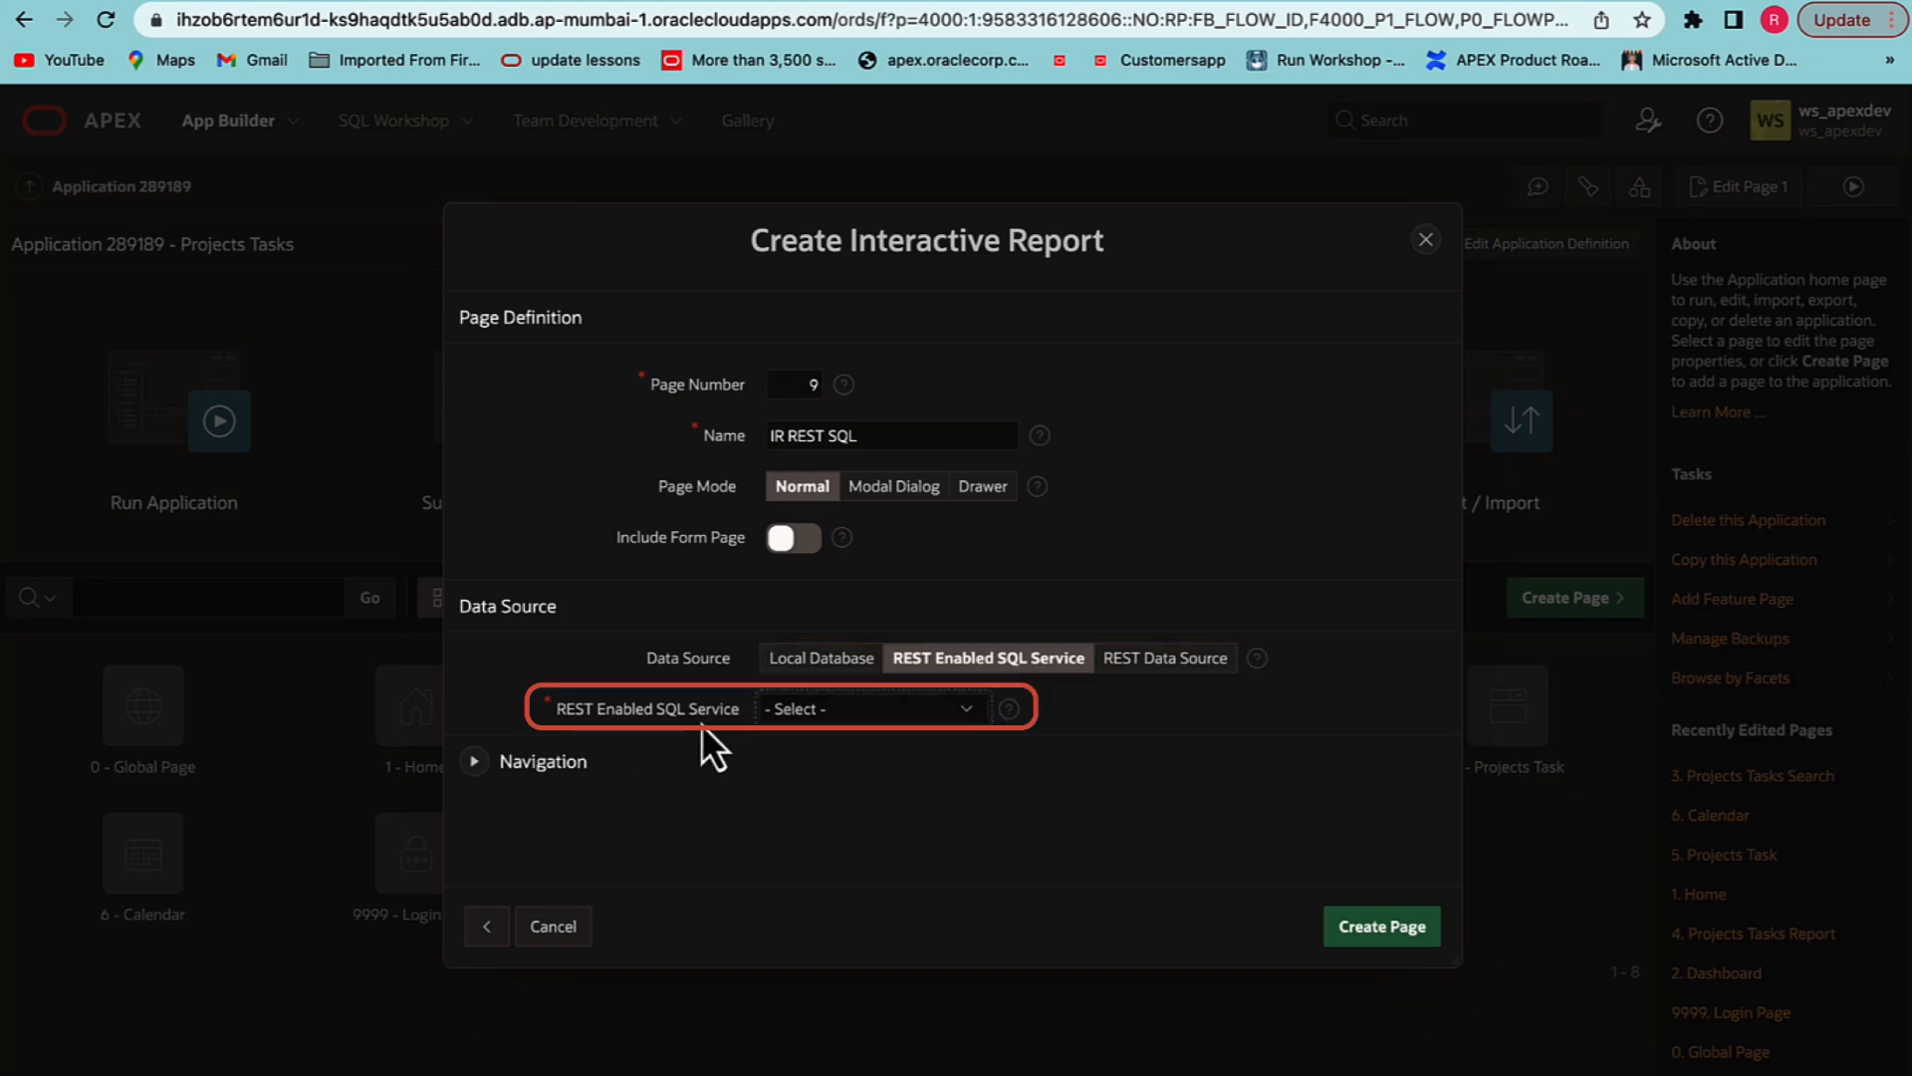
{"action": "left_click", "coordinate": [867, 703]}
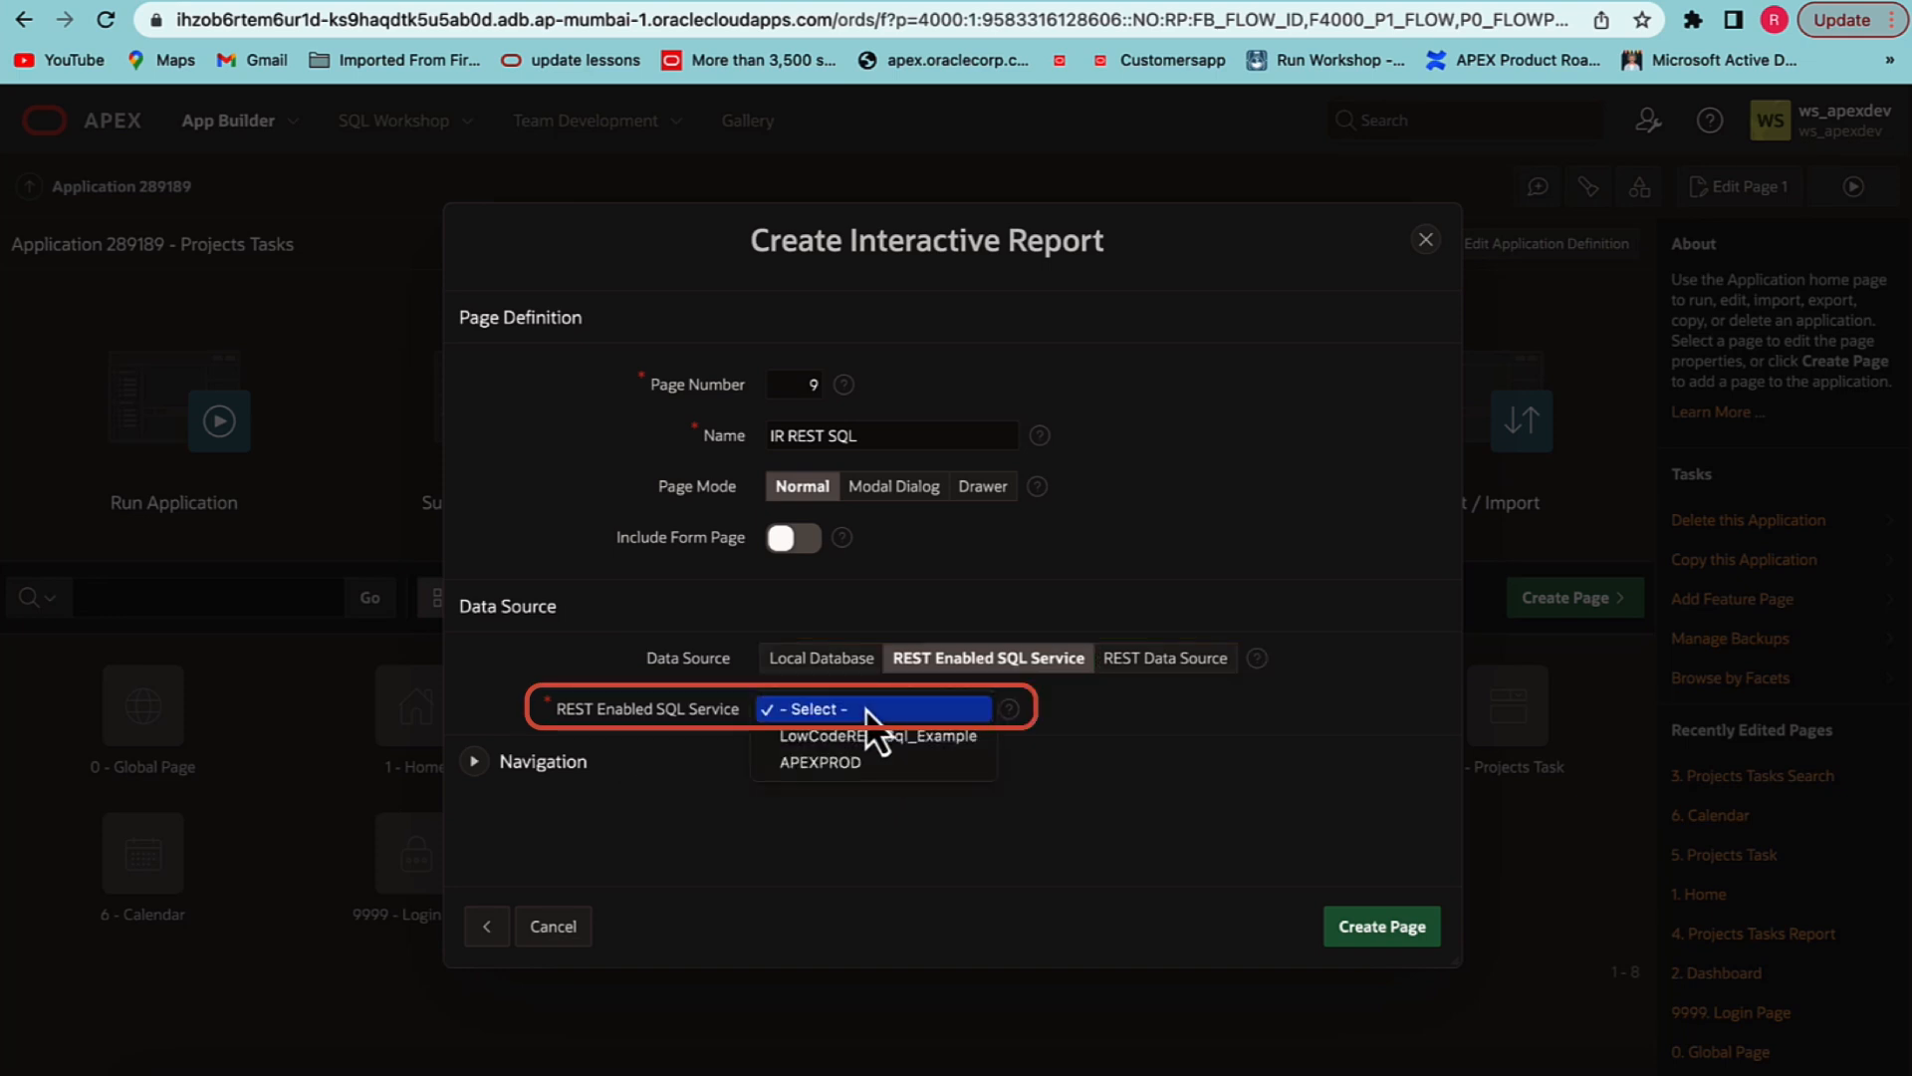
{"action": "left_click", "coordinate": [853, 741]}
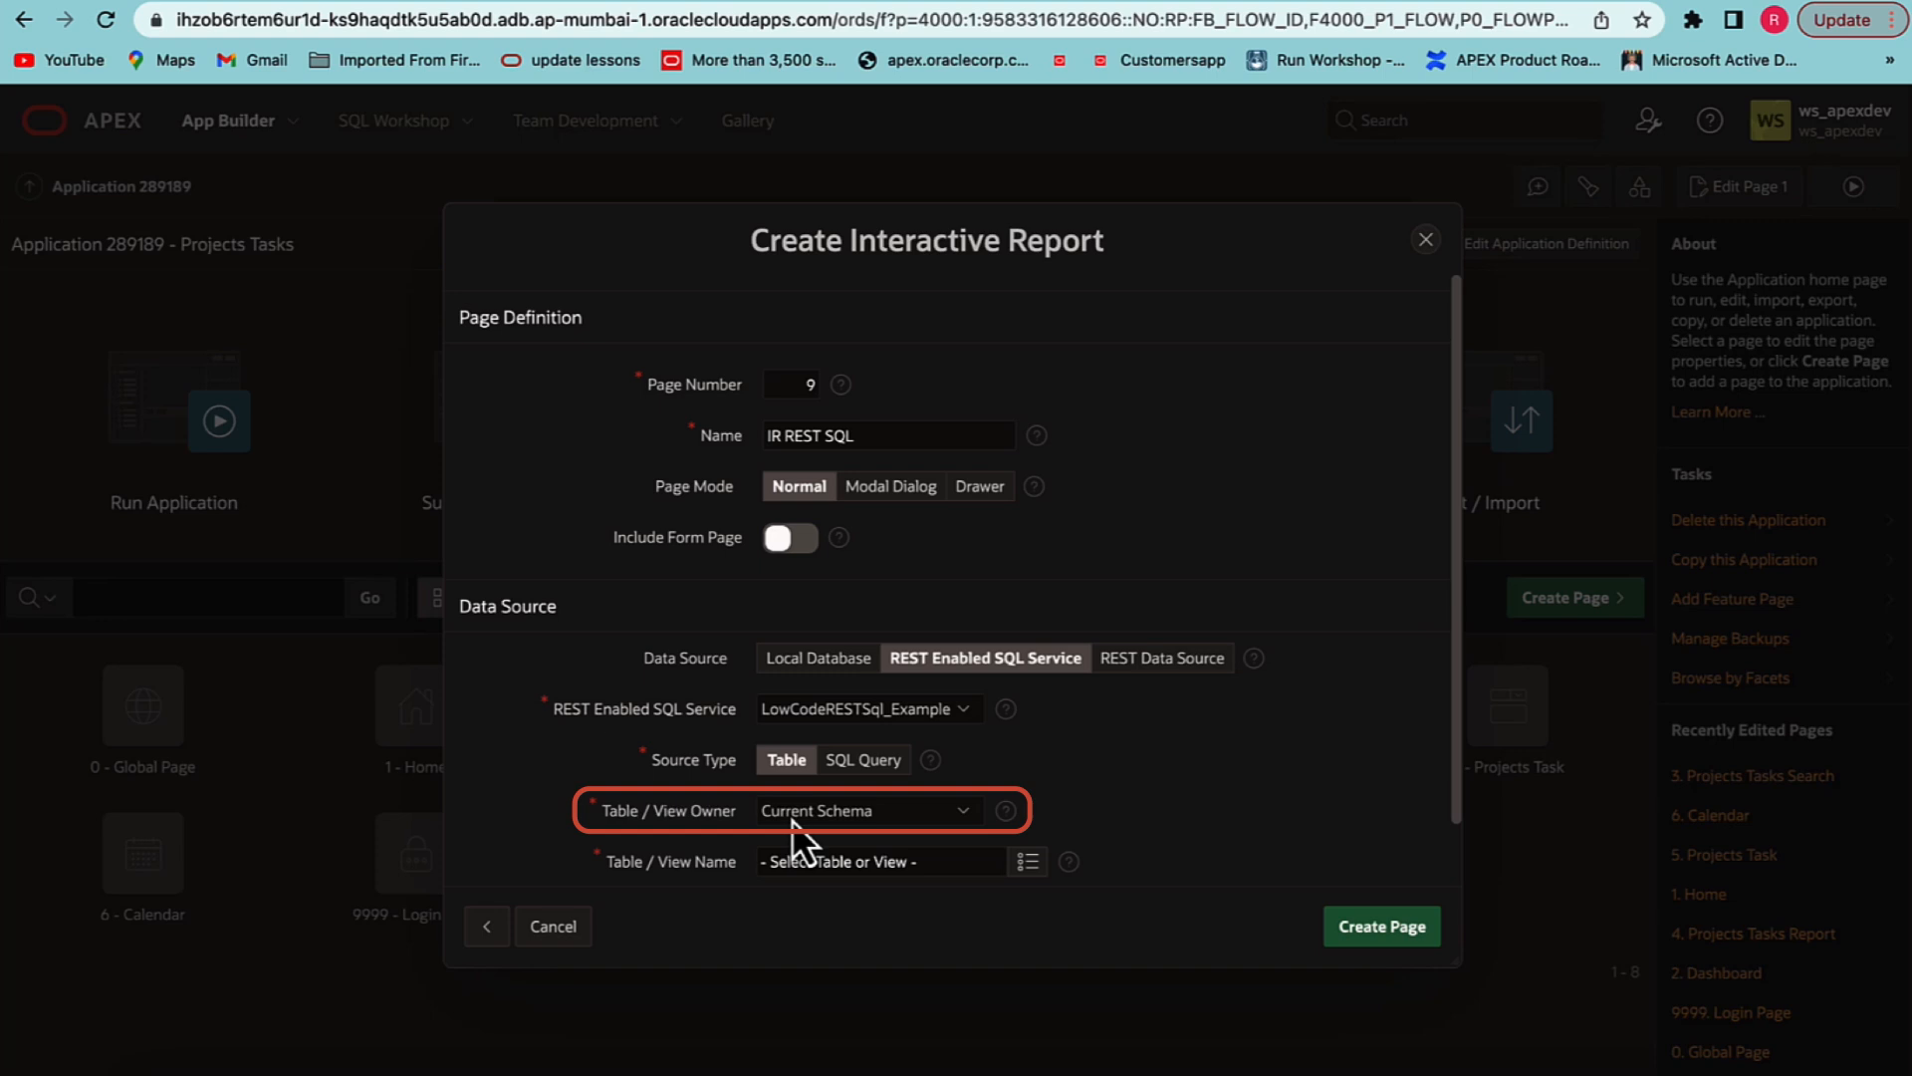
- Choose the remote EMP table as the report's source table
{"action": "scroll", "coordinate": [792, 820], "scroll_direction": "down", "scroll_amount": 1}
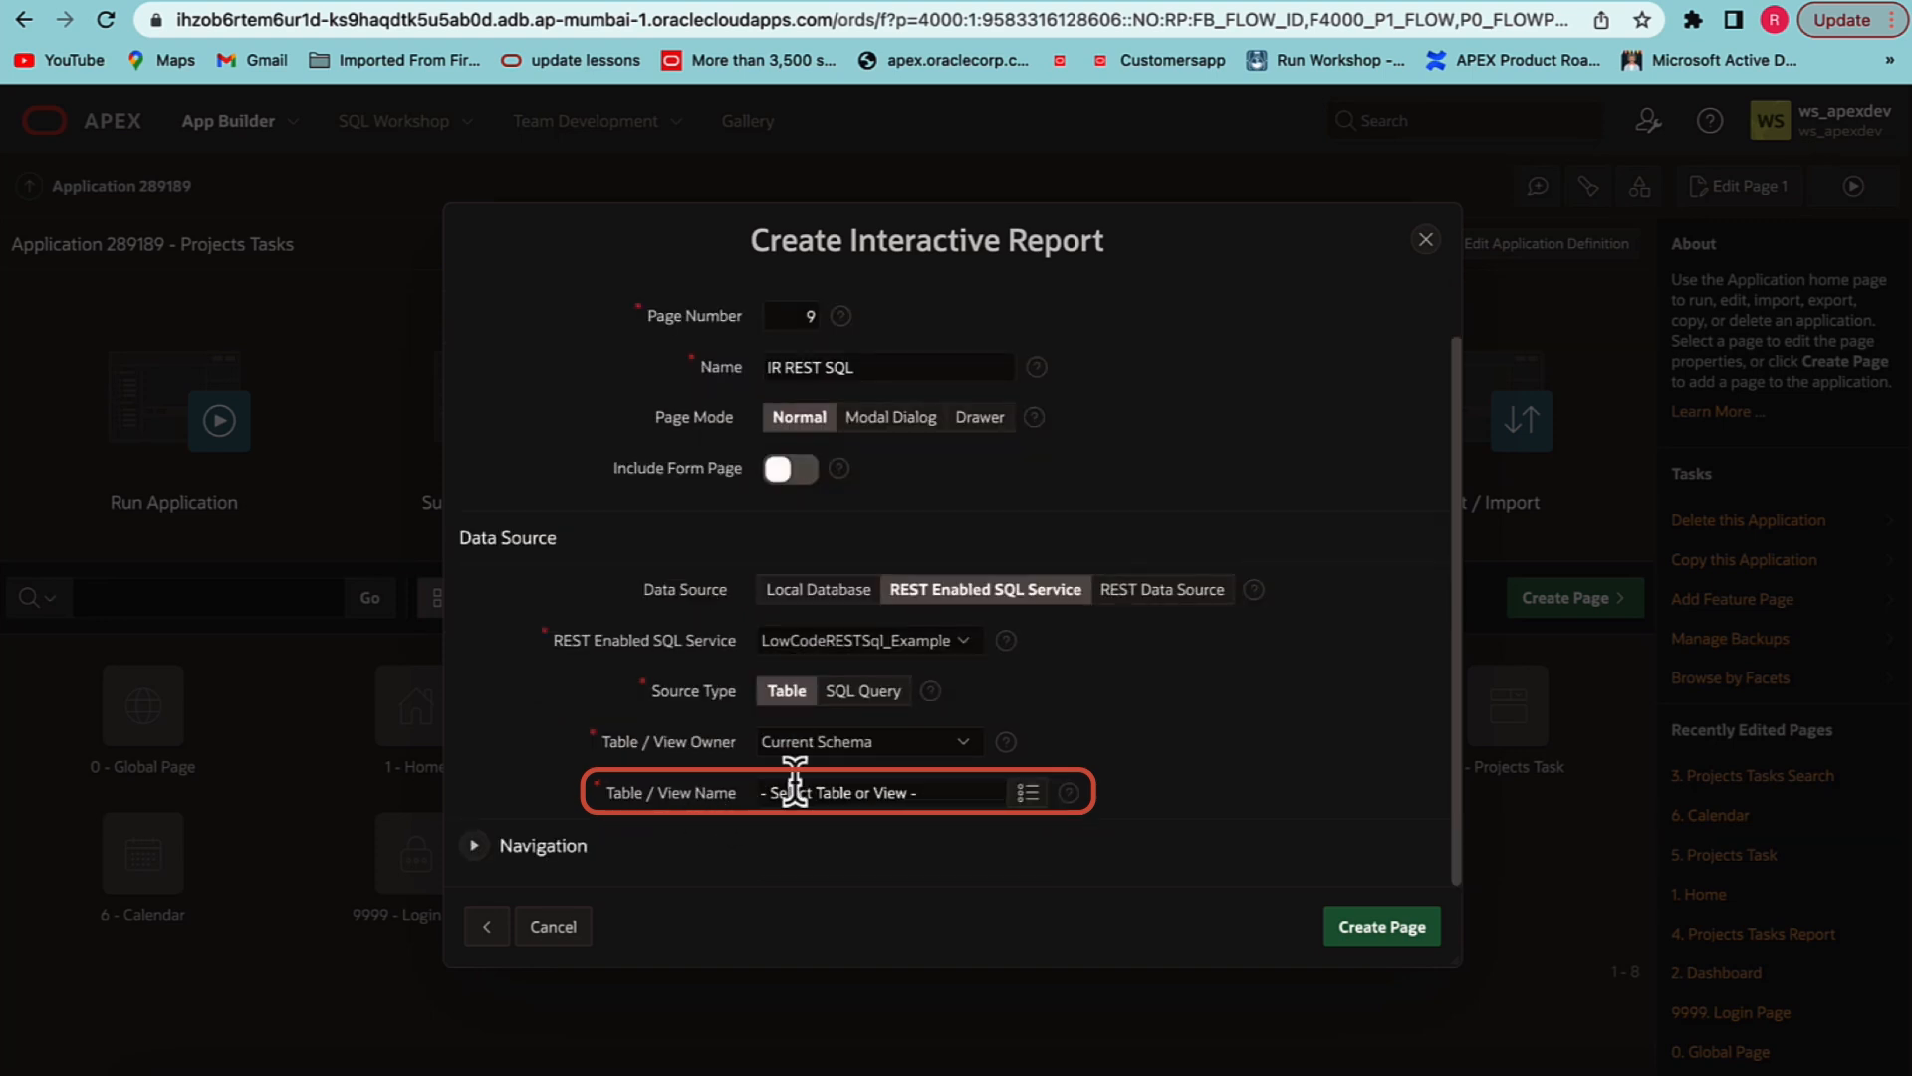
{"action": "left_click", "coordinate": [1026, 797]}
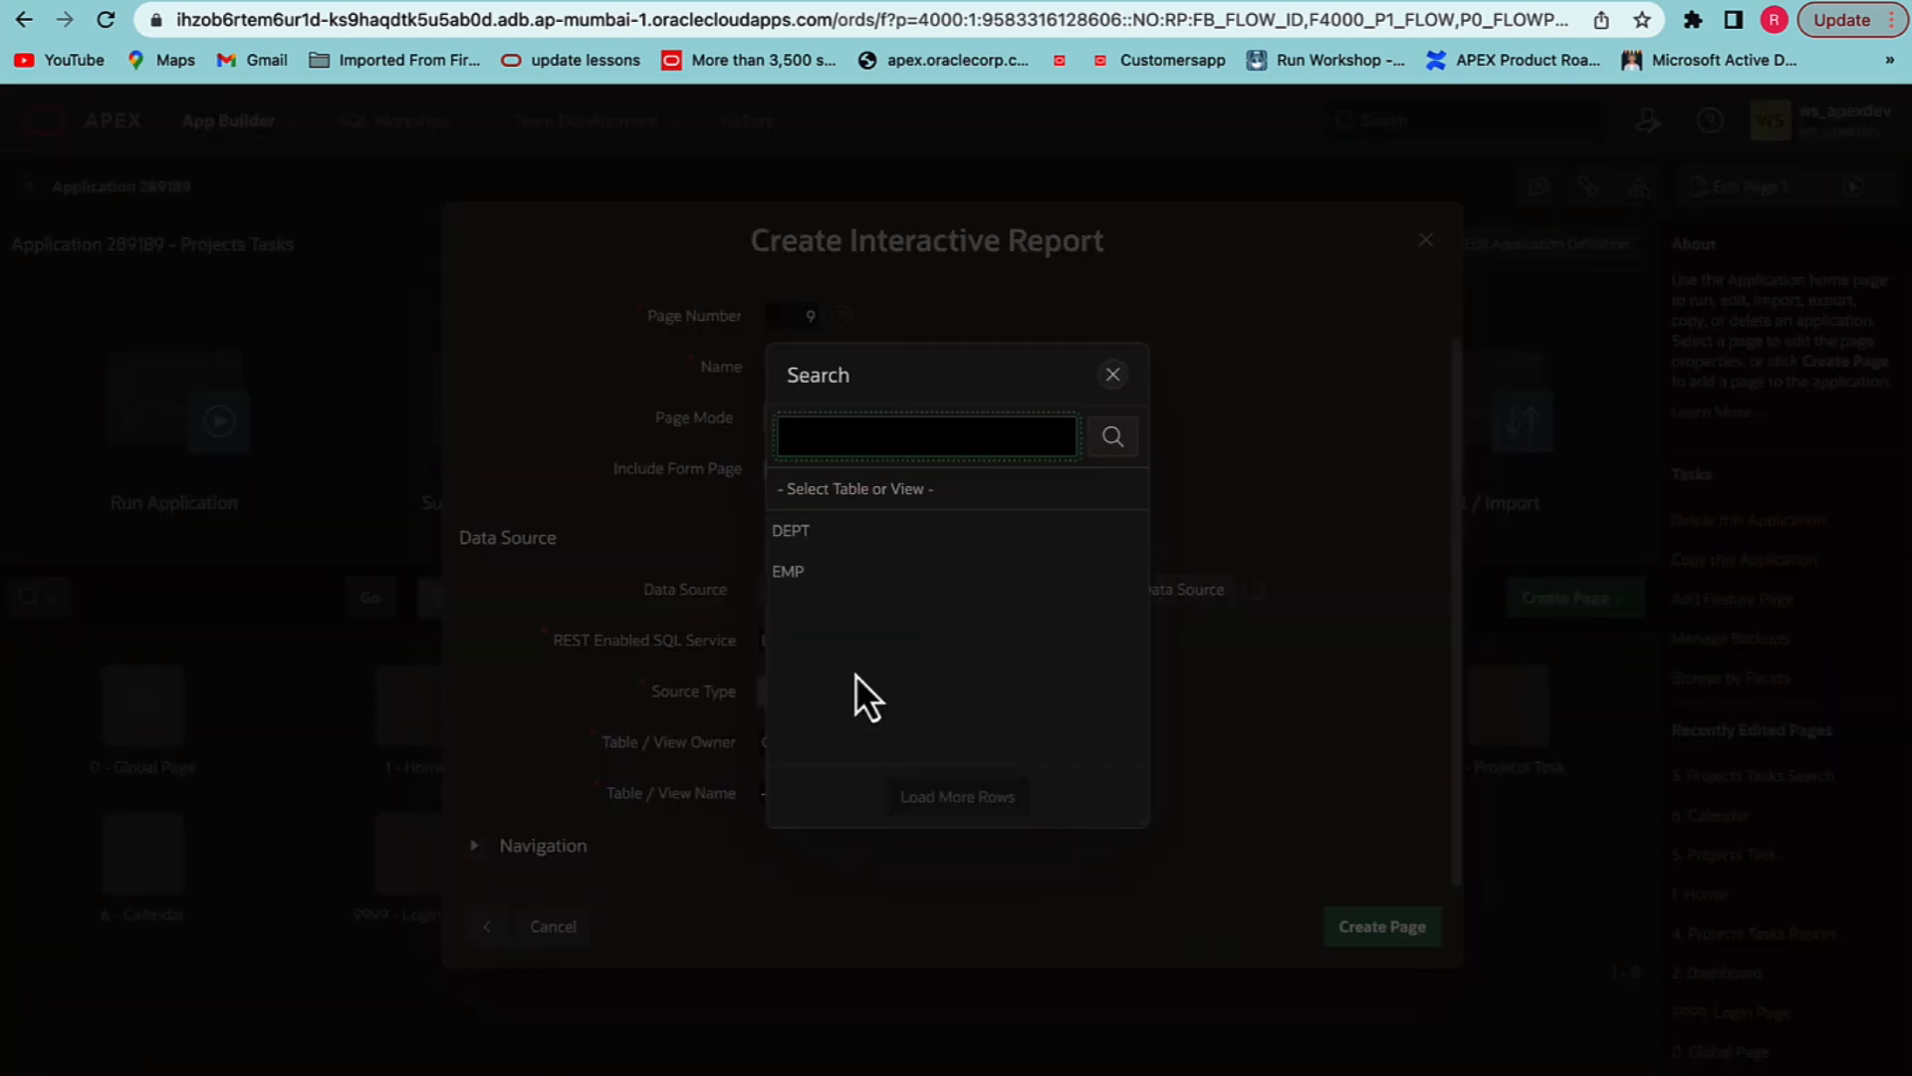
{"action": "left_click", "coordinate": [798, 573]}
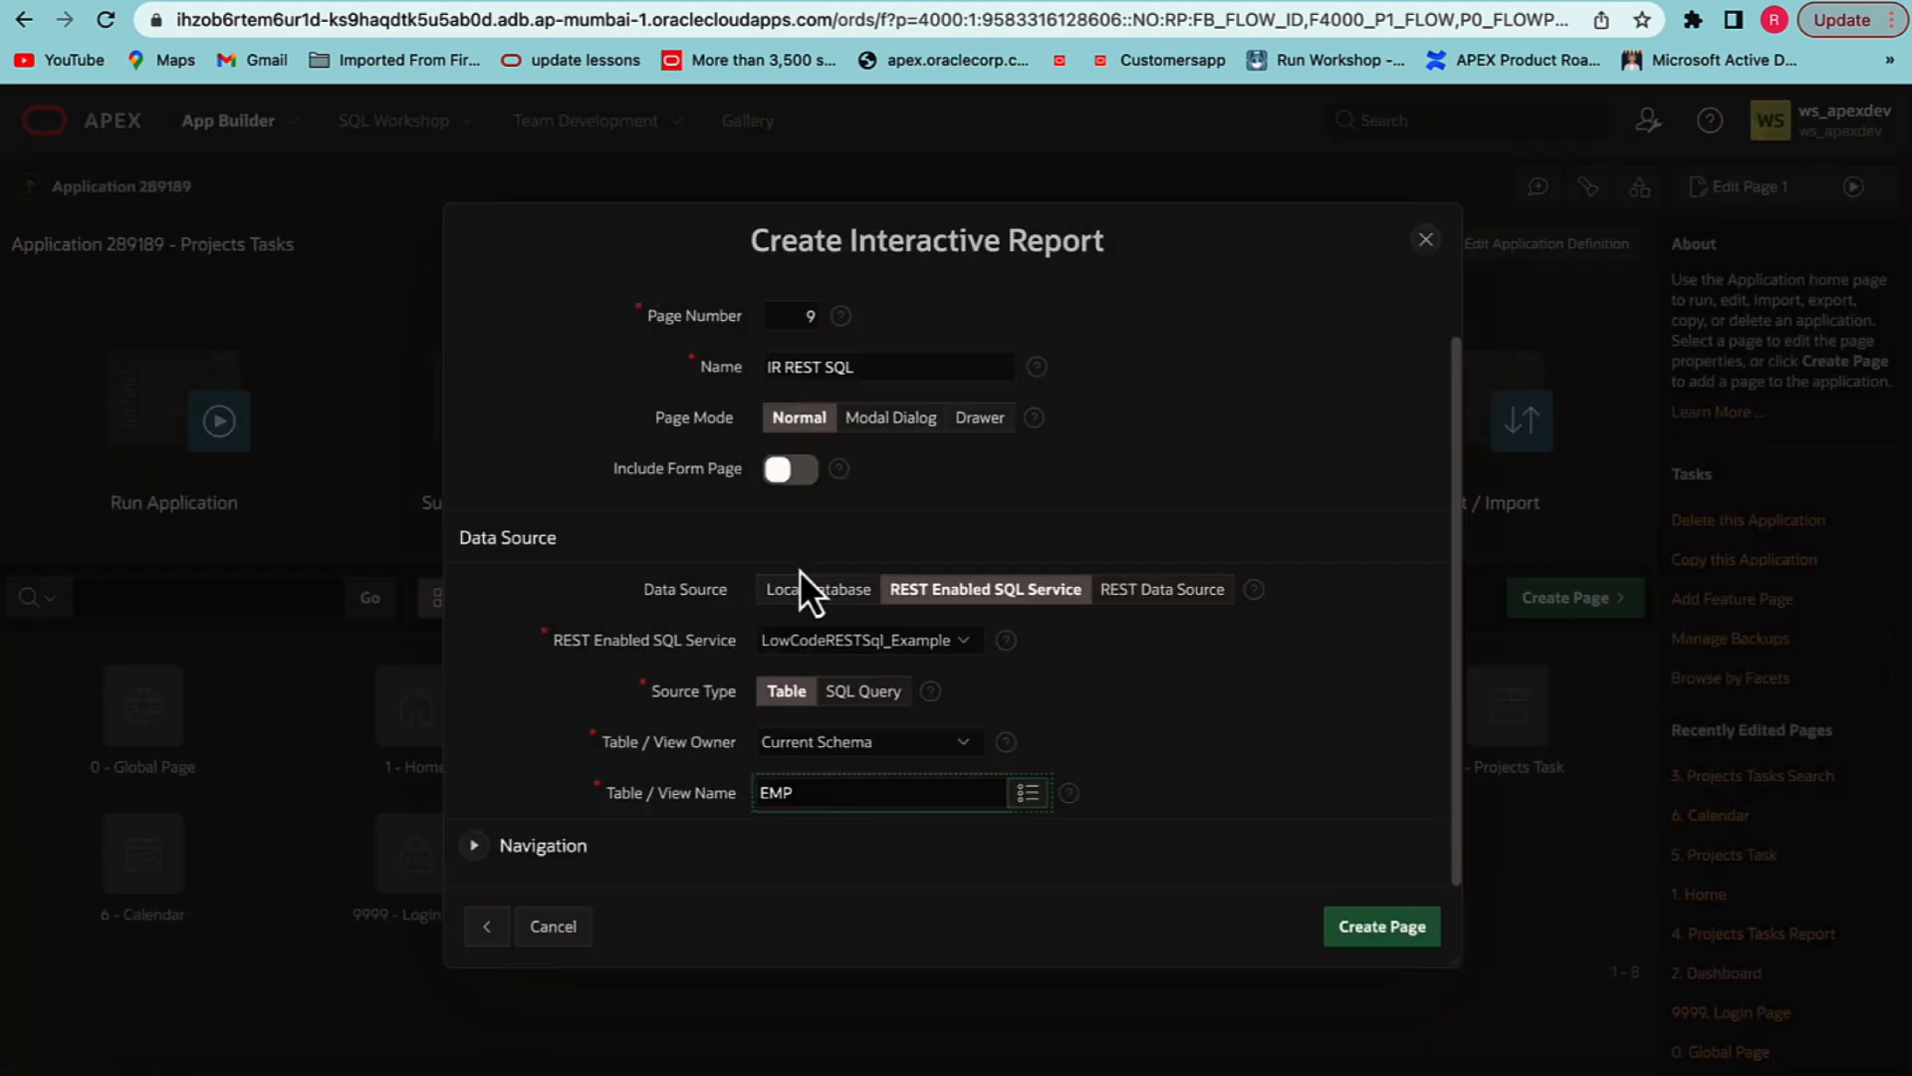
- Turn off the breadcrumb in the report's navigation settings and create the page
{"action": "left_click", "coordinate": [474, 847]}
{"action": "scroll", "coordinate": [673, 749], "scroll_direction": "down", "scroll_amount": 5}
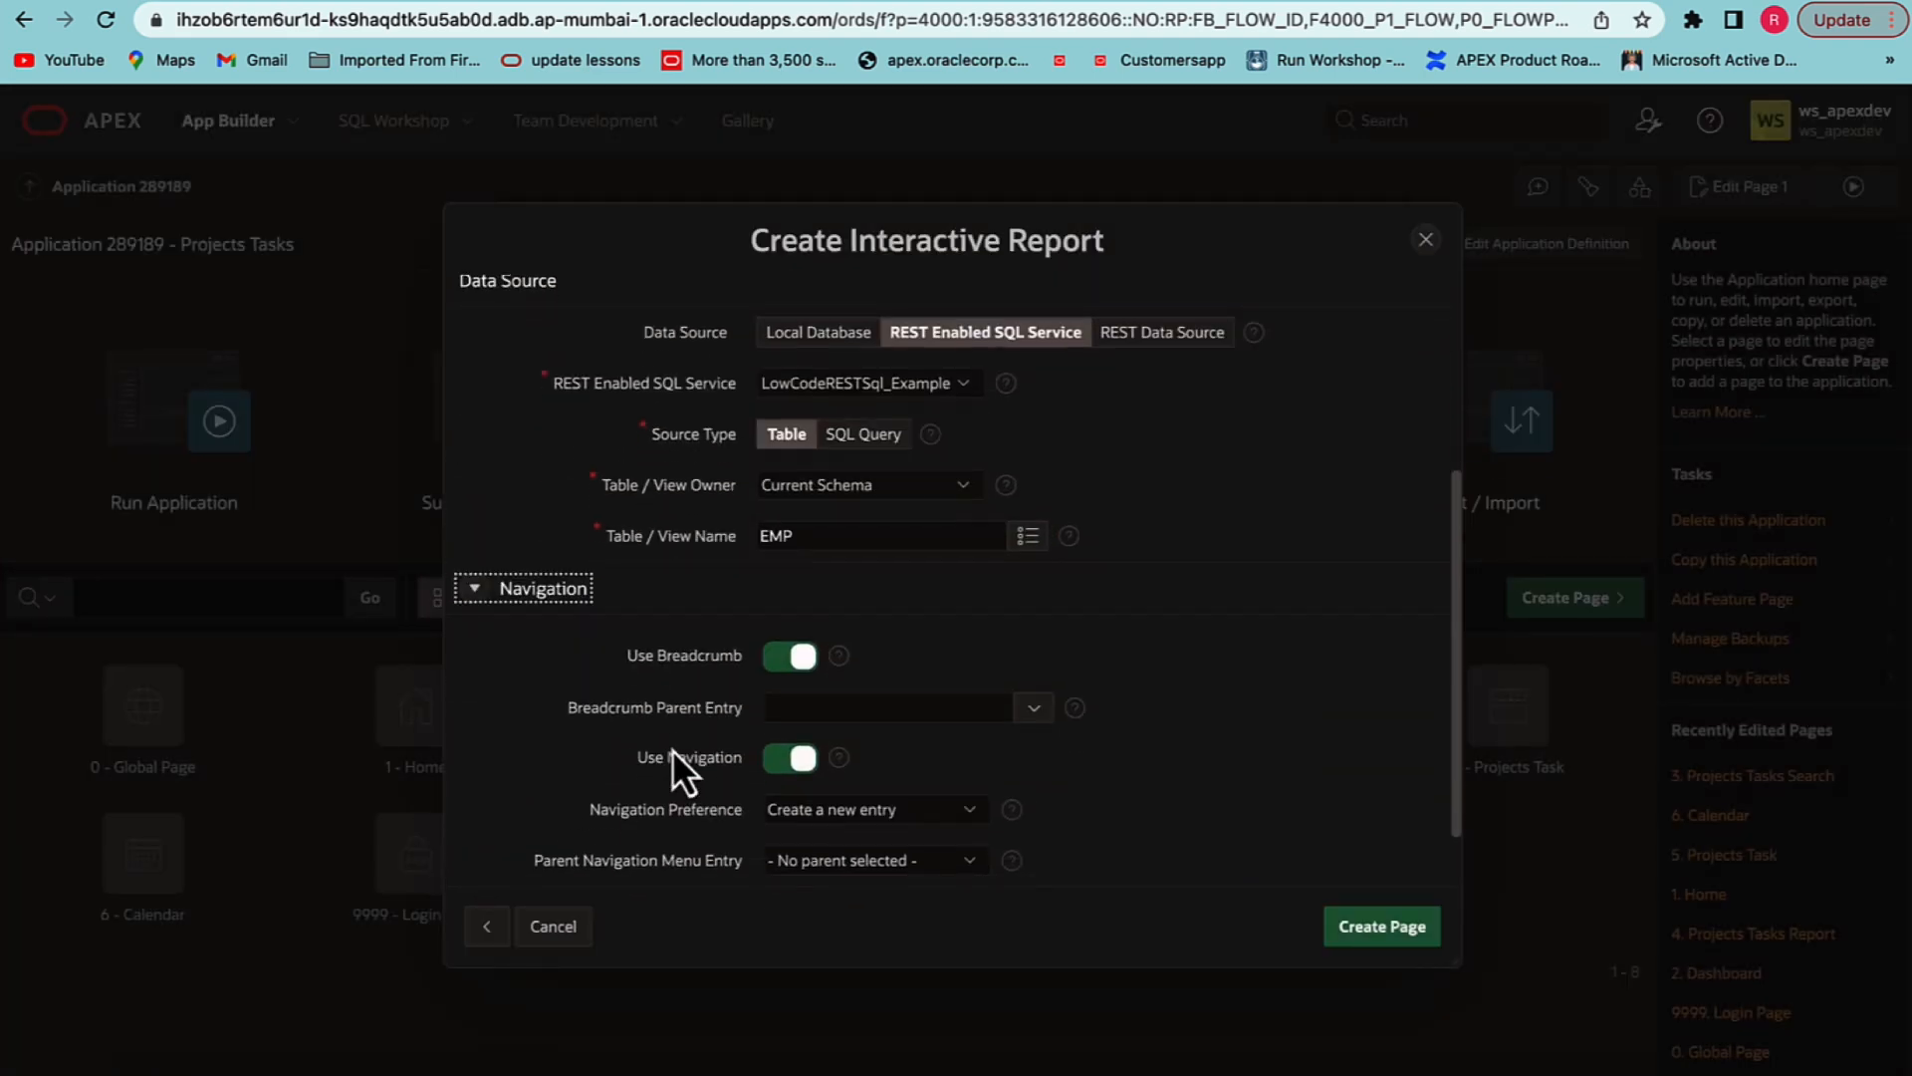
{"action": "scroll", "coordinate": [655, 731], "scroll_direction": "down", "scroll_amount": 2}
{"action": "left_click", "coordinate": [779, 569]}
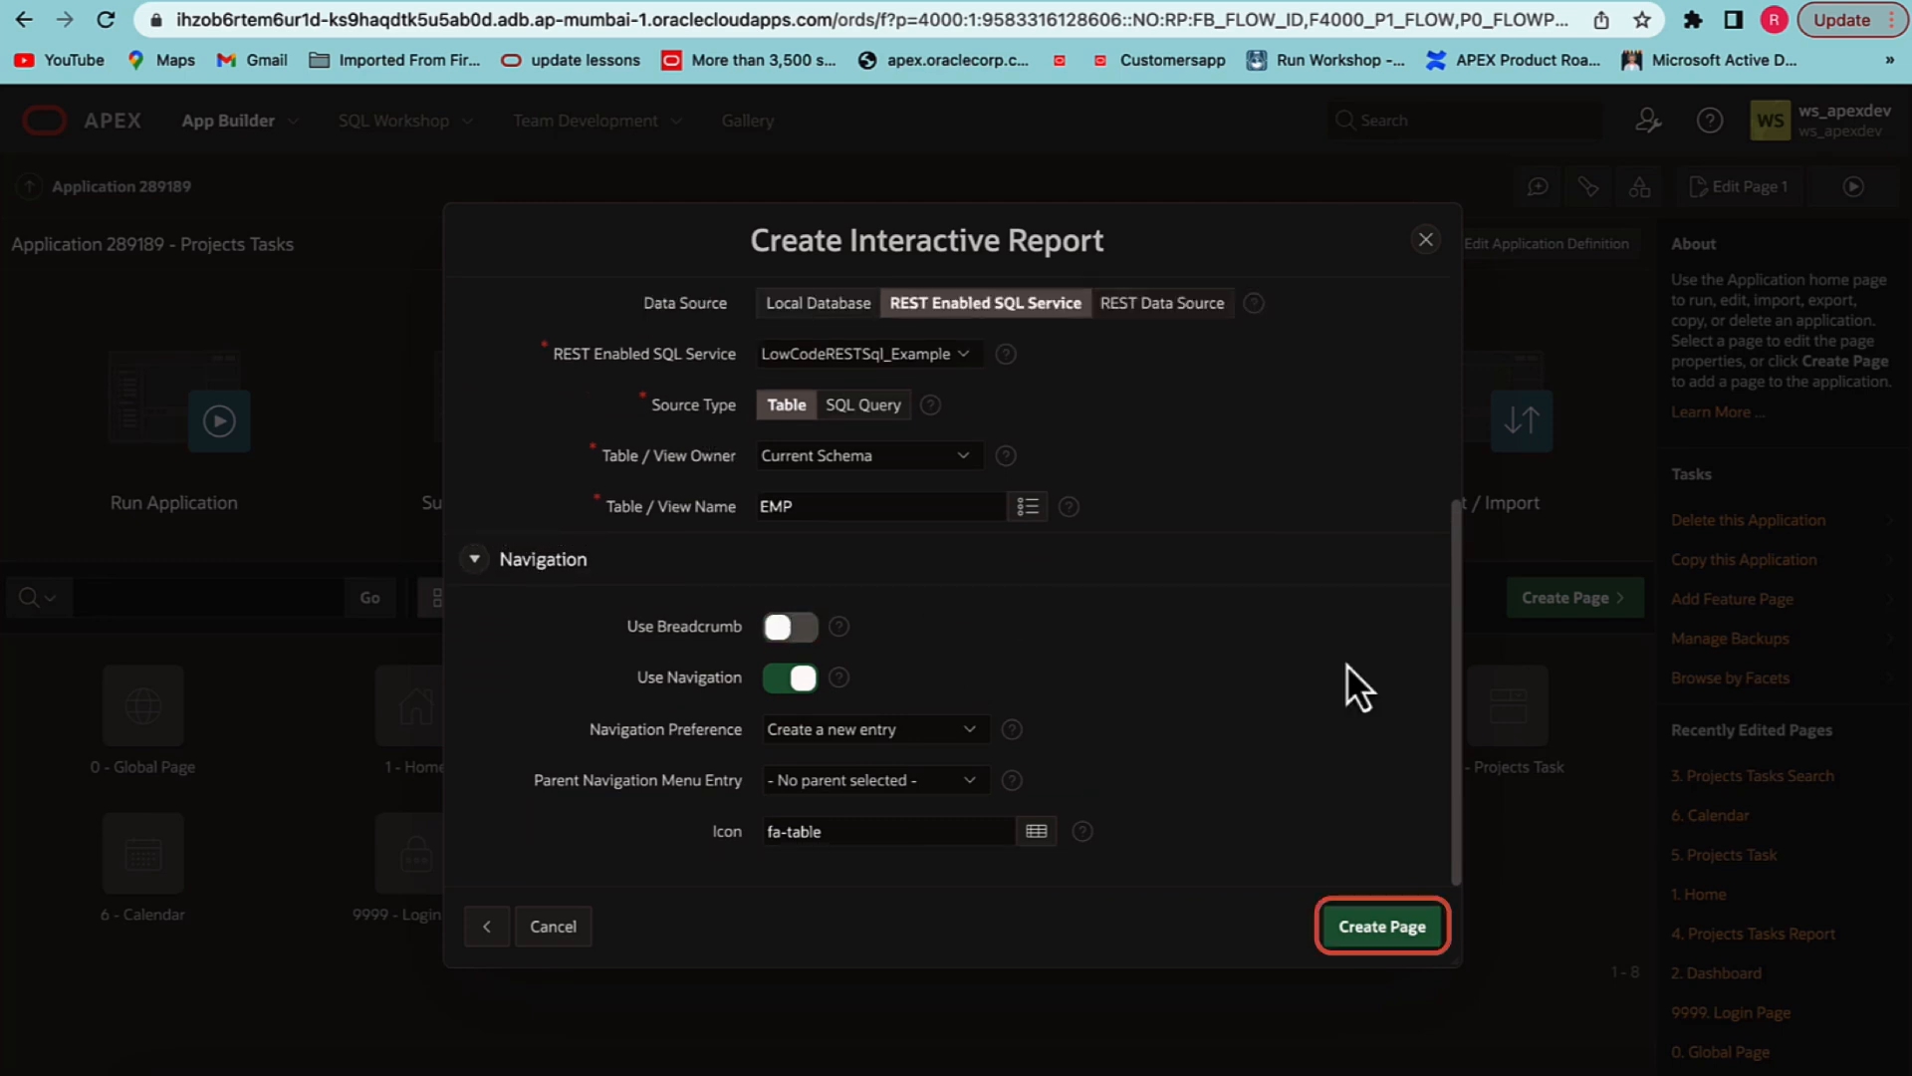
{"action": "left_click", "coordinate": [1378, 928]}
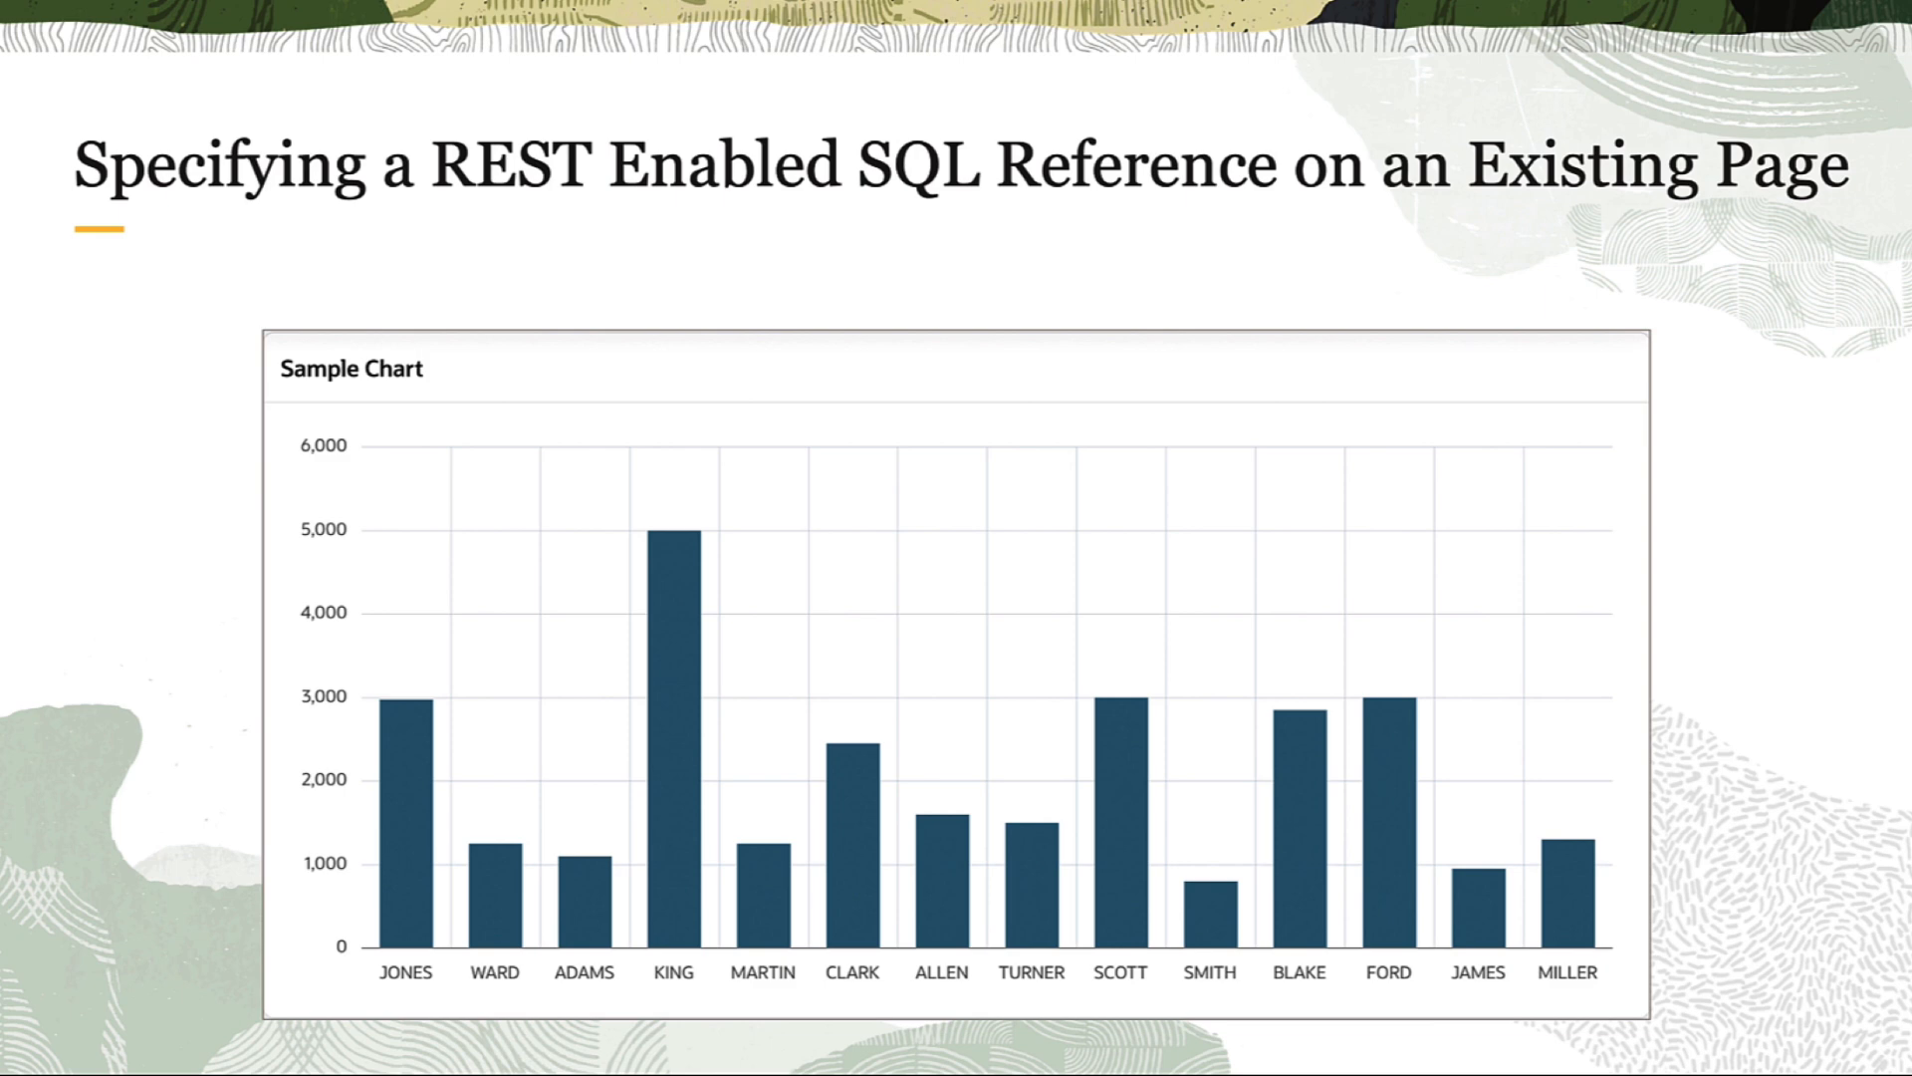
{"action": "key", "text": "Right"}
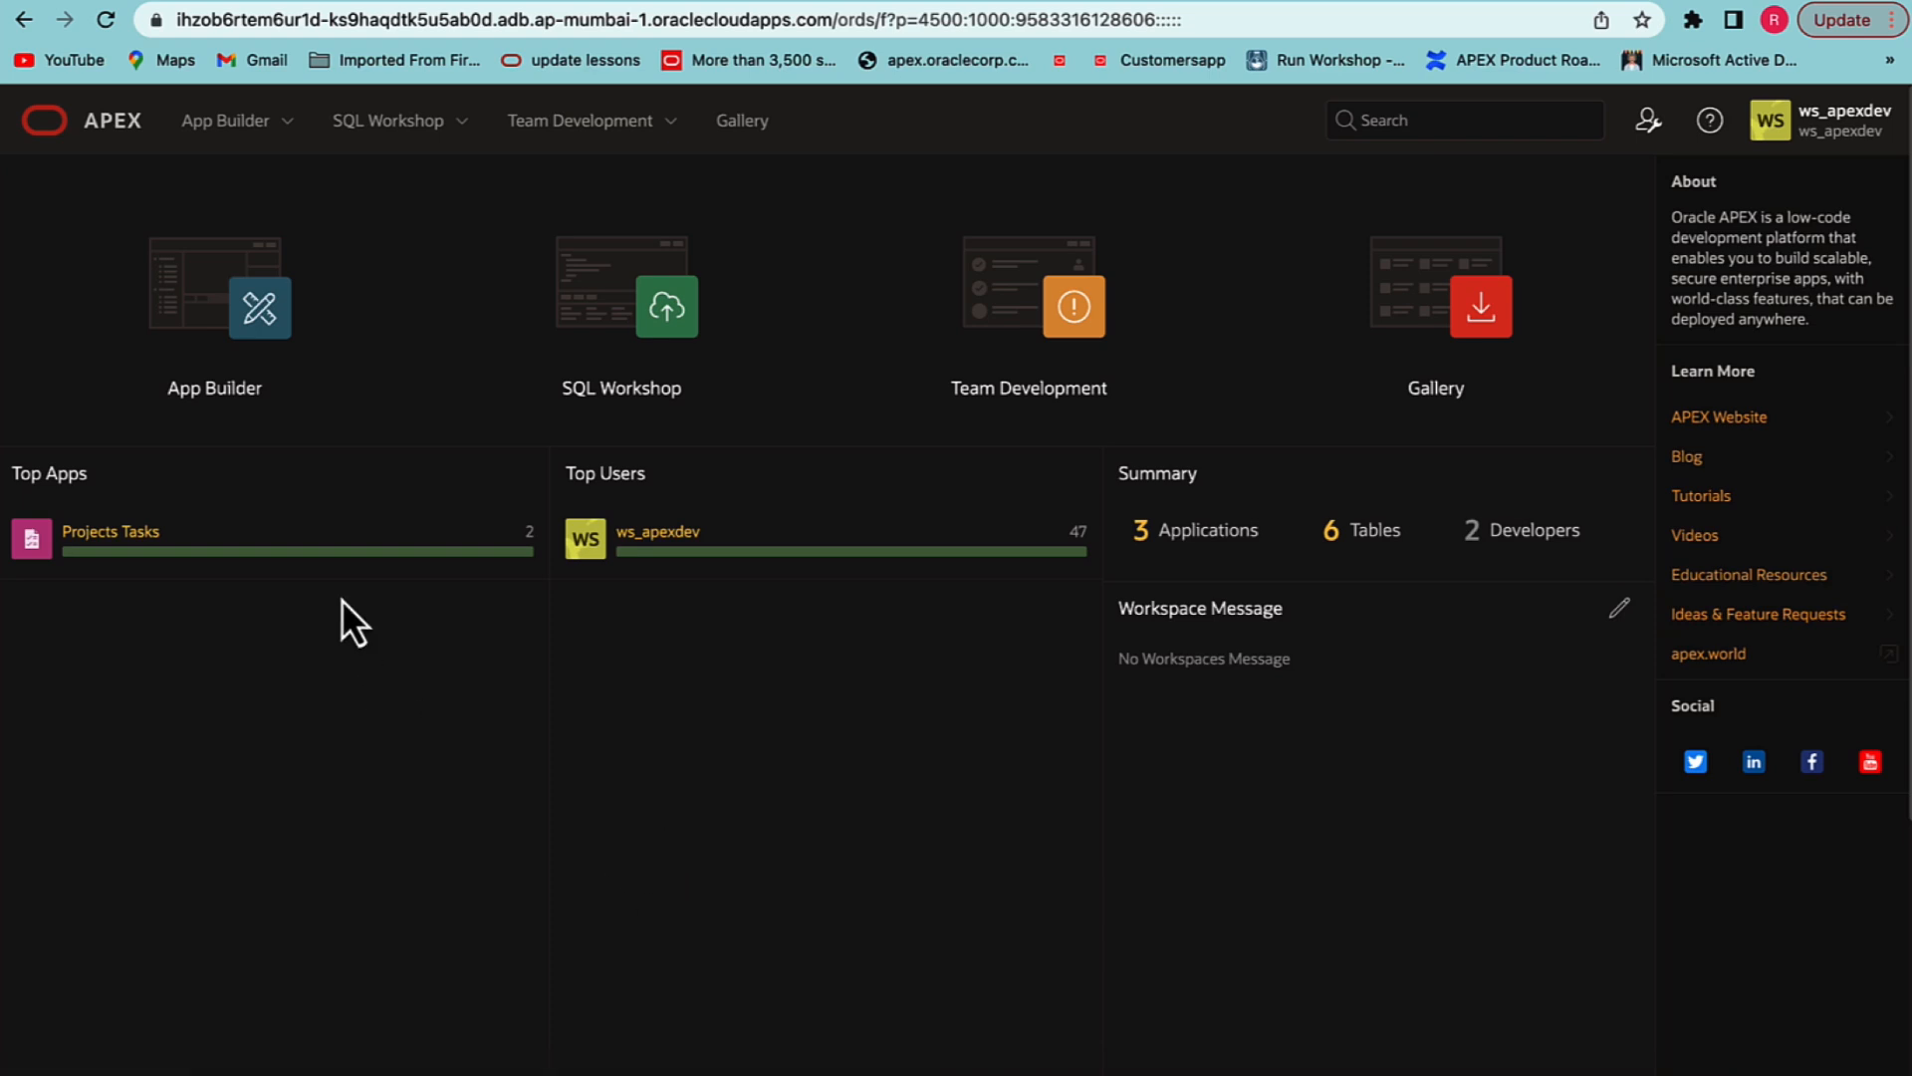
- Open page 11 - Charts of the Projects Tasks application in Page Designer
{"action": "left_click", "coordinate": [257, 376]}
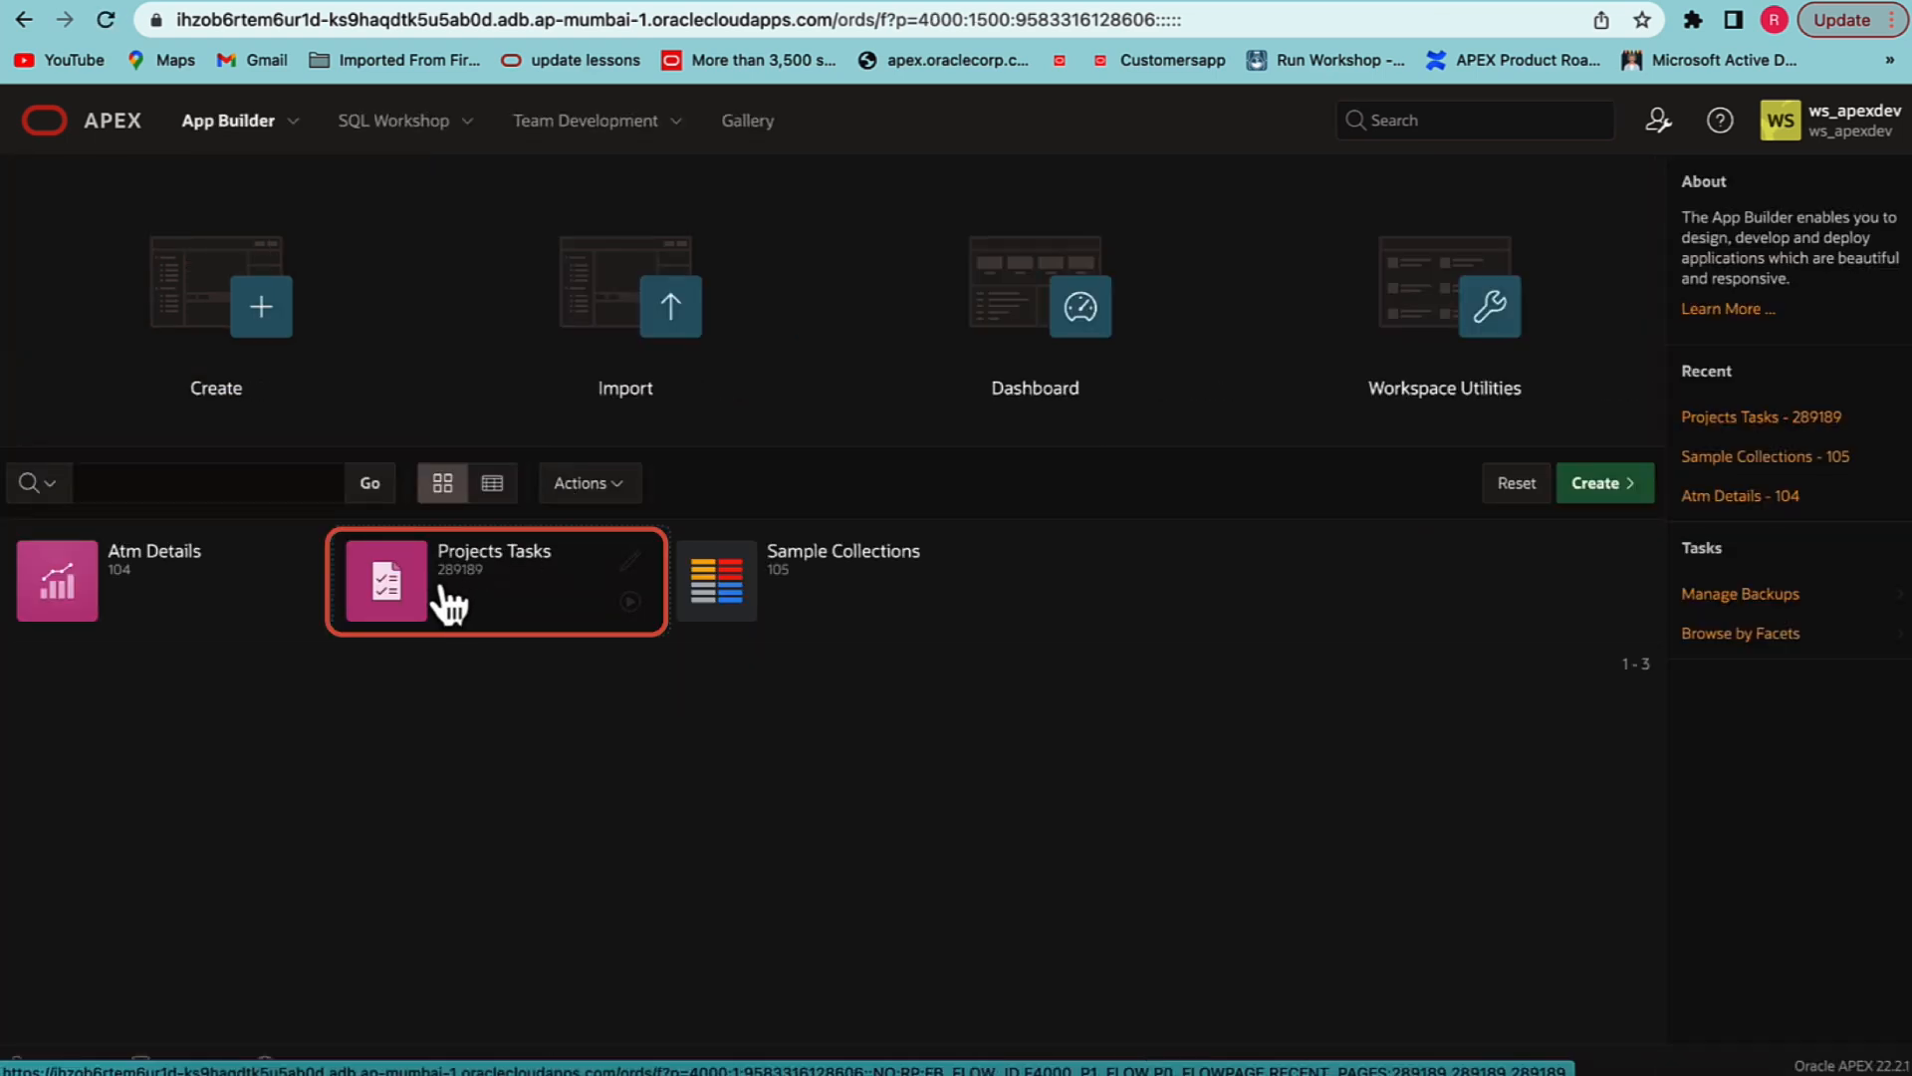
{"action": "left_click", "coordinate": [448, 603]}
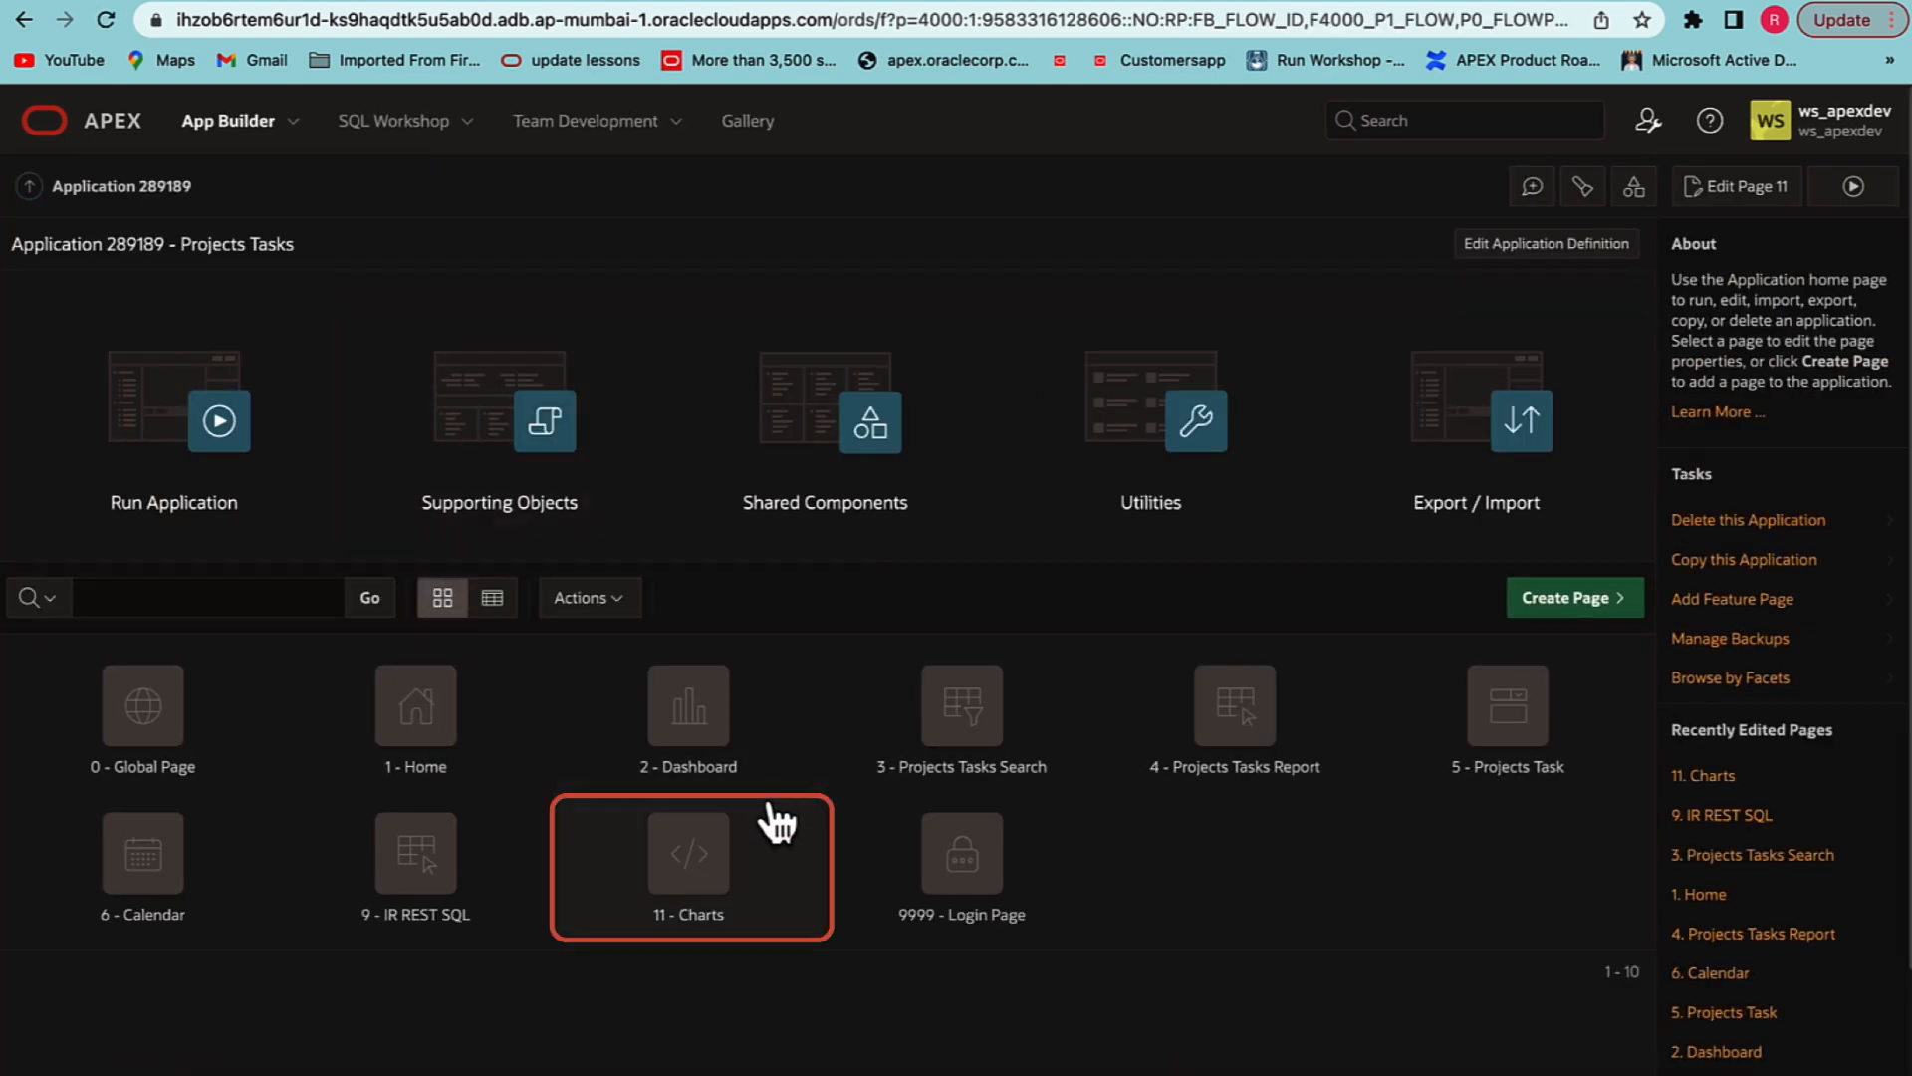
{"action": "left_click", "coordinate": [719, 854]}
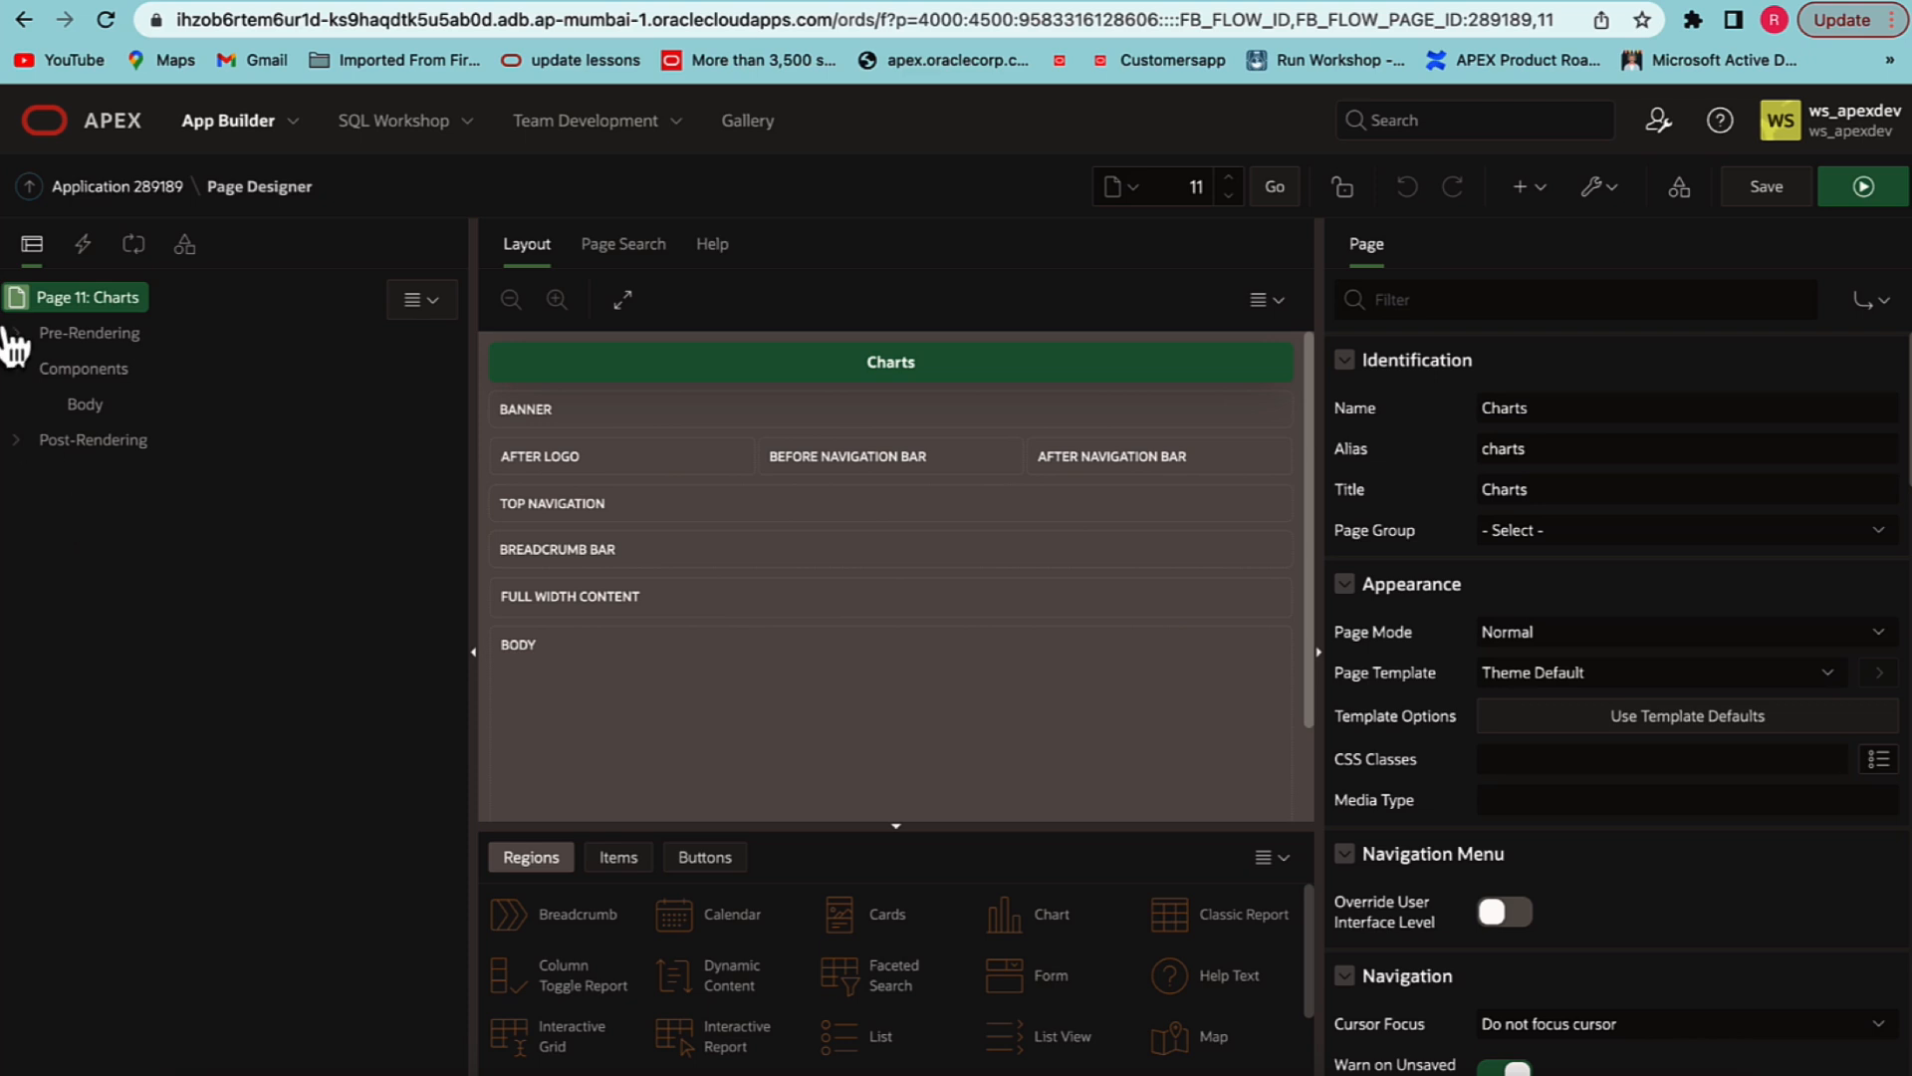
- Create a region titled Charts in the page body and set its type to Chart
{"action": "right_click", "coordinate": [95, 405]}
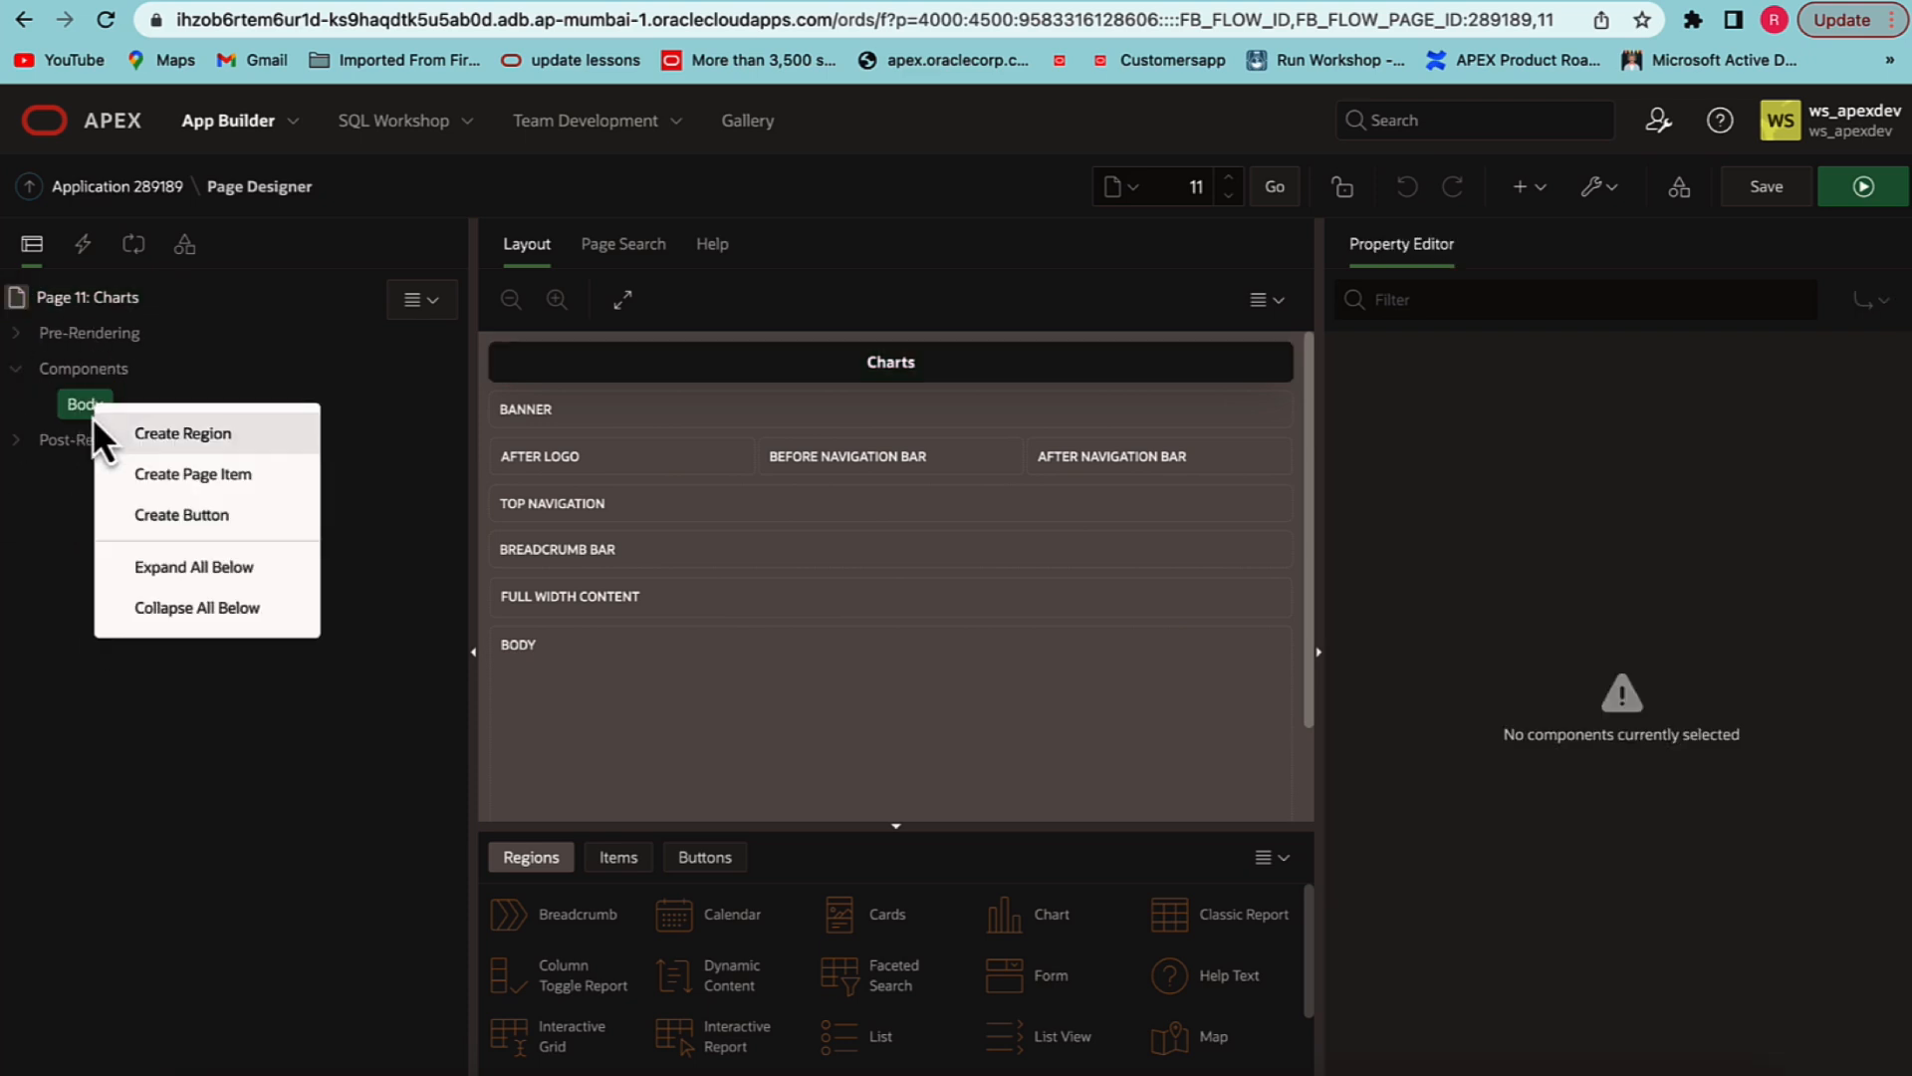
{"action": "left_click", "coordinate": [171, 434]}
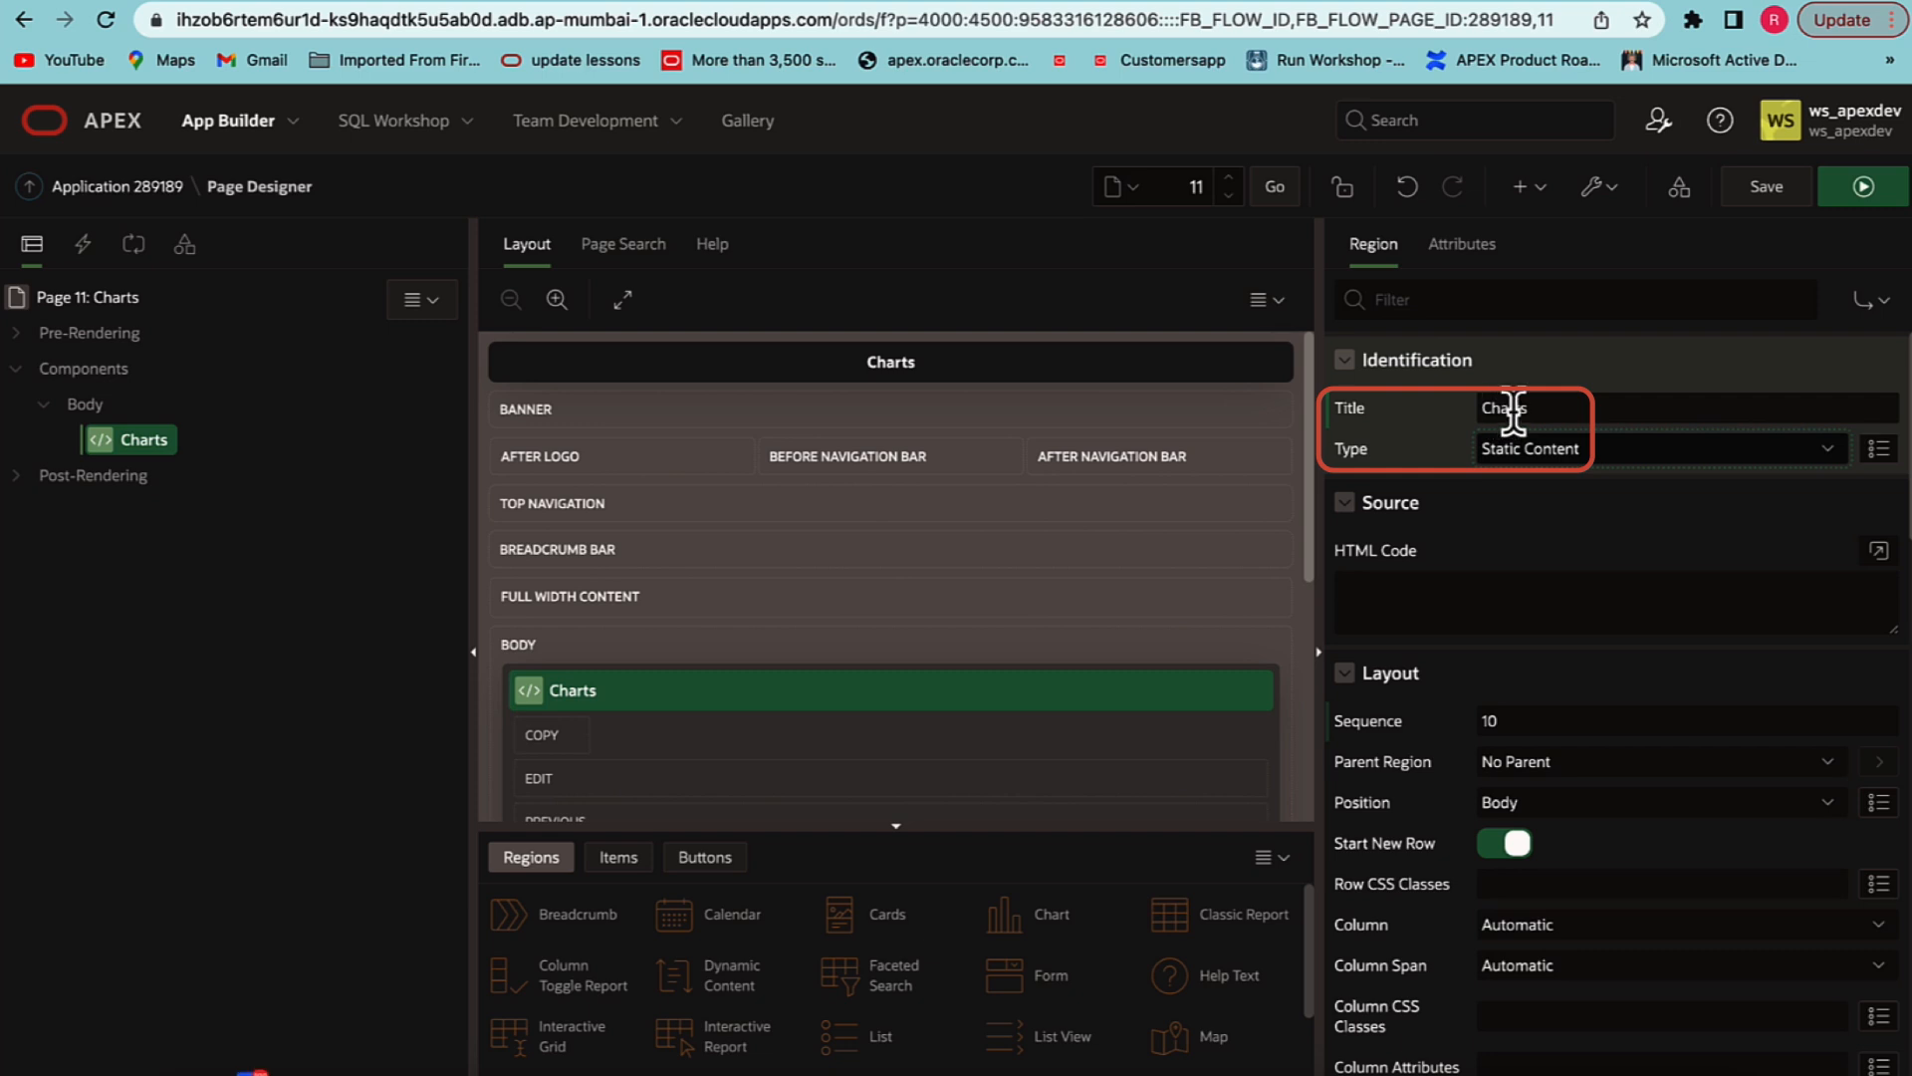
{"action": "left_click", "coordinate": [1504, 450]}
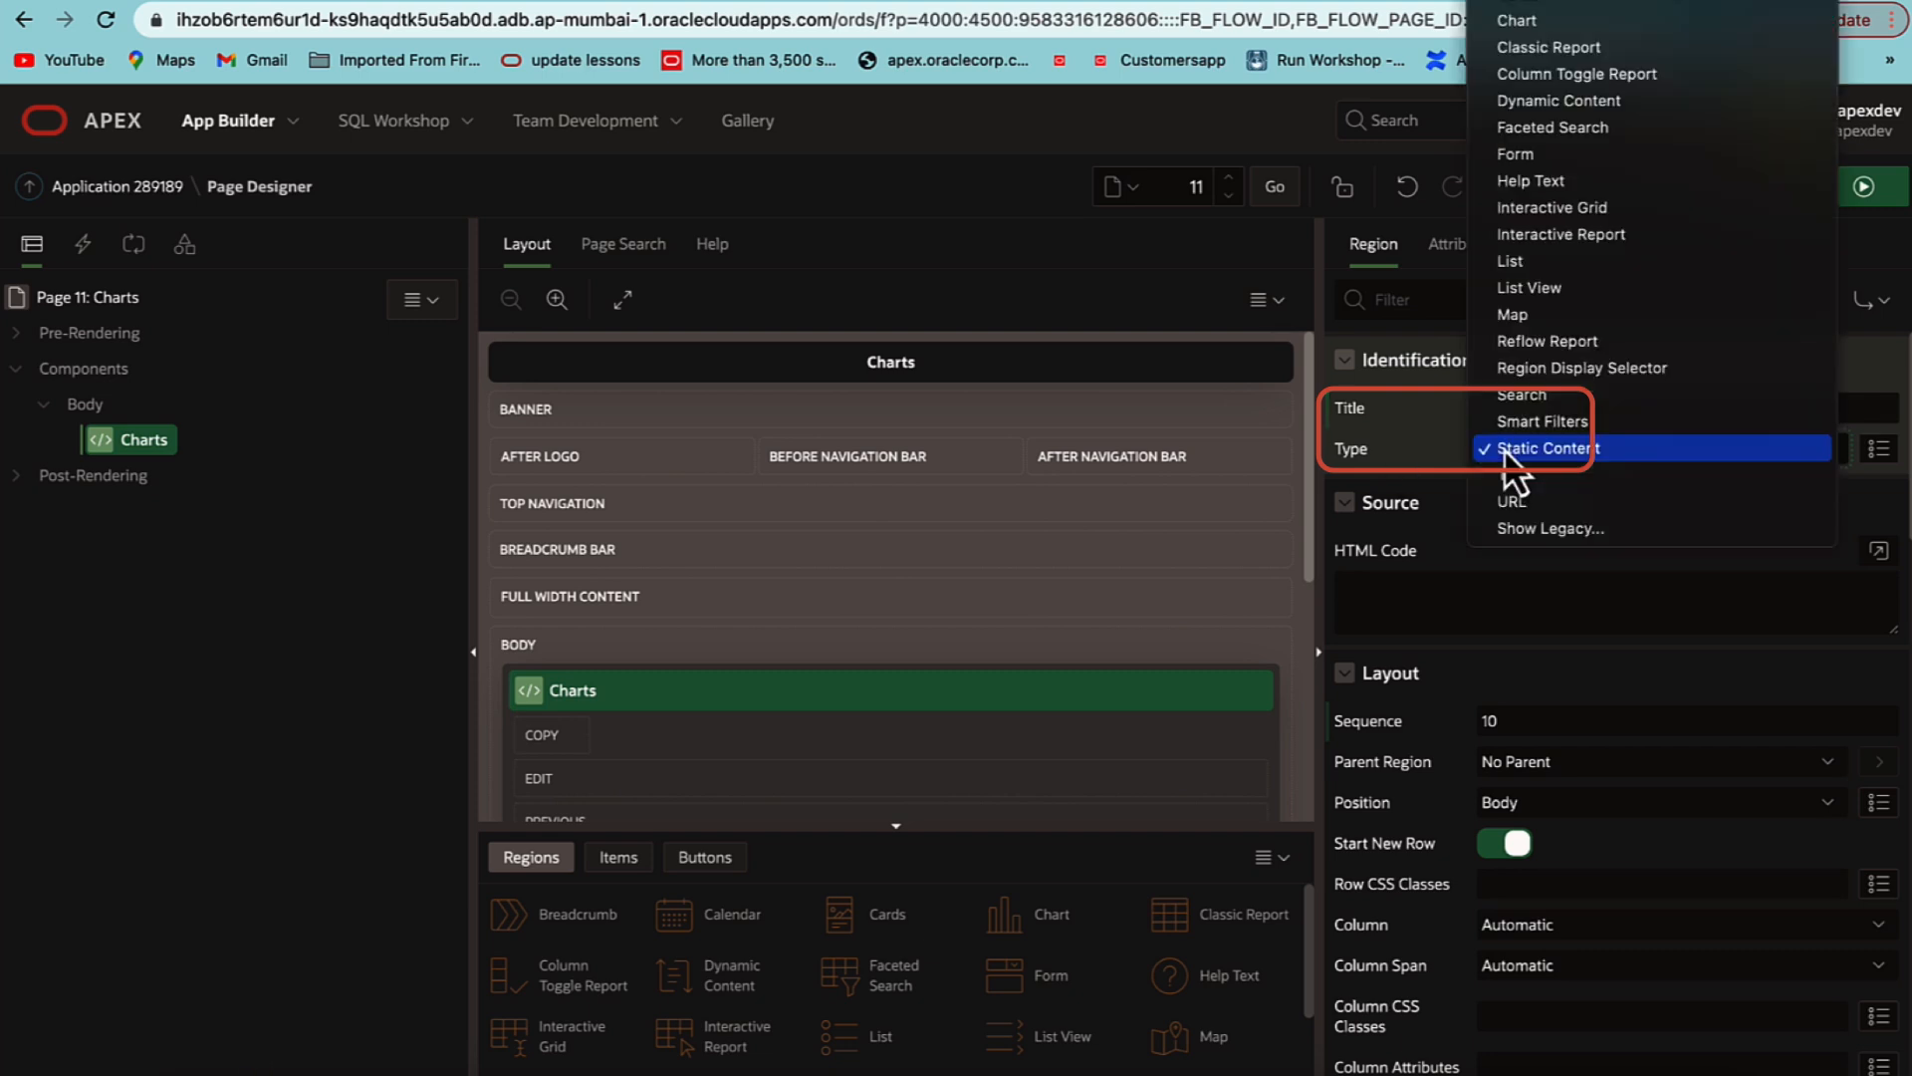
{"action": "left_click", "coordinate": [1593, 12]}
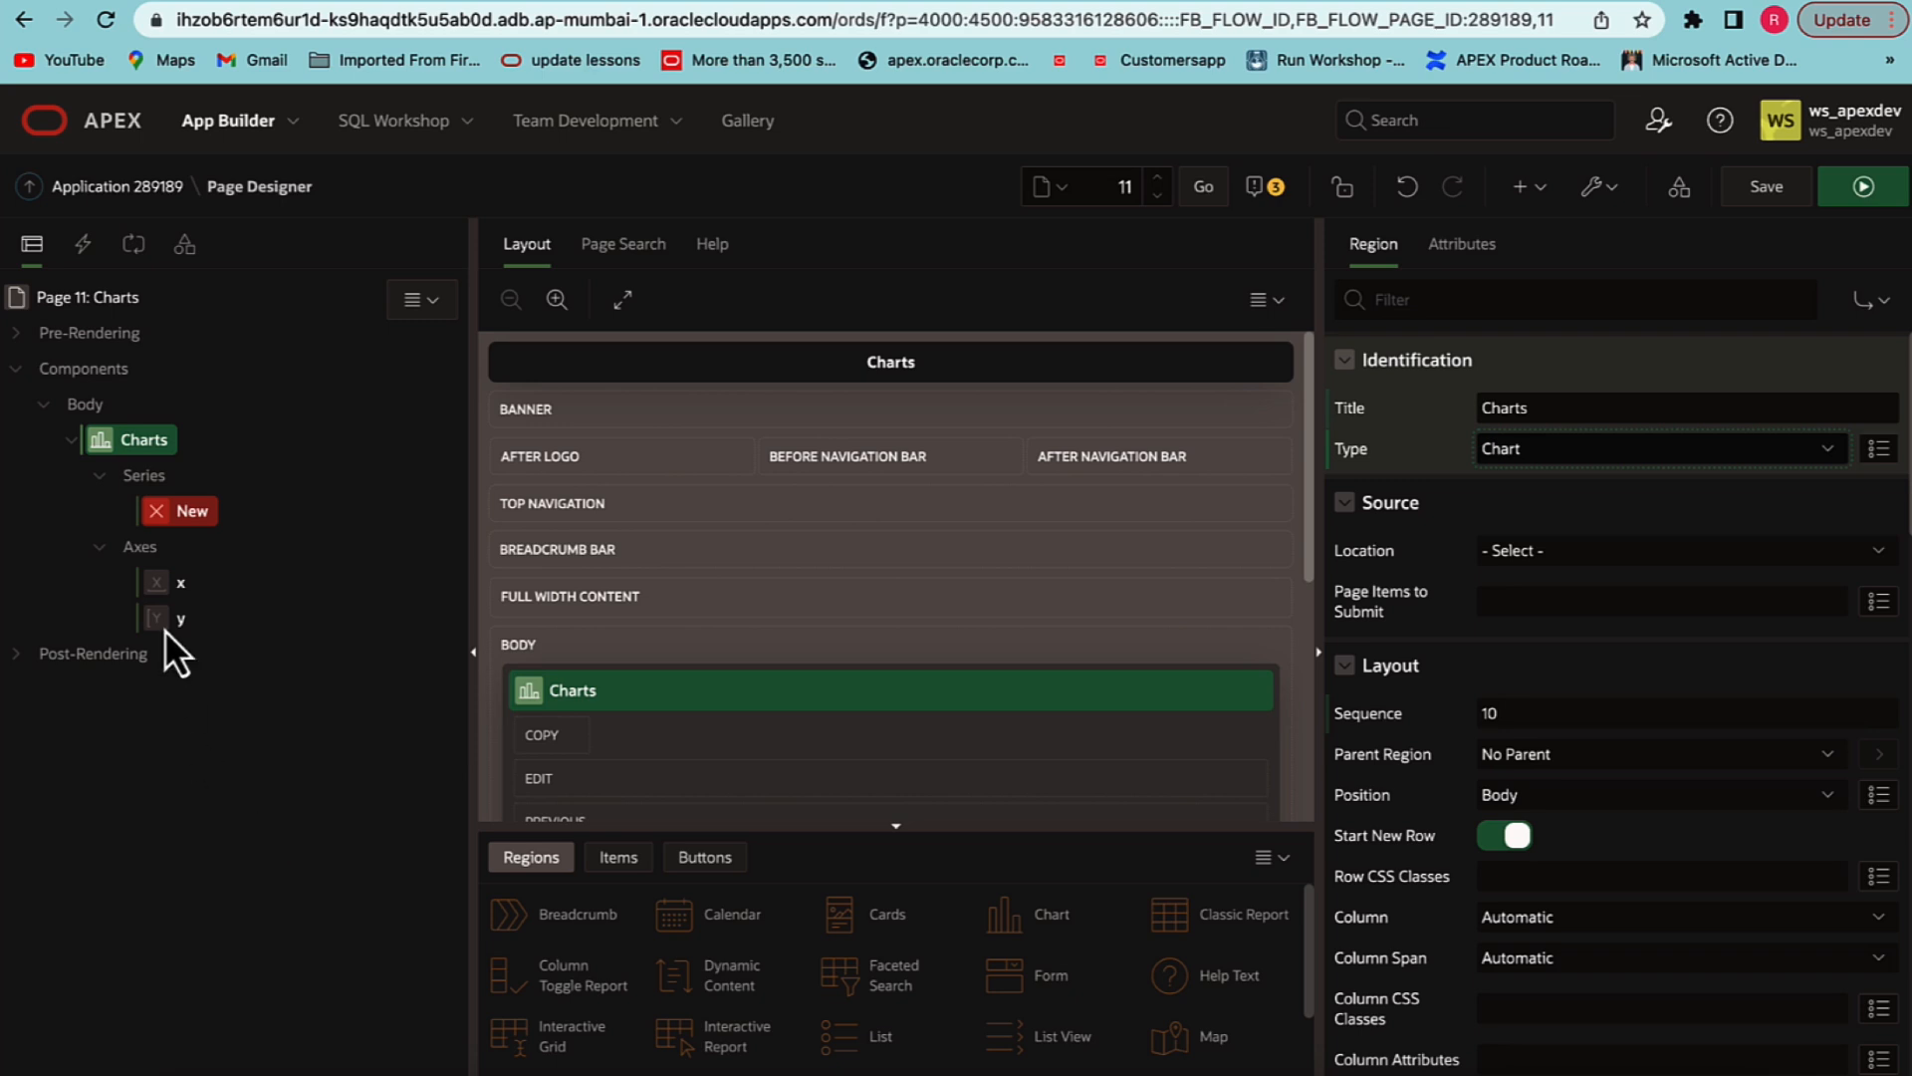
- Select the New series of the Charts region and set its source to REST Enabled SQL on the LowCodeRESTSql_Example remote server
{"action": "double_click", "coordinate": [129, 440]}
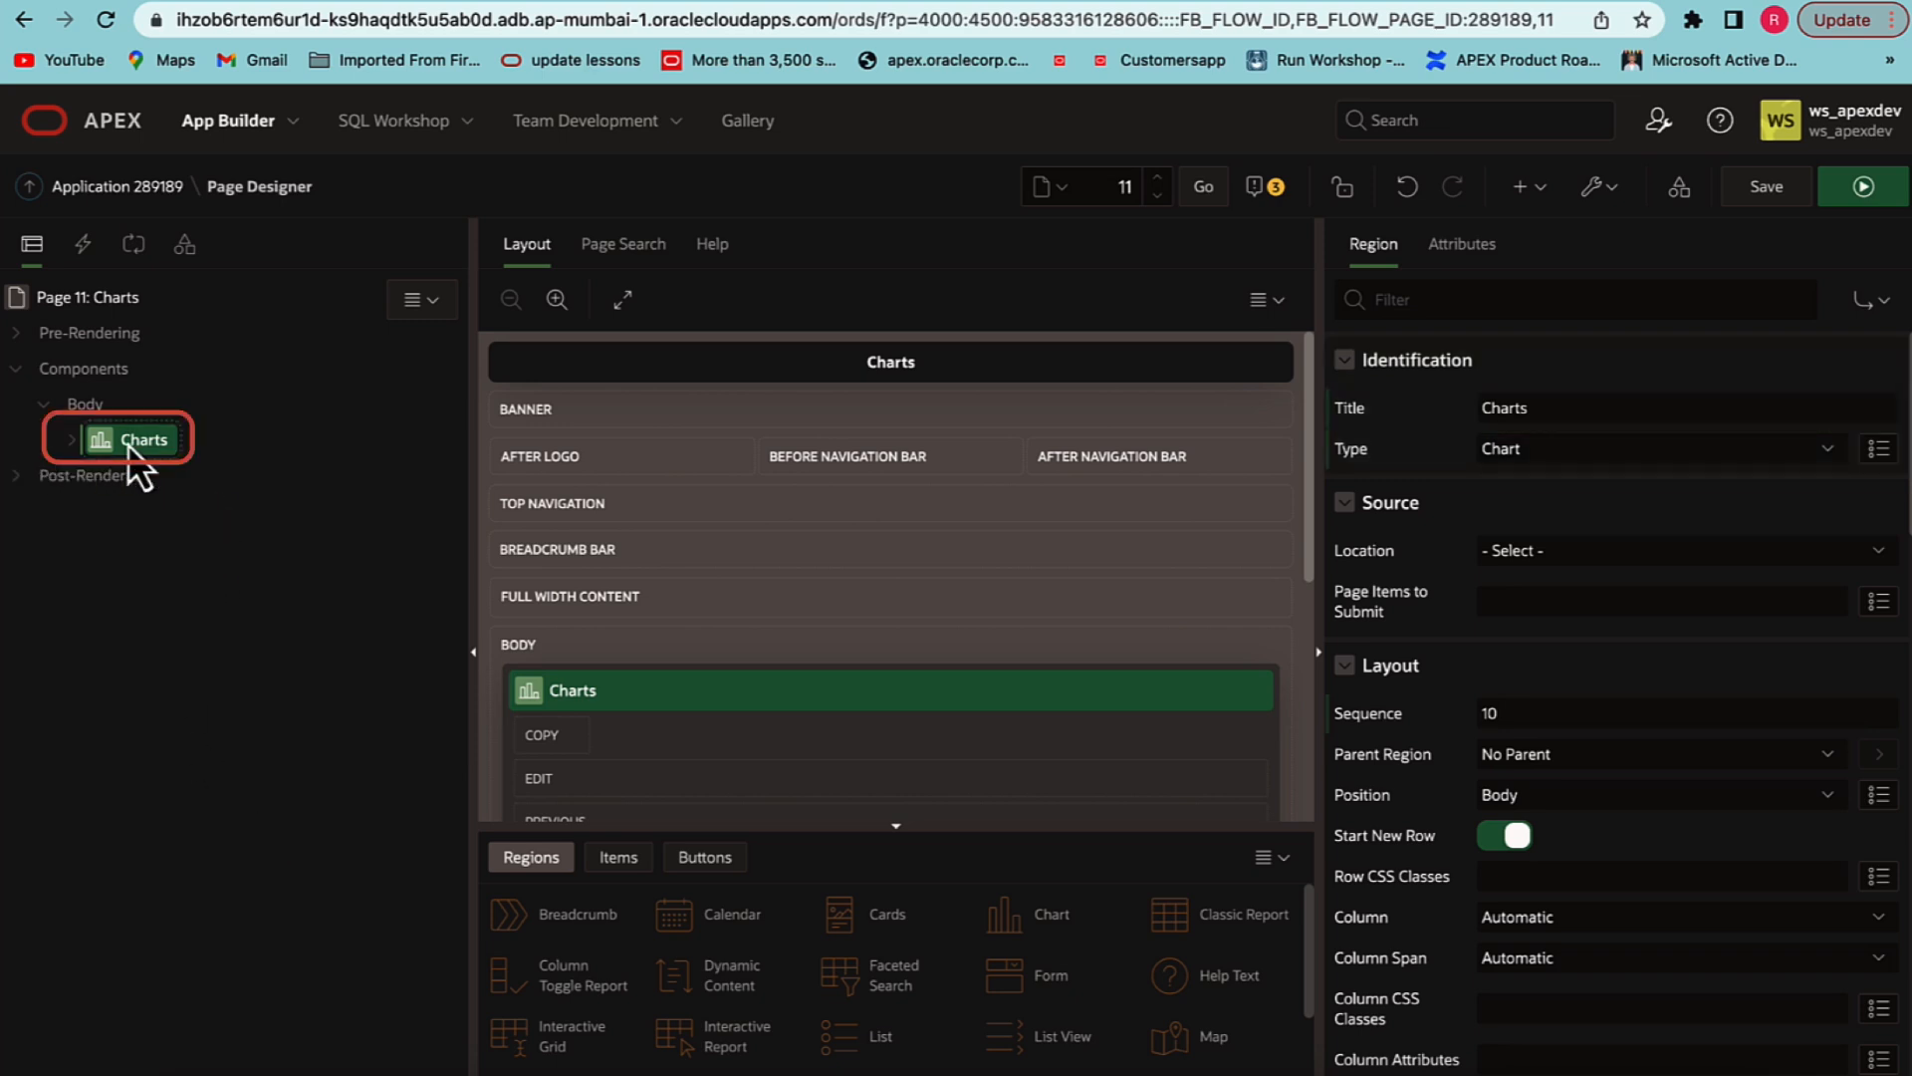
{"action": "left_click", "coordinate": [71, 442]}
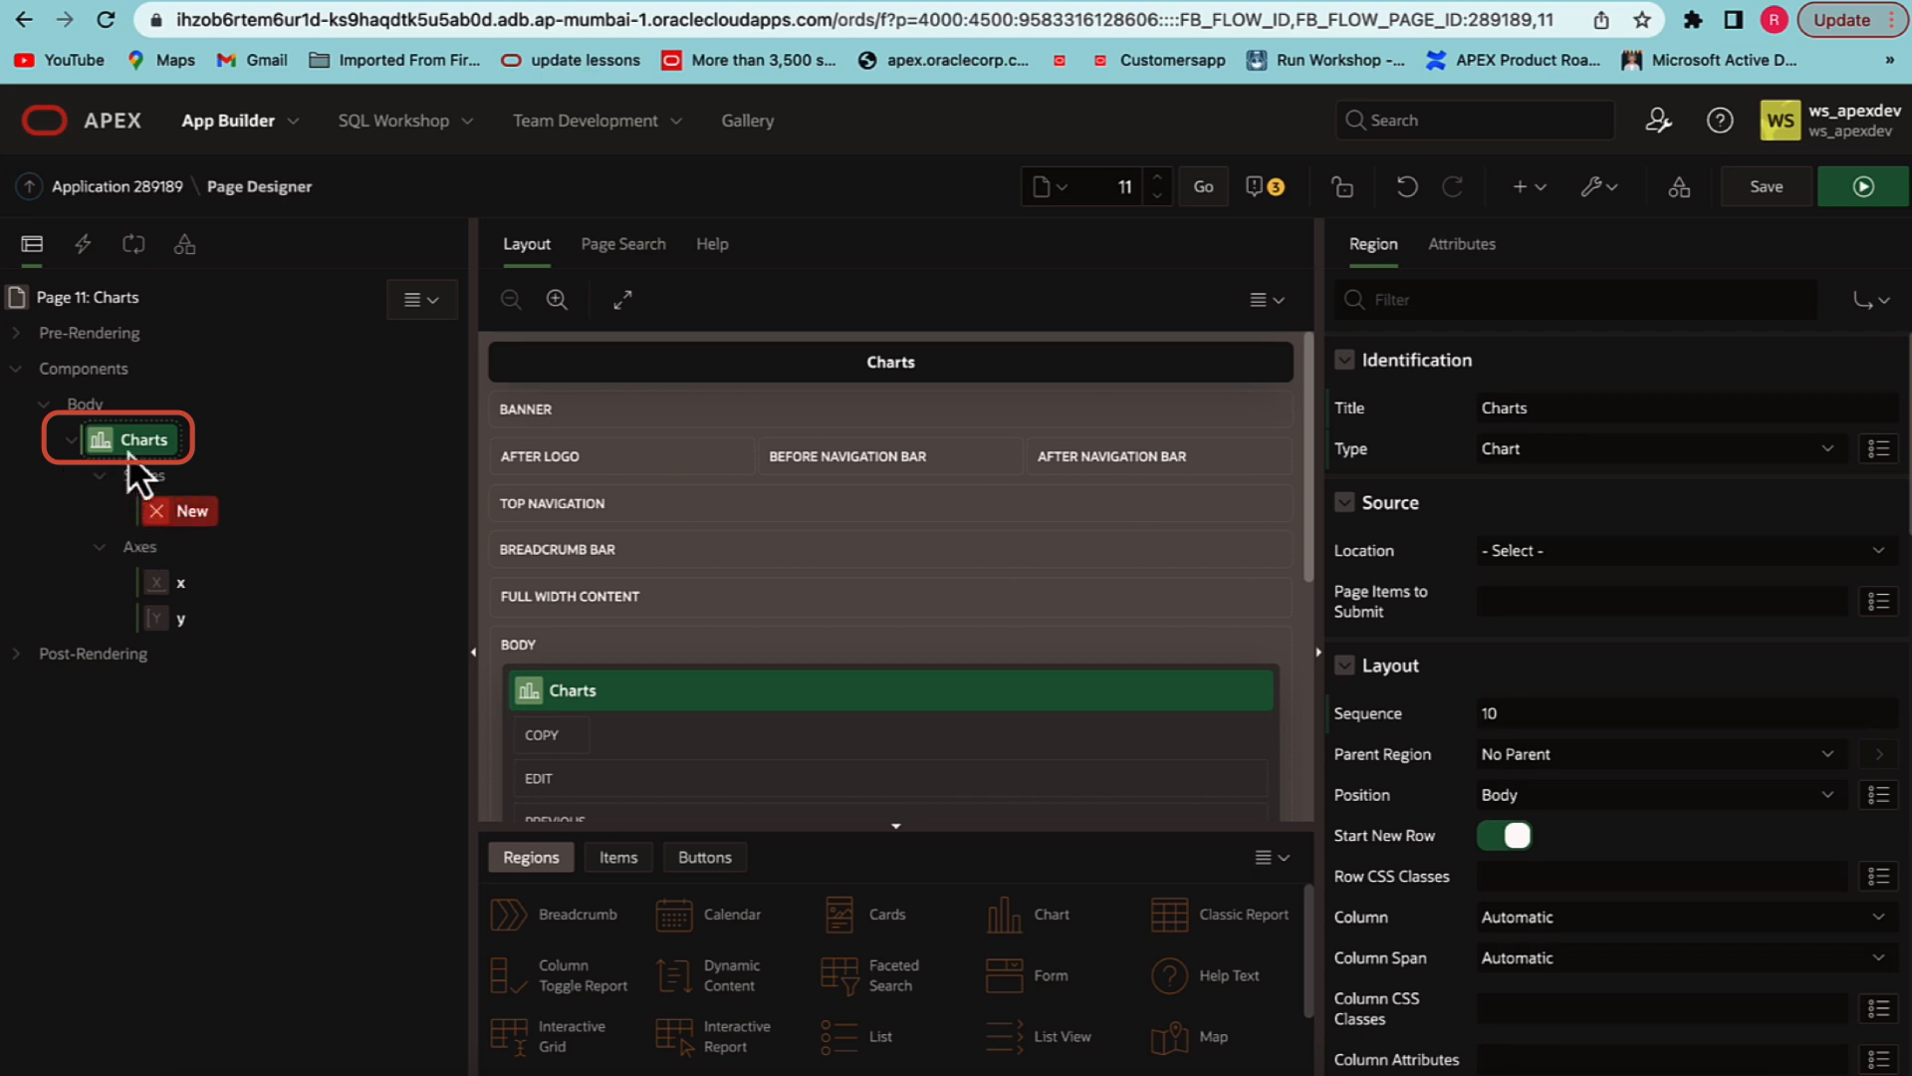
{"action": "double_click", "coordinate": [145, 475]}
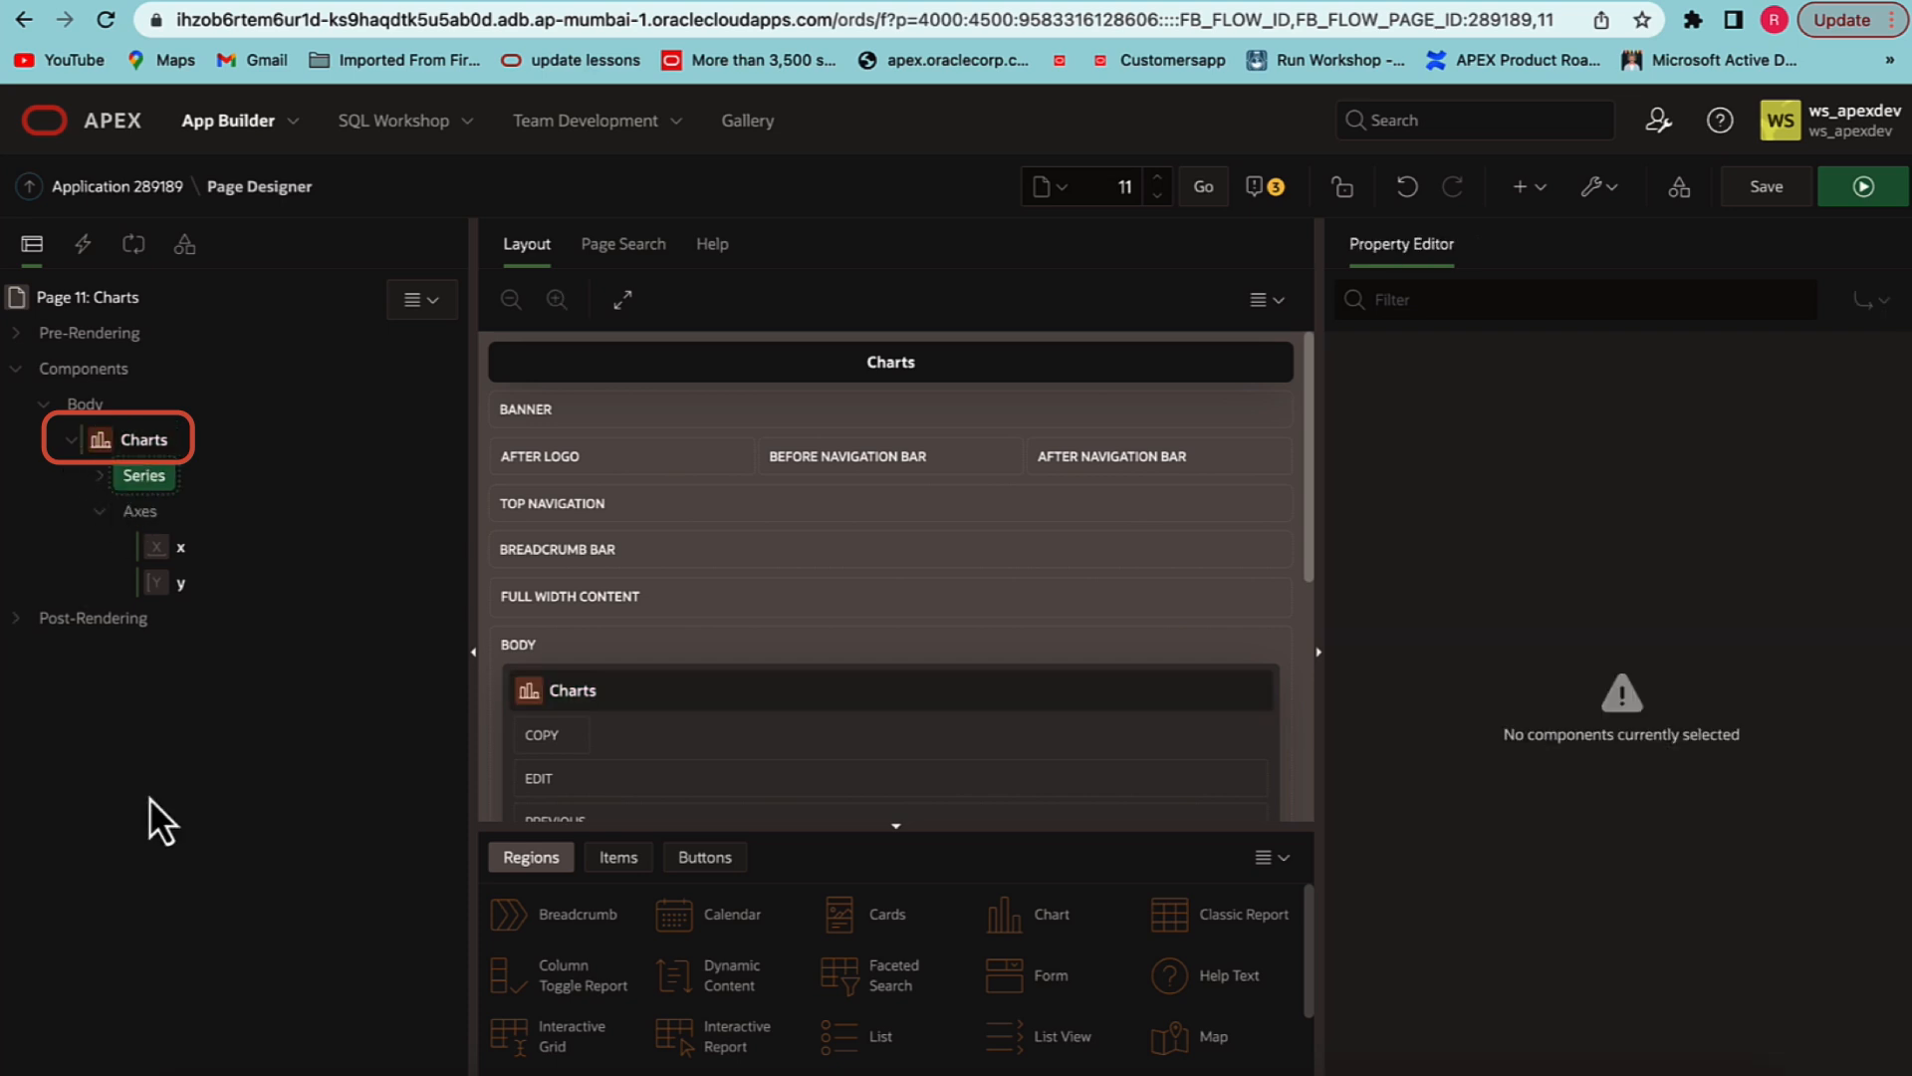
{"action": "left_click", "coordinate": [99, 476]}
{"action": "left_click", "coordinate": [184, 511]}
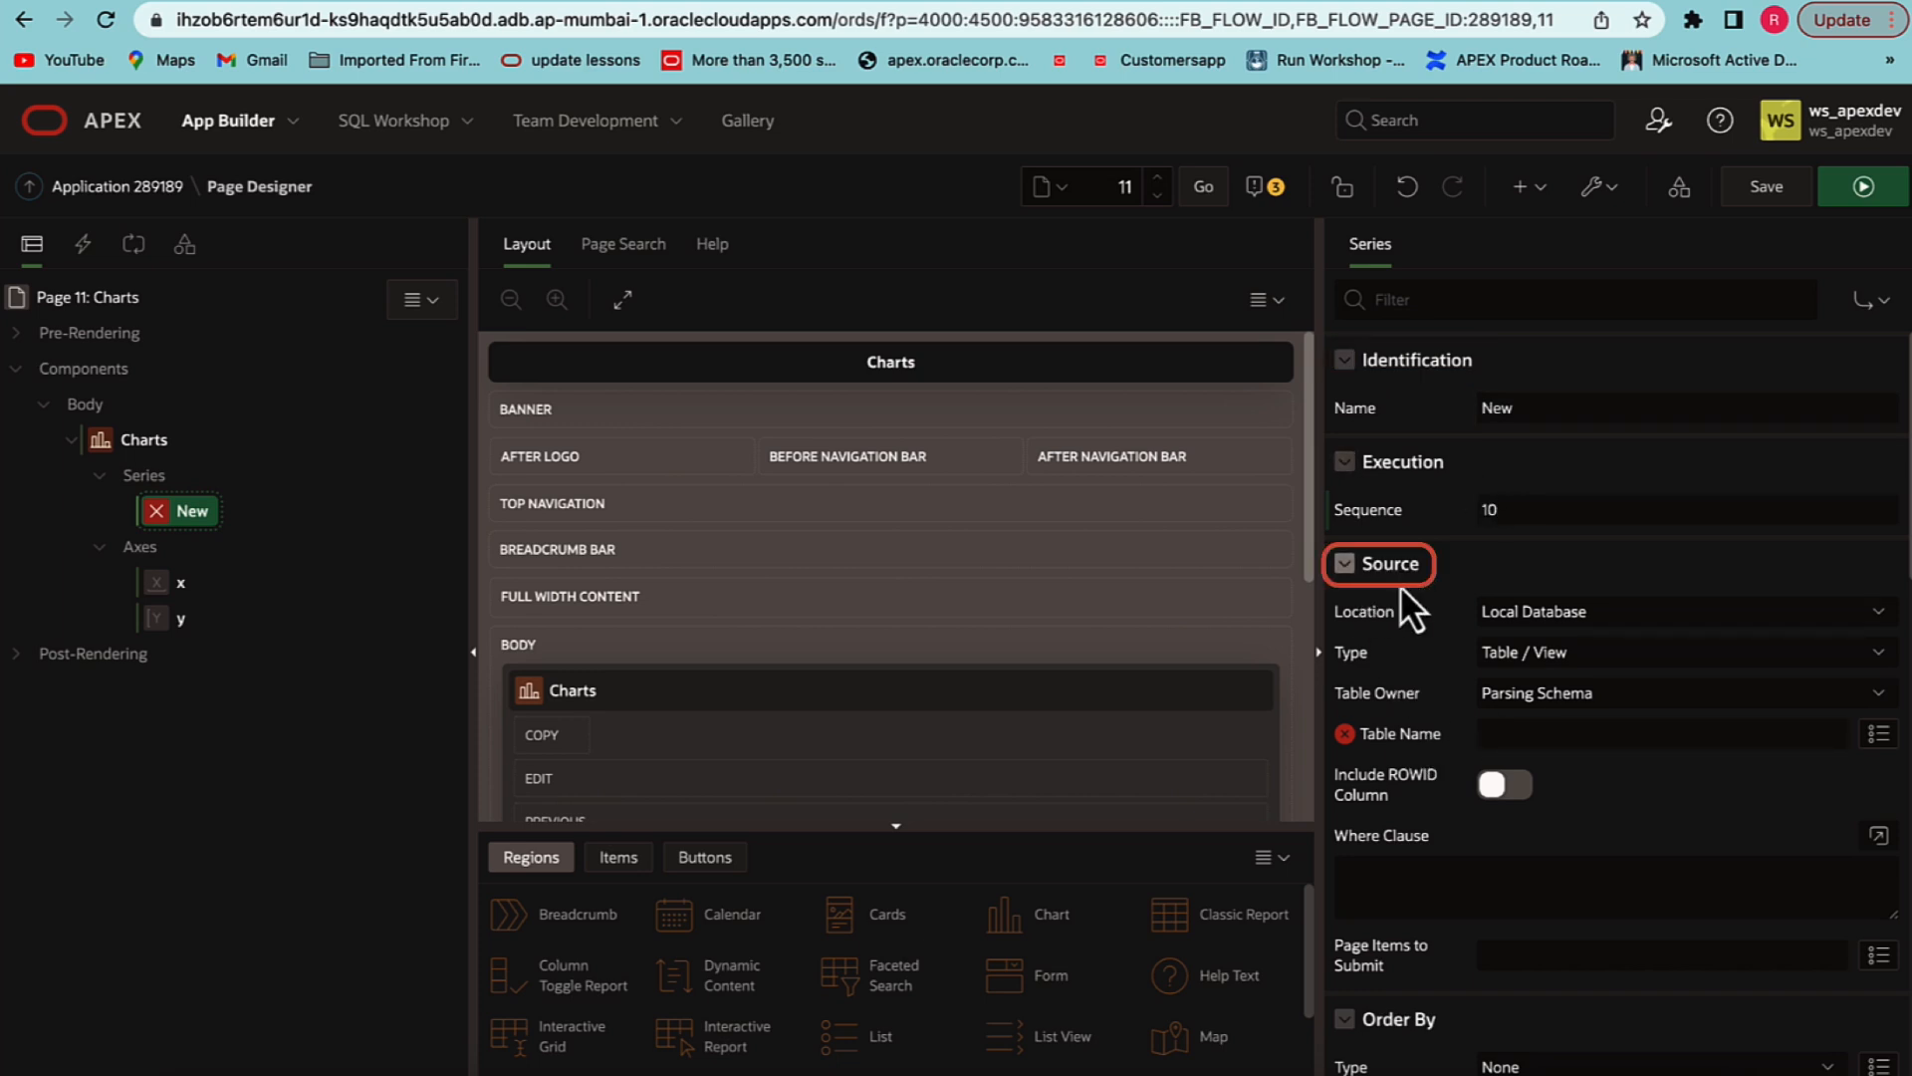
{"action": "left_click", "coordinate": [1559, 613]}
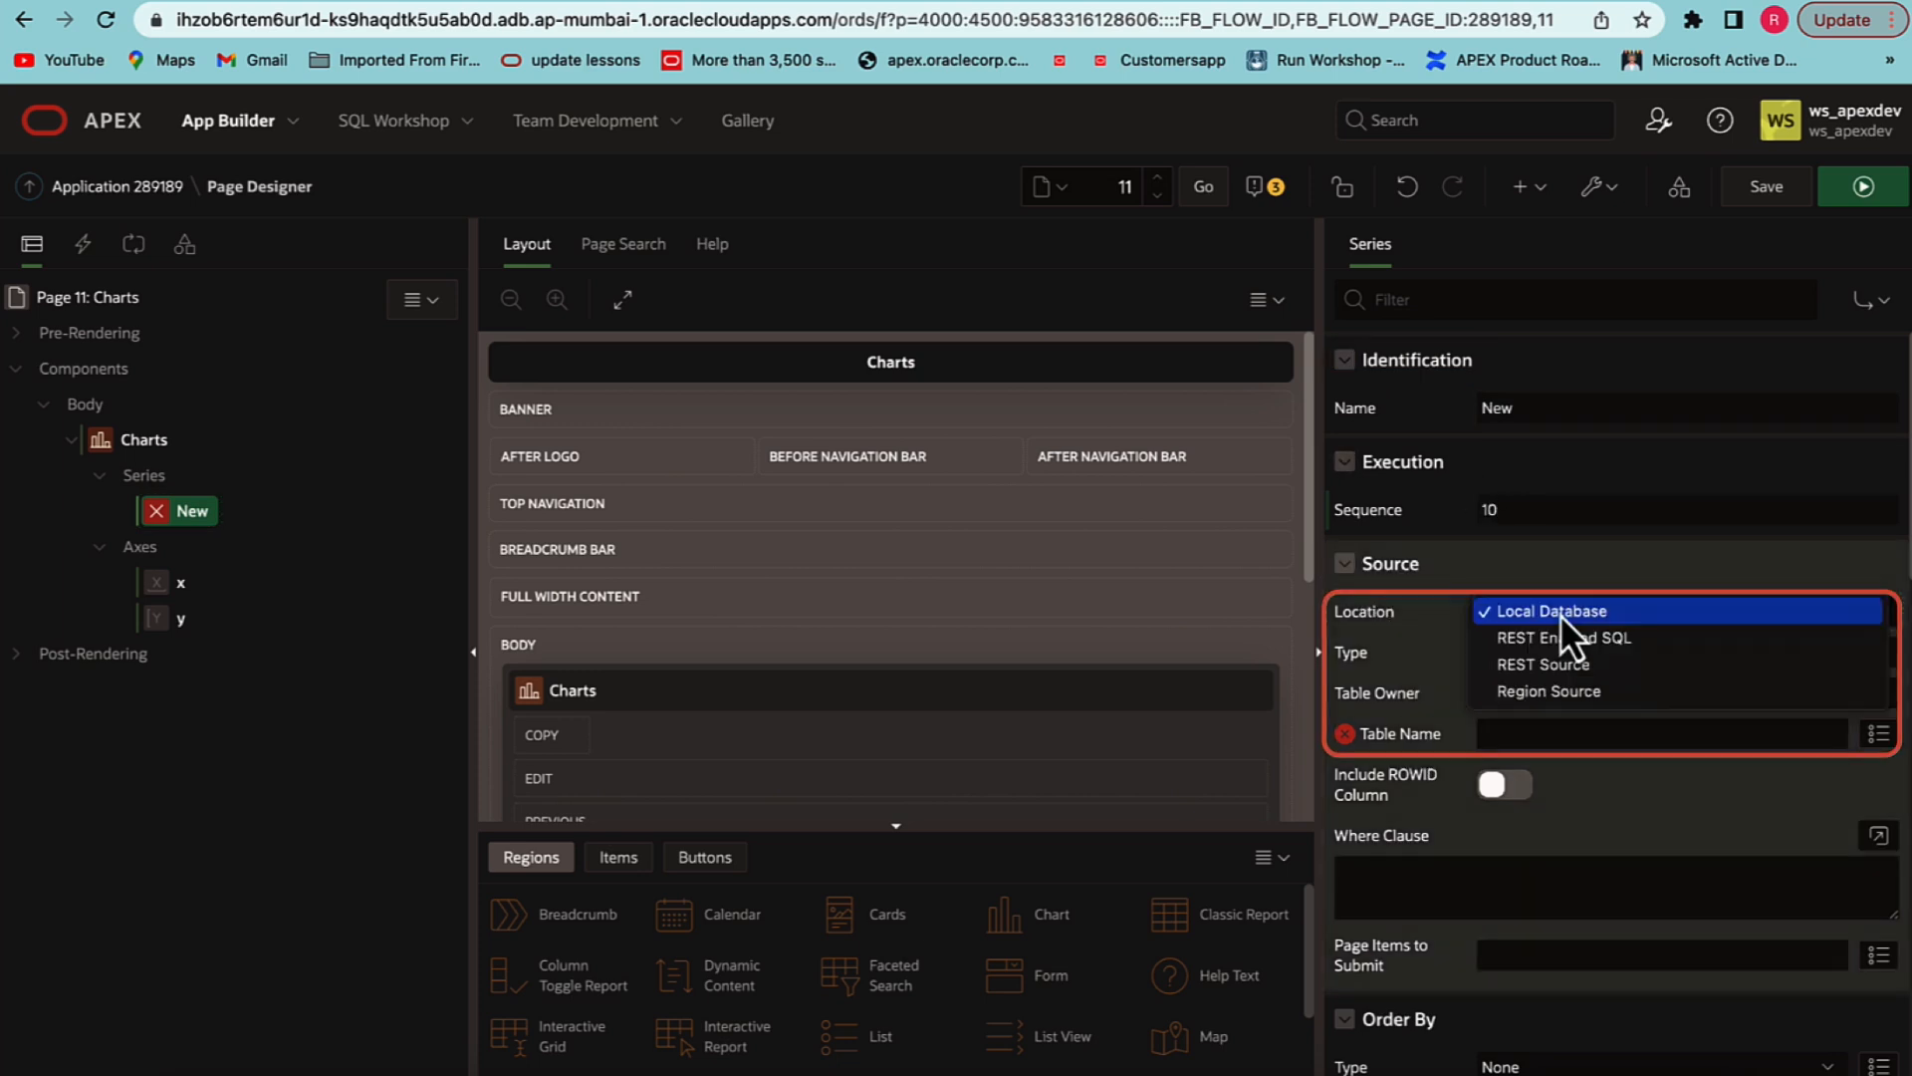
{"action": "left_click", "coordinate": [1556, 641]}
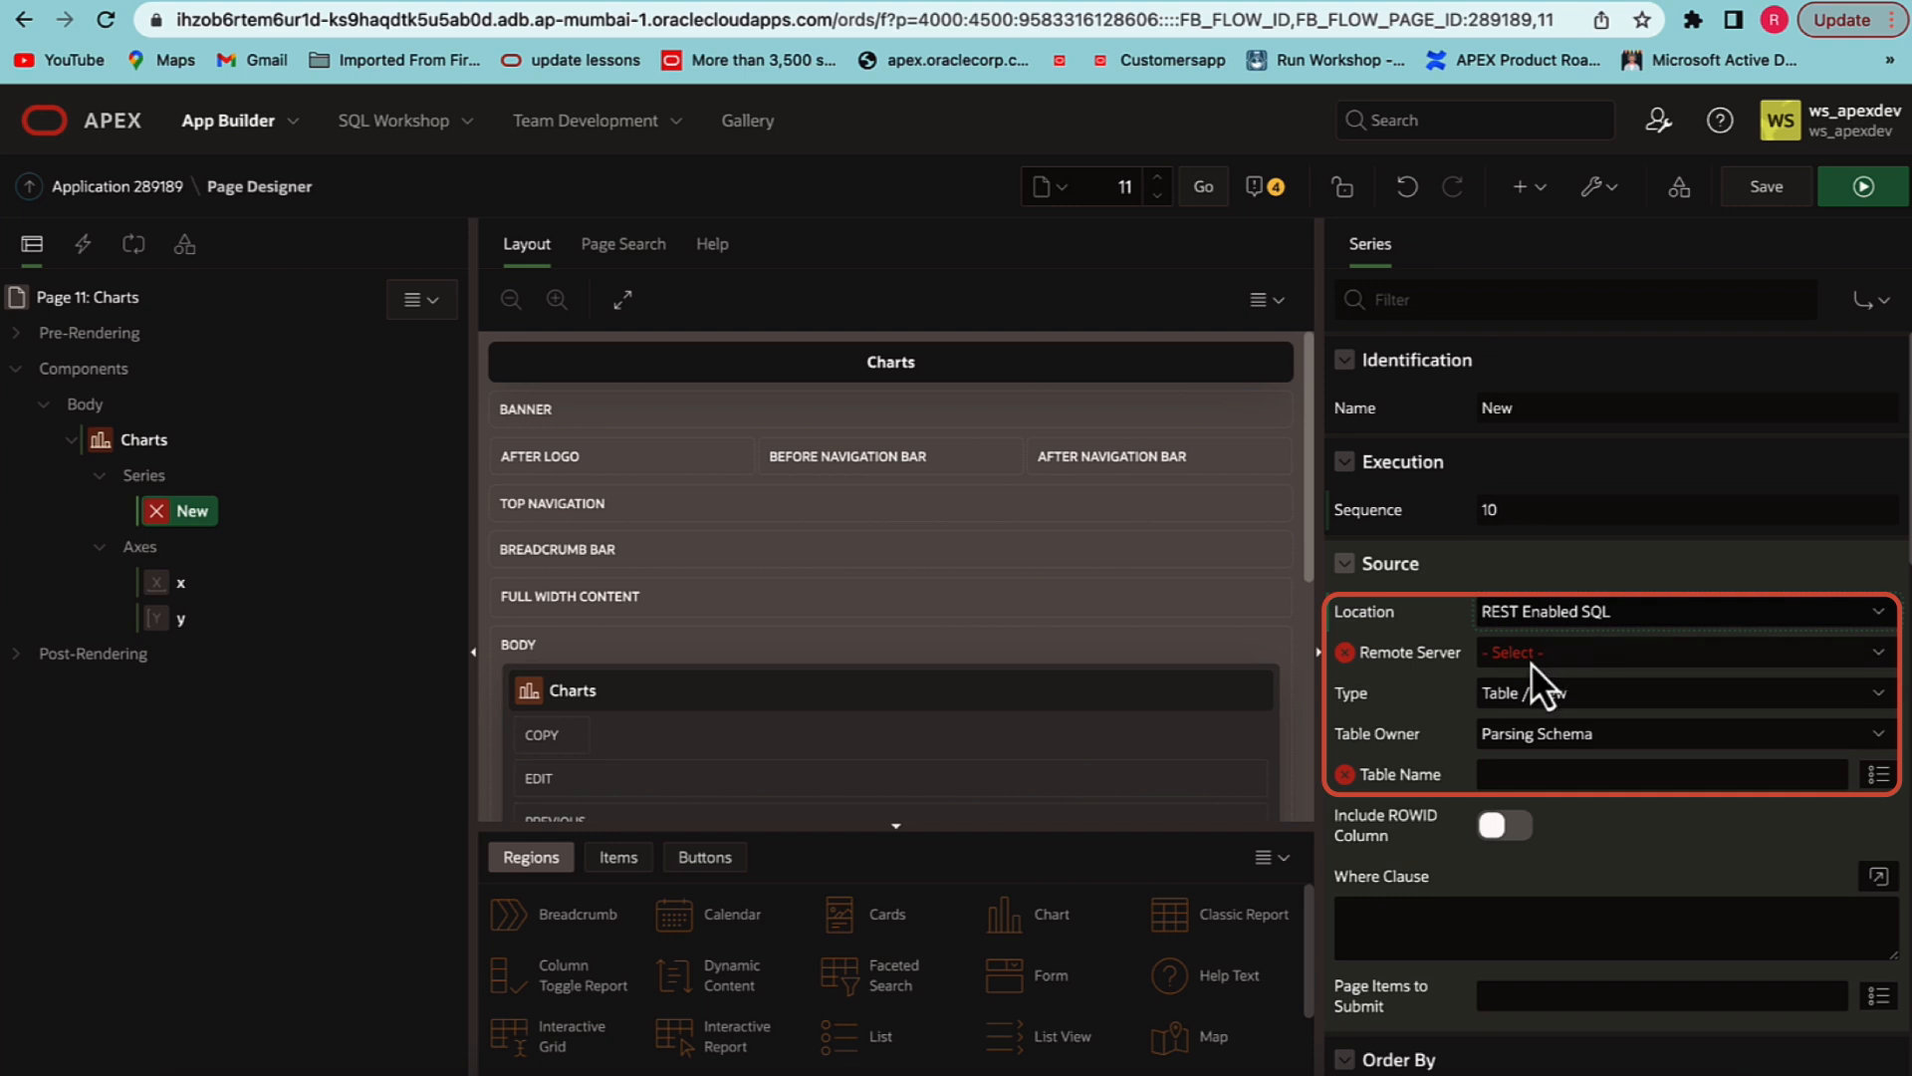
{"action": "left_click", "coordinate": [1531, 662]}
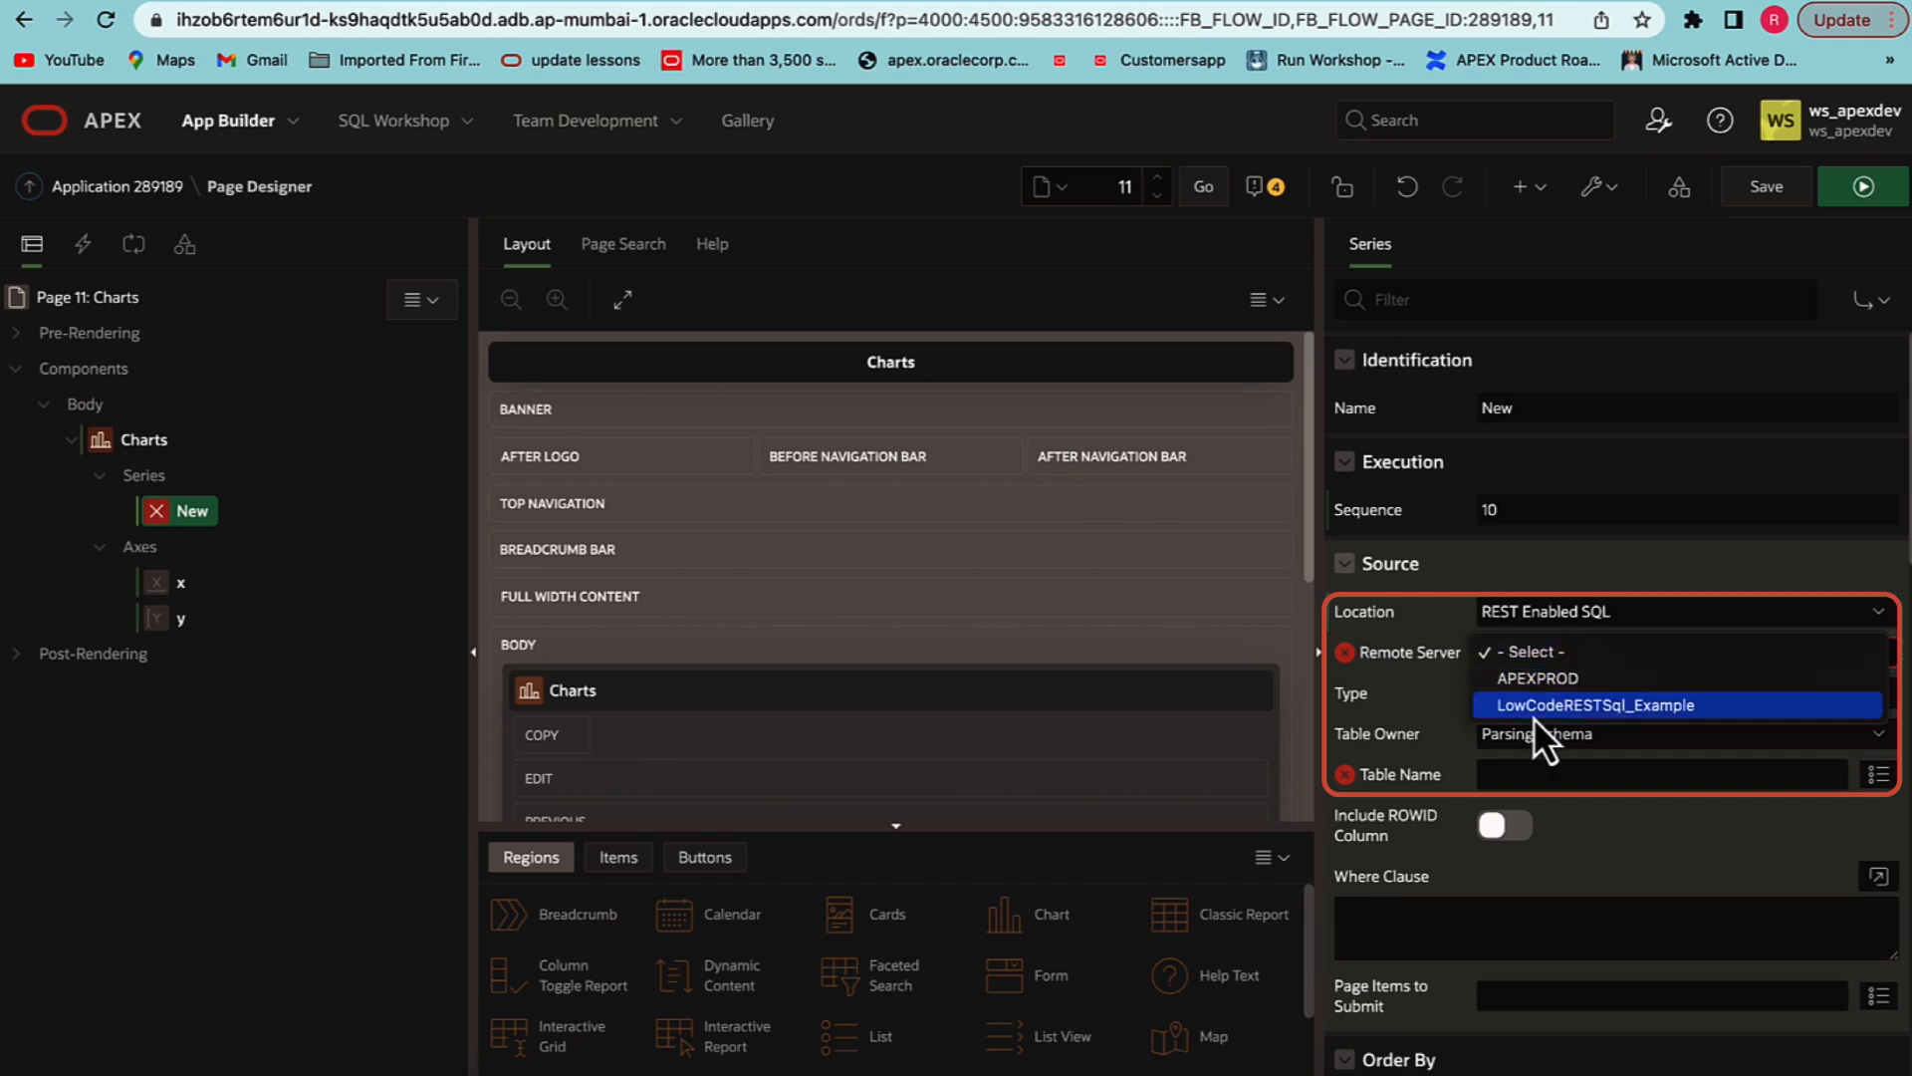
{"action": "left_click", "coordinate": [1619, 707]}
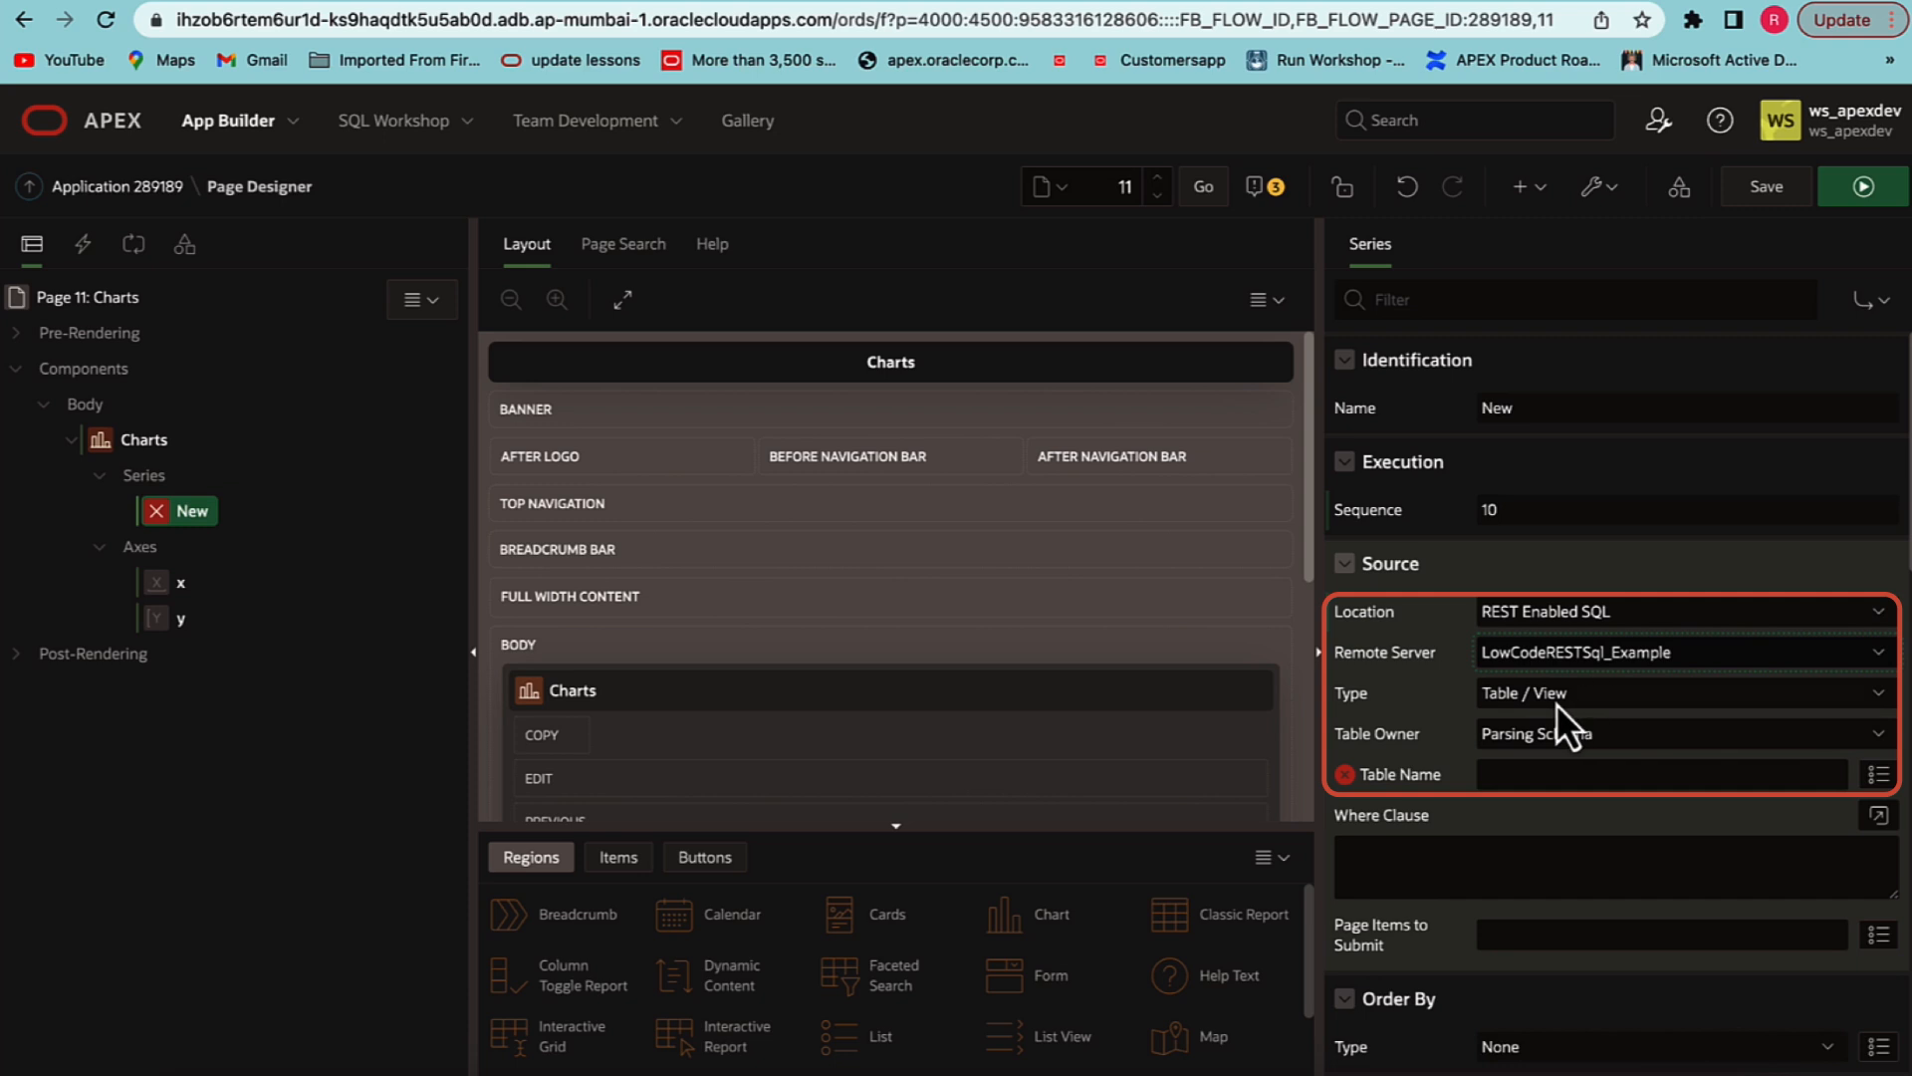
- Keep Table / View as the series source type and choose the remote EMP table
{"action": "left_click", "coordinate": [1526, 701]}
{"action": "left_click", "coordinate": [1535, 699]}
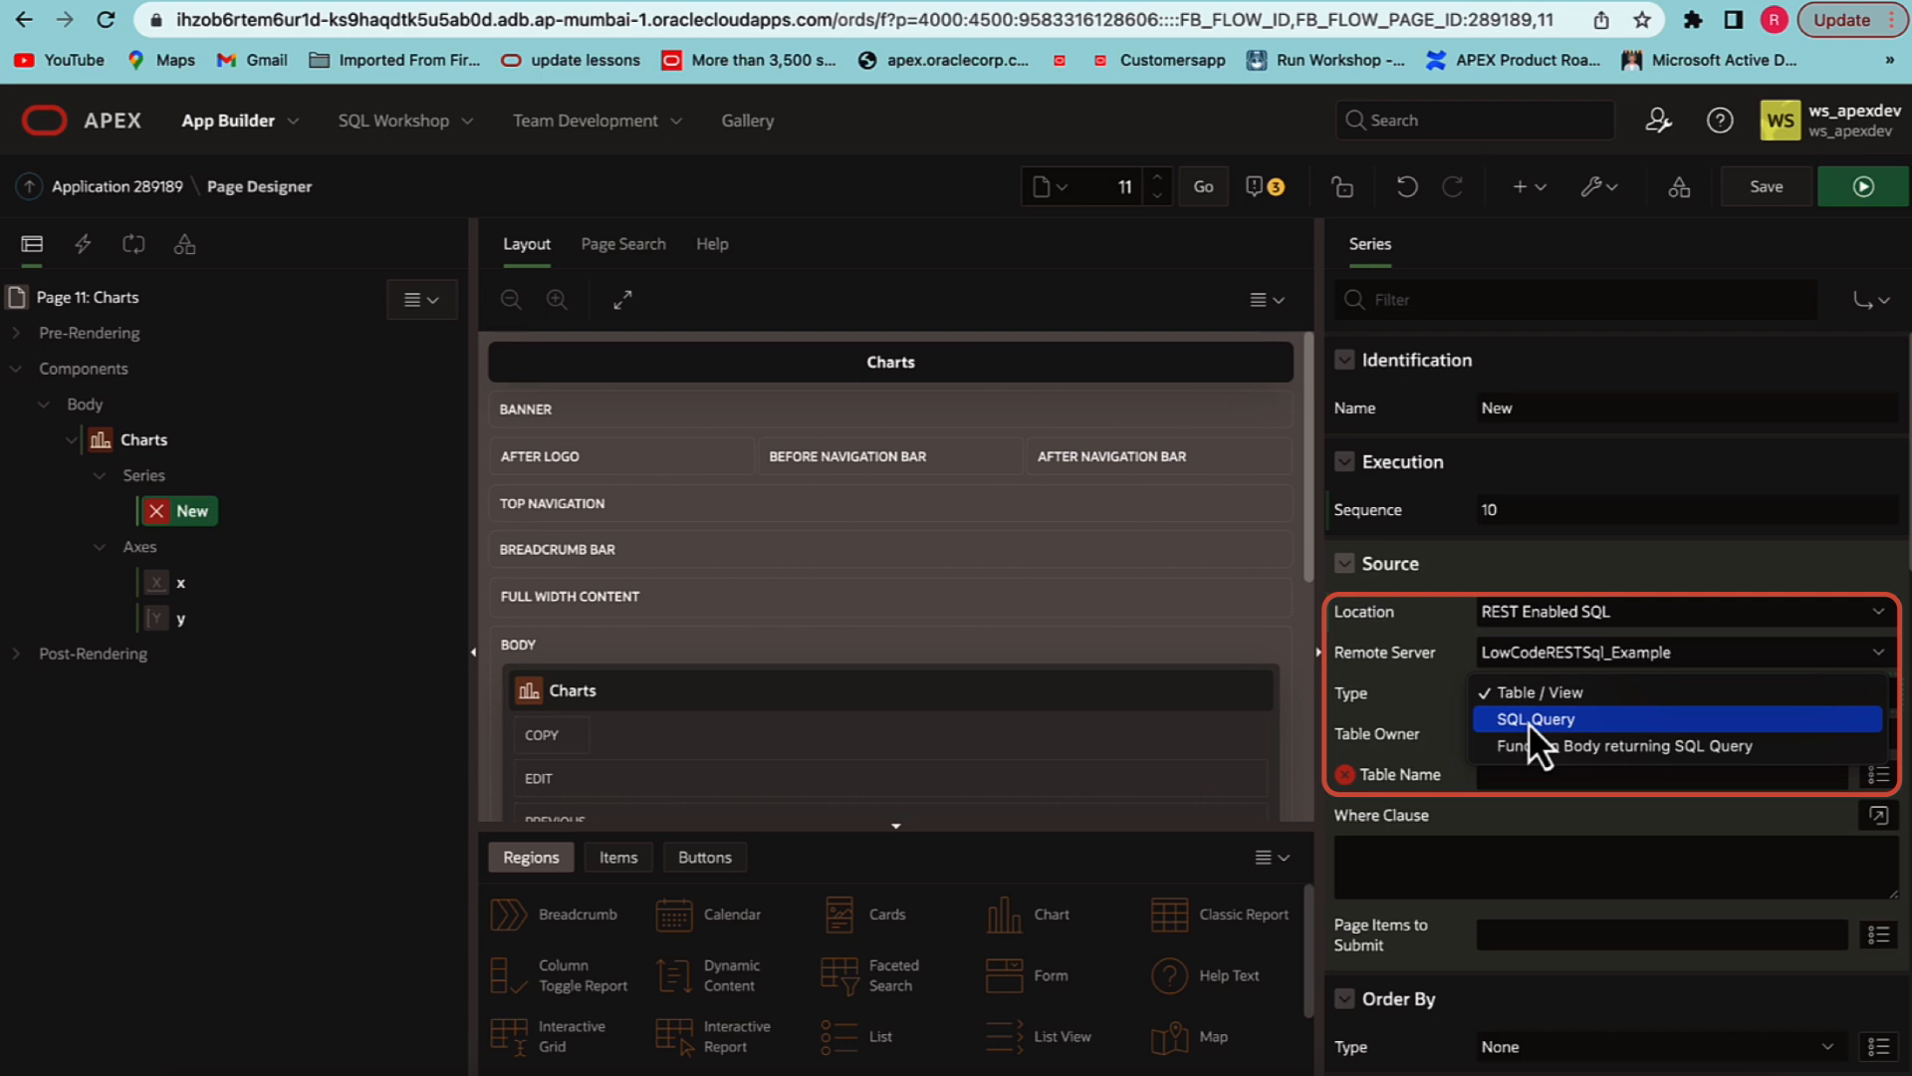
{"action": "left_click", "coordinate": [1518, 692]}
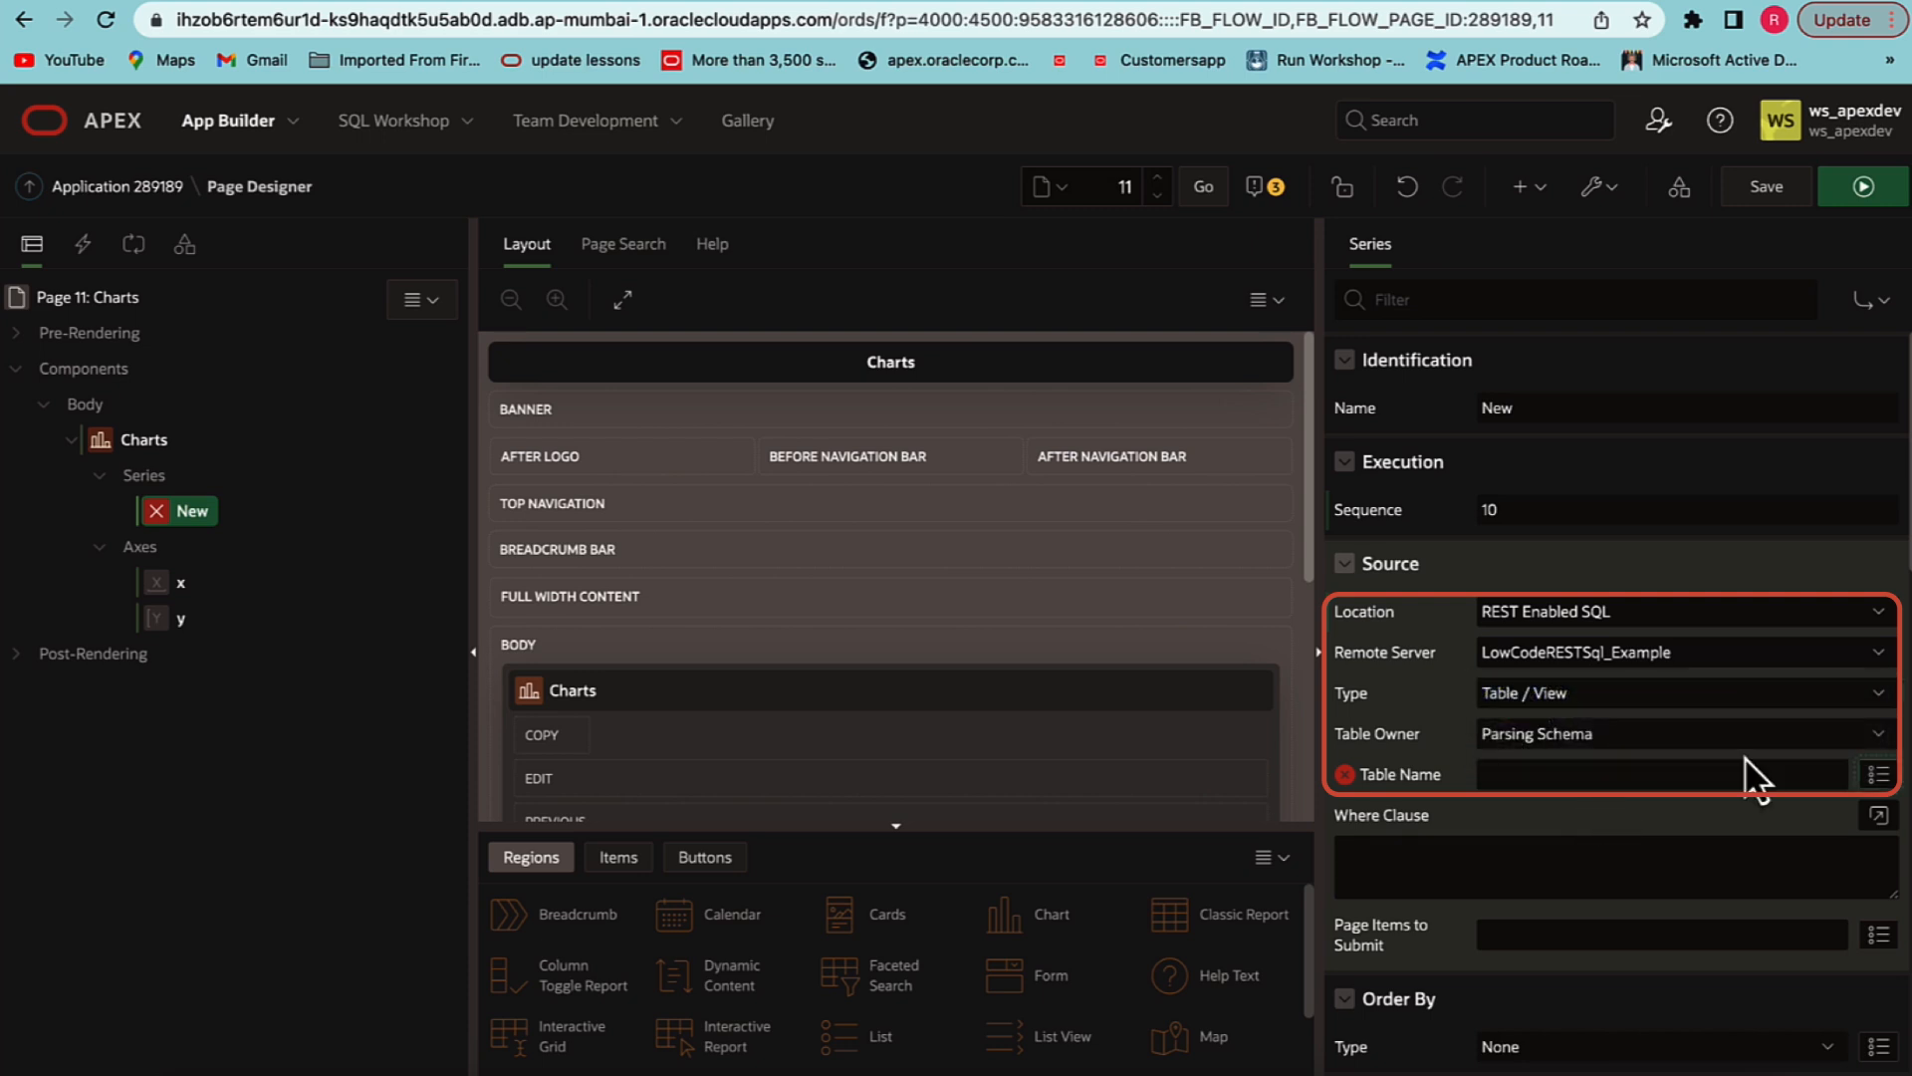
{"action": "left_click", "coordinate": [1875, 786]}
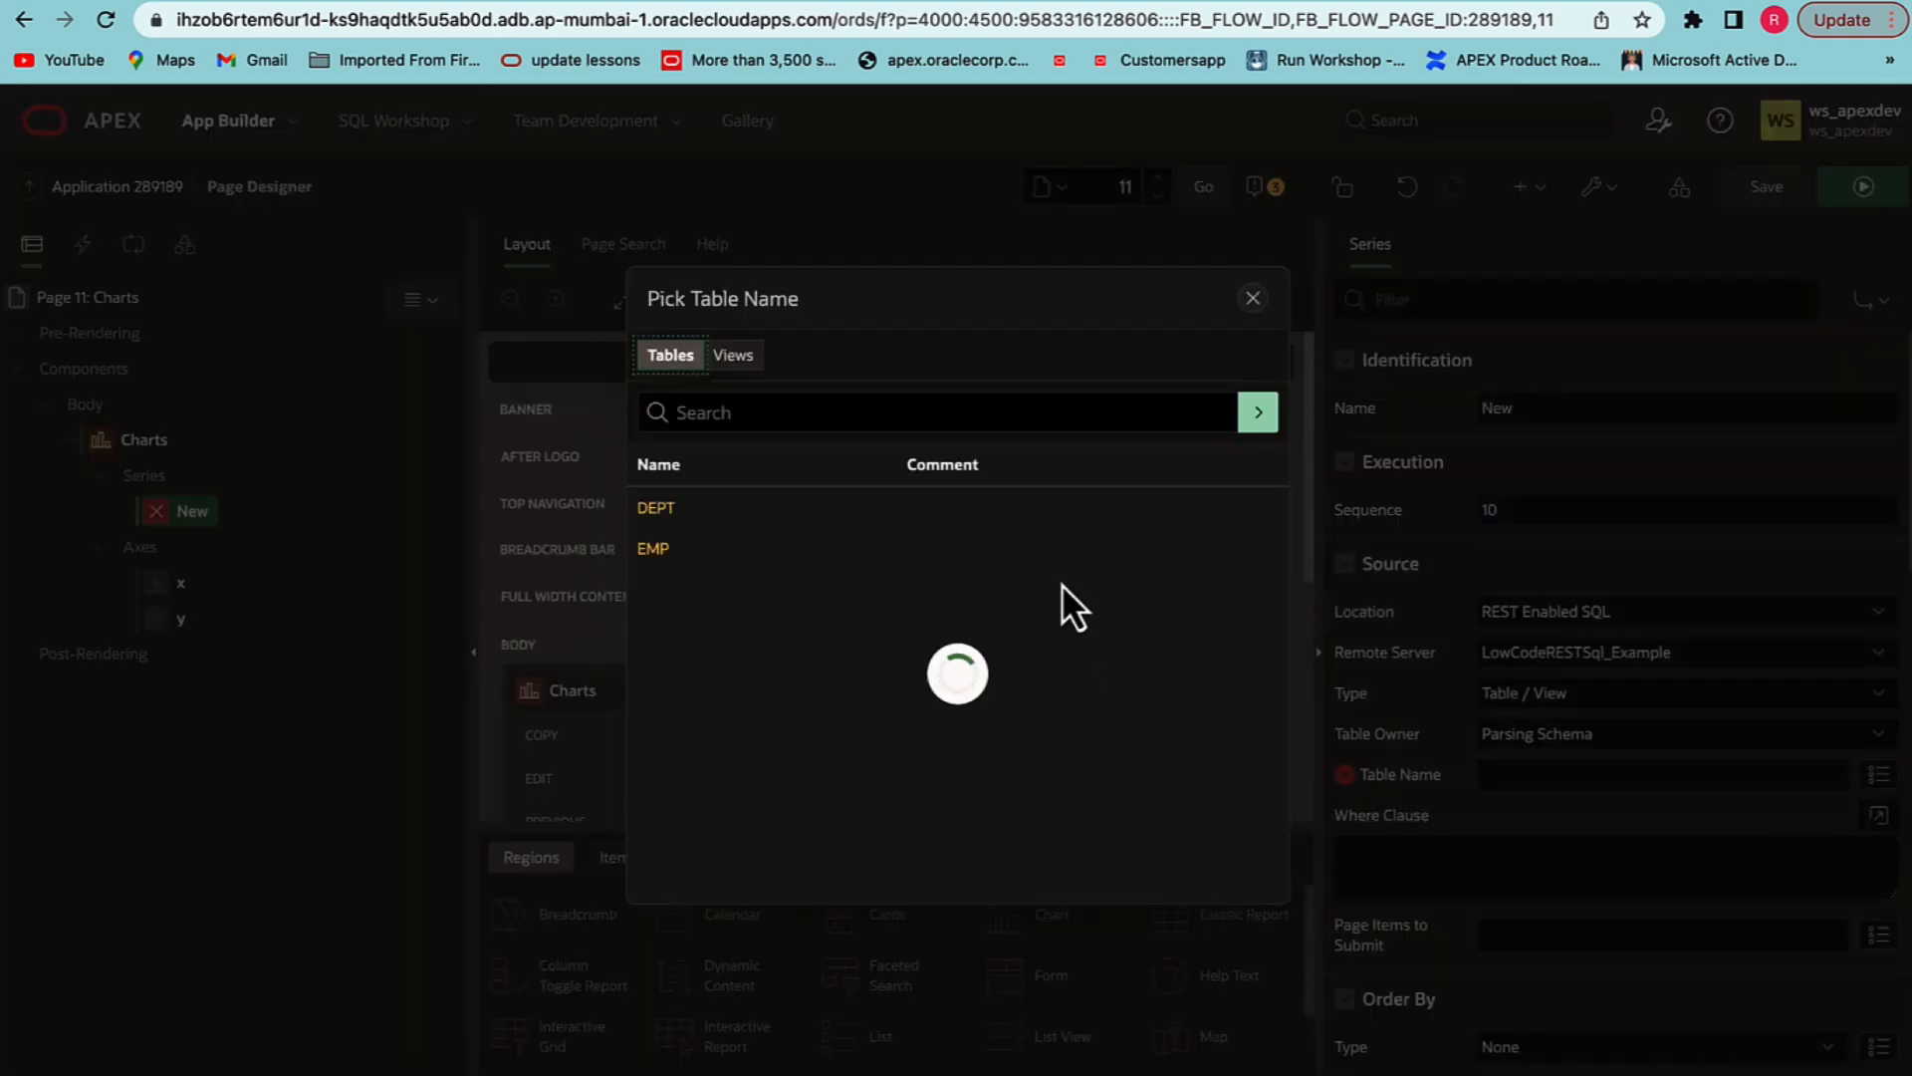
{"action": "left_click", "coordinate": [653, 550]}
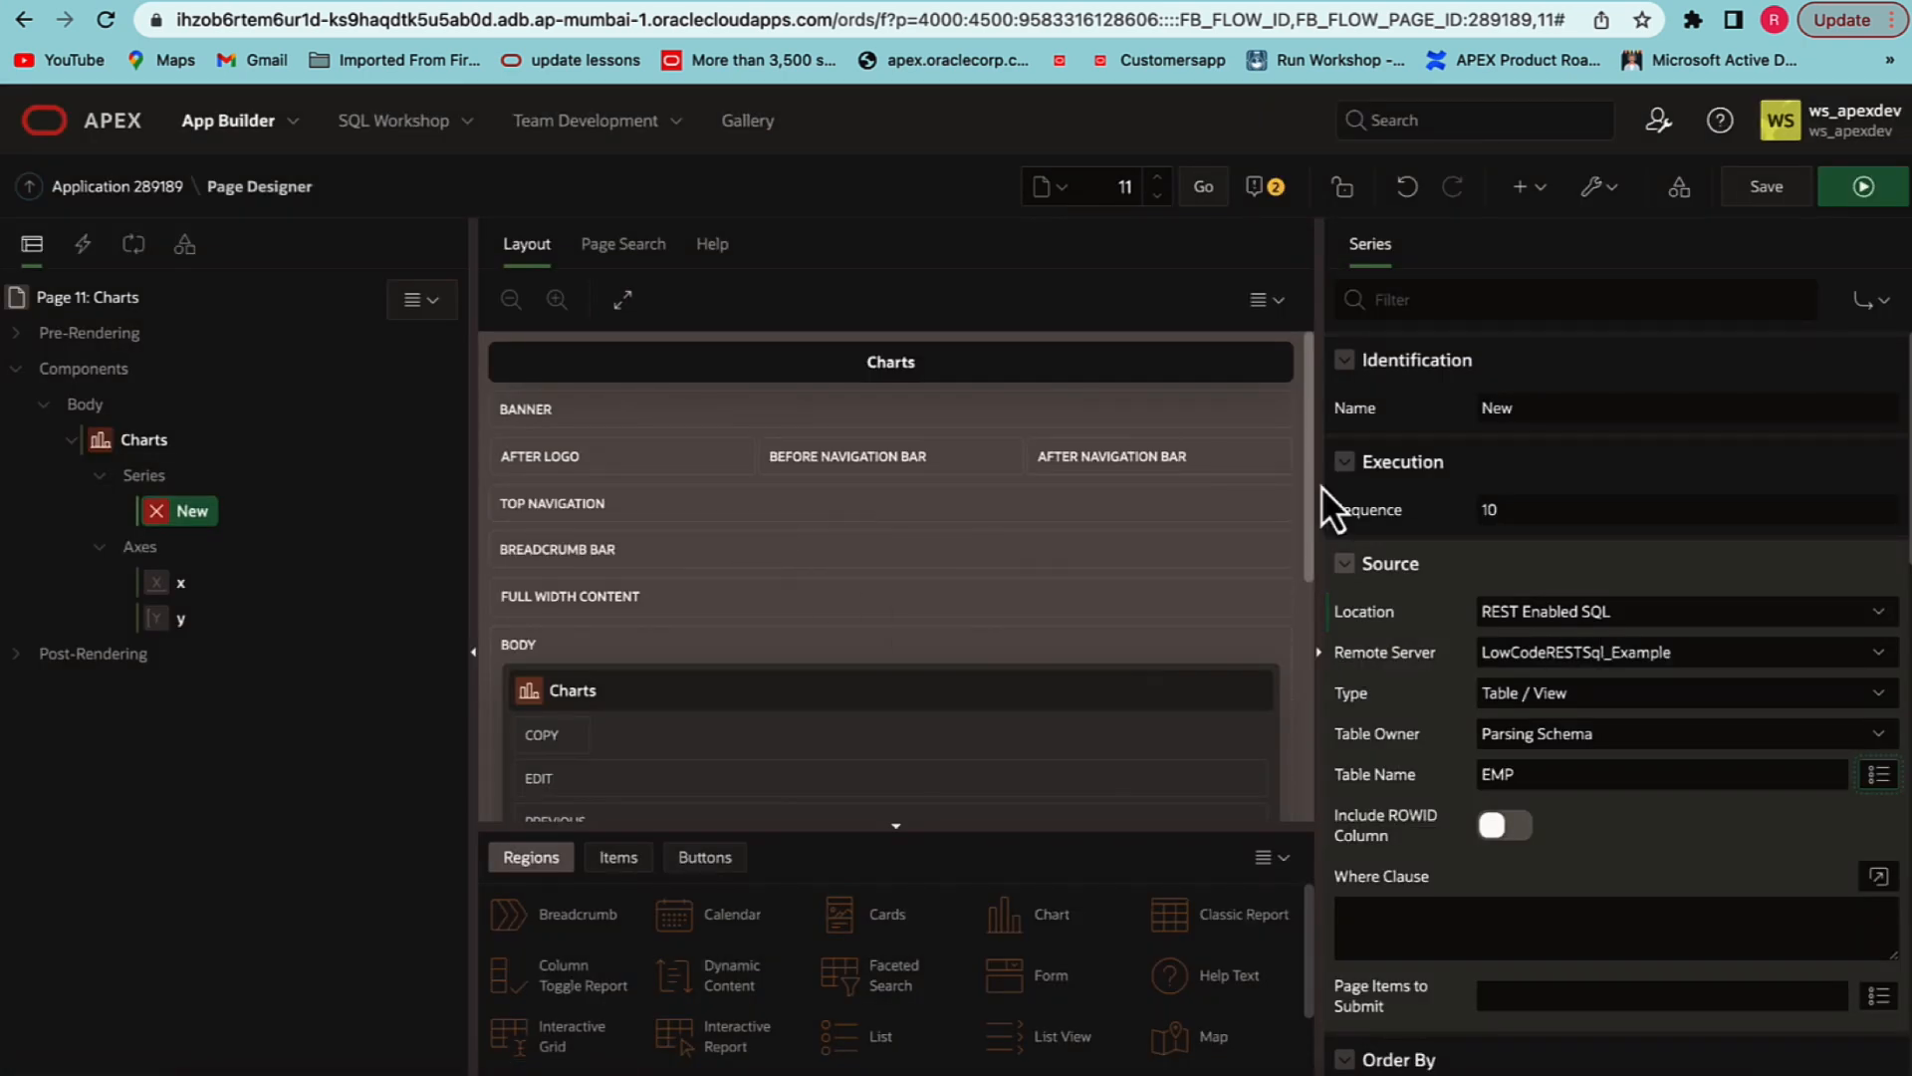
- Map the series label to the ENAME column and its value to the SAL column
{"action": "scroll", "coordinate": [1515, 685], "scroll_direction": "down", "scroll_amount": 2}
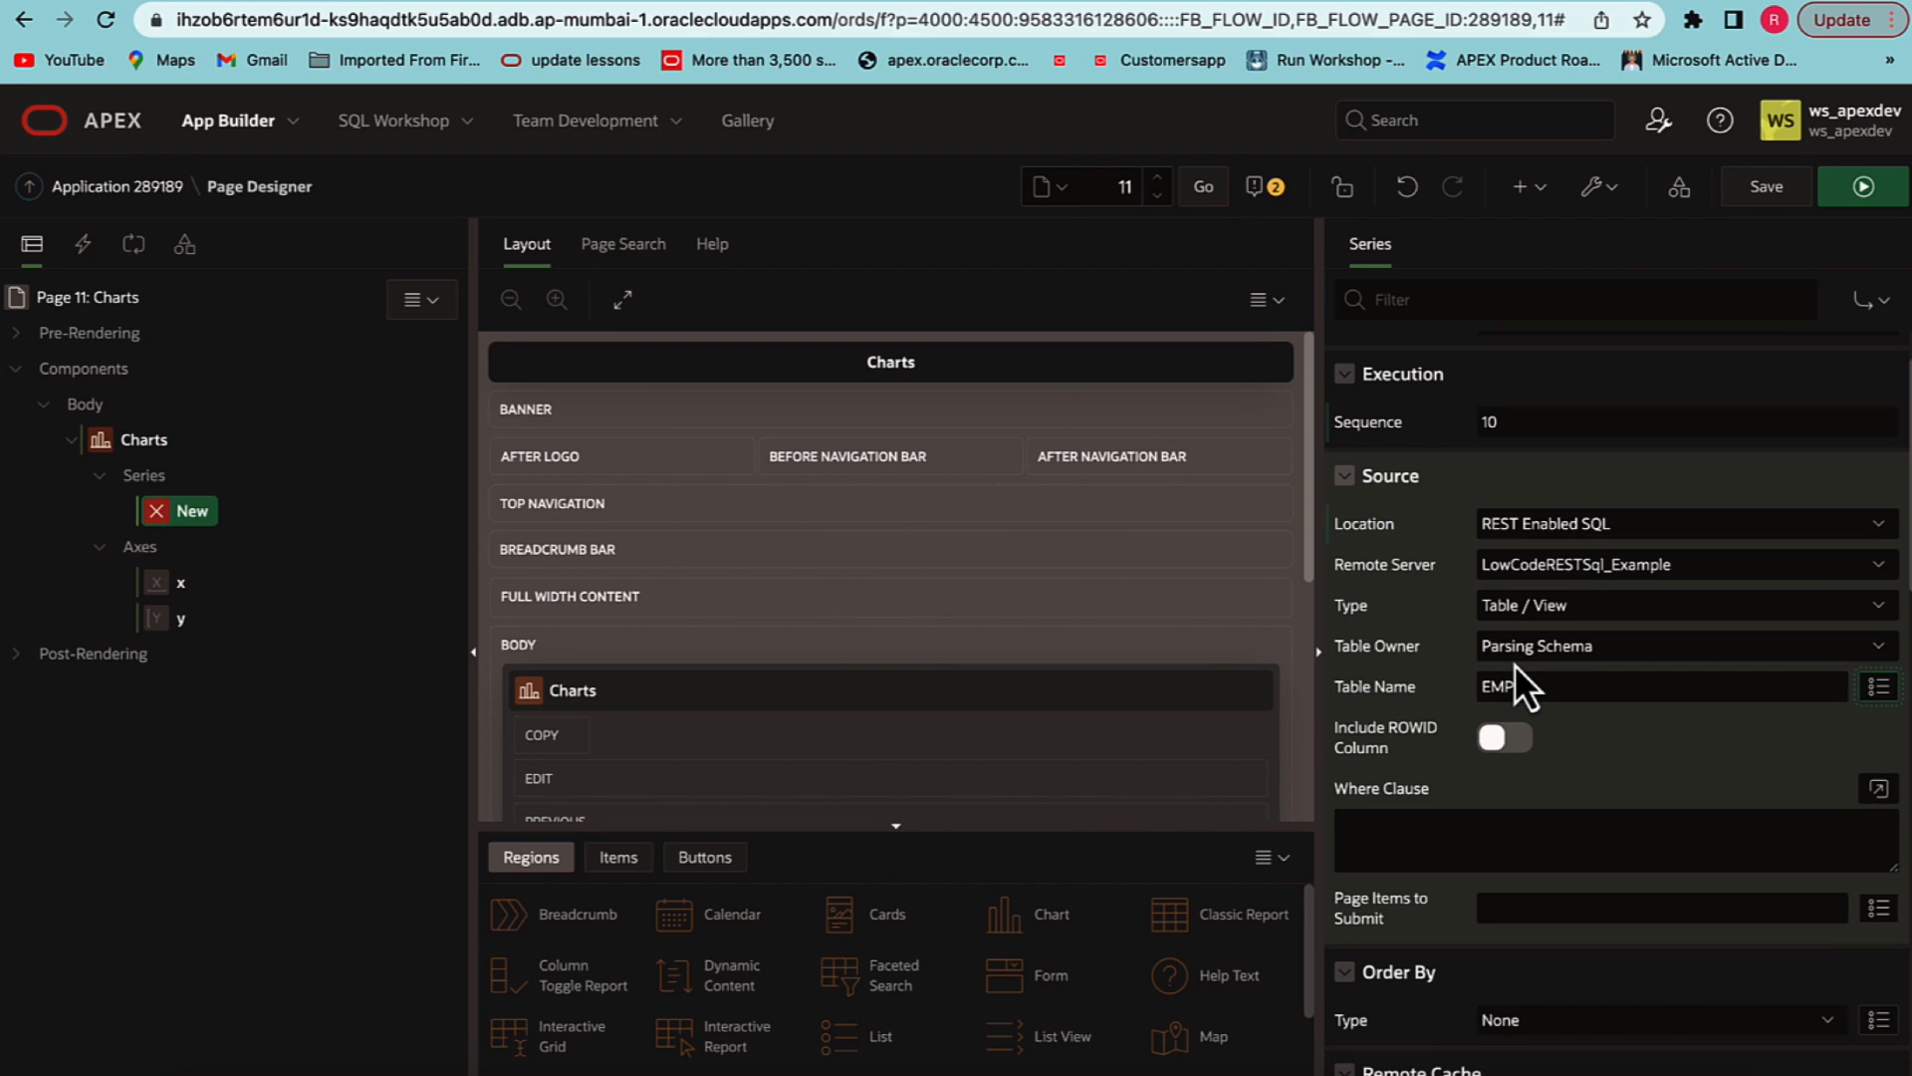
{"action": "scroll", "coordinate": [1515, 665], "scroll_direction": "down", "scroll_amount": 5}
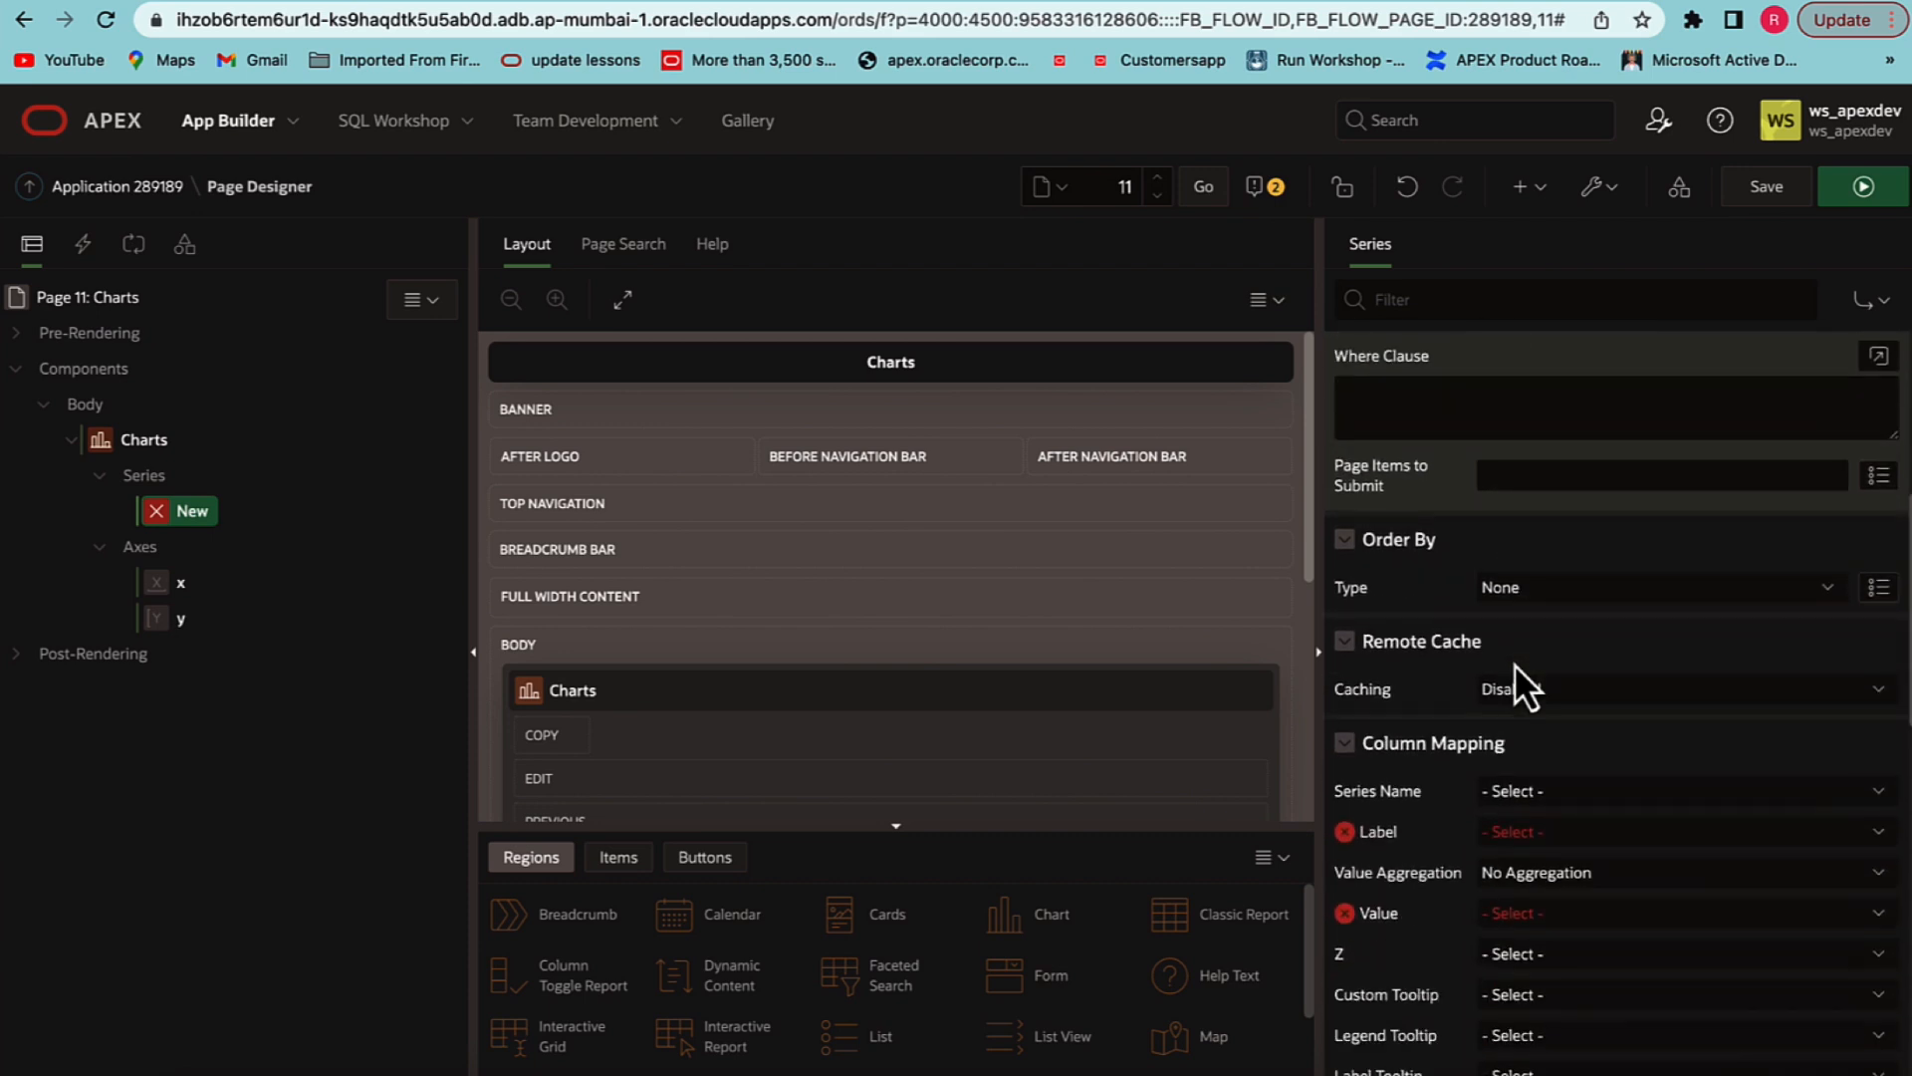
{"action": "scroll", "coordinate": [1514, 664], "scroll_direction": "down", "scroll_amount": 2}
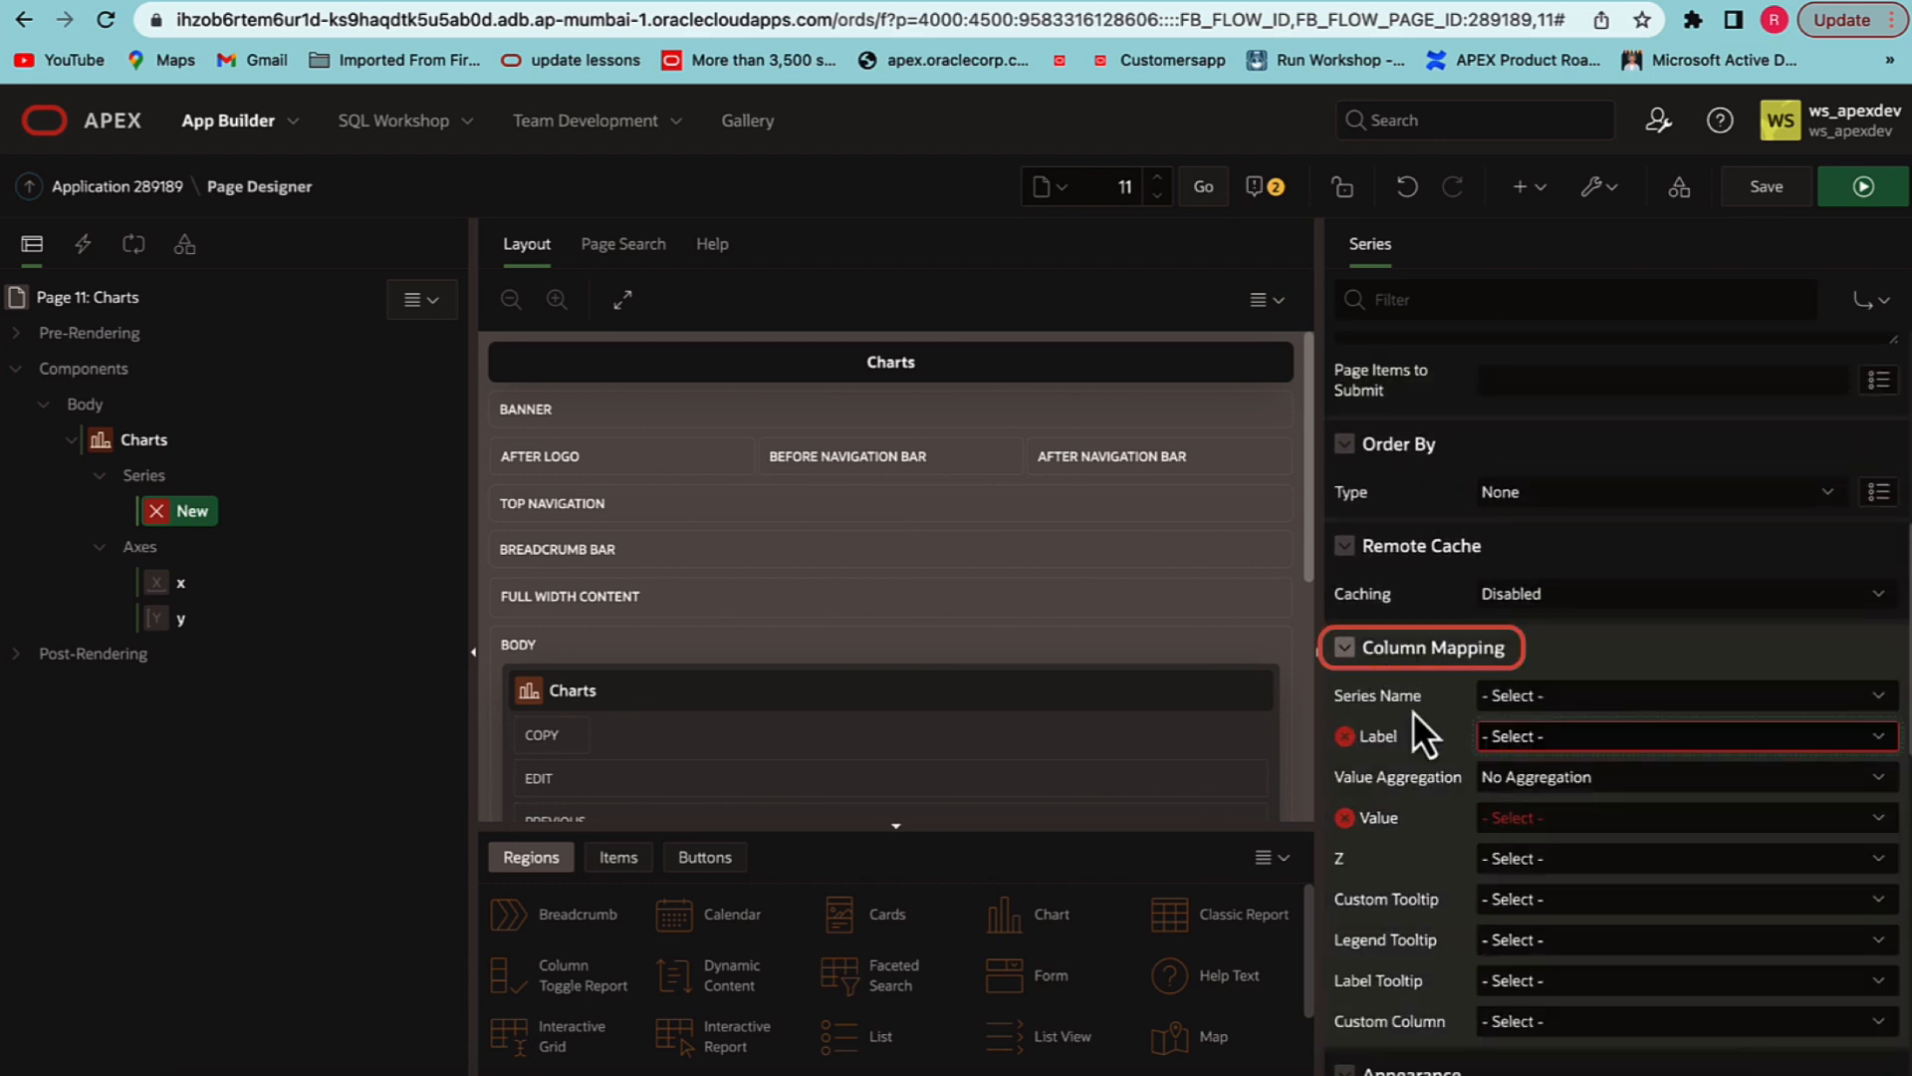
{"action": "left_click", "coordinate": [1544, 739]}
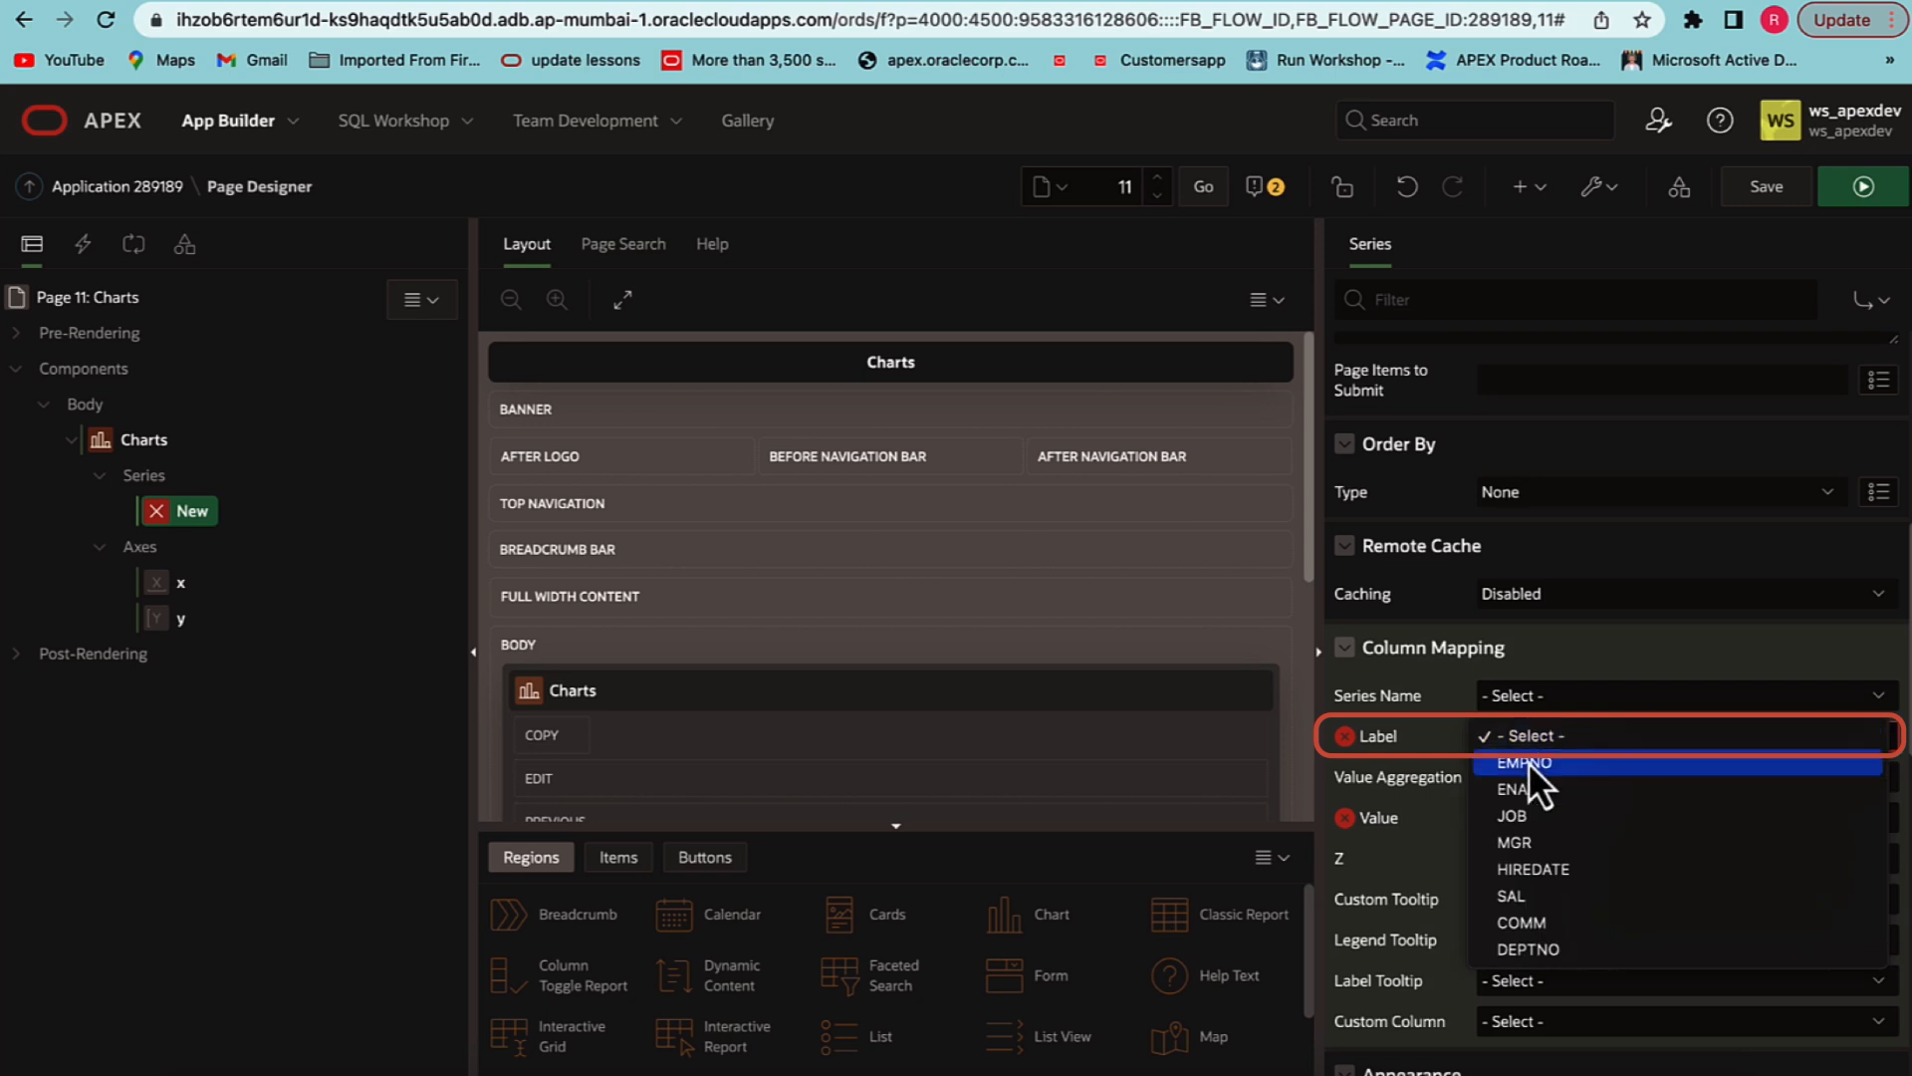
{"action": "left_click", "coordinate": [1525, 790]}
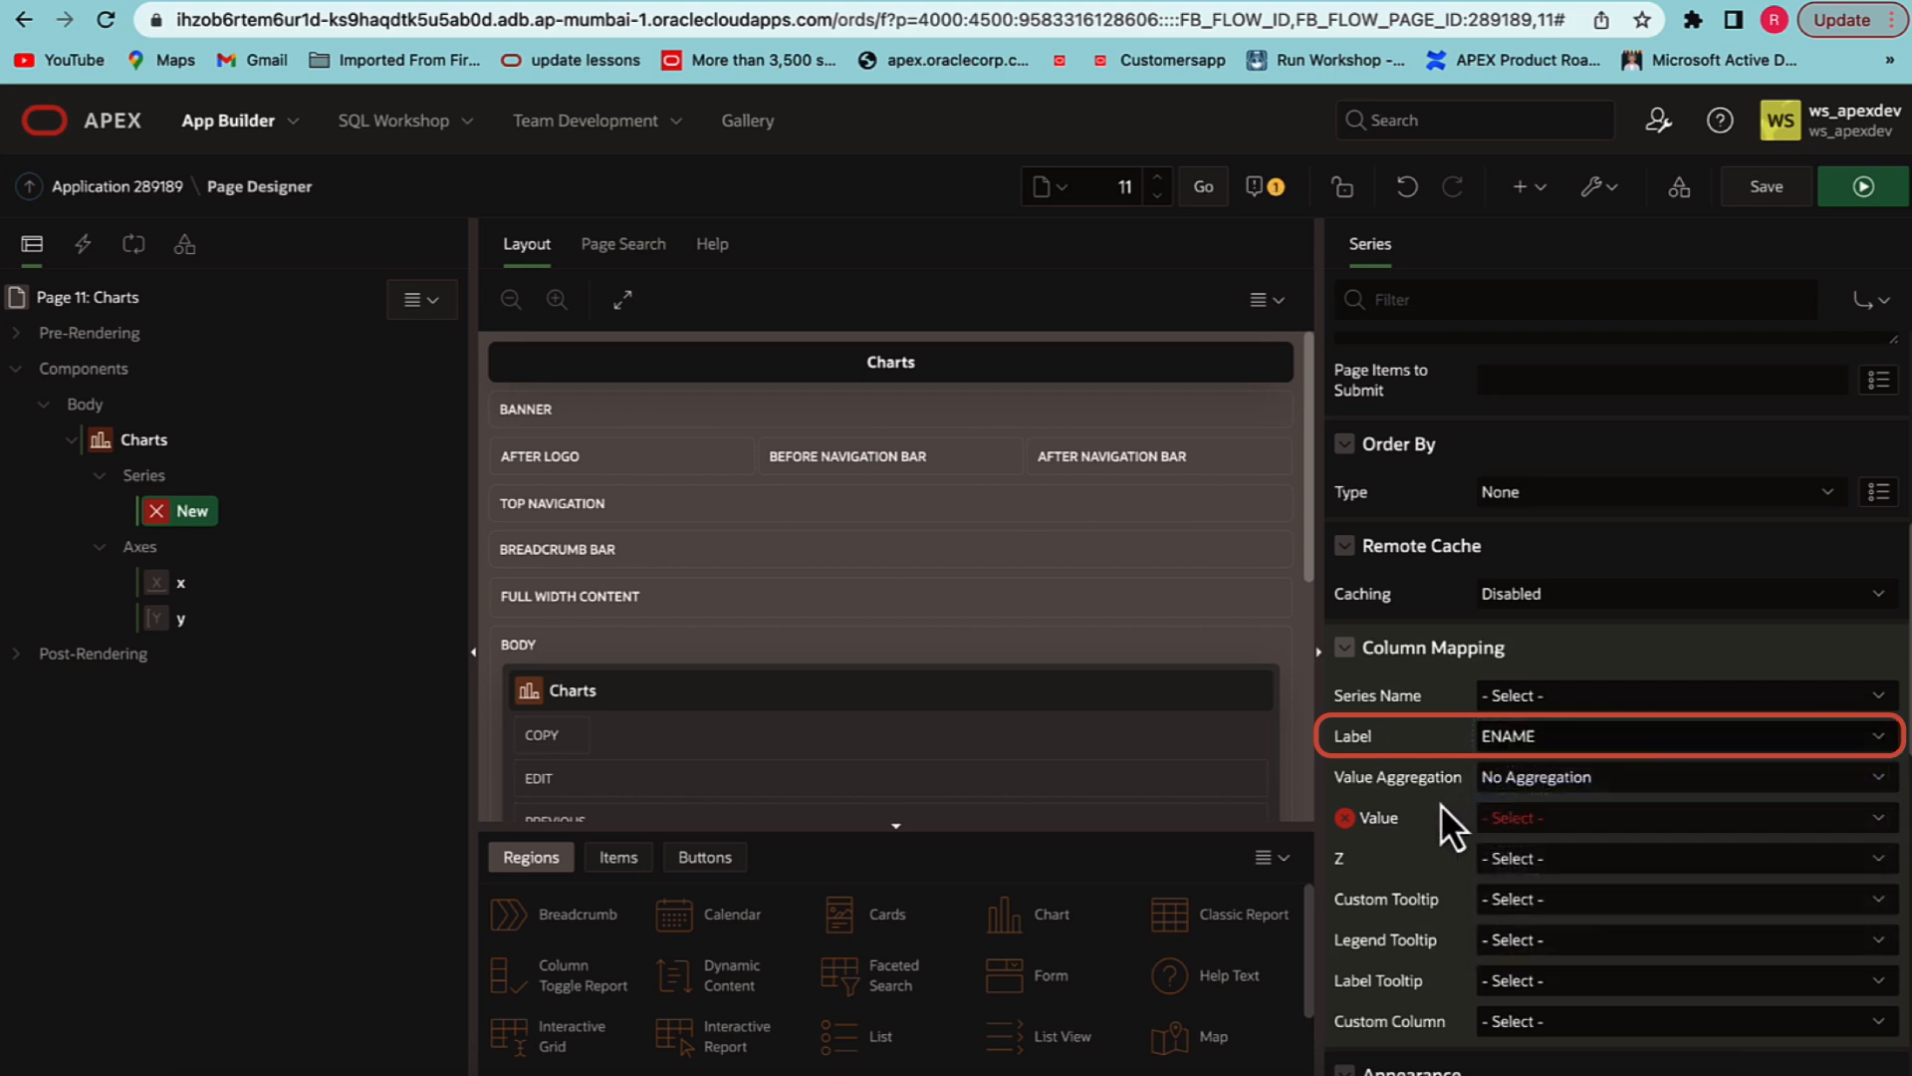
{"action": "left_click", "coordinate": [1504, 822]}
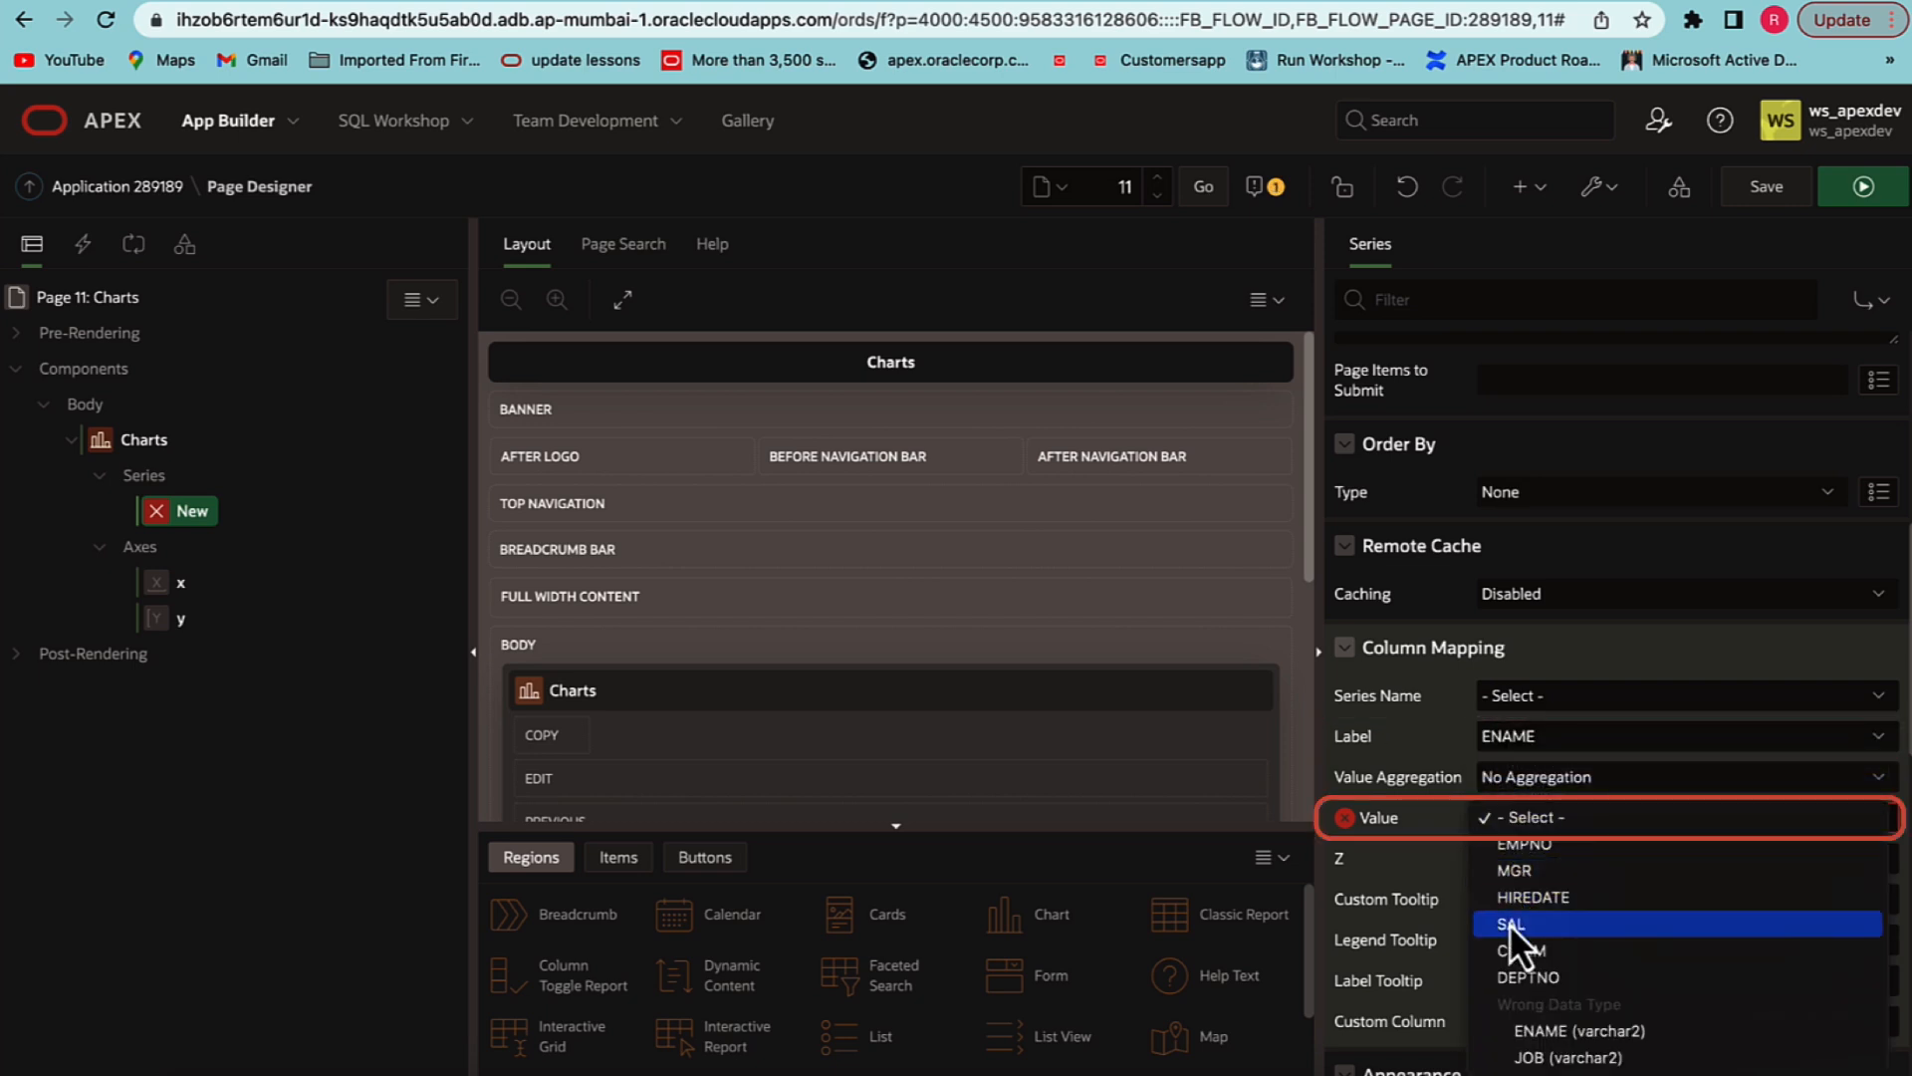
{"action": "left_click", "coordinate": [1509, 923]}
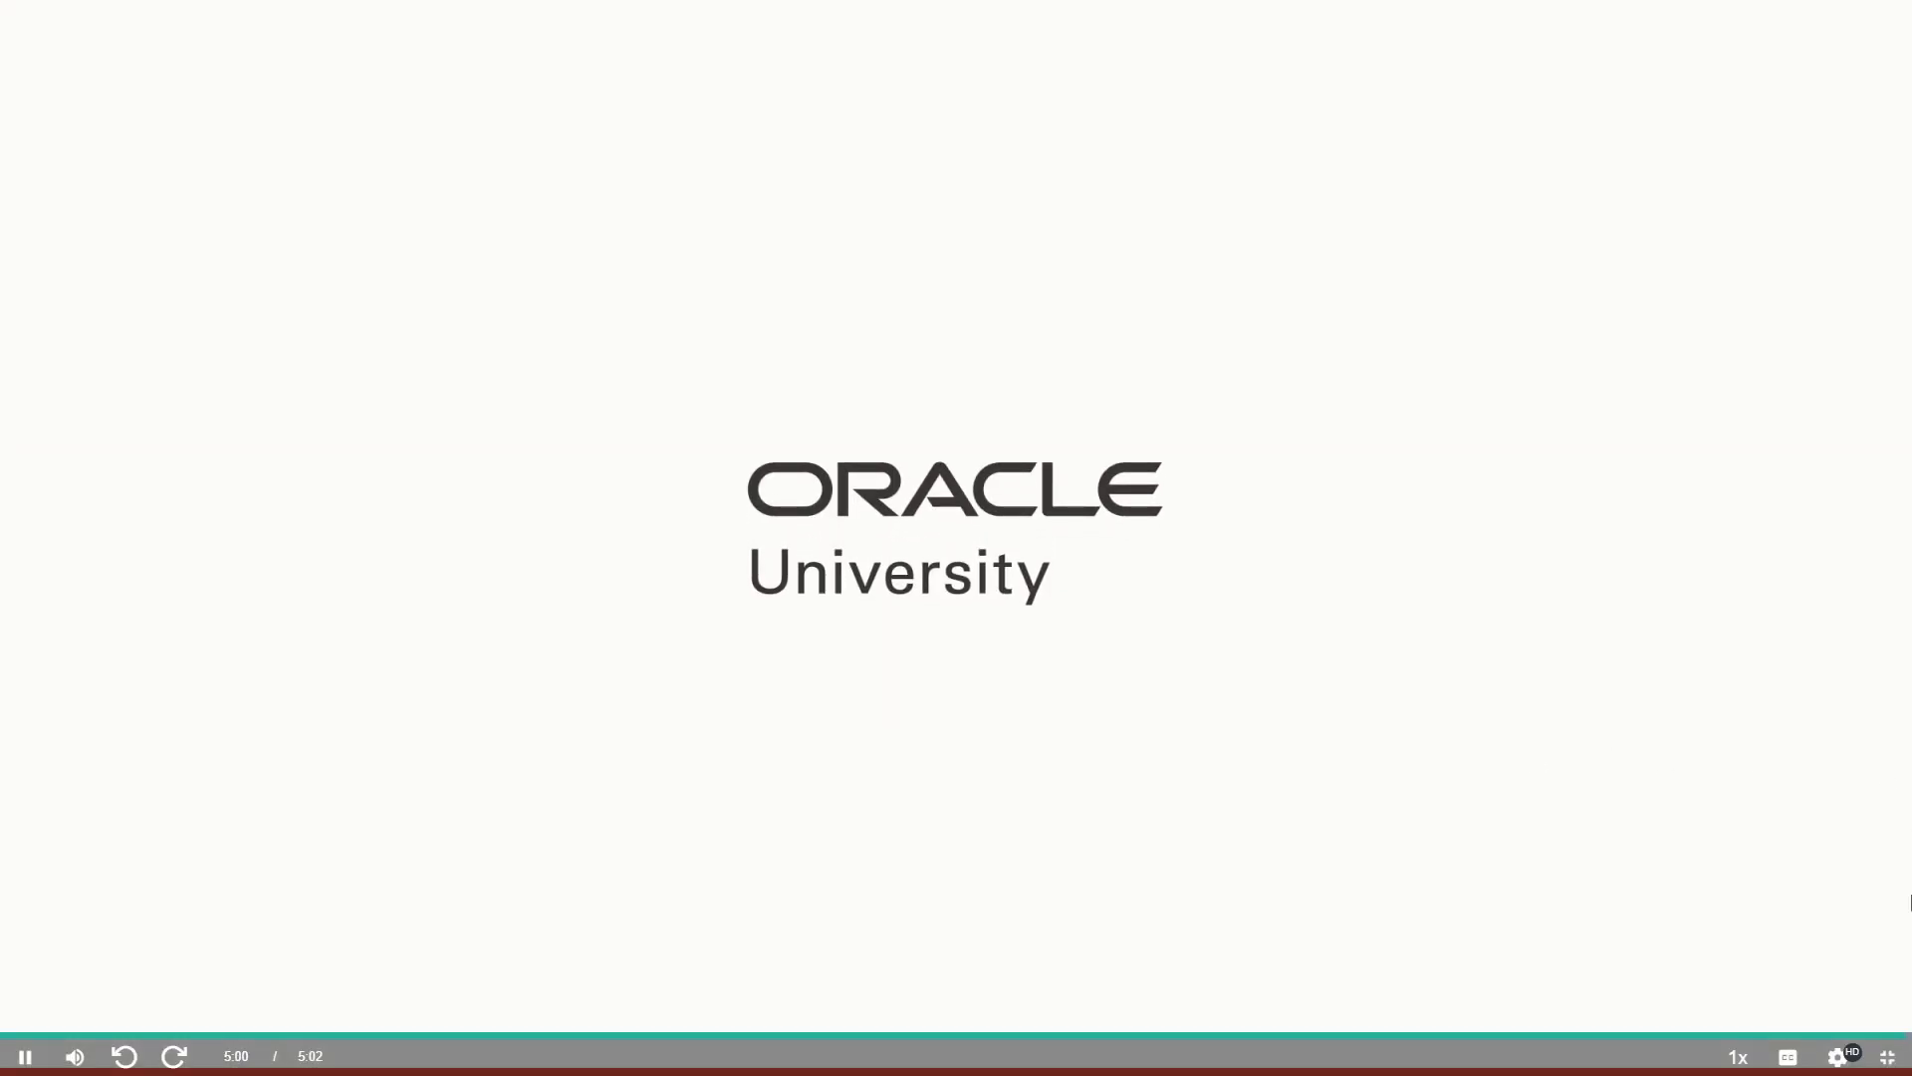
- Leave full-screen playback and look through the course playlist around Creating and Managing REST Data Sources - Part 1
{"action": "left_click", "coordinate": [1887, 1057]}
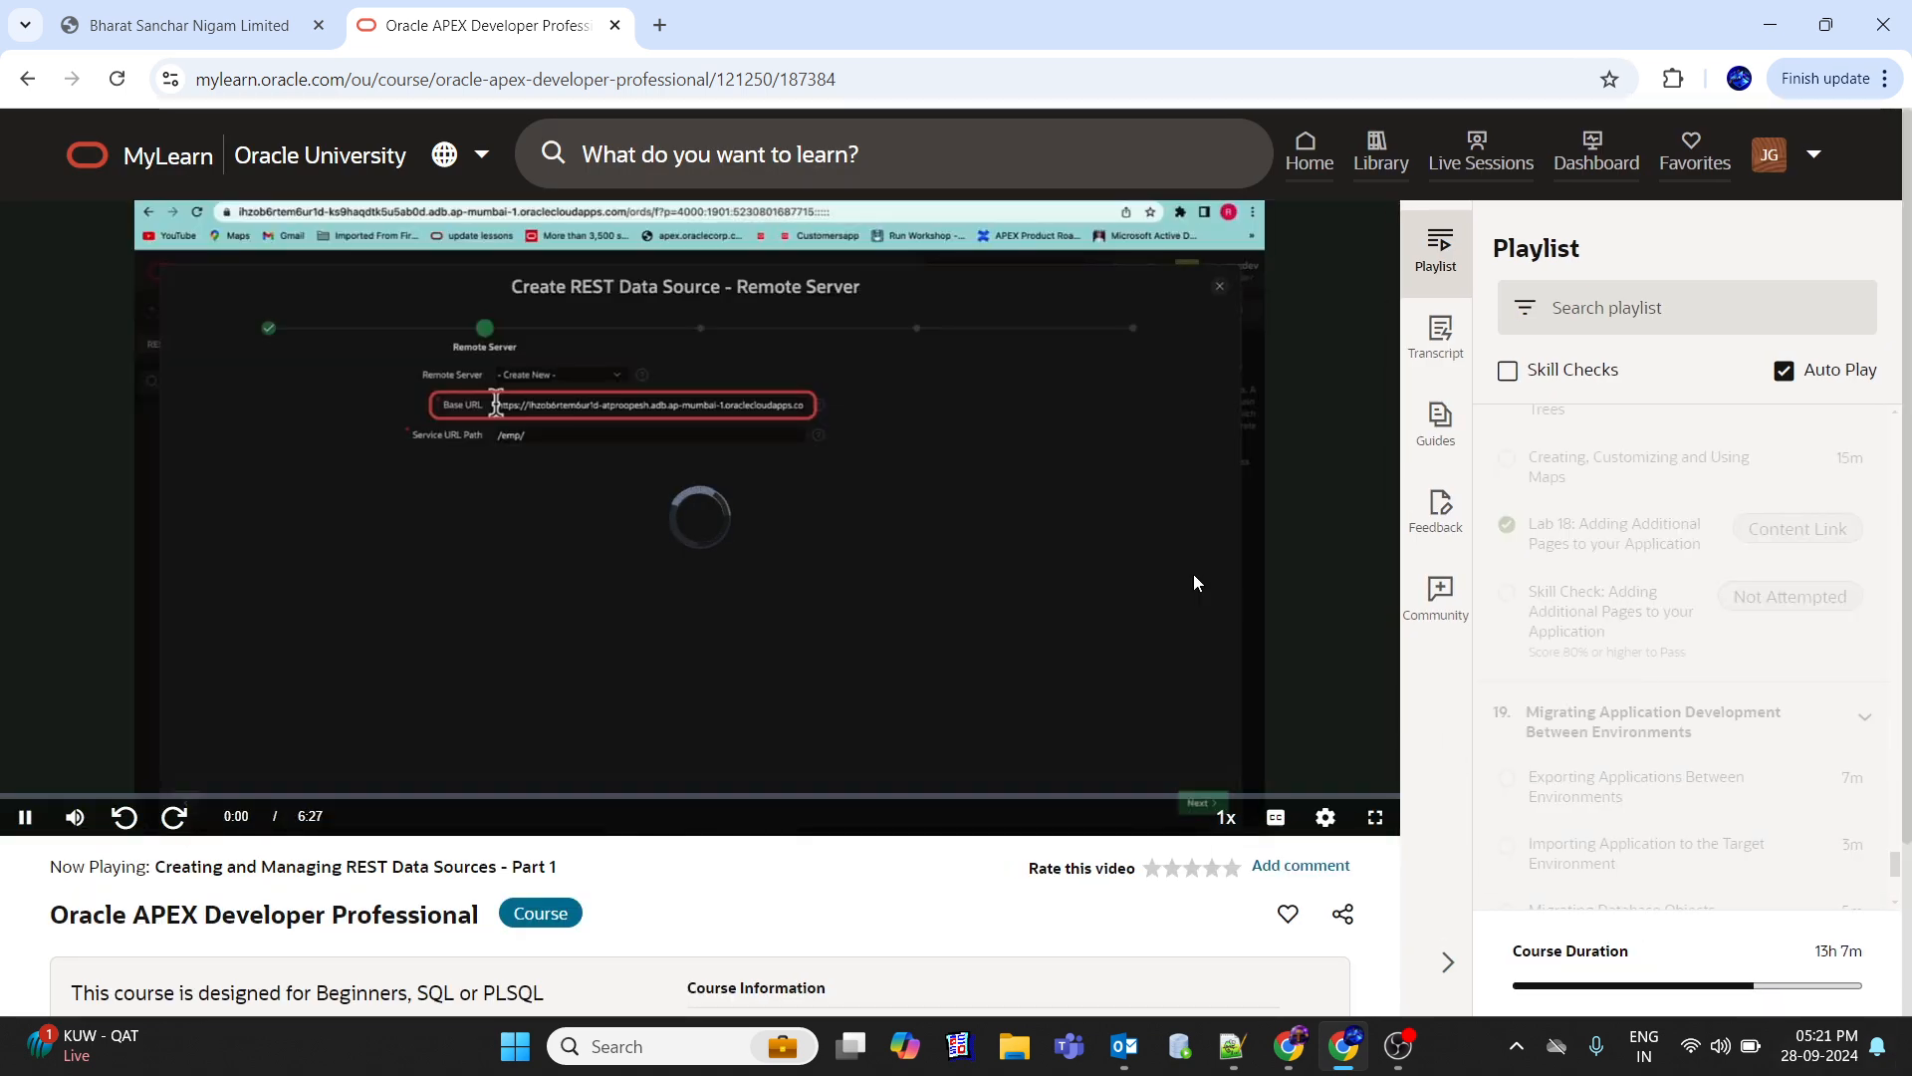
{"action": "scroll", "coordinate": [1626, 579], "scroll_direction": "up", "scroll_amount": 5}
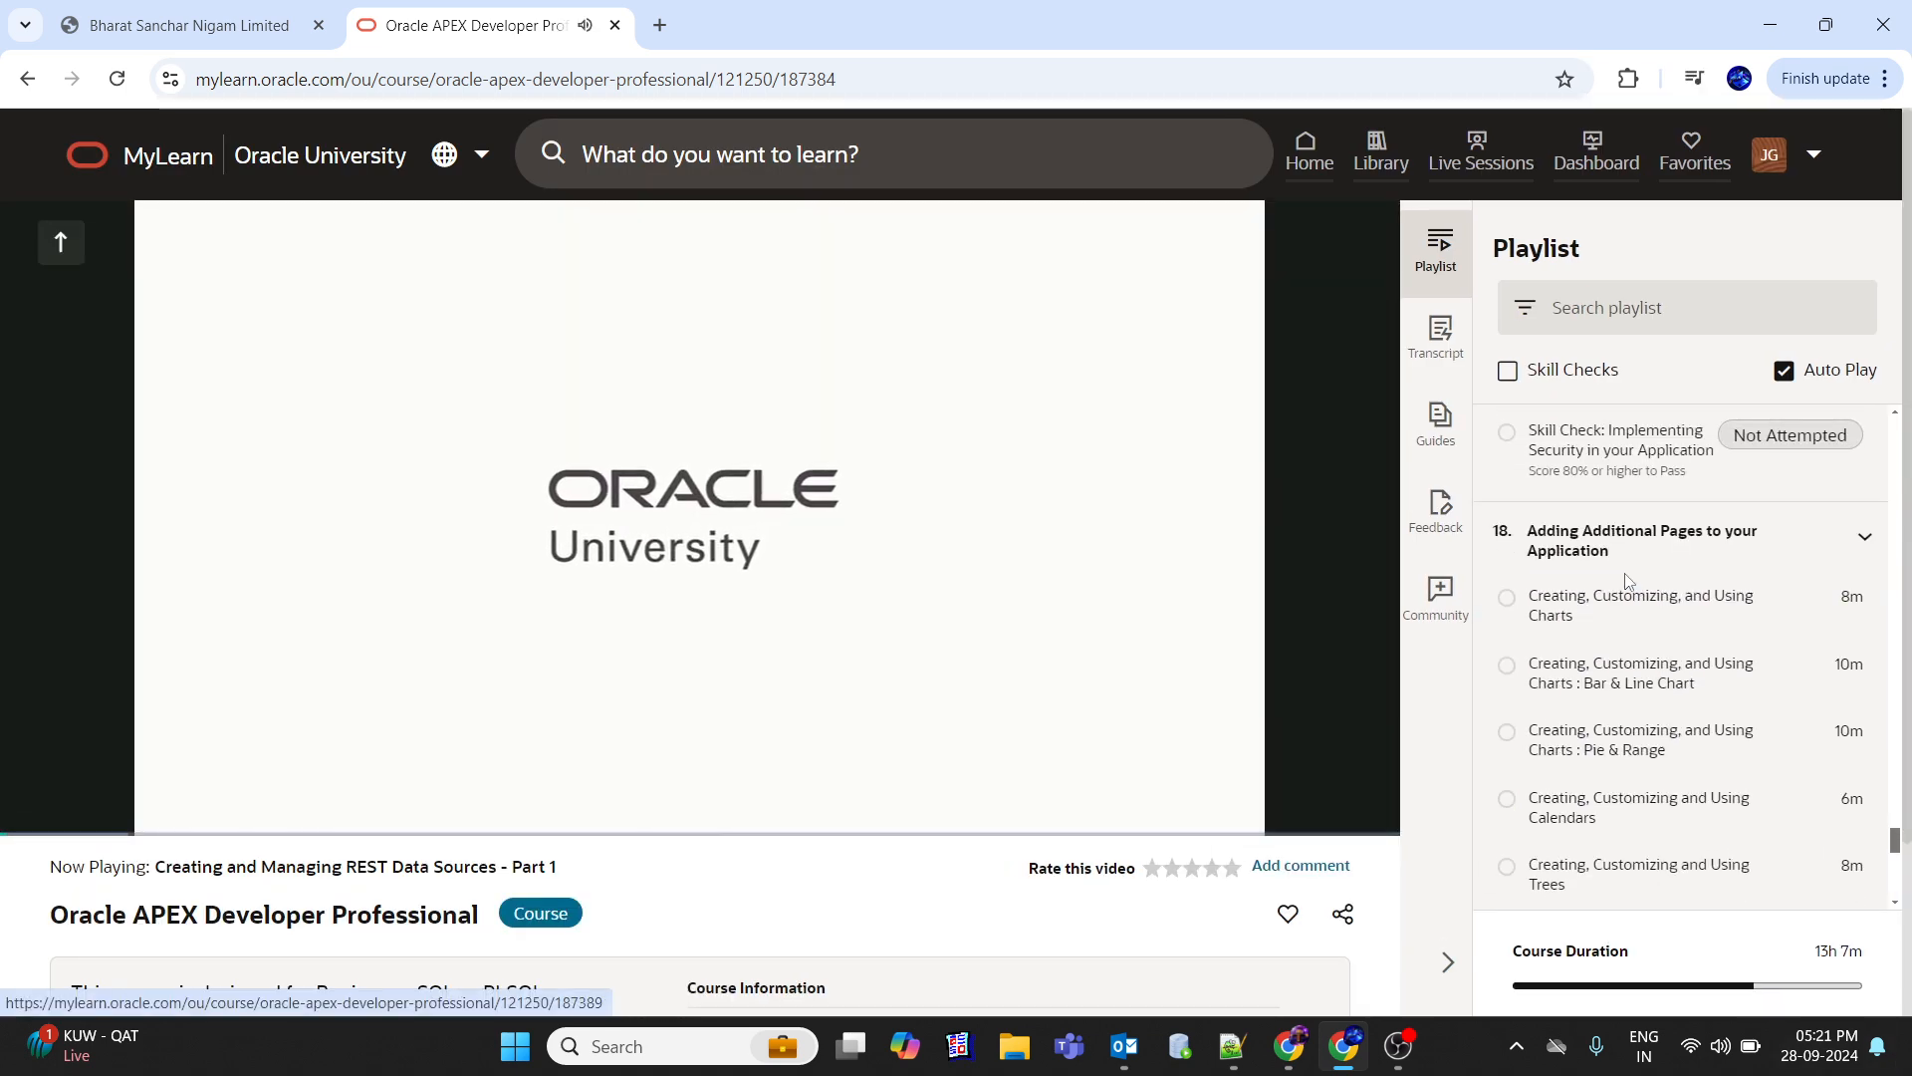
{"action": "scroll", "coordinate": [1626, 580], "scroll_direction": "up", "scroll_amount": 10}
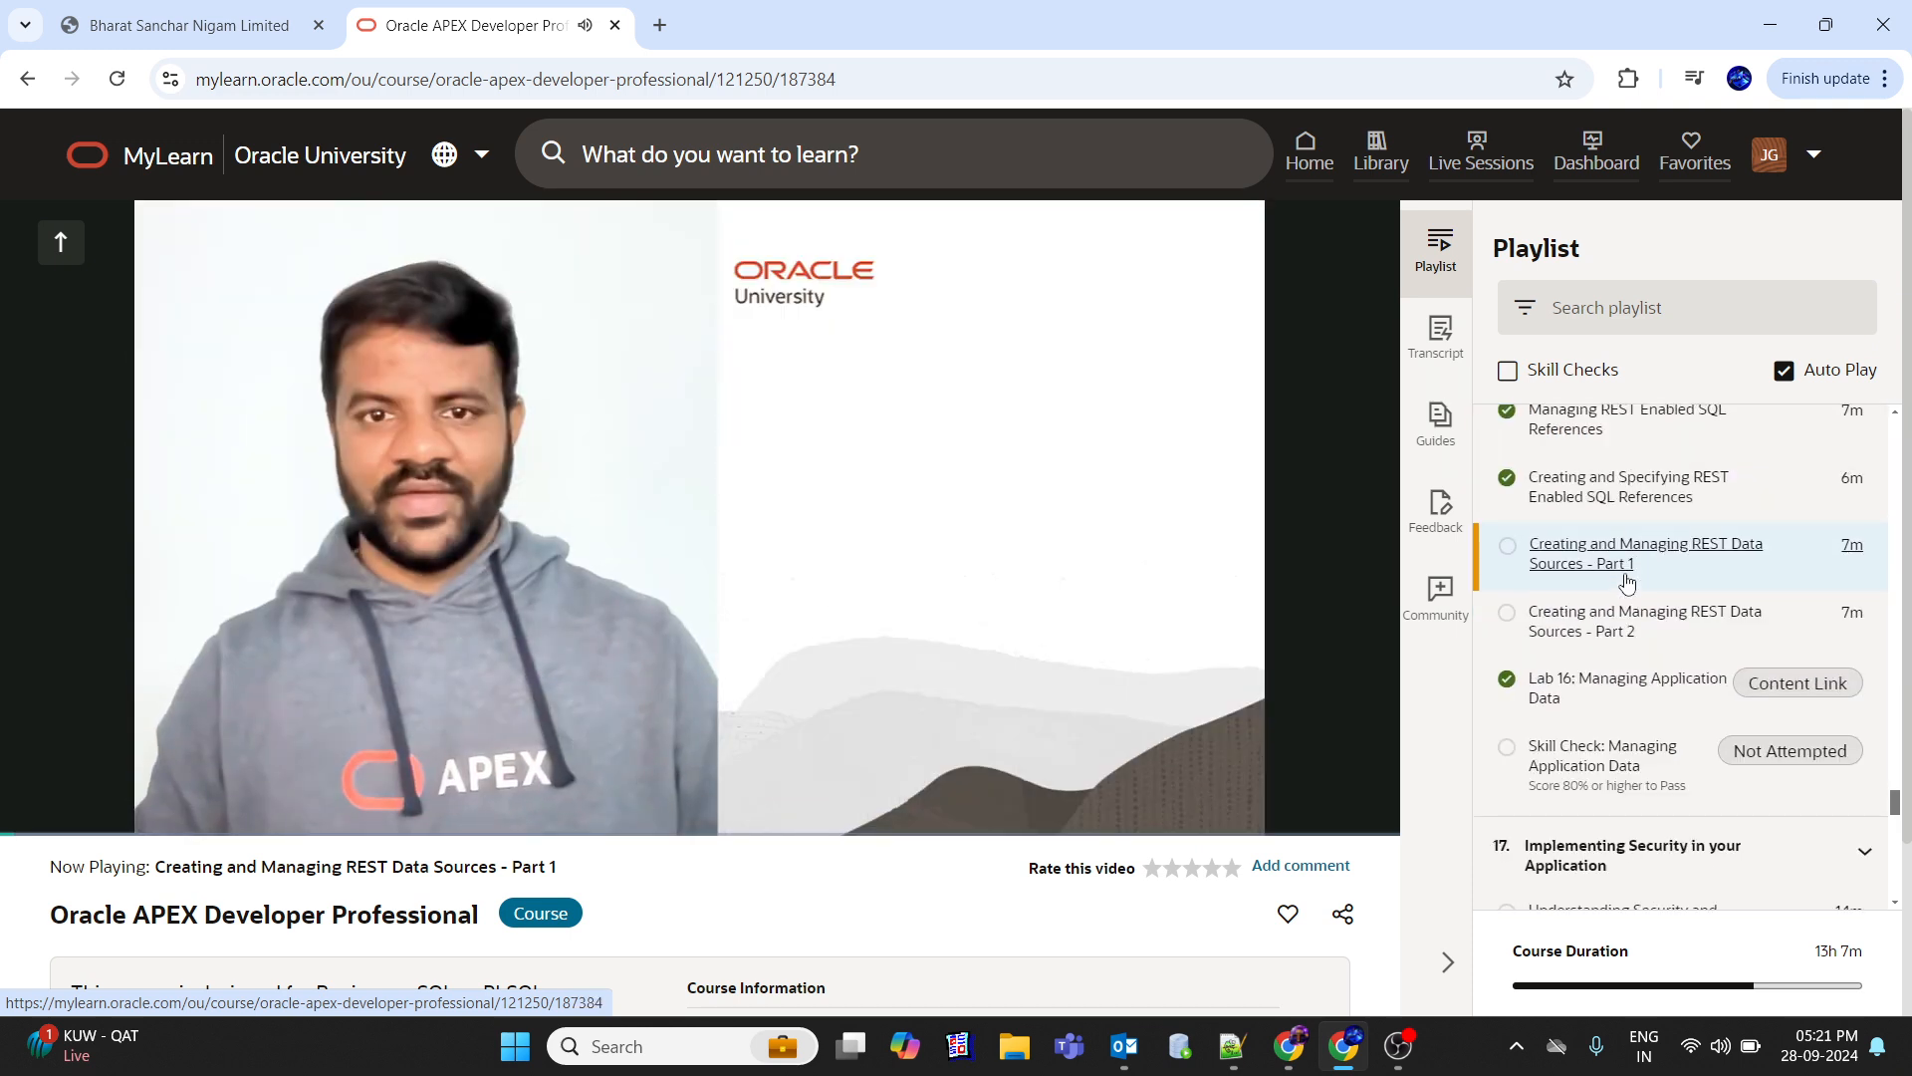
{"action": "scroll", "coordinate": [1627, 580], "scroll_direction": "up", "scroll_amount": 3}
{"action": "scroll", "coordinate": [1627, 579], "scroll_direction": "down", "scroll_amount": 2}
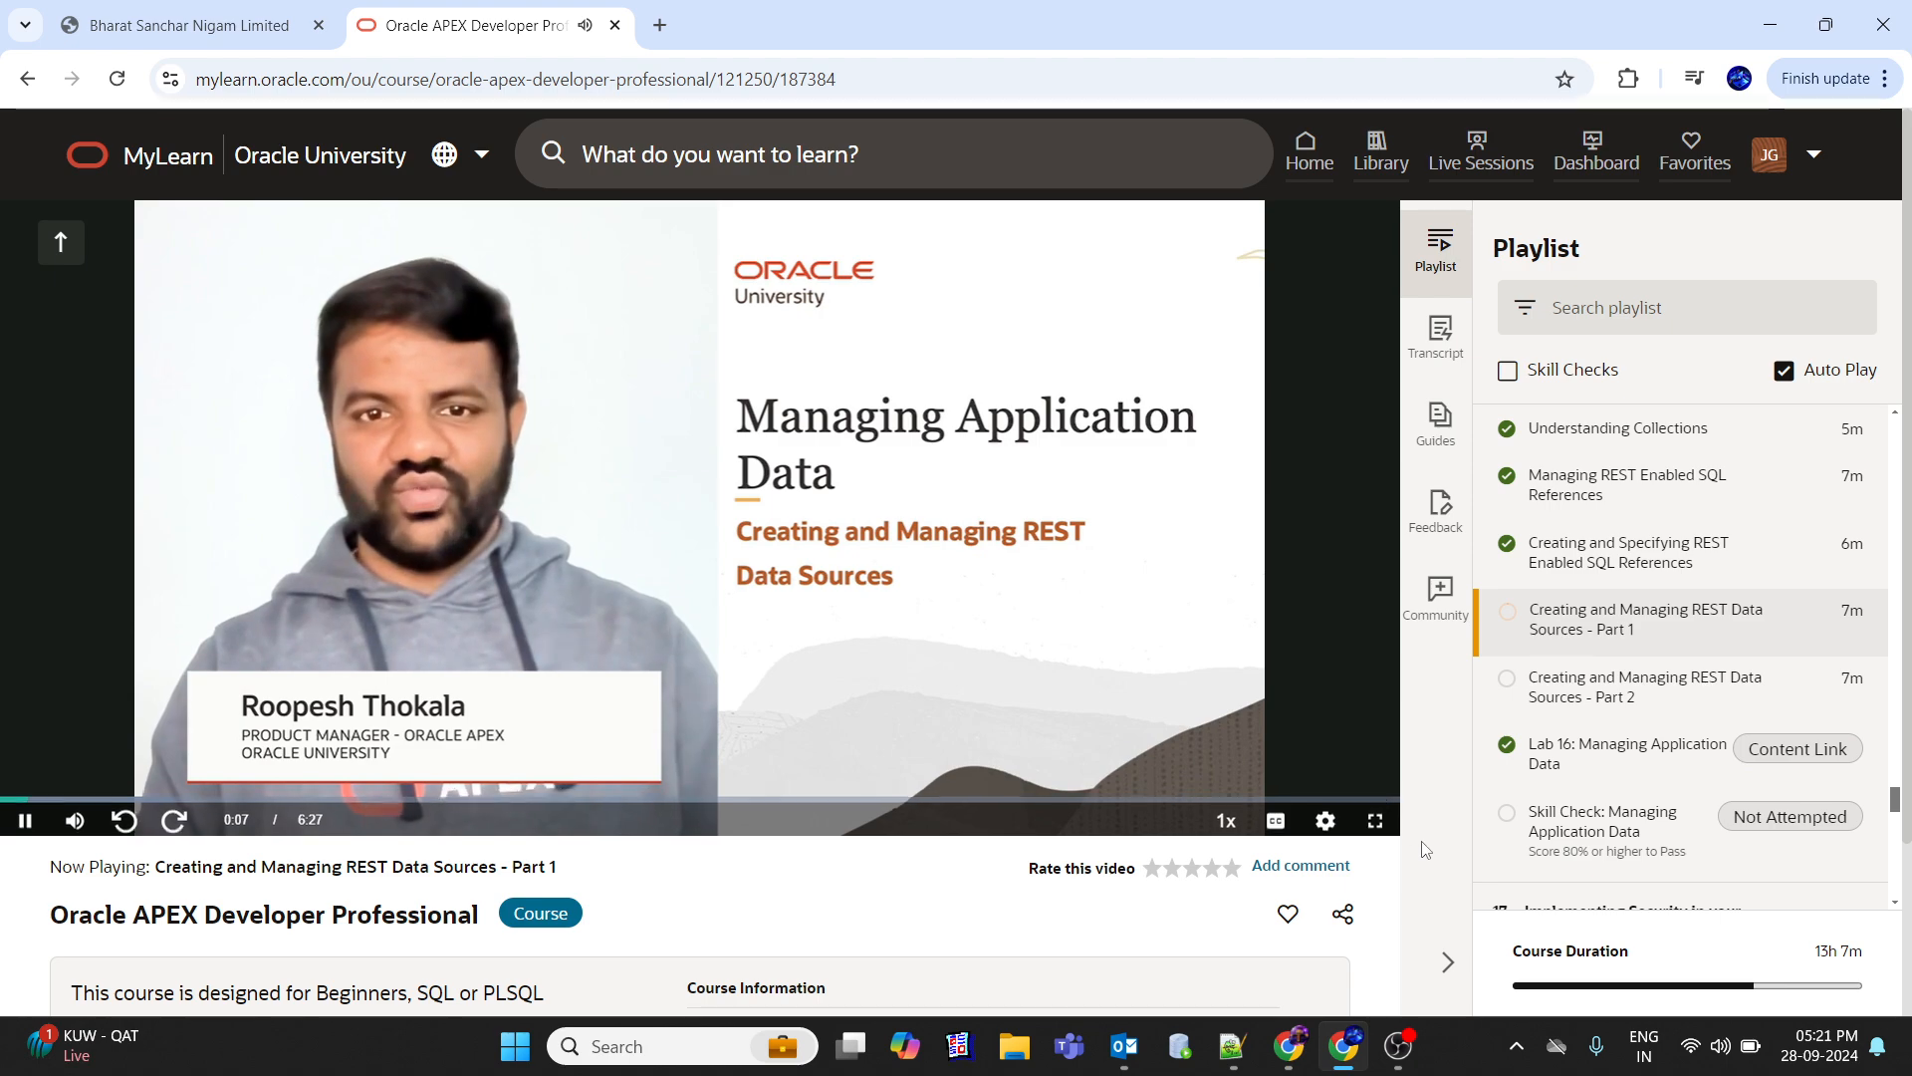
- Play the Creating and Managing REST Data Sources - Part 1 lesson in full screen at 1080p quality
{"action": "left_click", "coordinate": [1375, 818]}
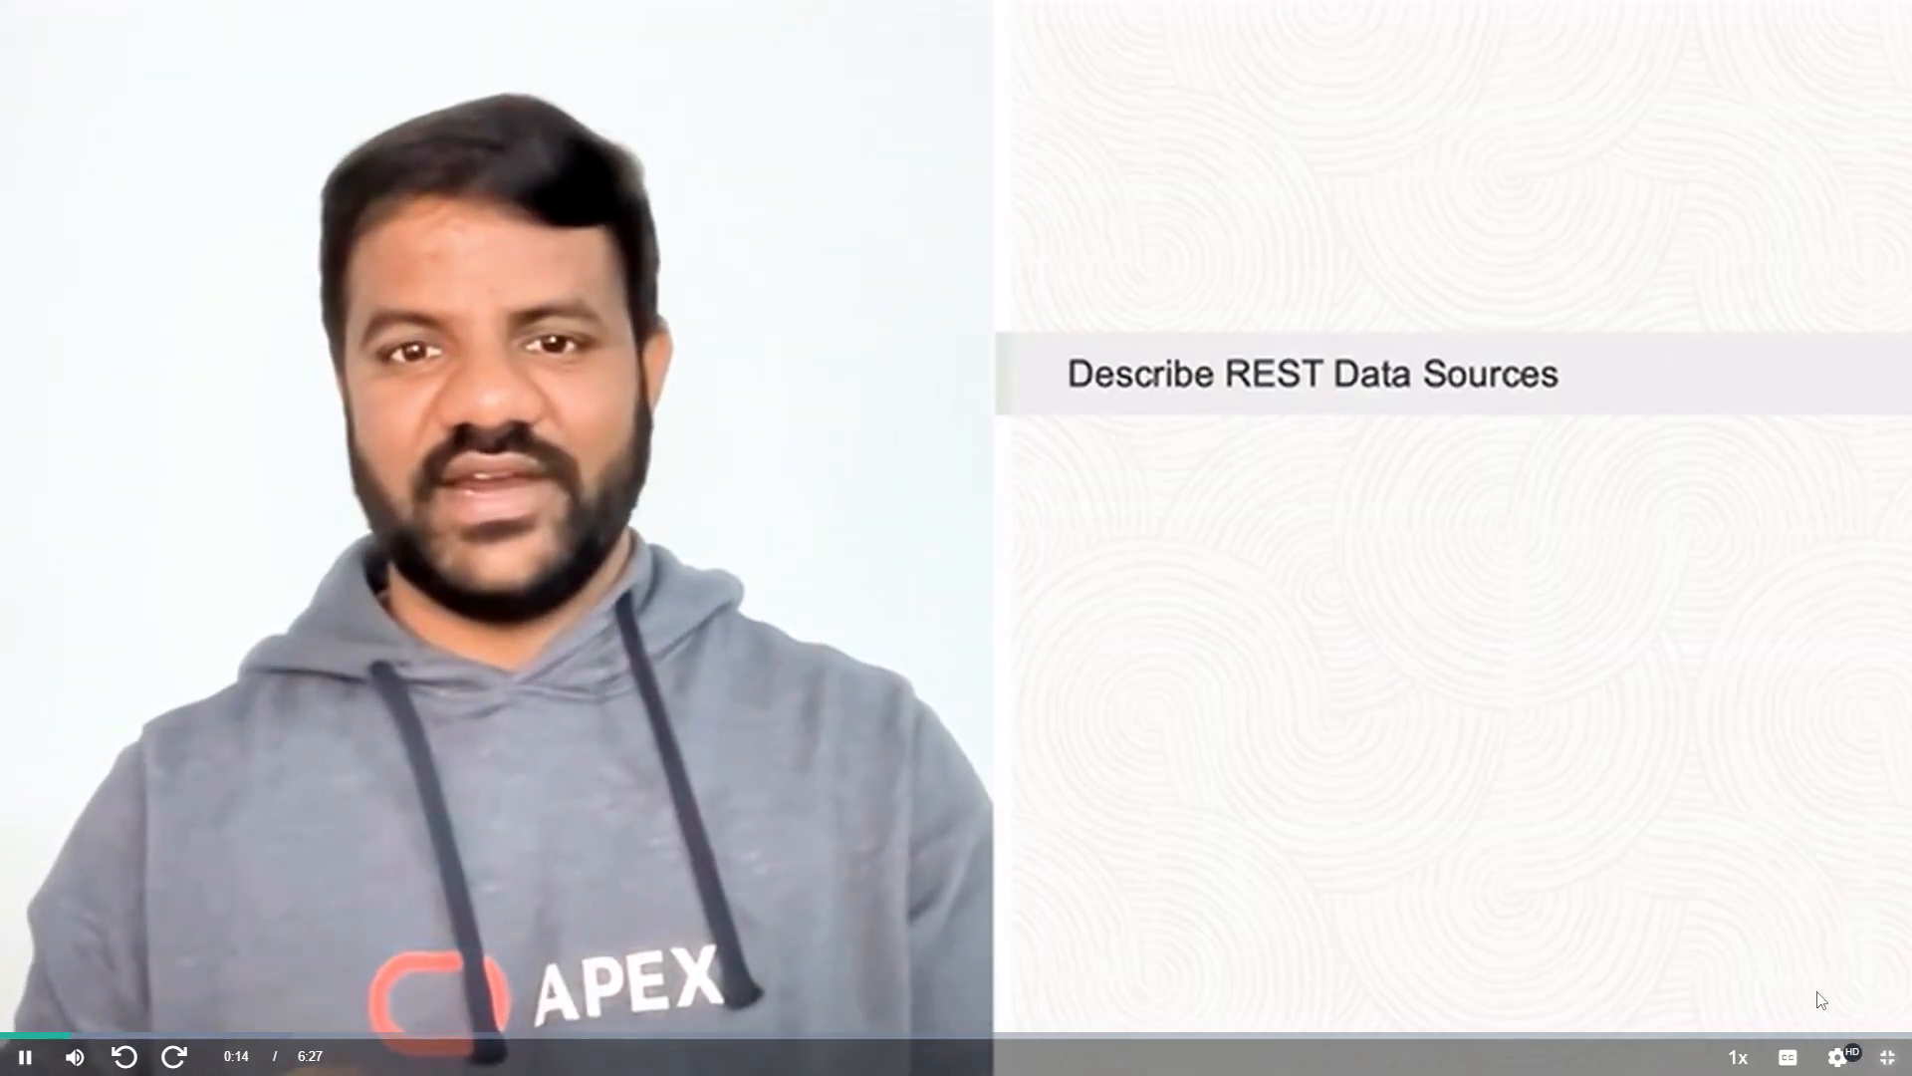
{"action": "mouse_move", "coordinate": [1837, 1055]}
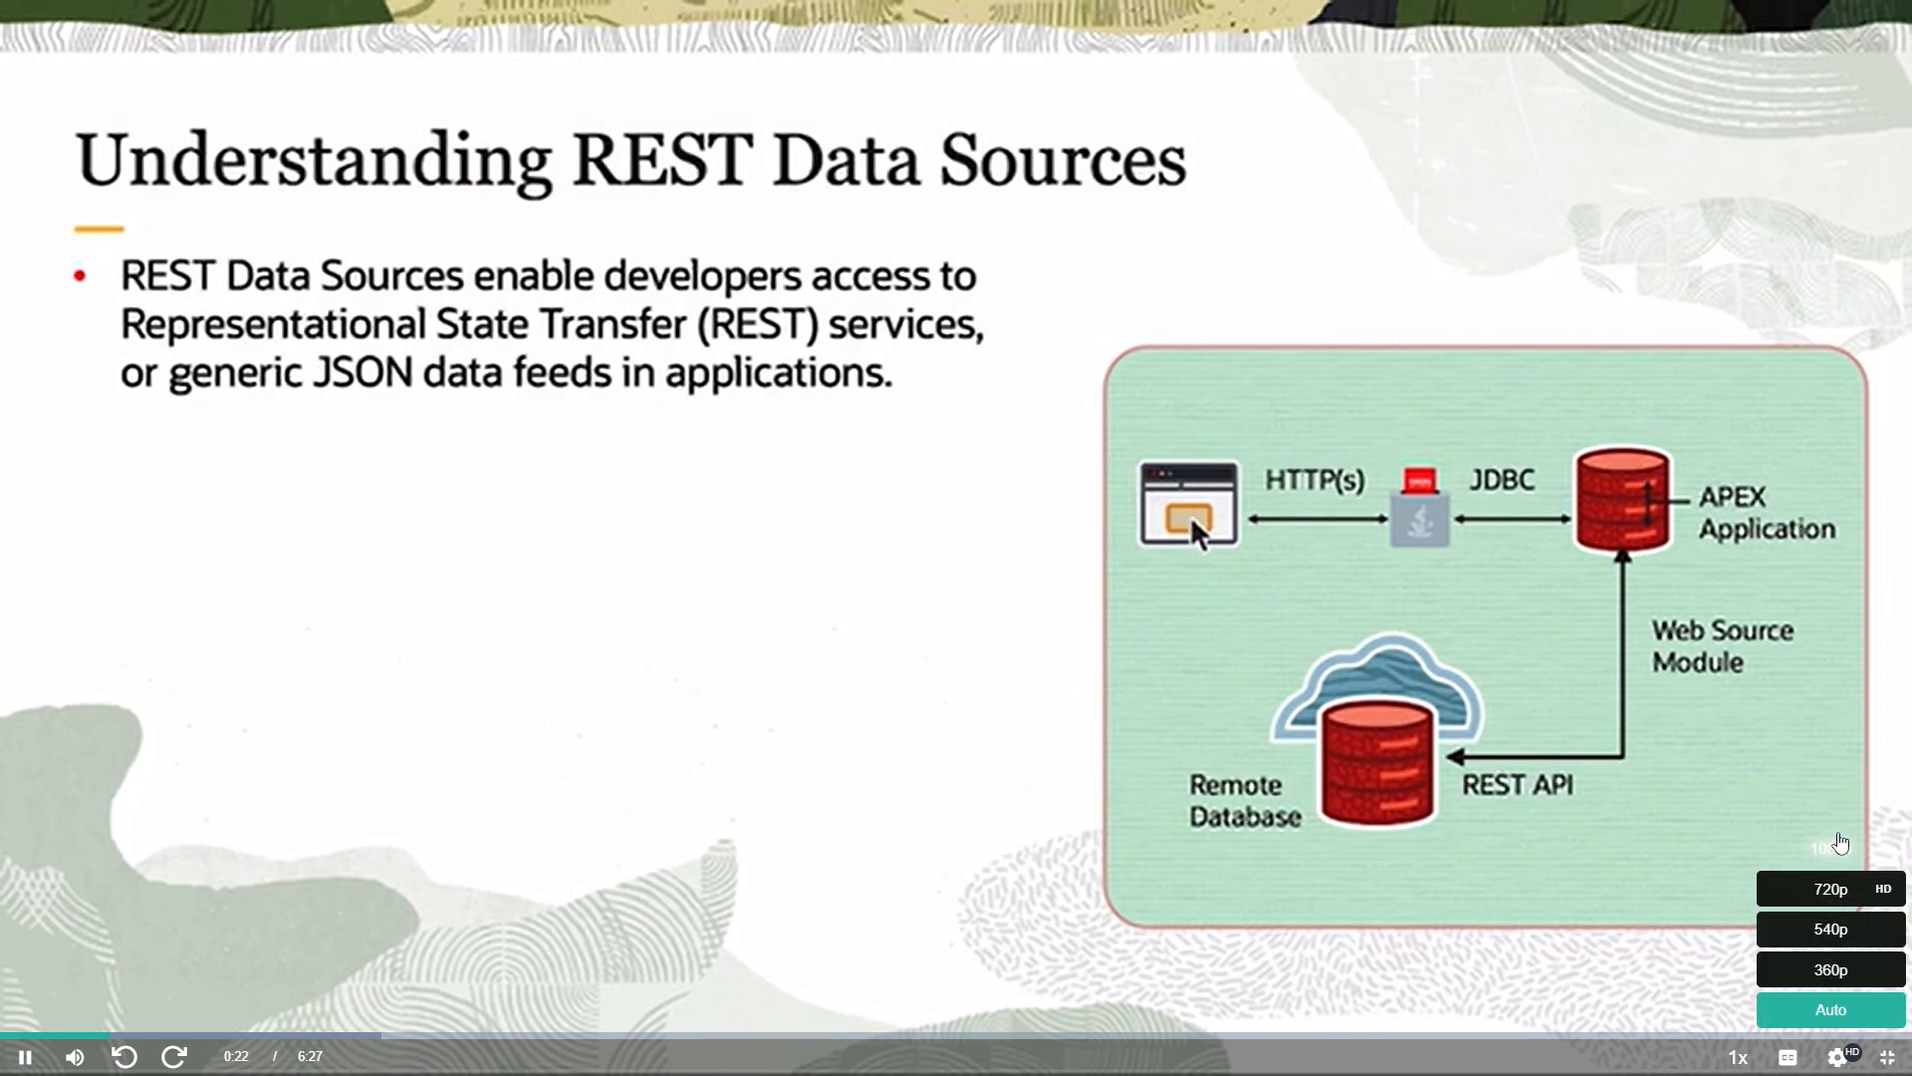
{"action": "left_click", "coordinate": [1838, 858]}
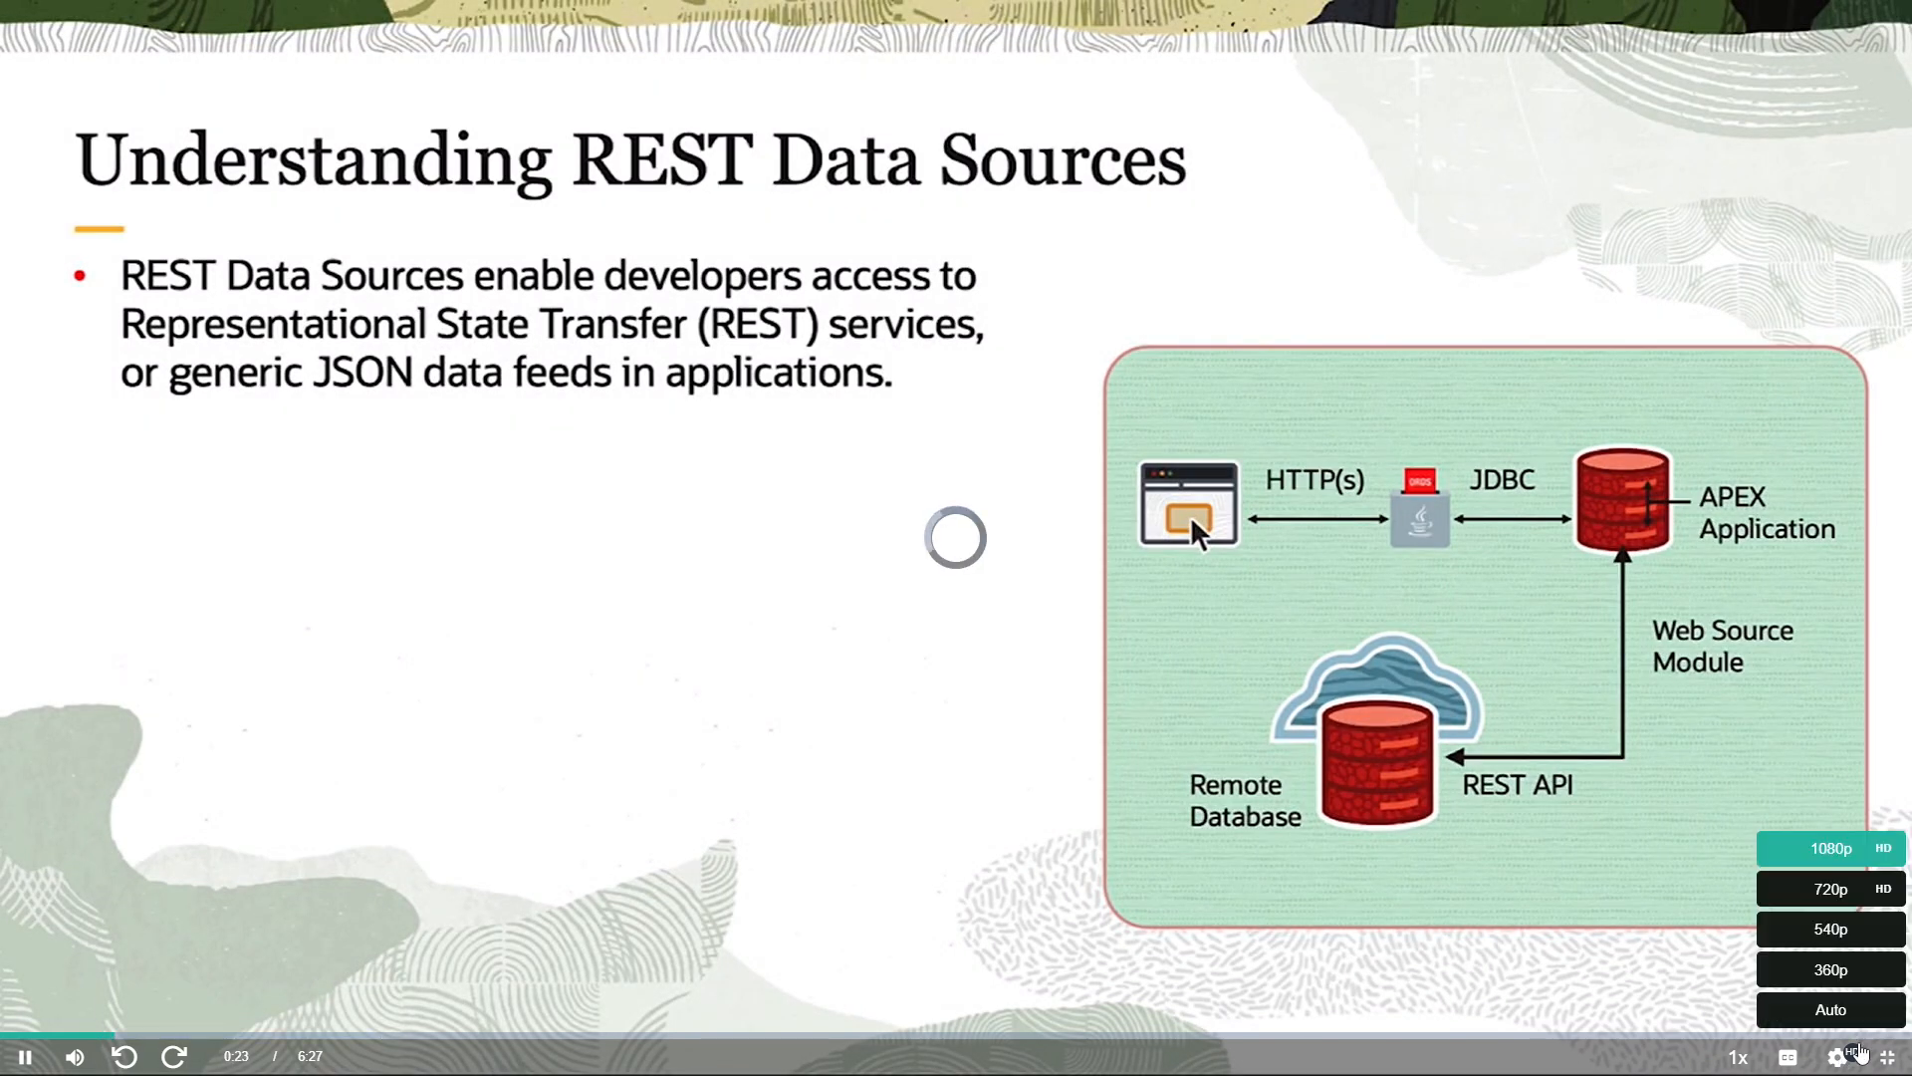
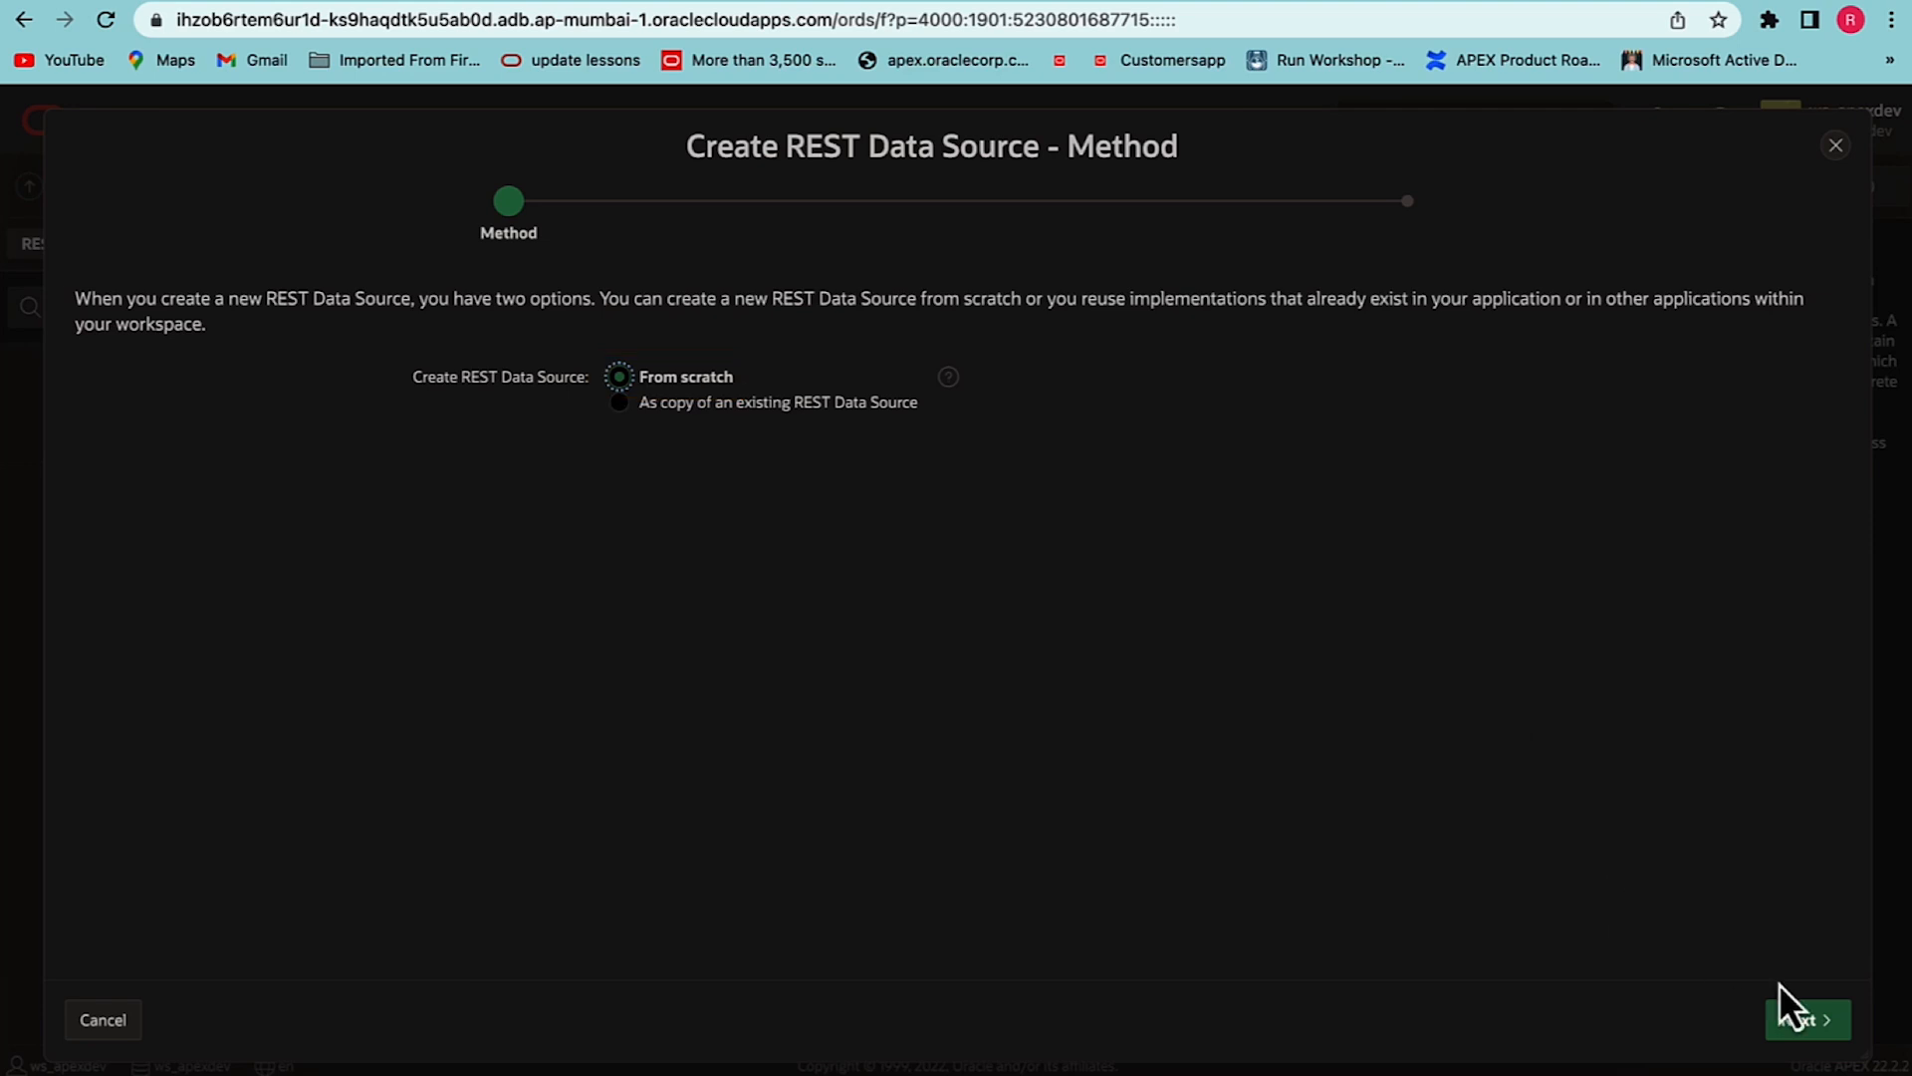
- Start a REST data source from scratch with type Oracle REST Data Services and name it Employee Data
{"action": "left_click", "coordinate": [1805, 1024]}
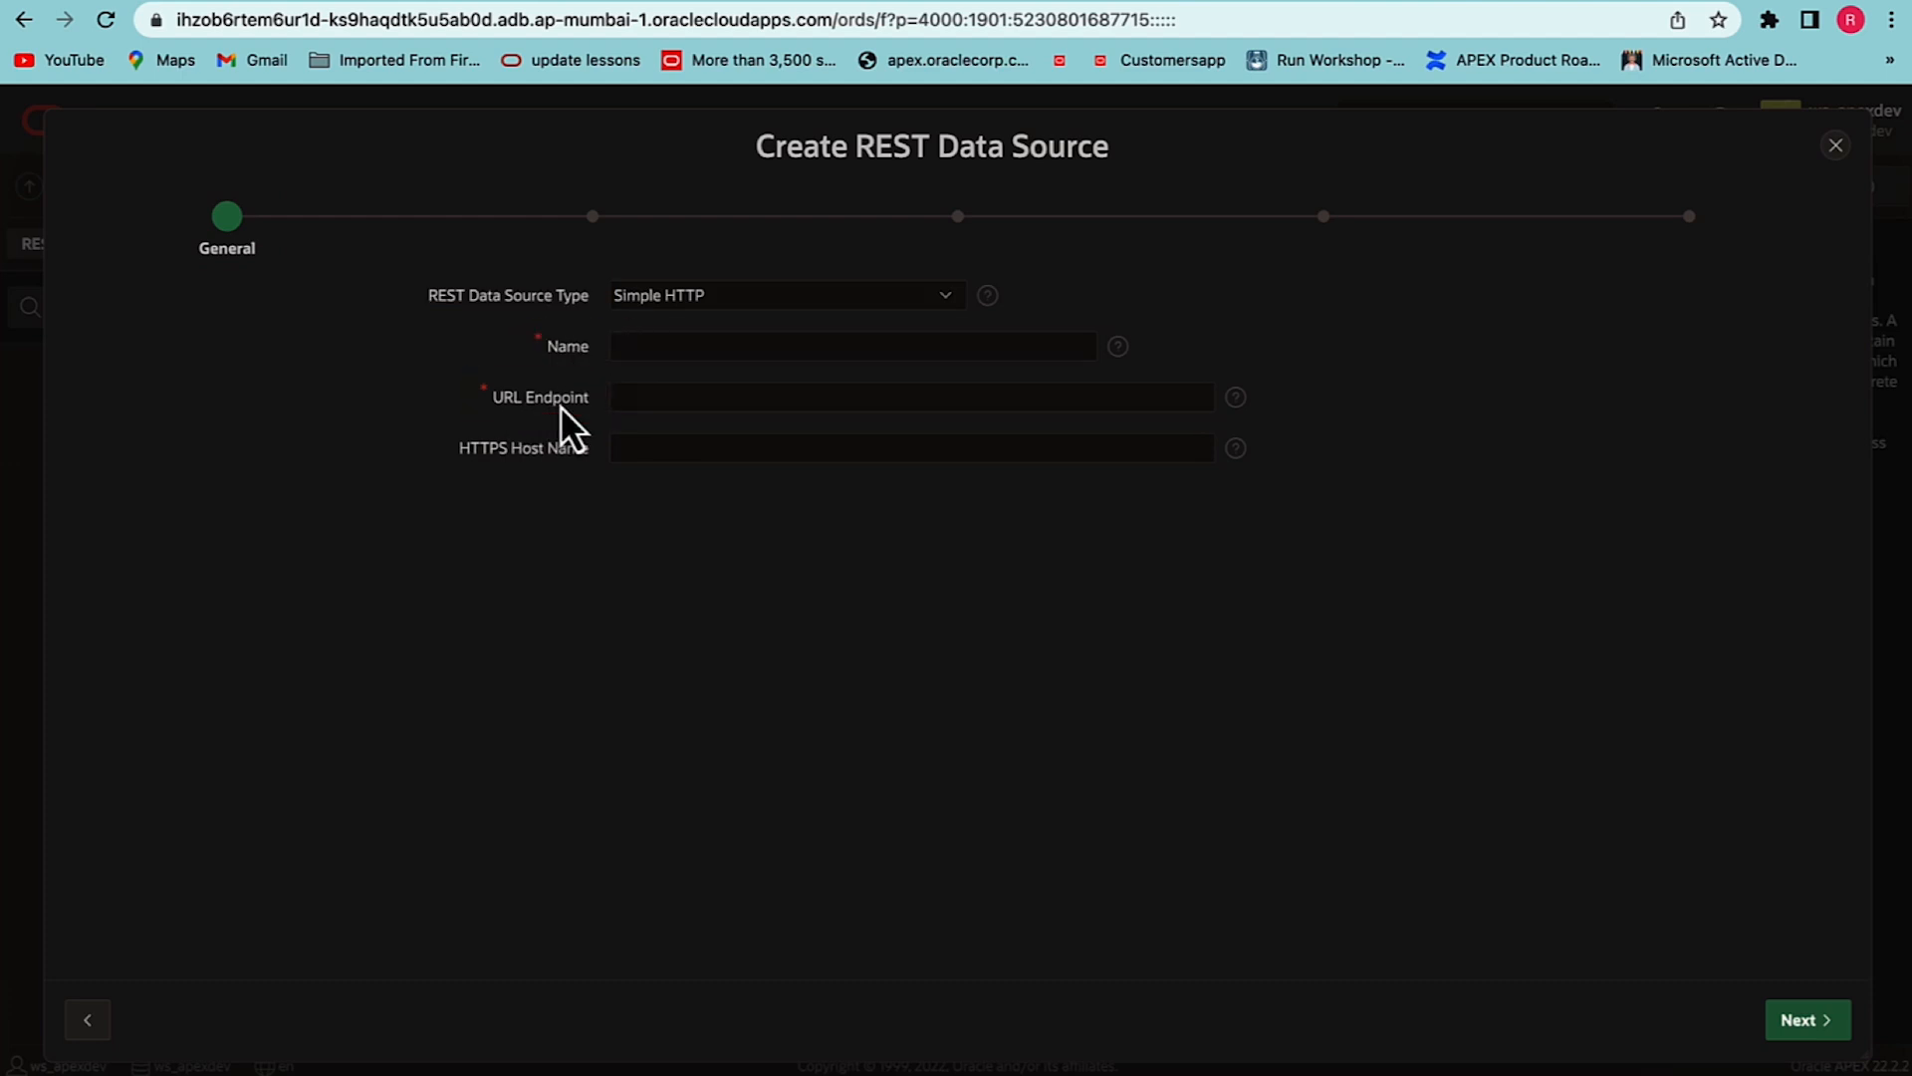
{"action": "left_click", "coordinate": [643, 302]}
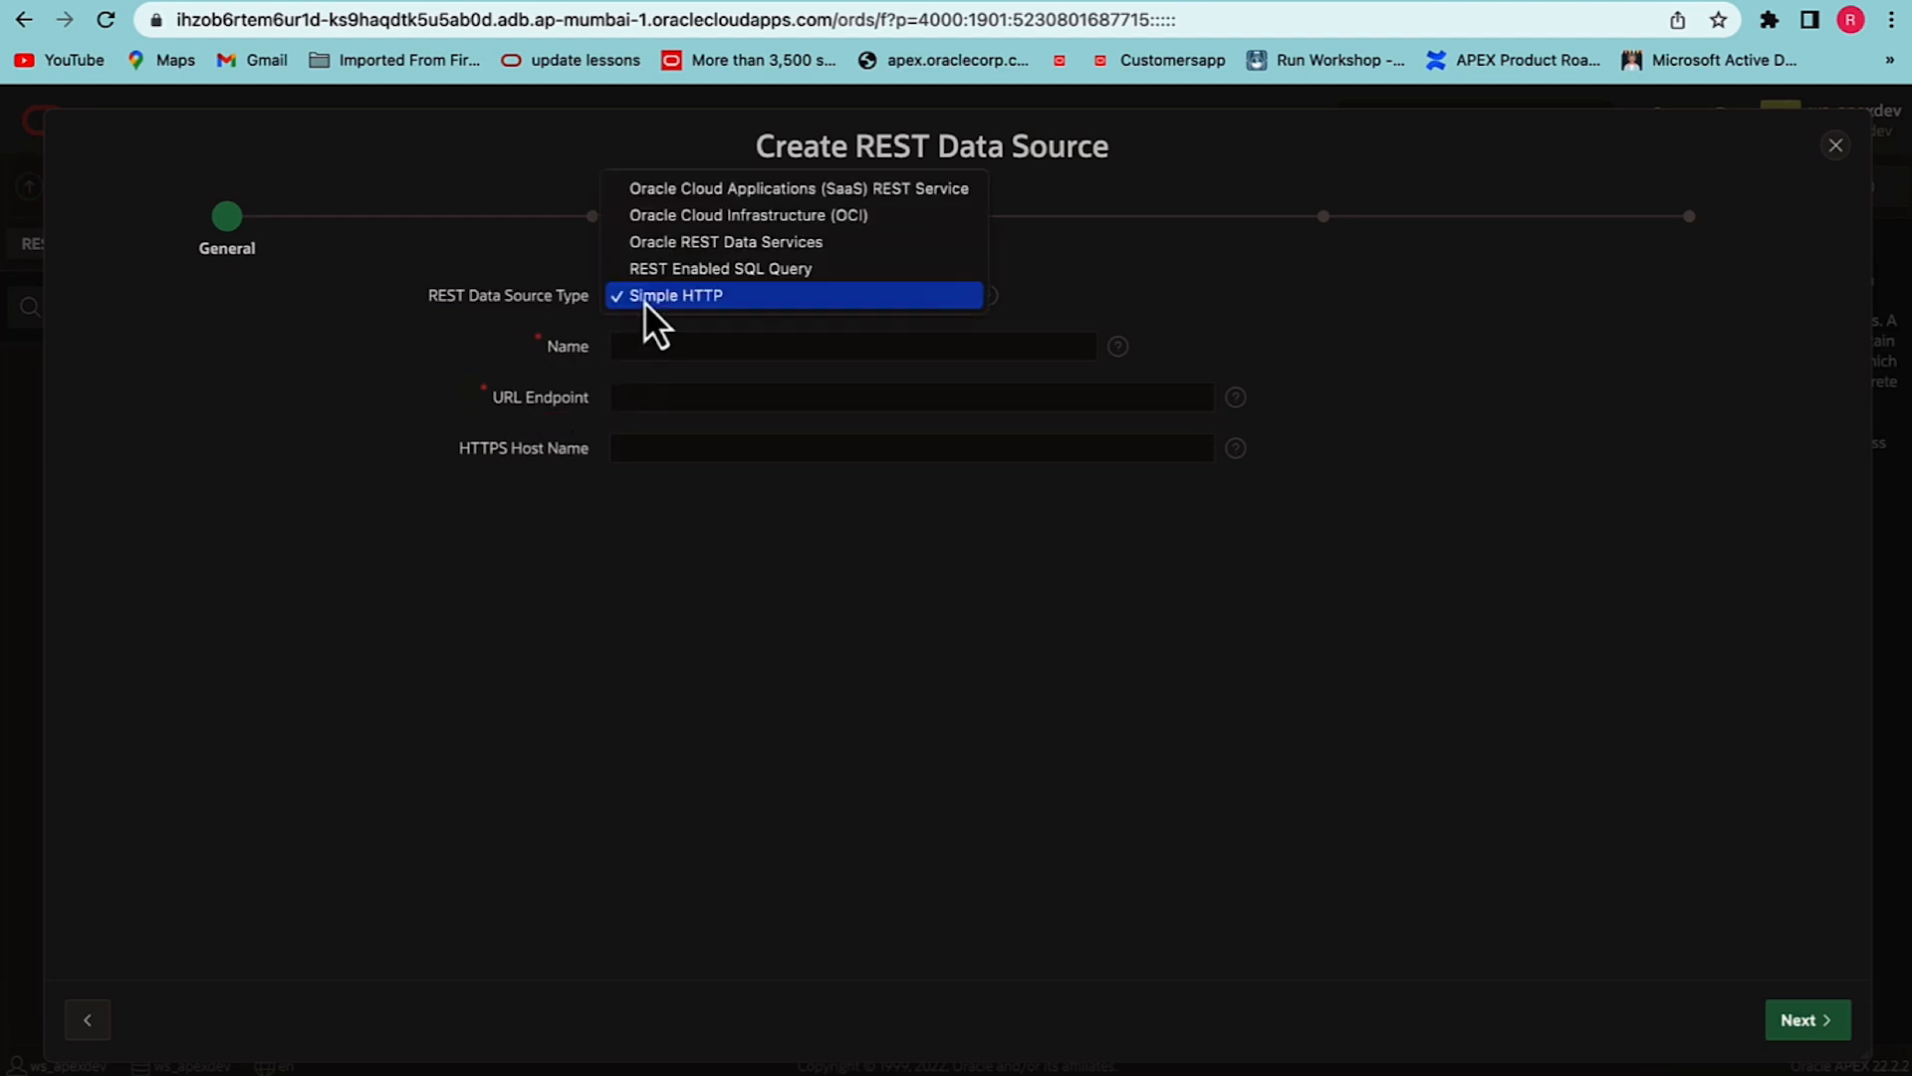
{"action": "left_click", "coordinate": [678, 251]}
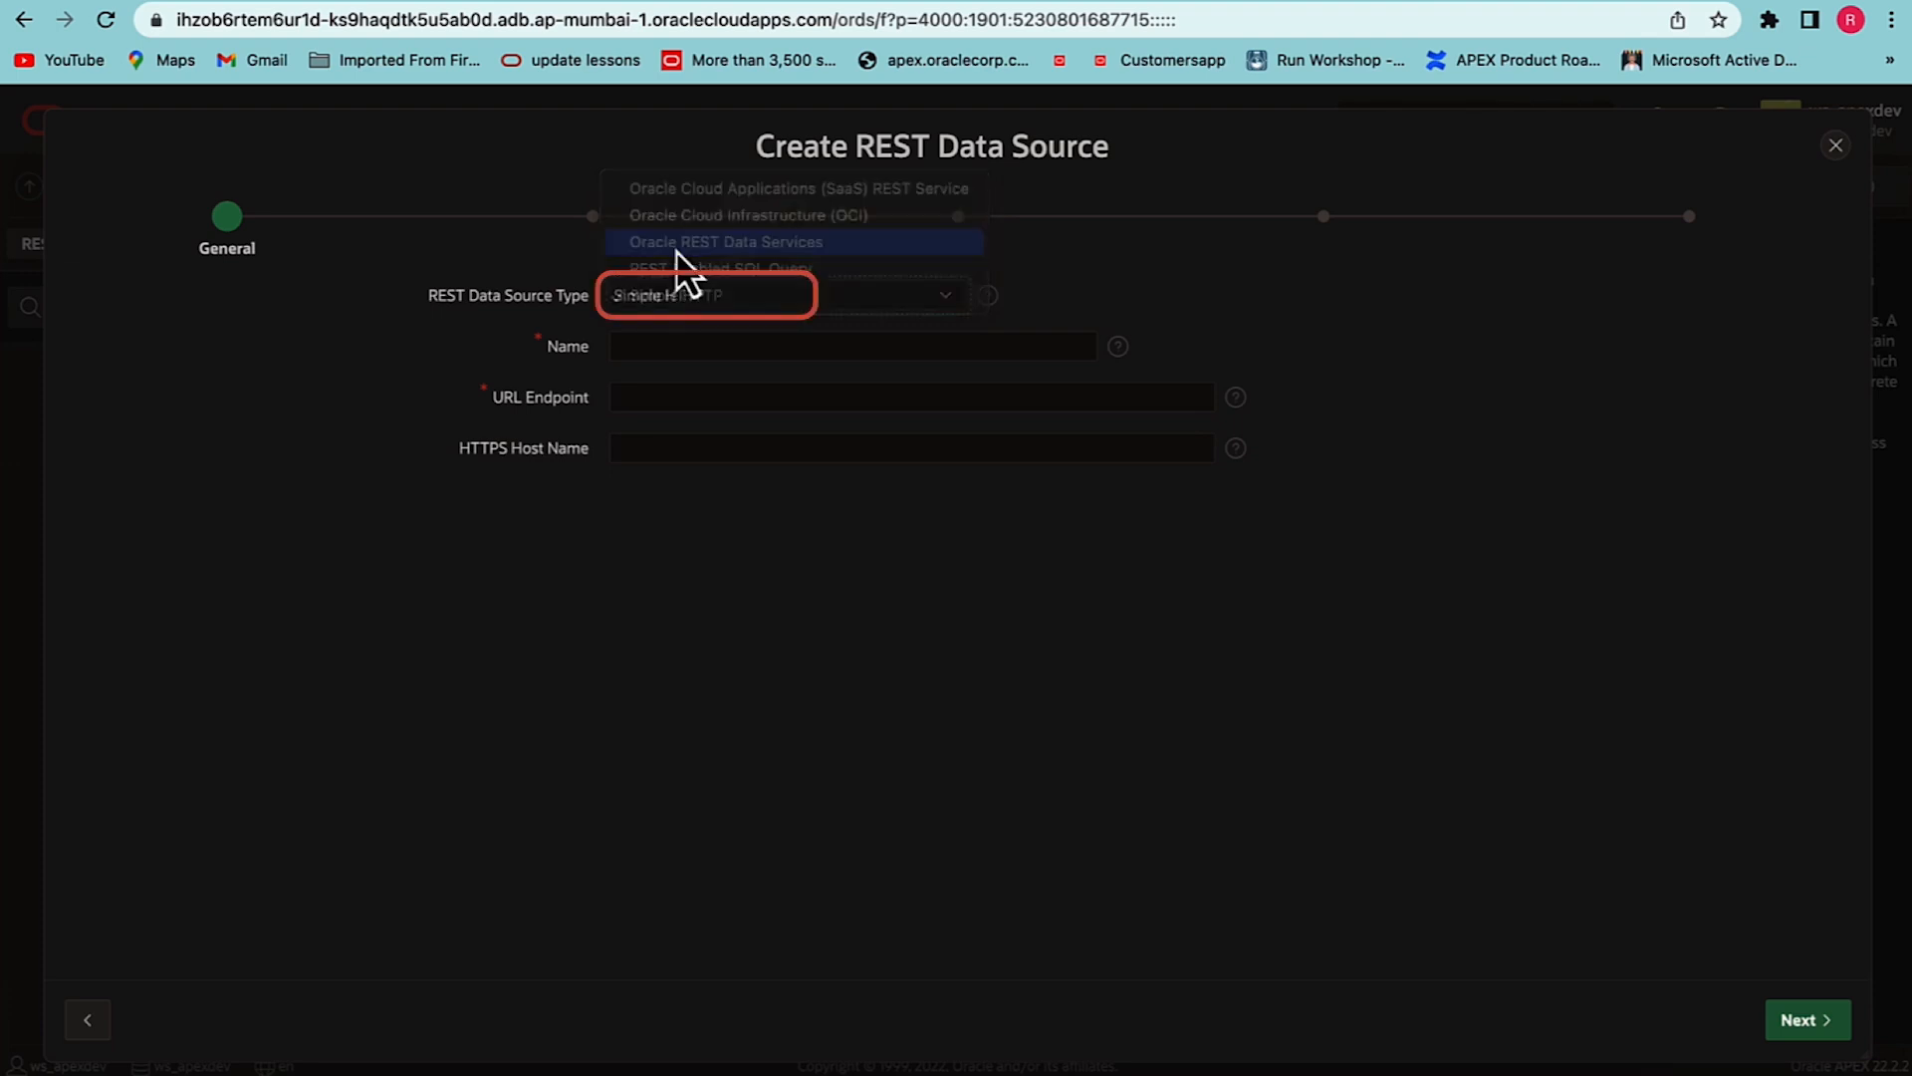
{"action": "left_click", "coordinate": [650, 346]}
{"action": "type", "text": "Employee"}
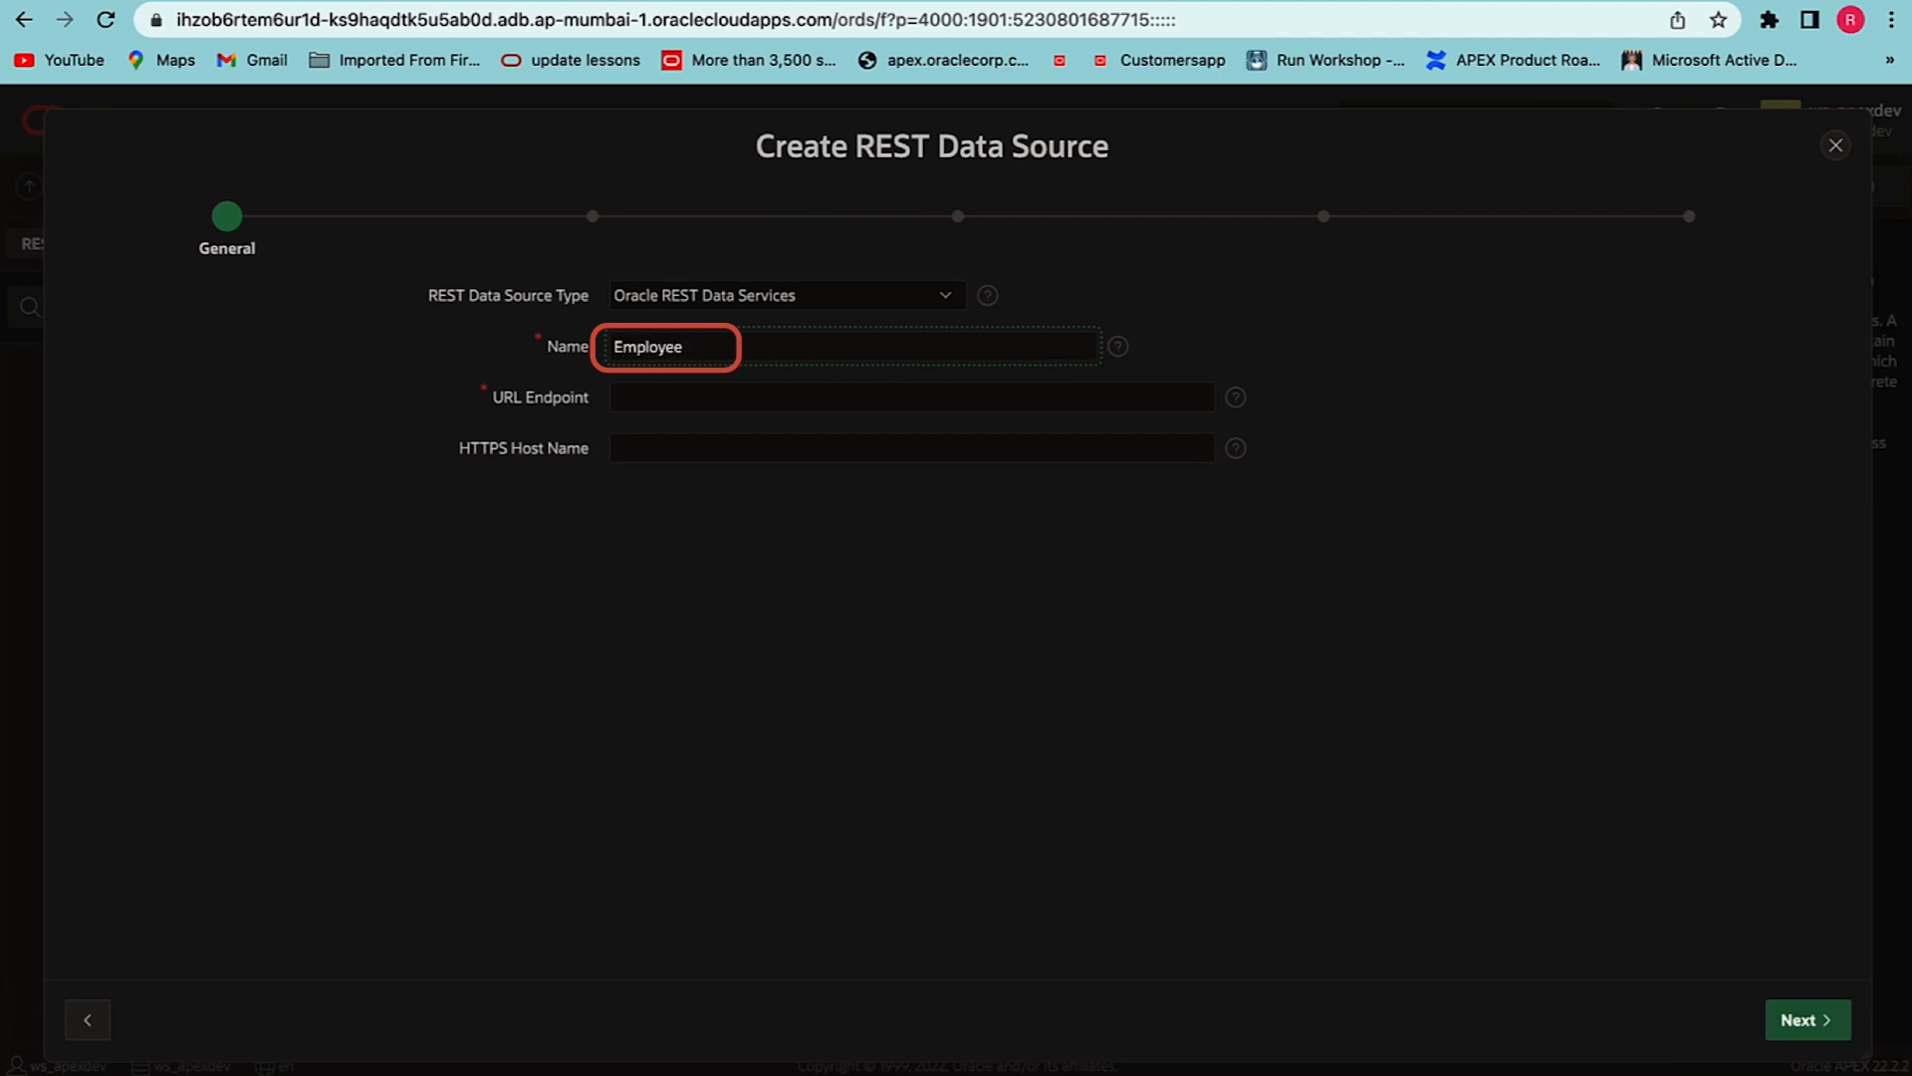
{"action": "type", "text": " Data"}
{"action": "left_click", "coordinate": [627, 640]}
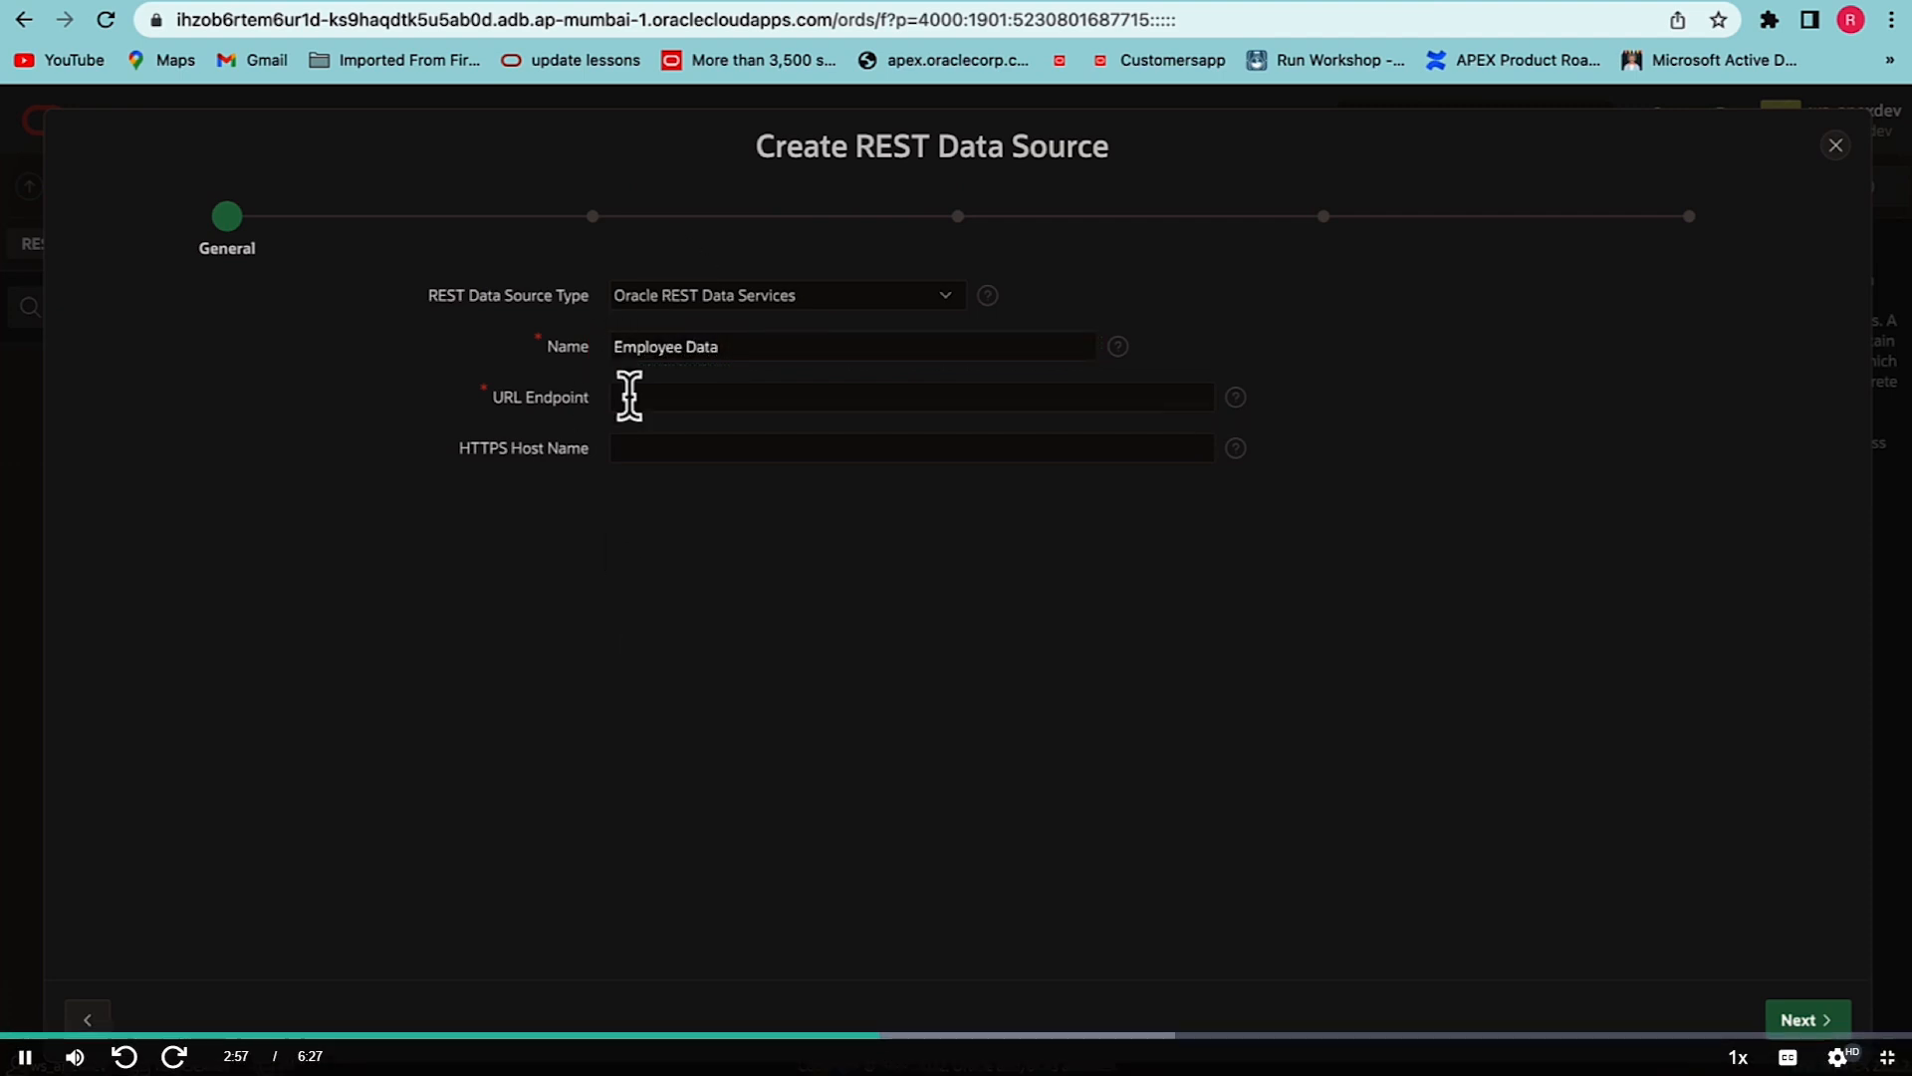
- Paste the employee service's URL endpoint and continue with a new remote server and the service URL path /emp/
{"action": "left_click", "coordinate": [663, 402]}
{"action": "key", "text": "ctrl+v"}
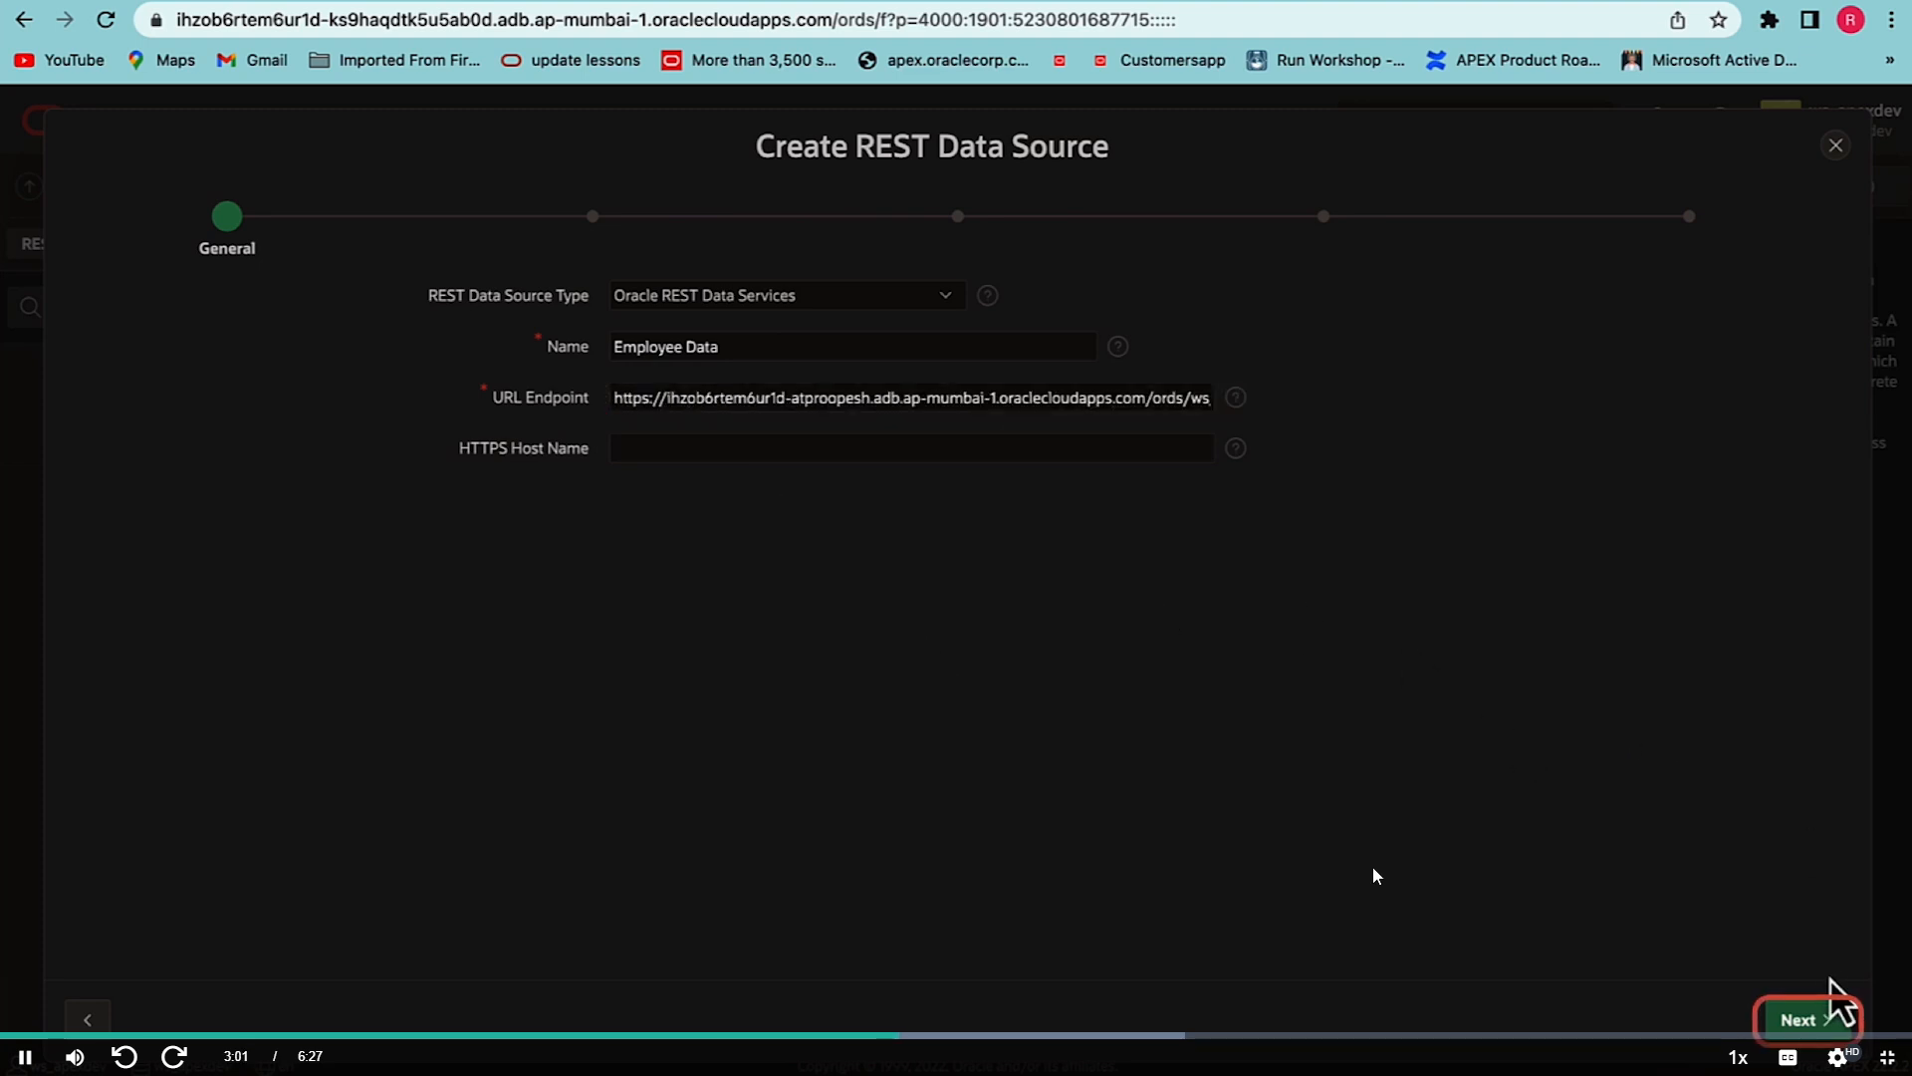
{"action": "left_click", "coordinate": [1808, 1020]}
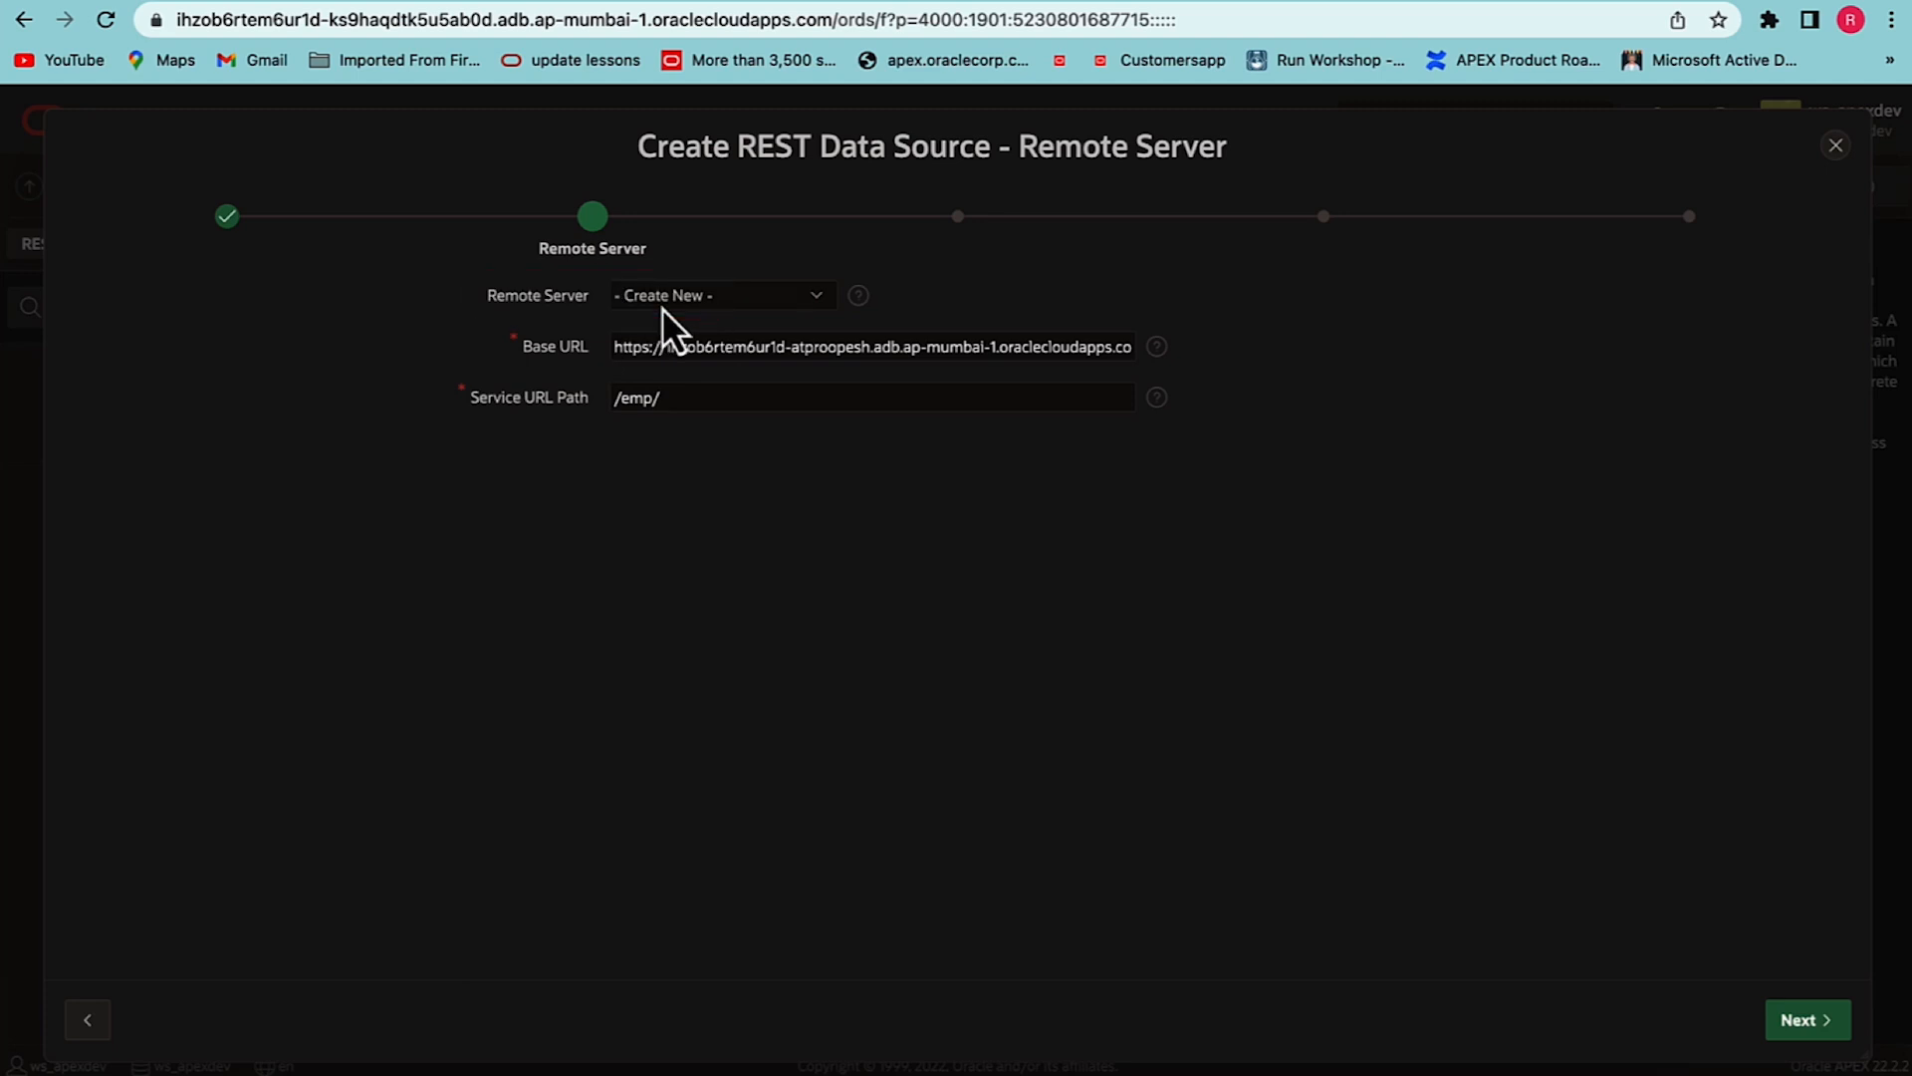
{"action": "left_click", "coordinate": [1811, 1026]}
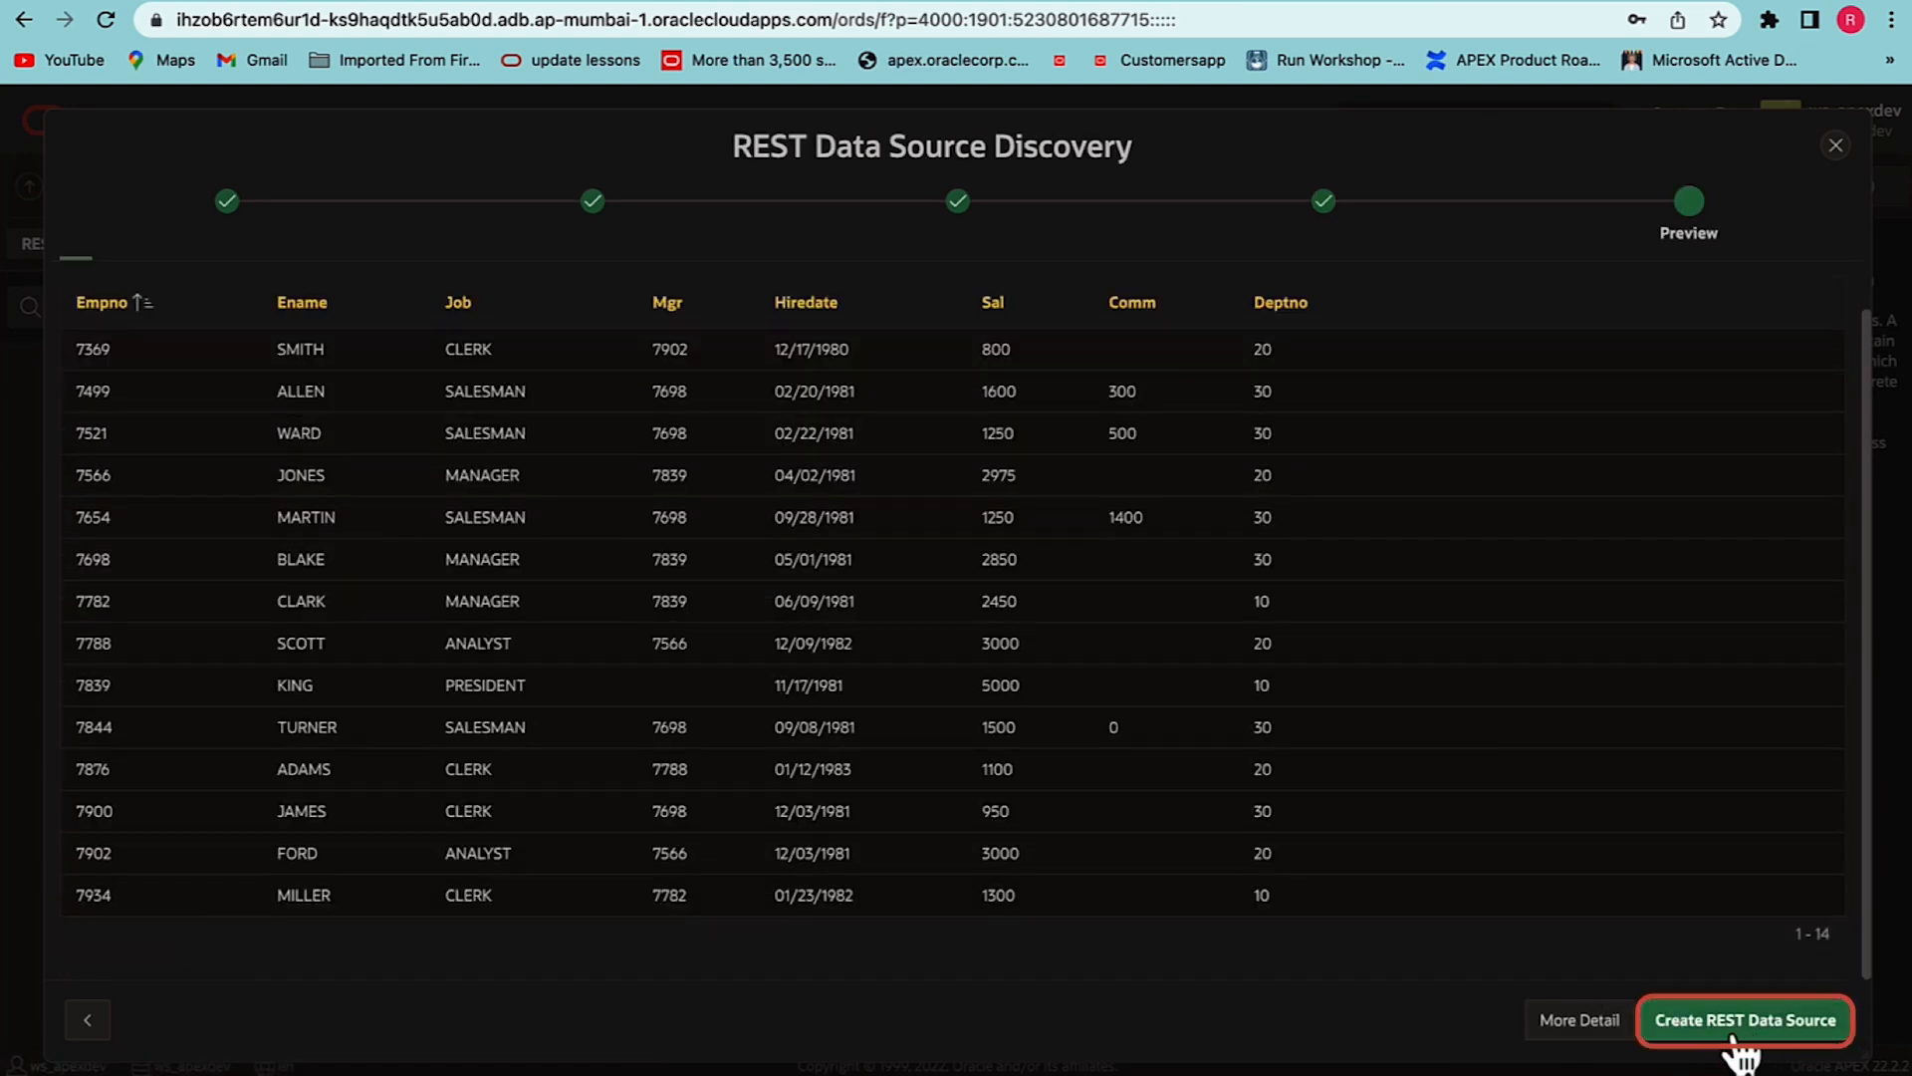
- Create the Employee Data REST data source from the discovery preview and go to the App Builder home page
{"action": "left_click", "coordinate": [1735, 1034]}
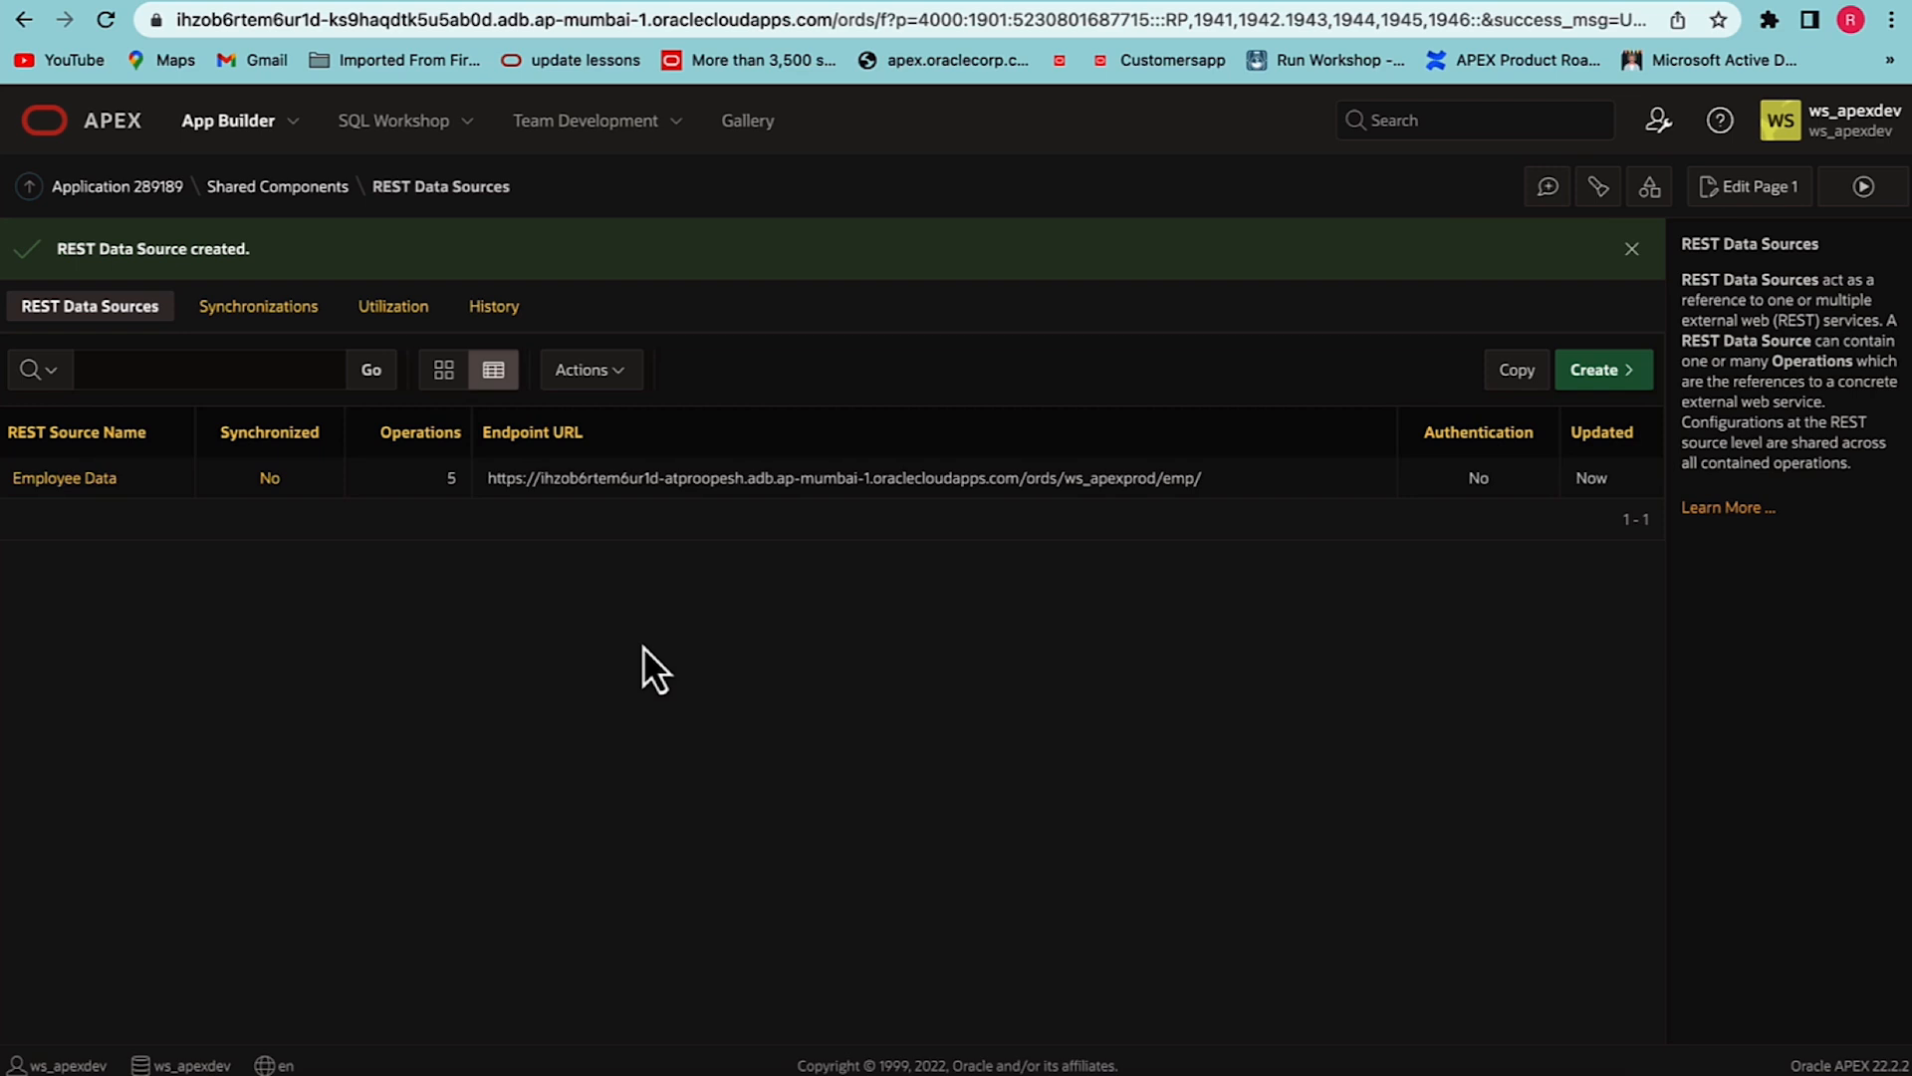
{"action": "left_click", "coordinate": [94, 119]}
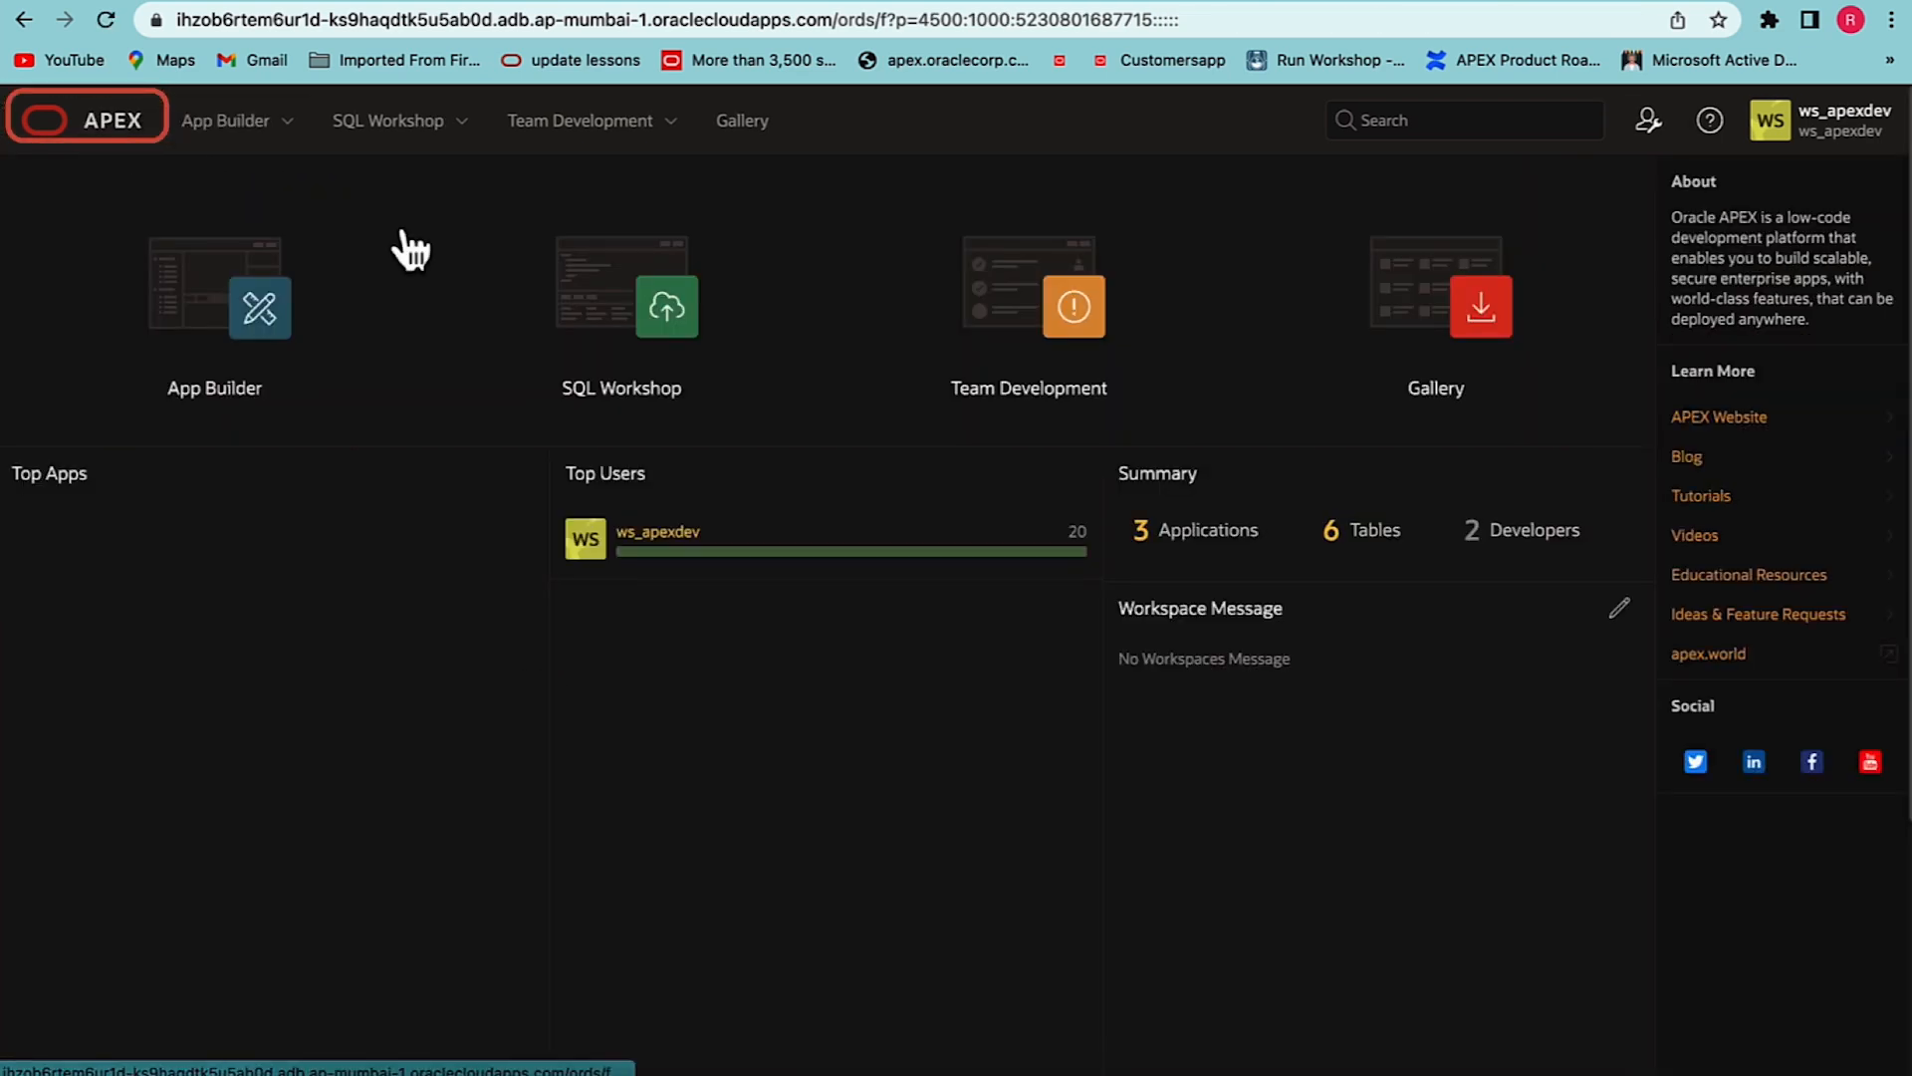
{"action": "left_click", "coordinate": [234, 346]}
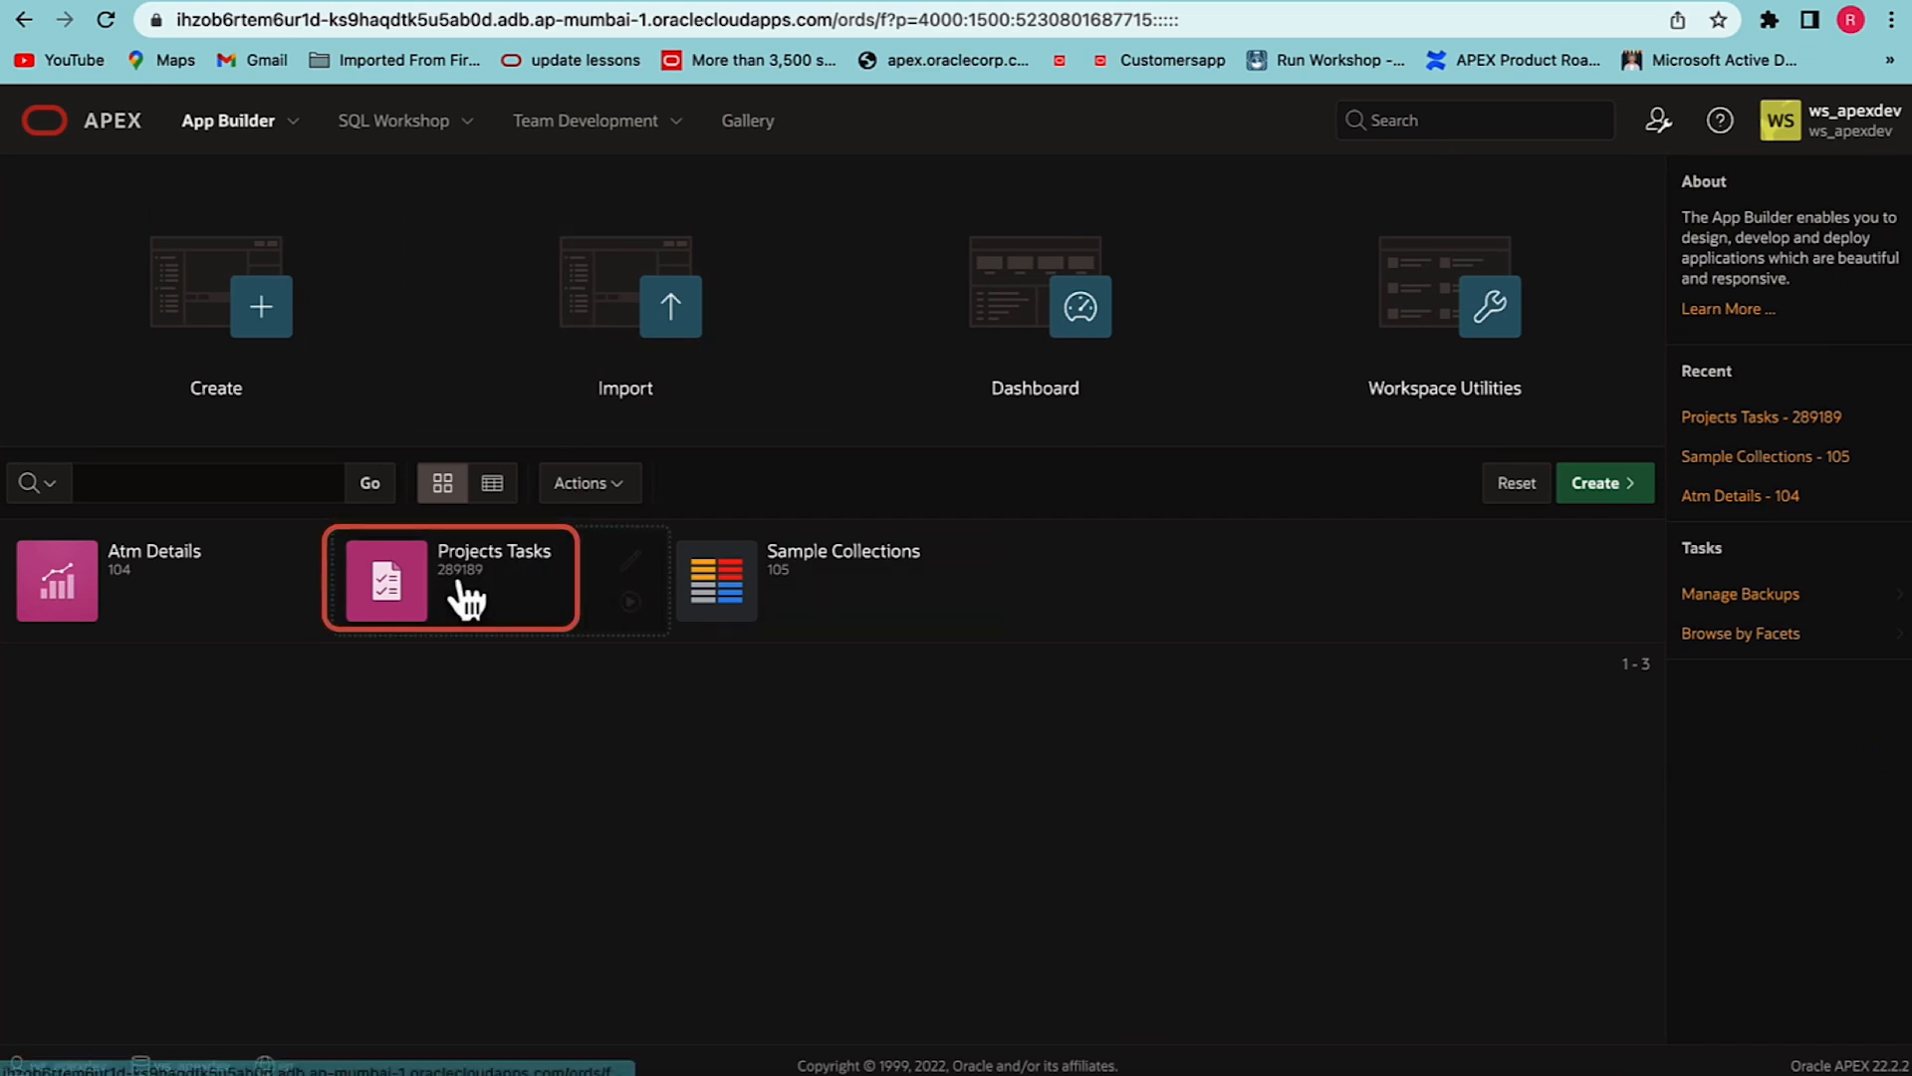
- Open the Employee Data REST data source from the shared components of the Projects Tasks application
{"action": "left_click", "coordinate": [461, 588]}
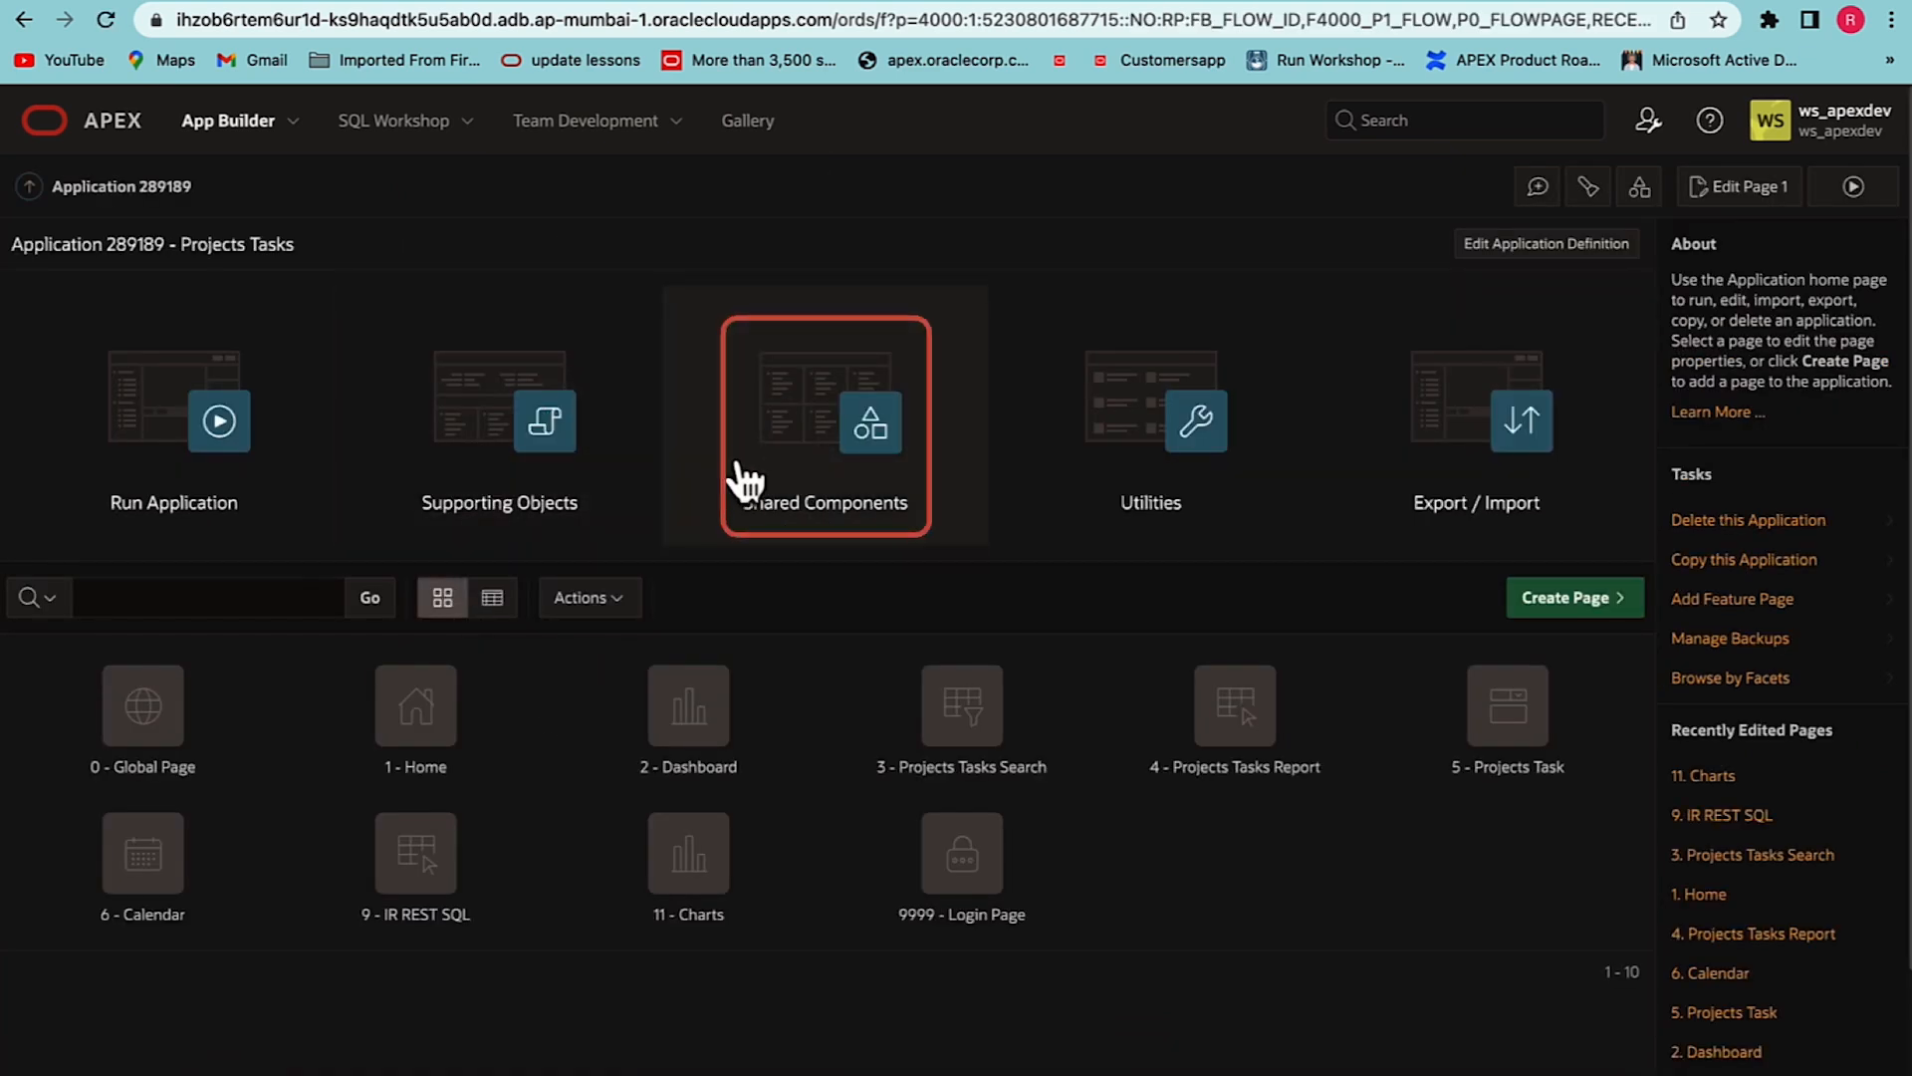
{"action": "left_click", "coordinate": [784, 476]}
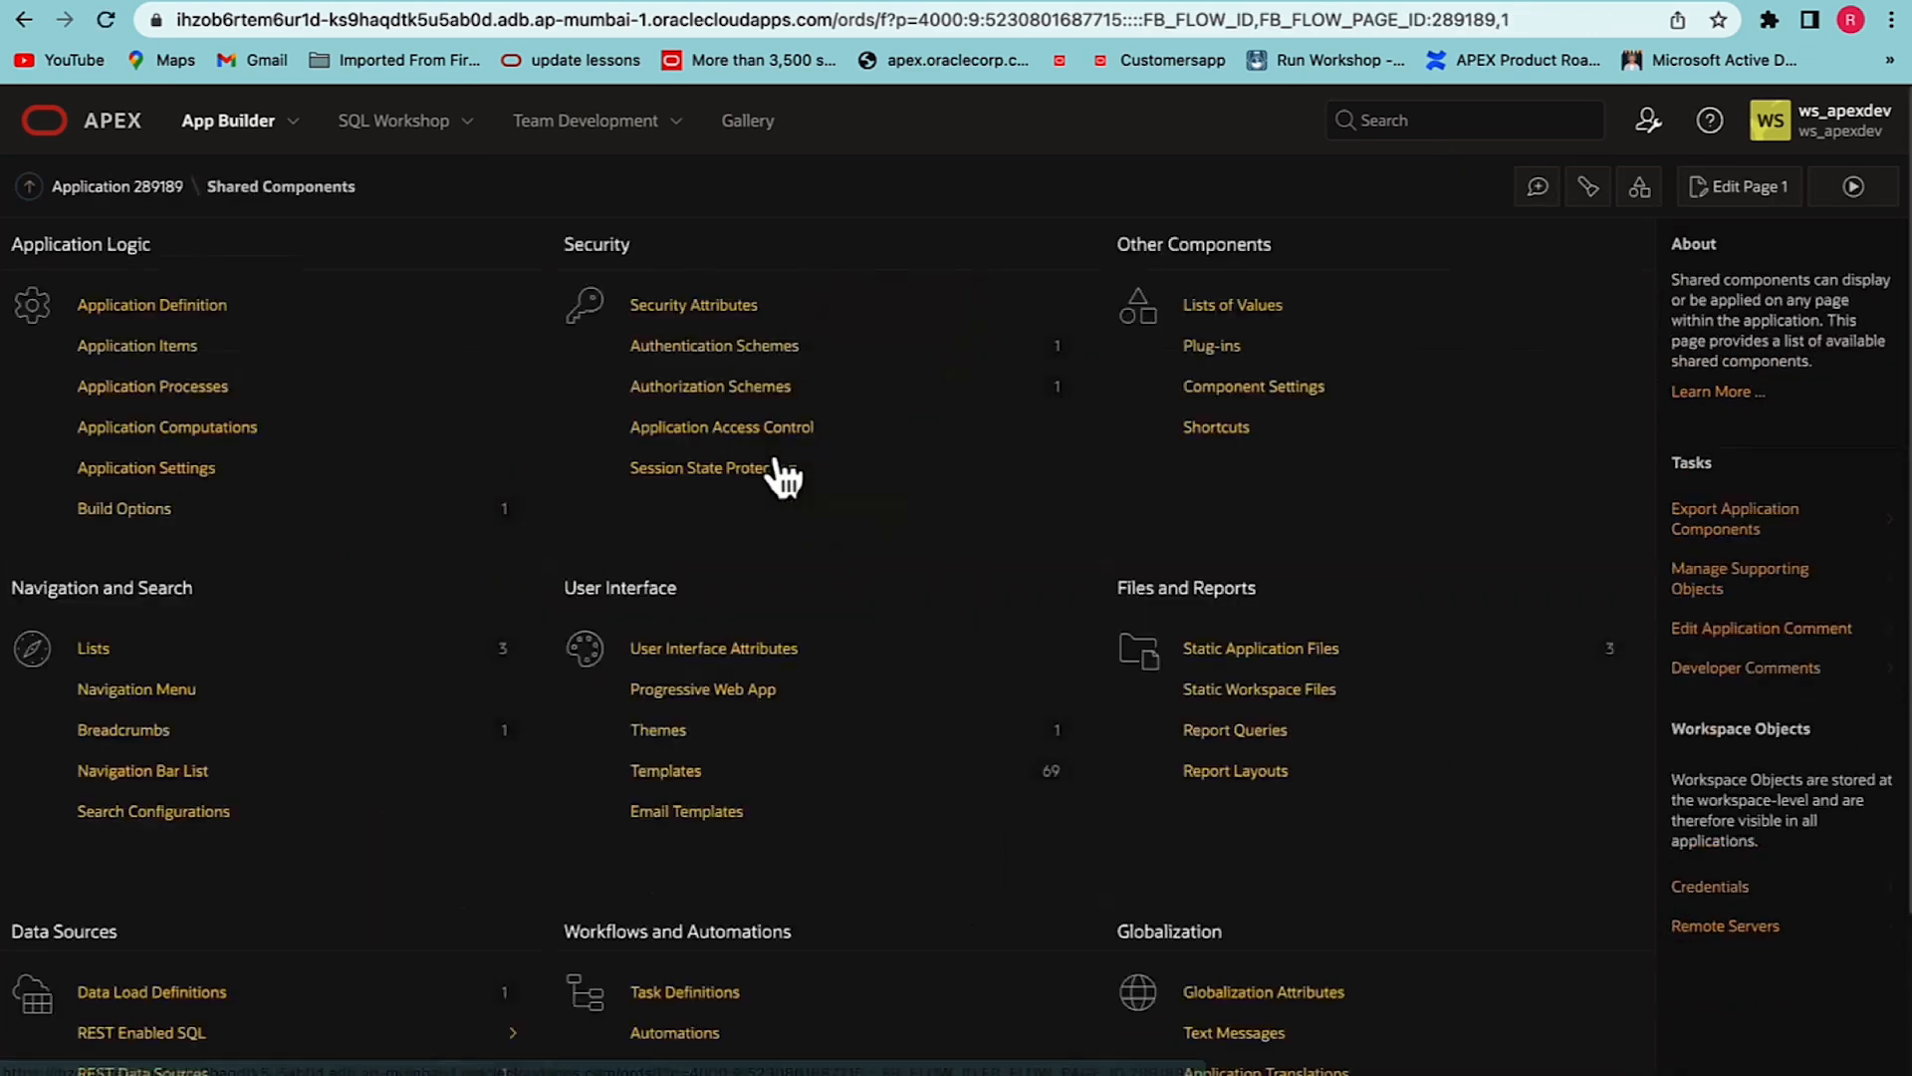
{"action": "scroll", "coordinate": [493, 682], "scroll_direction": "down", "scroll_amount": 2}
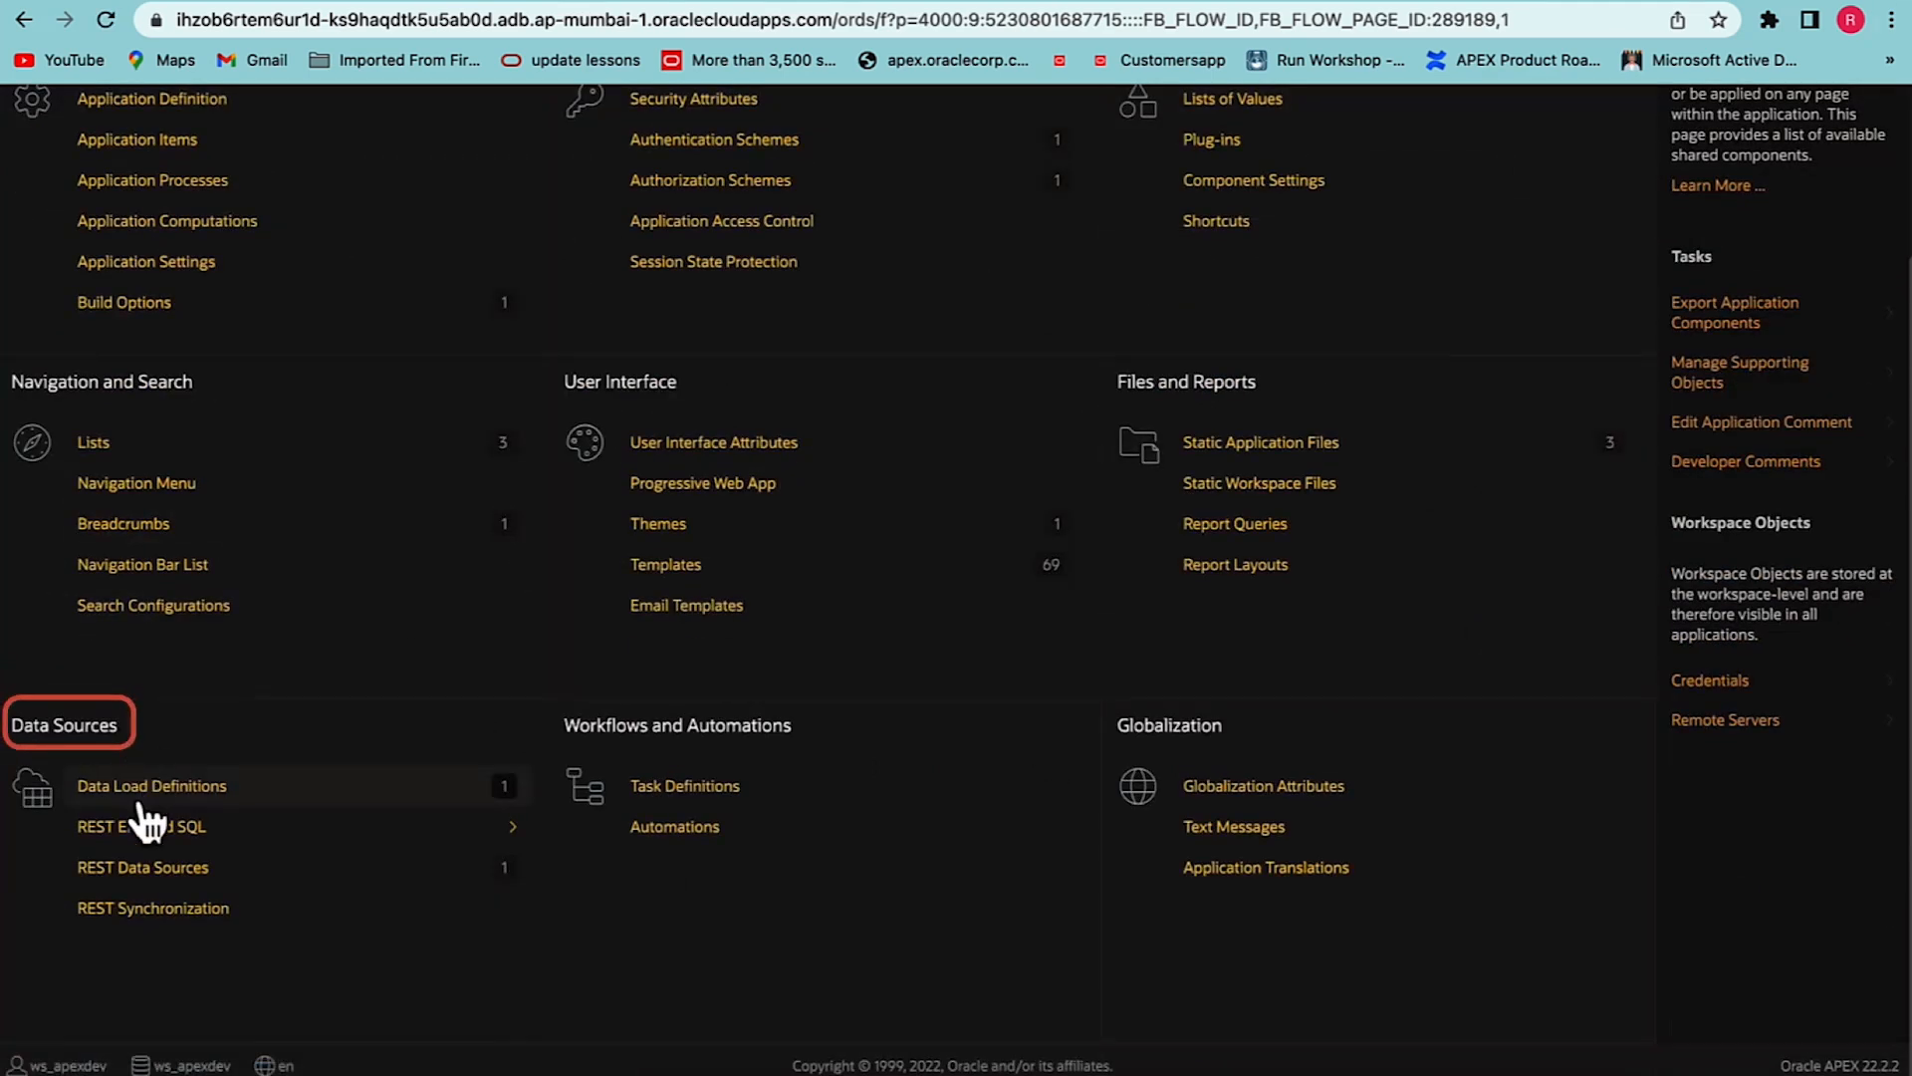
{"action": "left_click", "coordinate": [133, 872]}
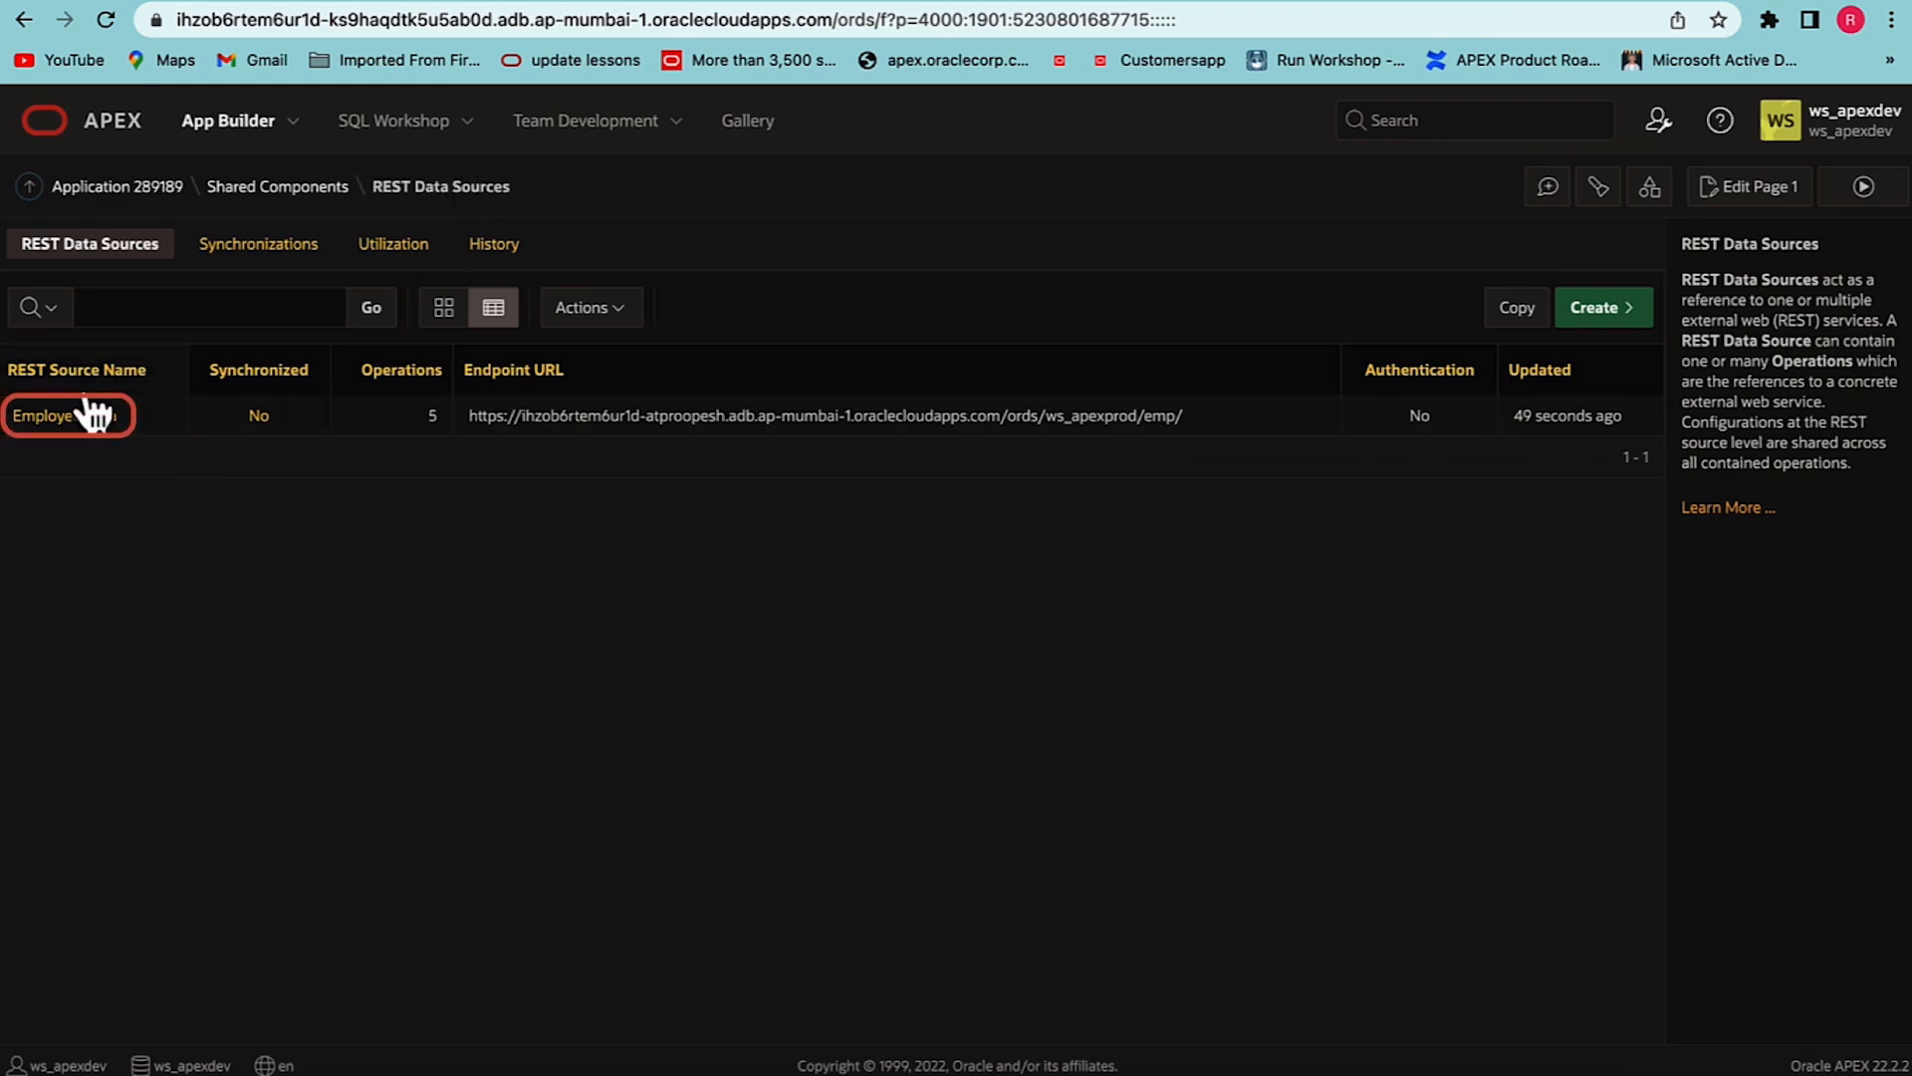
{"action": "left_click", "coordinate": [104, 430]}
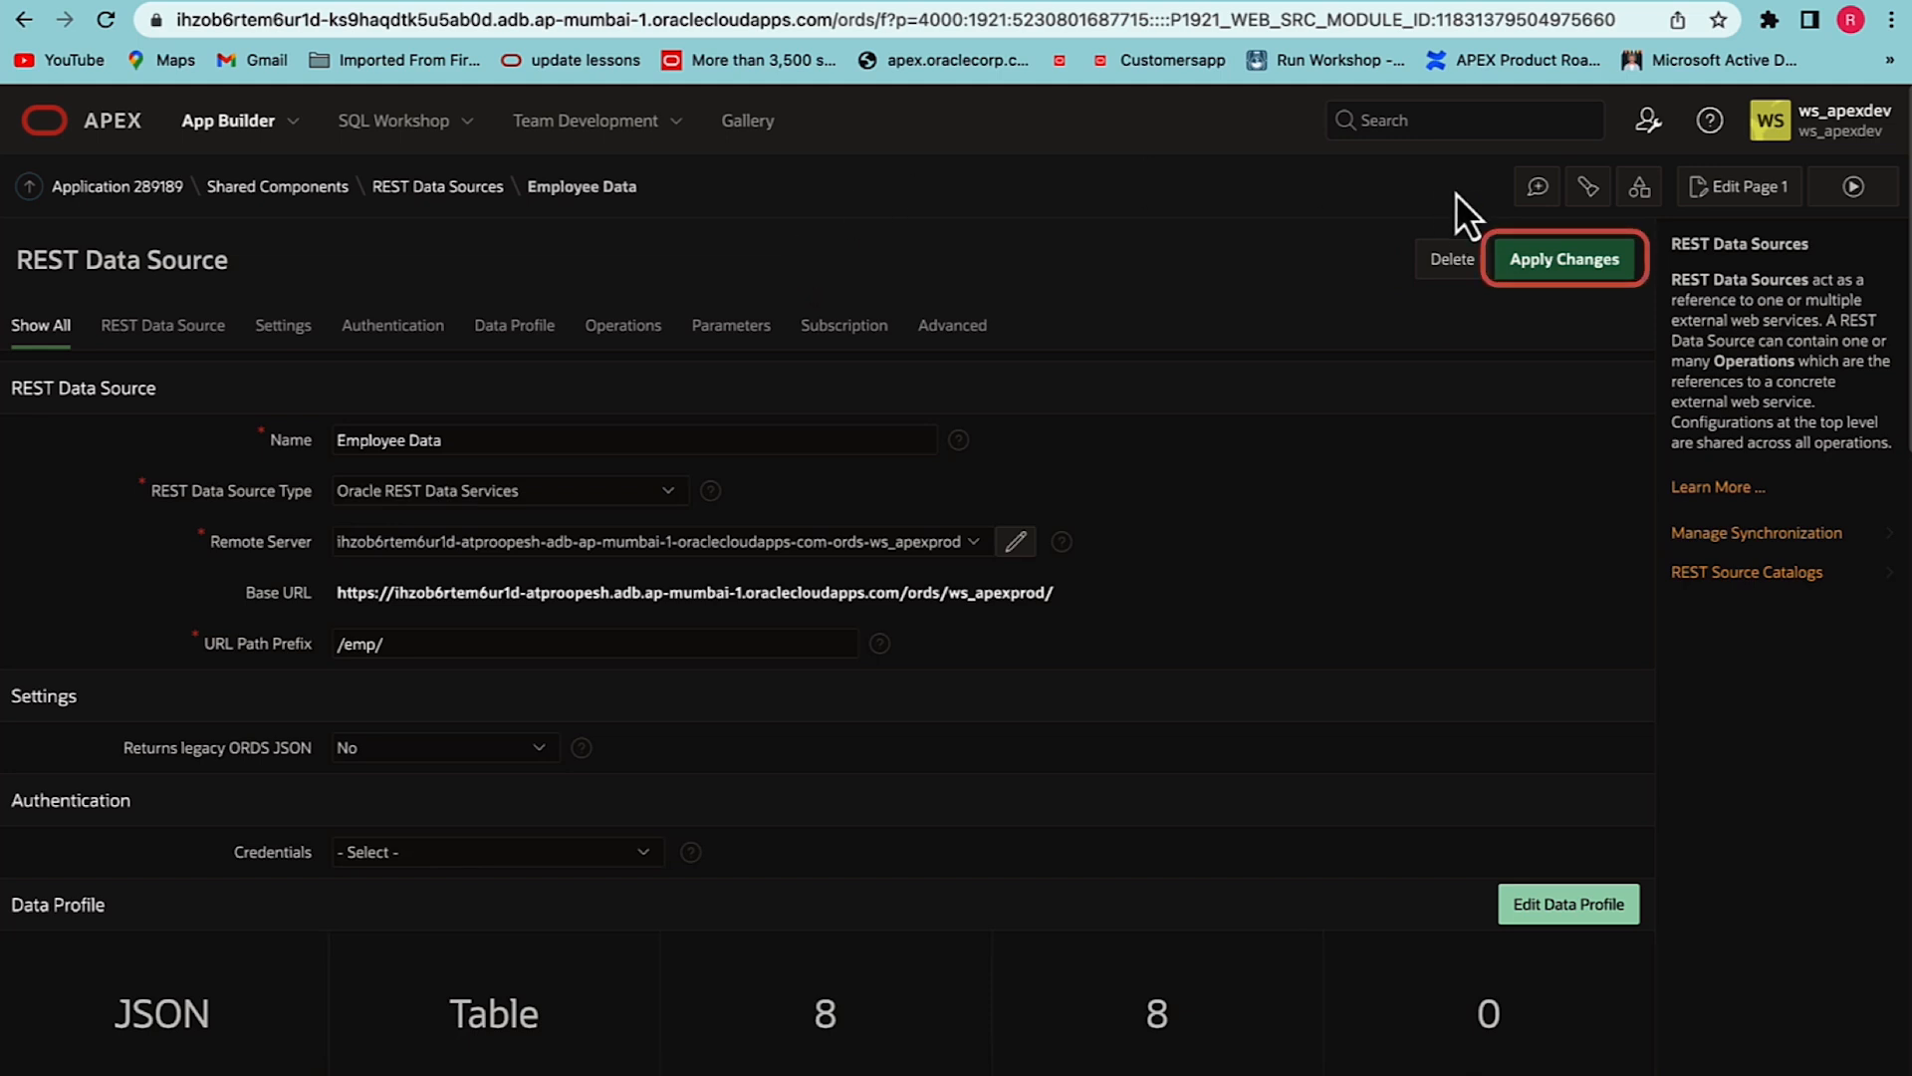
- Examine the Employee Data source's available REST source types, remote server, authentication, data profile and operations
{"action": "scroll", "coordinate": [1143, 458], "scroll_direction": "down", "scroll_amount": 1}
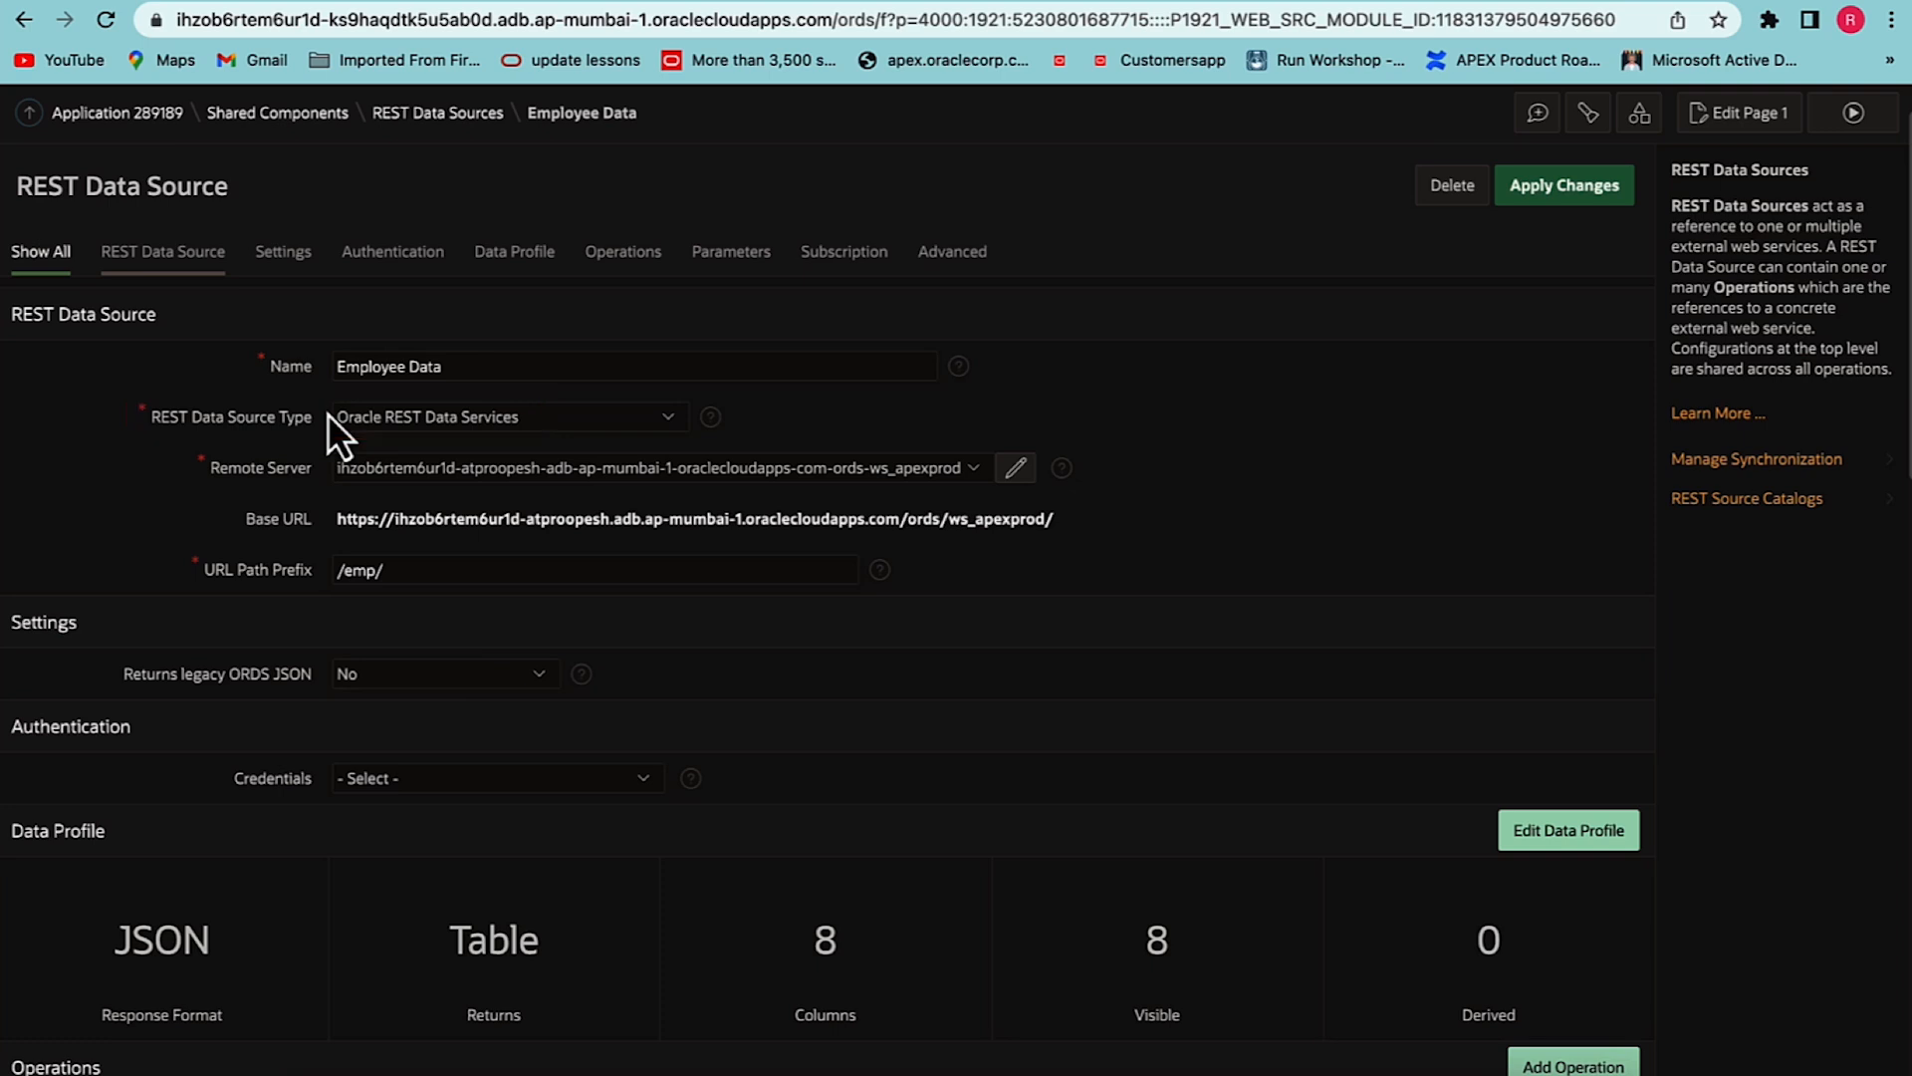
{"action": "left_click", "coordinate": [424, 422]}
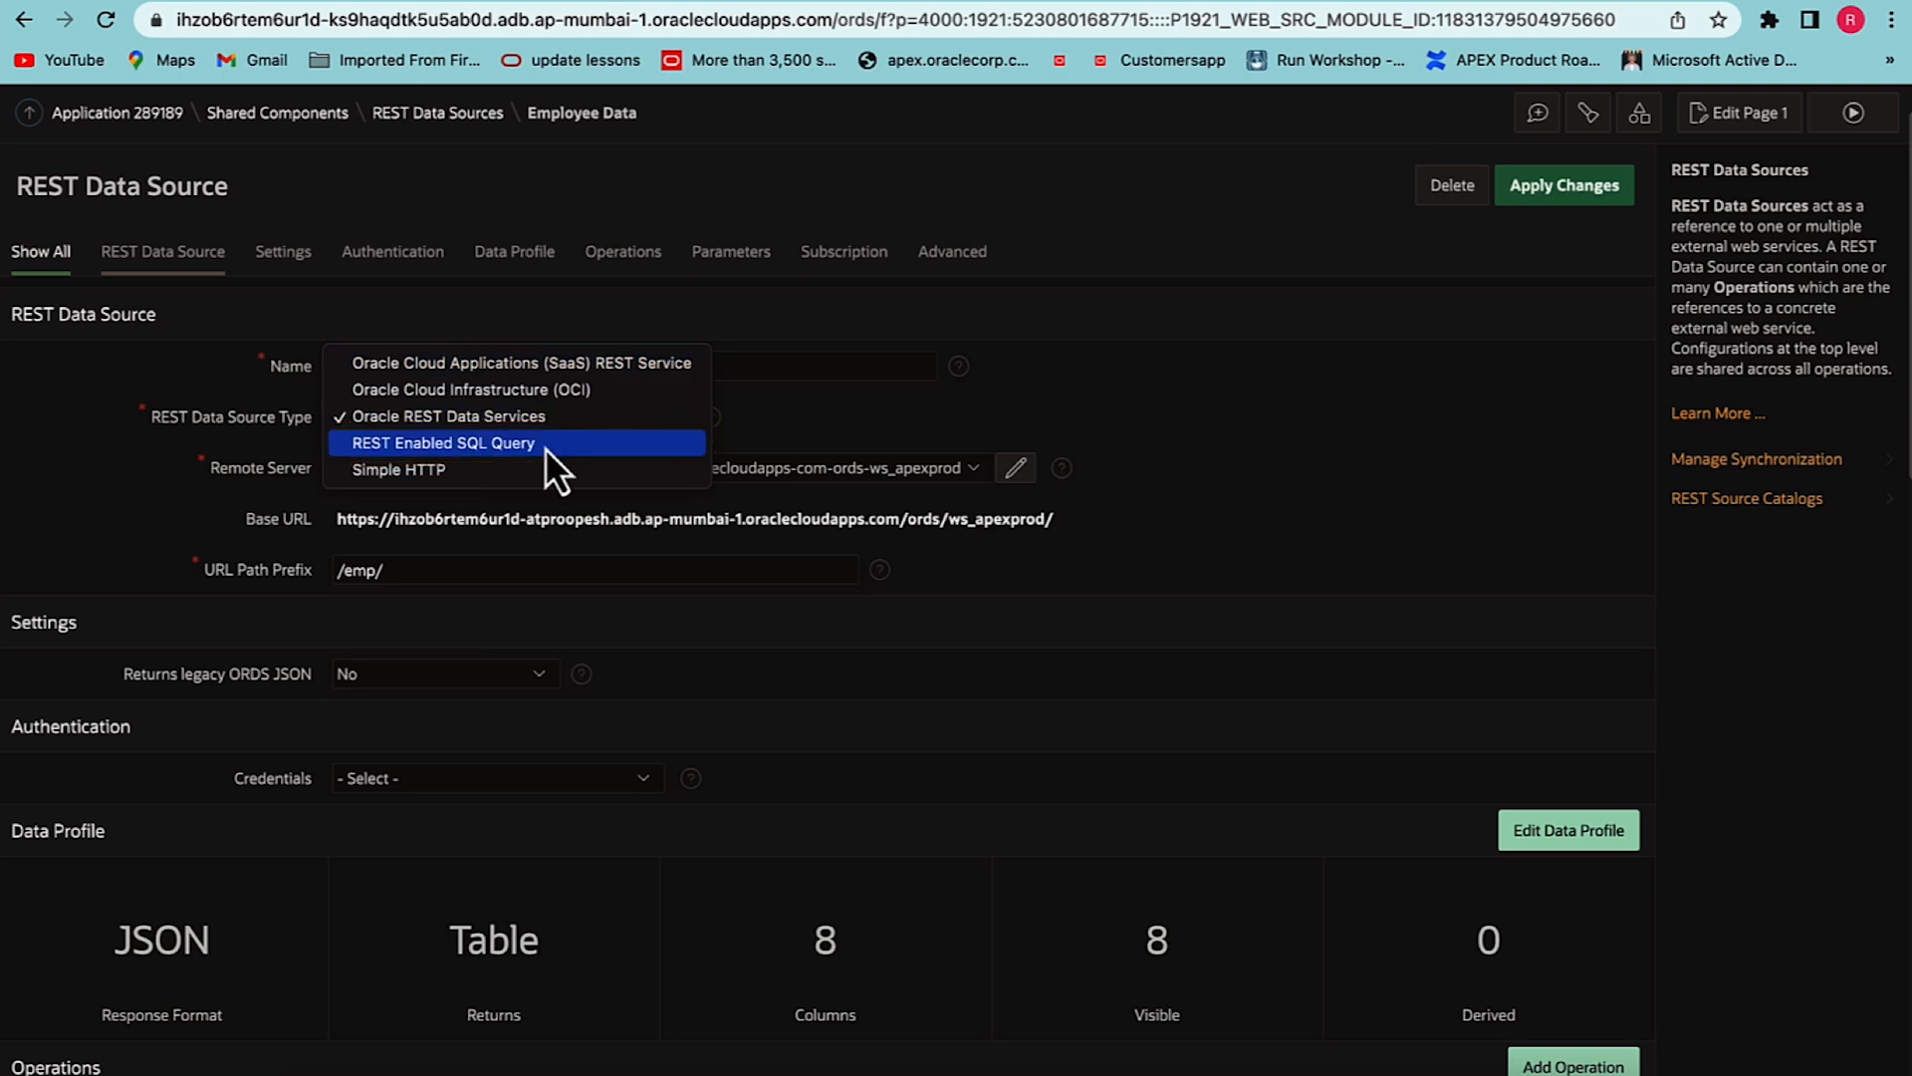
{"action": "left_click", "coordinate": [291, 538]}
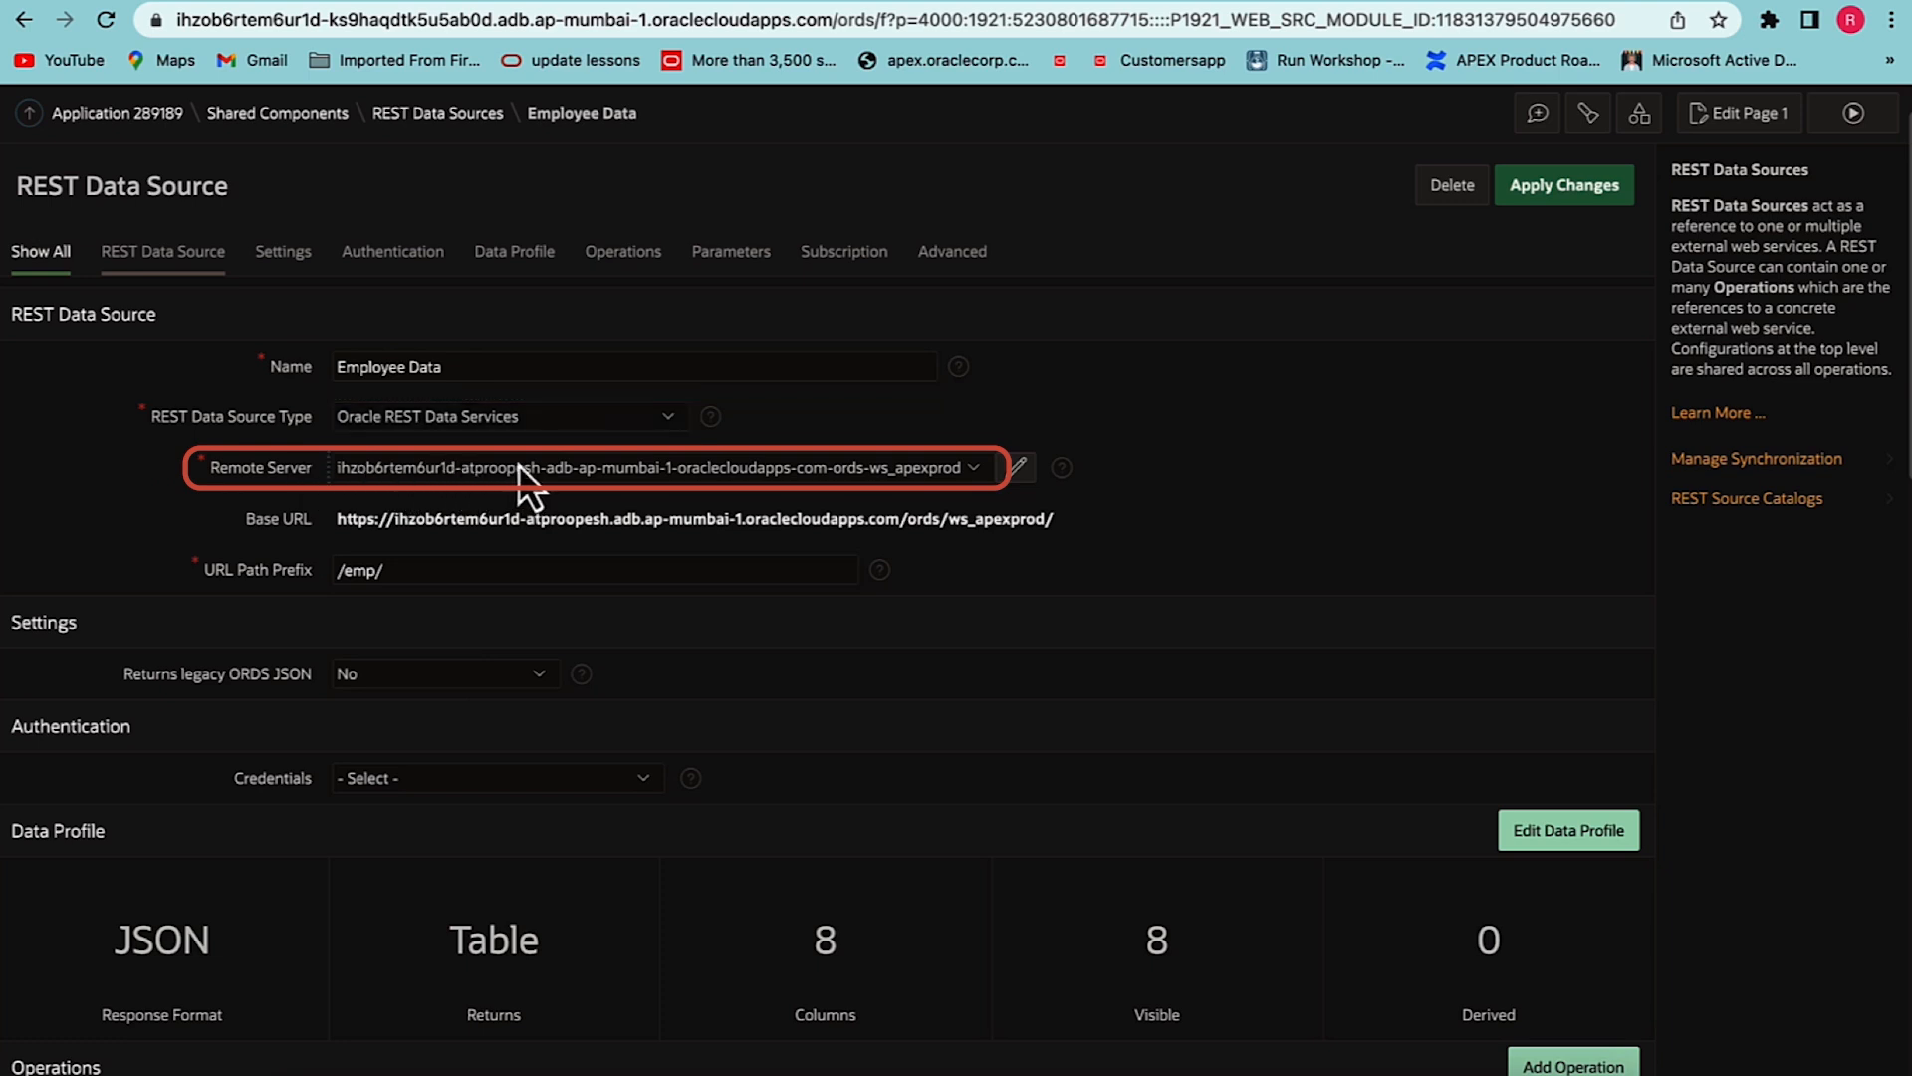
{"action": "scroll", "coordinate": [431, 723], "scroll_direction": "down", "scroll_amount": 3}
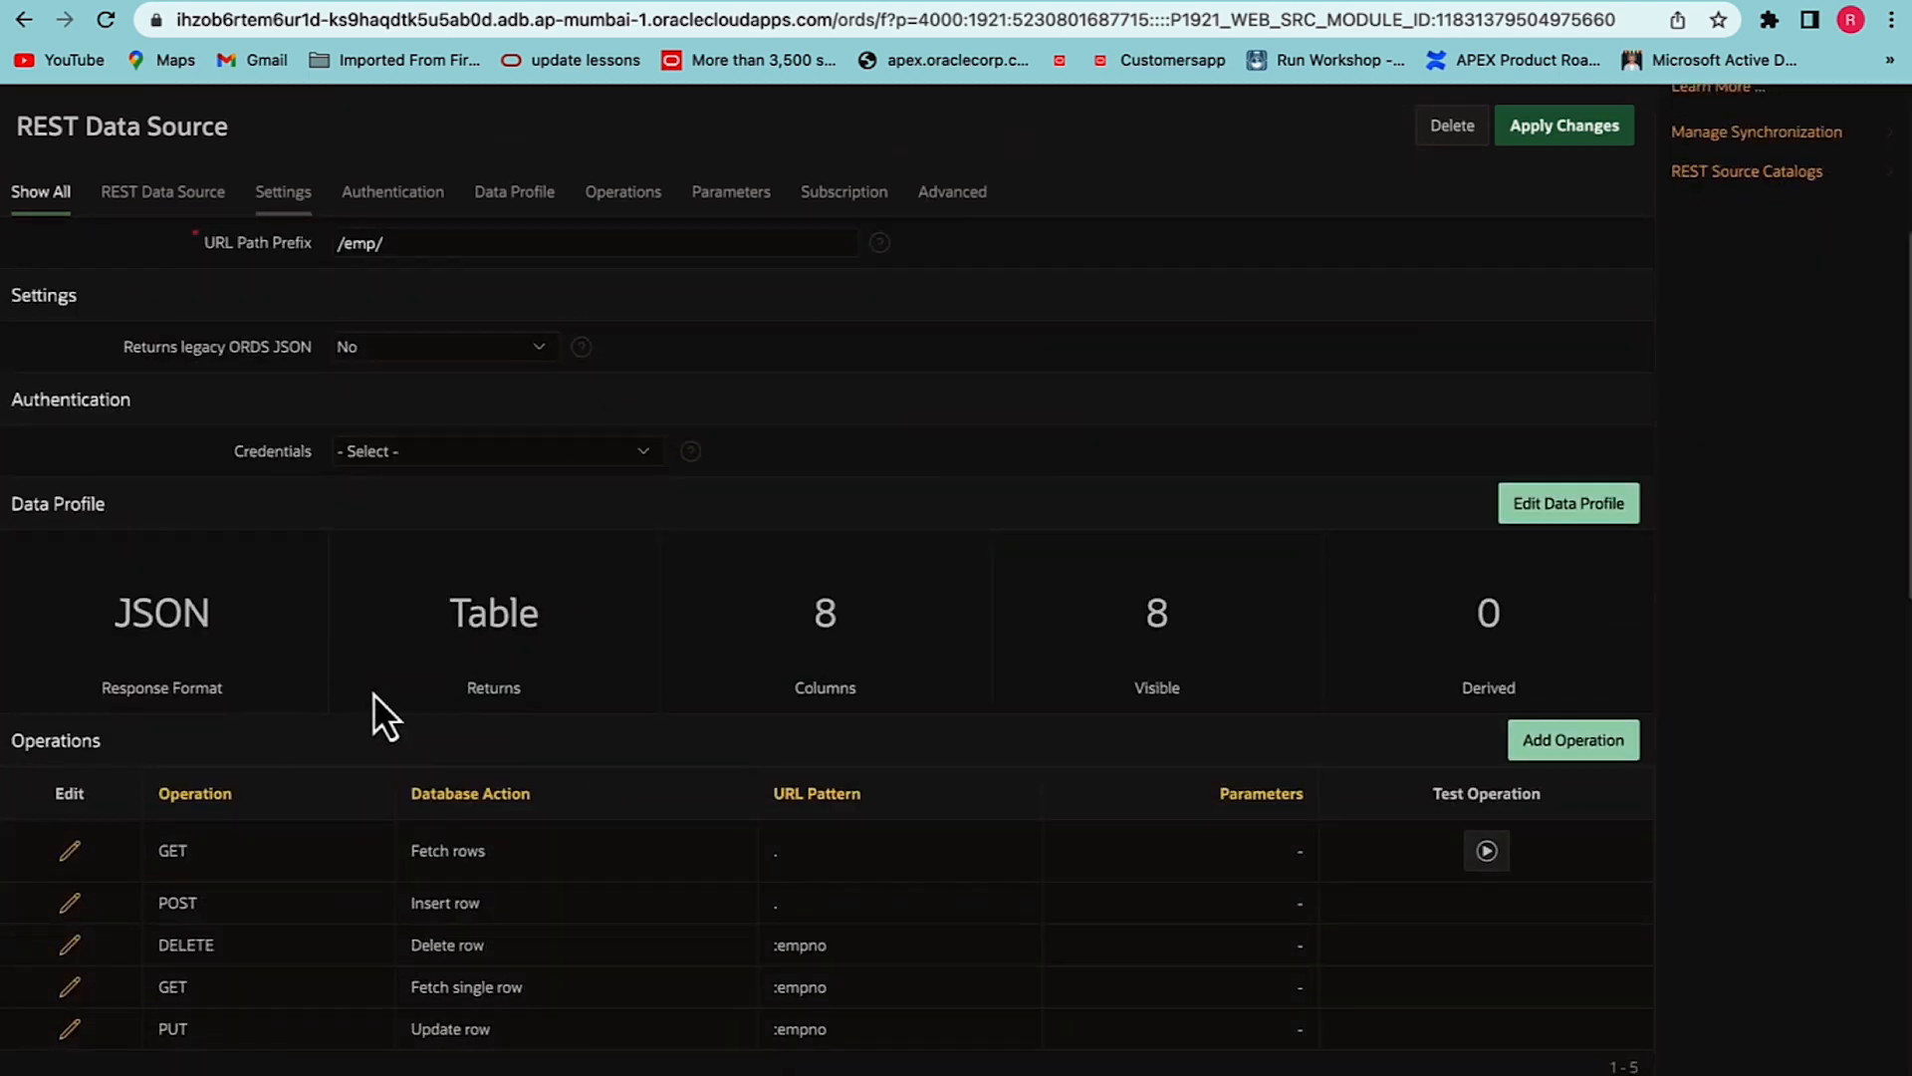
{"action": "scroll", "coordinate": [373, 693], "scroll_direction": "down", "scroll_amount": 1}
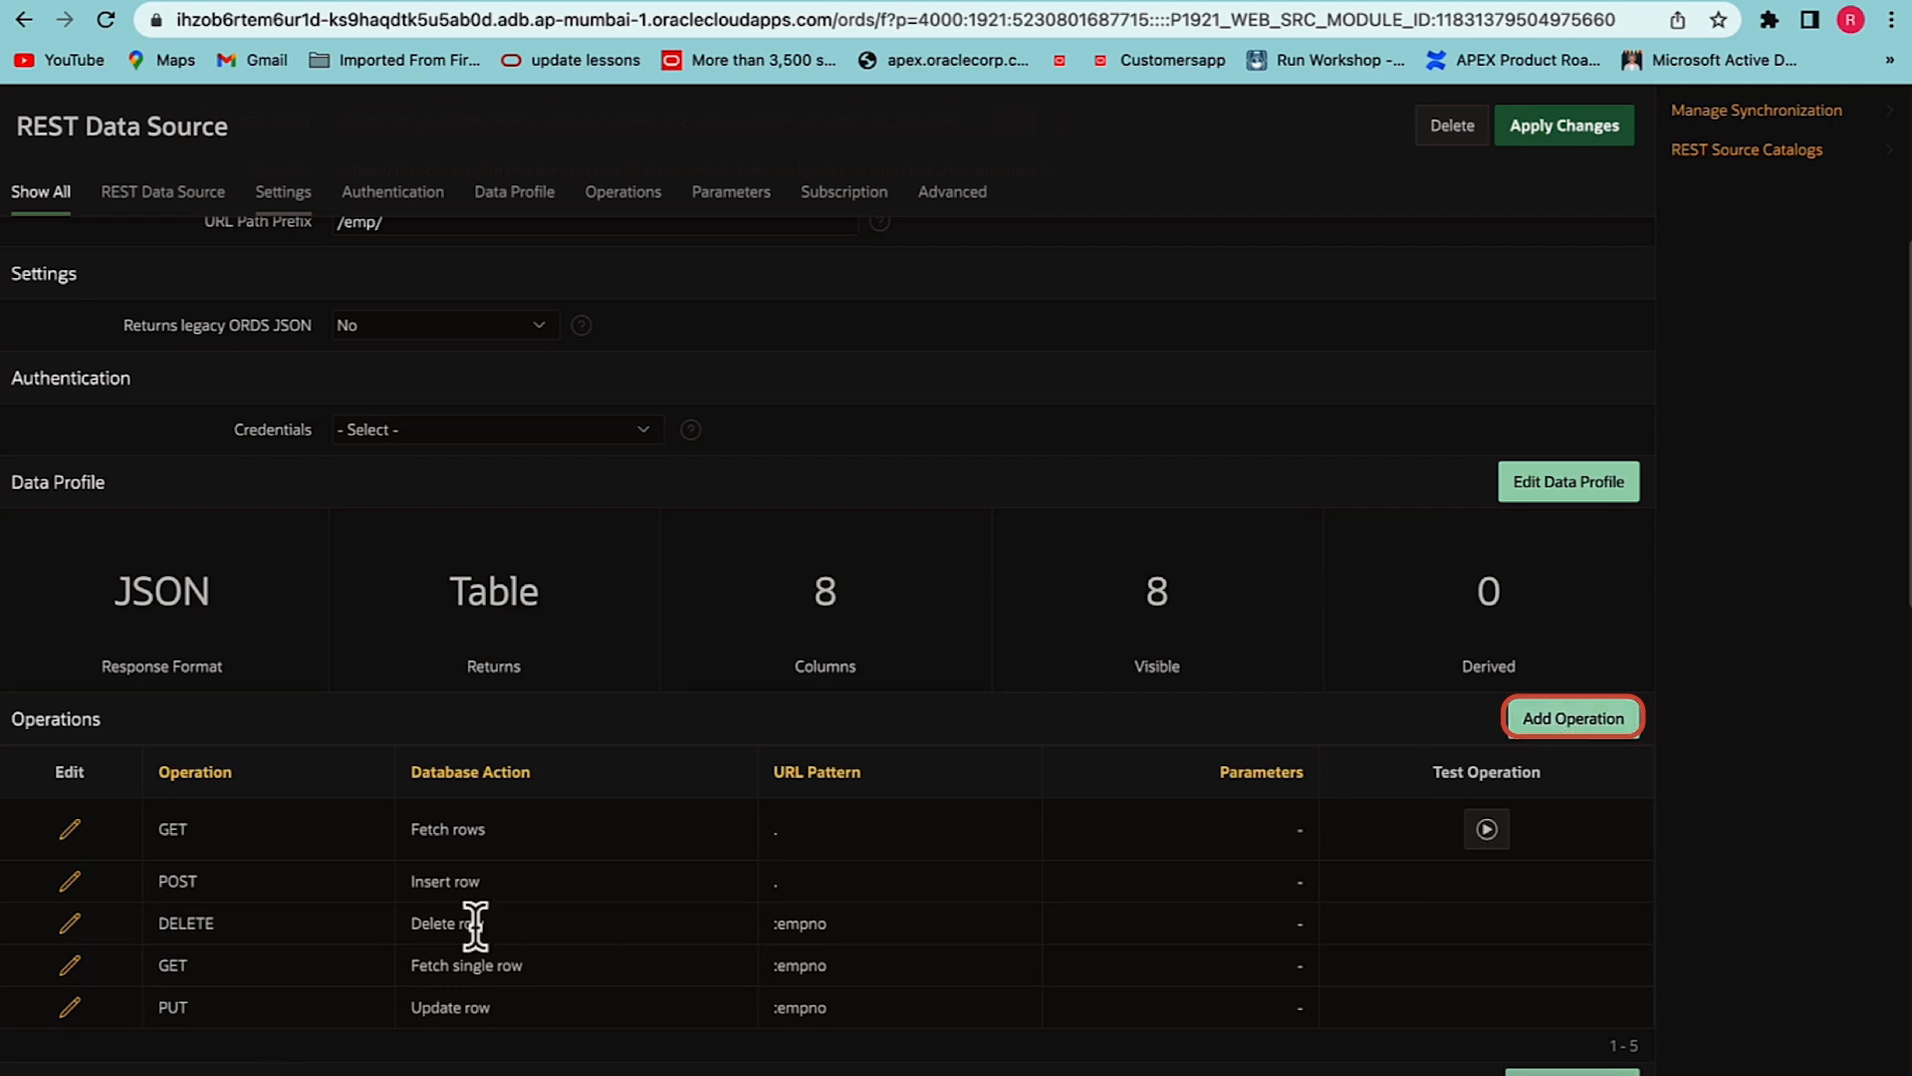
- Open the GET operation that fetches rows and review its HTTP method, database operation and caching options
{"action": "left_click", "coordinate": [71, 843]}
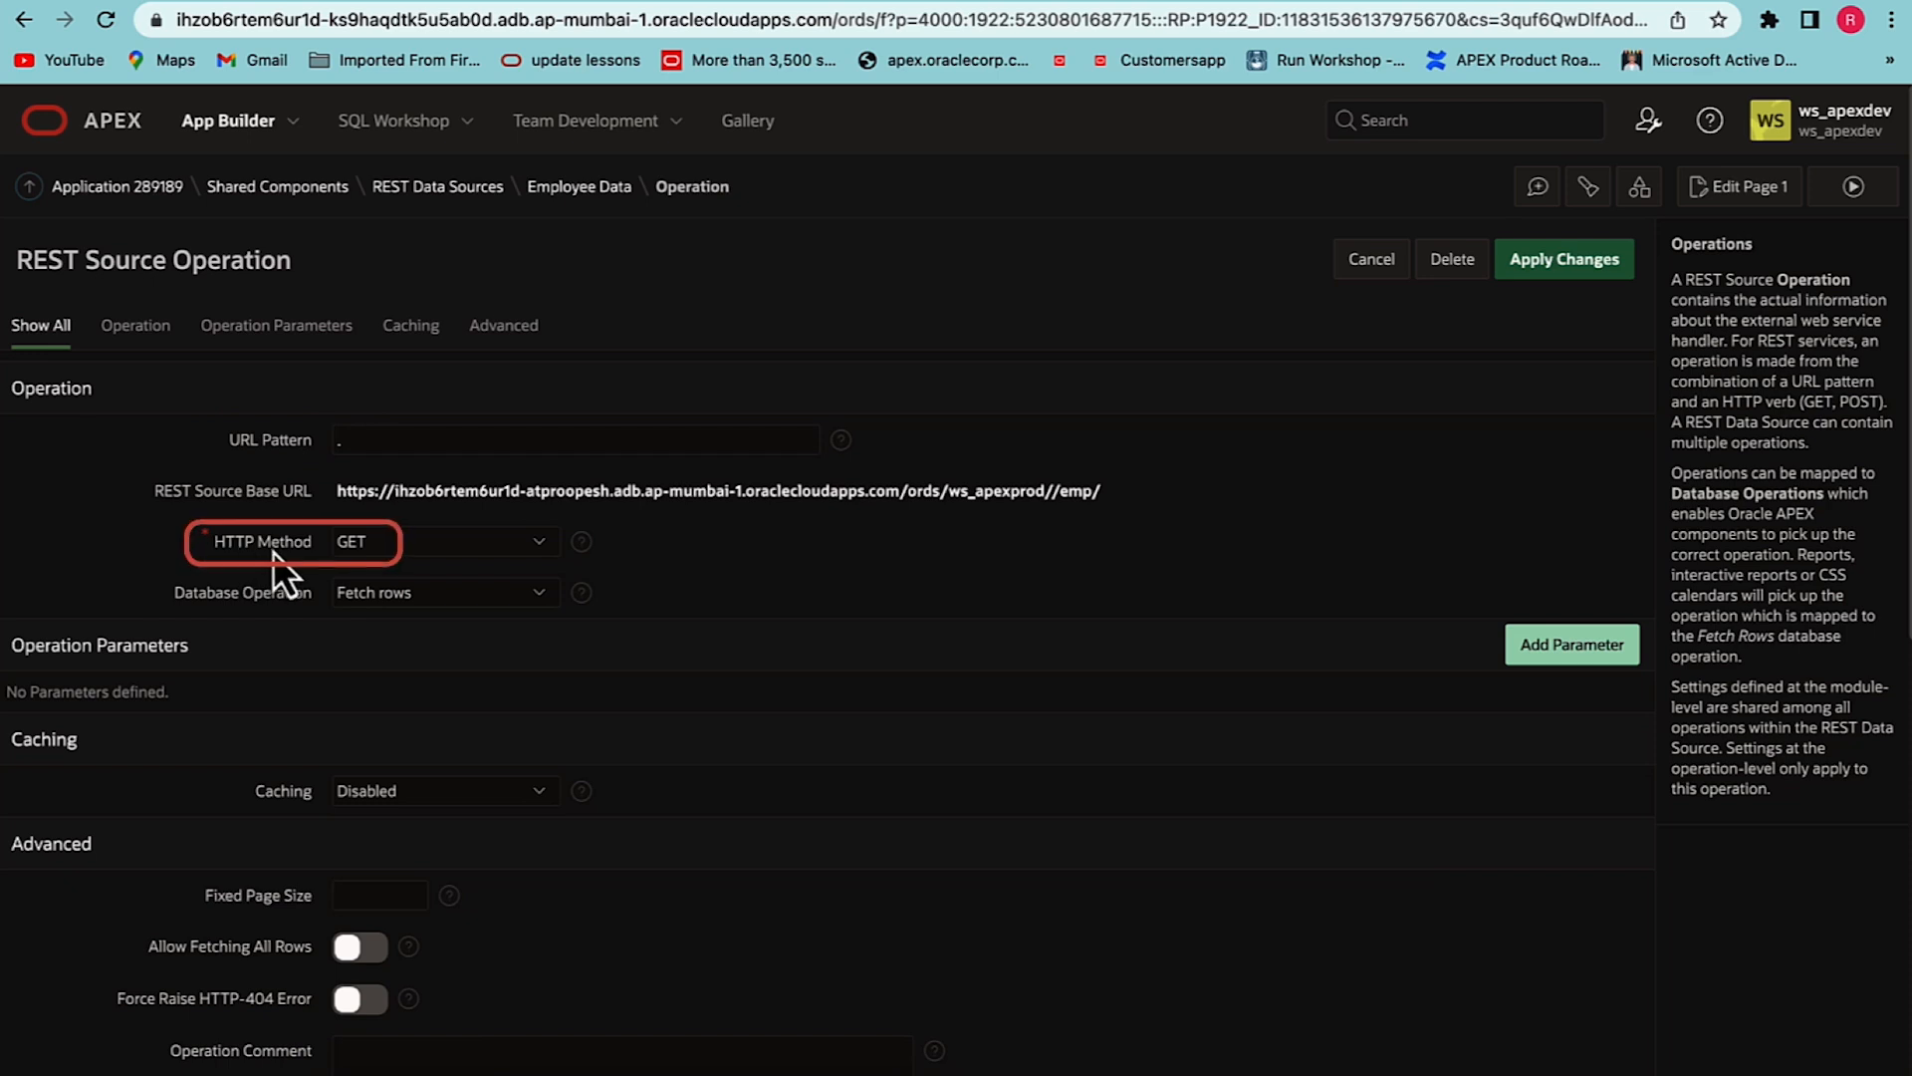
{"action": "left_click", "coordinate": [438, 542]}
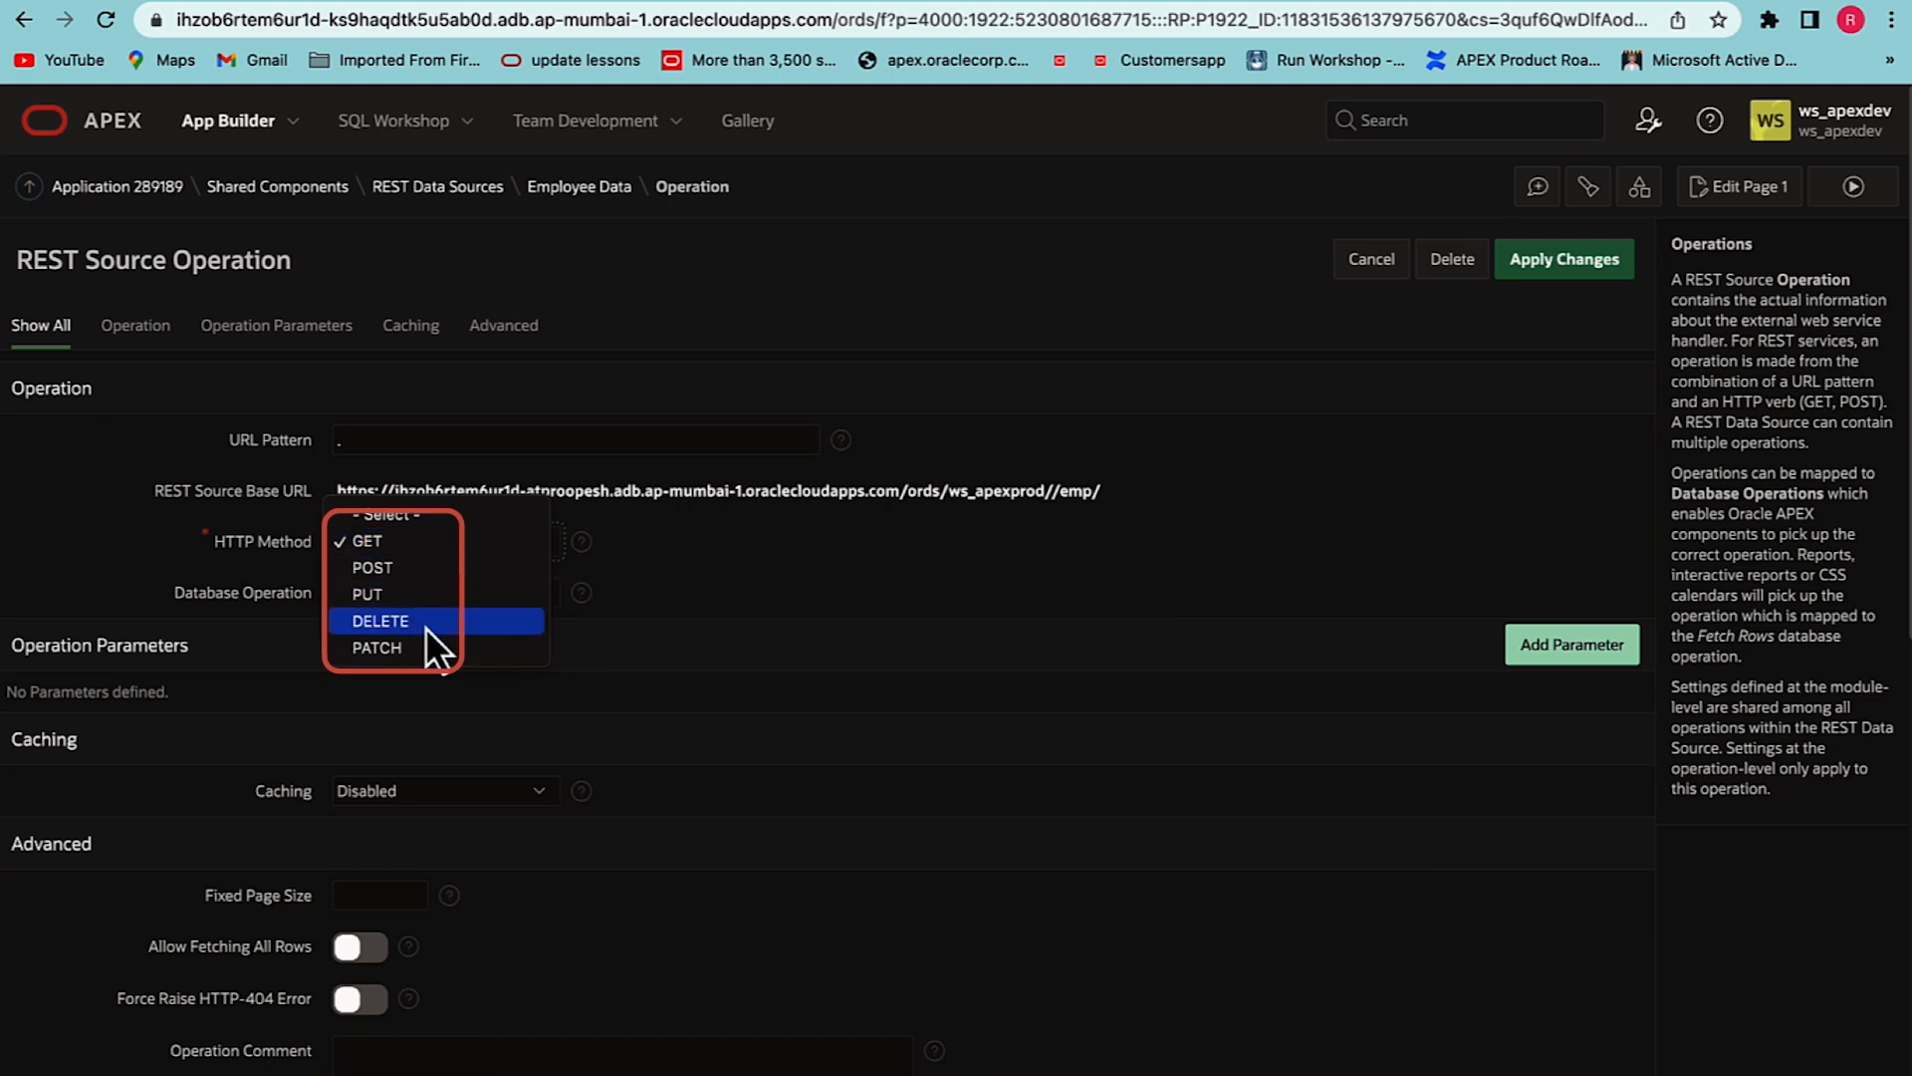
{"action": "left_click", "coordinate": [729, 547]}
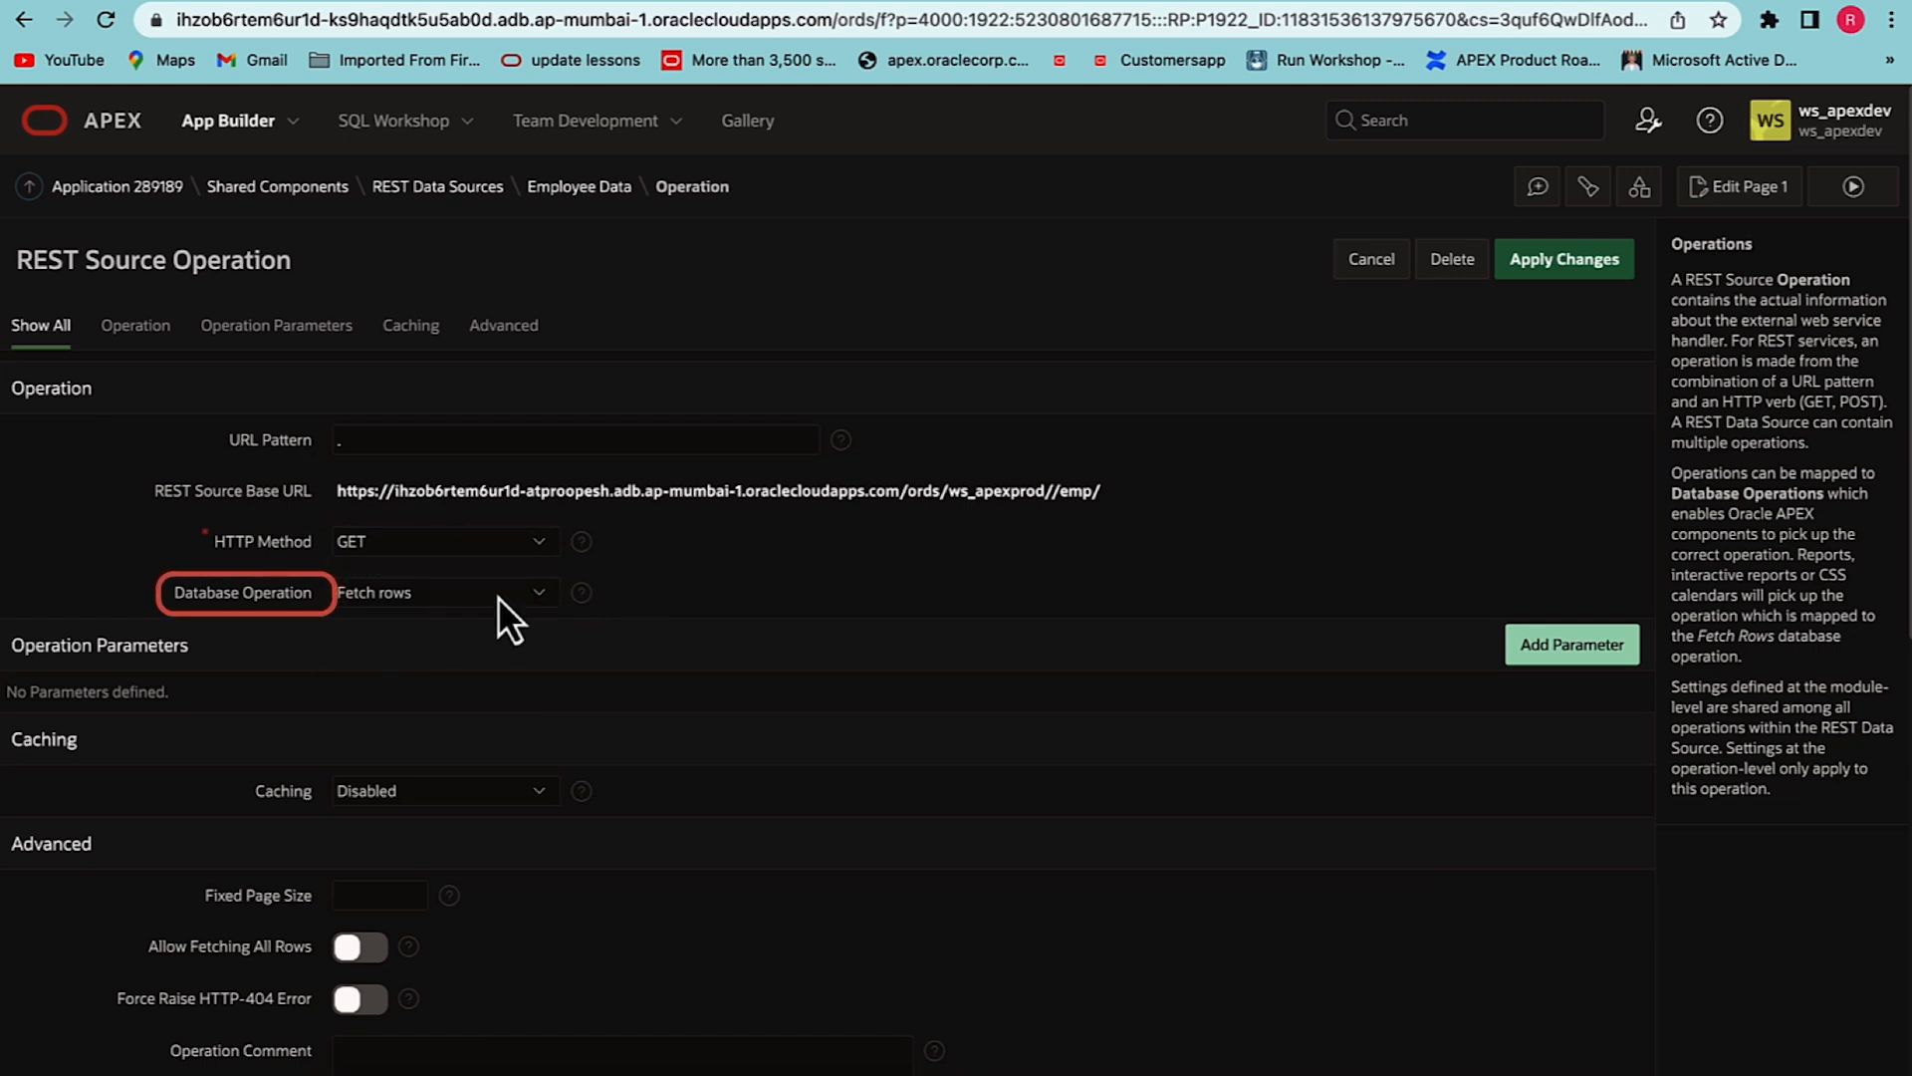
{"action": "left_click", "coordinate": [494, 598]}
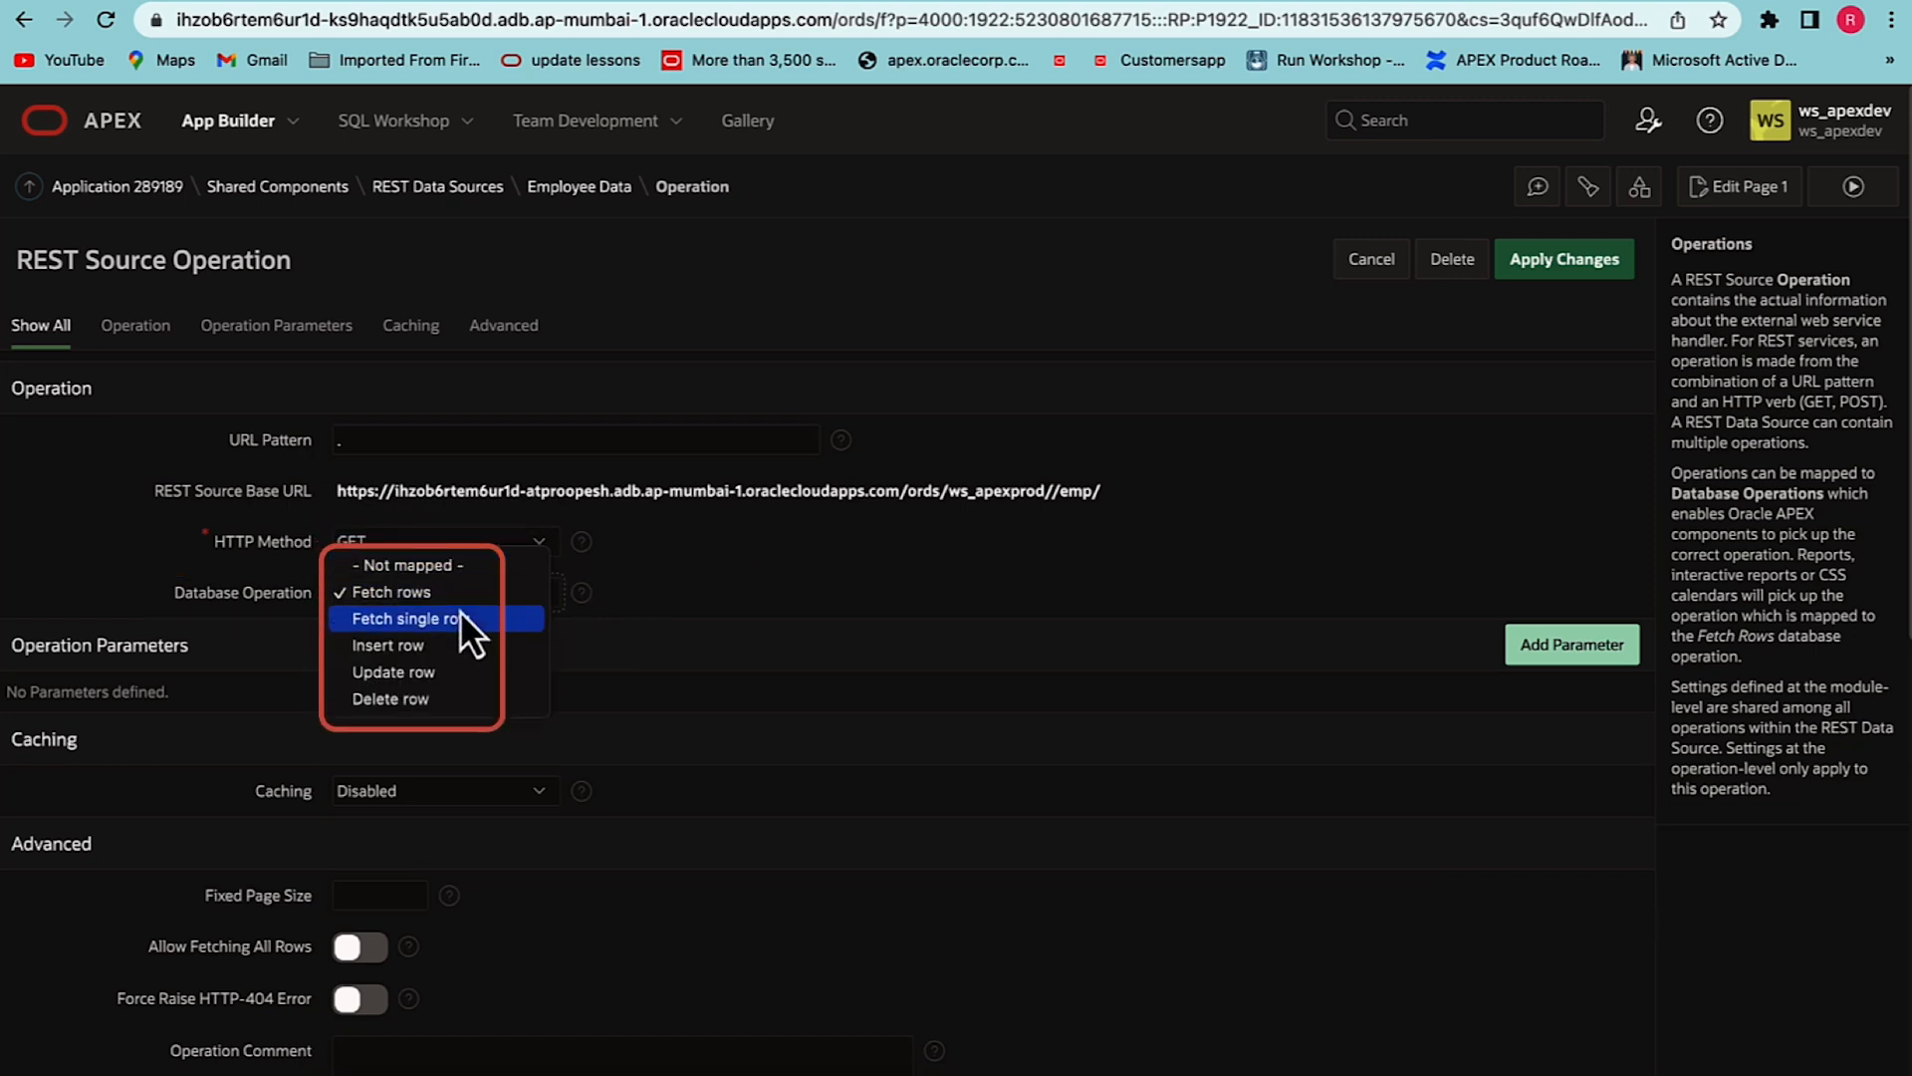
{"action": "scroll", "coordinate": [181, 693], "scroll_direction": "down", "scroll_amount": 1}
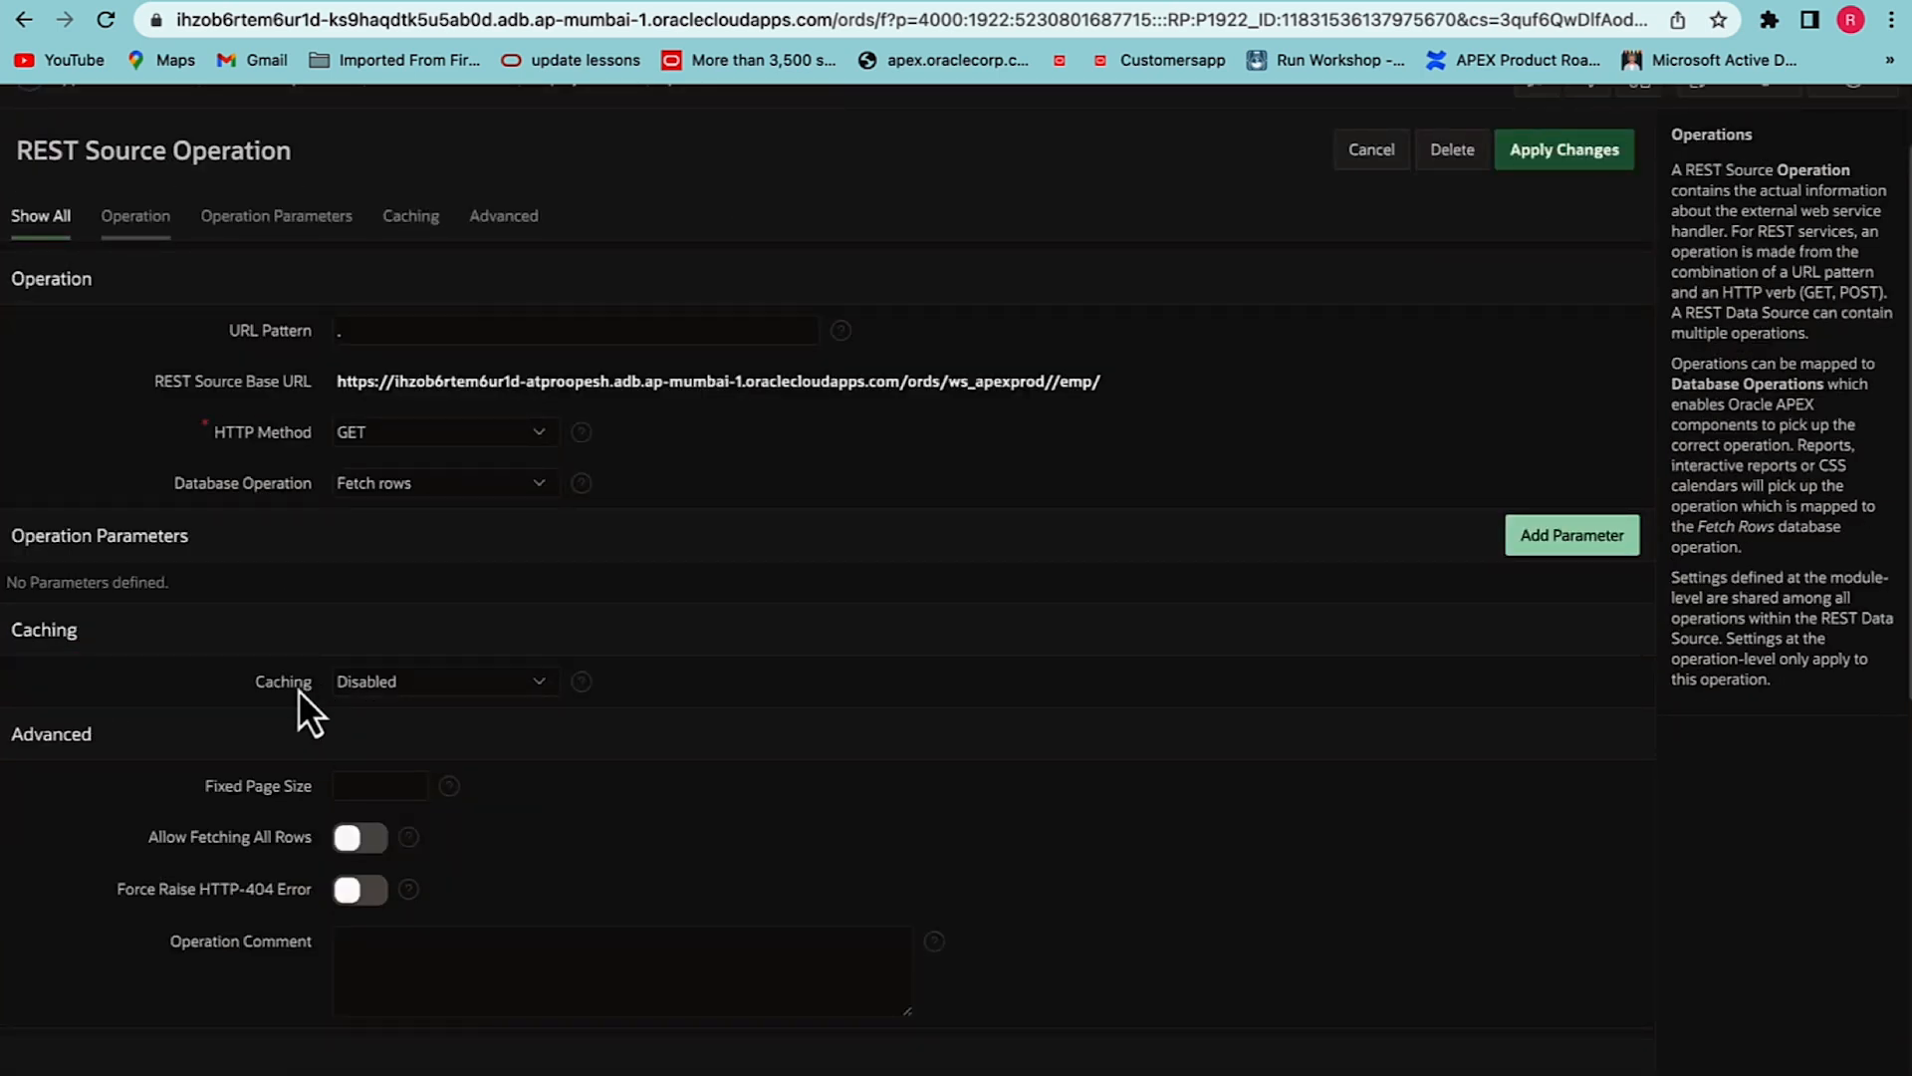
{"action": "left_click", "coordinate": [506, 687]}
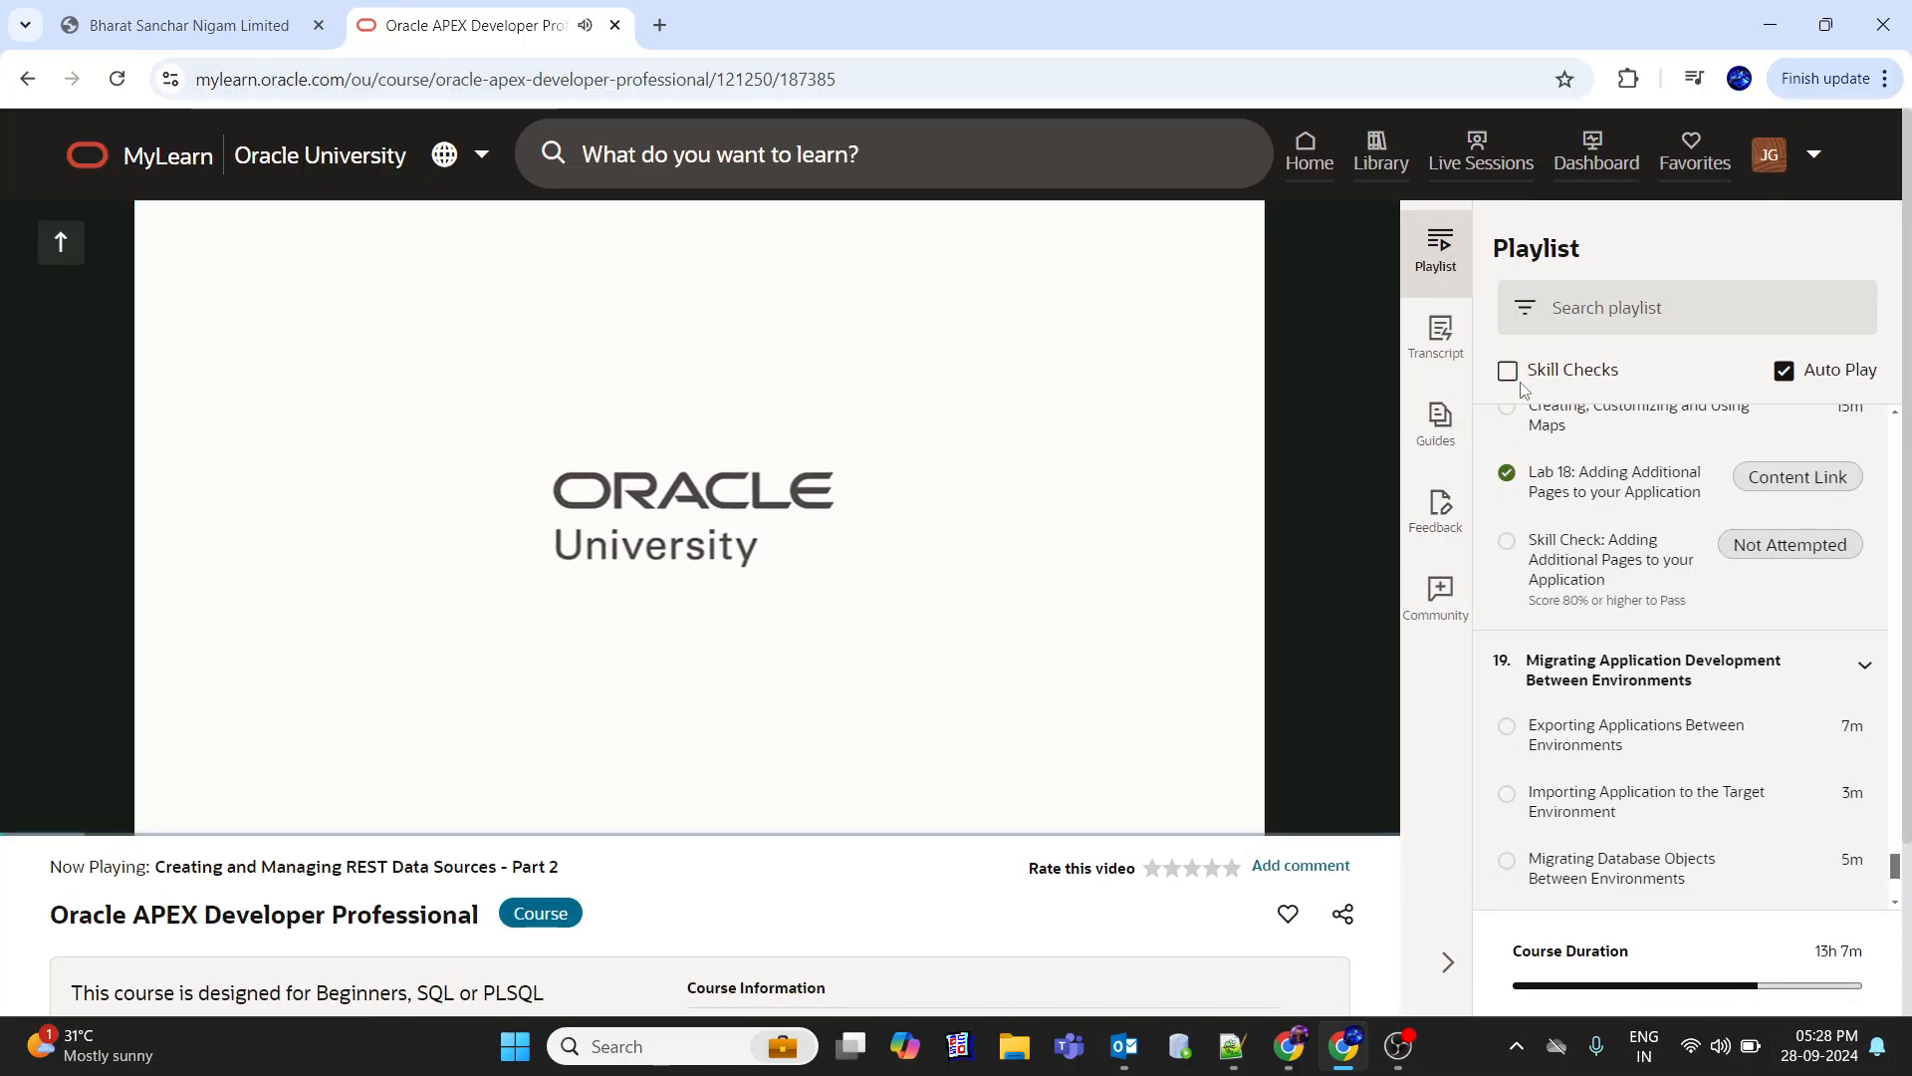
- Locate Creating and Managing REST Data Sources - Part 2 in the playlist and play it full screen with the video quality choices open
{"action": "scroll", "coordinate": [1615, 446], "scroll_direction": "up", "scroll_amount": 4}
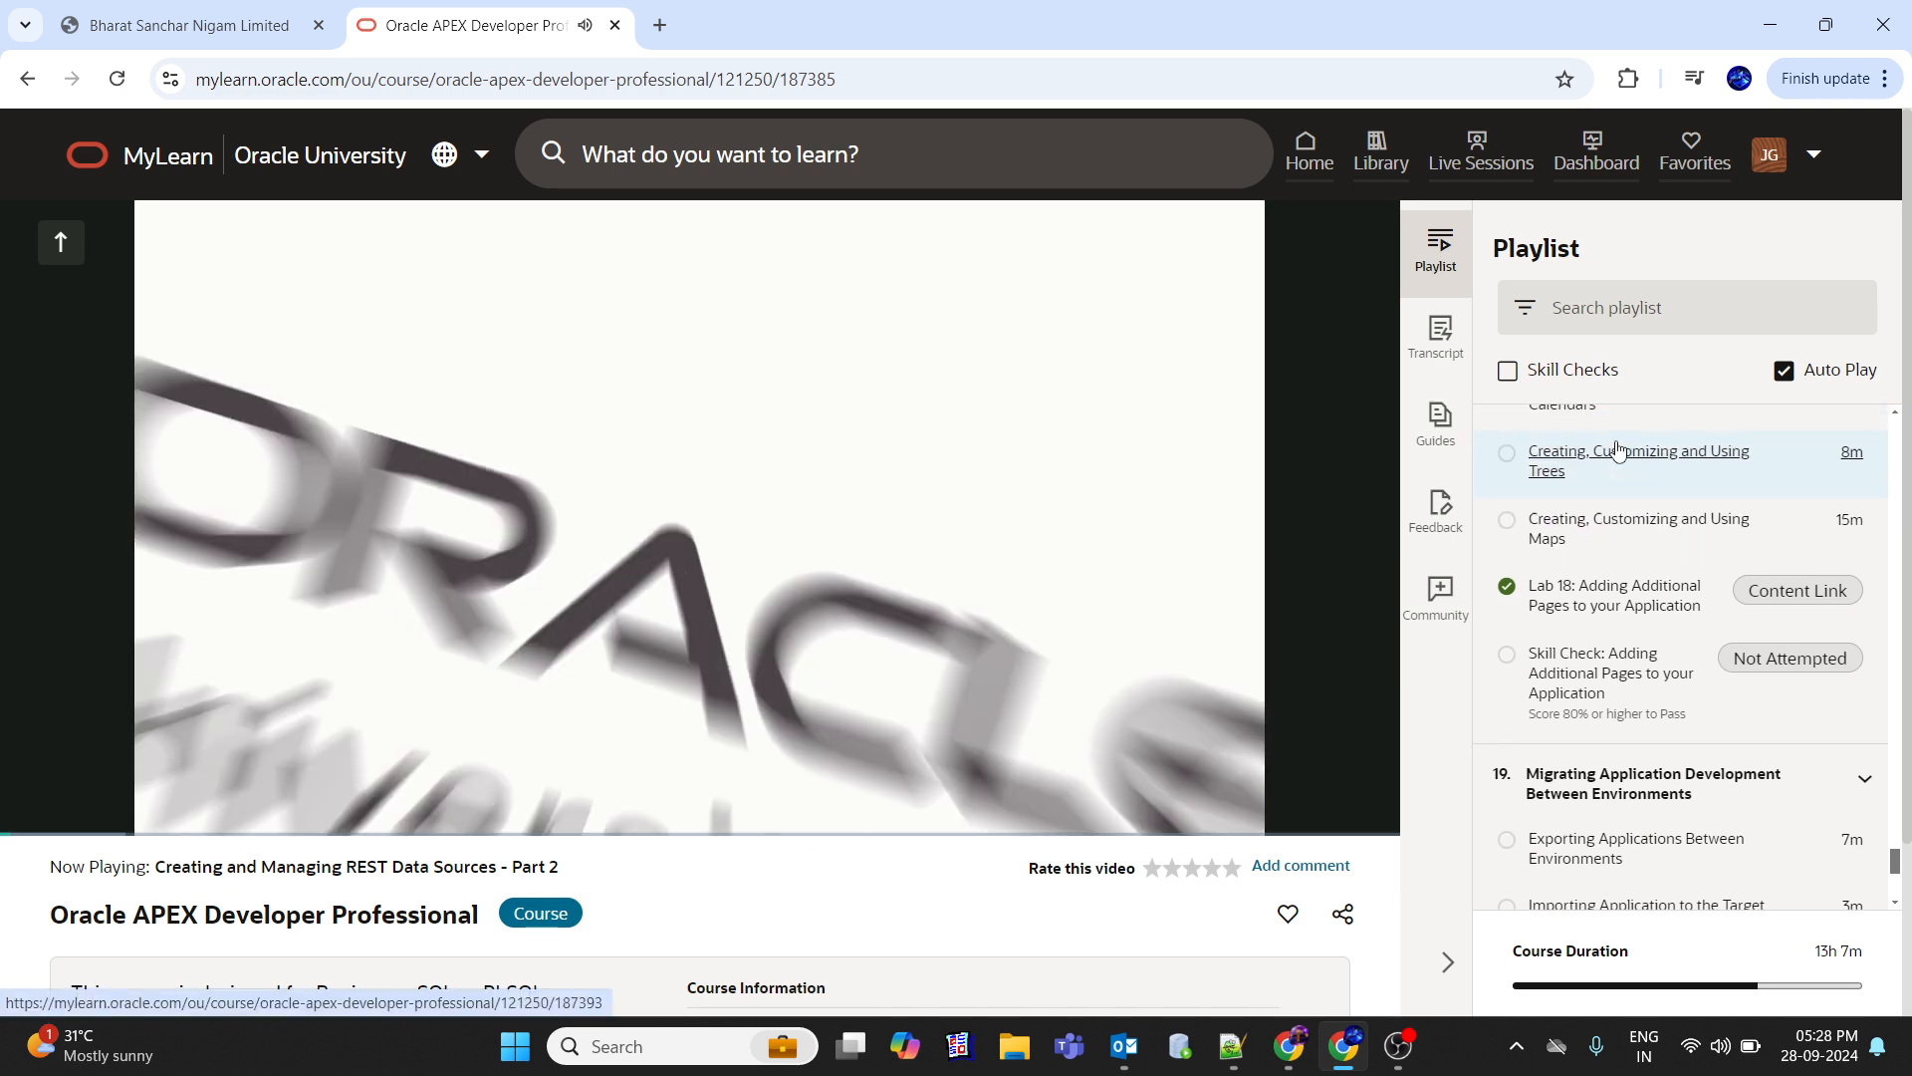
{"action": "scroll", "coordinate": [1615, 446], "scroll_direction": "up", "scroll_amount": 10}
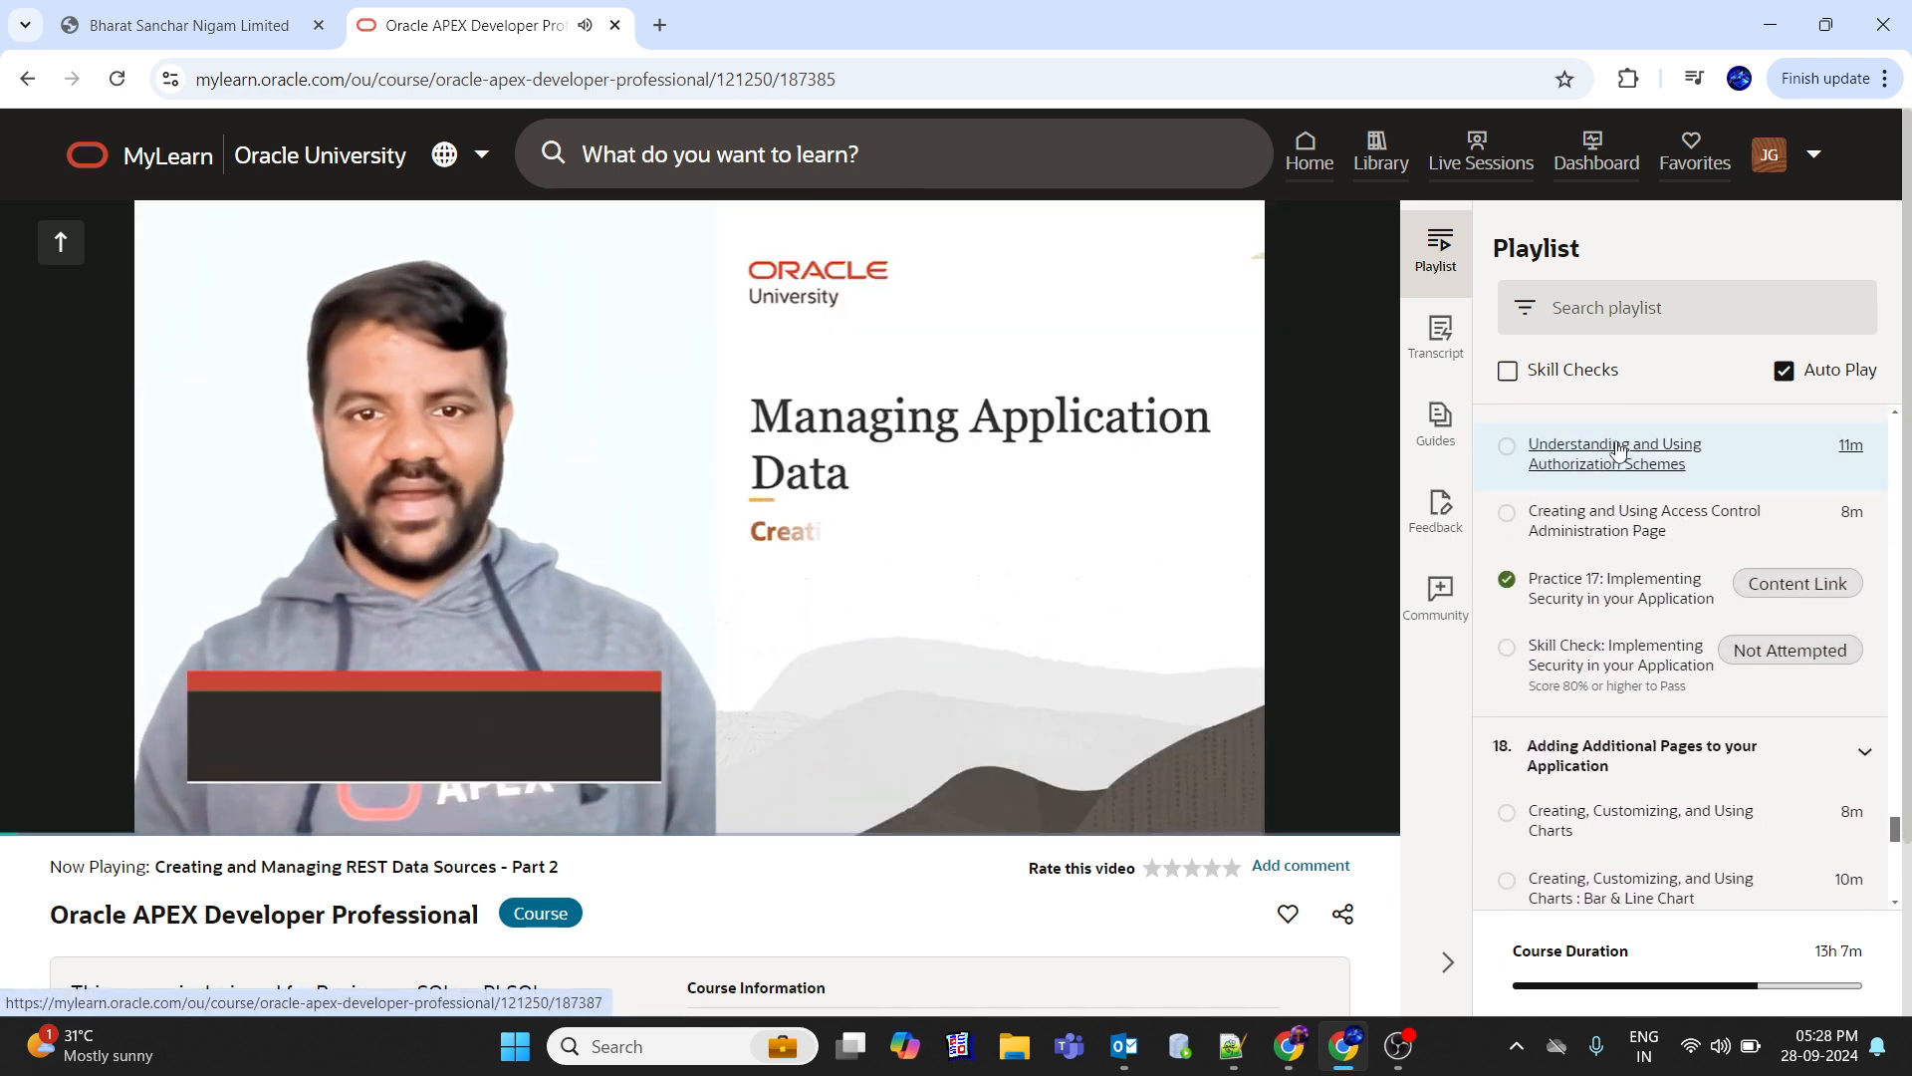
{"action": "scroll", "coordinate": [1616, 446], "scroll_direction": "up", "scroll_amount": 2}
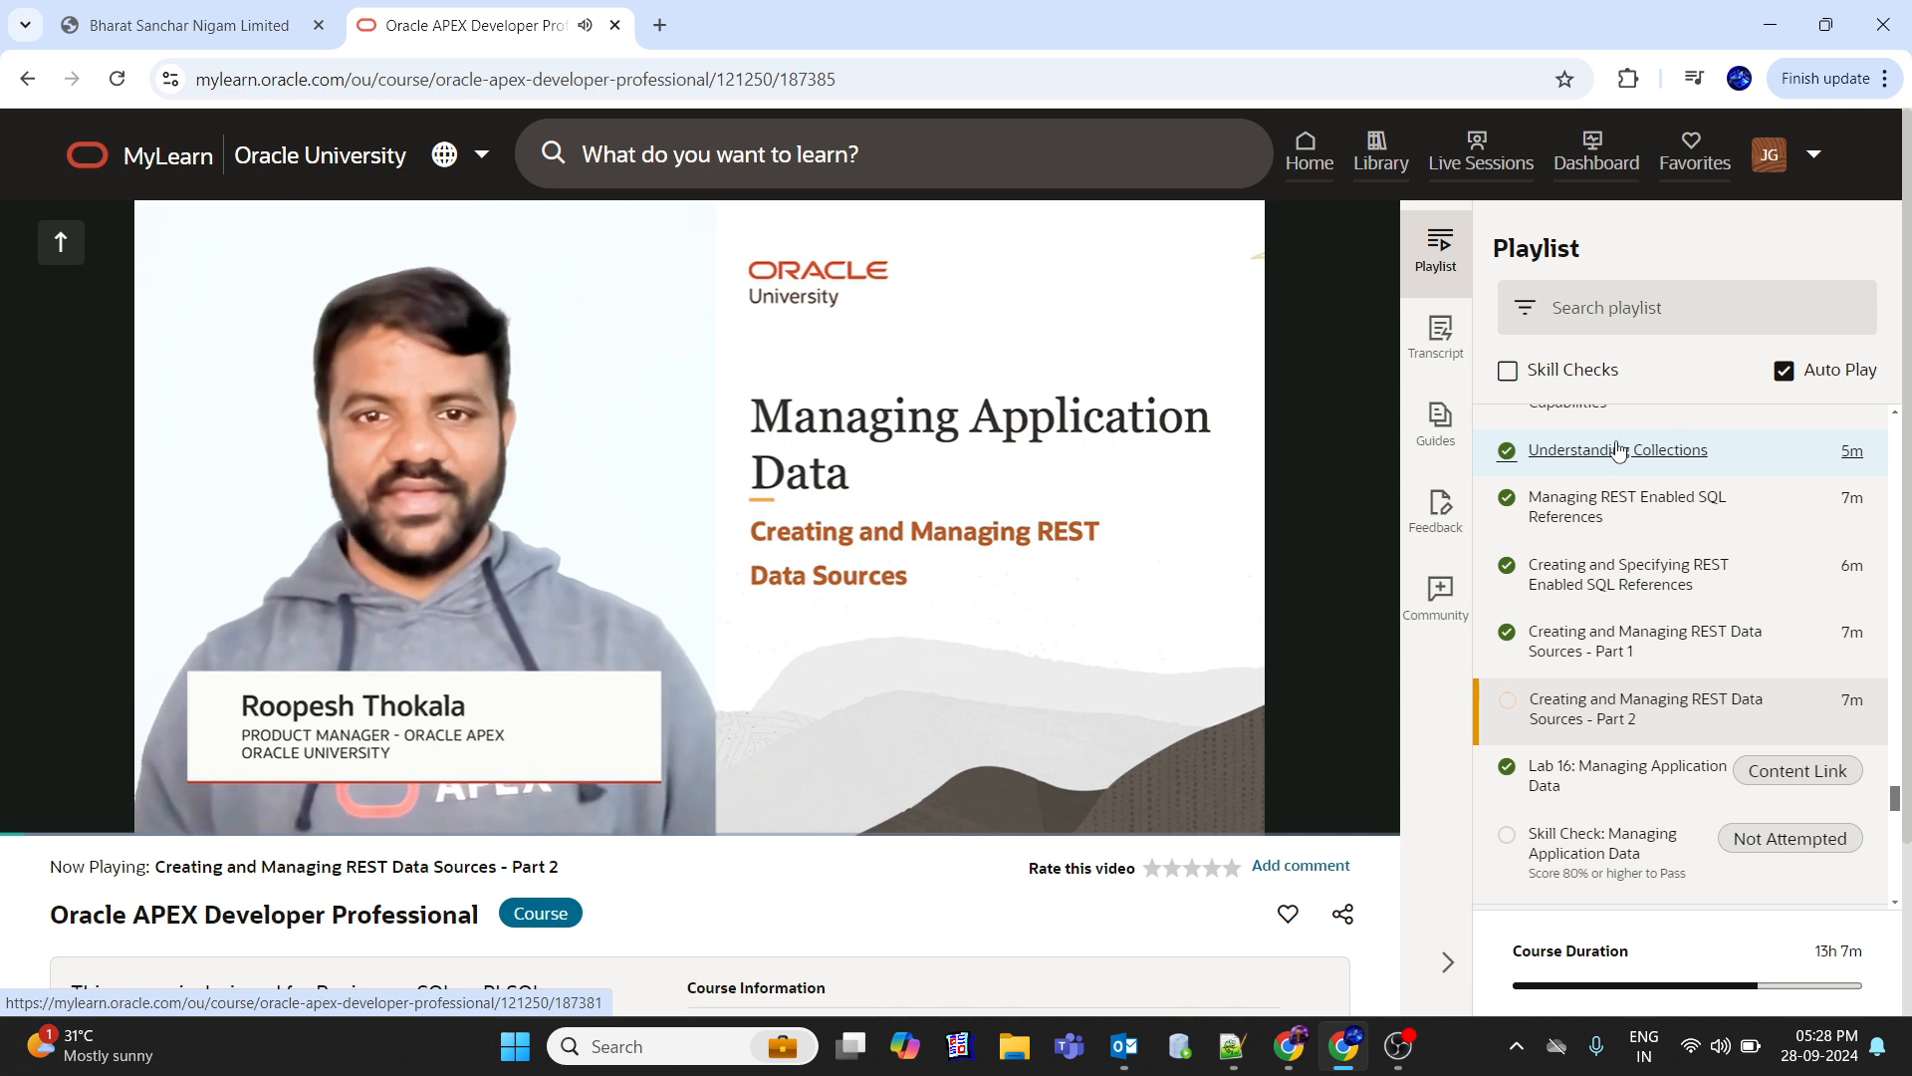
{"action": "scroll", "coordinate": [1616, 448], "scroll_direction": "down", "scroll_amount": 1}
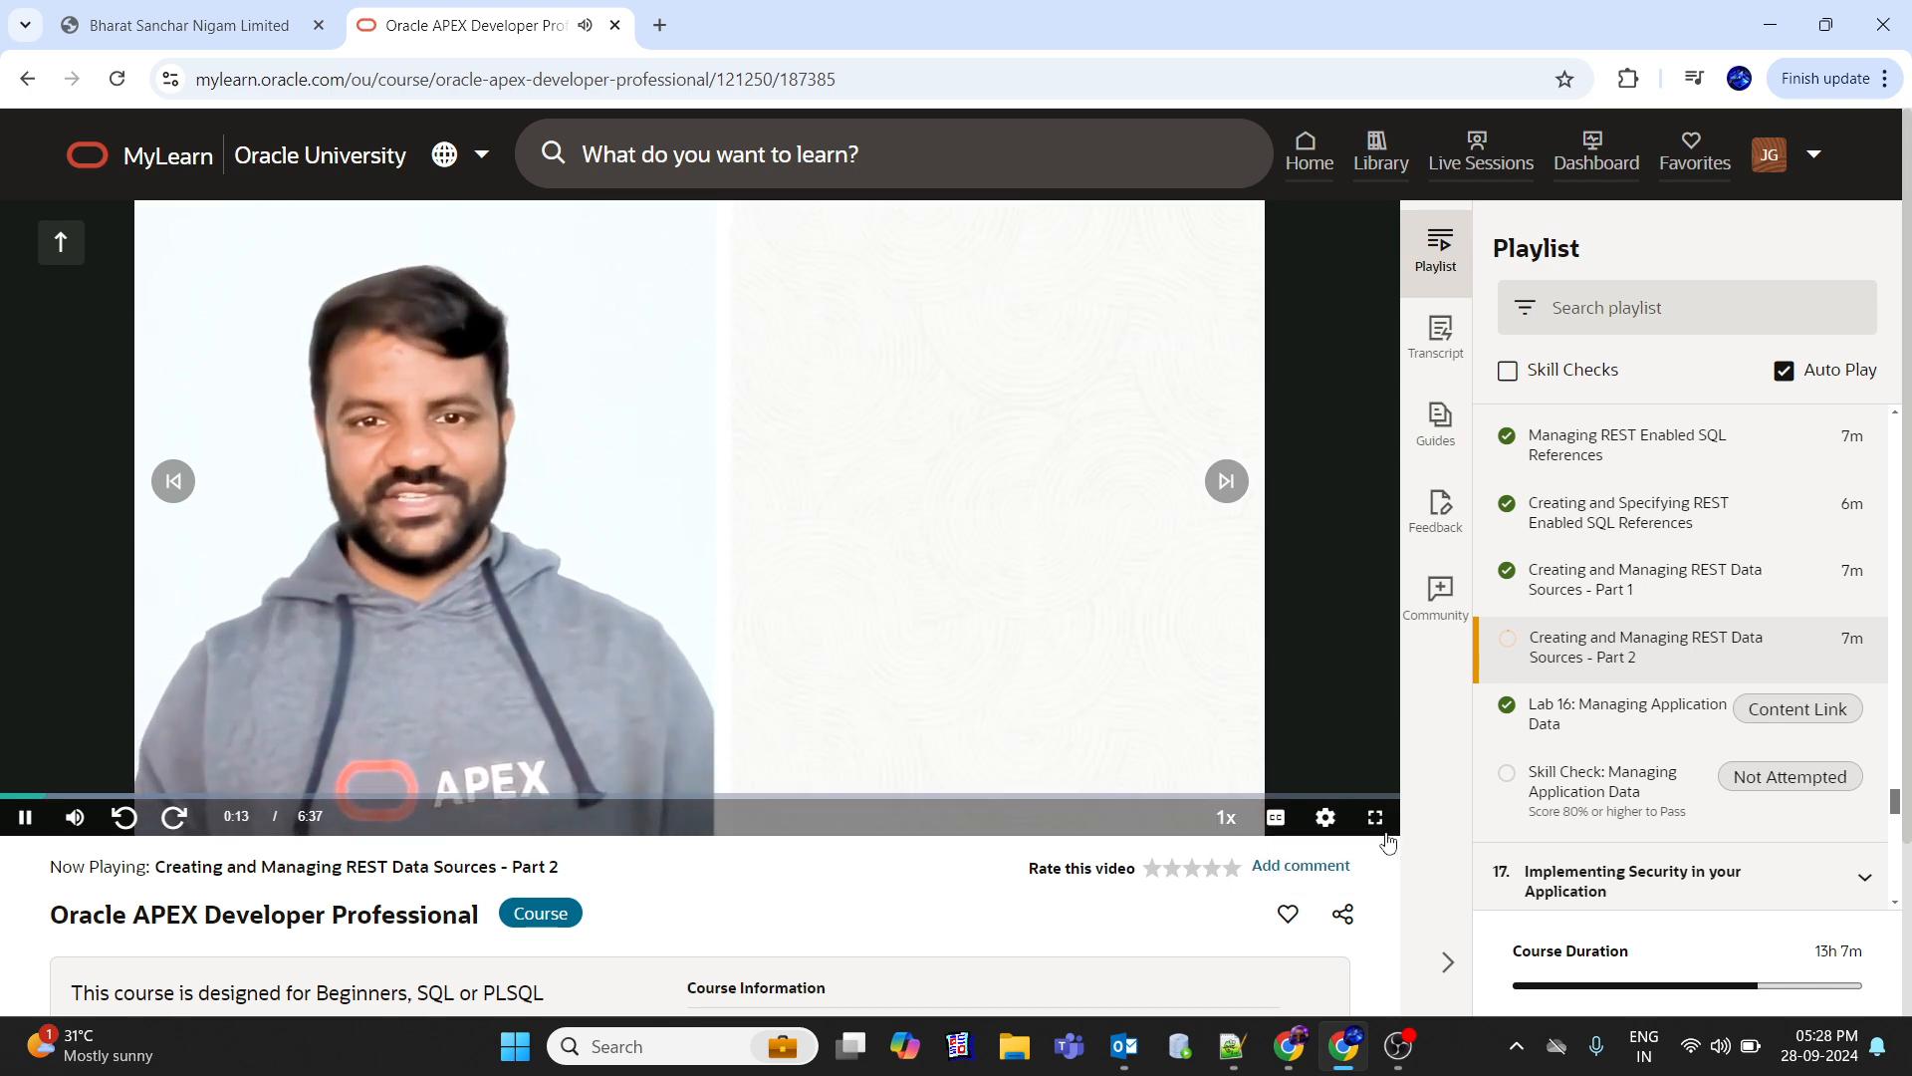
{"action": "left_click", "coordinate": [1373, 818]}
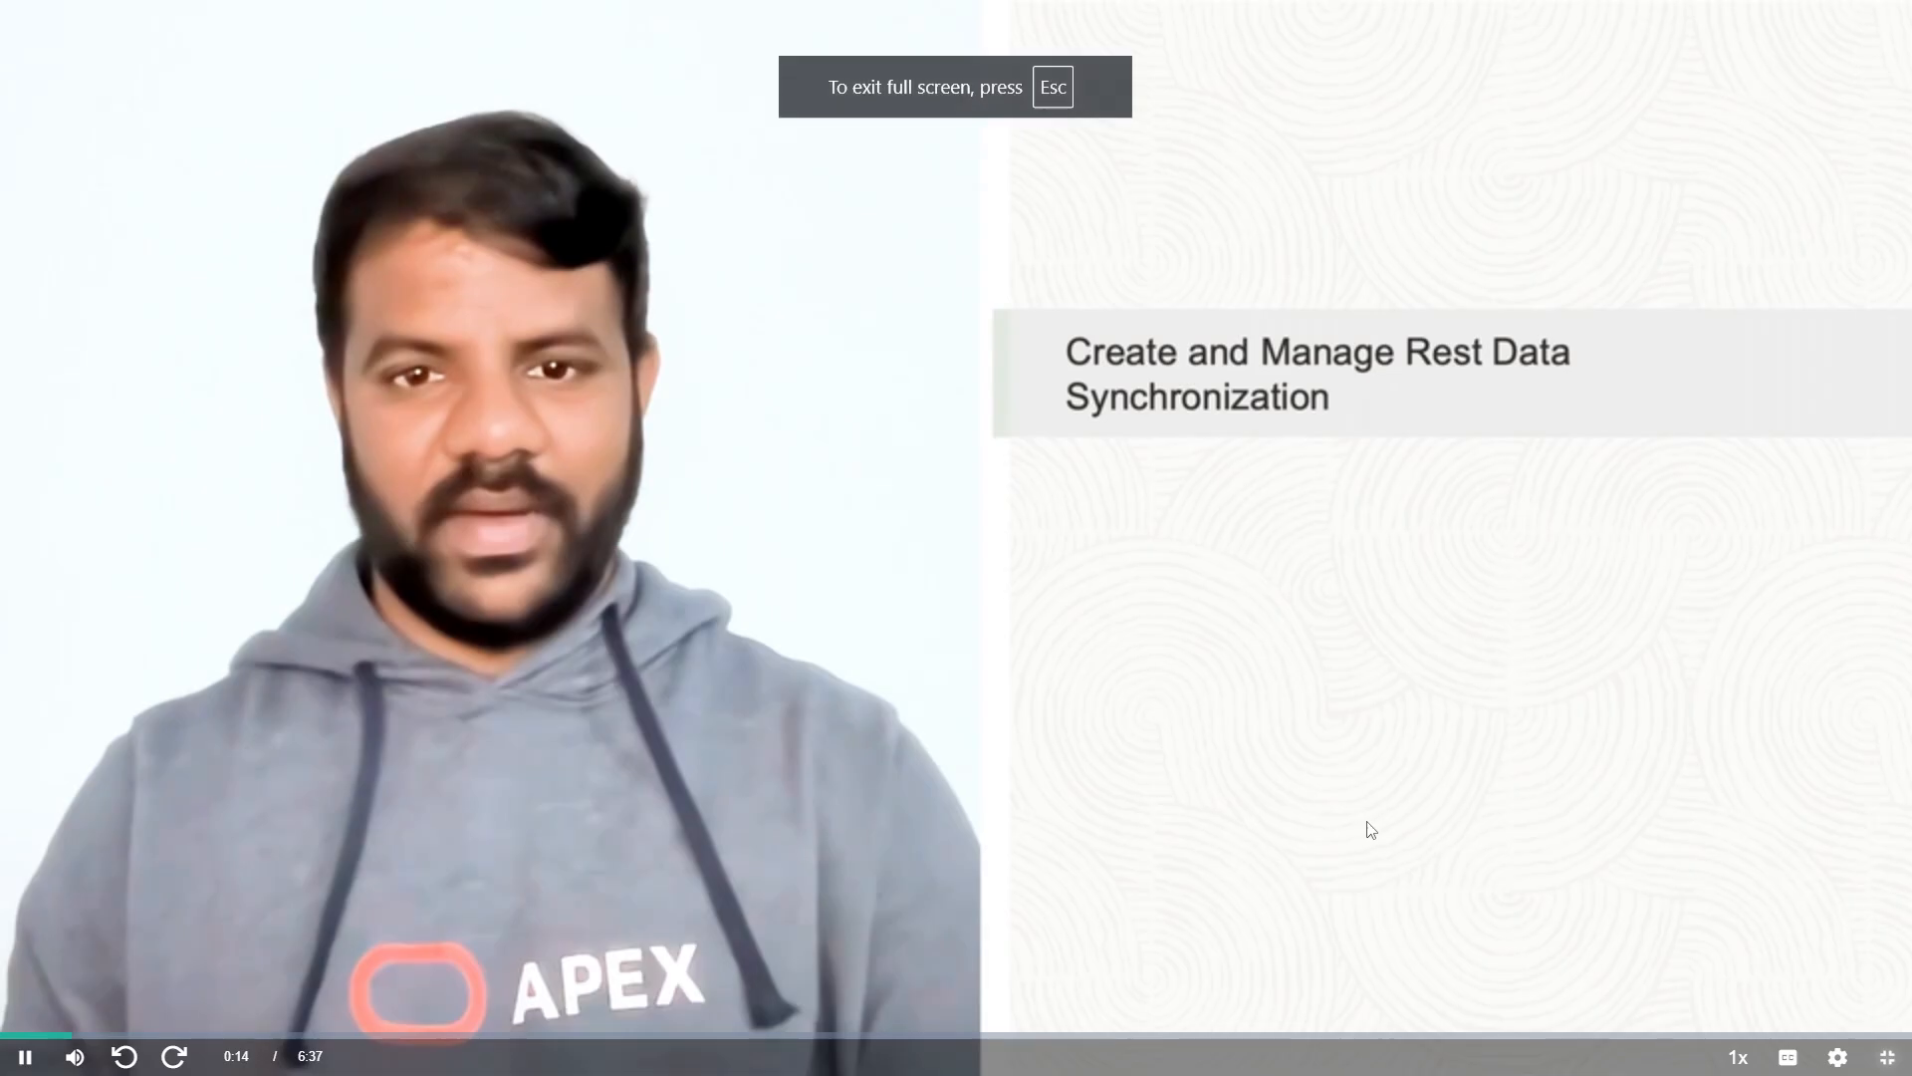
{"action": "left_click", "coordinate": [1838, 1055]}
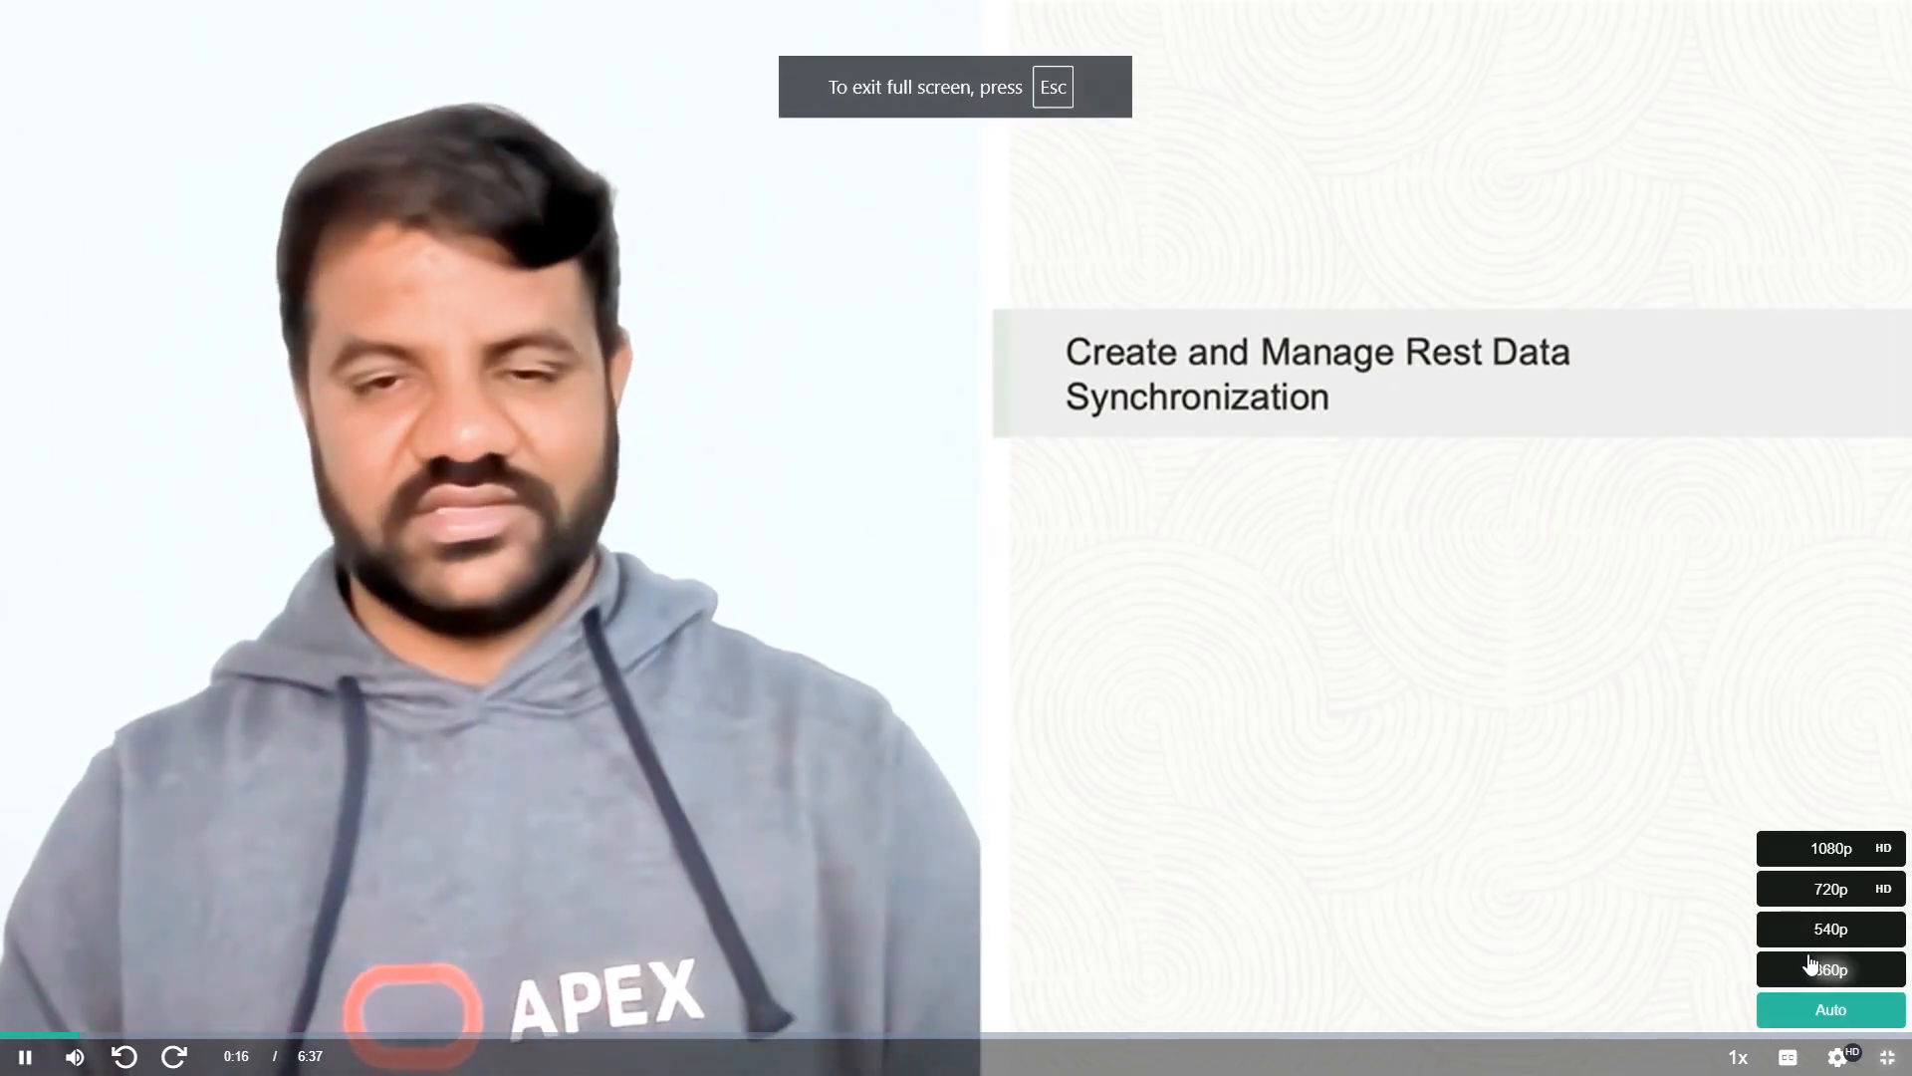
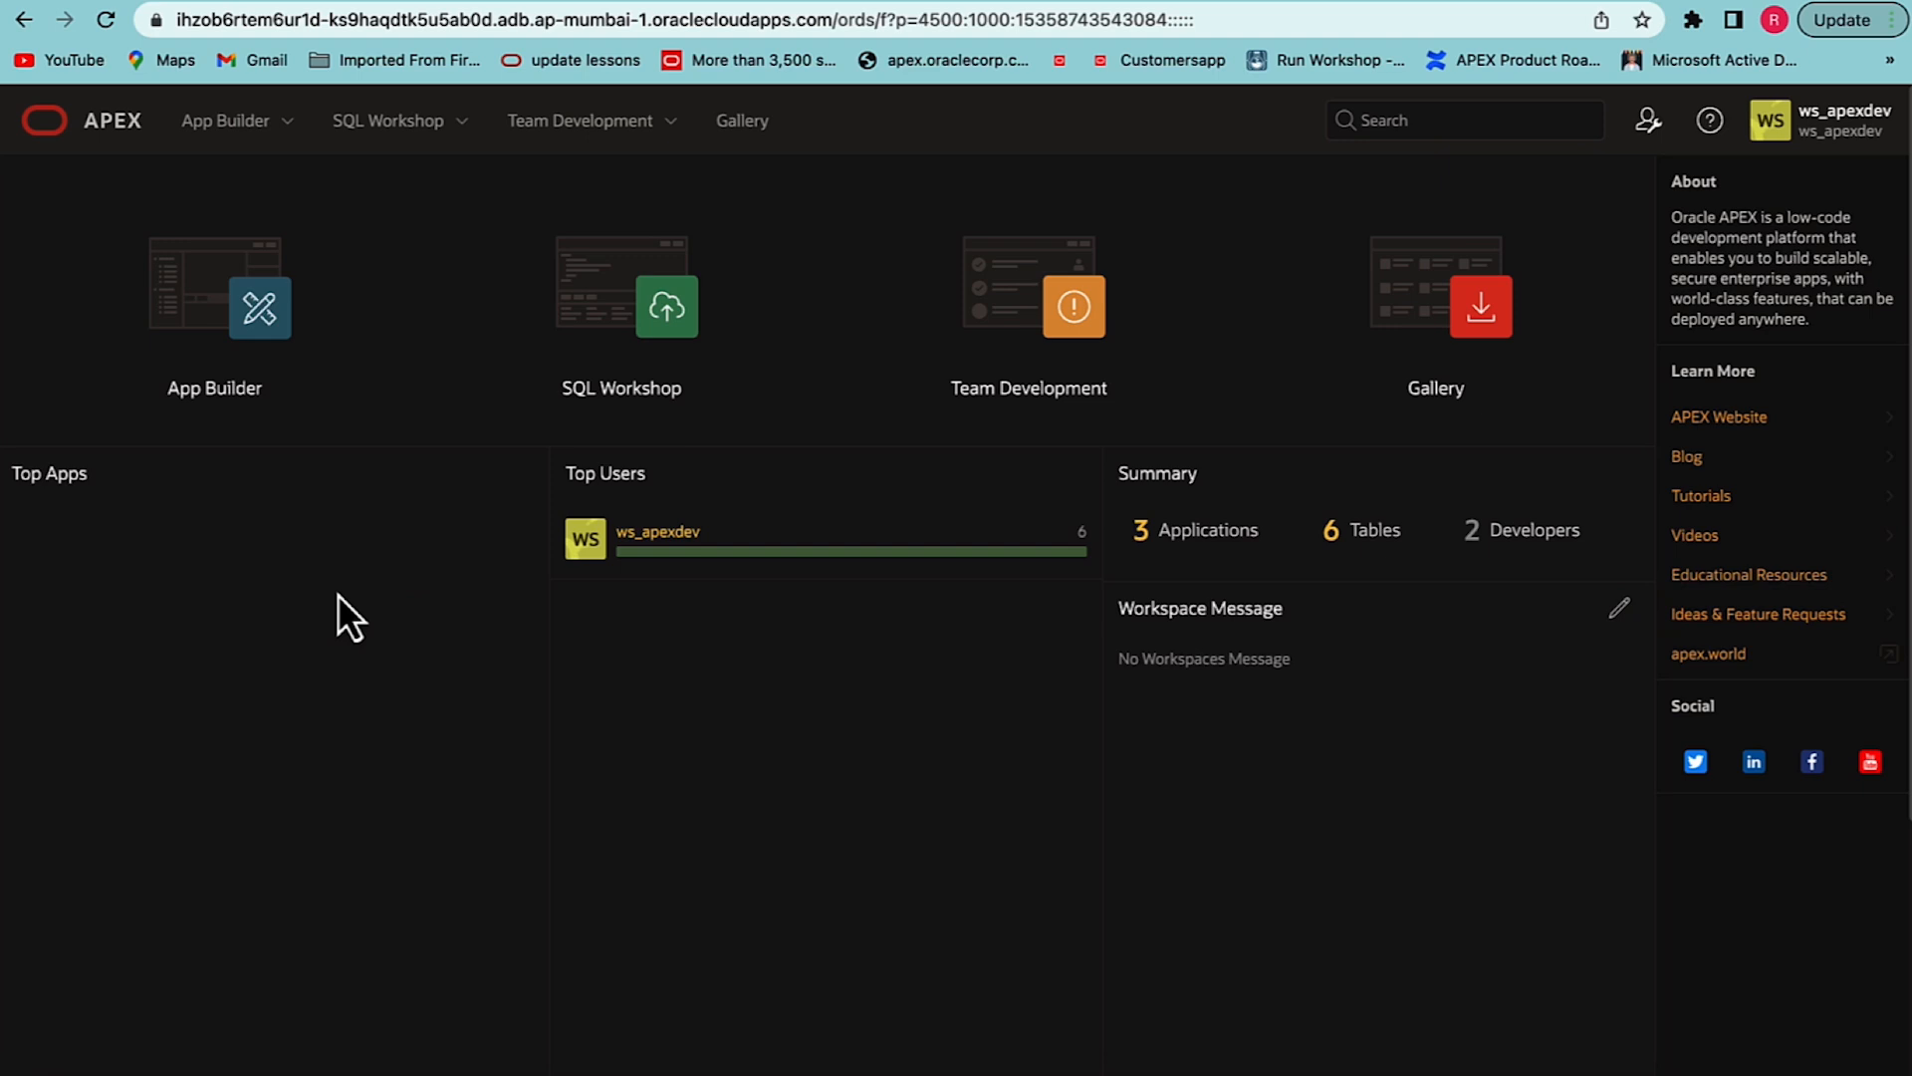
- Open the shared components of the Projects Tasks application from the workspace home page
{"action": "left_click", "coordinate": [234, 309]}
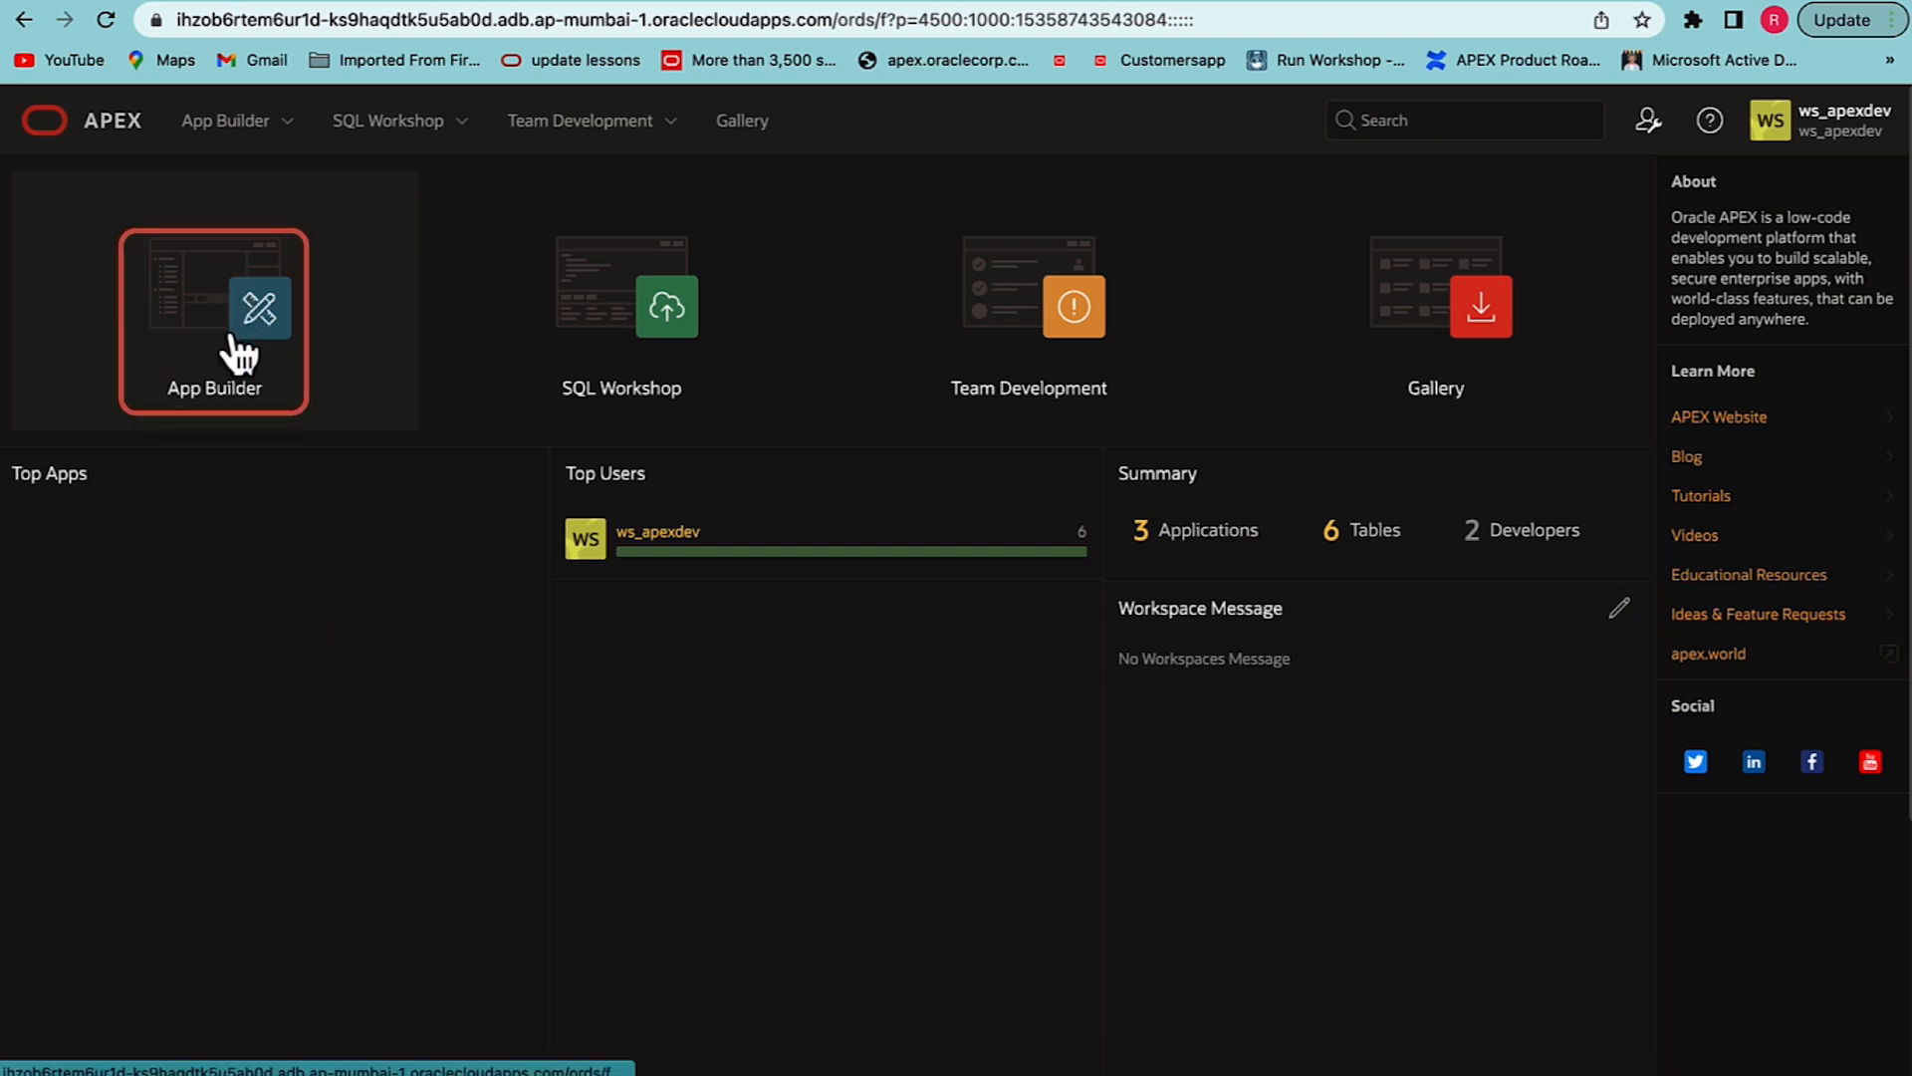
{"action": "left_click", "coordinate": [239, 354]}
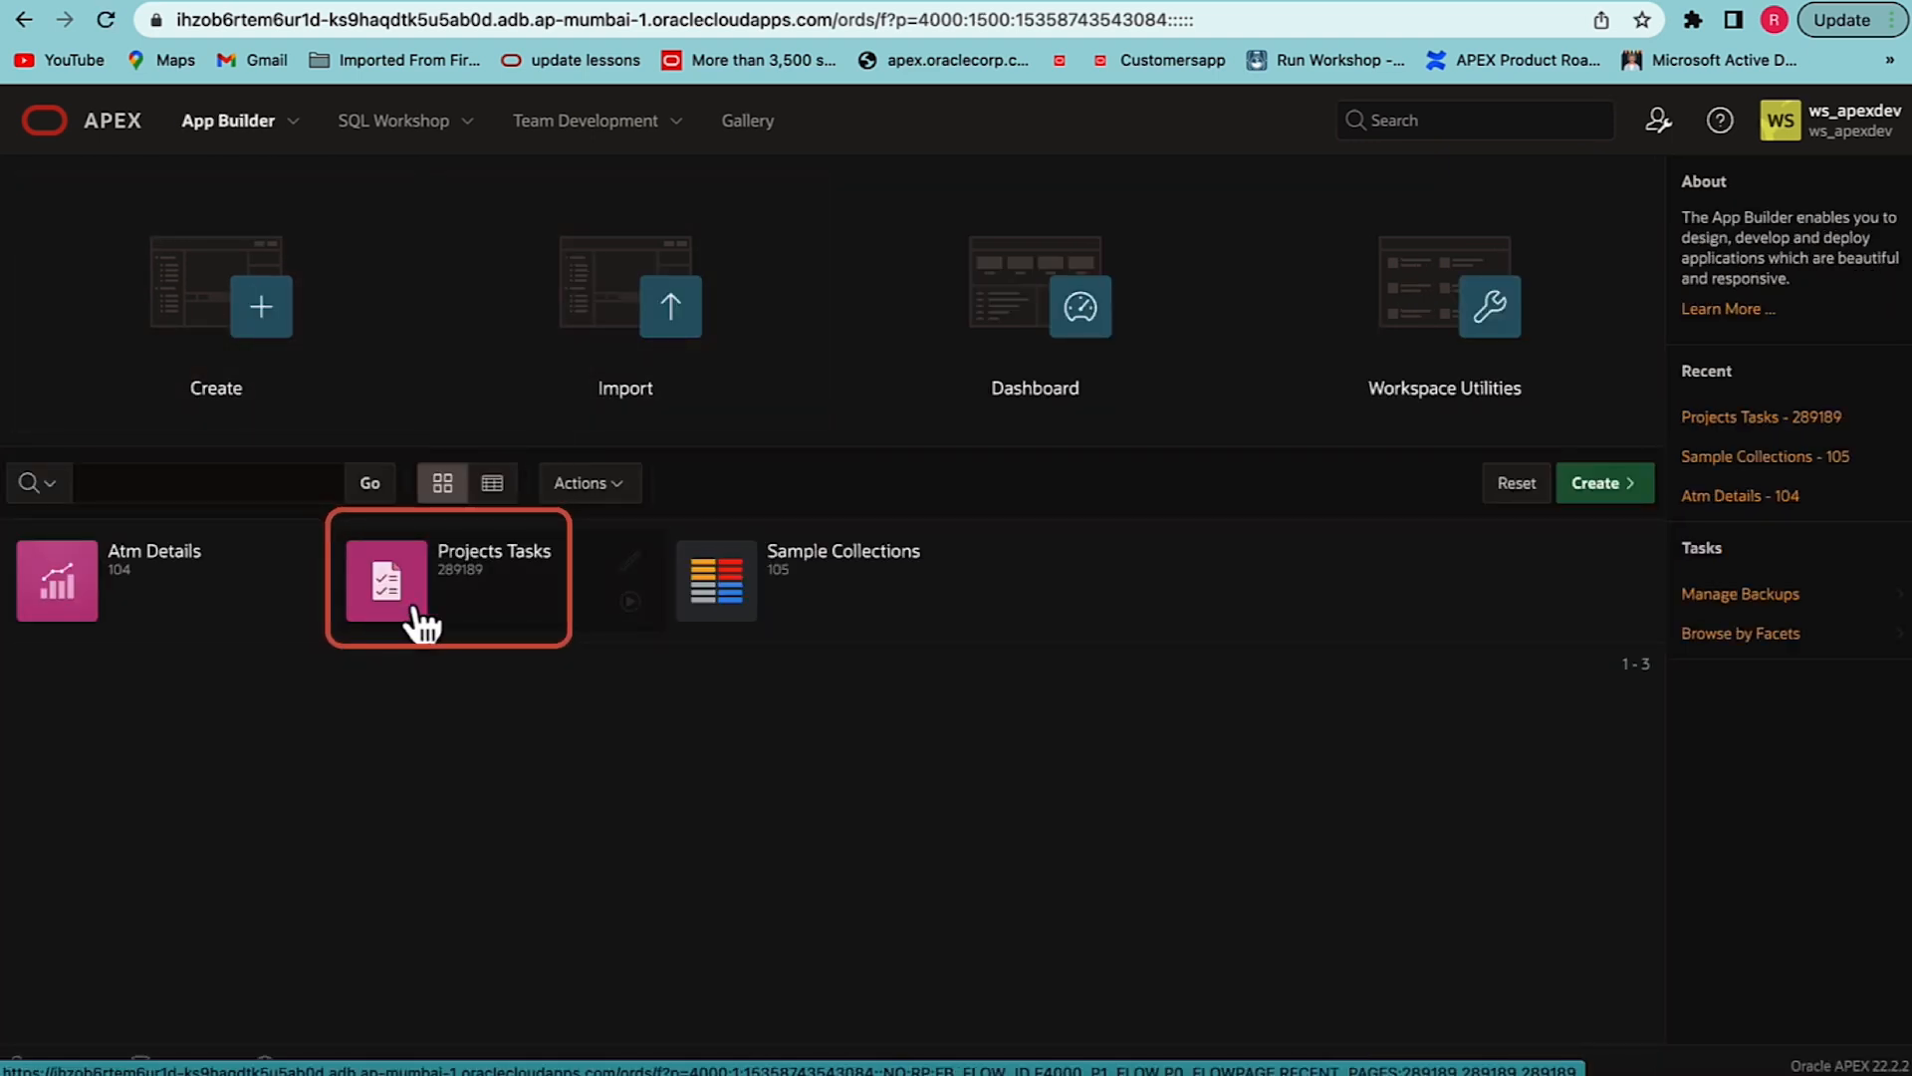
{"action": "left_click", "coordinate": [423, 625]}
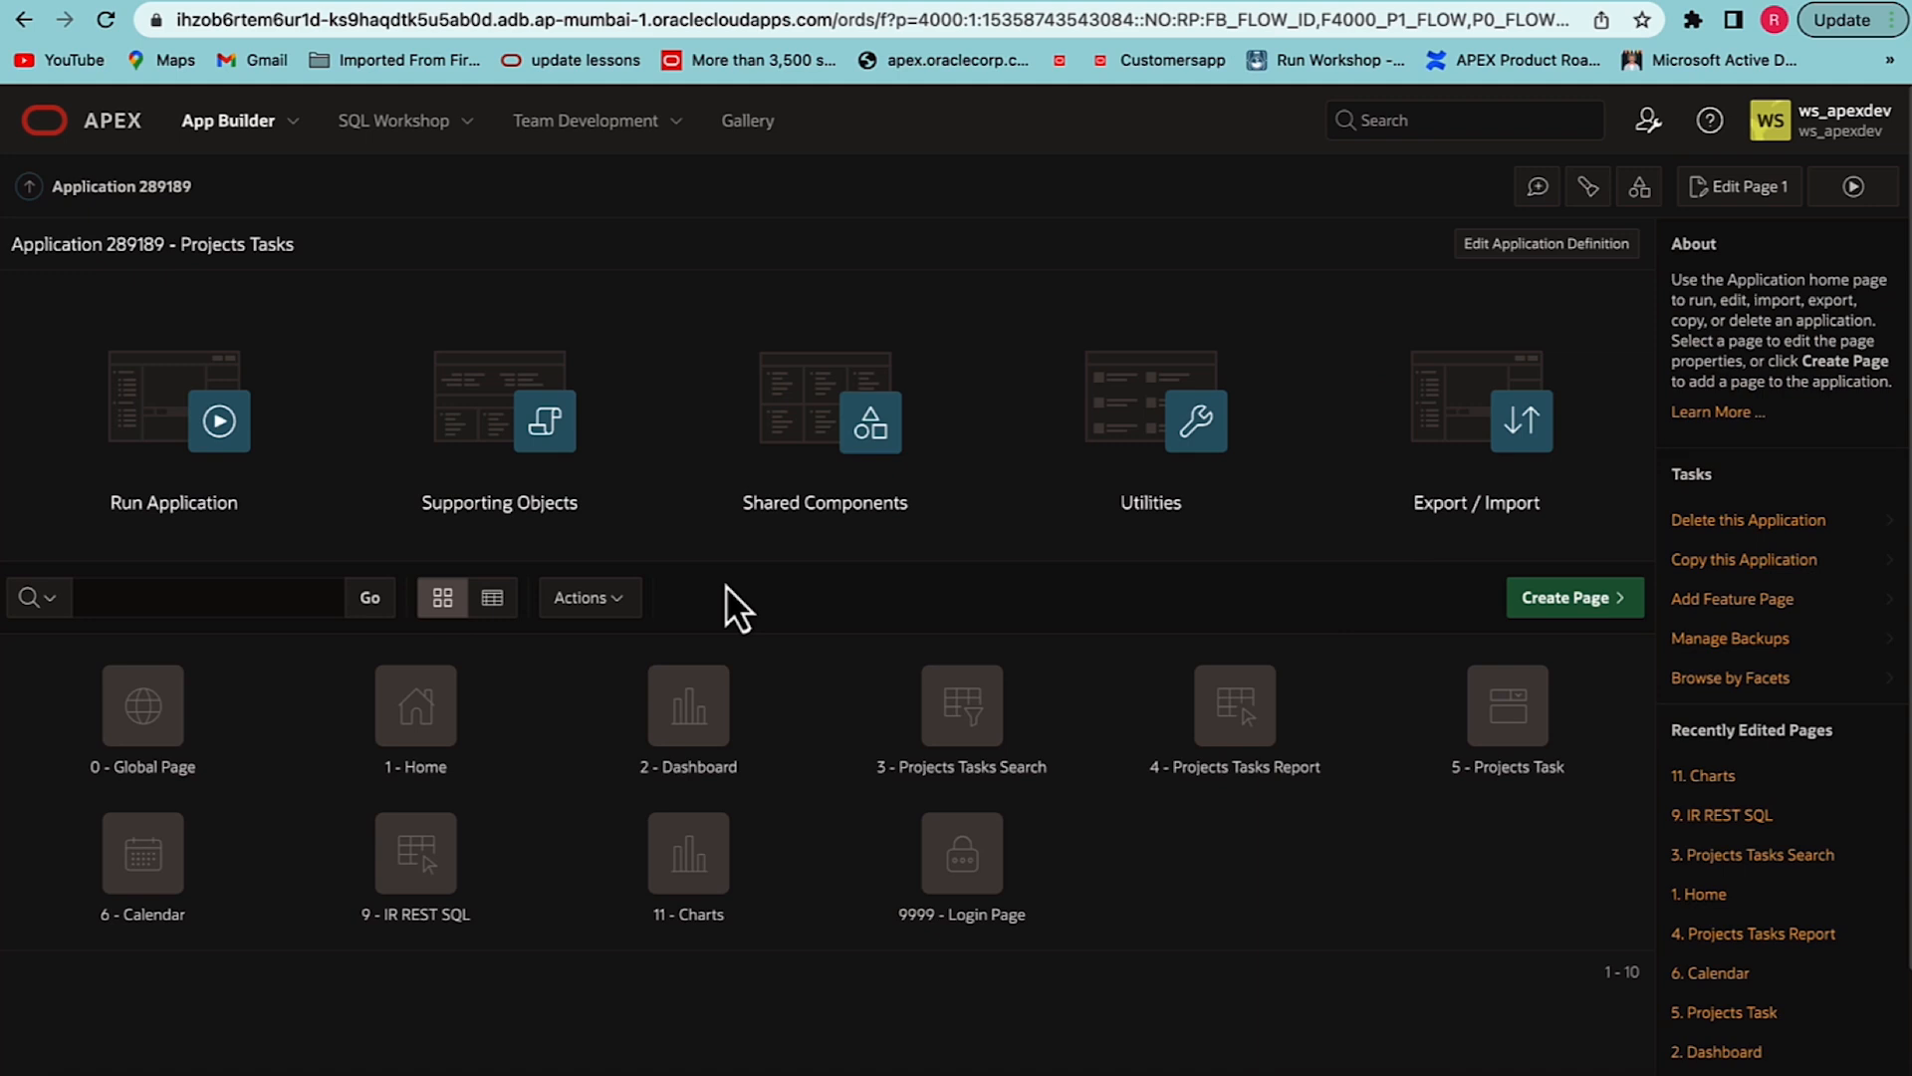
{"action": "left_click", "coordinate": [794, 468]}
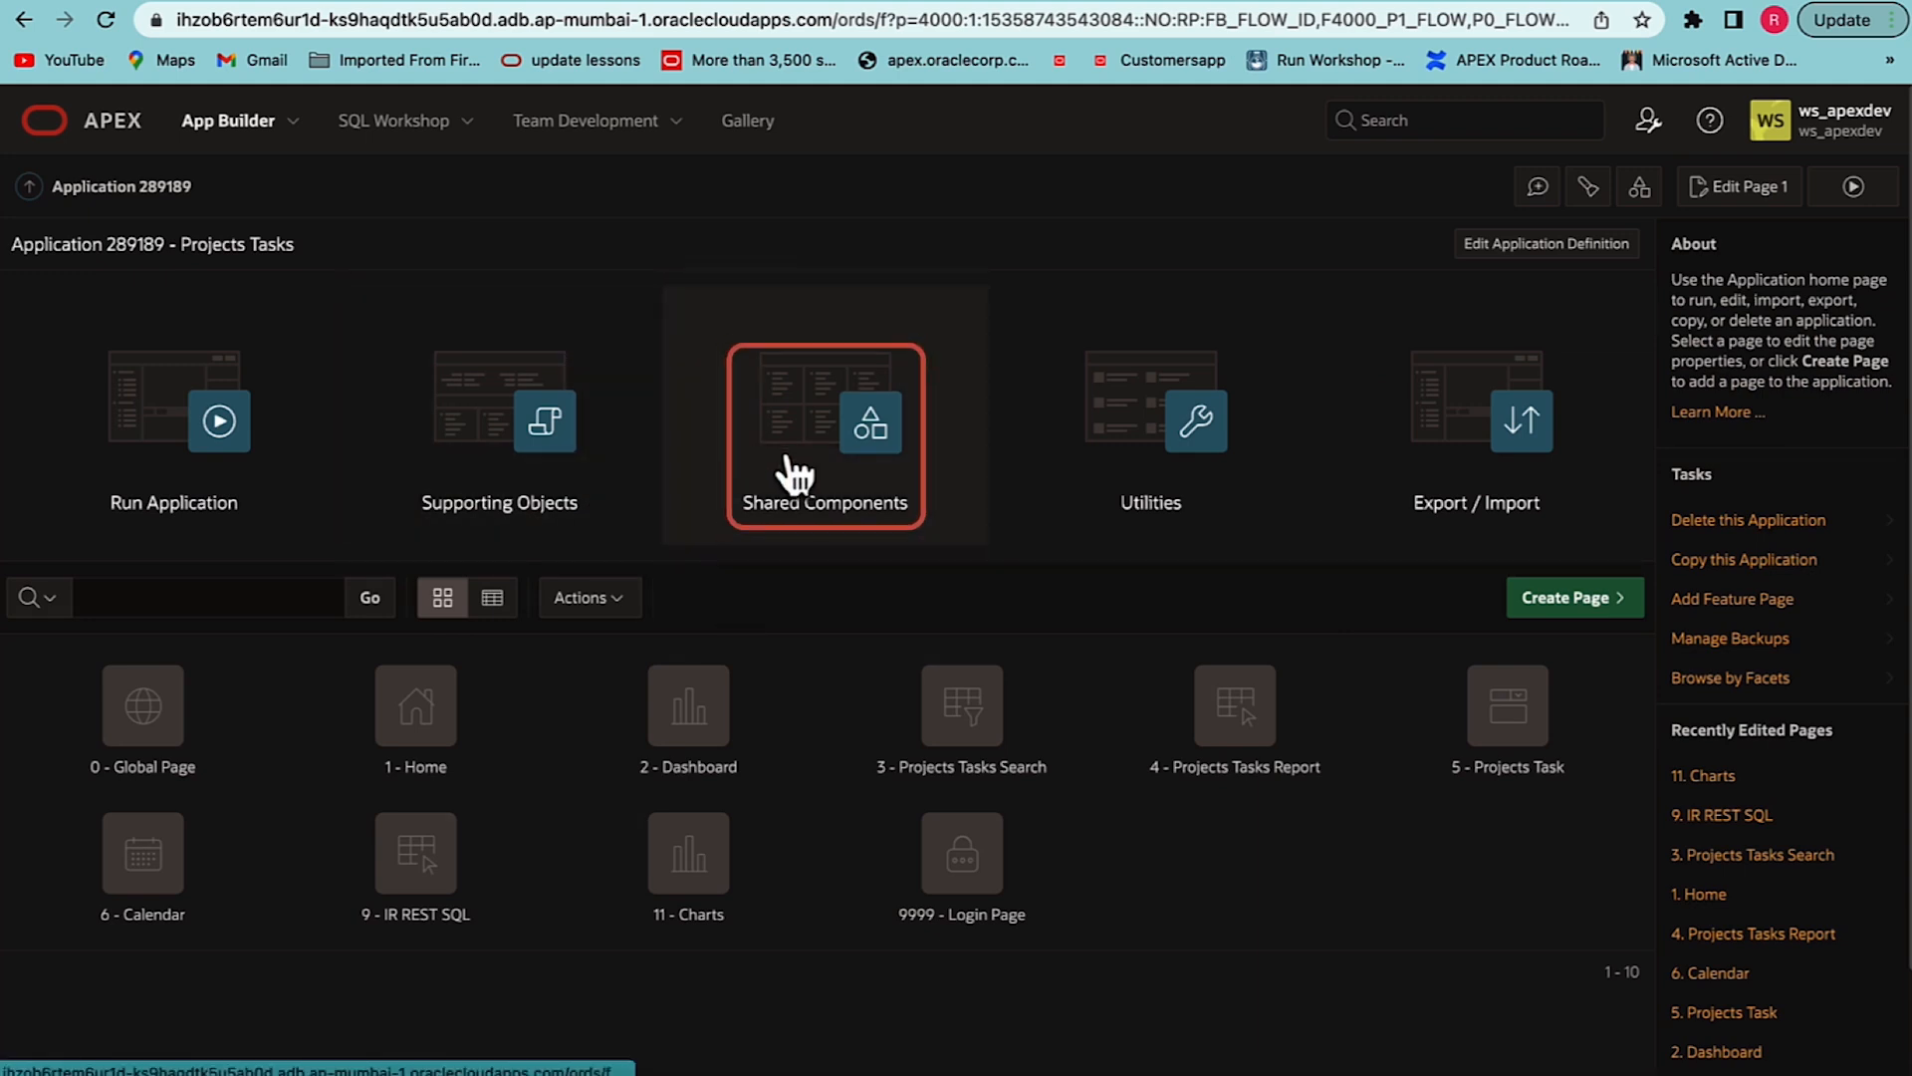
- Open the Employee Data REST data source and bring up its REST synchronization settings
{"action": "scroll", "coordinate": [491, 713], "scroll_direction": "down", "scroll_amount": 1}
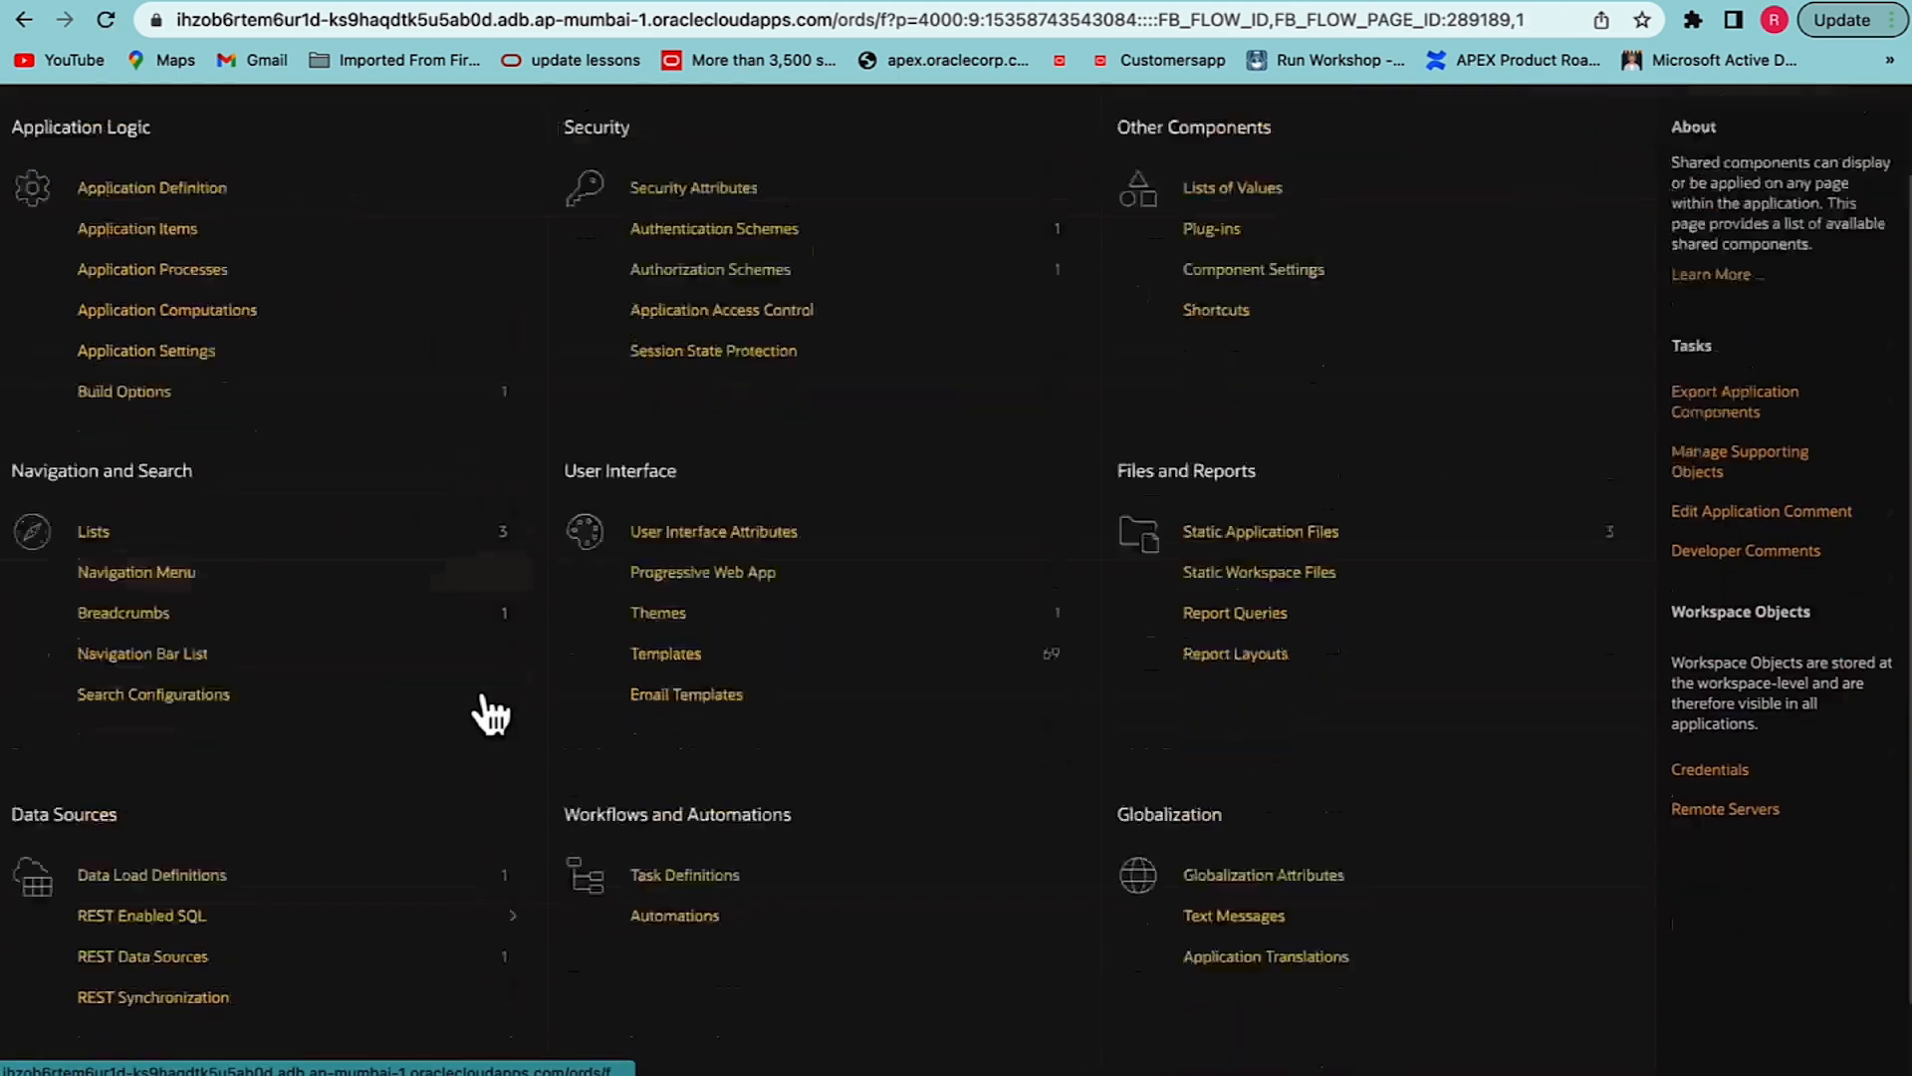
{"action": "scroll", "coordinate": [491, 713], "scroll_direction": "down", "scroll_amount": 2}
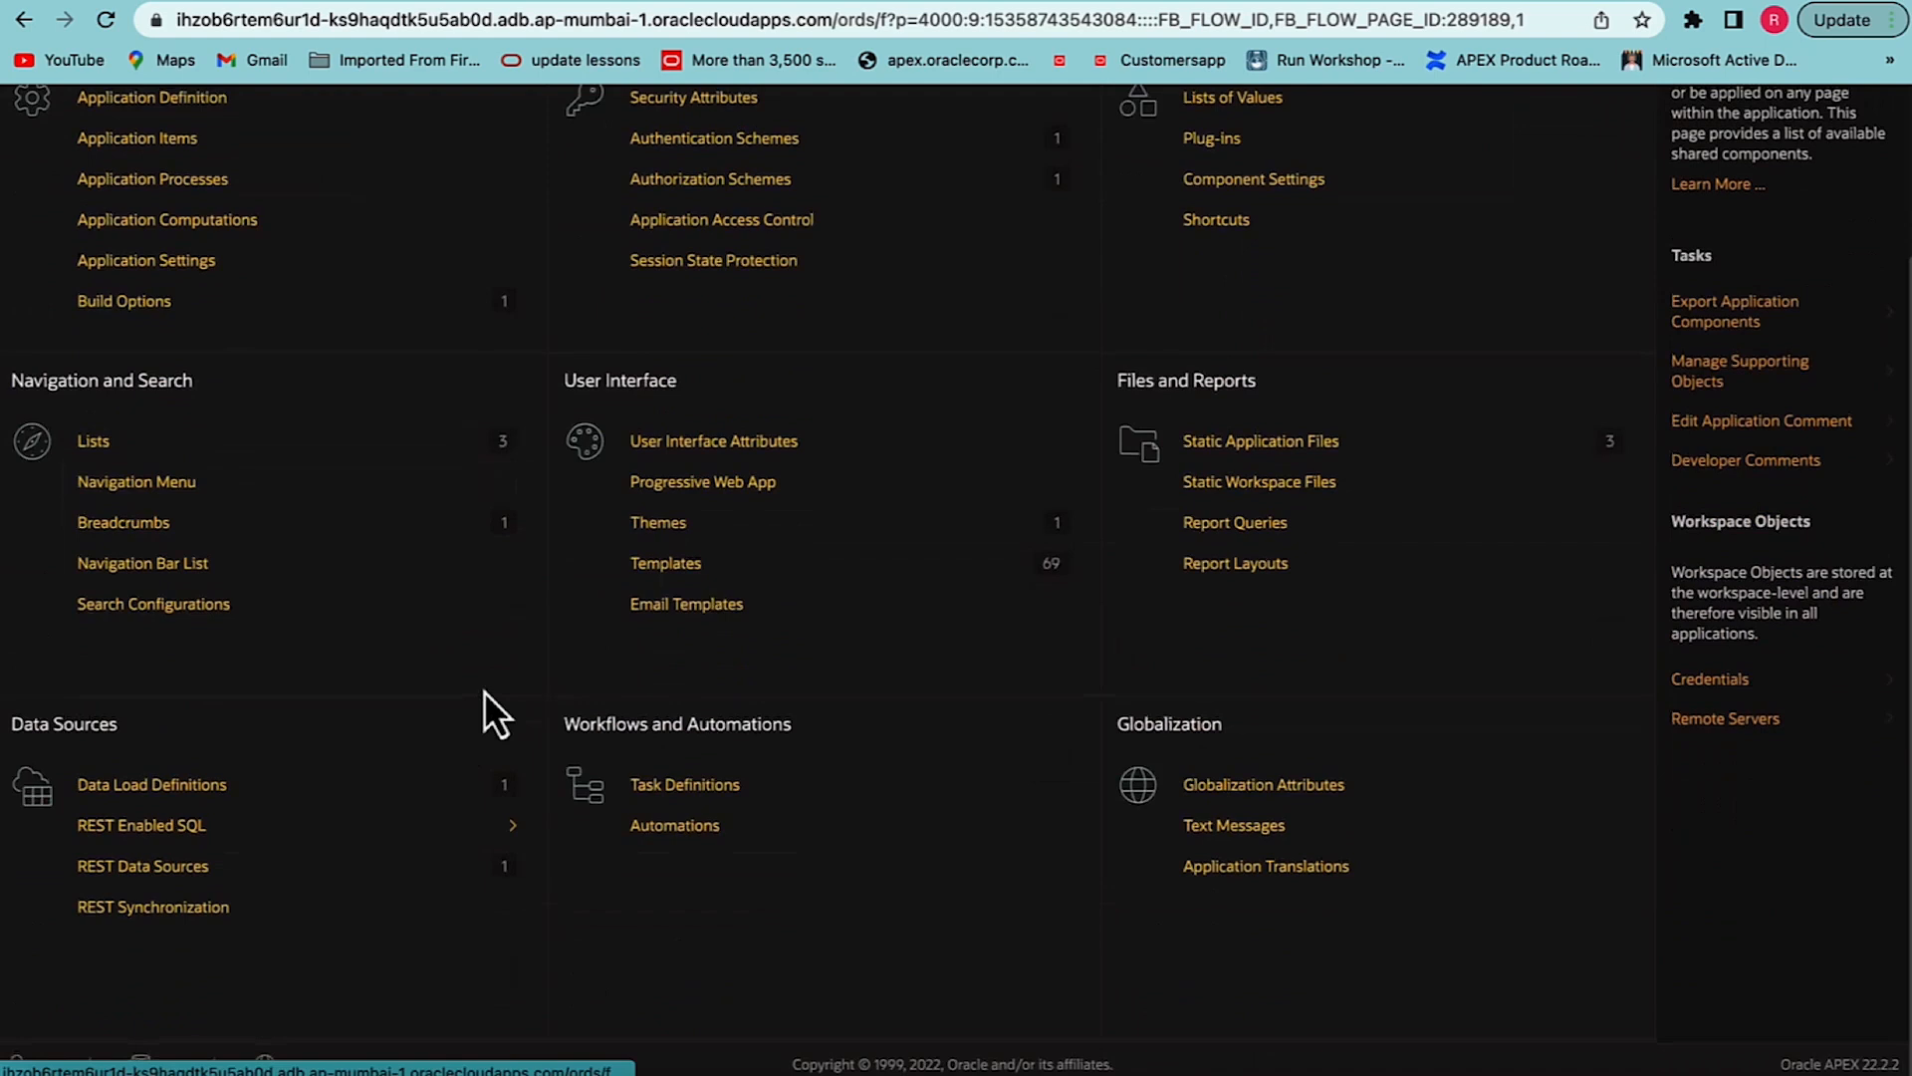
{"action": "left_click", "coordinate": [174, 878]}
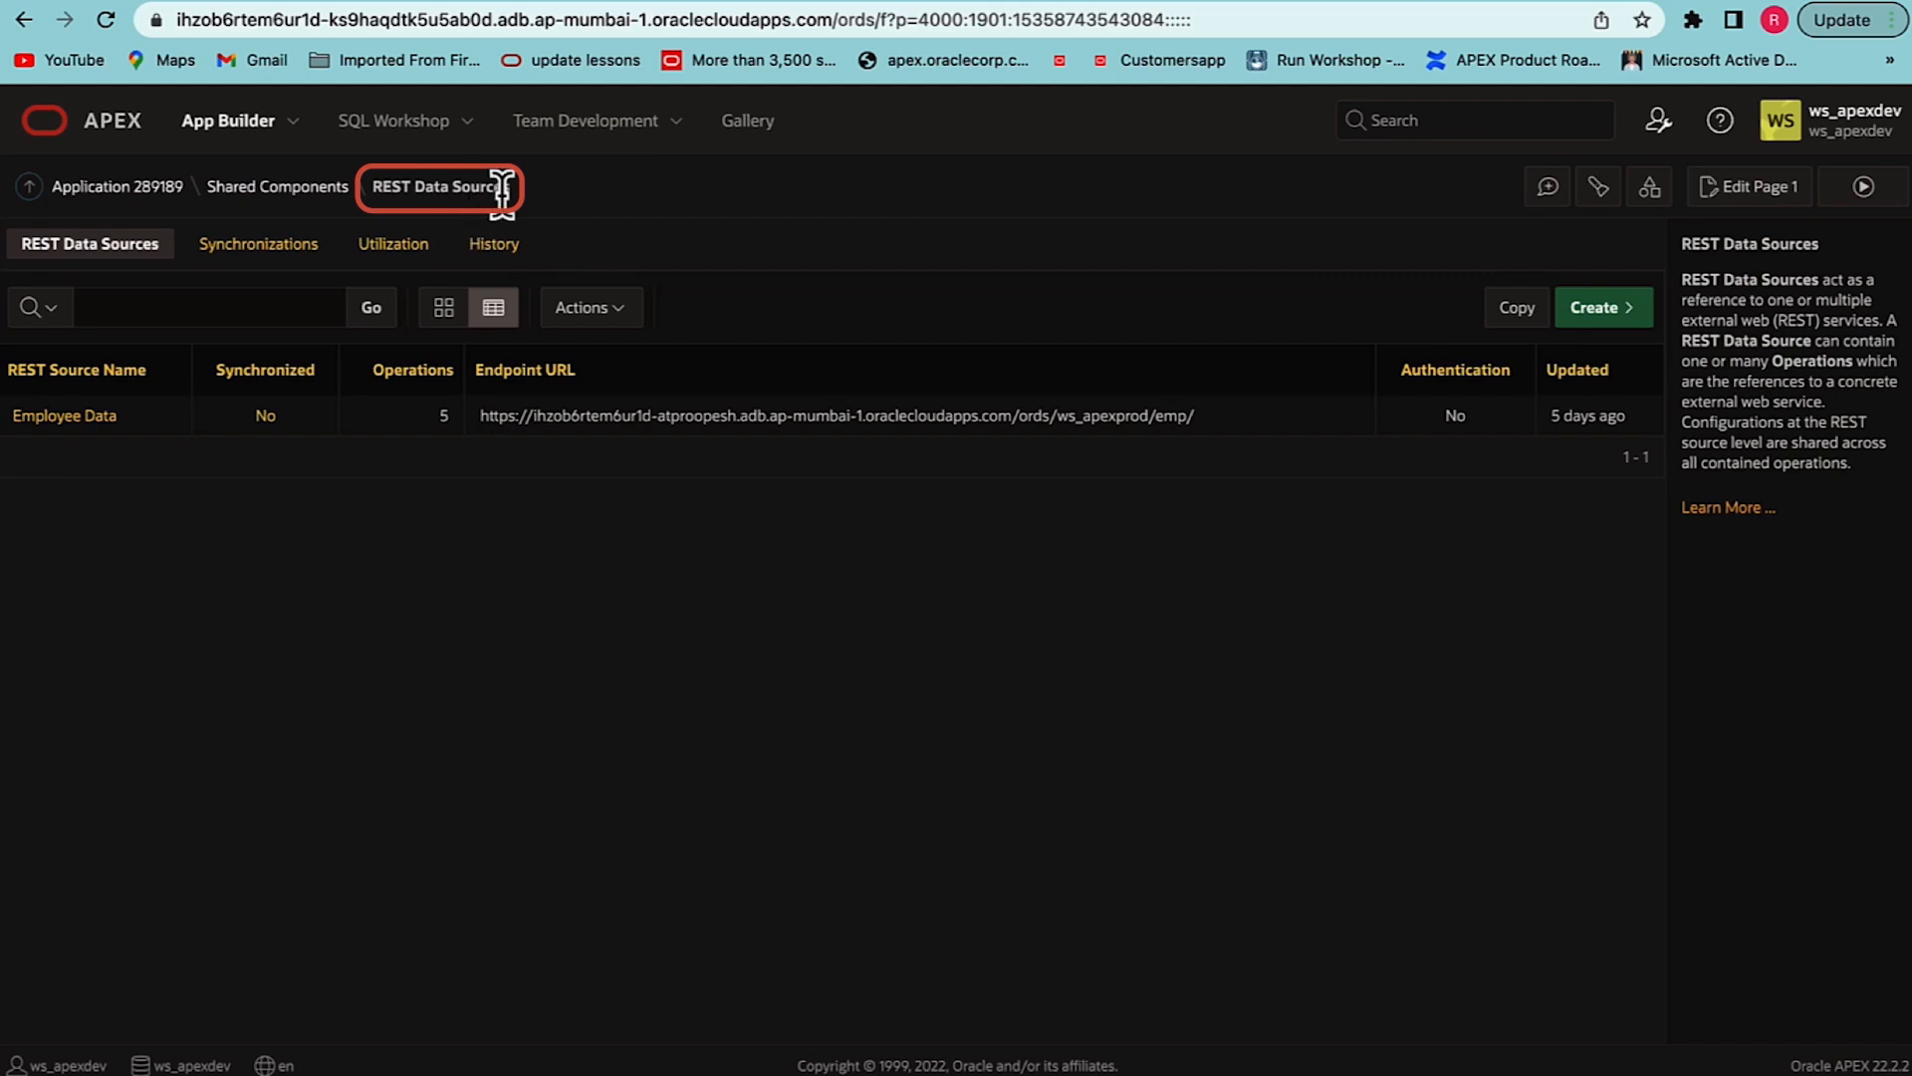
{"action": "left_click", "coordinate": [92, 426]}
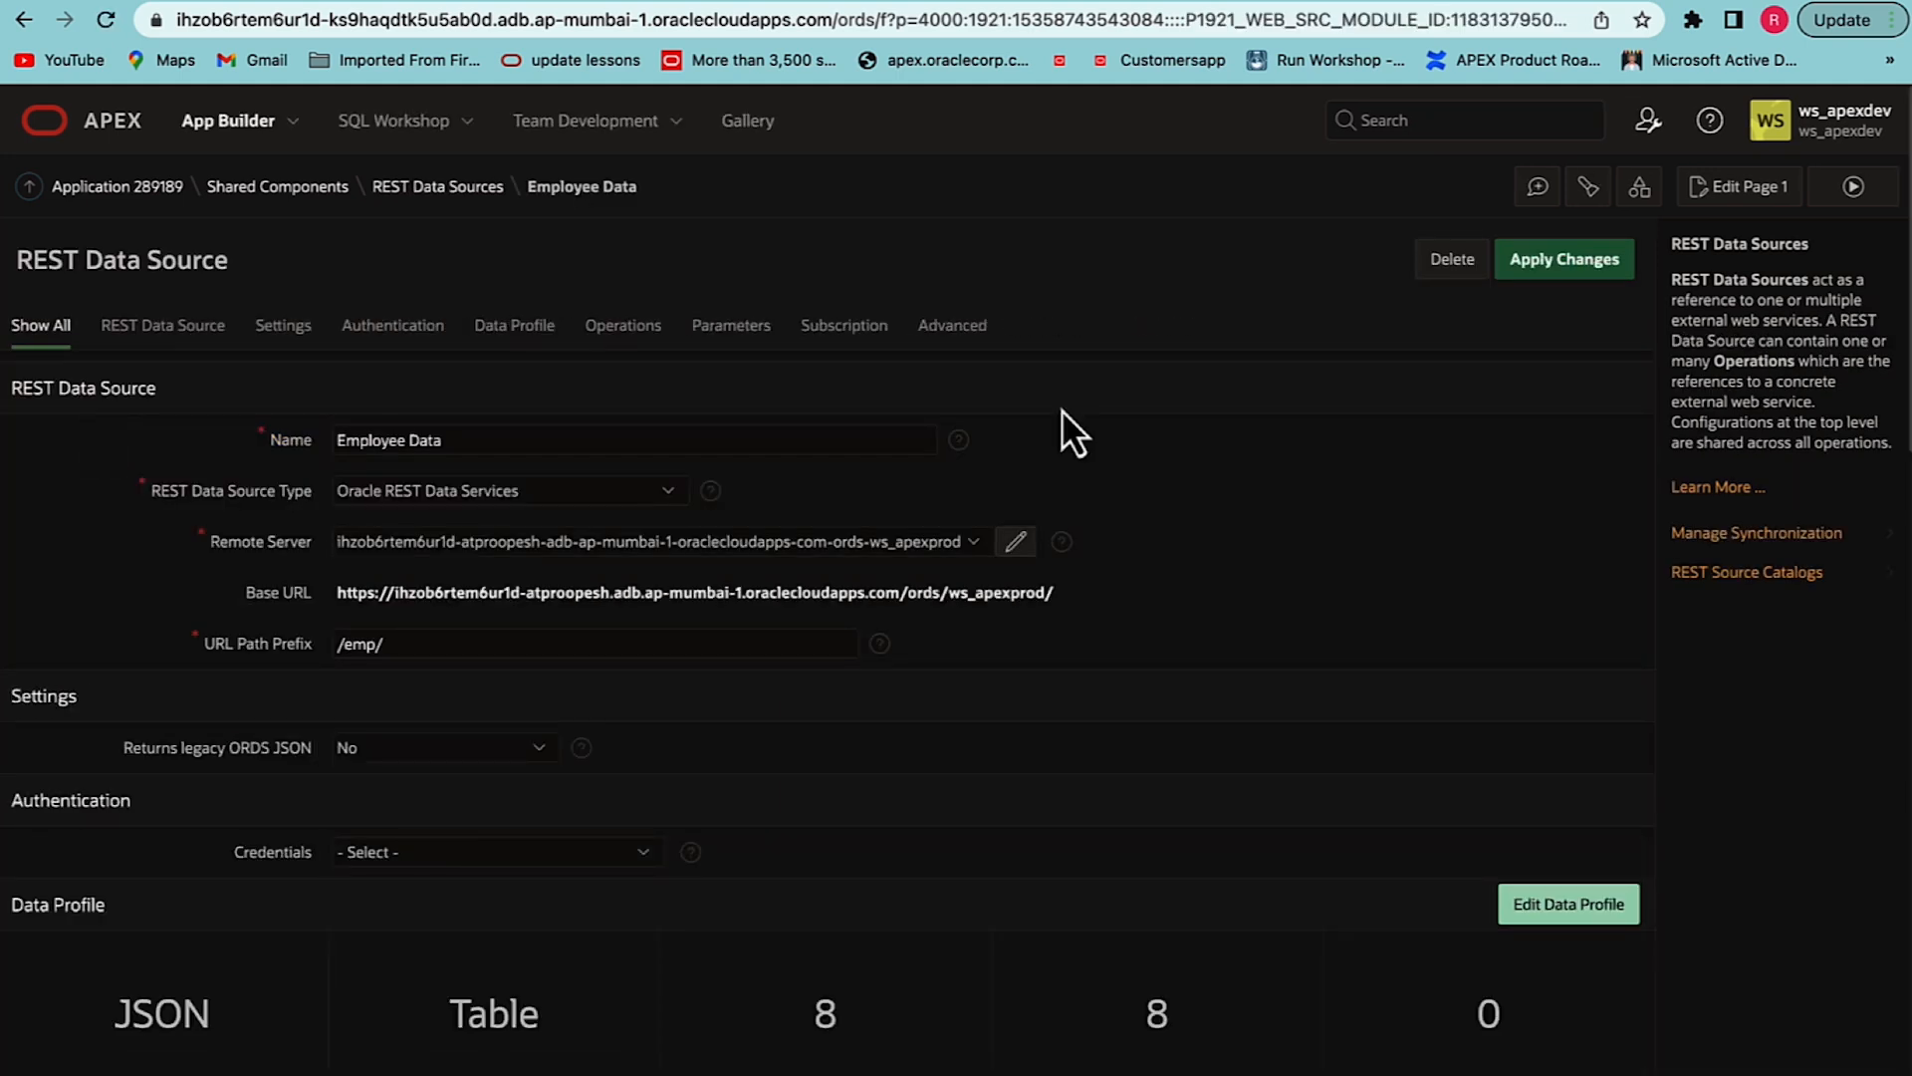
{"action": "left_click", "coordinate": [1720, 543]}
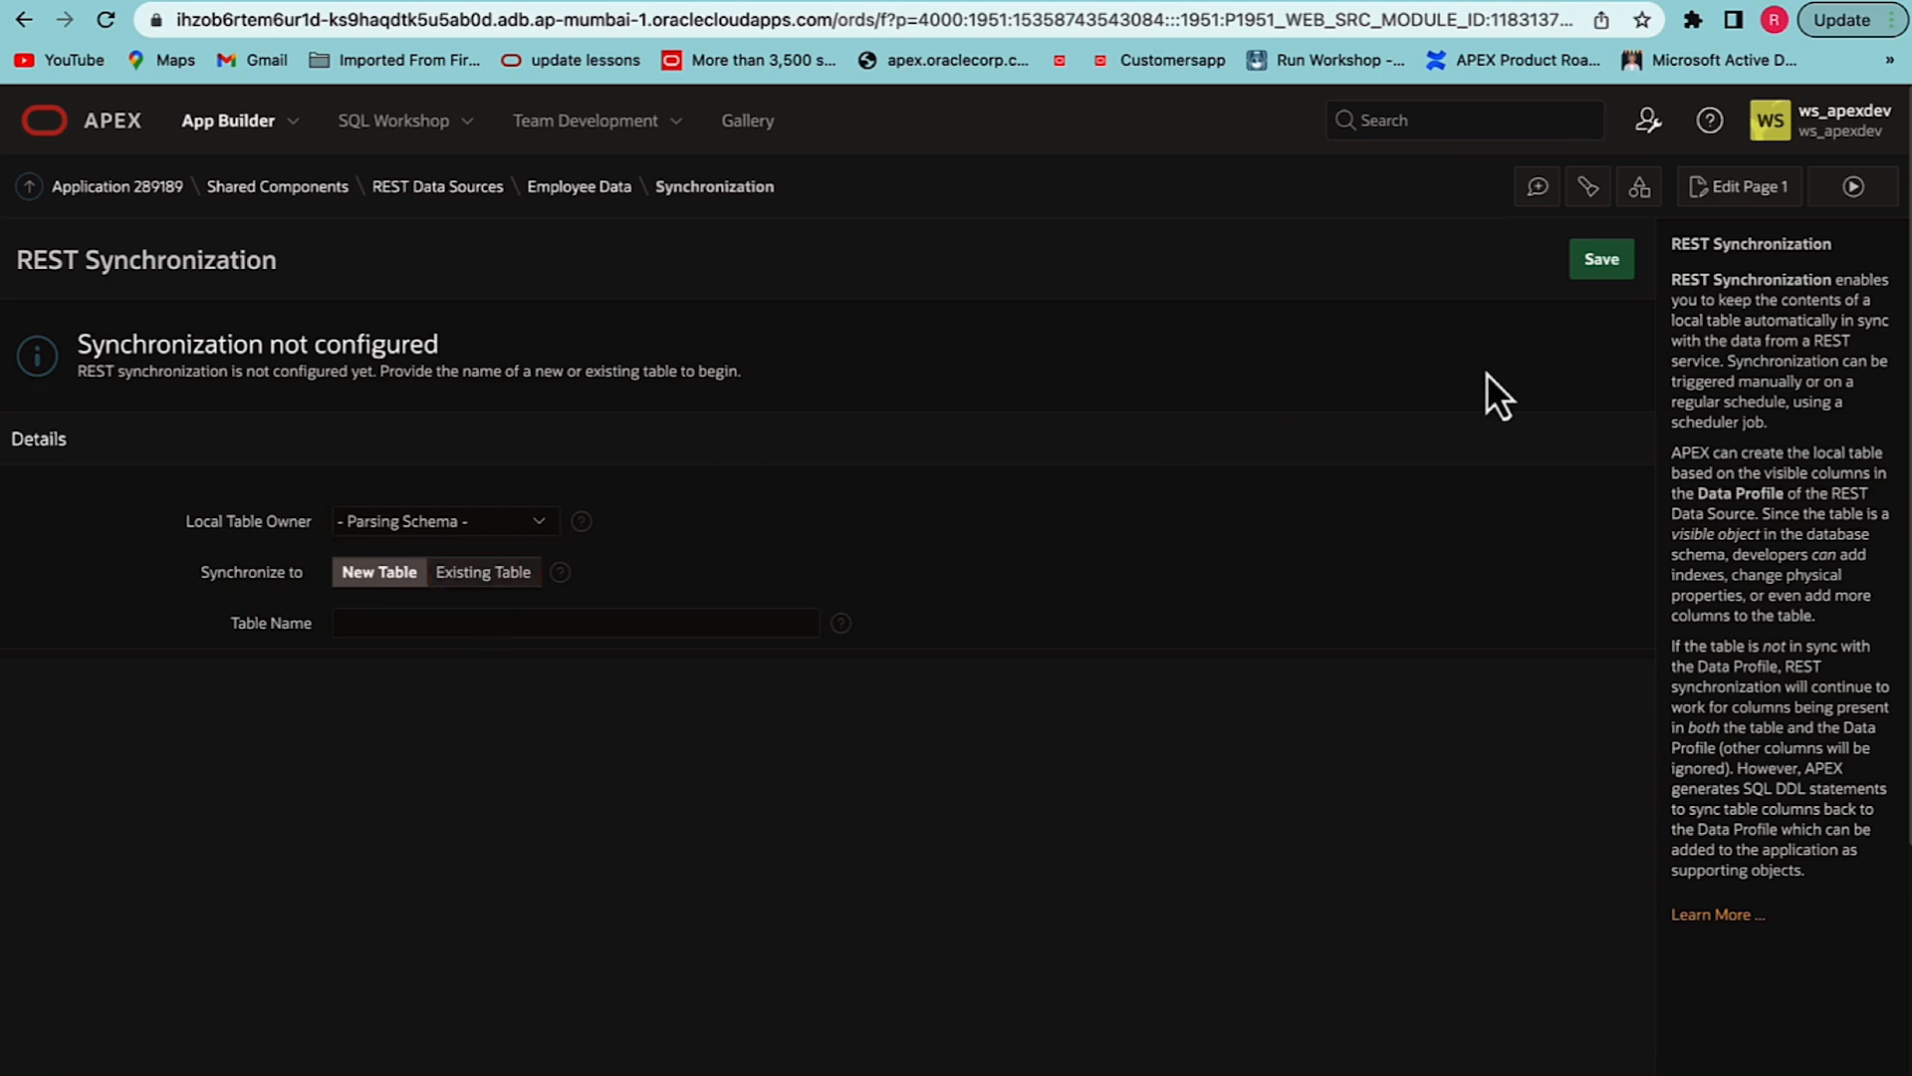
- Configure REST synchronization to a new table named EMPLOYEE_DETAILS_SYNC, save the settings and create the table
{"action": "left_click", "coordinate": [1601, 258]}
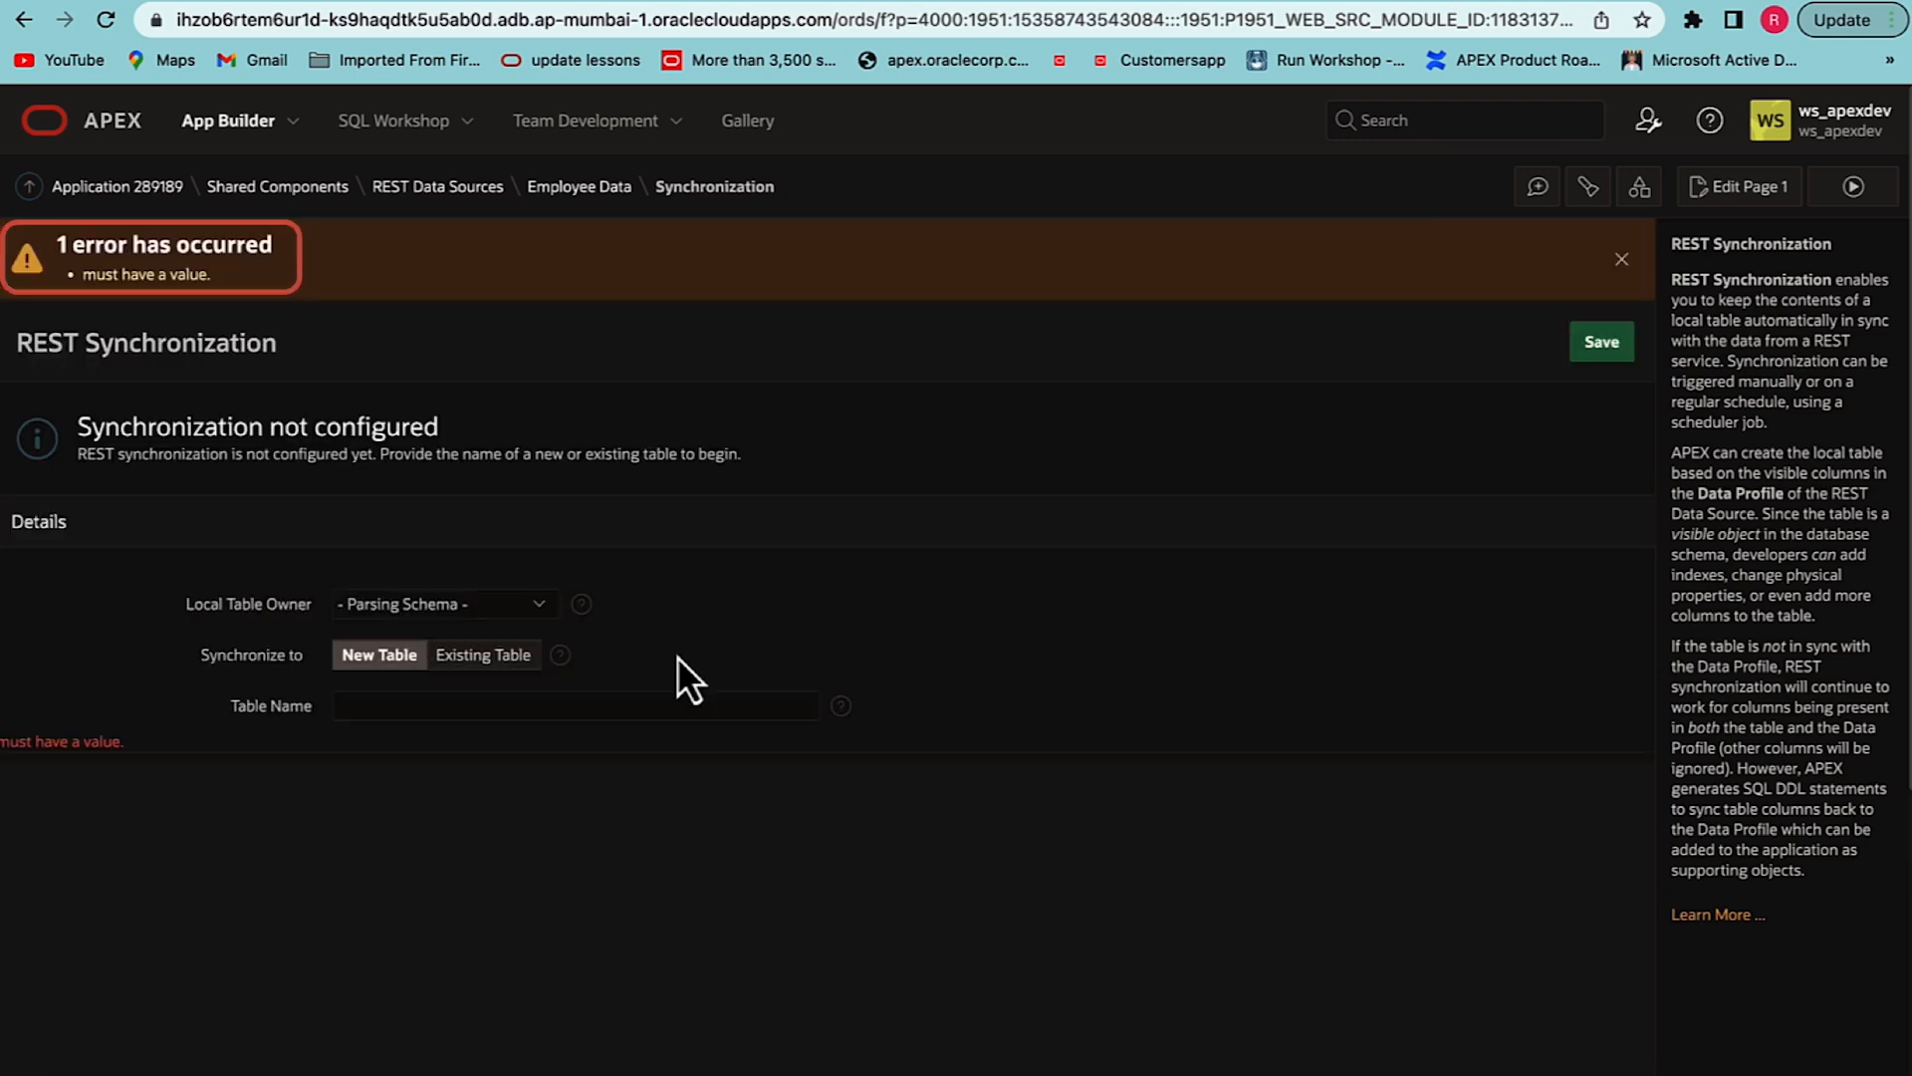
{"action": "type", "text": "EMPLOYEE_DETAILS_SYNC"}
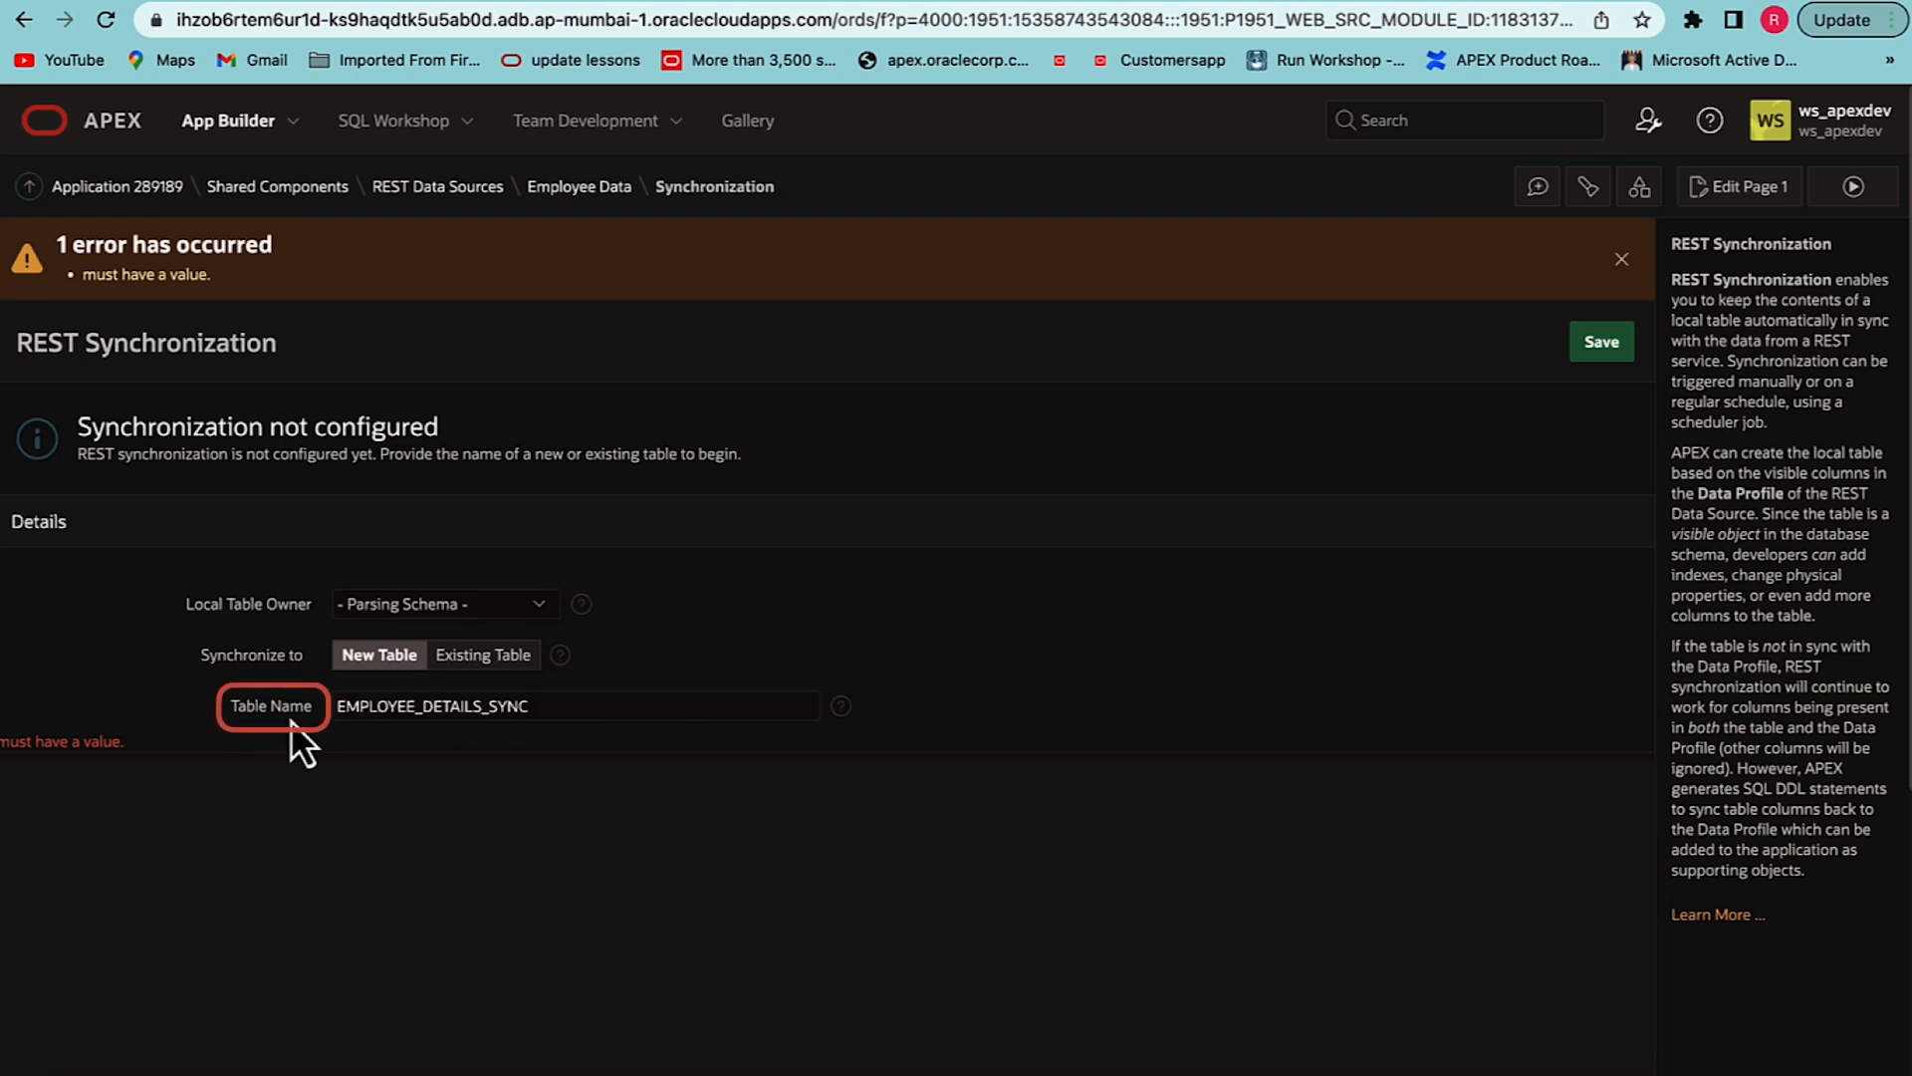
{"action": "left_click", "coordinate": [1594, 363]}
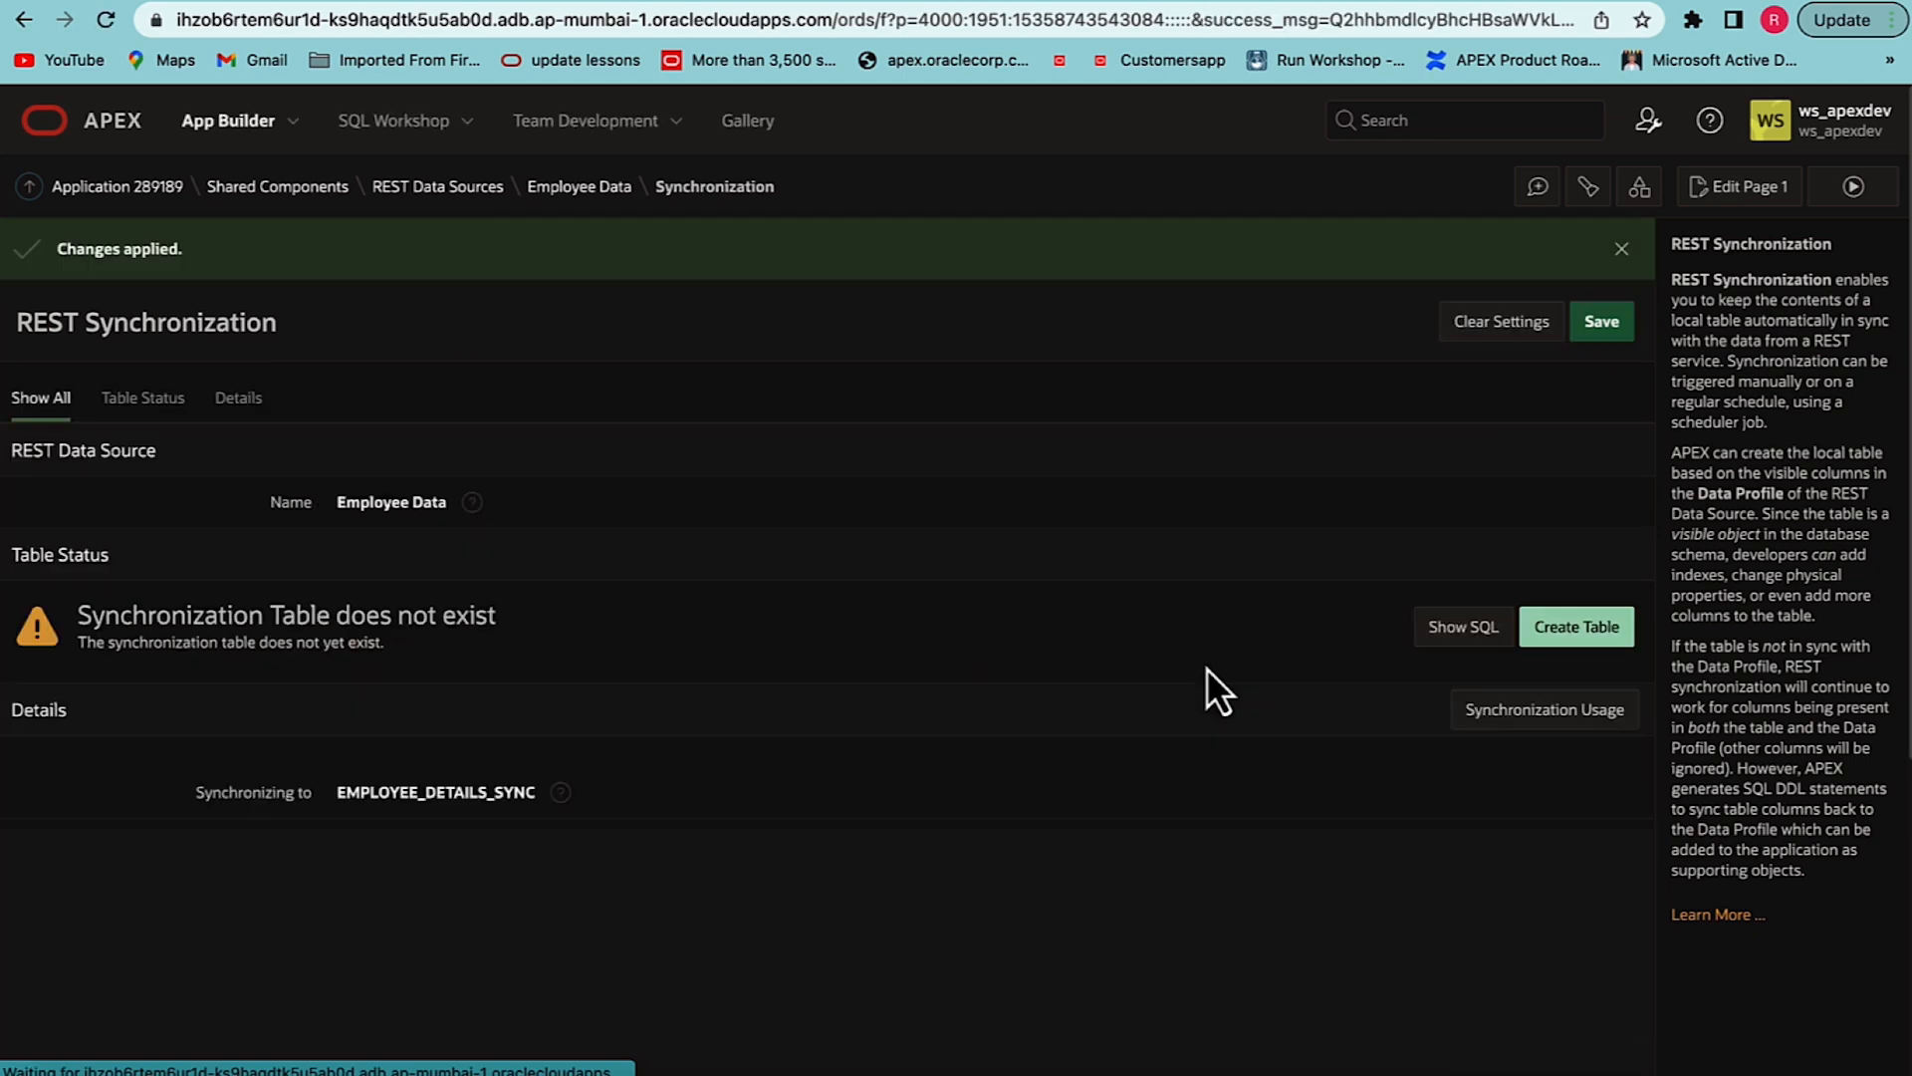
{"action": "left_click", "coordinate": [1583, 635]}
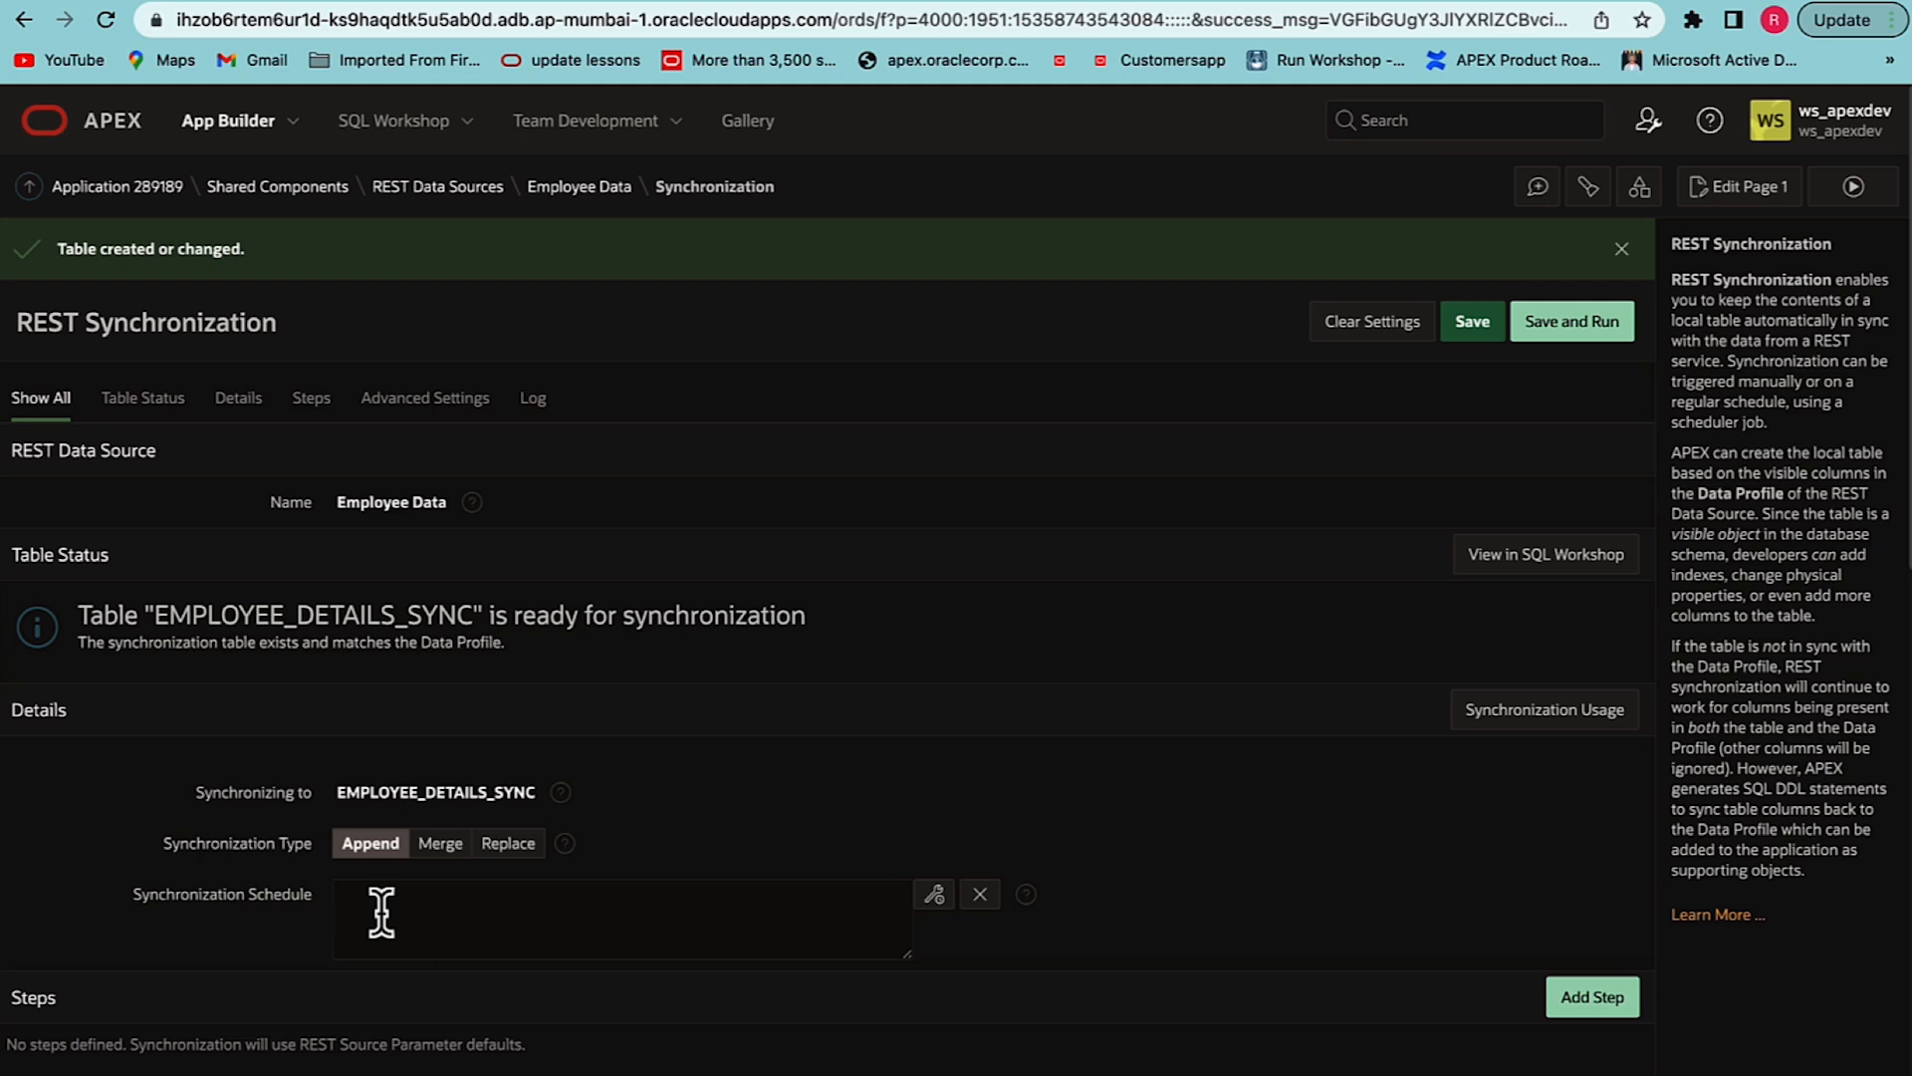
- Examine the synchronization schedule's Interval Builder options for frequency, interval and execution time
{"action": "left_click", "coordinate": [934, 893]}
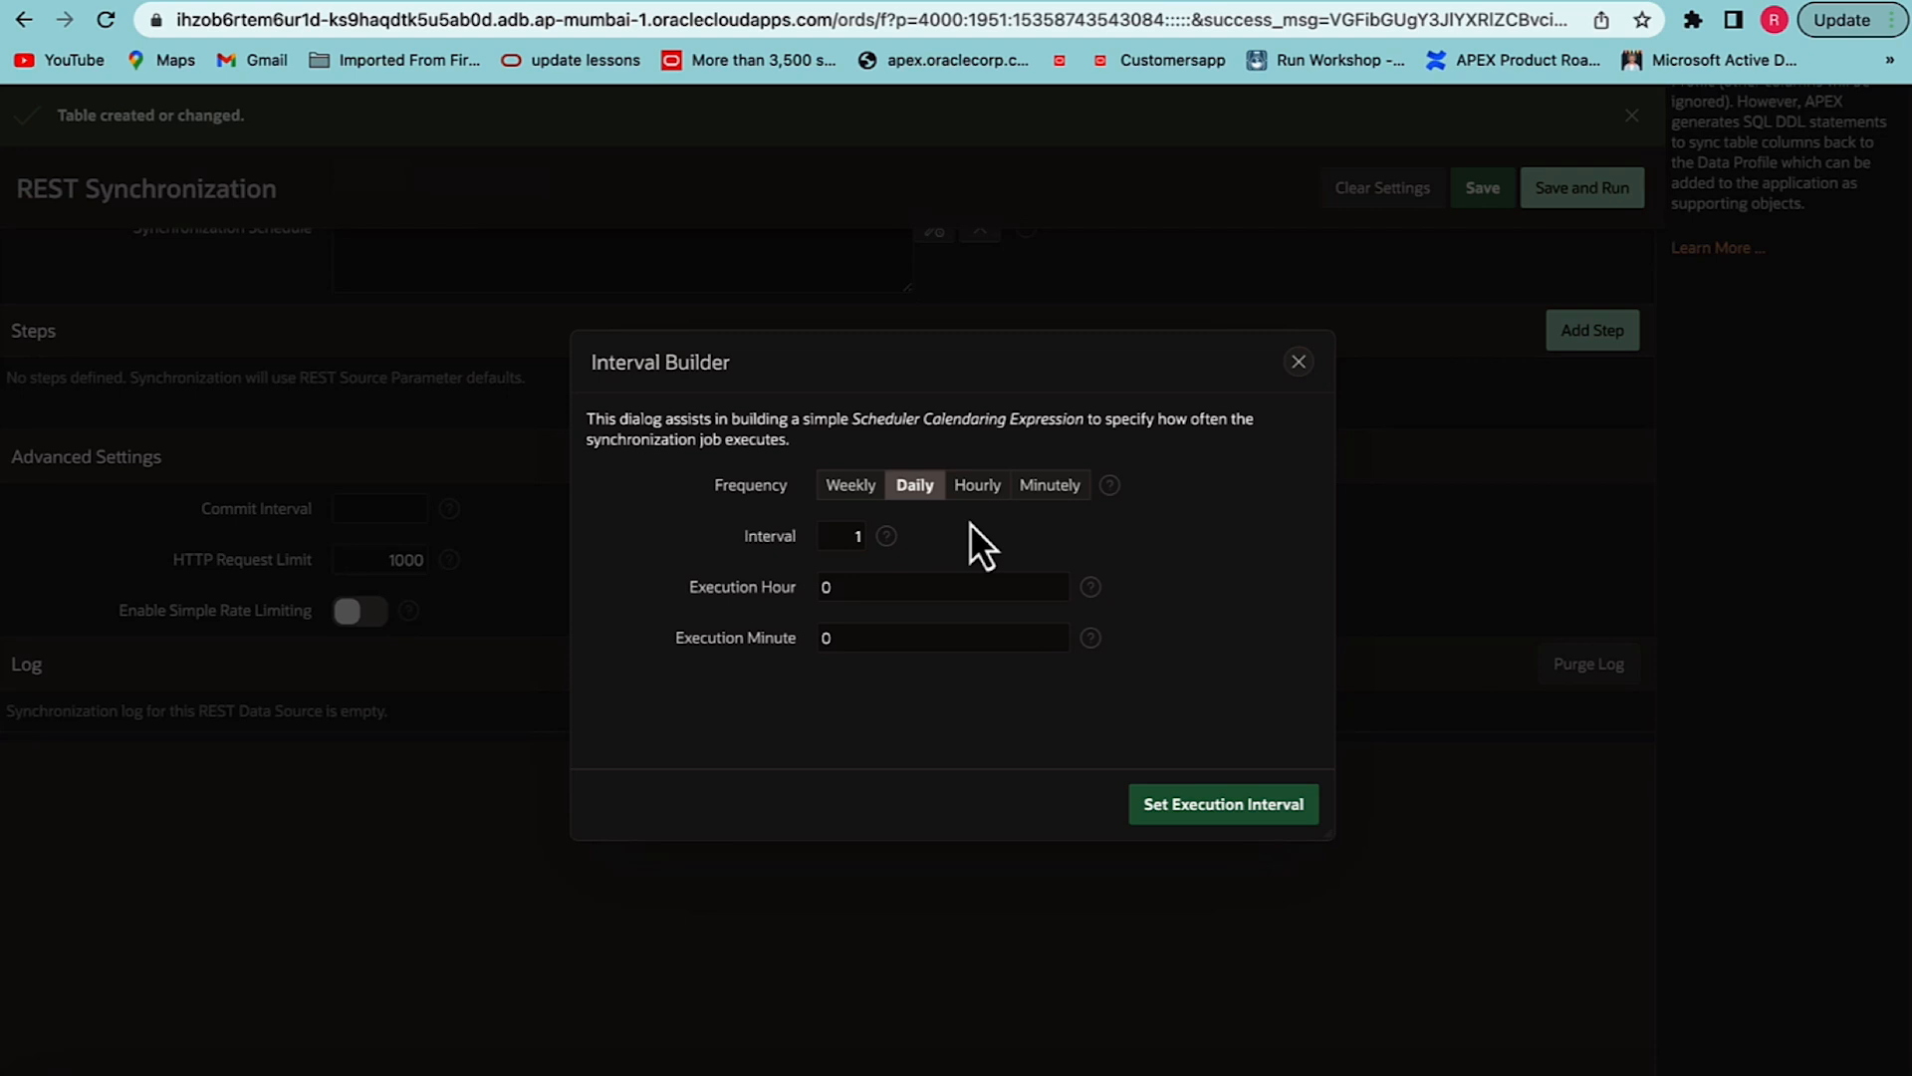
{"action": "key", "text": "Escape"}
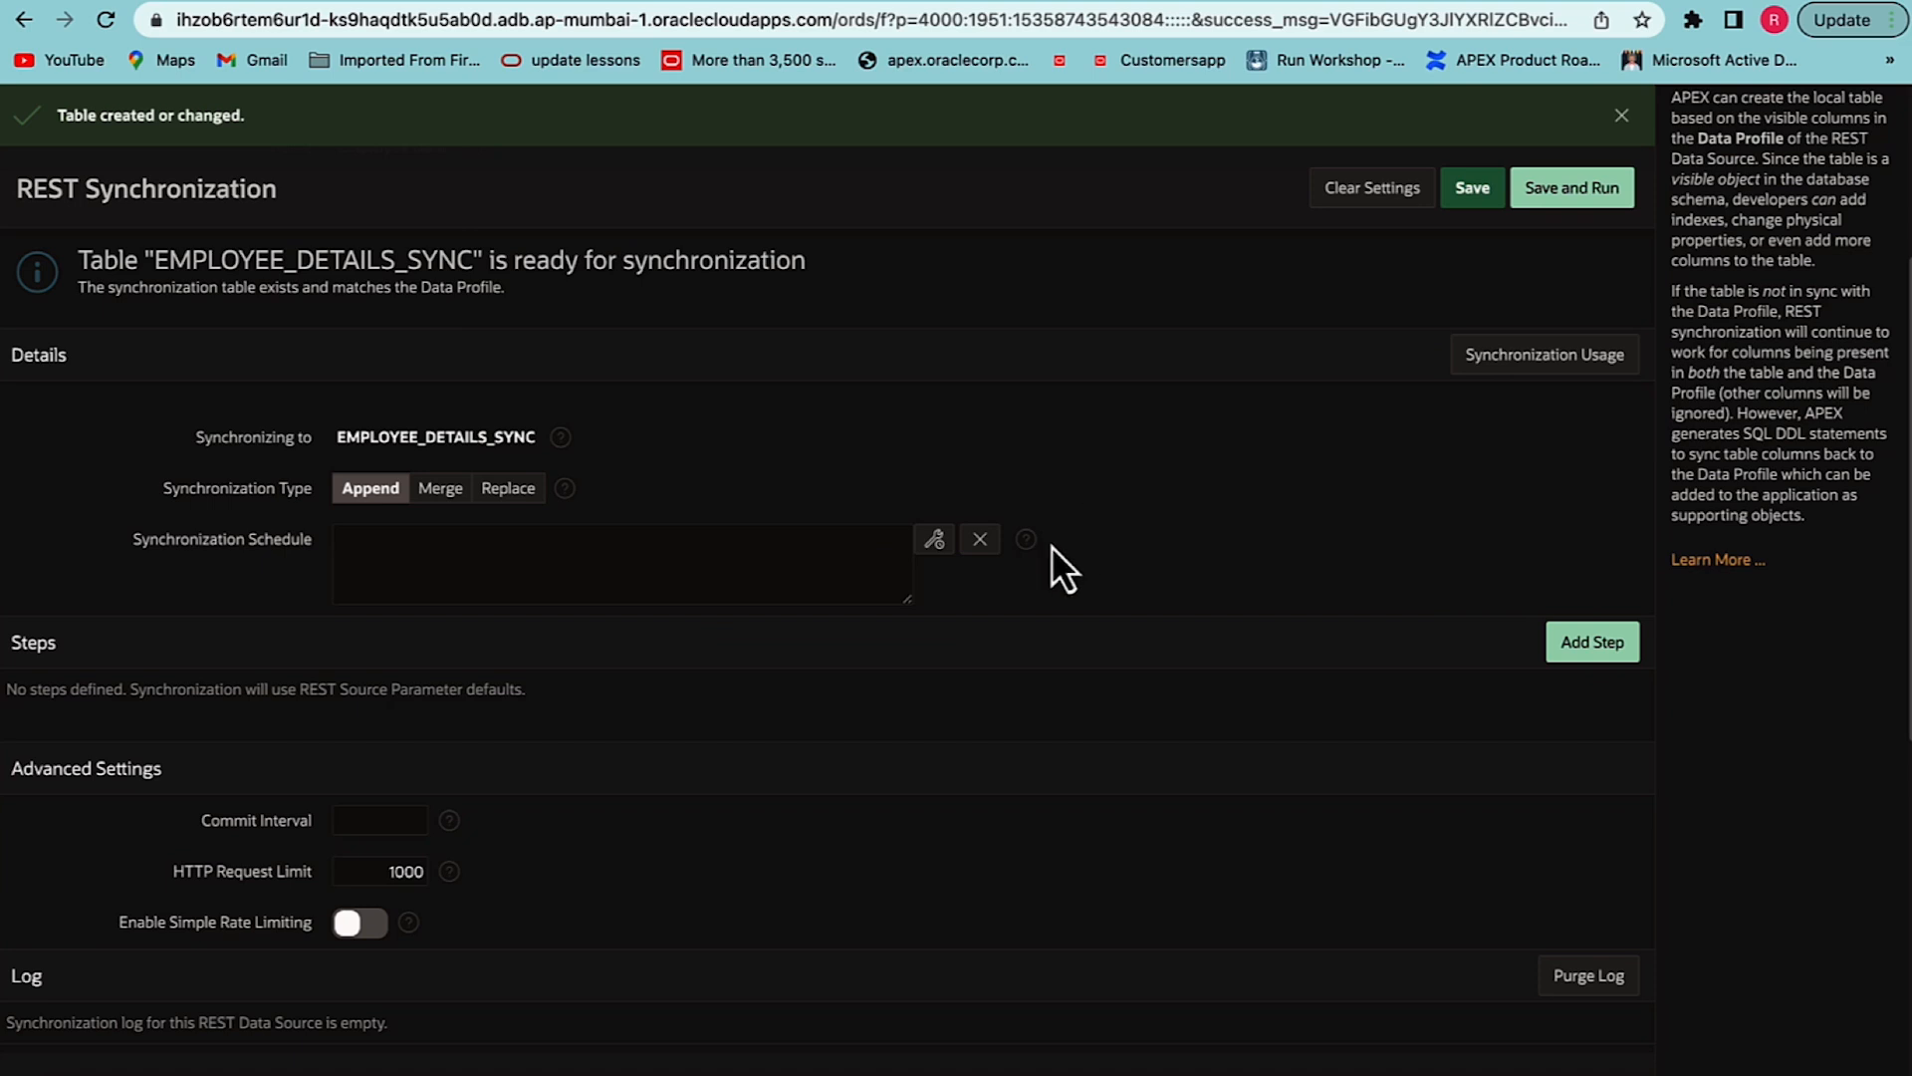
{"action": "left_click", "coordinate": [935, 540]}
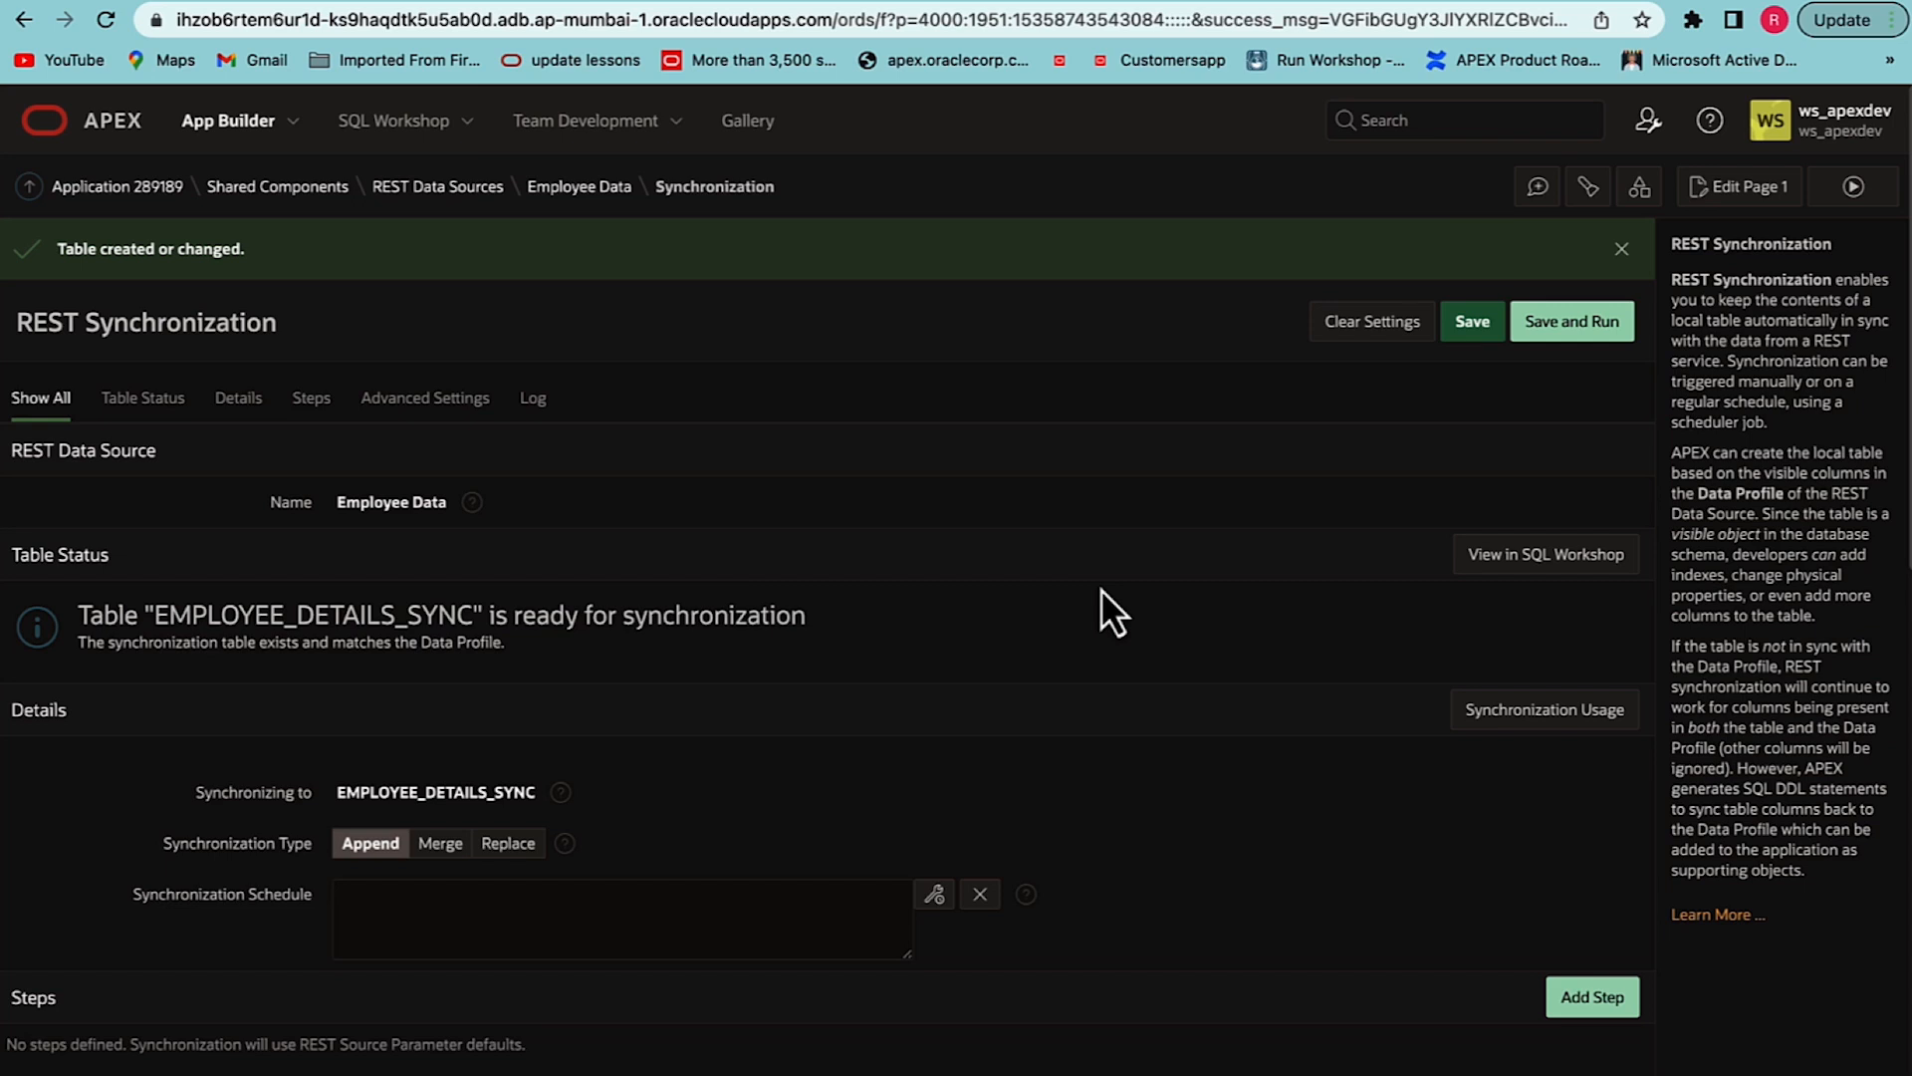
- Open the Projects Tasks application from the workspace home page and start creating a Faceted Search page
{"action": "left_click", "coordinate": [137, 132]}
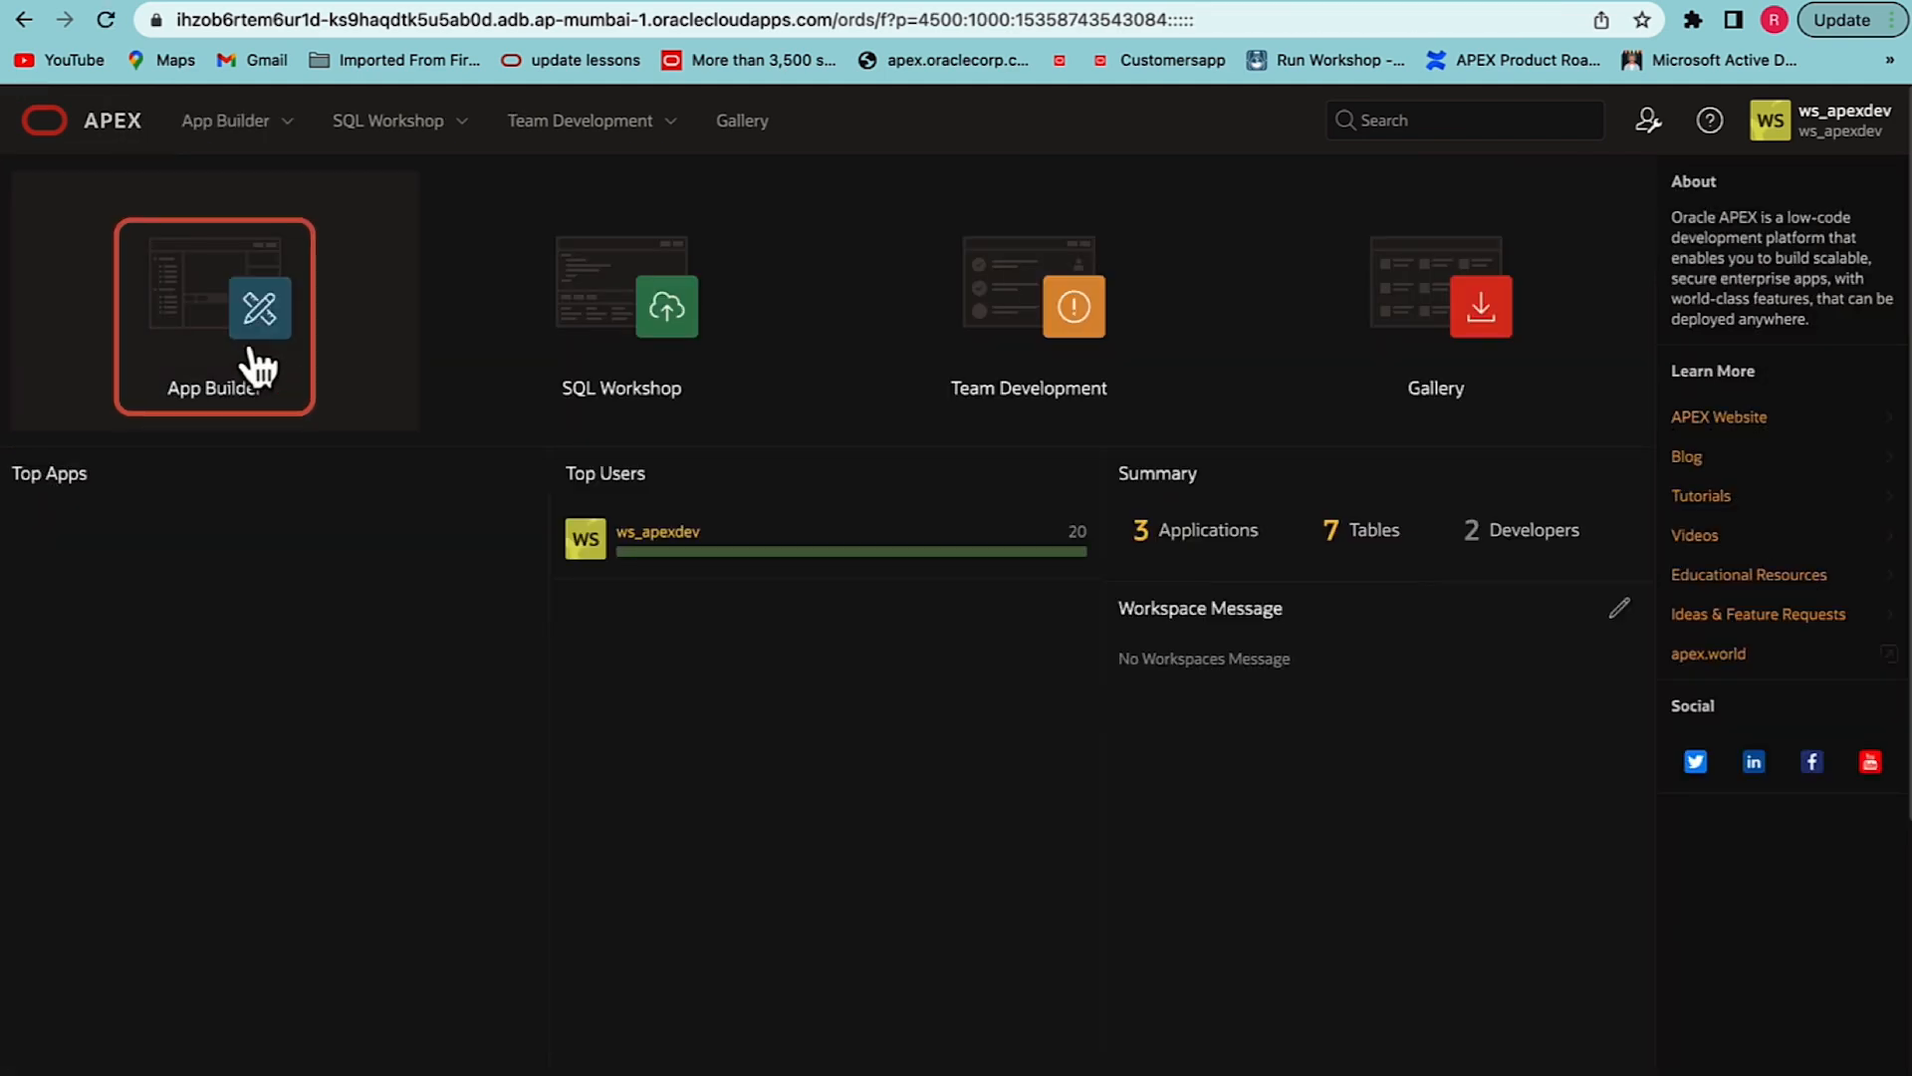
{"action": "left_click", "coordinate": [239, 361]}
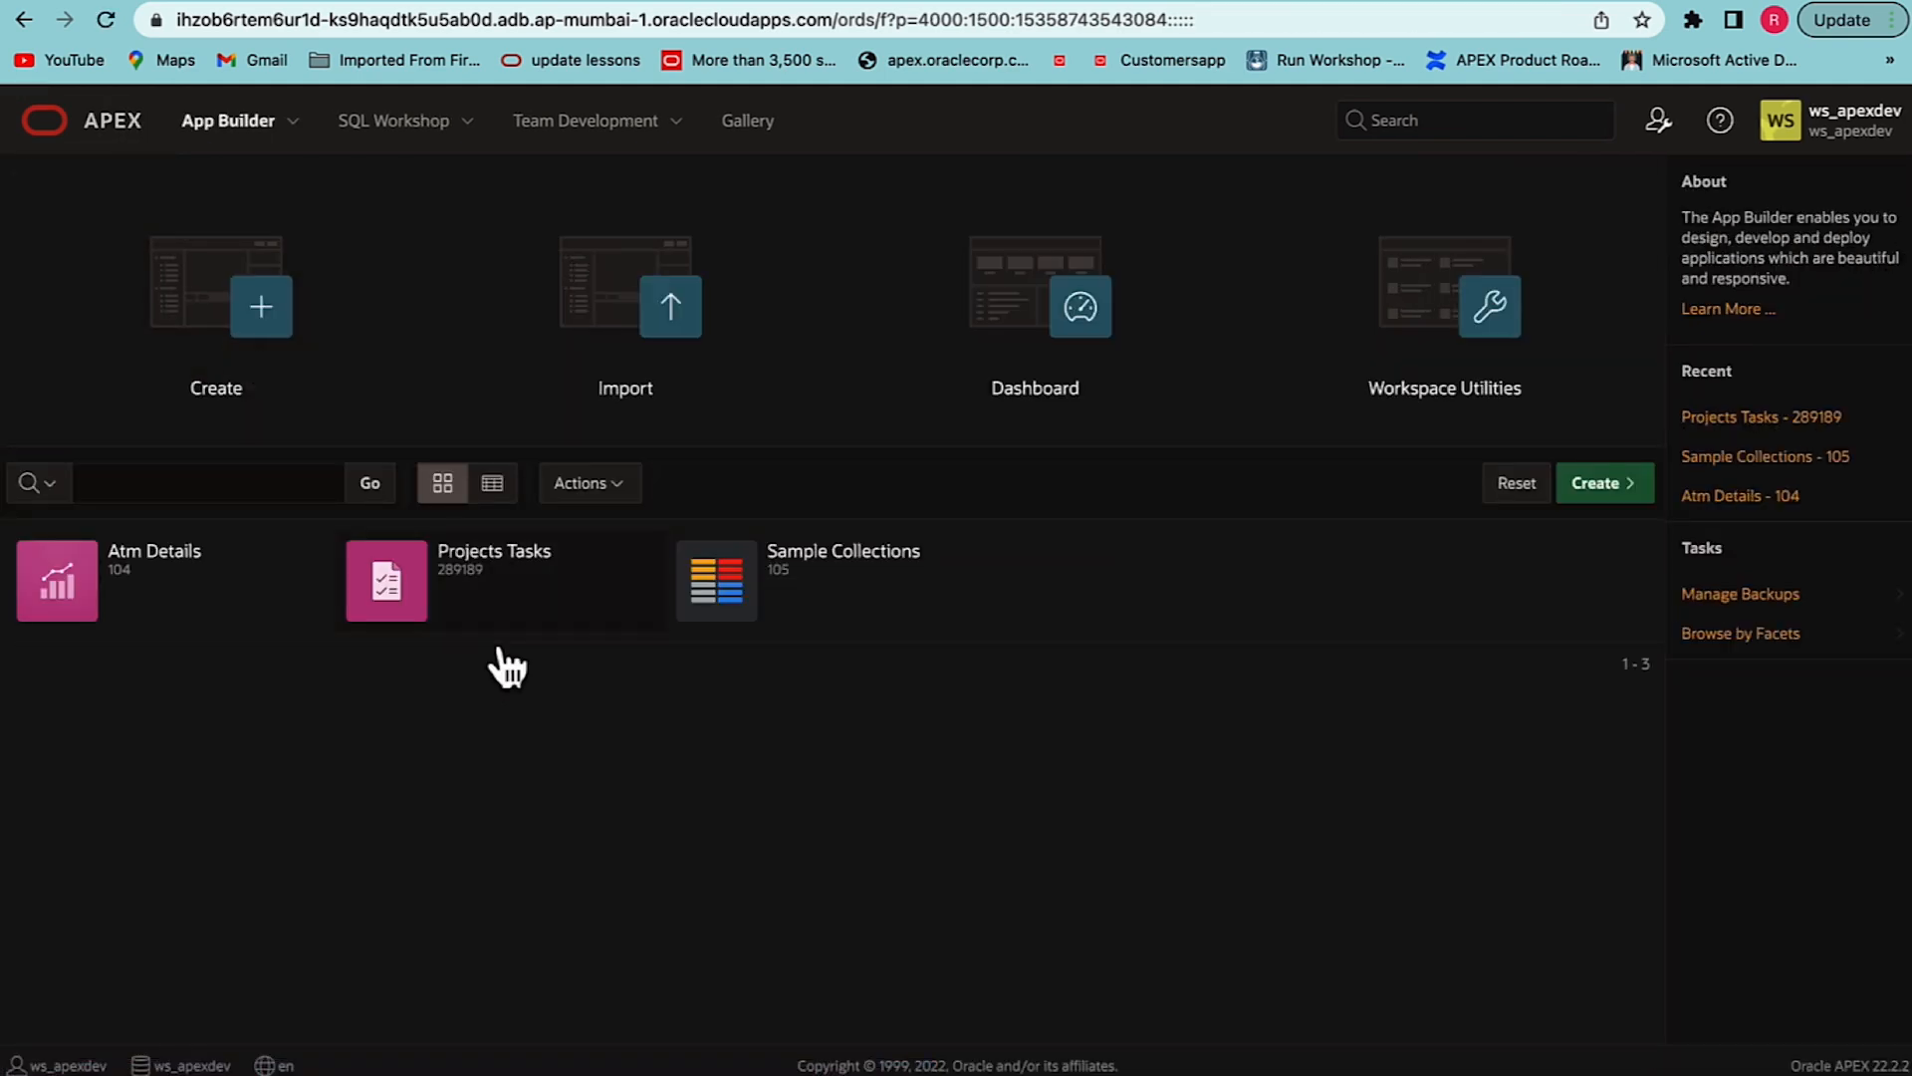
{"action": "left_click", "coordinate": [482, 624]}
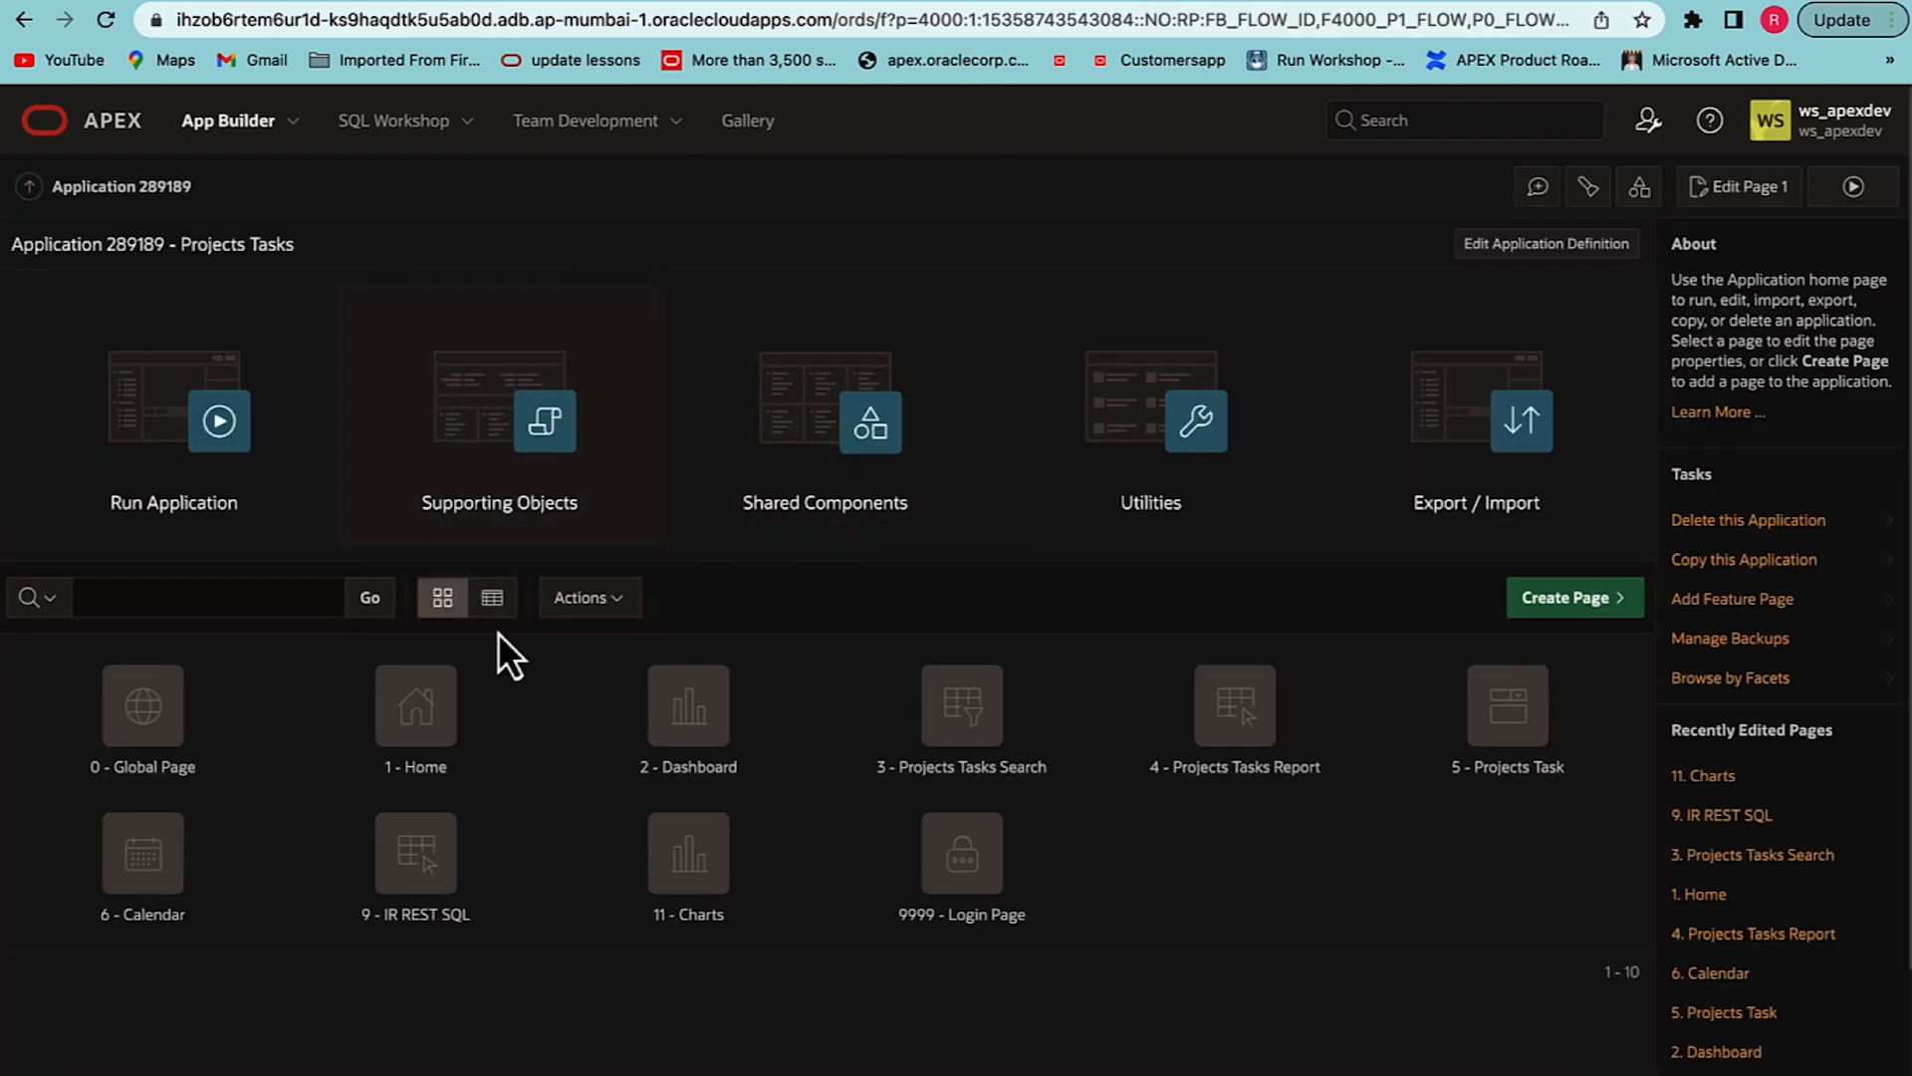
{"action": "left_click", "coordinate": [1559, 612]}
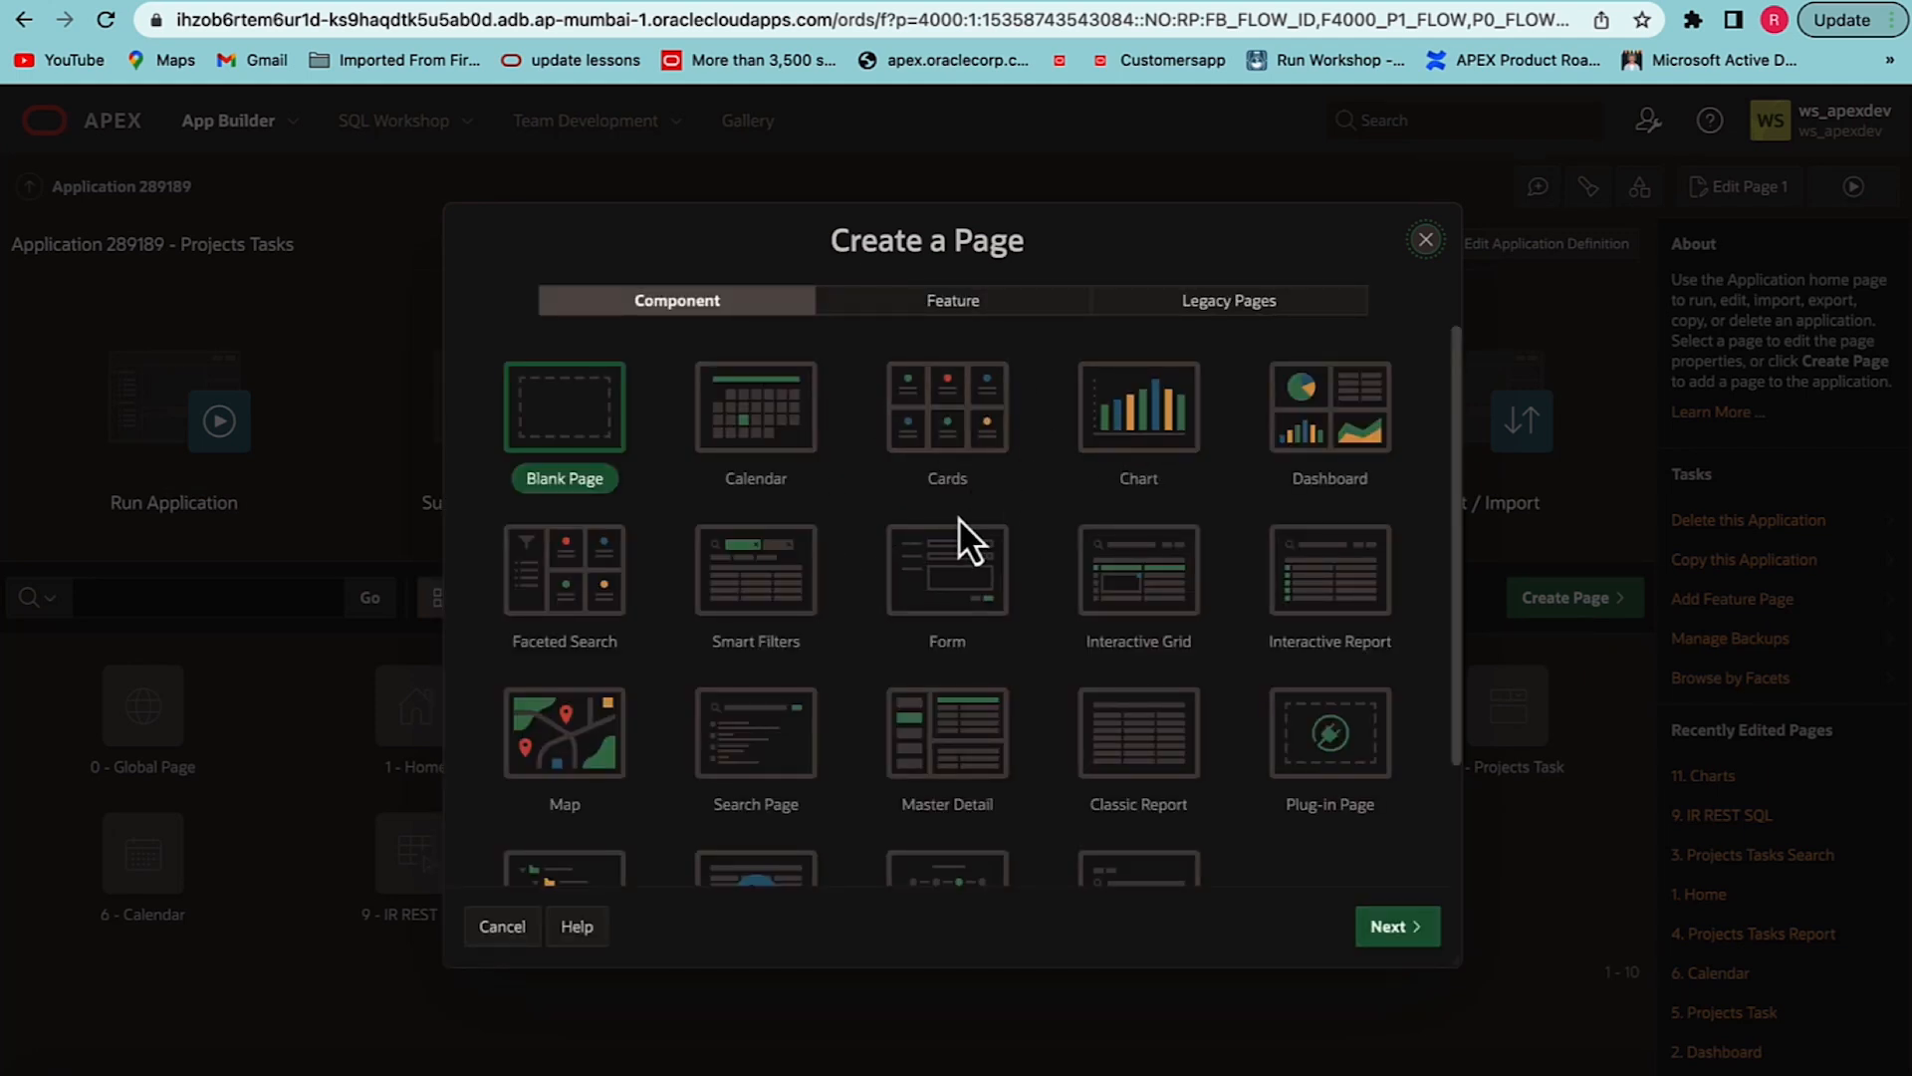
{"action": "left_click", "coordinate": [548, 612]}
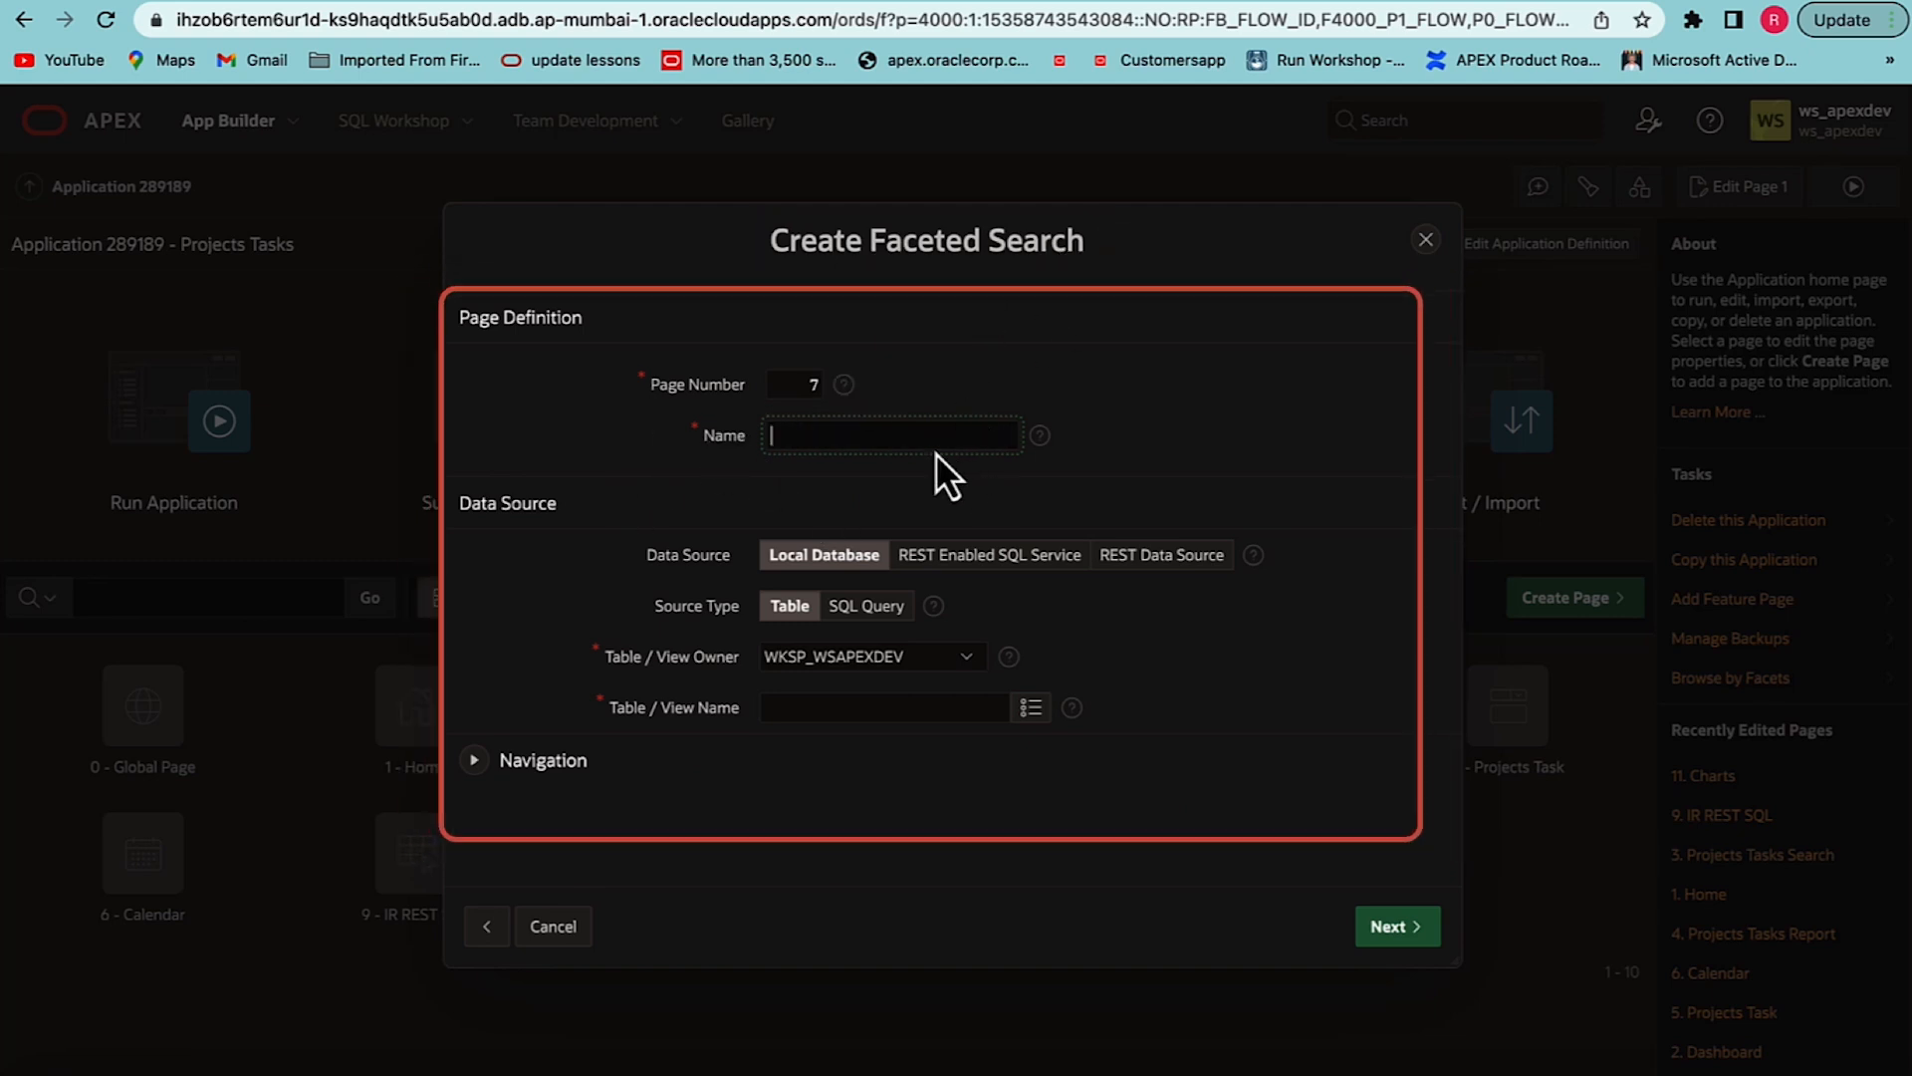
- Name the faceted search page Employee Details REST and base it on the Employee Data REST data source
{"action": "left_click", "coordinate": [598, 275]}
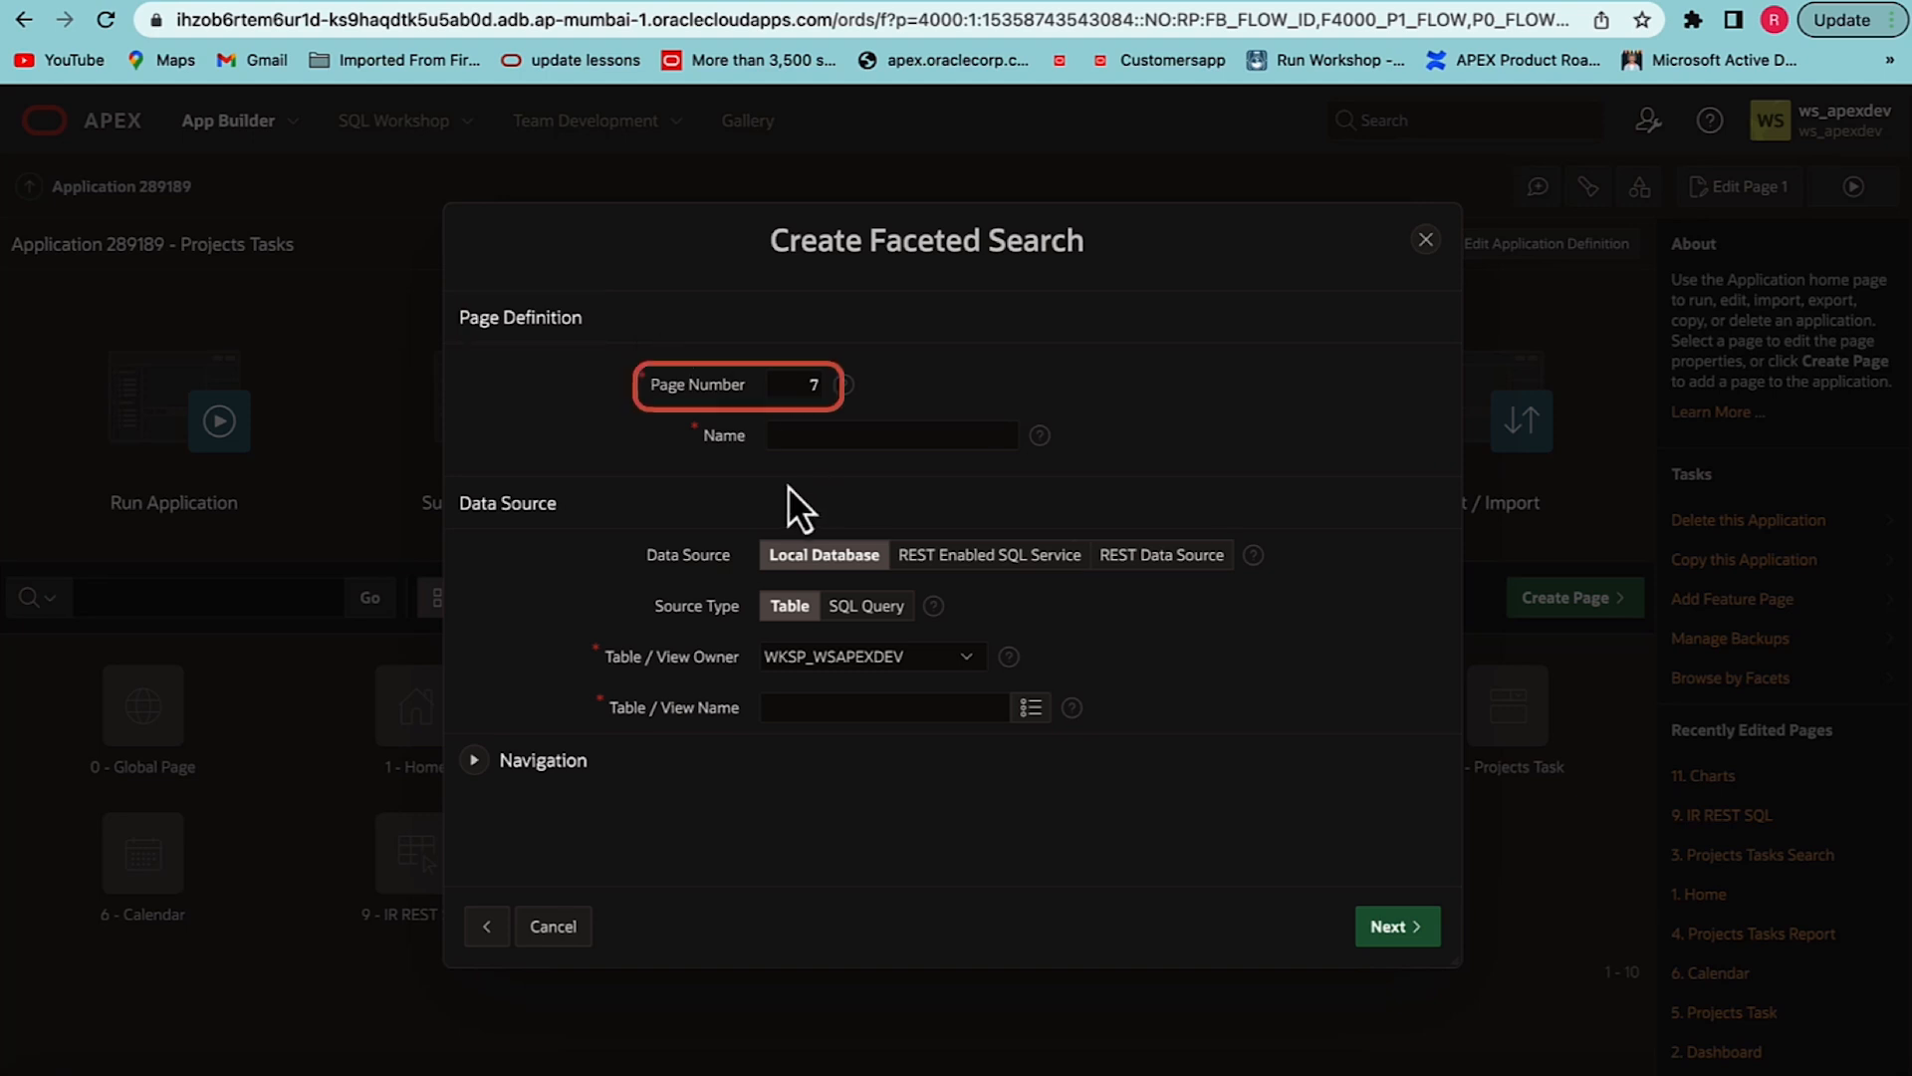
{"action": "left_click", "coordinate": [782, 438]}
{"action": "type", "text": "E"}
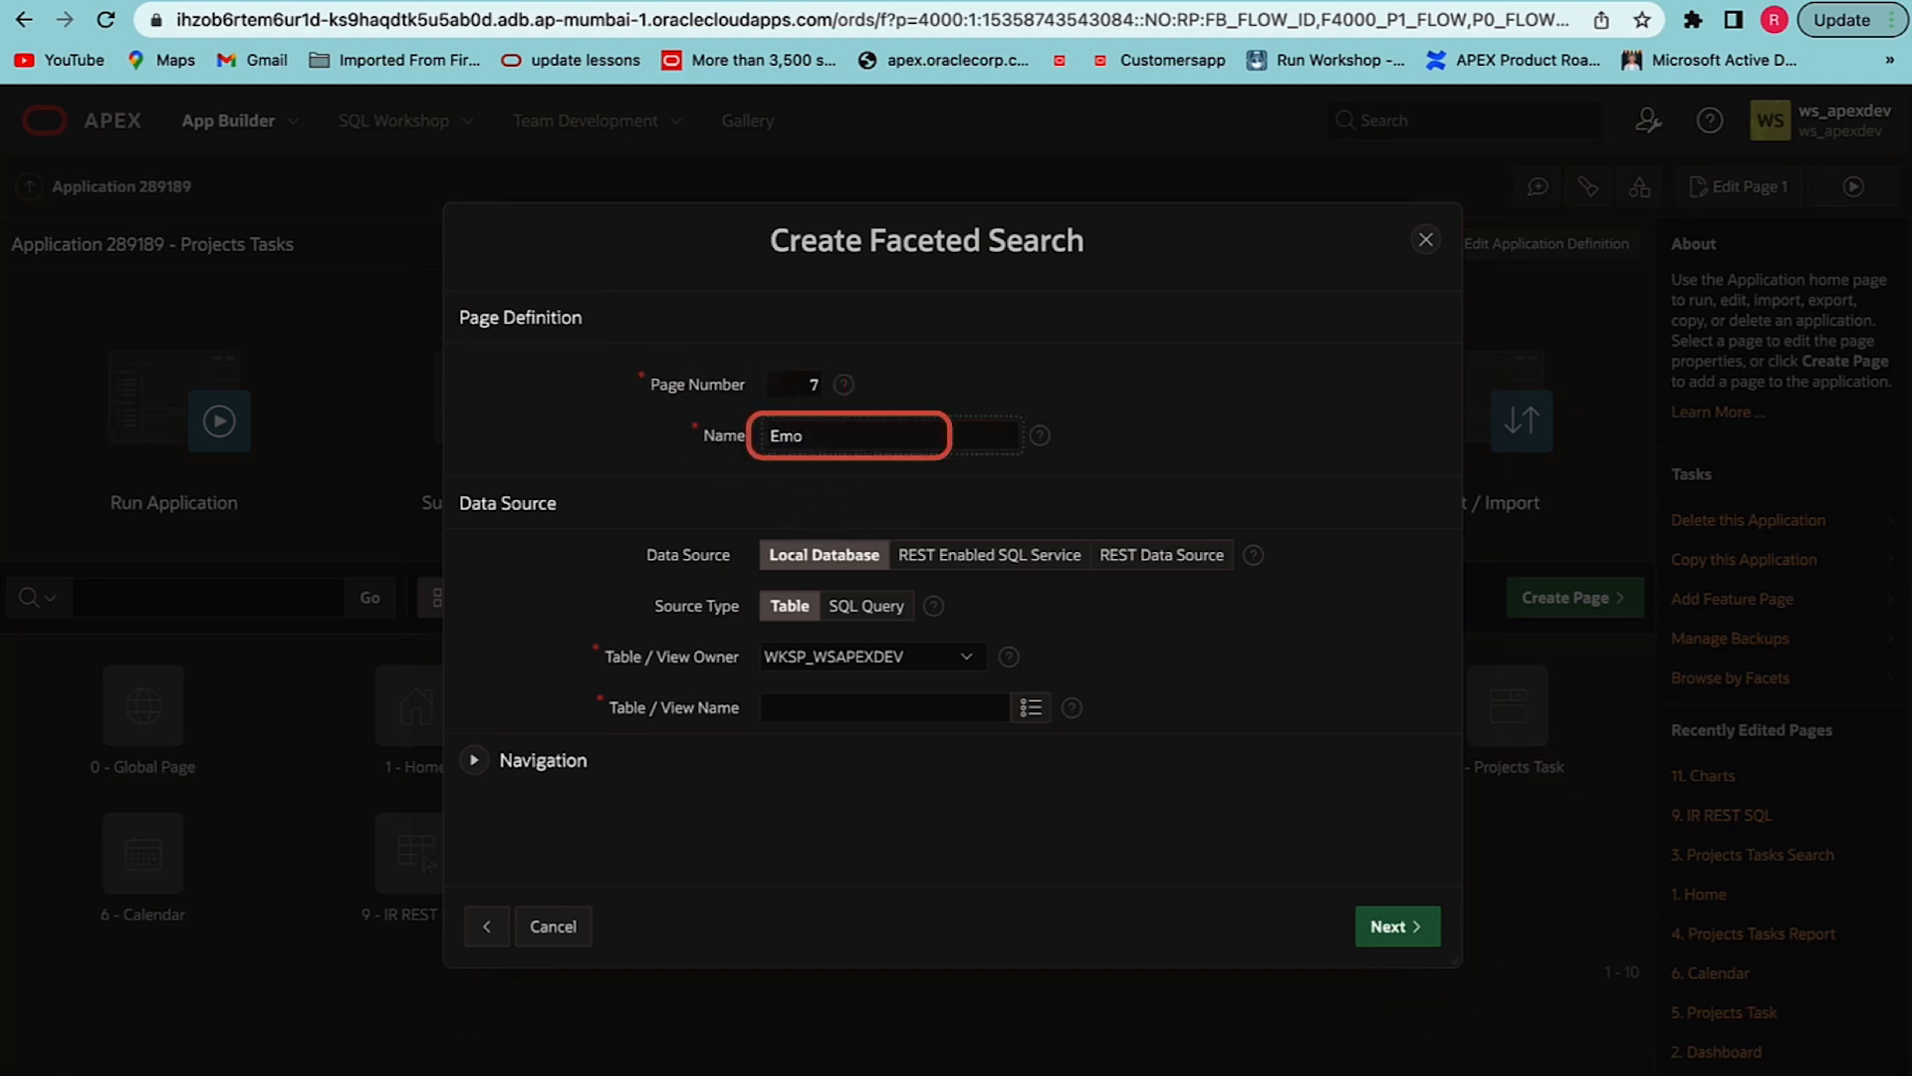
{"action": "type", "text": "mployee Details REST"}
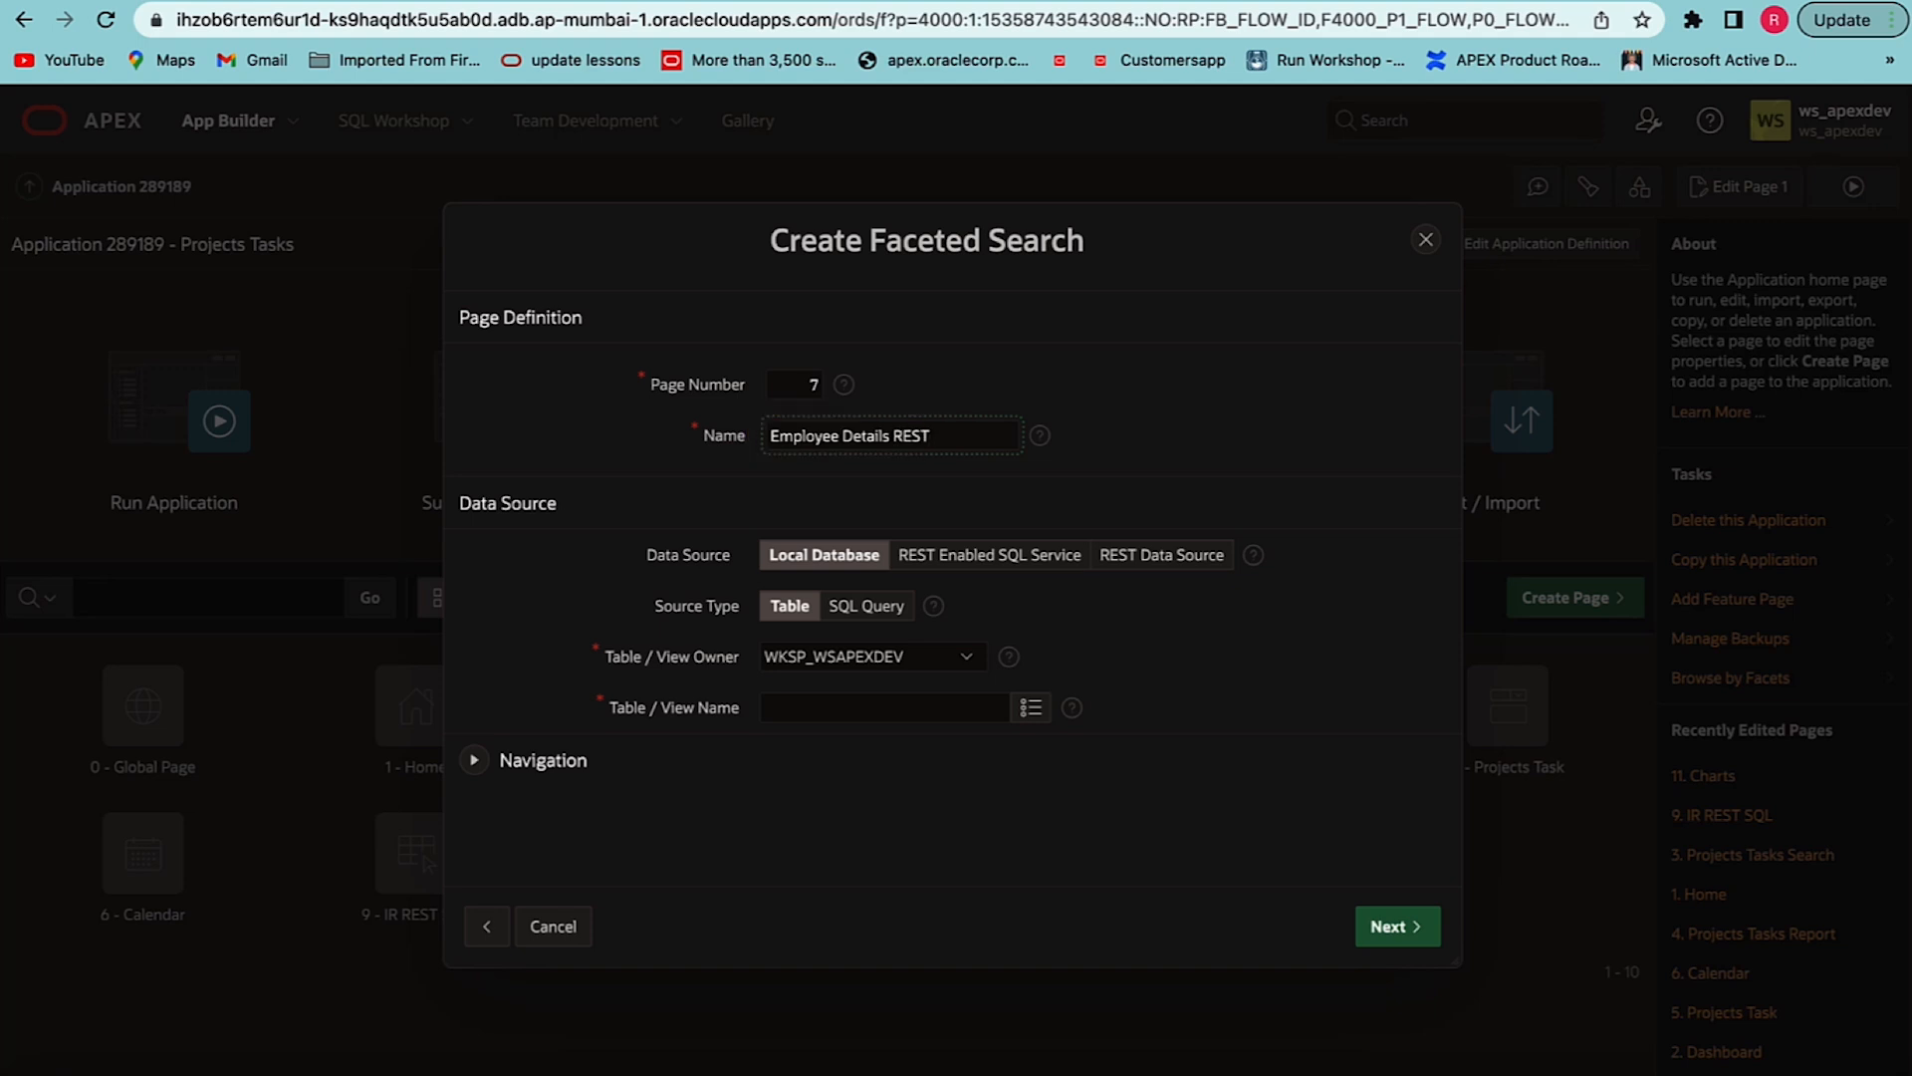
{"action": "left_click", "coordinate": [474, 529]}
{"action": "left_click", "coordinate": [1161, 563]}
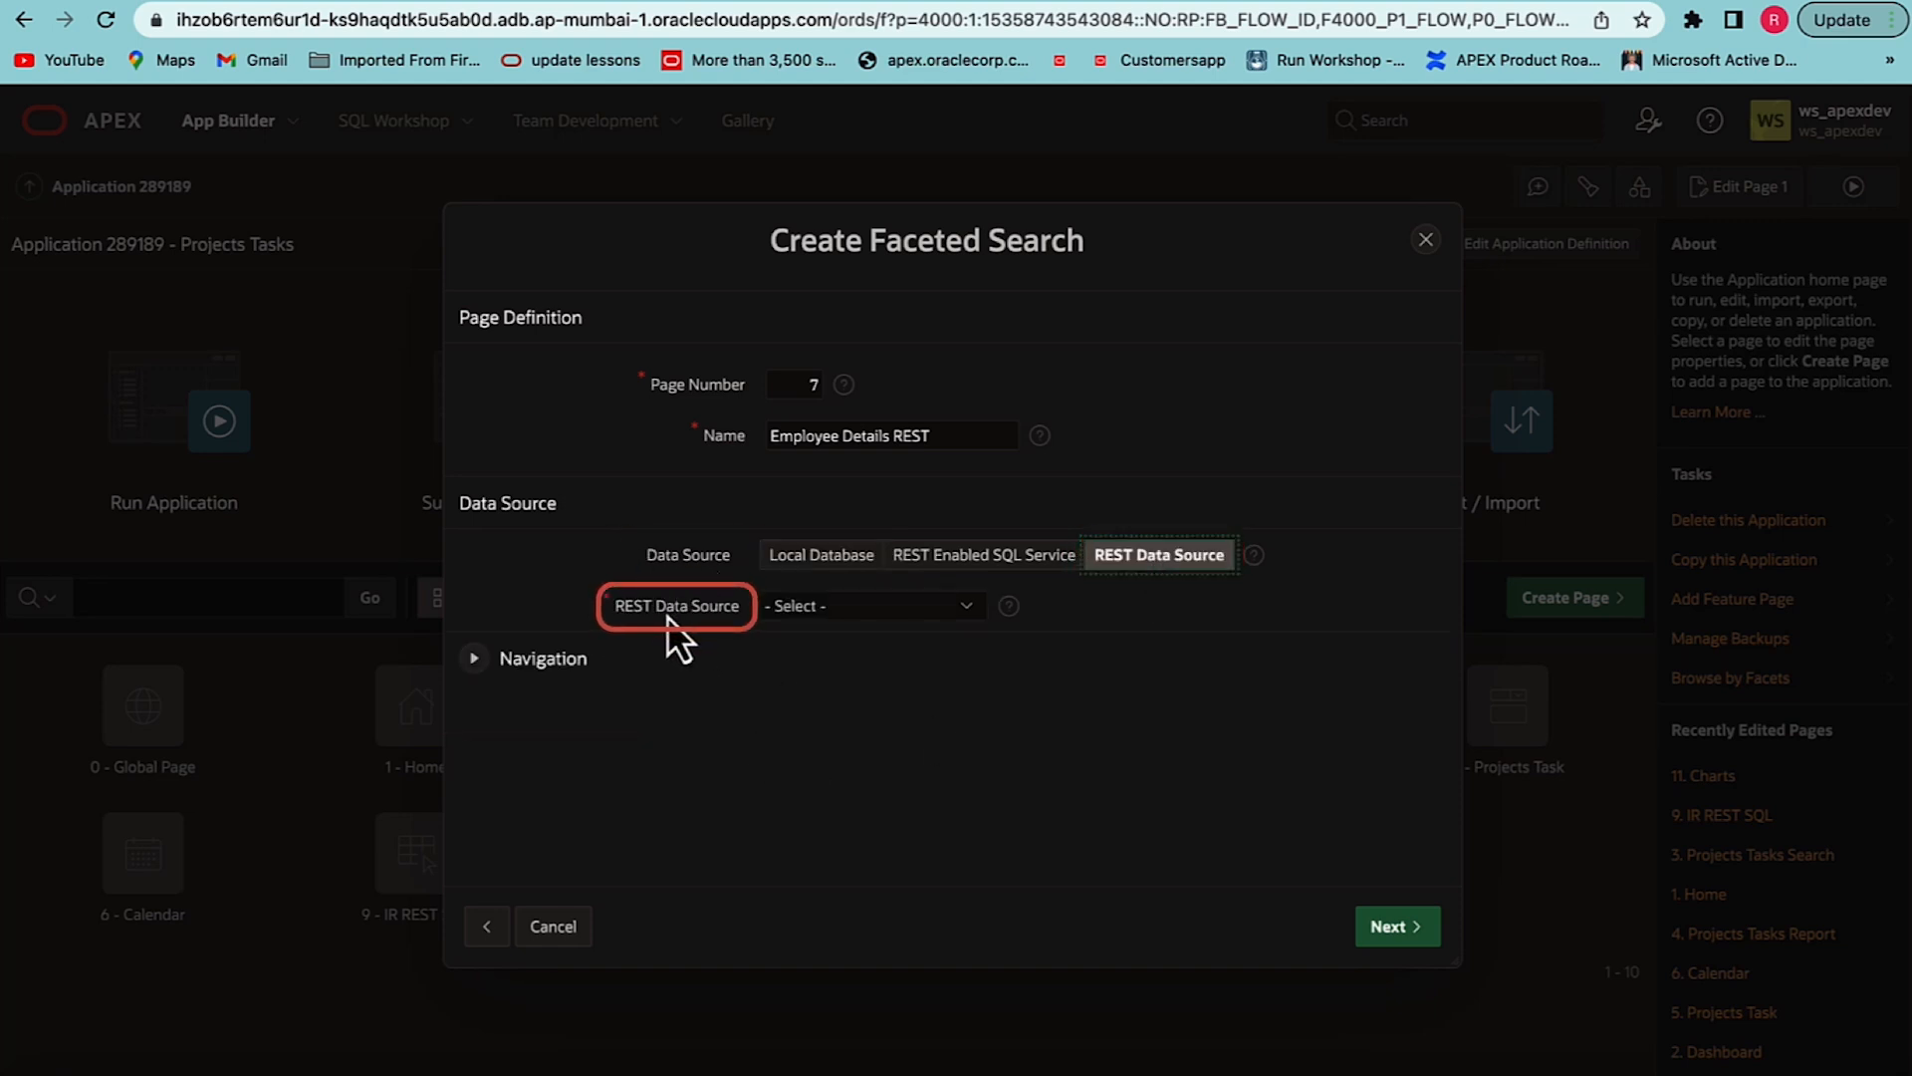
{"action": "left_click", "coordinate": [802, 620]}
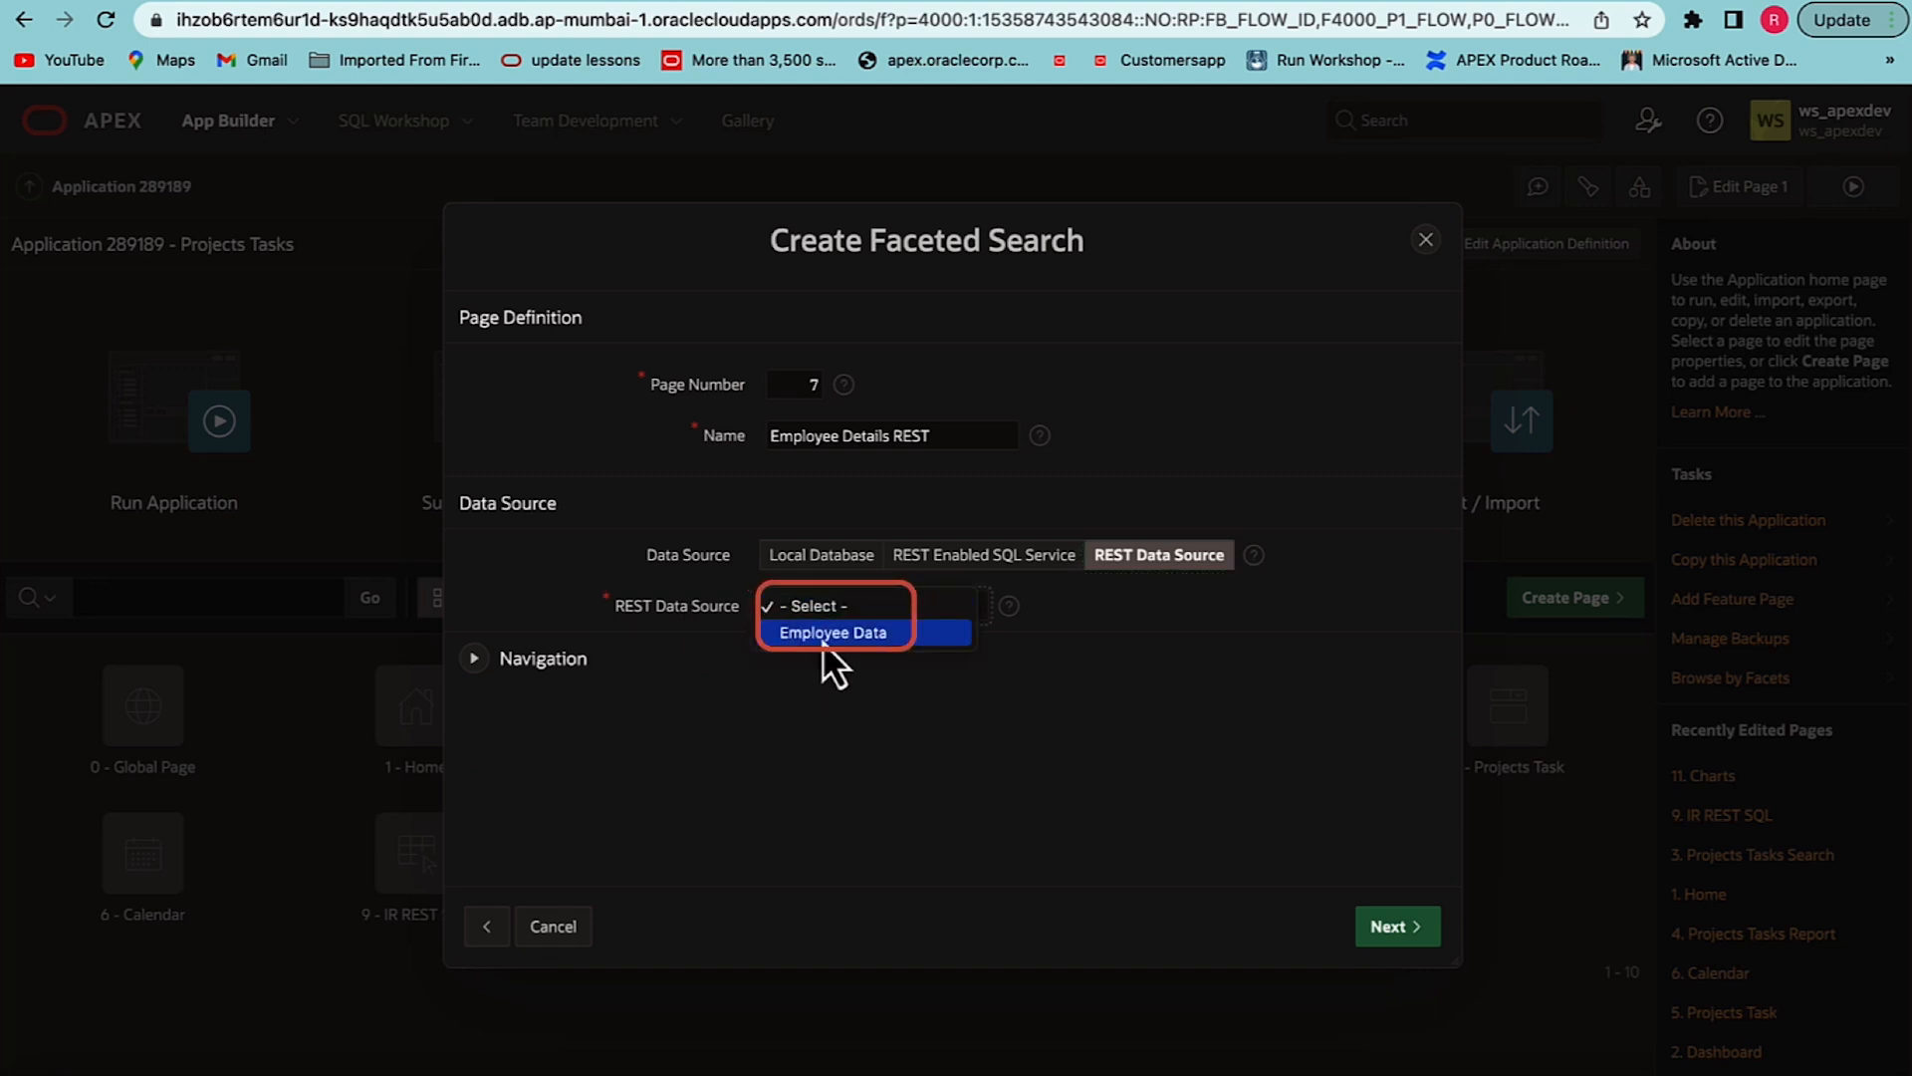
{"action": "left_click", "coordinate": [822, 641]}
- Turn off the page's breadcrumb and create the faceted search page as a report with the ENAME and JOB facets
{"action": "left_click", "coordinate": [476, 659]}
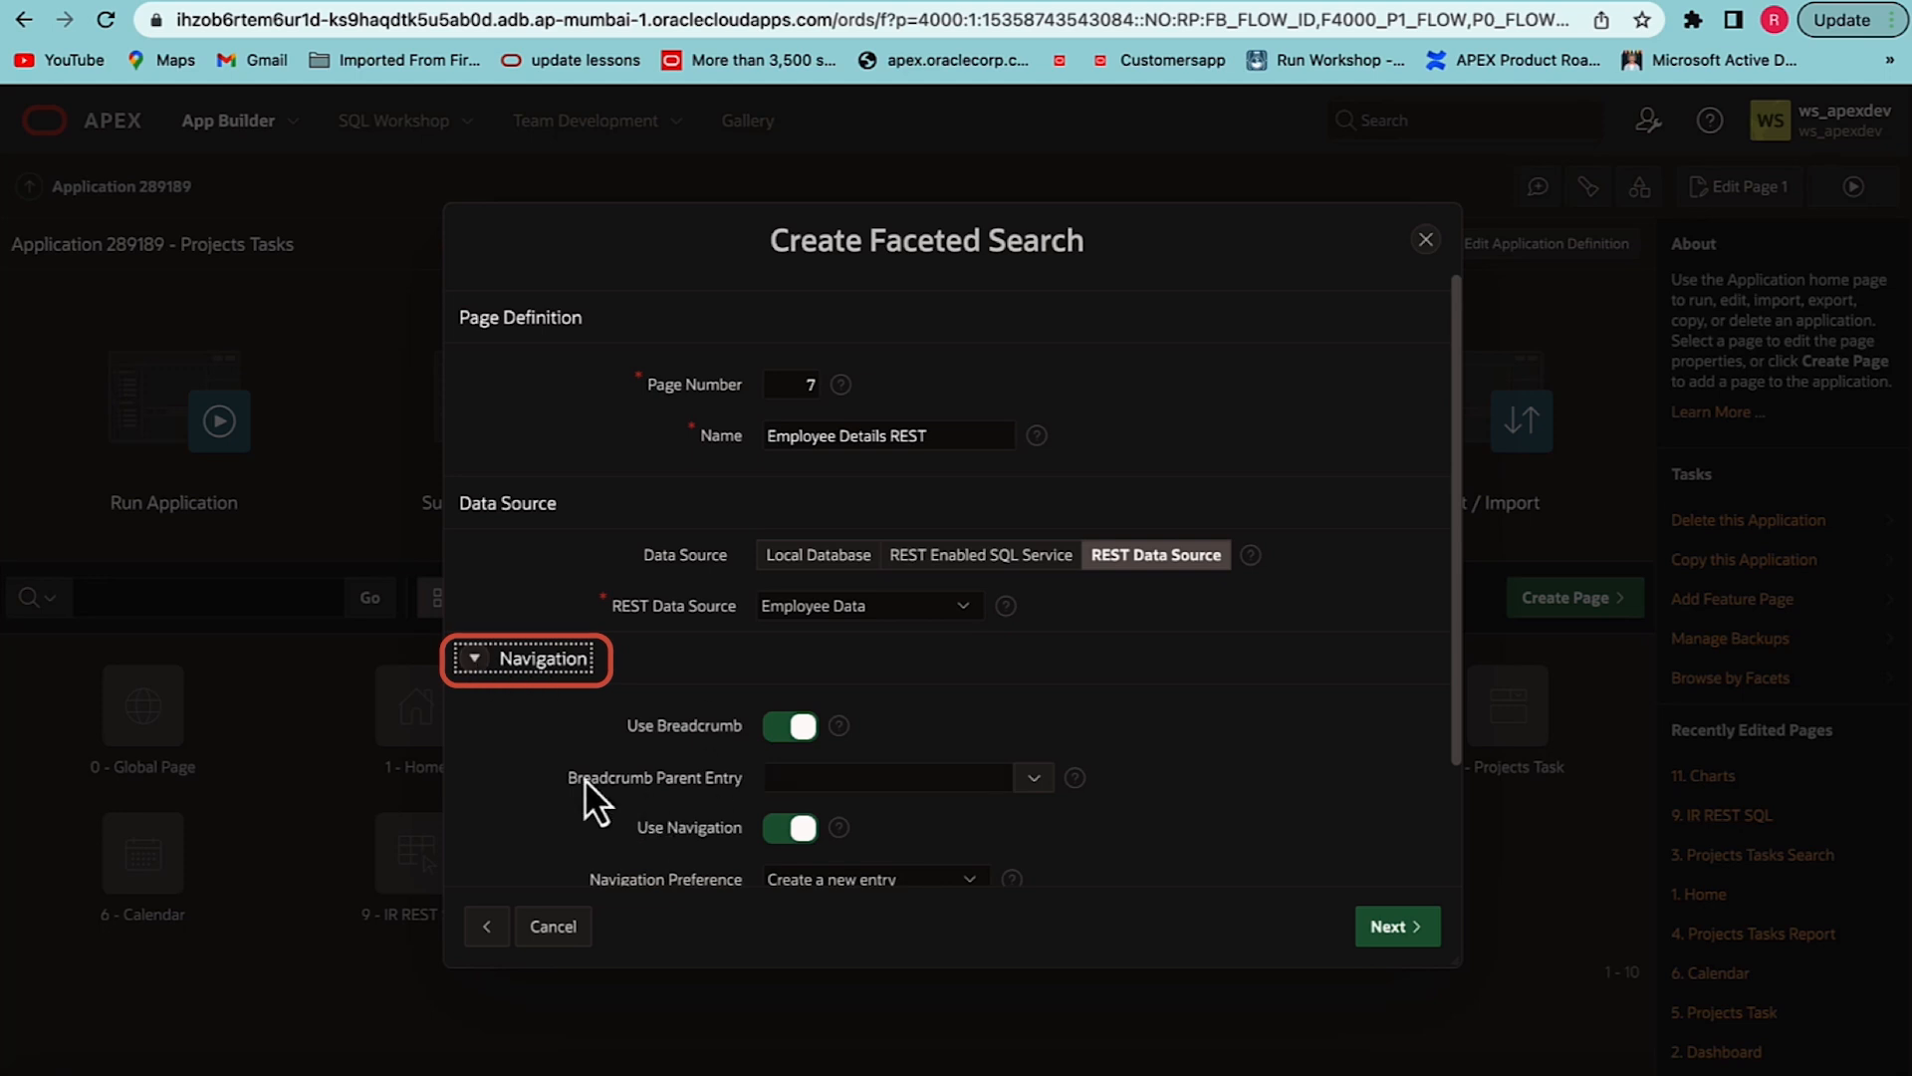
{"action": "left_click", "coordinate": [788, 727]}
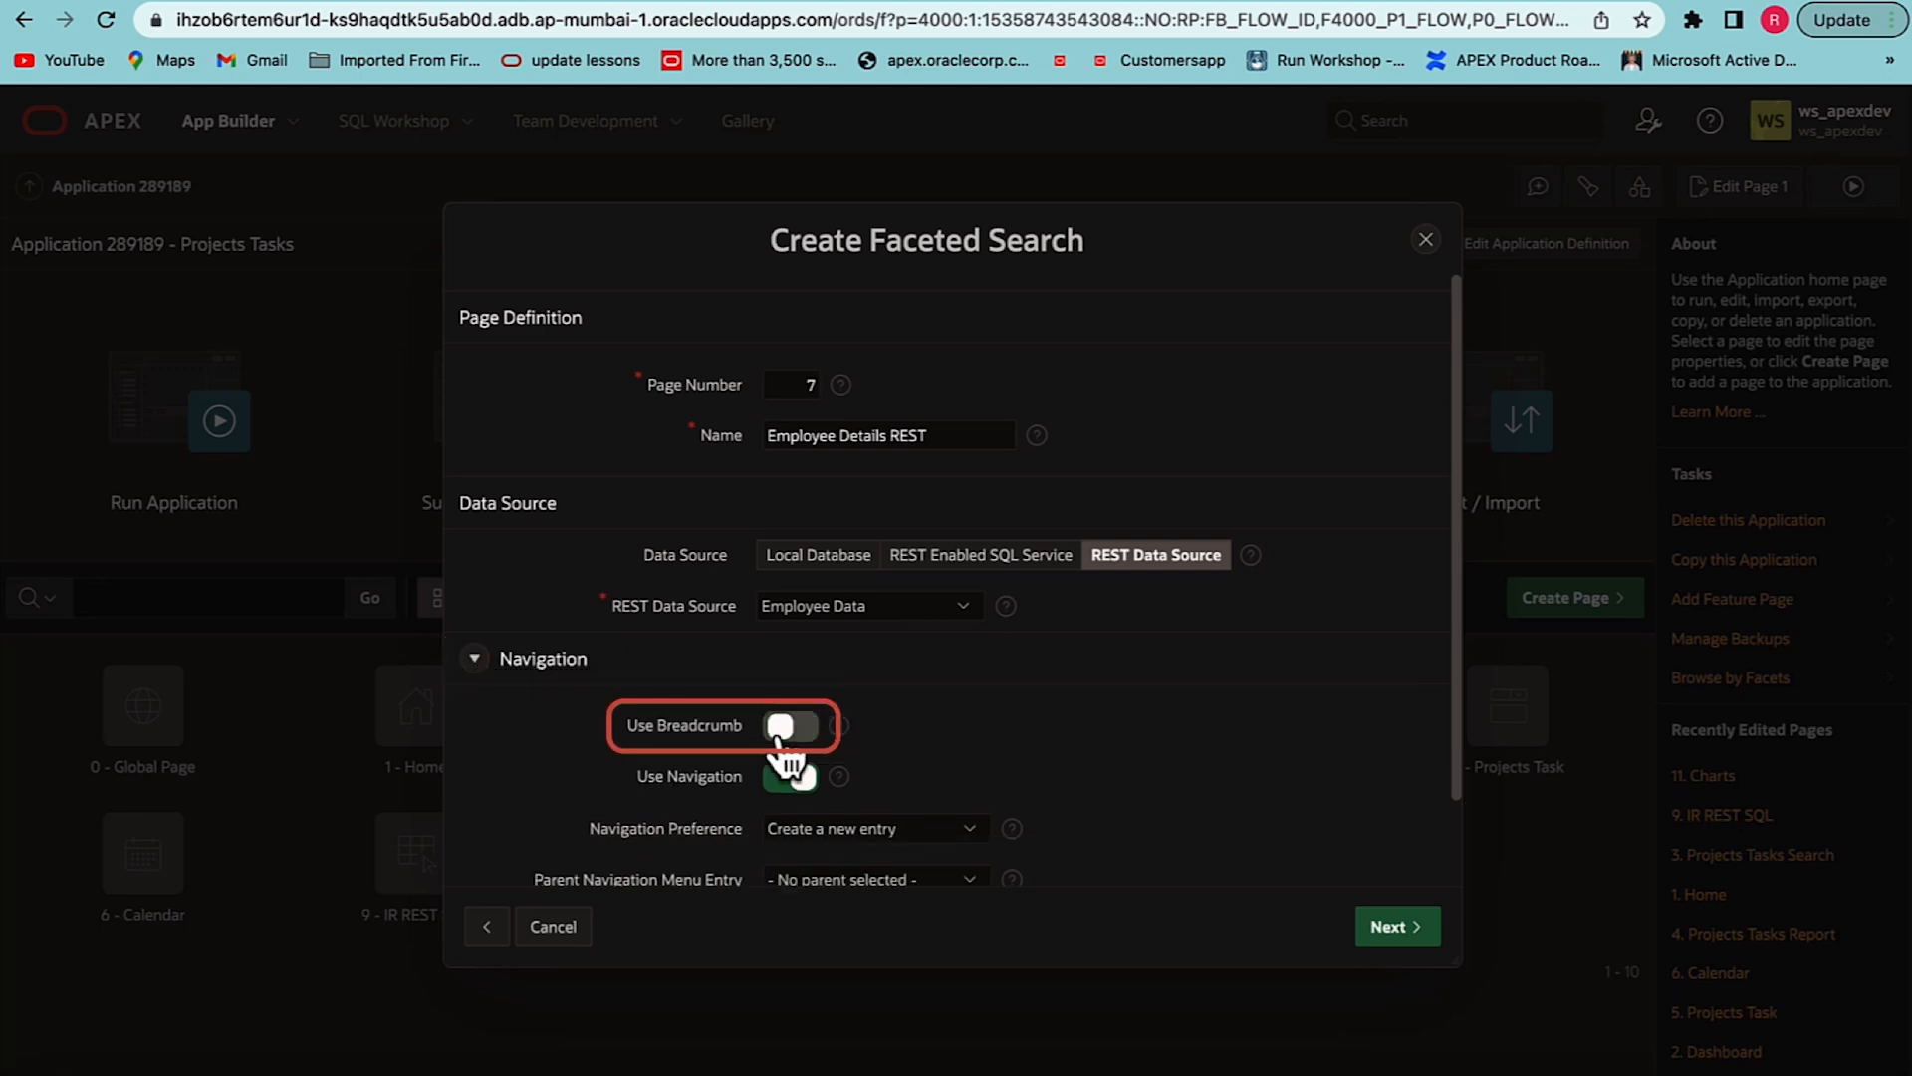
{"action": "left_click", "coordinate": [1401, 929]}
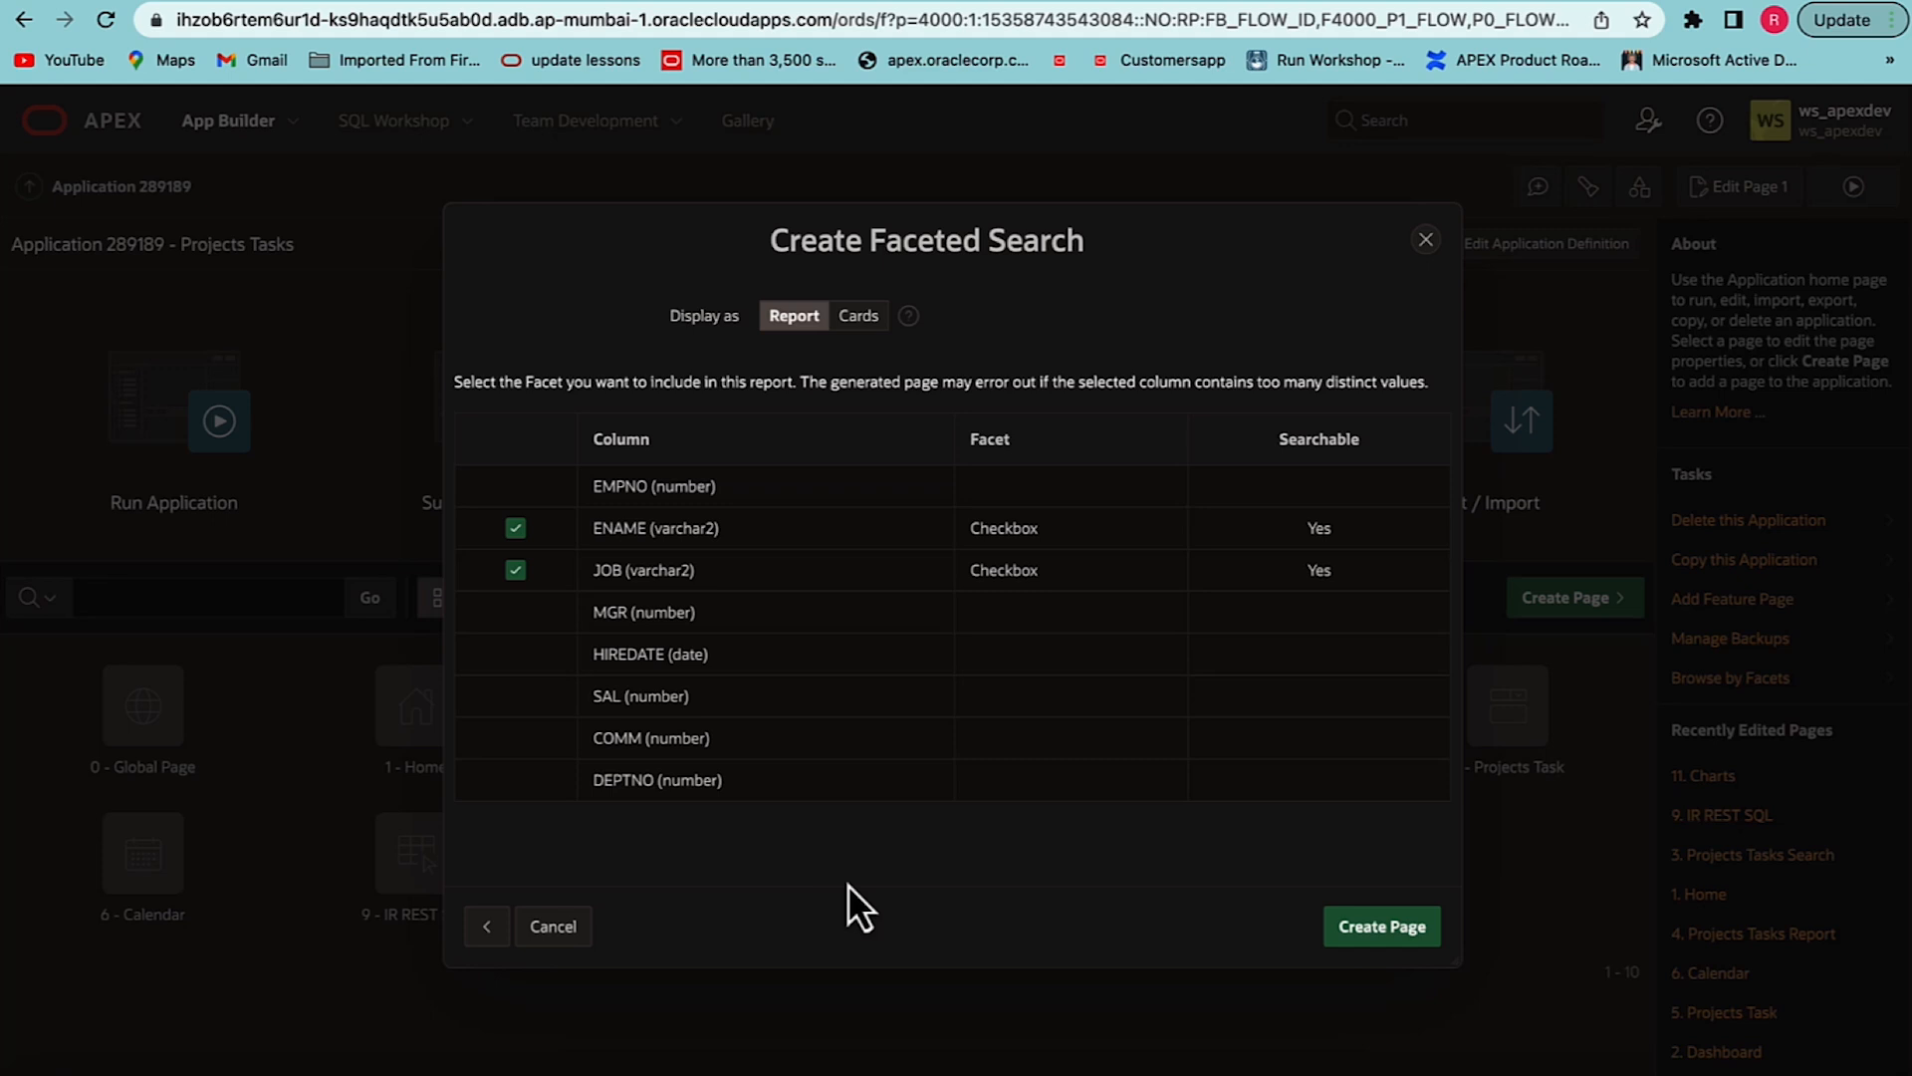
{"action": "left_click", "coordinate": [1373, 936]}
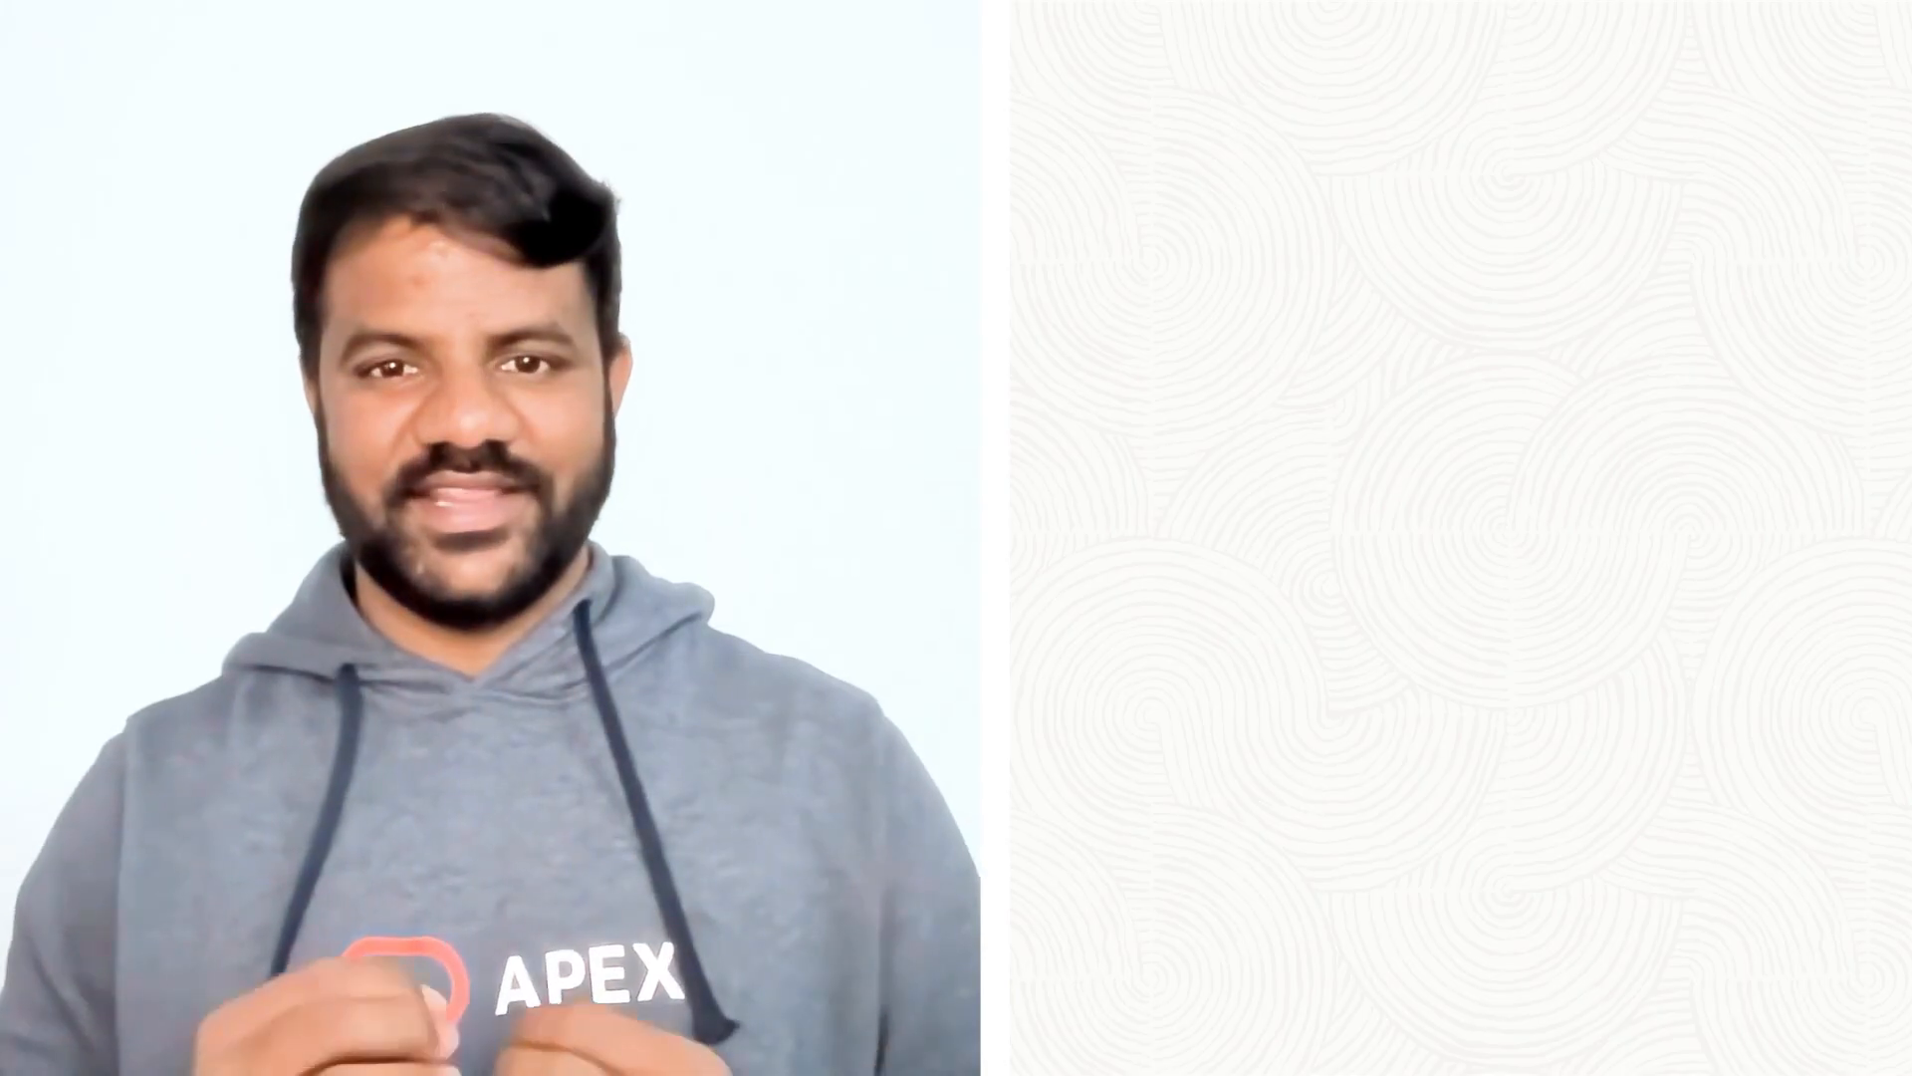
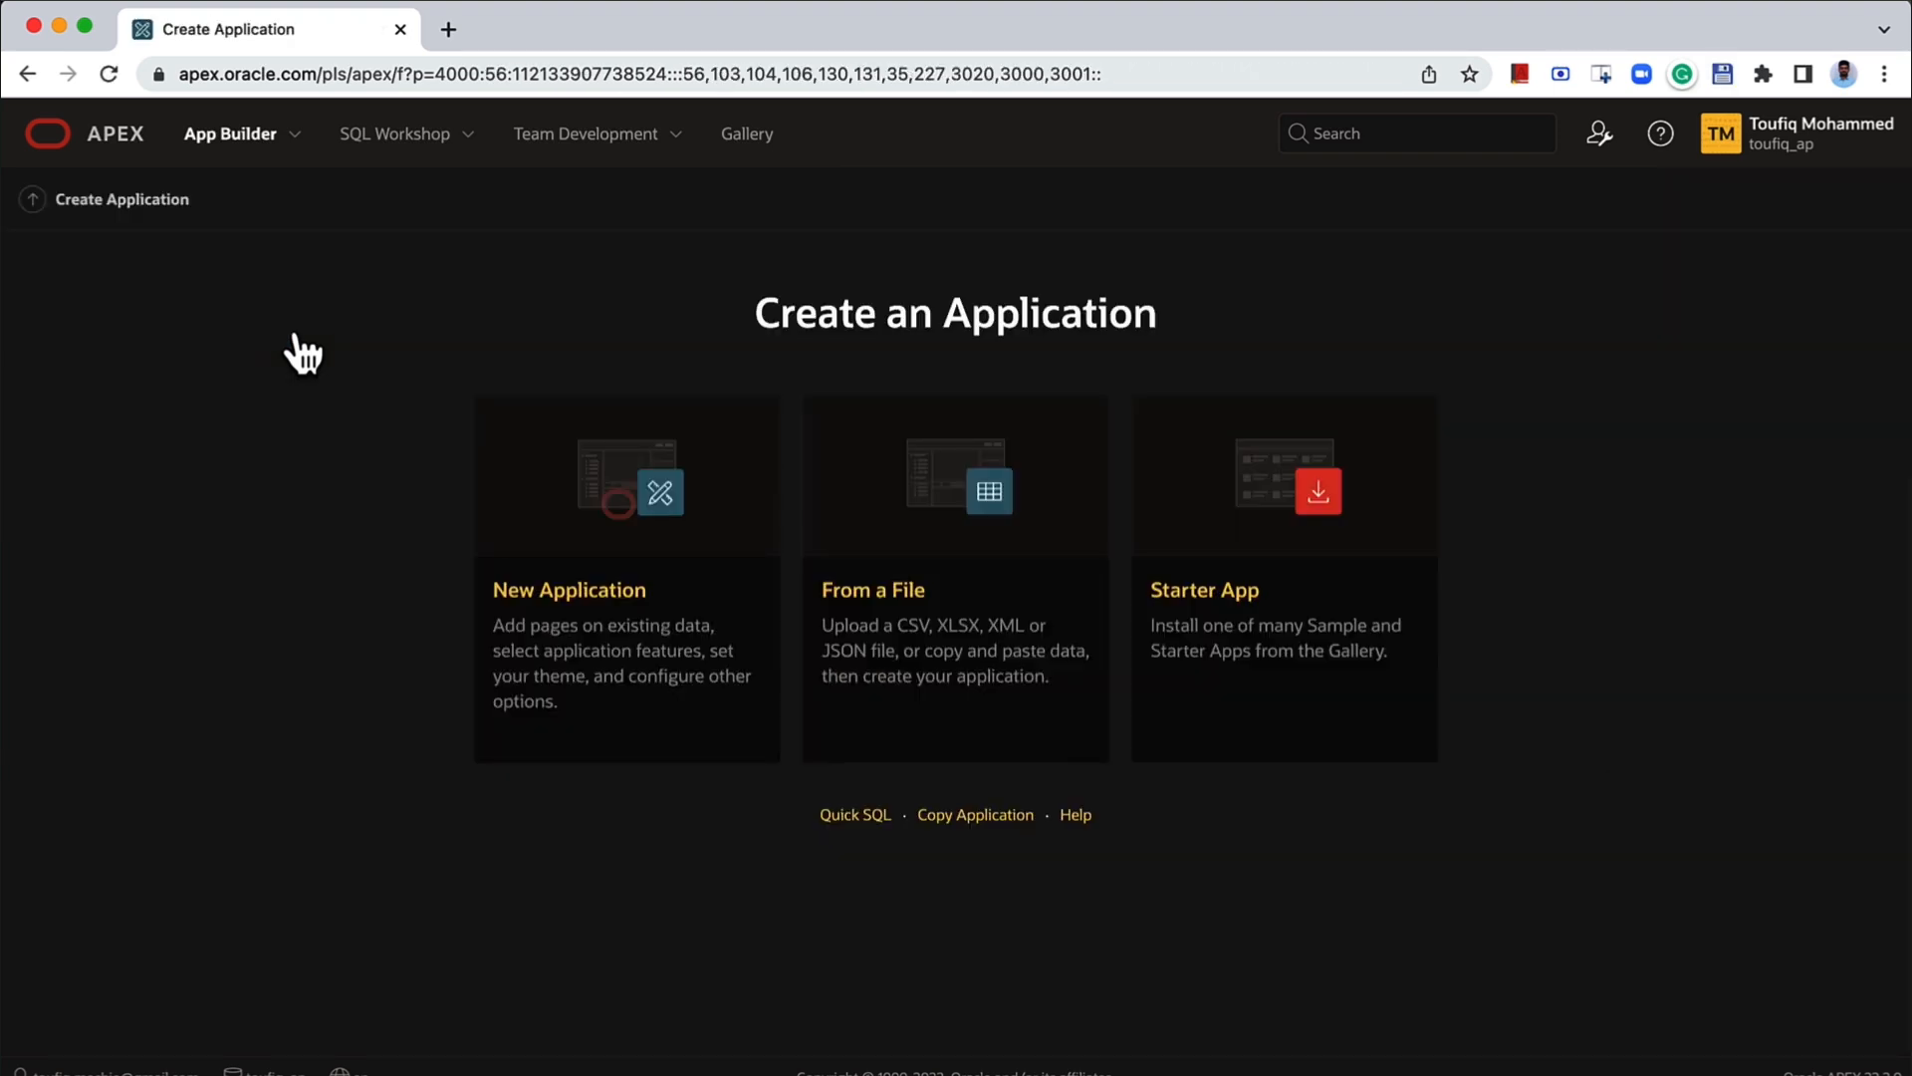
- Create a new application named Authentication Demo with a blank Home page and Oracle APEX Accounts authentication
{"action": "left_click", "coordinate": [673, 513]}
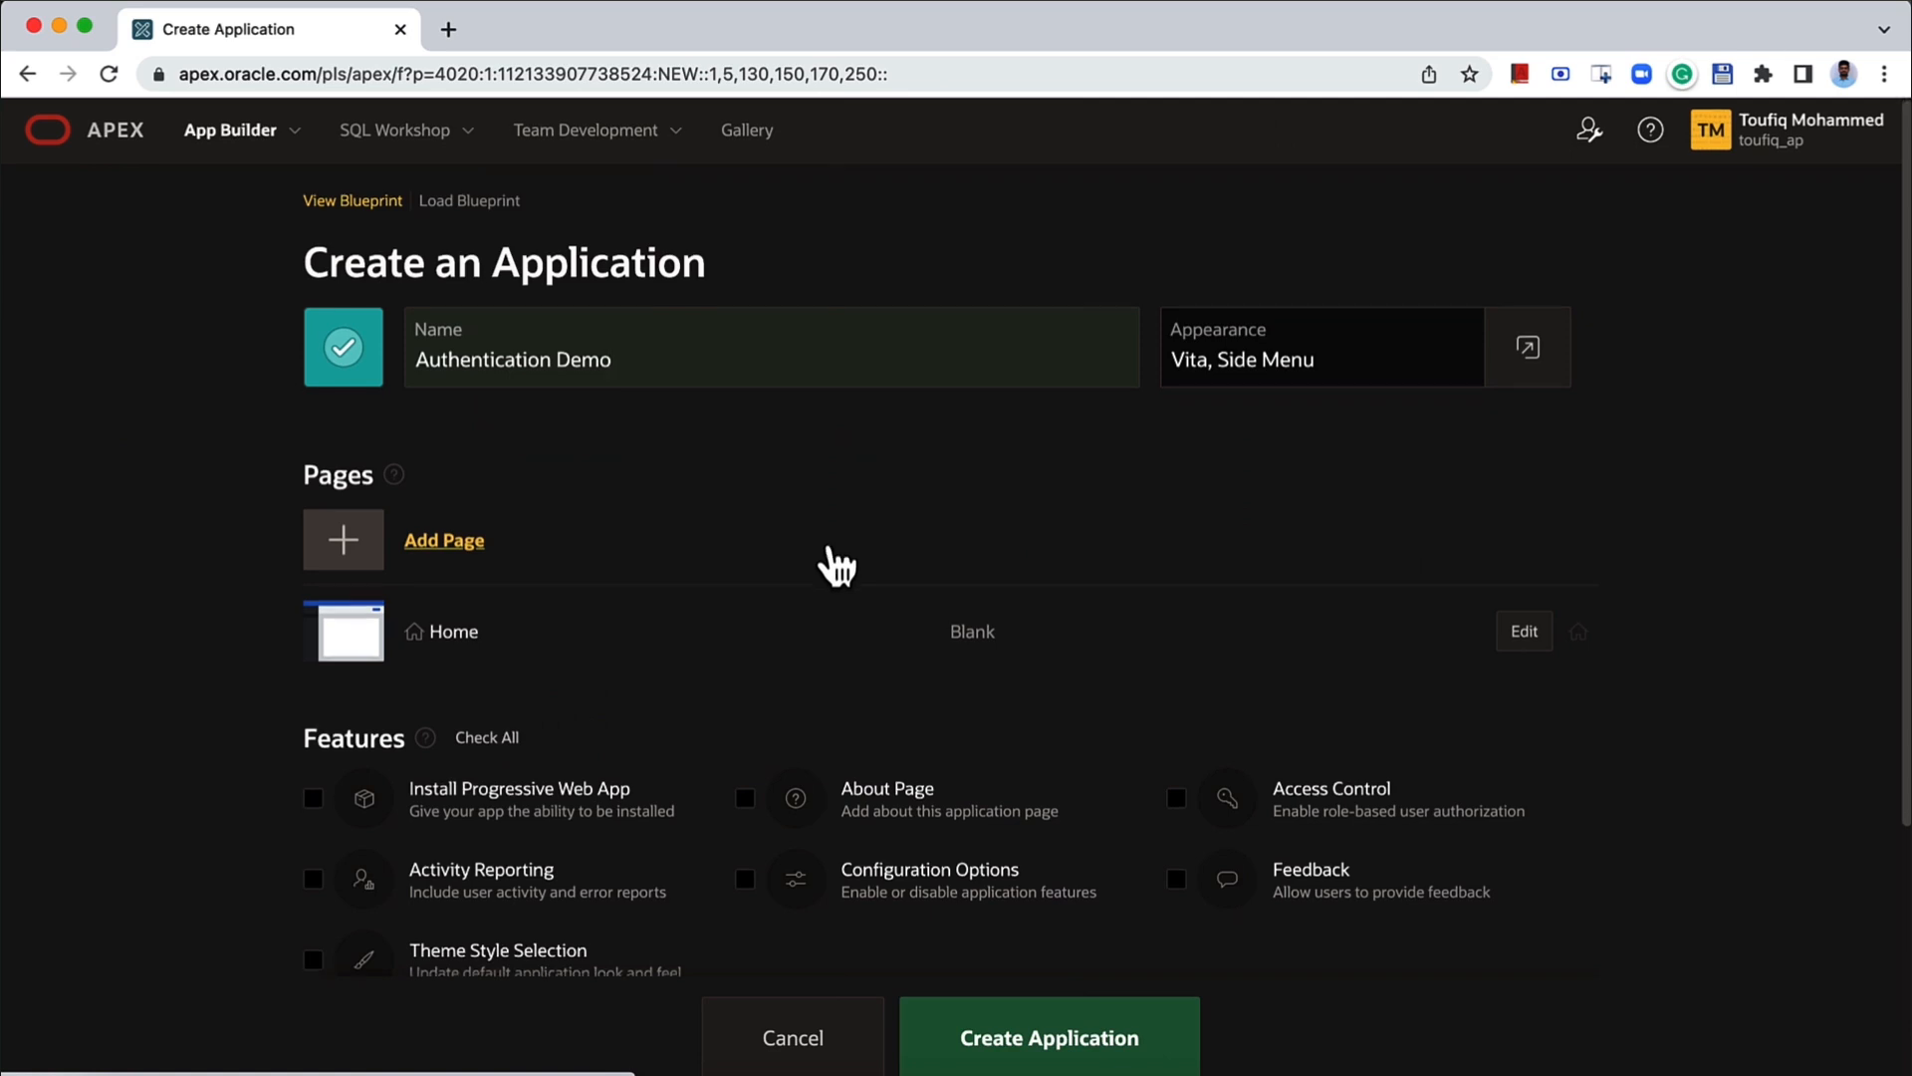
{"action": "scroll", "coordinate": [837, 566], "scroll_direction": "down", "scroll_amount": 5}
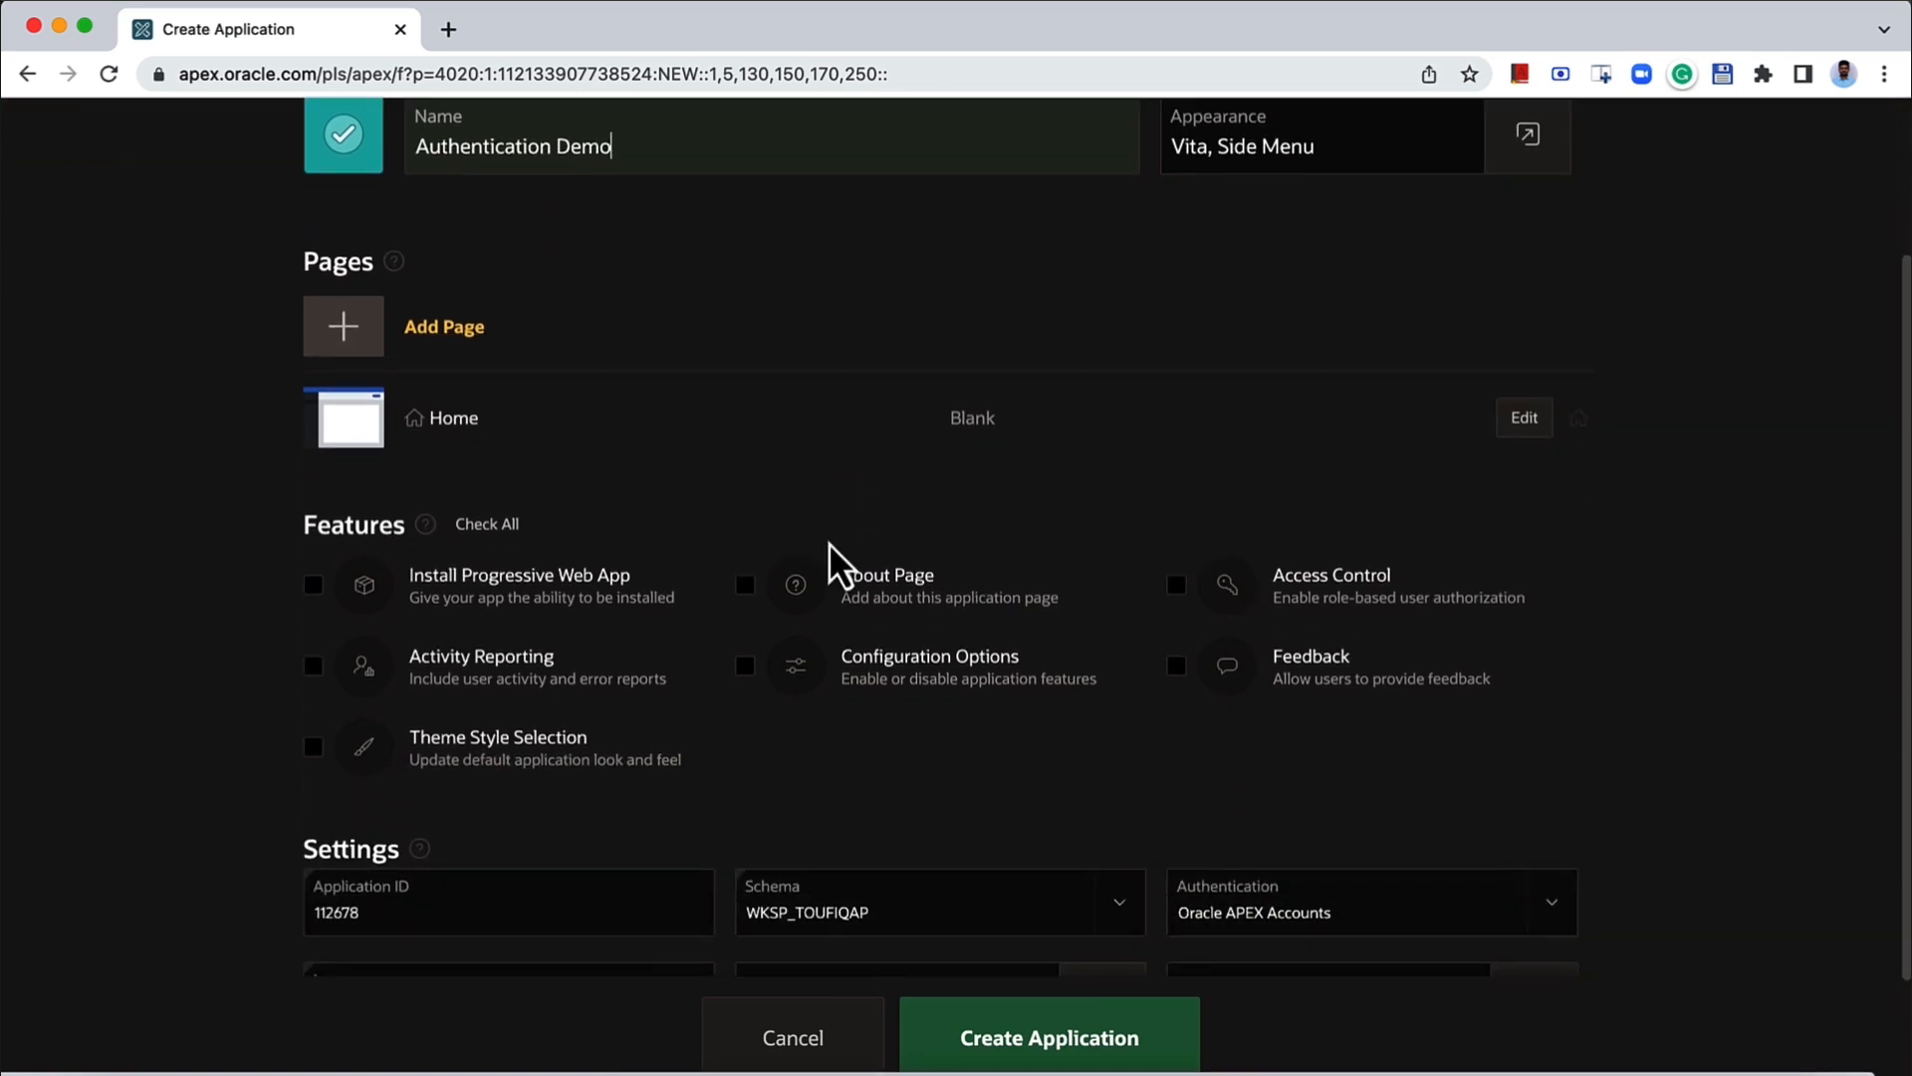
{"action": "left_click", "coordinate": [991, 1000]}
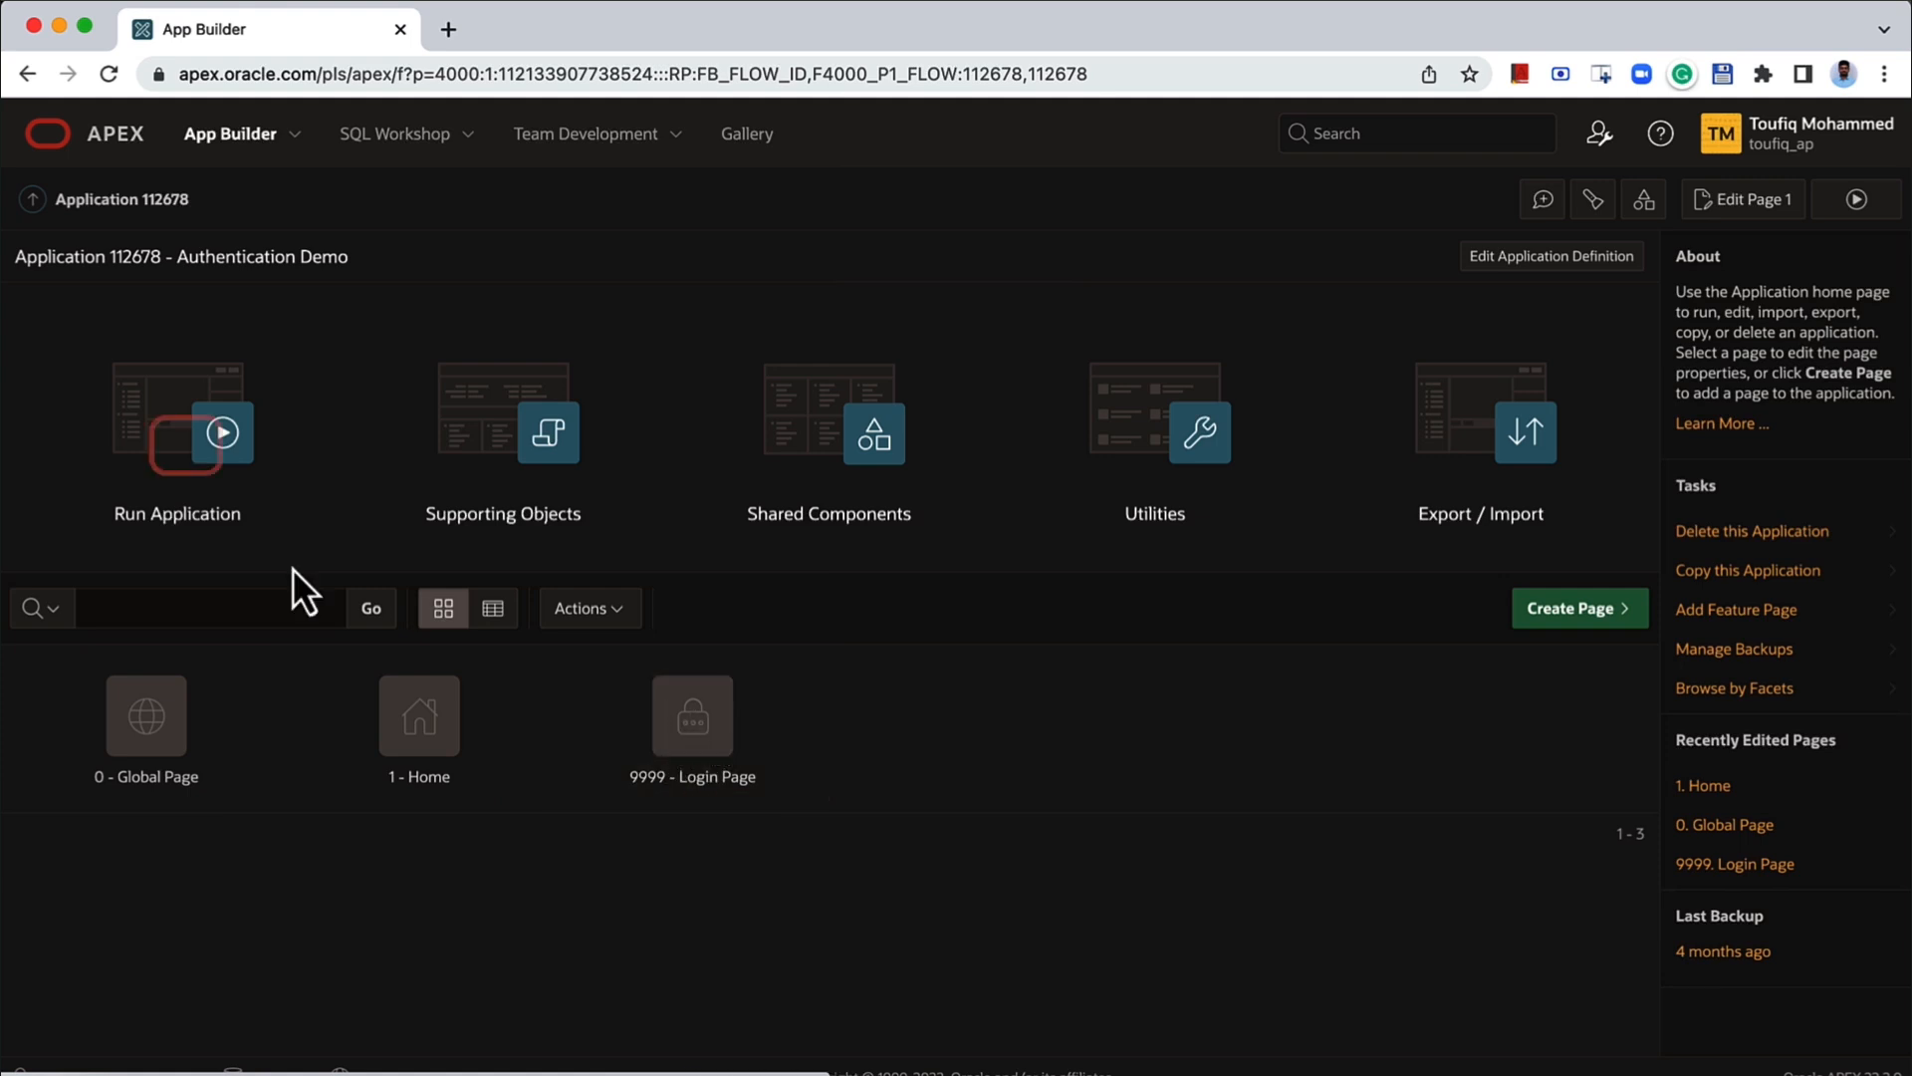
- Run the Authentication Demo application and examine the username and password fields on its login page
{"action": "left_click", "coordinate": [197, 498]}
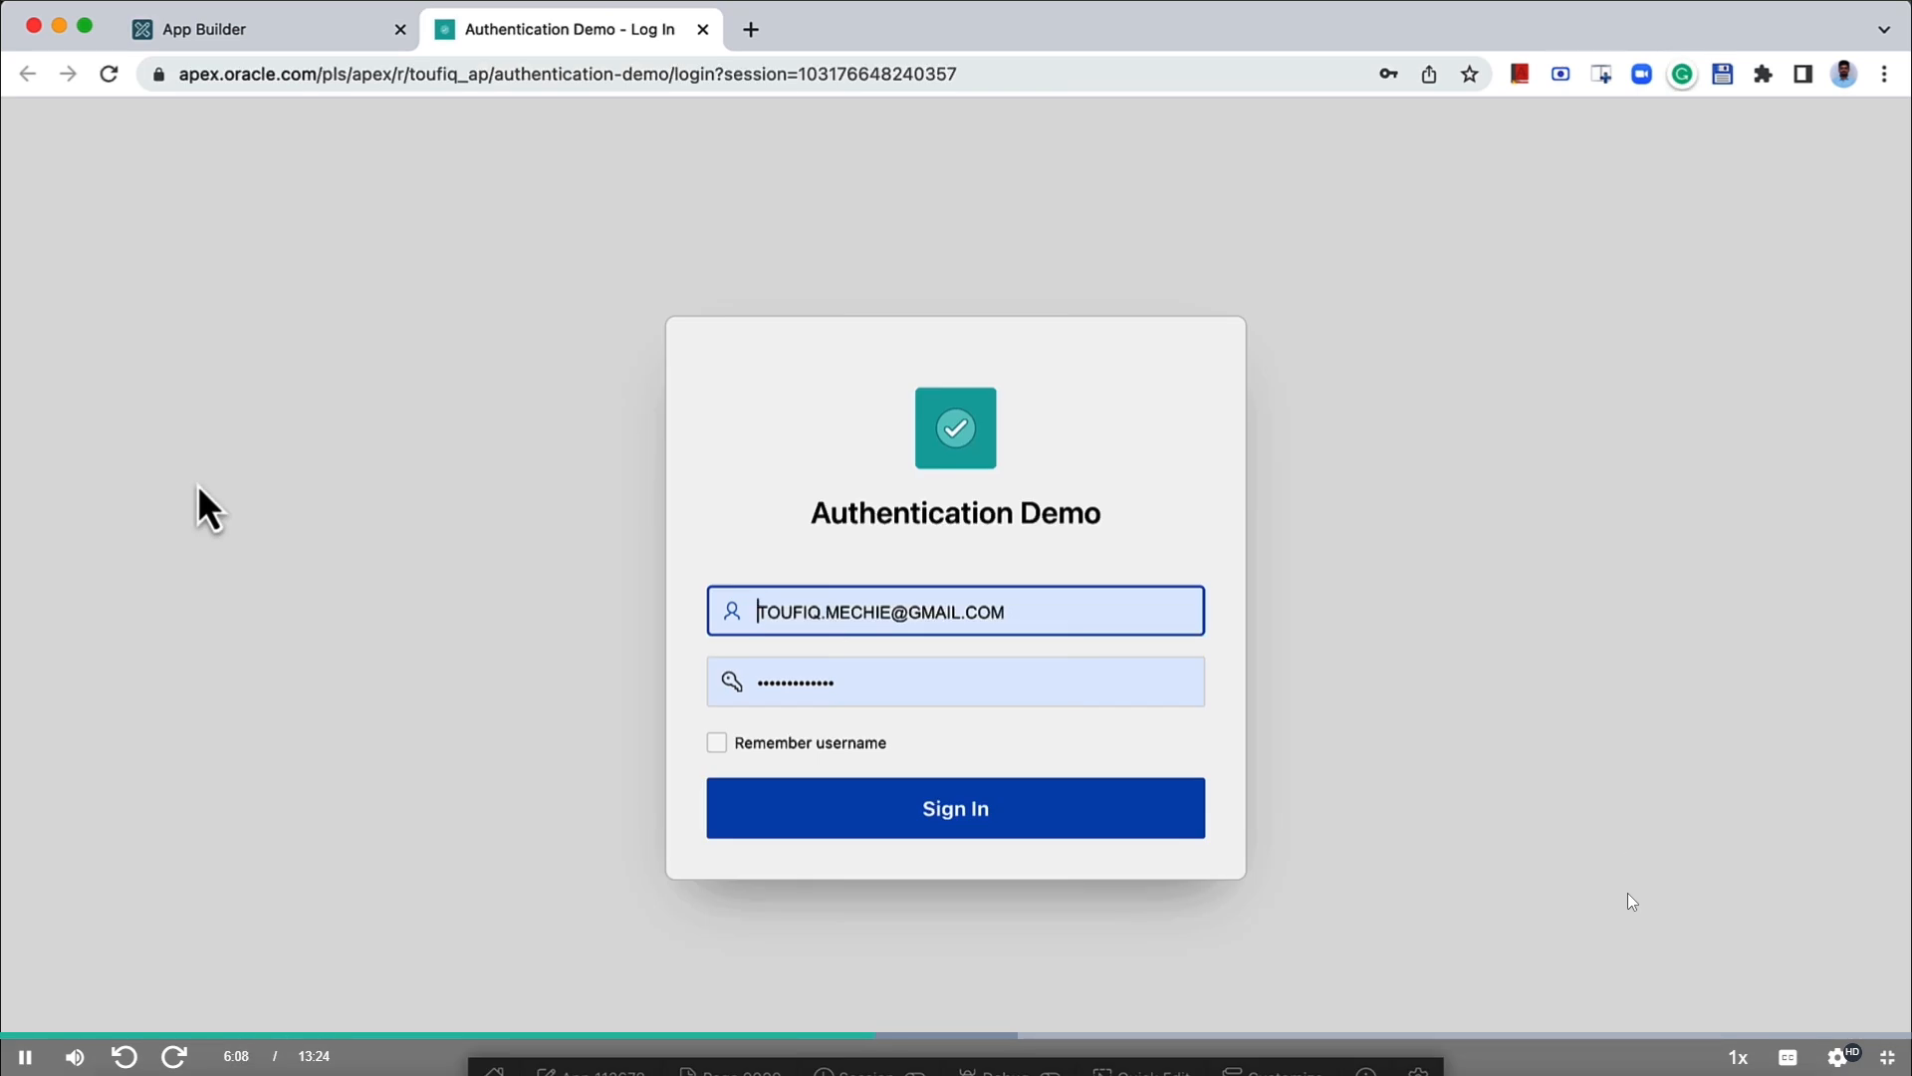
{"action": "left_click_drag", "start_coordinate": [1028, 598], "coordinate": [761, 591]}
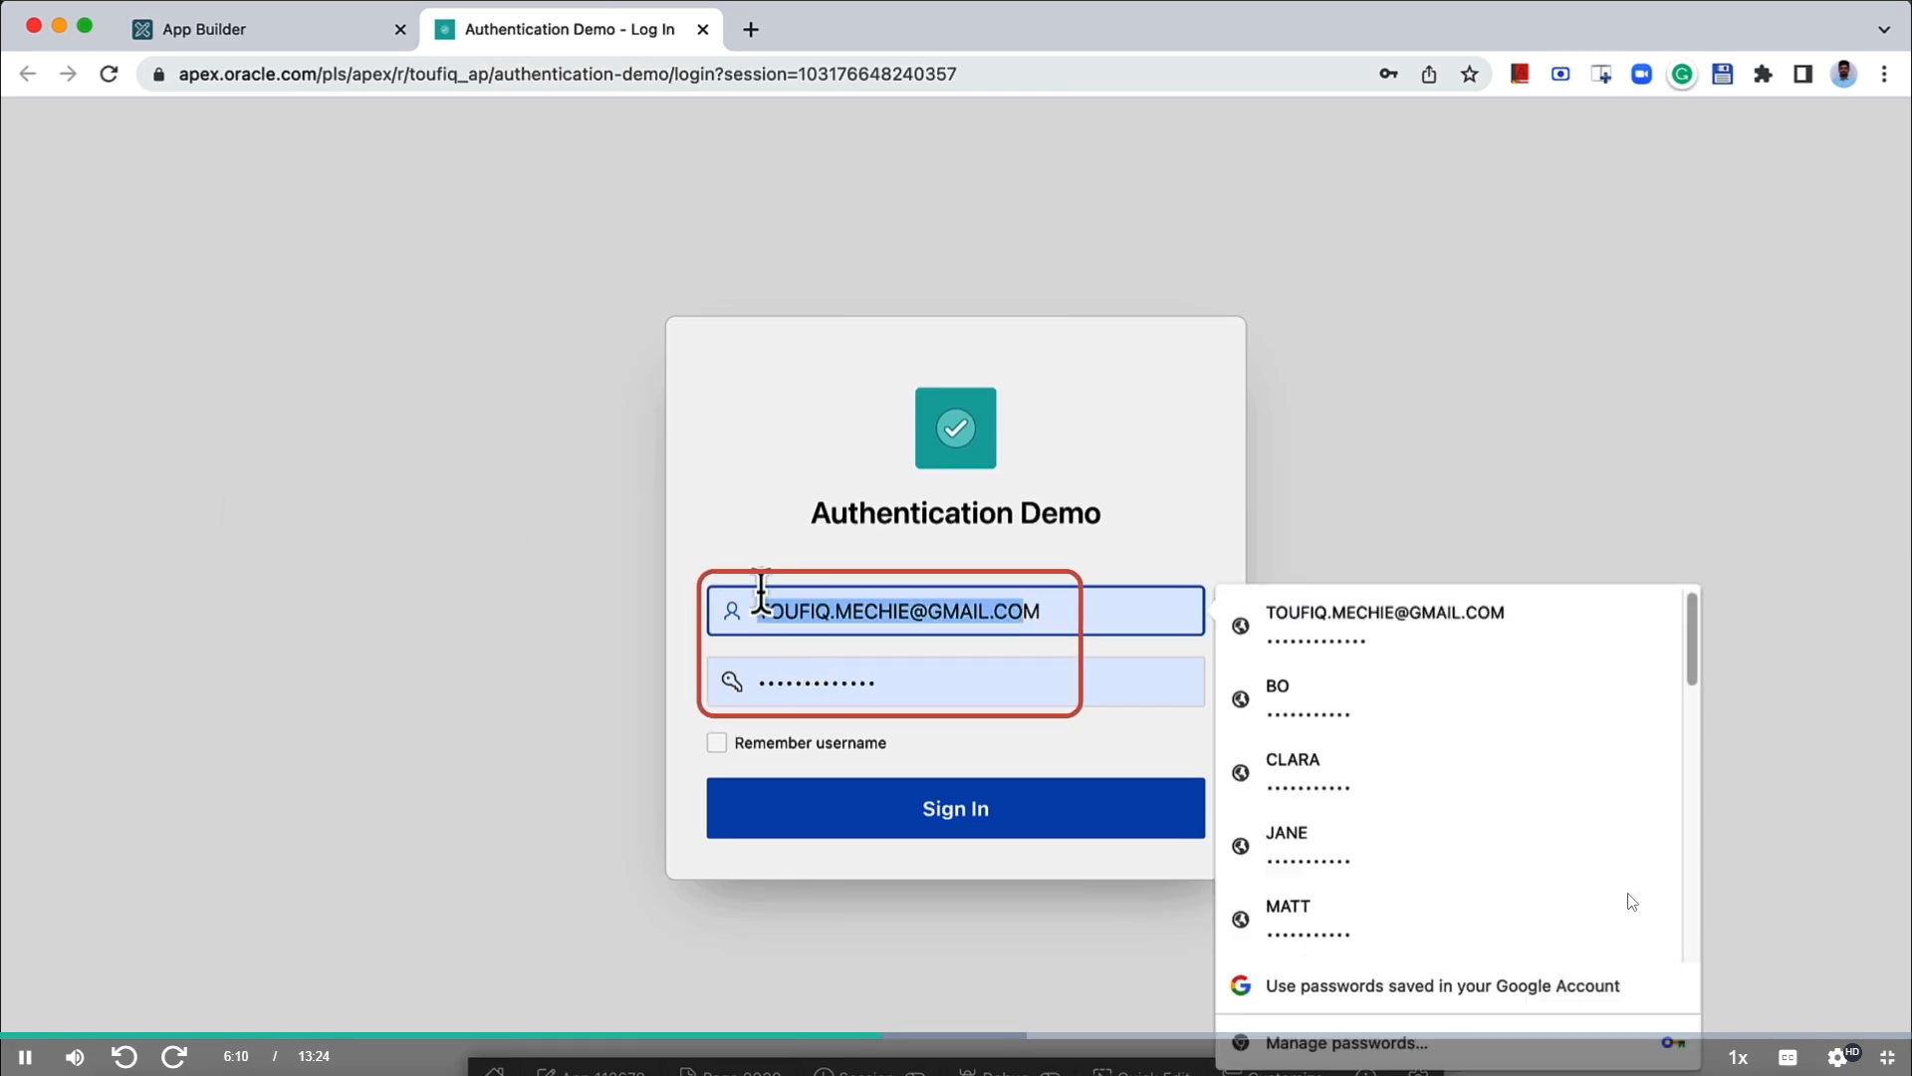
{"action": "left_click", "coordinate": [896, 674]}
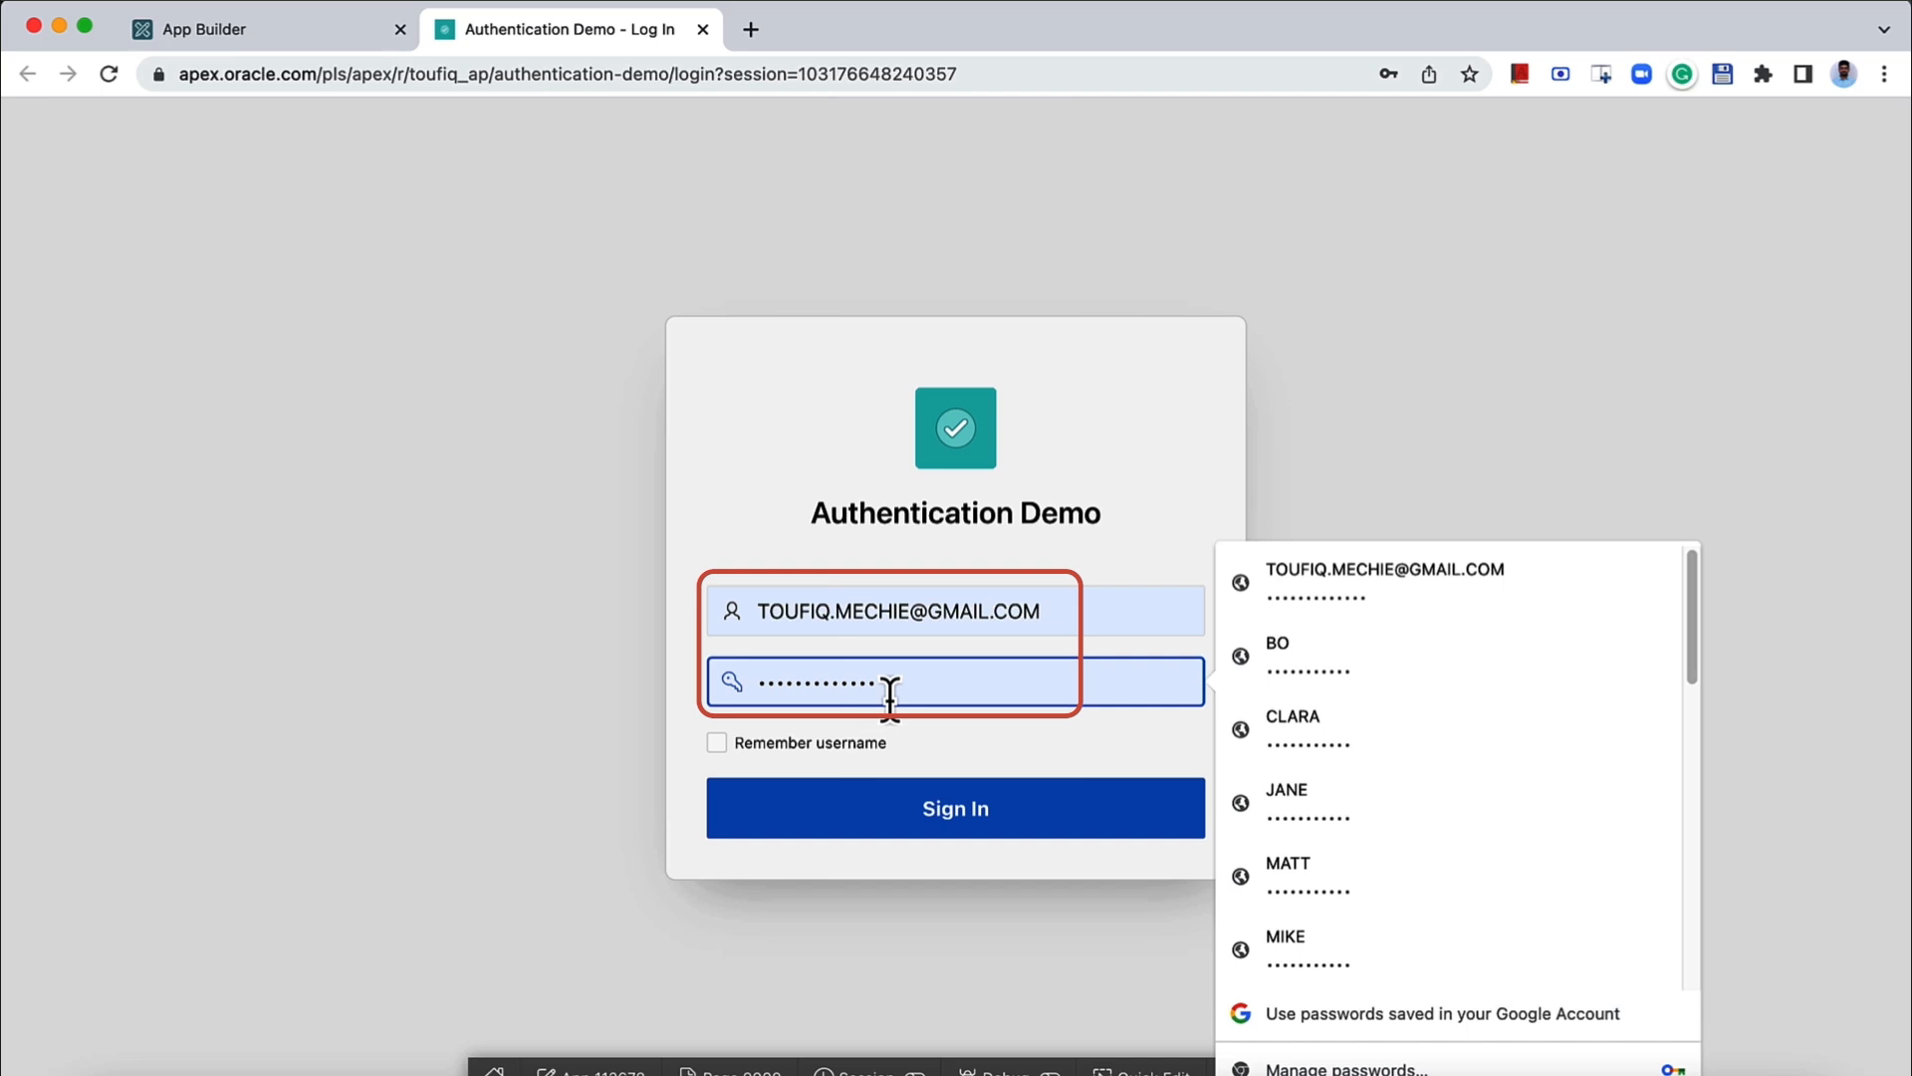
- Return to the application builder and check the current scheme type in the Authentication Demo's authentication schemes
{"action": "left_click", "coordinate": [353, 46]}
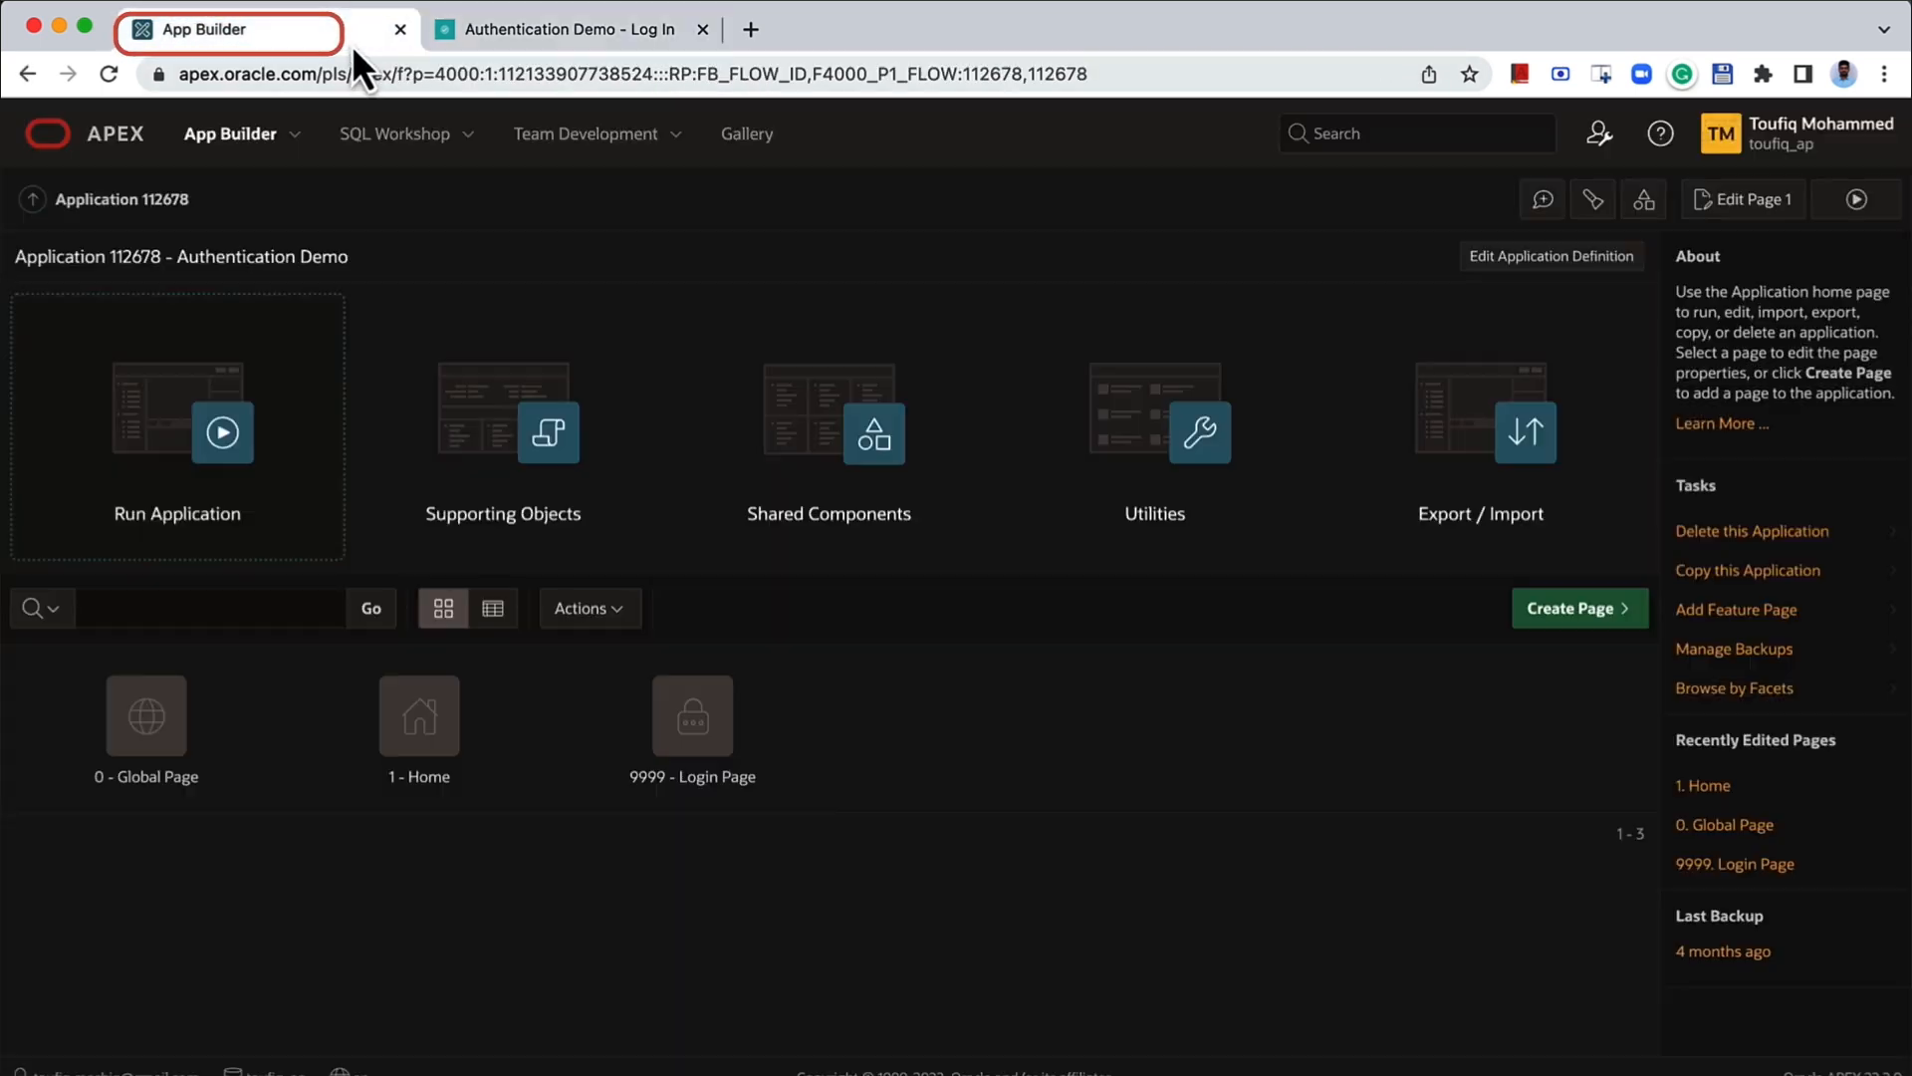
{"action": "left_click", "coordinate": [755, 534]}
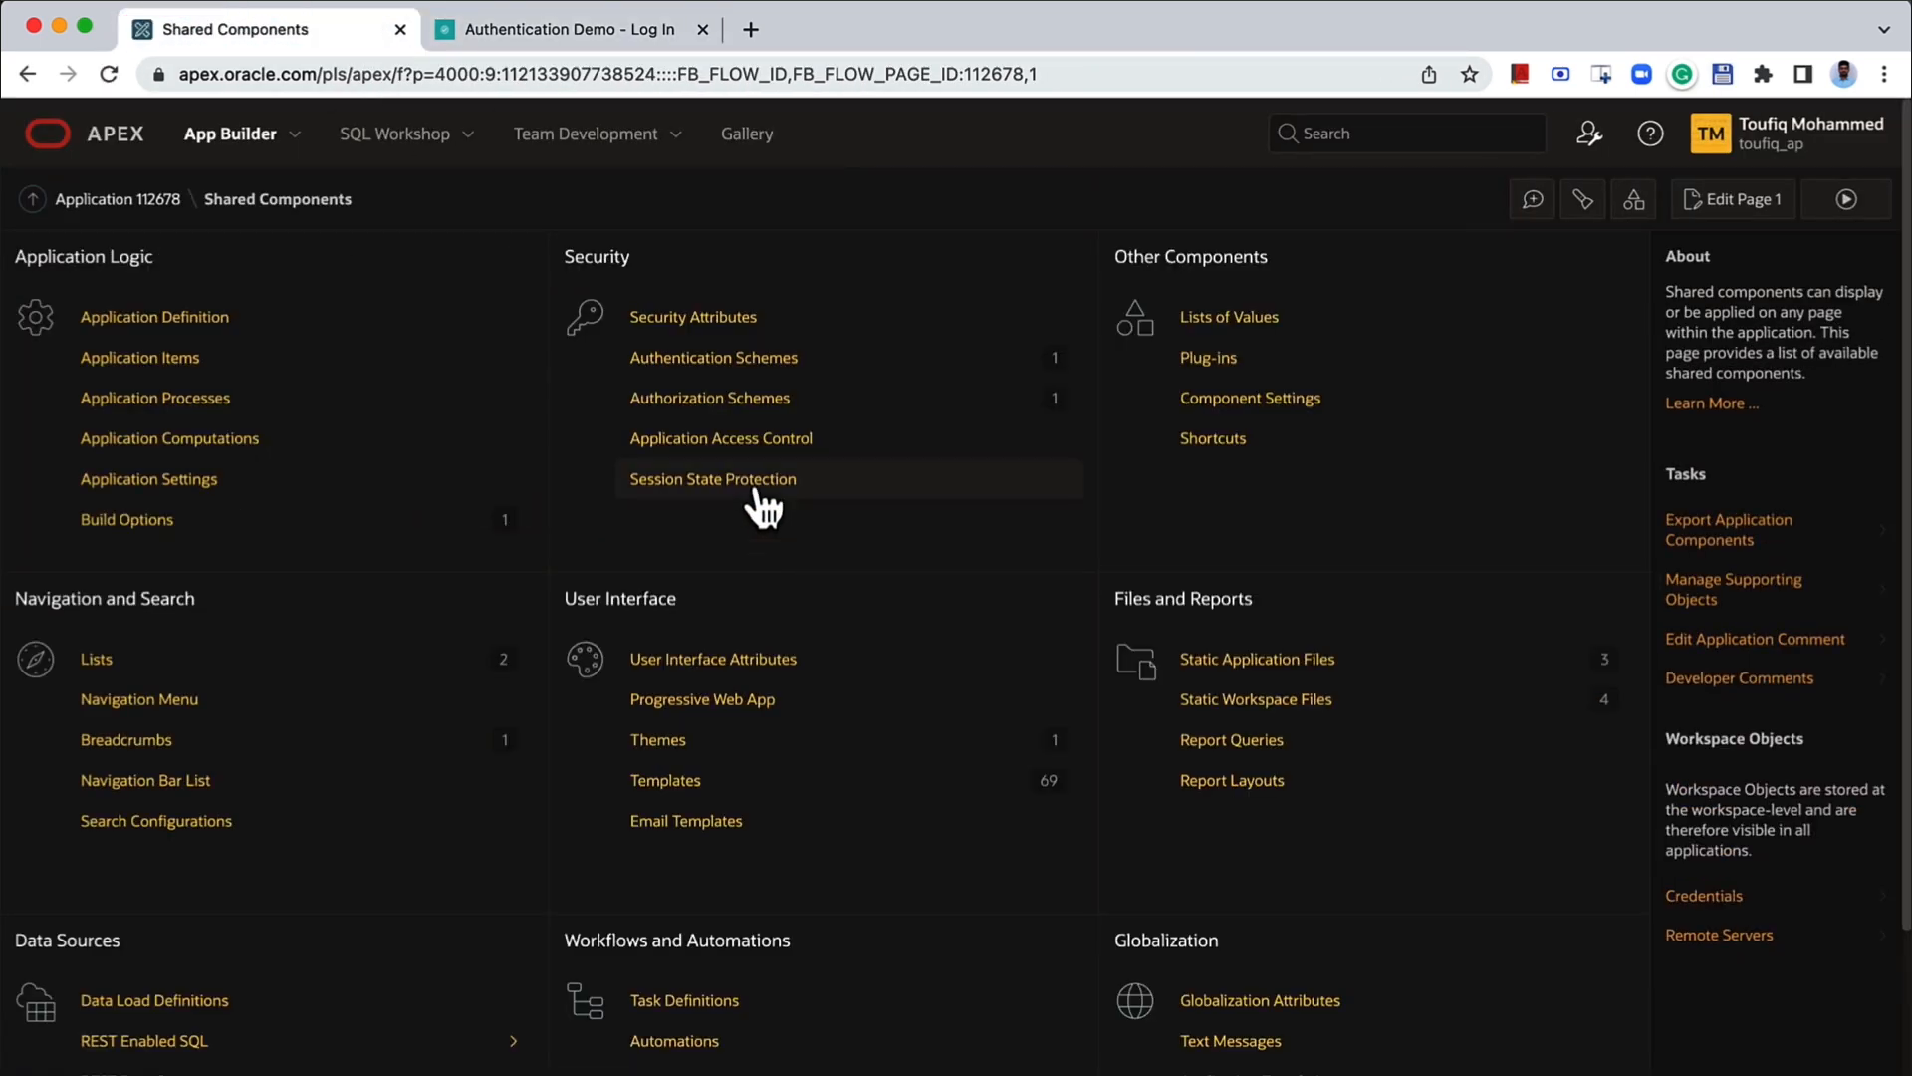
{"action": "left_click", "coordinate": [683, 368]}
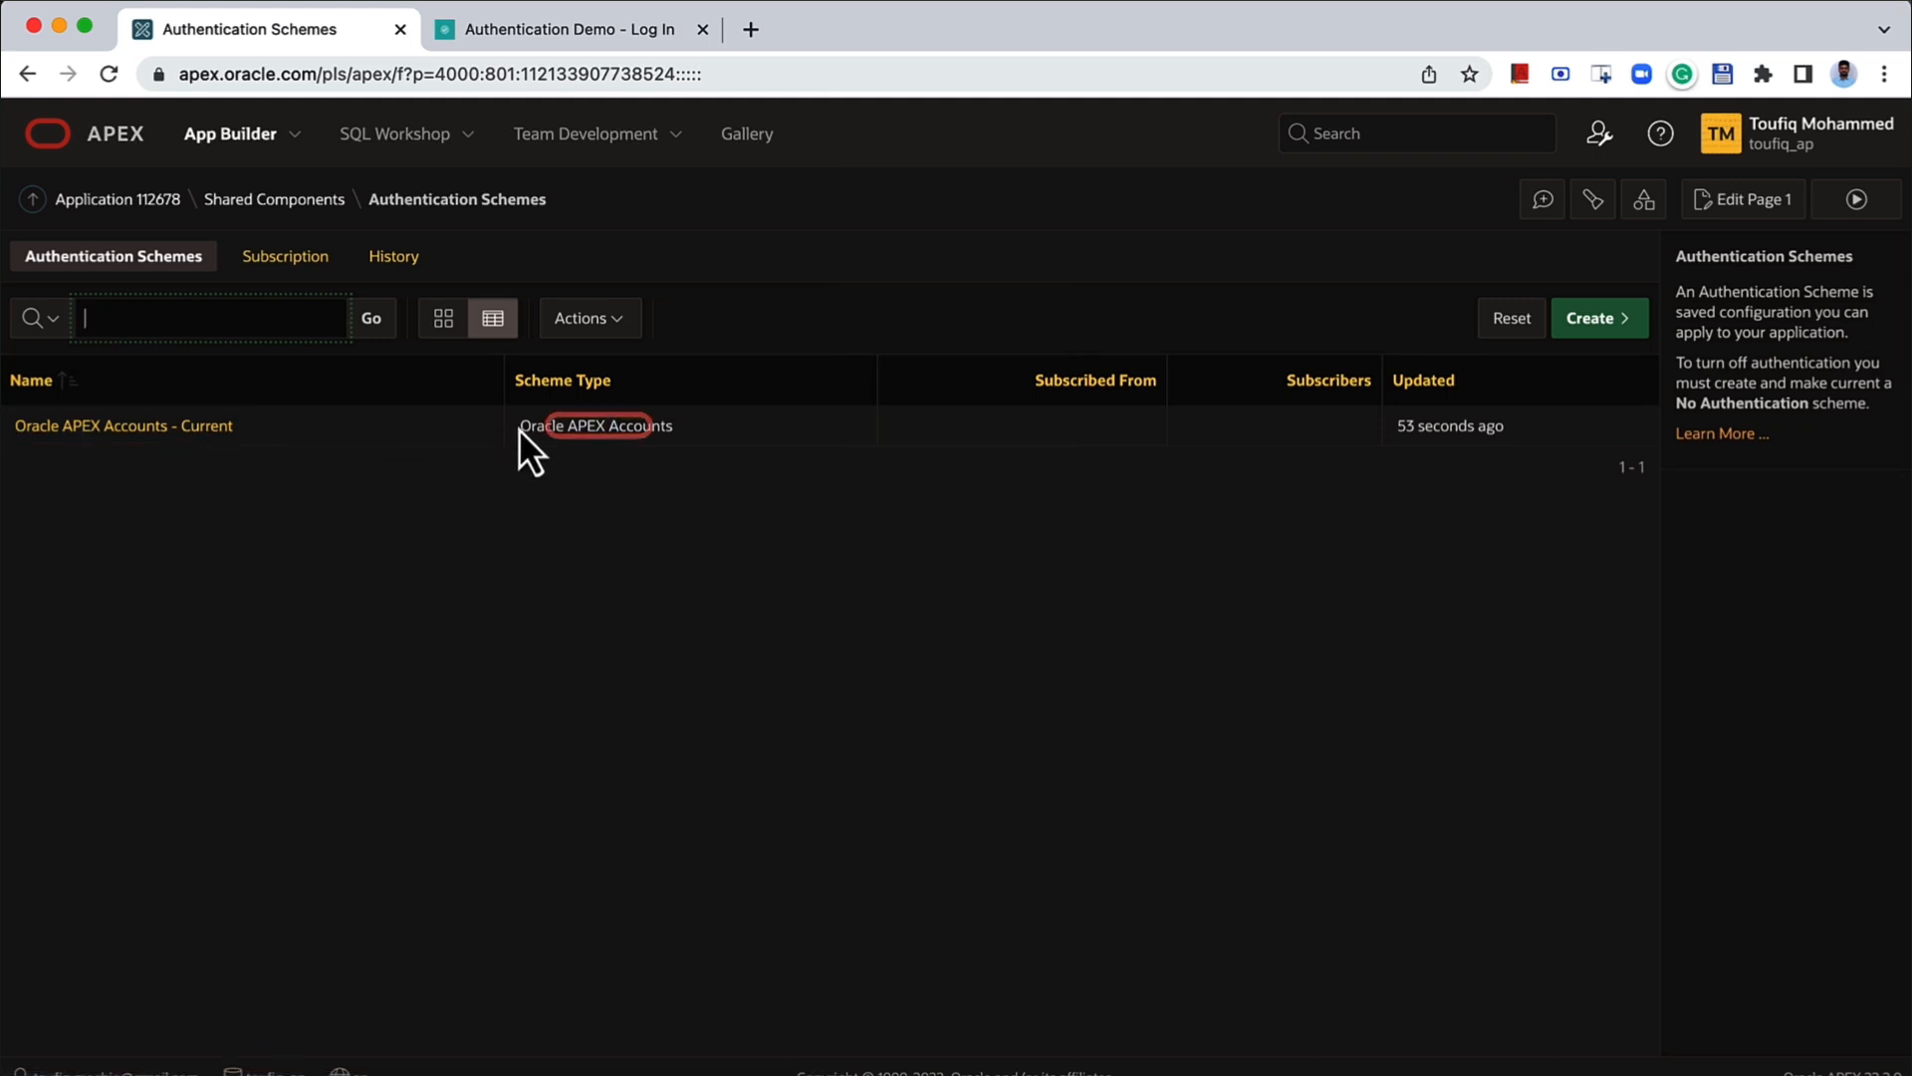
{"action": "left_click_drag", "start_coordinate": [514, 426], "coordinate": [679, 433]}
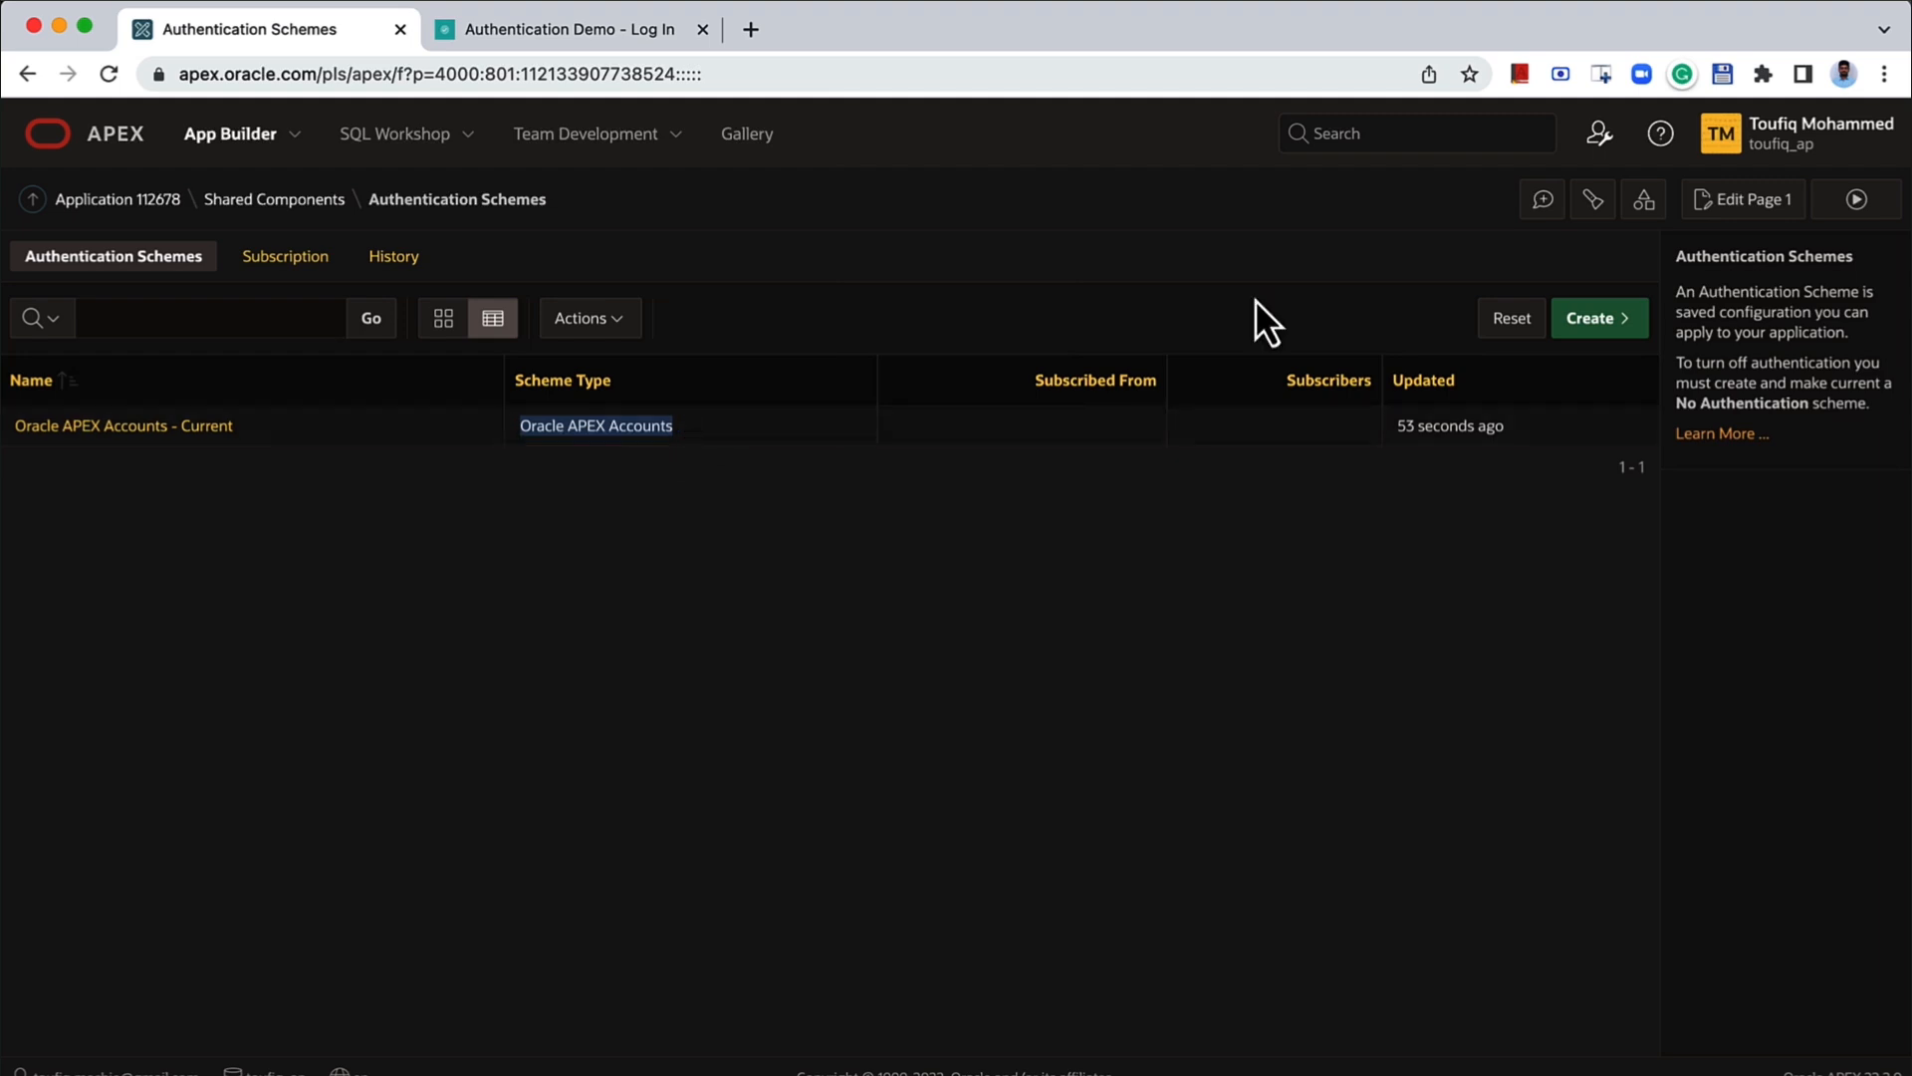
- Open the workspace's users and groups management, compare it with the demo's login page, and return to the authentication schemes
{"action": "left_click", "coordinate": [1598, 134]}
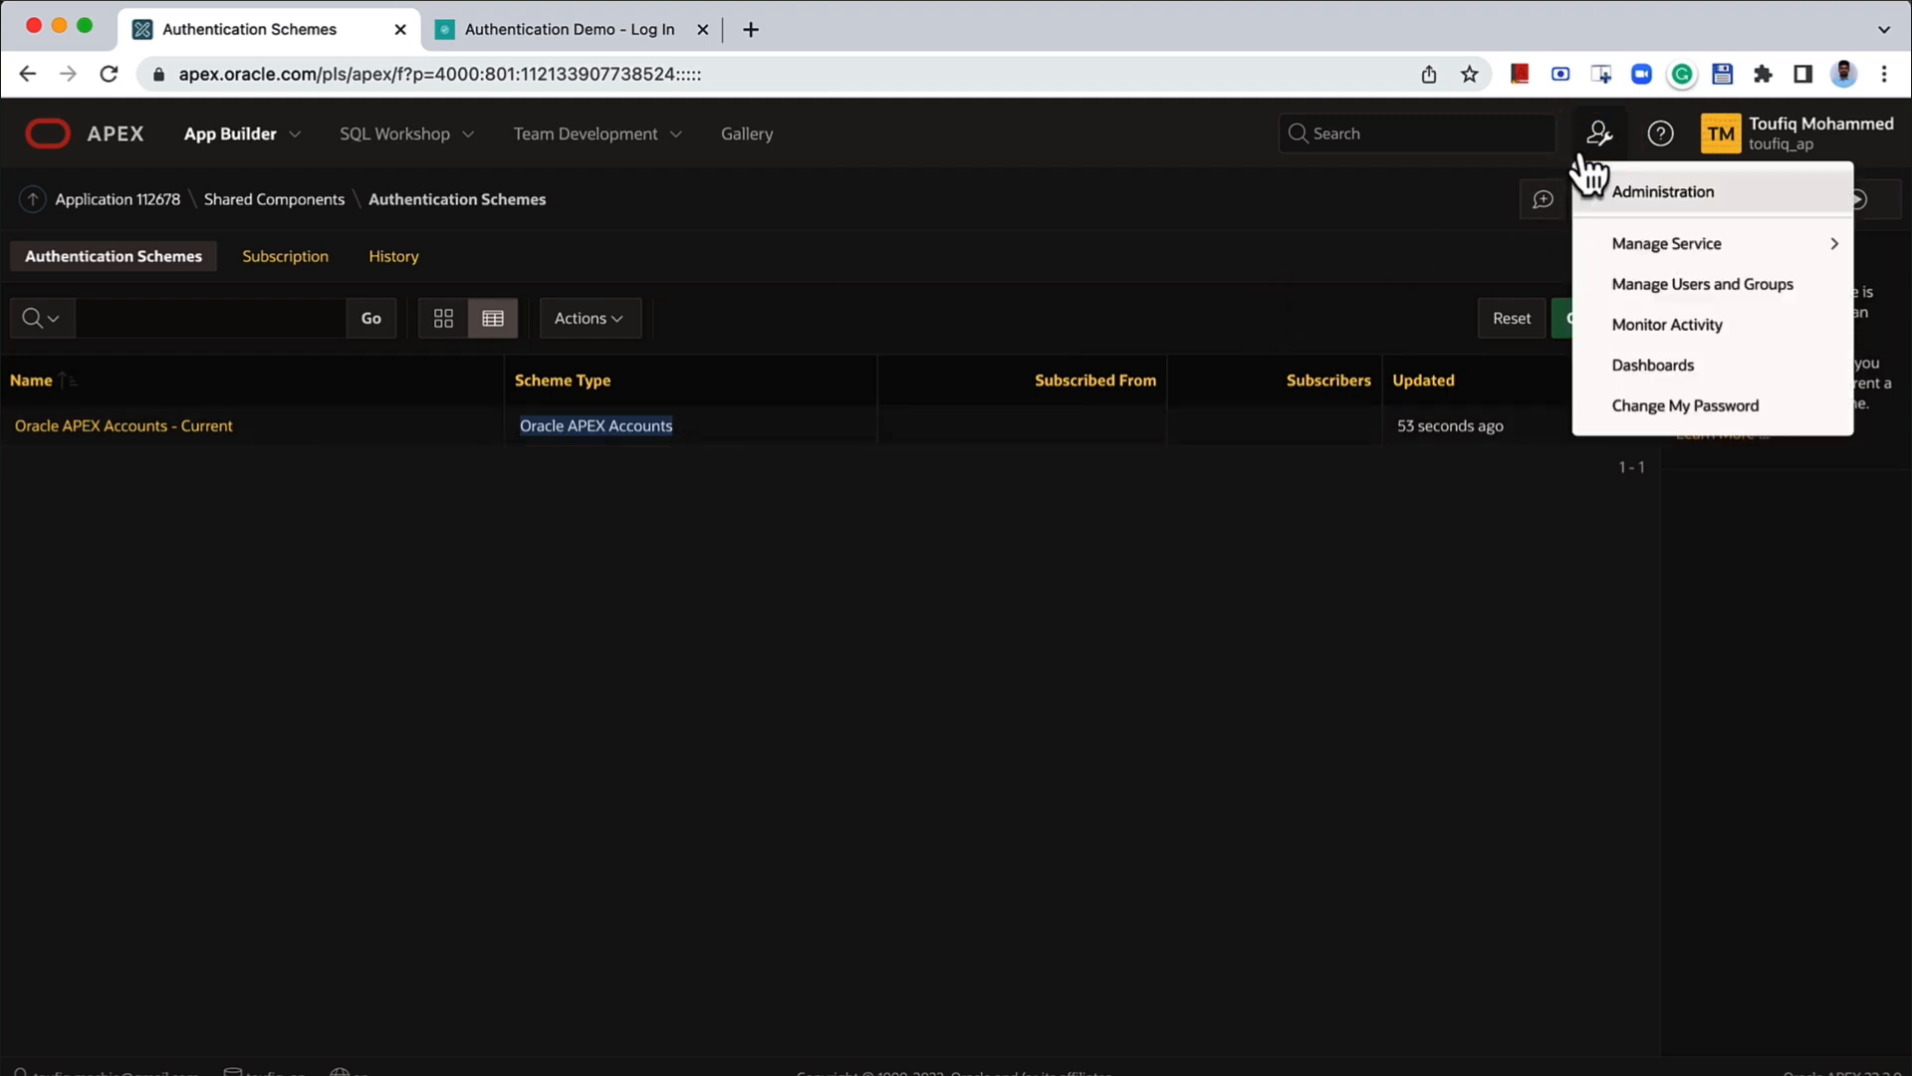
{"action": "left_click", "coordinate": [1803, 289]}
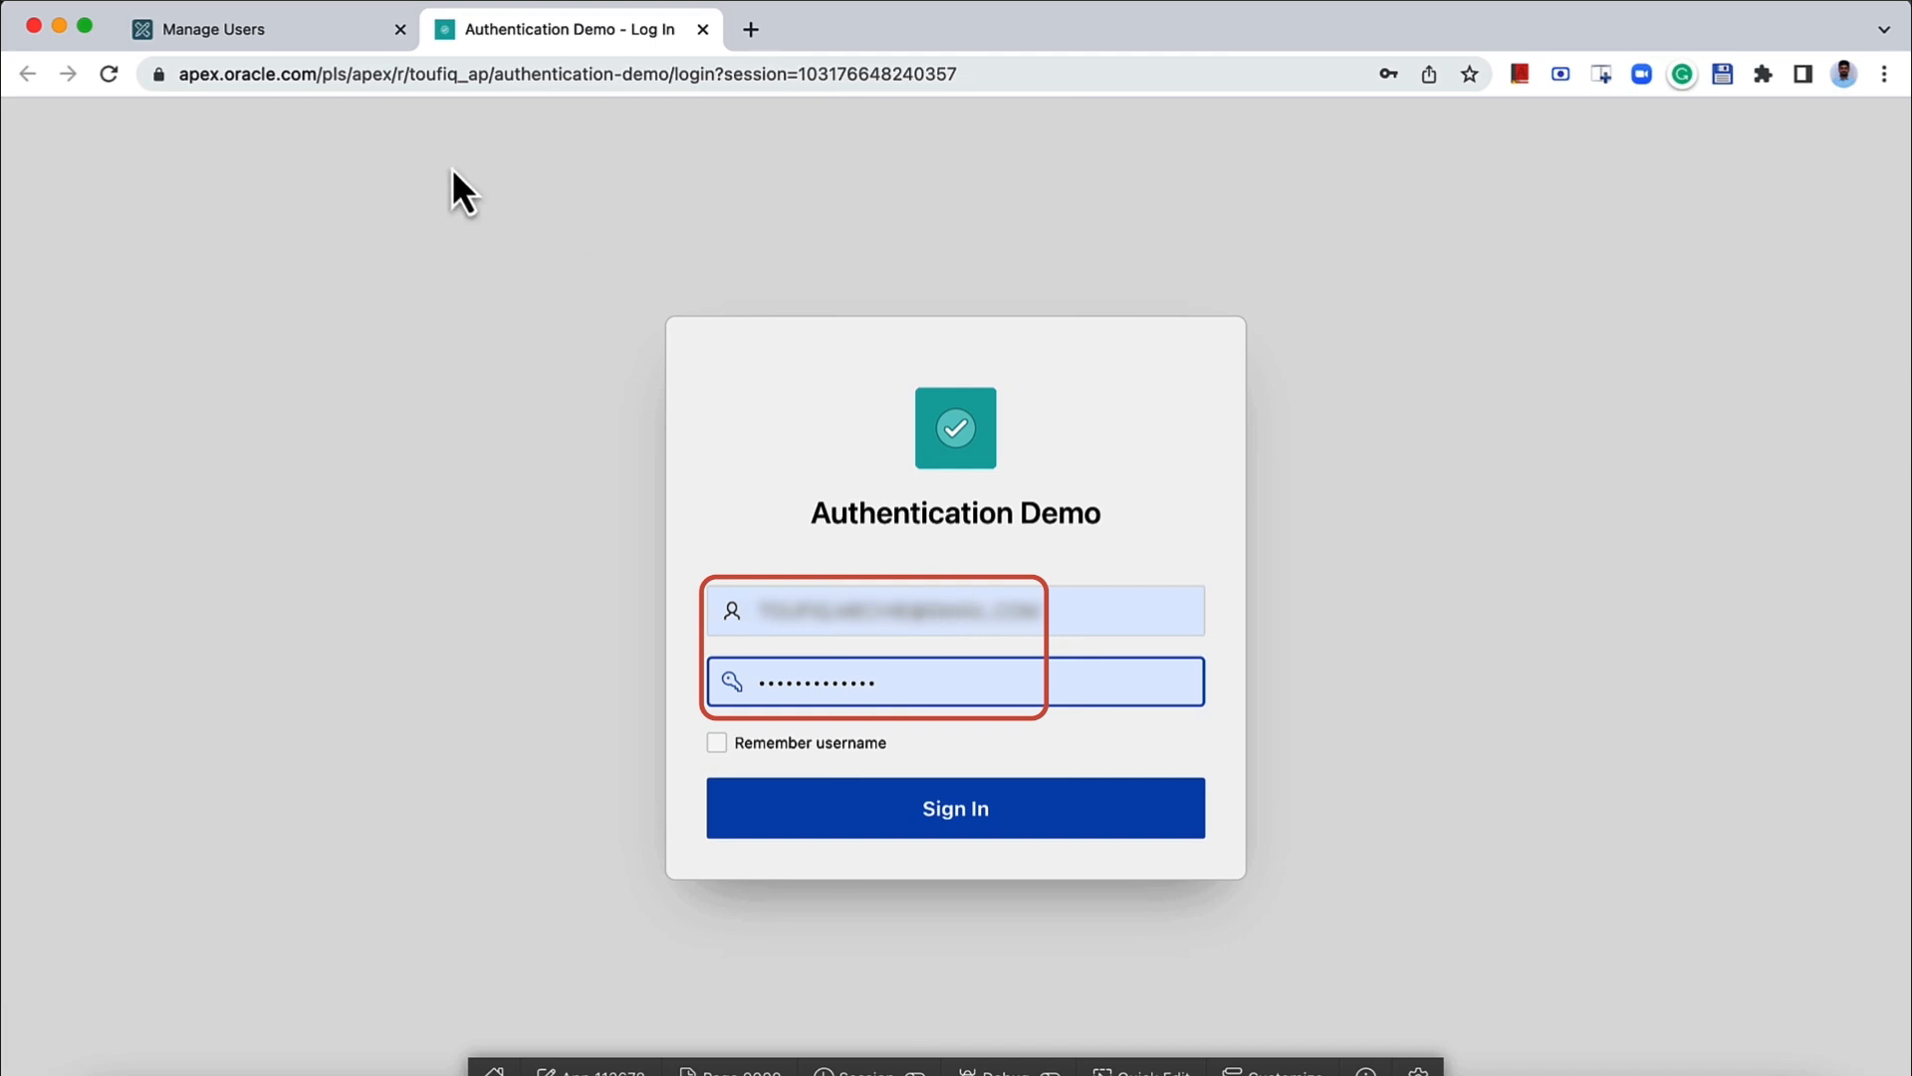
{"action": "left_click", "coordinate": [309, 35]}
{"action": "left_click", "coordinate": [32, 86]}
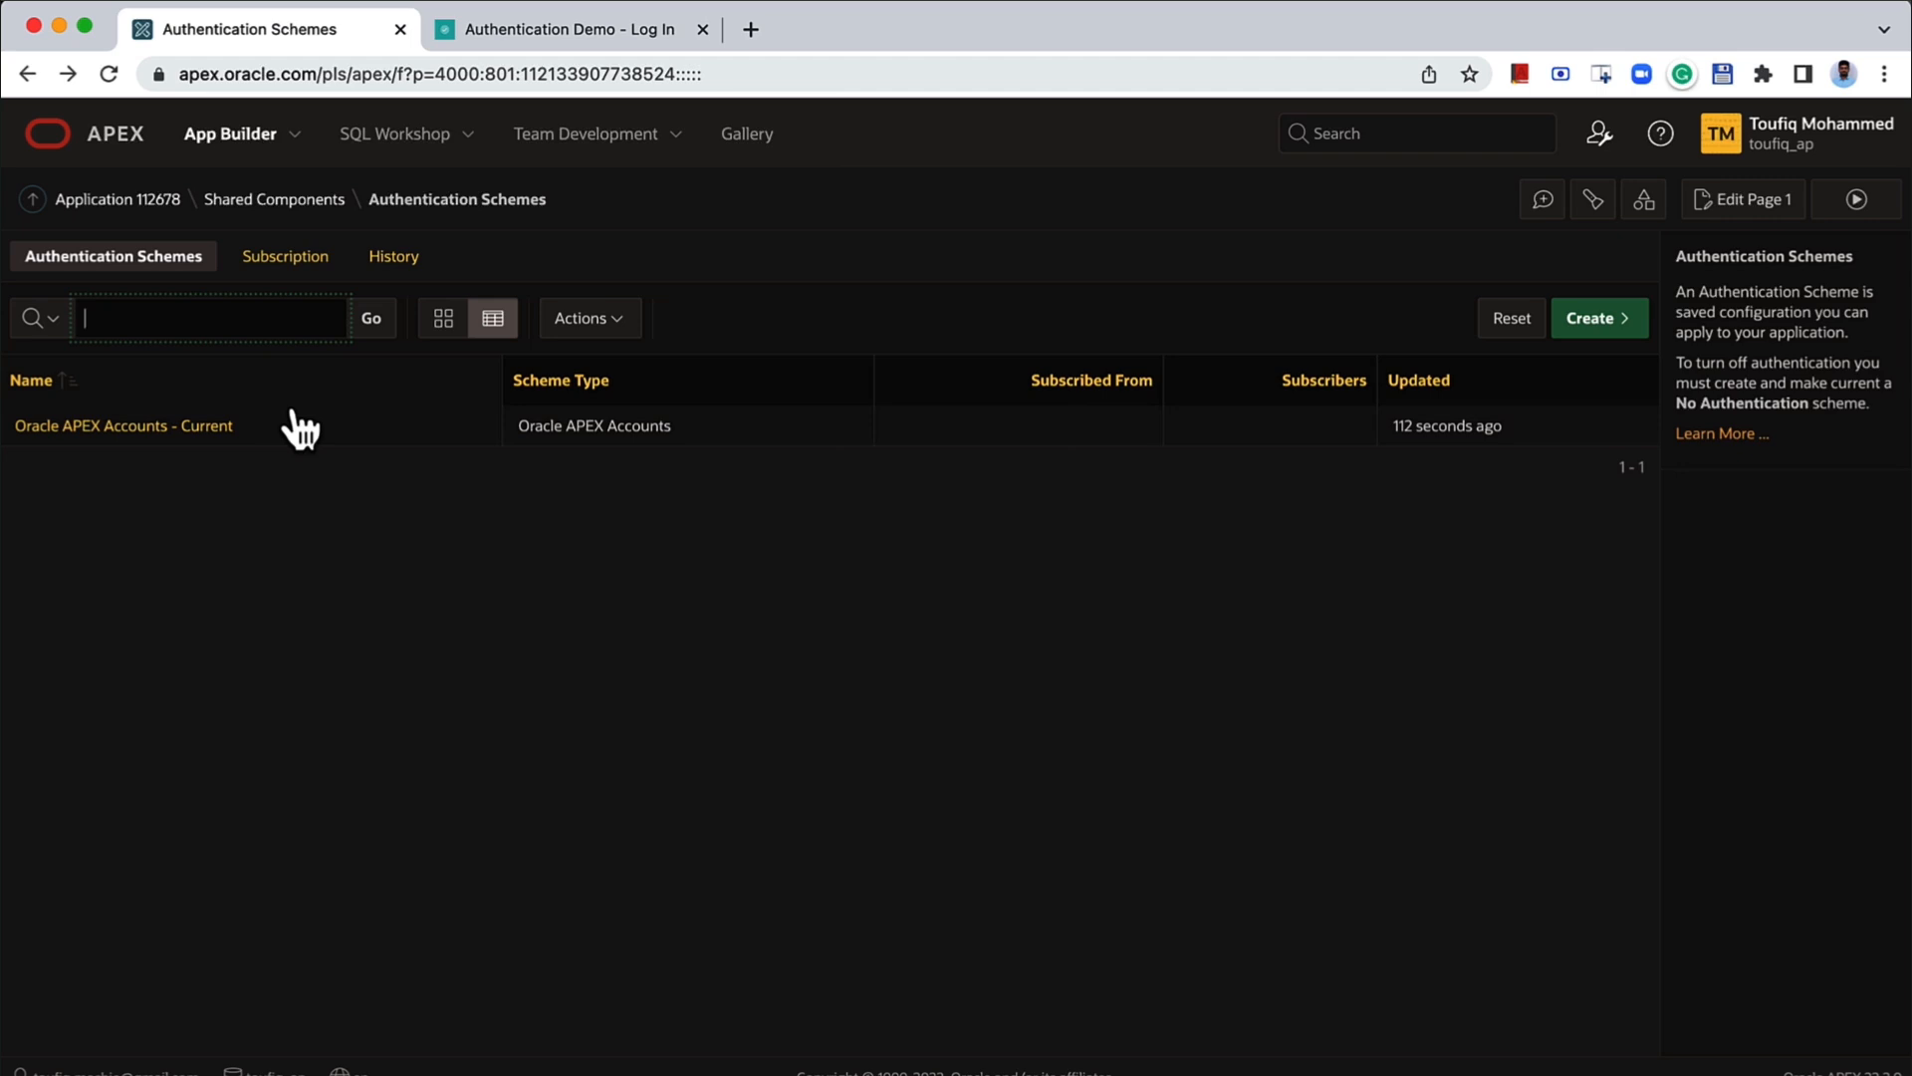
- Start a new authentication scheme based on a pre-configured gallery scheme, named My Auth Scheme, with the scheme type Custom
{"action": "left_click", "coordinate": [1585, 331]}
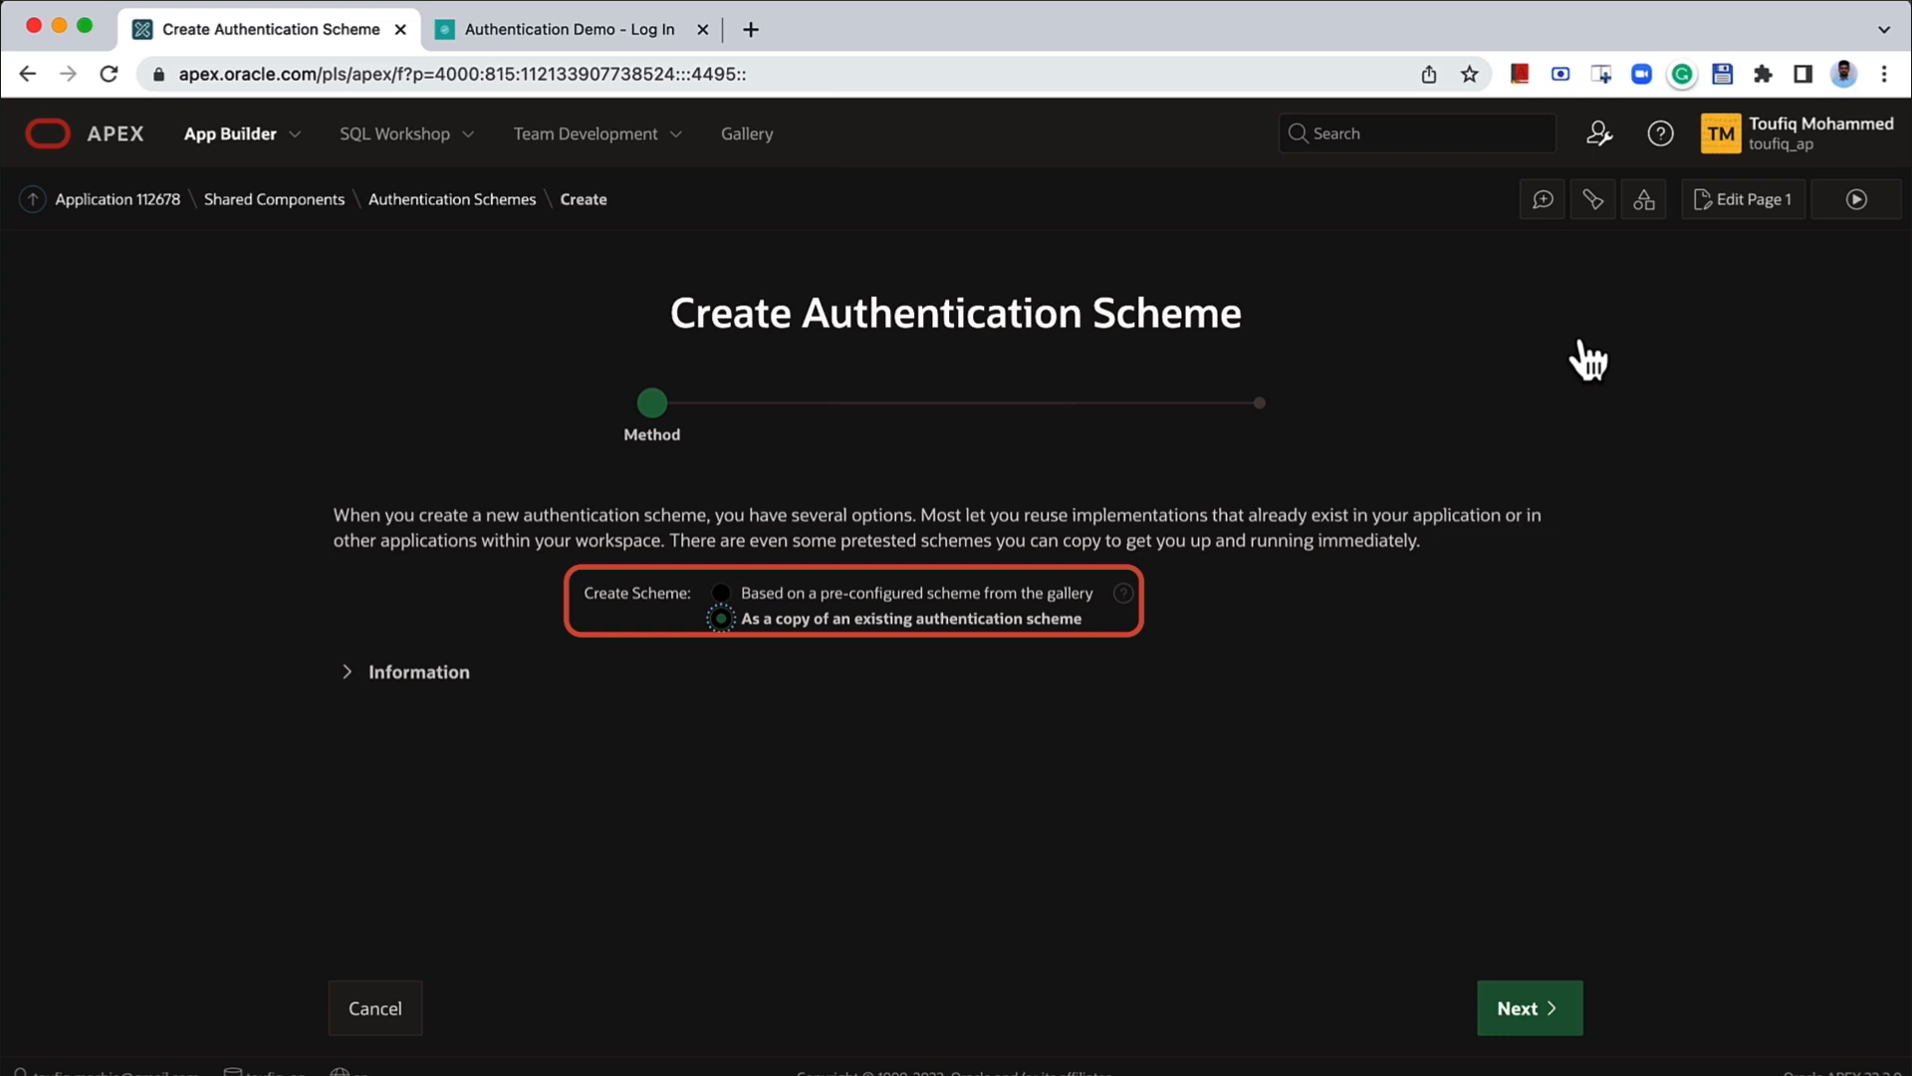
{"action": "left_click", "coordinate": [817, 594]}
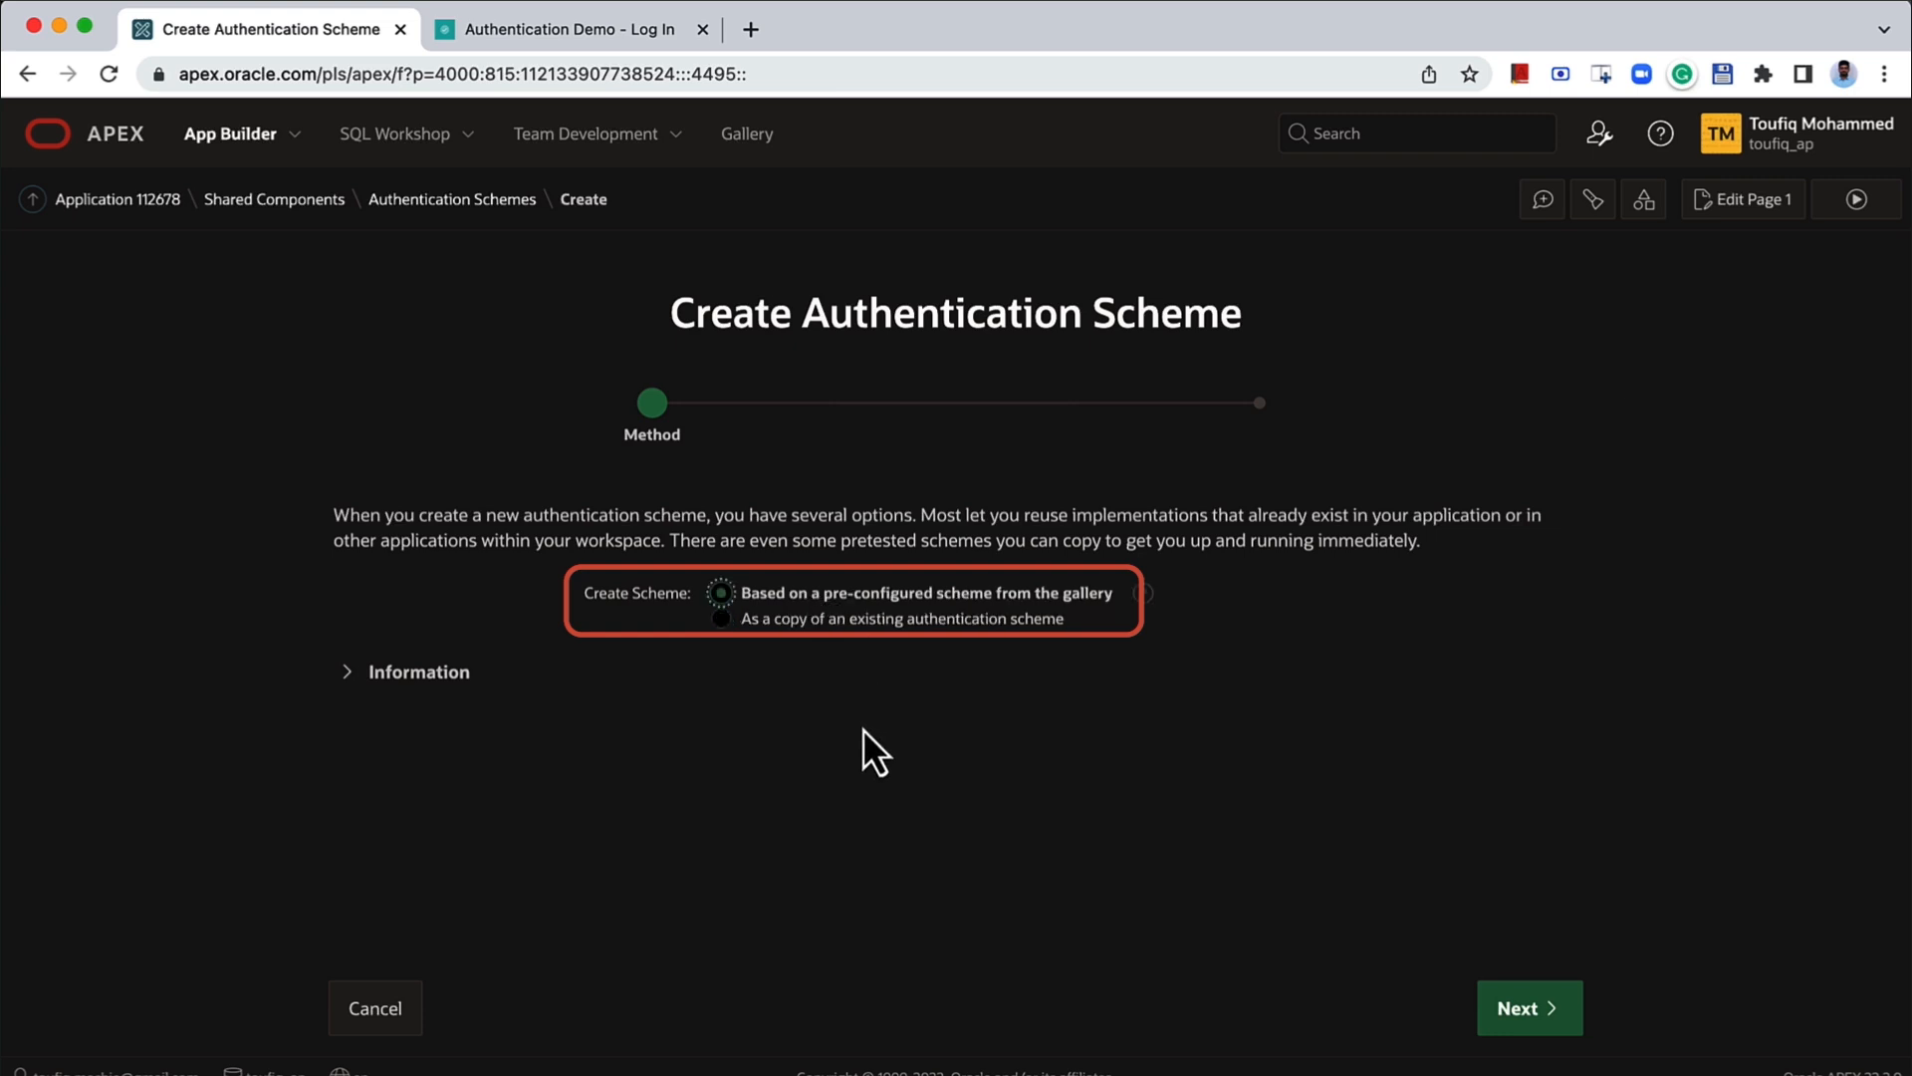
{"action": "left_click", "coordinate": [1515, 1008]}
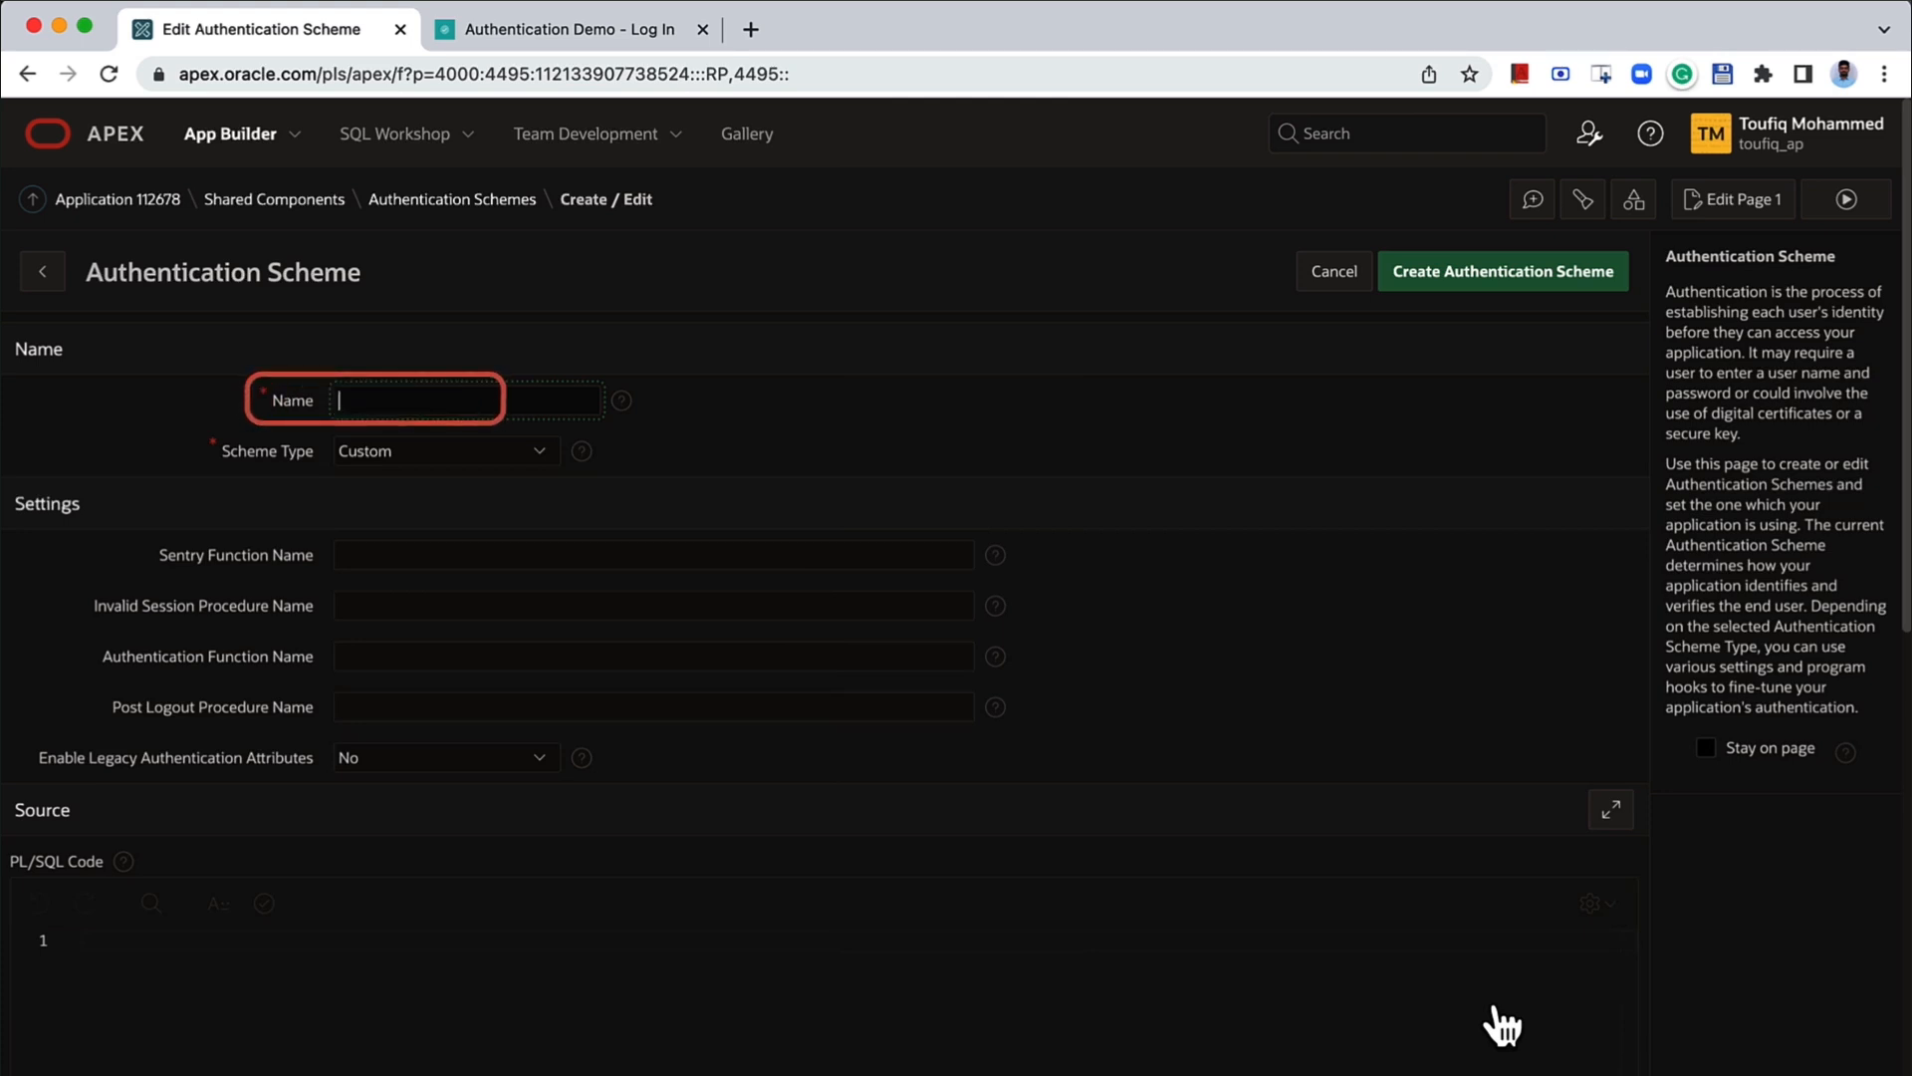
{"action": "type", "text": "My Auth Scheme"}
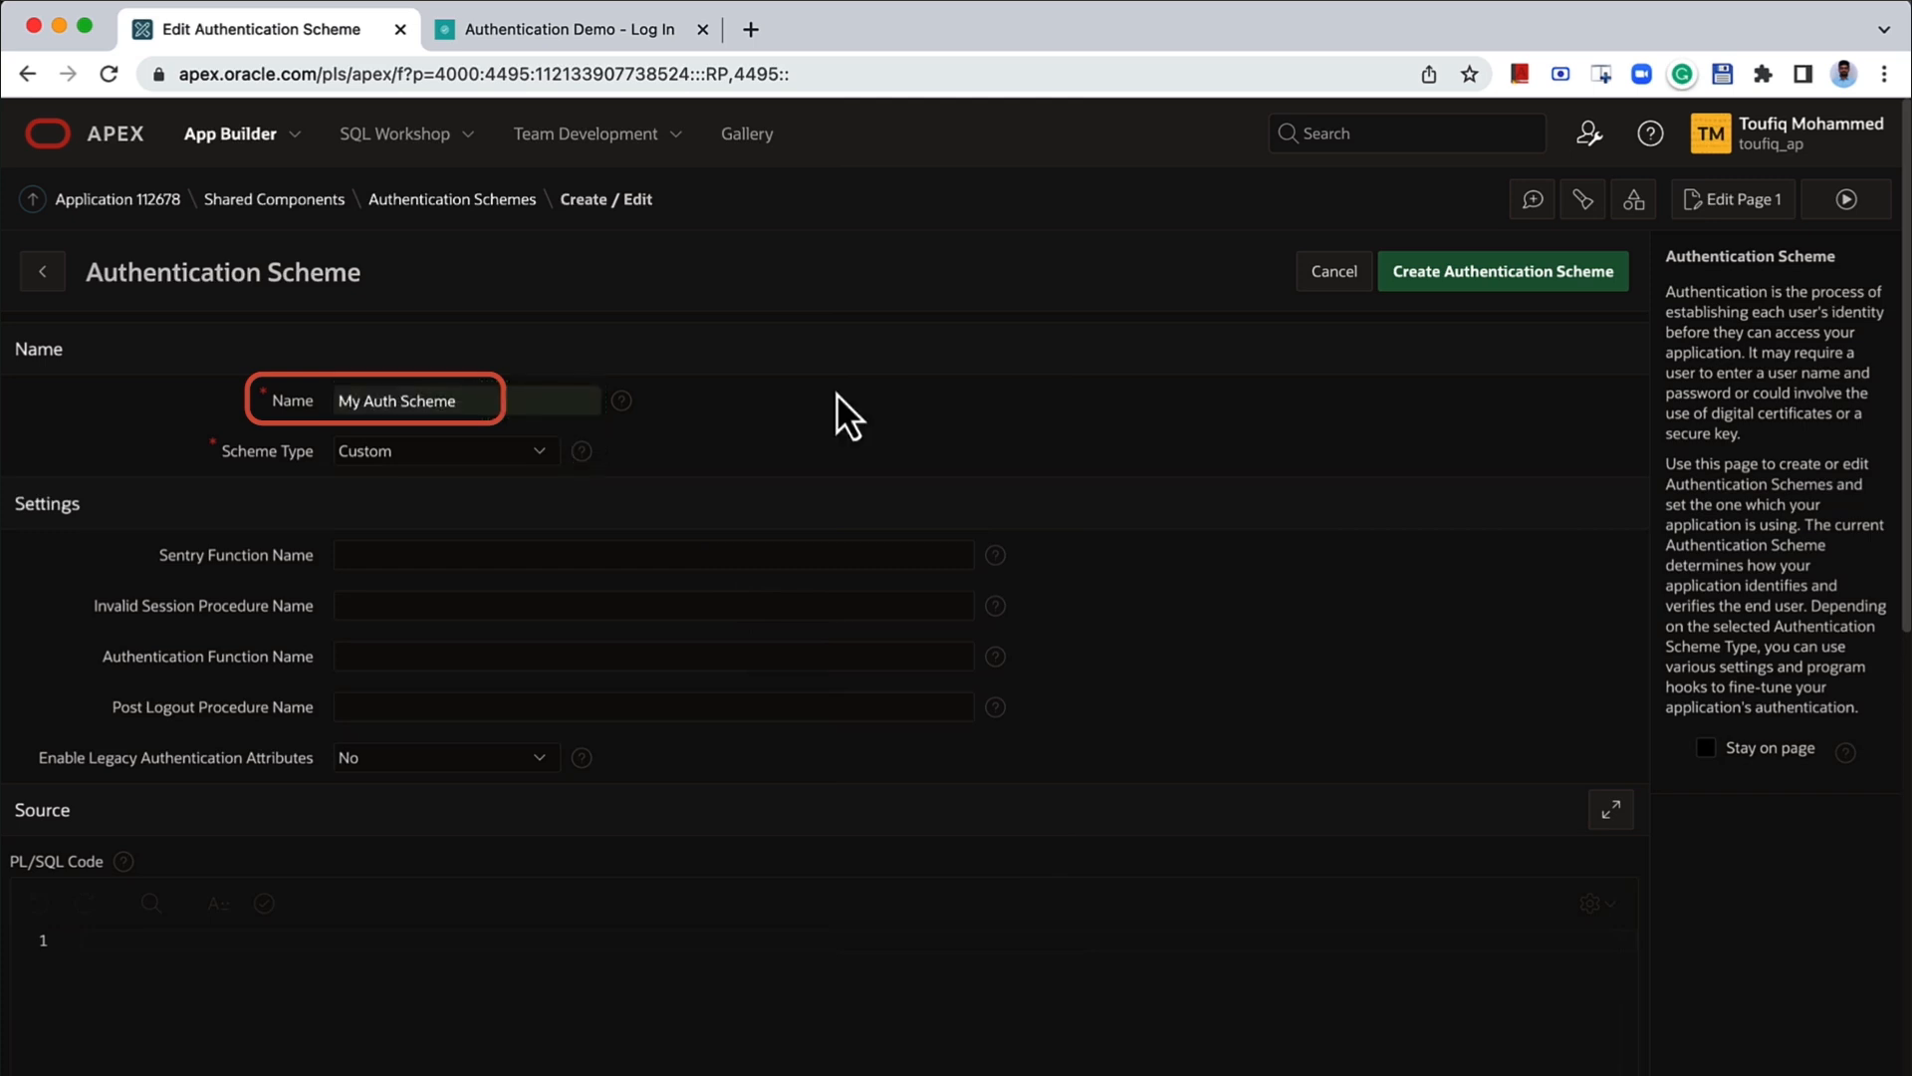
{"action": "left_click", "coordinate": [516, 454]}
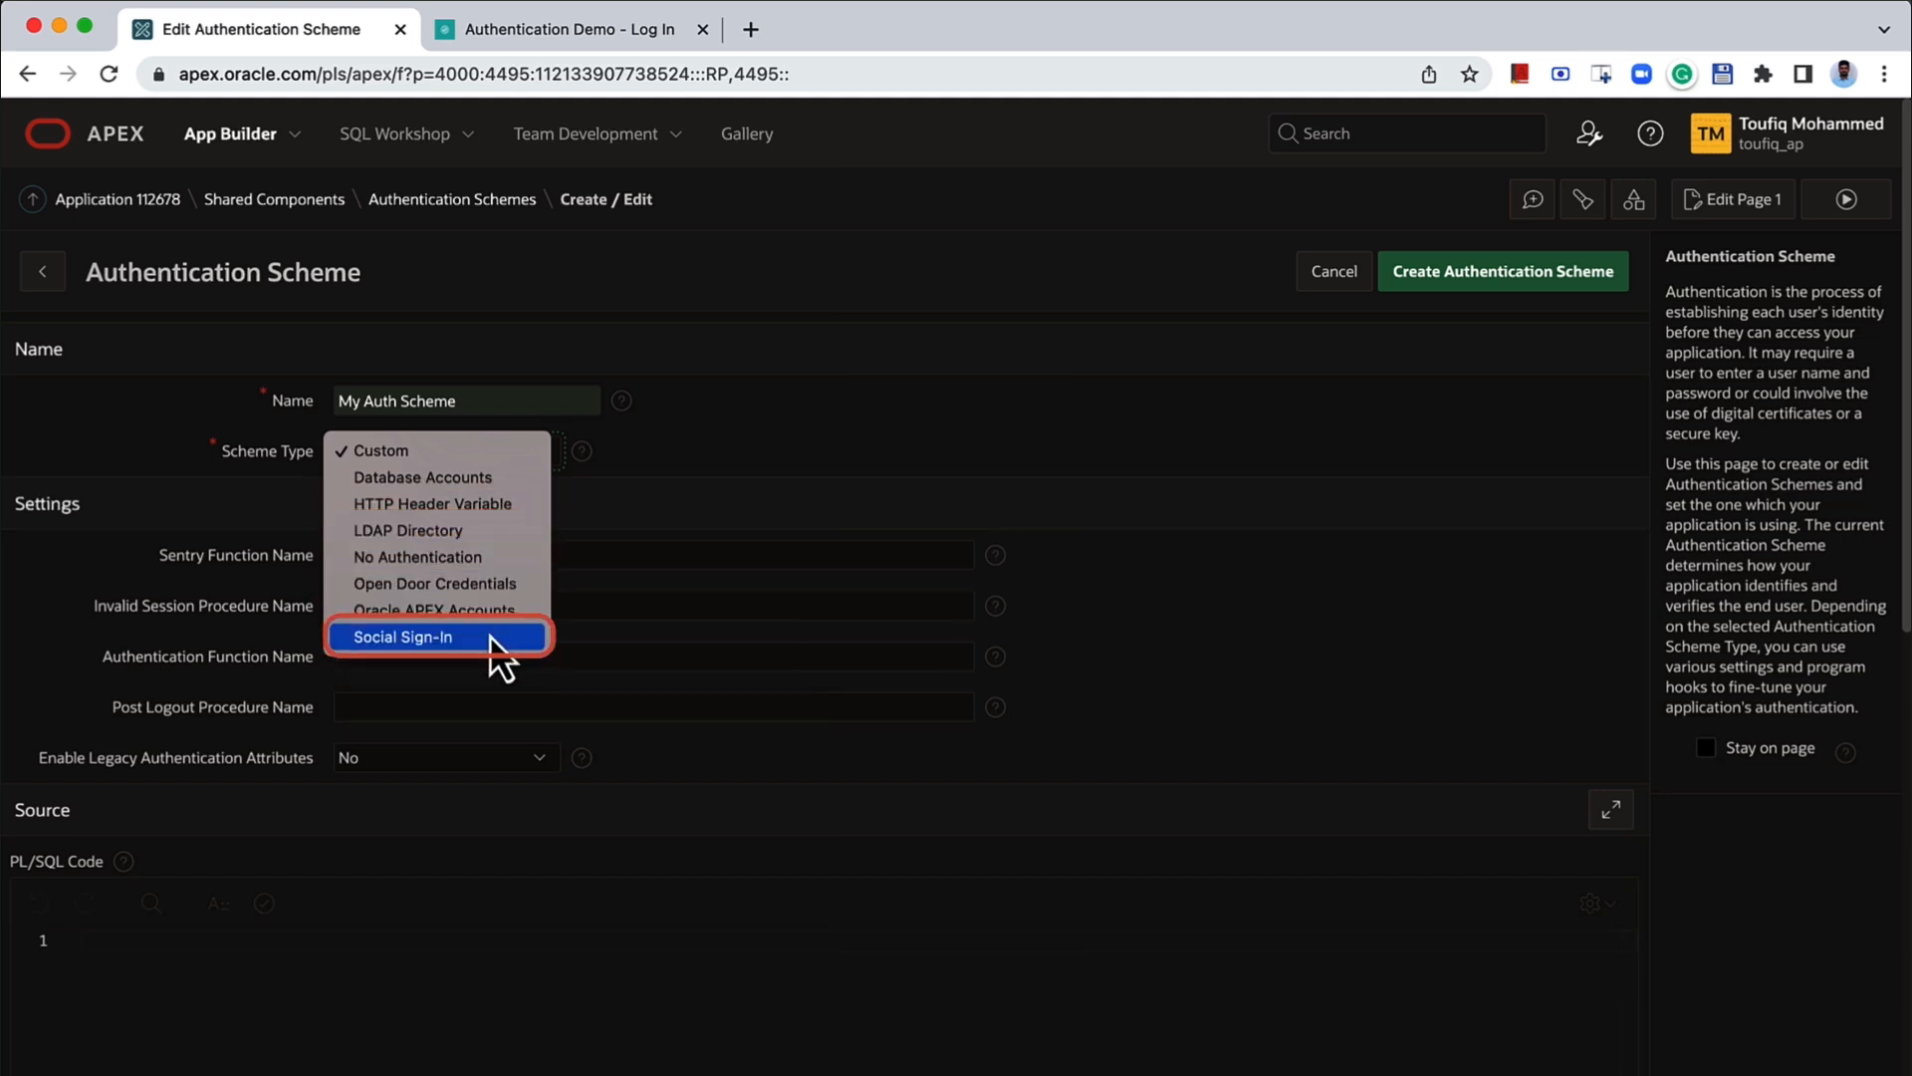
{"action": "left_click", "coordinate": [450, 452]}
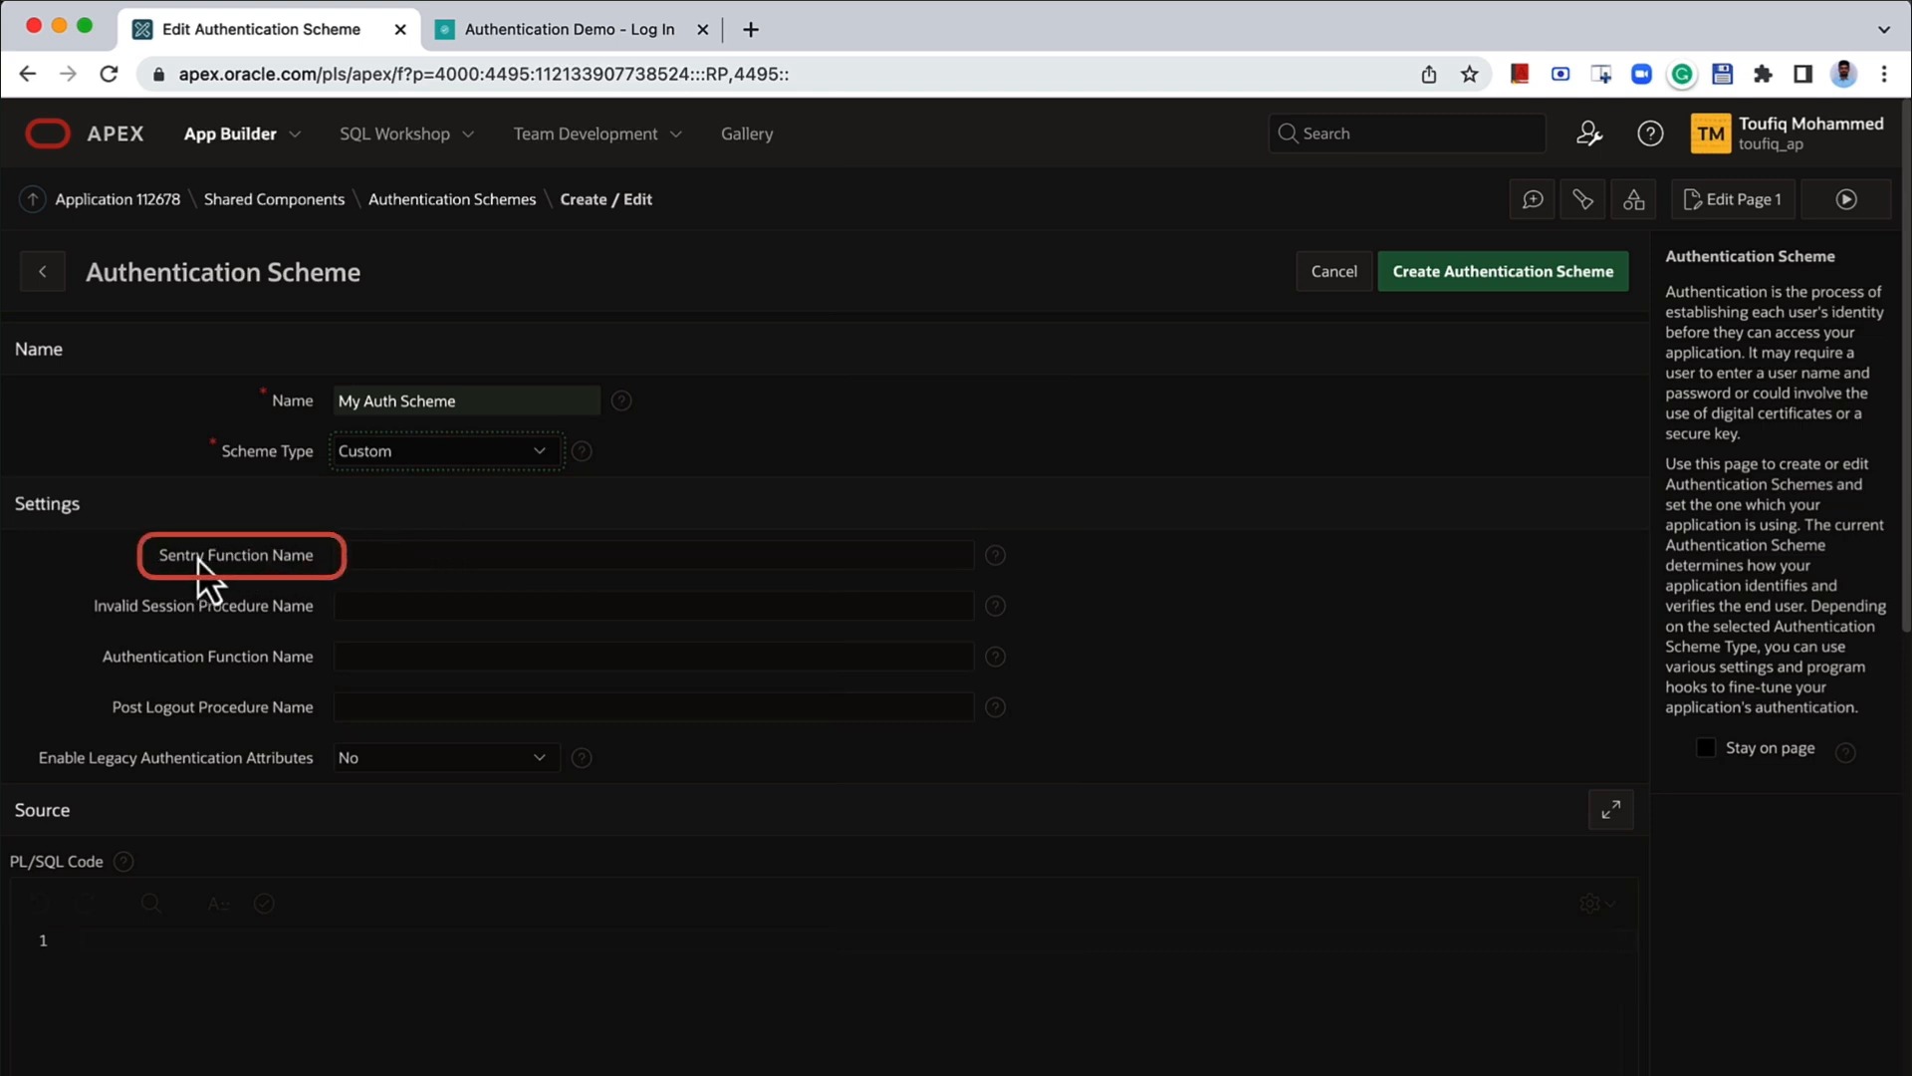
- Paste the PL/SQL source of the my_authentication function, which checks the password hash in my_users, into the scheme's code
{"action": "left_click", "coordinate": [402, 564]}
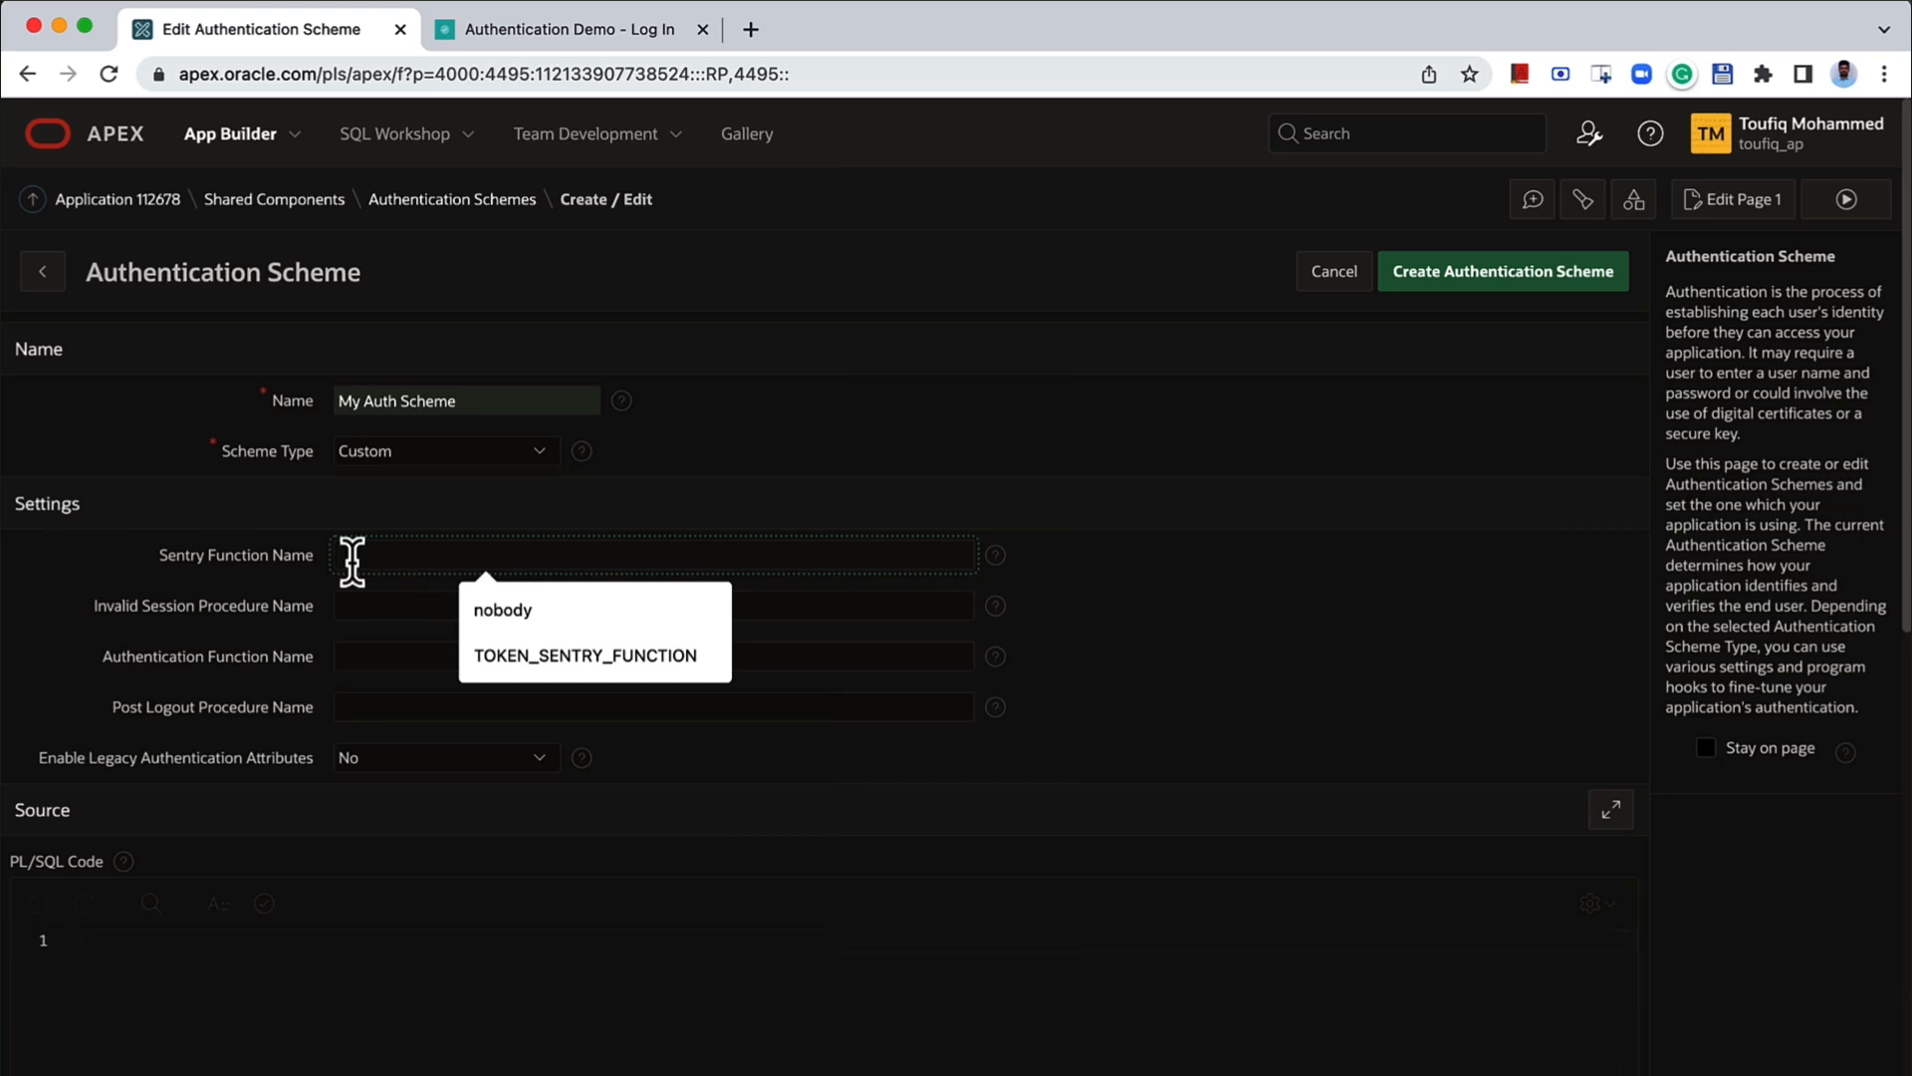
{"action": "left_click", "coordinate": [170, 973]}
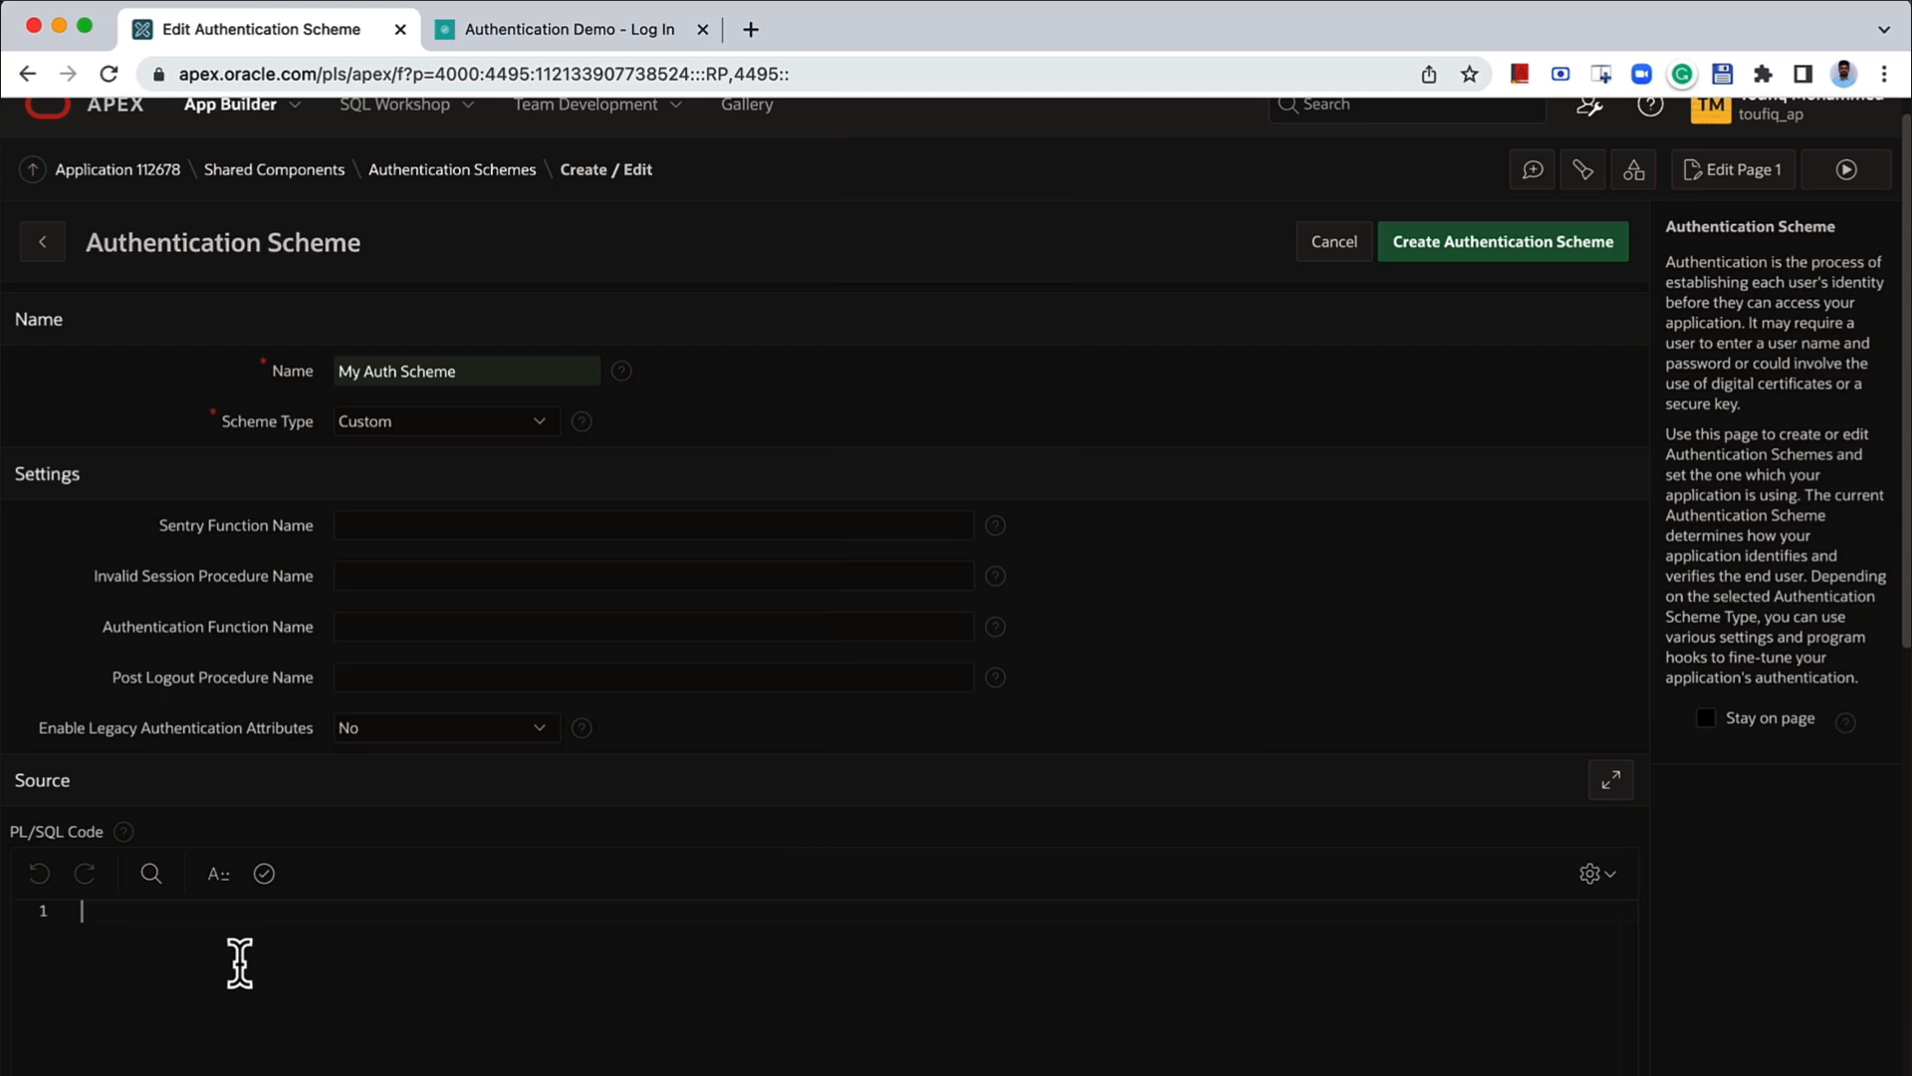
{"action": "left_click", "coordinate": [385, 523]}
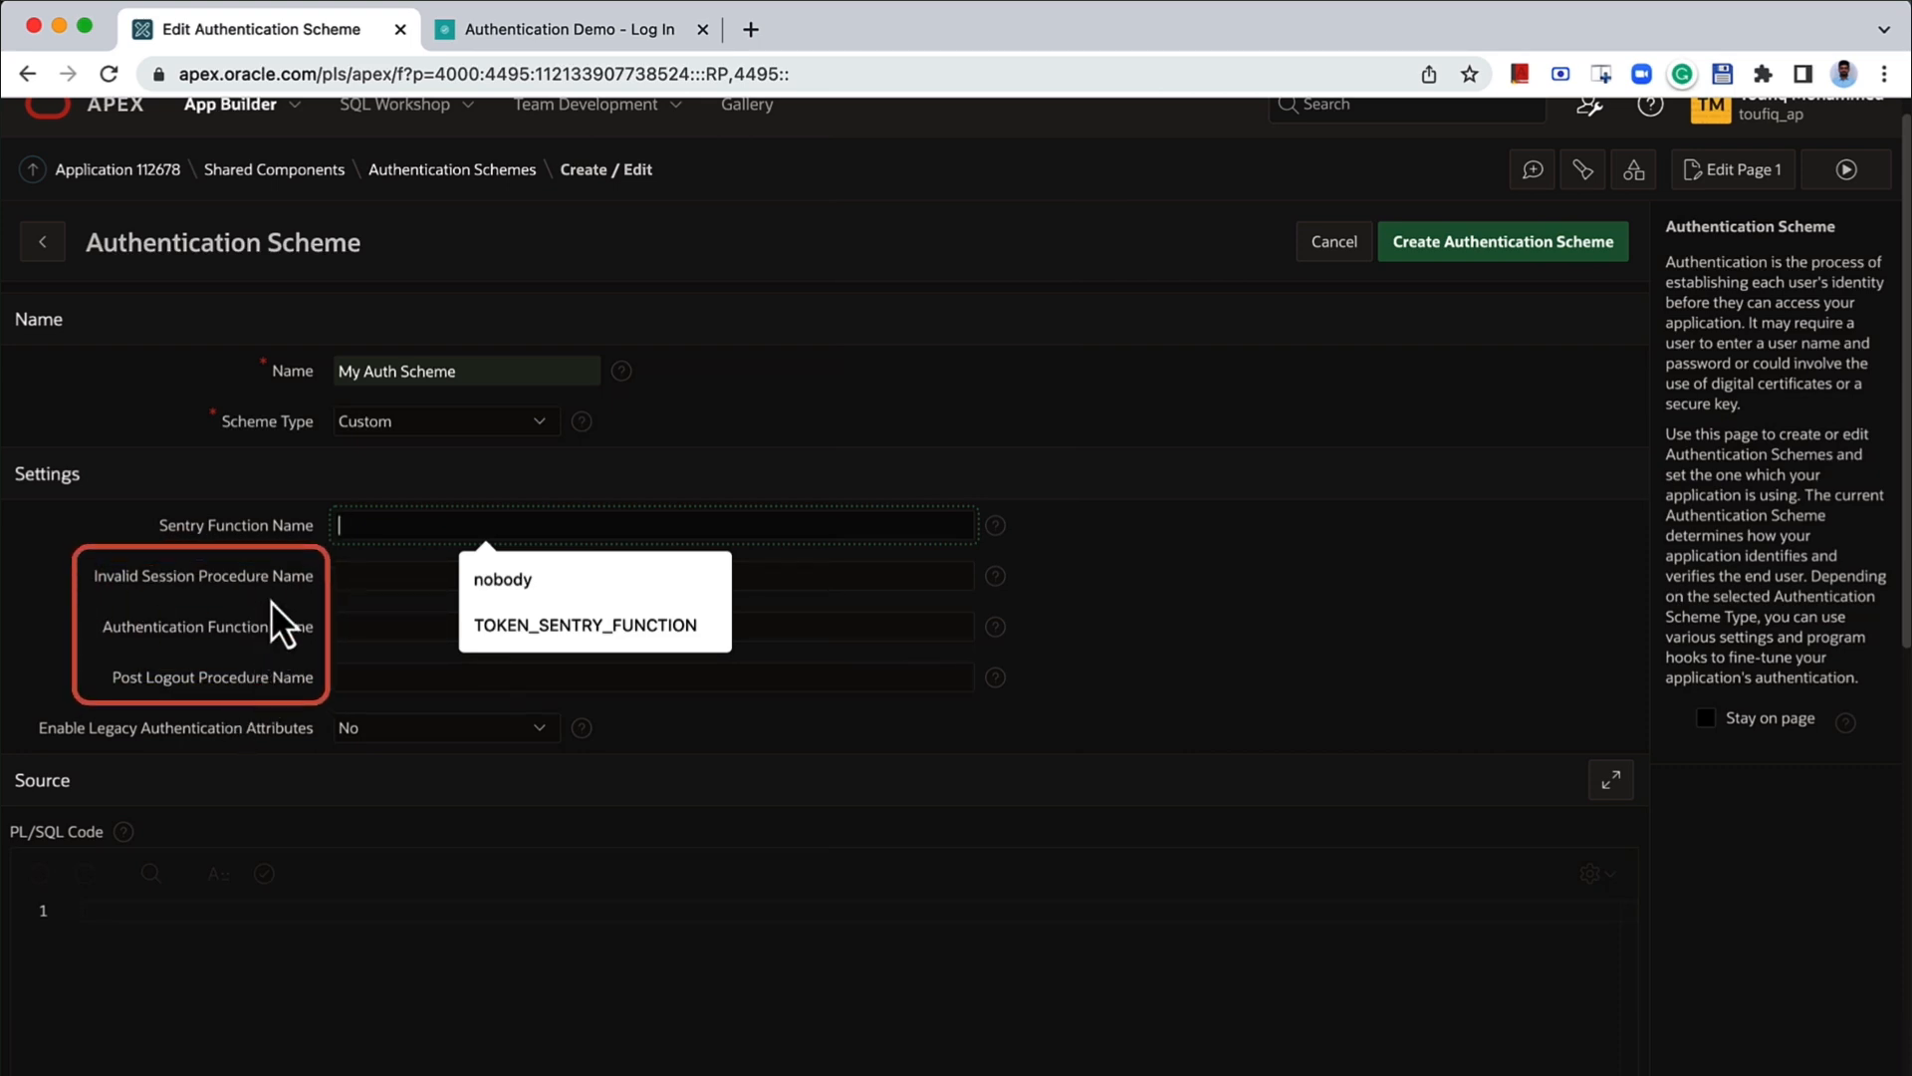
{"action": "scroll", "coordinate": [271, 673], "scroll_direction": "down", "scroll_amount": 1}
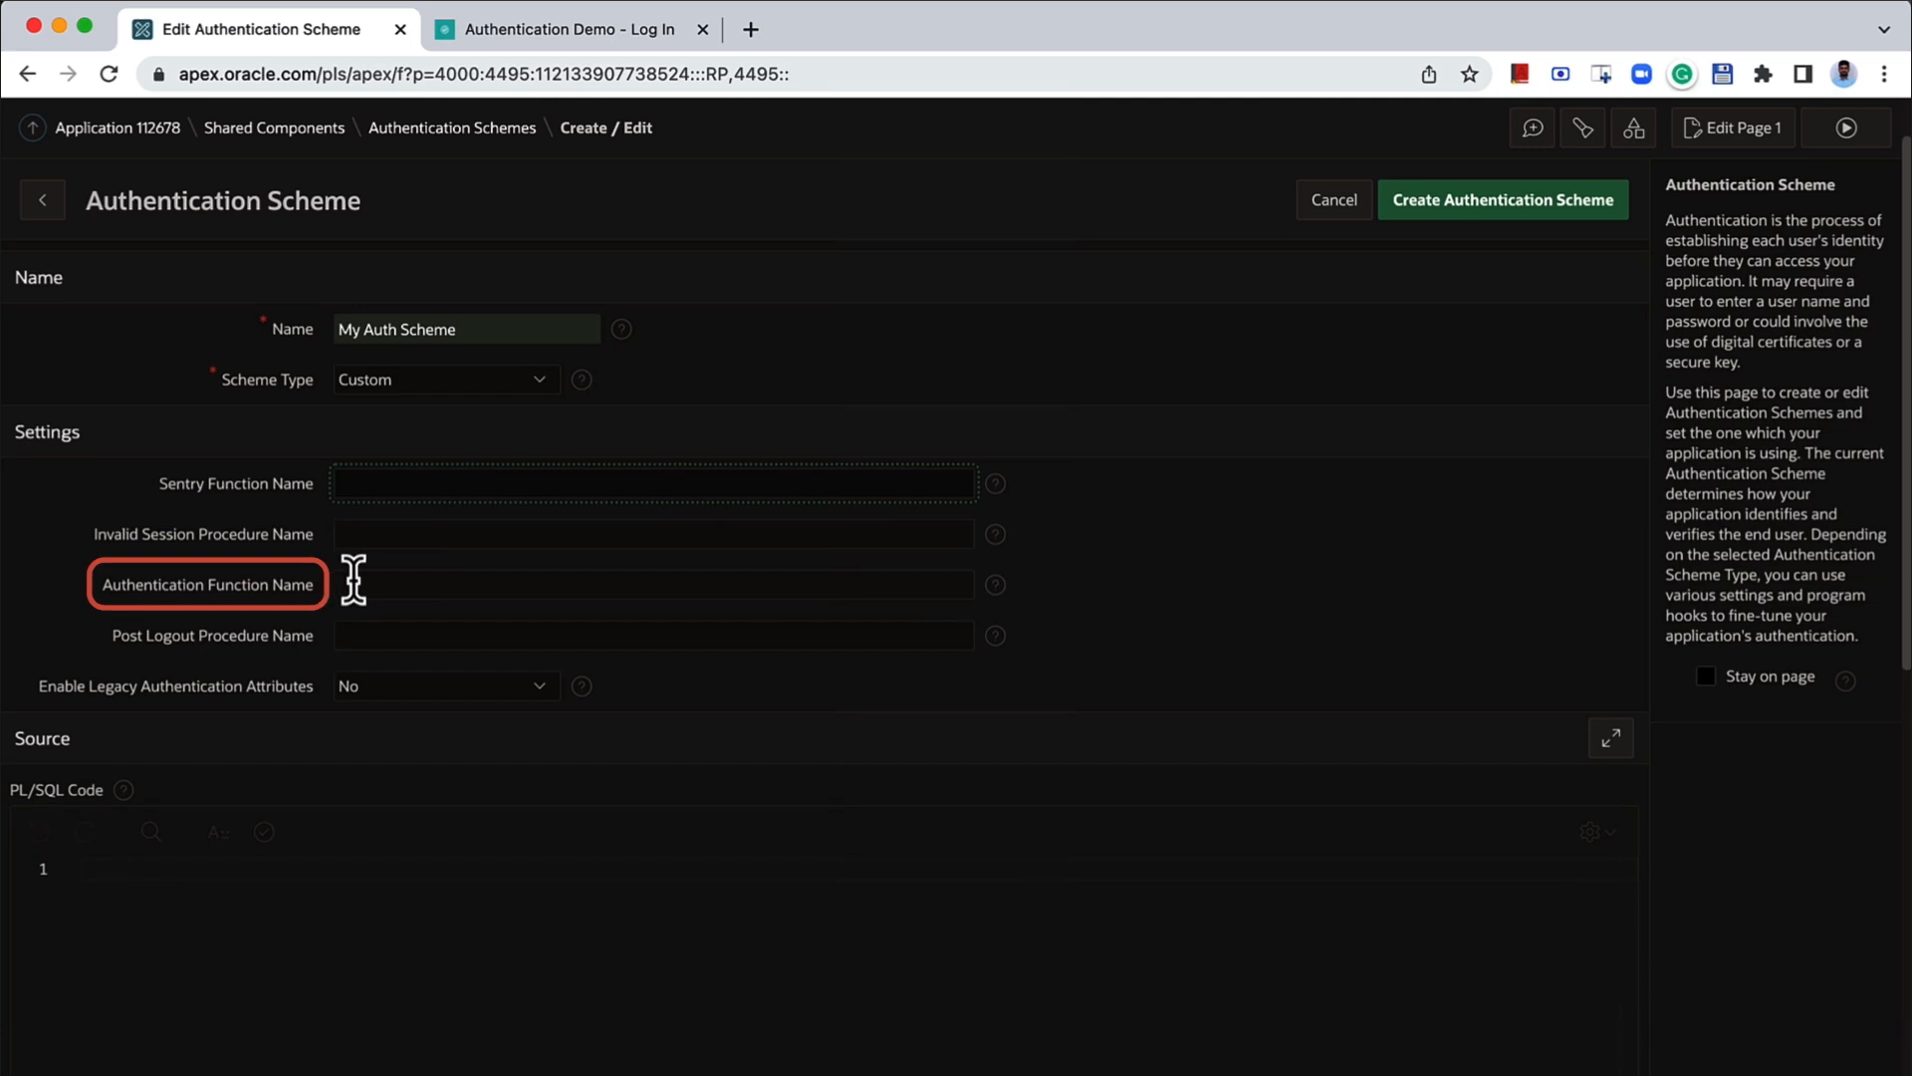
{"action": "left_click", "coordinate": [352, 585]}
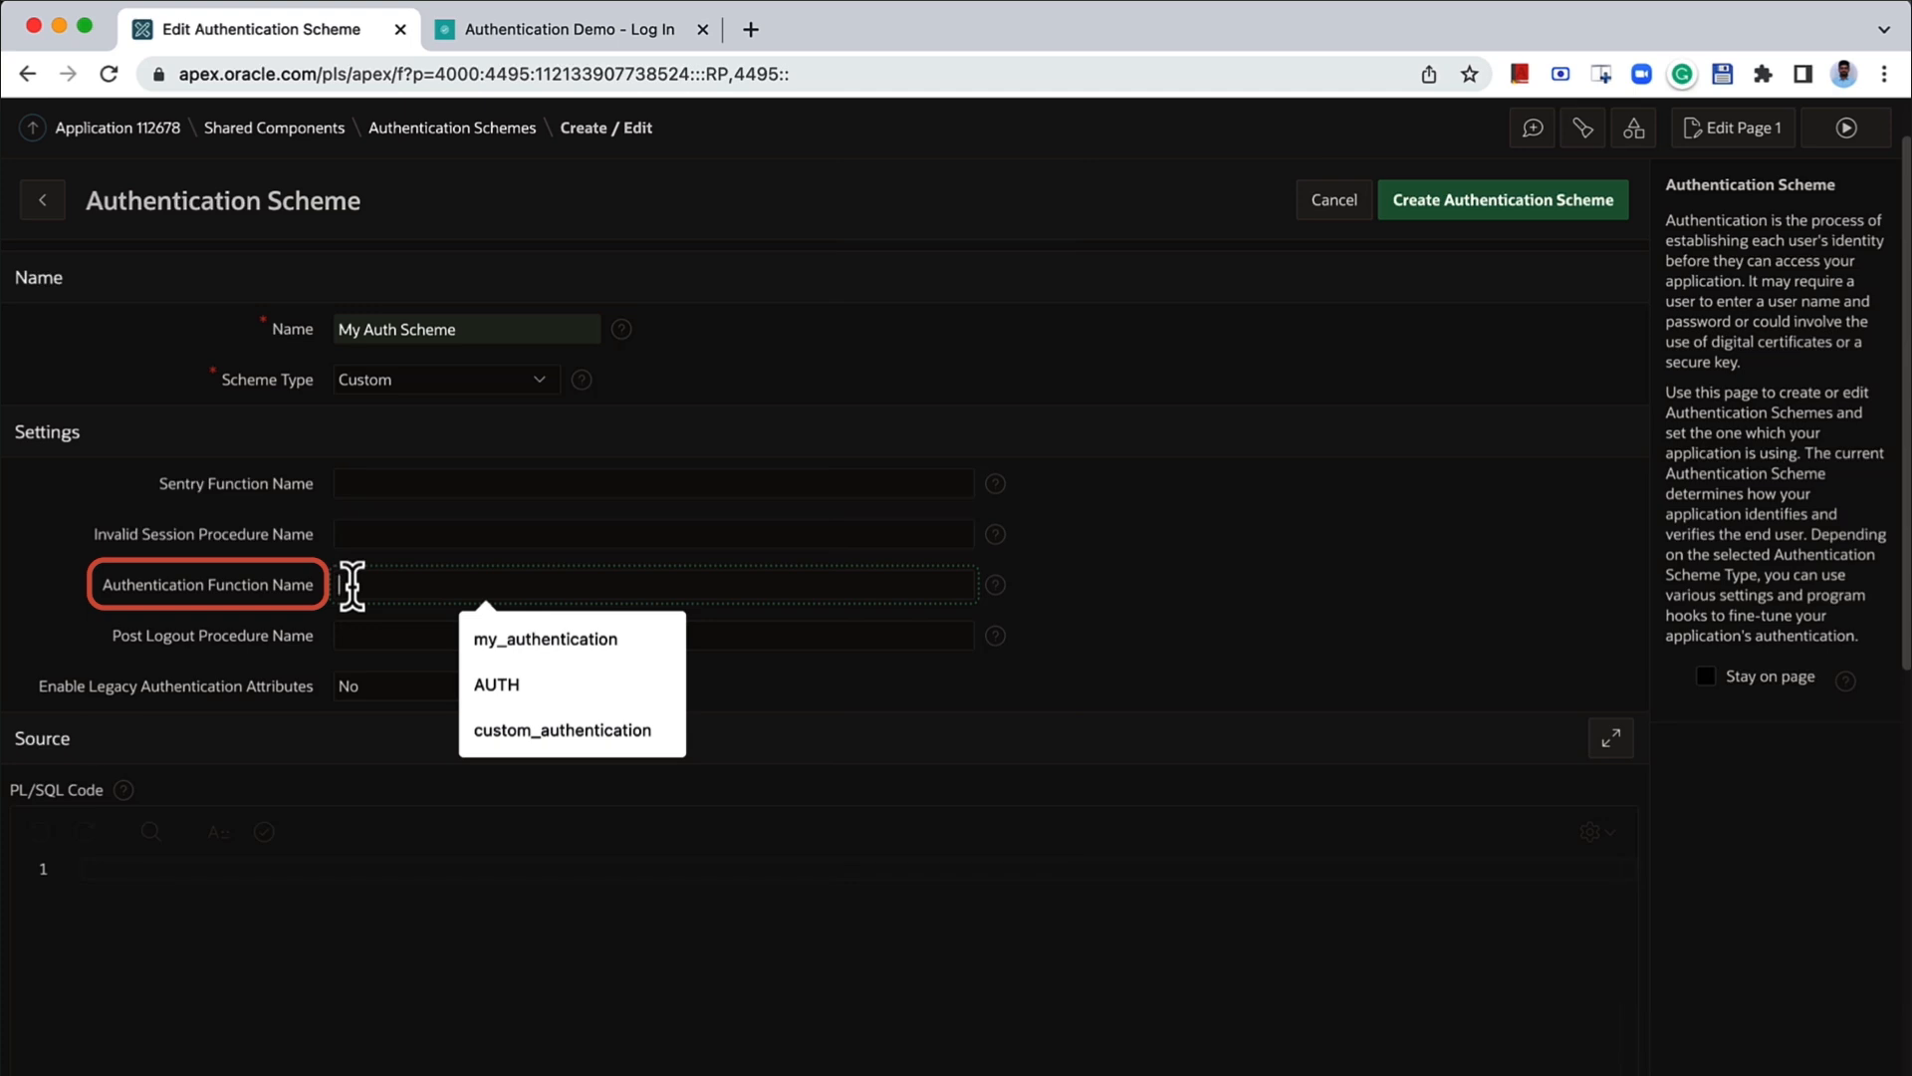
{"action": "left_click", "coordinate": [350, 910]}
{"action": "key", "text": "super+v"}
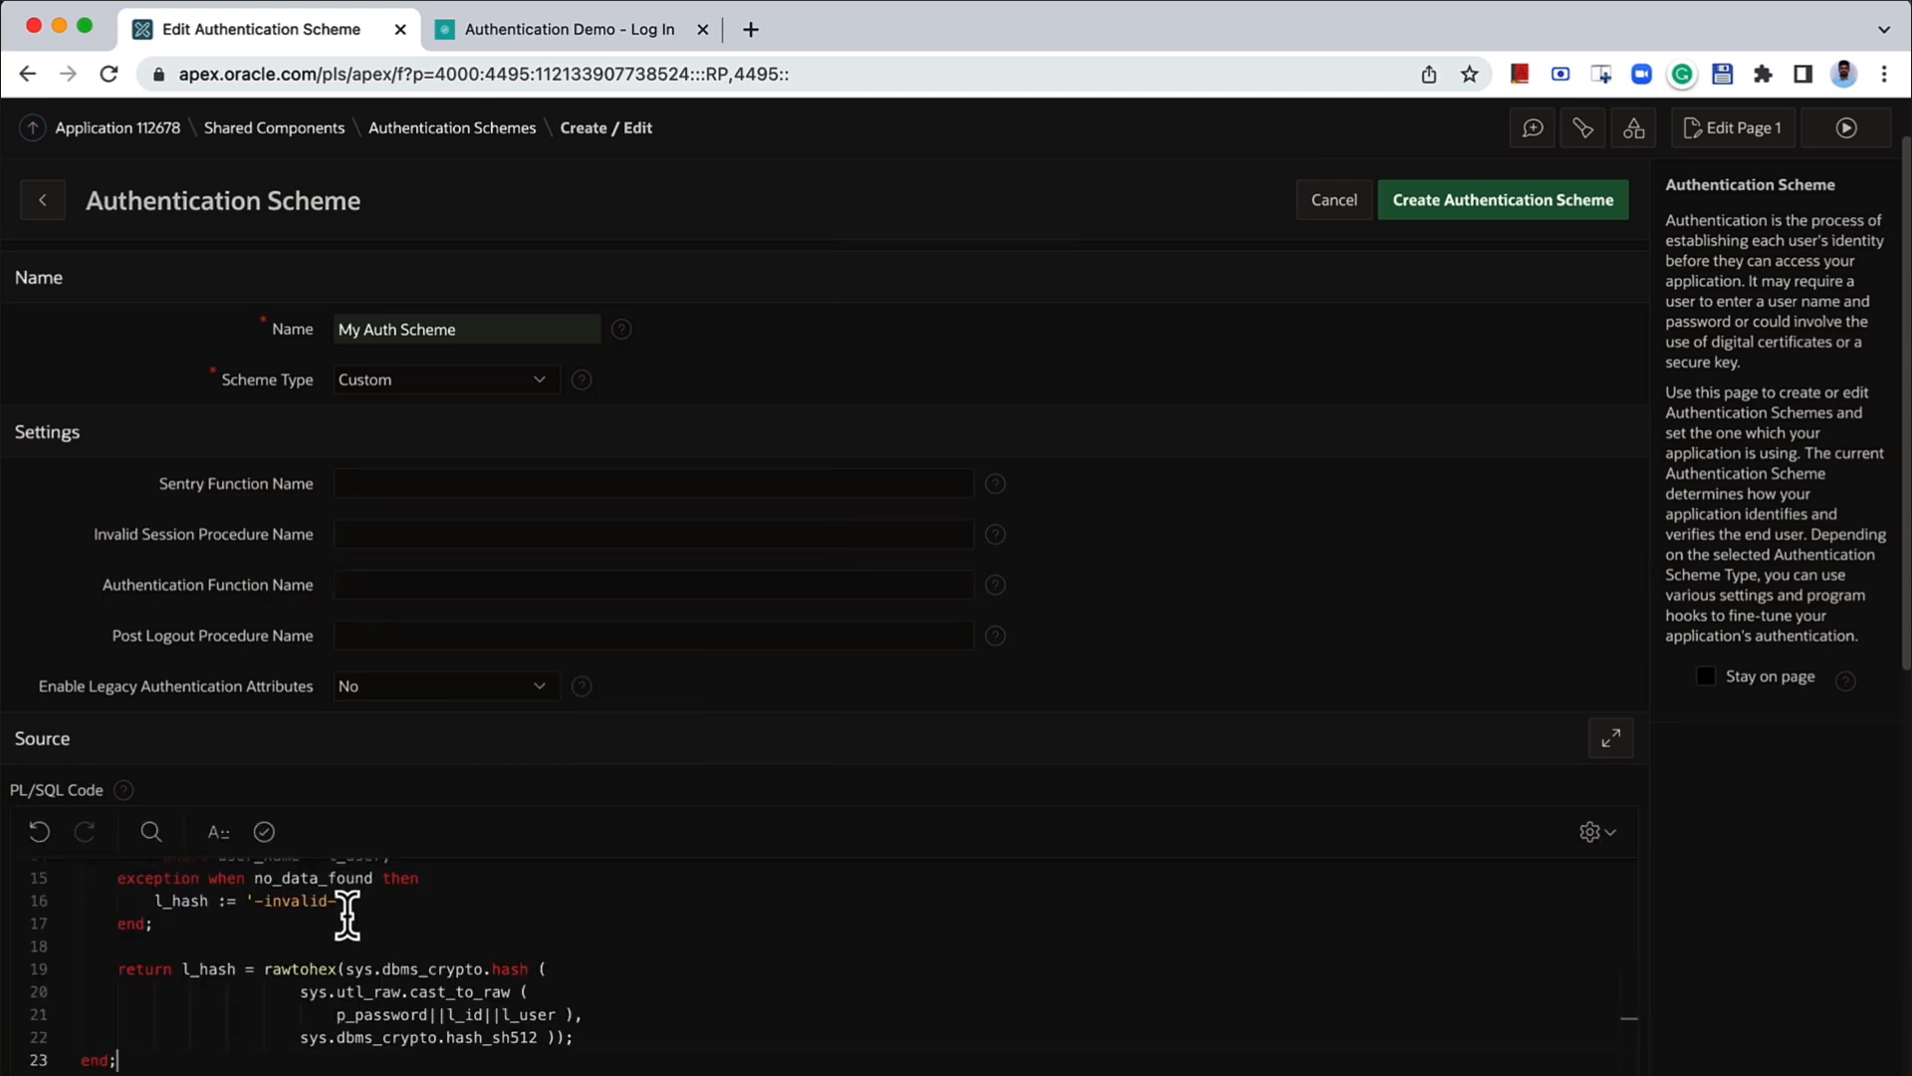
- Examine the my_authentication function's parameters, return type, my_users query and password hash comparison
{"action": "scroll", "coordinate": [427, 653], "scroll_direction": "down", "scroll_amount": 3}
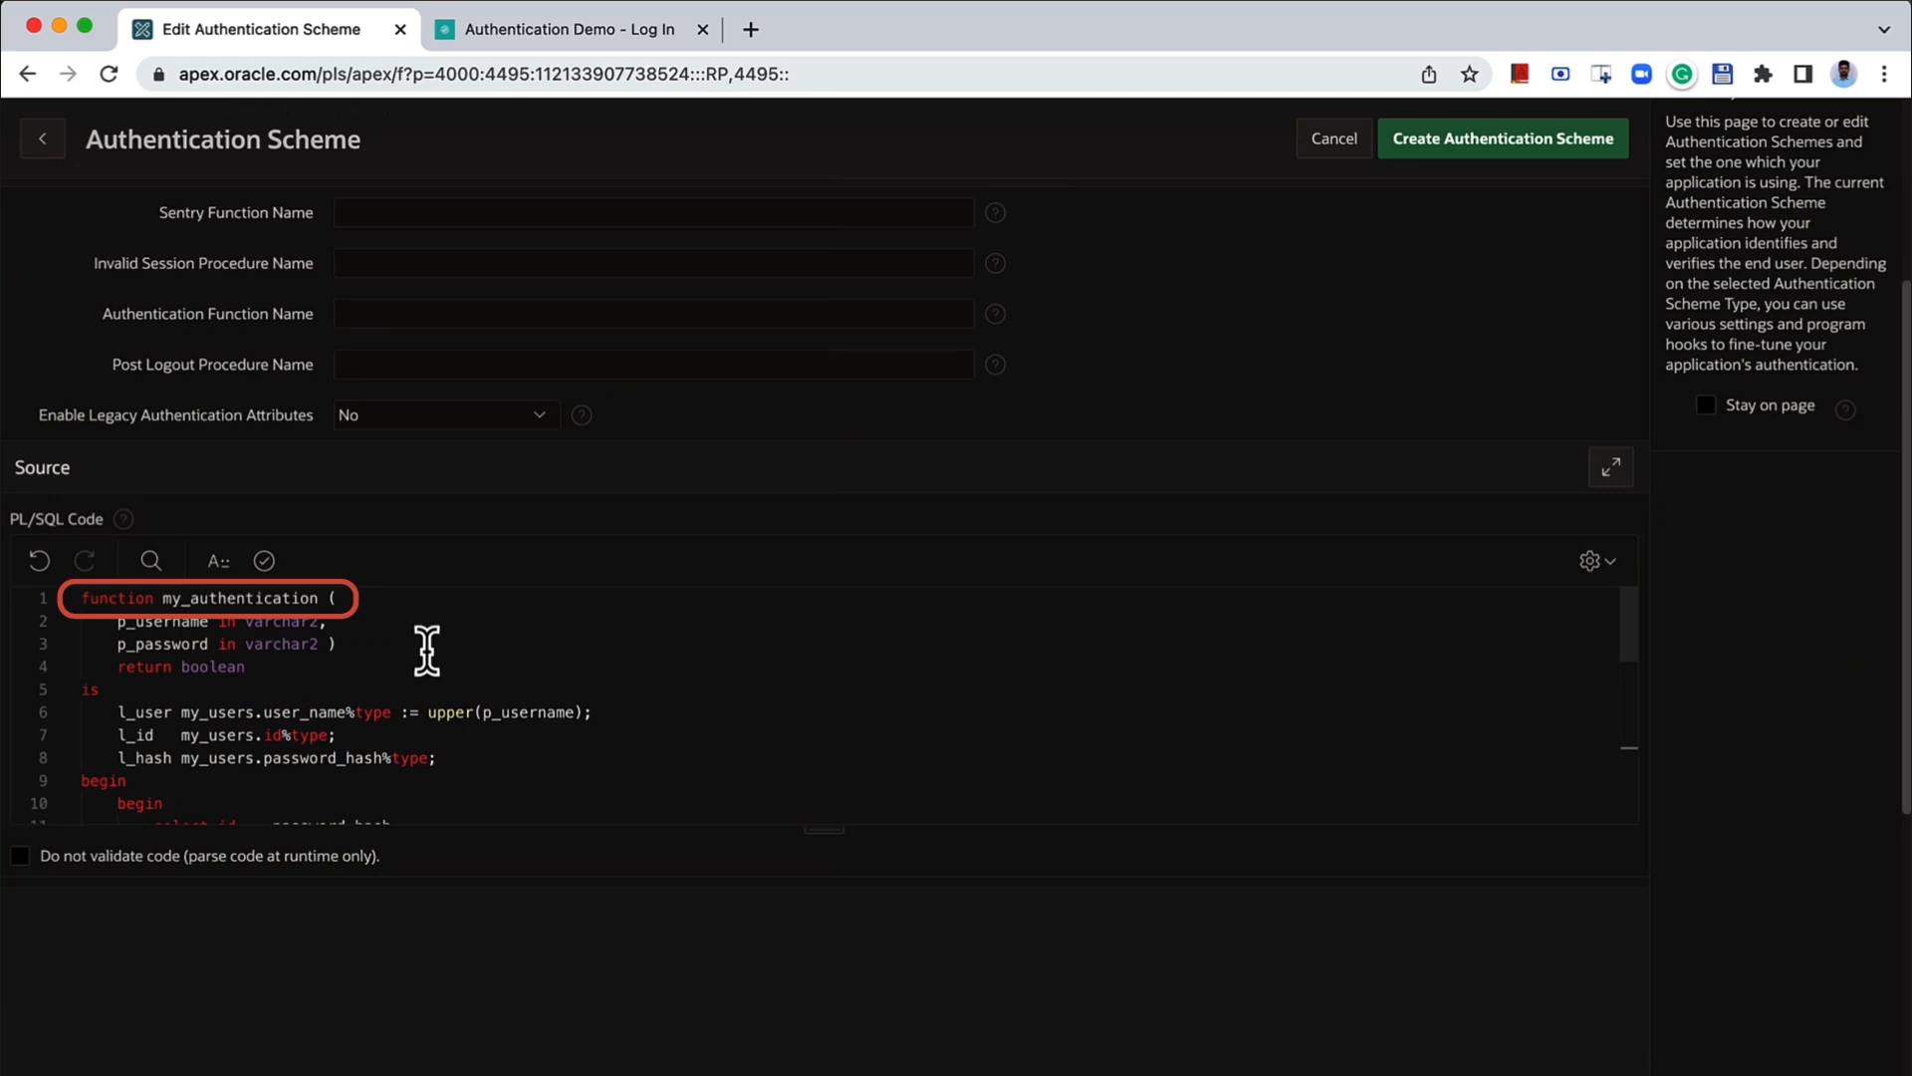
{"action": "left_click", "coordinate": [163, 629]}
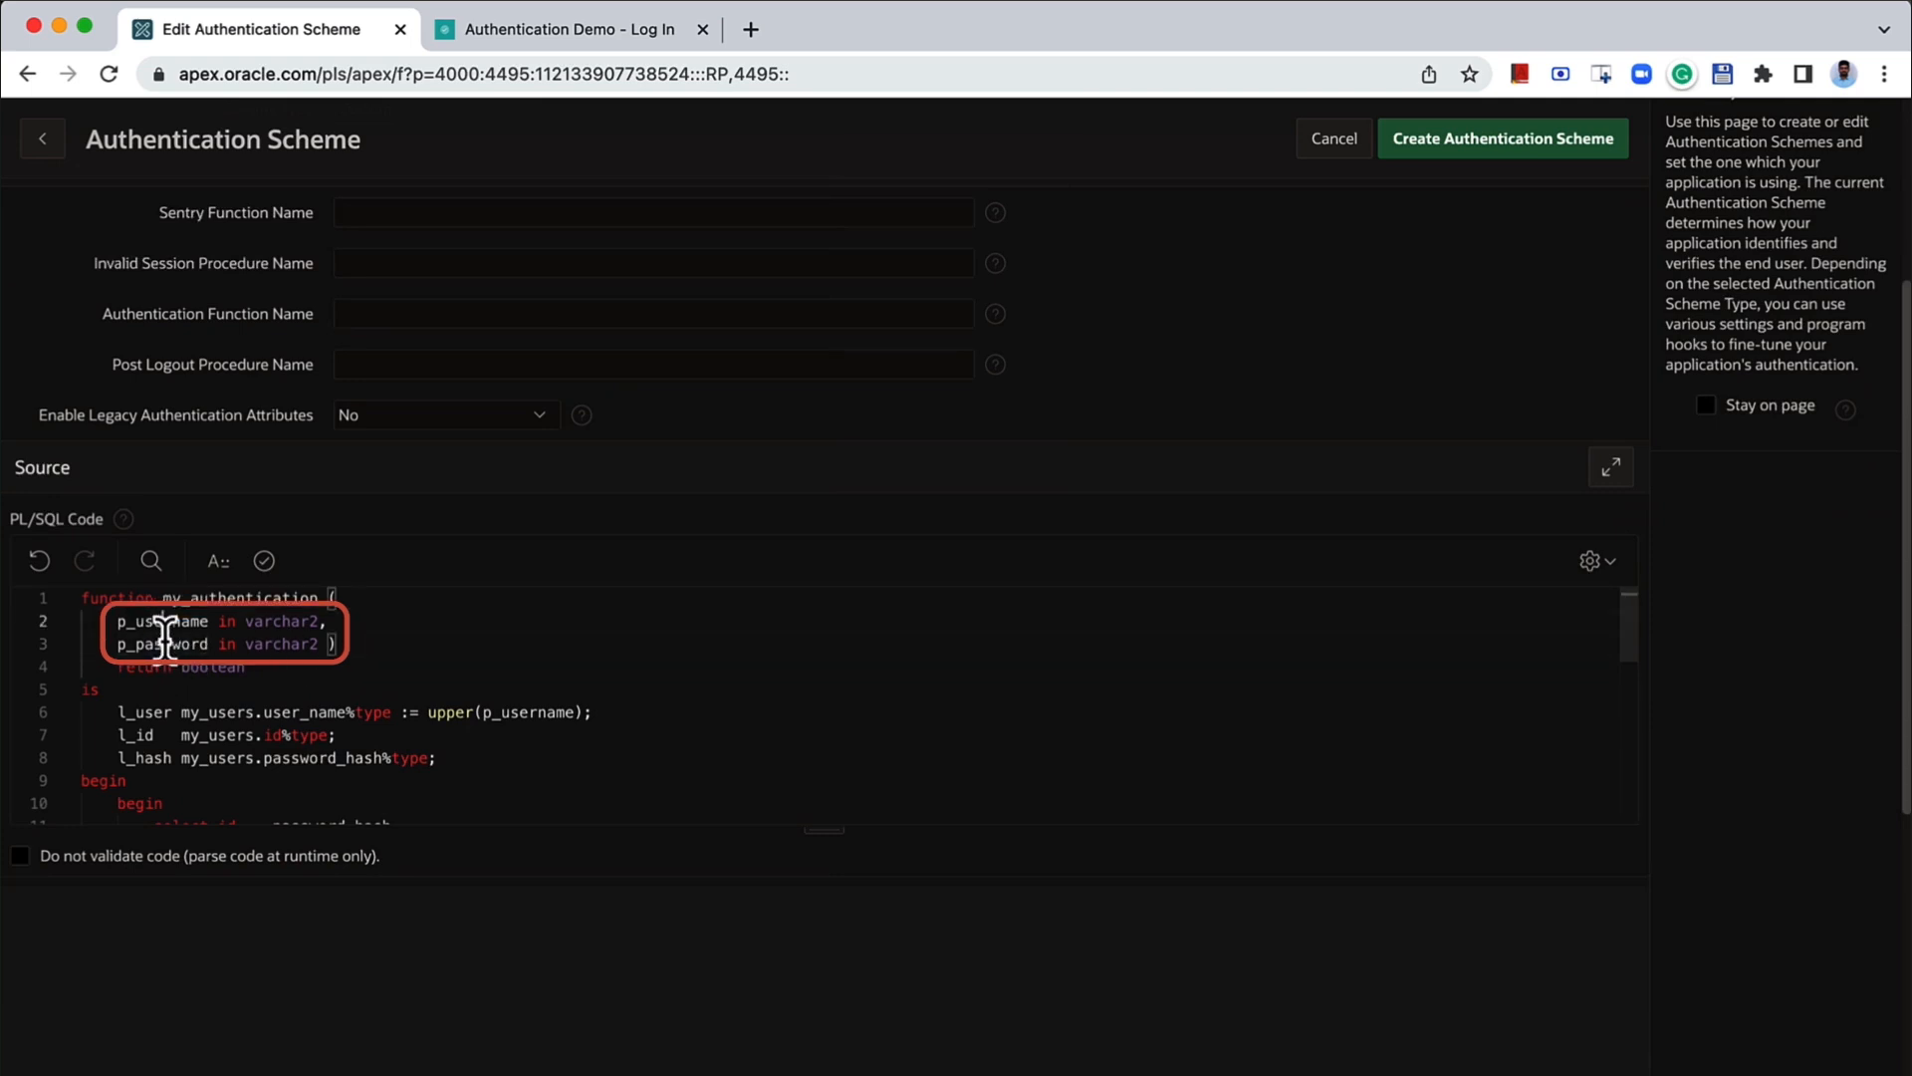
{"action": "left_click", "coordinate": [164, 642]}
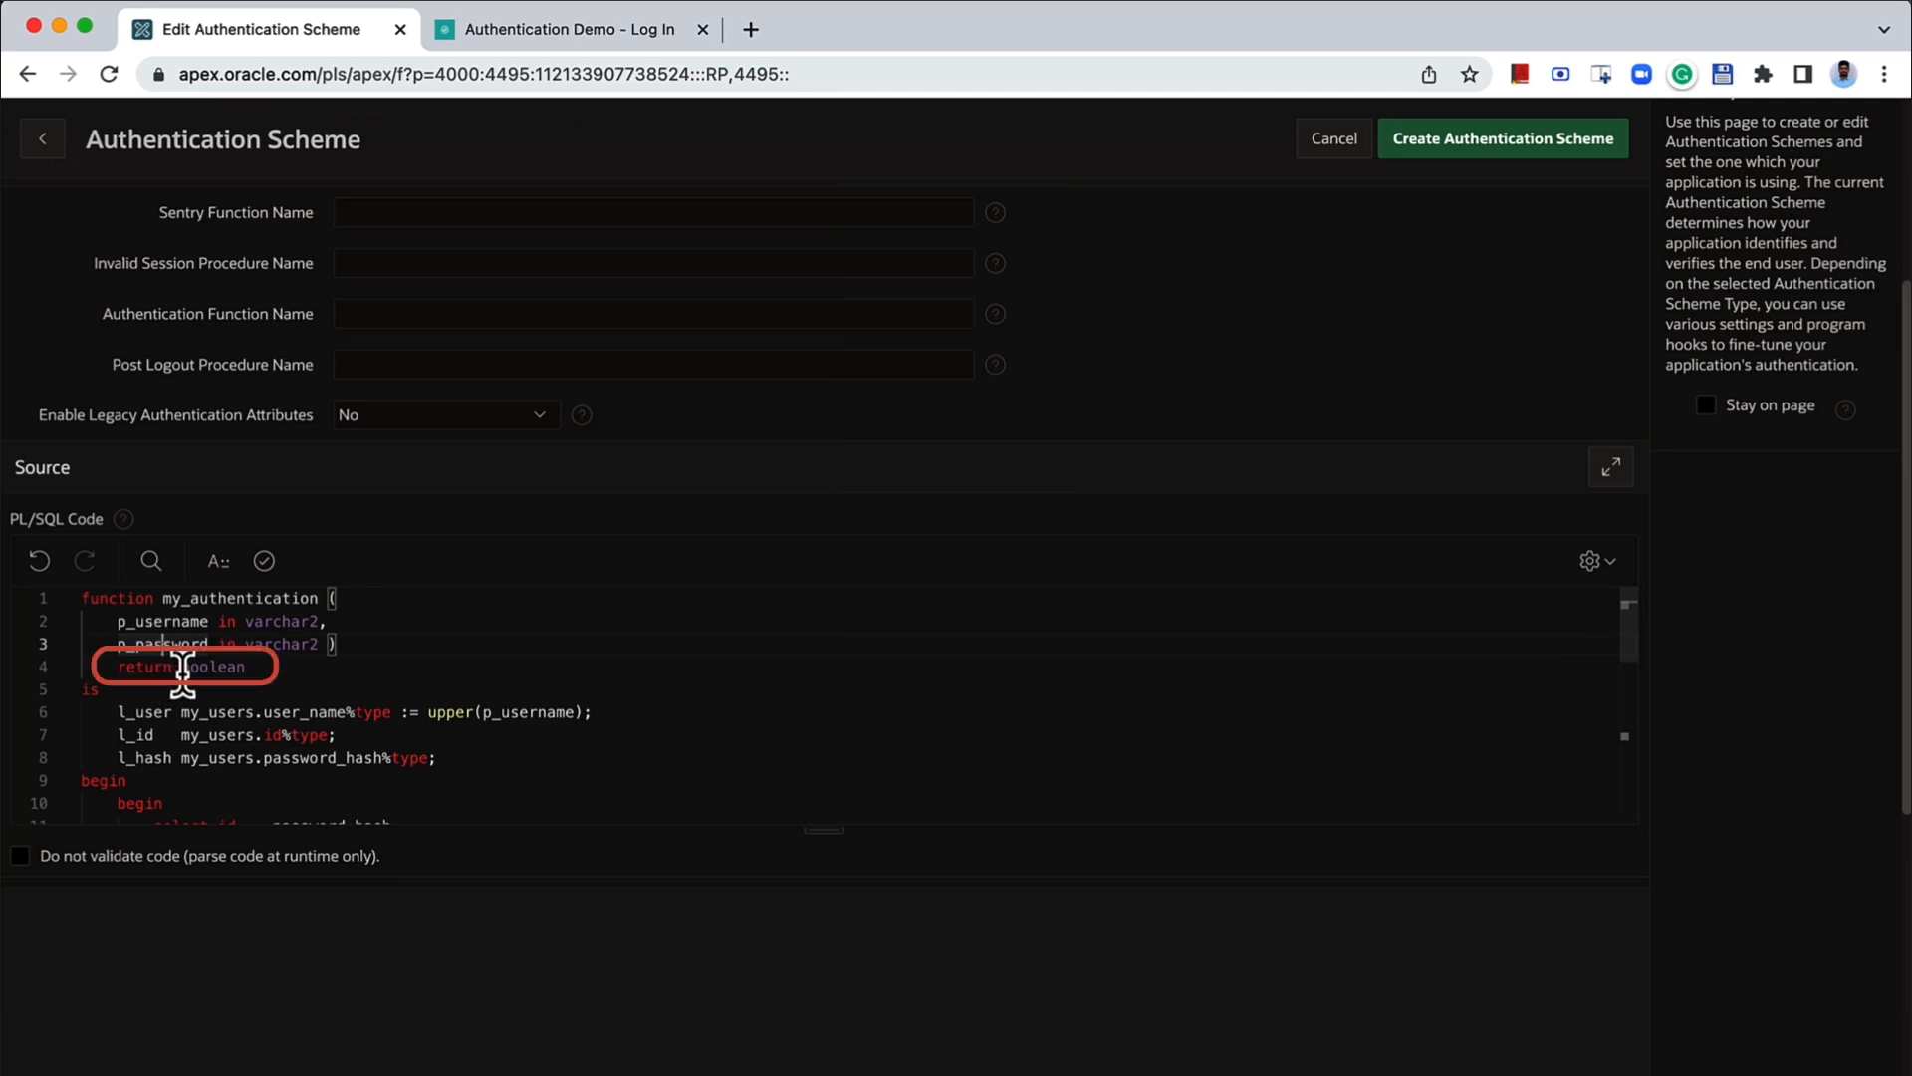
{"action": "scroll", "coordinate": [274, 679], "scroll_direction": "down", "scroll_amount": 2}
{"action": "scroll", "coordinate": [274, 679], "scroll_direction": "down", "scroll_amount": 2}
{"action": "scroll", "coordinate": [273, 674], "scroll_direction": "up", "scroll_amount": 2}
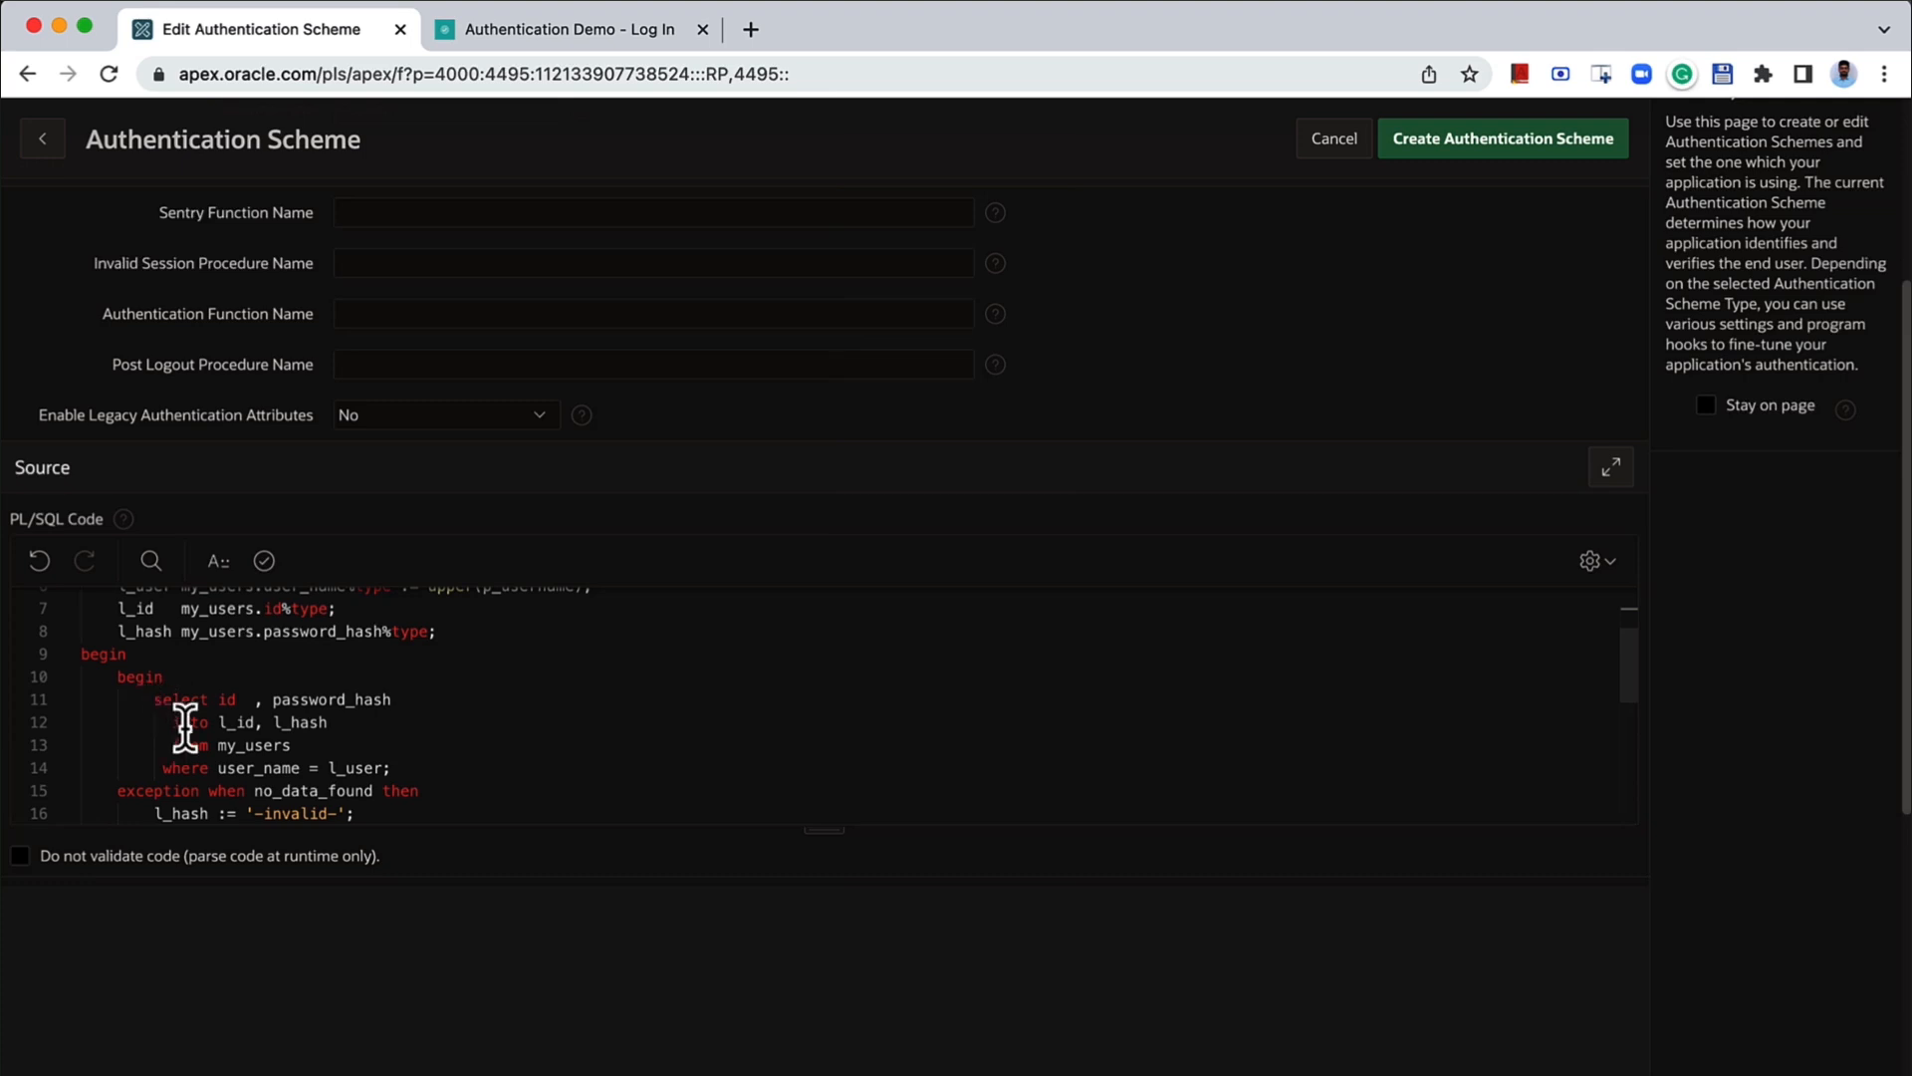
{"action": "double_click", "coordinate": [234, 747]}
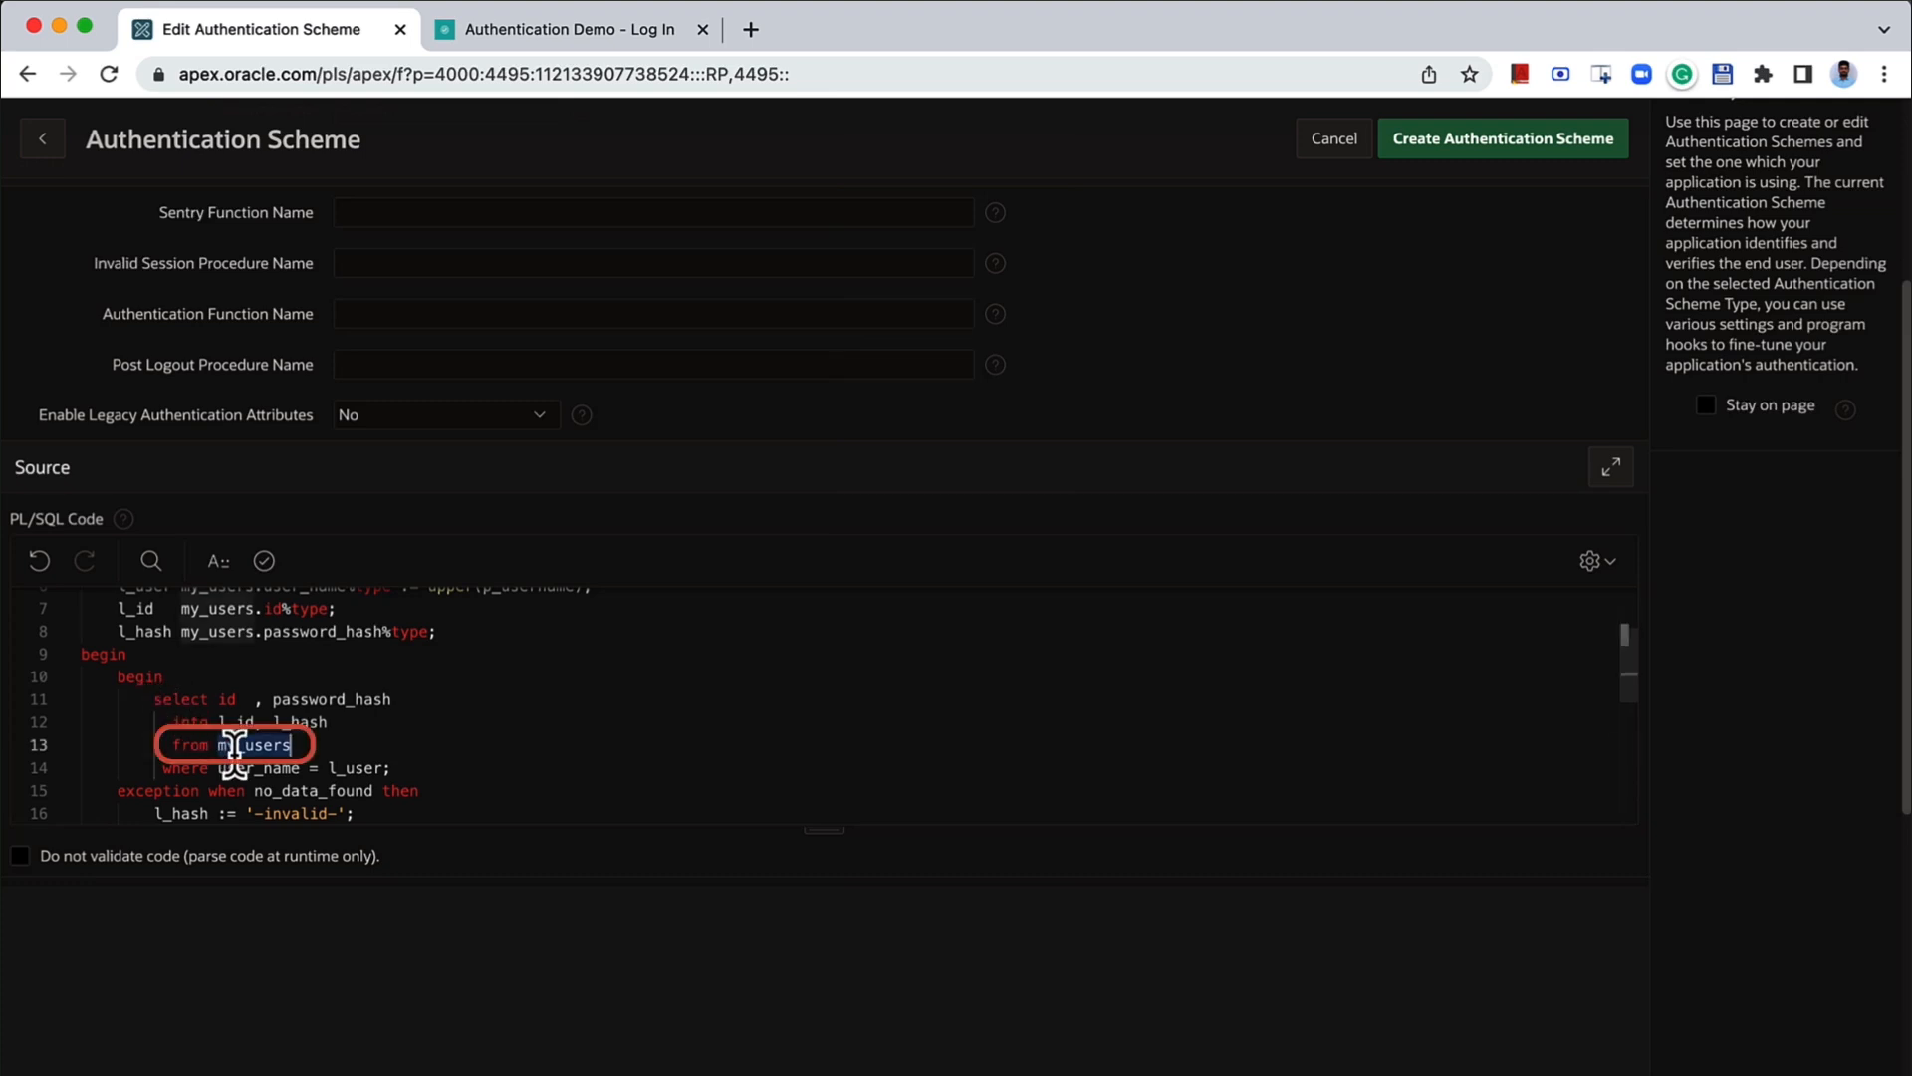
{"action": "double_click", "coordinate": [344, 700]}
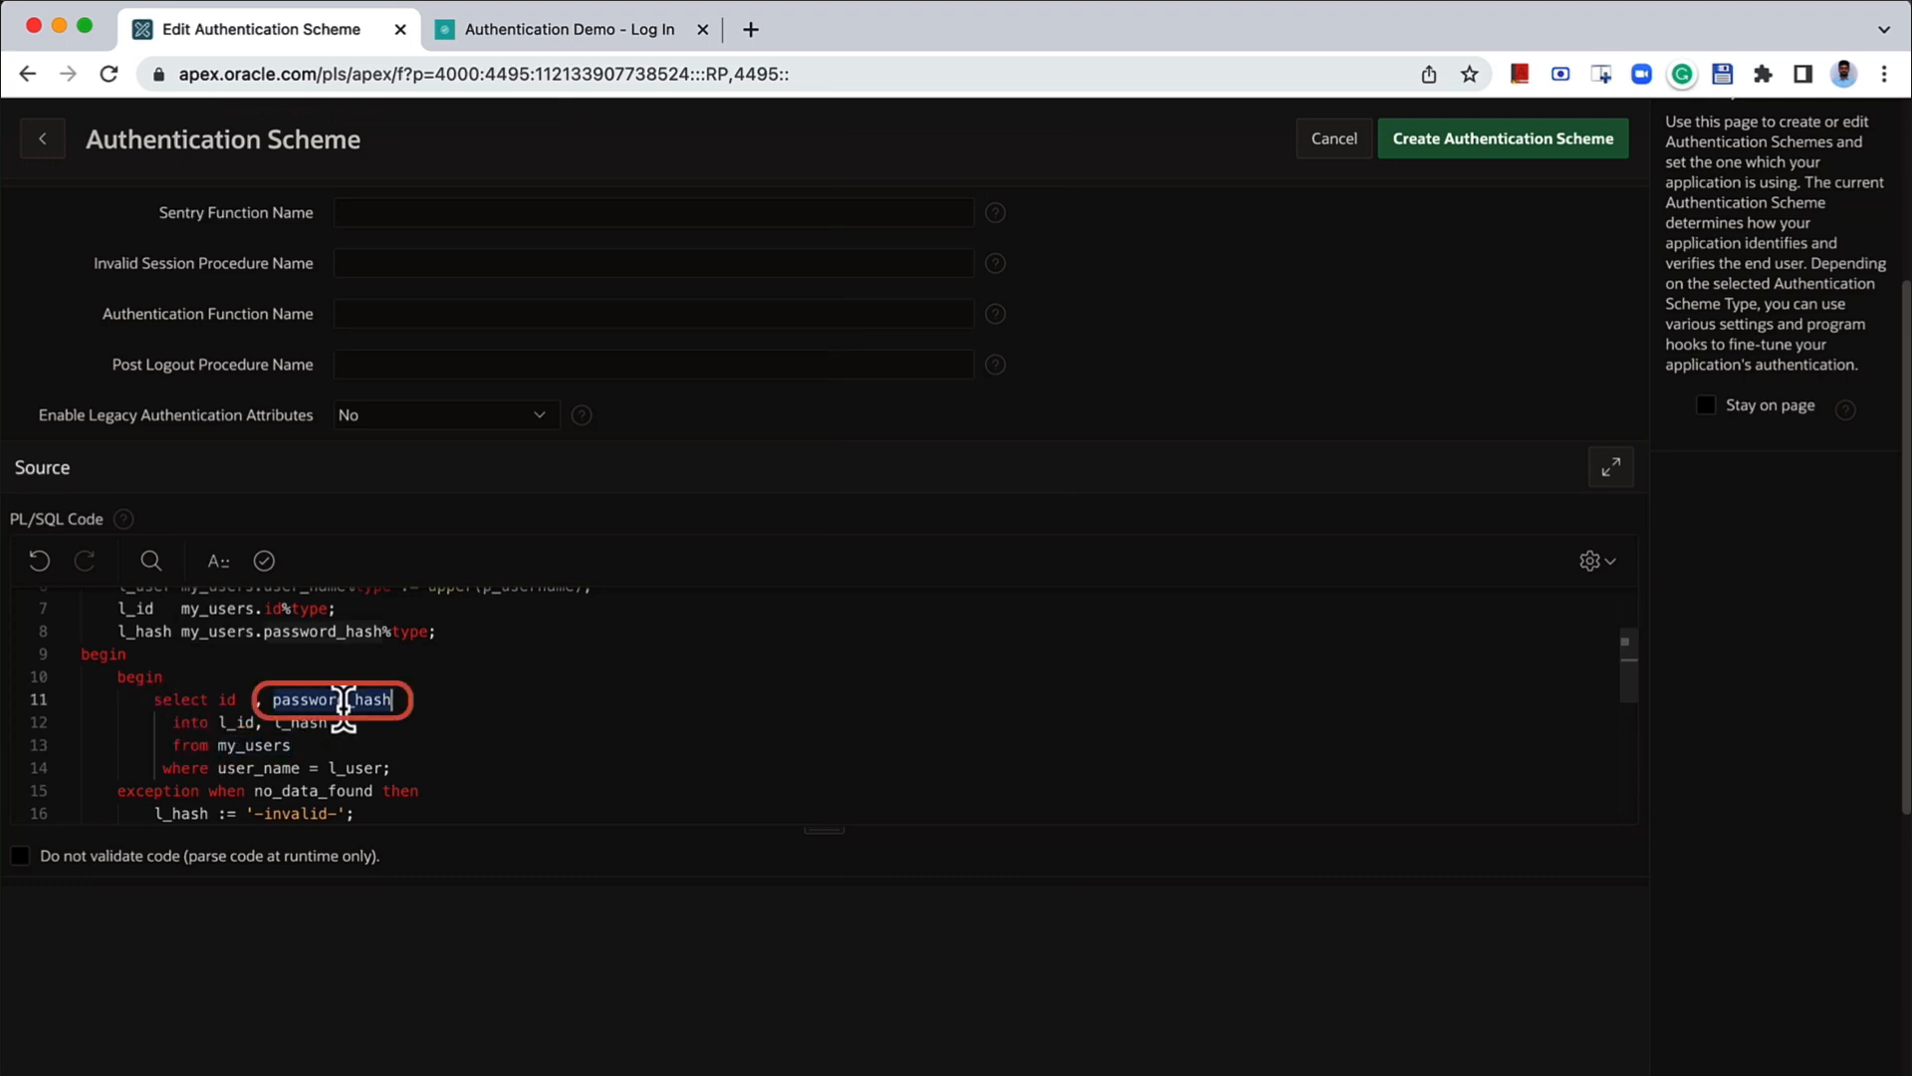
{"action": "double_click", "coordinate": [301, 722]}
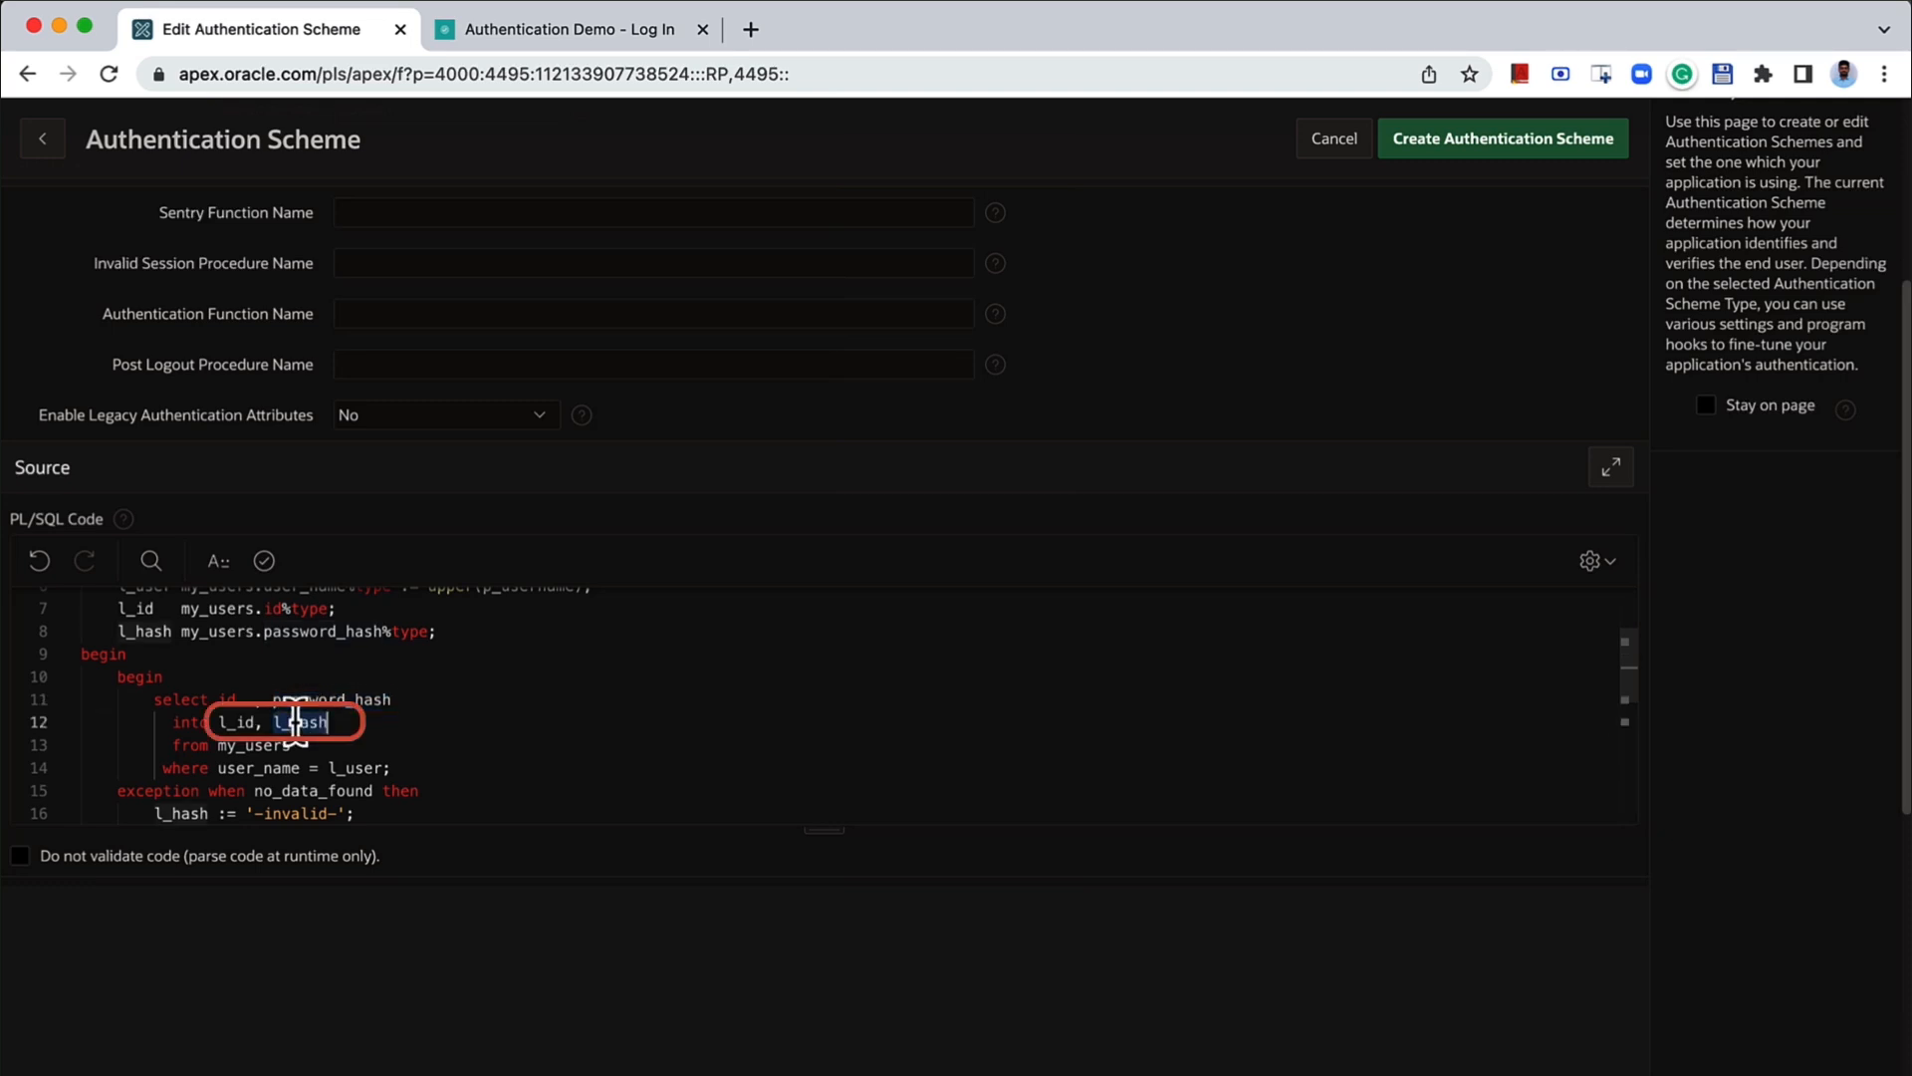
{"action": "scroll", "coordinate": [418, 734], "scroll_direction": "down", "scroll_amount": 4}
{"action": "scroll", "coordinate": [420, 732], "scroll_direction": "up", "scroll_amount": 2}
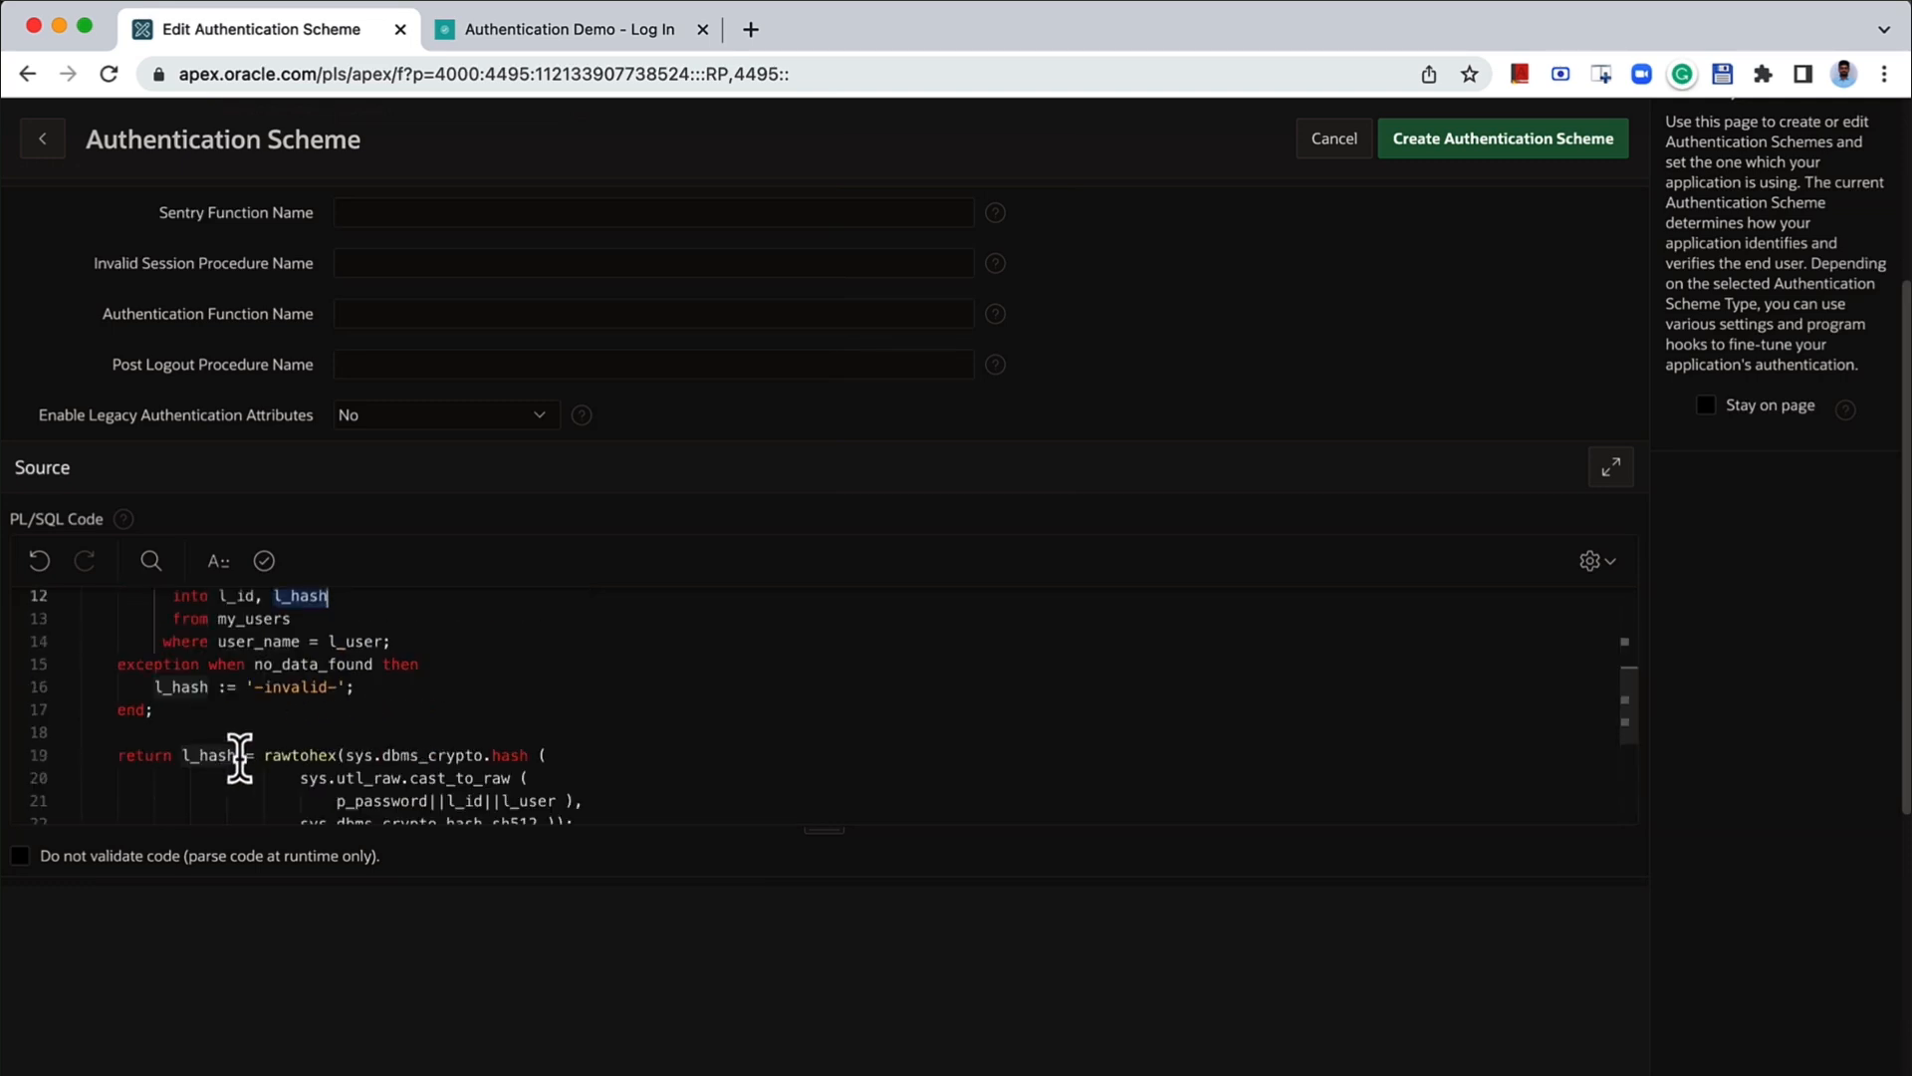
{"action": "scroll", "coordinate": [298, 717], "scroll_direction": "down", "scroll_amount": 3}
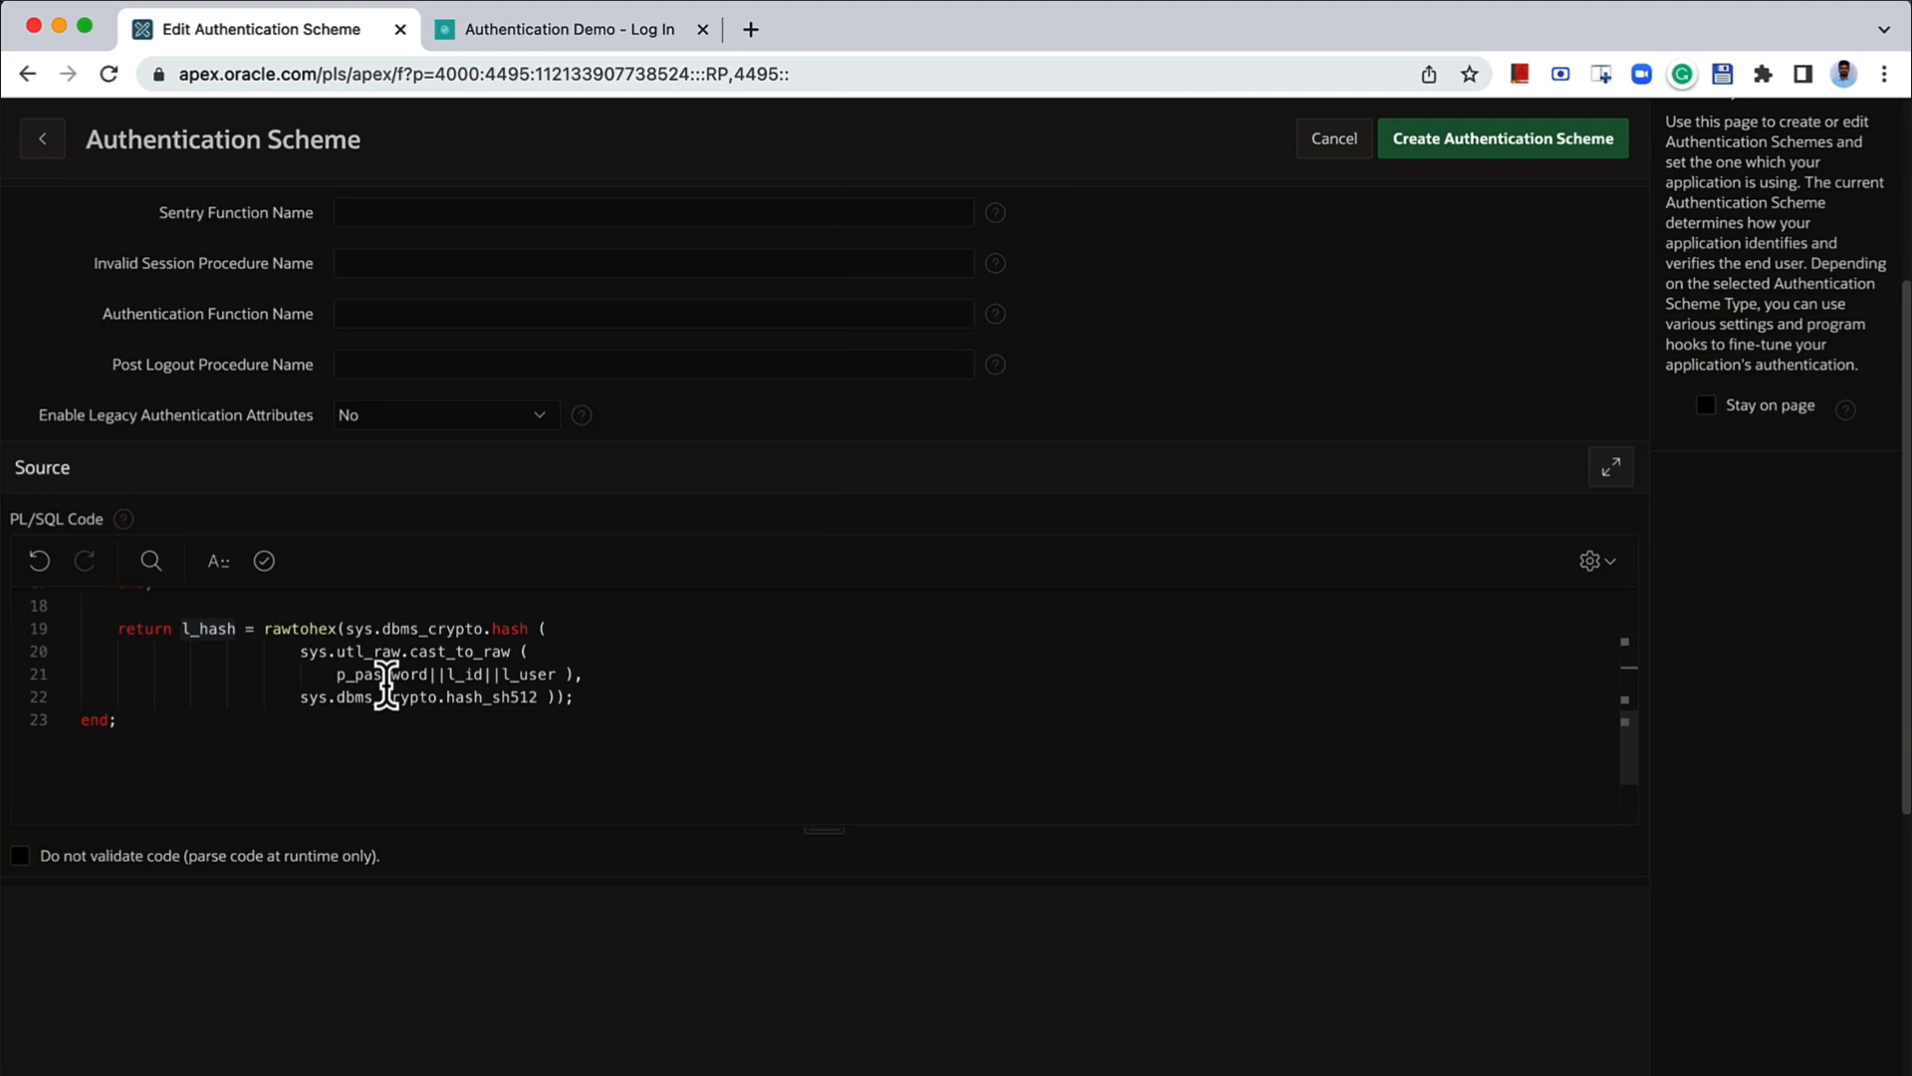
{"action": "left_click", "coordinate": [387, 680]}
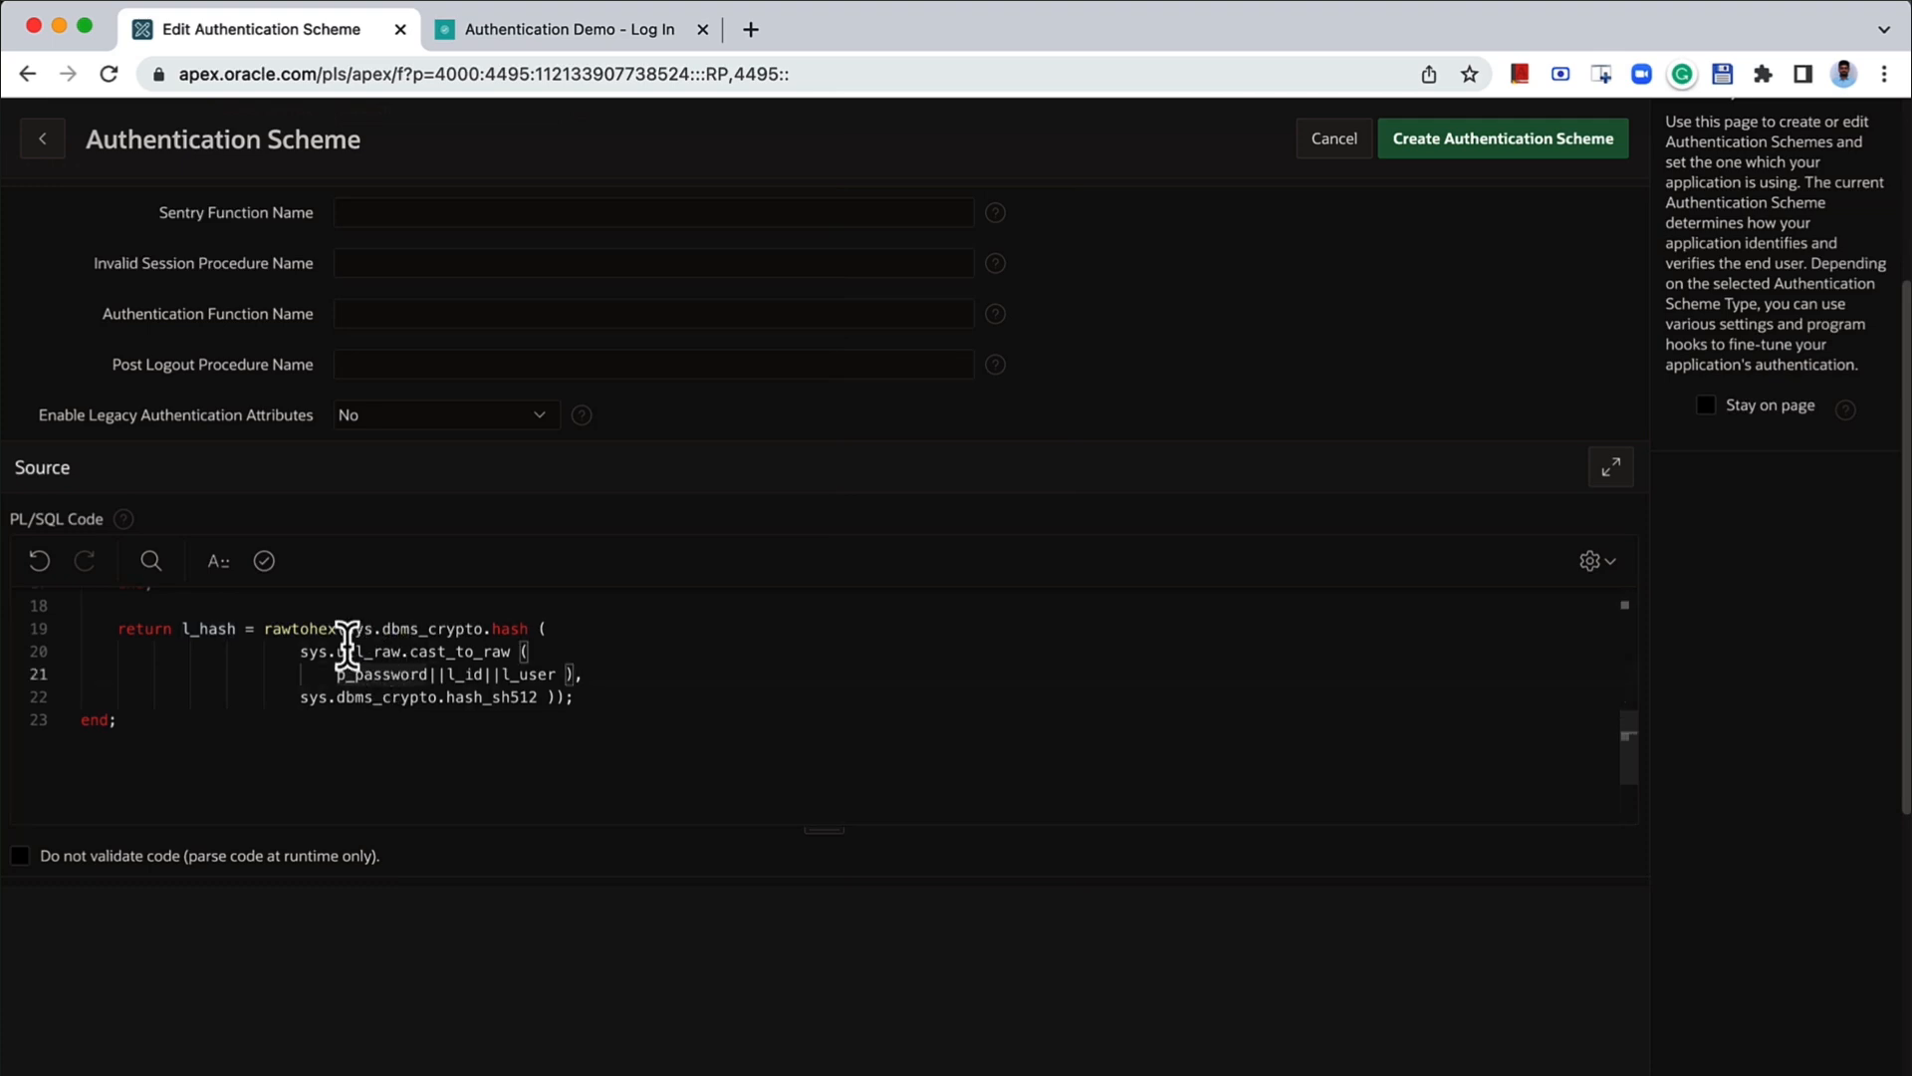
{"action": "double_click", "coordinate": [211, 630]}
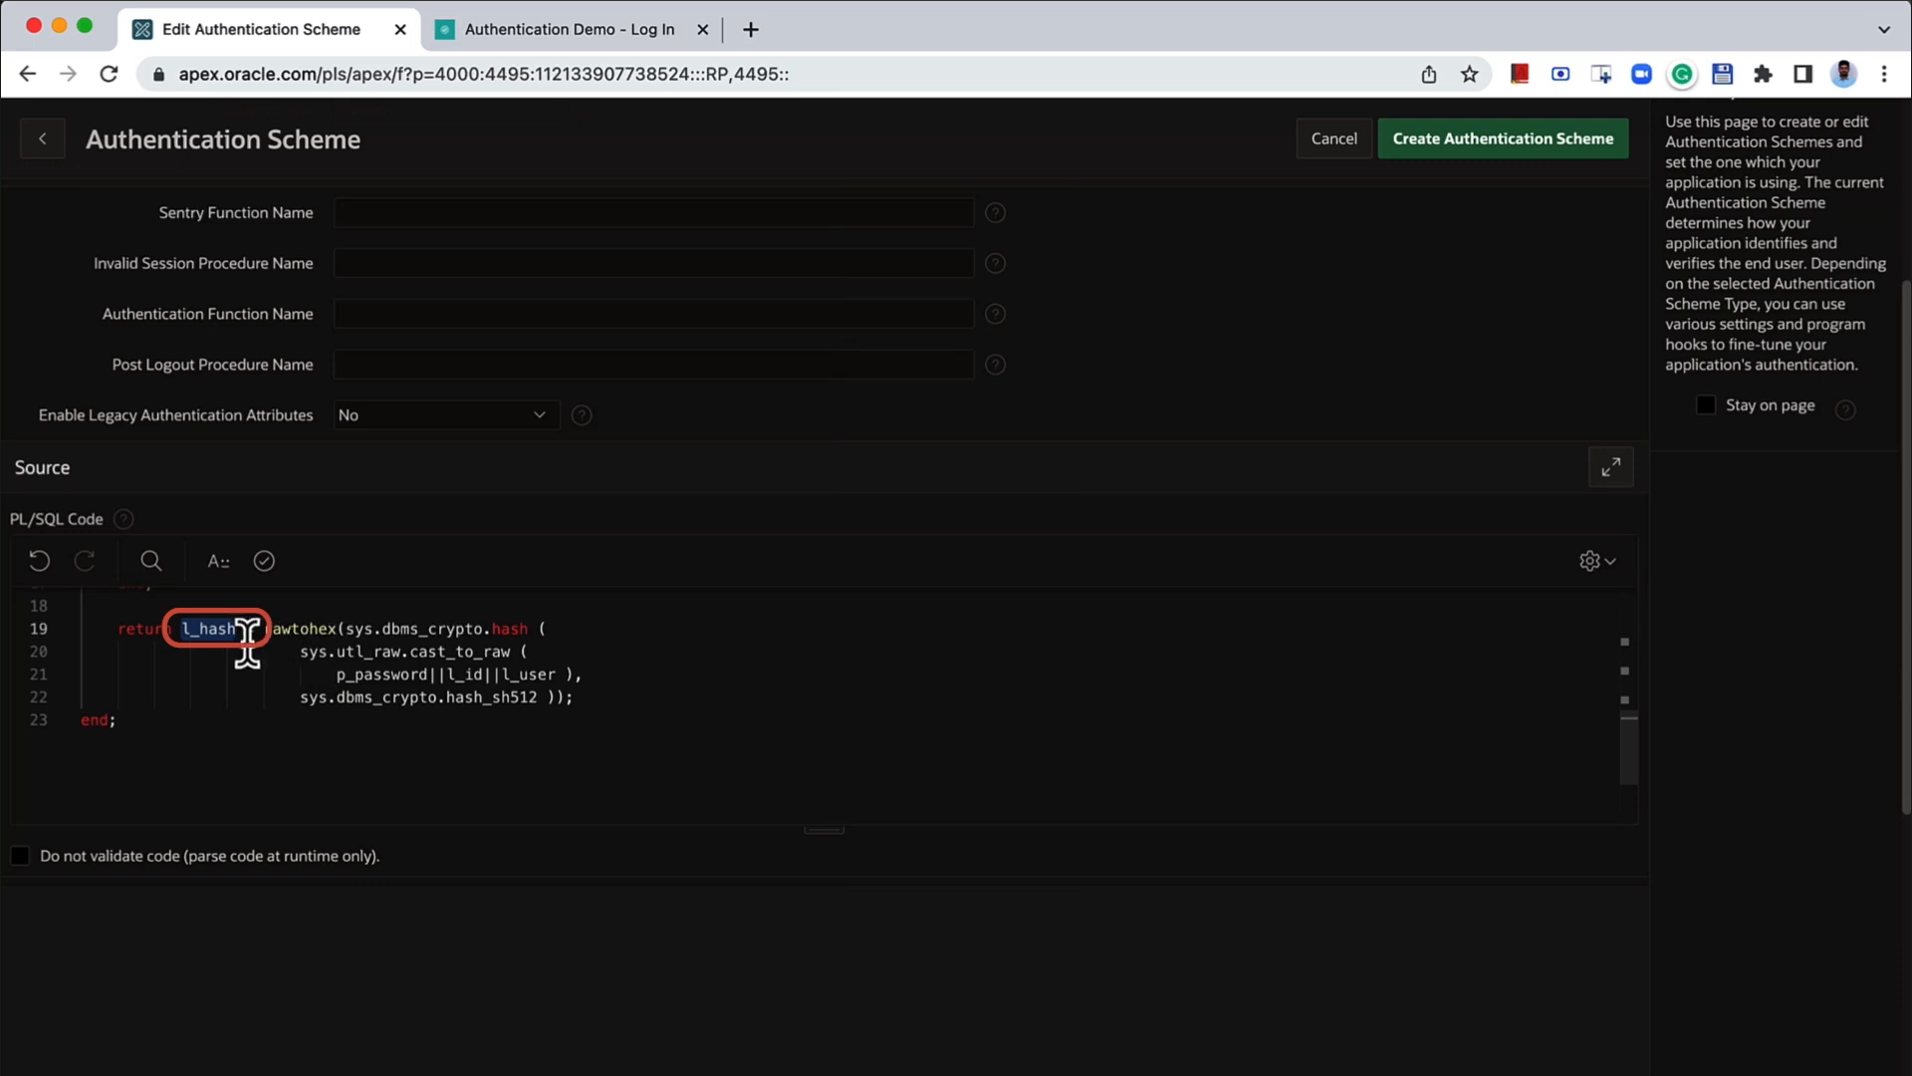
- Copy the function name my_authentication from the source and set it as the scheme's Authentication Function Name
{"action": "scroll", "coordinate": [244, 638], "scroll_direction": "up", "scroll_amount": 10}
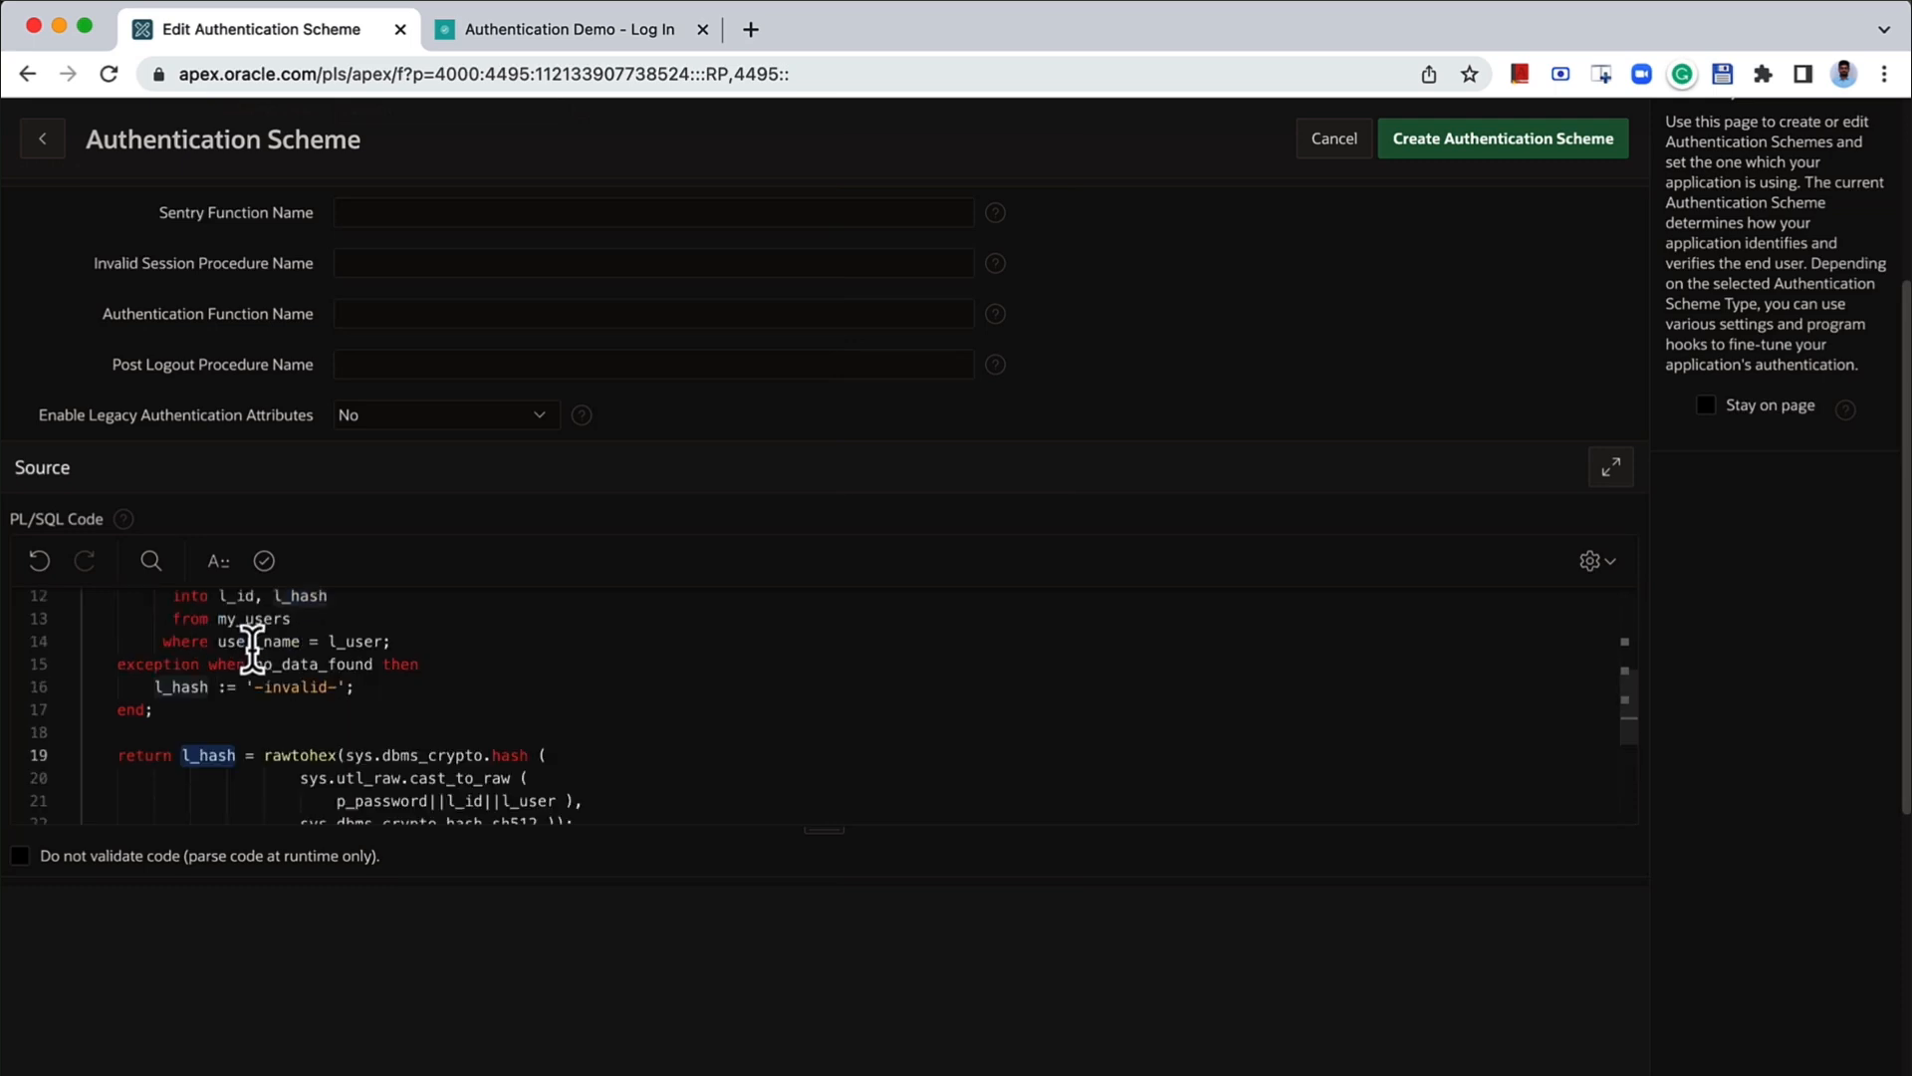
{"action": "double_click", "coordinate": [246, 777]}
{"action": "key", "text": "super+c"}
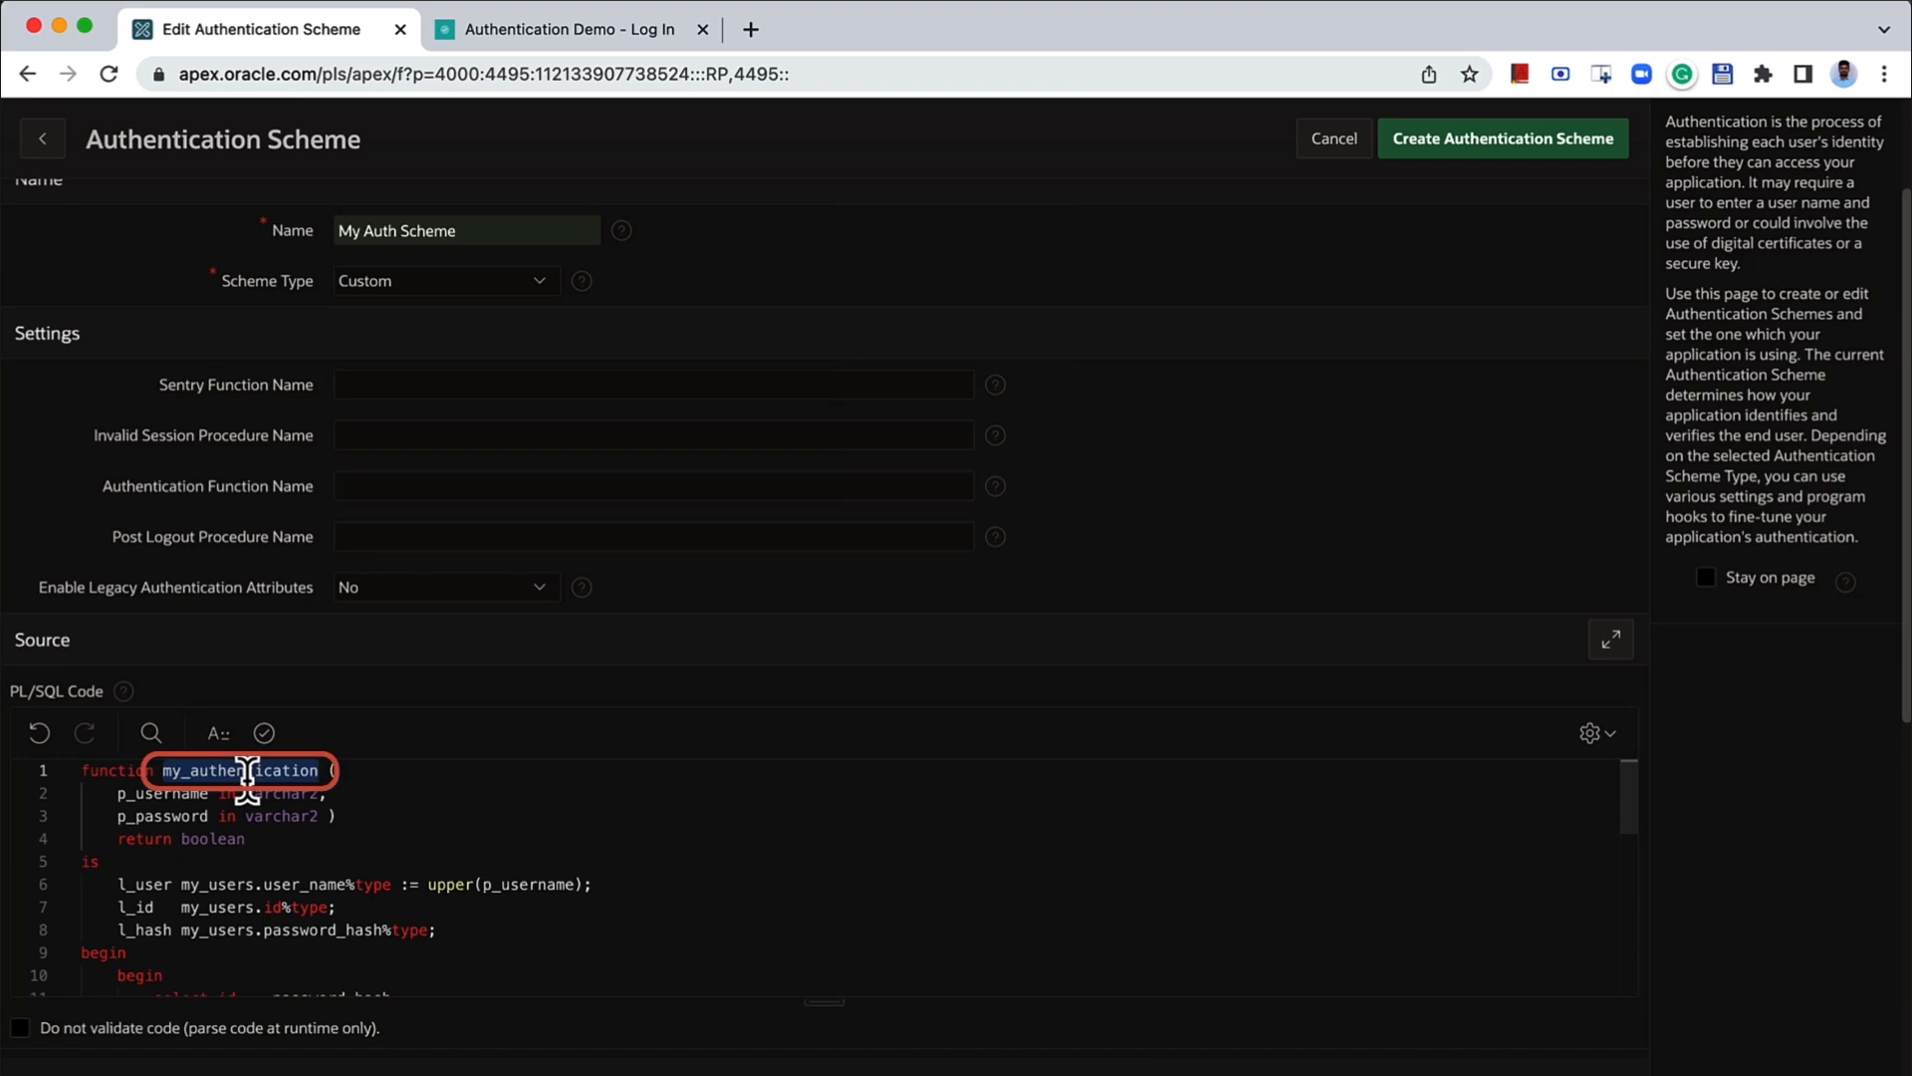
{"action": "left_click", "coordinate": [374, 486]}
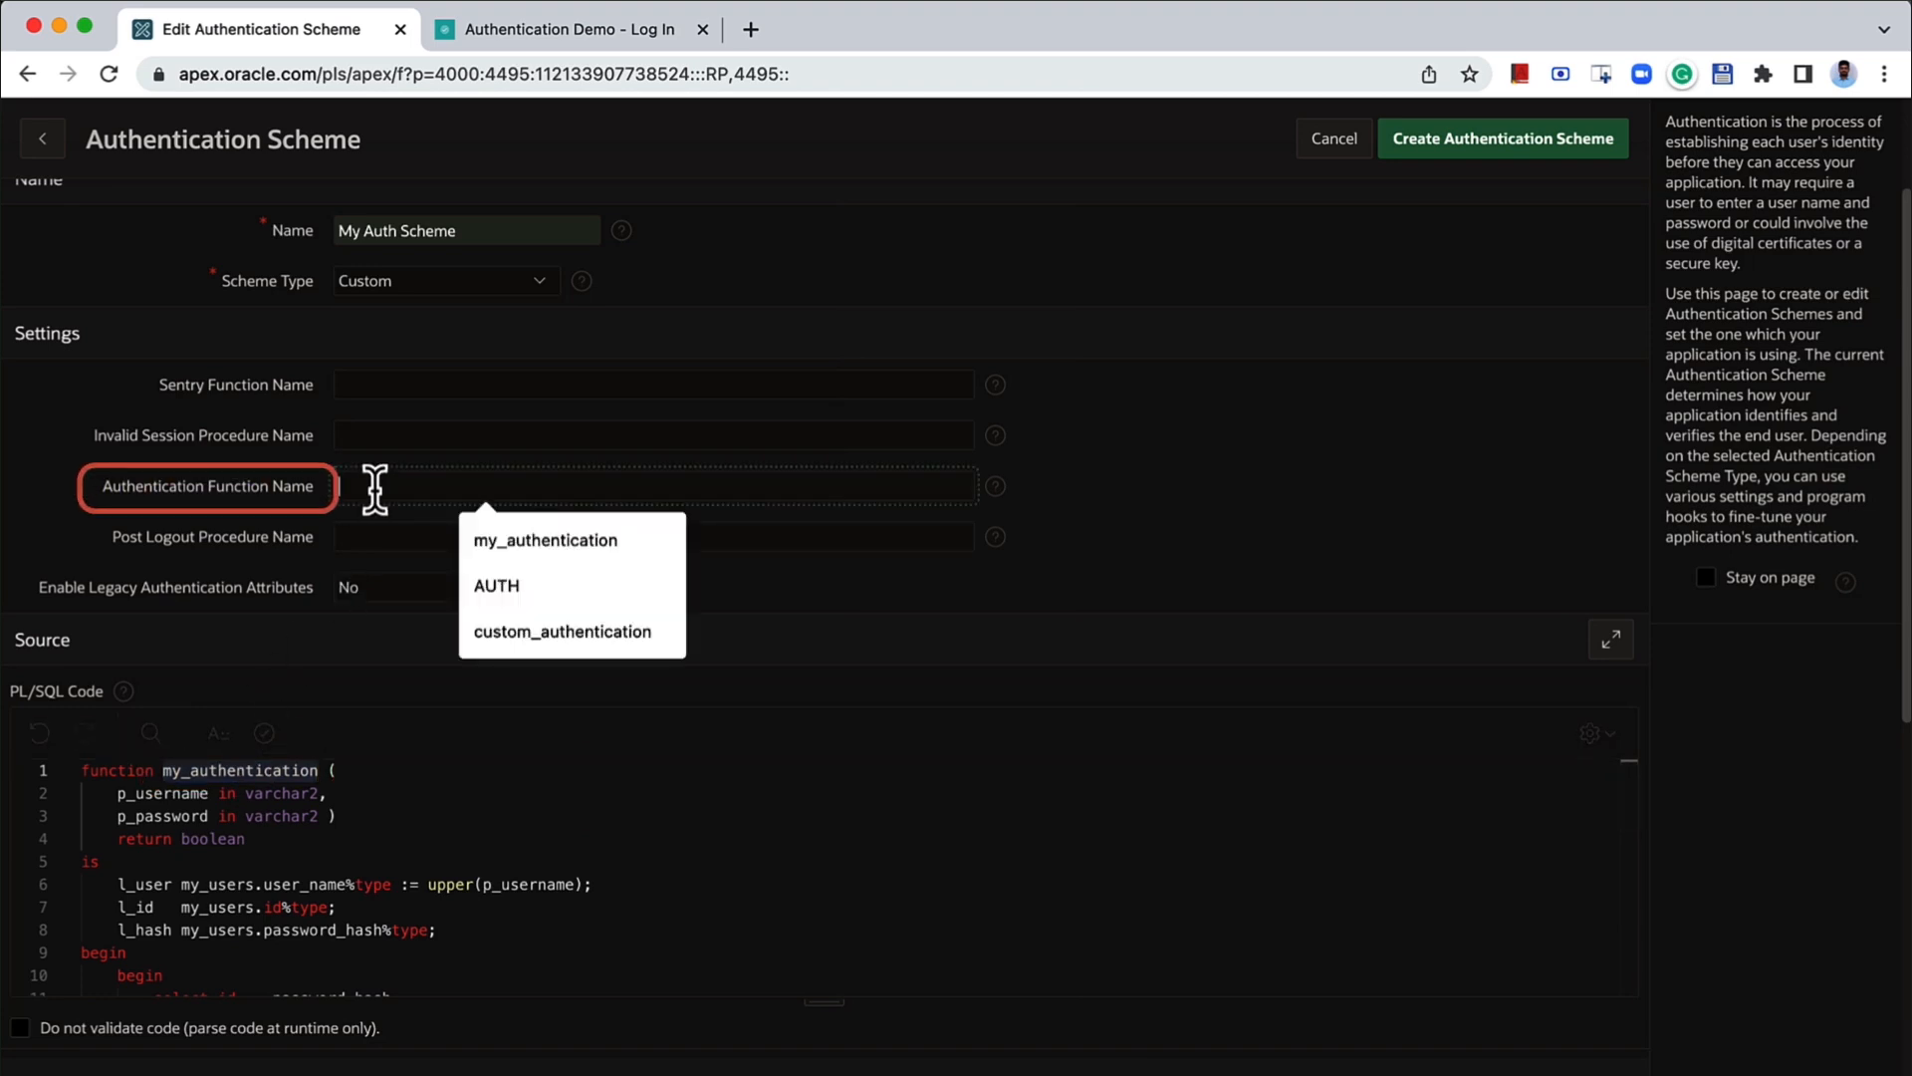
{"action": "key", "text": "super+v"}
{"action": "key", "text": "Tab"}
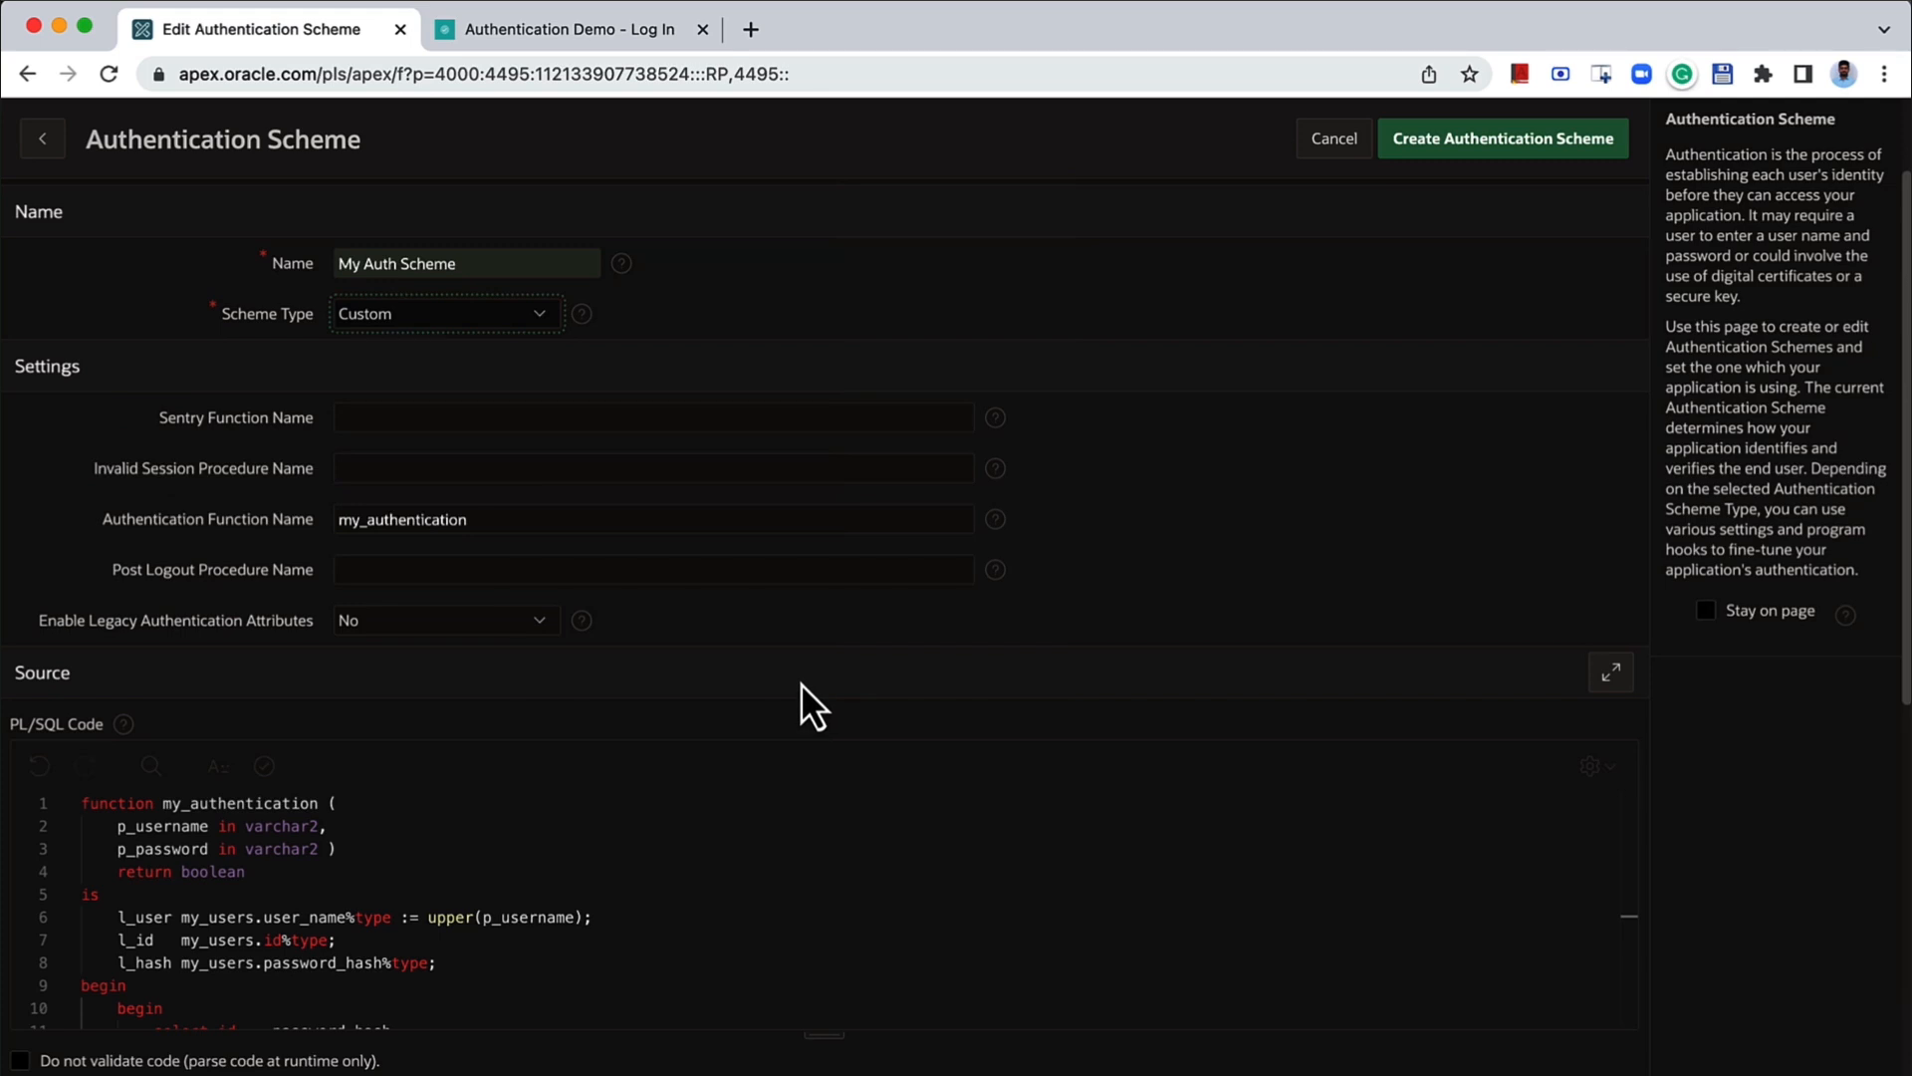
- Set My Auth Scheme's scheme type to Open Door Credentials and create the authentication scheme
{"action": "left_click", "coordinate": [546, 323]}
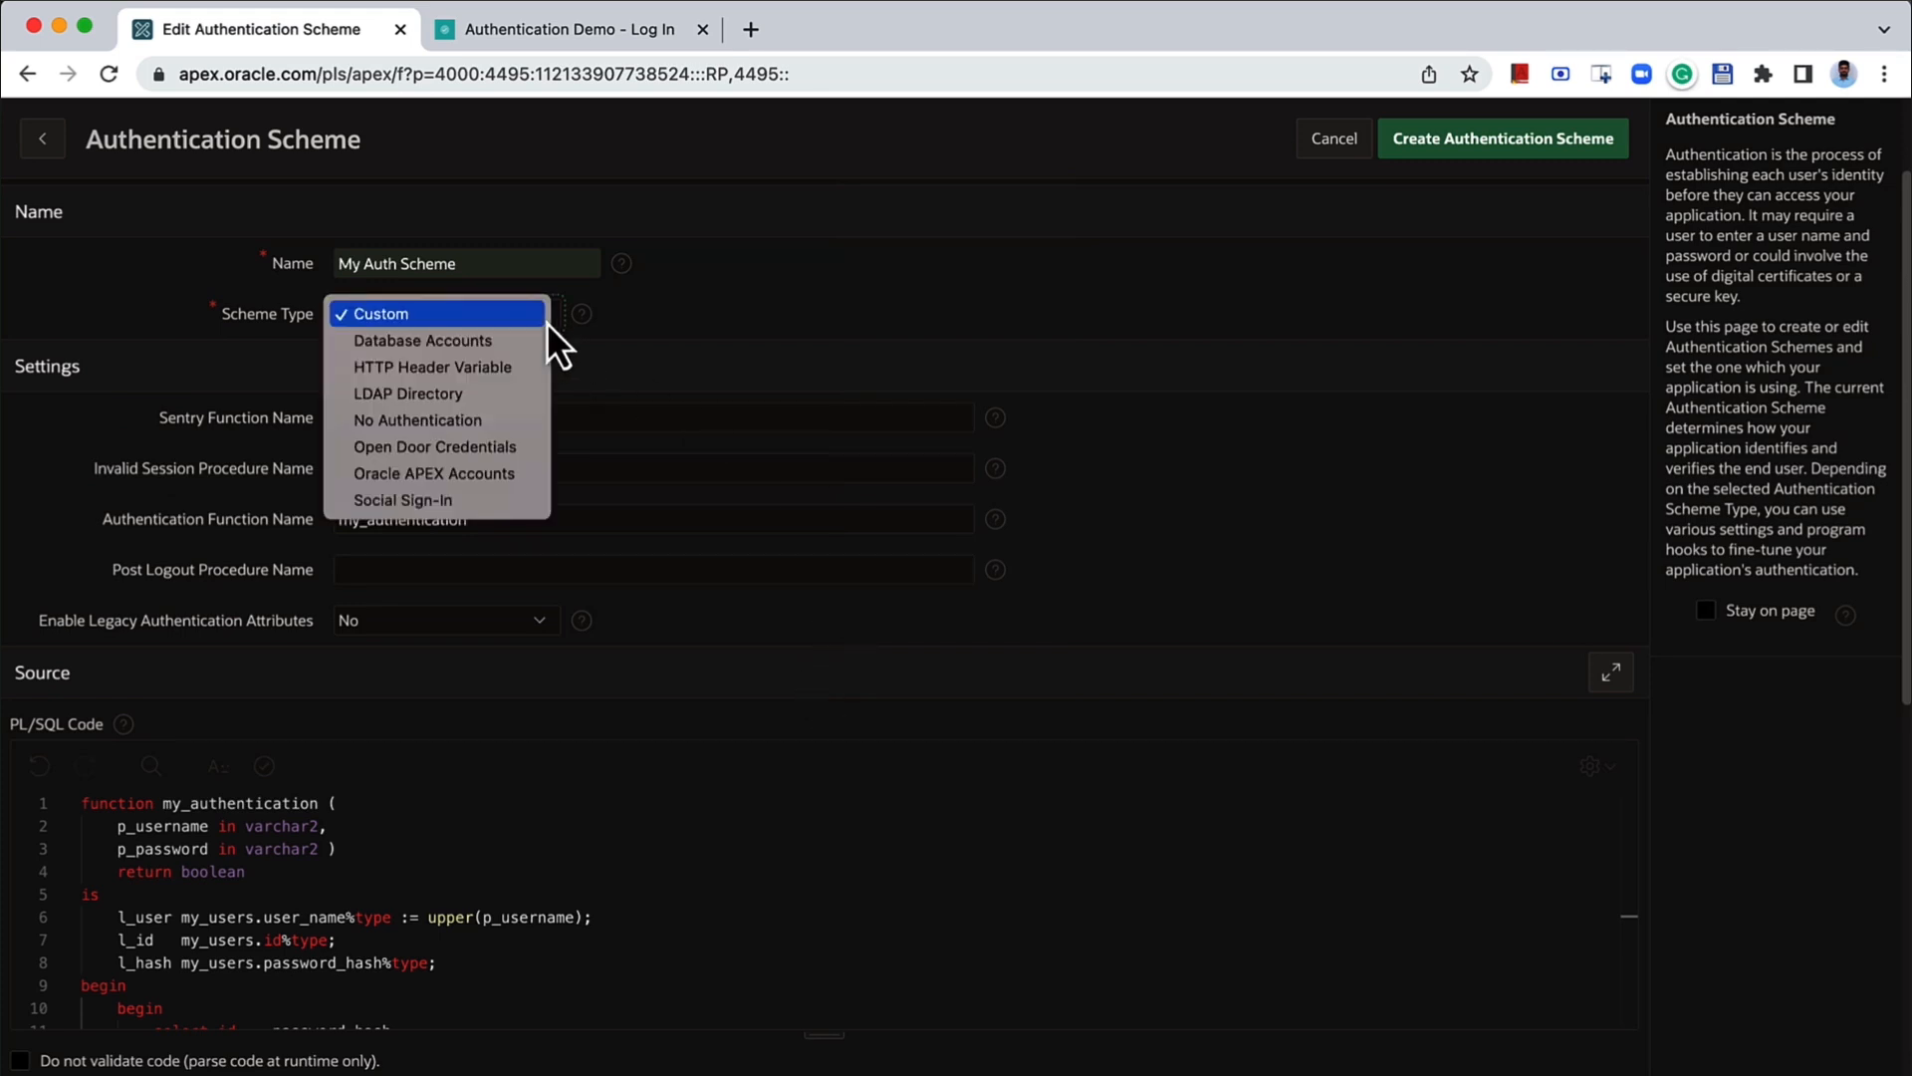
{"action": "left_click", "coordinate": [518, 450]}
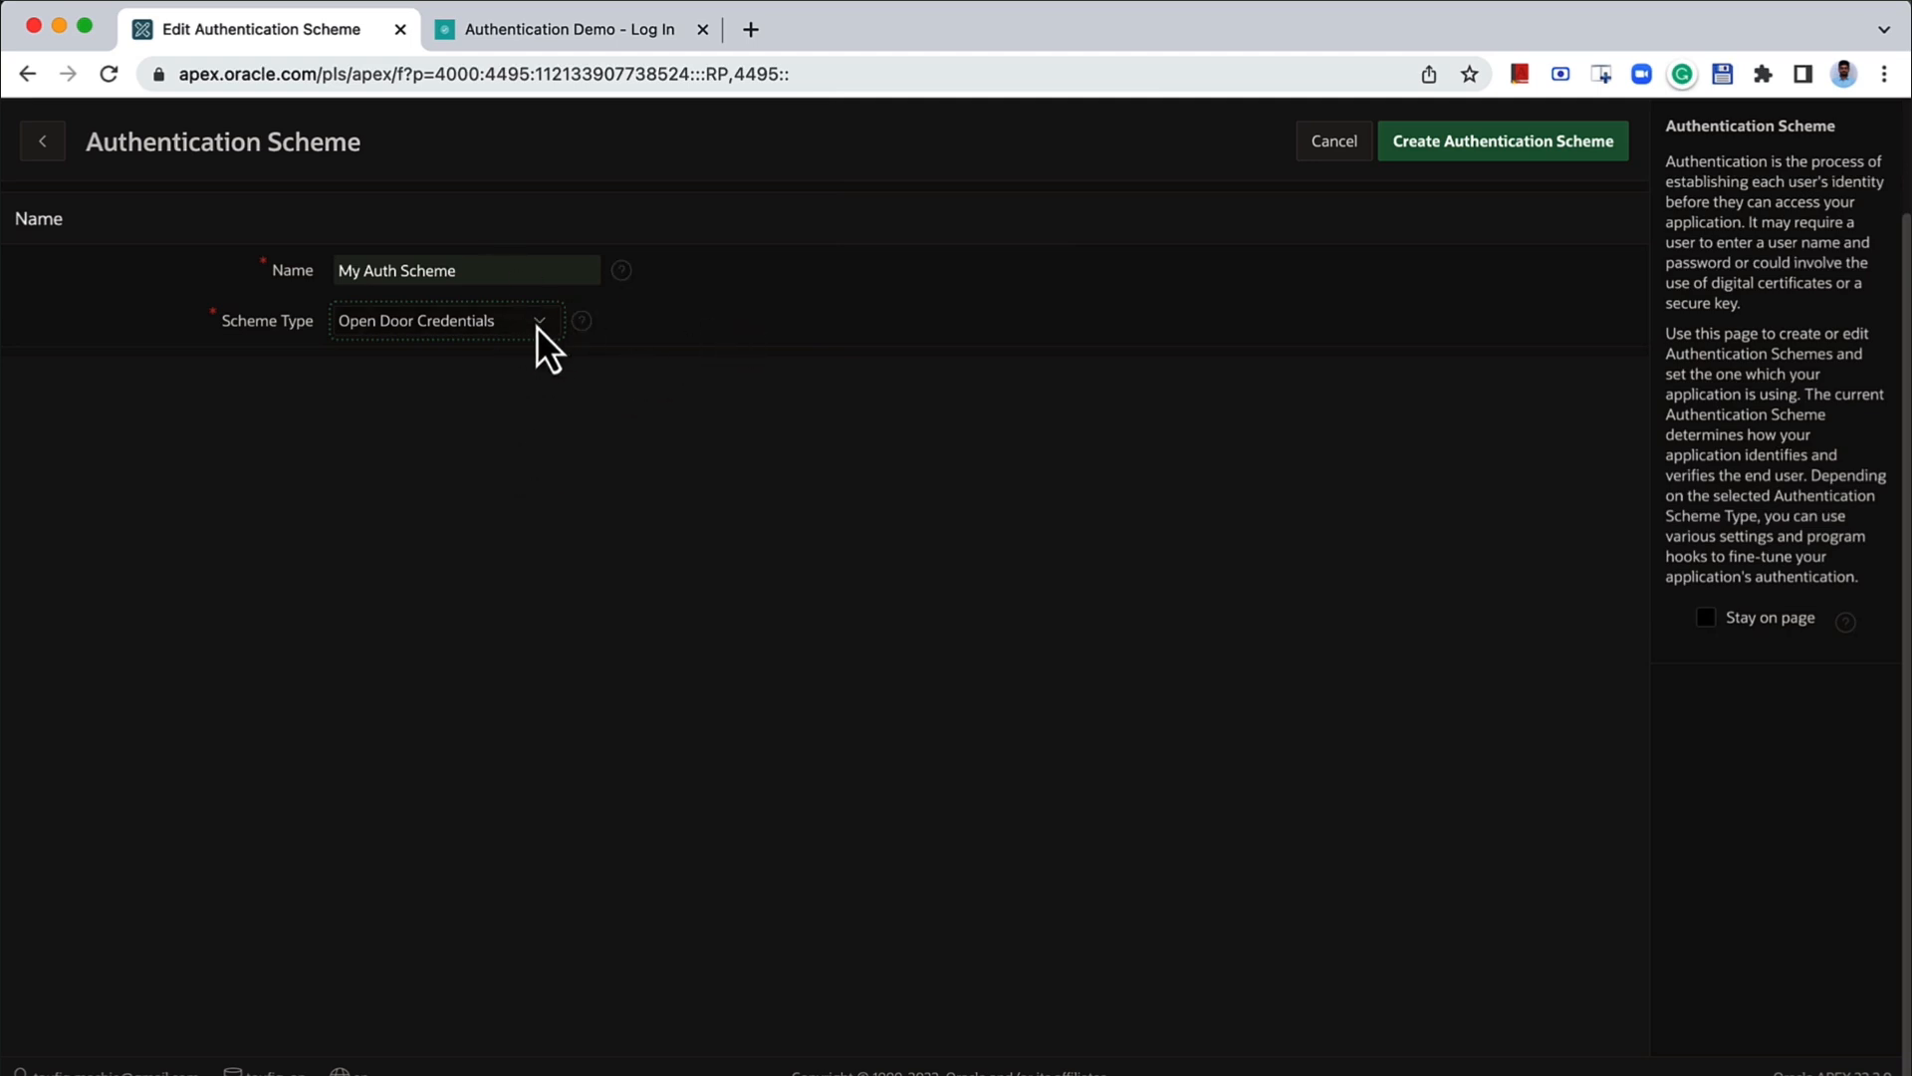
{"action": "left_click", "coordinate": [1459, 182]}
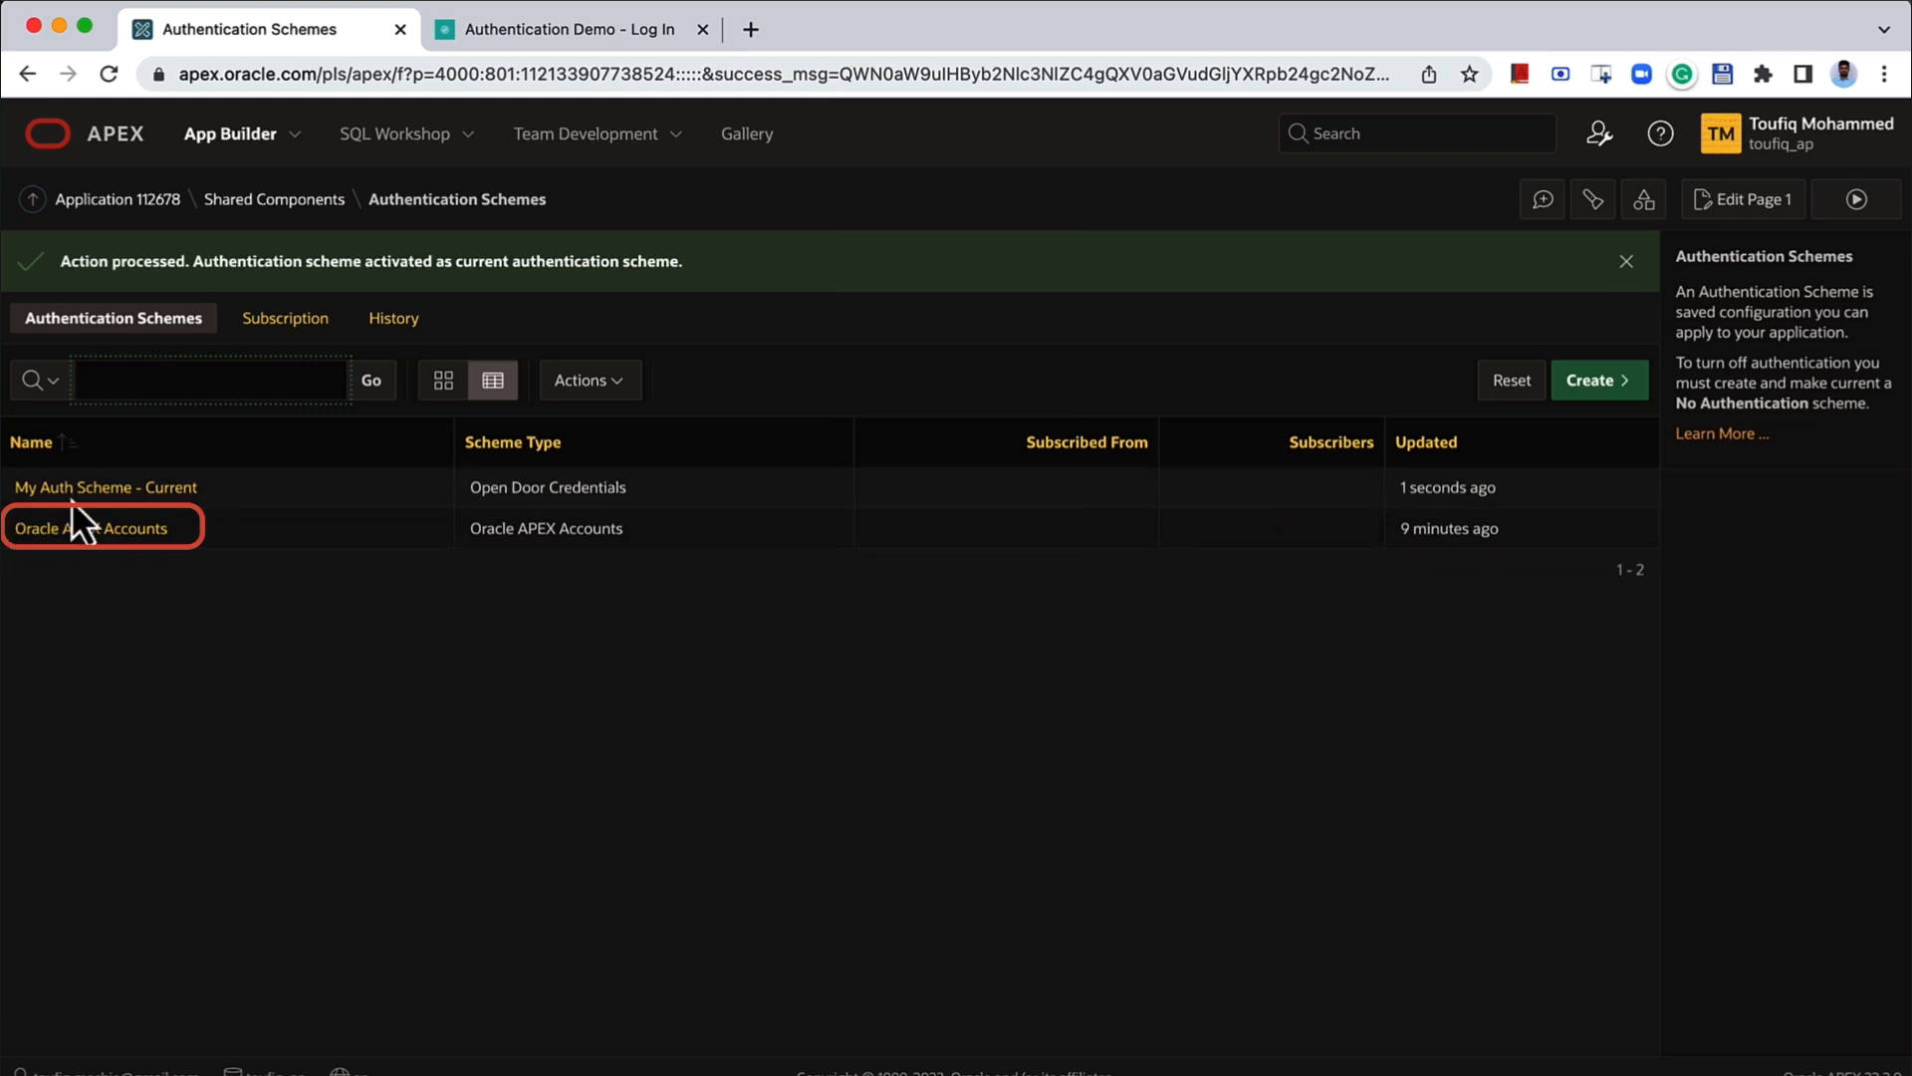
- Run the Authentication Demo application and log in by entering only a username
{"action": "left_click", "coordinate": [1854, 211]}
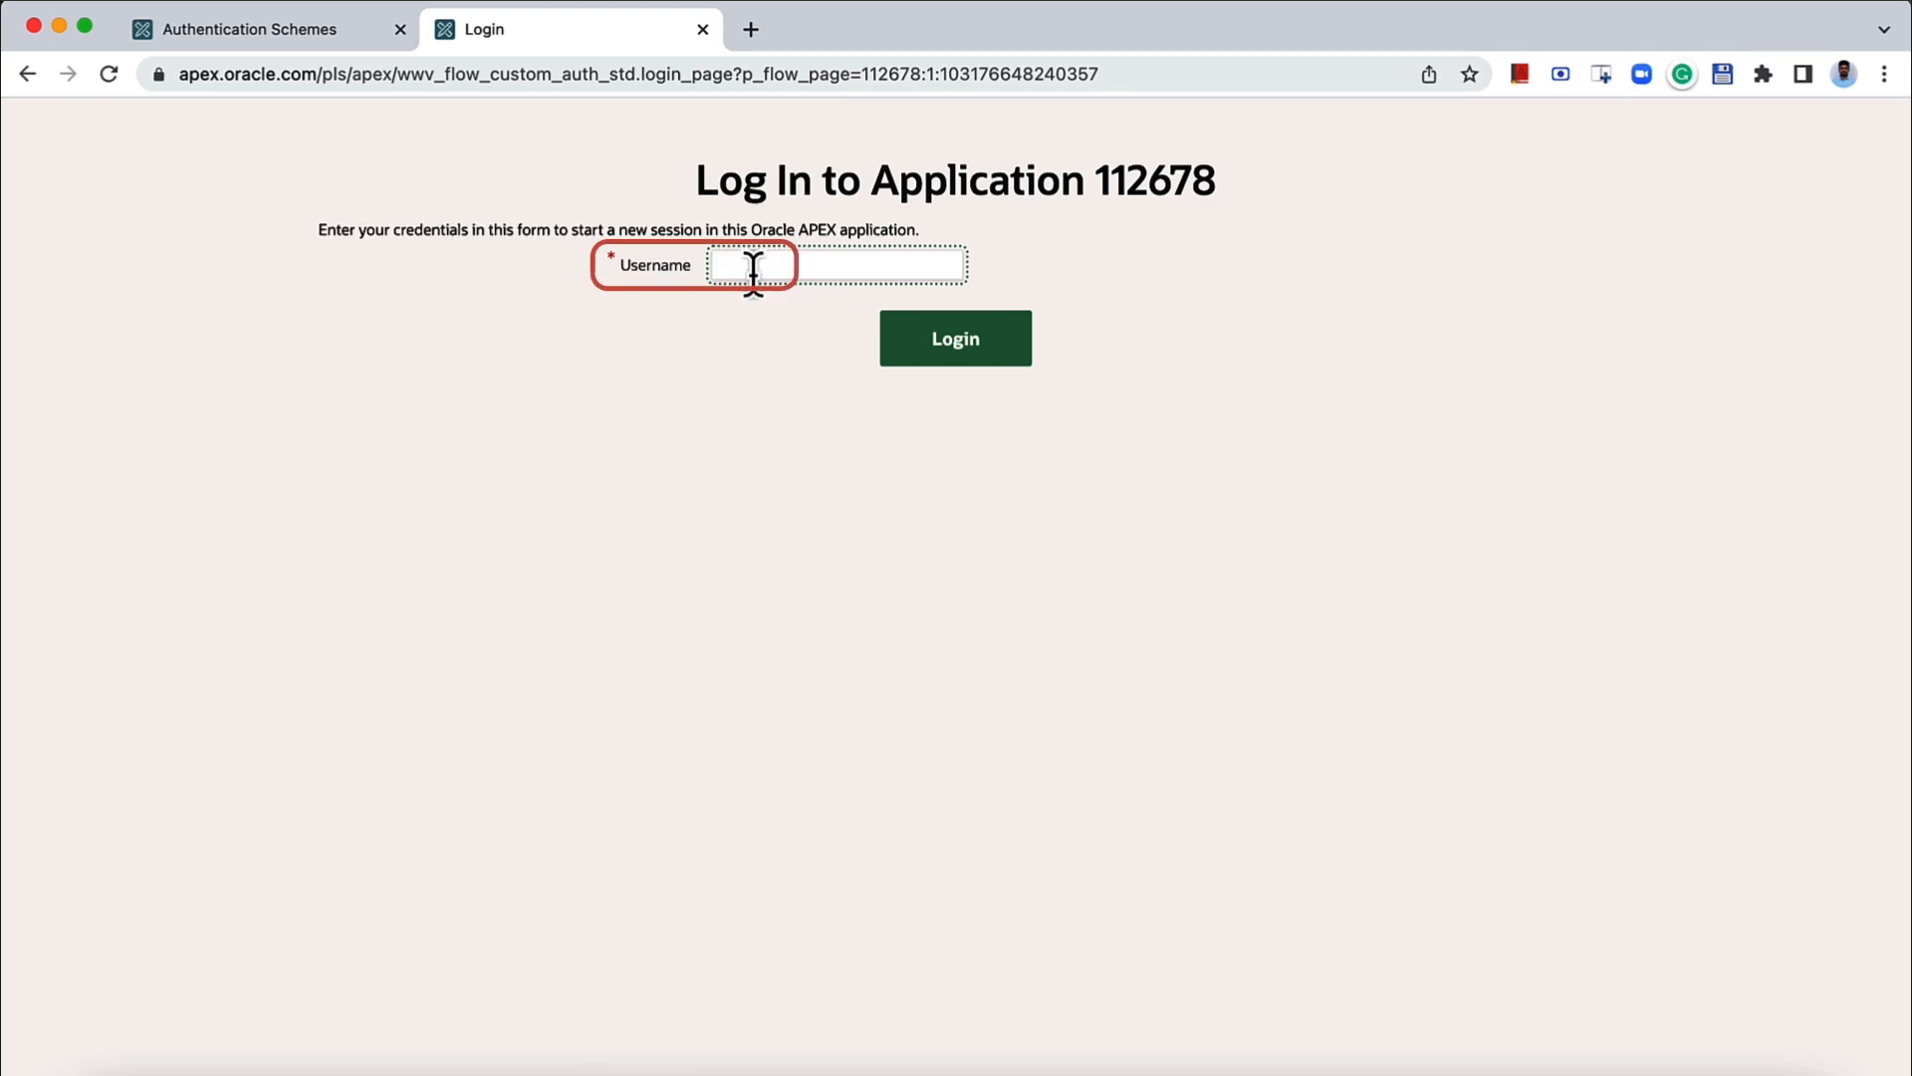
{"action": "type", "text": "touf"}
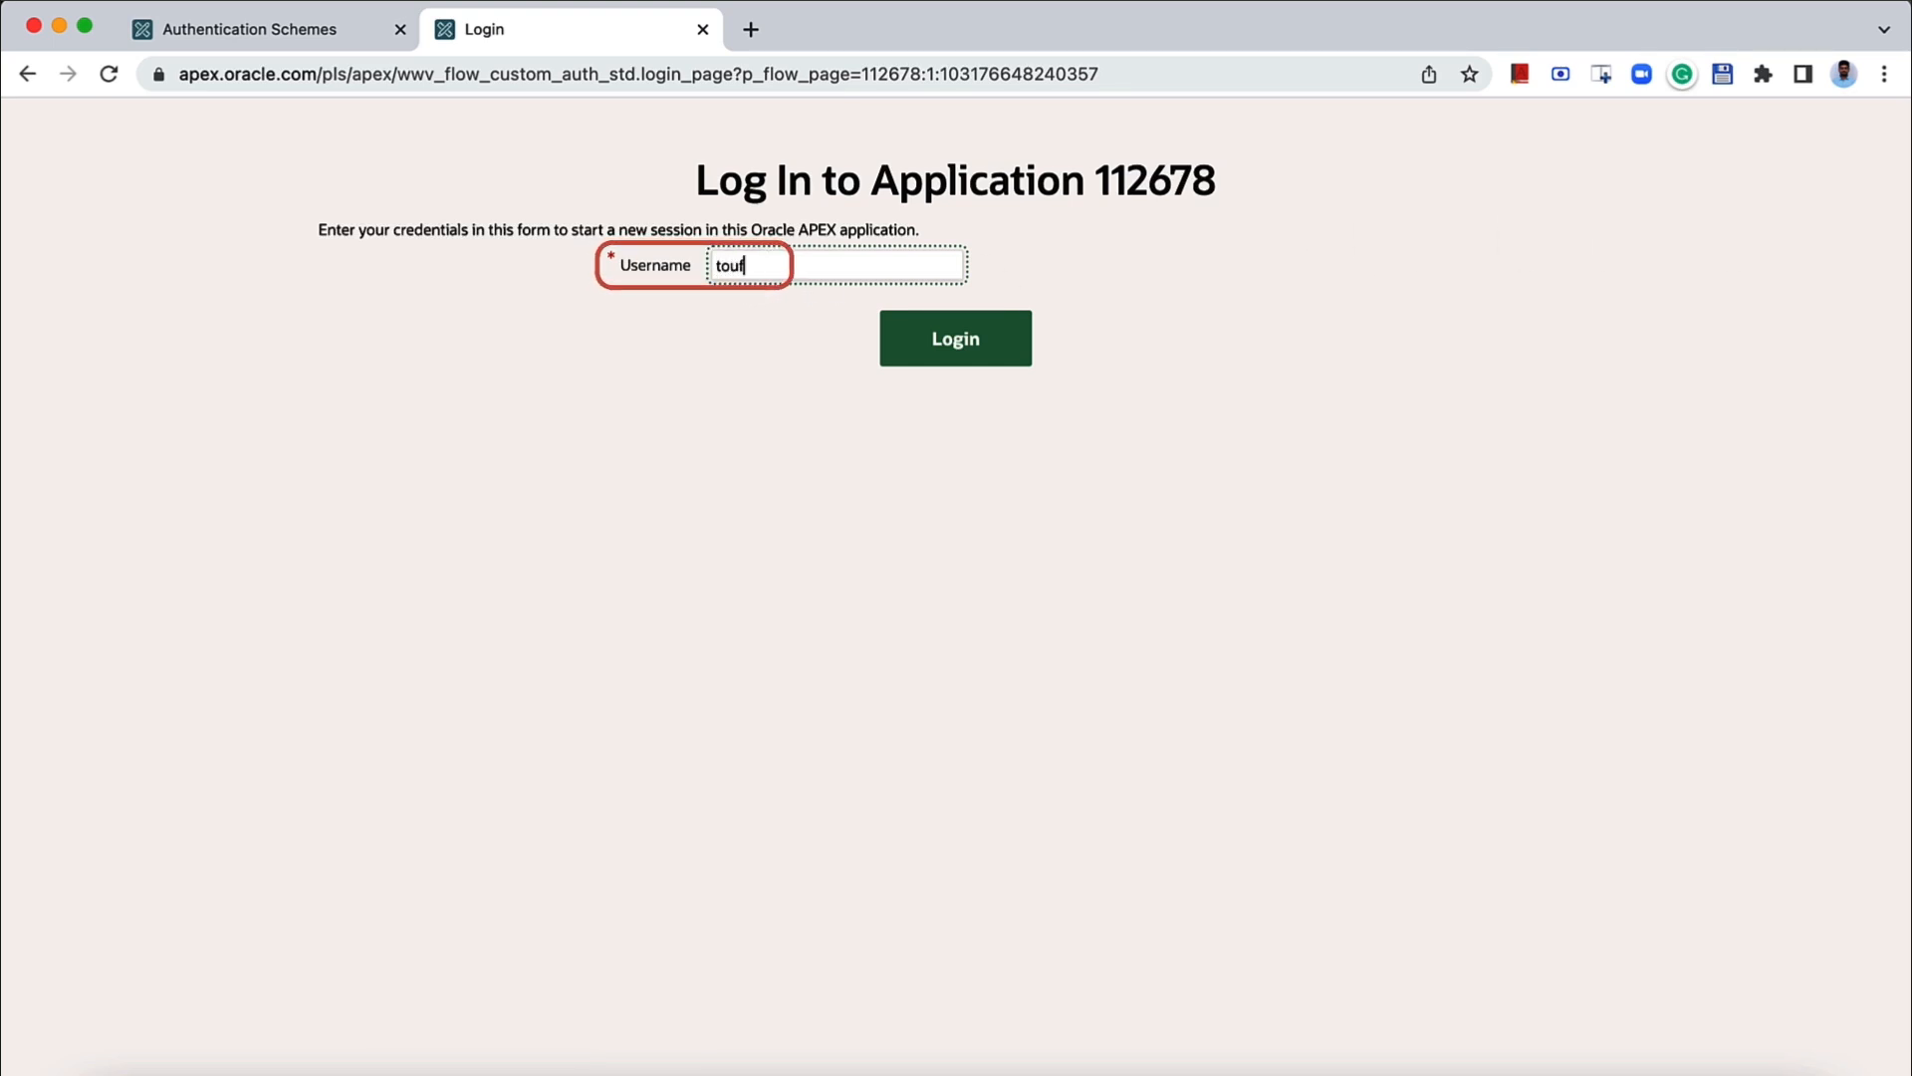
{"action": "type", "text": "iq"}
{"action": "left_click", "coordinate": [991, 339]}
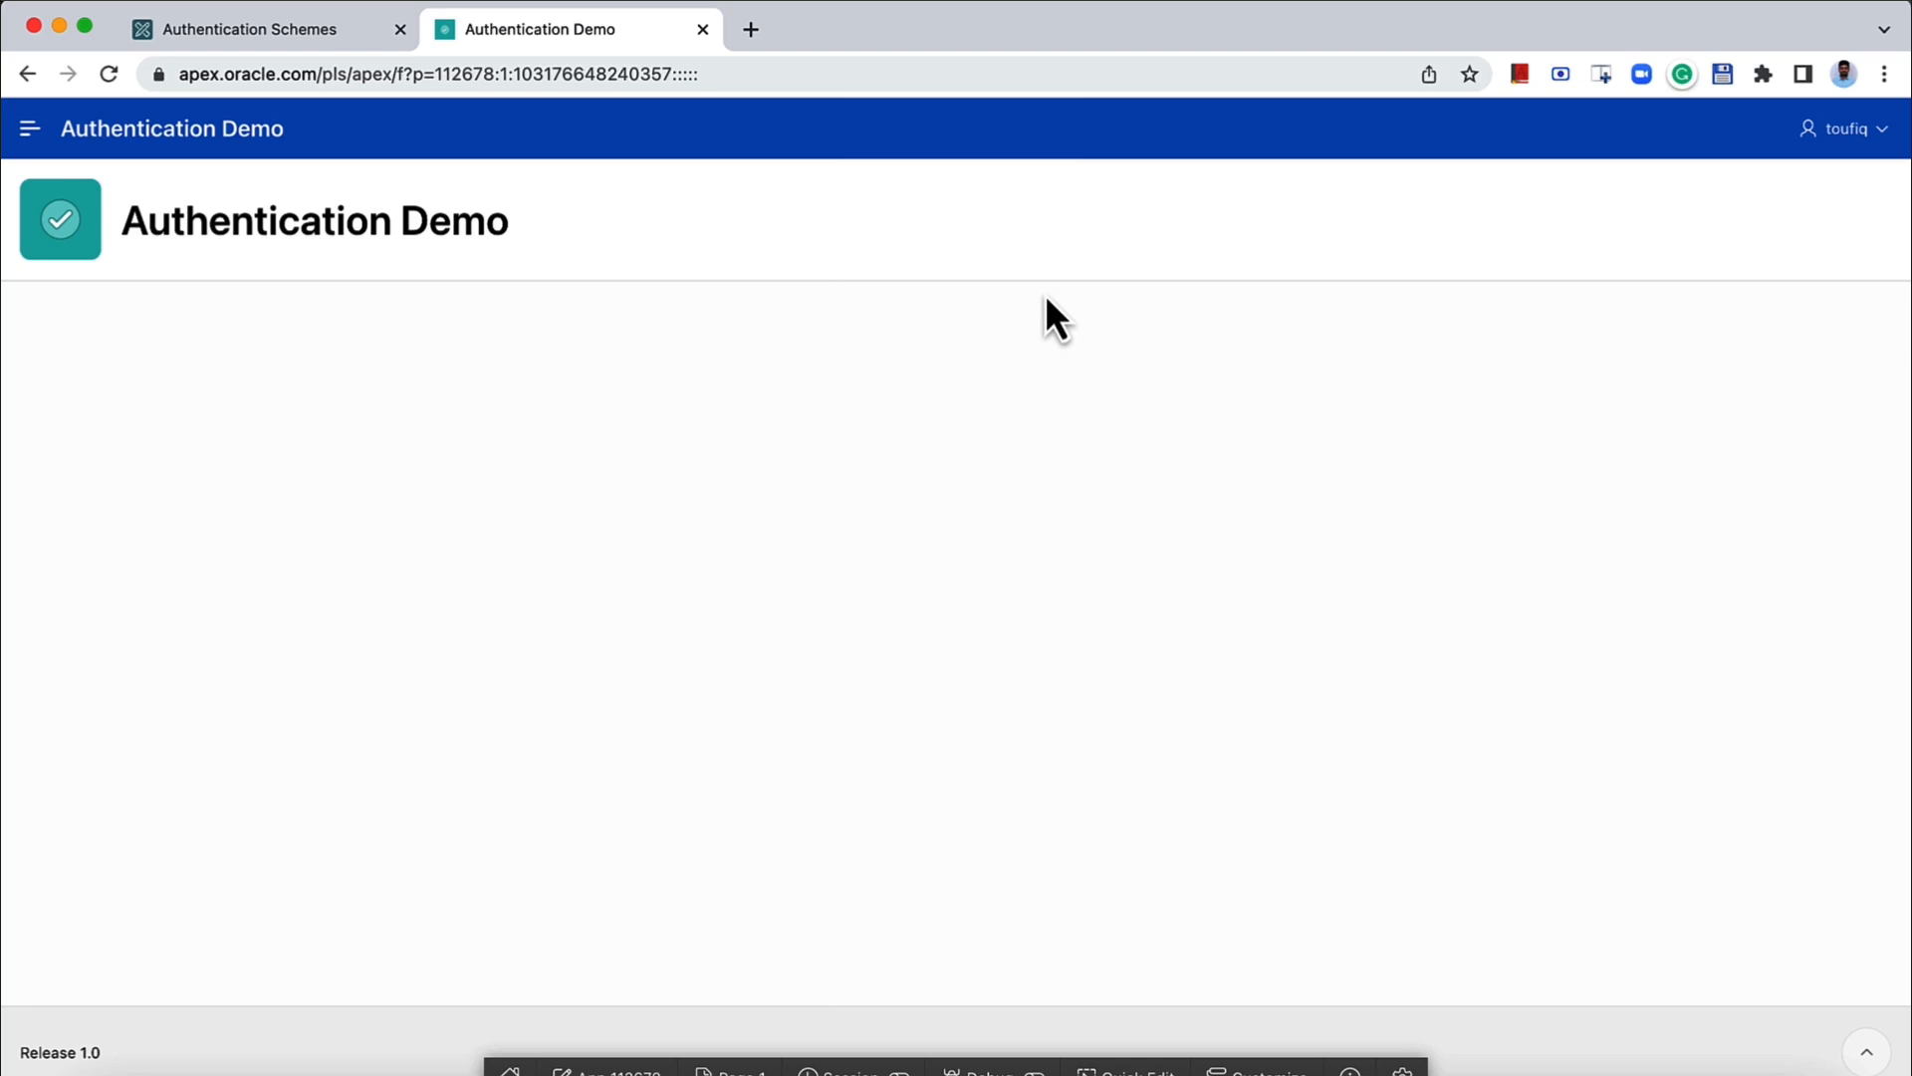
- Start a new authentication scheme as a copy of an existing one, with 112678 Authentication Demo as the source application
{"action": "left_click", "coordinate": [279, 45]}
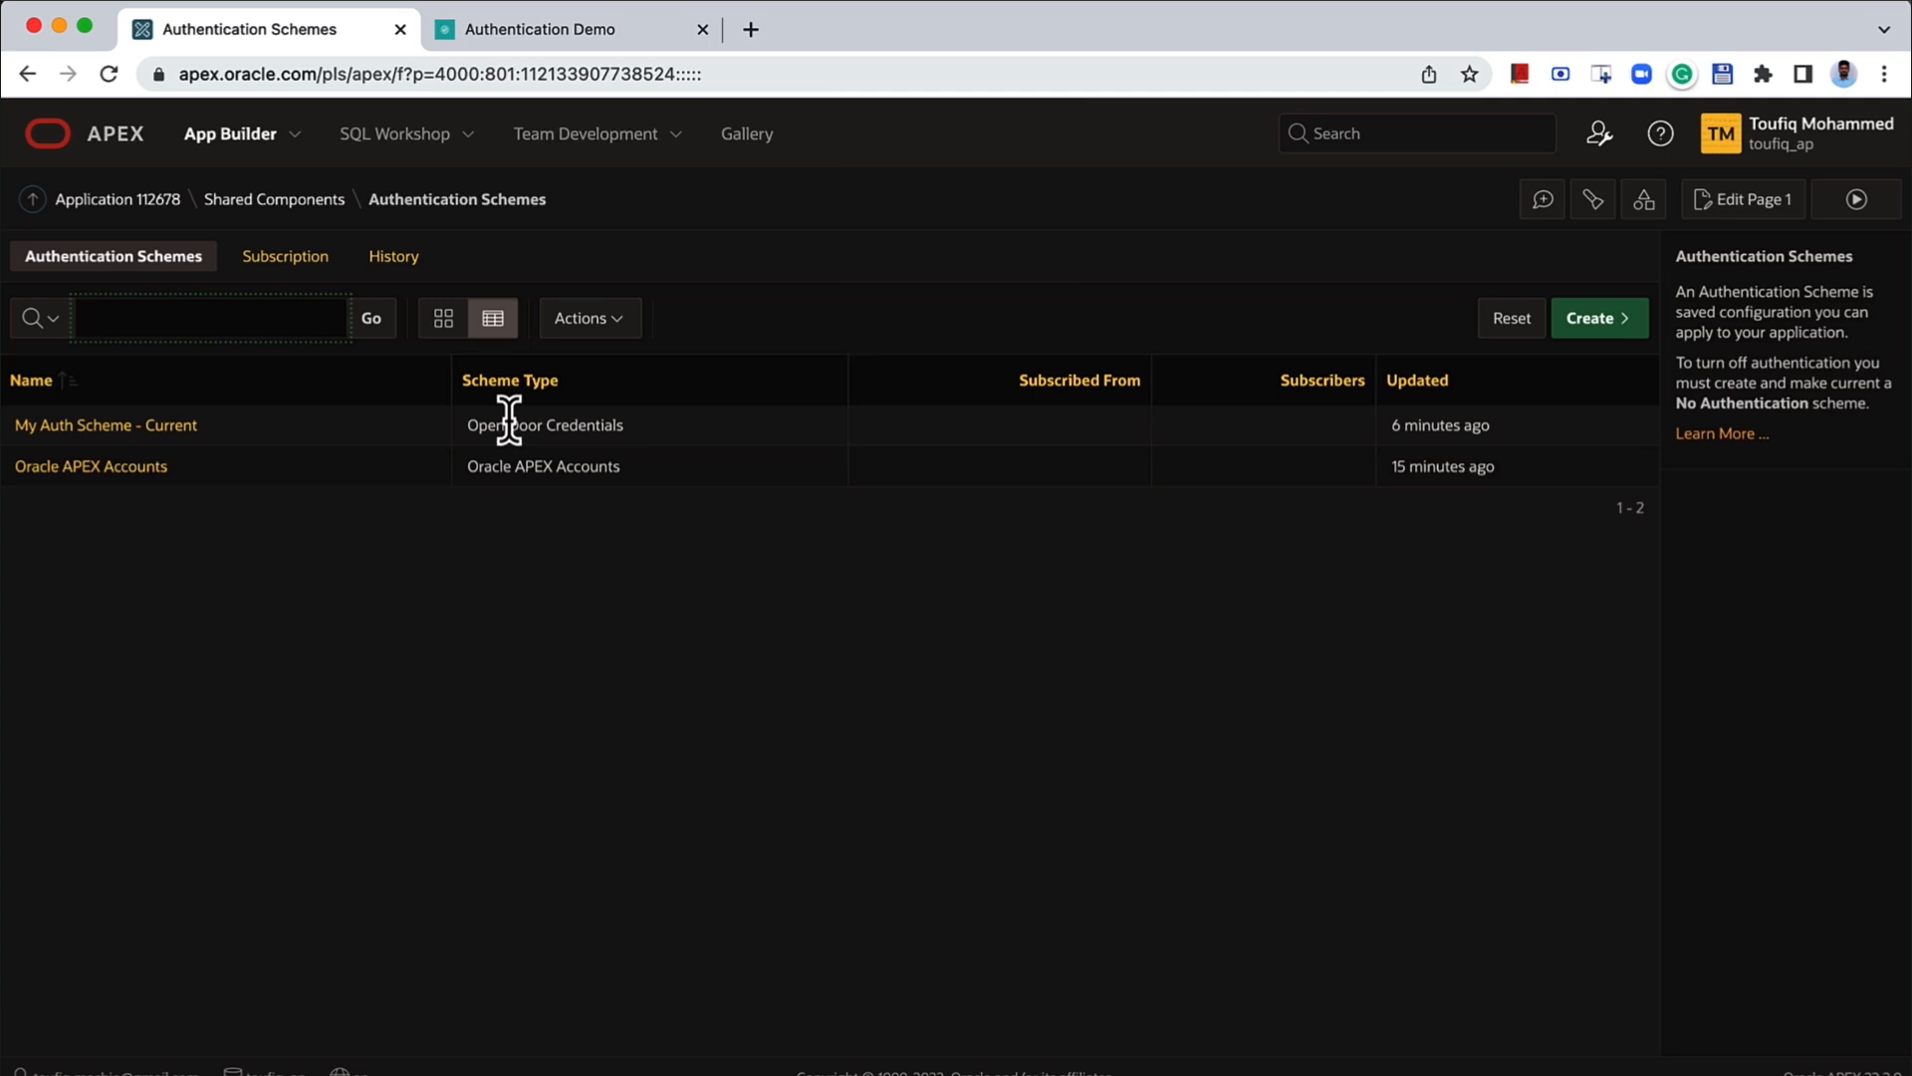
{"action": "left_click", "coordinate": [1605, 329]}
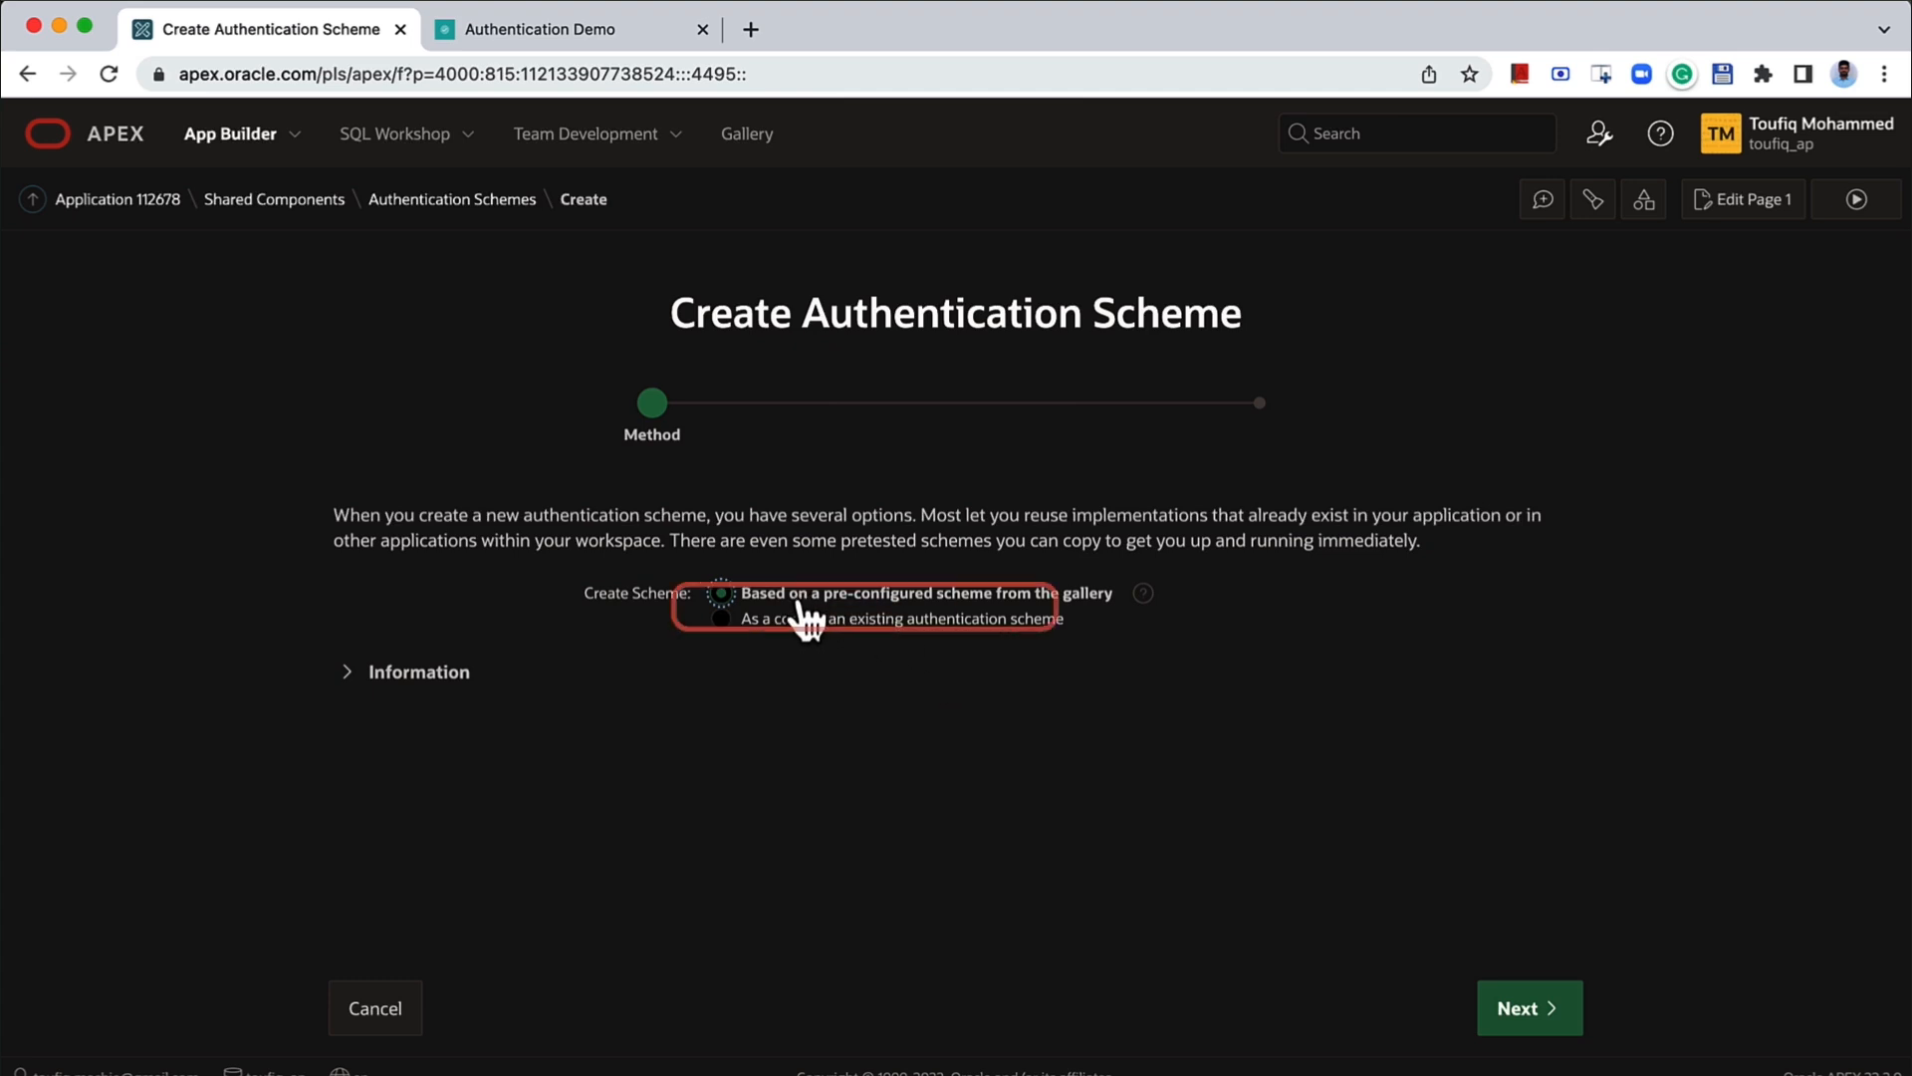
{"action": "left_click", "coordinate": [909, 621]}
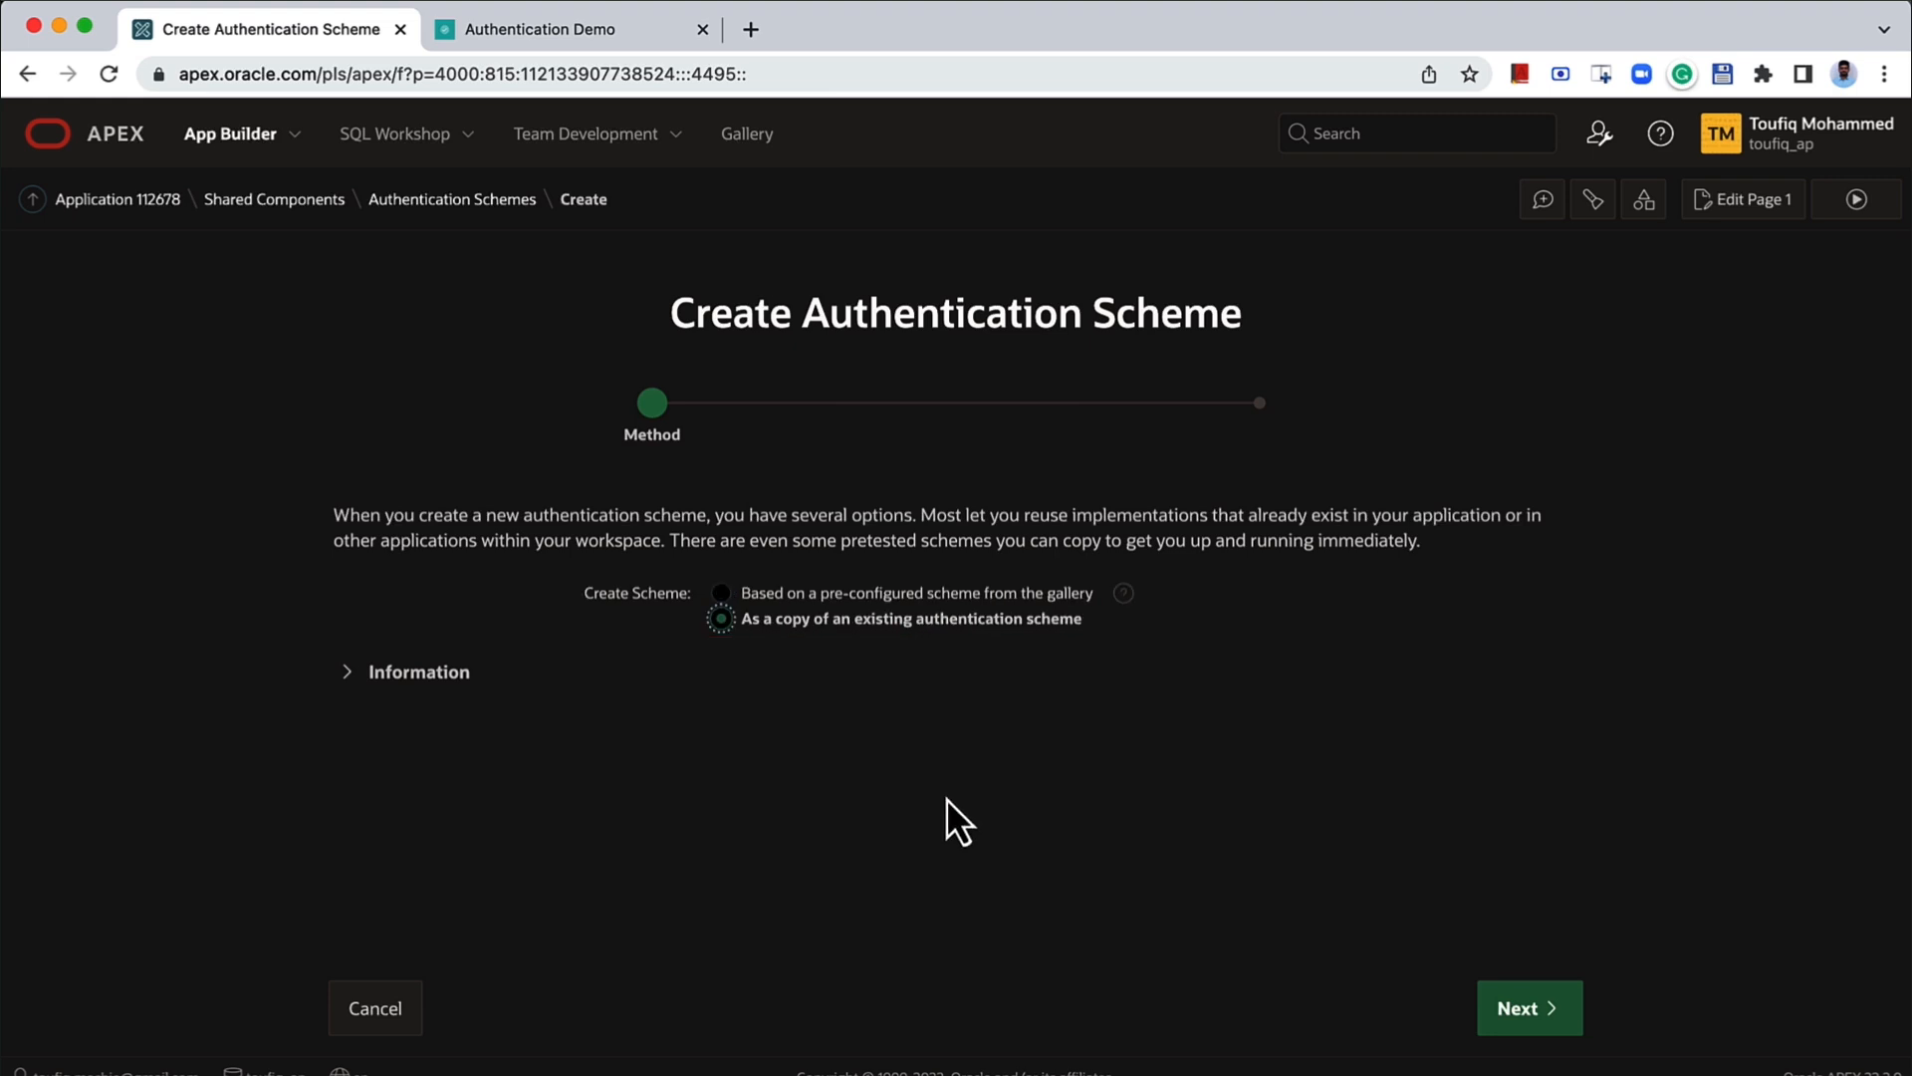
{"action": "left_click", "coordinate": [1494, 1007]}
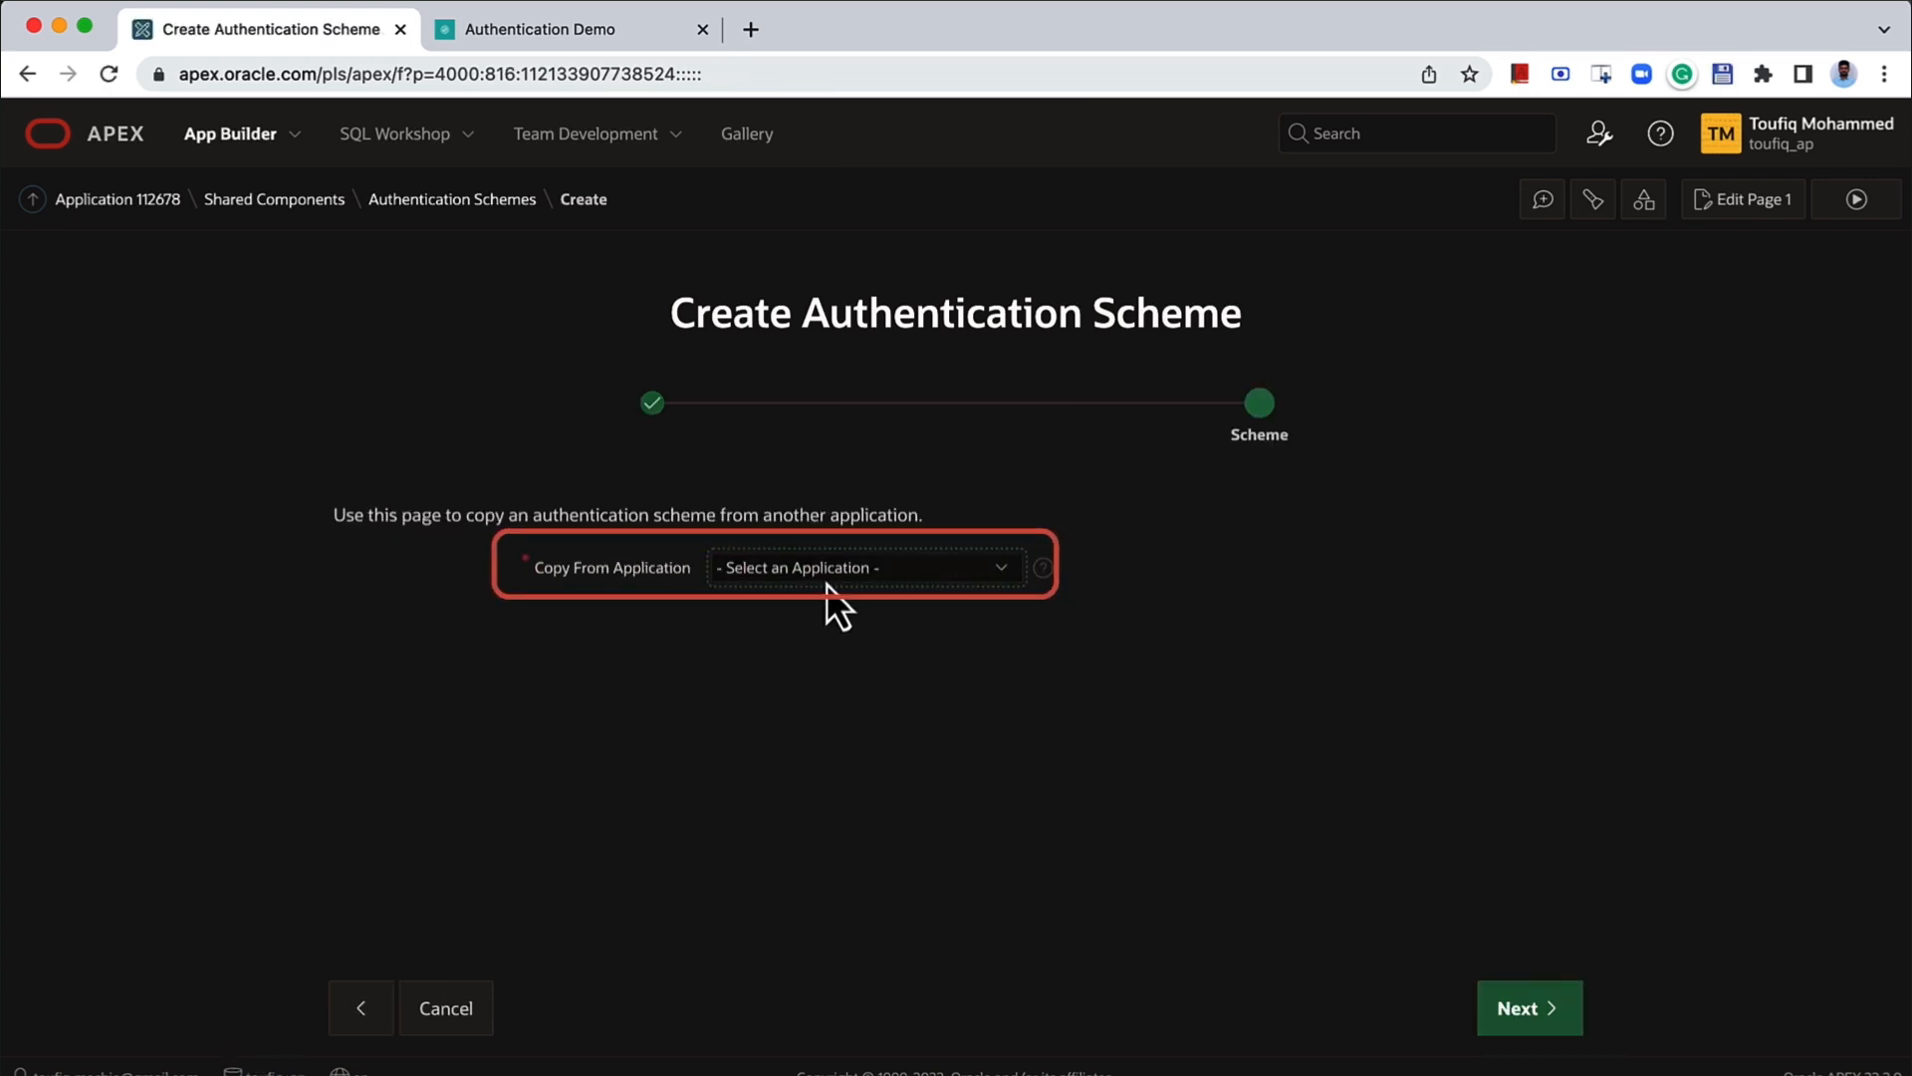
{"action": "left_click", "coordinate": [771, 577]}
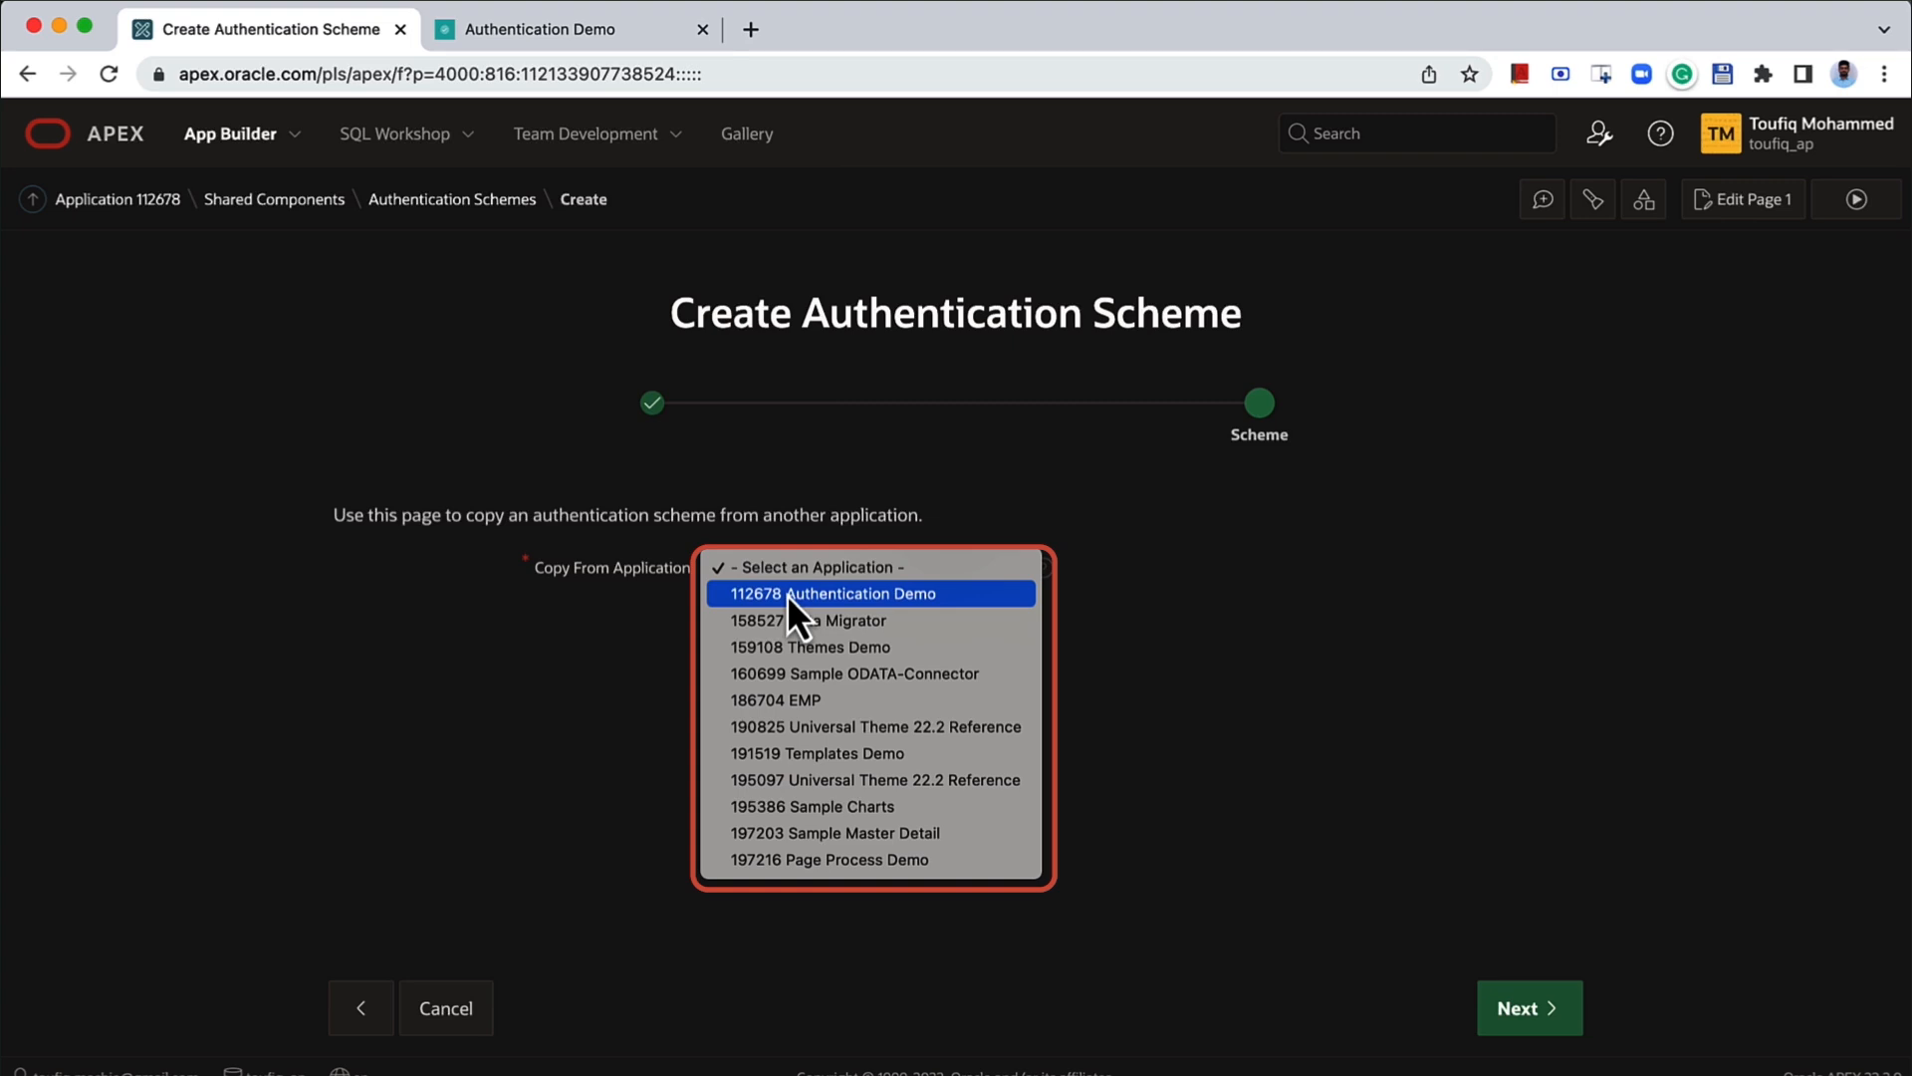
{"action": "left_click", "coordinate": [787, 594]}
{"action": "left_click", "coordinate": [1539, 1010]}
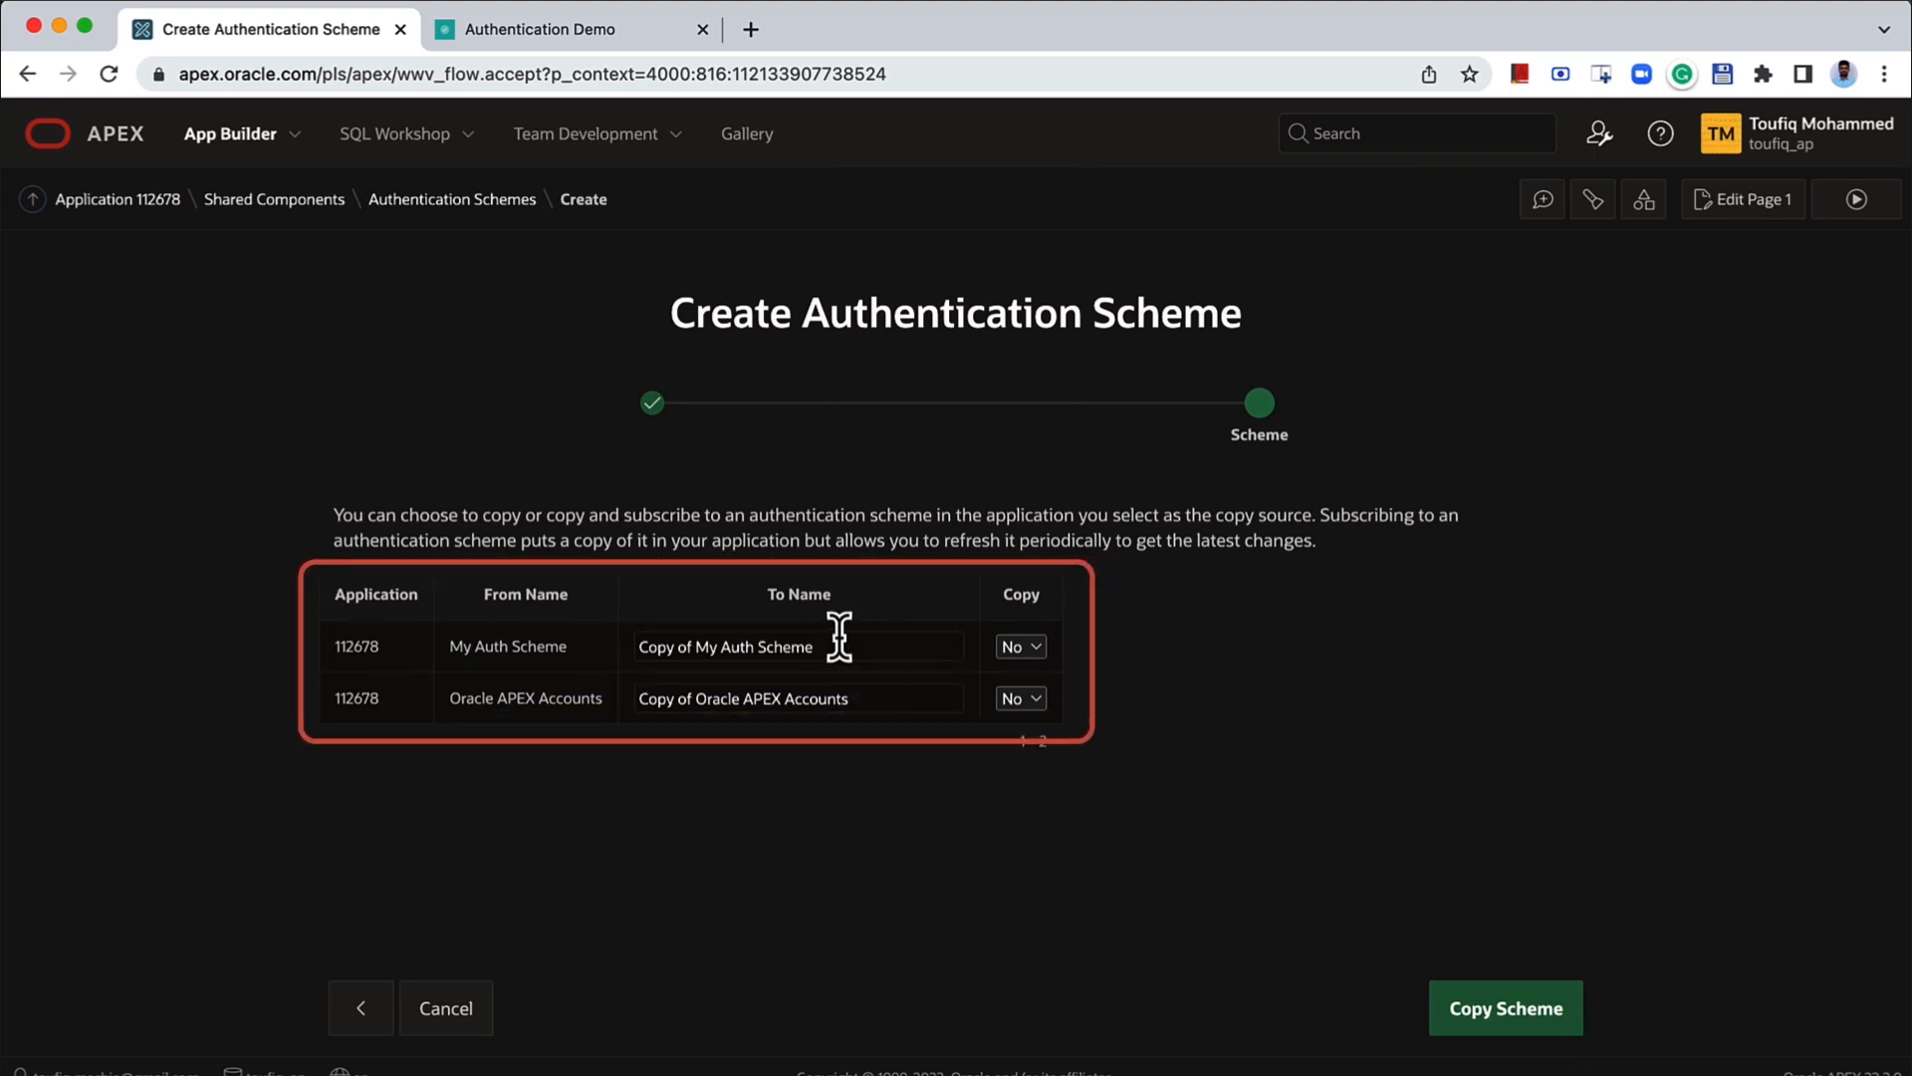
- Include only My Auth Scheme in the copy, name the new scheme My Auth Scheme 2, and copy it
{"action": "left_click", "coordinate": [1007, 653]}
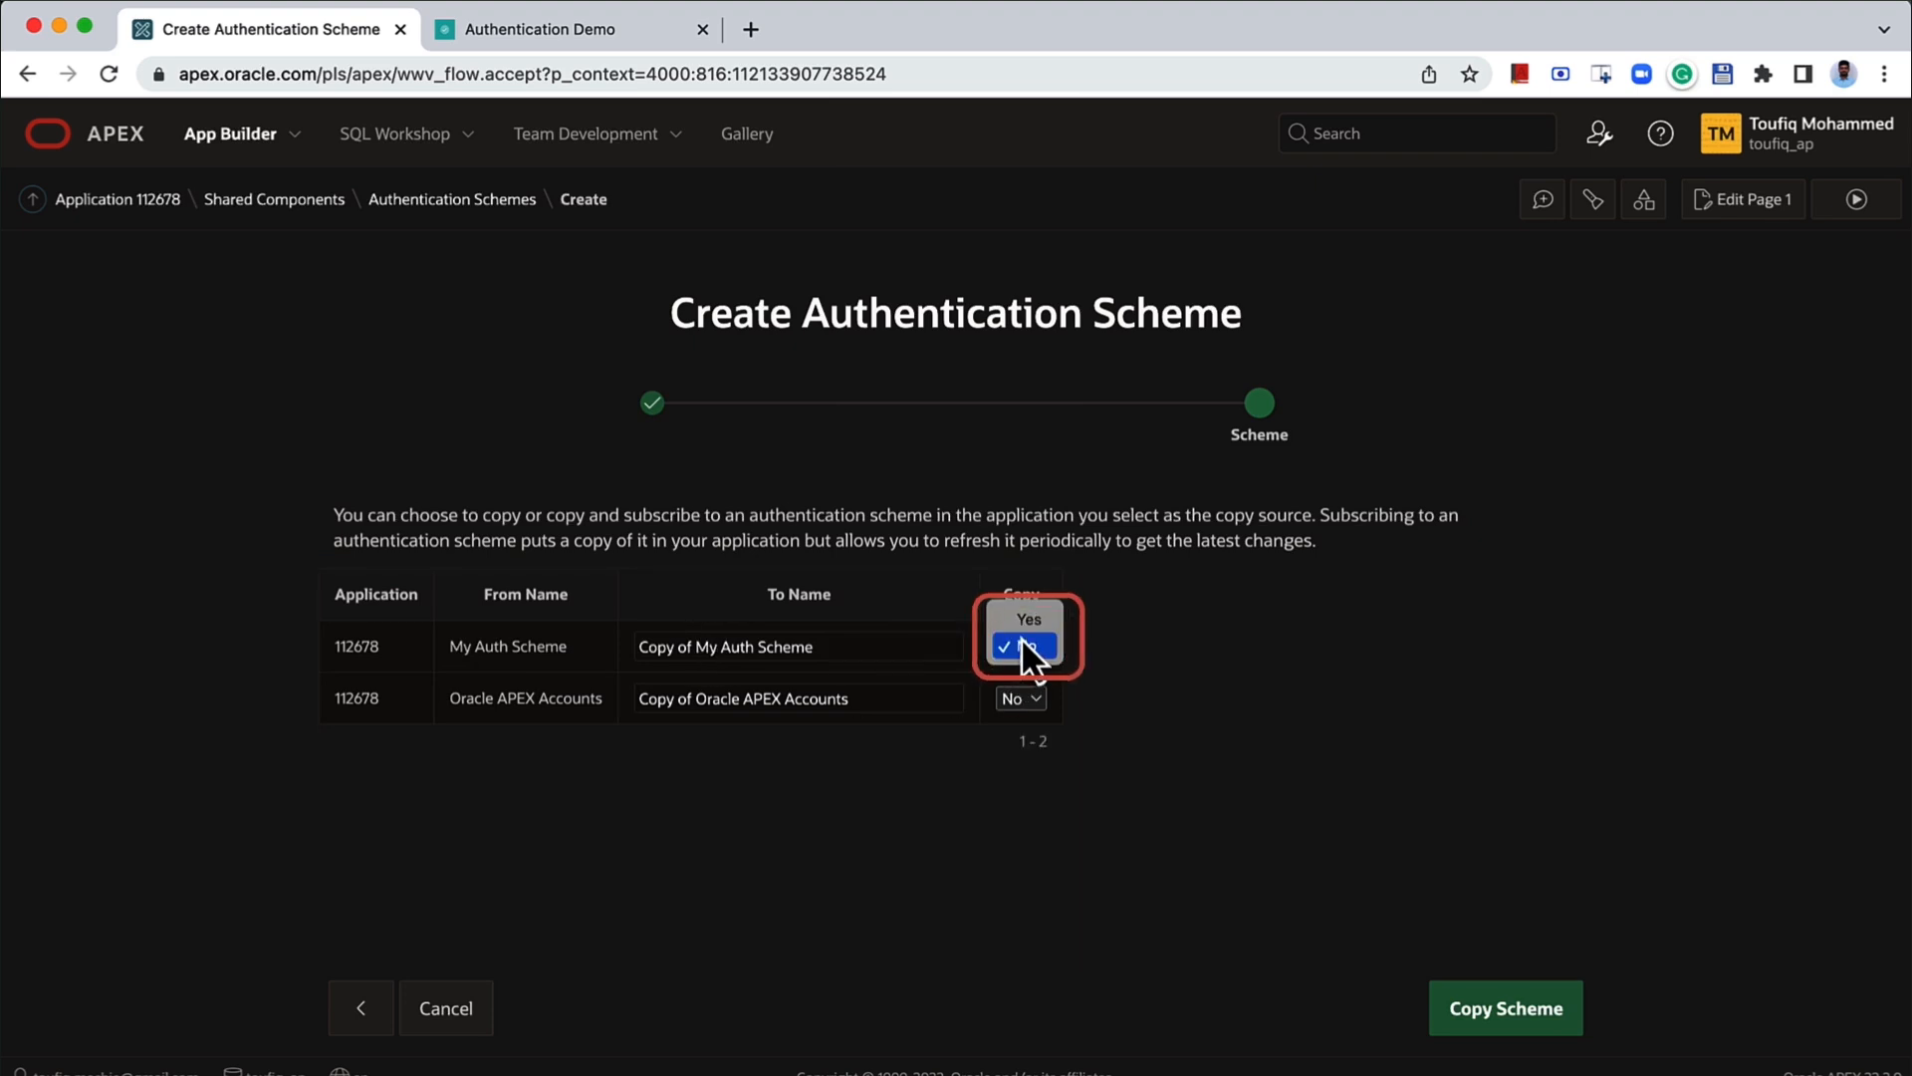
{"action": "left_click", "coordinate": [1022, 631]}
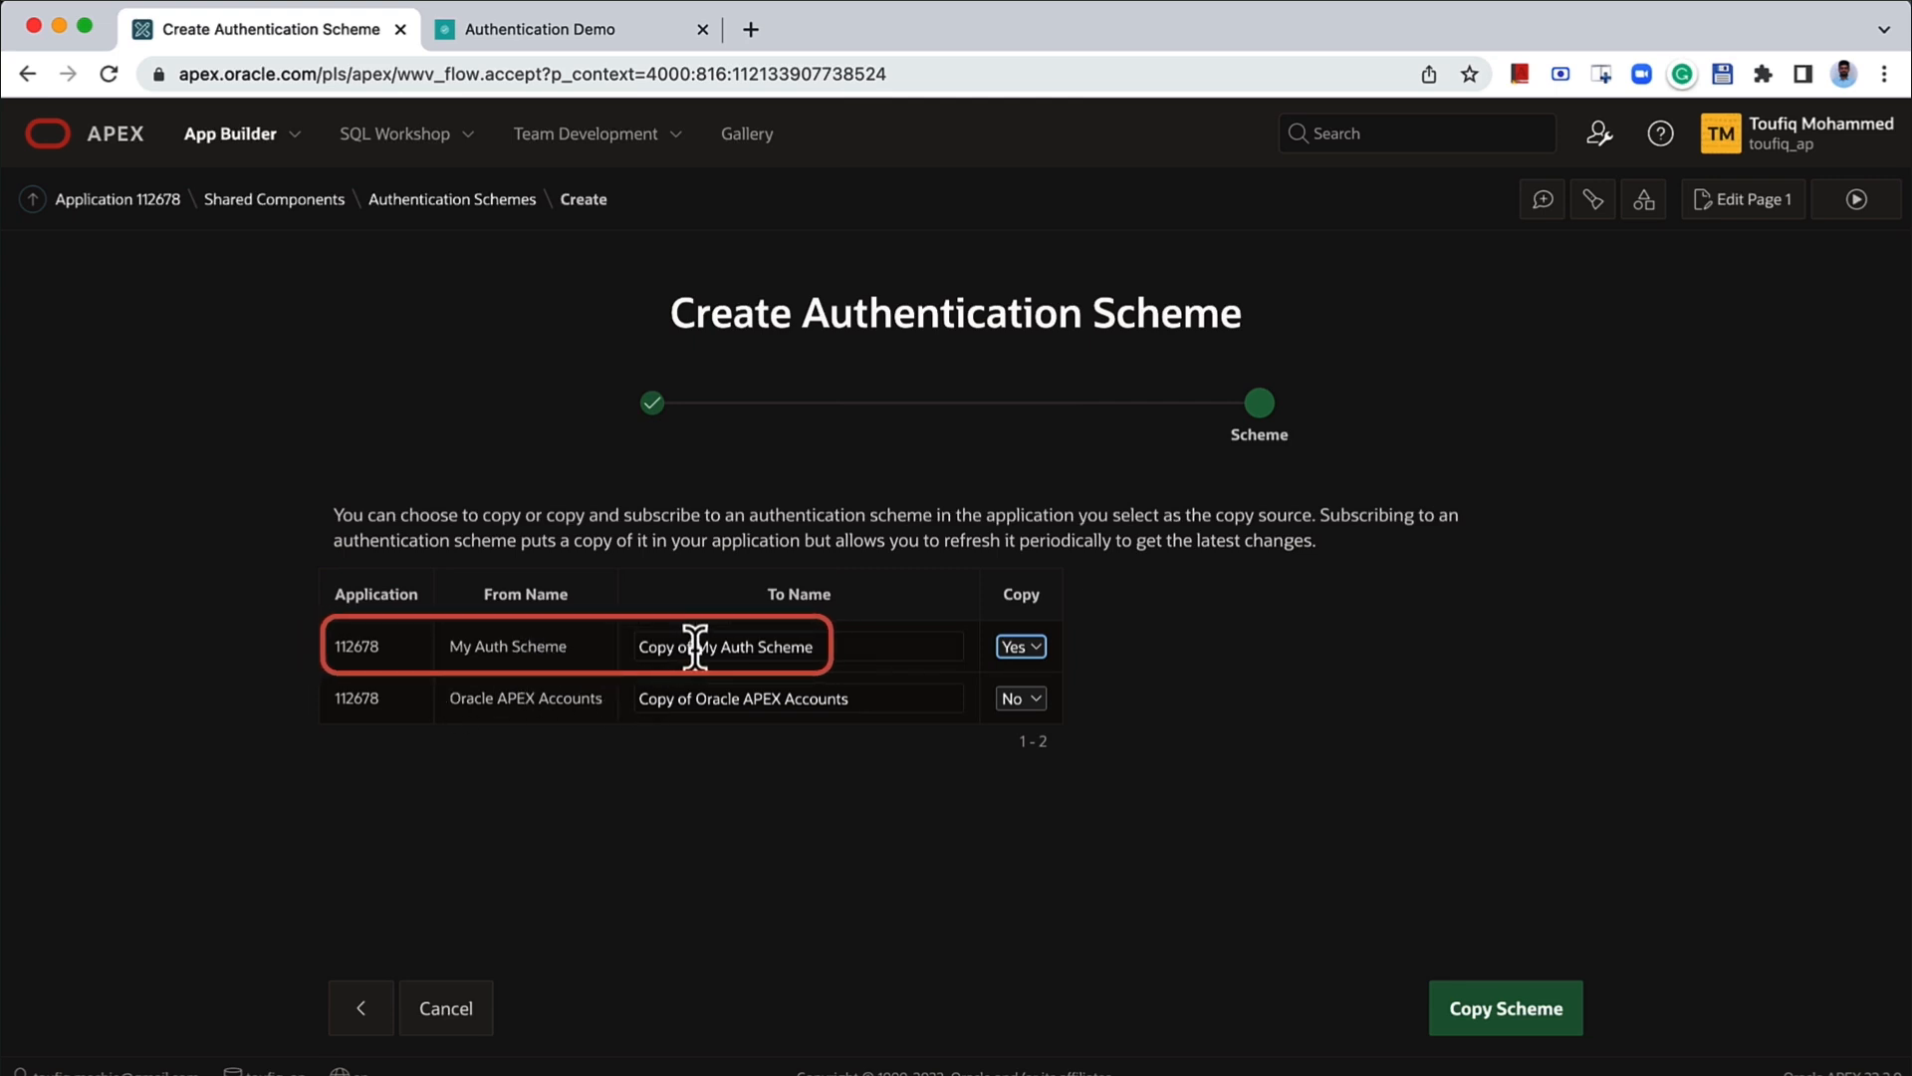
{"action": "left_click_drag", "start_coordinate": [695, 646], "coordinate": [559, 647]}
{"action": "key", "text": "BackSpace"}
{"action": "left_click", "coordinate": [782, 647]}
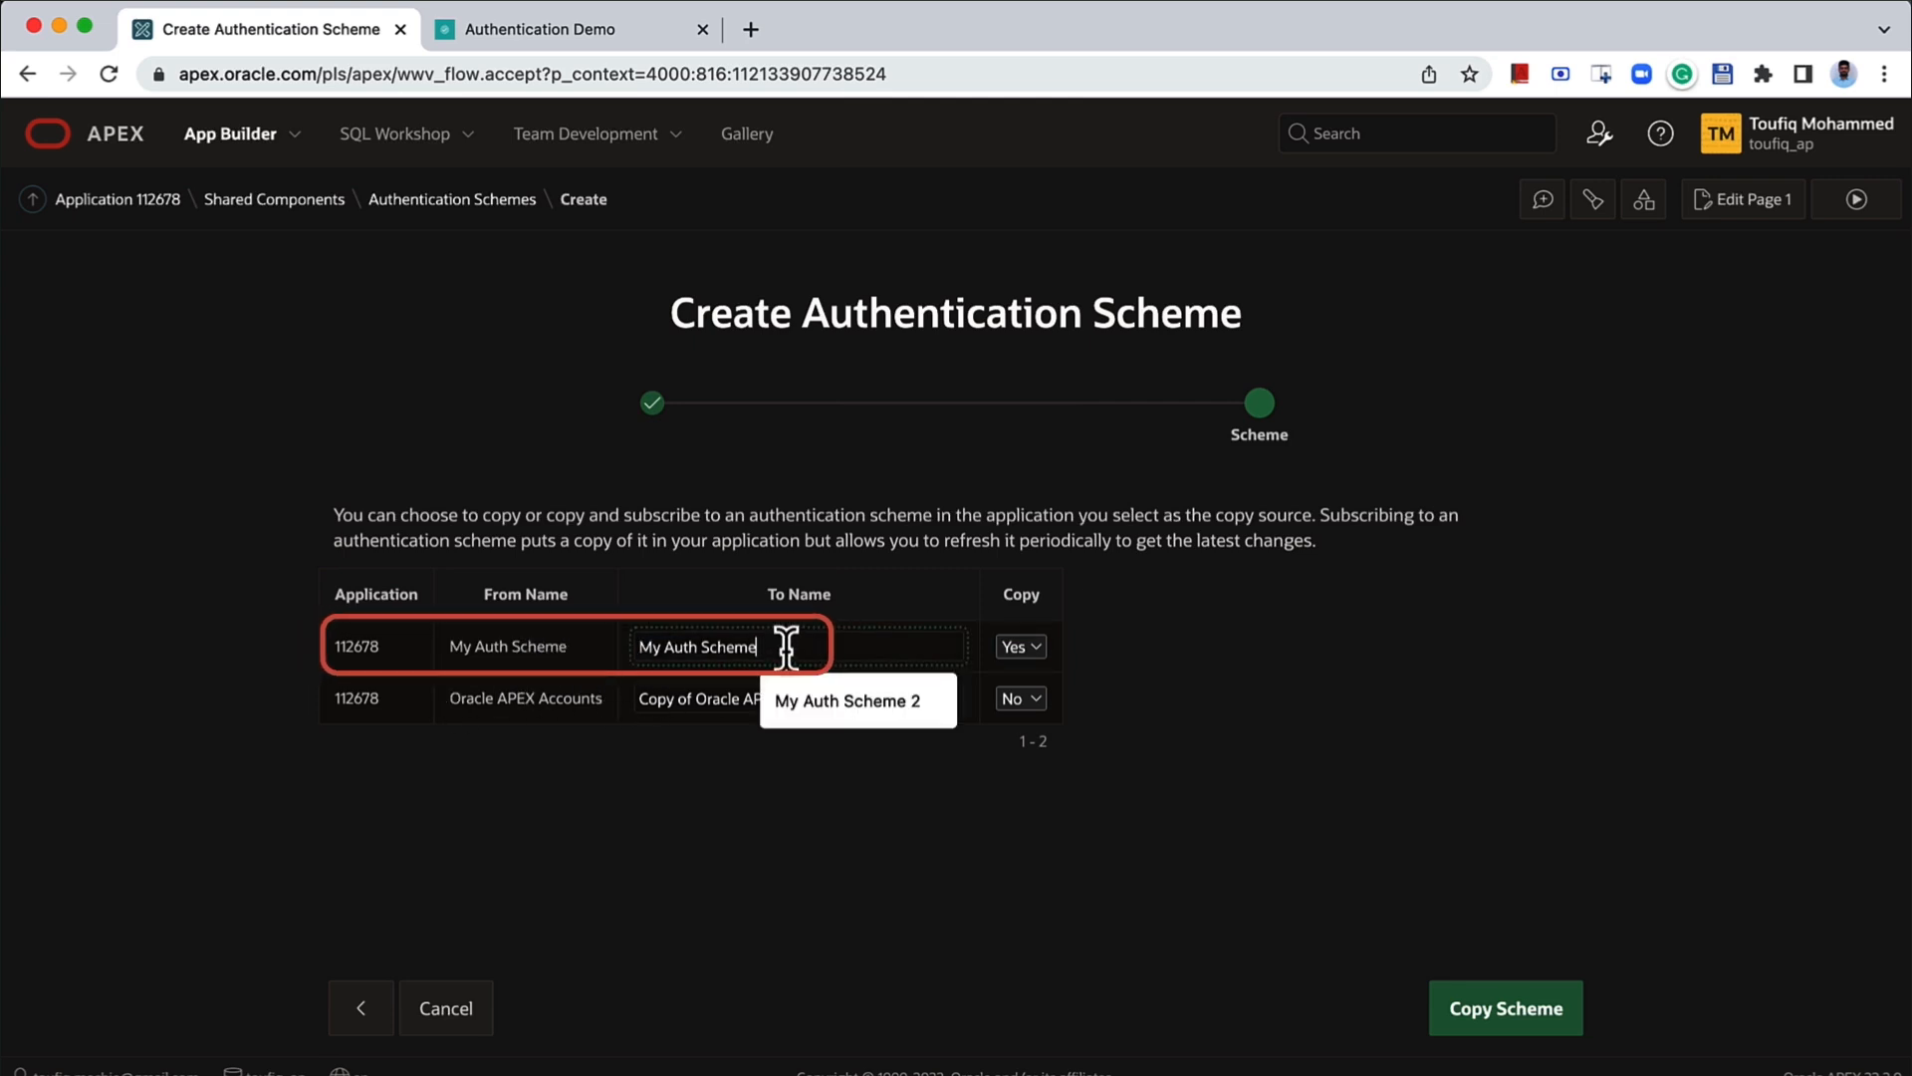
{"action": "type", "text": "2"}
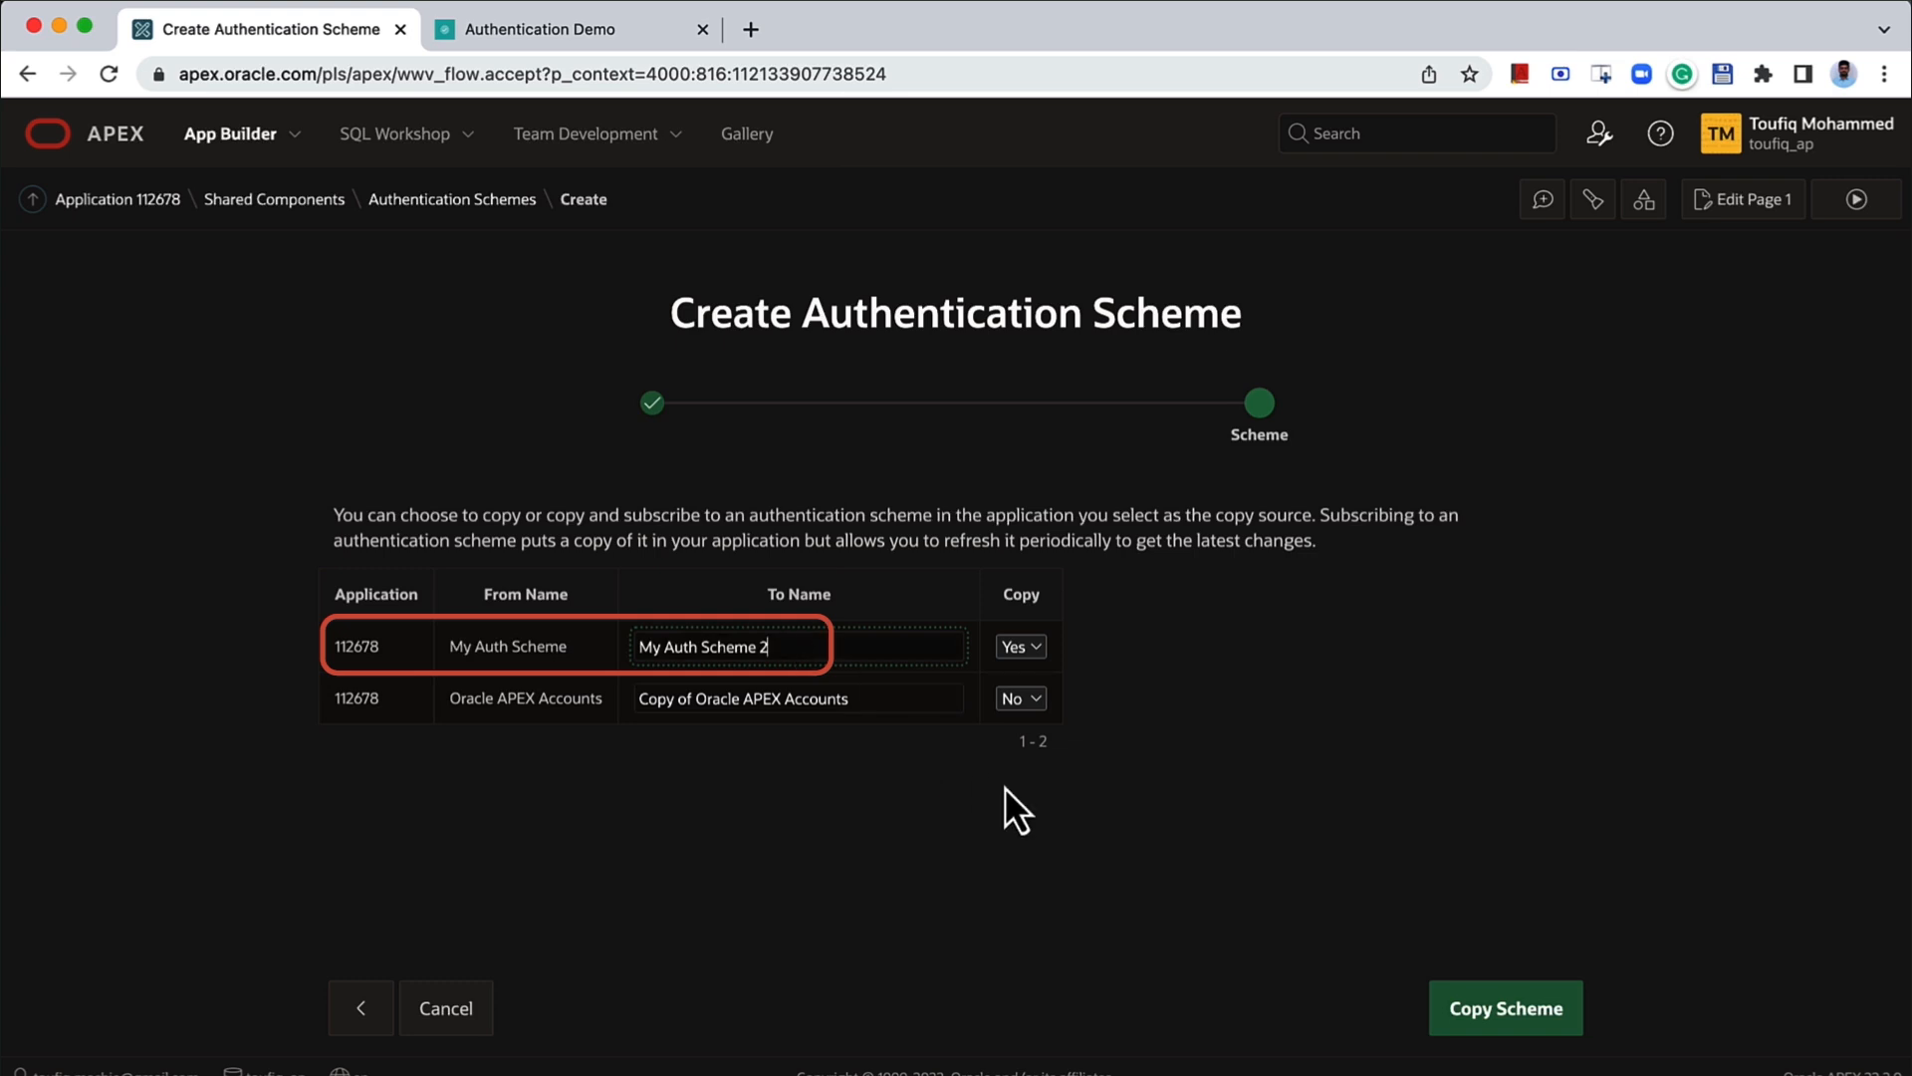
{"action": "left_click", "coordinate": [1457, 1018]}
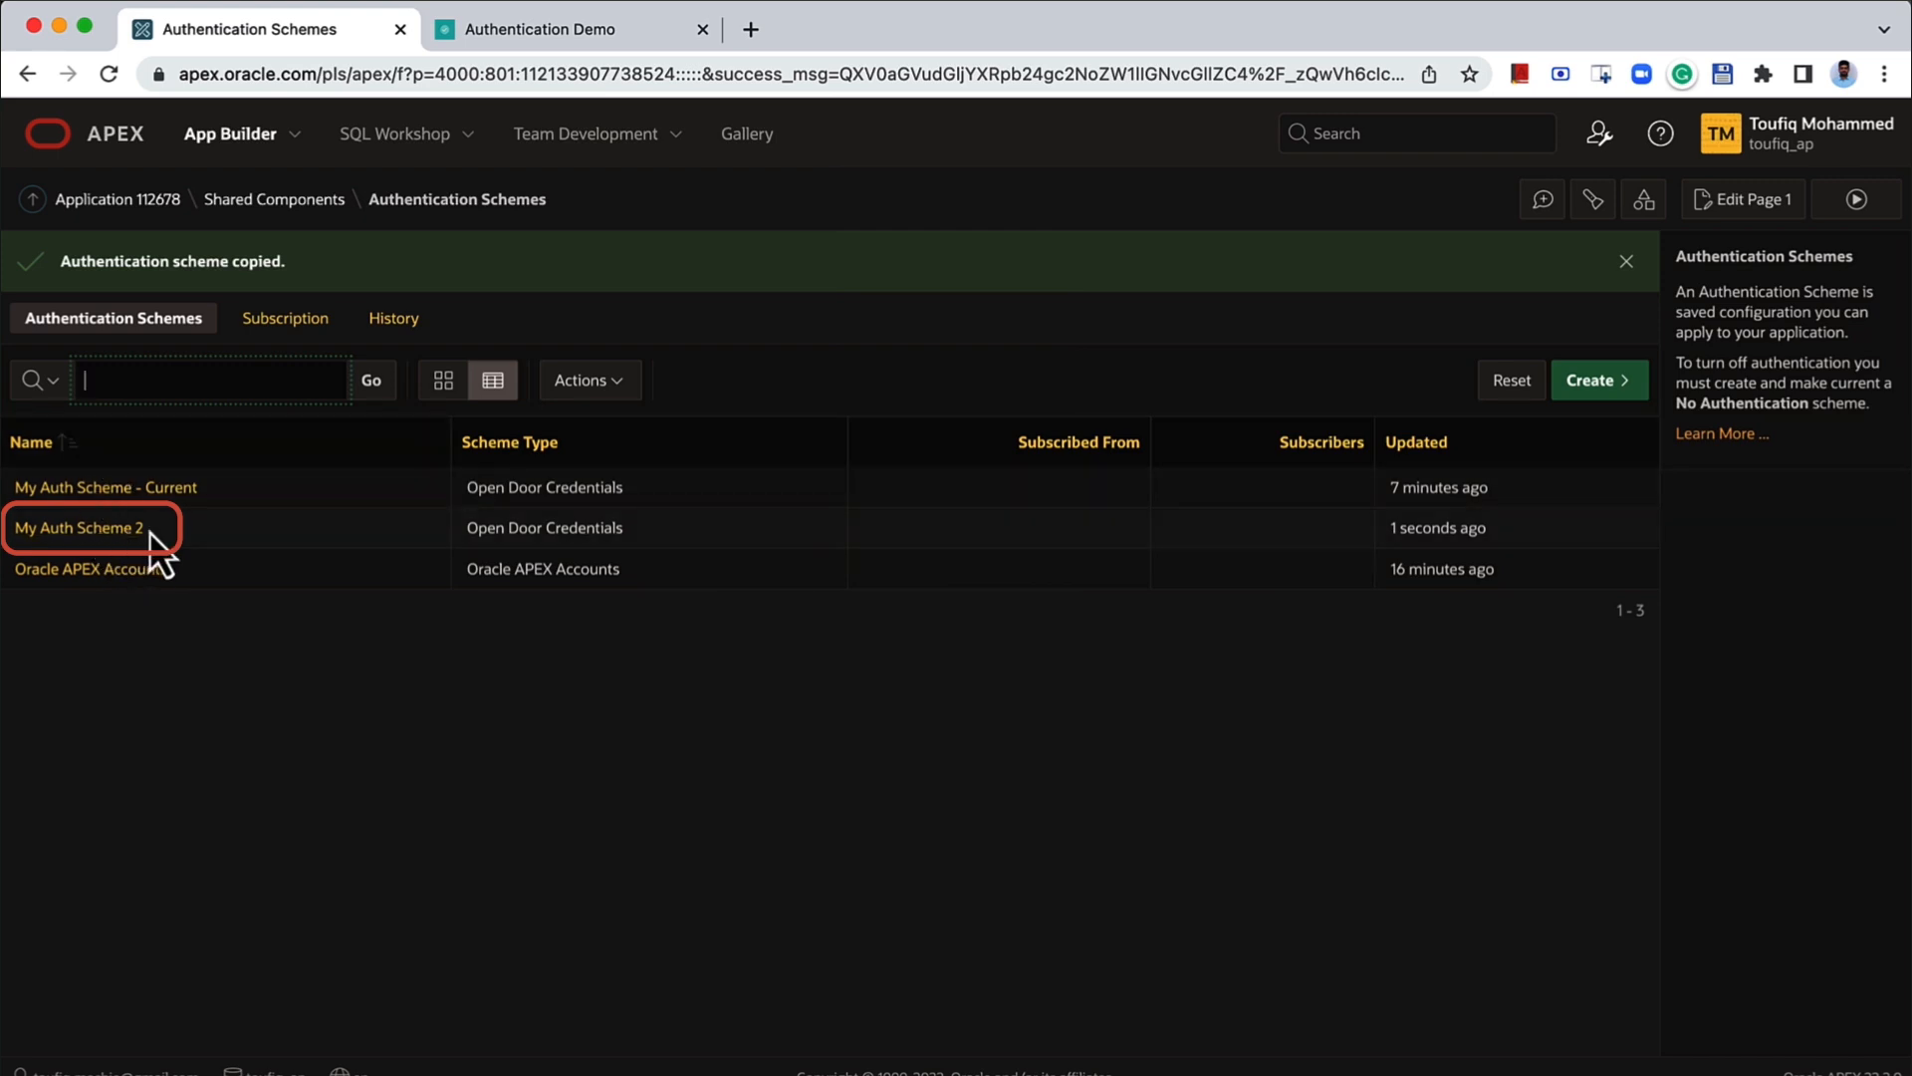
- Subscribe My Auth Scheme 2 to the master scheme 112678: My Auth Scheme and apply the changes
{"action": "left_click", "coordinate": [124, 535]}
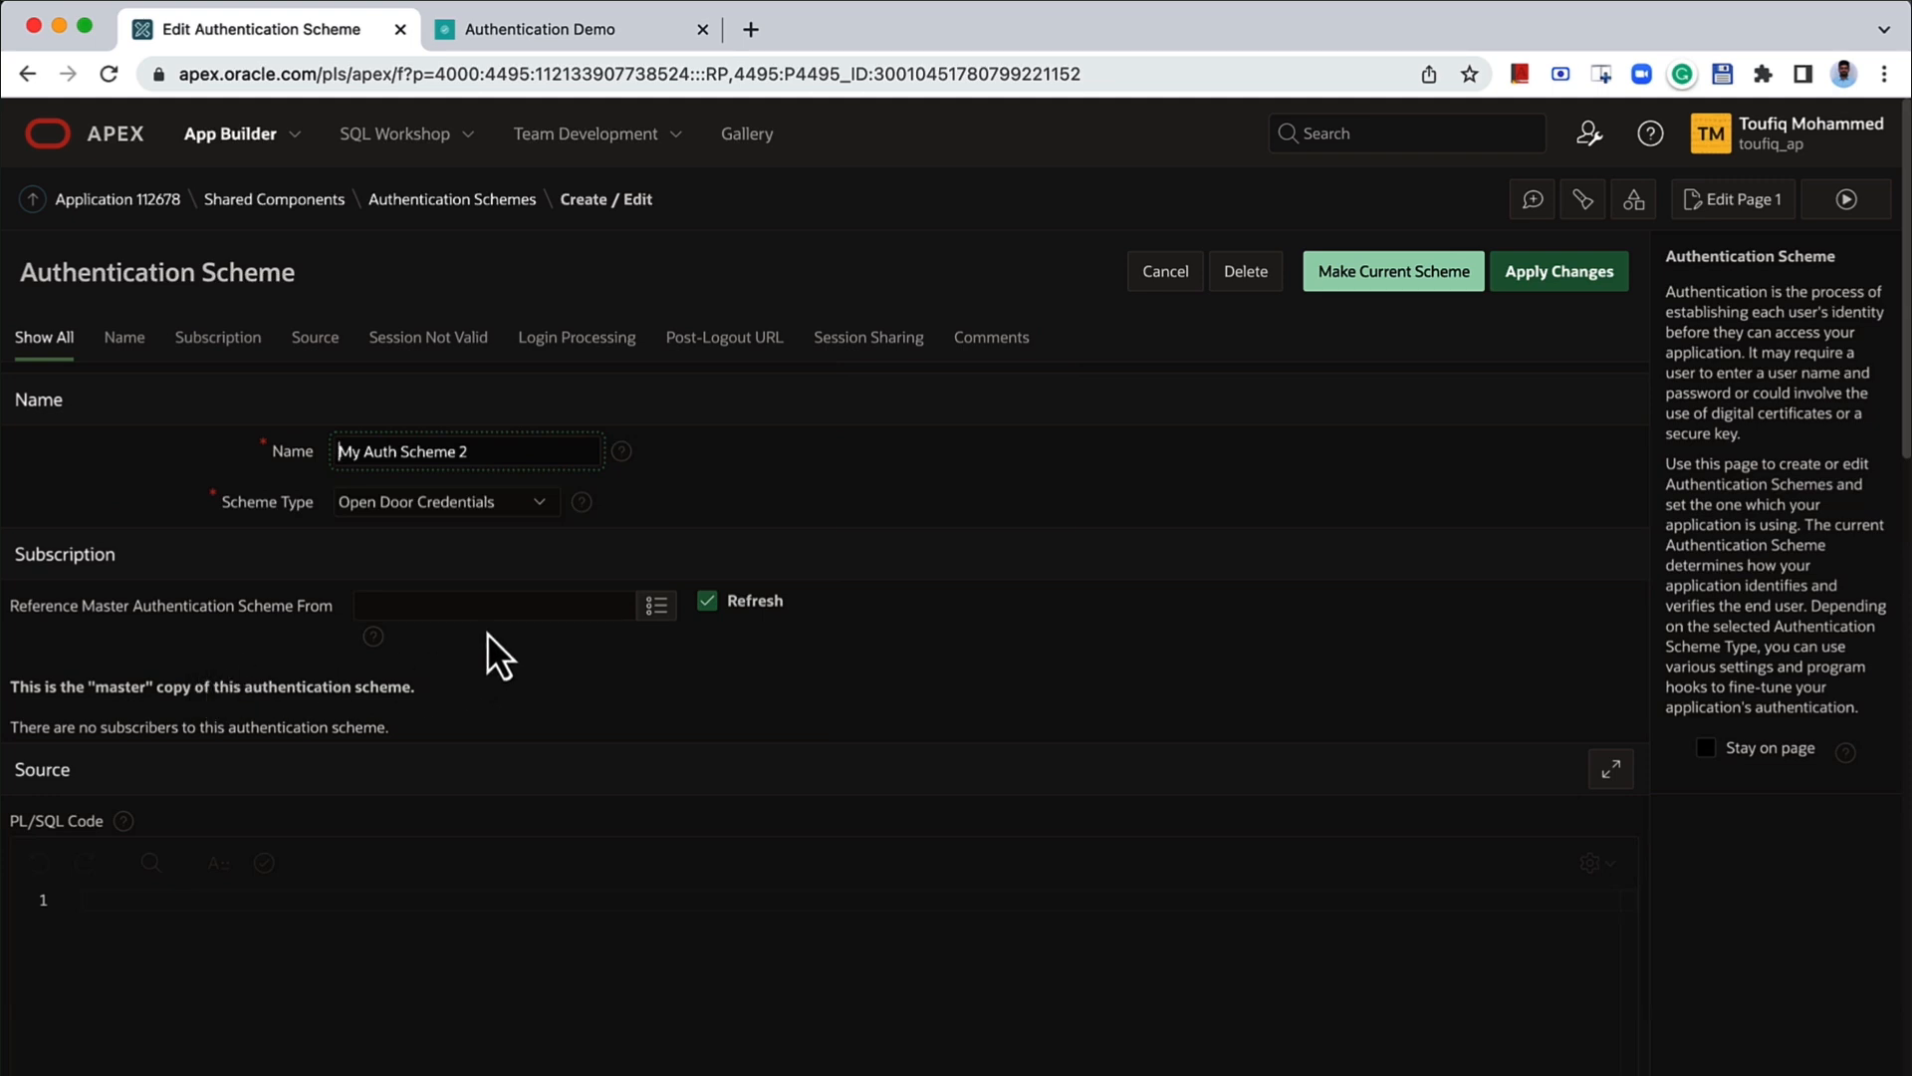
{"action": "left_click", "coordinate": [656, 604]}
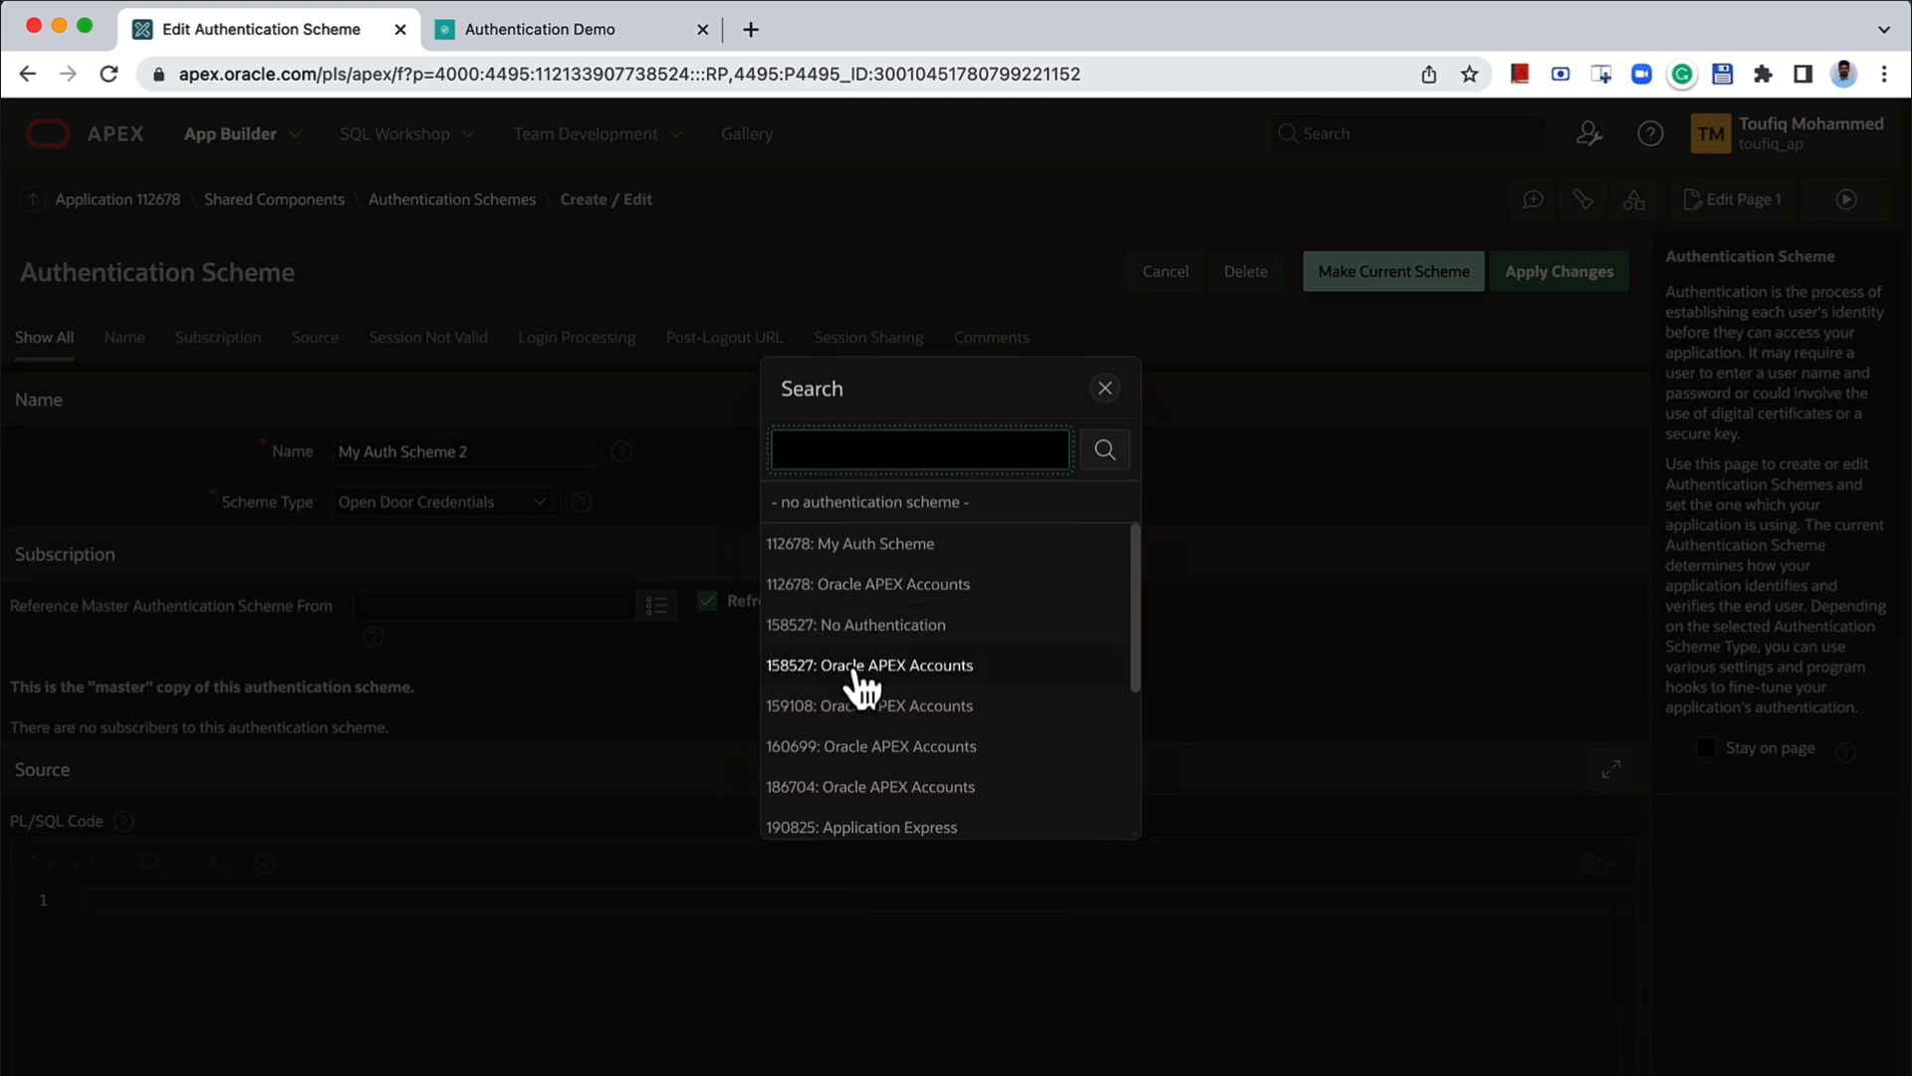
{"action": "left_click", "coordinate": [853, 546]}
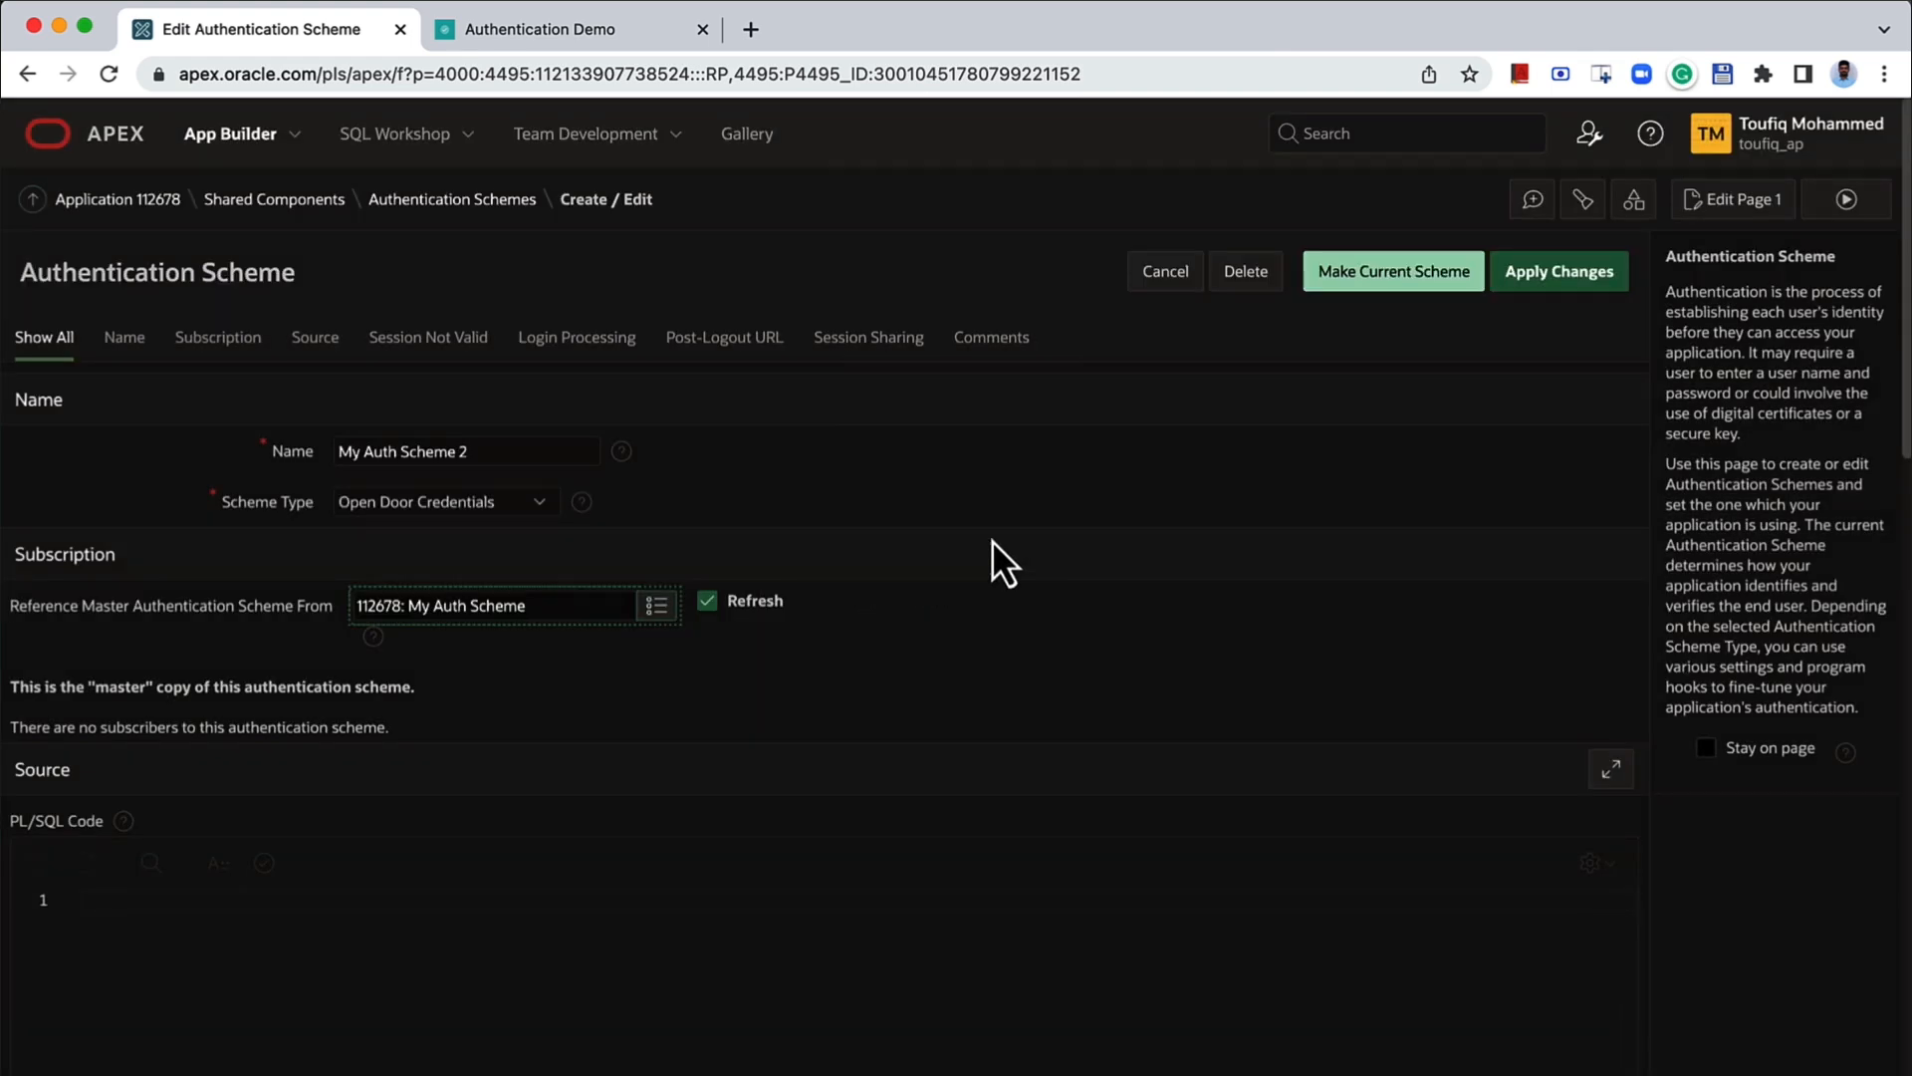
{"action": "left_click", "coordinate": [1559, 285]}
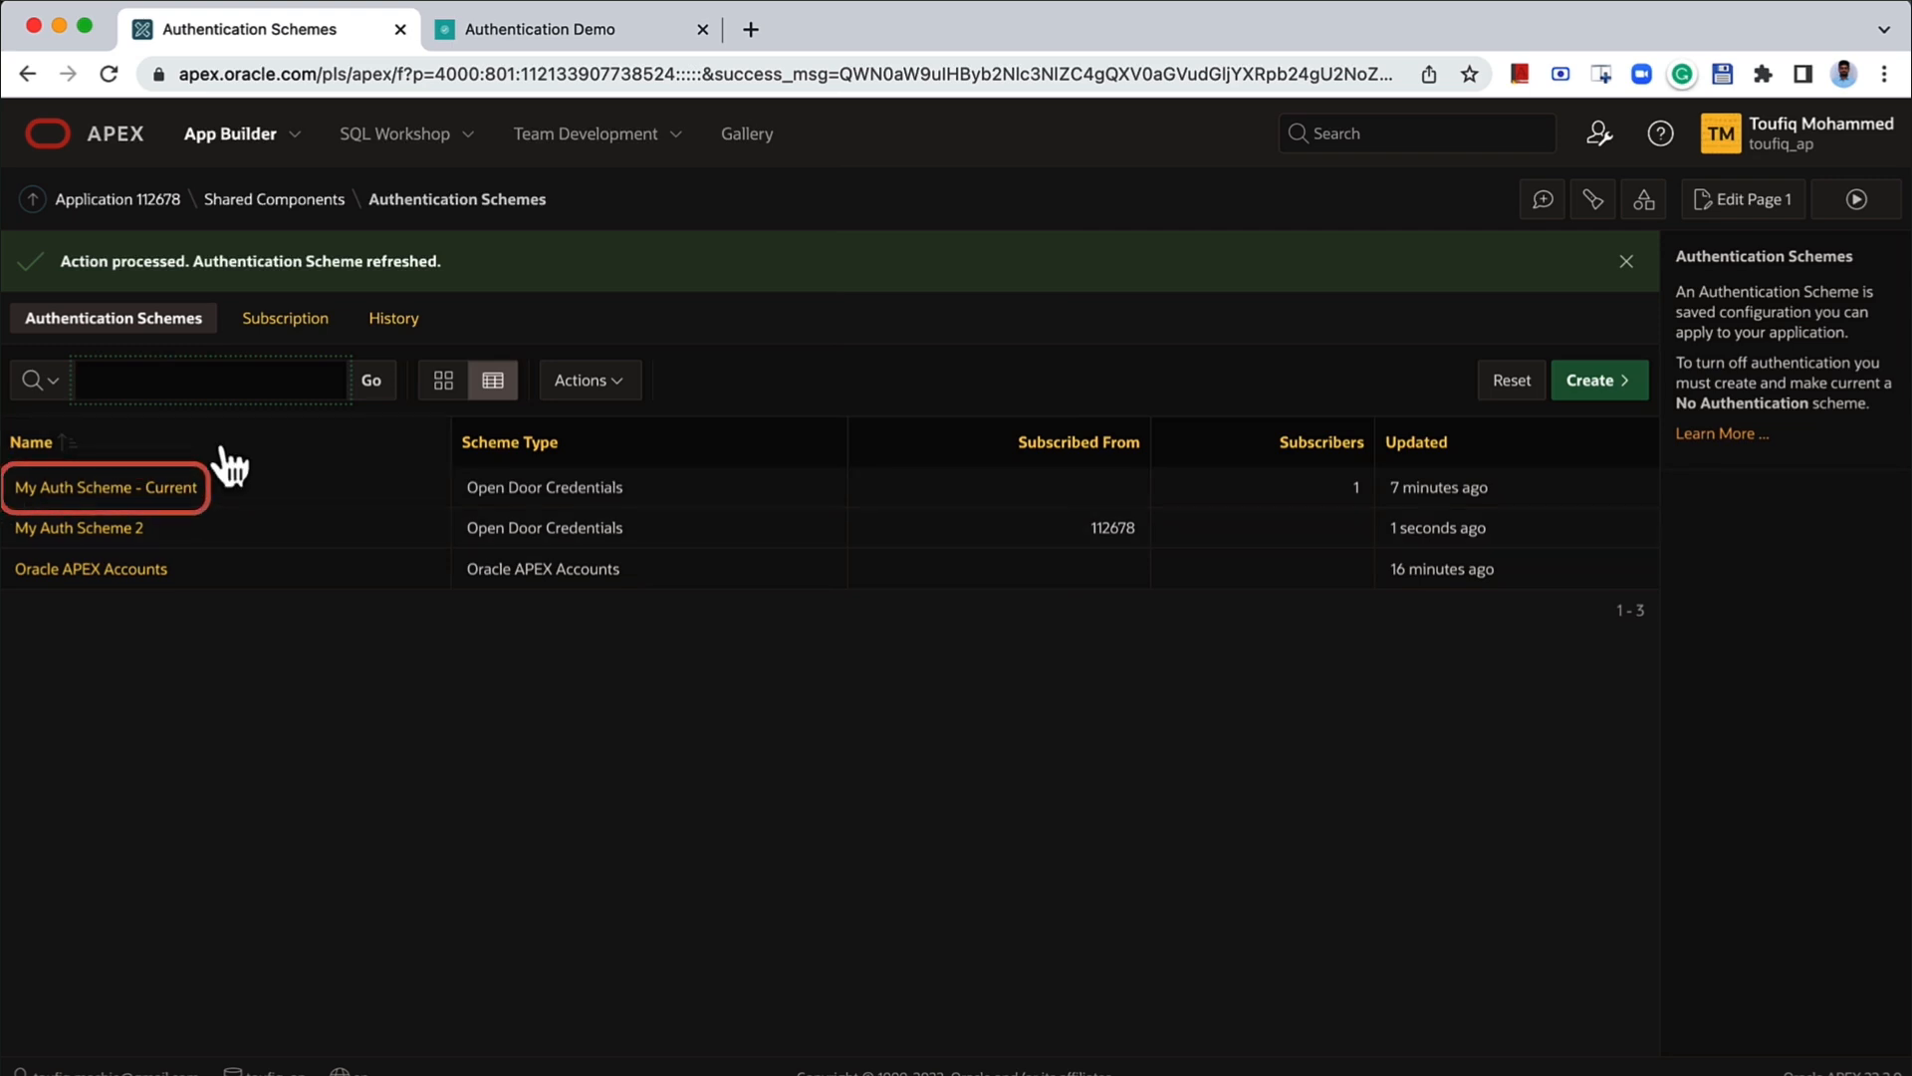
- Publish My Auth Scheme from its subscription settings and refresh all its subscribing schemes
{"action": "left_click", "coordinate": [169, 496]}
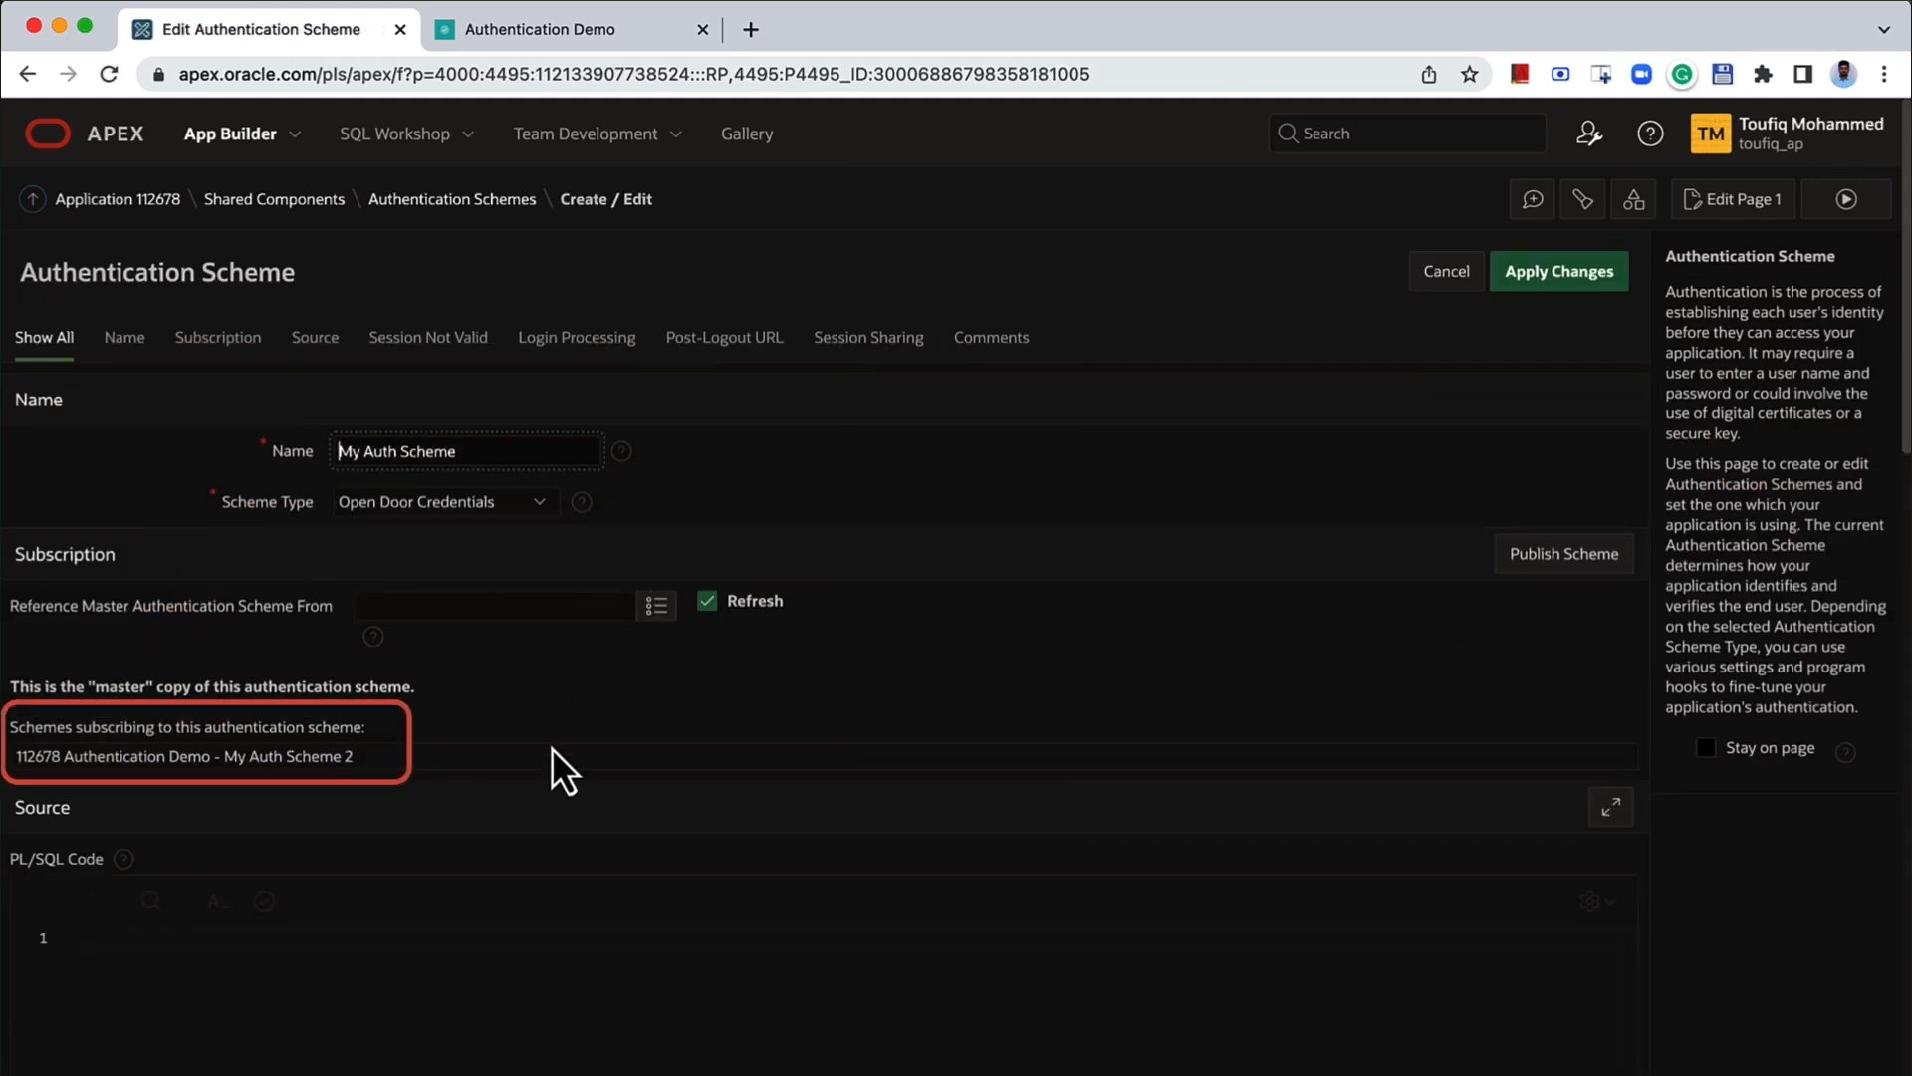
{"action": "left_click", "coordinate": [1552, 569]}
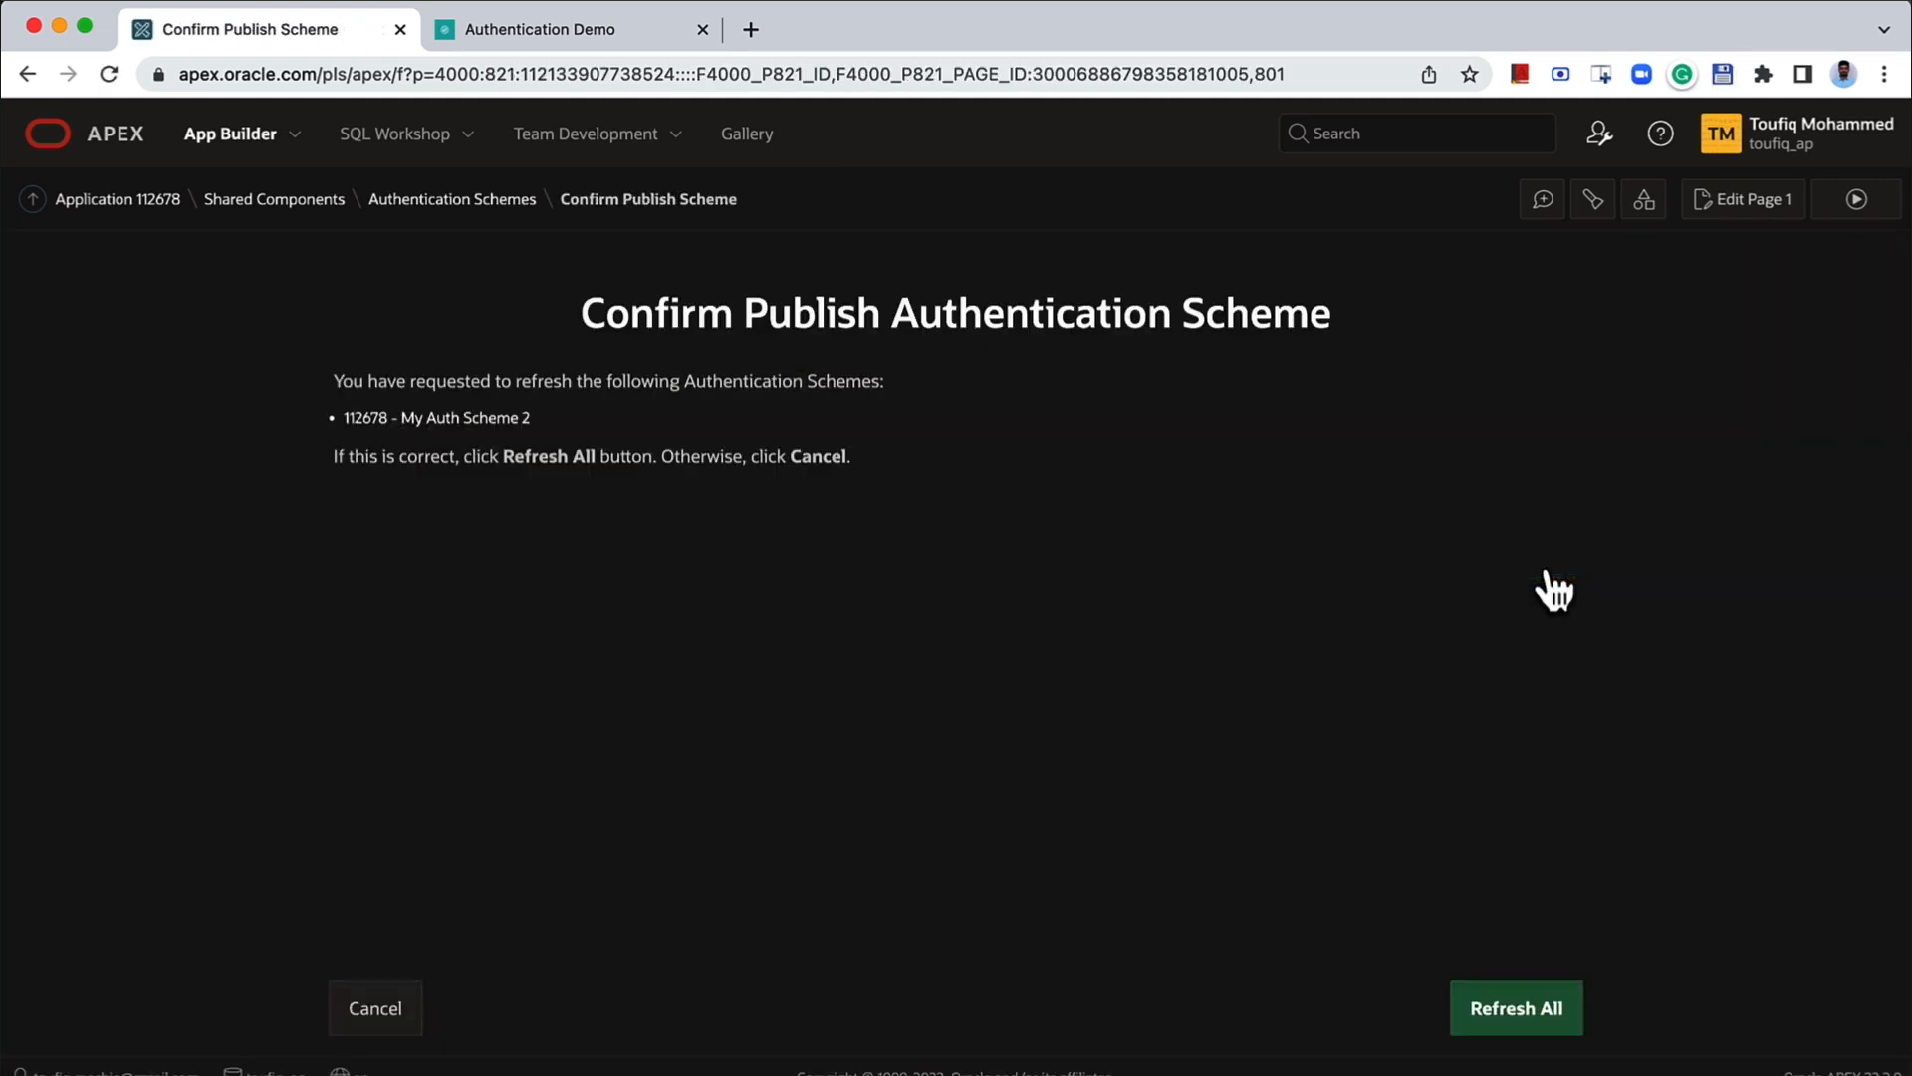
{"action": "left_click", "coordinate": [1531, 1008]}
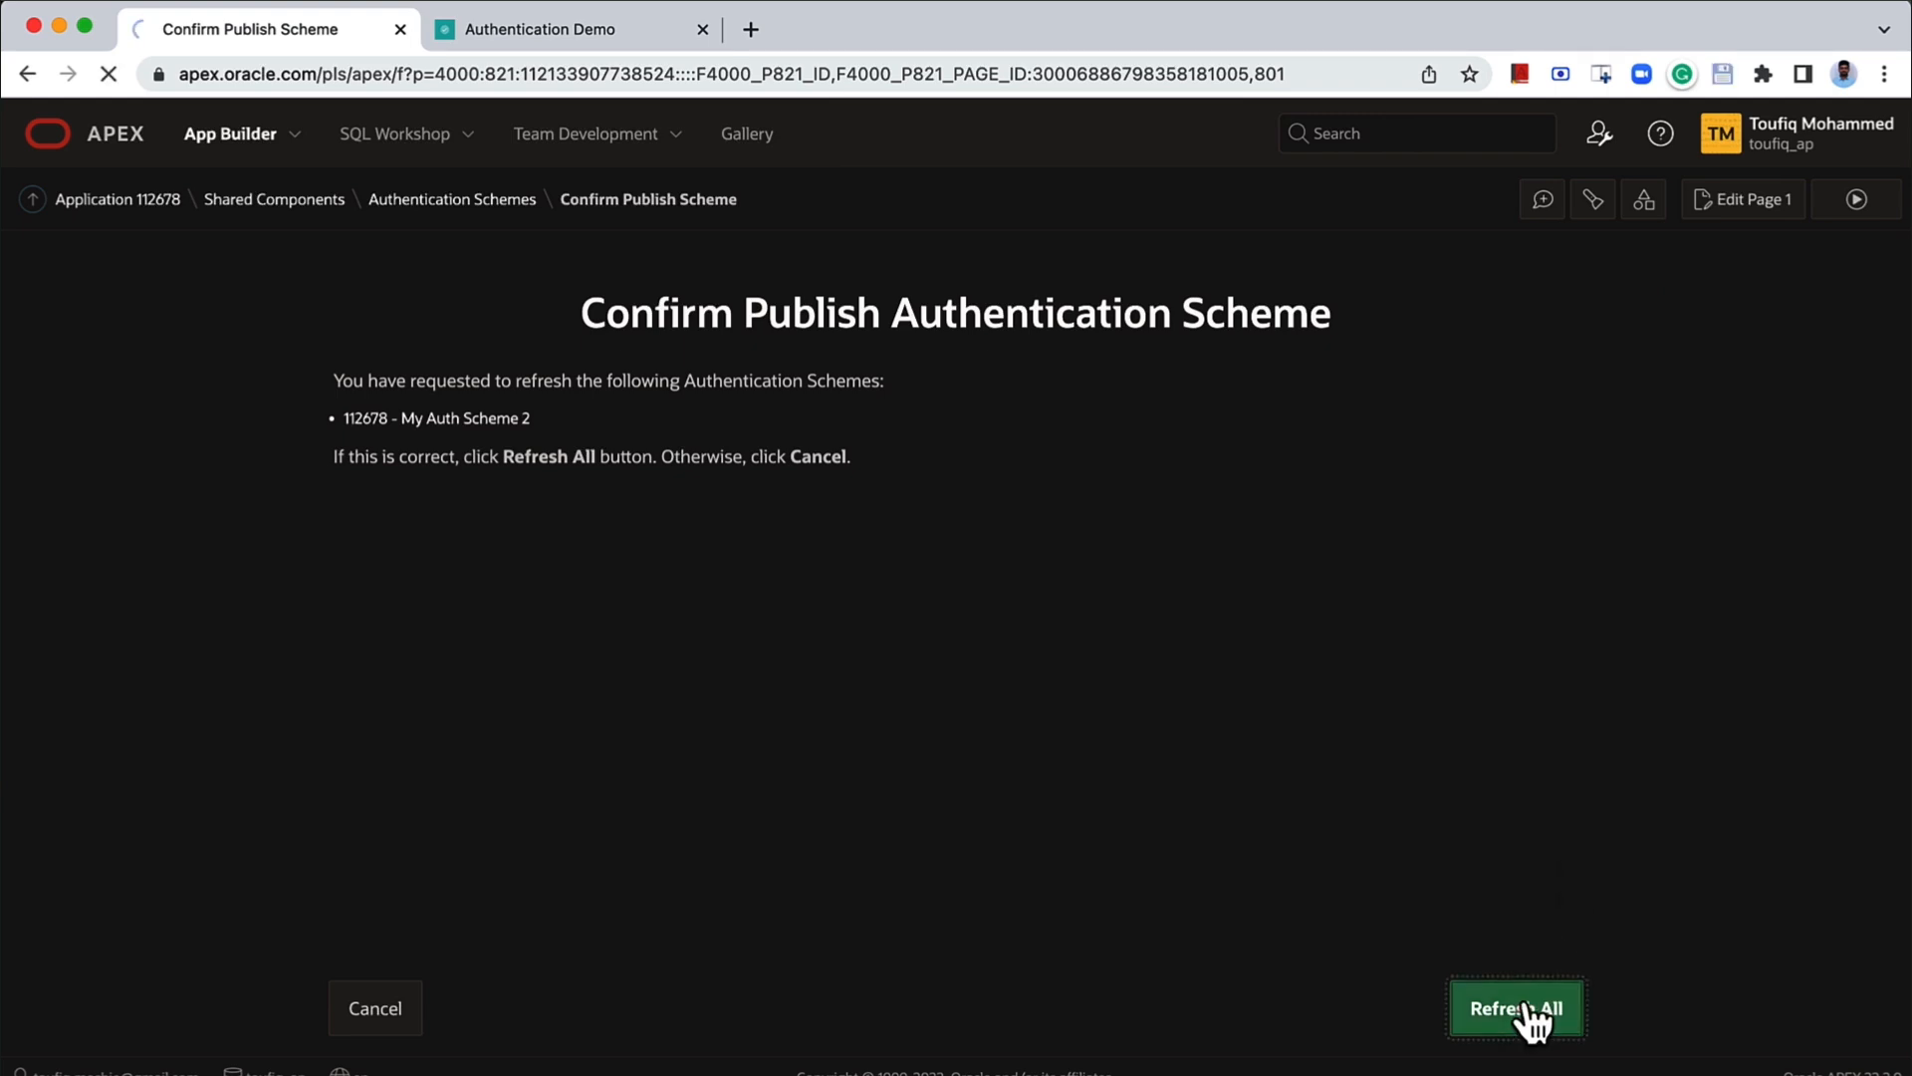
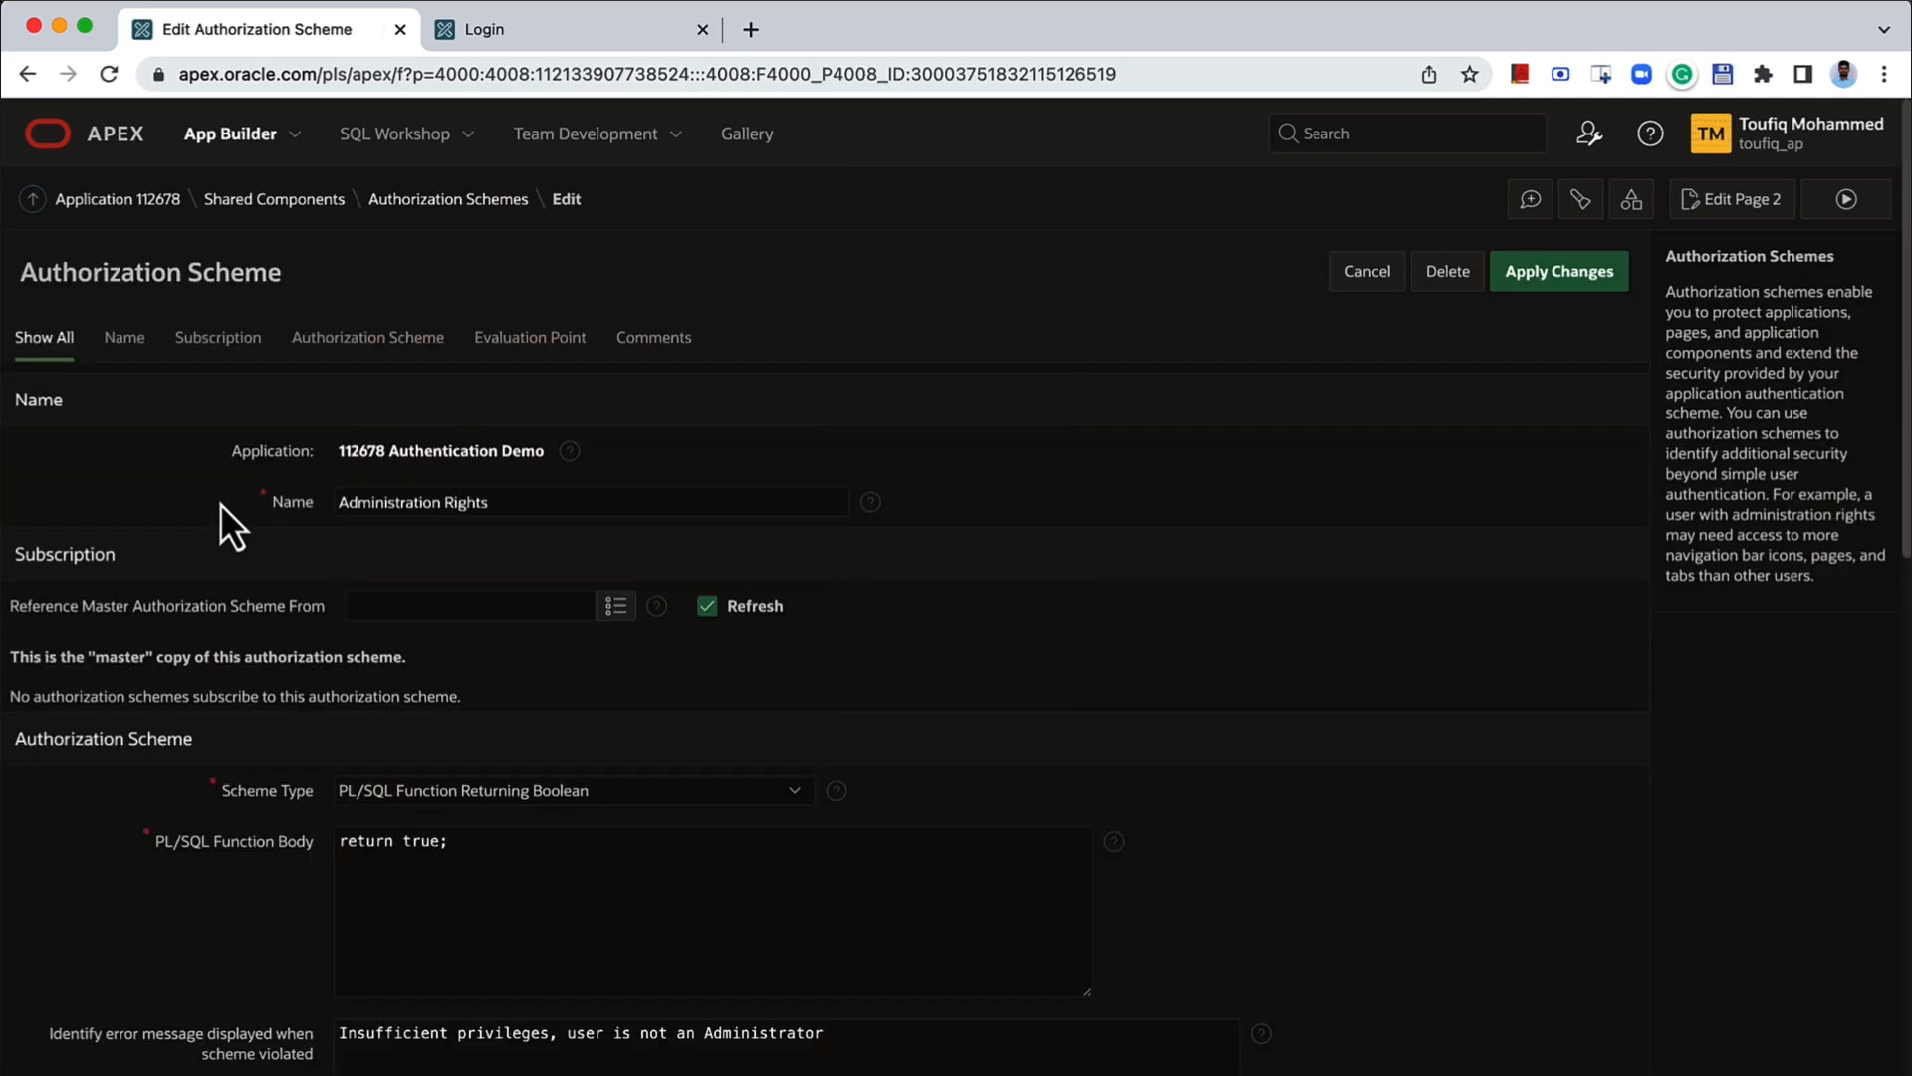
- Examine the Administration Rights authorization scheme's type options, function body, error message and evaluation point, and leave it without applying changes
{"action": "scroll", "coordinate": [438, 528], "scroll_direction": "down", "scroll_amount": 2}
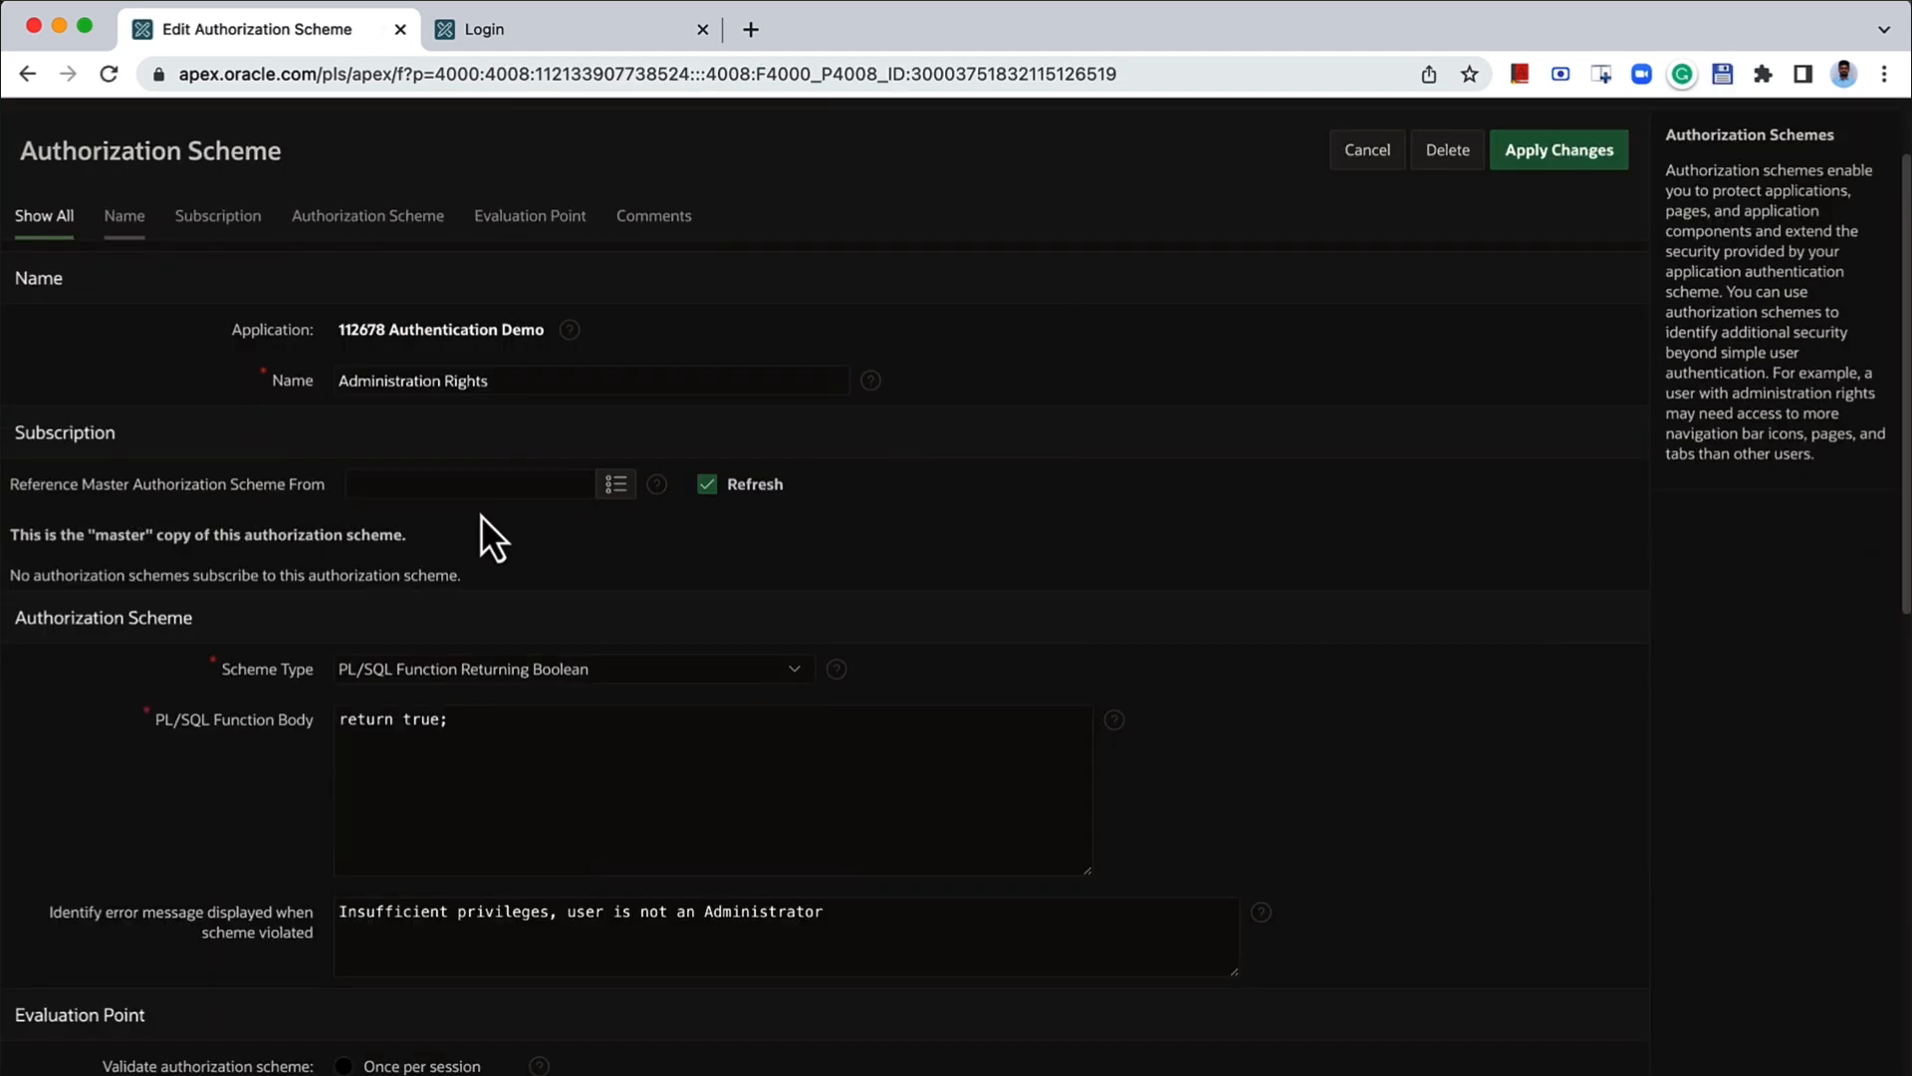
{"action": "scroll", "coordinate": [482, 532], "scroll_direction": "down", "scroll_amount": 2}
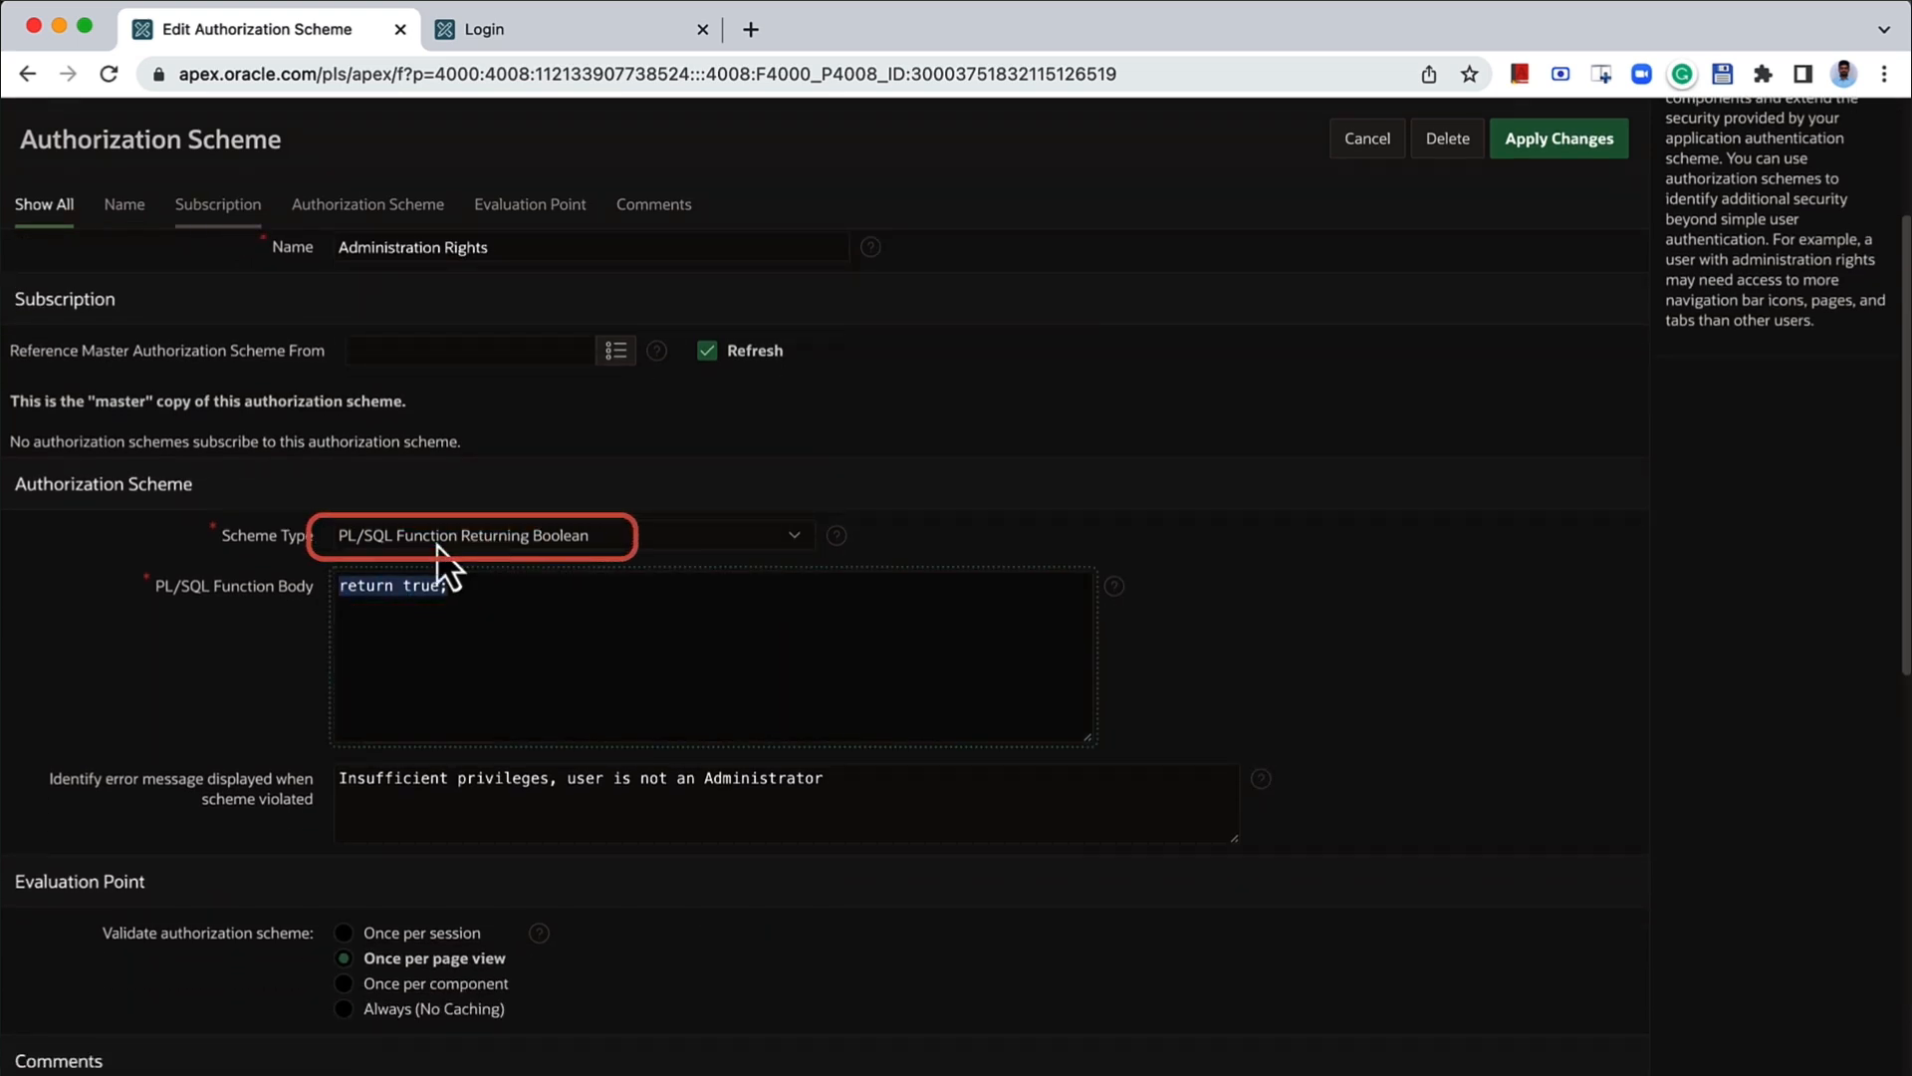
{"action": "left_click", "coordinate": [437, 544]}
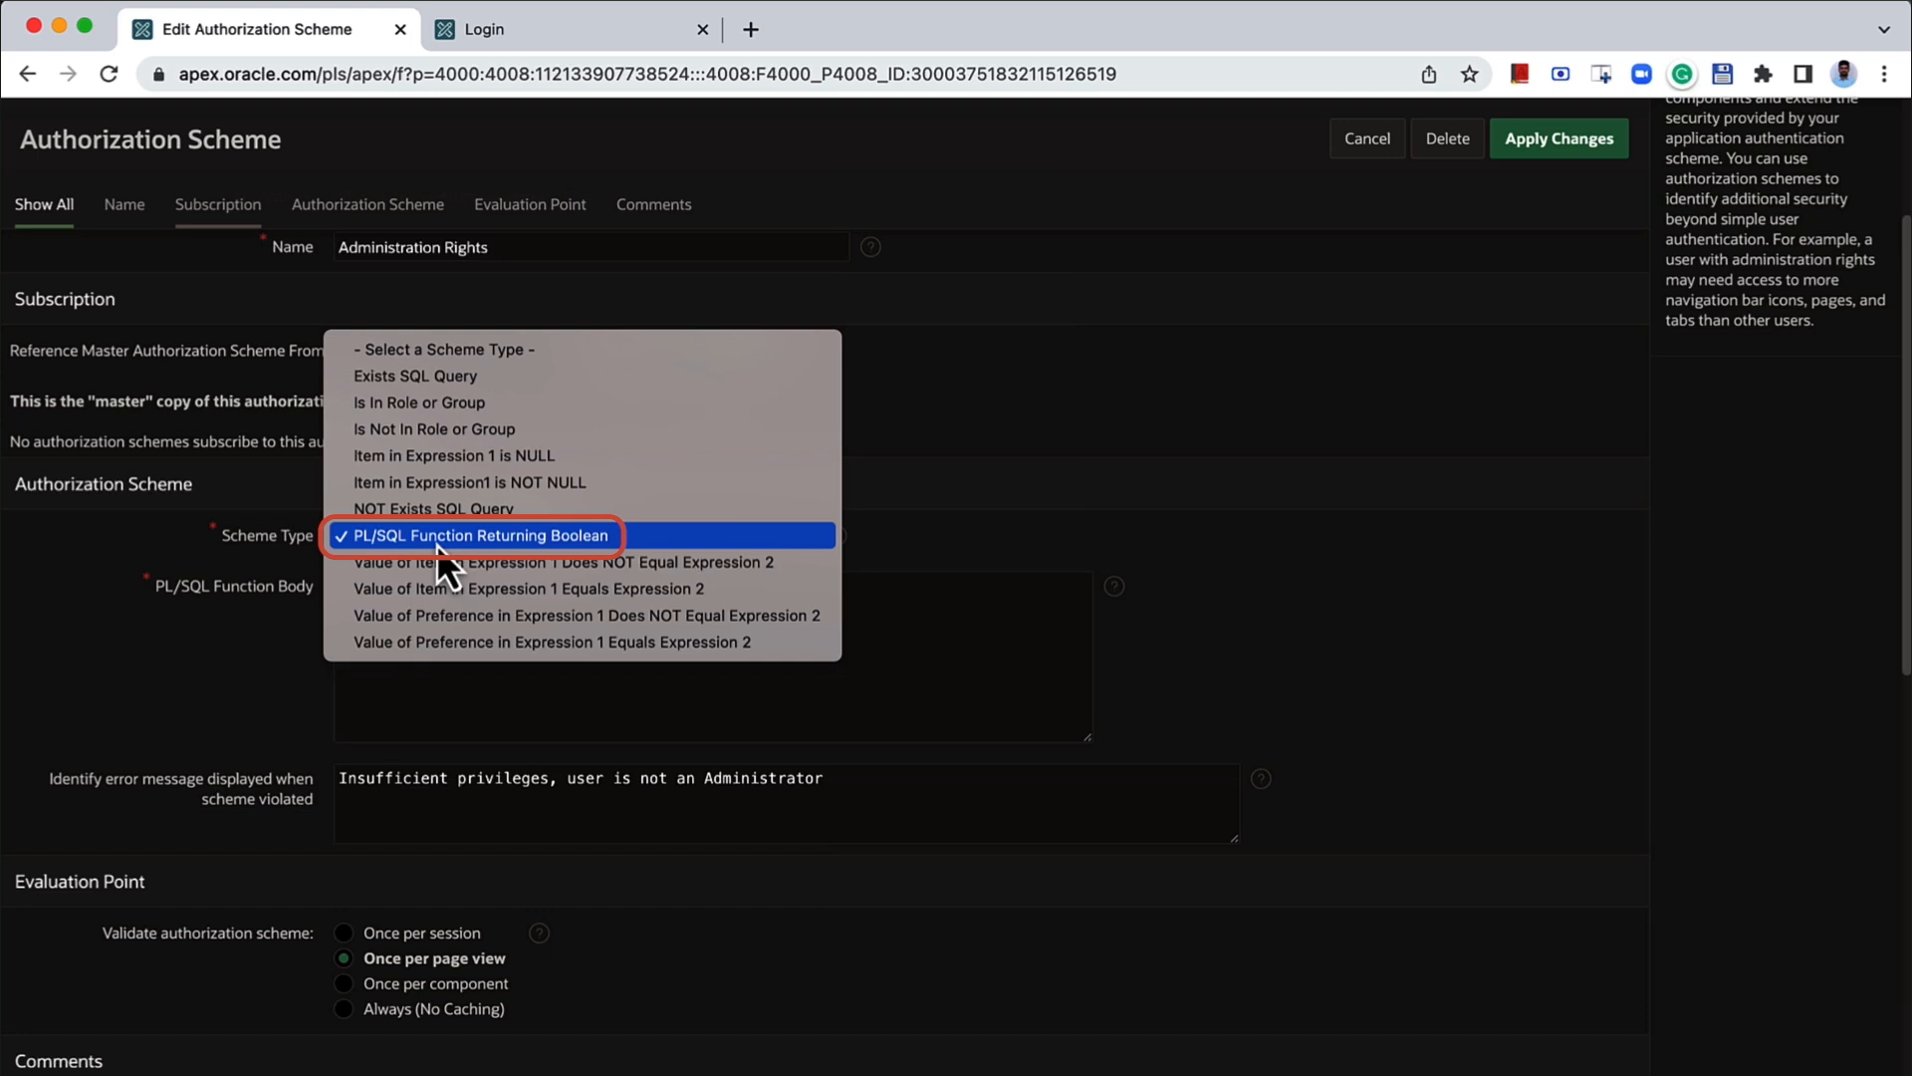
{"action": "left_click", "coordinate": [436, 544]}
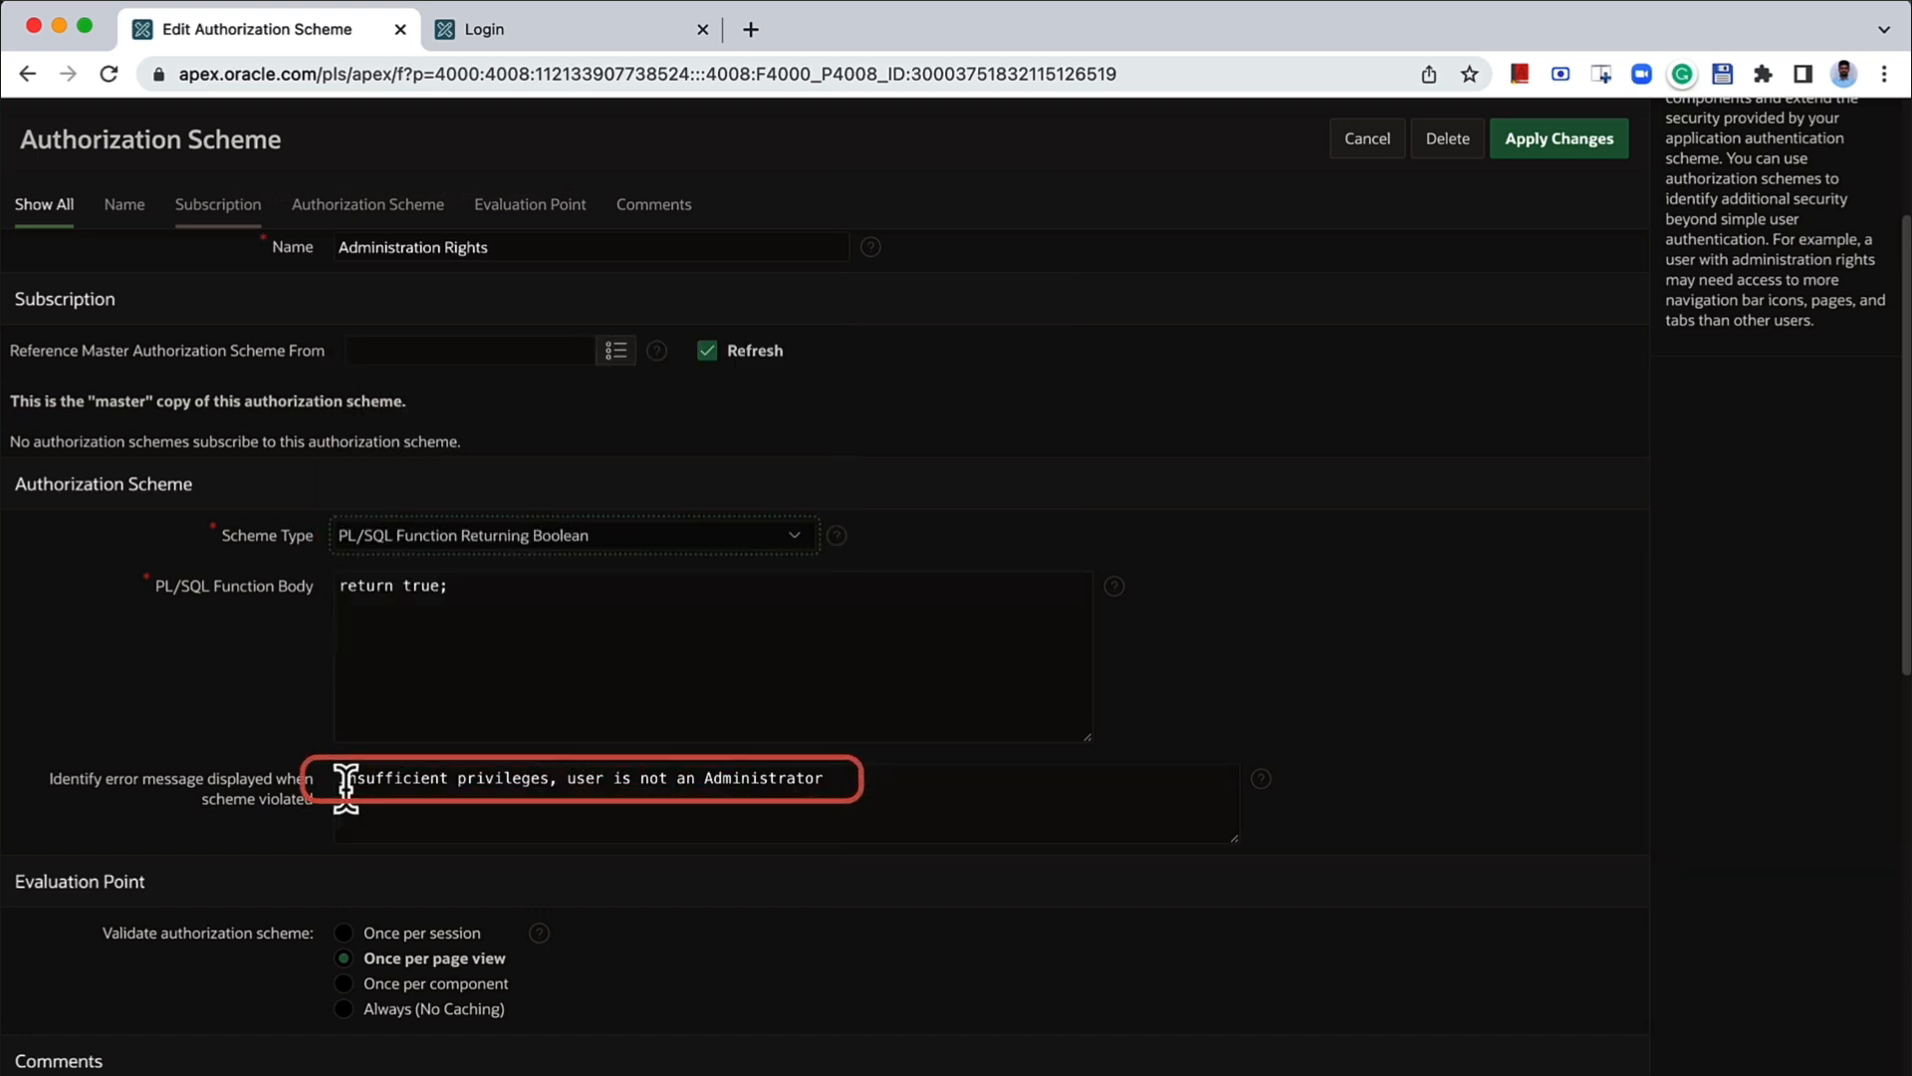
{"action": "left_click_drag", "start_coordinate": [341, 779], "coordinate": [907, 786]}
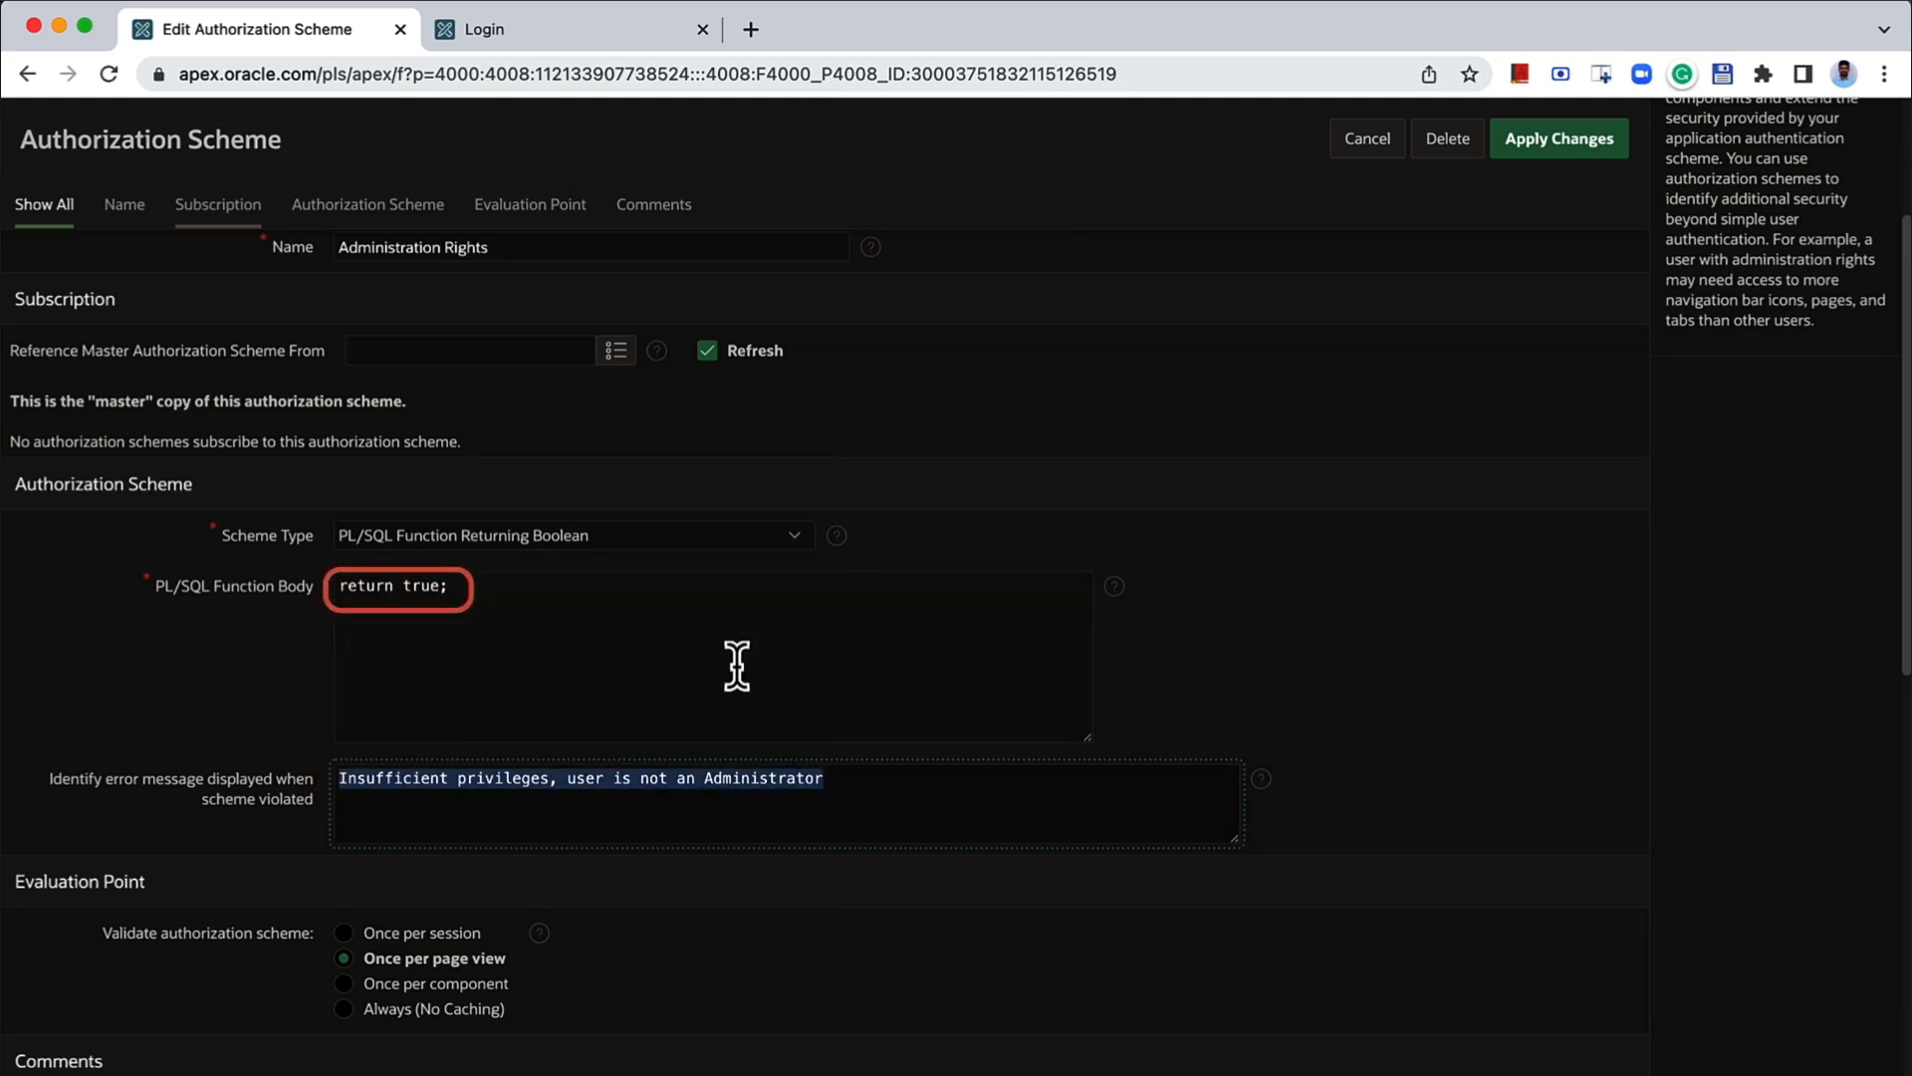
{"action": "scroll", "coordinate": [650, 755], "scroll_direction": "down", "scroll_amount": 2}
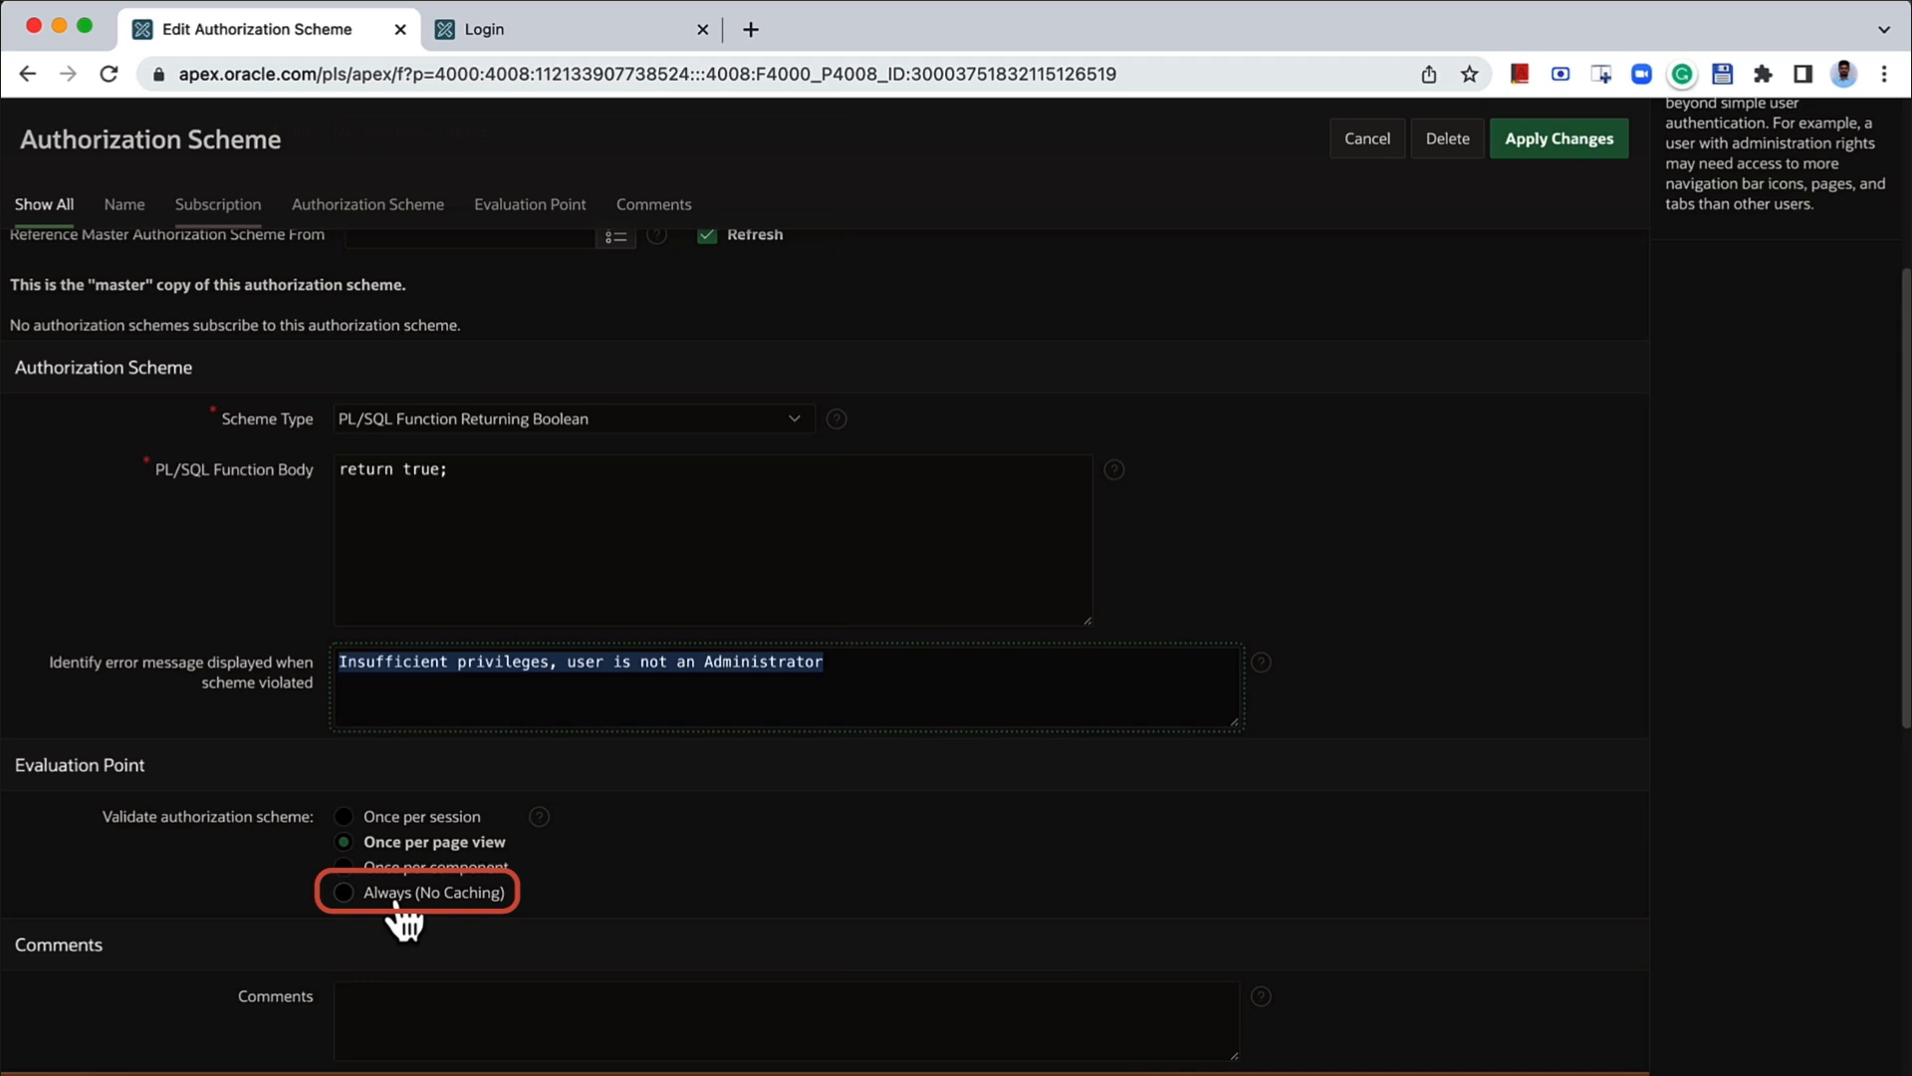
{"action": "scroll", "coordinate": [601, 715], "scroll_direction": "up", "scroll_amount": 4}
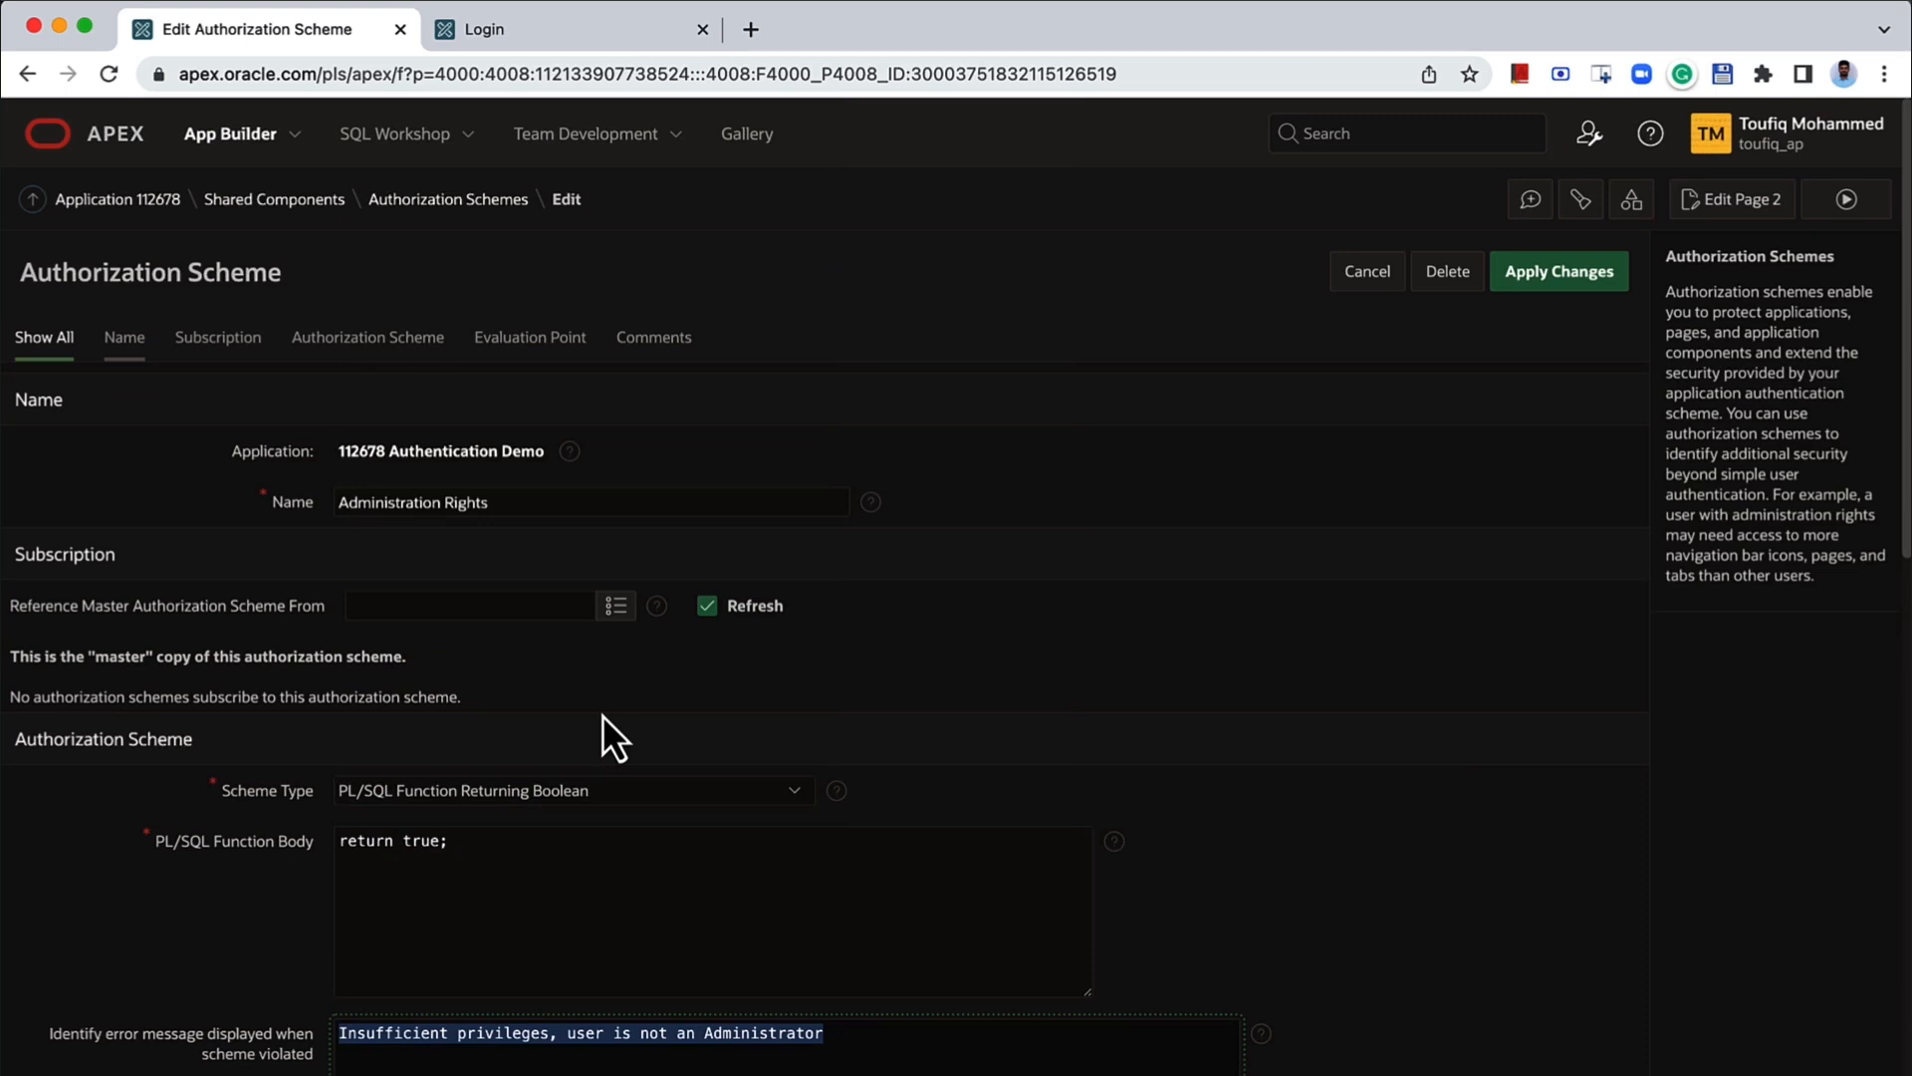
{"action": "scroll", "coordinate": [606, 737], "scroll_direction": "down", "scroll_amount": 2}
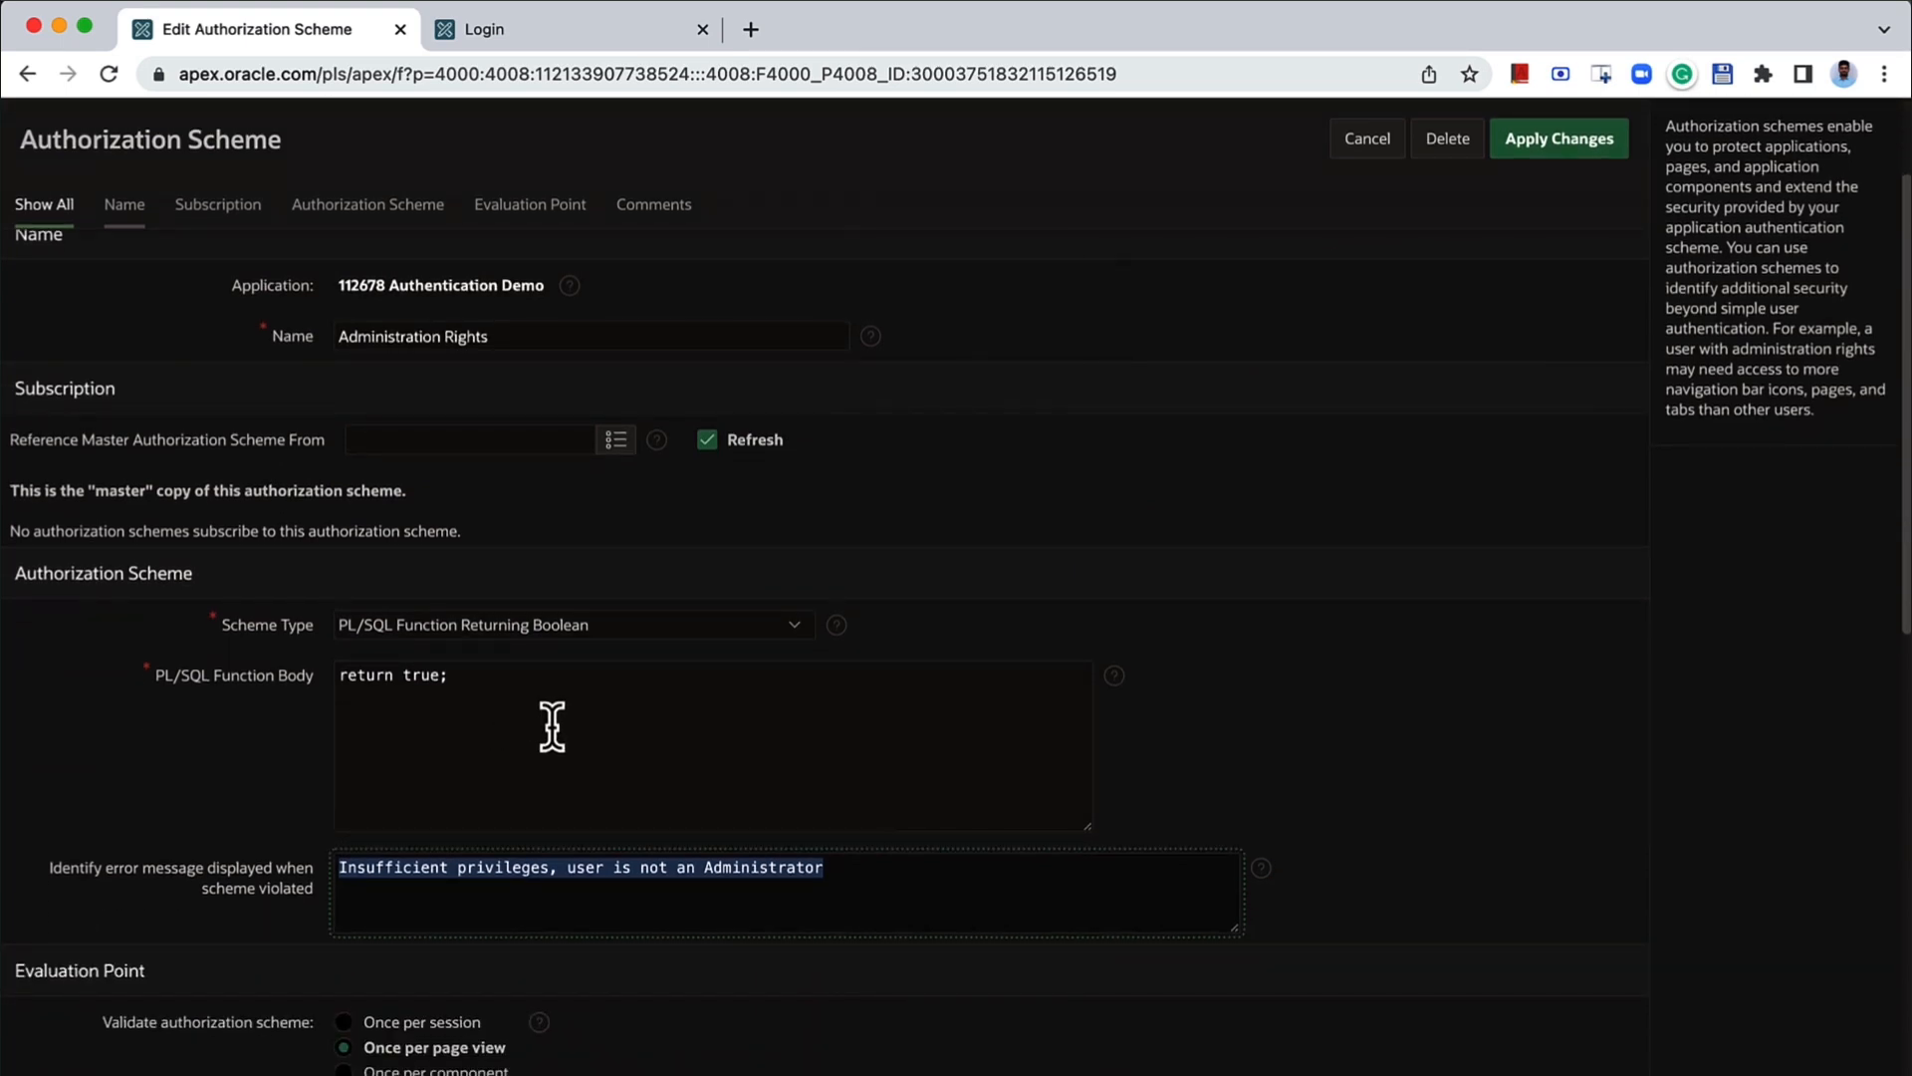
{"action": "scroll", "coordinate": [552, 727], "scroll_direction": "up", "scroll_amount": 2}
{"action": "left_click", "coordinate": [1374, 282]}
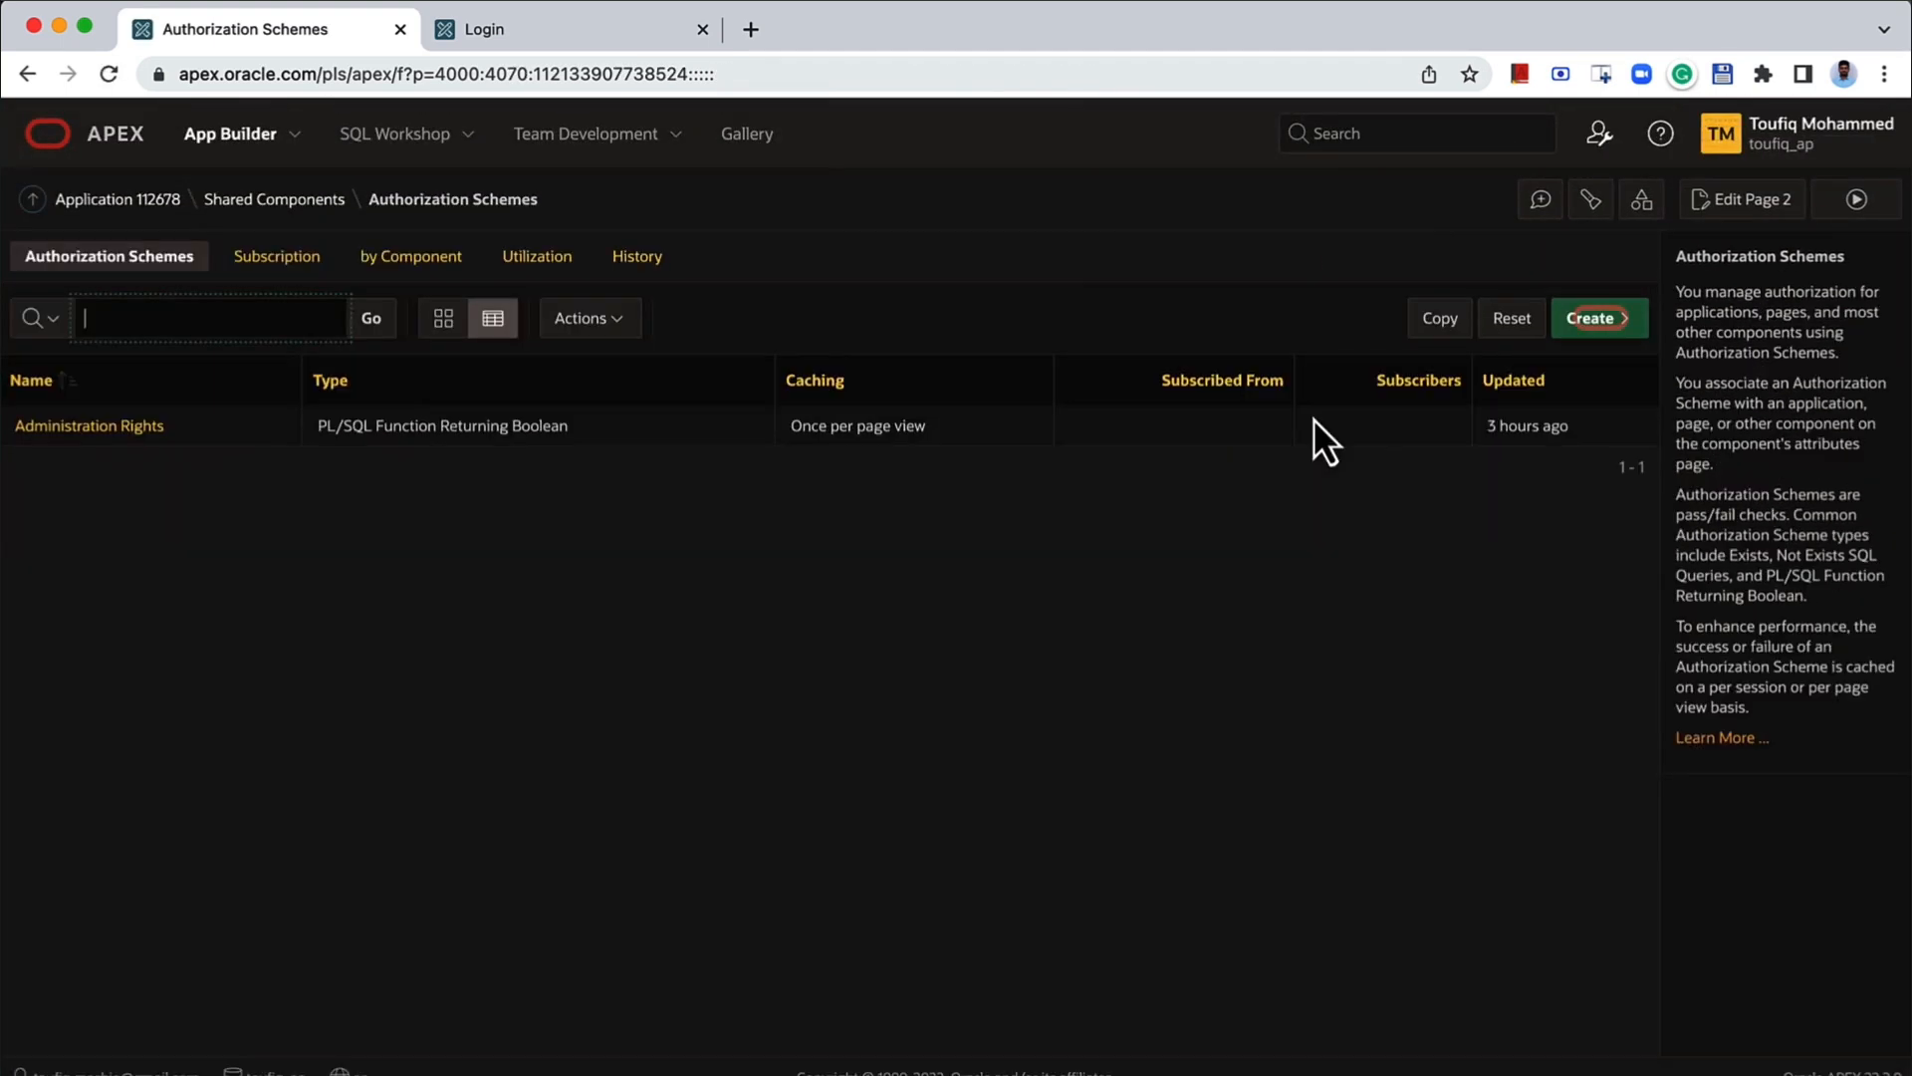
- Start an authorization scheme from scratch named Manager Only Access with scheme type Value of Item in Expression 1 Equals Expression 2
{"action": "left_click", "coordinate": [1611, 316]}
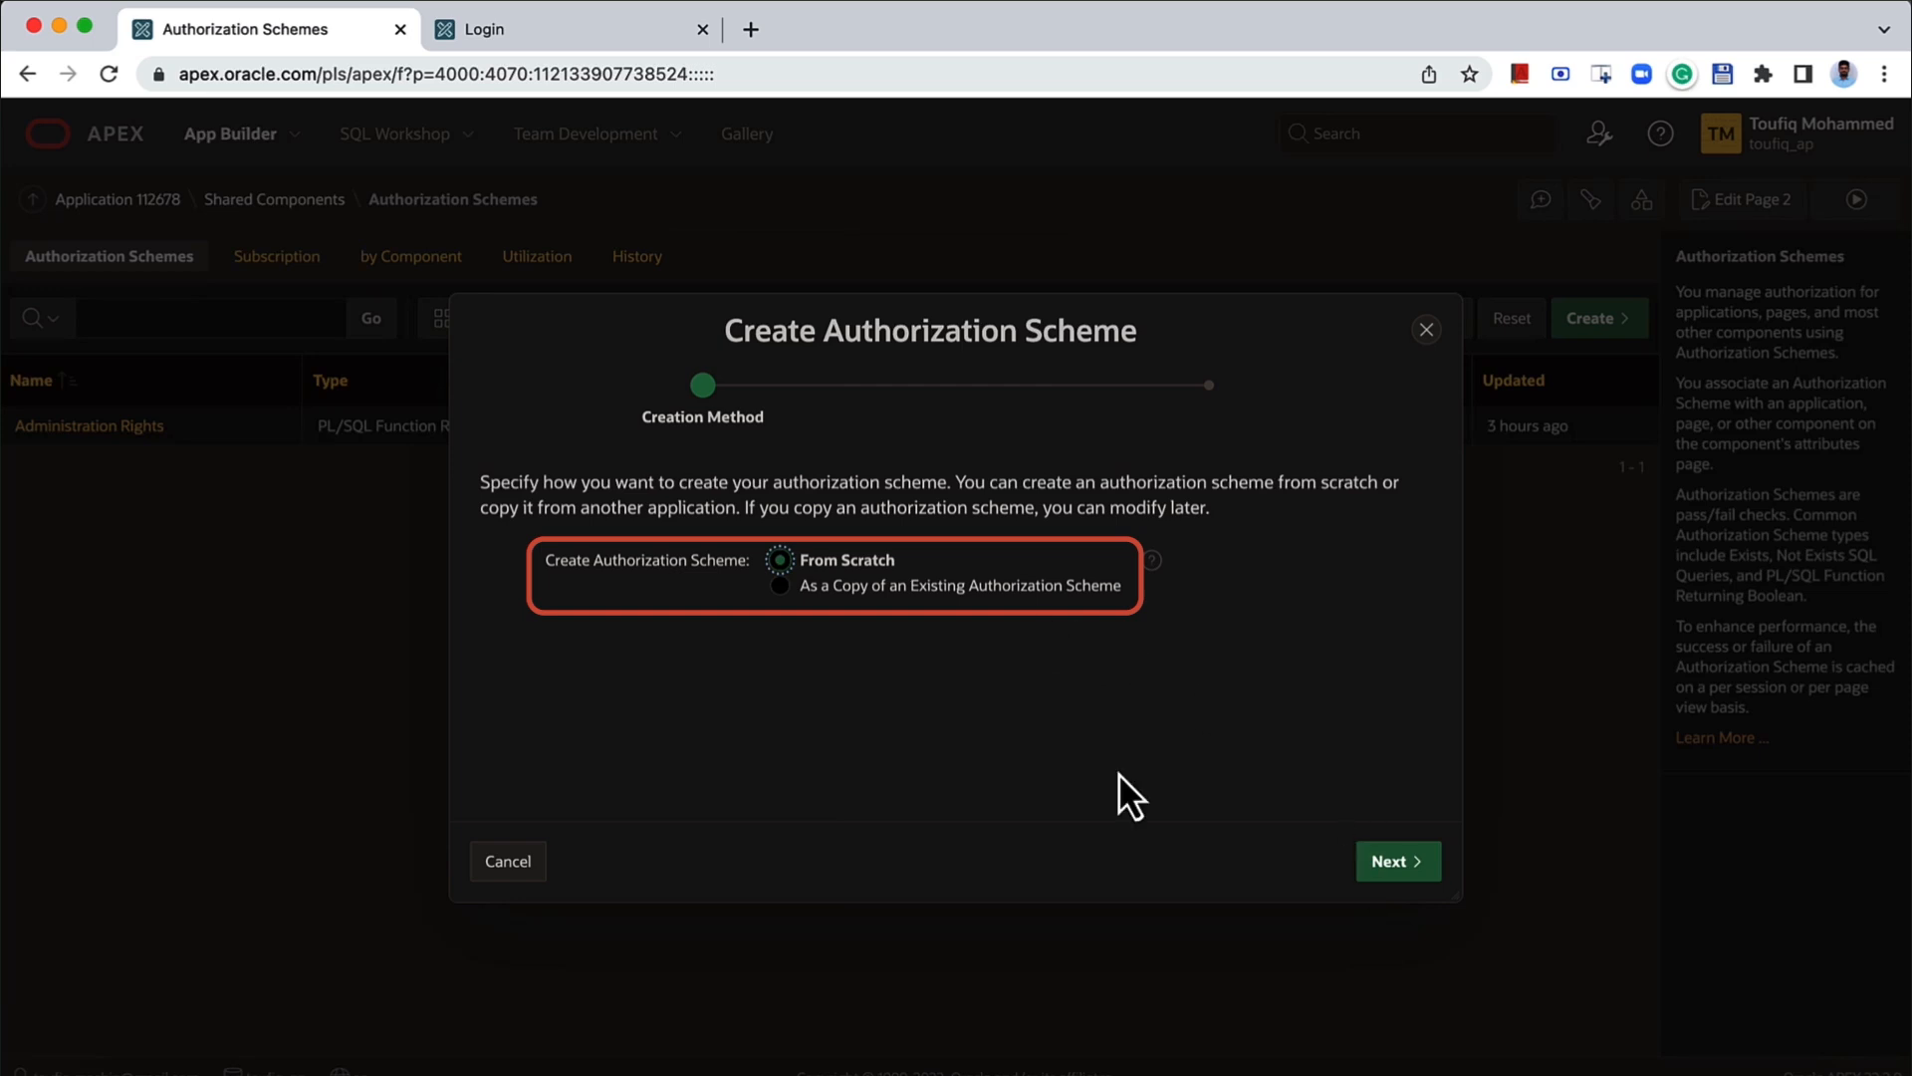
{"action": "left_click", "coordinate": [1384, 868]}
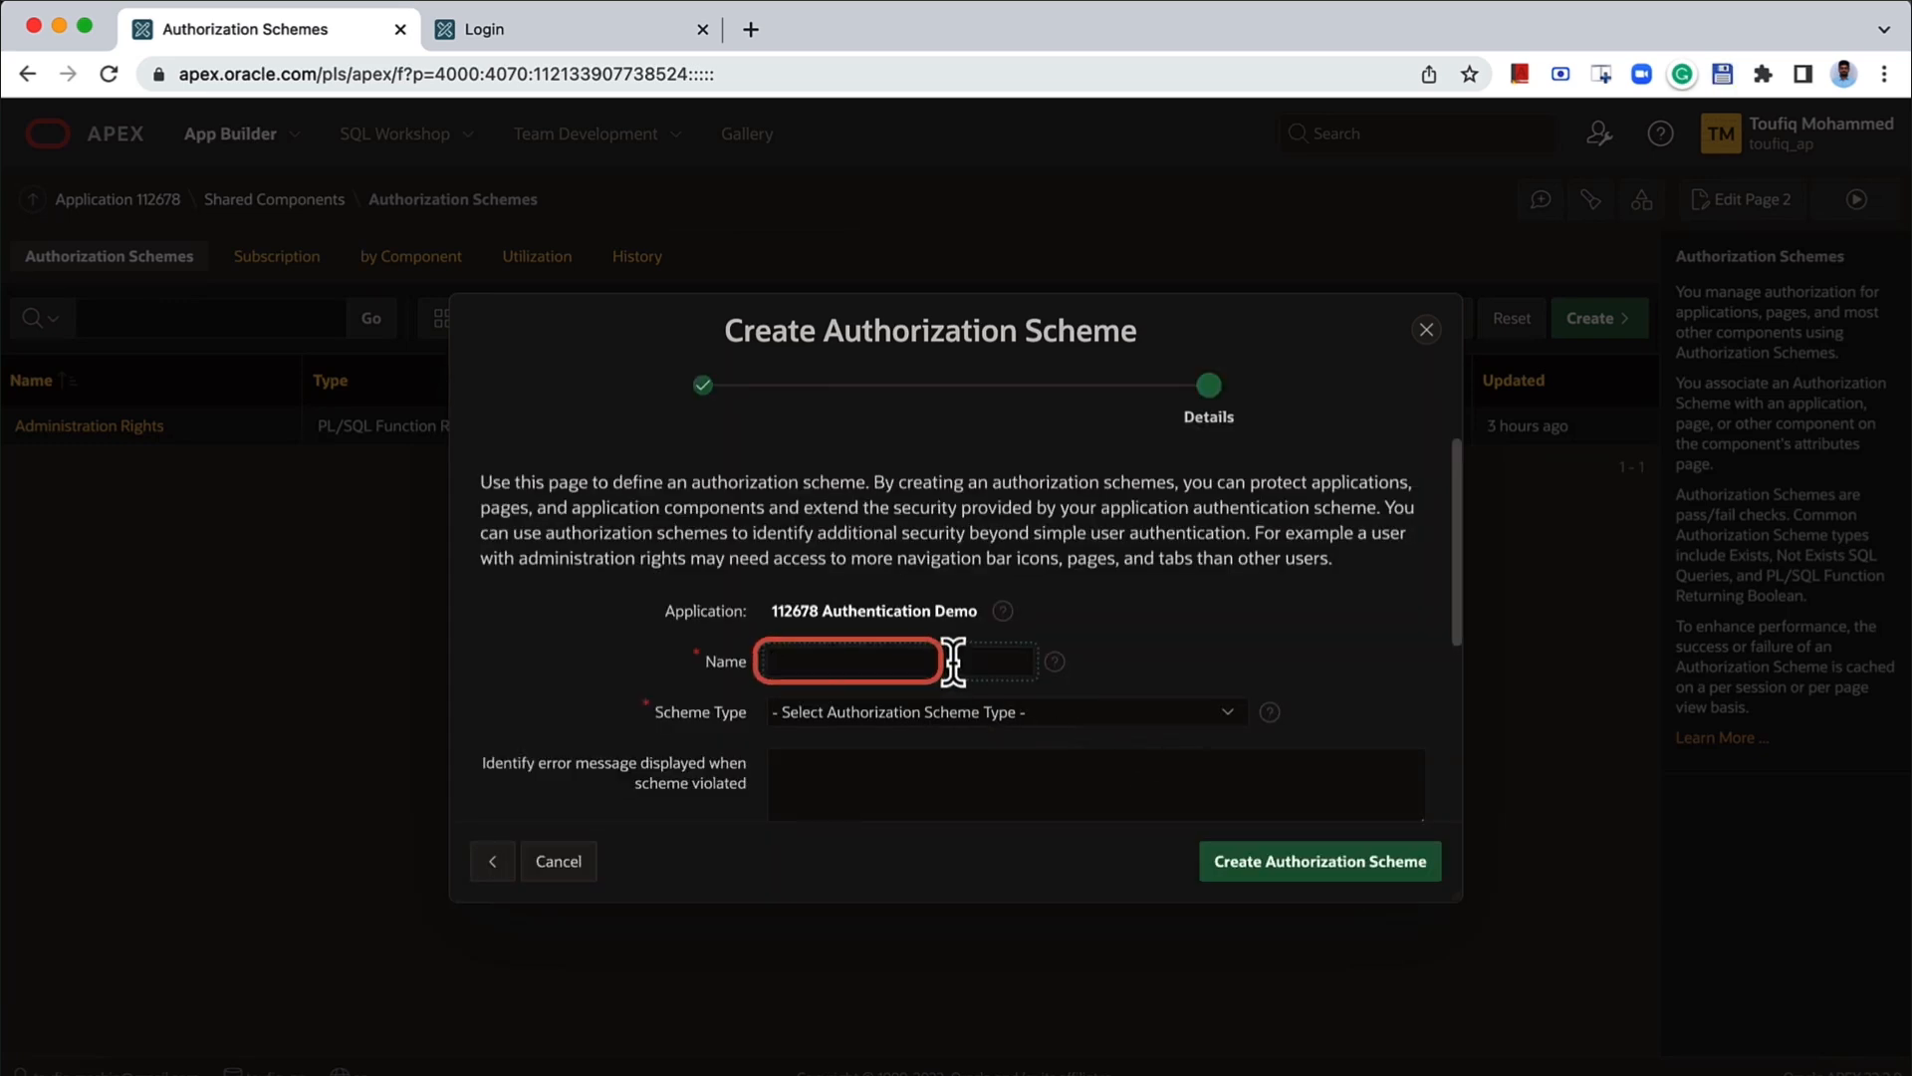
{"action": "type", "text": "Manager Only Access"}
{"action": "scroll", "coordinate": [972, 685], "scroll_direction": "down", "scroll_amount": 1}
{"action": "left_click", "coordinate": [954, 675]}
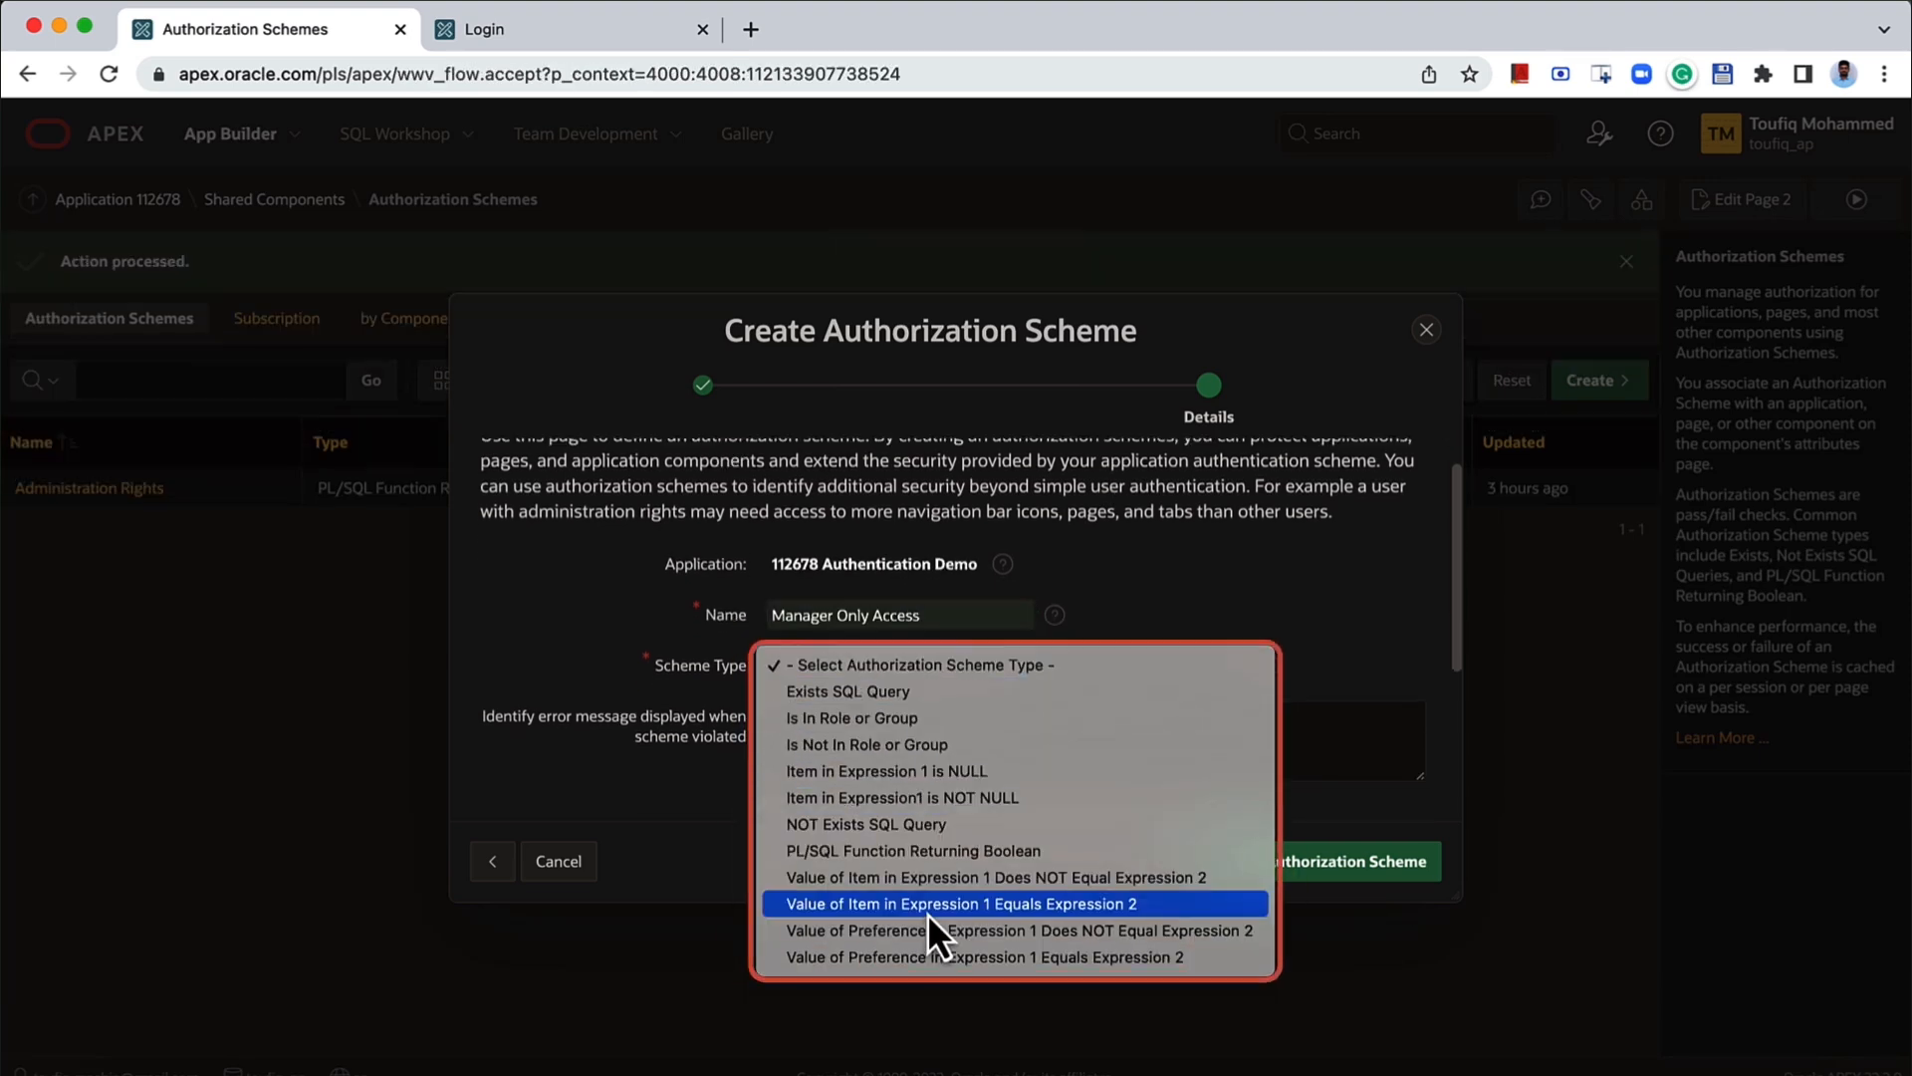
{"action": "left_click", "coordinate": [928, 903]}
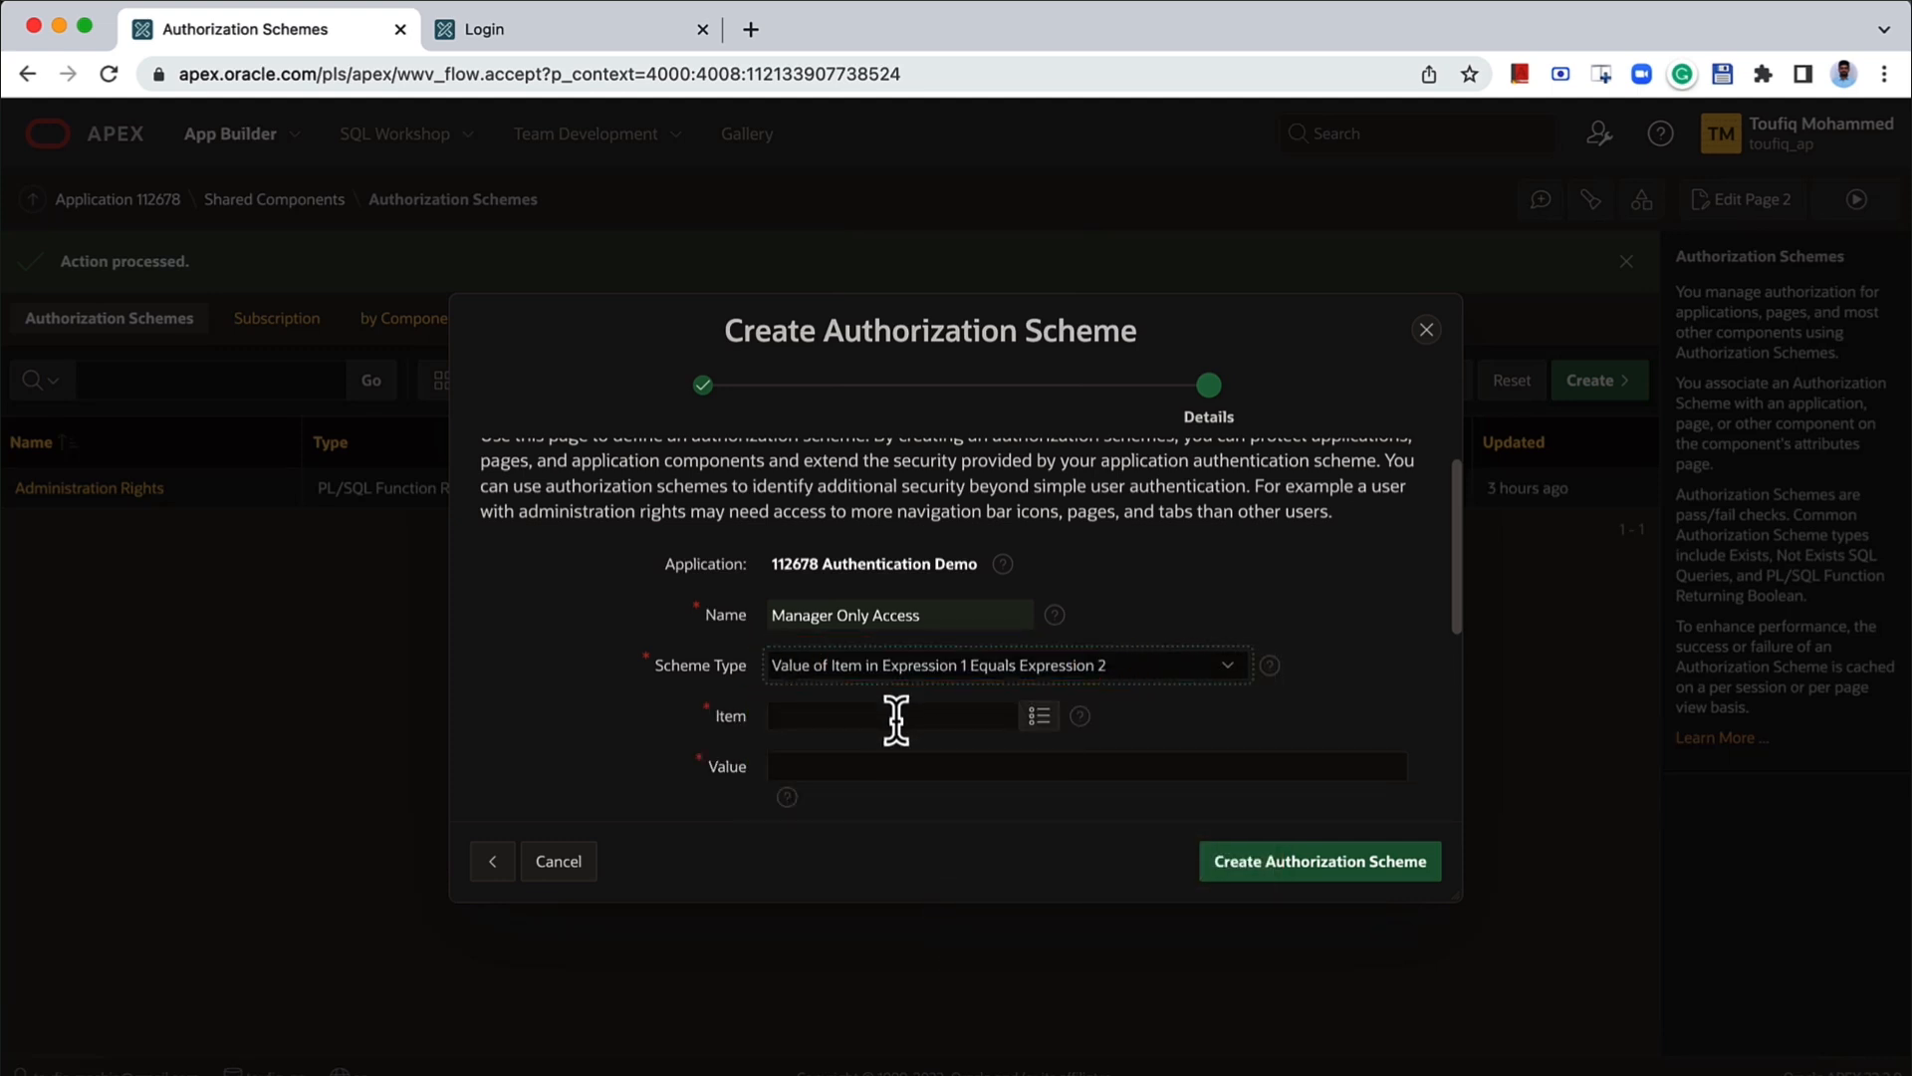
- Set the authorization scheme's item to APP_USER and its comparison value to MANAGER
{"action": "left_click", "coordinate": [886, 715]}
{"action": "type", "text": "APP_USER"}
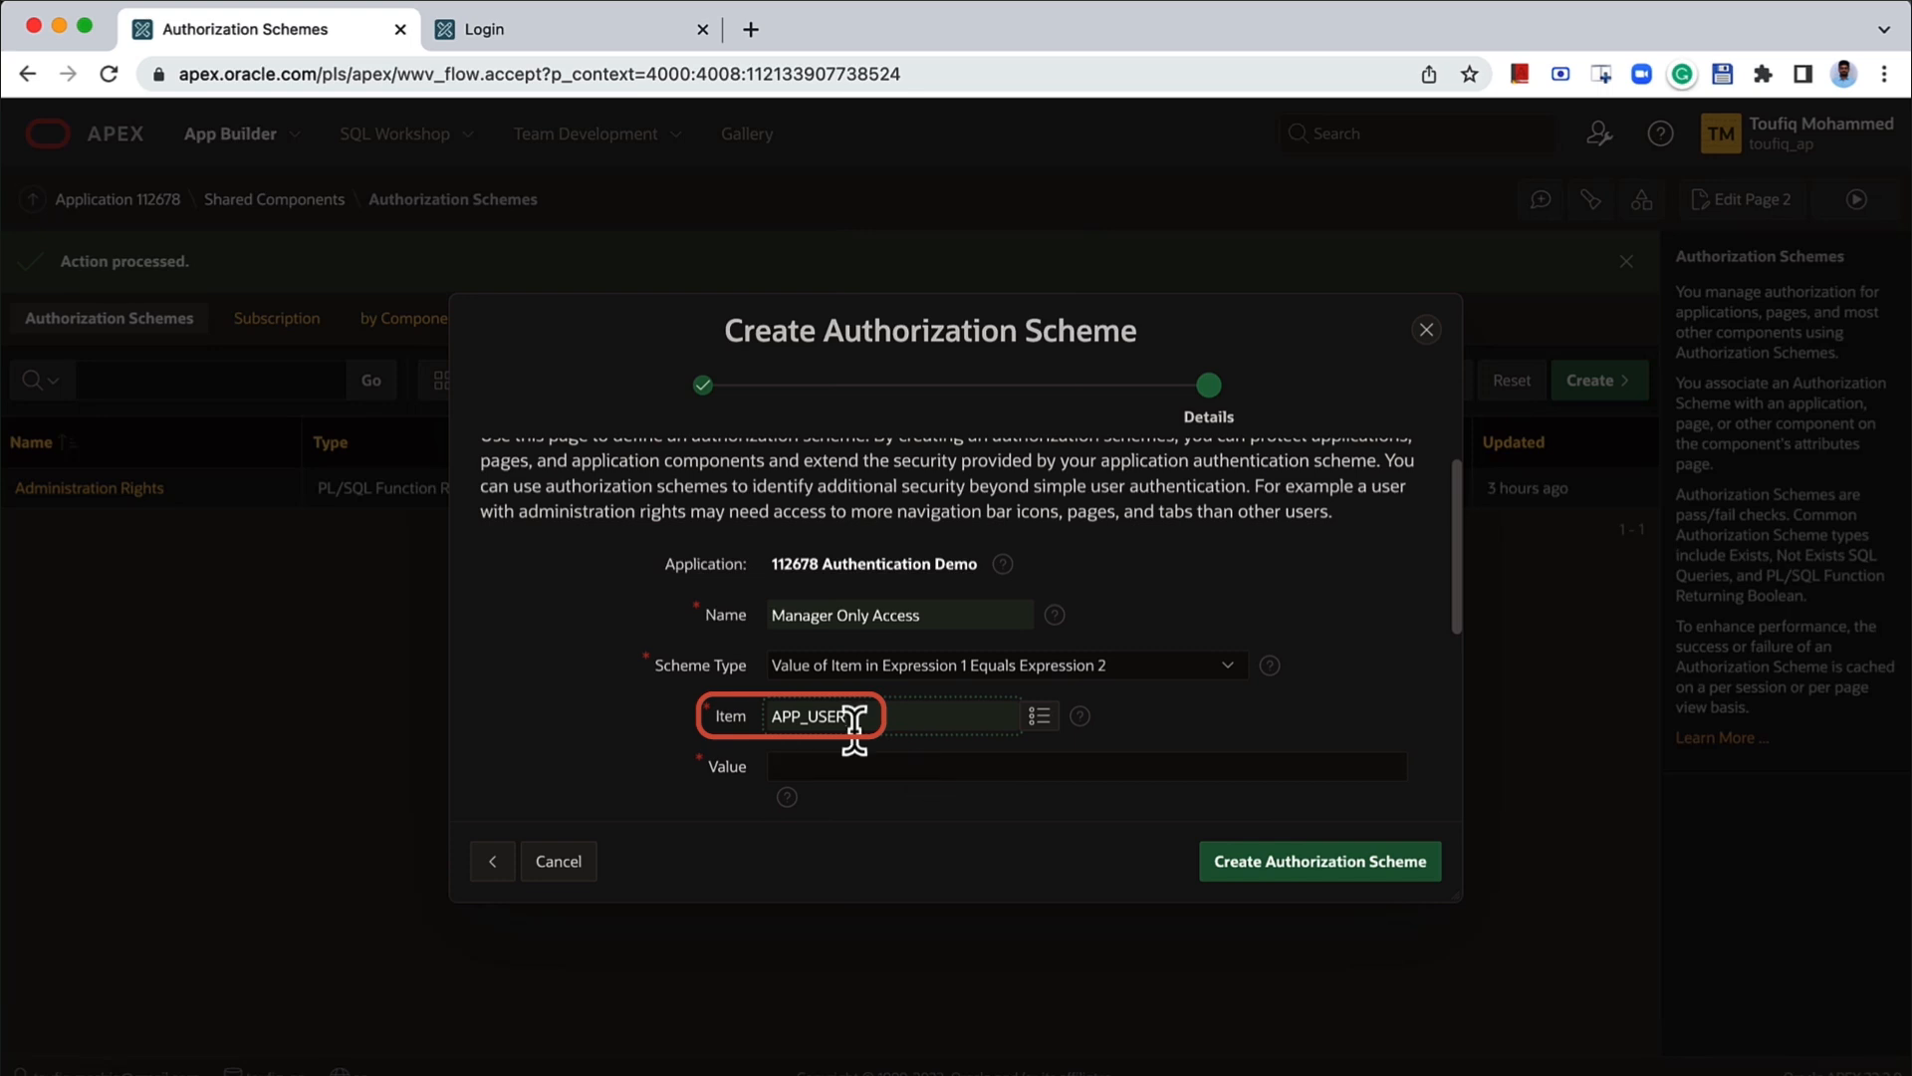
{"action": "left_click", "coordinate": [845, 765]}
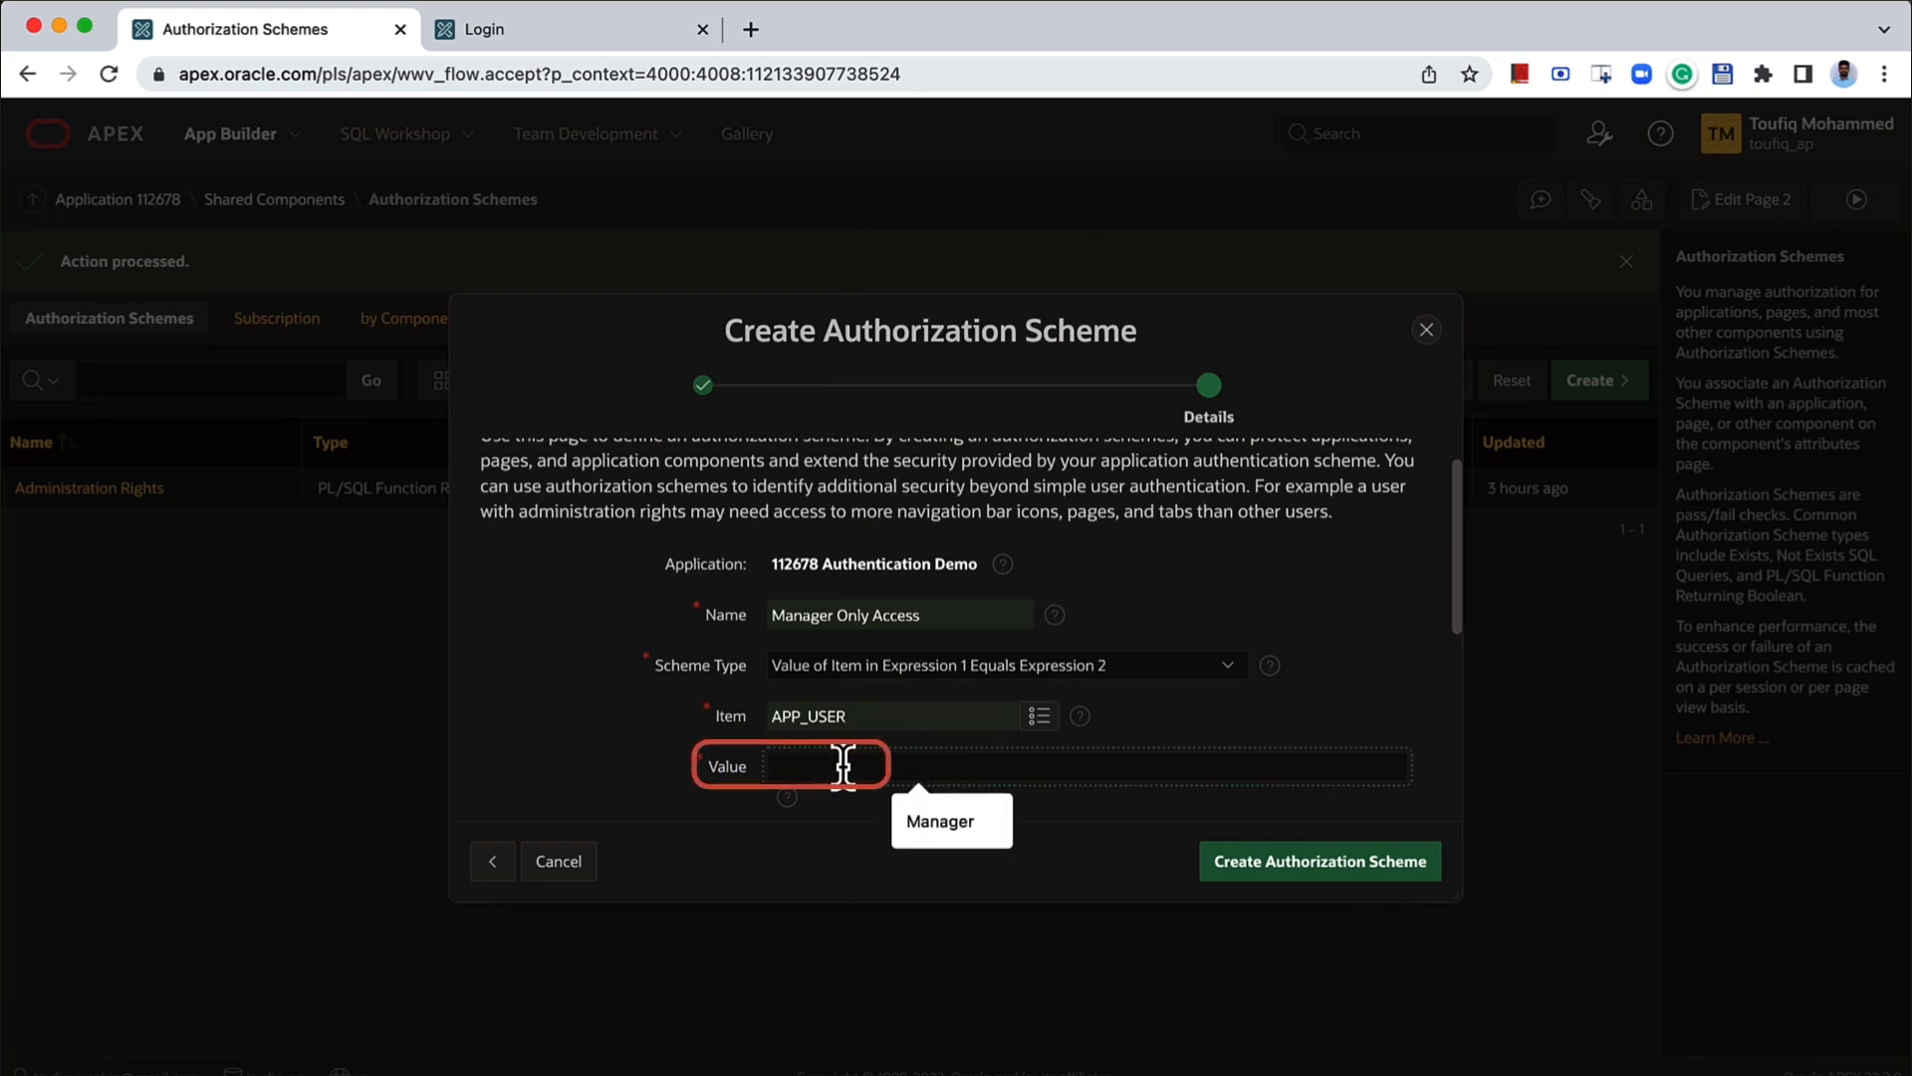
{"action": "type", "text": "MANAGER"}
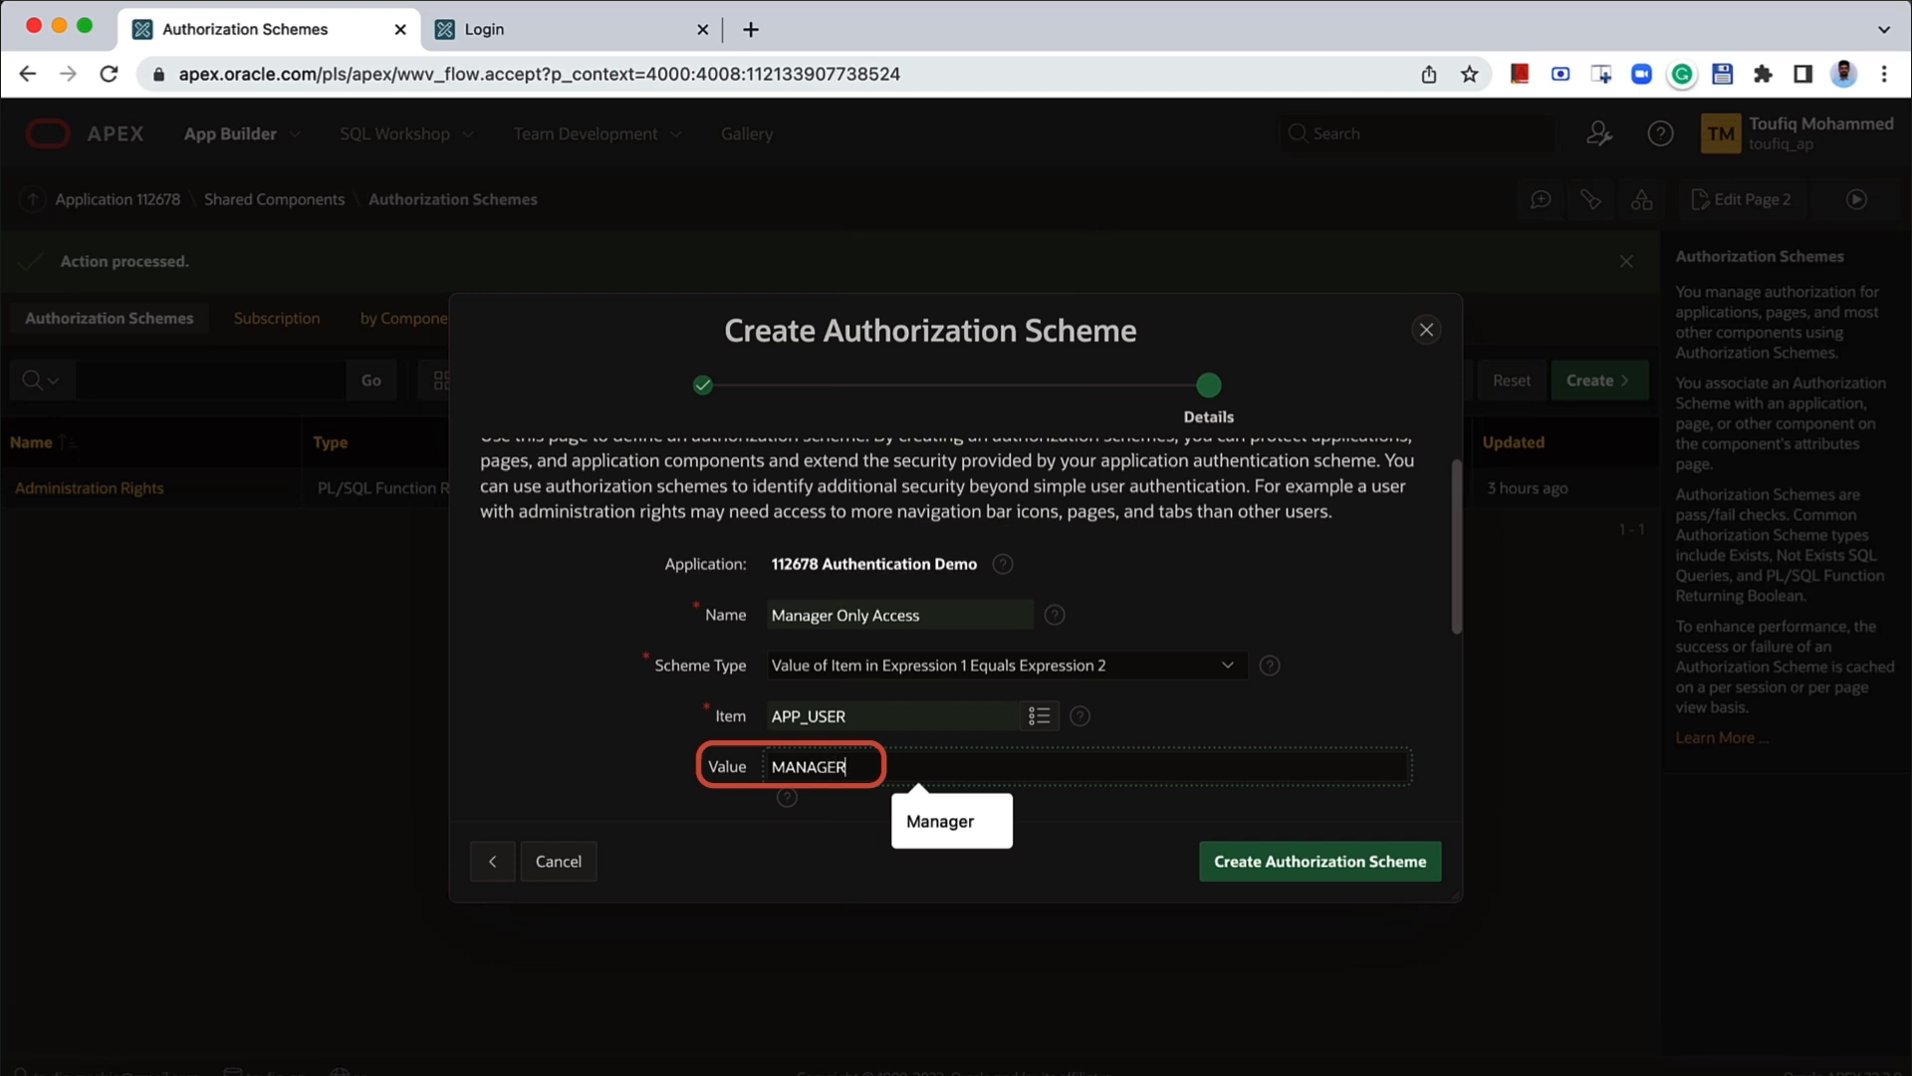
- Set the error message displayed when the Manager Only Access scheme is violated to "Only accessible to managers"
{"action": "left_click", "coordinate": [583, 709]}
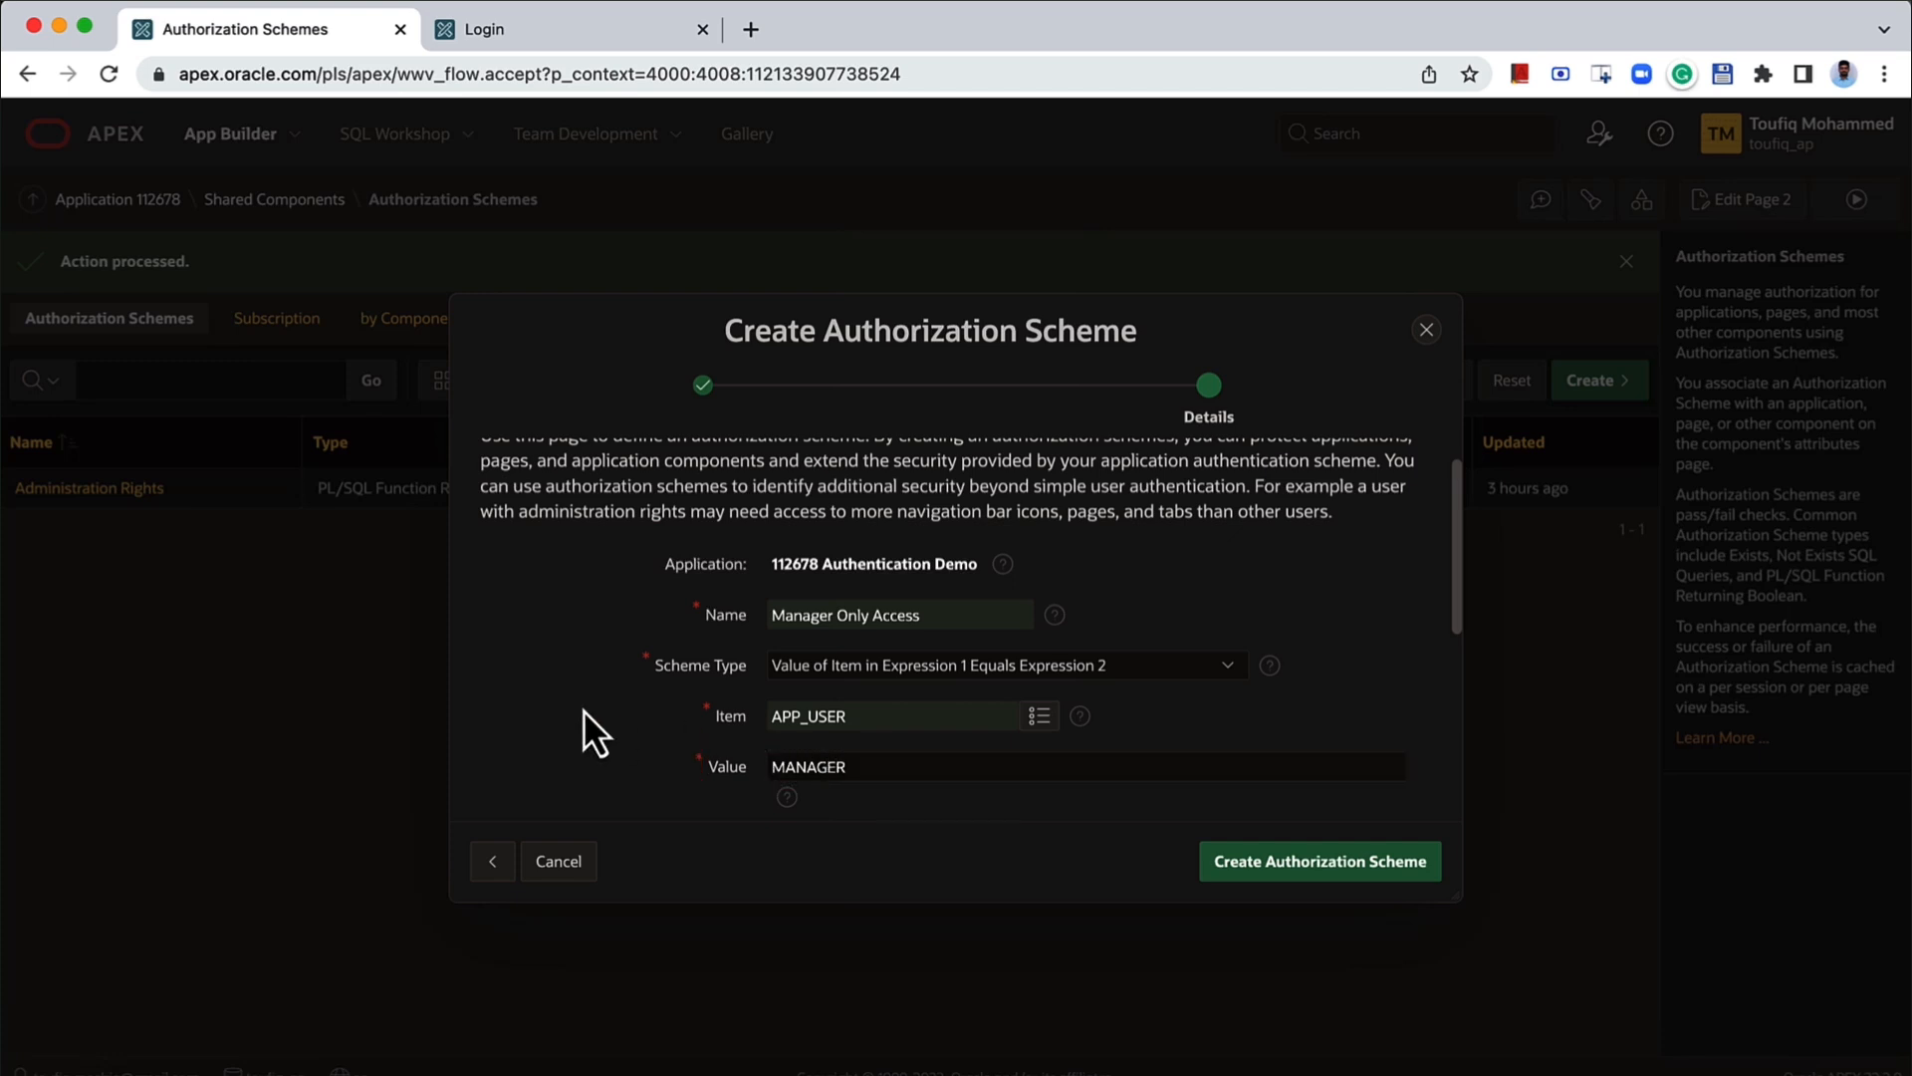
{"action": "left_click", "coordinate": [783, 616]}
{"action": "left_click_drag", "start_coordinate": [783, 617], "coordinate": [941, 625]}
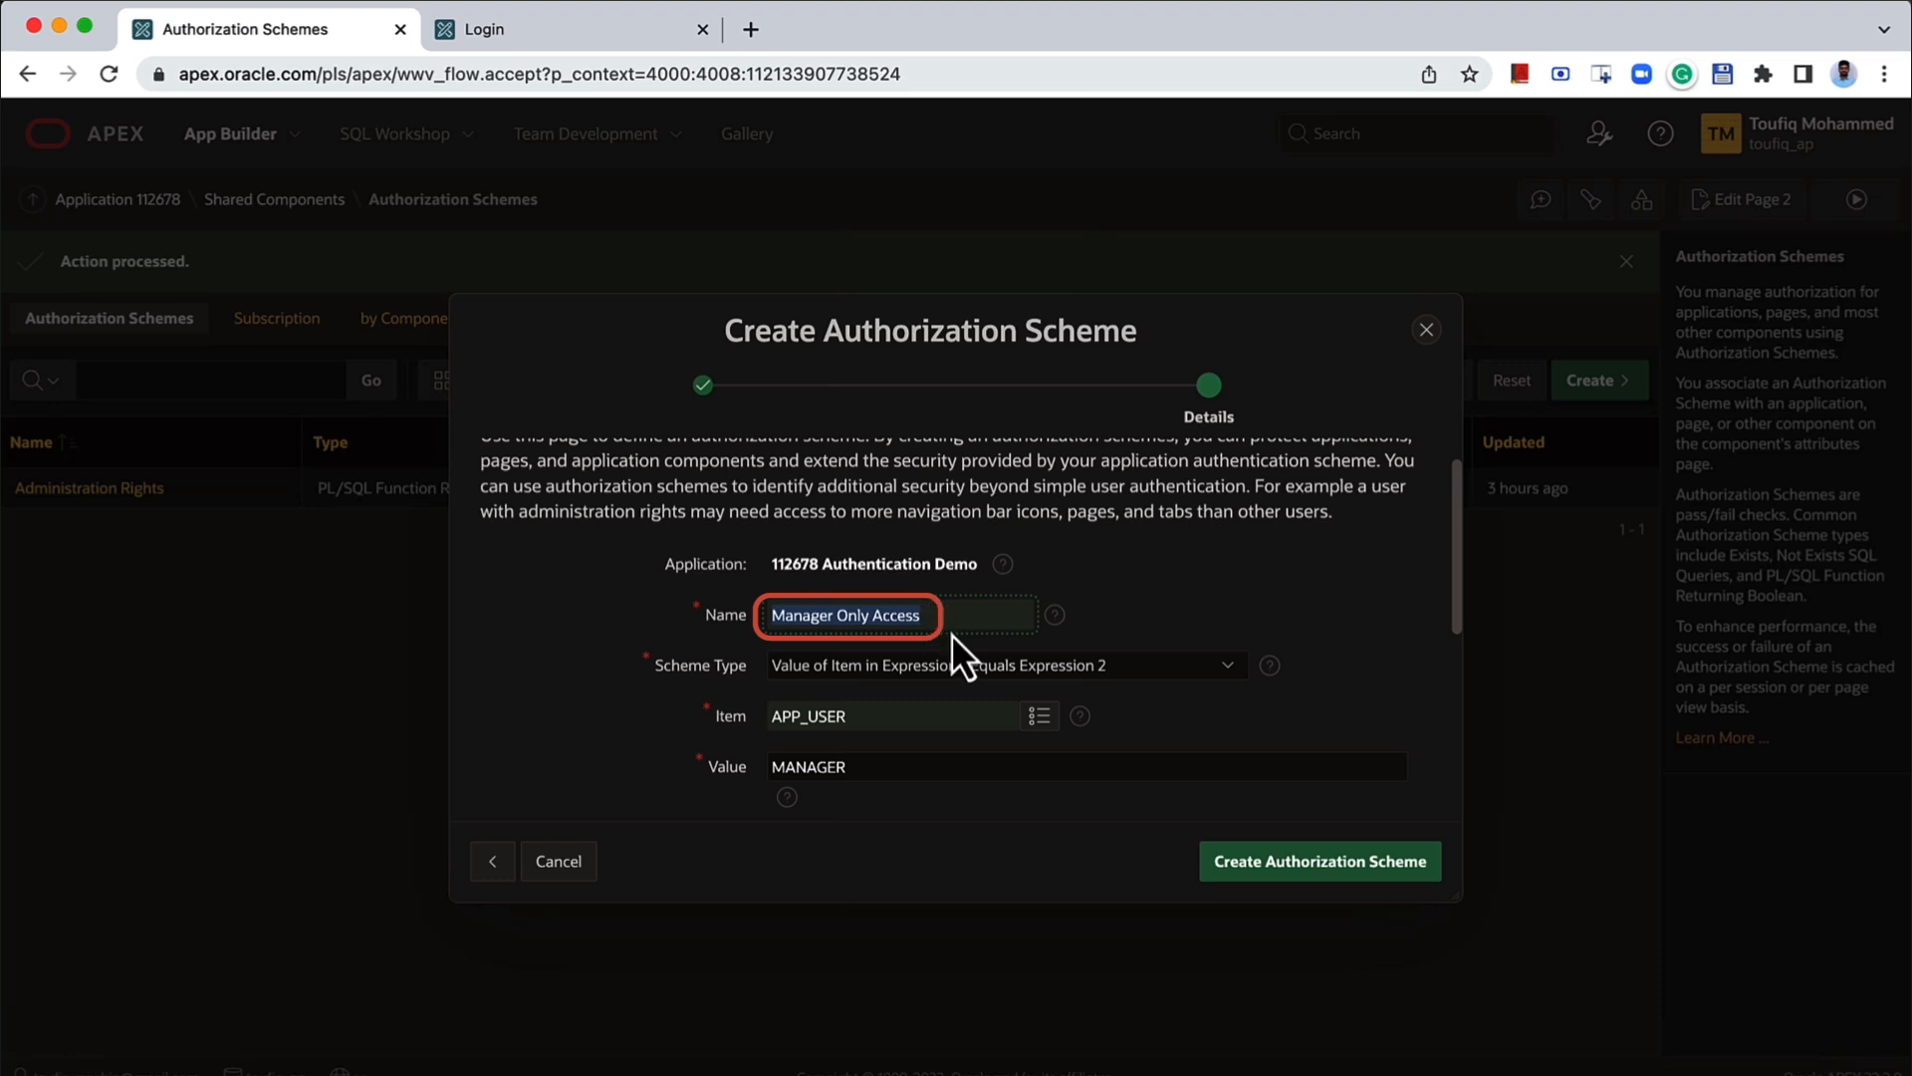
{"action": "left_click", "coordinate": [862, 766]}
{"action": "left_click_drag", "start_coordinate": [862, 767], "coordinate": [566, 751]}
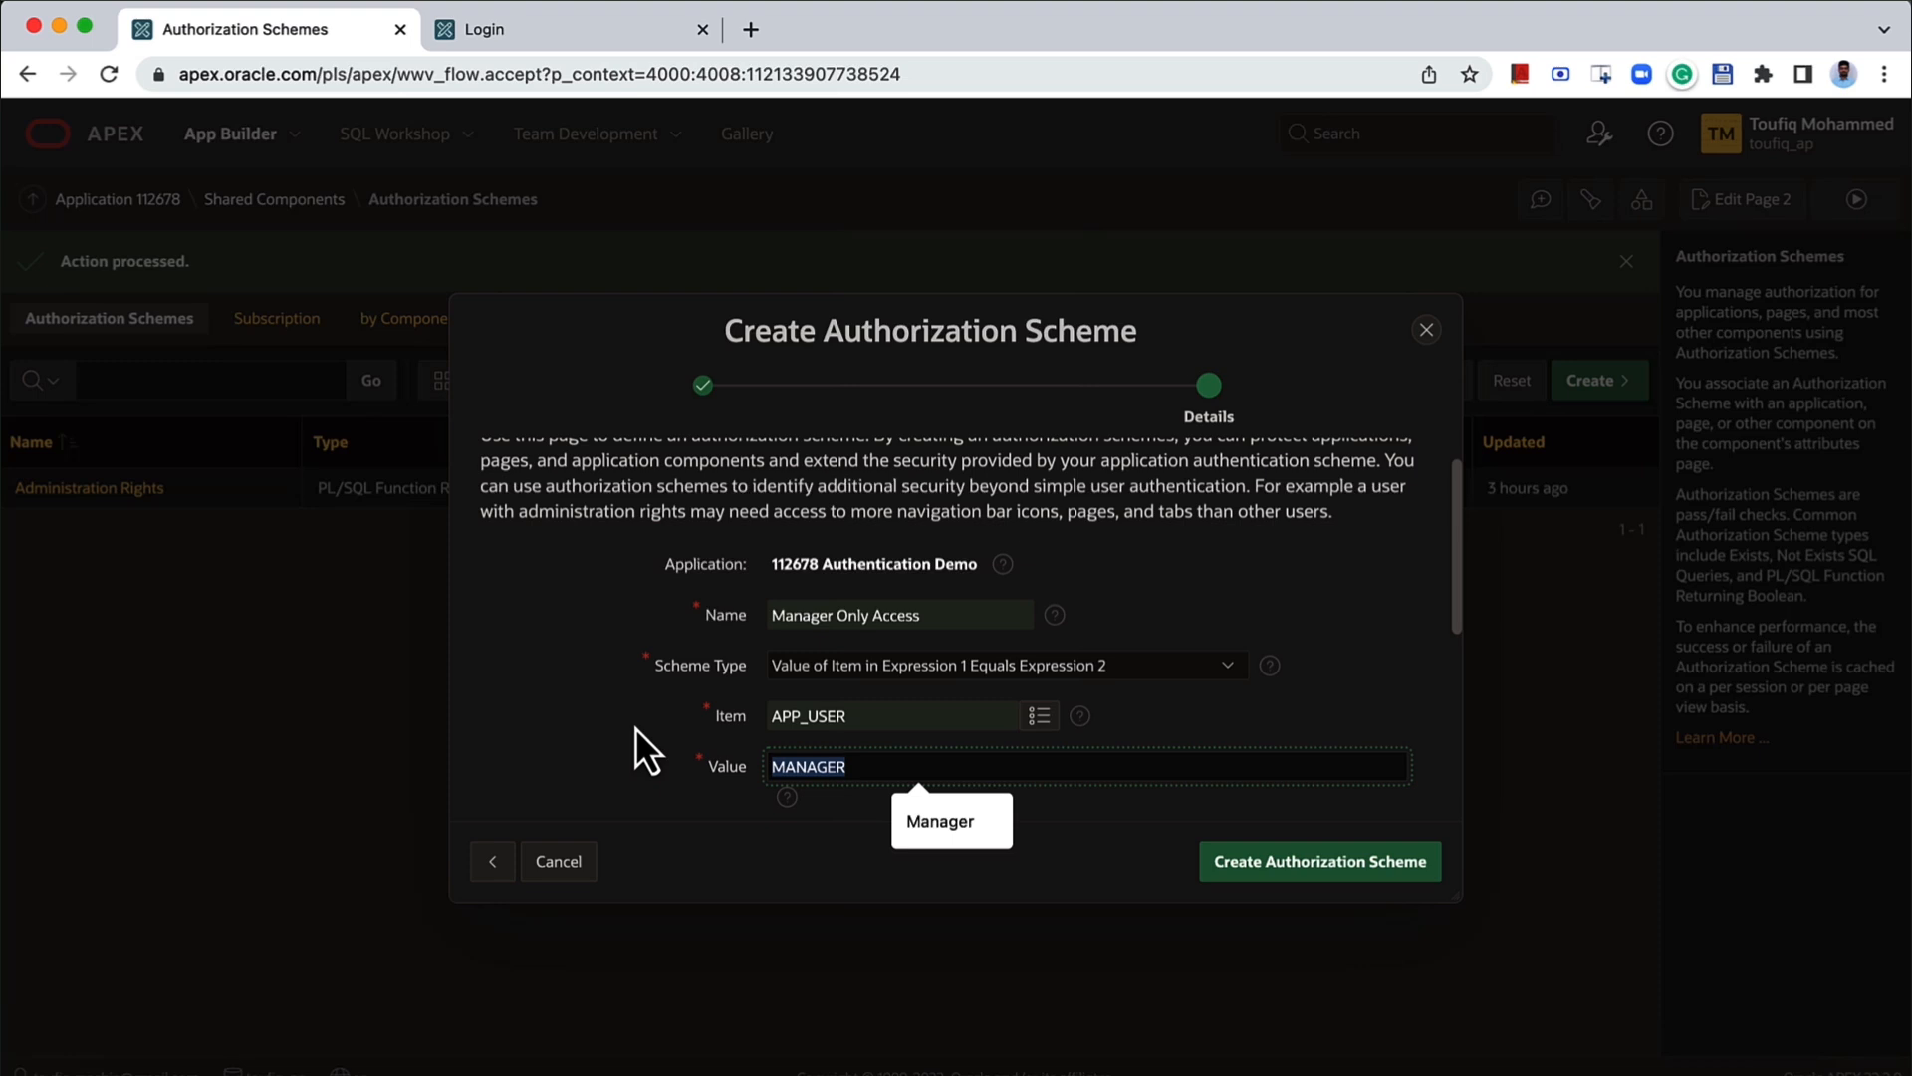
{"action": "scroll", "coordinate": [888, 713], "scroll_direction": "down", "scroll_amount": 5}
{"action": "scroll", "coordinate": [887, 705], "scroll_direction": "up", "scroll_amount": 4}
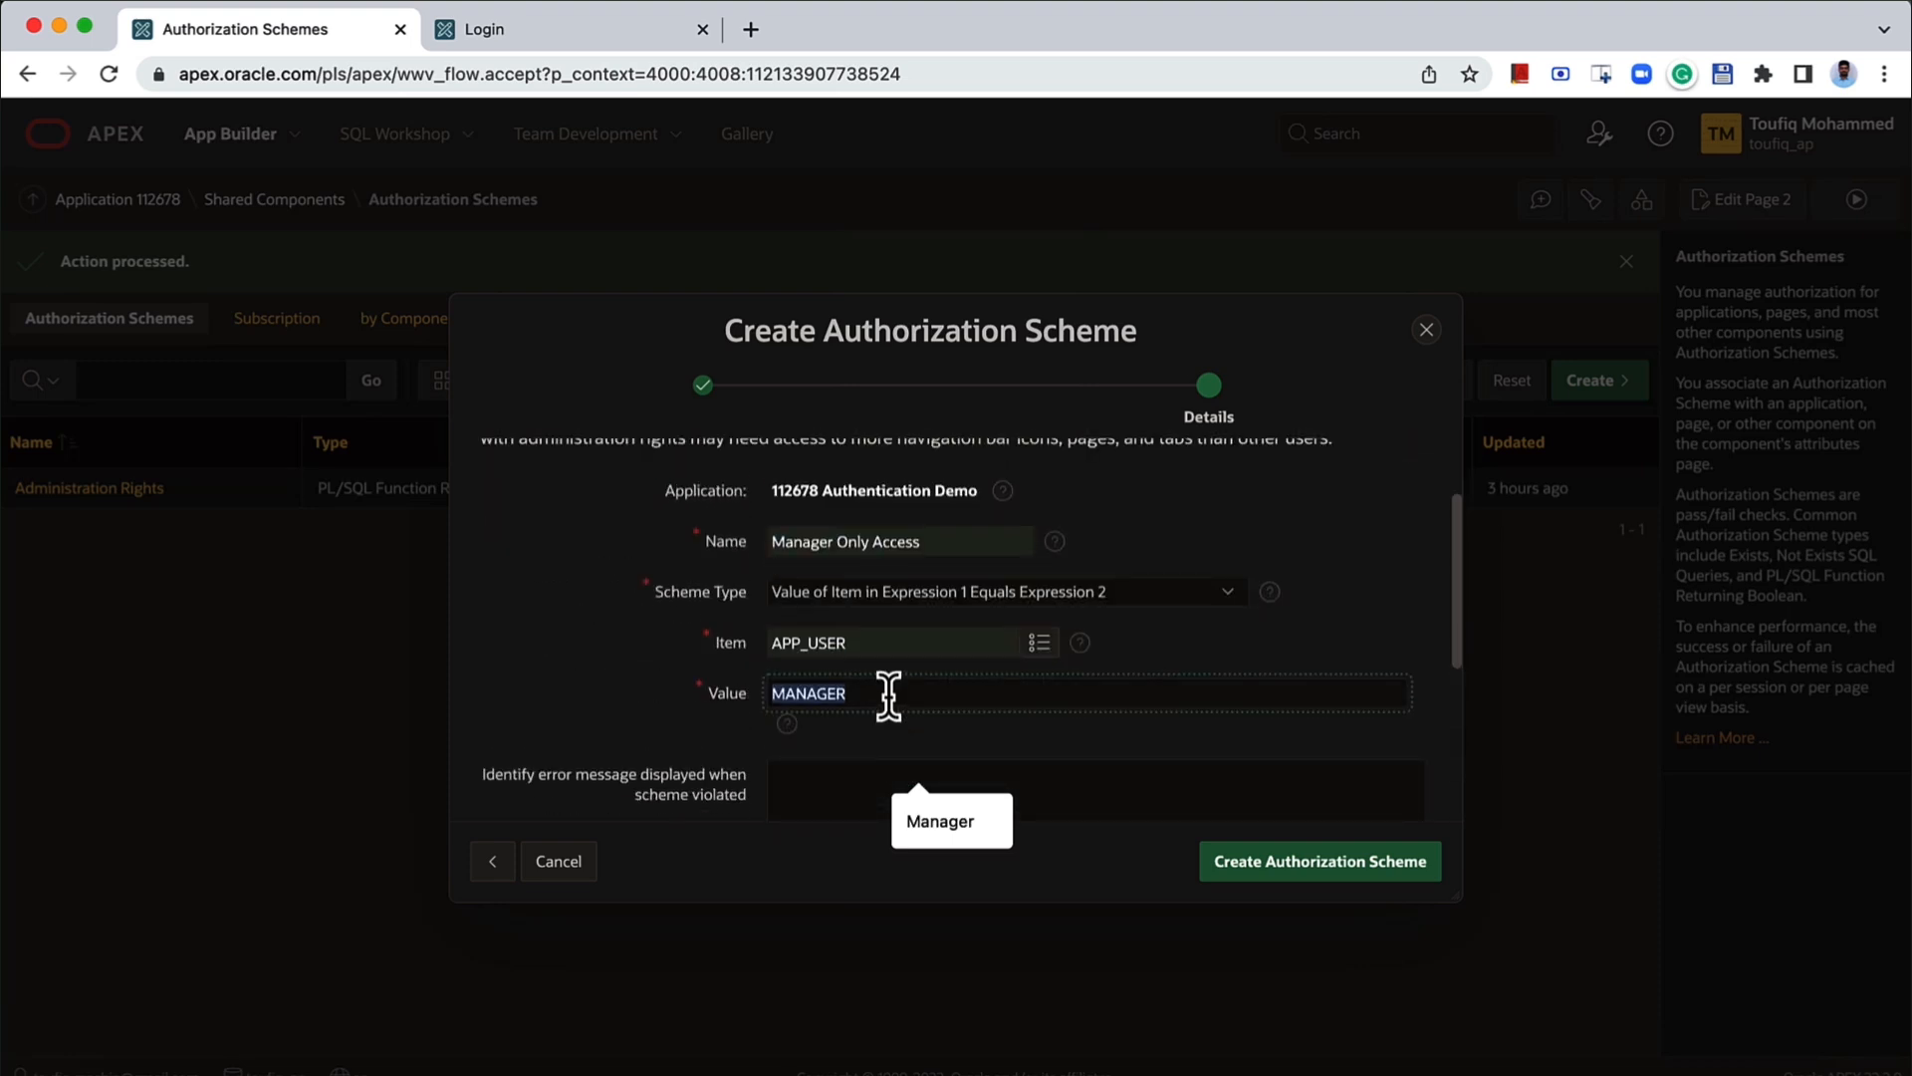
{"action": "scroll", "coordinate": [887, 693], "scroll_direction": "down", "scroll_amount": 2}
{"action": "left_click", "coordinate": [814, 607]}
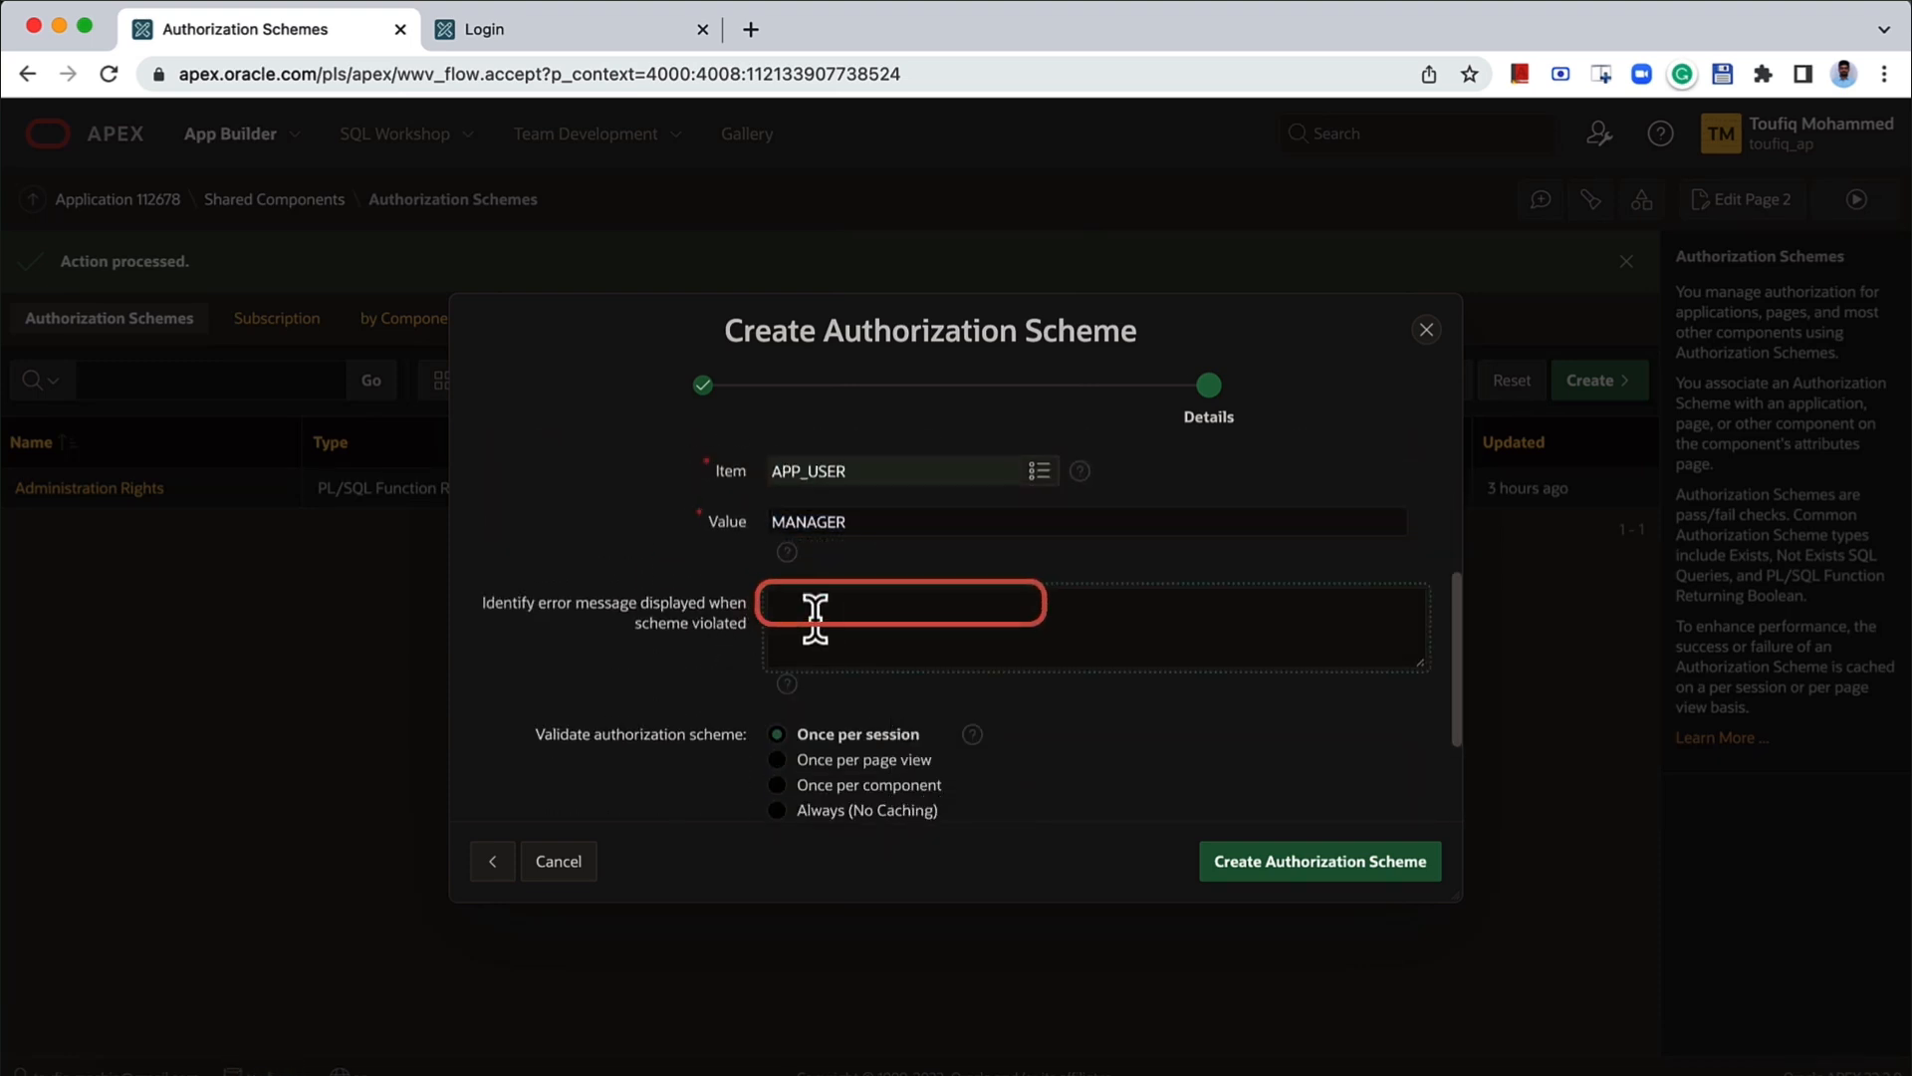
{"action": "type", "text": "Only accessible to managers"}
{"action": "scroll", "coordinate": [810, 713], "scroll_direction": "down", "scroll_amount": 1}
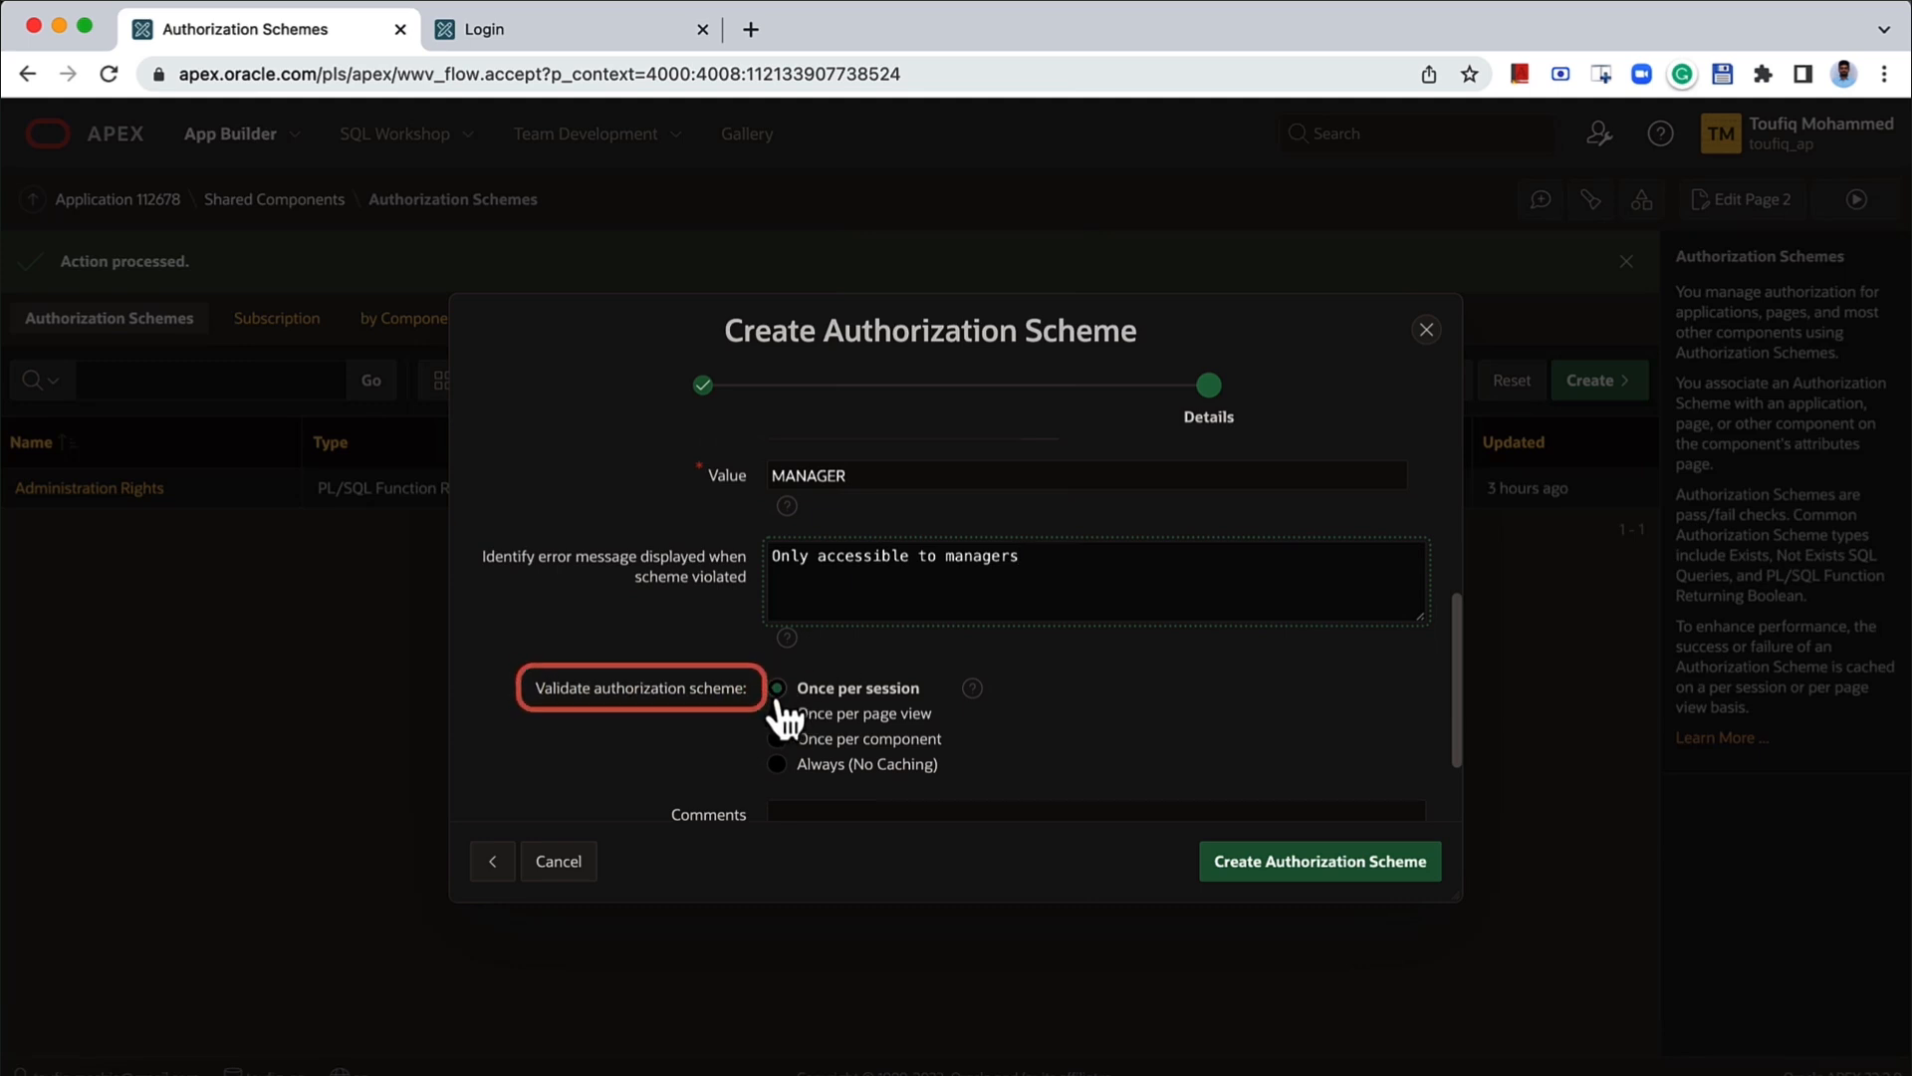
- Review the remaining scheme settings, keep validation at Once per session, and create the authorization scheme
{"action": "scroll", "coordinate": [856, 647], "scroll_direction": "up", "scroll_amount": 3}
{"action": "left_click_drag", "start_coordinate": [855, 637], "coordinate": [759, 645]}
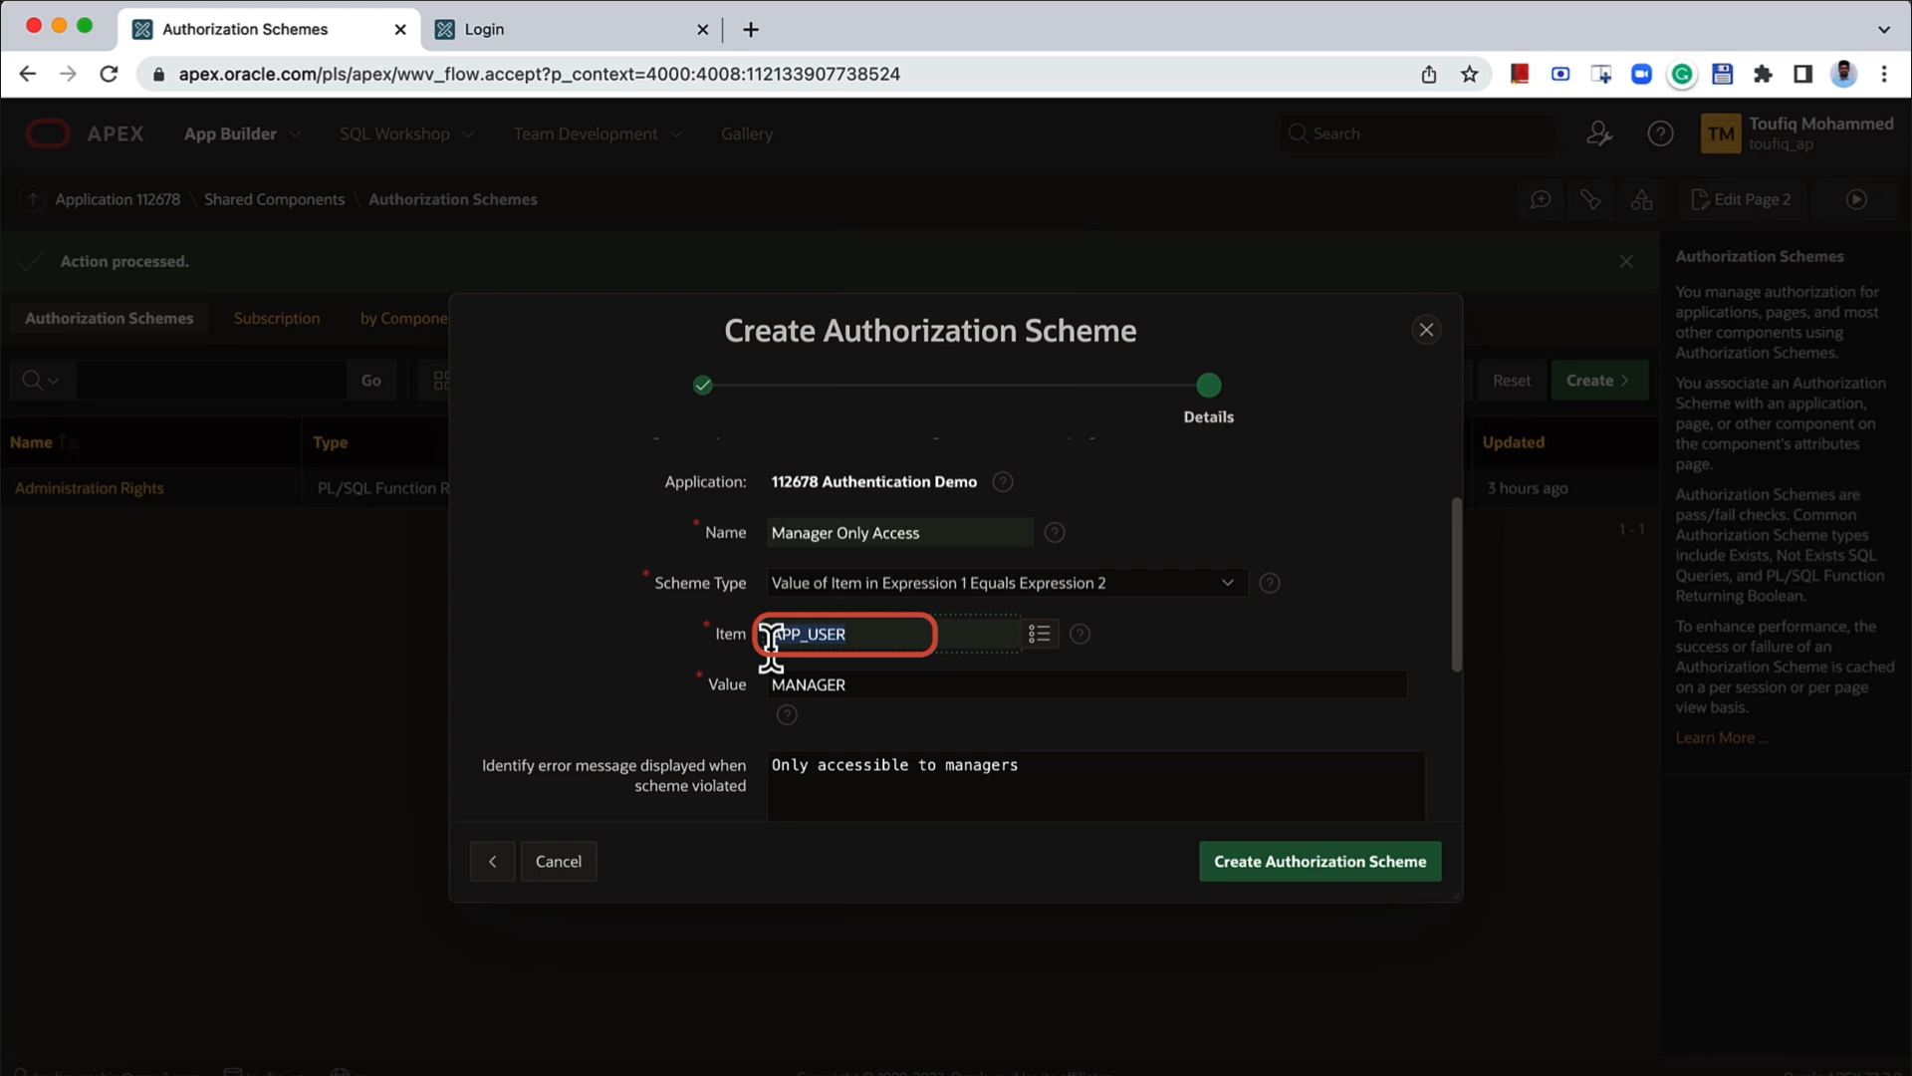
{"action": "scroll", "coordinate": [773, 641], "scroll_direction": "down", "scroll_amount": 3}
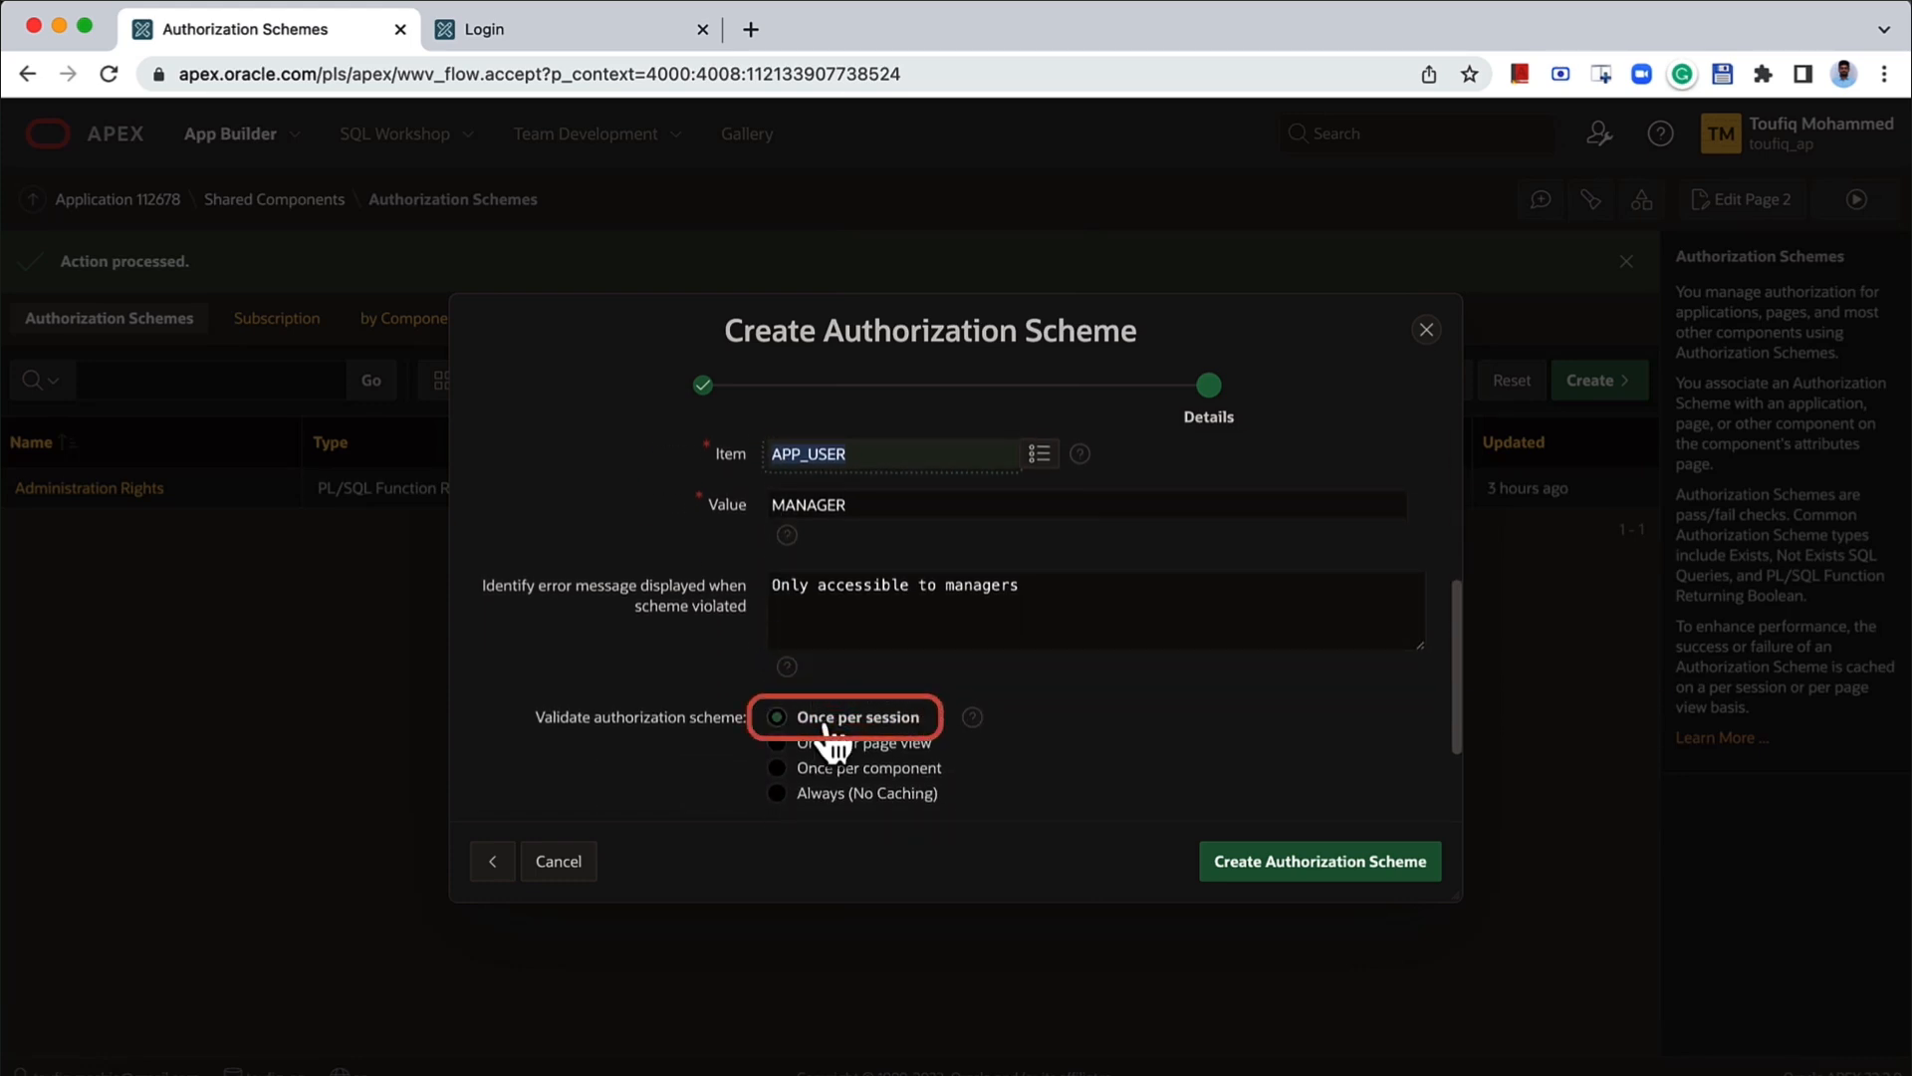
{"action": "scroll", "coordinate": [829, 737], "scroll_direction": "down", "scroll_amount": 3}
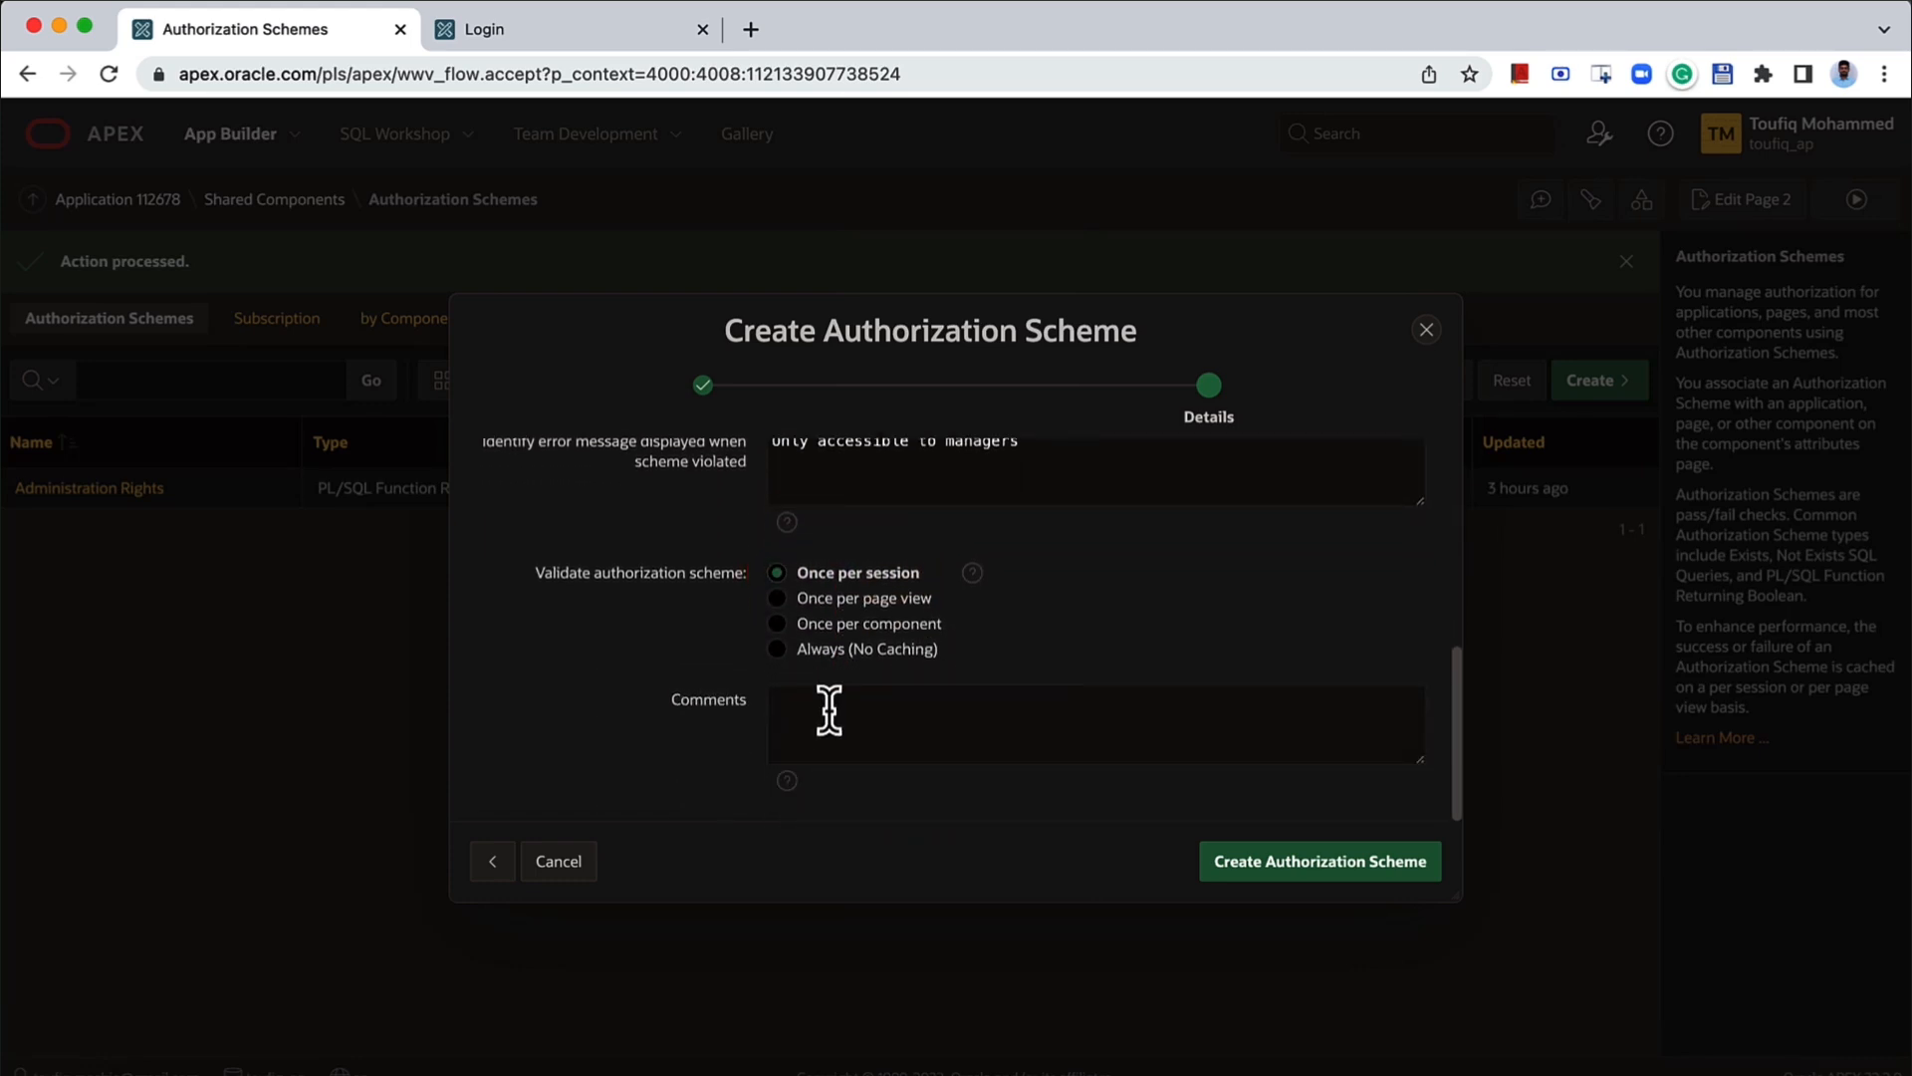
{"action": "scroll", "coordinate": [1035, 717], "scroll_direction": "up", "scroll_amount": 5}
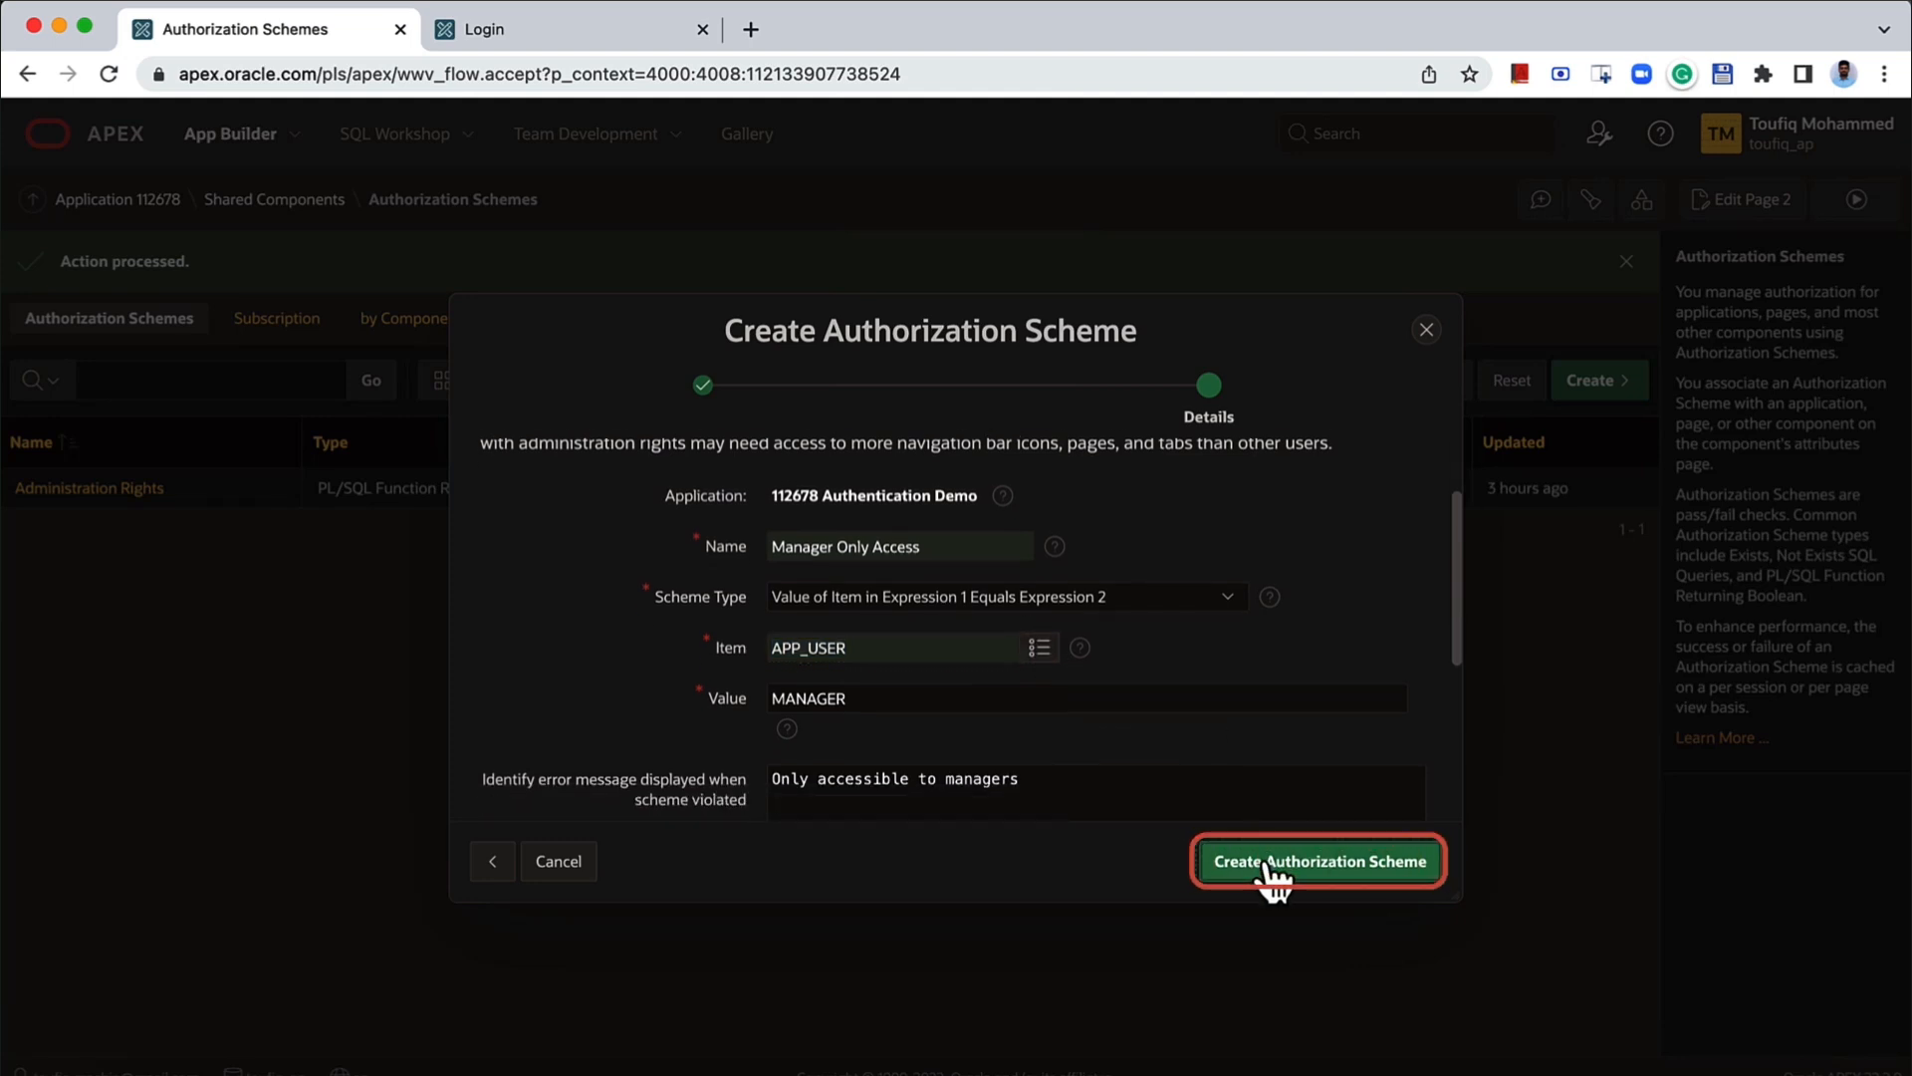
{"action": "left_click", "coordinate": [1272, 862]}
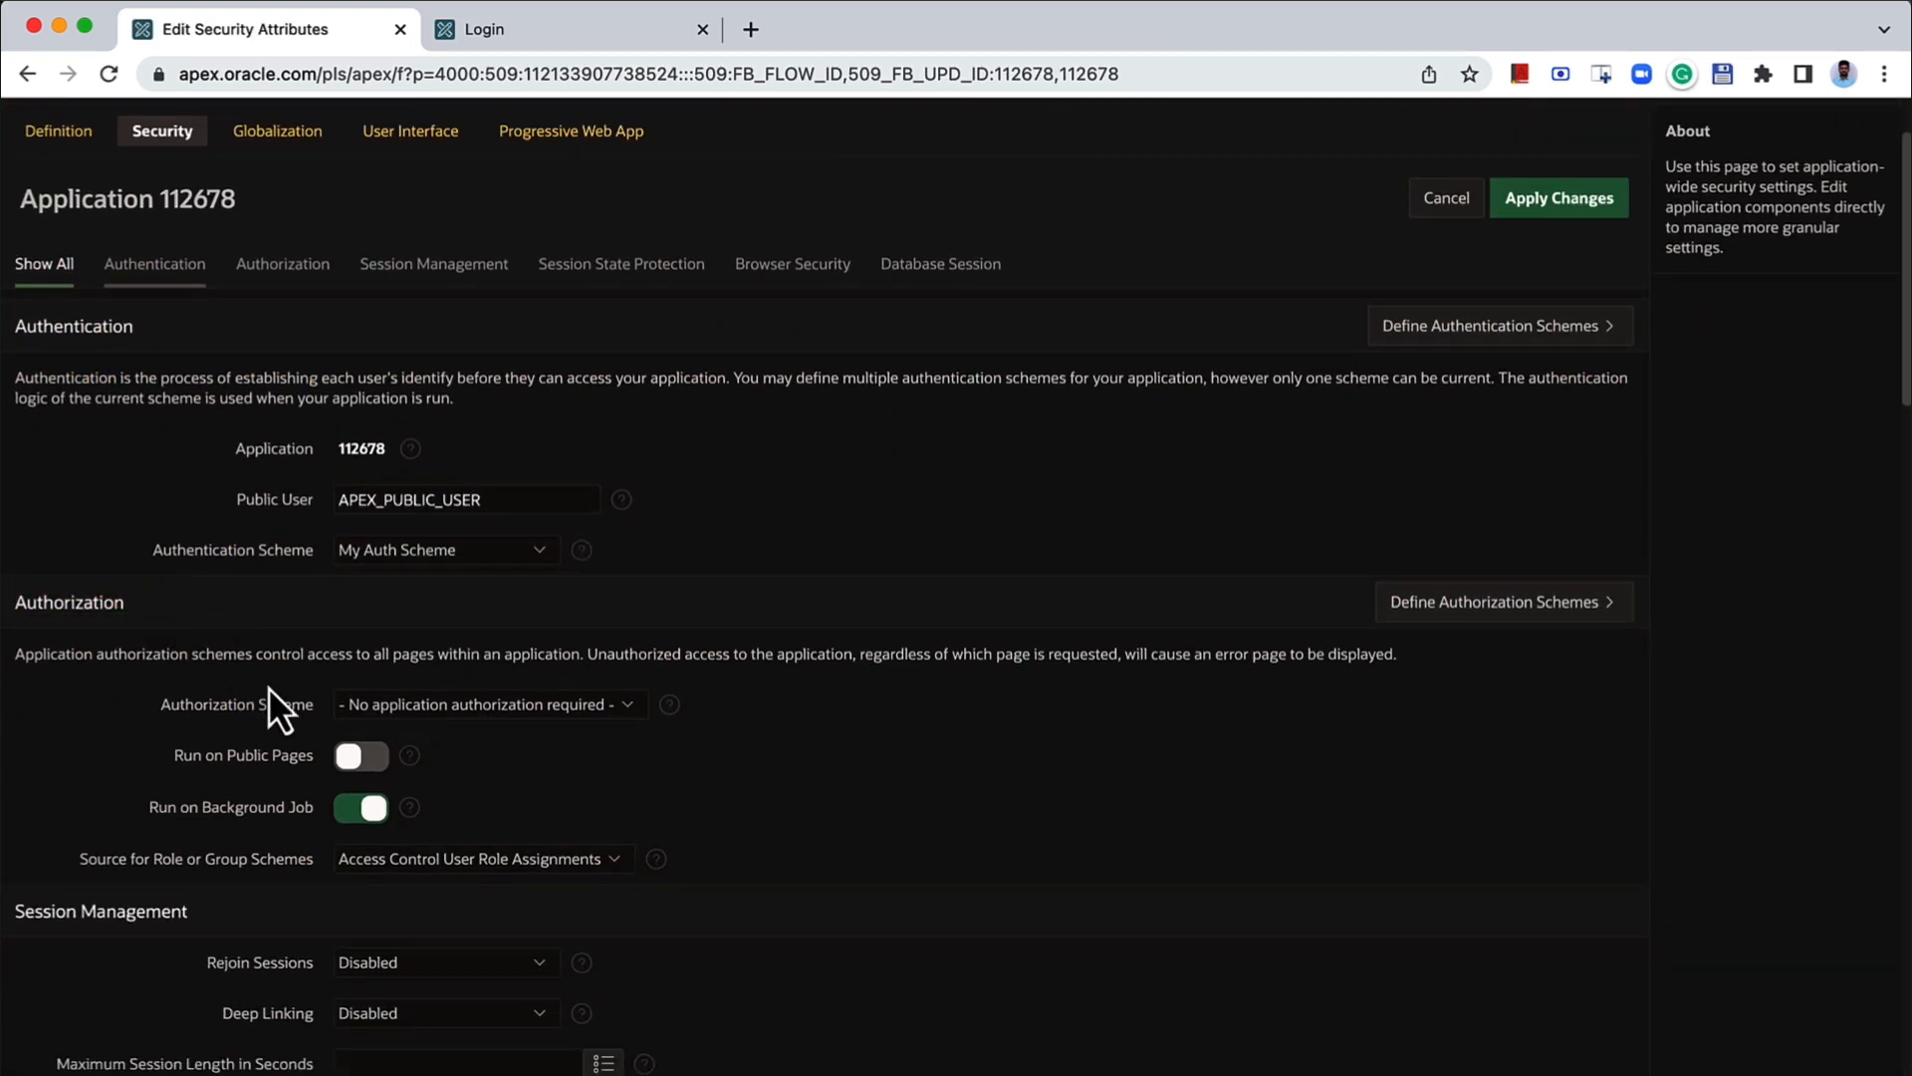
- Set the application-level authorization scheme in the security attributes to Manager Only Access and apply the change
{"action": "left_click", "coordinate": [375, 707]}
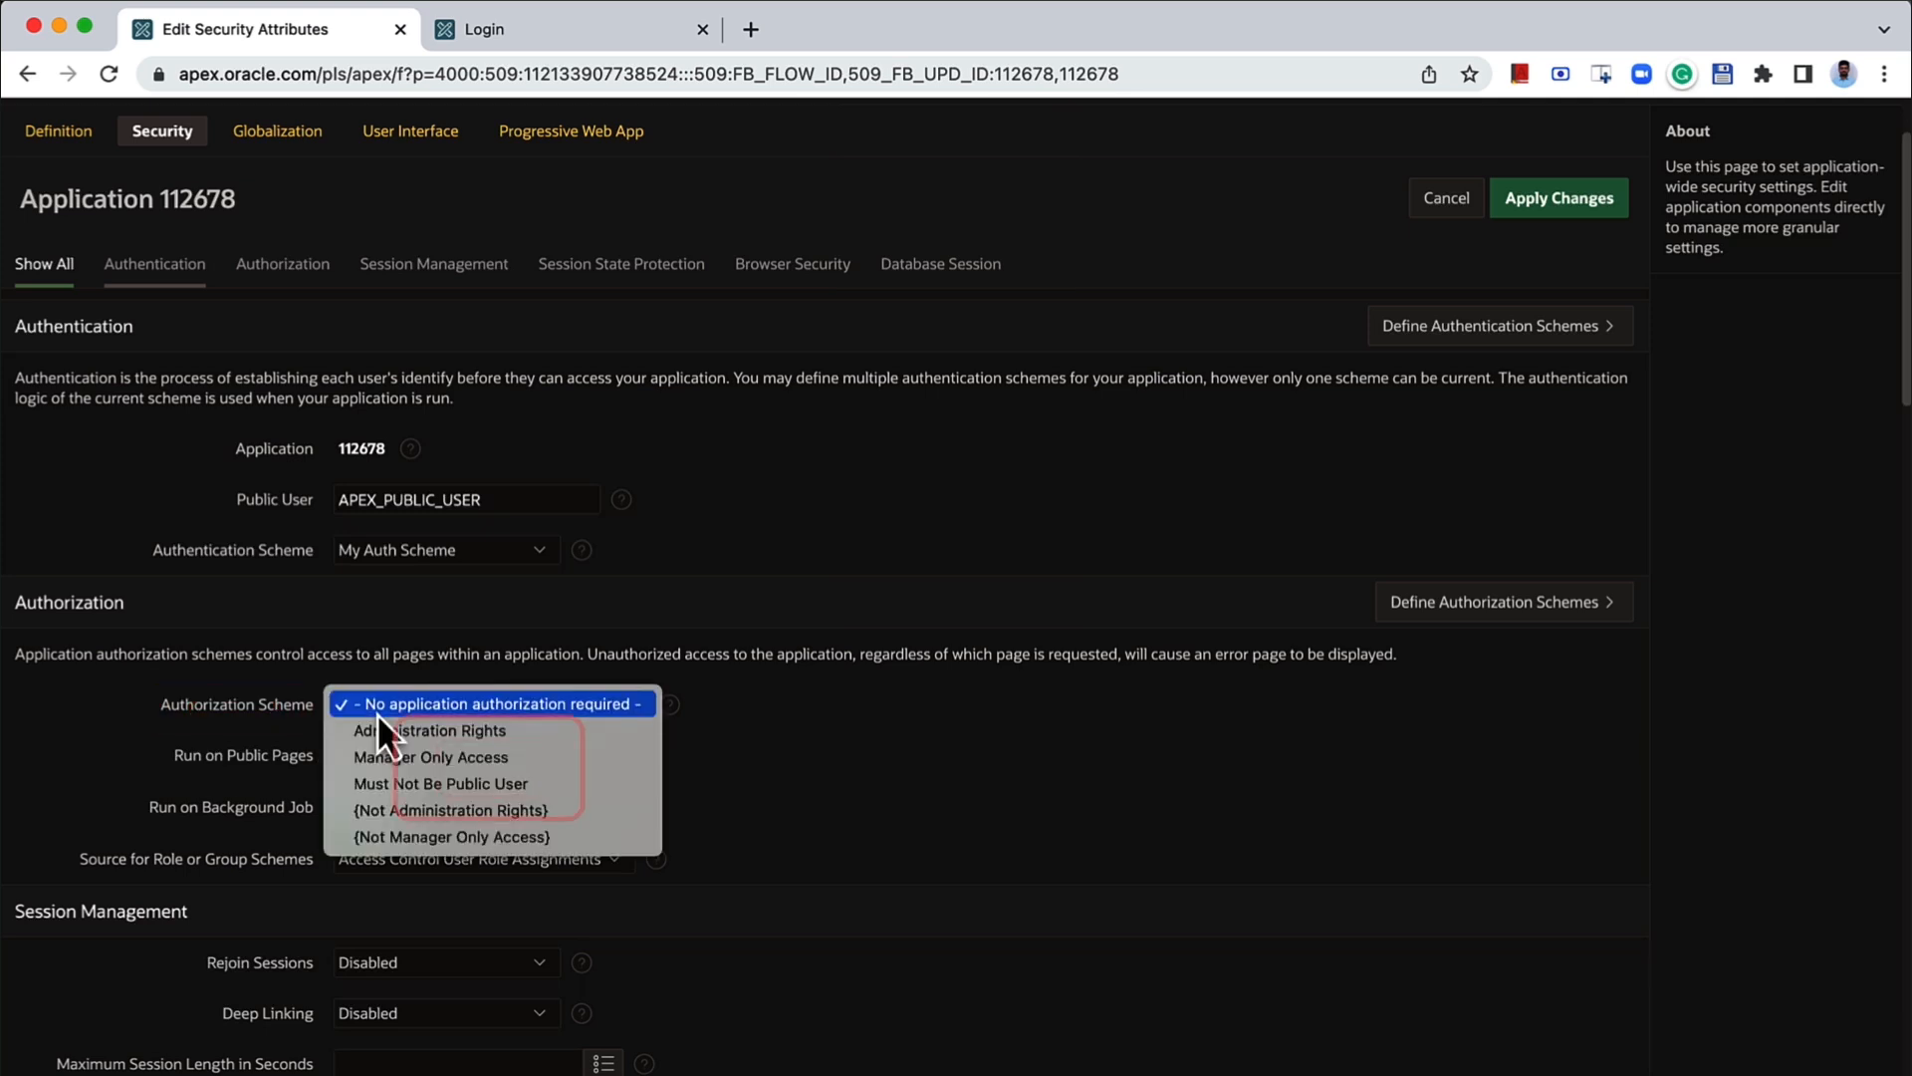
{"action": "left_click", "coordinate": [568, 762]}
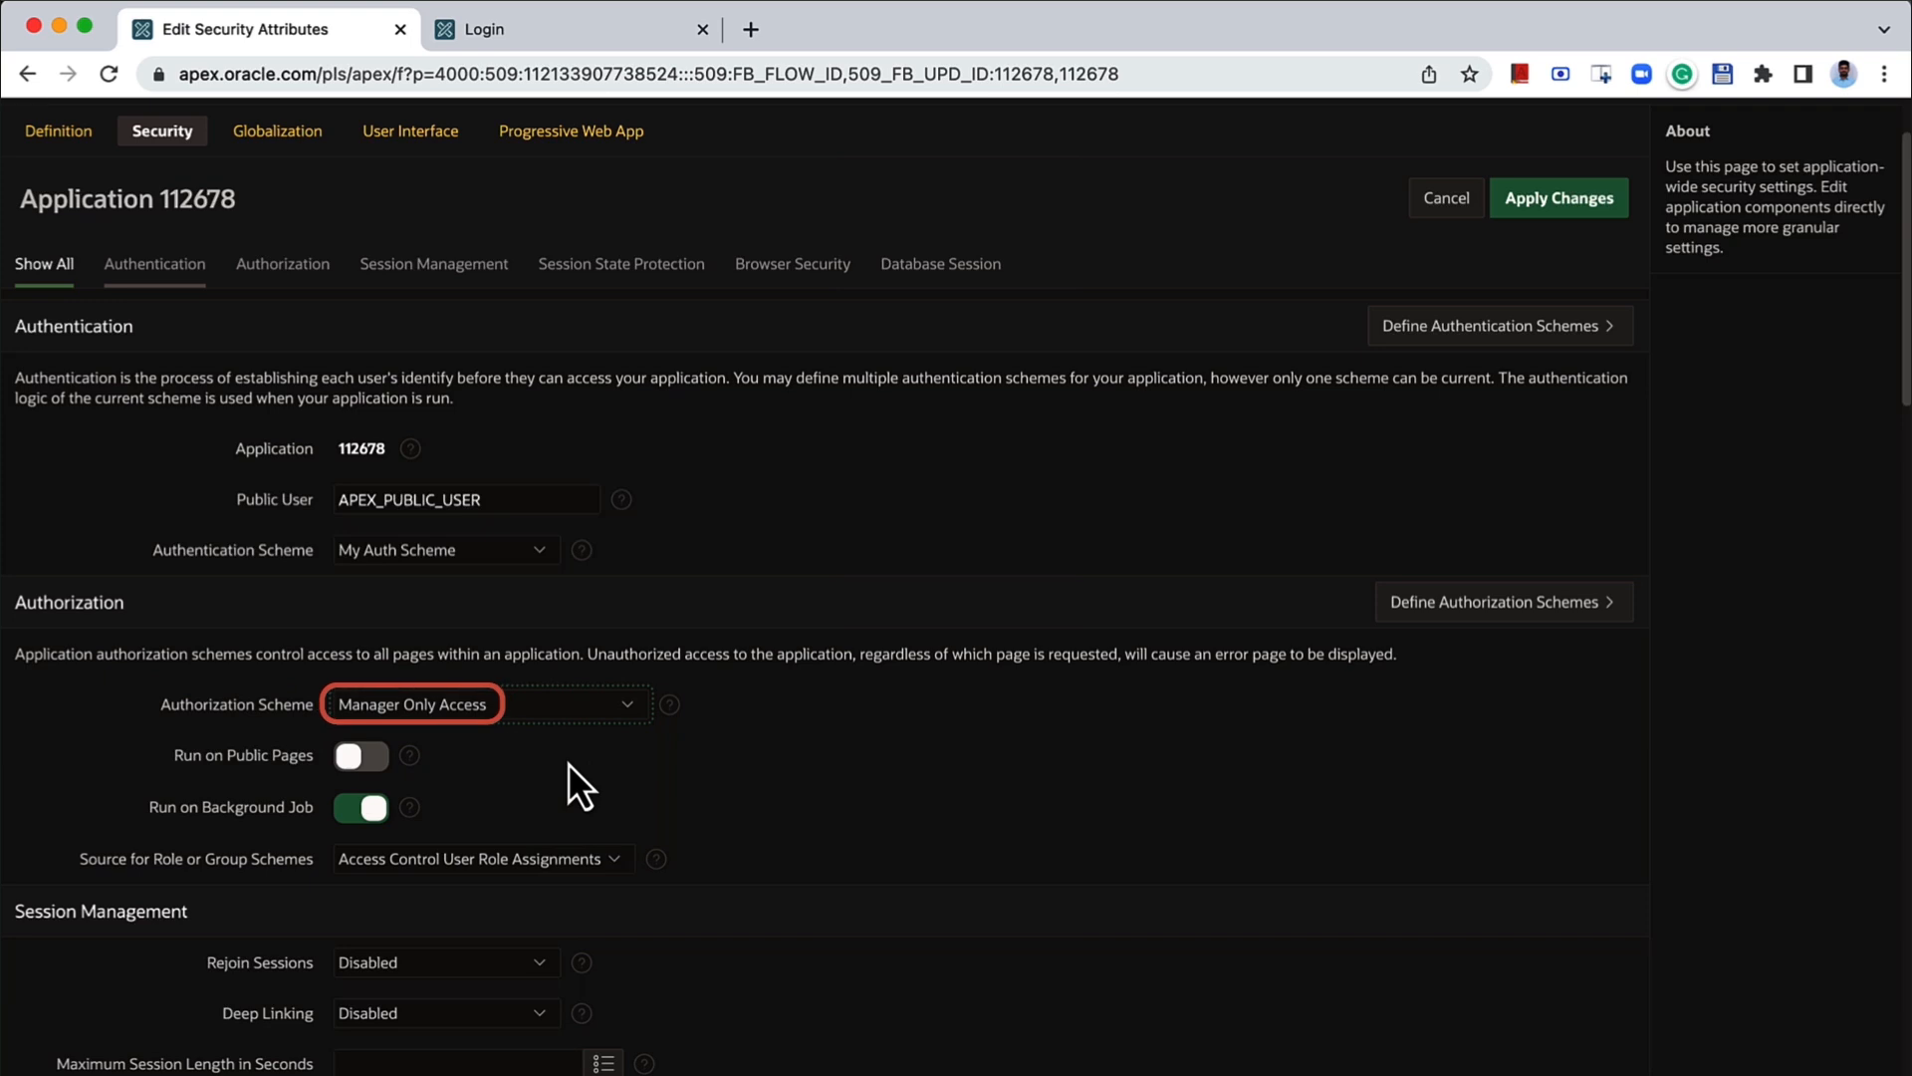
{"action": "left_click", "coordinate": [1542, 219]}
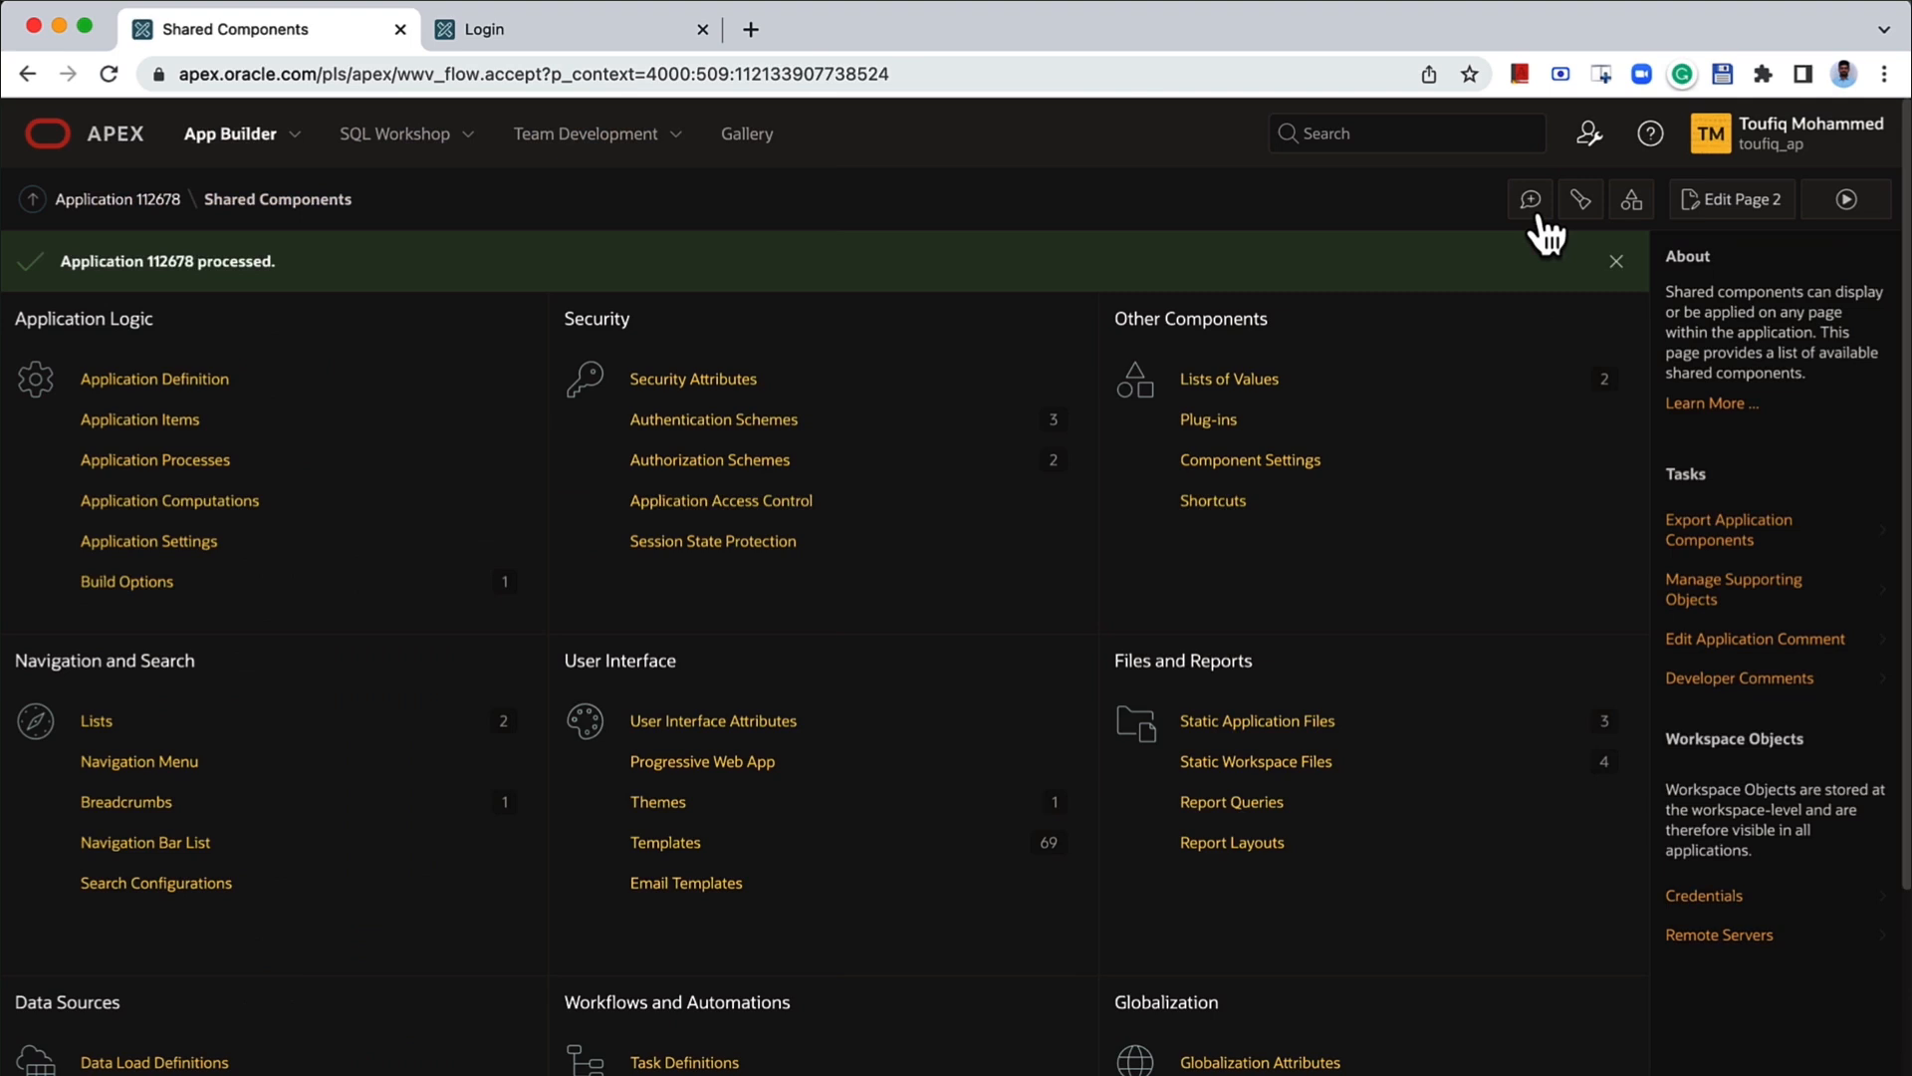
- Test the restriction by logging in to the running application as USER001 and check the message displayed
{"action": "left_click", "coordinate": [563, 30]}
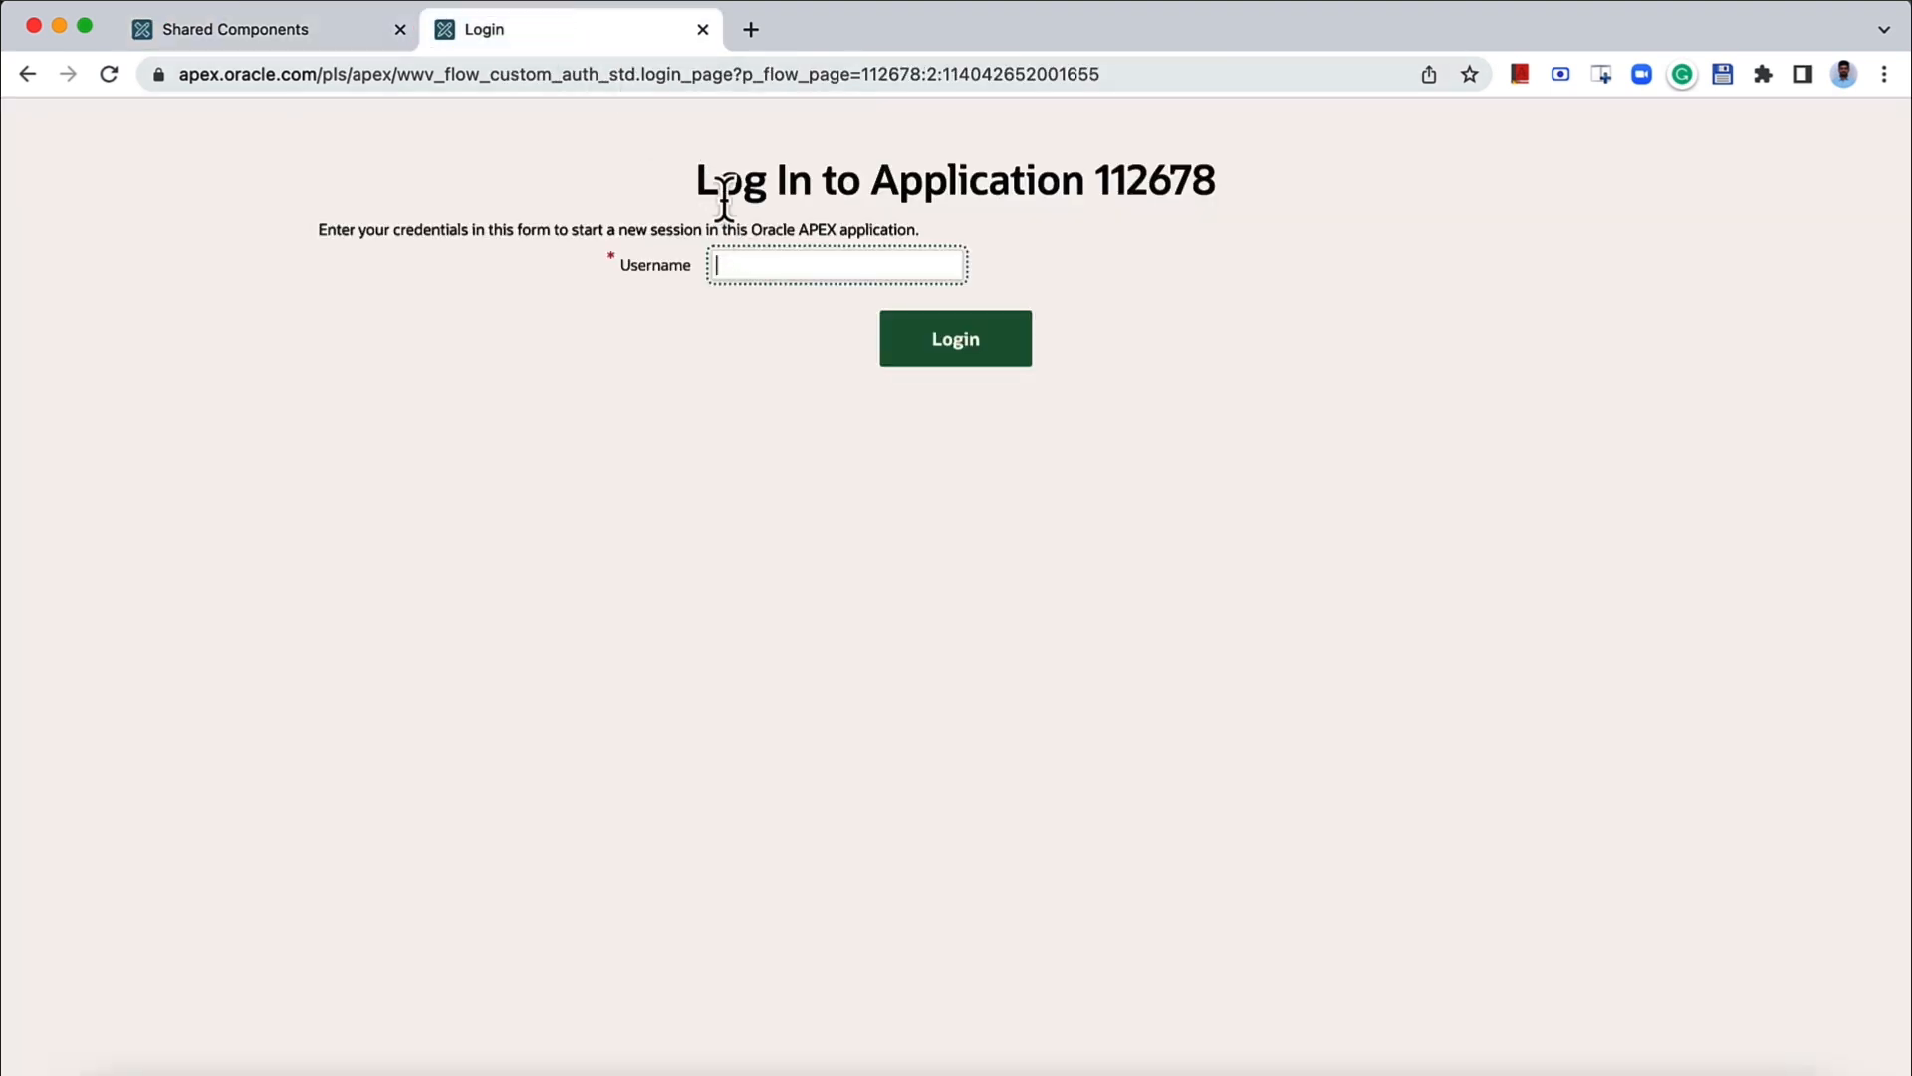
{"action": "left_click", "coordinate": [741, 261]}
{"action": "type", "text": "USER0"}
{"action": "type", "text": "01"}
{"action": "key", "text": "Tab"}
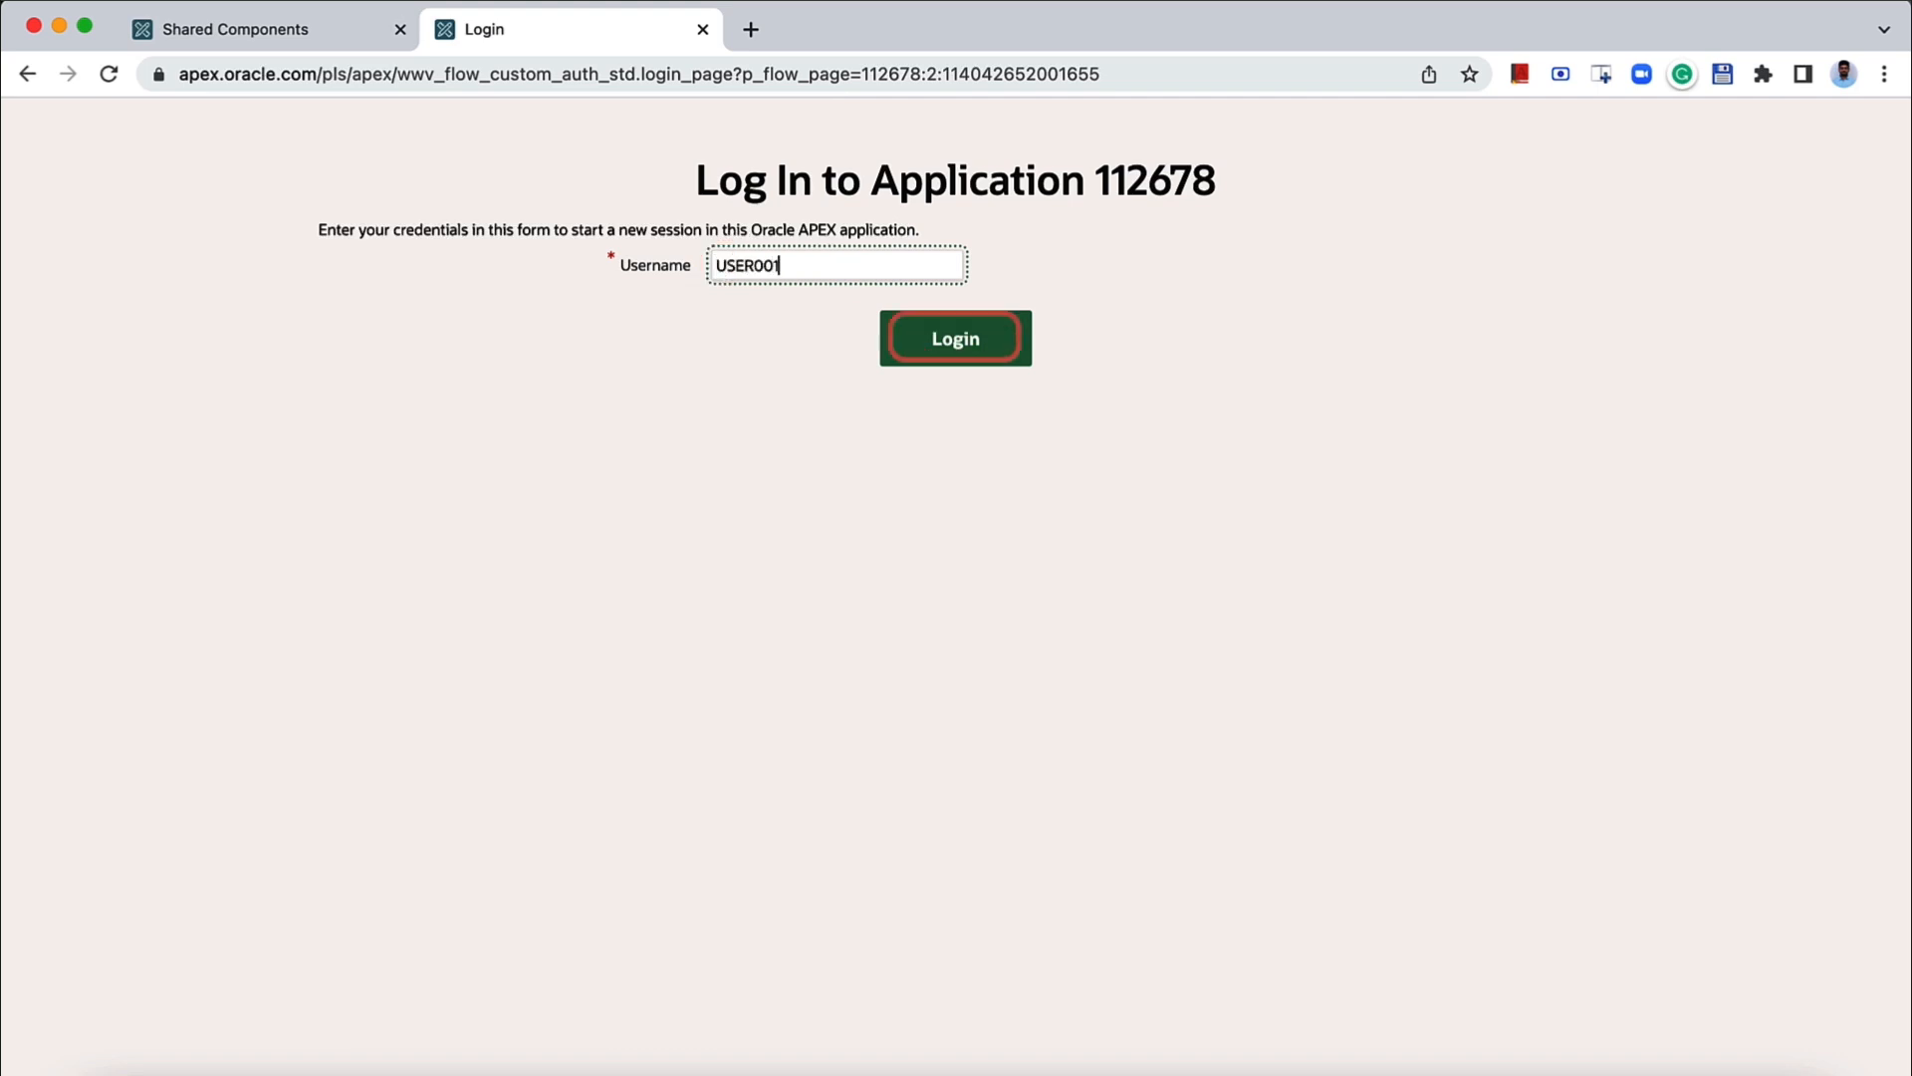
{"action": "left_click", "coordinate": [915, 357]}
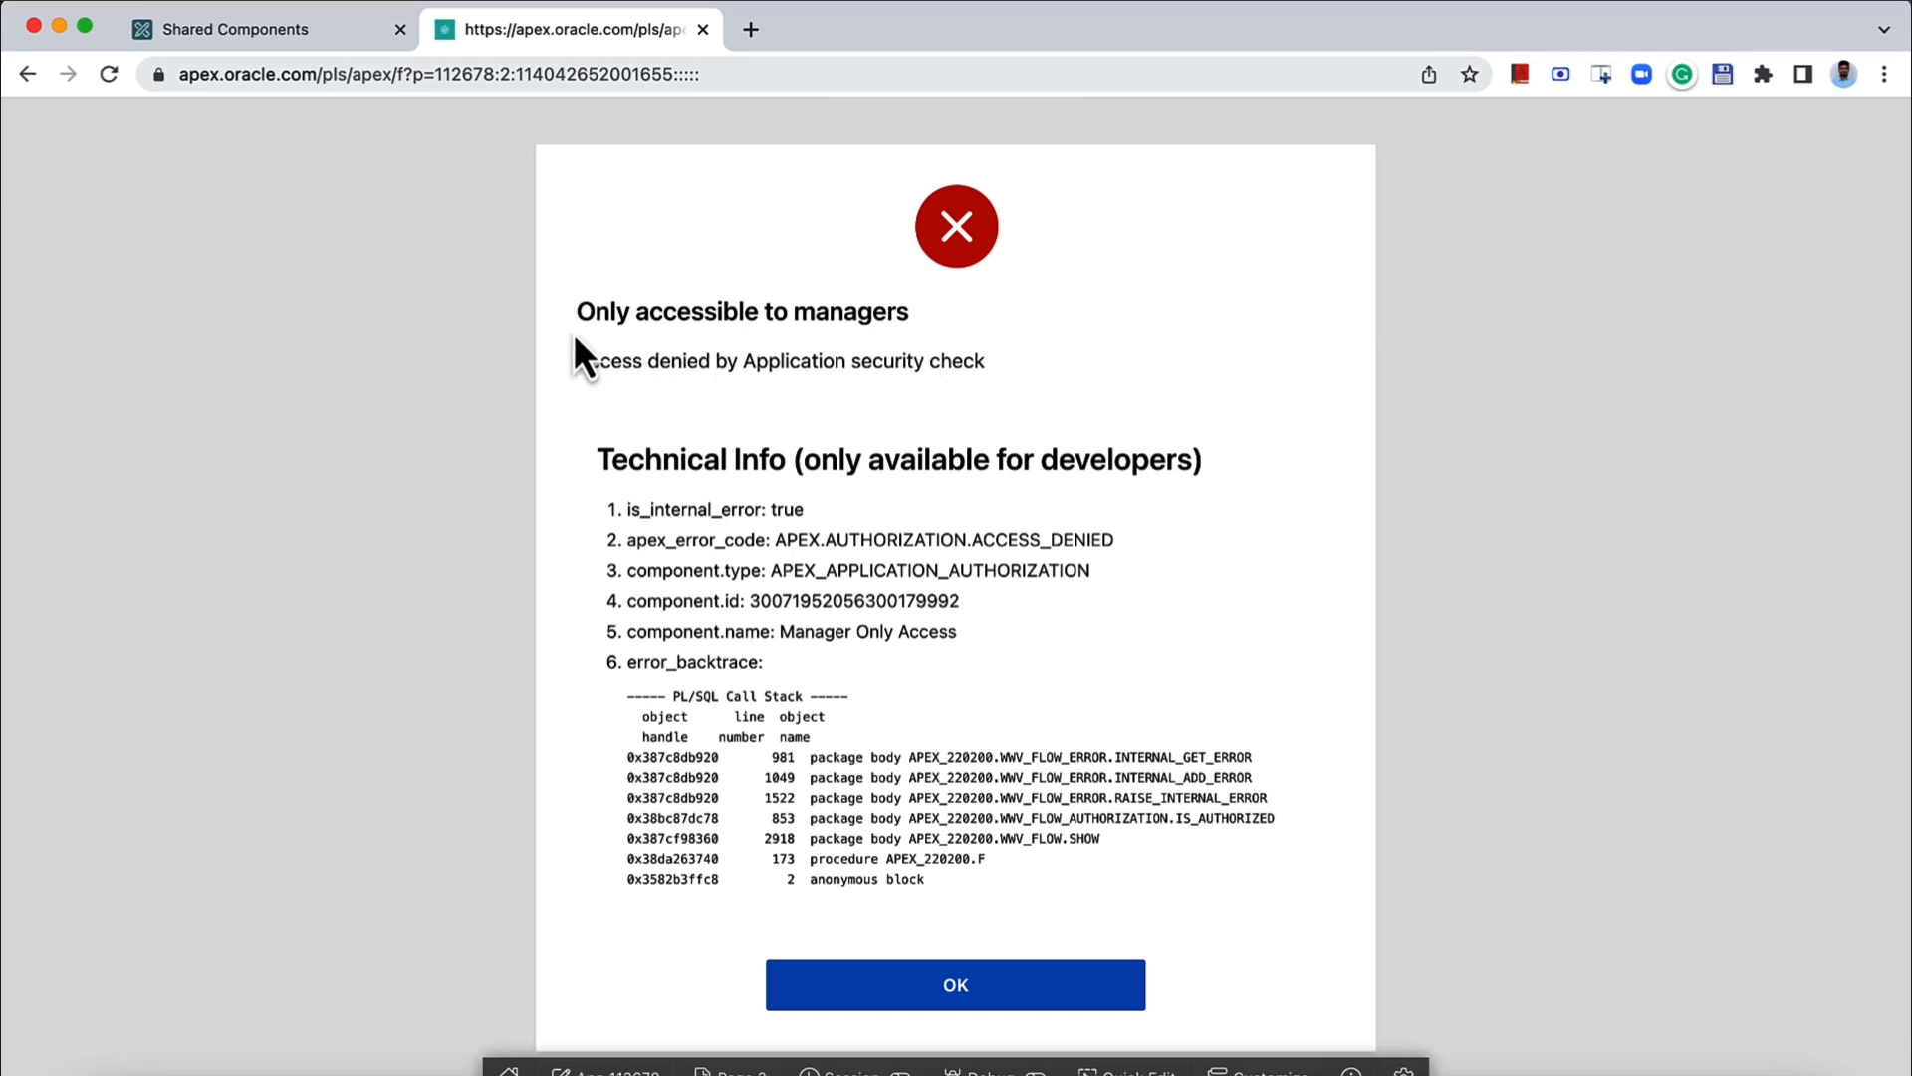
{"action": "left_click_drag", "start_coordinate": [578, 311], "coordinate": [972, 339]}
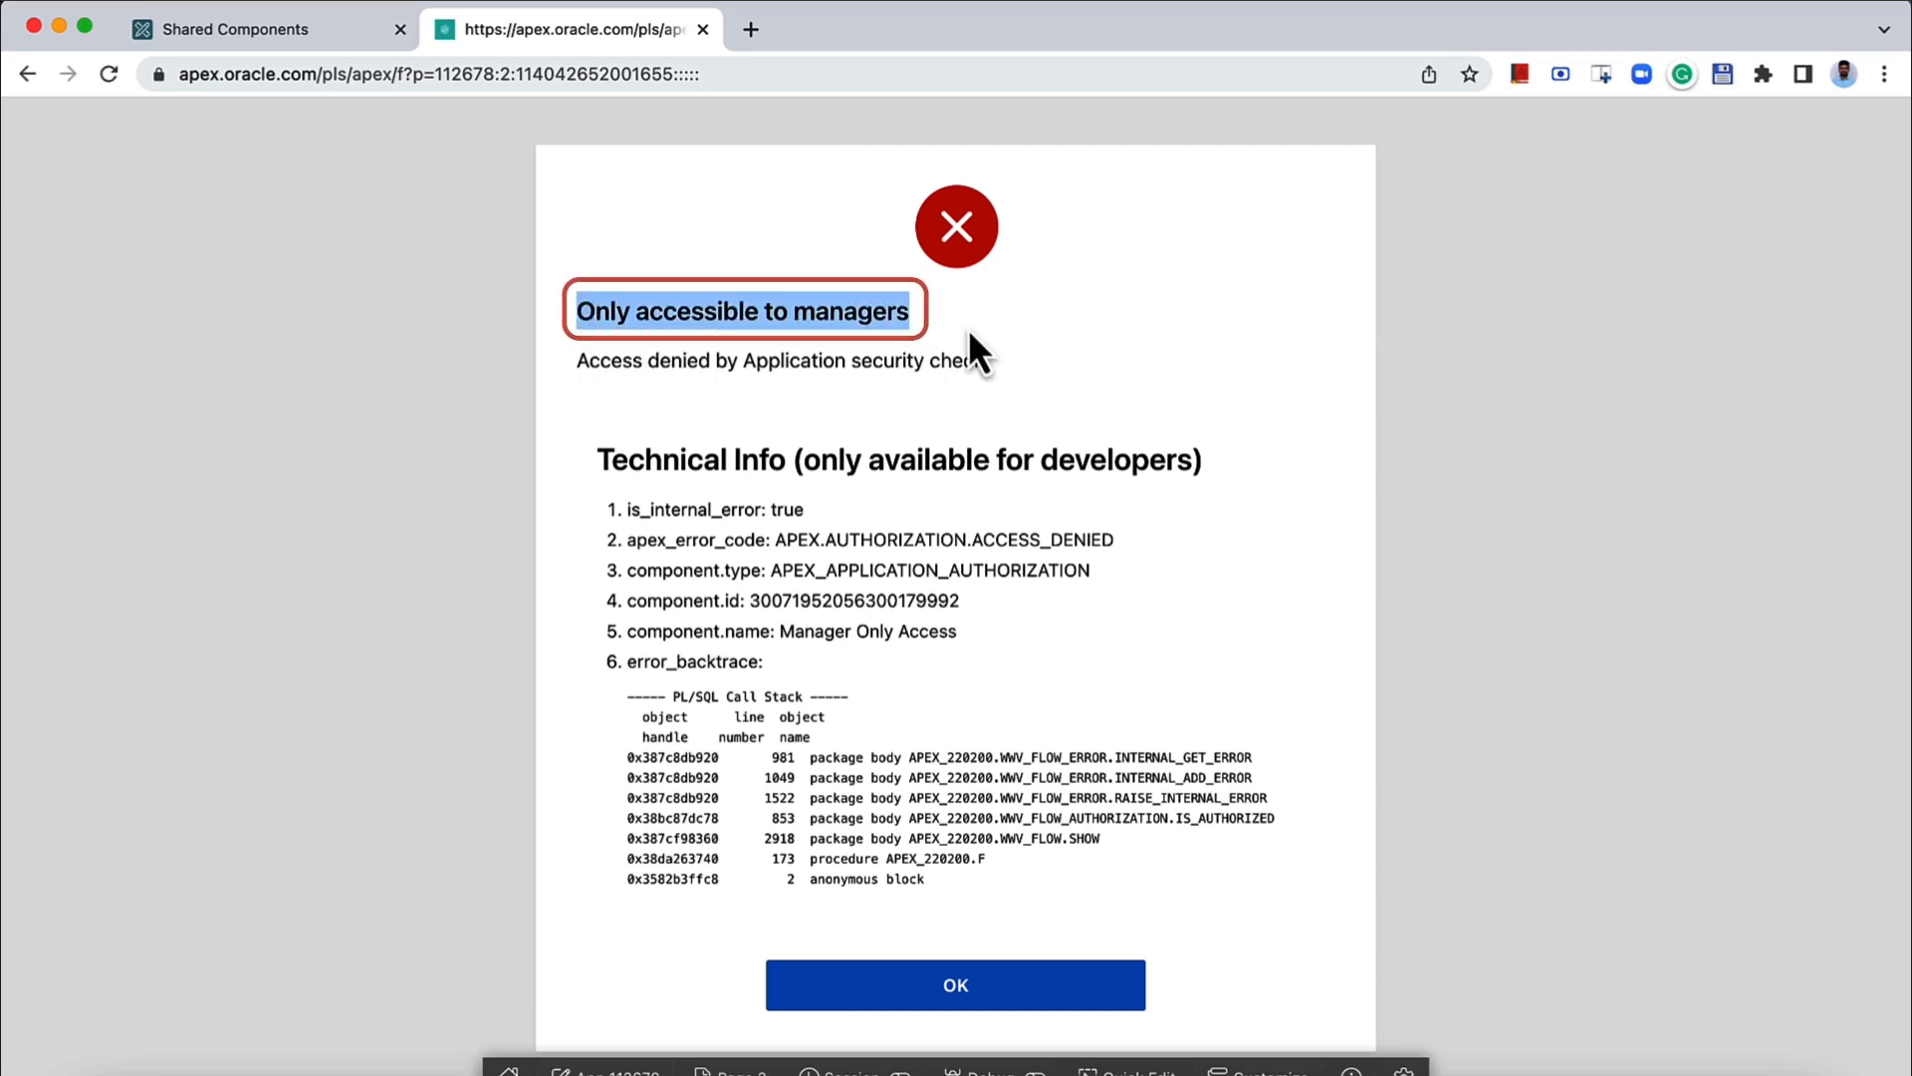
- Return to the application's login page and log in with the username MANAGER
{"action": "left_click", "coordinate": [508, 76]}
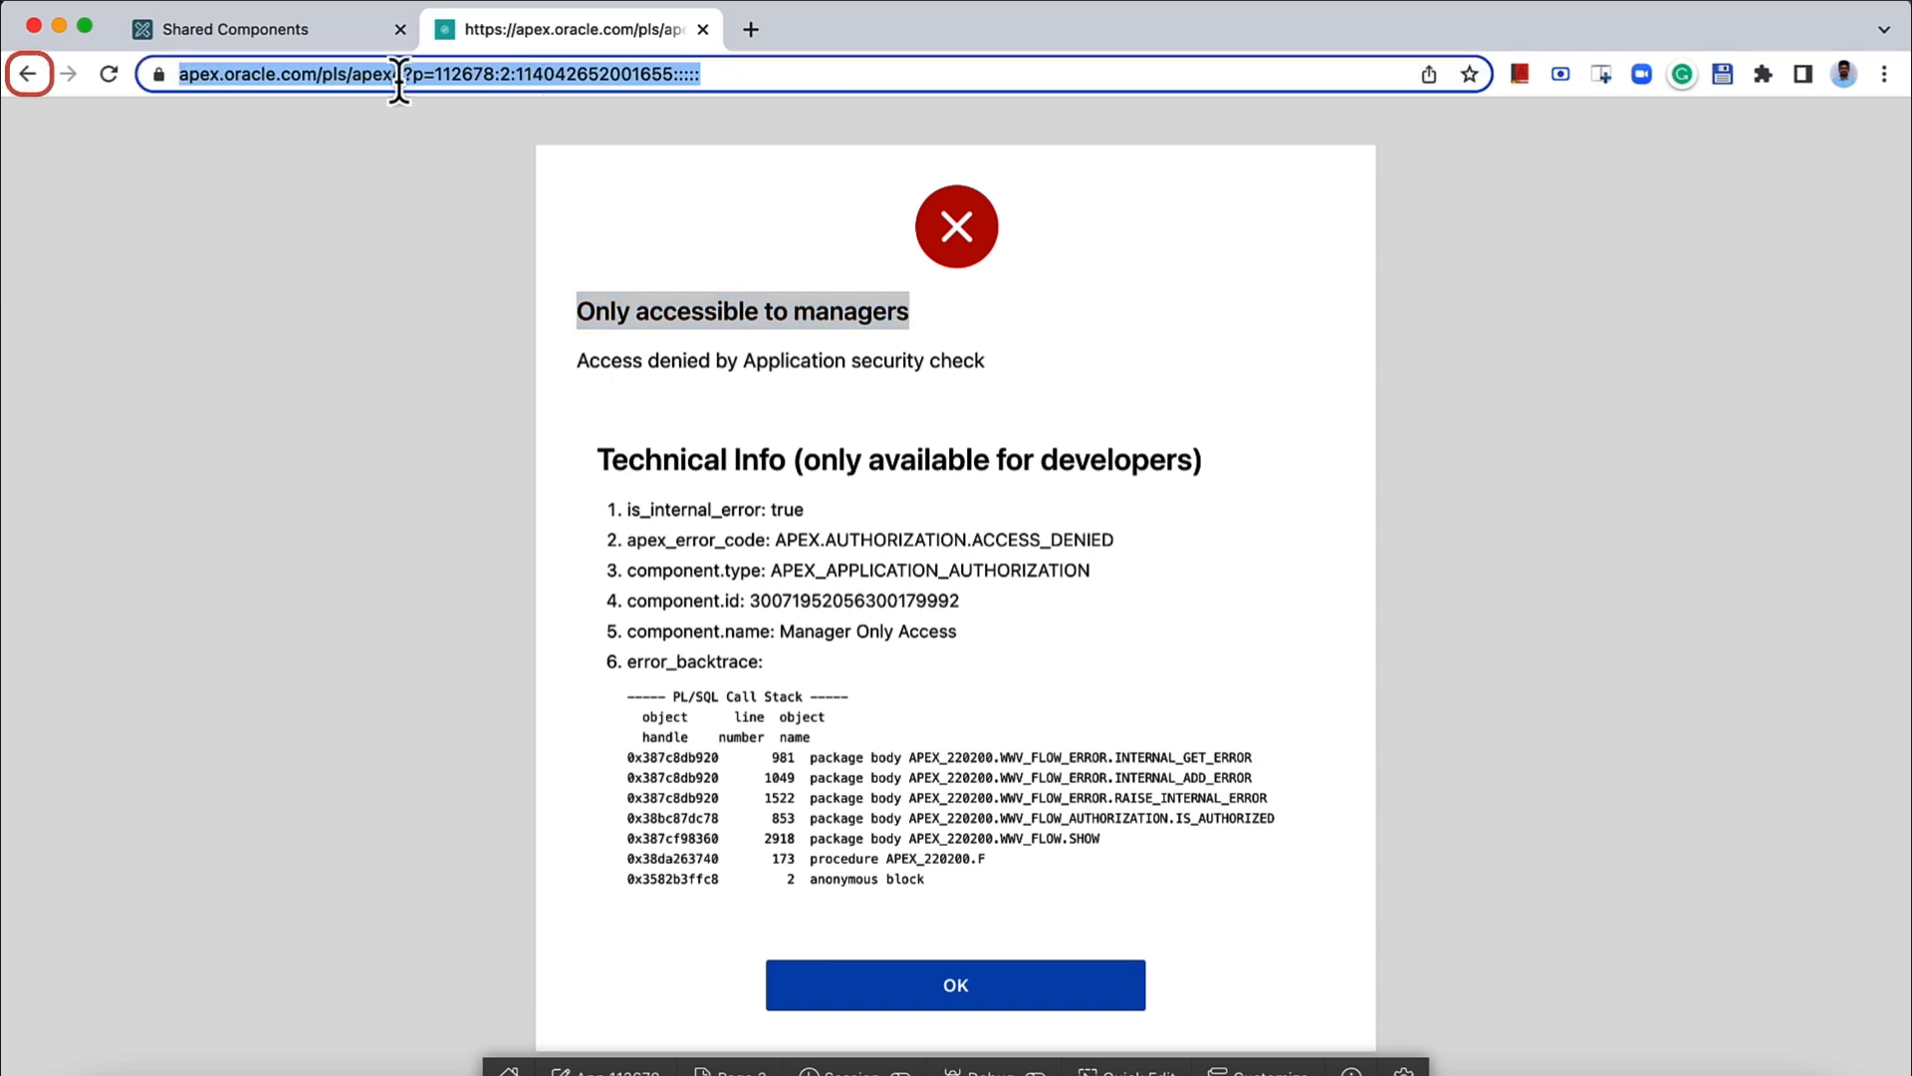
{"action": "left_click", "coordinate": [26, 78]}
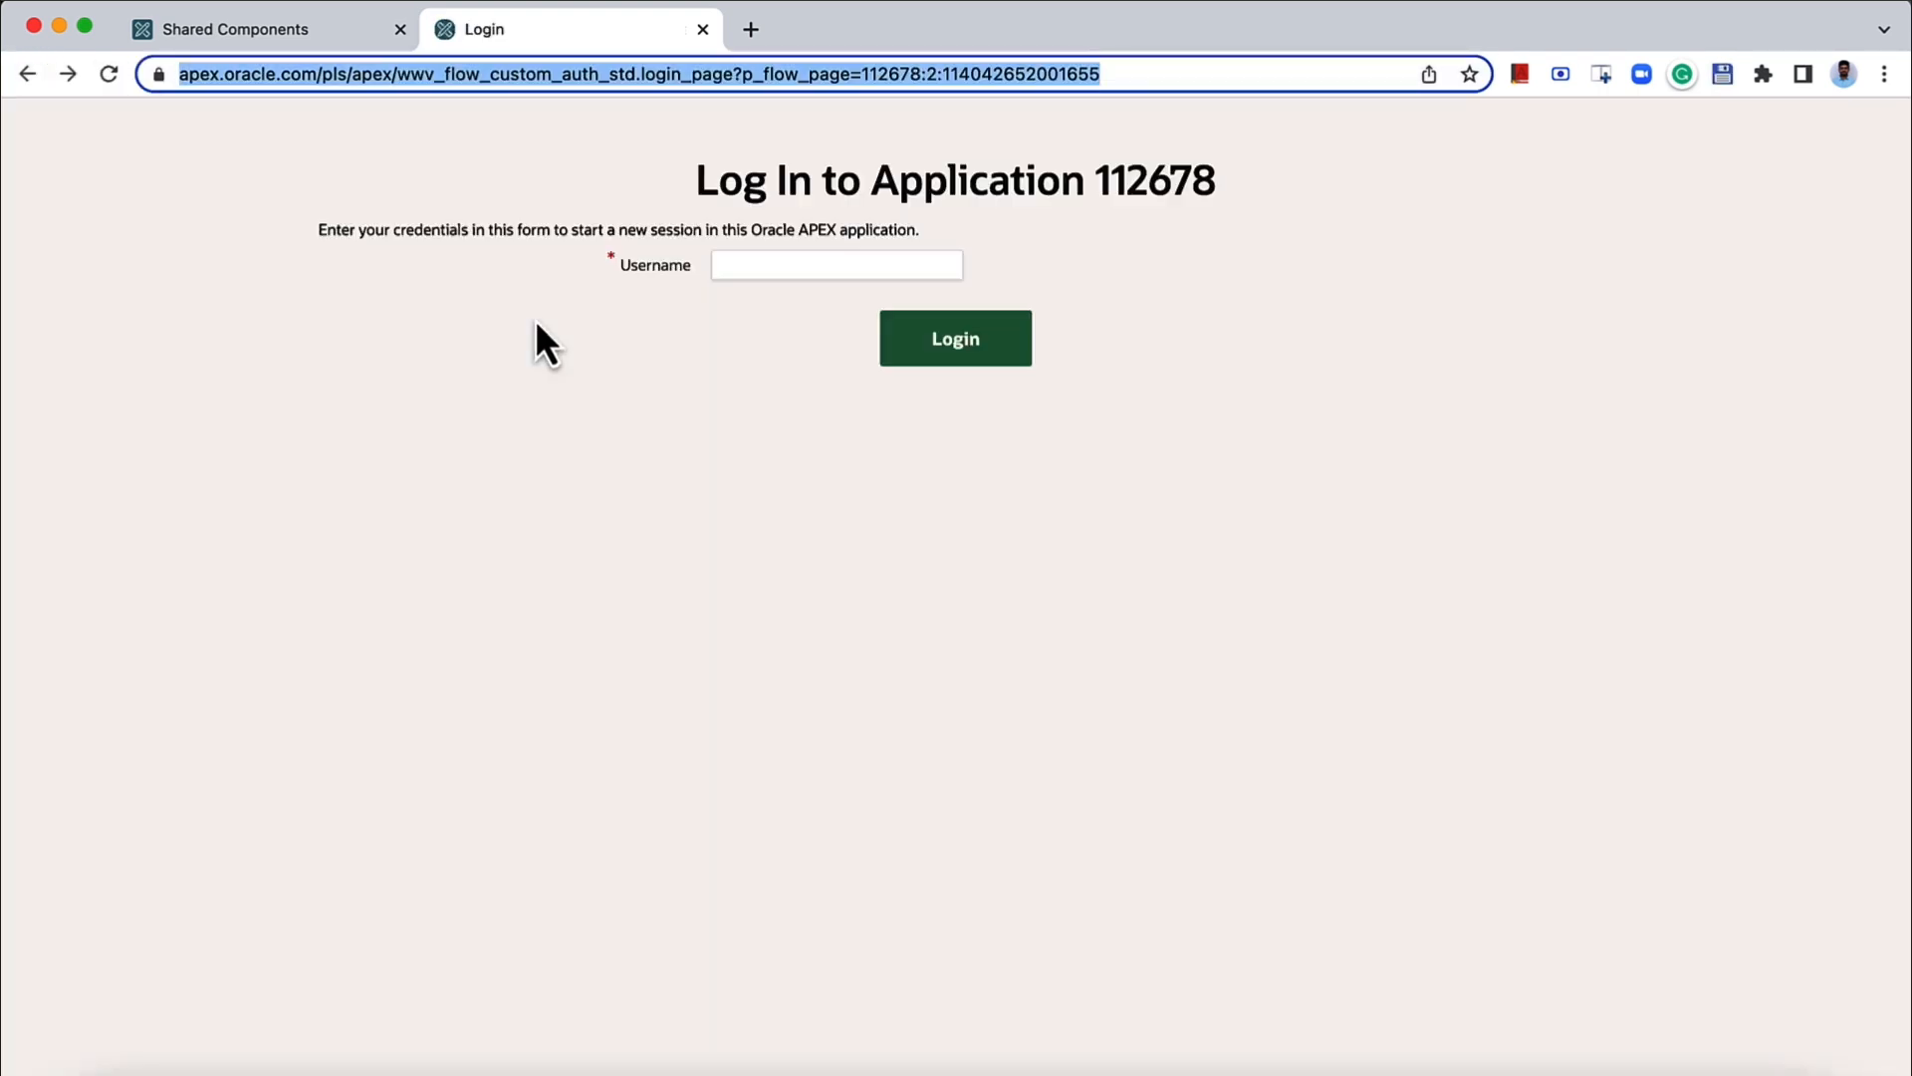
{"action": "left_click", "coordinate": [719, 266]}
{"action": "type", "text": "MANAGER"}
{"action": "left_click", "coordinate": [937, 344]}
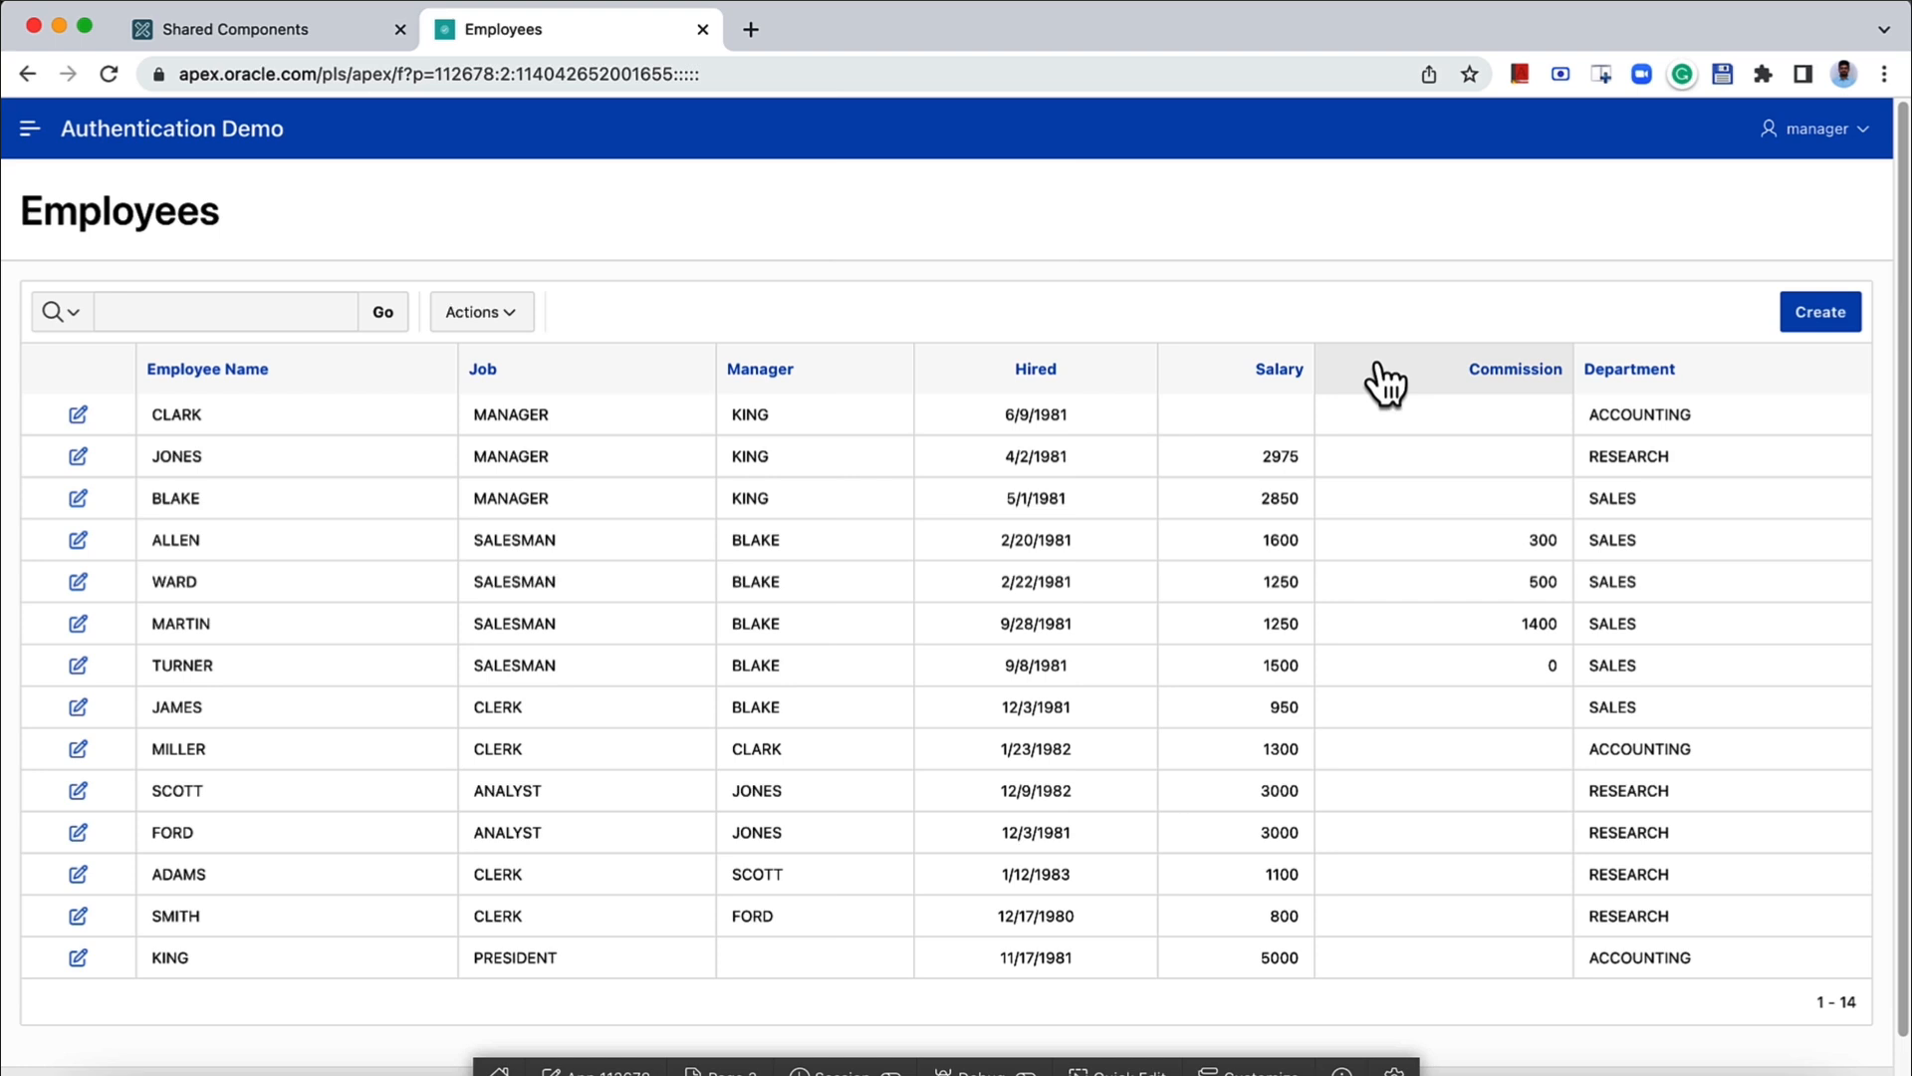
- Set the application's authorization scheme in its security attributes to "- No application authorization required -" and apply the change
{"action": "left_click", "coordinate": [296, 40]}
{"action": "left_click", "coordinate": [689, 380]}
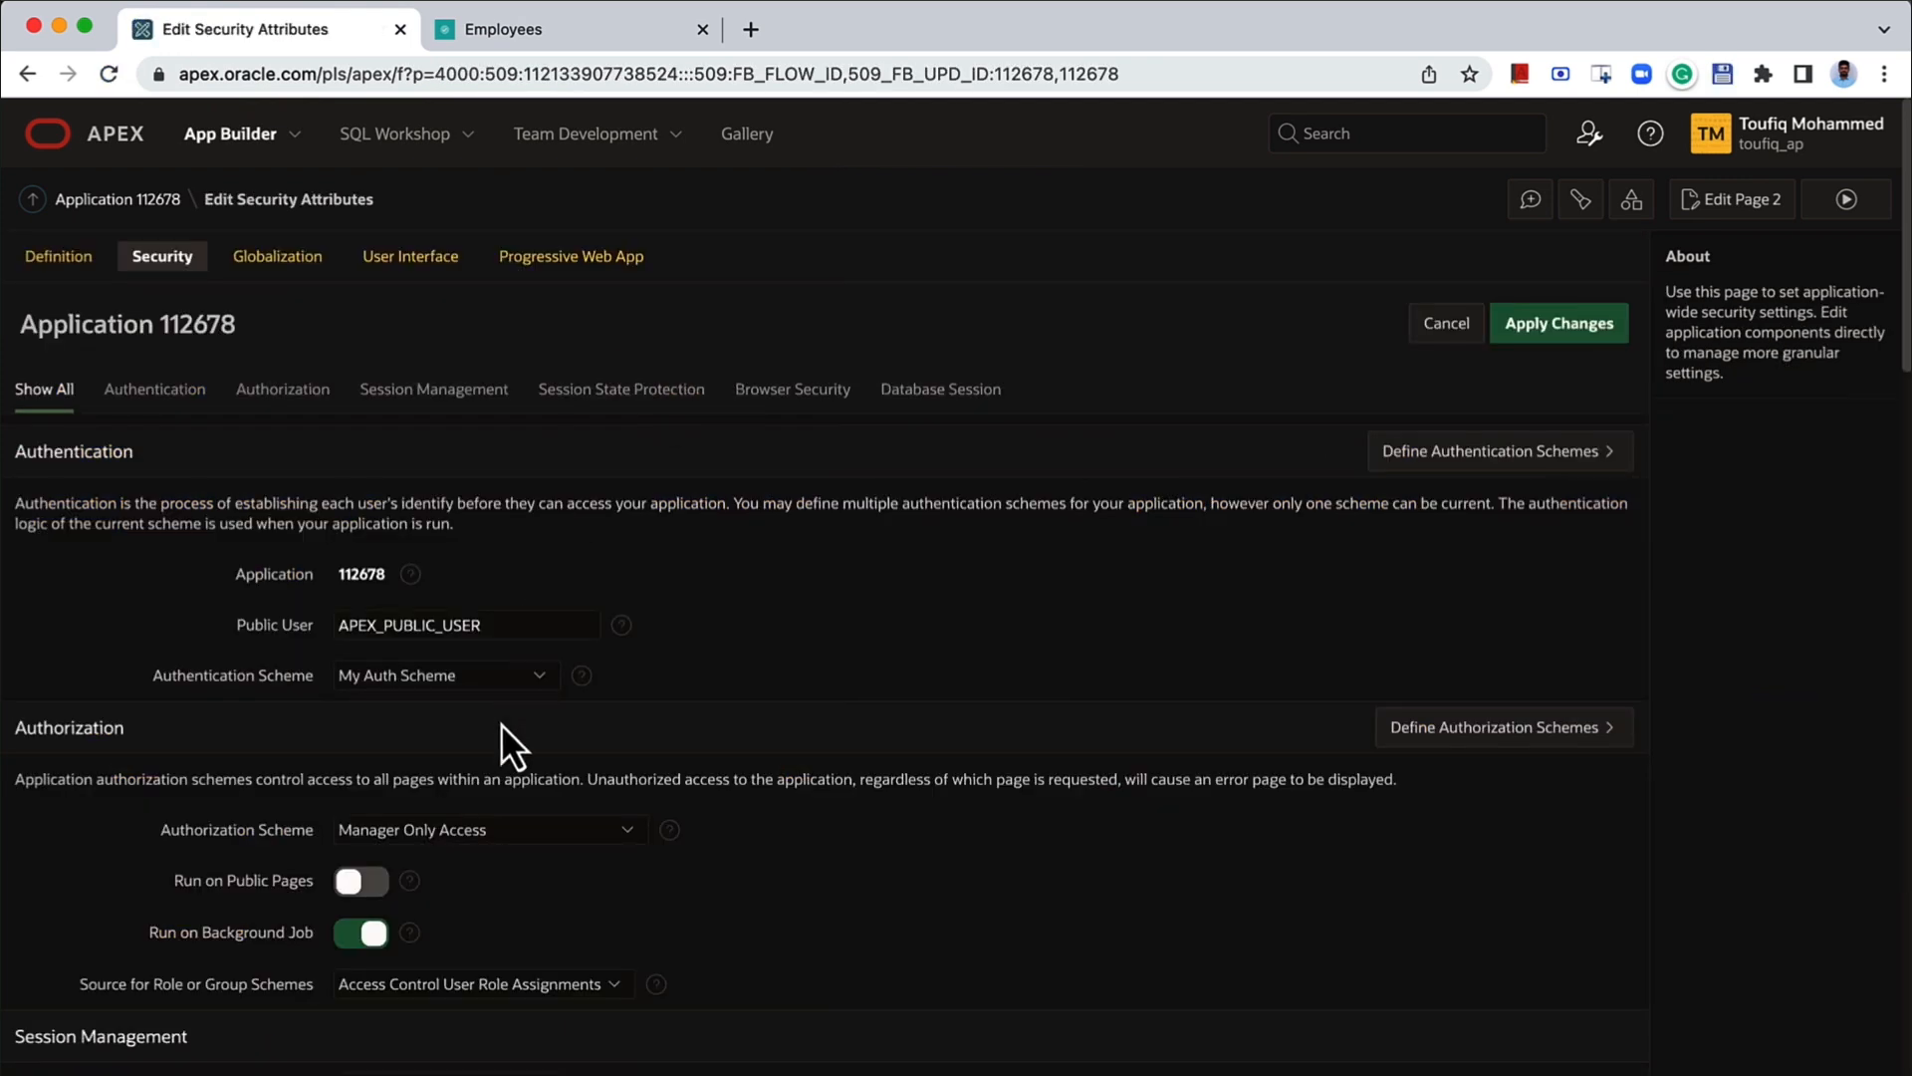
{"action": "left_click", "coordinate": [500, 828]}
{"action": "left_click", "coordinate": [493, 779]}
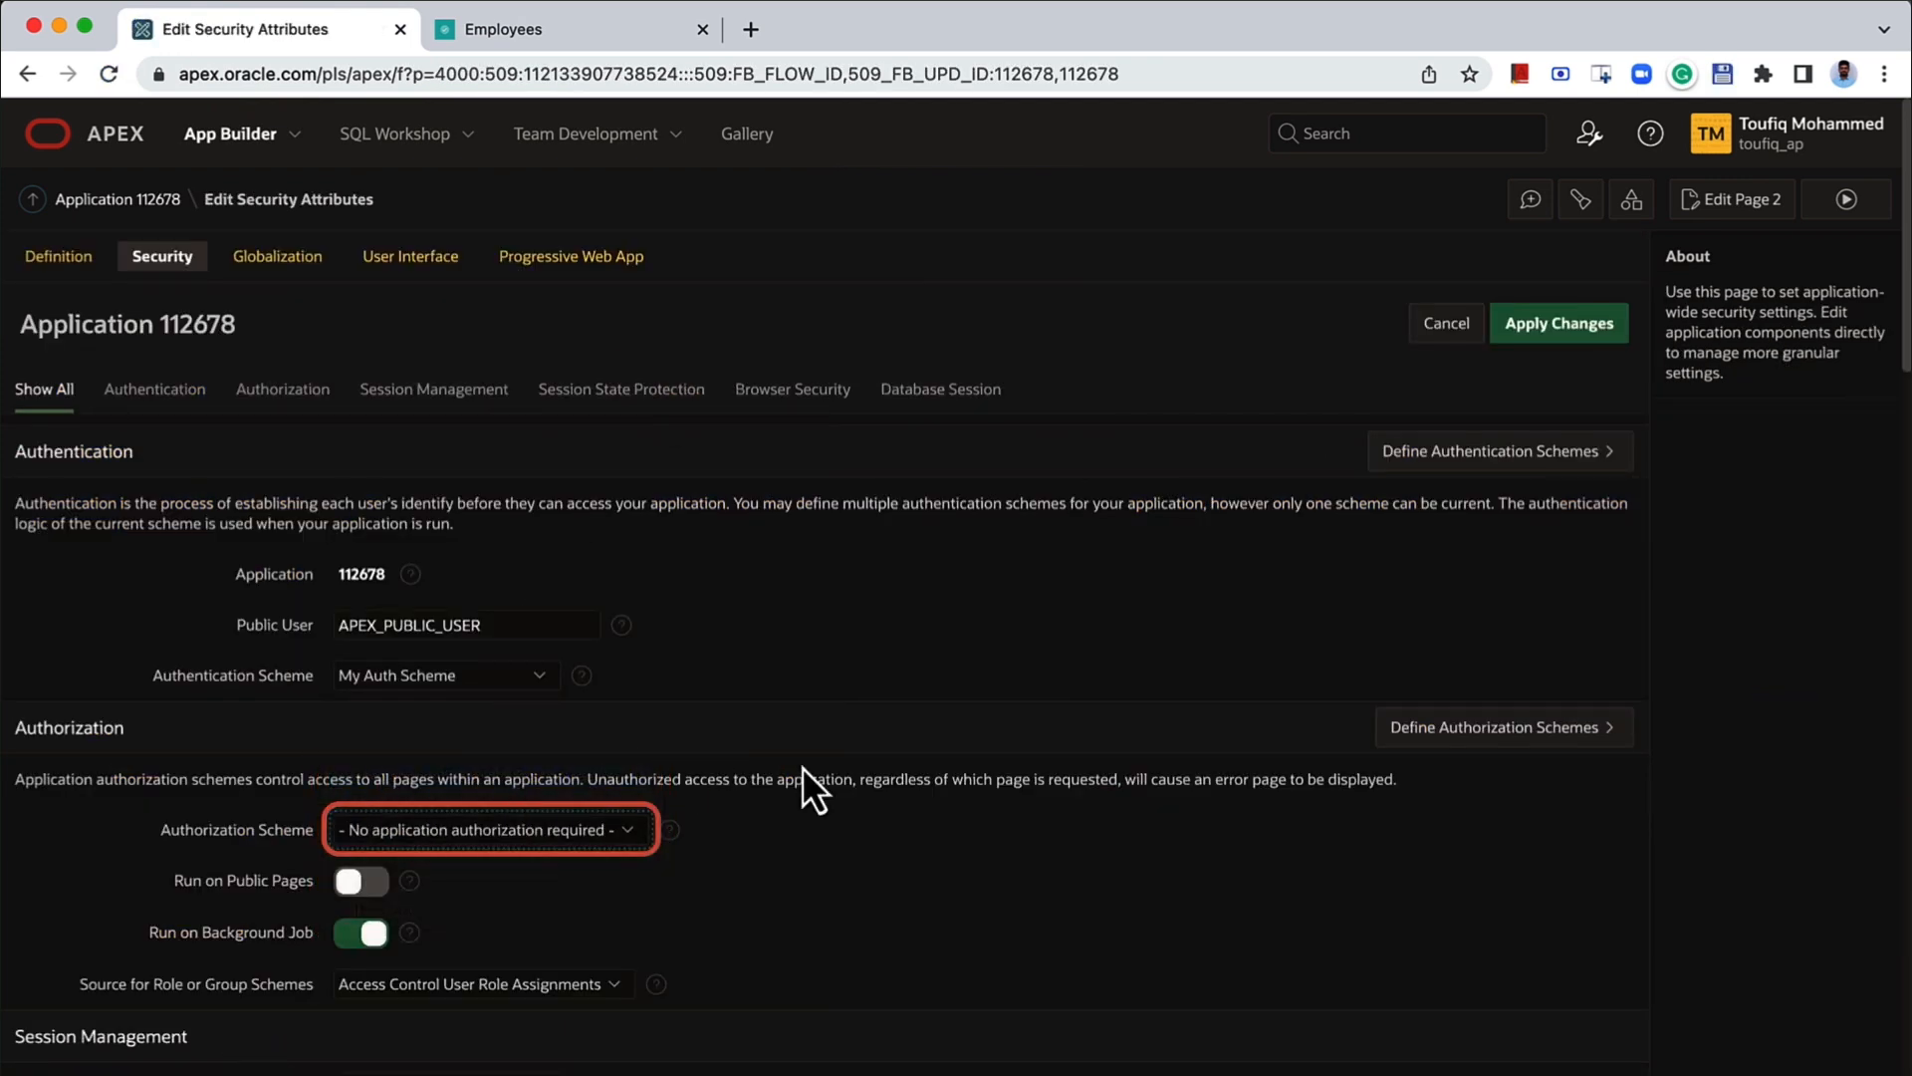
{"action": "left_click", "coordinate": [1560, 330]}
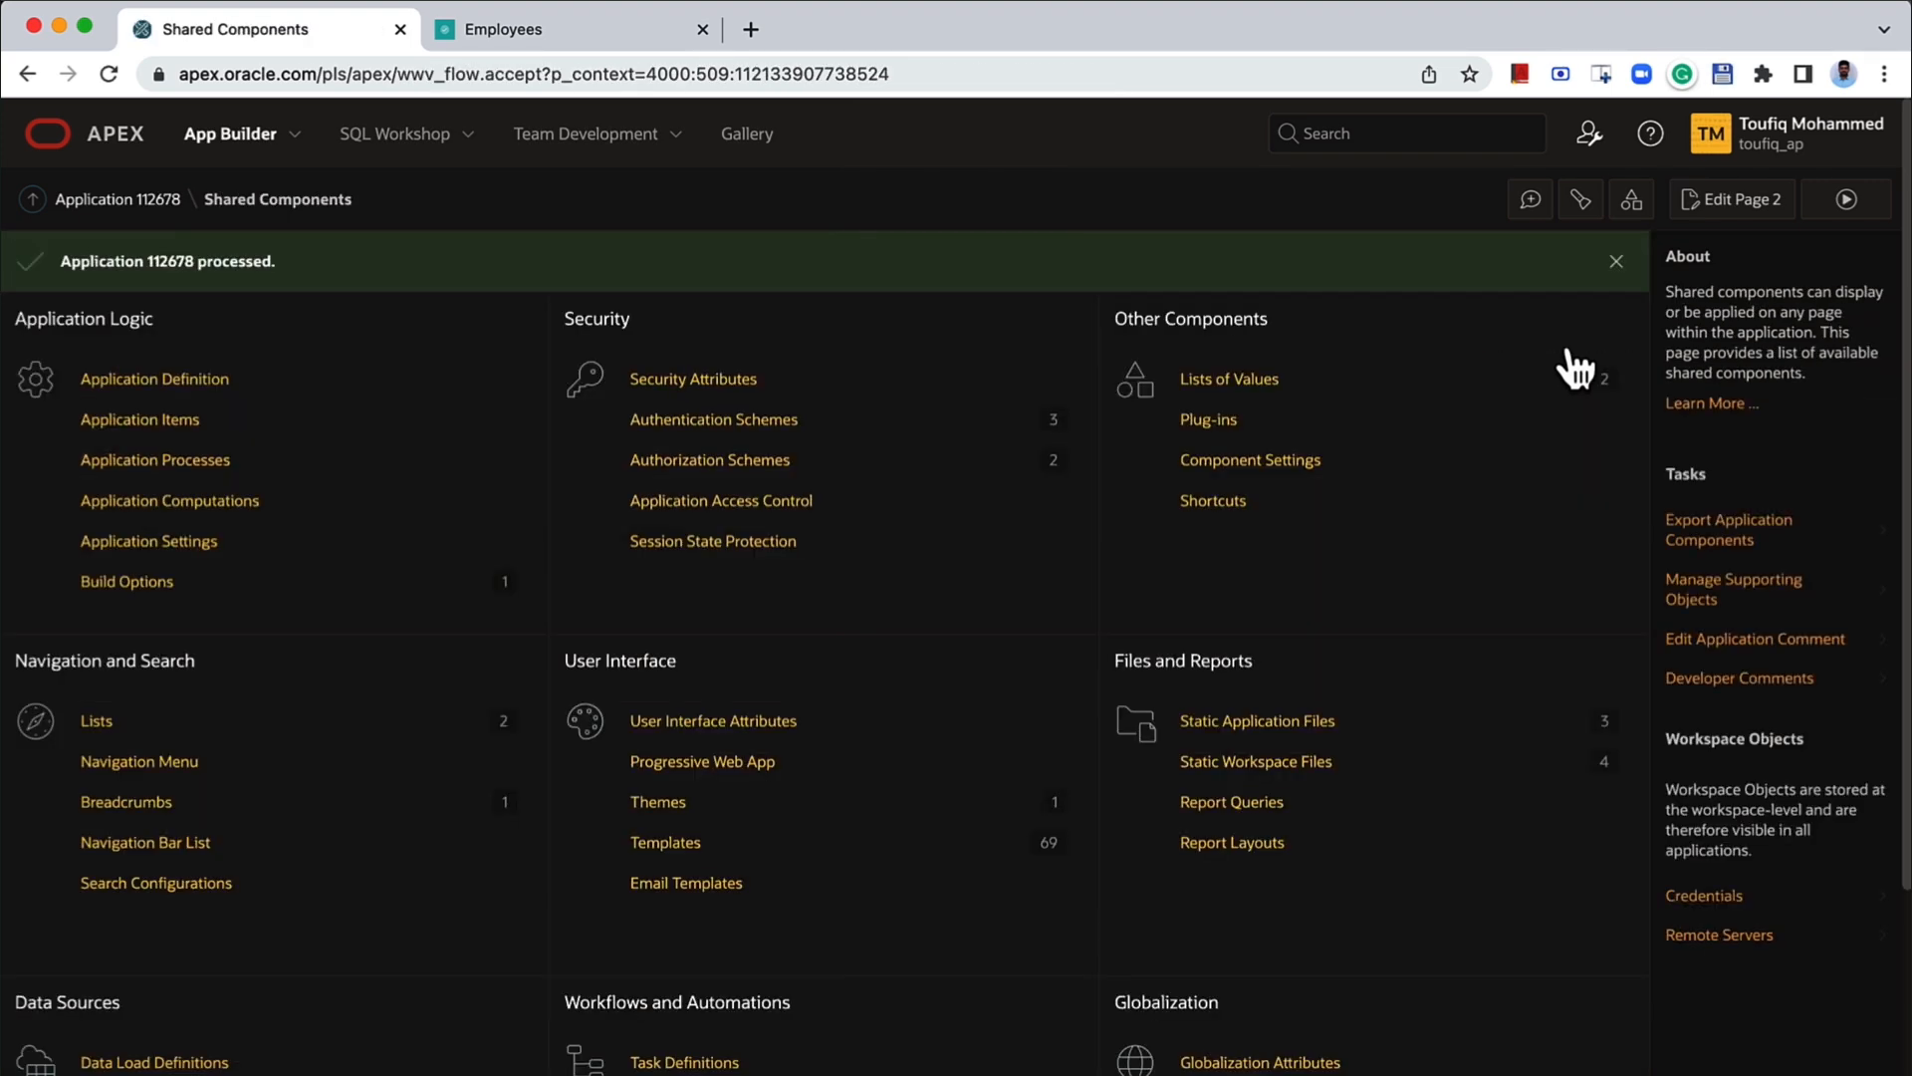
- Open the form for creating an employee from the running Employees page and bring up its page 3 in Page Designer
{"action": "left_click", "coordinate": [620, 33]}
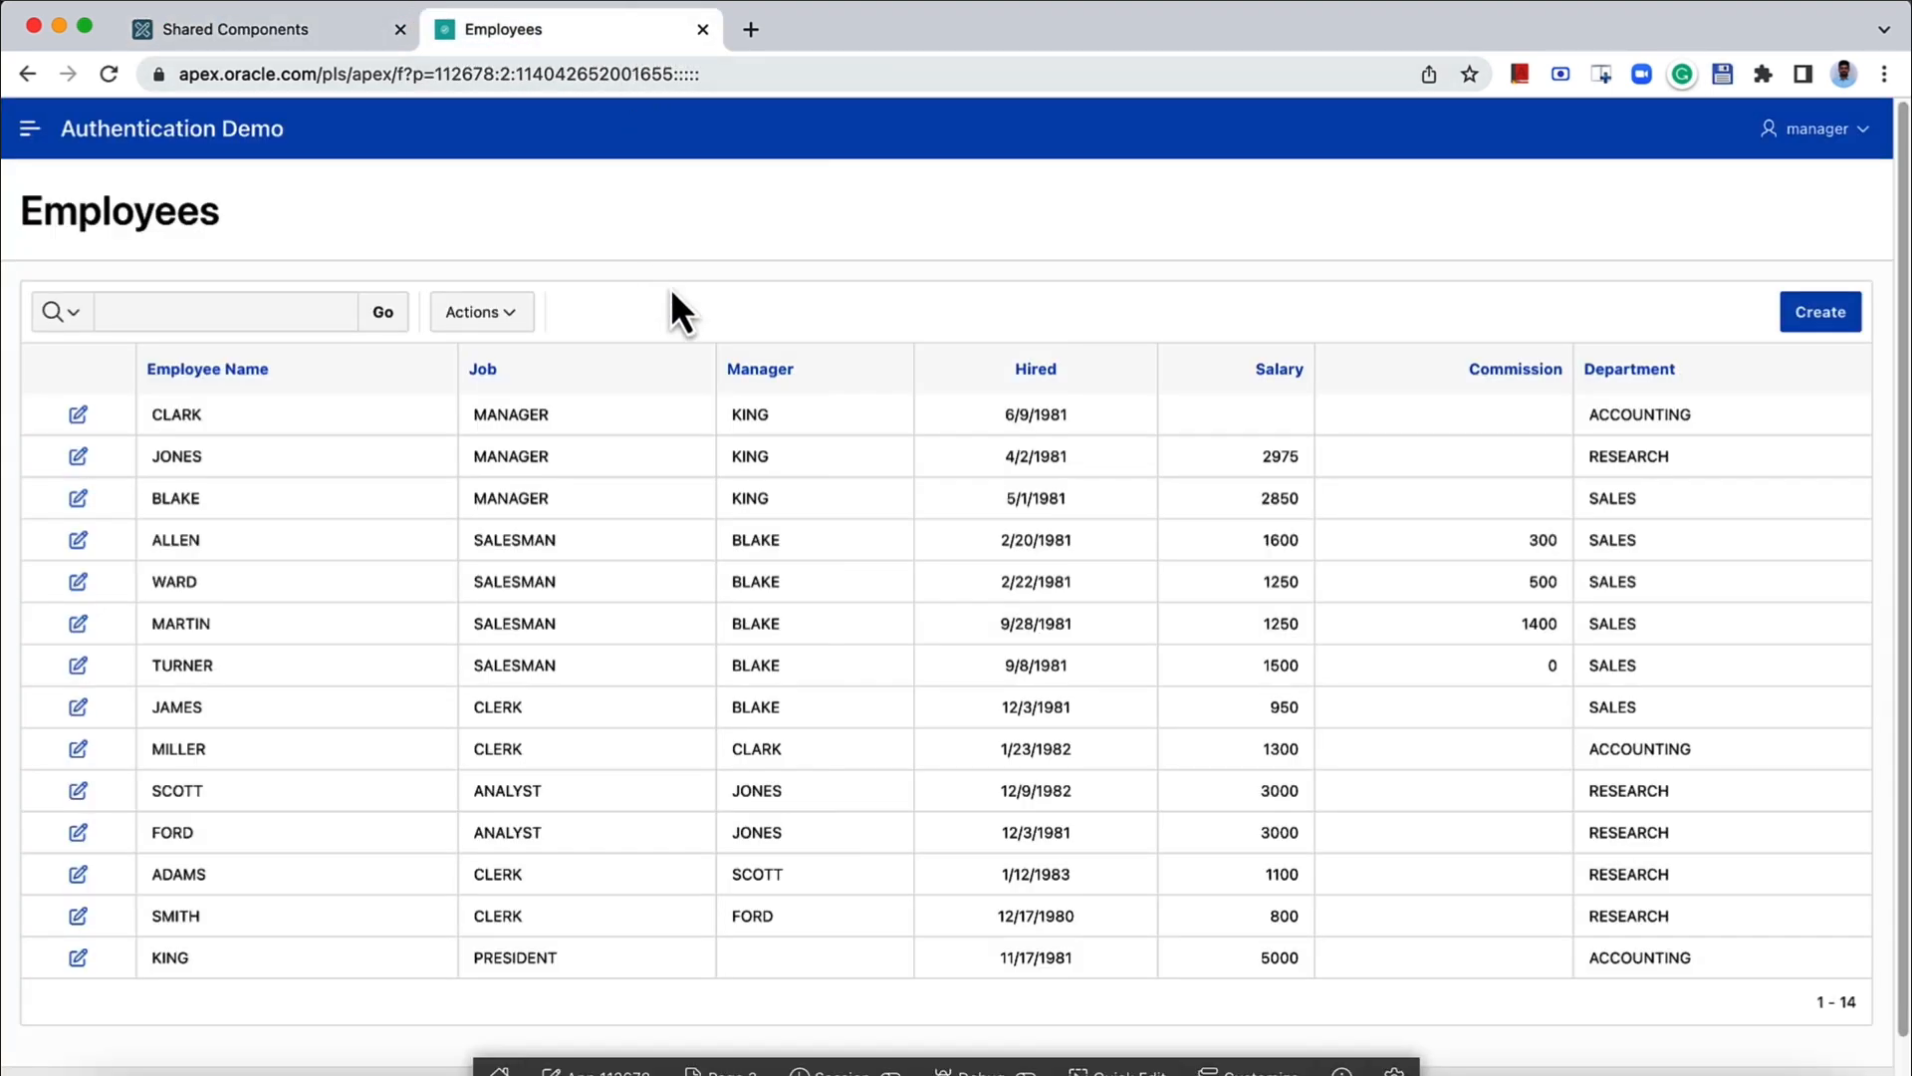
{"action": "left_click", "coordinate": [1792, 314]}
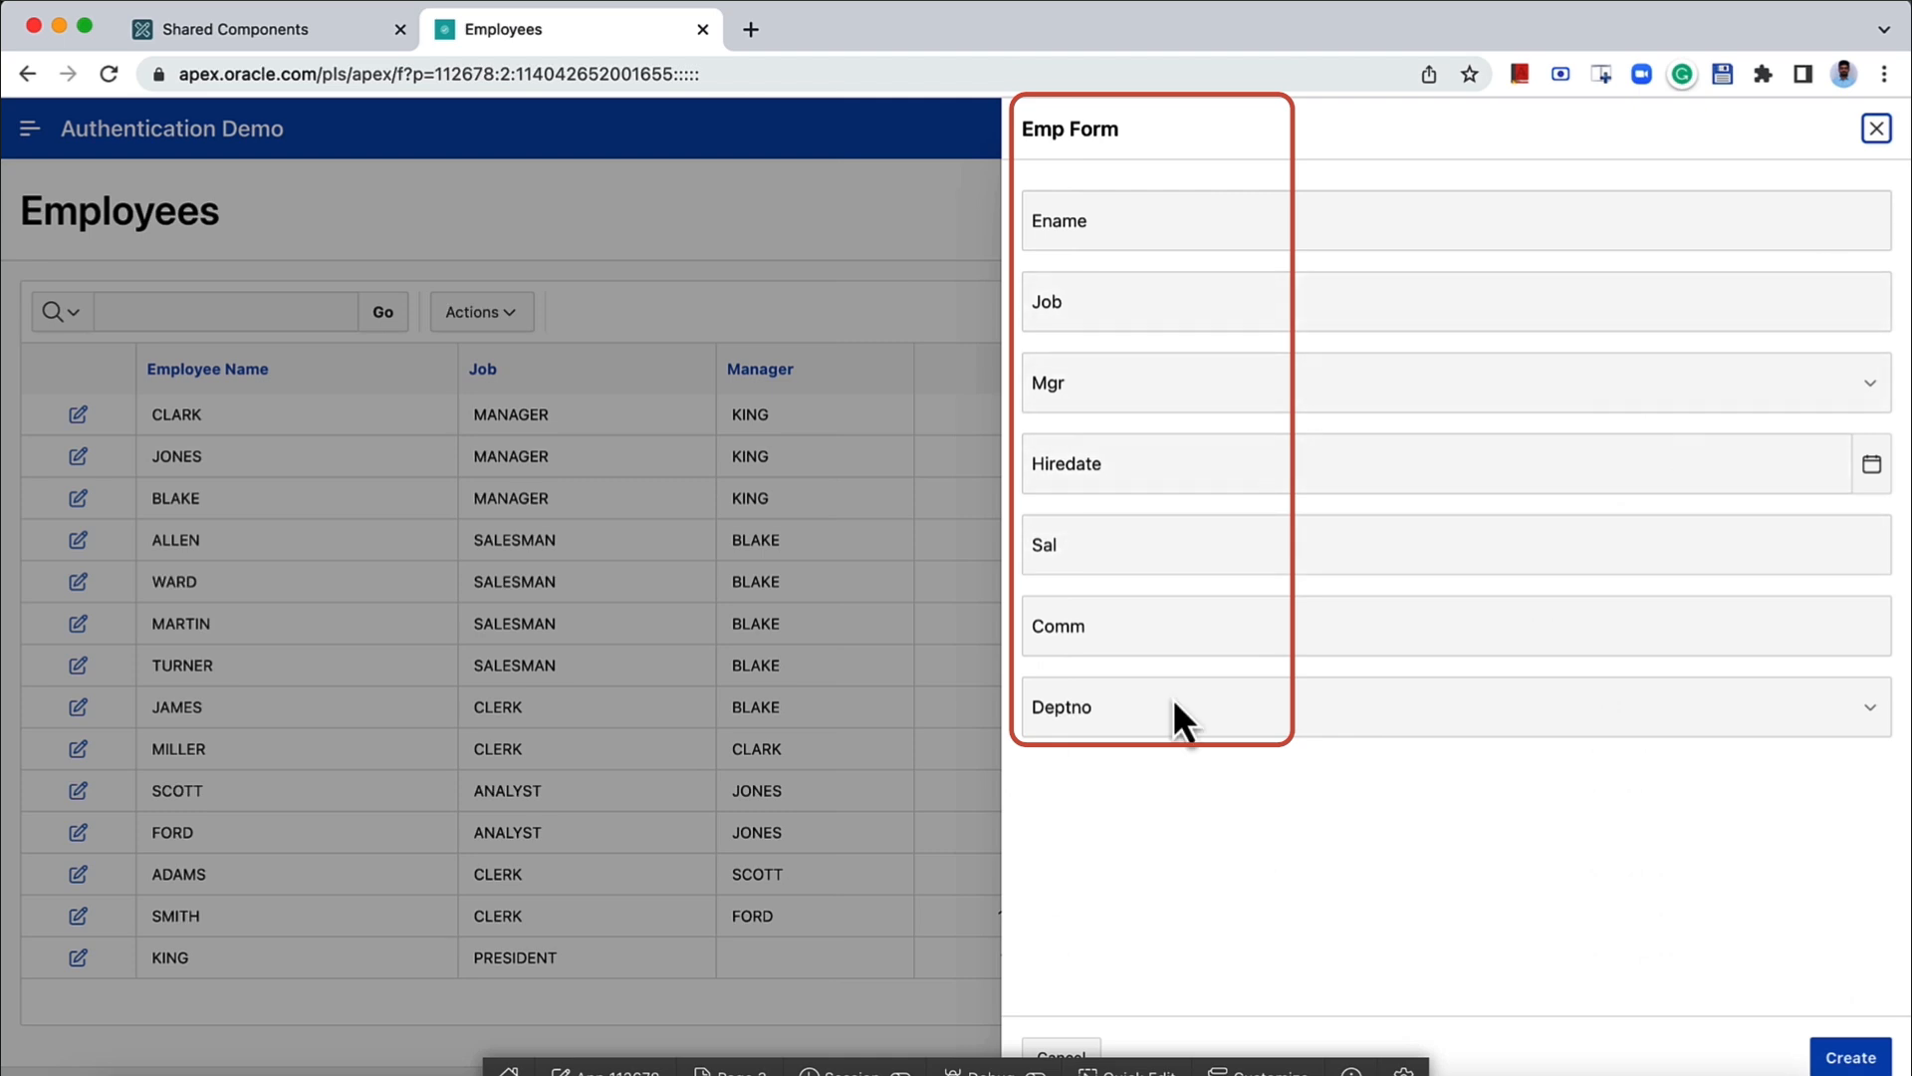
{"action": "left_click", "coordinate": [1663, 276]}
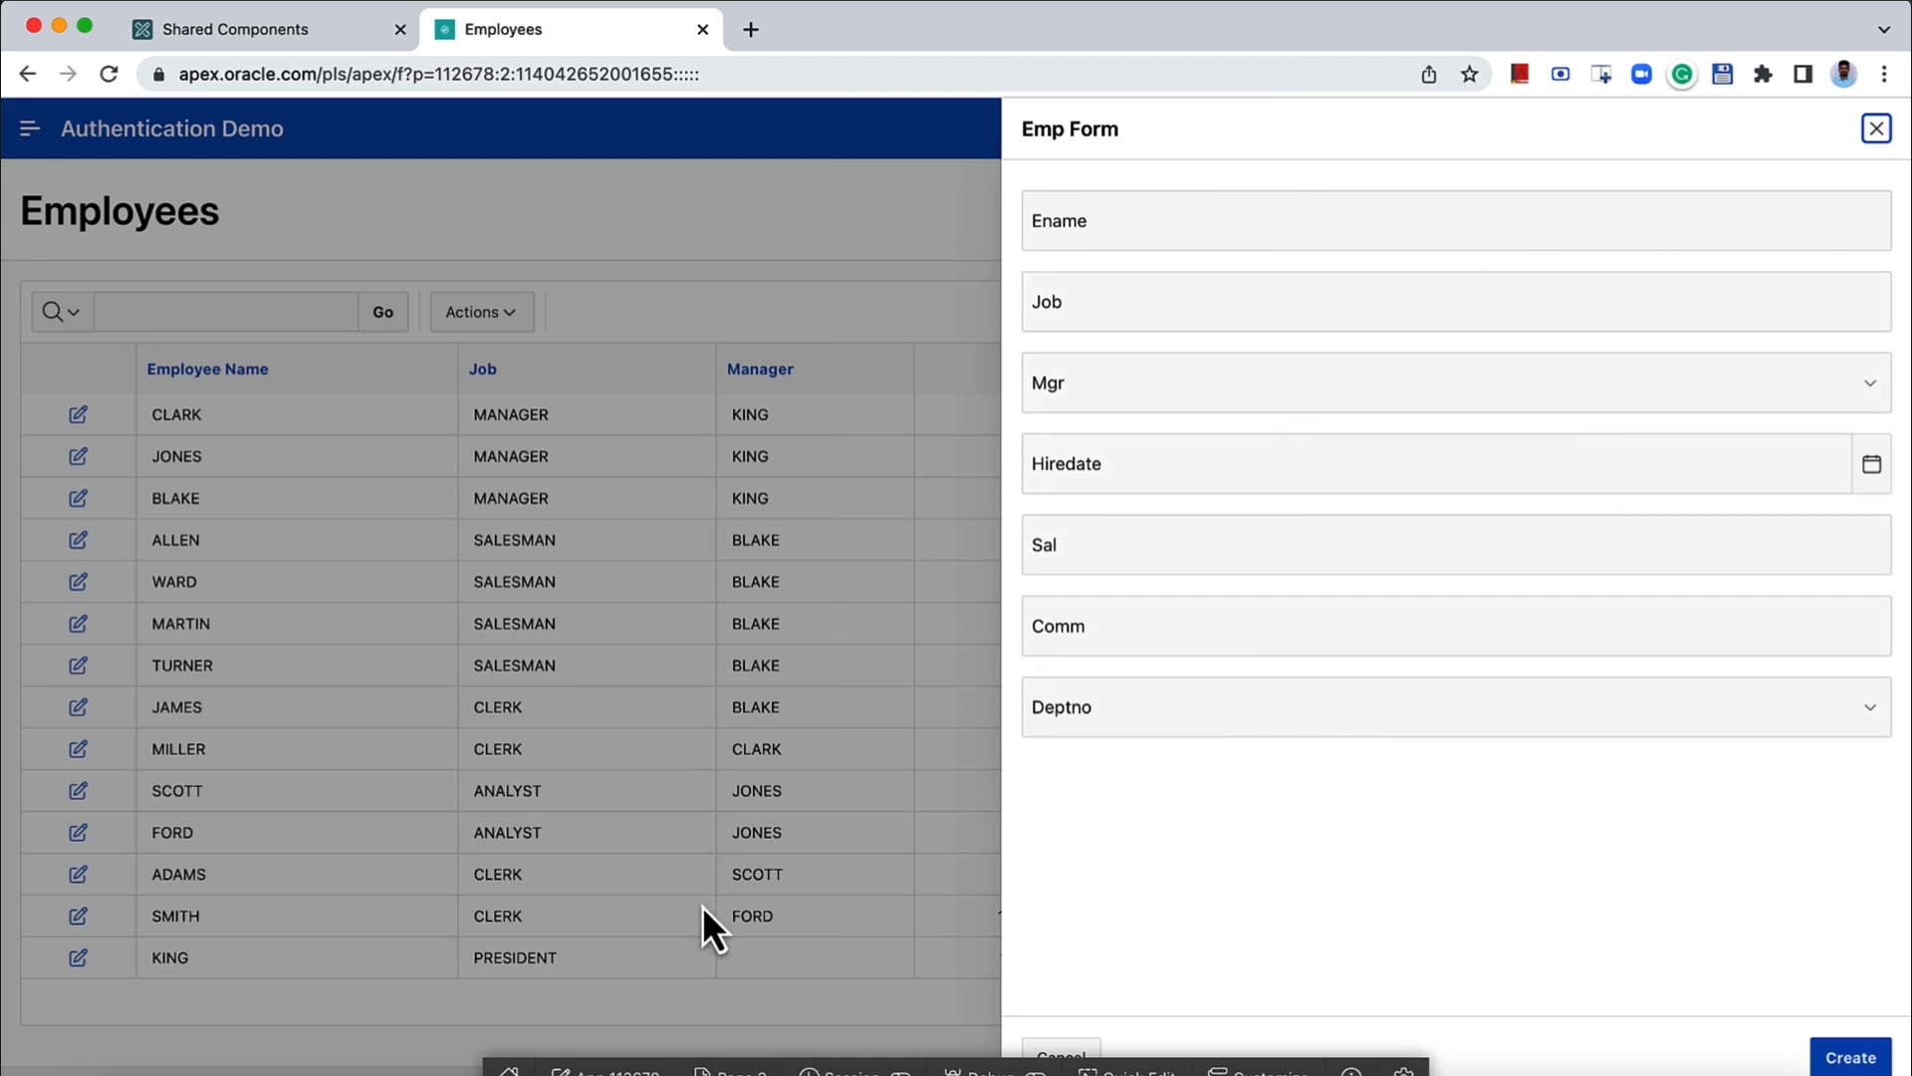
{"action": "left_click", "coordinate": [732, 1068]}
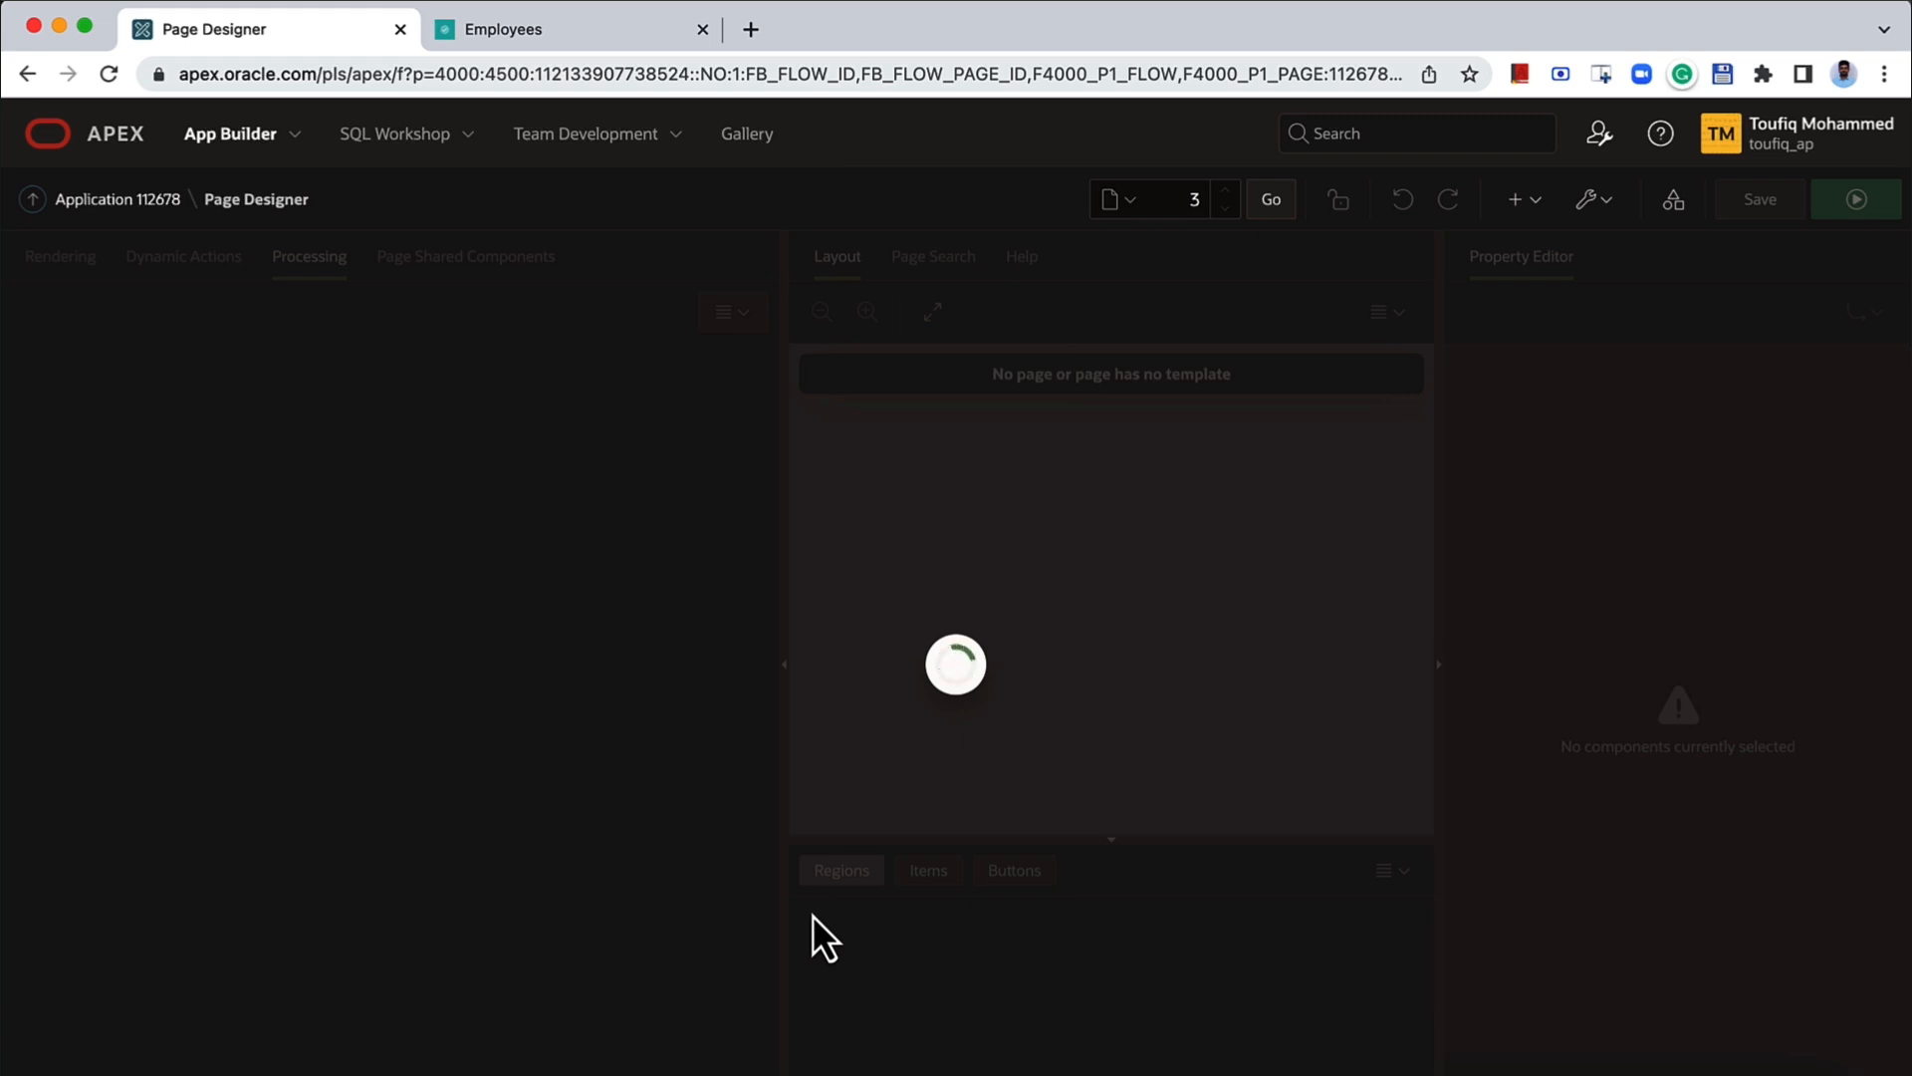
- Set the authorization scheme of page 3, Emp Form, to Manager Only Access and save the page
{"action": "left_click", "coordinate": [62, 256]}
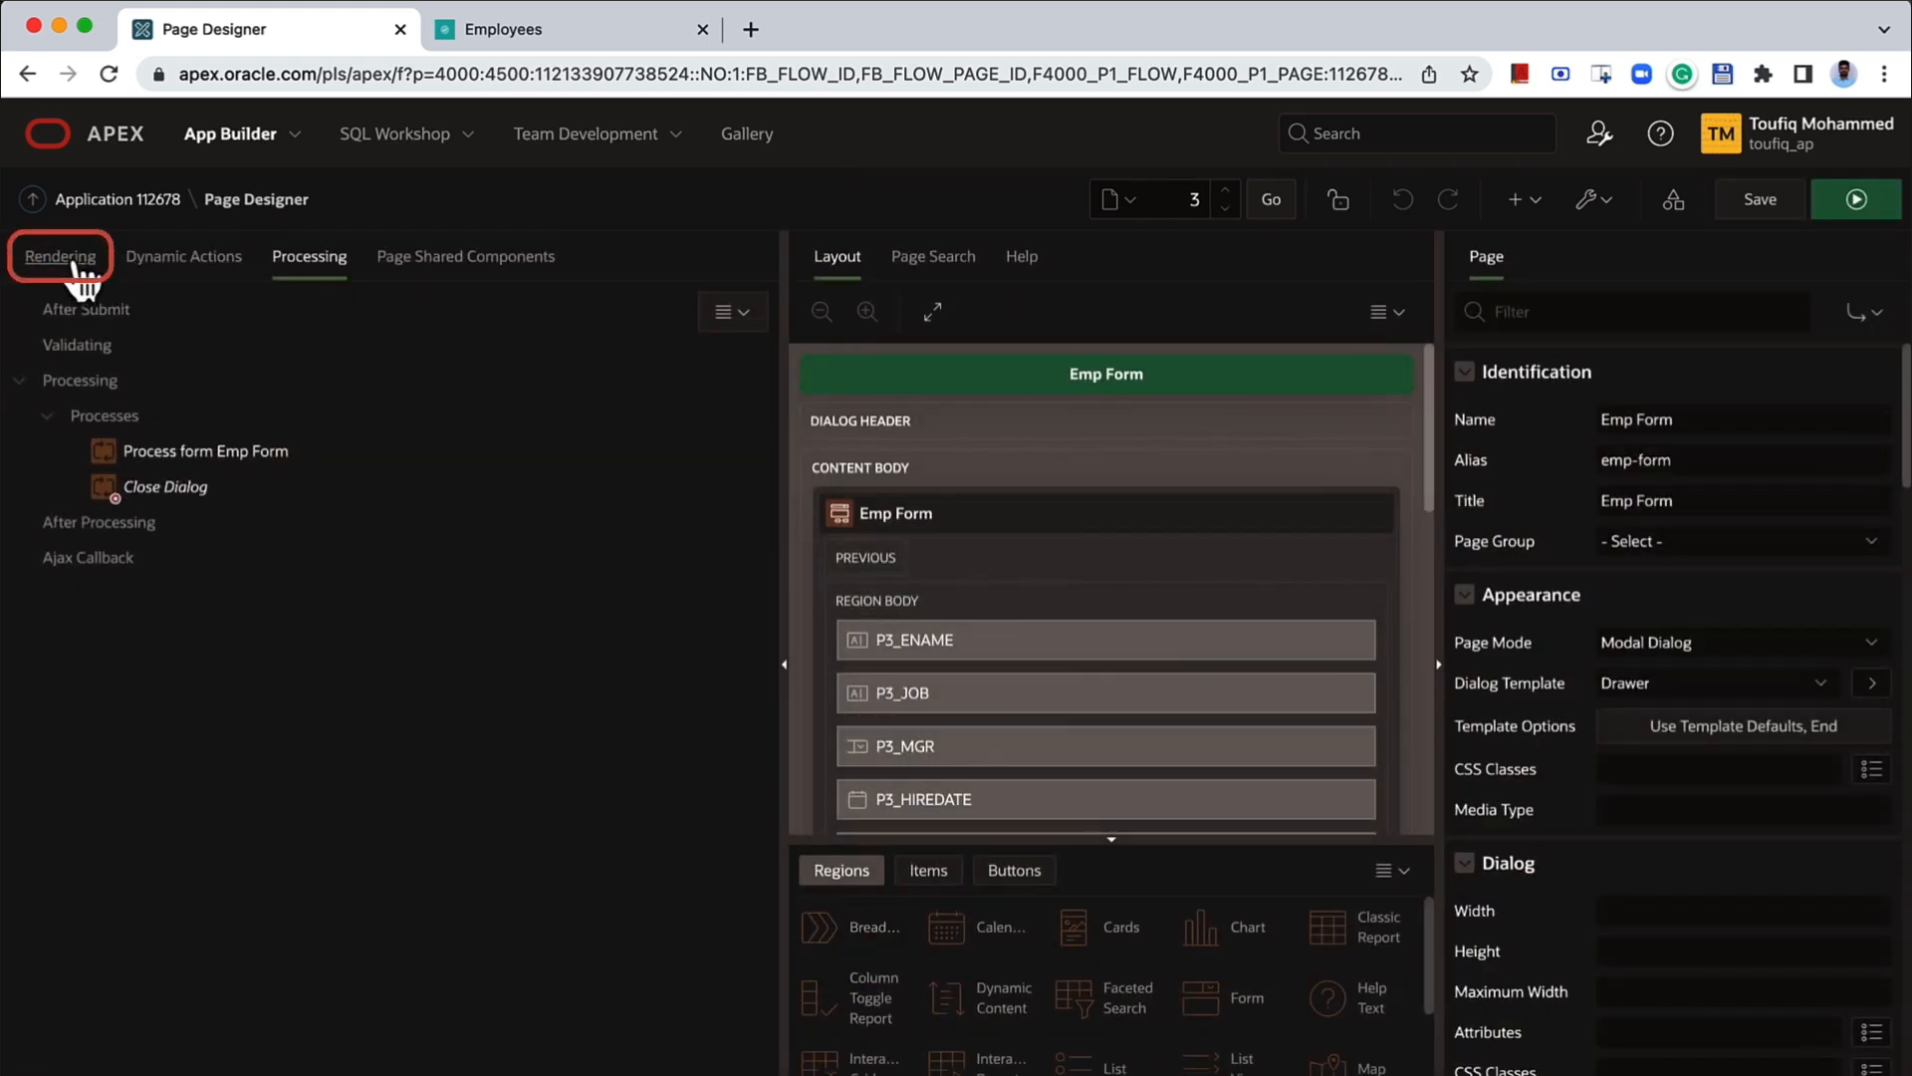
{"action": "scroll", "coordinate": [1549, 571], "scroll_direction": "down", "scroll_amount": 3}
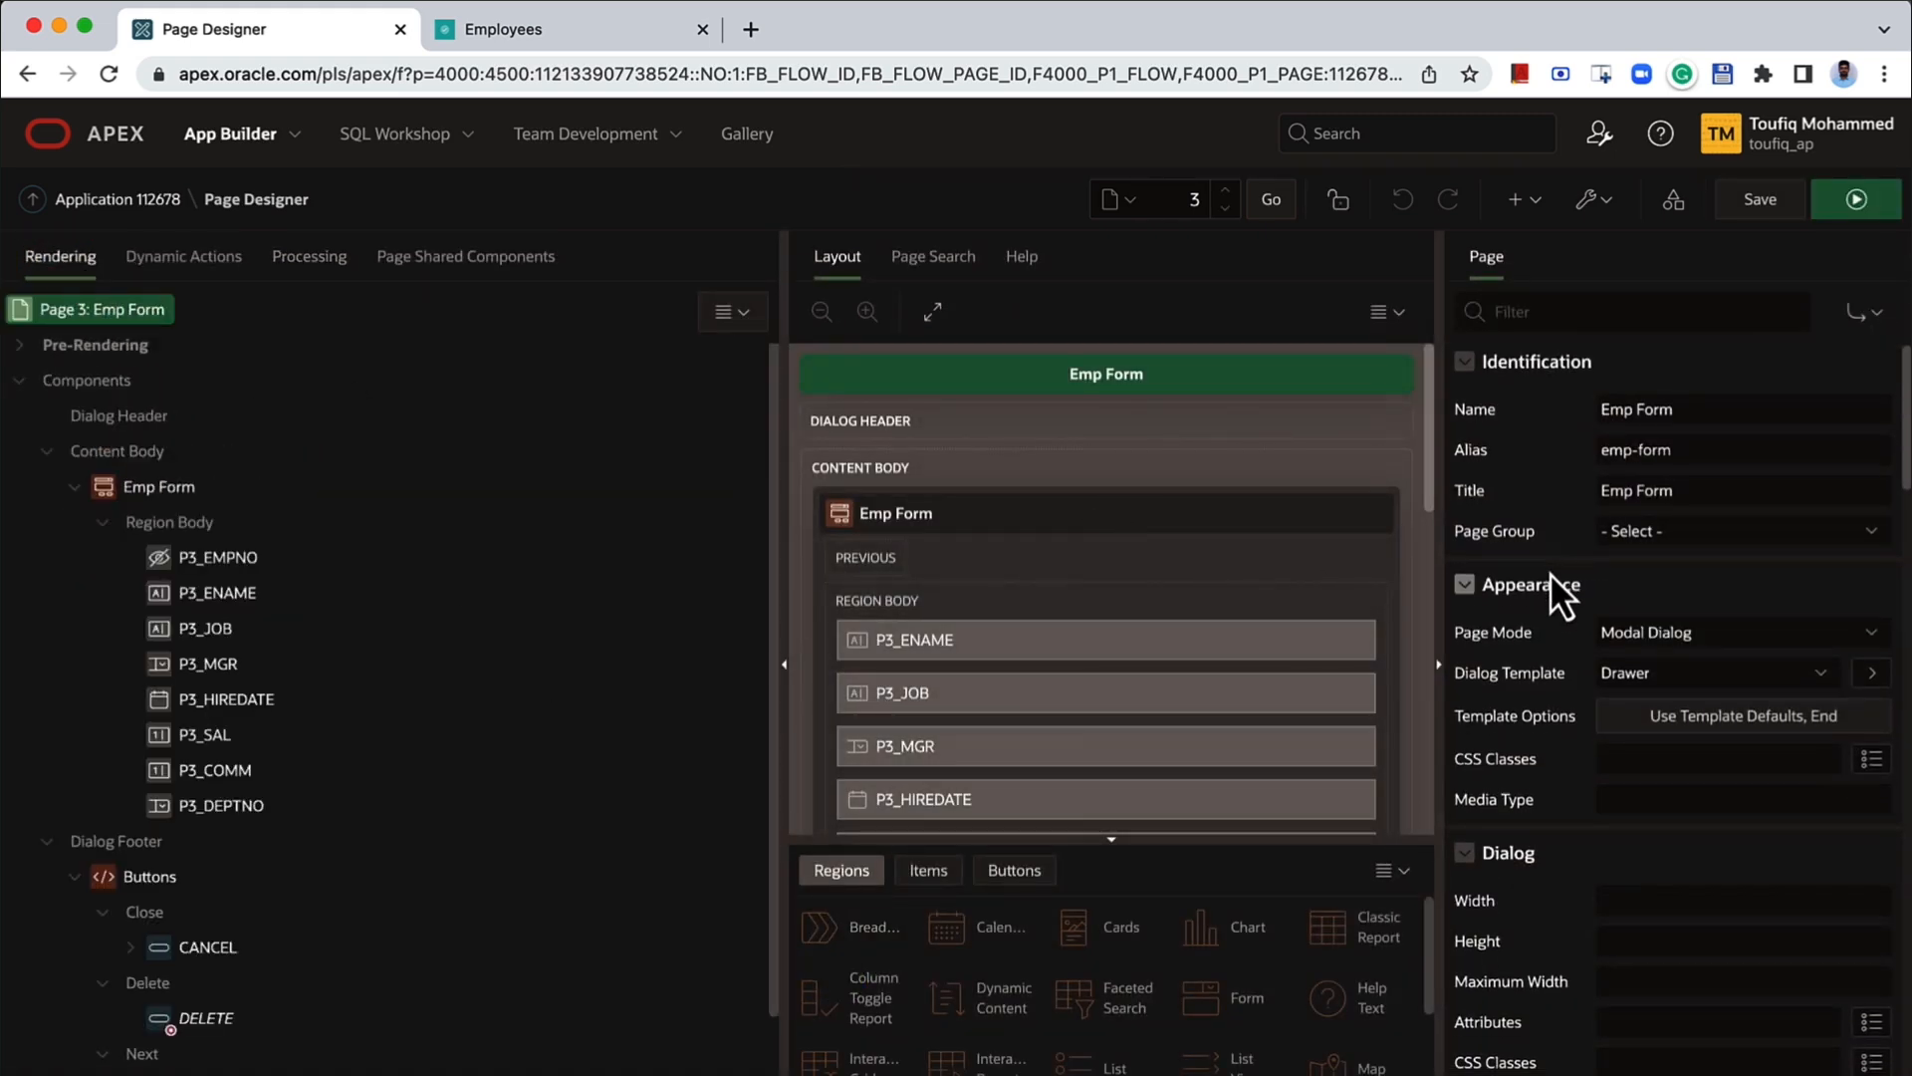
{"action": "scroll", "coordinate": [1573, 575], "scroll_direction": "down", "scroll_amount": 10}
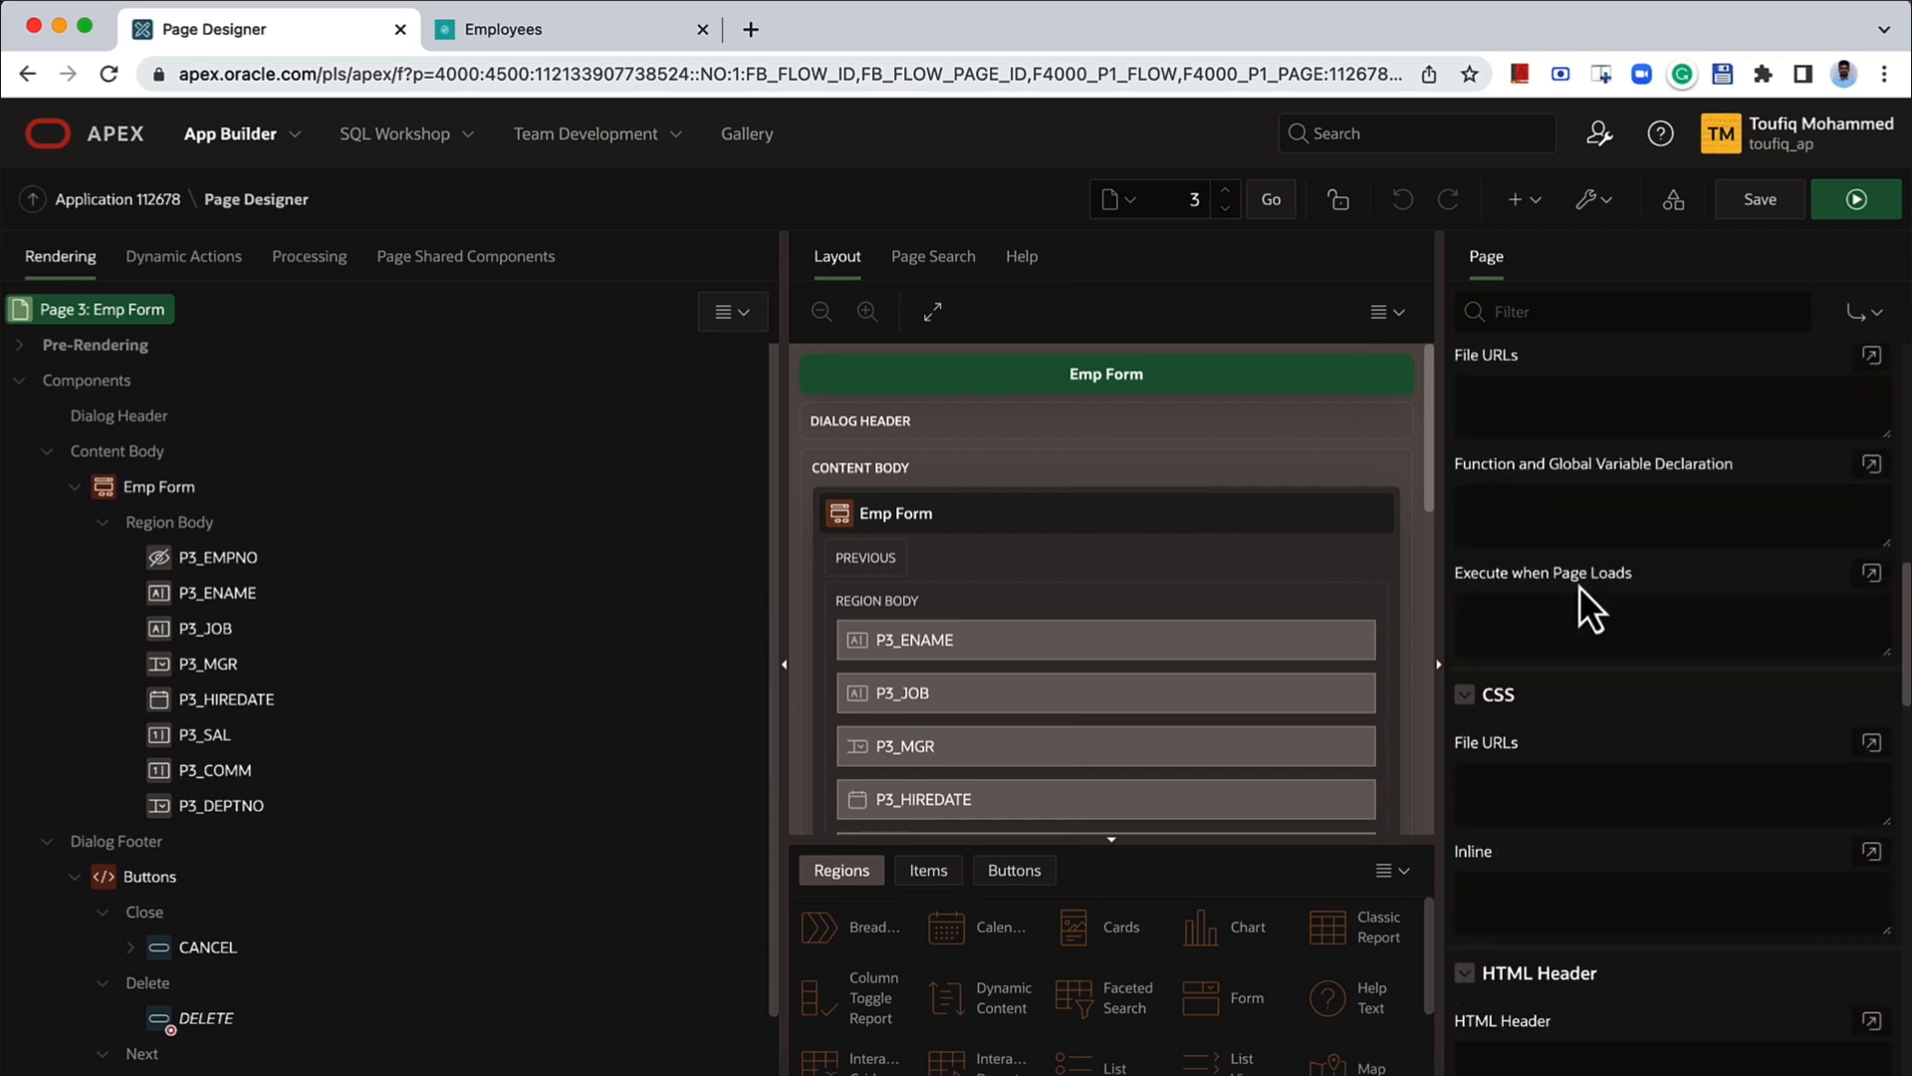
{"action": "scroll", "coordinate": [1583, 597], "scroll_direction": "down", "scroll_amount": 10}
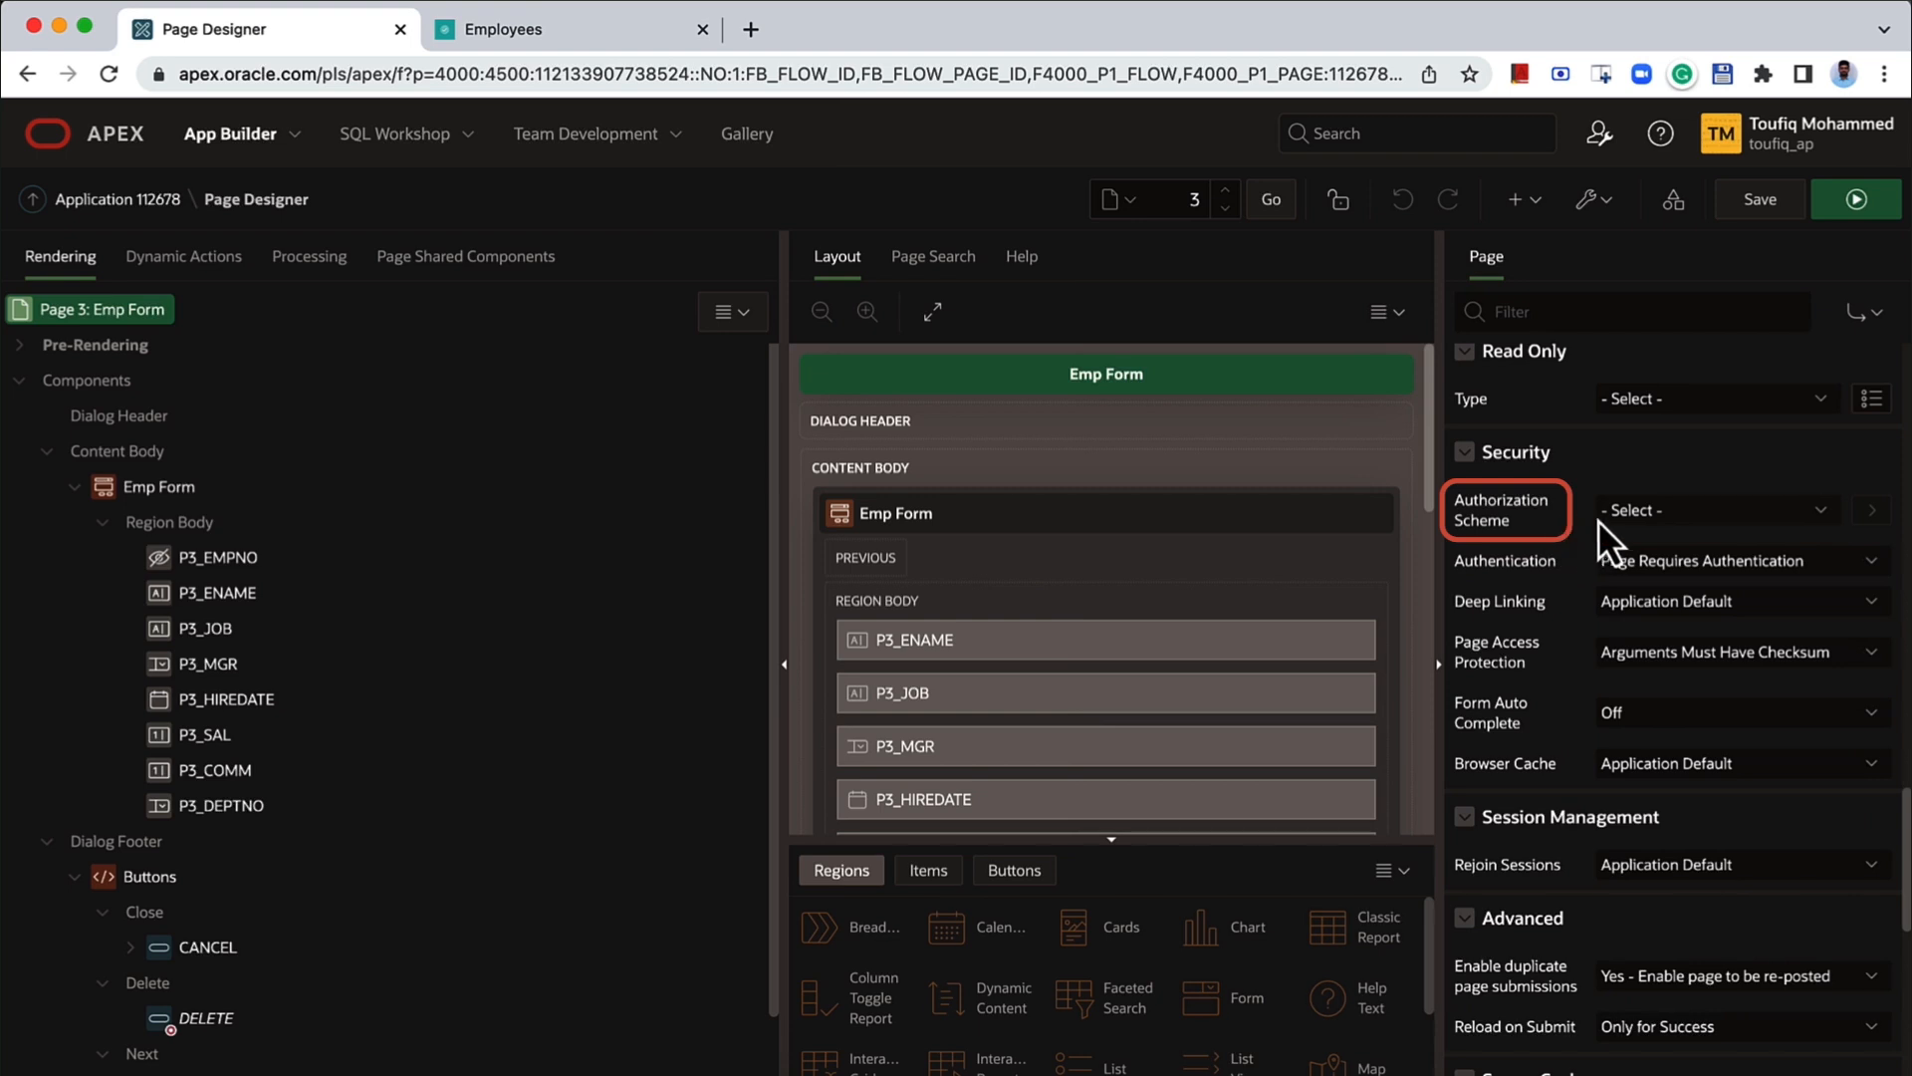
{"action": "left_click", "coordinate": [1623, 516]}
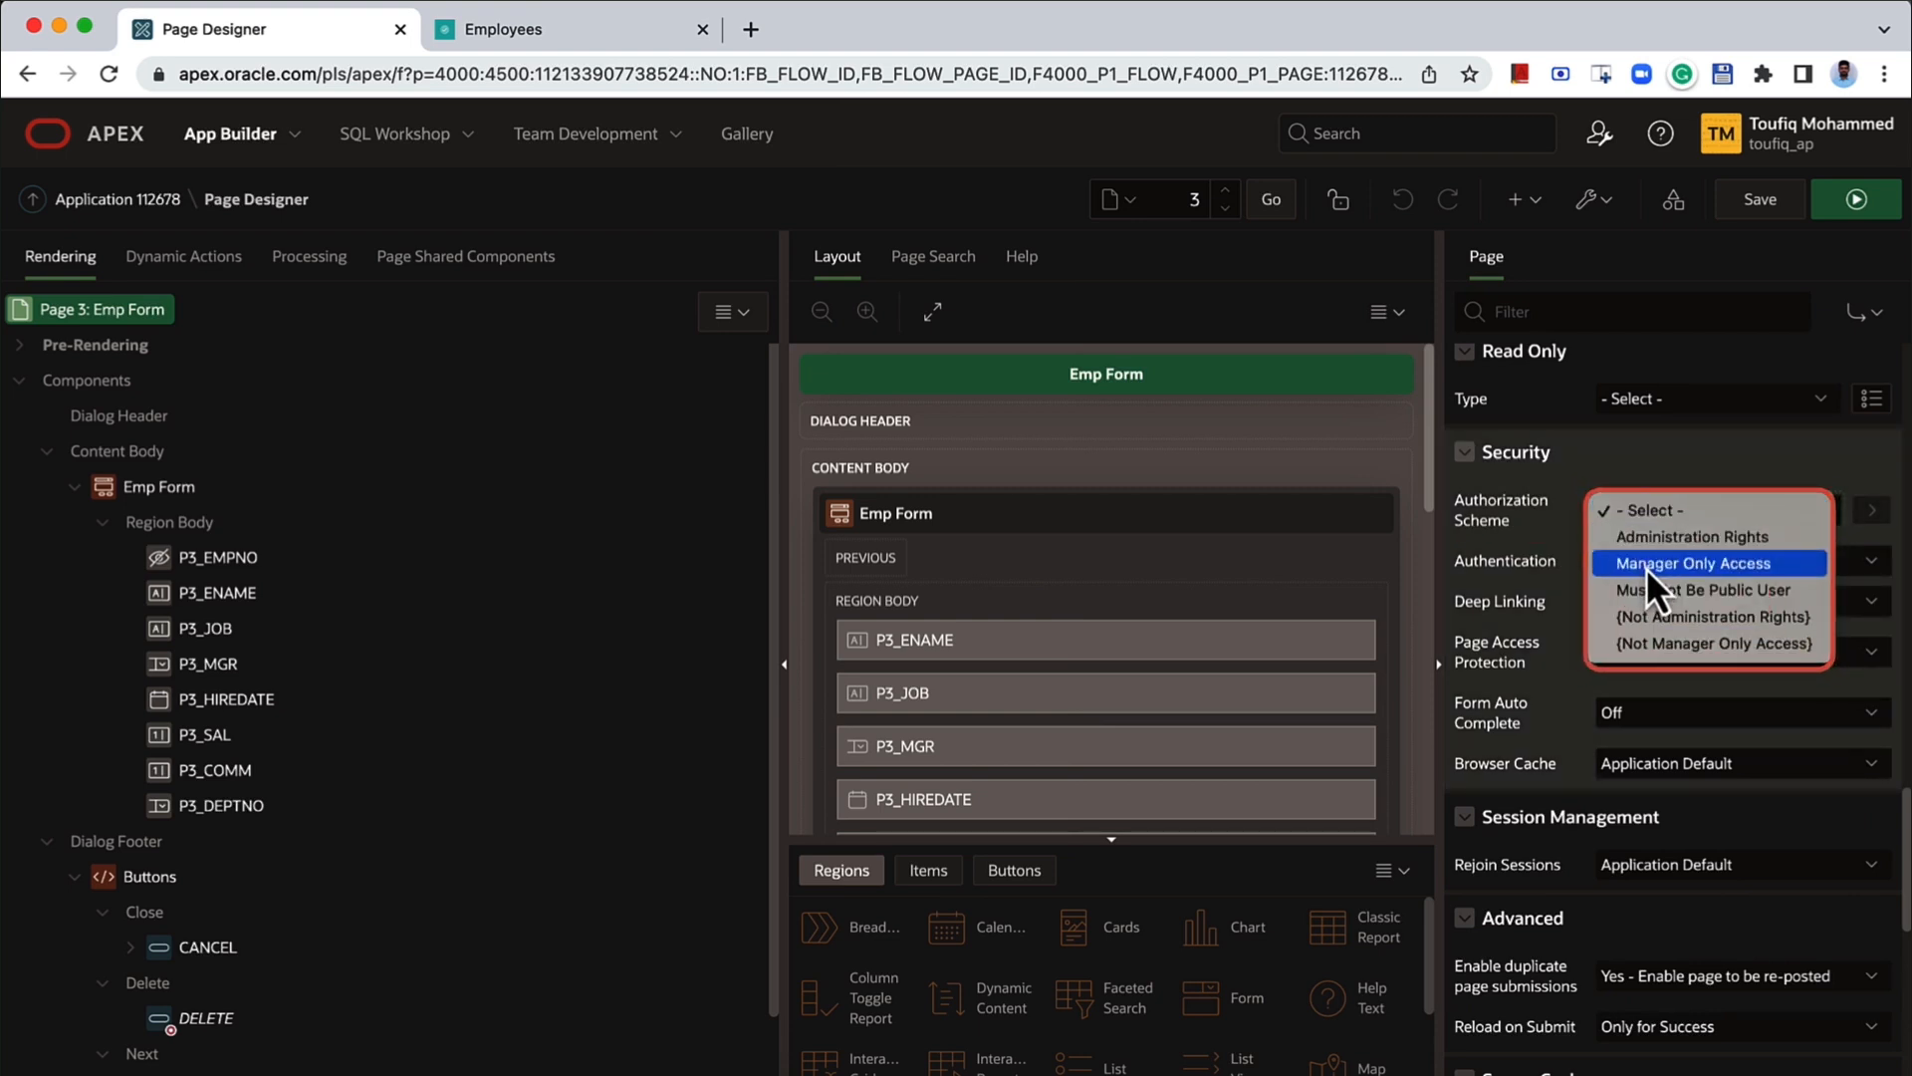
{"action": "left_click", "coordinate": [1769, 565]}
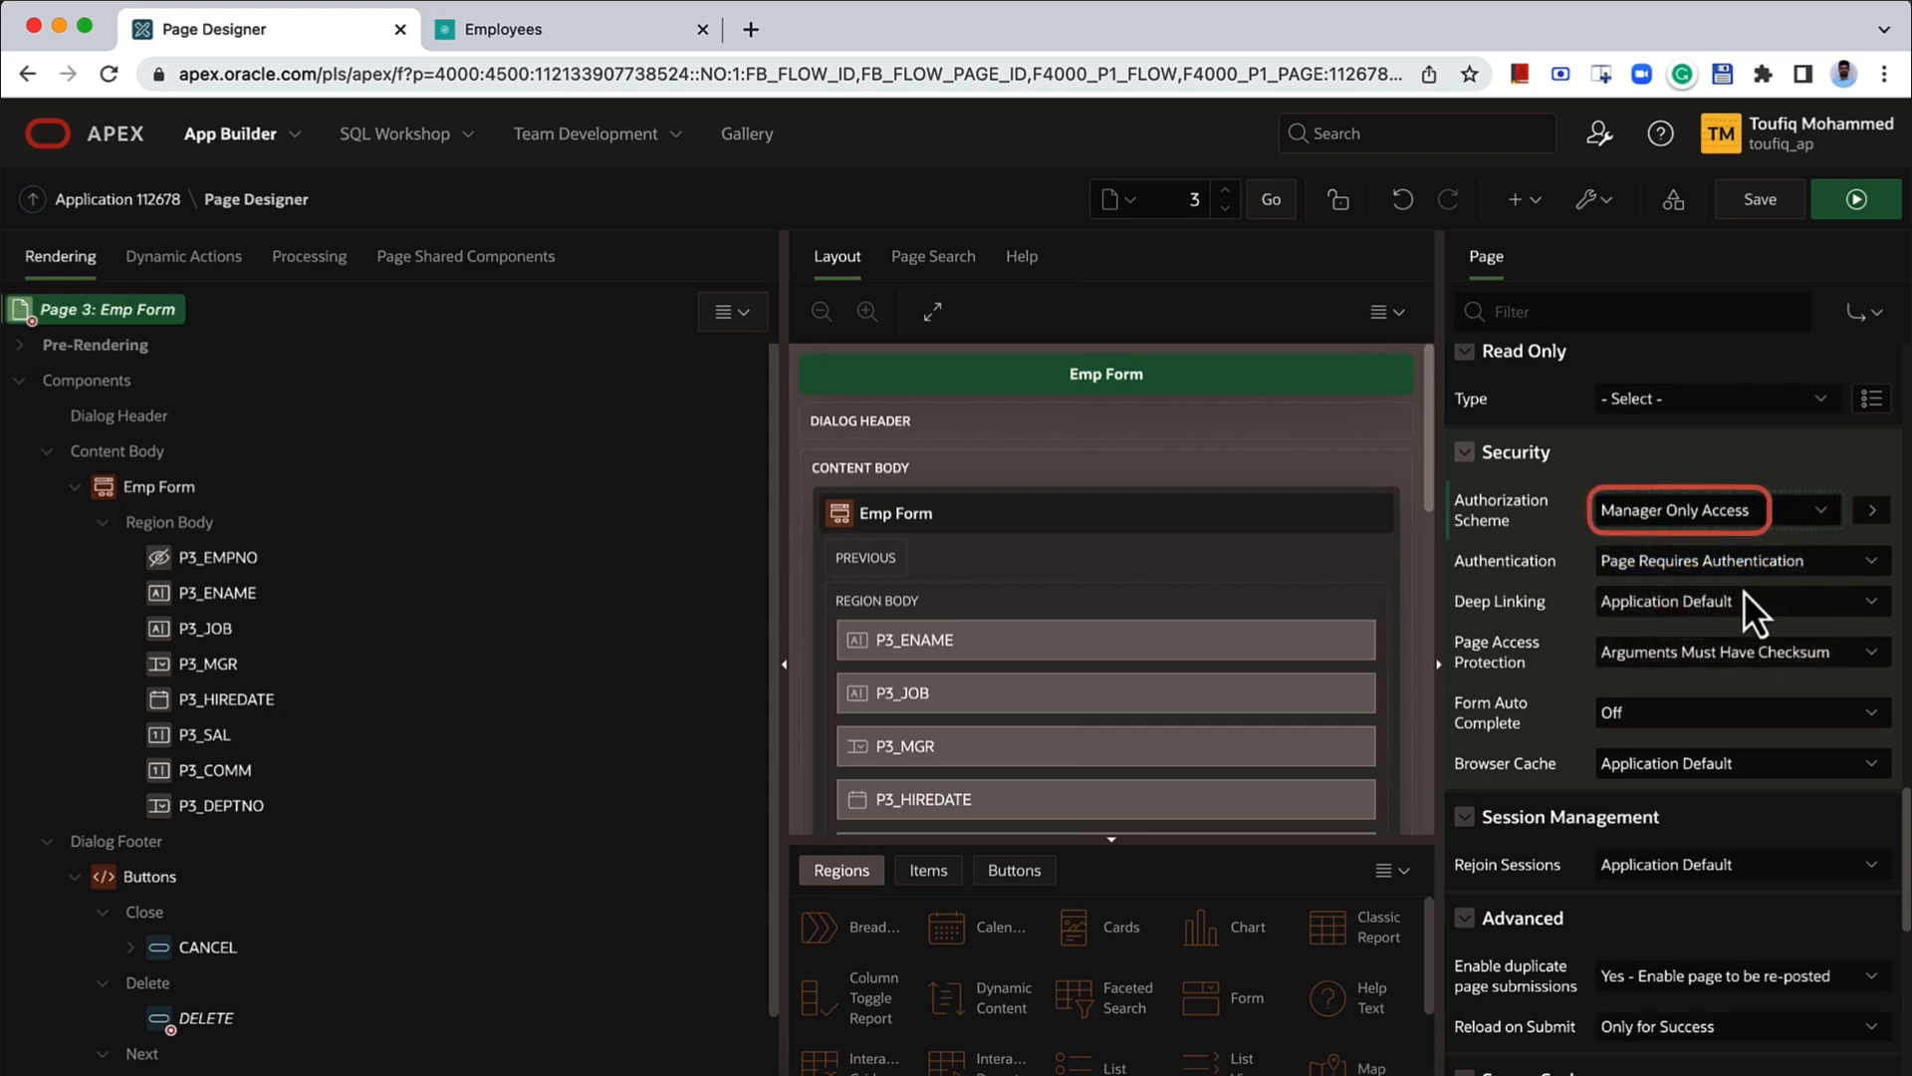
{"action": "left_click", "coordinate": [1763, 204]}
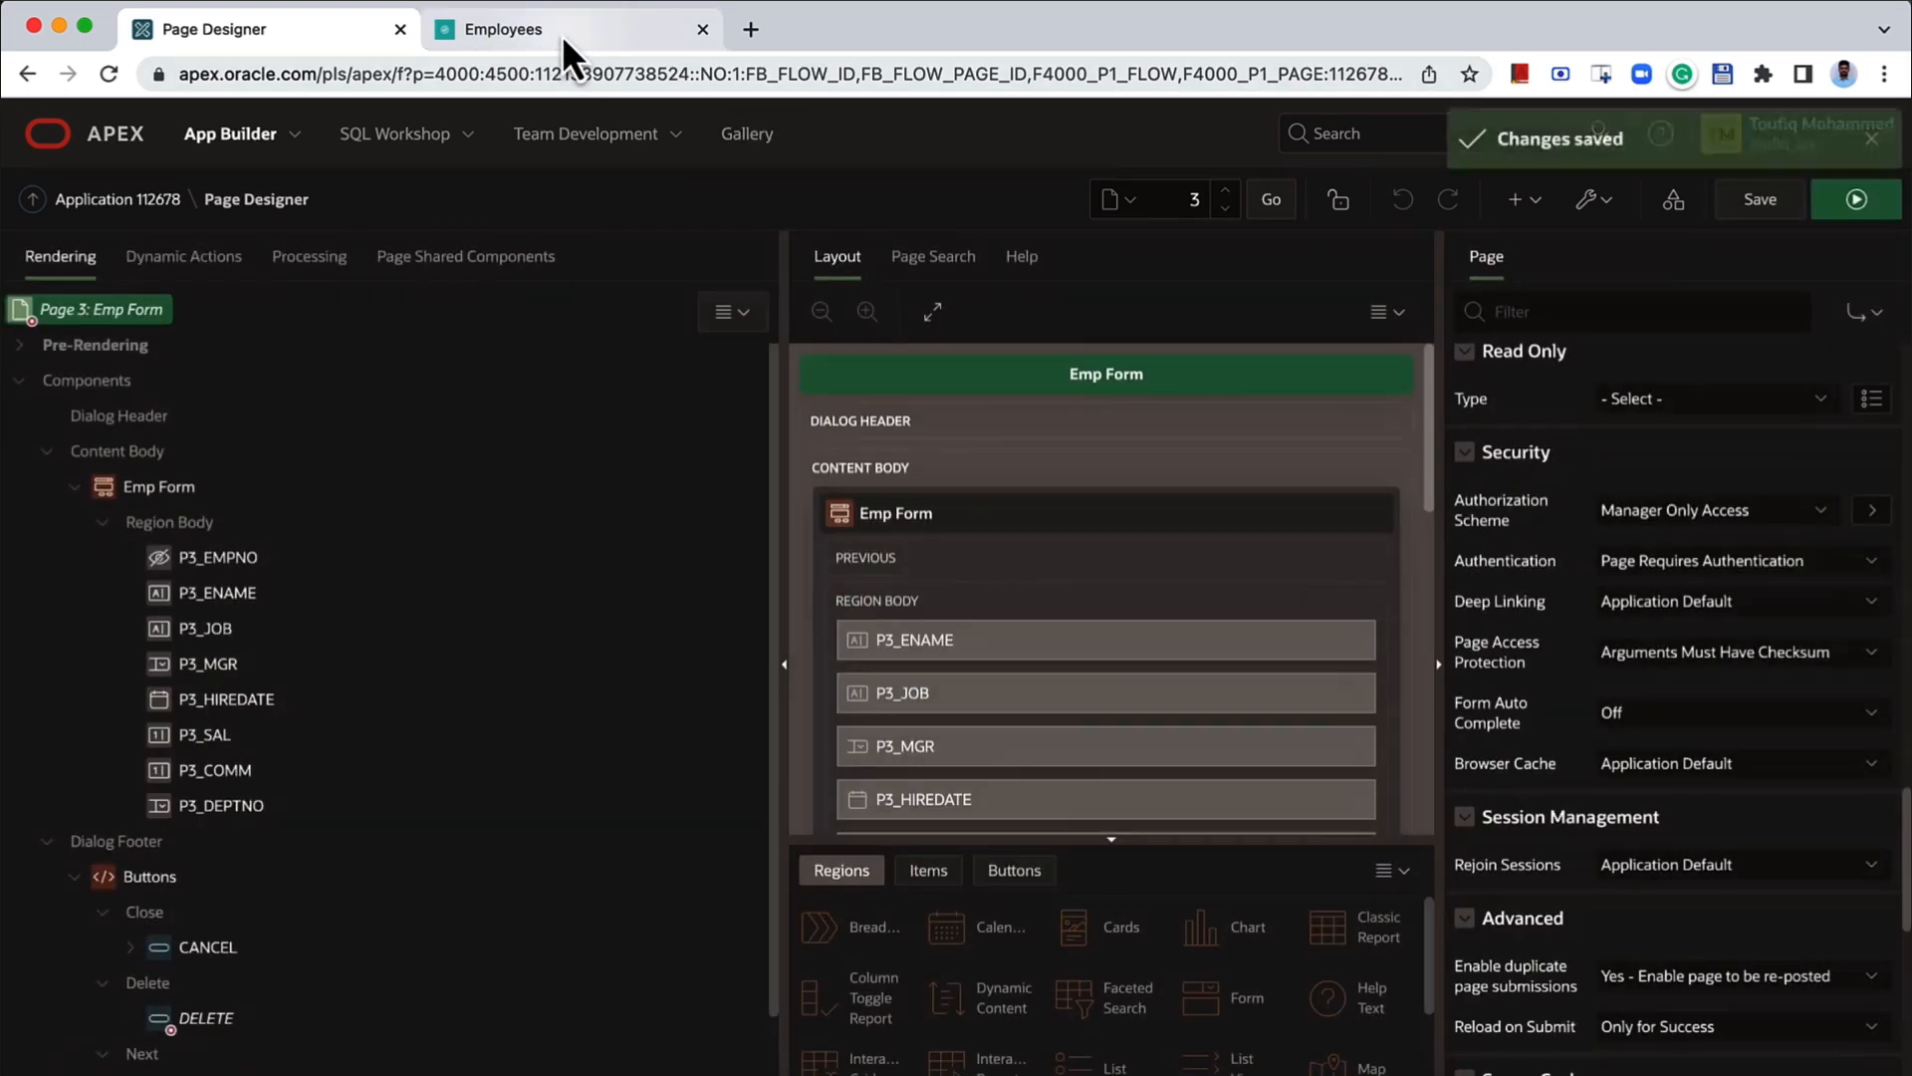
- Close the employee form in the running application and reload the Employees page without the session ID to reach the login page
{"action": "left_click", "coordinate": [561, 34]}
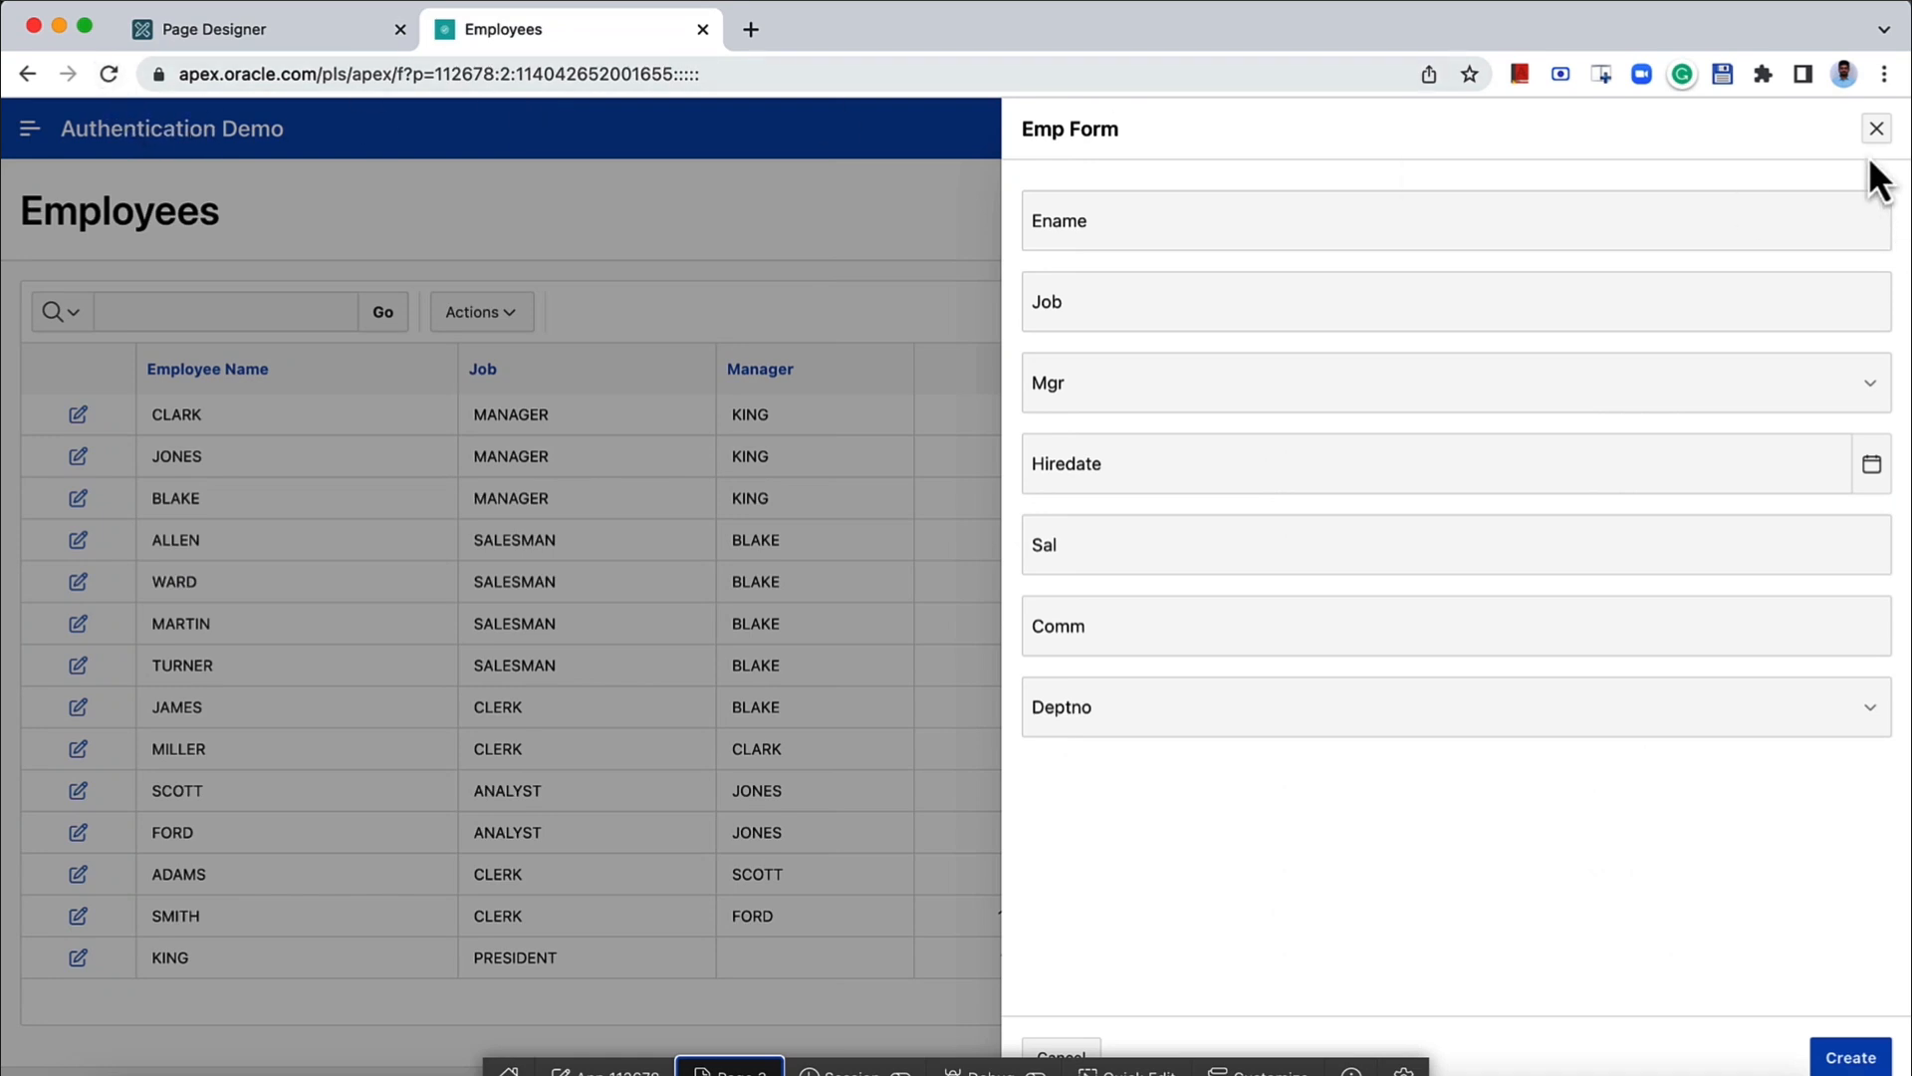
{"action": "left_click", "coordinate": [1876, 130]}
{"action": "double_click", "coordinate": [559, 72]}
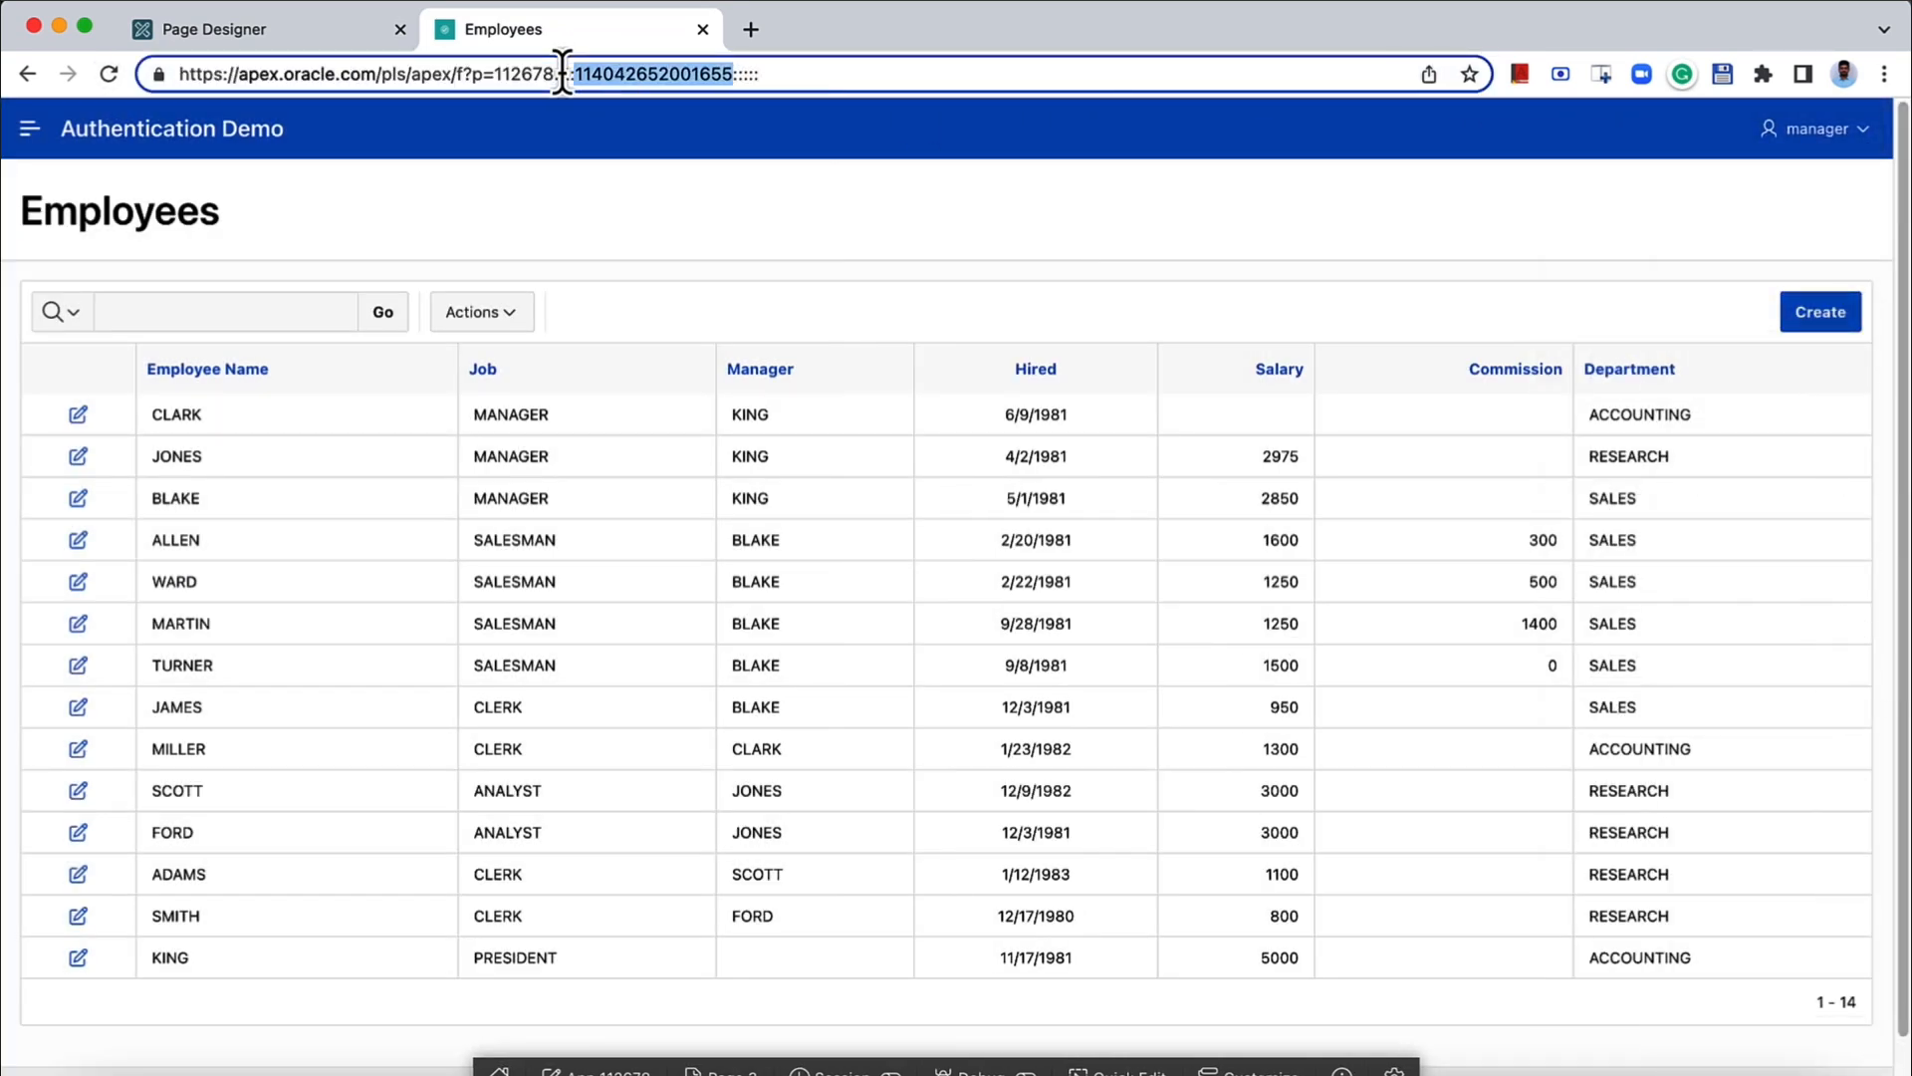
{"action": "key", "text": "BackSpace"}
{"action": "key", "text": "Return"}
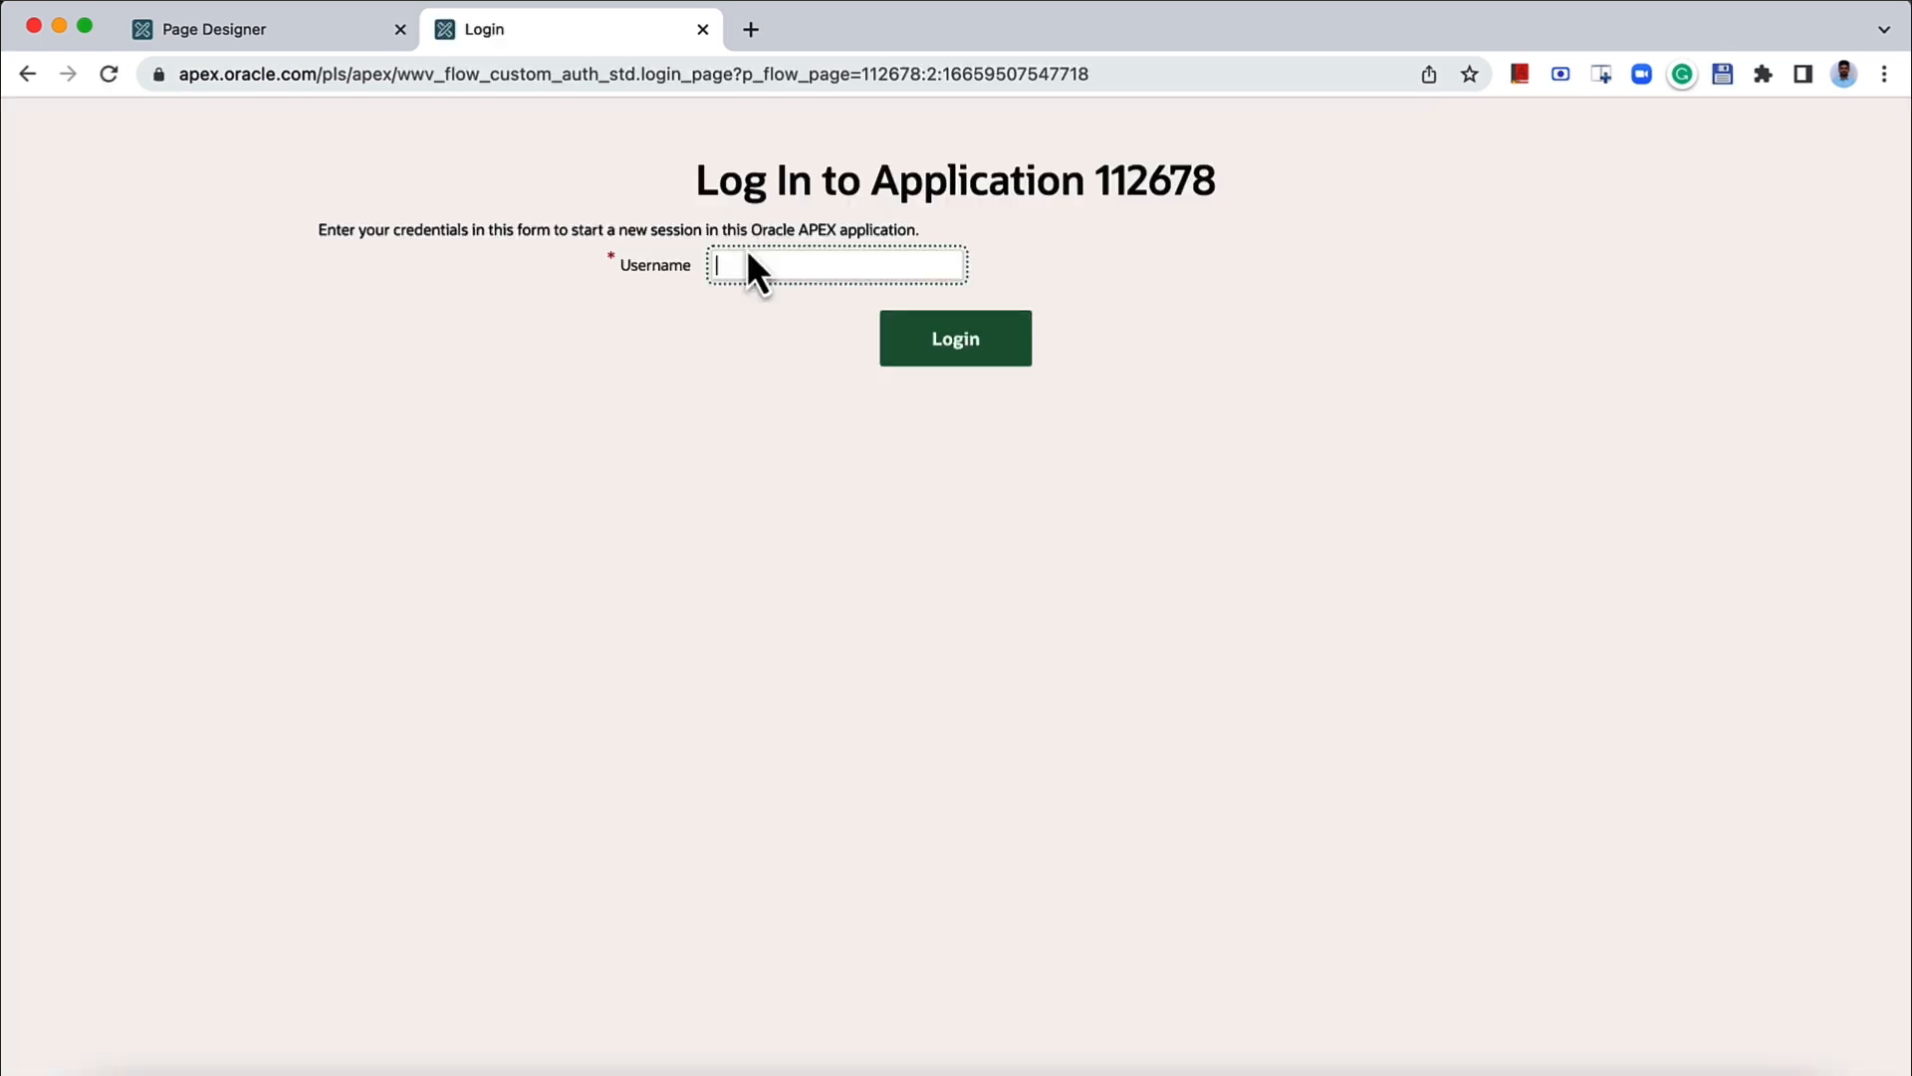
- Log in with the non-manager account's username and test access to the employee creation form, closing the dialog when done
{"action": "left_click", "coordinate": [746, 264]}
{"action": "type", "text": "TOUFIQ"}
{"action": "key", "text": "Return"}
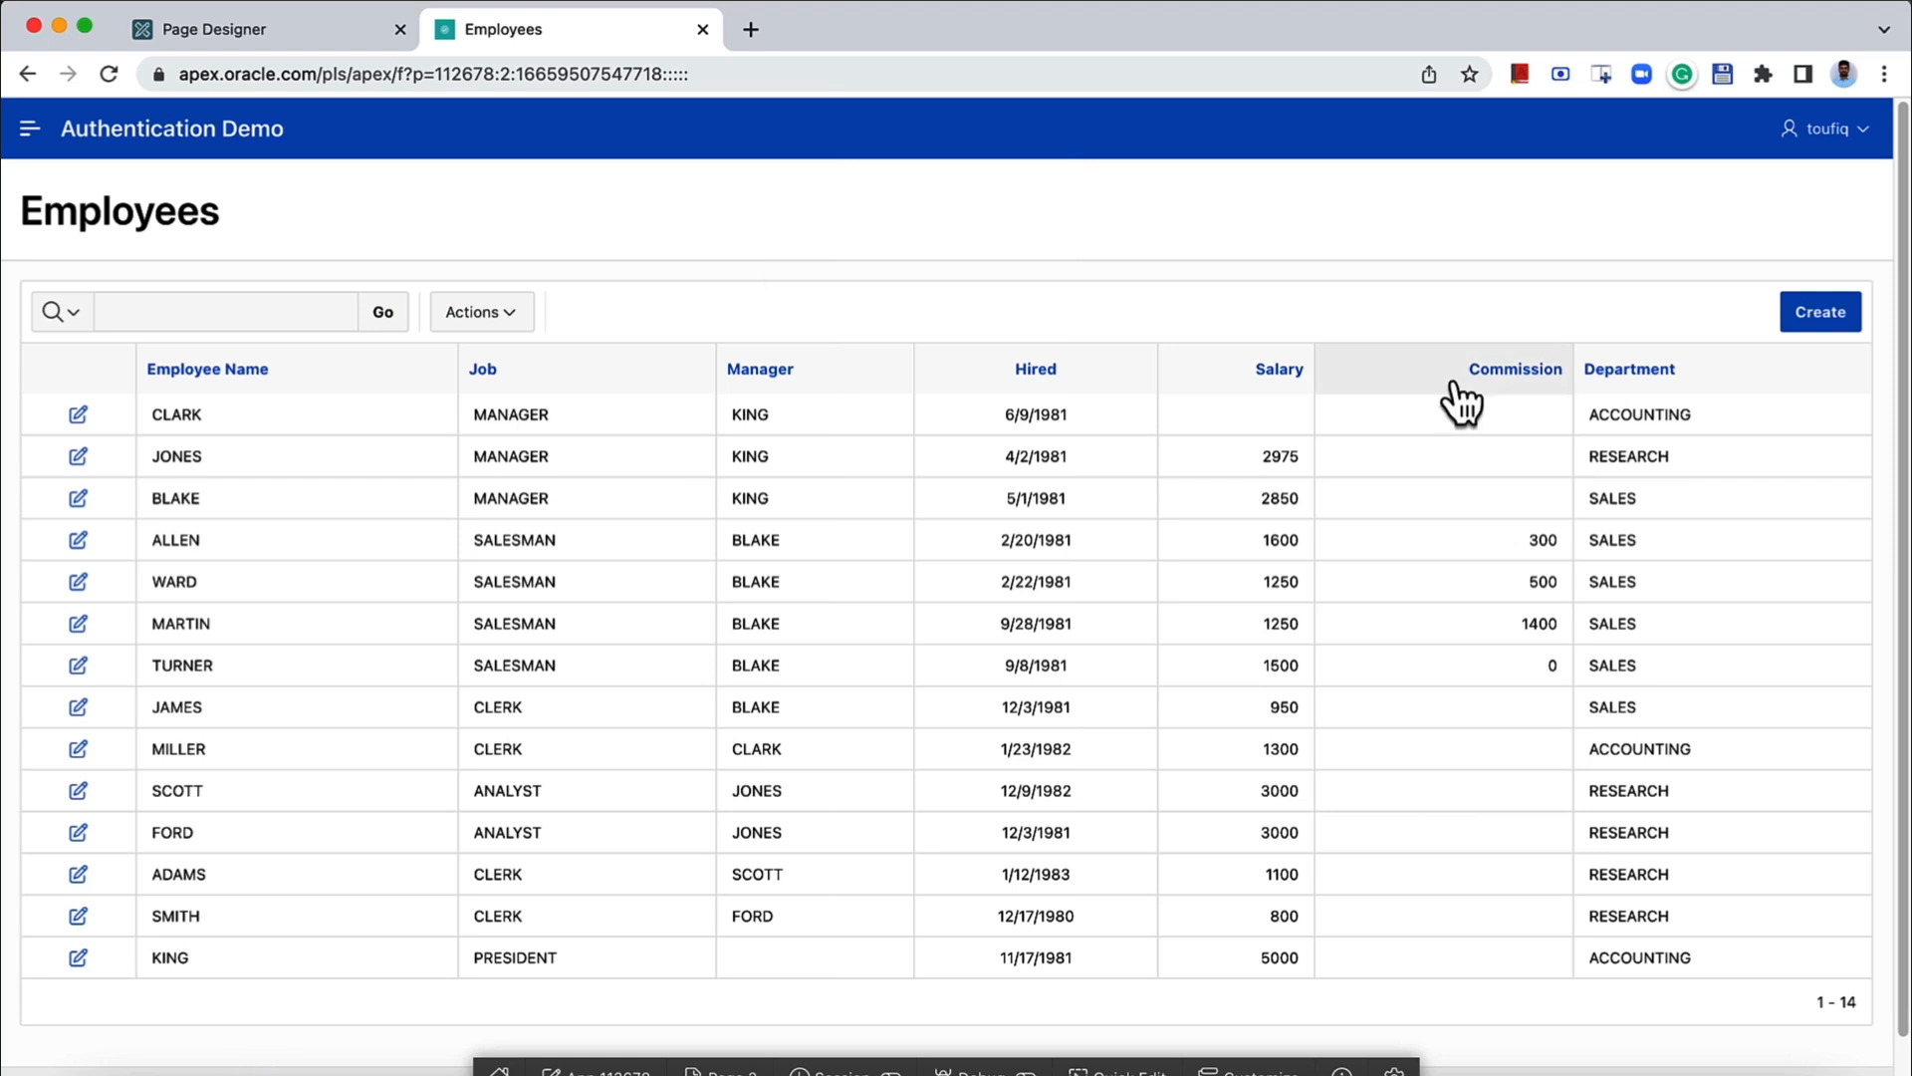
{"action": "left_click", "coordinate": [1793, 316]}
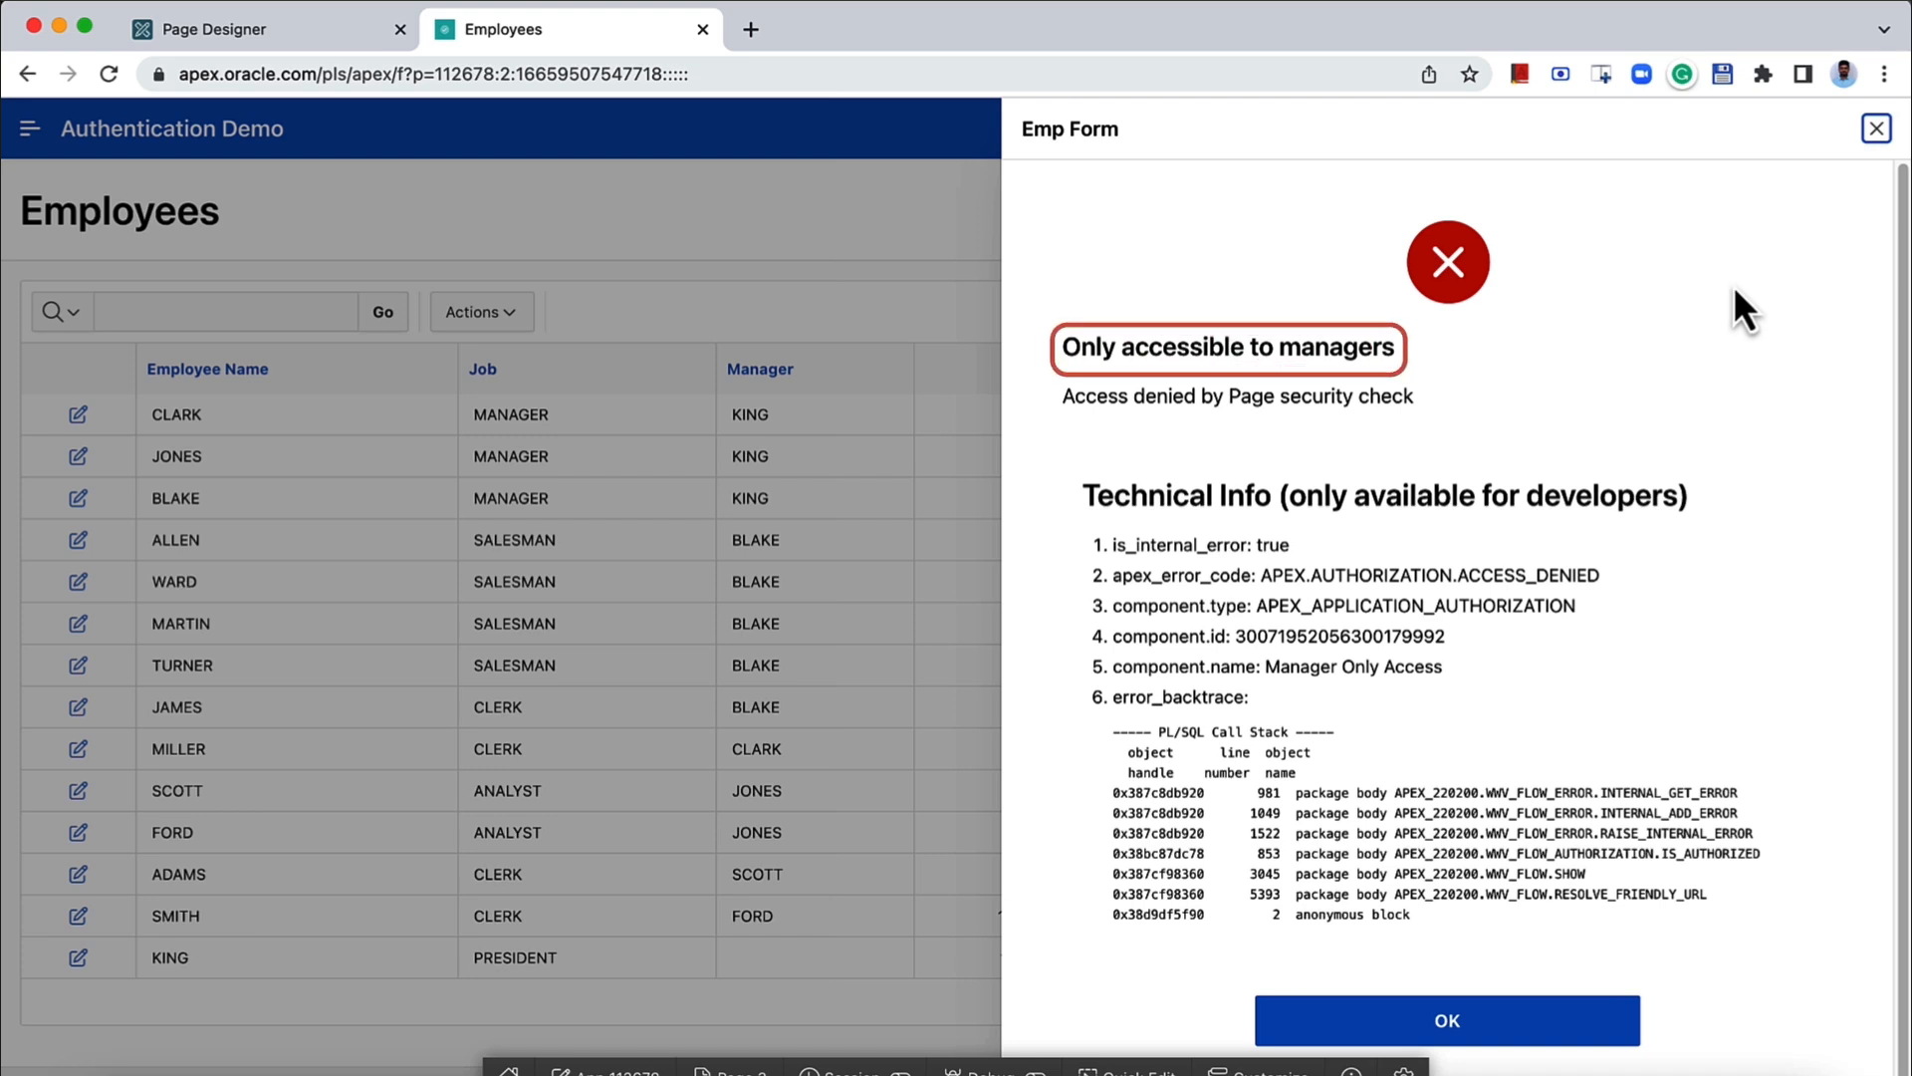
{"action": "left_click", "coordinate": [1876, 130]}
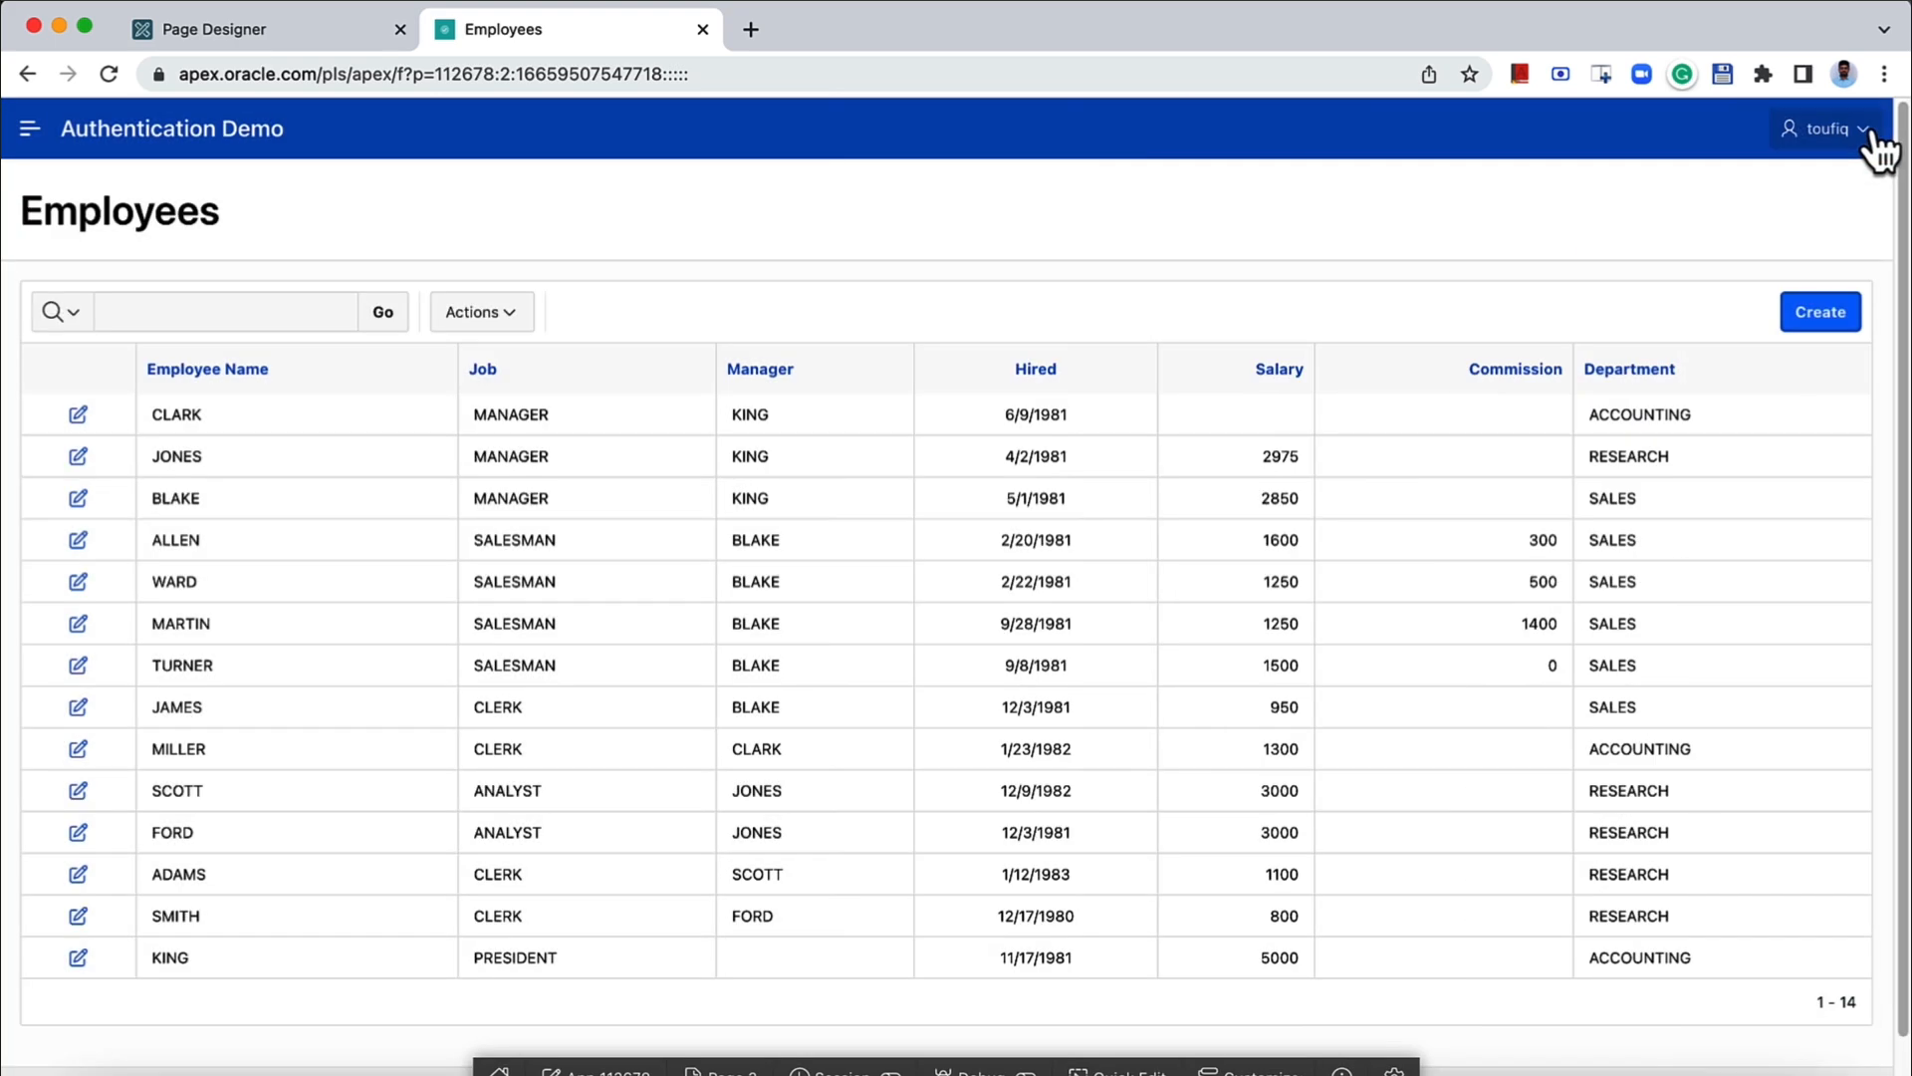
- Clear the authorization scheme of page 3, Emp Form, back to "- Select -" in Page Designer and save the page
{"action": "left_click", "coordinate": [289, 32]}
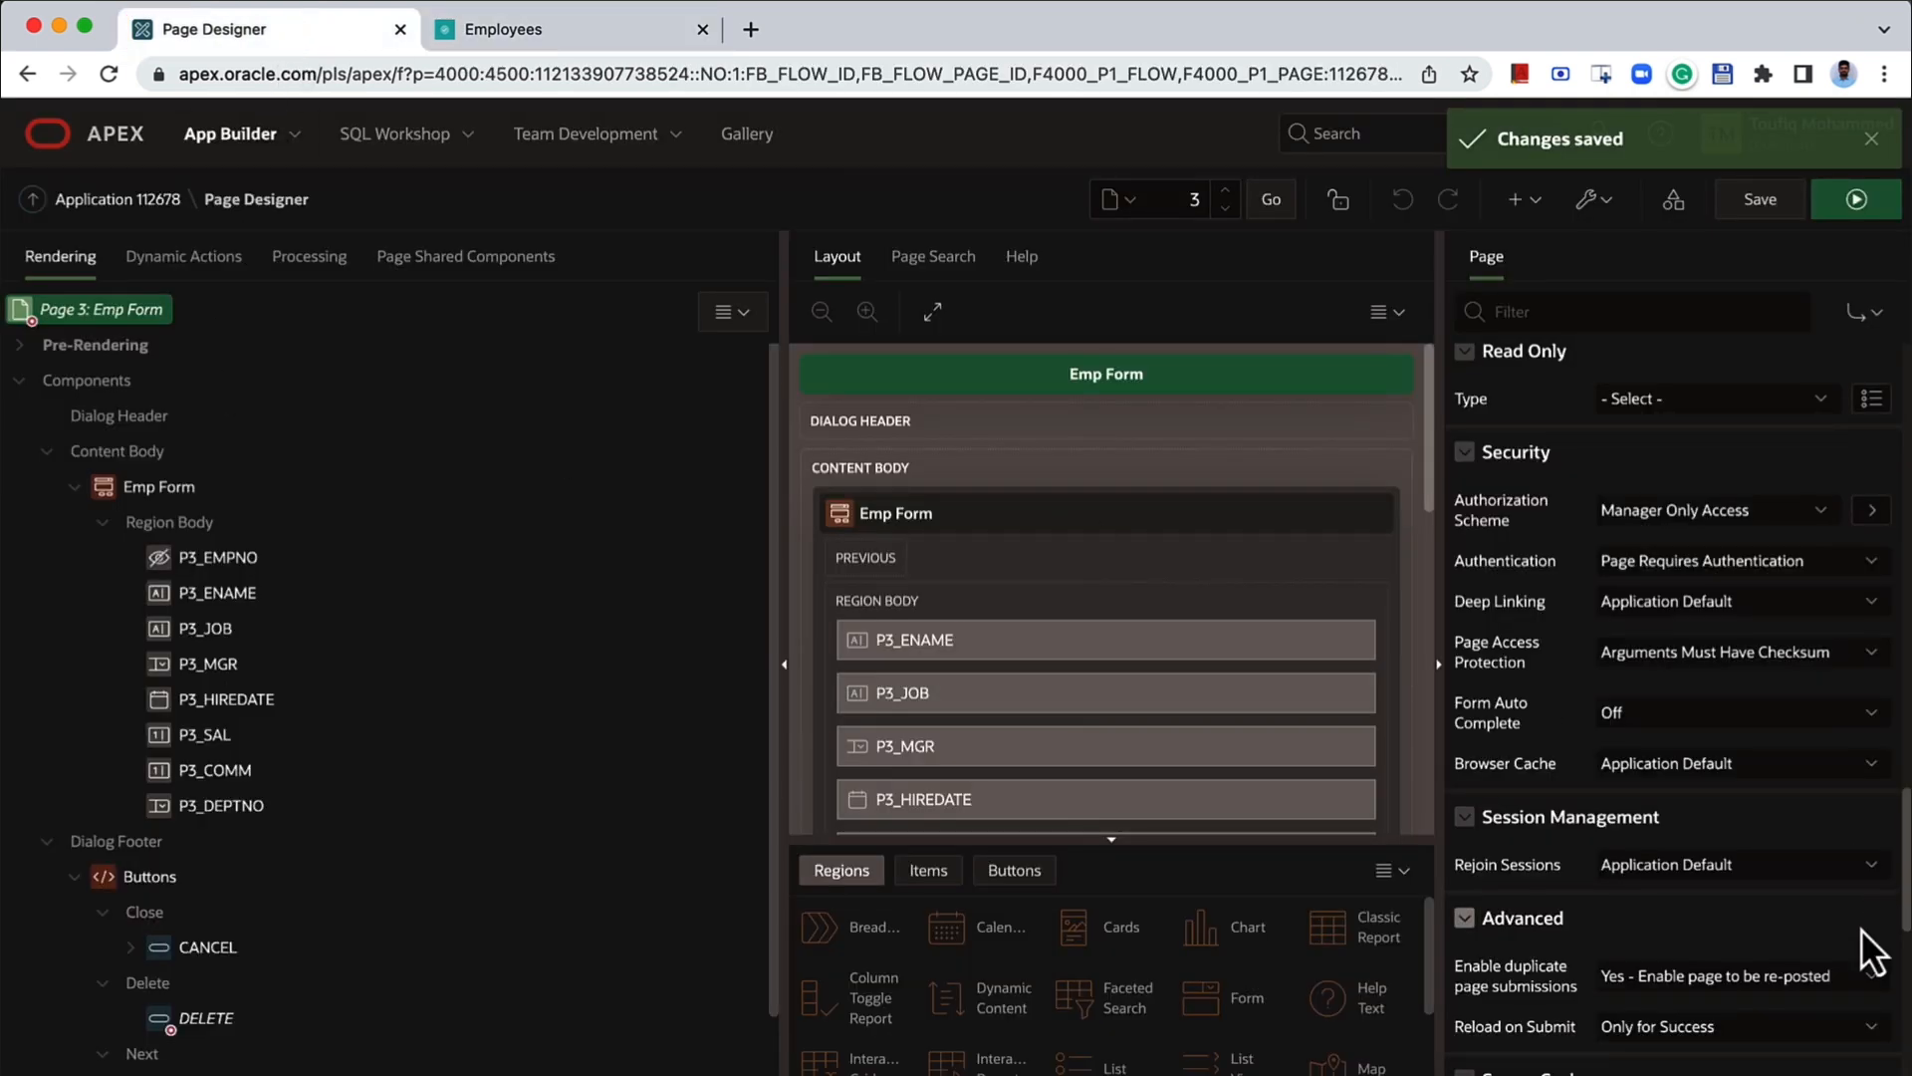
{"action": "scroll", "coordinate": [1749, 839], "scroll_direction": "down", "scroll_amount": 1}
{"action": "left_click", "coordinate": [1656, 480]}
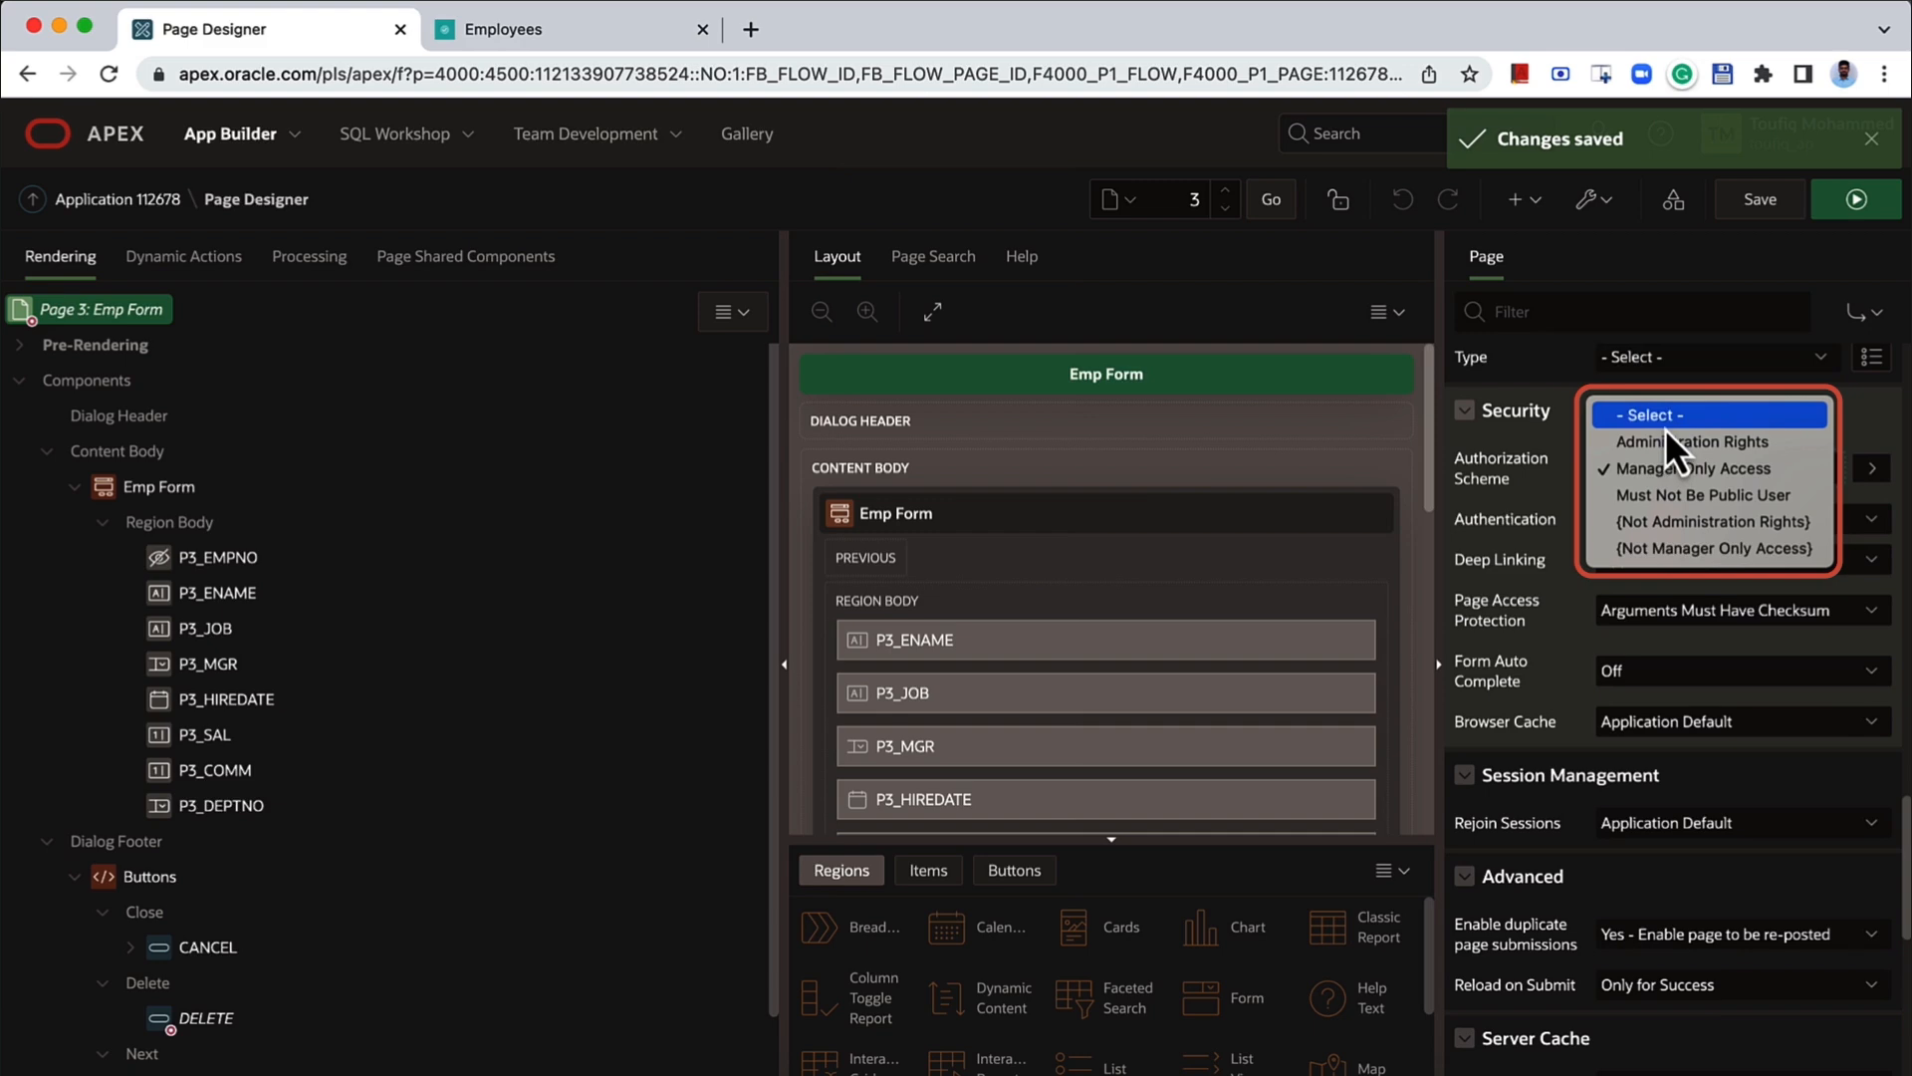
{"action": "left_click", "coordinate": [1666, 426]}
{"action": "left_click", "coordinate": [1749, 217]}
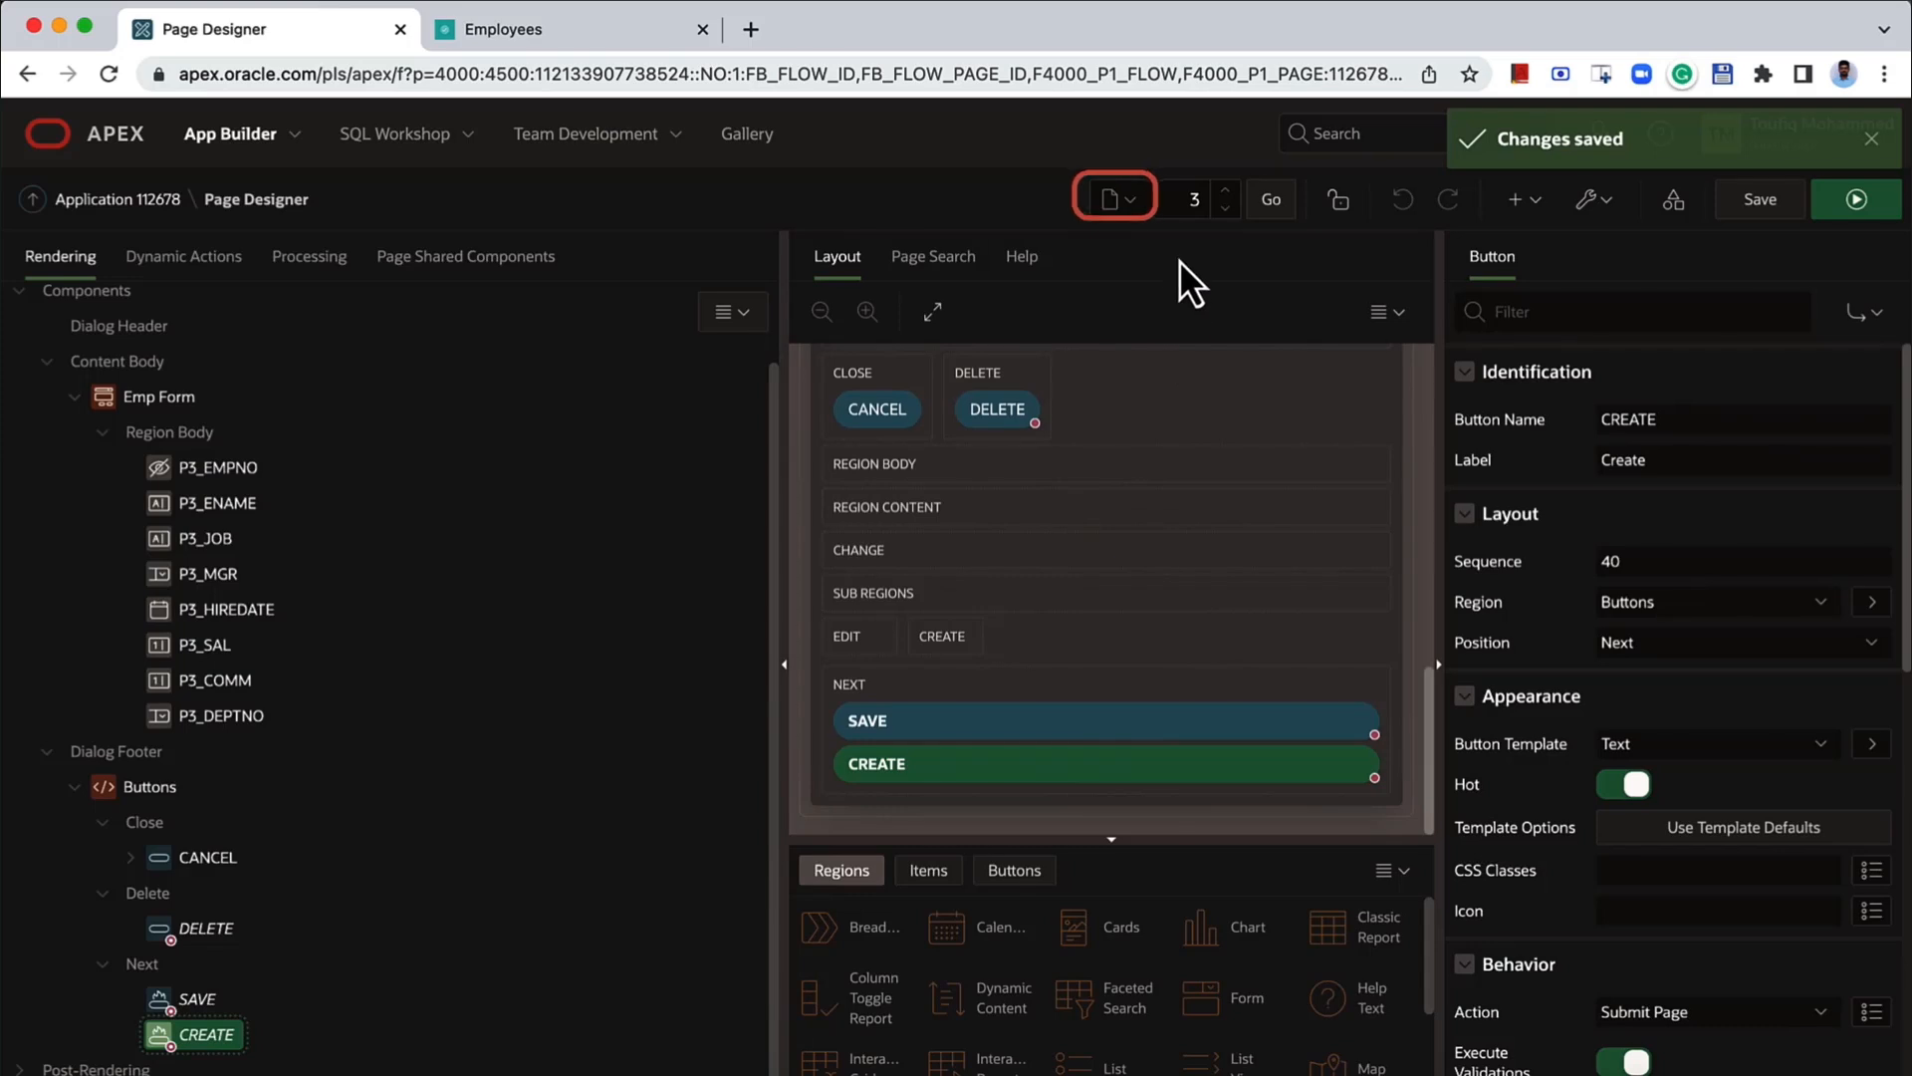
- Open page 2, Employees, in Page Designer and check its Create button on the running page
{"action": "left_click", "coordinate": [1135, 205]}
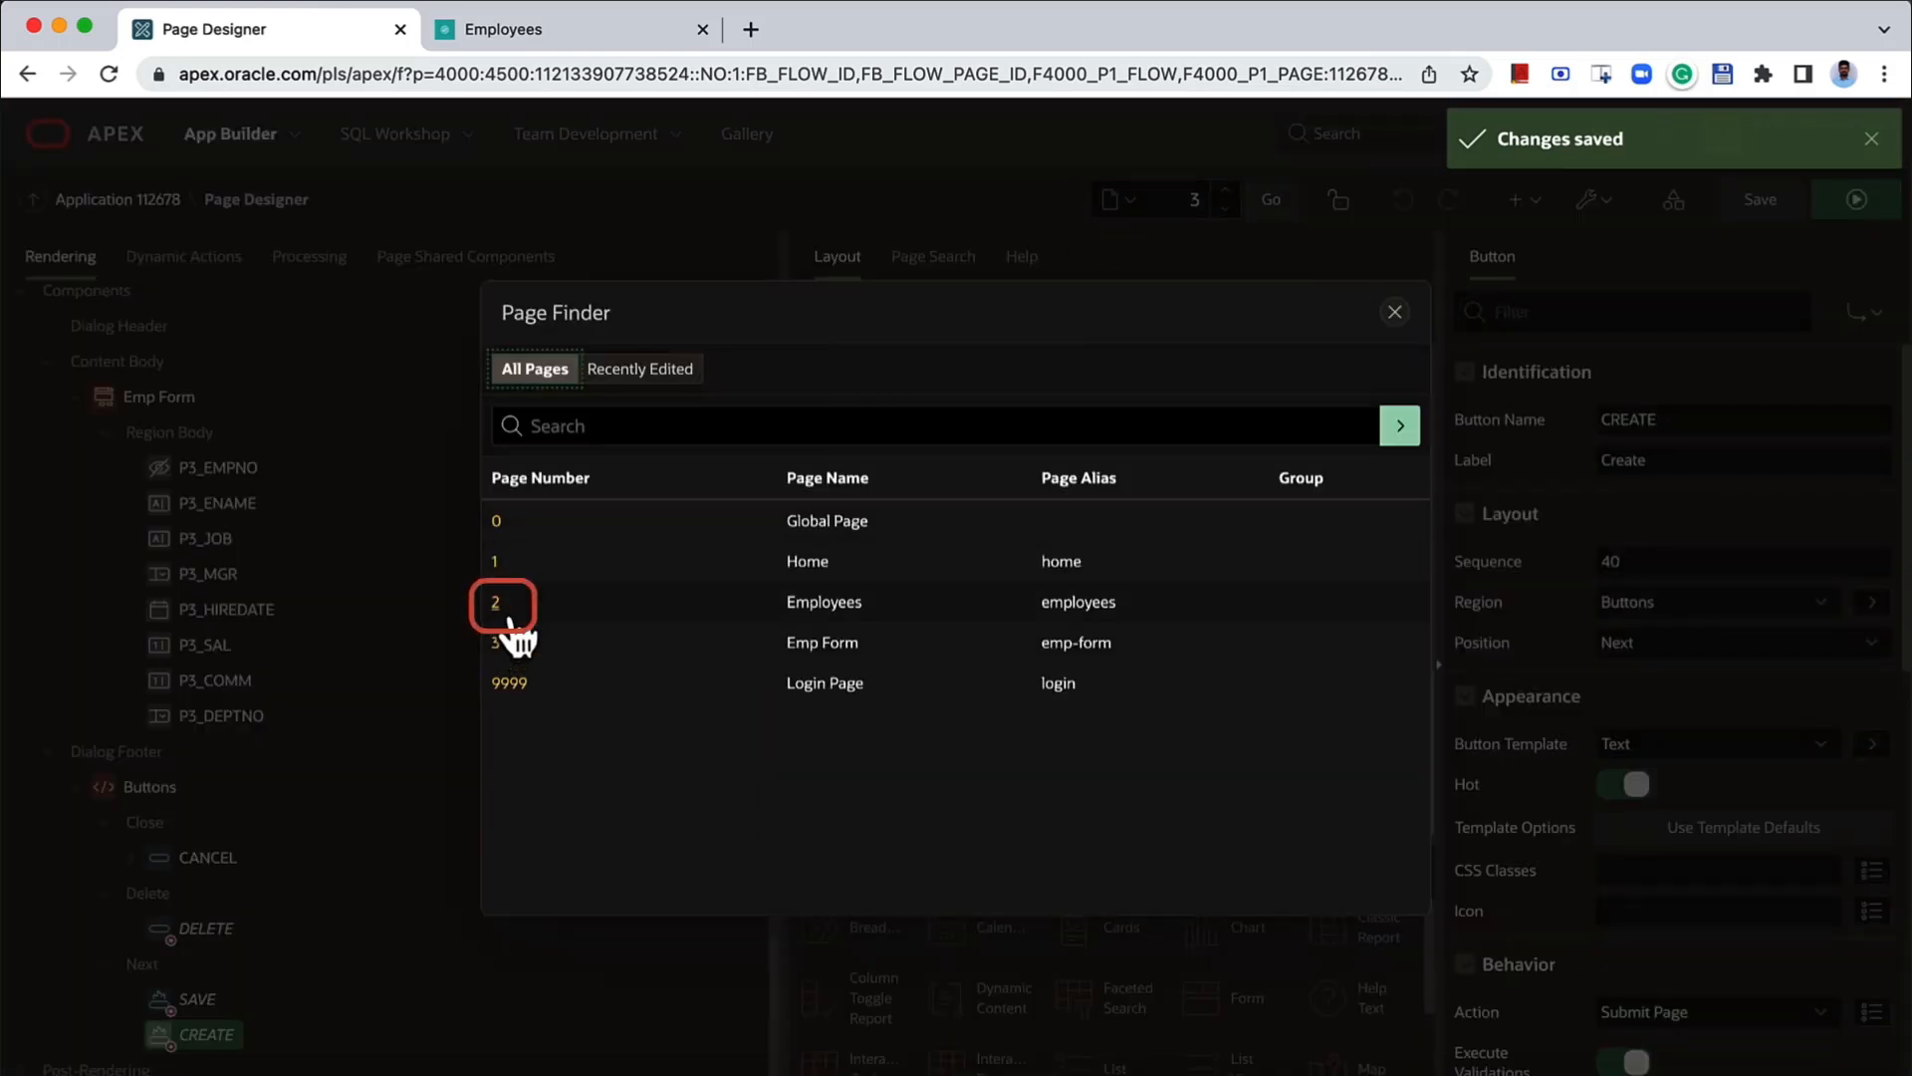
{"action": "left_click", "coordinate": [503, 604]}
{"action": "left_click", "coordinate": [609, 38]}
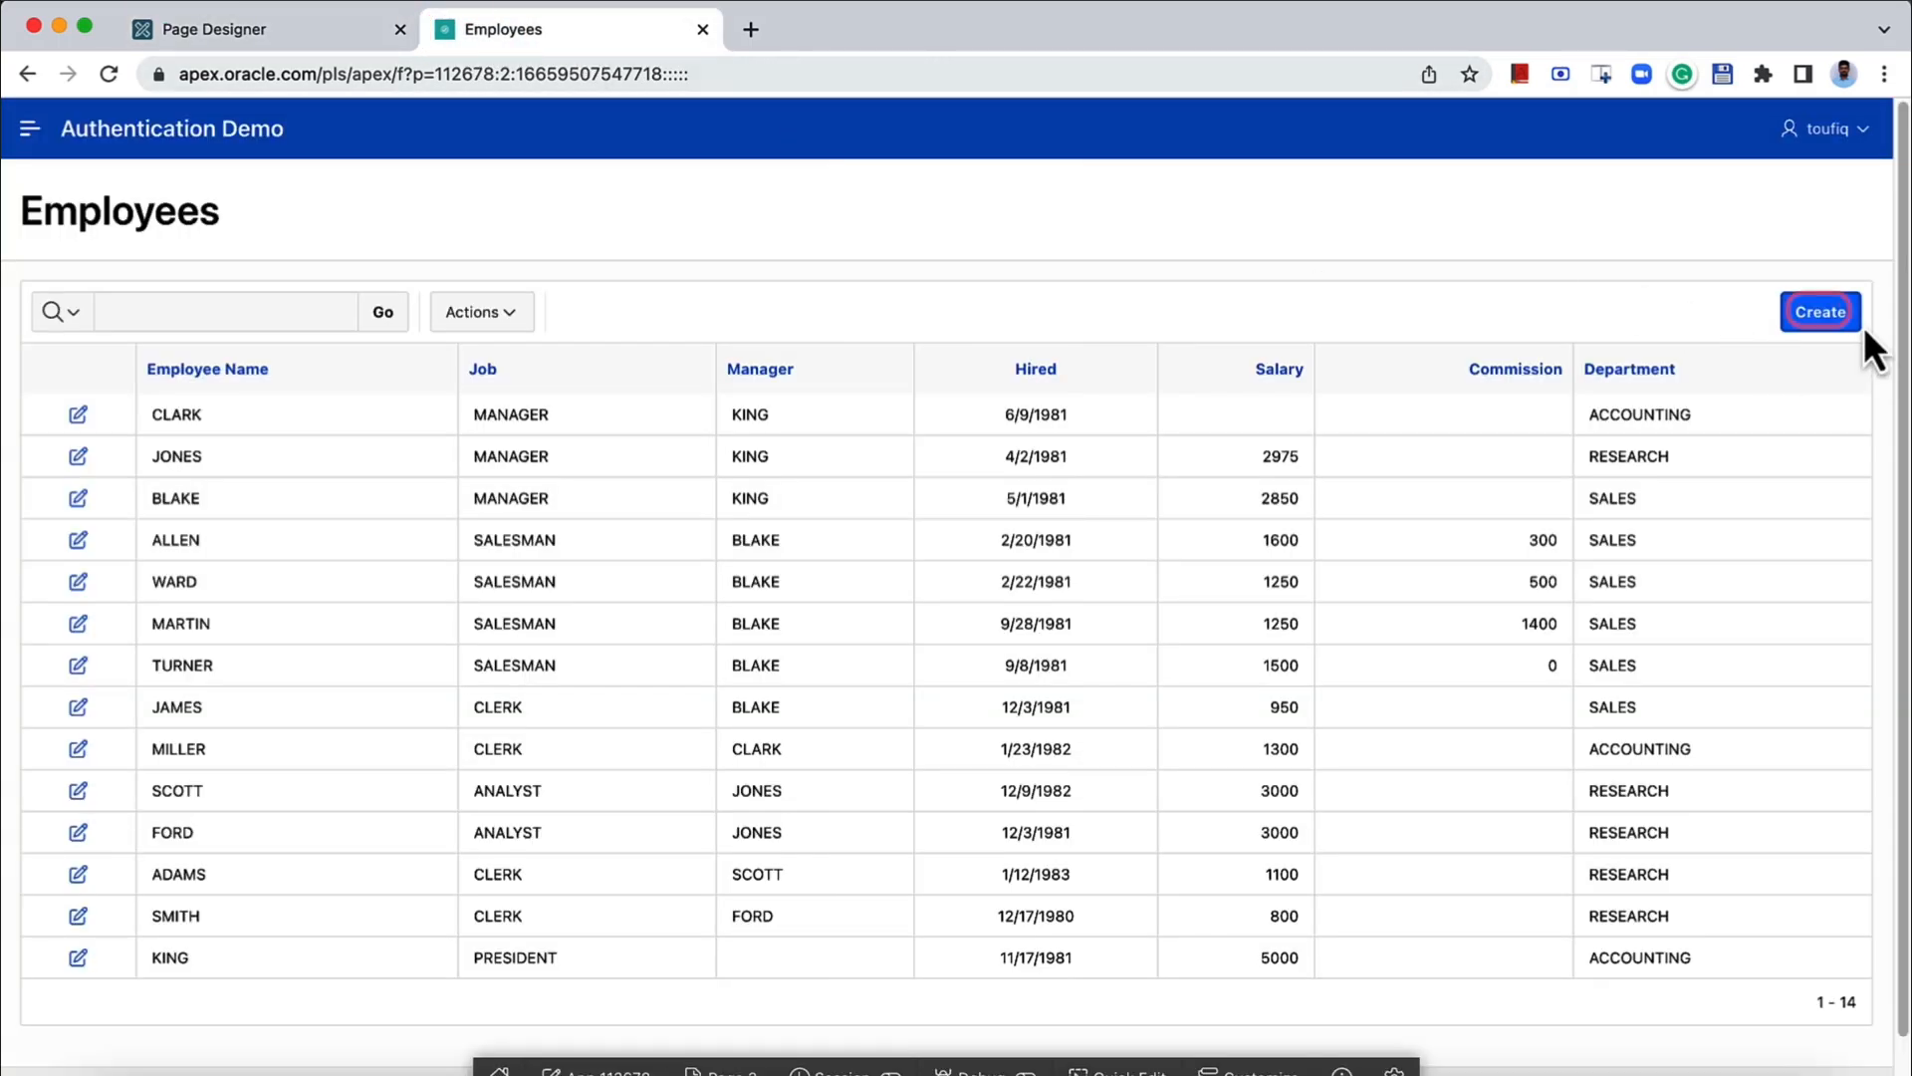
{"action": "left_click", "coordinate": [327, 32]}
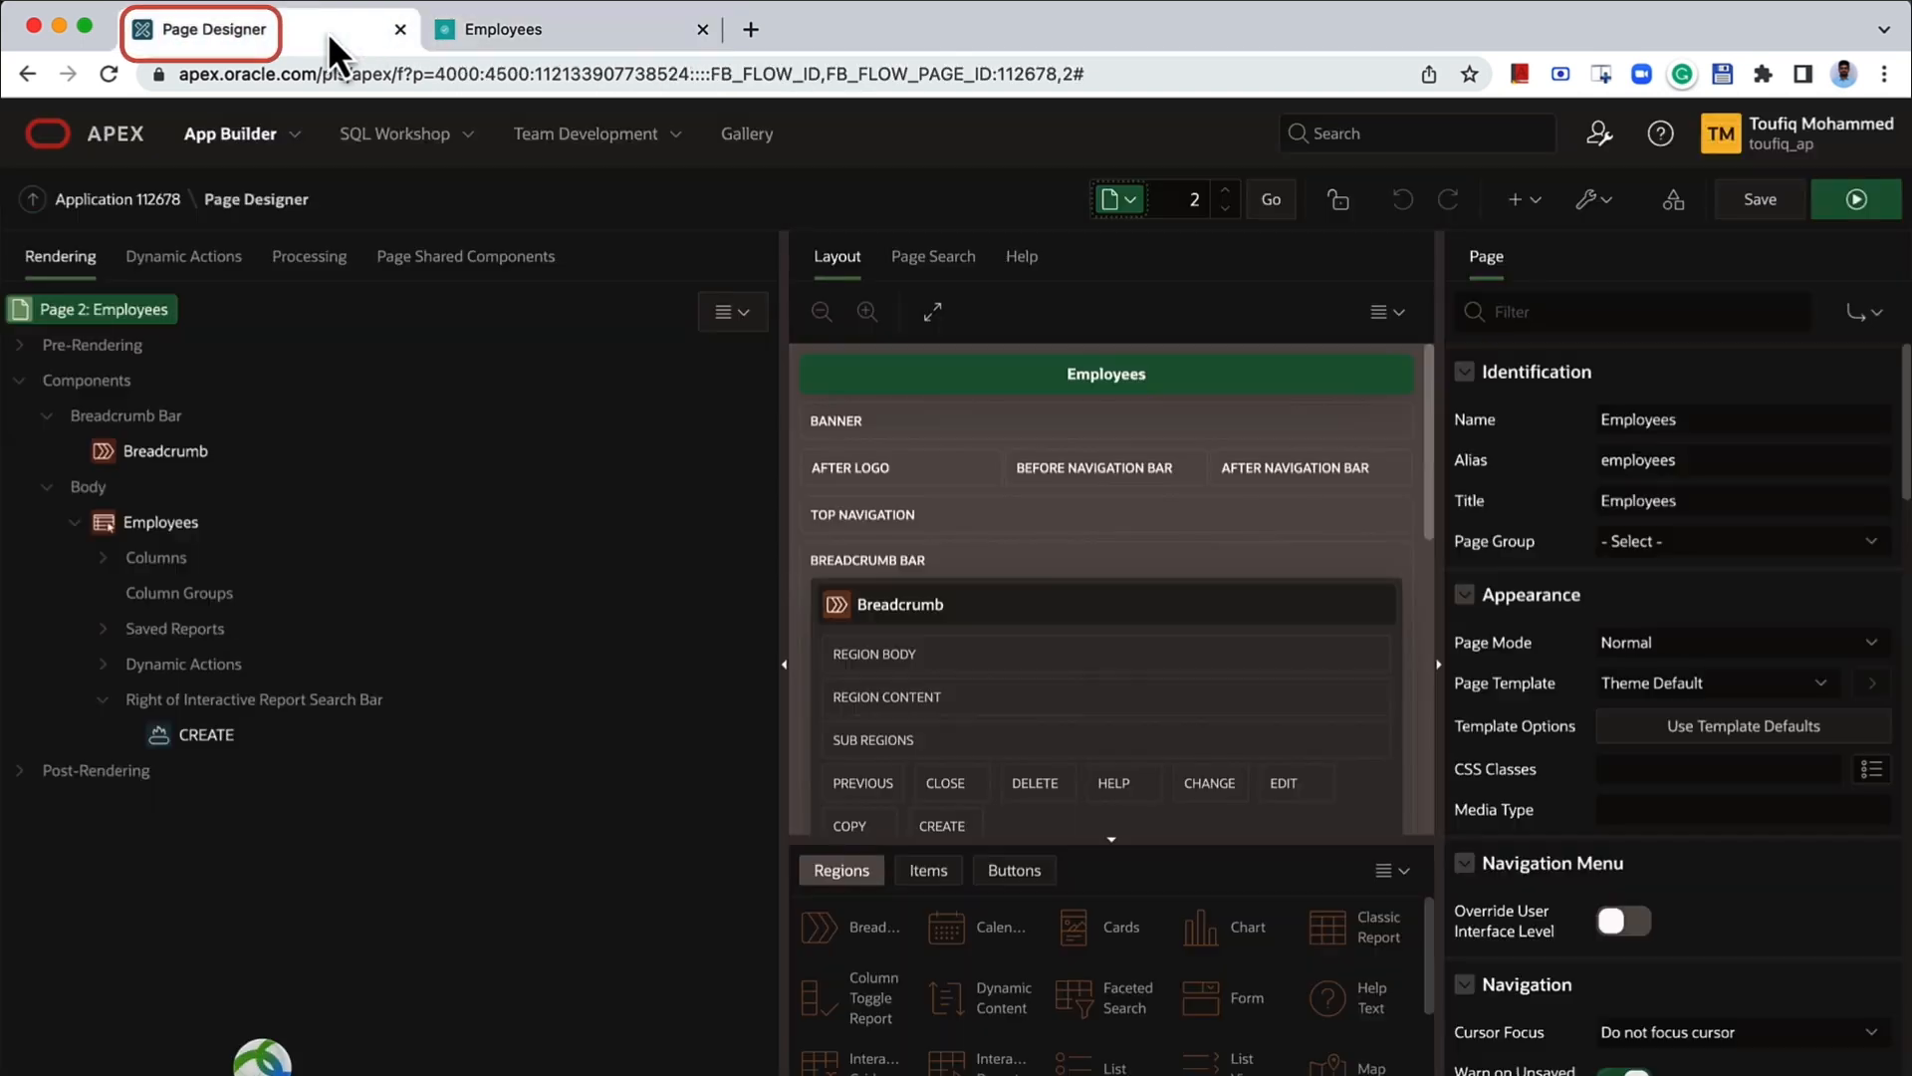
- Set the authorization scheme of the CREATE button on page 2 to Manager Only Access and save the page
{"action": "left_click", "coordinate": [193, 732]}
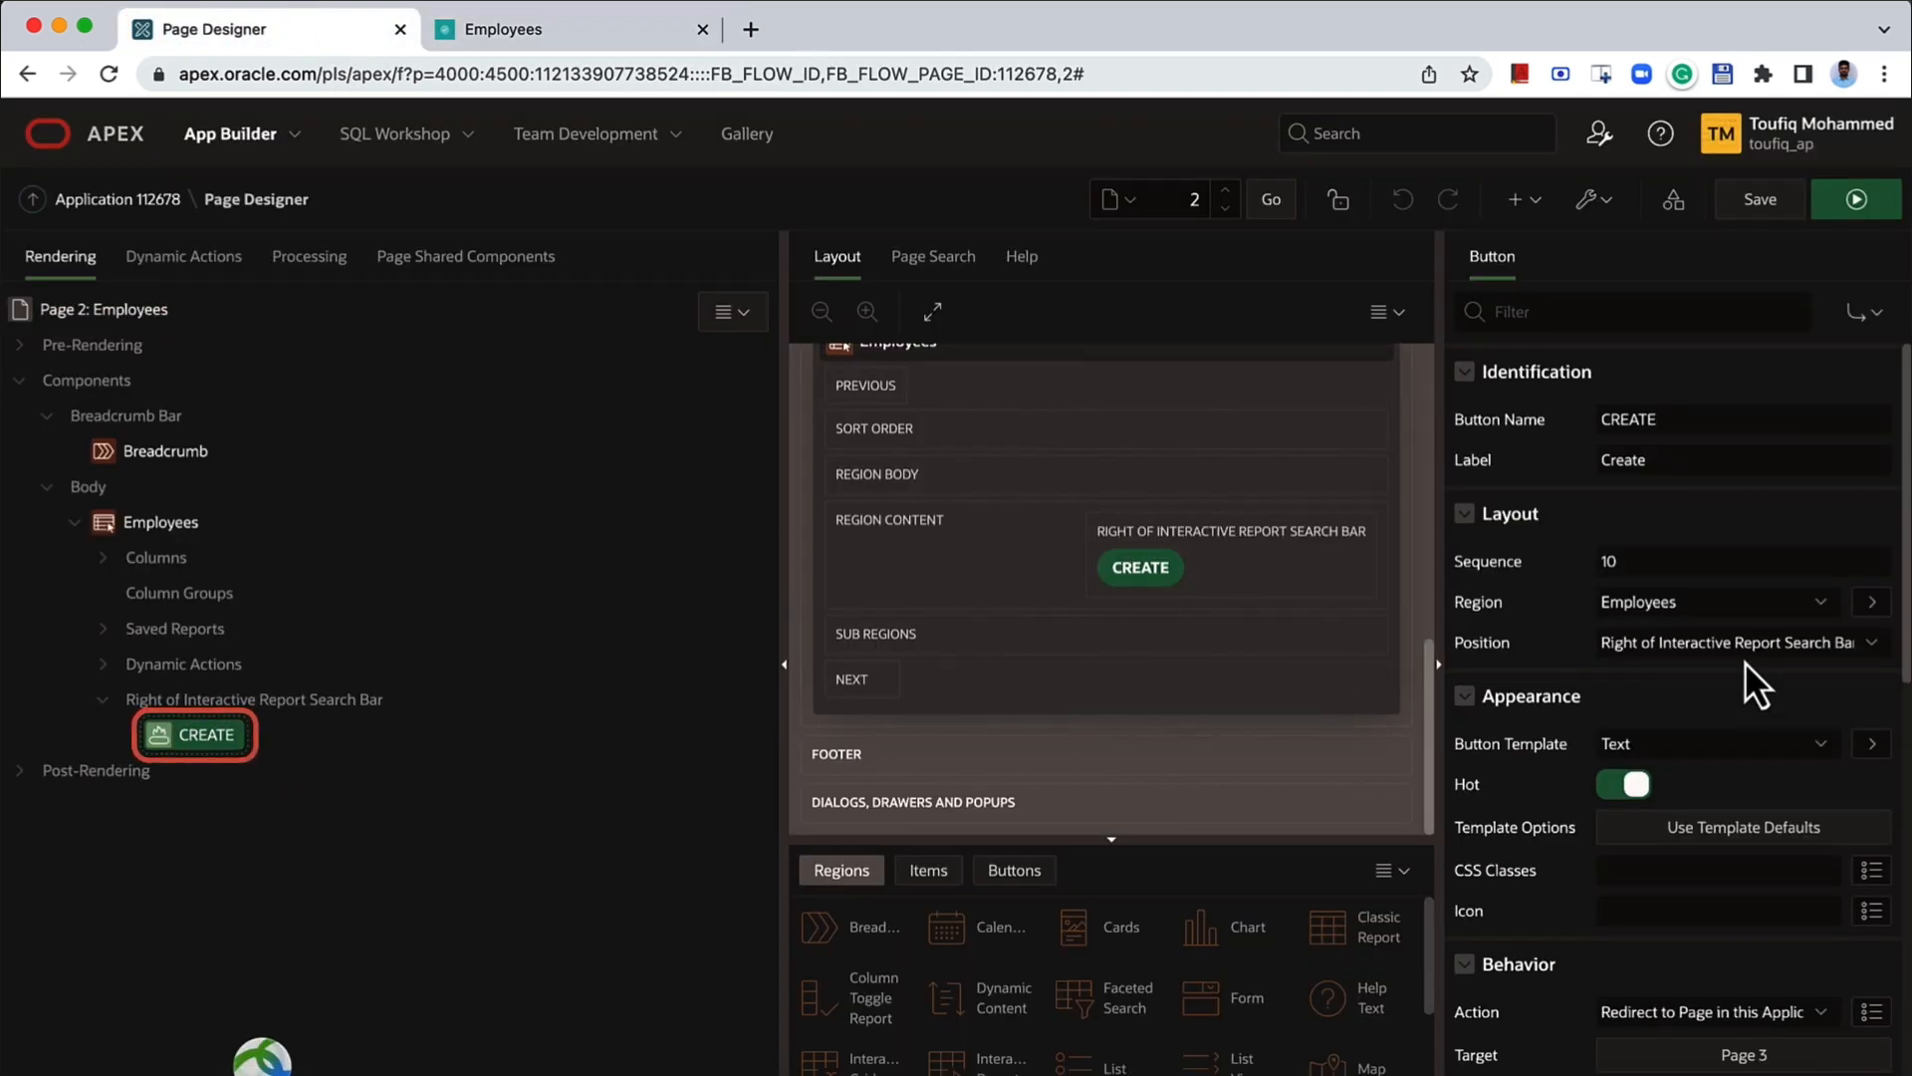
{"action": "scroll", "coordinate": [1743, 668], "scroll_direction": "down", "scroll_amount": 7}
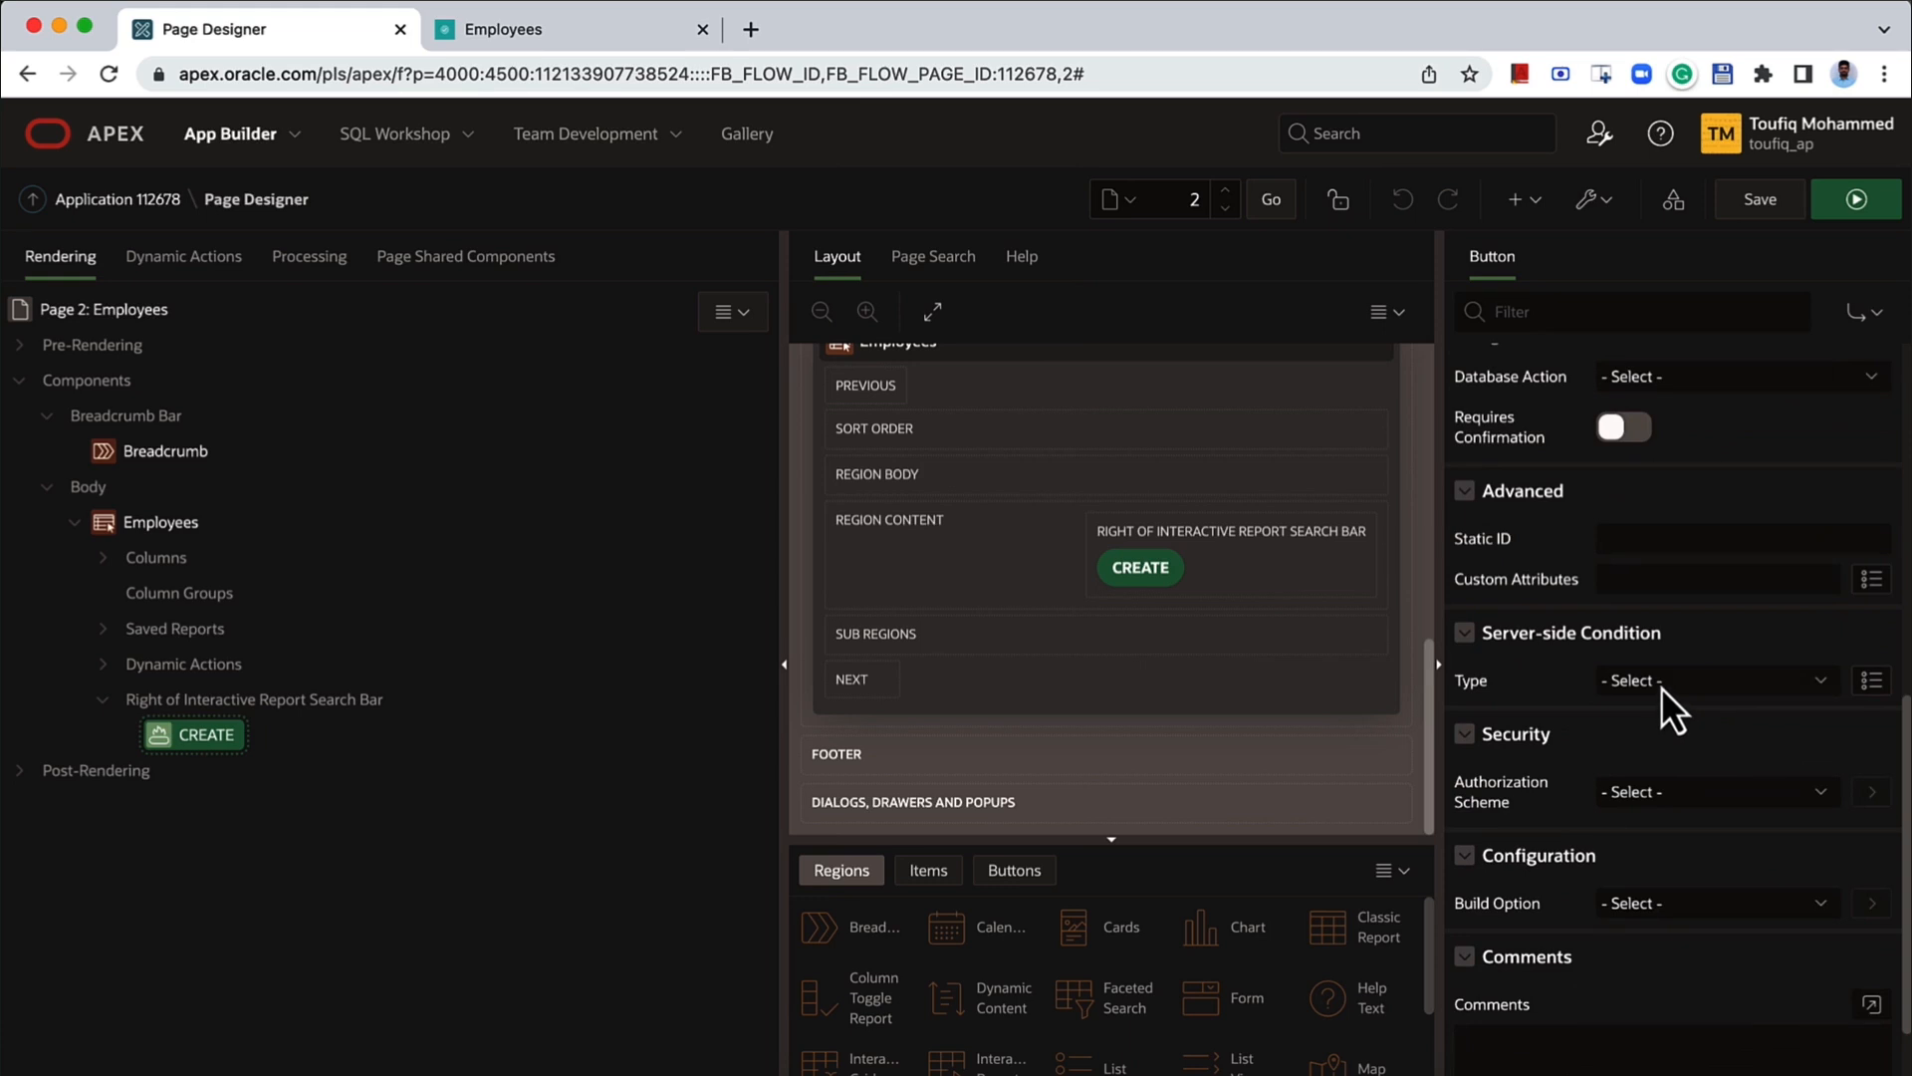
{"action": "left_click", "coordinate": [1651, 791]}
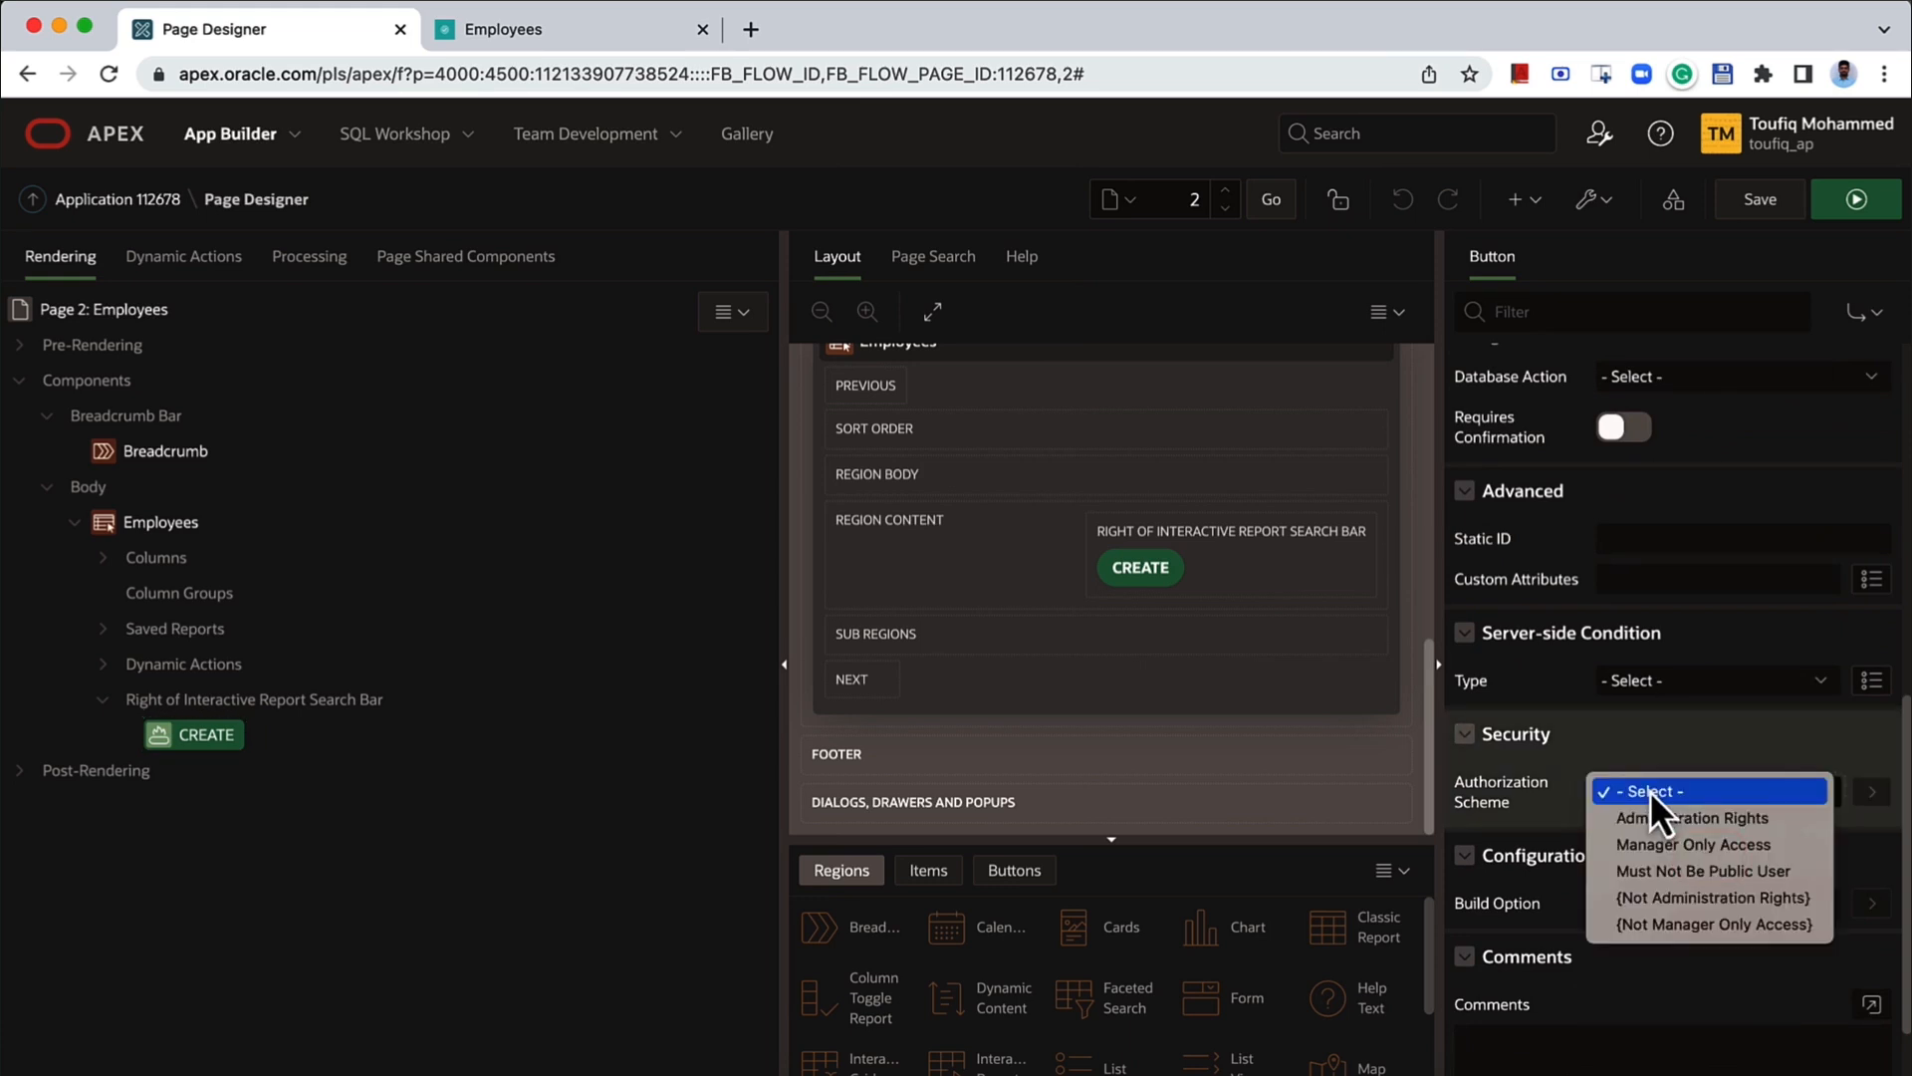
{"action": "left_click", "coordinate": [1667, 846]}
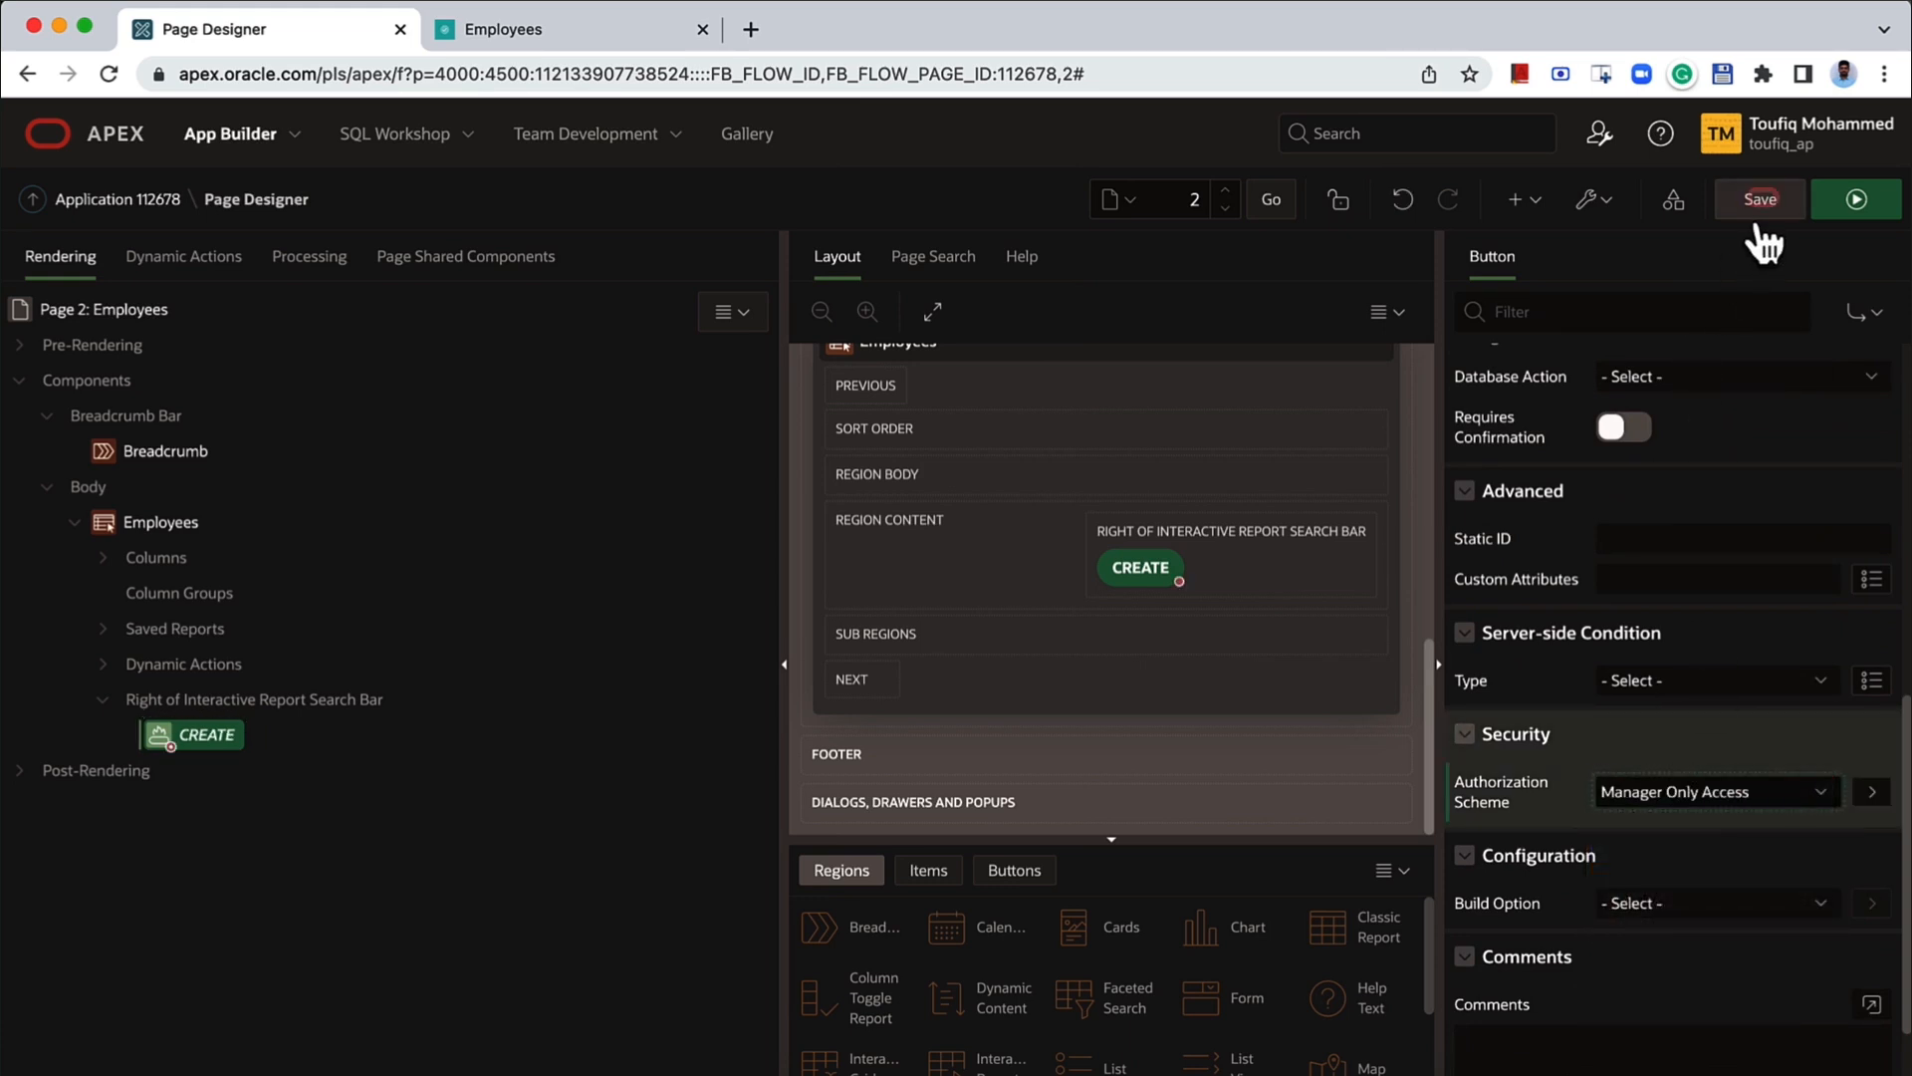
{"action": "left_click", "coordinate": [1738, 201]}
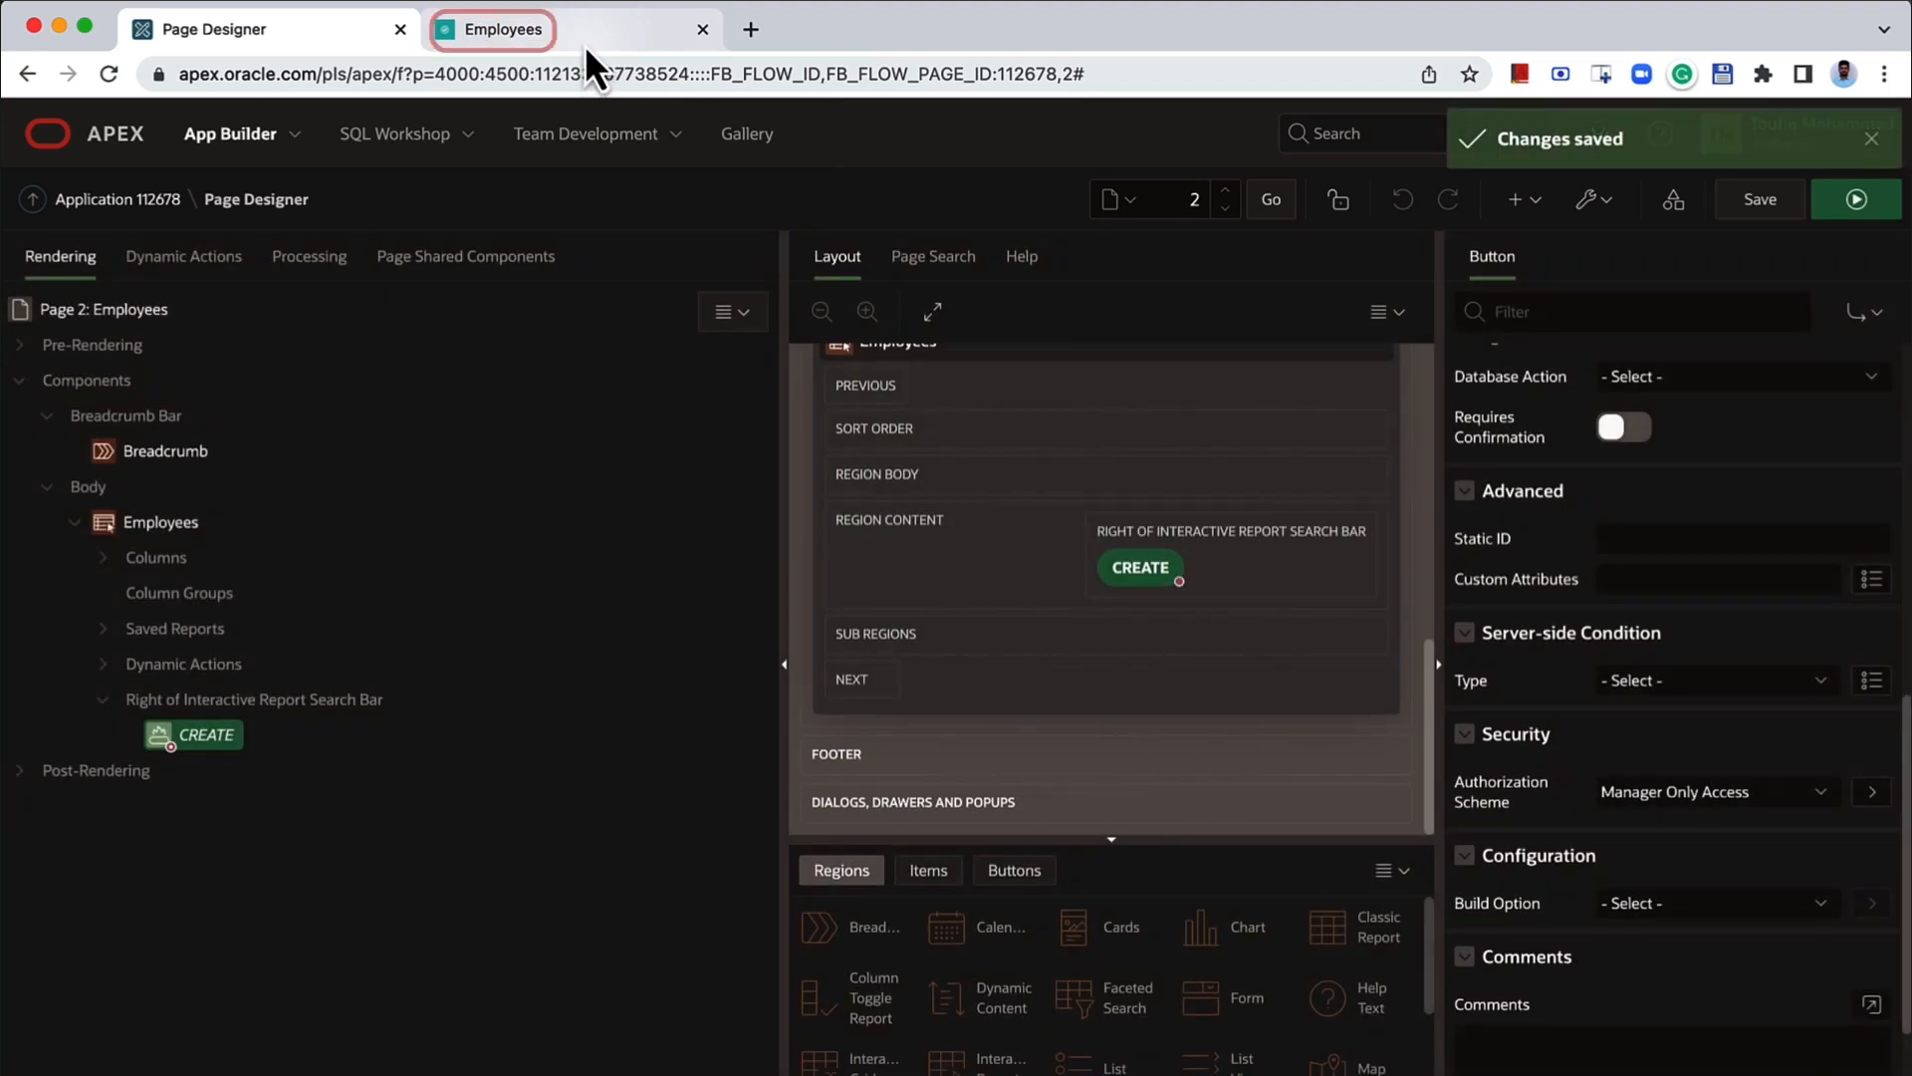
- Return to the running Employees page and remove the session ID from its address to start a new session
{"action": "left_click", "coordinate": [584, 46]}
{"action": "double_click", "coordinate": [546, 78]}
{"action": "key", "text": "BackSpace"}
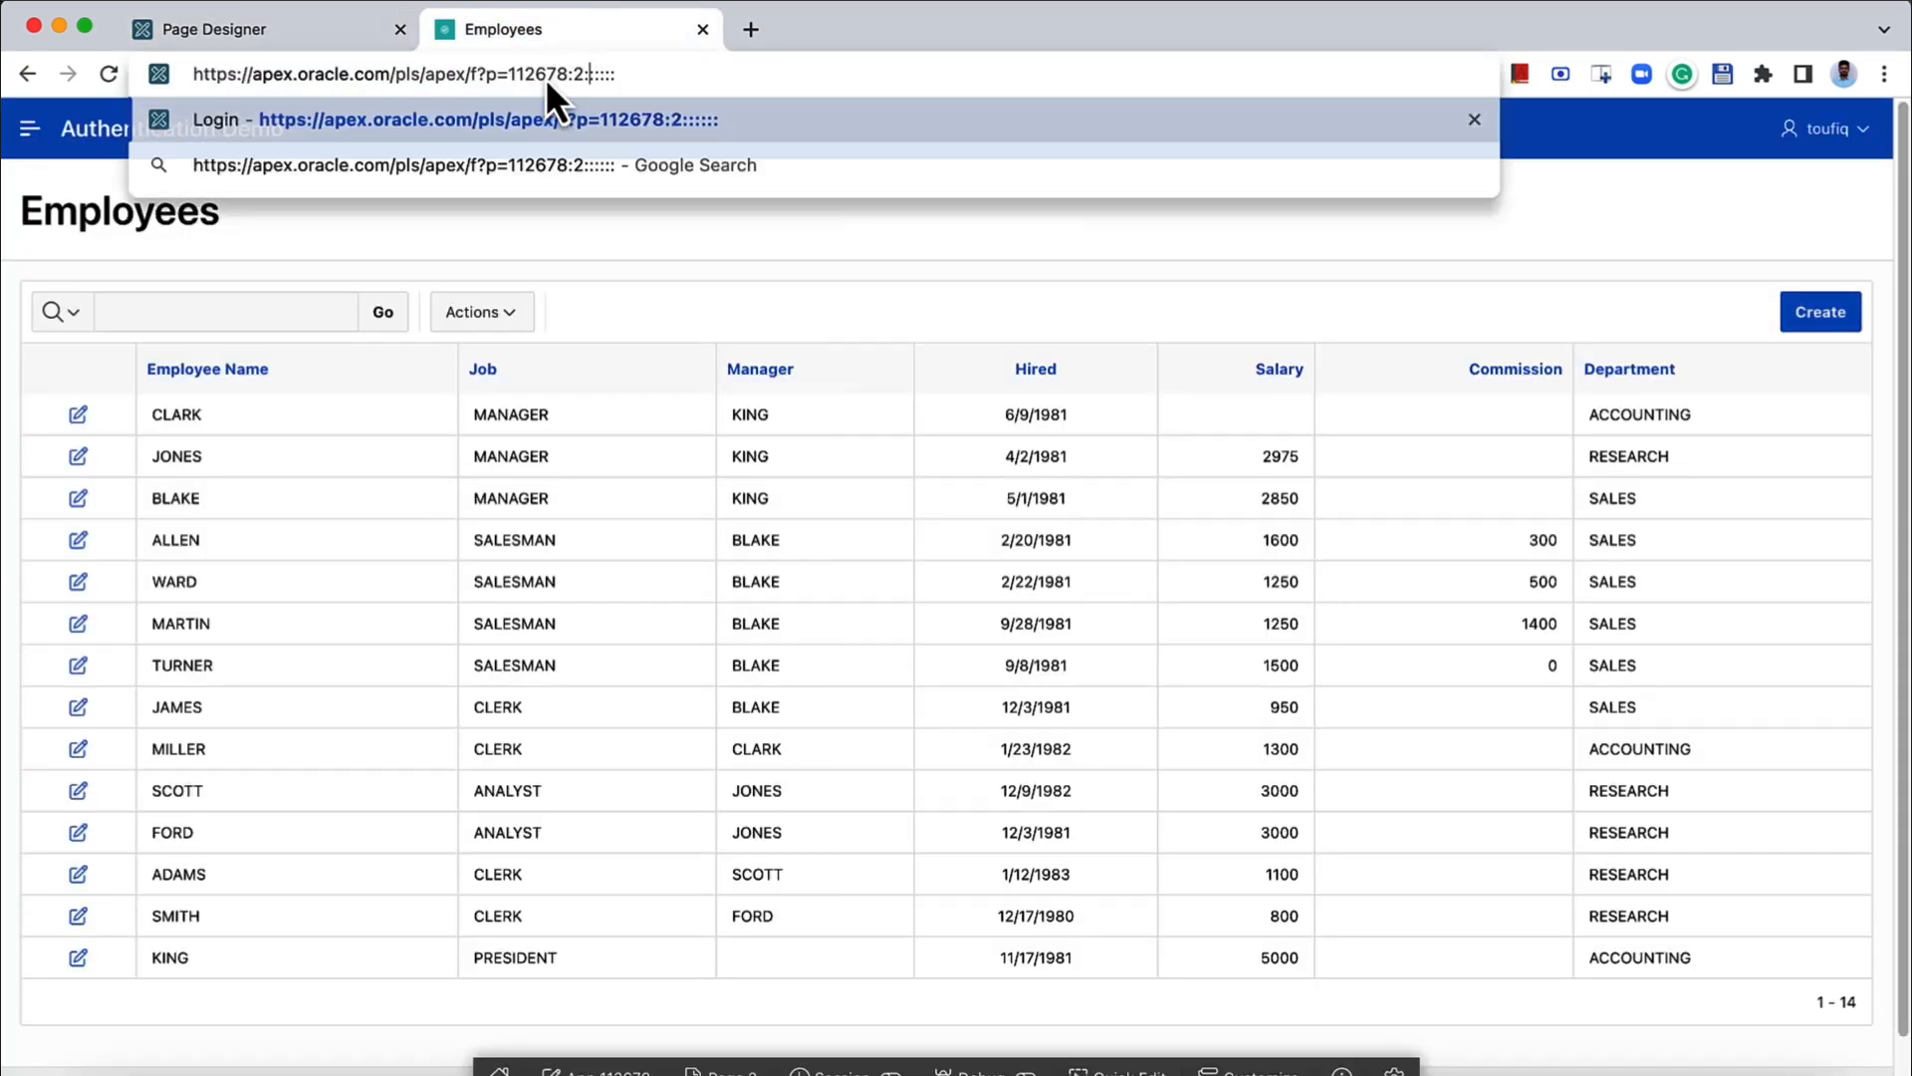
- Reload the Employees page without a session ID and log in with the username USER001
{"action": "key", "text": "Return"}
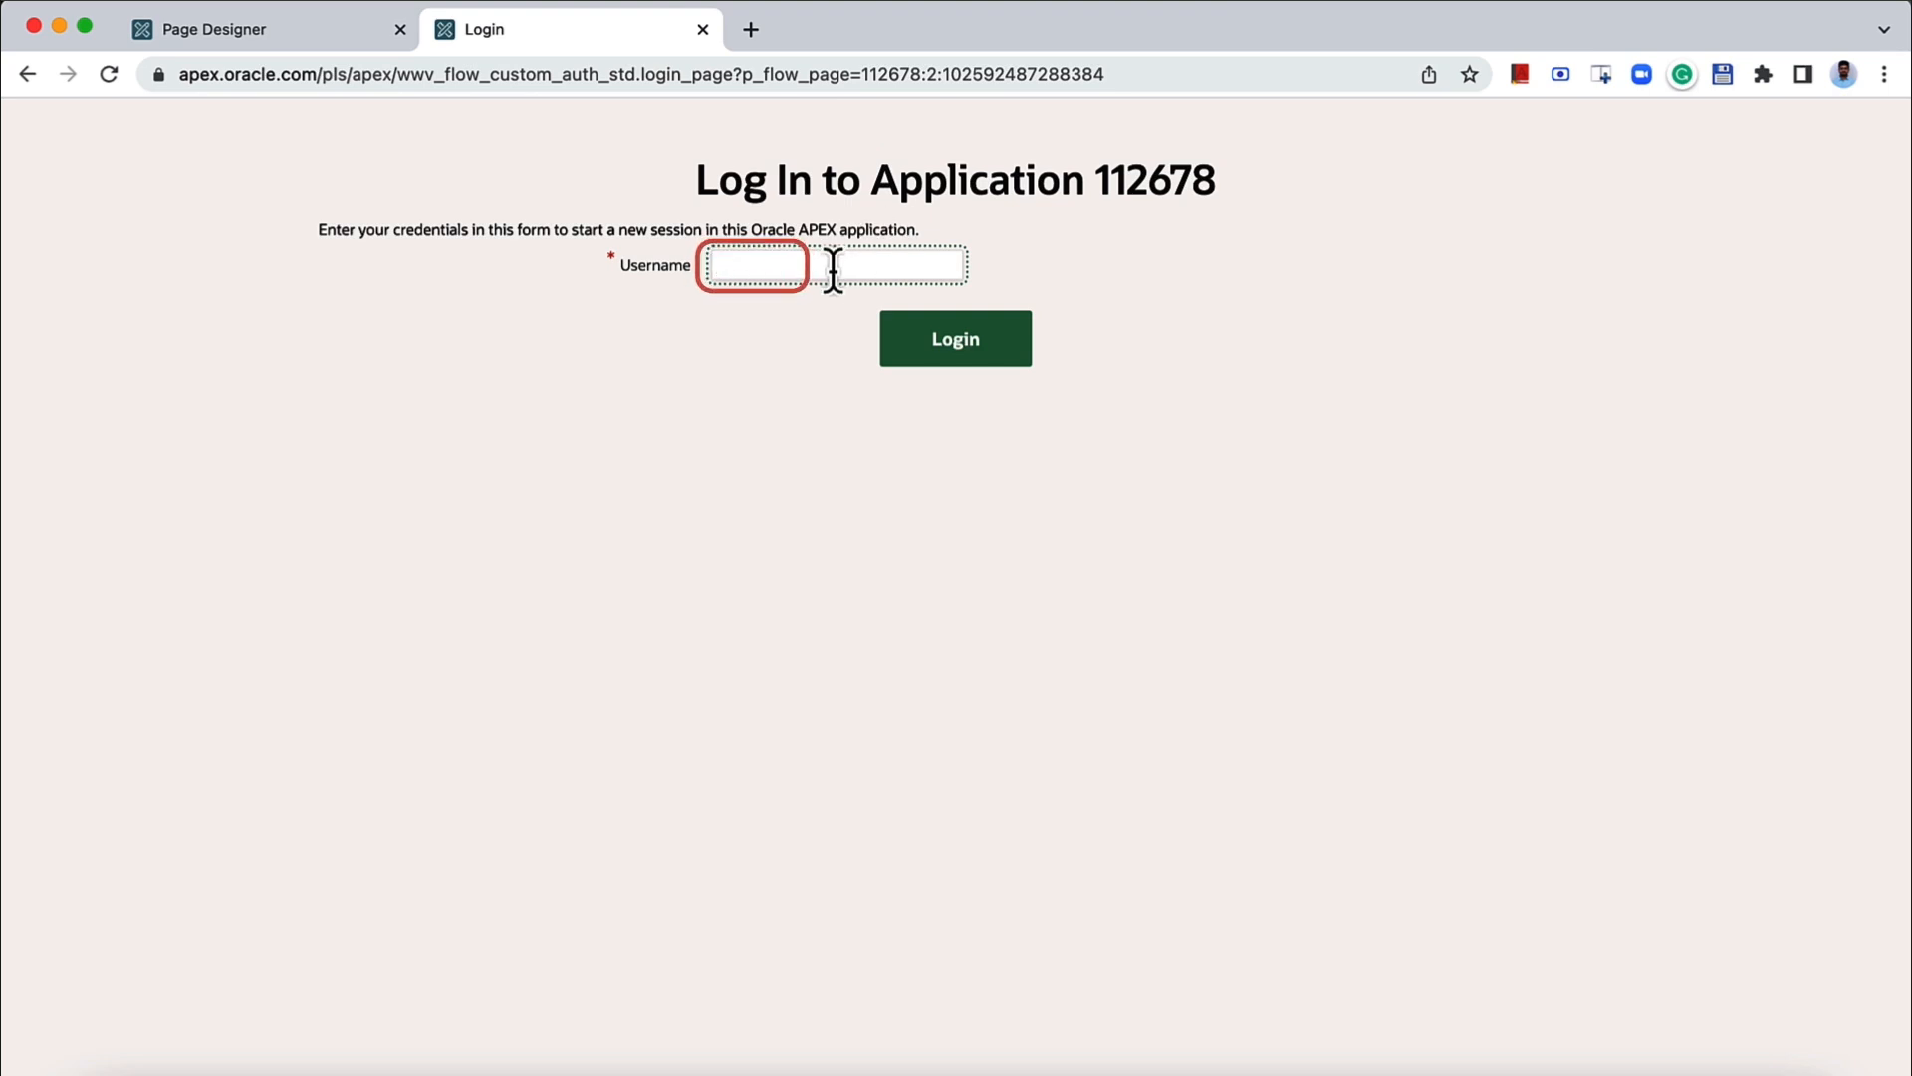
{"action": "type", "text": "USER001"}
{"action": "key", "text": "Return"}
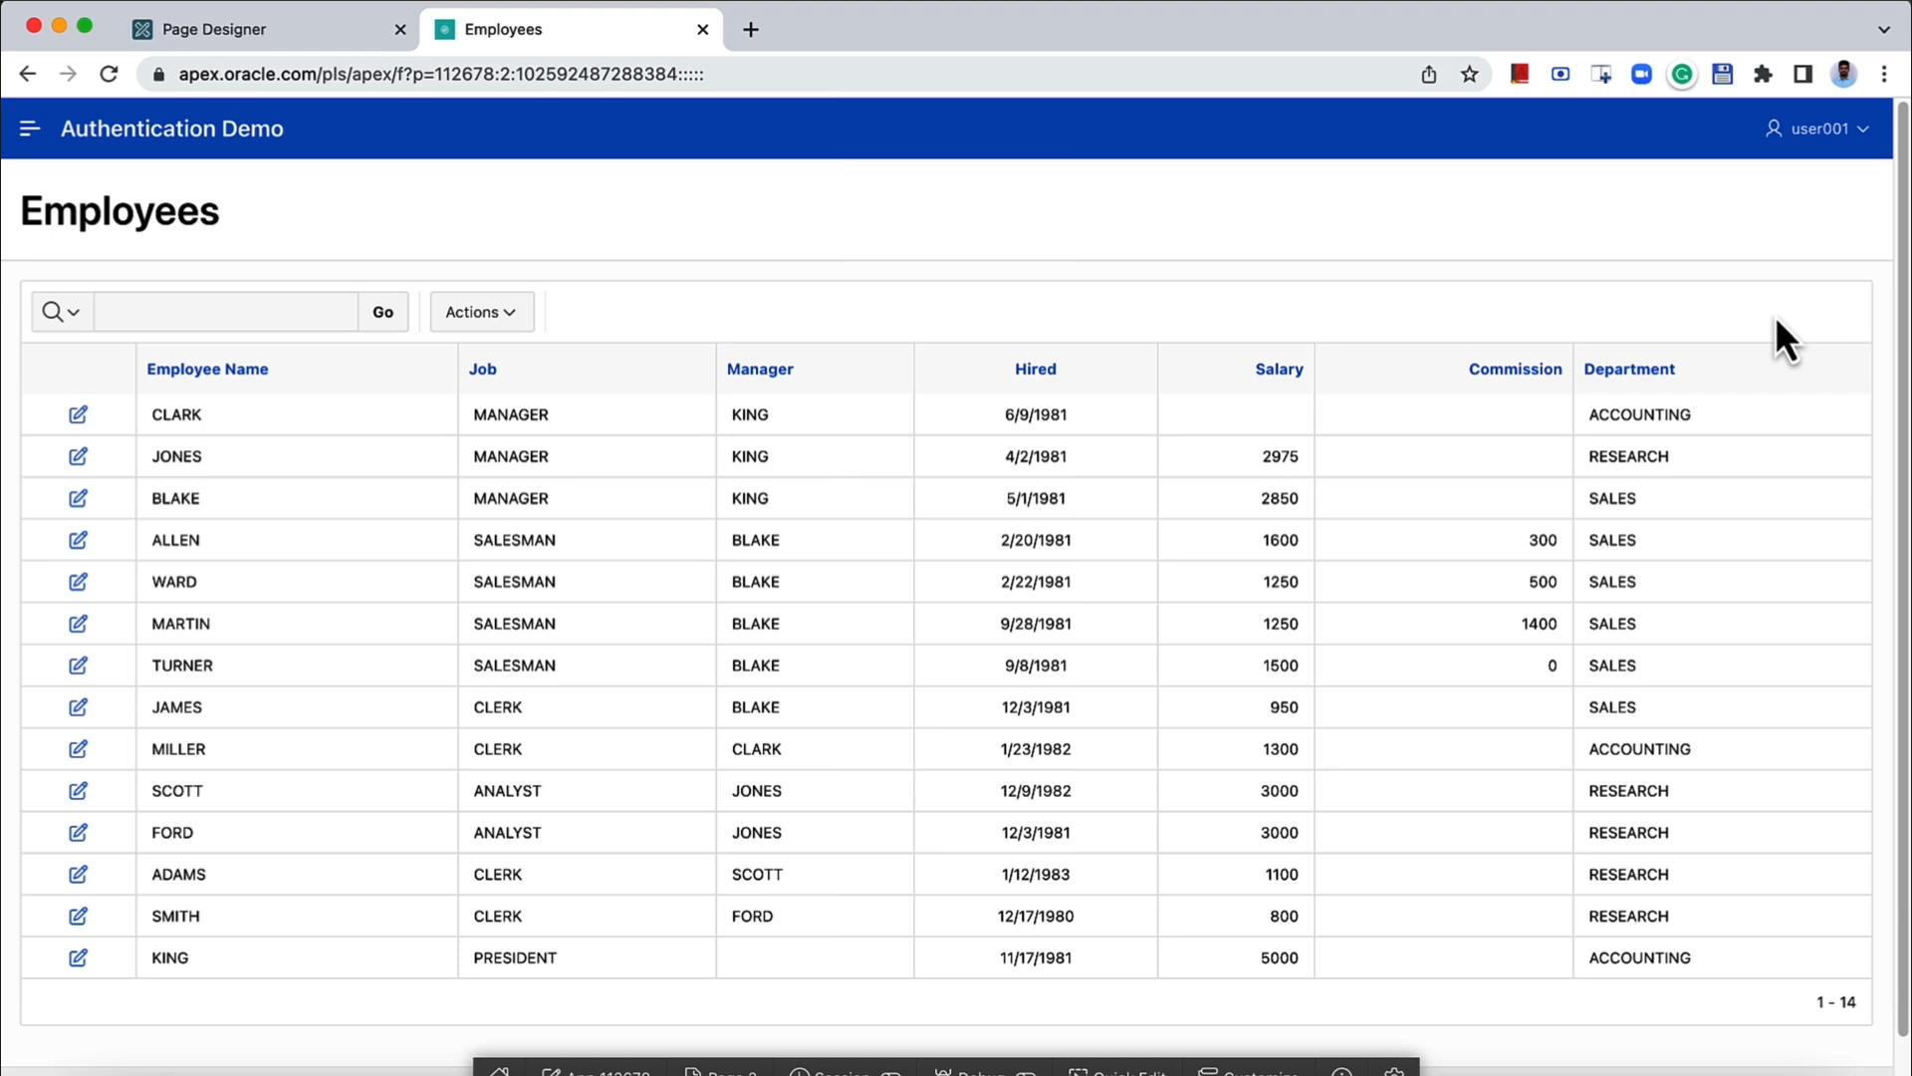
- Remove the session ID from the Employees page URL, reload it, and log in with the username MANAGER
{"action": "double_click", "coordinate": [646, 75]}
{"action": "key", "text": "BackSpace"}
{"action": "key", "text": "Return"}
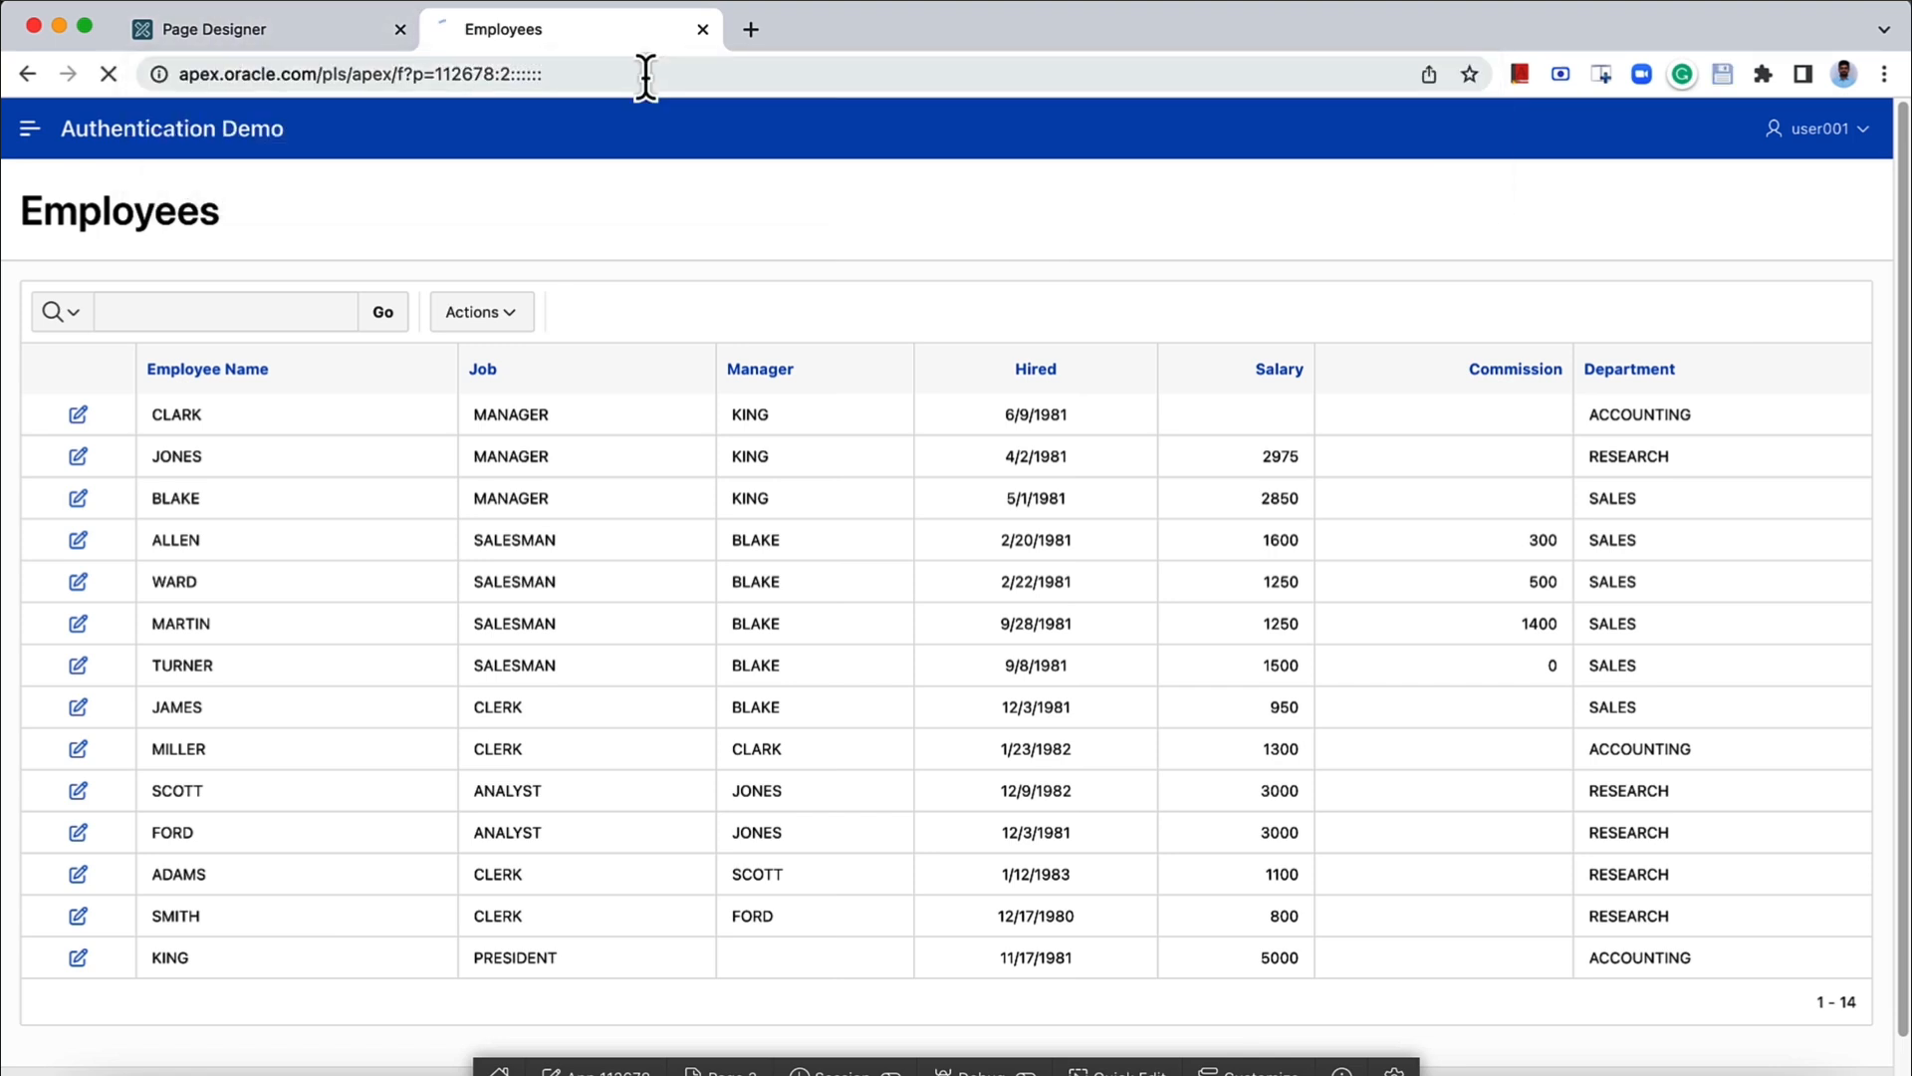
{"action": "type", "text": "MANAGE"}
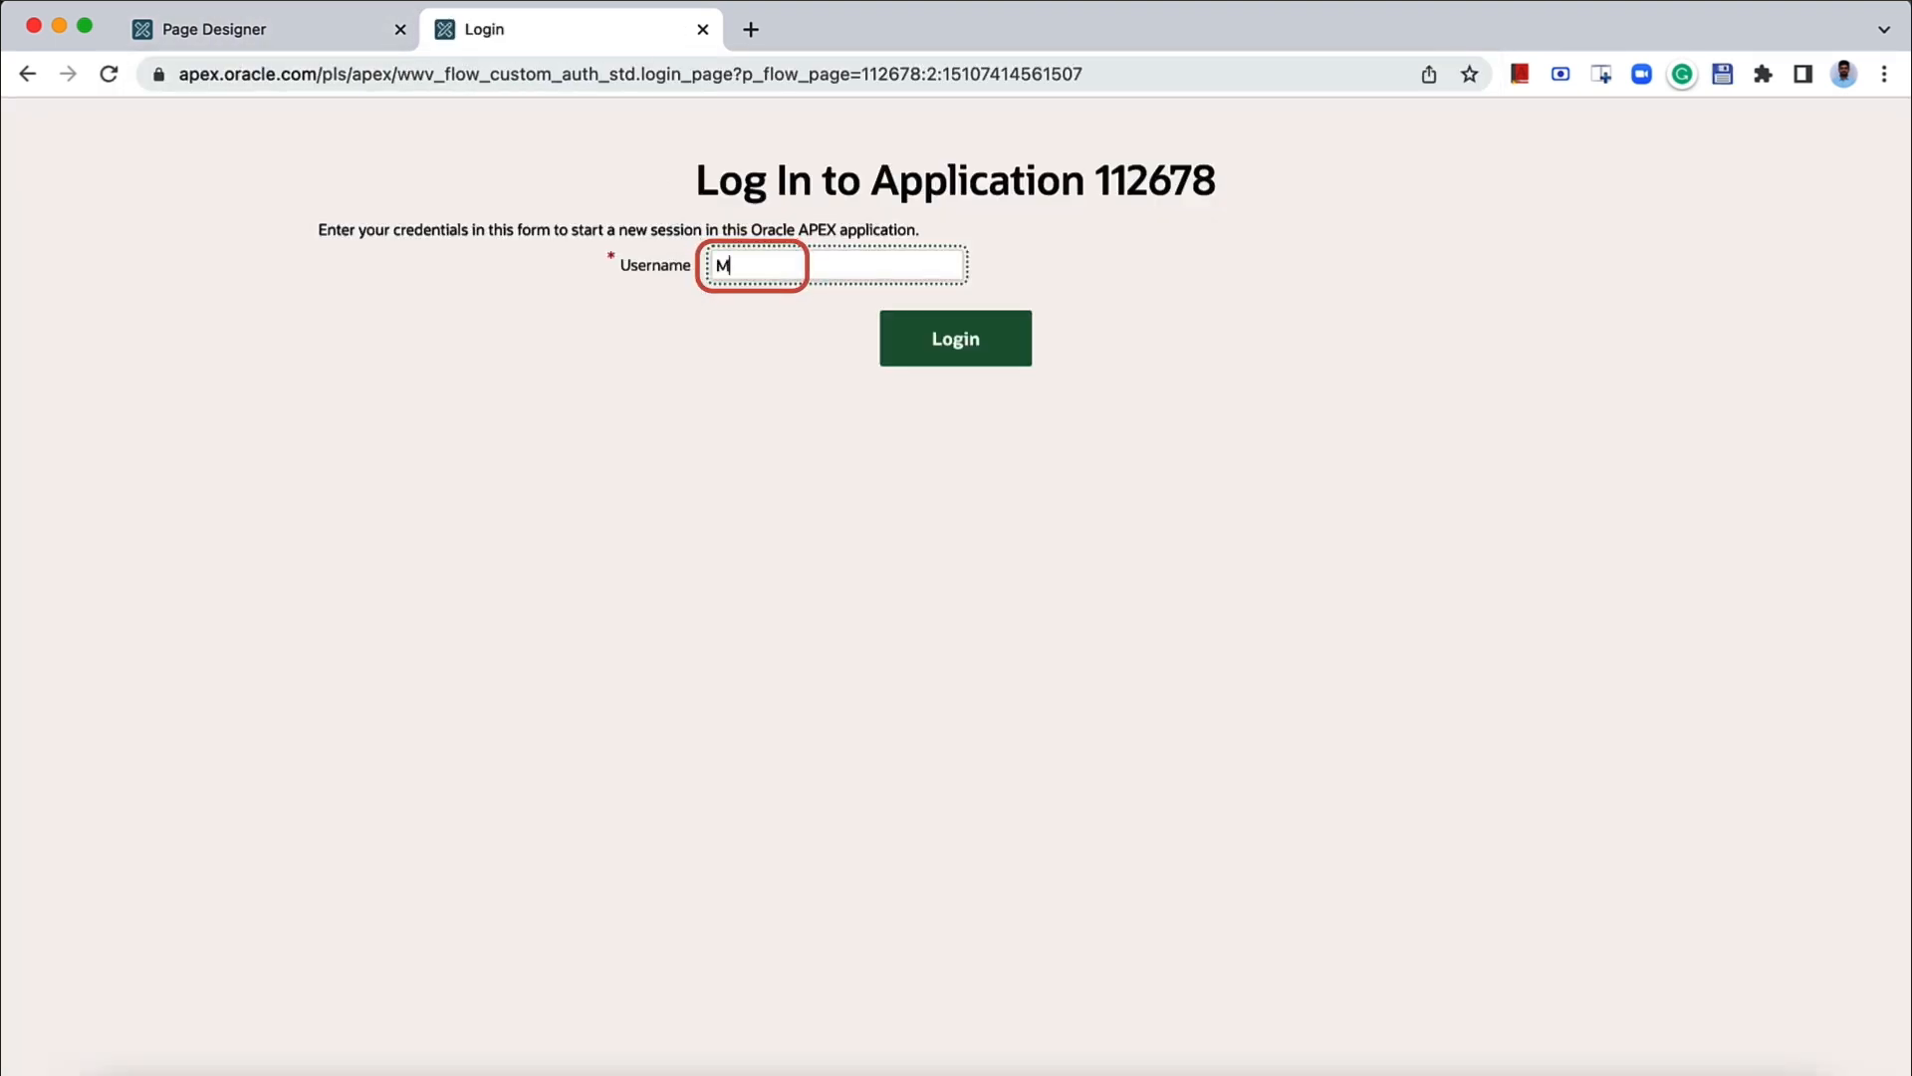
{"action": "type", "text": "R"}
{"action": "left_click", "coordinate": [936, 339]}
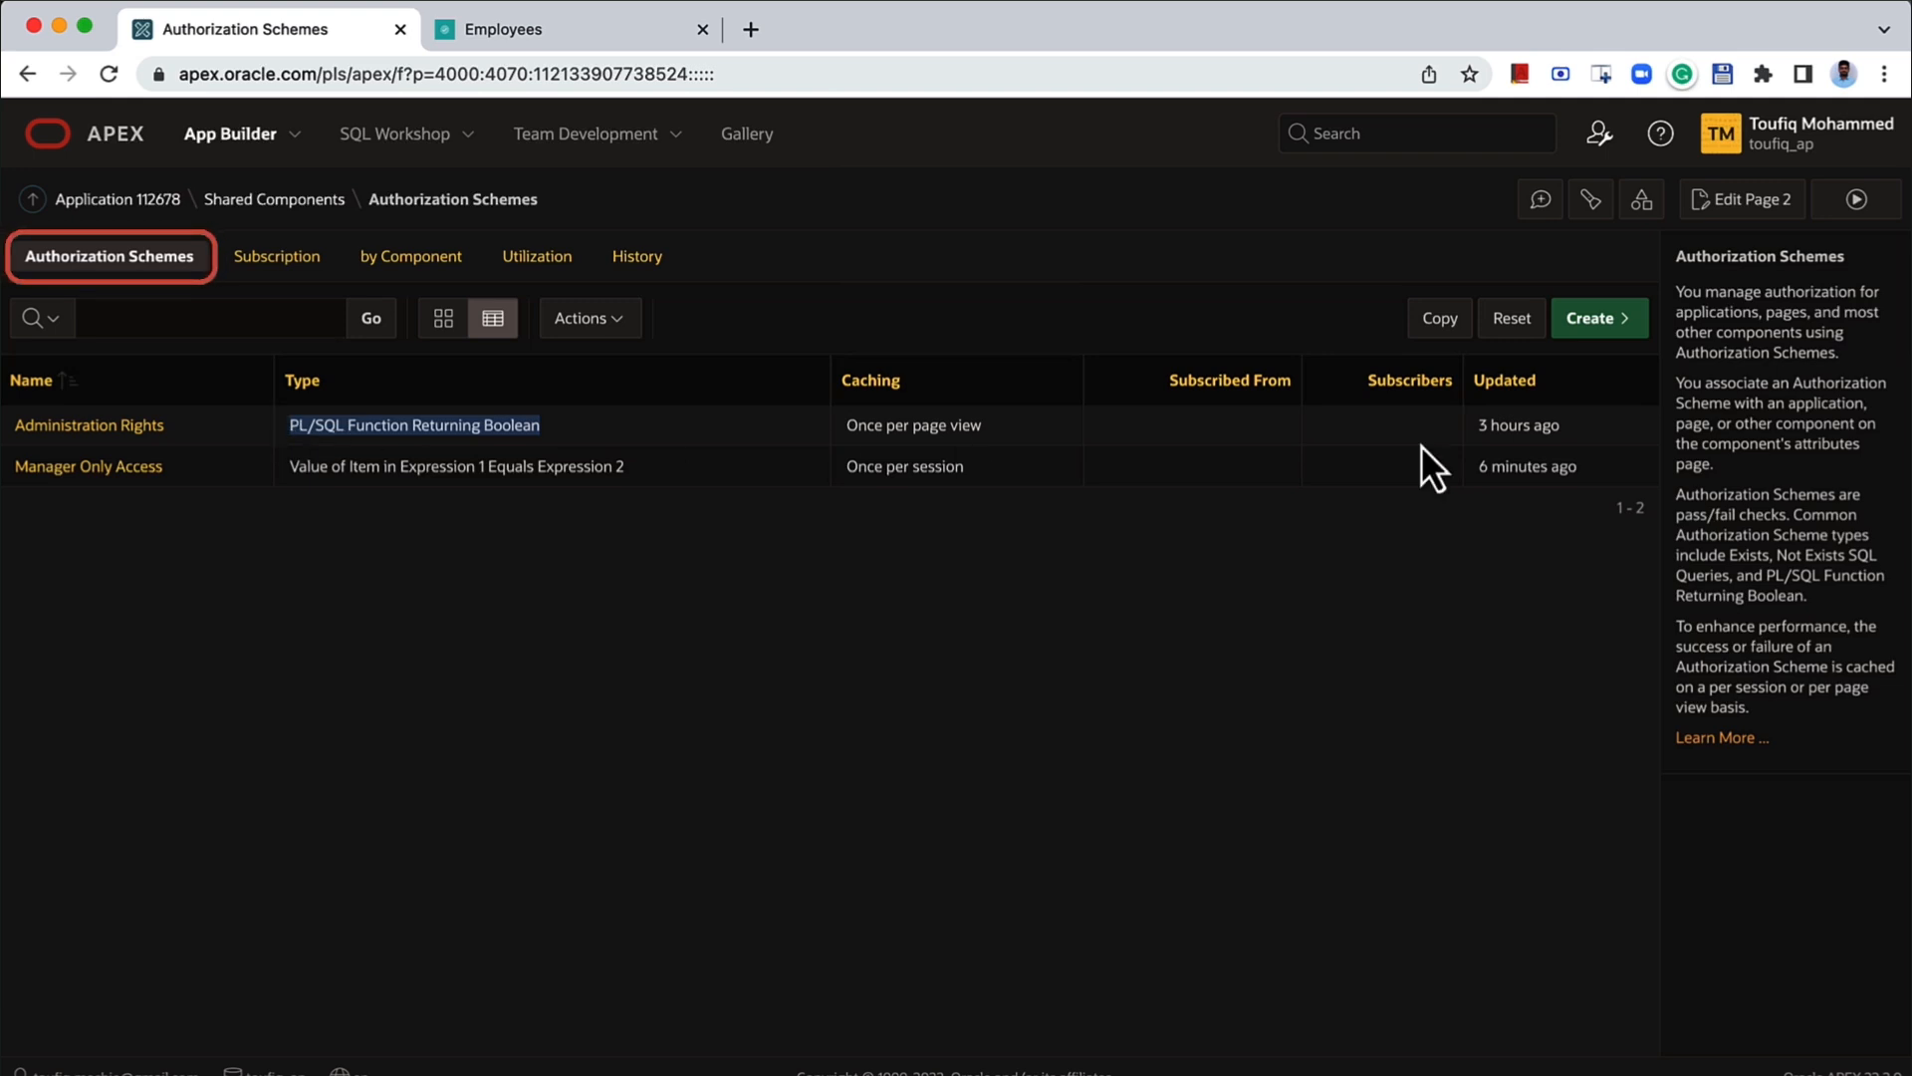
- Start a new authorization scheme as a copy of an existing one from application 112678 Authentication Demo
{"action": "left_click", "coordinate": [1577, 326]}
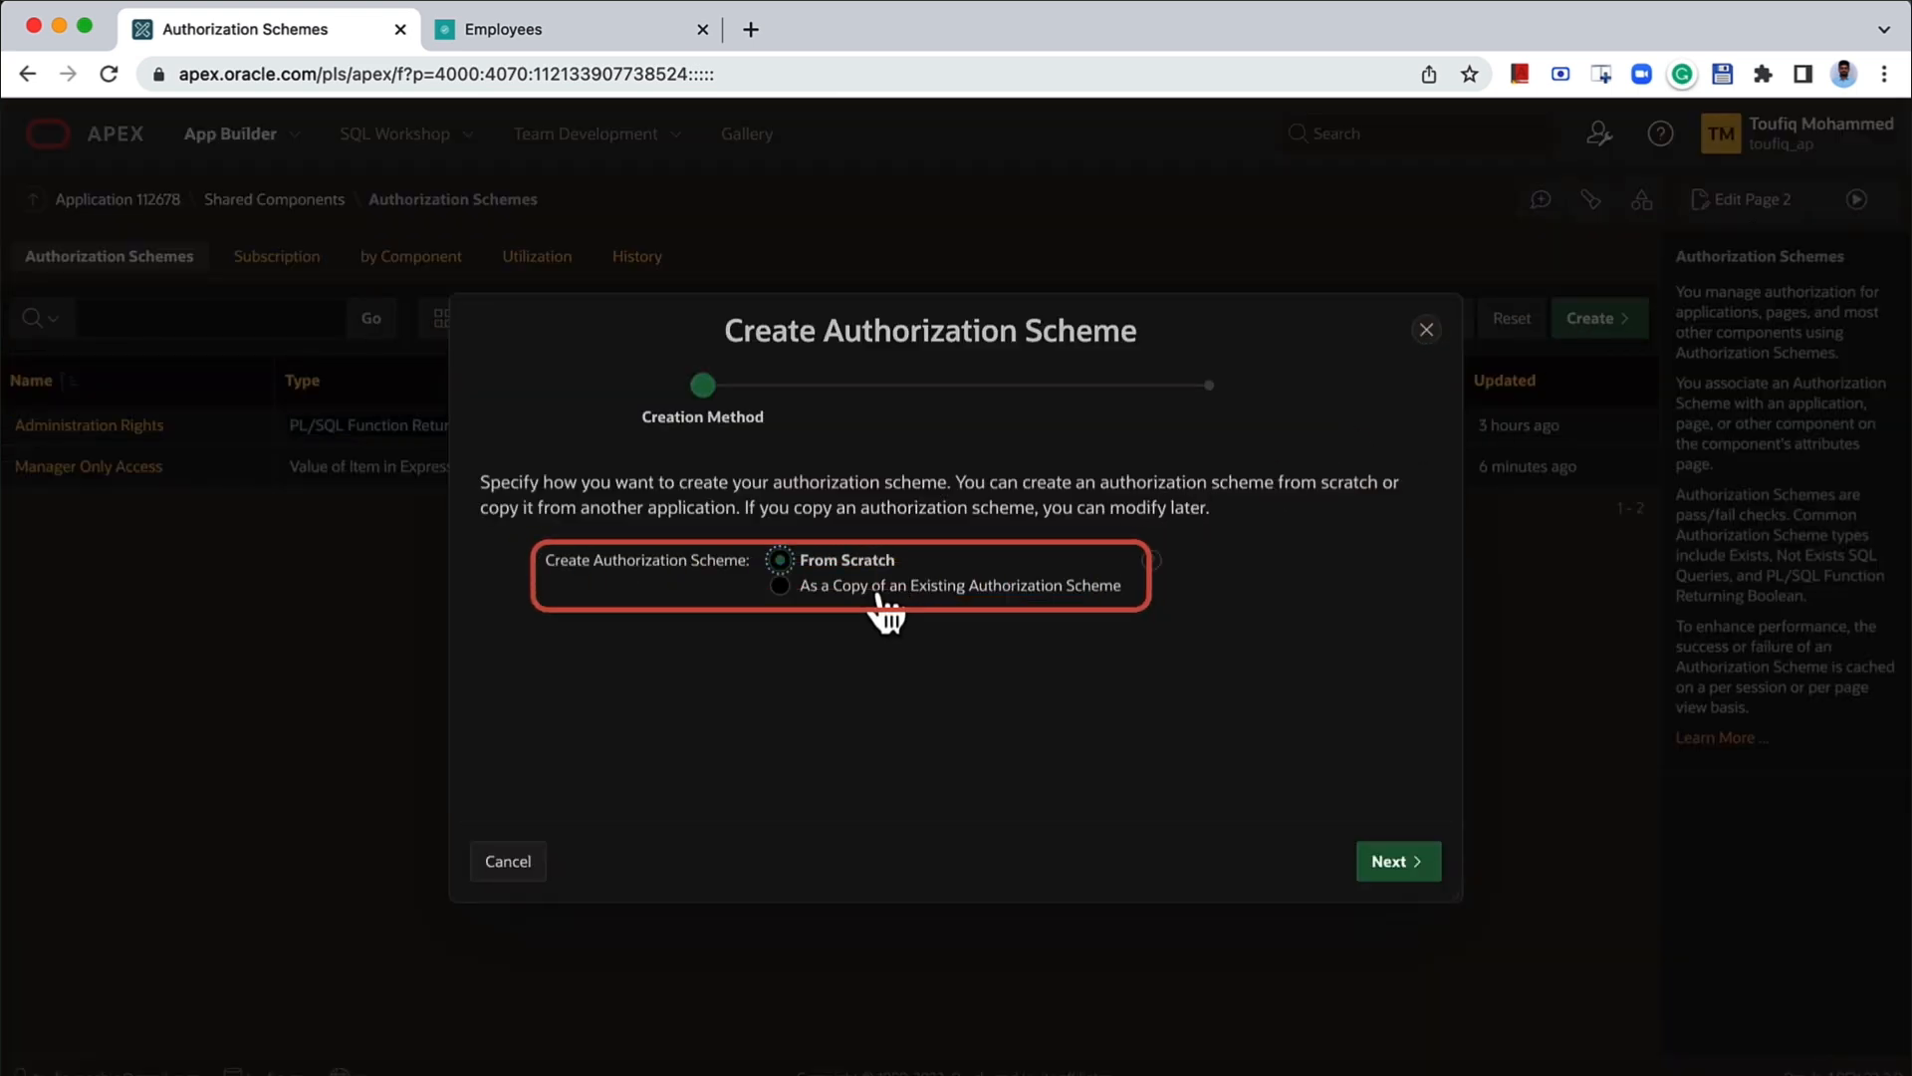
{"action": "left_click", "coordinate": [880, 592]}
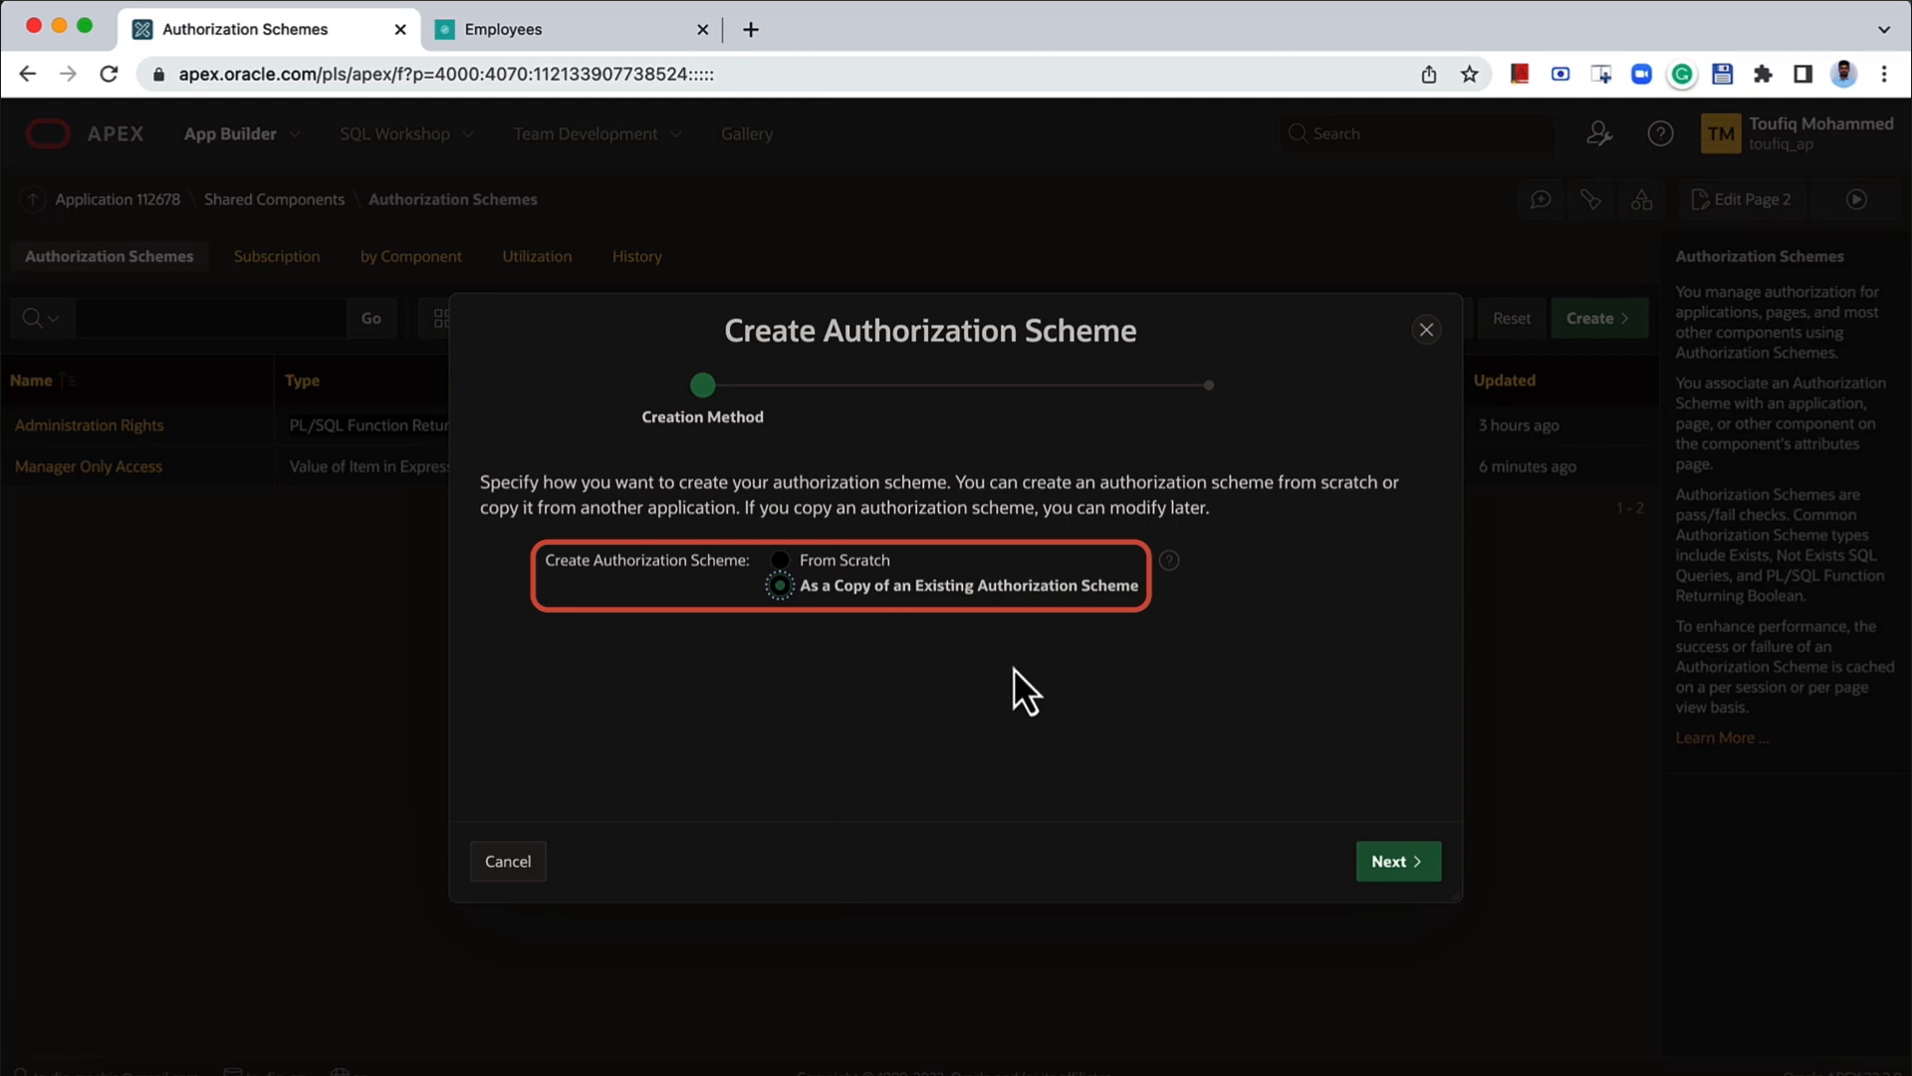
{"action": "left_click", "coordinate": [1374, 874]}
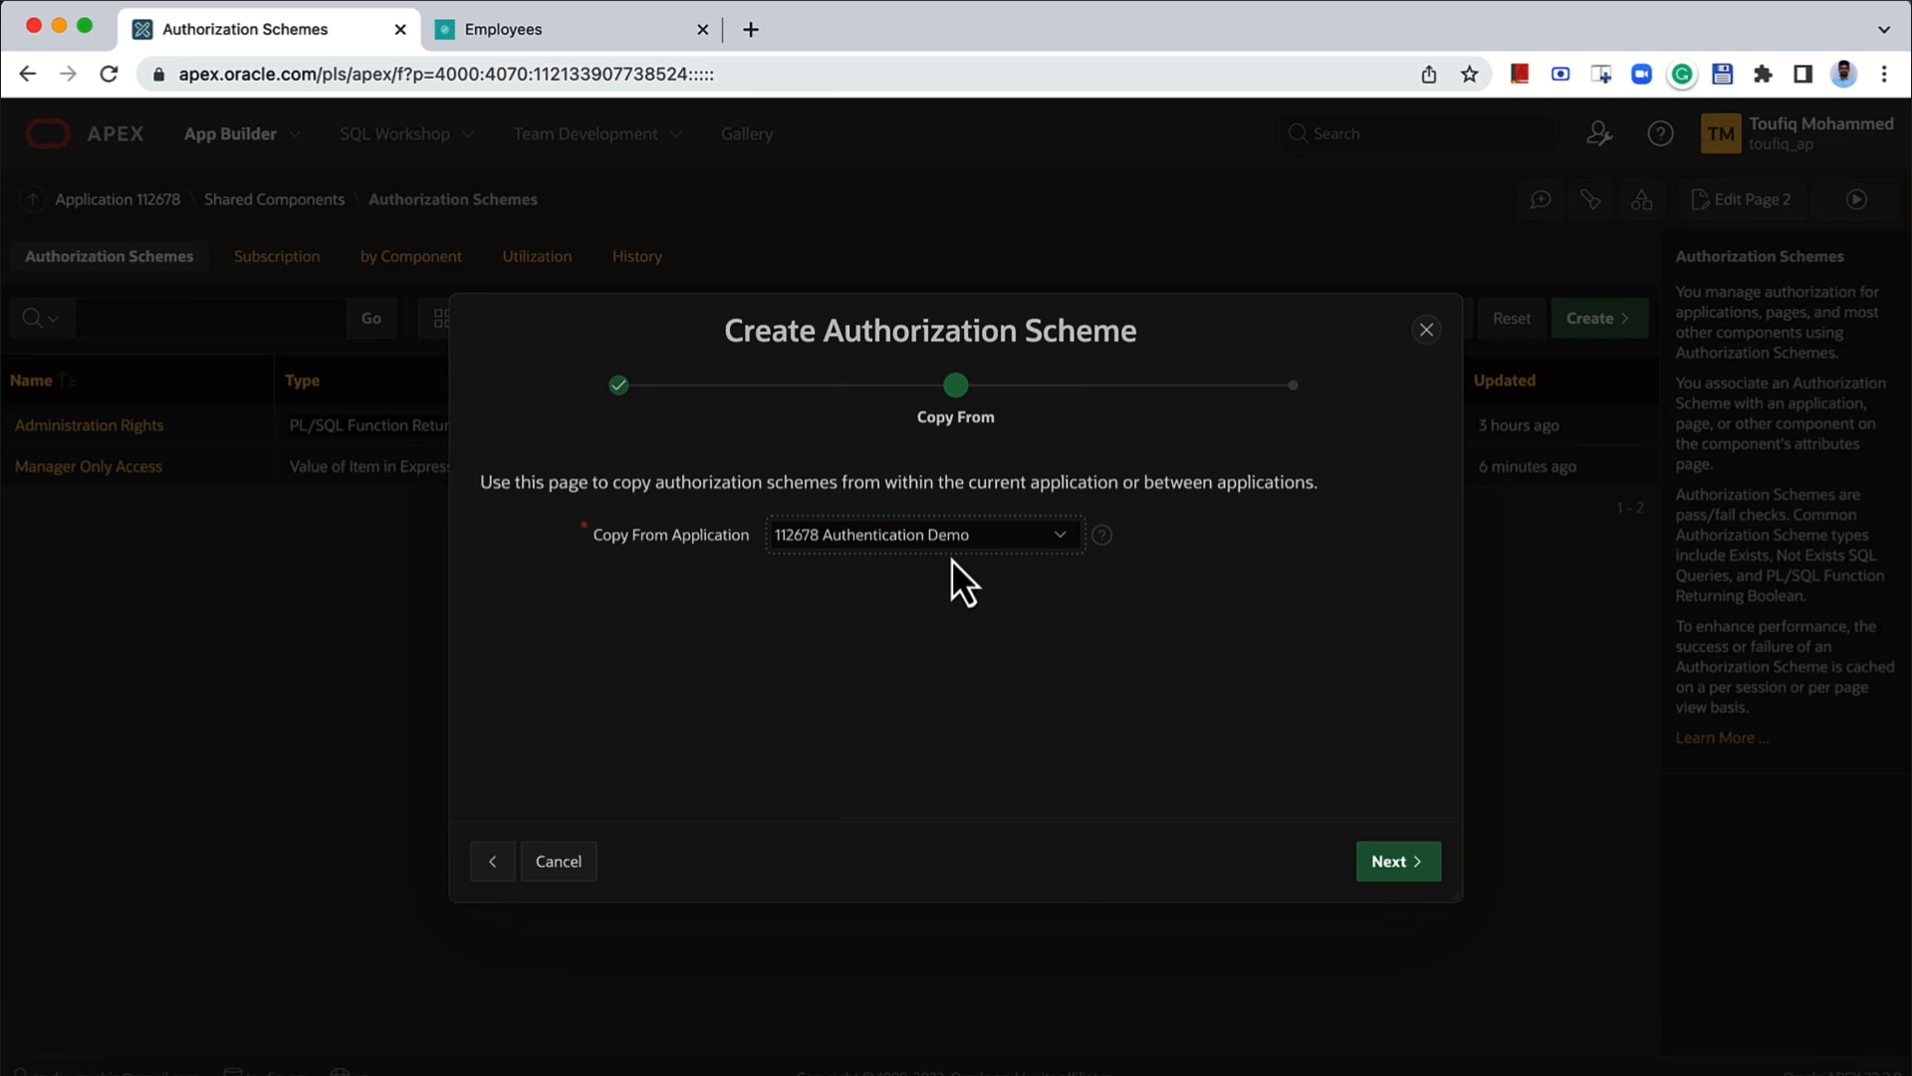
{"action": "left_click", "coordinate": [954, 541]}
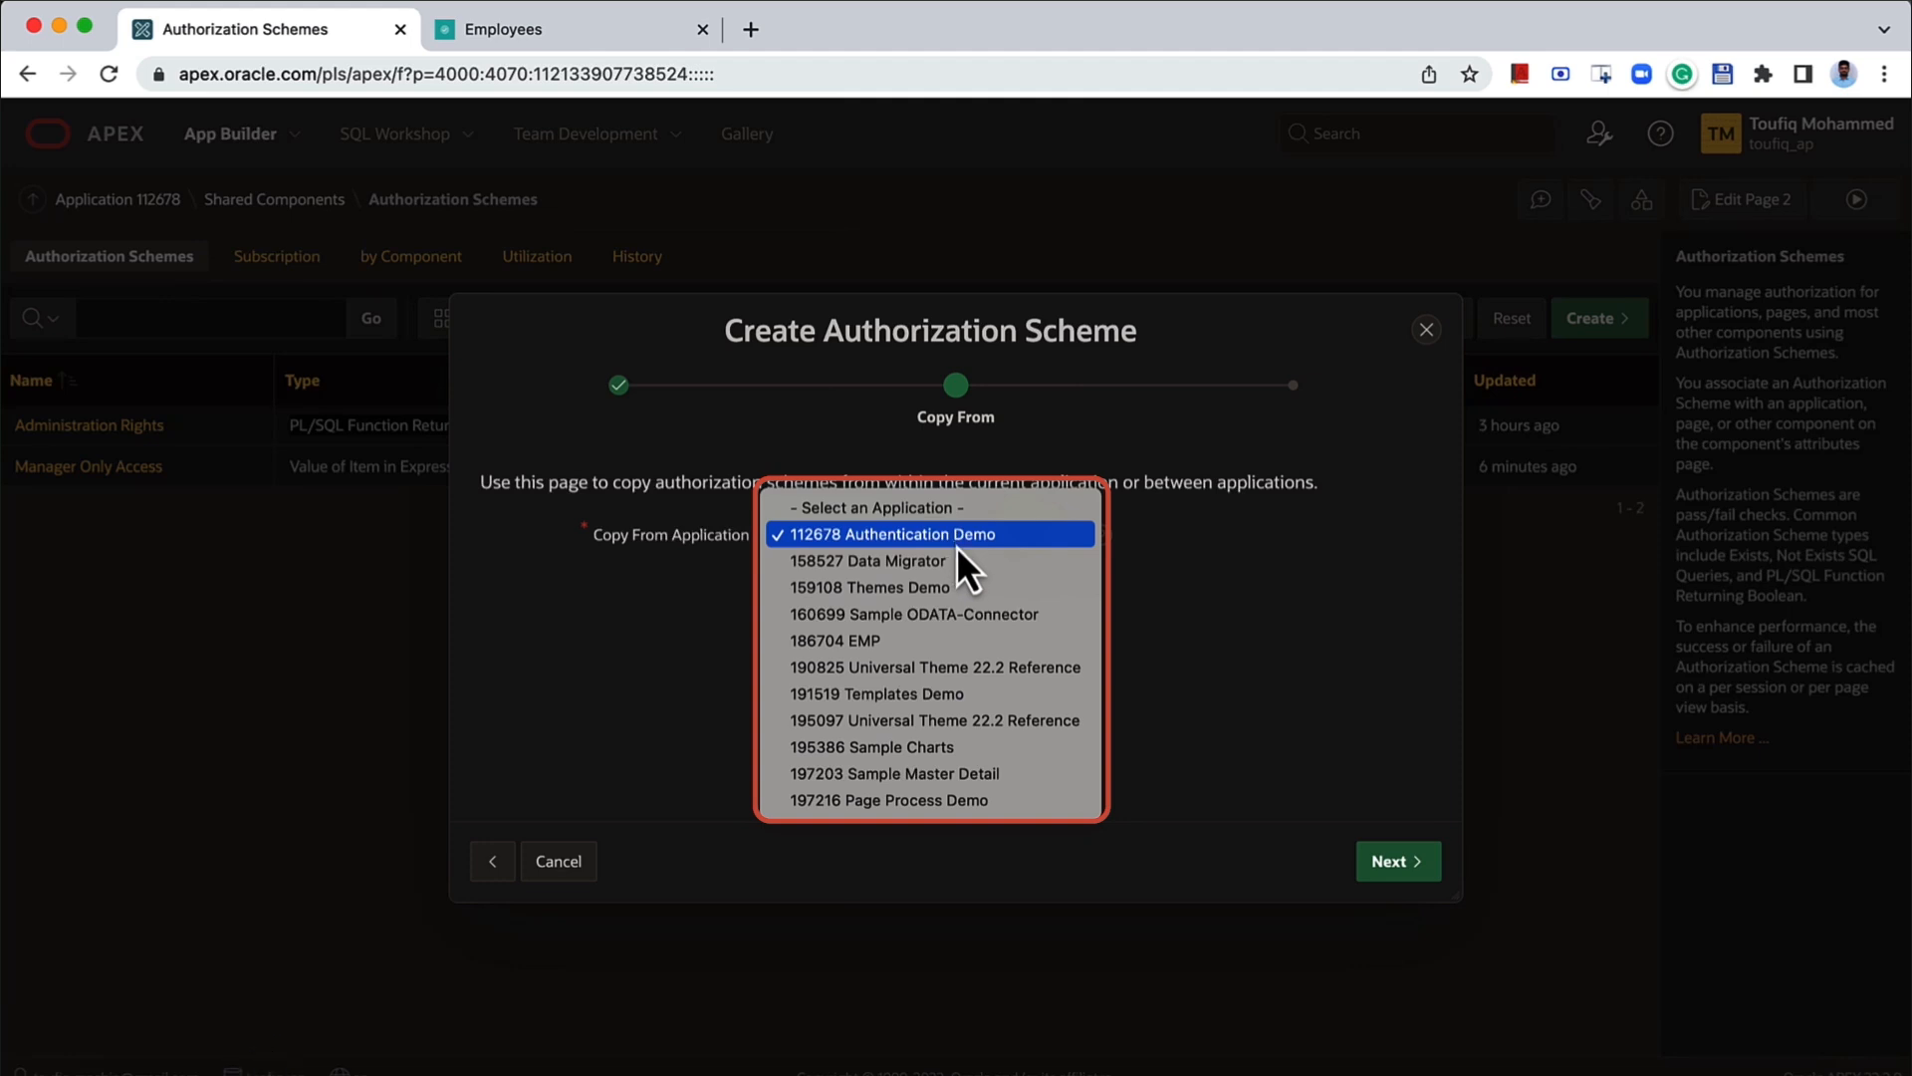
{"action": "left_click", "coordinate": [948, 542]}
{"action": "left_click", "coordinate": [1366, 863]}
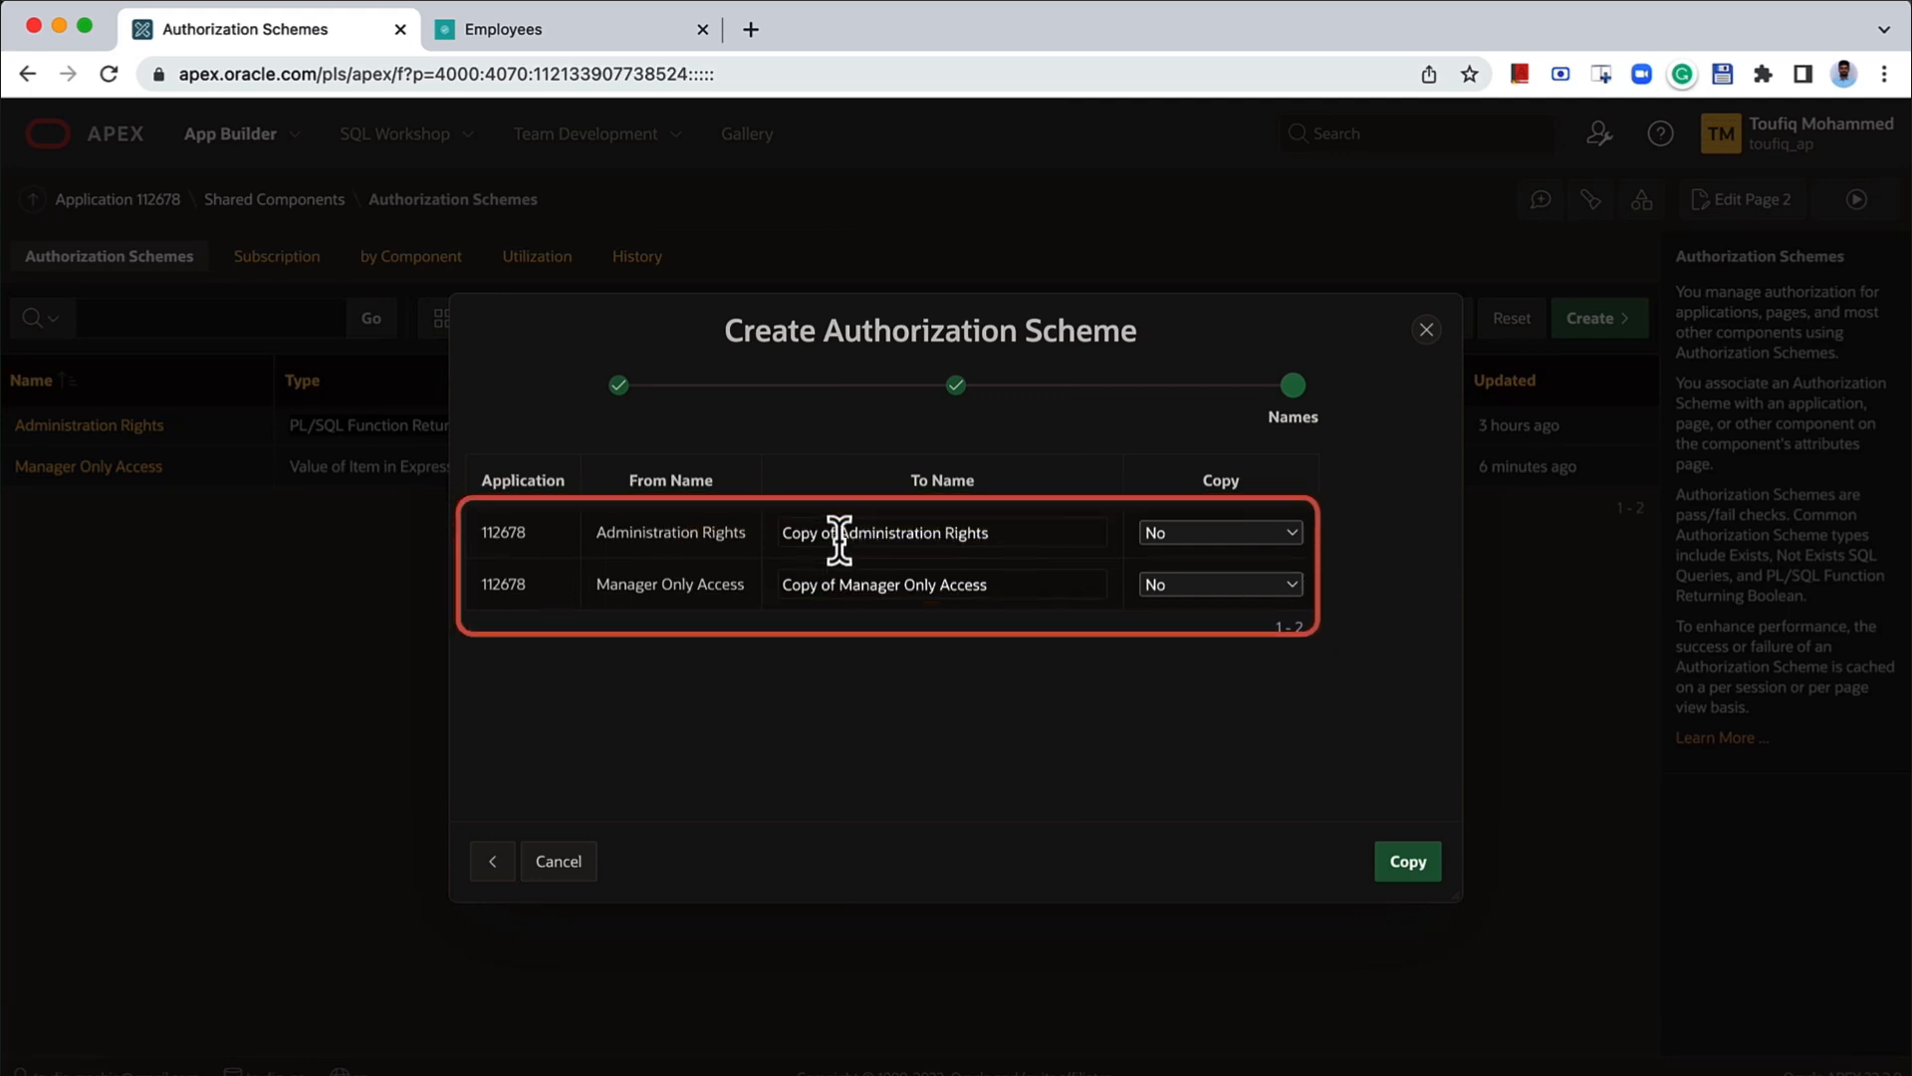
- Copy the Manager Only Access scheme under the name Manager Only Access 2, with its Copy option set to Yes
{"action": "left_click_drag", "start_coordinate": [837, 585], "coordinate": [707, 578]}
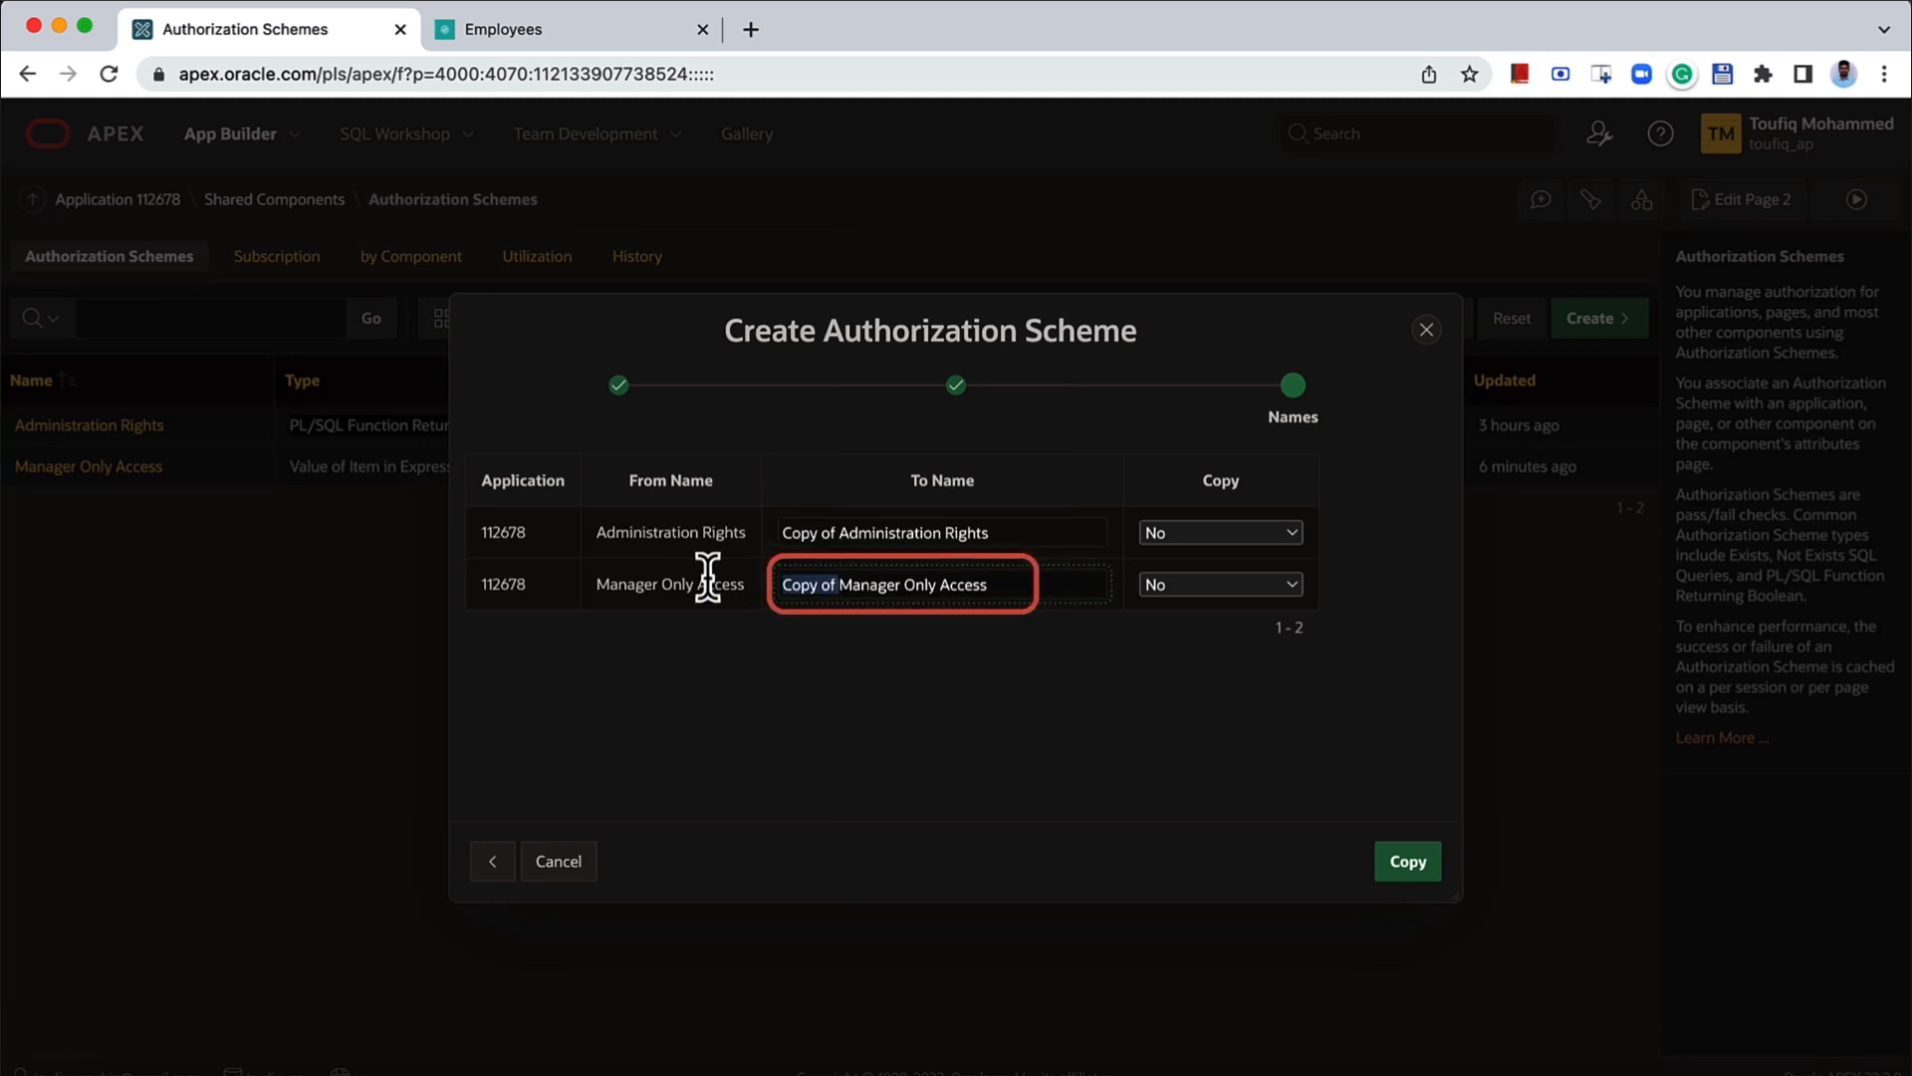
{"action": "key", "text": "BackSpace"}
{"action": "left_click", "coordinate": [999, 588]}
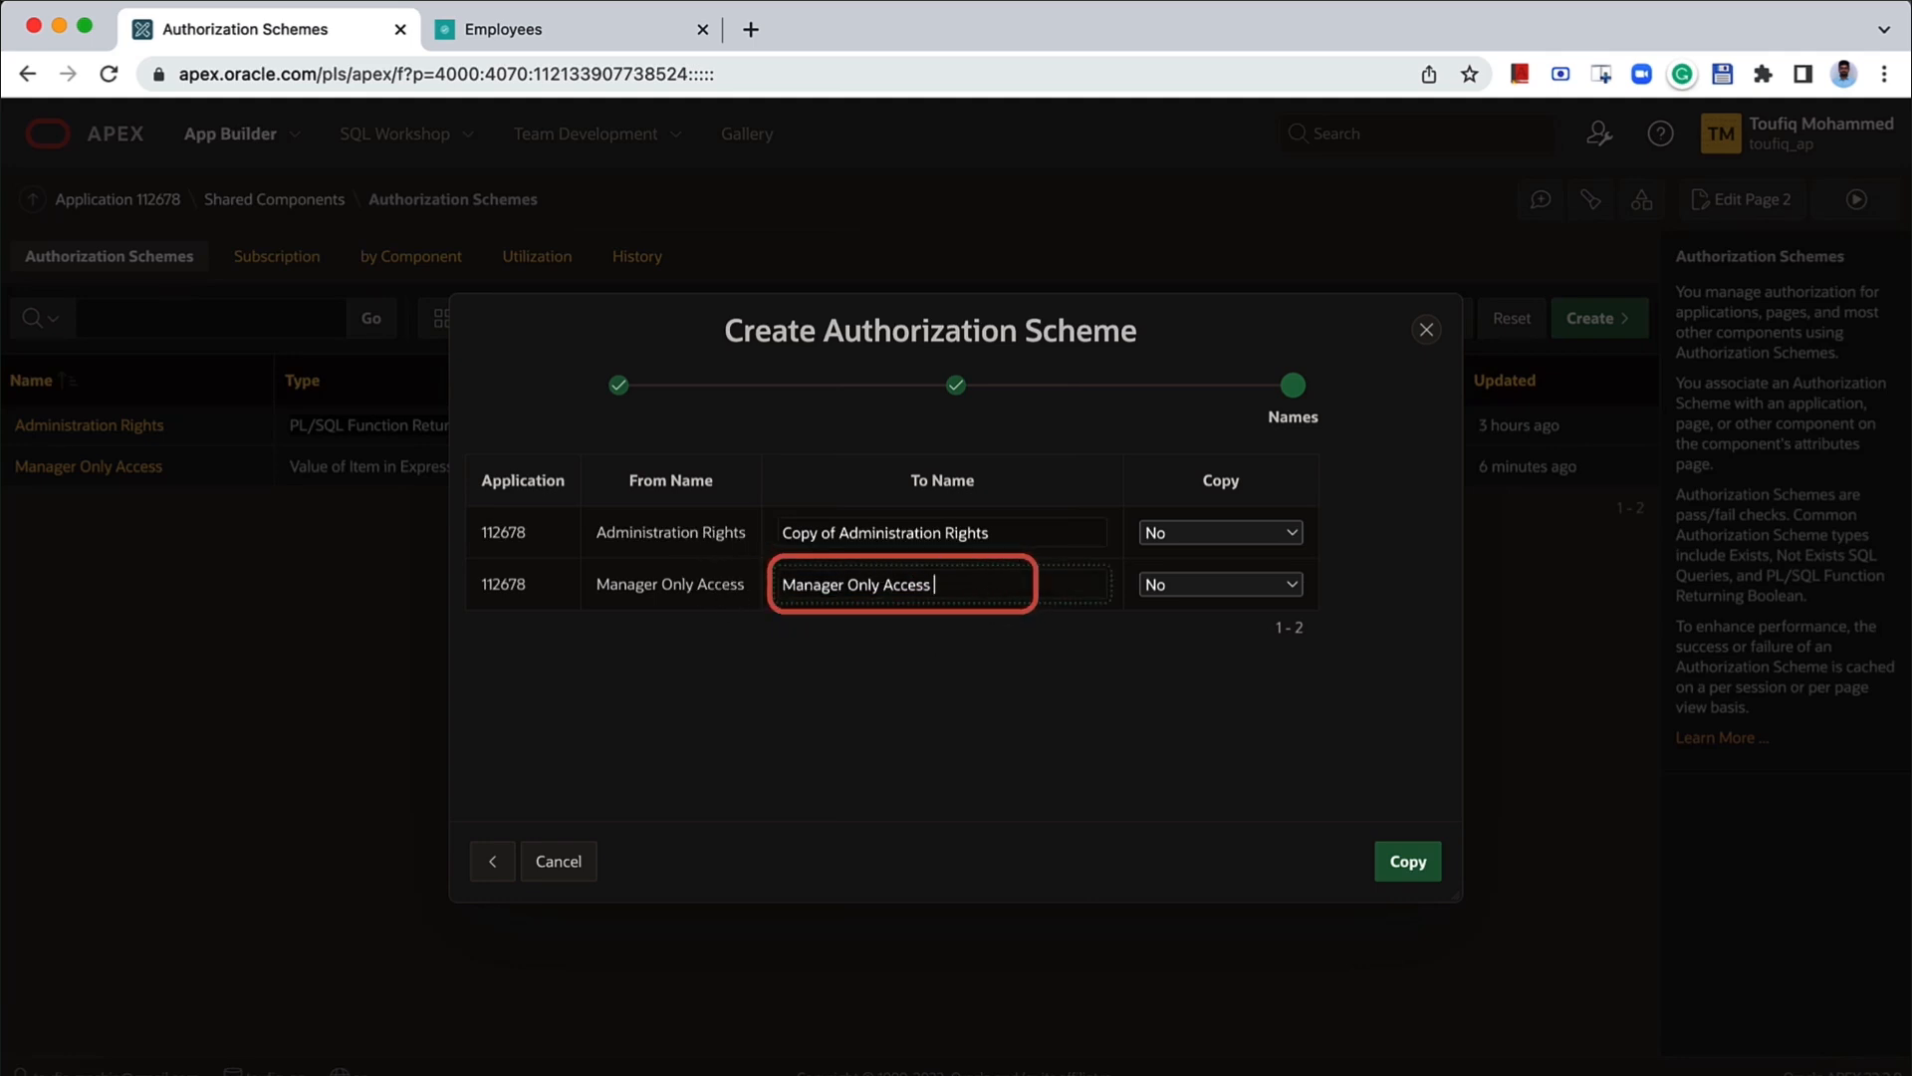
{"action": "type", "text": "2"}
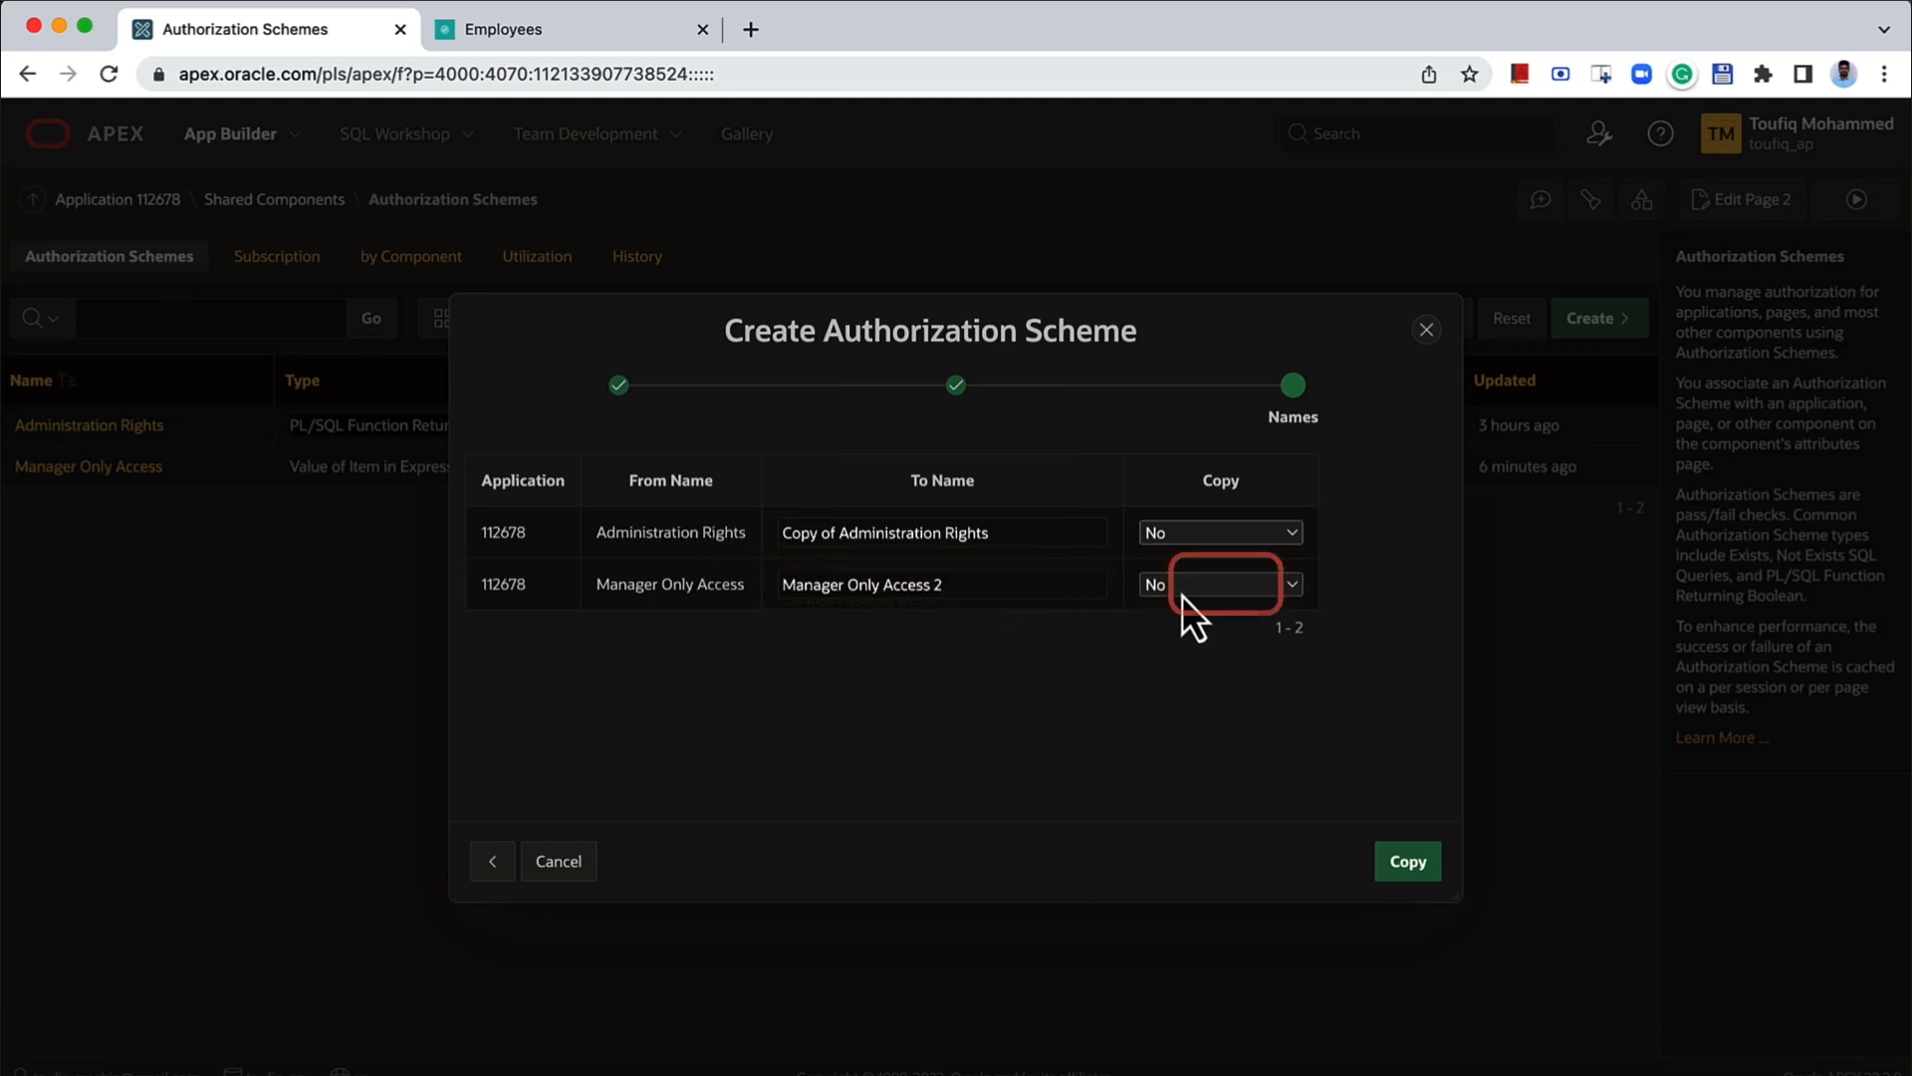
{"action": "left_click", "coordinate": [1183, 588]}
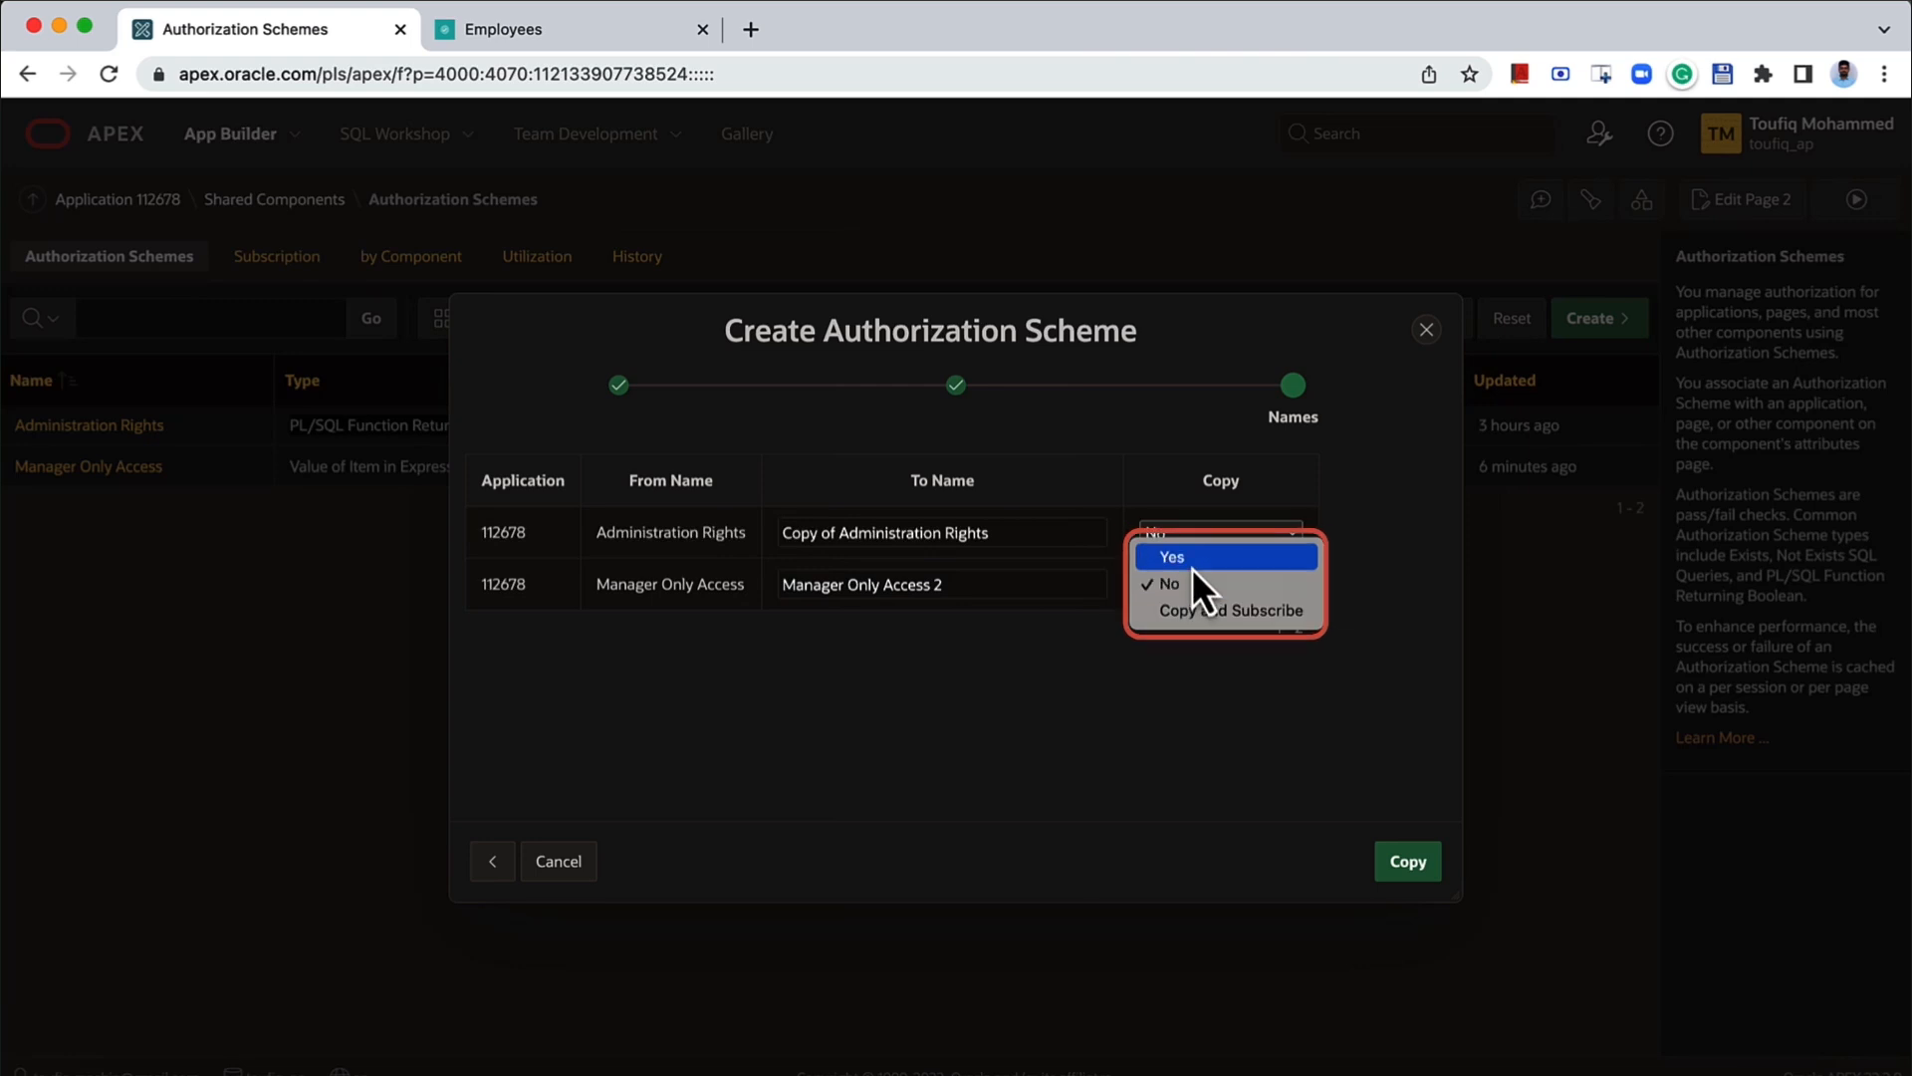
{"action": "left_click", "coordinate": [1192, 566]}
{"action": "left_click", "coordinate": [1408, 862]}
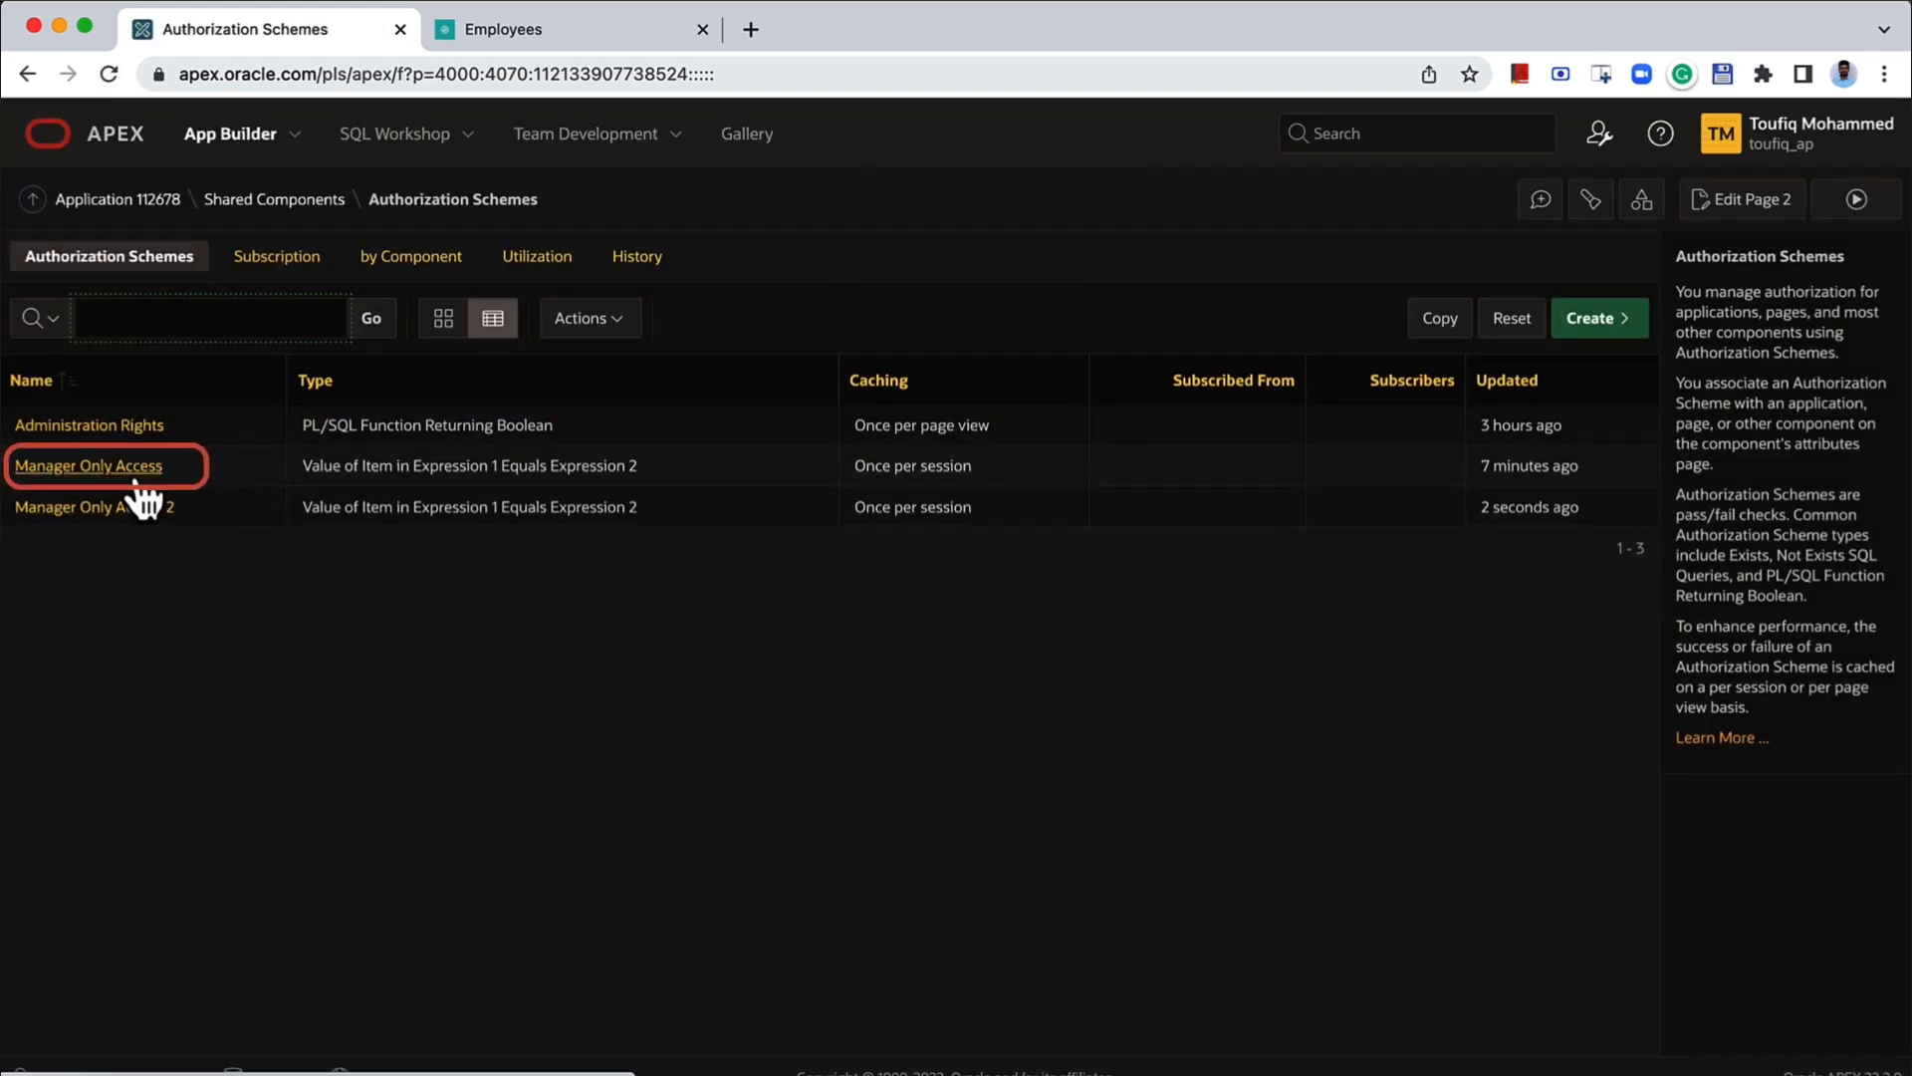
- Subscribe the Manager Only Access 2 scheme to another application's Administration Rights master authorization scheme
{"action": "left_click", "coordinate": [134, 505]}
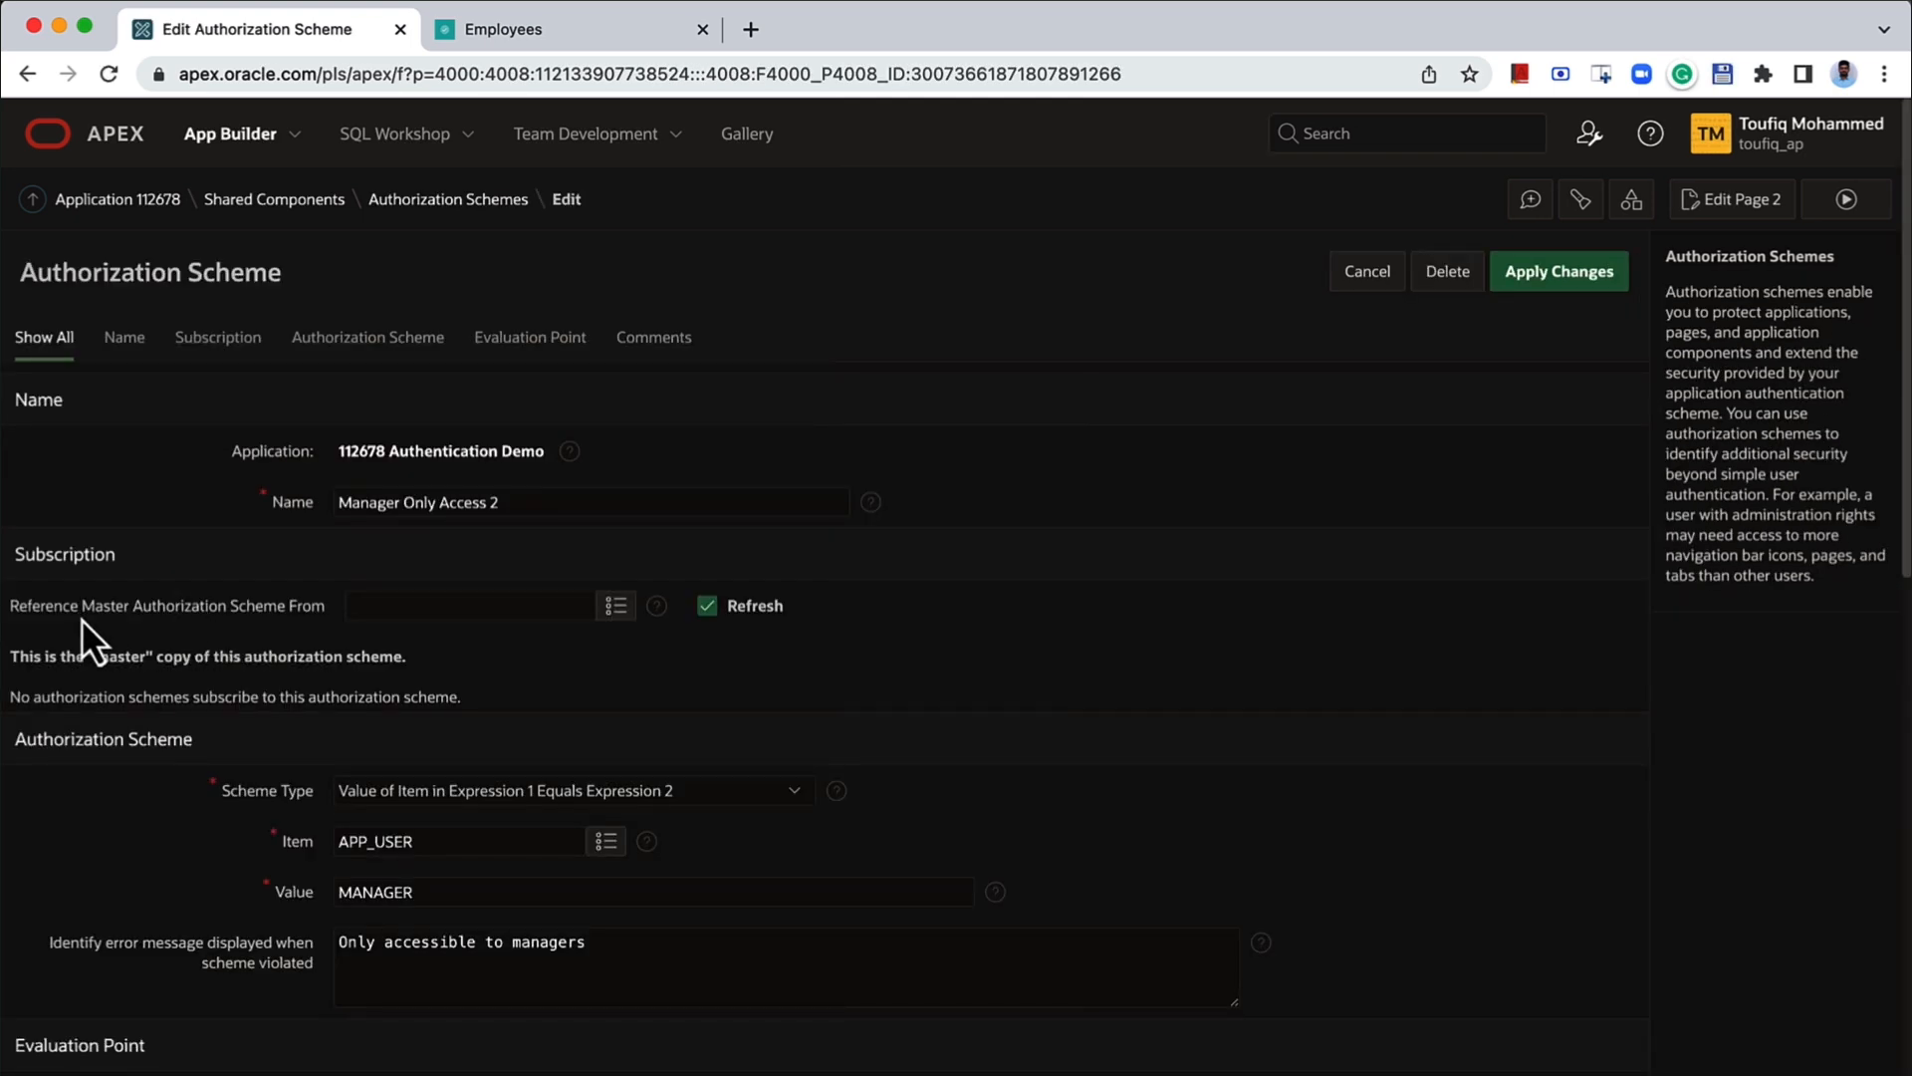
{"action": "left_click", "coordinate": [601, 611]}
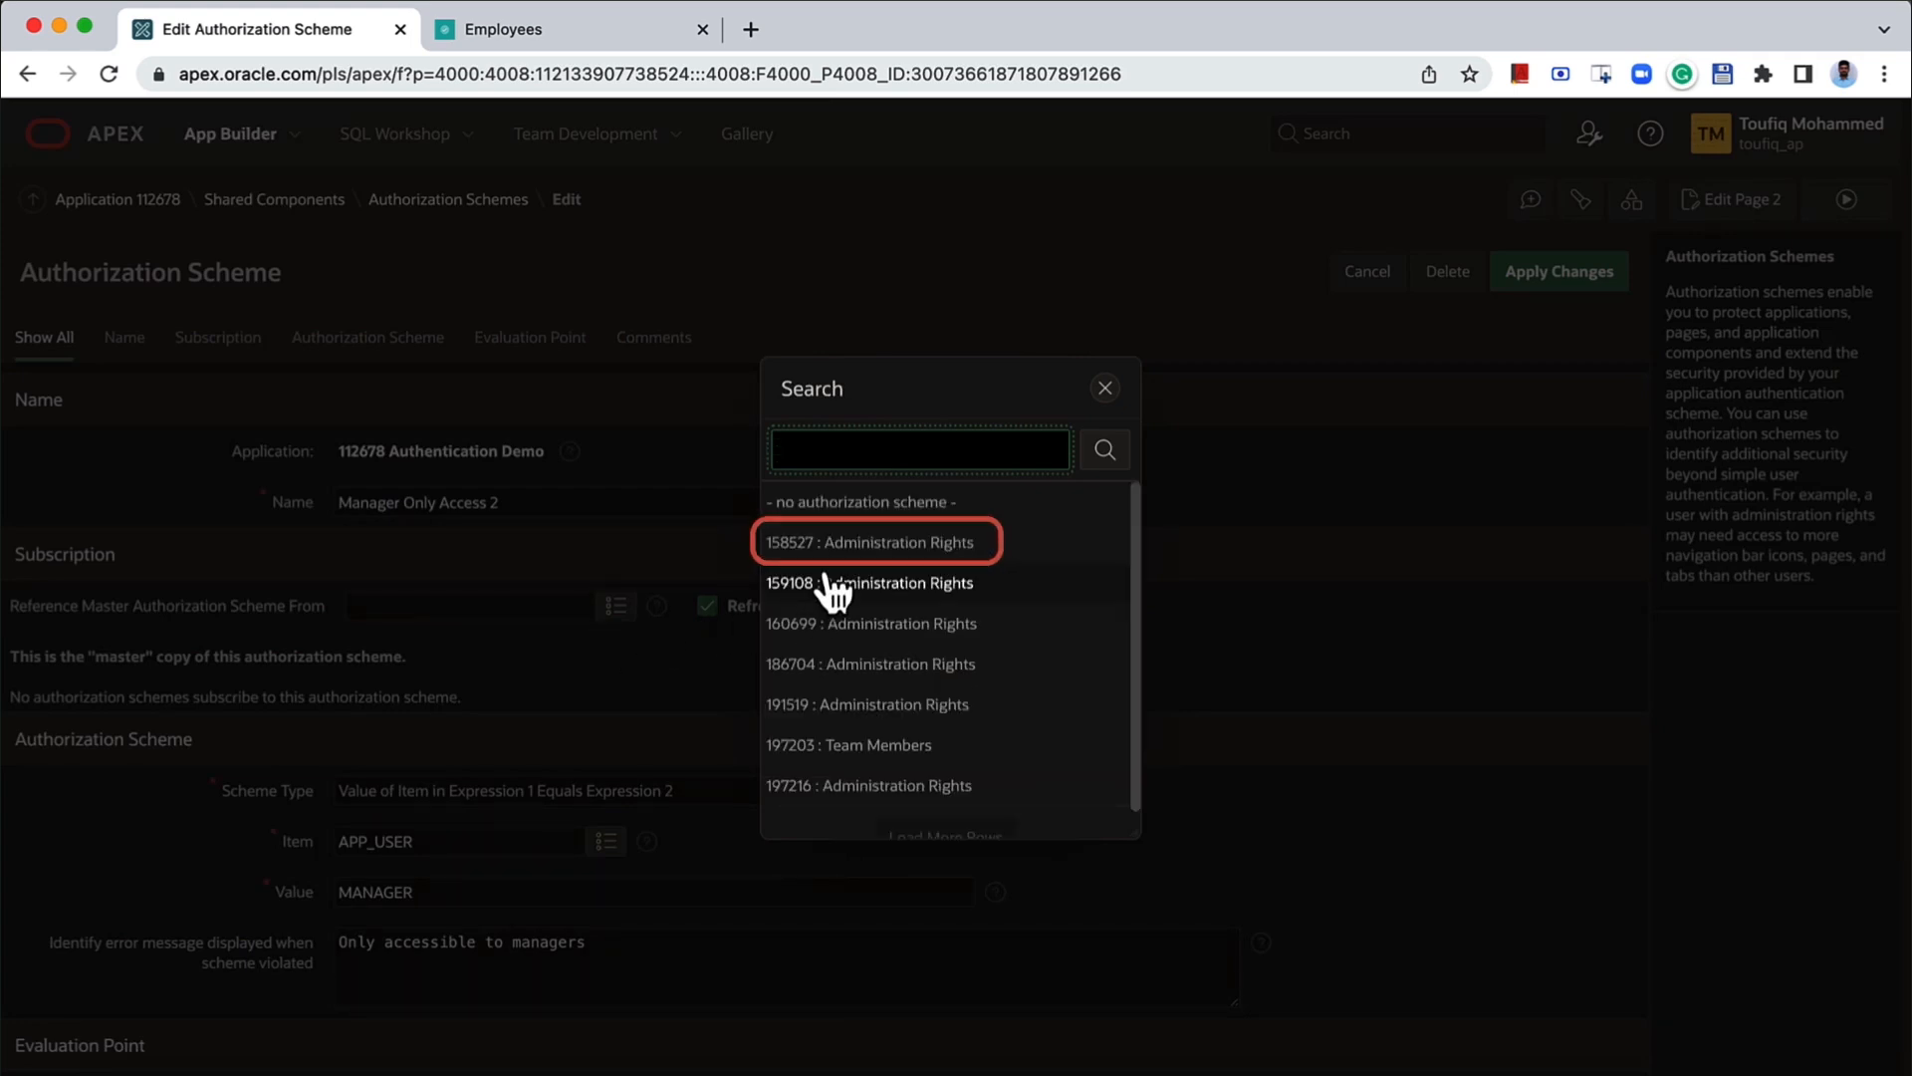
{"action": "left_click", "coordinate": [828, 545]}
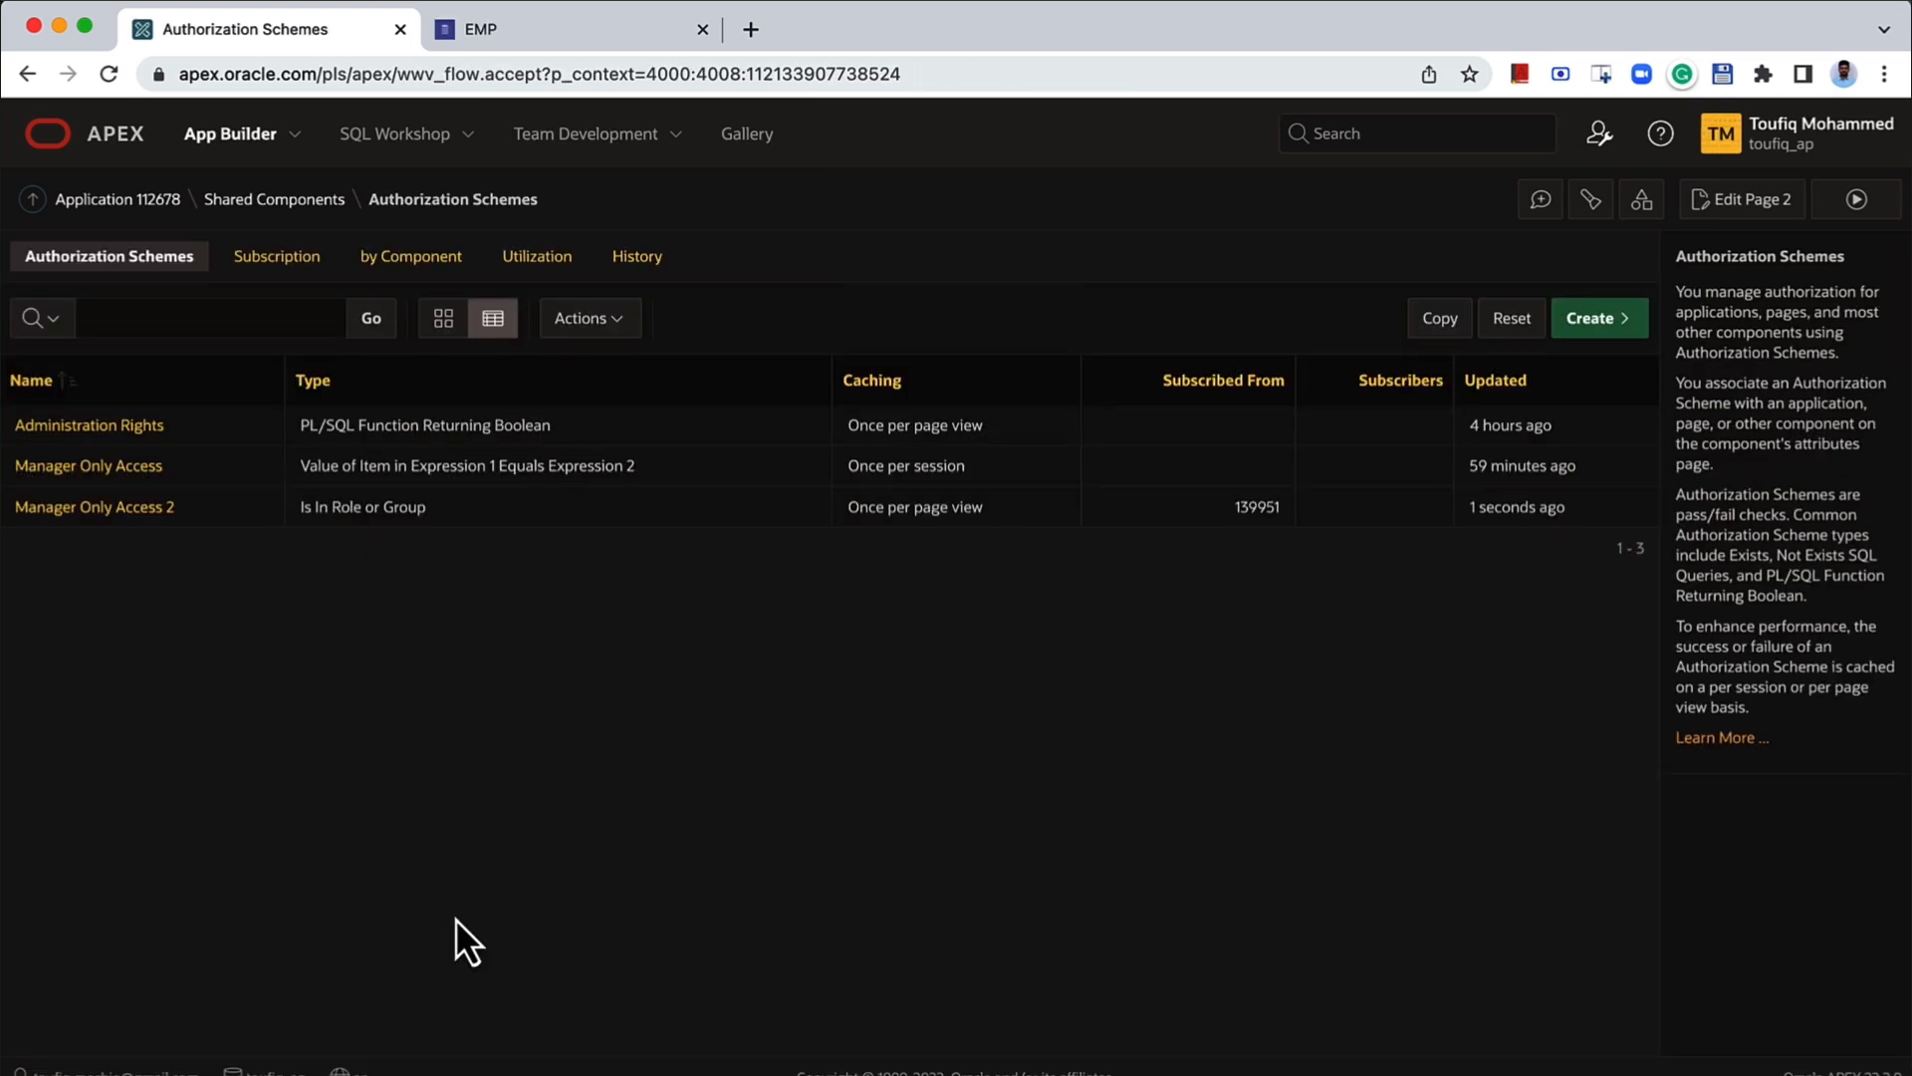
- Review the authorization schemes' subscriptions, usage by component, utilization, and history
{"action": "left_click", "coordinate": [259, 275]}
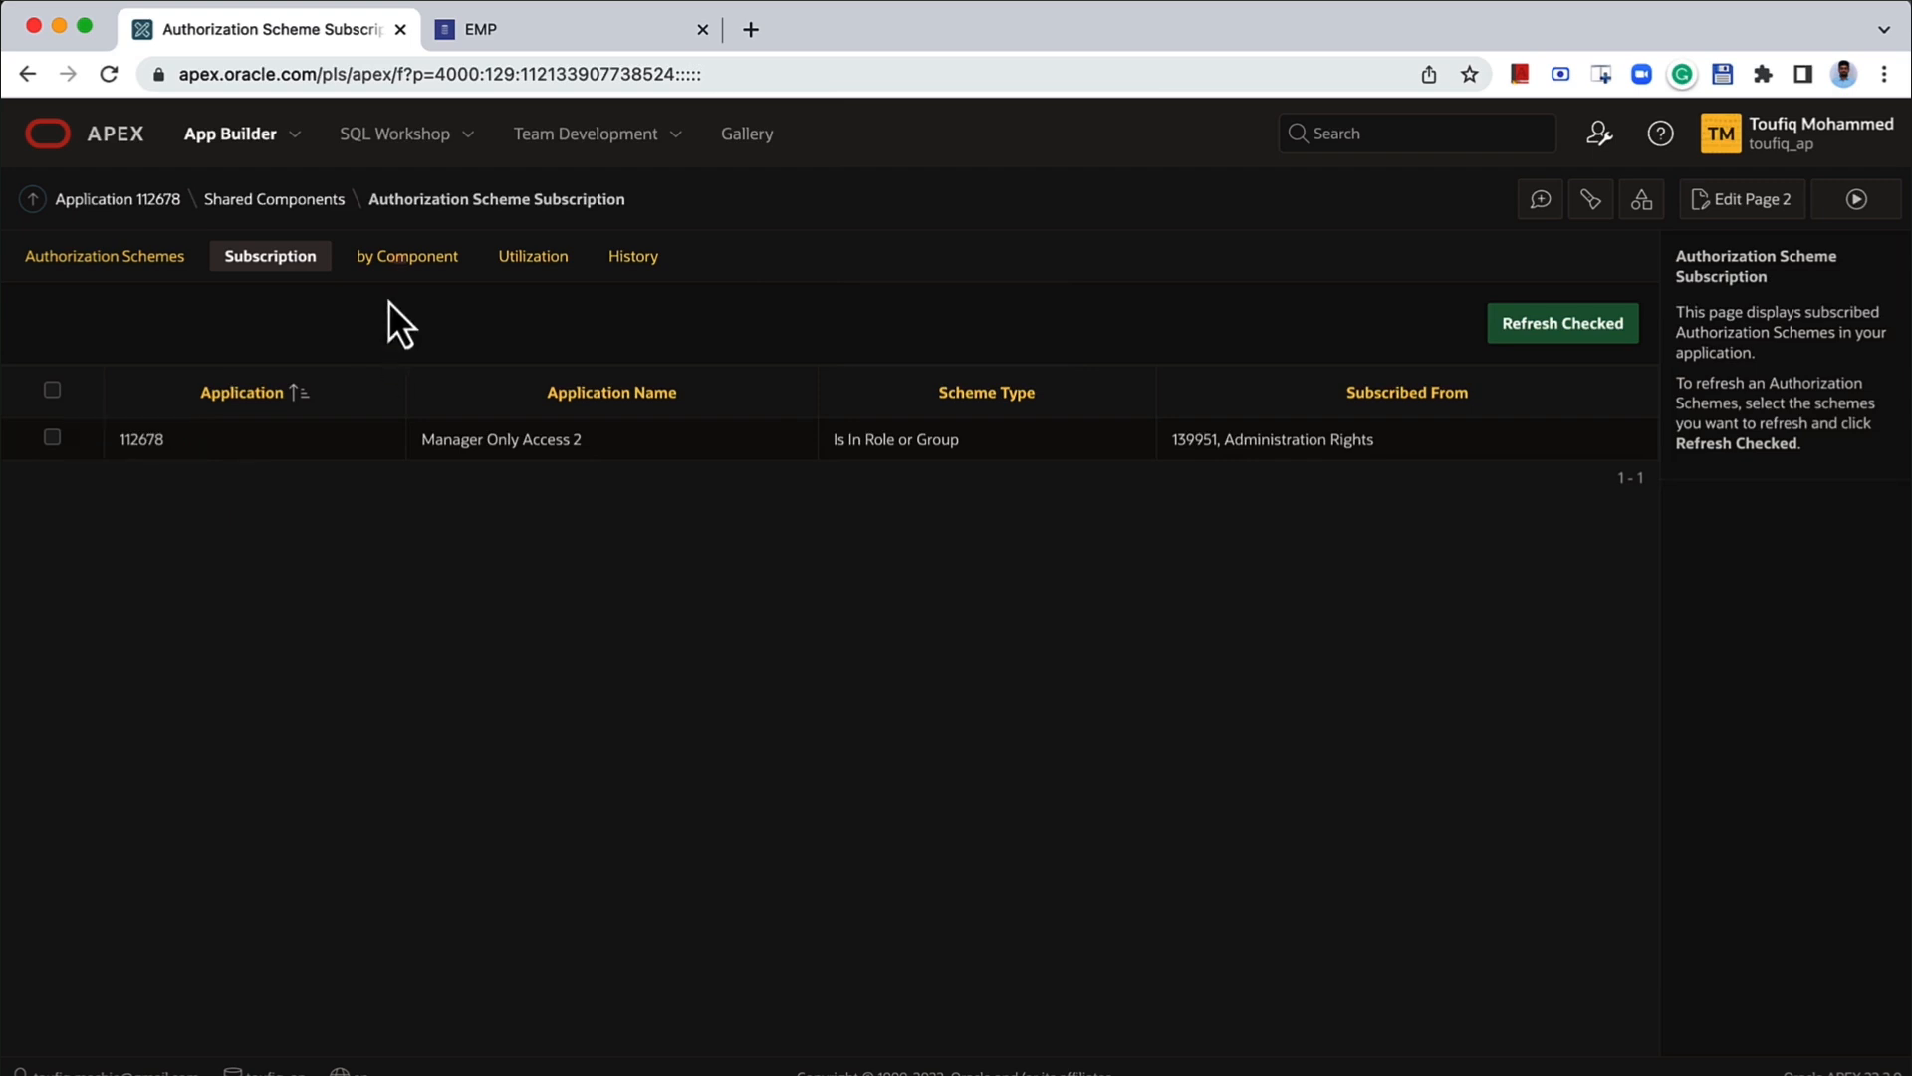
{"action": "left_click", "coordinate": [401, 261]}
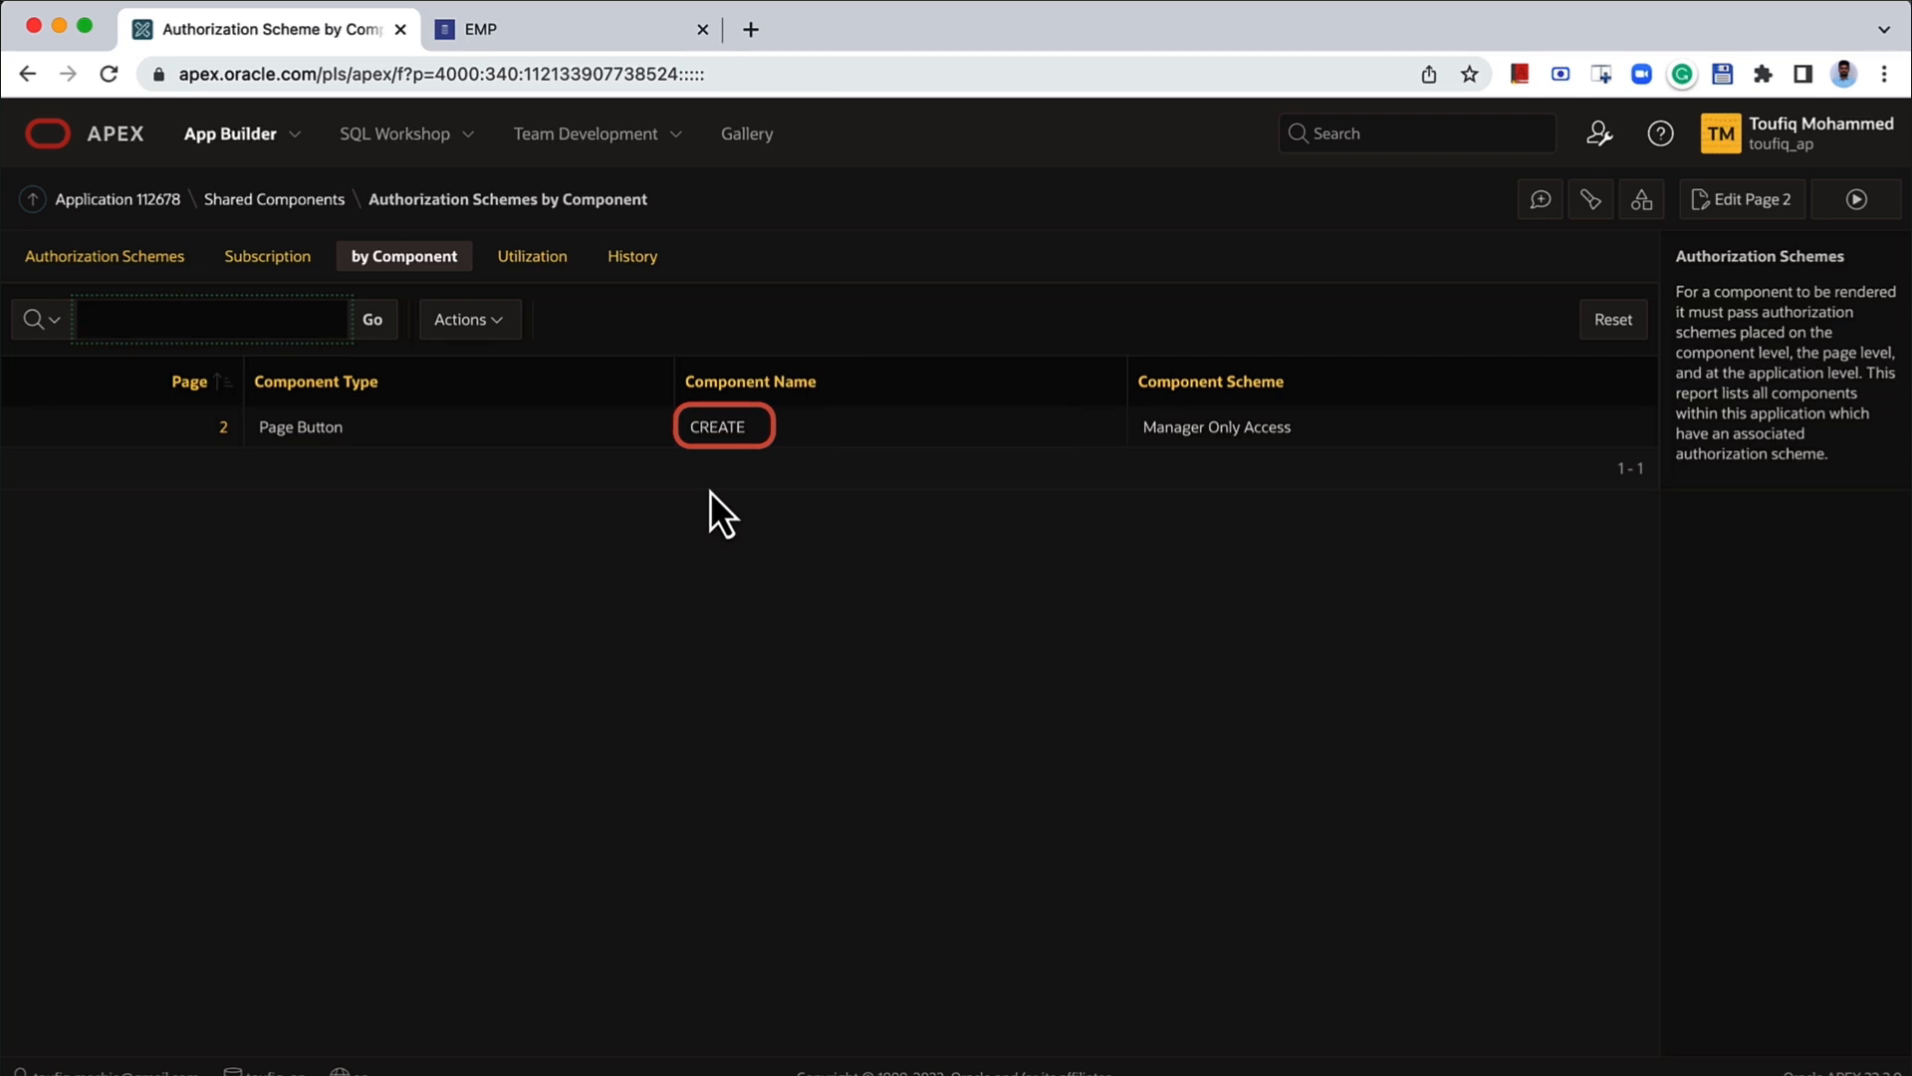
{"action": "left_click", "coordinate": [564, 265]}
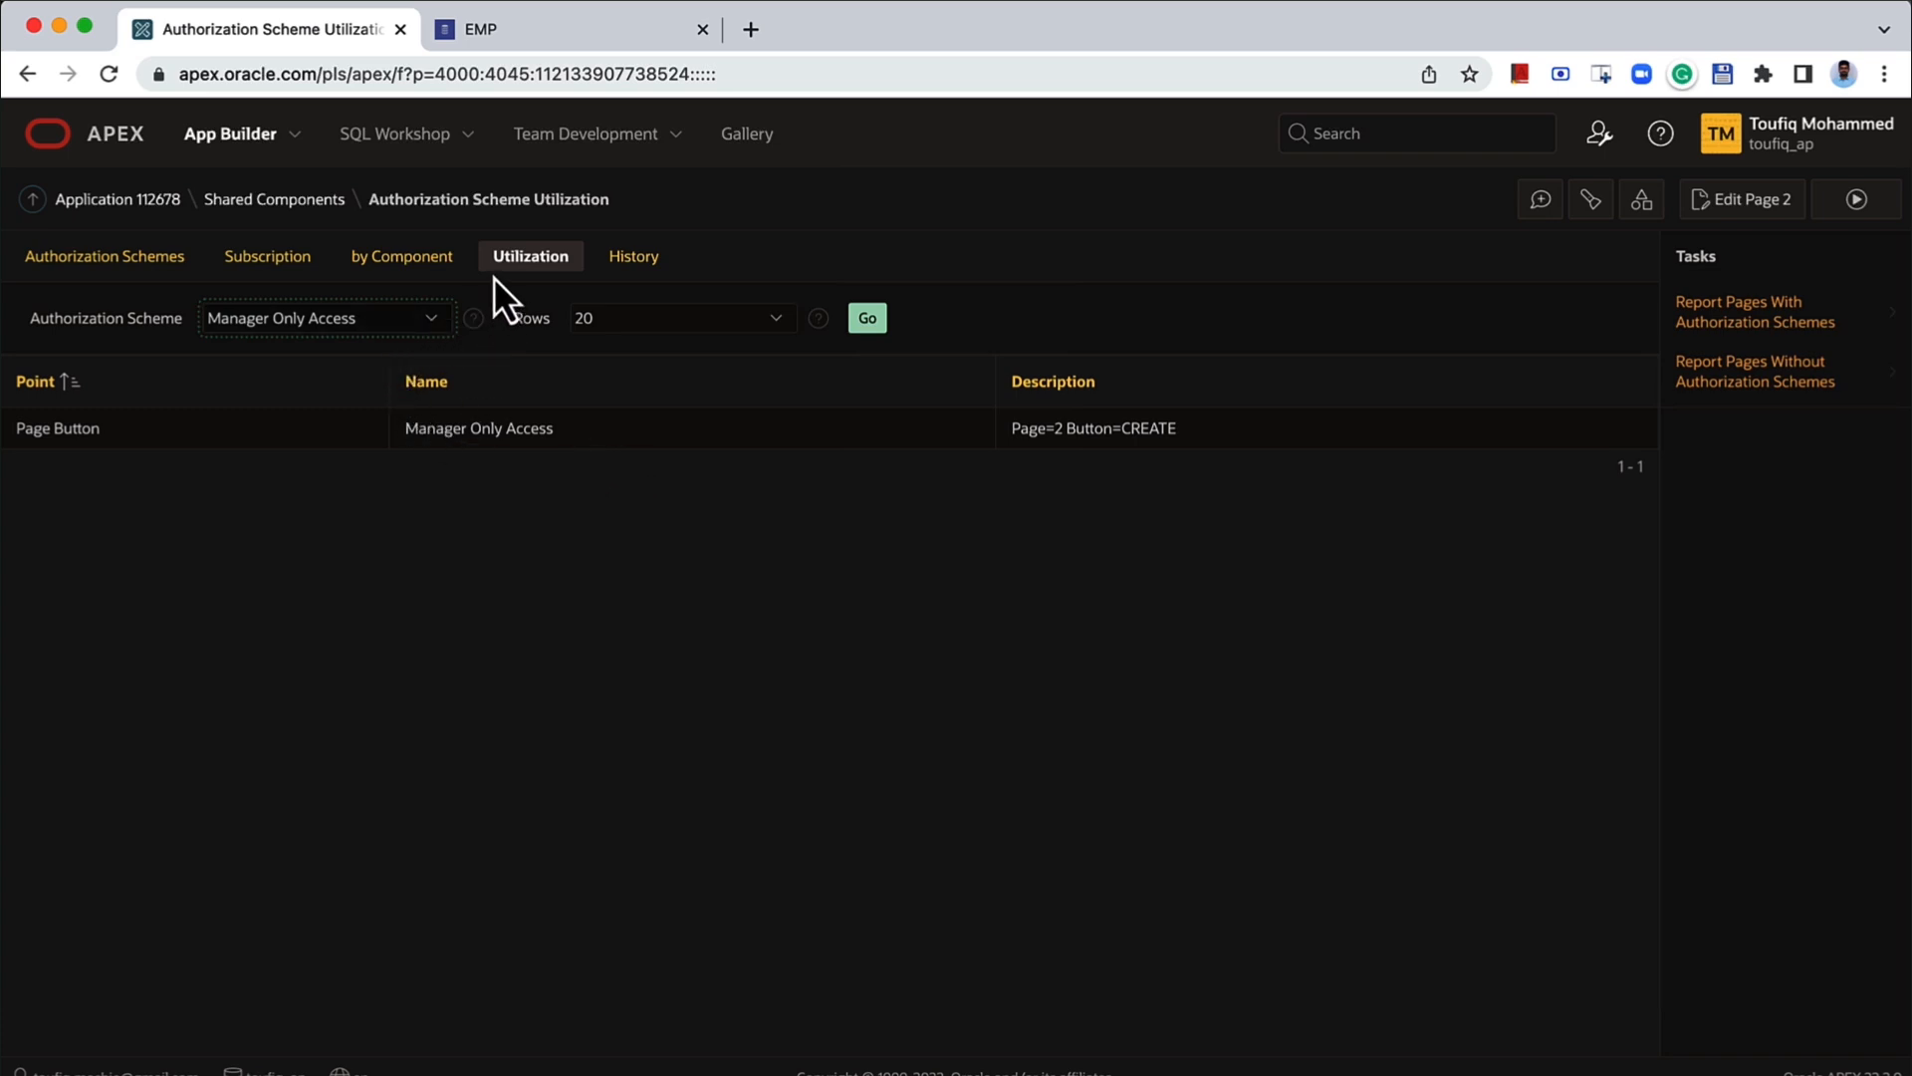
{"action": "left_click", "coordinate": [631, 269]}
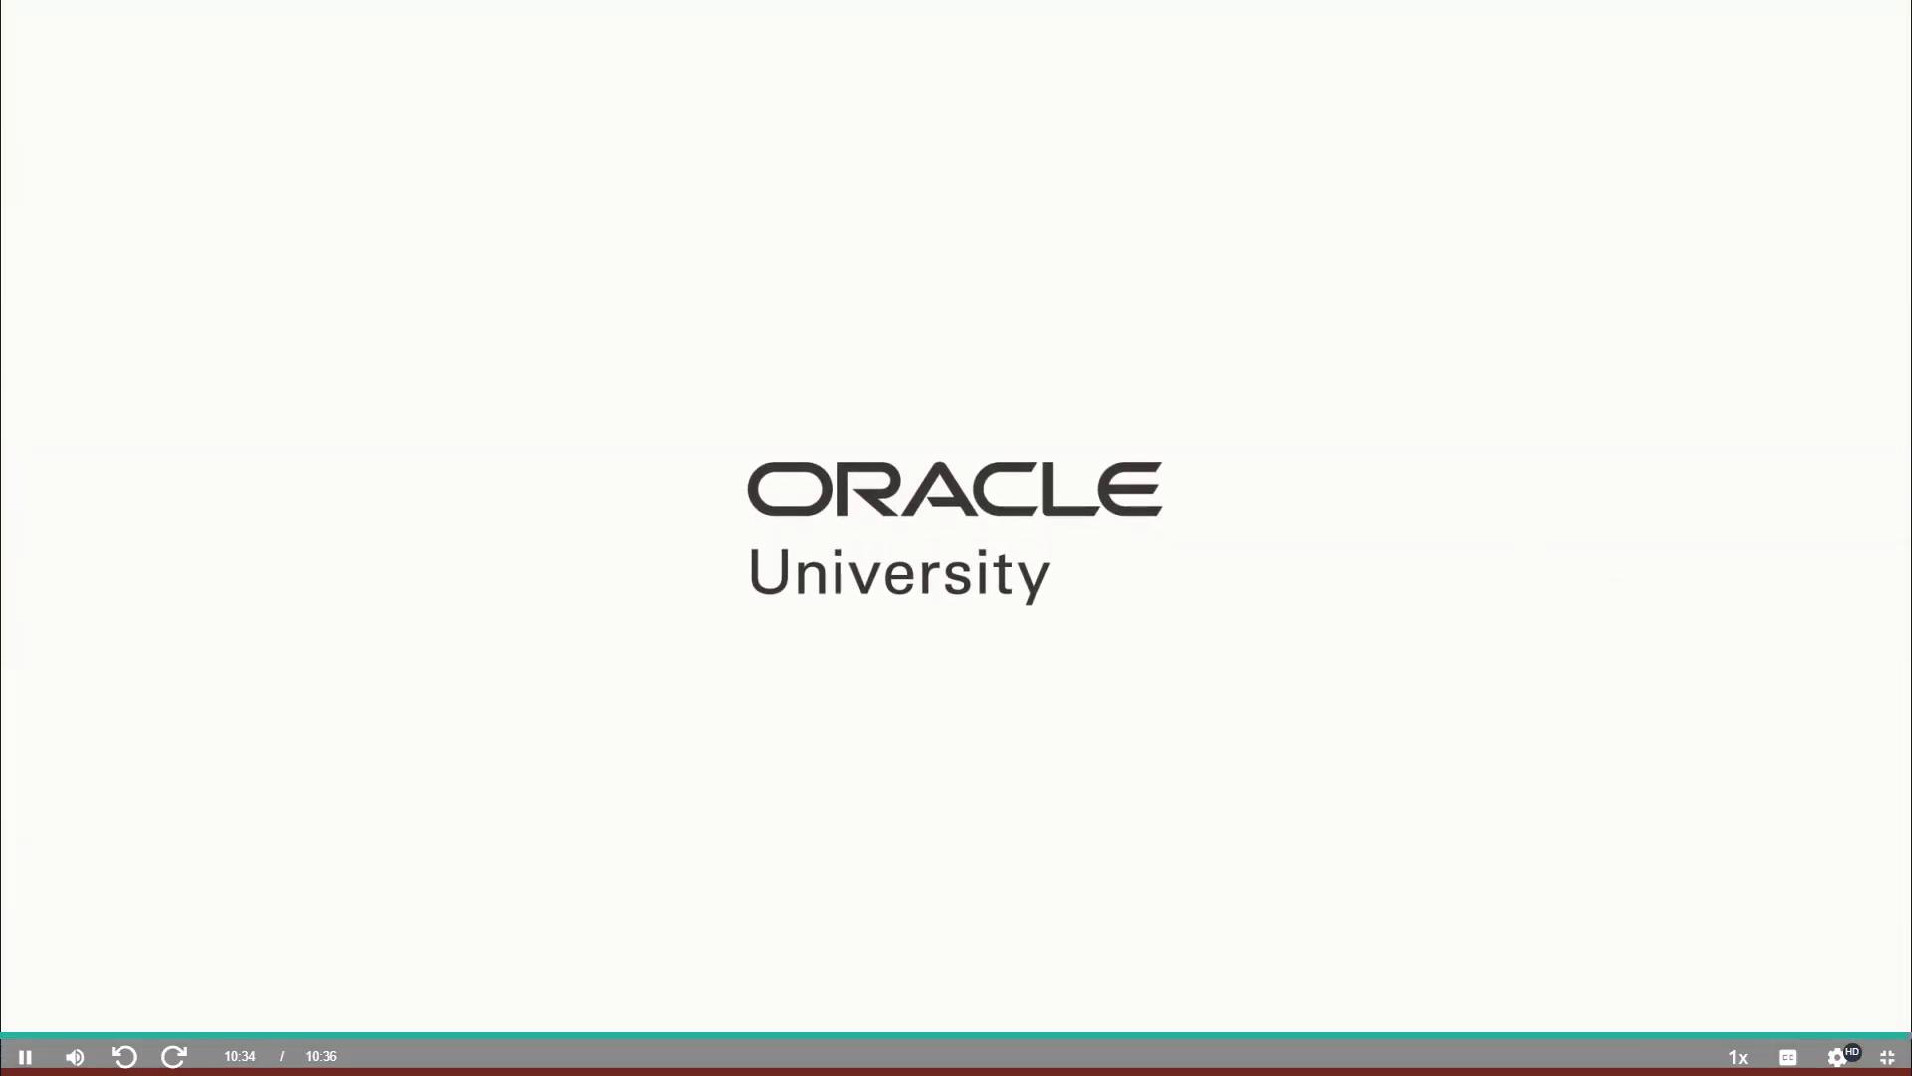
- Switch to the MyLearn course player and show the Access Control Administration Page video in full screen at 1080p quality
{"action": "left_click", "coordinate": [1888, 1060]}
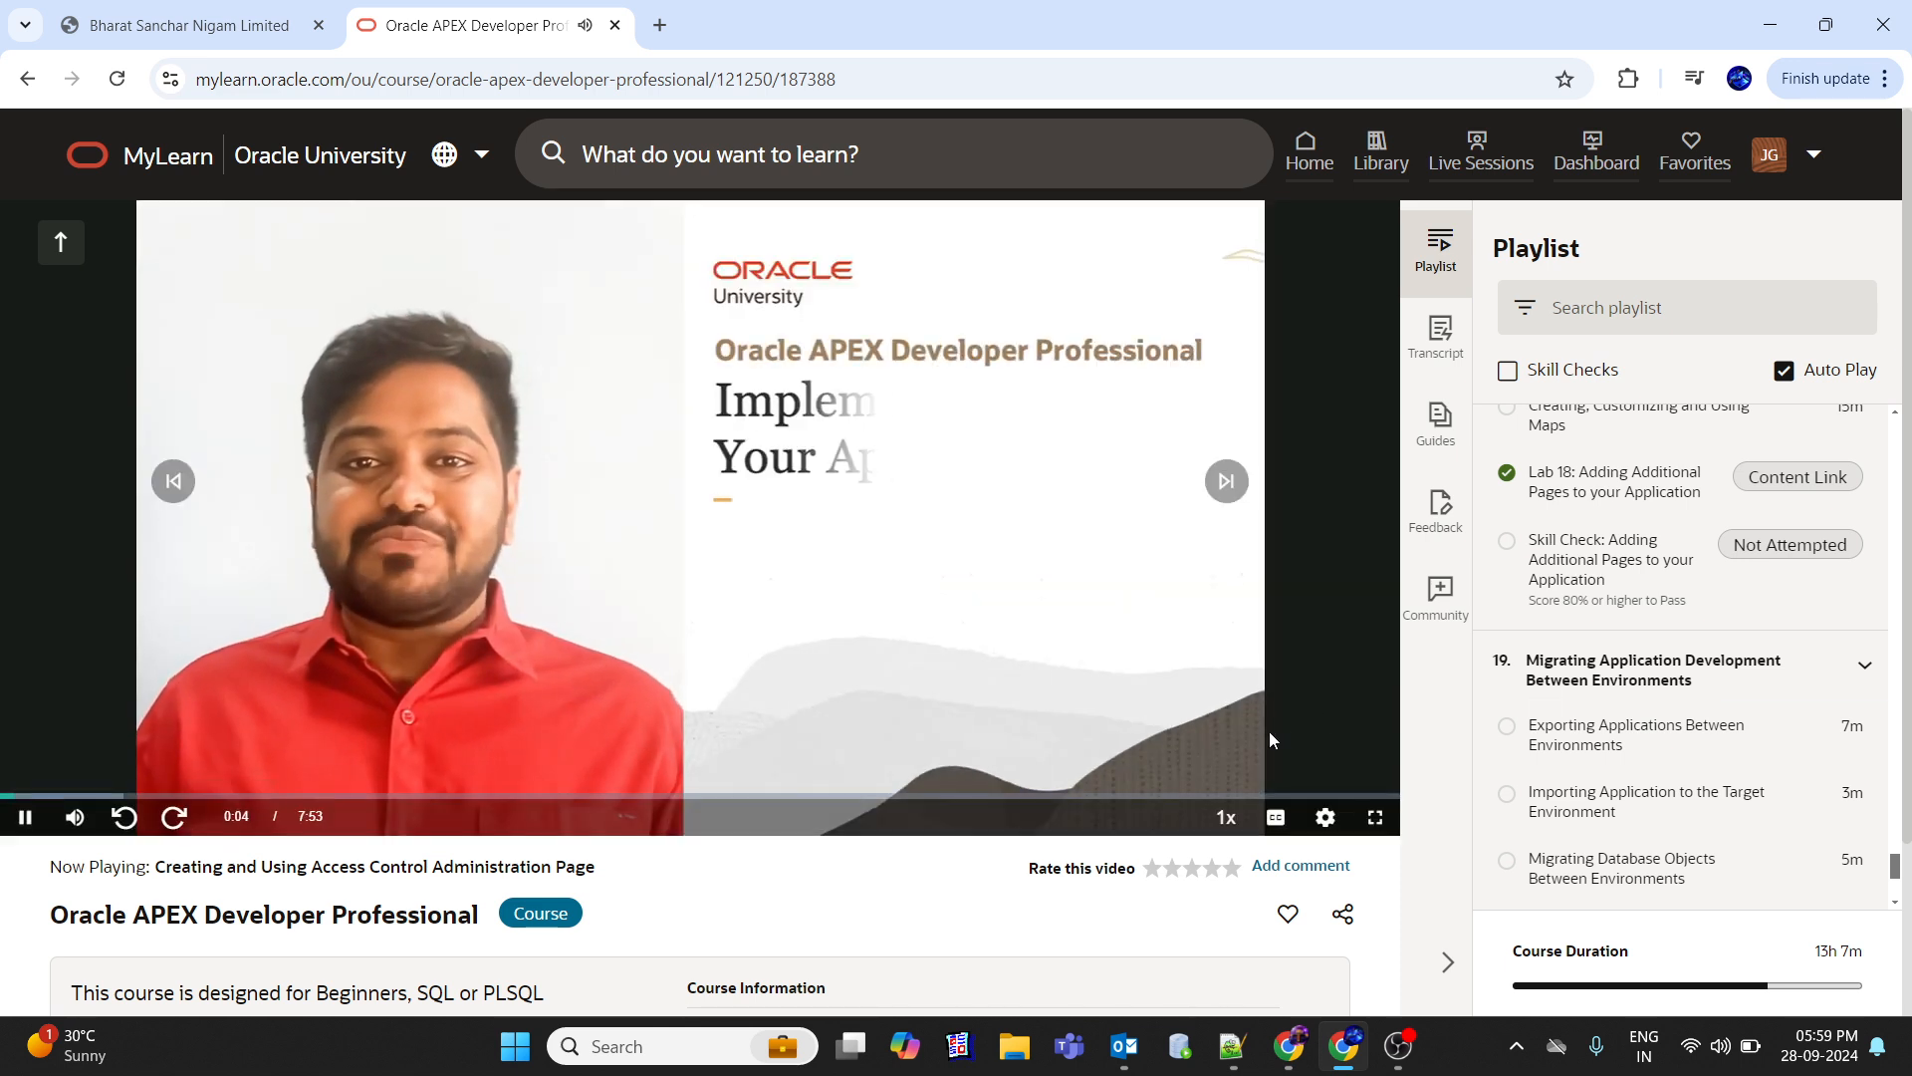
{"action": "left_click", "coordinate": [1373, 814]}
{"action": "left_click", "coordinate": [1838, 1057]}
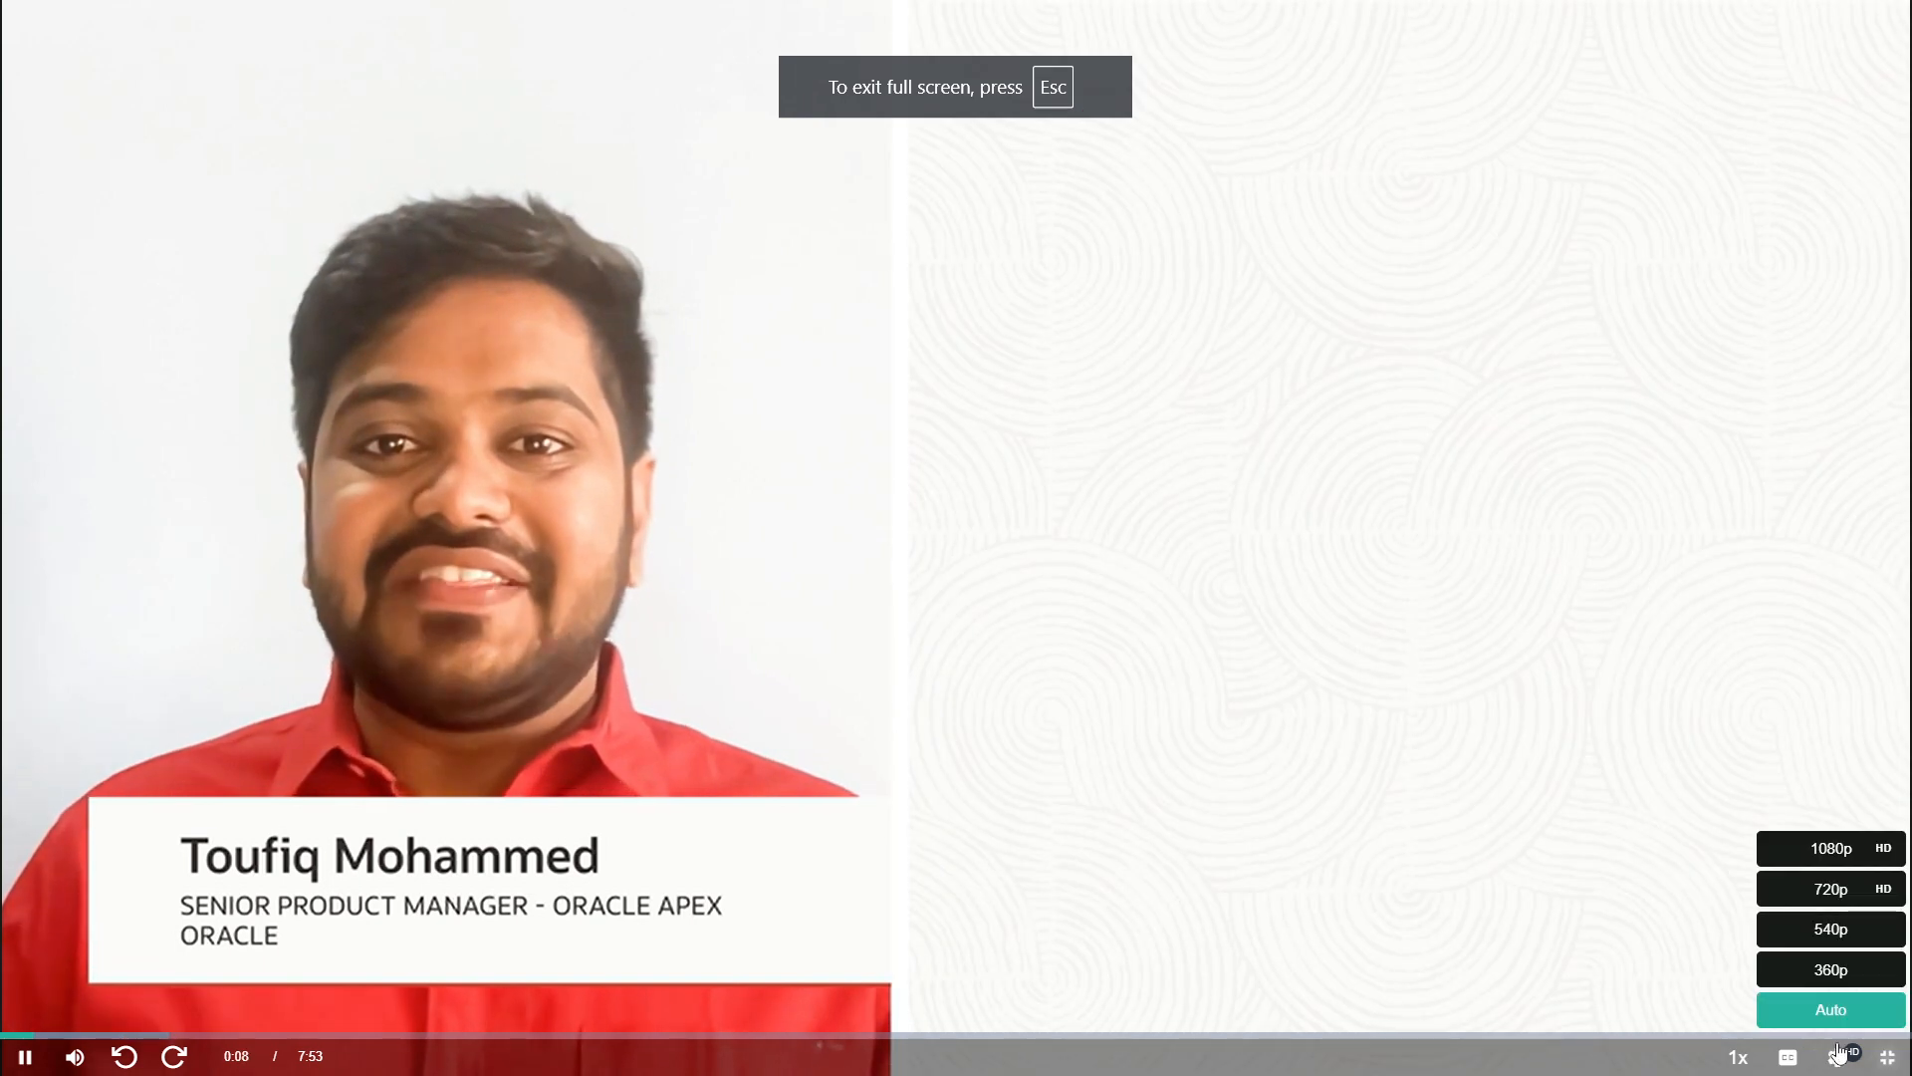
{"action": "left_click", "coordinate": [1804, 850]}
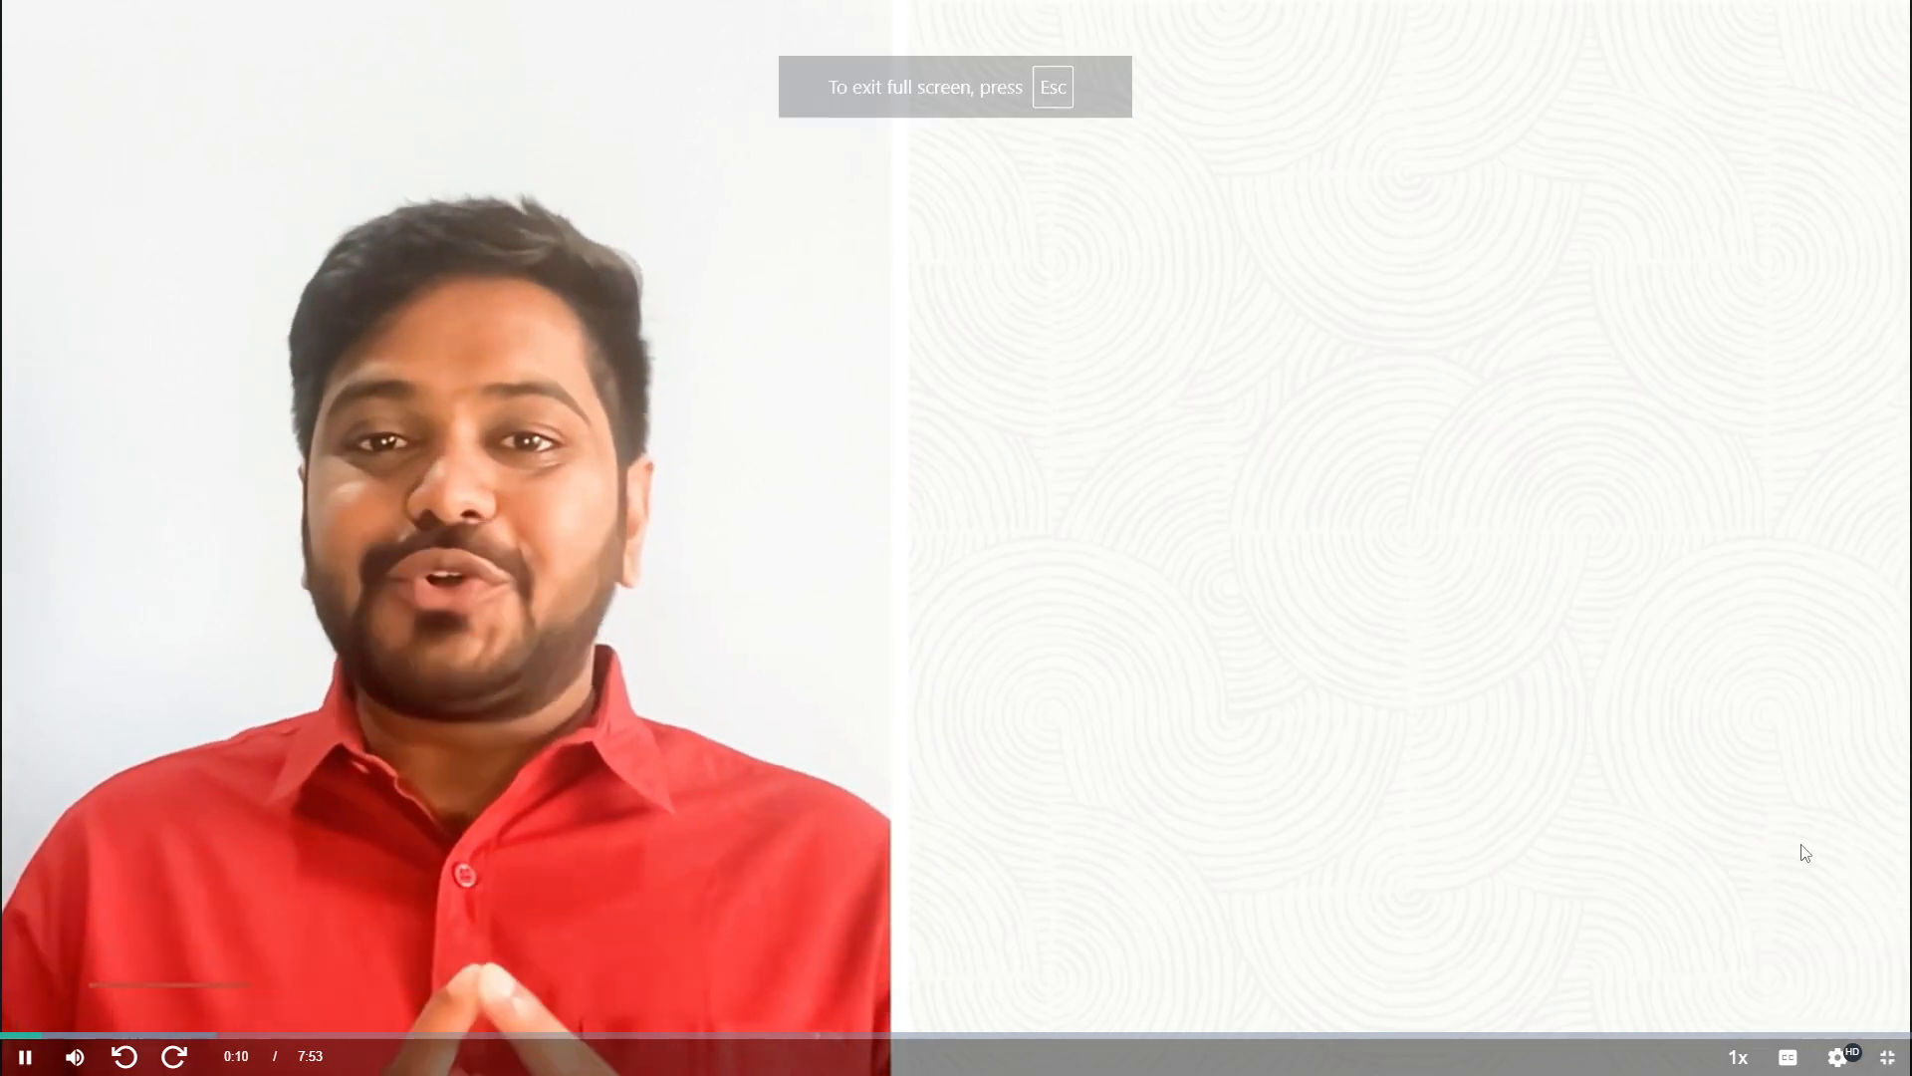
{"action": "left_click", "coordinate": [1838, 1057]}
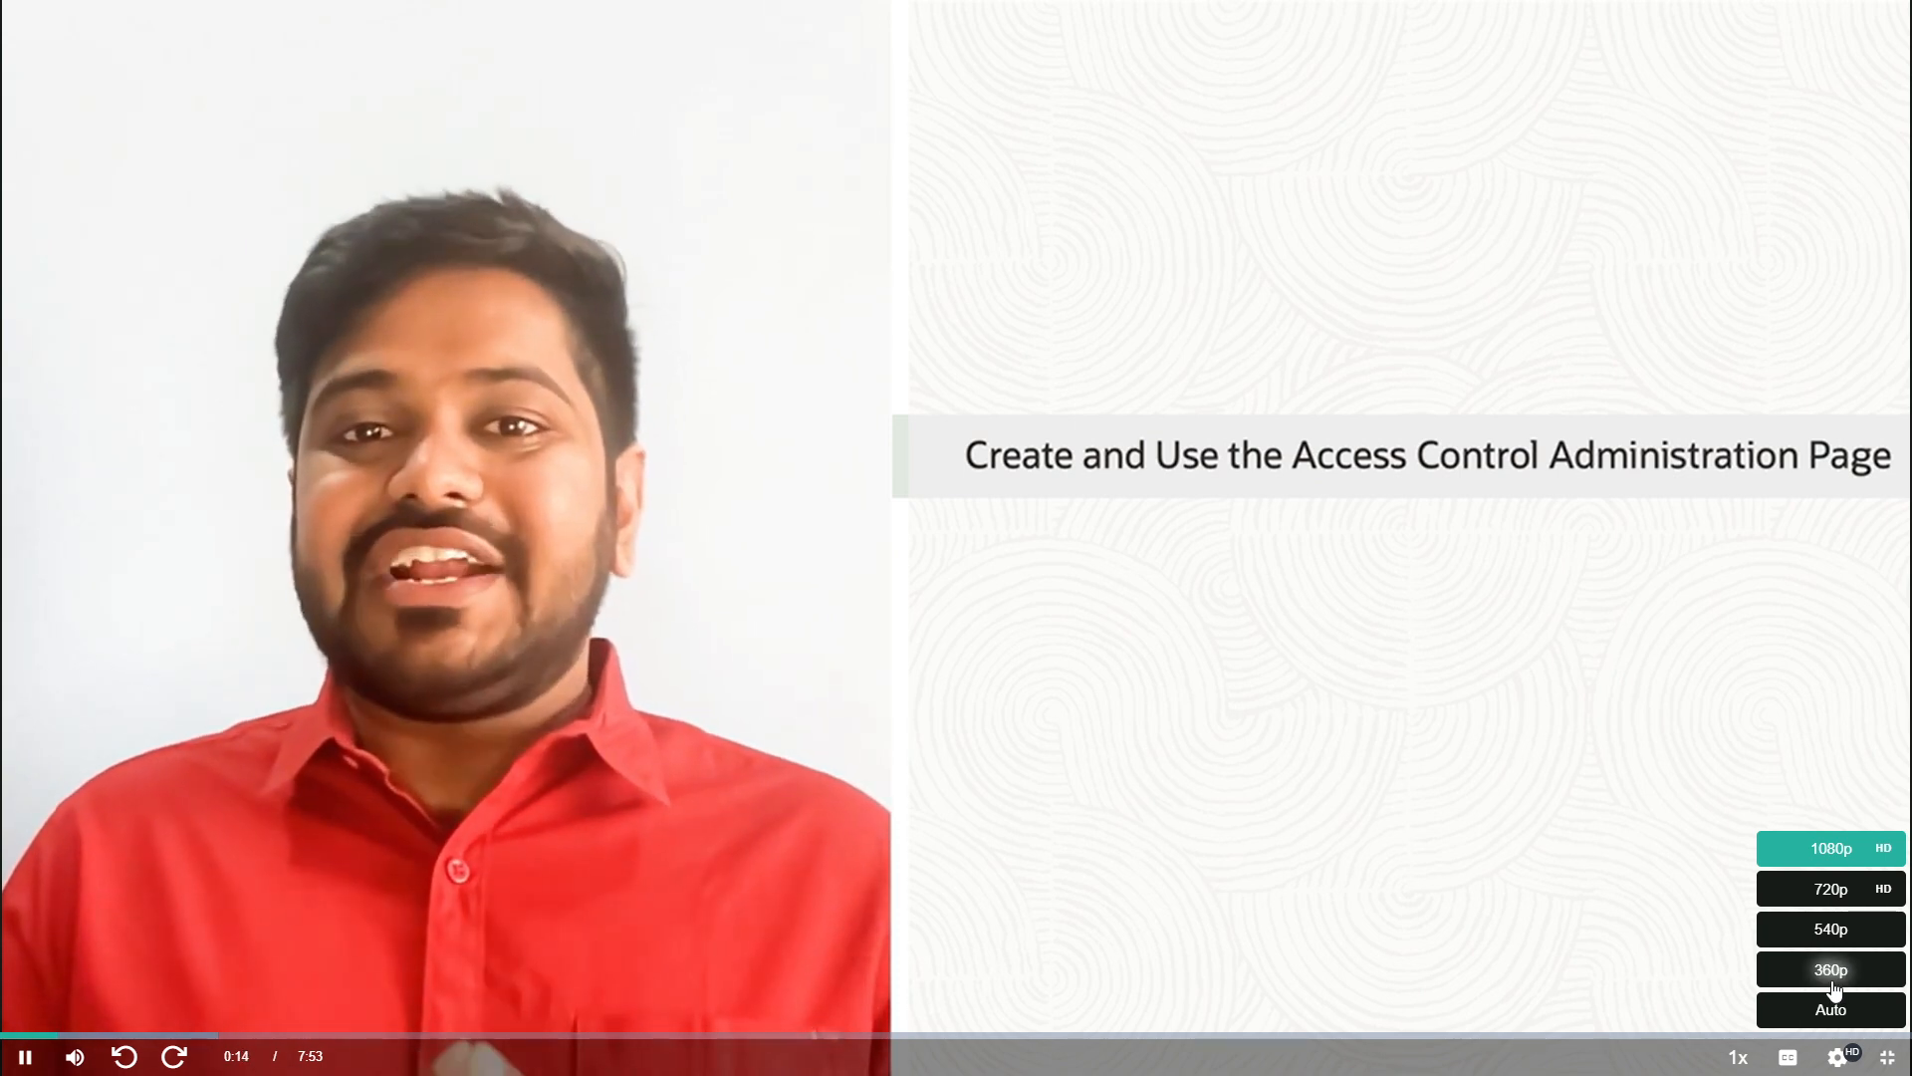
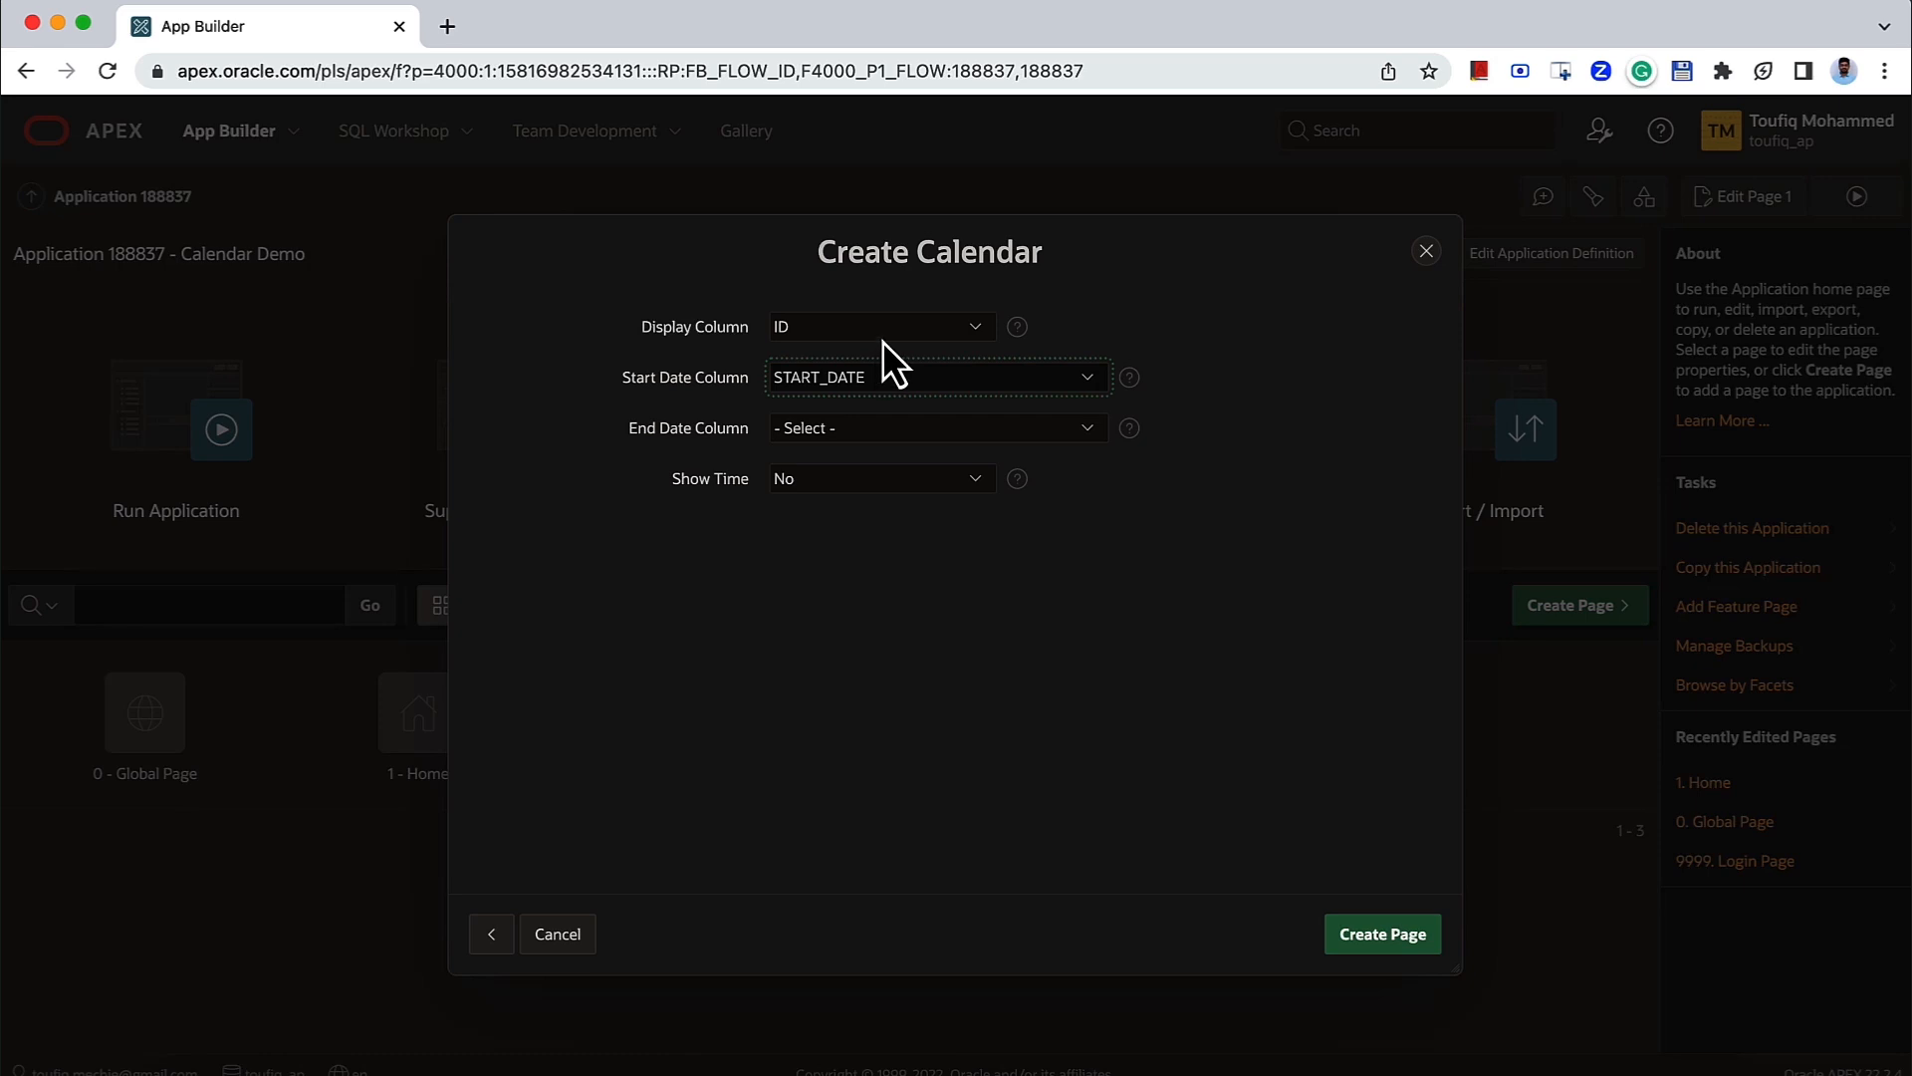
- Create the calendar page with TASK_NAME as display column, START_DATE and END_DATE as date columns, and Show Time set to Yes
{"action": "left_click", "coordinate": [811, 337]}
{"action": "left_click", "coordinate": [823, 406]}
{"action": "left_click", "coordinate": [864, 432]}
{"action": "left_click", "coordinate": [857, 480]}
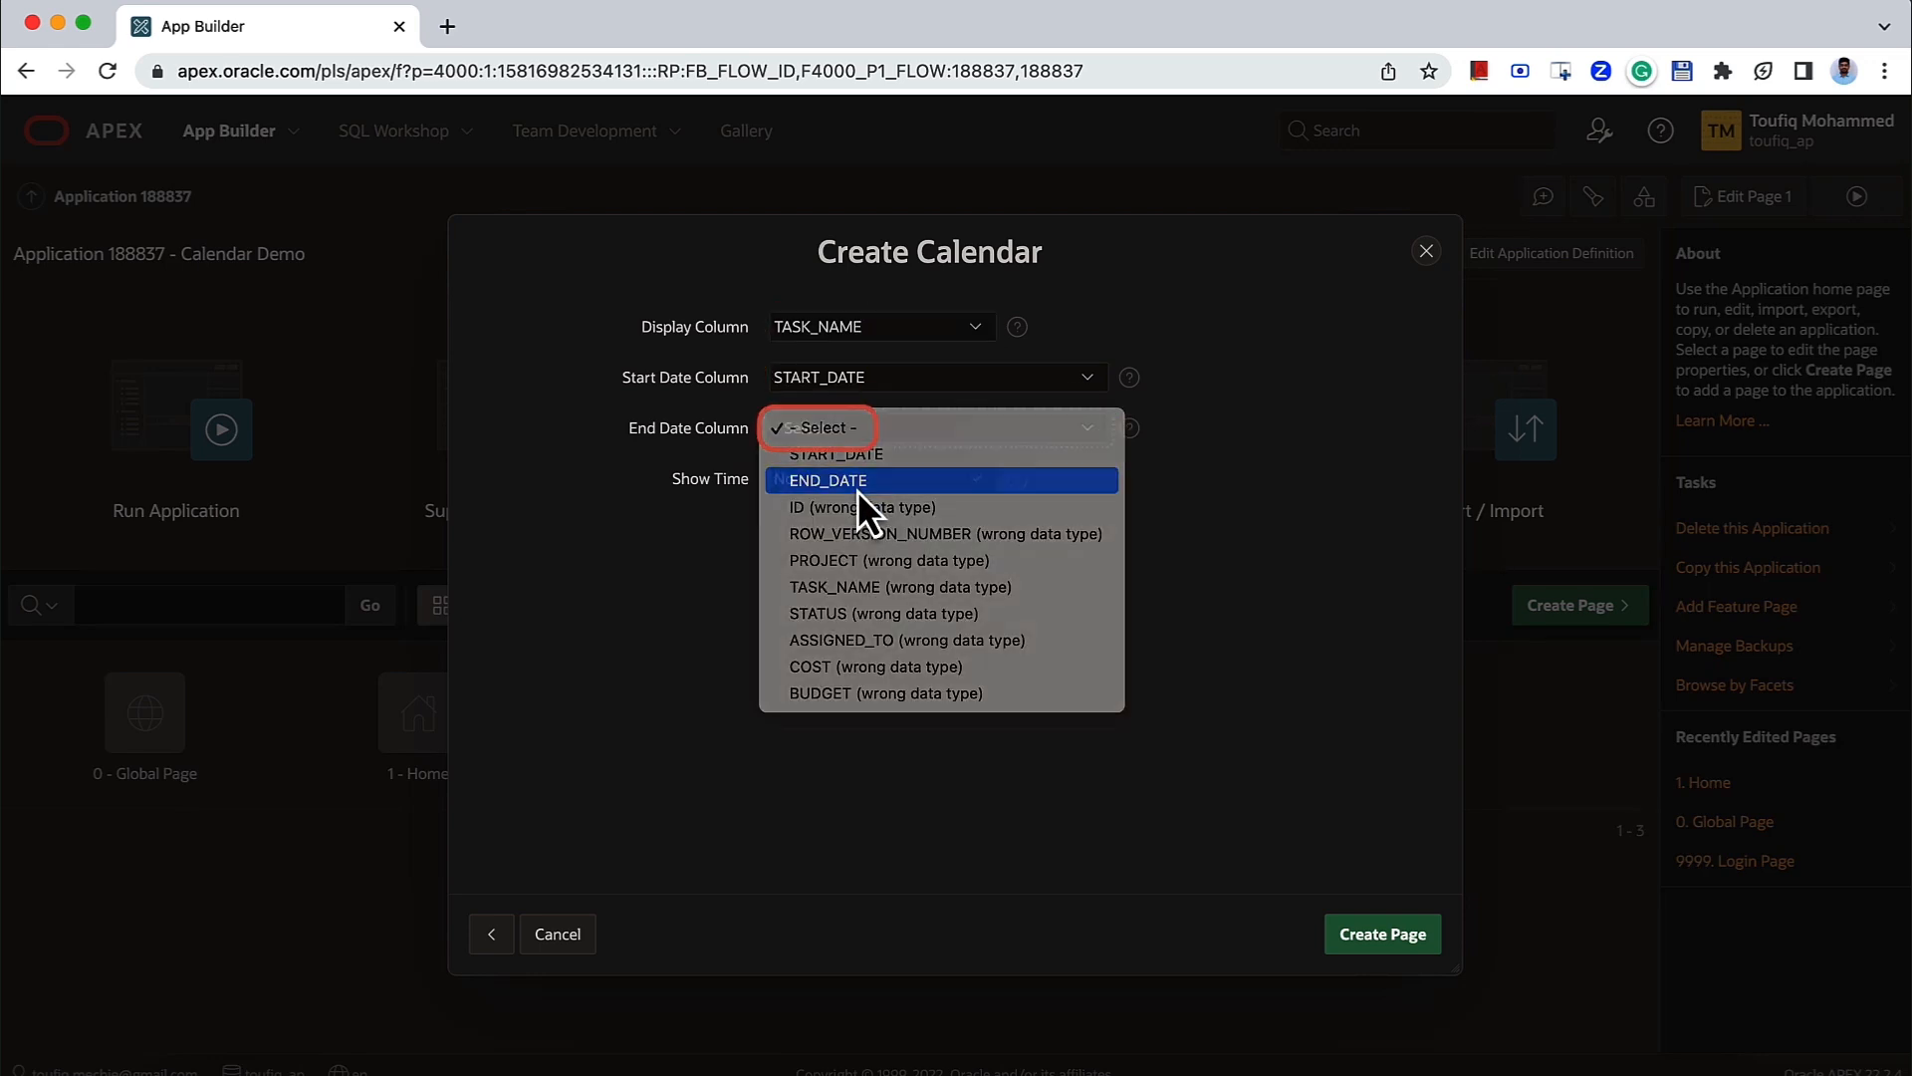
{"action": "left_click", "coordinate": [841, 490]}
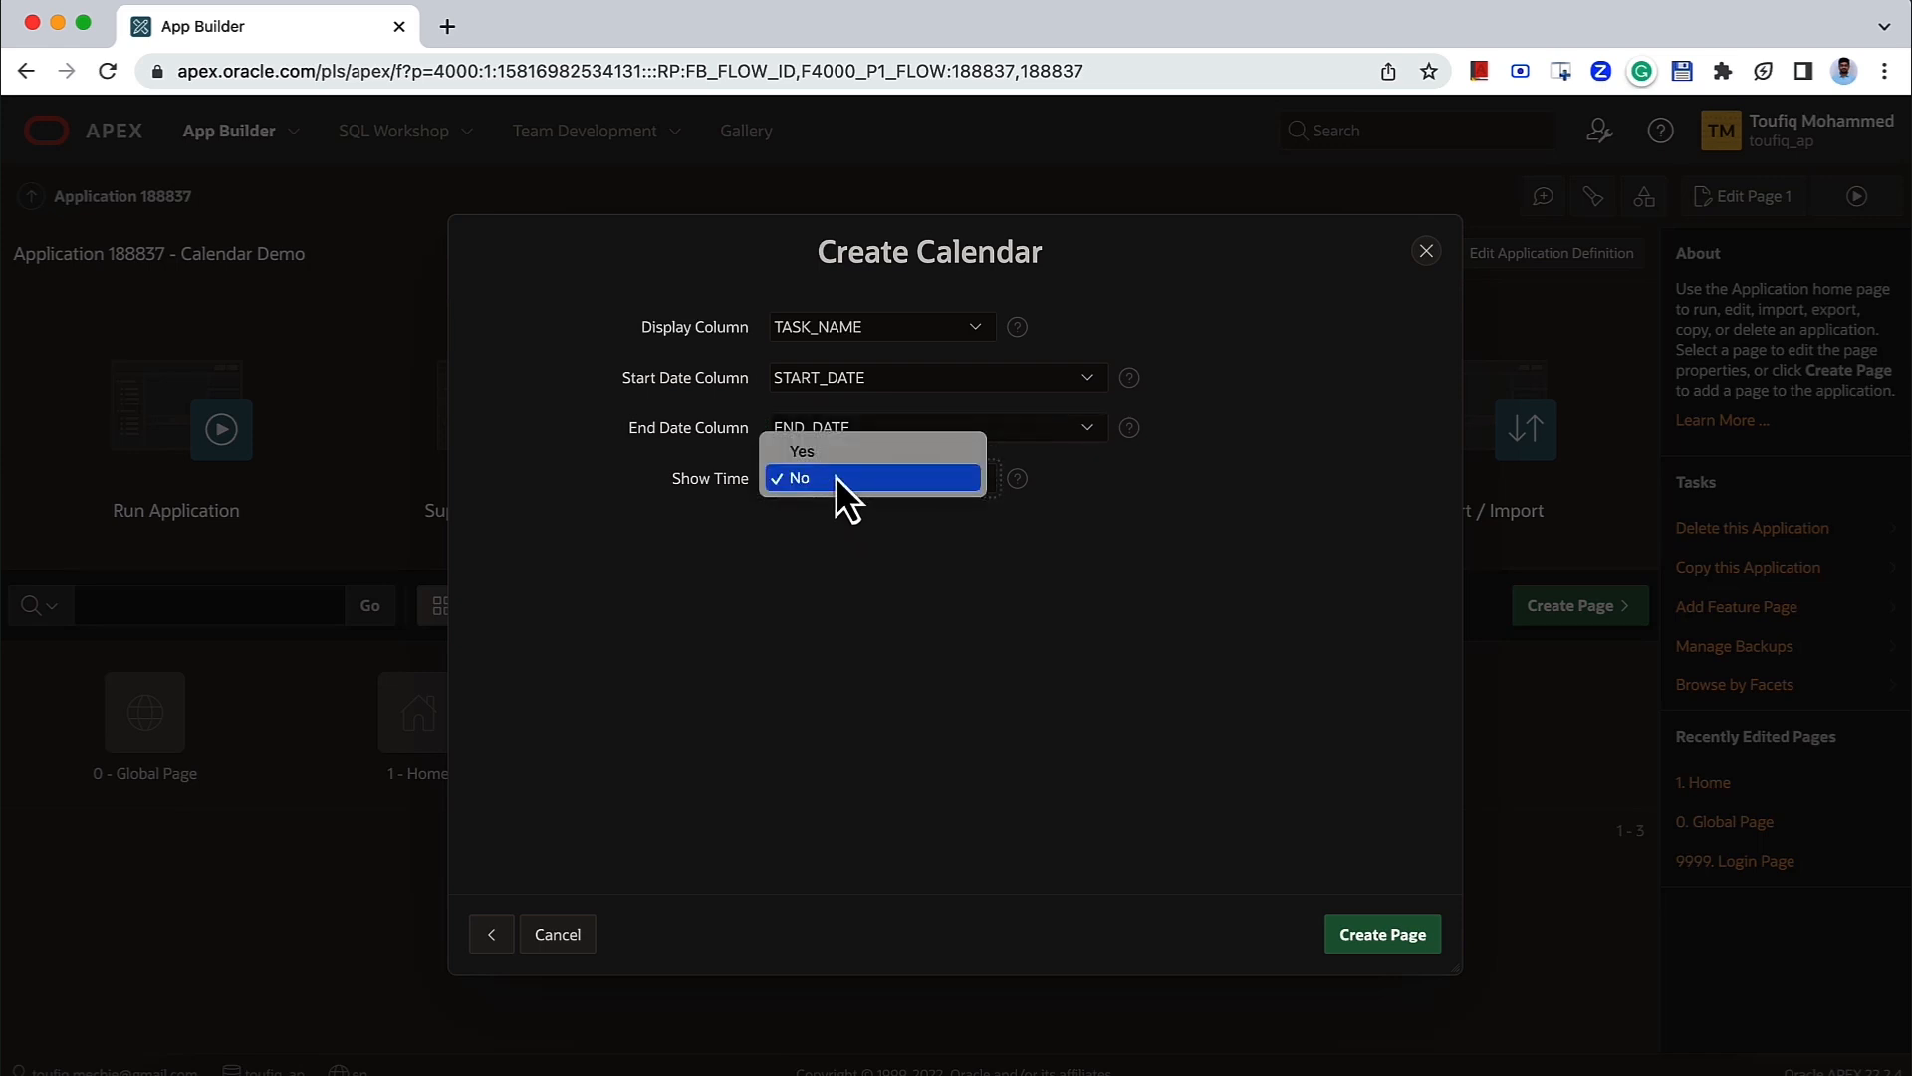
{"action": "left_click", "coordinate": [836, 464]}
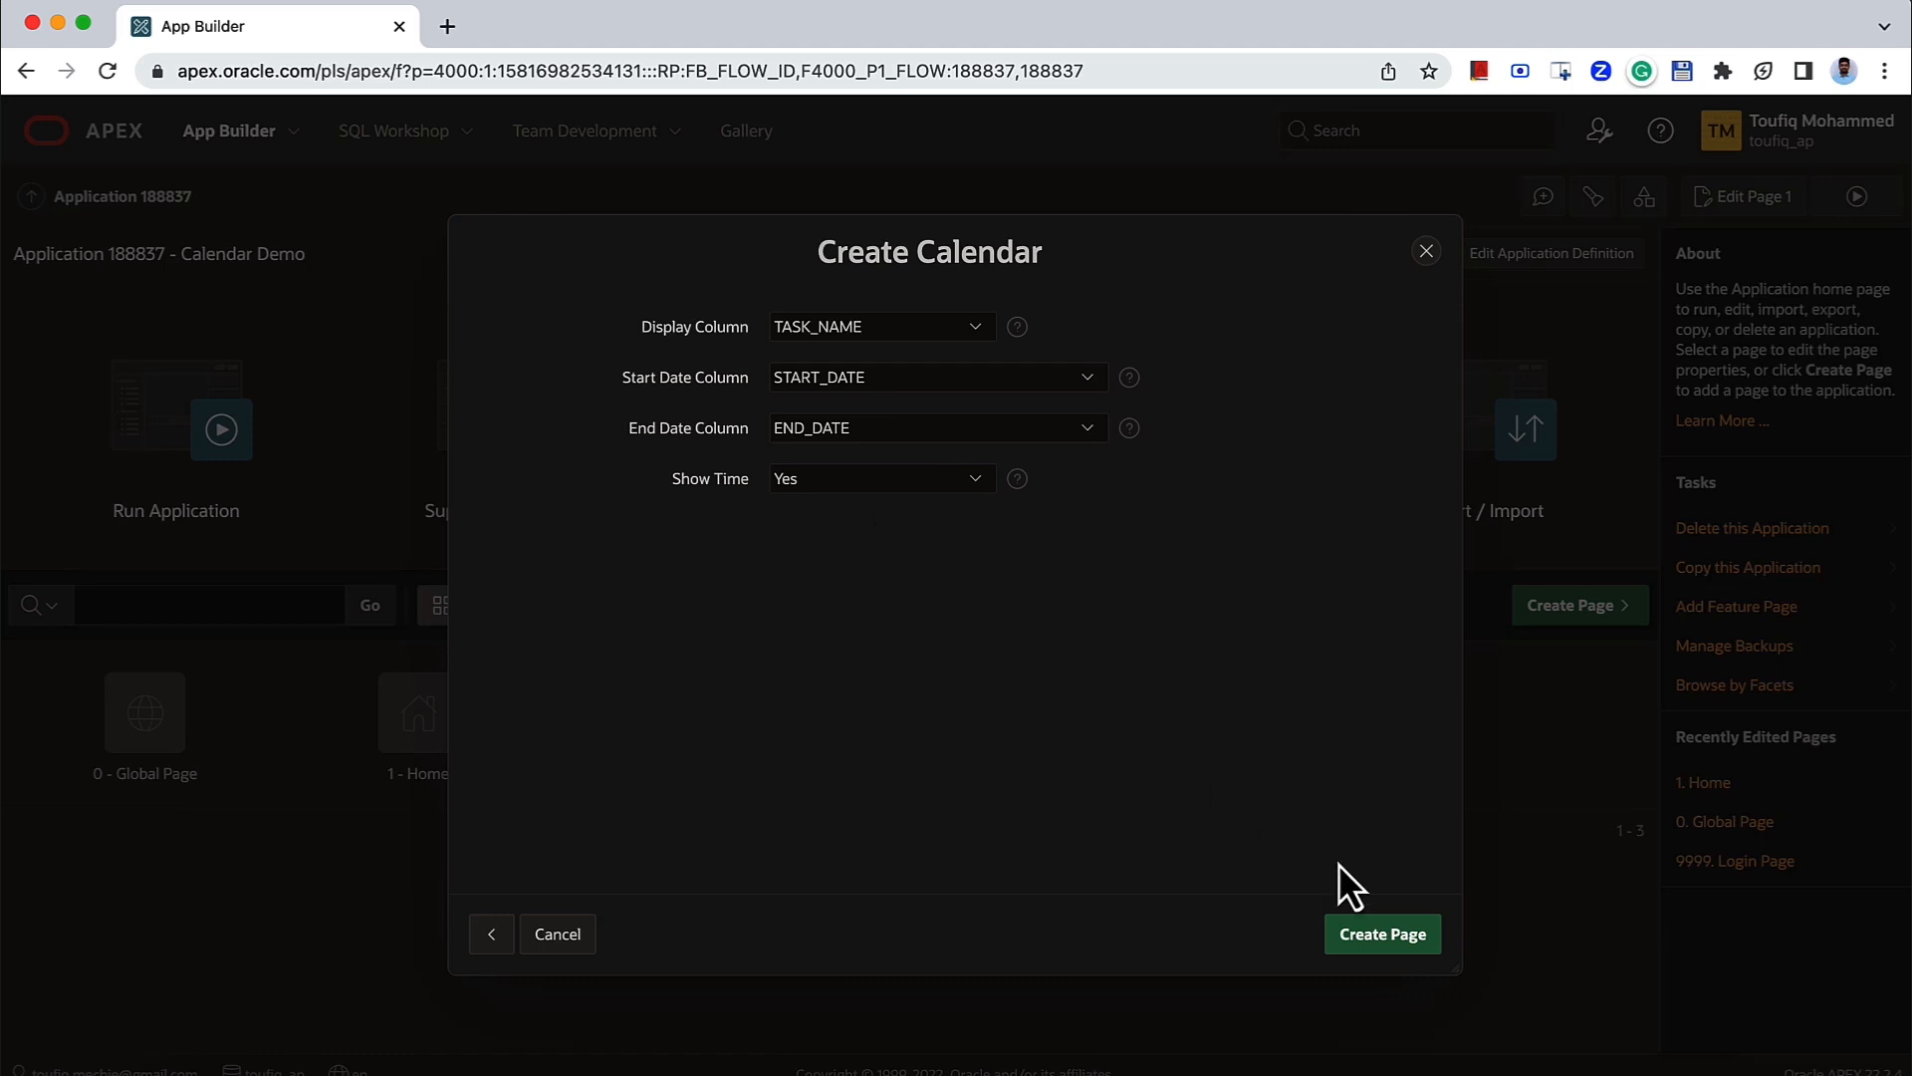
{"action": "left_click", "coordinate": [1376, 914]}
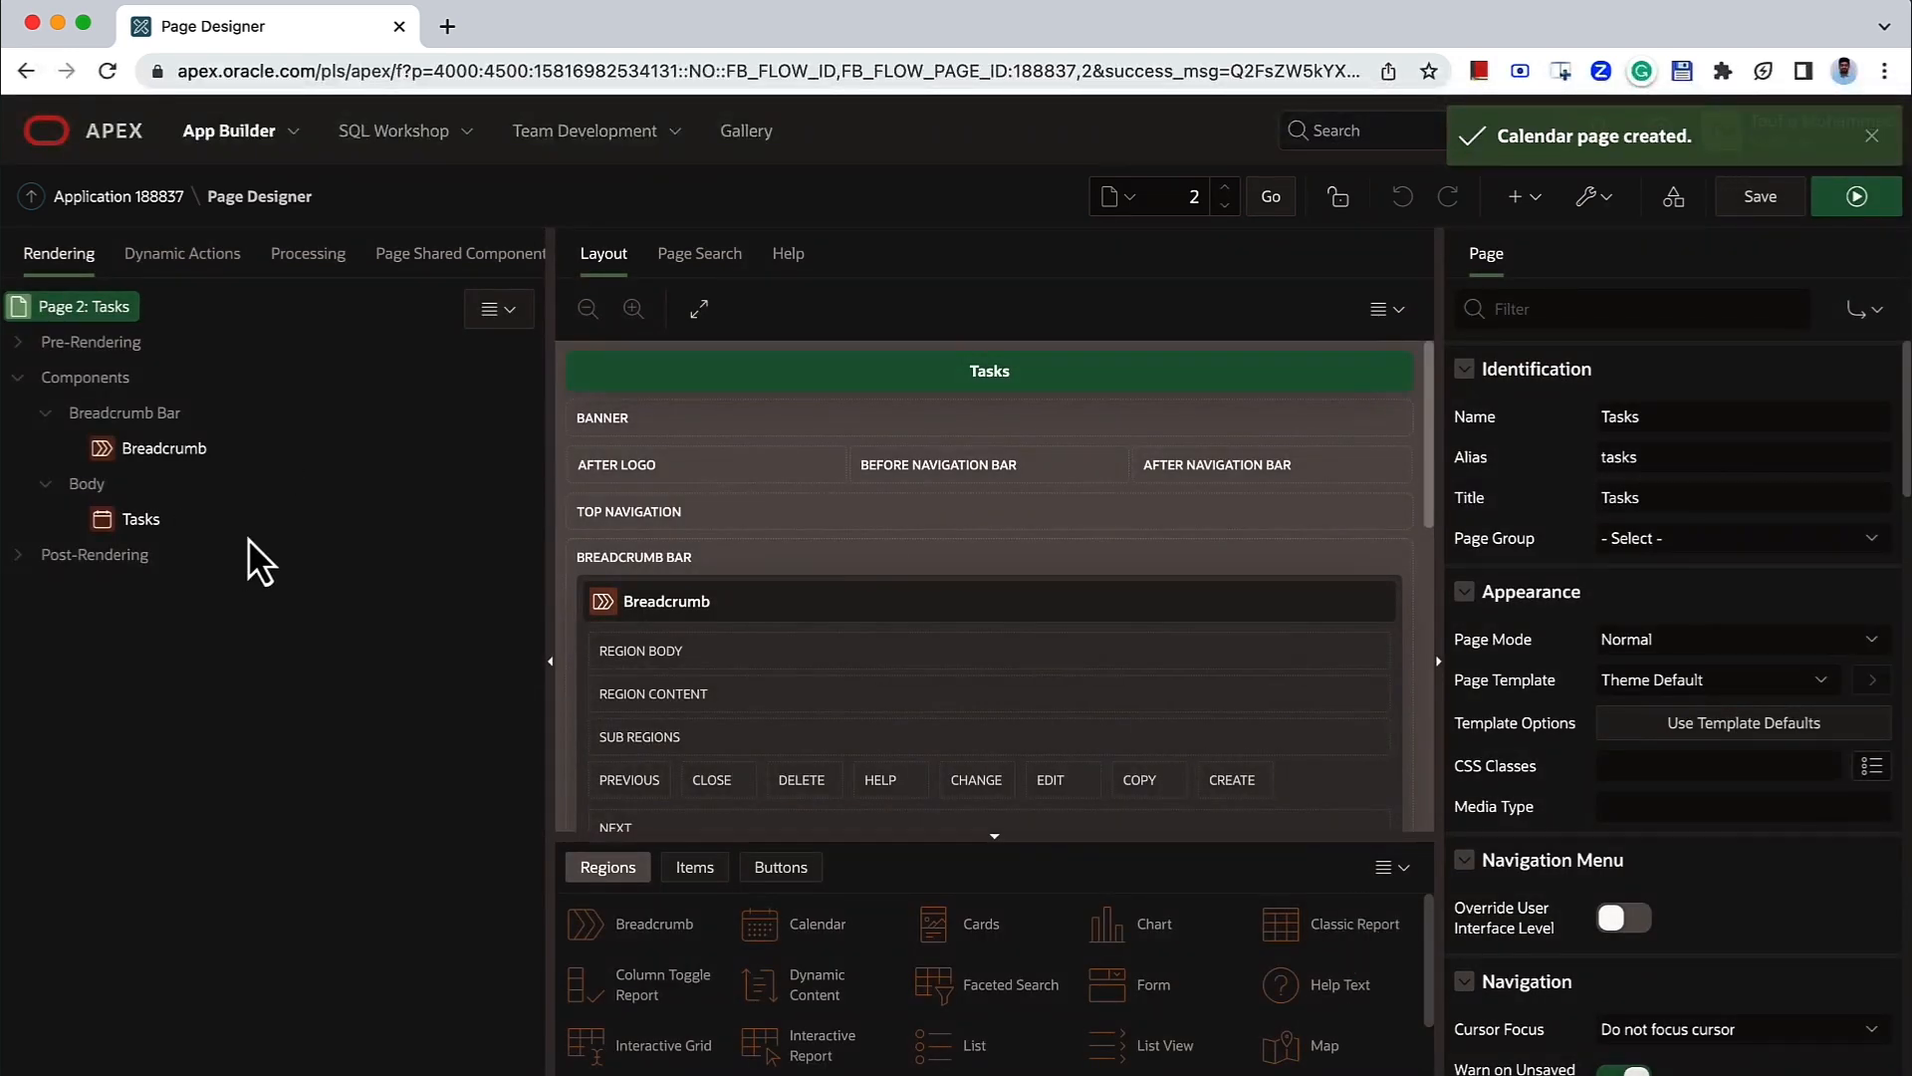
- Run the Tasks page and sign in to the Calendar Demo application
{"action": "left_click", "coordinate": [1856, 204]}
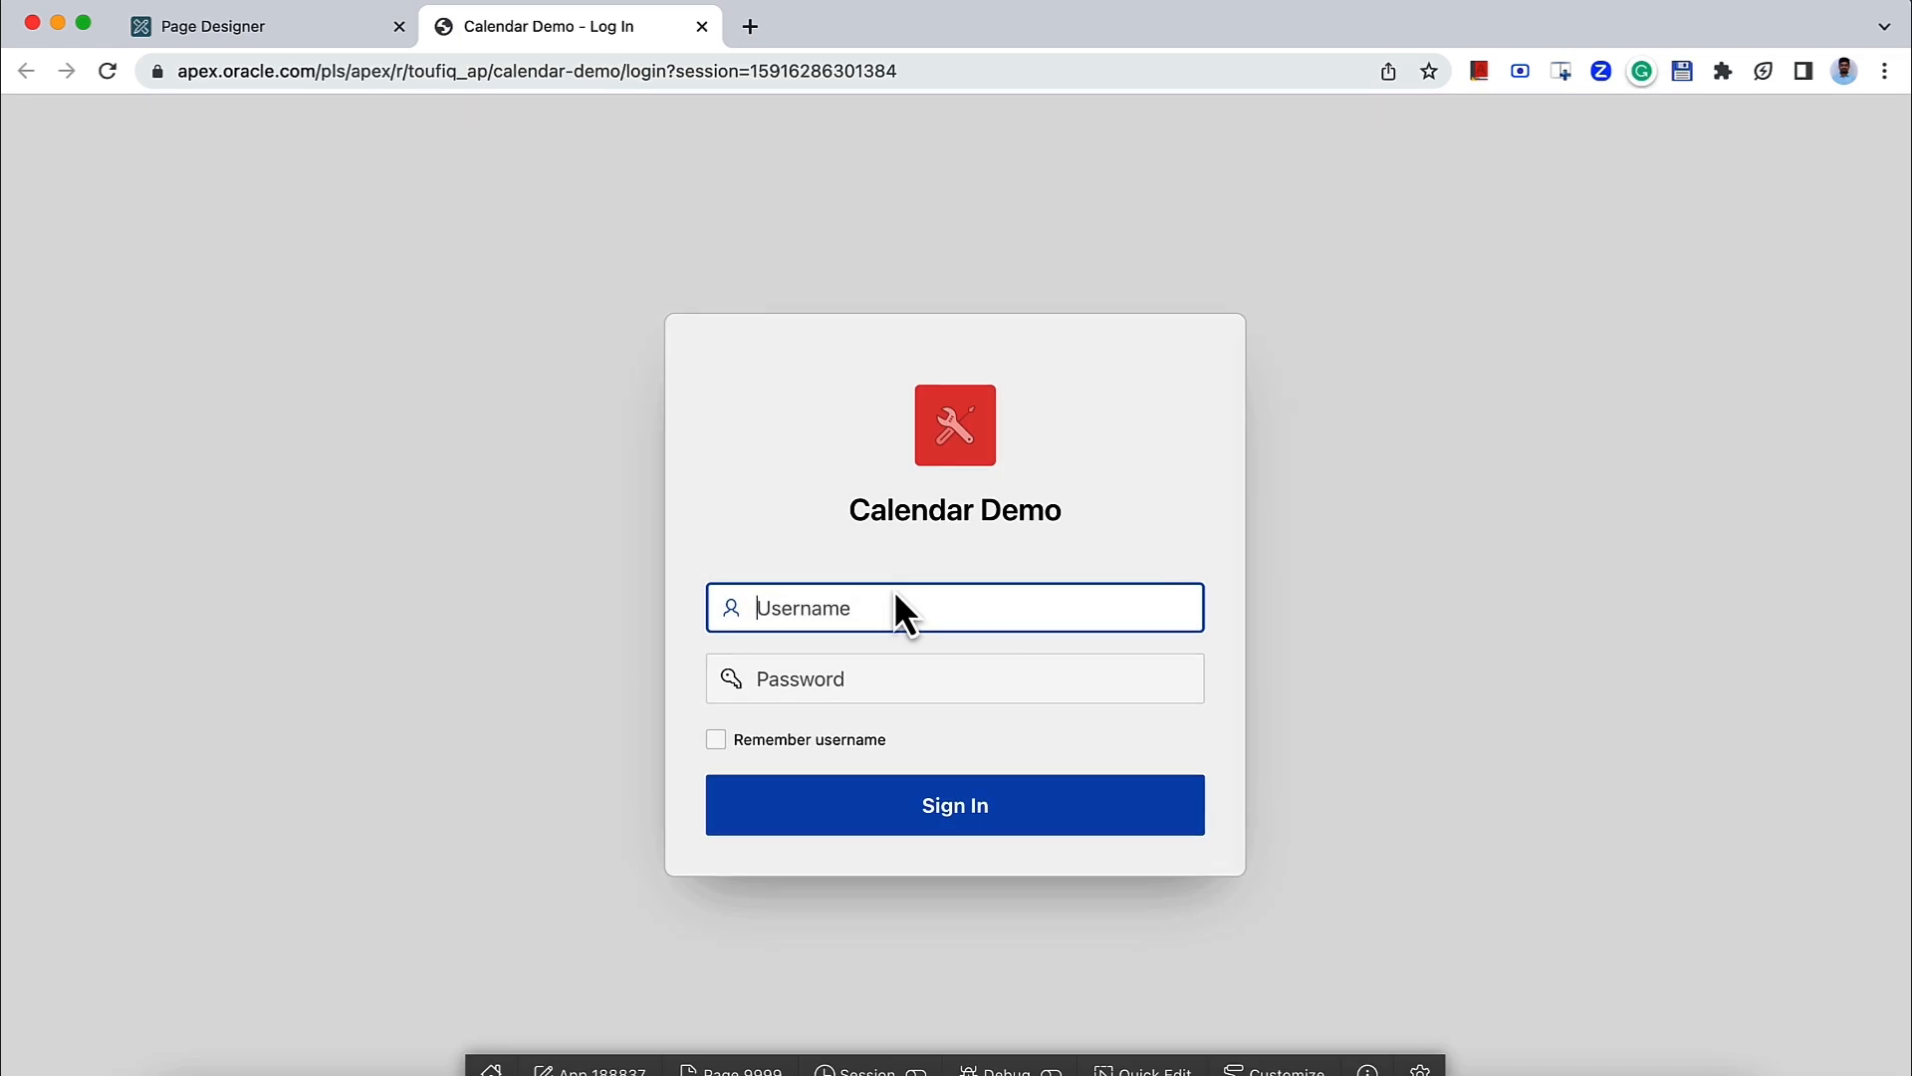
{"action": "left_click", "coordinate": [882, 811]}
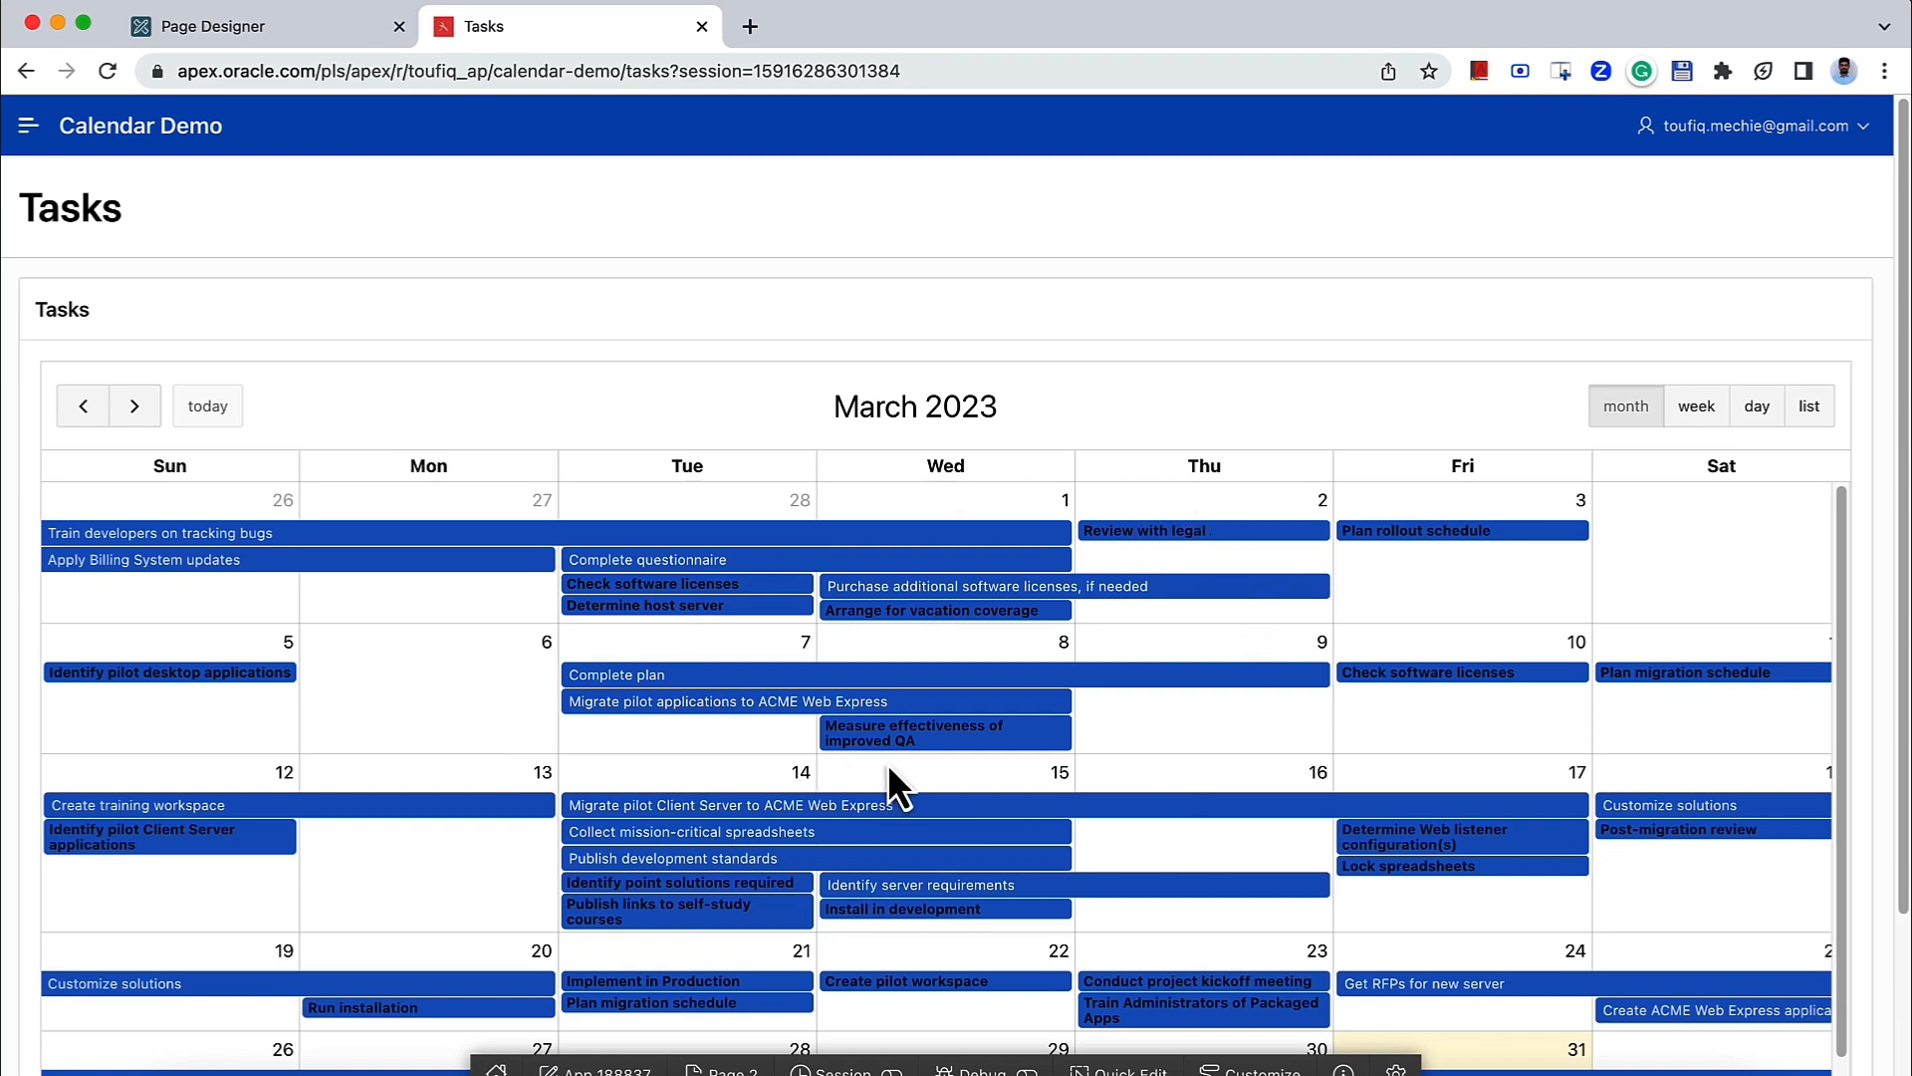
- Examine the Tasks calendar in week view and in day view, looking through the day's hourly entries
{"action": "left_click", "coordinate": [1687, 409]}
{"action": "left_click", "coordinate": [1747, 409]}
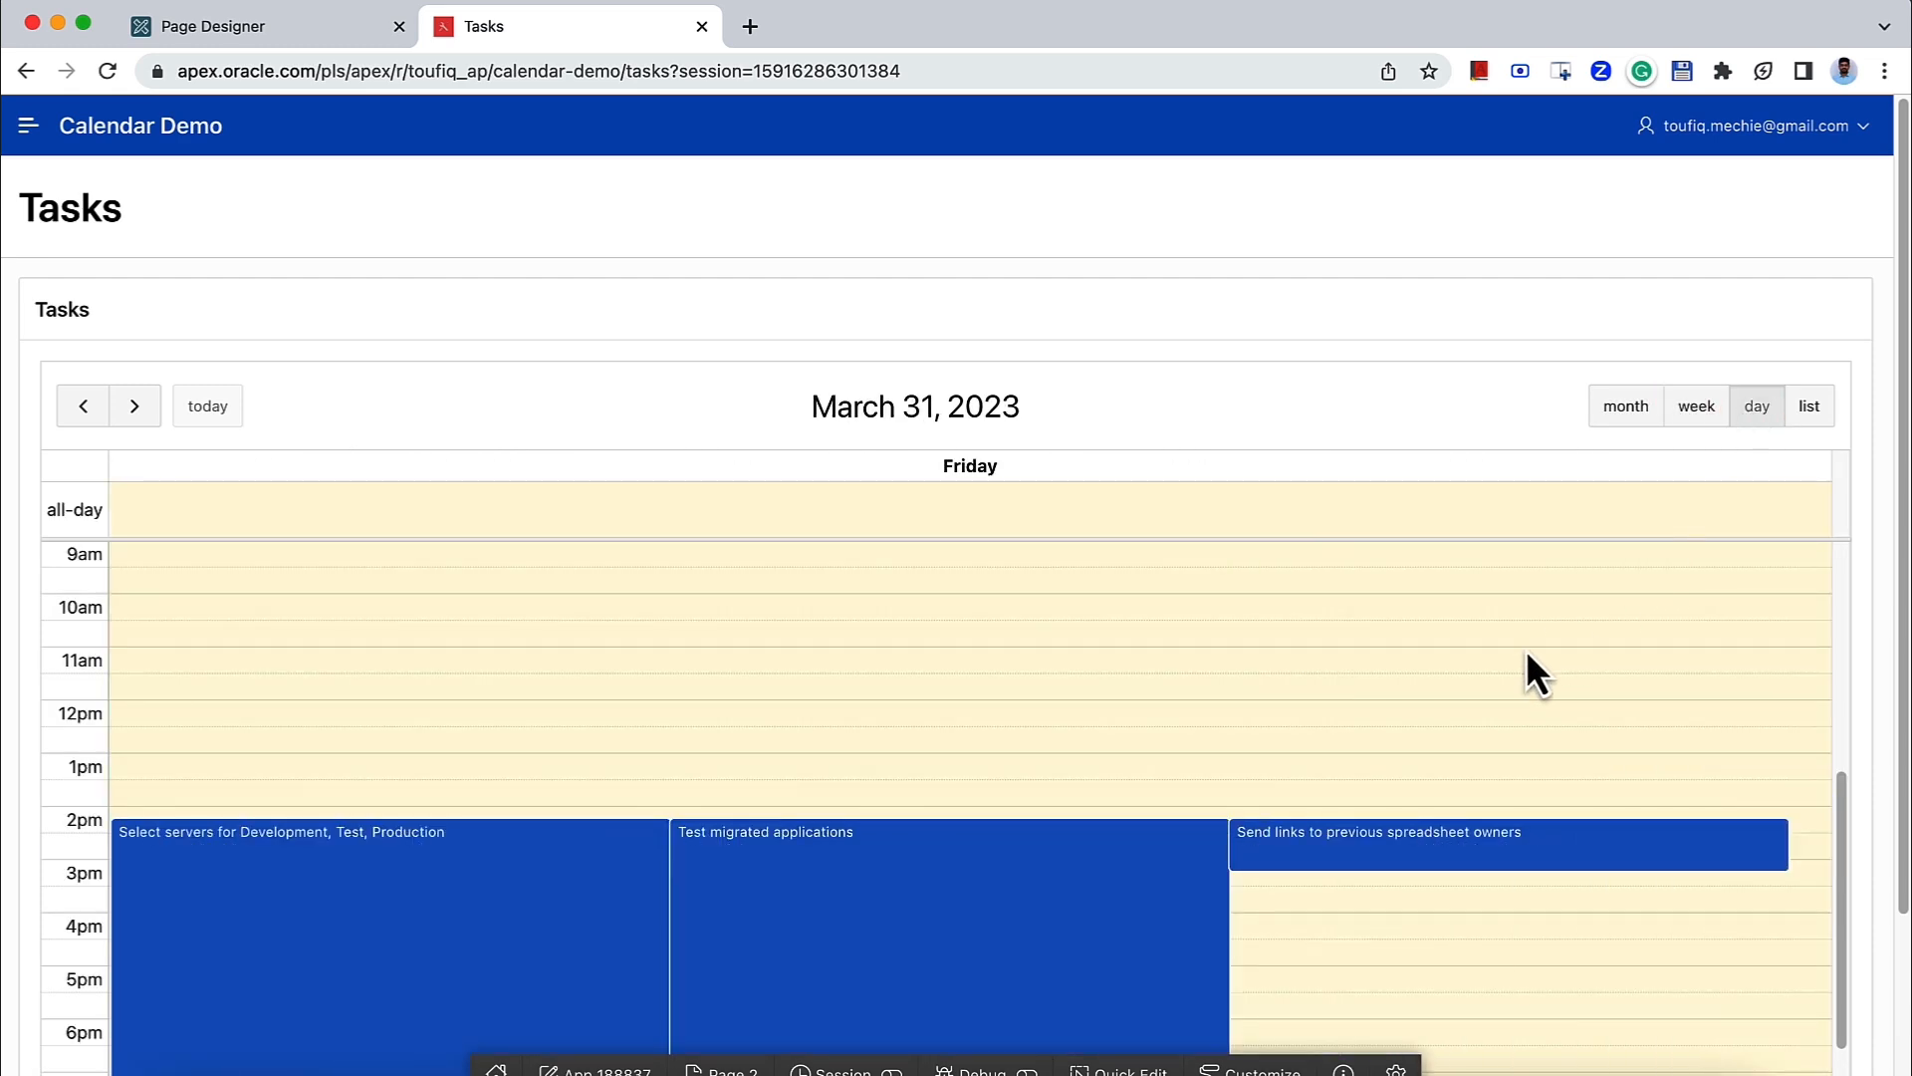
{"action": "scroll", "coordinate": [1526, 652], "scroll_direction": "down", "scroll_amount": 2}
{"action": "scroll", "coordinate": [1694, 588], "scroll_direction": "up", "scroll_amount": 5}
{"action": "scroll", "coordinate": [1768, 542], "scroll_direction": "down", "scroll_amount": 4}
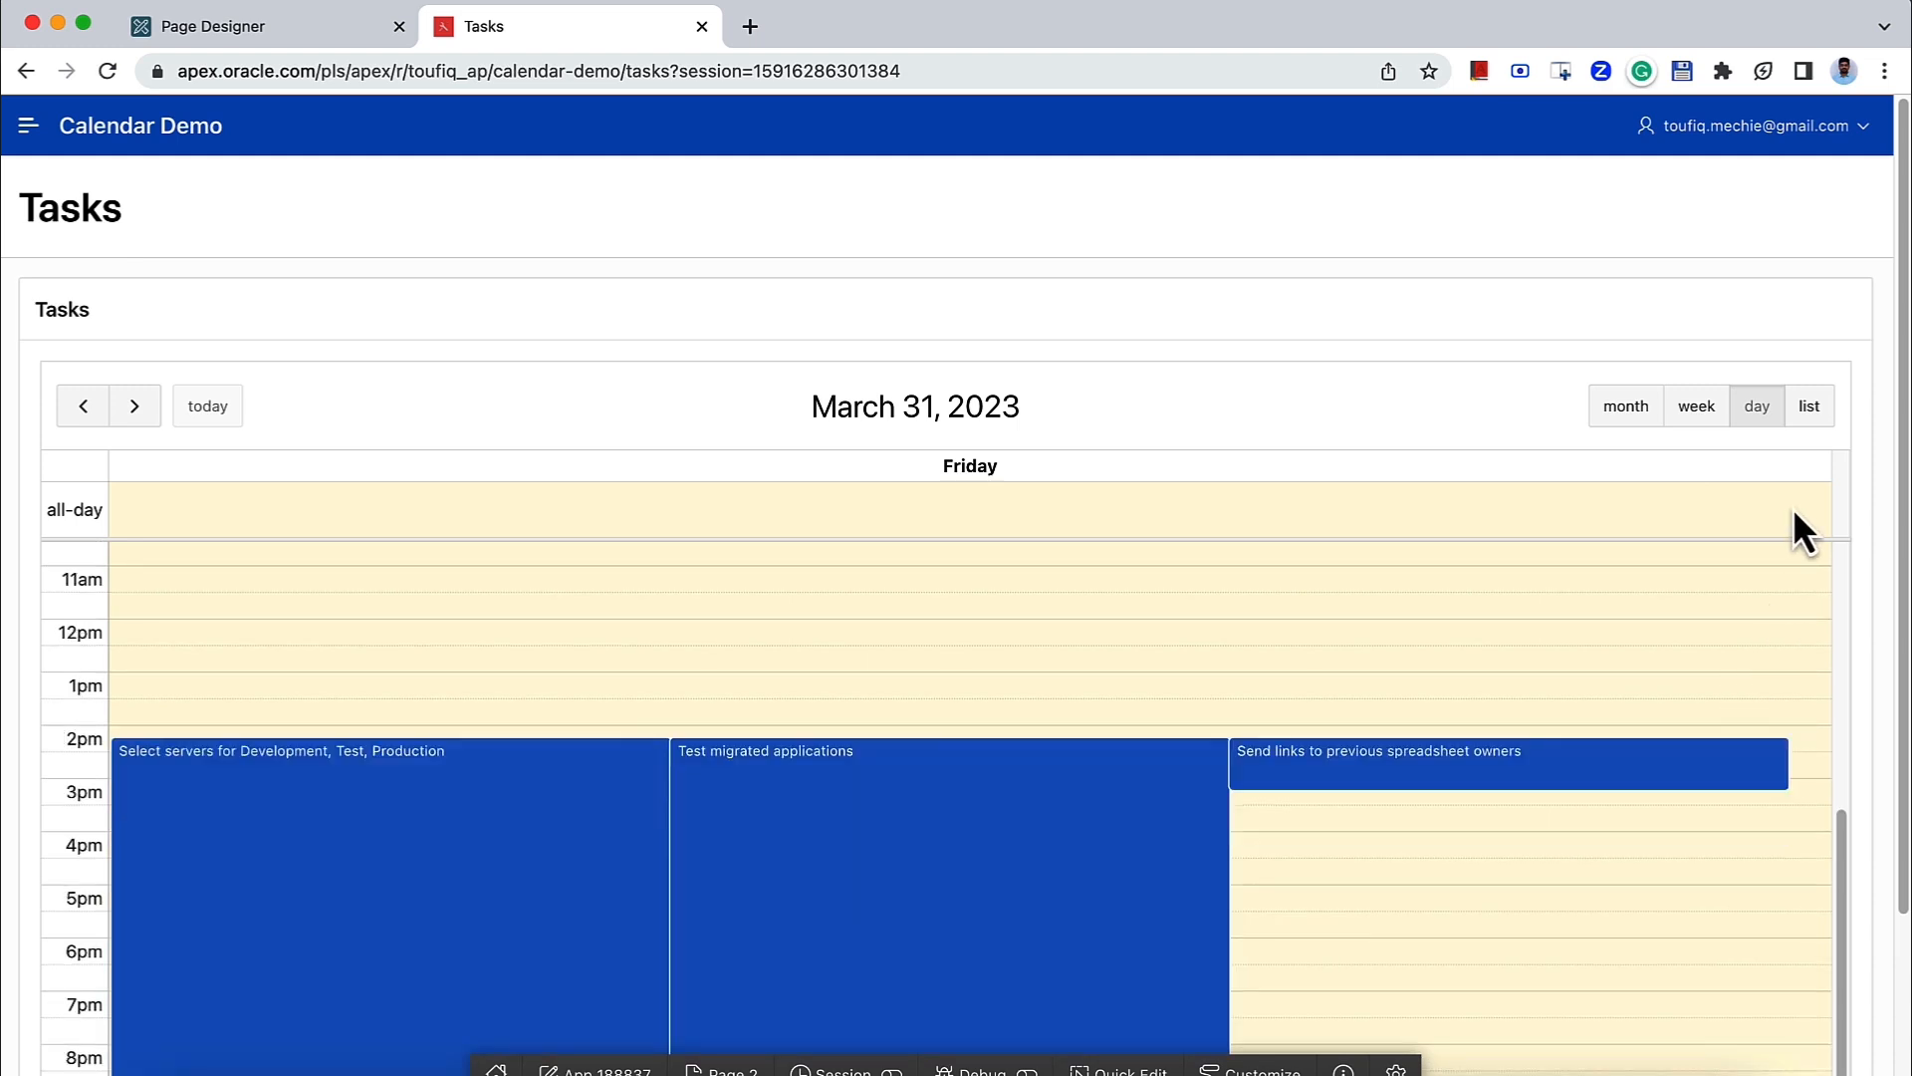
- Look through the Tasks calendar's daily entries in list view, then return to the month view of March 2023
{"action": "left_click", "coordinate": [1810, 407]}
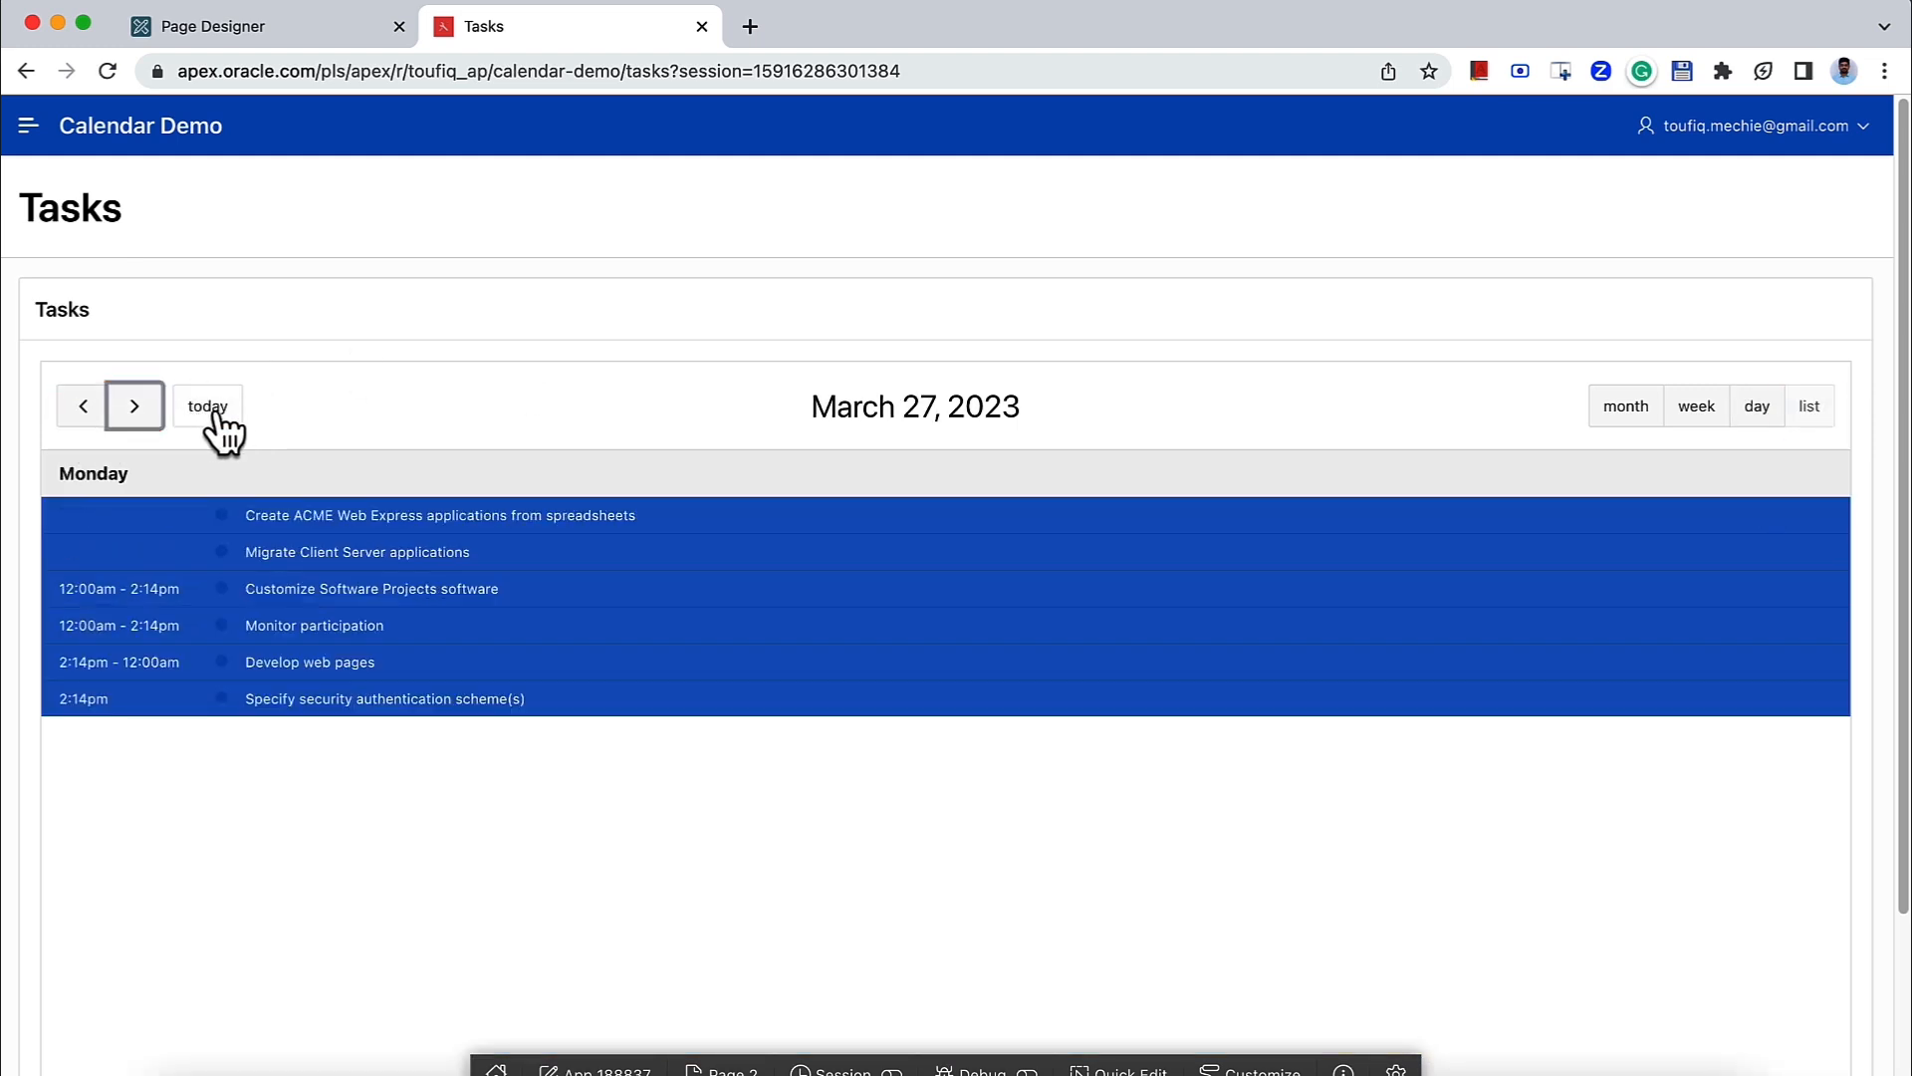
{"action": "left_click", "coordinate": [209, 409]}
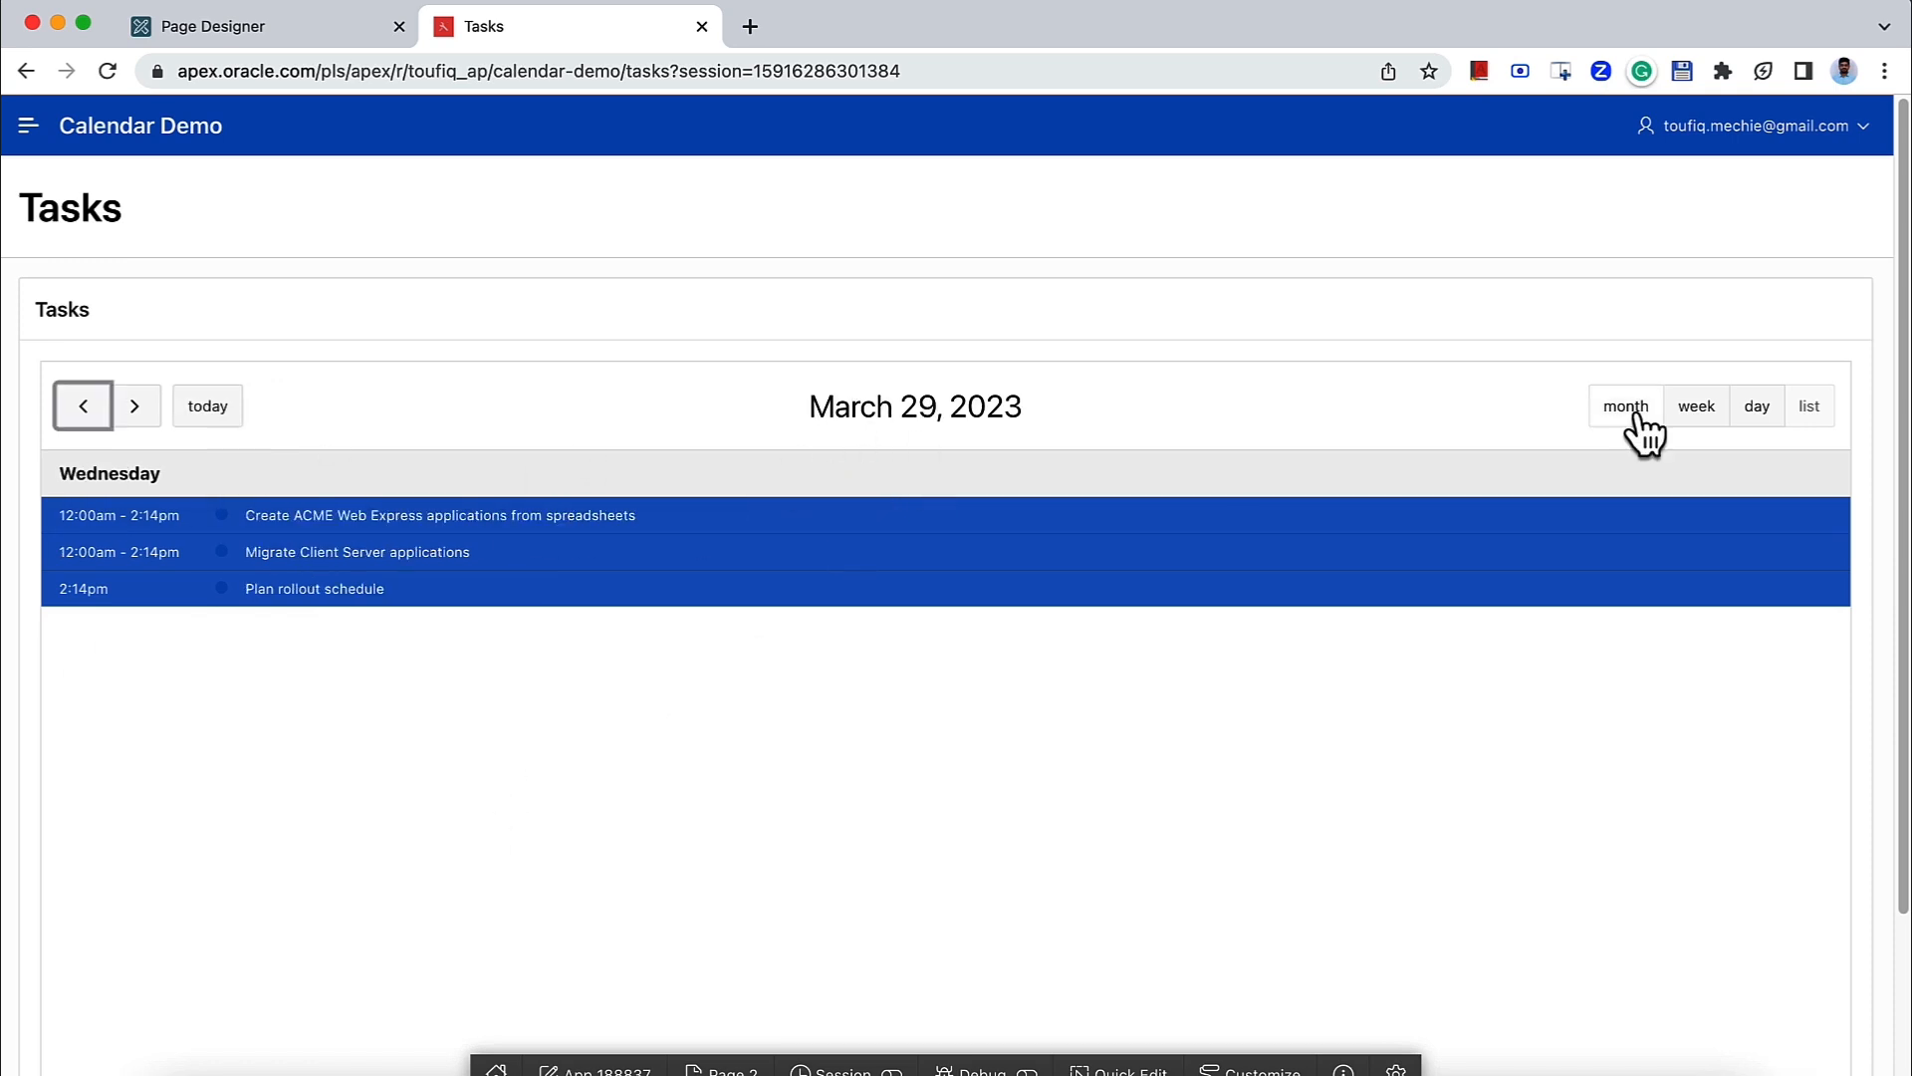
{"action": "left_click", "coordinate": [1632, 416]}
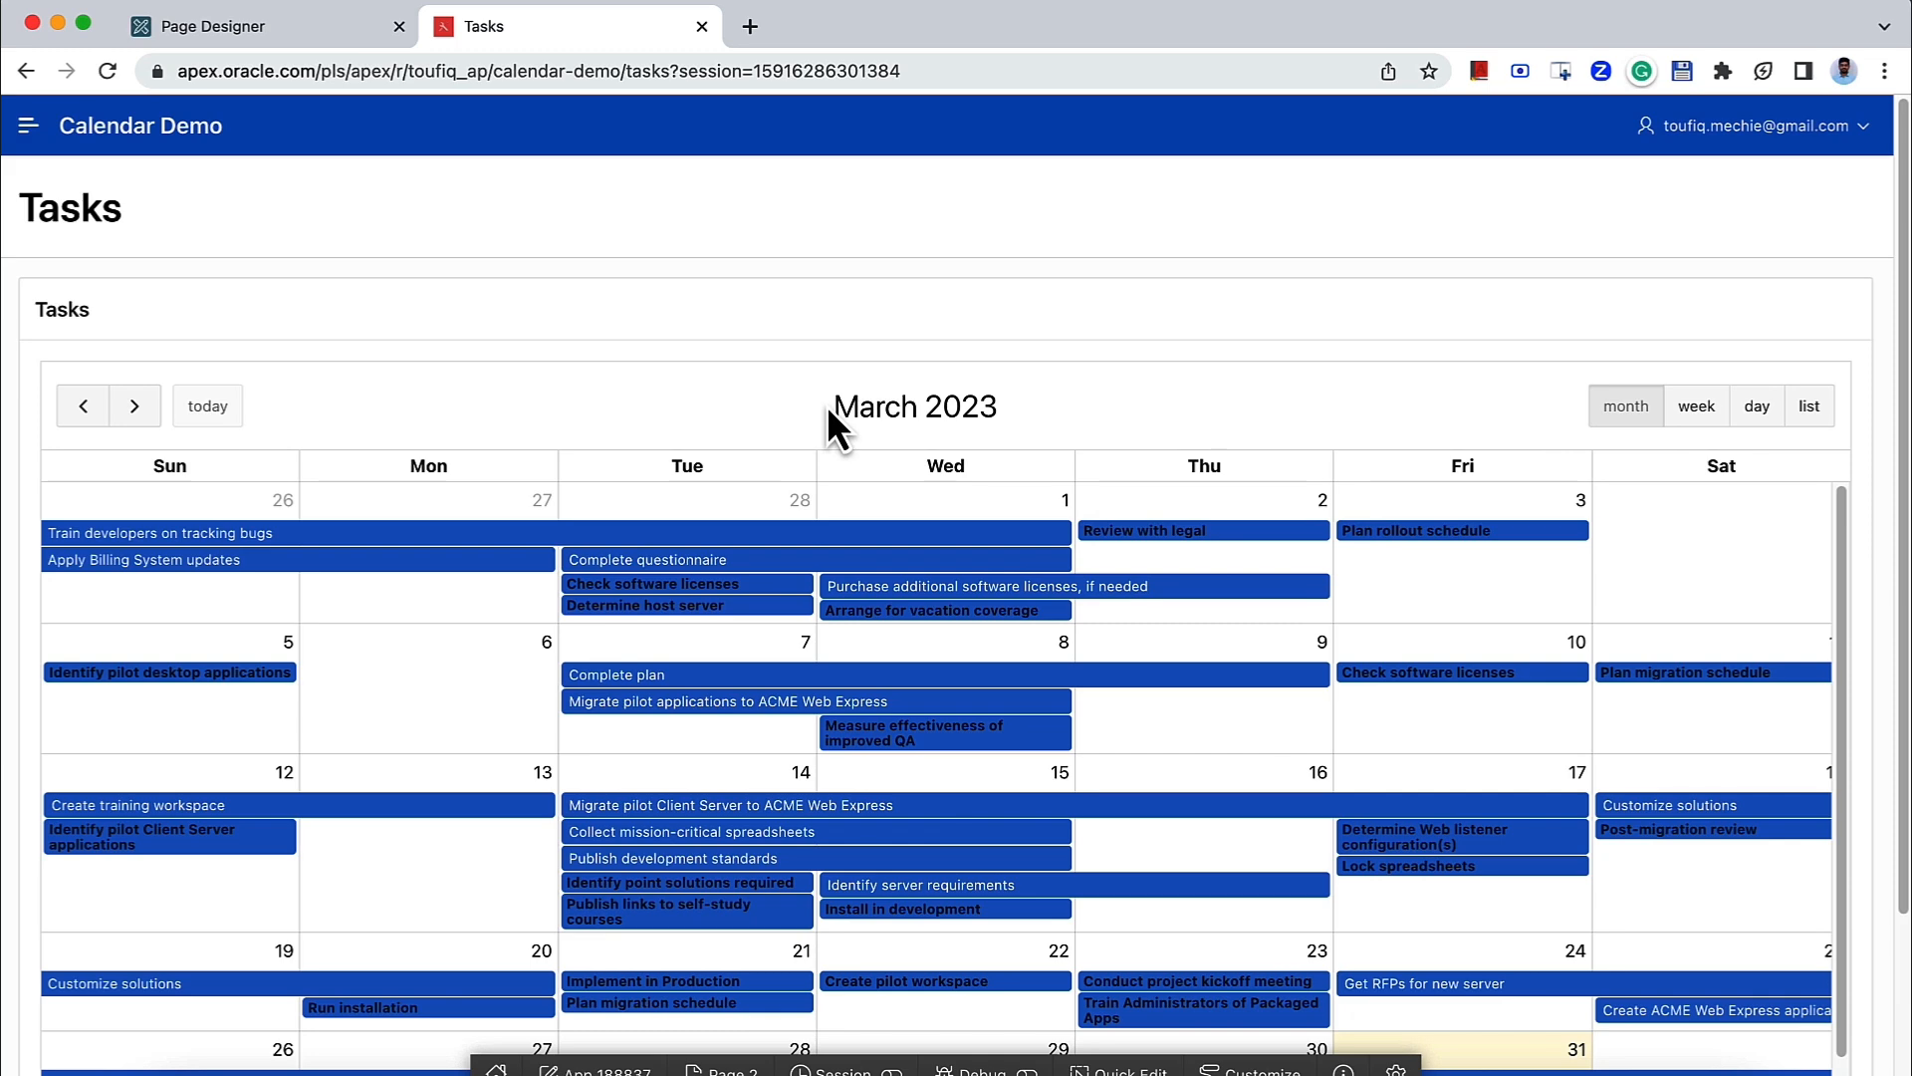
- In Page Designer, set the Tasks calendar region's Primary Key Column to ID
{"action": "left_click", "coordinate": [301, 28]}
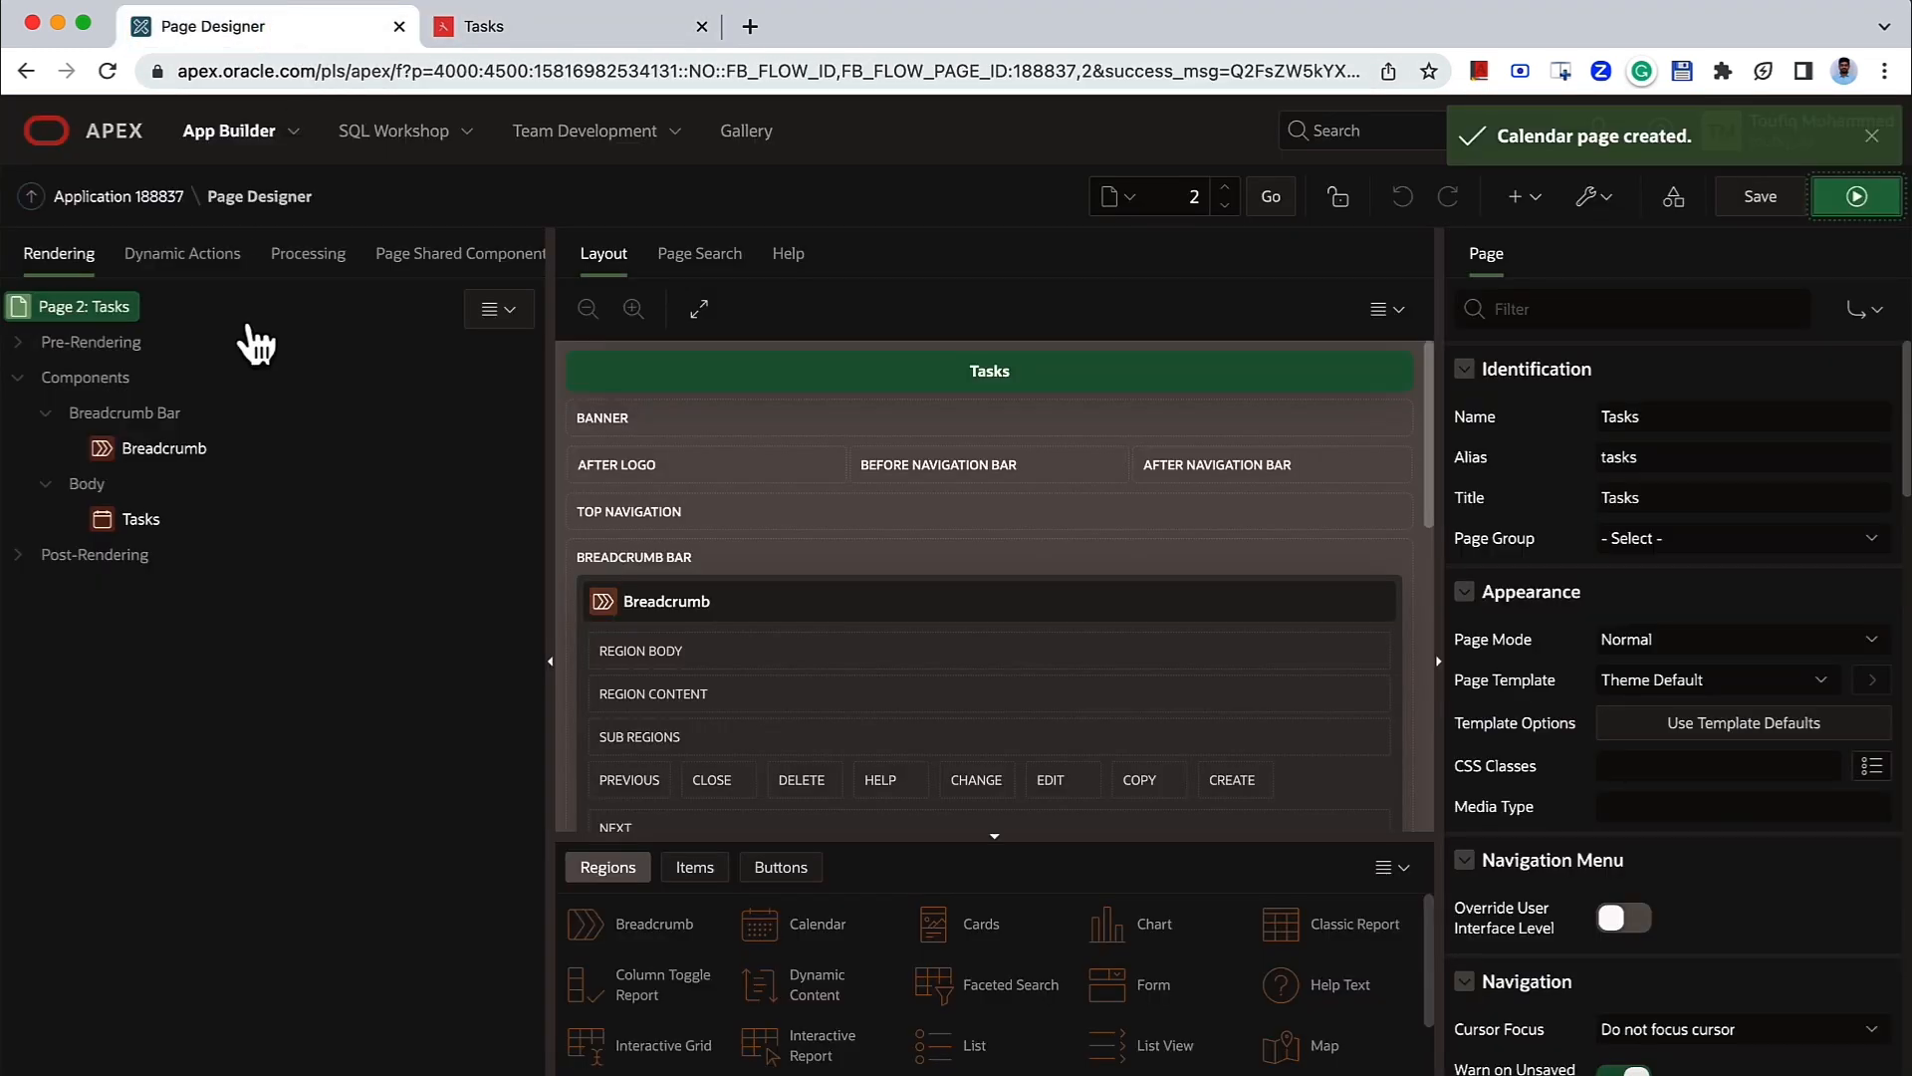
{"action": "left_click", "coordinate": [157, 518]}
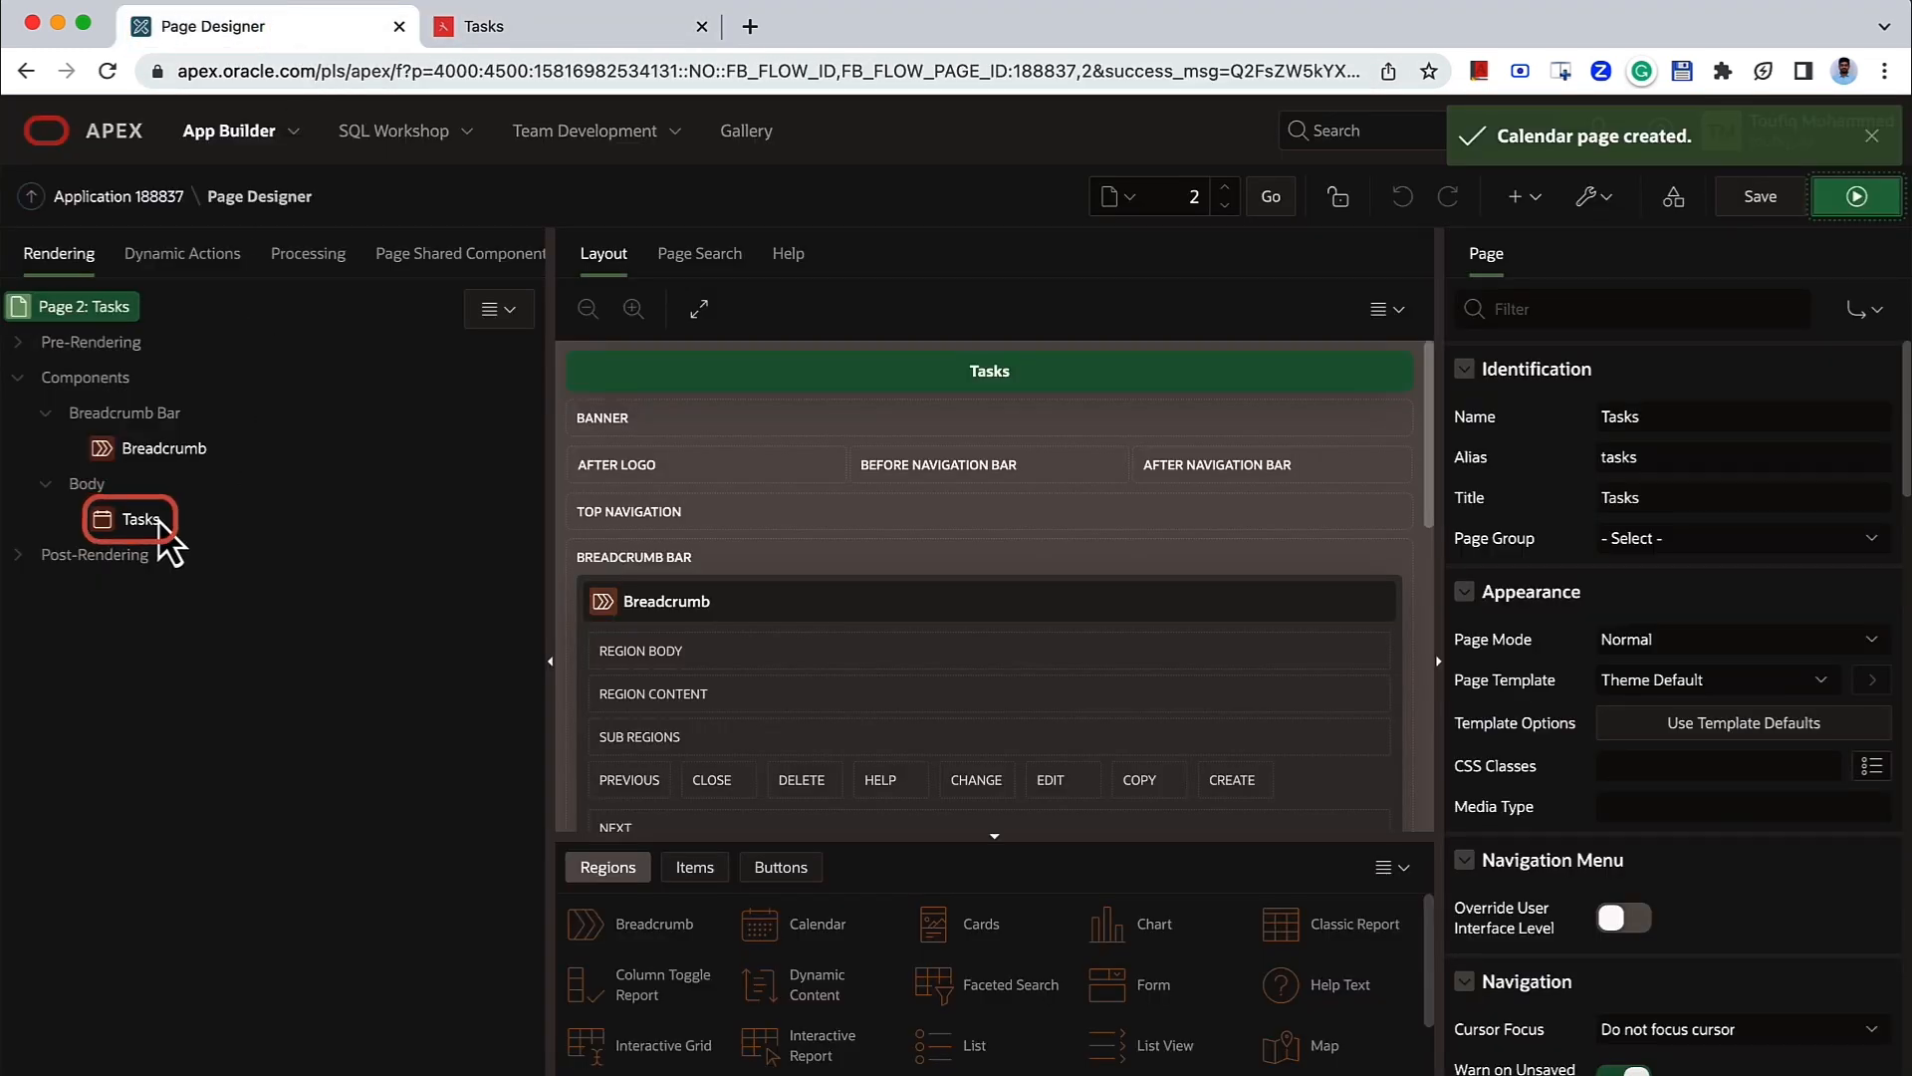
{"action": "left_click", "coordinate": [1562, 267]}
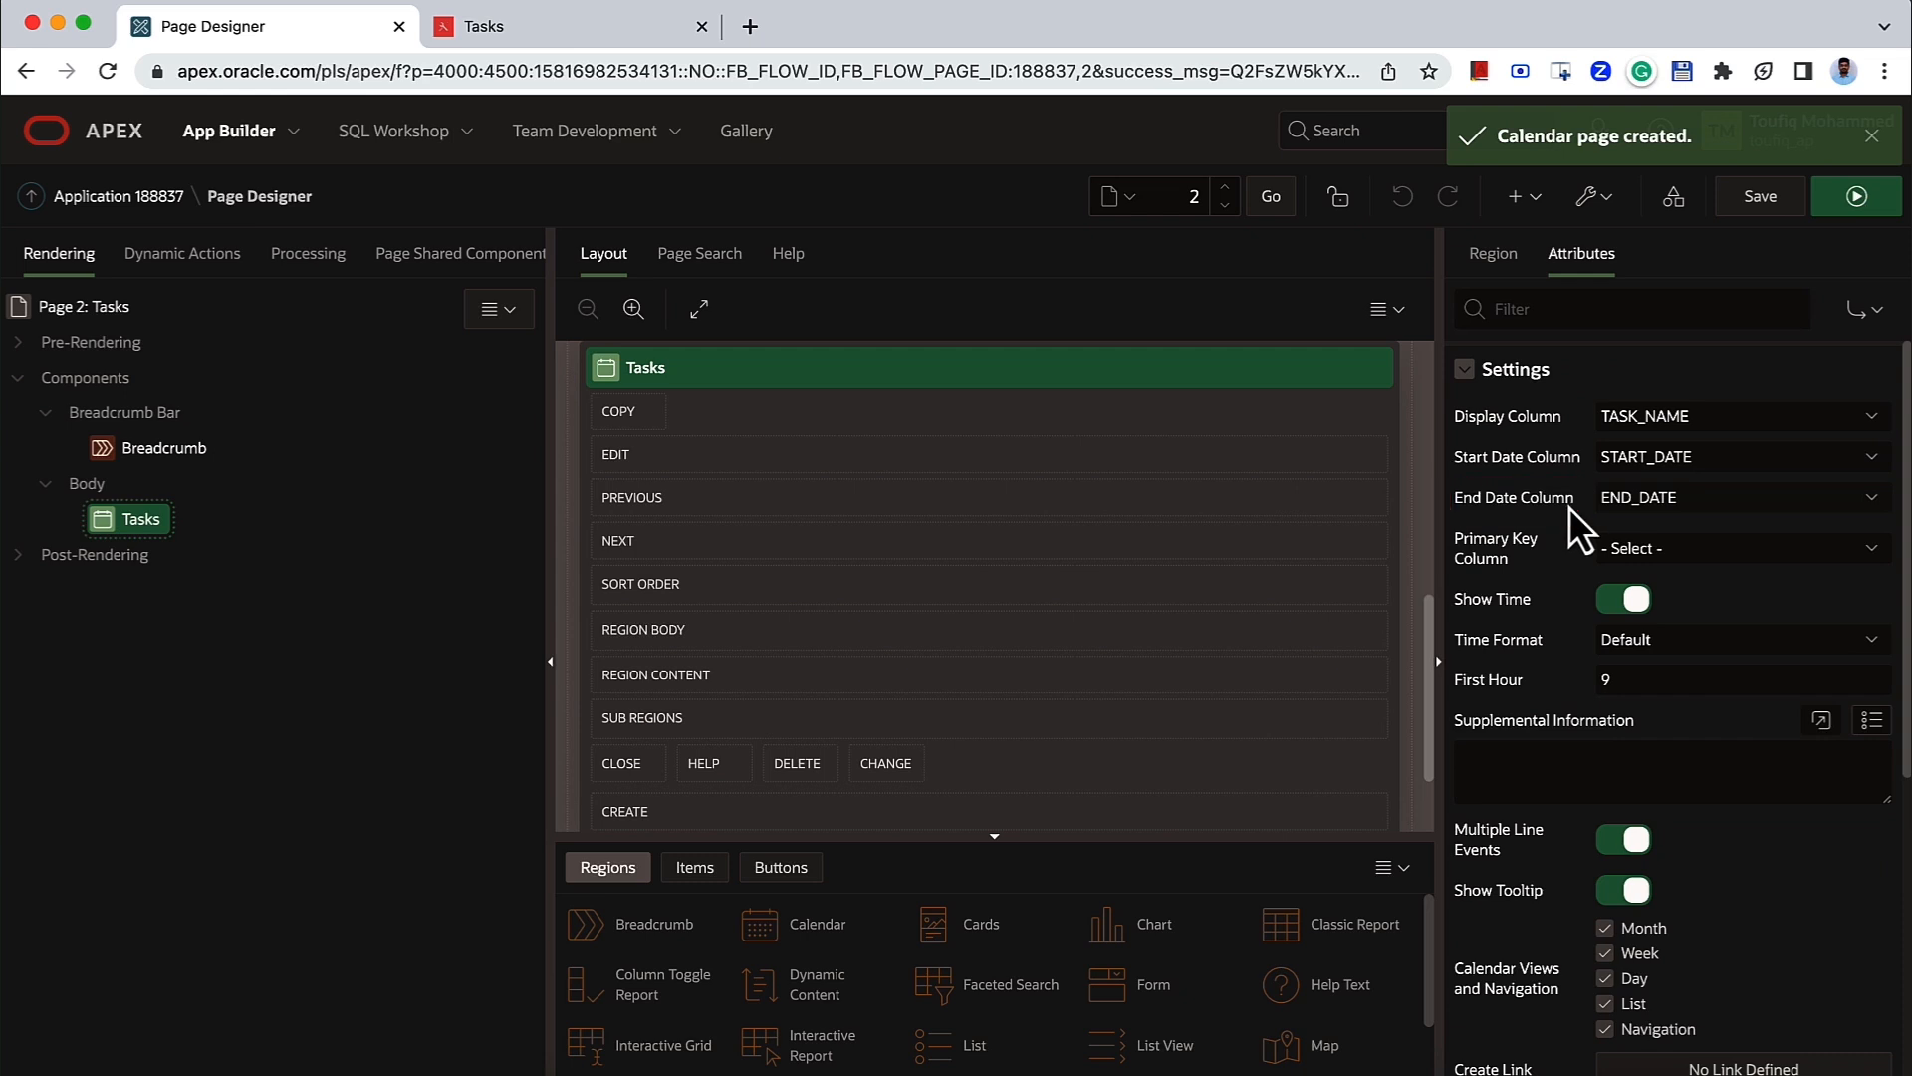
{"action": "left_click", "coordinate": [1661, 549]}
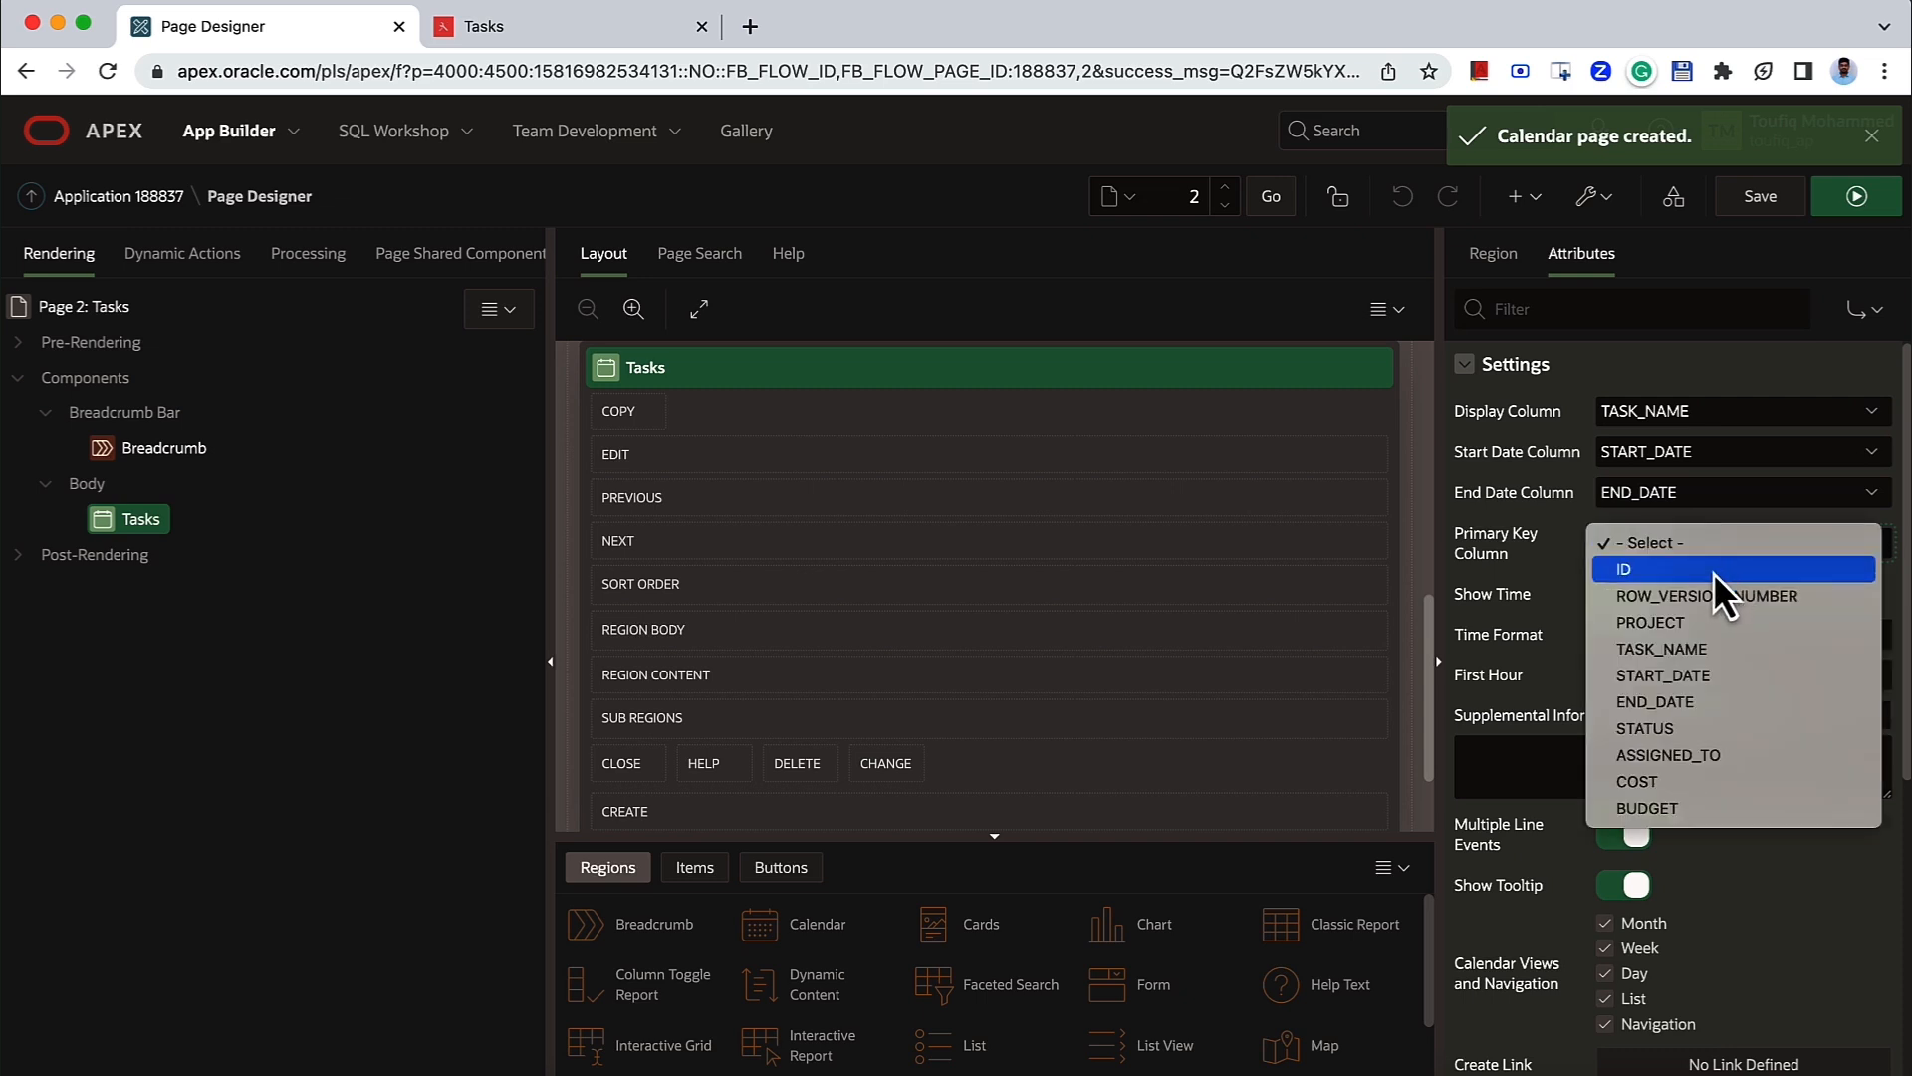
{"action": "left_click", "coordinate": [1664, 572]}
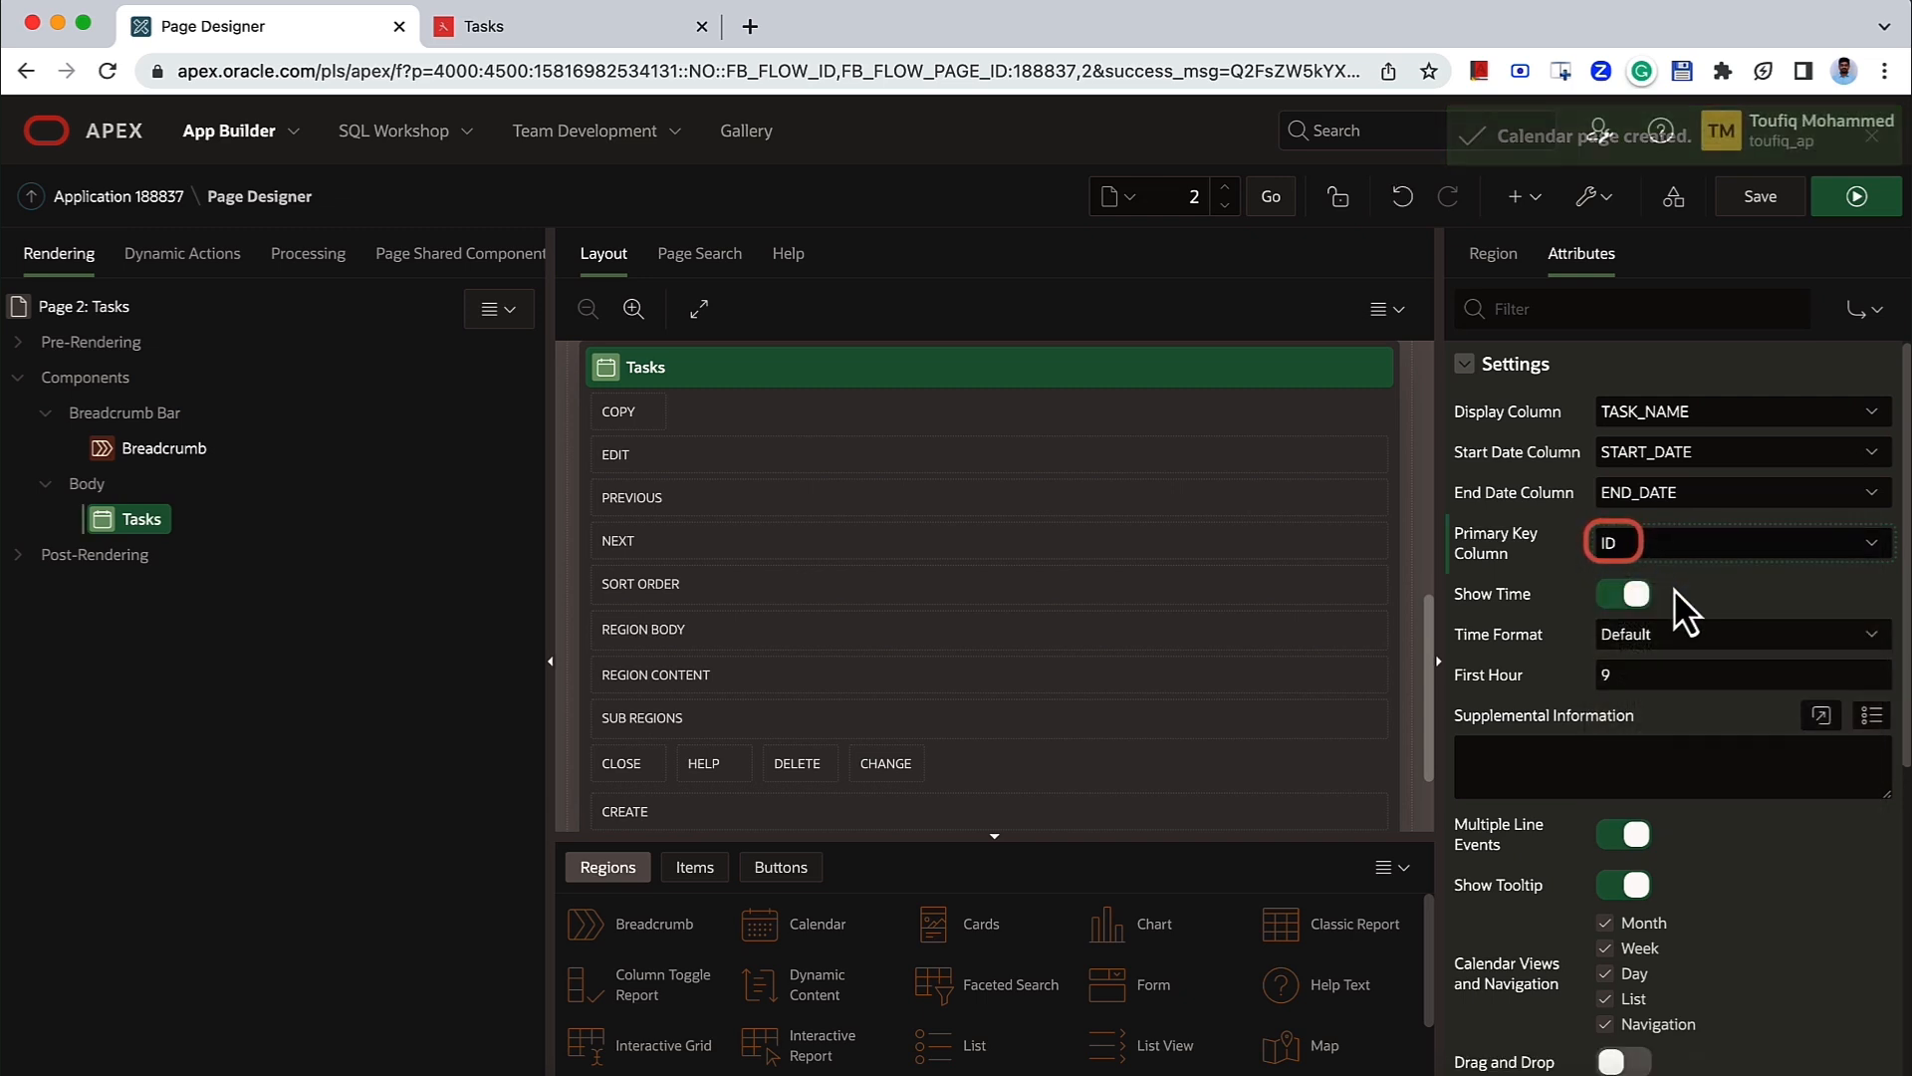
- Enable Drag and Drop for the Tasks calendar and enter PL/SQL updating start_date and end_date in EBA_DEMO_CAL_PROJECTS where id = :APEX$PK_VALUE
{"action": "scroll", "coordinate": [1683, 593], "scroll_direction": "down", "scroll_amount": 4}
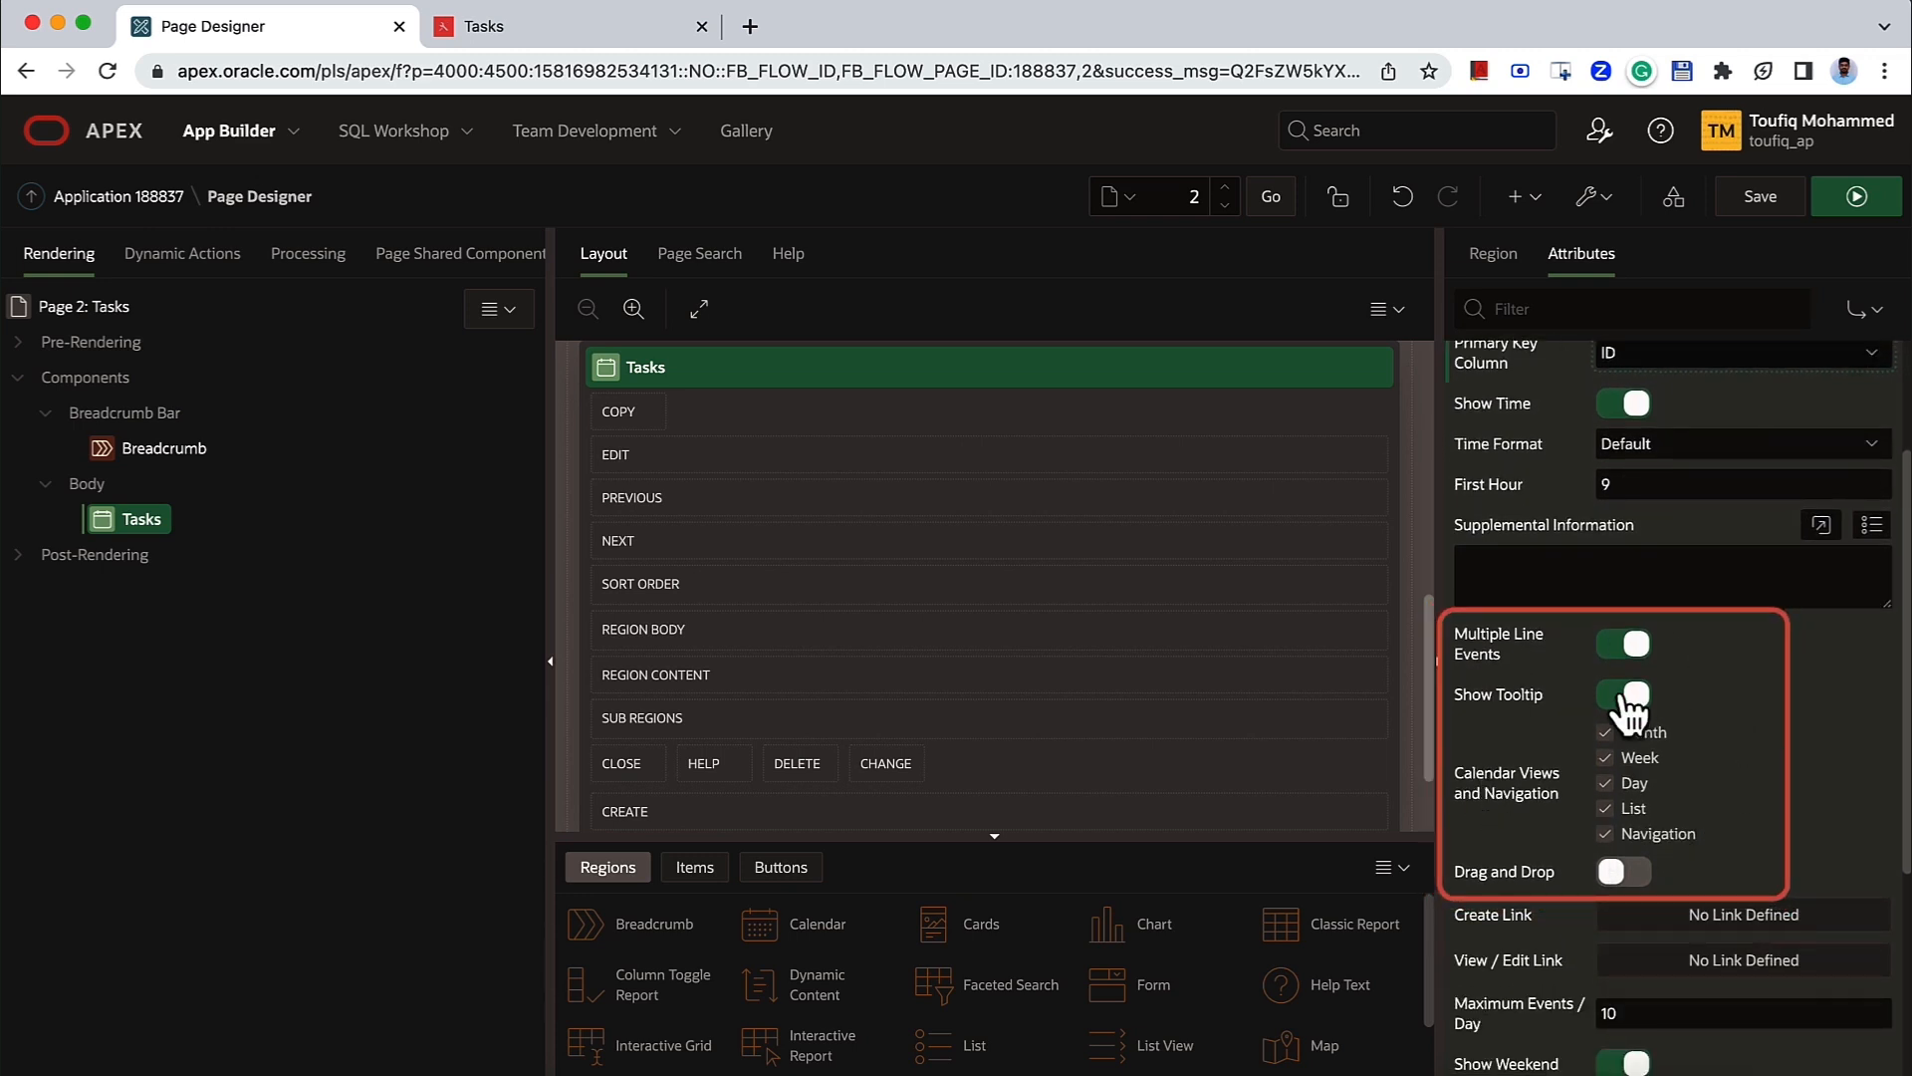
{"action": "scroll", "coordinate": [1518, 739], "scroll_direction": "down", "scroll_amount": 2}
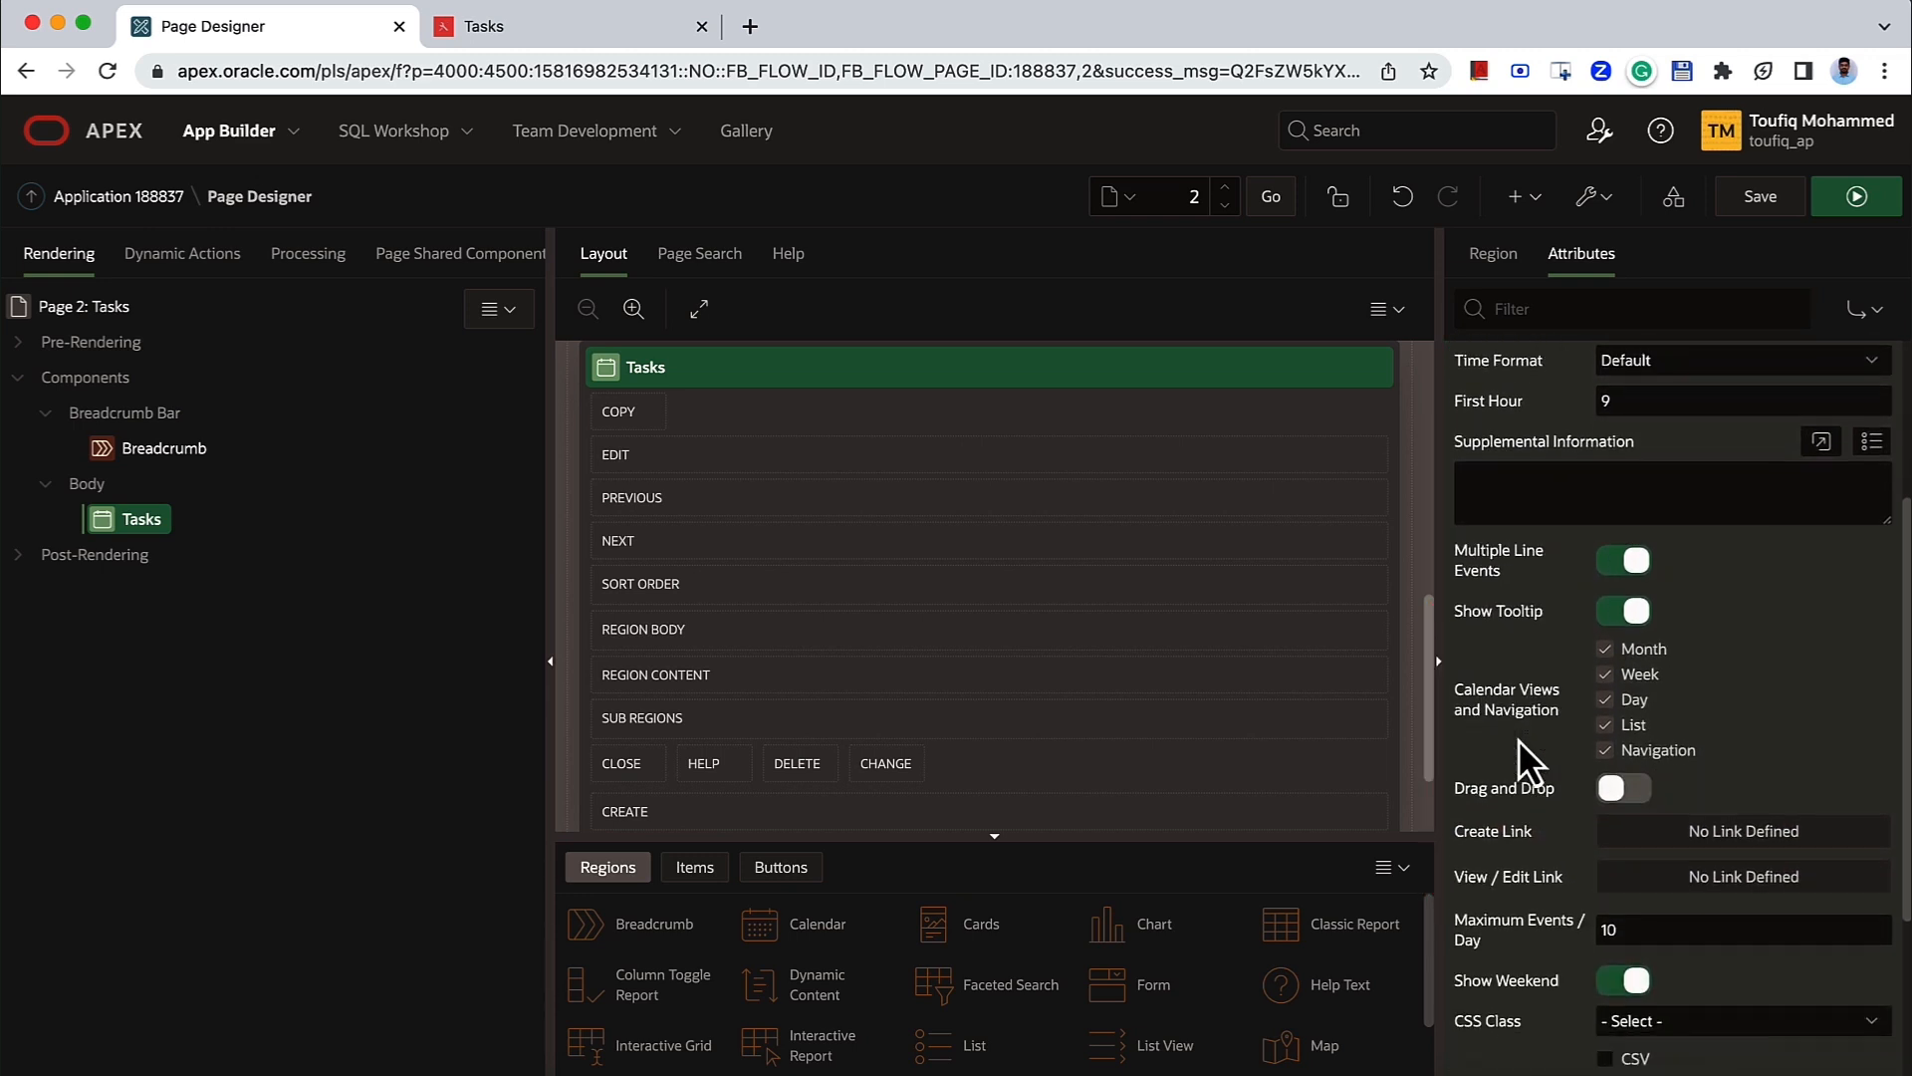
{"action": "left_click", "coordinate": [1623, 757]}
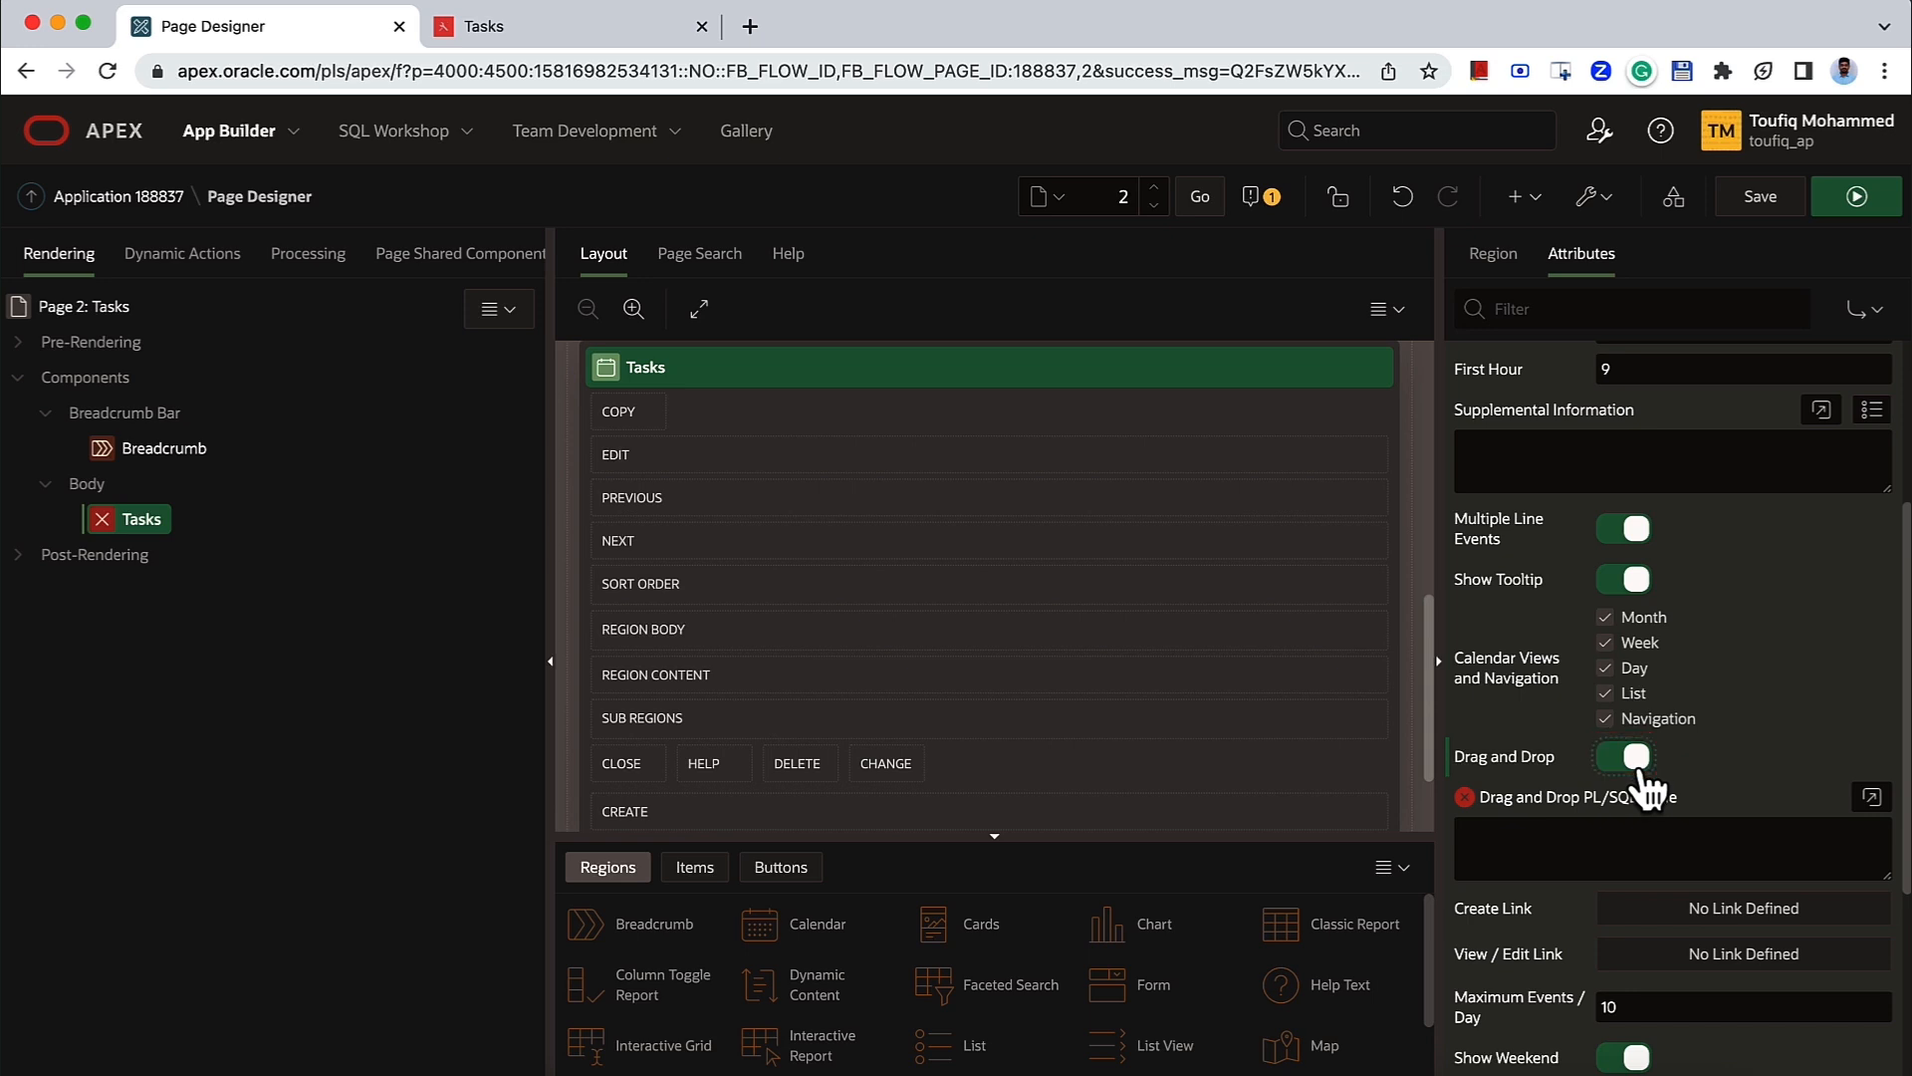
{"action": "left_click", "coordinate": [1871, 799]}
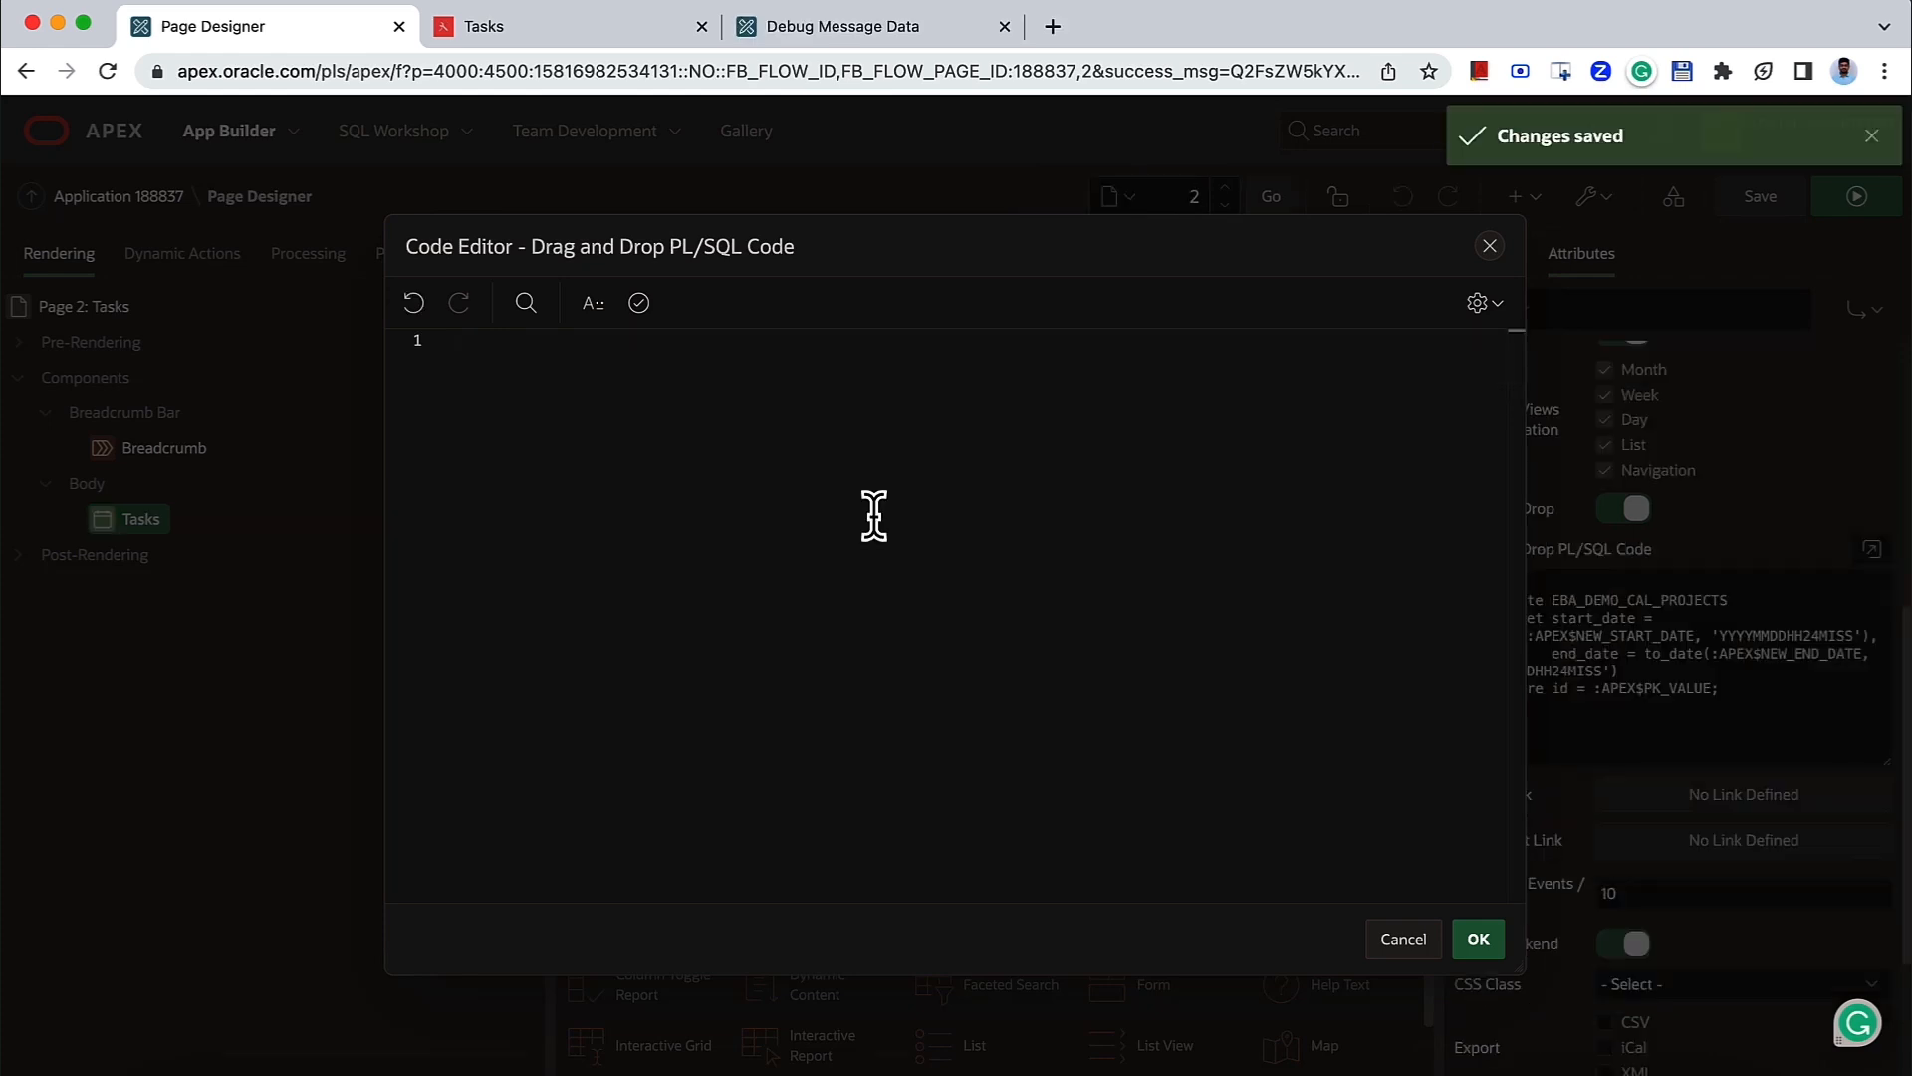
{"action": "type", "text": "begin     update EBA_DEMO_CAL_PROJECTS        set start_date = to_date(:APEX$NEW_START_DATE, 'YYYYMMDDHH24MISS'),            end_date = to_date(nvl(:APEX$NEW_END_DATE,:APEX$NEW_START_DATE), 'YYYYMMDDHH24MISS')      where id = :APEX$PK_VALUE; end;"}
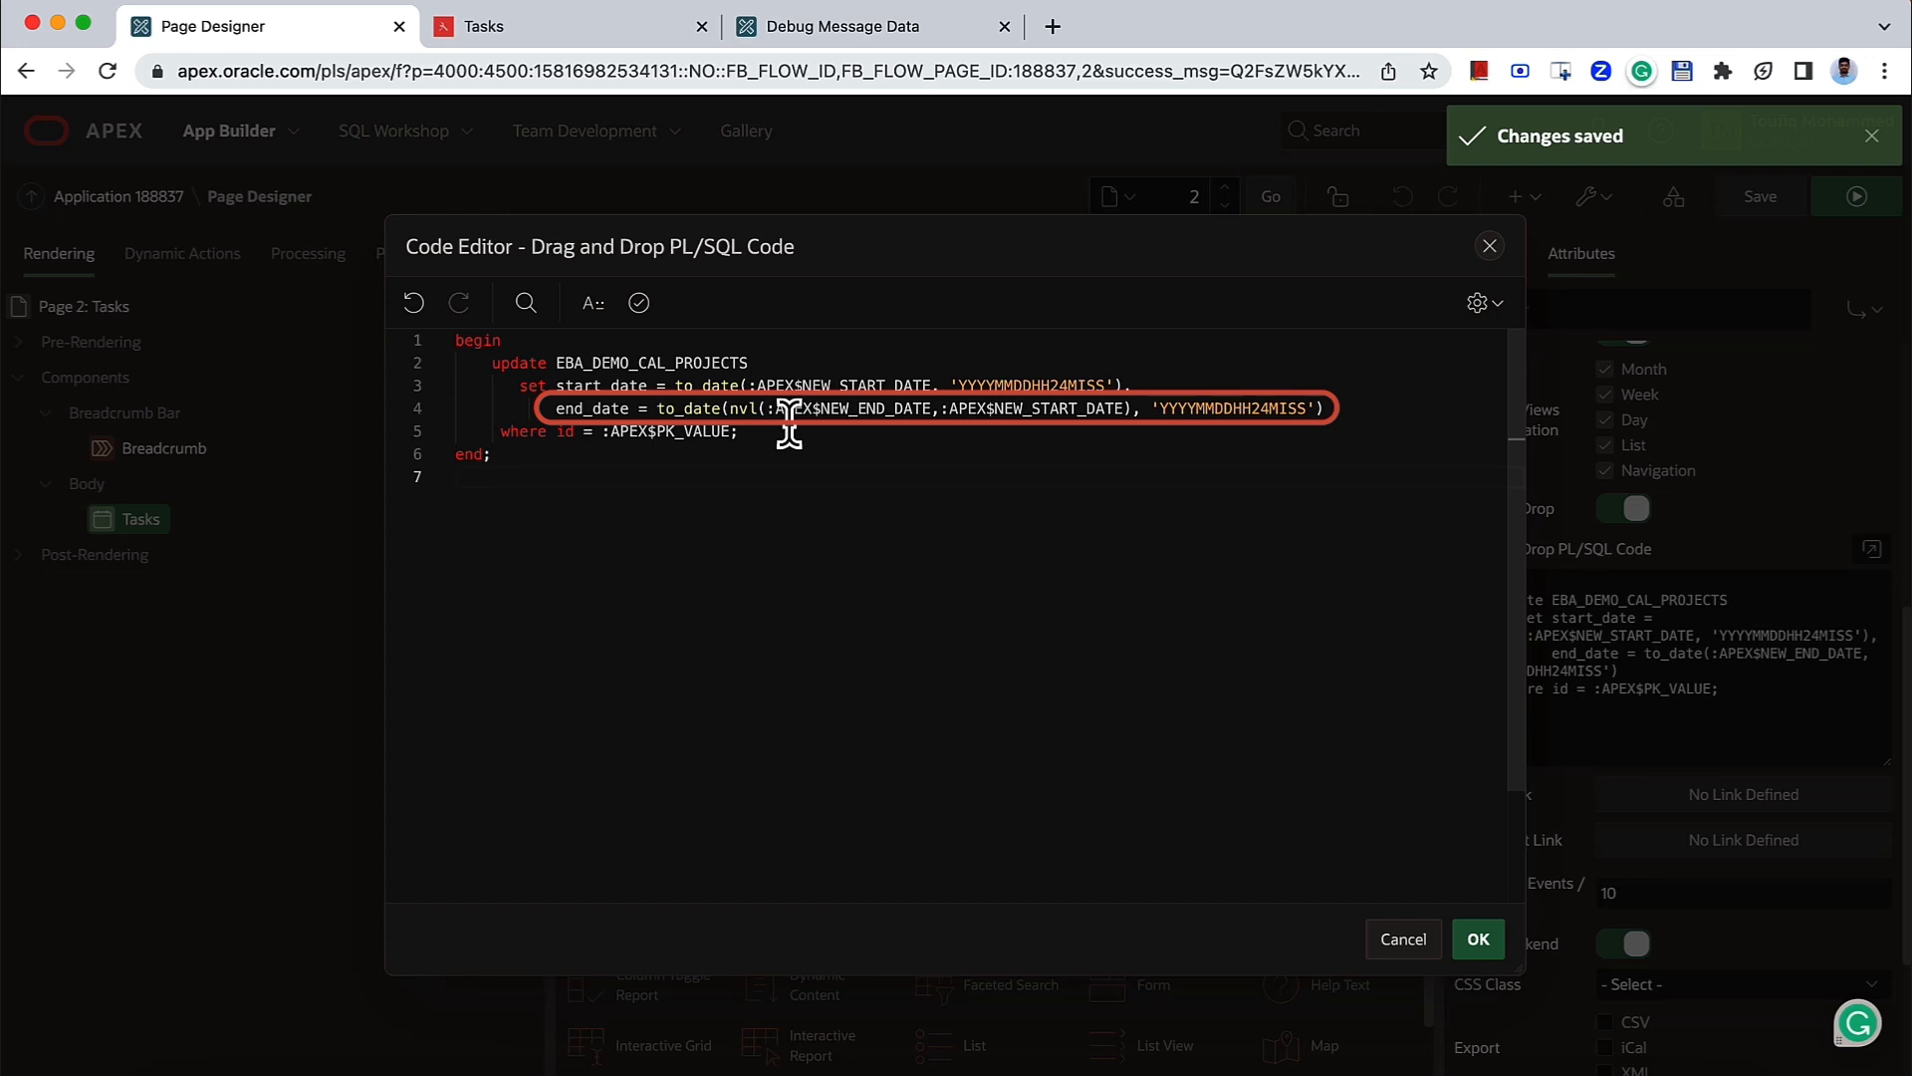
{"action": "double_click", "coordinate": [712, 431]}
{"action": "left_click", "coordinate": [731, 472]}
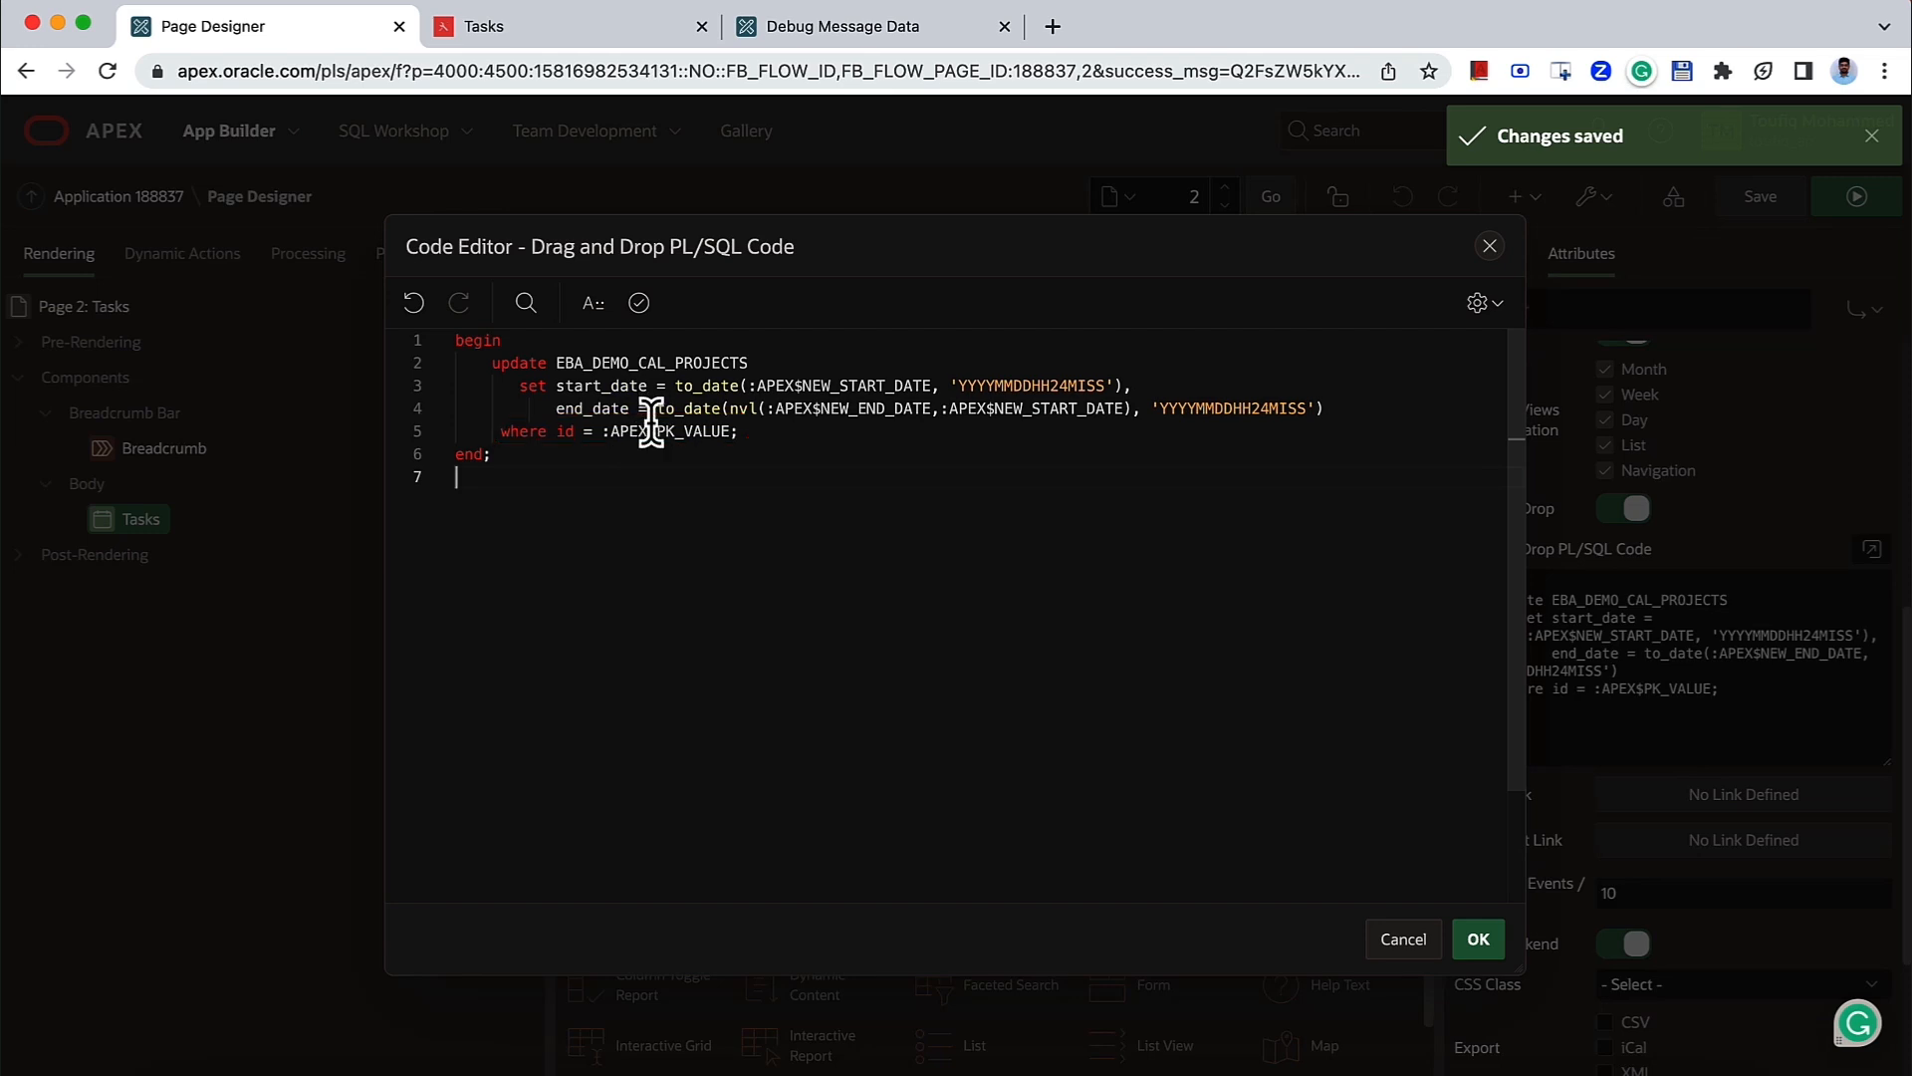
- Reload the running Tasks calendar and move the "Identify pilot desktop applications" task from March 5 to March 6
{"action": "left_click", "coordinate": [504, 34]}
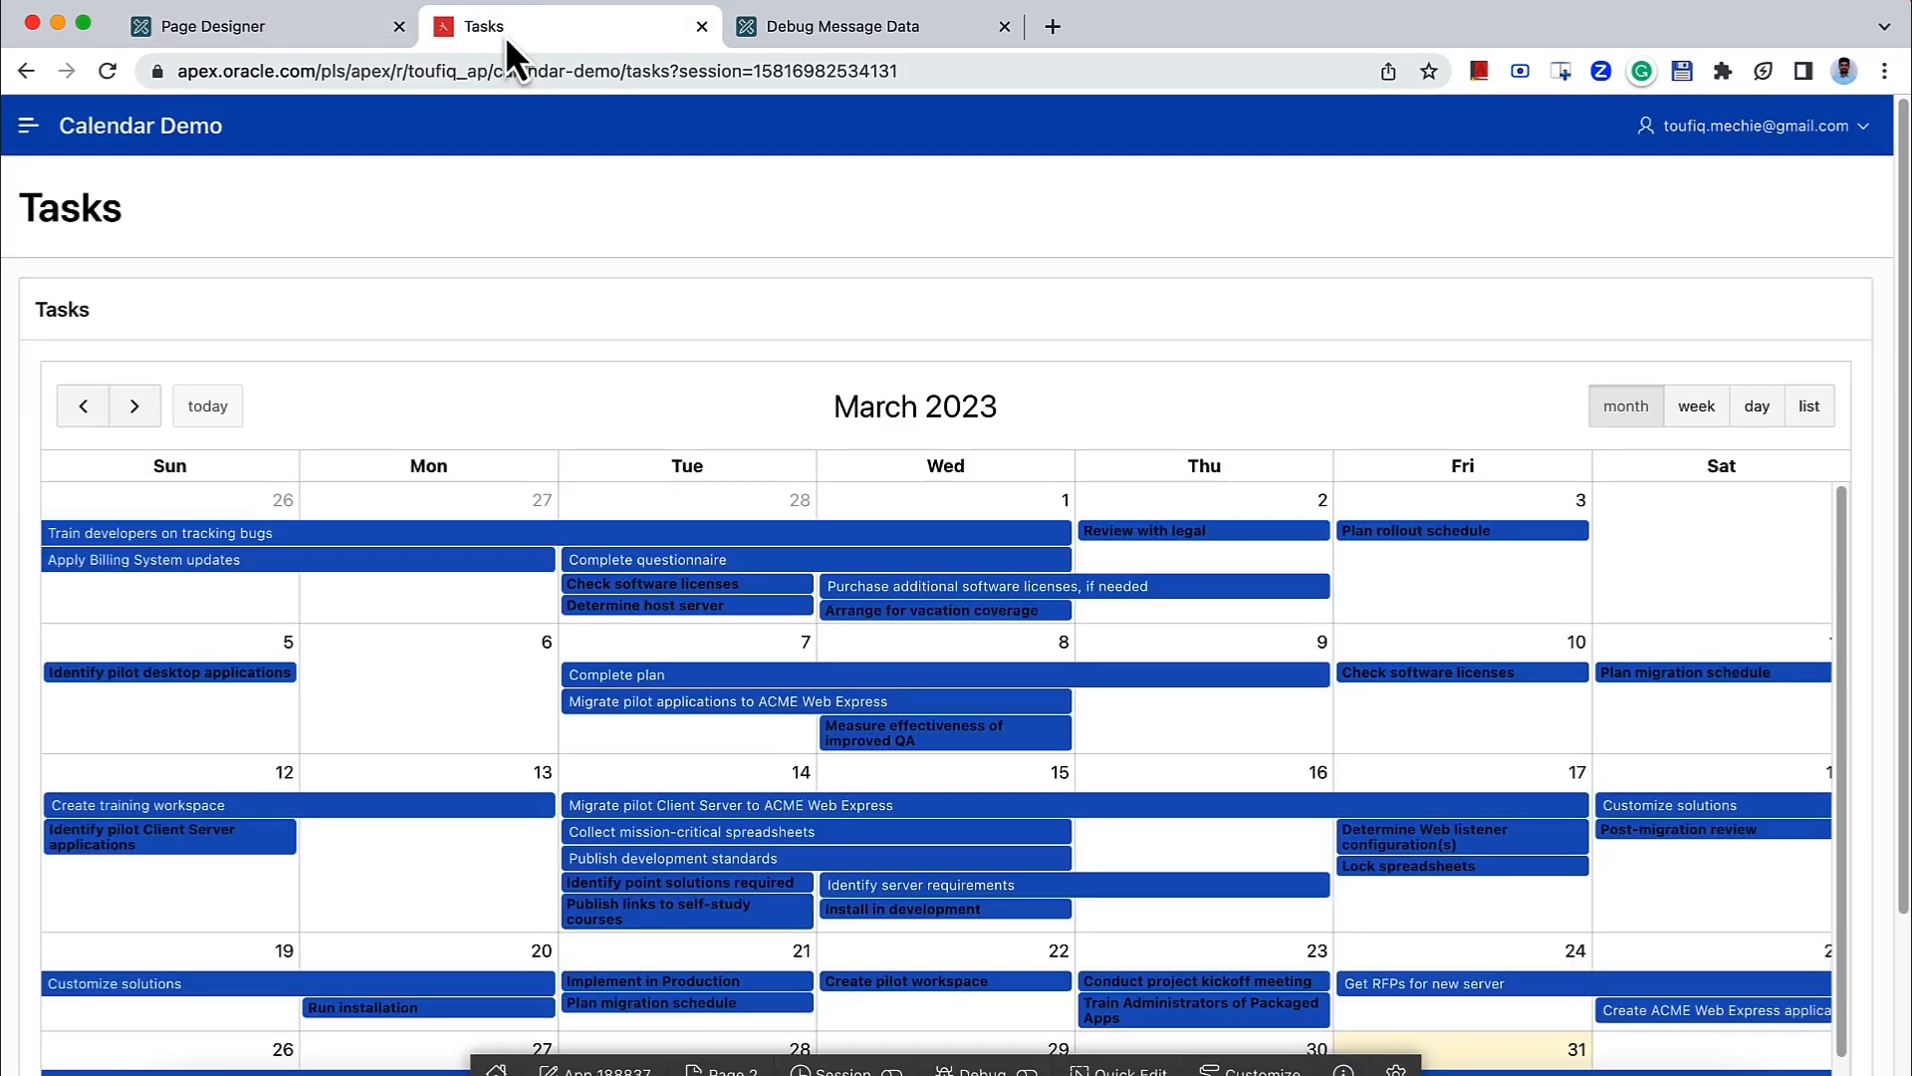
{"action": "left_click", "coordinate": [109, 84]}
{"action": "mouse_move", "coordinate": [205, 697]}
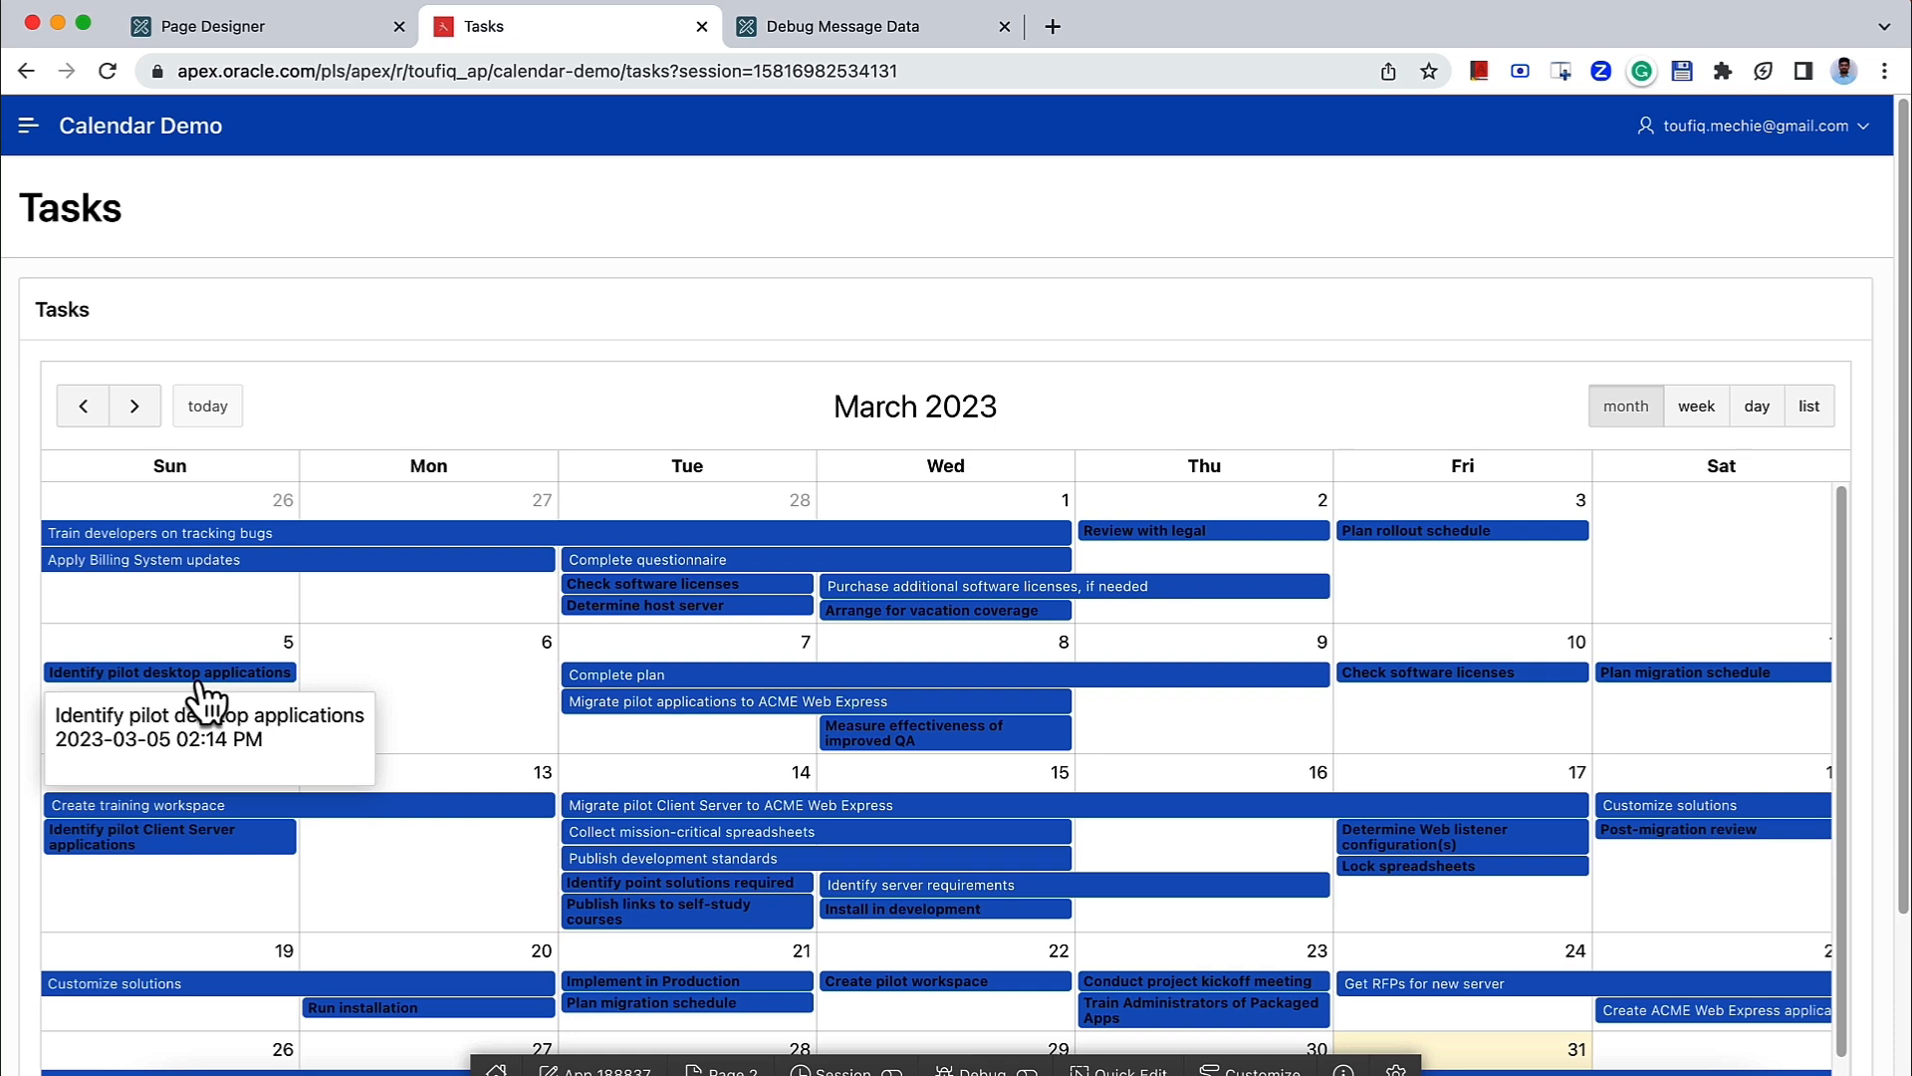
{"action": "left_click_drag", "start_coordinate": [205, 698], "coordinate": [486, 725]}
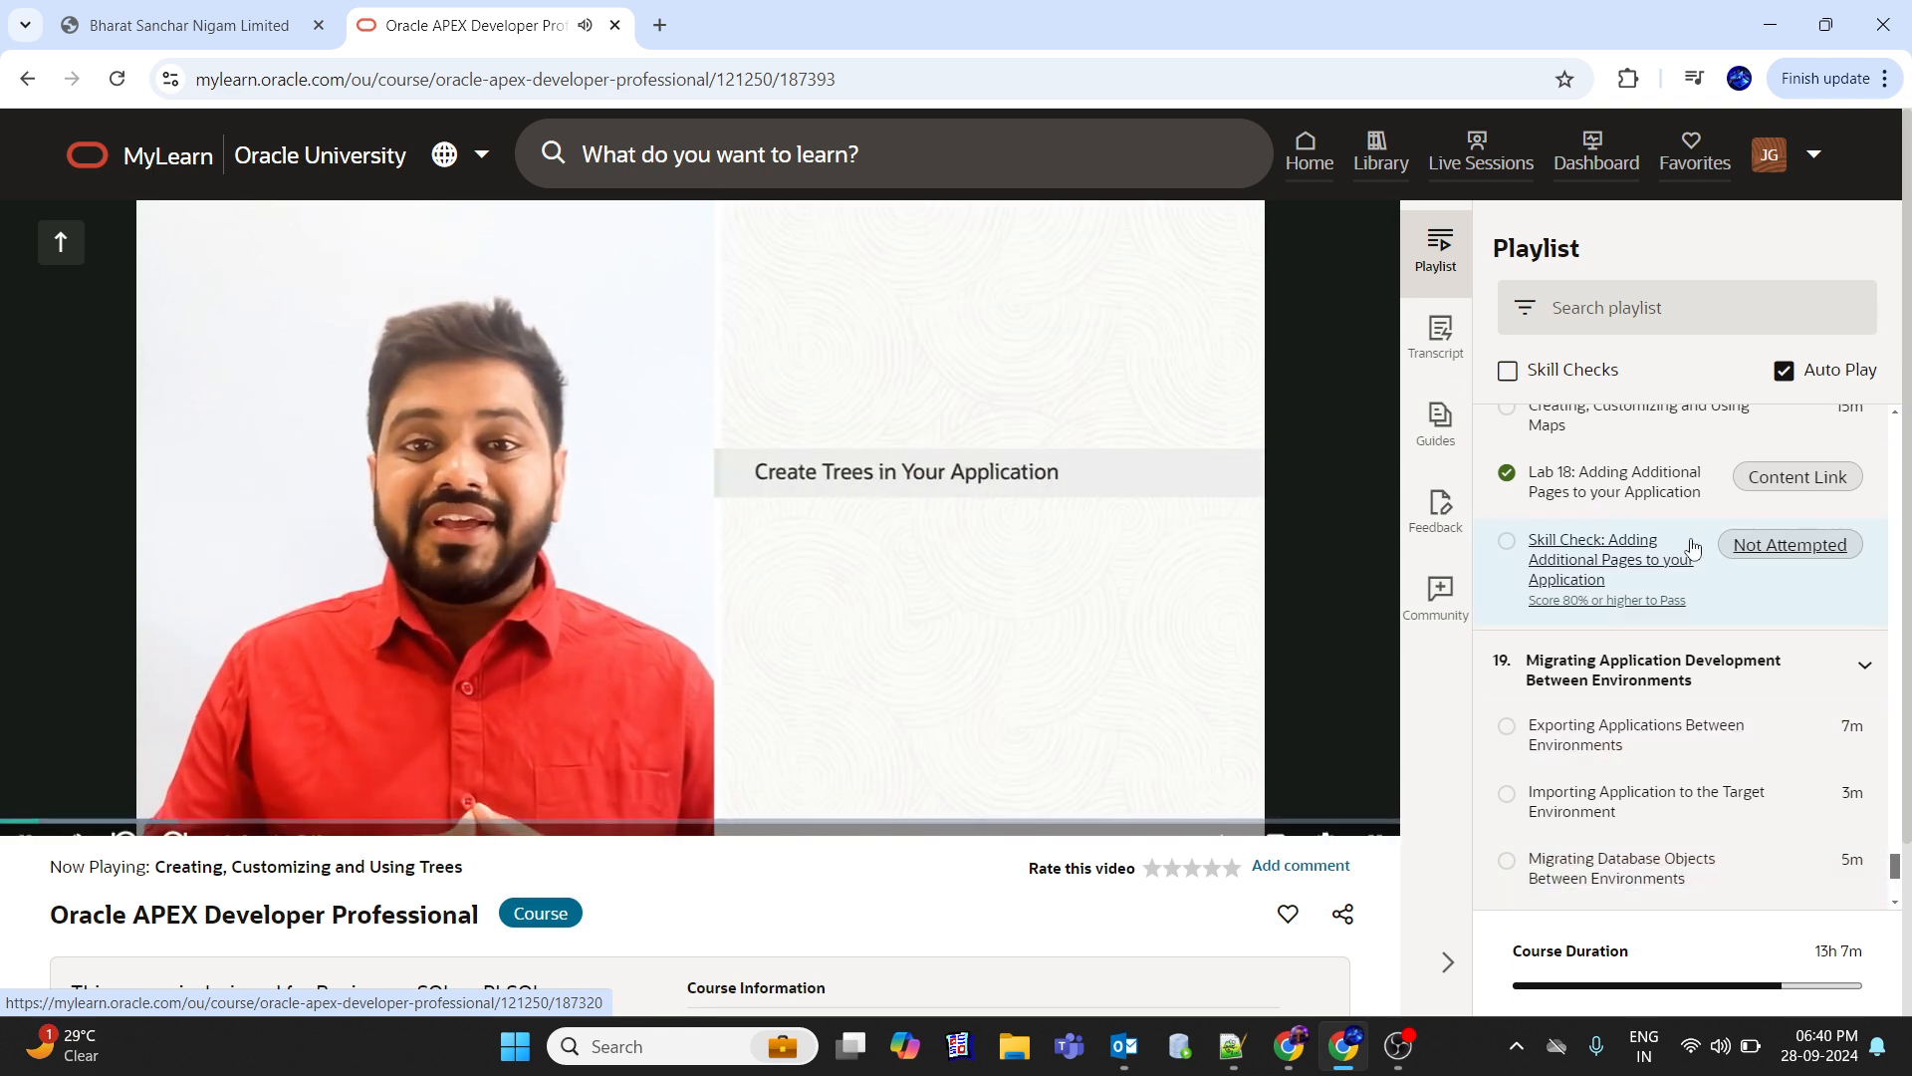
- Switch to the MyLearn course player and show the Creating, Customizing and Using Trees video in full screen at 1080p quality
{"action": "scroll", "coordinate": [1693, 547], "scroll_direction": "up", "scroll_amount": 3}
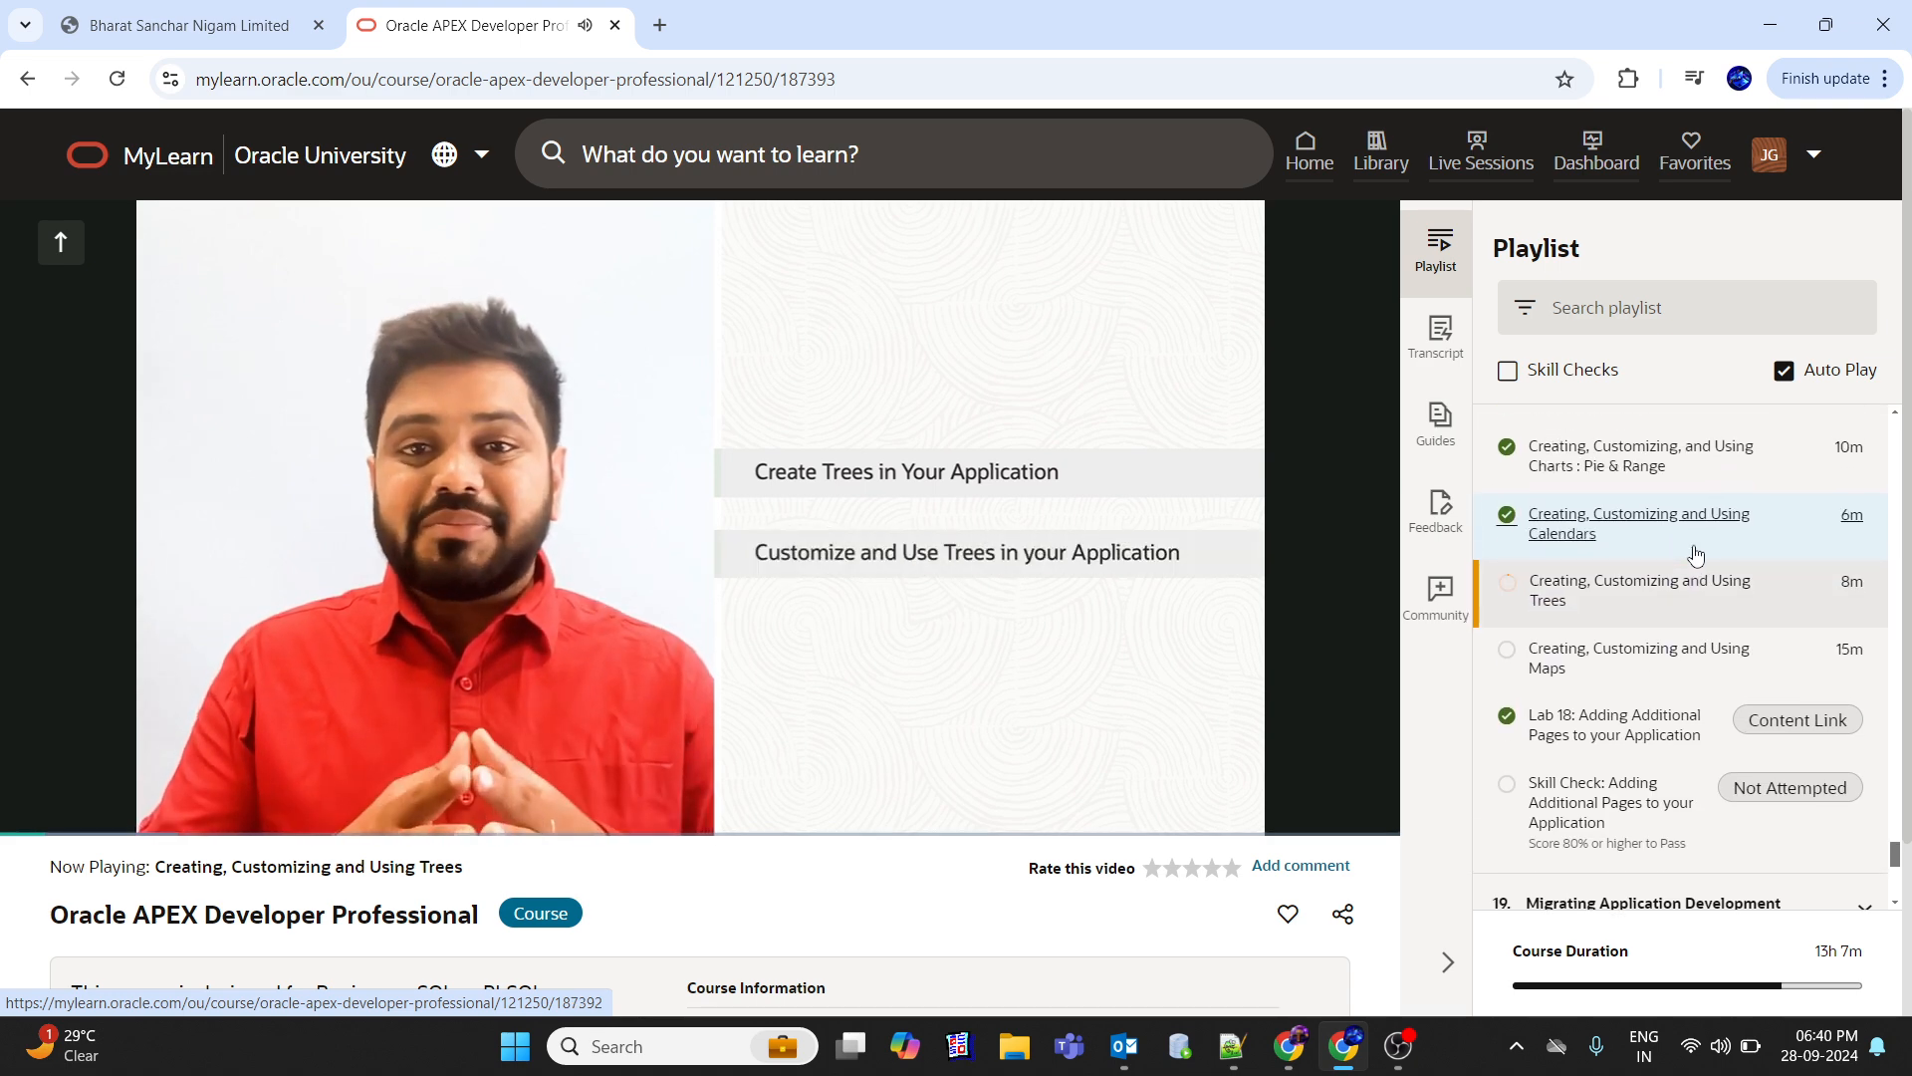
{"action": "scroll", "coordinate": [1696, 554], "scroll_direction": "down", "scroll_amount": 1}
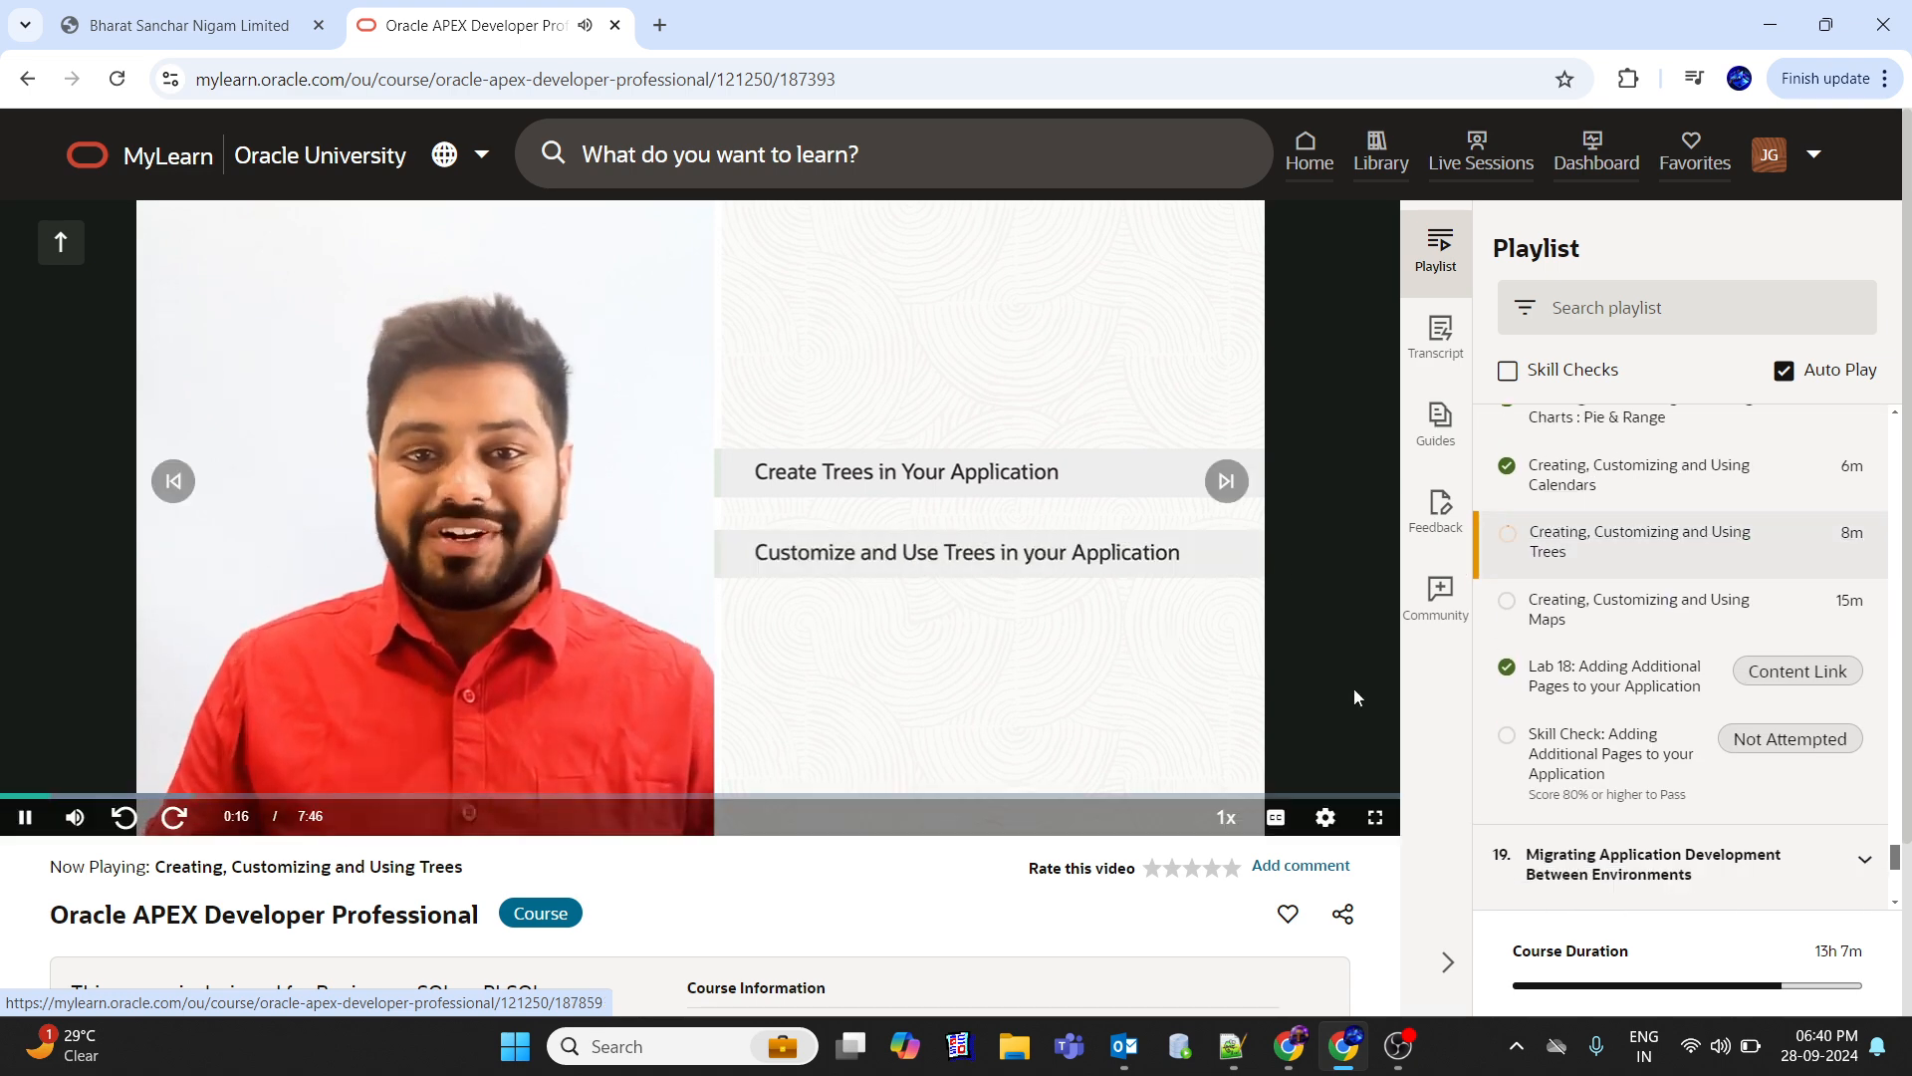
{"action": "left_click", "coordinate": [1374, 816]}
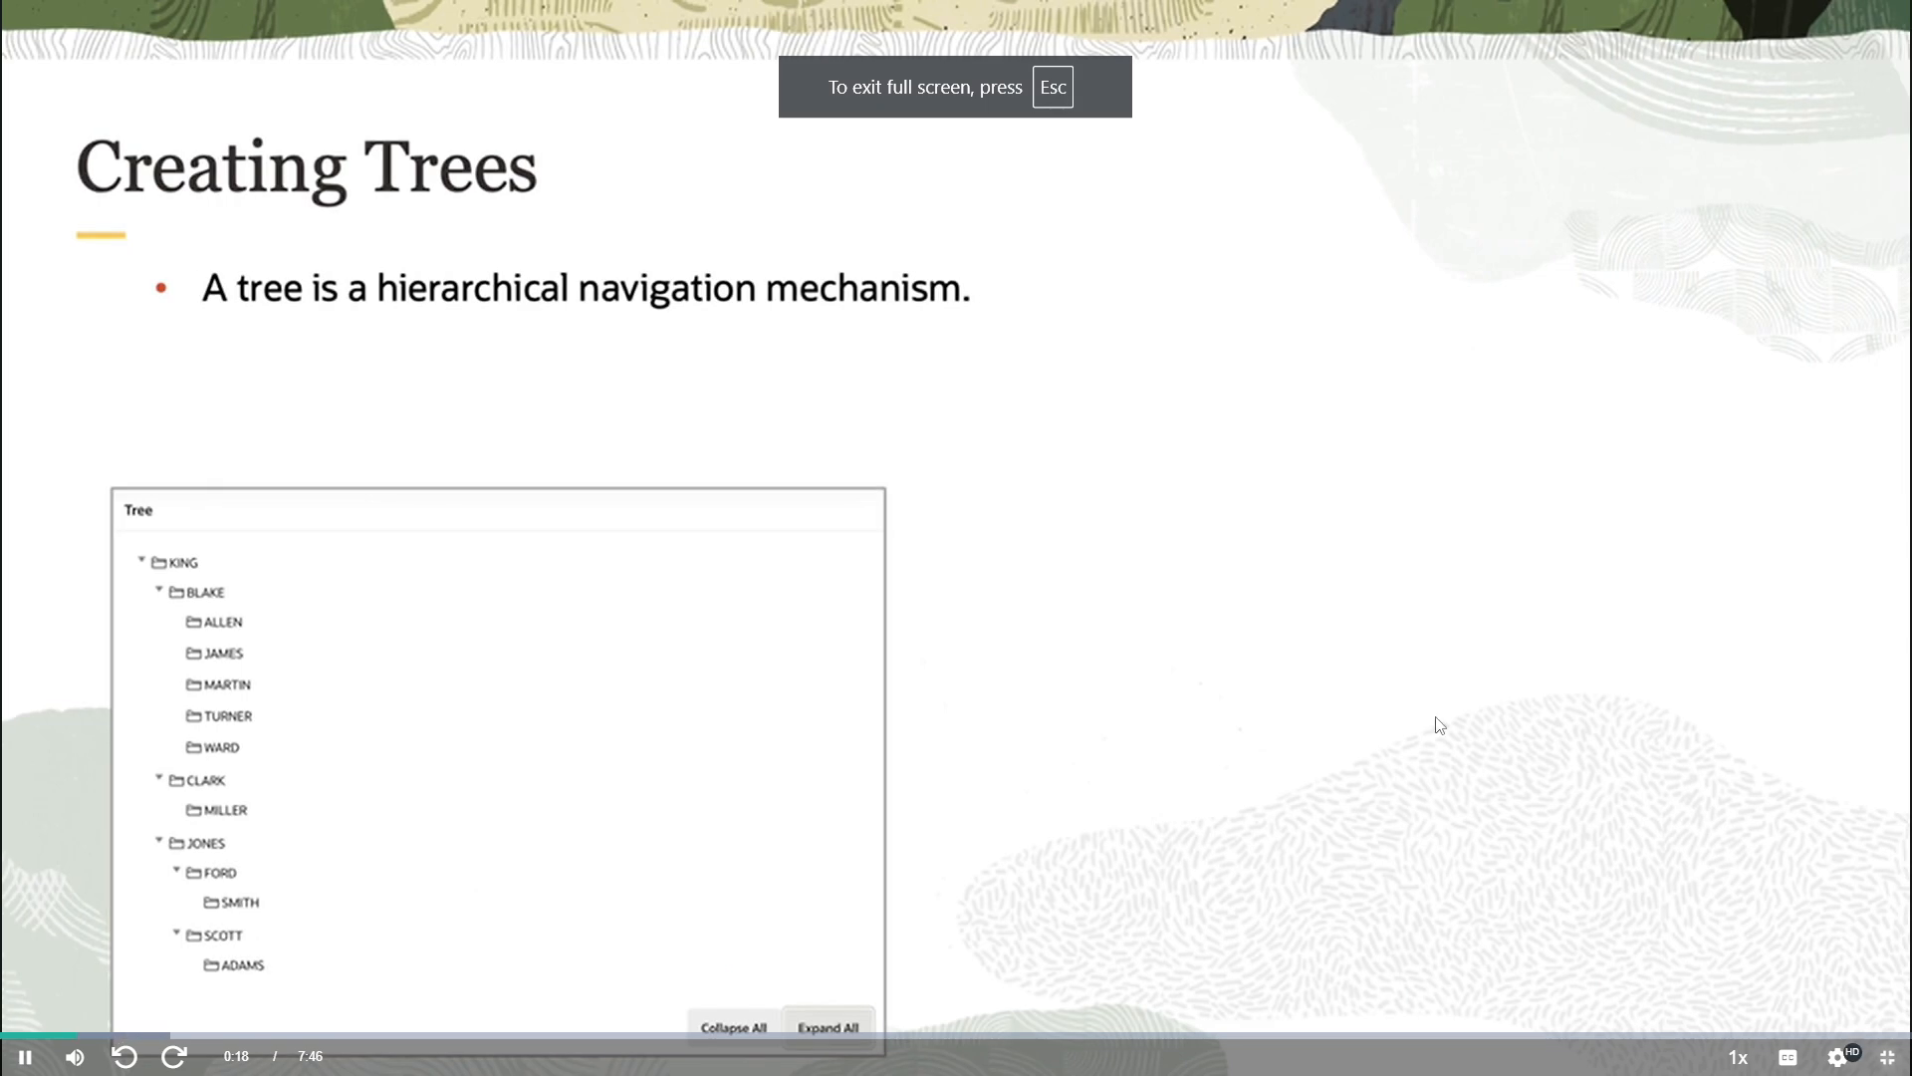
{"action": "left_click", "coordinate": [1837, 1056]}
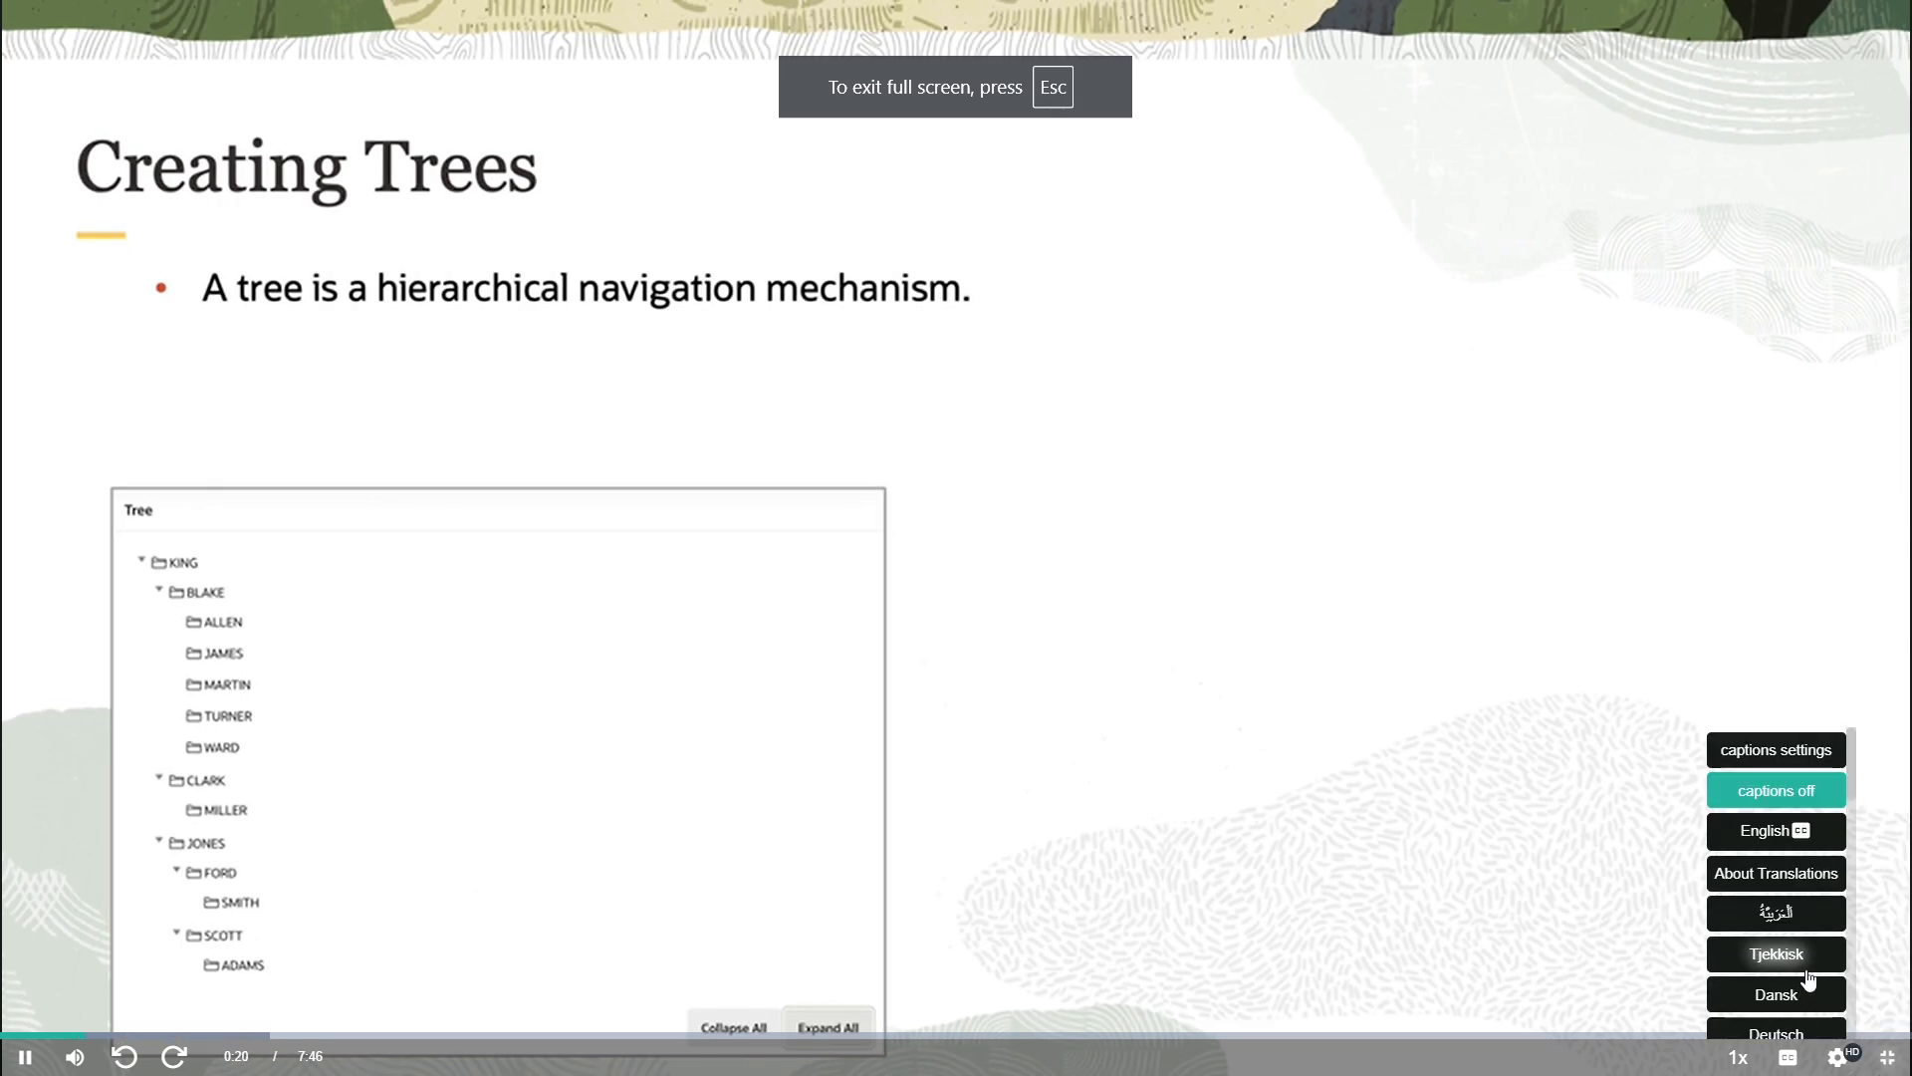
{"action": "left_click", "coordinate": [1832, 1016]}
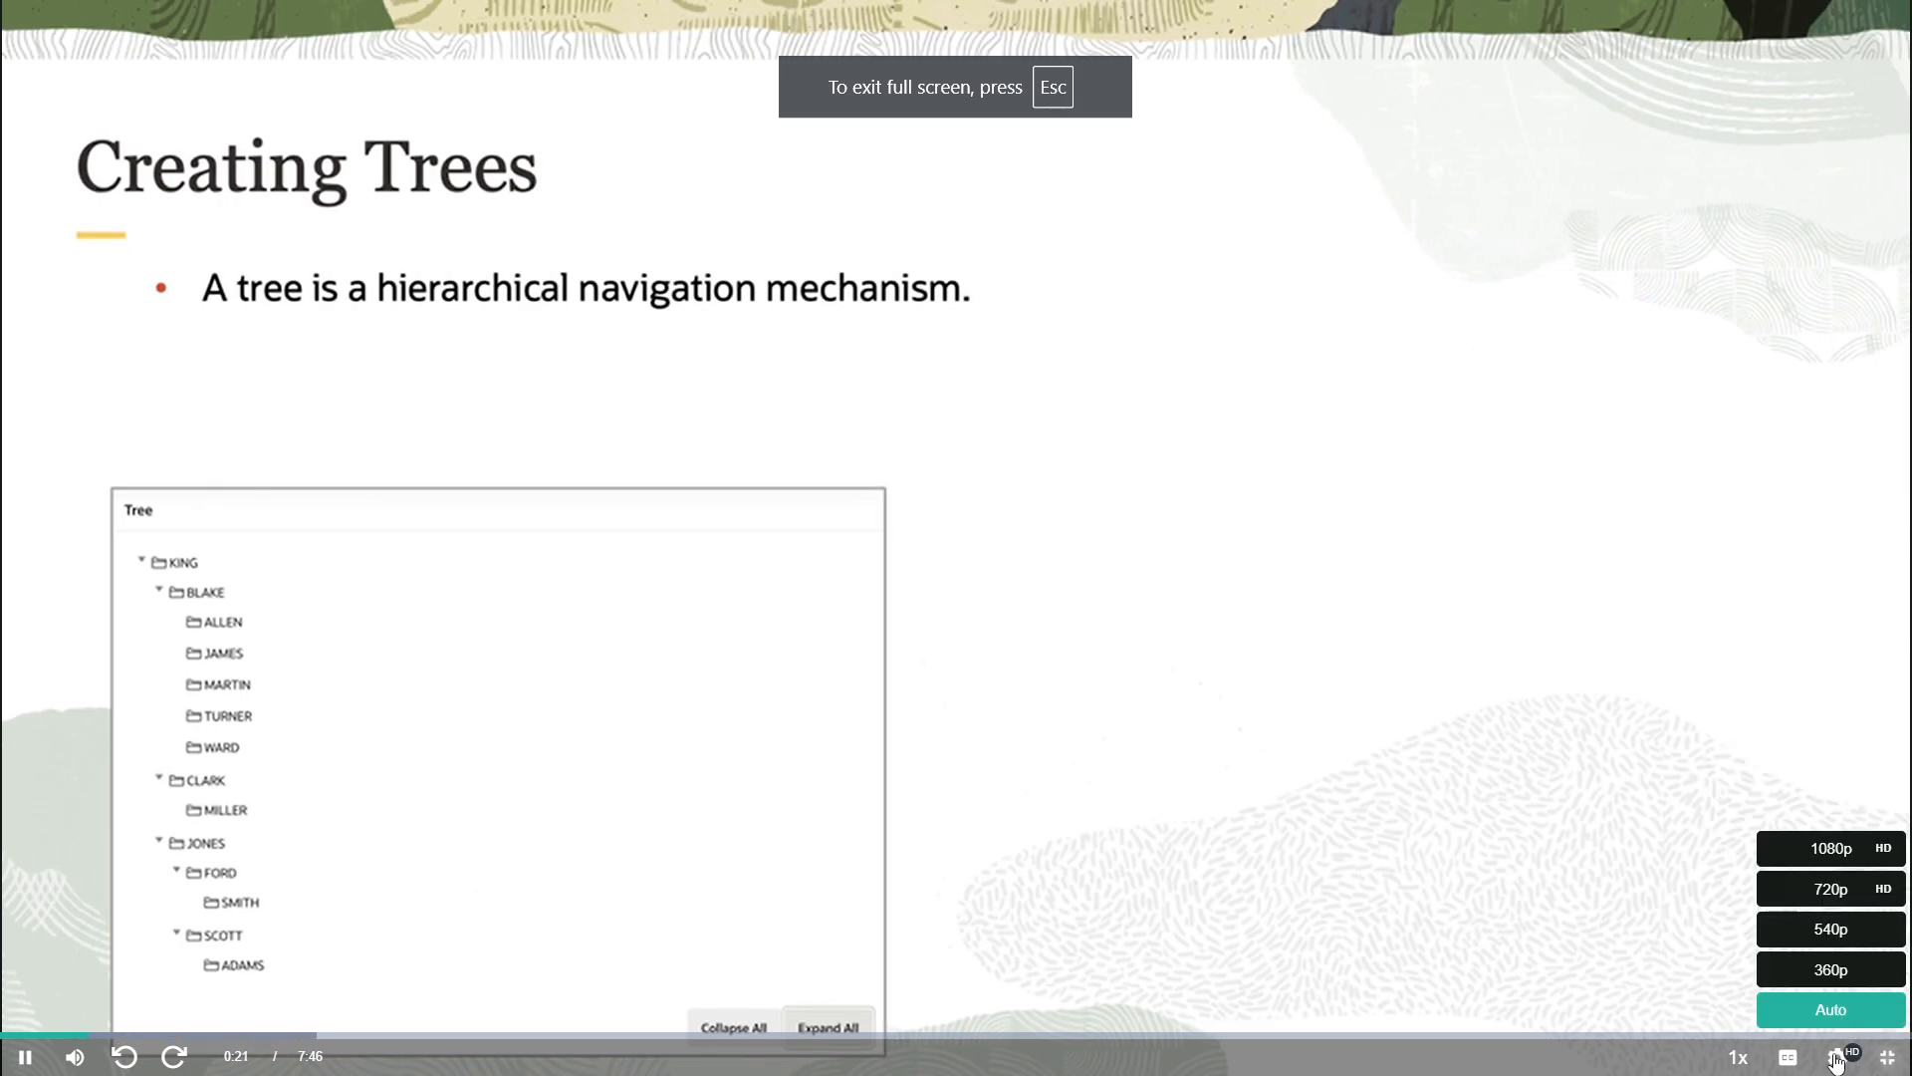
{"action": "left_click", "coordinate": [1819, 846]}
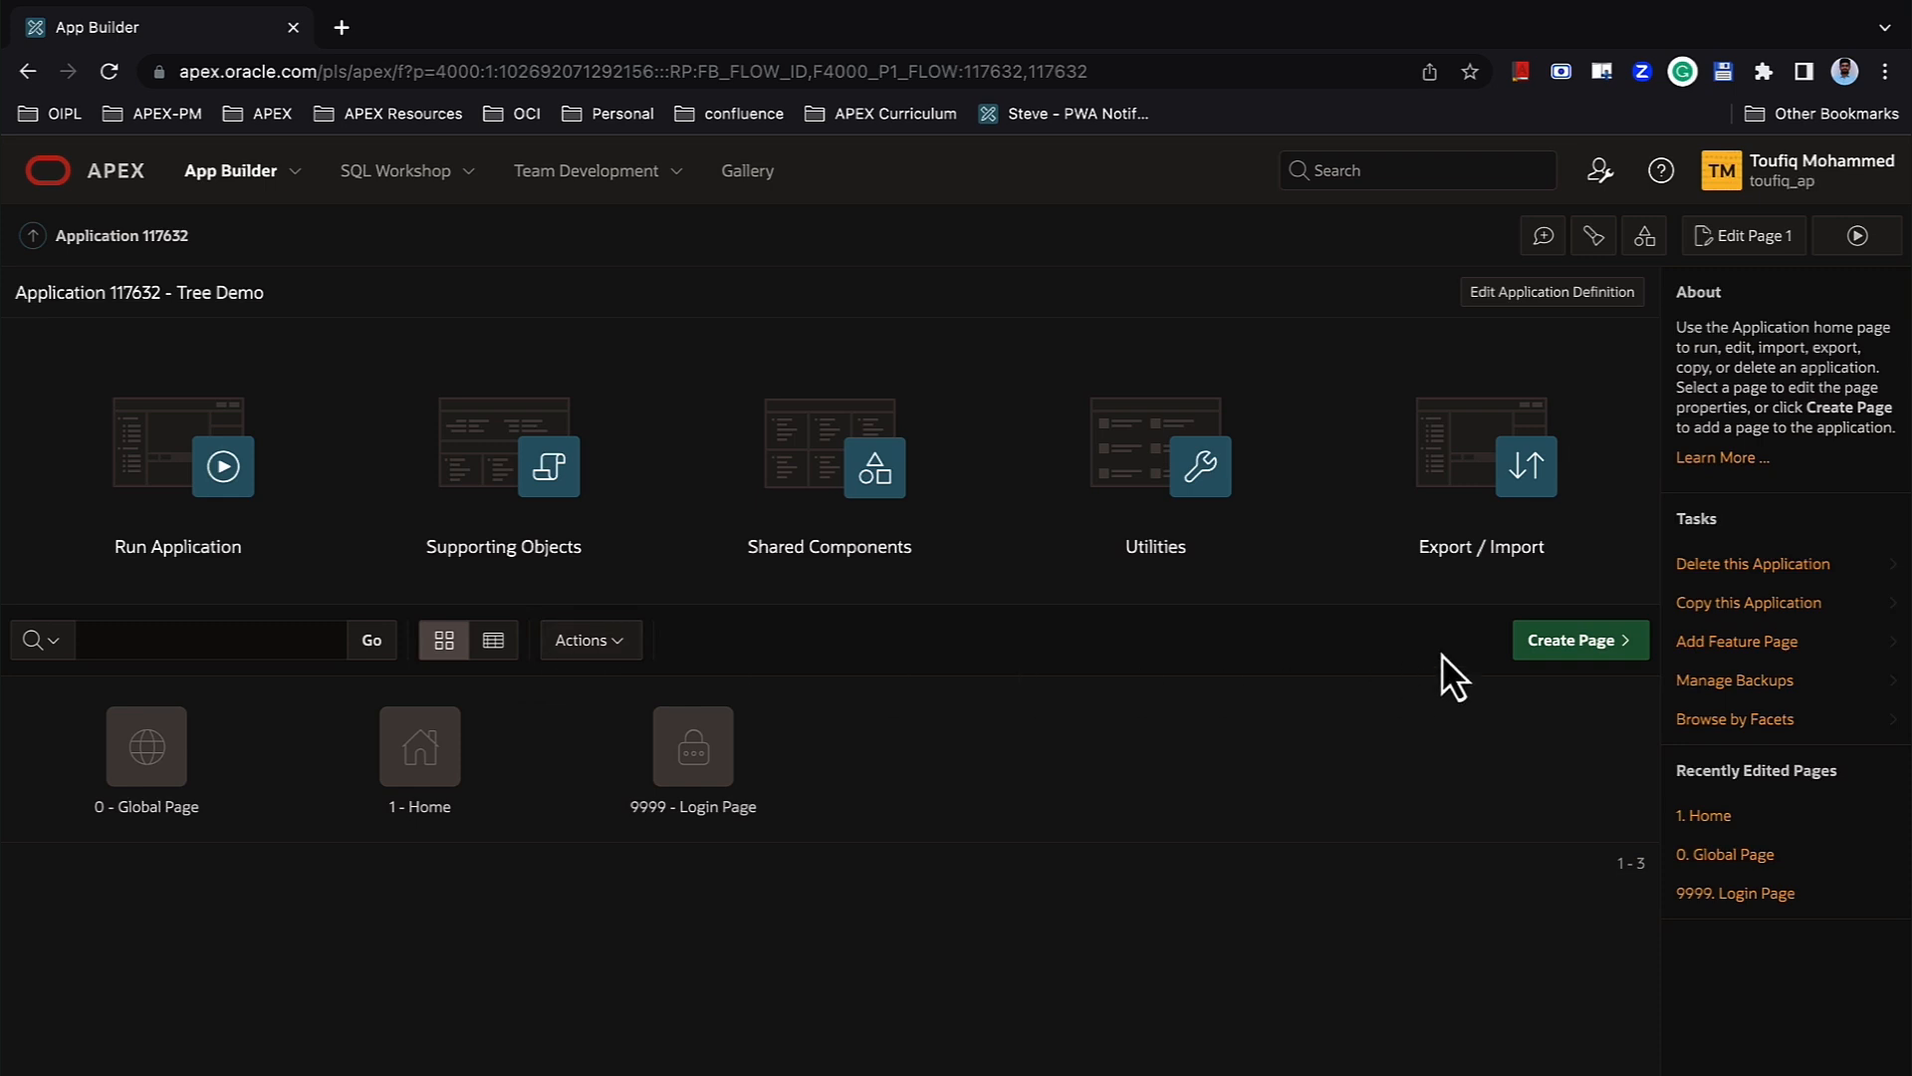
- Start a Tree page in the Tree Demo application, named Employee Hierarchy and based on the EMP table
{"action": "left_click", "coordinate": [1524, 649]}
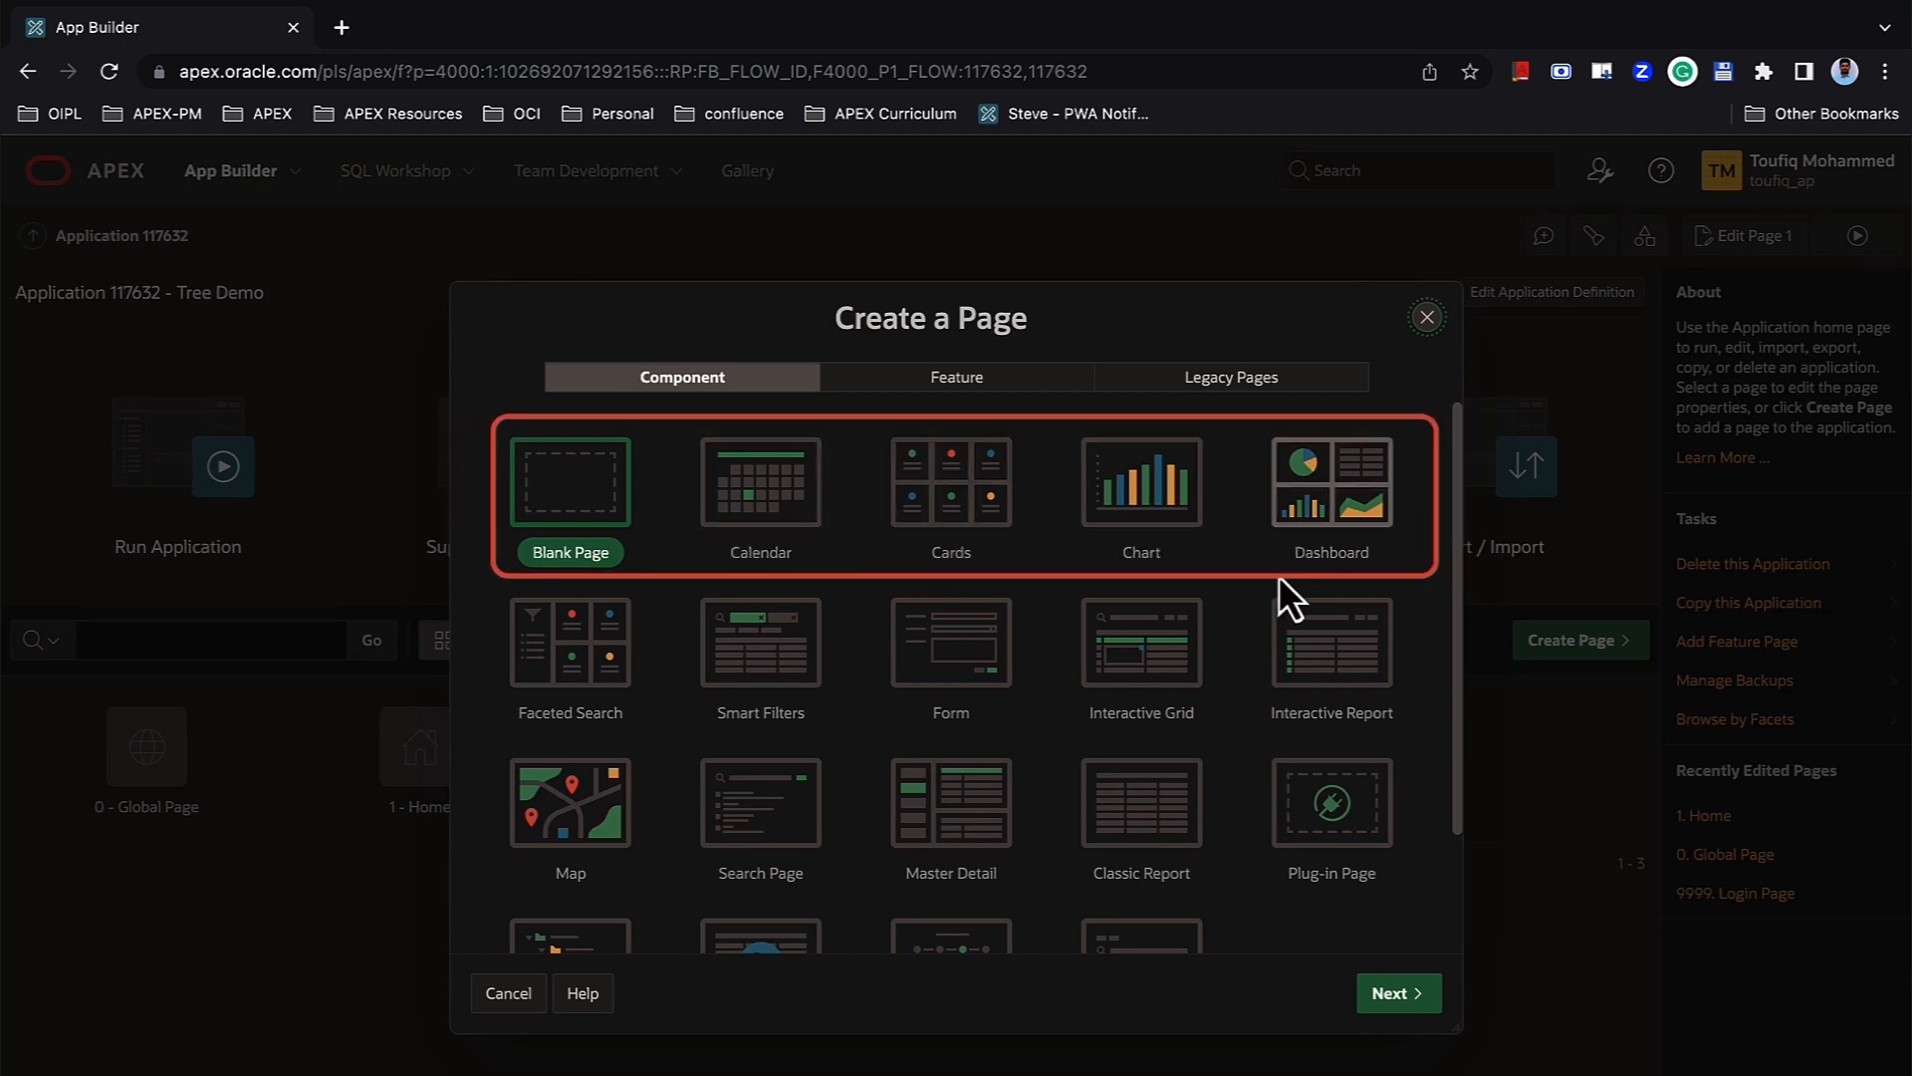
{"action": "scroll", "coordinate": [1292, 598], "scroll_direction": "down", "scroll_amount": 2}
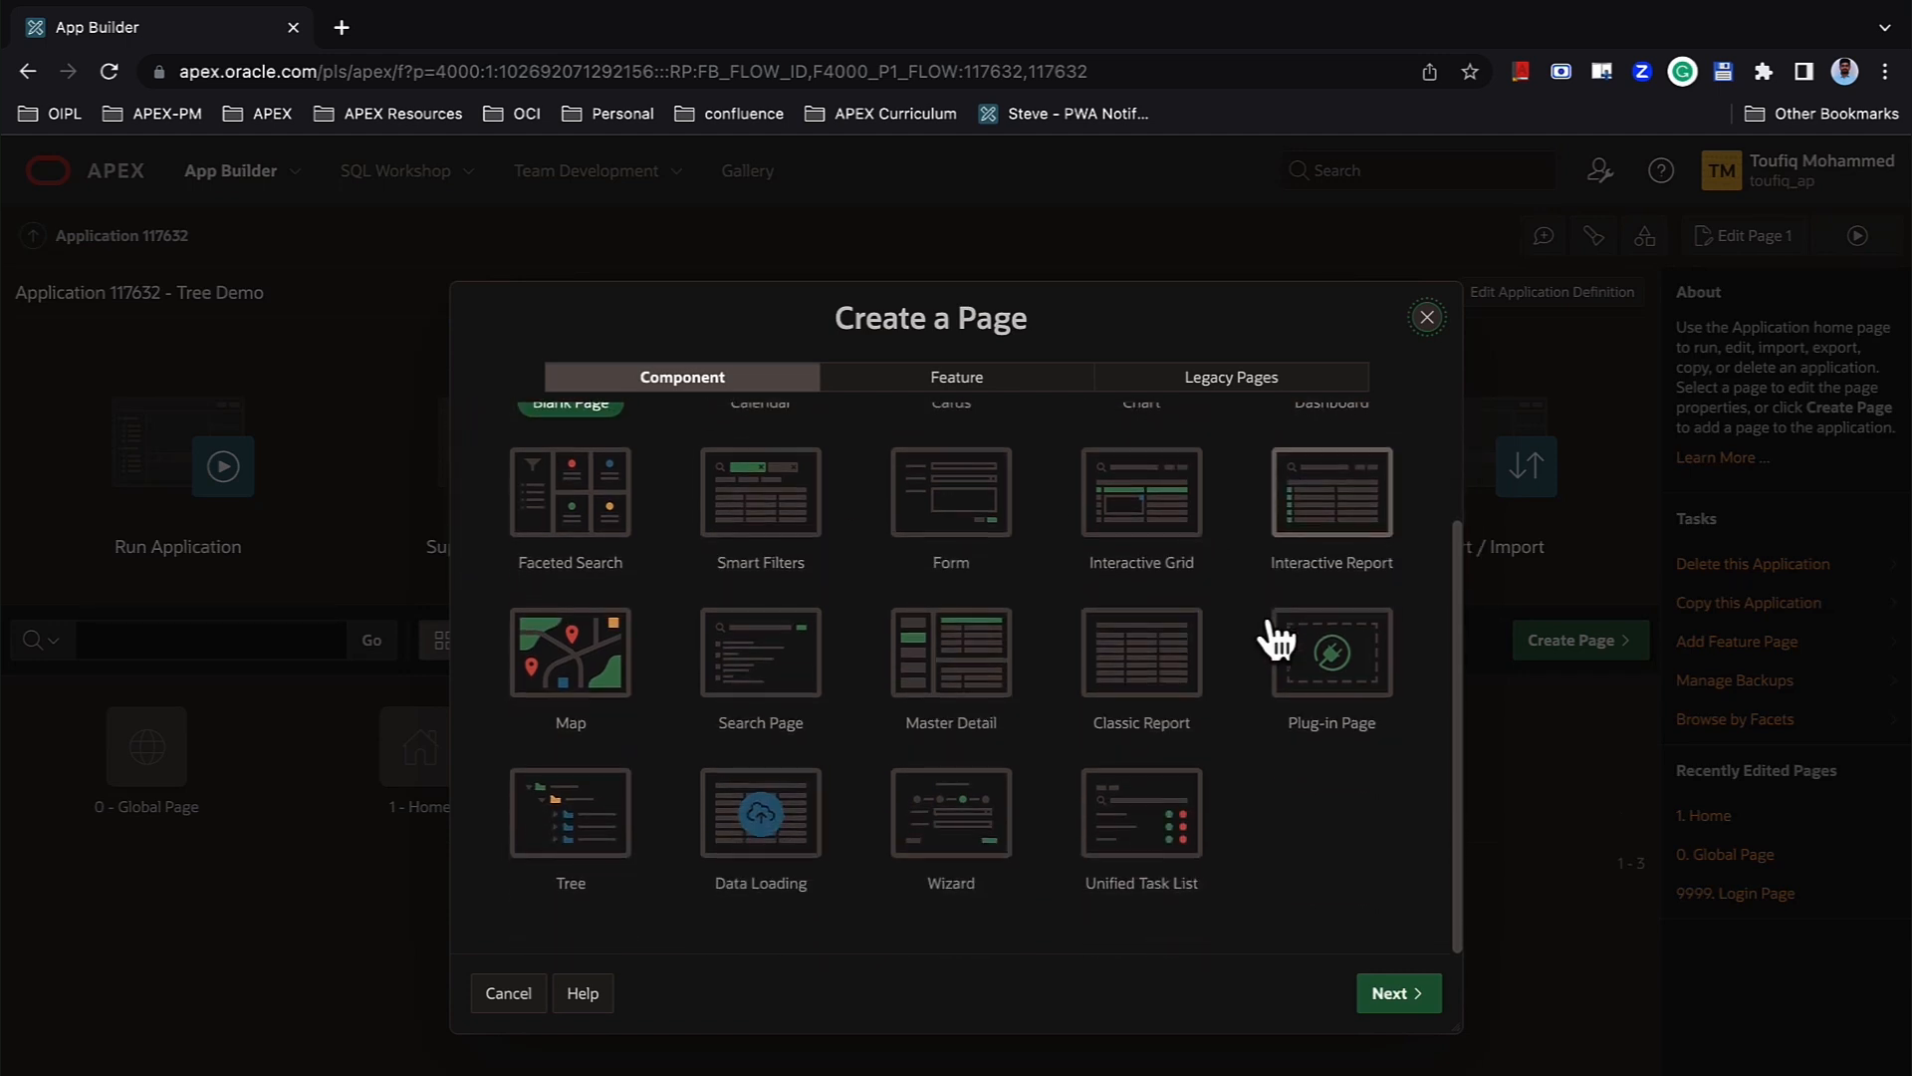
{"action": "left_click", "coordinate": [586, 844]}
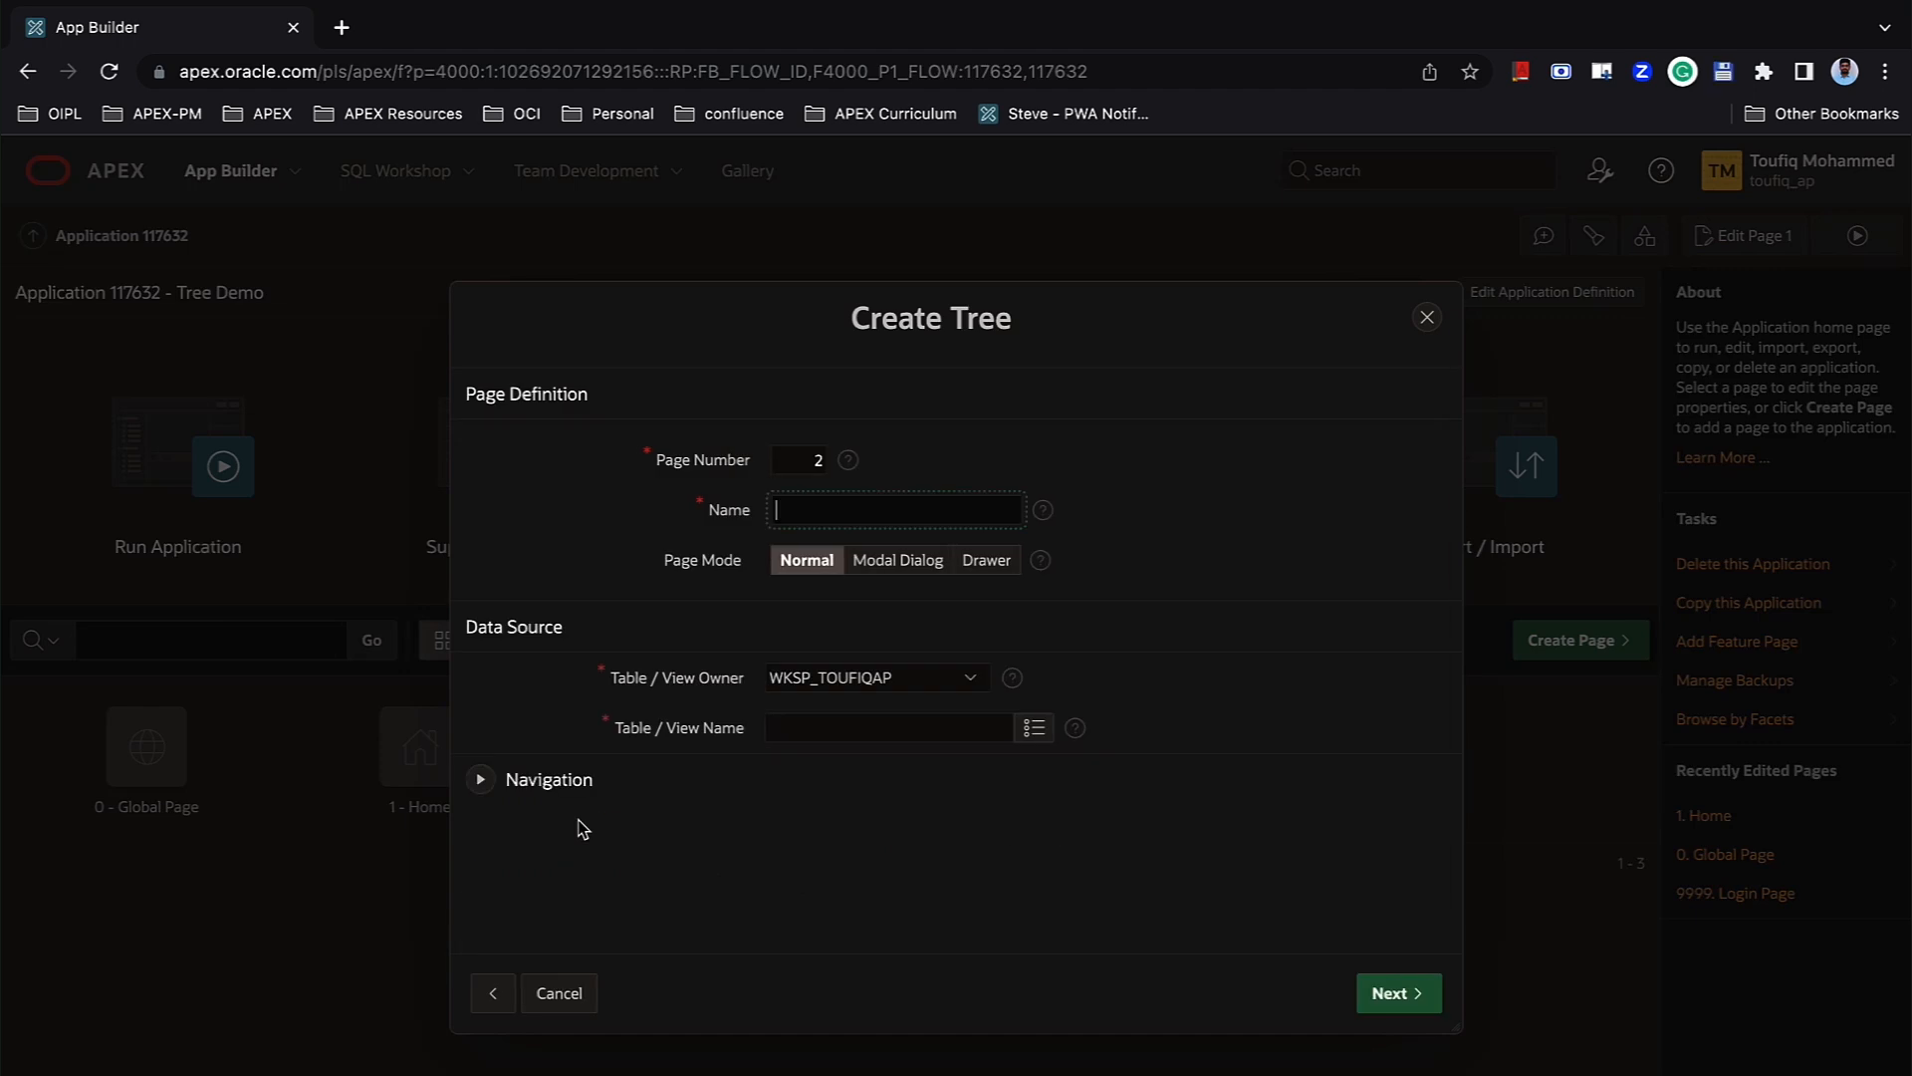
{"action": "left_click", "coordinate": [800, 510]}
{"action": "type", "text": "E"}
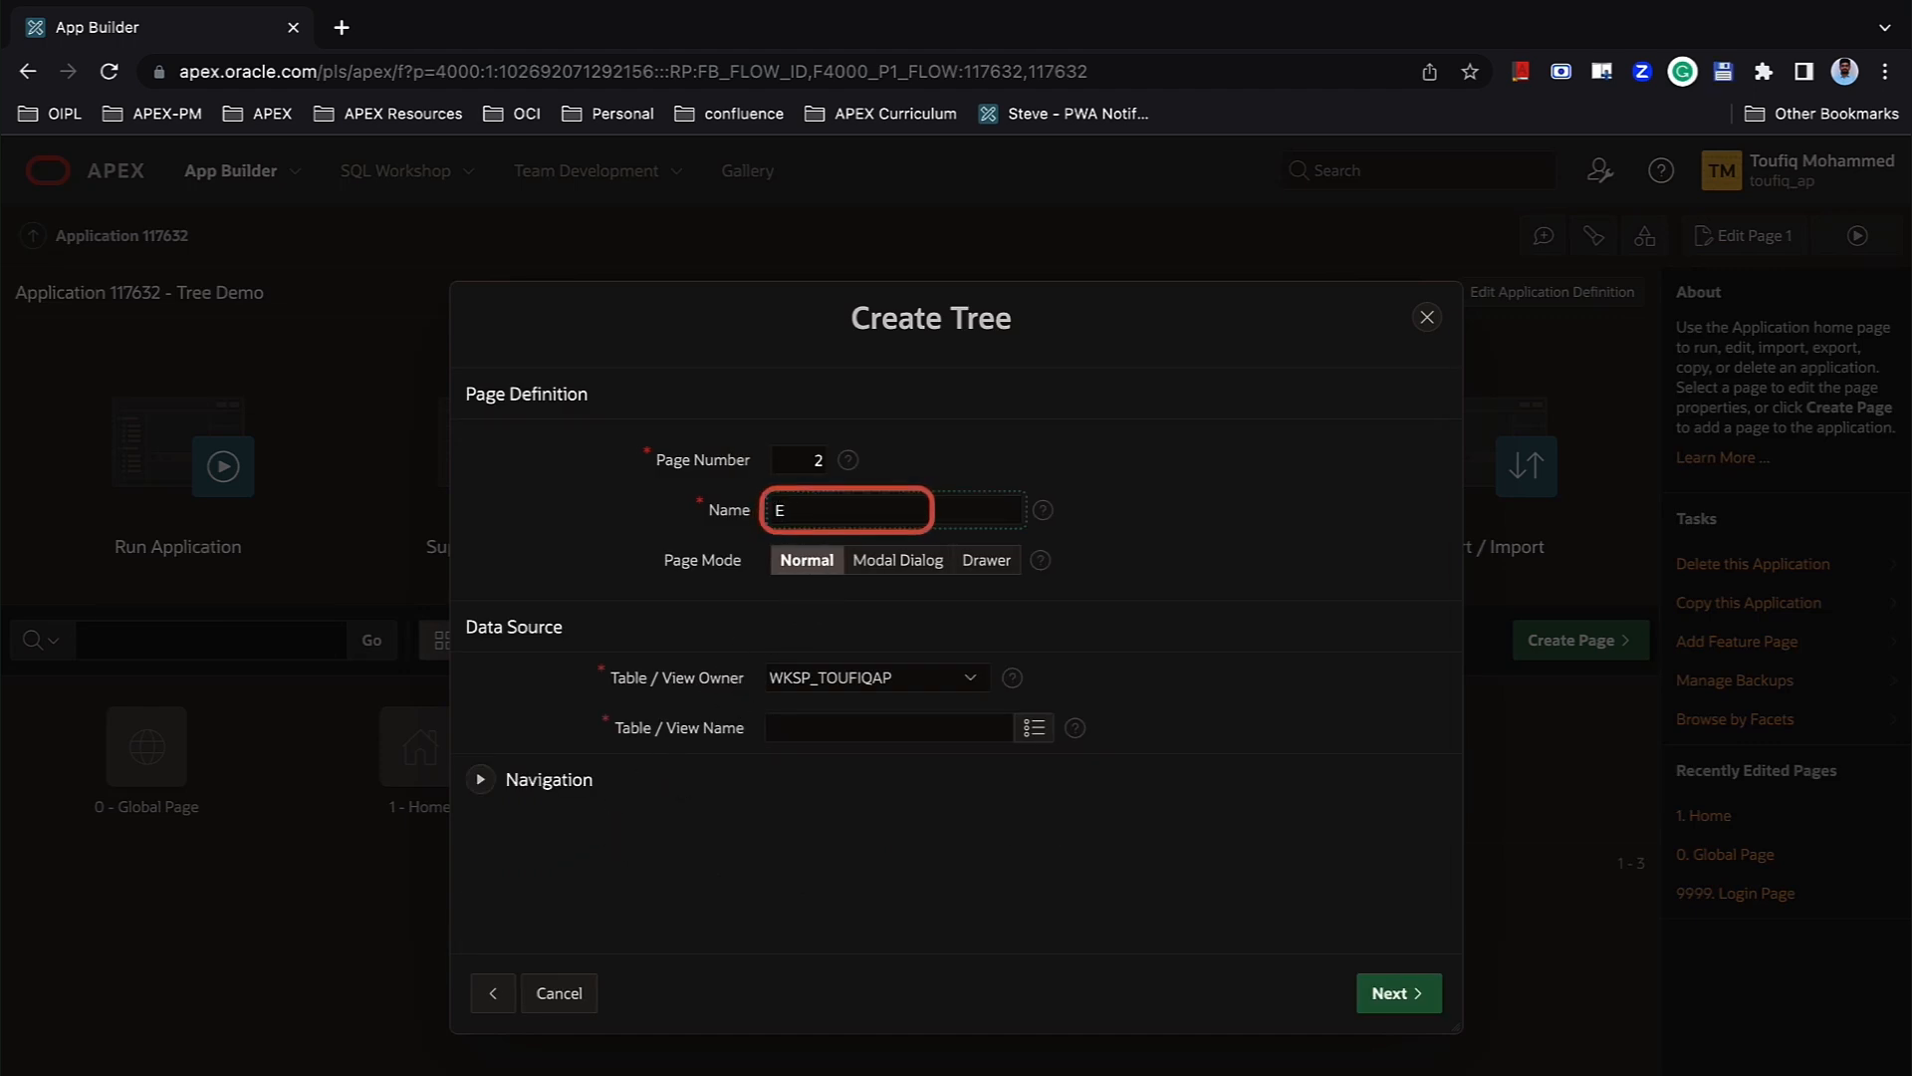
{"action": "type", "text": "mployee Hierarchy"}
{"action": "left_click", "coordinate": [910, 732]}
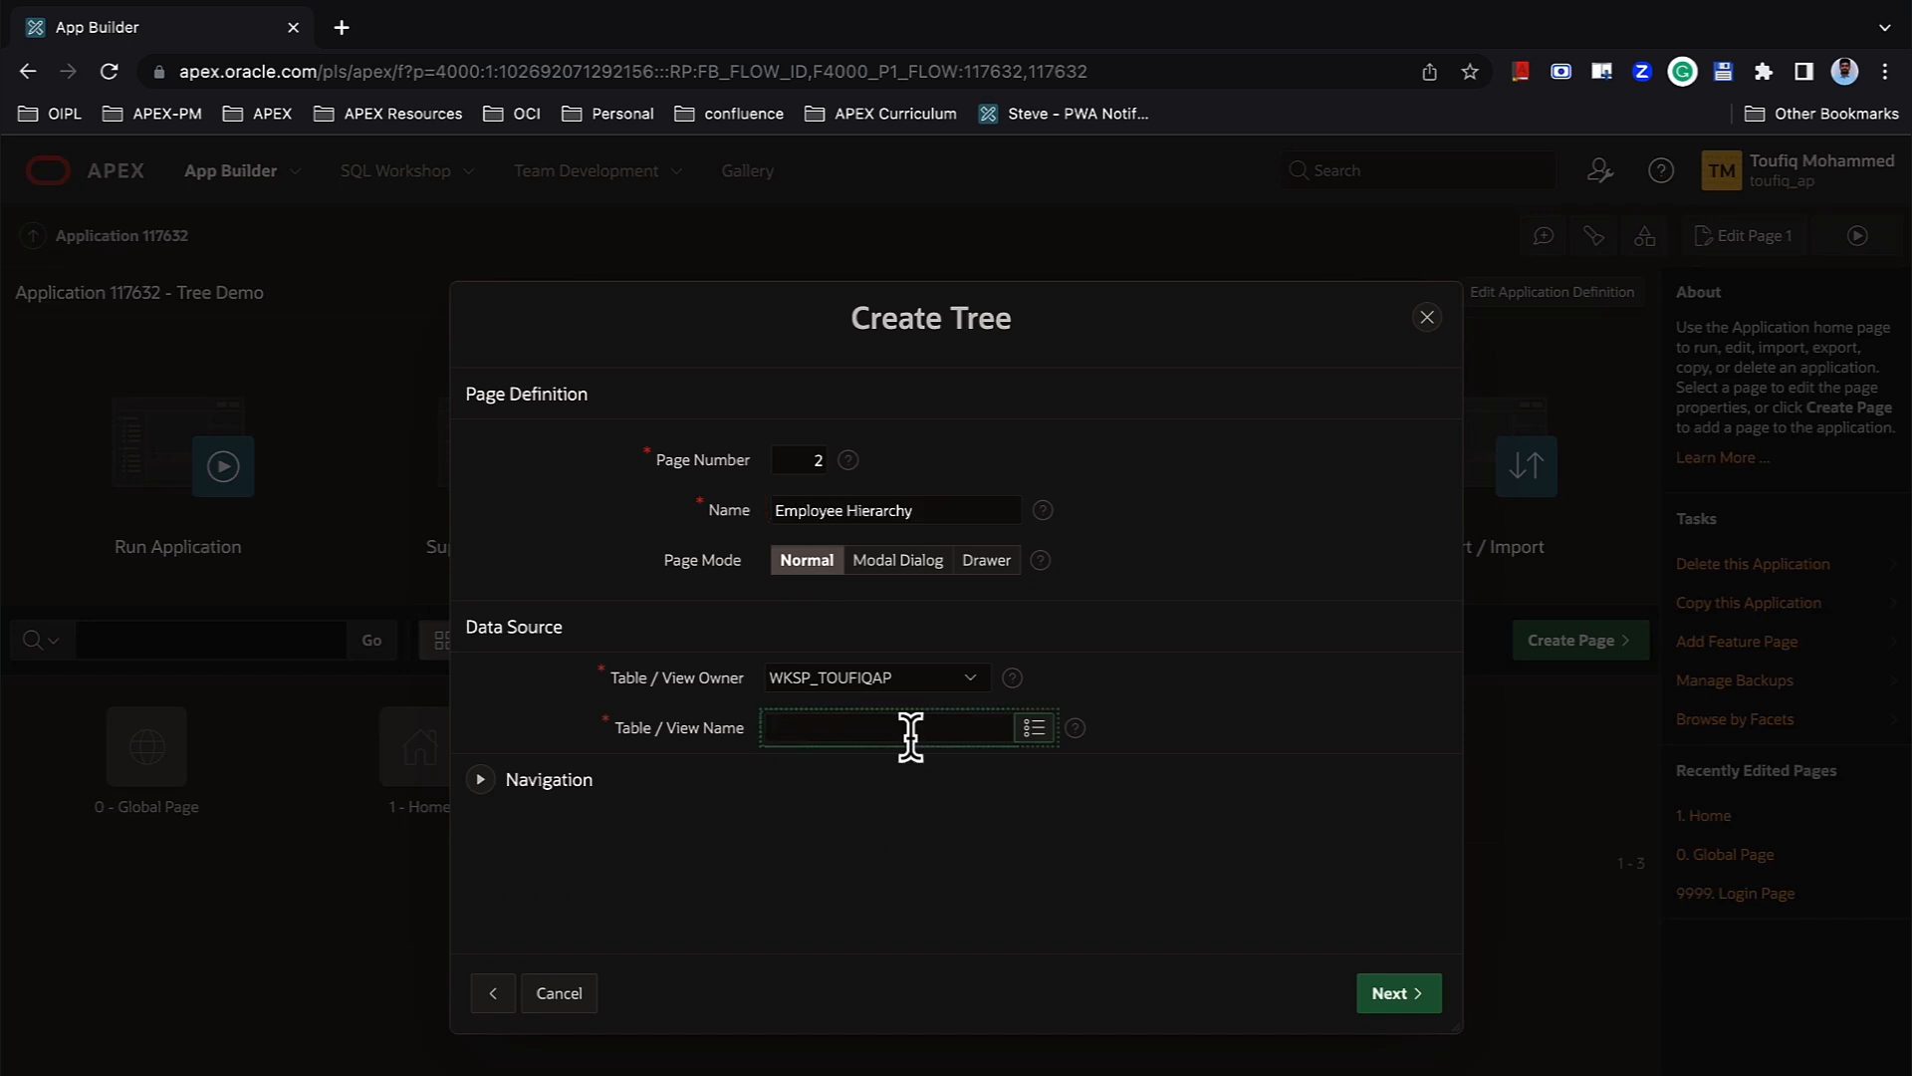
{"action": "type", "text": "EM"}
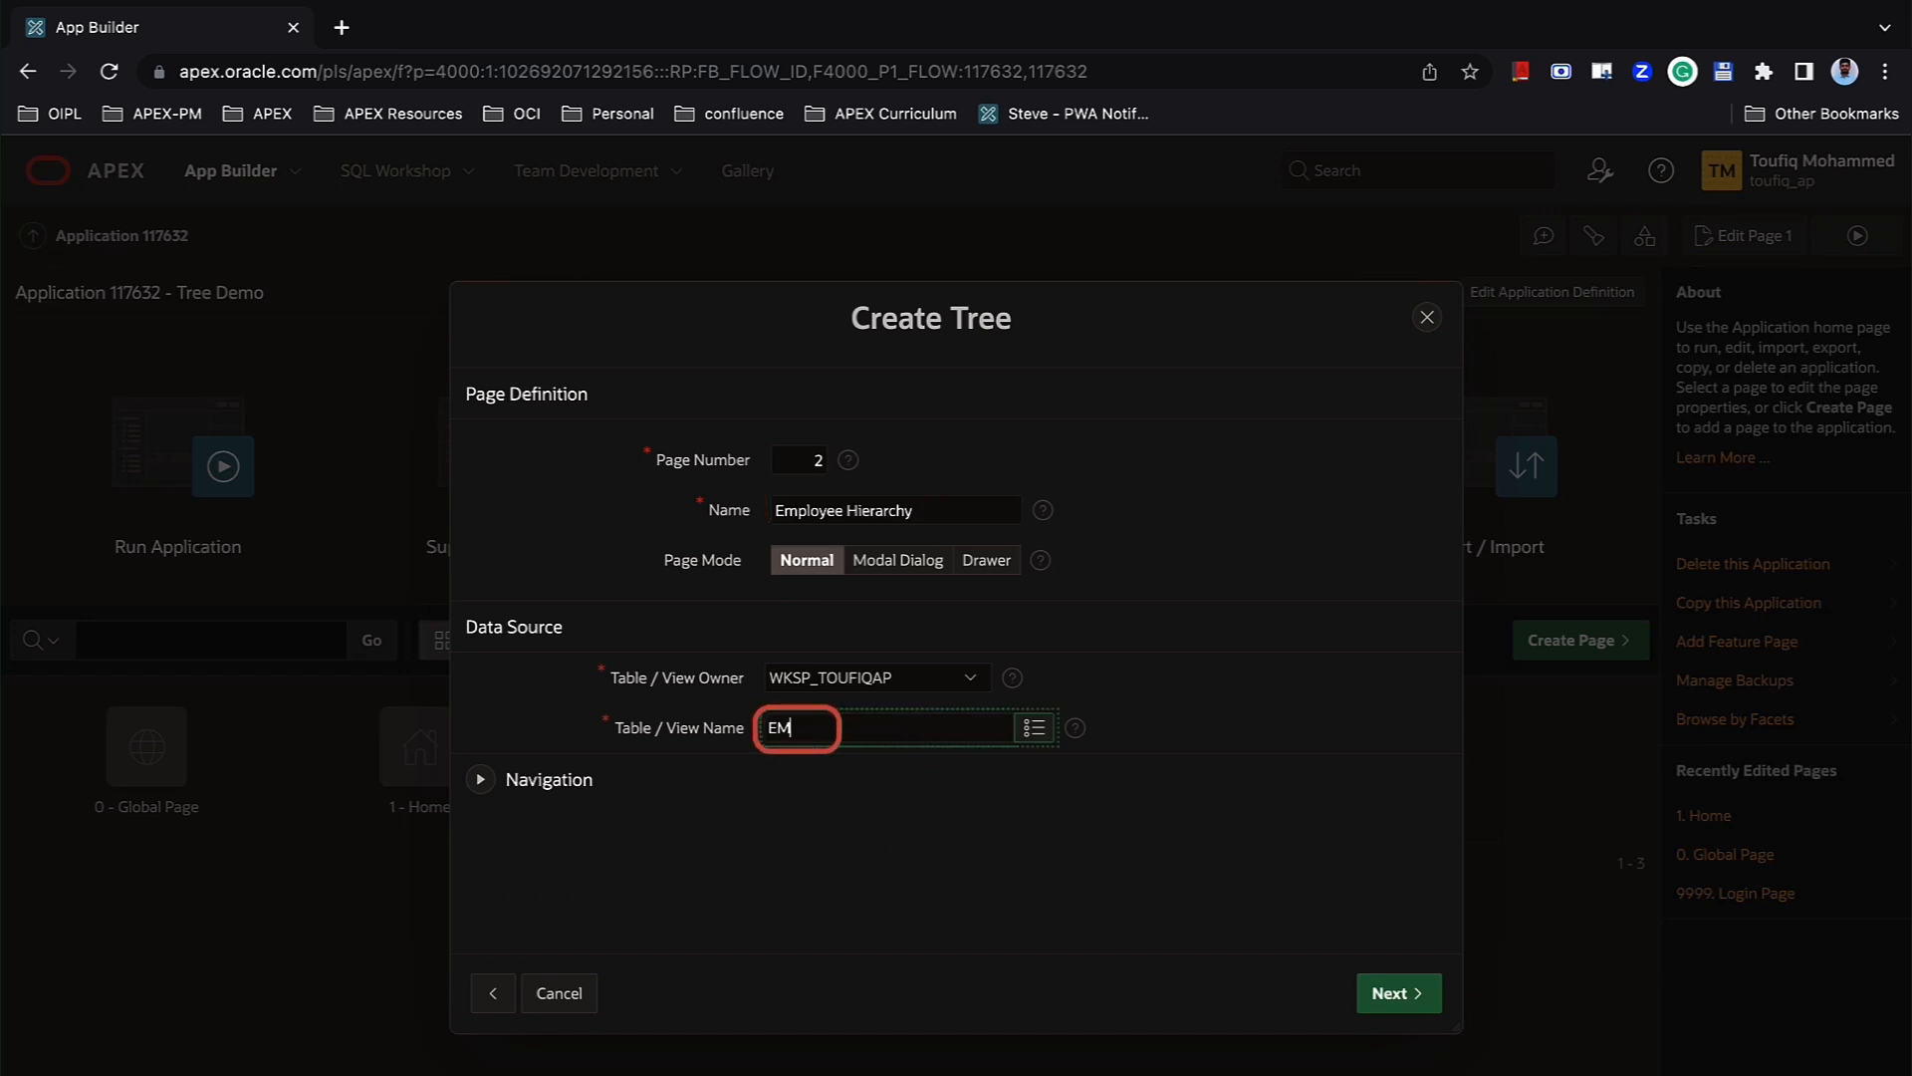
{"action": "type", "text": "P"}
{"action": "left_click", "coordinate": [1414, 991]}
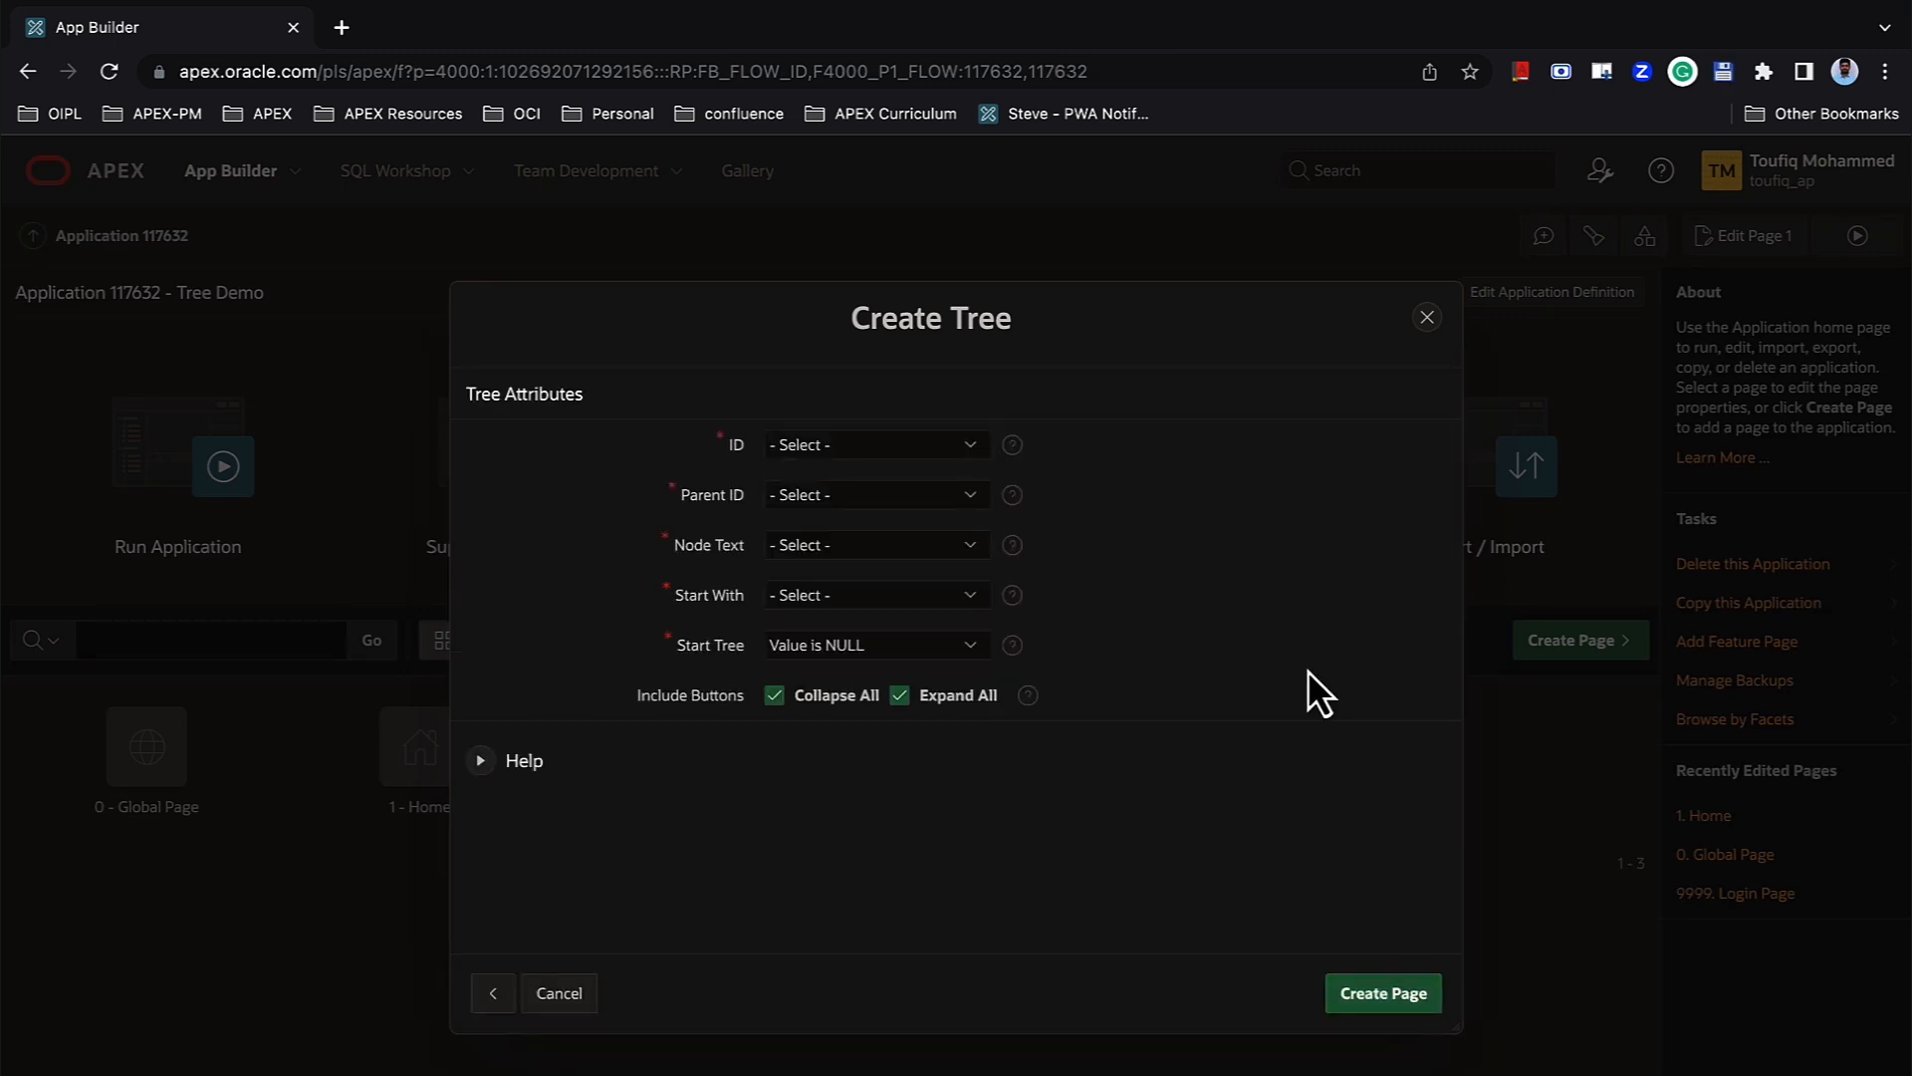
- Set the tree's ID to EMPNO, Parent ID to MGR, Node Text to ENAME and Start With to MGR, and create the page
{"action": "left_click", "coordinate": [819, 452]}
{"action": "key", "text": "Escape"}
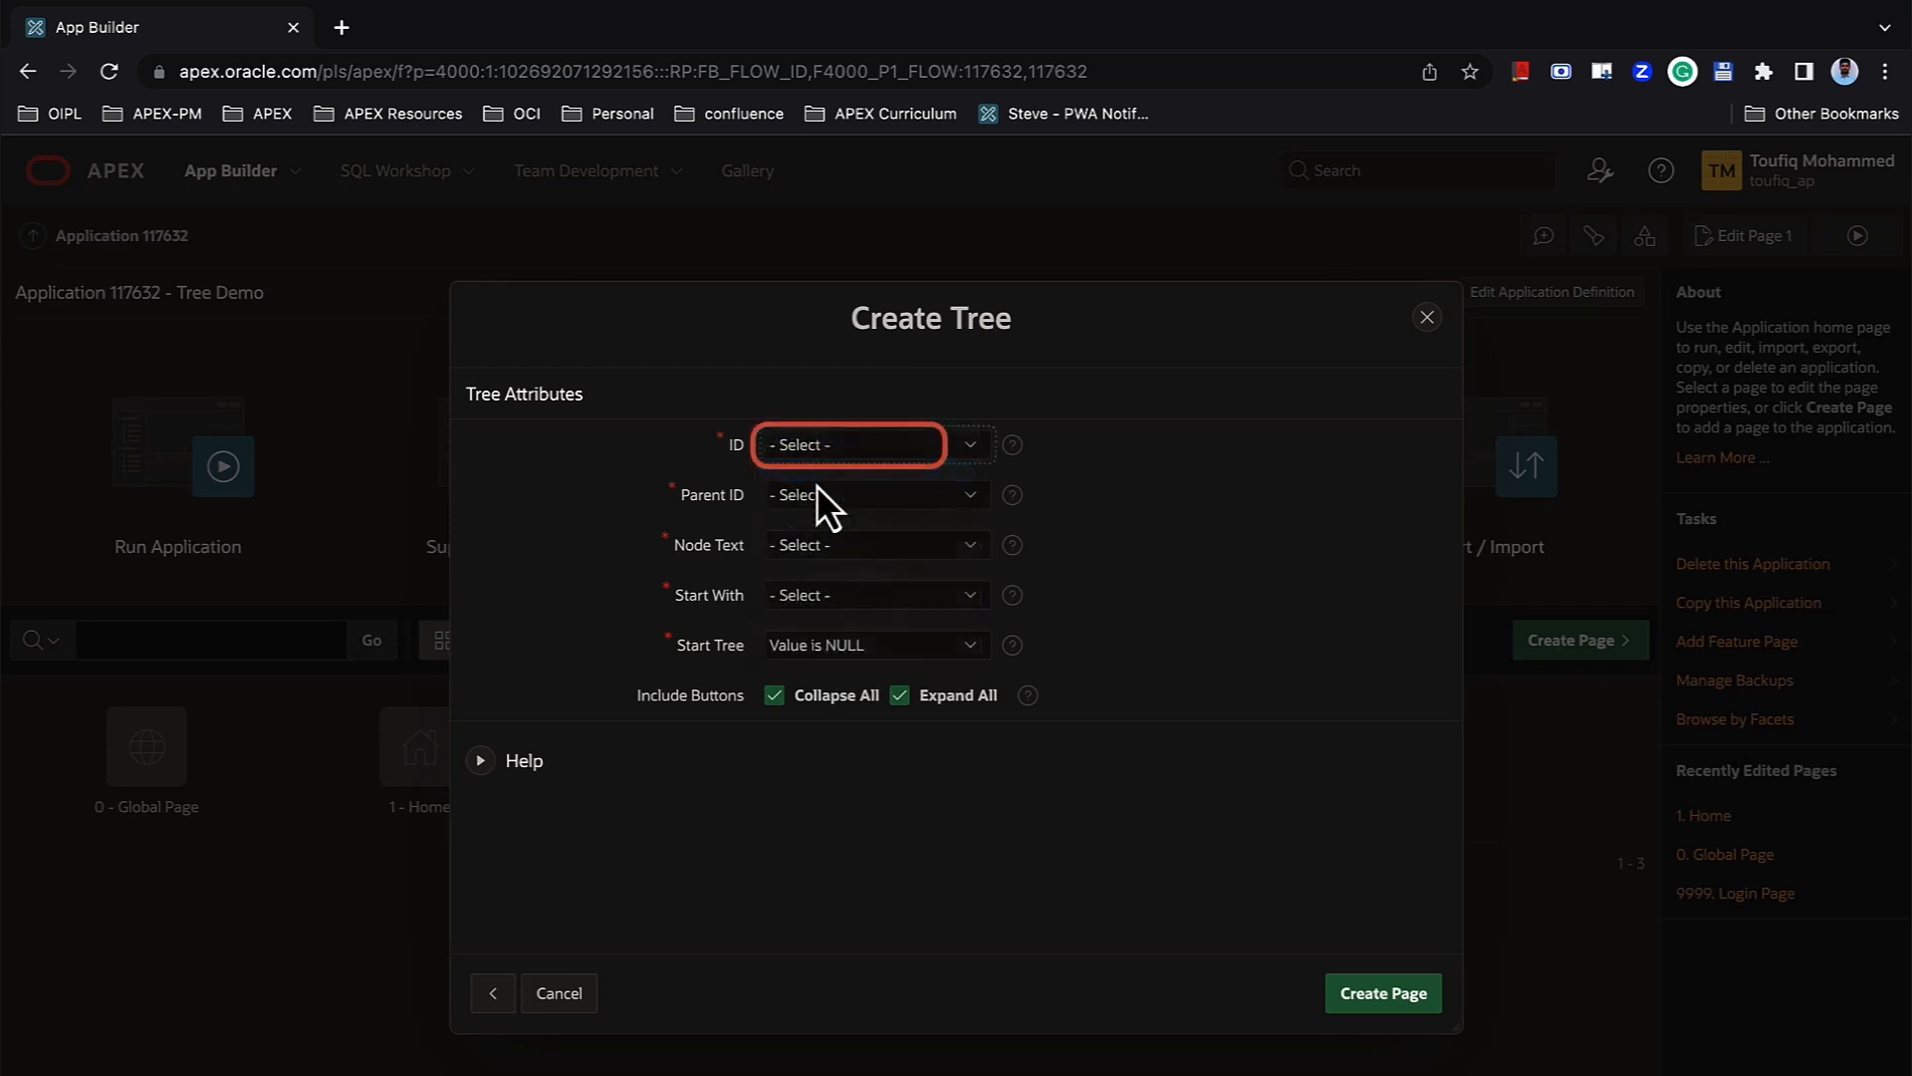
{"action": "key", "text": "Down"}
{"action": "left_click", "coordinate": [819, 493]}
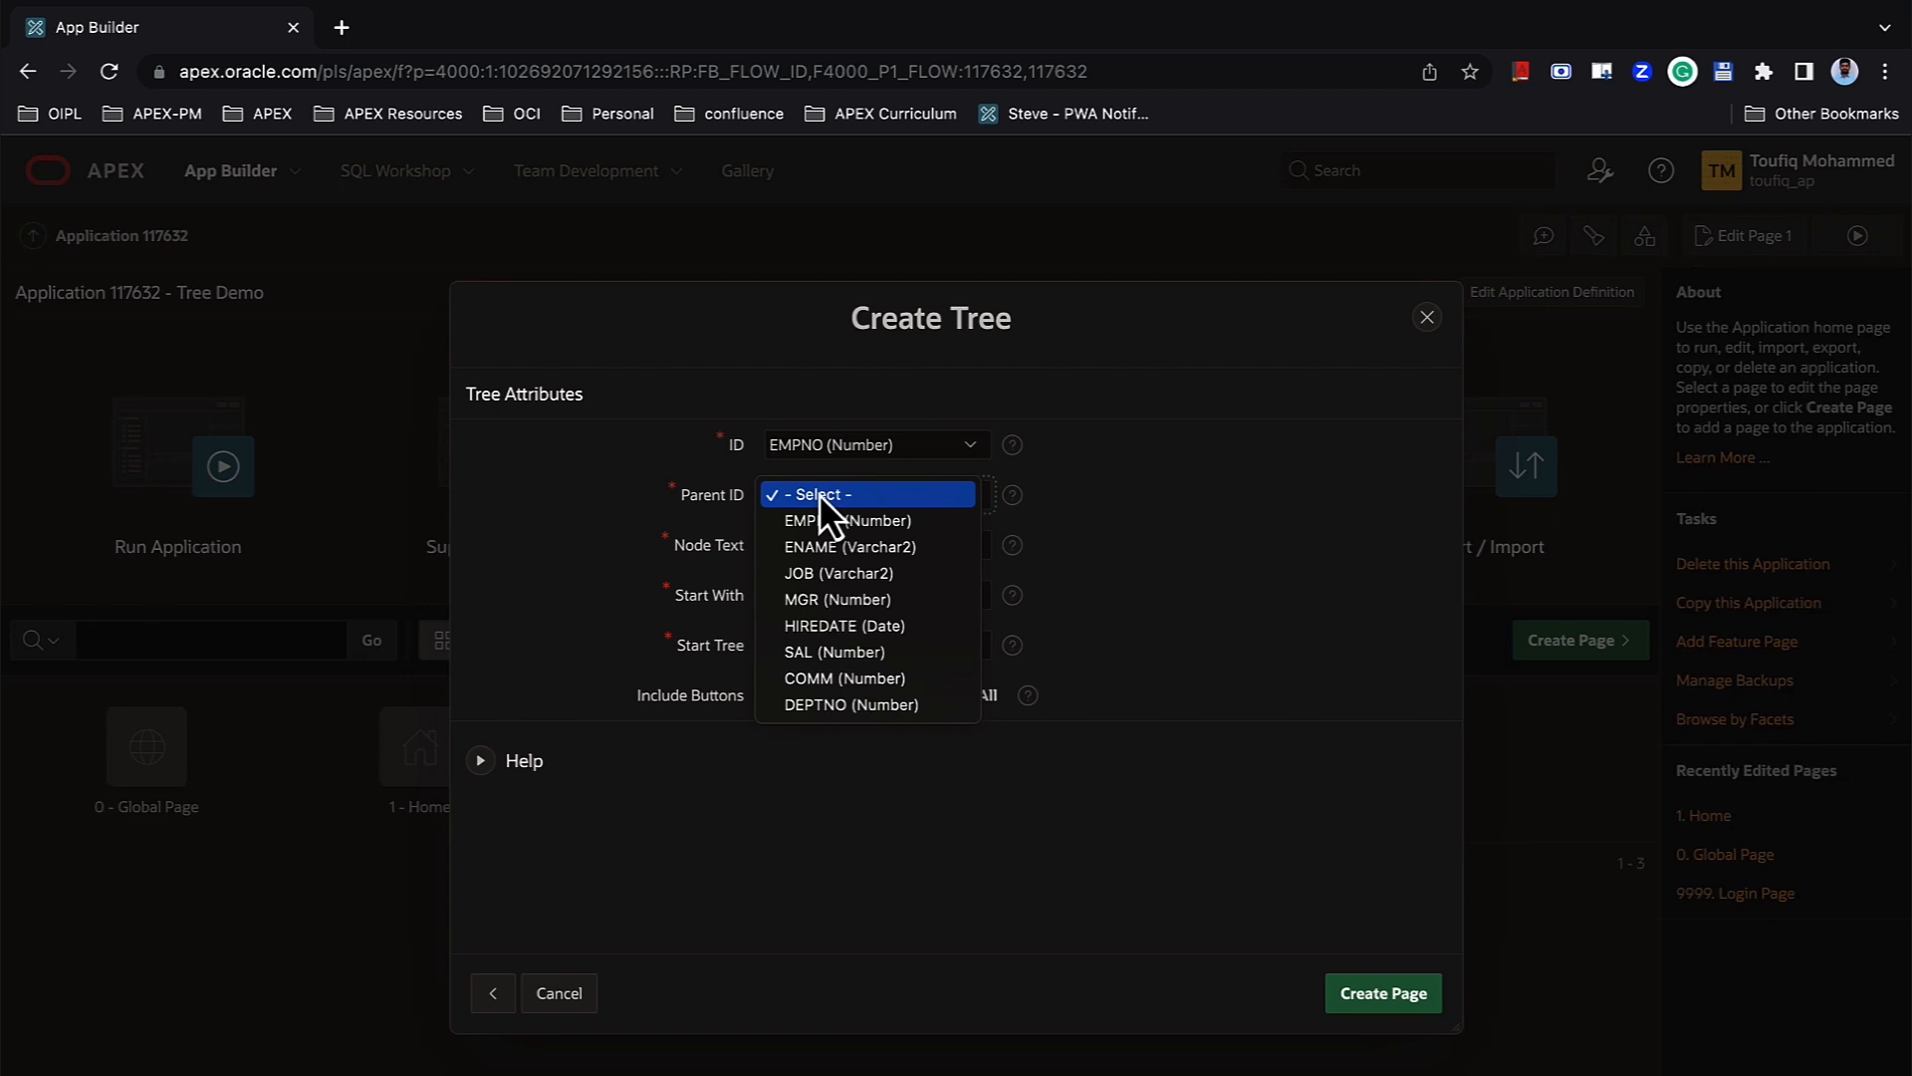
{"action": "left_click", "coordinate": [823, 596]}
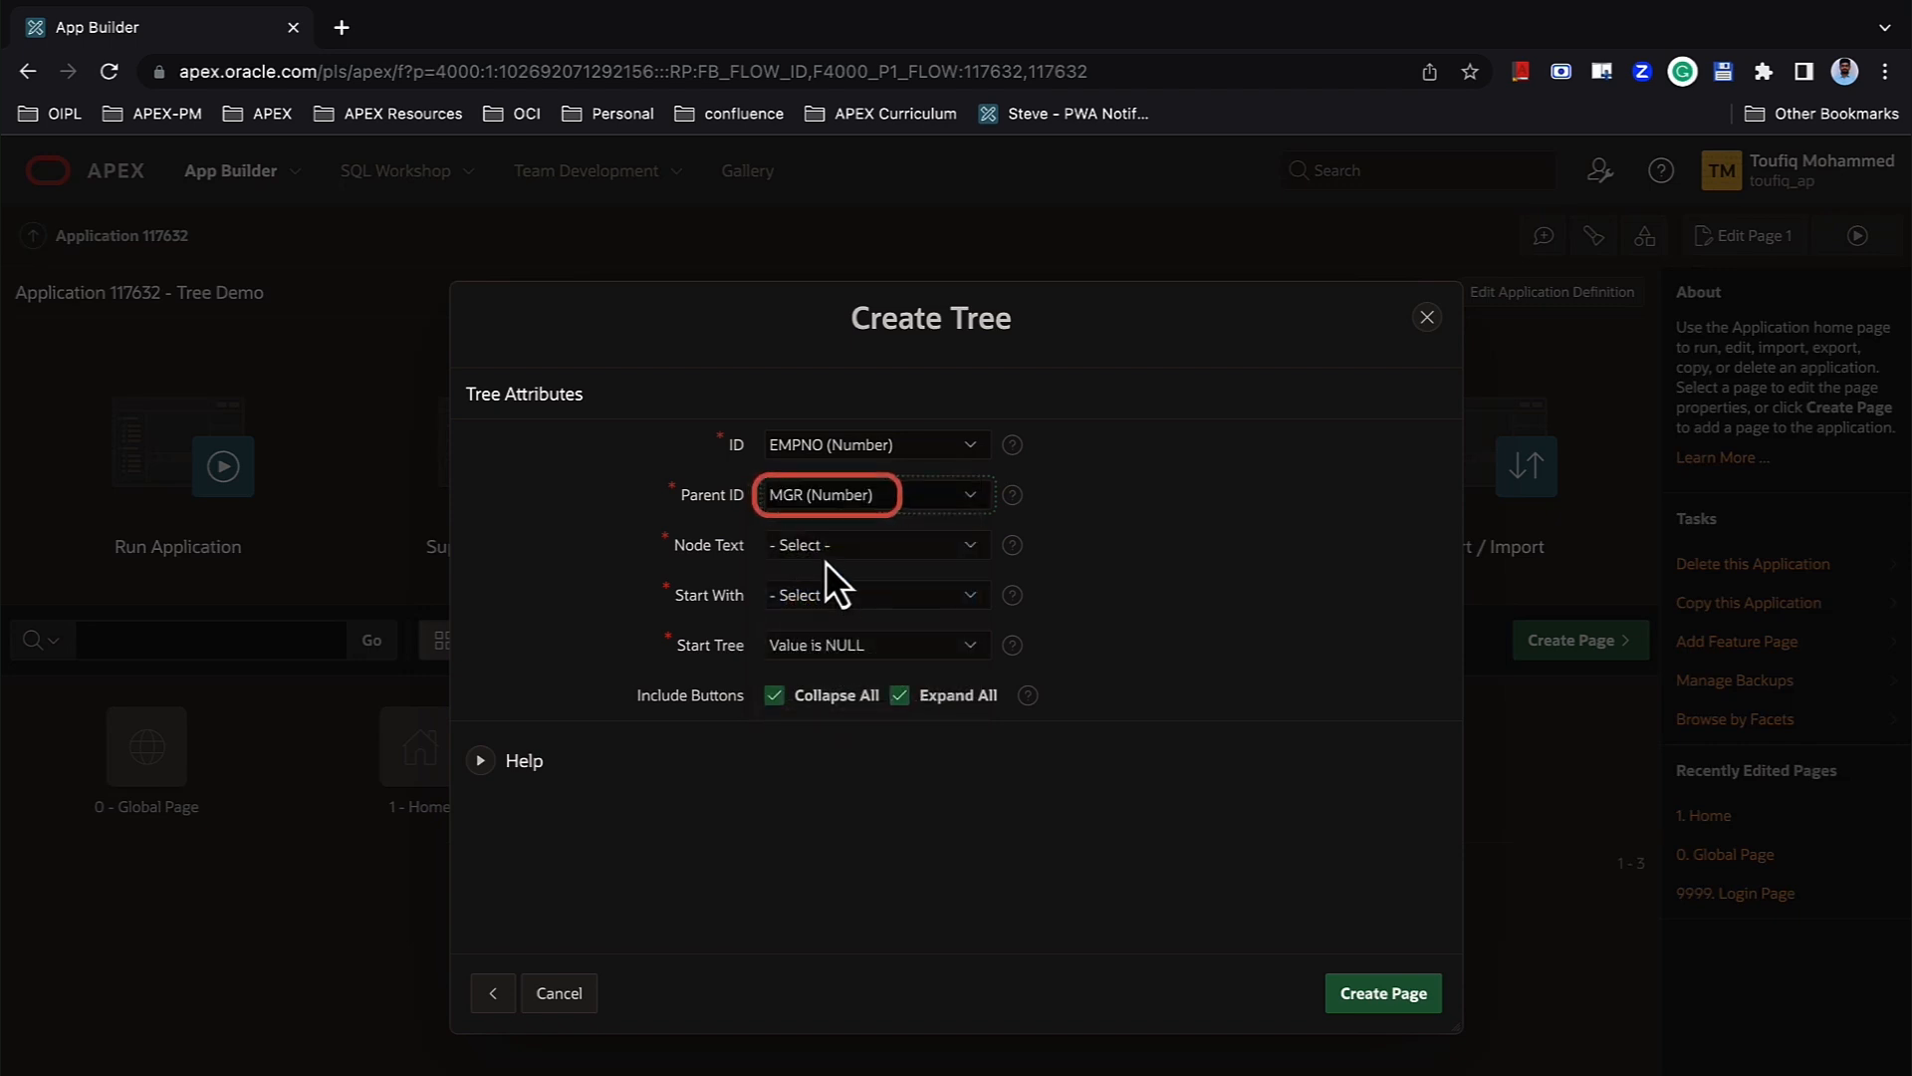
{"action": "left_click", "coordinate": [825, 549]}
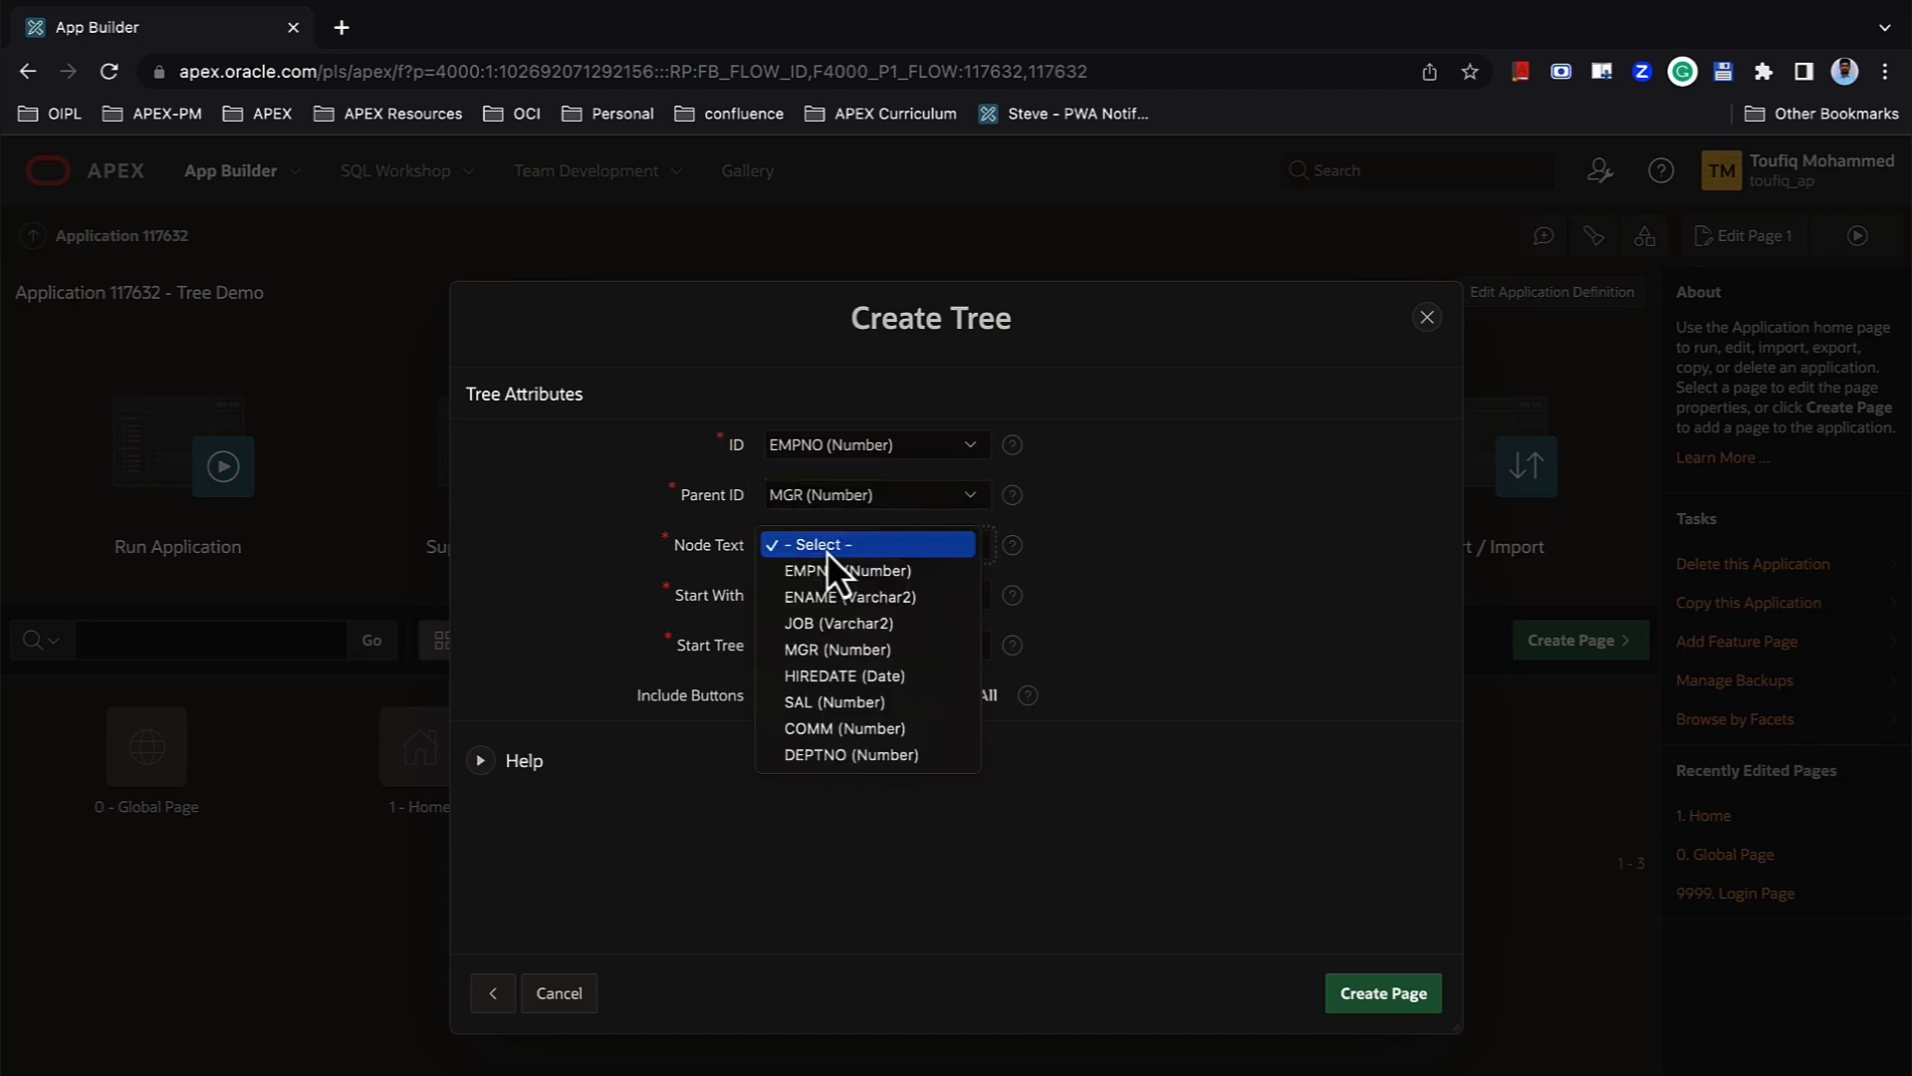
{"action": "left_click", "coordinate": [810, 590]}
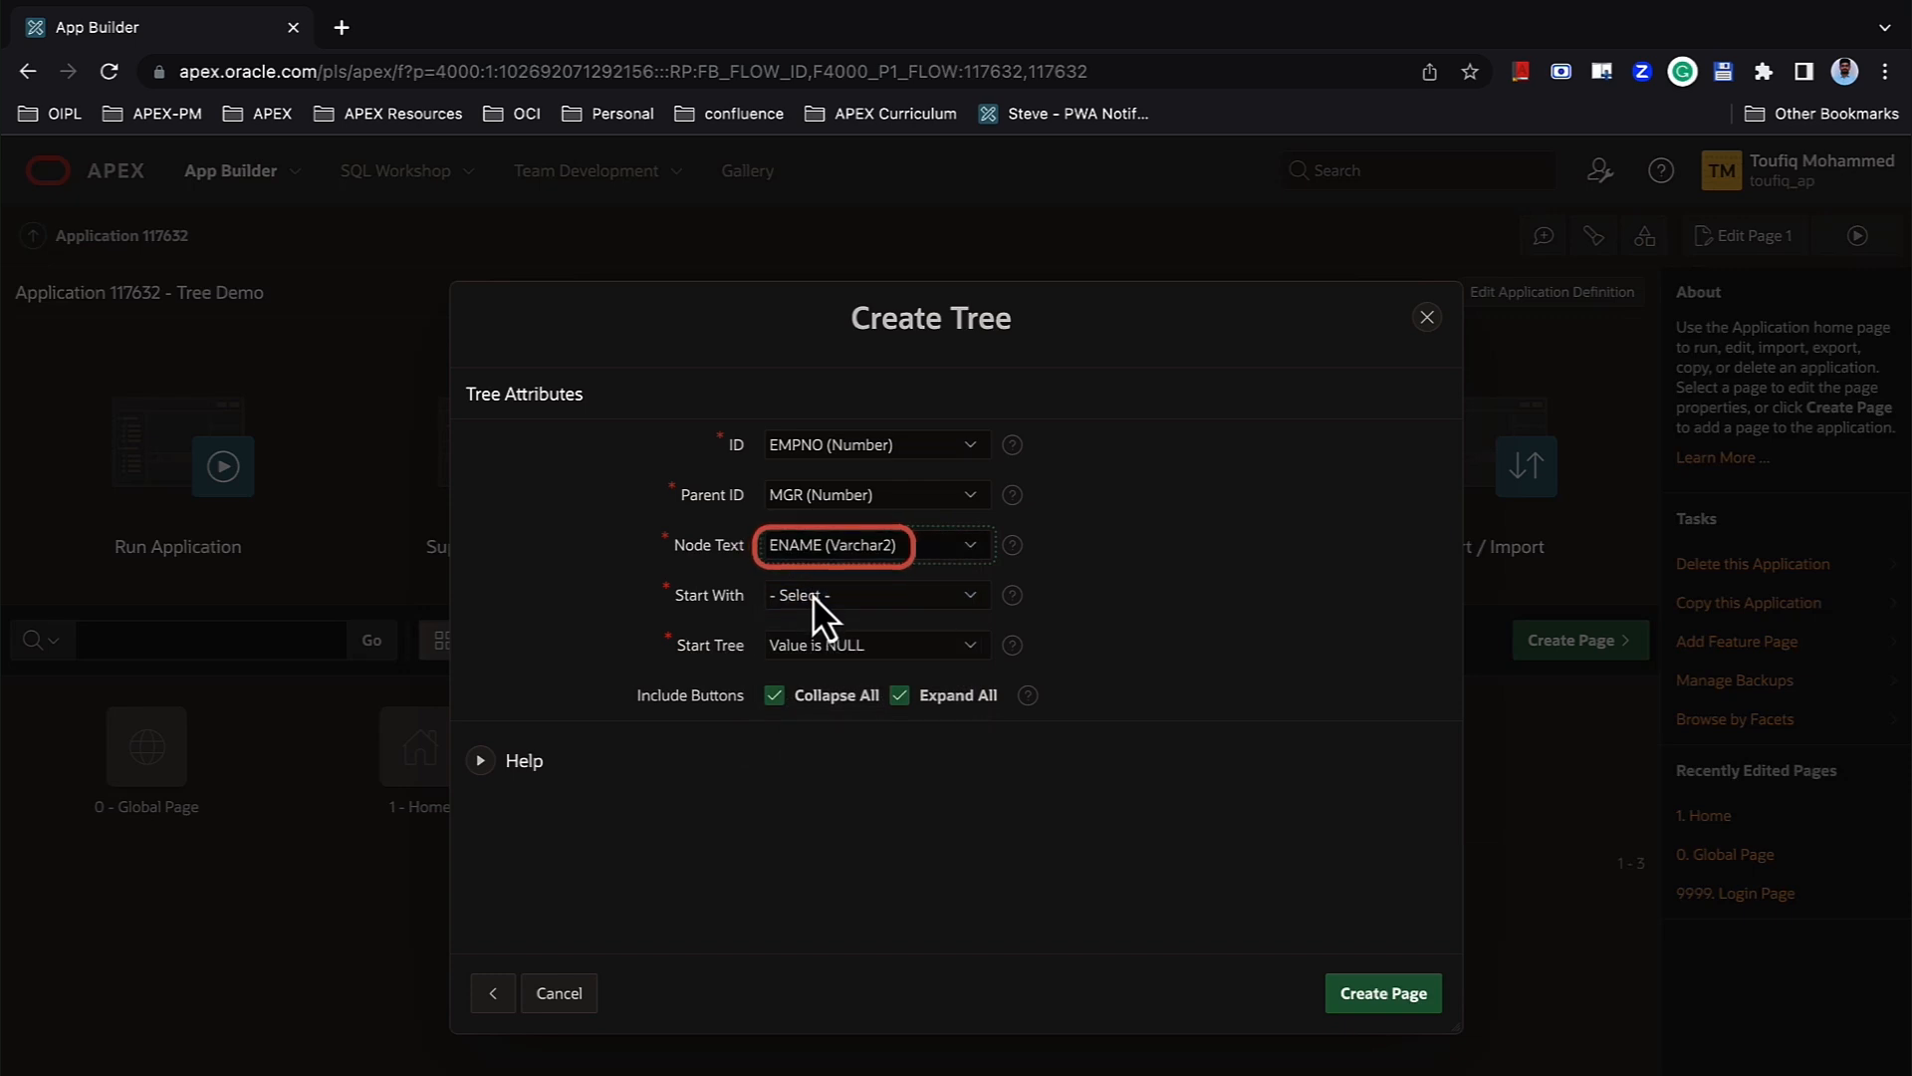
{"action": "left_click", "coordinate": [813, 595]}
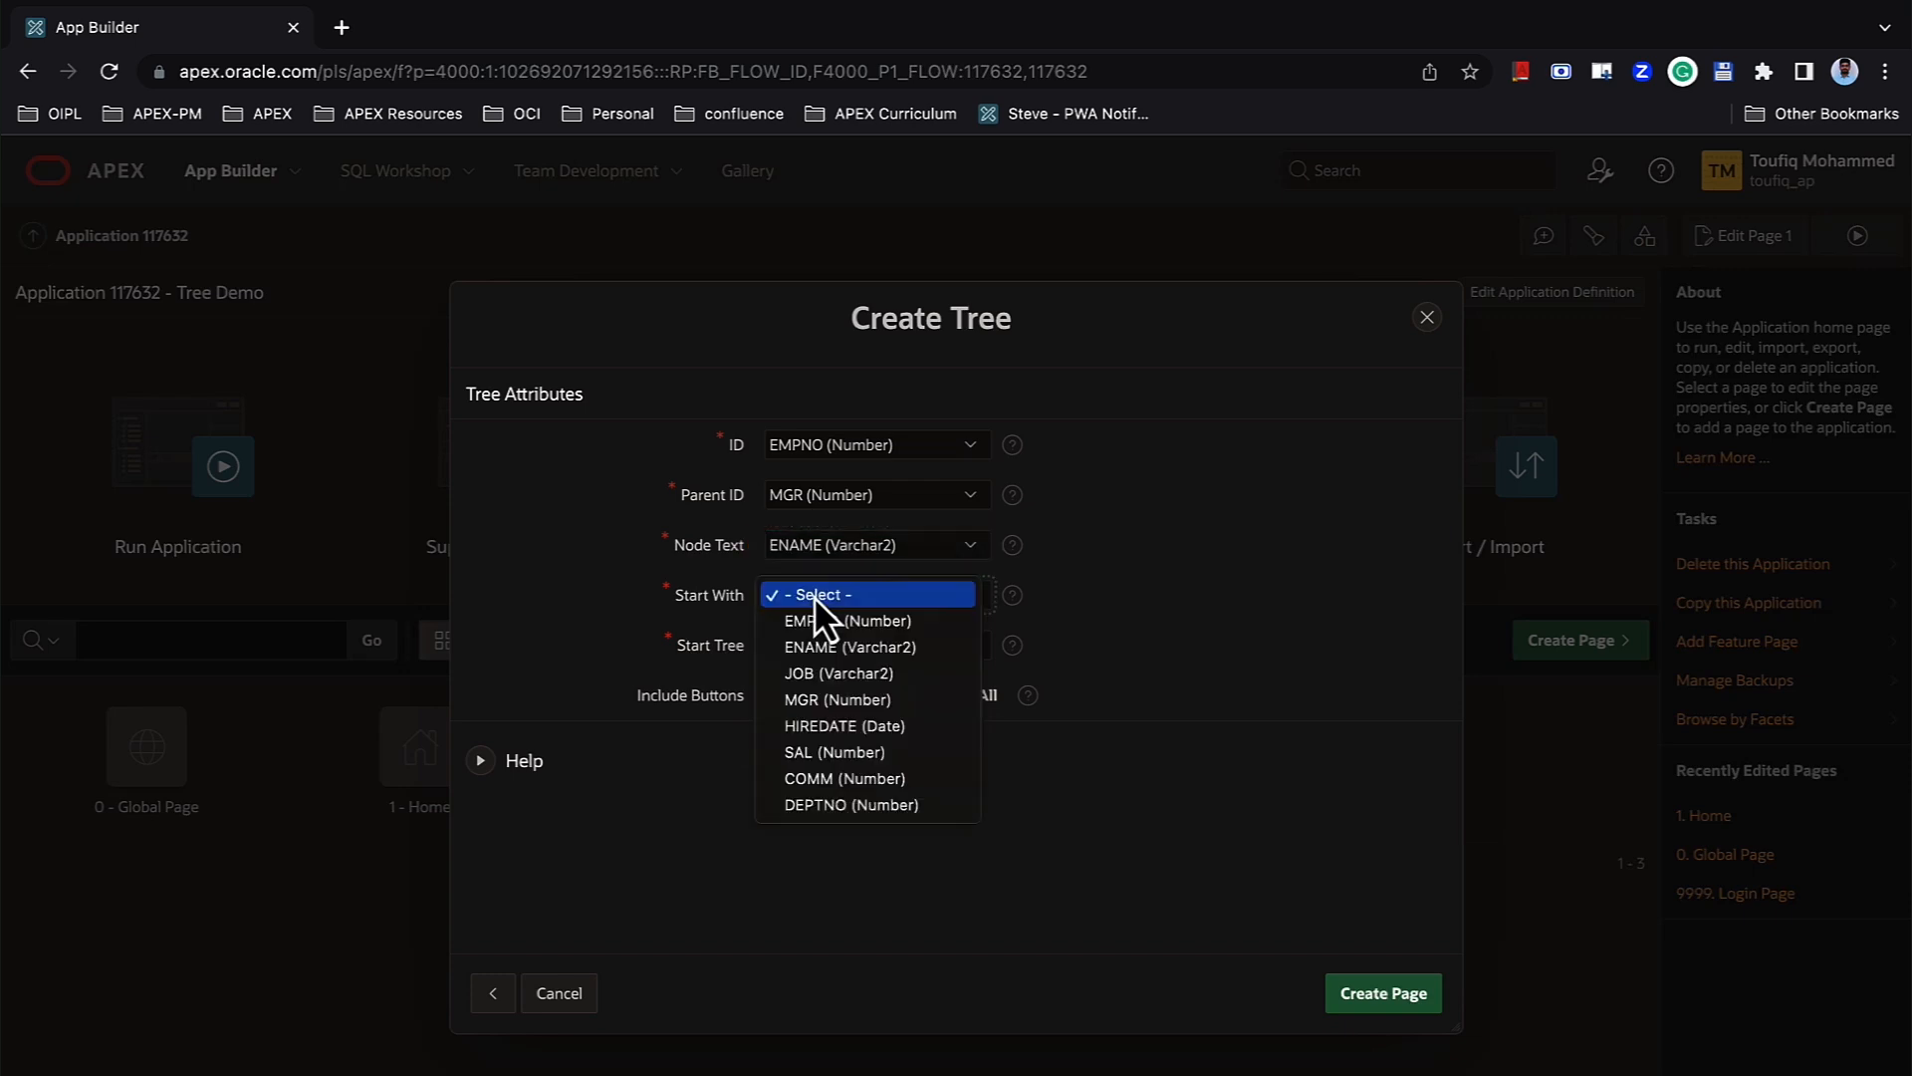
{"action": "left_click", "coordinate": [827, 703]}
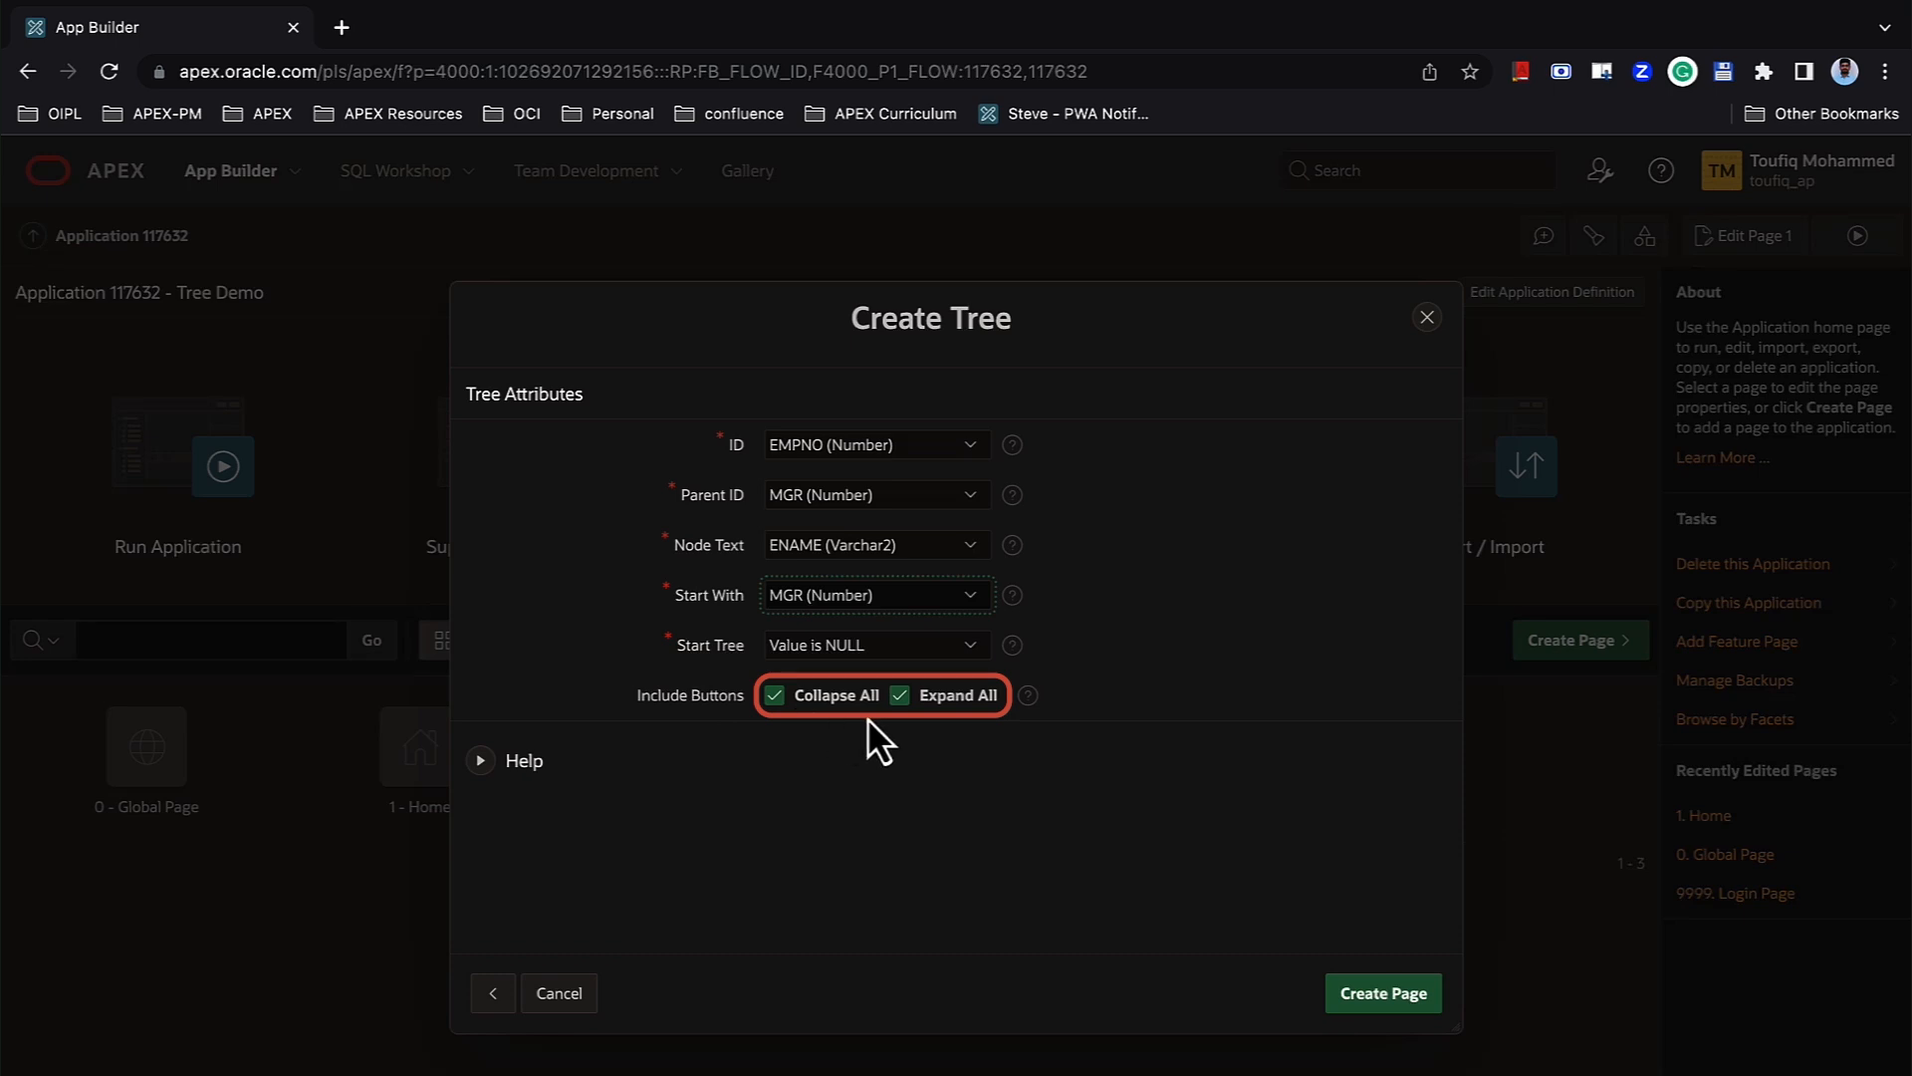
{"action": "left_click", "coordinate": [1351, 1003]}
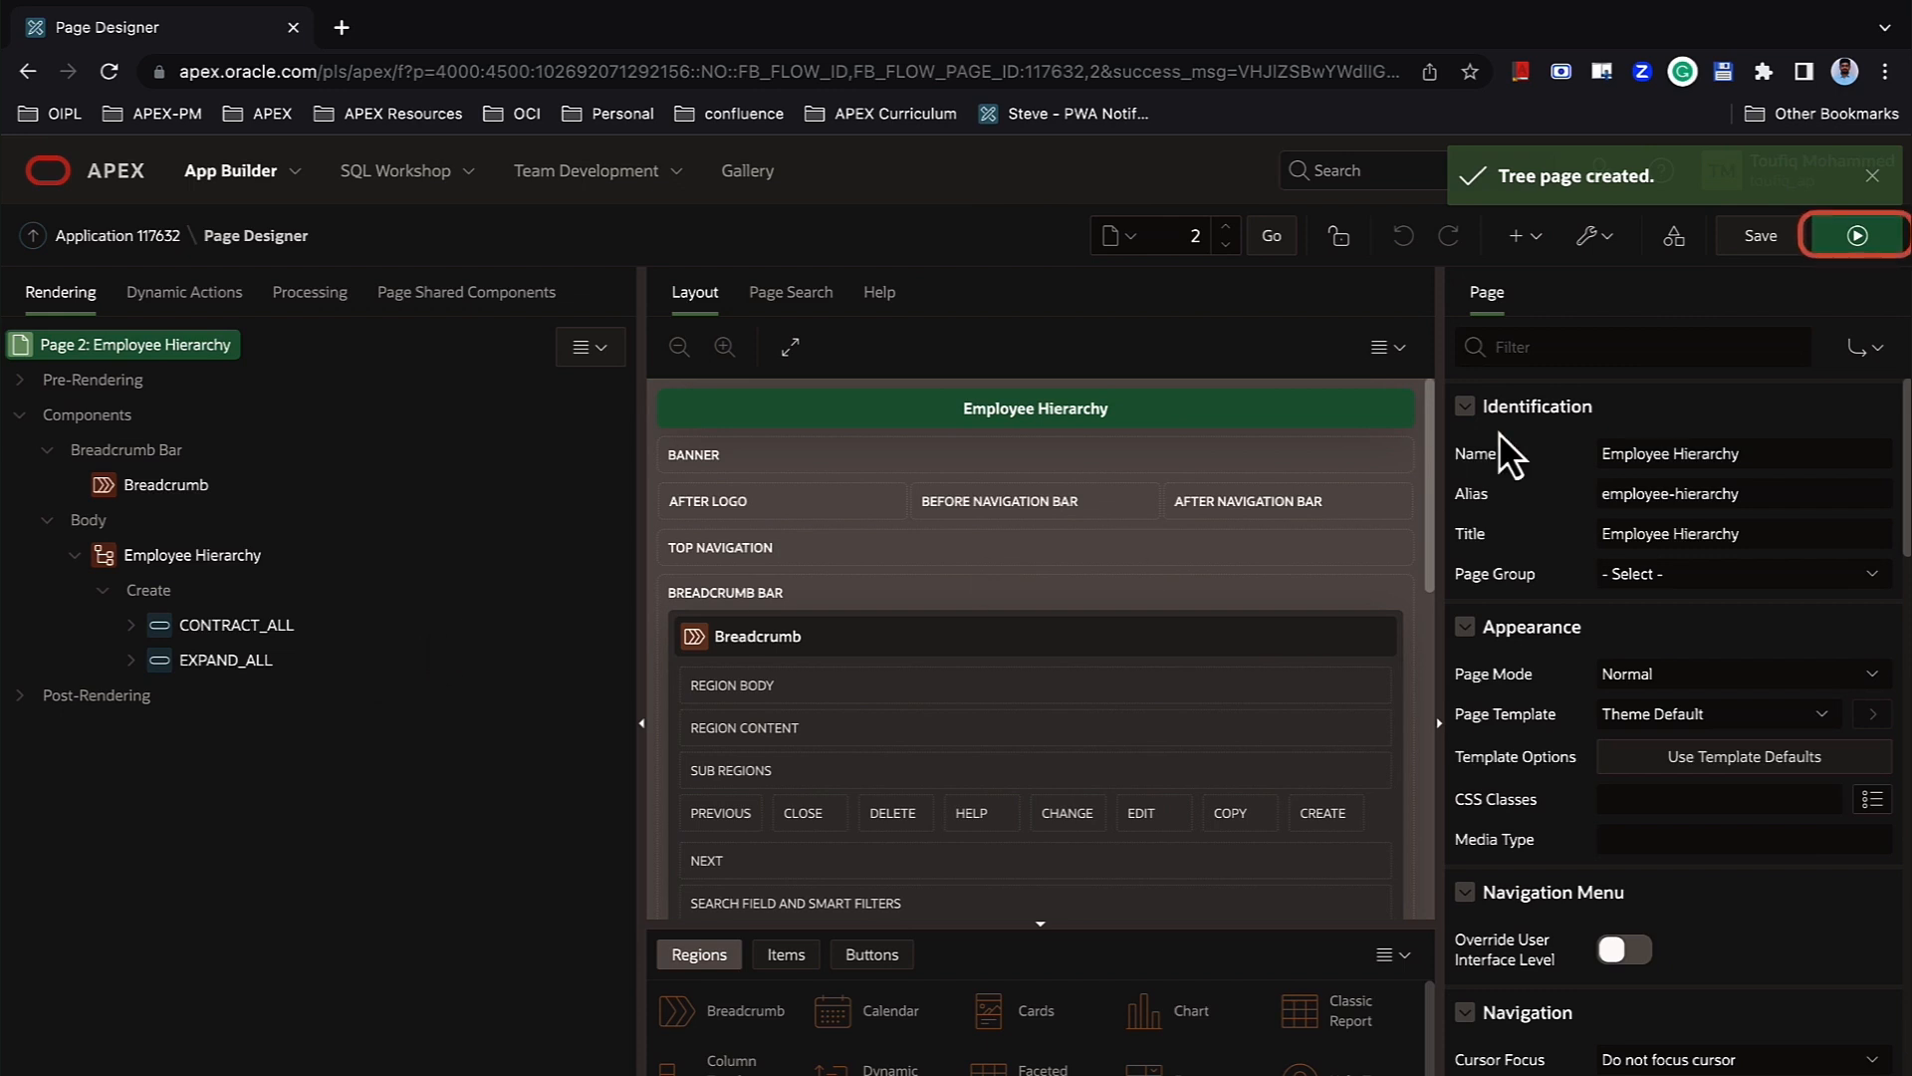
- Run the Employee Hierarchy page, signing in to Tree Demo, and test its BLAKE, CLARK and JONES nodes plus Collapse All and Expand All
{"action": "left_click", "coordinate": [1841, 246]}
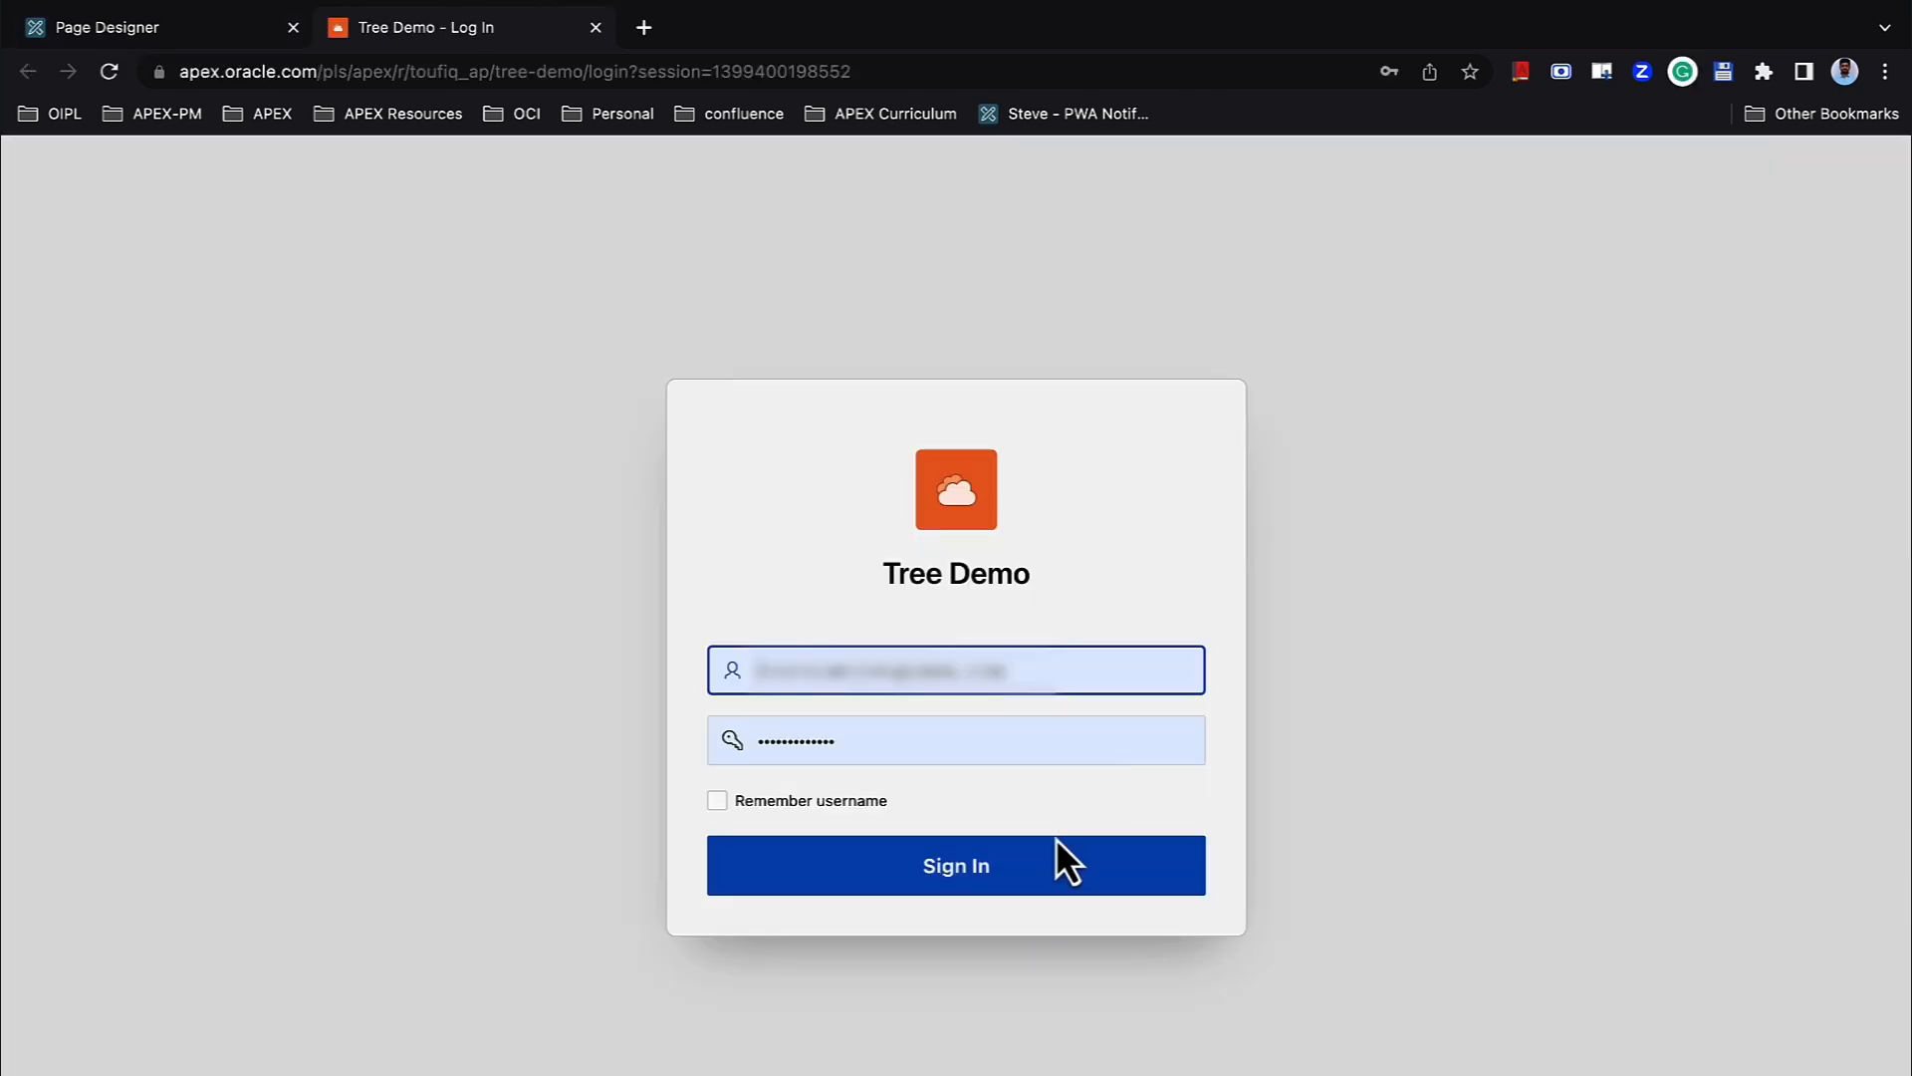
{"action": "left_click", "coordinate": [1032, 877]}
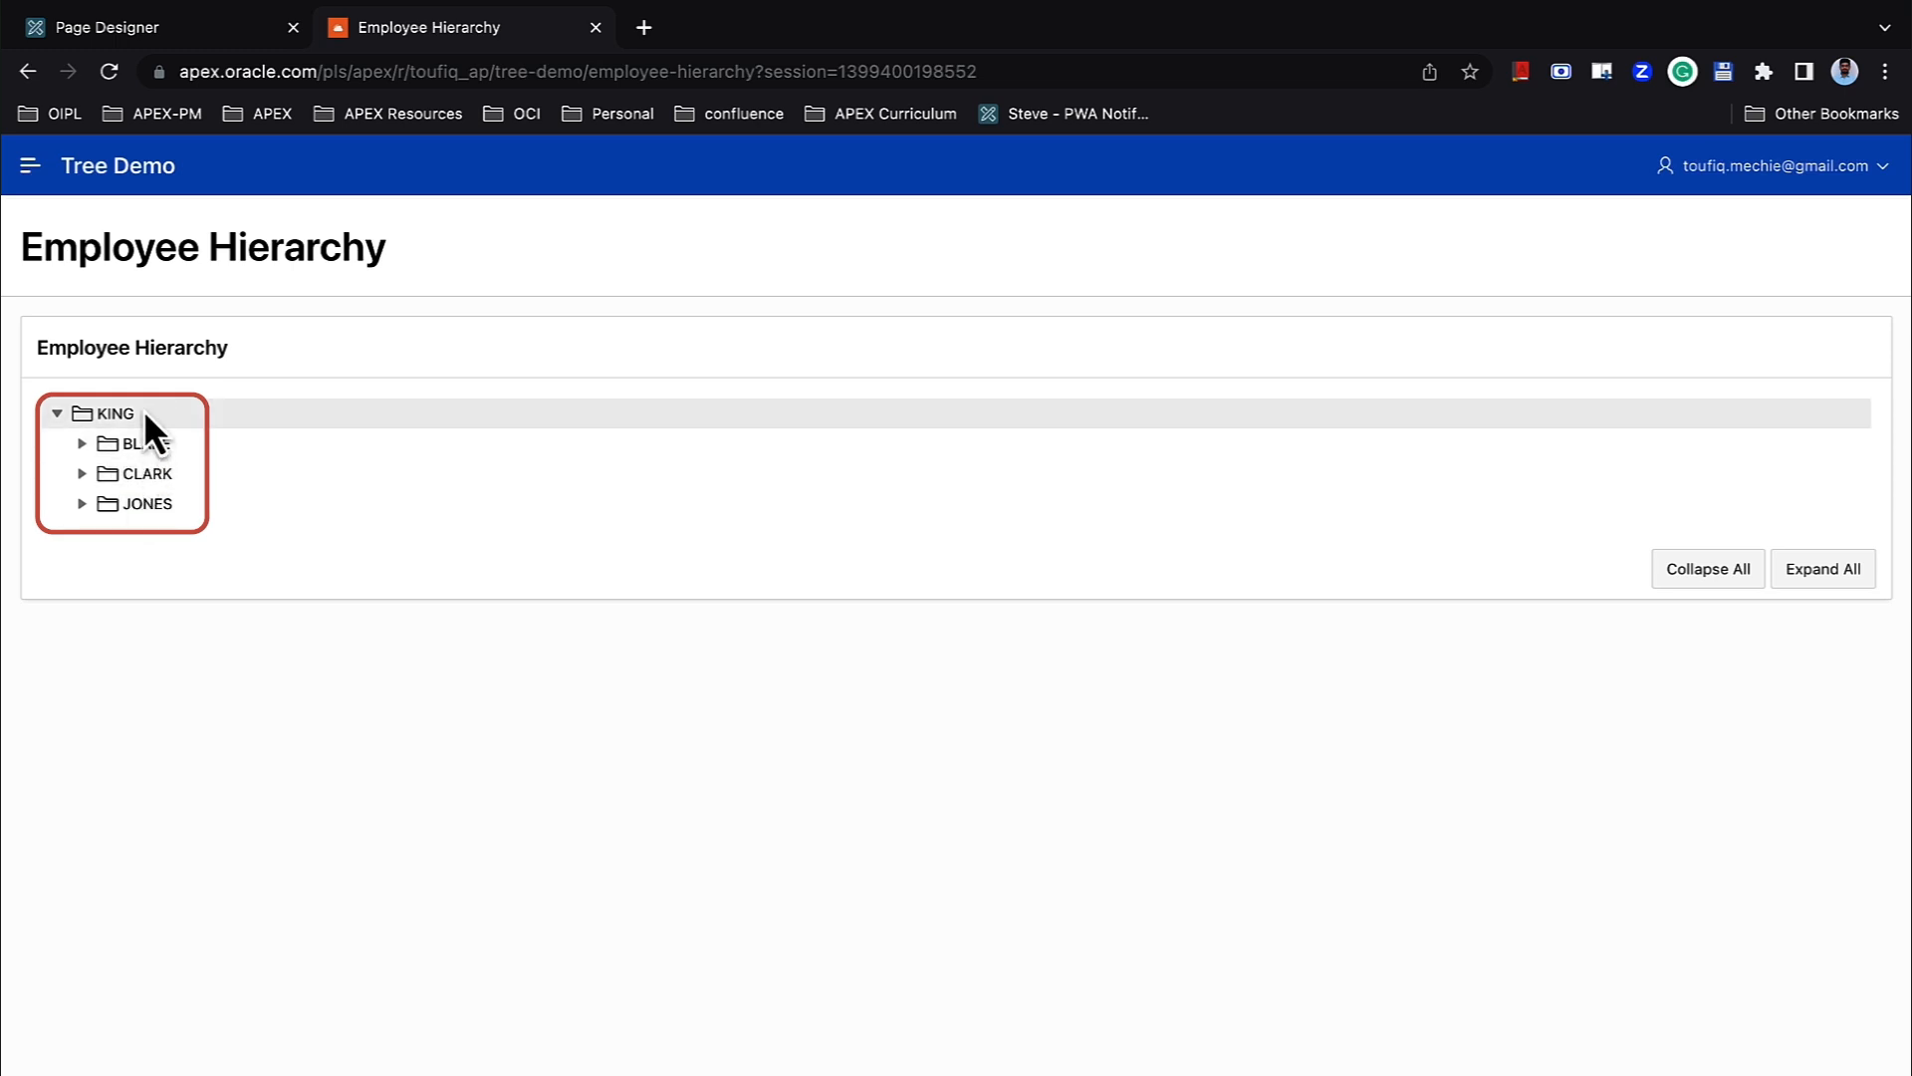
{"action": "left_click", "coordinate": [82, 444]}
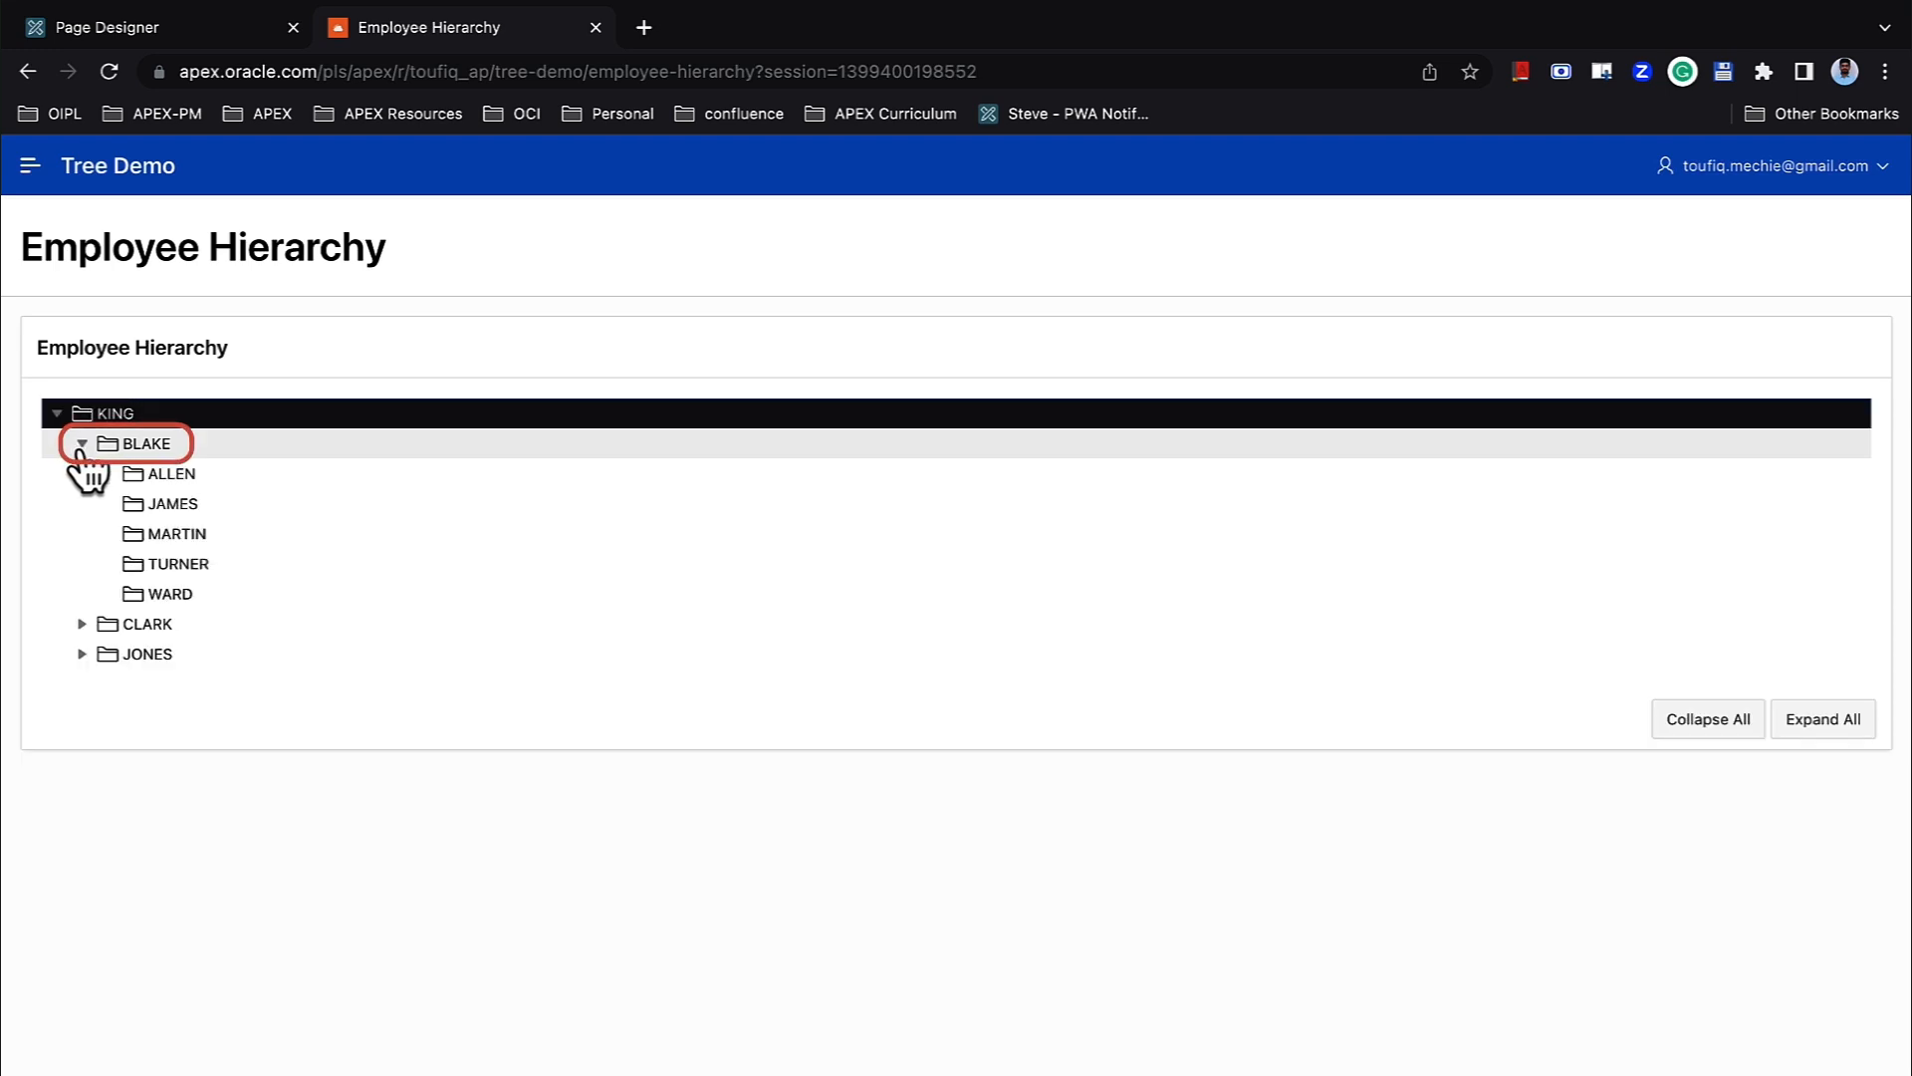
{"action": "left_click", "coordinate": [82, 623]}
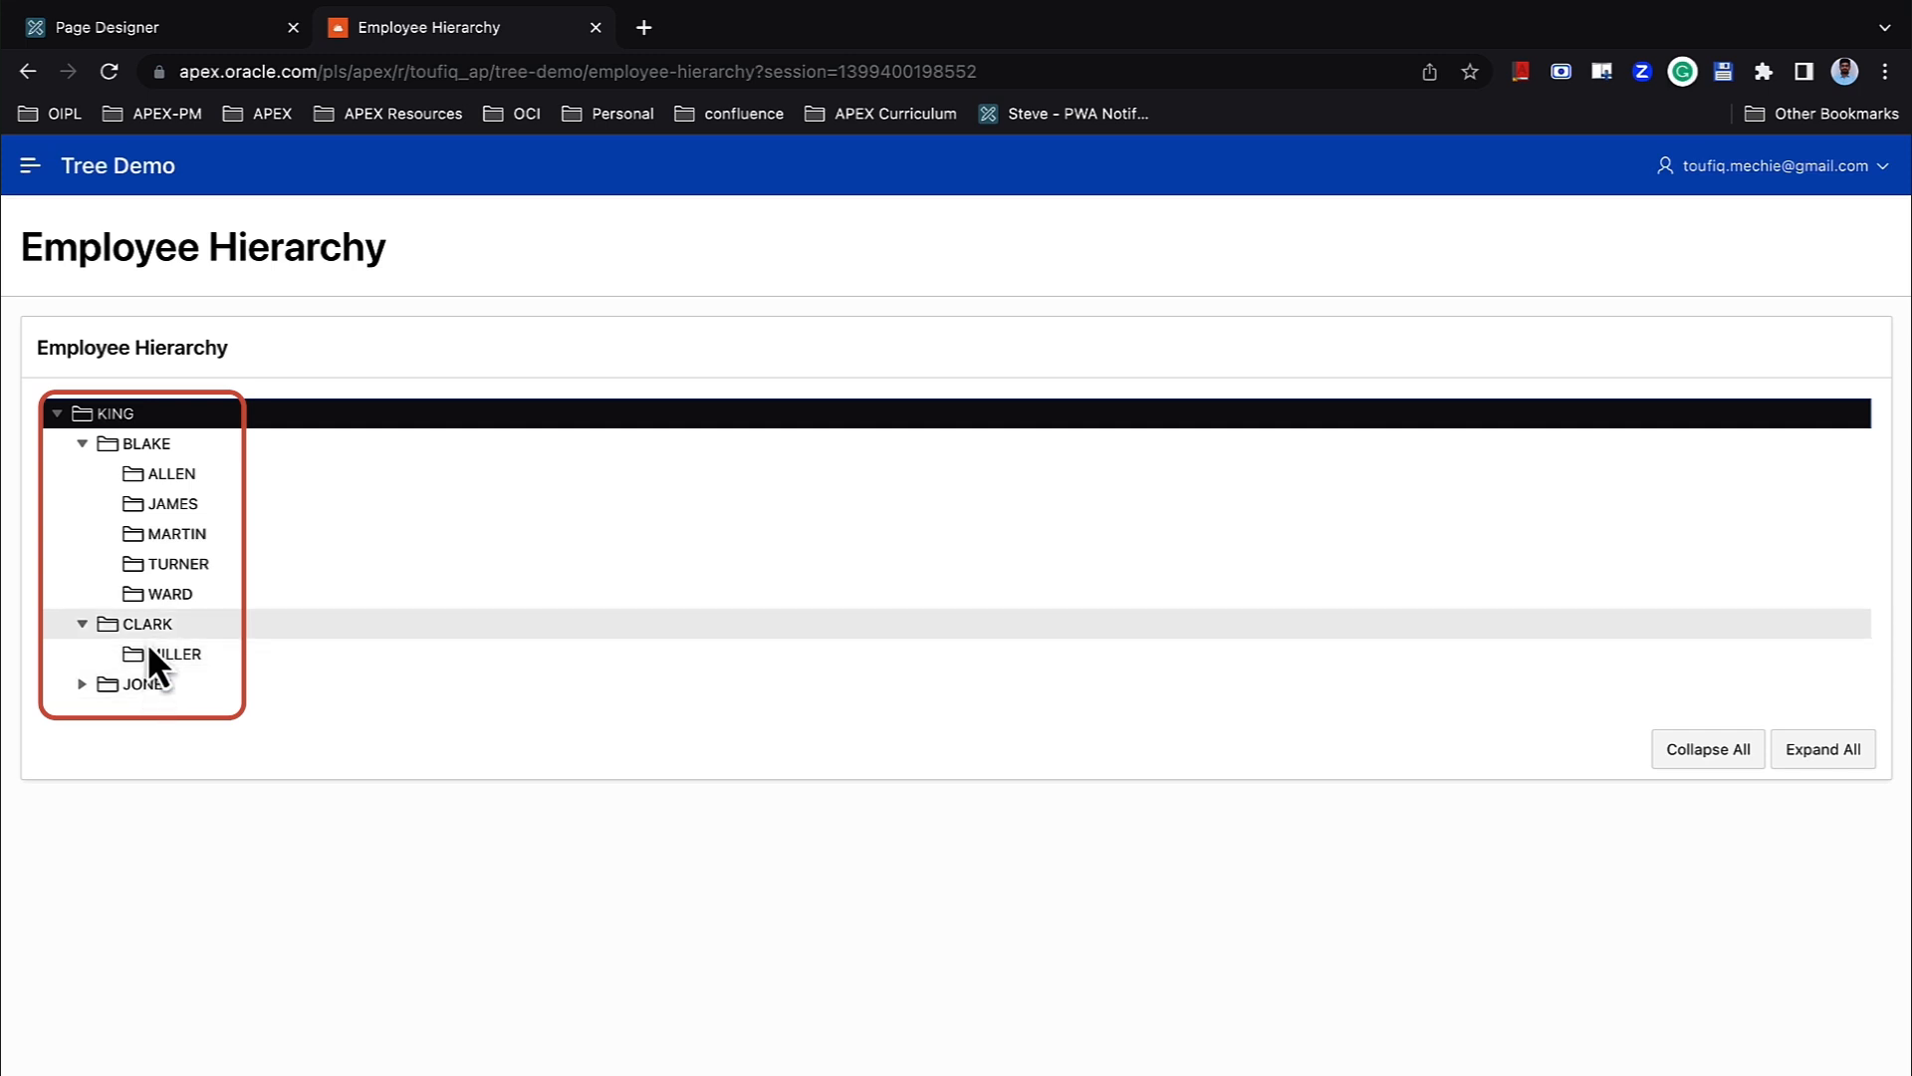
{"action": "left_click", "coordinate": [82, 443]}
{"action": "left_click", "coordinate": [82, 473]}
{"action": "left_click", "coordinate": [82, 503]}
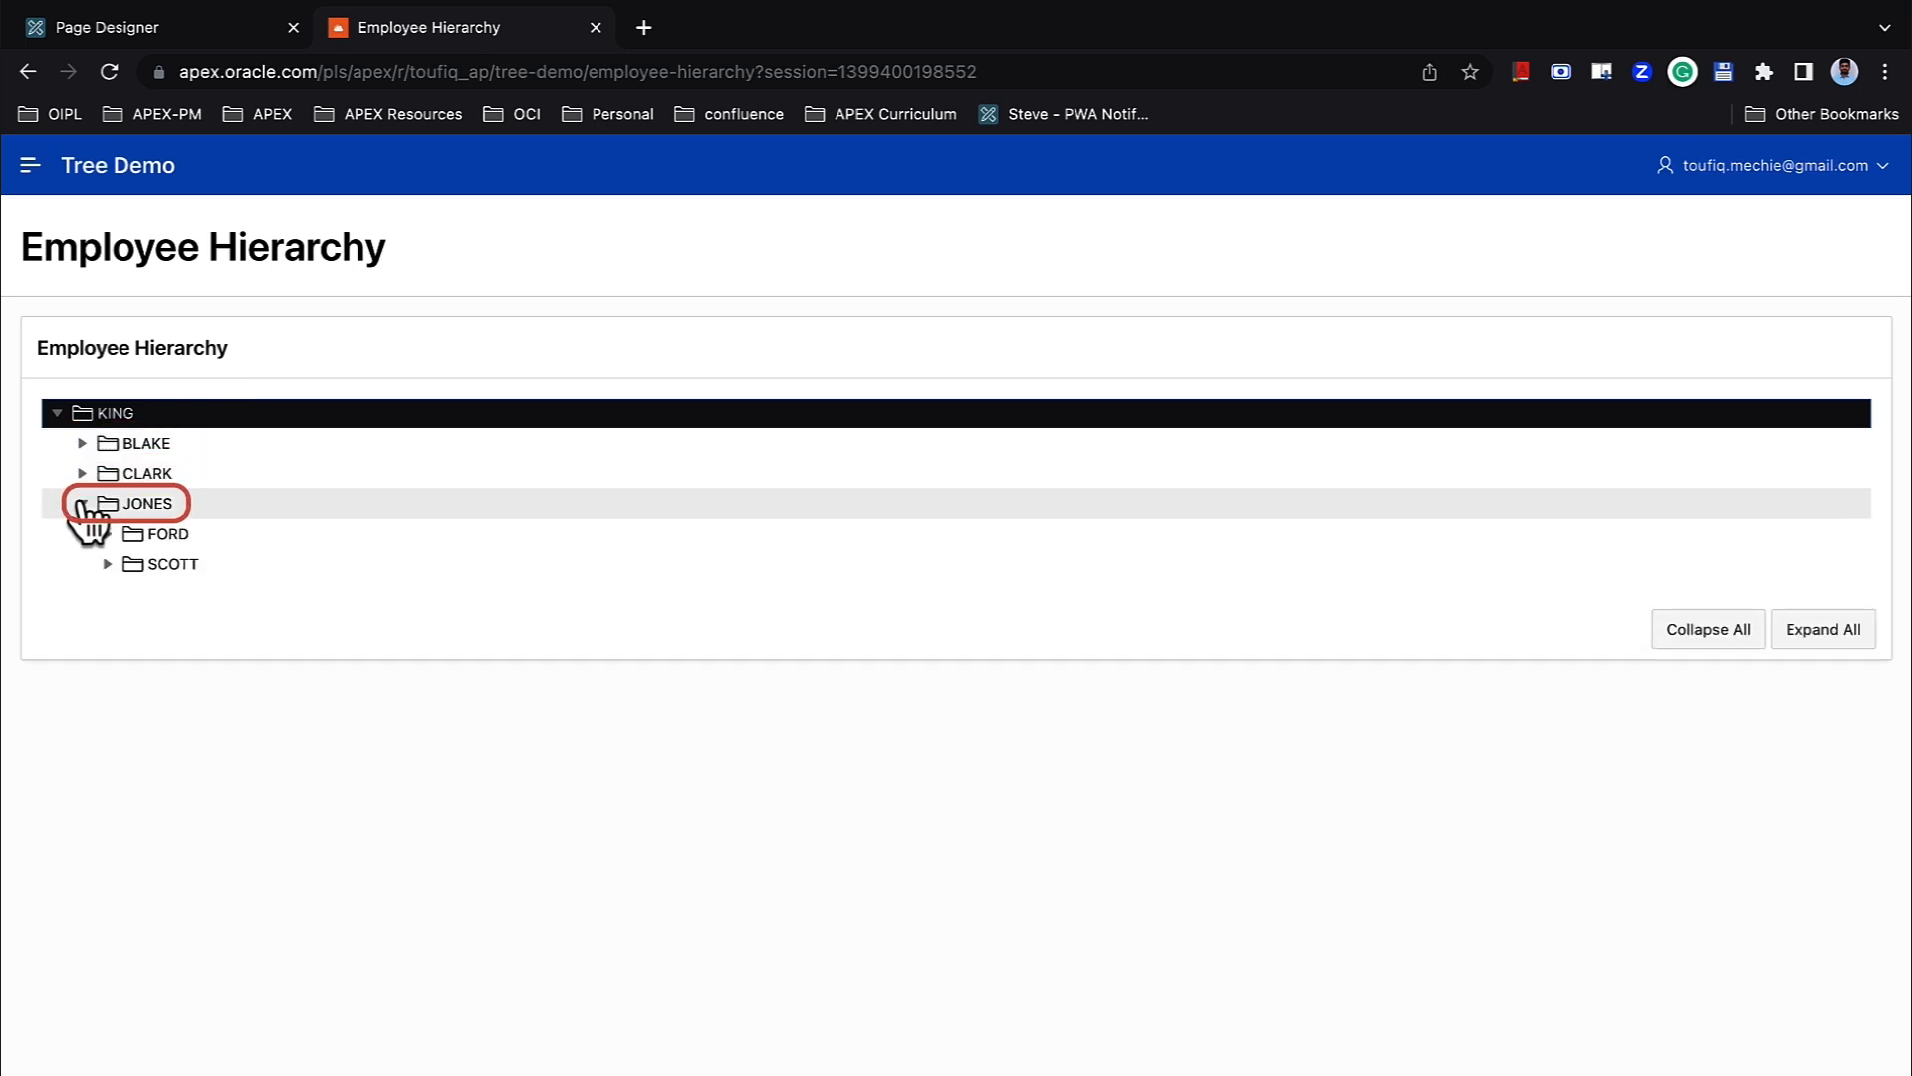
{"action": "left_click", "coordinate": [81, 502]}
{"action": "left_click", "coordinate": [1723, 571]}
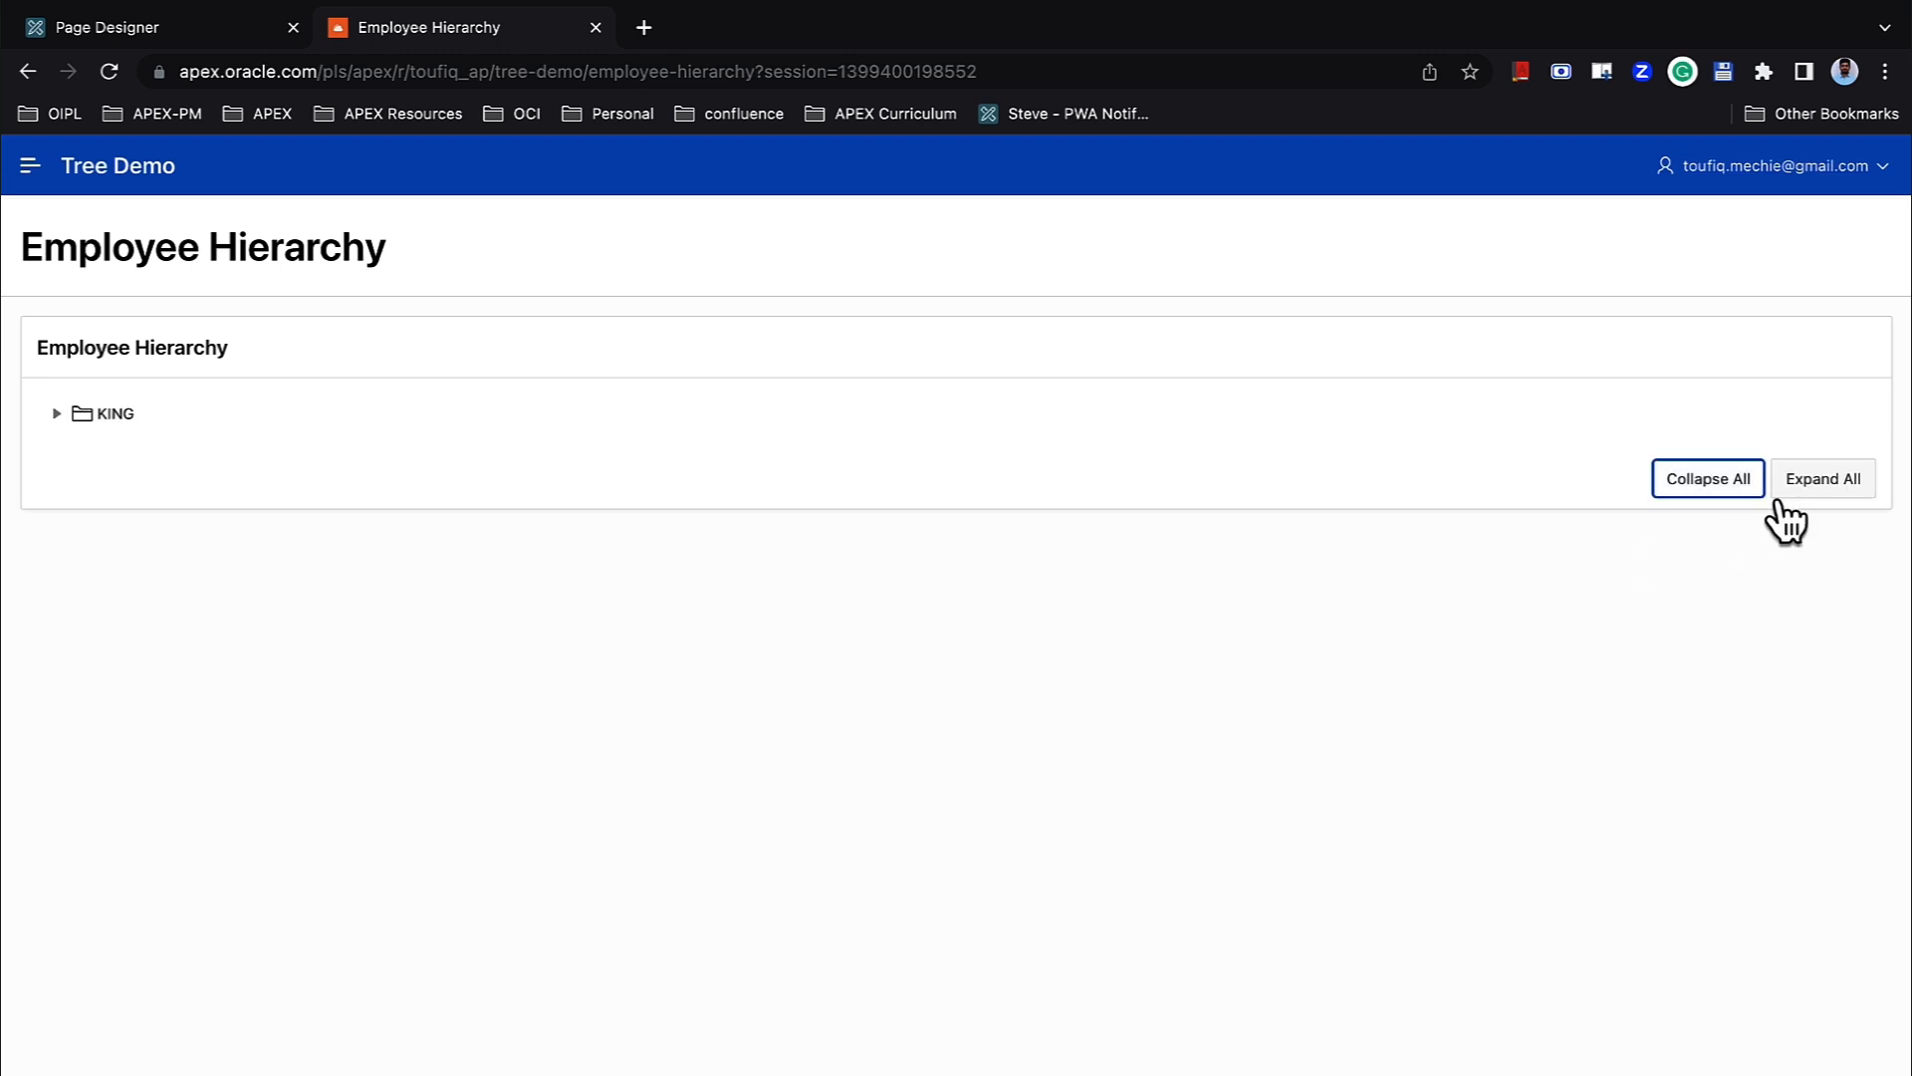
{"action": "left_click", "coordinate": [1818, 483]}
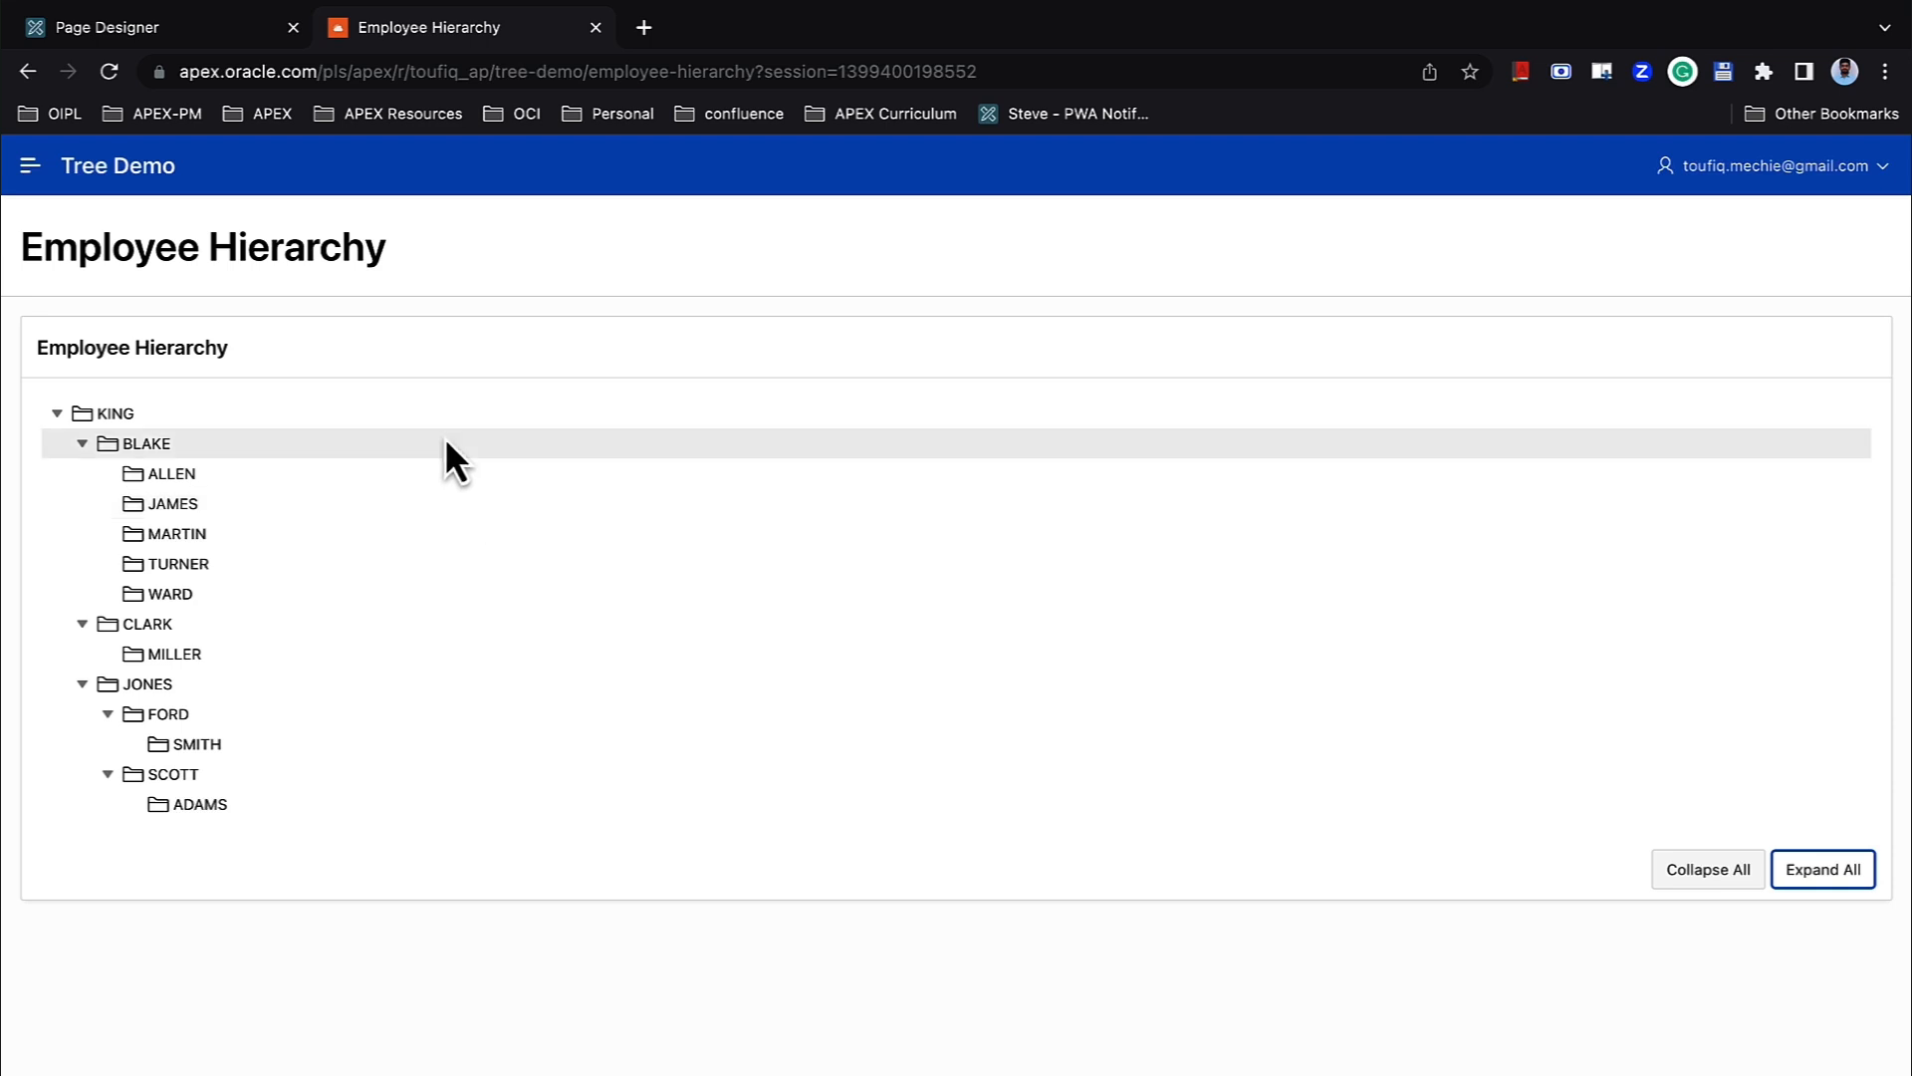
- Return to Page Designer and review the full SQL query behind the Employees Hierarchy tree region
{"action": "left_click", "coordinate": [186, 36]}
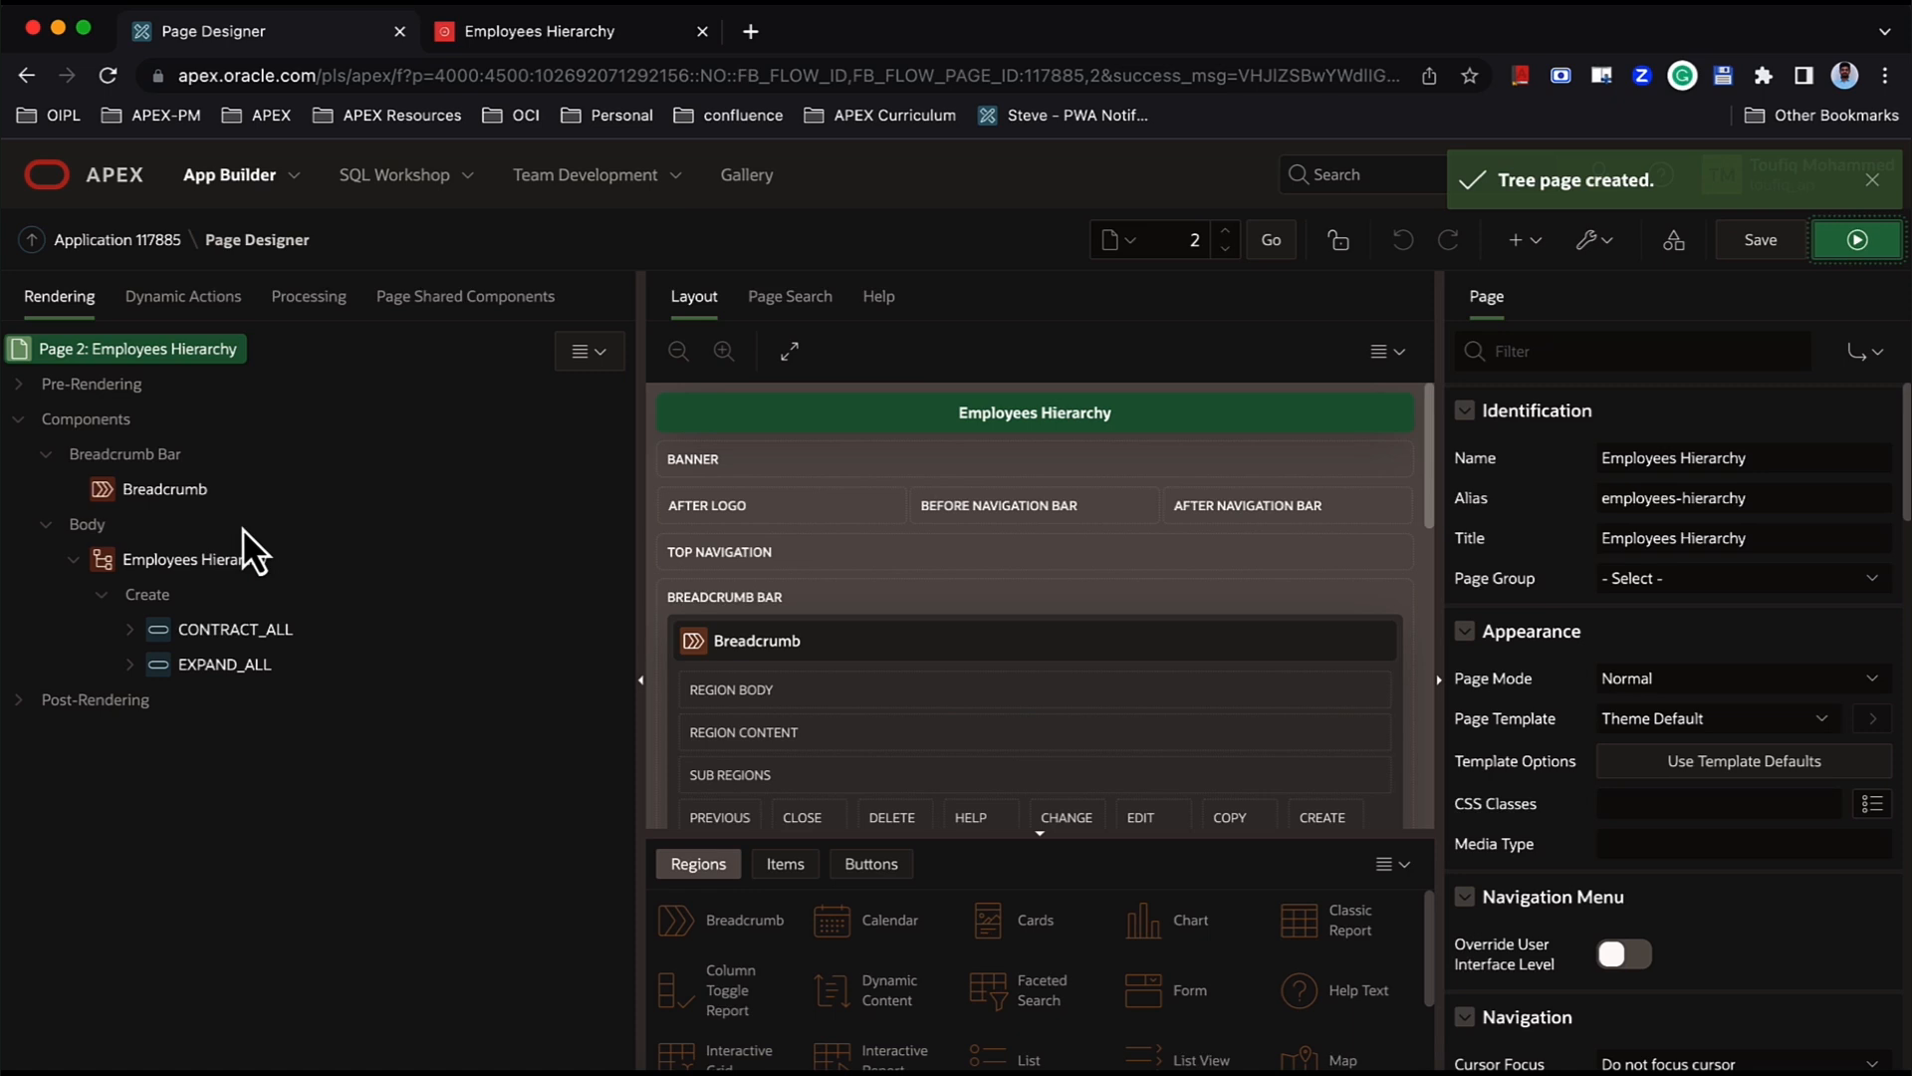
{"action": "left_click", "coordinate": [175, 564]}
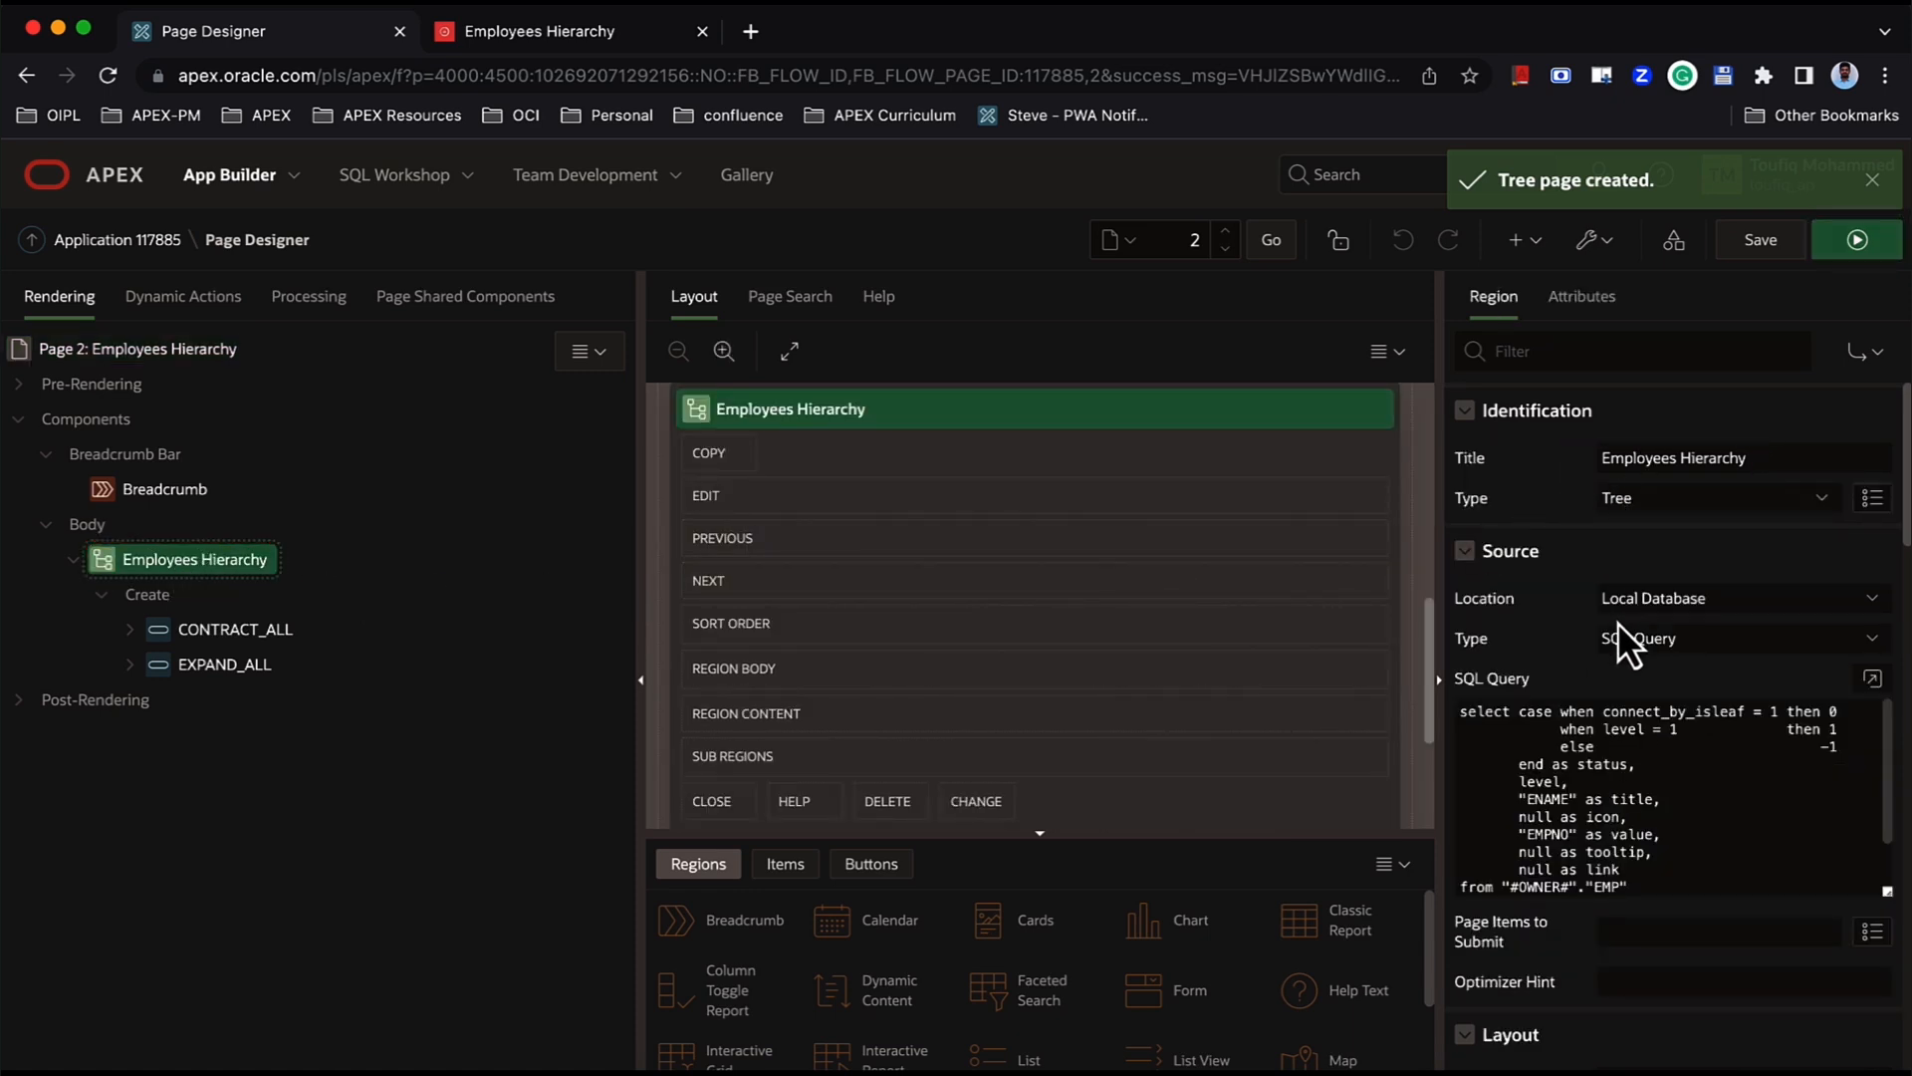
{"action": "scroll", "coordinate": [1603, 618], "scroll_direction": "down", "scroll_amount": 1}
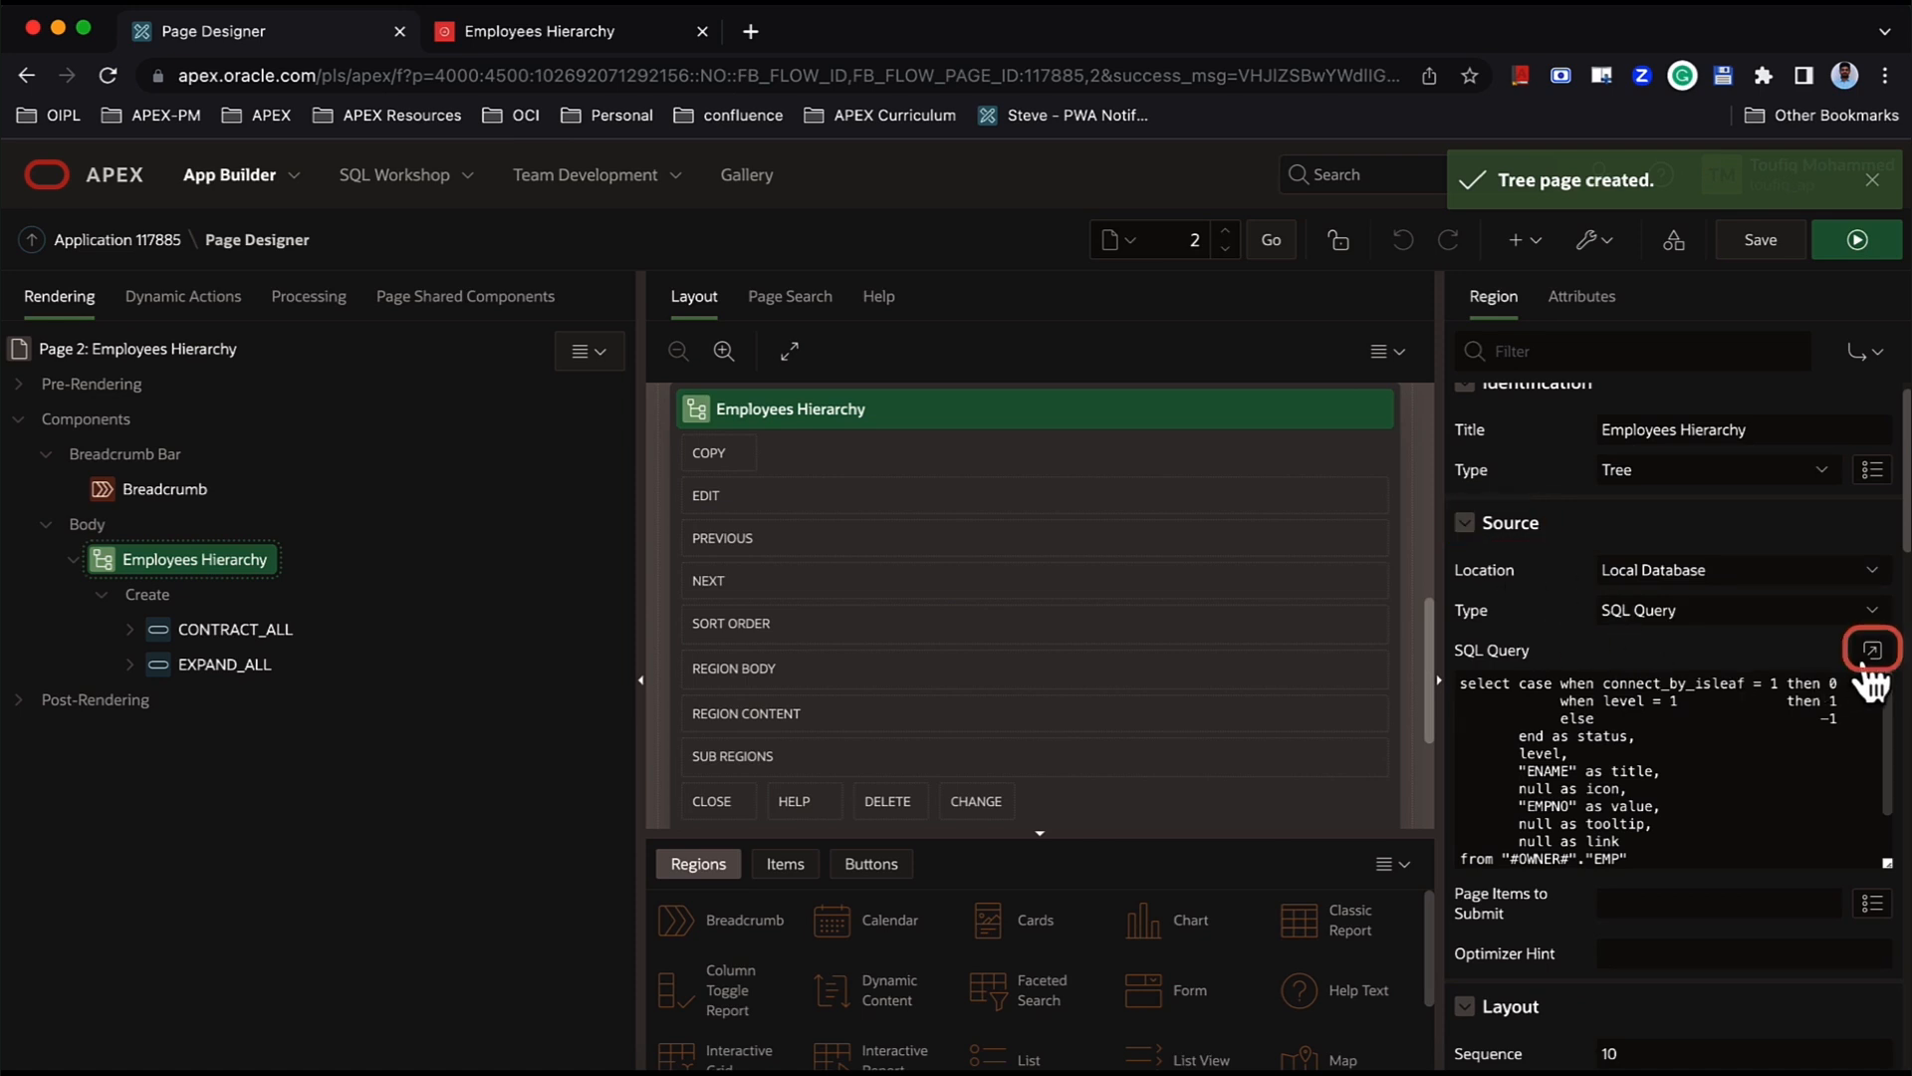
{"action": "left_click", "coordinate": [1871, 652]}
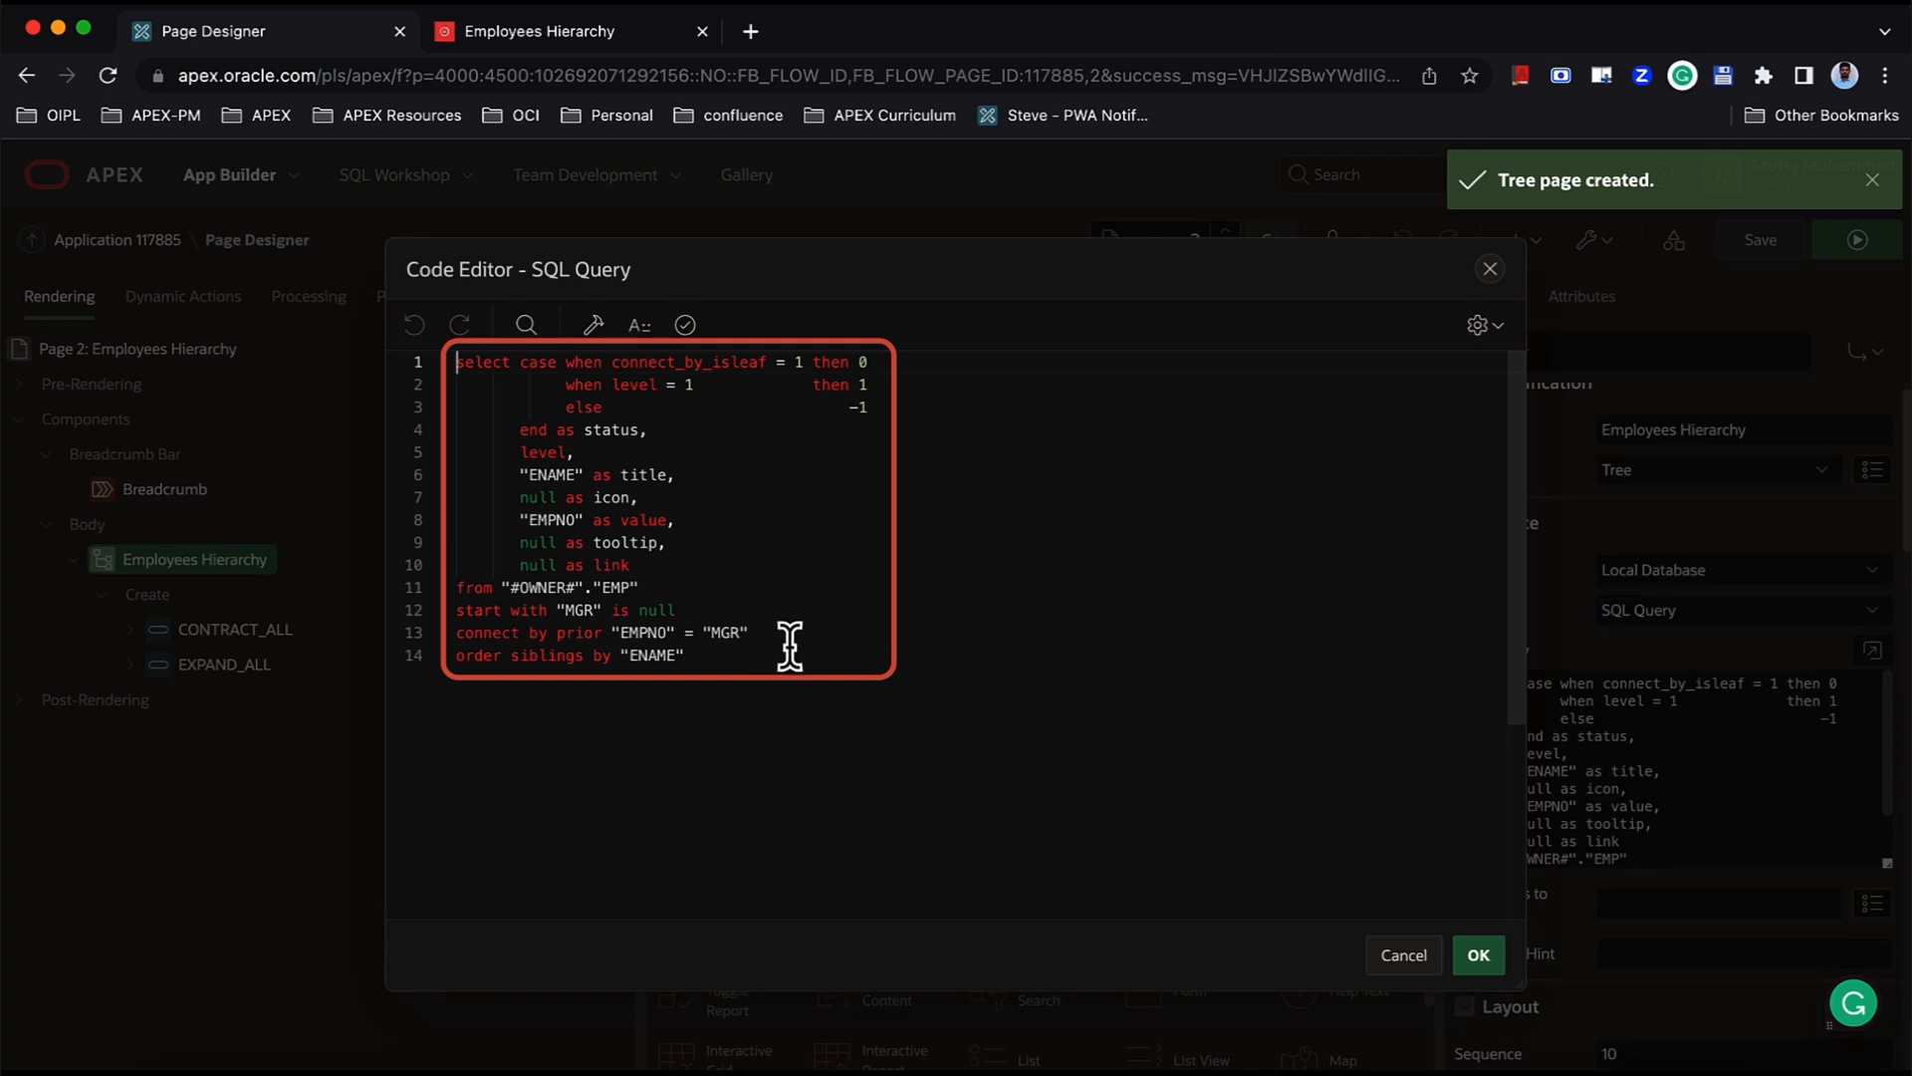
{"action": "left_click", "coordinate": [1482, 962]}
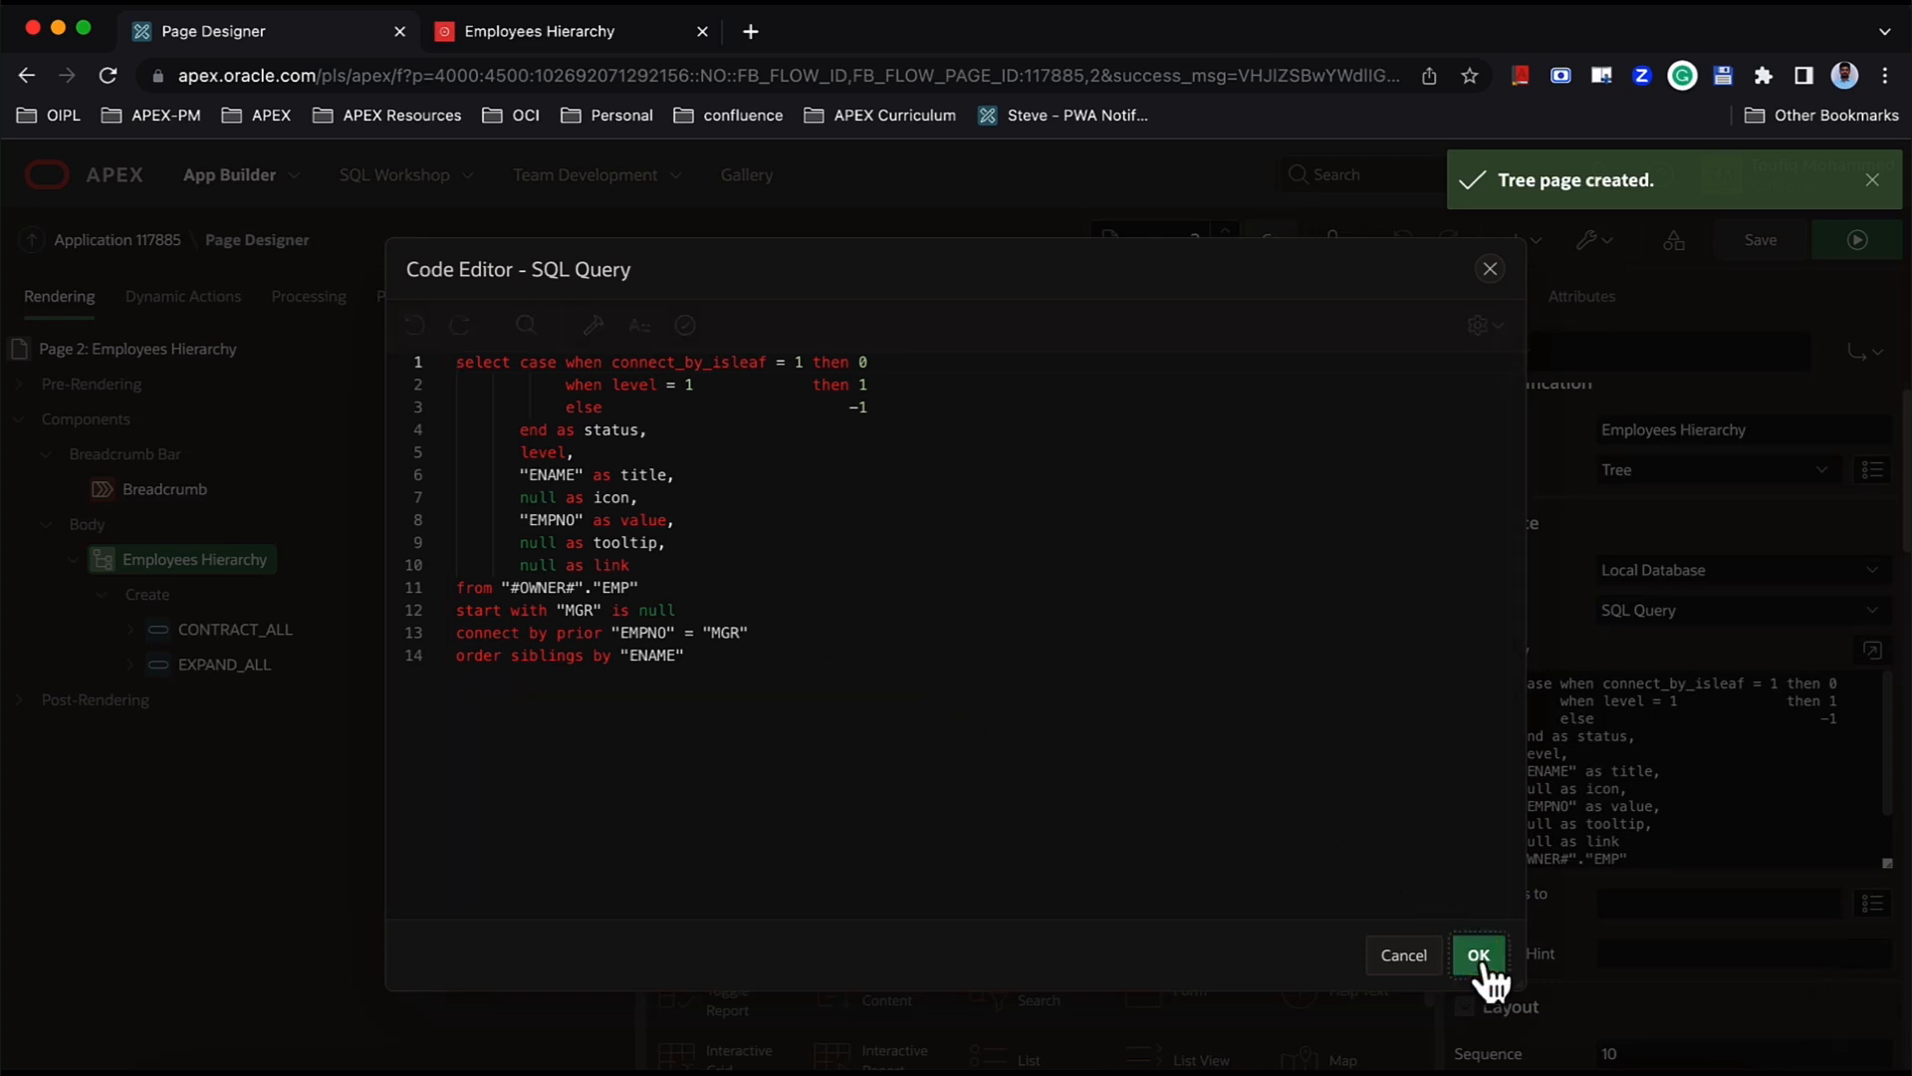
- Try setting the Employees Hierarchy tree's Hierarchy attribute to Computed with SQL, and undo the change
{"action": "left_click", "coordinate": [1590, 301]}
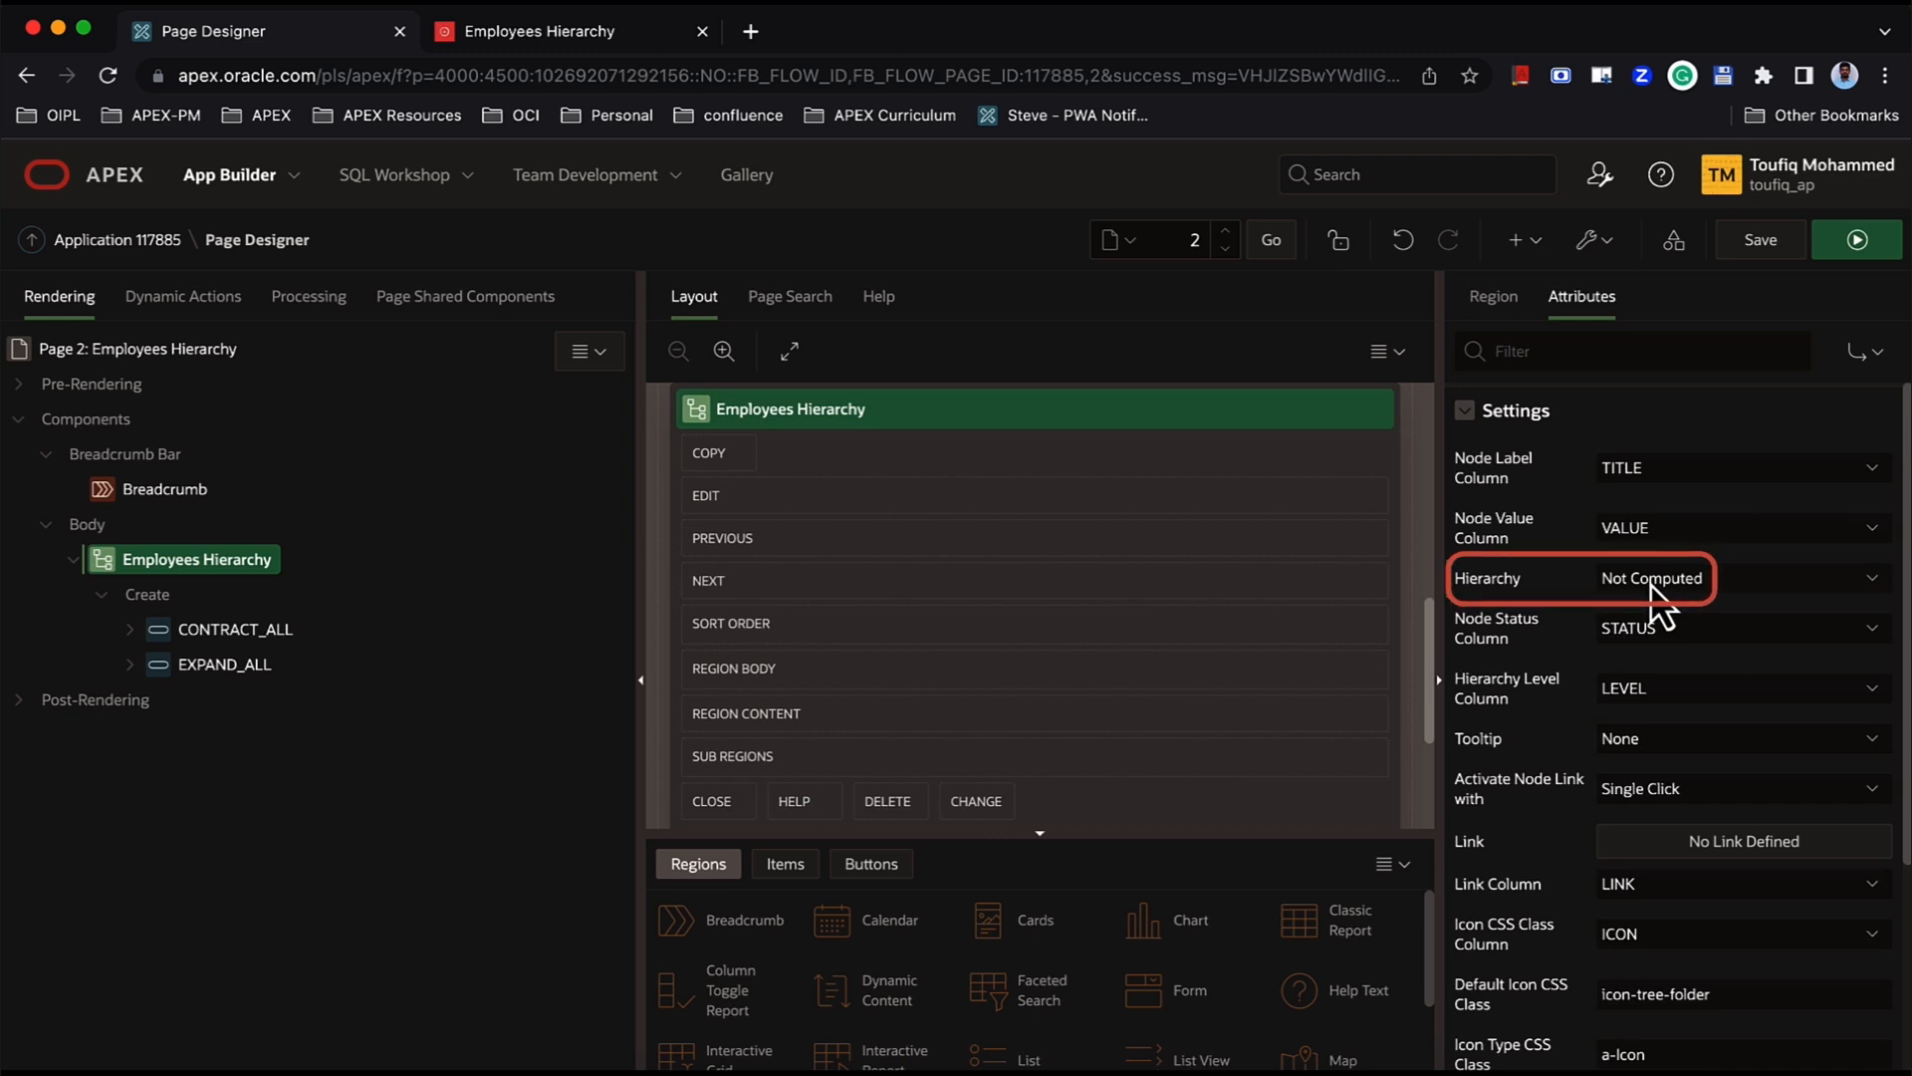
{"action": "key", "text": "ctrl+z"}
{"action": "left_click", "coordinate": [1643, 580]}
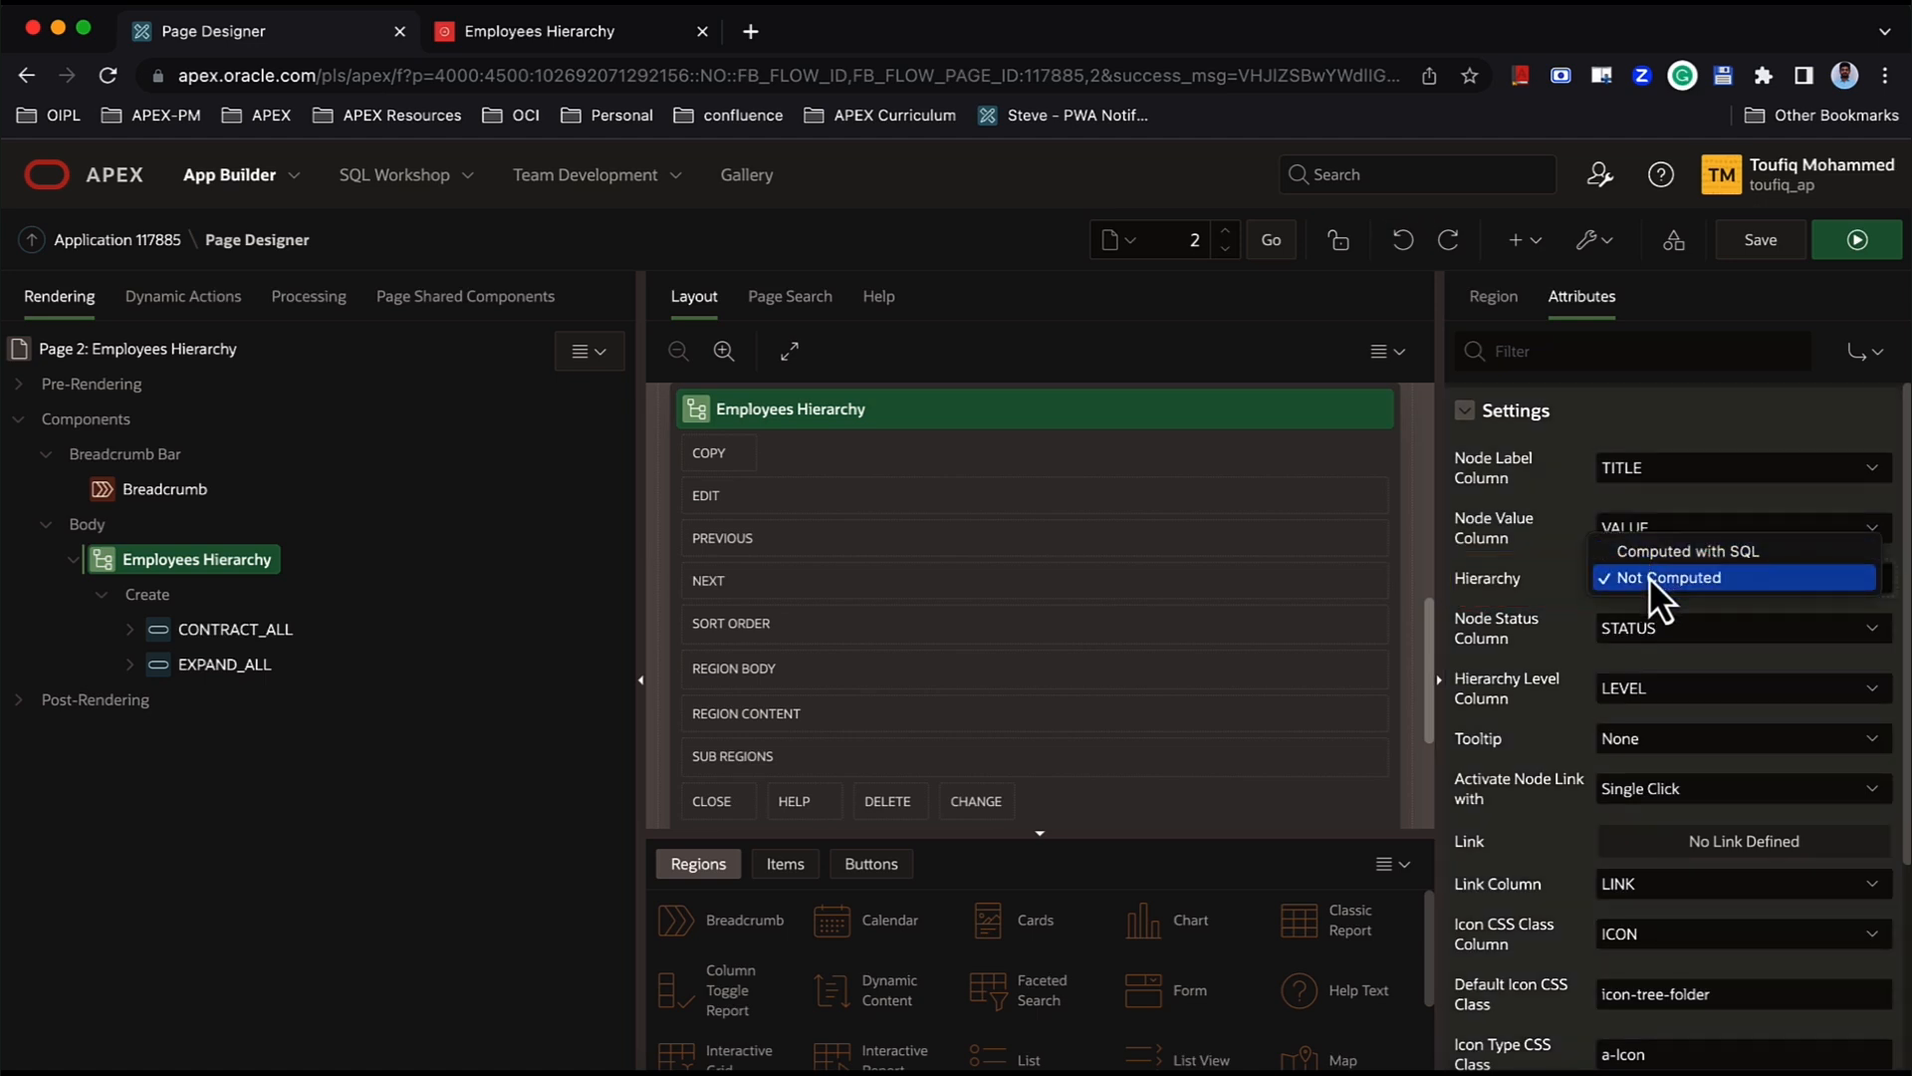
{"action": "left_click", "coordinate": [1651, 556]}
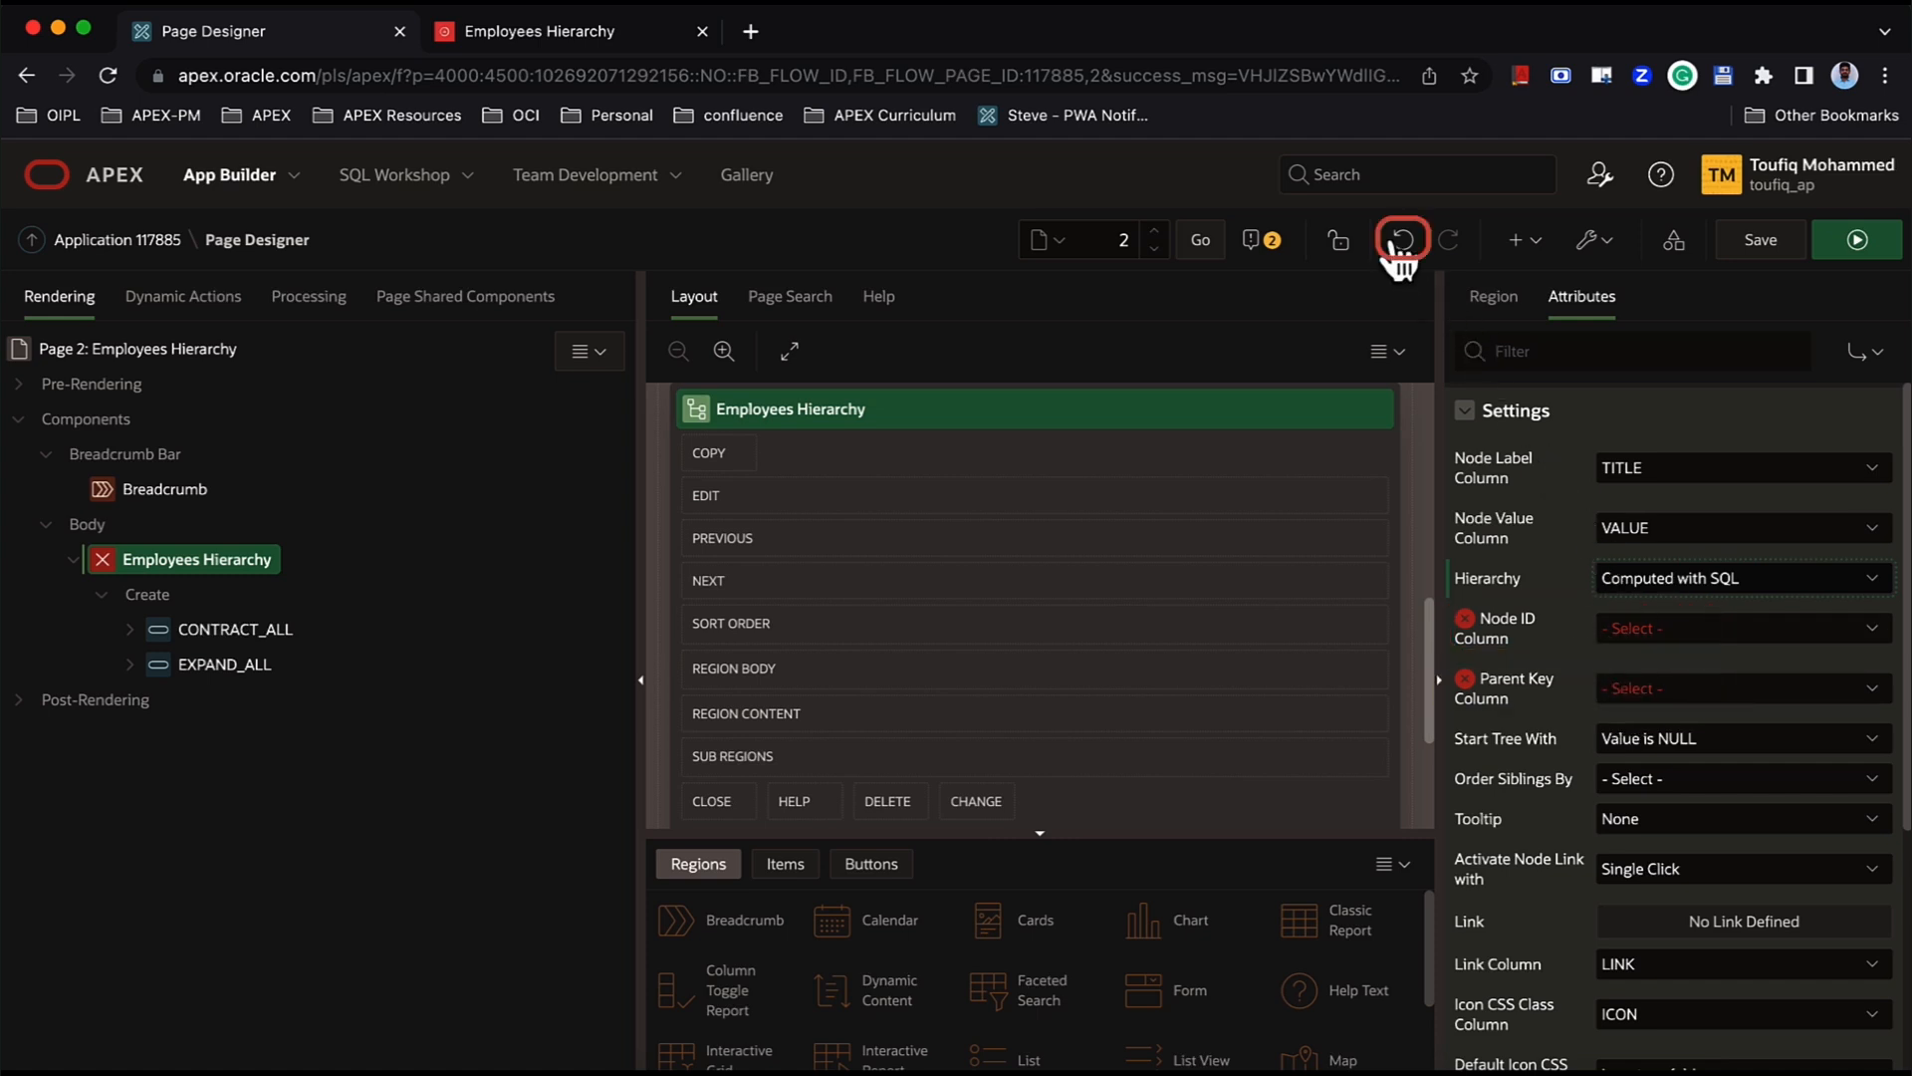
{"action": "left_click", "coordinate": [1402, 241]}
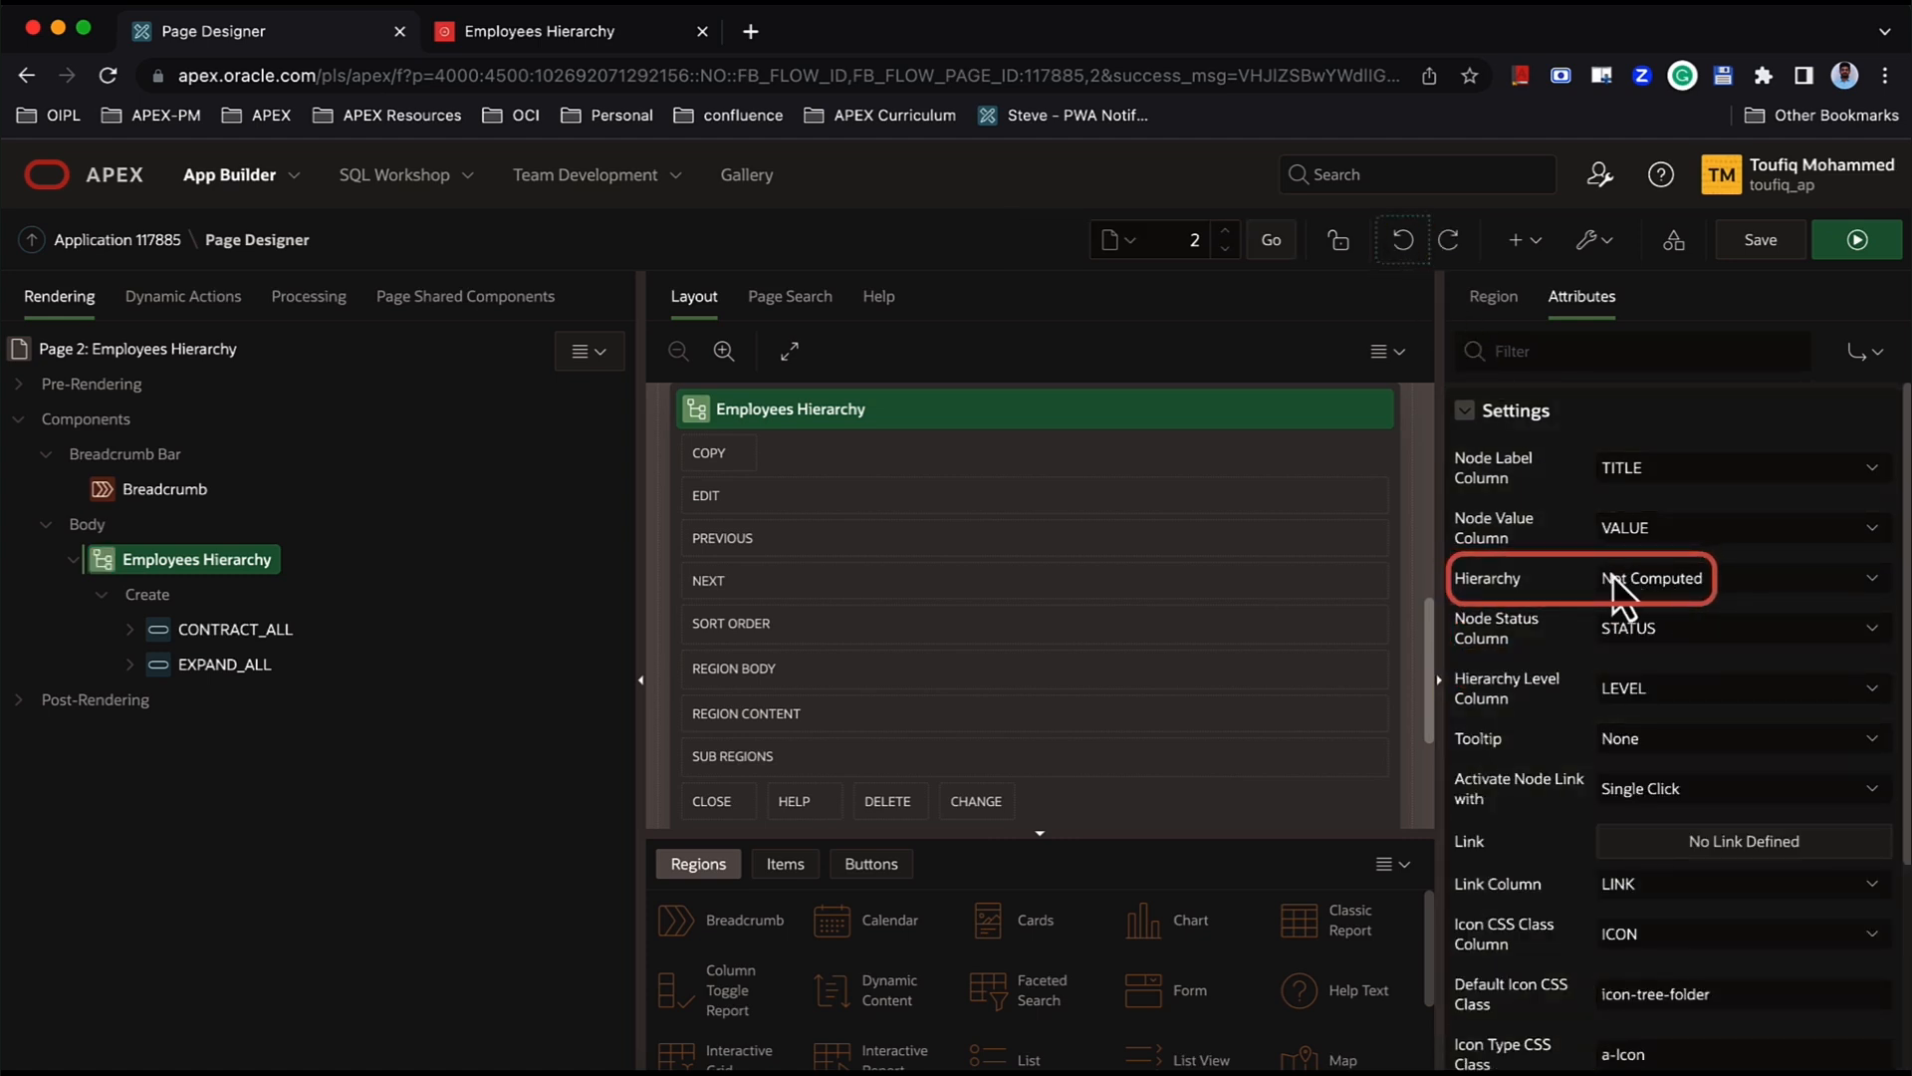
- Set the tree's Tooltip to Database Column with TITLE as the Tooltip Column
{"action": "scroll", "coordinate": [1605, 632], "scroll_direction": "down", "scroll_amount": 1}
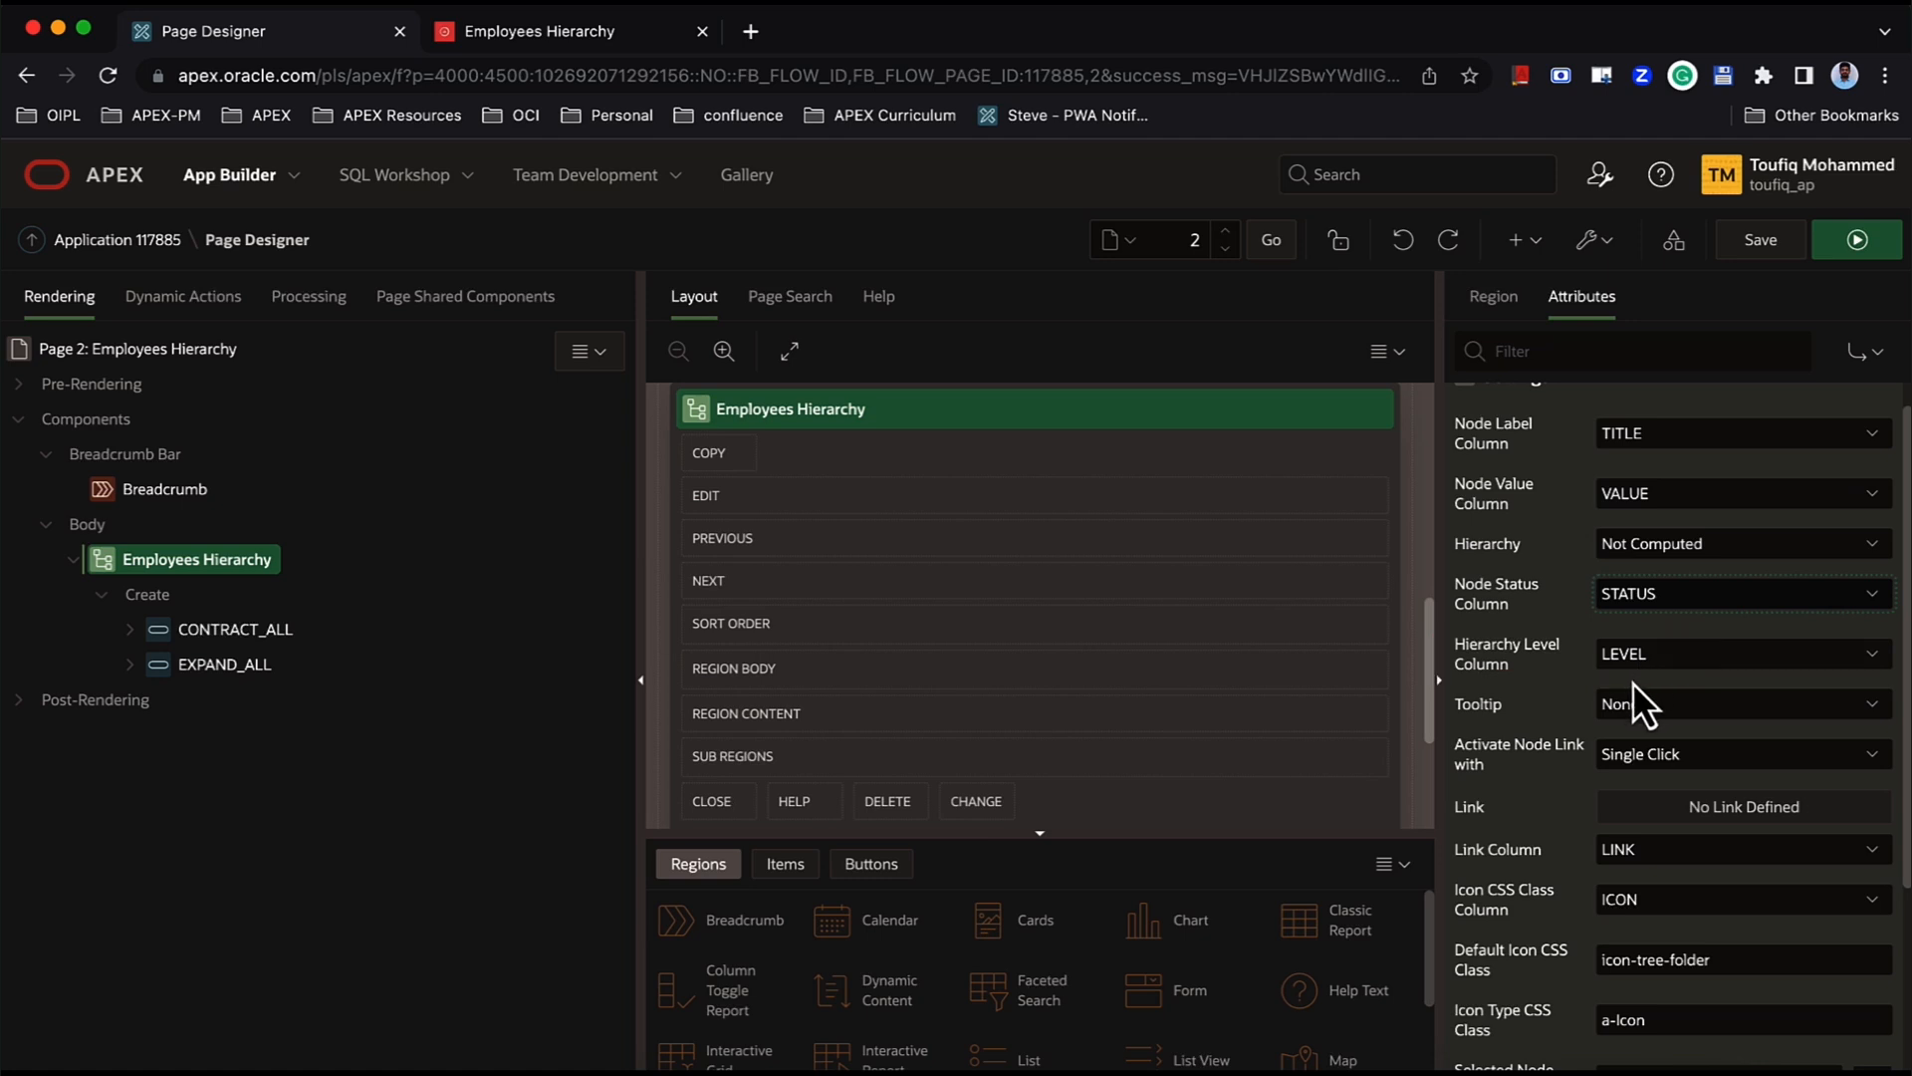
{"action": "scroll", "coordinate": [1634, 683], "scroll_direction": "down", "scroll_amount": 1}
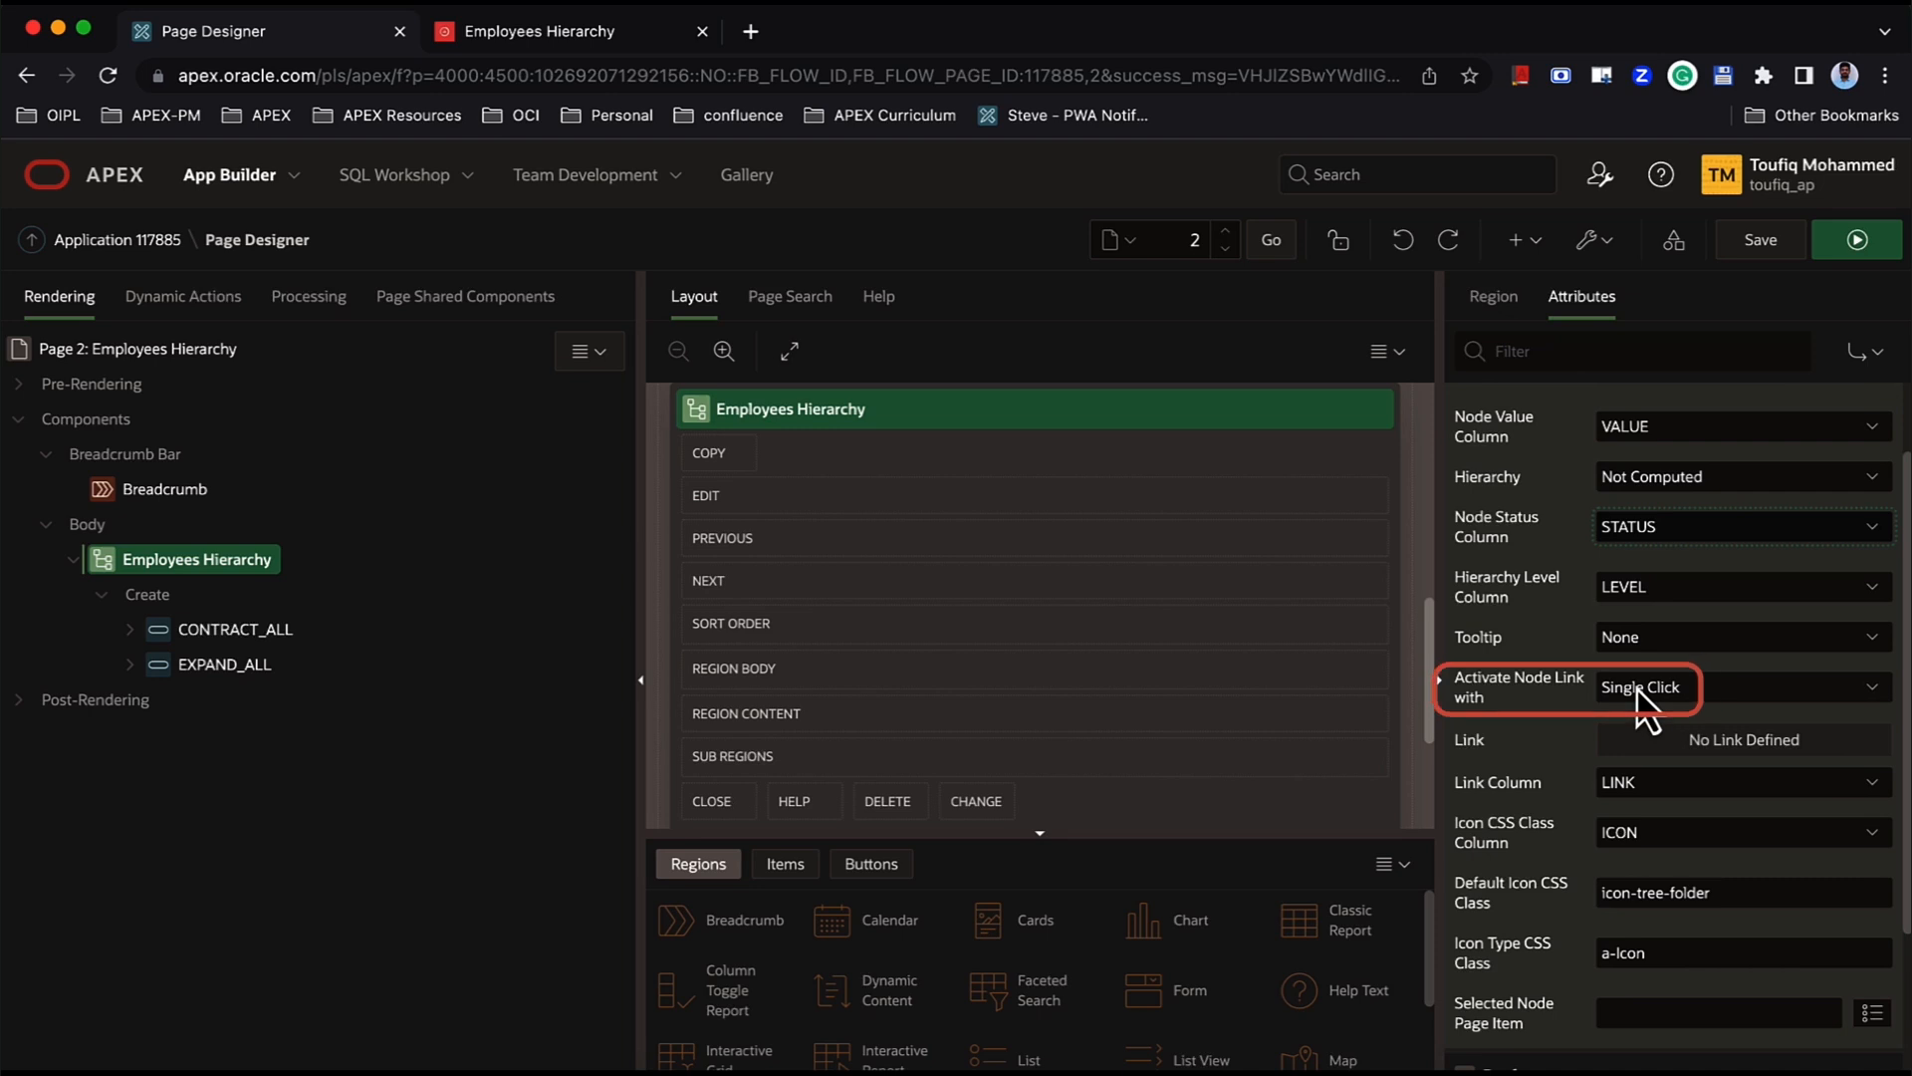
{"action": "left_click", "coordinate": [1657, 643]}
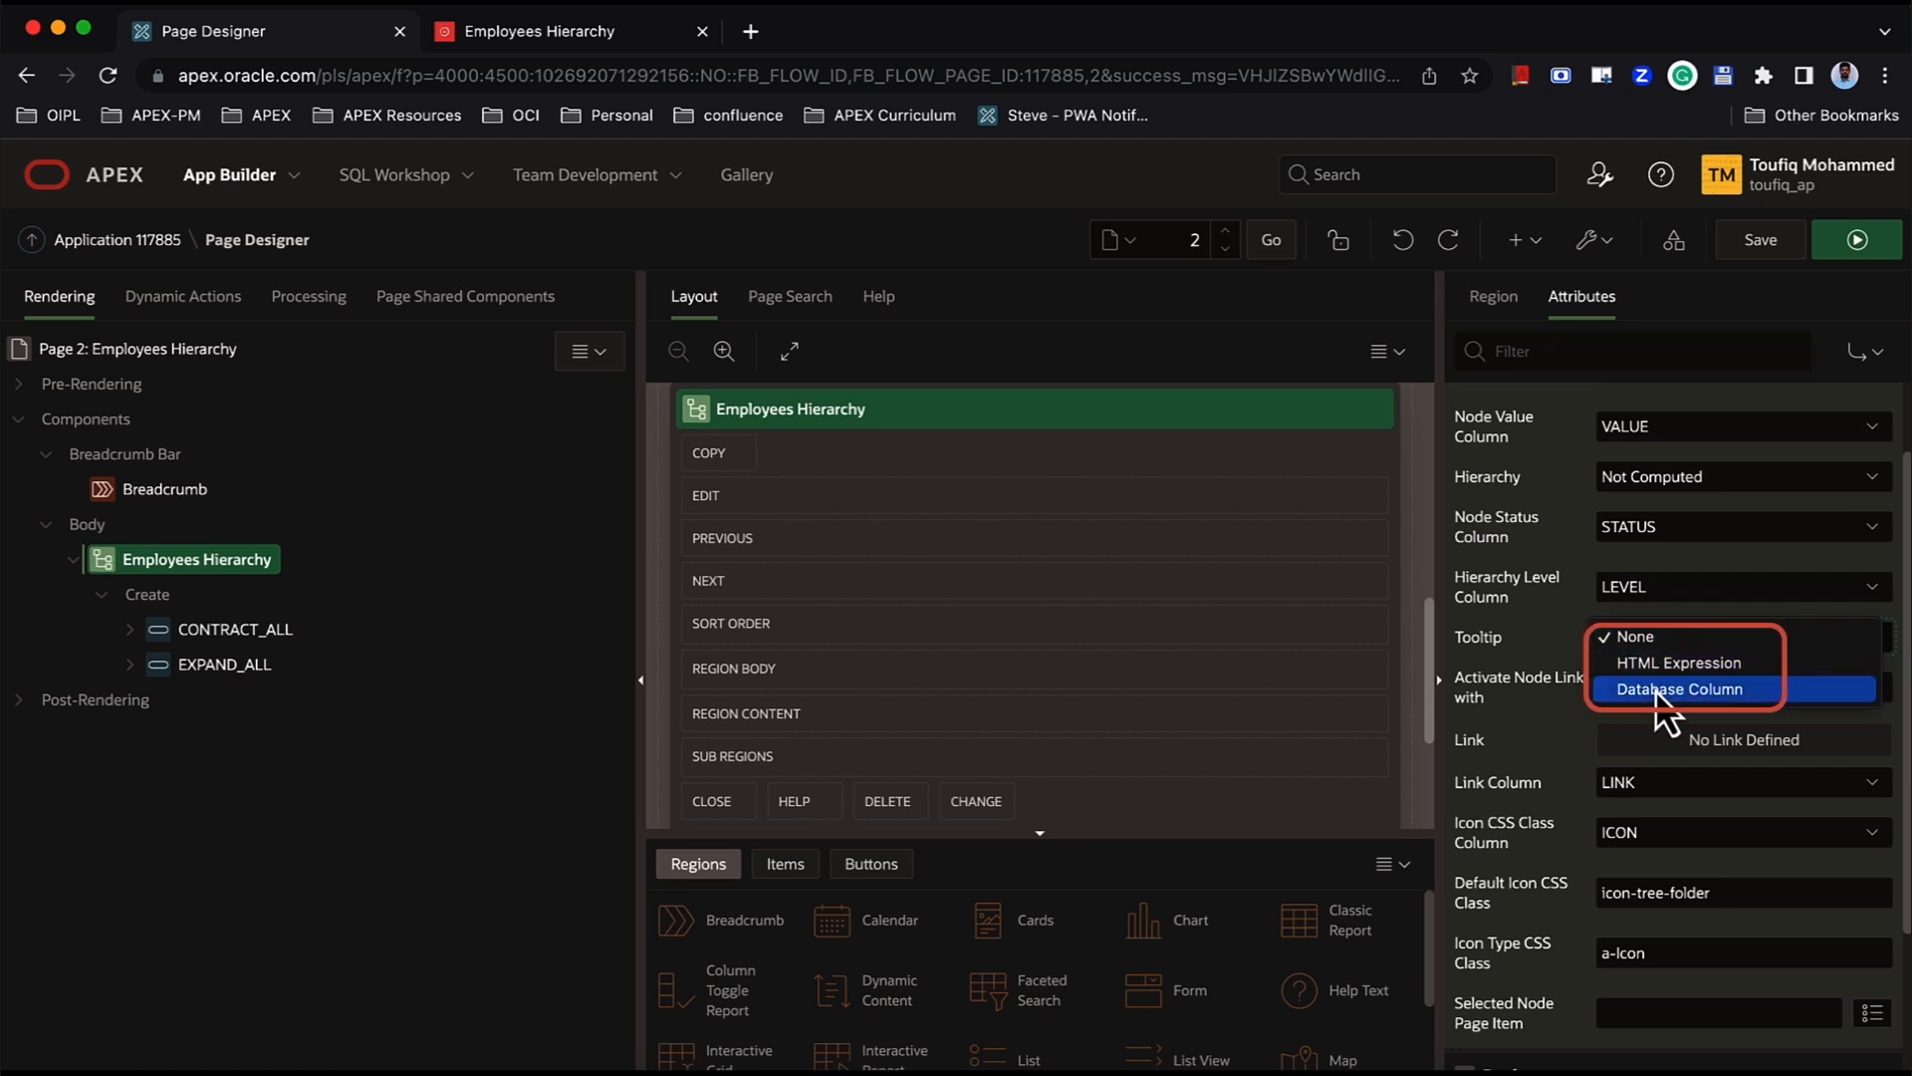
{"action": "left_click", "coordinate": [1656, 689]}
{"action": "left_click", "coordinate": [1647, 676]}
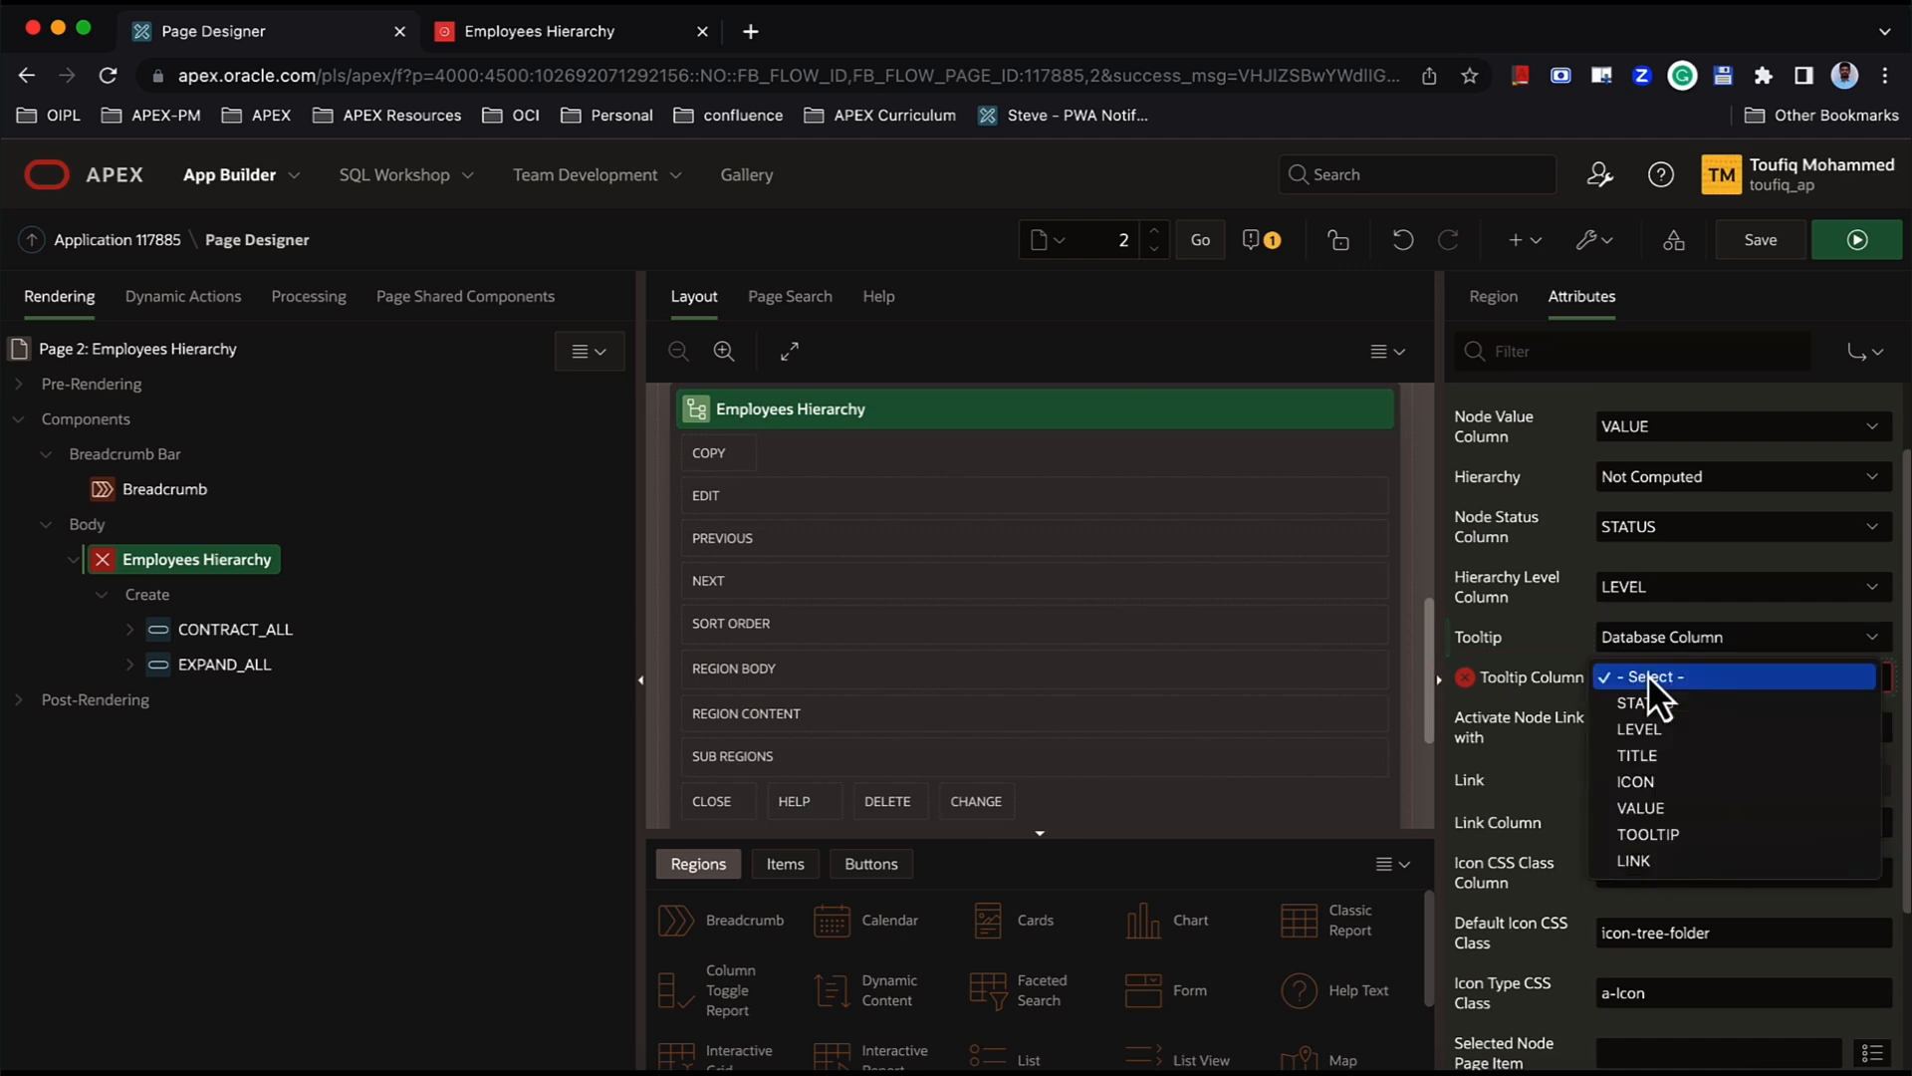
{"action": "left_click", "coordinate": [1659, 751]}
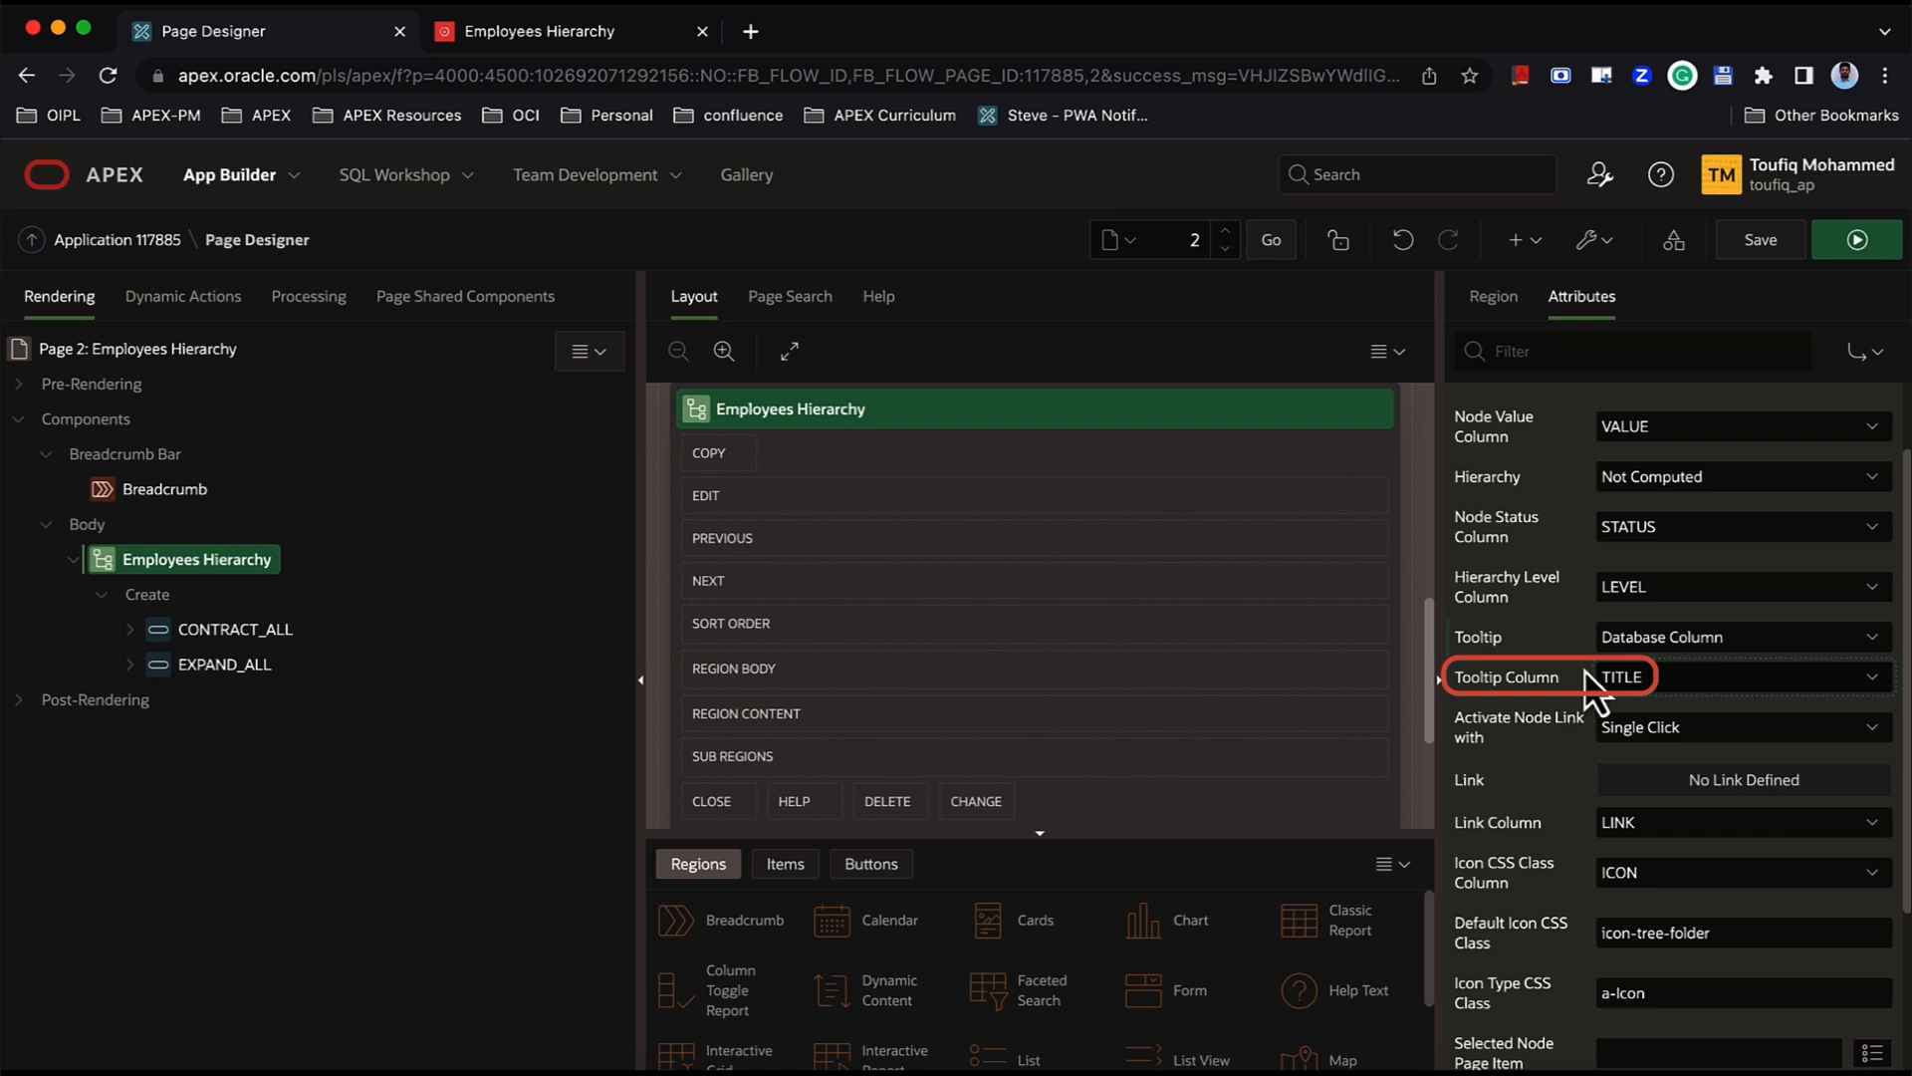
- Save the page and reload the running Employees Hierarchy page to check the node tooltips
{"action": "left_click", "coordinate": [1731, 244]}
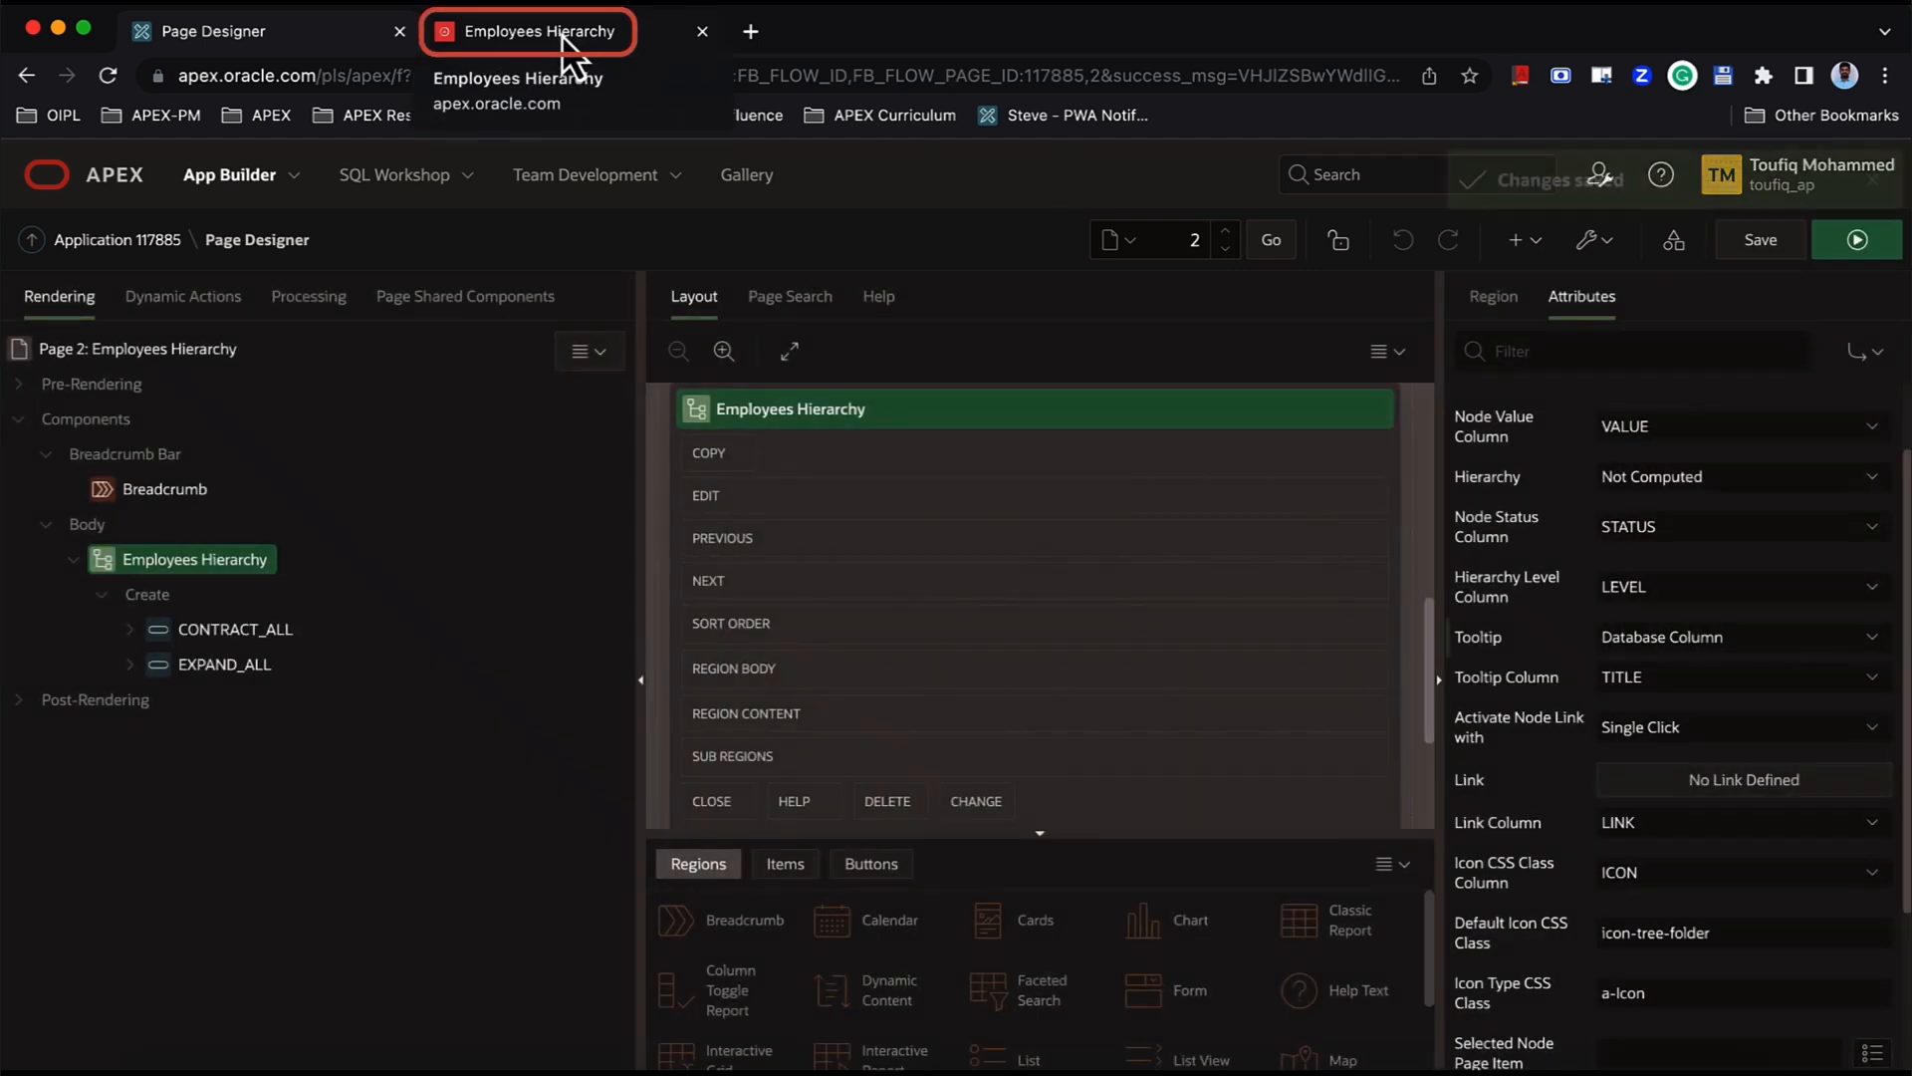
{"action": "left_click", "coordinate": [562, 33]}
{"action": "left_click", "coordinate": [108, 76]}
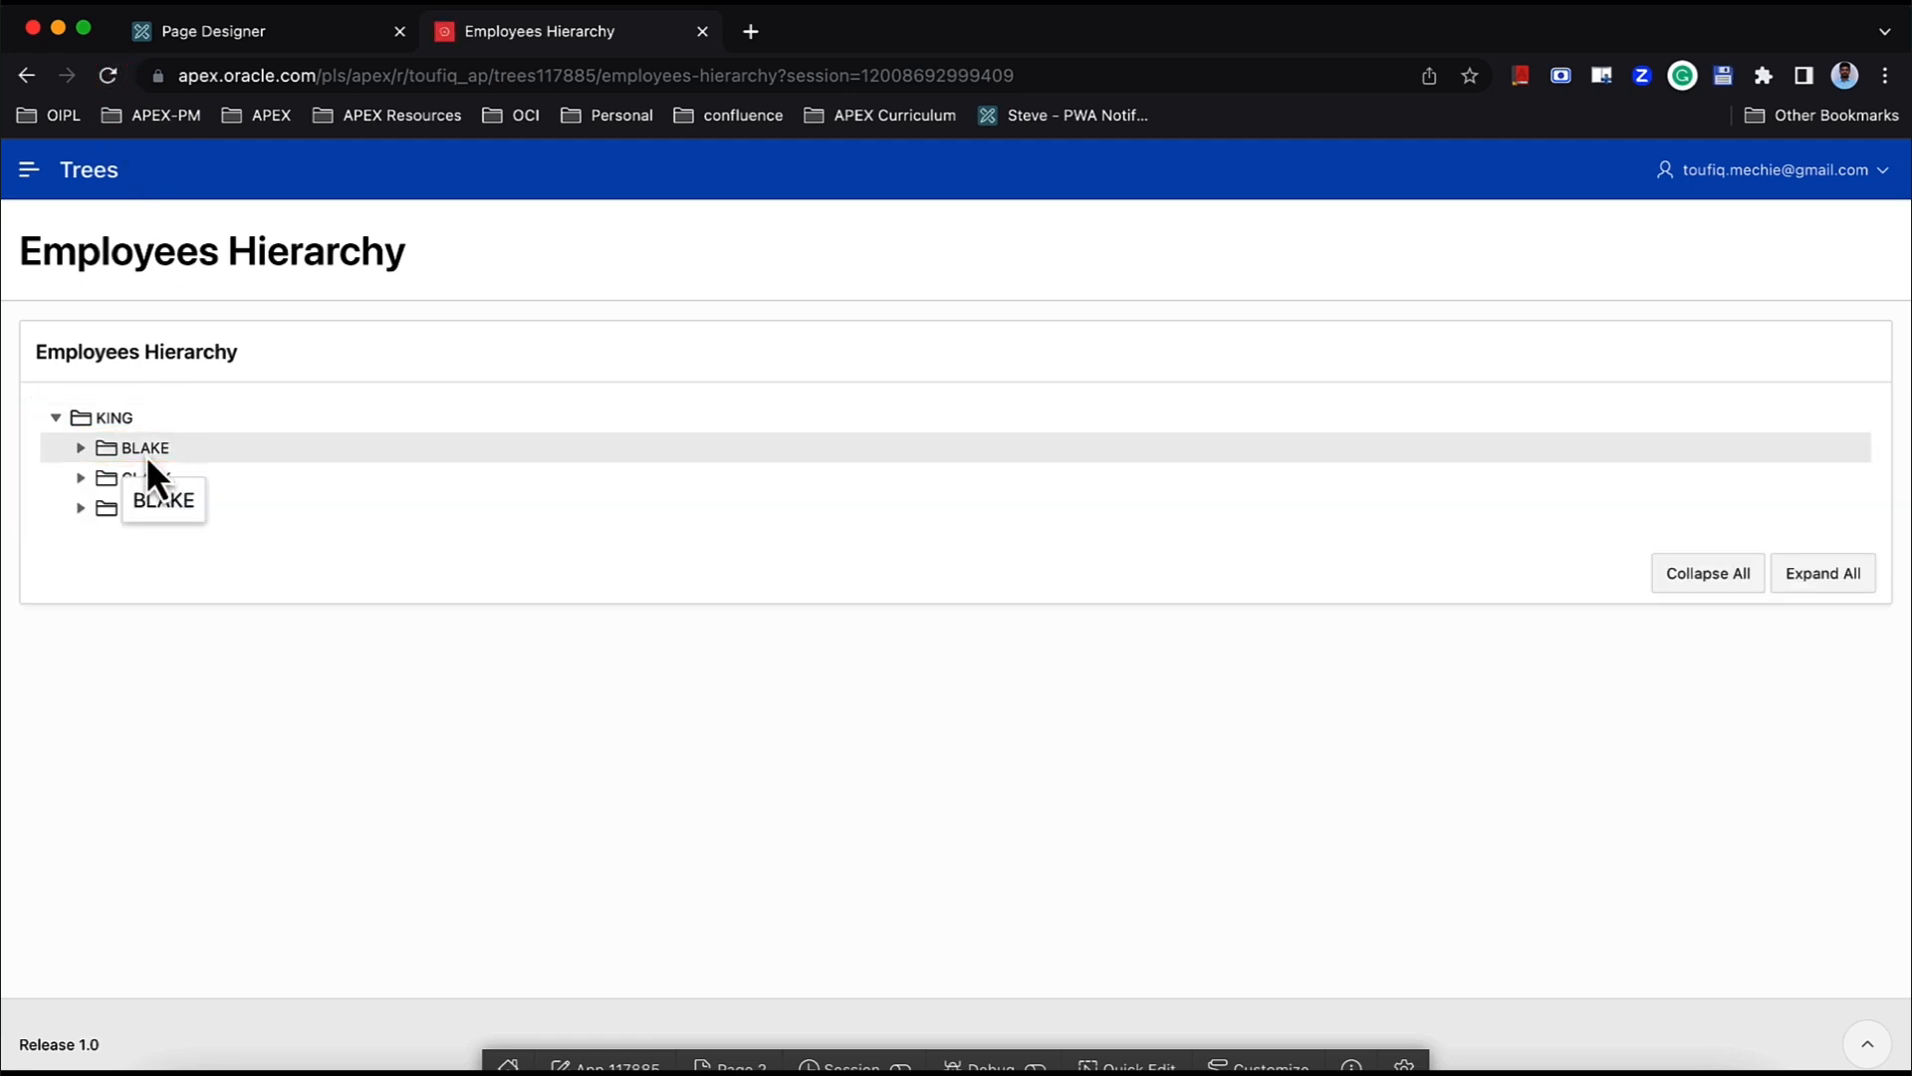
- Return to Page Designer, try HTML Expression for the tree's Tooltip, and set it to None
{"action": "left_click", "coordinate": [289, 30]}
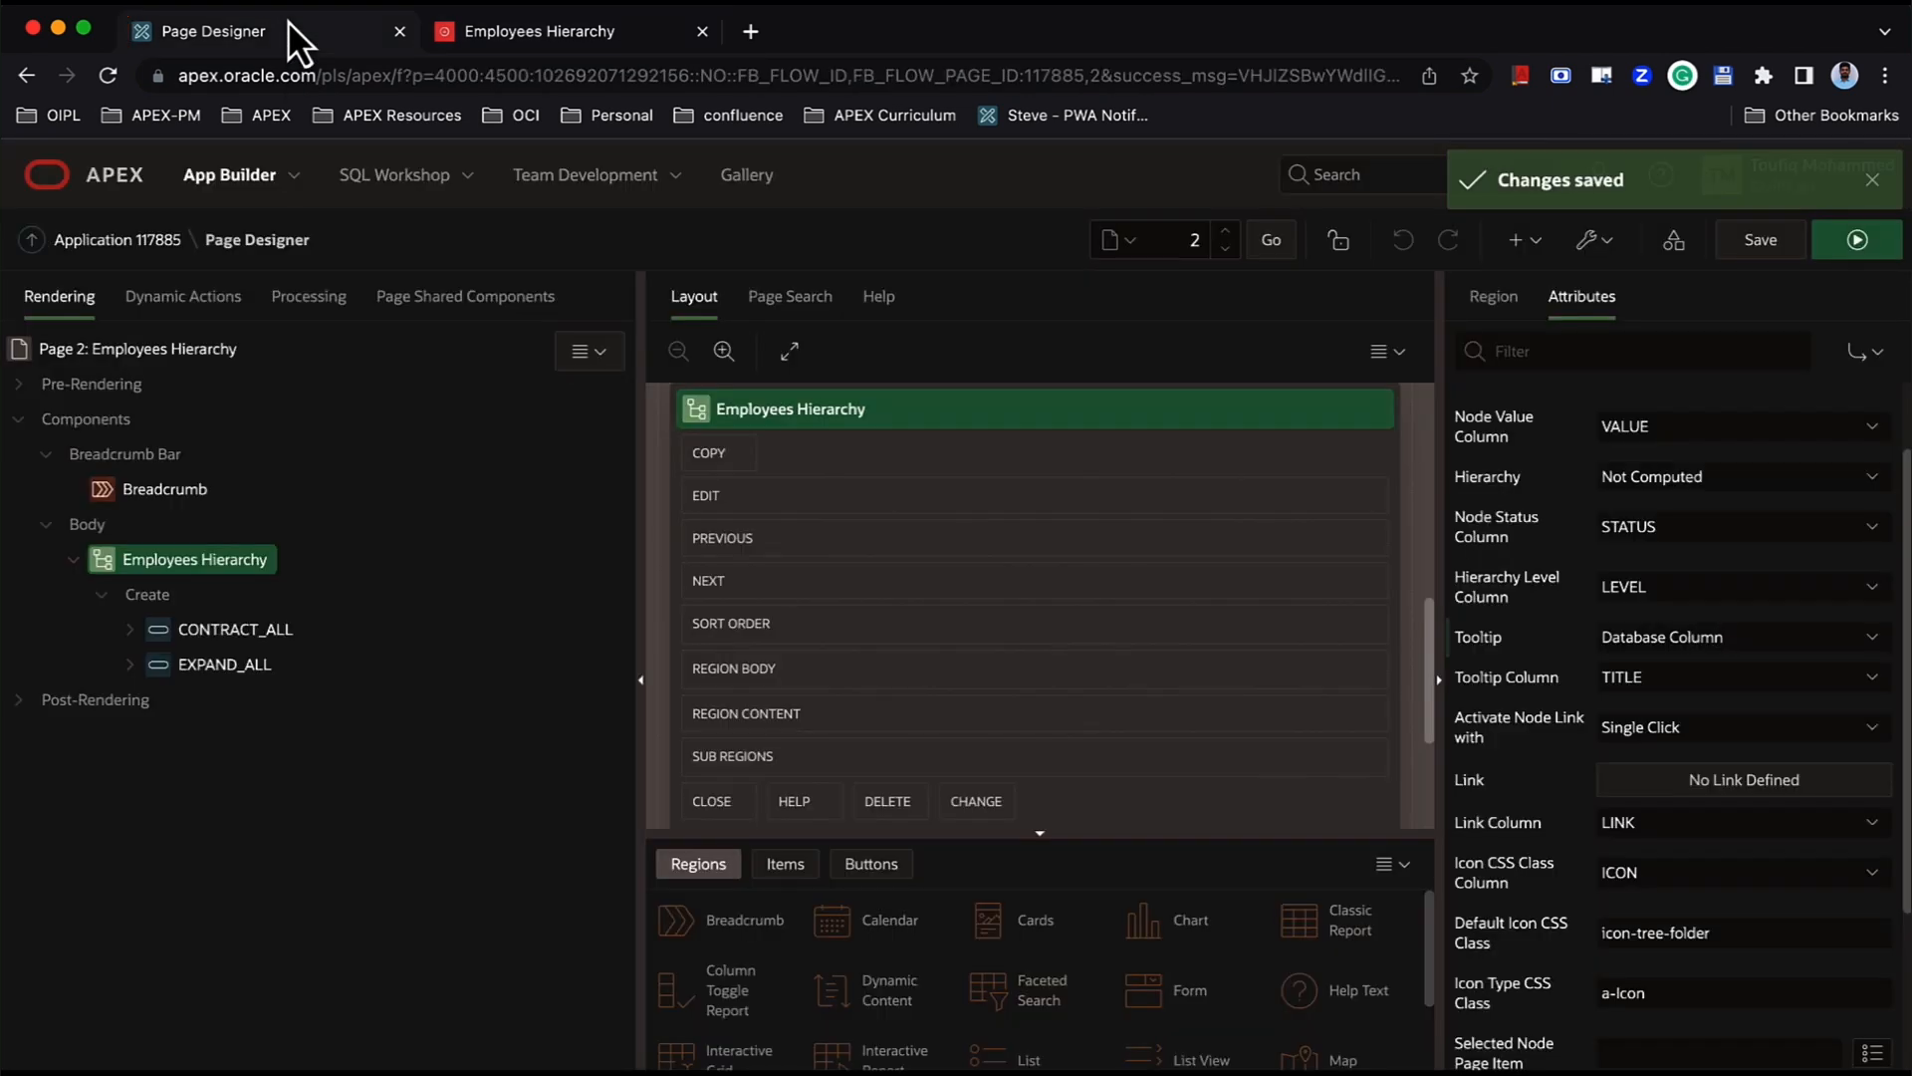
{"action": "left_click", "coordinate": [1628, 638]}
{"action": "left_click", "coordinate": [1628, 618]}
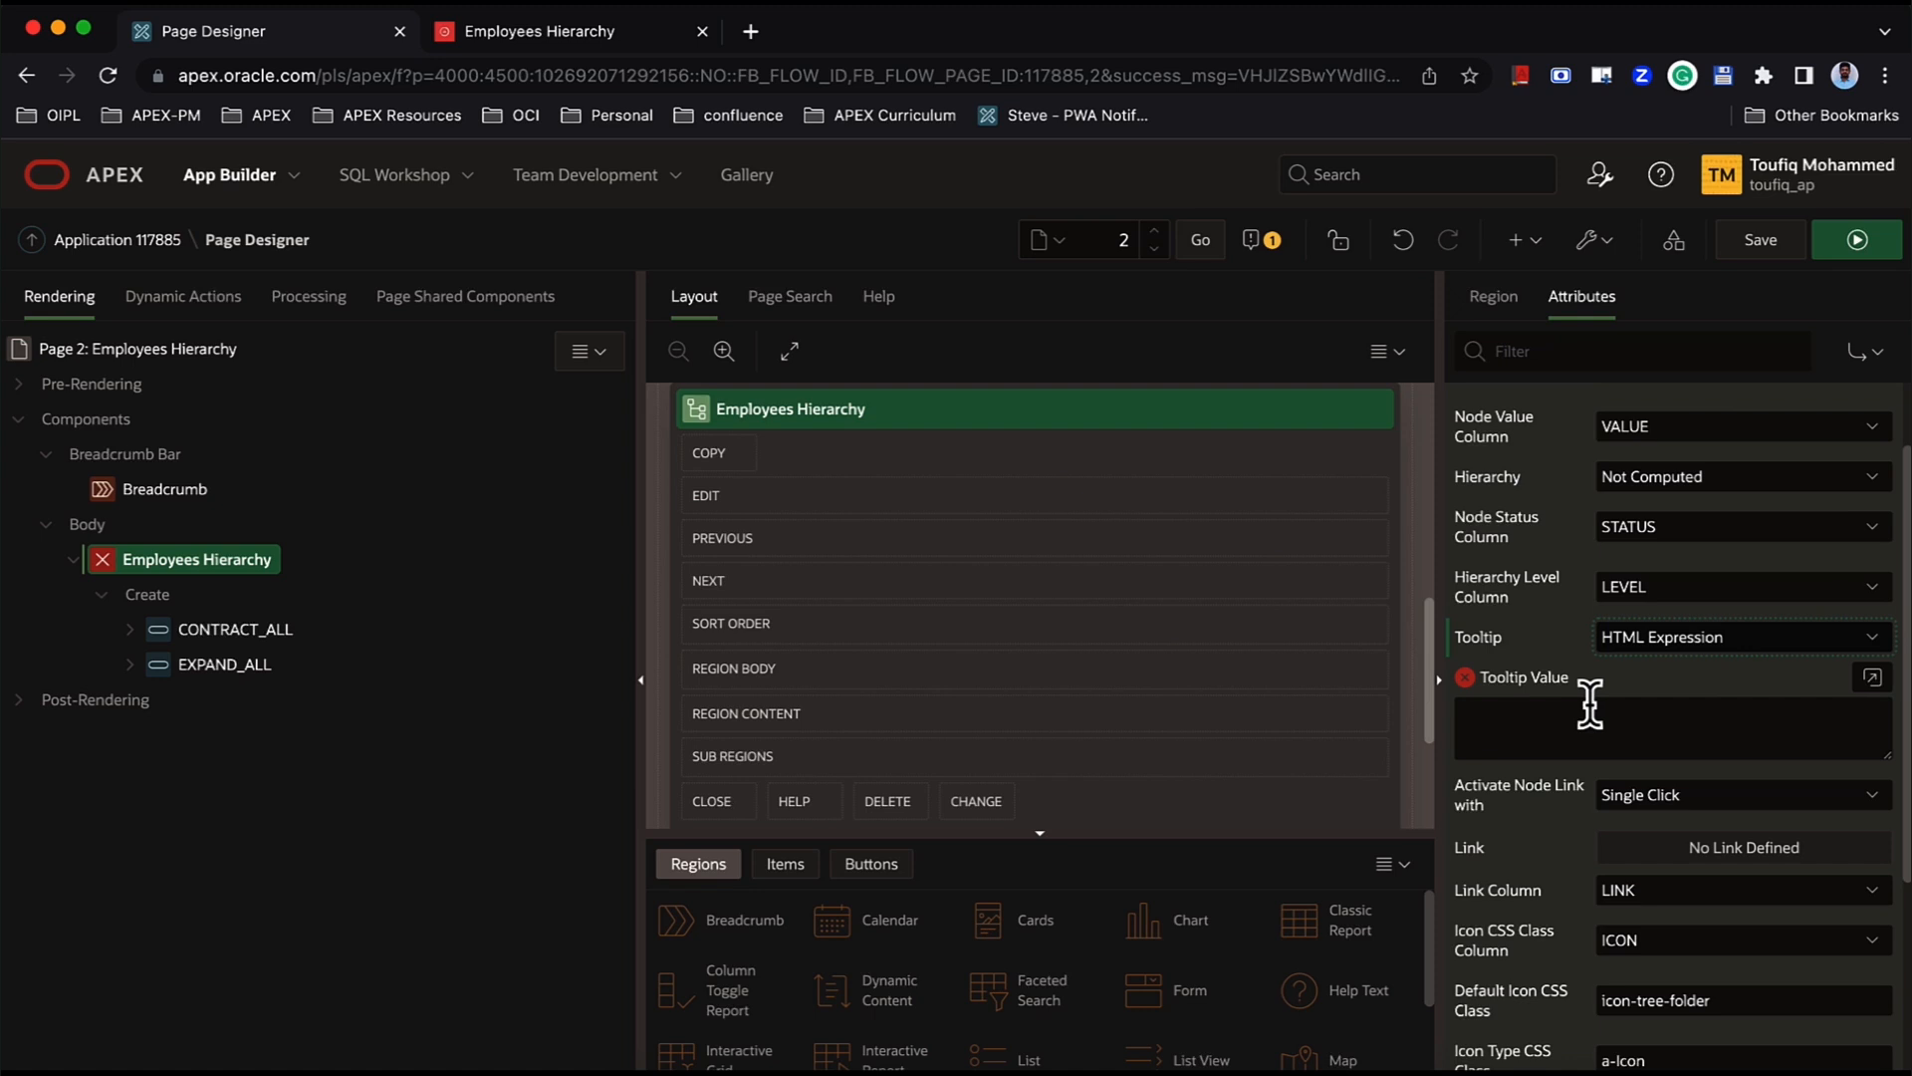
{"action": "left_click", "coordinate": [1671, 637]}
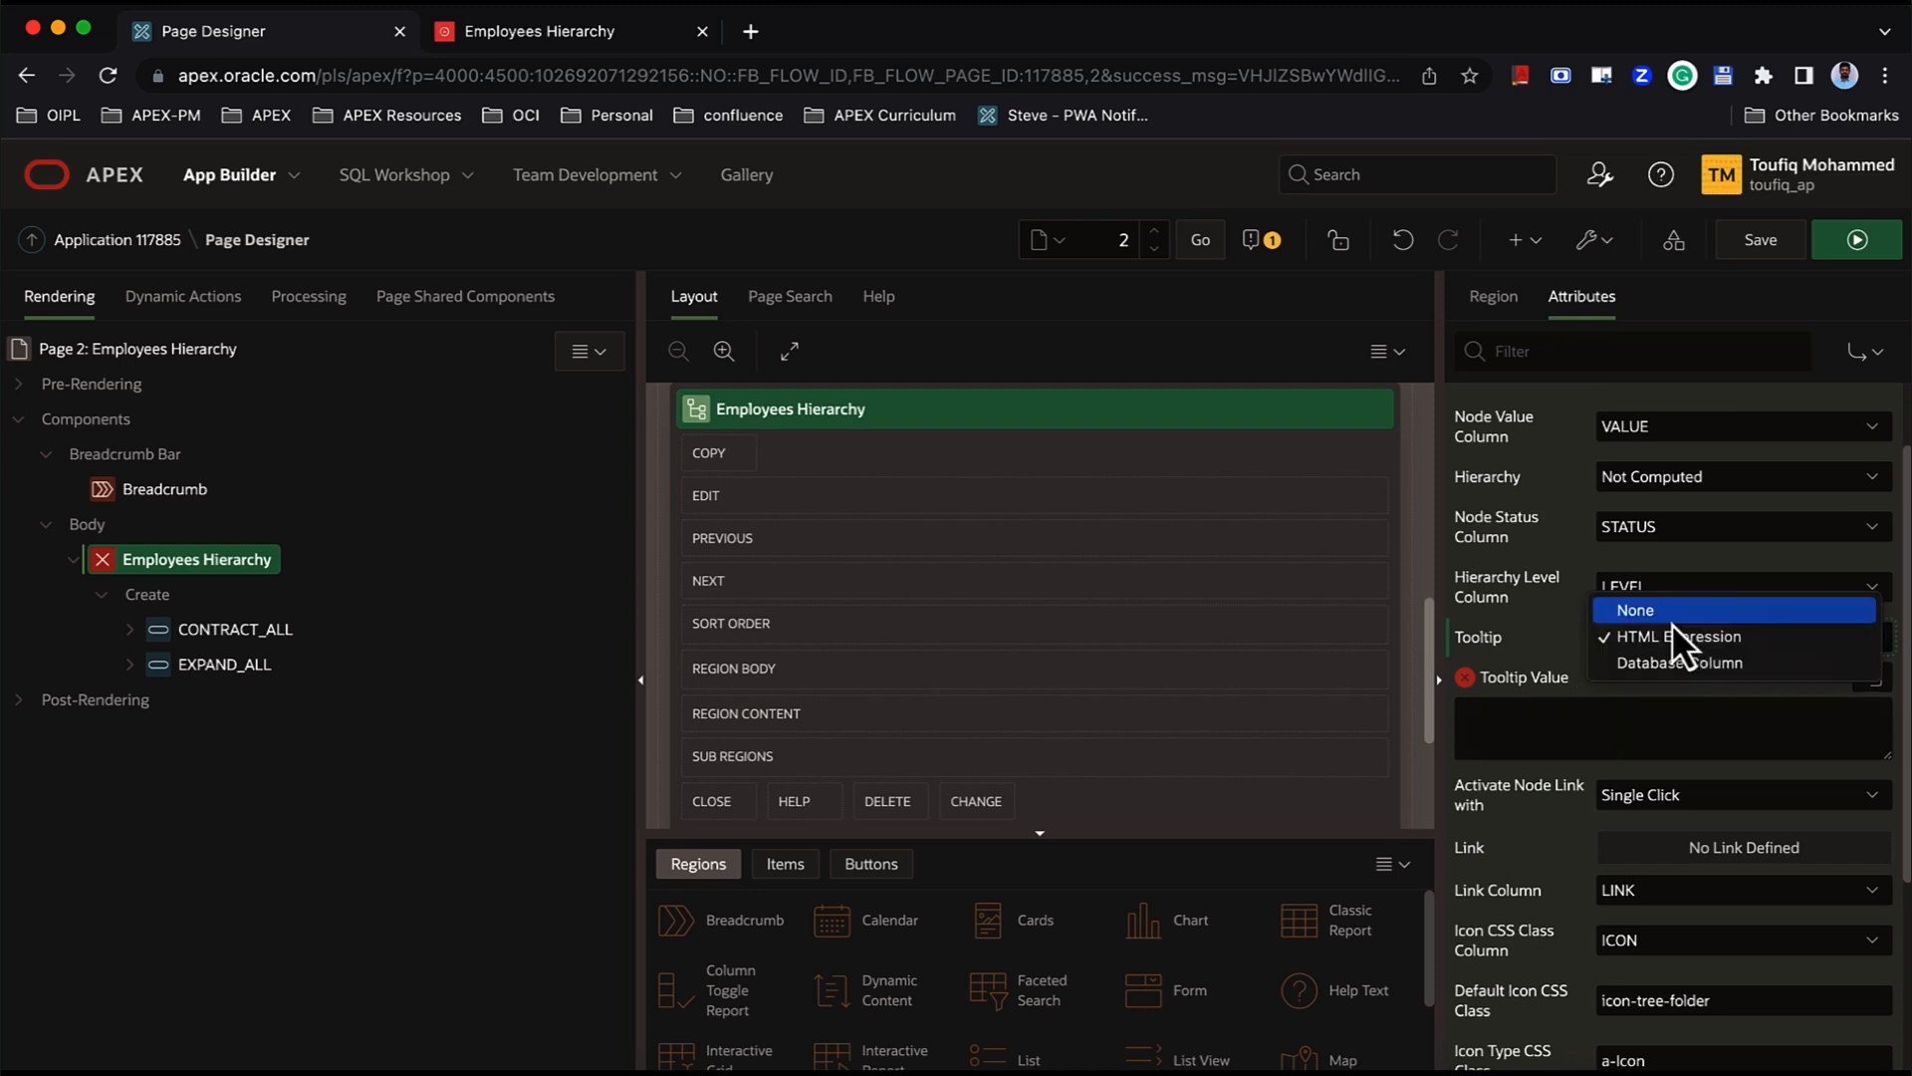
{"action": "left_click", "coordinate": [1671, 617]}
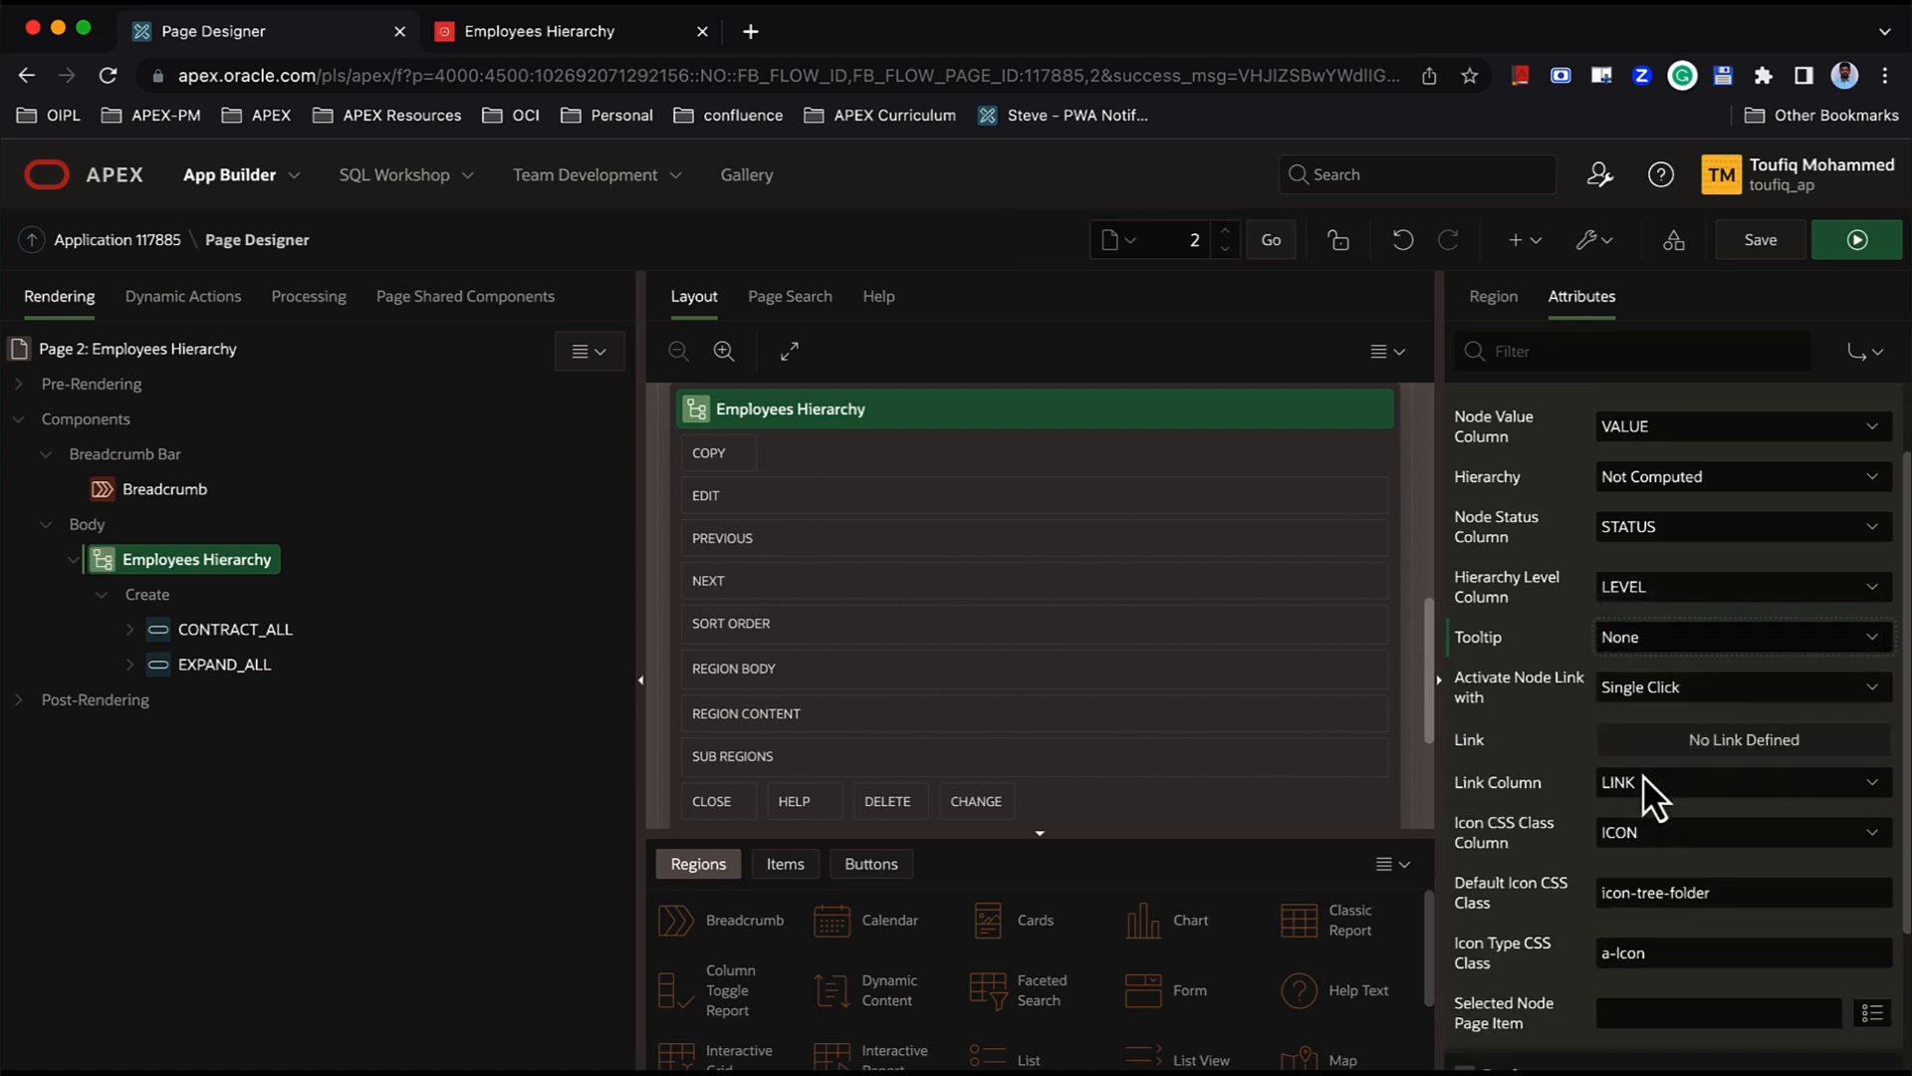
- Review the tree's link, icon and lazy loading attributes, comparing them with the running page and the region's SQL query
{"action": "scroll", "coordinate": [1646, 772], "scroll_direction": "down", "scroll_amount": 1}
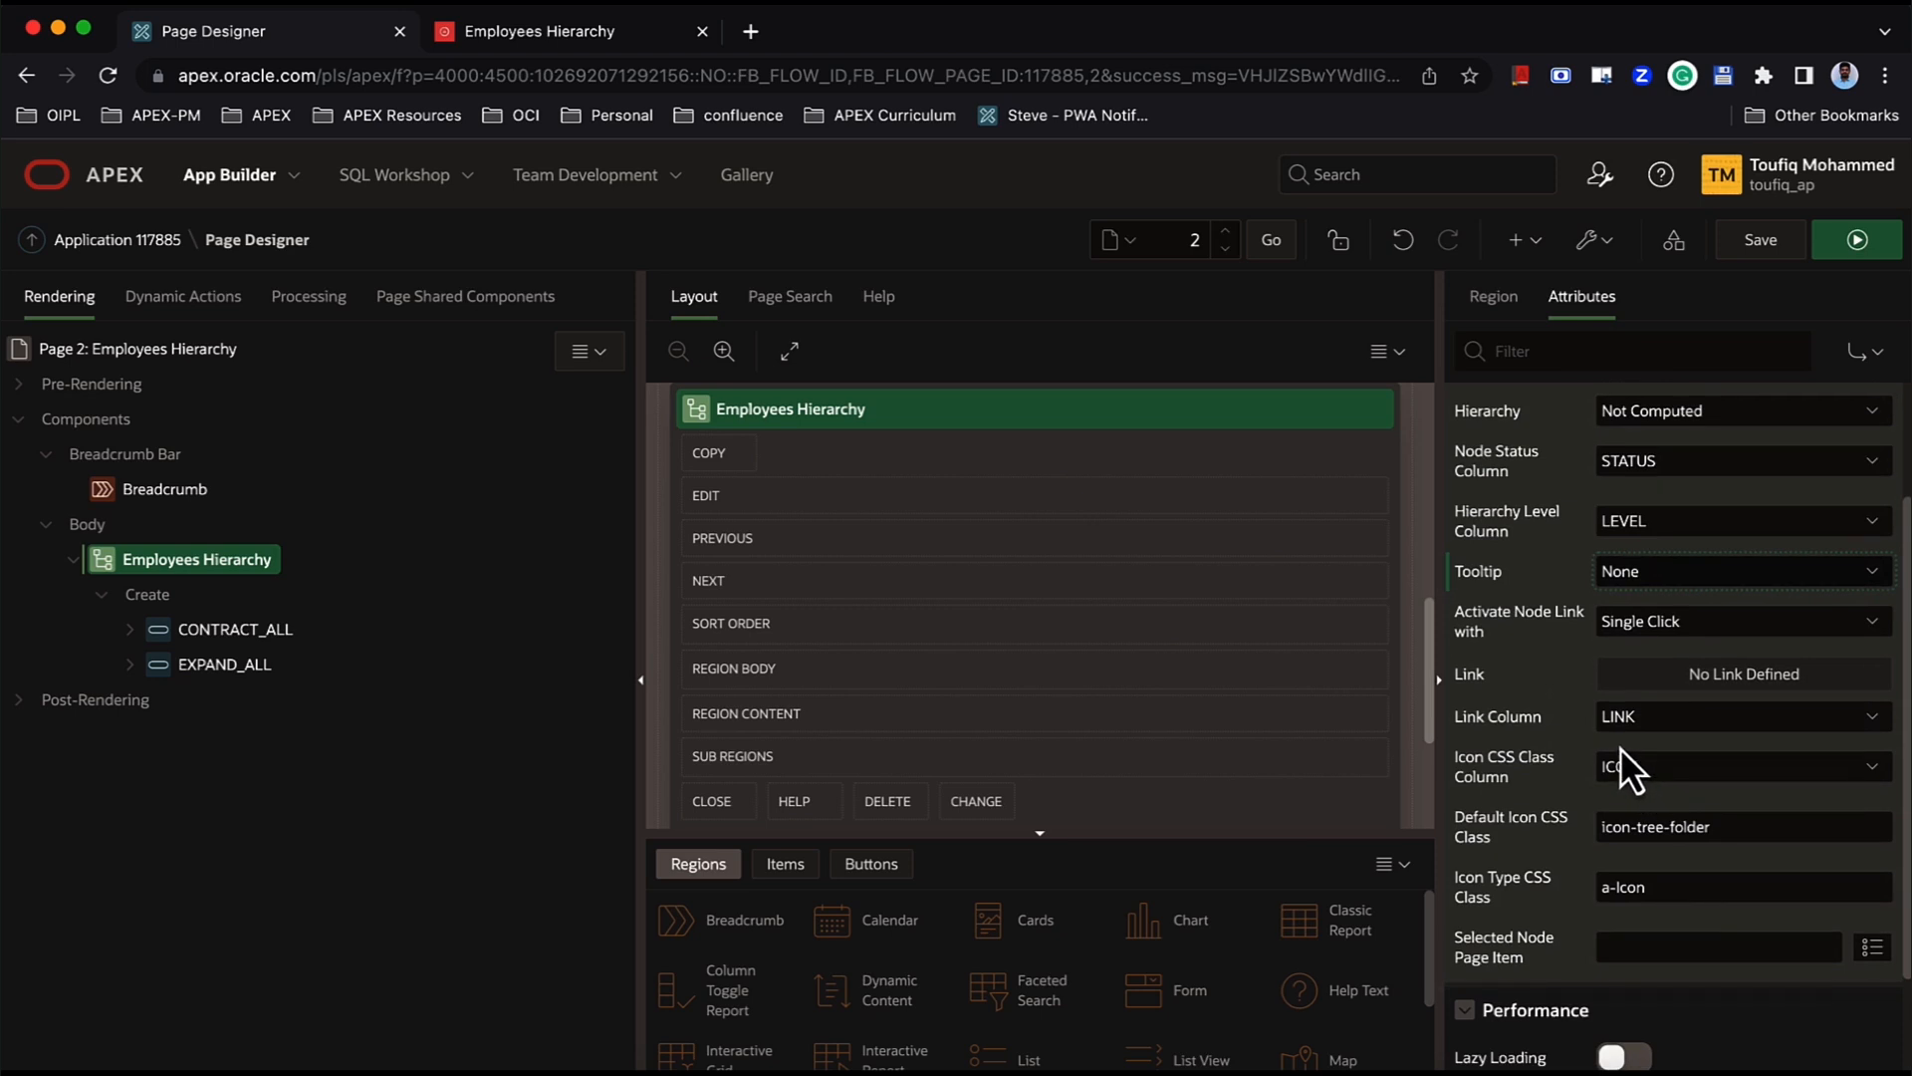
{"action": "scroll", "coordinate": [1621, 745], "scroll_direction": "down", "scroll_amount": 2}
{"action": "scroll", "coordinate": [1623, 749], "scroll_direction": "down", "scroll_amount": 1}
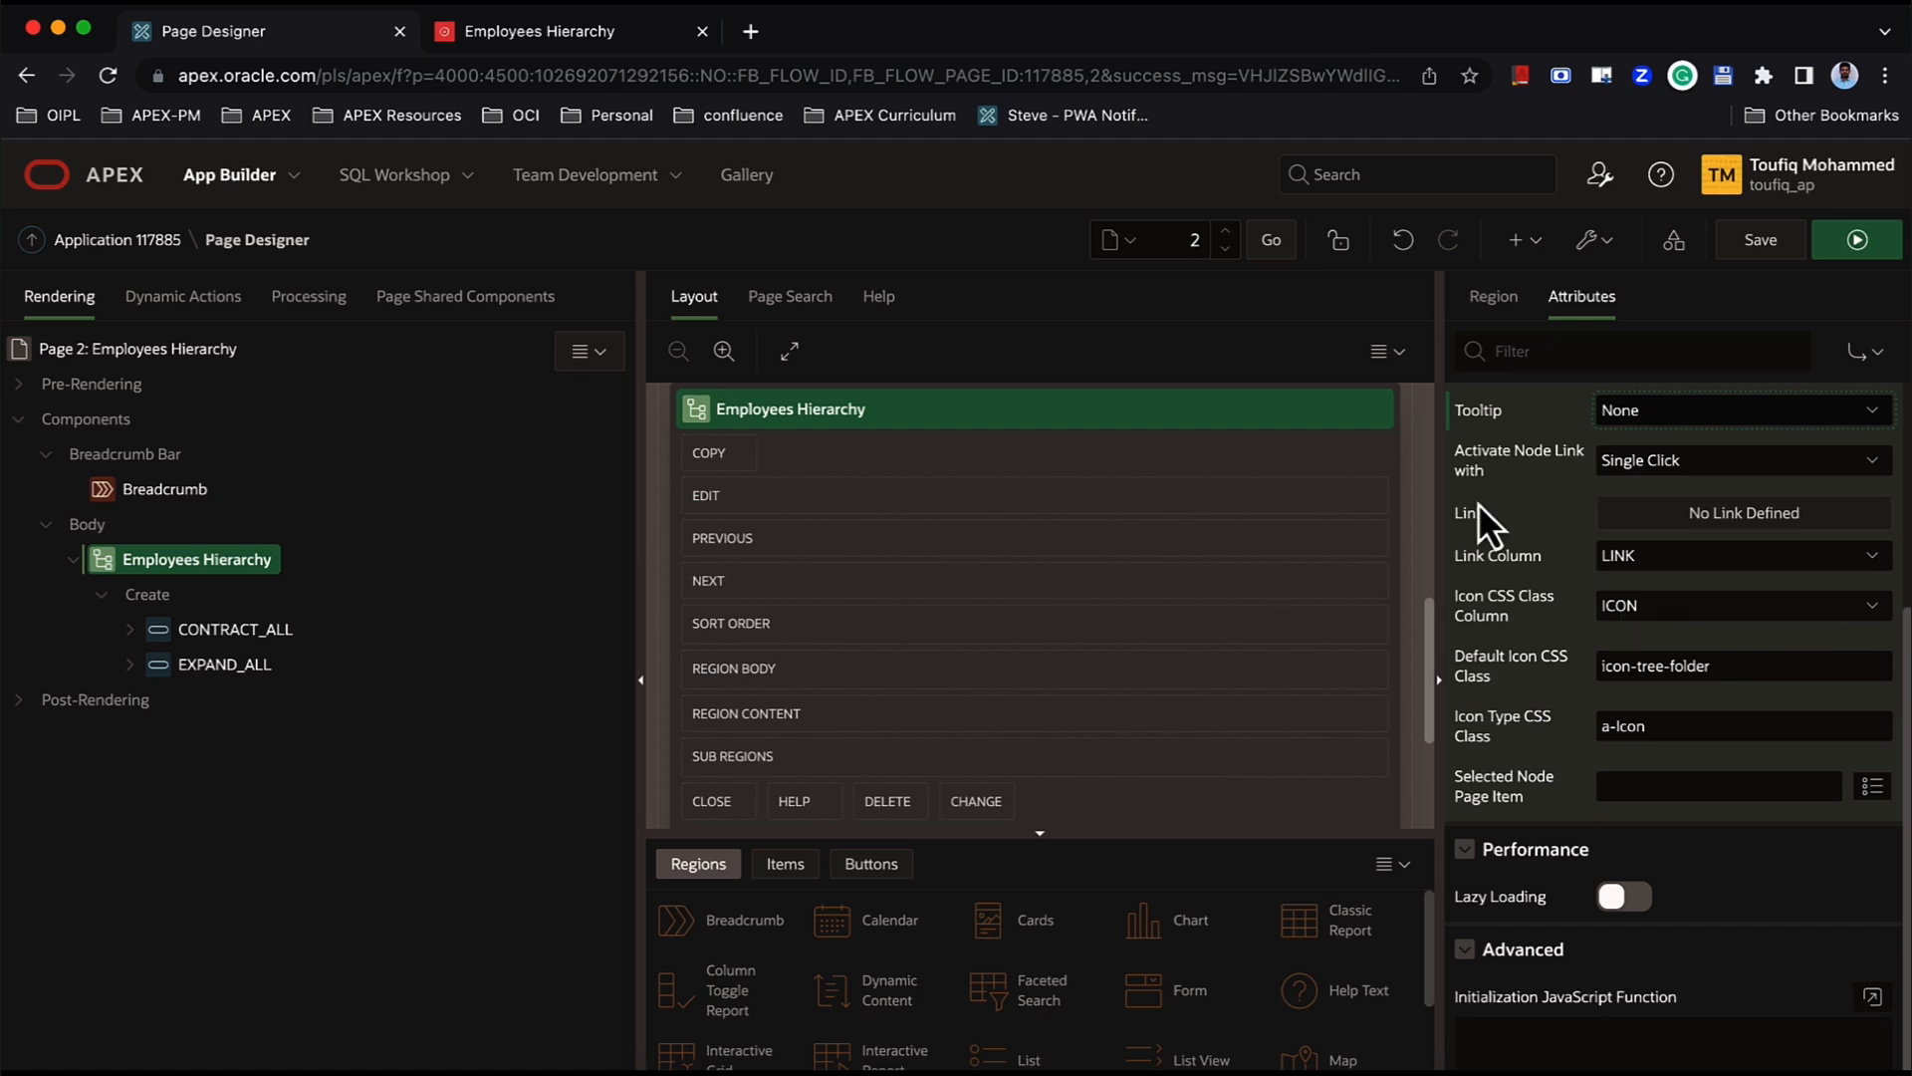
{"action": "left_click", "coordinate": [648, 36]}
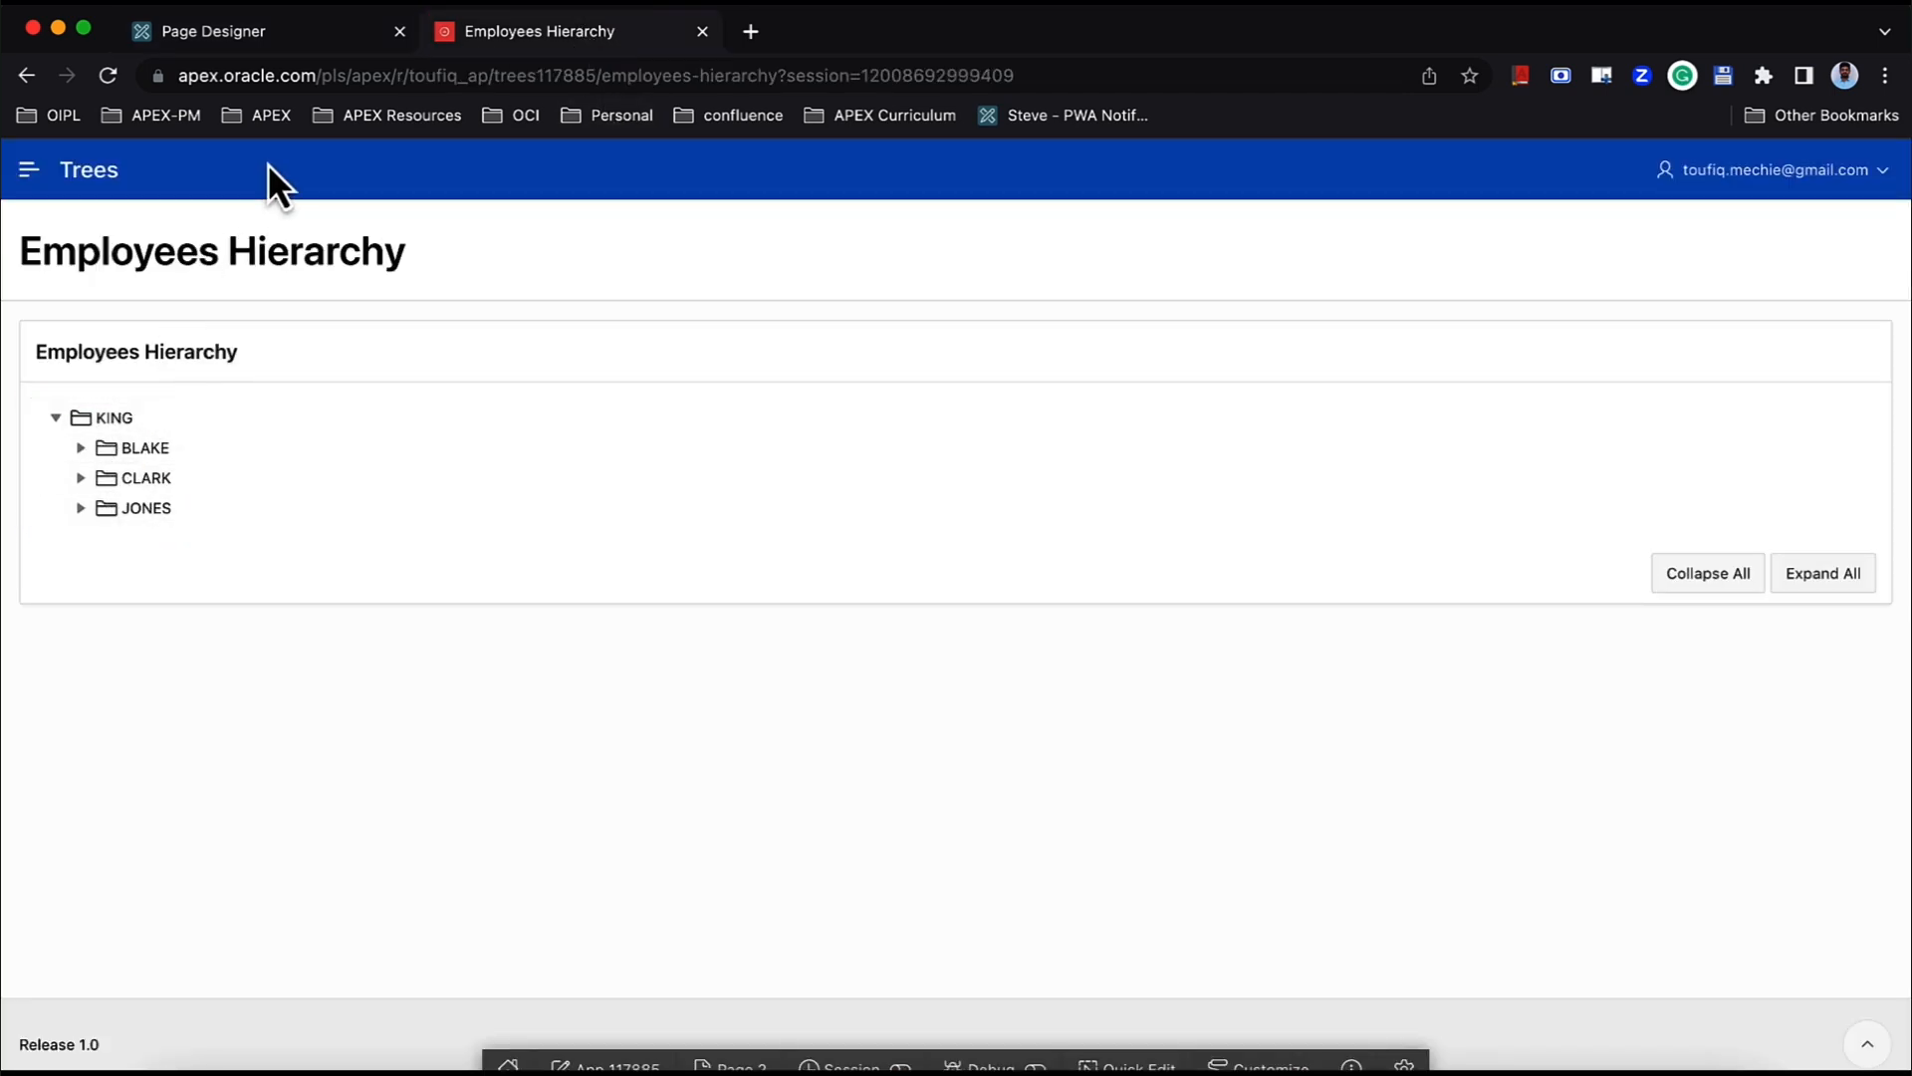
{"action": "left_click", "coordinate": [304, 35]}
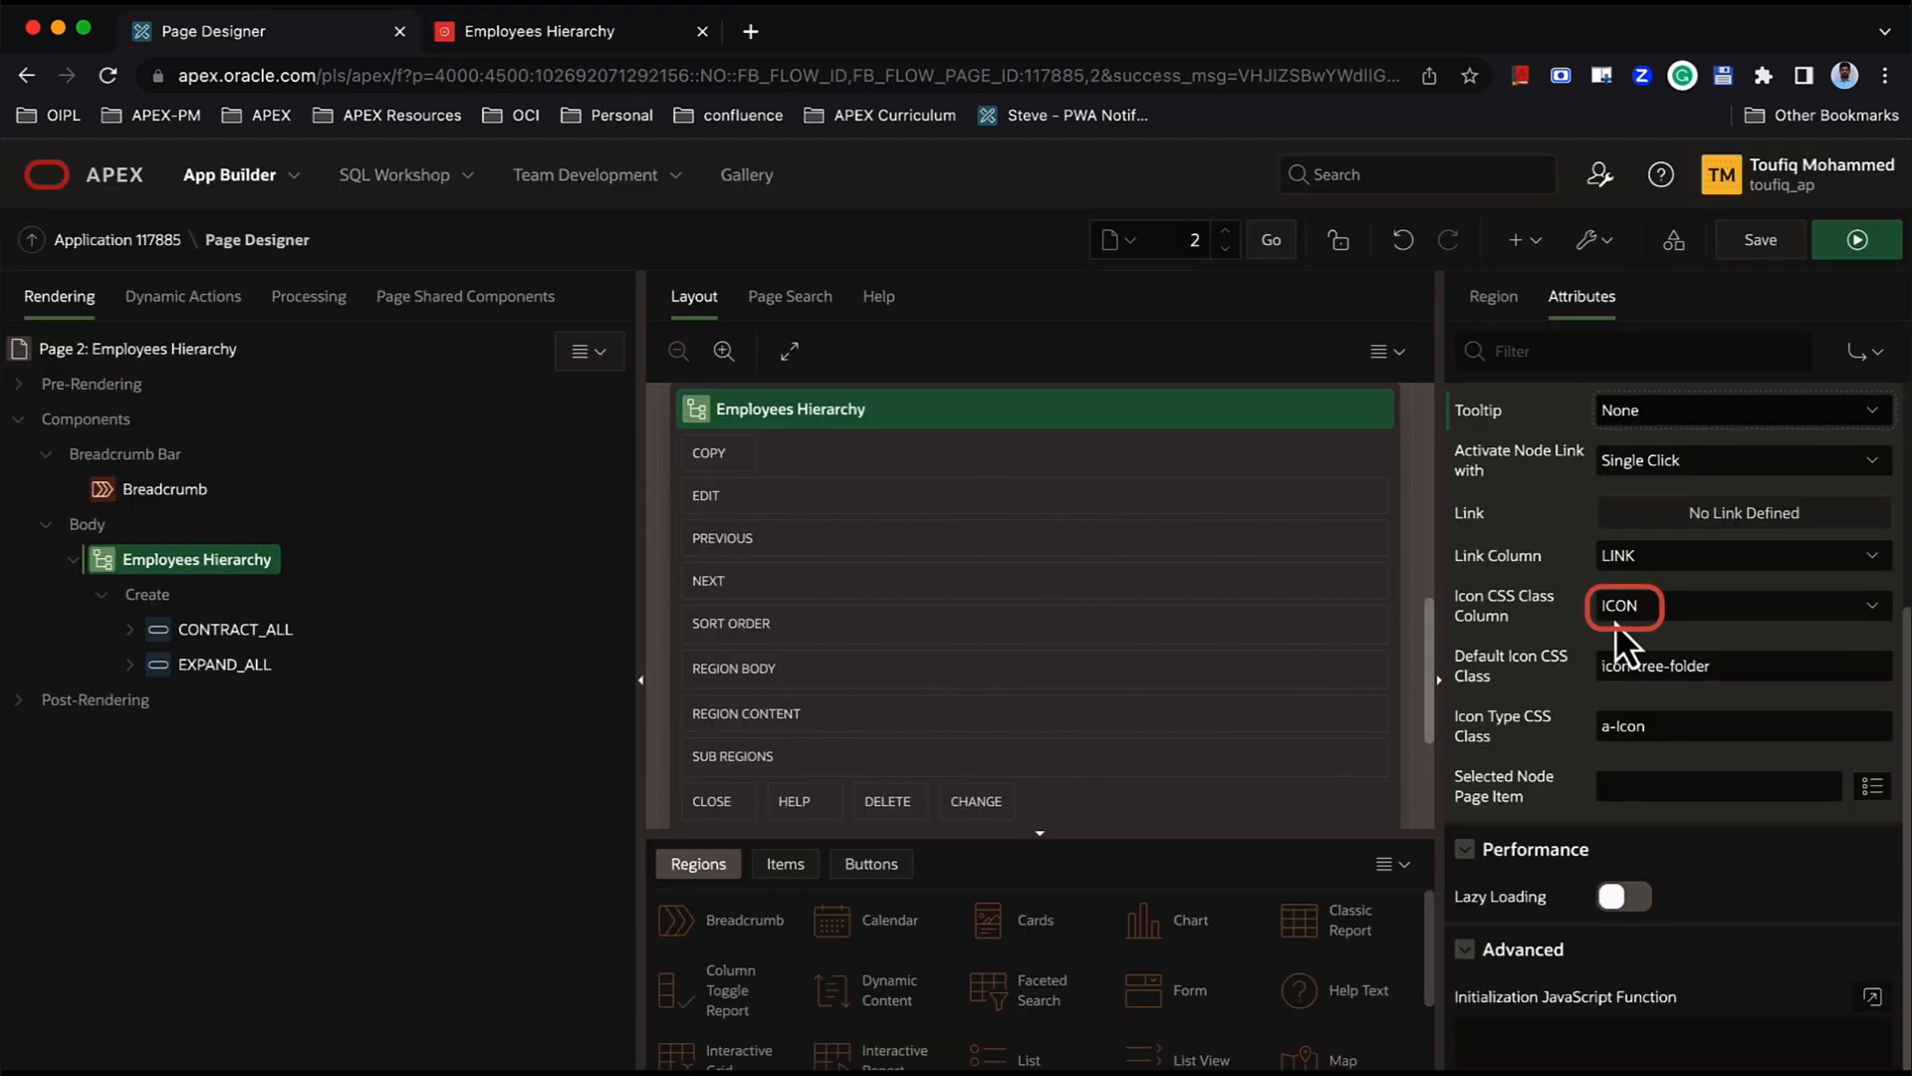
{"action": "left_click", "coordinate": [1499, 298]}
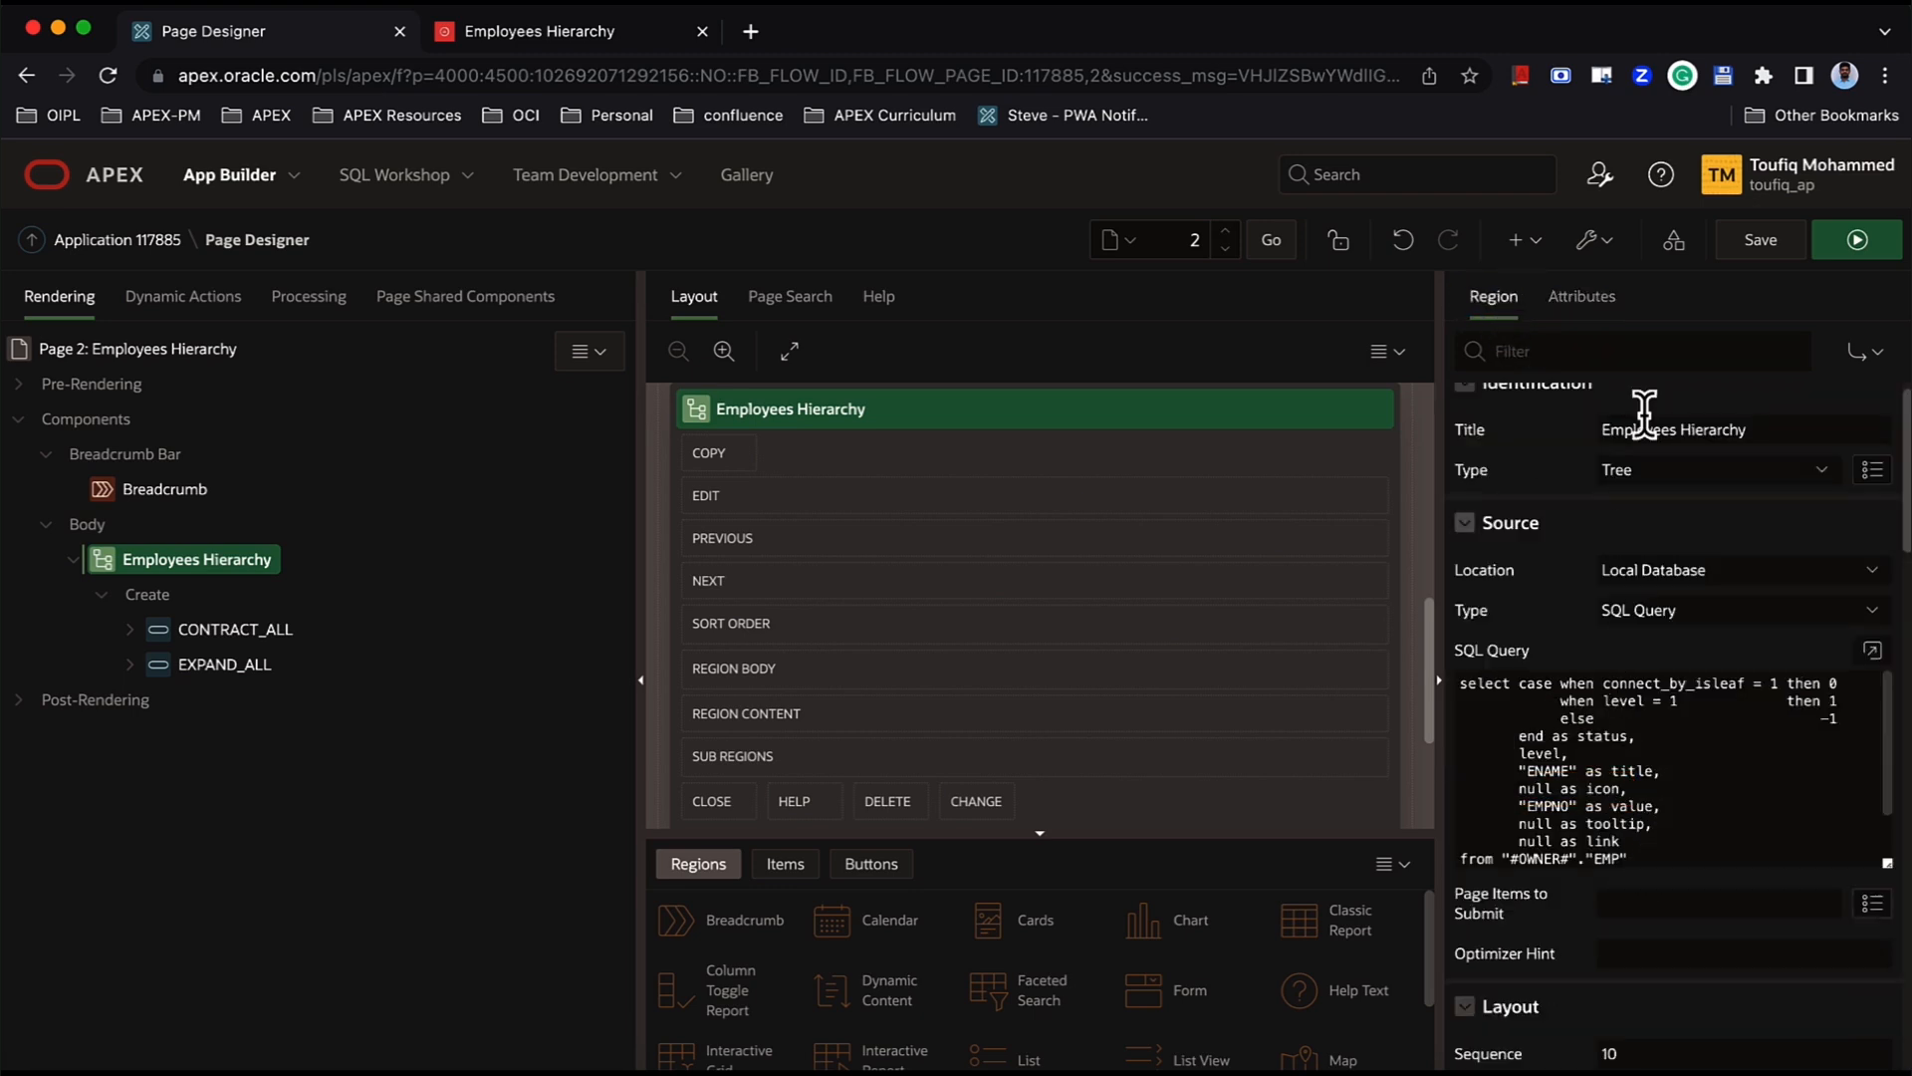
{"action": "left_click", "coordinate": [1581, 297]}
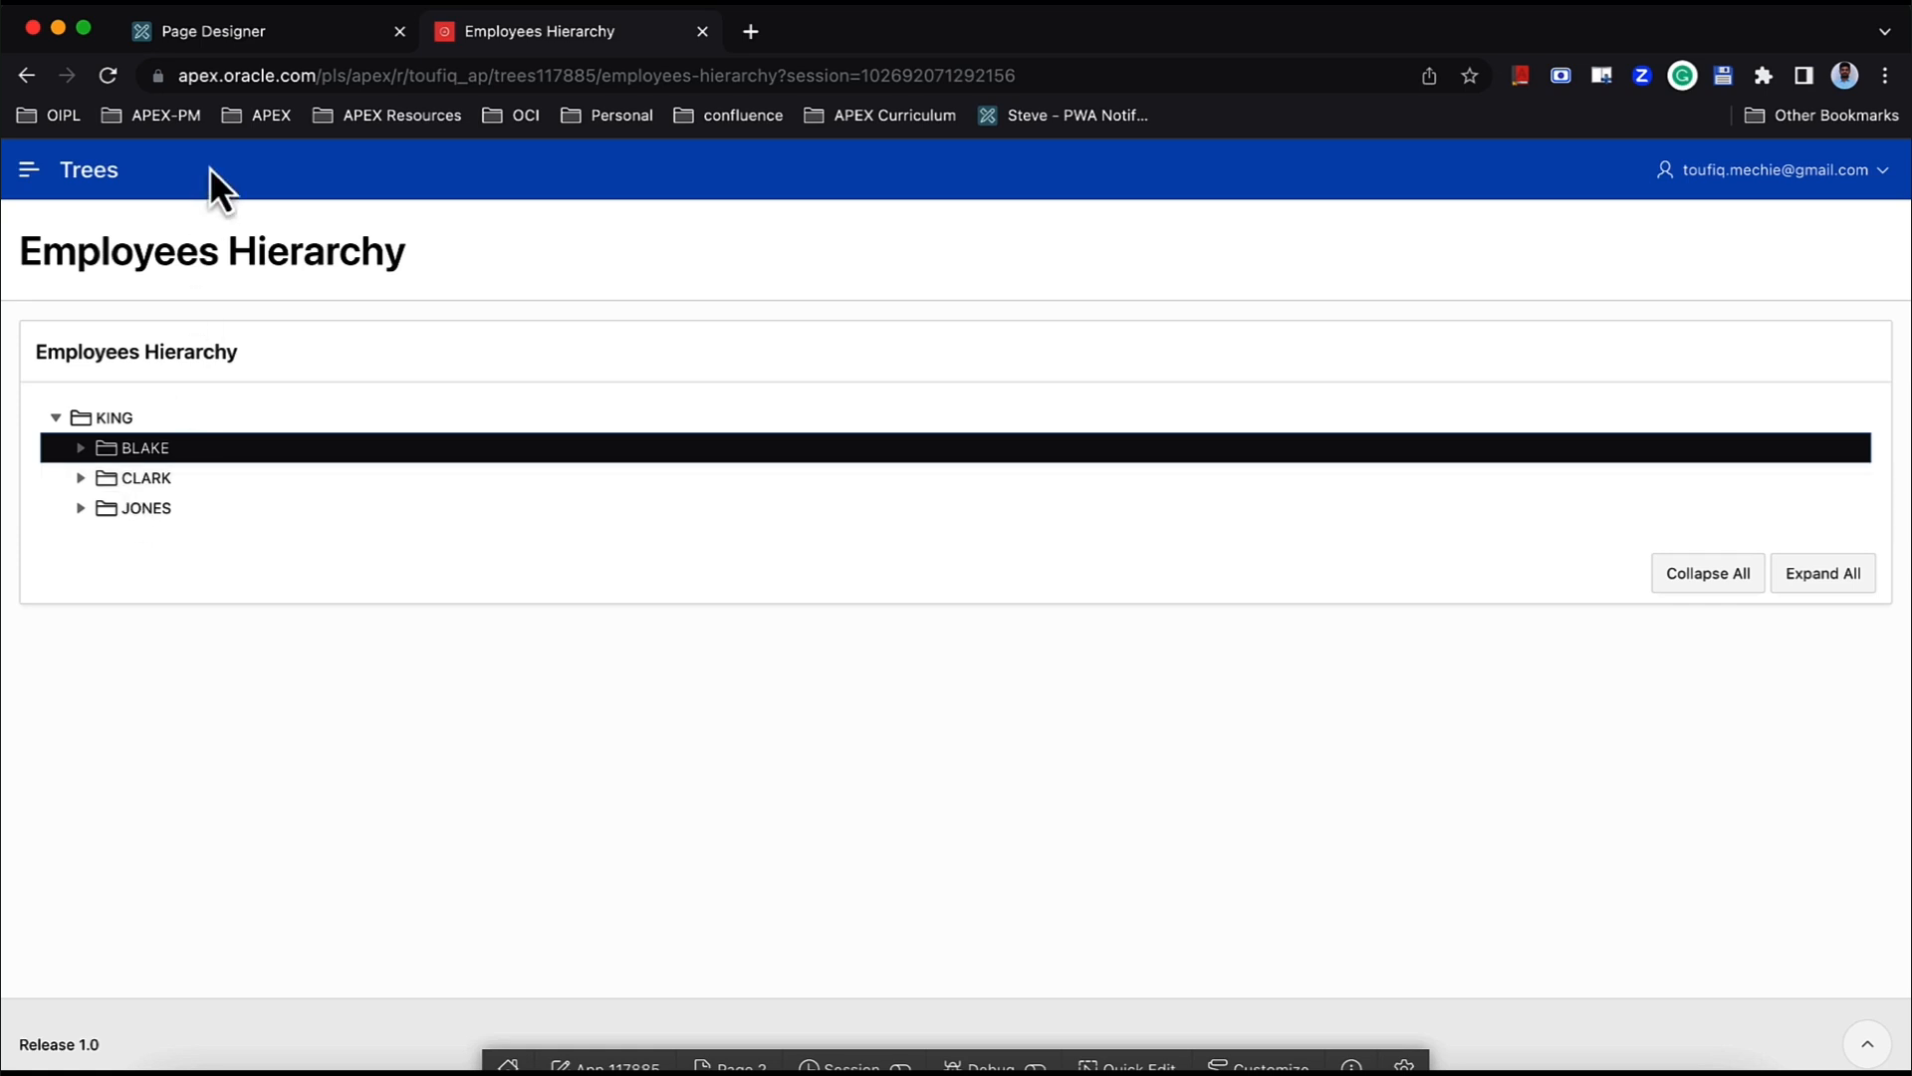
- Return to Page Designer and inspect the link column in the Employees Hierarchy region's SQL query
{"action": "left_click", "coordinate": [239, 46]}
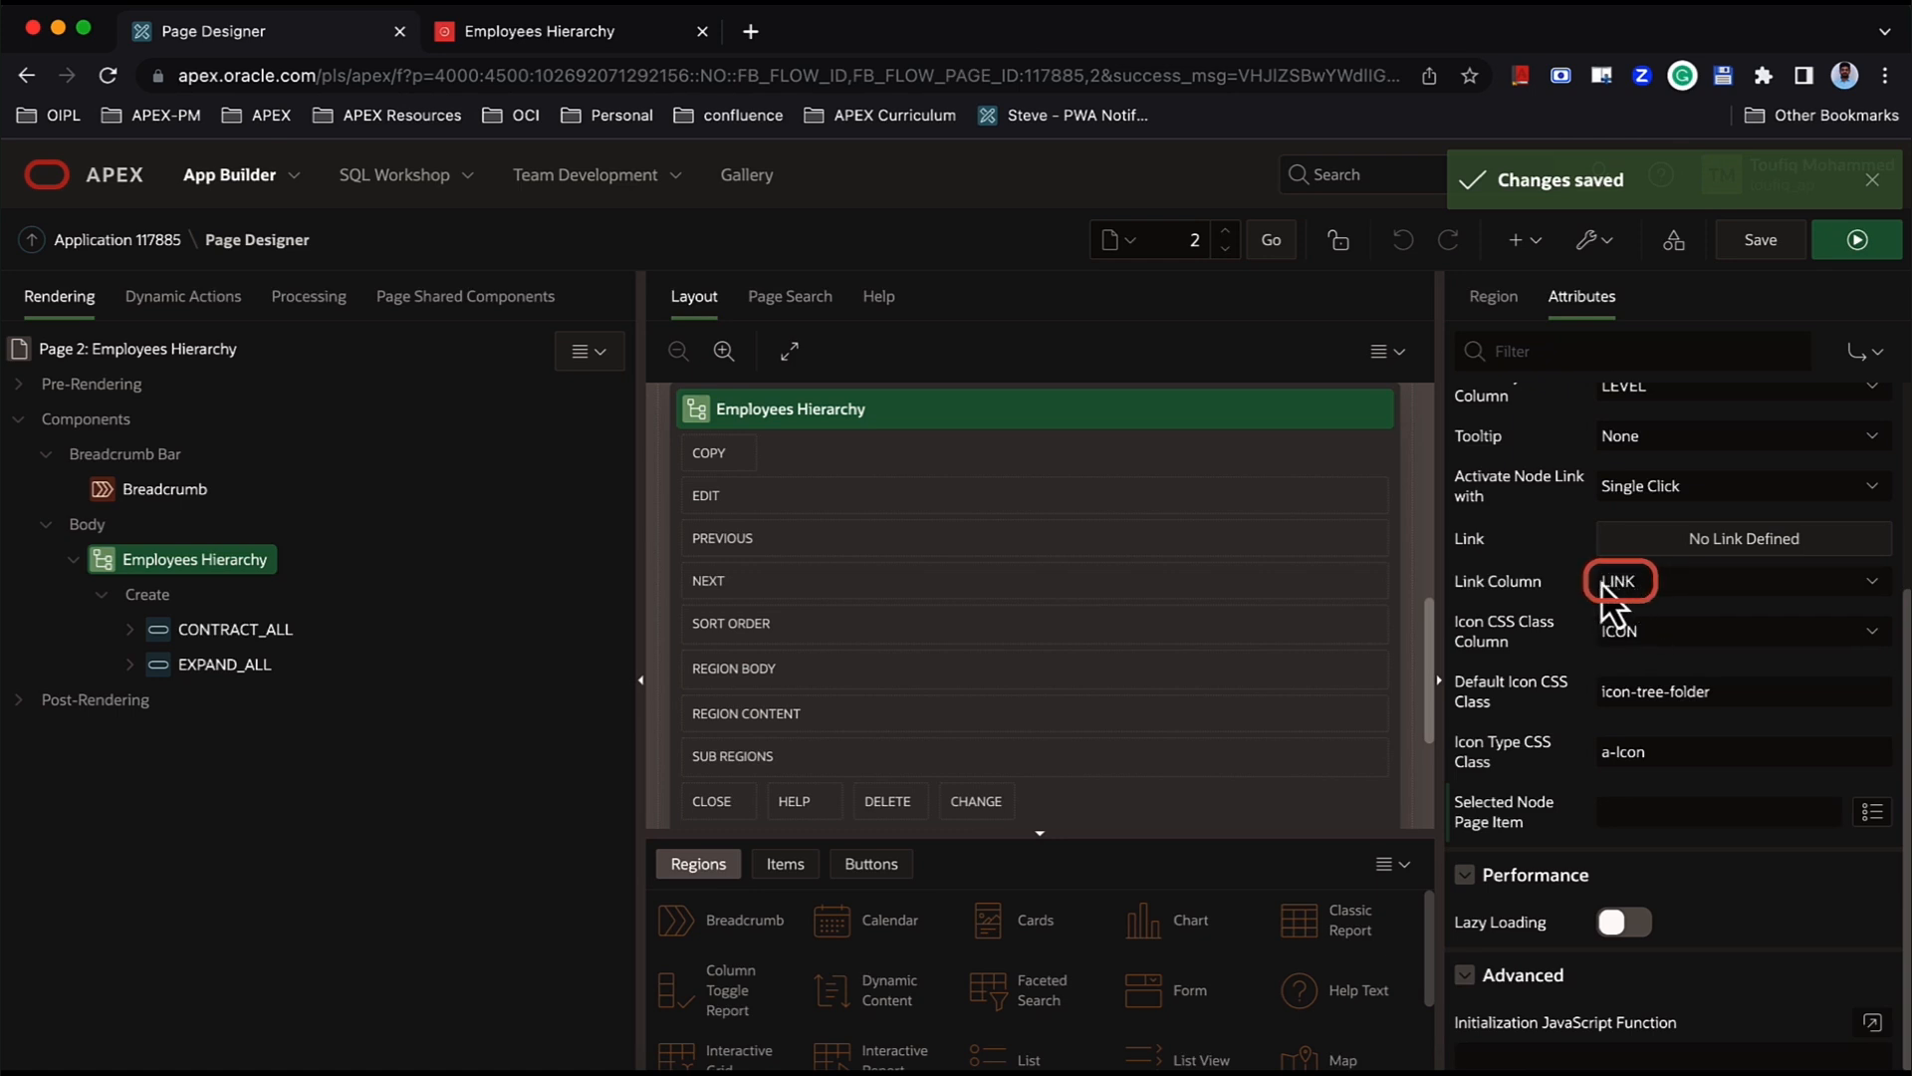
{"action": "left_click", "coordinate": [1493, 299]}
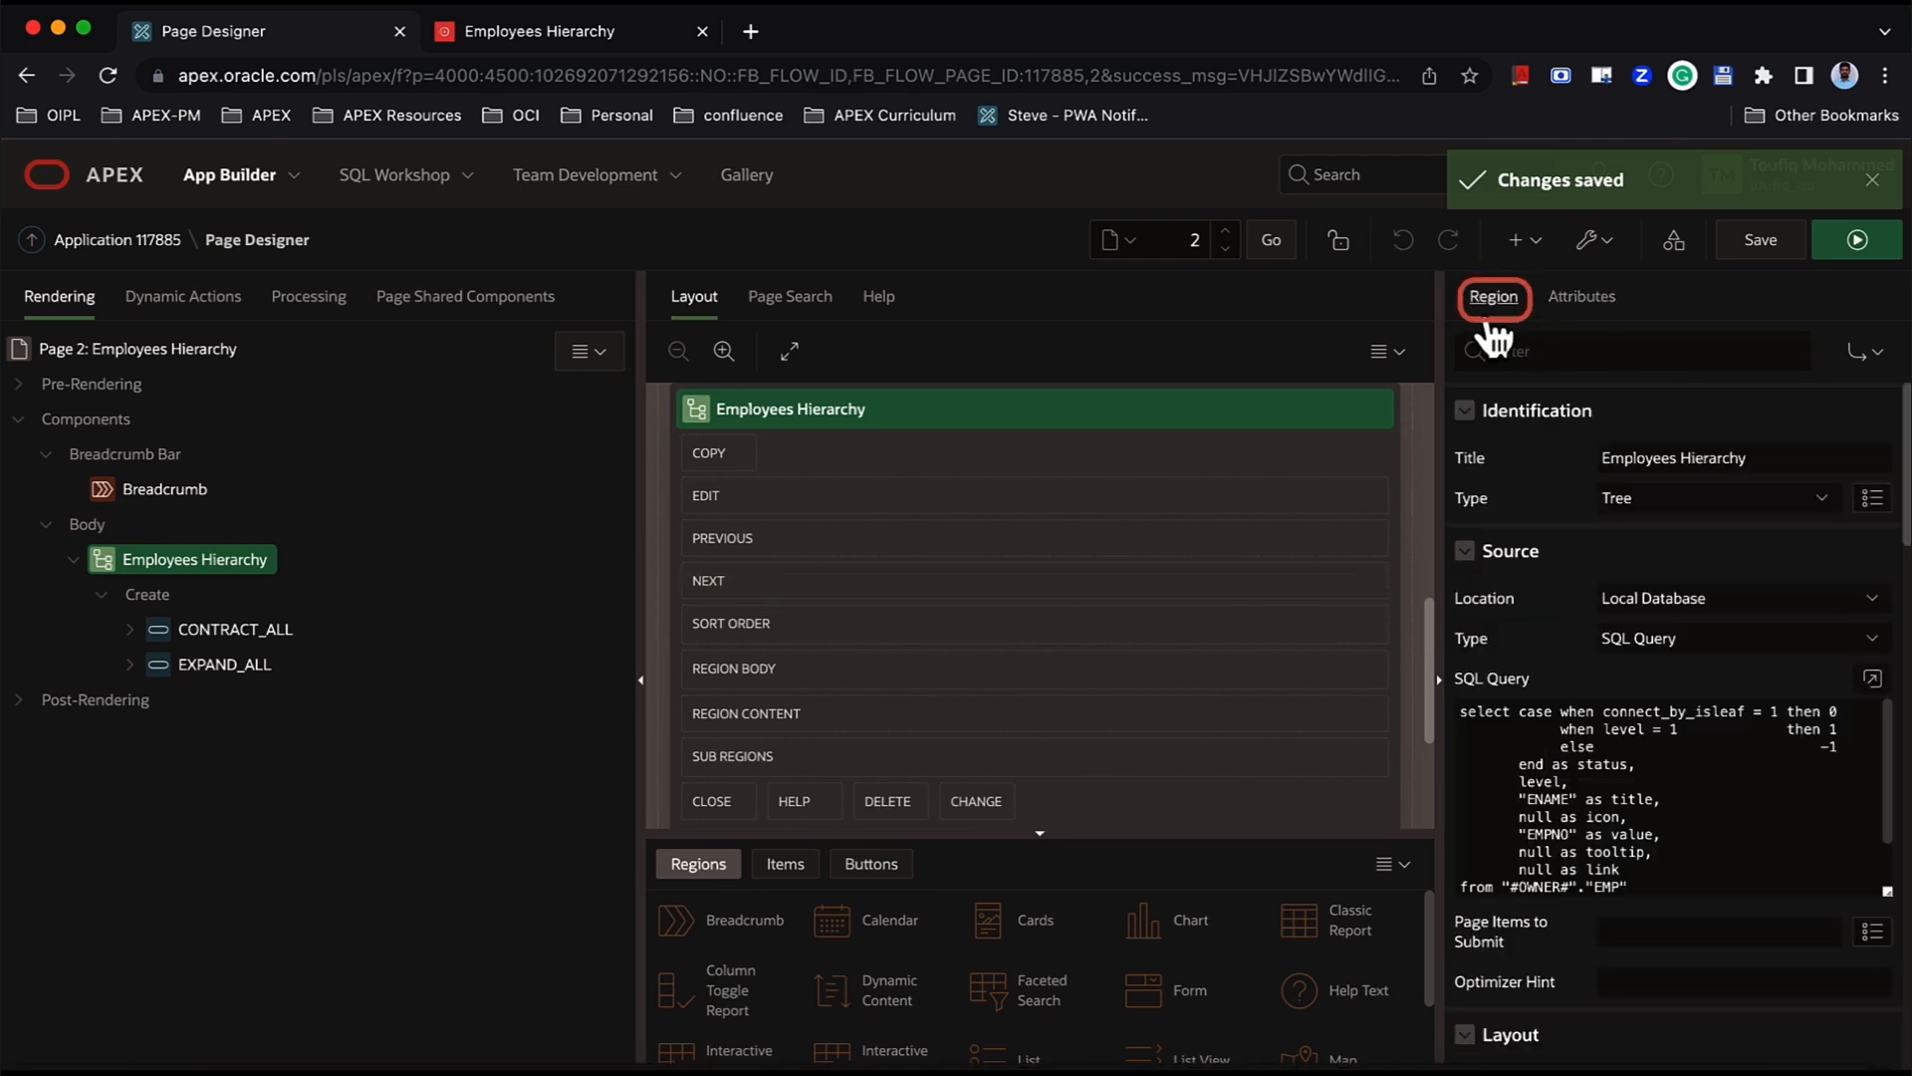
{"action": "left_click", "coordinate": [1871, 682]}
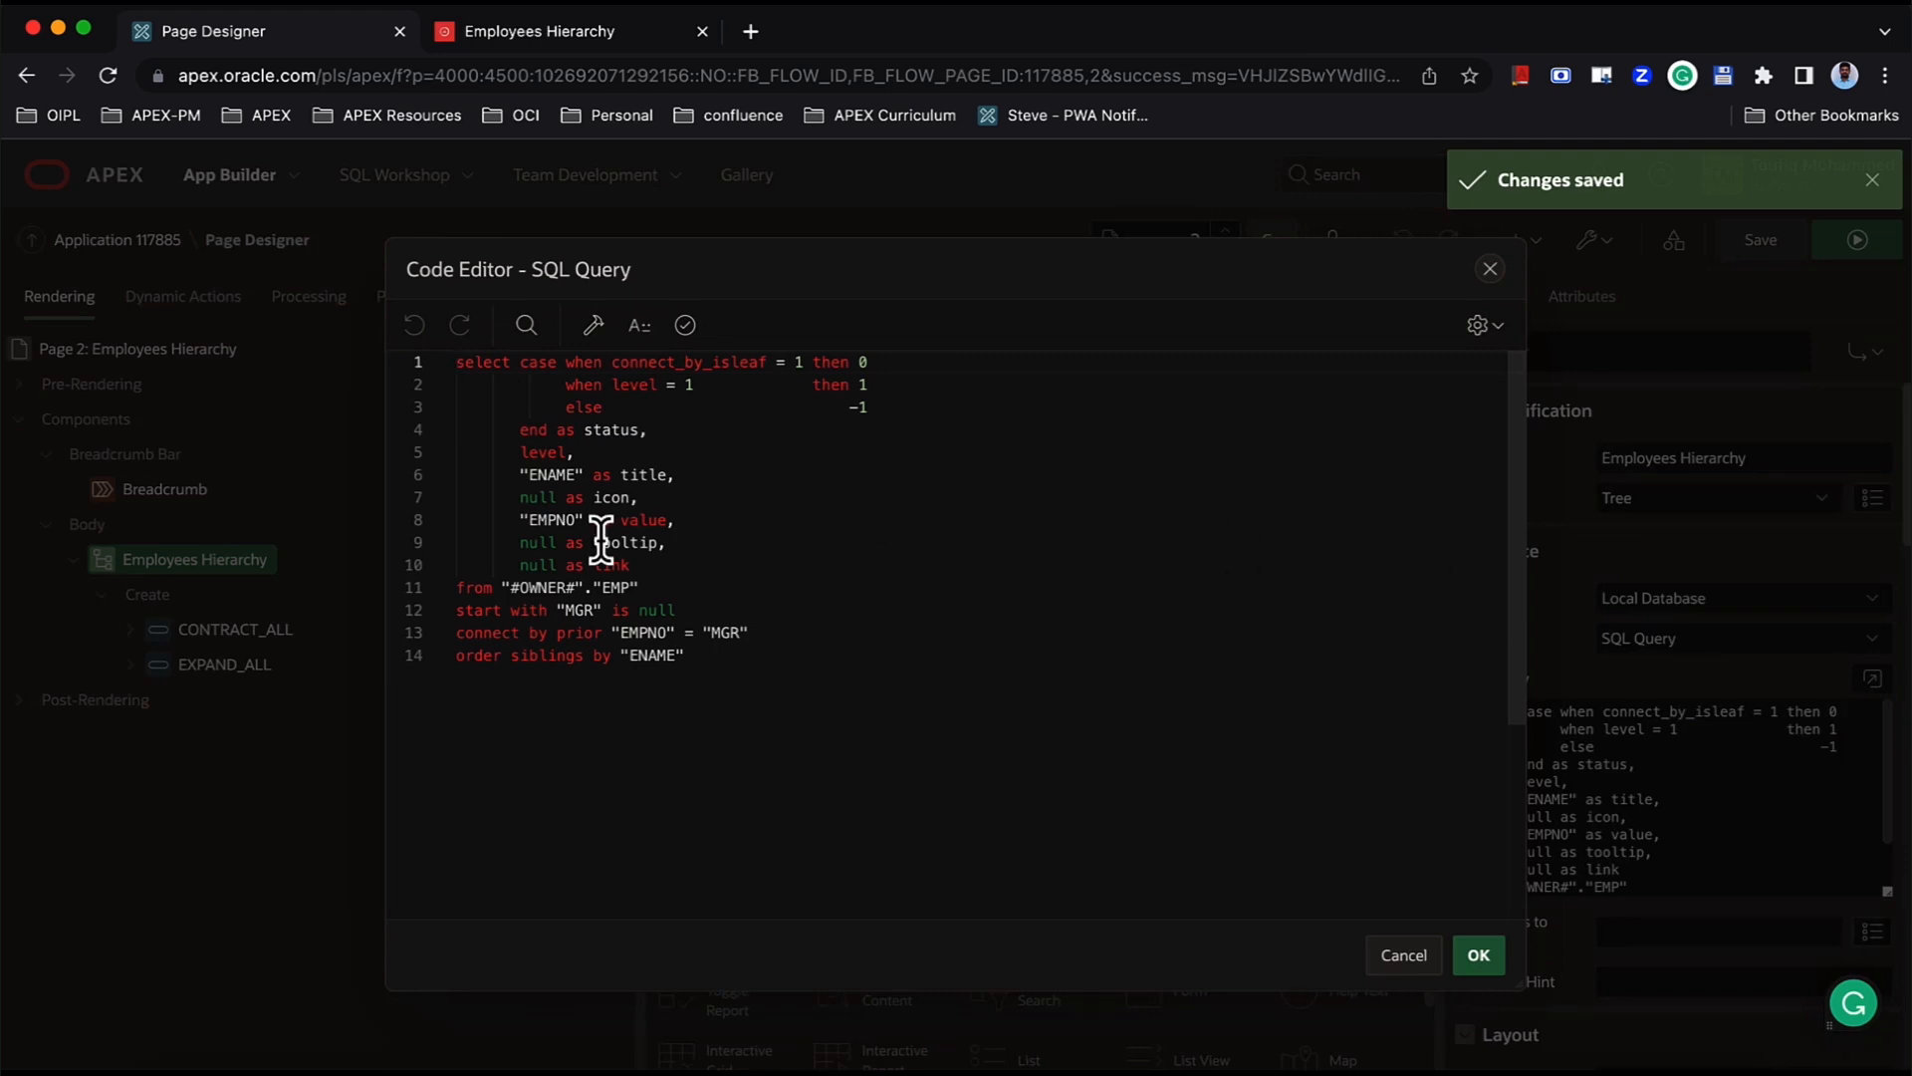
{"action": "double_click", "coordinate": [542, 564]}
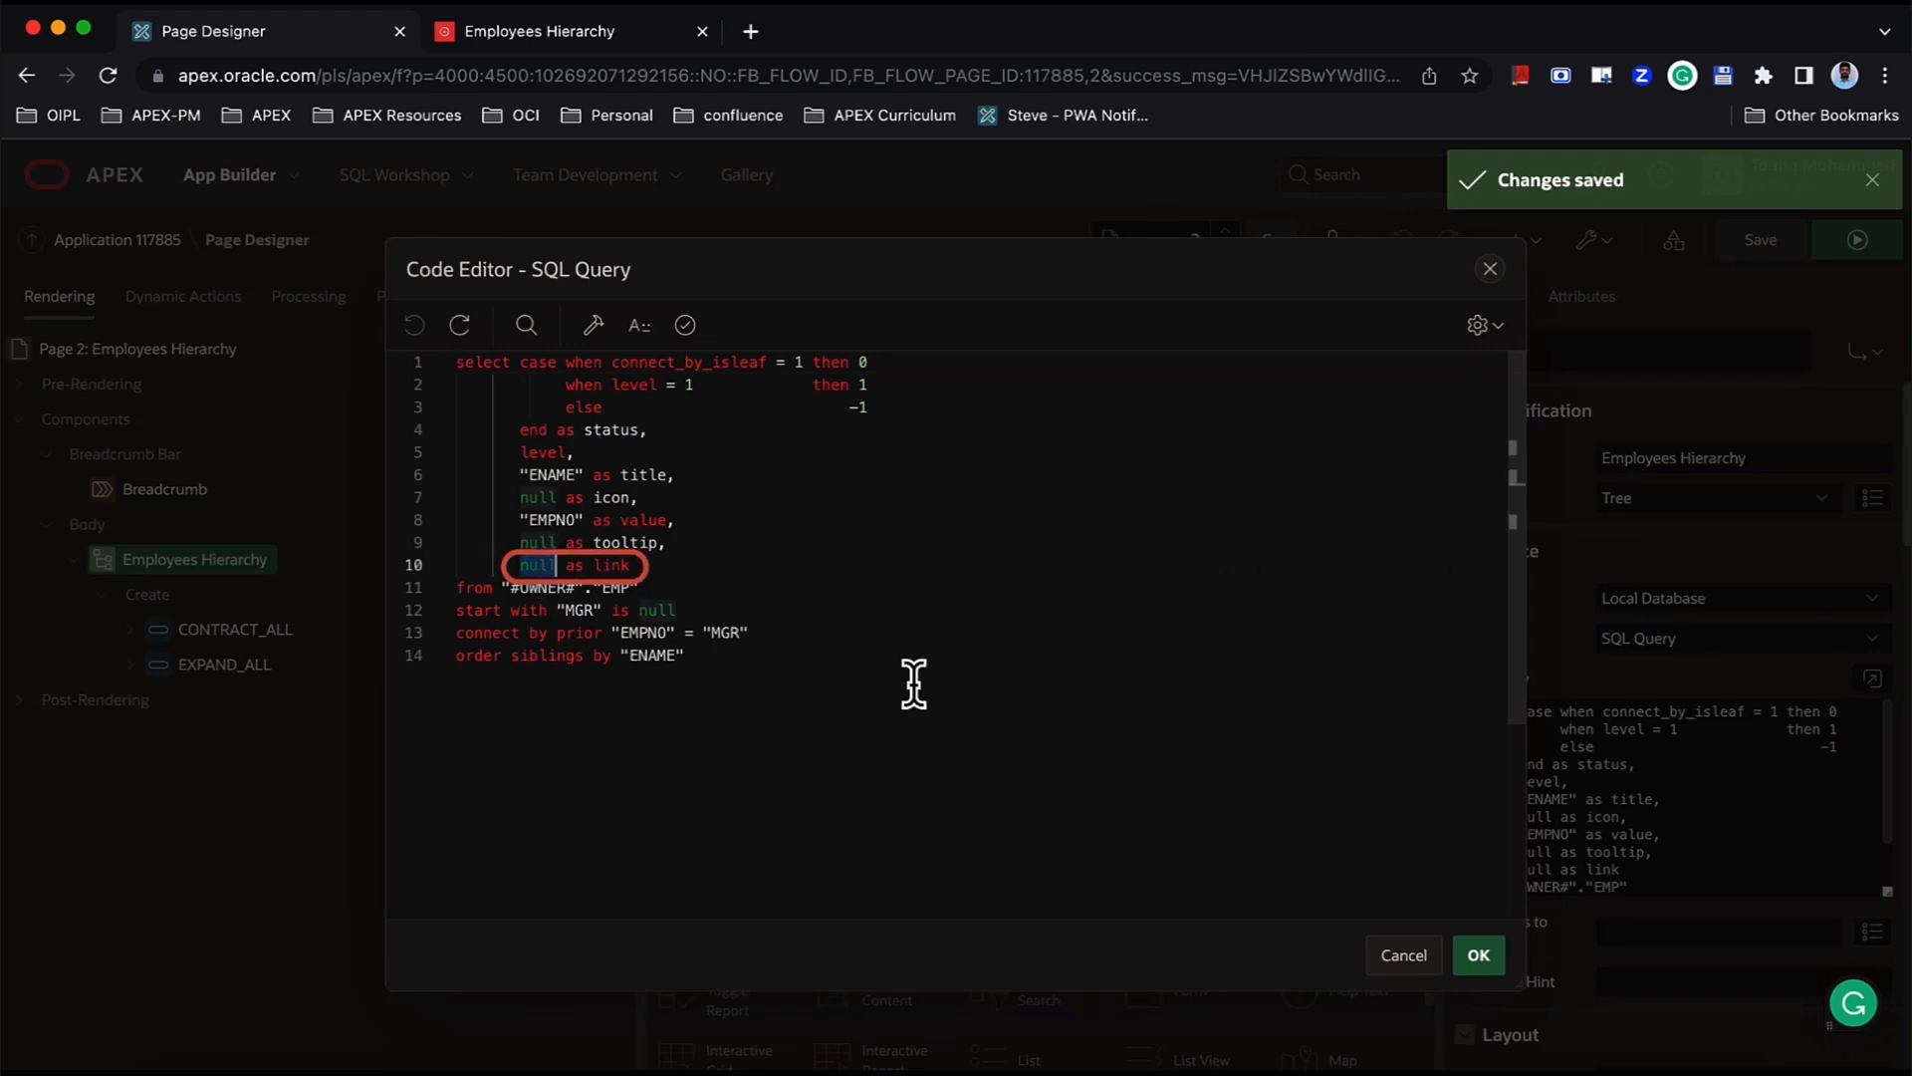
{"action": "left_click", "coordinate": [1486, 972]}
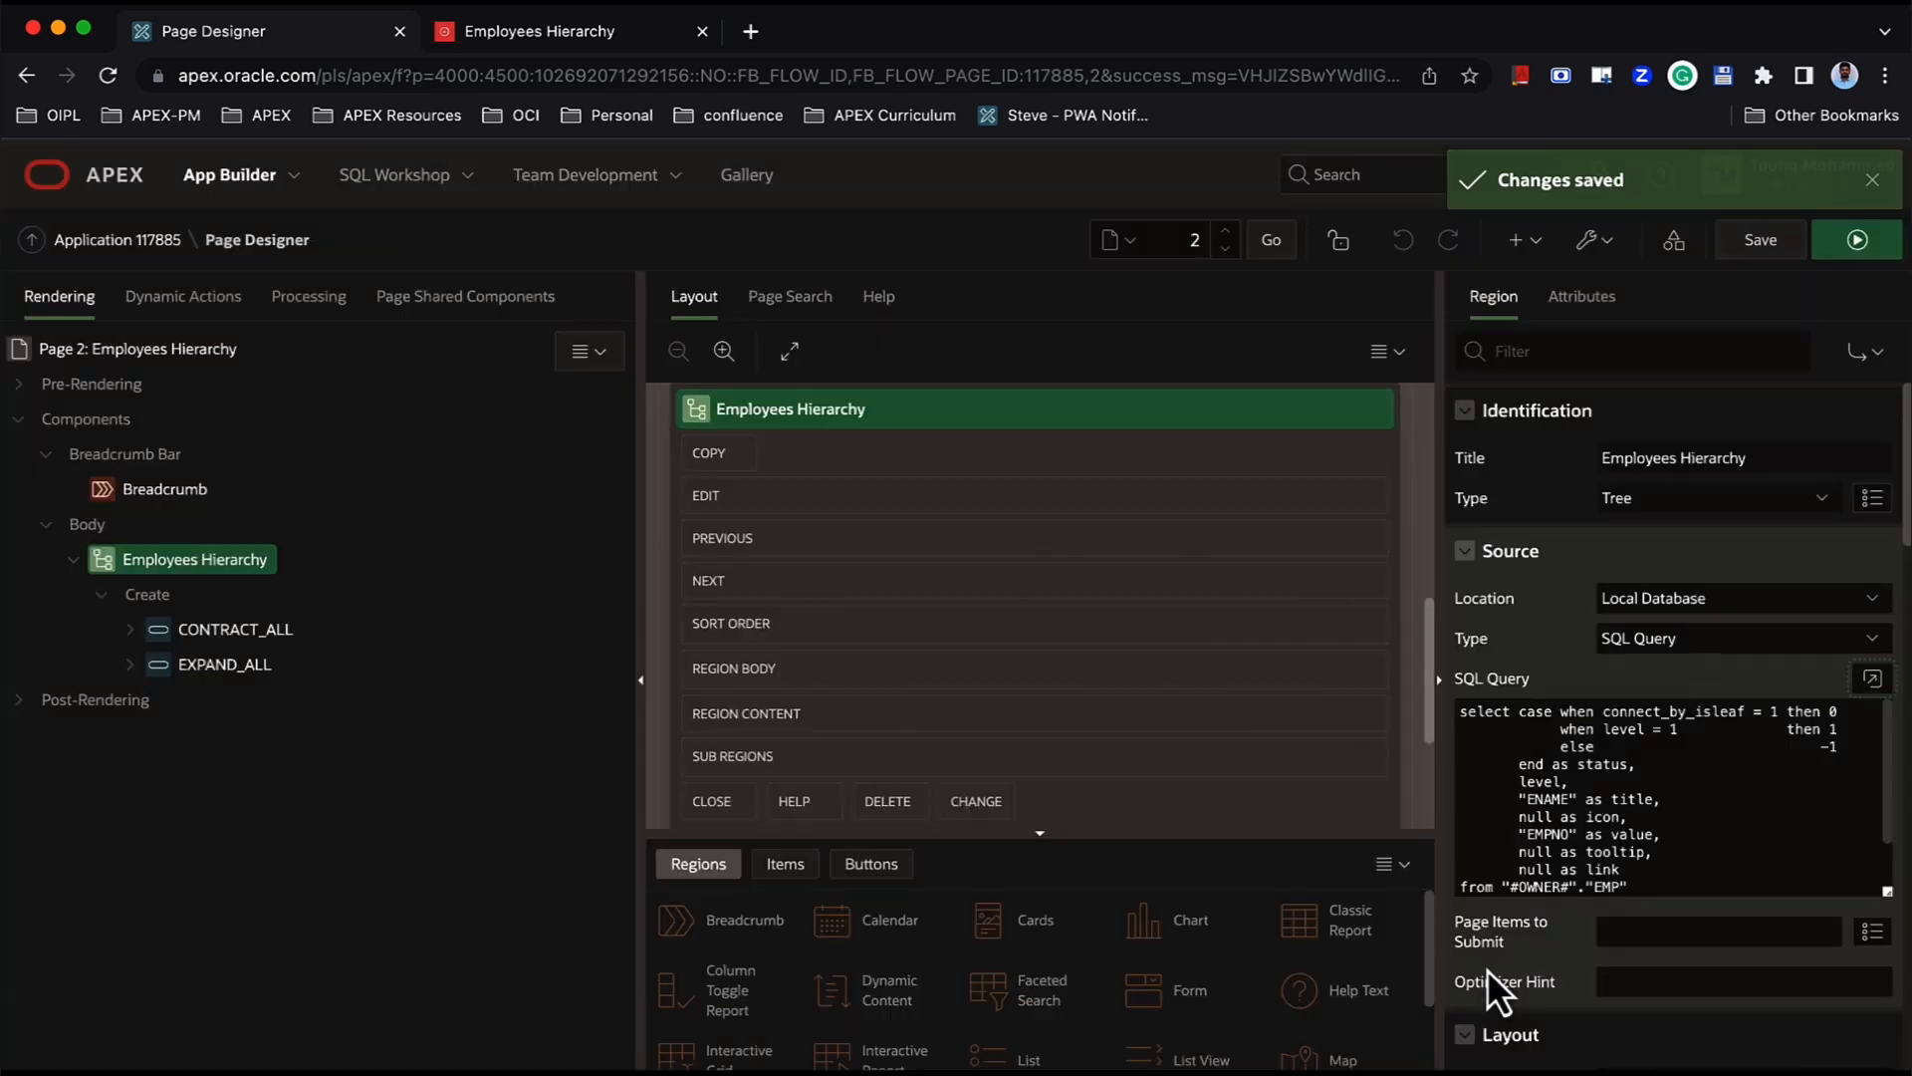
- Create a form page named Employee Details in Drawer mode on the EMP table, with EMPNO as the primary key
{"action": "left_click", "coordinate": [1521, 240]}
{"action": "left_click", "coordinate": [1551, 295]}
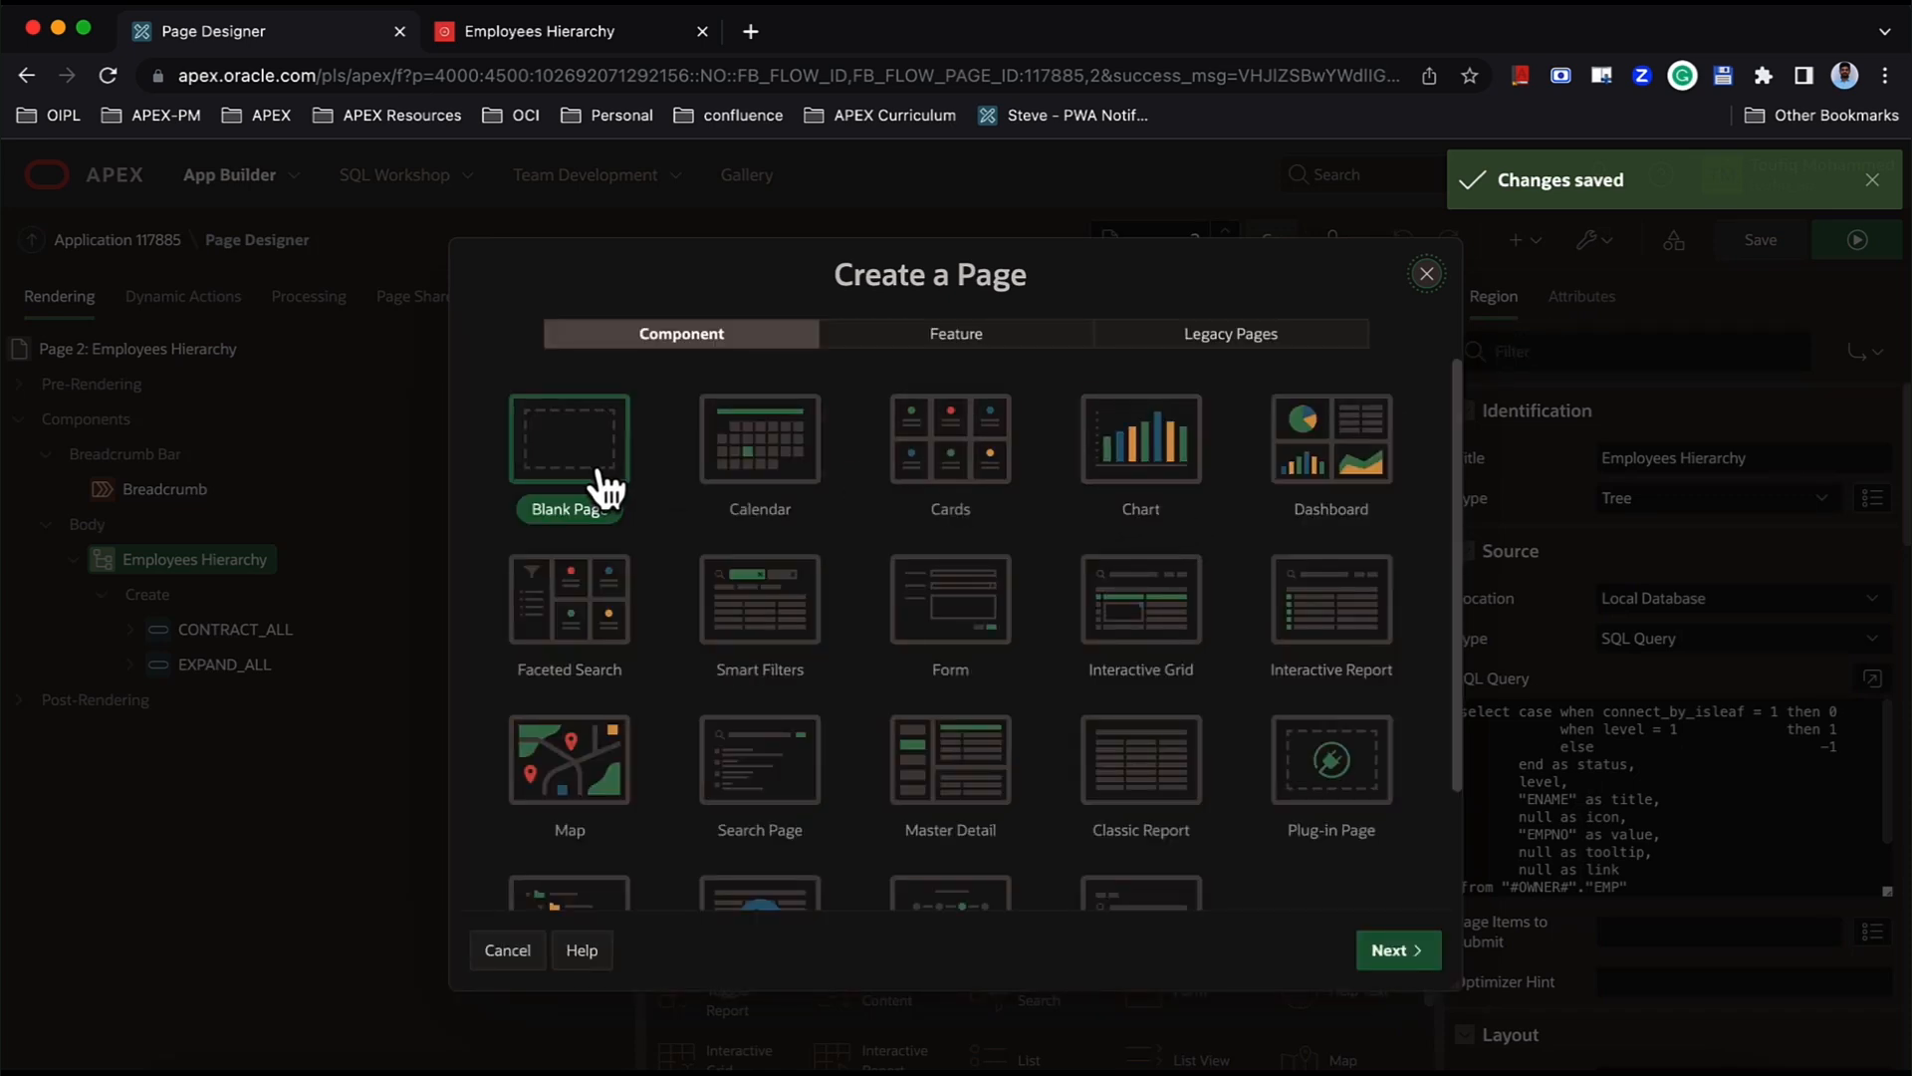
{"action": "left_click", "coordinate": [936, 642]}
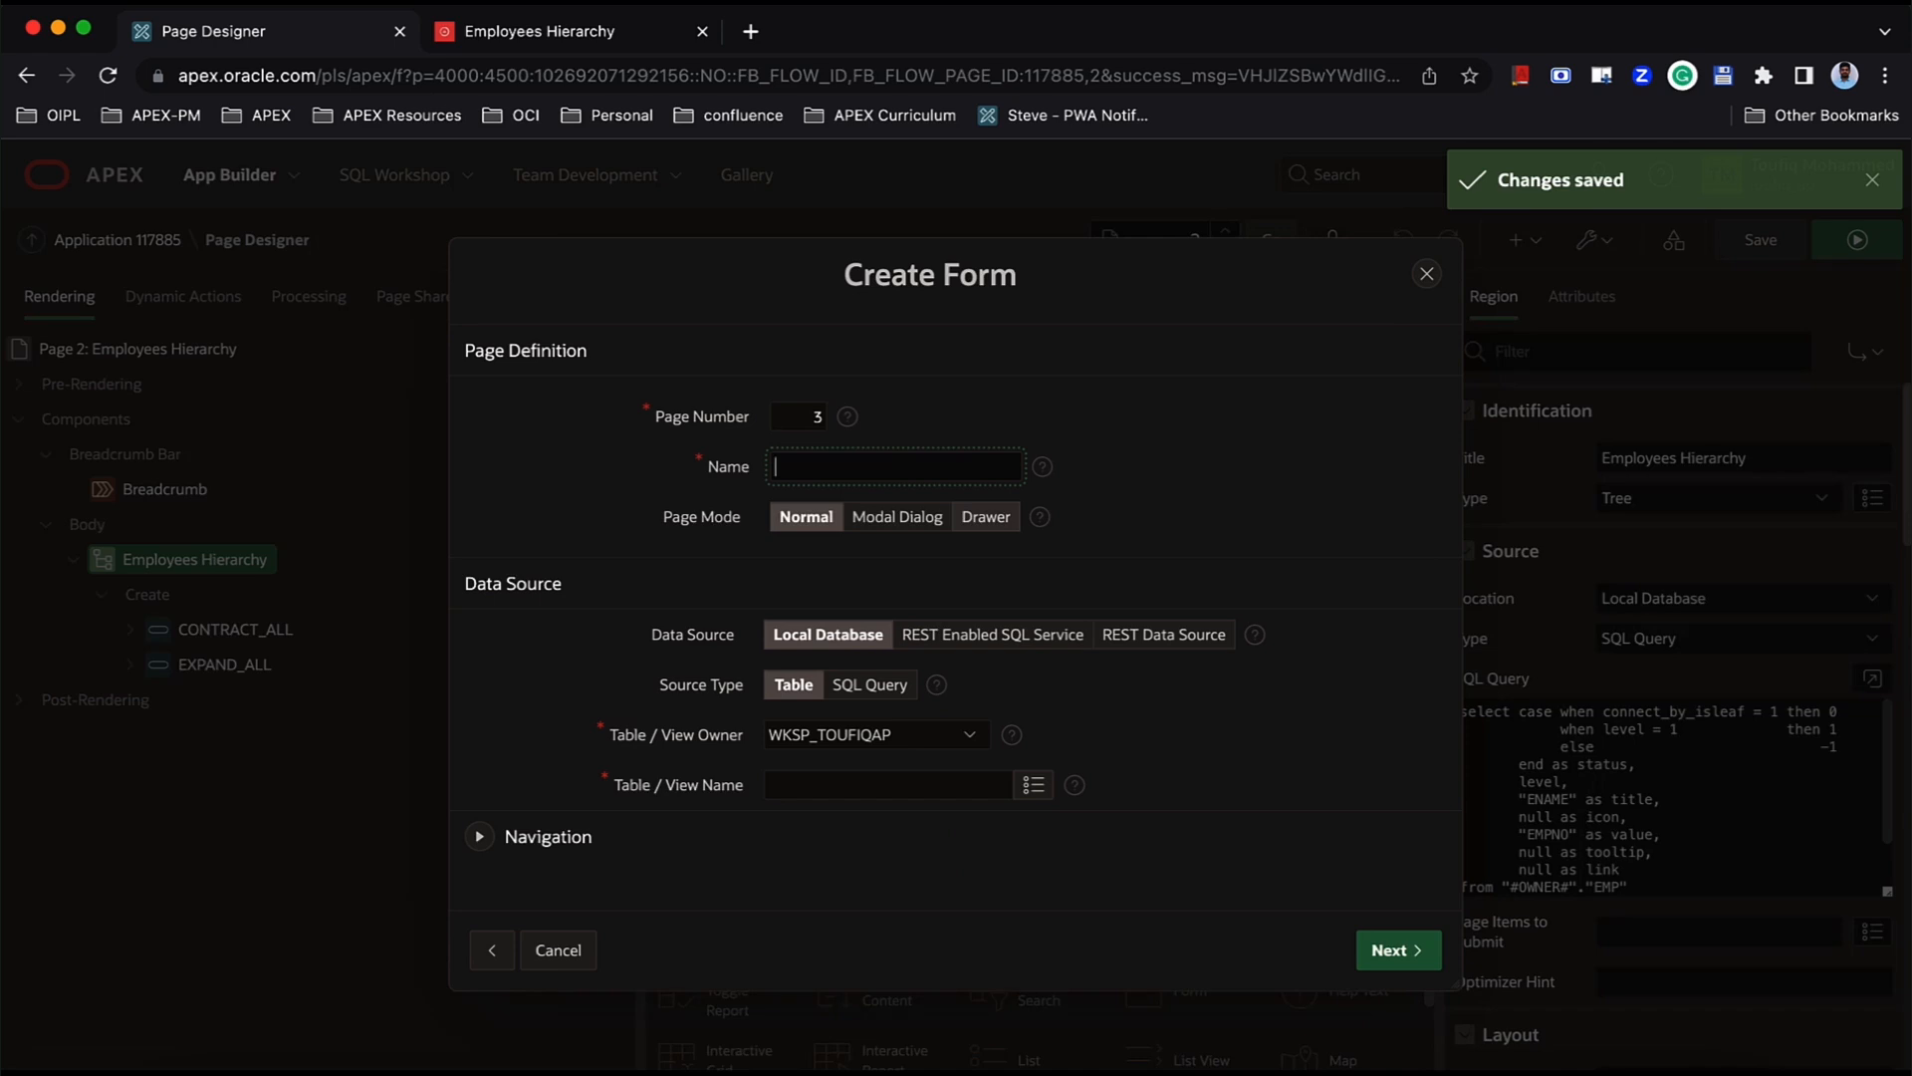
{"action": "type", "text": "Employee Details"}
{"action": "left_click", "coordinate": [978, 518]}
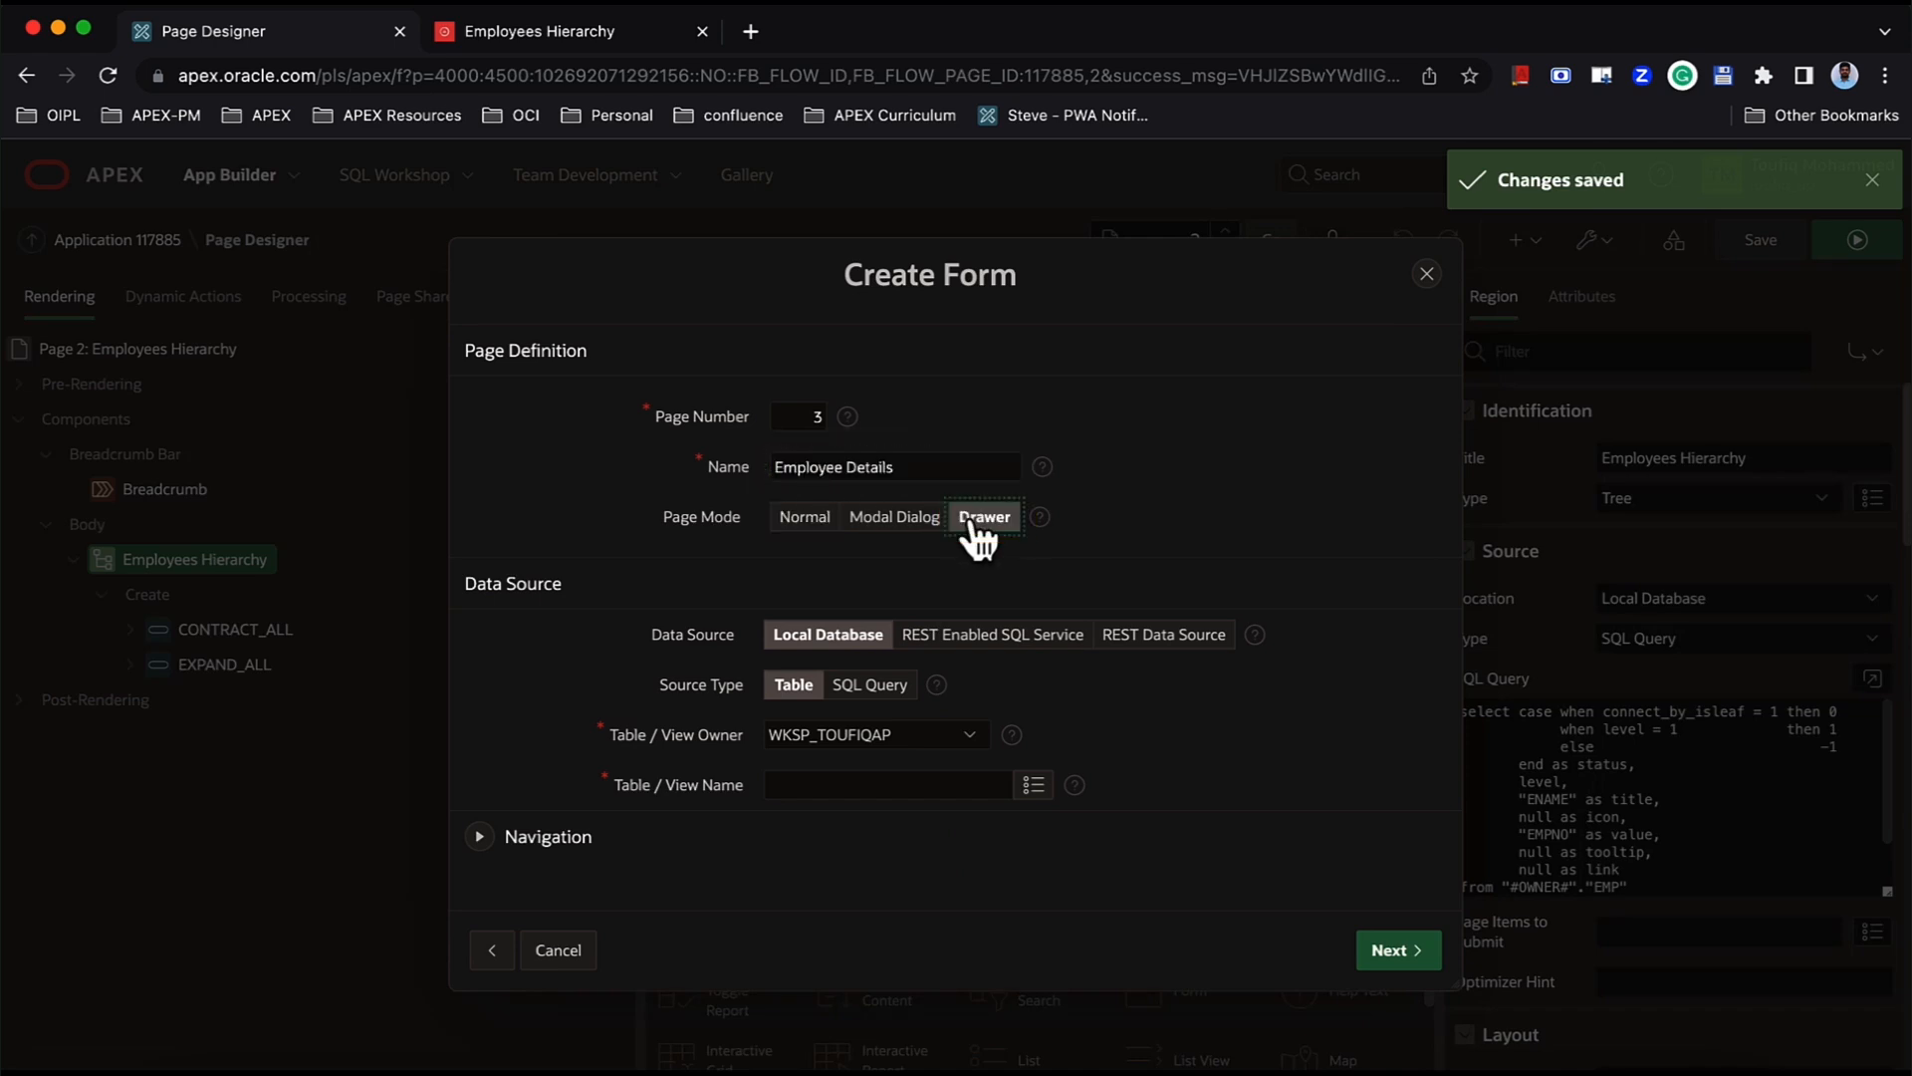
{"action": "left_click", "coordinate": [932, 789]}
{"action": "type", "text": "EMP"}
{"action": "left_click", "coordinate": [1395, 956]}
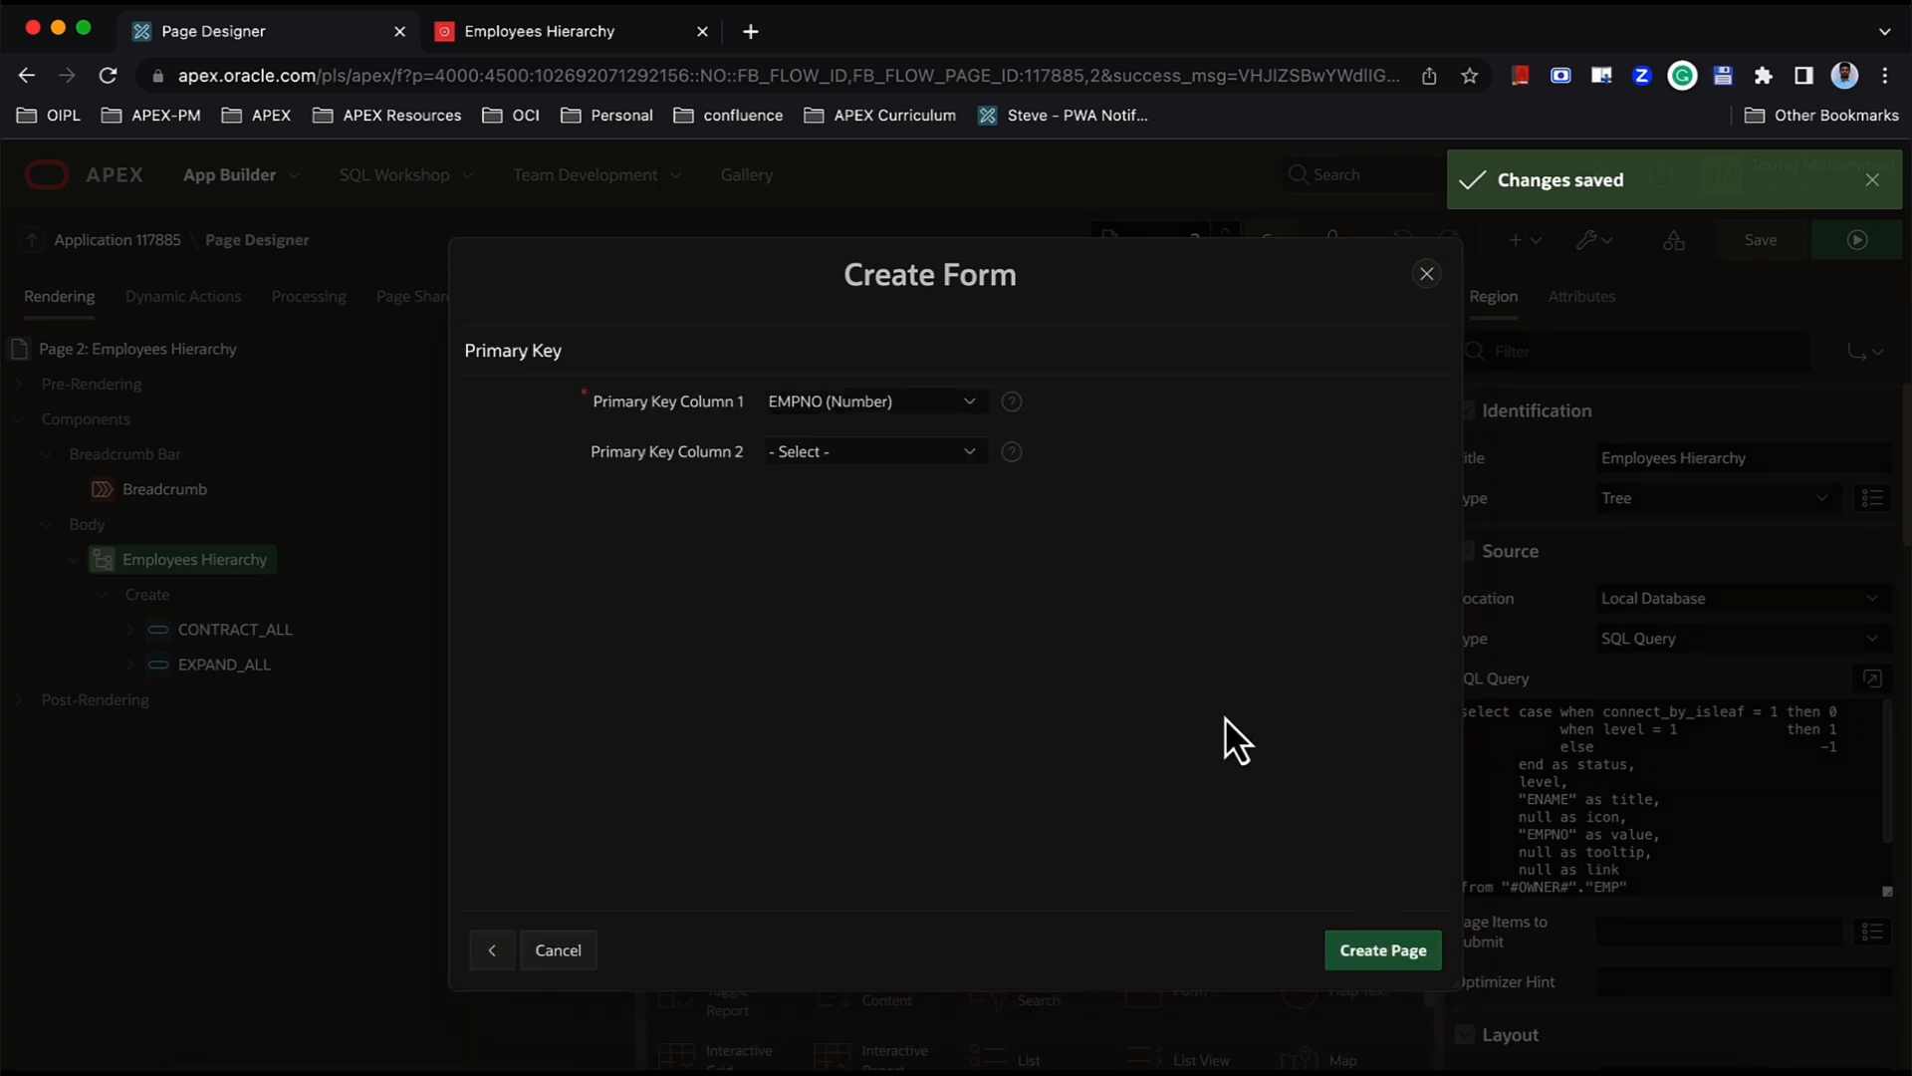
{"action": "left_click", "coordinate": [1387, 952]}
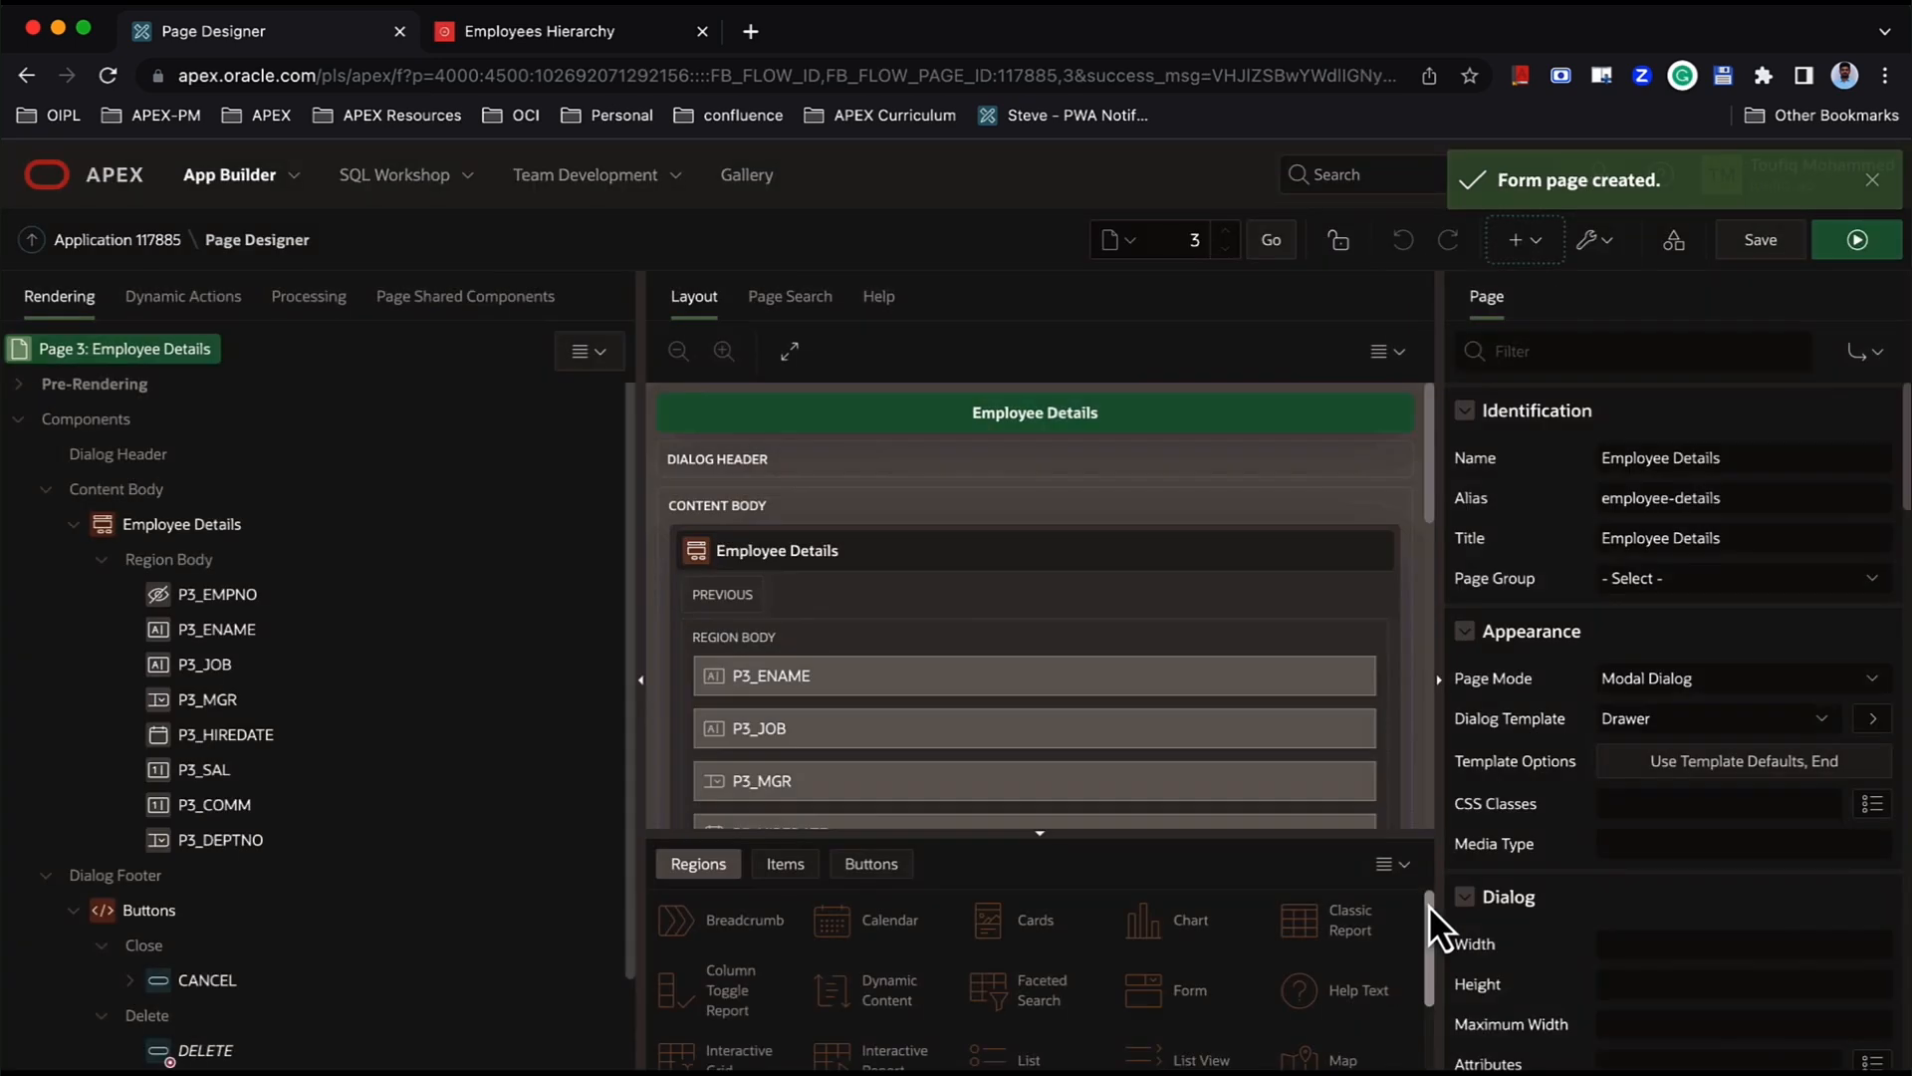
- On page 2, replace the null link in the tree's query with apex_page.get_url(p_page => 3, p_items => 'P3_EMPNO', p_values => empno) and validate it
{"action": "left_click", "coordinate": [1119, 240]}
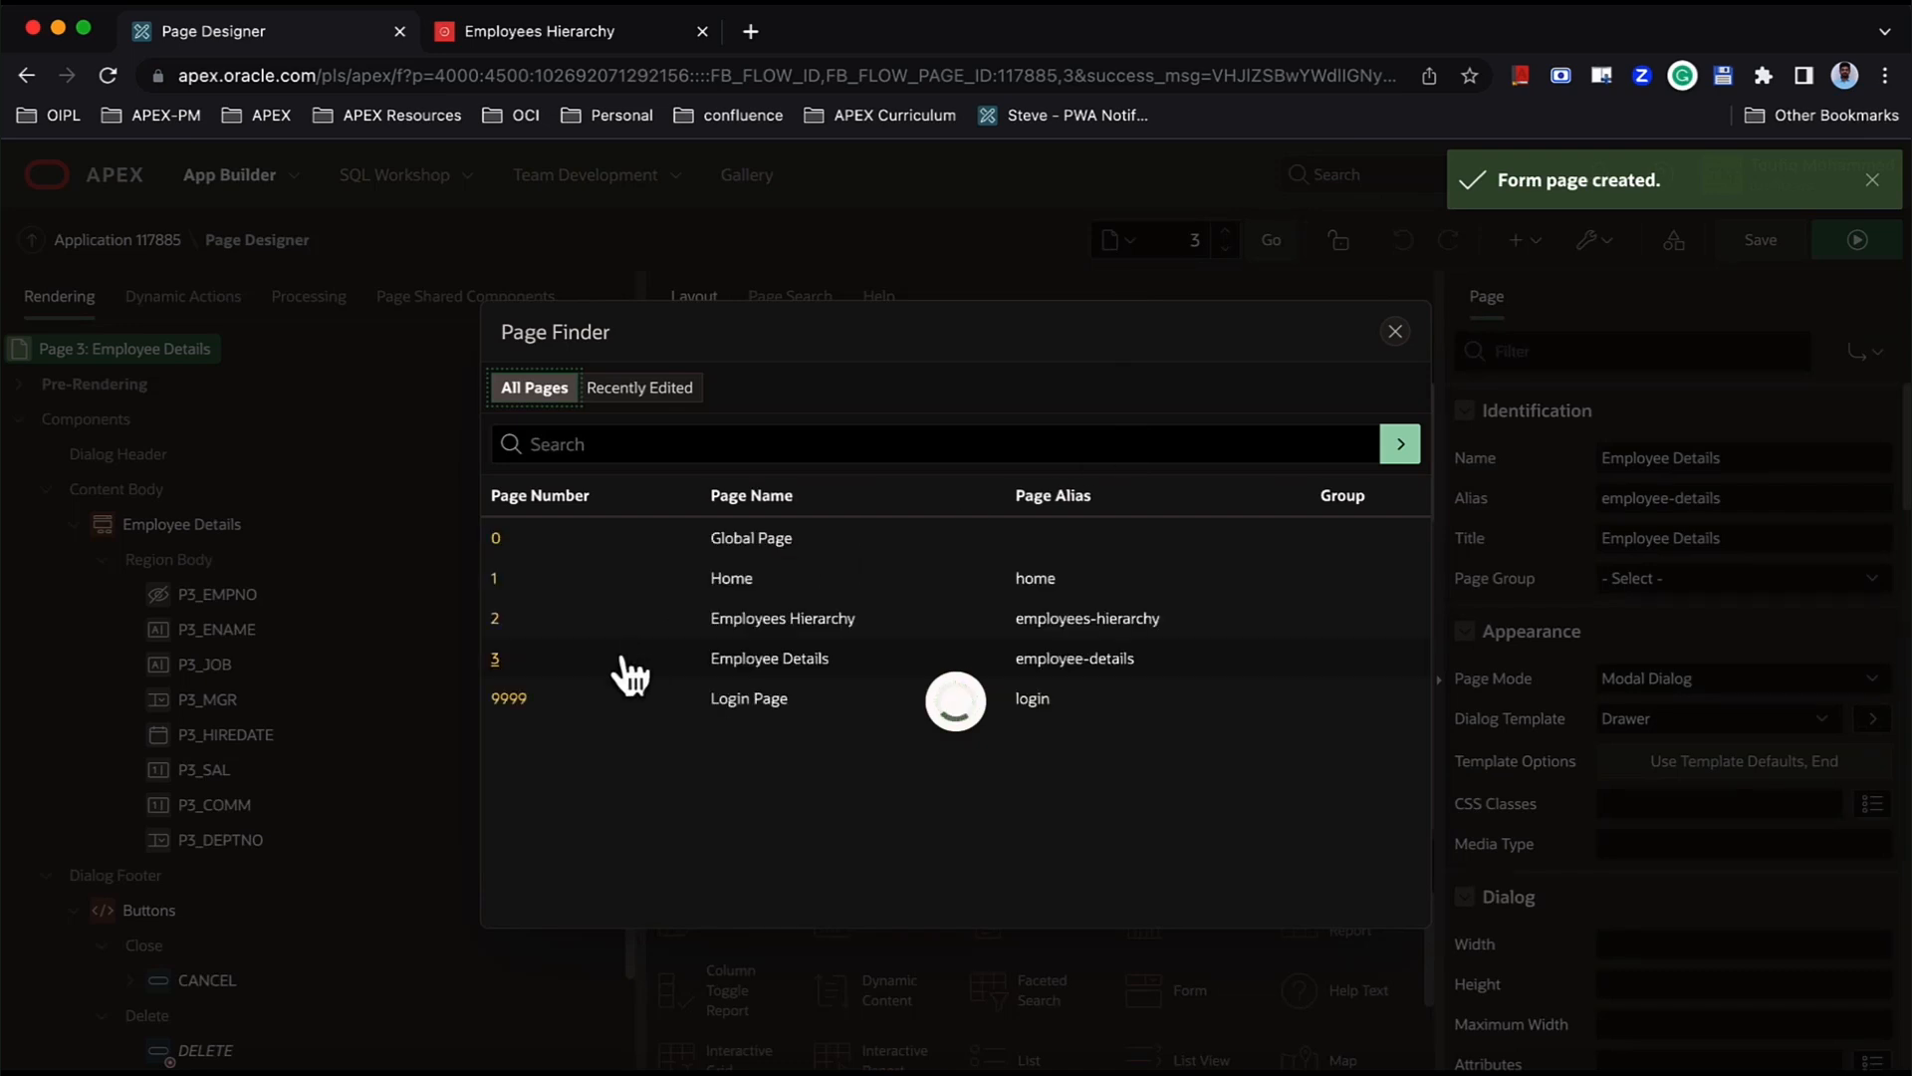
{"action": "left_click", "coordinate": [494, 619]}
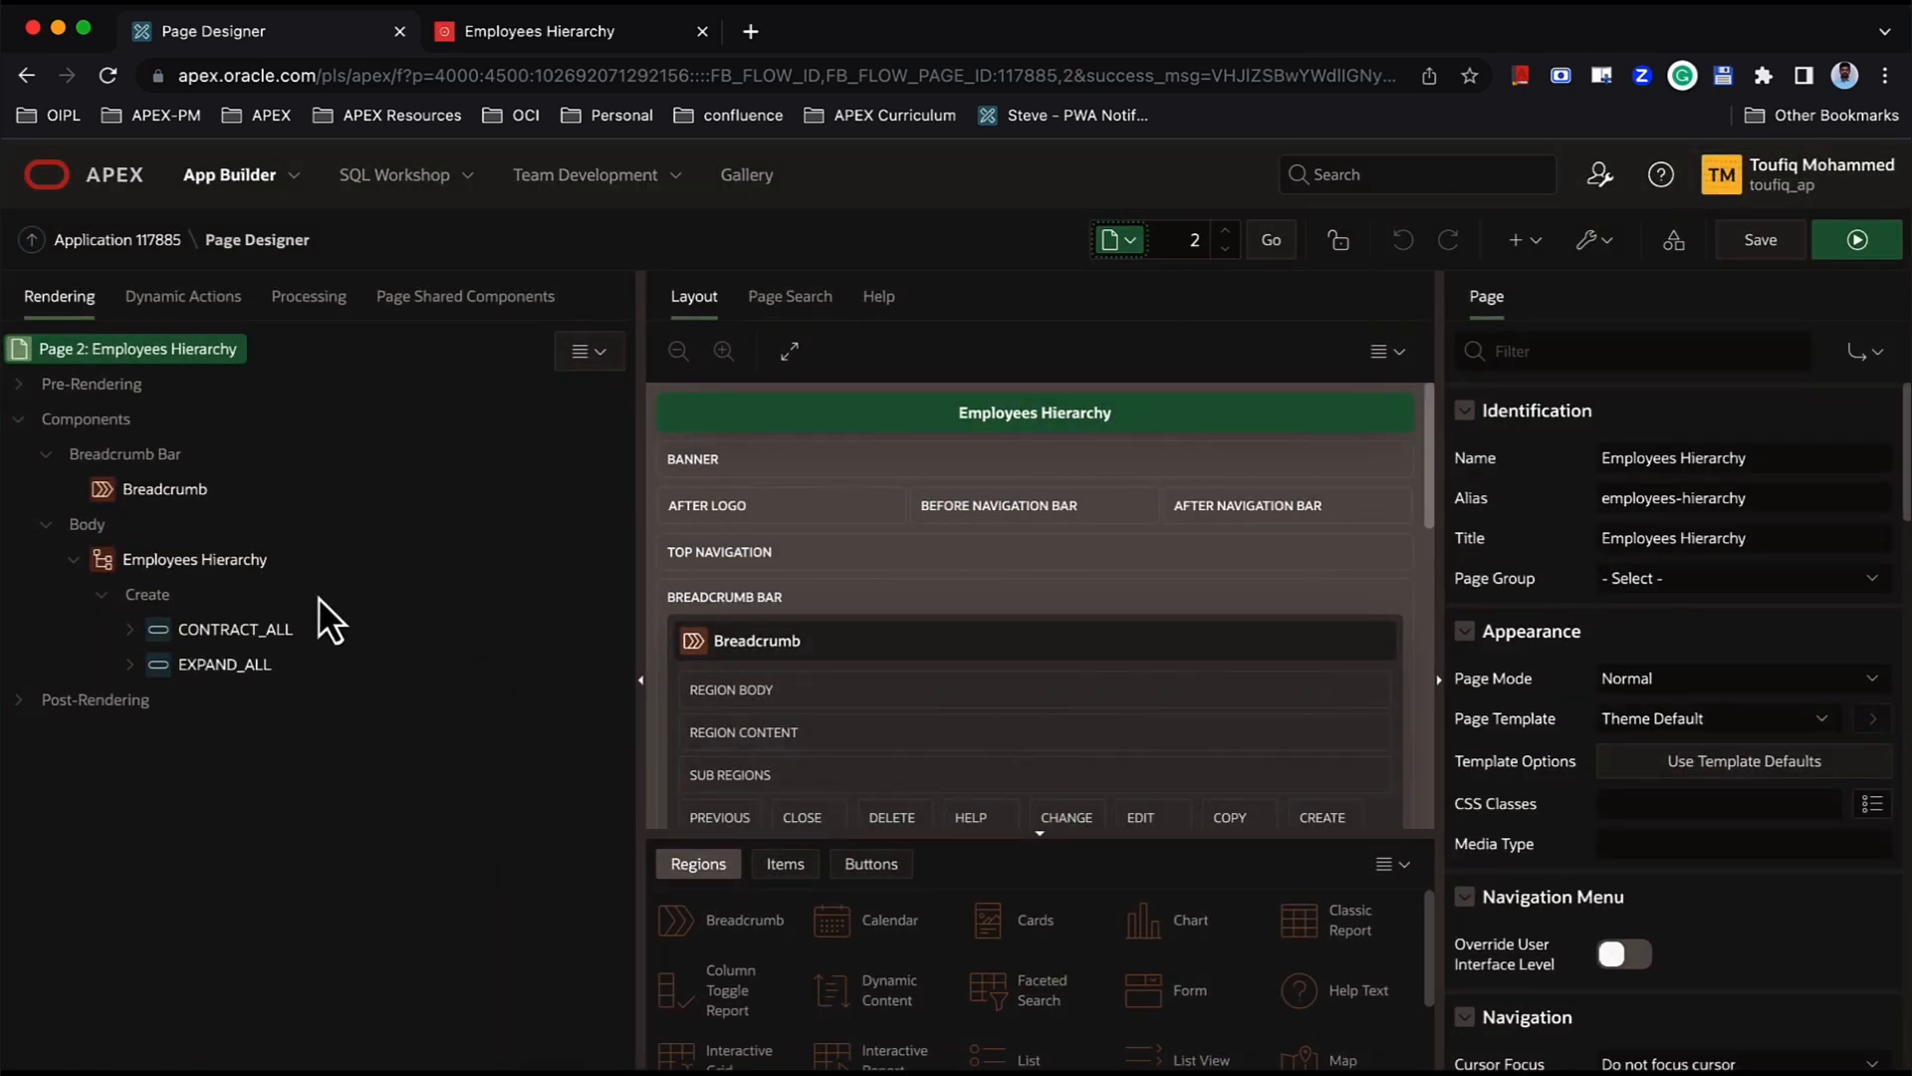
{"action": "left_click", "coordinate": [241, 562]}
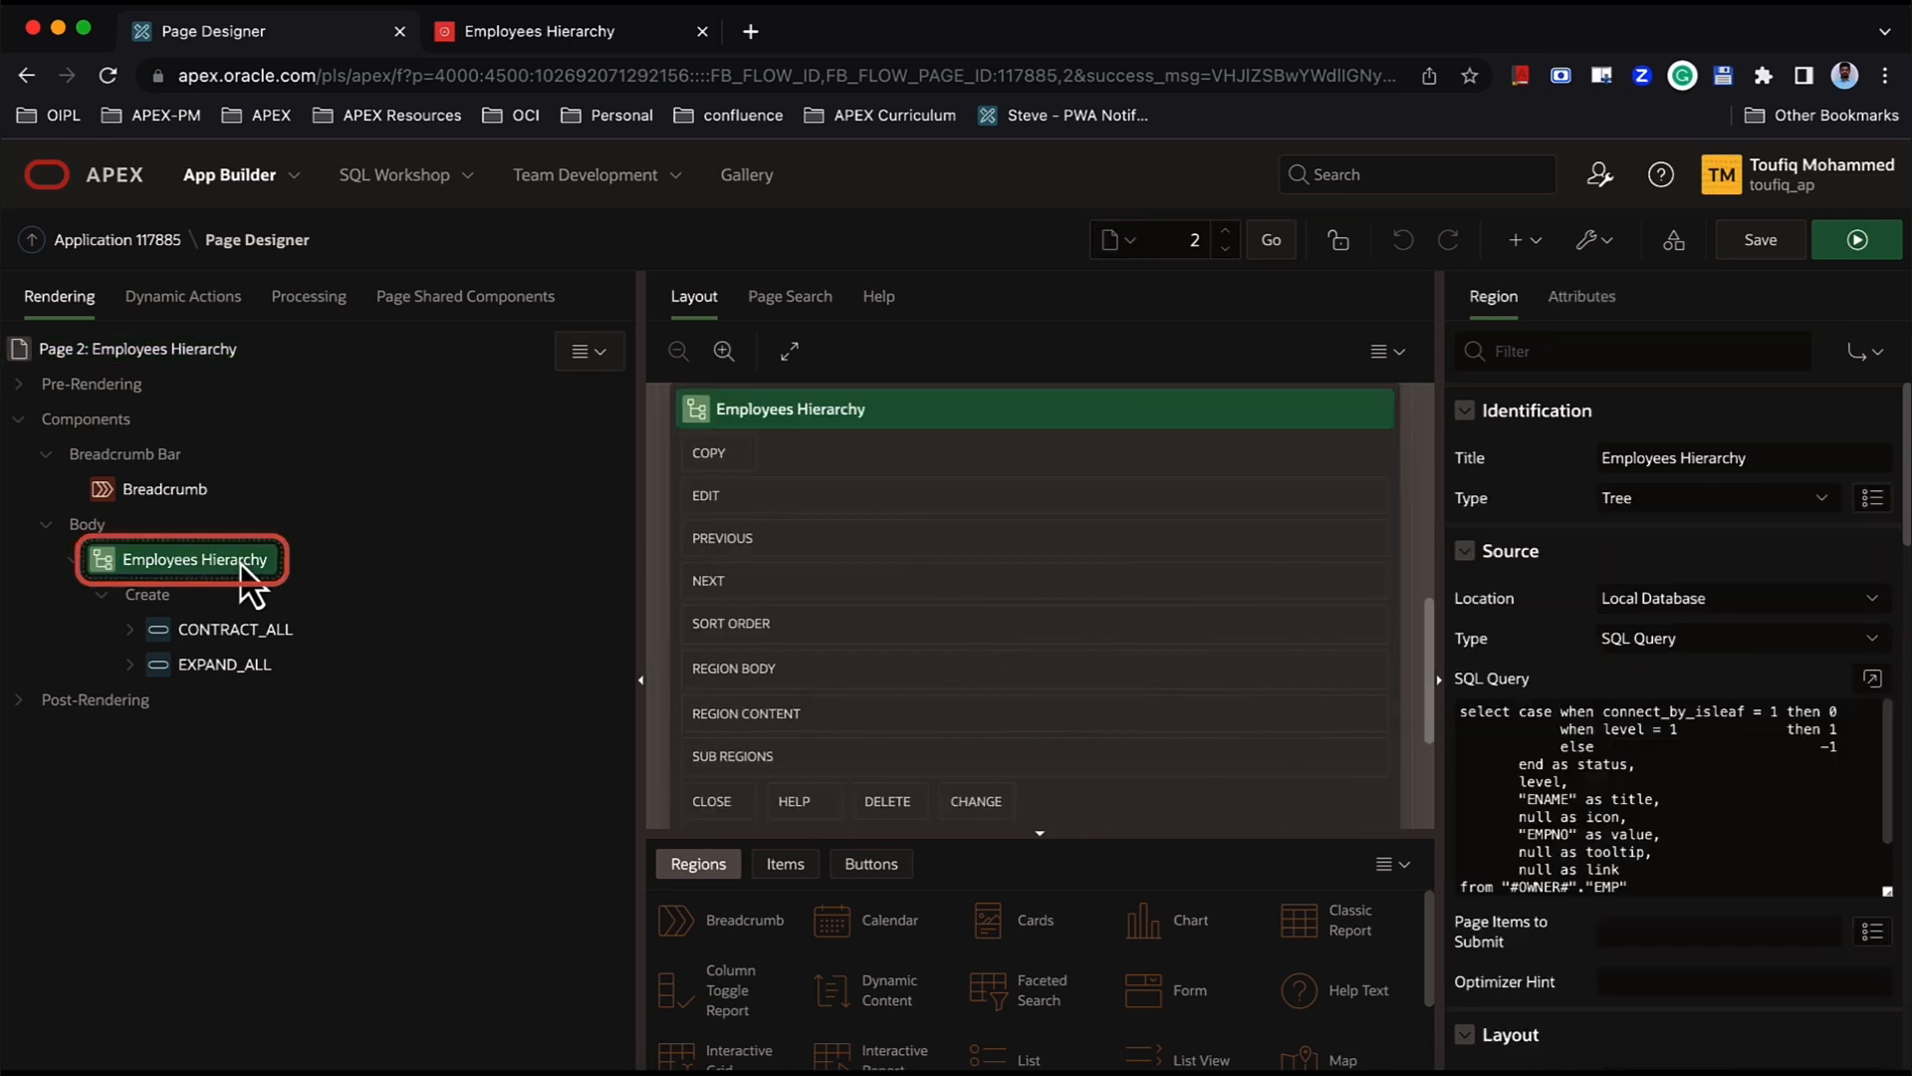
{"action": "left_click", "coordinate": [1870, 680]}
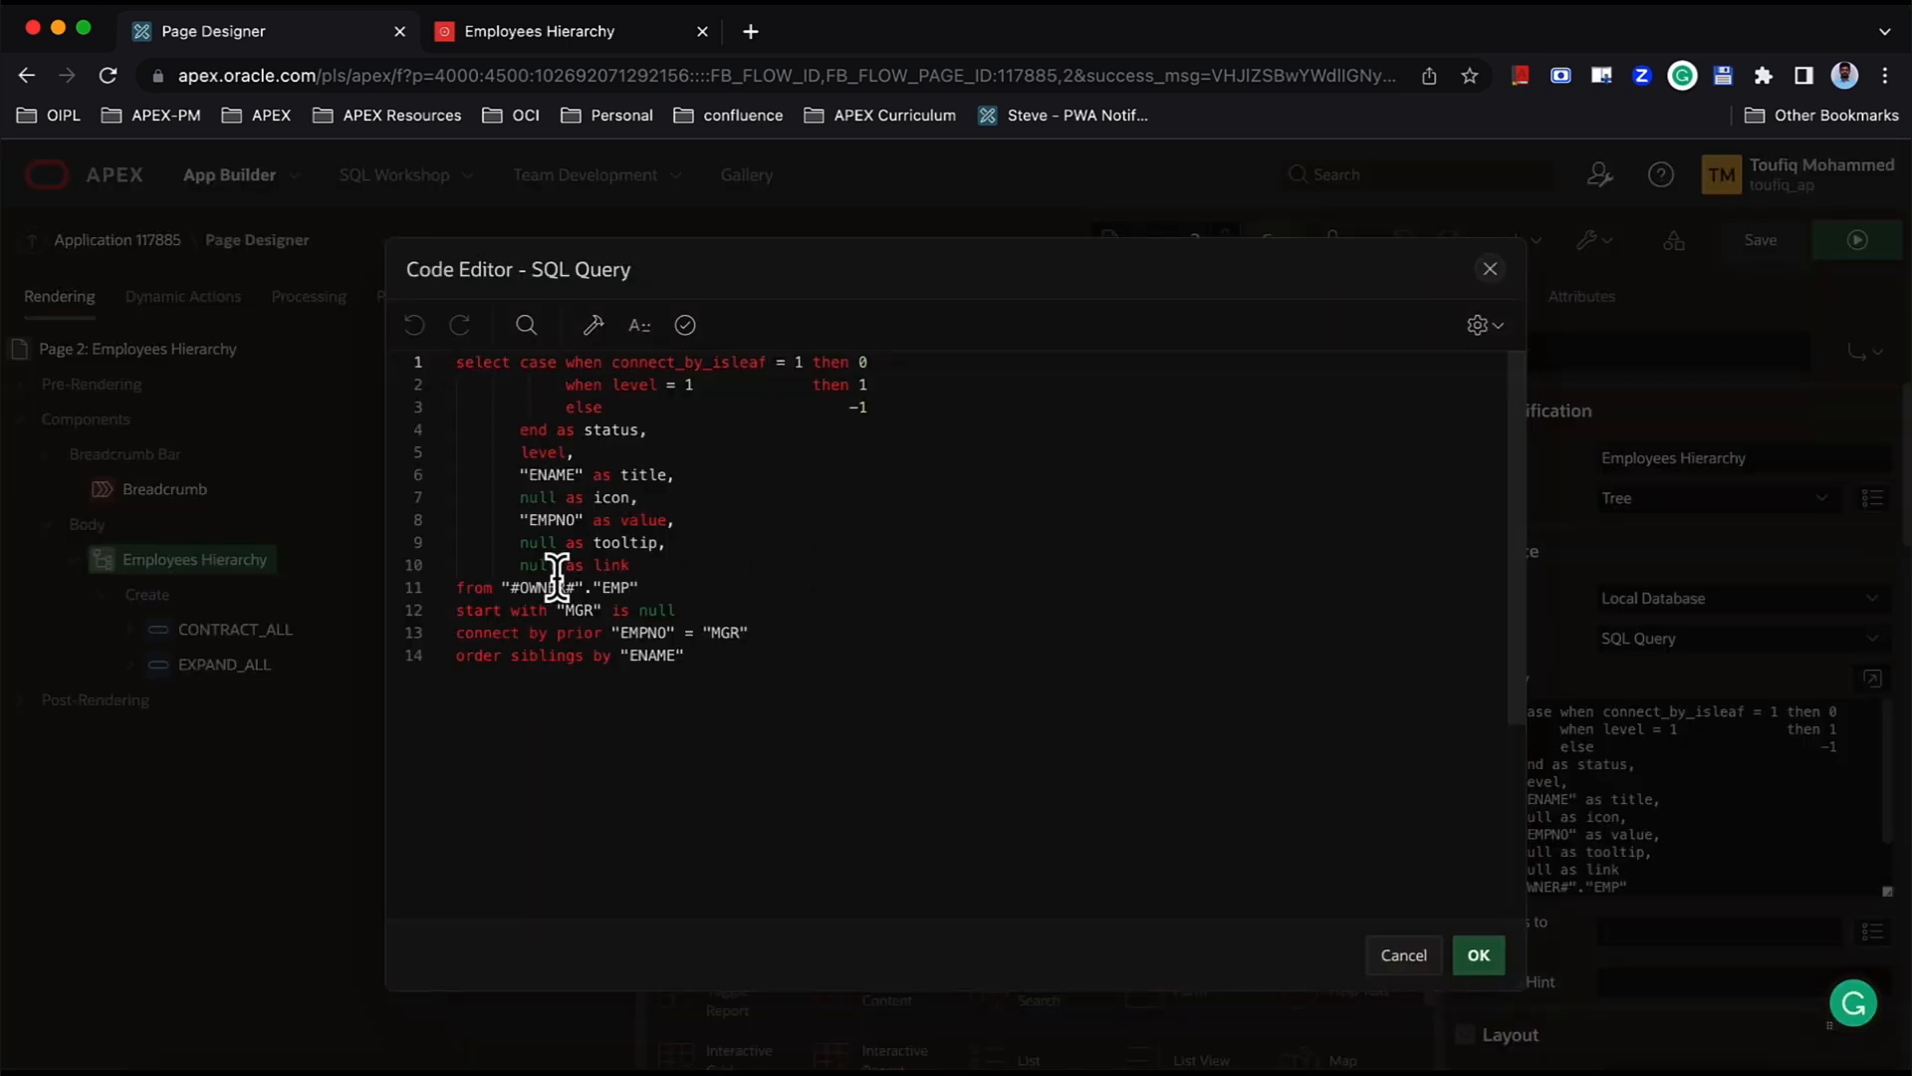
{"action": "left_click", "coordinate": [544, 566]}
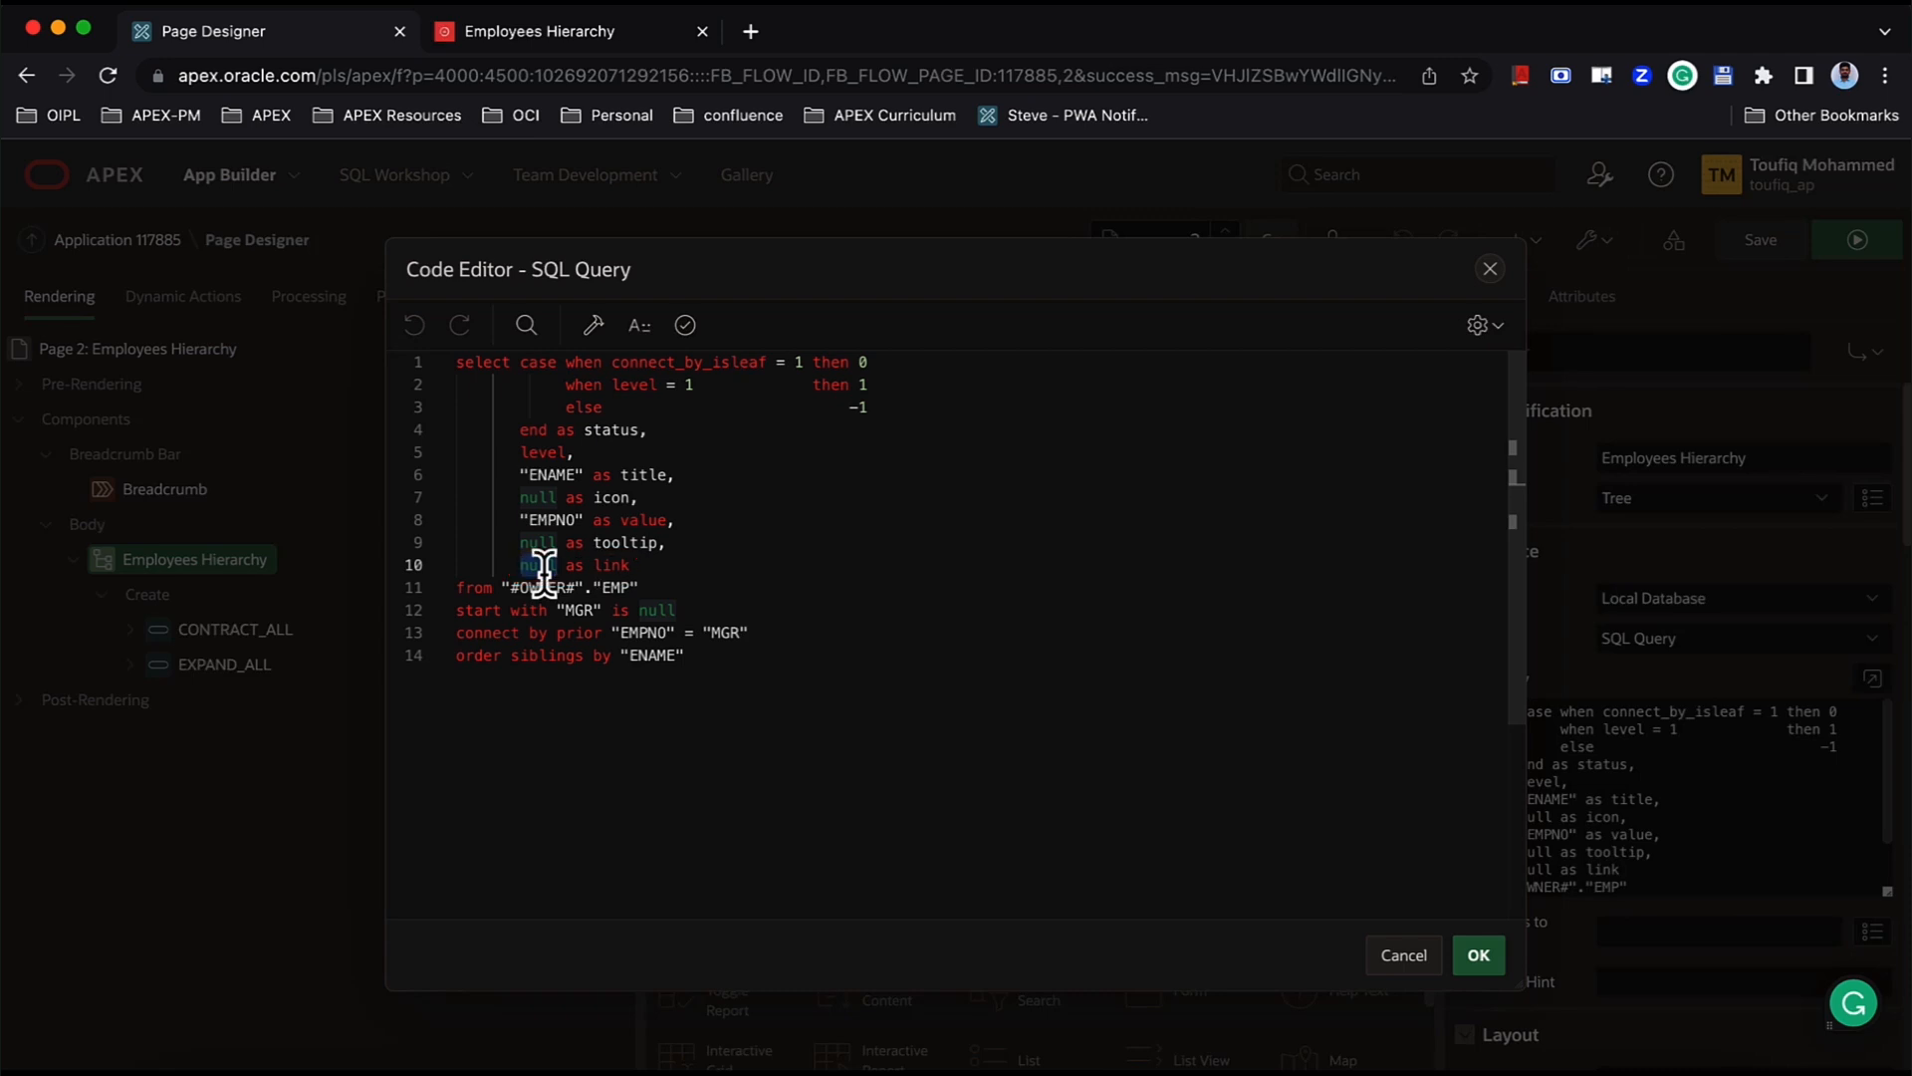
{"action": "key", "text": "BackSpace"}
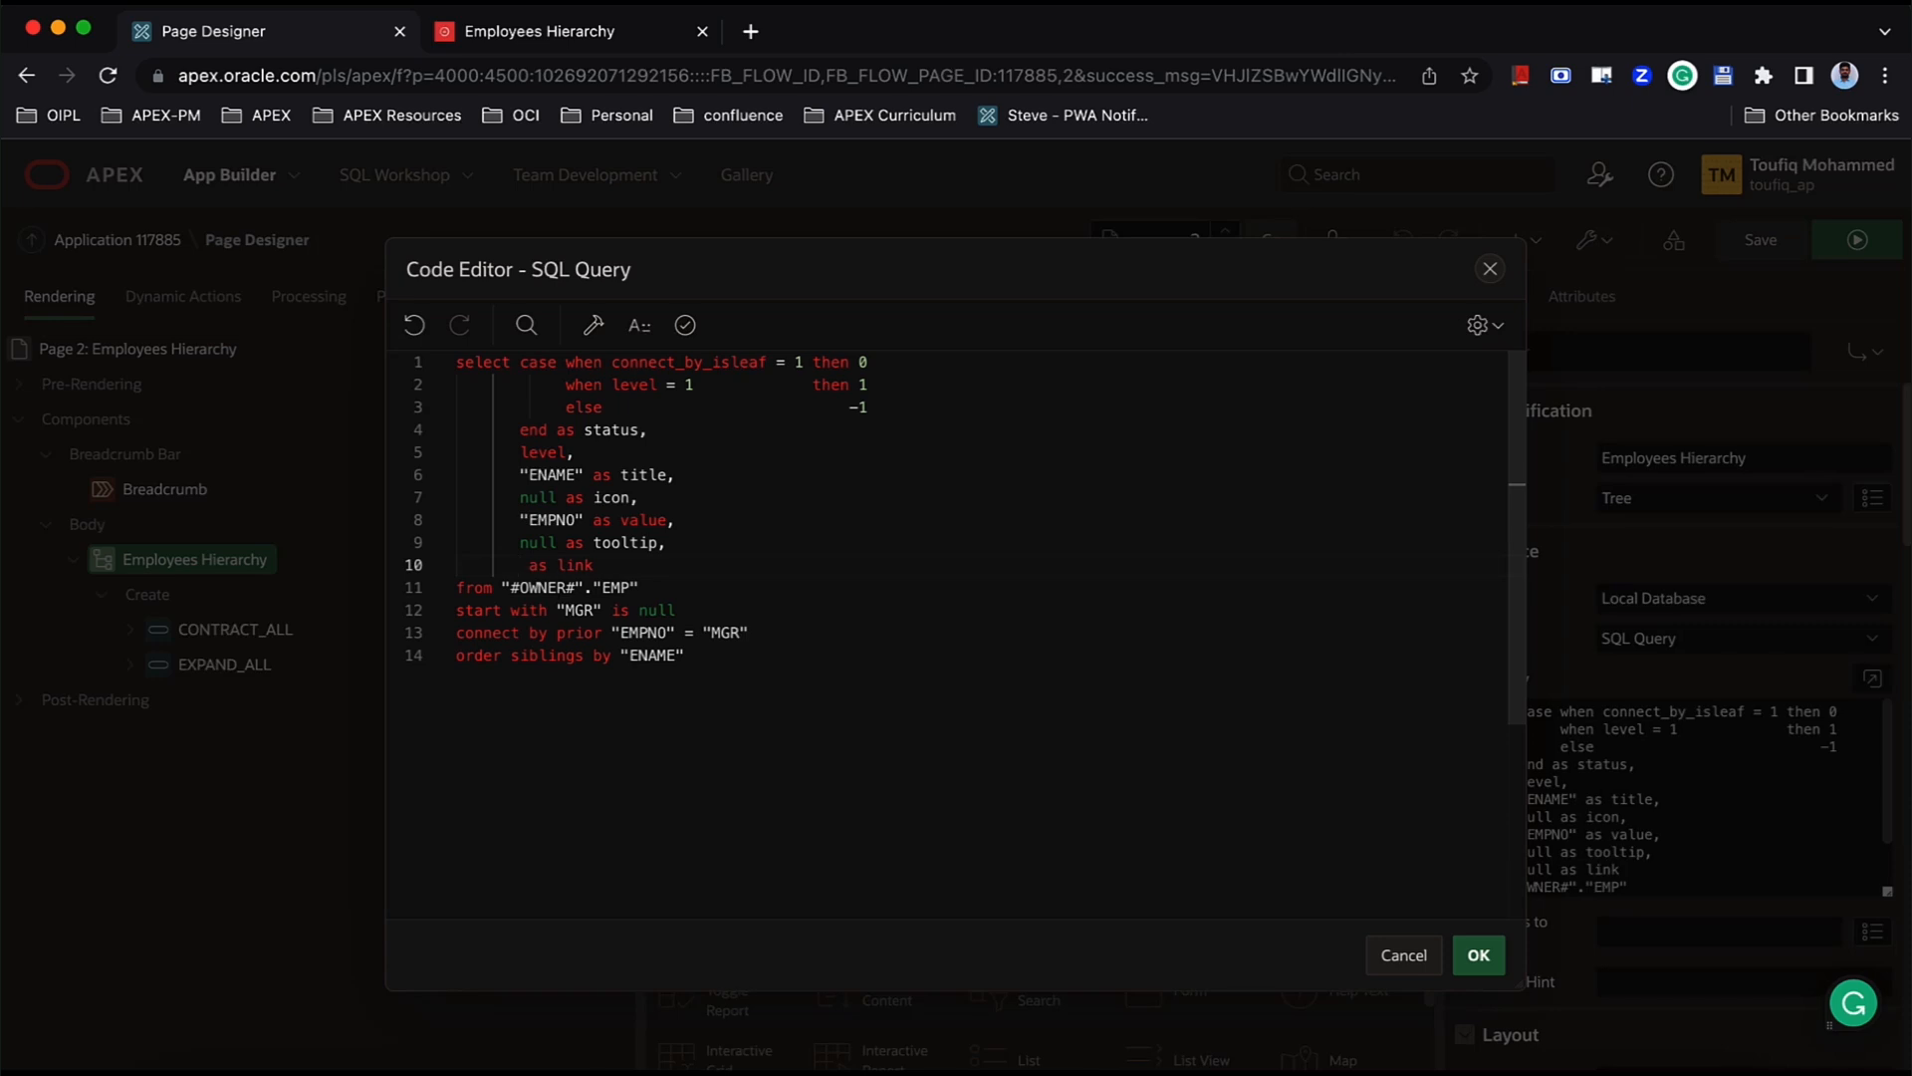
{"action": "type", "text": "apex_page.get_url(p_page => 3, p_items => 'P3_EMPNO', p_values => empno)"}
{"action": "left_click", "coordinate": [685, 325]}
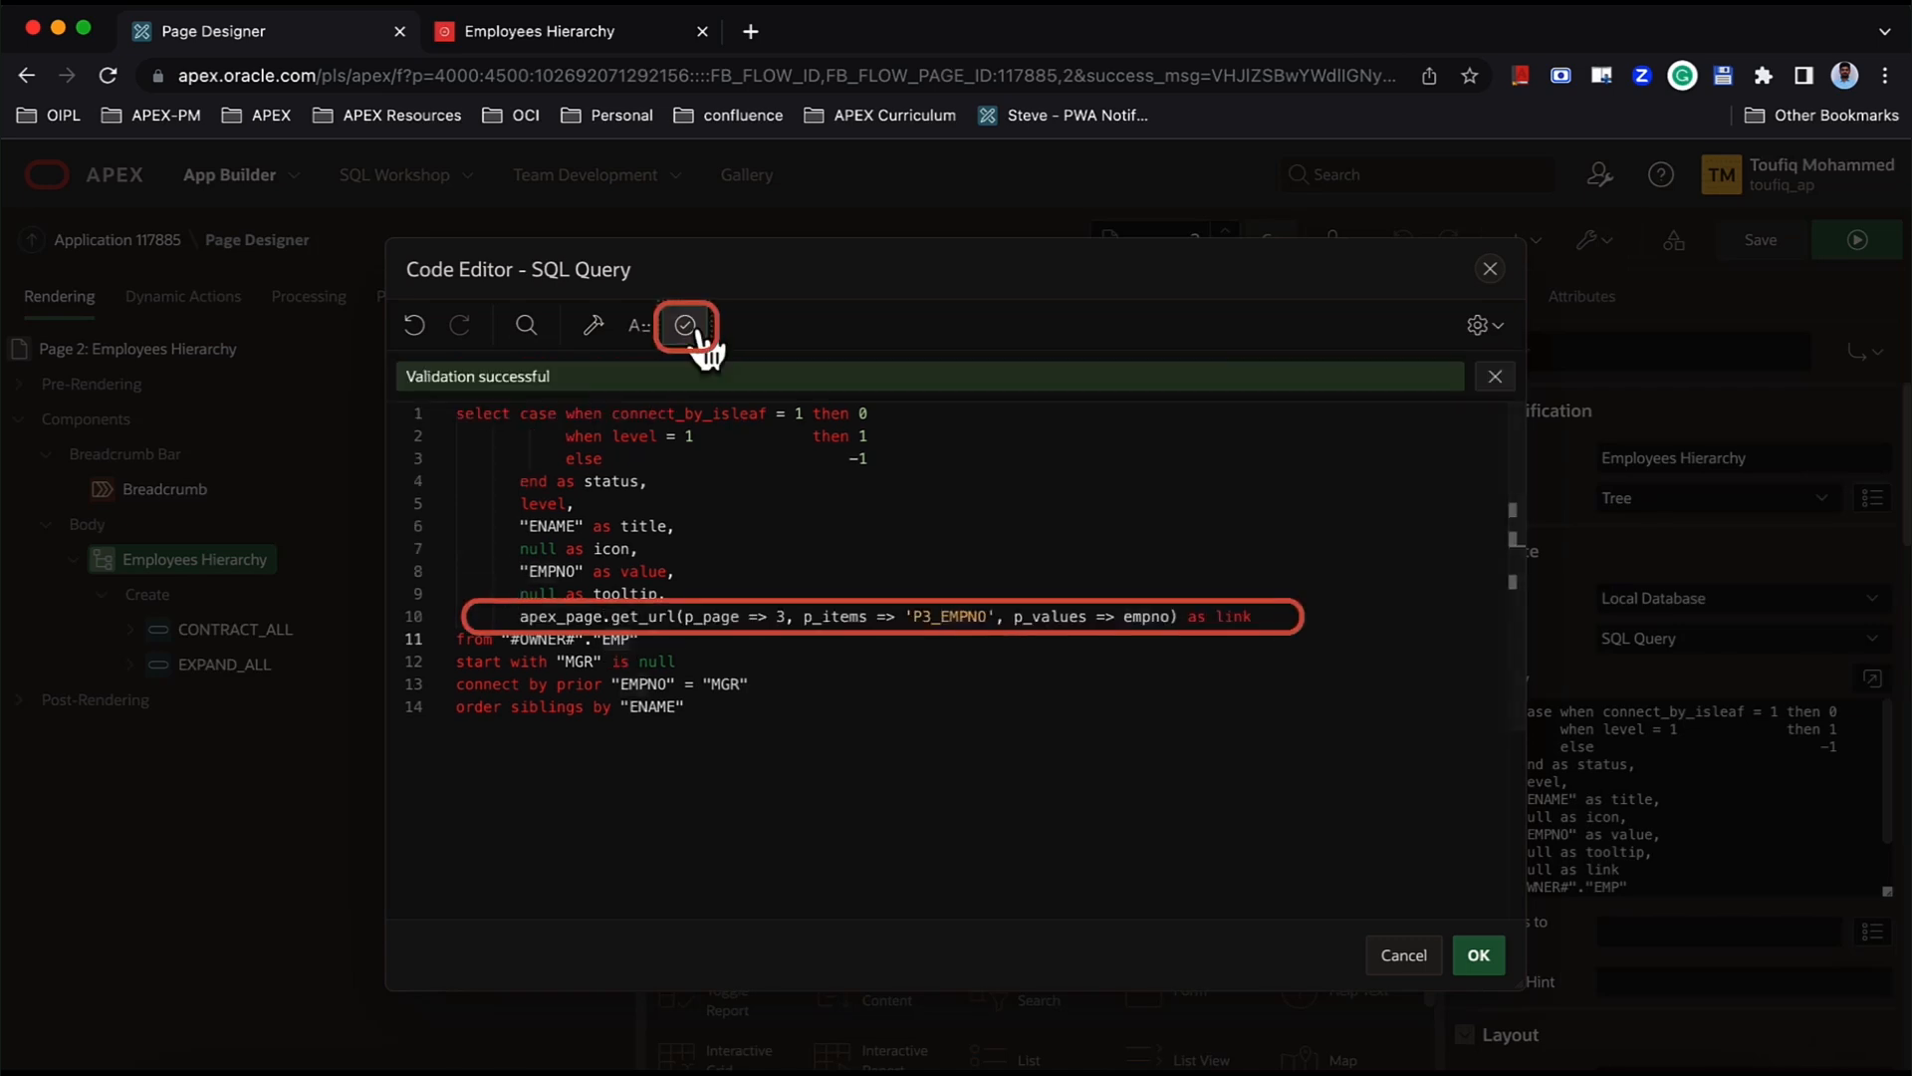
{"action": "left_click", "coordinate": [1470, 968]}
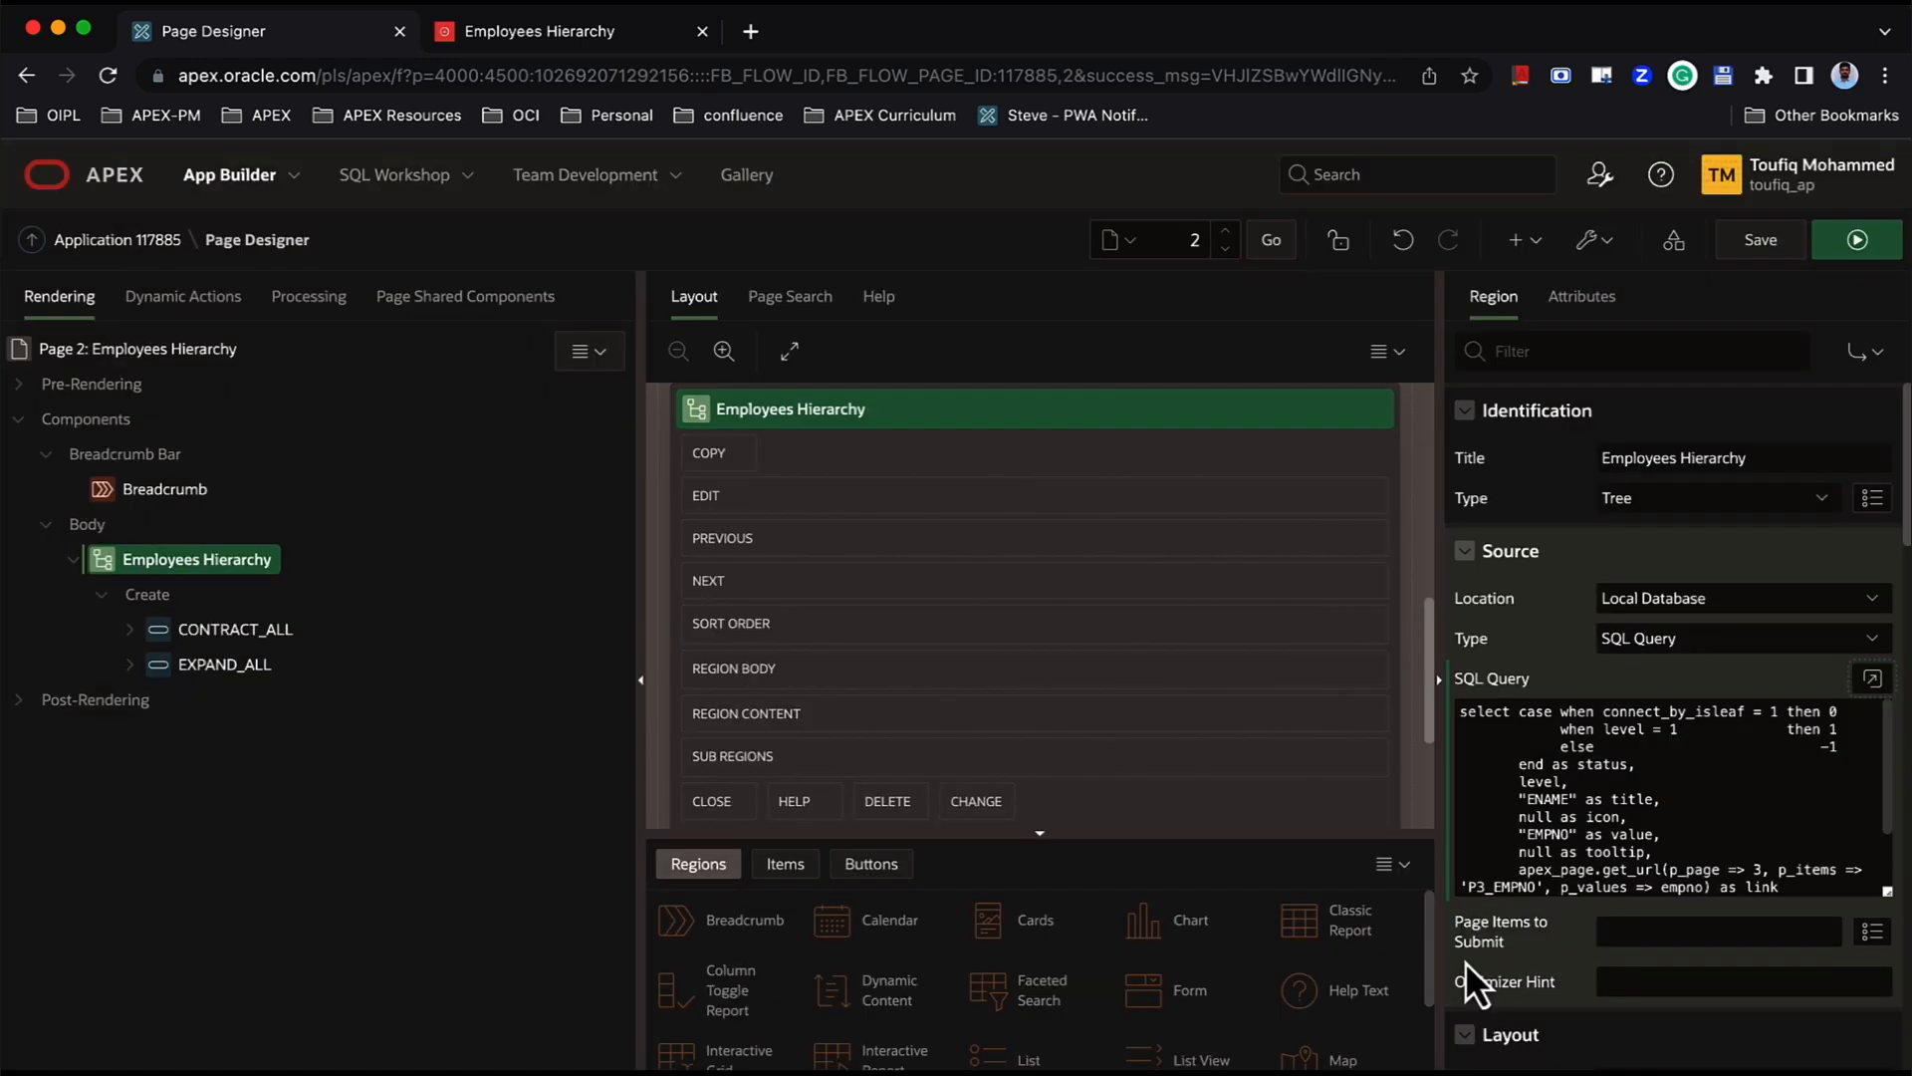
- Save and run the Employees Hierarchy page, and test the links by opening Employee Details from the second-level tree nodes
{"action": "left_click", "coordinate": [1757, 247]}
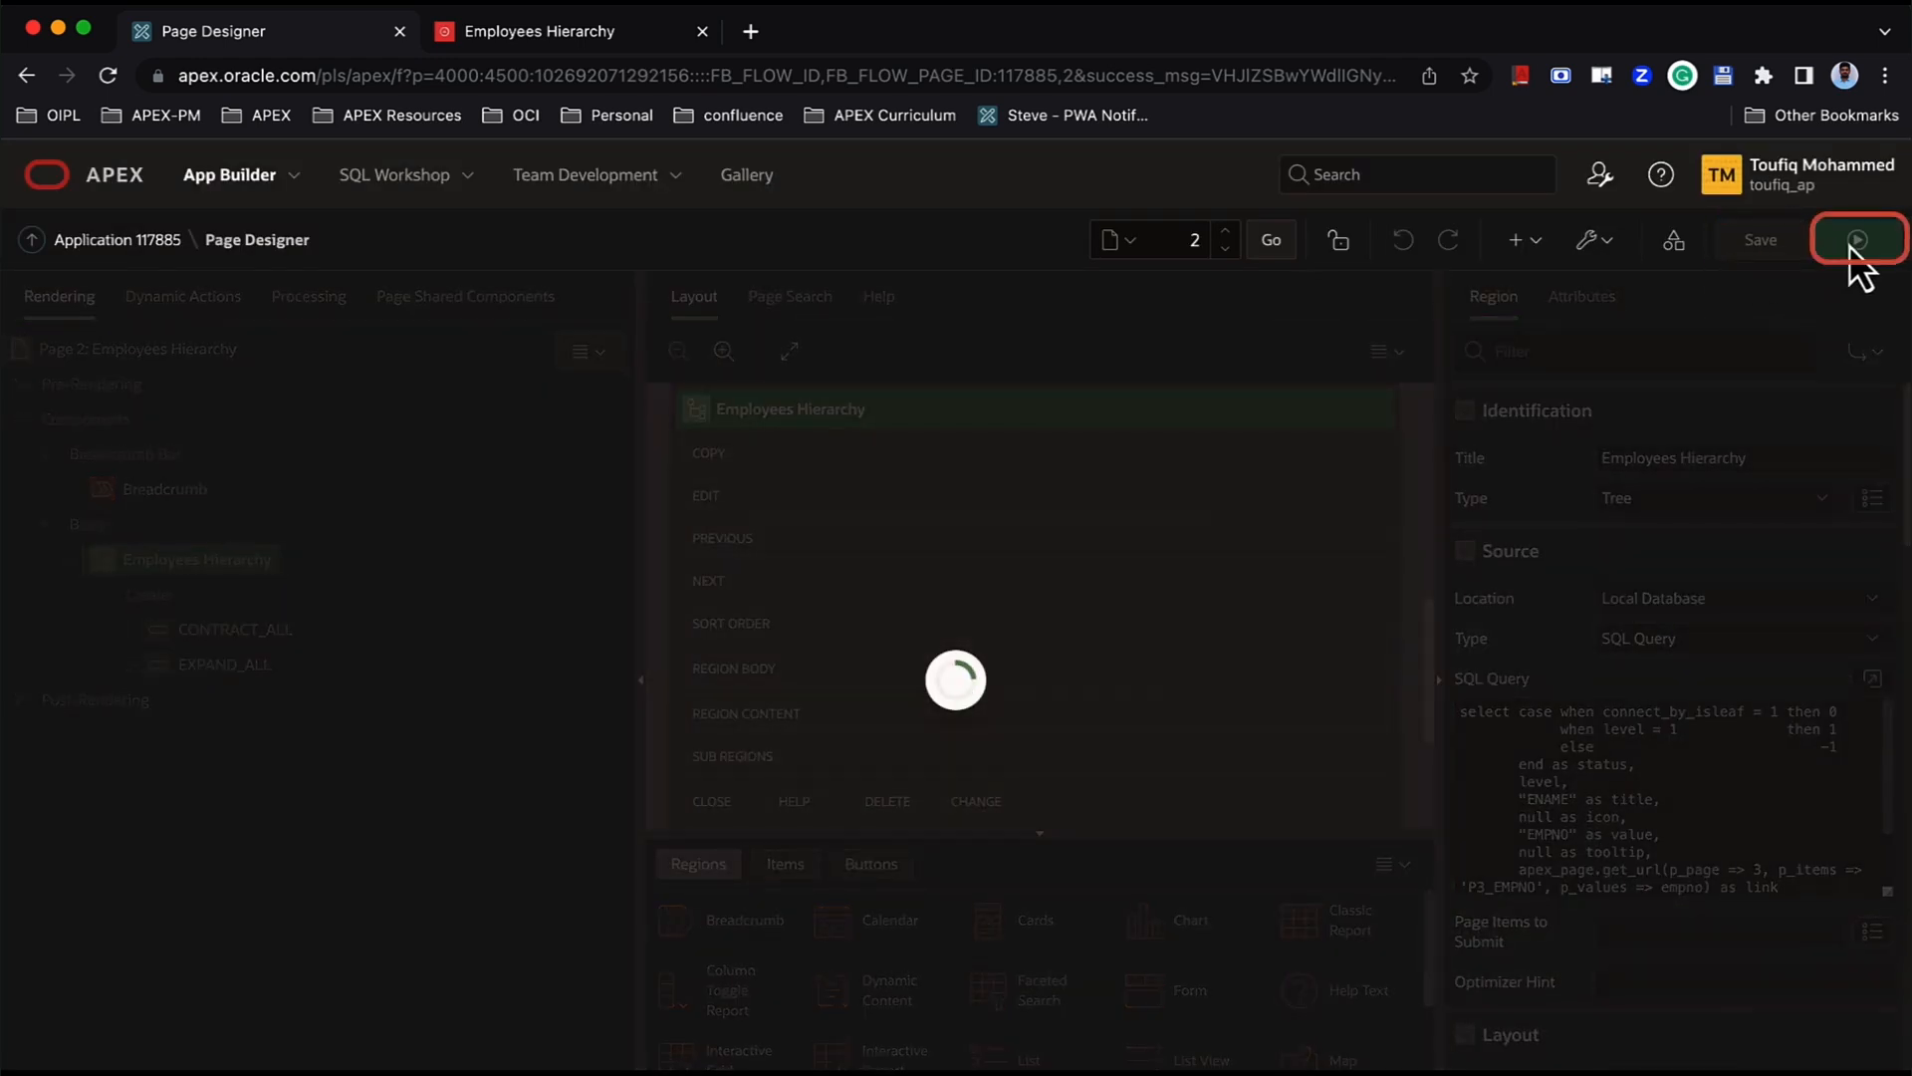
{"action": "left_click", "coordinate": [1854, 247]}
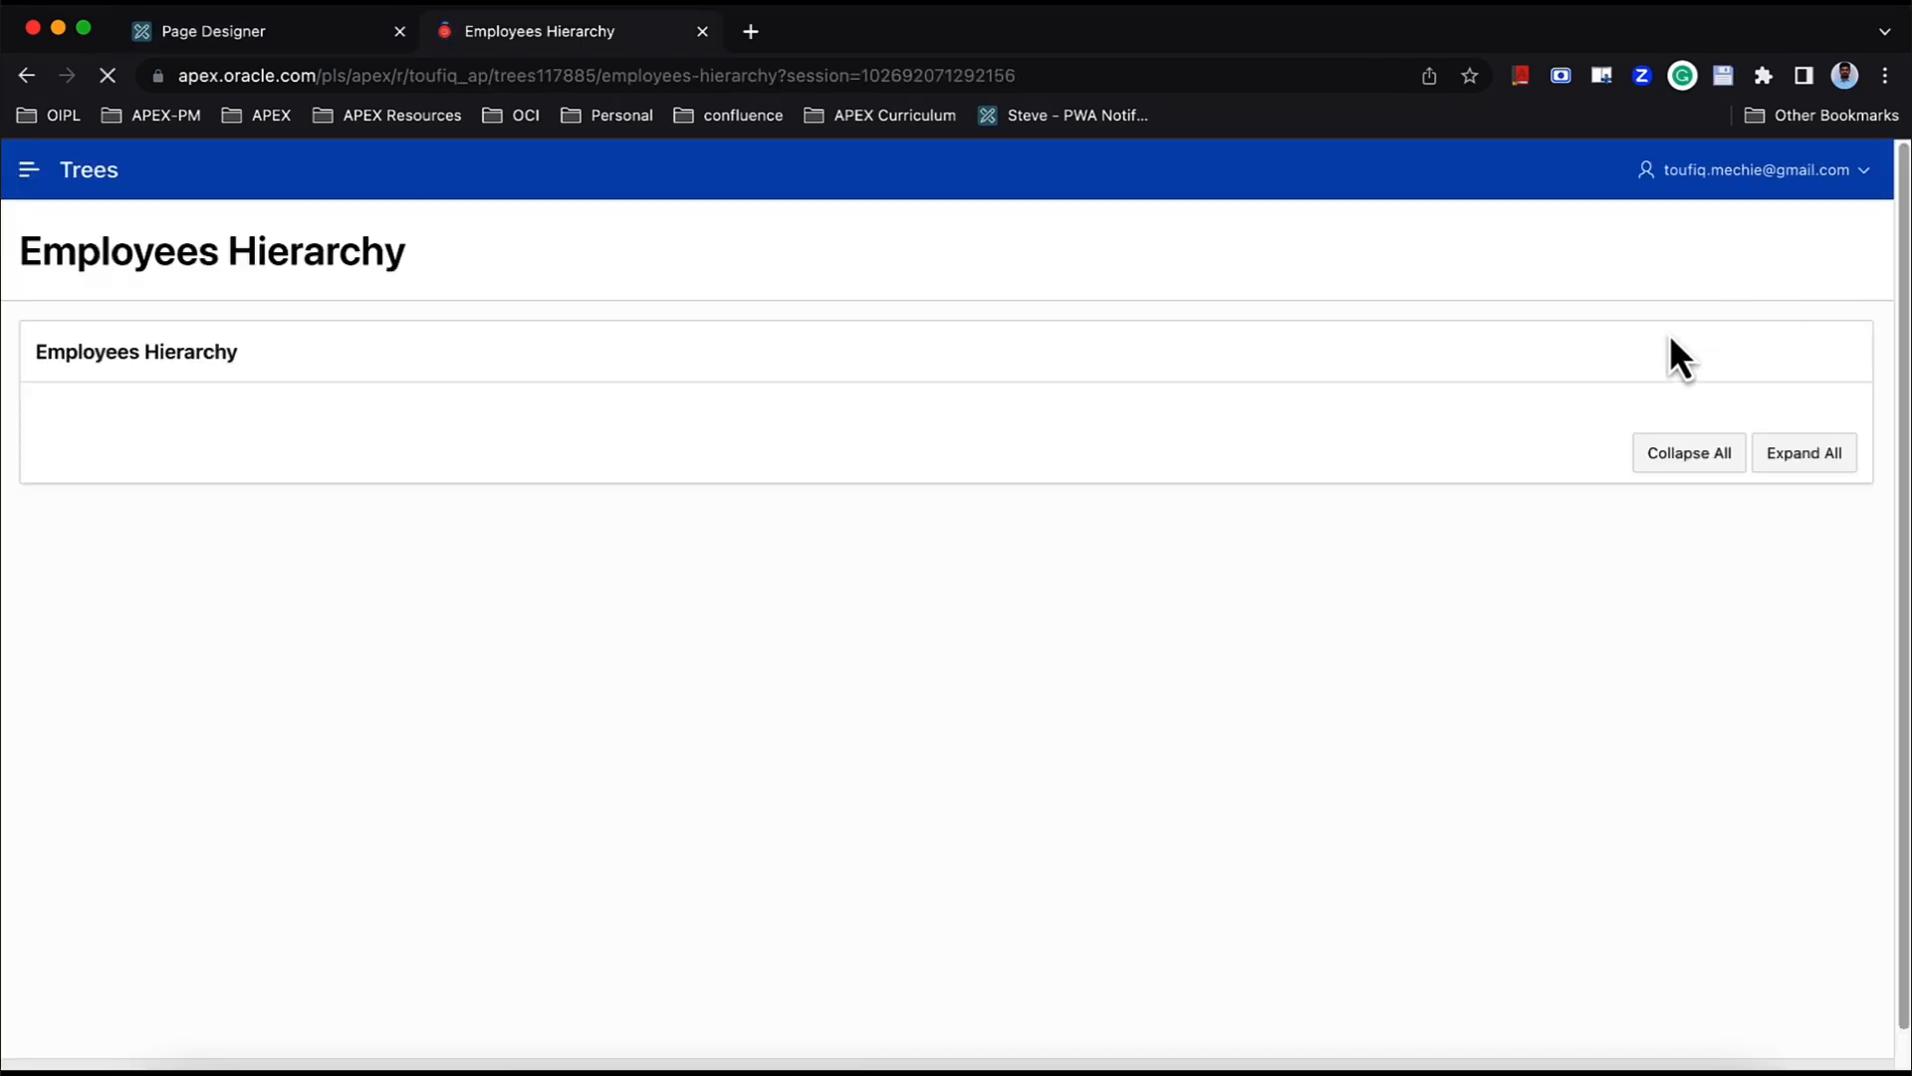
{"action": "left_click", "coordinate": [176, 446]}
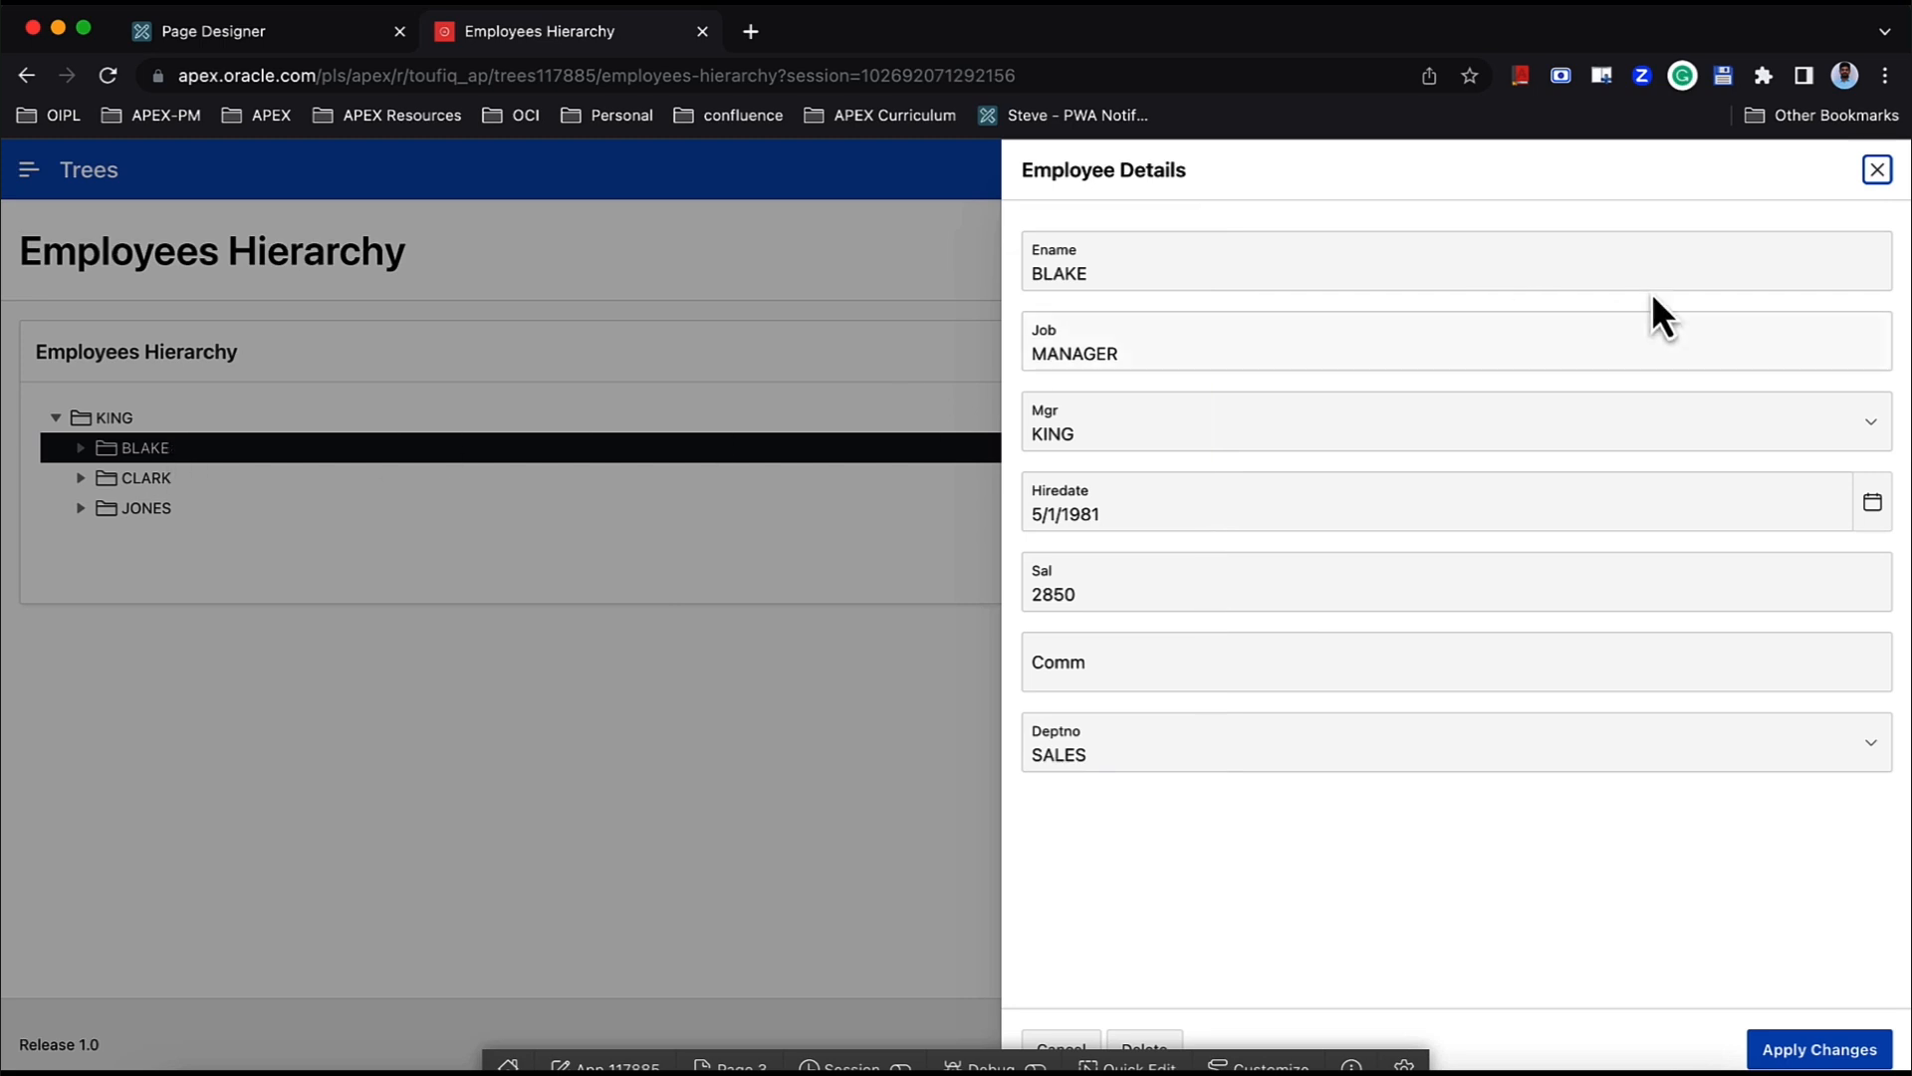
{"action": "left_click", "coordinate": [1872, 181]}
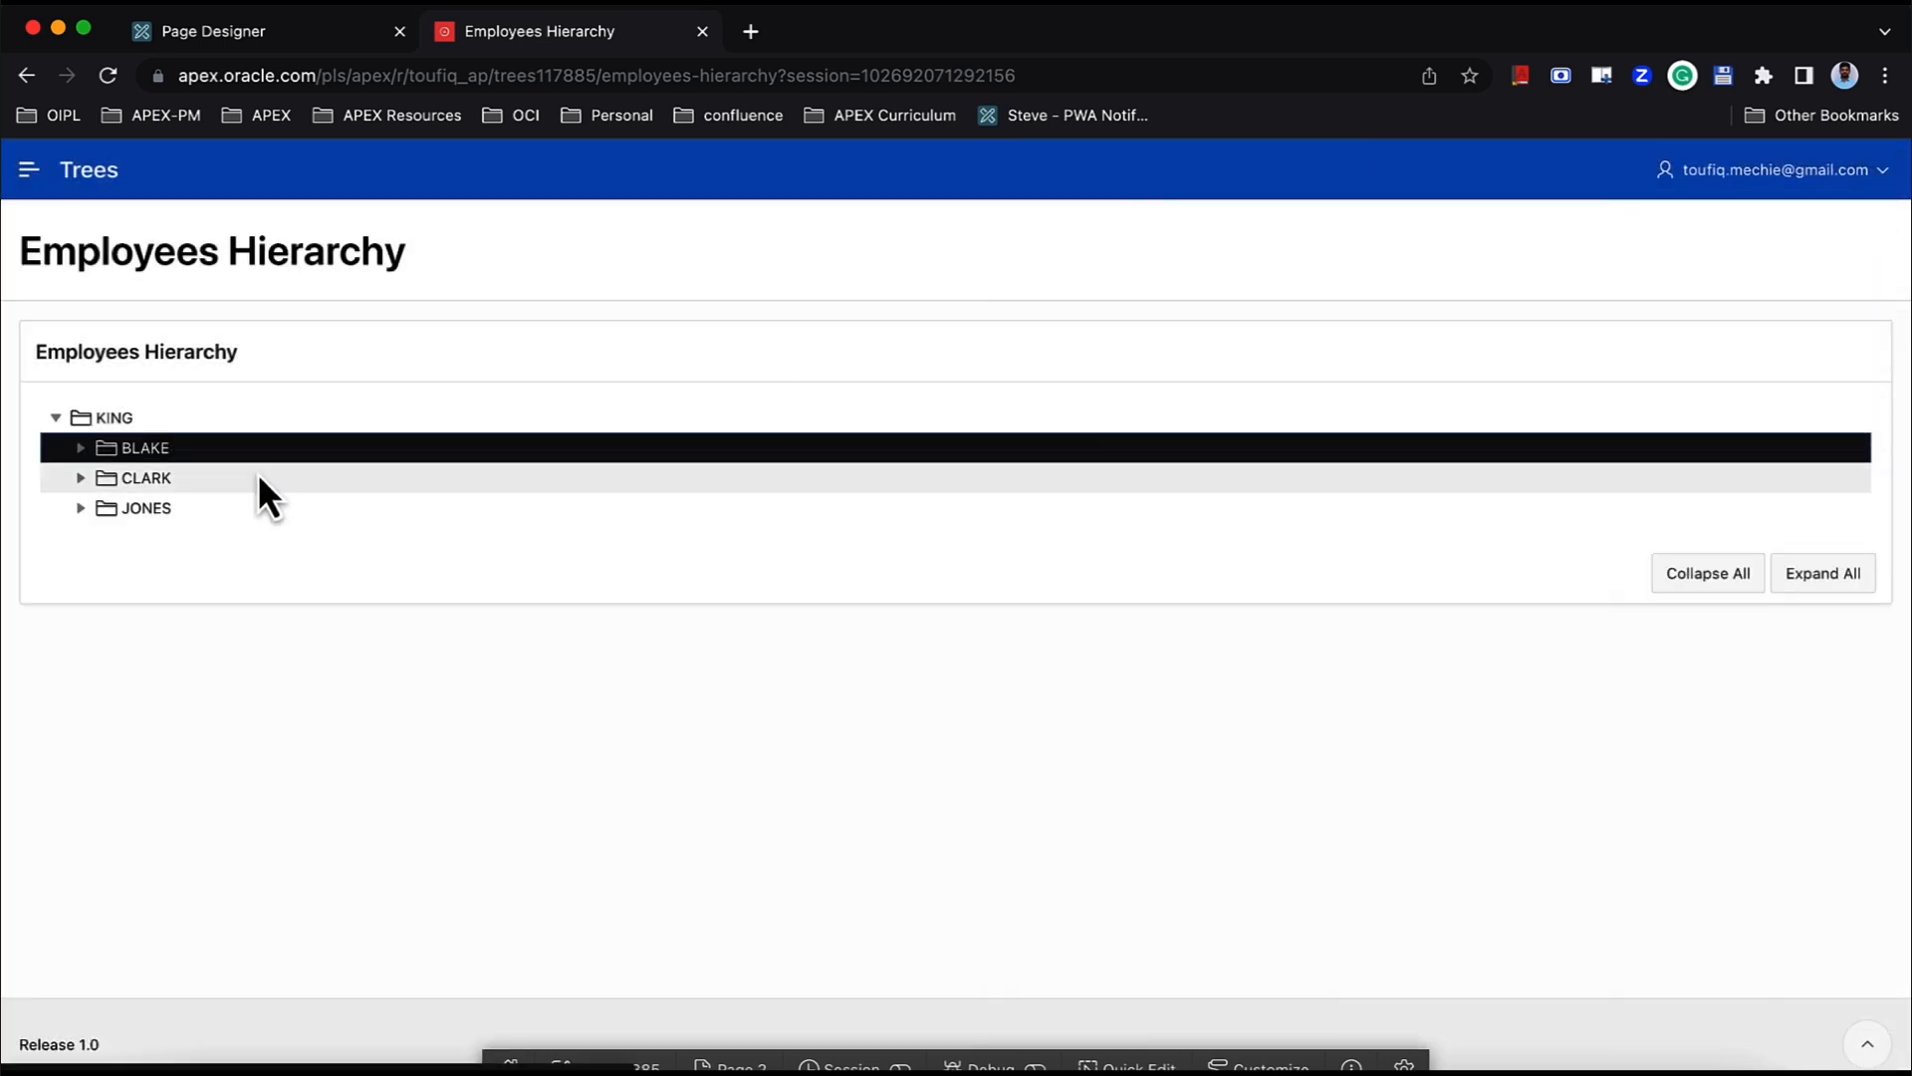
{"action": "left_click", "coordinate": [163, 482]}
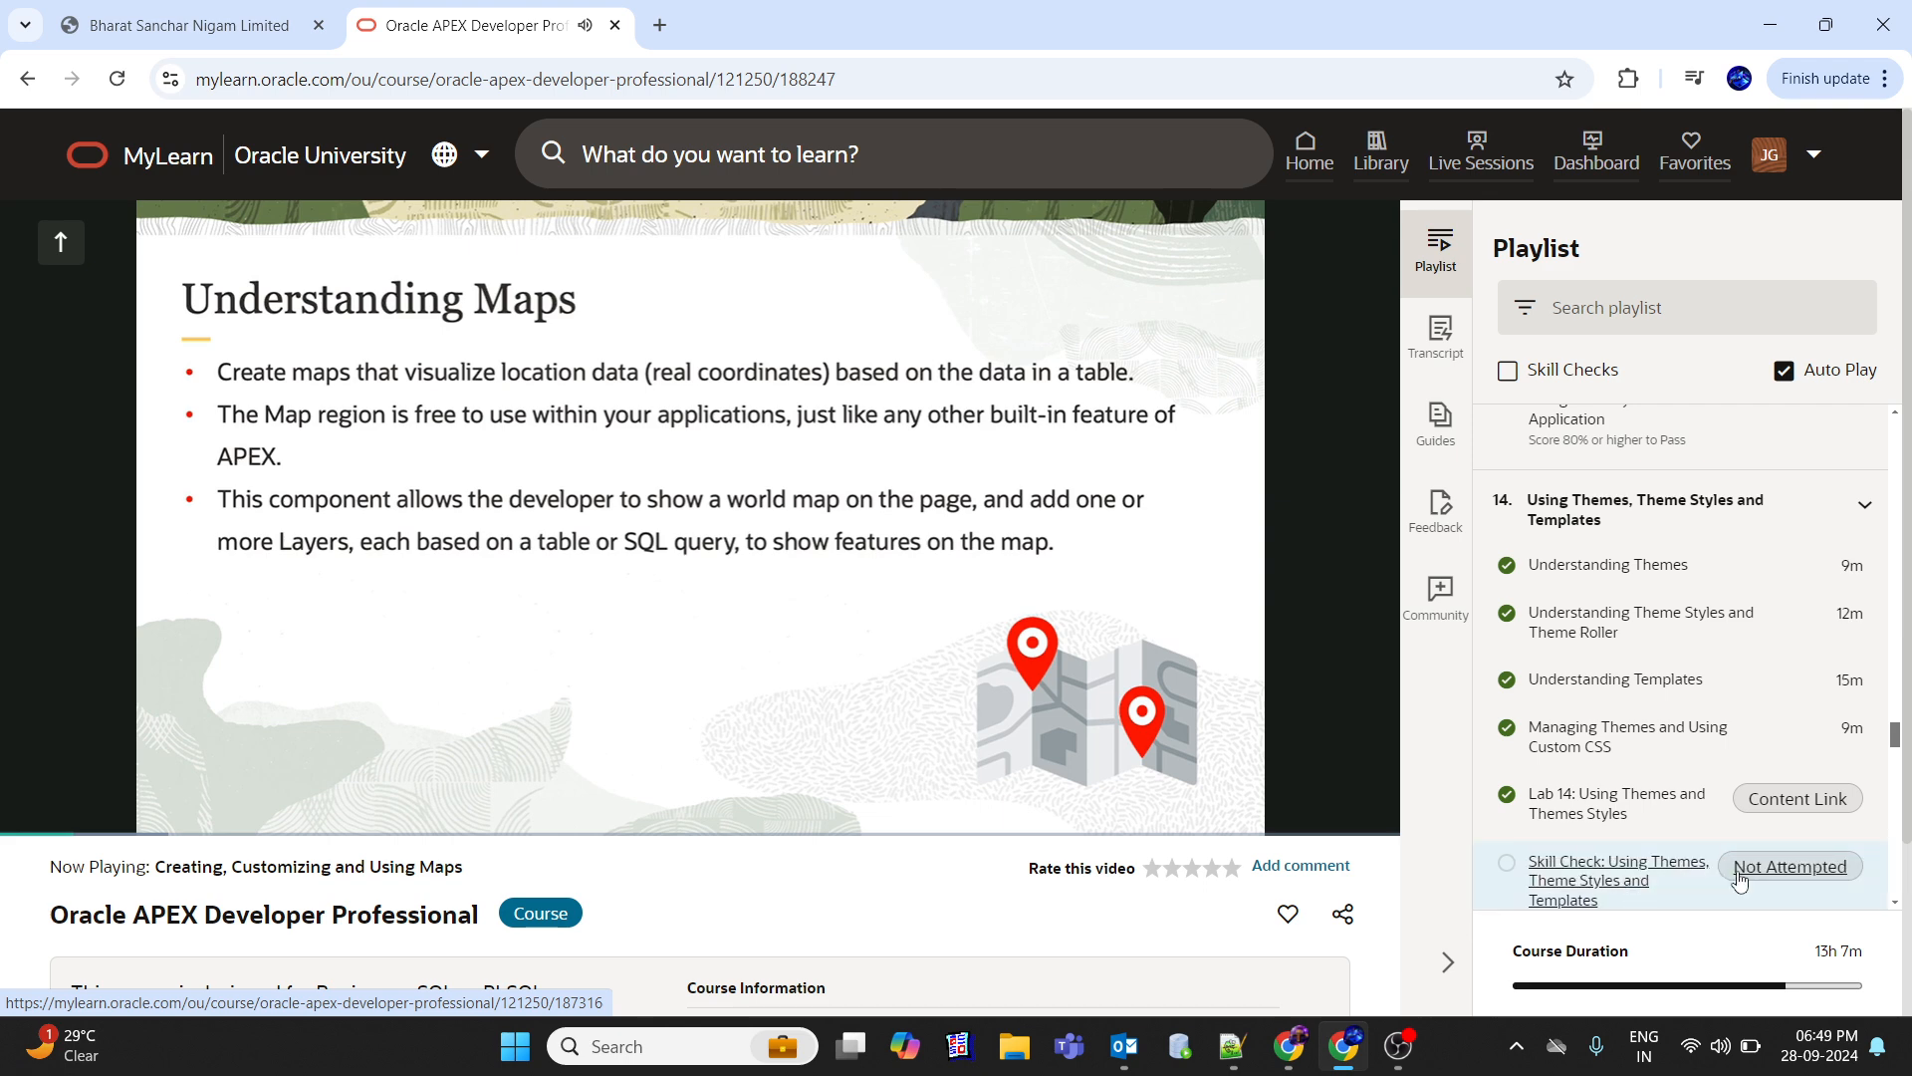
- Find the current Maps lesson in the course playlist, and show its video full screen at 1080p
{"action": "scroll", "coordinate": [1909, 732], "scroll_direction": "down", "scroll_amount": 3}
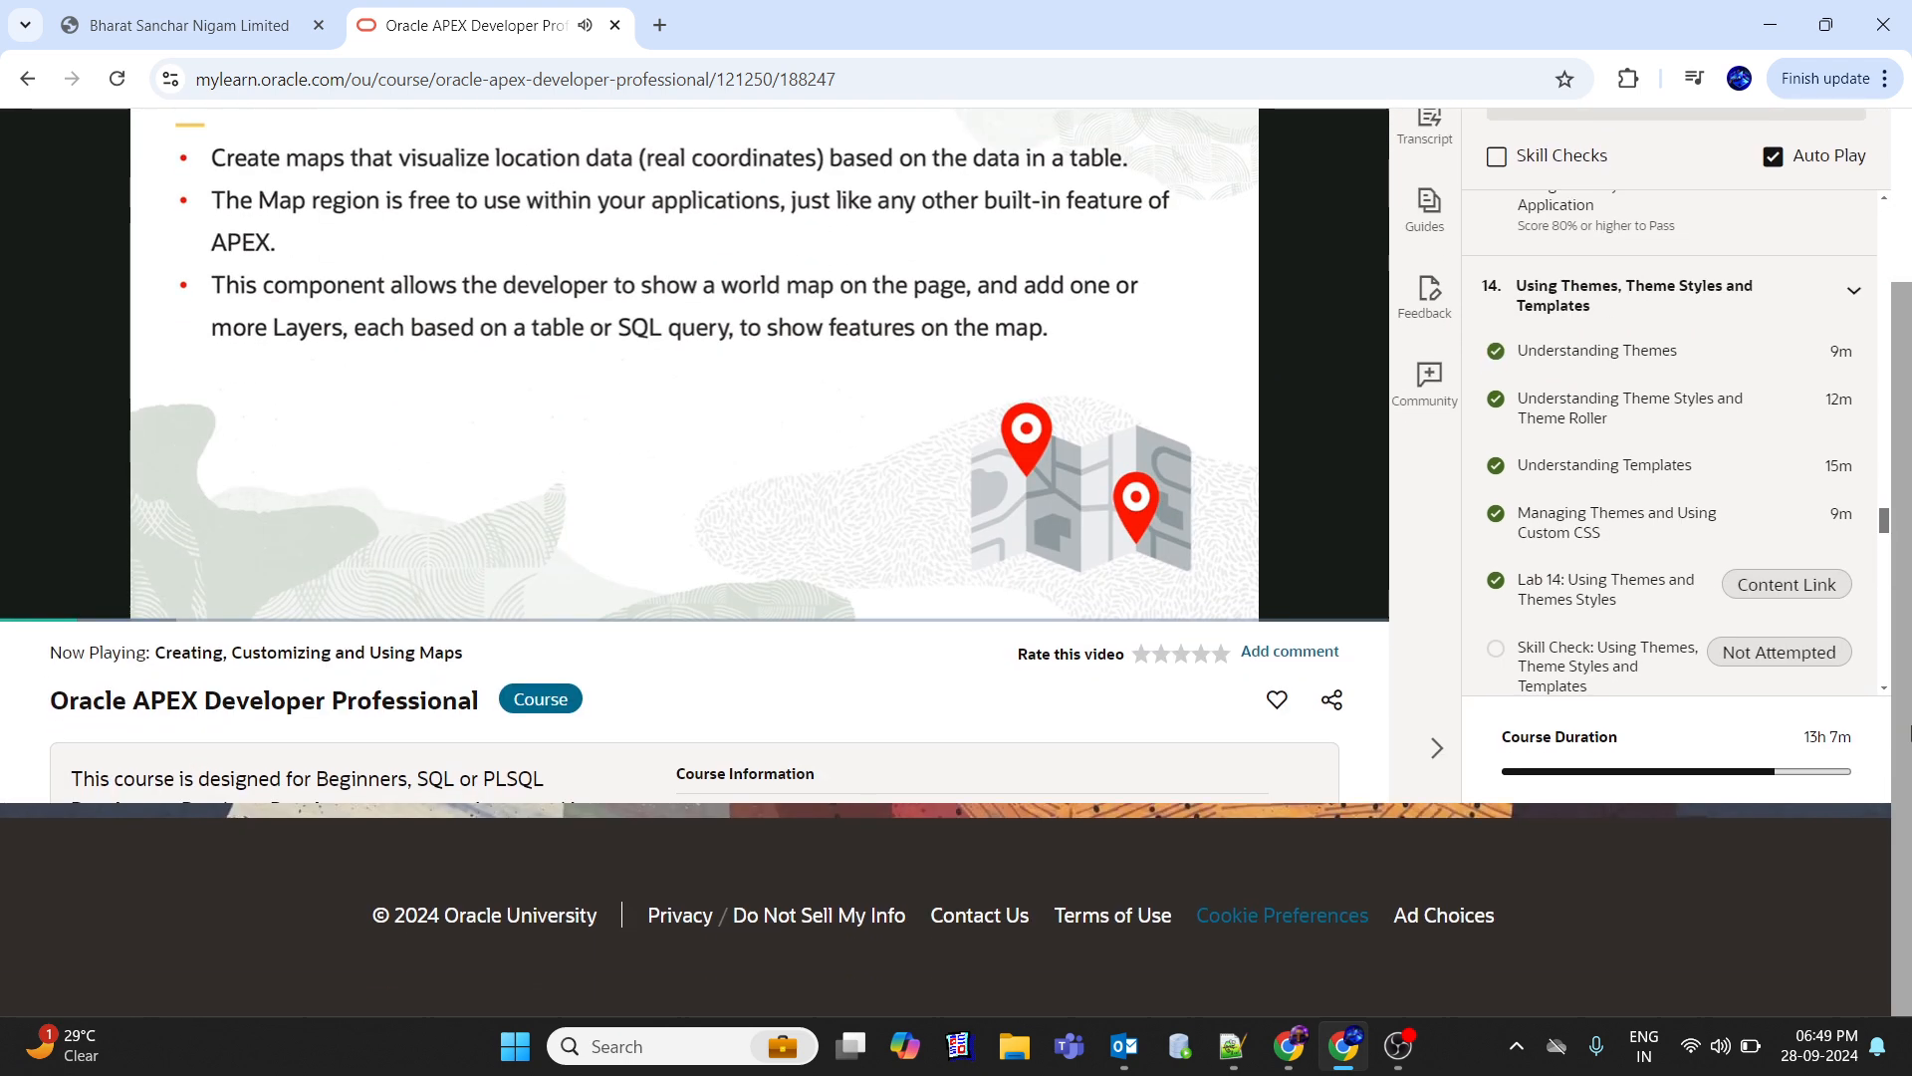
{"action": "scroll", "coordinate": [1726, 579], "scroll_direction": "down", "scroll_amount": 4}
{"action": "scroll", "coordinate": [1726, 579], "scroll_direction": "down", "scroll_amount": 8}
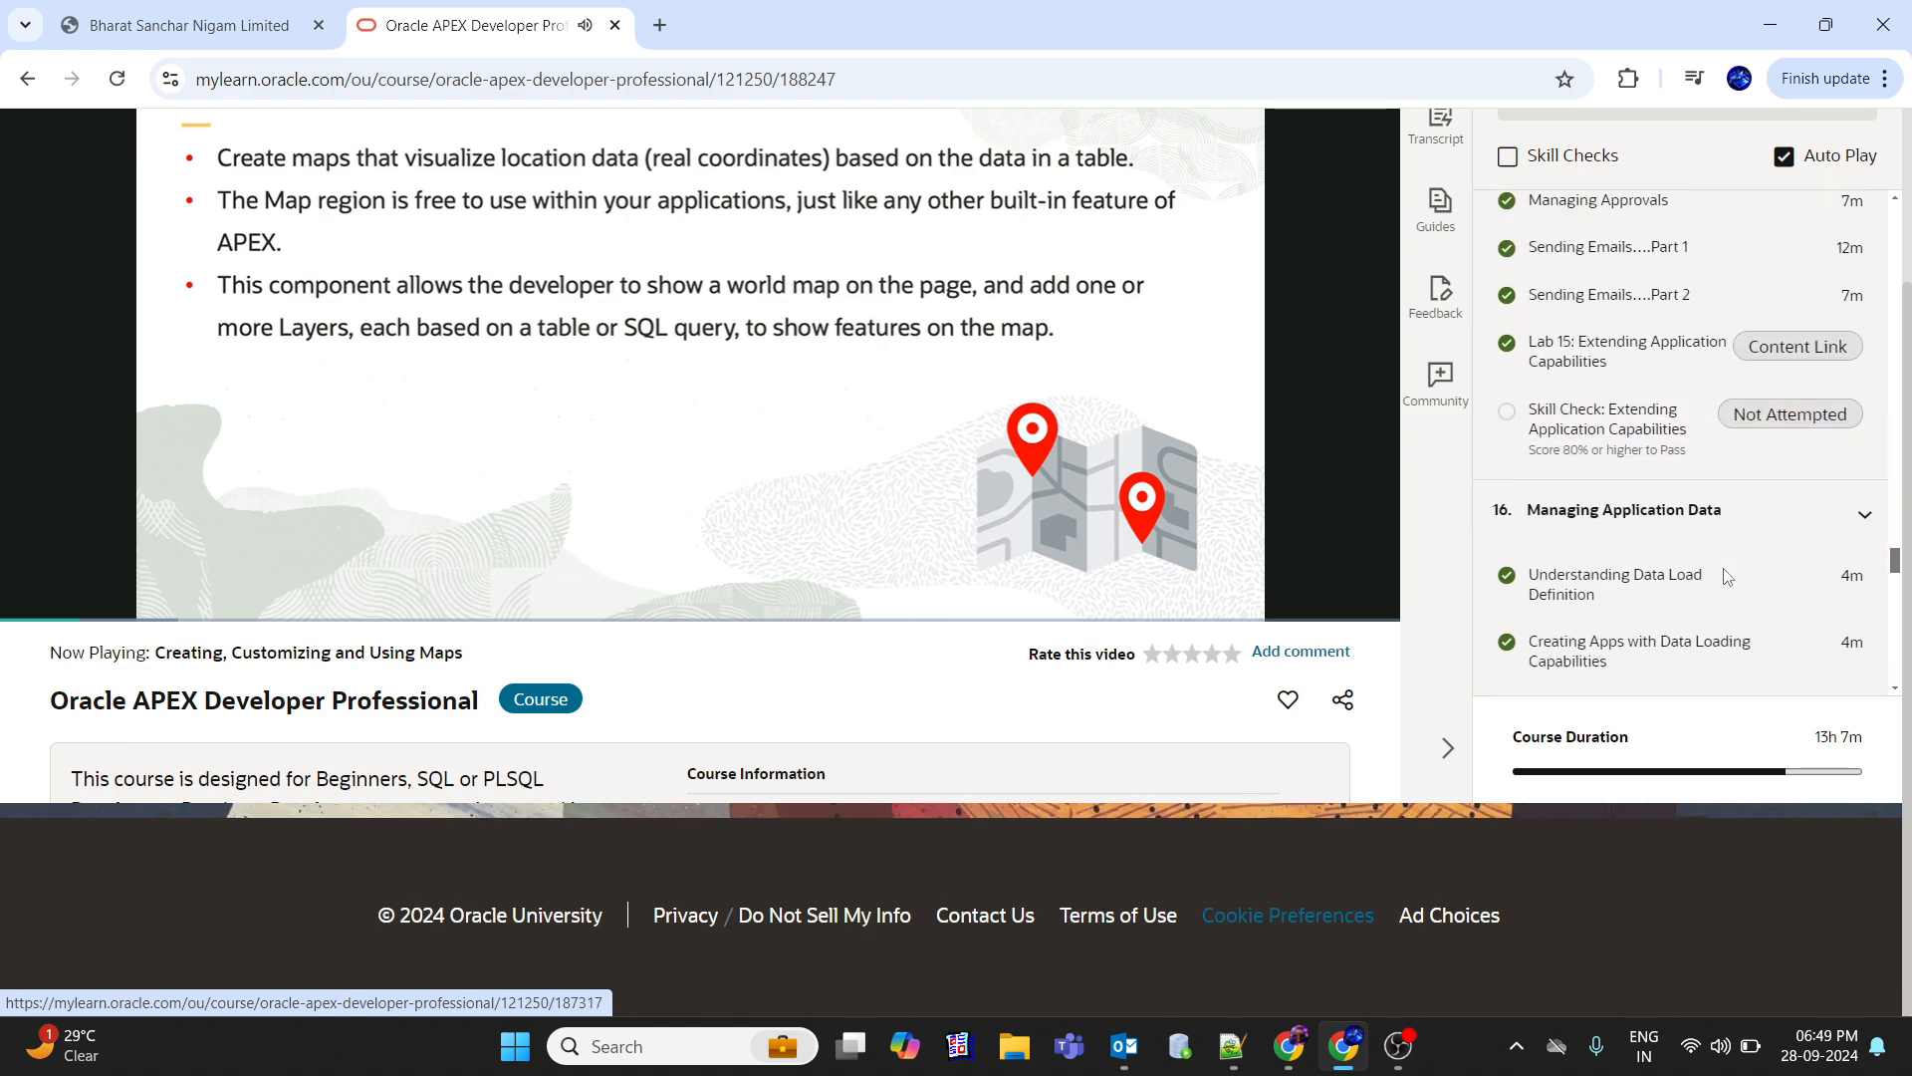
{"action": "scroll", "coordinate": [1725, 579], "scroll_direction": "down", "scroll_amount": 1}
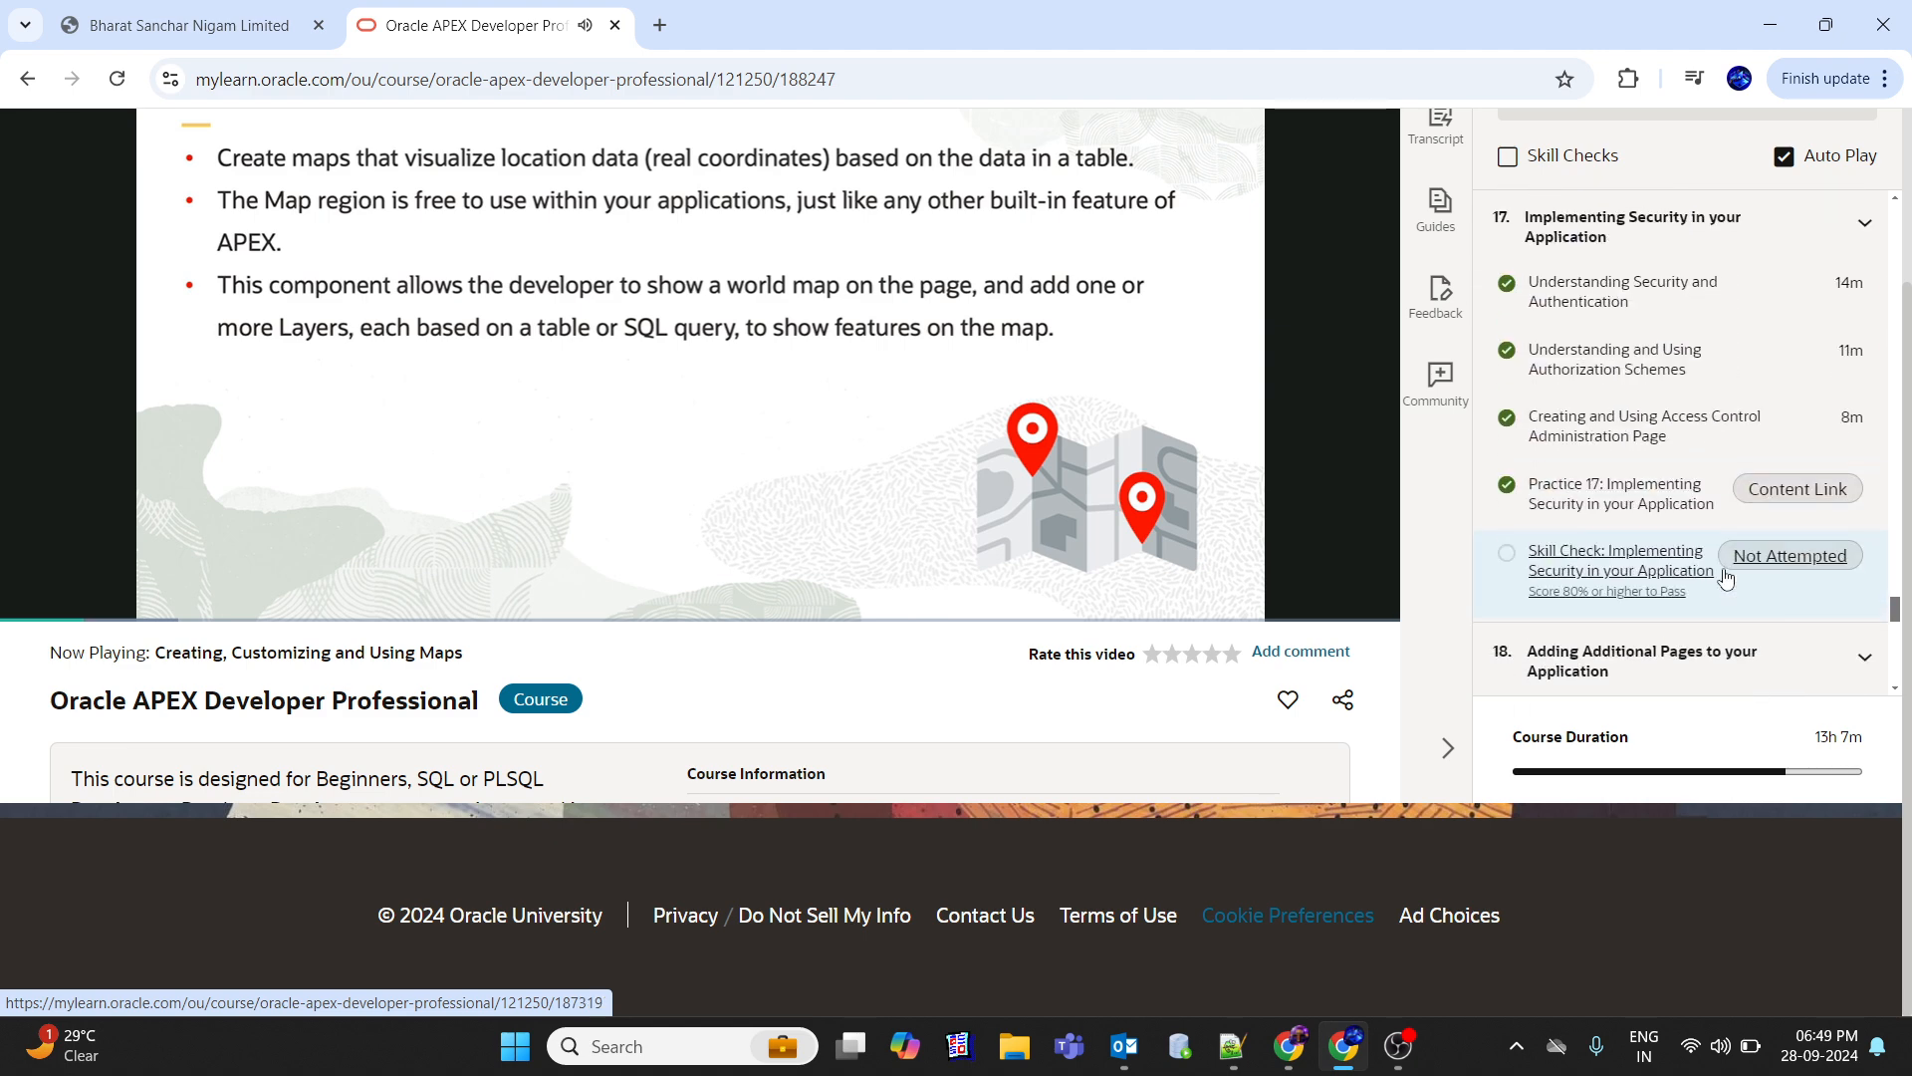
{"action": "scroll", "coordinate": [1726, 579], "scroll_direction": "down", "scroll_amount": 7}
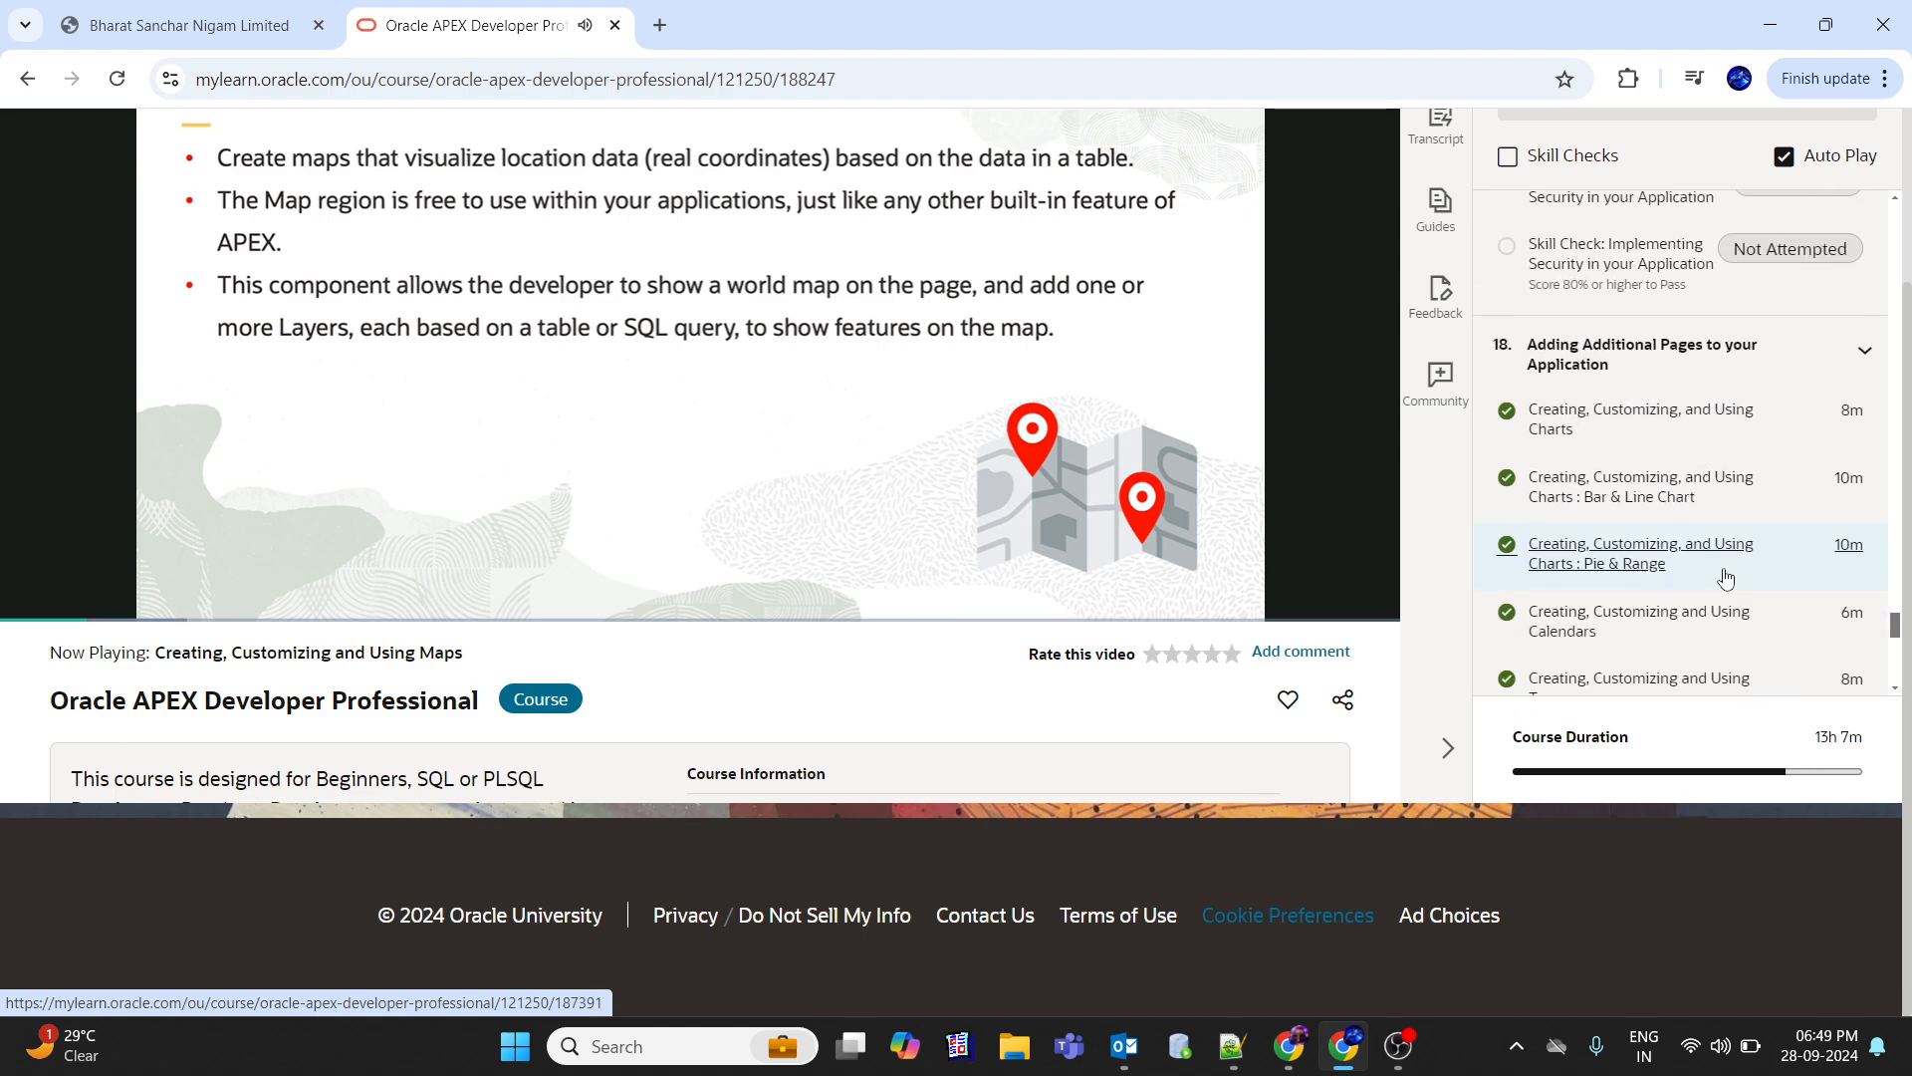
{"action": "scroll", "coordinate": [1726, 578], "scroll_direction": "up", "scroll_amount": 1}
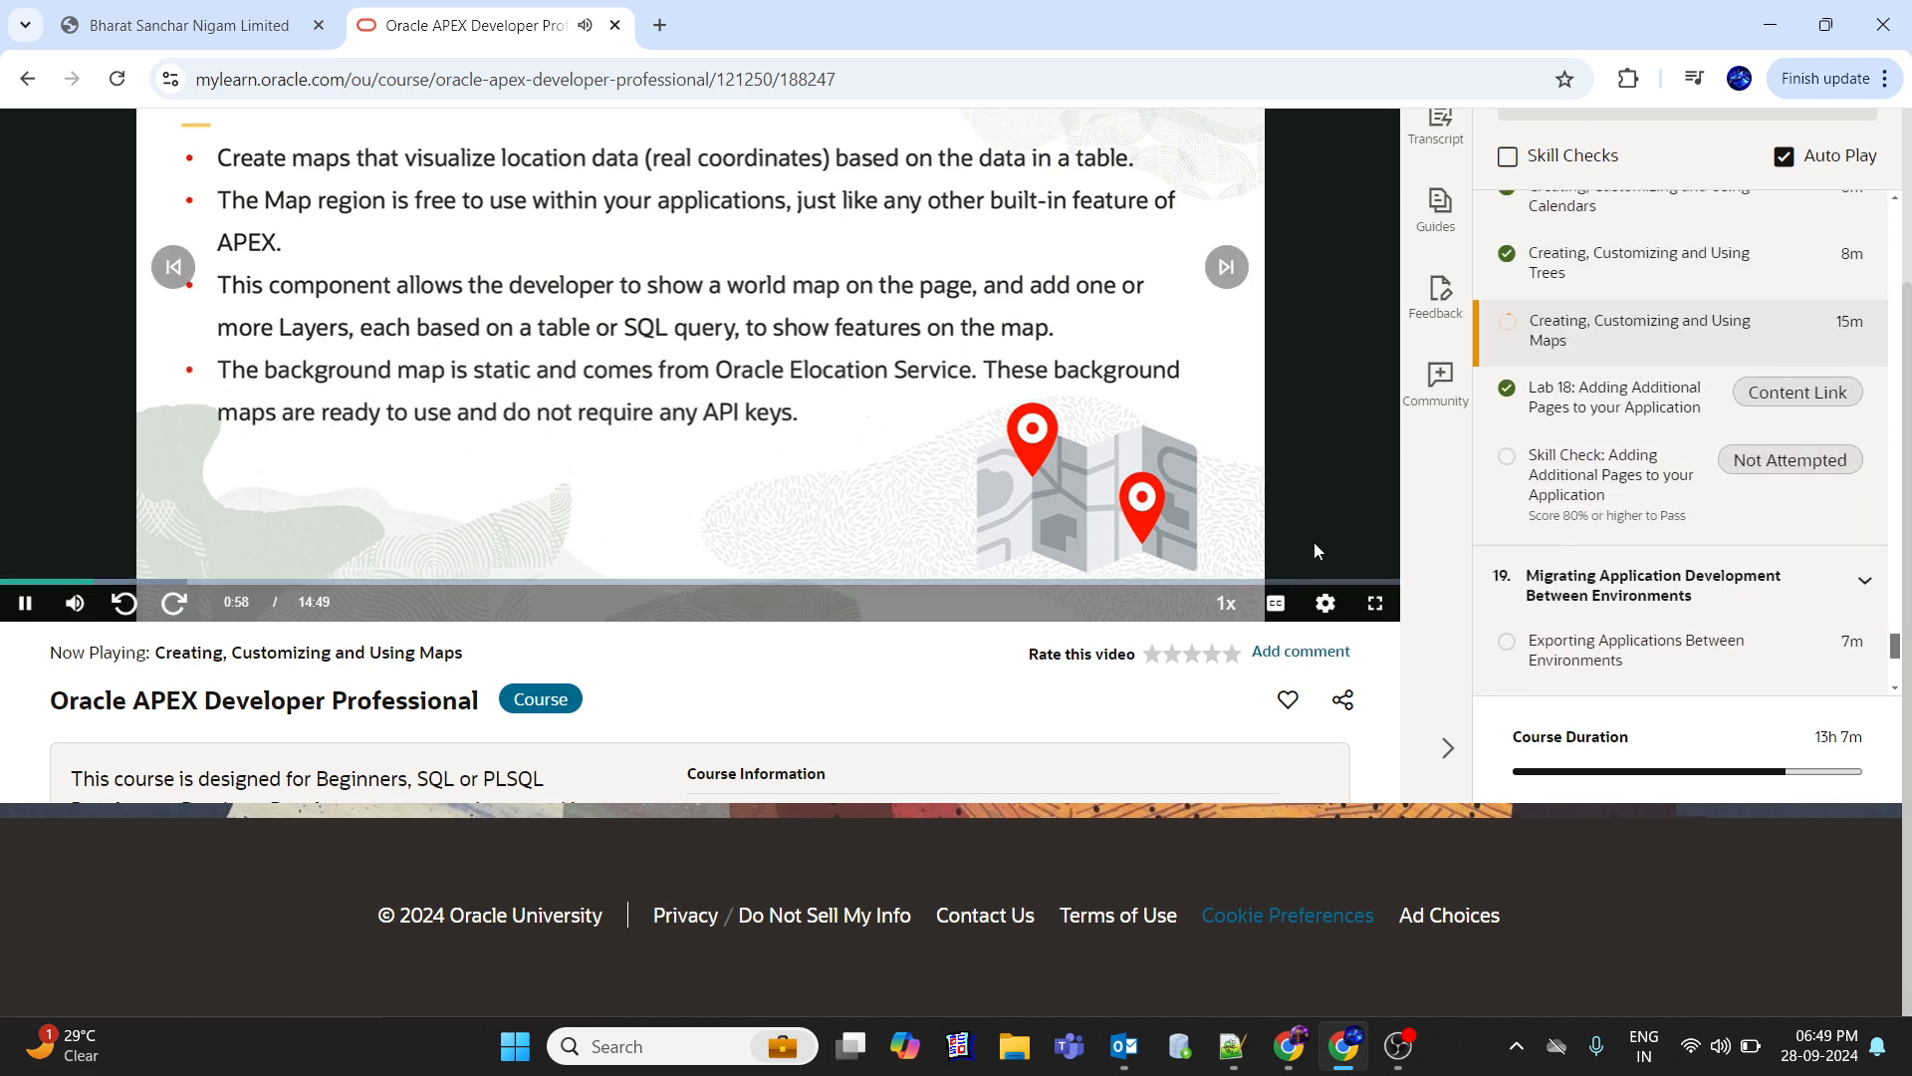
{"action": "left_click", "coordinate": [1374, 603]}
{"action": "left_click", "coordinate": [1838, 1056]}
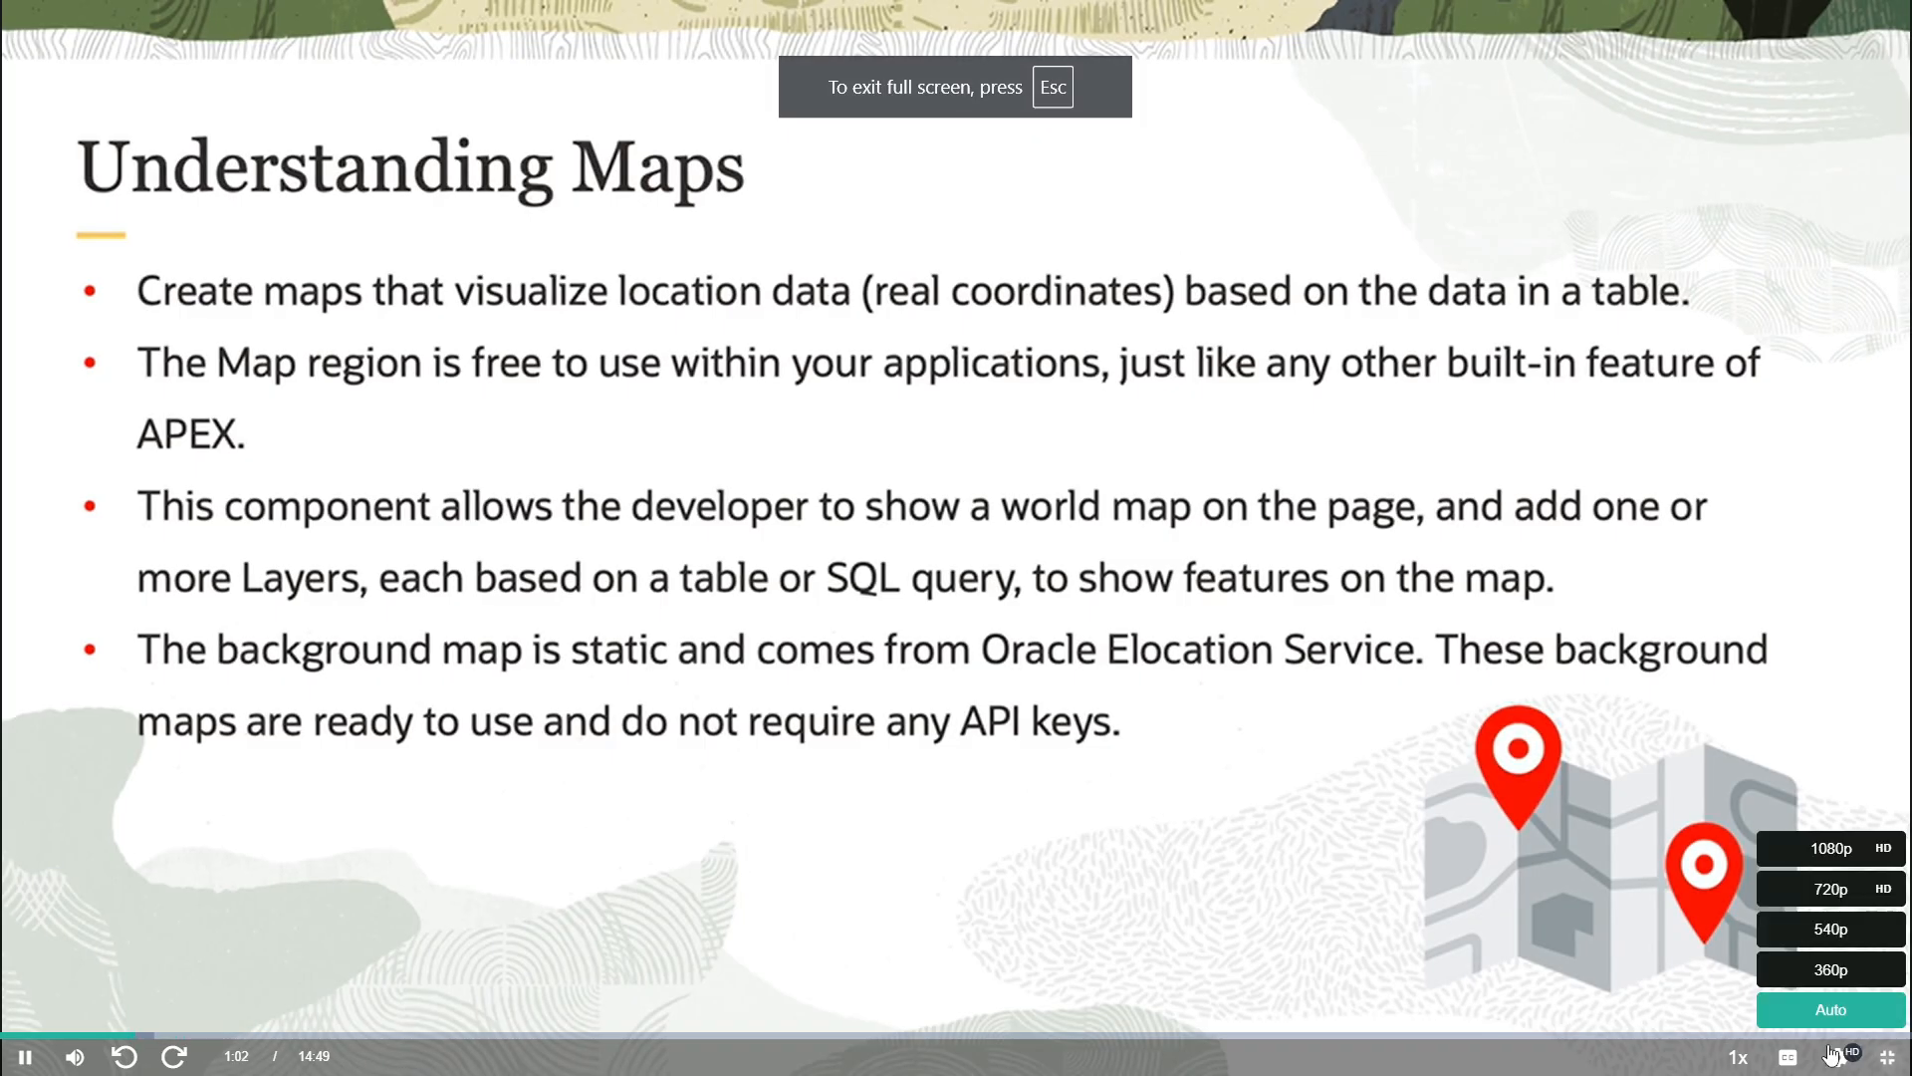
{"action": "left_click", "coordinate": [1818, 865]}
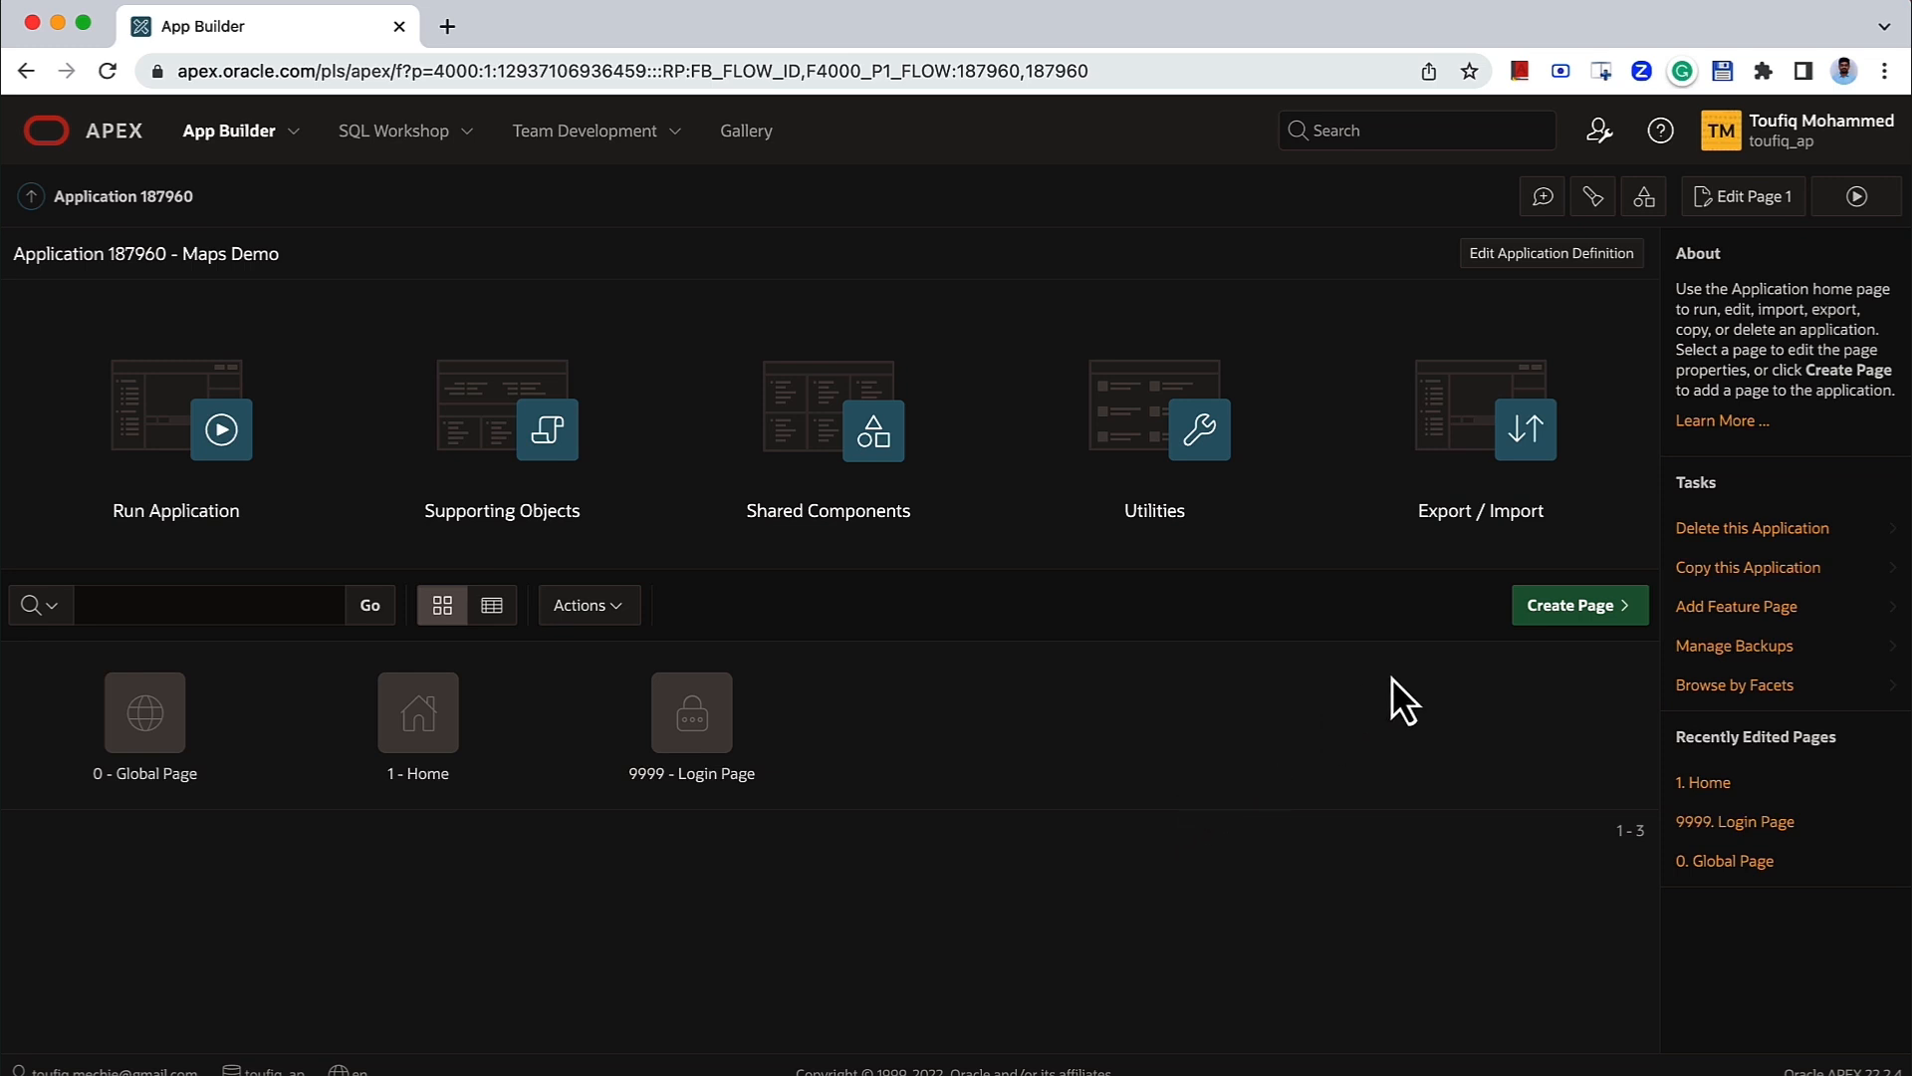
- Start creating a Map page in the Maps Demo application and name it Airports
{"action": "left_click", "coordinate": [1523, 616]}
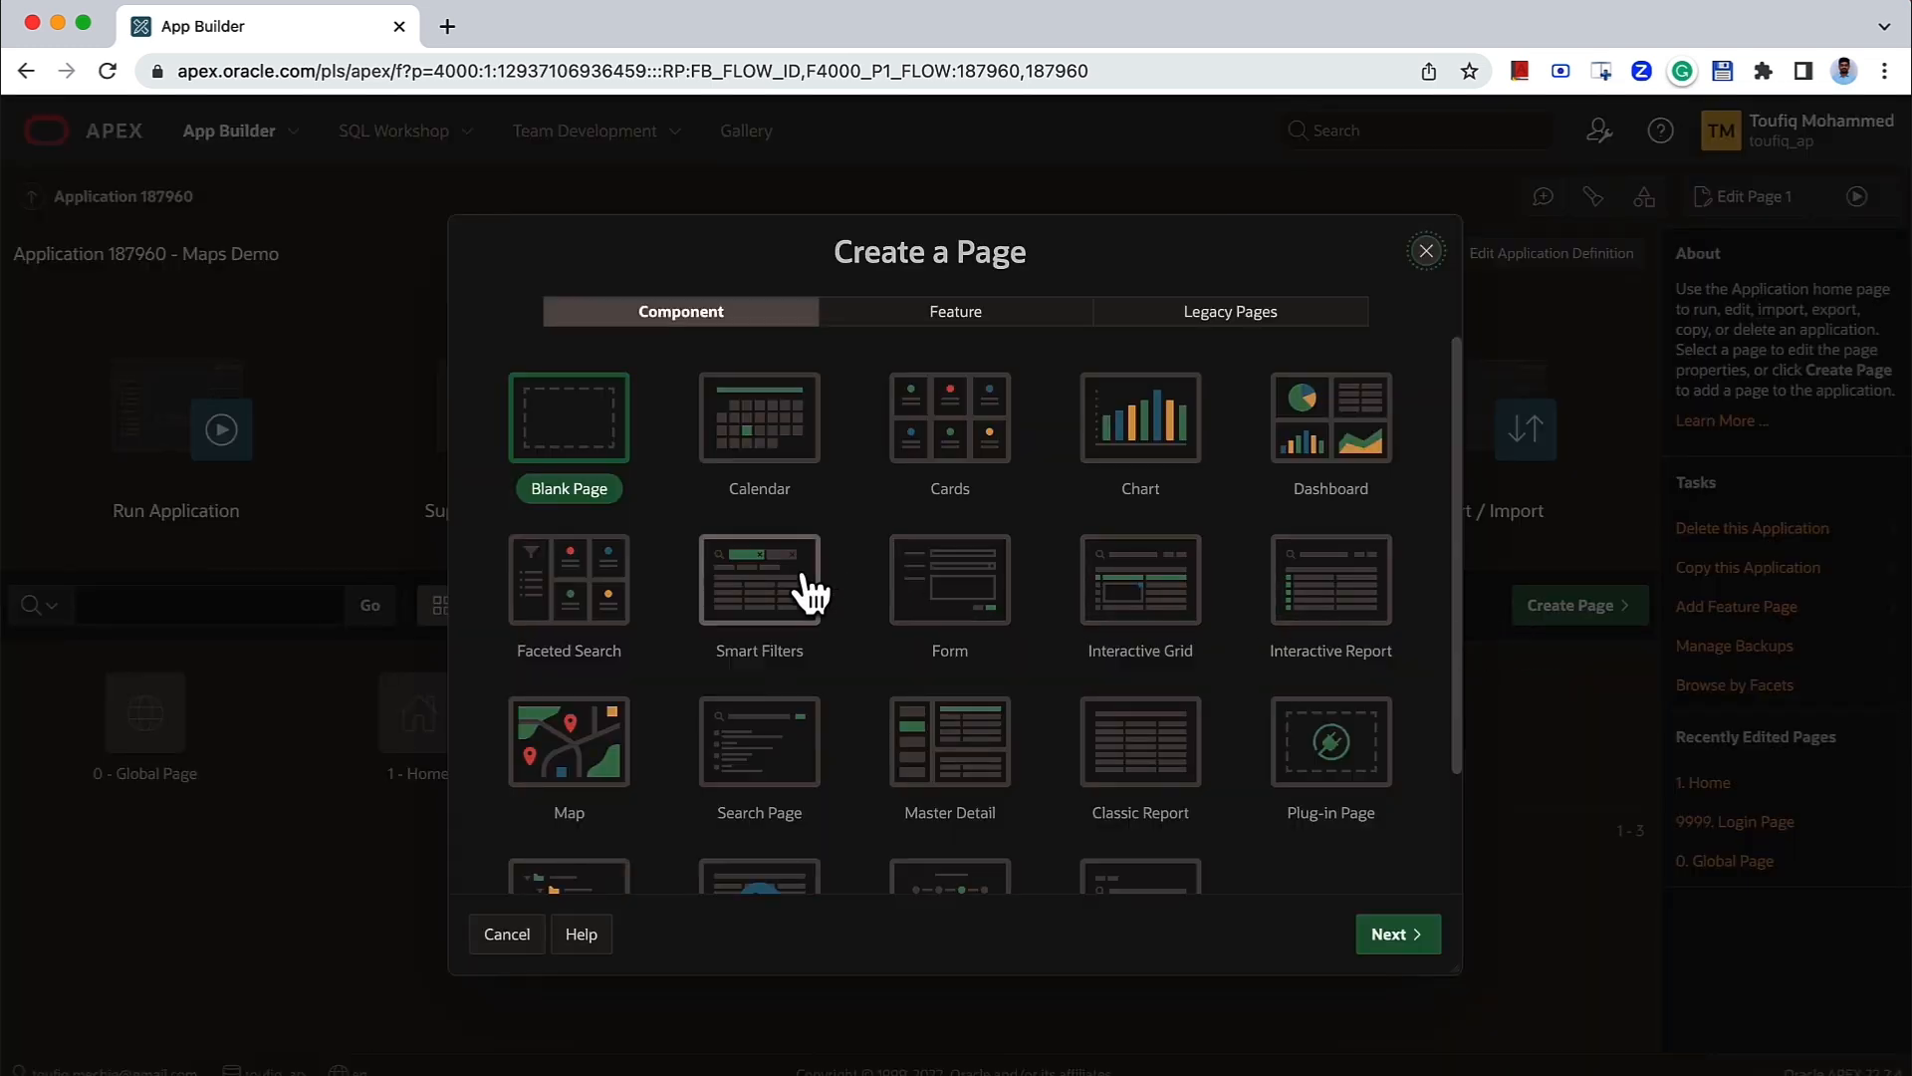
{"action": "scroll", "coordinate": [747, 627], "scroll_direction": "down", "scroll_amount": 2}
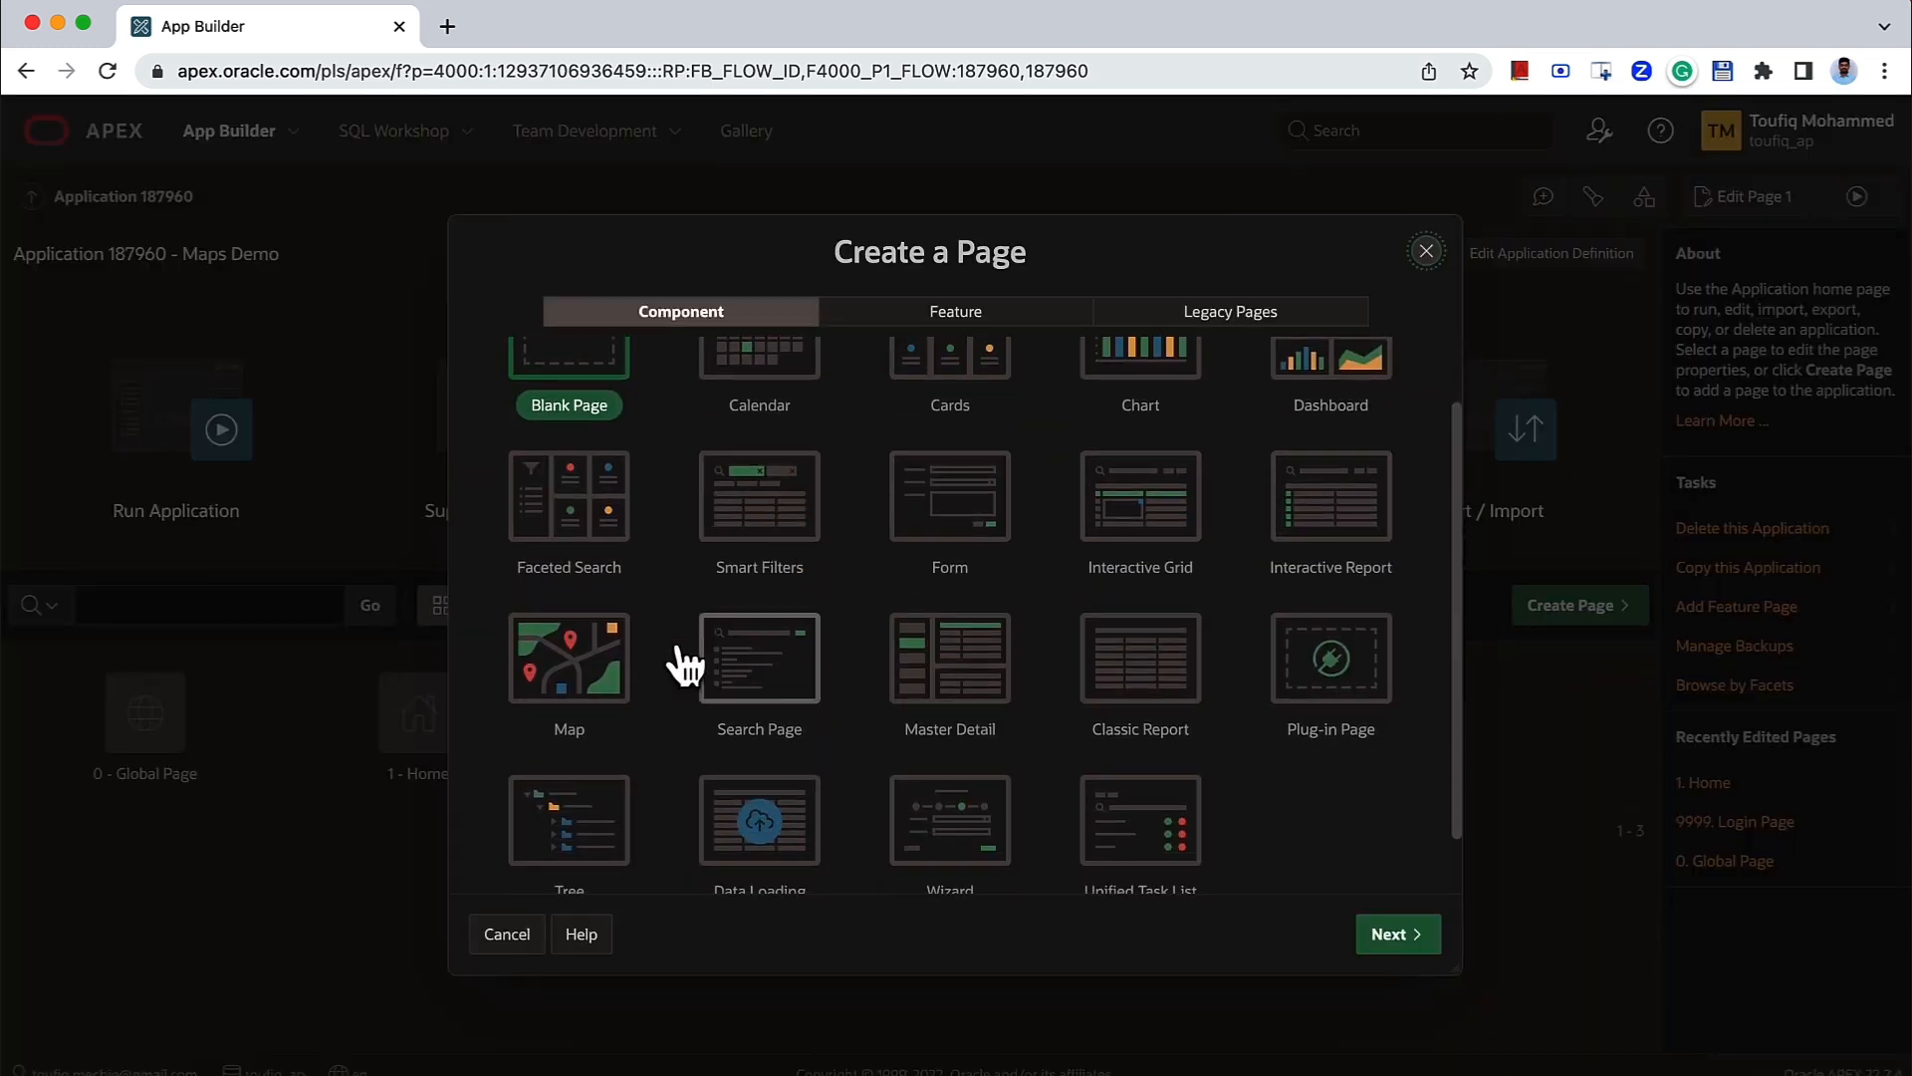
{"action": "left_click", "coordinate": [577, 702]}
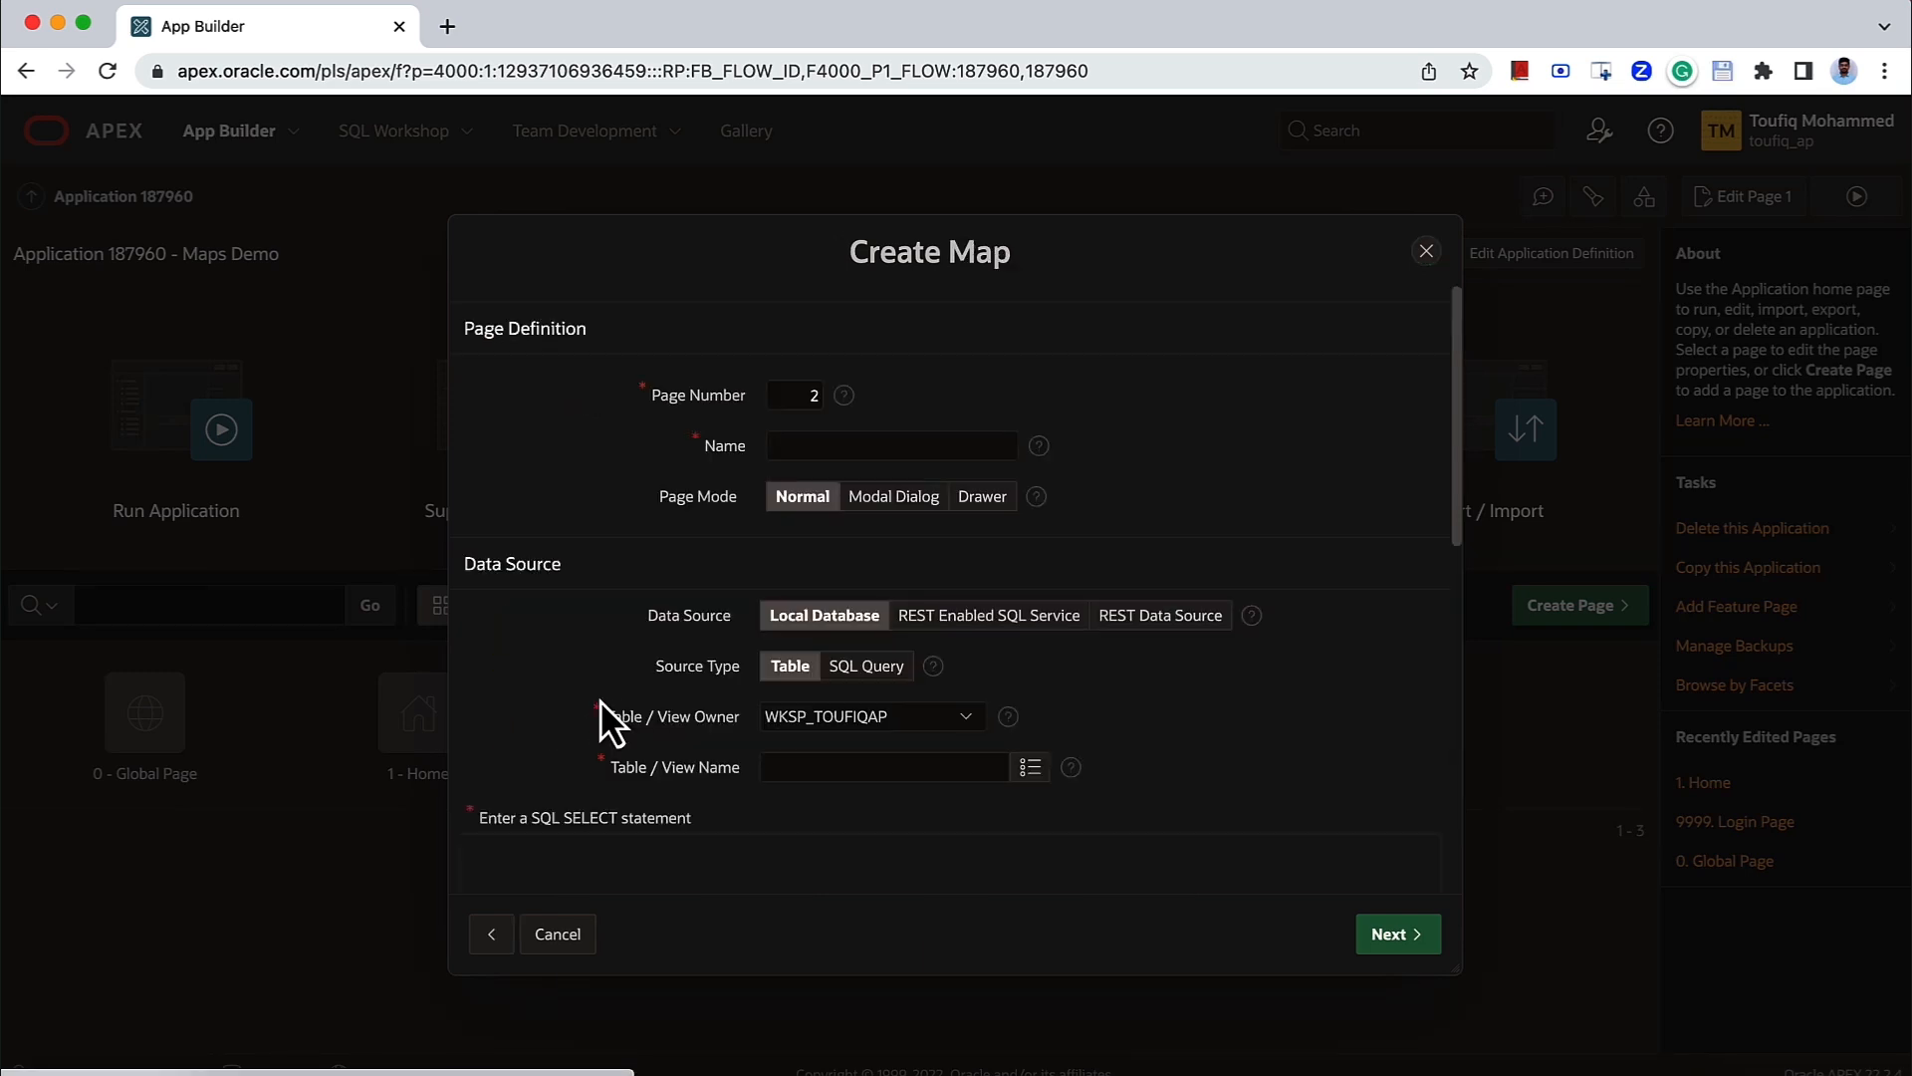
{"action": "left_click", "coordinate": [824, 445]}
{"action": "type", "text": "M"}
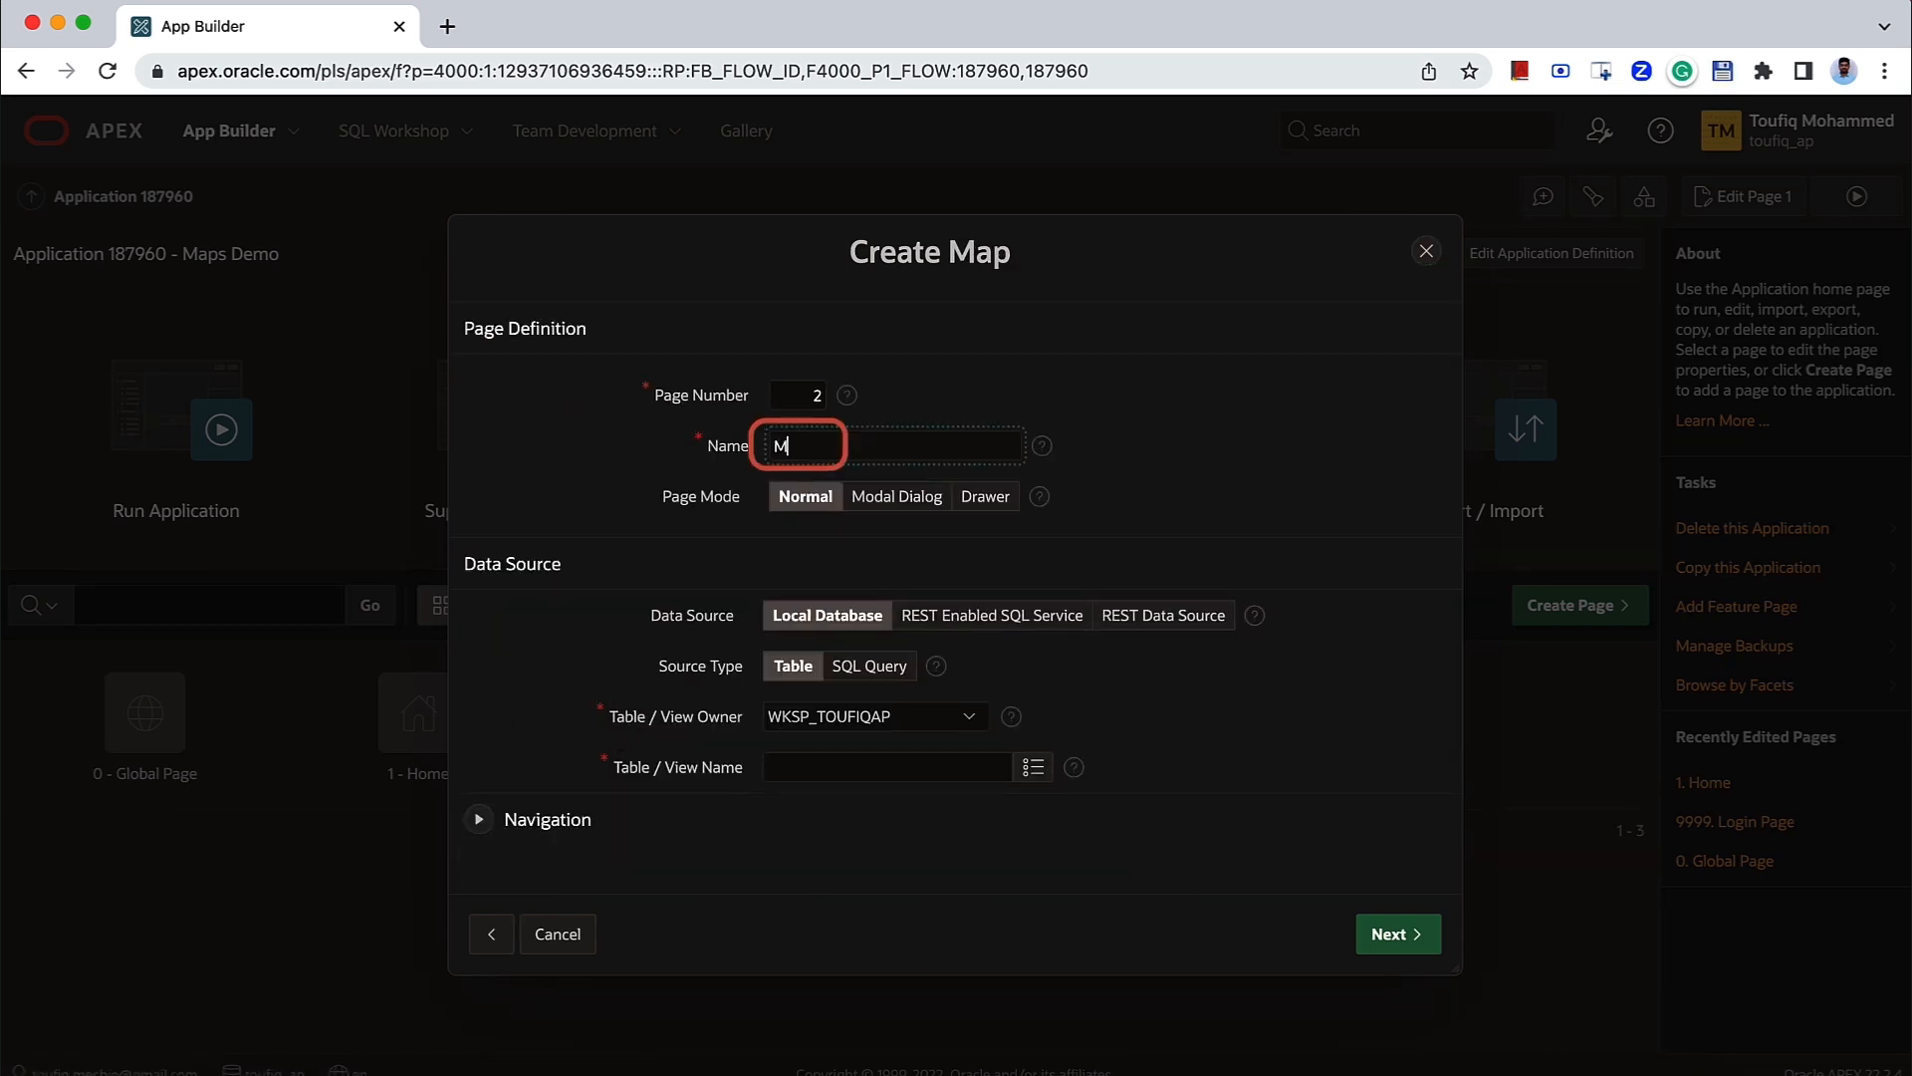
{"action": "key", "text": "BackSpace"}
{"action": "type", "text": "Airports"}
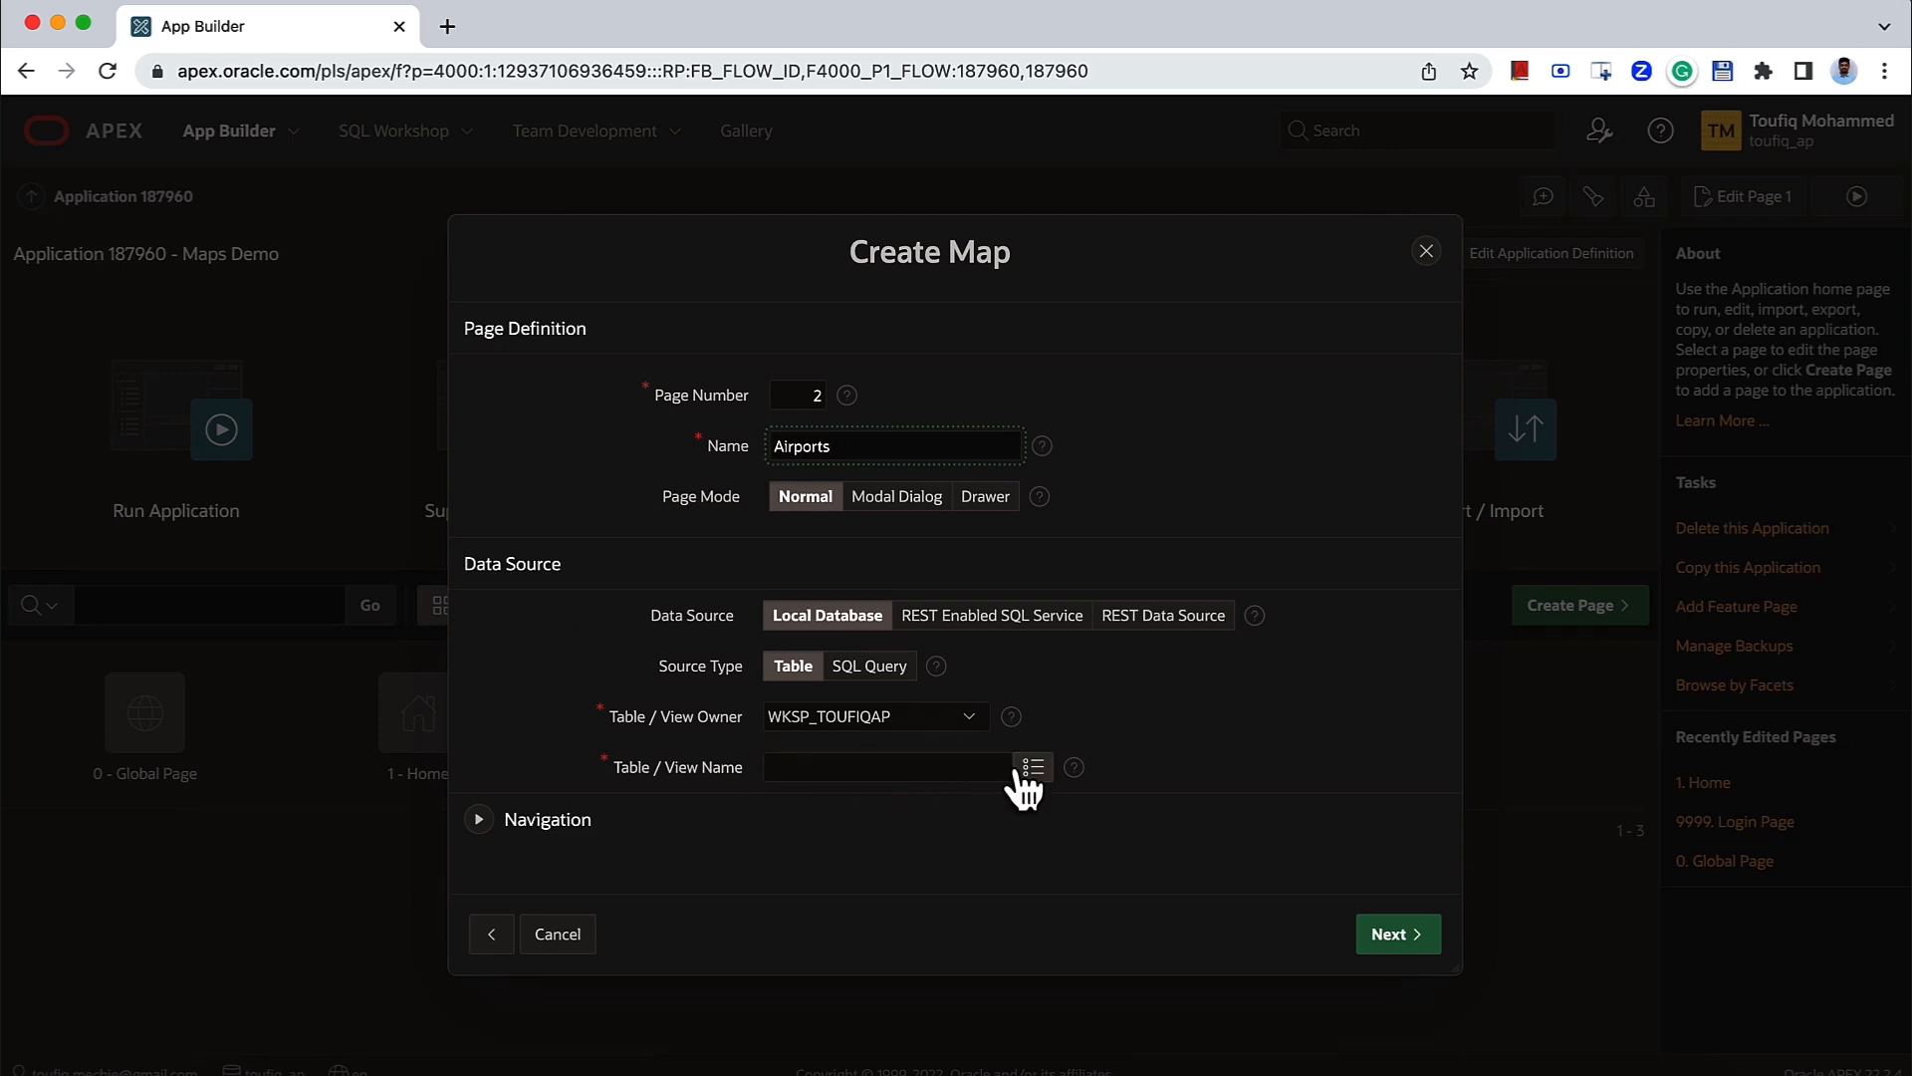
- Use the EBA_SAMPLE_MAP_AIRPORTS table as the new page's data source and continue to the map attributes
{"action": "left_click", "coordinate": [1026, 771]}
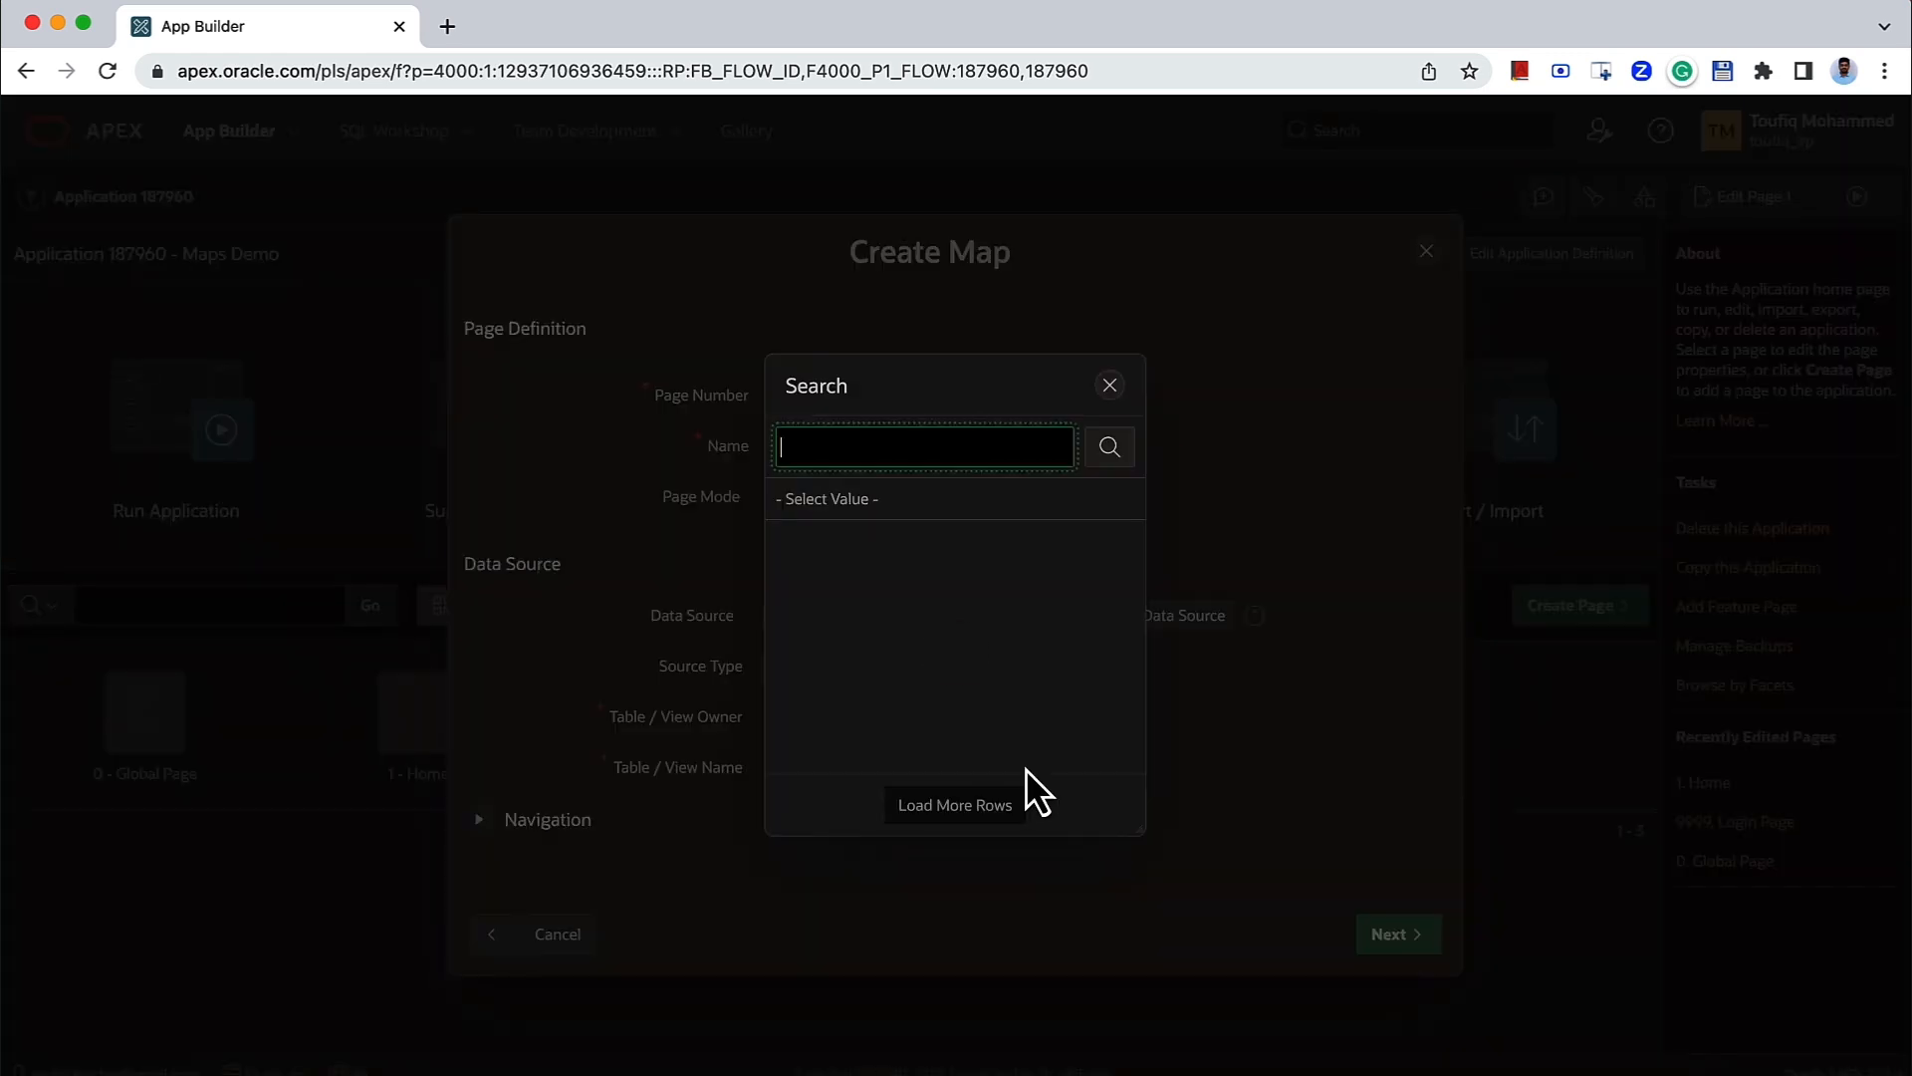
{"action": "type", "text": "airport"}
{"action": "left_click", "coordinate": [934, 539]}
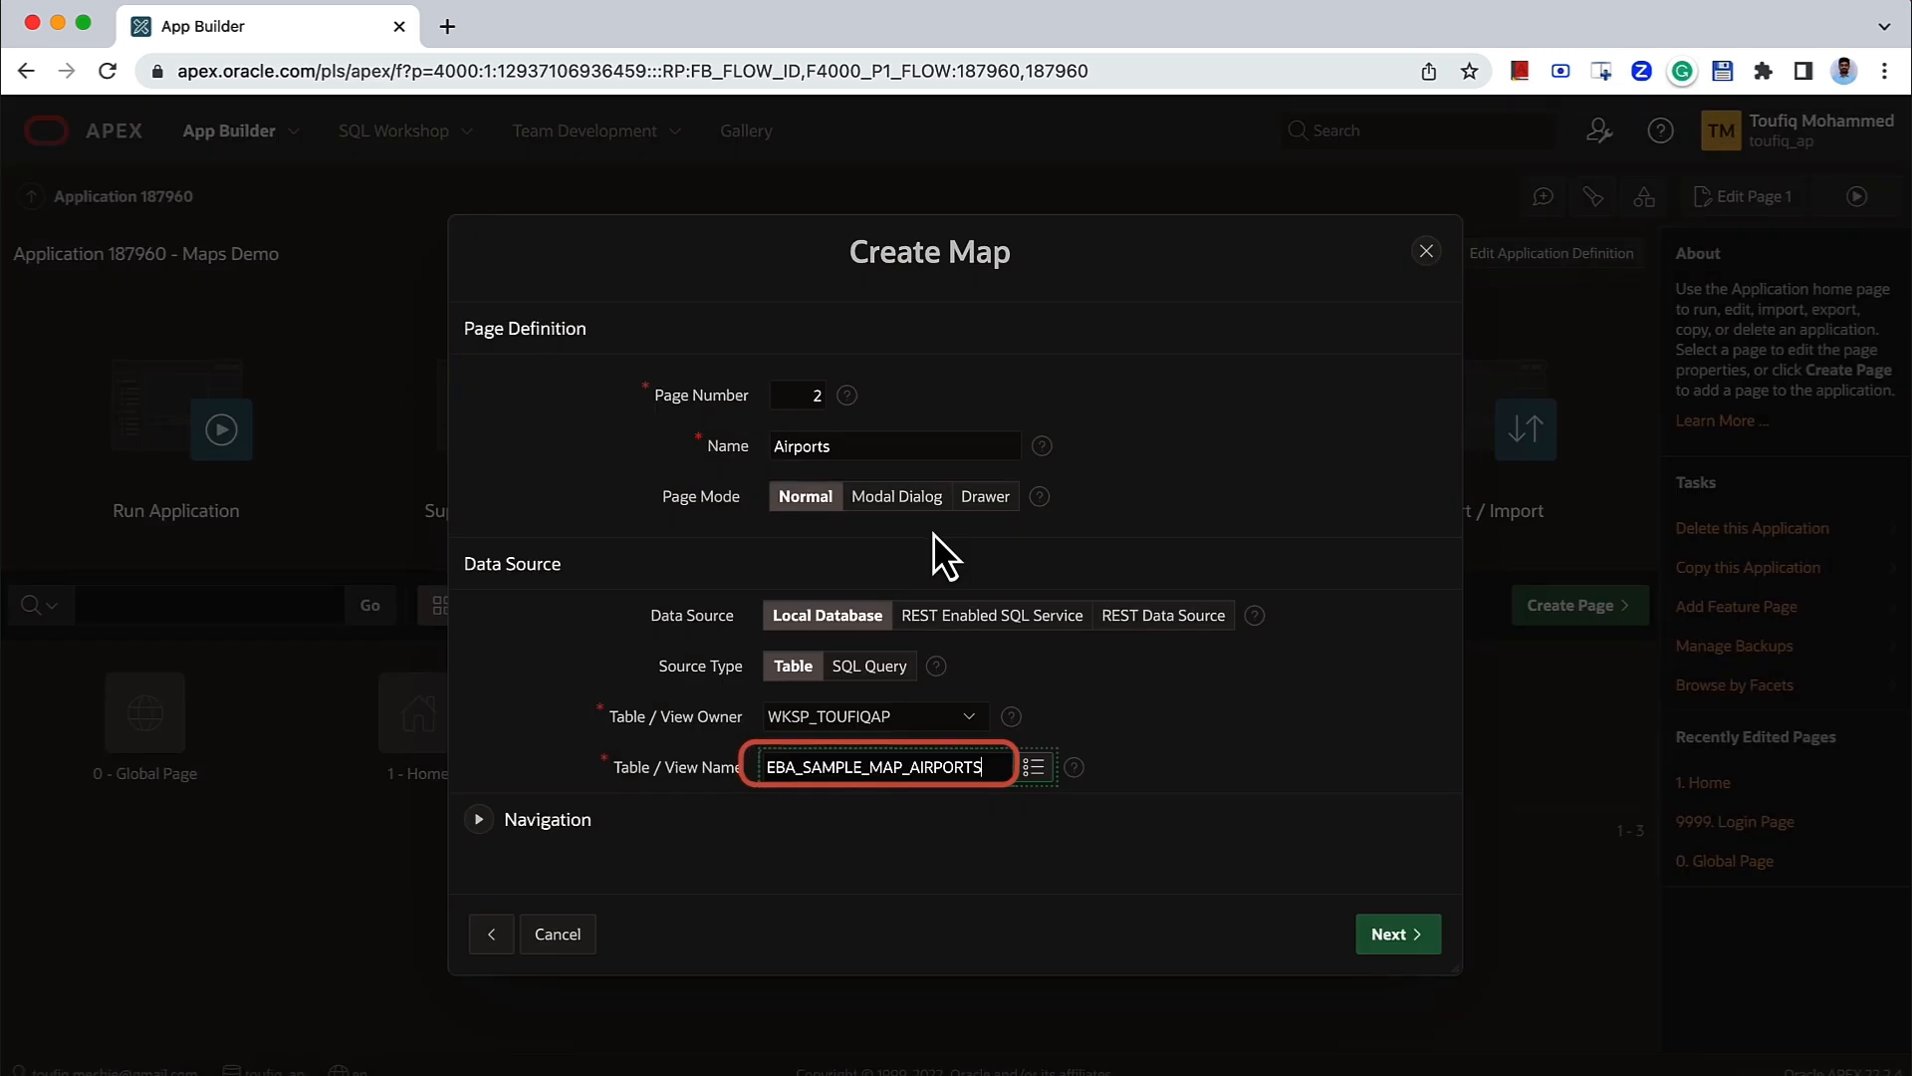
{"action": "left_click", "coordinate": [1386, 931]}
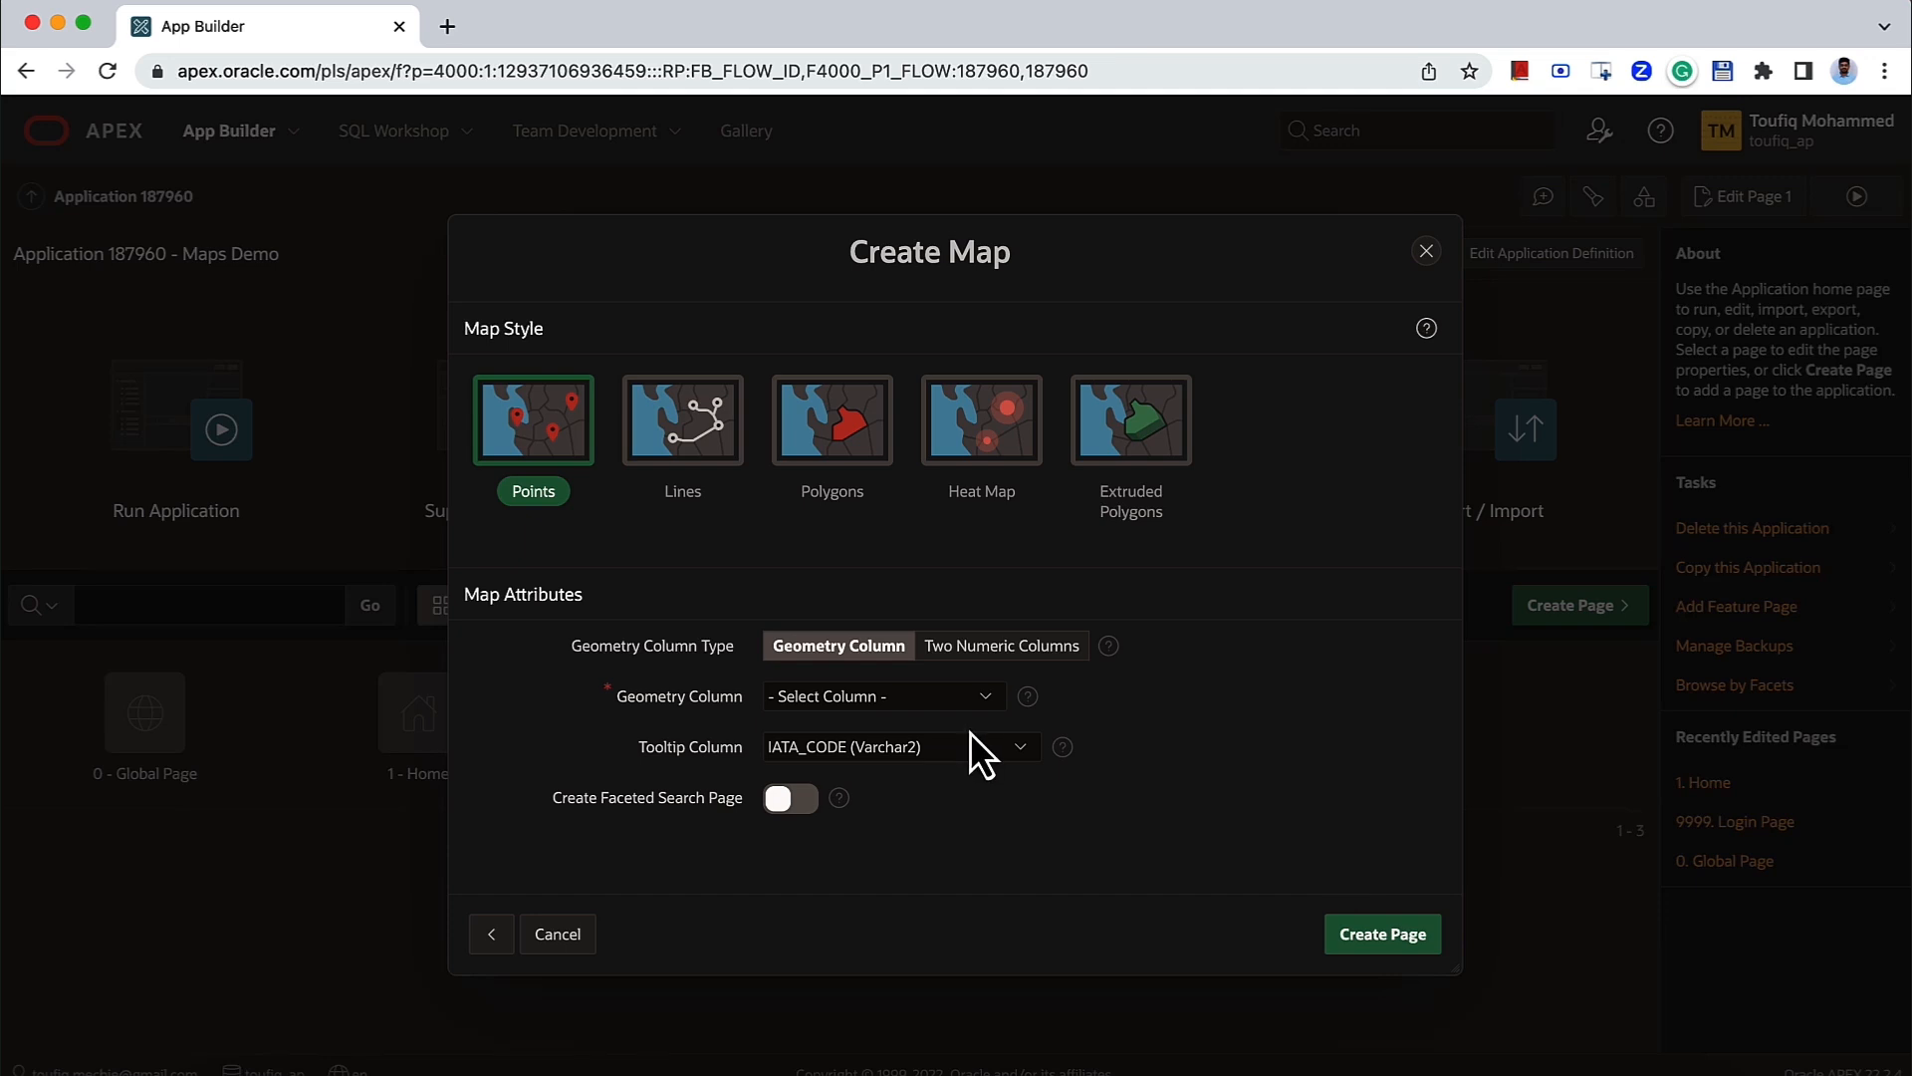
- Examine the geometry column choices, try the Two Numeric Columns type, and return to Geometry Column
{"action": "left_click", "coordinate": [924, 695]}
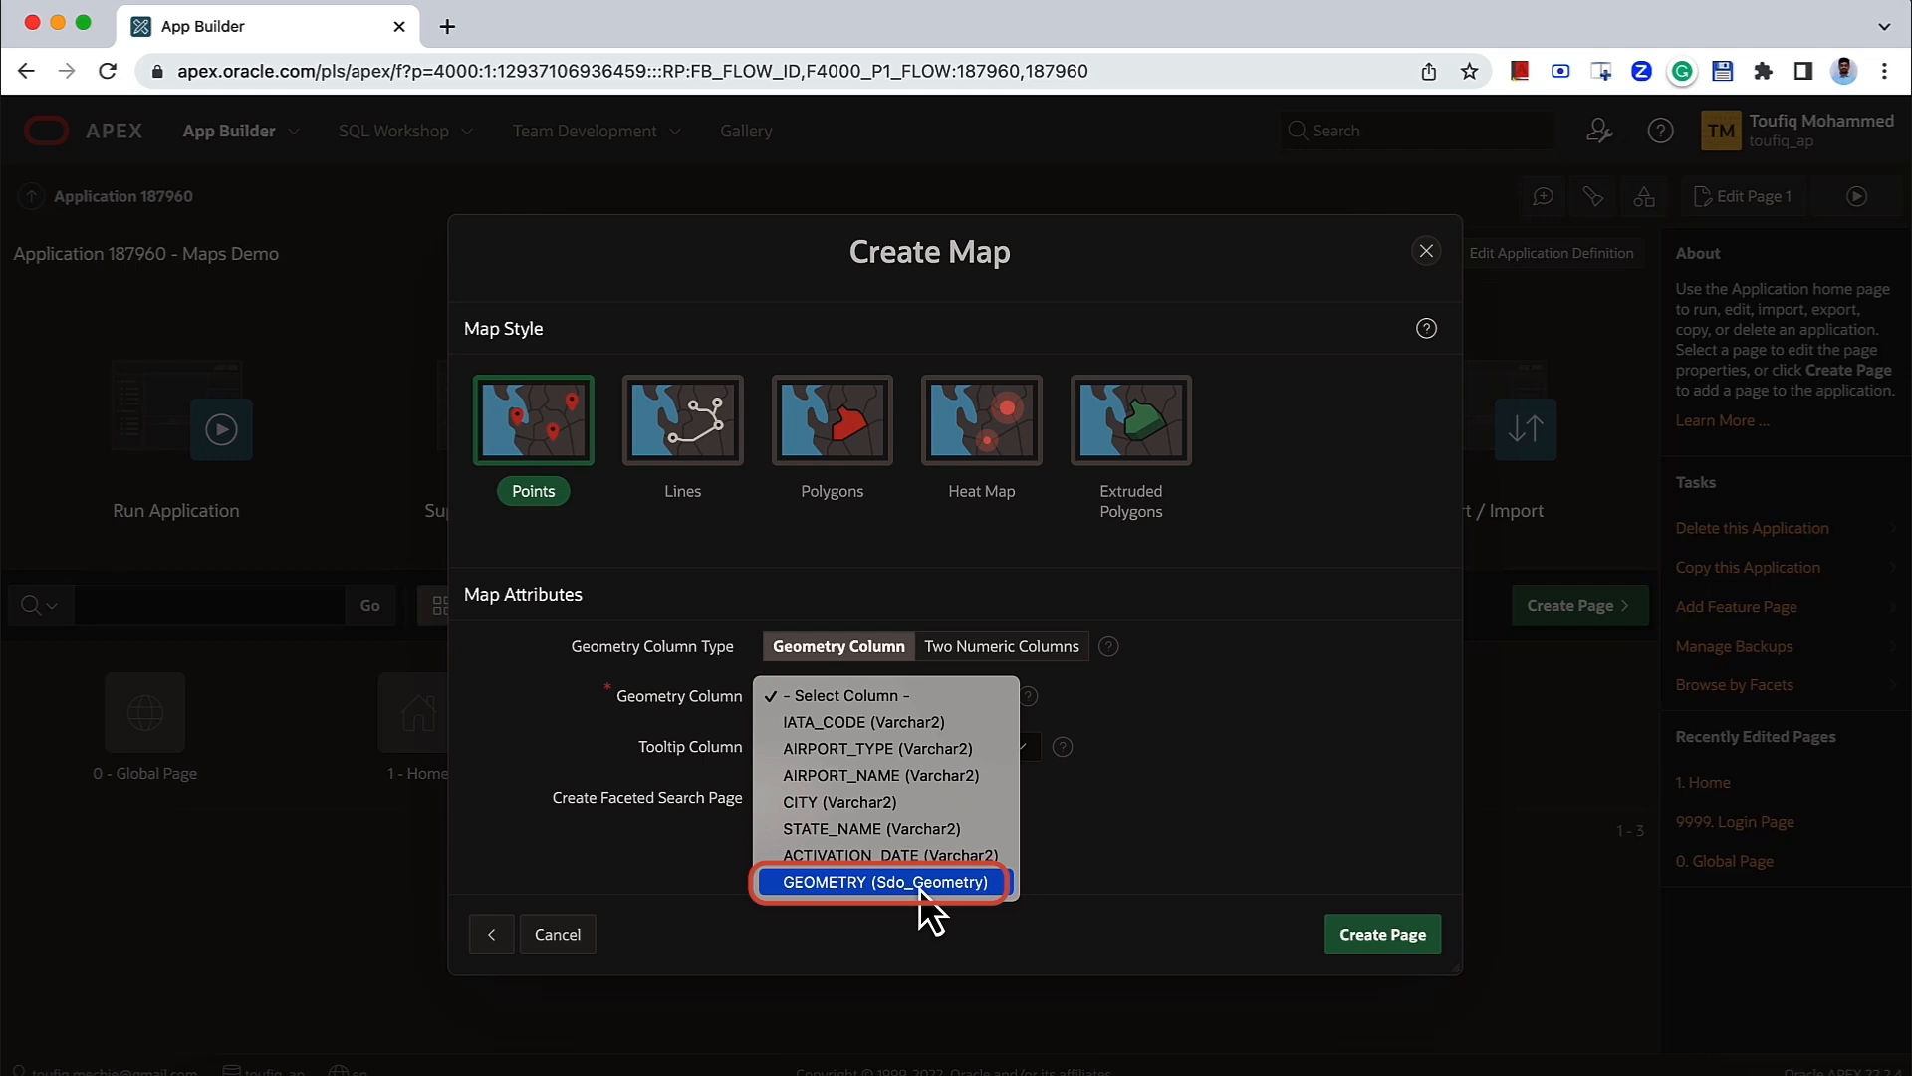
{"action": "left_click", "coordinate": [1014, 648]}
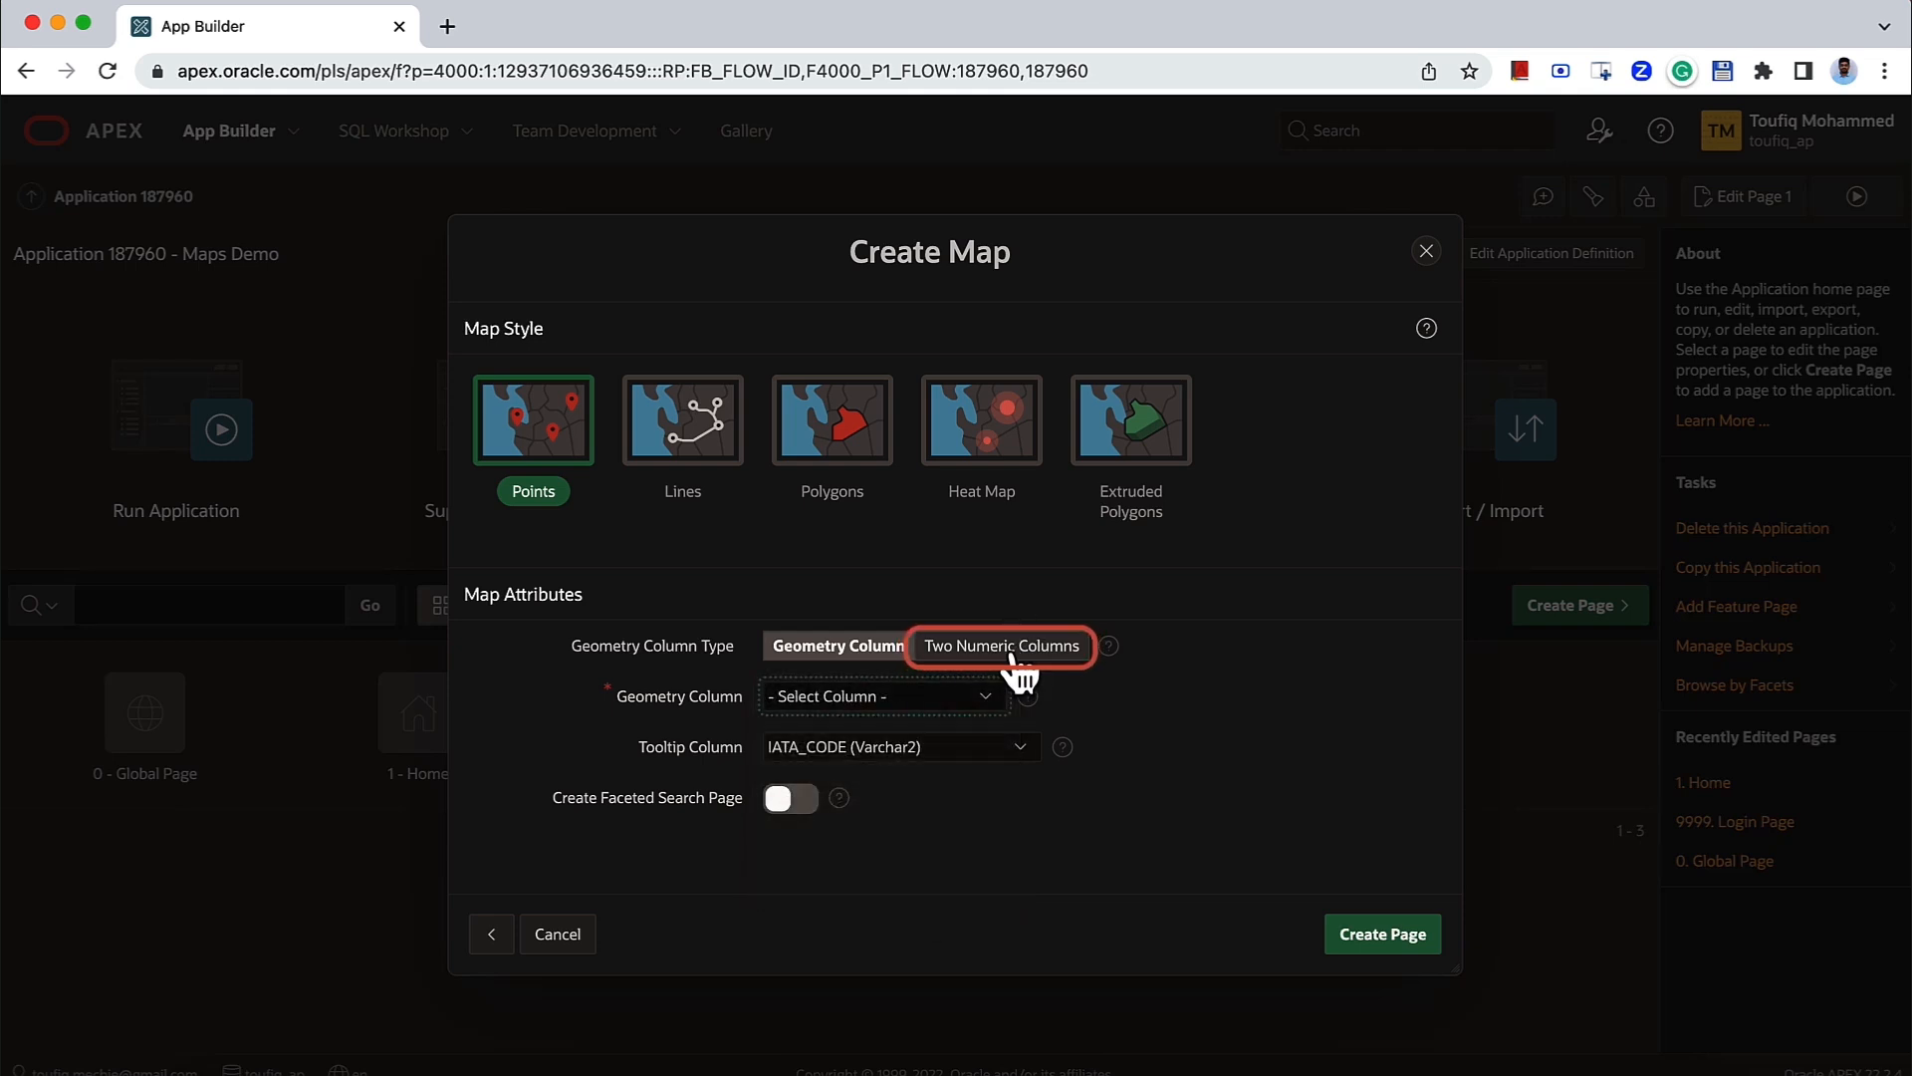
{"action": "left_click", "coordinate": [1014, 649]}
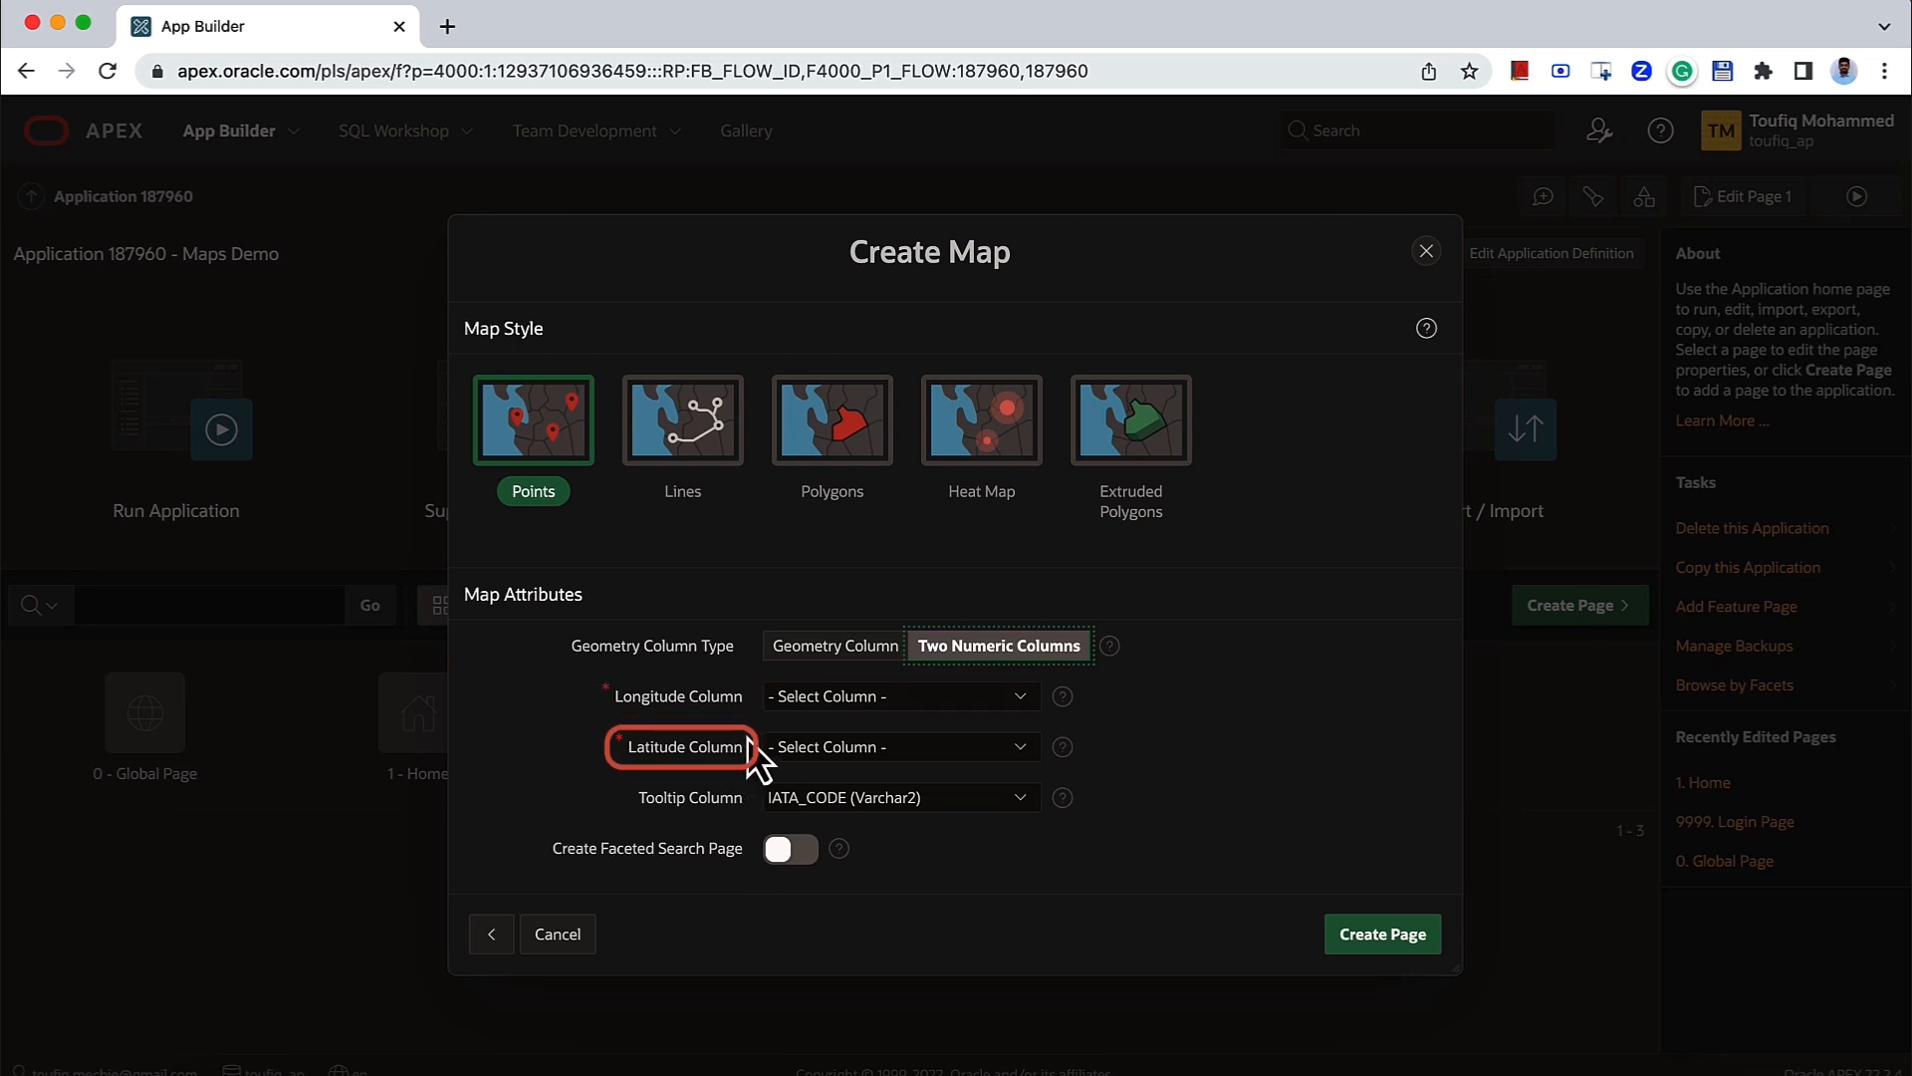
{"action": "left_click", "coordinate": [837, 657]}
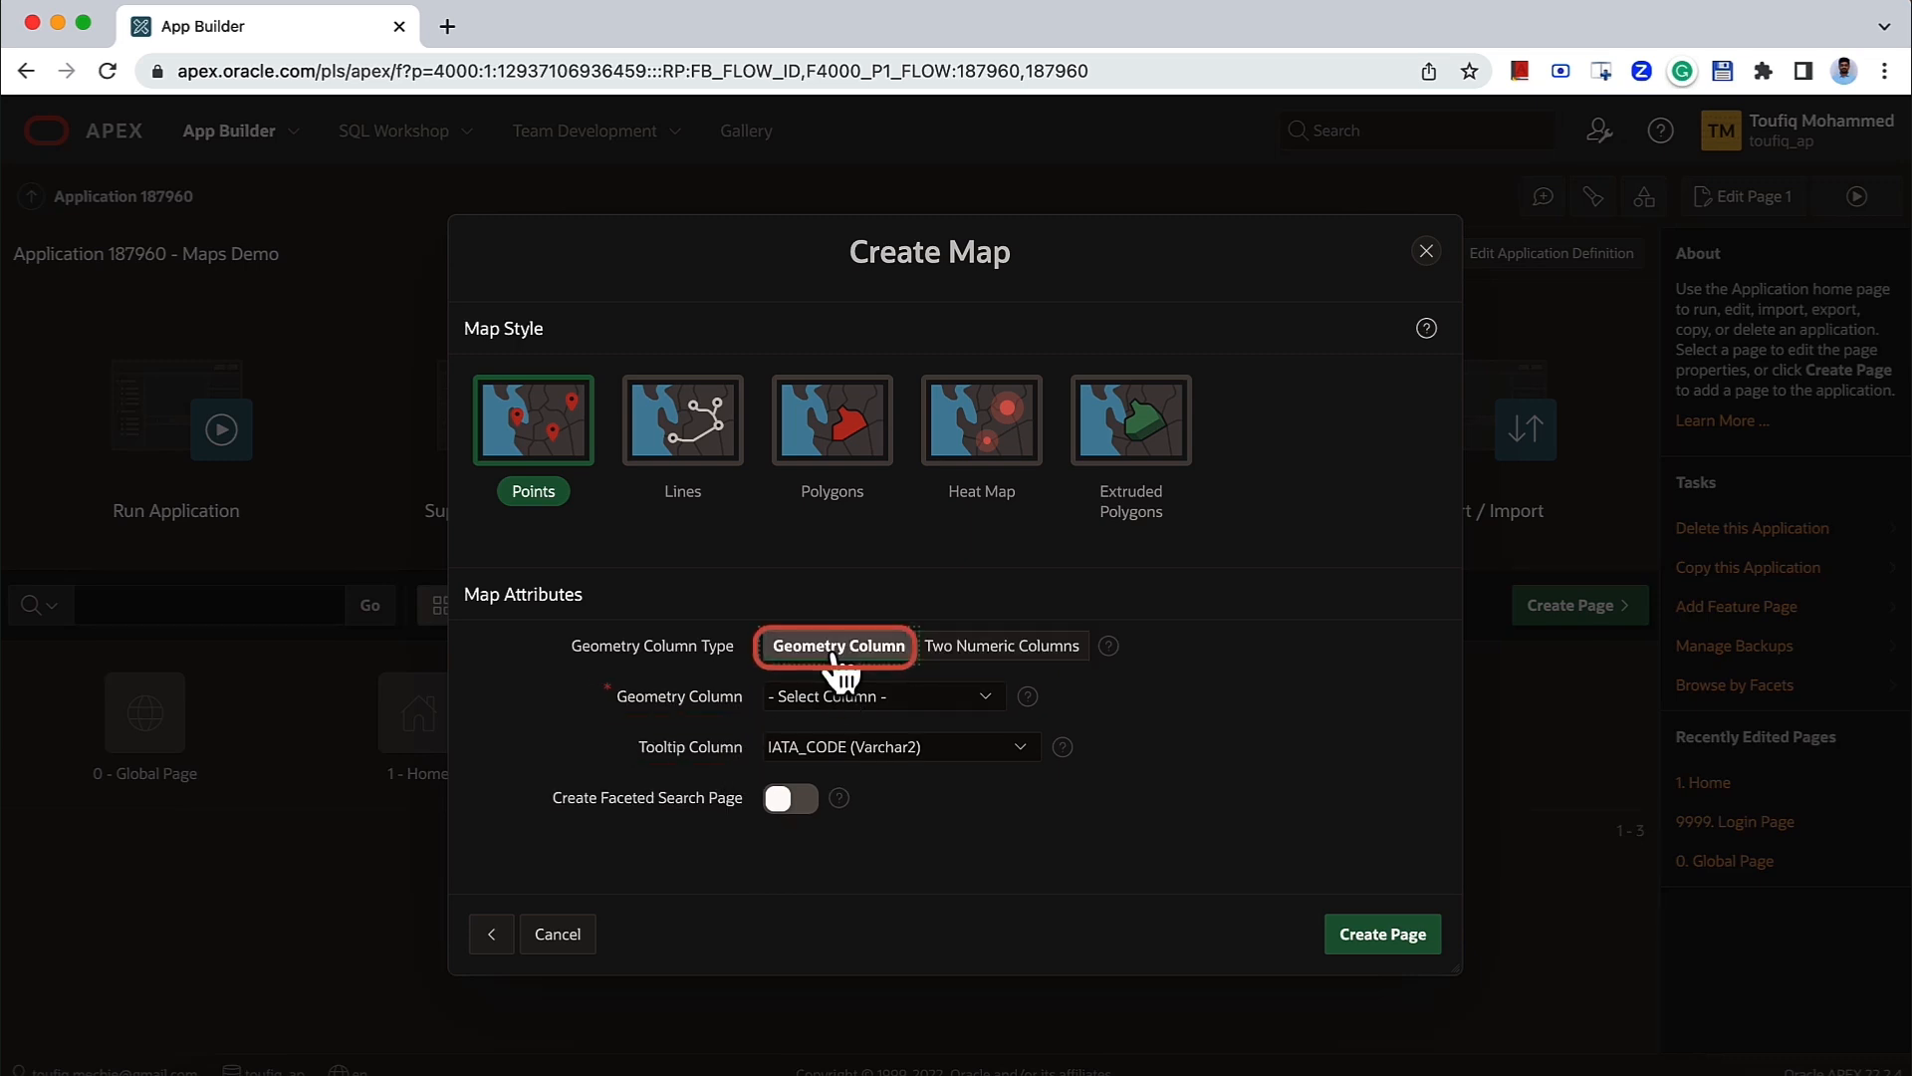
- Set the geometry column to GEOMETRY and the tooltip column to AIRPORT_NAME, and create the map page
{"action": "left_click", "coordinate": [848, 703]}
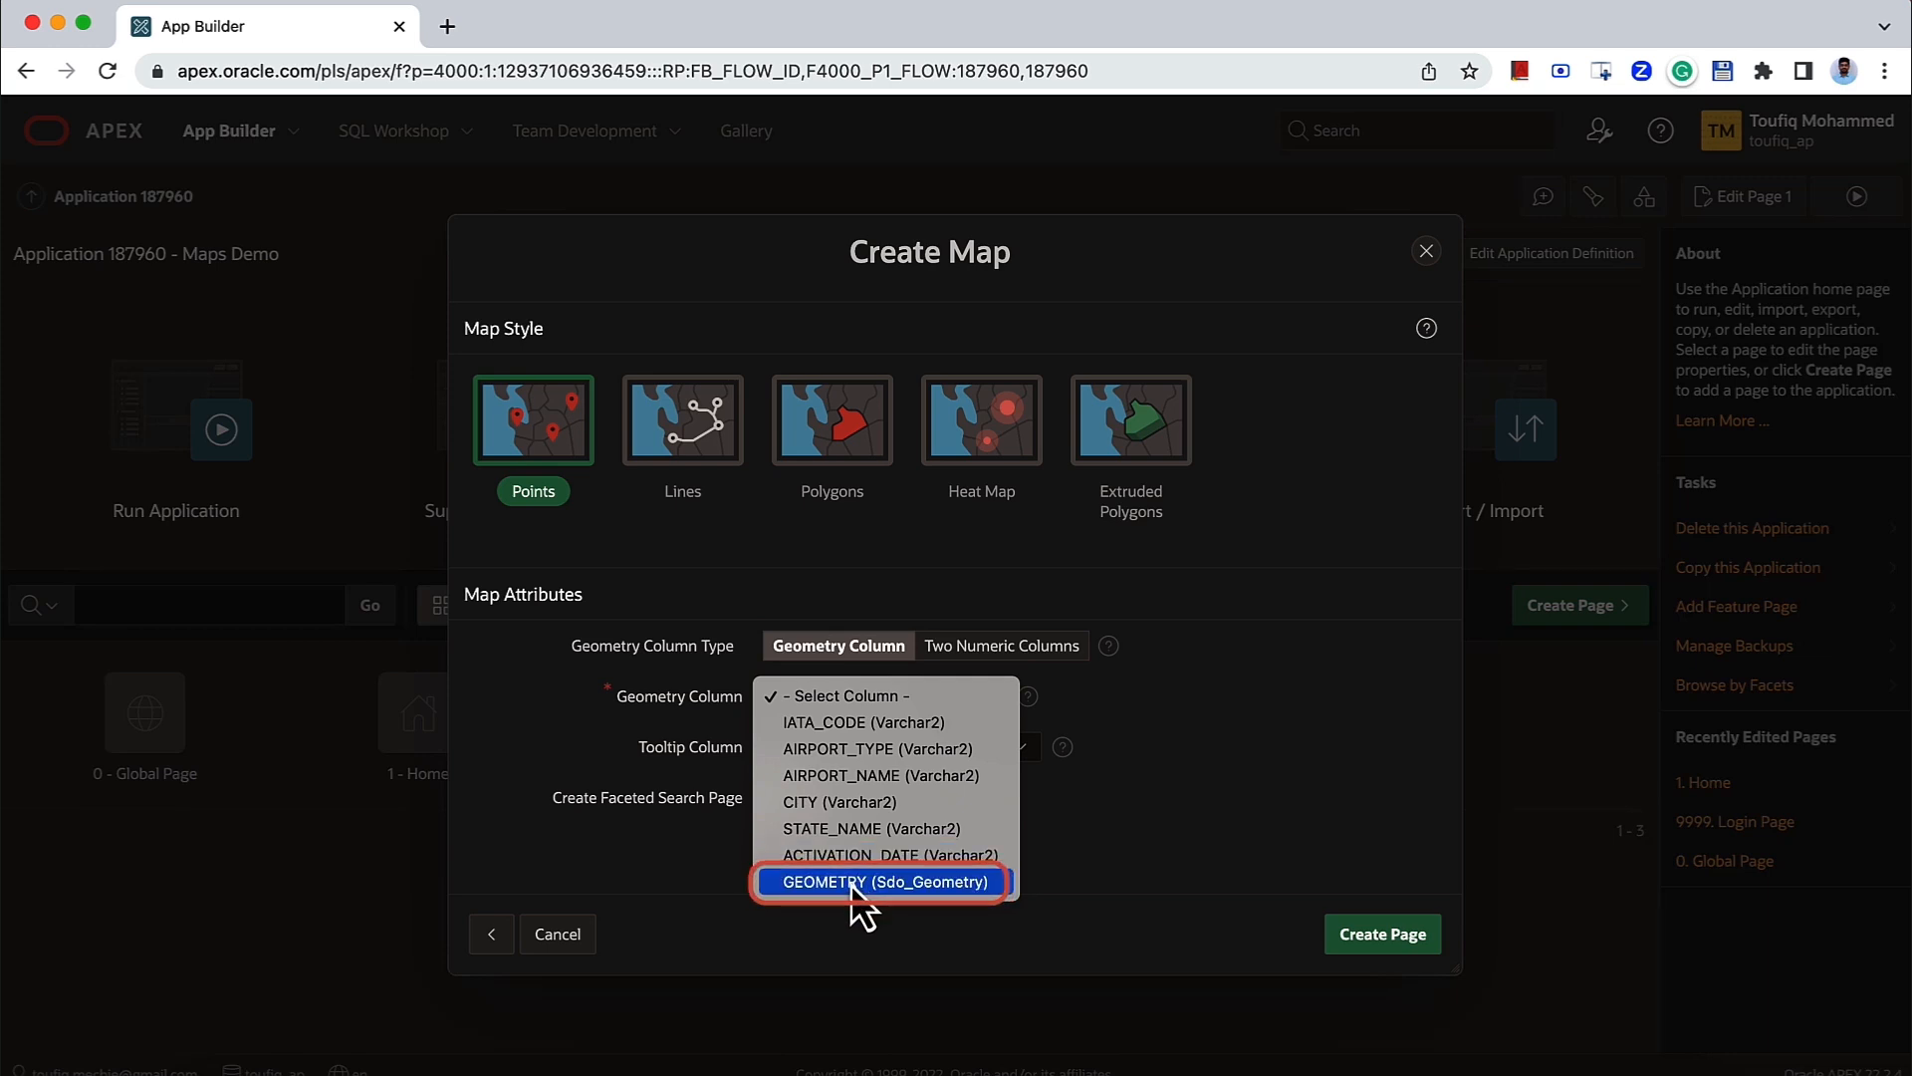
{"action": "left_click", "coordinate": [934, 887]}
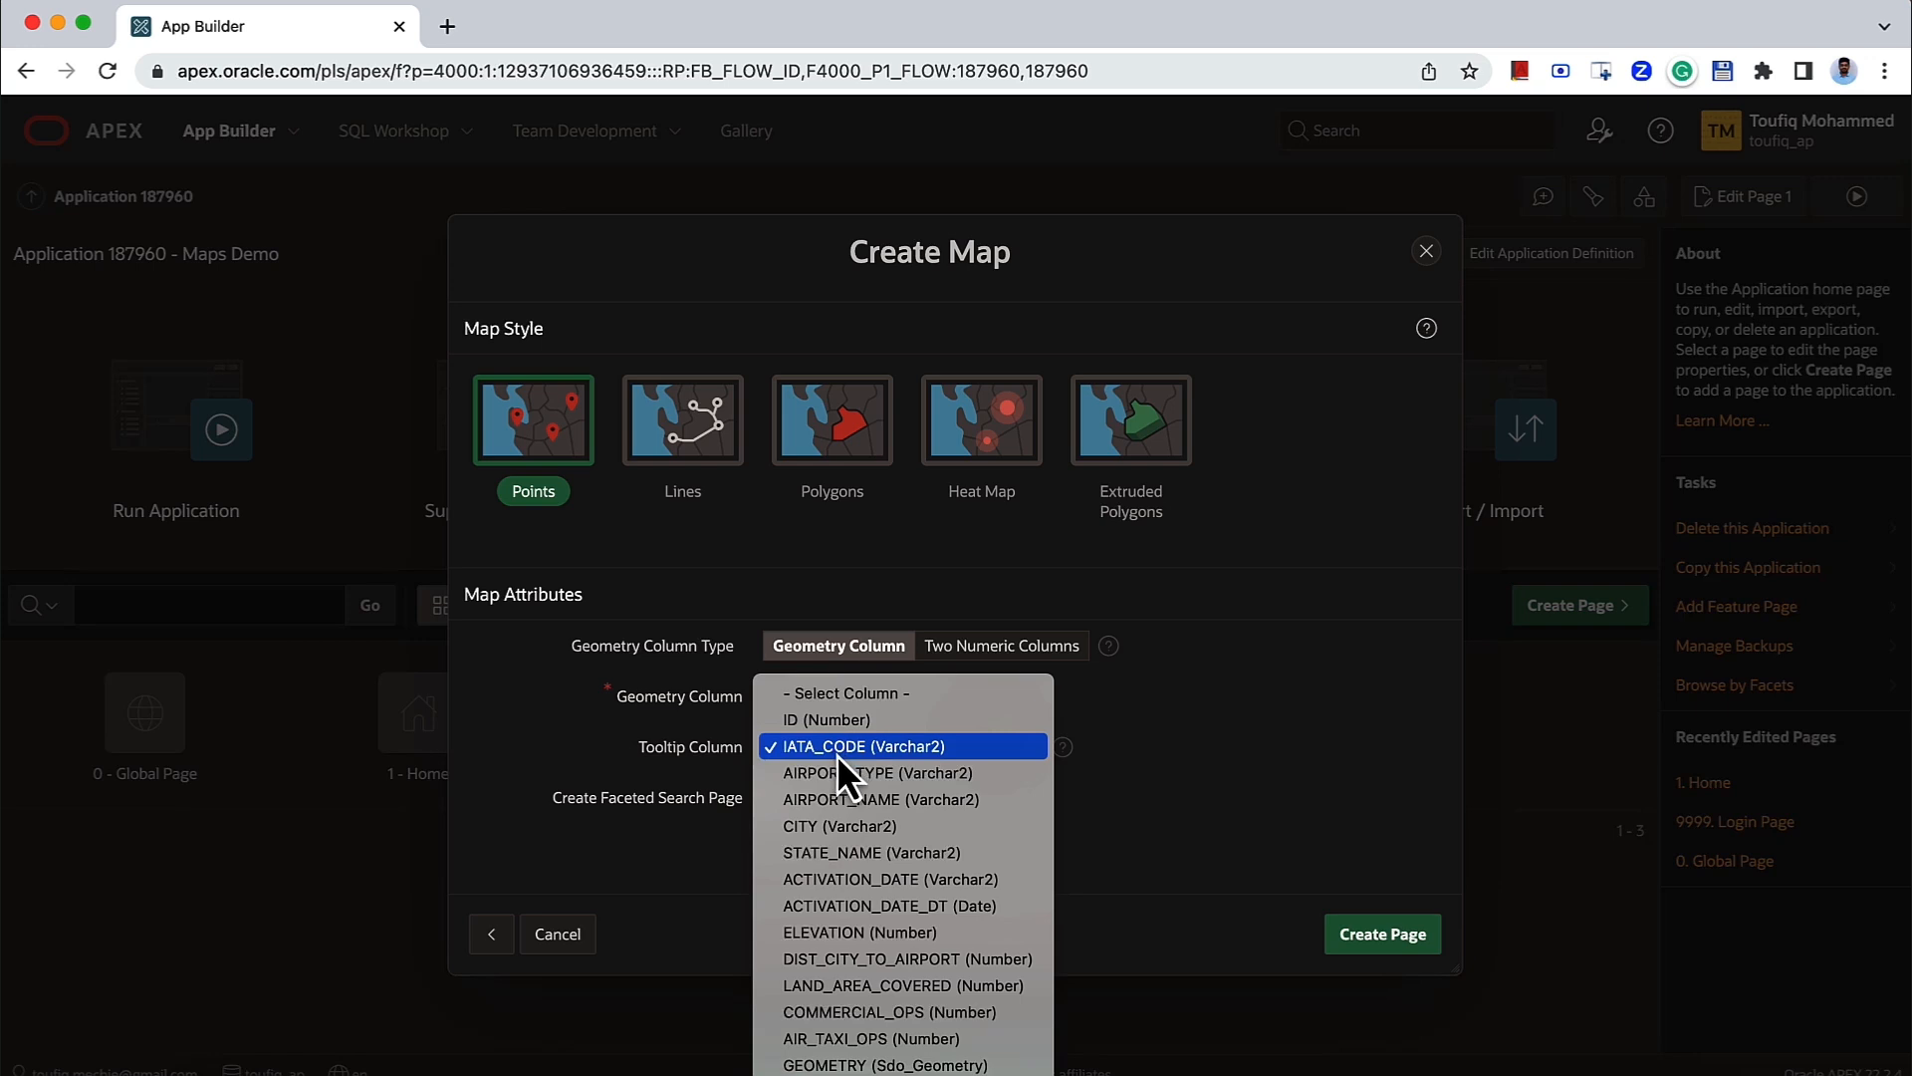
{"action": "left_click", "coordinate": [842, 798]}
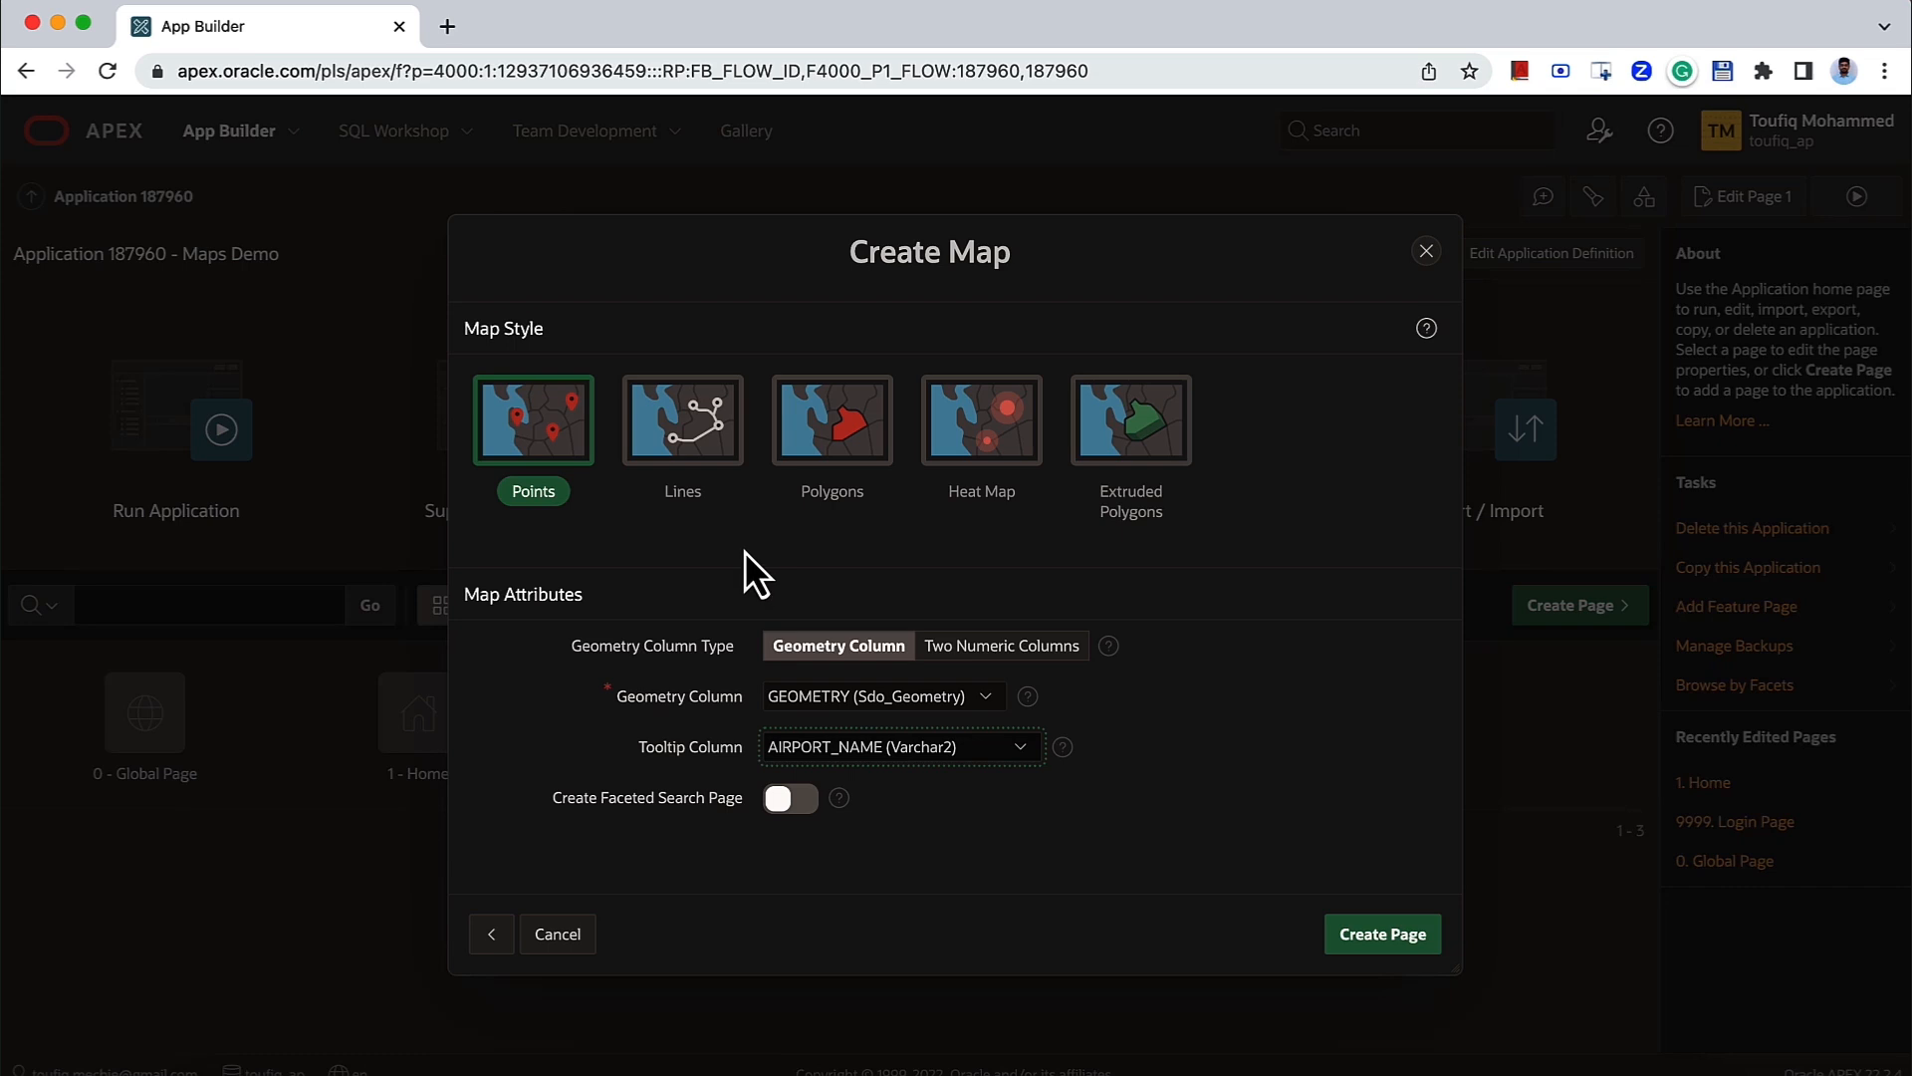
{"action": "left_click", "coordinate": [1372, 952]}
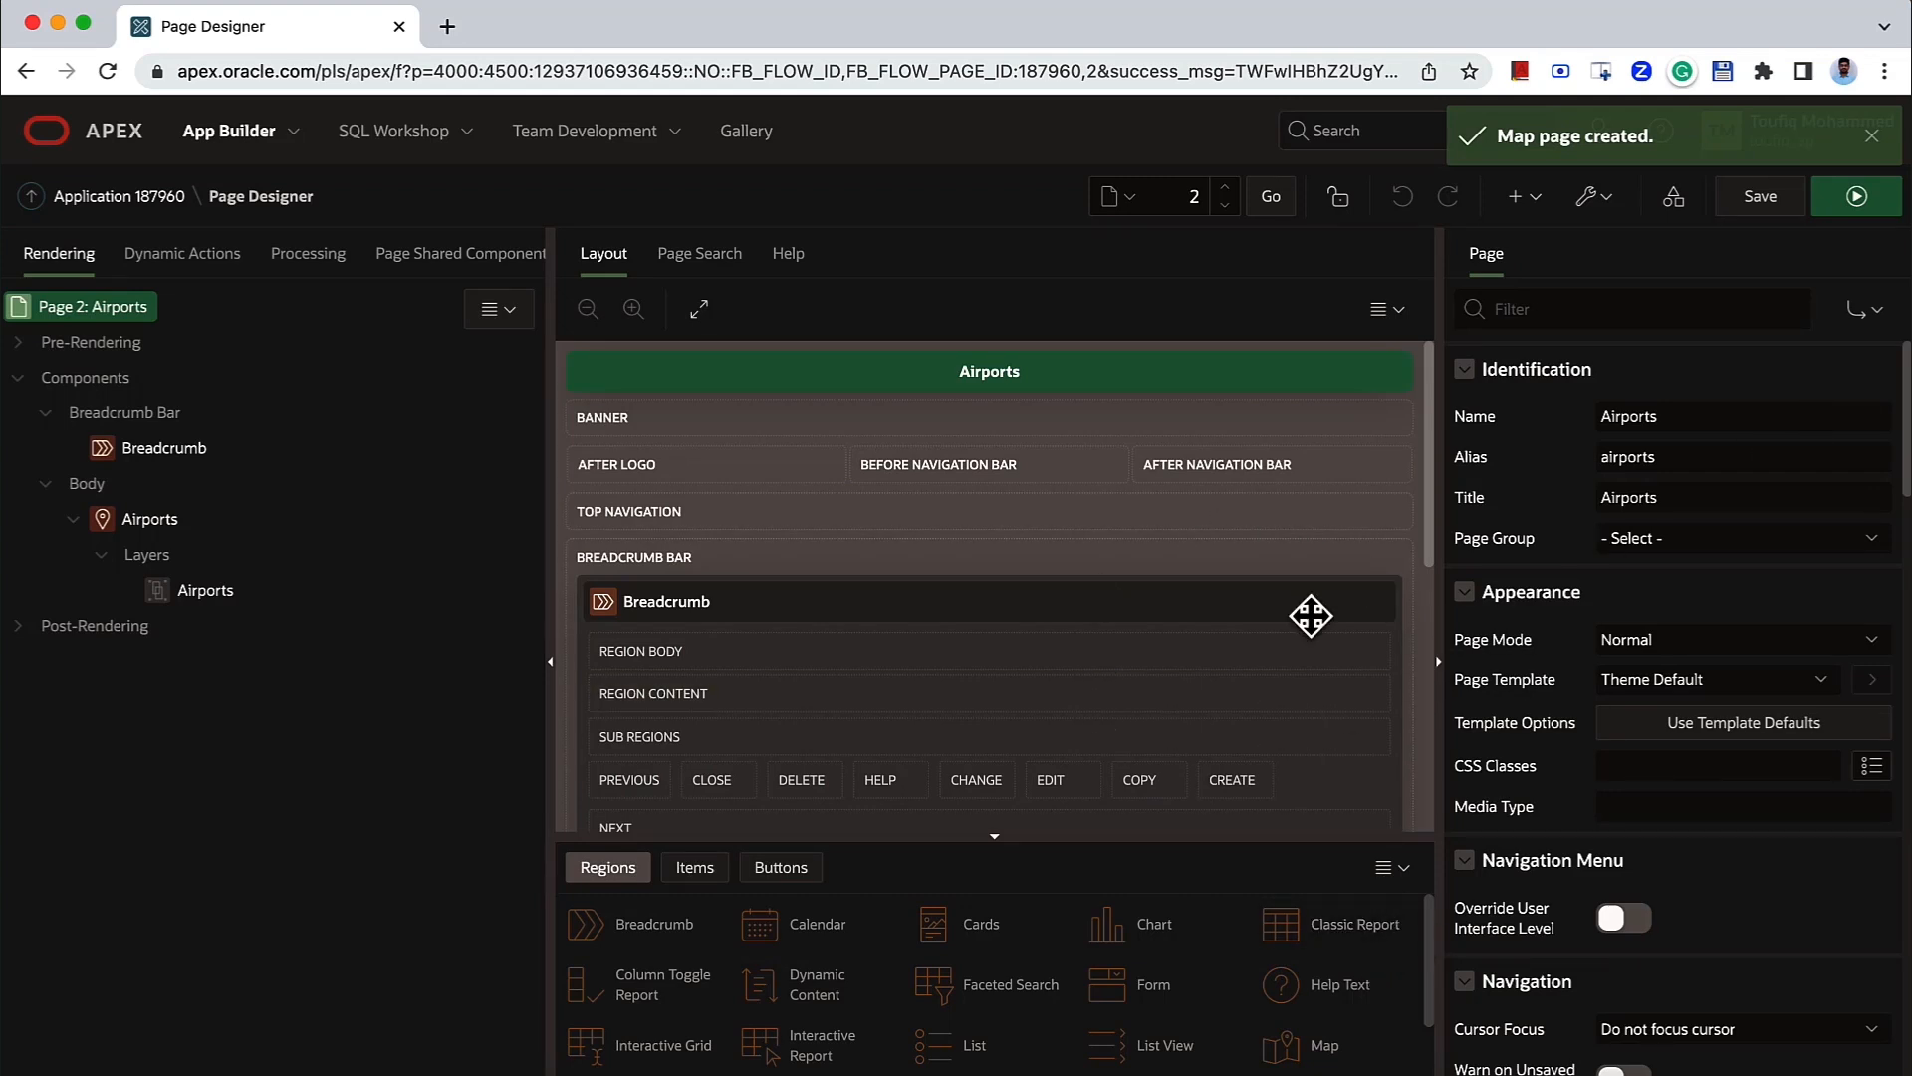
- Run the Airports page, sign in to Maps Demo, and look over the airport locations on the map
{"action": "left_click", "coordinate": [1856, 197]}
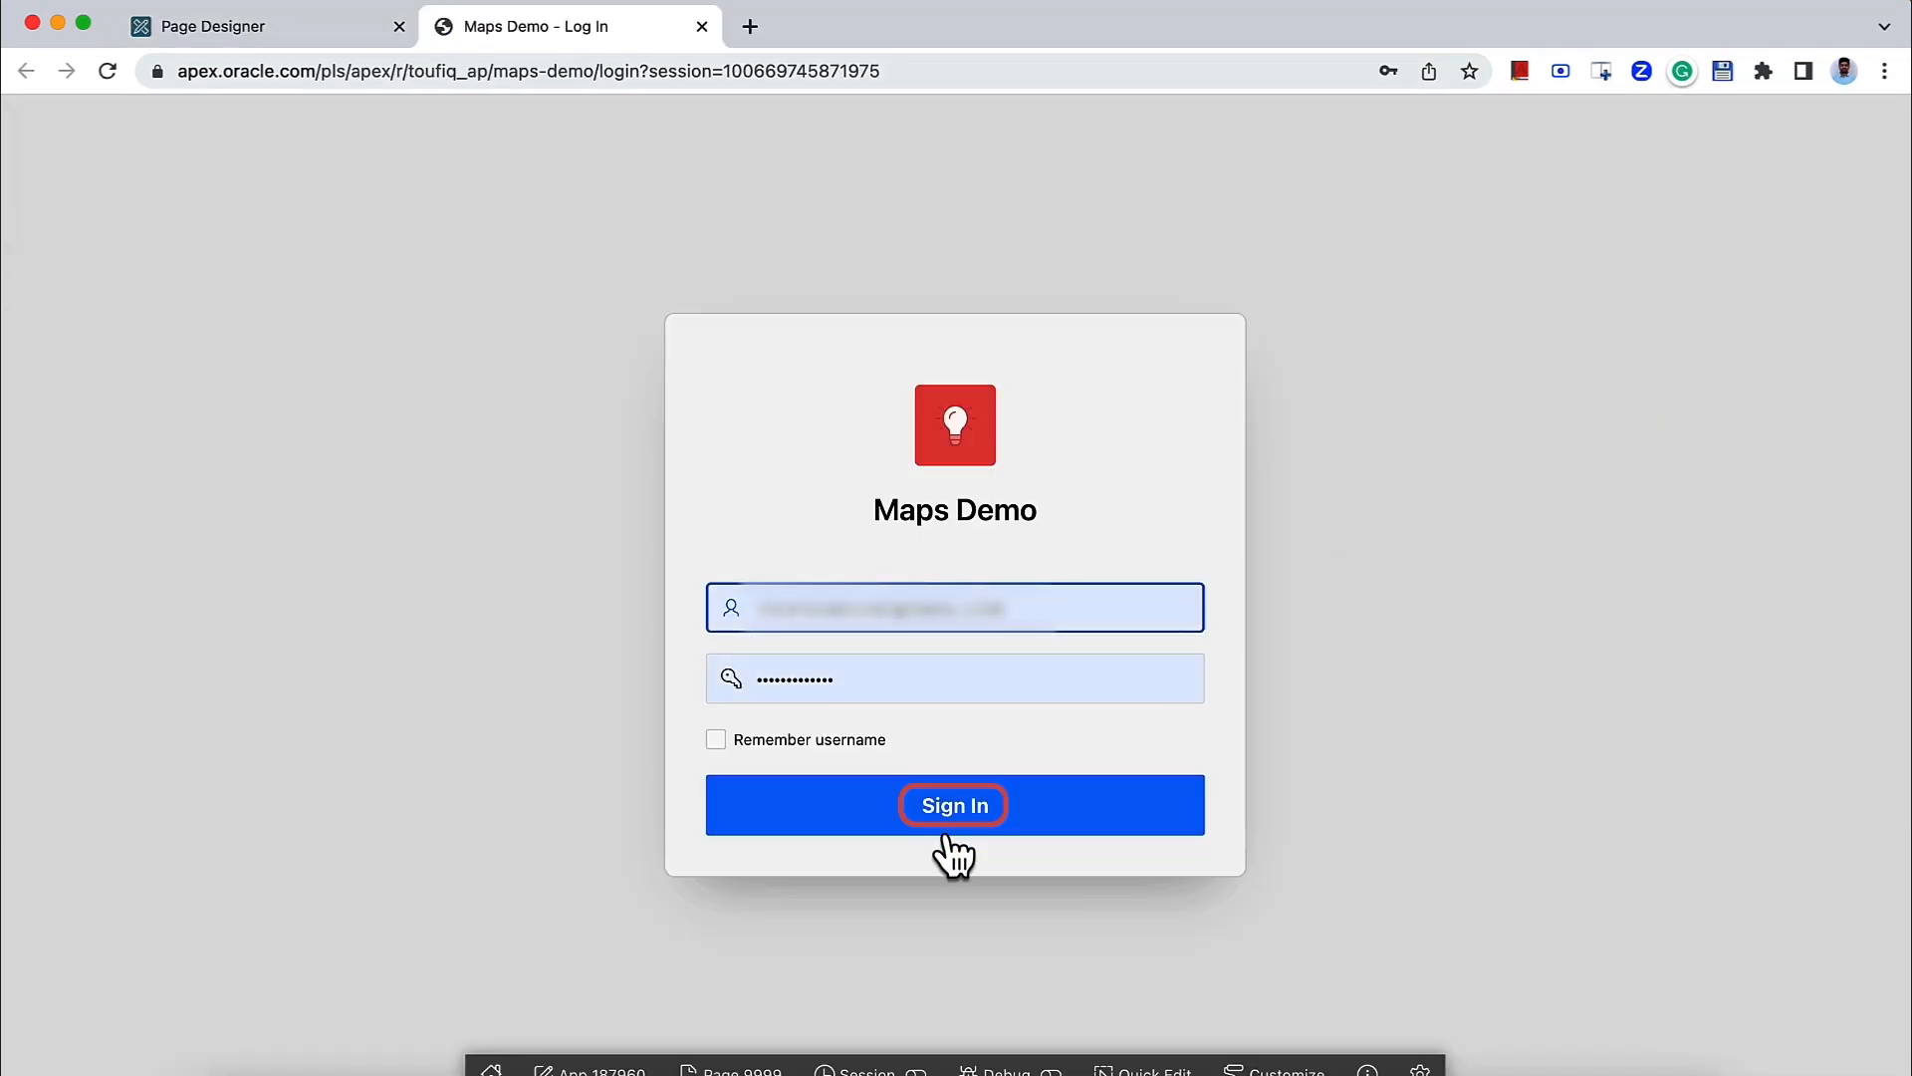
{"action": "left_click", "coordinate": [943, 834]}
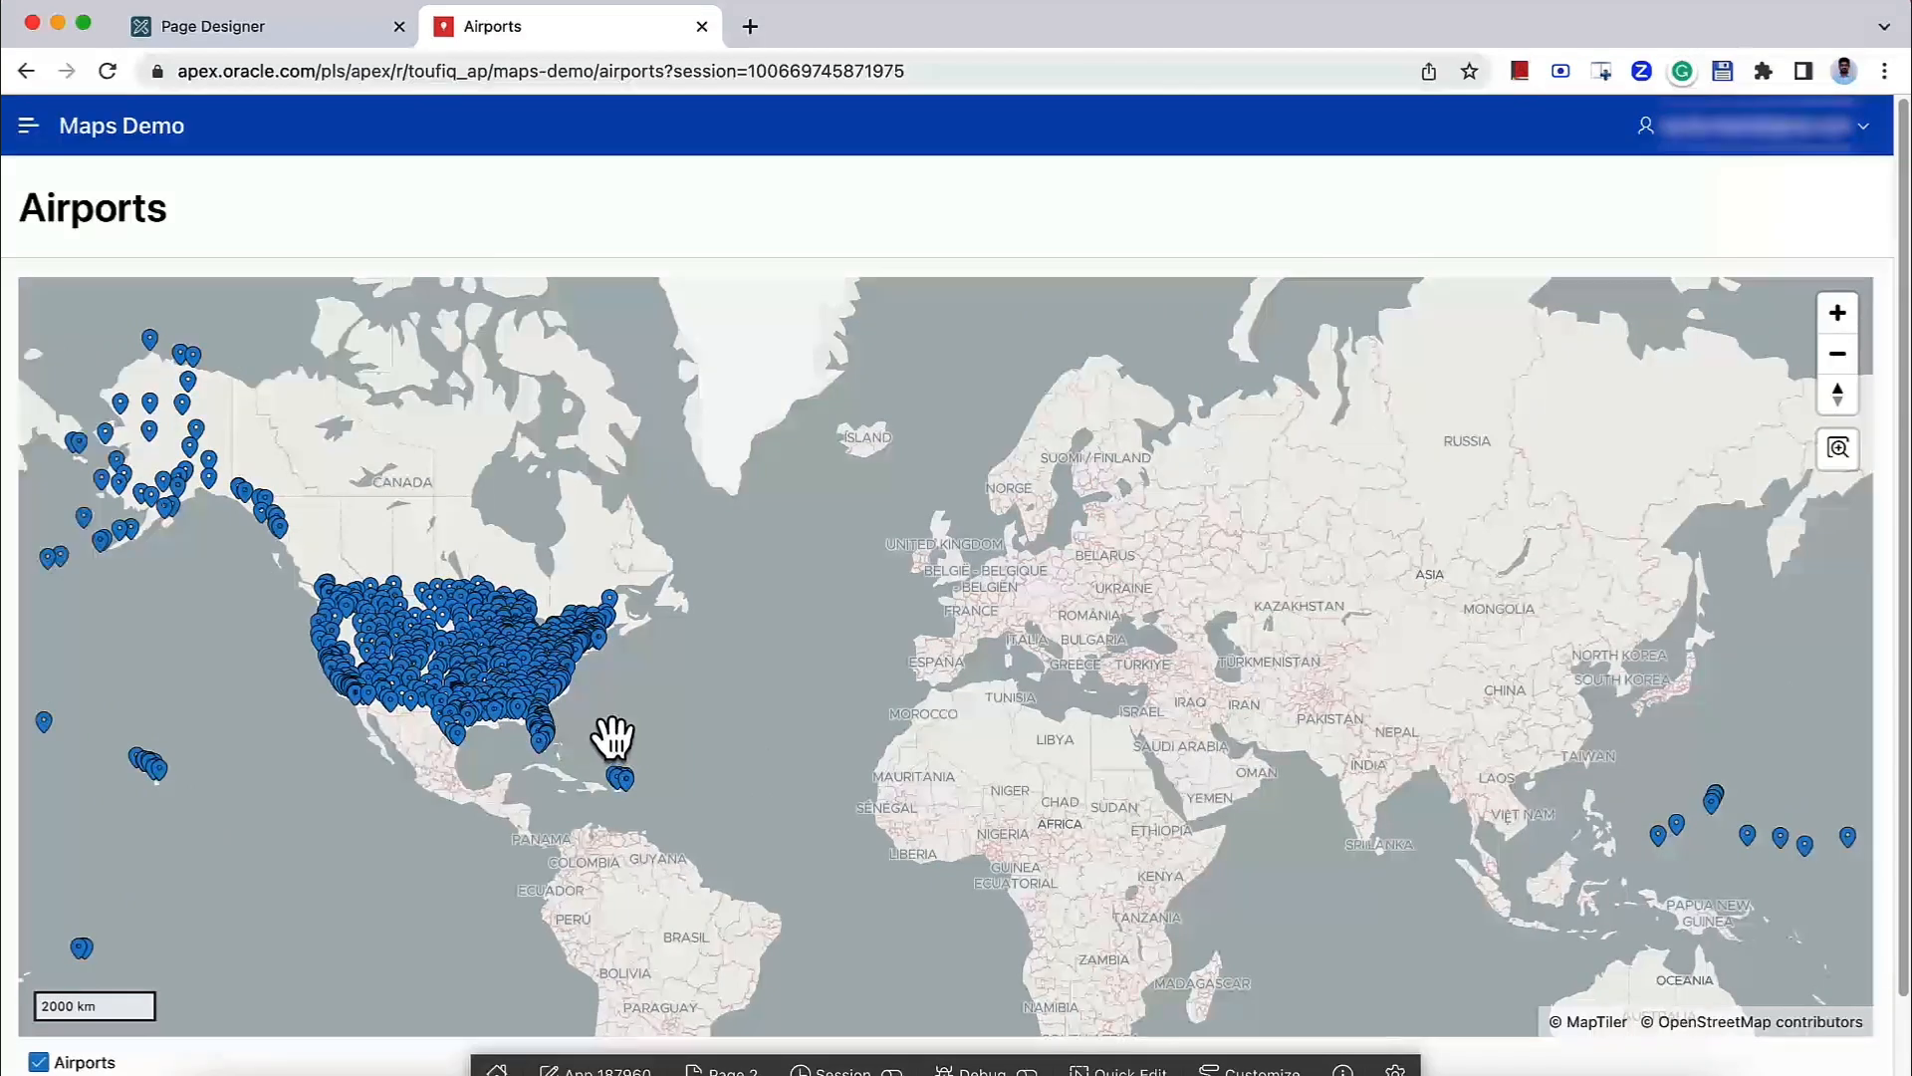
{"action": "left_click_drag", "start_coordinate": [612, 737], "coordinate": [617, 737]}
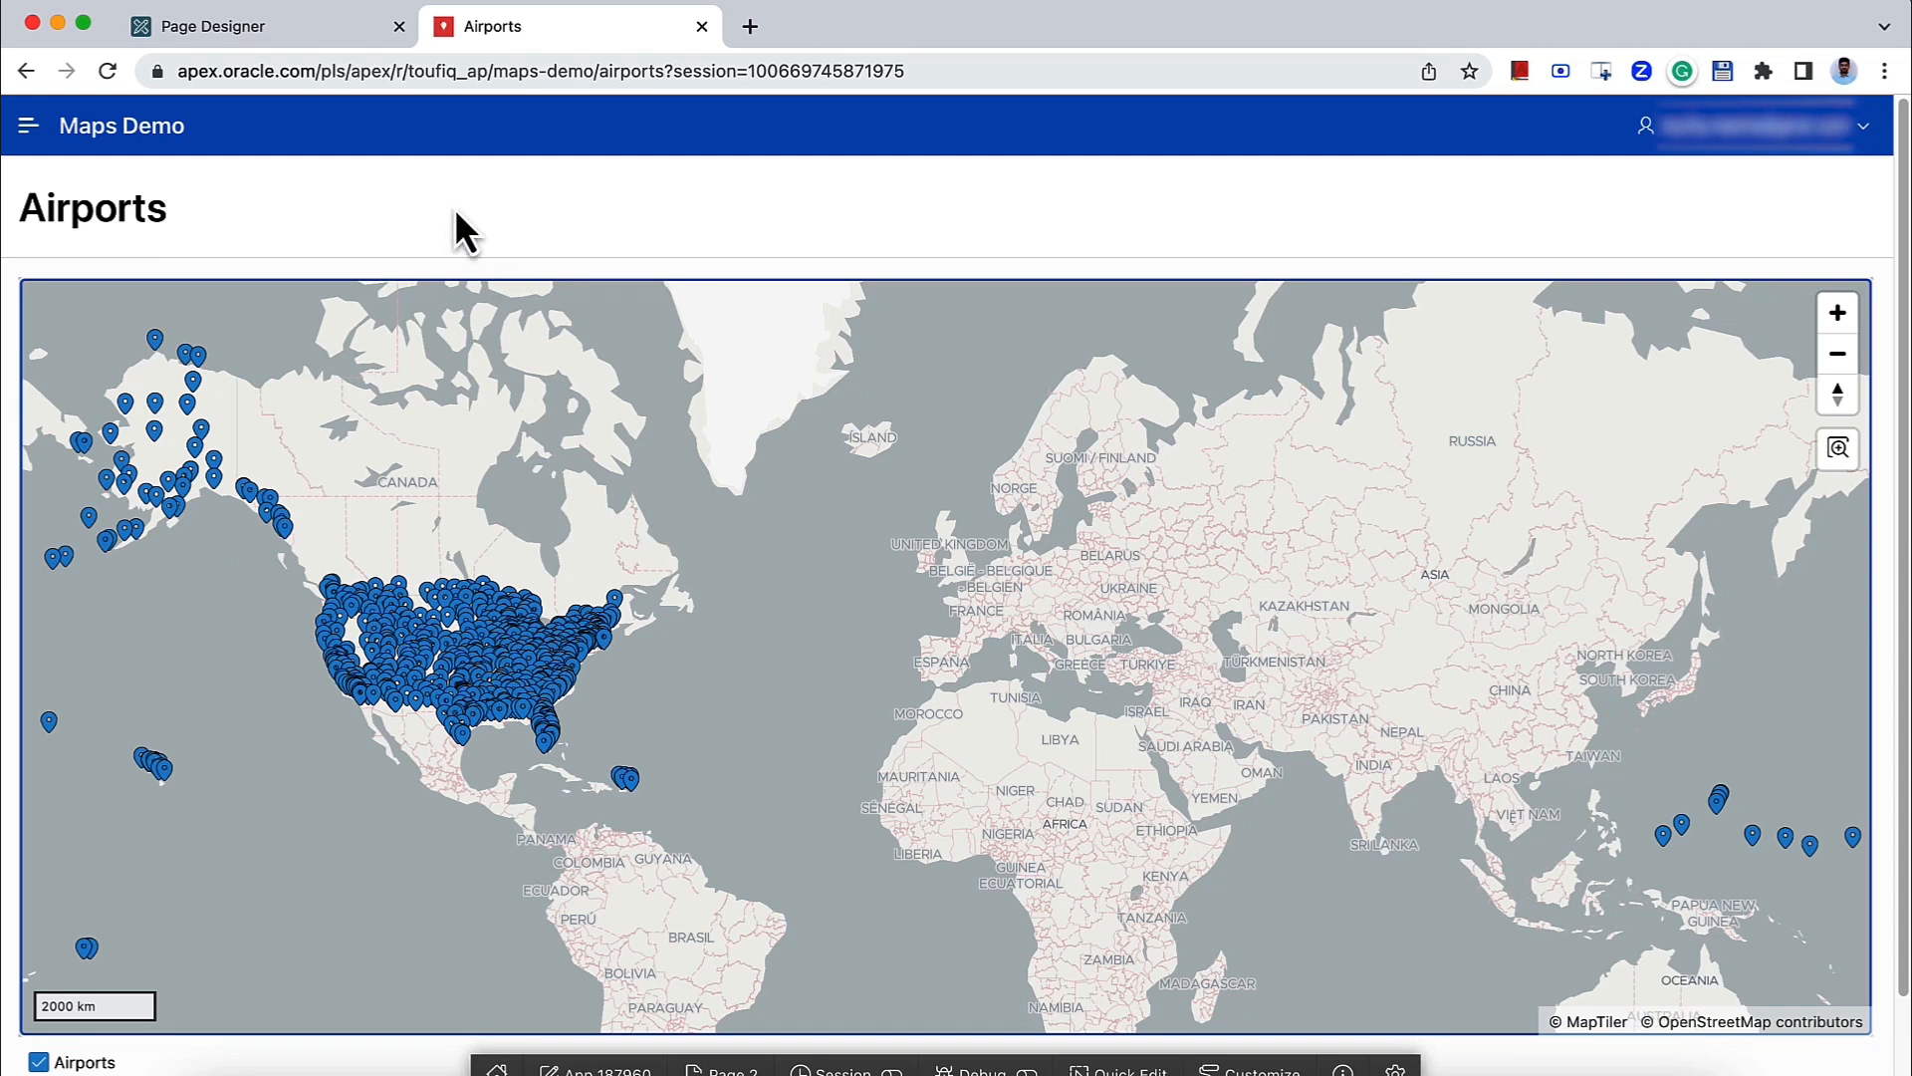
- Return to Page Designer and inspect the Airports region's type and its layer's type, source and table name
{"action": "left_click", "coordinate": [306, 38]}
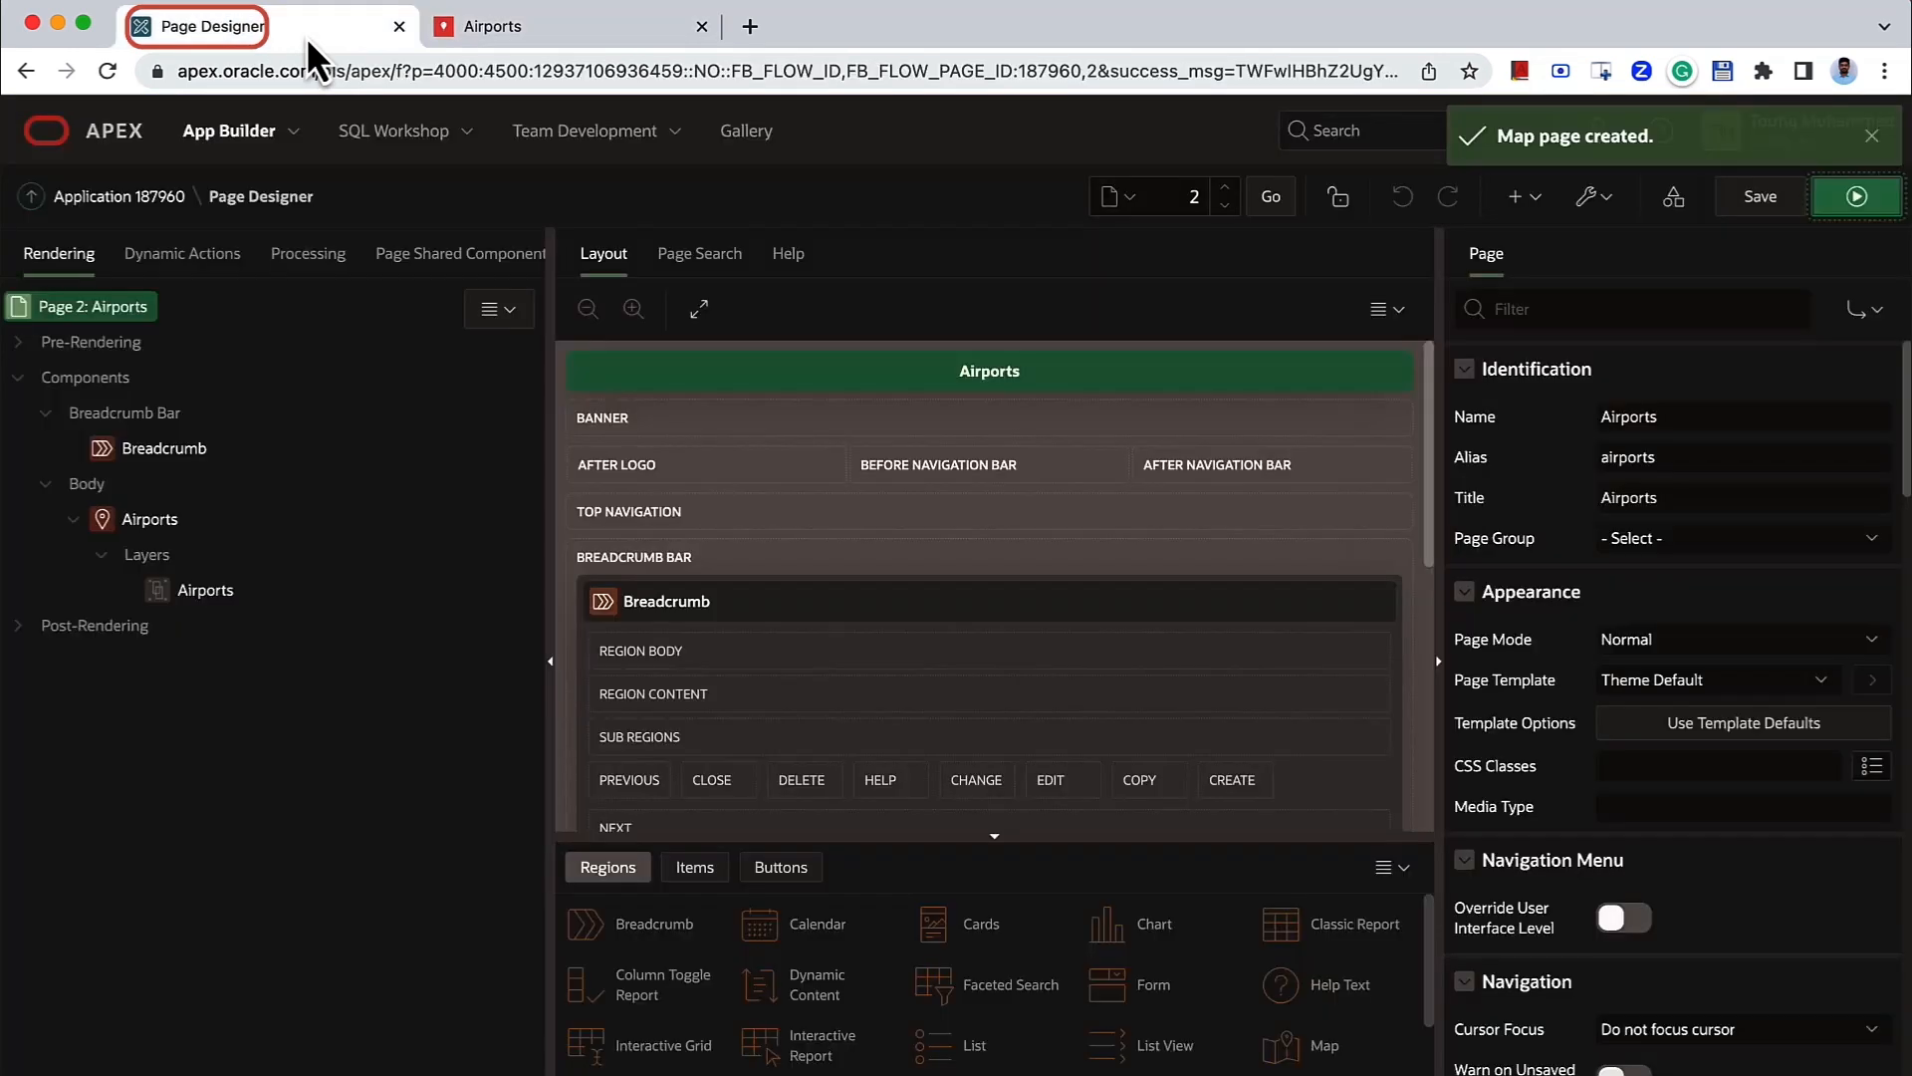
{"action": "left_click", "coordinate": [144, 523]}
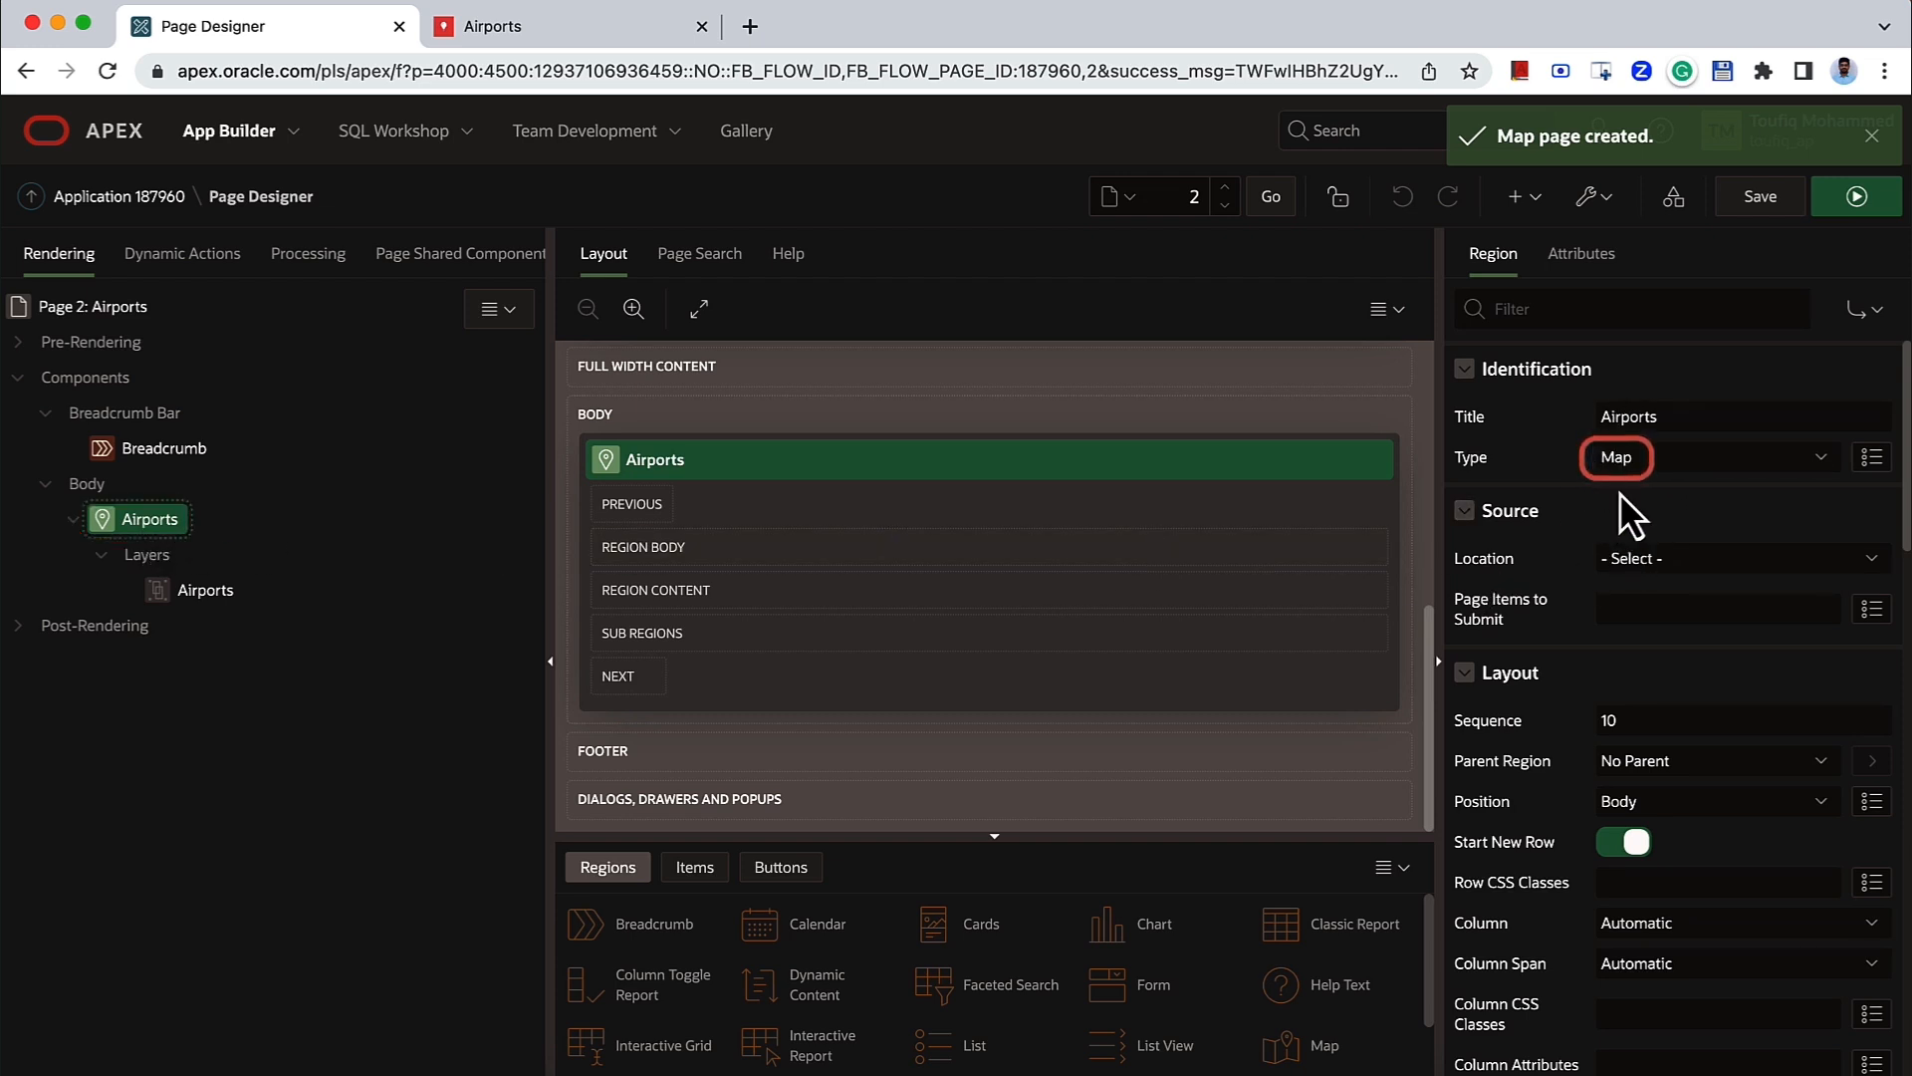
{"action": "left_click", "coordinate": [201, 594]}
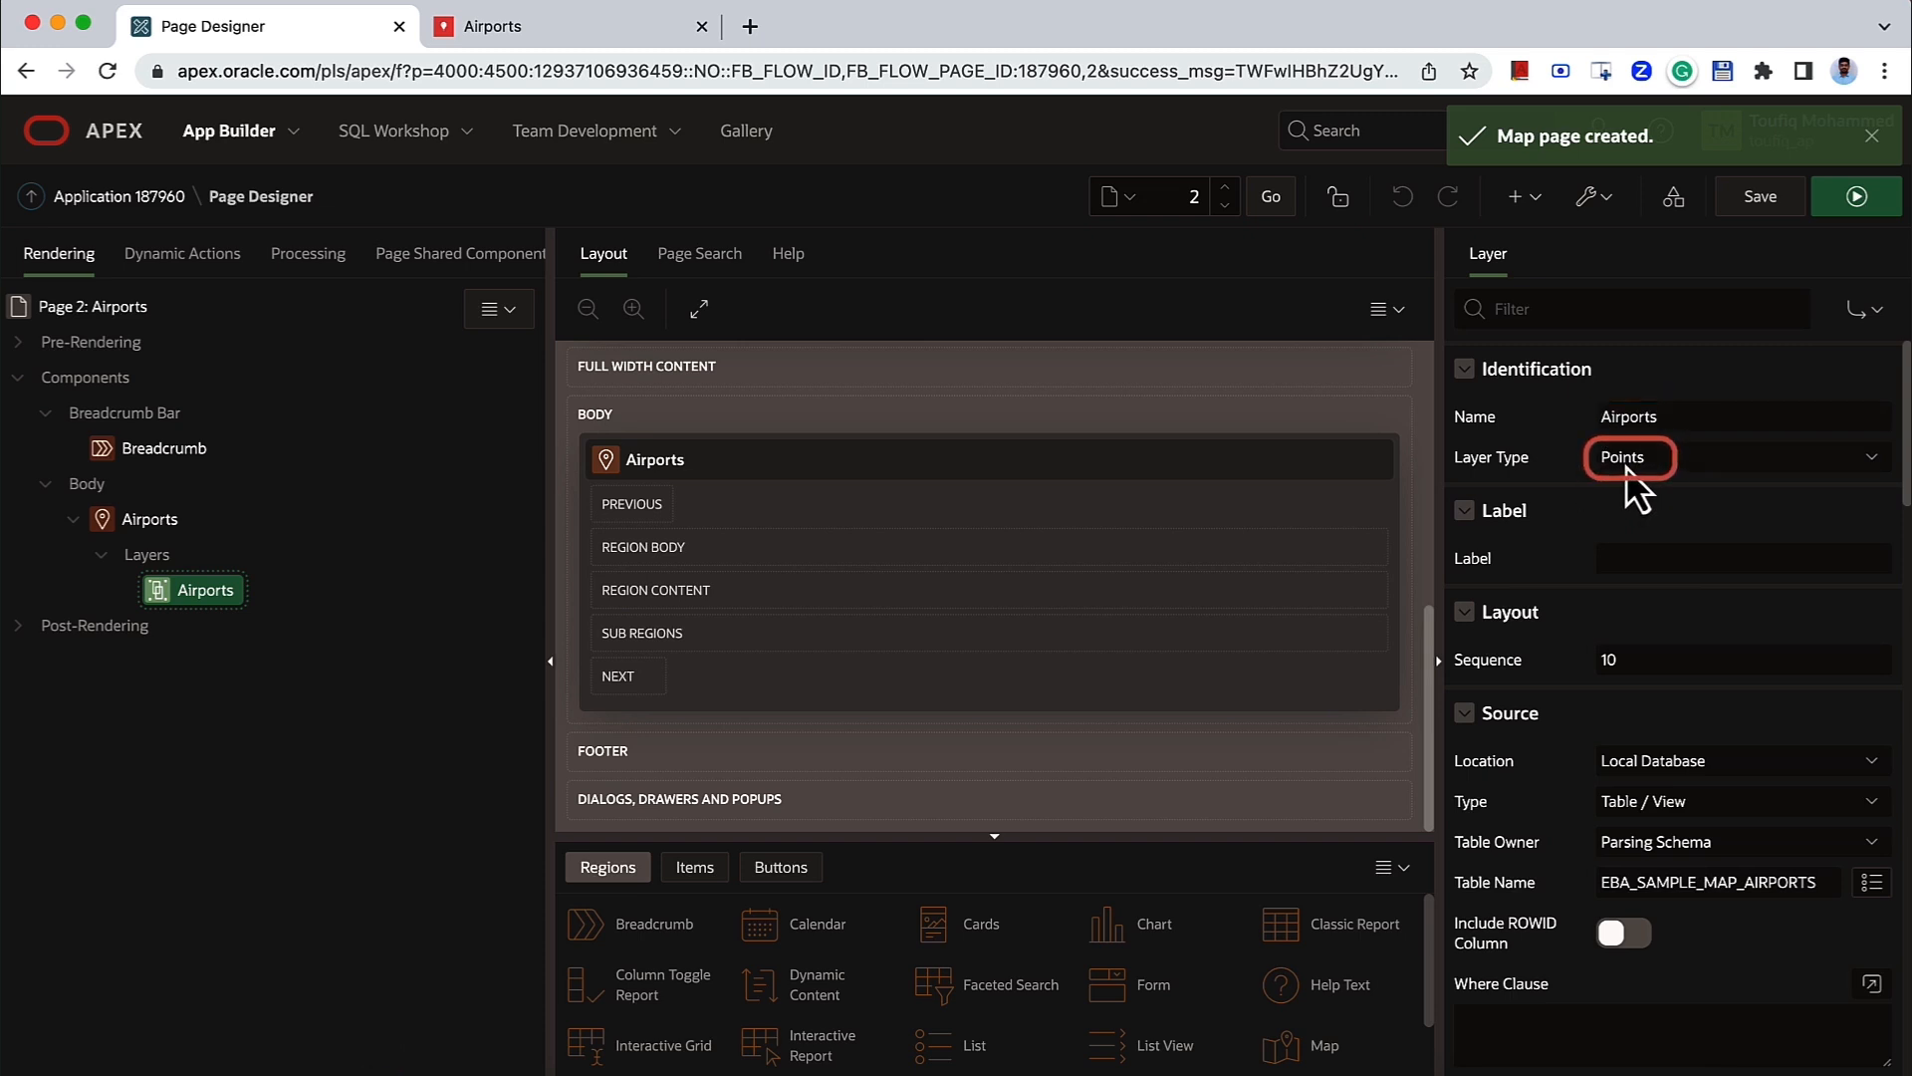
{"action": "scroll", "coordinate": [1623, 517], "scroll_direction": "down", "scroll_amount": 2}
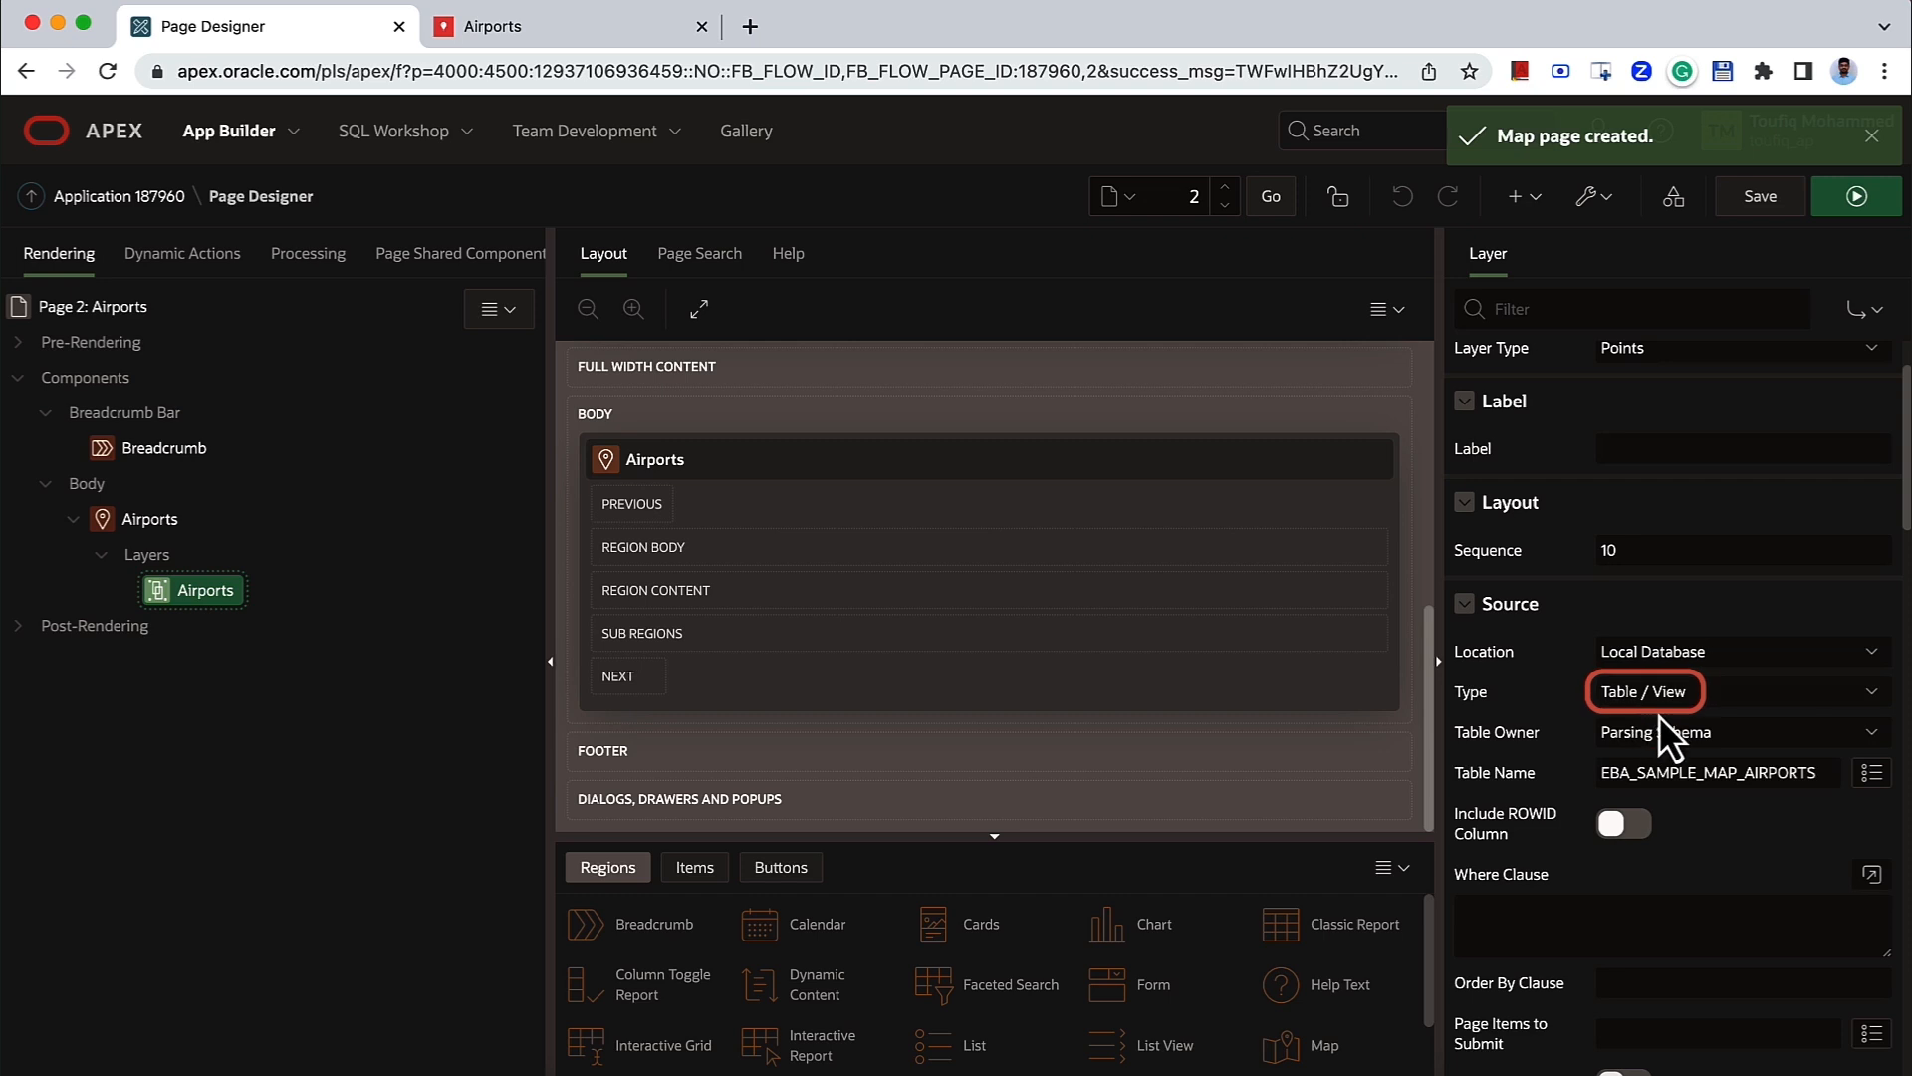
{"action": "double_click", "coordinate": [1596, 774]}
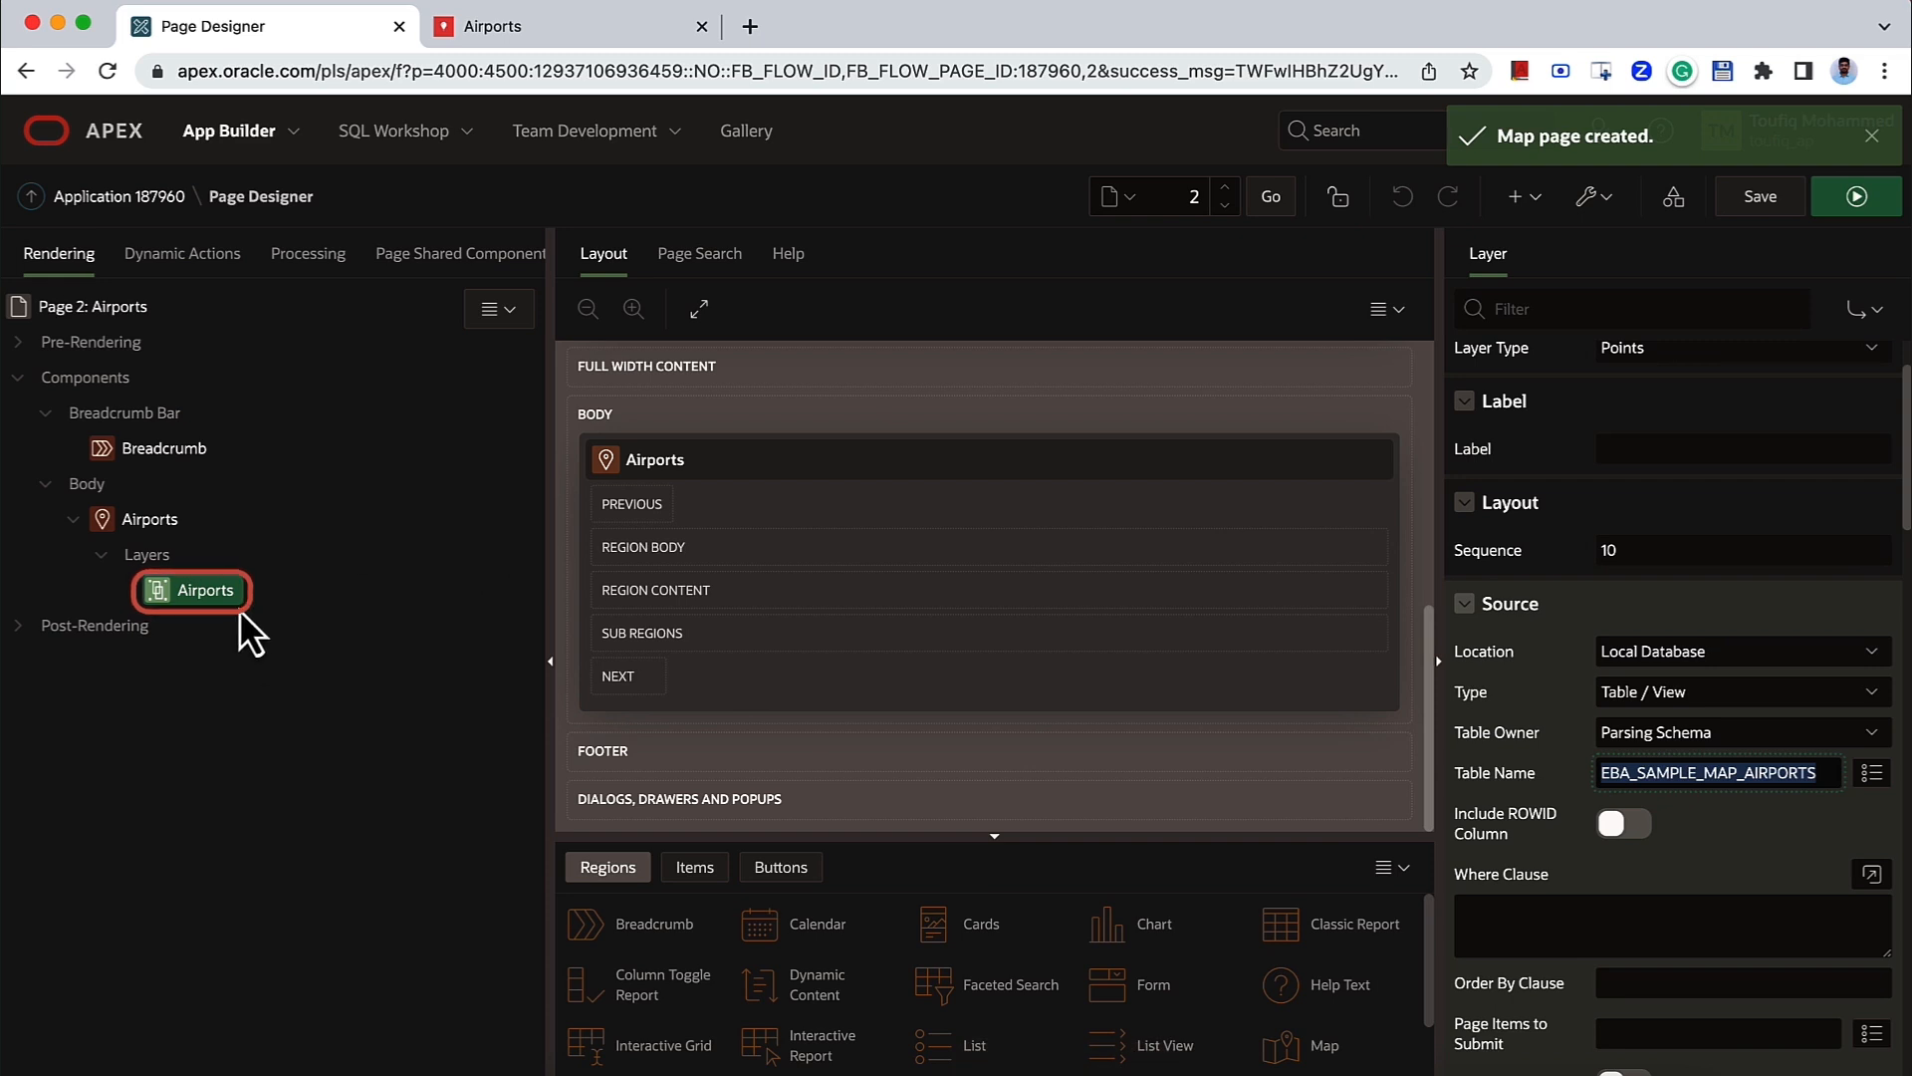
{"action": "left_click", "coordinate": [149, 734]}
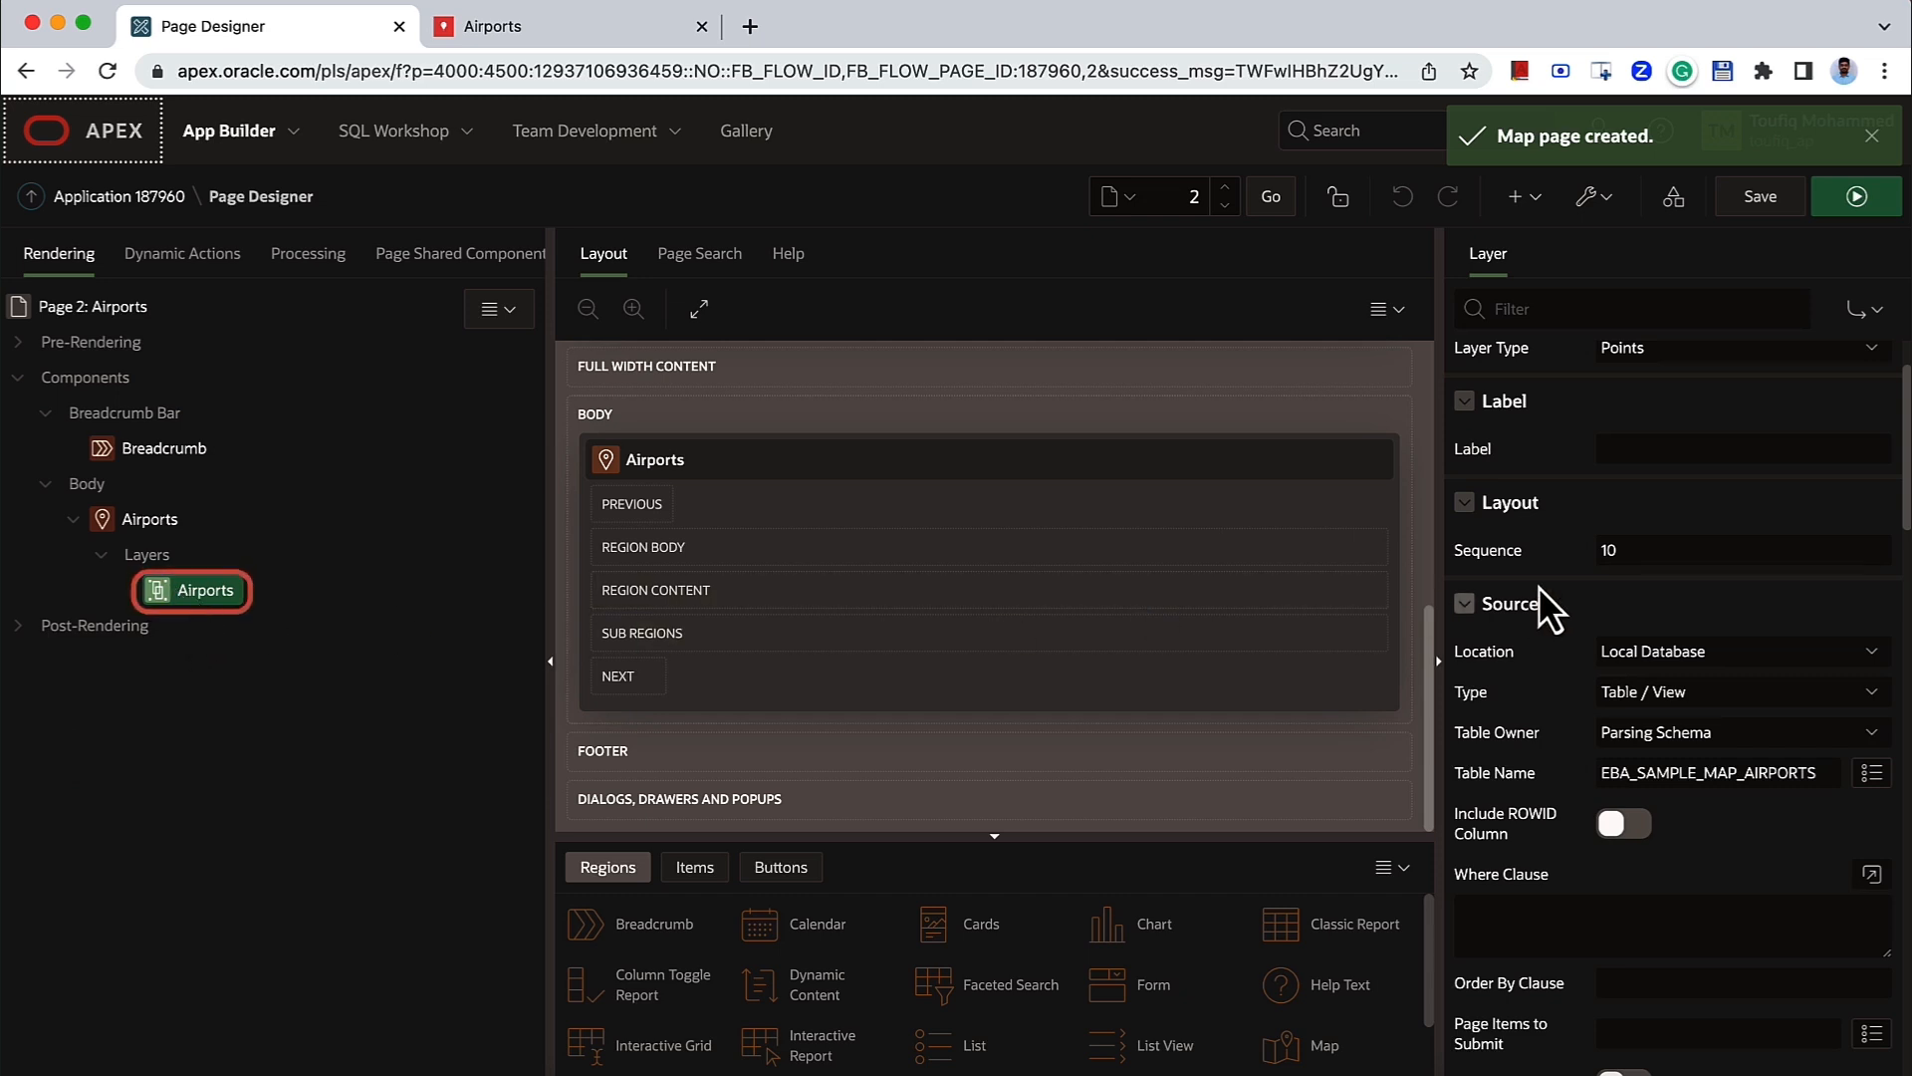
- Rename the Airports map layer as Large Airports and change its source type to SQL Query
{"action": "scroll", "coordinate": [1538, 588], "scroll_direction": "up", "scroll_amount": 2}
{"action": "left_click", "coordinate": [1601, 416]}
{"action": "type", "text": "Large Airports"}
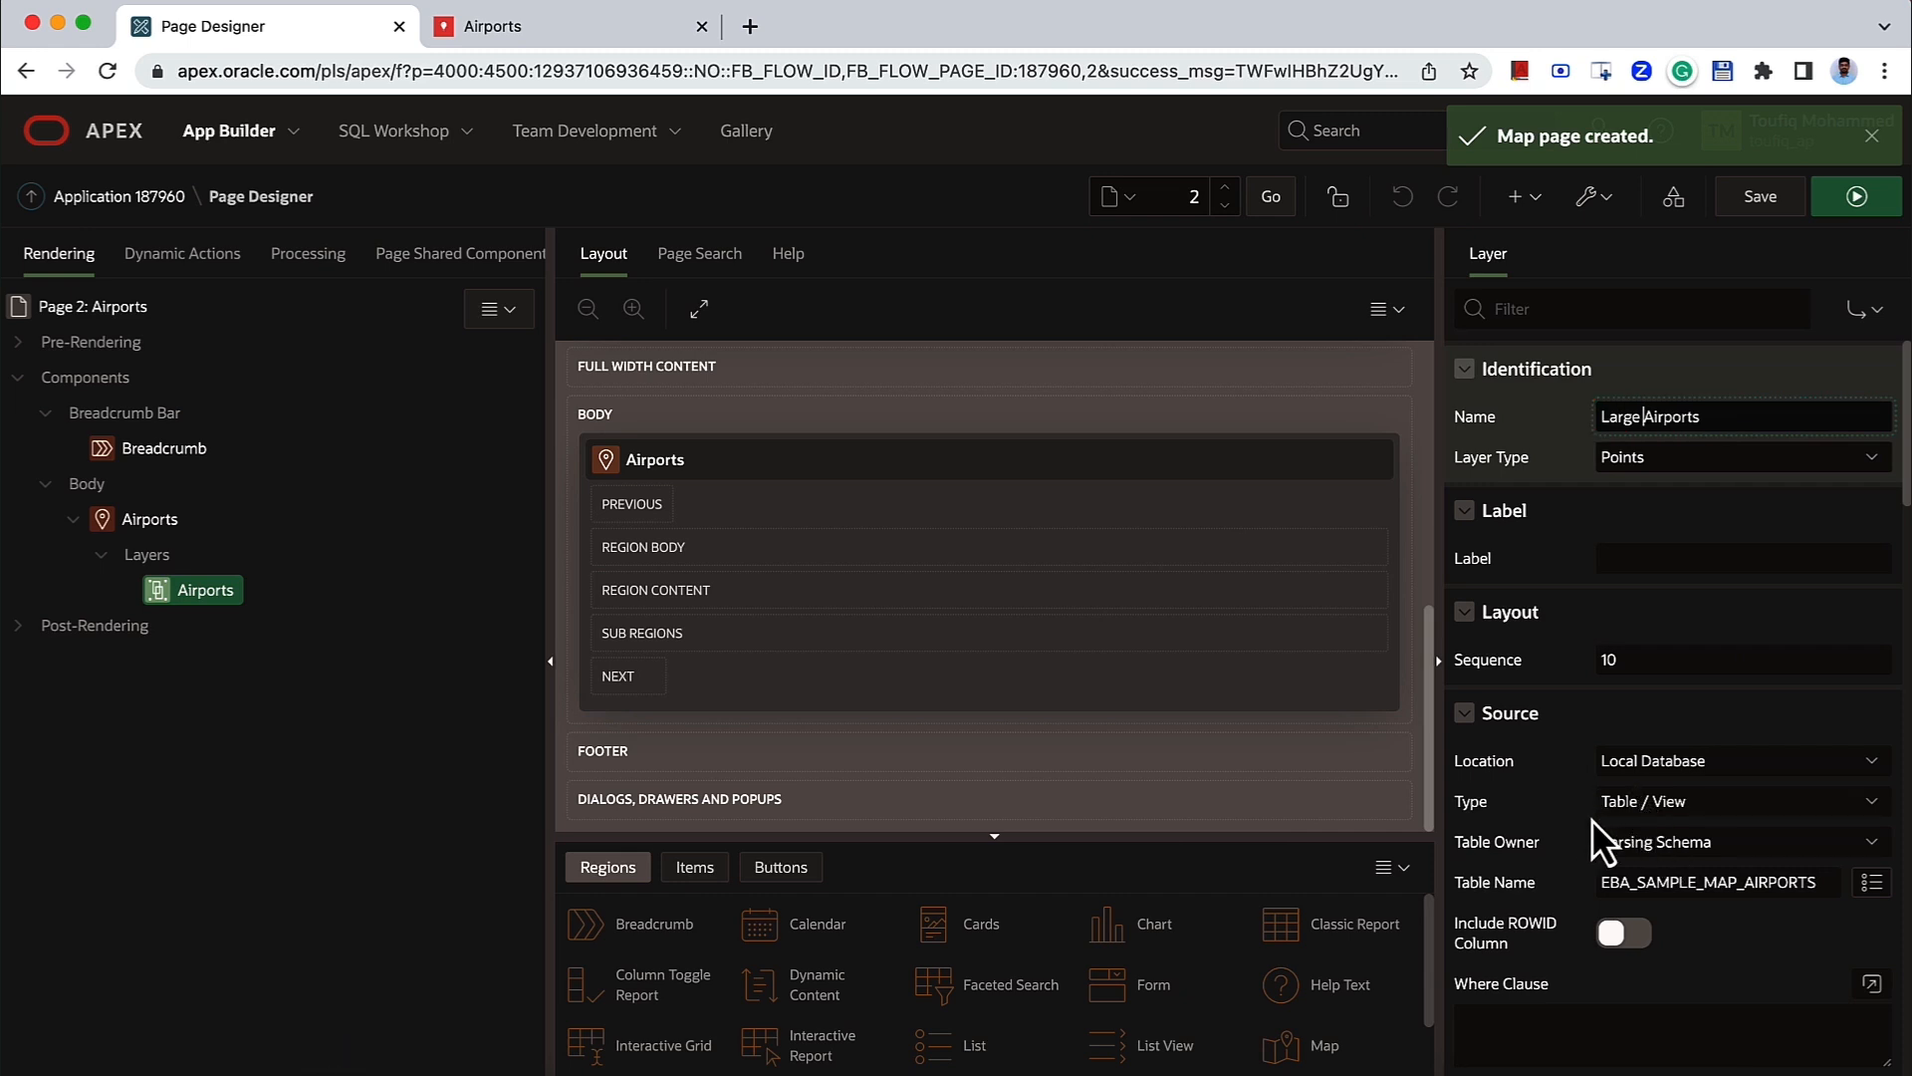
{"action": "left_click", "coordinate": [1652, 807]}
{"action": "left_click", "coordinate": [1657, 823]}
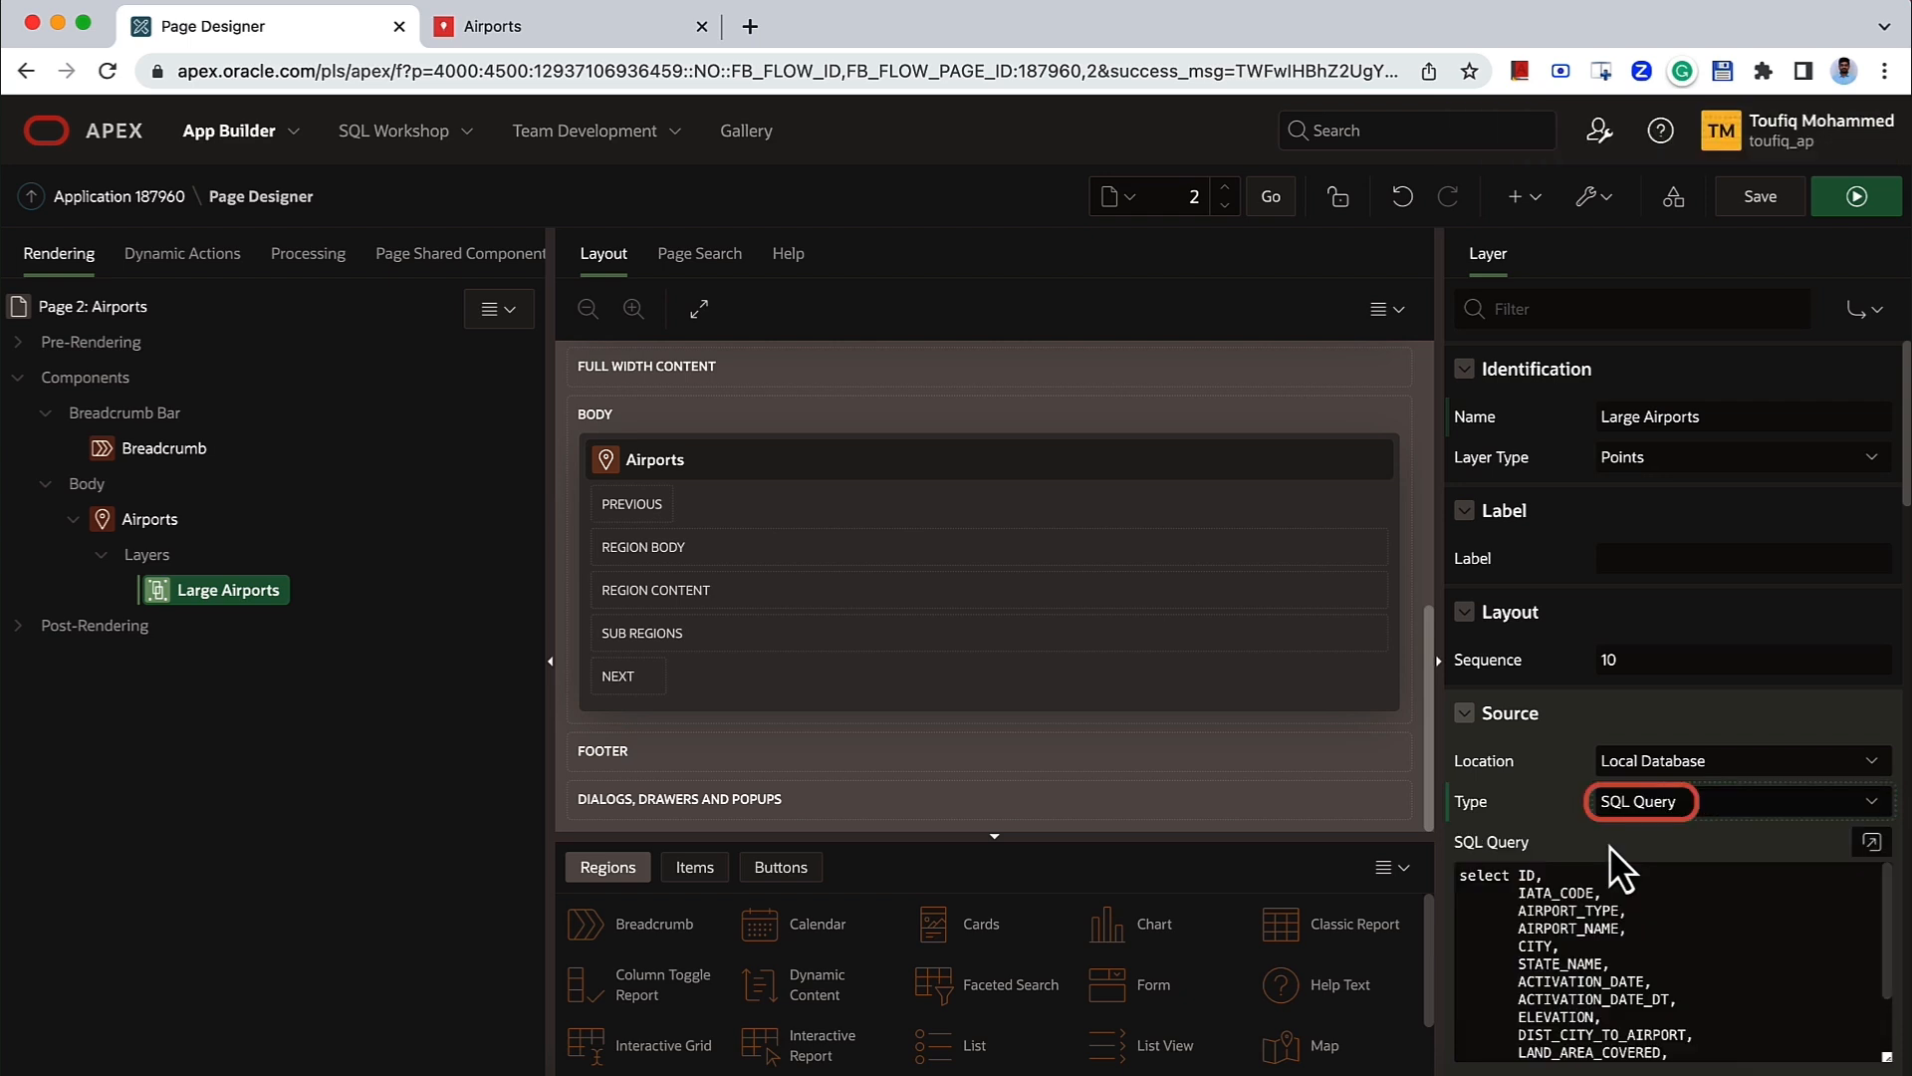
{"action": "scroll", "coordinate": [1588, 905], "scroll_direction": "down", "scroll_amount": 3}
{"action": "scroll", "coordinate": [1725, 714], "scroll_direction": "down", "scroll_amount": 5}
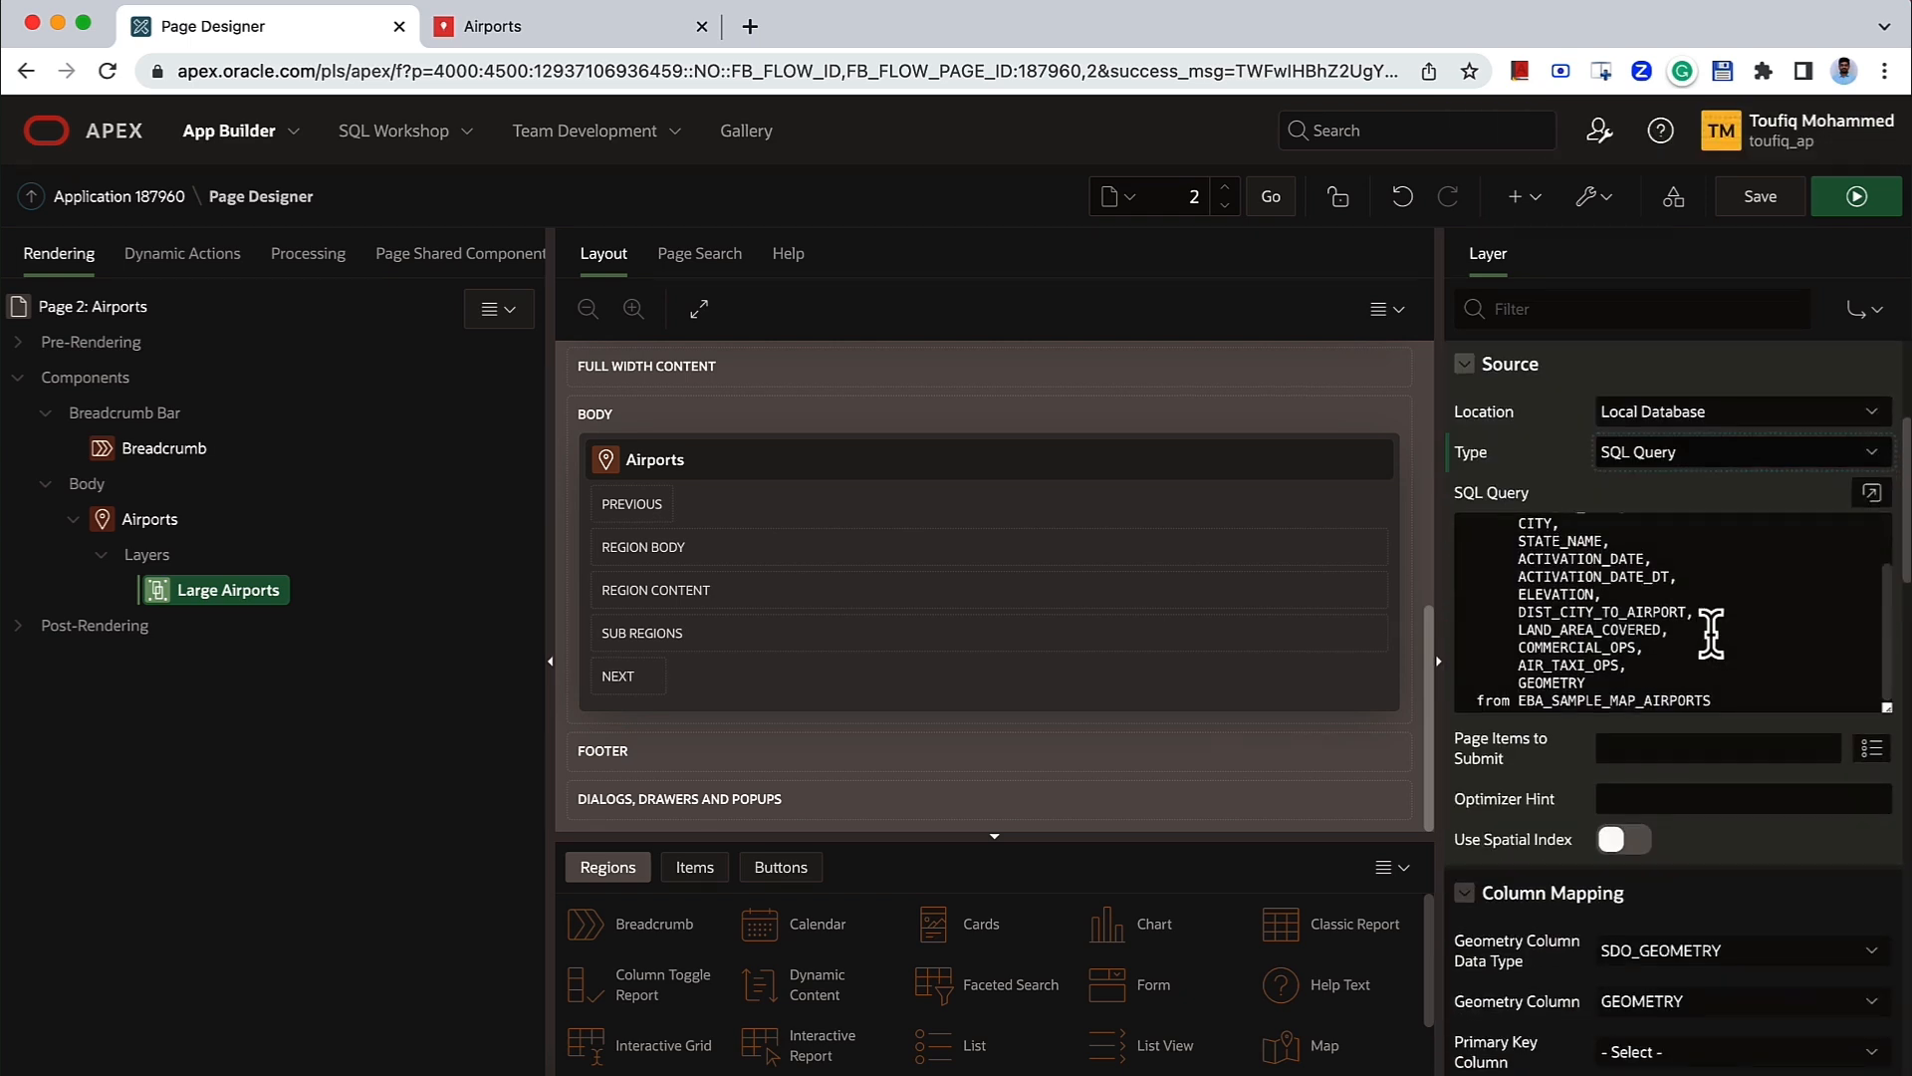
- Replace the Large Airports SQL query with one formatting names, dates and operations from EBA_SAMPLE_MAP_AIRPORTS where COMMERCIAL_OPS > 100000 and airport_type = 'AIRPORT'
{"action": "left_click", "coordinate": [1871, 492]}
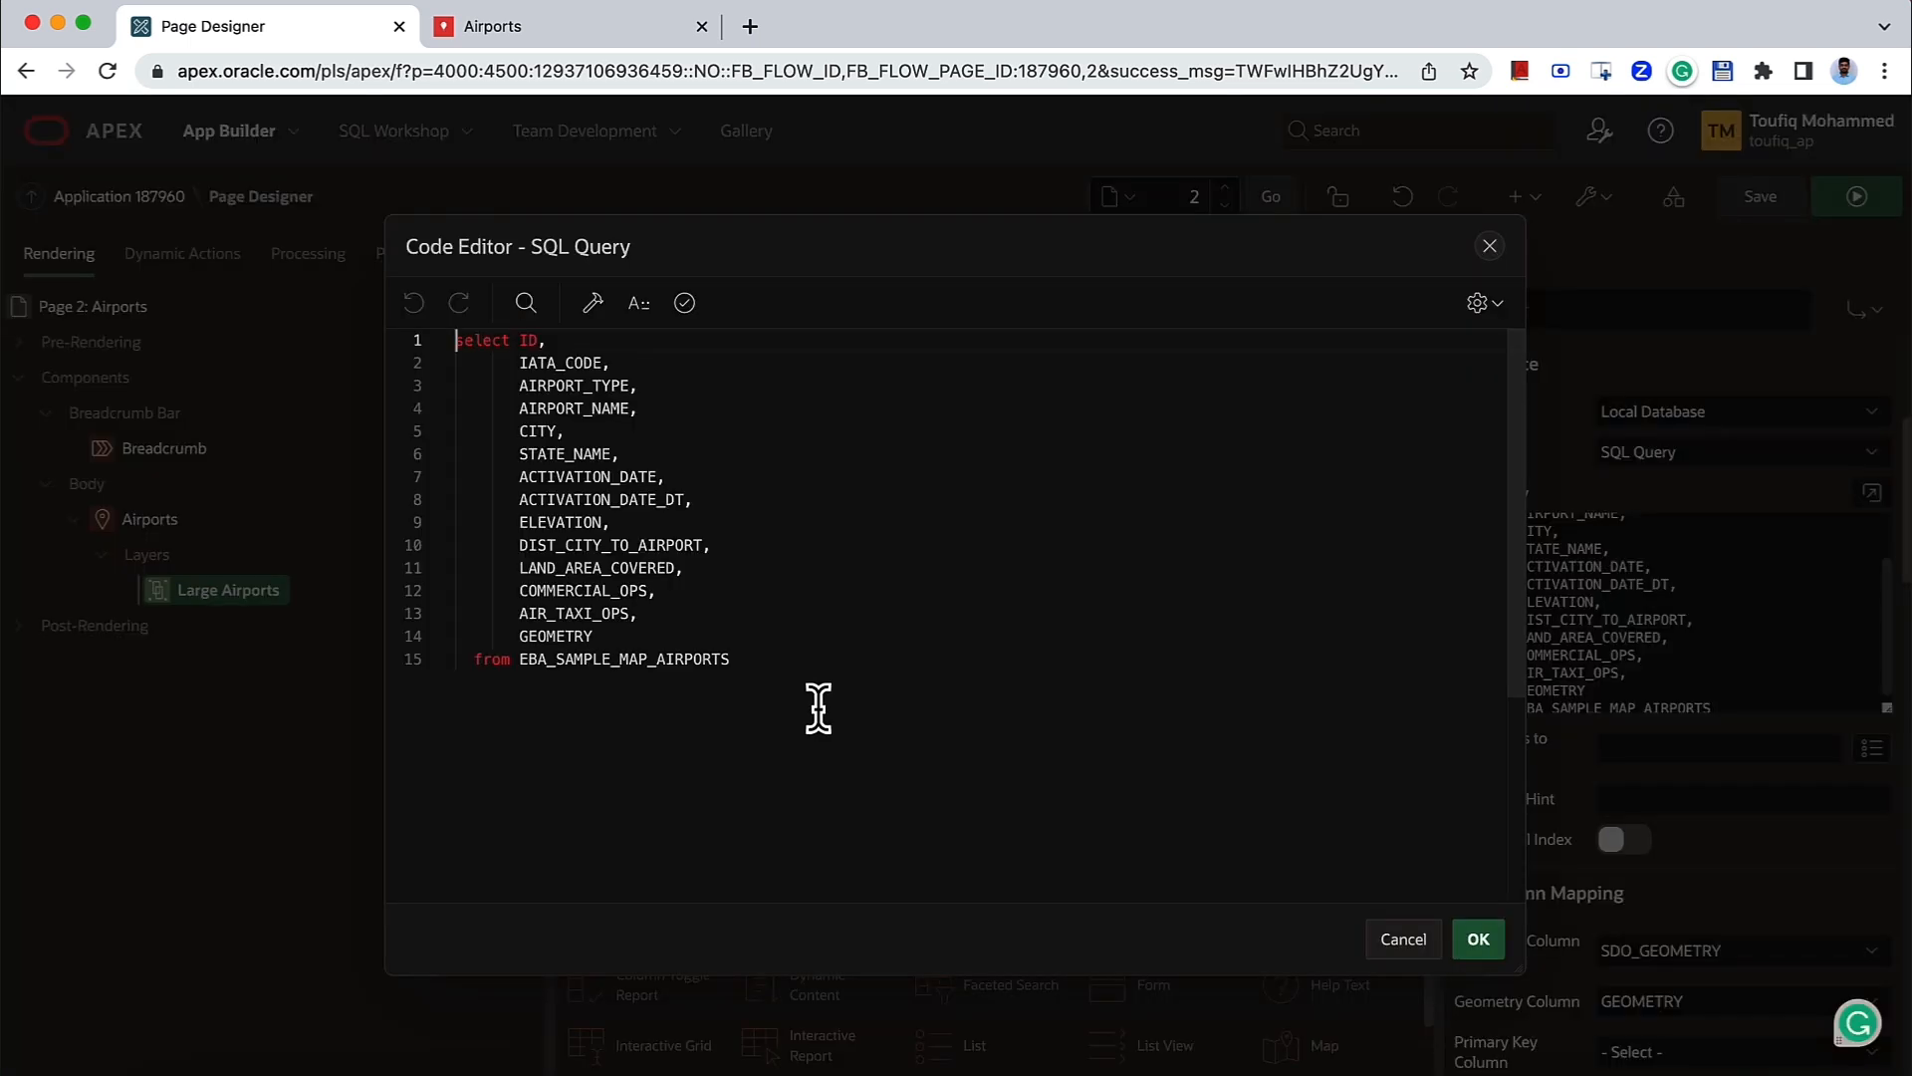
{"action": "left_click", "coordinate": [827, 679]}
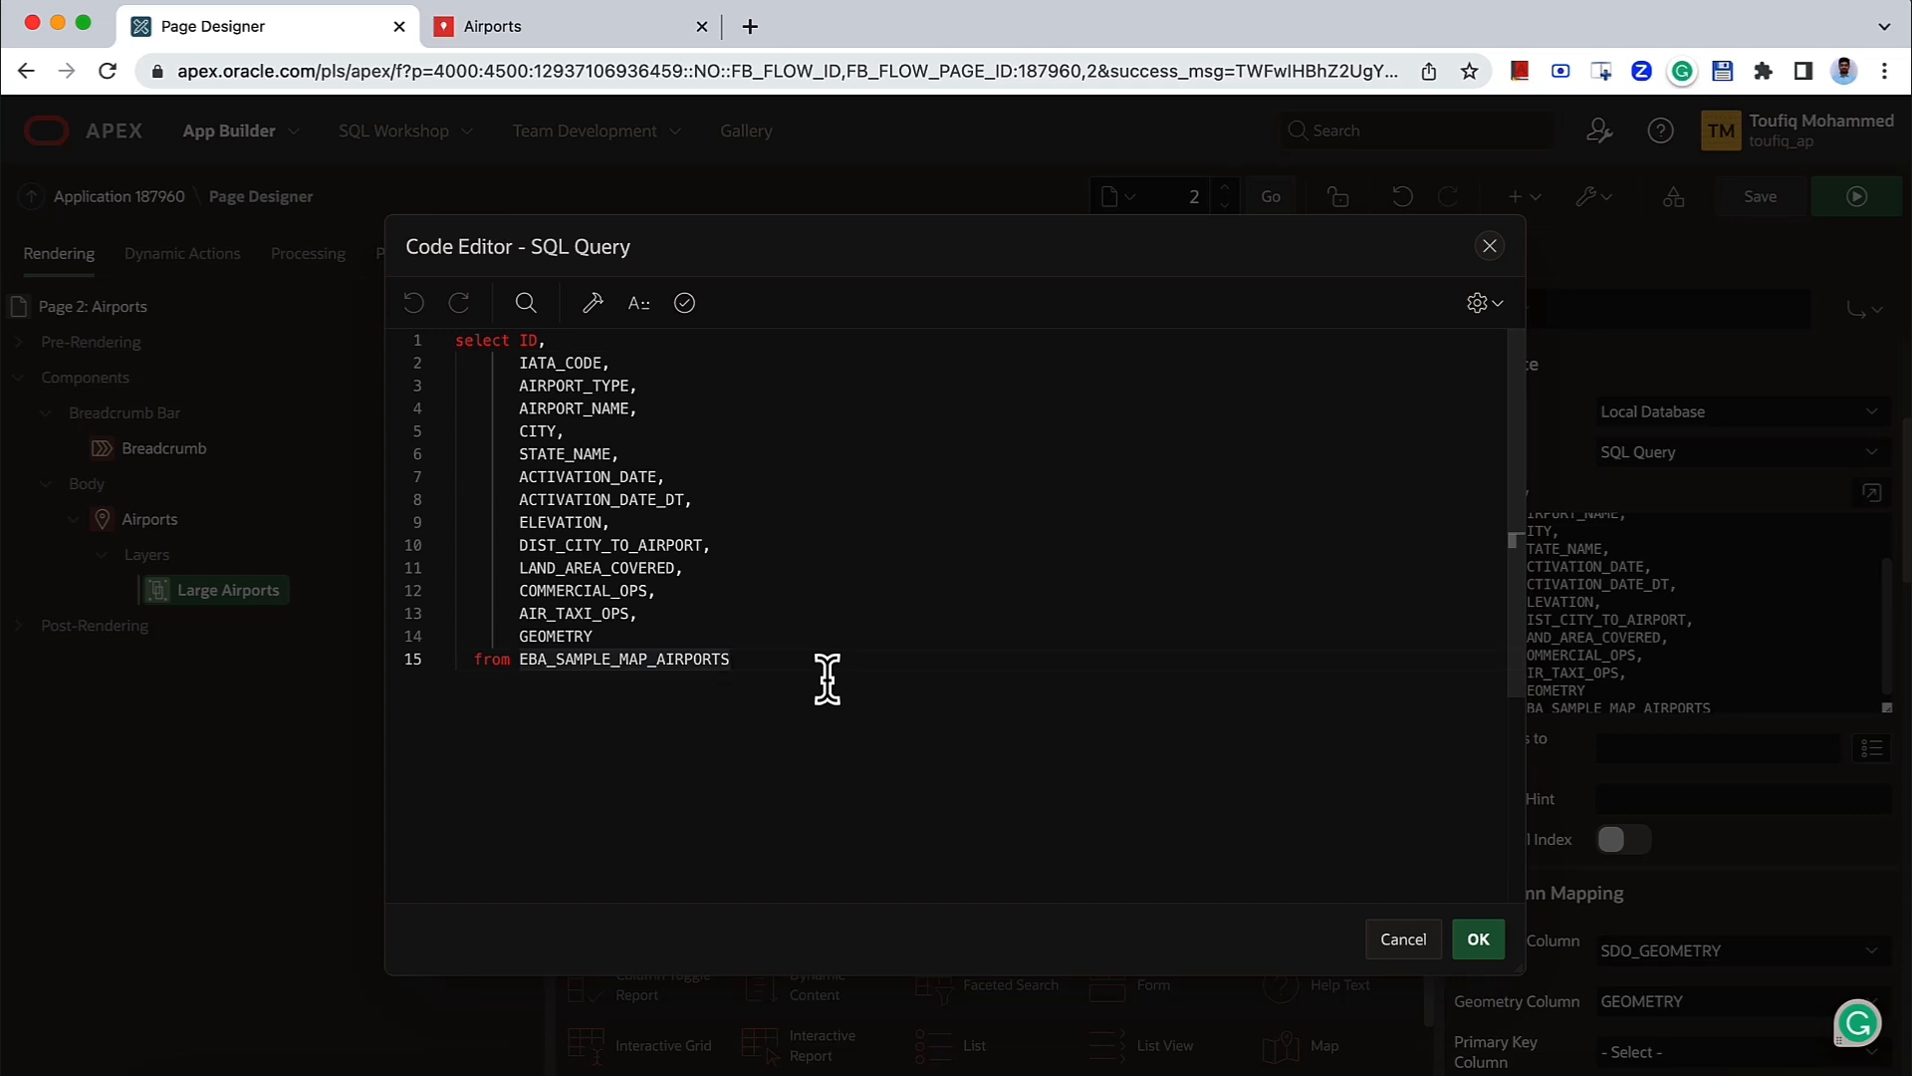
{"action": "key", "text": "super+a"}
{"action": "type", "text": "select ID,        IATA_CODE,        CITY,        initcap(AIRPORT_NAME) airport_name,        AIRPORT_TYPE,        STATE_NAME,        ELEVATION,        DIST_CITY_TO_AIRPORT,        LAND_AREA_COVERED,        to_char(ACTIVATION_DATE_DT,'fmDDfm-MON-YYYY') as ACTIVATION_DATE,        COMMERCIAL_OPS,        to_char(COMMERCIAL_OPS,'999G999G999G999') as com_ops_fmtd,        AIR_TAXI_OPS,        to_char(AIR_TAXI_OPS,'999G999G999G999') as air_ops_fmtd,        GEOMETRY   from EBA_SAMPLE_MAP_AIRPORTS  where COMMERCIAL_OPS > 100000    and airport_type = 'AIRPORT'"}
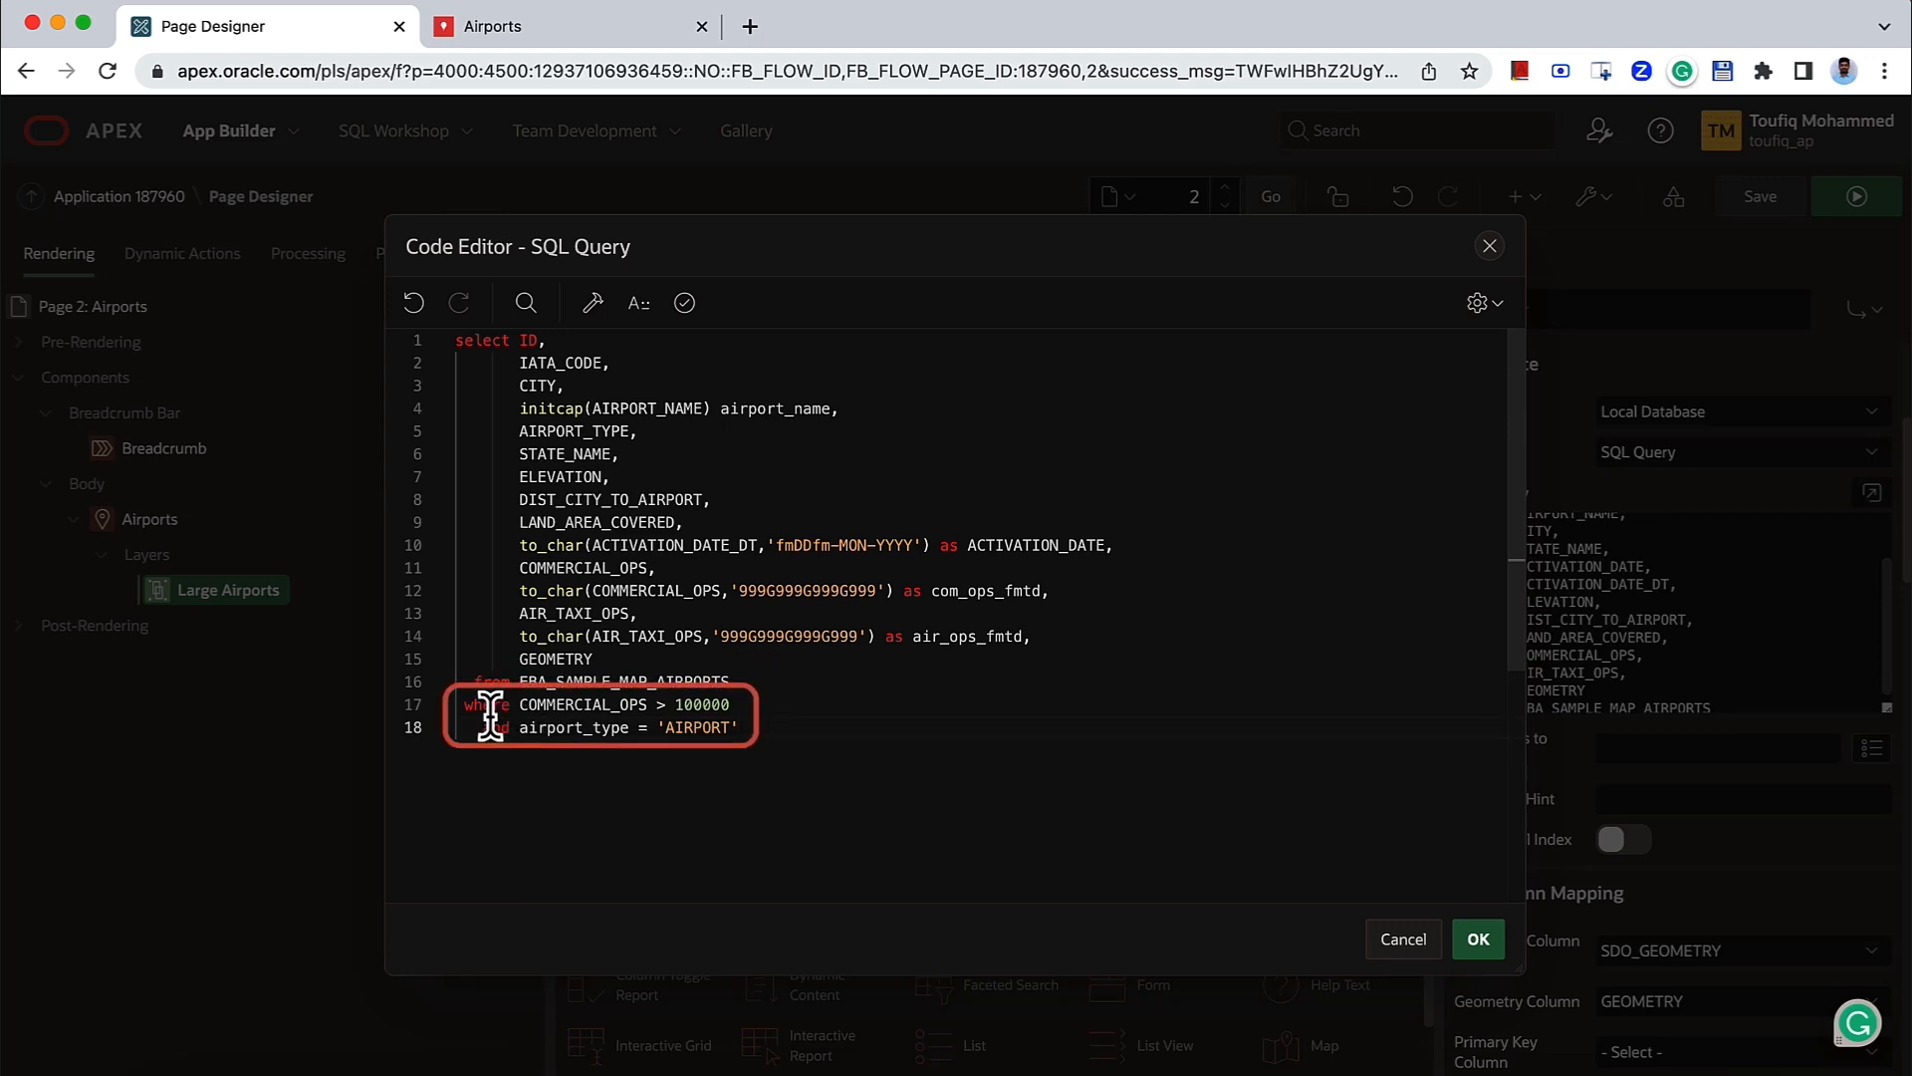
{"action": "left_click_drag", "start_coordinate": [462, 709], "coordinate": [778, 744]}
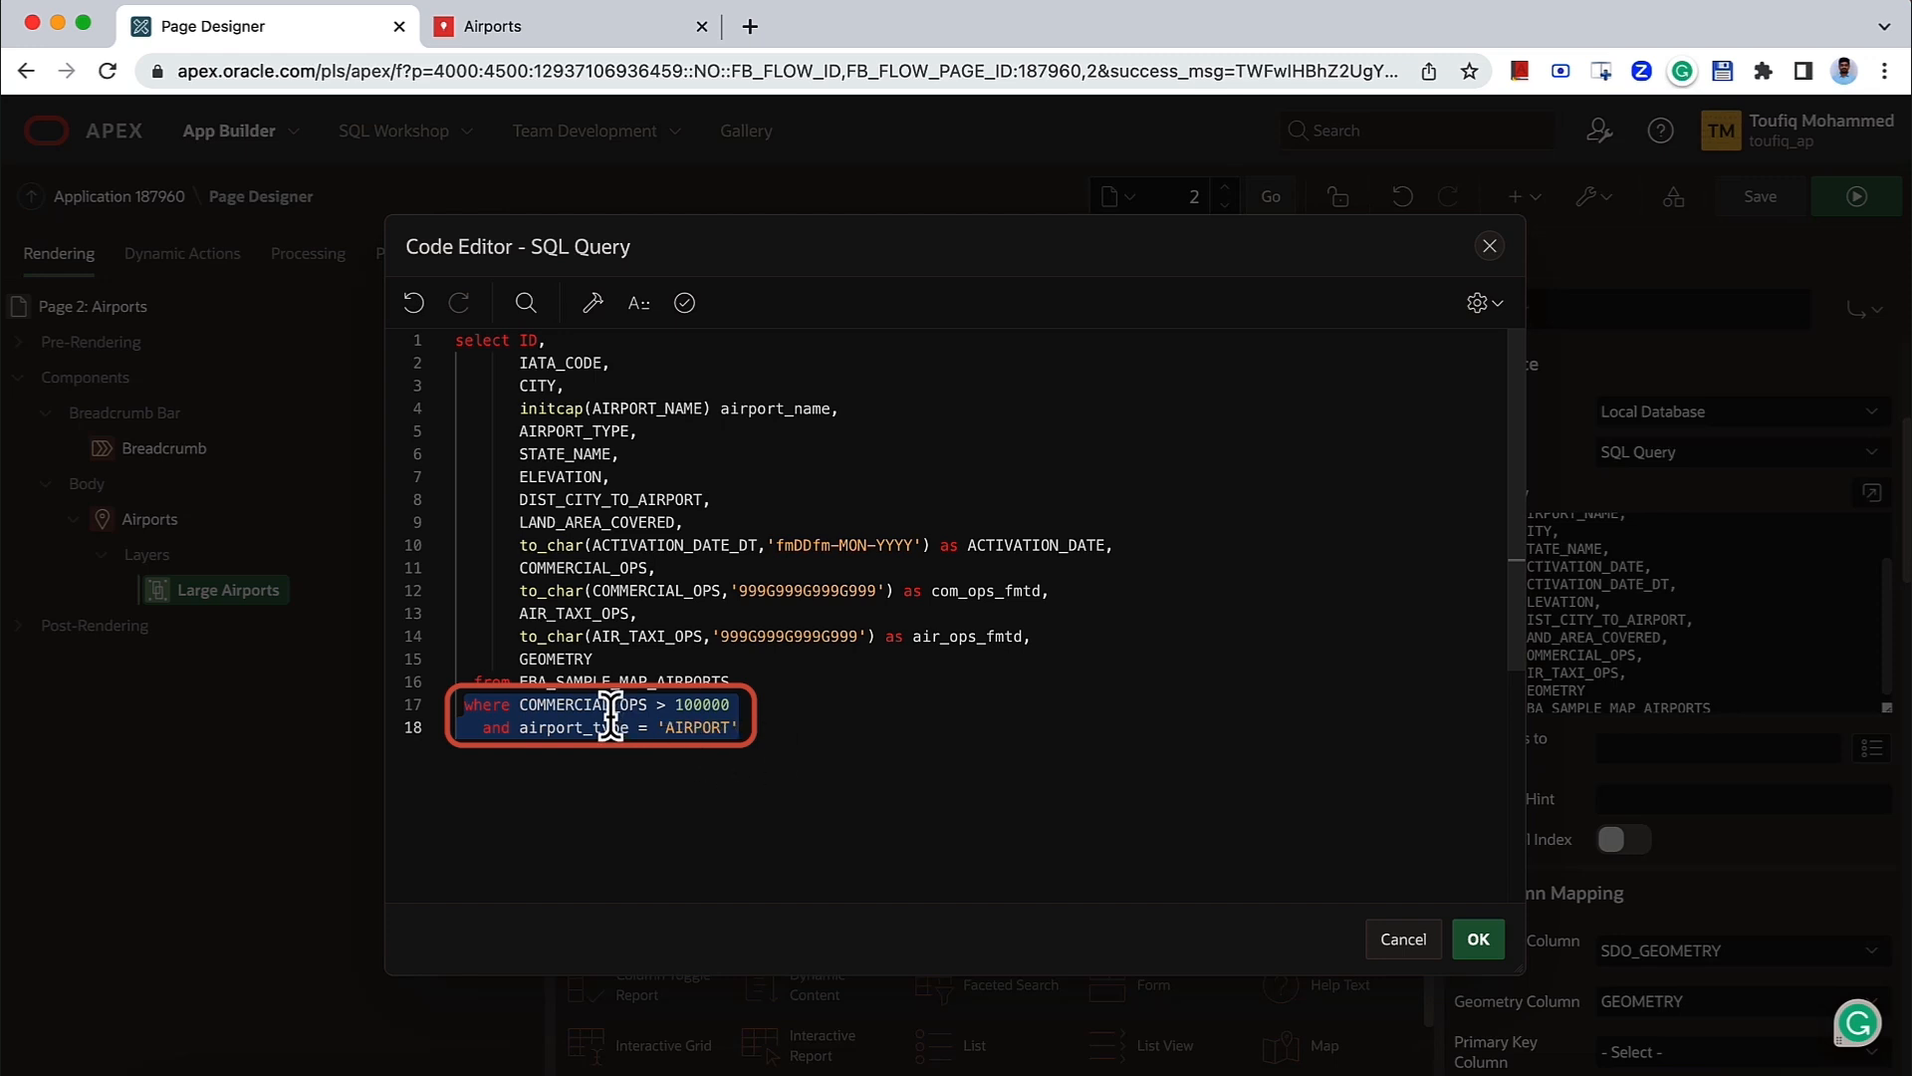
{"action": "left_click", "coordinate": [720, 716]}
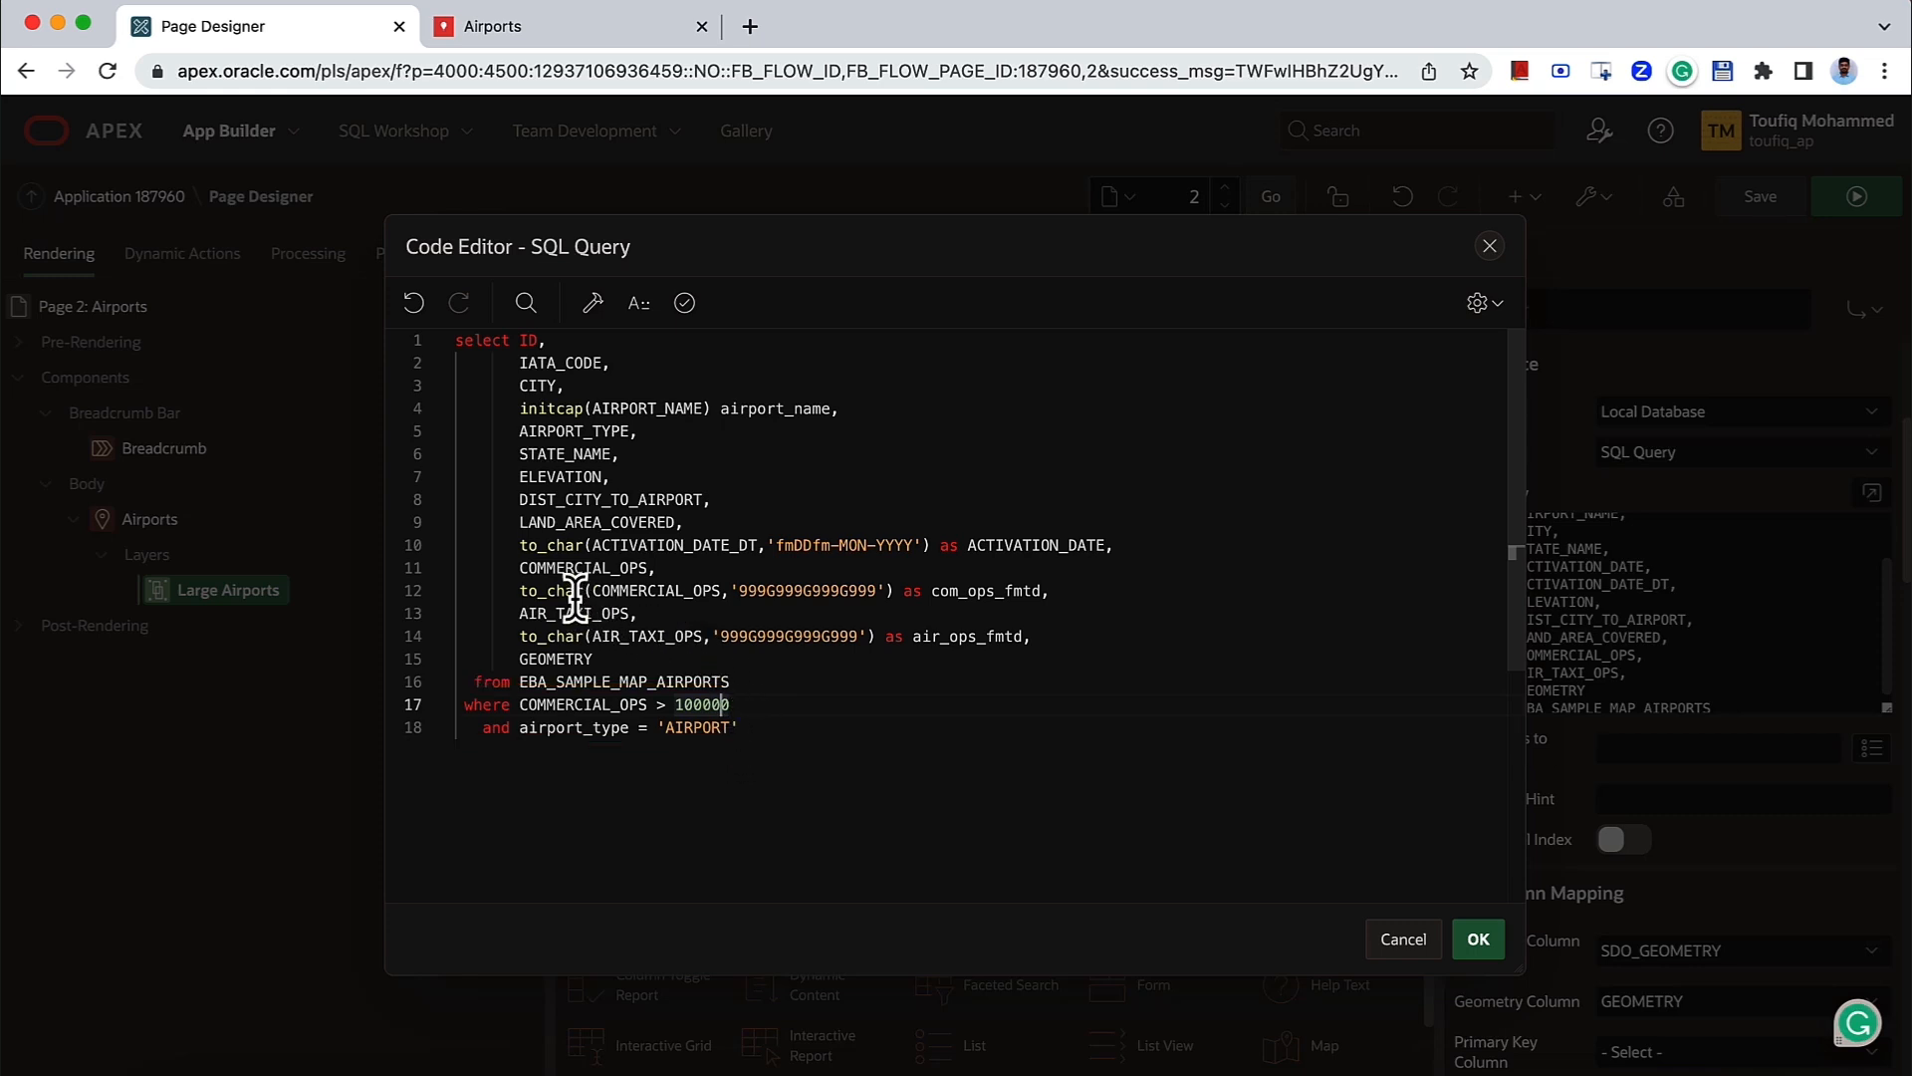
{"action": "double_click", "coordinate": [638, 591]}
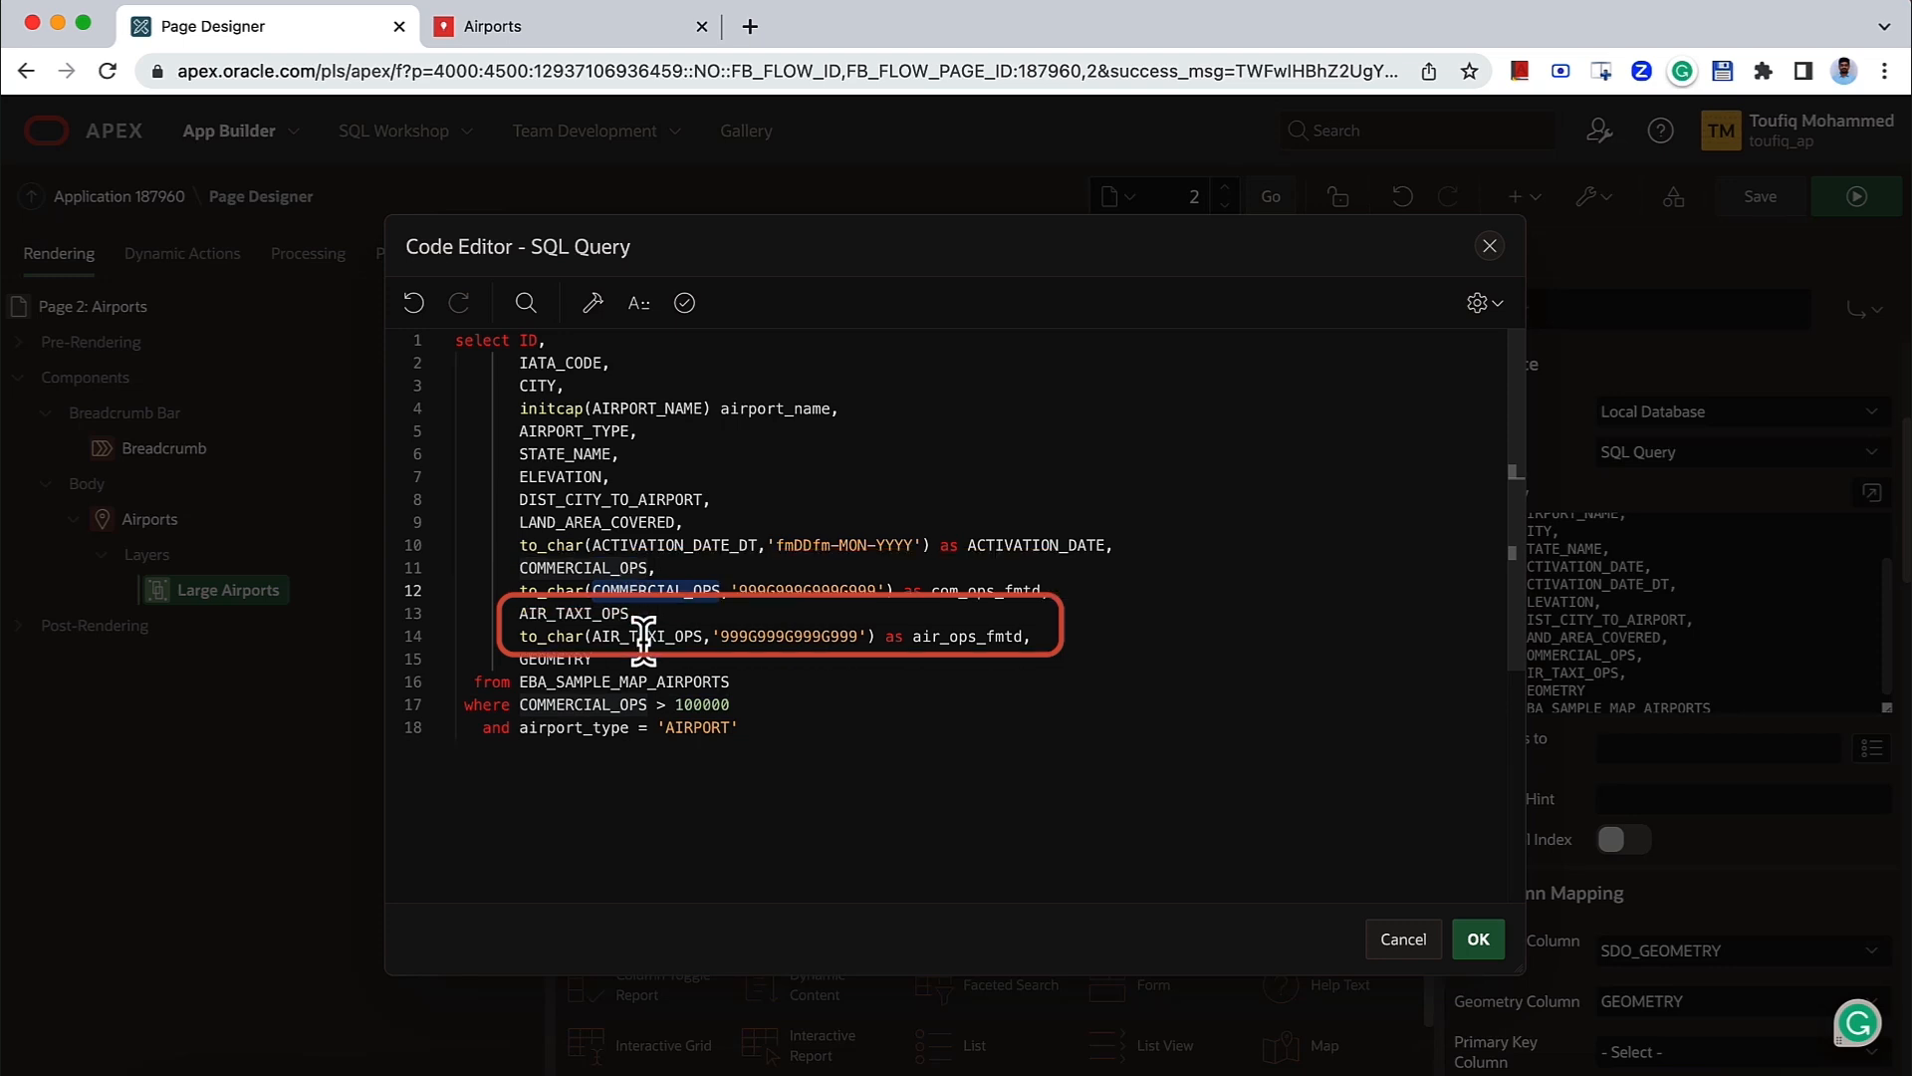
{"action": "left_click", "coordinate": [672, 545]}
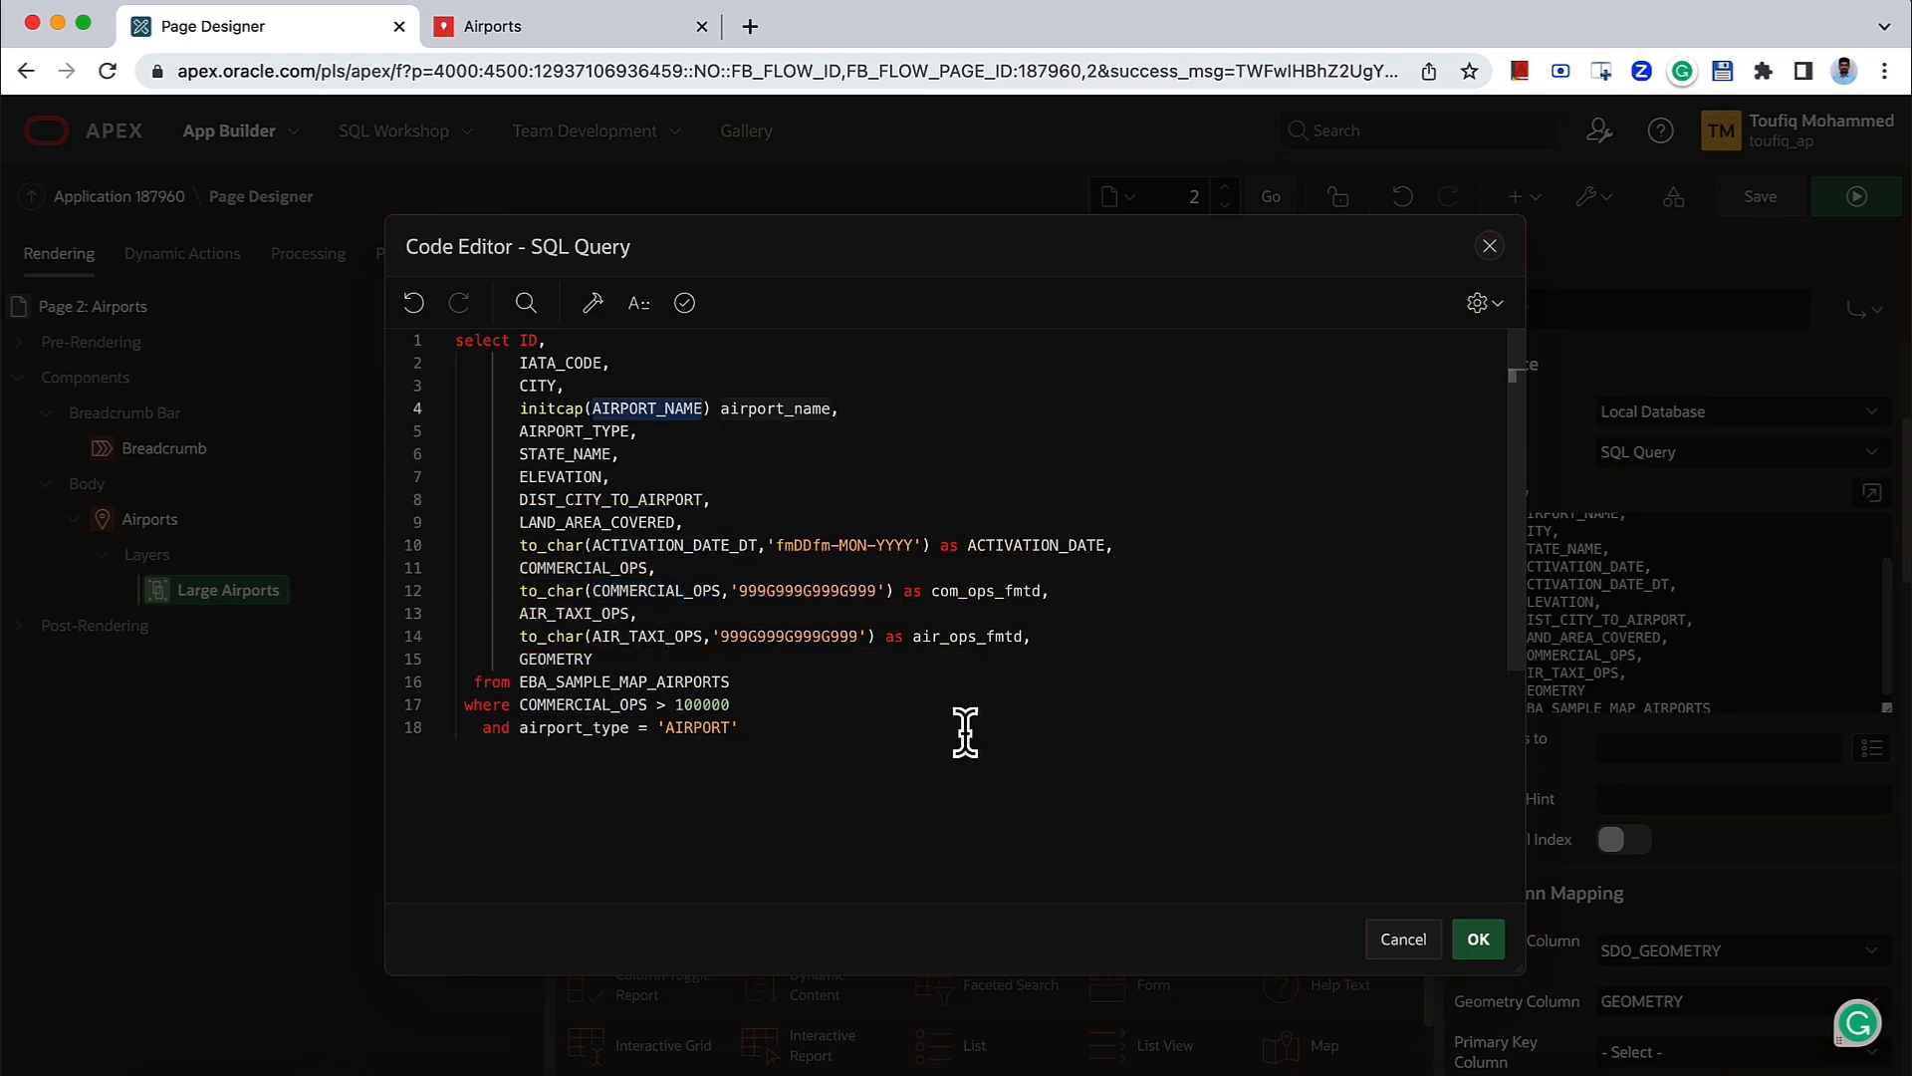
{"action": "left_click", "coordinate": [1481, 946]}
- Set the Large Airports layer's primary key column to ID and its point shape scale to 2
{"action": "scroll", "coordinate": [1699, 869], "scroll_direction": "down", "scroll_amount": 3}
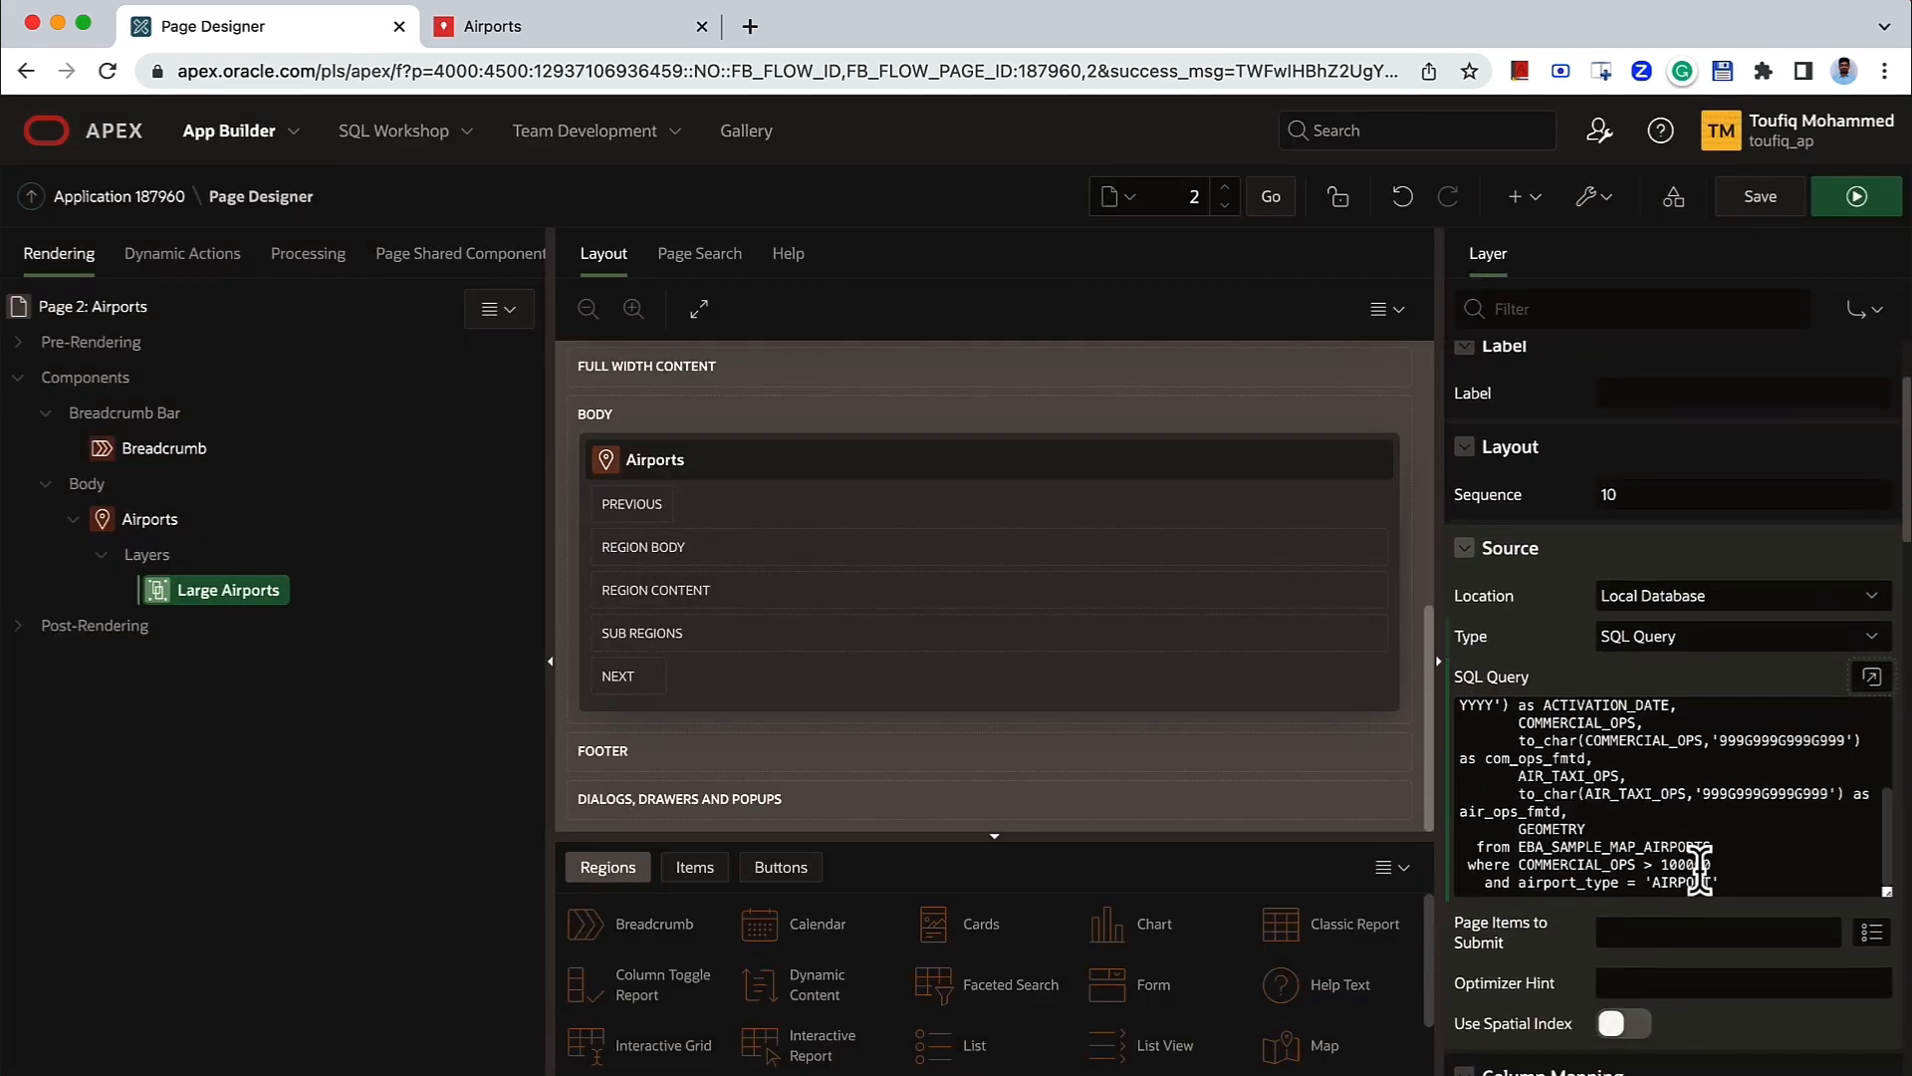
{"action": "scroll", "coordinate": [1699, 870], "scroll_direction": "down", "scroll_amount": 3}
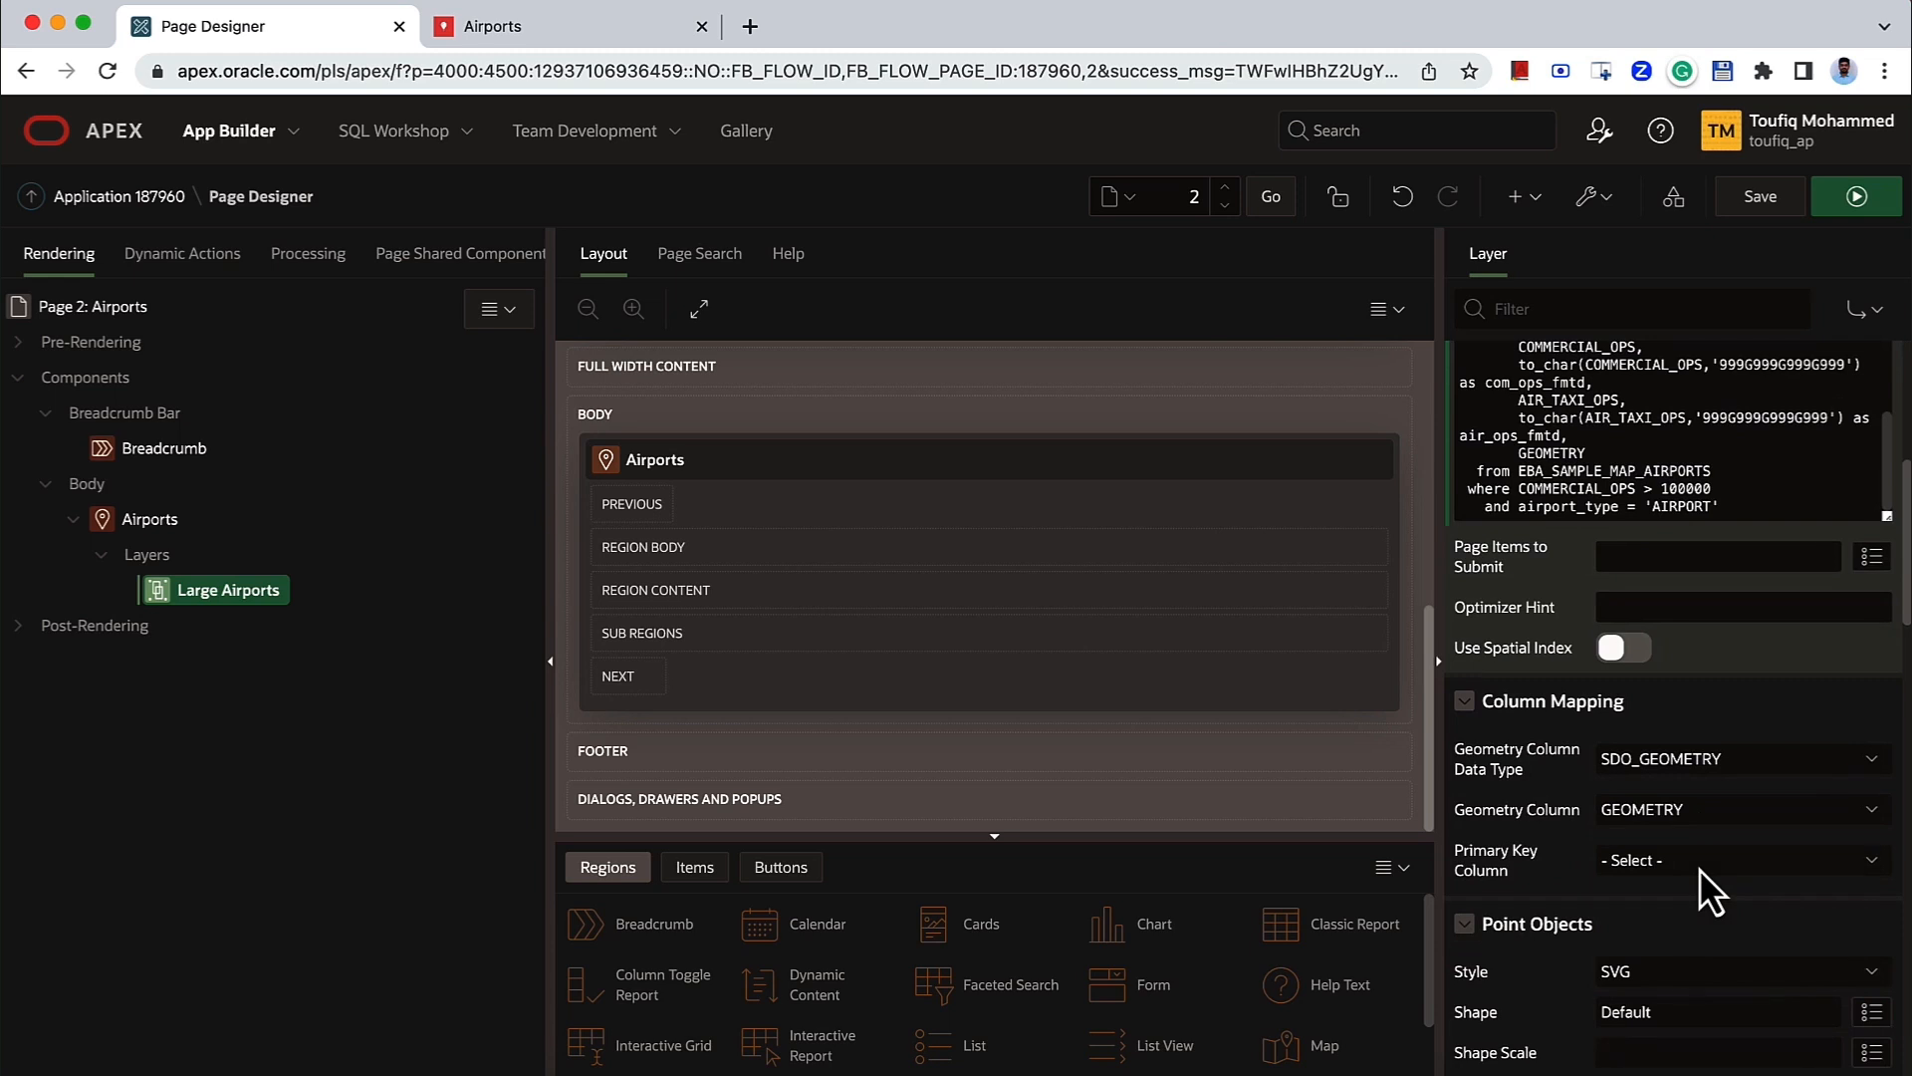
{"action": "left_click", "coordinate": [1626, 825]}
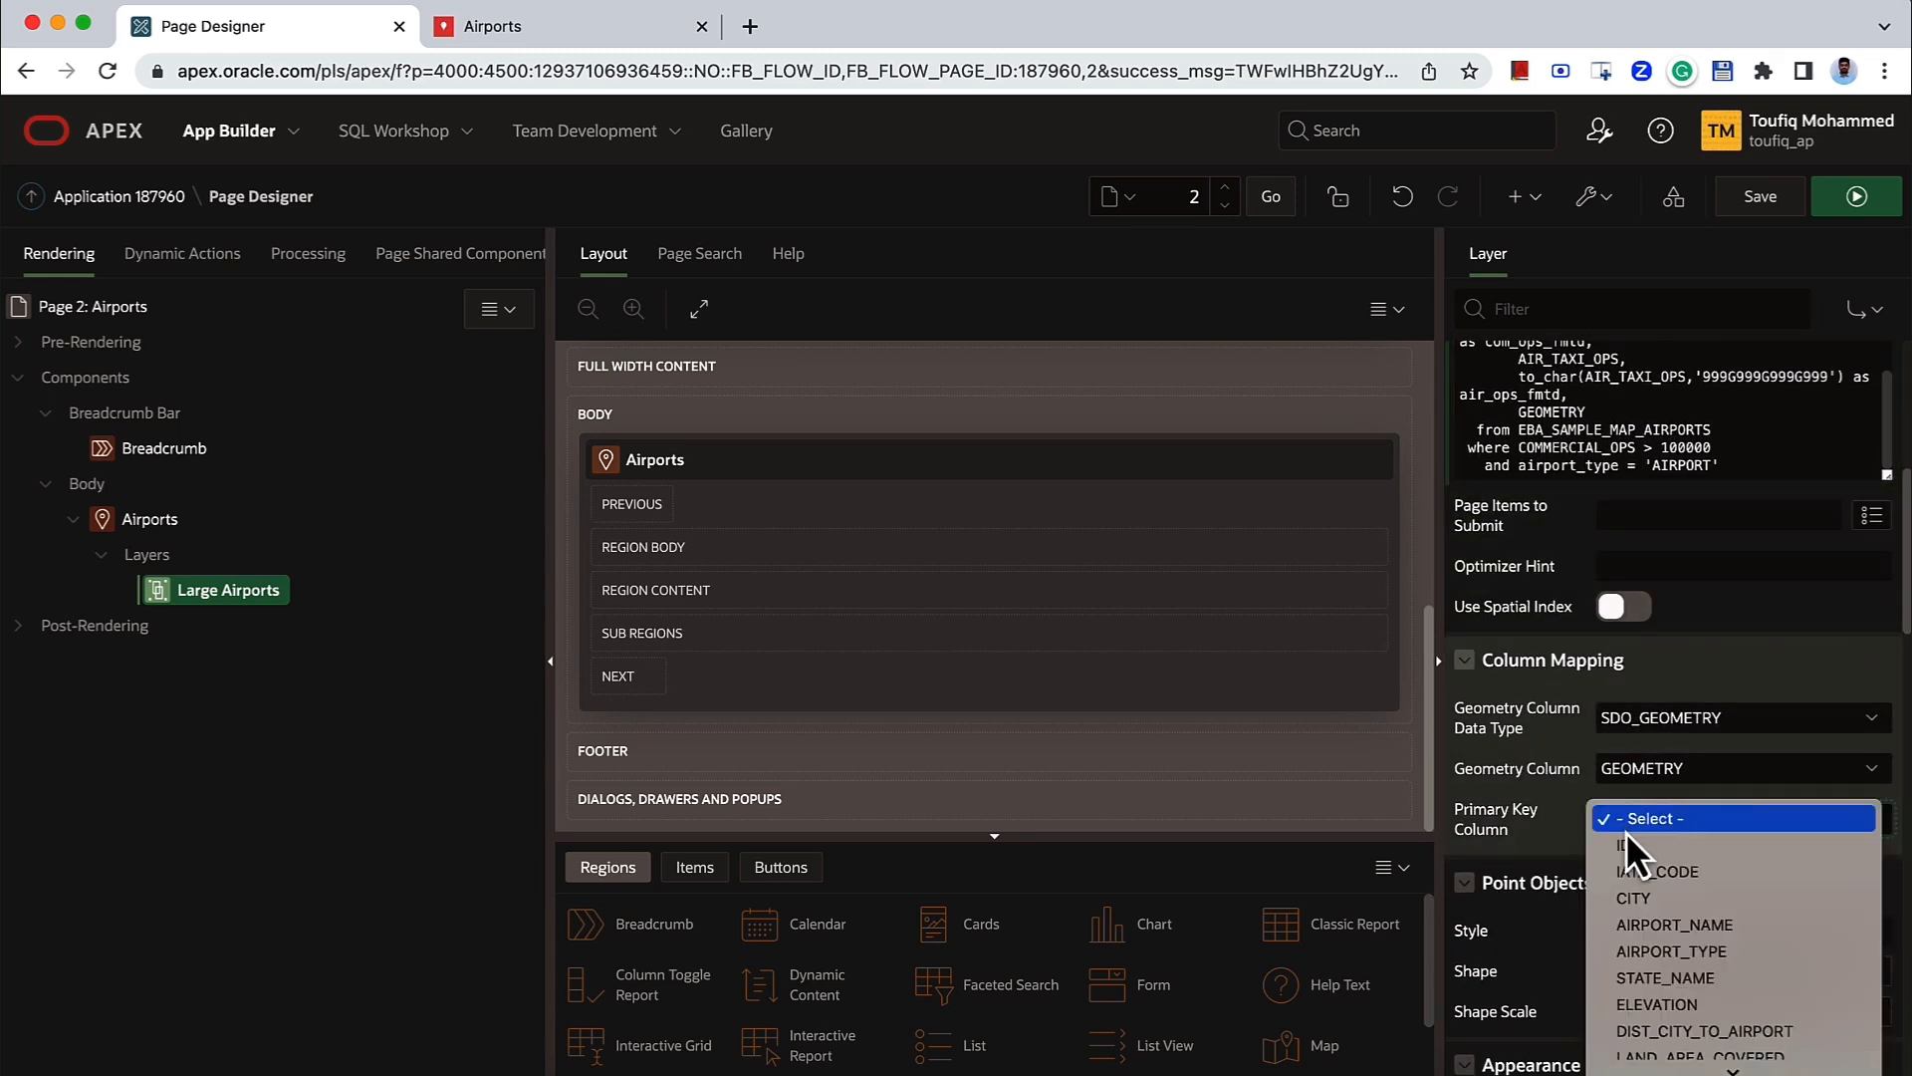
{"action": "left_click", "coordinate": [1625, 844]}
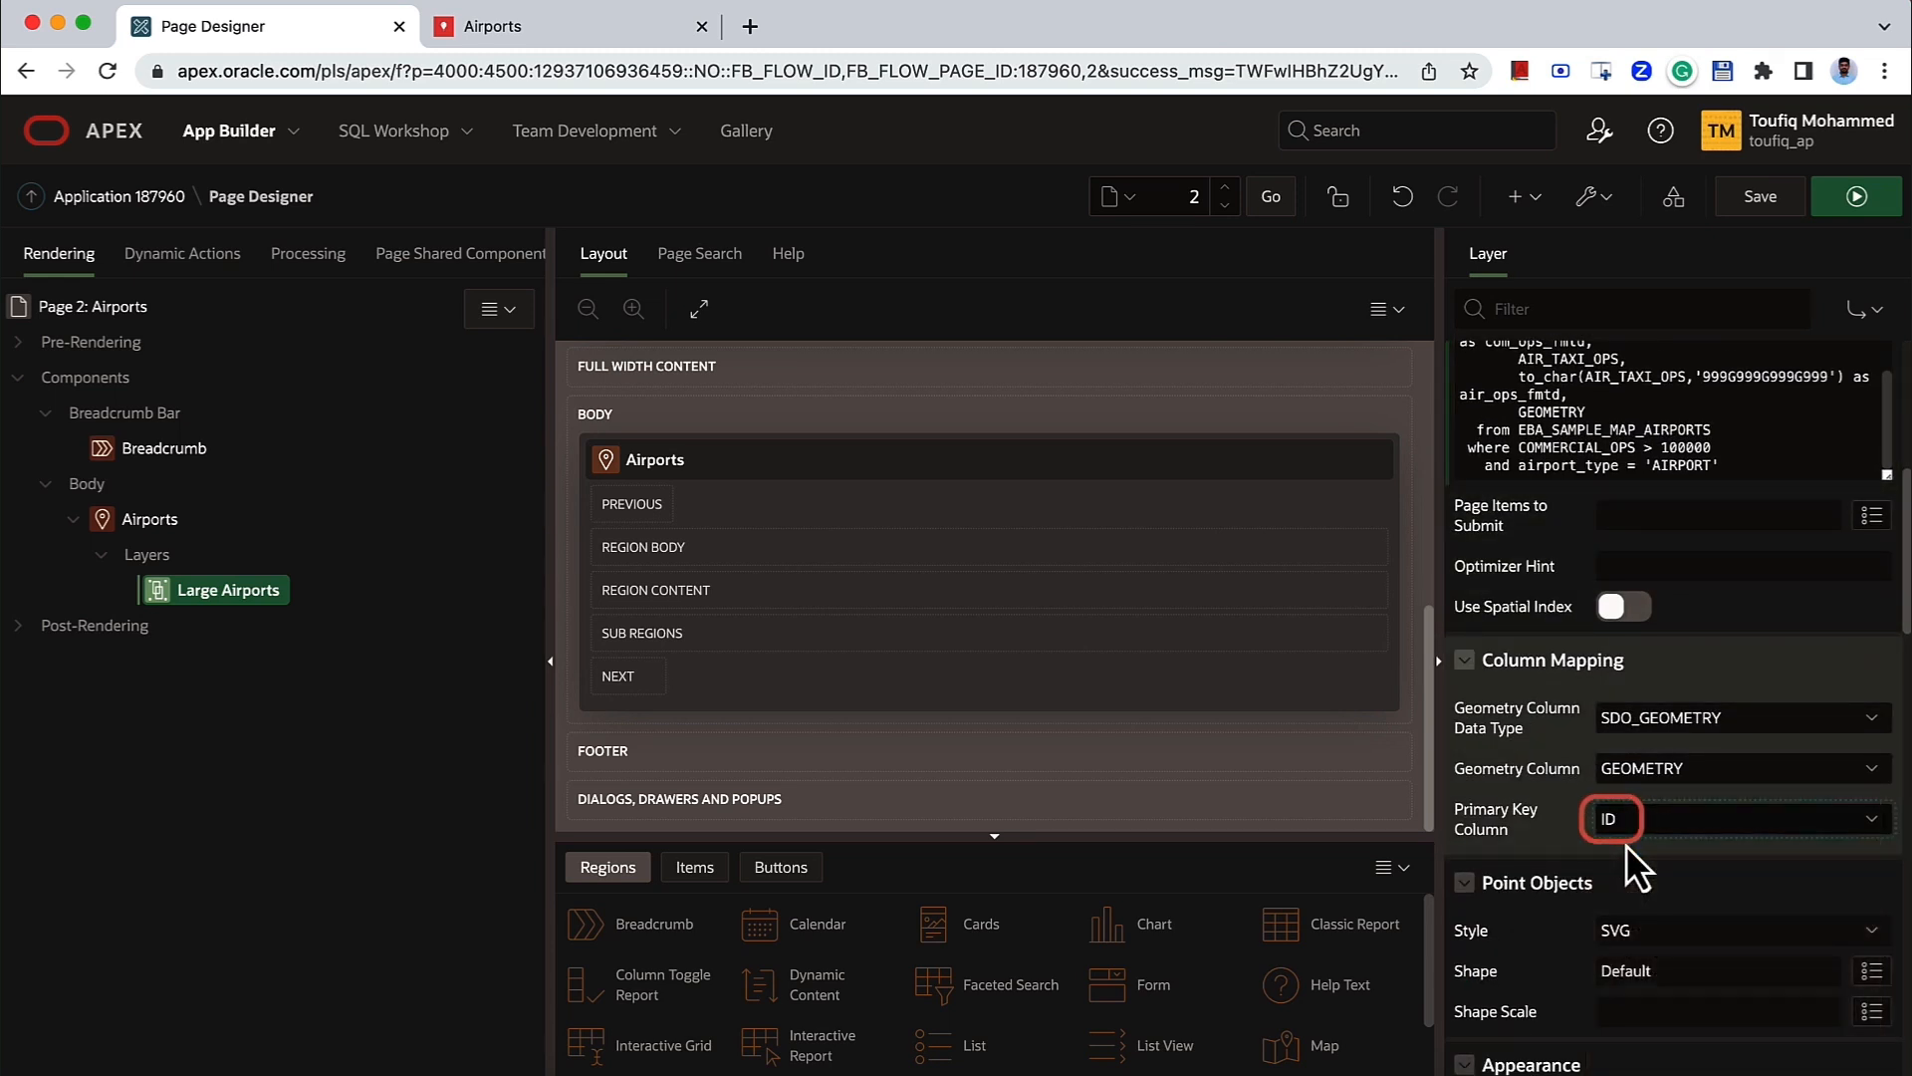
{"action": "scroll", "coordinate": [1625, 845], "scroll_direction": "down", "scroll_amount": 2}
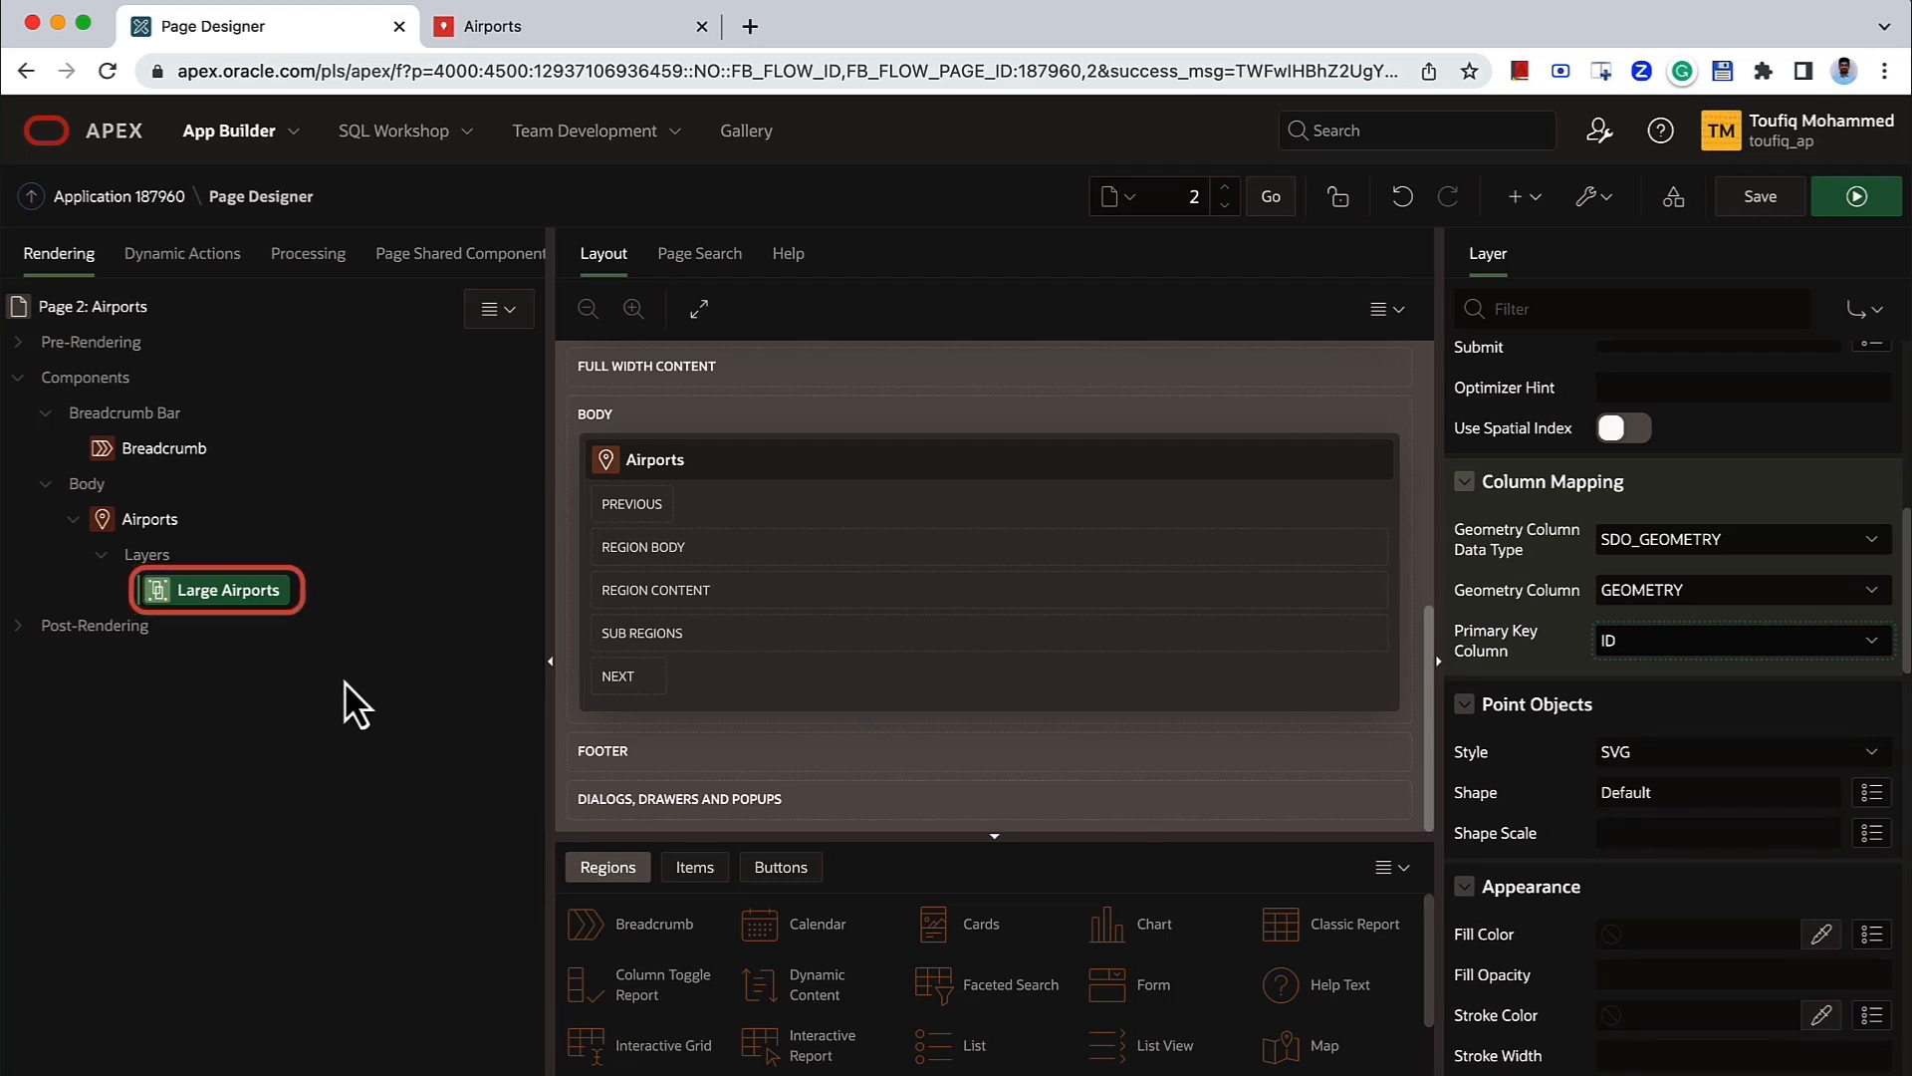
{"action": "left_click", "coordinate": [1626, 833]}
{"action": "type", "text": "2"}
- Set the fill color of the Large Airports markers to #ea3244
{"action": "scroll", "coordinate": [1599, 876], "scroll_direction": "down", "scroll_amount": 2}
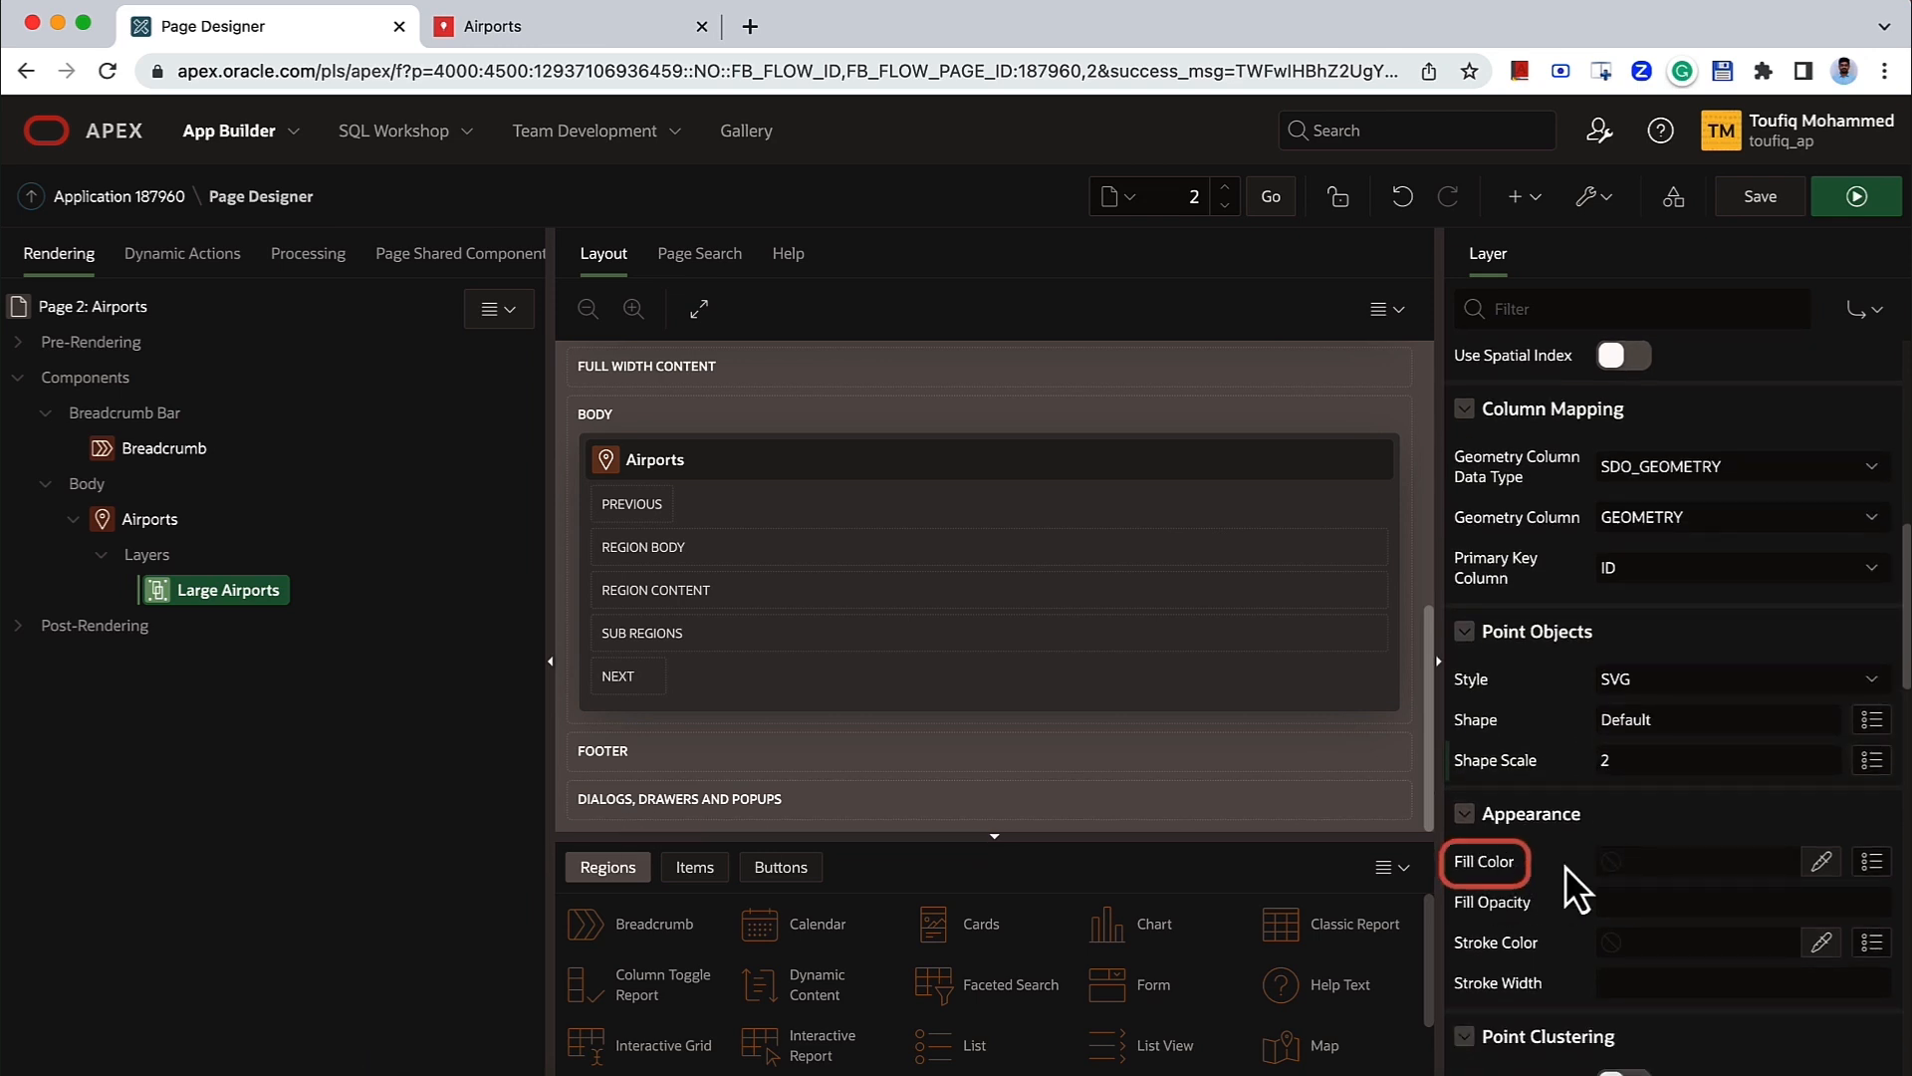
{"action": "left_click", "coordinate": [1821, 862]}
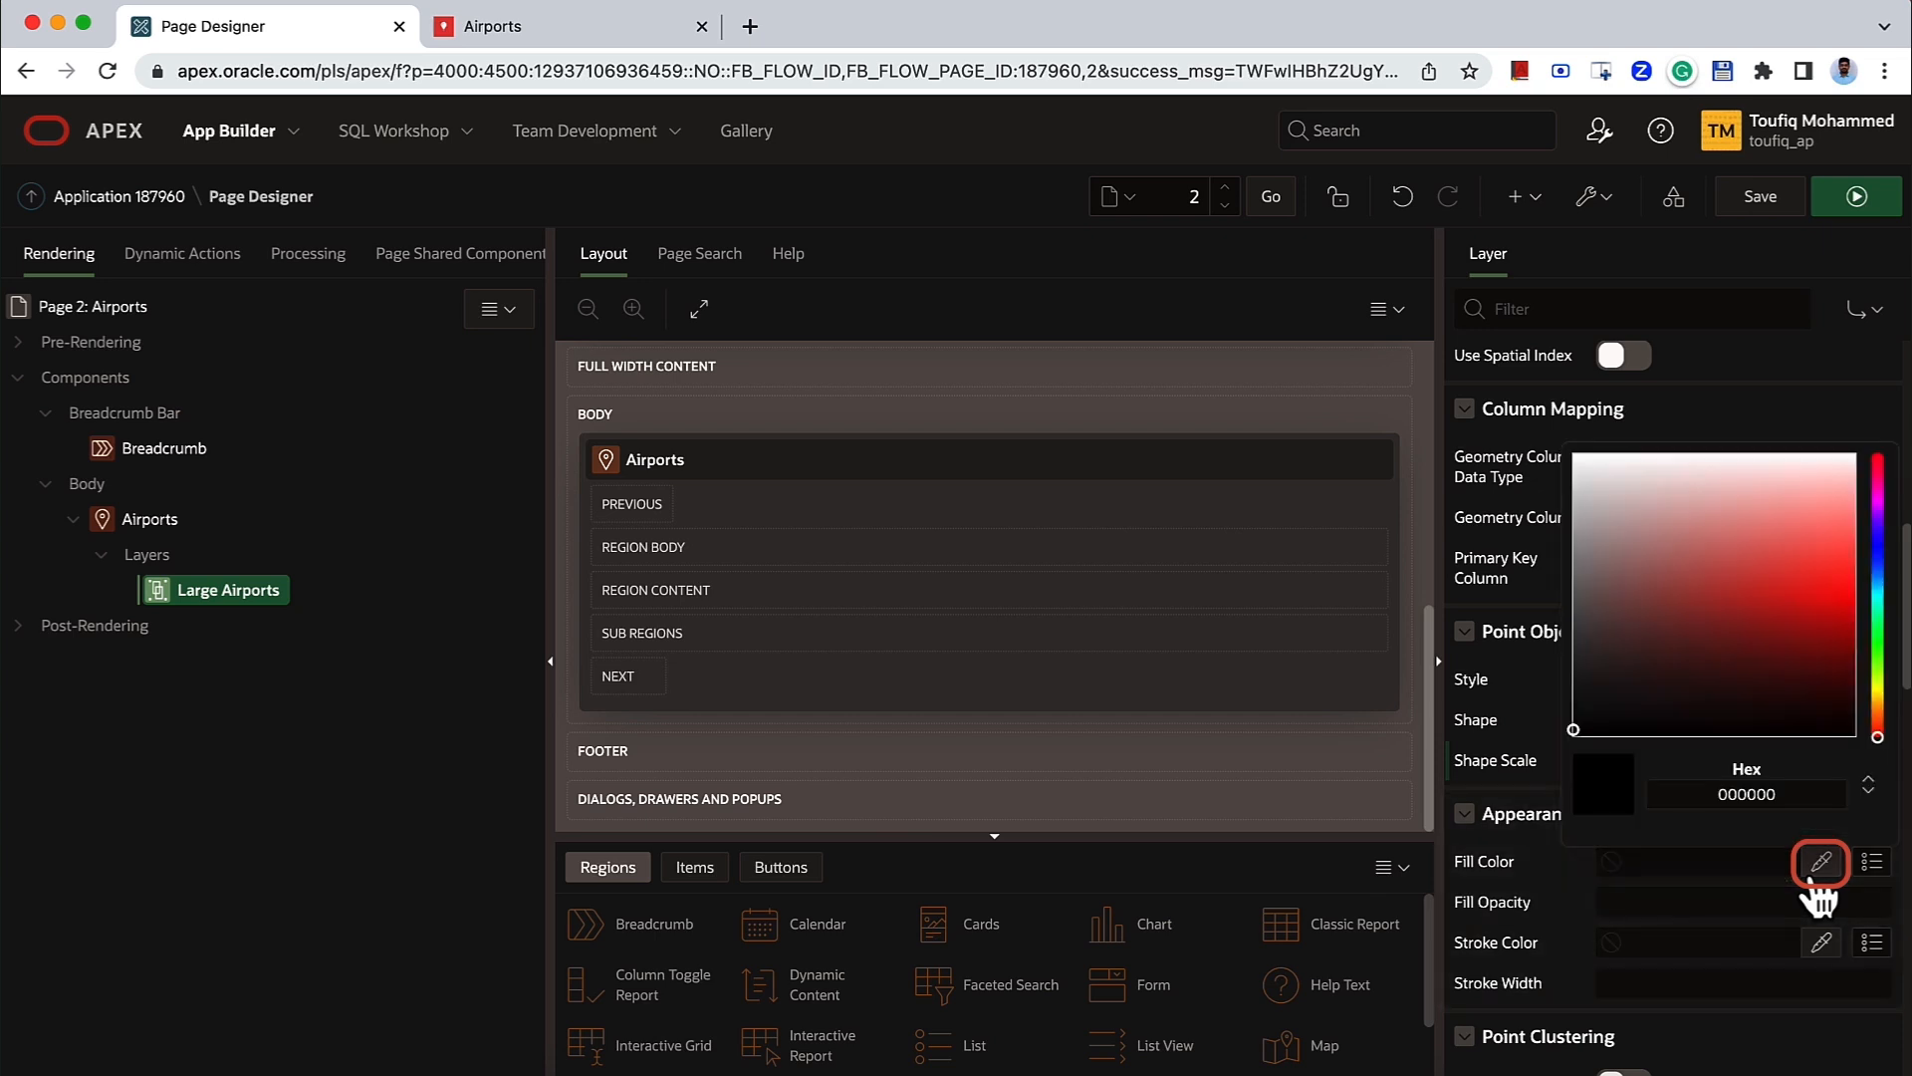
{"action": "left_click", "coordinate": [1781, 661]}
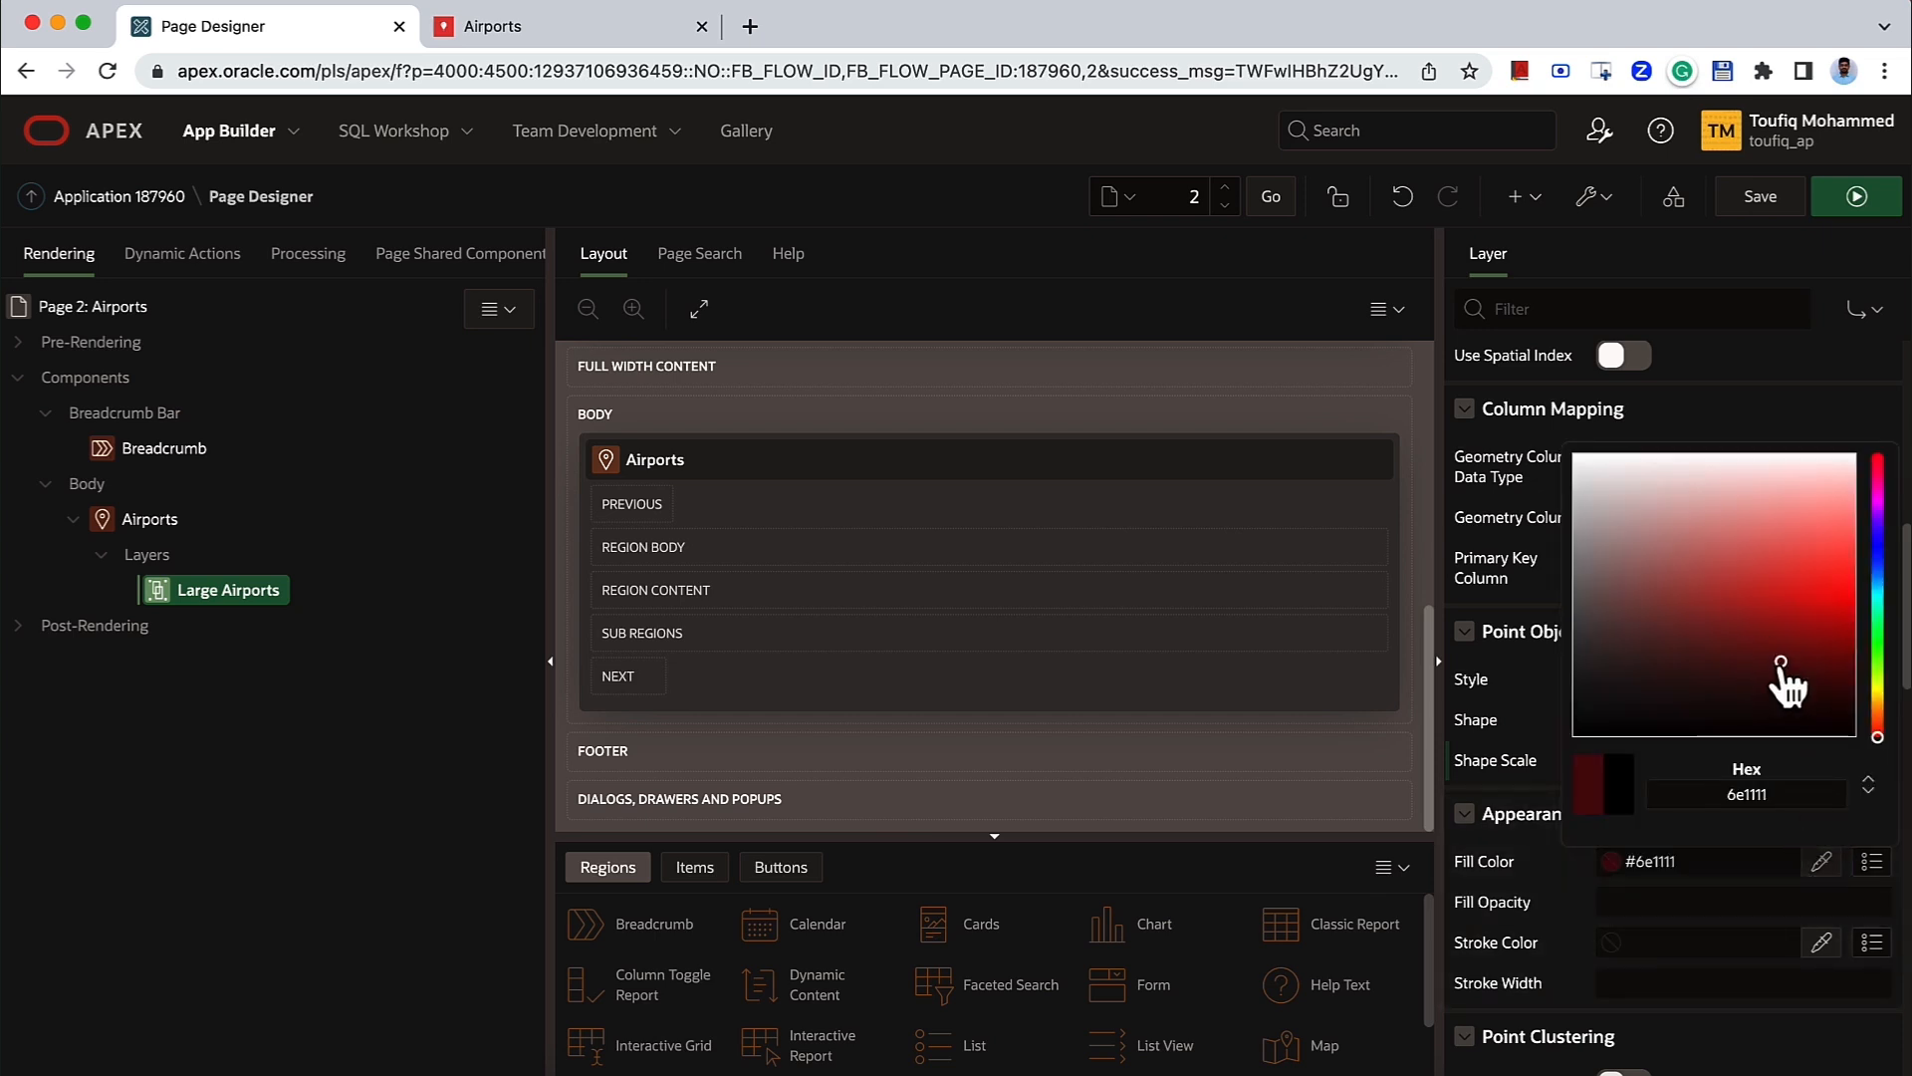
{"action": "left_click", "coordinate": [1849, 623]}
{"action": "double_click", "coordinate": [1736, 794]}
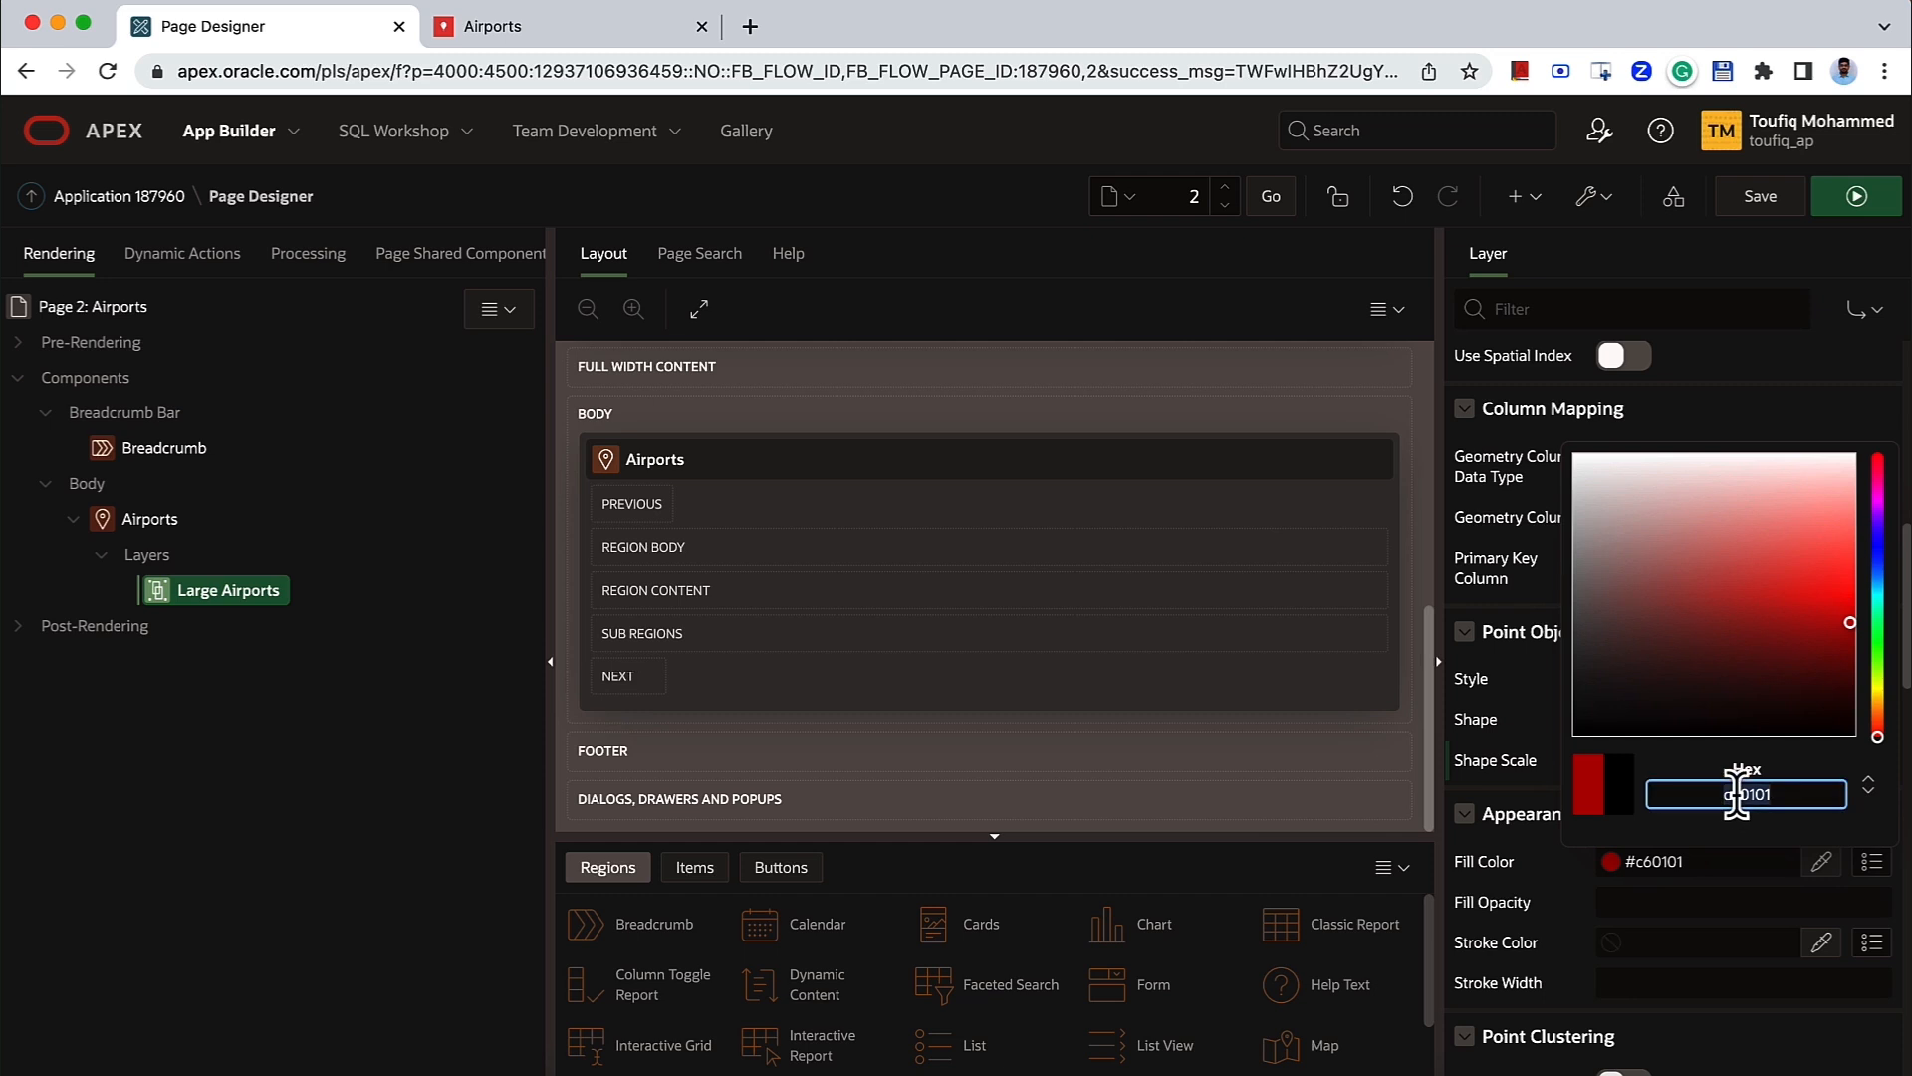
{"action": "type", "text": "e"}
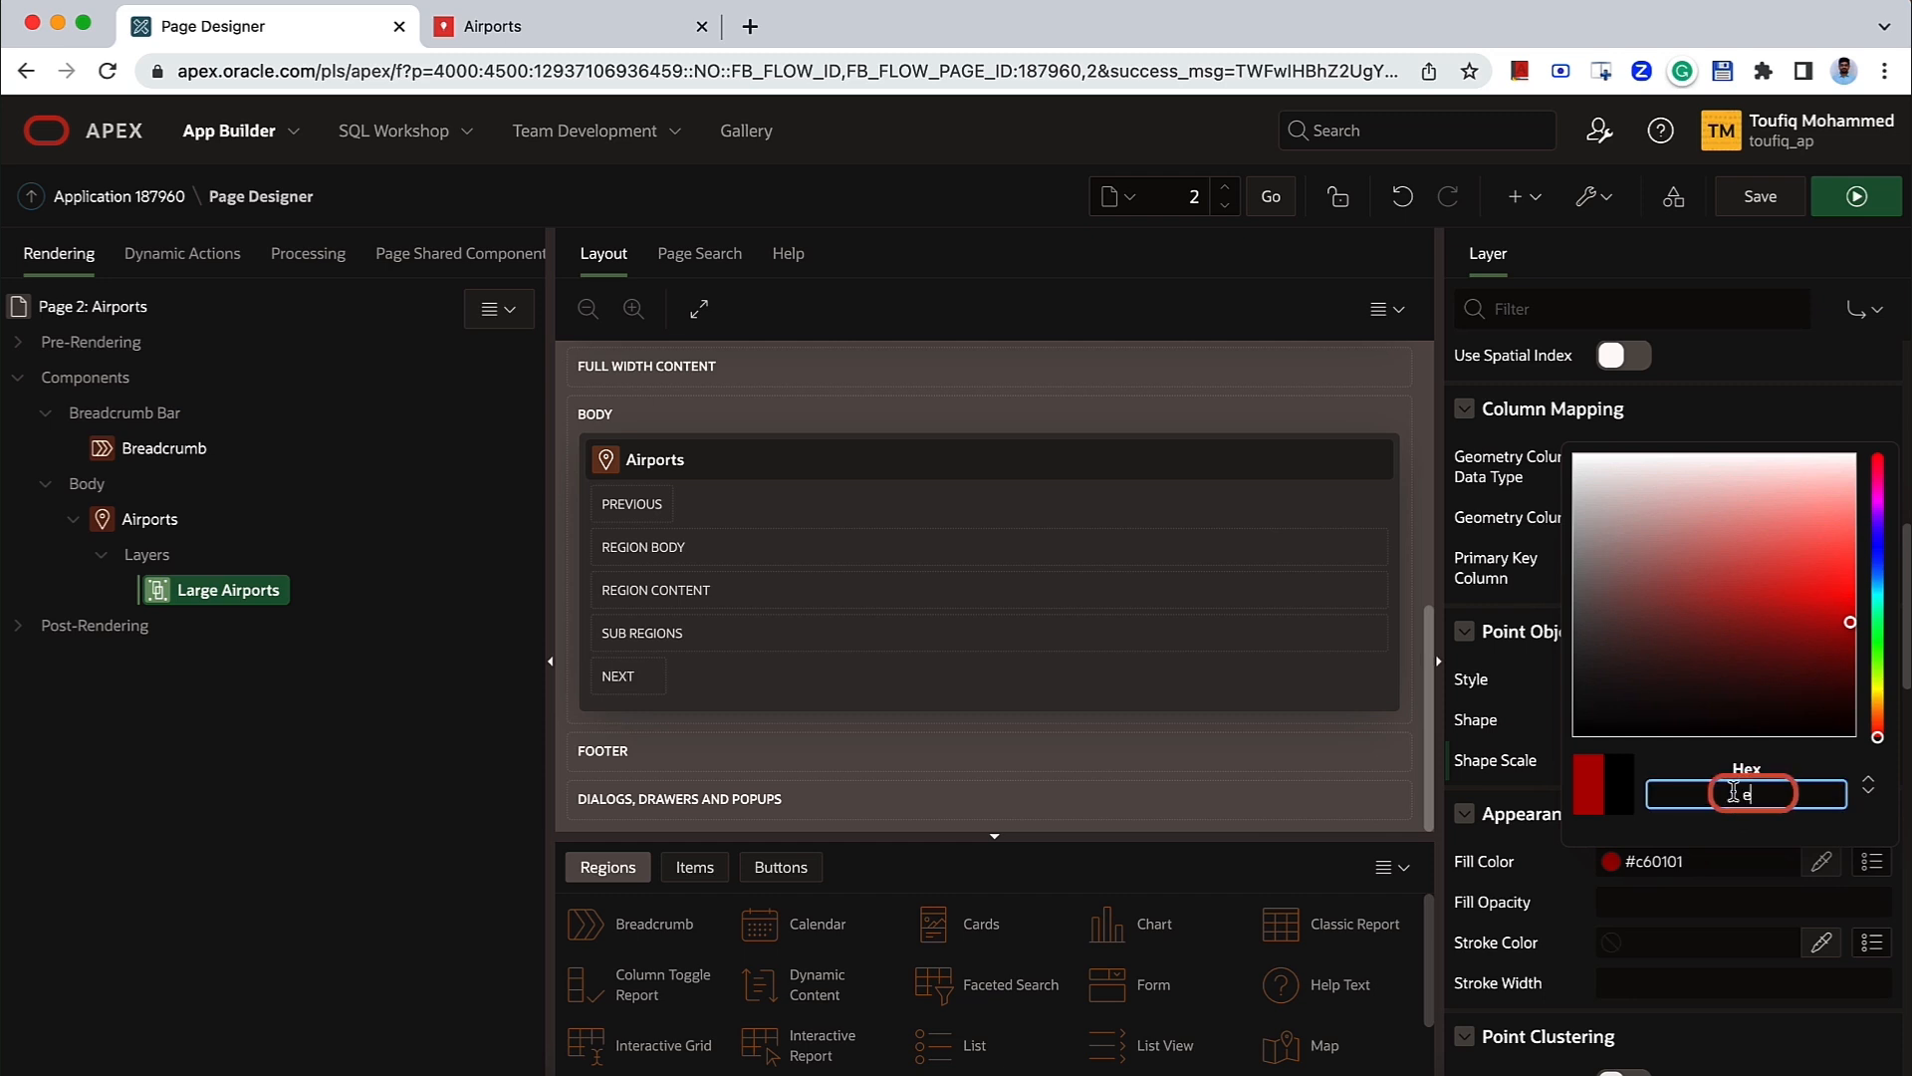
{"action": "type", "text": "a3244"}
{"action": "key", "text": "Return"}
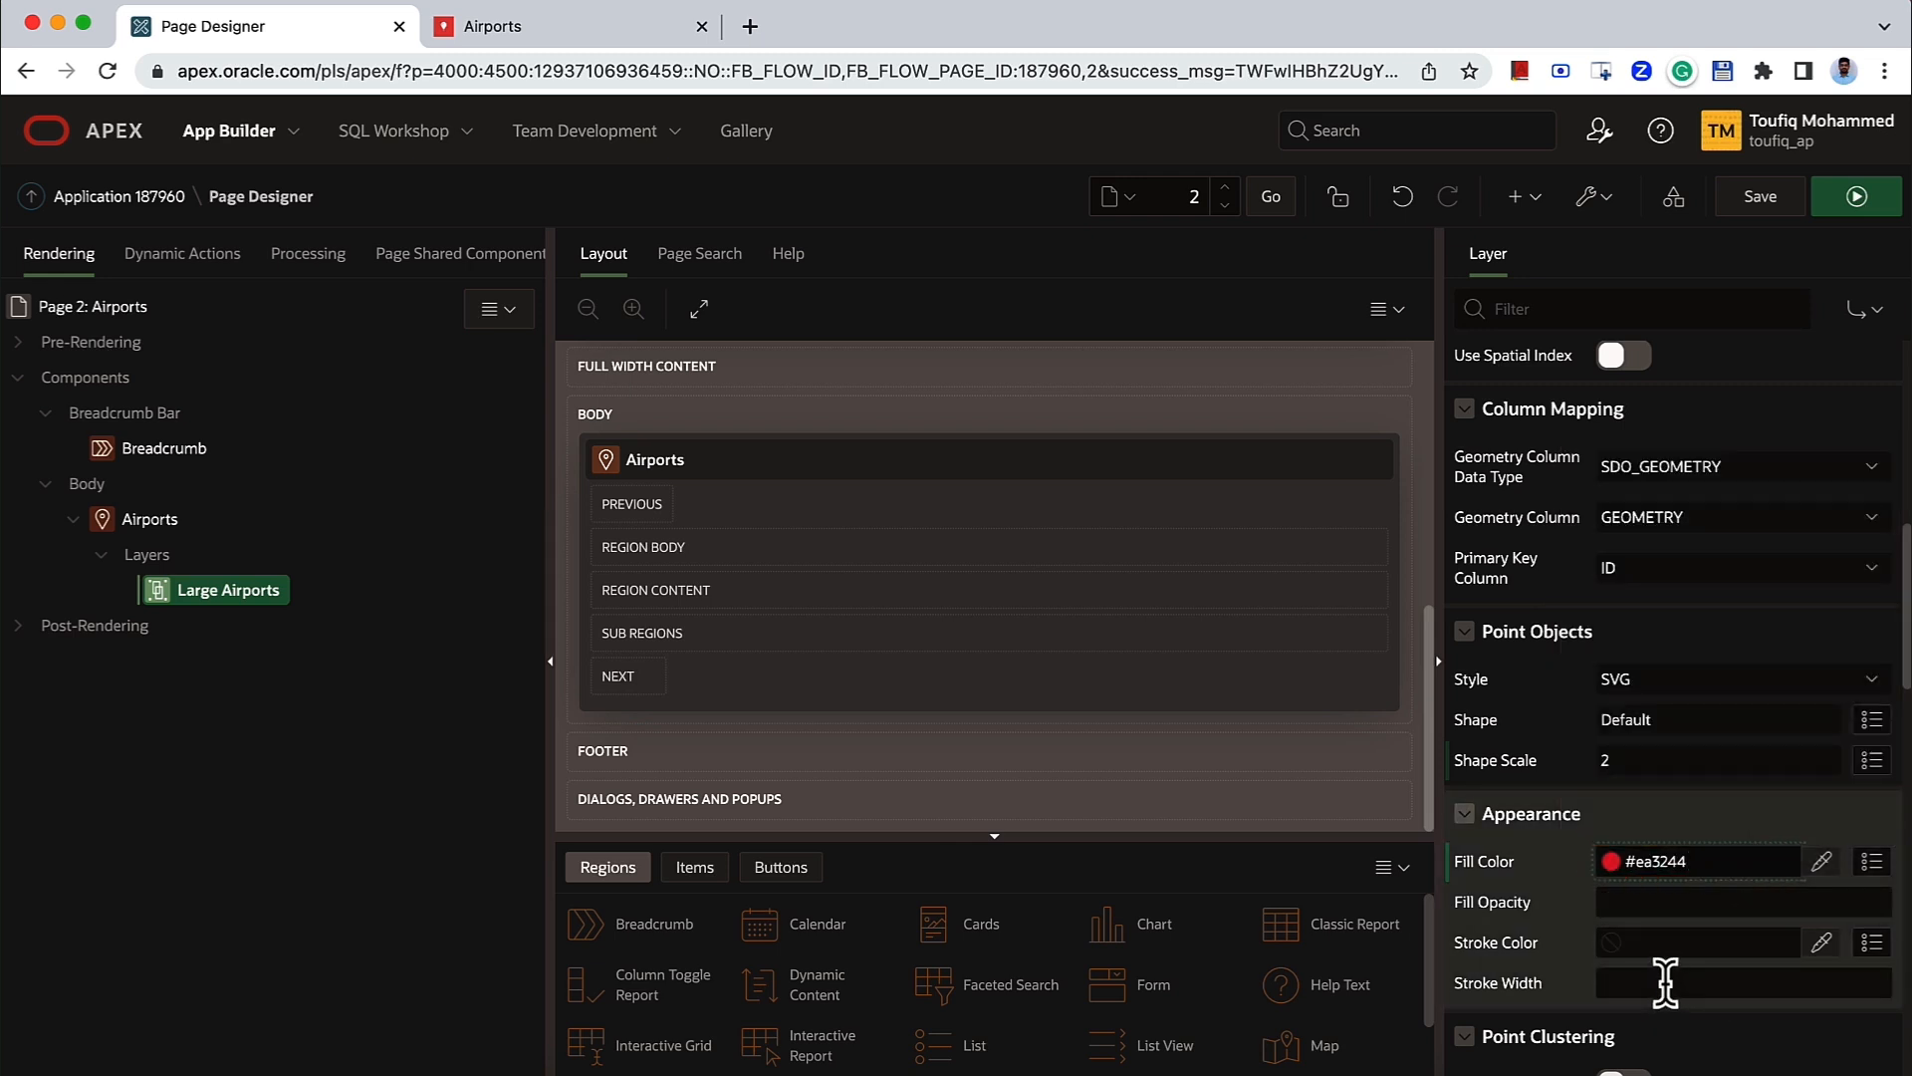
- Give the Large Airports markers a #ffffff stroke color with a stroke width of 2
{"action": "left_click", "coordinate": [1820, 946]}
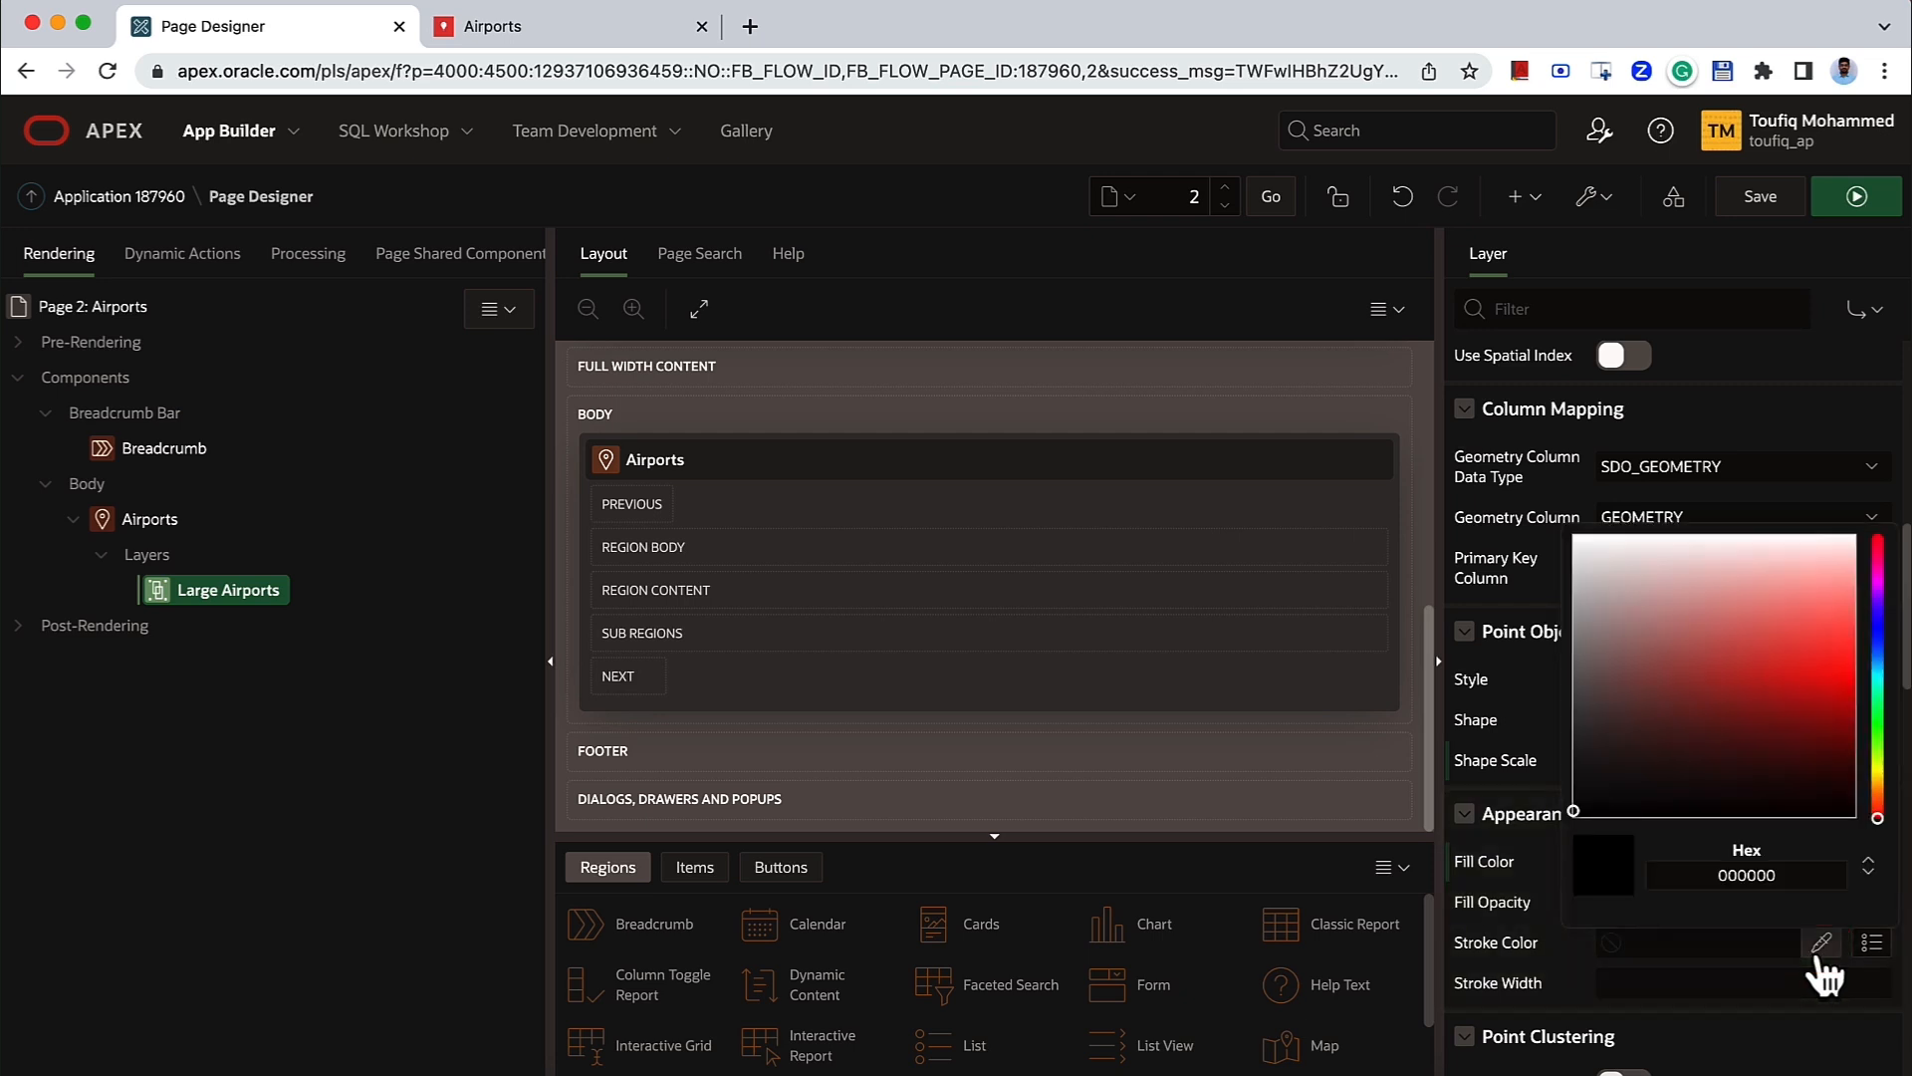
{"action": "left_click", "coordinate": [1577, 539]}
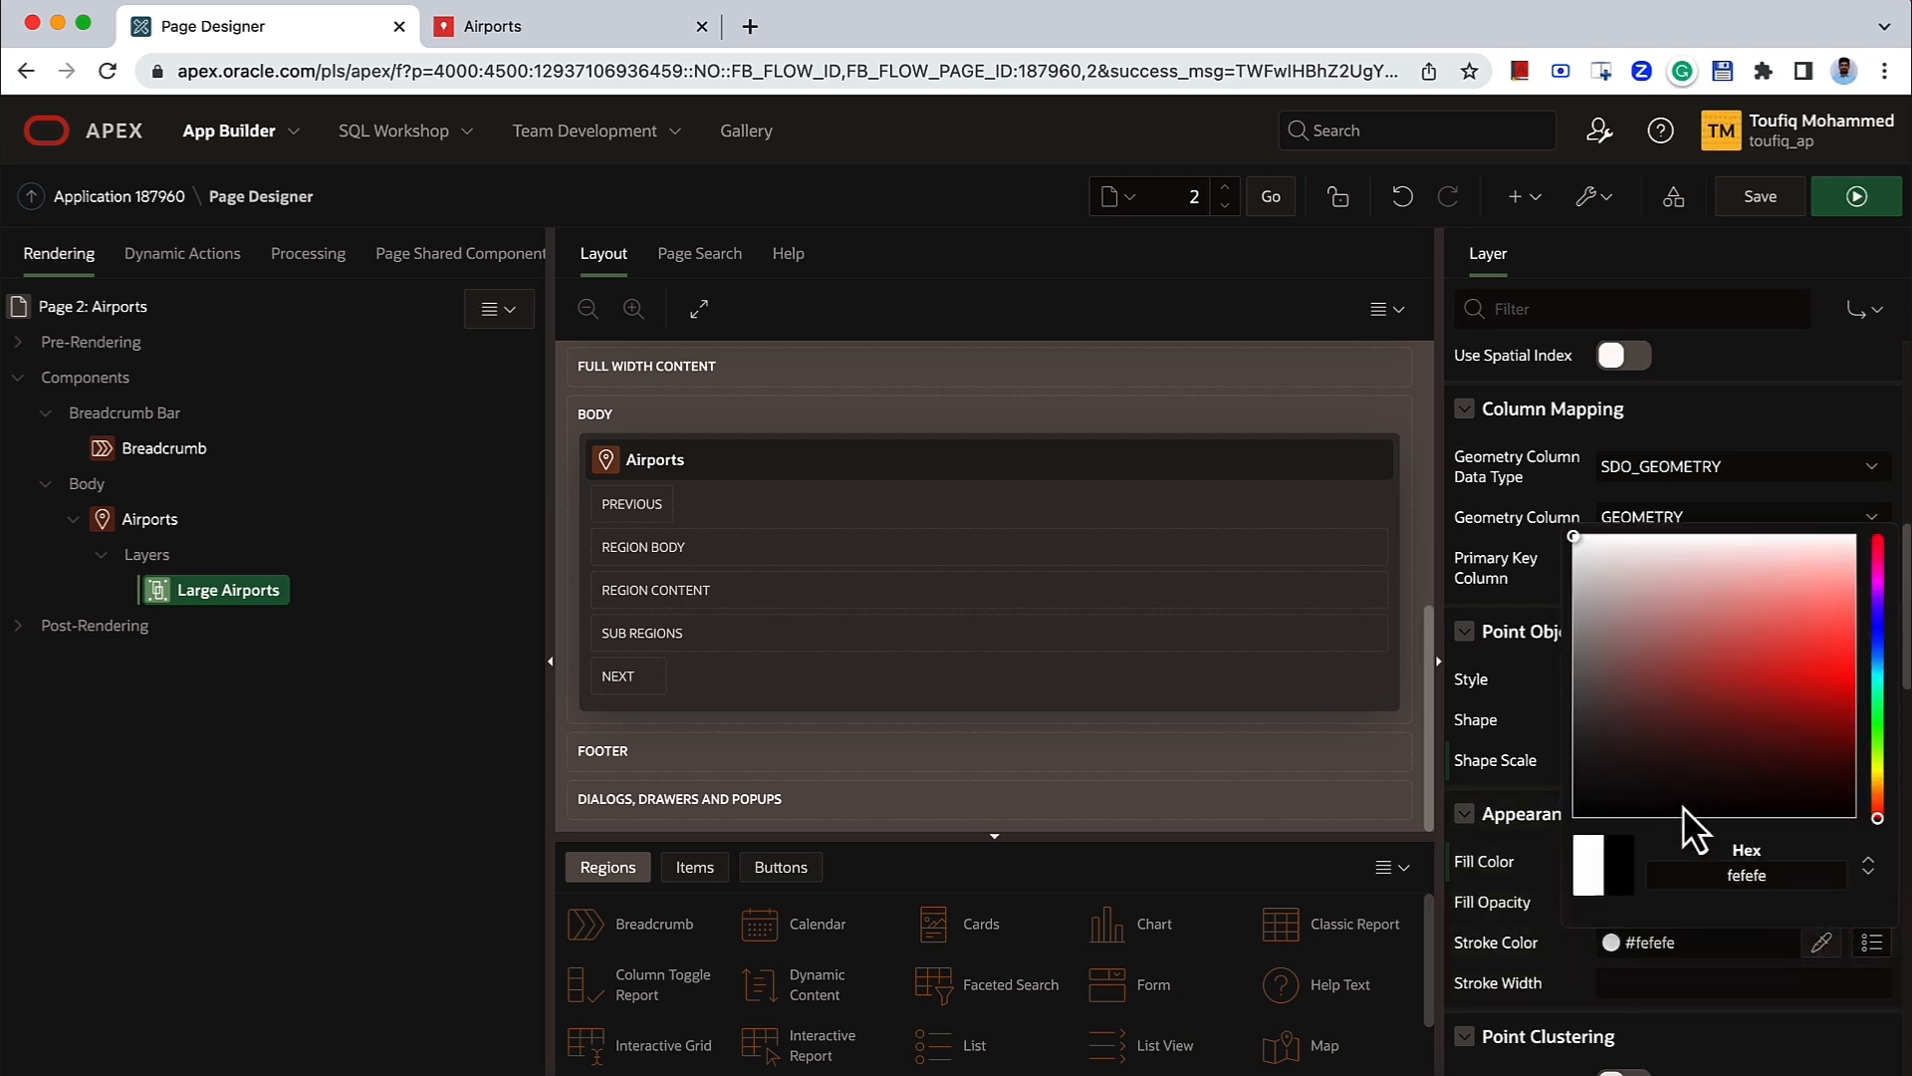
{"action": "left_click", "coordinate": [1744, 874]}
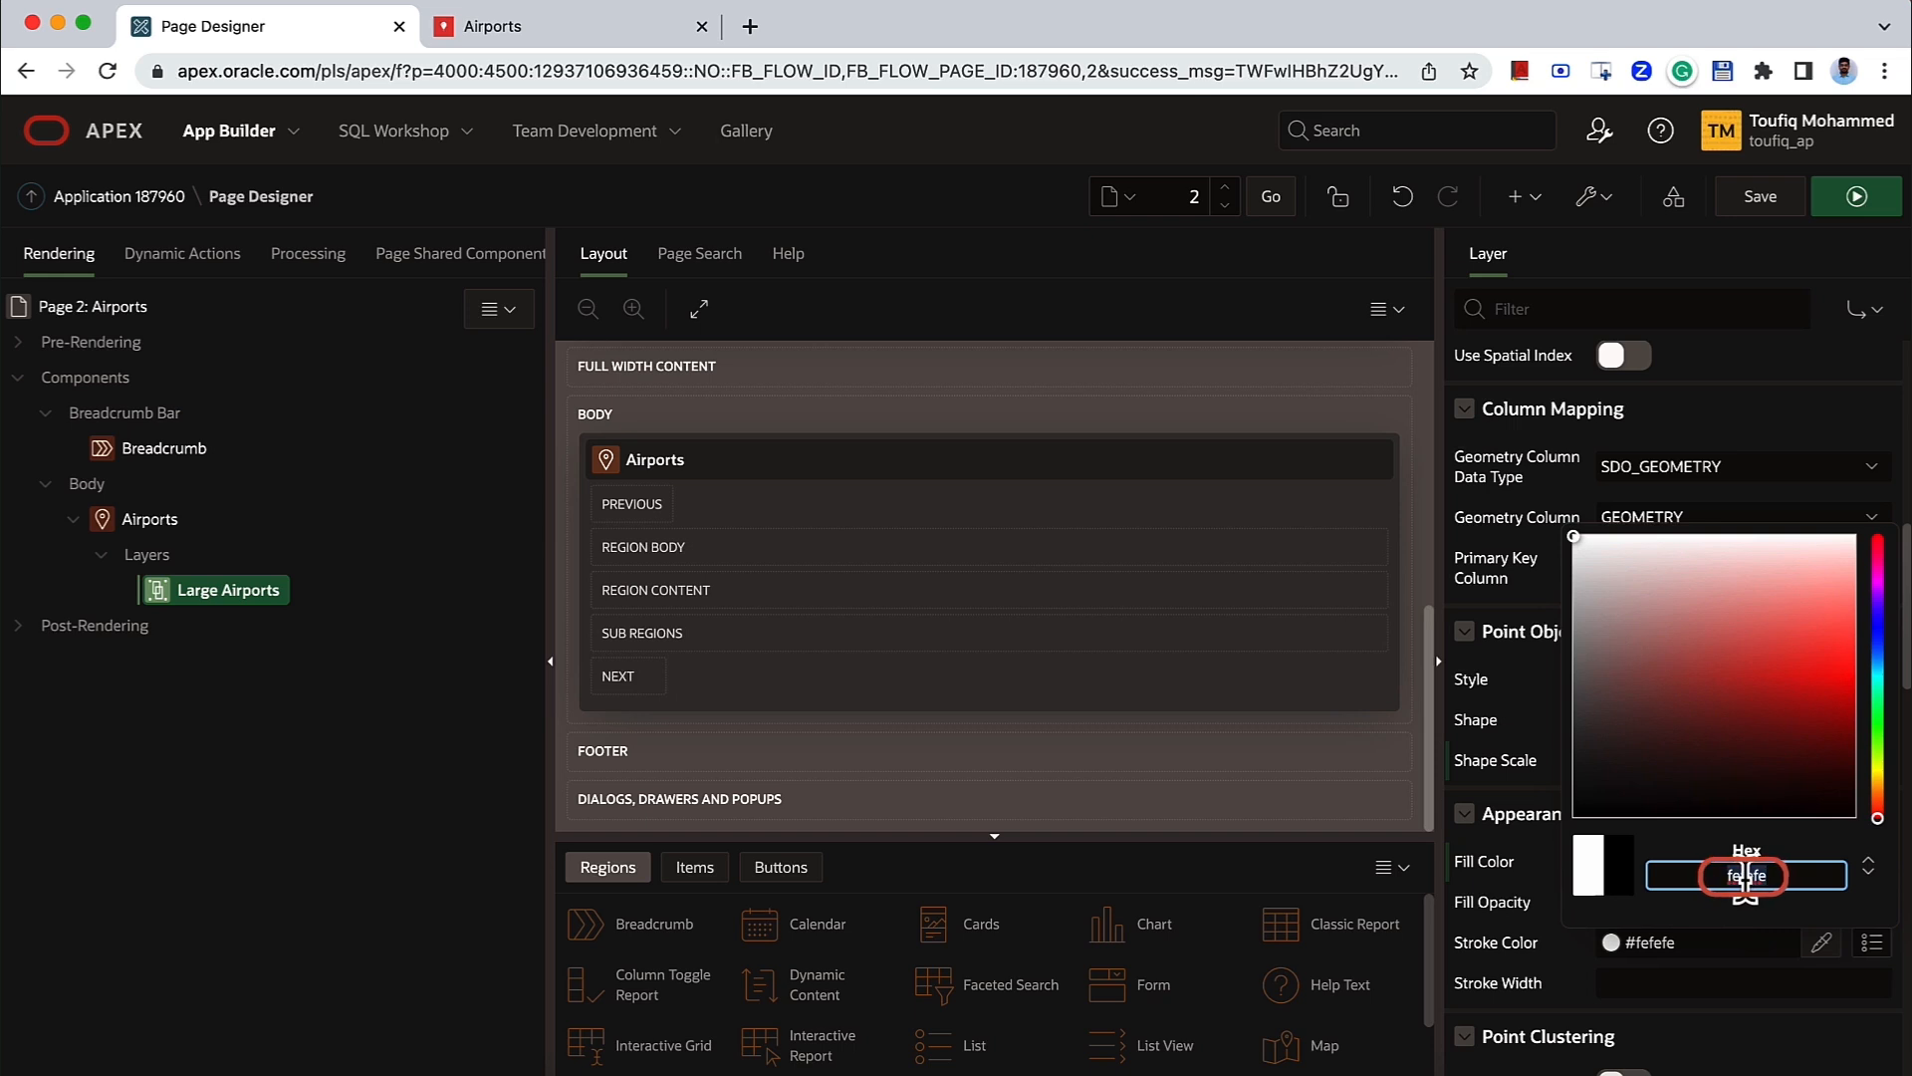
{"action": "type", "text": "ffffff"}
{"action": "key", "text": "Return"}
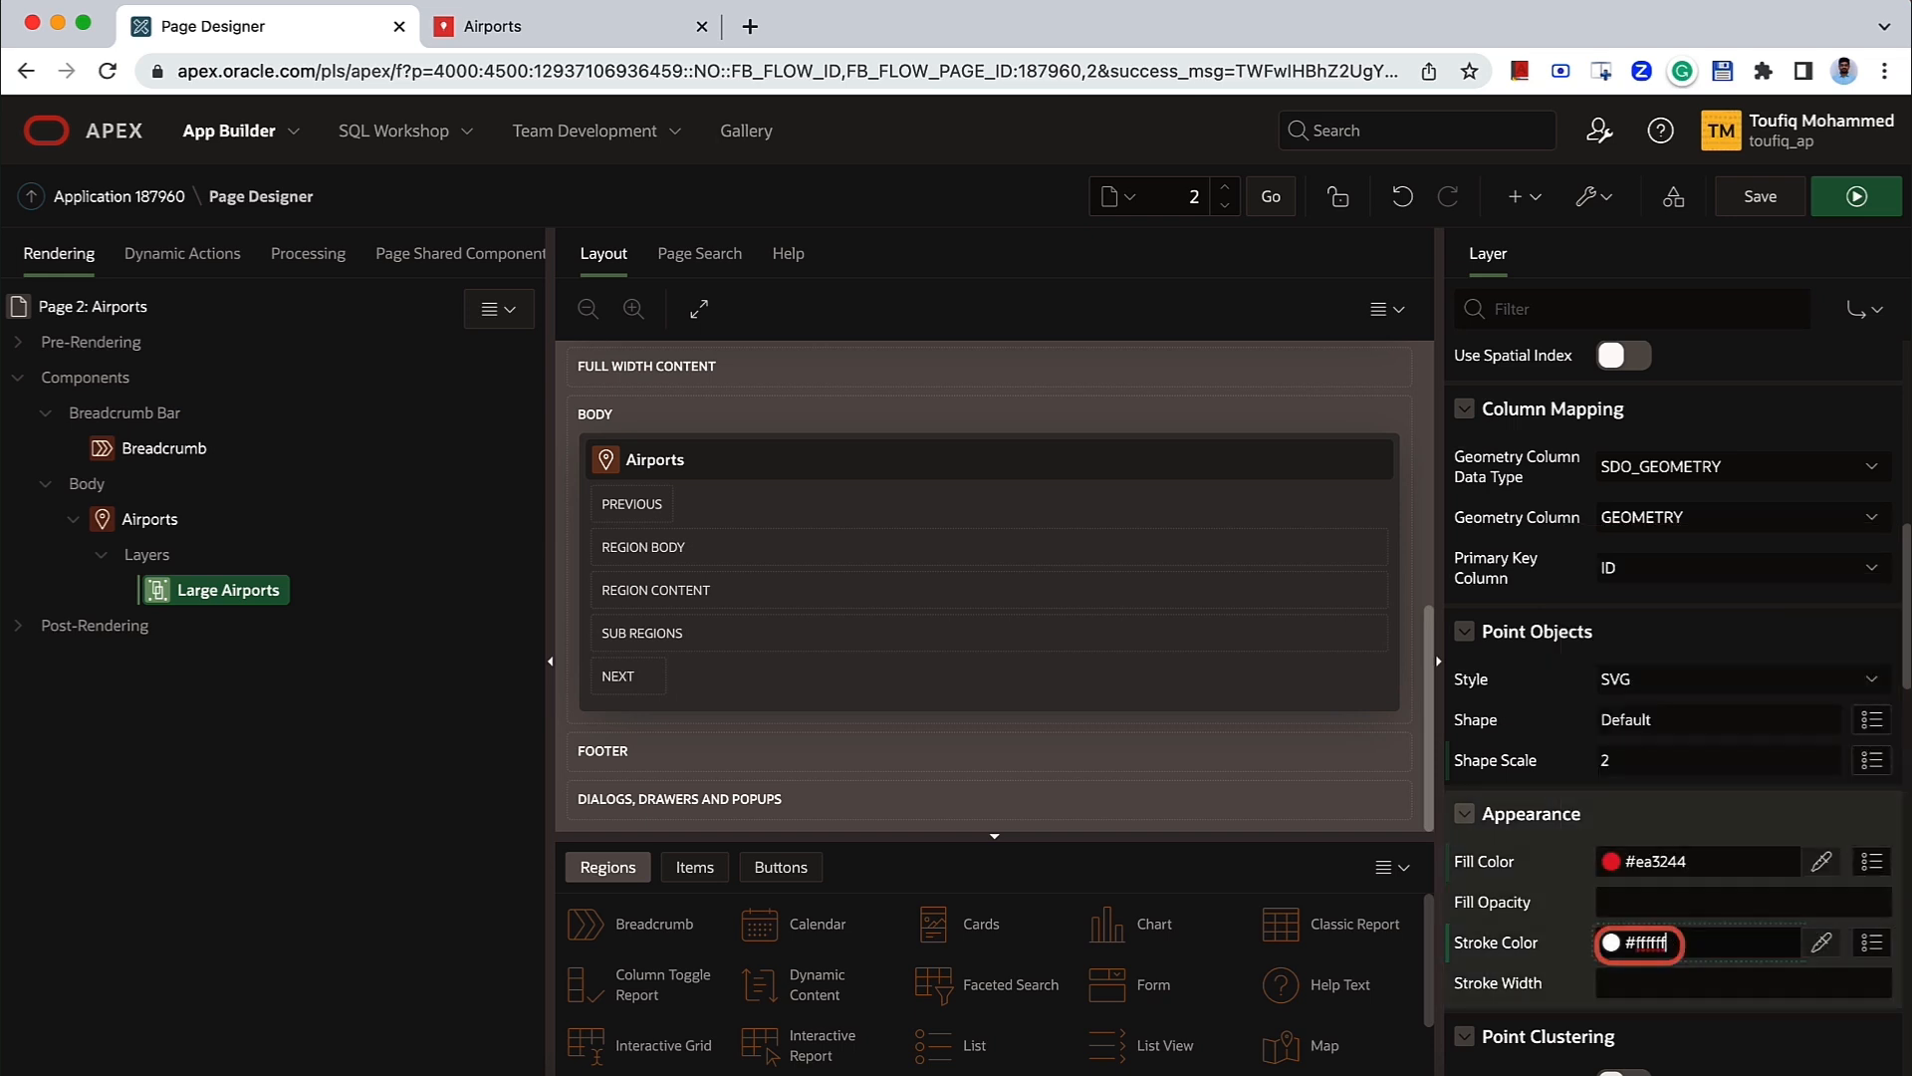
{"action": "left_click", "coordinate": [1718, 986]}
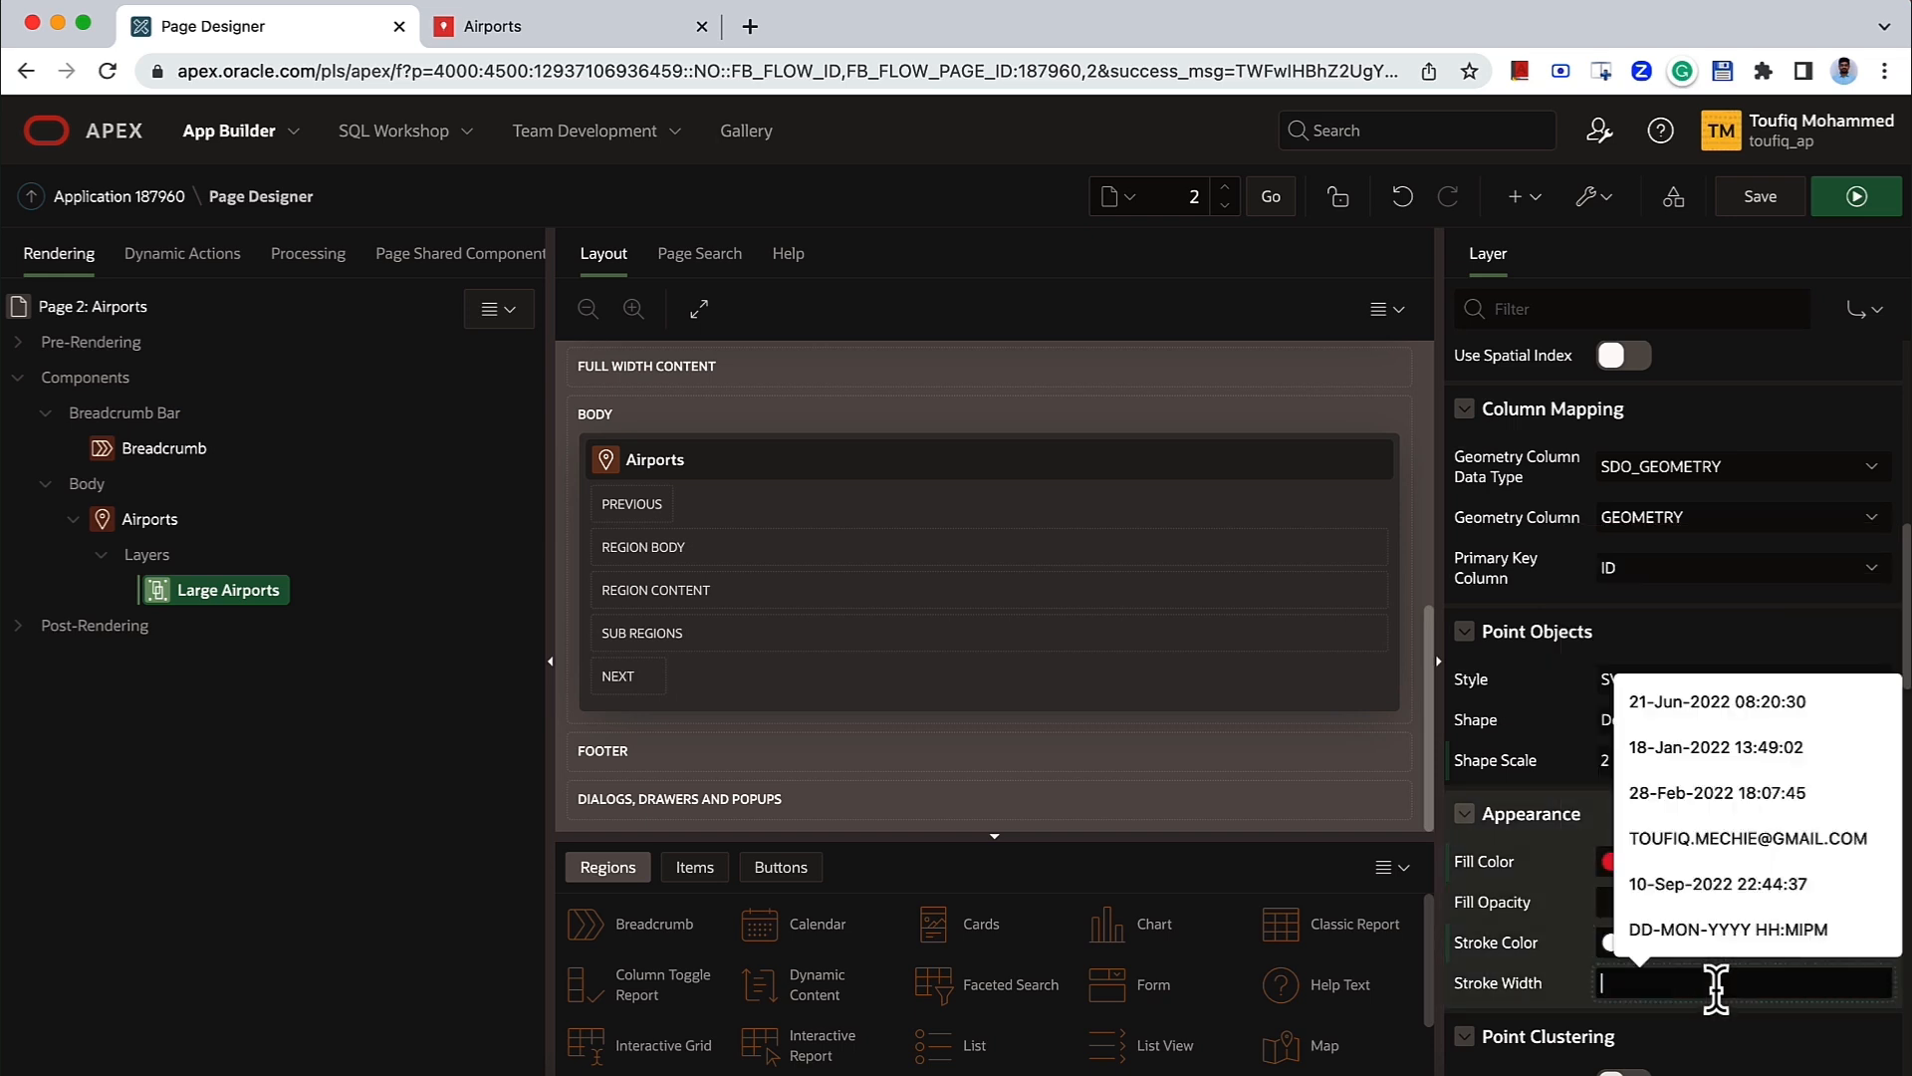
{"action": "type", "text": "2"}
{"action": "key", "text": "Return"}
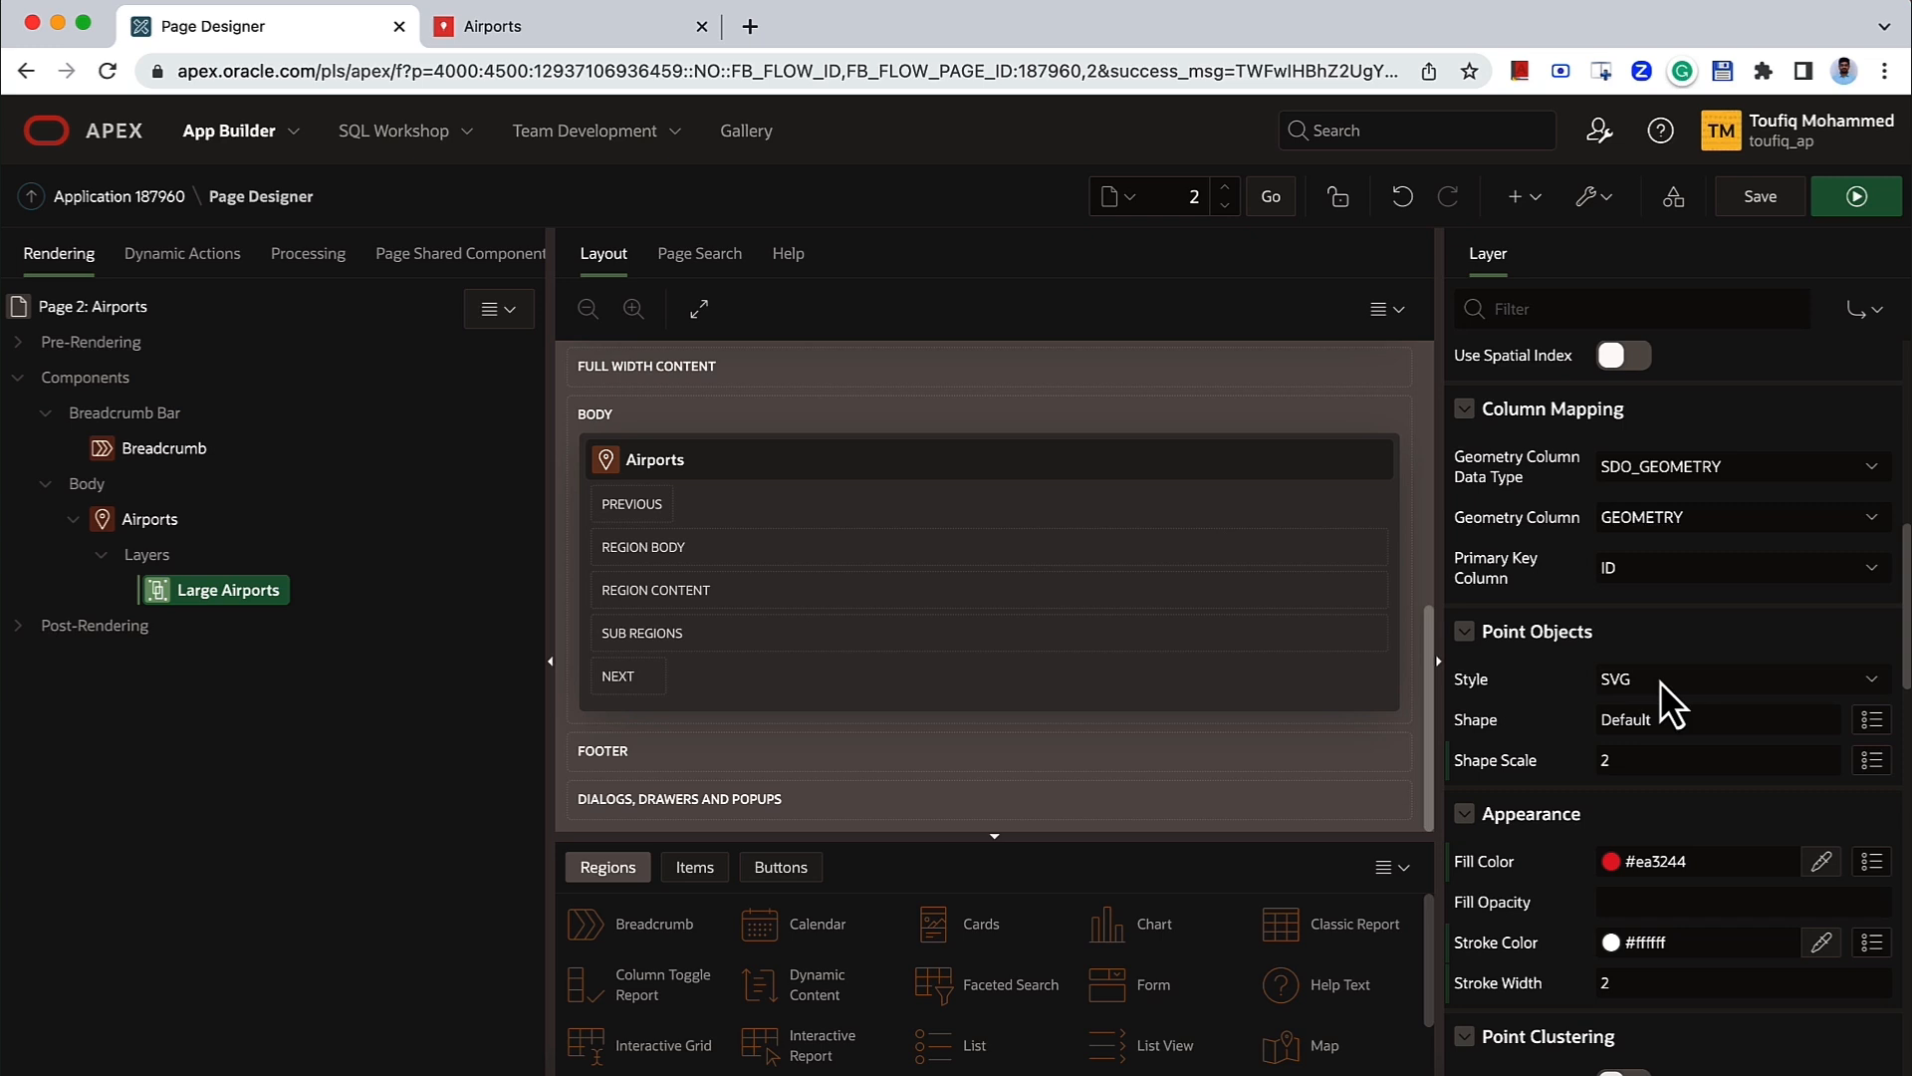
- Save and run the Airports page, and check the tooltip of a Large Airports marker on the map
{"action": "left_click", "coordinate": [1755, 209]}
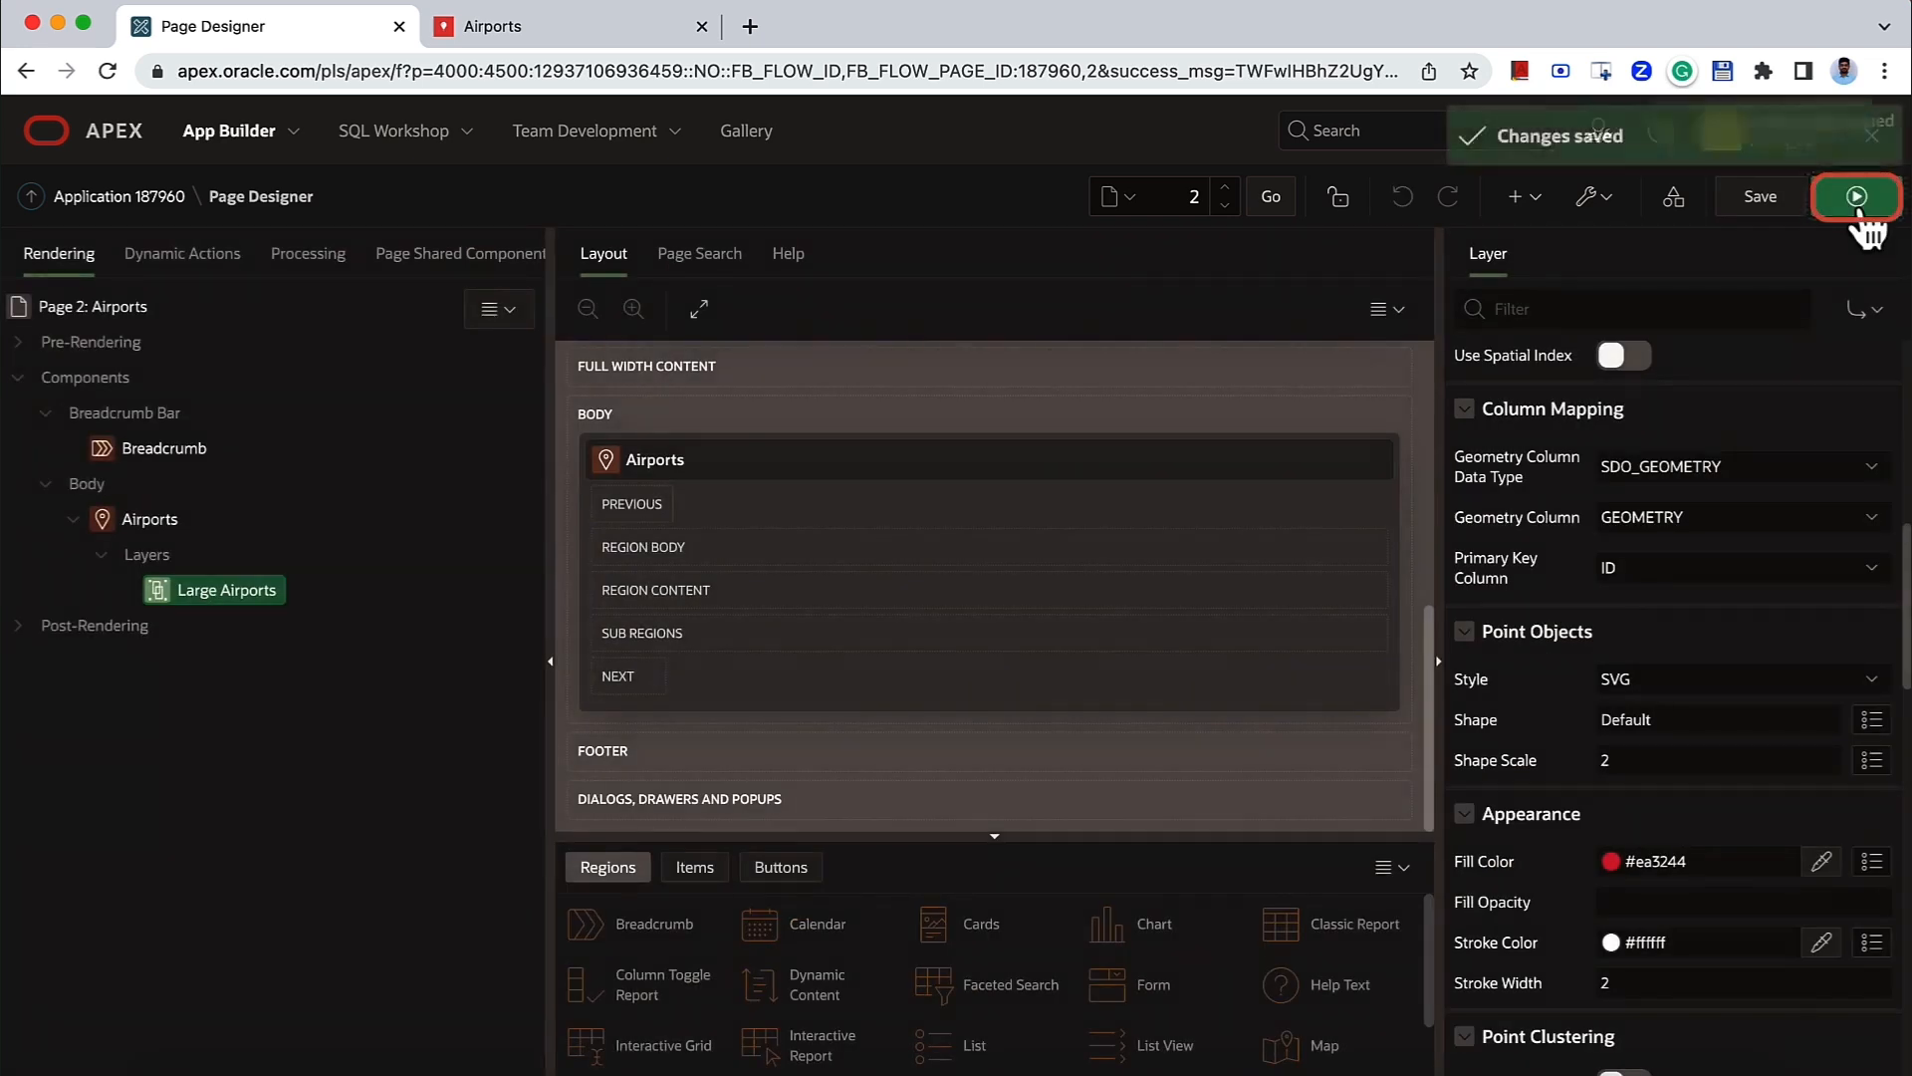
{"action": "left_click", "coordinate": [1858, 200]}
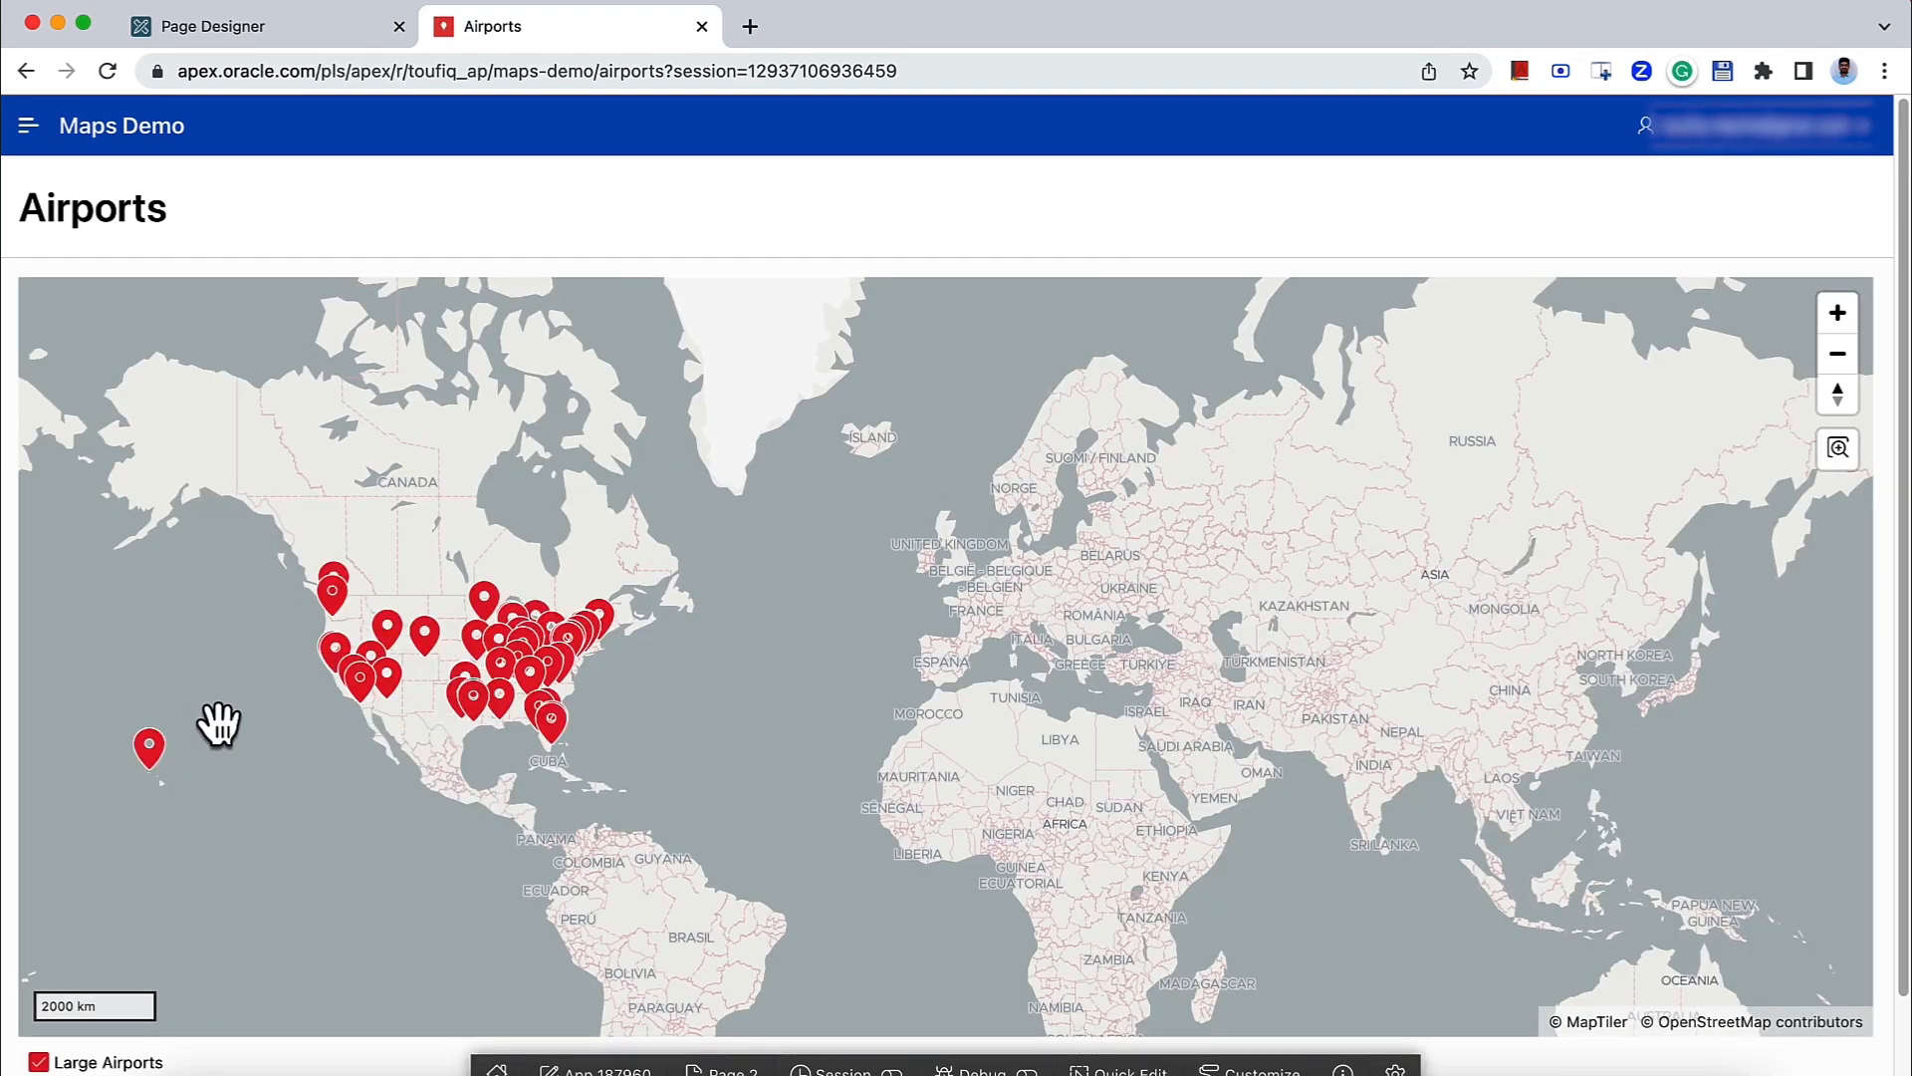
{"action": "mouse_move", "coordinate": [464, 705]}
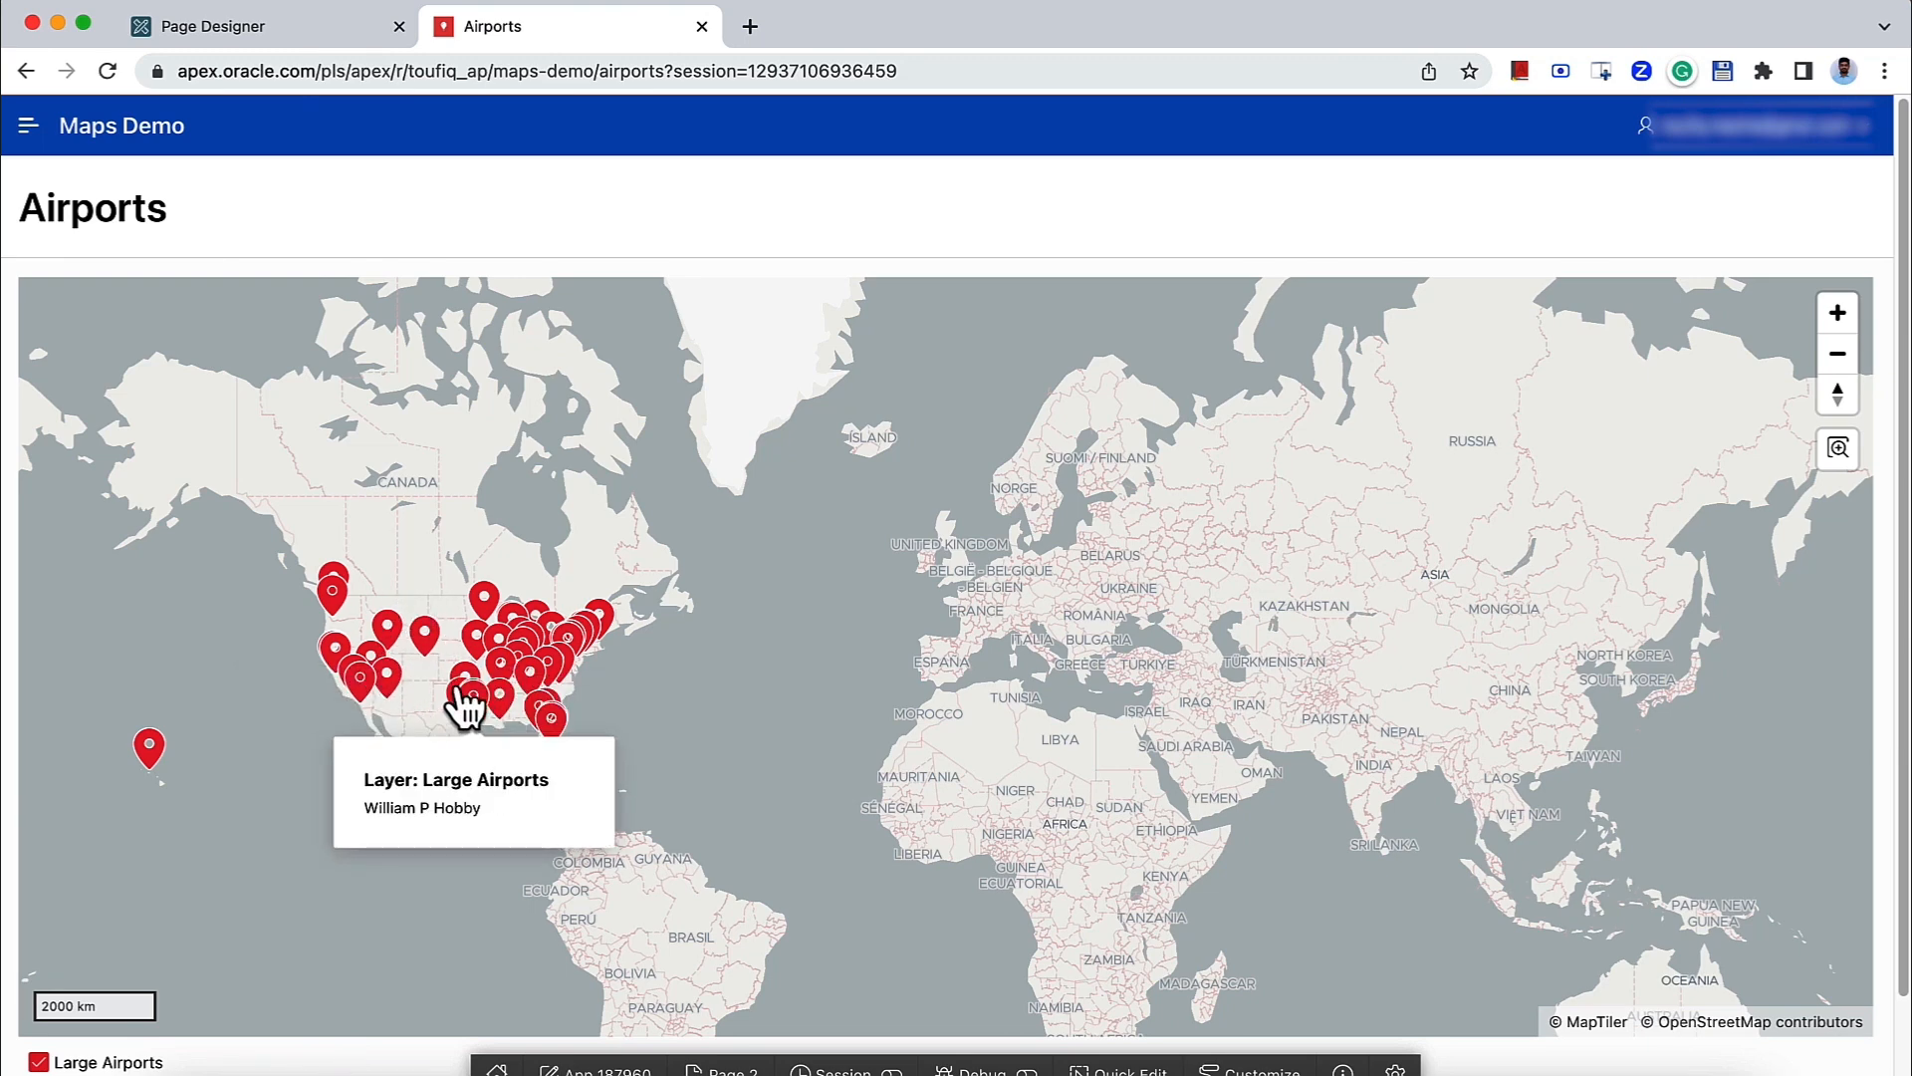
- Back in Page Designer, add a map layer named Small Airport to the Airports region with SQL Query as its source type
{"action": "left_click", "coordinate": [349, 22]}
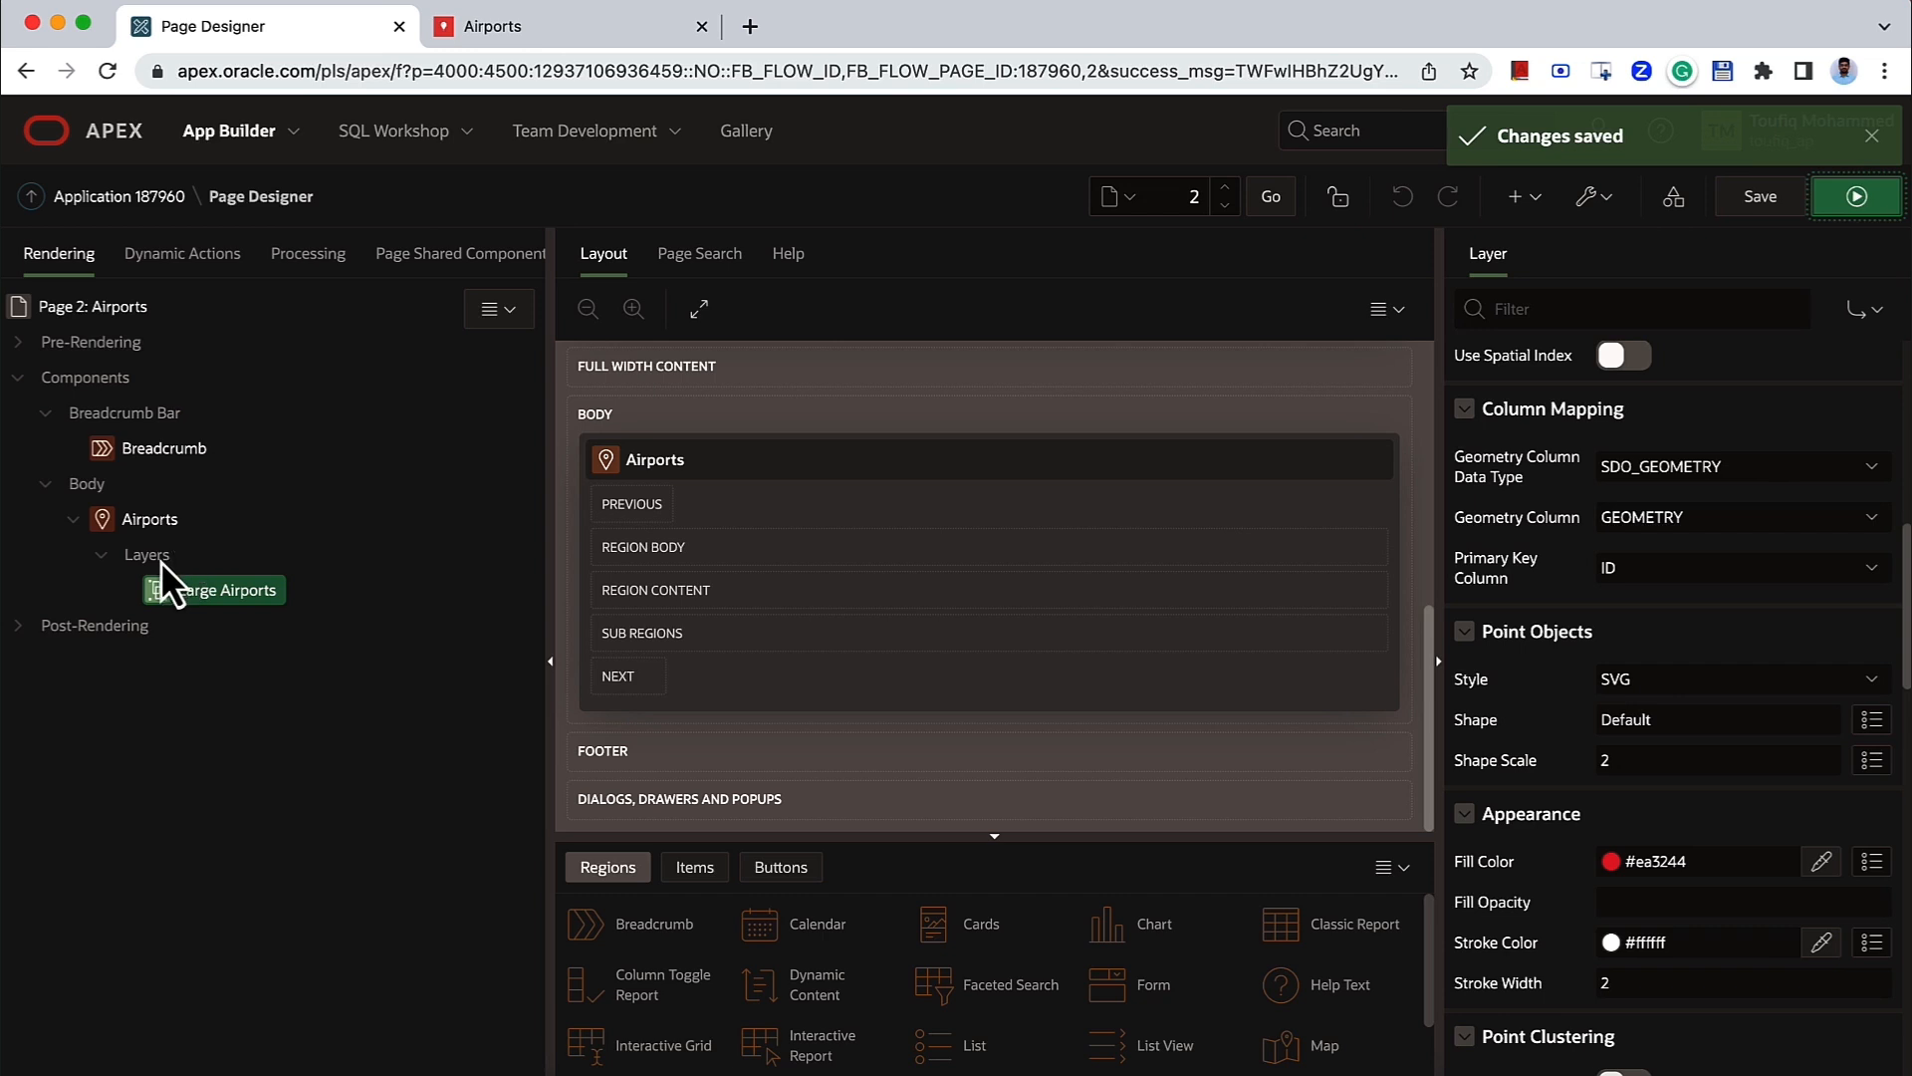
{"action": "left_click", "coordinate": [167, 588]}
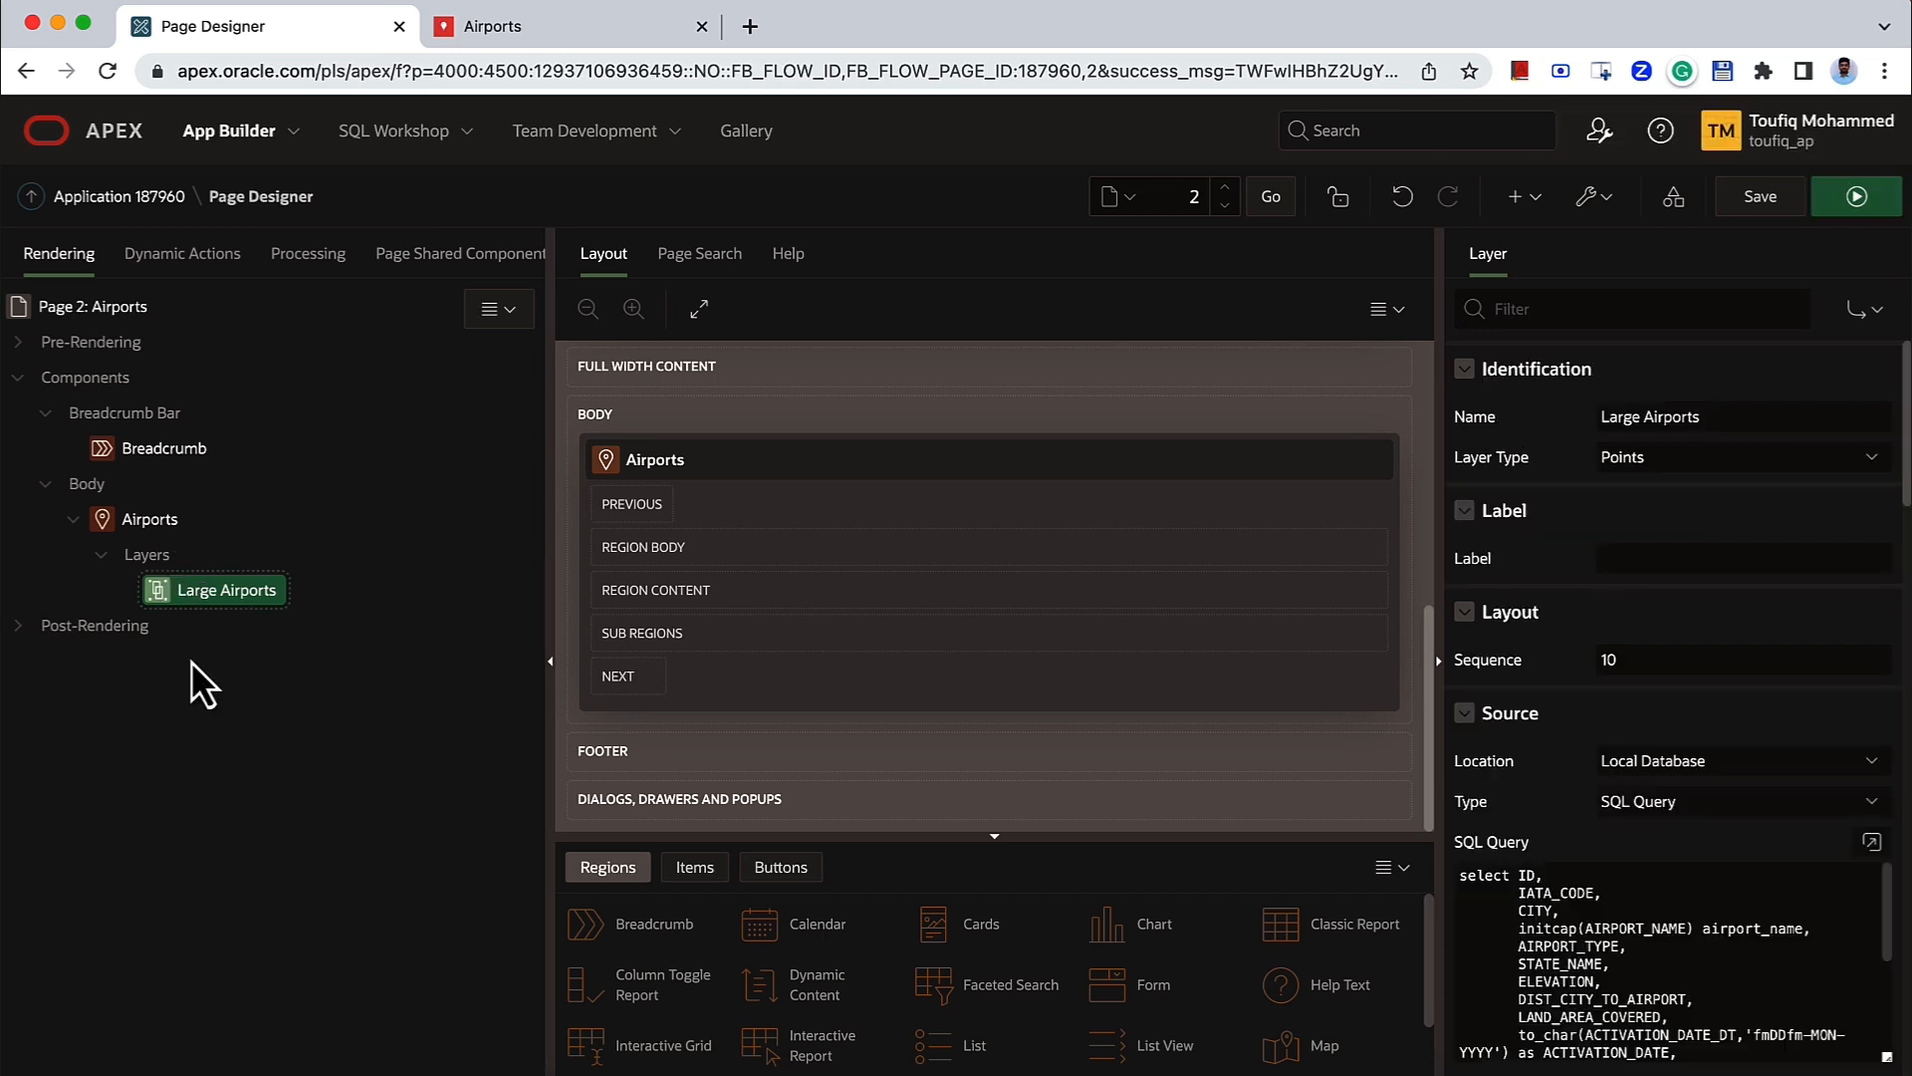
{"action": "right_click", "coordinate": [163, 565]}
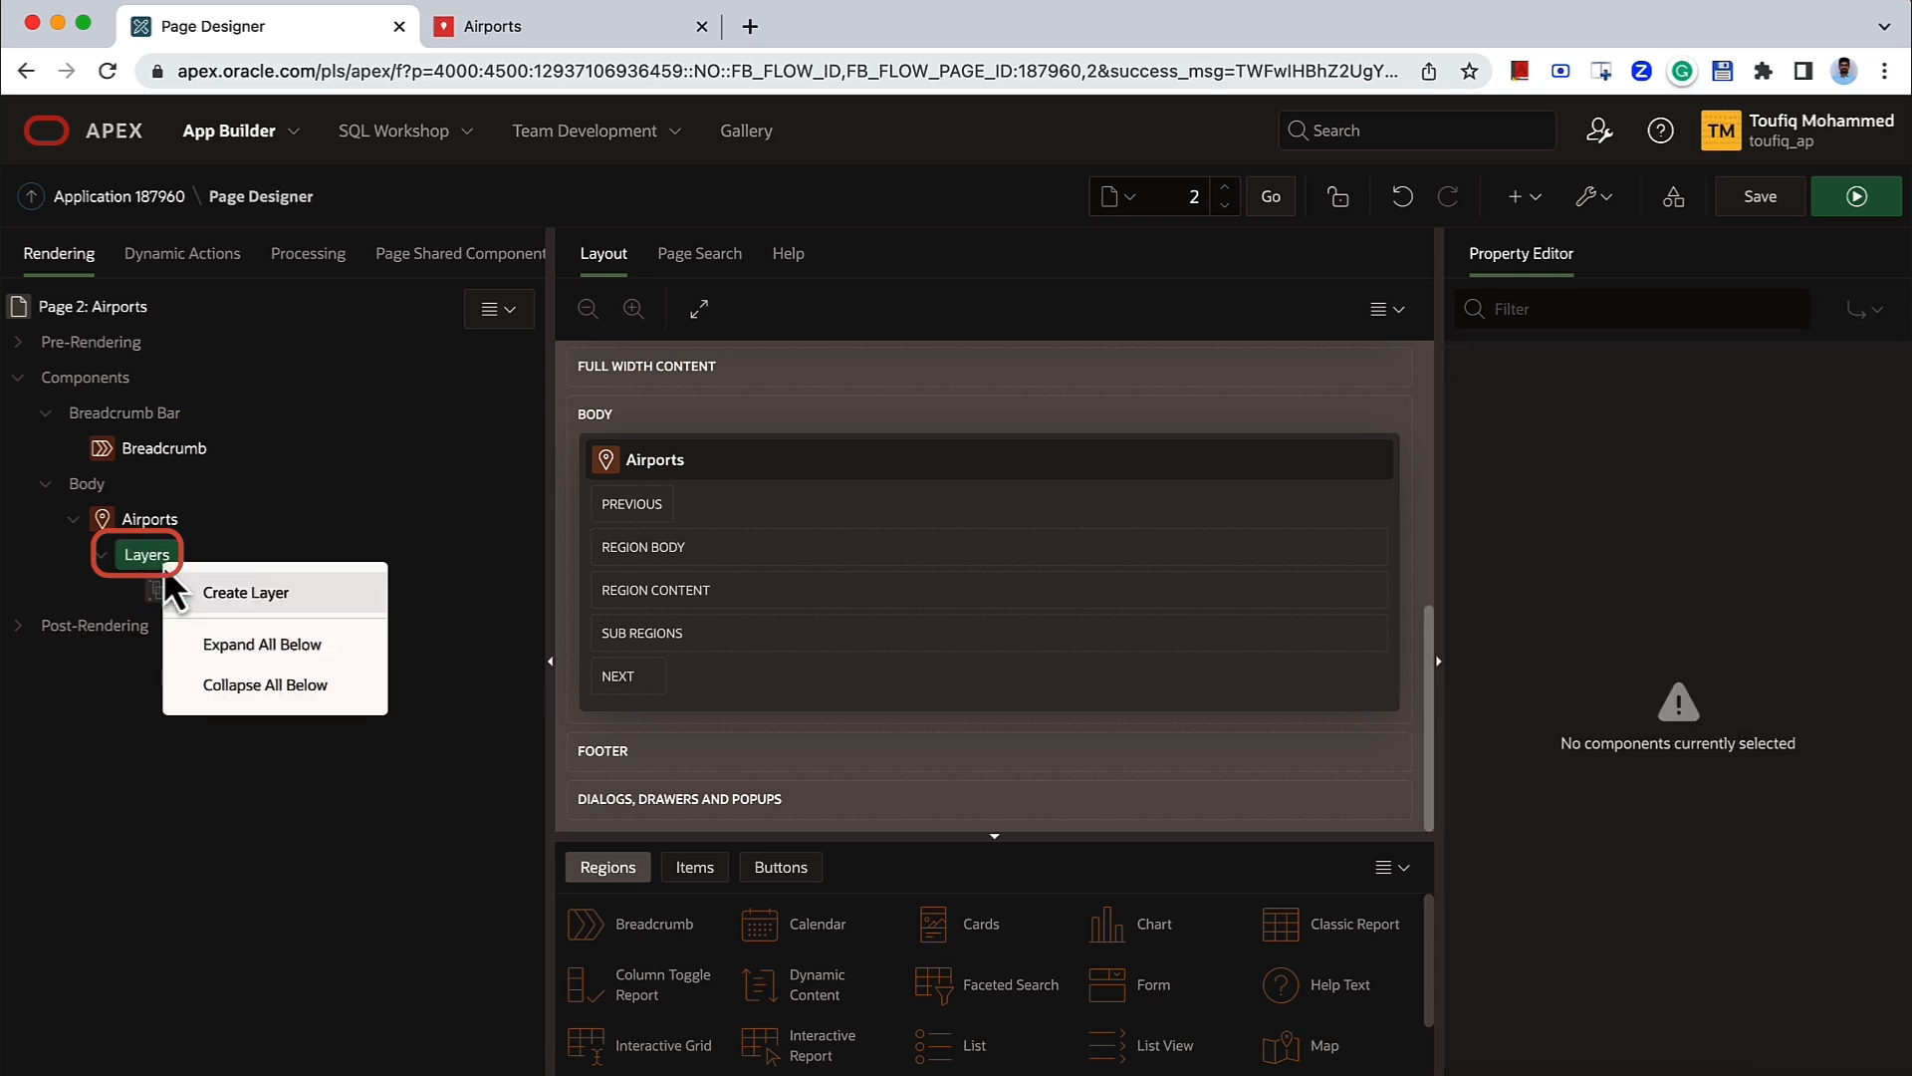
{"action": "left_click", "coordinate": [303, 590]}
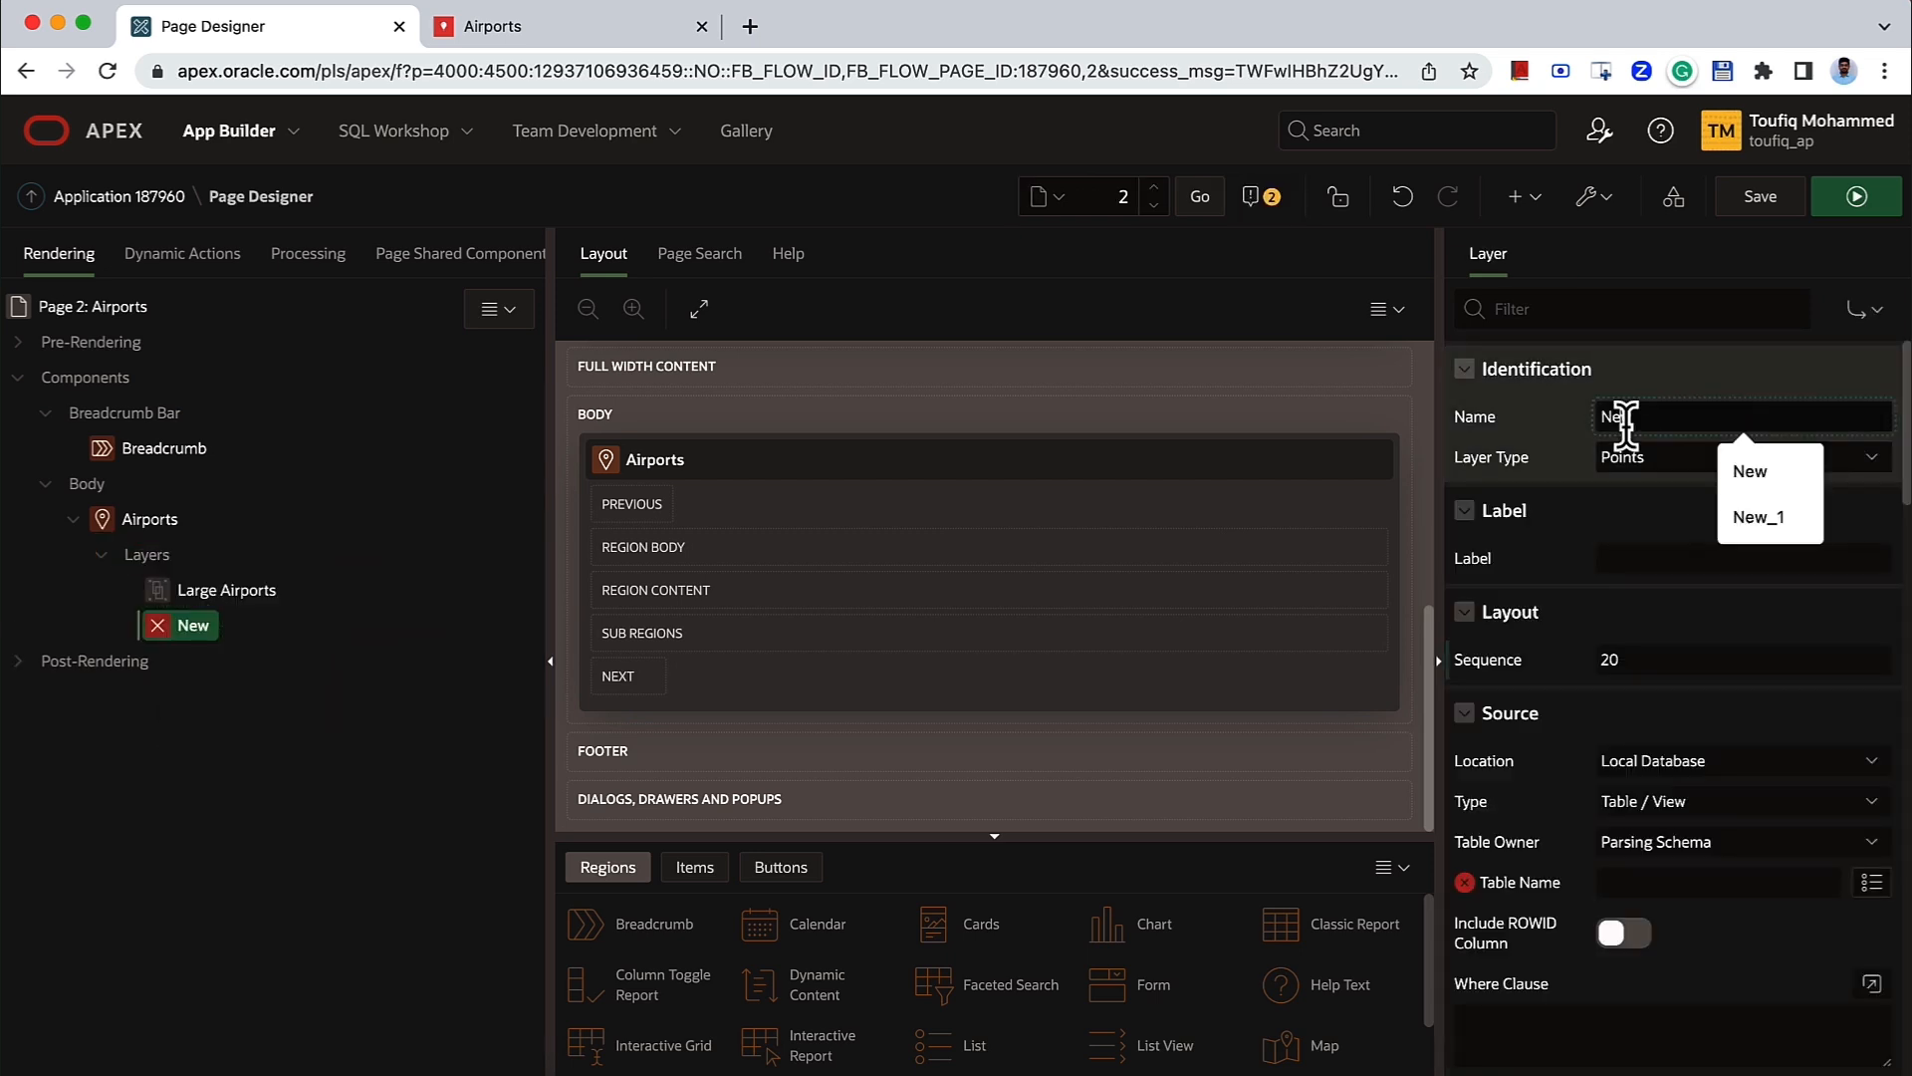
{"action": "type", "text": "Small Airport"}
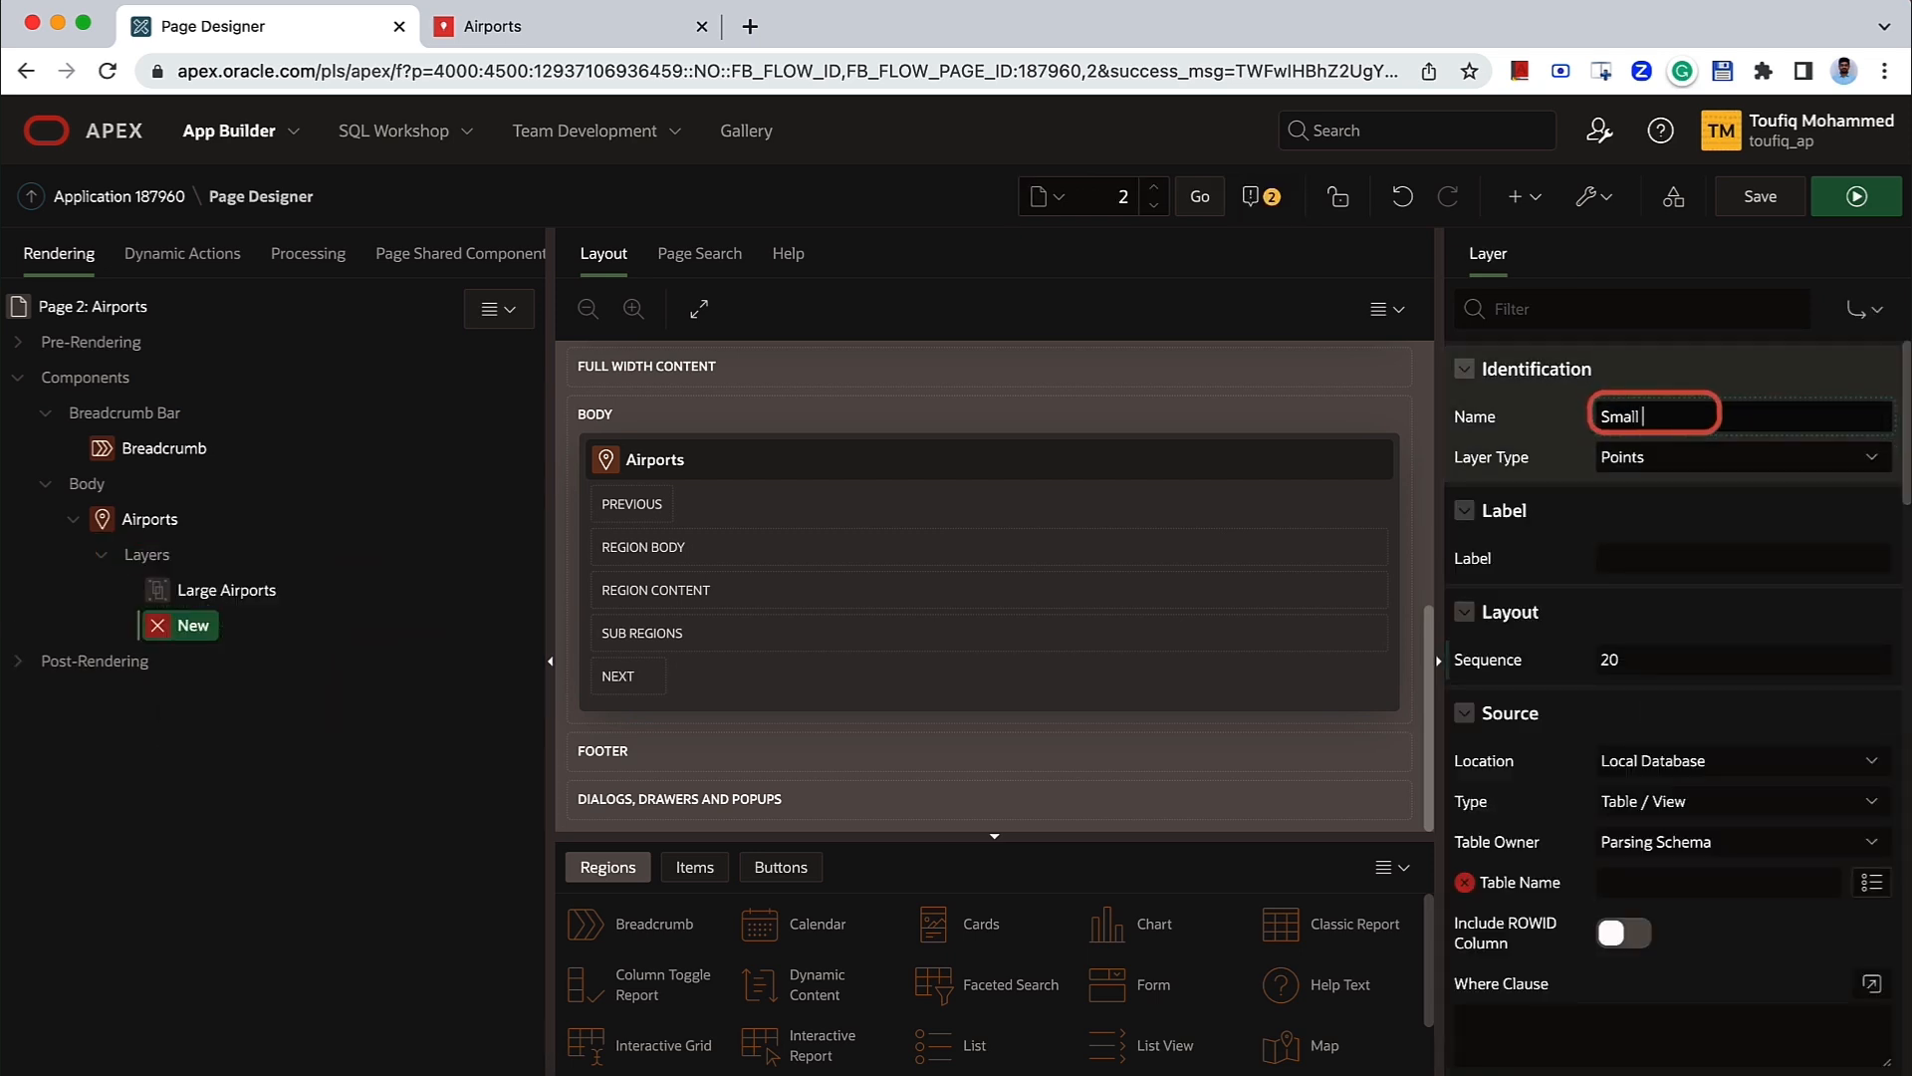
{"action": "left_click", "coordinate": [1701, 804]}
{"action": "key", "text": "Escape"}
{"action": "left_click", "coordinate": [1697, 829]}
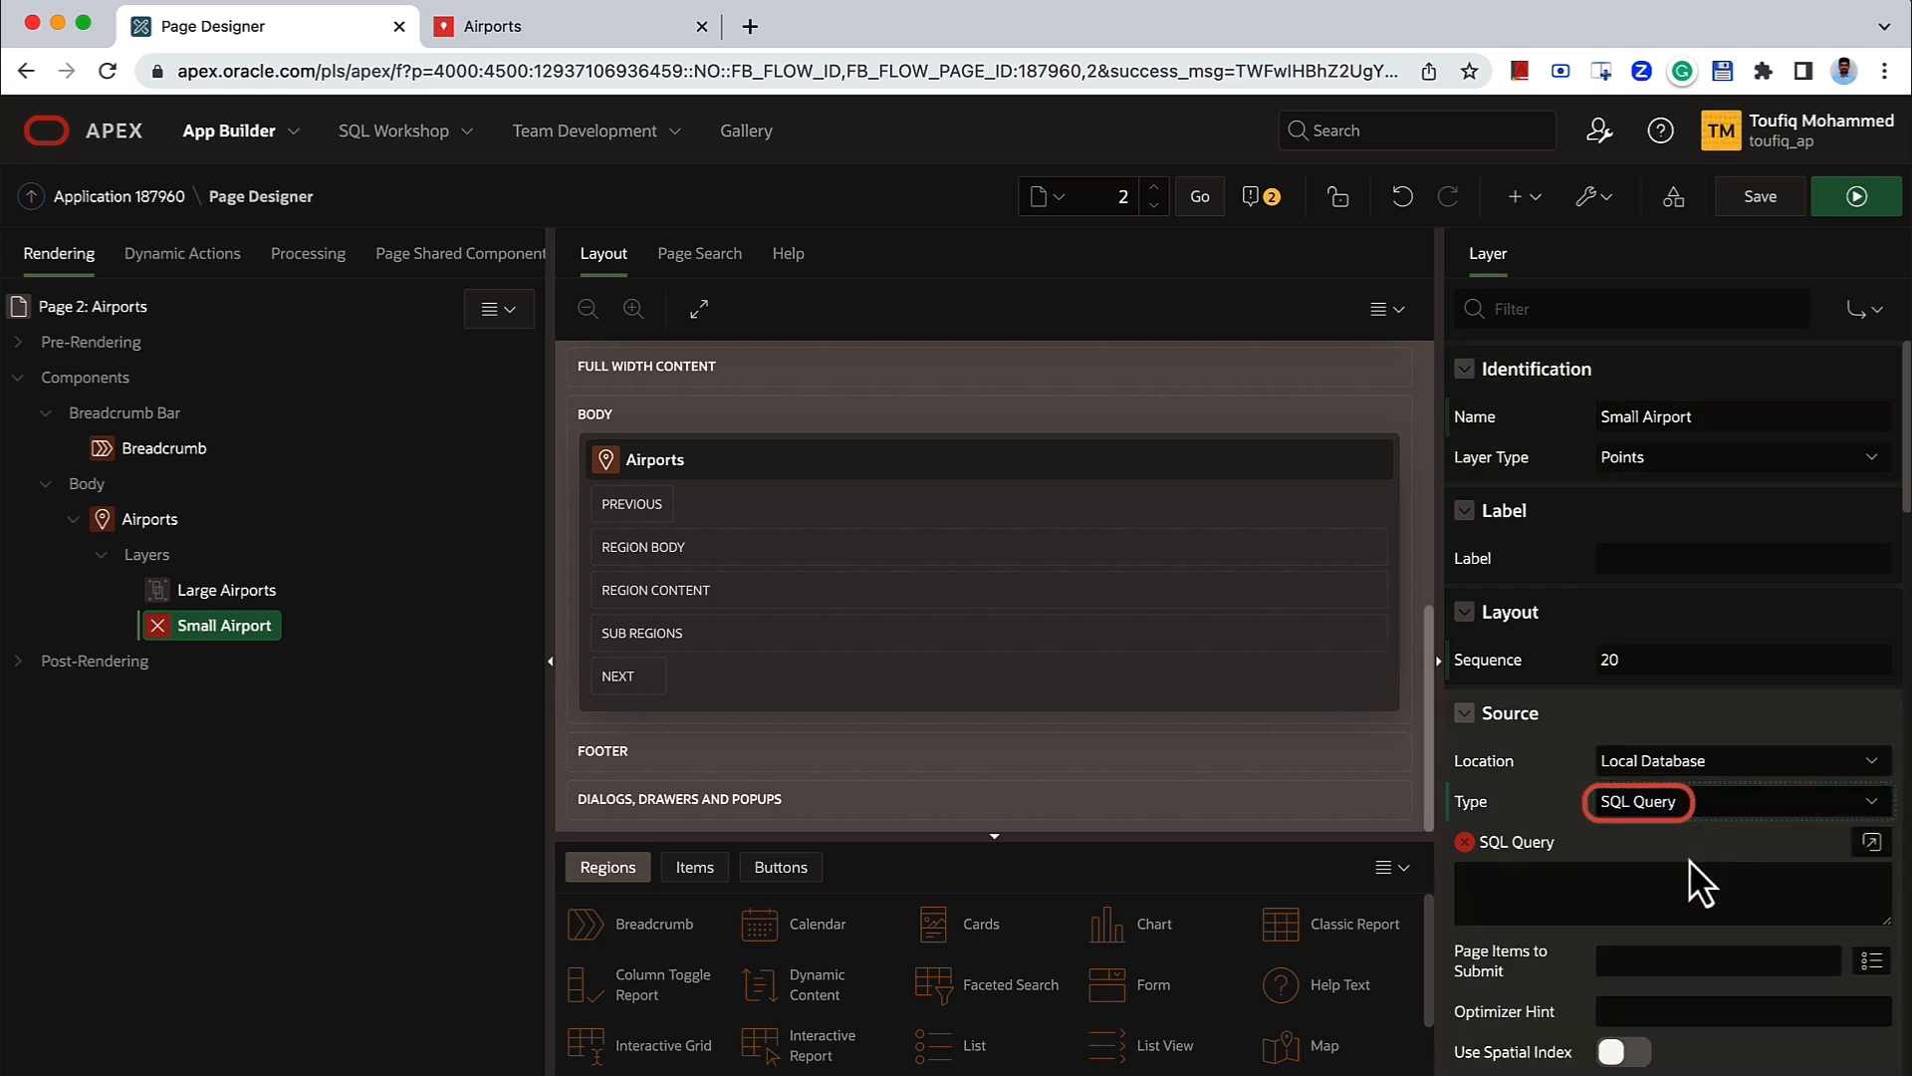
- Enter the layer's SQL query on EBA_SAMPLE_MAP_AIRPORTS where COMMERCIAL_OPS is between 0 and 100000, deriving marker_type and marker_color (HELIPORT '#1e77b5', else '#392423') from airport_type
{"action": "left_click", "coordinate": [1870, 843]}
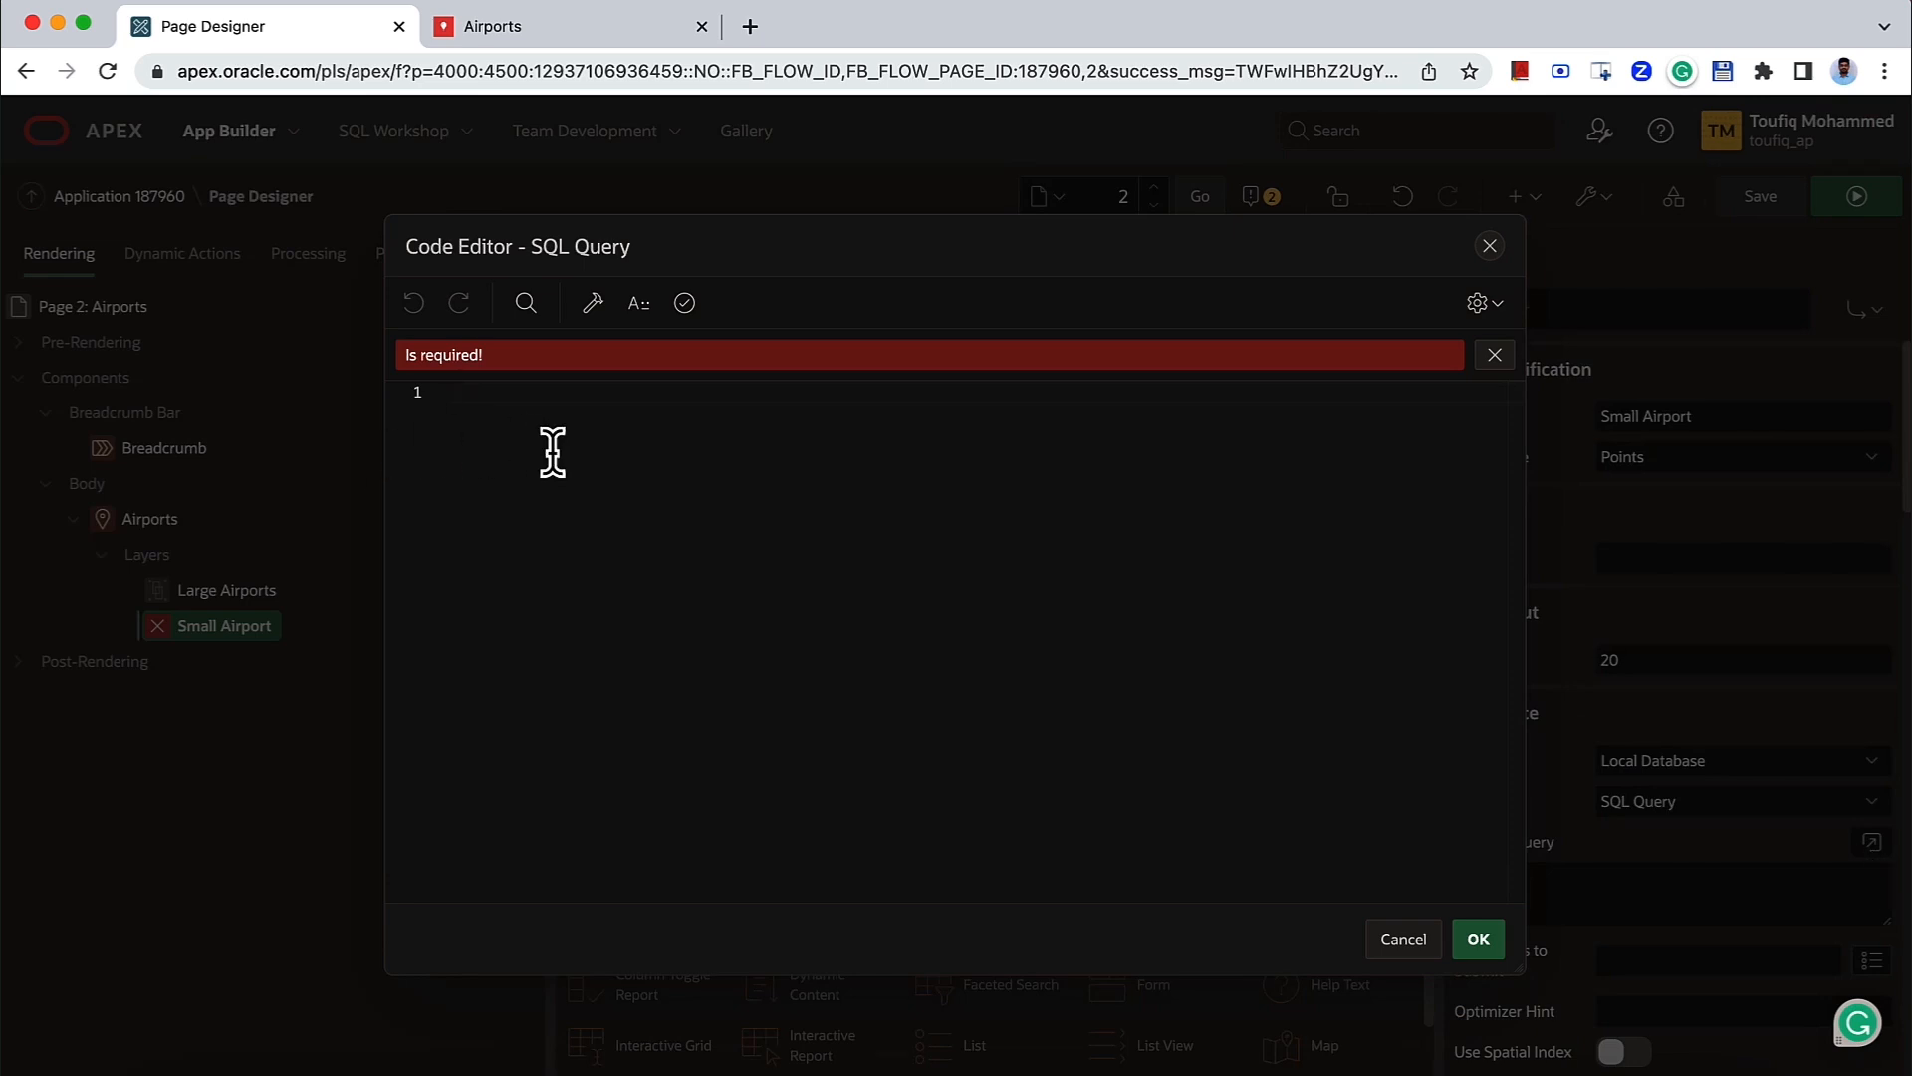
{"action": "type", "text": "select ID,        IATA_CODE,        initcap(AIRPORT_NAME) airport_name,        AIRPORT_TYPE,        case airport_type            when 'HELIPORT' then 'Heliport'            else                 'Small Airport' end as marker_type,        case airport_type            when 'HELIPORT' then '#1e77b5'            else                 '#392423' end as marker_color,        CITY,        STATE_NAME,        ELEVATION,        DIST_CITY_TO_AIRPORT,        LAND_AREA_COVERED,        to_char(ACTIVATION_DATE_DT,'fmDDfm-MON-YYYY') as ACTIVATION_DATE,        COMMERCIAL_OPS,        to_char(COMMERCIAL_OPS,'999G999G999G999') as com_ops_fmtd,        AIR_TAXI_OPS,        to_char(AIR_TAXI_OPS,'999G999G999G999') as air_ops_fmtd,        GEOMETRY   from EBA_SAMPLE_MAP_AIRPORTS  where COMMERCIAL_OPS between 0 and 100000"}
{"action": "scroll", "coordinate": [574, 514], "scroll_direction": "up", "scroll_amount": 2}
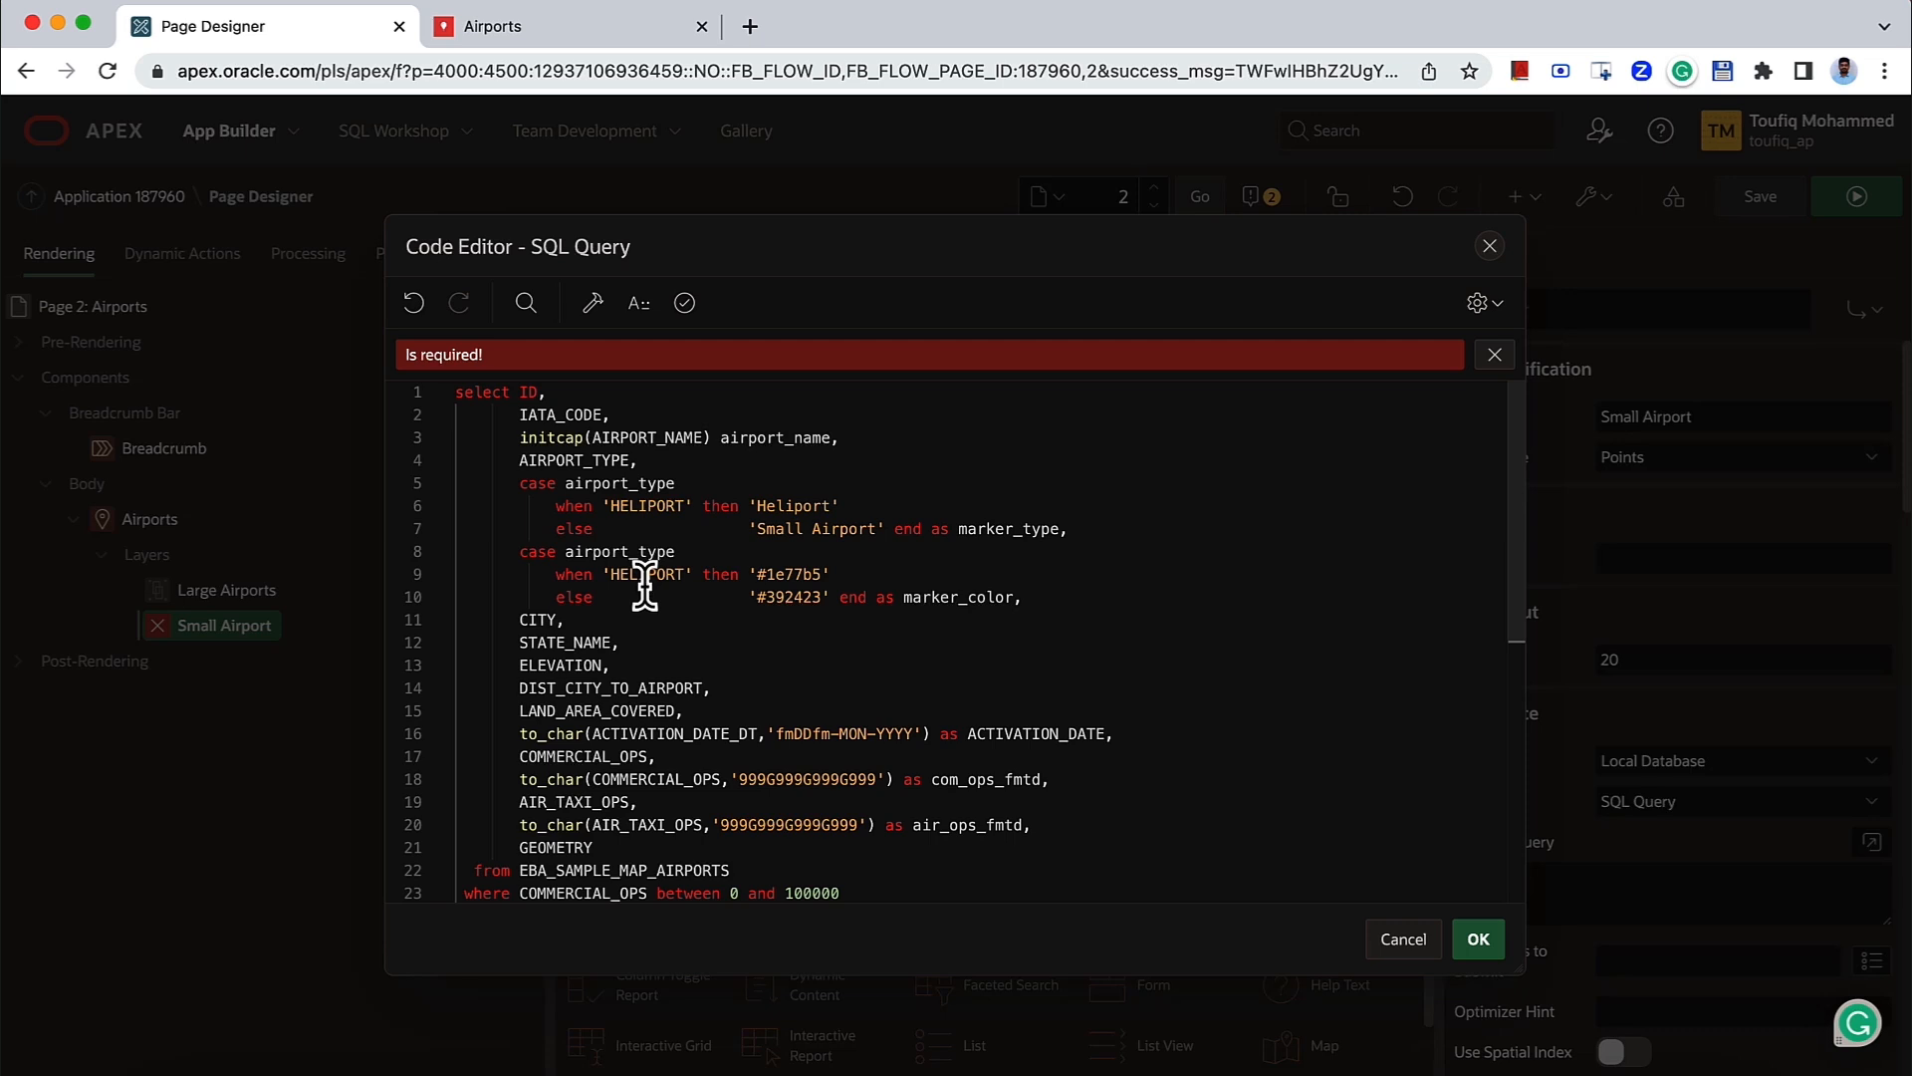
{"action": "scroll", "coordinate": [644, 588], "scroll_direction": "down", "scroll_amount": 3}
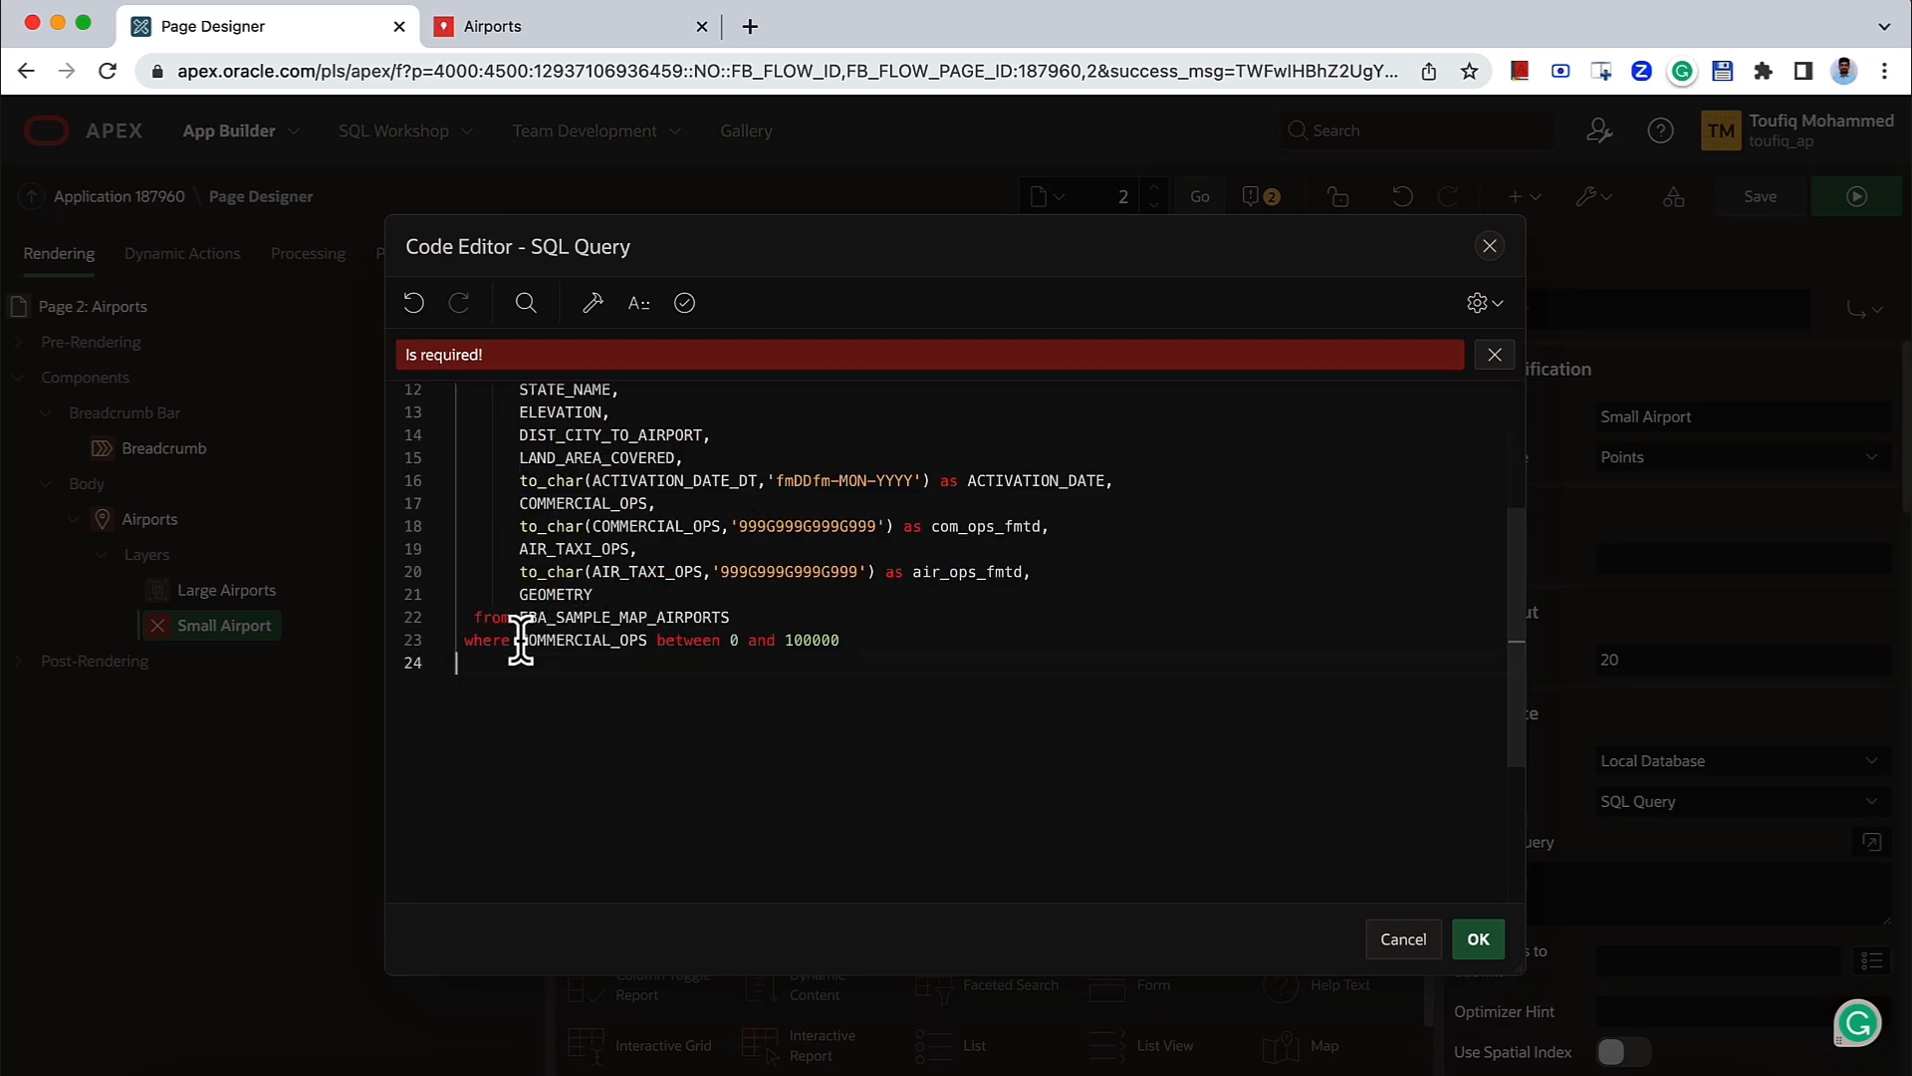
{"action": "left_click_drag", "start_coordinate": [519, 639], "coordinate": [658, 642]}
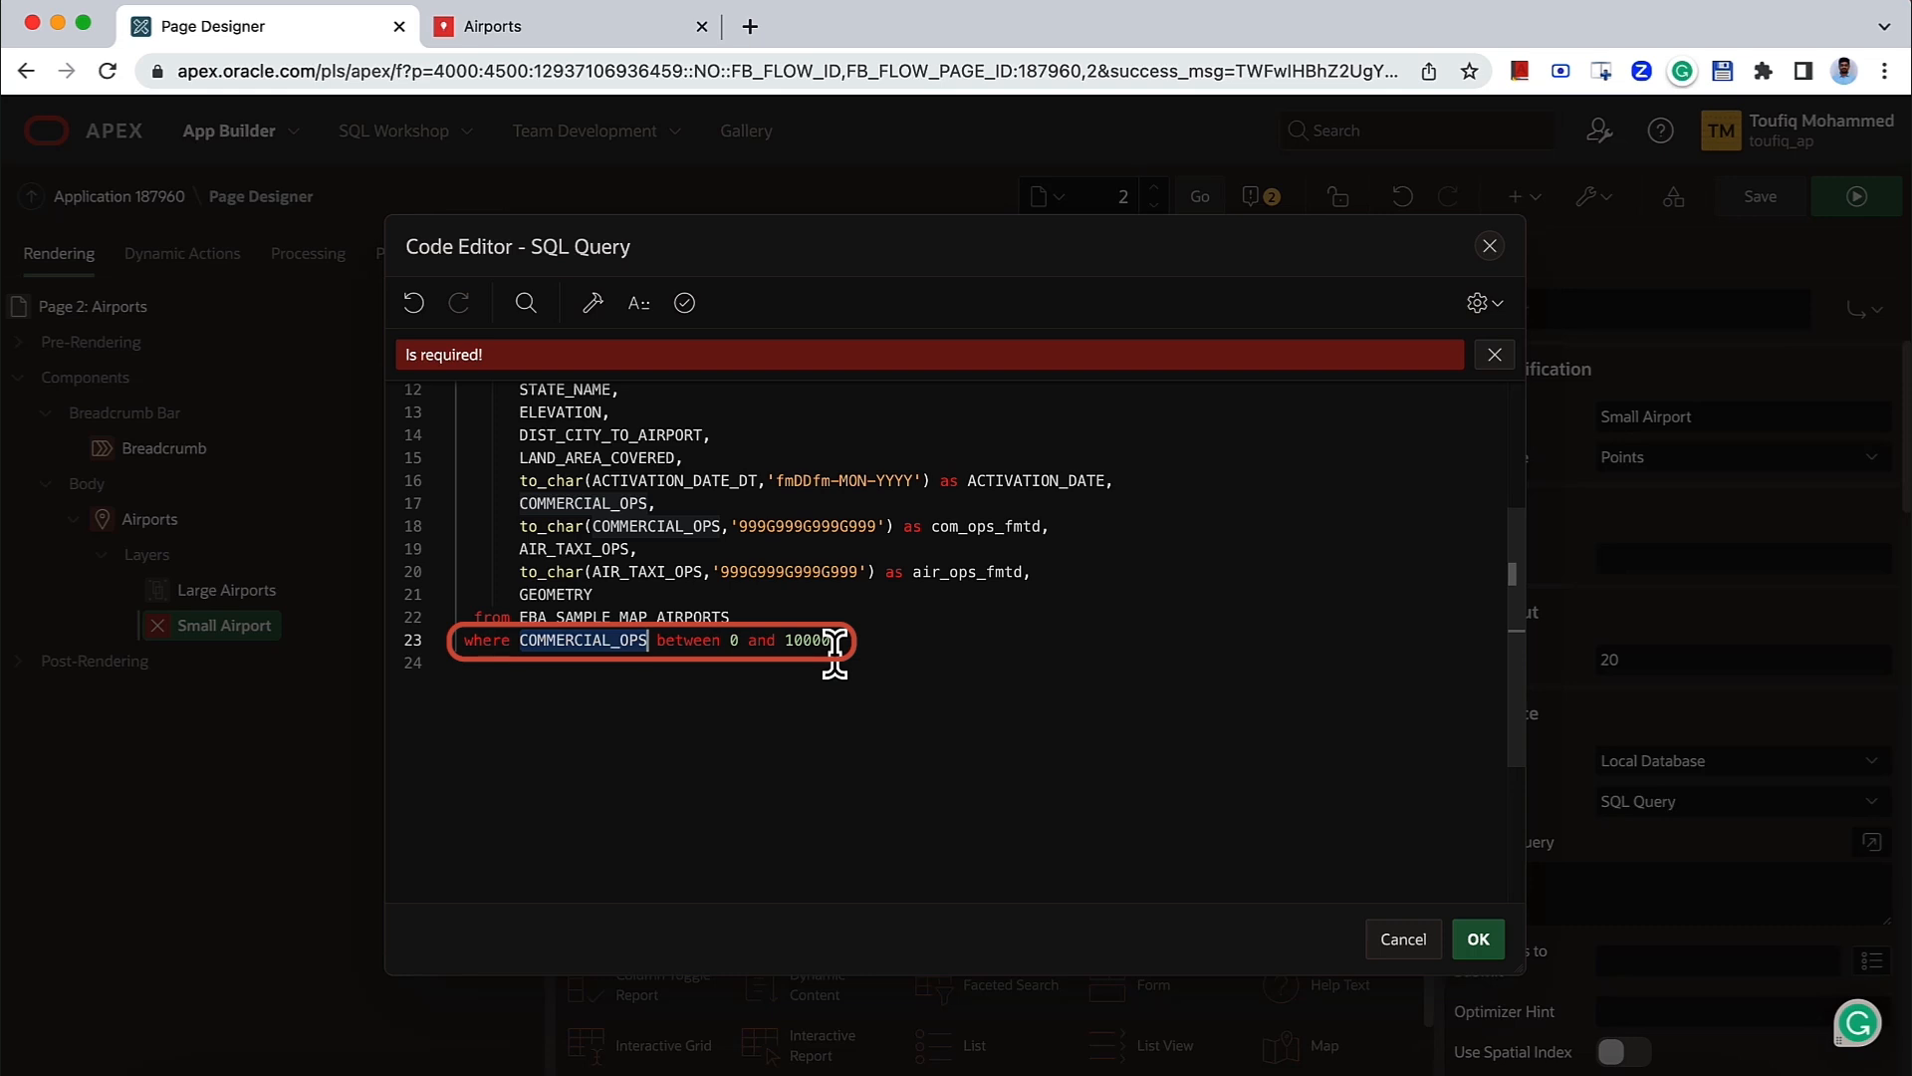
{"action": "scroll", "coordinate": [835, 652], "scroll_direction": "up", "scroll_amount": 4}
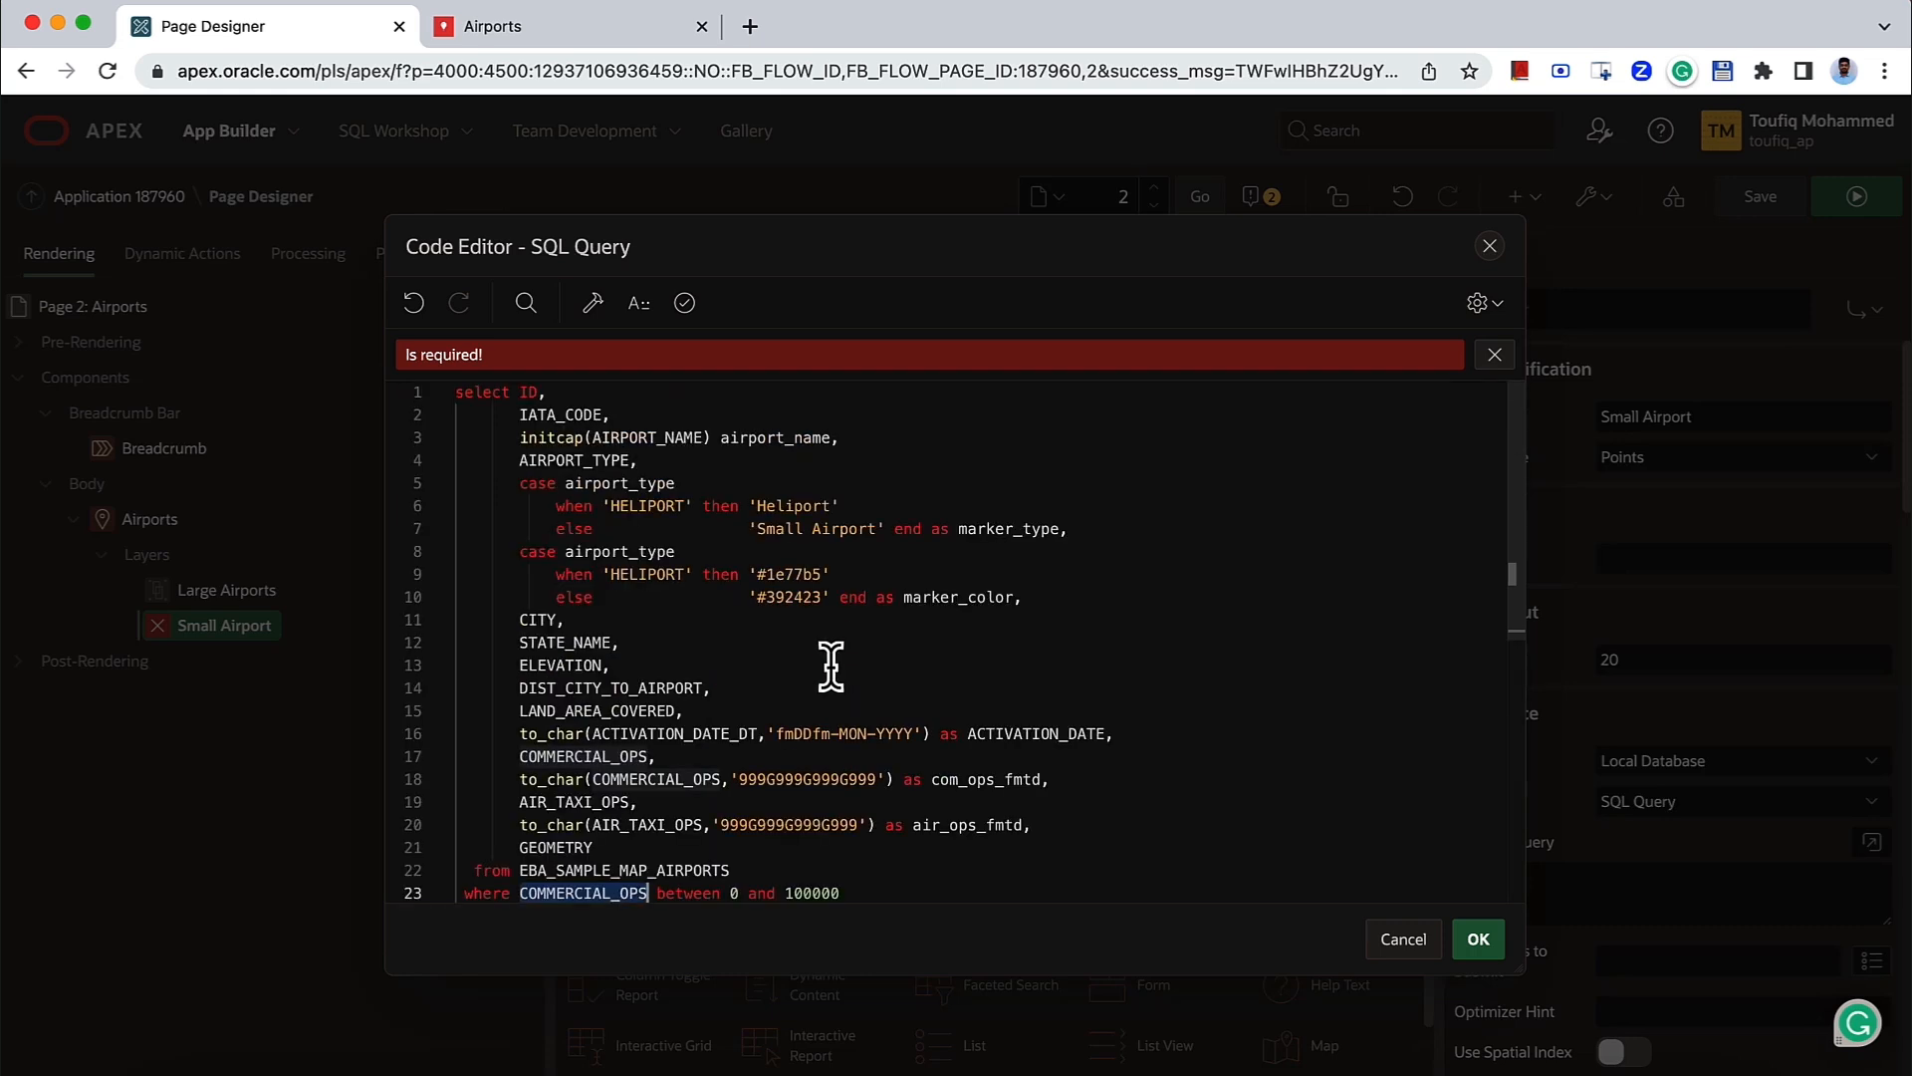
{"action": "double_click", "coordinate": [965, 597]}
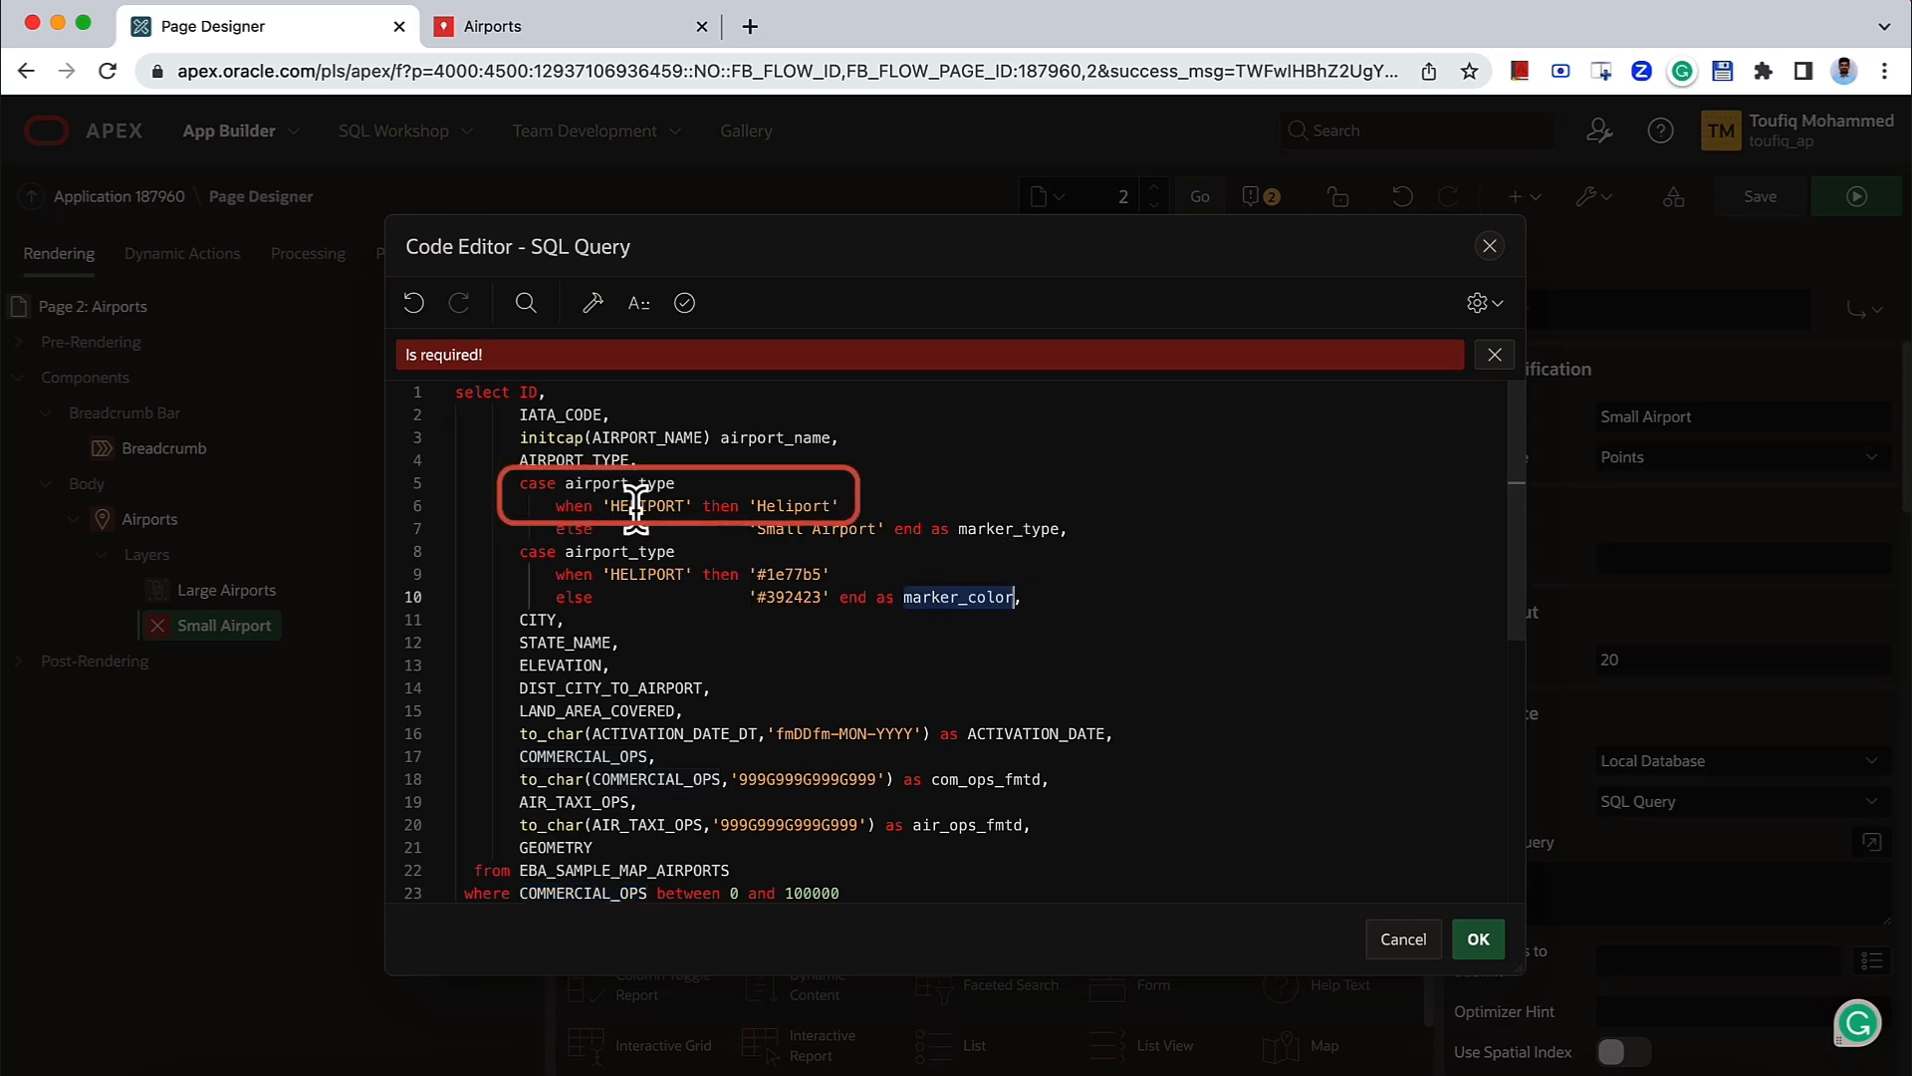
{"action": "double_click", "coordinate": [778, 506]}
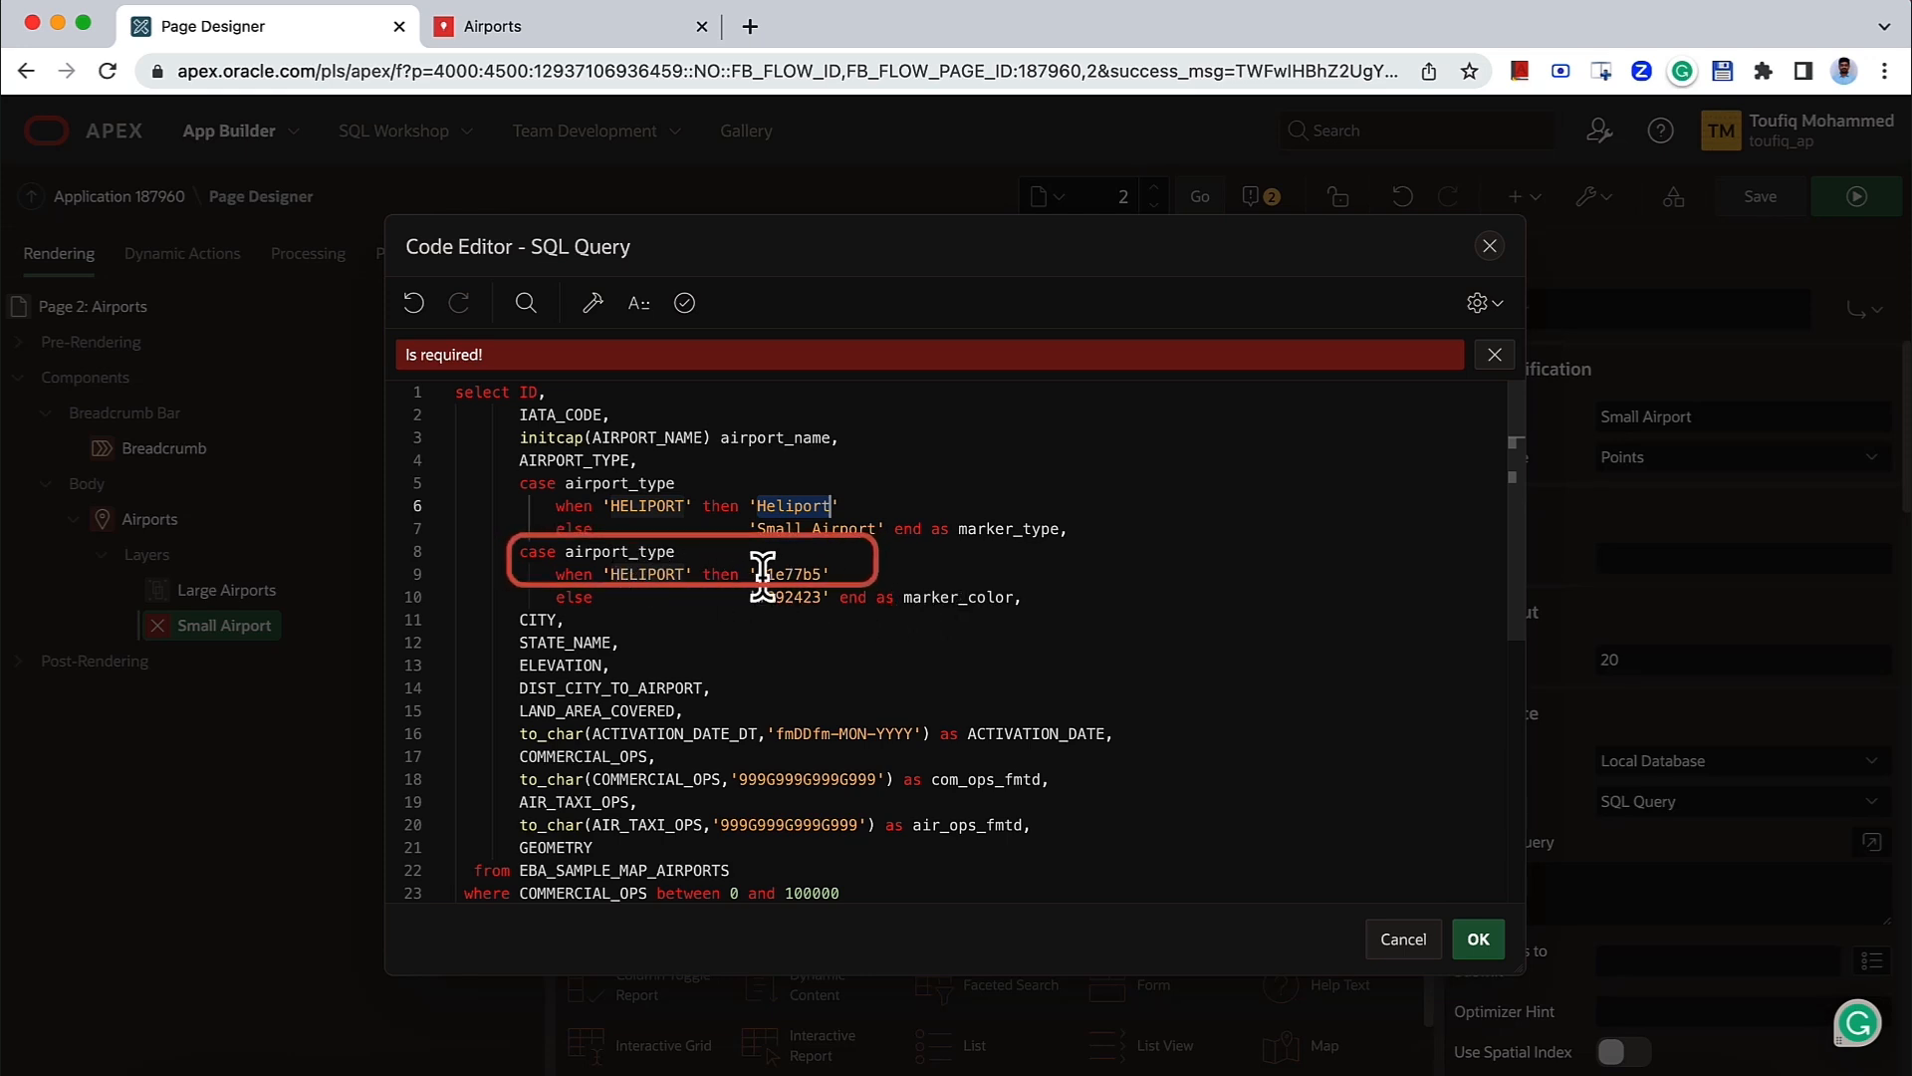
{"action": "left_click_drag", "start_coordinate": [758, 574], "coordinate": [819, 573]}
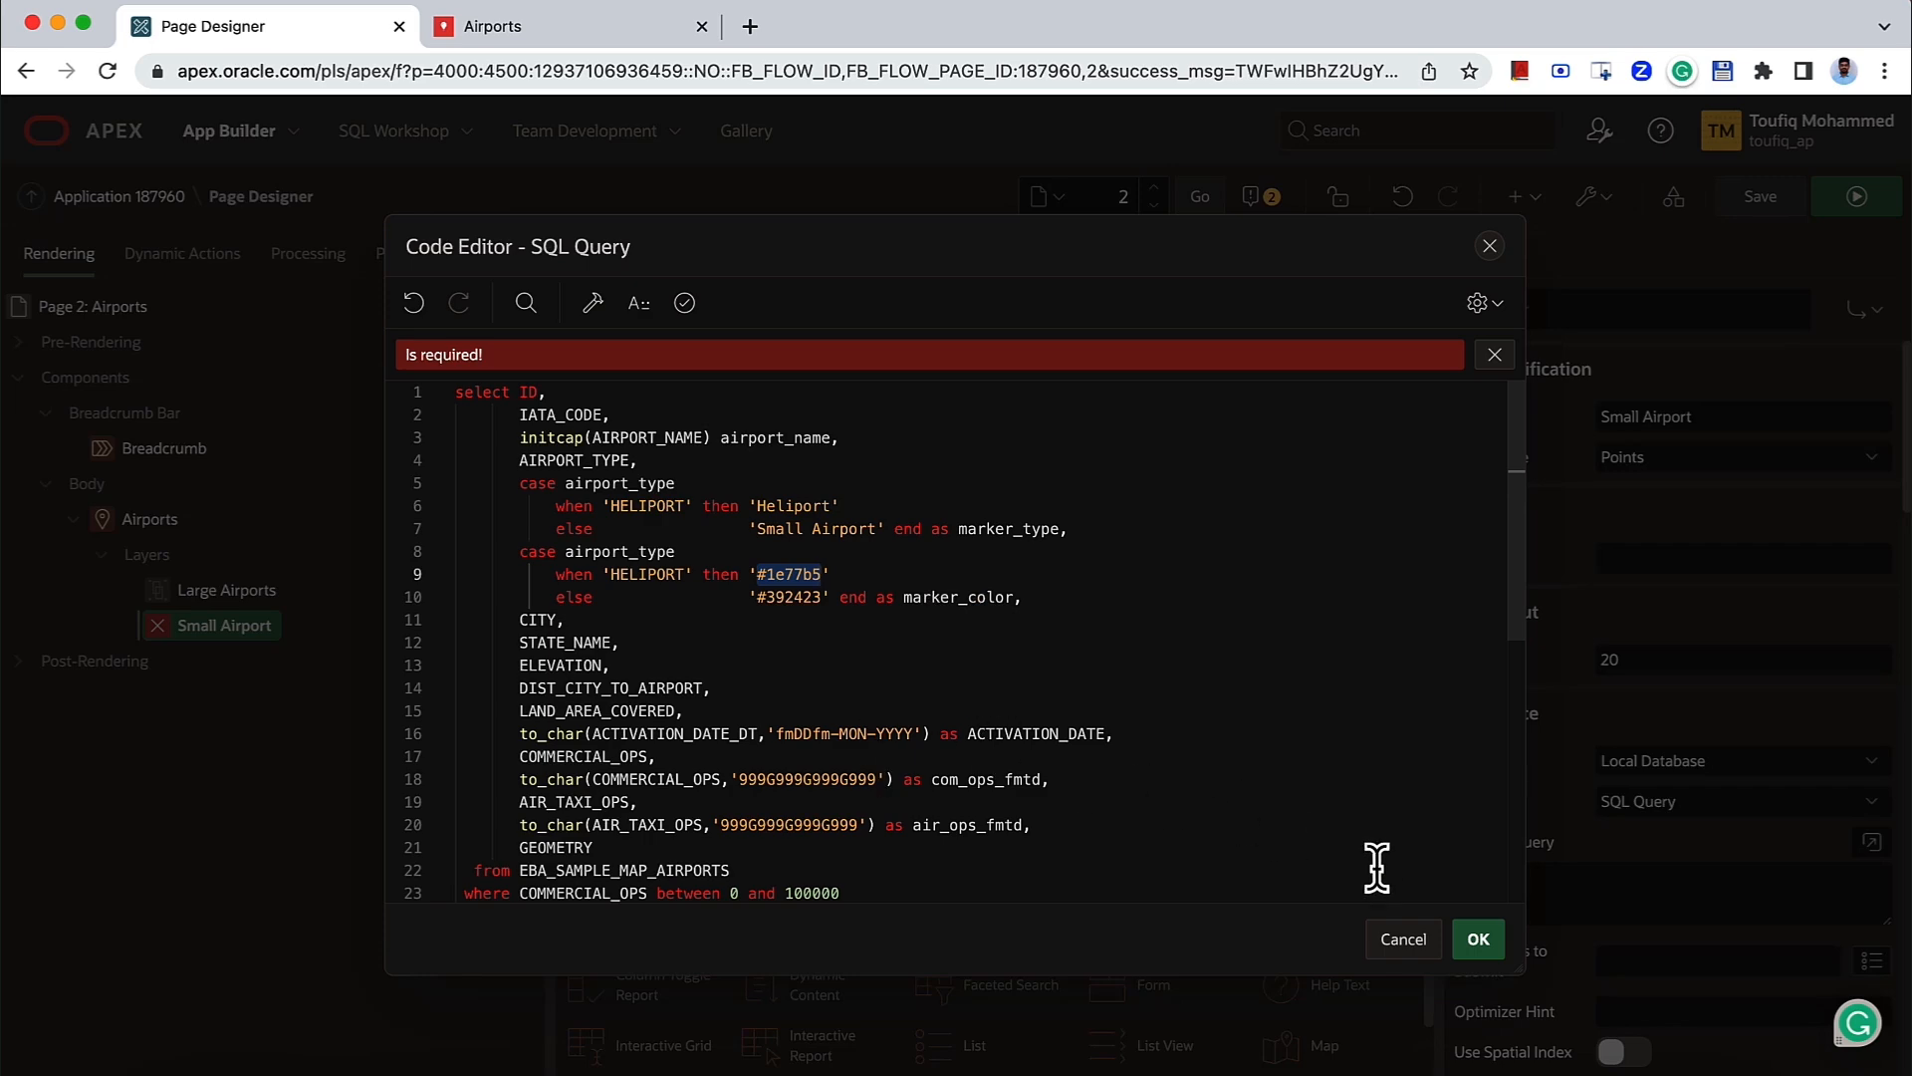
{"action": "left_click", "coordinate": [1478, 939]}
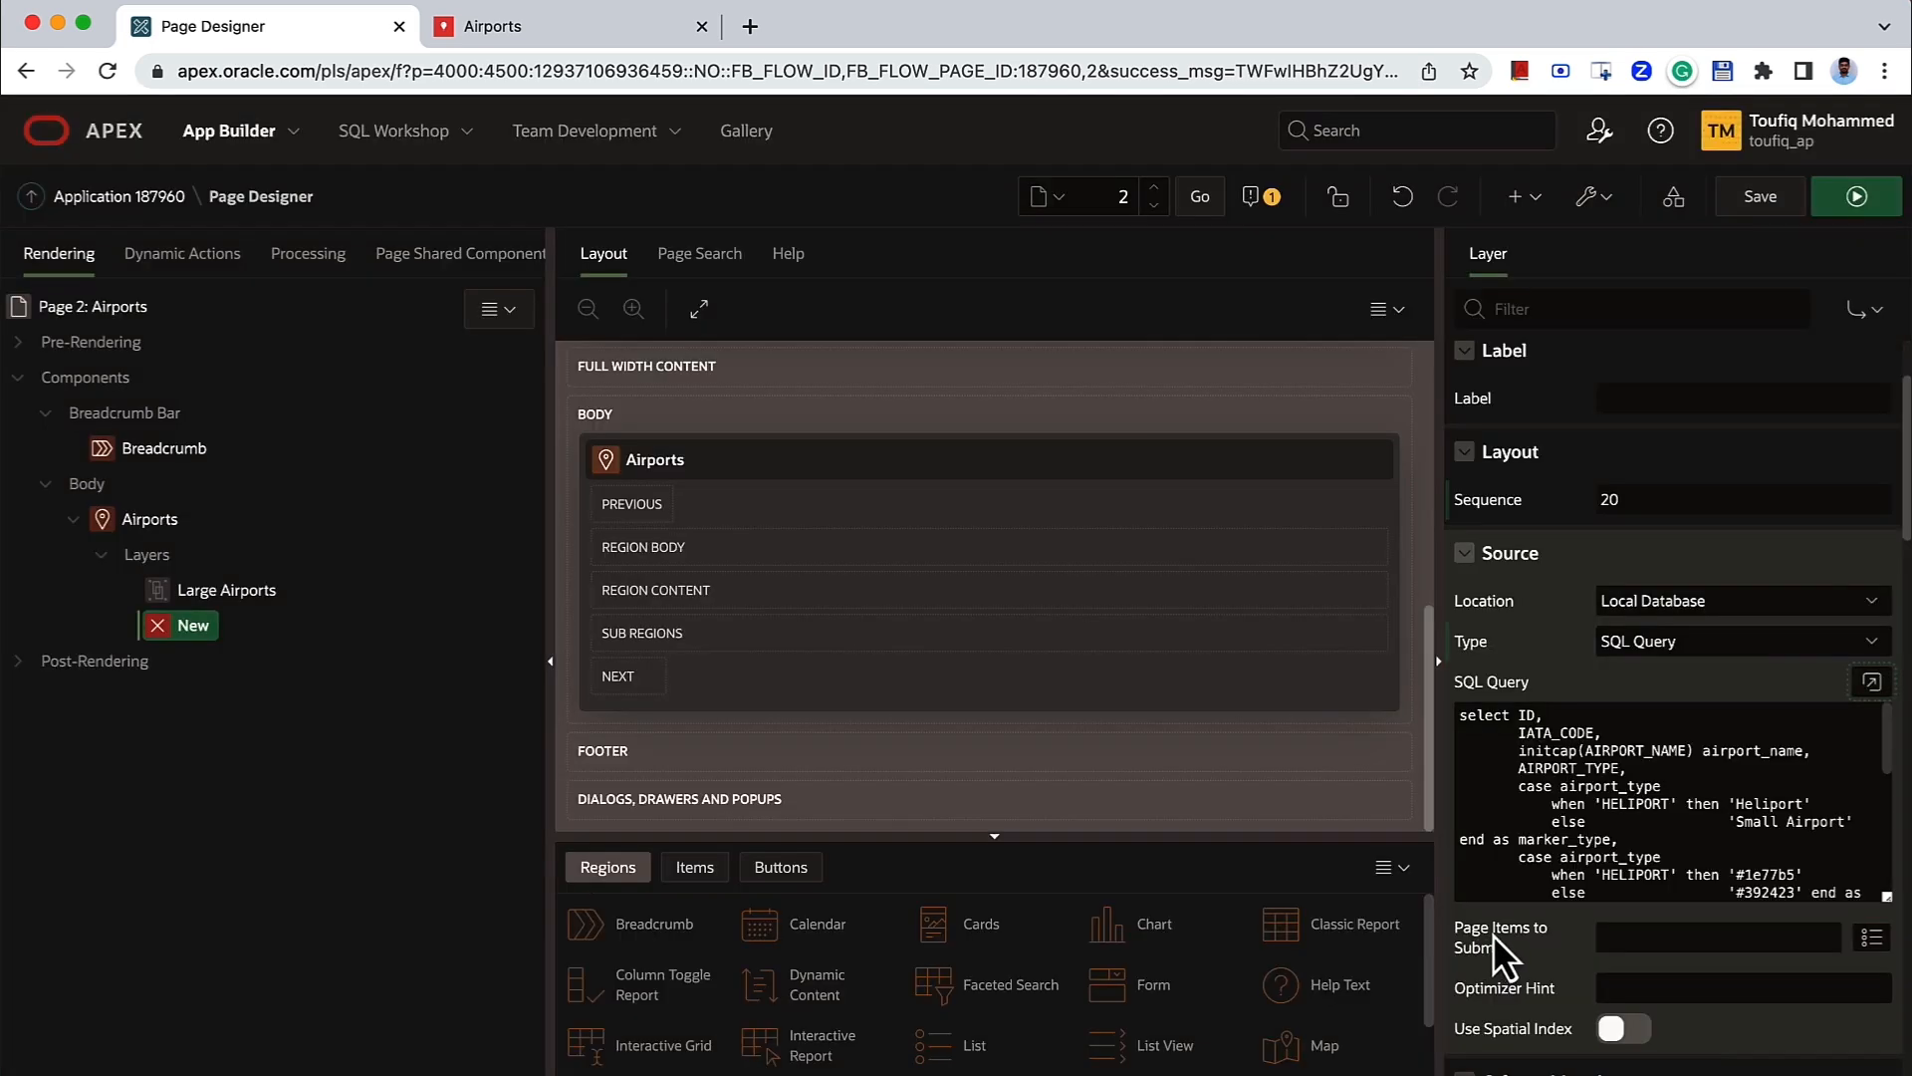
- Map the new layer's geometry column to GEOMETRY and its primary key column to ID
{"action": "scroll", "coordinate": [1556, 943], "scroll_direction": "down", "scroll_amount": 3}
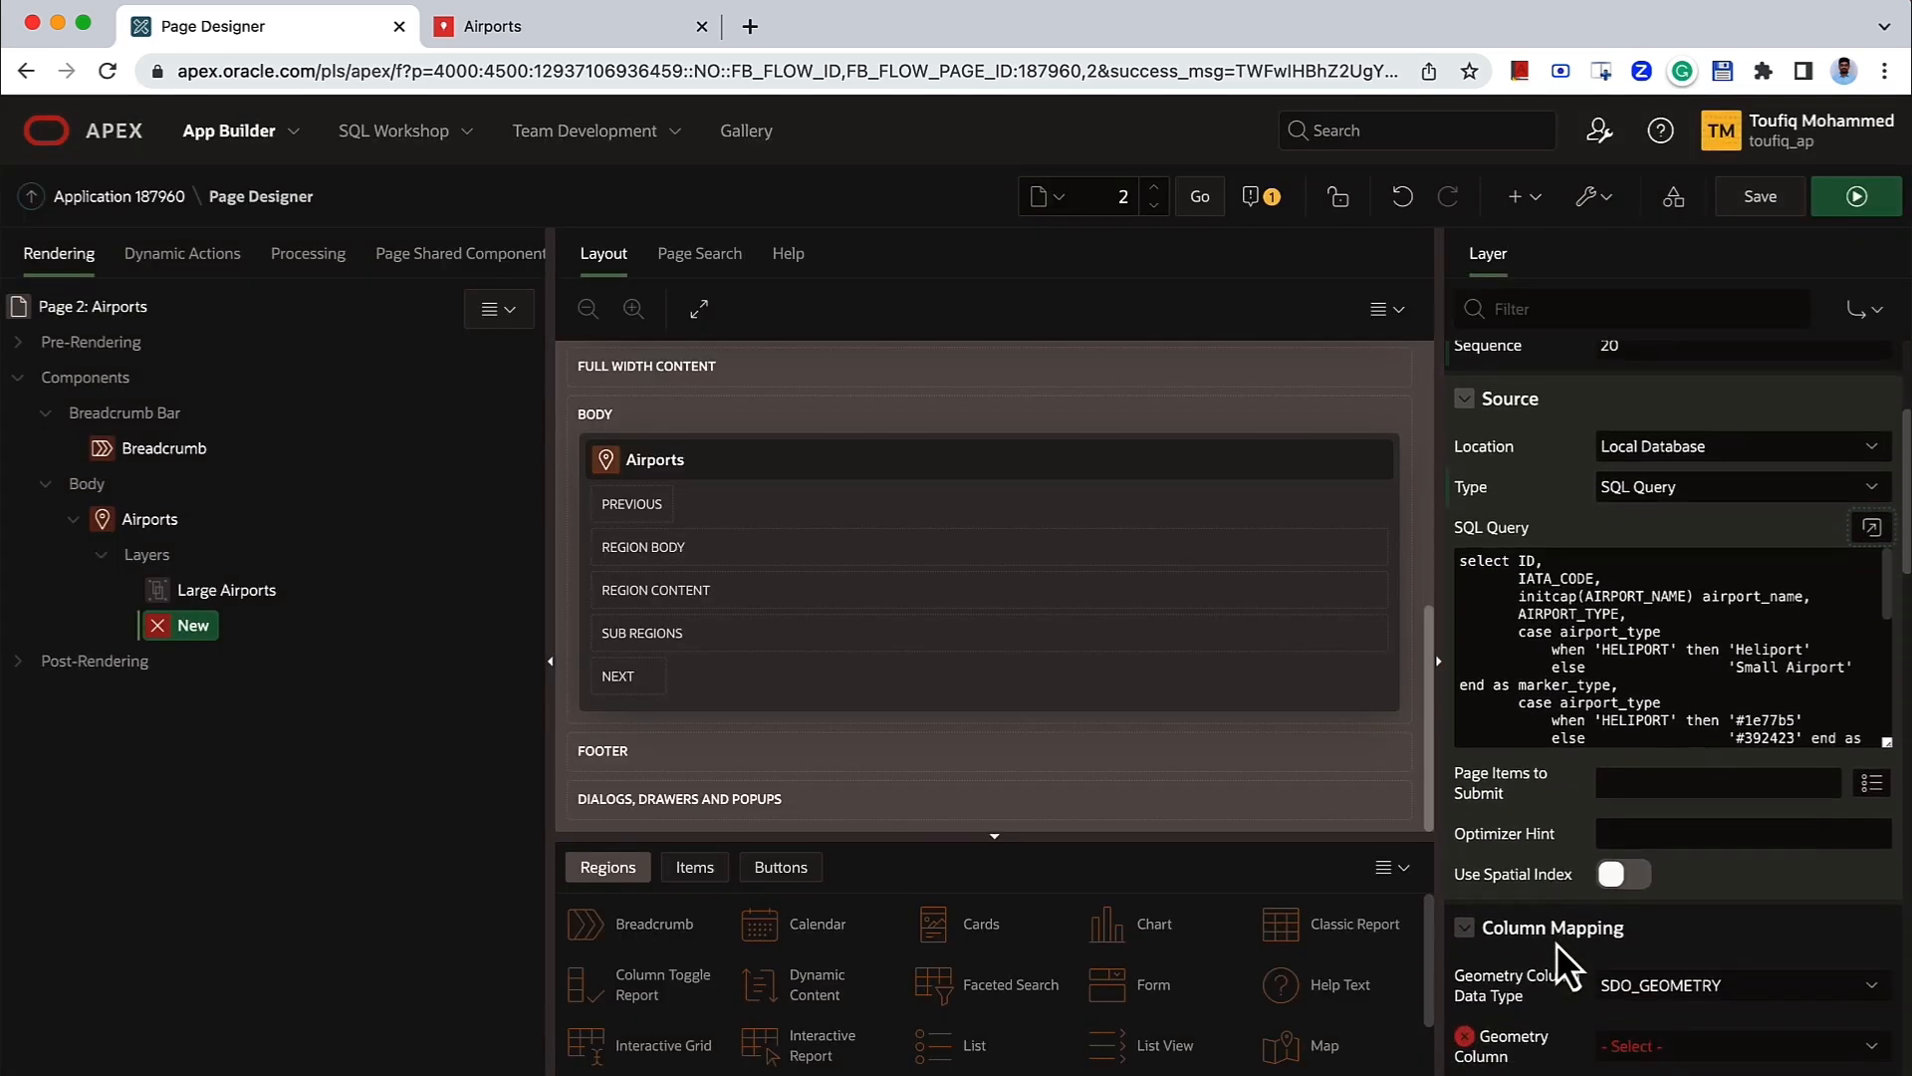
{"action": "scroll", "coordinate": [1555, 942], "scroll_direction": "down", "scroll_amount": 2}
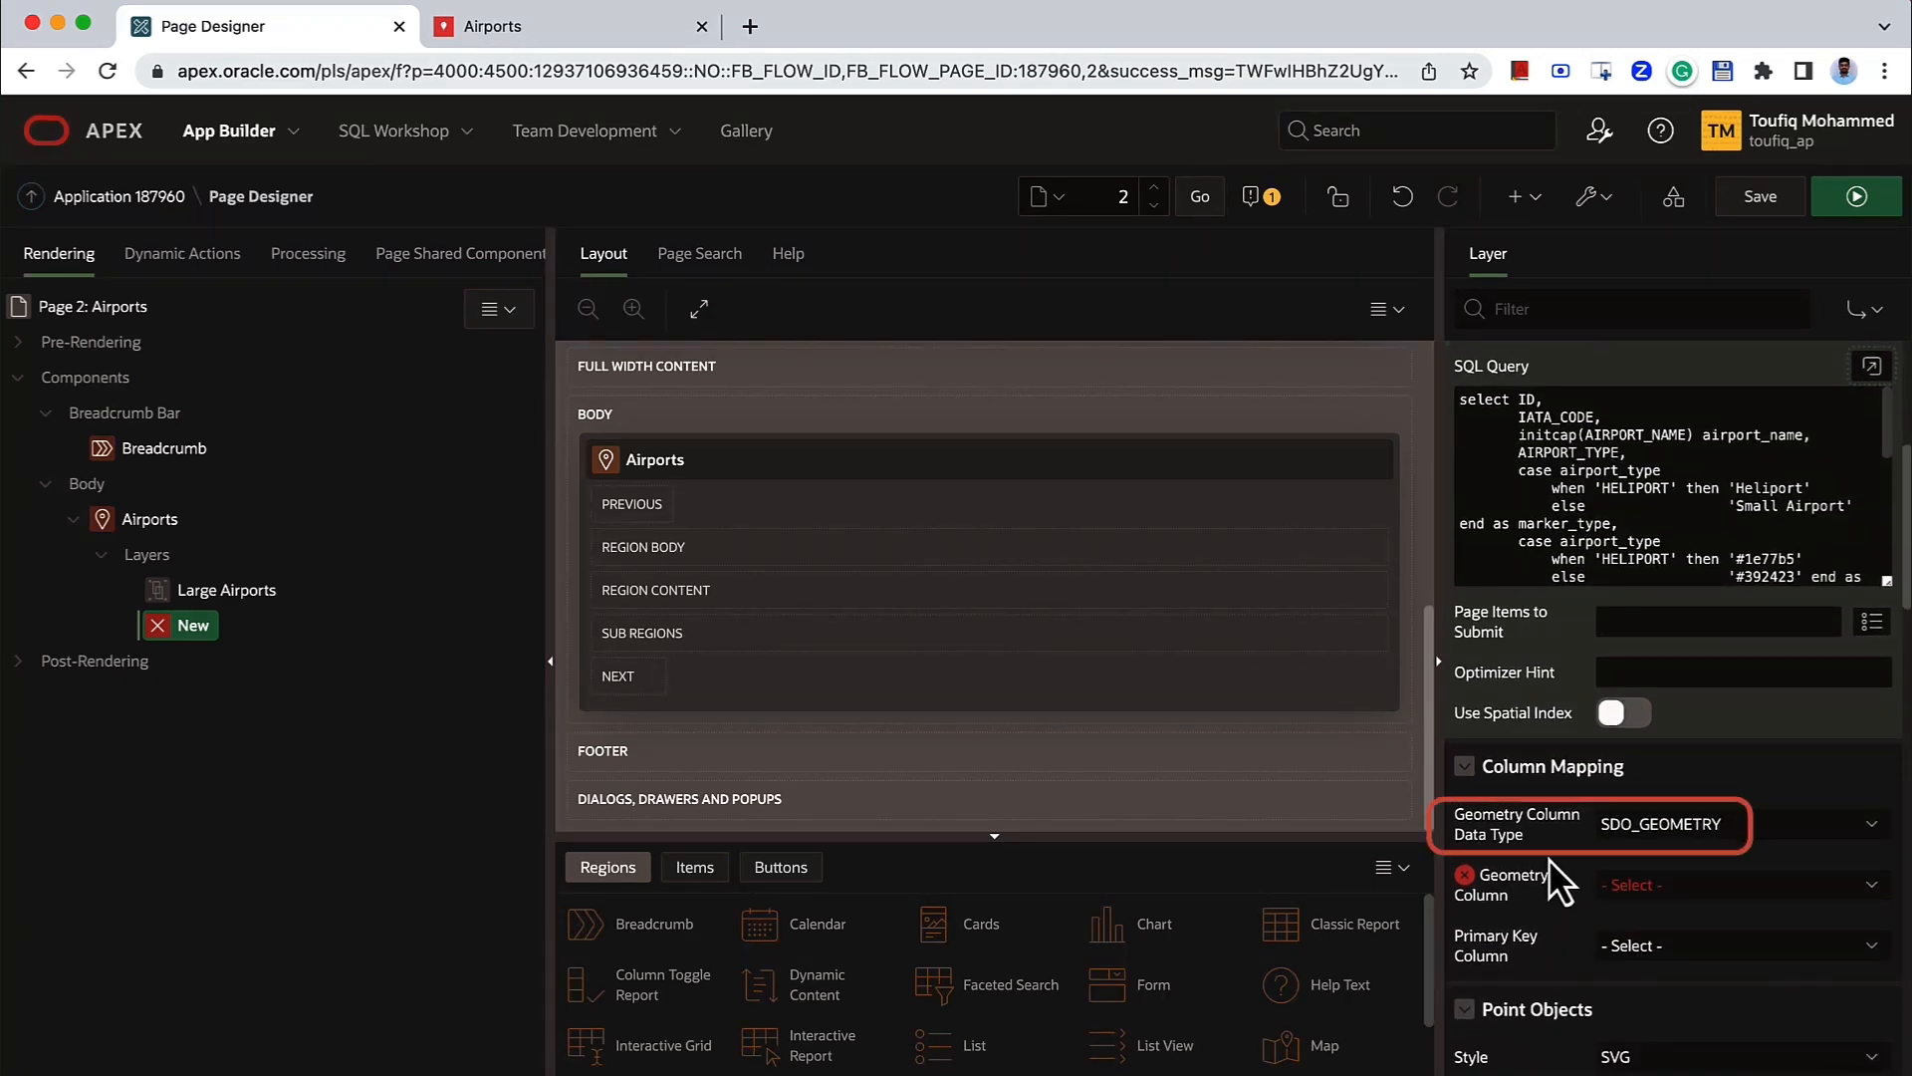
{"action": "left_click", "coordinate": [1639, 892]}
{"action": "left_click", "coordinate": [1641, 909]}
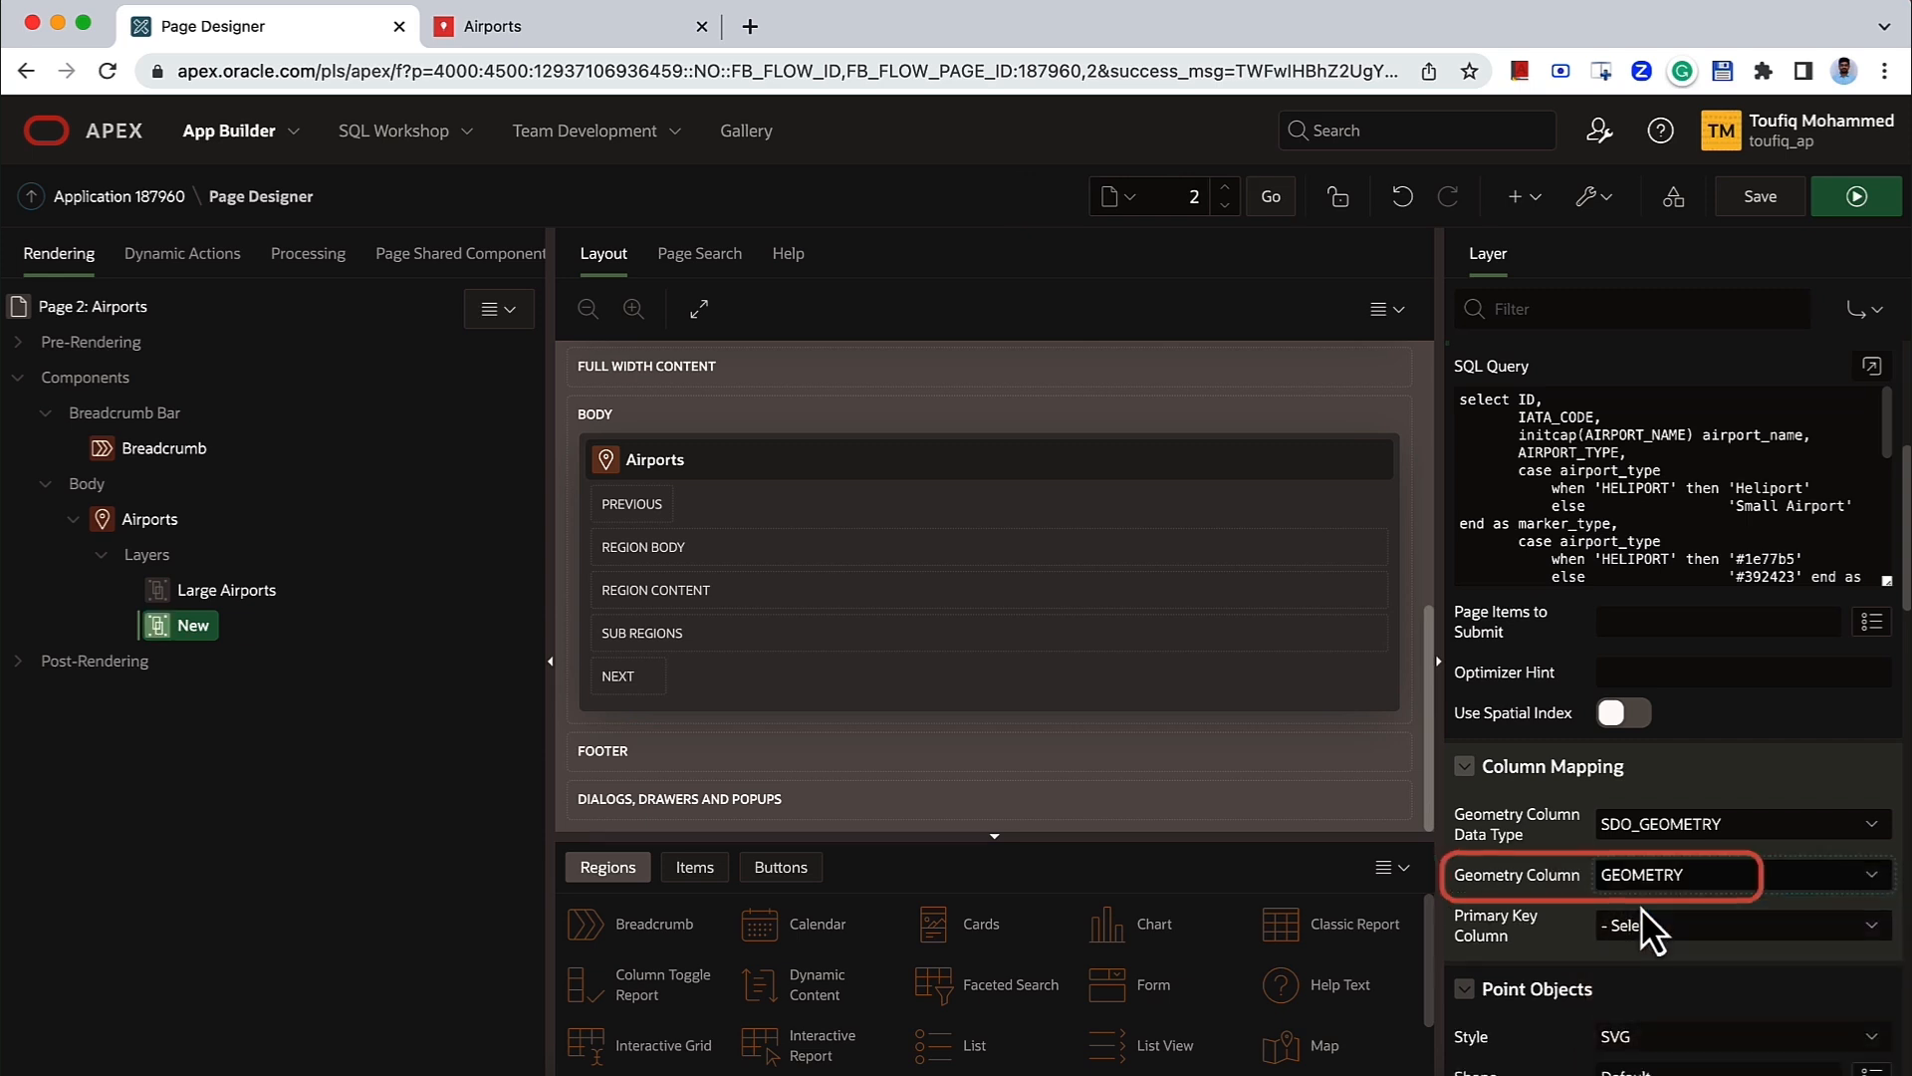
{"action": "left_click", "coordinate": [1639, 923]}
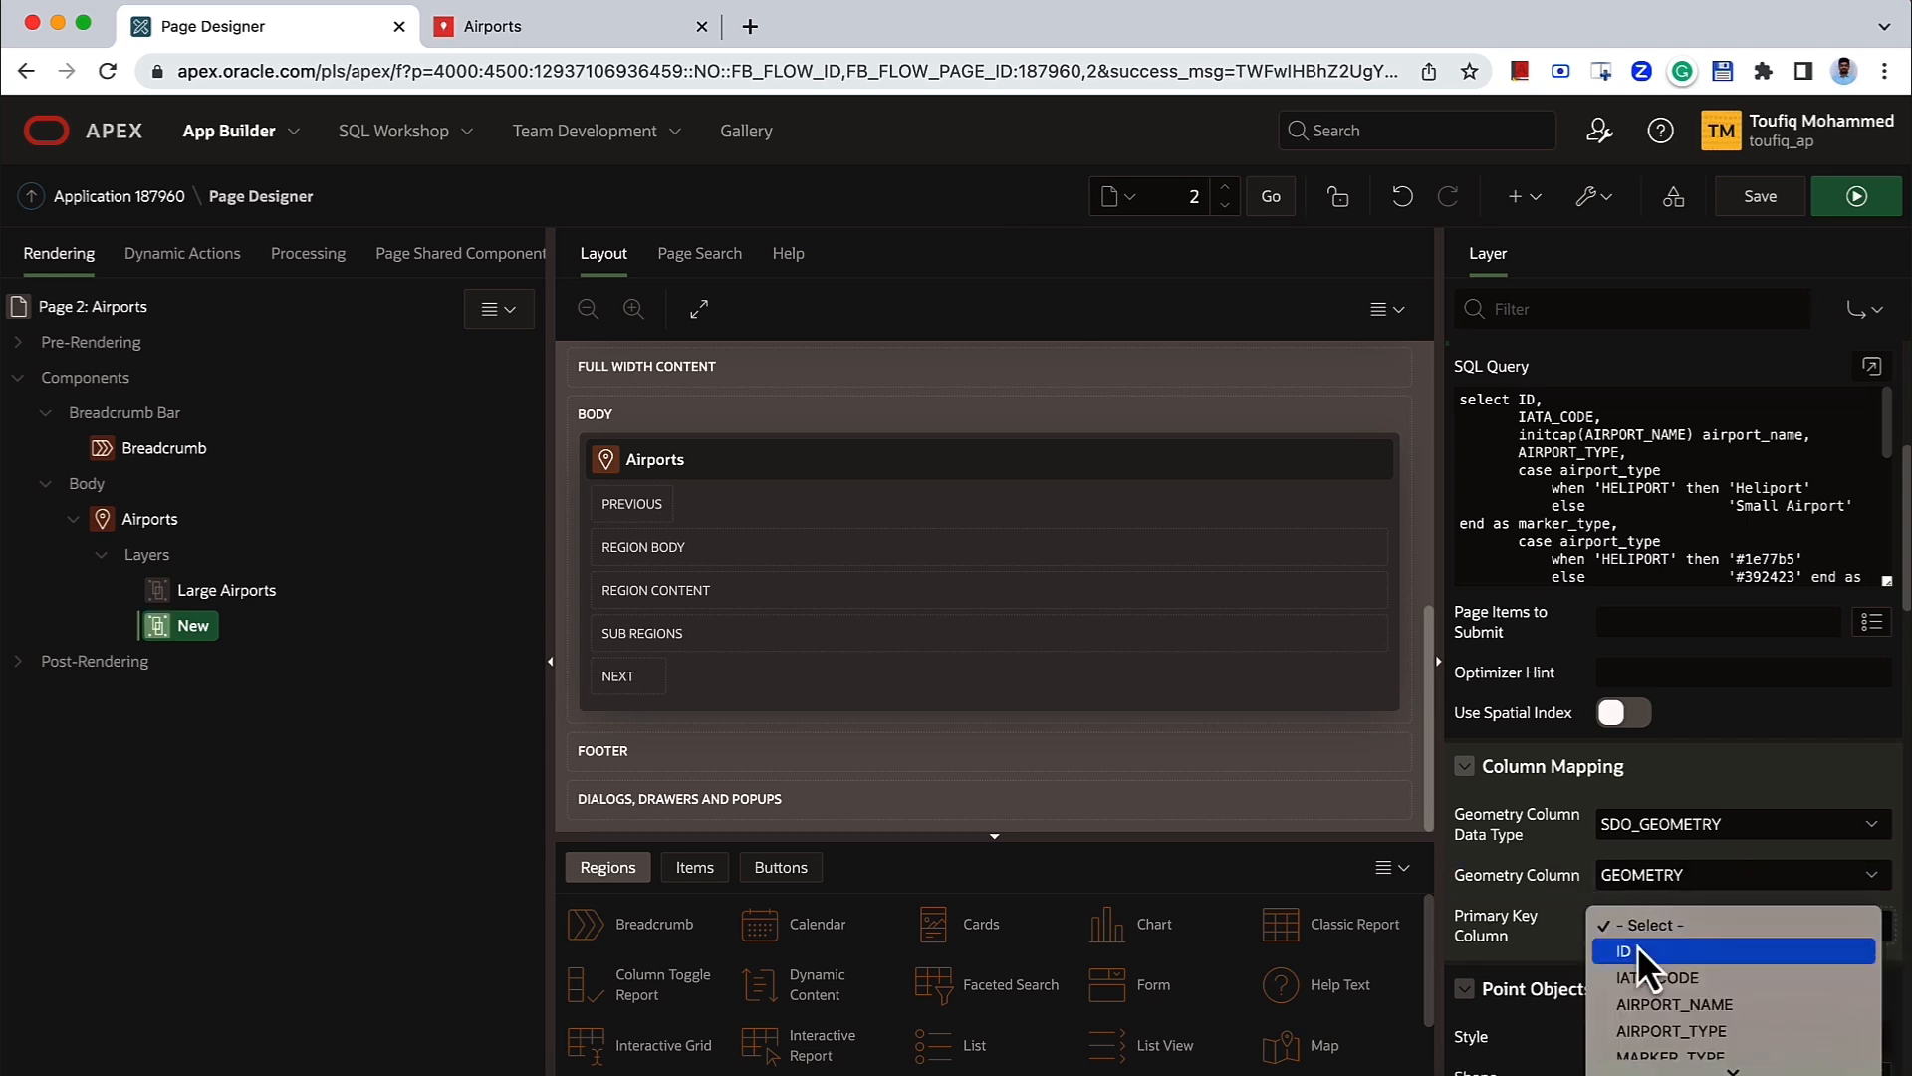
{"action": "left_click", "coordinate": [1637, 946]}
- Set the new layer's point shape to &MARKER_TYPE. and its fill color to &MARKER_COLOR
{"action": "scroll", "coordinate": [1530, 646], "scroll_direction": "down", "scroll_amount": 5}
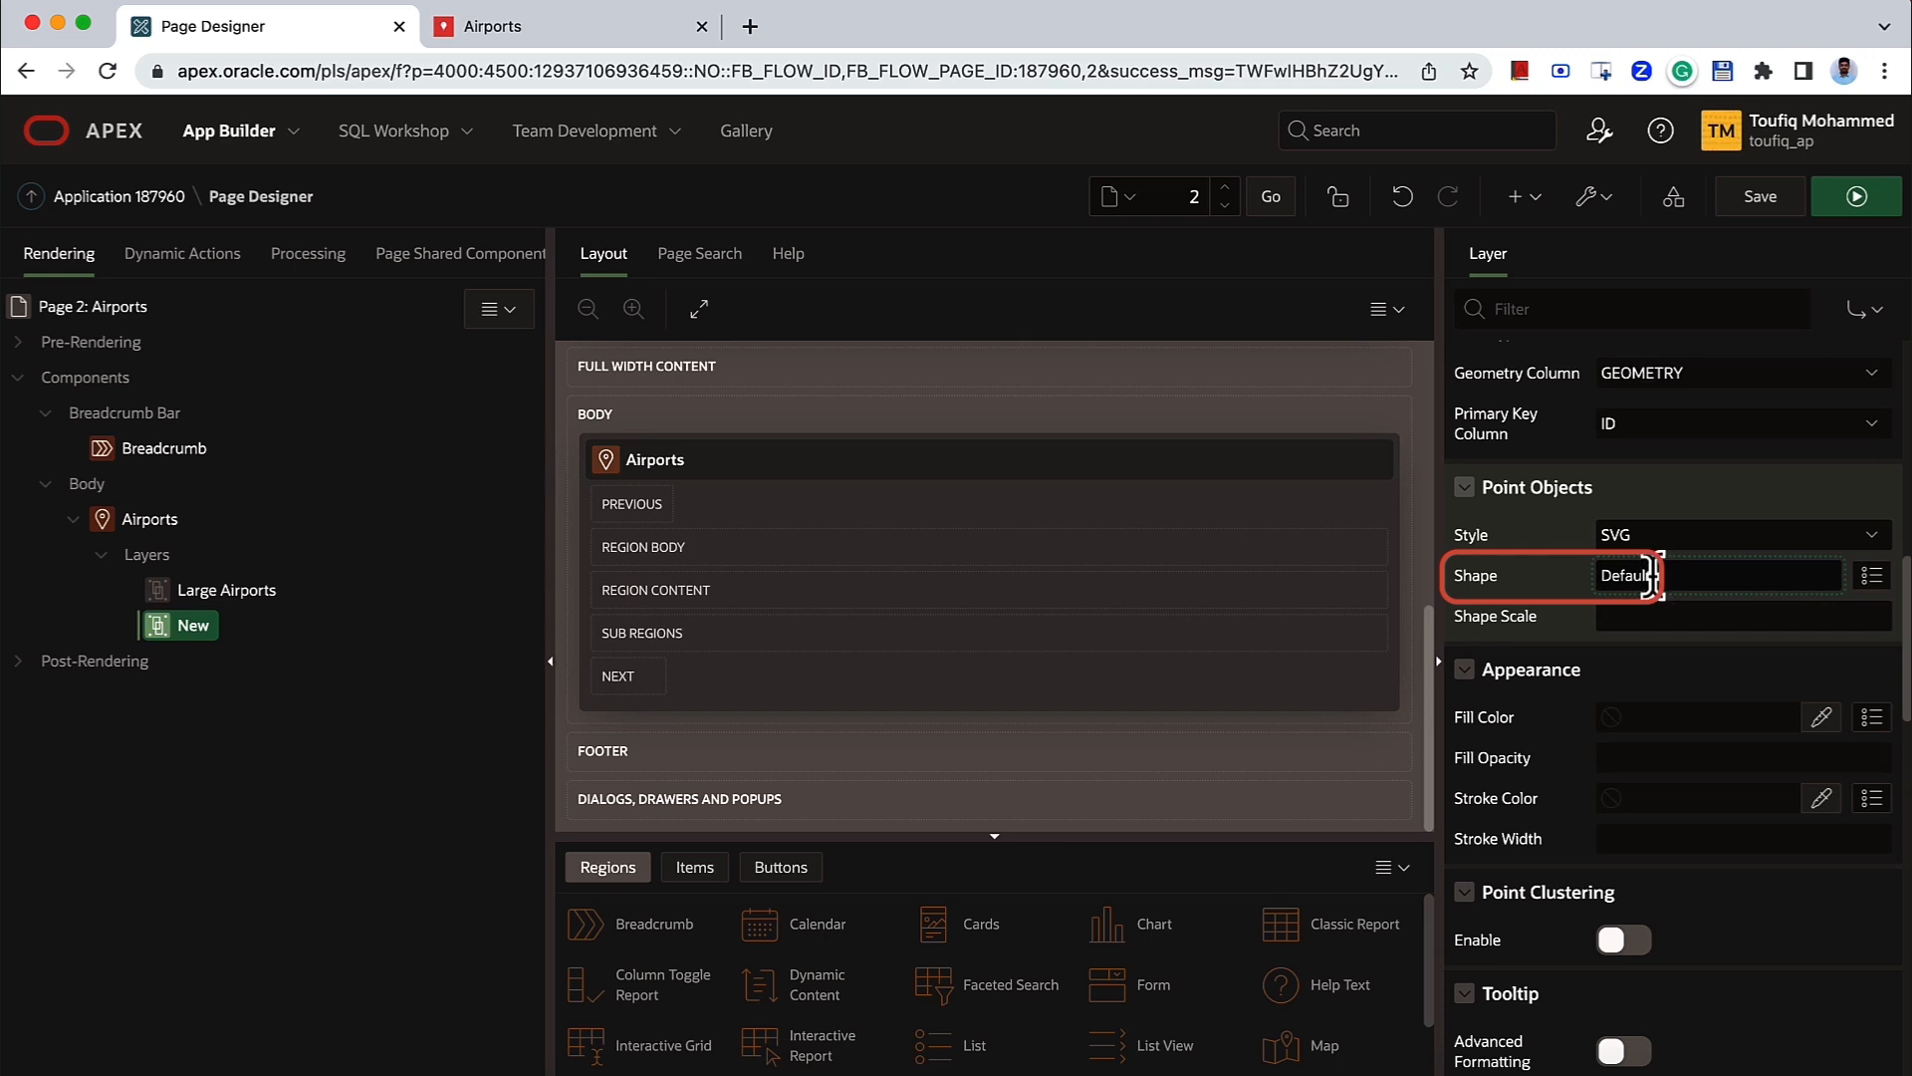
{"action": "left_click_drag", "start_coordinate": [1650, 575], "coordinate": [1544, 581]}
{"action": "type", "text": "&"}
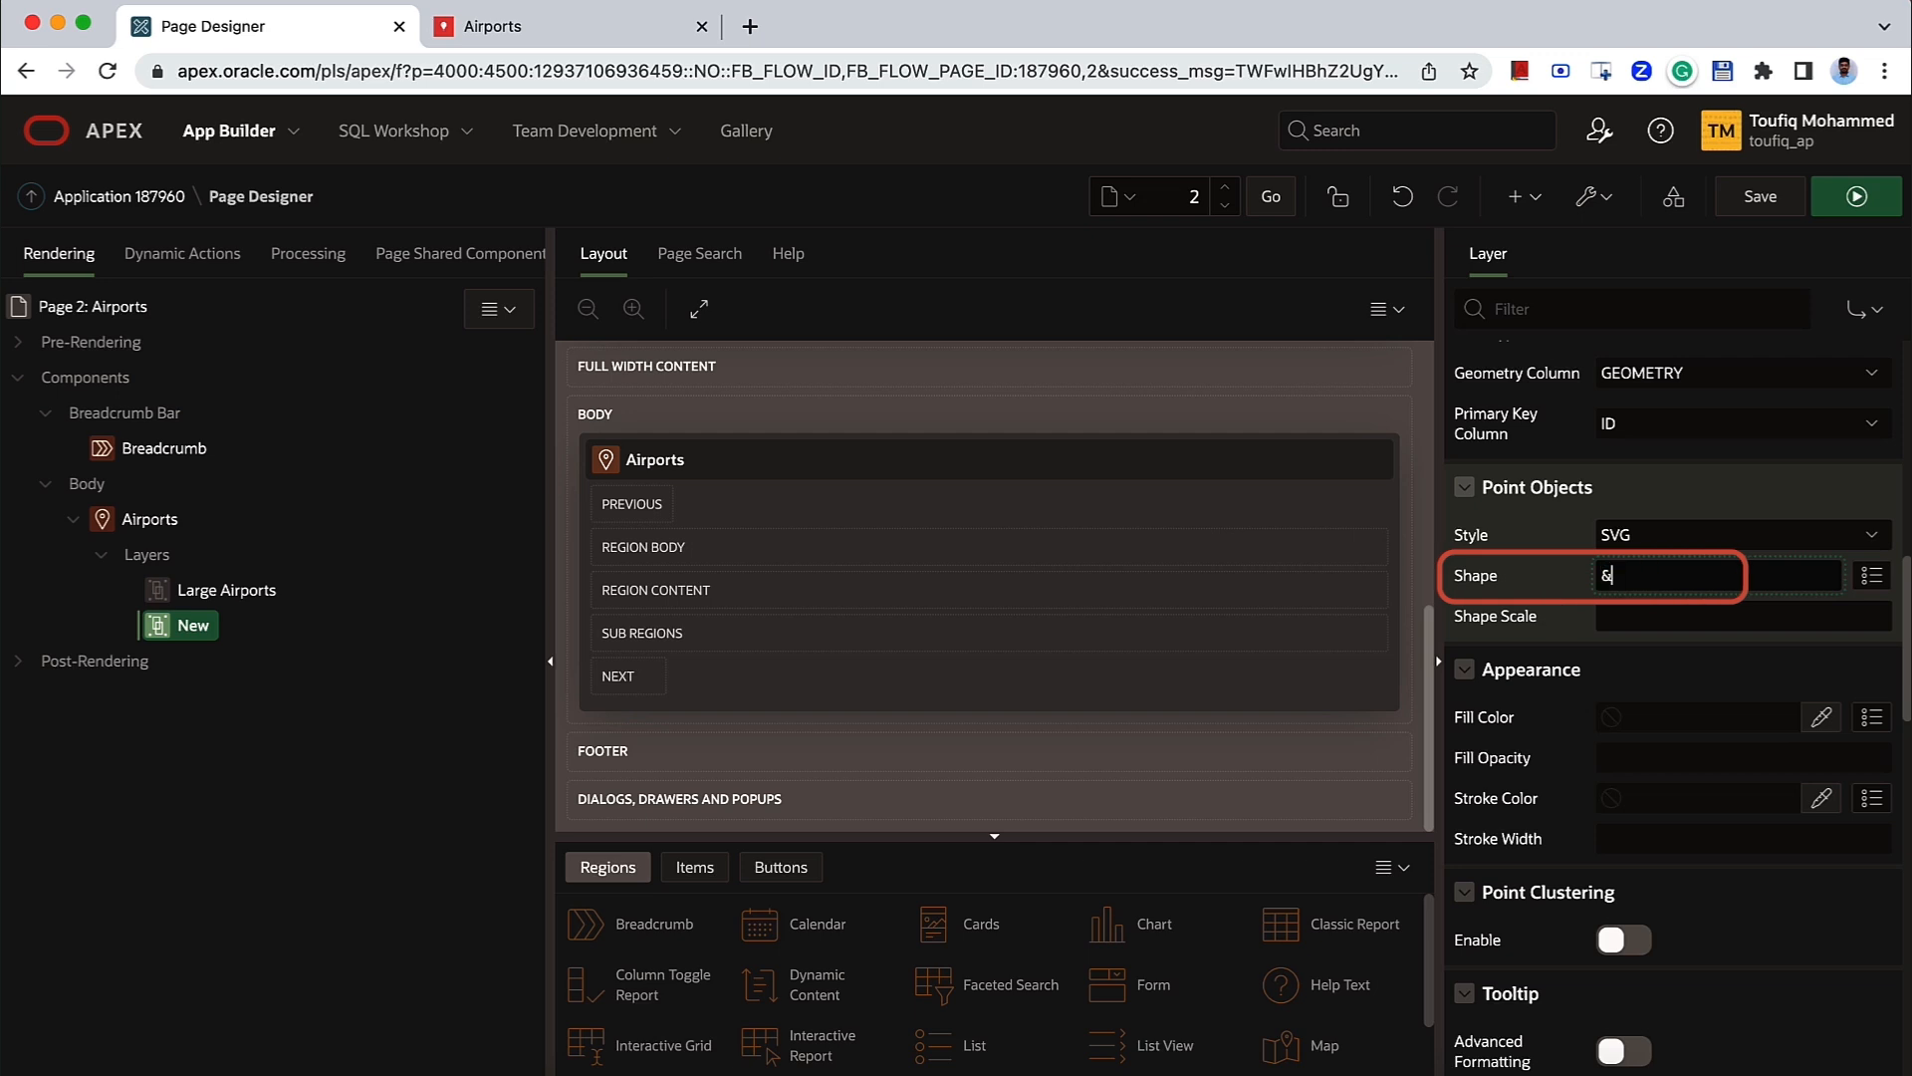
{"action": "type", "text": "MARKER_TYPE."}
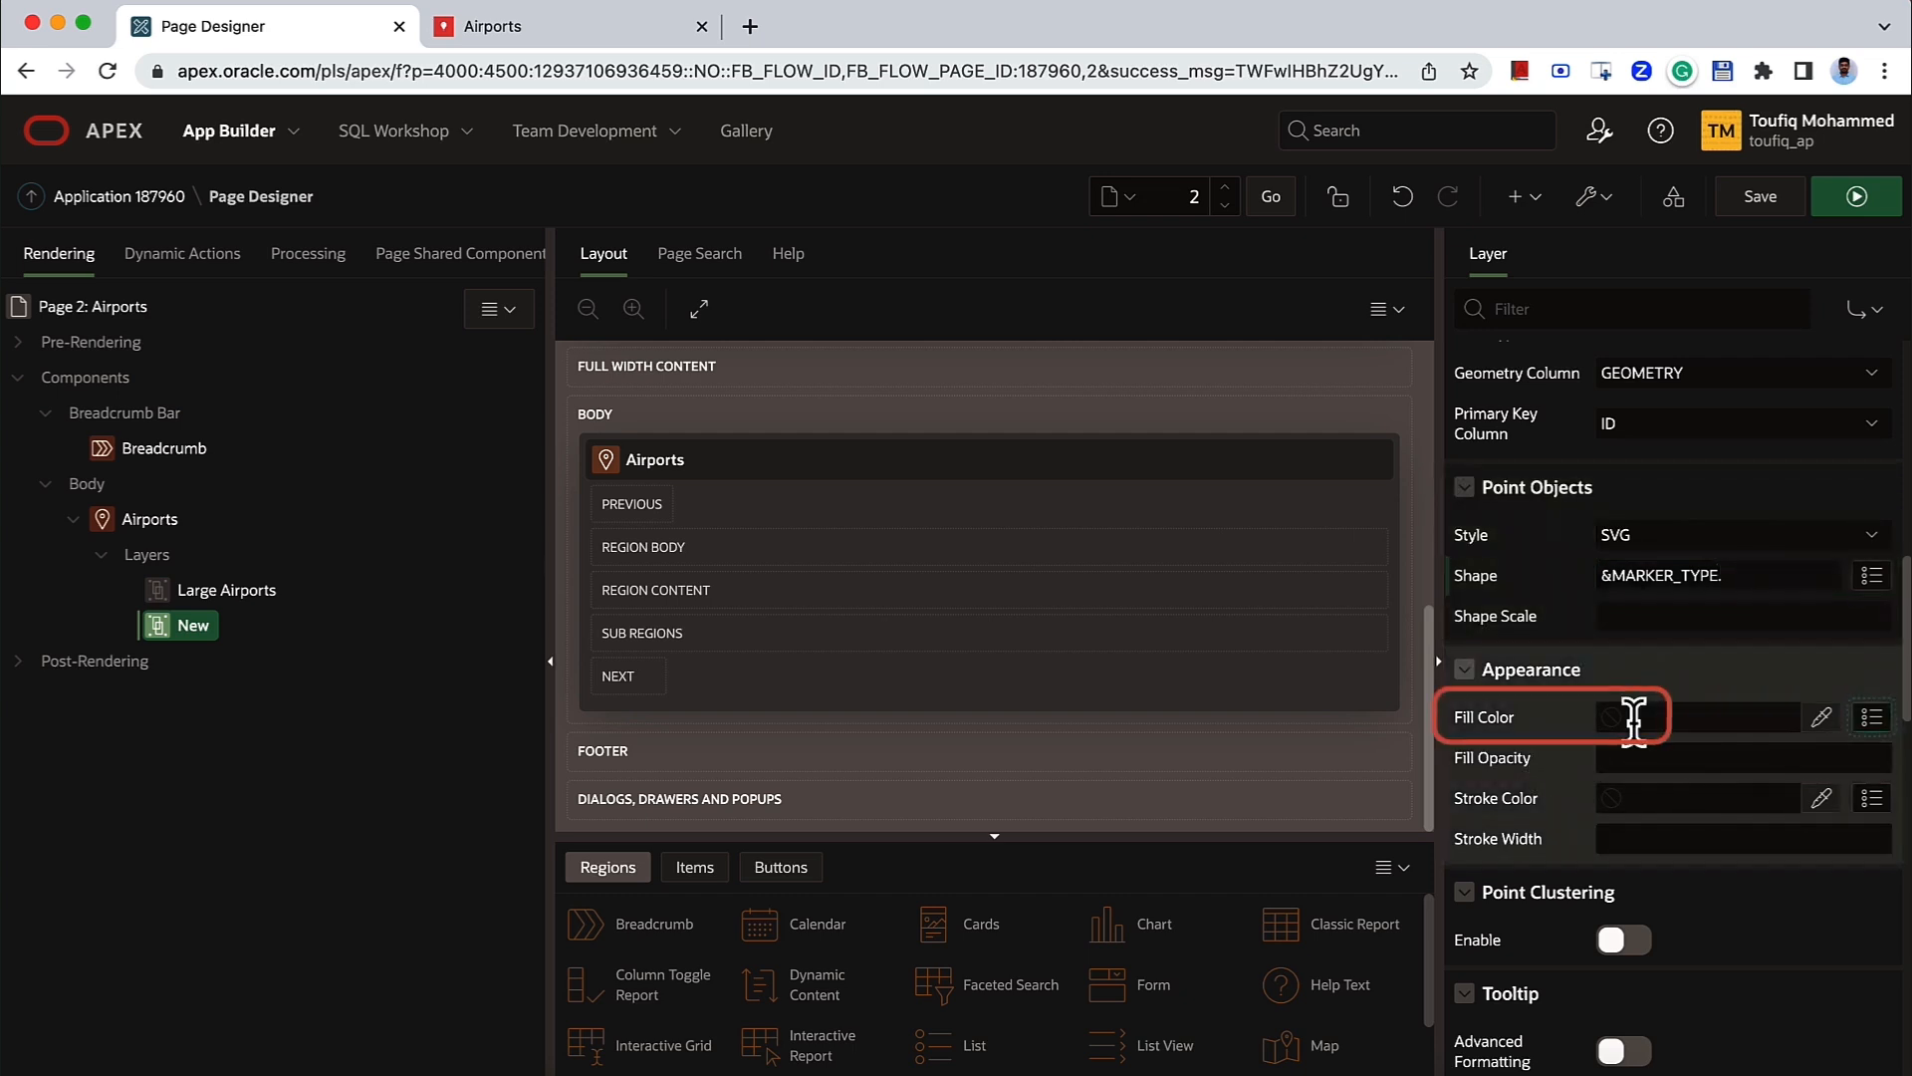
{"action": "left_click", "coordinate": [1650, 717]}
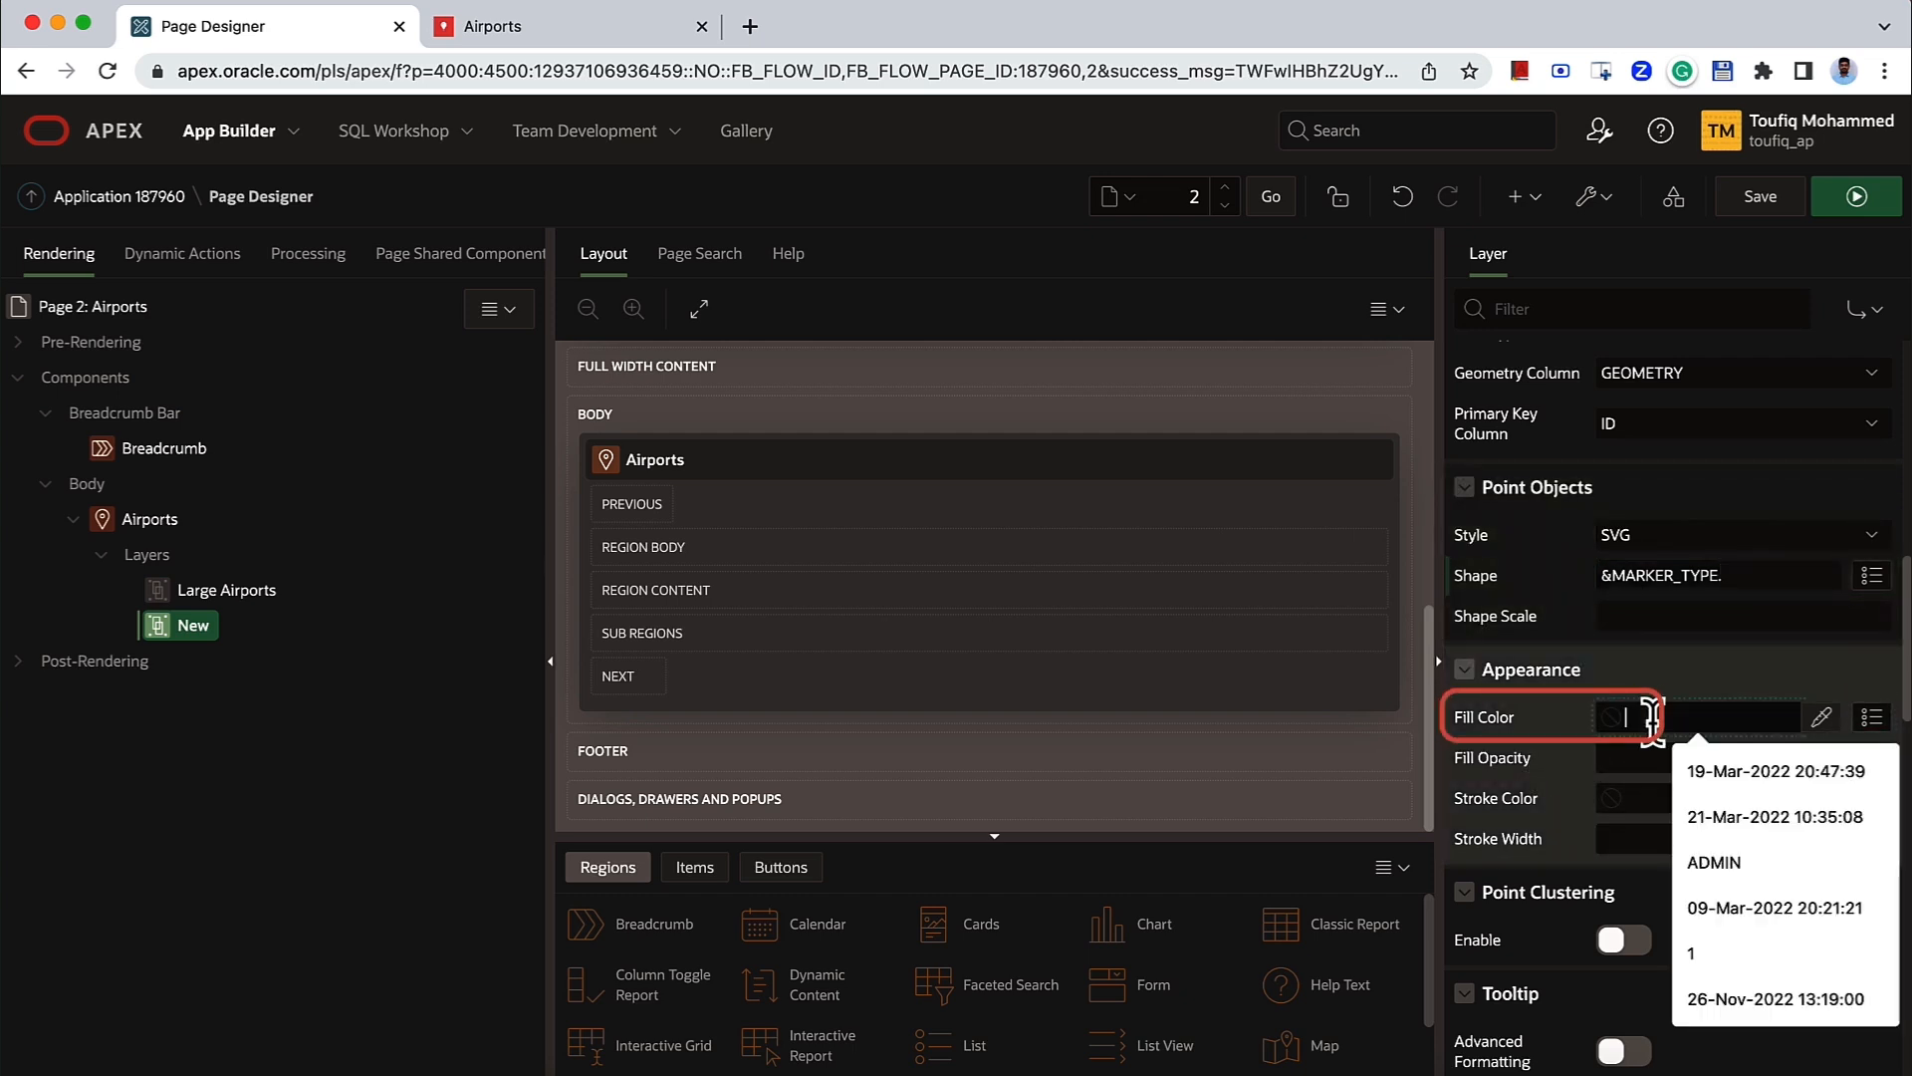
{"action": "type", "text": "&"}
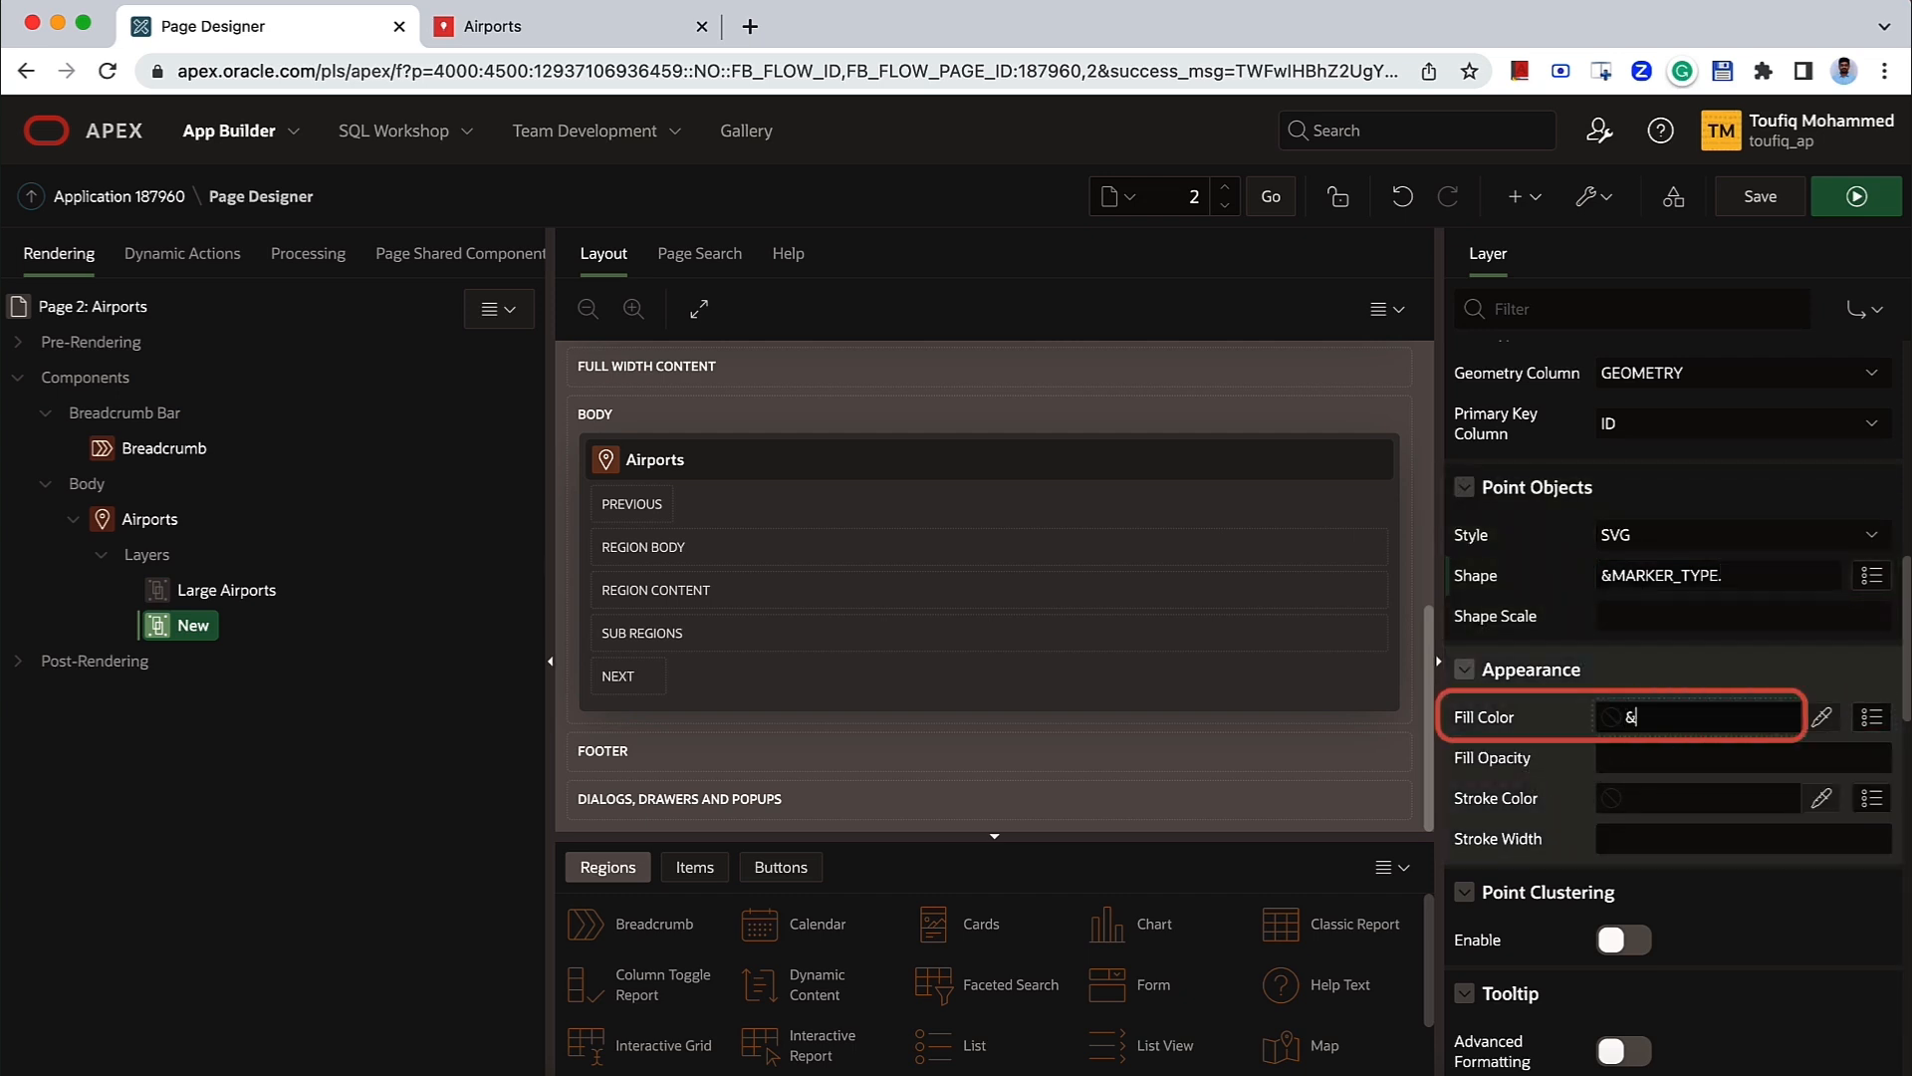
{"action": "type", "text": "MARKER_COLOR."}
- Rename the new map layer as Small Airports
{"action": "scroll", "coordinate": [1723, 608], "scroll_direction": "up", "scroll_amount": 15}
{"action": "double_click", "coordinate": [1664, 426]}
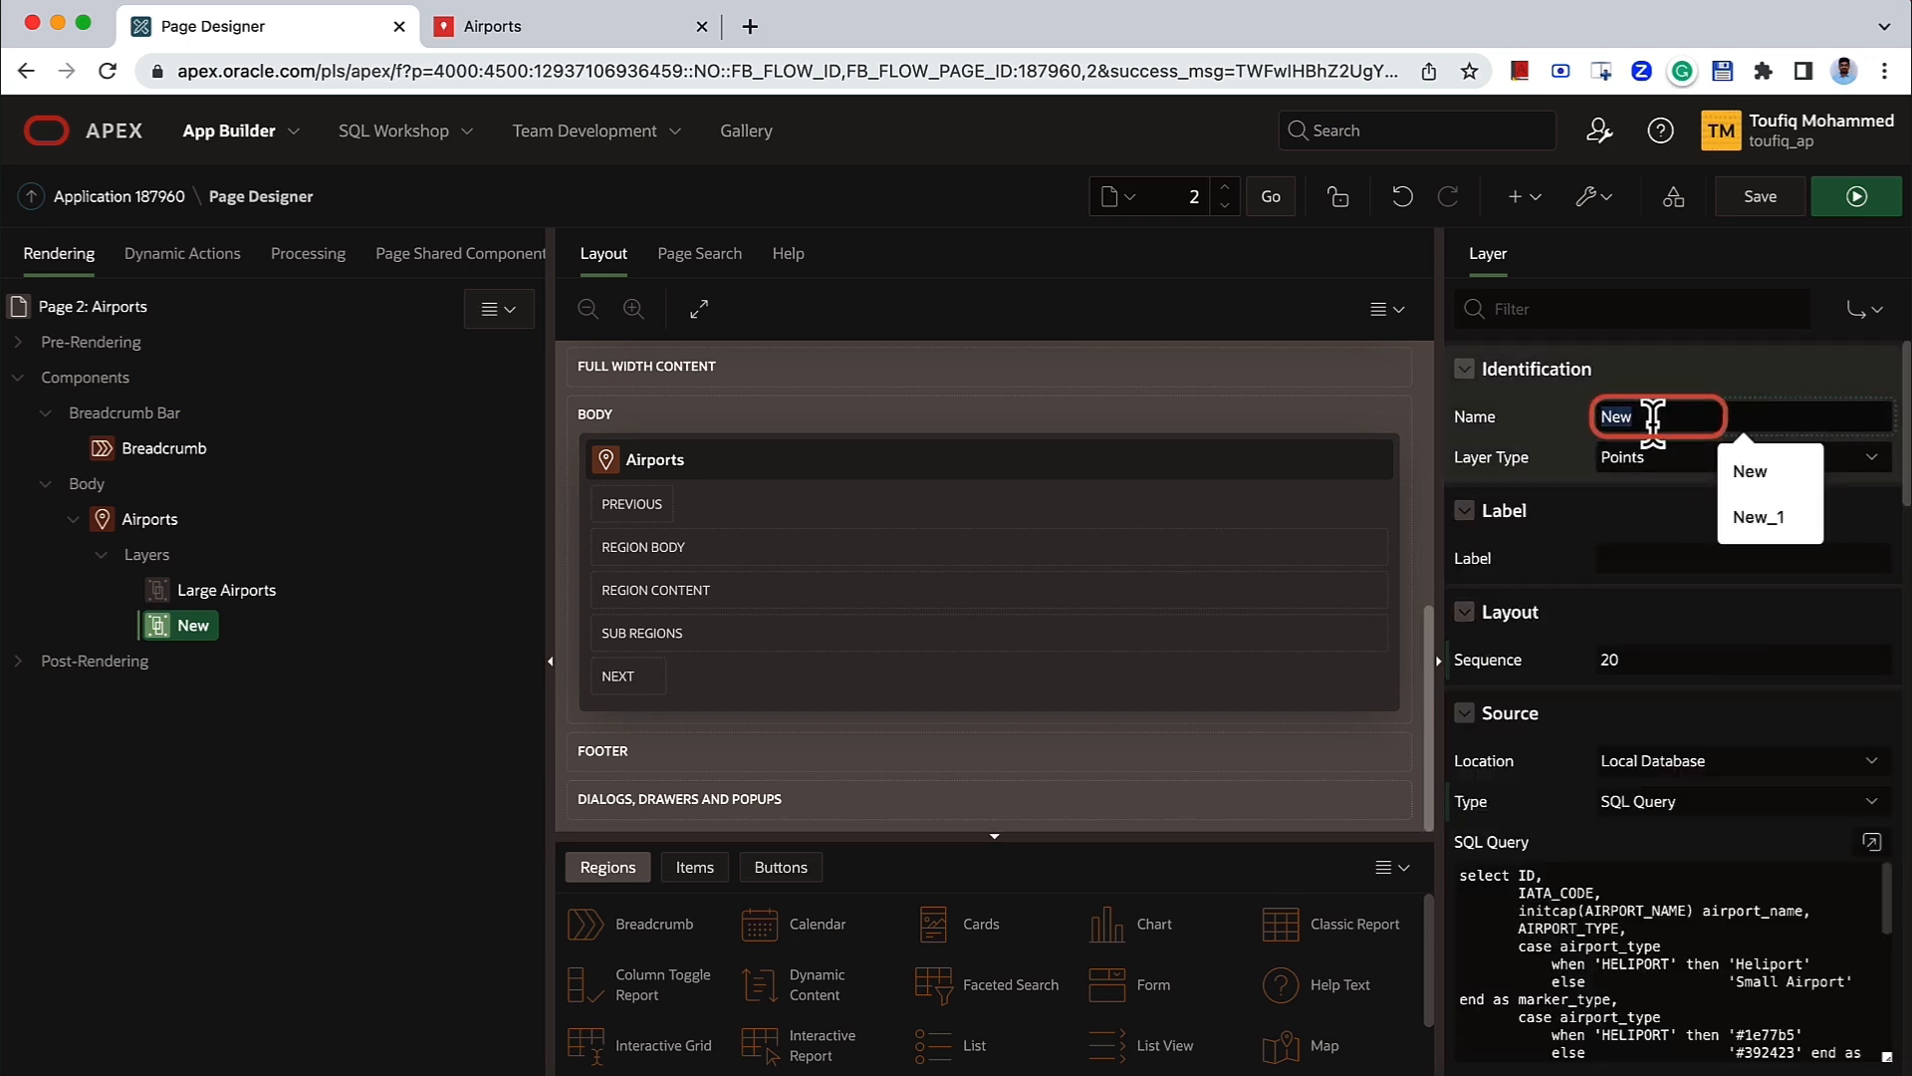
{"action": "type", "text": "Small Airports"}
{"action": "left_click", "coordinate": [1731, 684]}
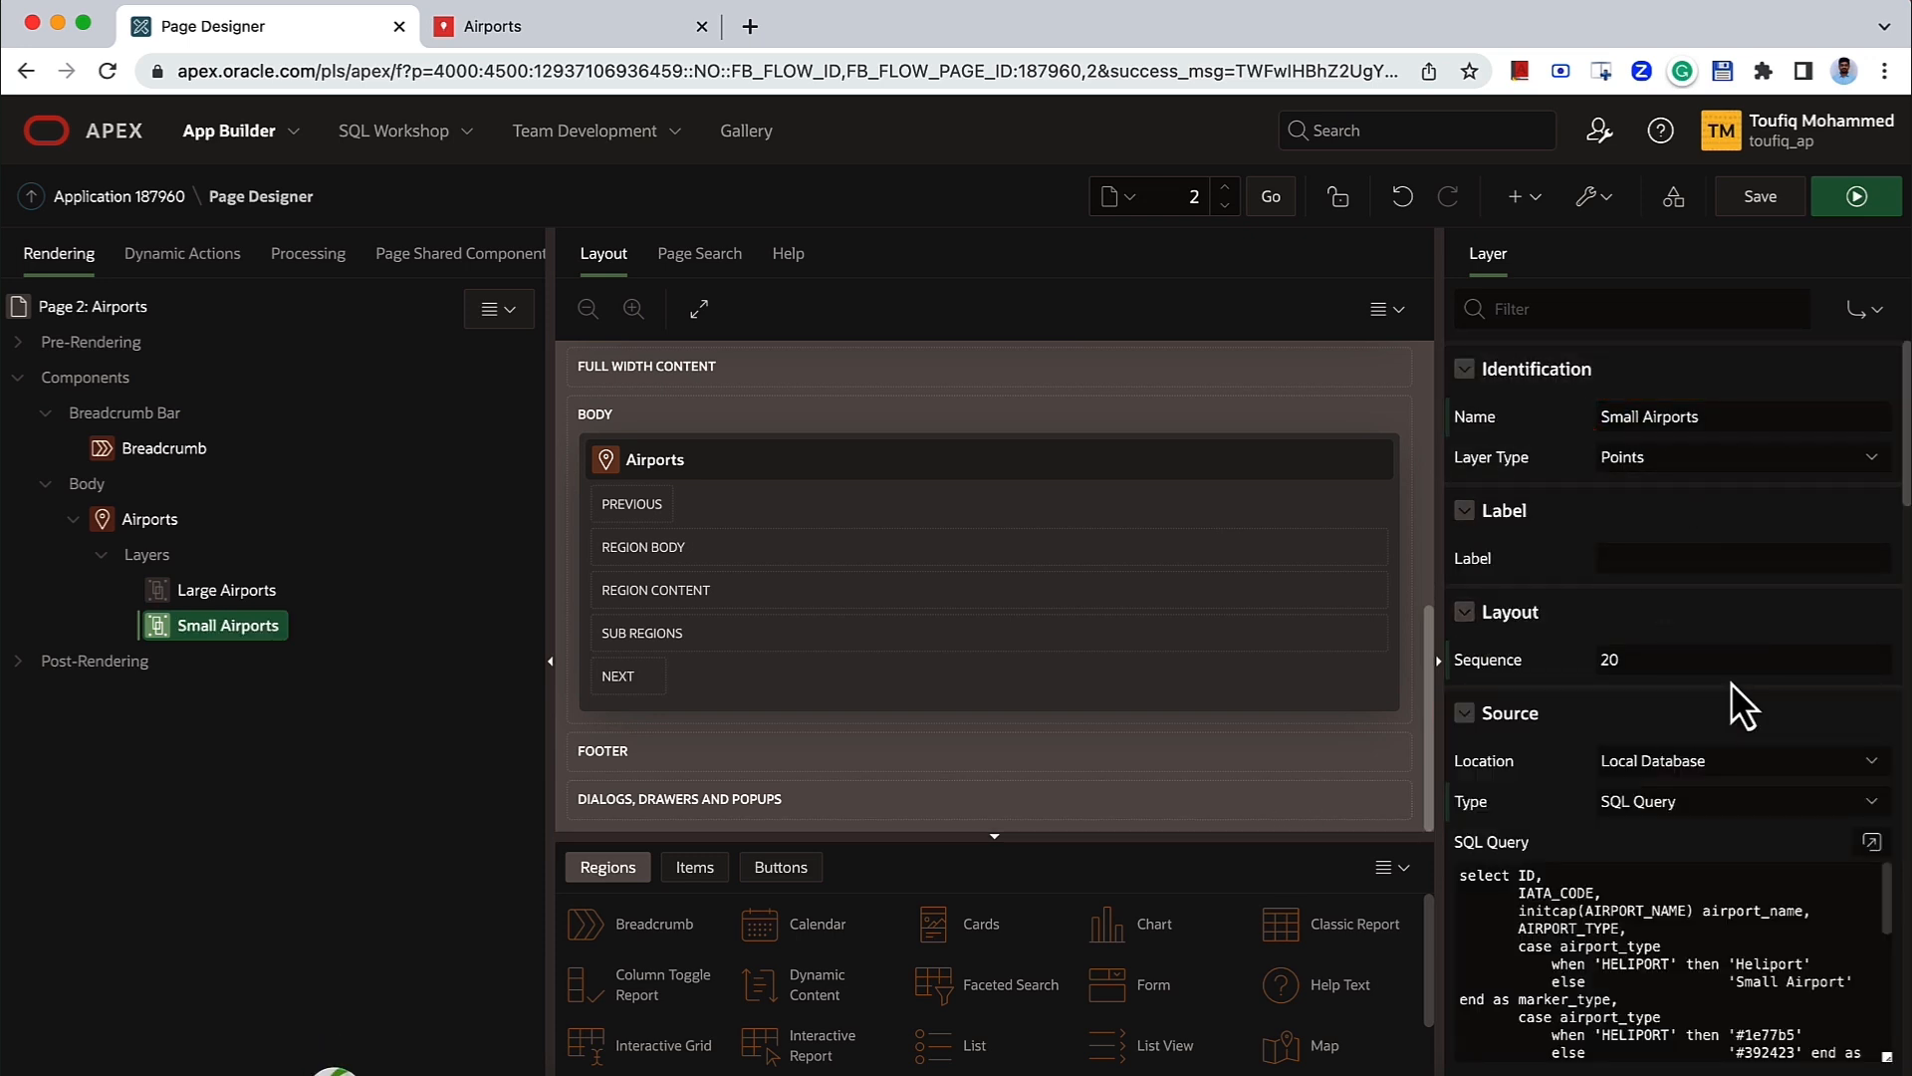
- Save the page and reload the running Airports page to view the Small Airports layer on the map
{"action": "left_click", "coordinate": [1759, 213]}
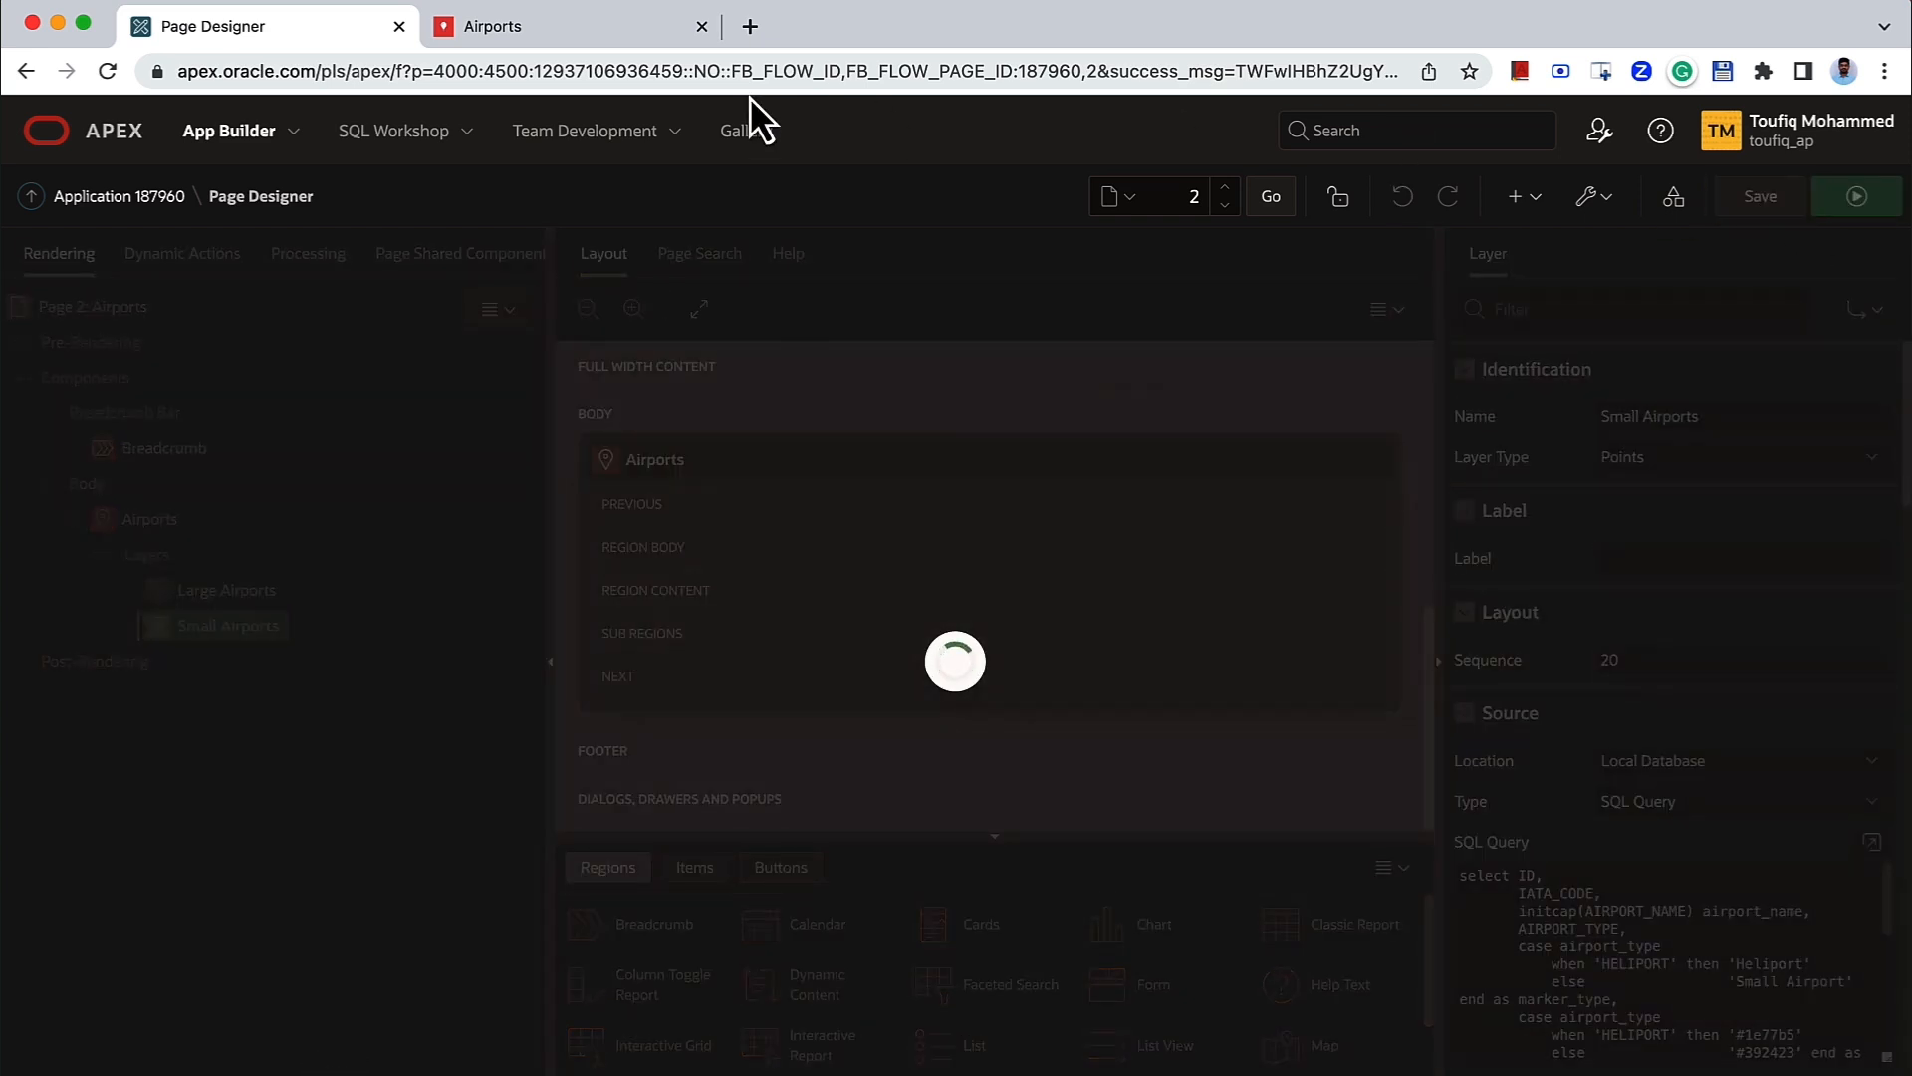
{"action": "left_click", "coordinate": [617, 30]}
{"action": "left_click", "coordinate": [108, 71]}
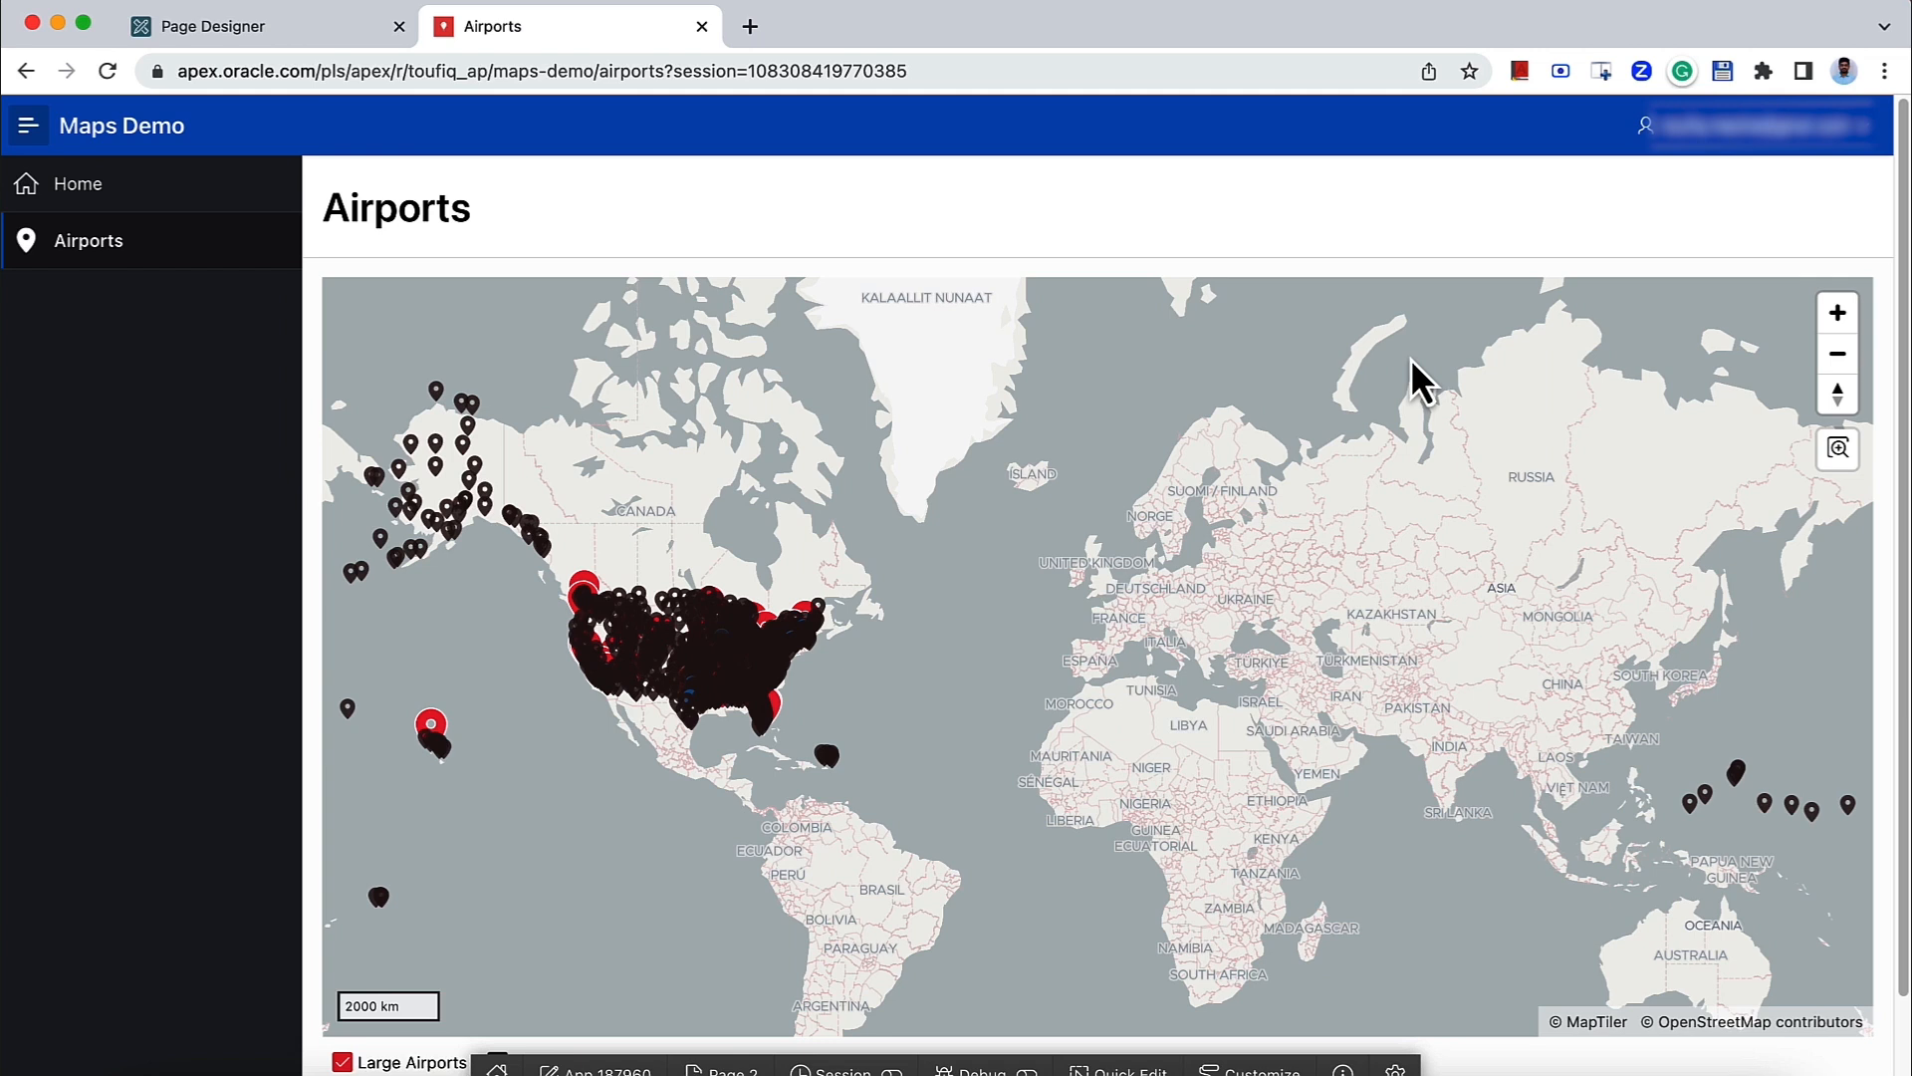
- Back in Page Designer, set the Airports map region's initial position and zoom type to Static Values
{"action": "left_click", "coordinate": [327, 32]}
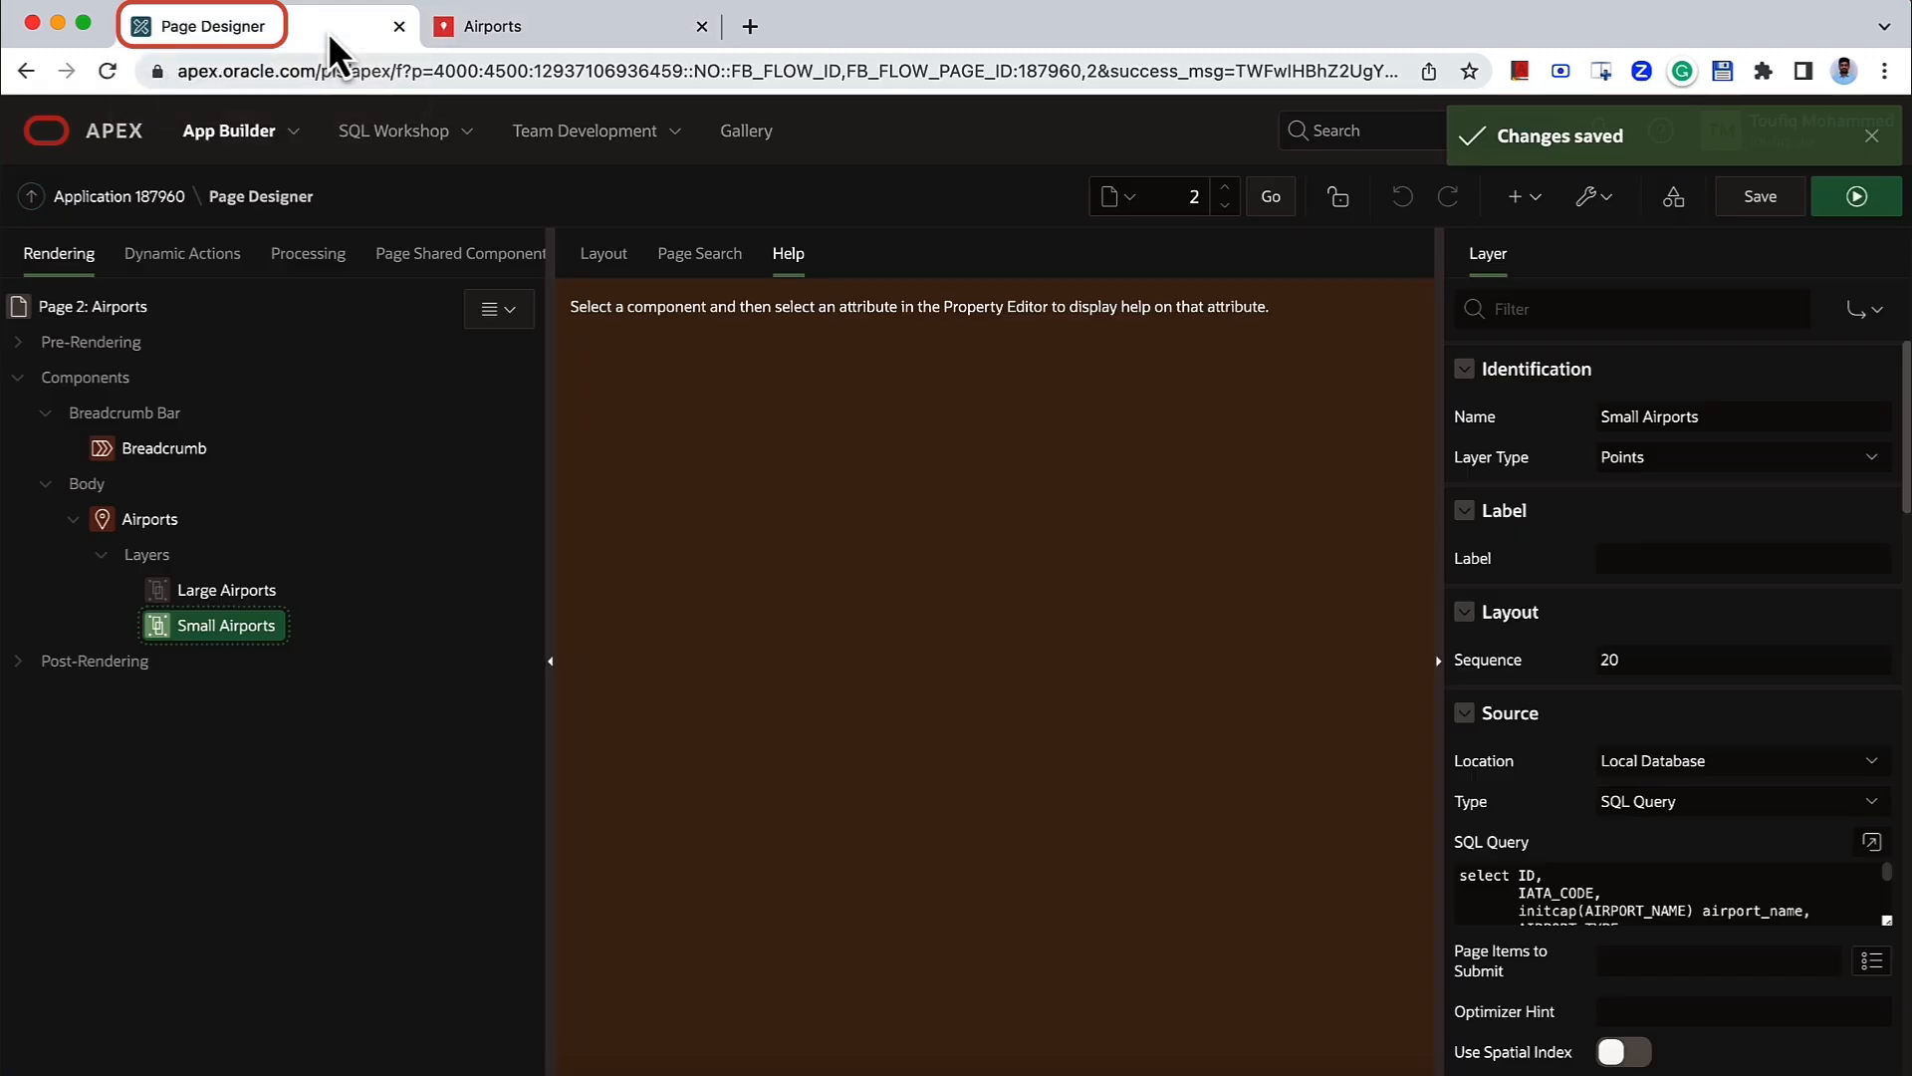
{"action": "left_click", "coordinate": [175, 519]}
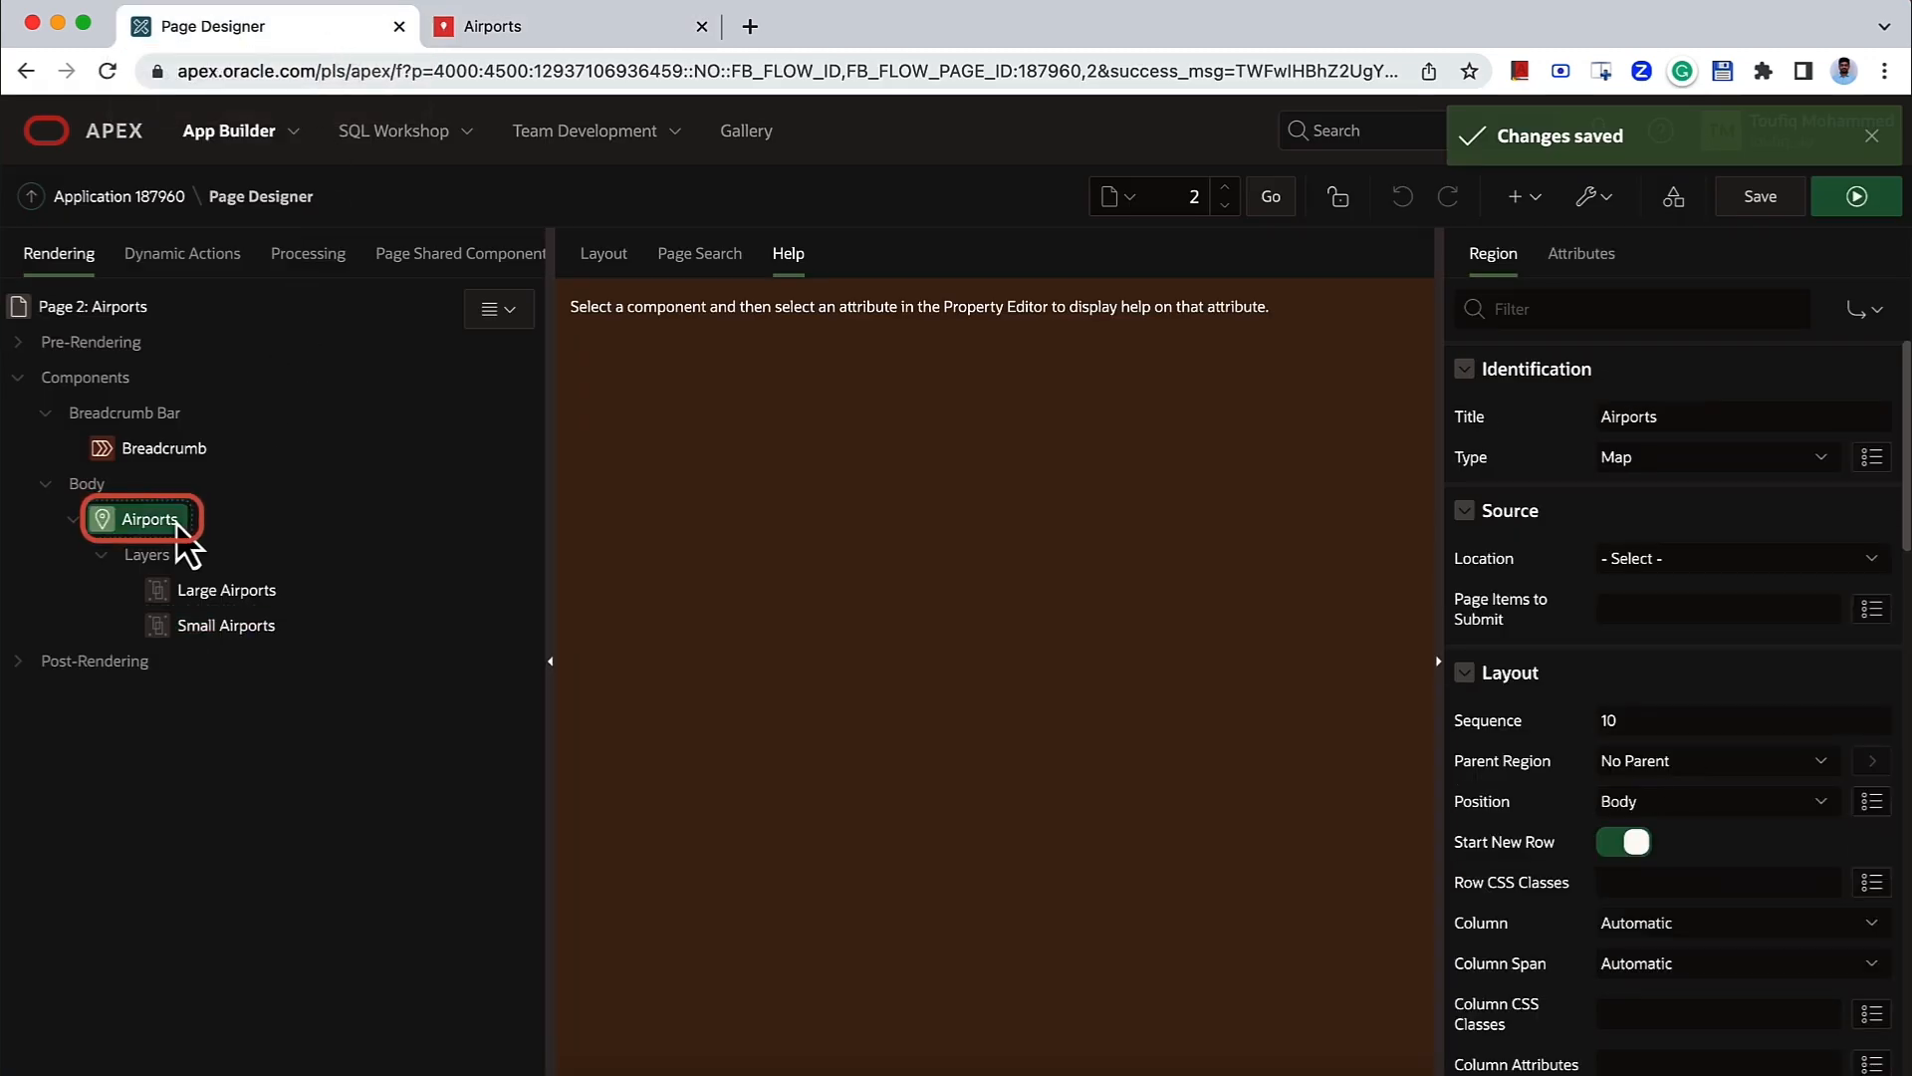
{"action": "left_click", "coordinate": [1583, 255]}
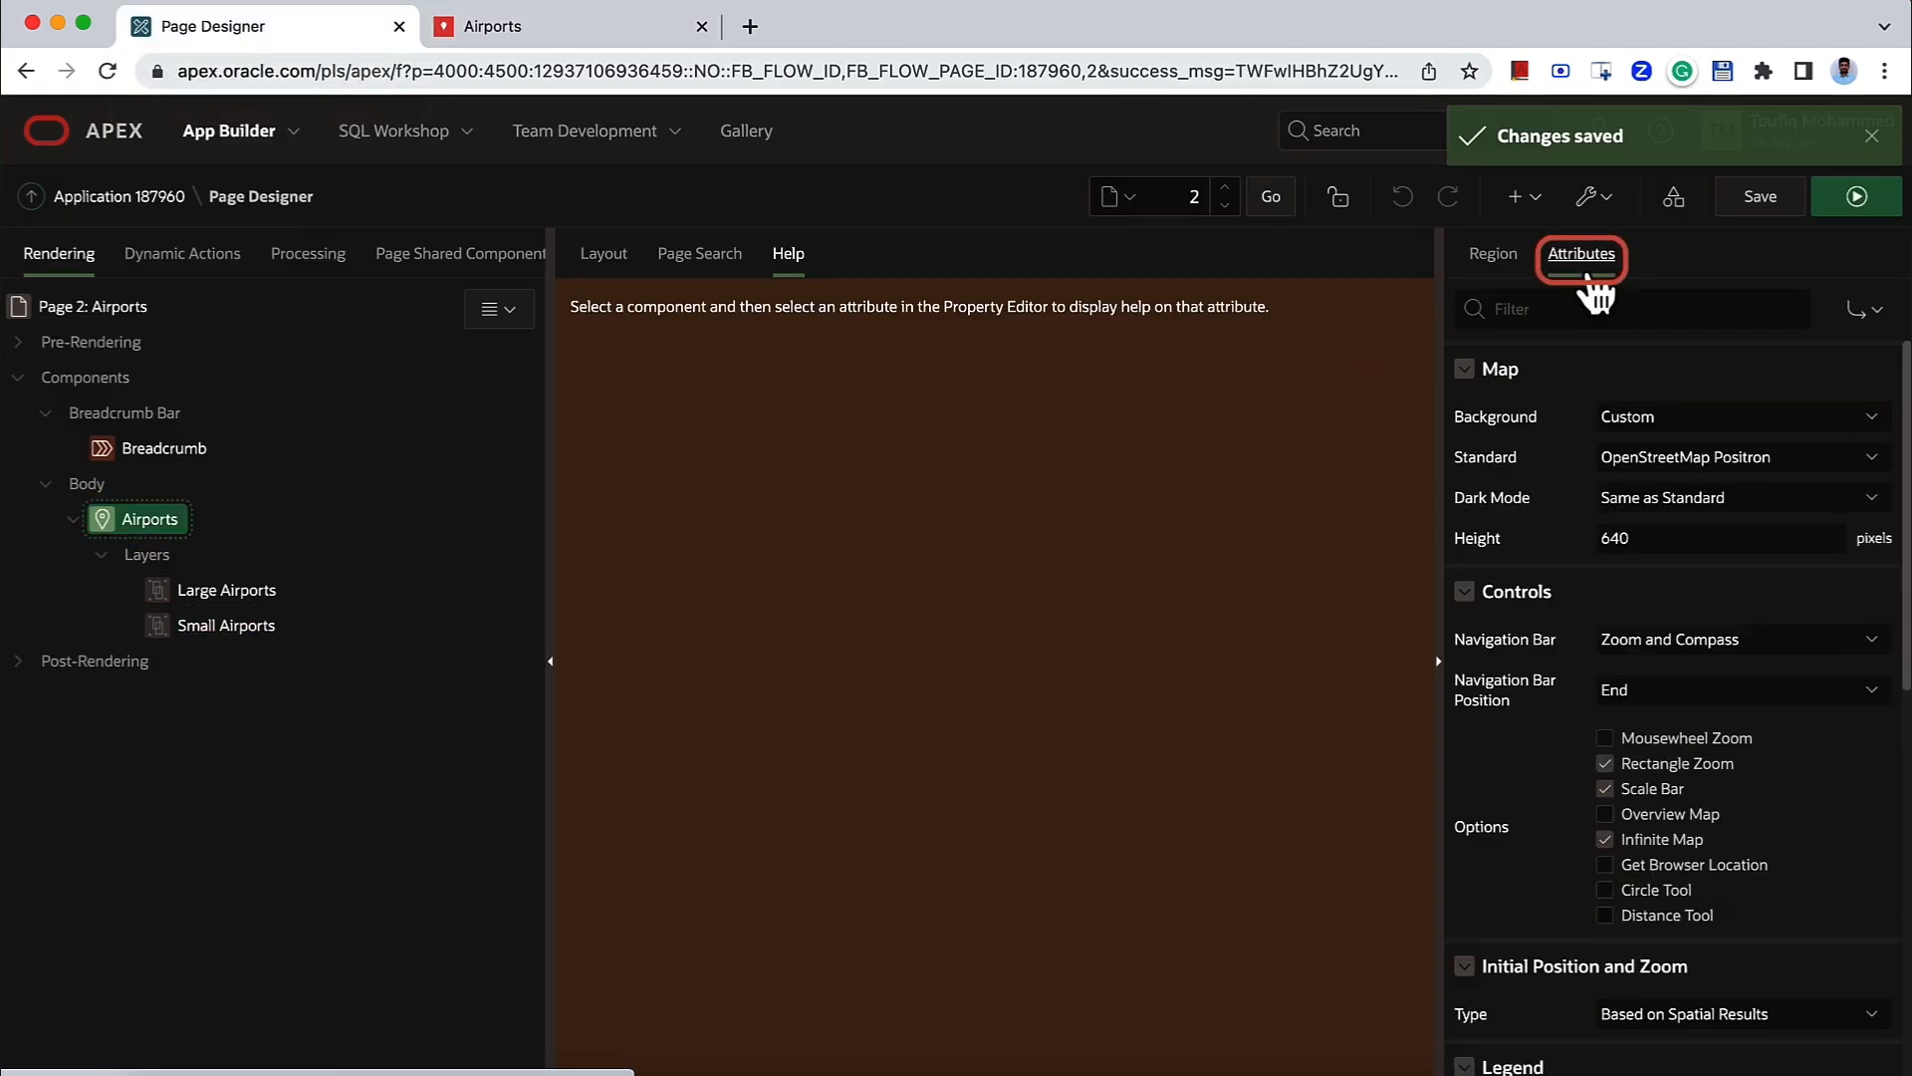
{"action": "scroll", "coordinate": [1637, 623], "scroll_direction": "down", "scroll_amount": 1}
{"action": "scroll", "coordinate": [1637, 623], "scroll_direction": "down", "scroll_amount": 3}
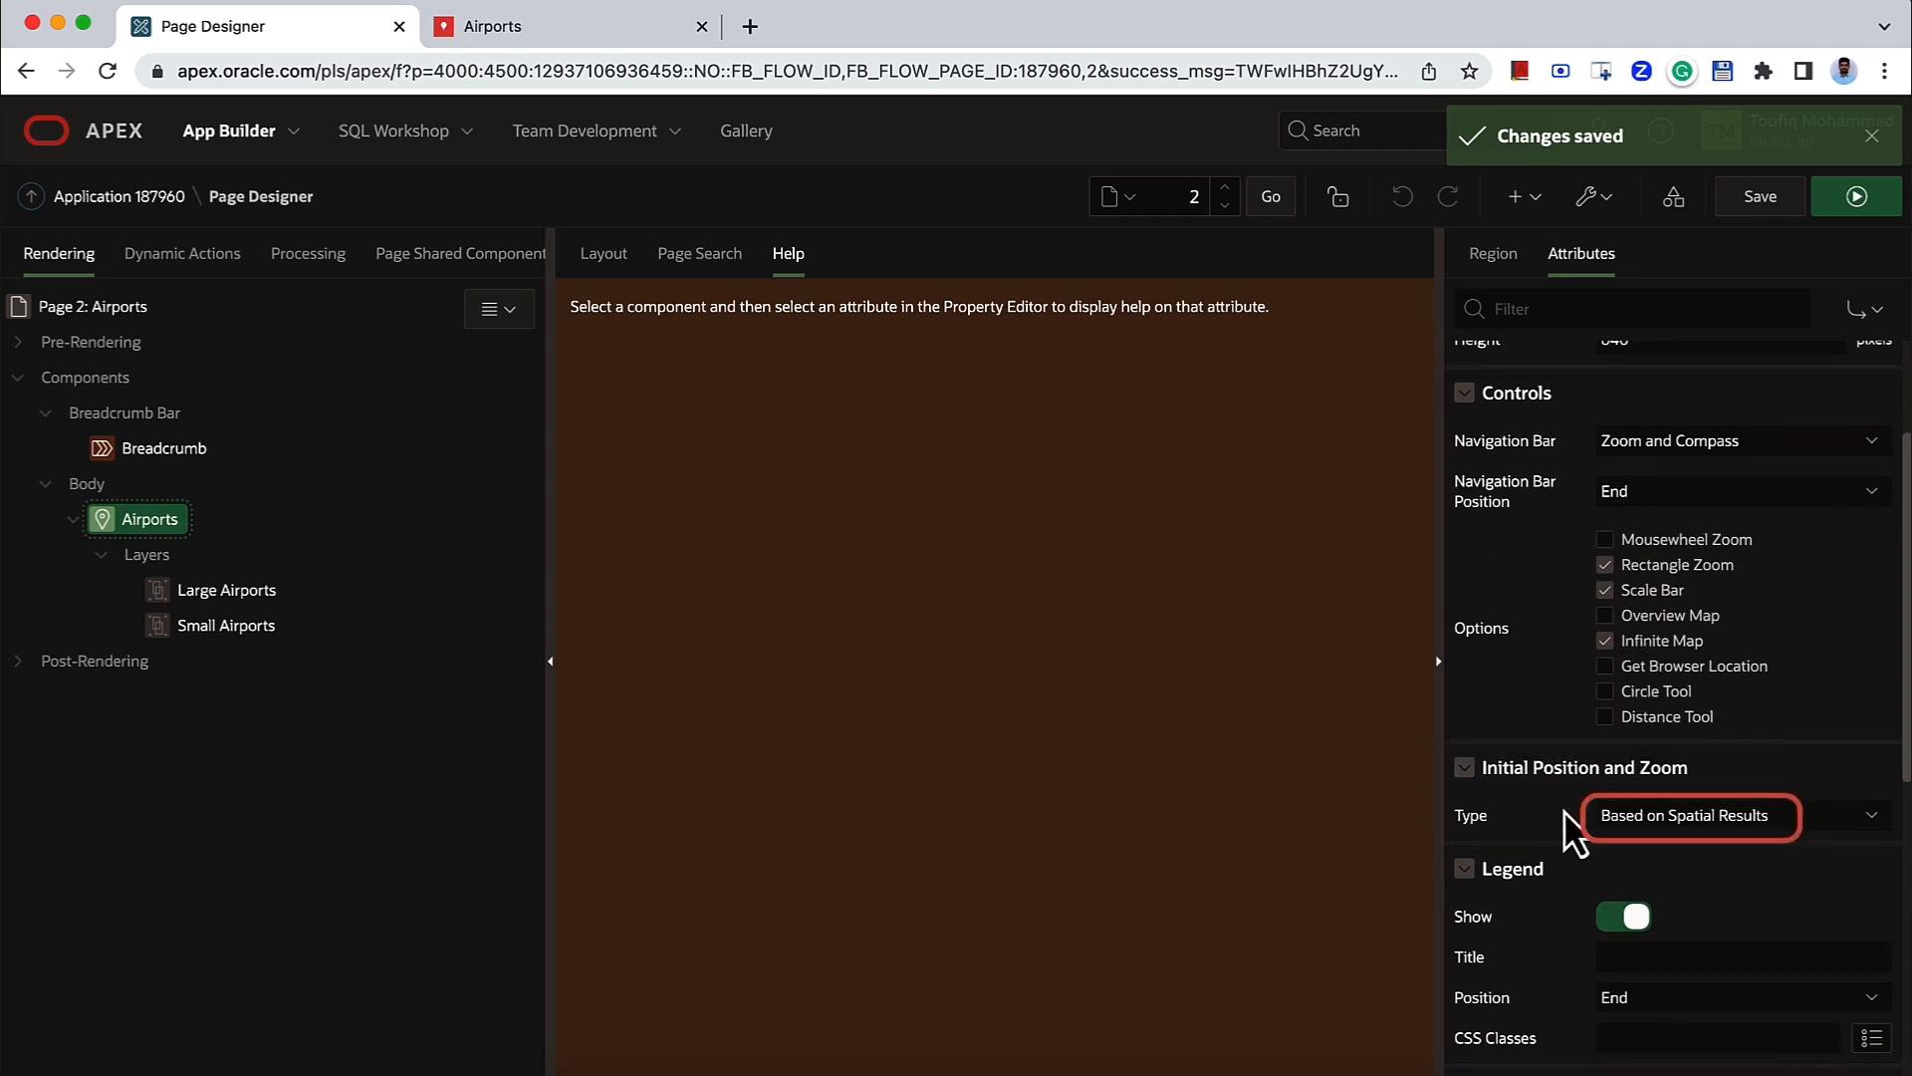
{"action": "left_click", "coordinate": [1699, 822]}
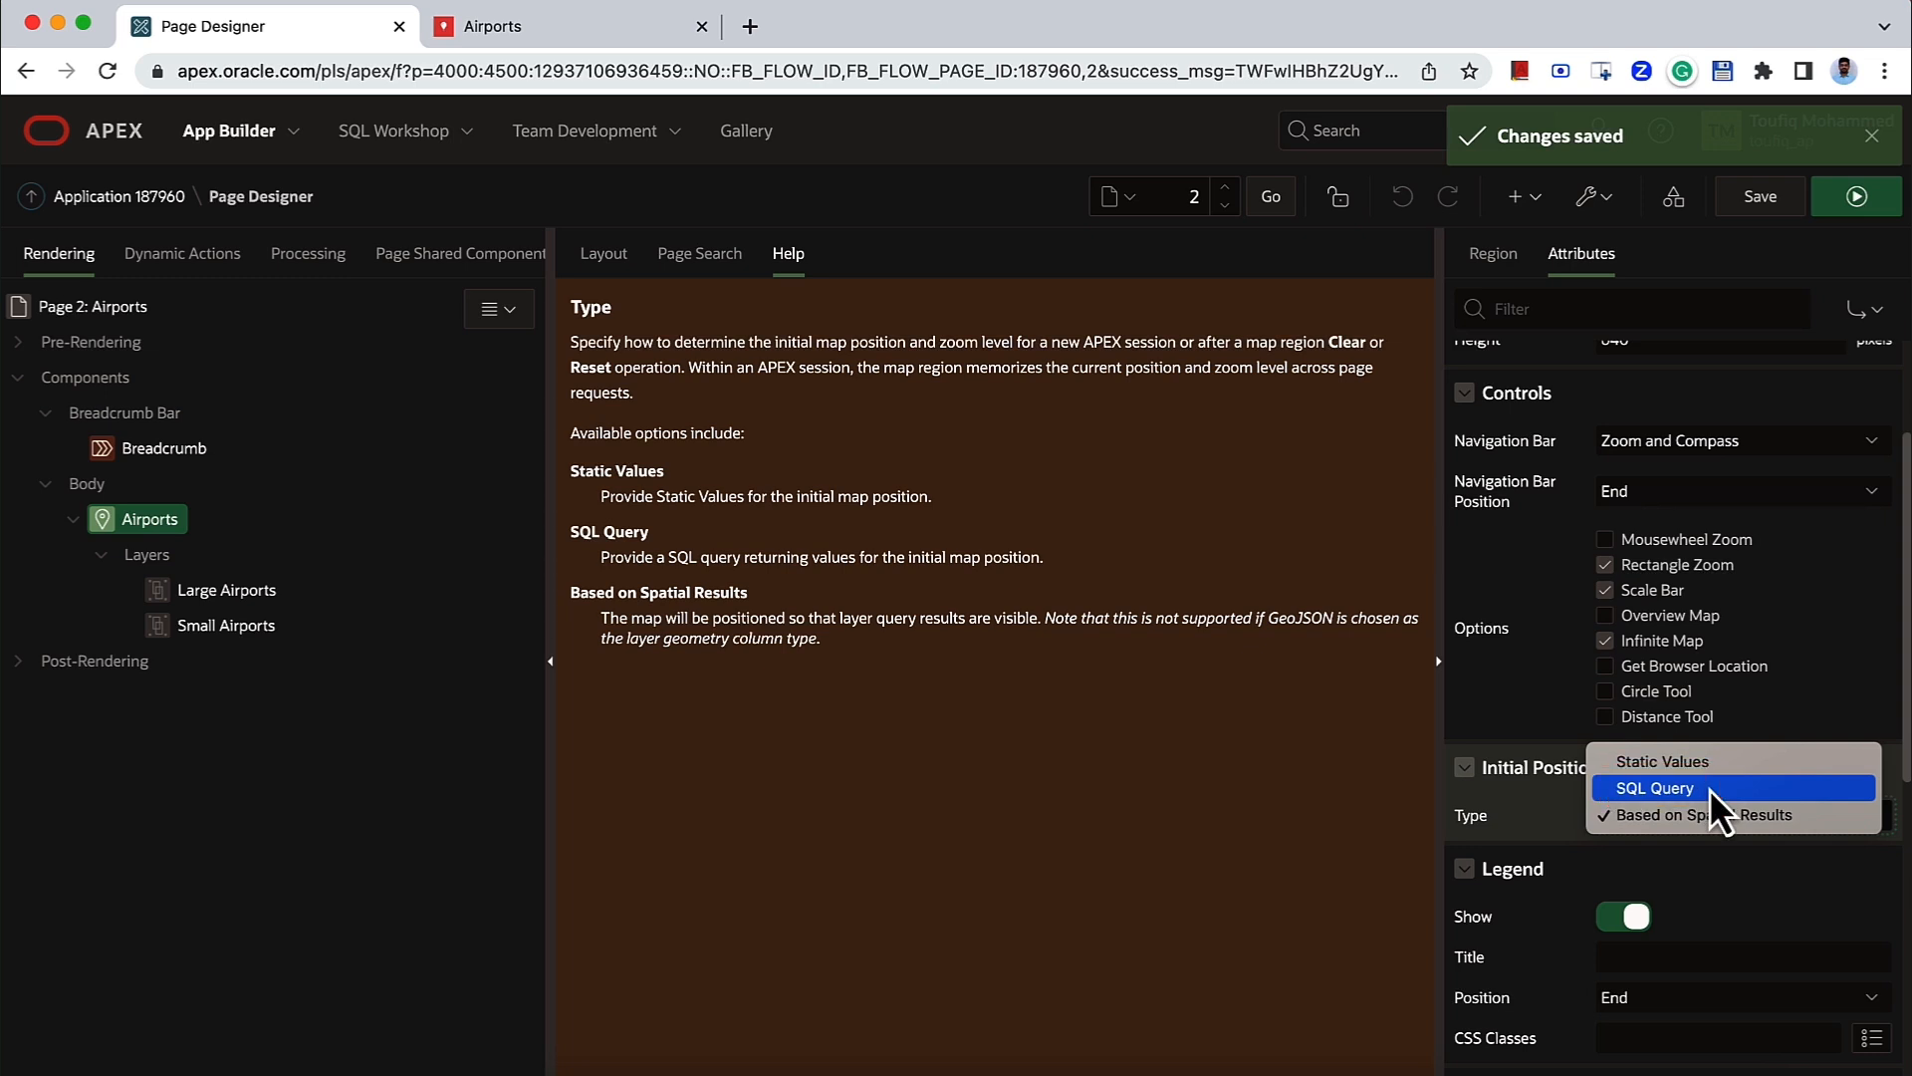
{"action": "left_click", "coordinate": [1693, 762]}
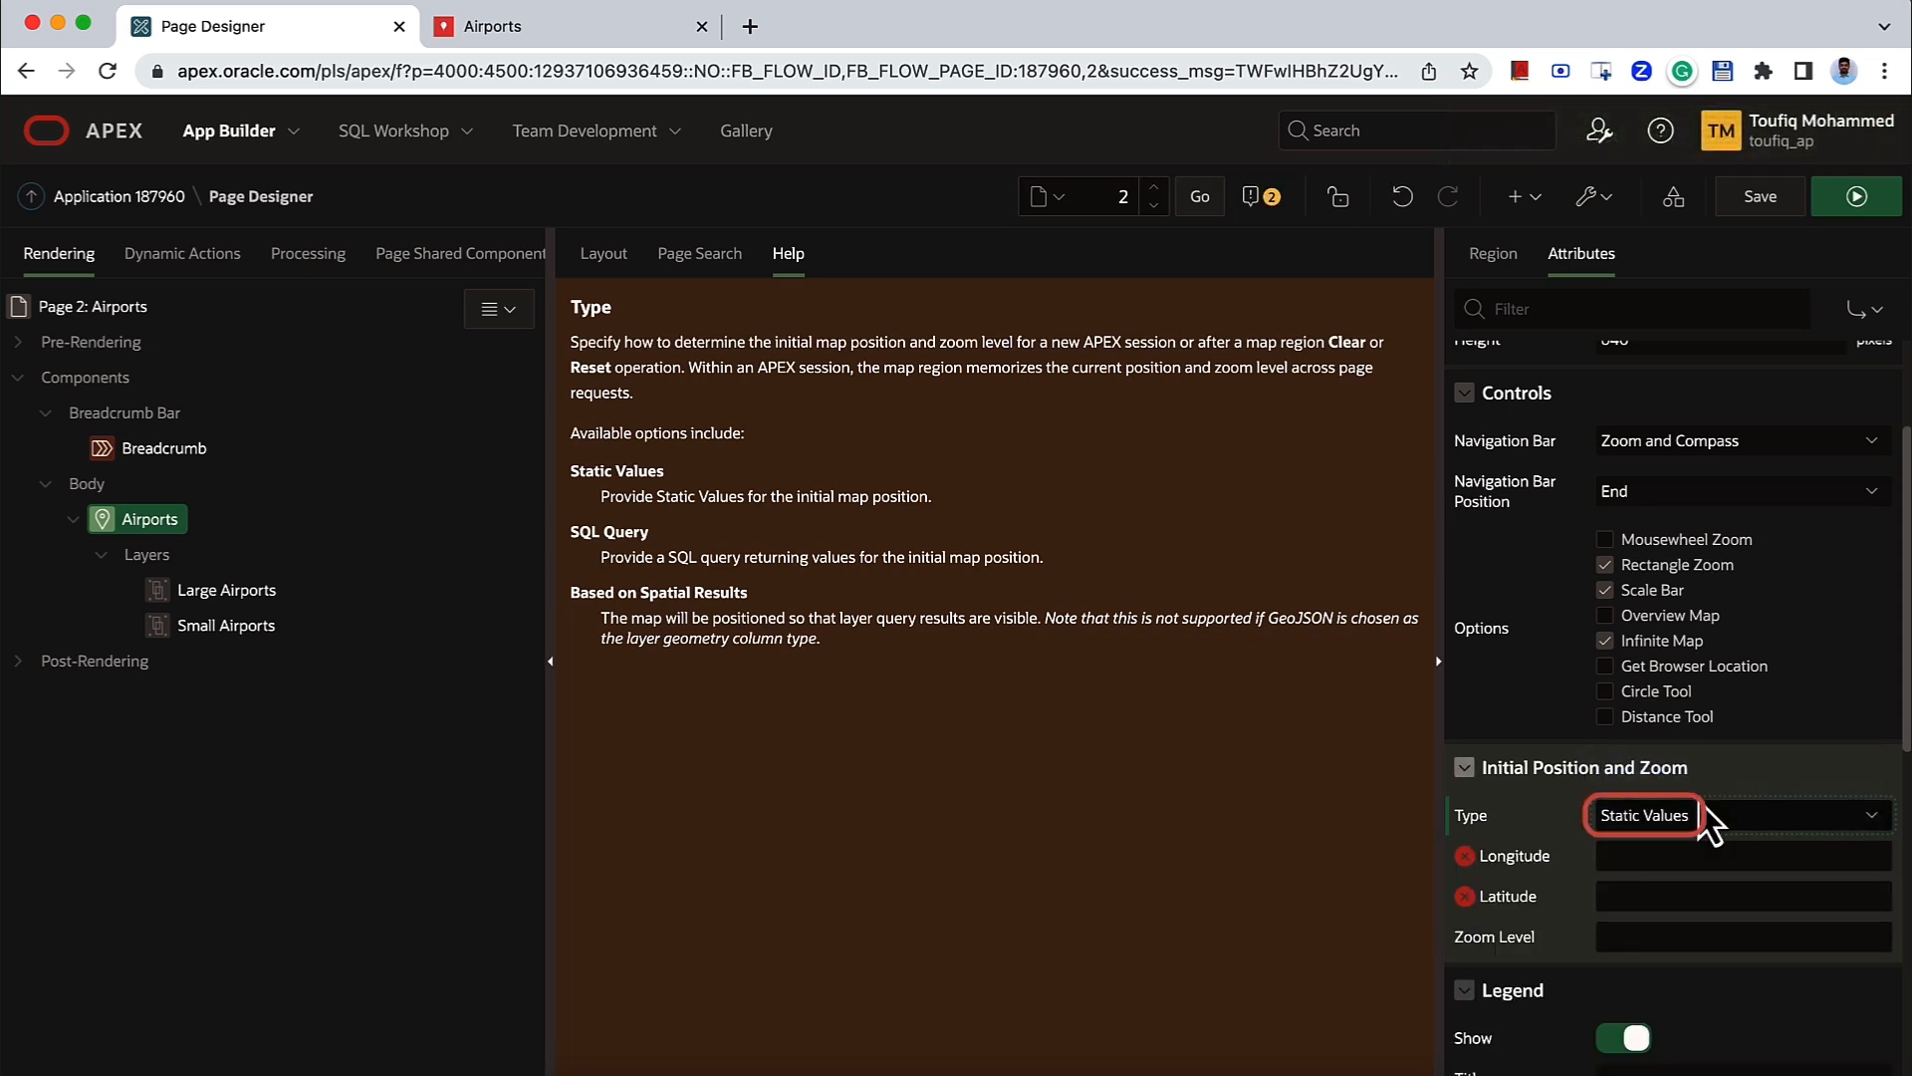
- Set the map's initial longitude to -90, latitude to 35 and zoom level to 3
{"action": "left_click", "coordinate": [1663, 857]}
{"action": "type", "text": "-90"}
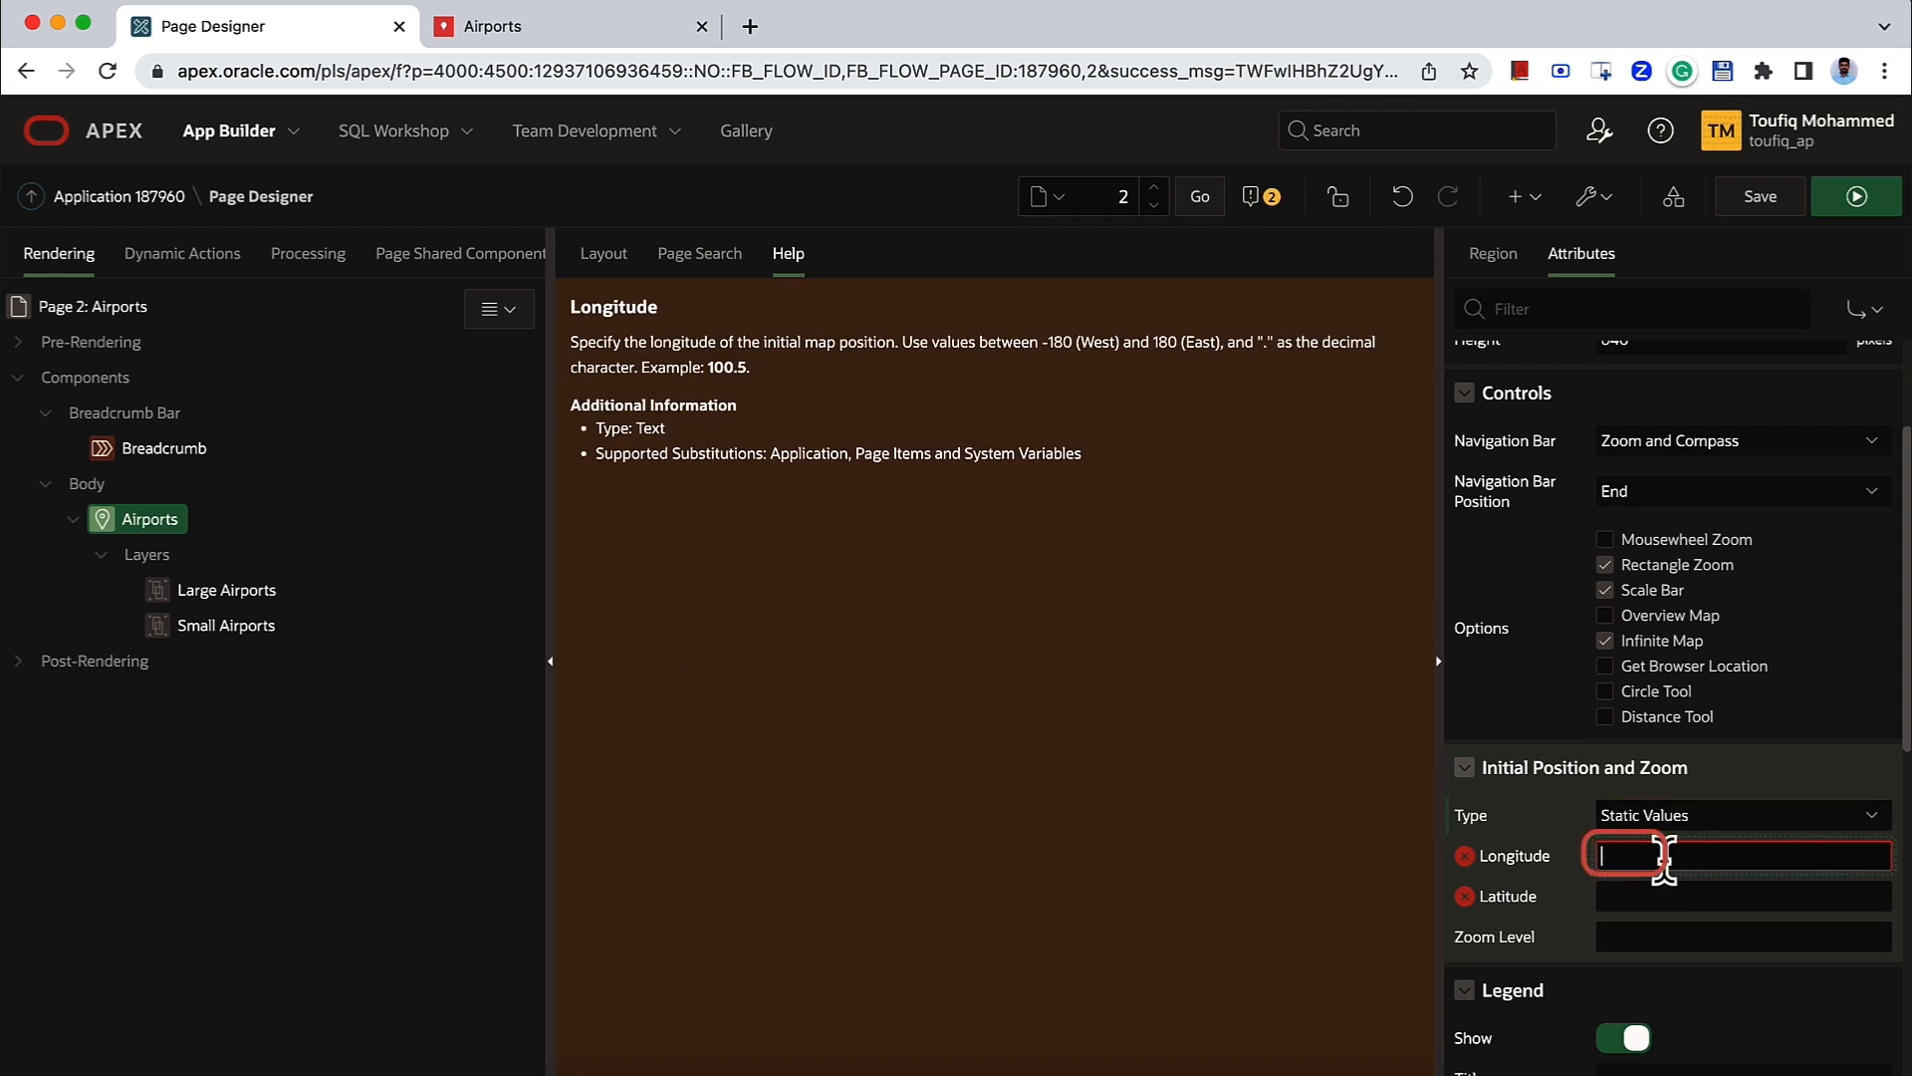
{"action": "left_click", "coordinate": [1743, 895]}
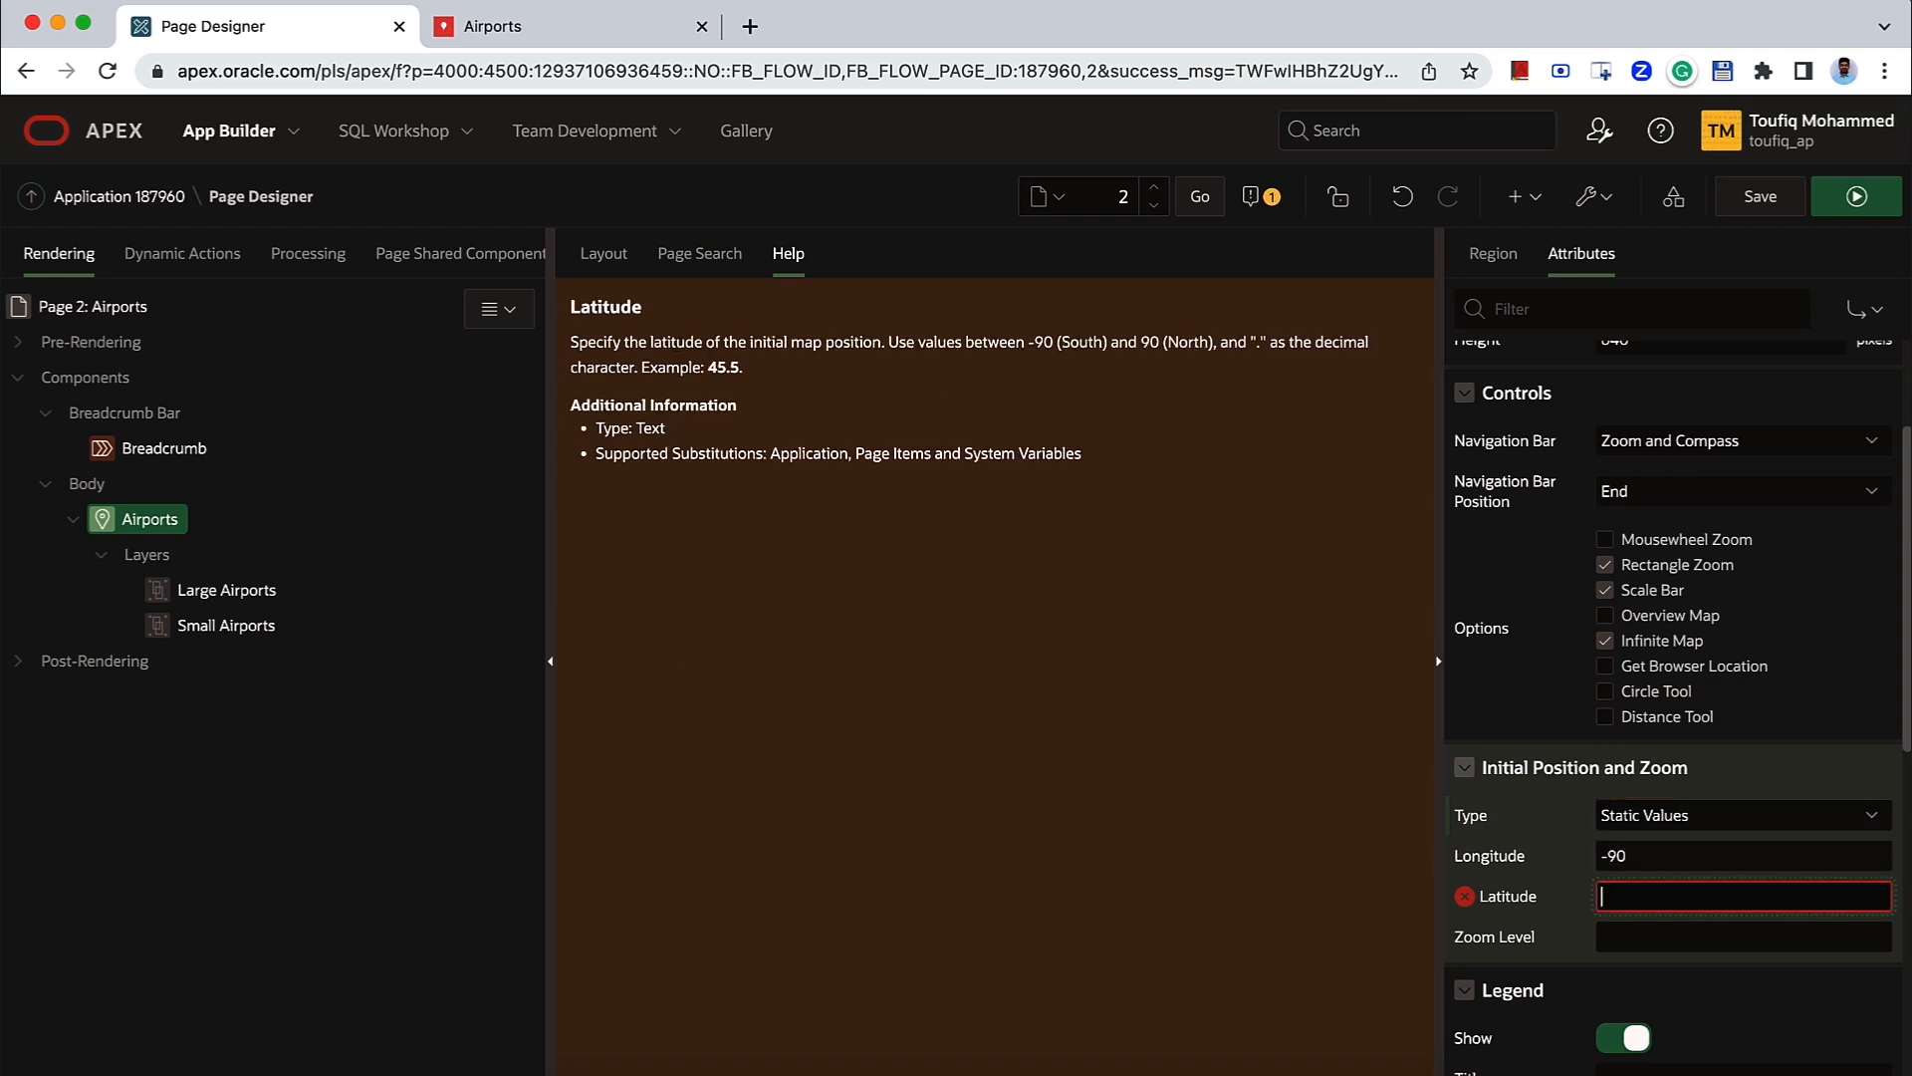
{"action": "type", "text": "35"}
{"action": "left_click", "coordinate": [1674, 939]}
{"action": "type", "text": "3"}
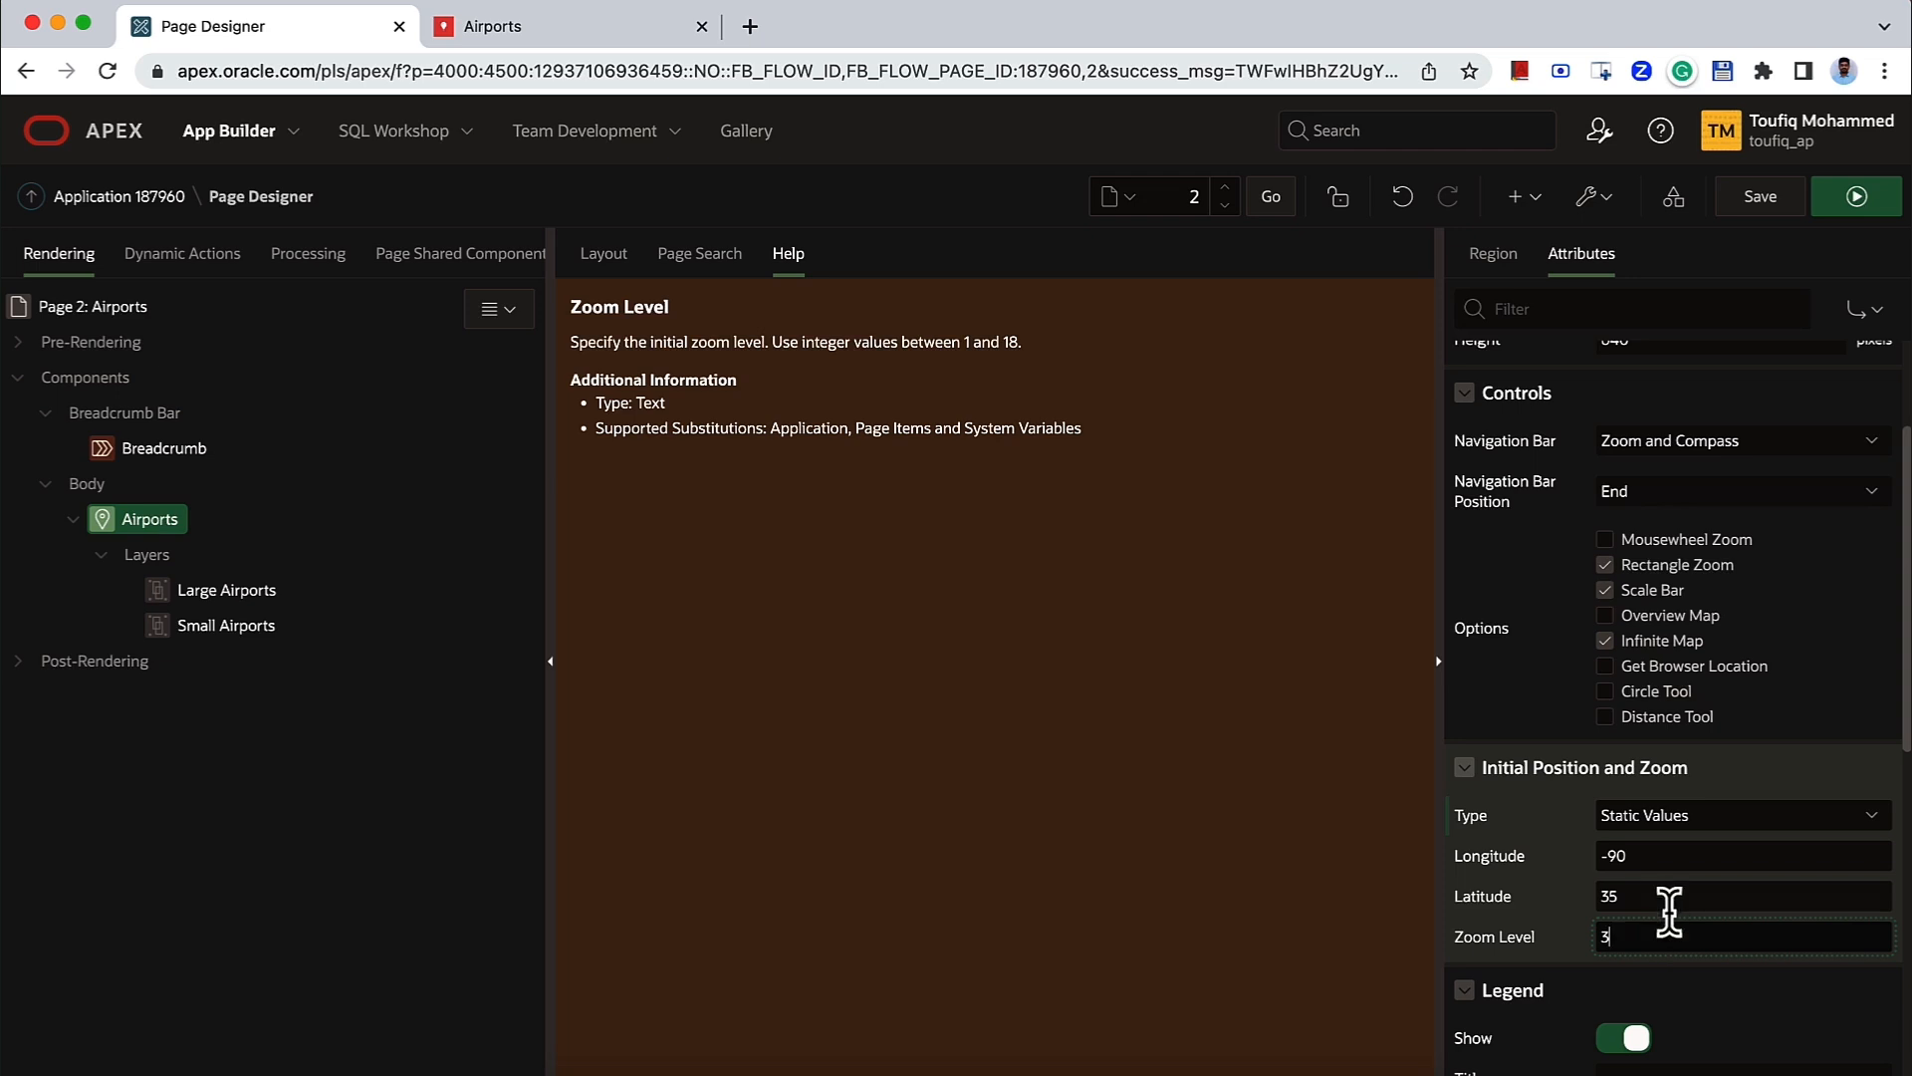
- Save the page, and sign out of the running Maps Demo application
{"action": "left_click", "coordinate": [1757, 200]}
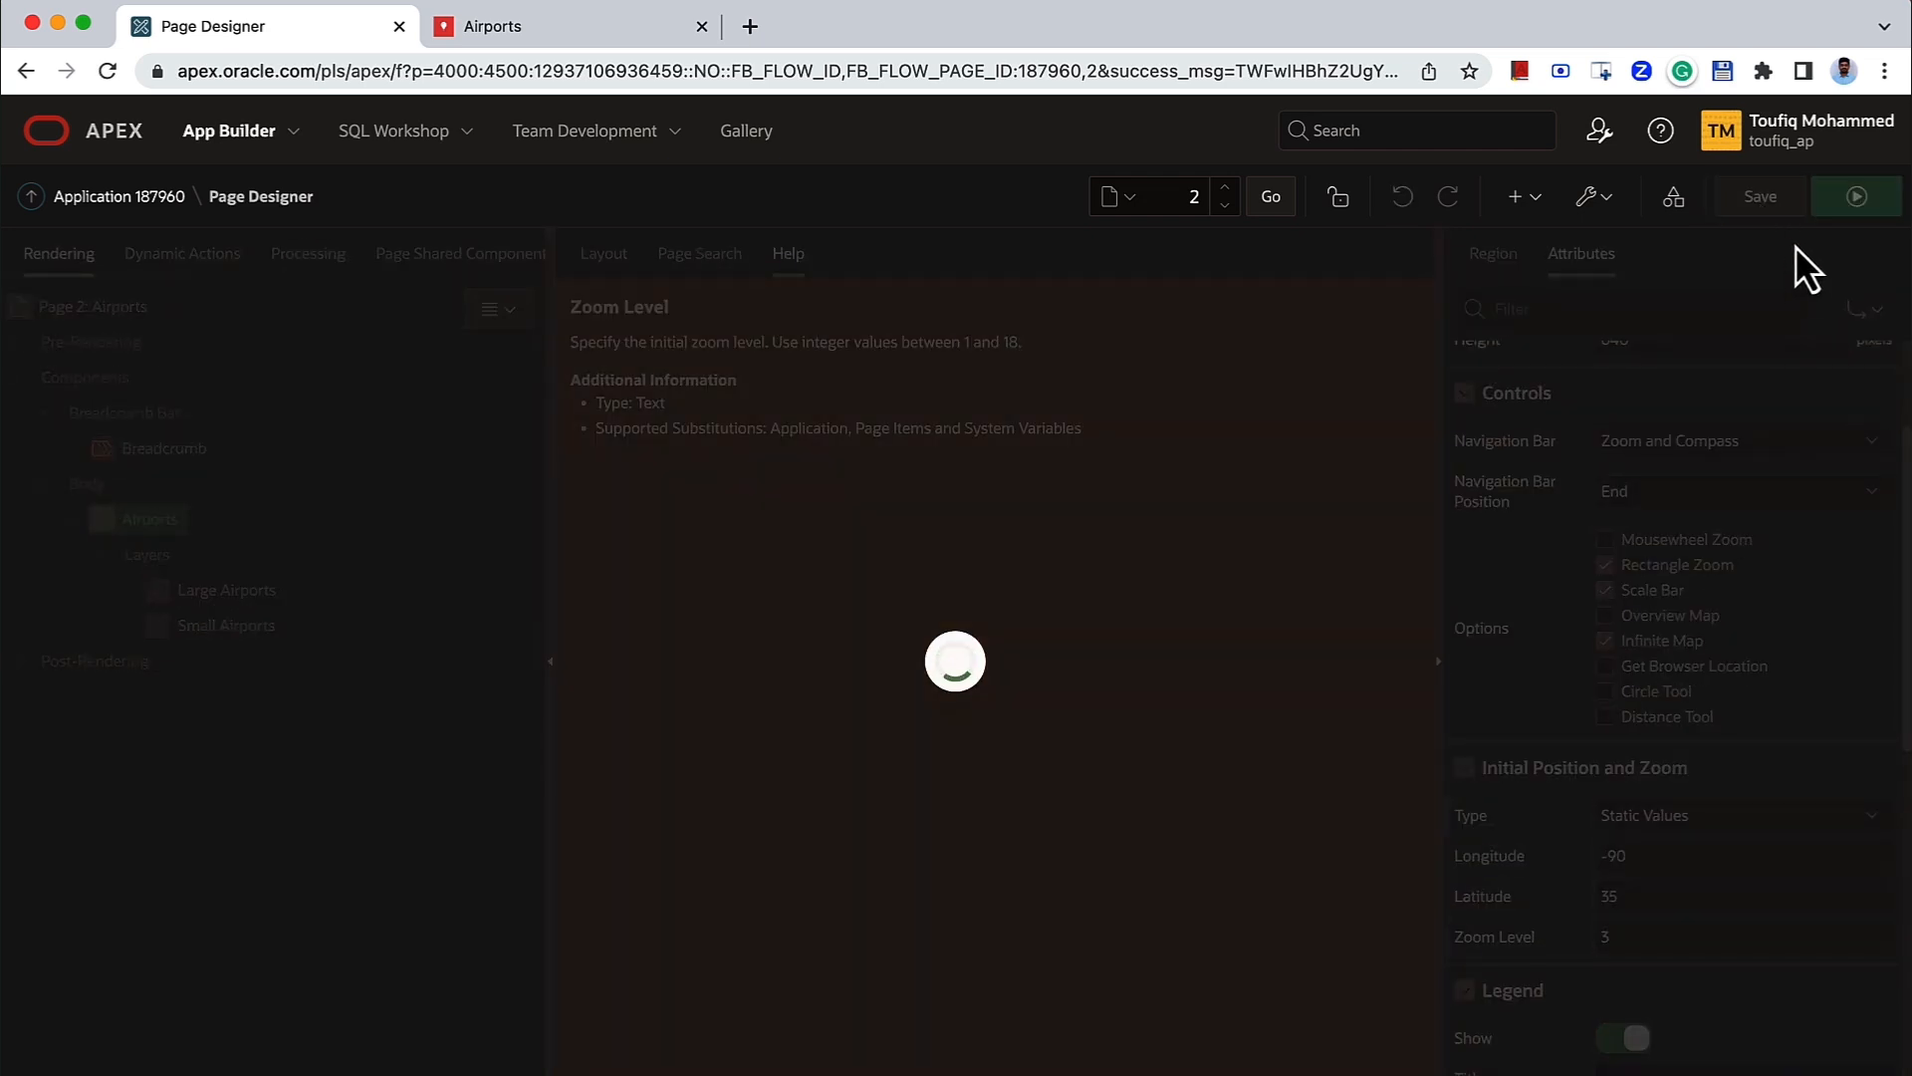
{"action": "left_click", "coordinate": [640, 33]}
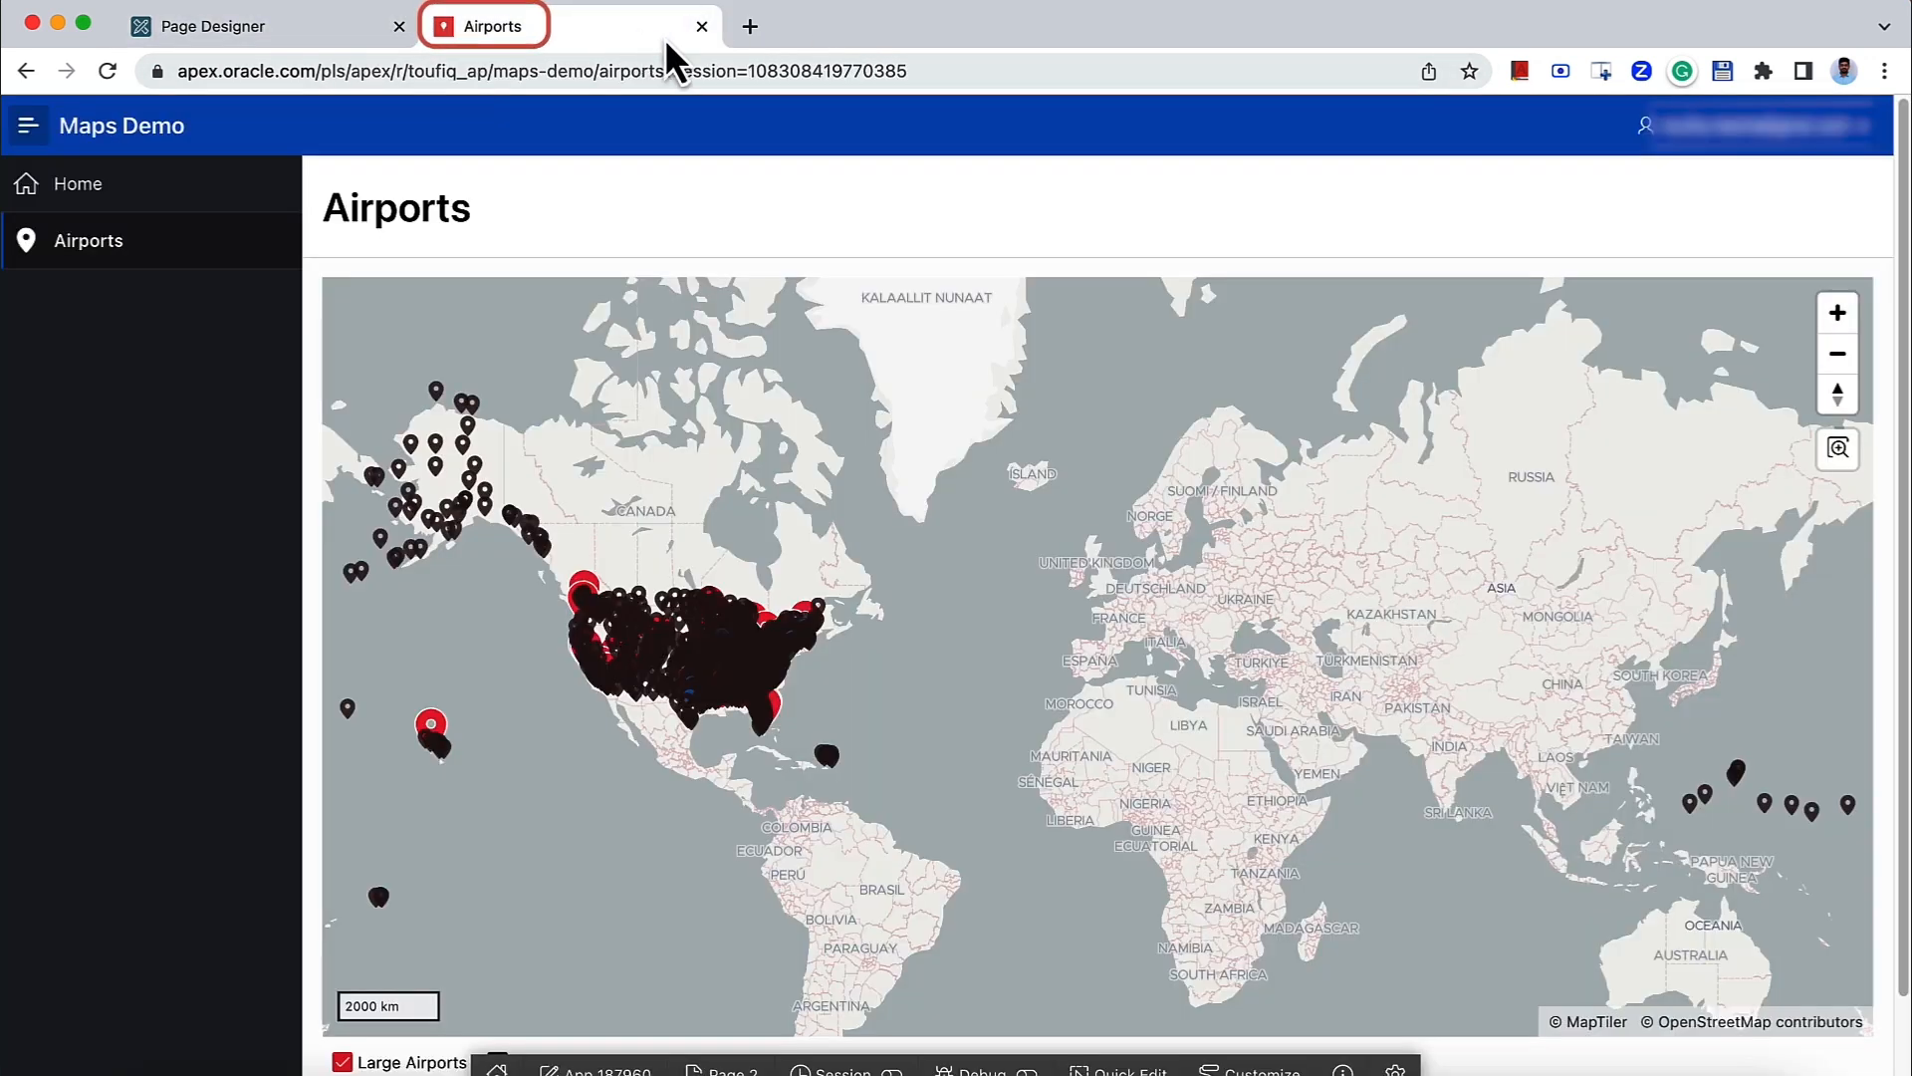
{"action": "left_click", "coordinate": [1731, 126]}
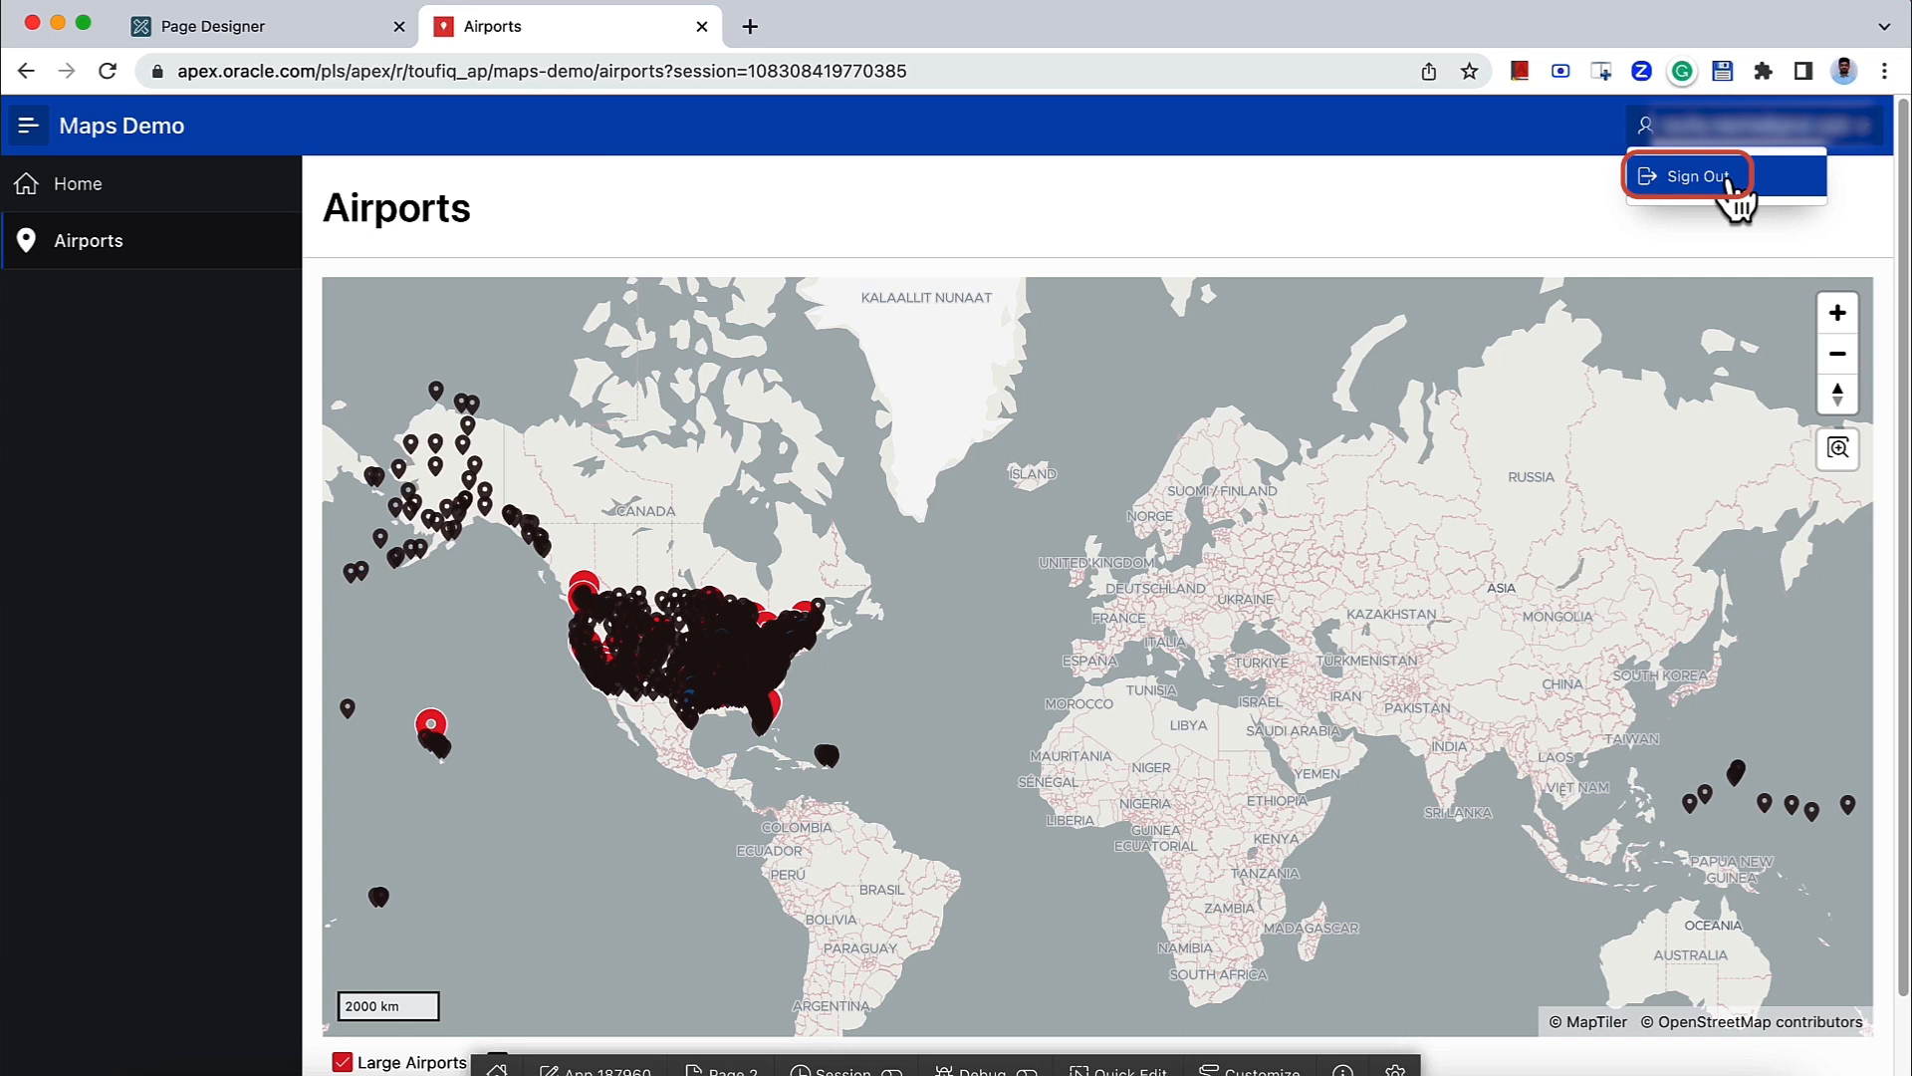
{"action": "left_click", "coordinate": [1730, 184]}
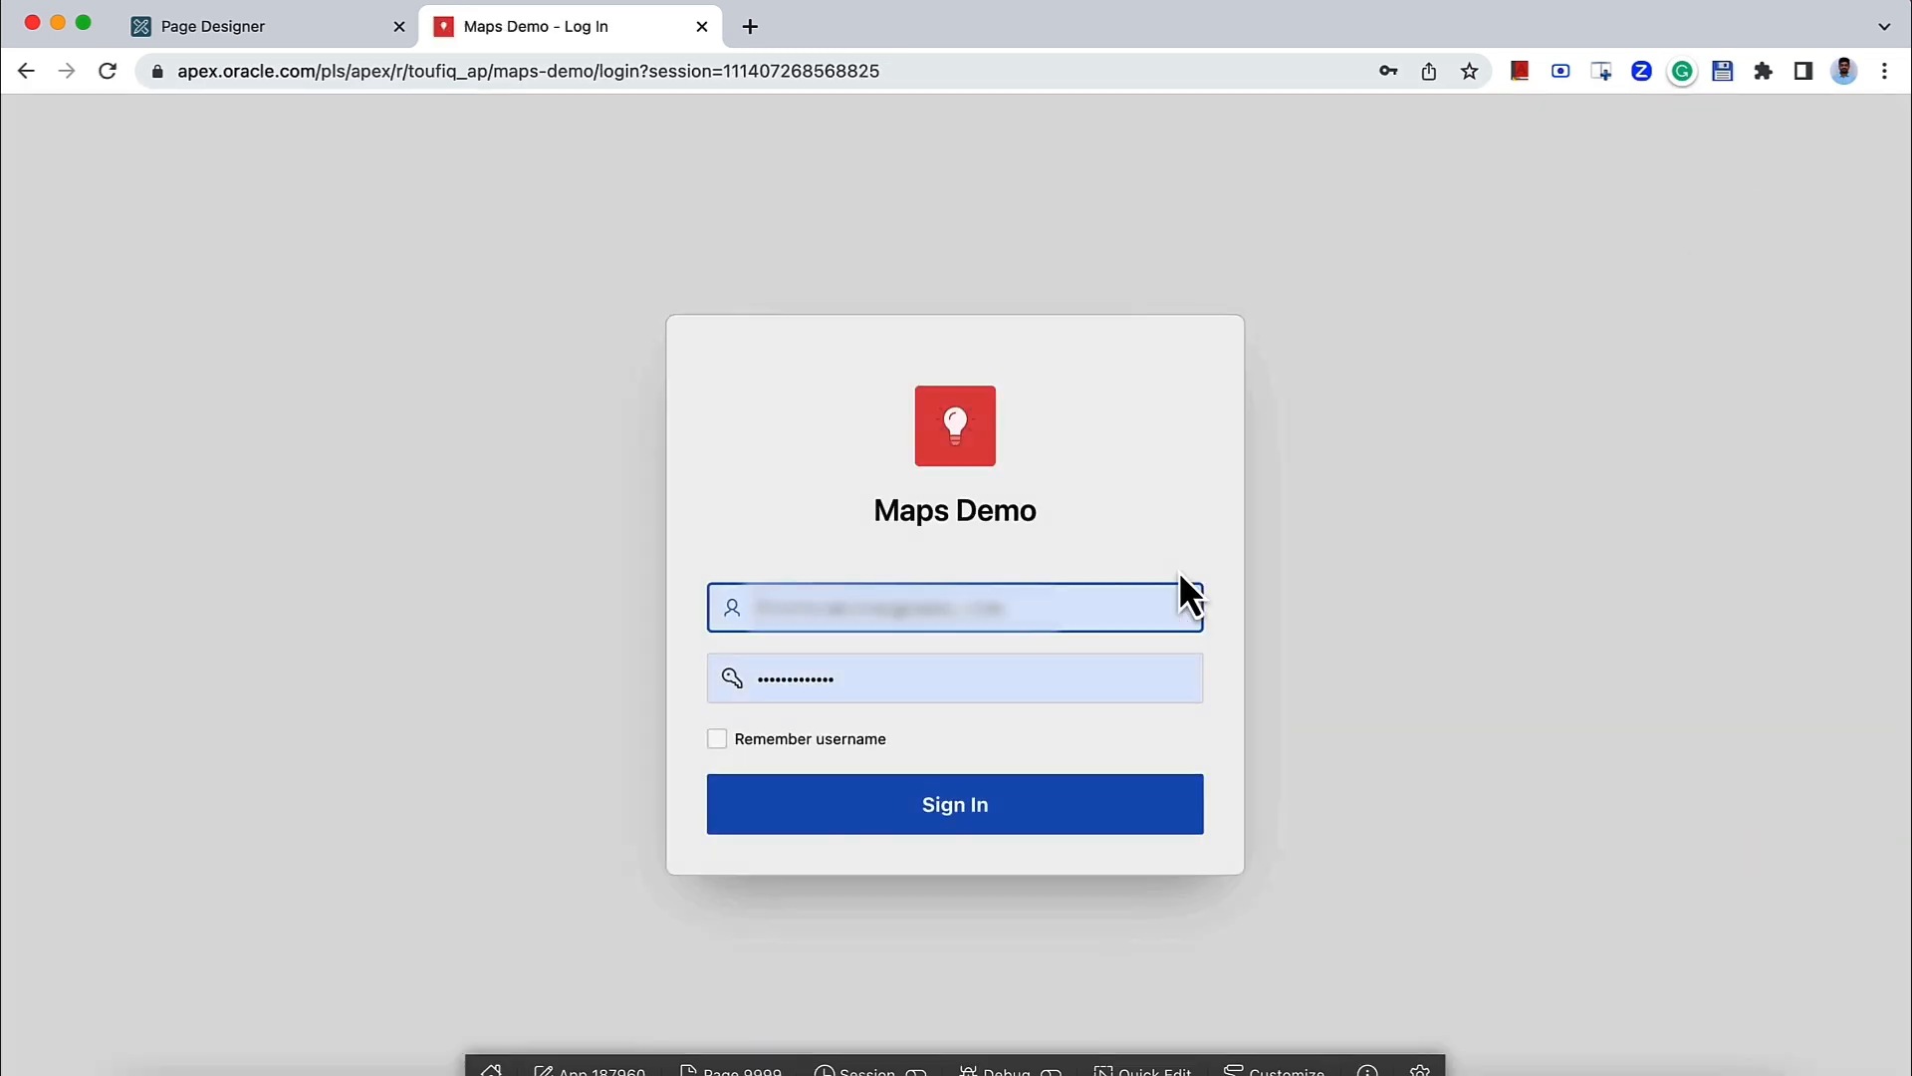
- Sign in to the Maps Demo application and open its Airports page
{"action": "left_click", "coordinate": [986, 836]}
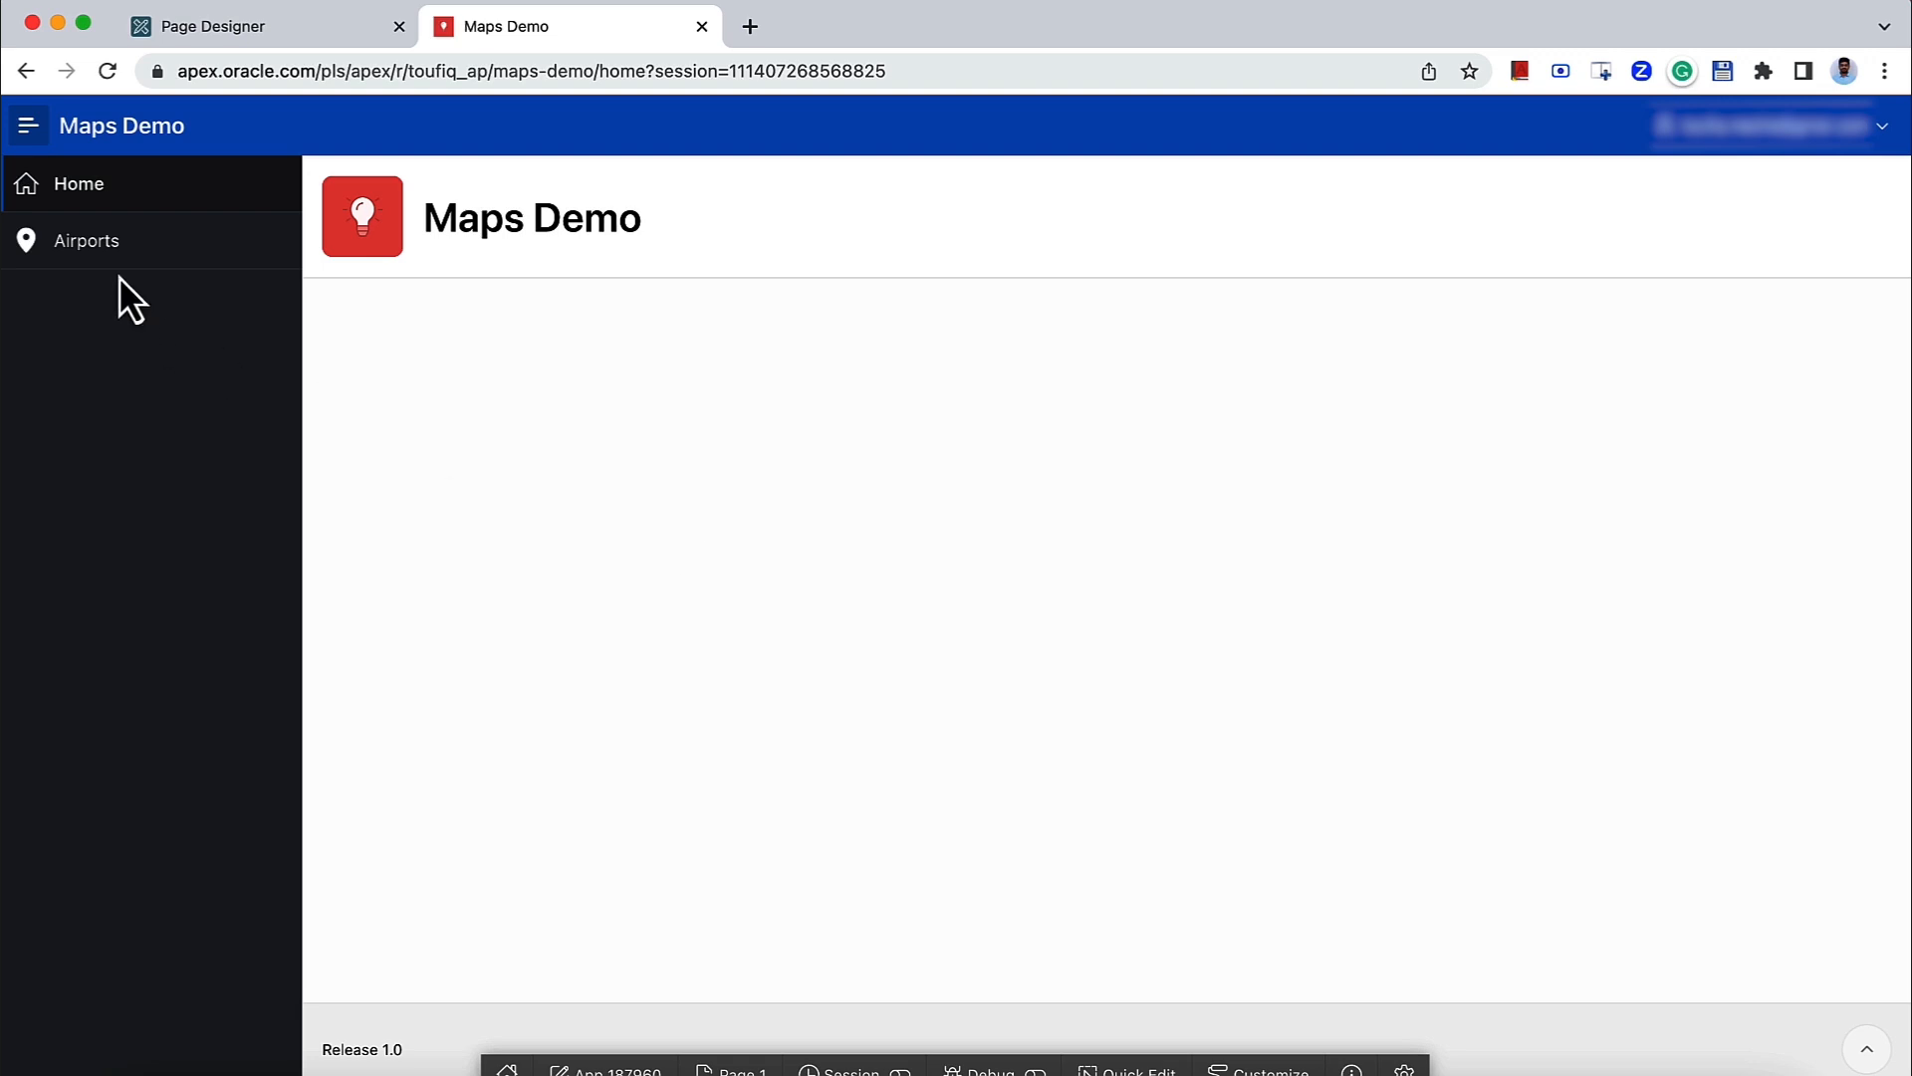
{"action": "left_click", "coordinate": [118, 251]}
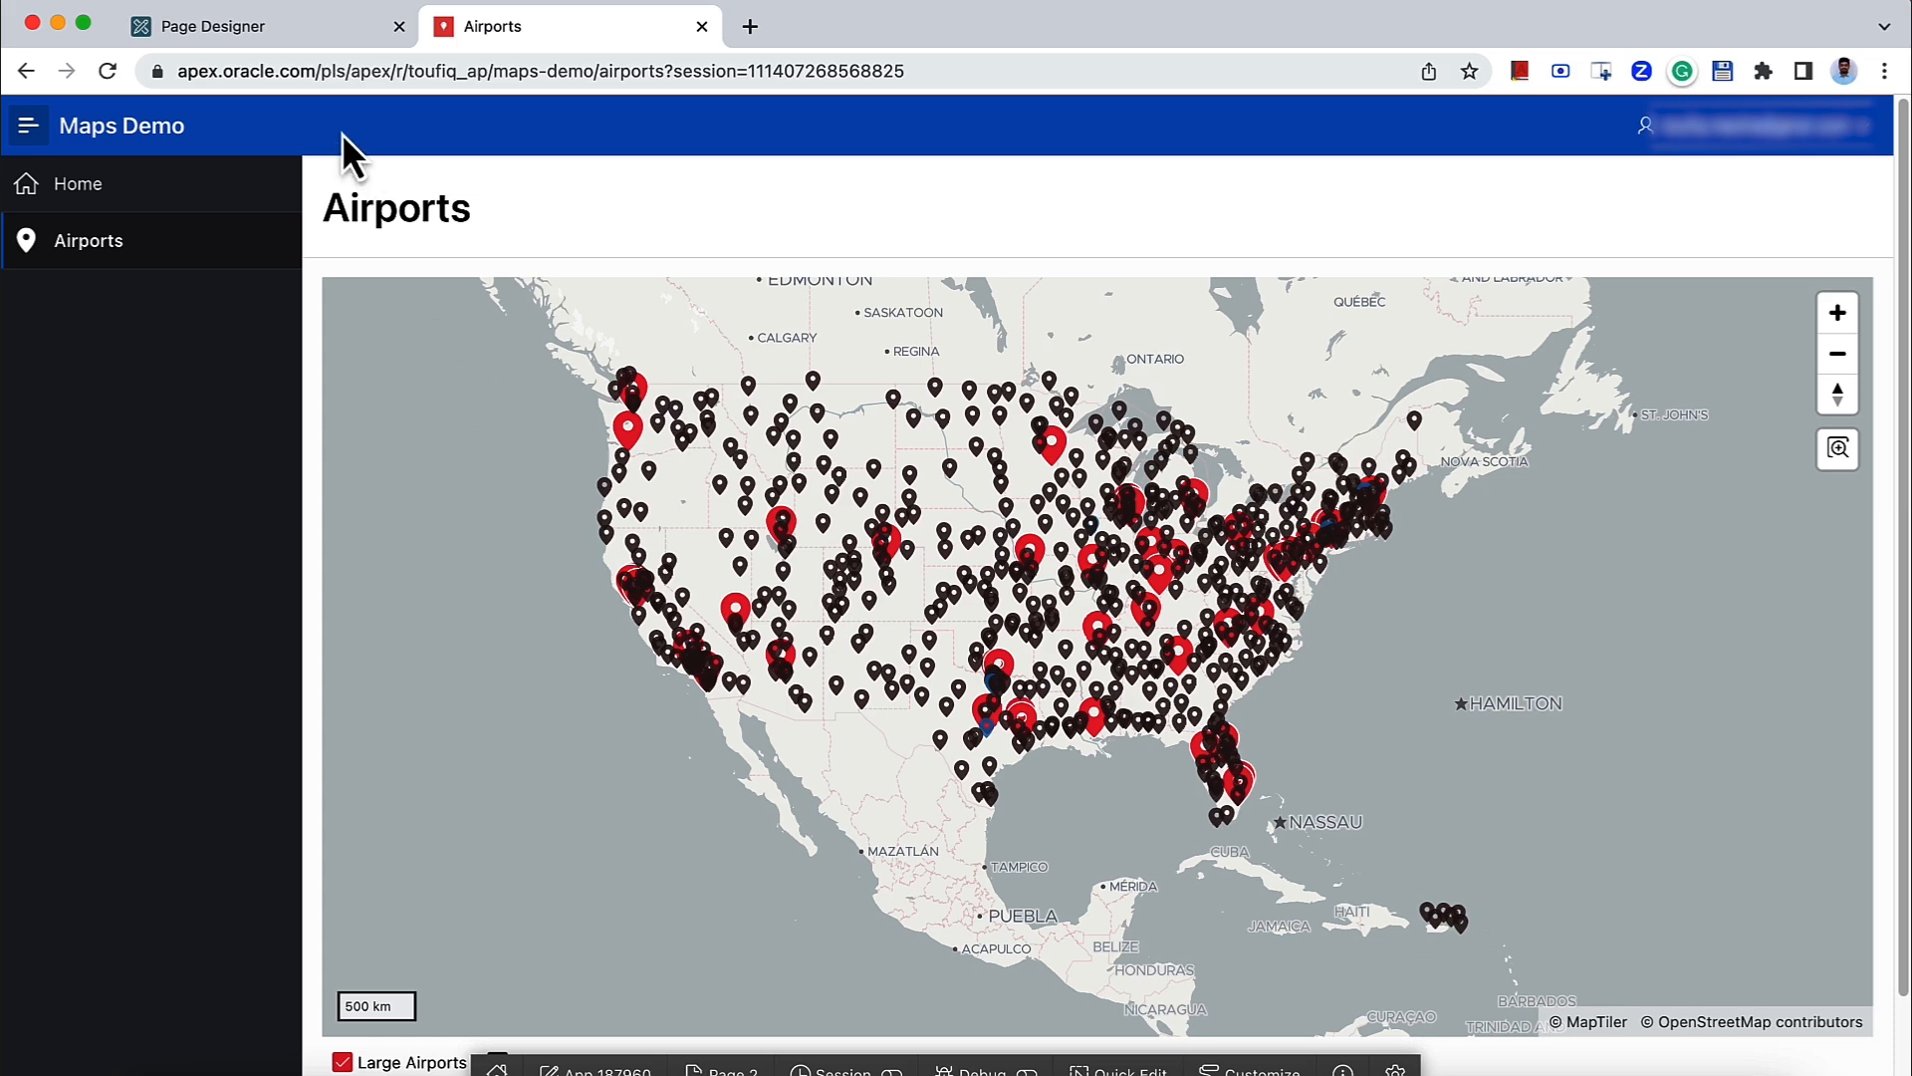
- Back in Page Designer, examine the marker types in the Small Airports layer's SQL query and compare them with the running map
{"action": "left_click", "coordinate": [307, 42]}
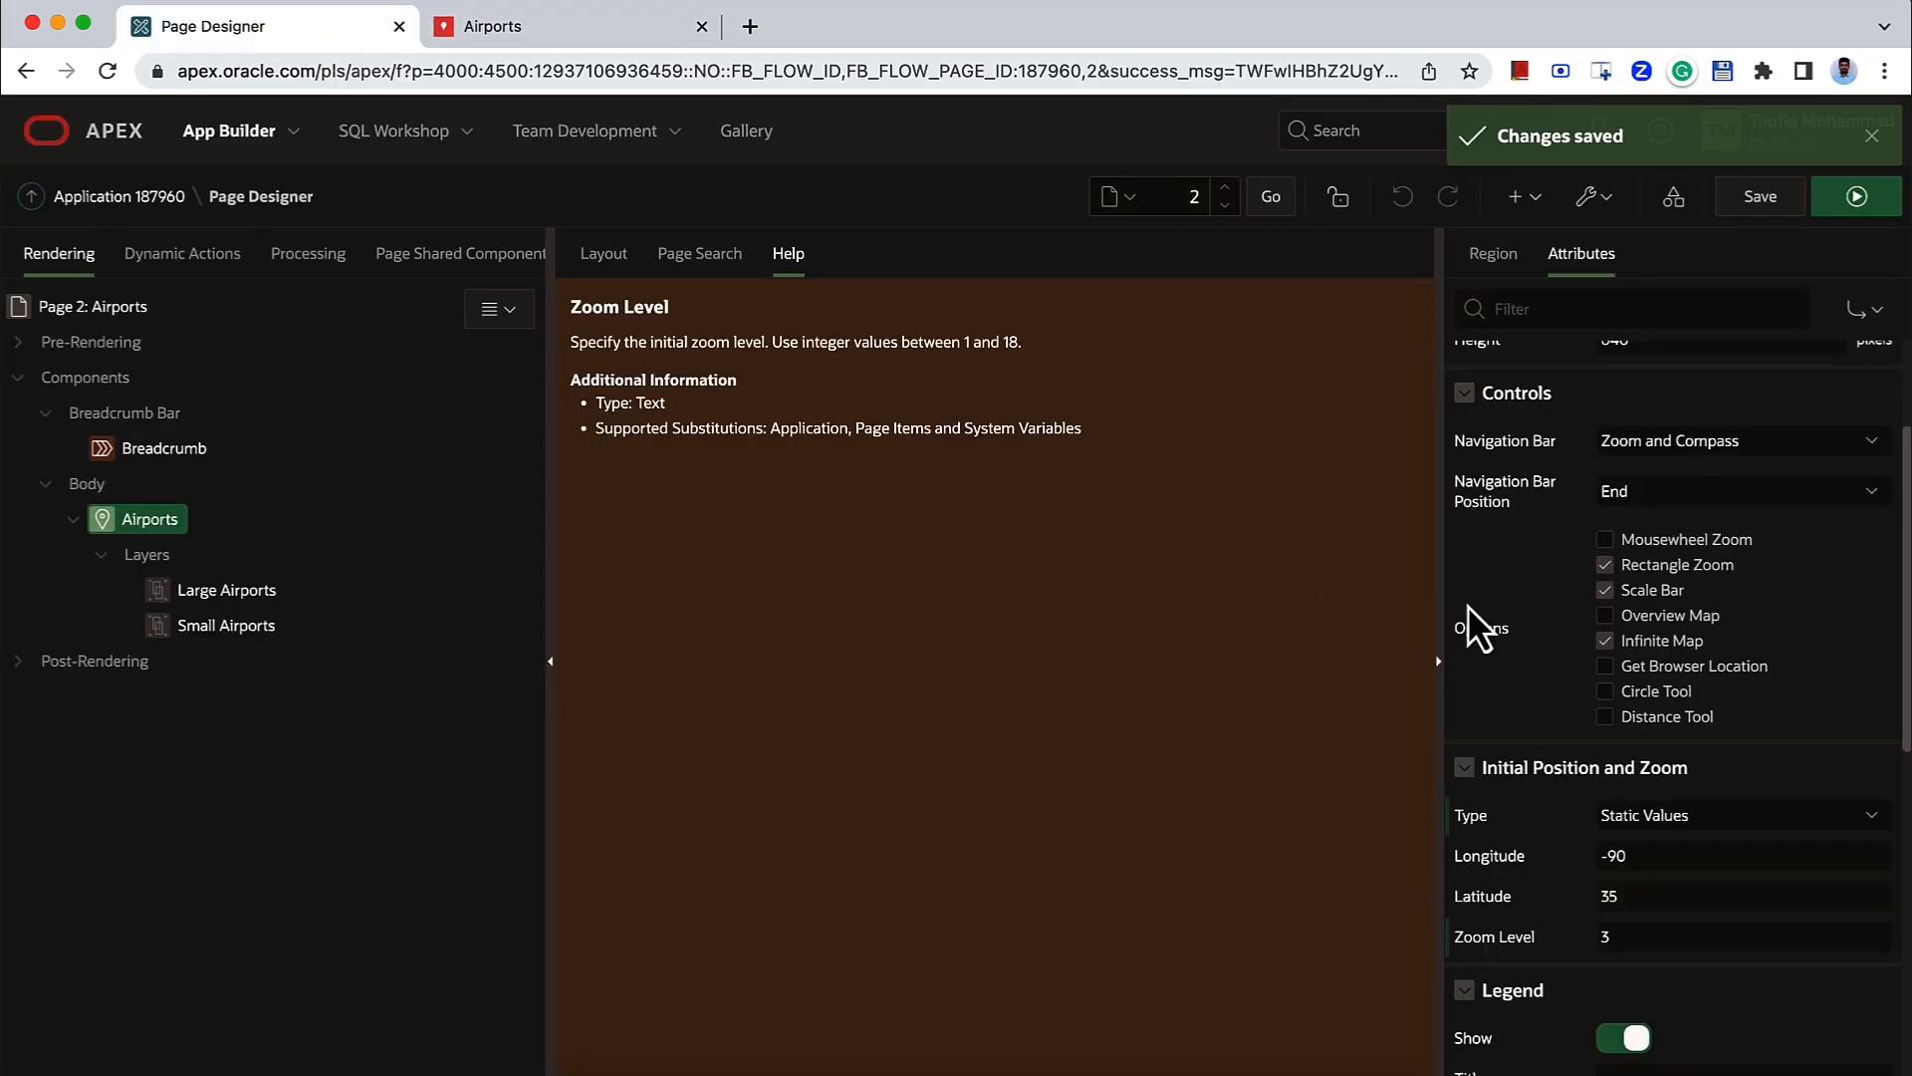
{"action": "scroll", "coordinate": [1570, 577], "scroll_direction": "up", "scroll_amount": 1}
{"action": "left_click", "coordinate": [243, 624]}
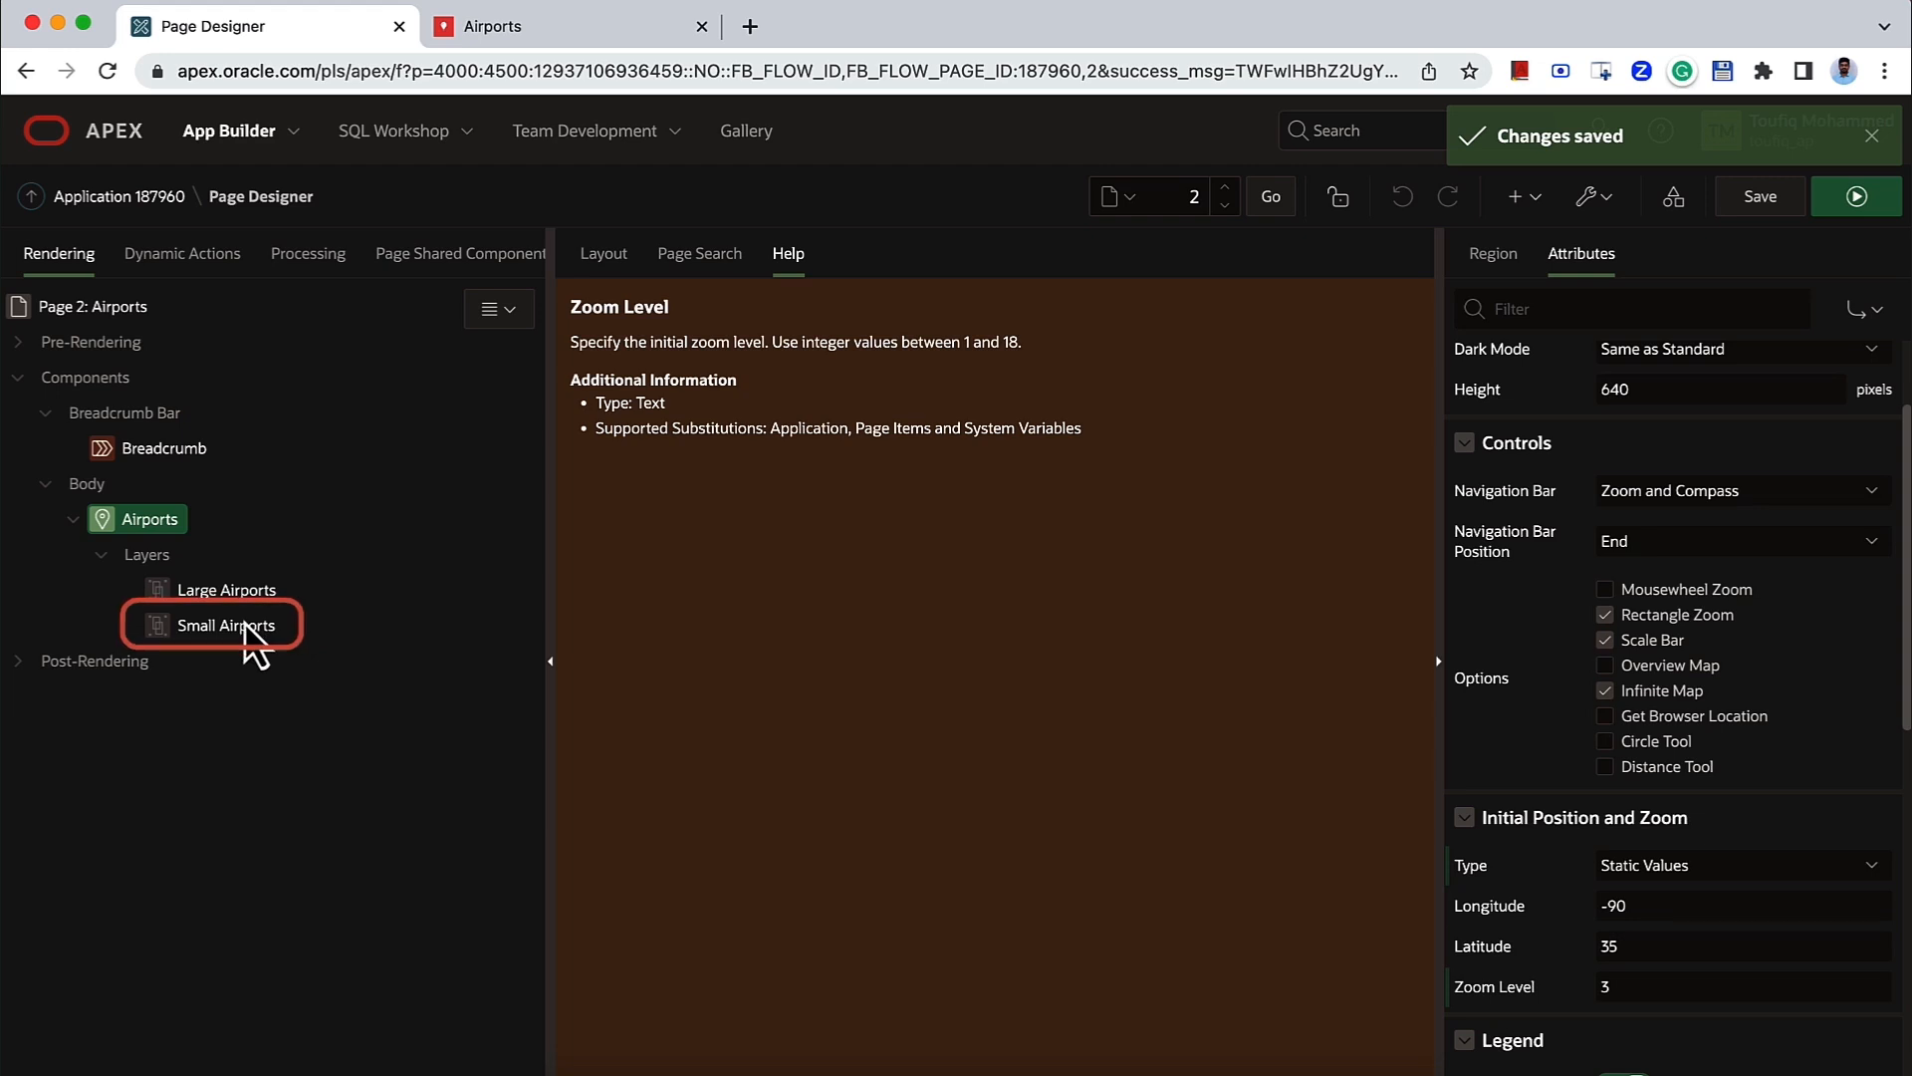
{"action": "left_click", "coordinate": [1872, 841]}
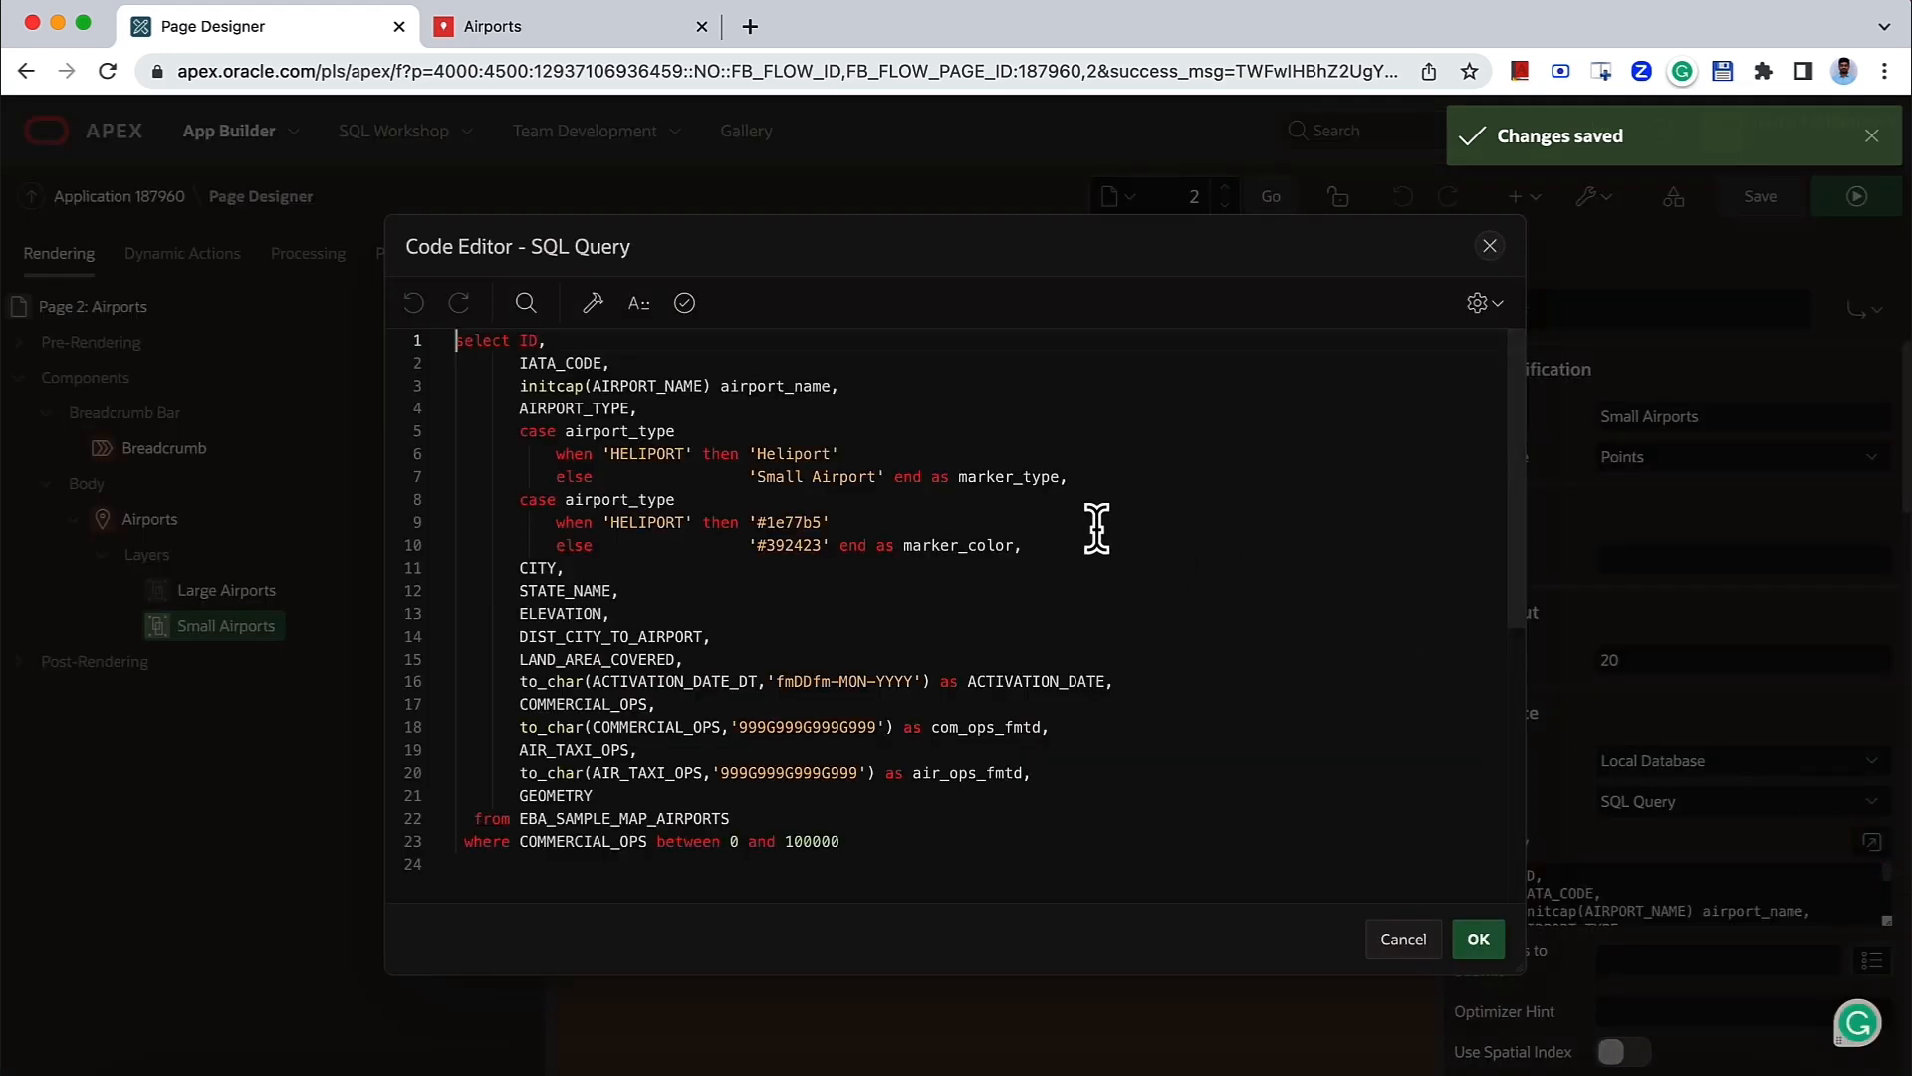
{"action": "double_click", "coordinate": [794, 455]}
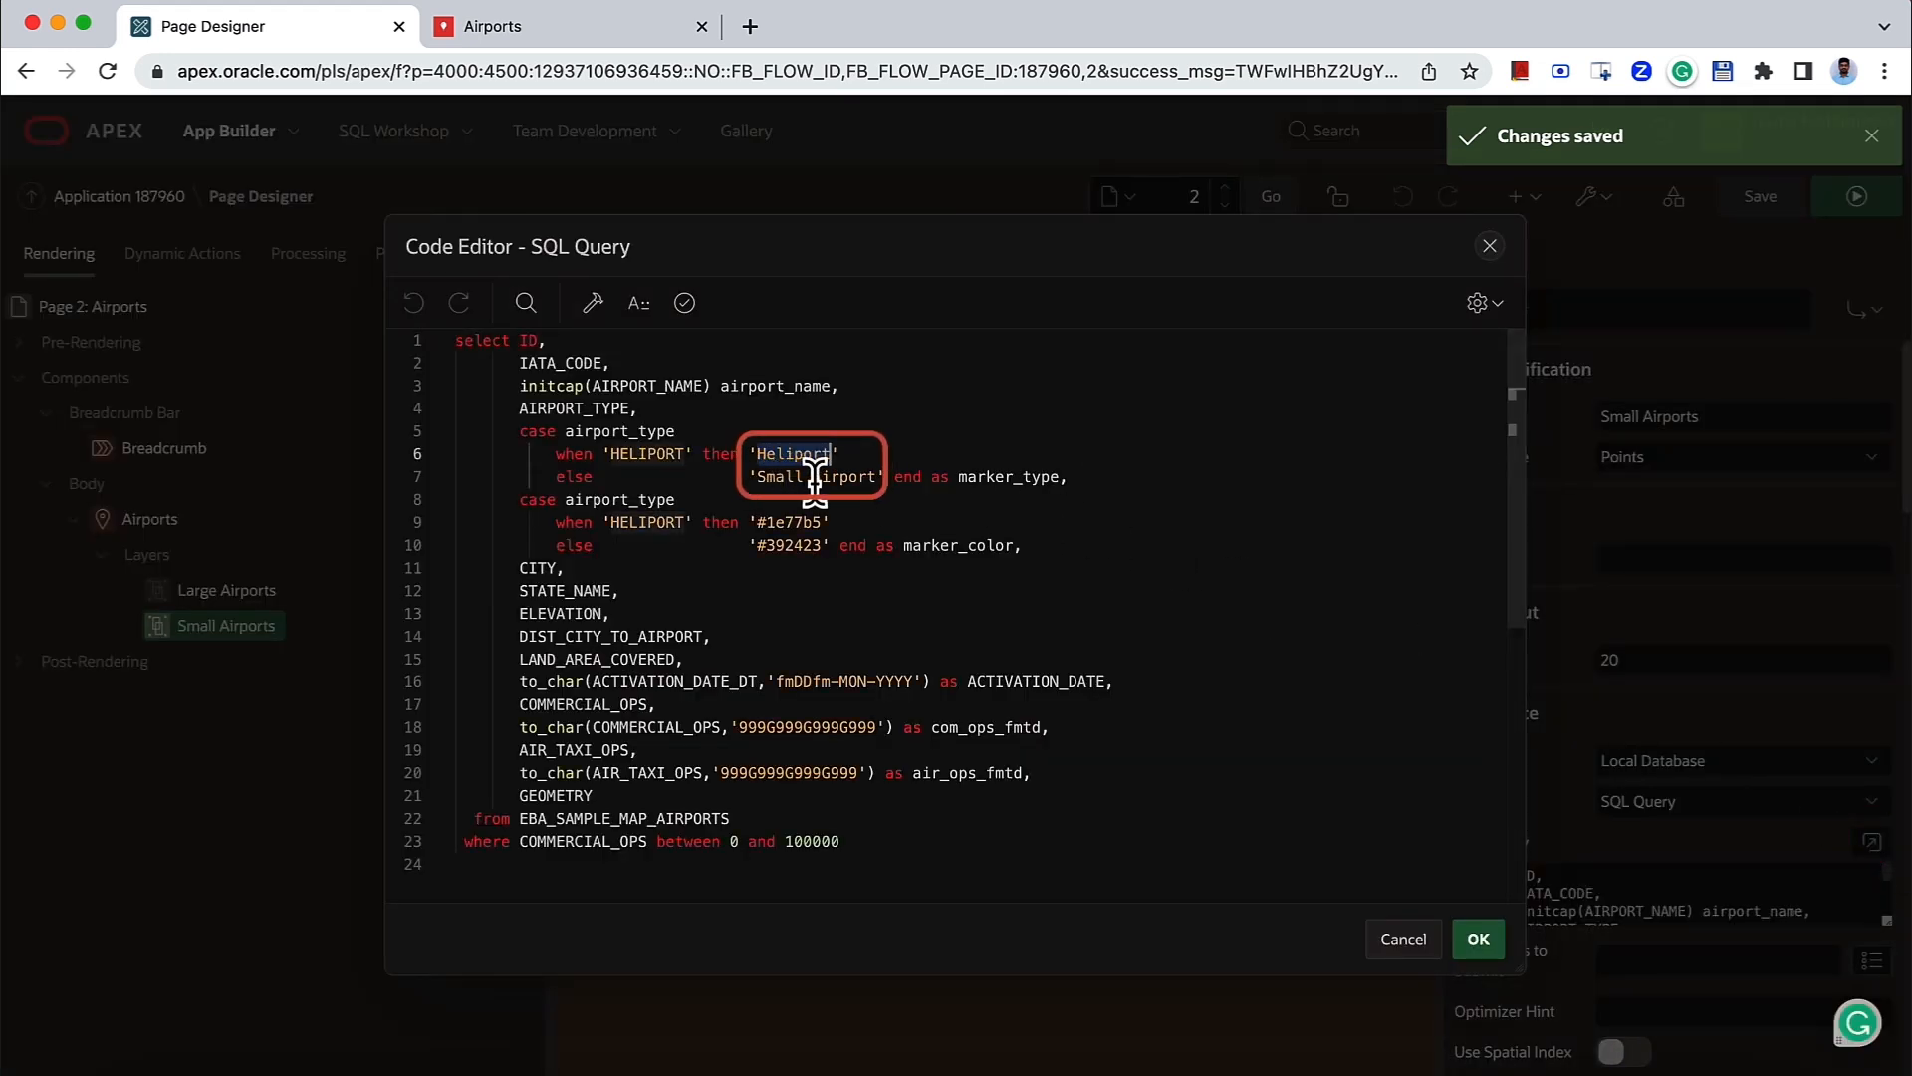
{"action": "left_click", "coordinate": [601, 28]}
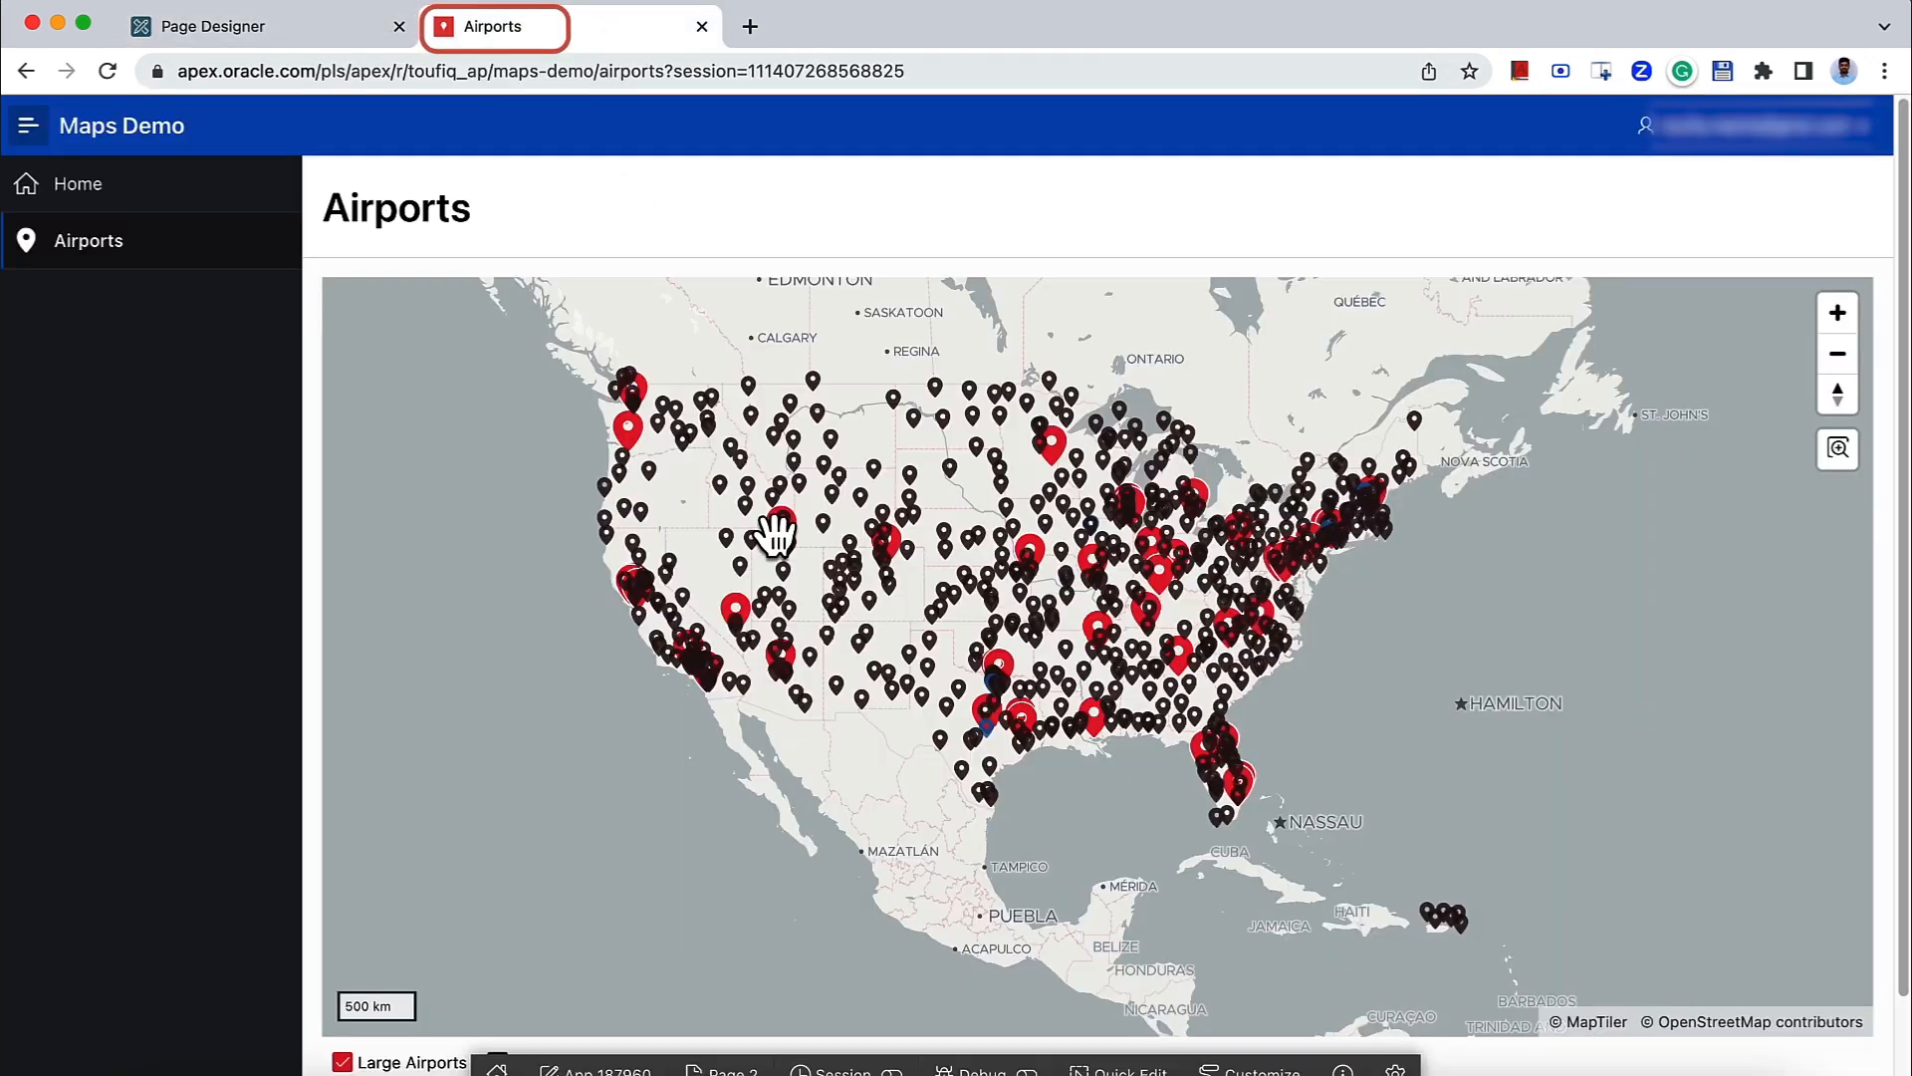
{"action": "left_click", "coordinate": [319, 37]}
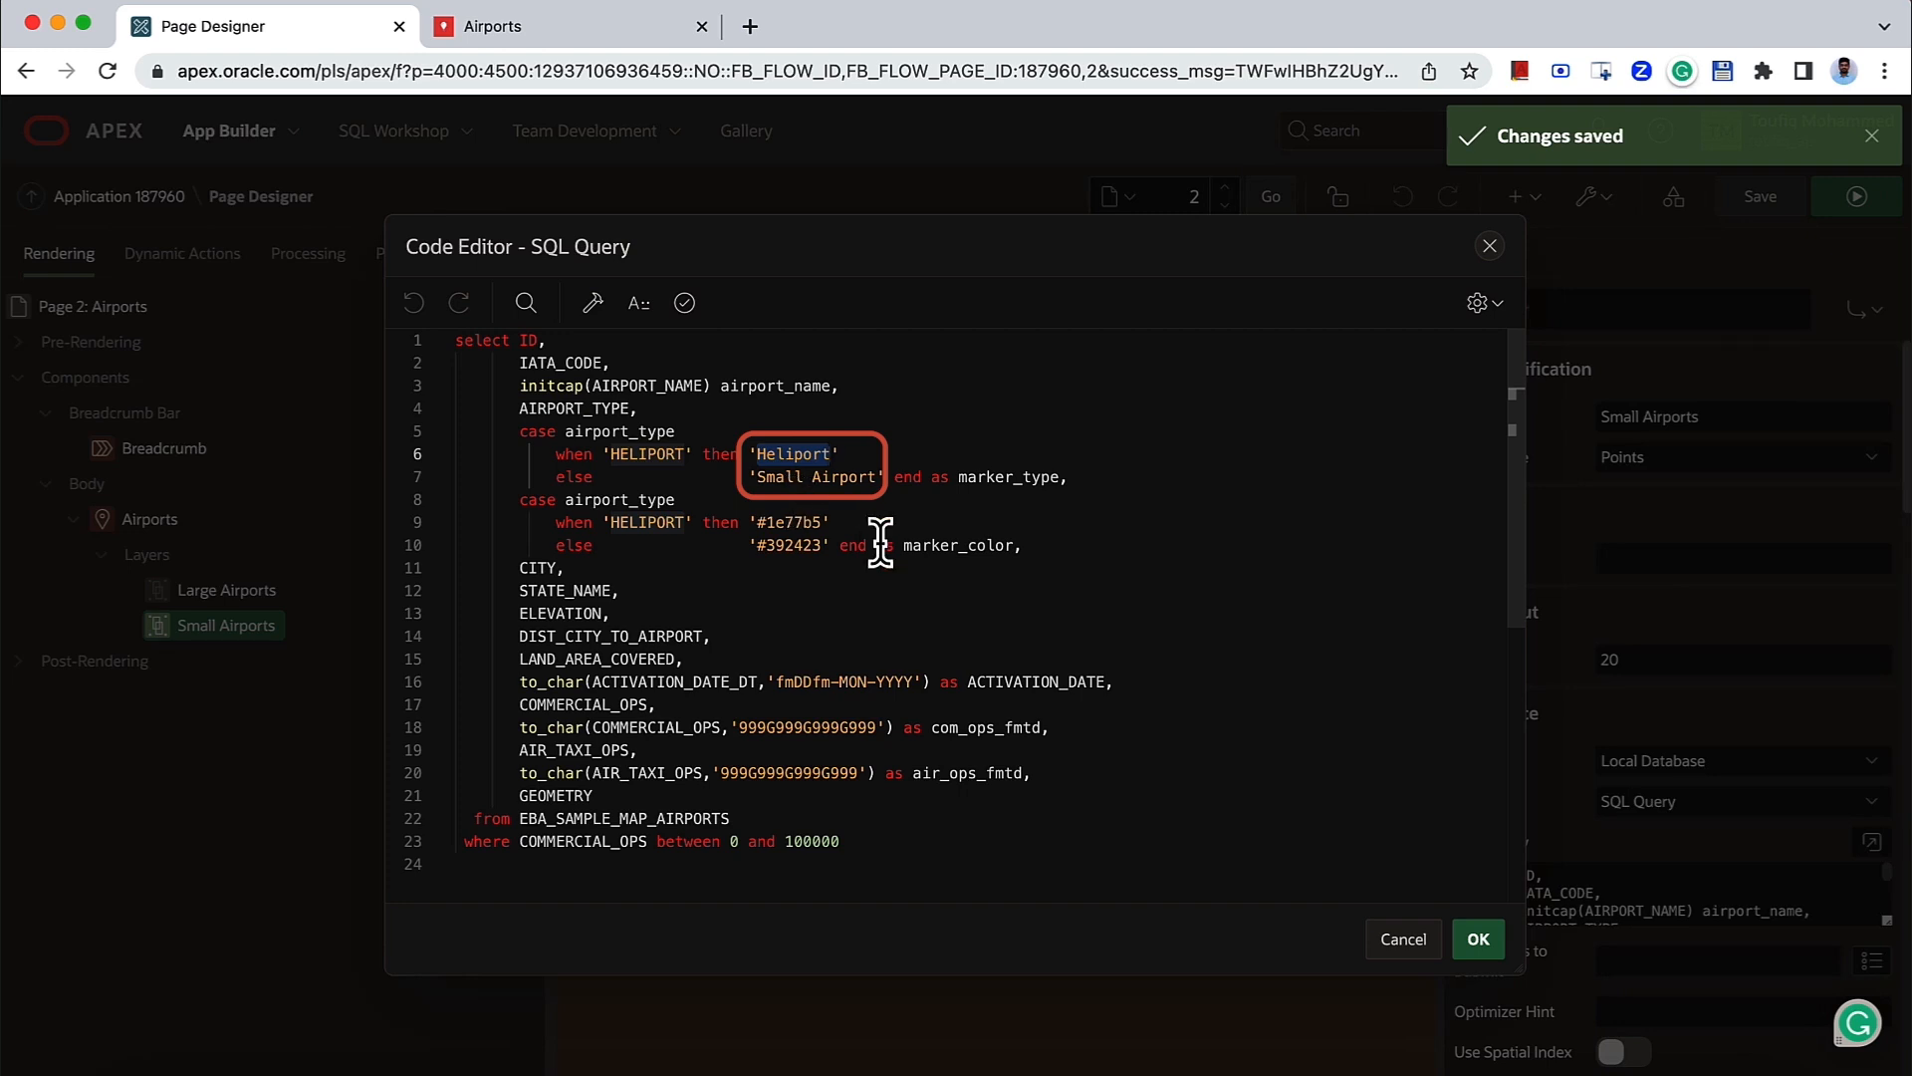
{"action": "left_click", "coordinate": [1478, 940]}
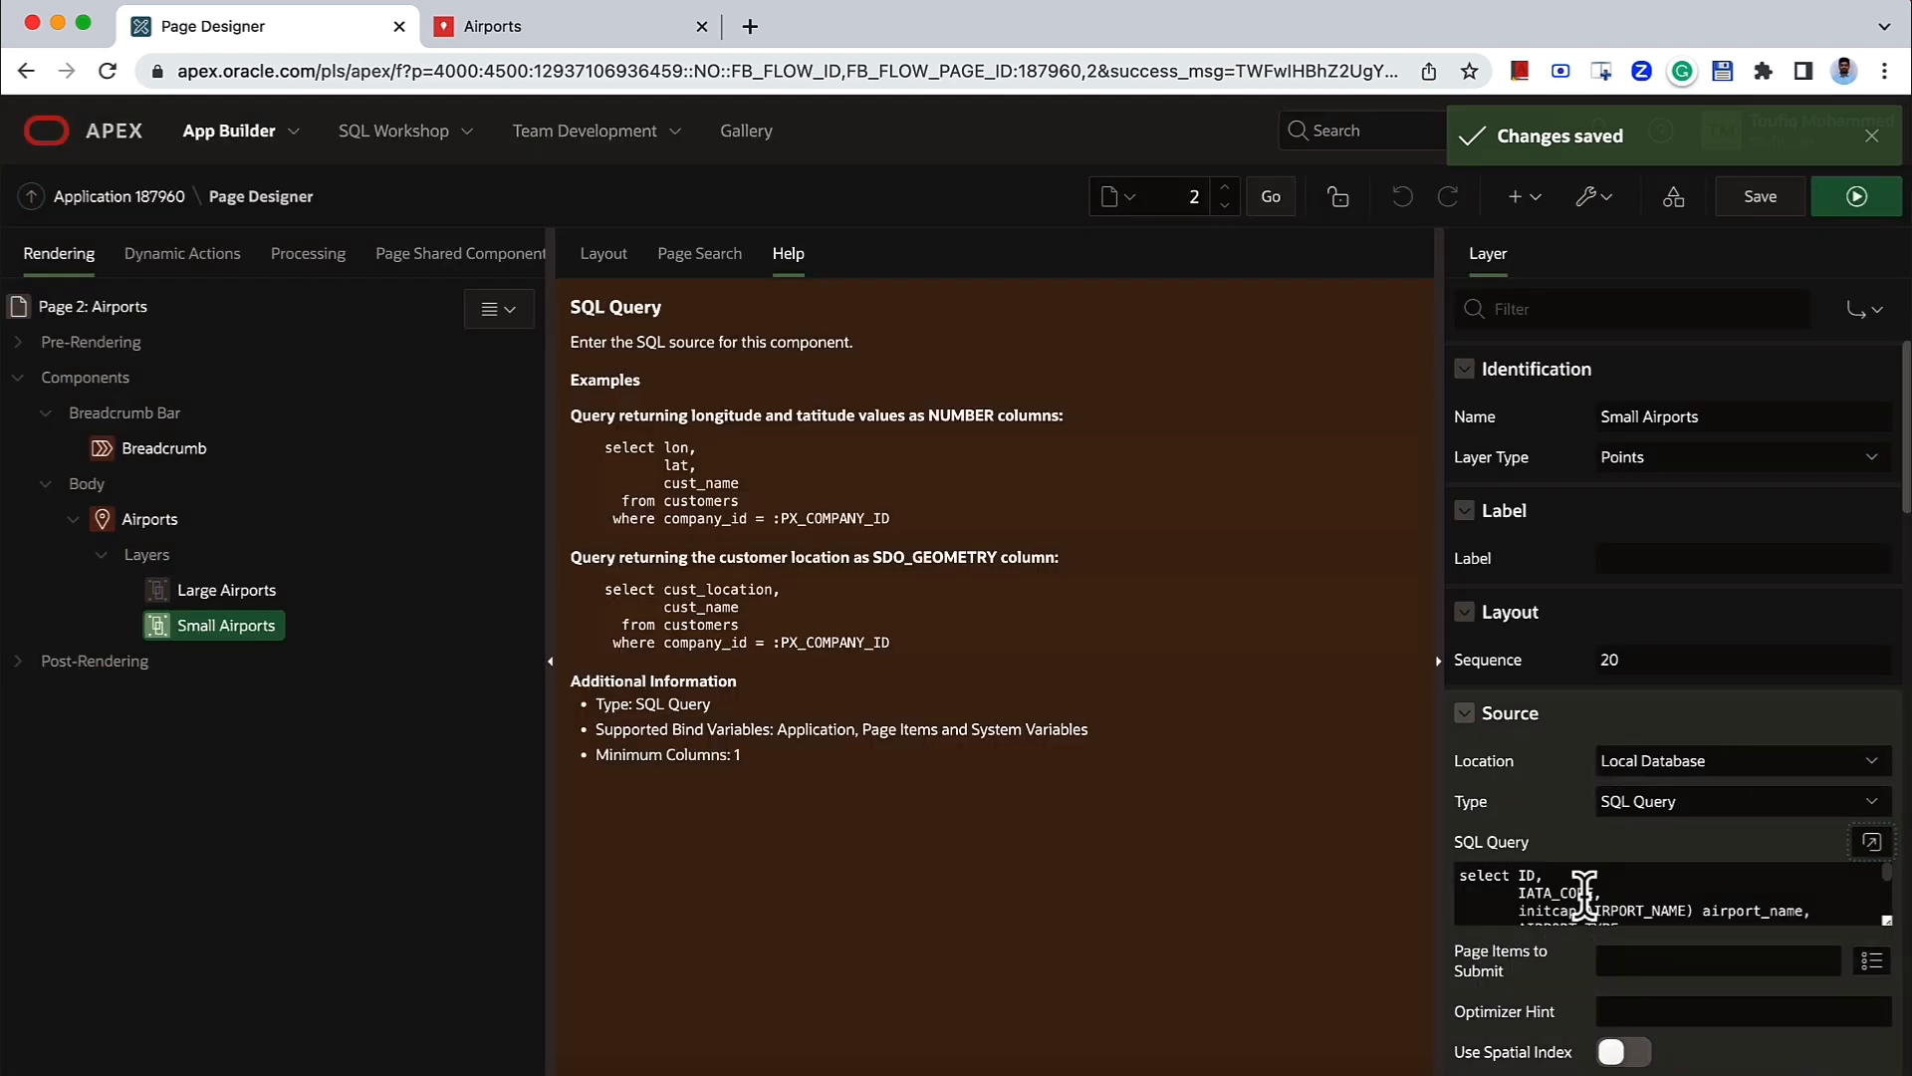
- Review the predefined options for the Small Airports layer's Shape attribute and compare them with the marker type names in its SQL query
{"action": "scroll", "coordinate": [1593, 797], "scroll_direction": "down", "scroll_amount": 5}
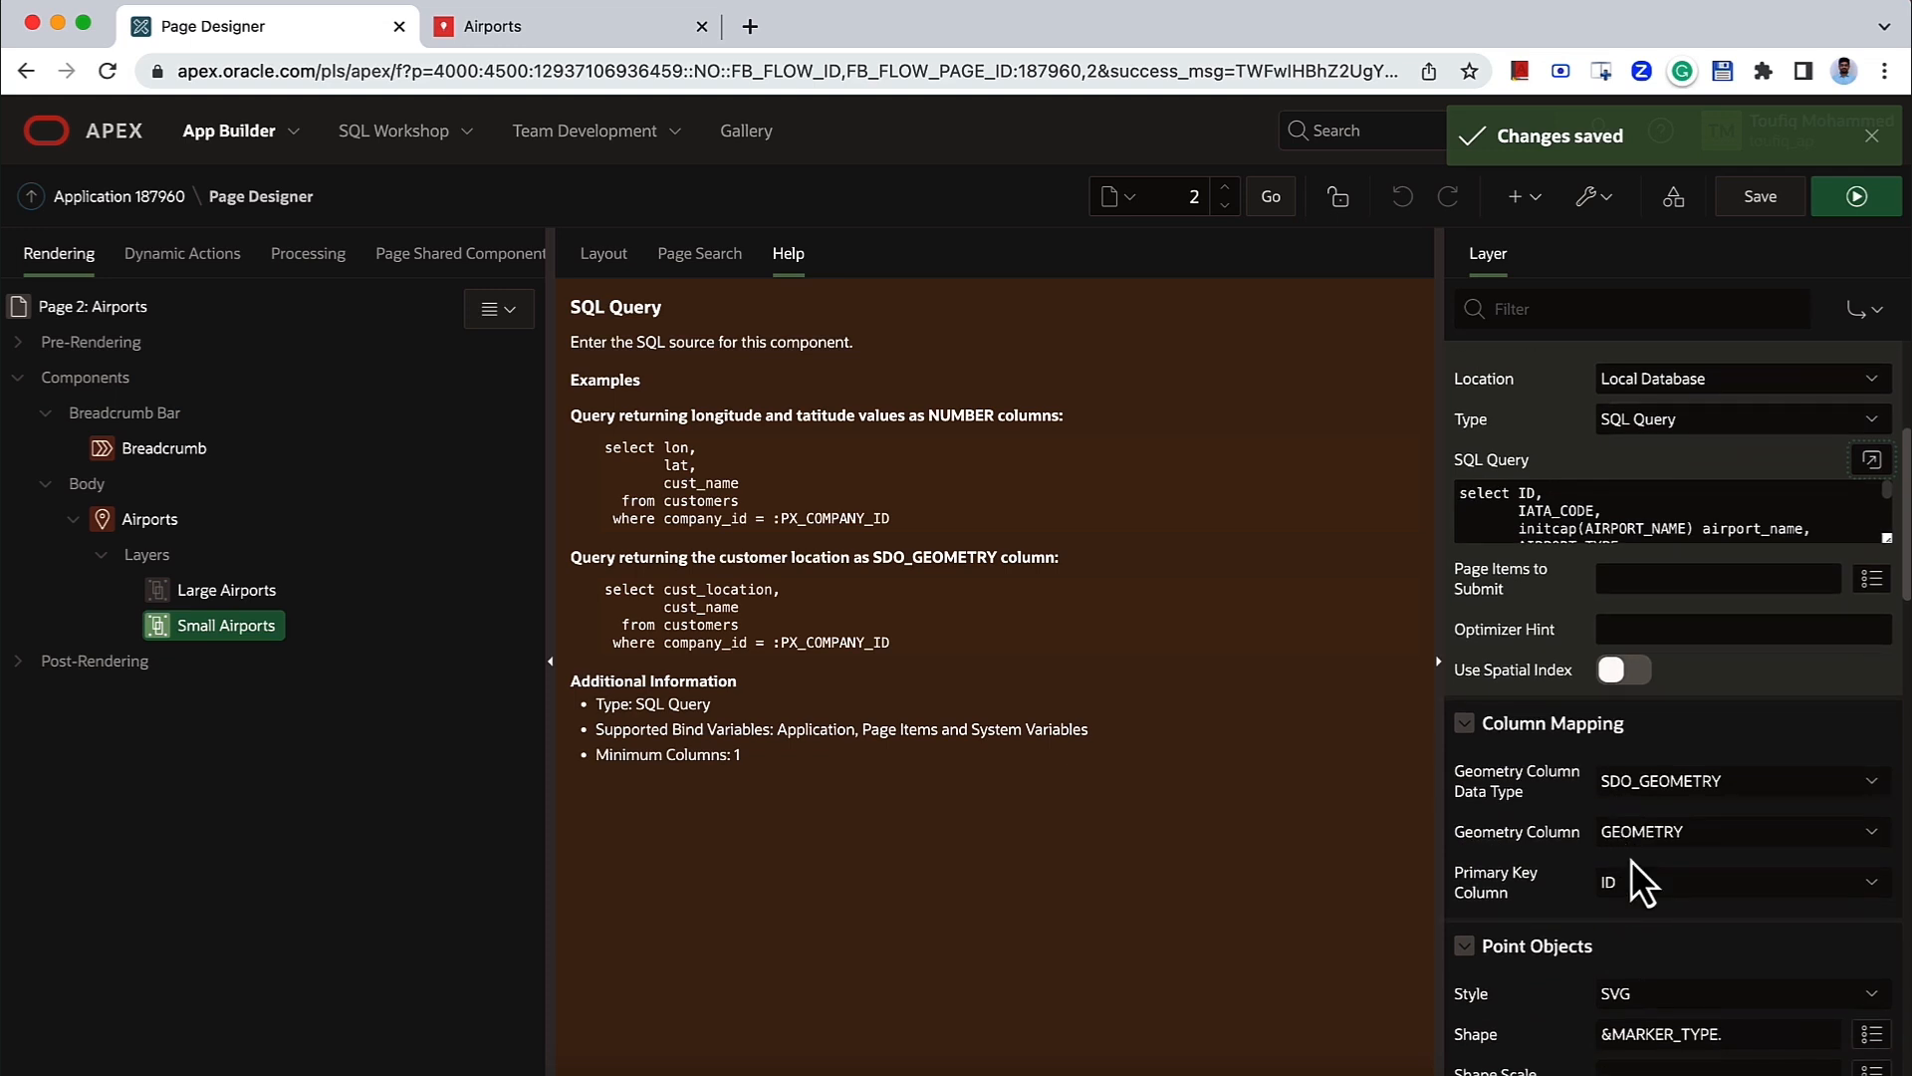
{"action": "scroll", "coordinate": [1643, 896], "scroll_direction": "down", "scroll_amount": 1}
{"action": "left_click", "coordinate": [1733, 997]}
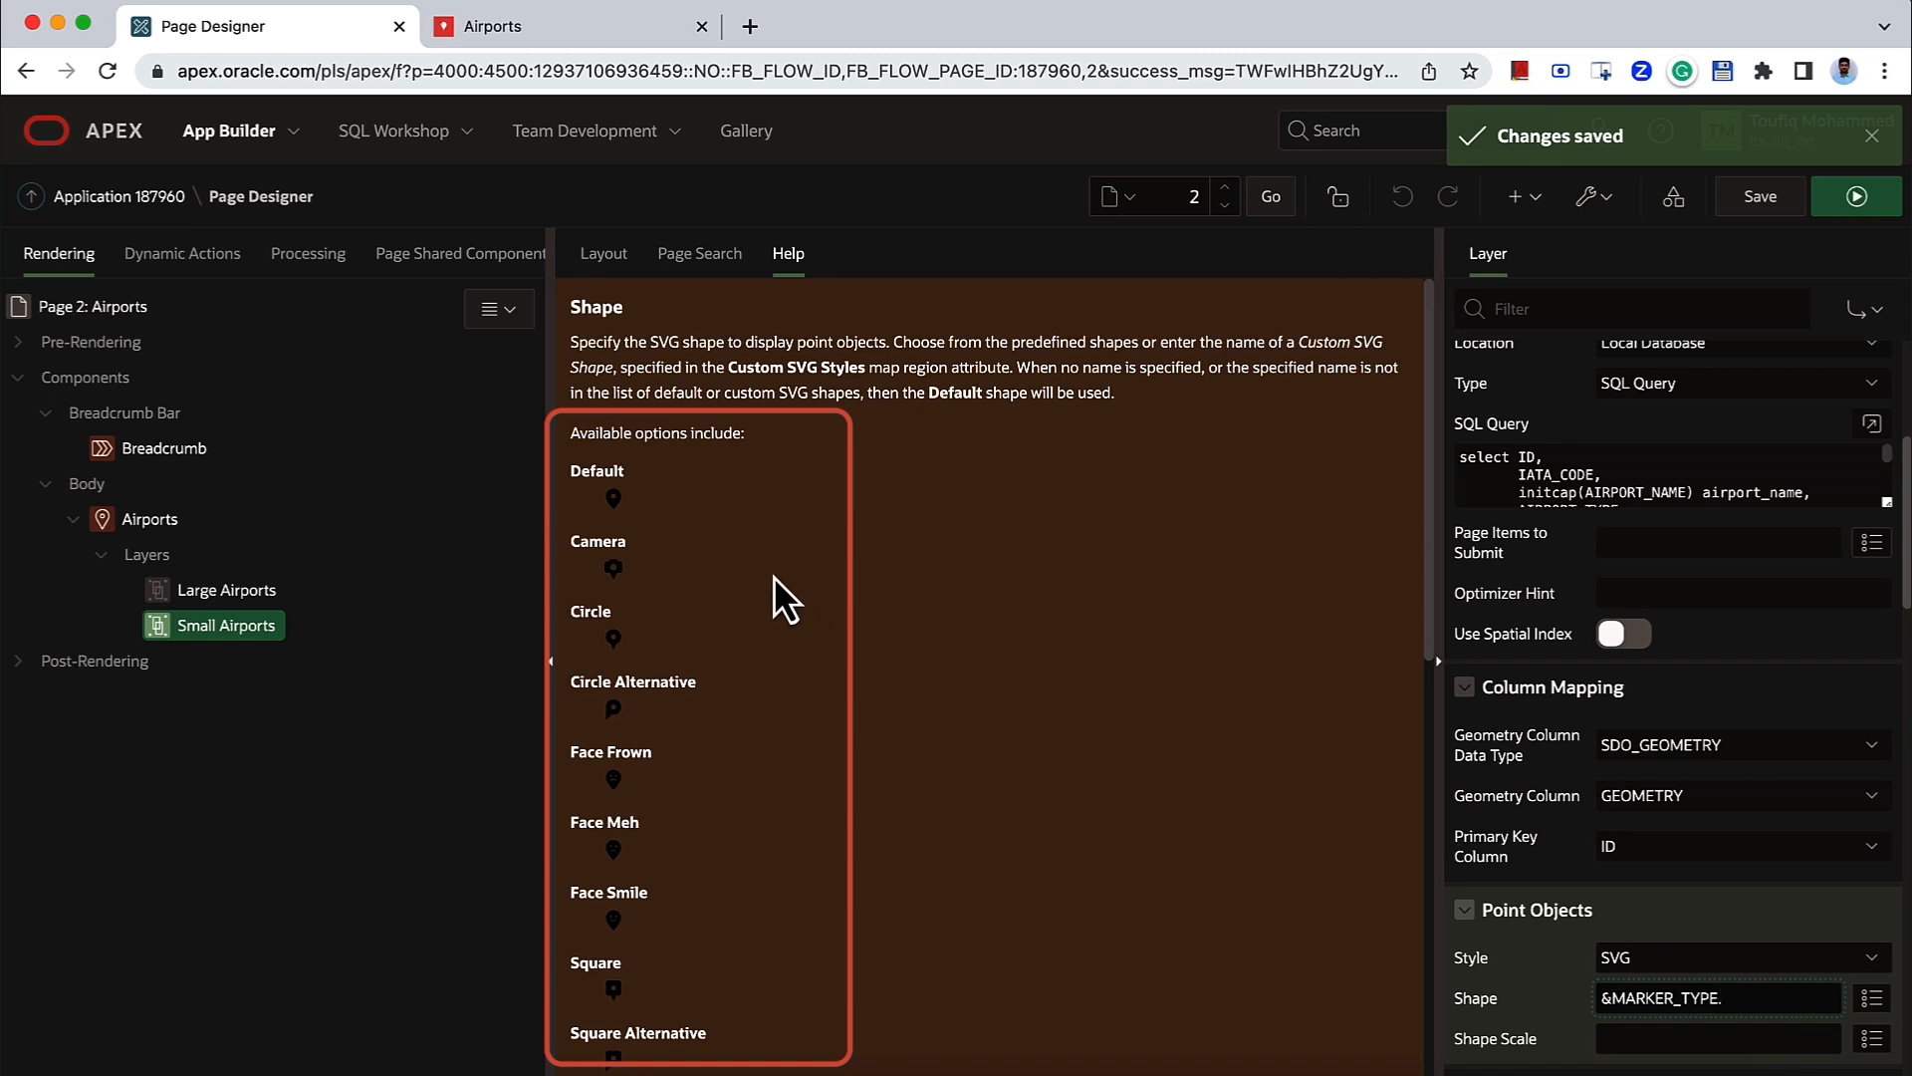
{"action": "scroll", "coordinate": [774, 577], "scroll_direction": "down", "scroll_amount": 4}
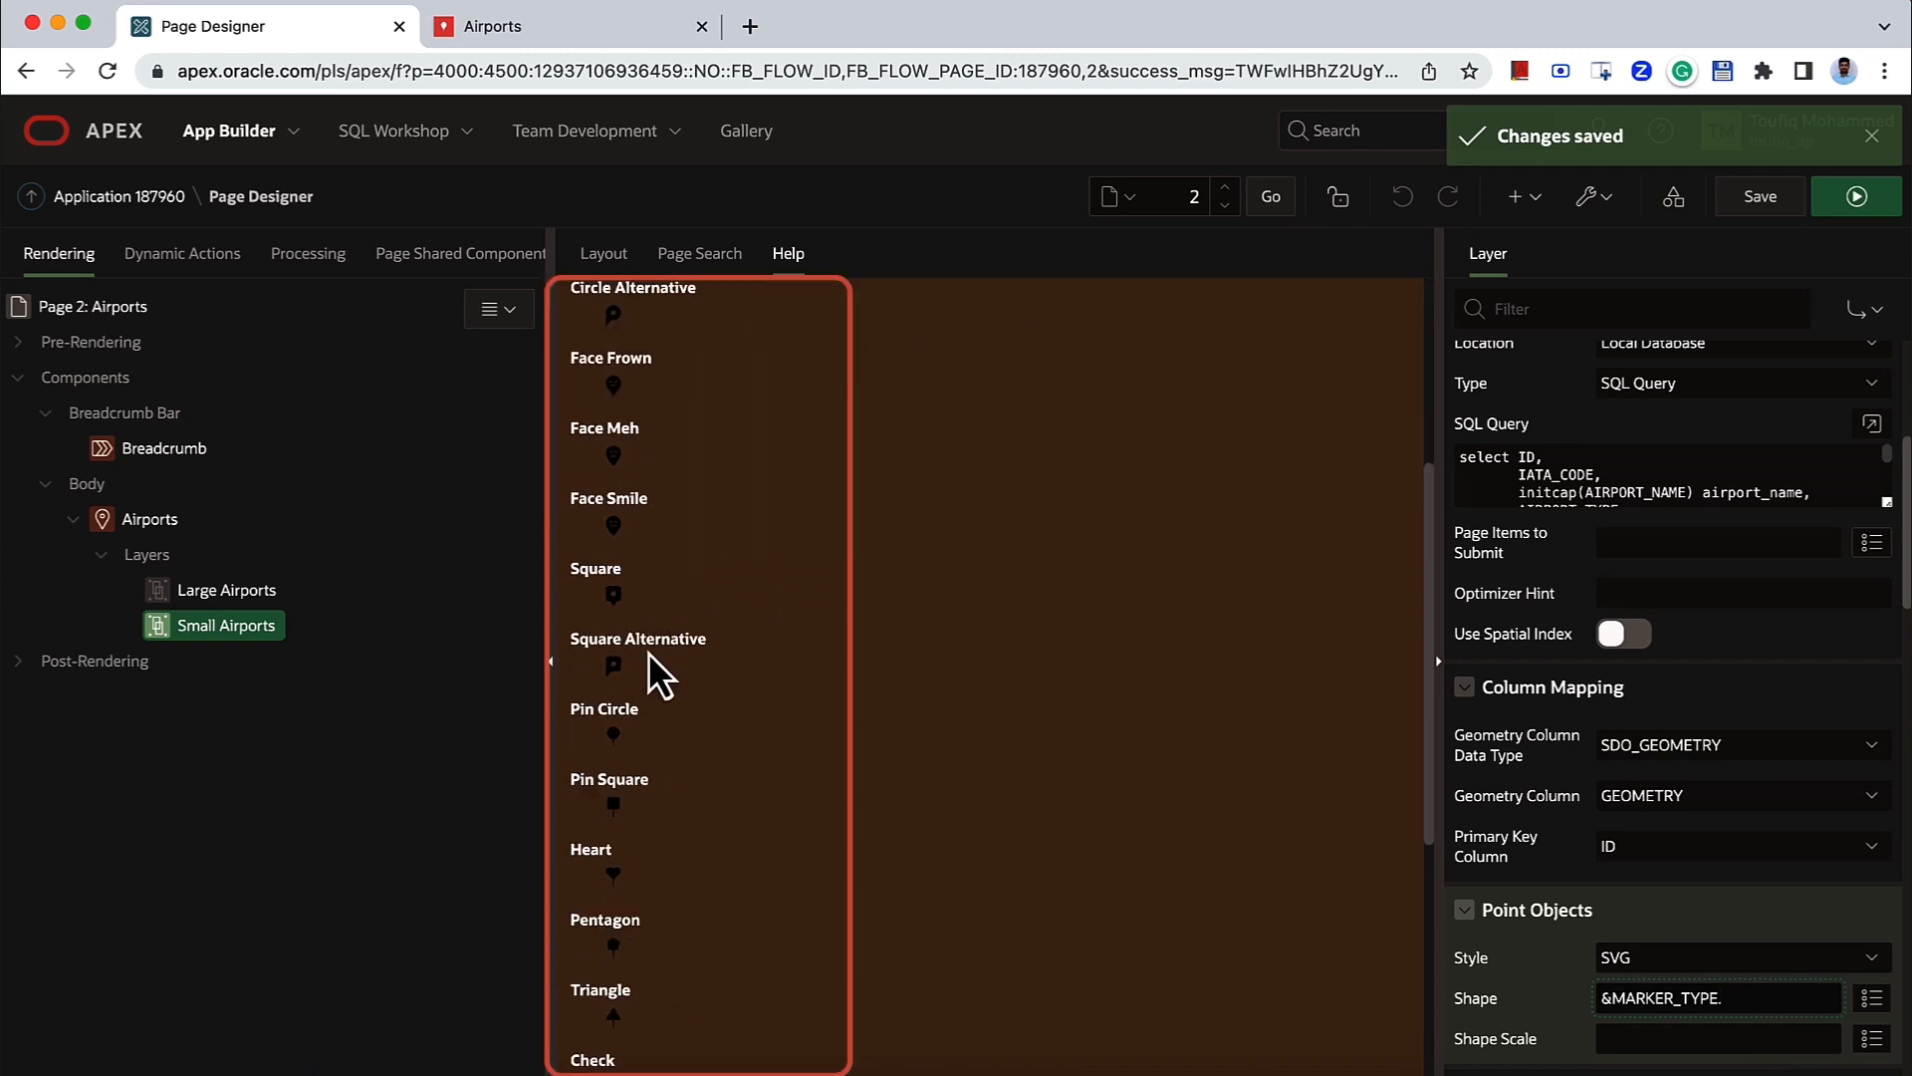
{"action": "scroll", "coordinate": [655, 665], "scroll_direction": "down", "scroll_amount": 1}
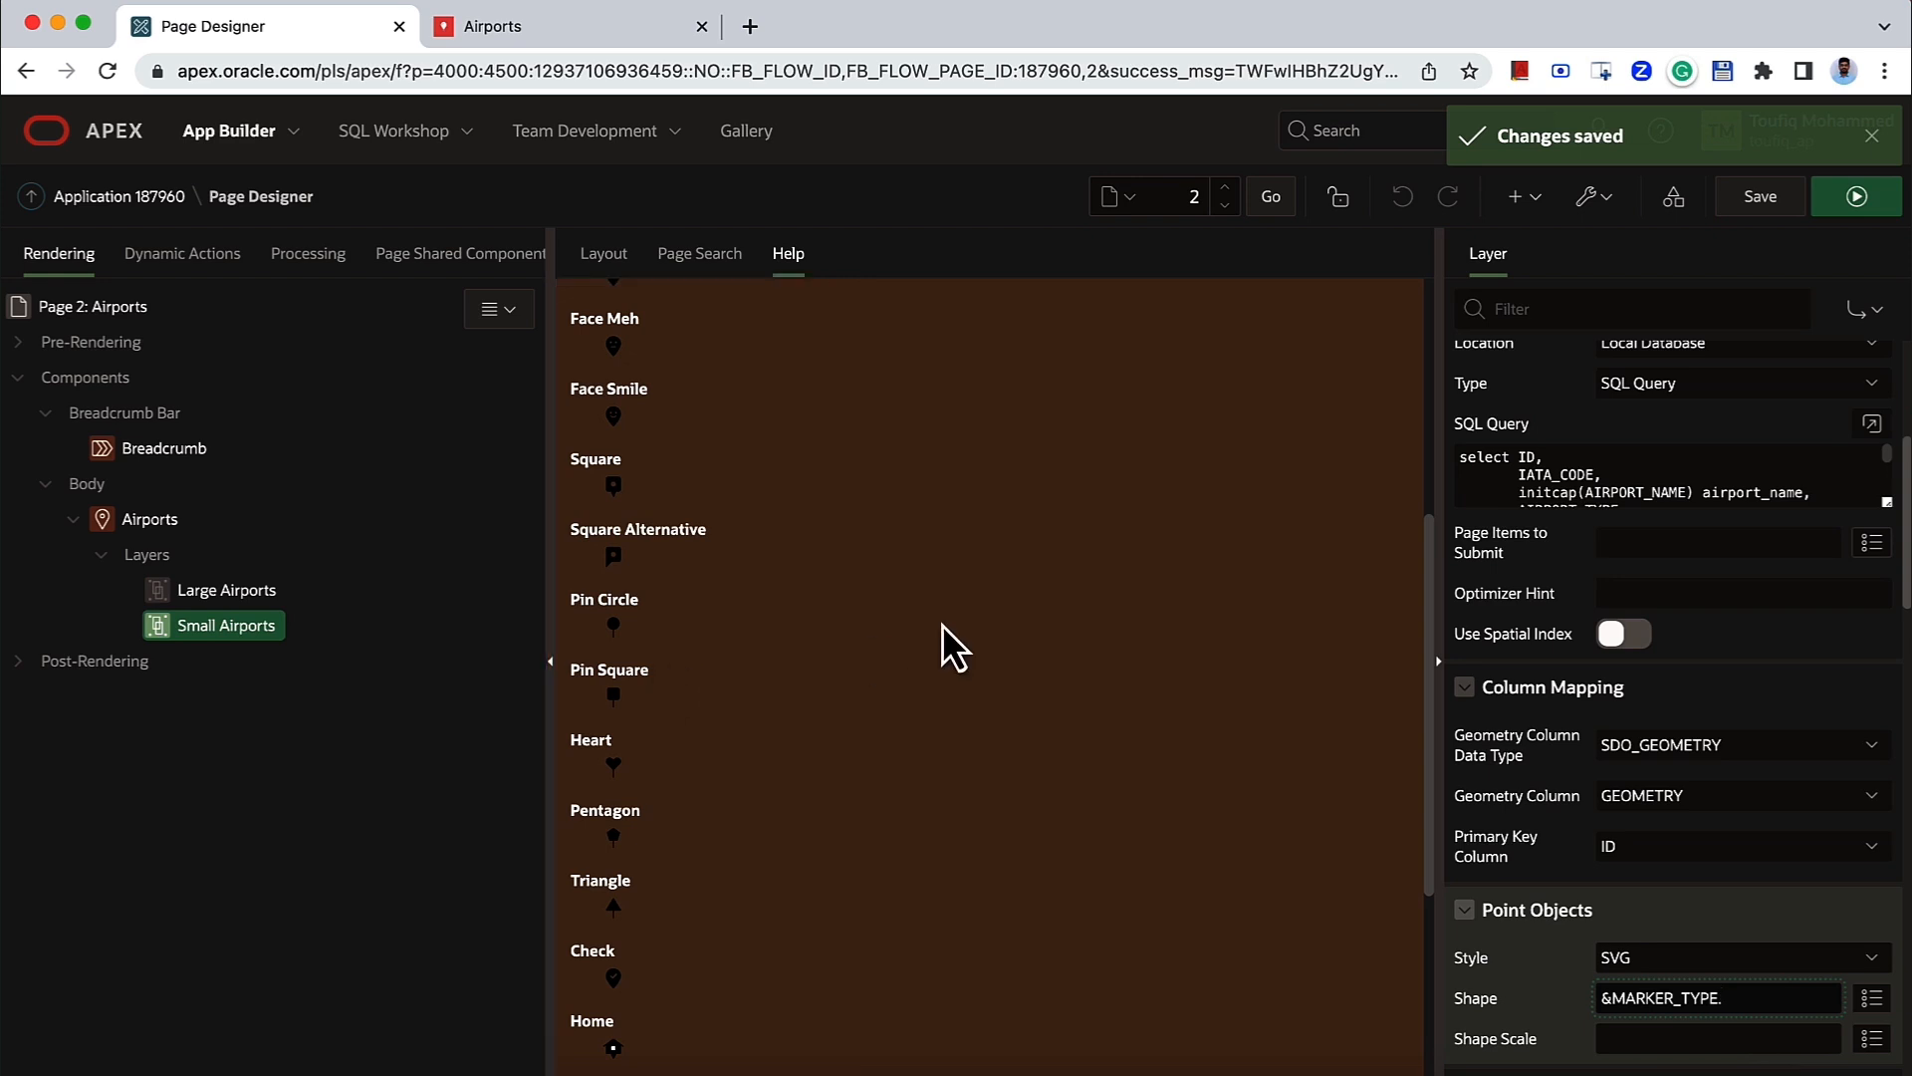
{"action": "left_click", "coordinate": [1876, 436]}
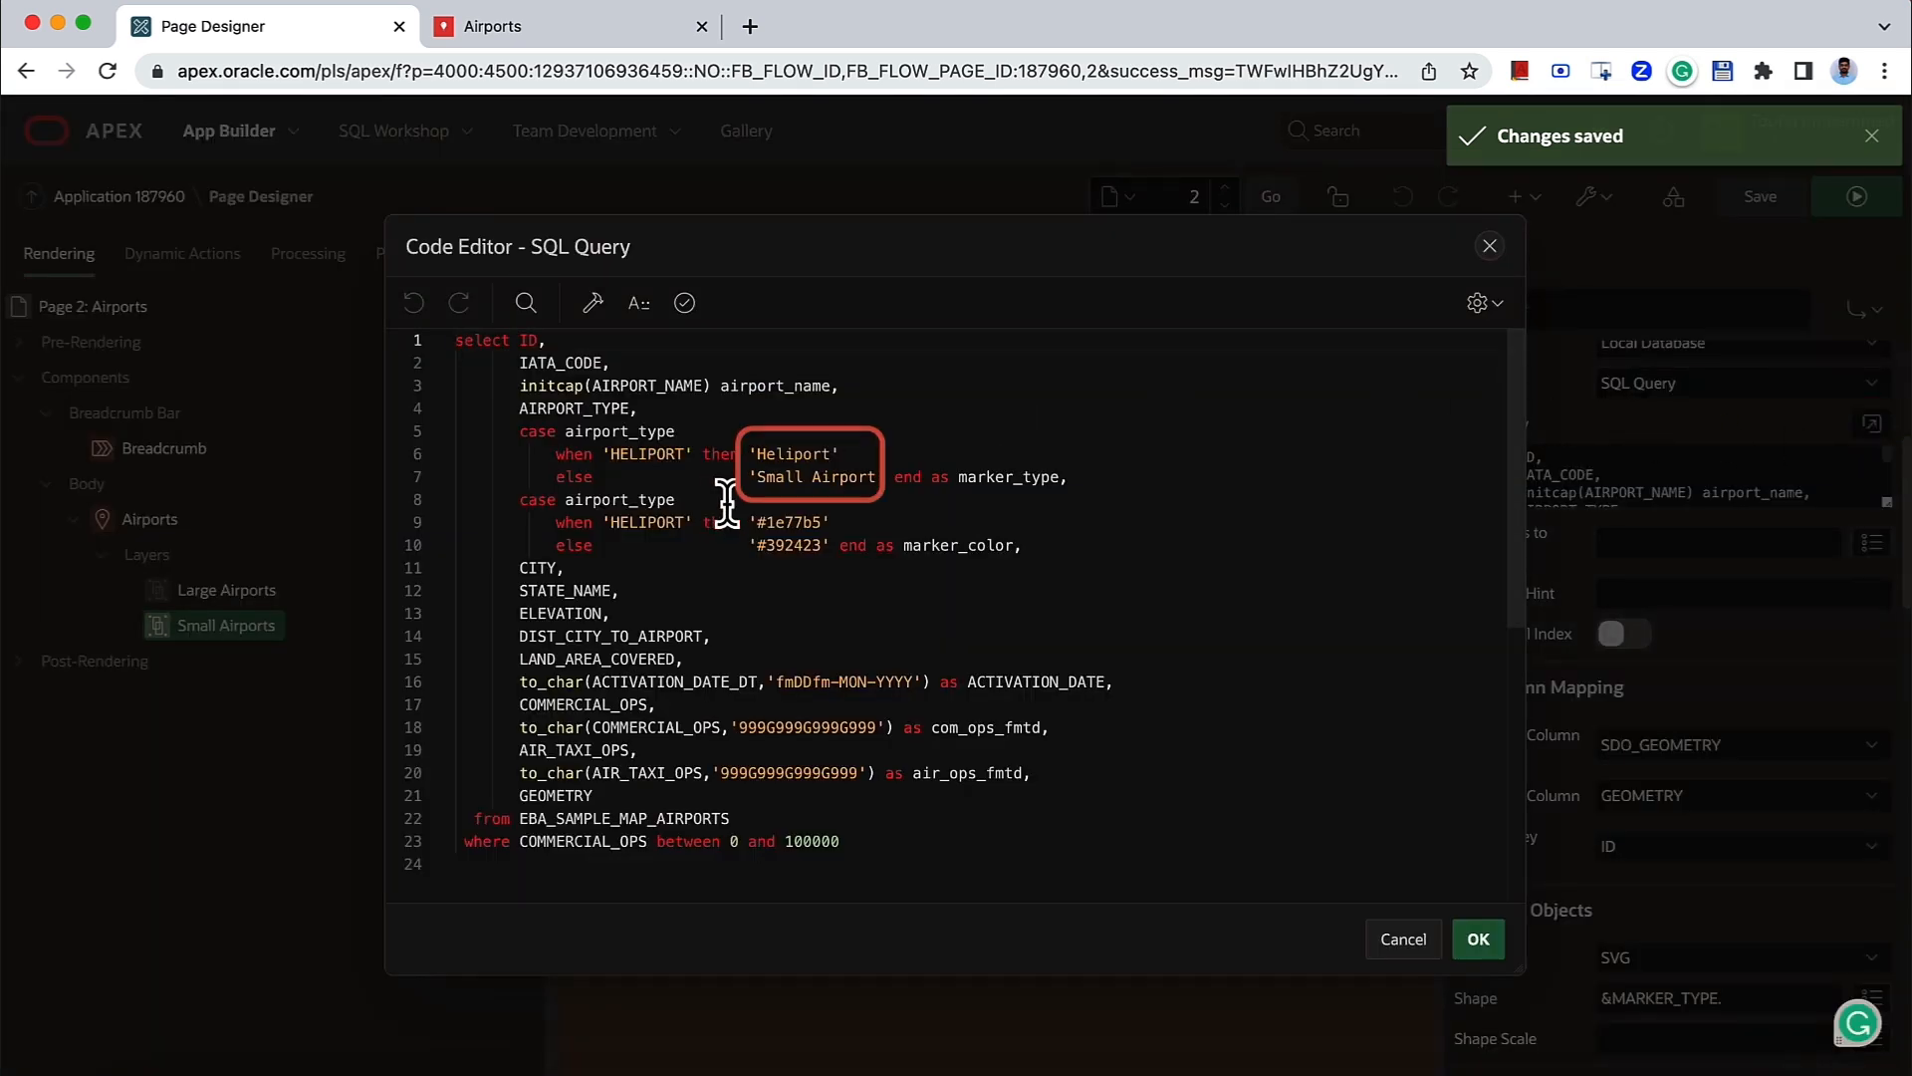
{"action": "left_click", "coordinate": [1481, 938]}
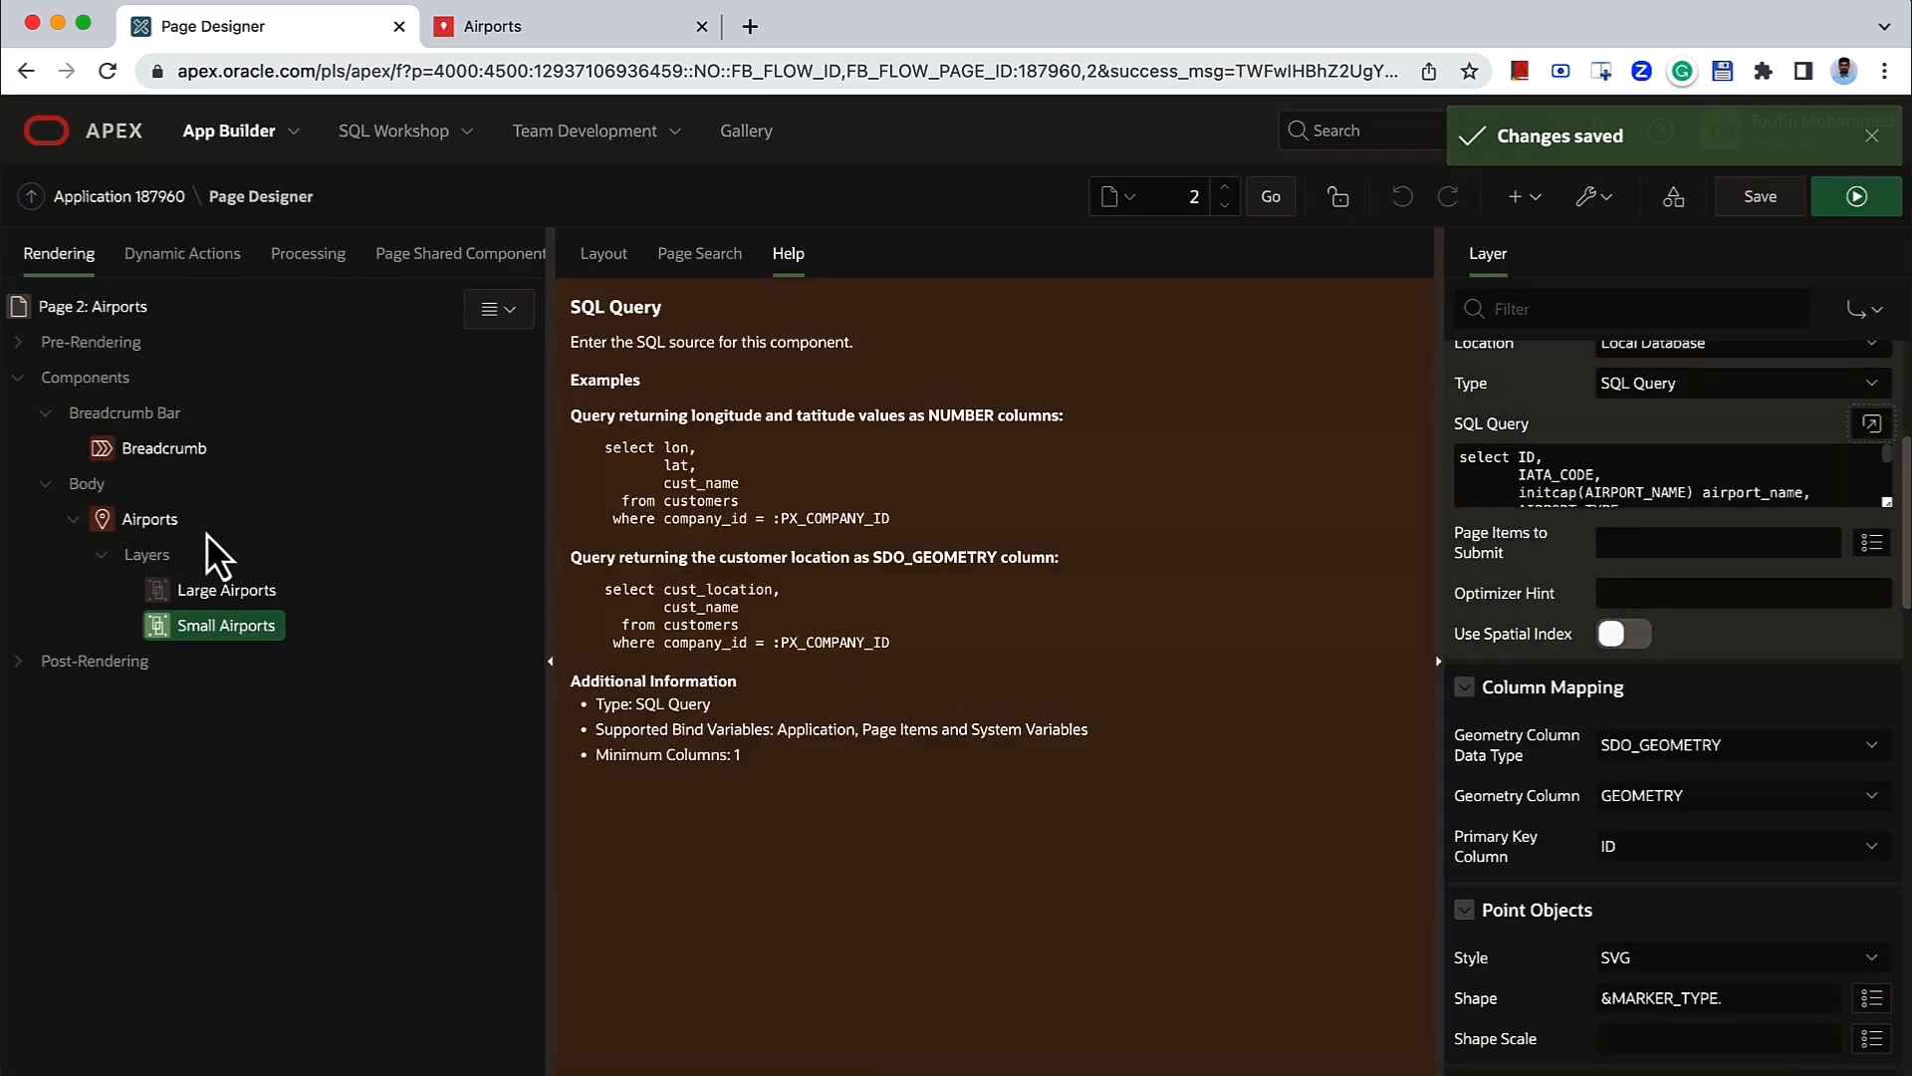
- Paste the custom SVG shape definitions into the Airports map region's Custom SVG Styles attribute
{"action": "left_click", "coordinate": [166, 528]}
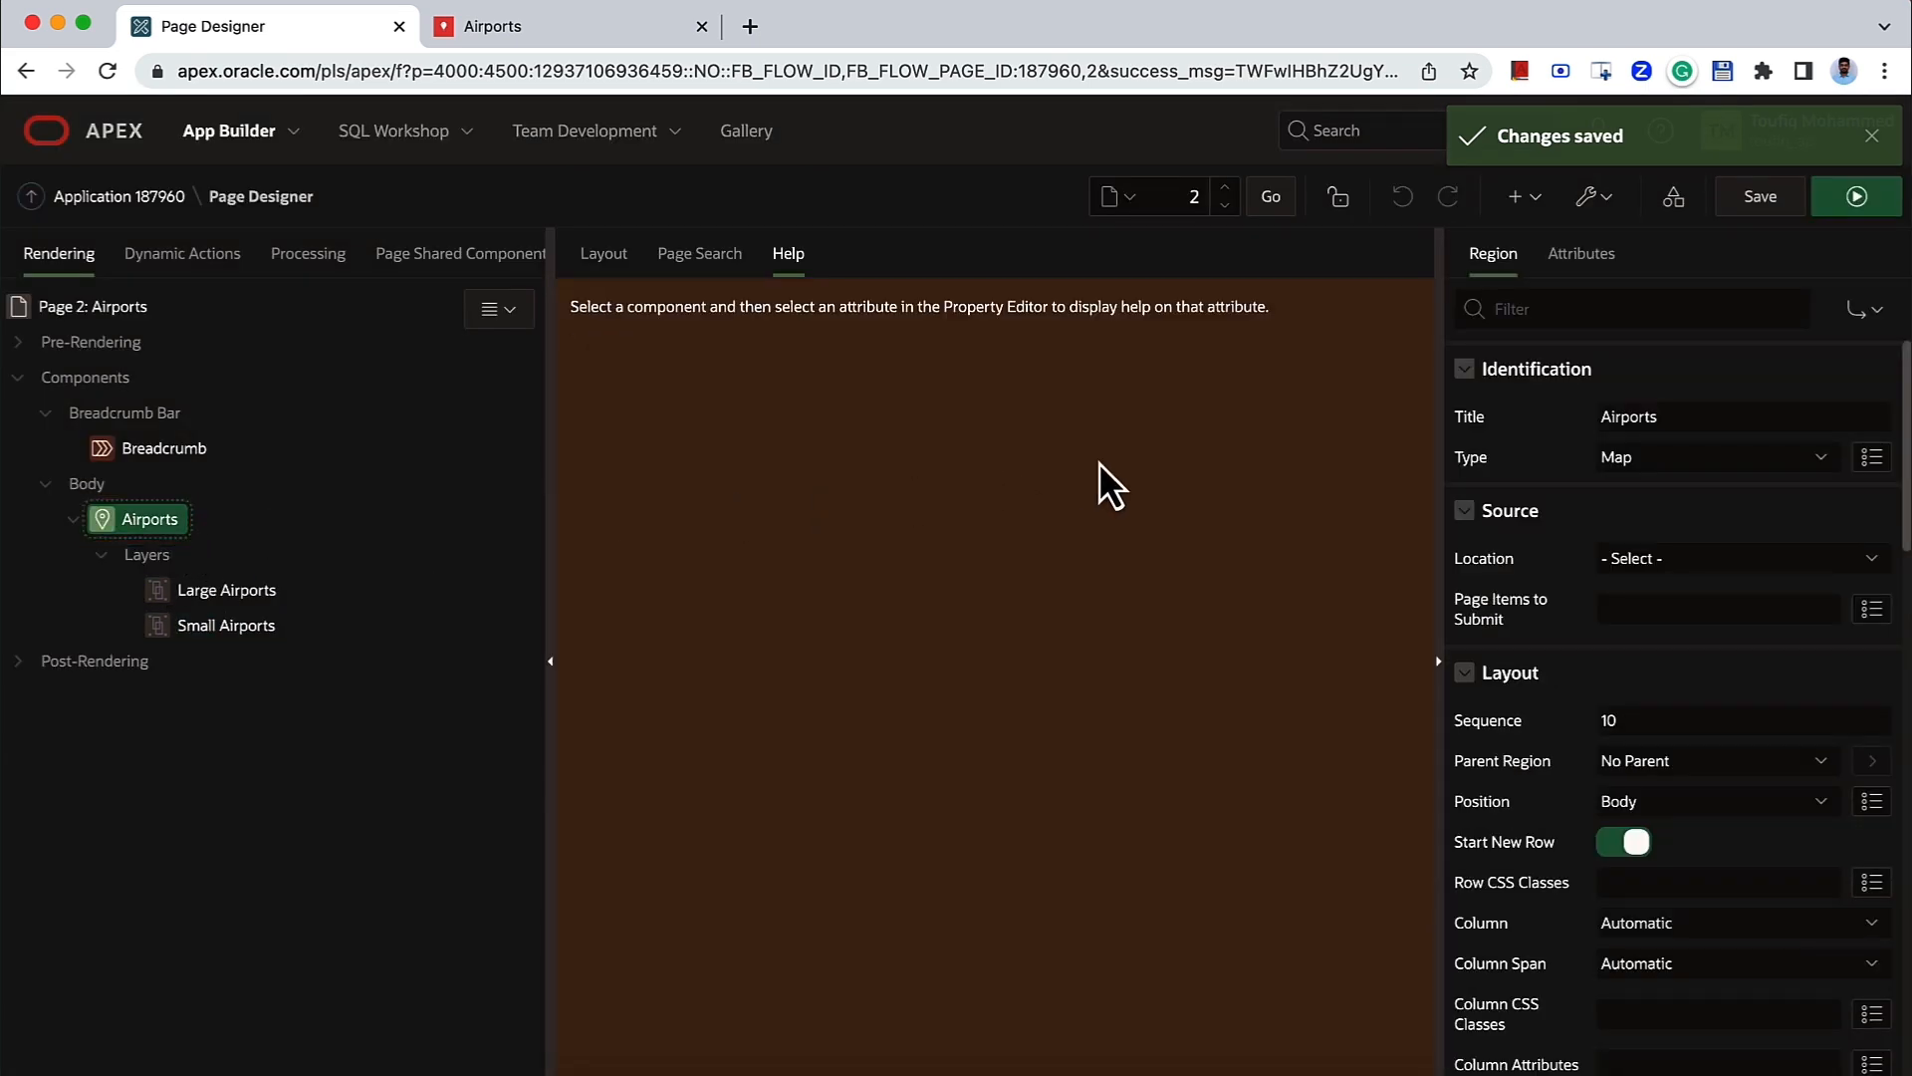
{"action": "left_click", "coordinate": [1560, 261]}
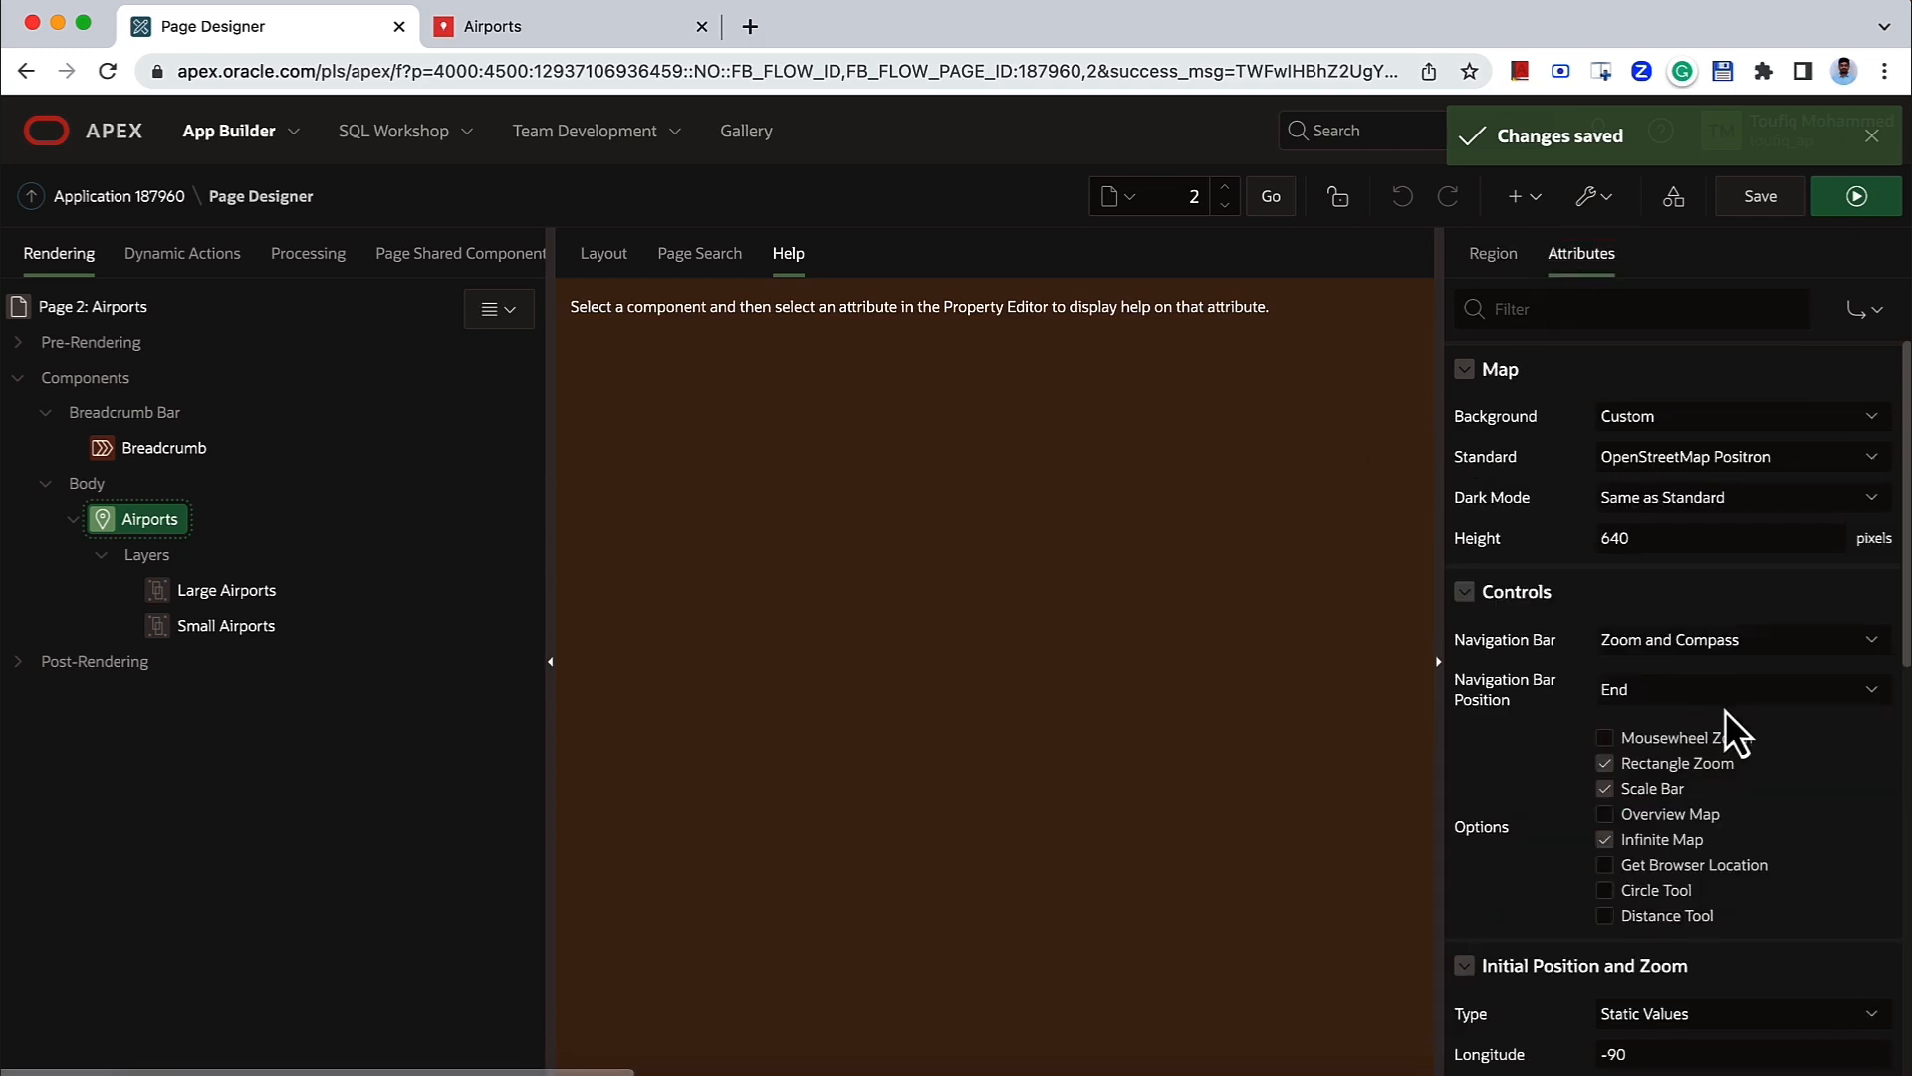
{"action": "scroll", "coordinate": [1723, 709], "scroll_direction": "down", "scroll_amount": 10}
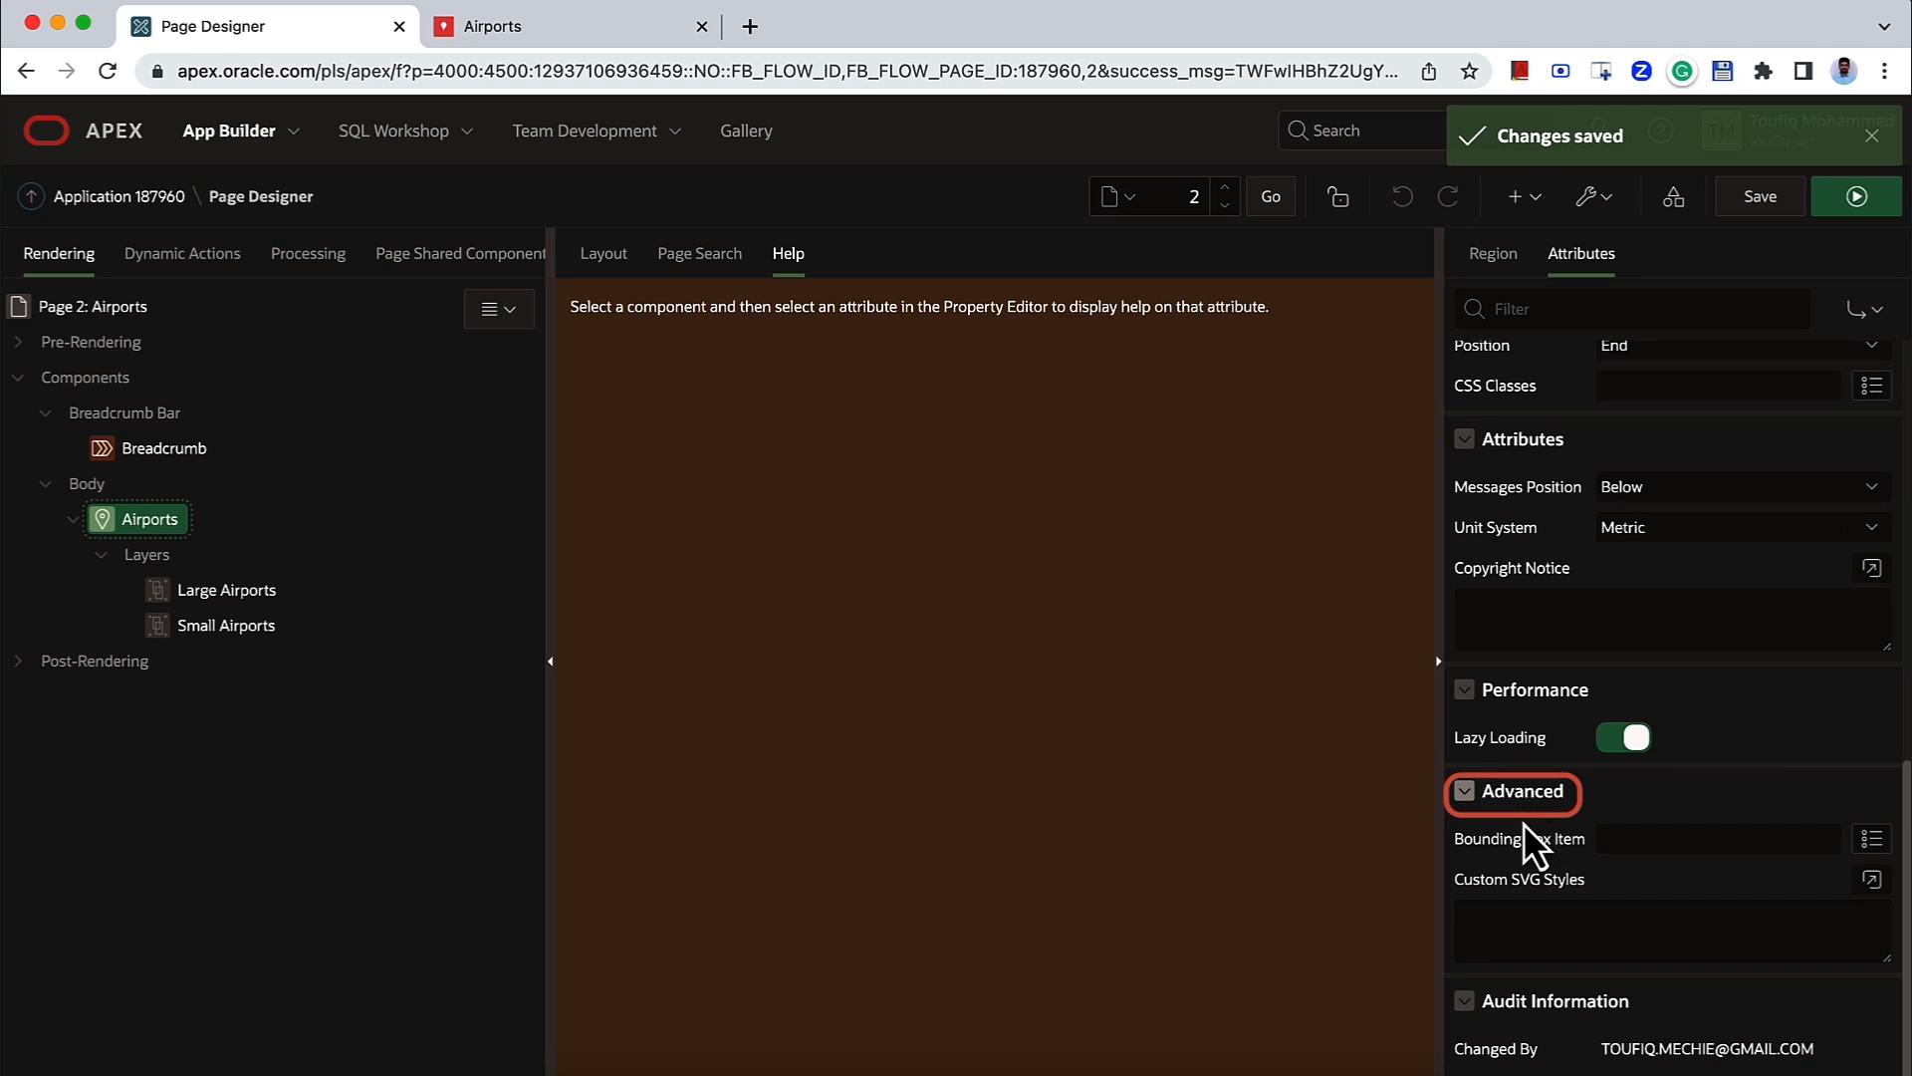
{"action": "left_click", "coordinate": [1550, 914]}
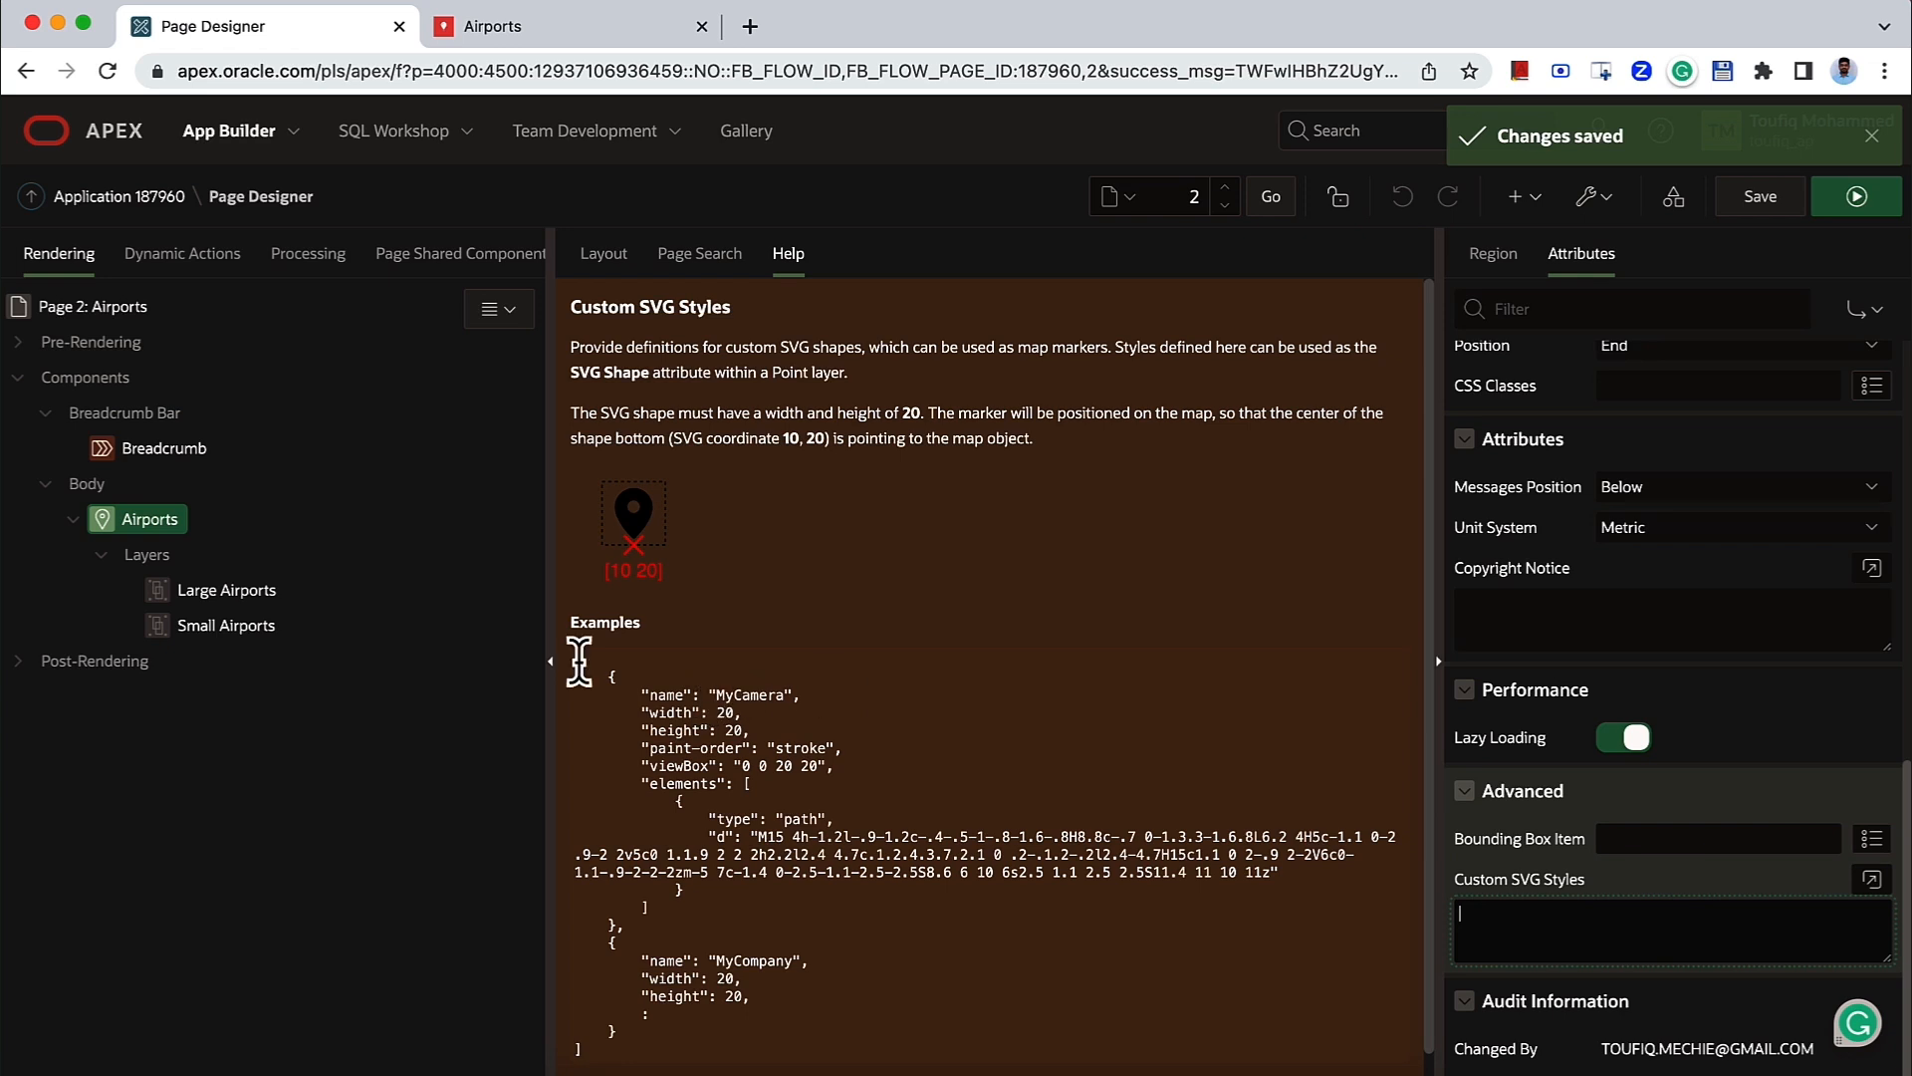
{"action": "mouse_move", "coordinate": [578, 659]}
{"action": "left_mouse_down"}
{"action": "mouse_move", "coordinate": [614, 712]}
{"action": "mouse_move", "coordinate": [648, 883]}
{"action": "mouse_move", "coordinate": [648, 1055]}
{"action": "left_mouse_up"}
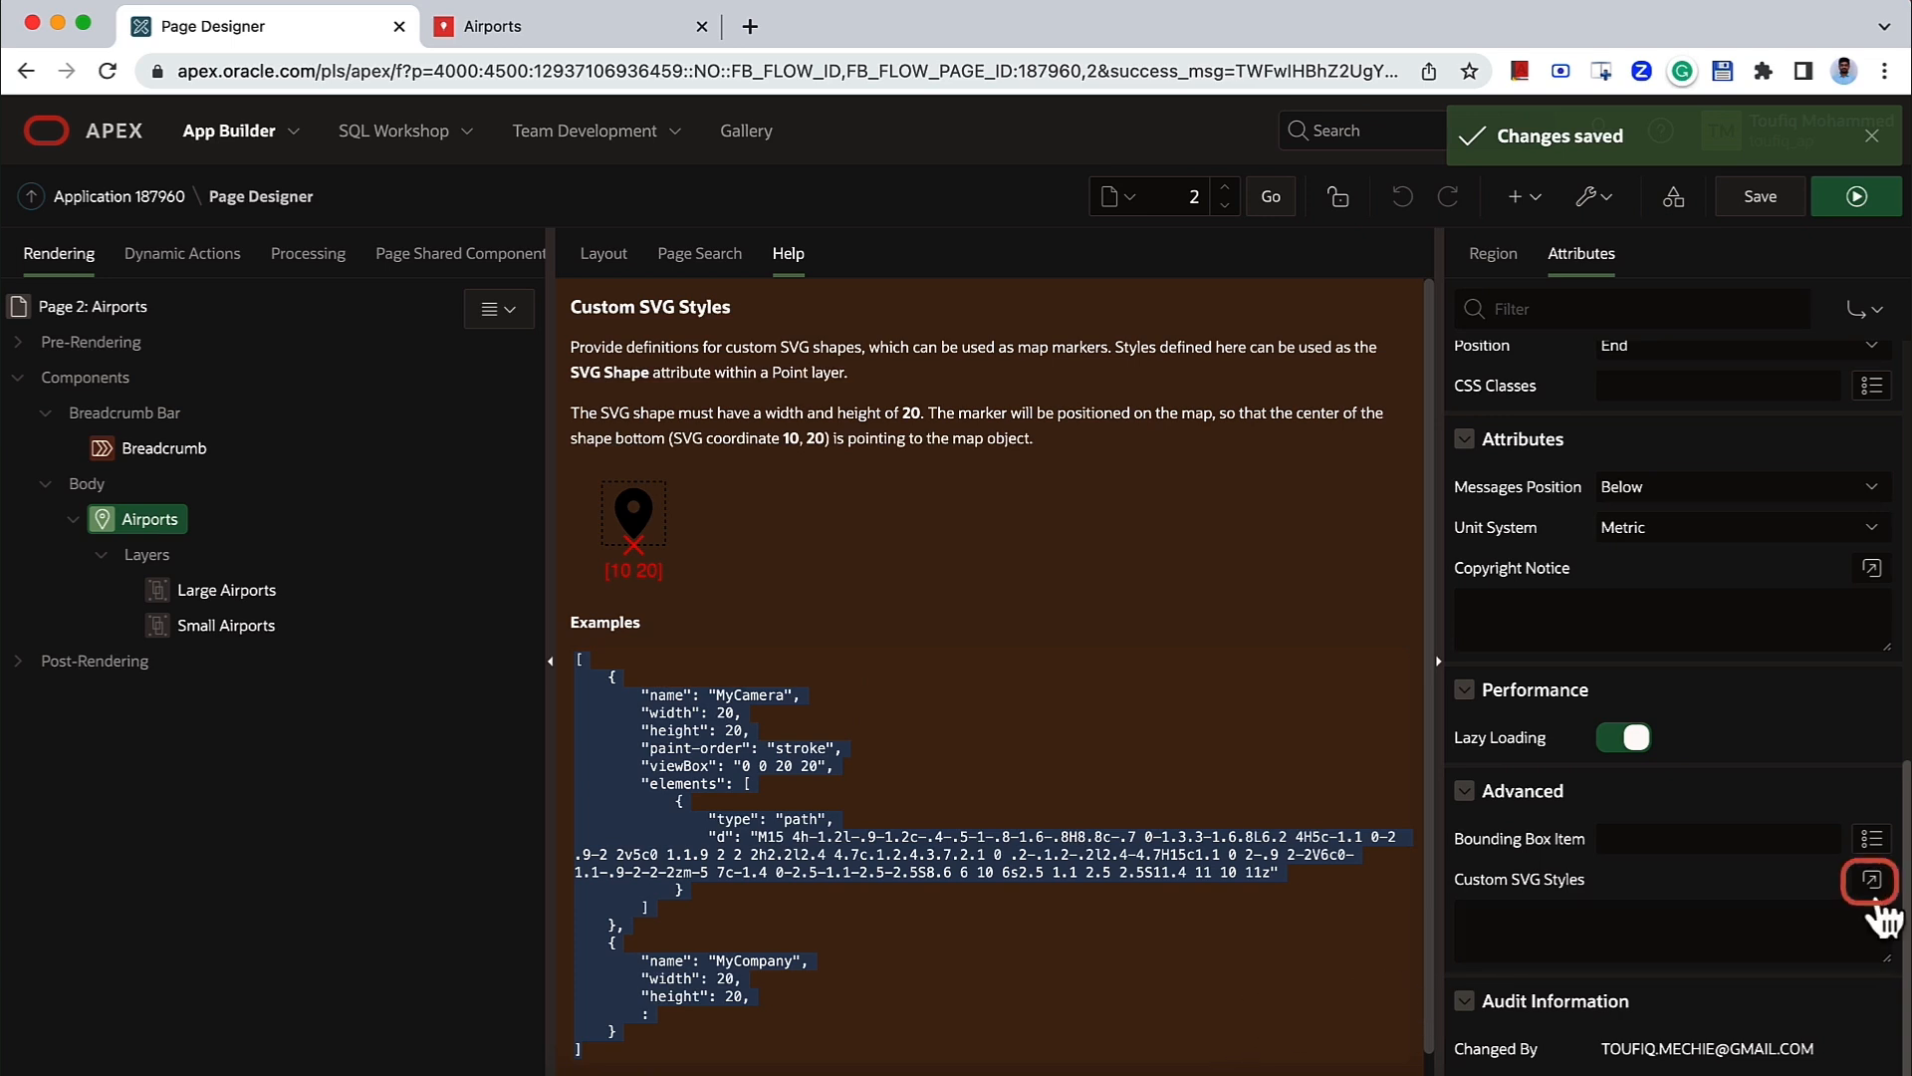
{"action": "left_click", "coordinate": [1871, 878]}
{"action": "key", "text": "super+v"}
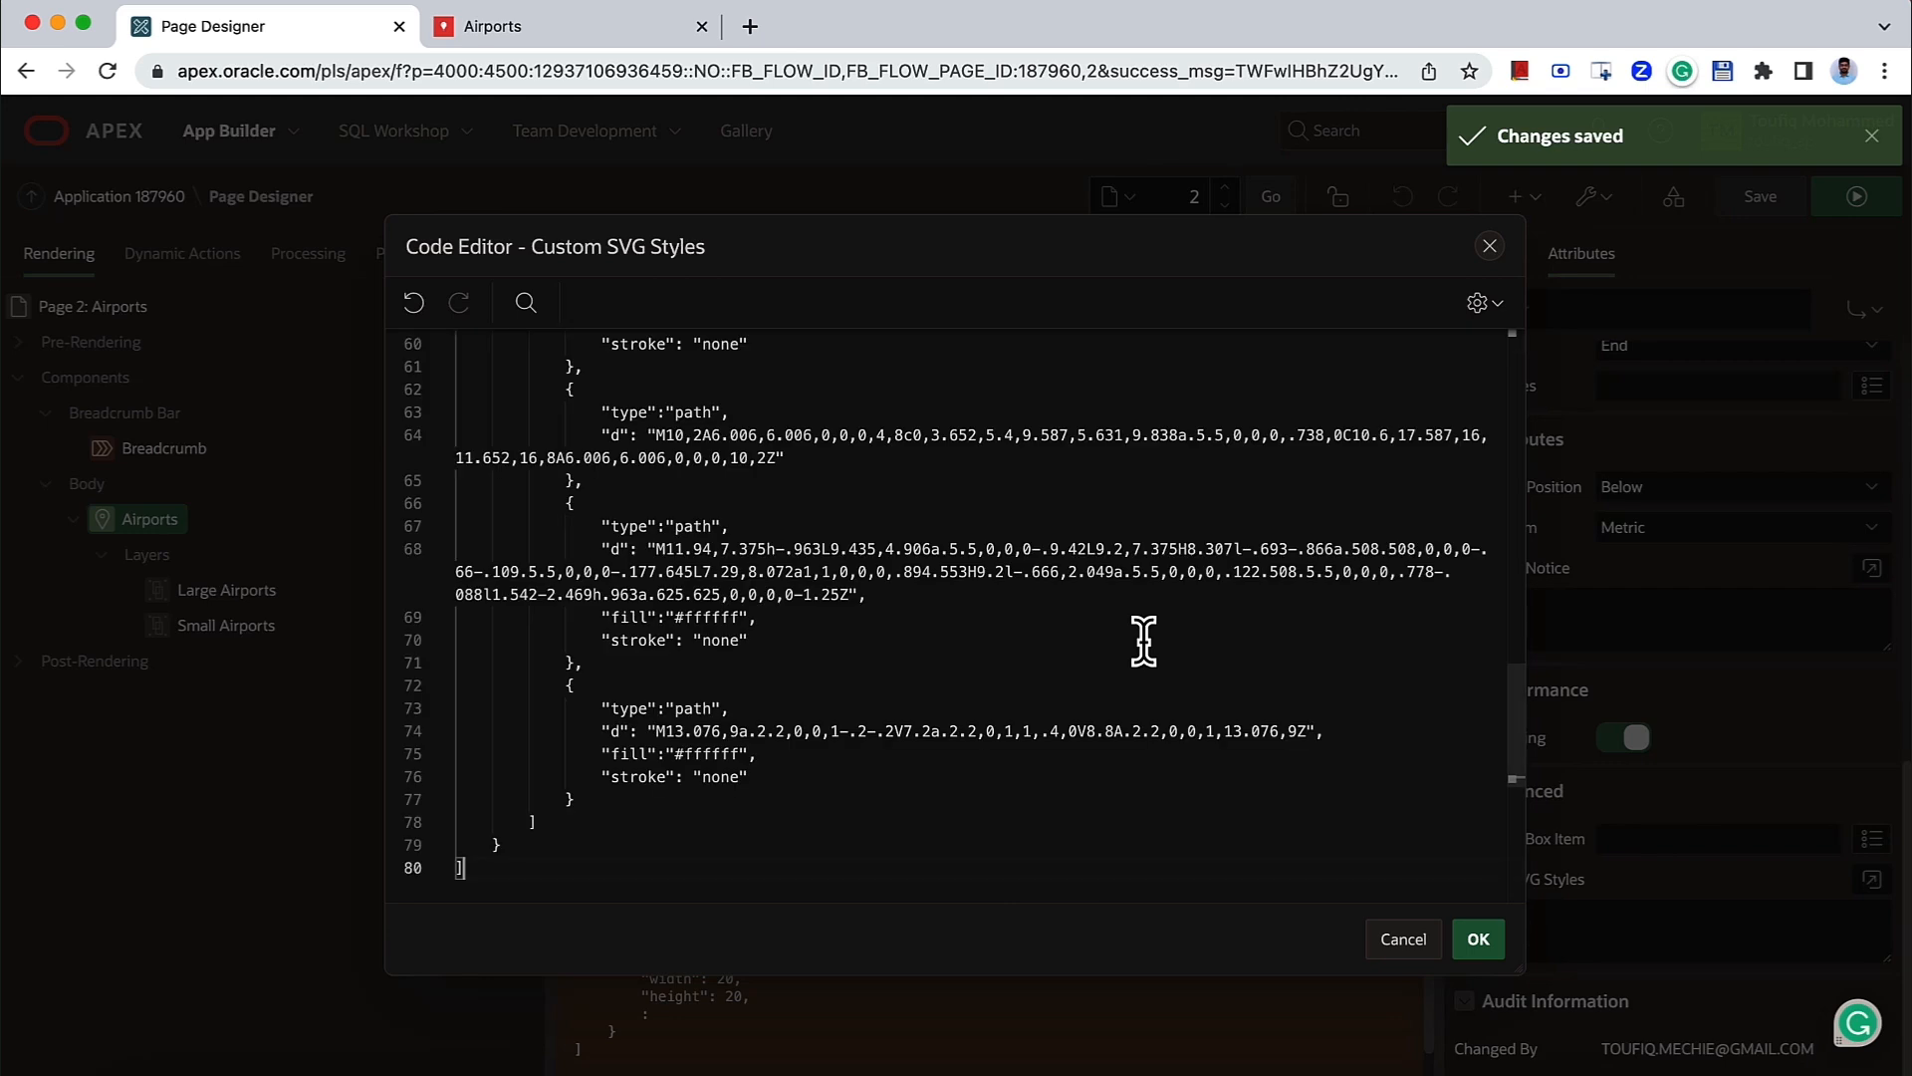
- Check the "Small Airport" and "Heliport" shape names in the custom SVG code and accept the code
{"action": "scroll", "coordinate": [1143, 641], "scroll_direction": "up", "scroll_amount": 5}
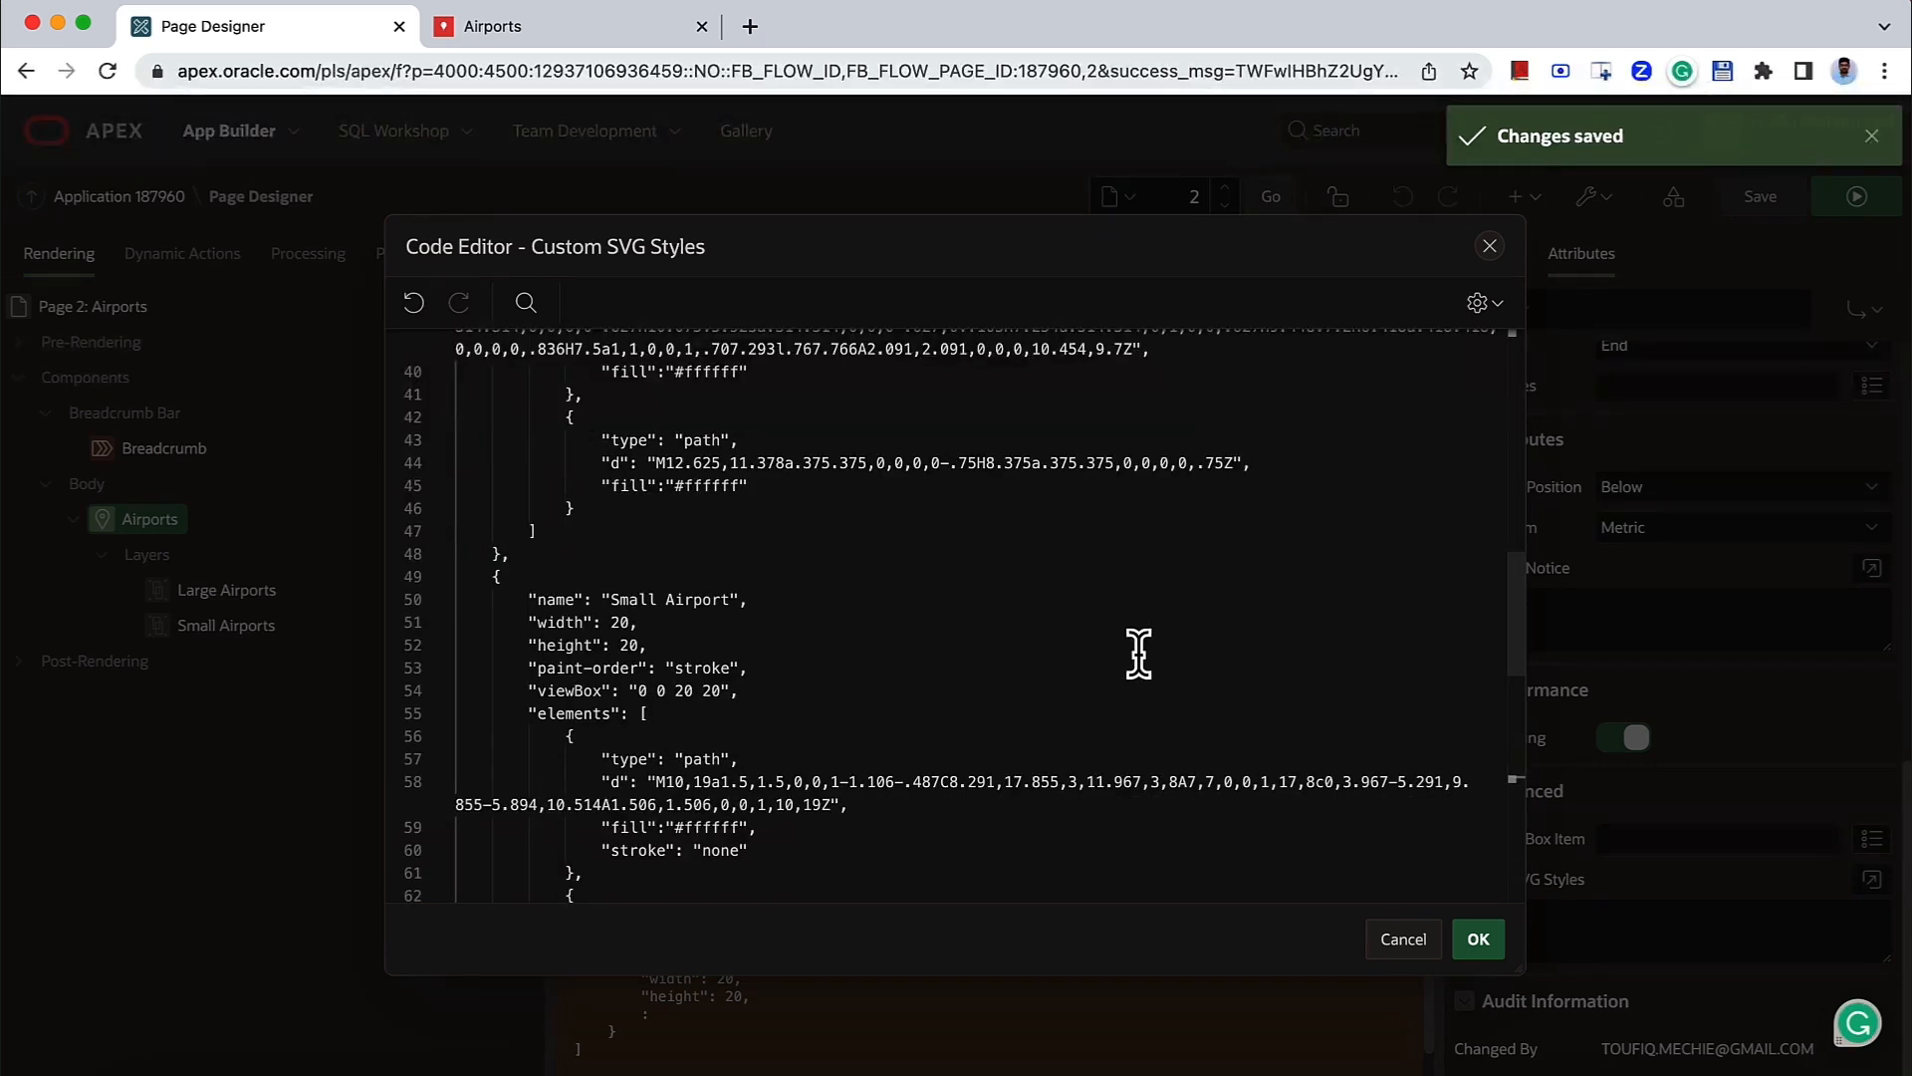
{"action": "left_click_drag", "start_coordinate": [611, 598], "coordinate": [728, 606]}
{"action": "scroll", "coordinate": [732, 603], "scroll_direction": "up", "scroll_amount": 7}
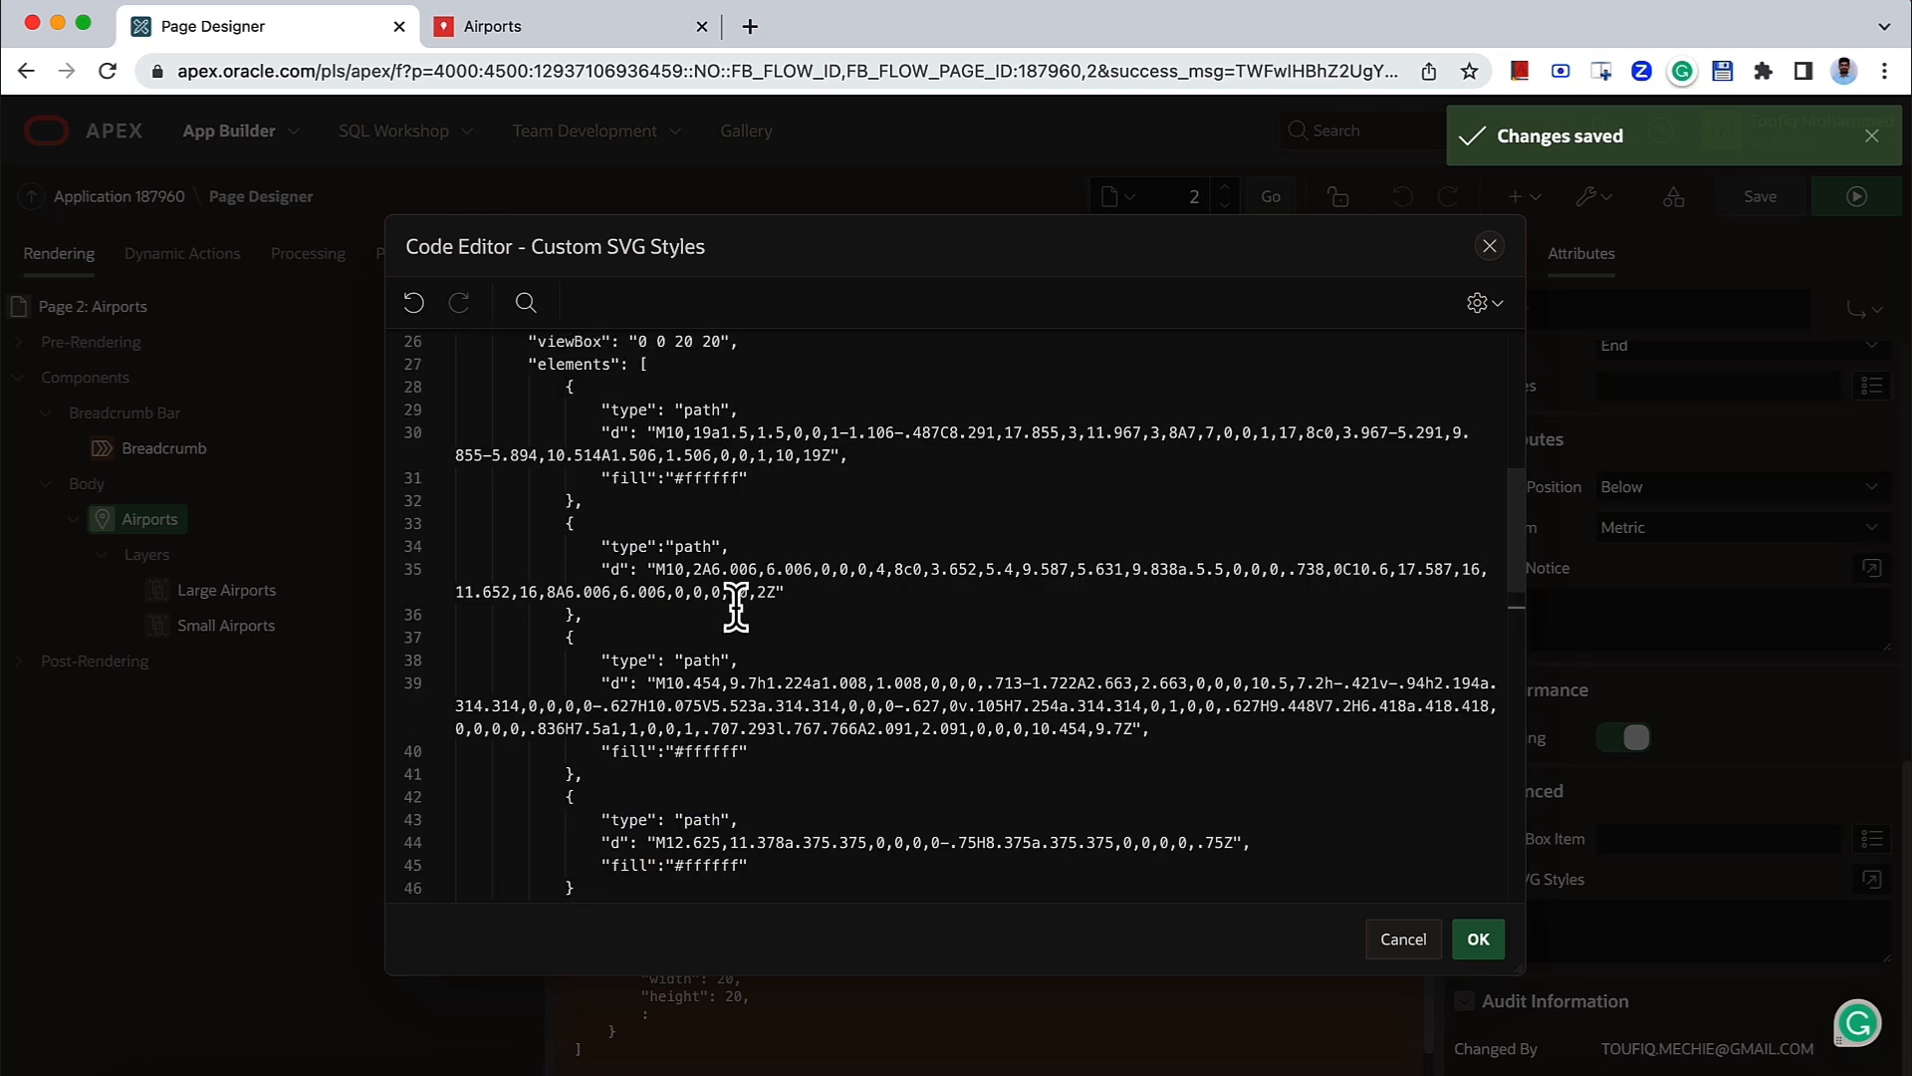
{"action": "double_click", "coordinate": [654, 376]}
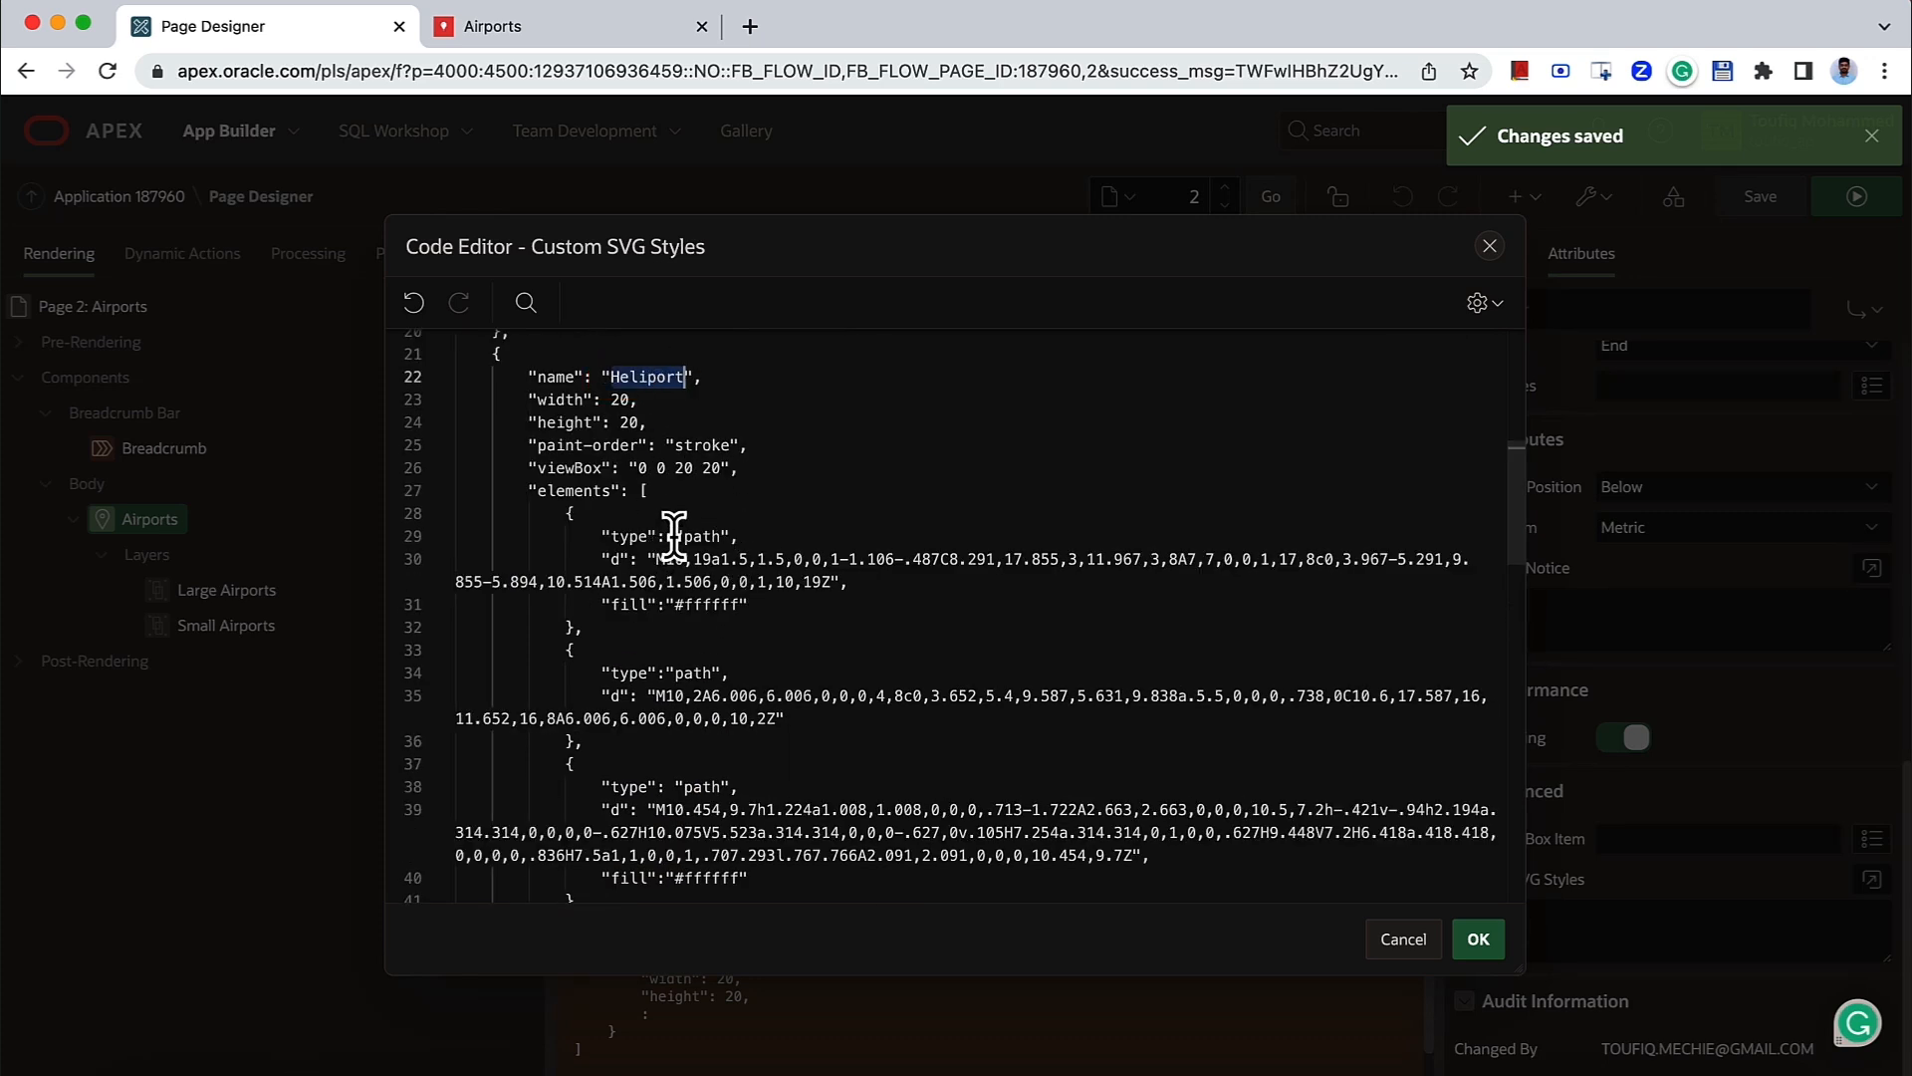
{"action": "left_click", "coordinate": [1476, 936]}
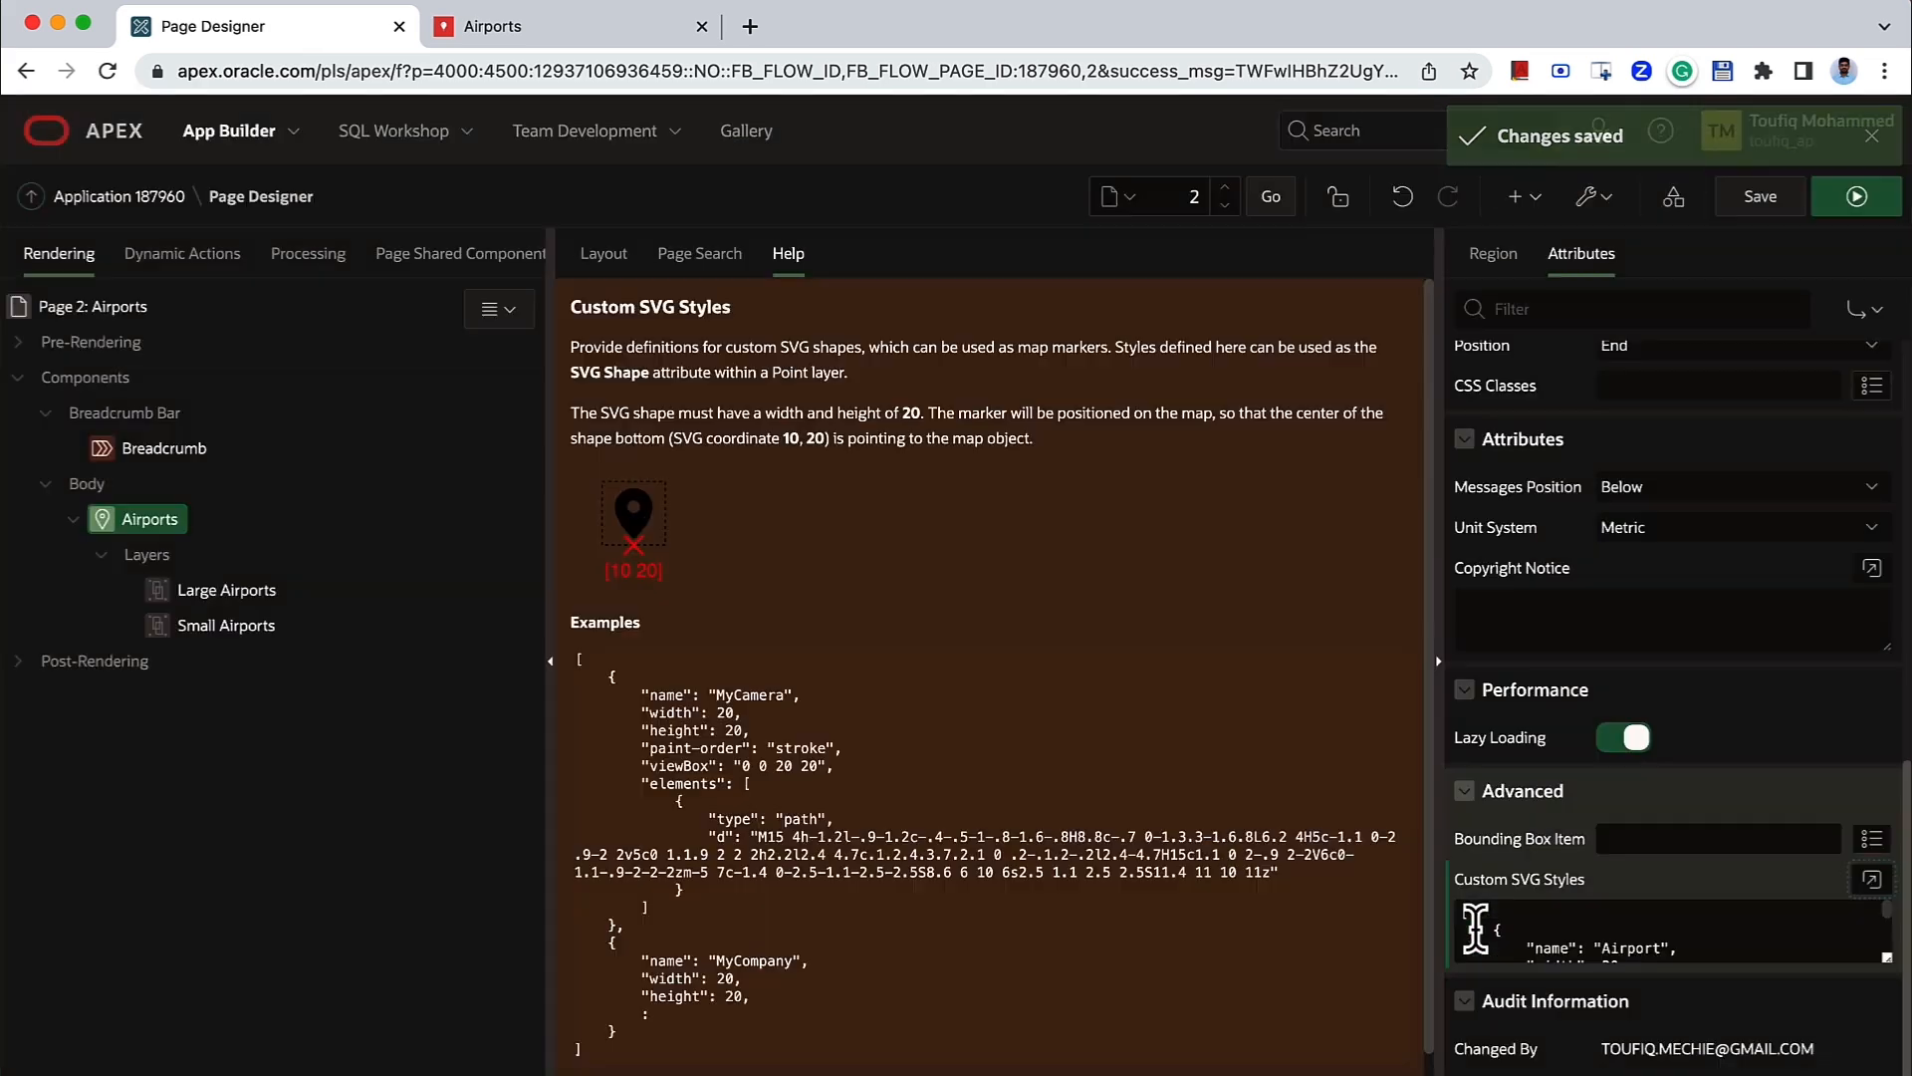
- Save the page, reload the running application and reopen the Airports page to view the custom markers
{"action": "left_click", "coordinate": [1745, 200]}
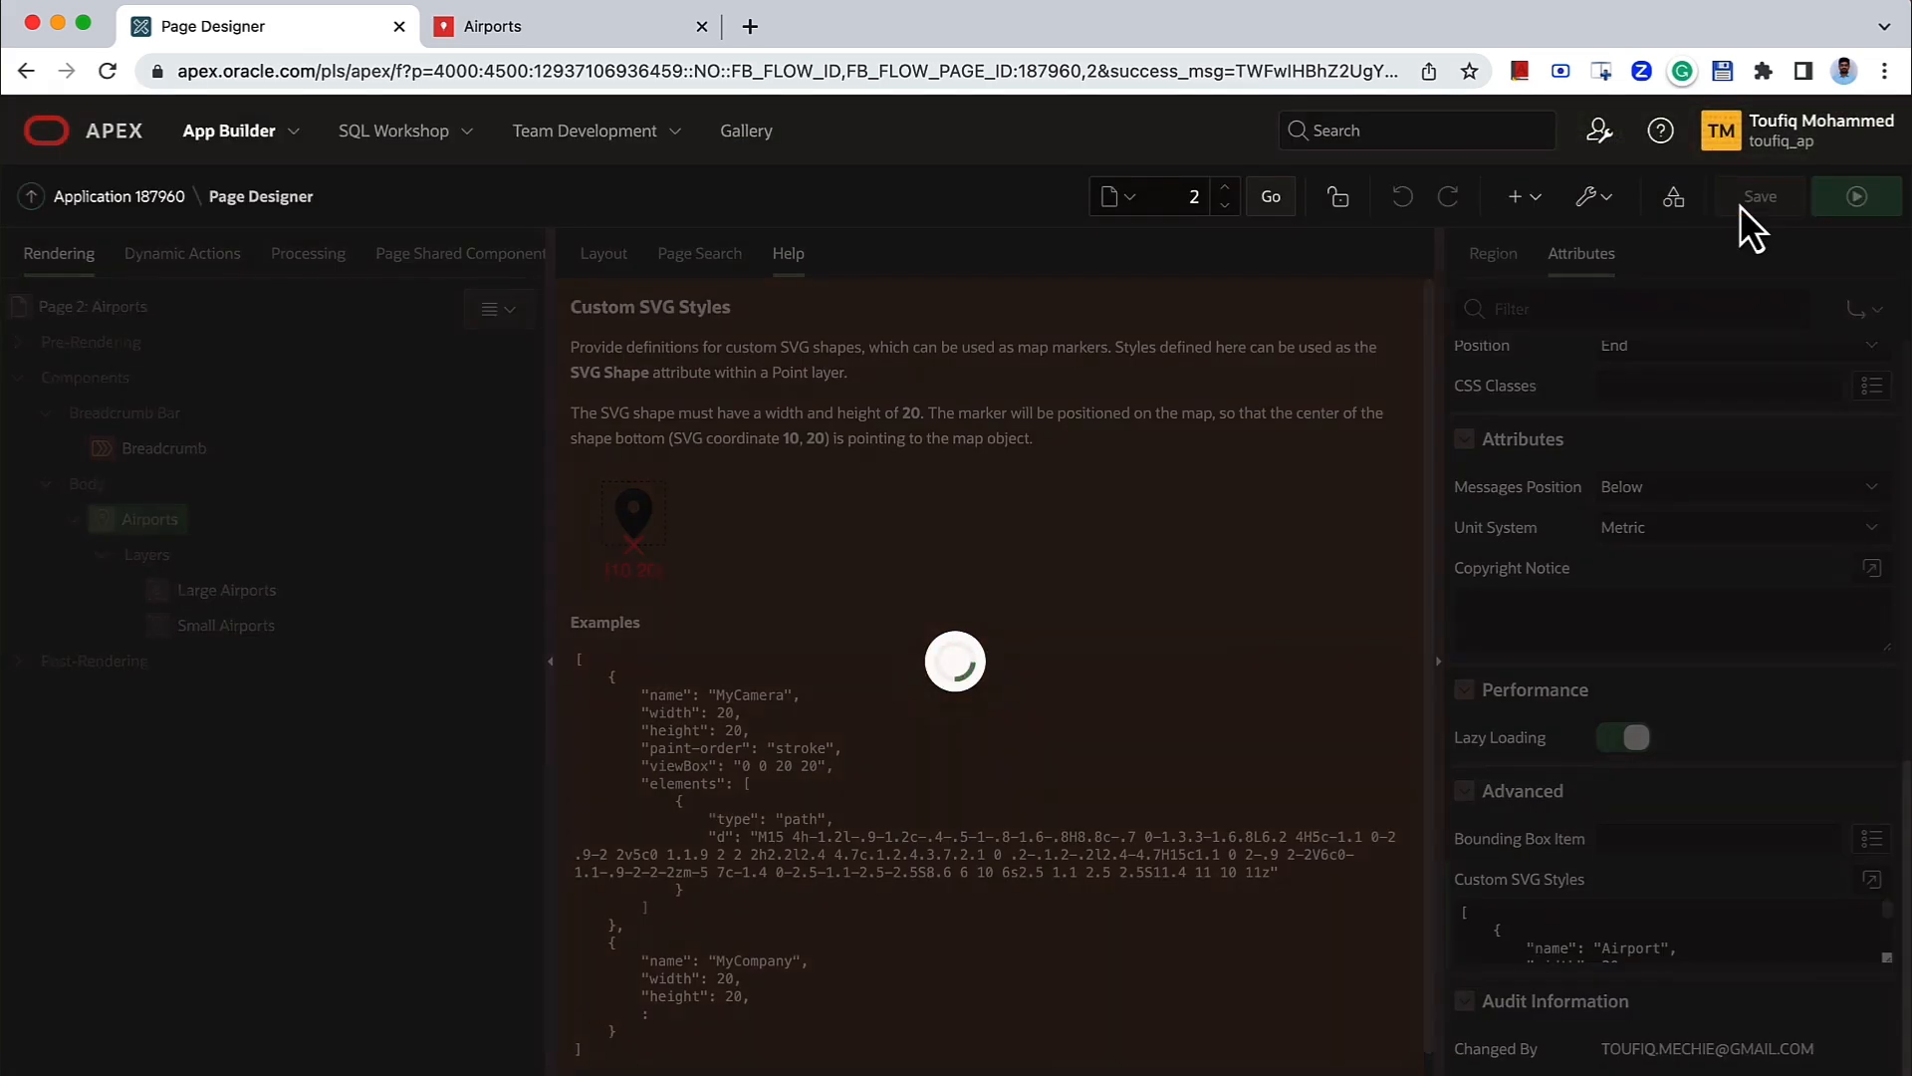
{"action": "left_click", "coordinate": [578, 26]}
{"action": "left_click", "coordinate": [108, 72]}
{"action": "left_click", "coordinate": [112, 251]}
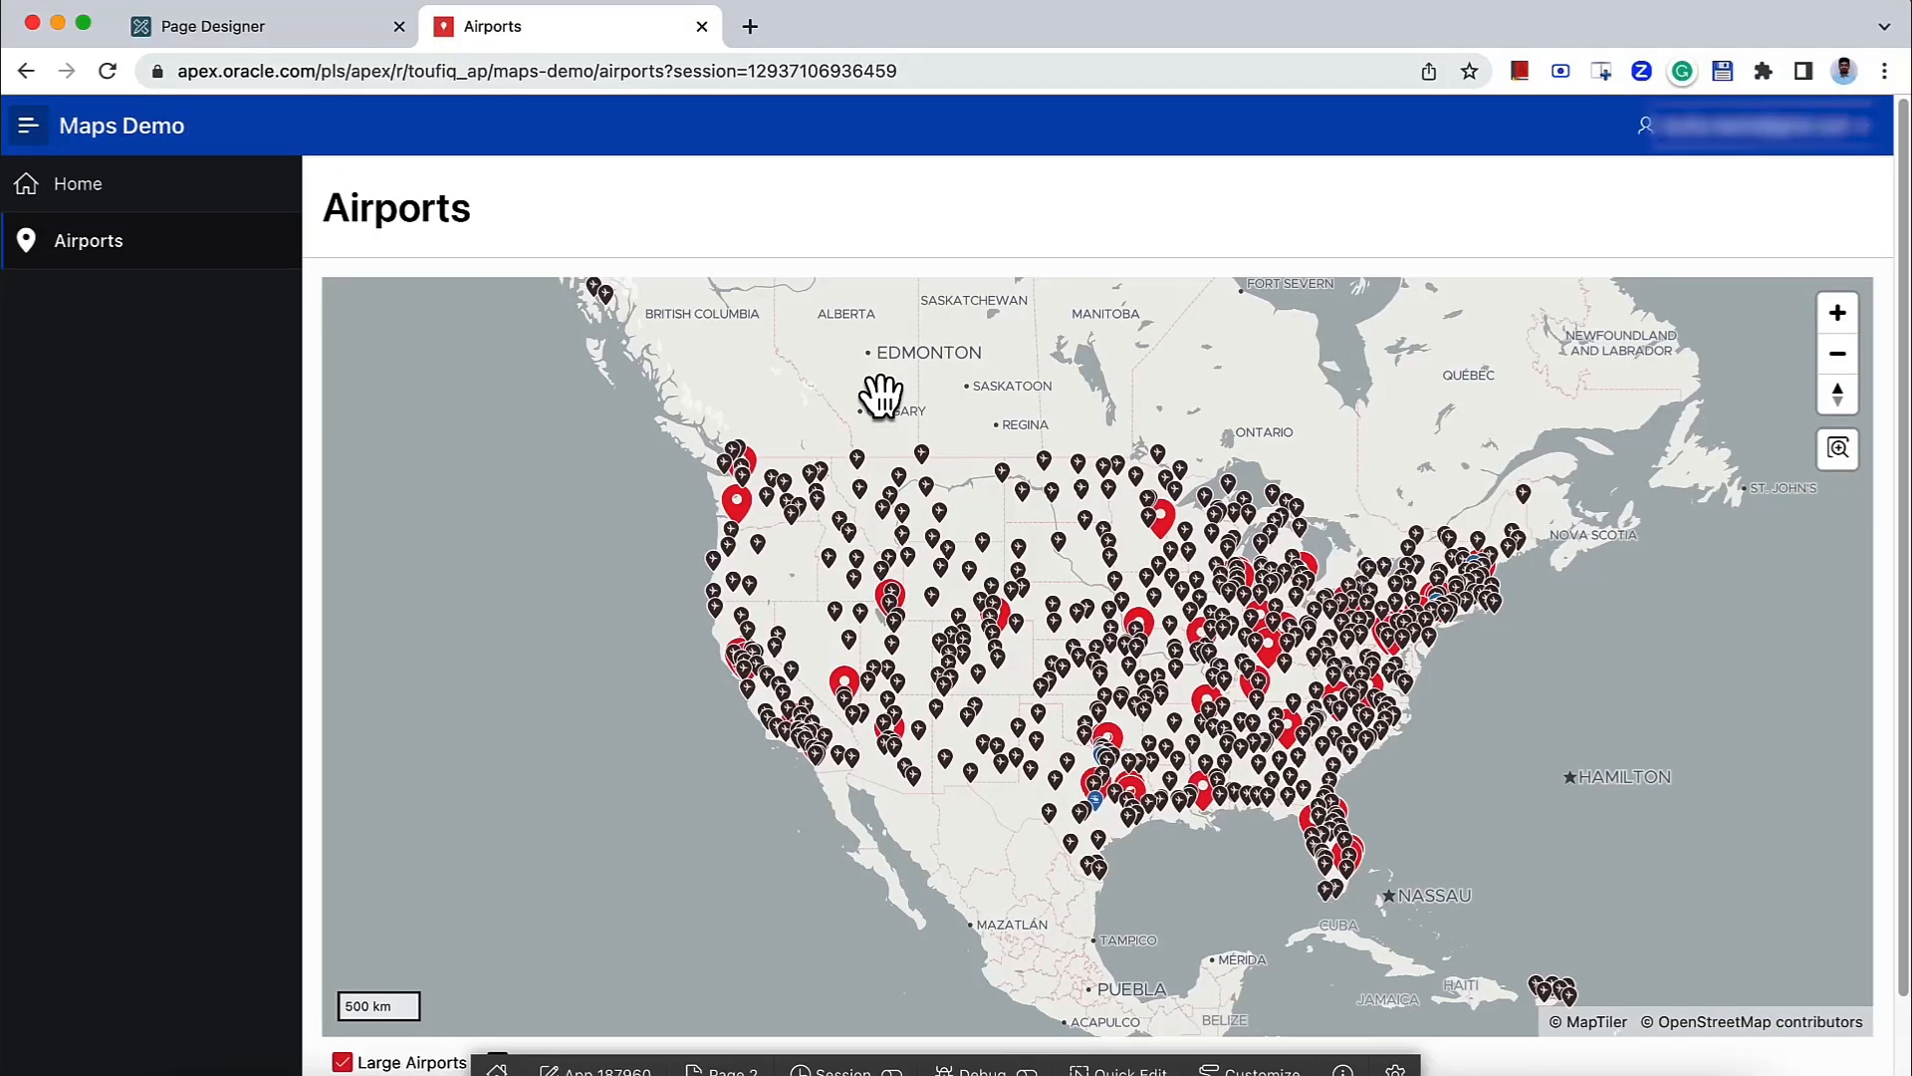
- Back in Page Designer, set the Airports map region's source location to Local Database and its type to SQL Query
{"action": "left_click", "coordinate": [273, 41]}
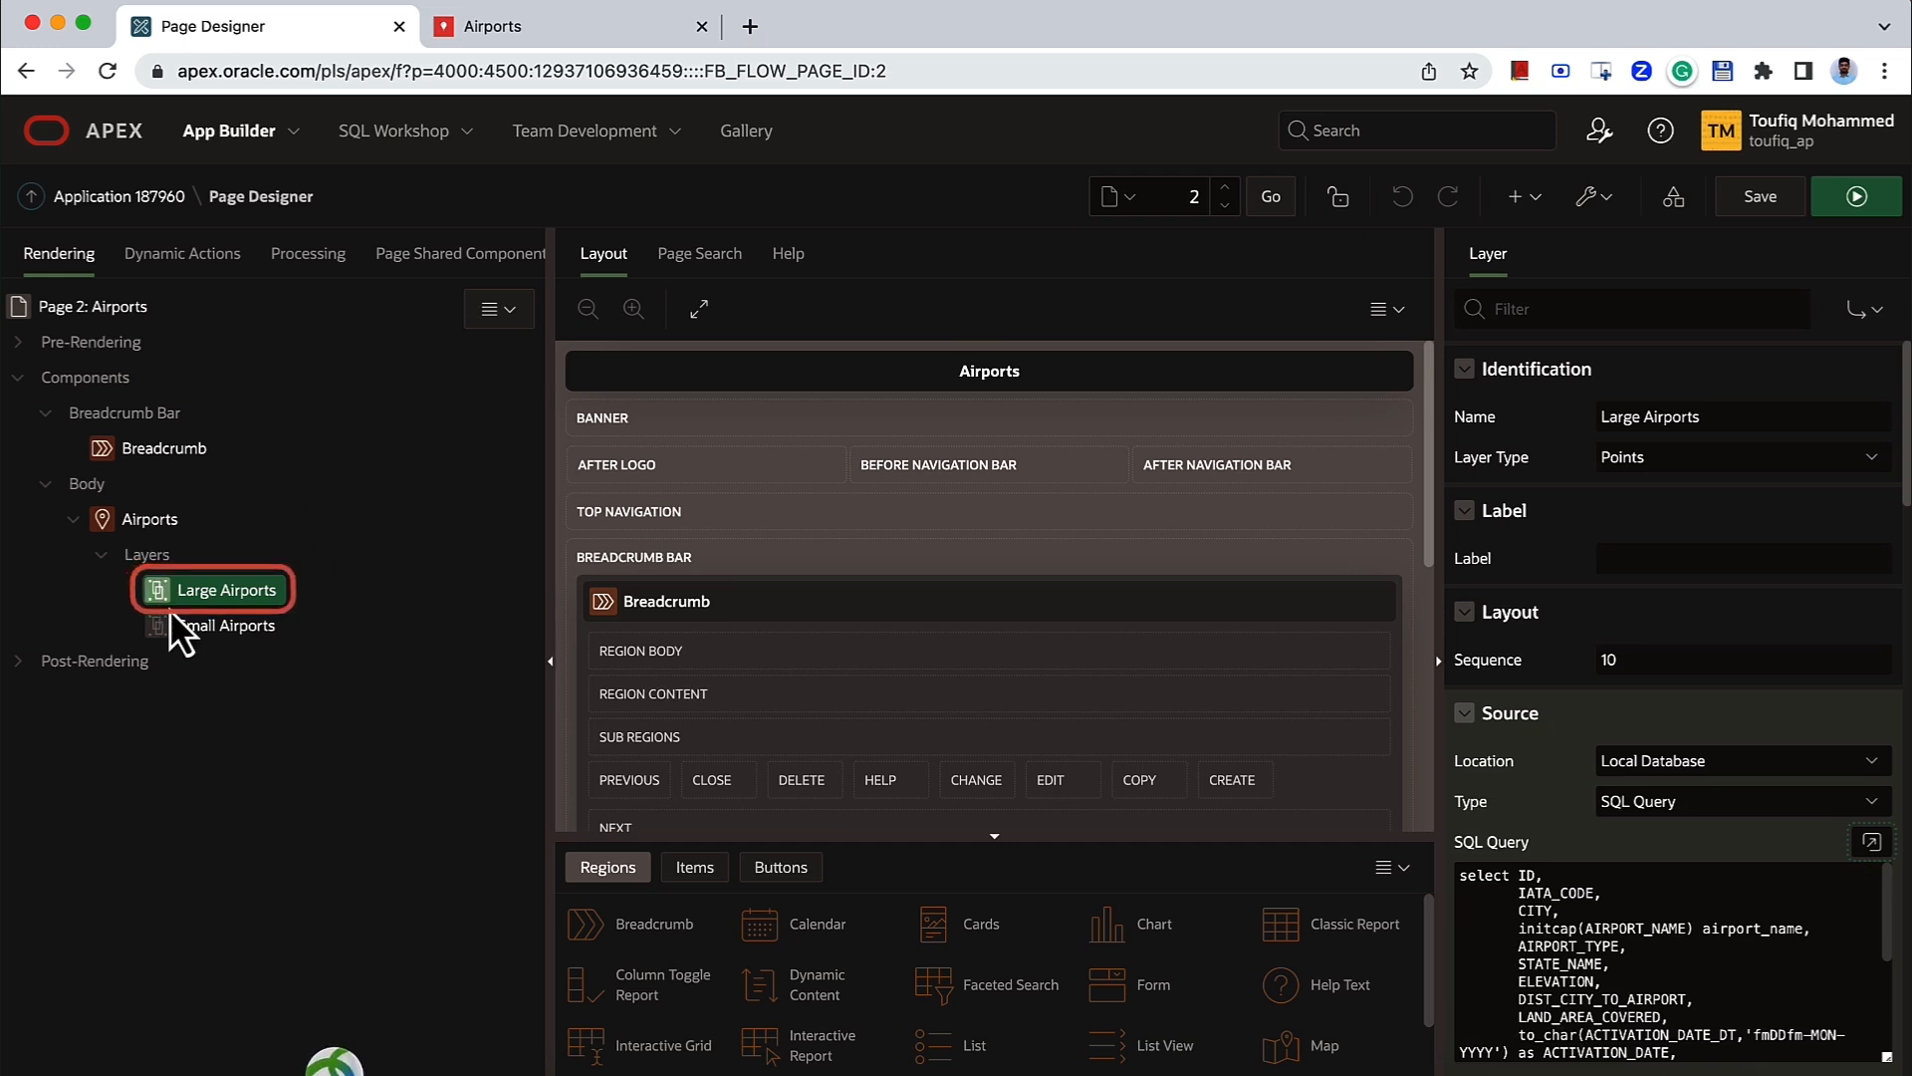
{"action": "scroll", "coordinate": [1506, 954], "scroll_direction": "down", "scroll_amount": 5}
{"action": "scroll", "coordinate": [1505, 954], "scroll_direction": "up", "scroll_amount": 5}
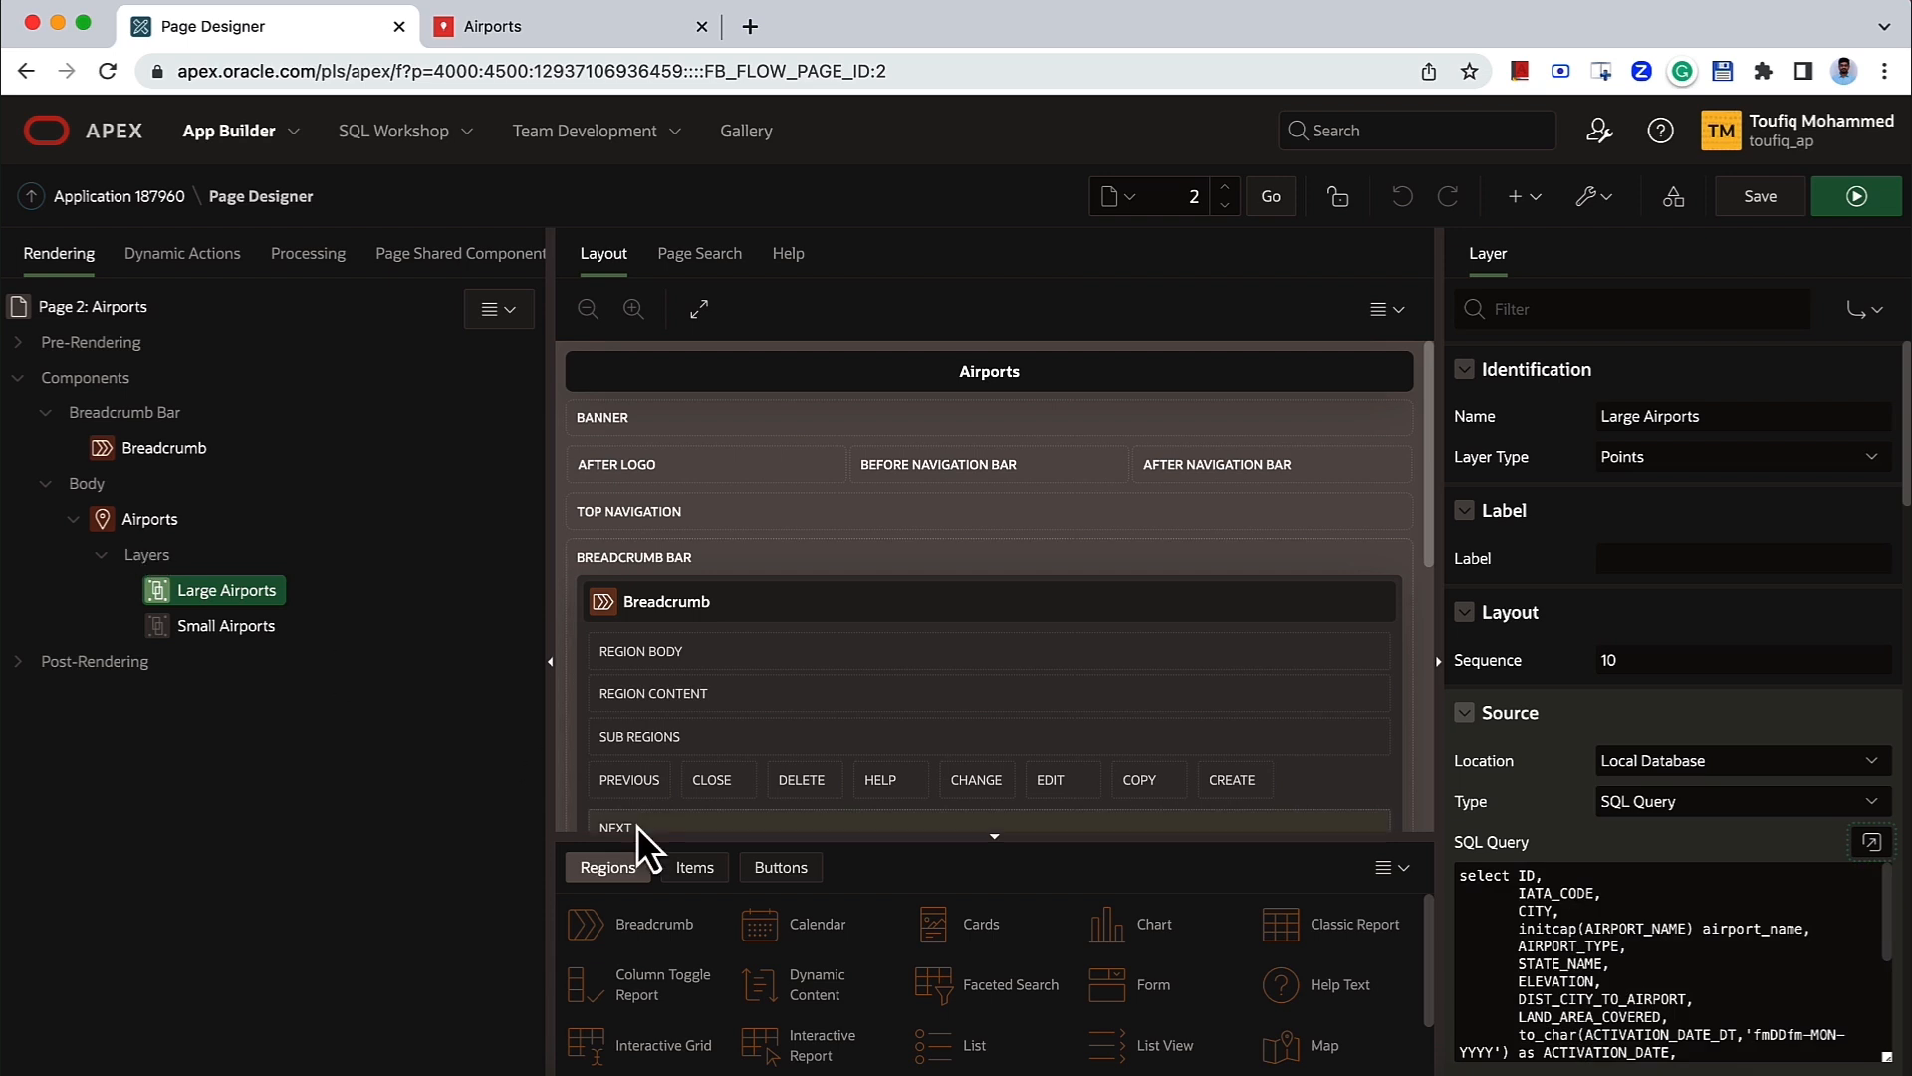
{"action": "left_click", "coordinate": [150, 520]}
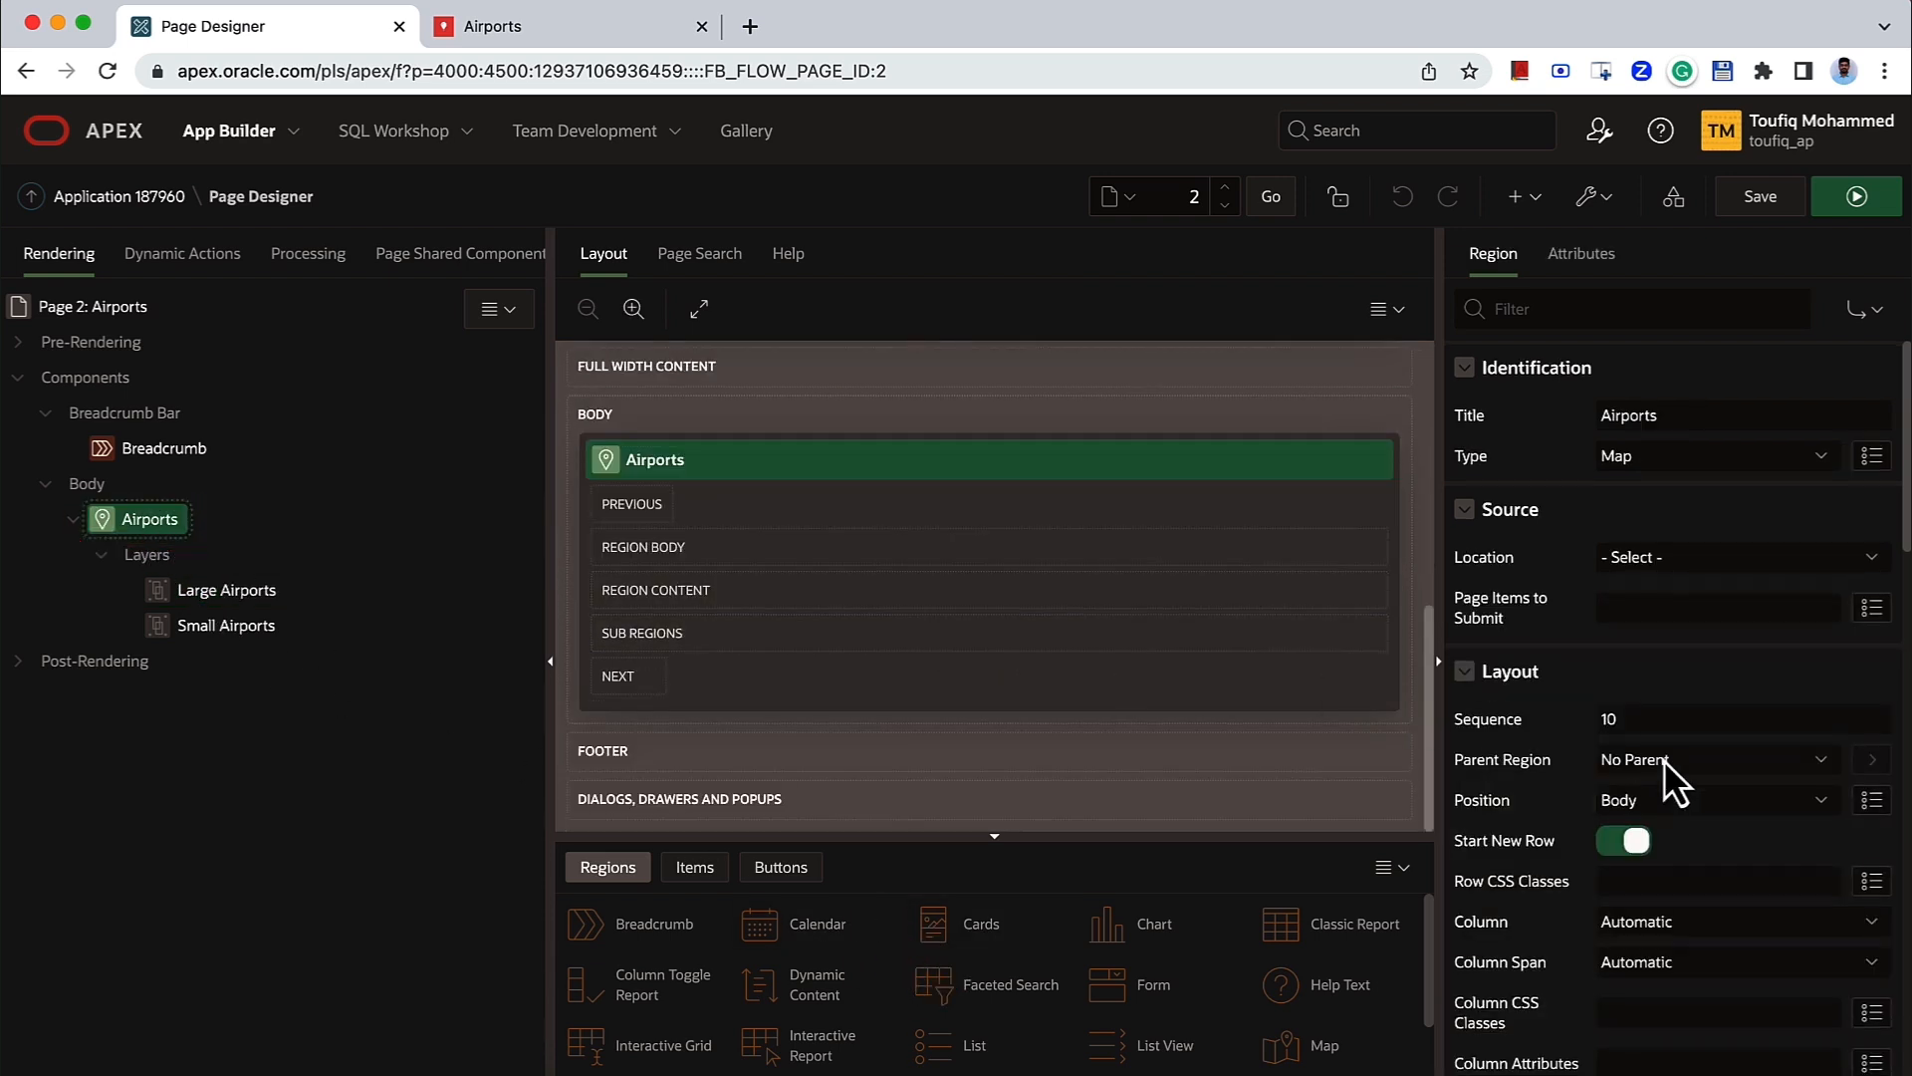
{"action": "scroll", "coordinate": [1664, 761], "scroll_direction": "down", "scroll_amount": 3}
{"action": "scroll", "coordinate": [1664, 747], "scroll_direction": "up", "scroll_amount": 2}
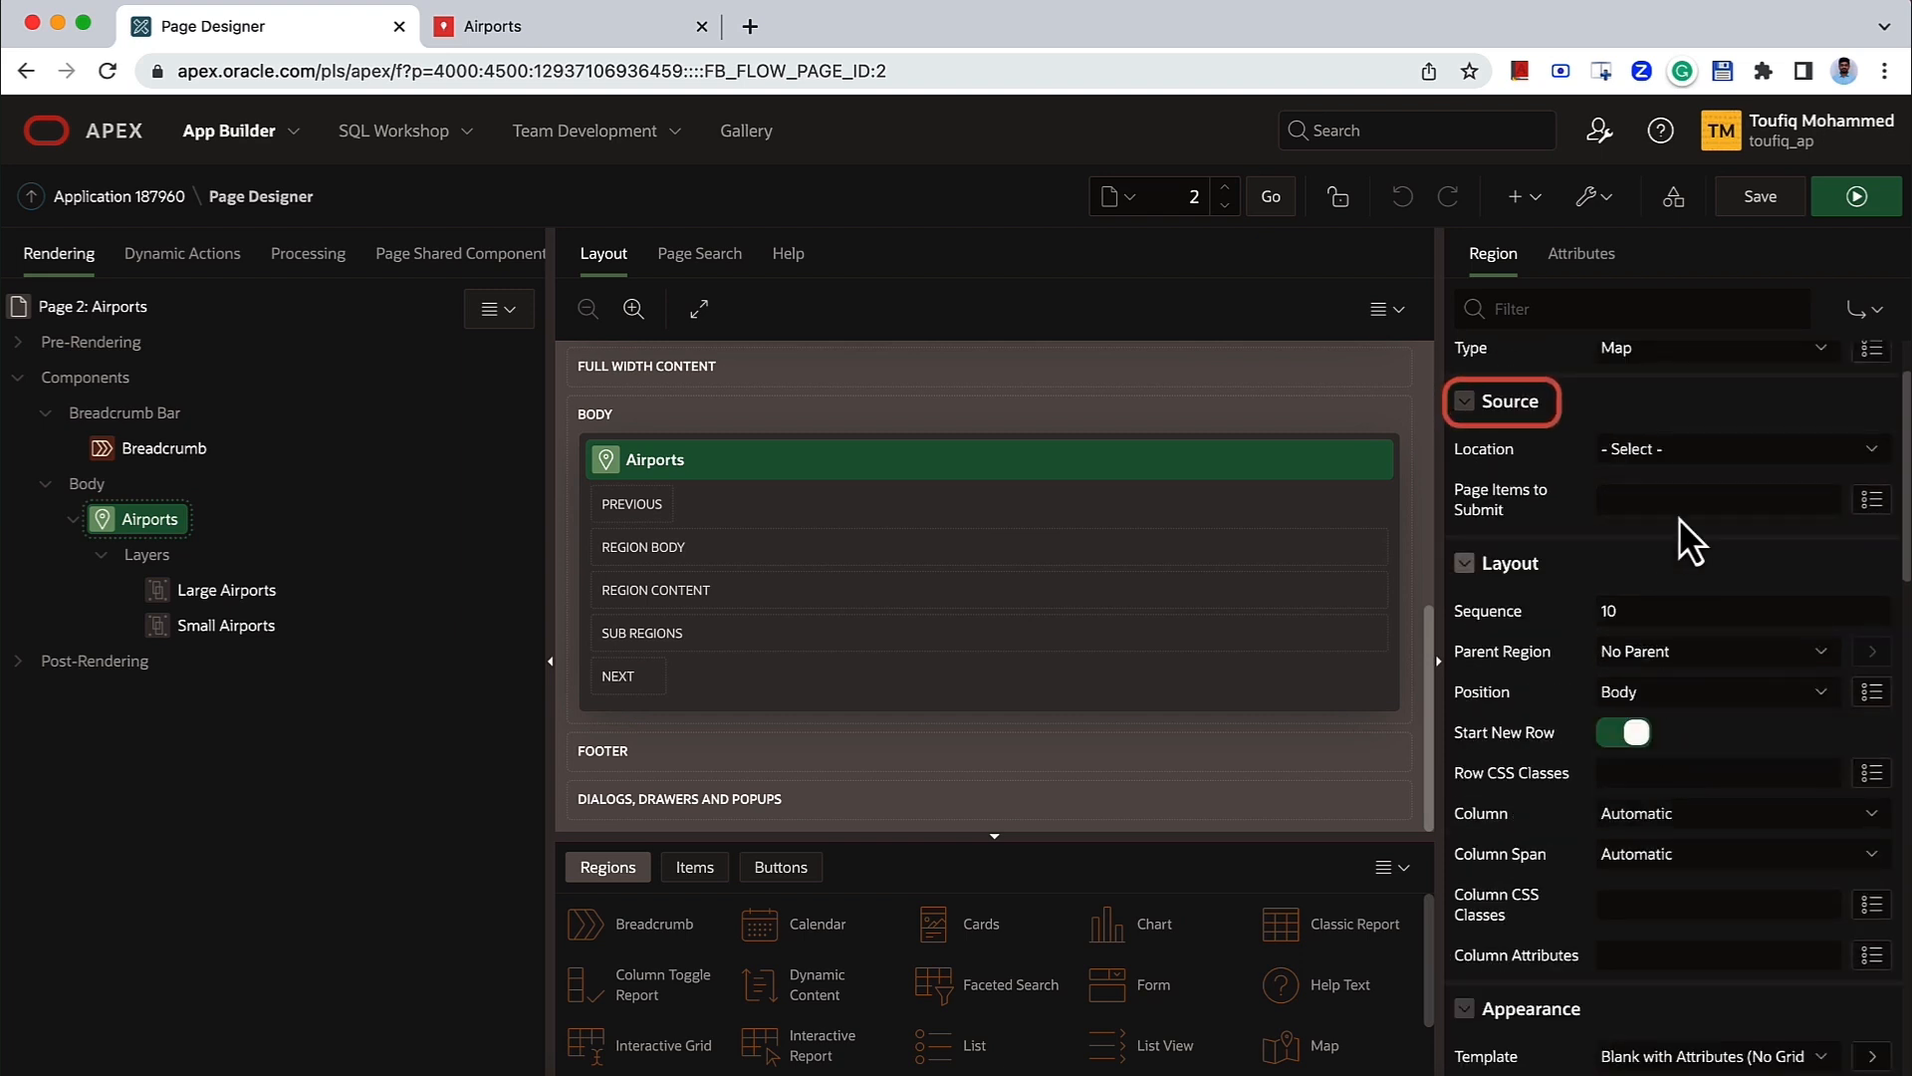
{"action": "left_click", "coordinate": [1675, 447]}
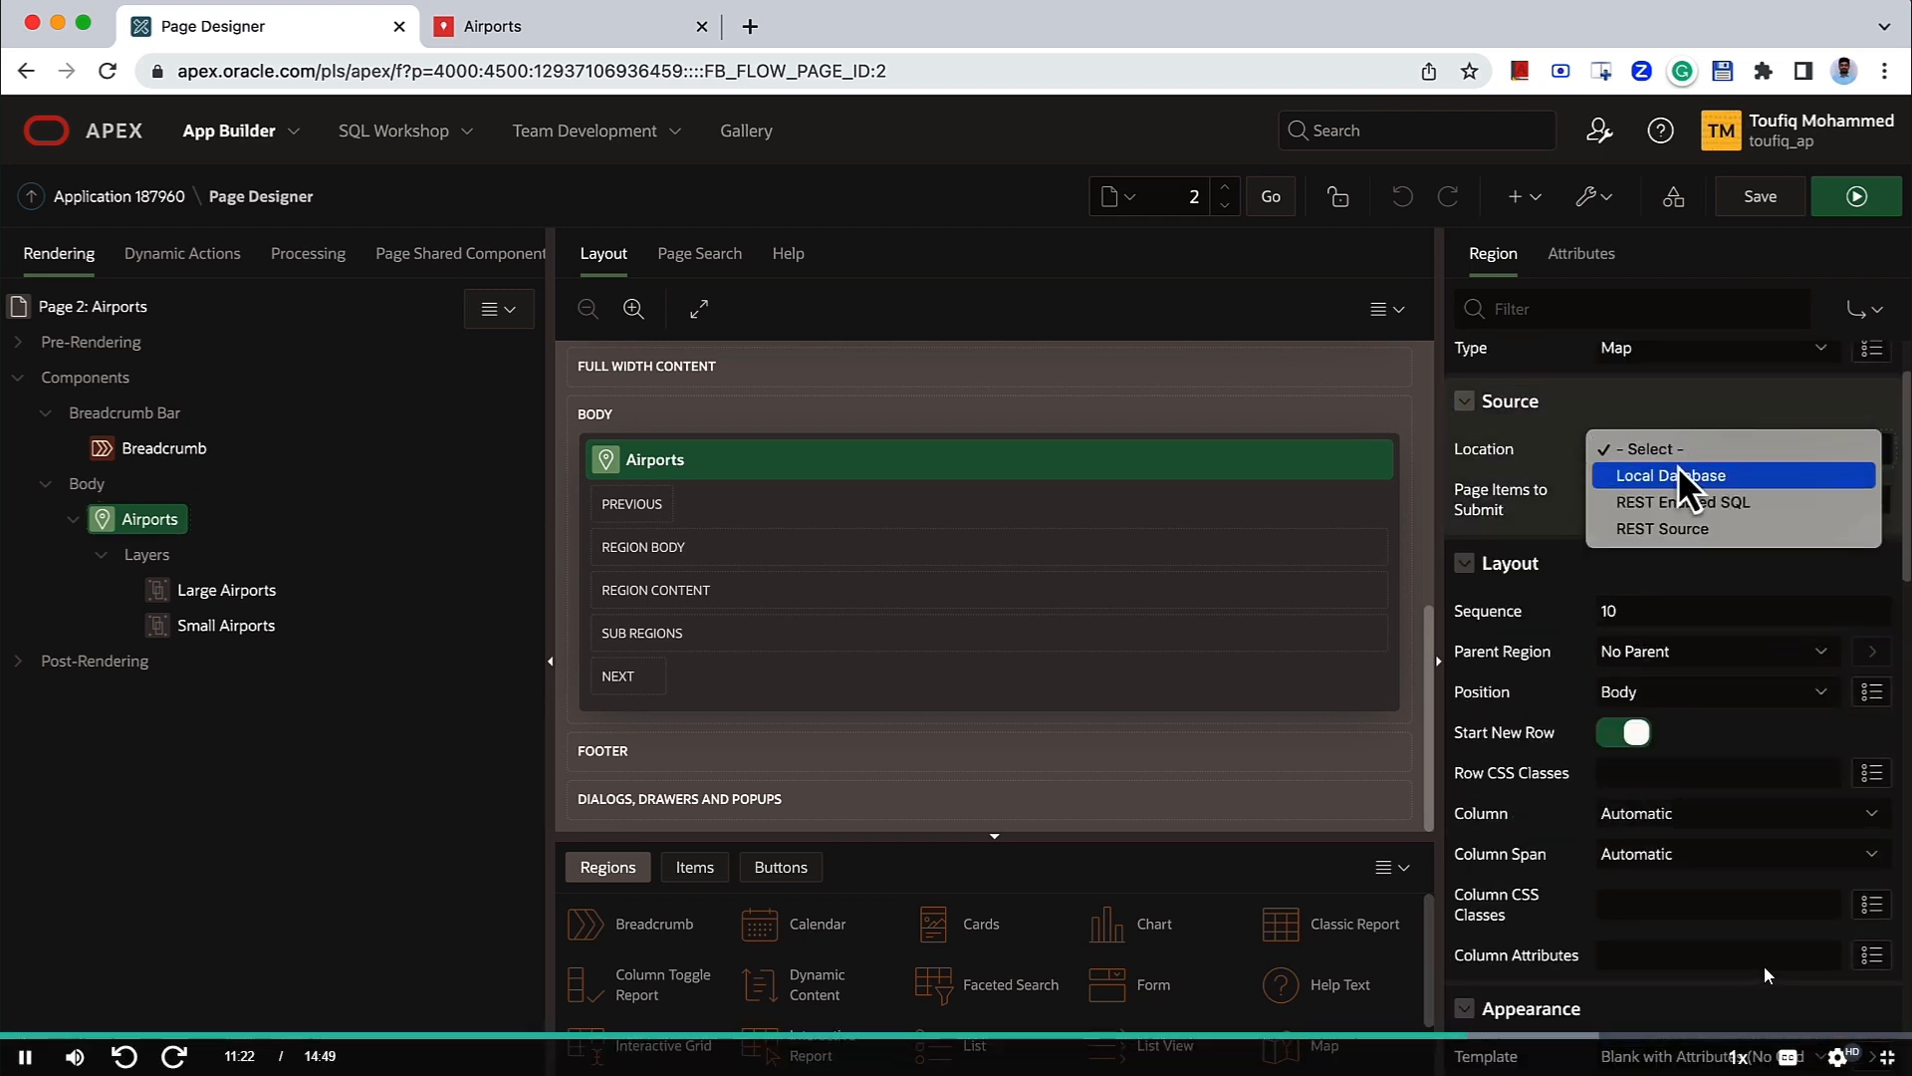
{"action": "left_click", "coordinate": [1677, 468]}
{"action": "left_click", "coordinate": [1701, 493]}
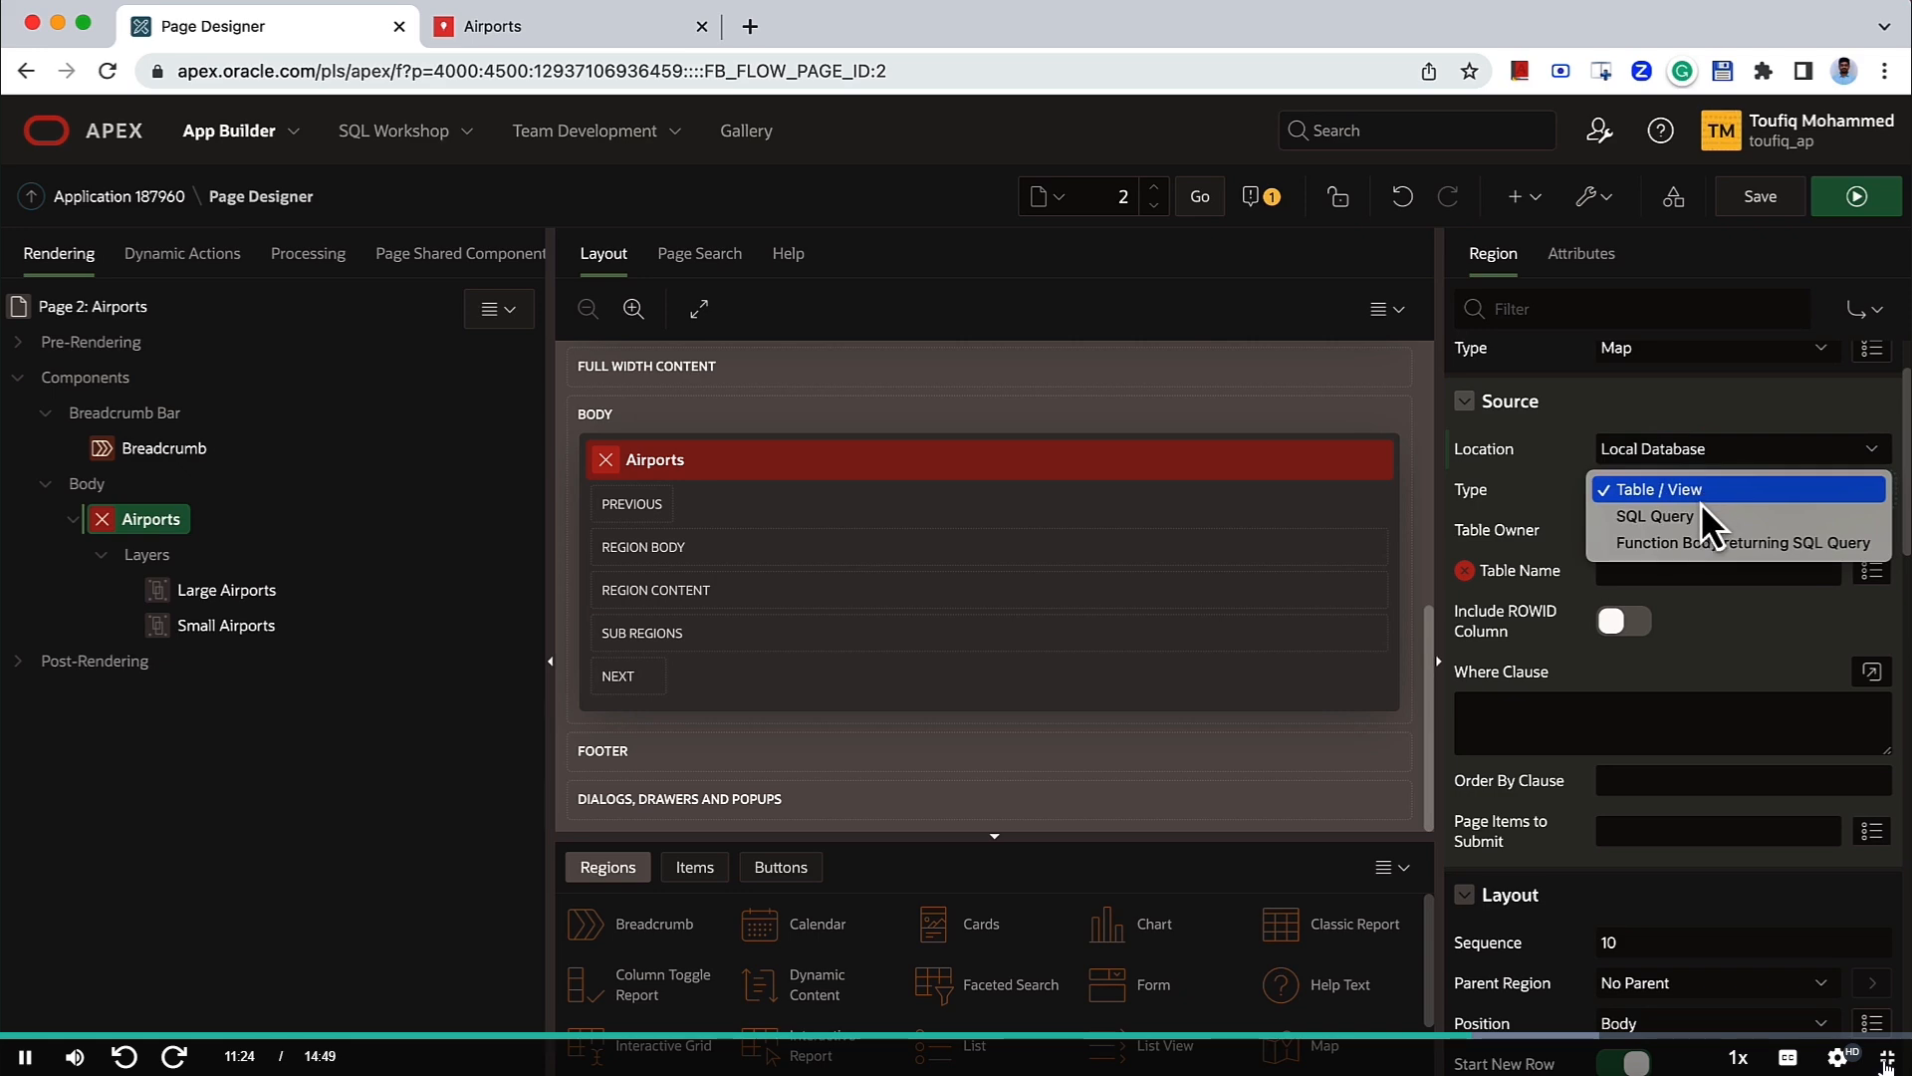
{"action": "left_click", "coordinate": [1888, 1058]}
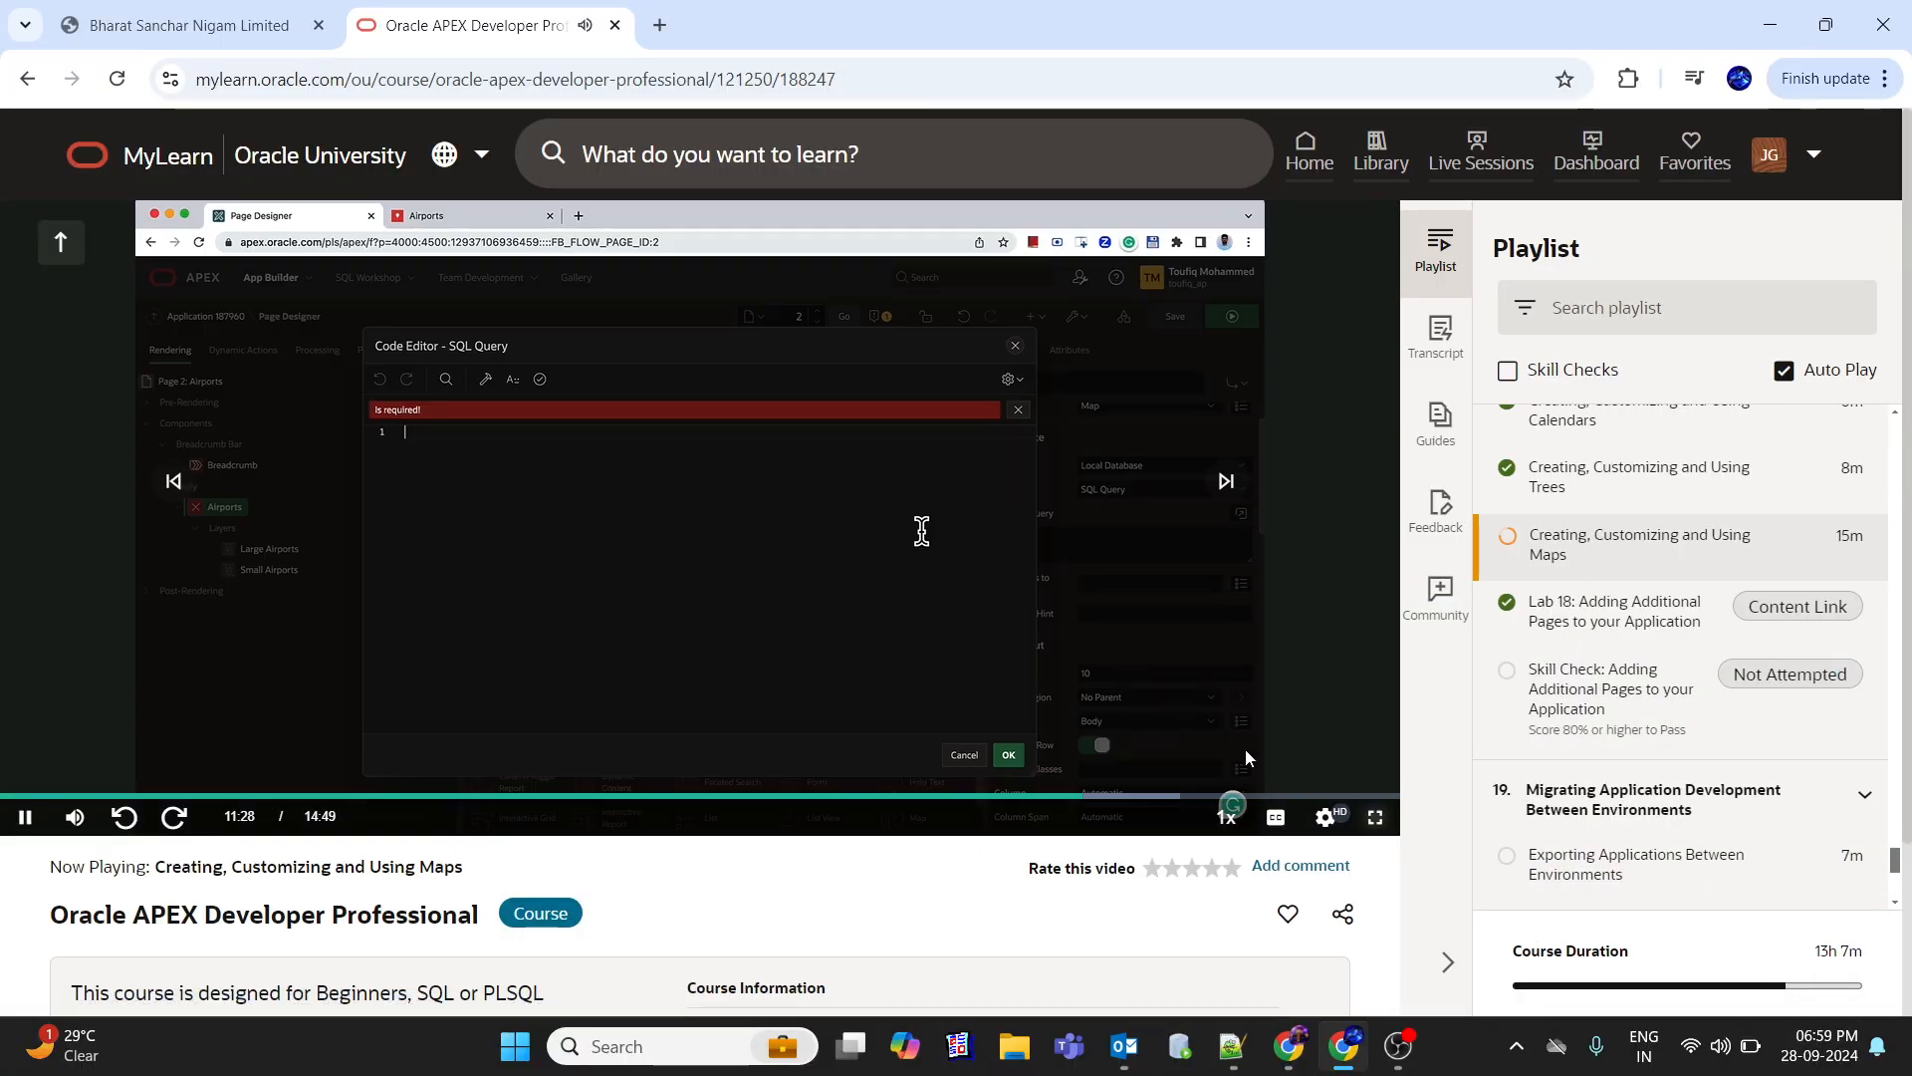
{"action": "left_click", "coordinate": [1377, 819]}
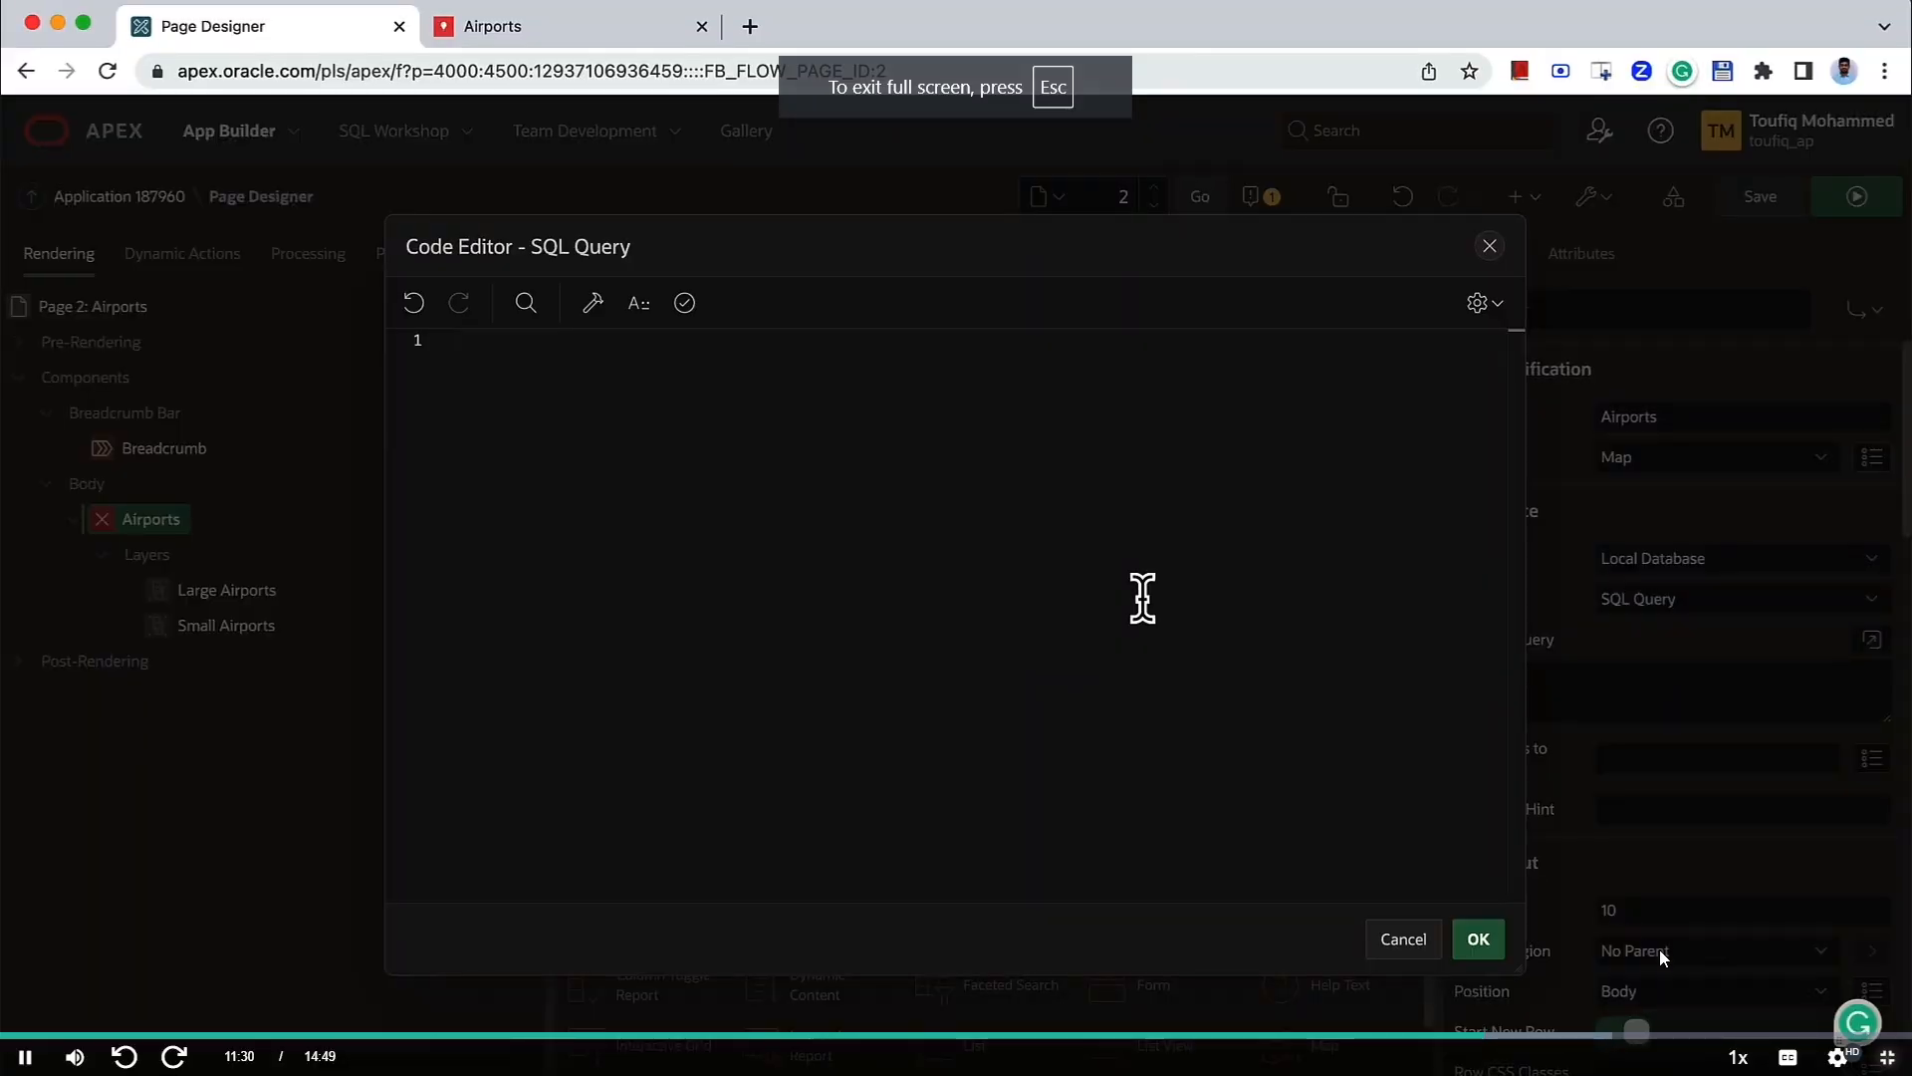
- Enter the Airports region's SQL query on EBA_SAMPLE_MAP_AIRPORTS, with a case expression returning 'Small Airport' or 'Large Airport' as airport_category, and accept it
{"action": "left_click", "coordinate": [1838, 1056]}
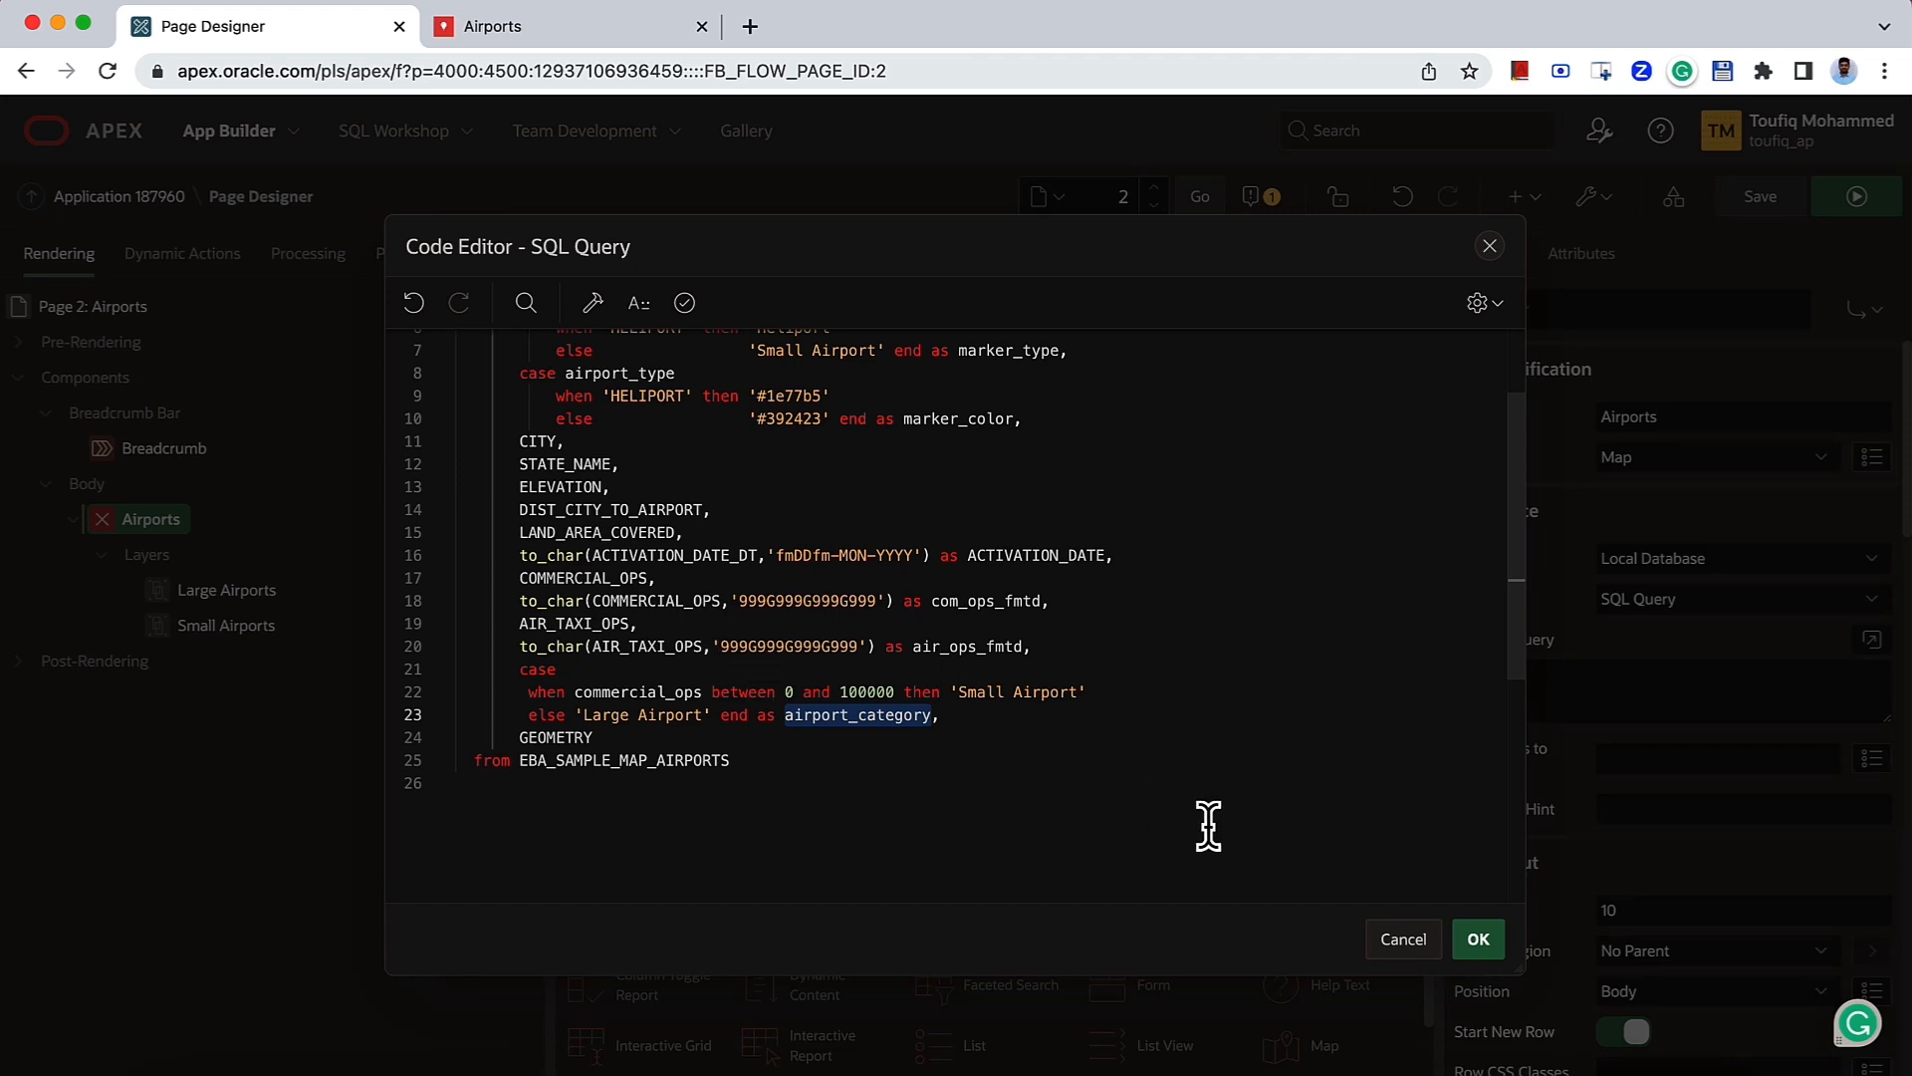
{"action": "left_click", "coordinate": [1473, 946]}
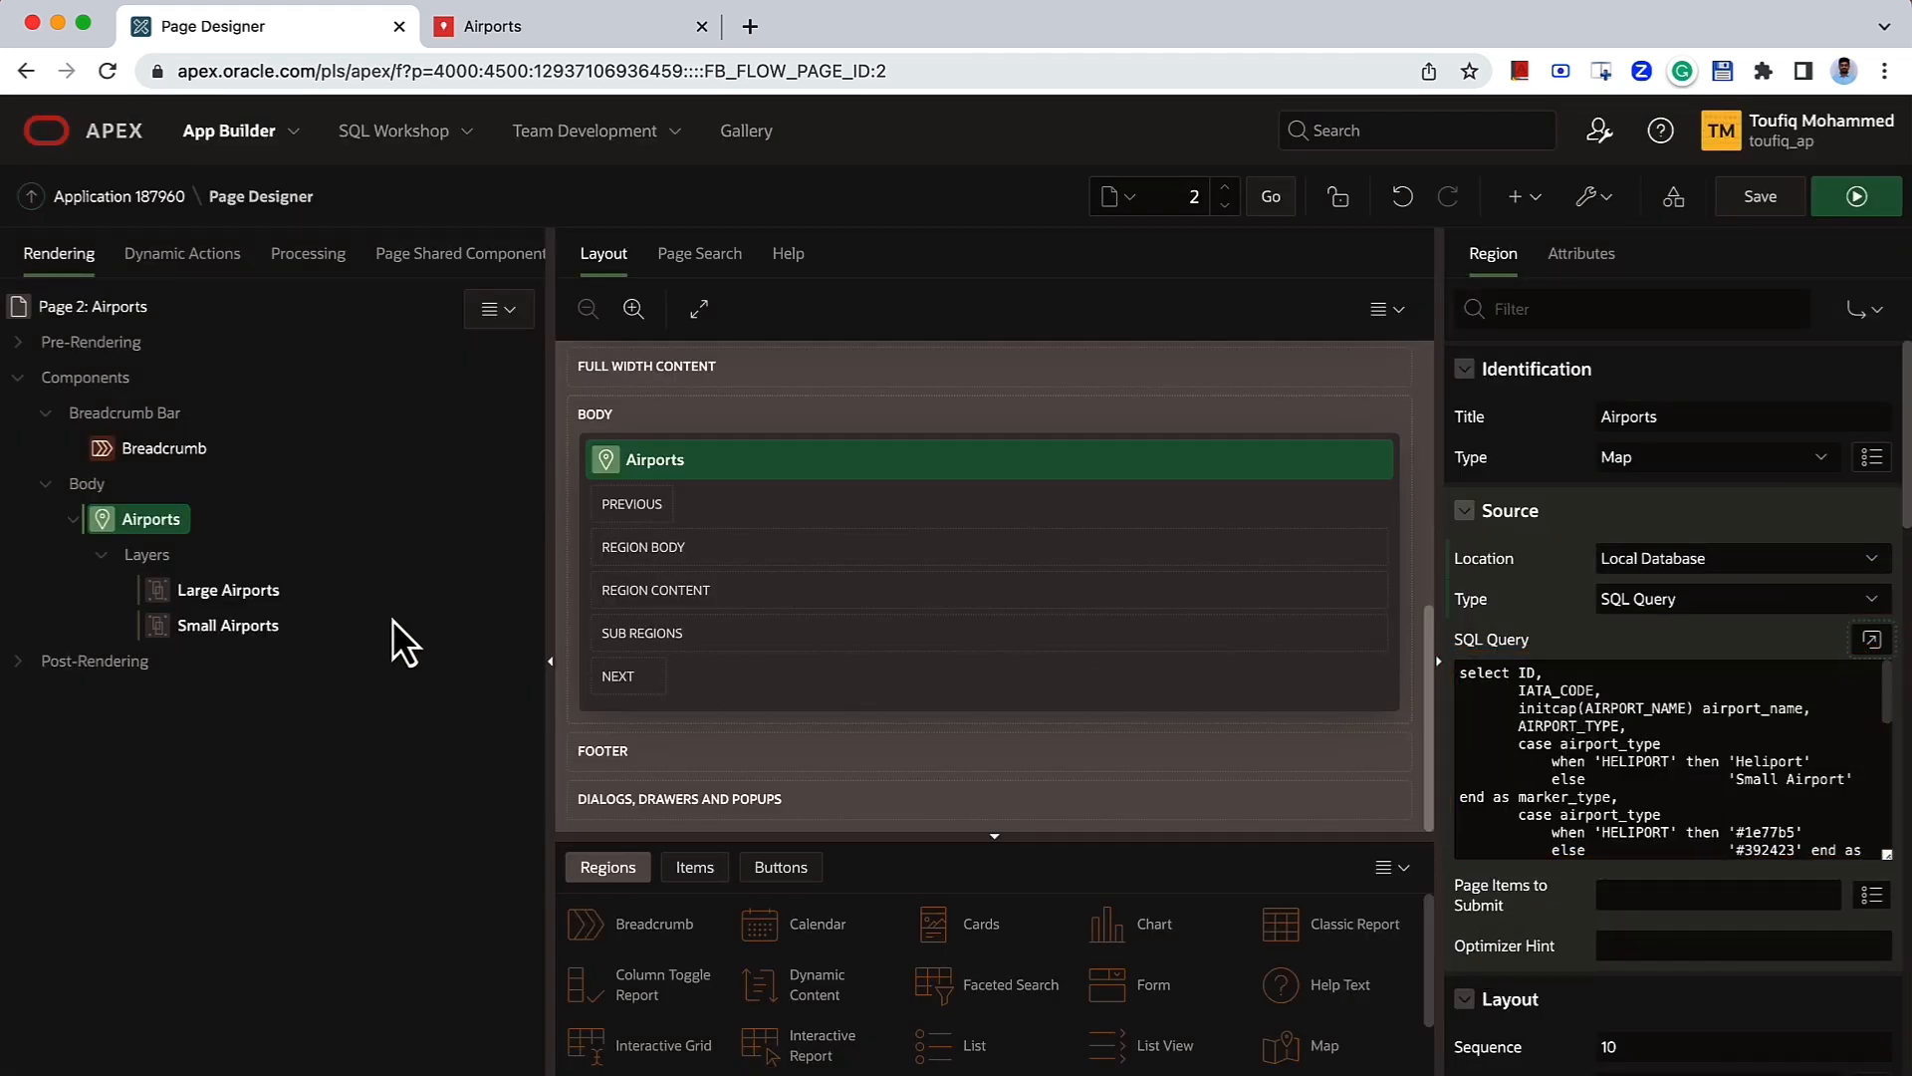
- Set the Large Airports layer's source location to Region Source and assign its rows by AIRPORT_CATEGORY with the value Large Airport
{"action": "left_click", "coordinate": [228, 591]}
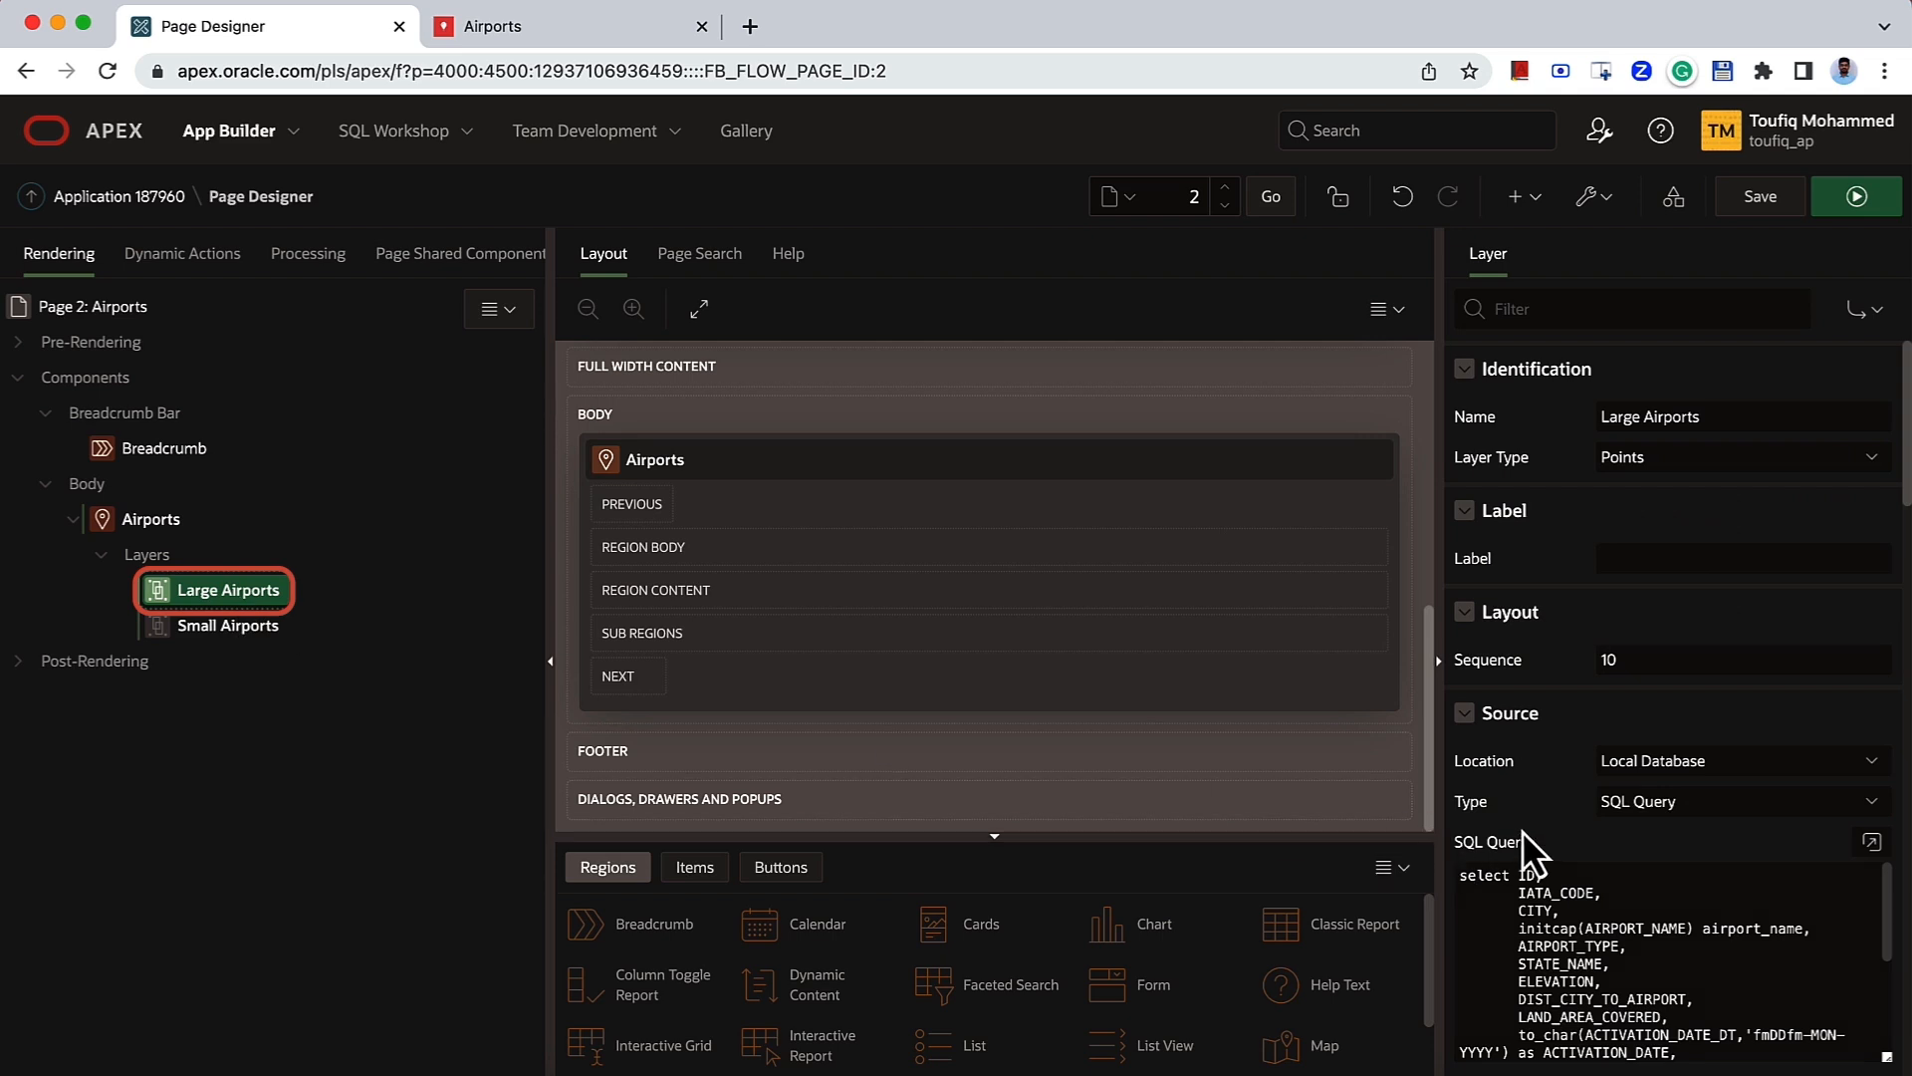
{"action": "left_click", "coordinate": [1645, 766]}
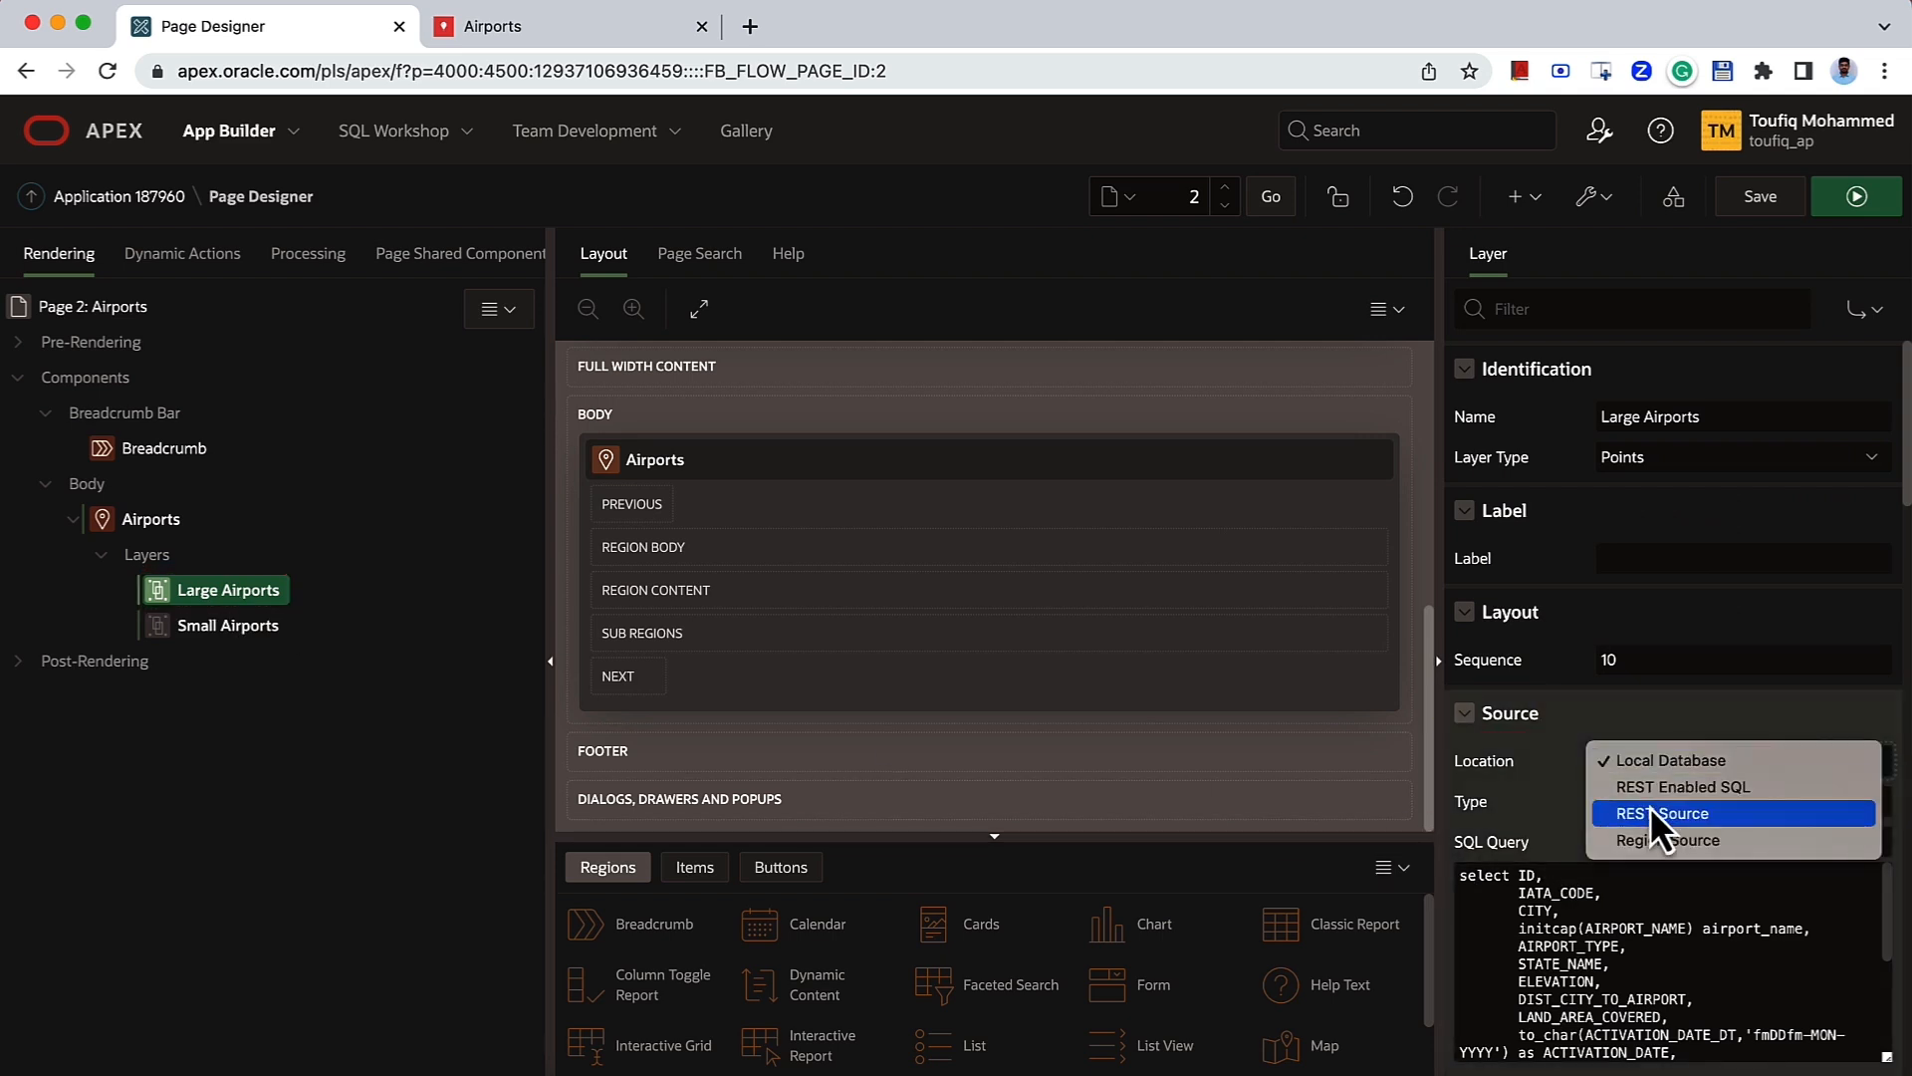
{"action": "left_click", "coordinate": [1651, 838]}
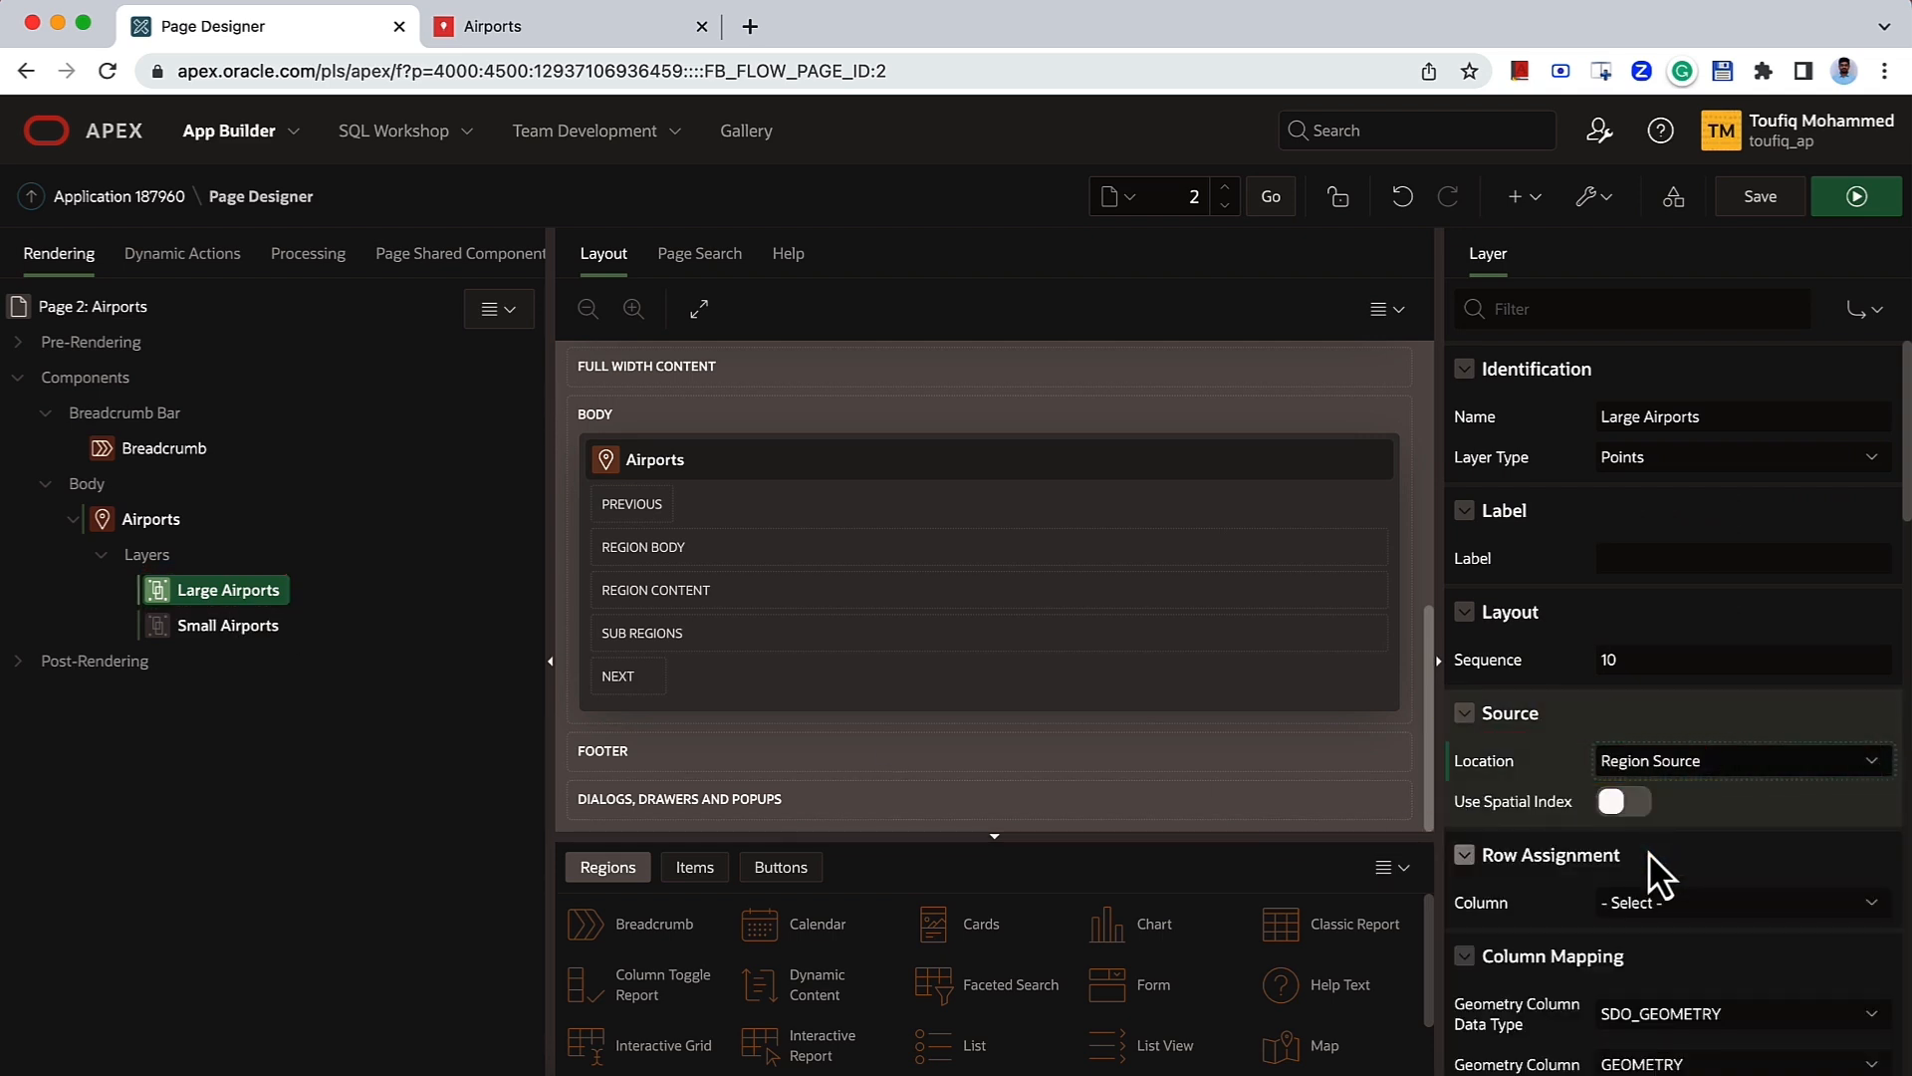
{"action": "left_click", "coordinate": [1652, 898]}
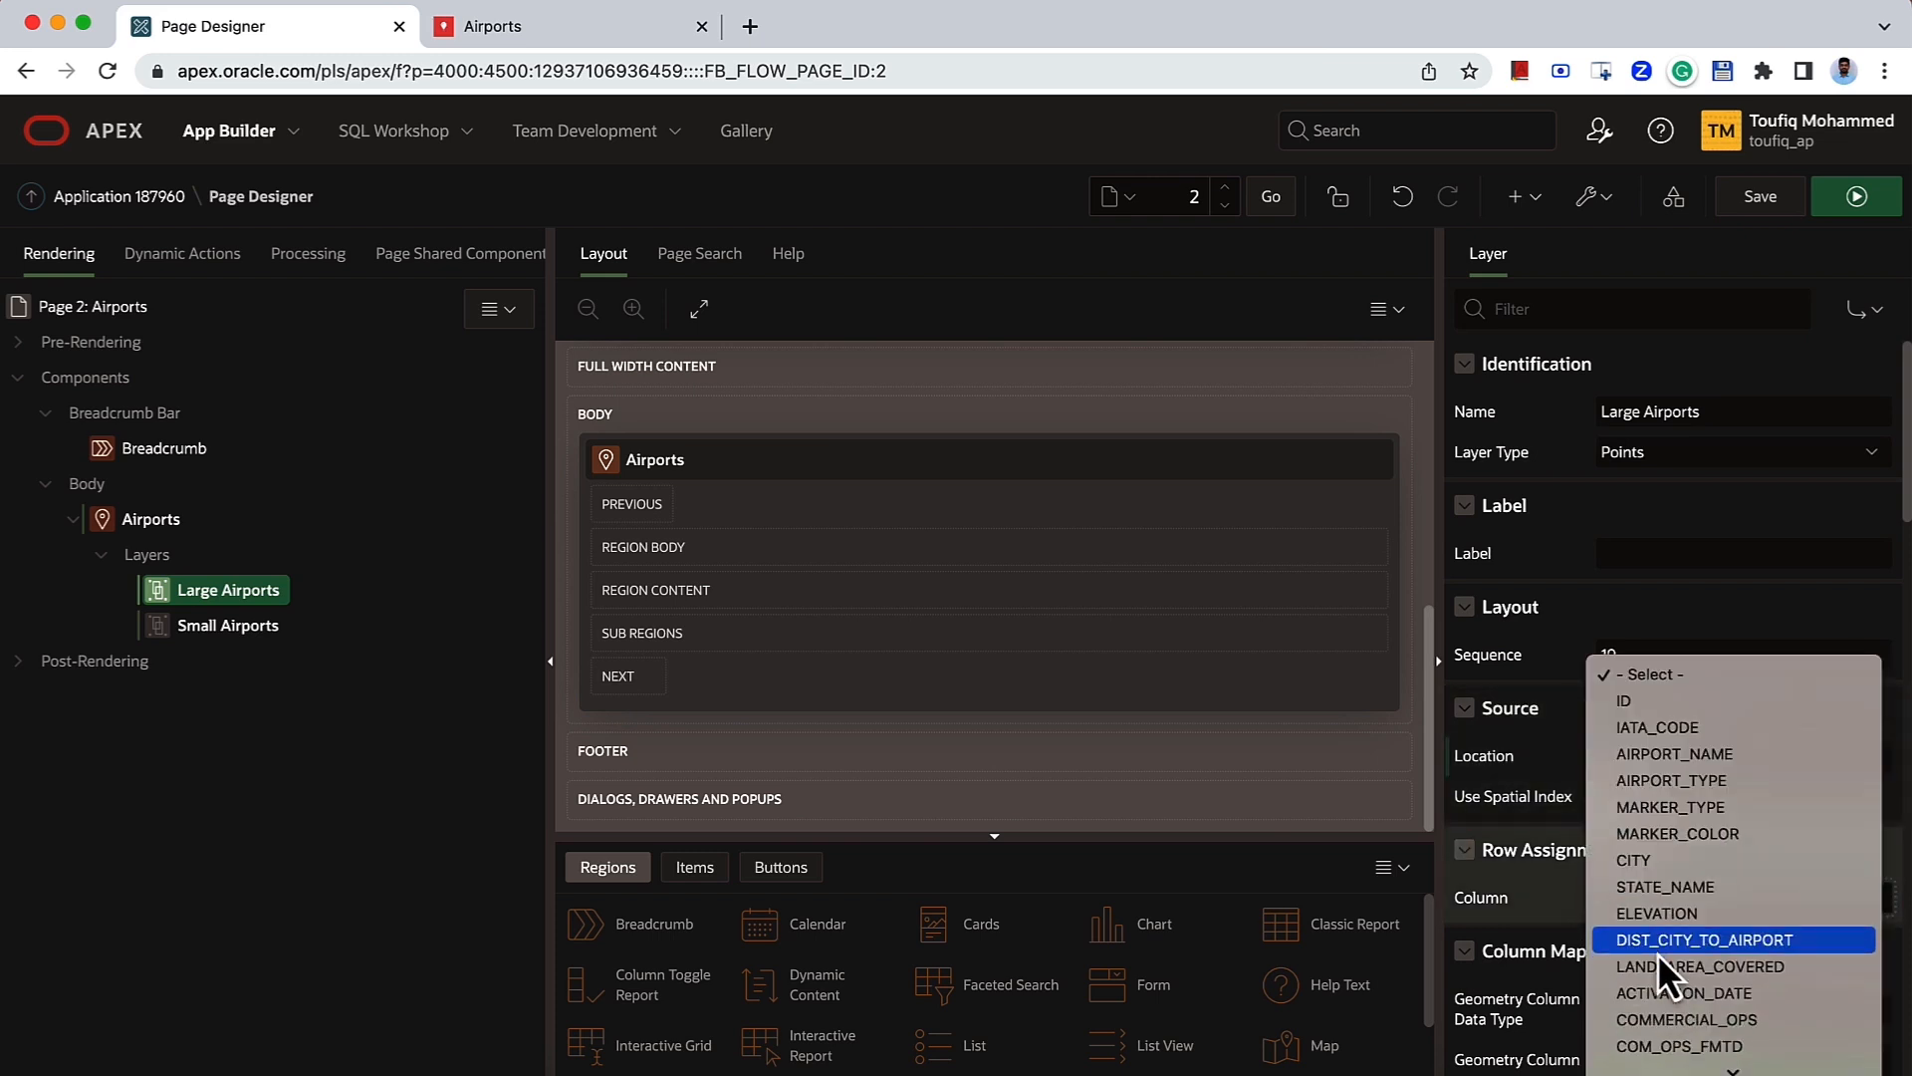
{"action": "scroll", "coordinate": [1657, 953], "scroll_direction": "down", "scroll_amount": 3}
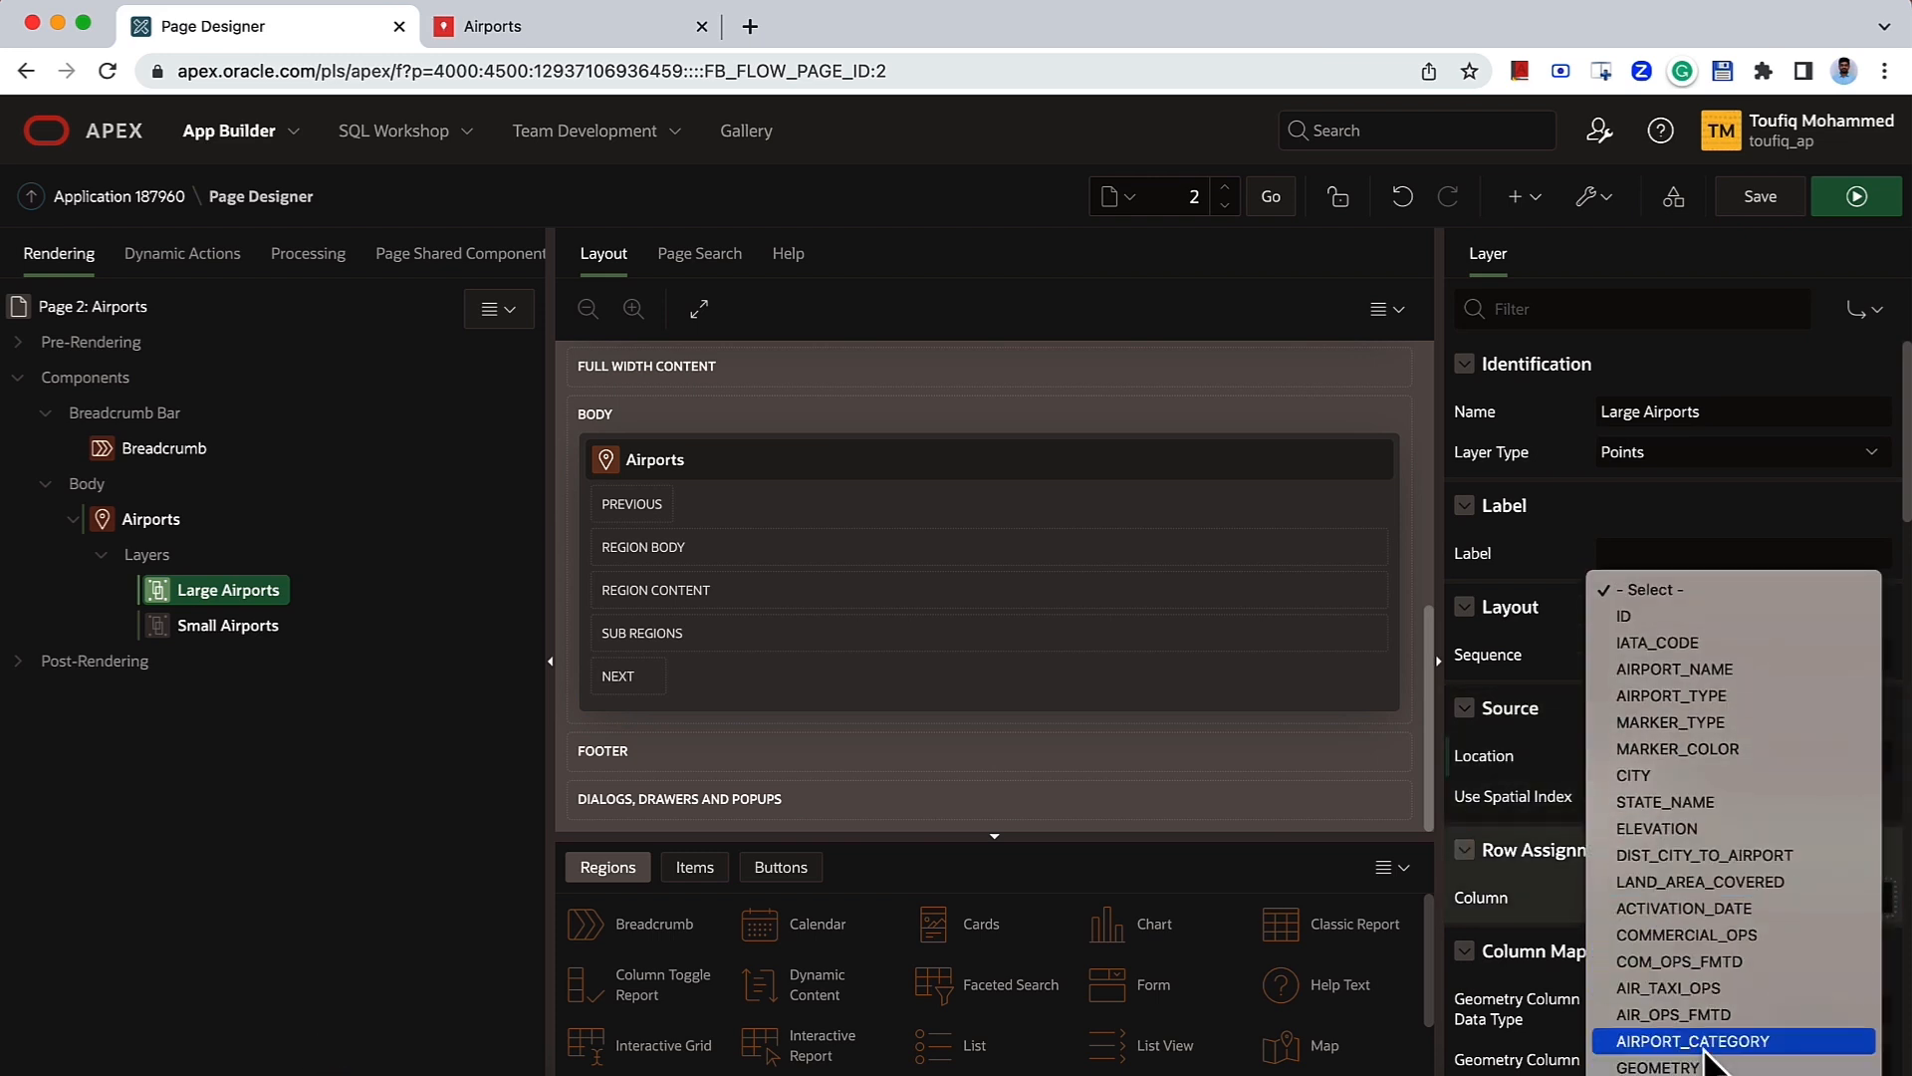
{"action": "left_click", "coordinate": [1705, 1040]}
{"action": "left_click", "coordinate": [1681, 948]}
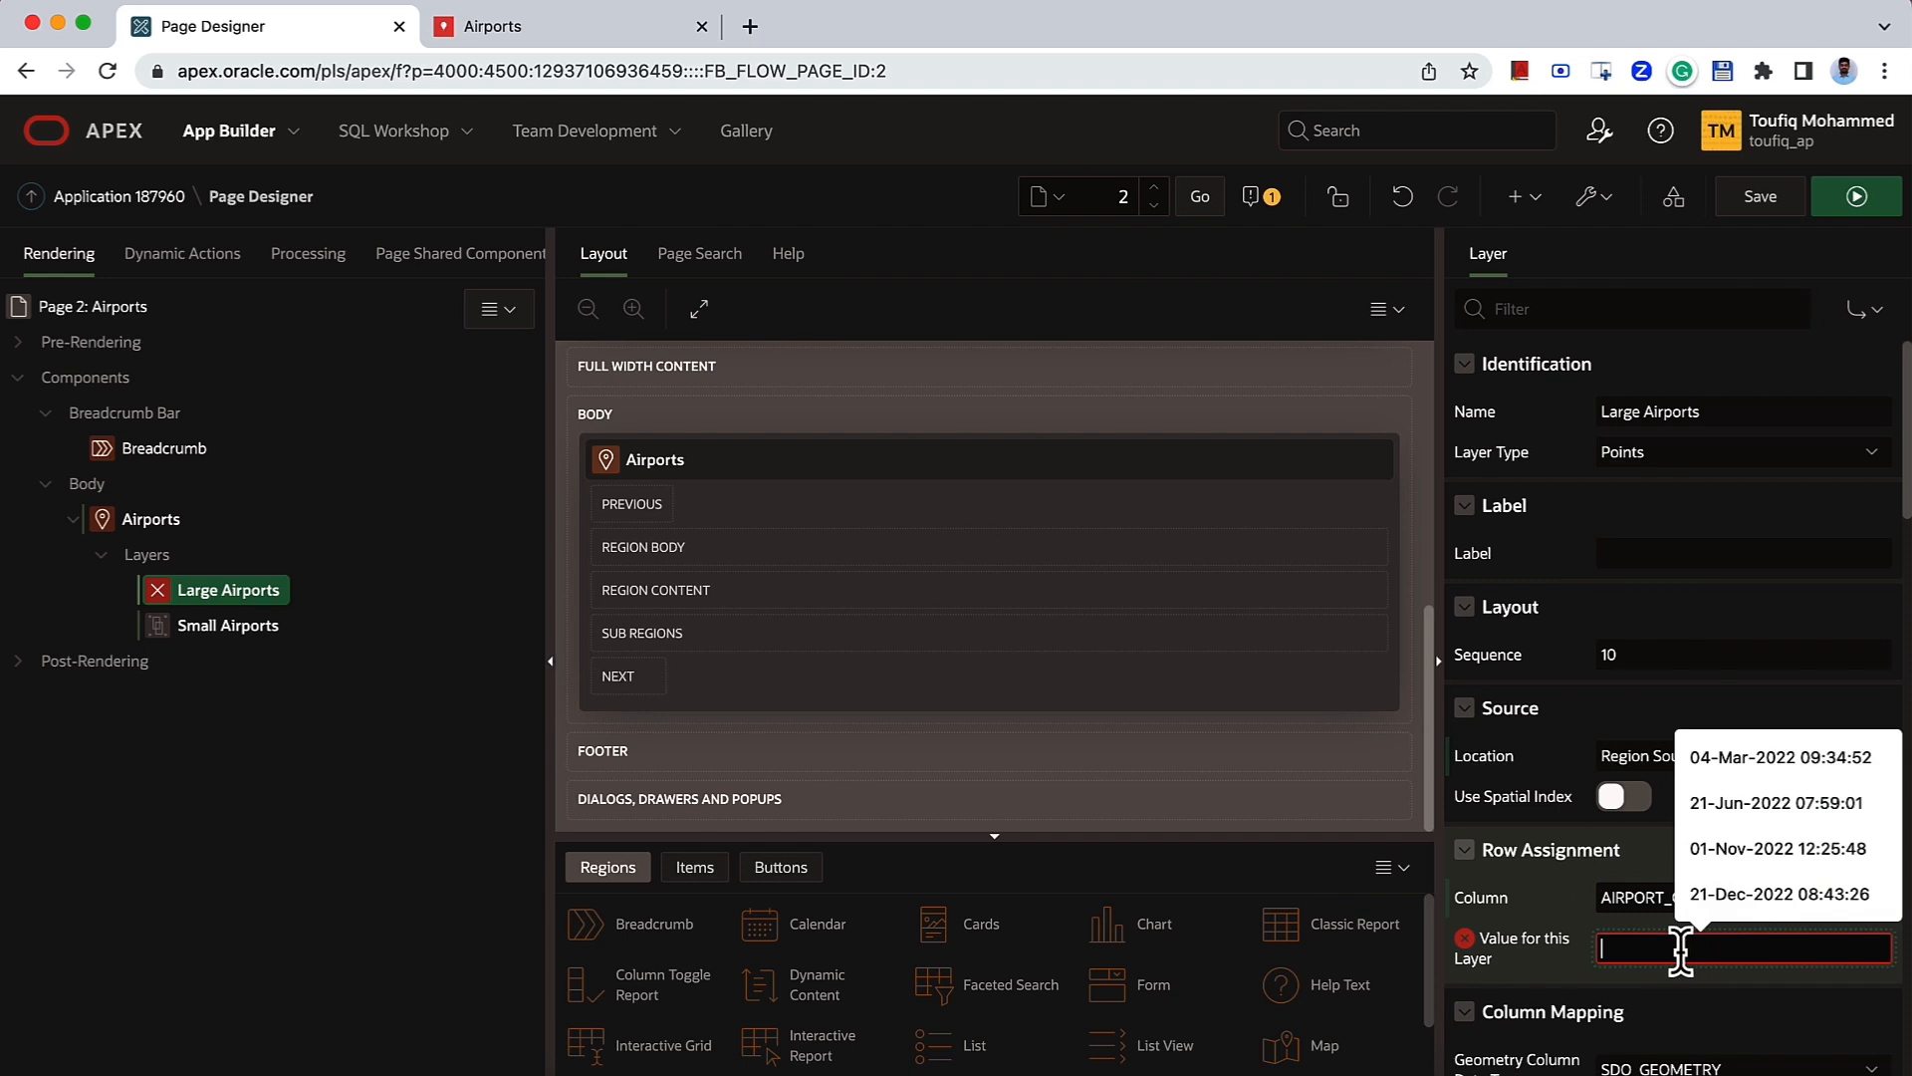
{"action": "type", "text": "Large A"}
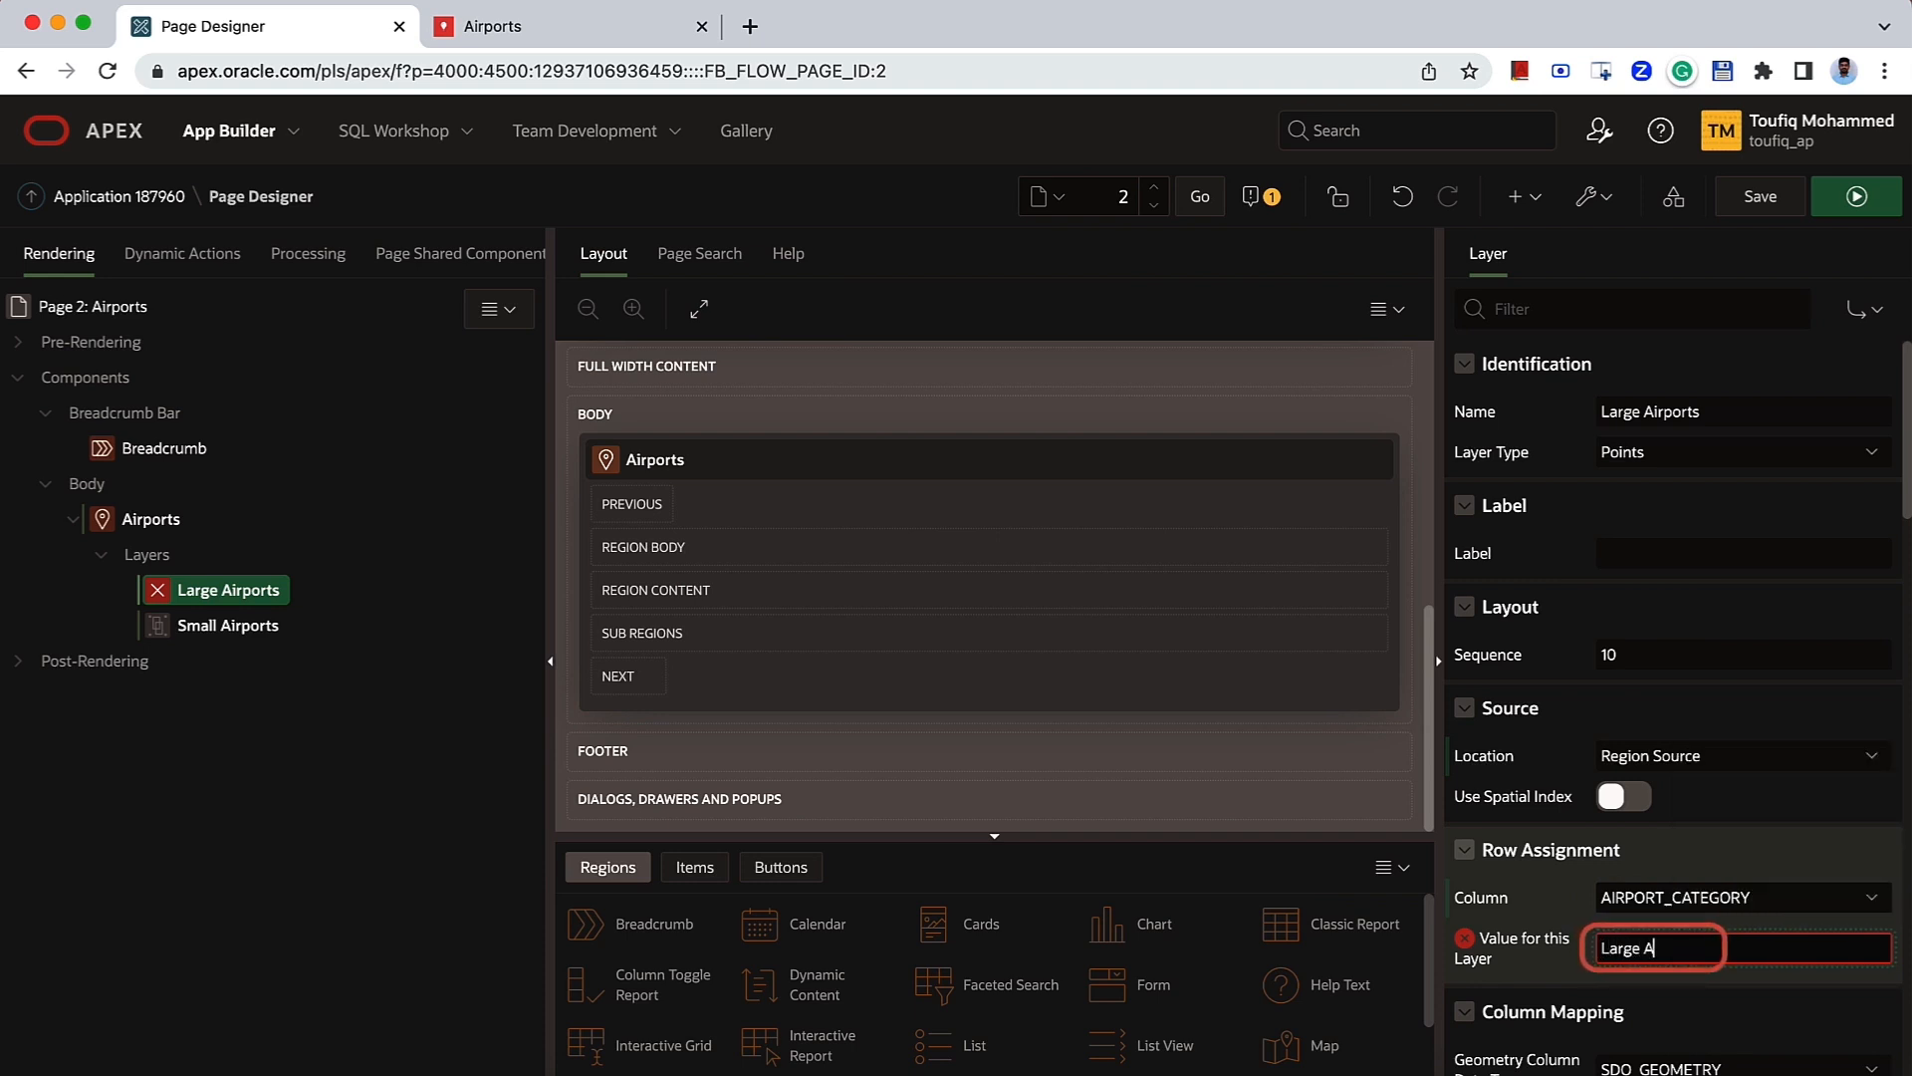
{"action": "type", "text": "irport"}
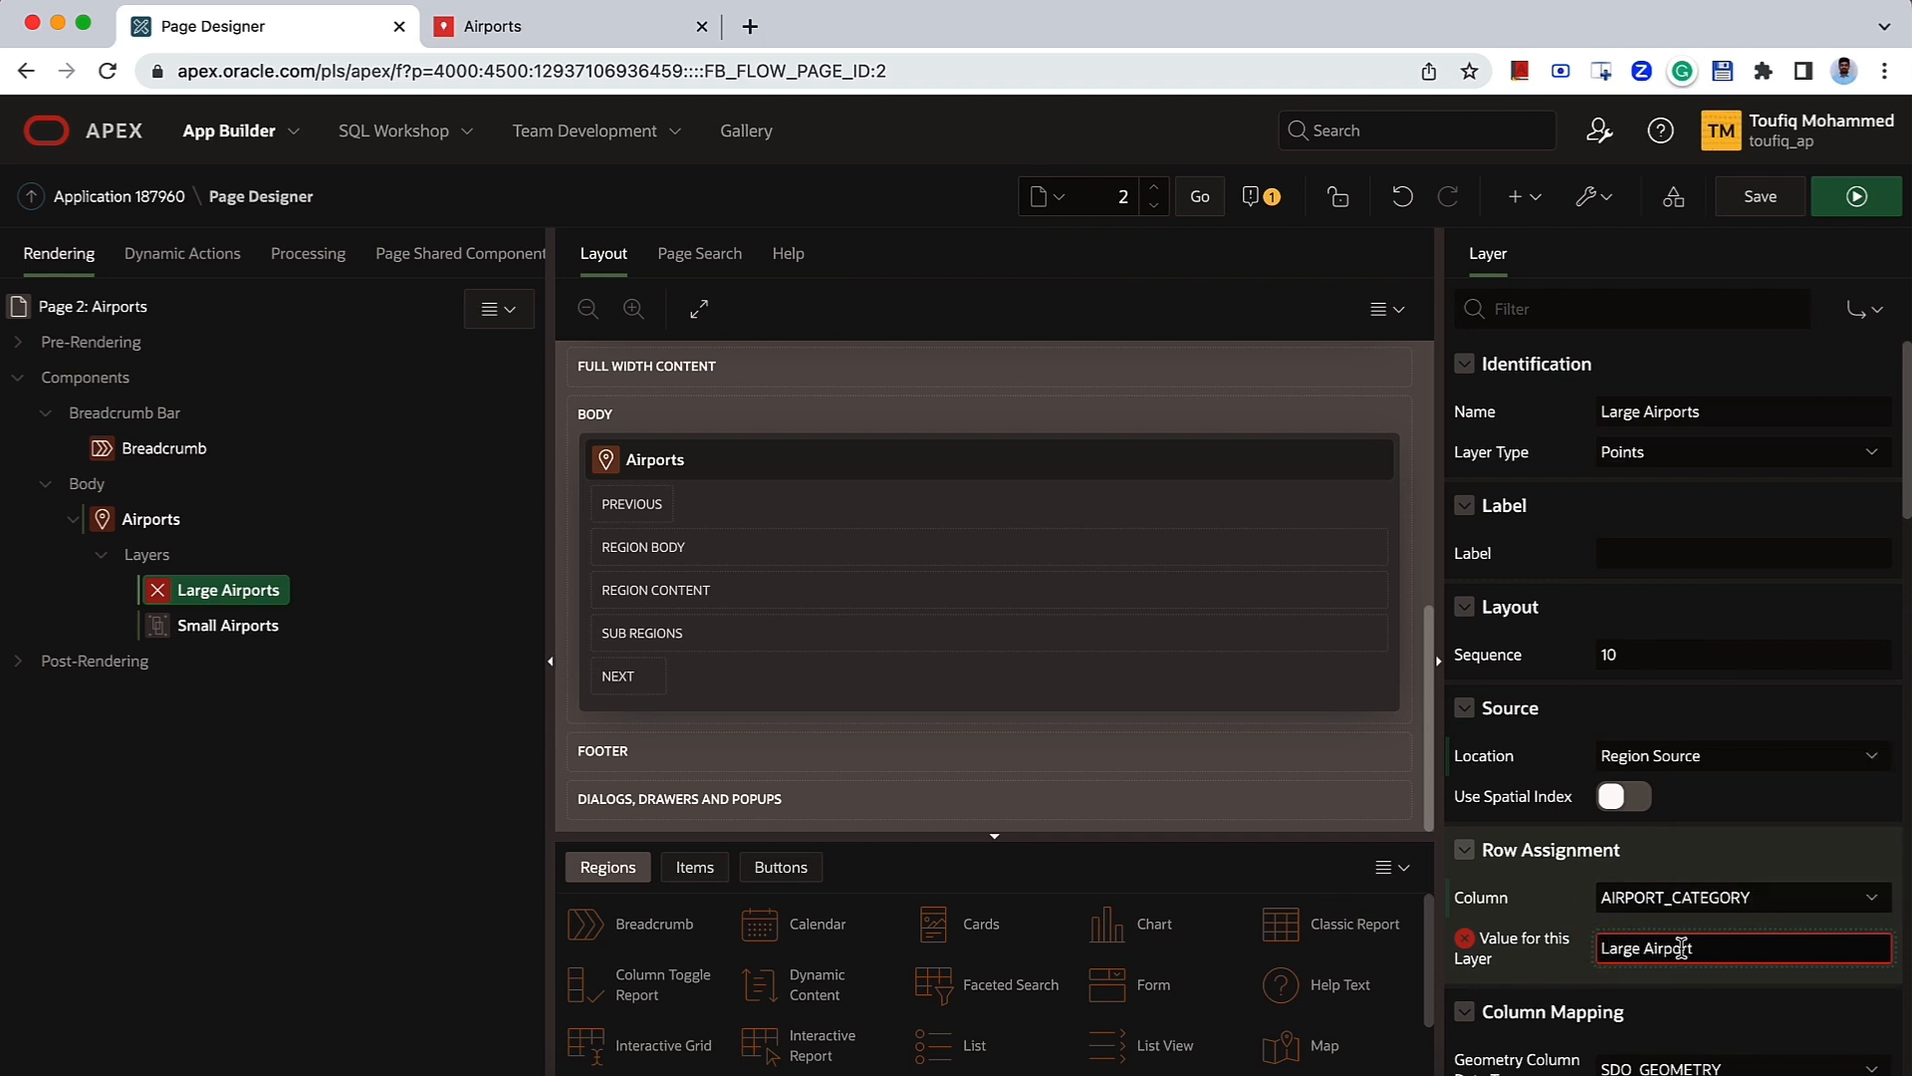
- Review the Airports region's SQL query for the airport category values, and check the Large Airports layer's row assignment
{"action": "left_click", "coordinate": [152, 521]}
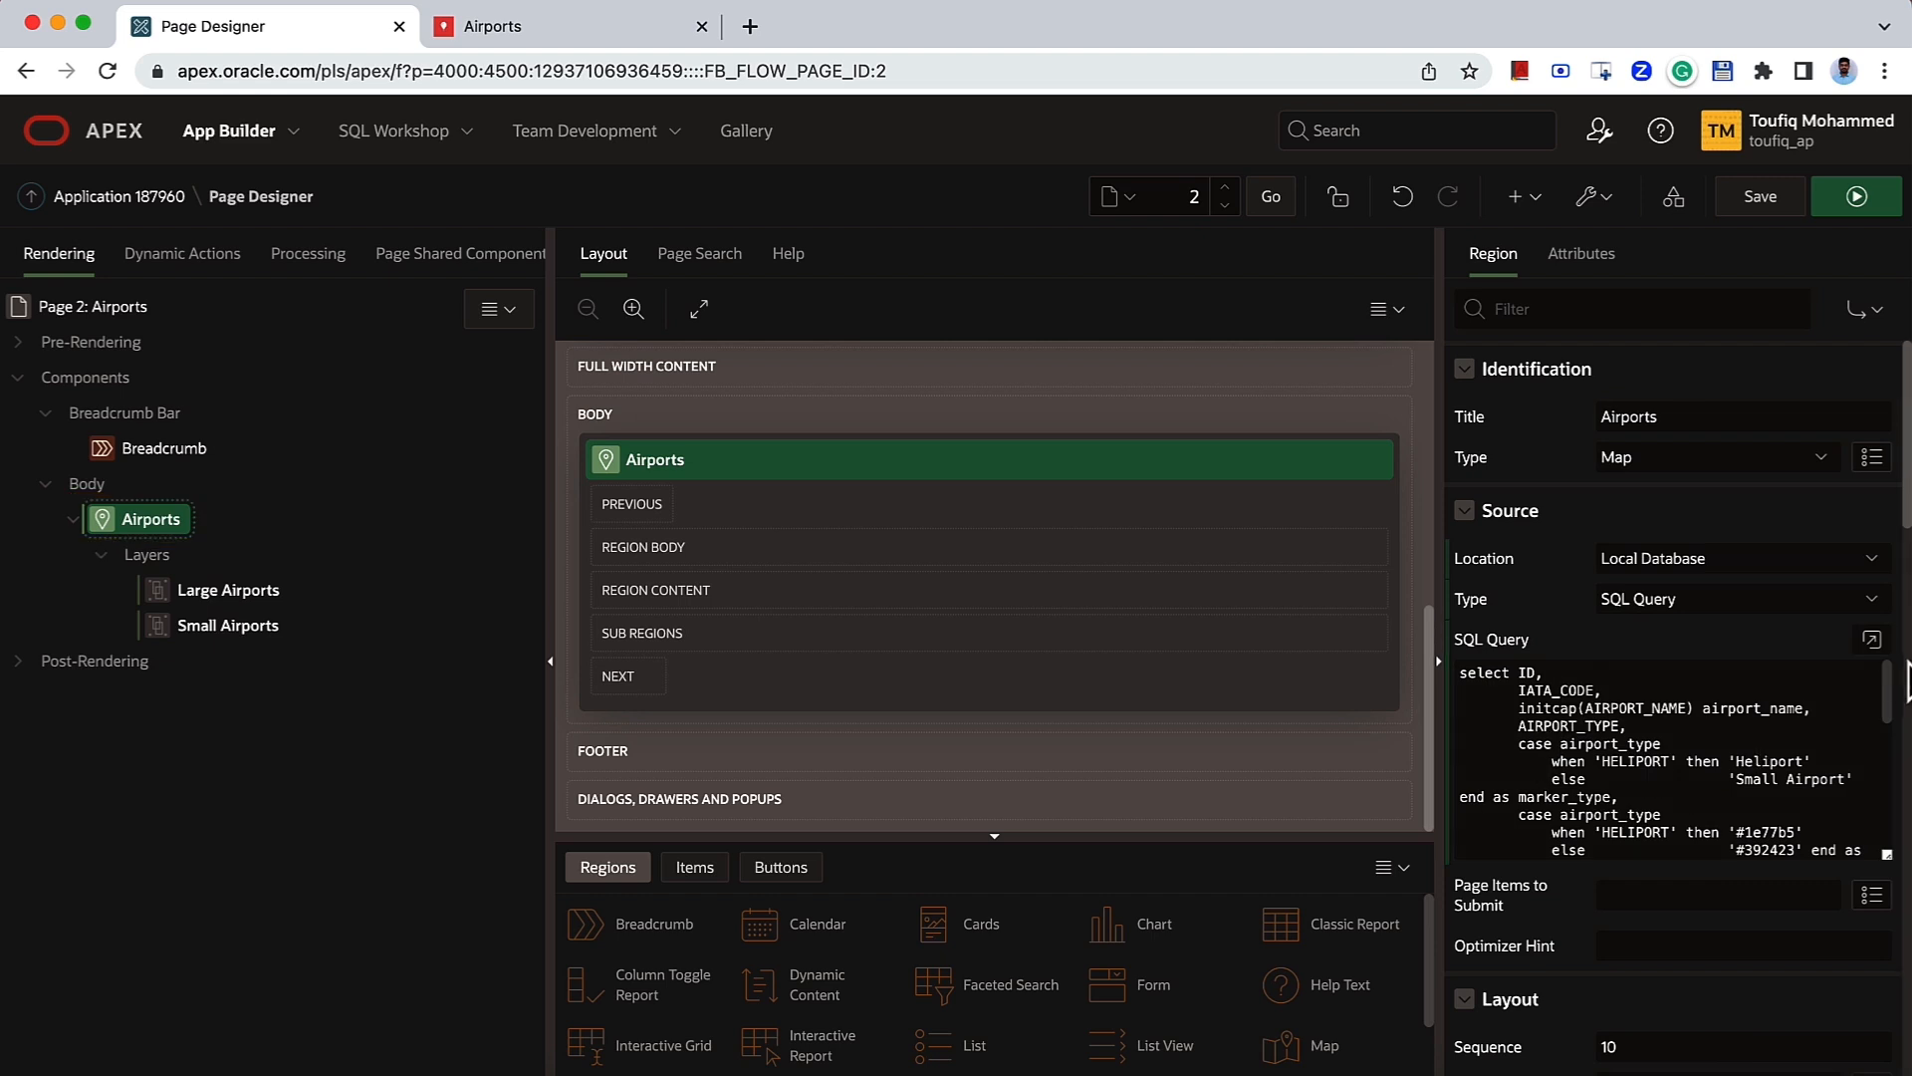
{"action": "left_click", "coordinate": [1871, 639]}
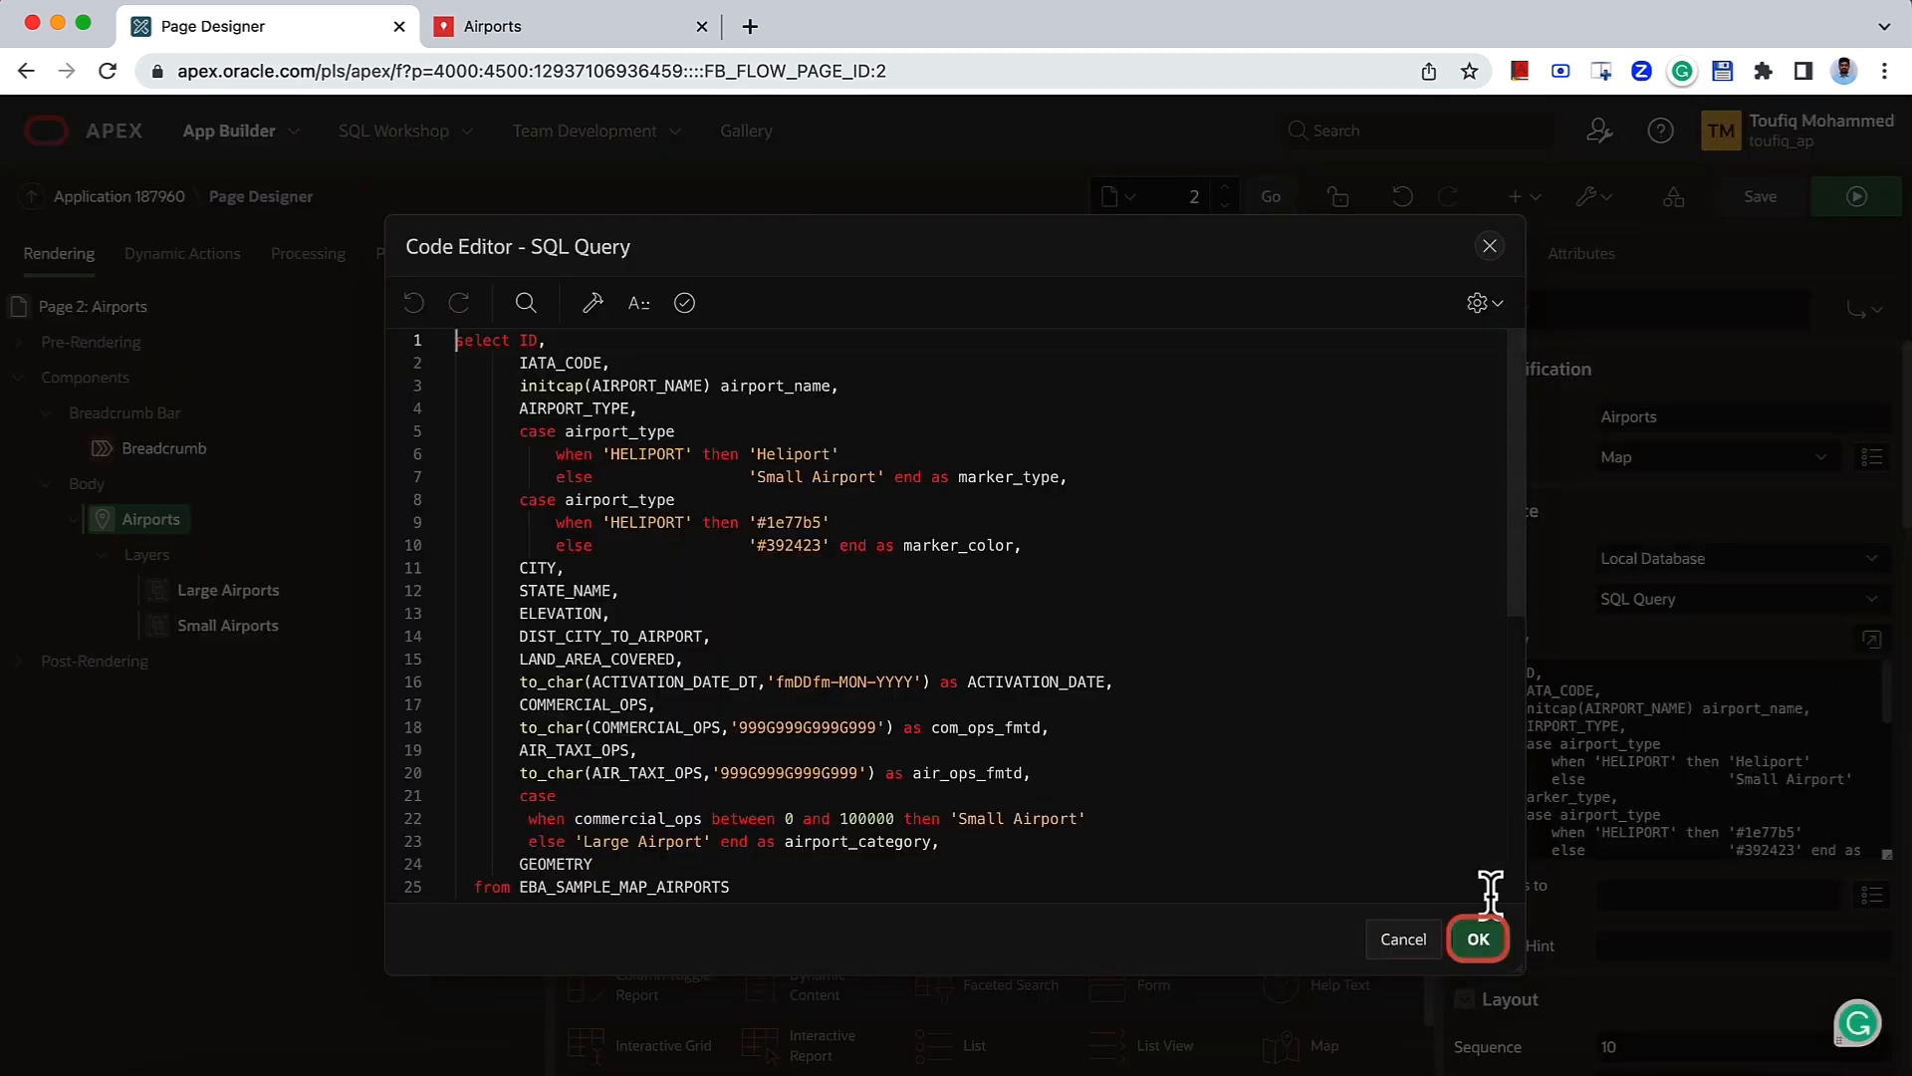
{"action": "left_click", "coordinate": [1481, 937]}
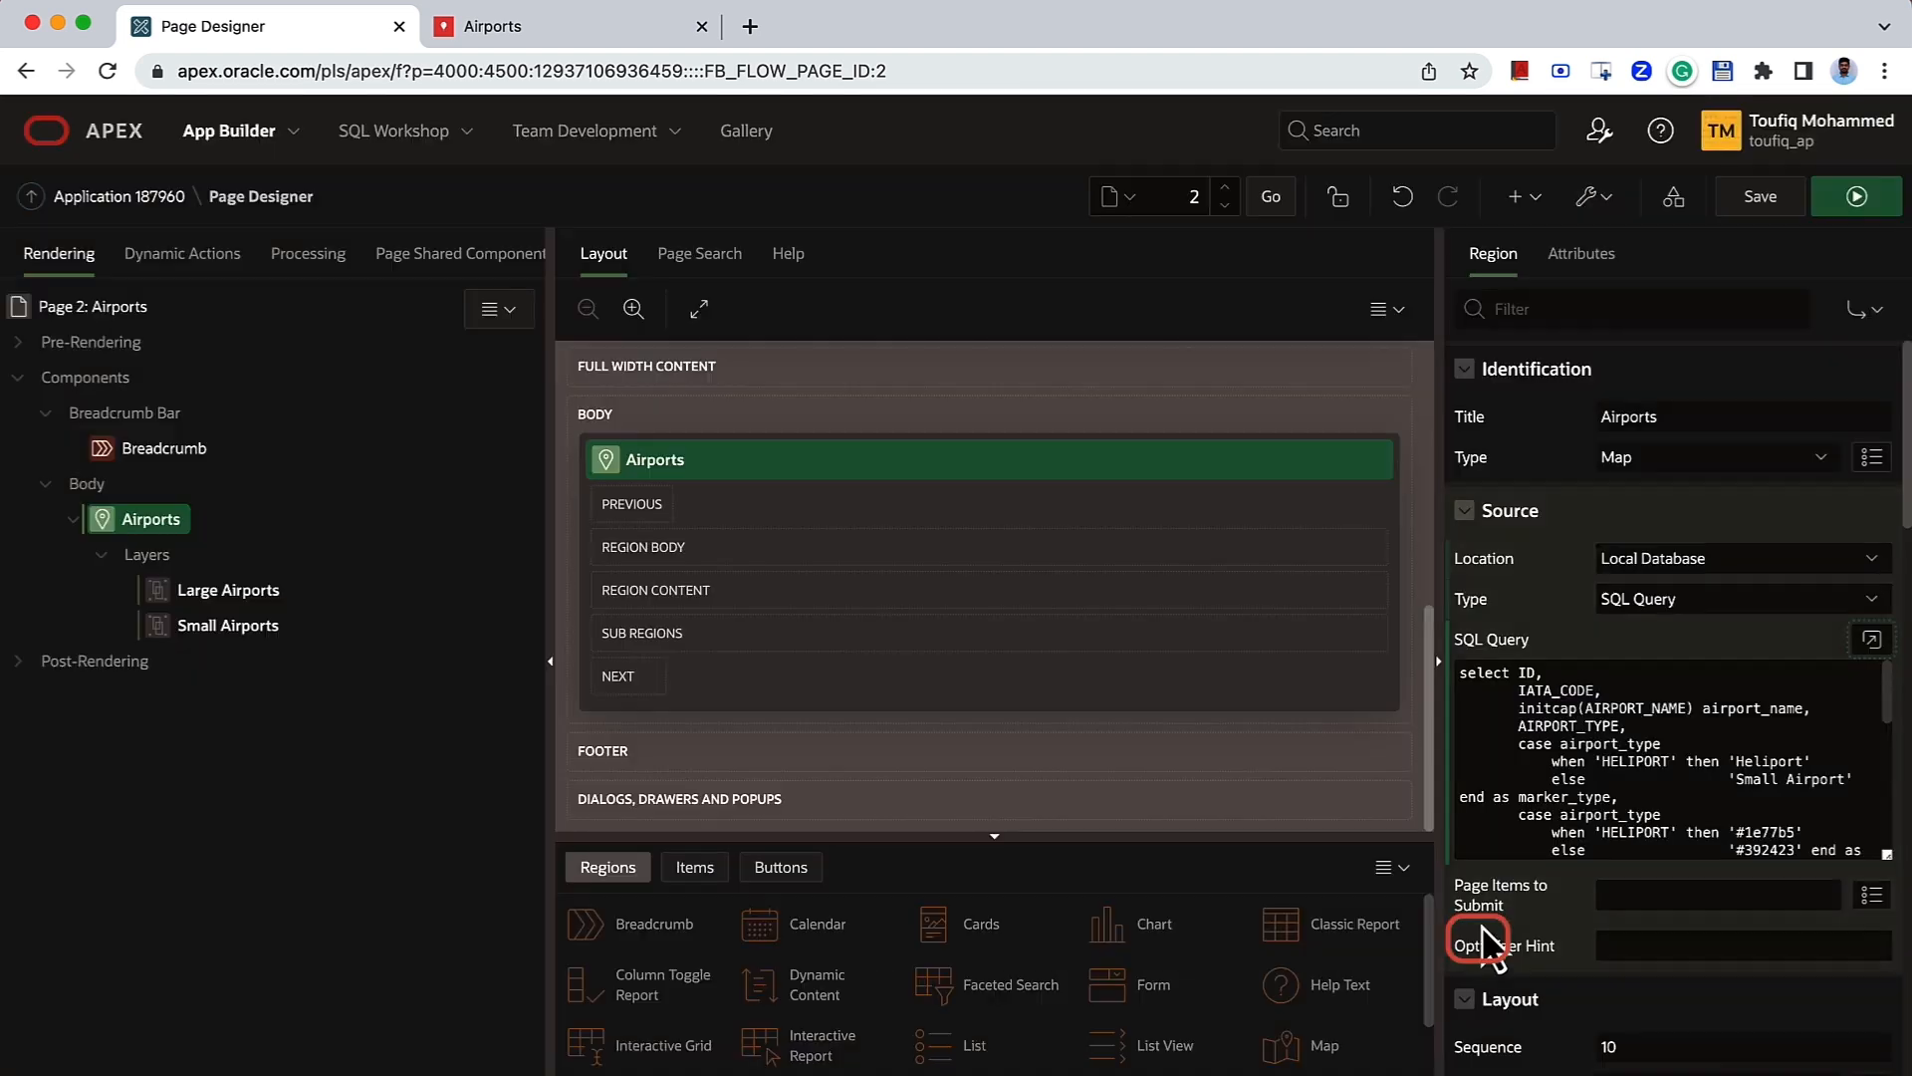
{"action": "left_click", "coordinate": [291, 599]}
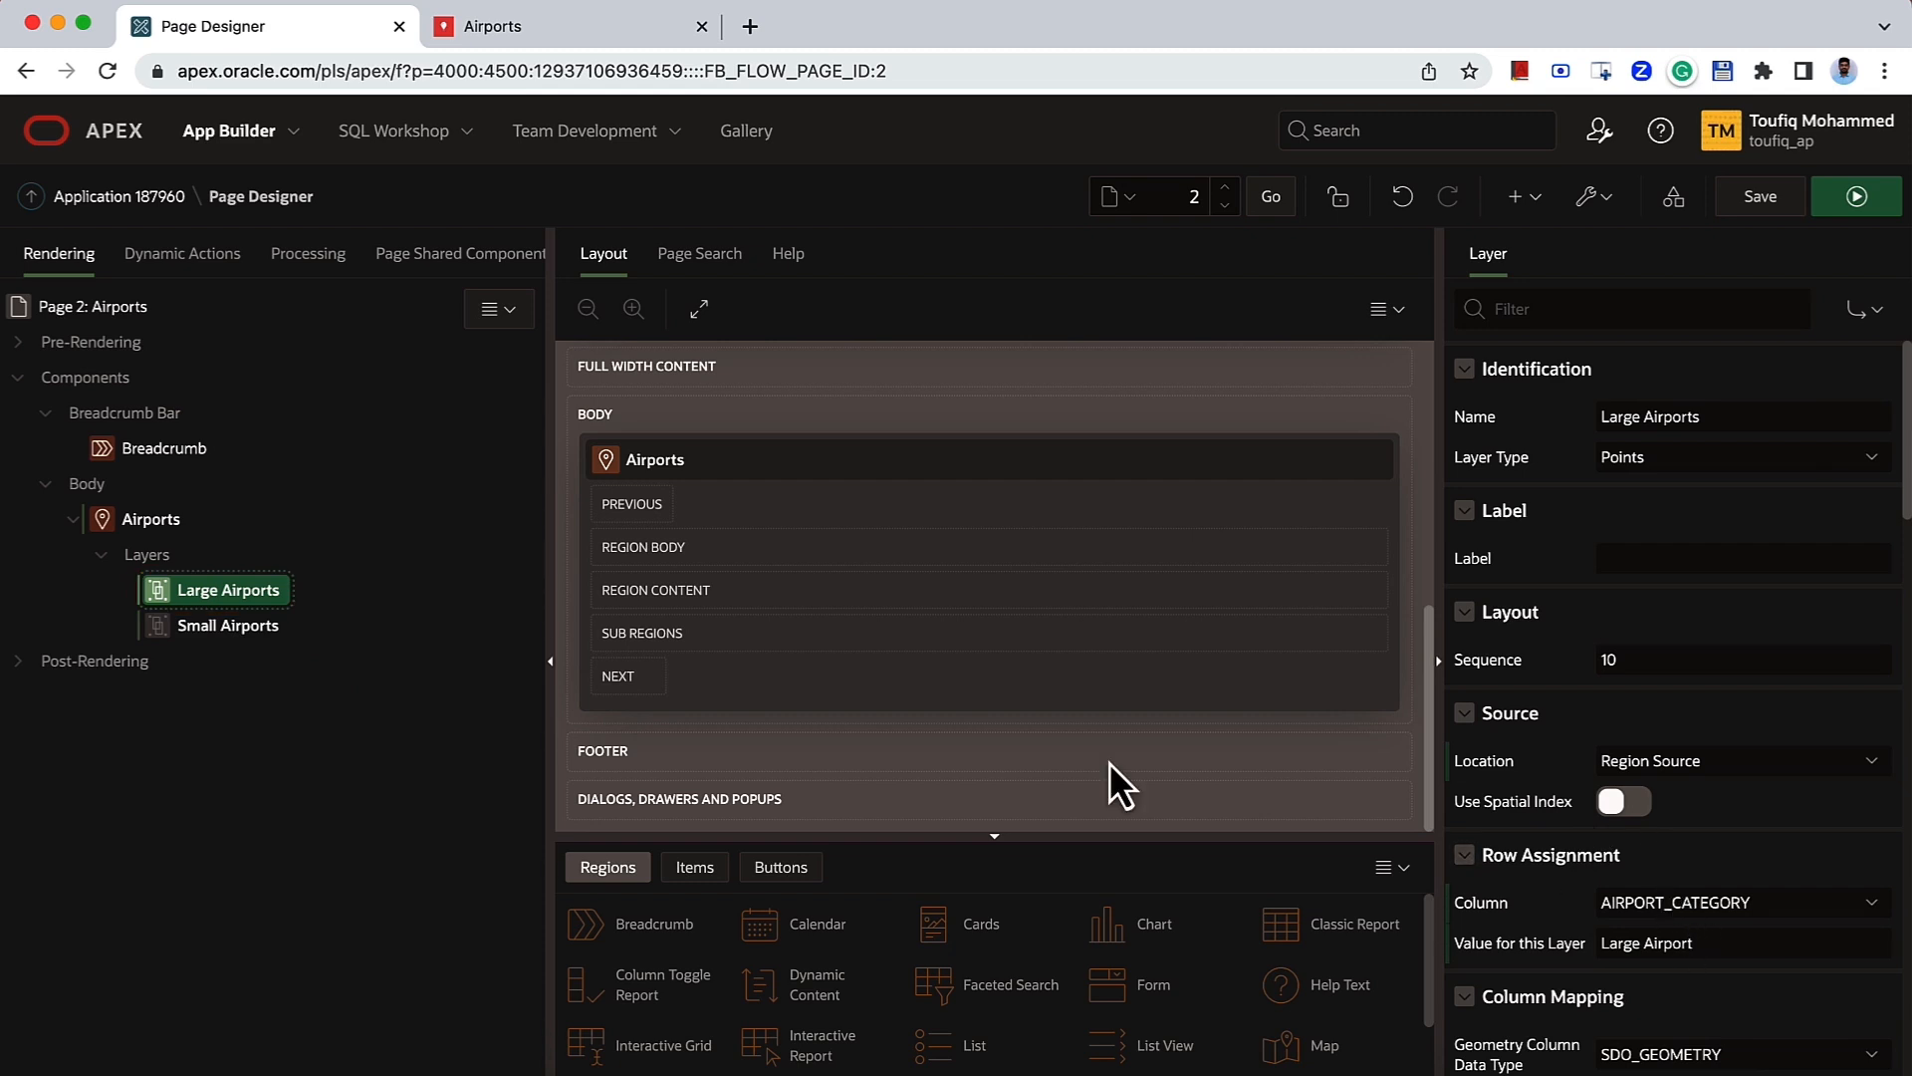
- Set the Small Airports layer's source location to Region Source and assign its rows by AIRPORT_CATEGORY with the value Small Airport
{"action": "left_click", "coordinate": [243, 629]}
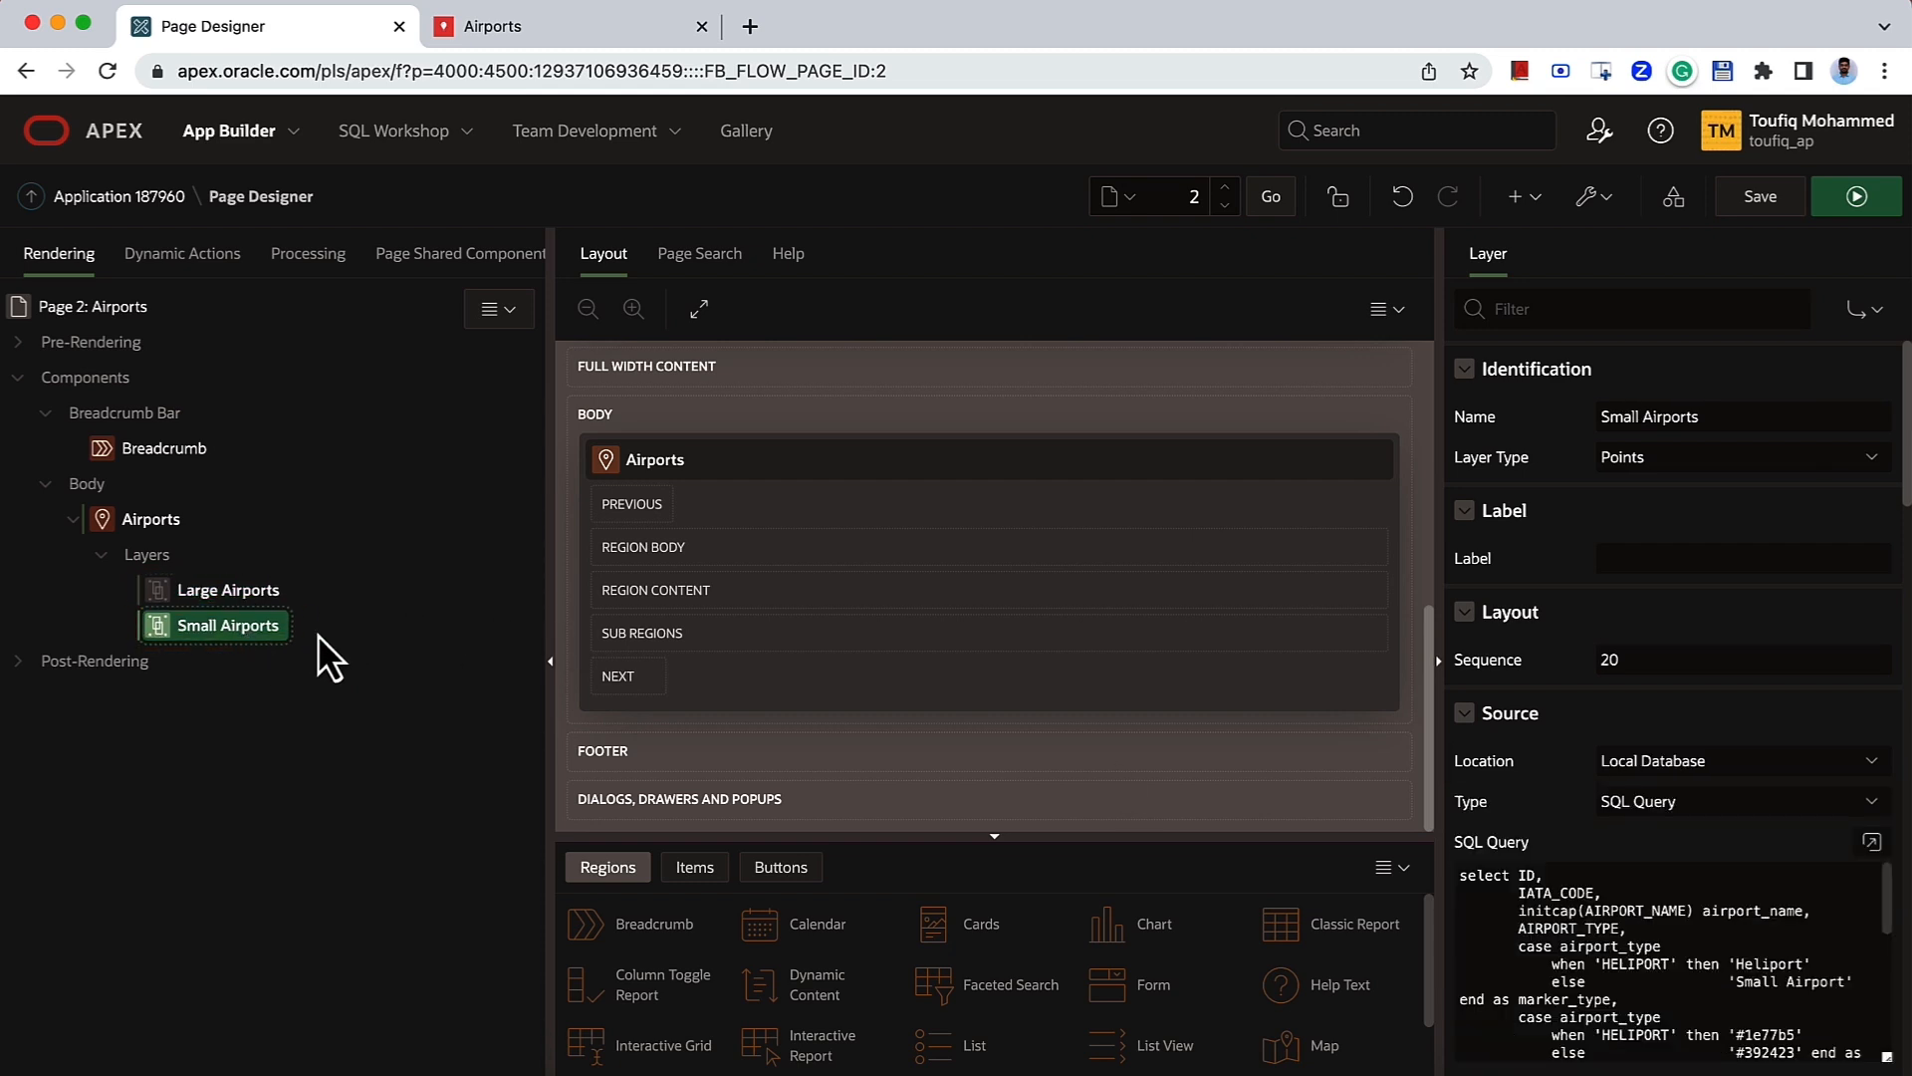
{"action": "left_click", "coordinate": [1717, 761]}
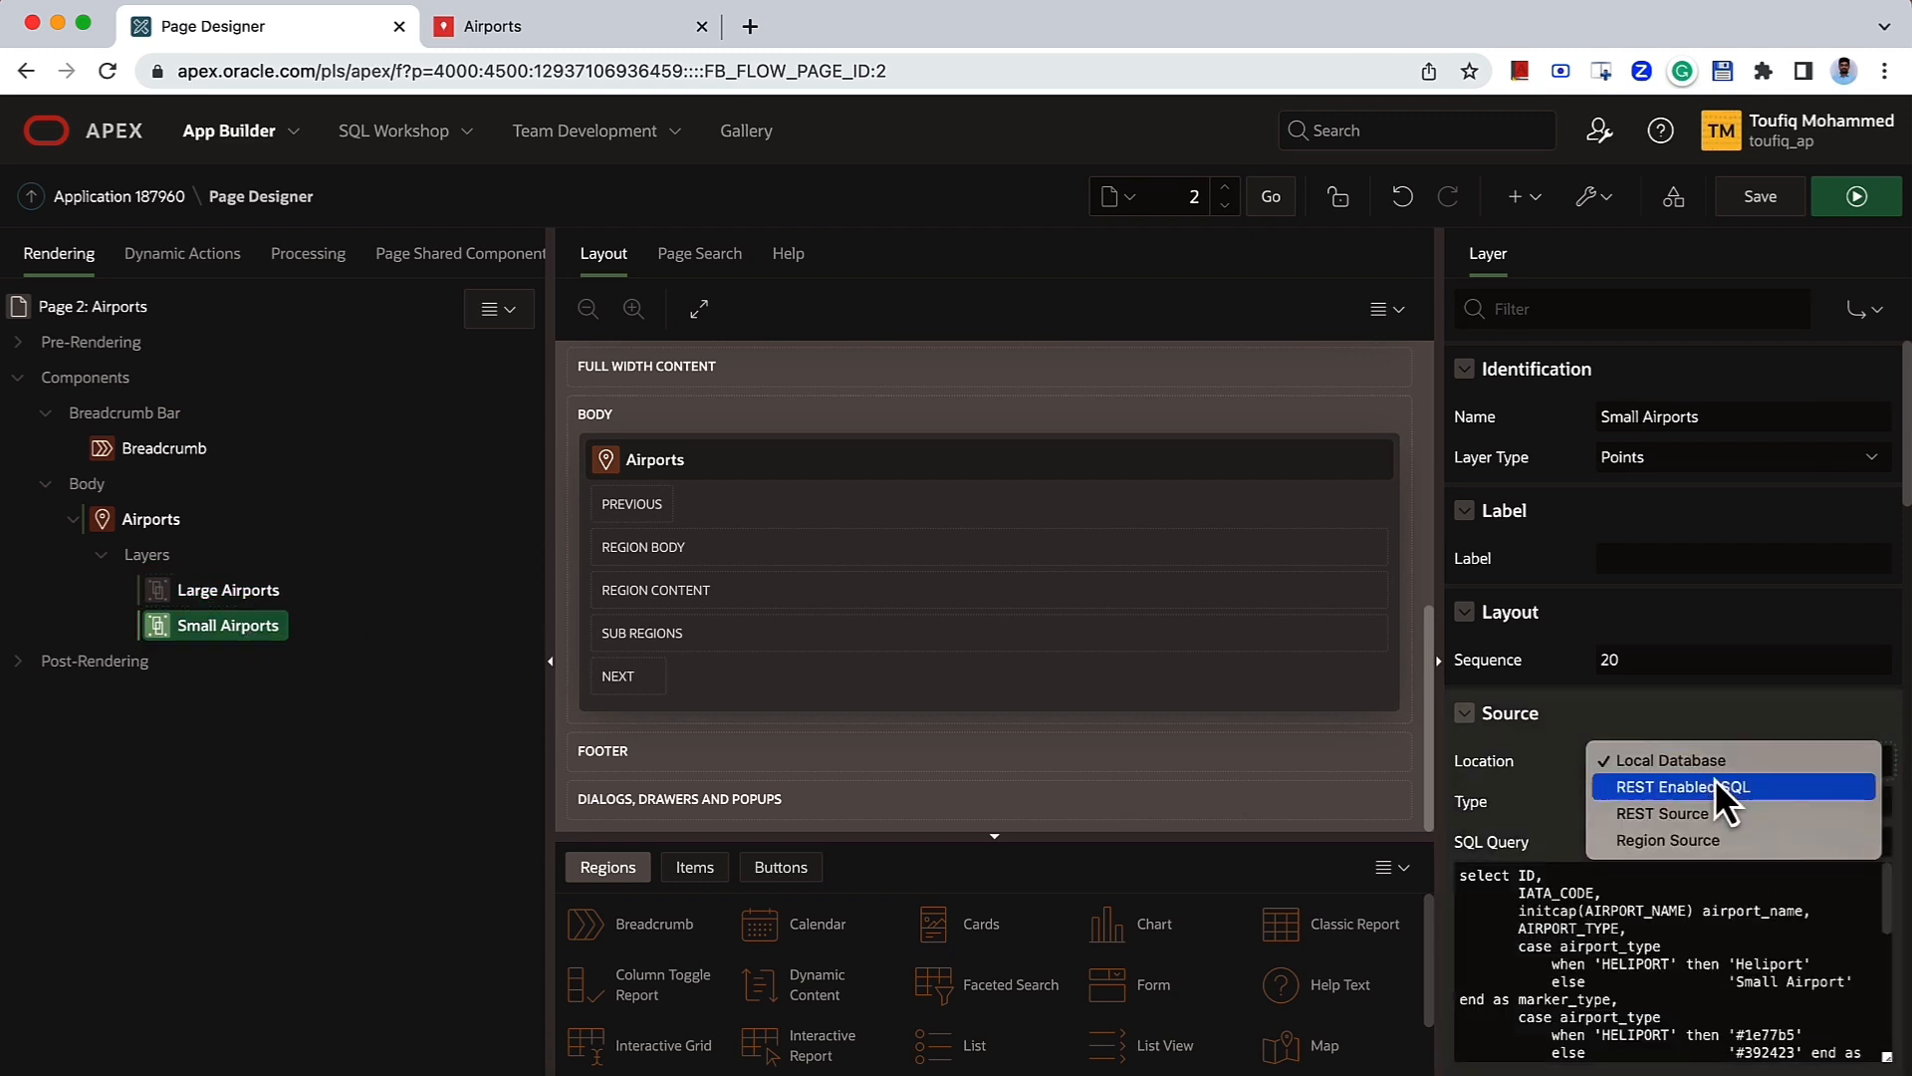
{"action": "left_click", "coordinate": [1705, 846]}
{"action": "left_click", "coordinate": [1700, 902]}
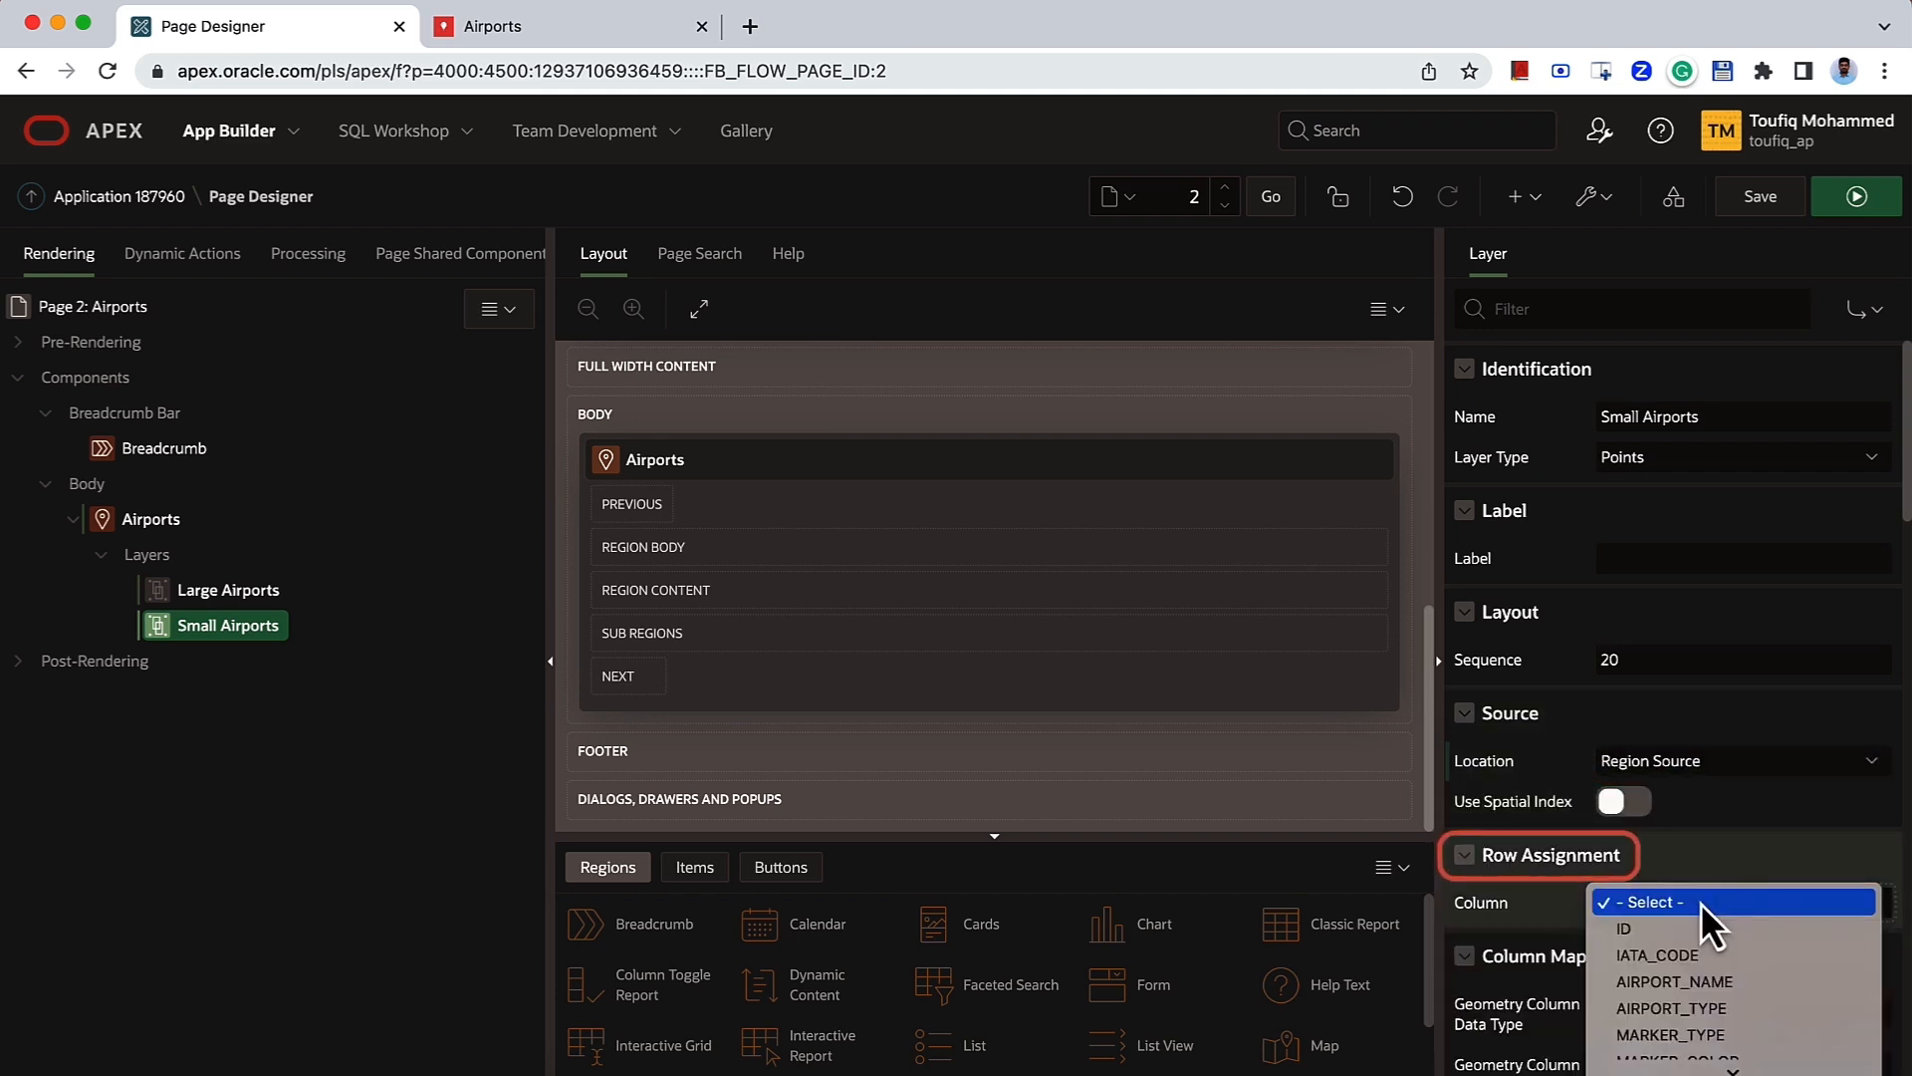
{"action": "left_click", "coordinate": [1708, 1031]}
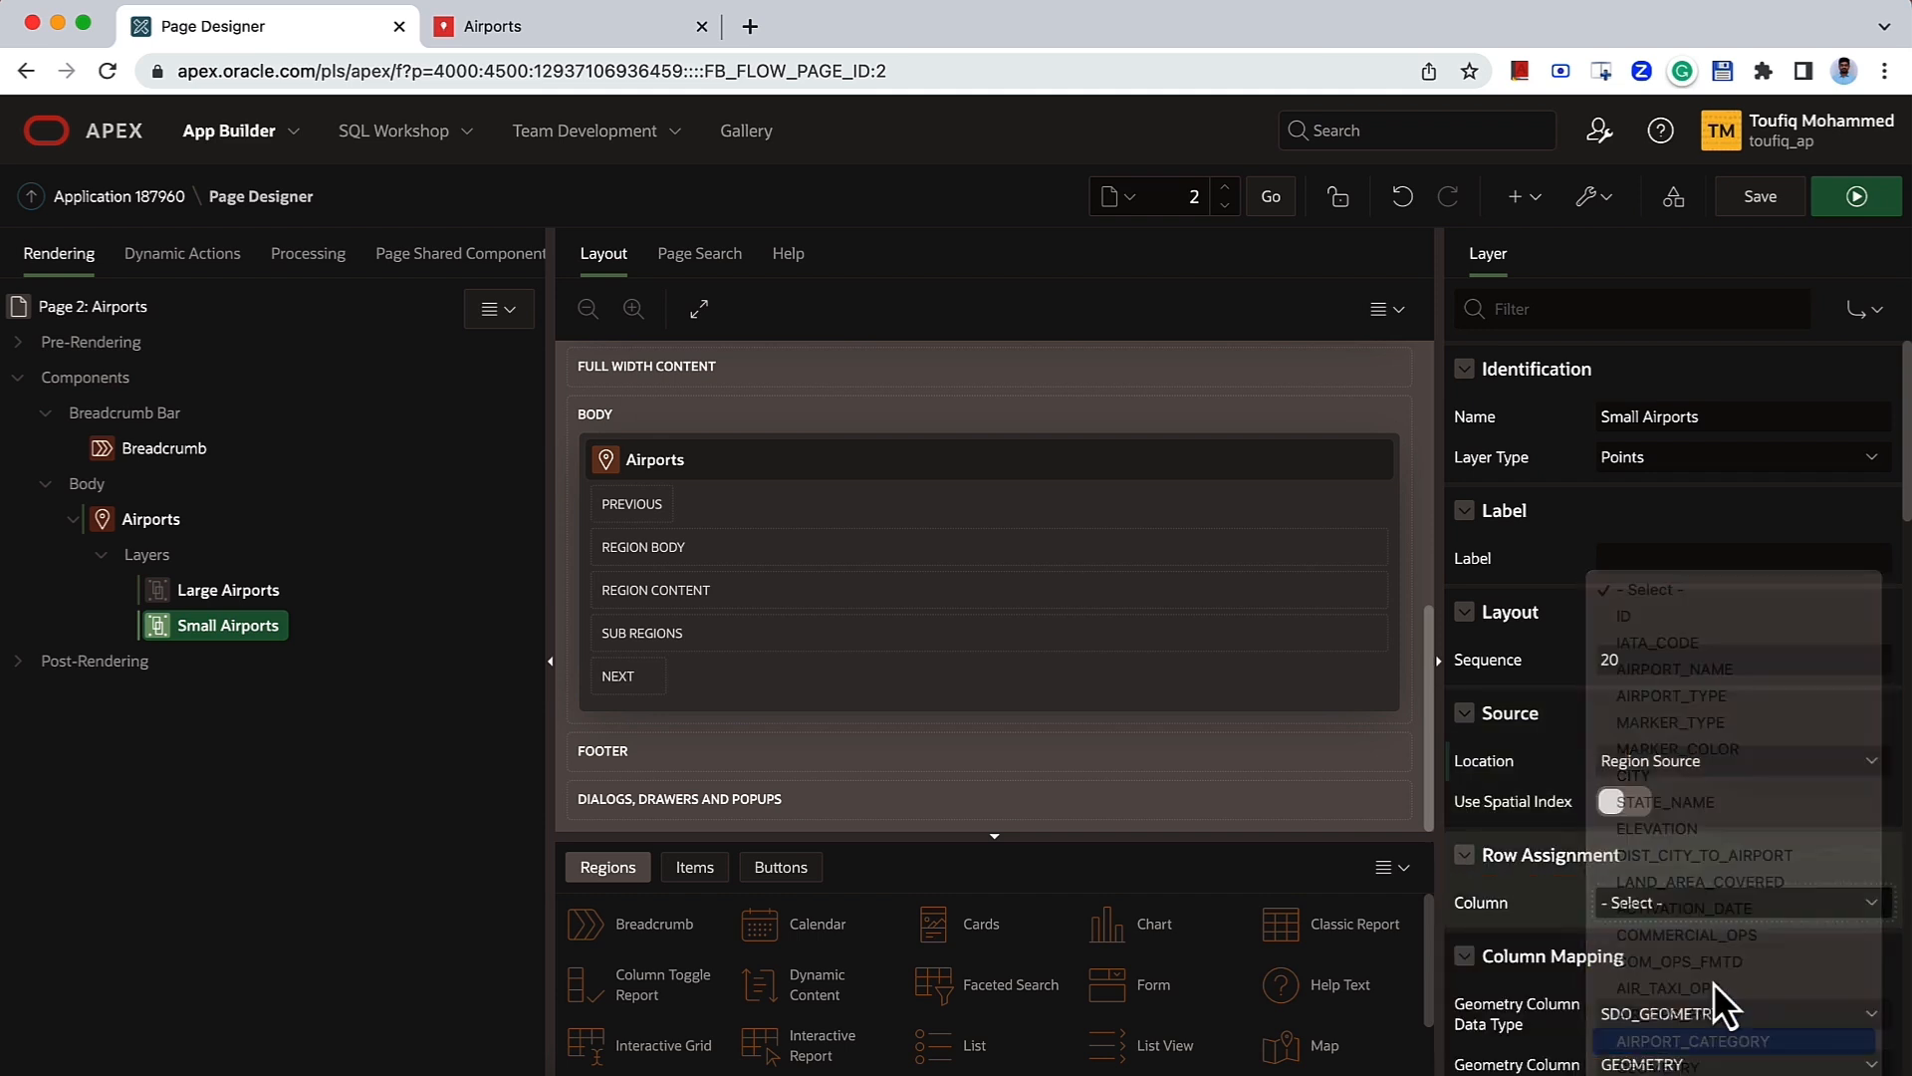
{"action": "left_click", "coordinate": [1703, 953]}
{"action": "type", "text": "Small Airport"}
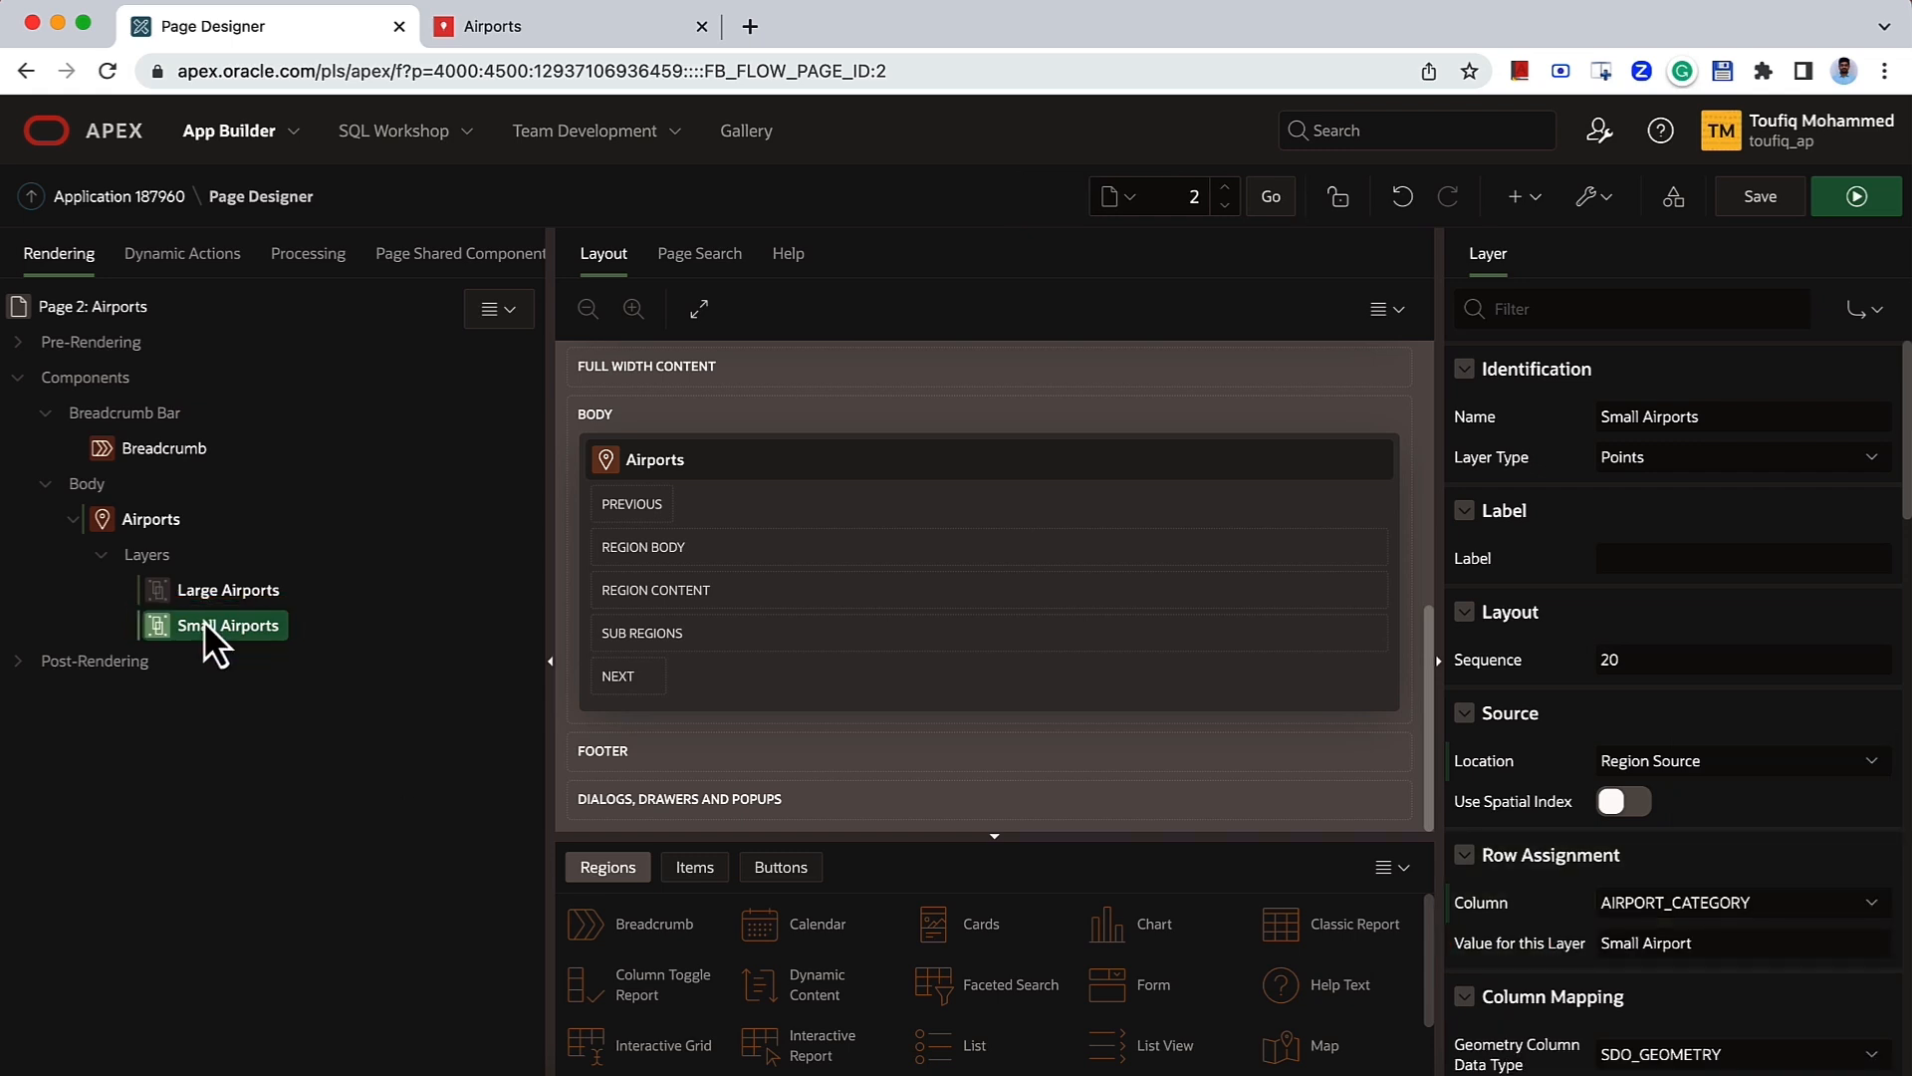
- Create a new region in the page body, move it above the Airports region and title it Search
{"action": "left_click", "coordinate": [103, 490]}
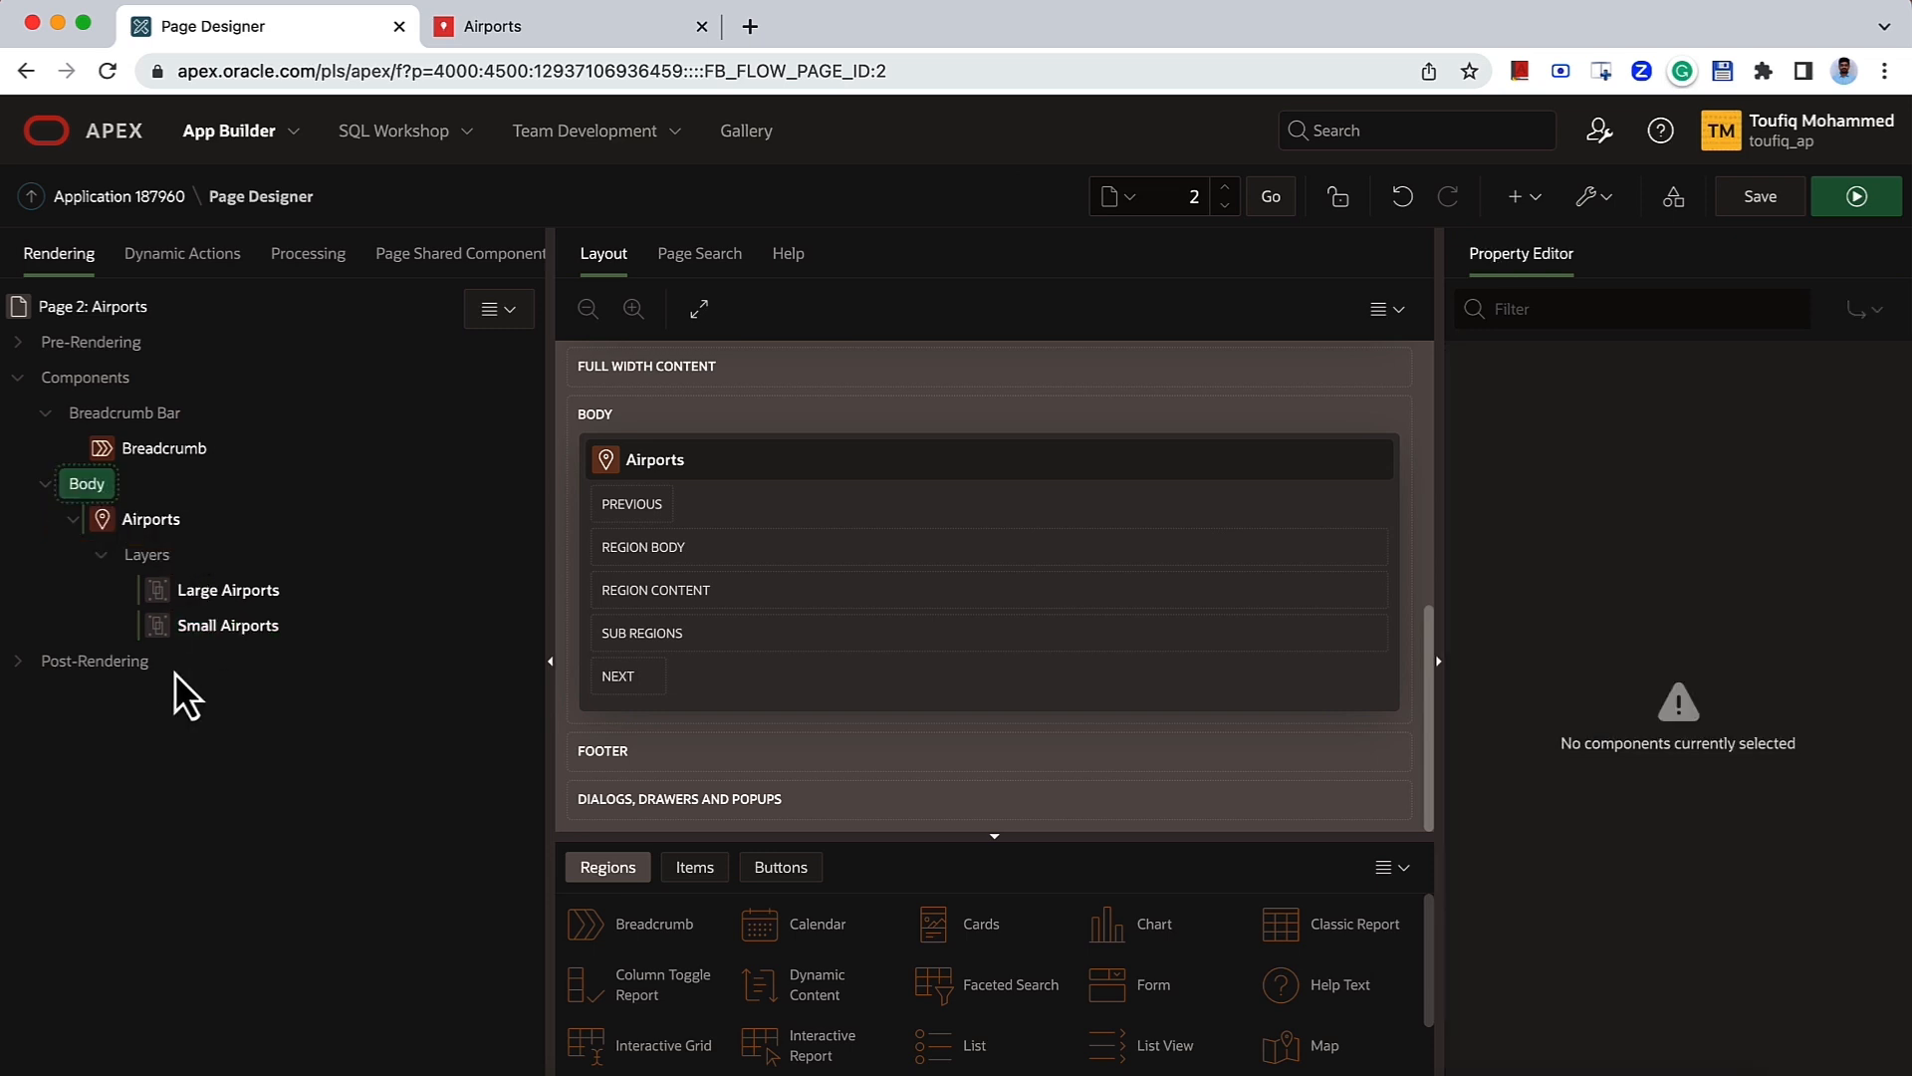
{"action": "right_click", "coordinate": [81, 492]}
{"action": "left_click", "coordinate": [98, 509]}
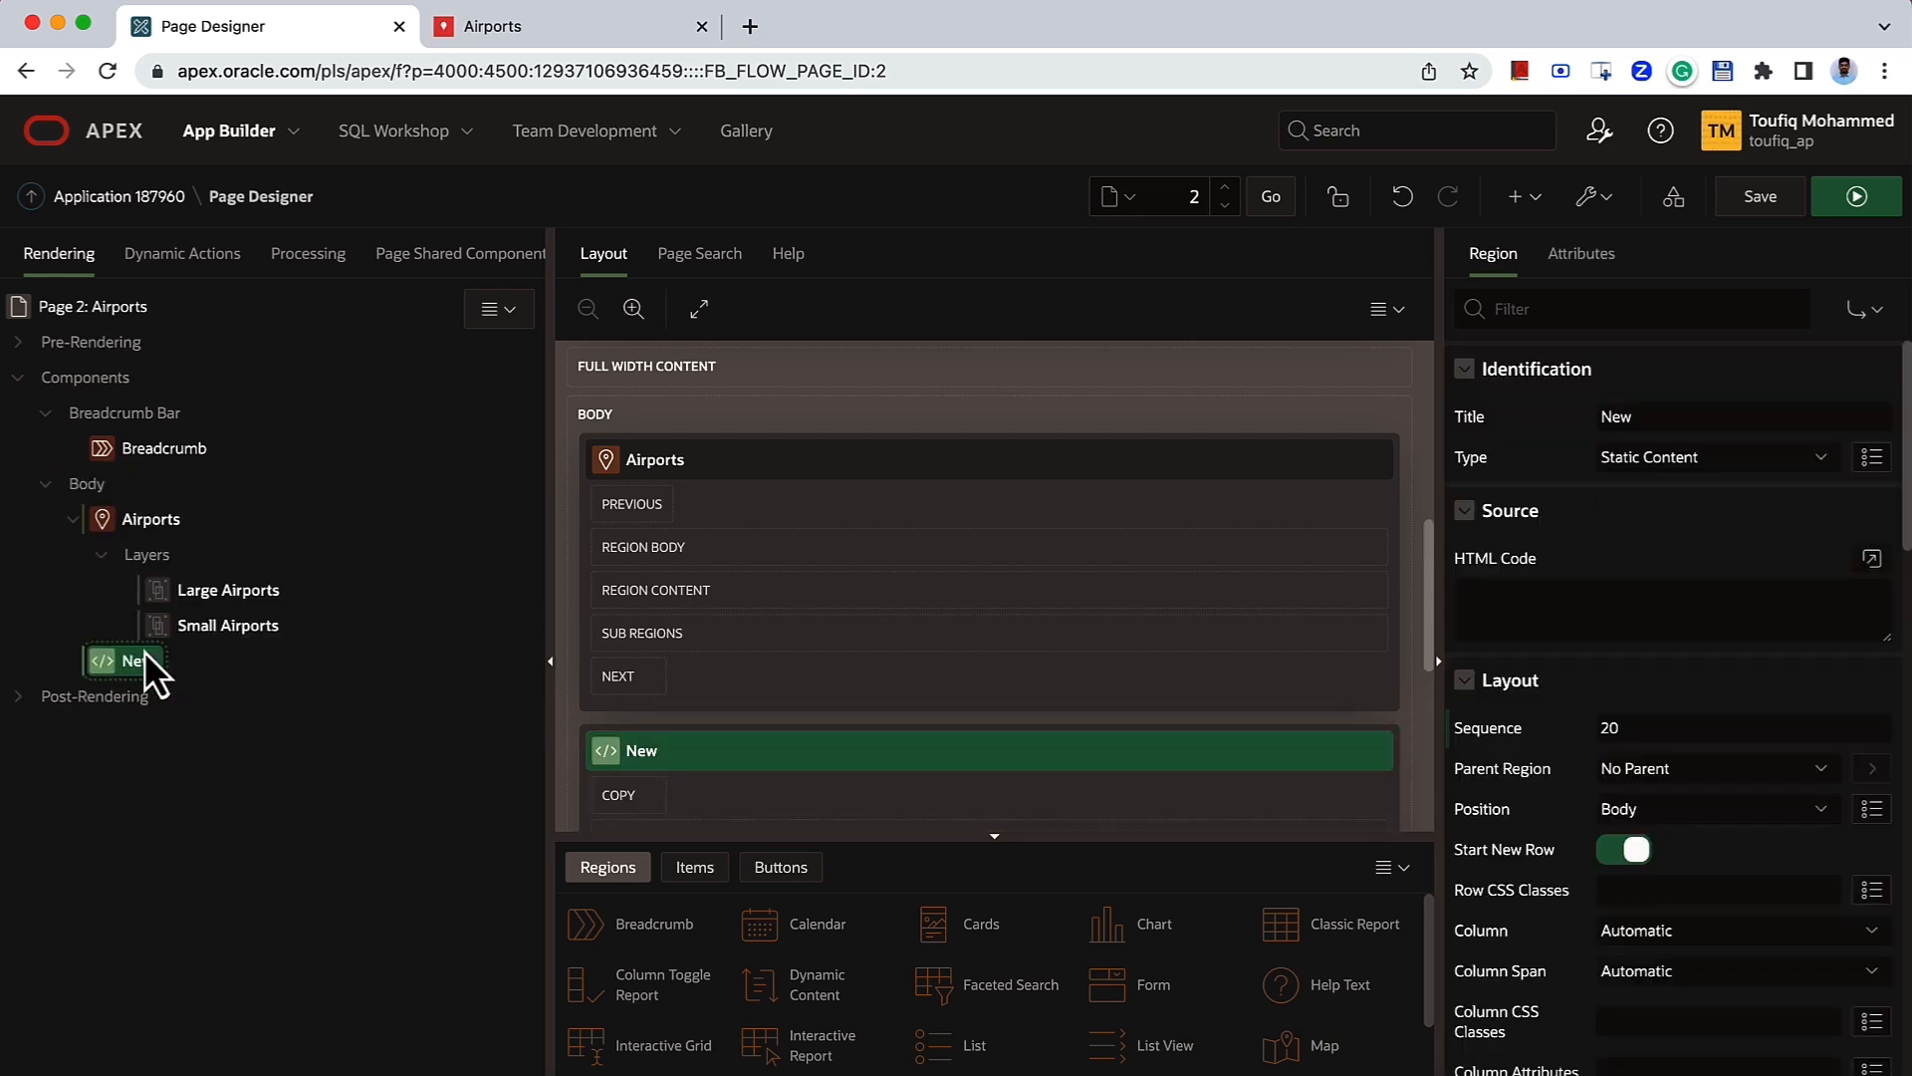
{"action": "left_click_drag", "start_coordinate": [142, 673], "coordinate": [104, 516]}
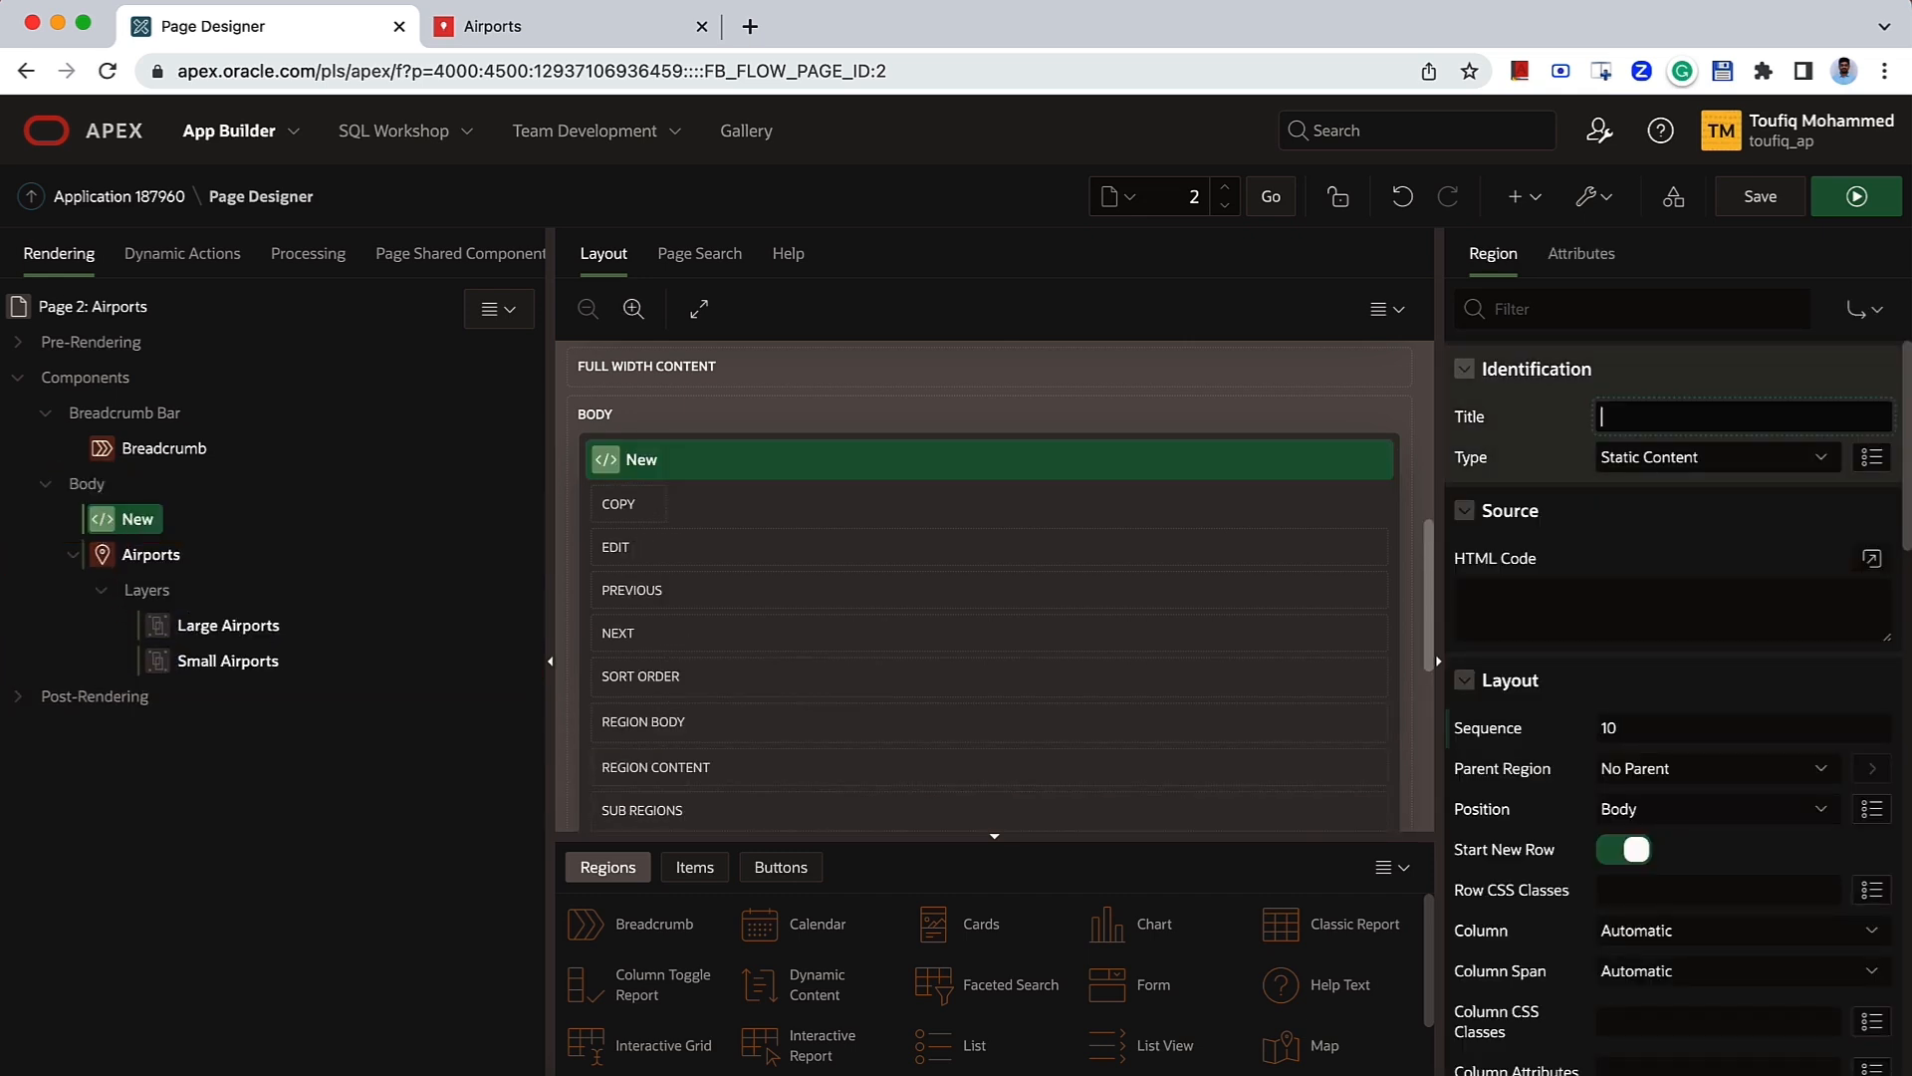
{"action": "type", "text": "Search"}
- Change the Search region's type to Faceted Search and set its filtered region to Airports
{"action": "left_click", "coordinate": [1667, 458]}
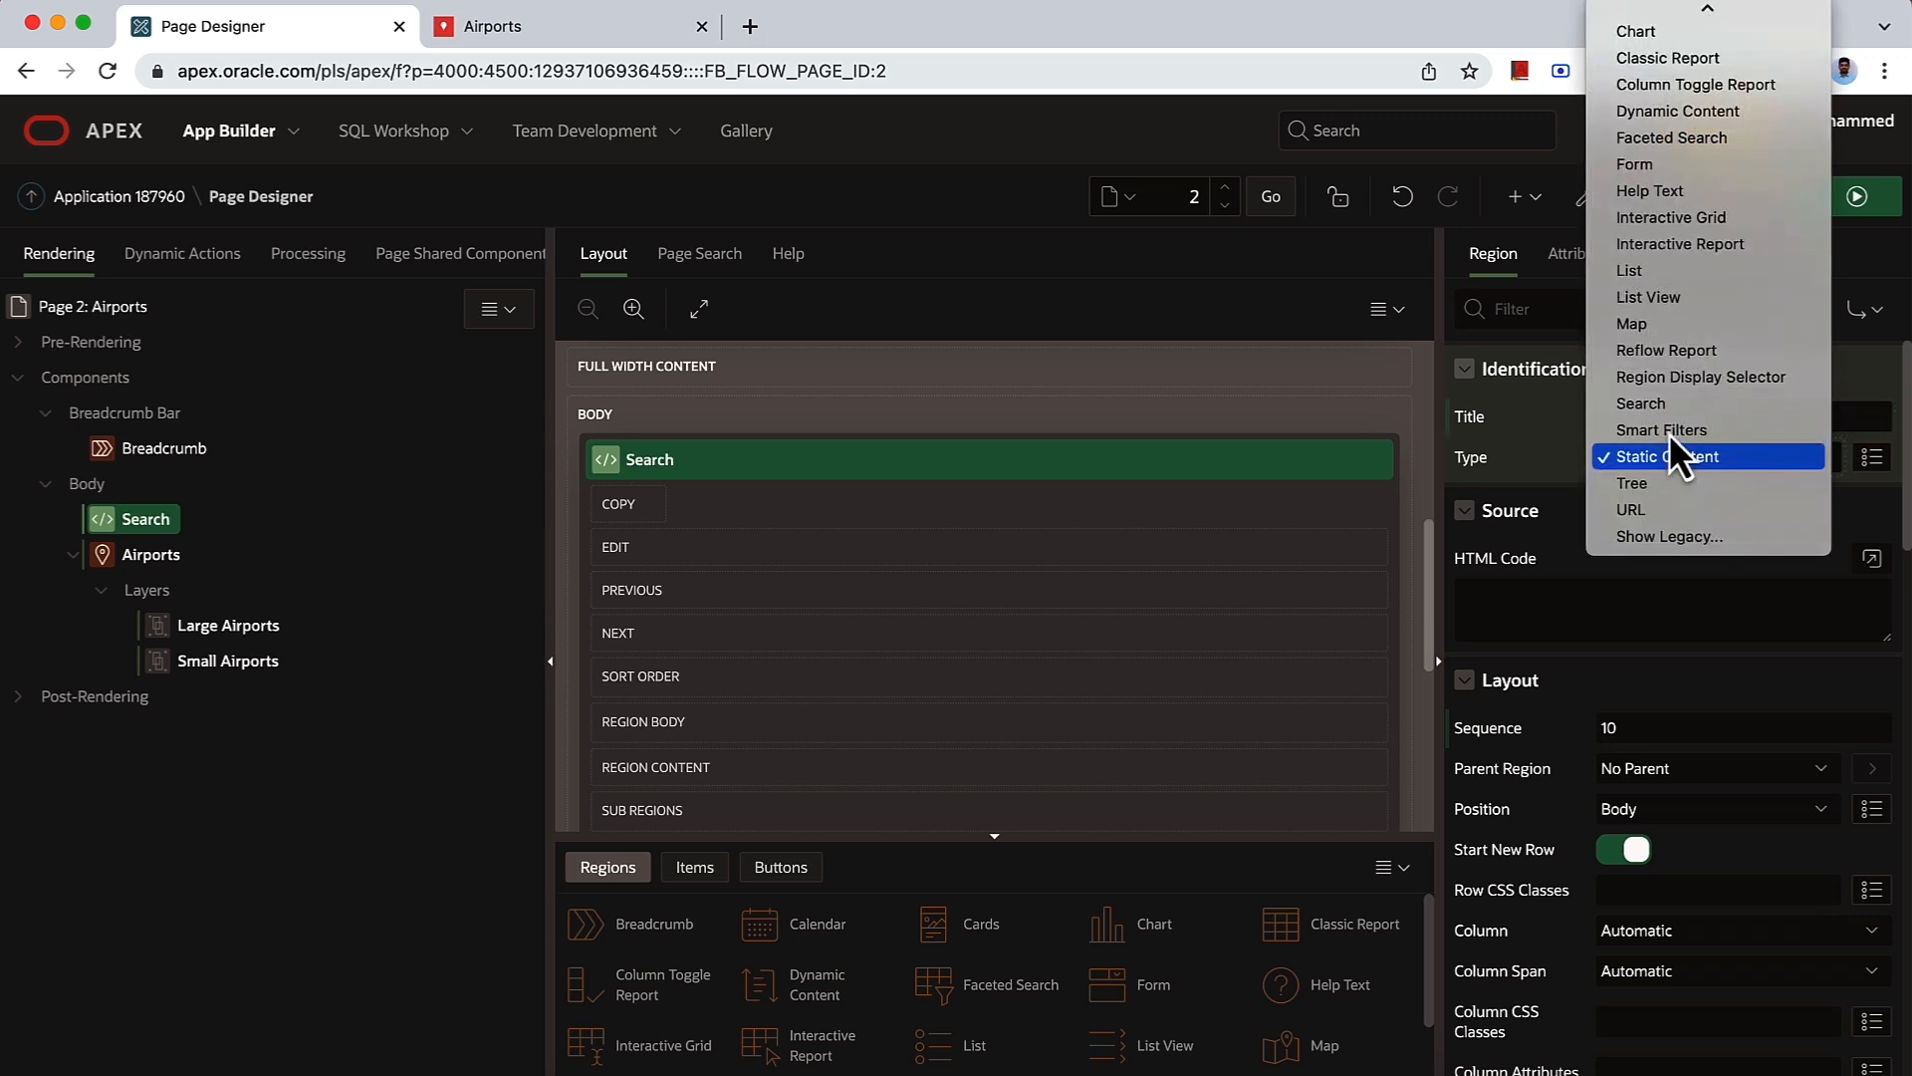
{"action": "left_click", "coordinate": [1666, 140]}
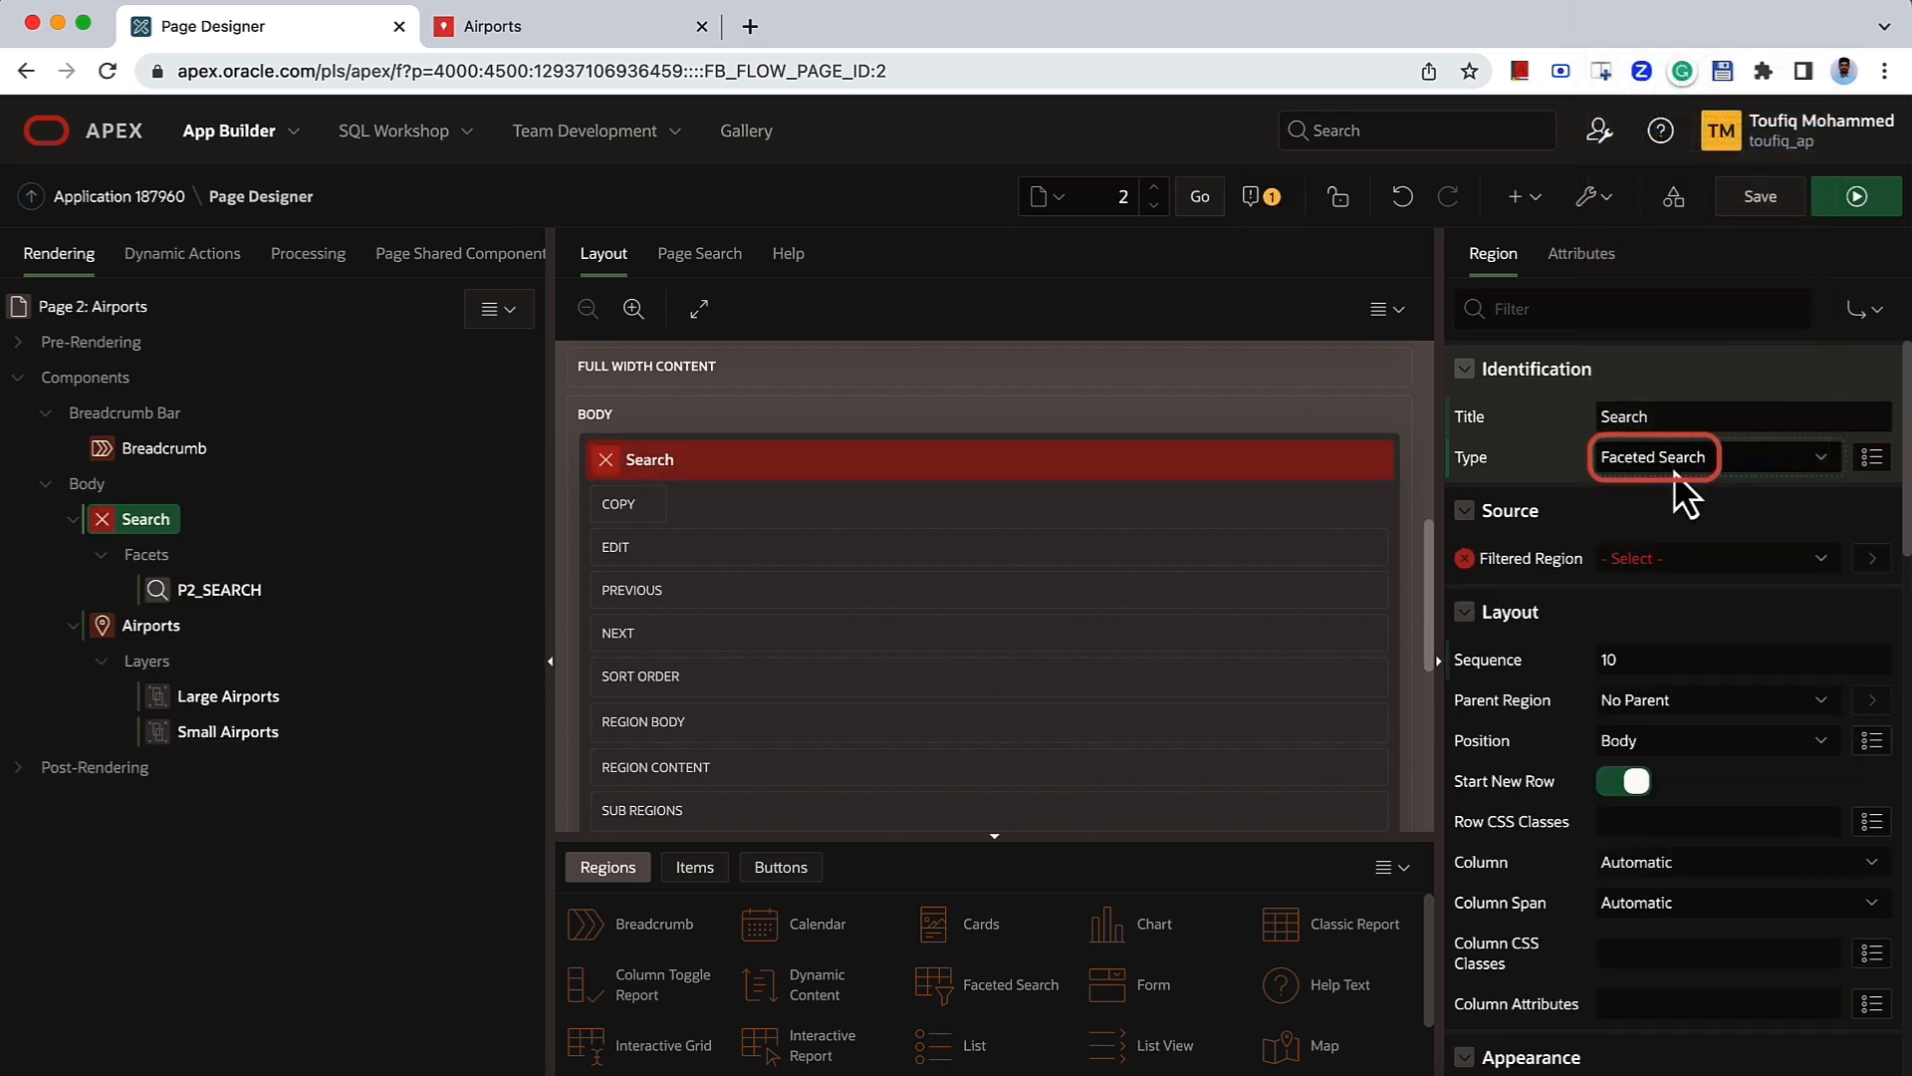
{"action": "left_click", "coordinate": [1668, 555]}
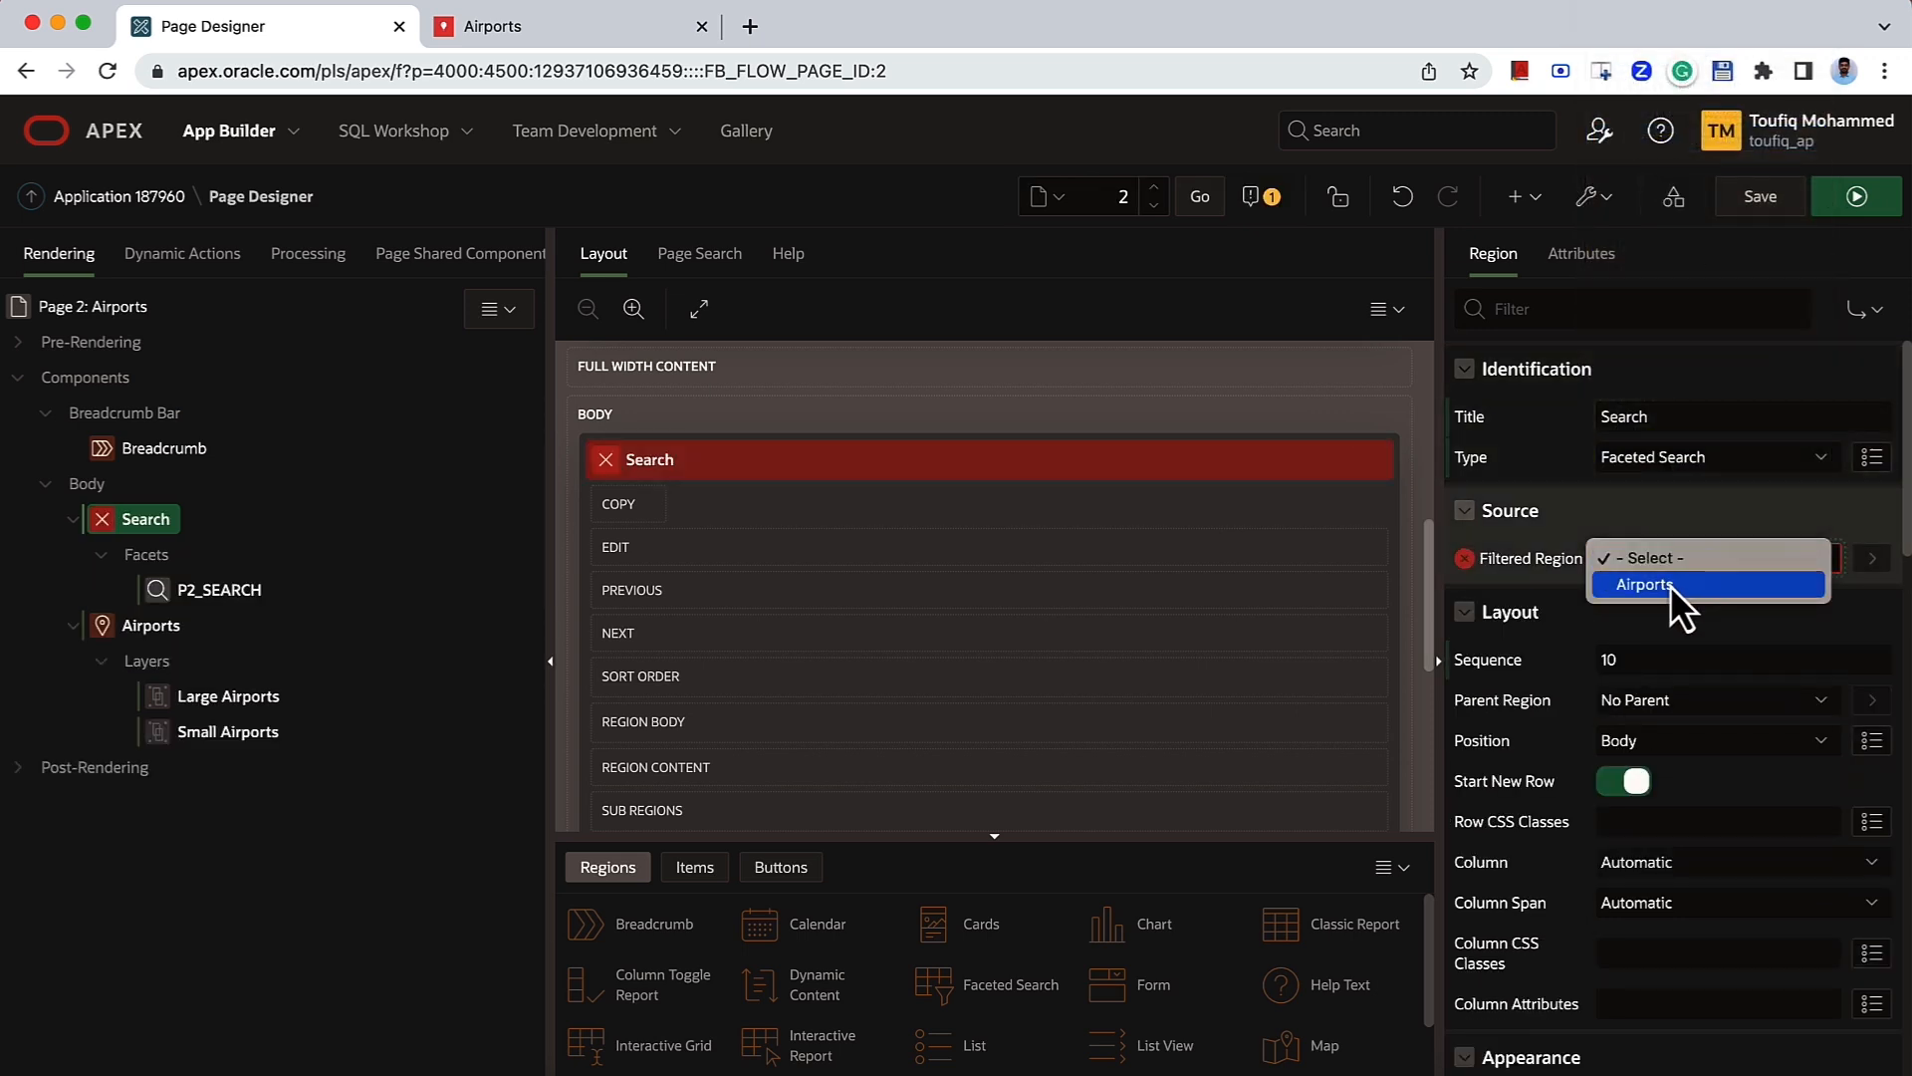
{"action": "left_click", "coordinate": [1675, 587]}
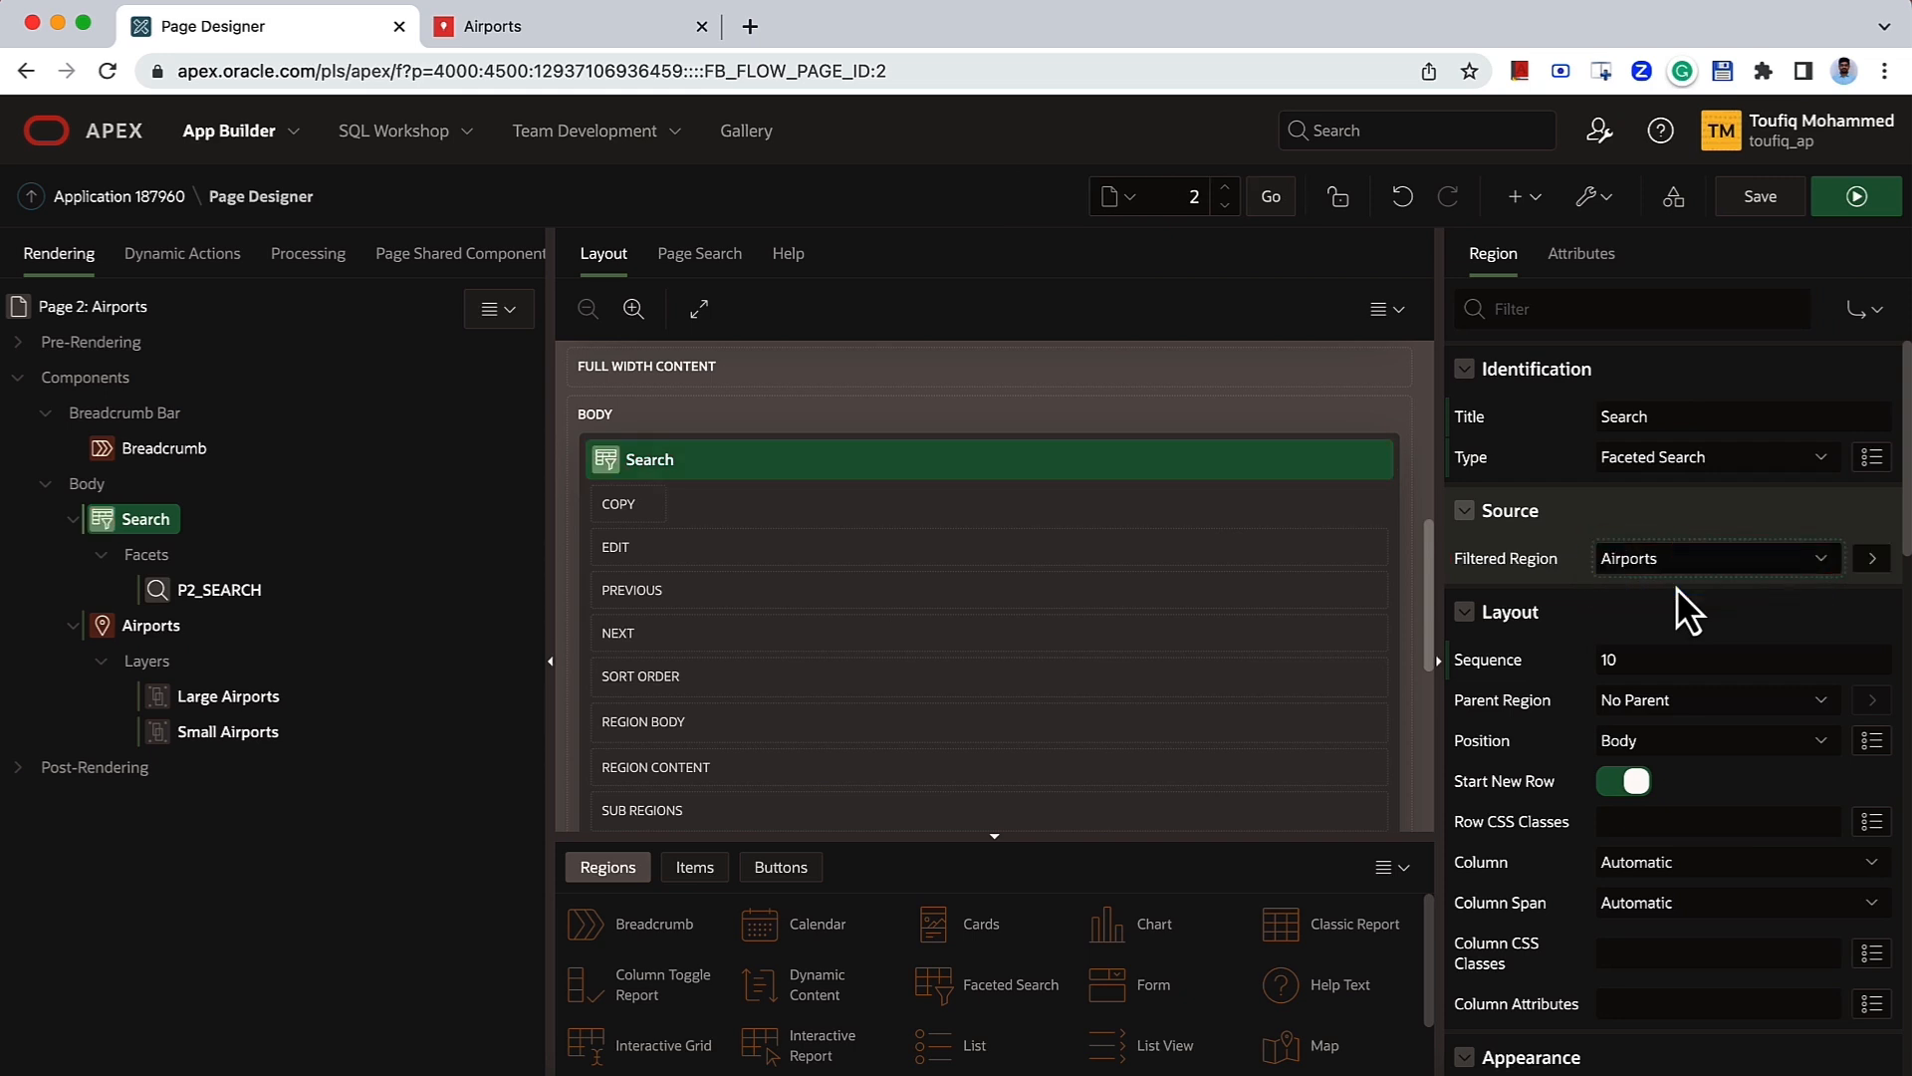
- Add a facet named P2_STATE_NAME to the Search region, set its list of values to Distinct Values and check its source column
{"action": "right_click", "coordinate": [165, 559]}
{"action": "left_click", "coordinate": [219, 586]}
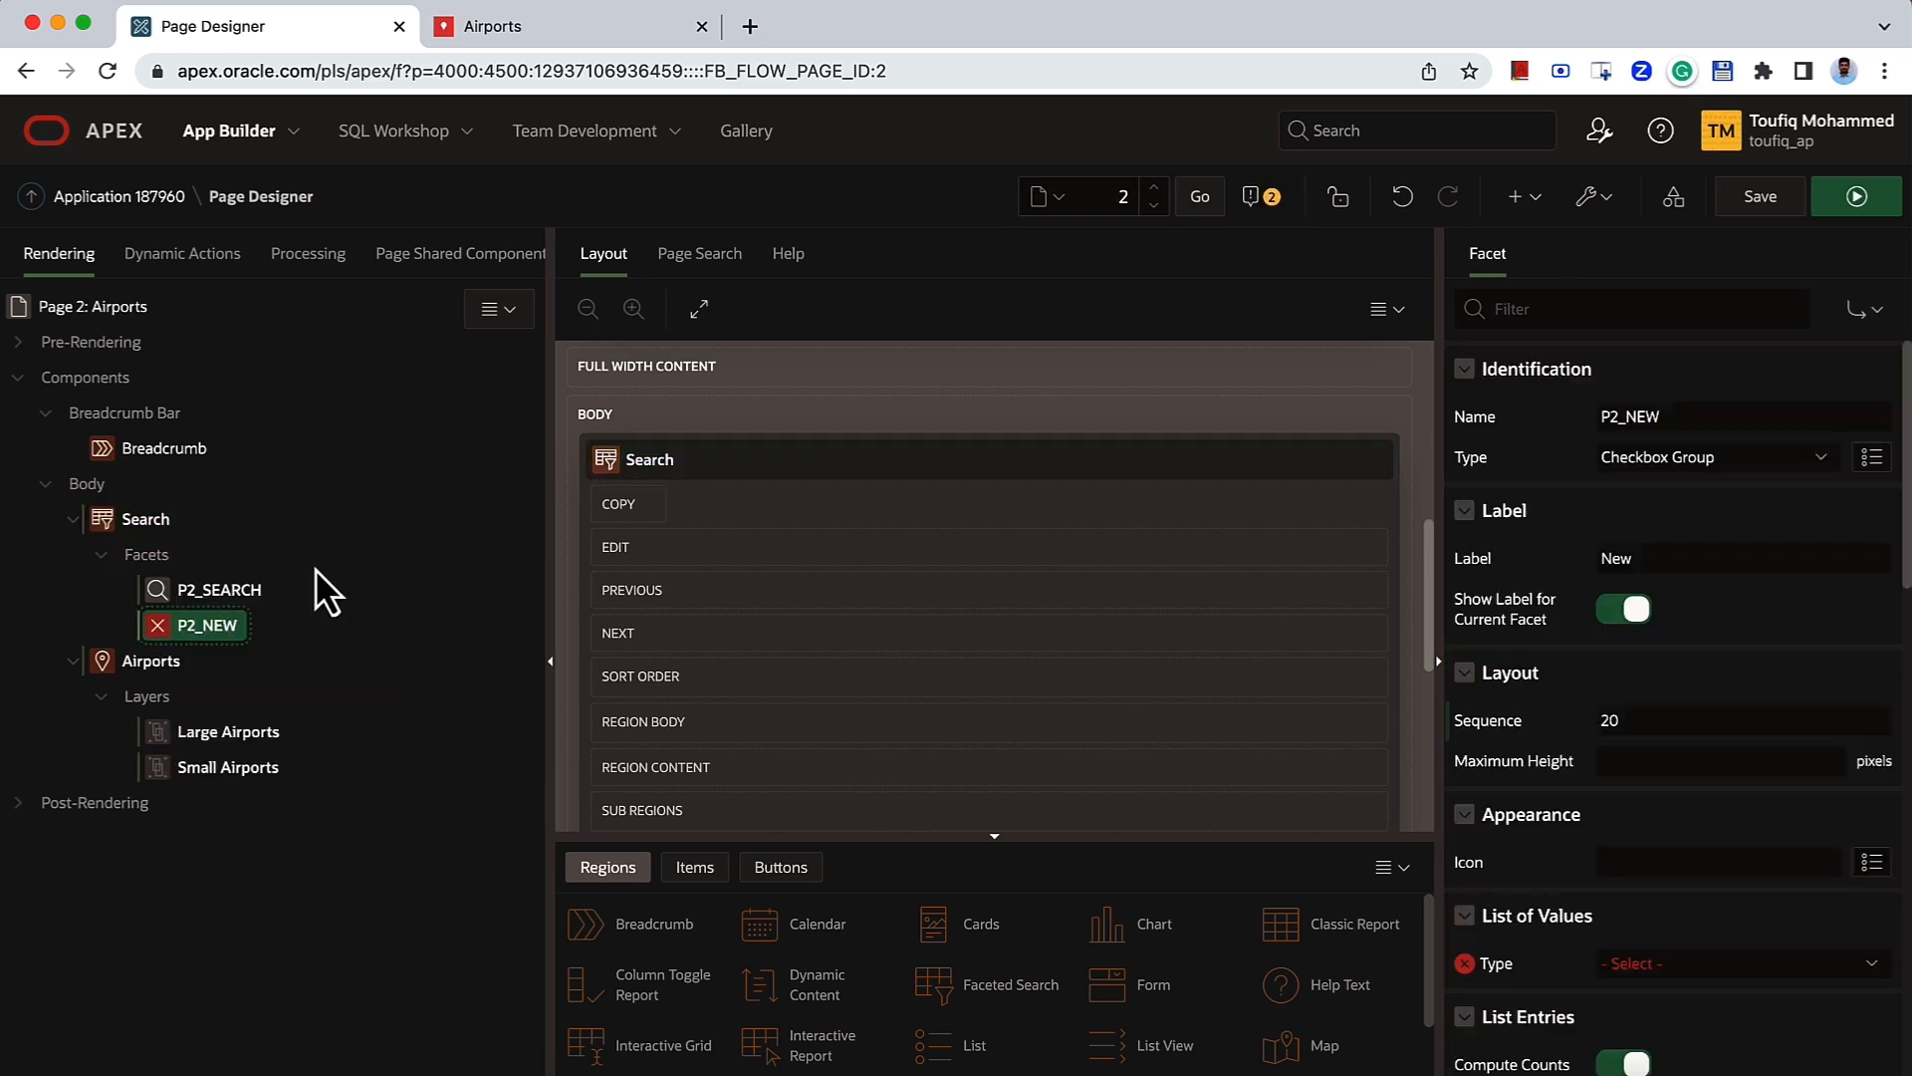
{"action": "left_click", "coordinate": [1629, 417]}
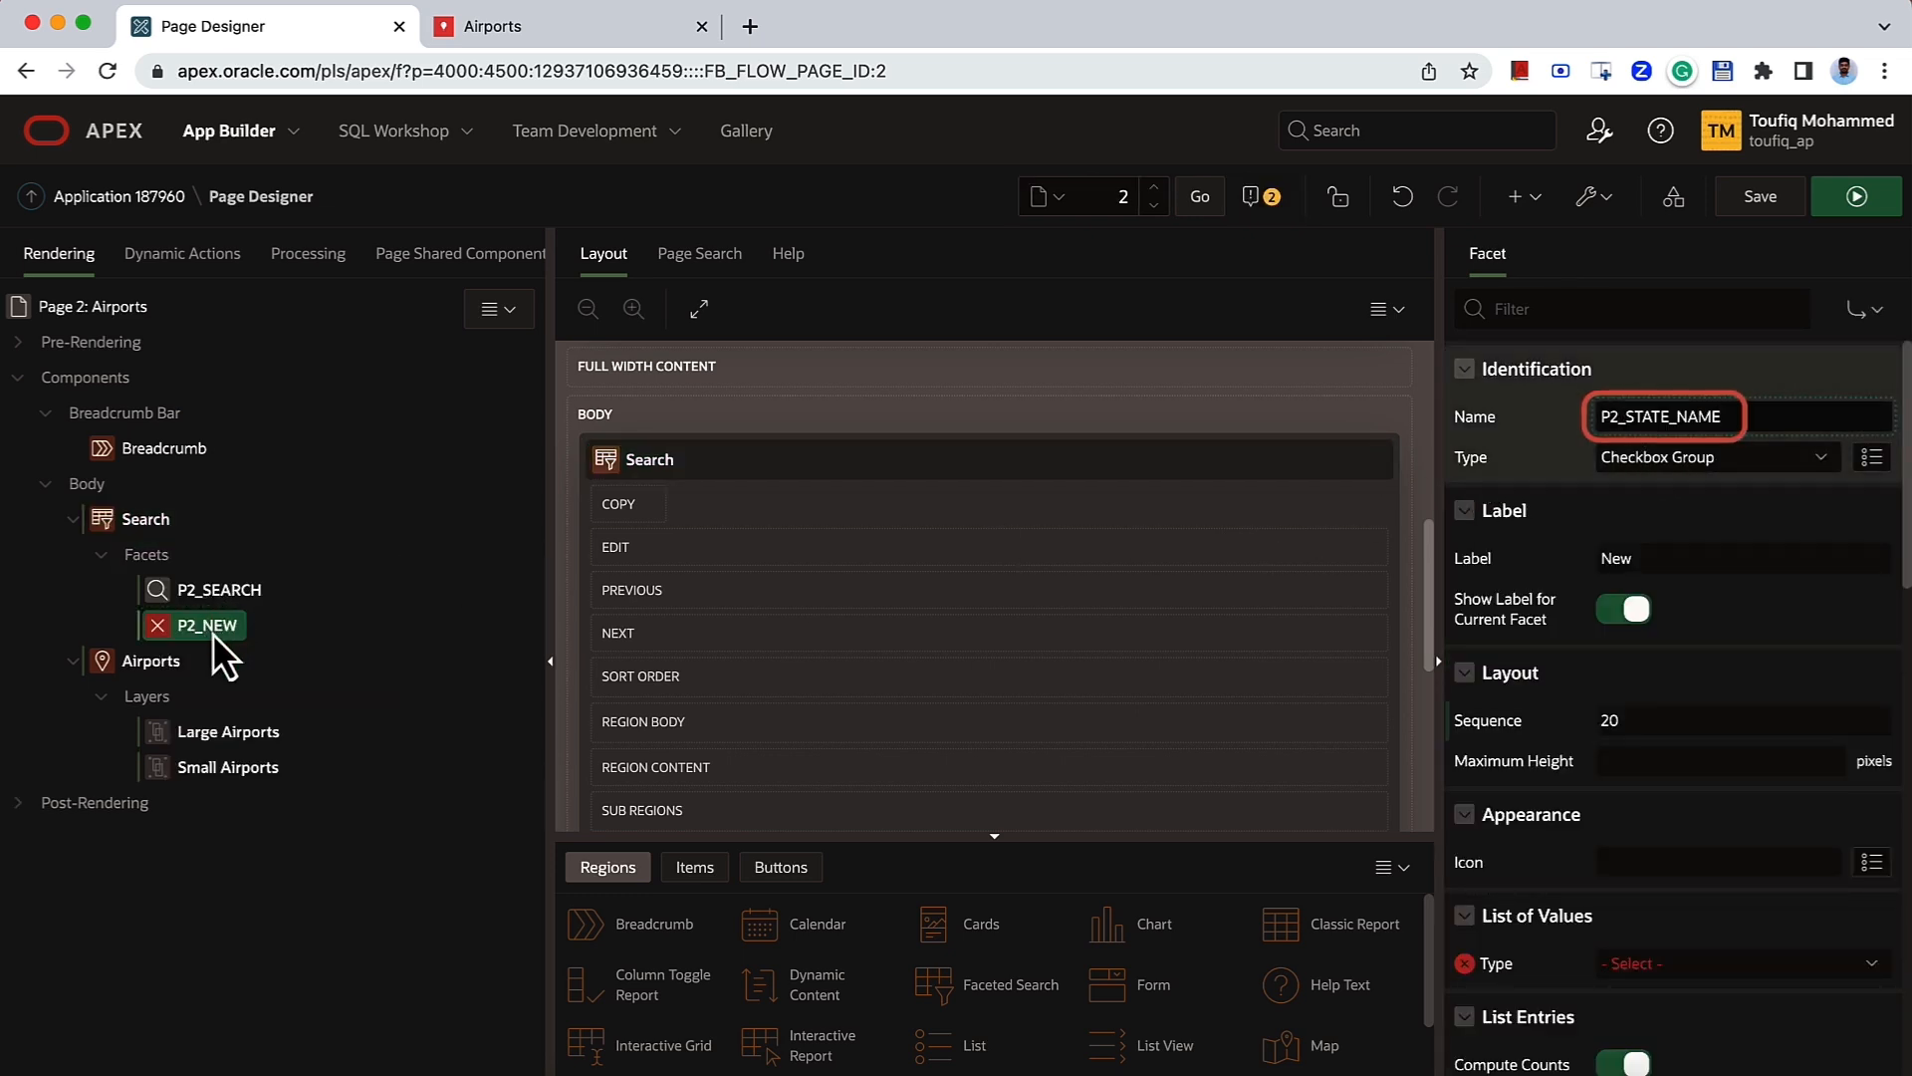
{"action": "left_click", "coordinate": [212, 631]}
{"action": "scroll", "coordinate": [1618, 816], "scroll_direction": "down", "scroll_amount": 1}
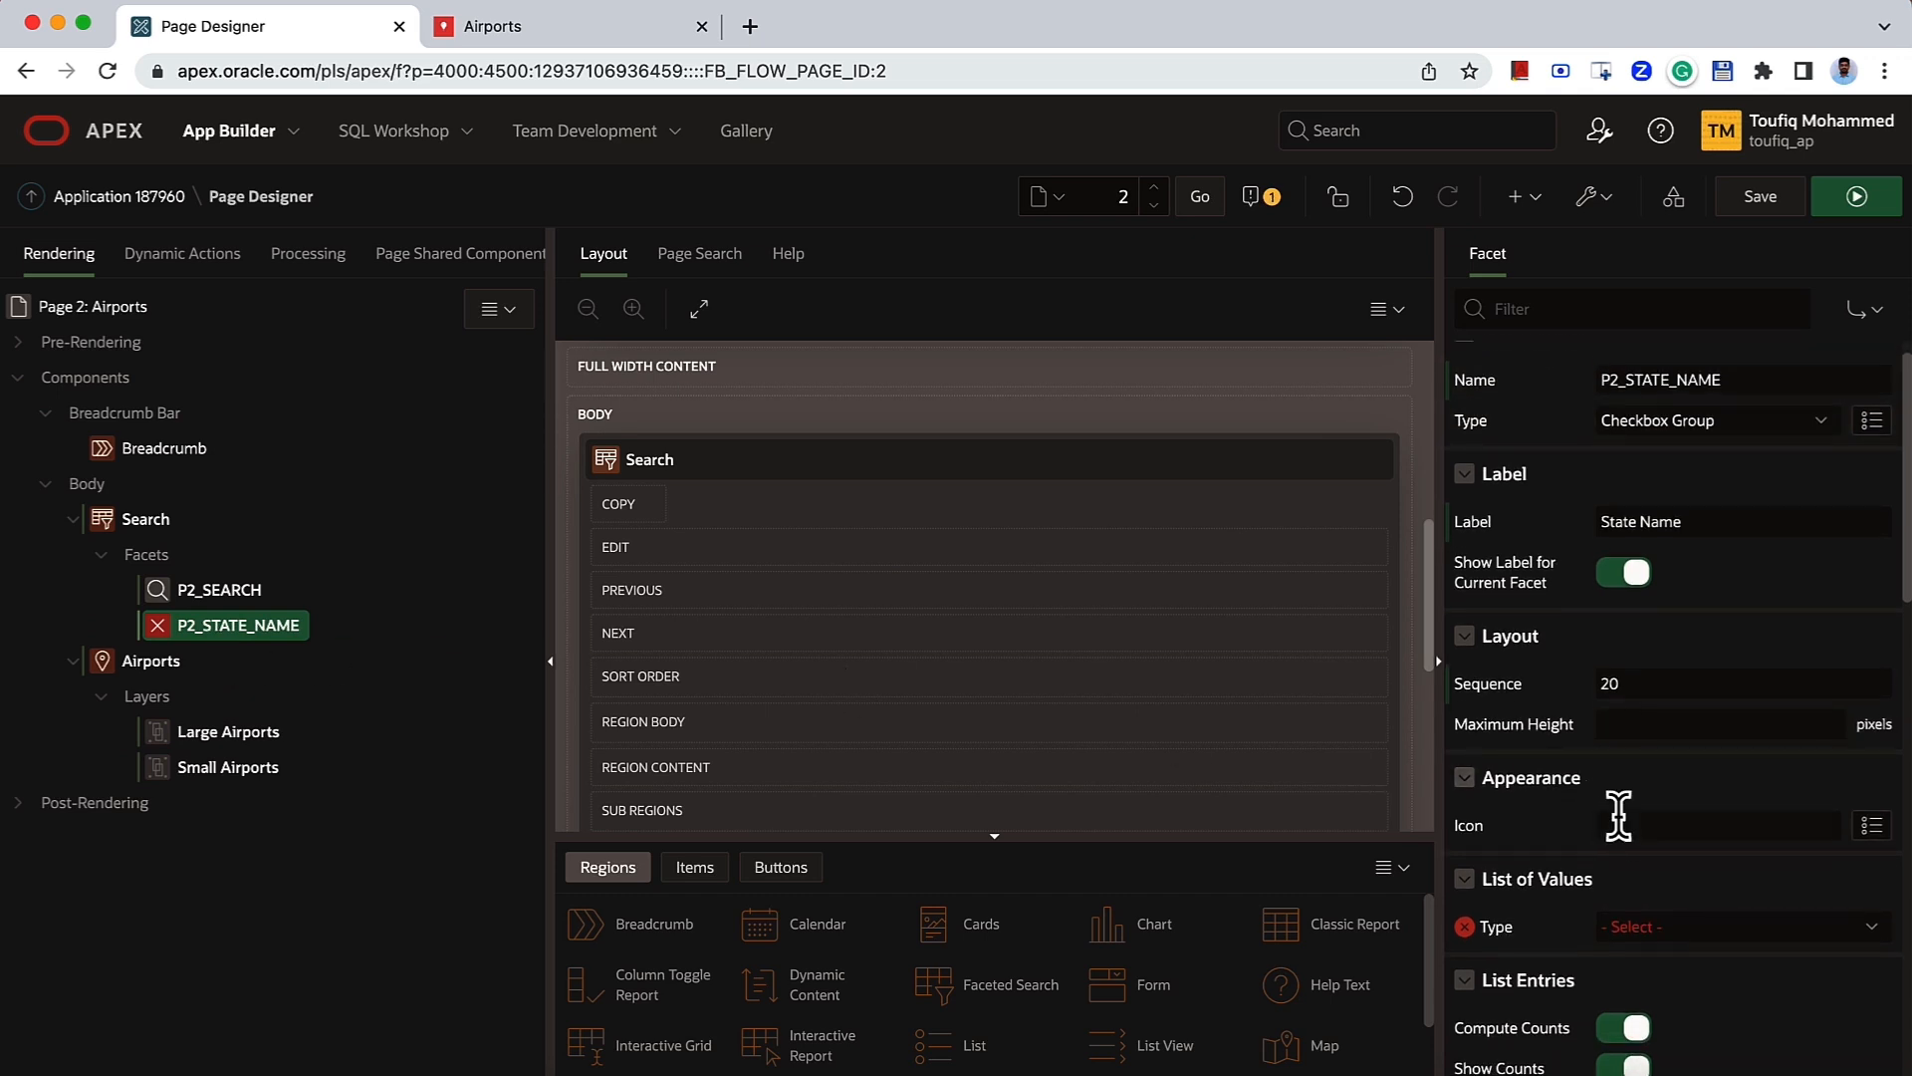
{"action": "left_click", "coordinate": [1655, 880]}
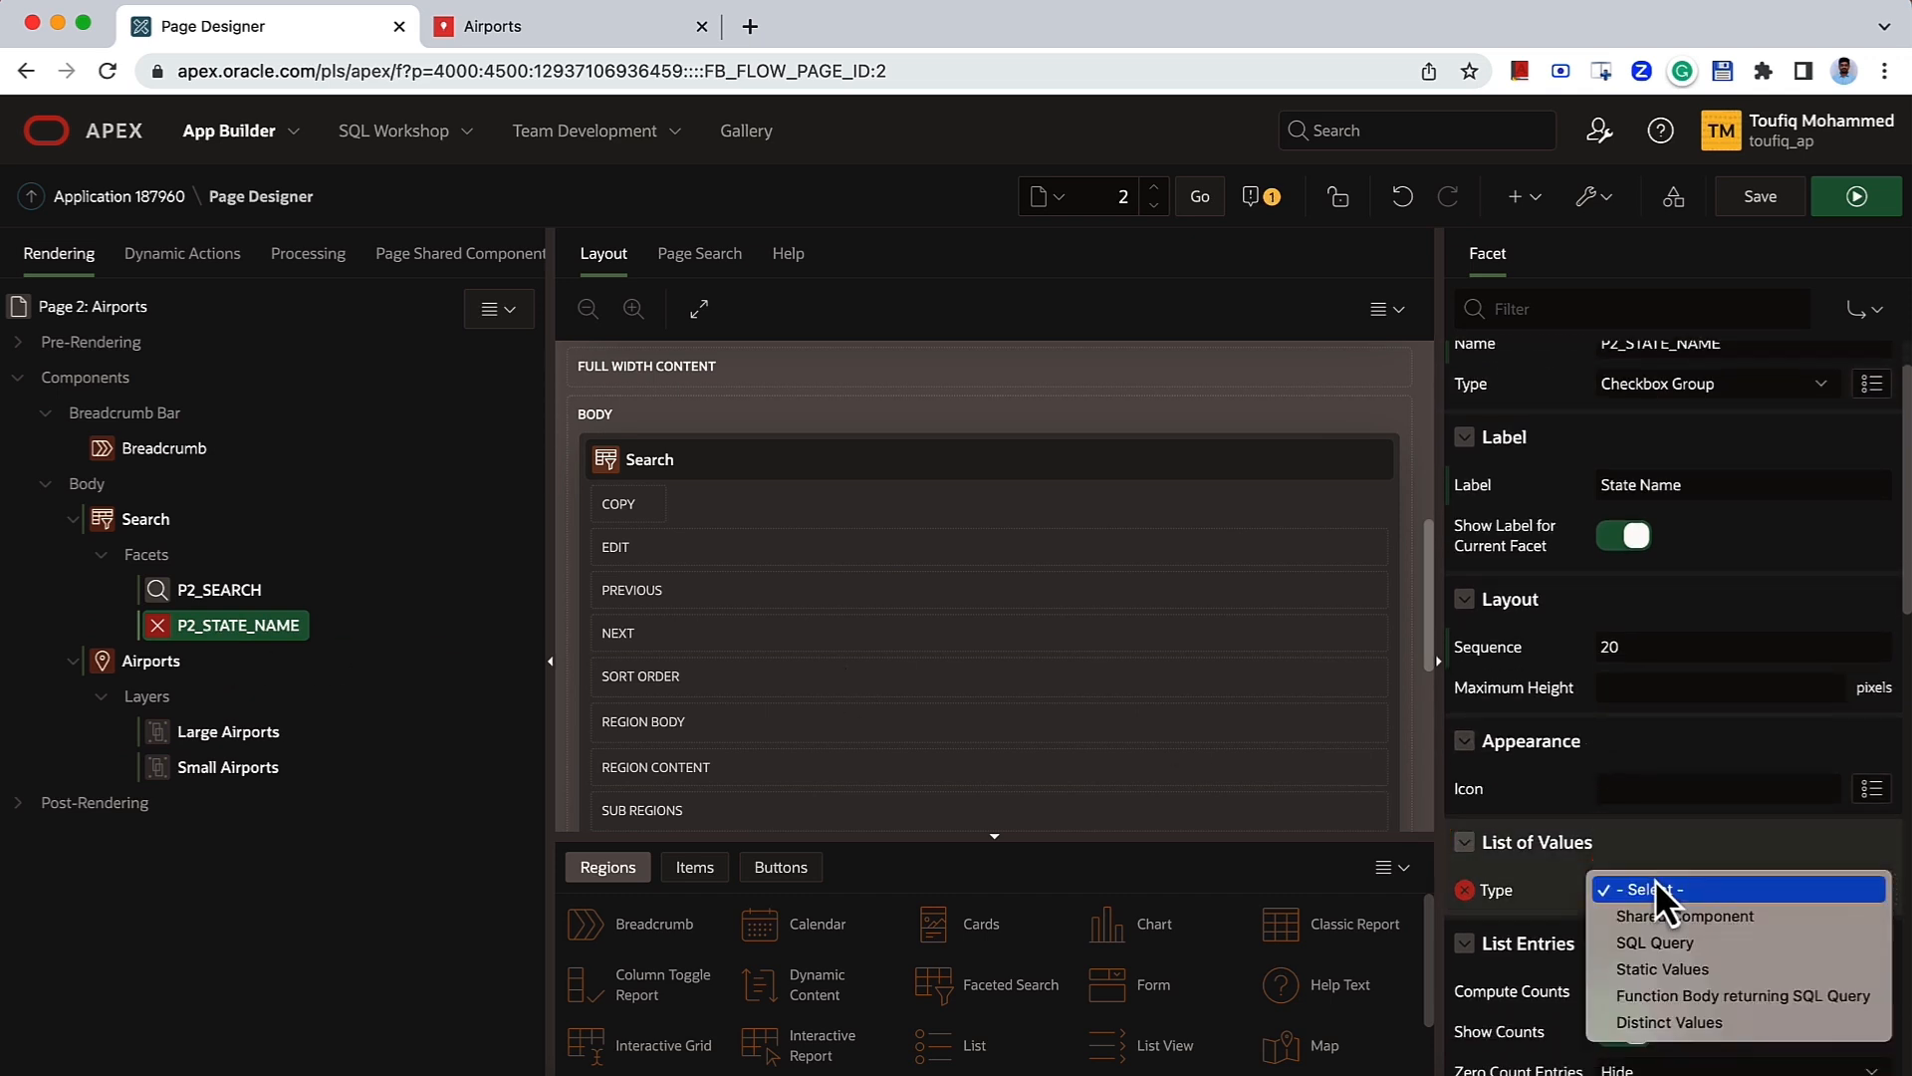
{"action": "left_click", "coordinate": [1689, 1023]}
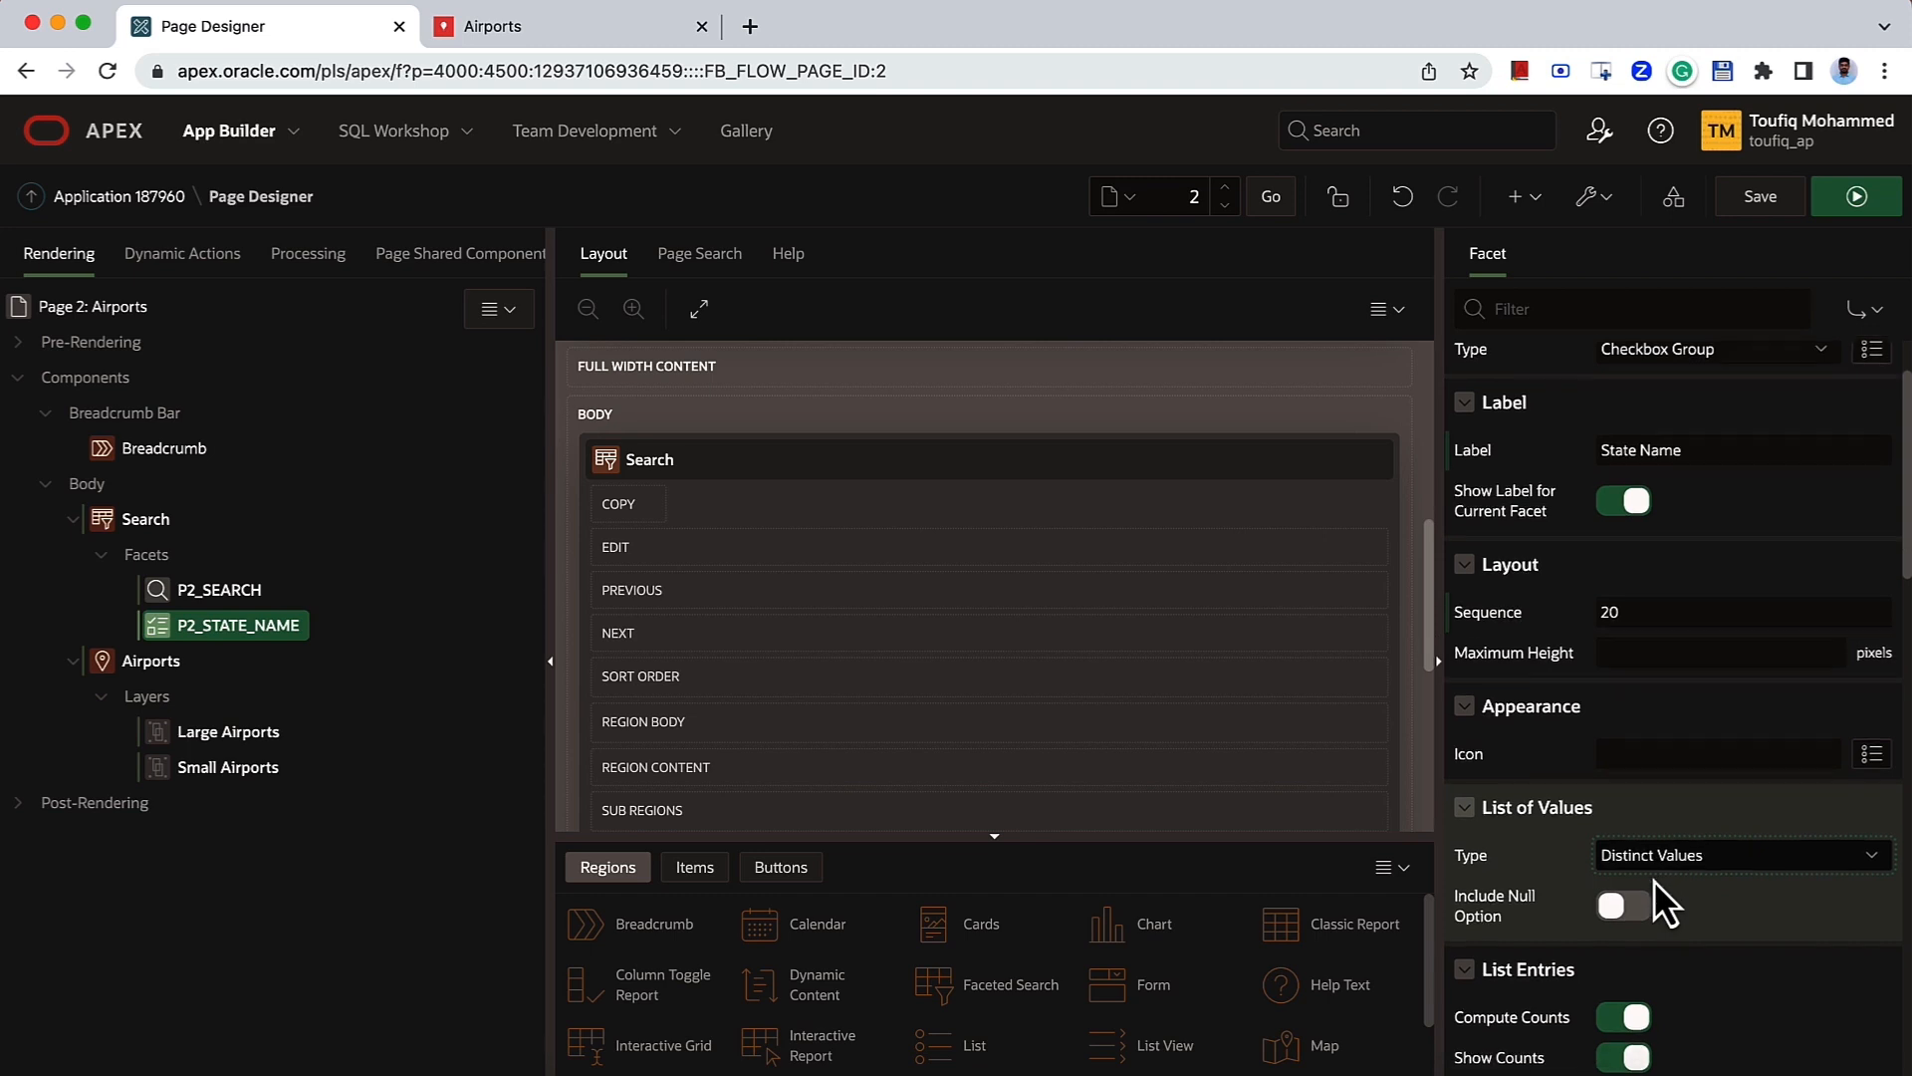
{"action": "scroll", "coordinate": [1653, 880], "scroll_direction": "down", "scroll_amount": 10}
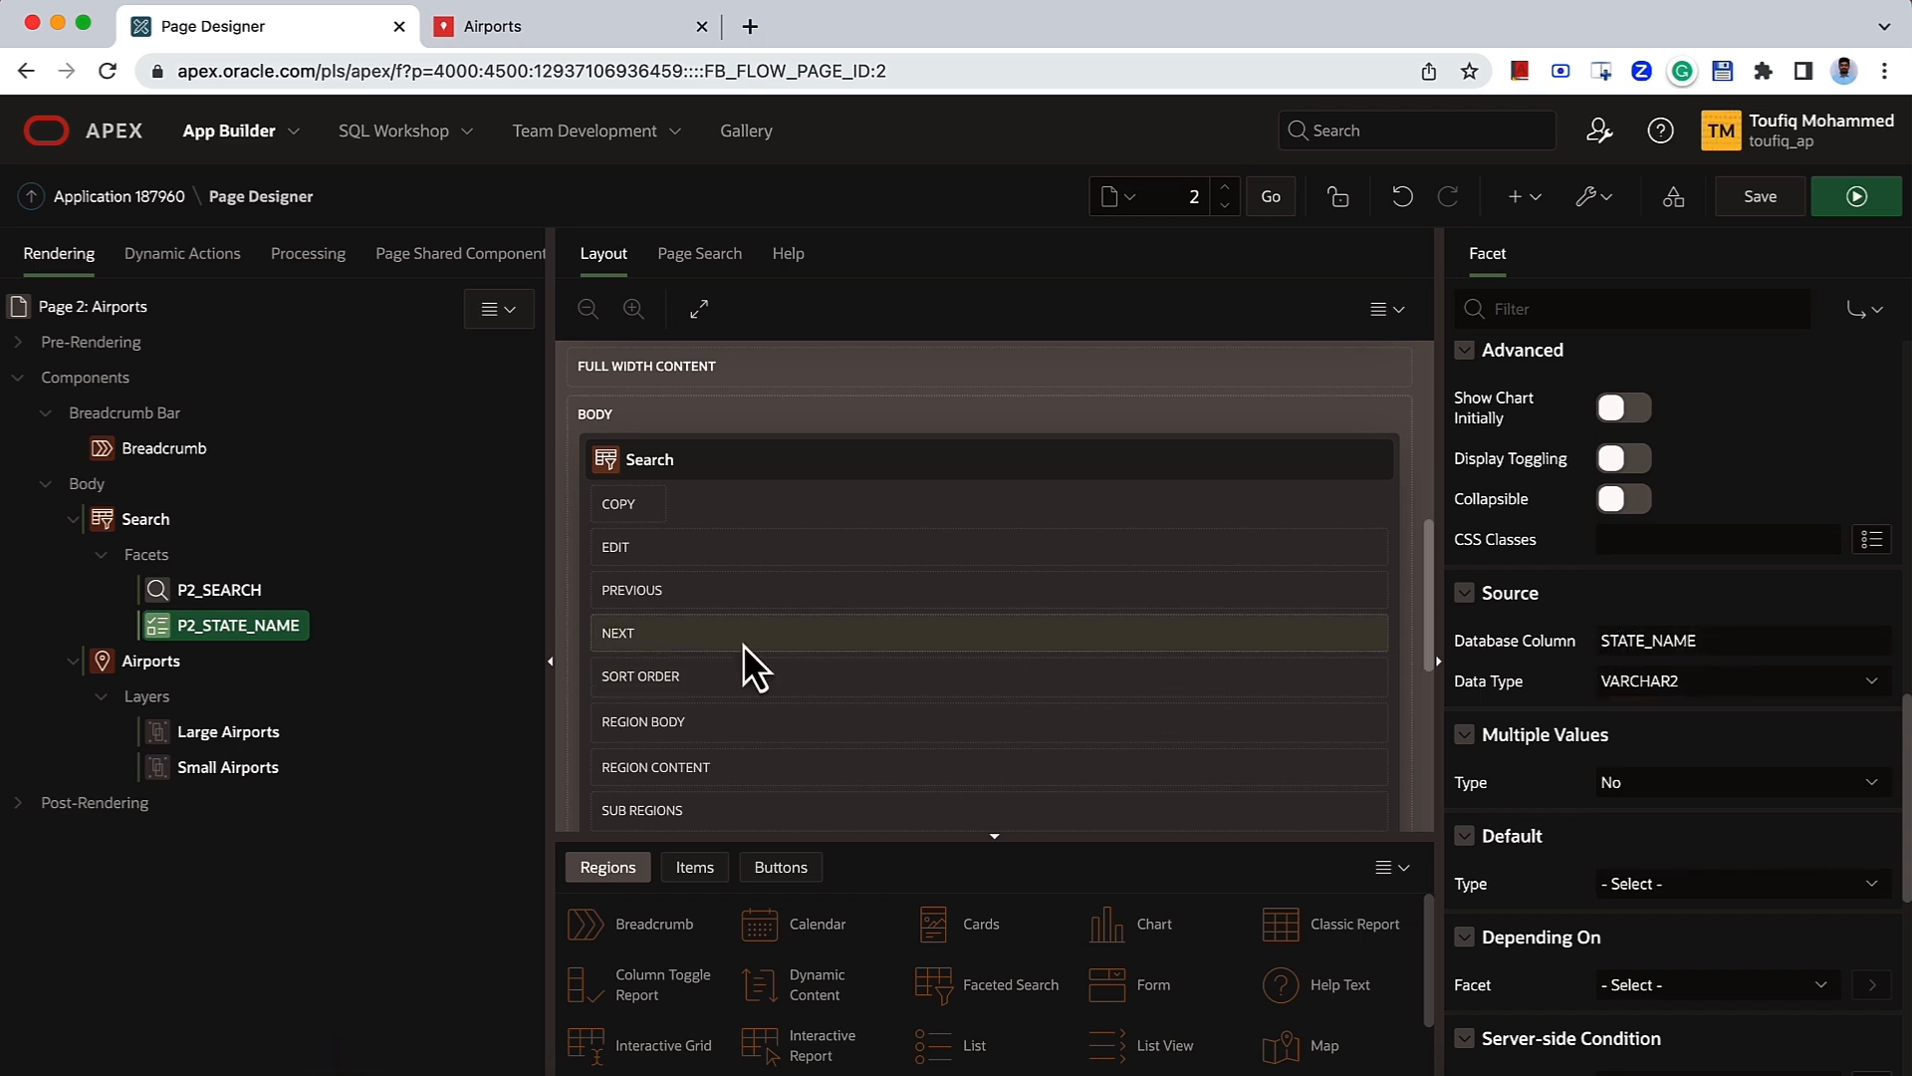
- Examine the STATE_NAME column in the Airports region's SQL query and close the code editor
{"action": "left_click", "coordinate": [130, 662]}
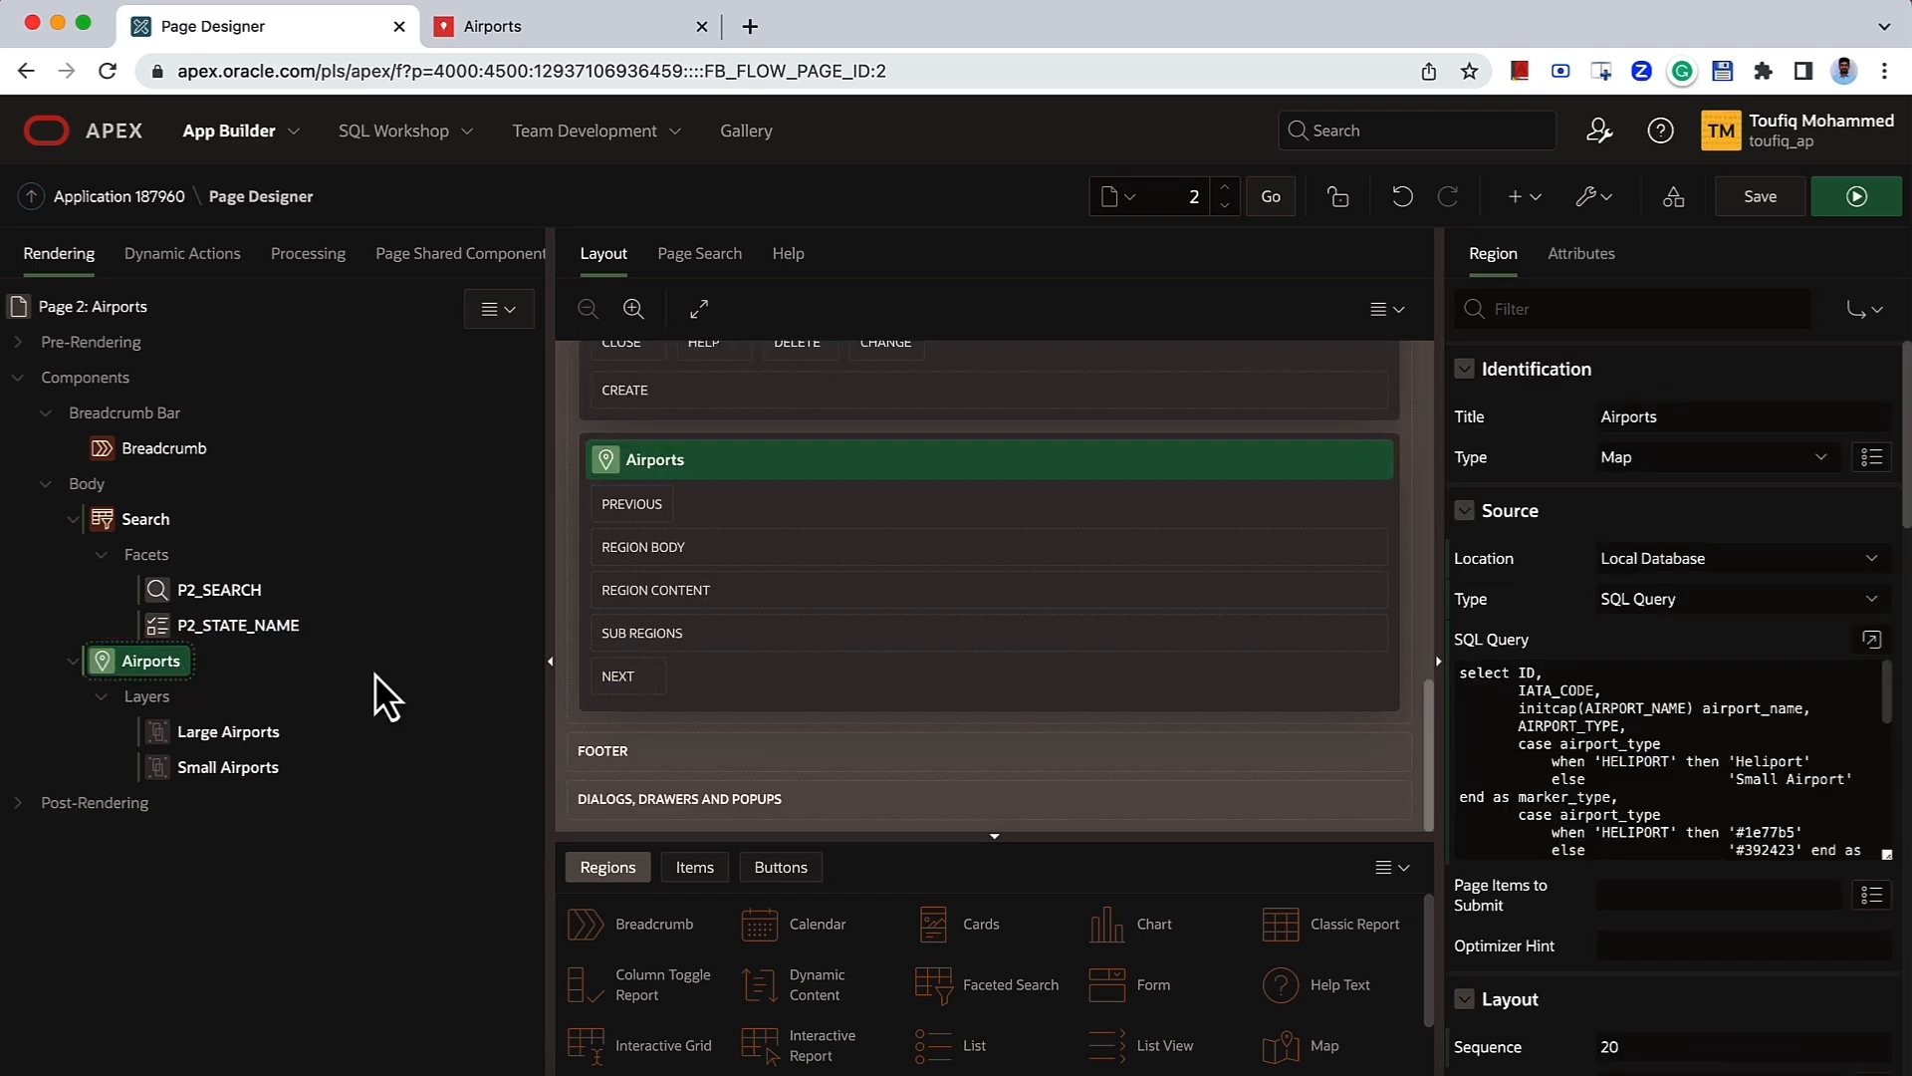
{"action": "left_click", "coordinate": [1869, 642]}
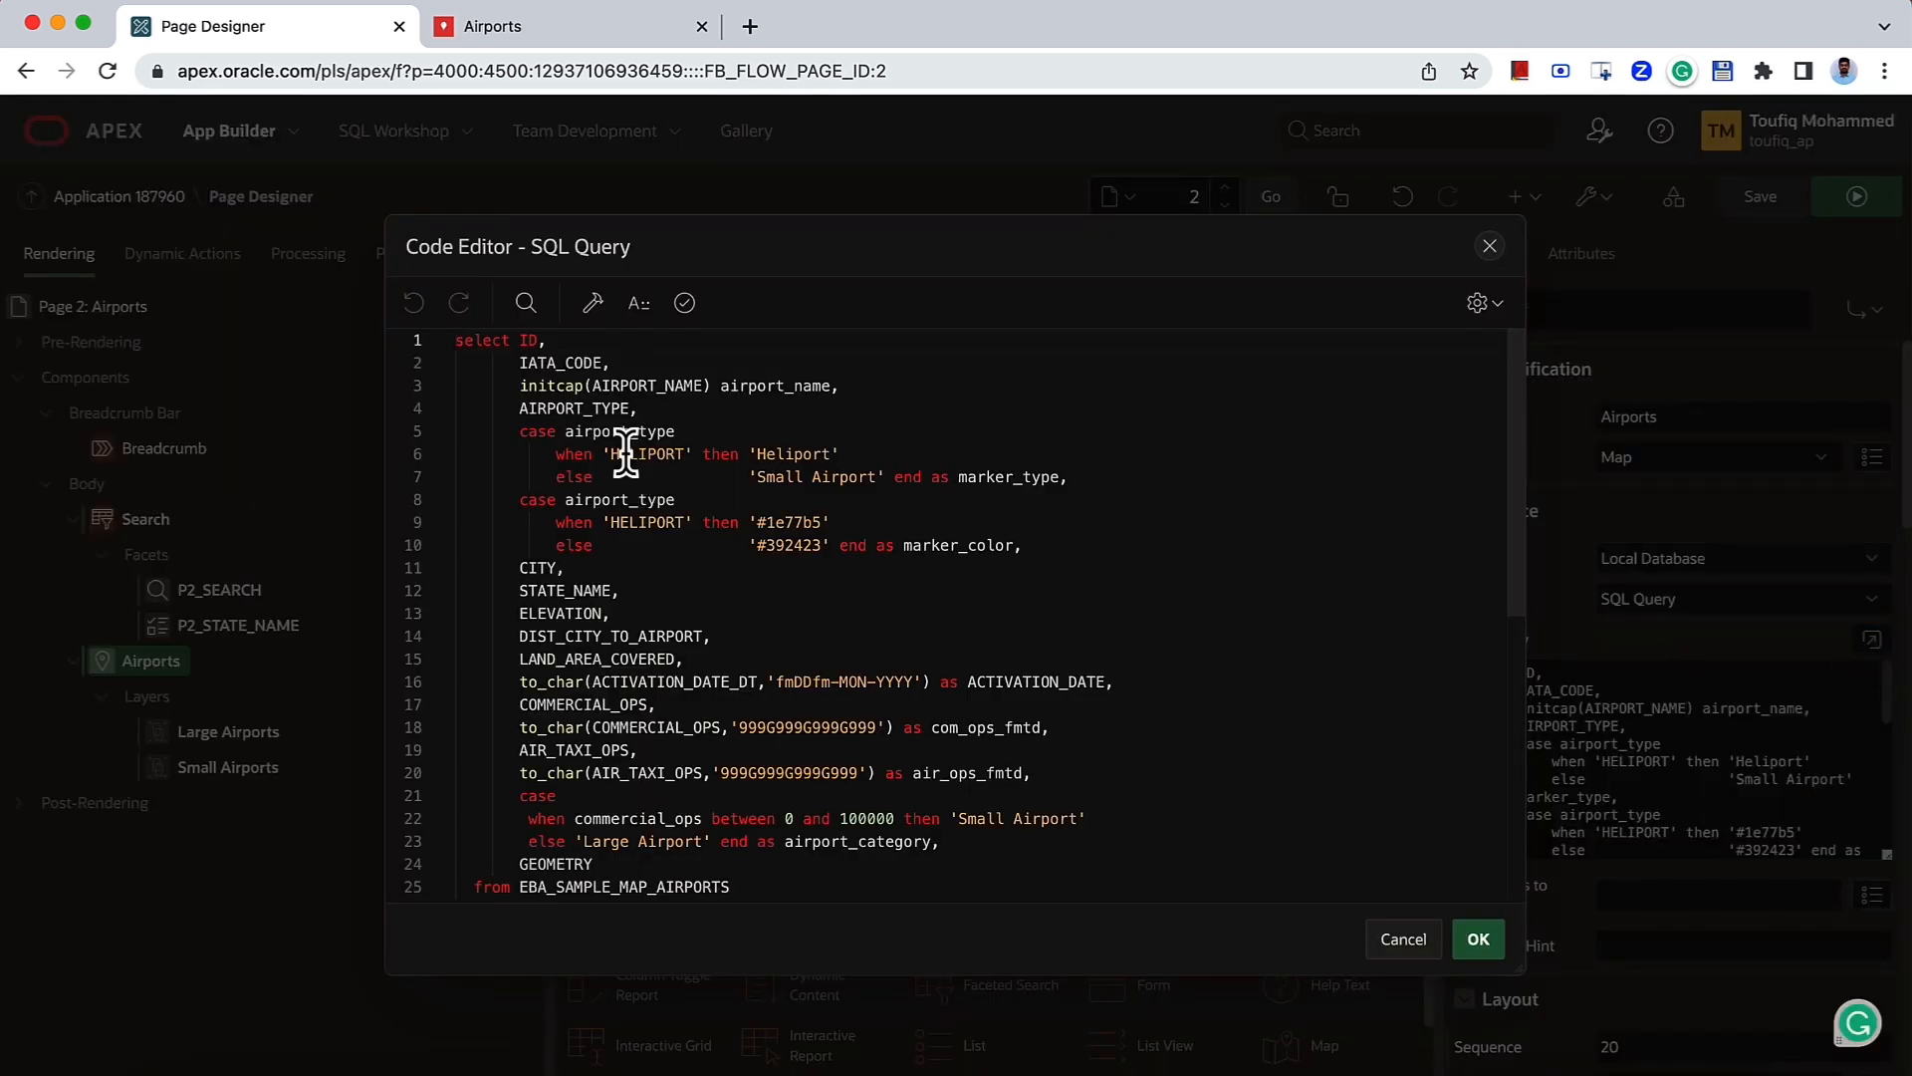
{"action": "scroll", "coordinate": [633, 466], "scroll_direction": "down", "scroll_amount": 3}
{"action": "scroll", "coordinate": [632, 482], "scroll_direction": "up", "scroll_amount": 3}
{"action": "double_click", "coordinate": [593, 589]}
{"action": "left_click", "coordinate": [1475, 938]}
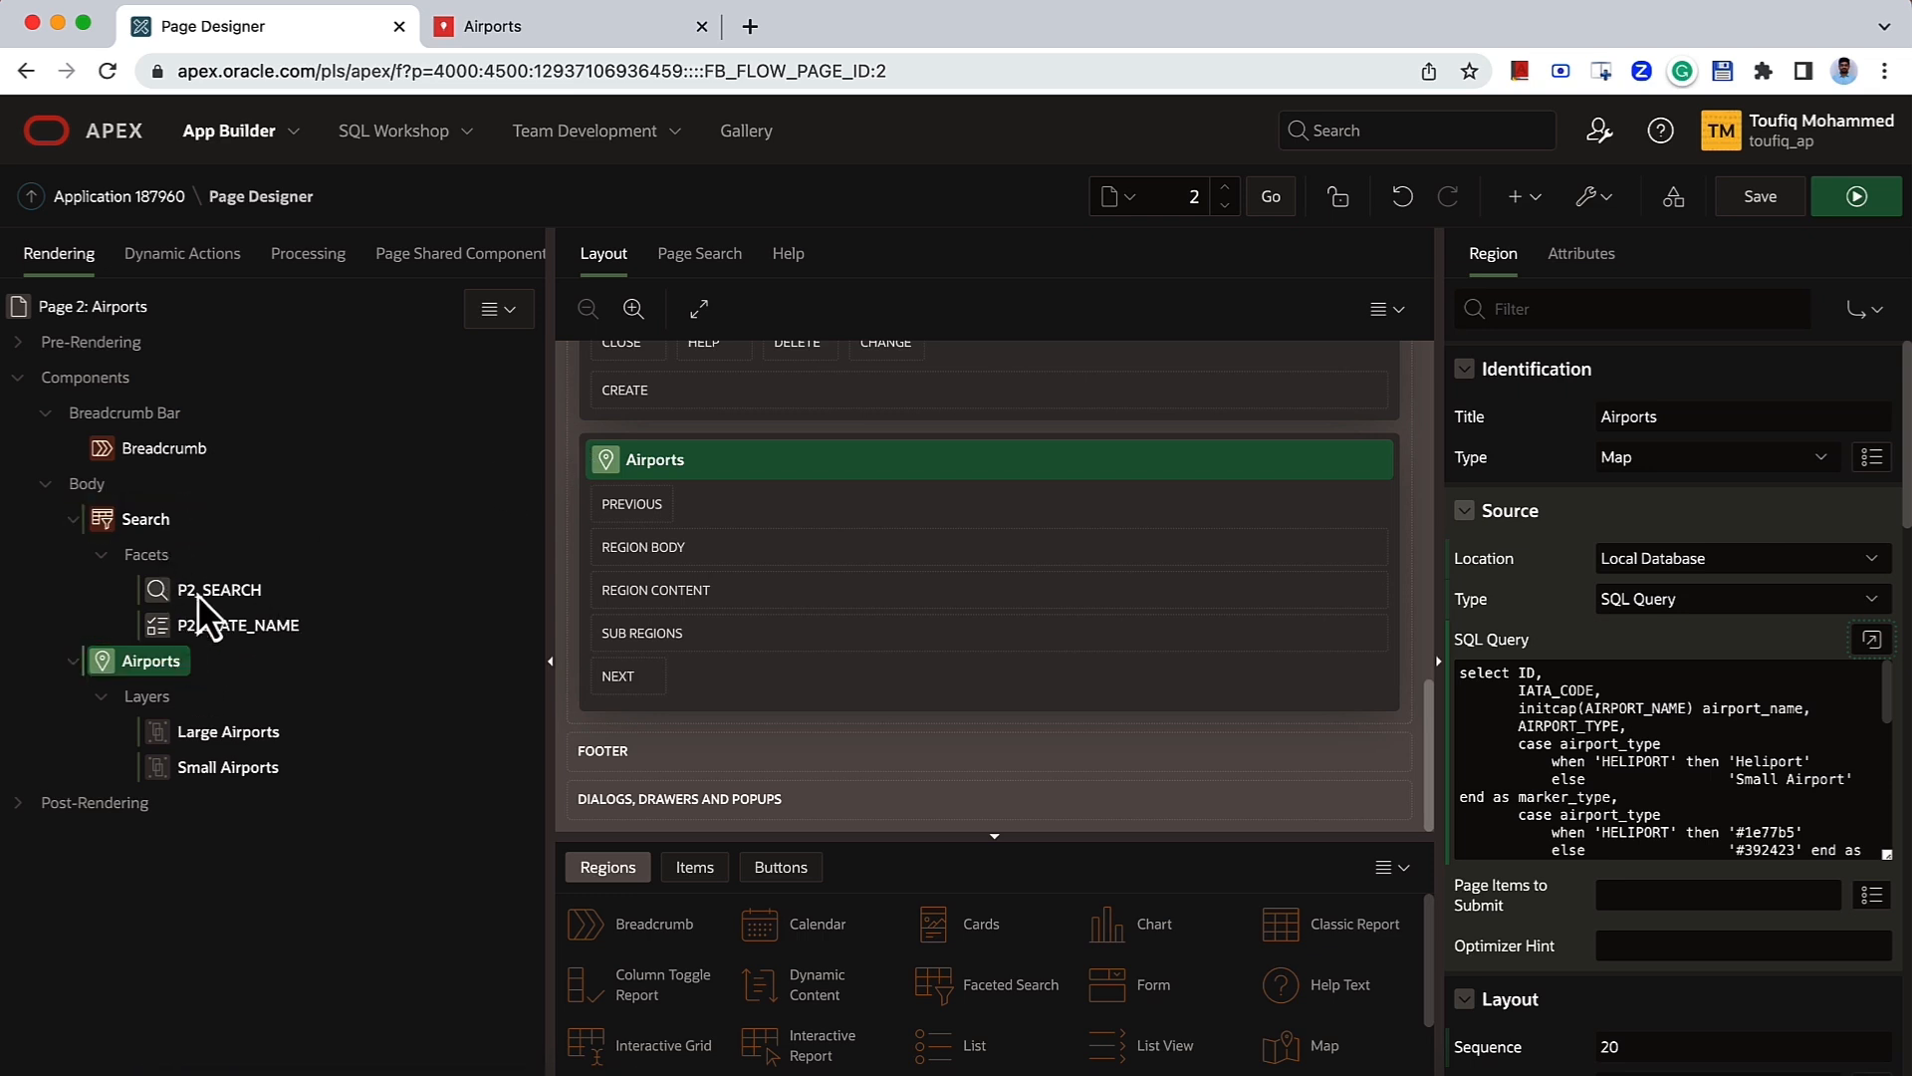
- Turn off Start New Row for the Airports region, set the Search region's column span to 3 and save the page
{"action": "scroll", "coordinate": [1593, 558], "scroll_direction": "down", "scroll_amount": 6}
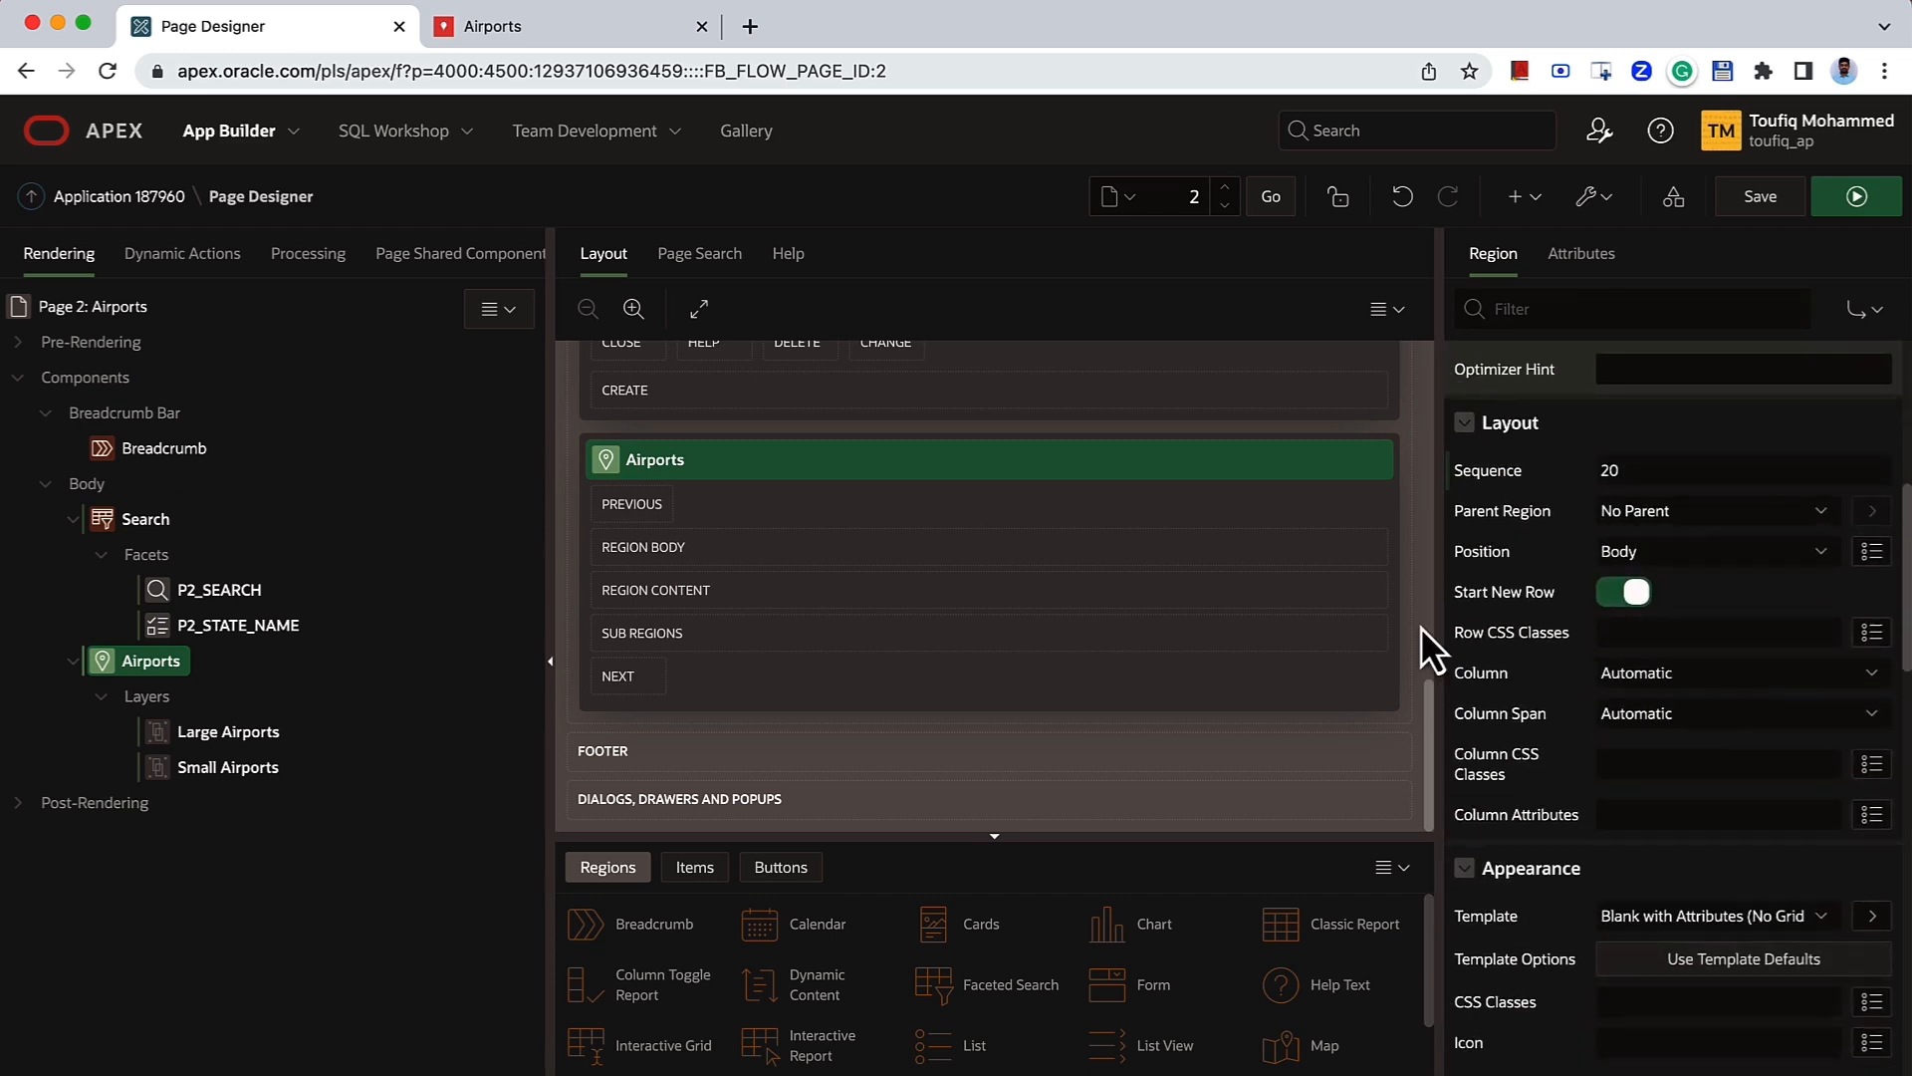
{"action": "left_click", "coordinate": [1630, 594]}
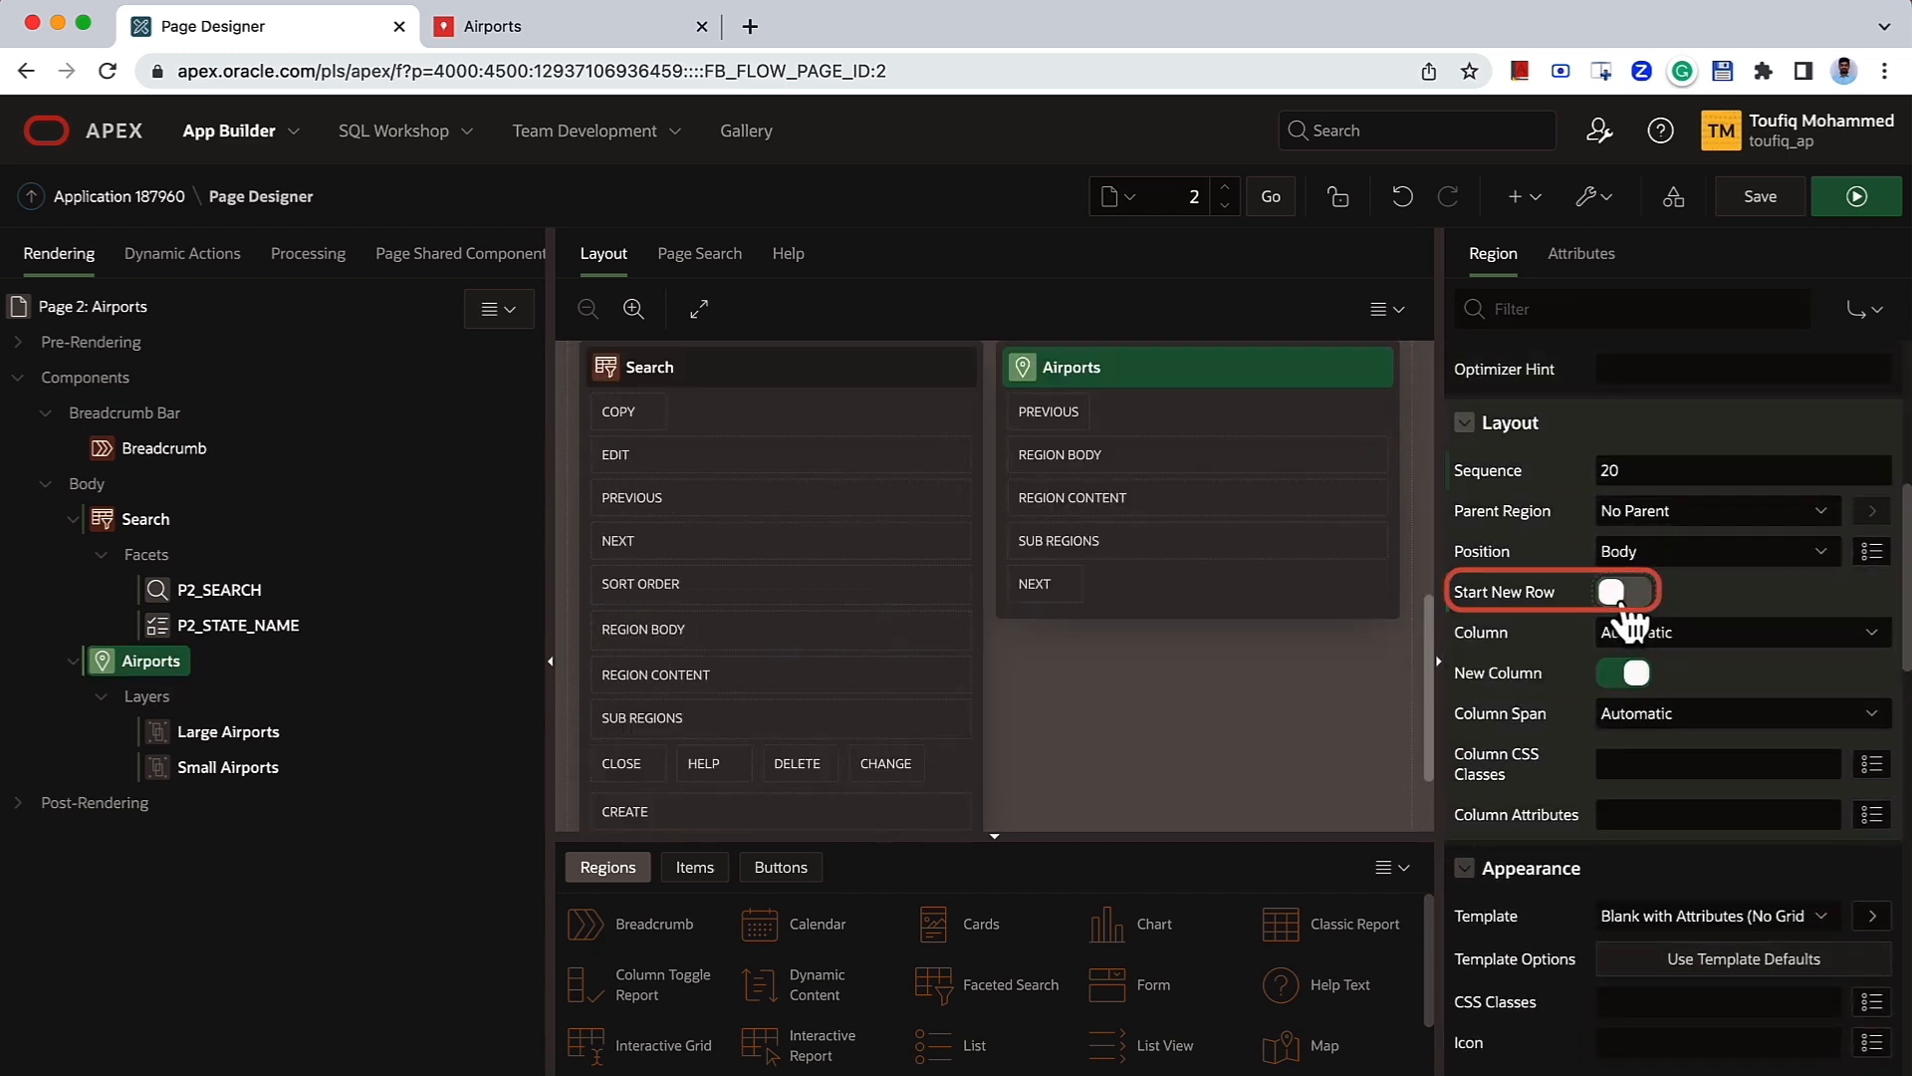
{"action": "left_click", "coordinate": [893, 385]}
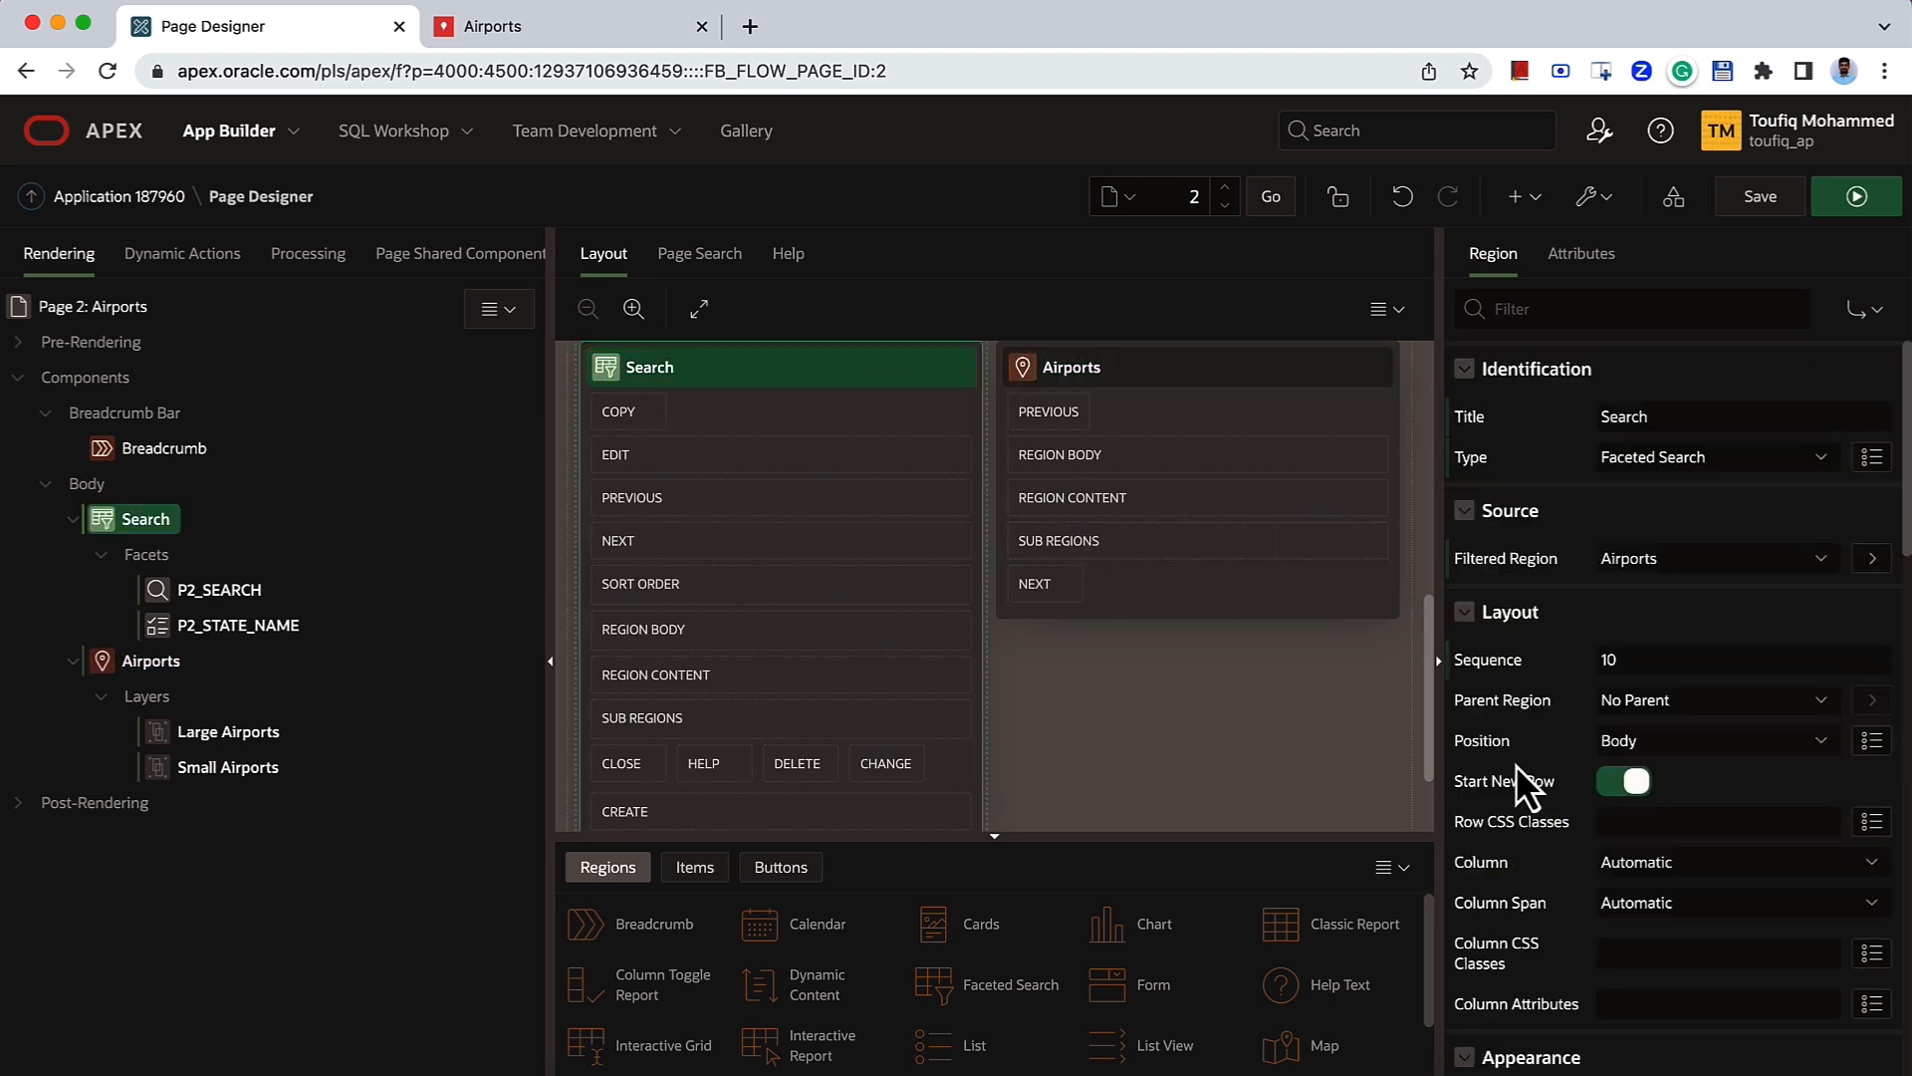
{"action": "left_click", "coordinate": [1643, 908]}
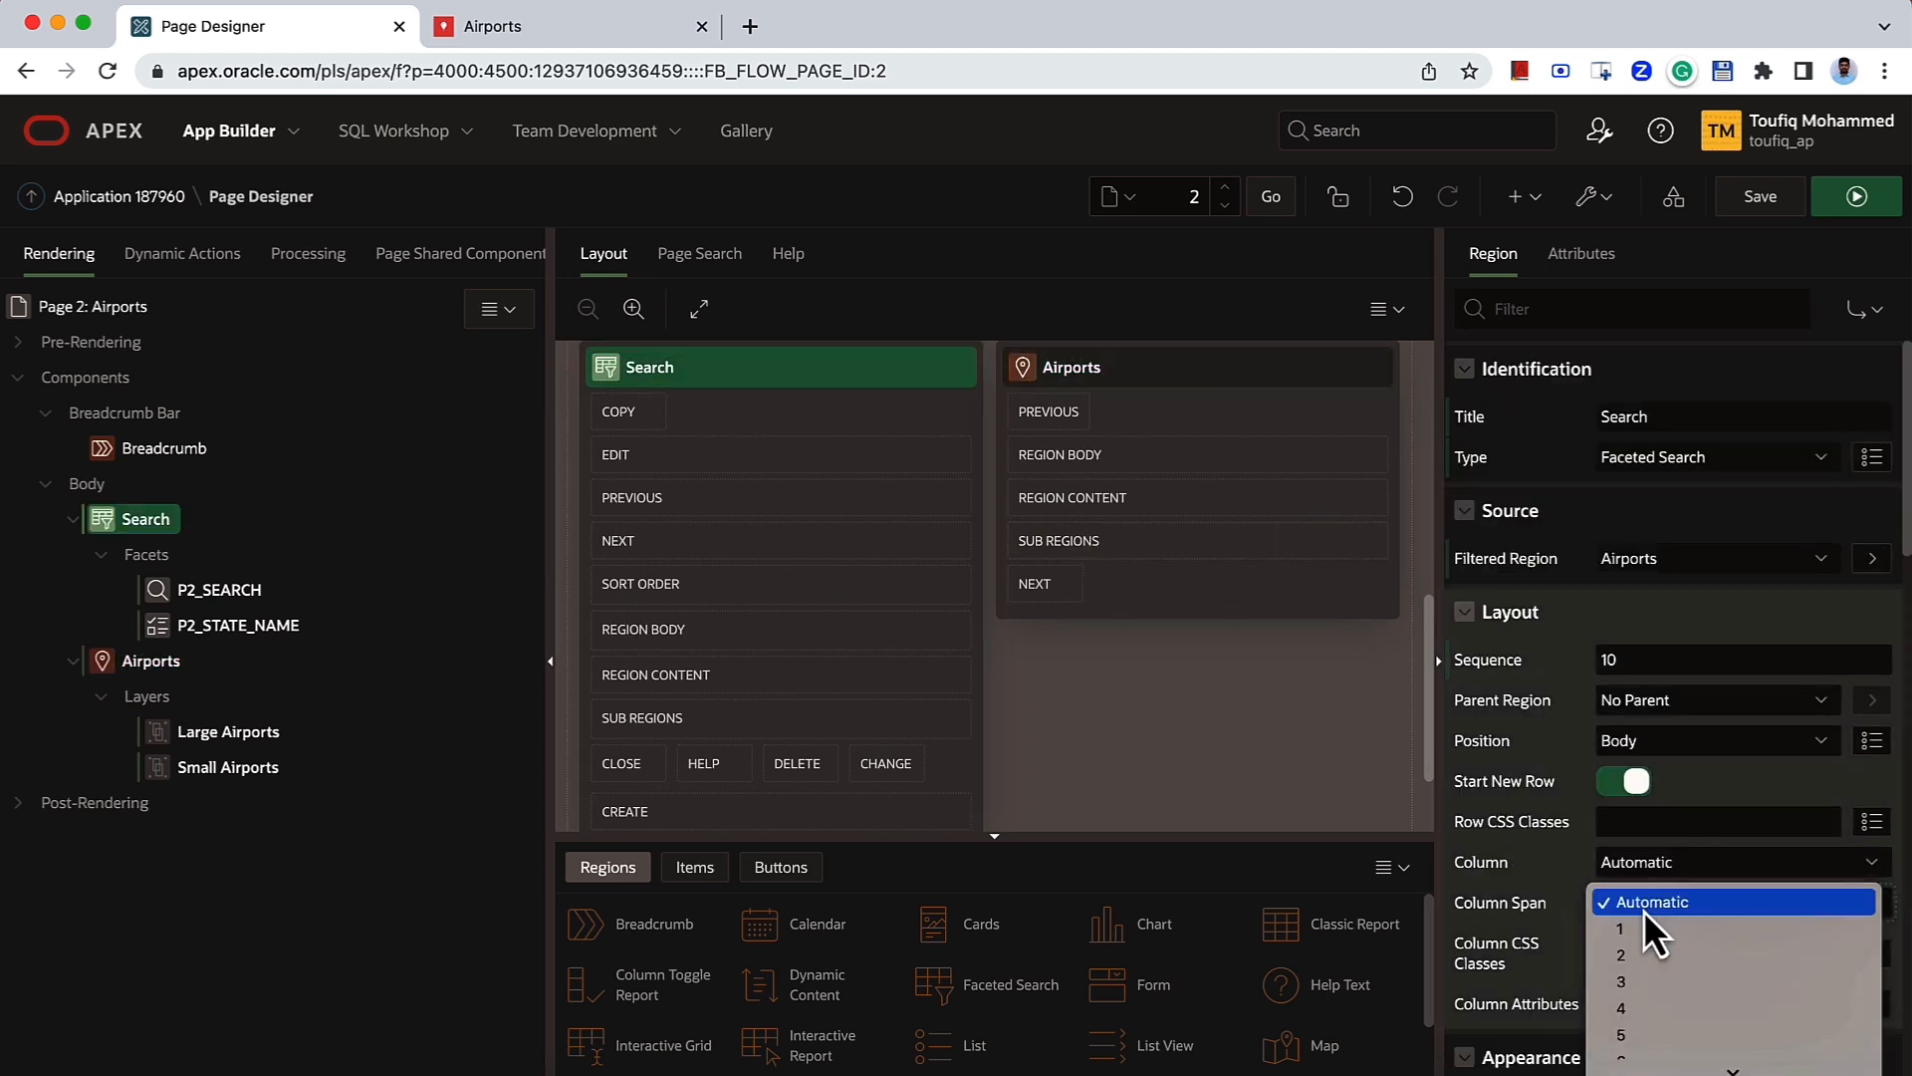
{"action": "left_click", "coordinate": [1642, 982]}
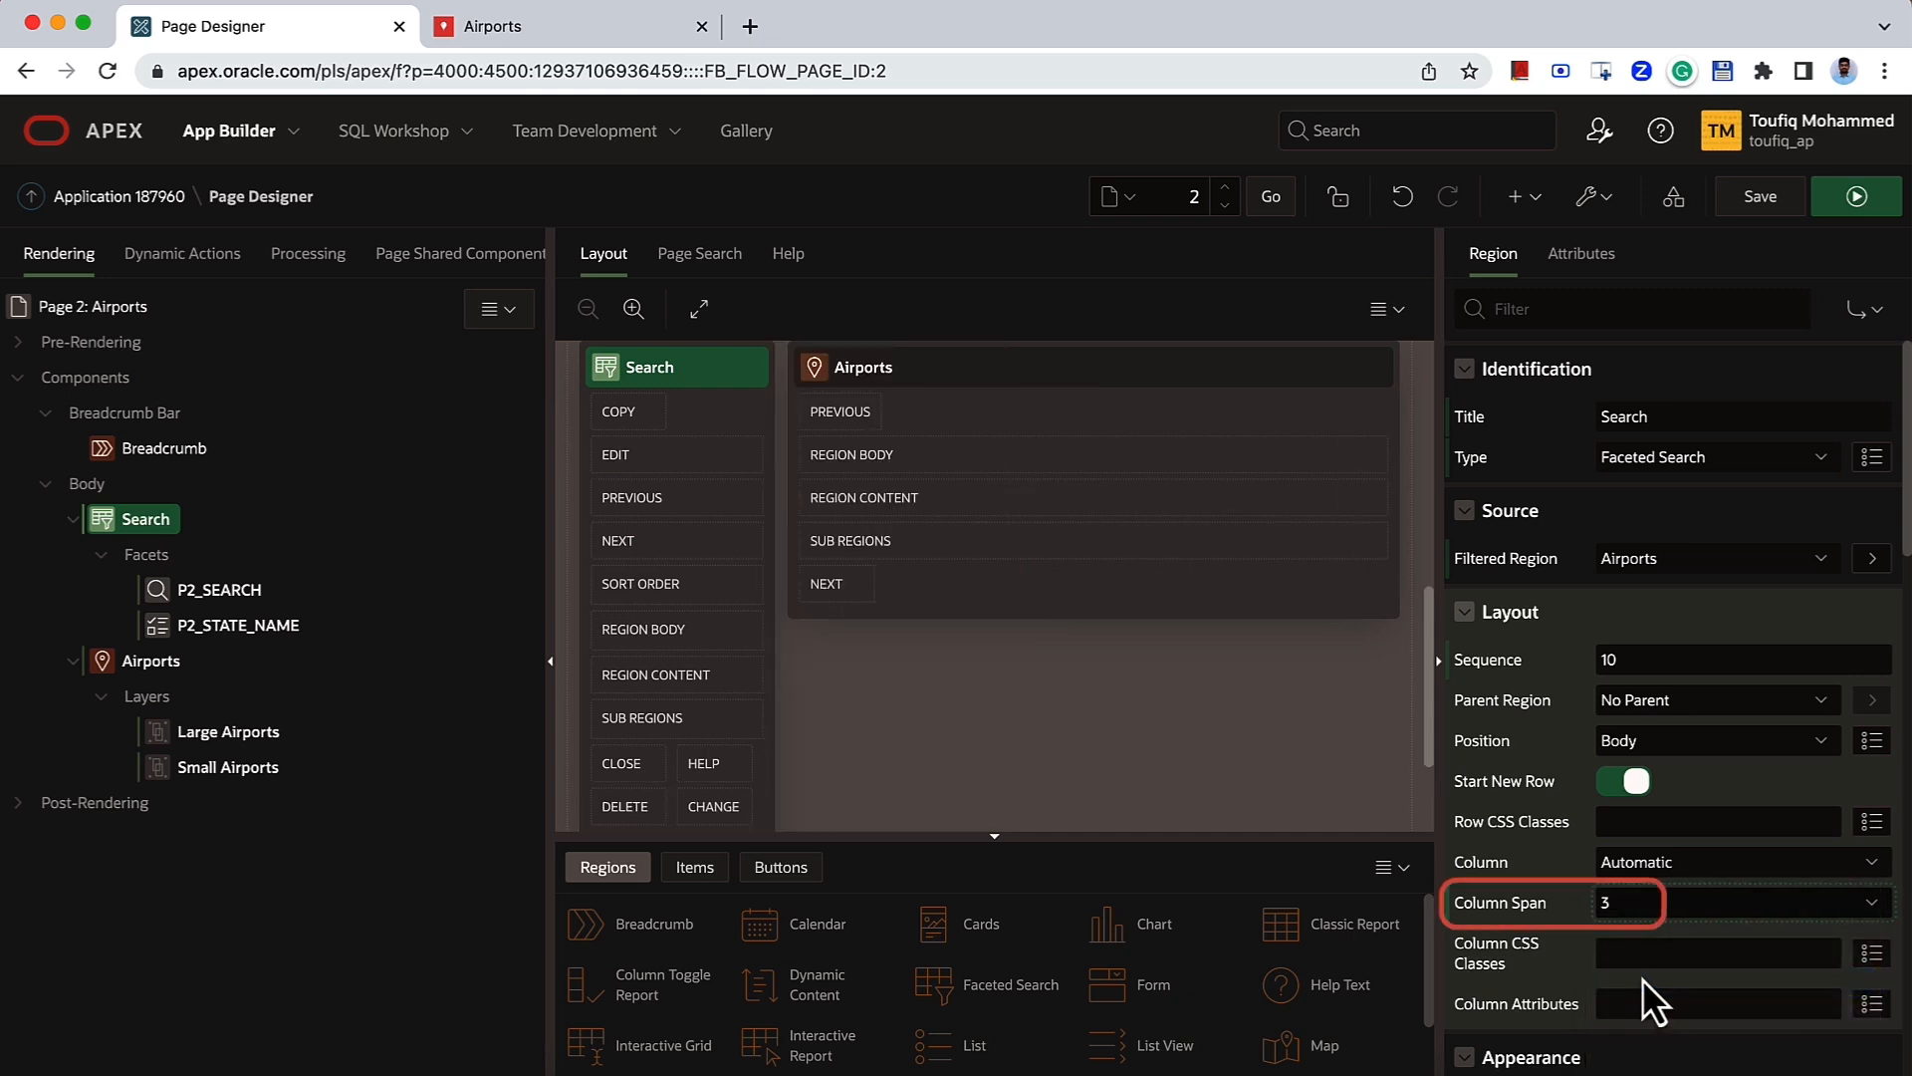
{"action": "left_click", "coordinate": [1779, 195]}
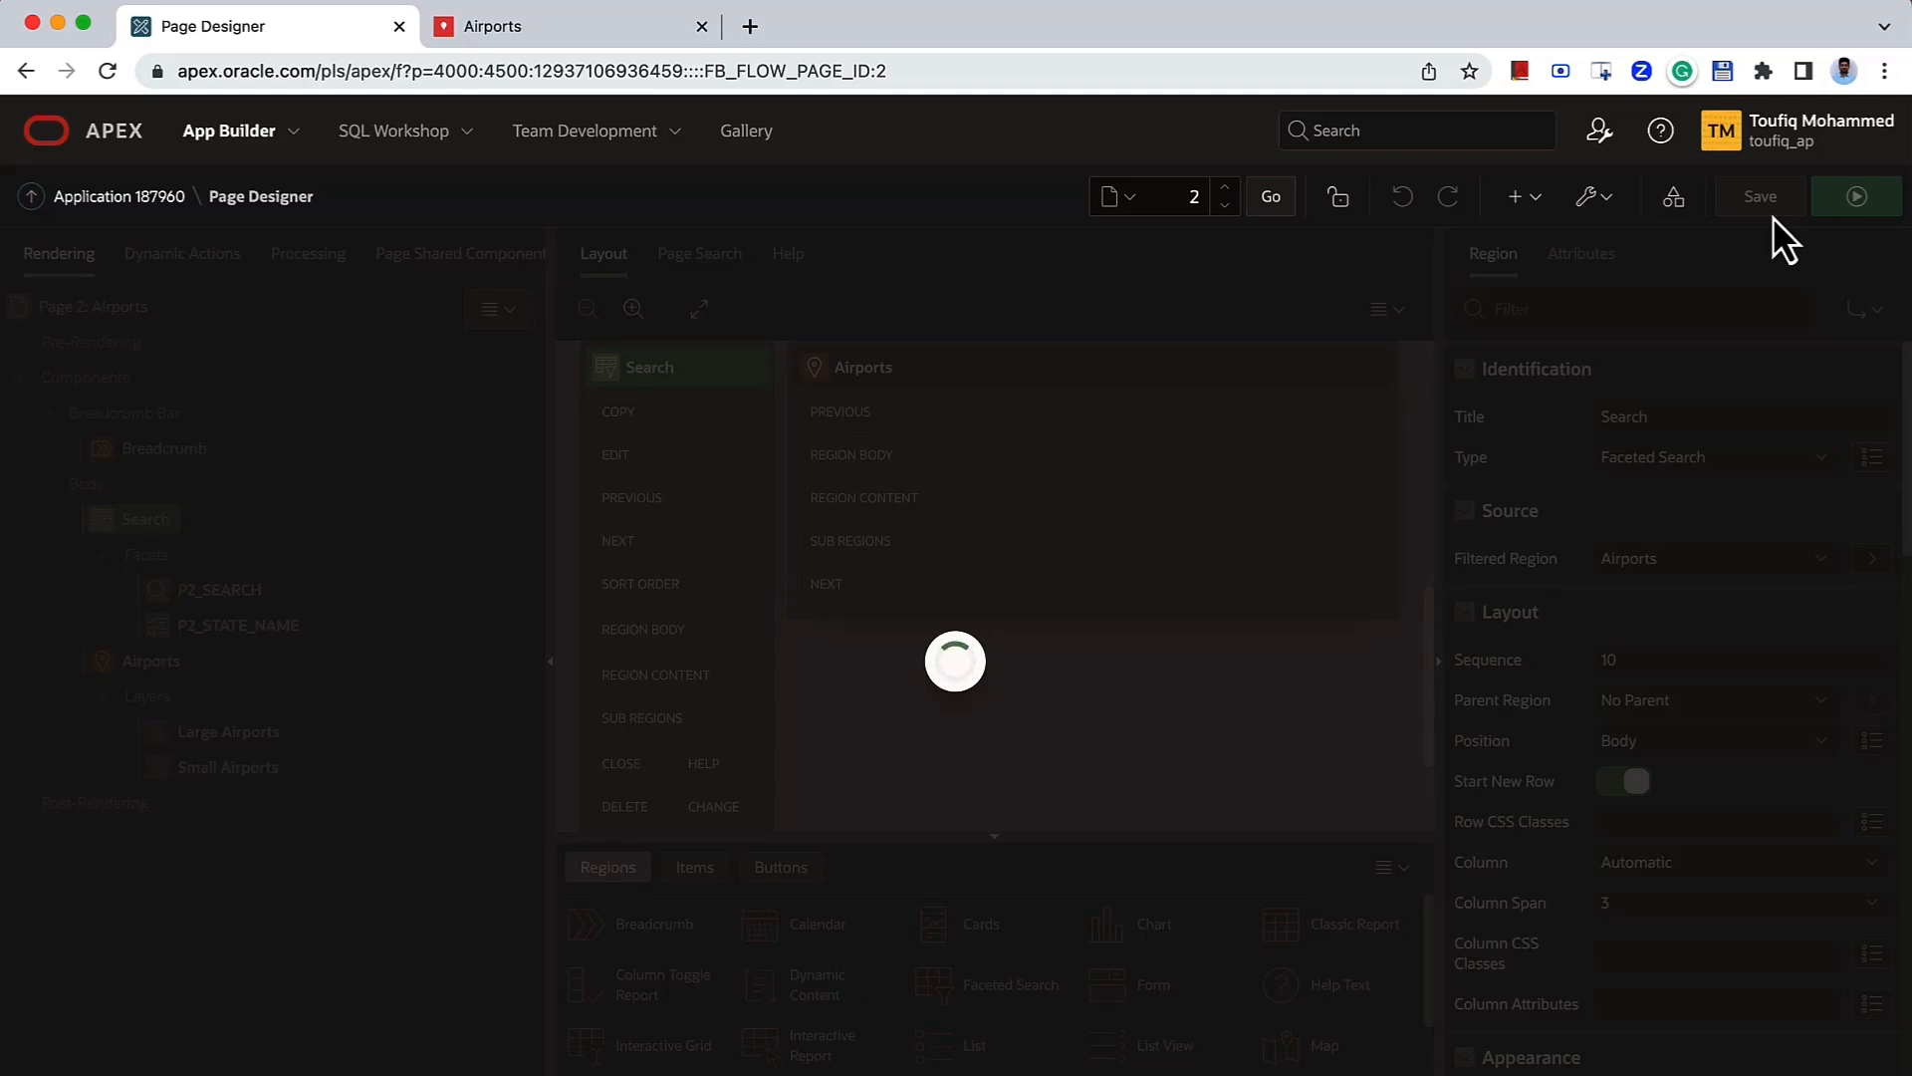
- Reload the running Airports page and test the State Name facet by filtering the map on Texas and Florida
{"action": "left_click", "coordinate": [647, 39]}
{"action": "left_click", "coordinate": [108, 70]}
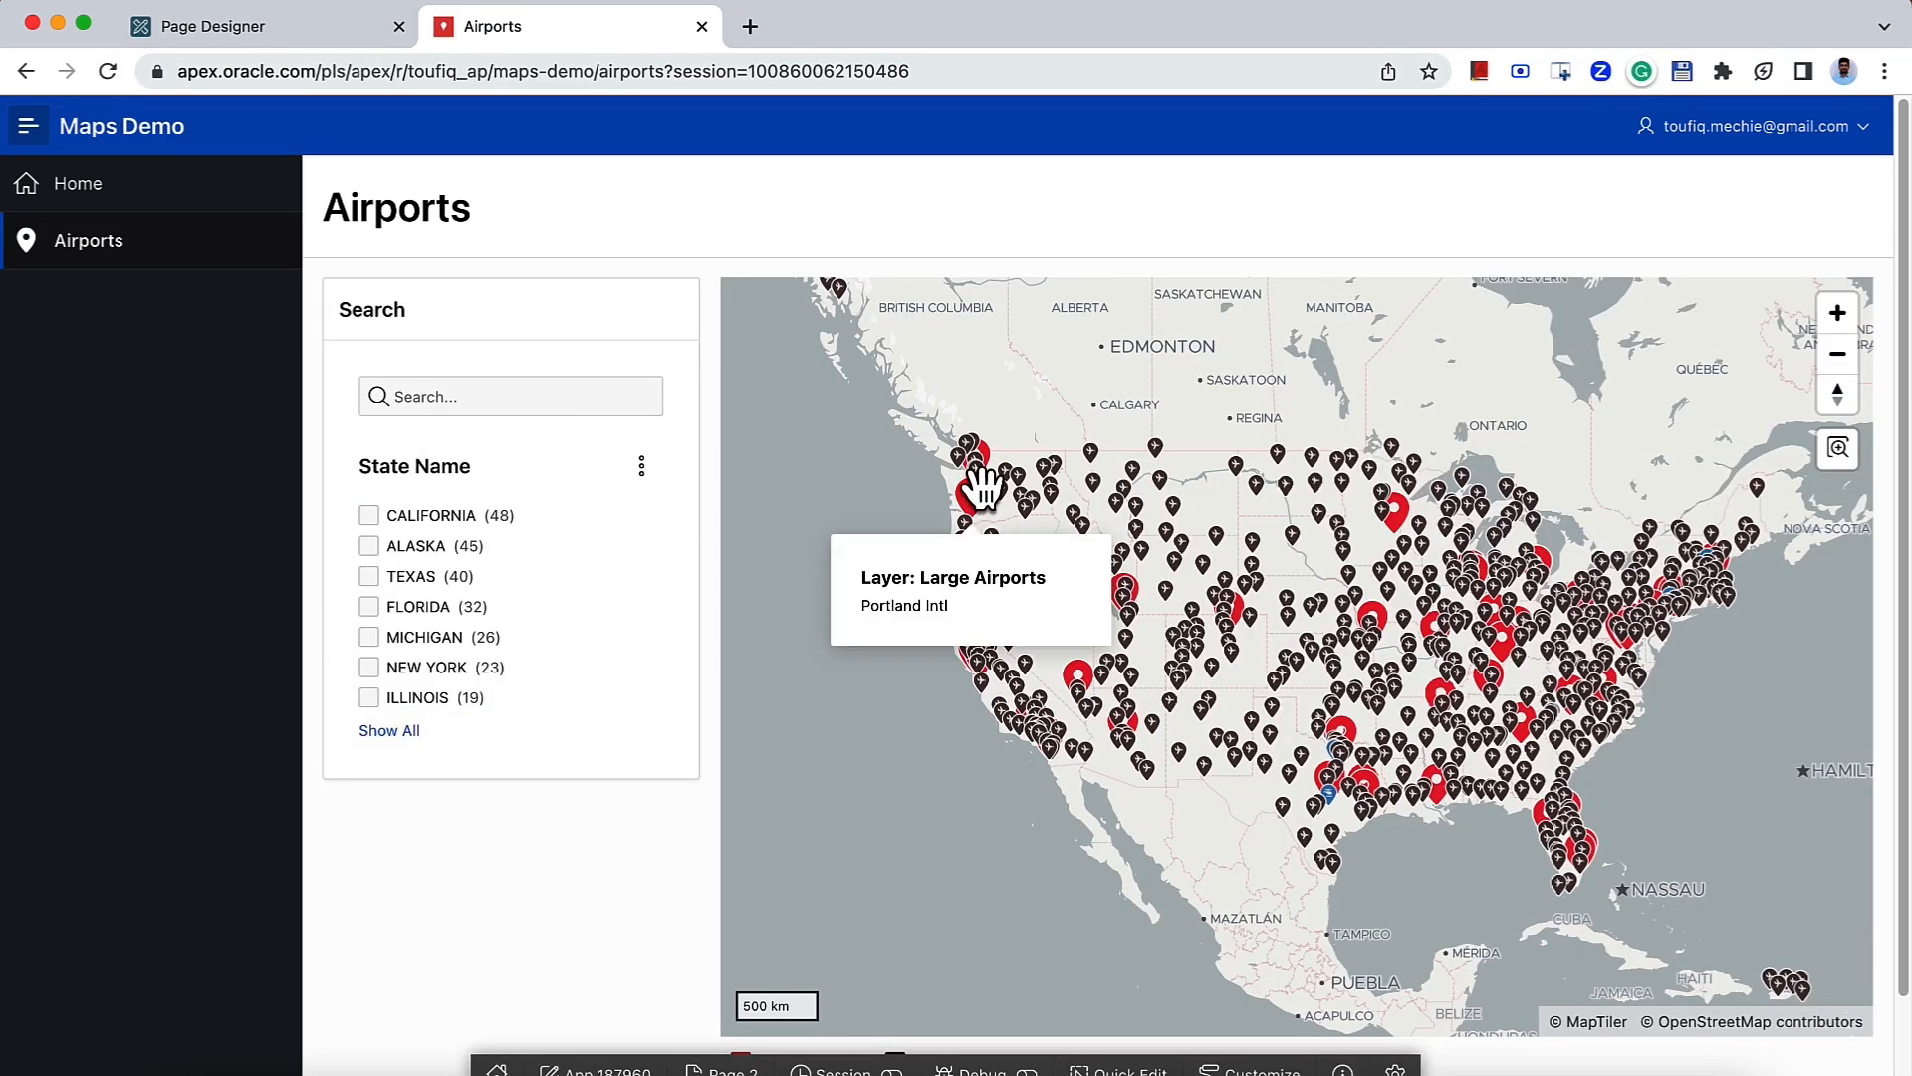
{"action": "left_click", "coordinate": [370, 578]}
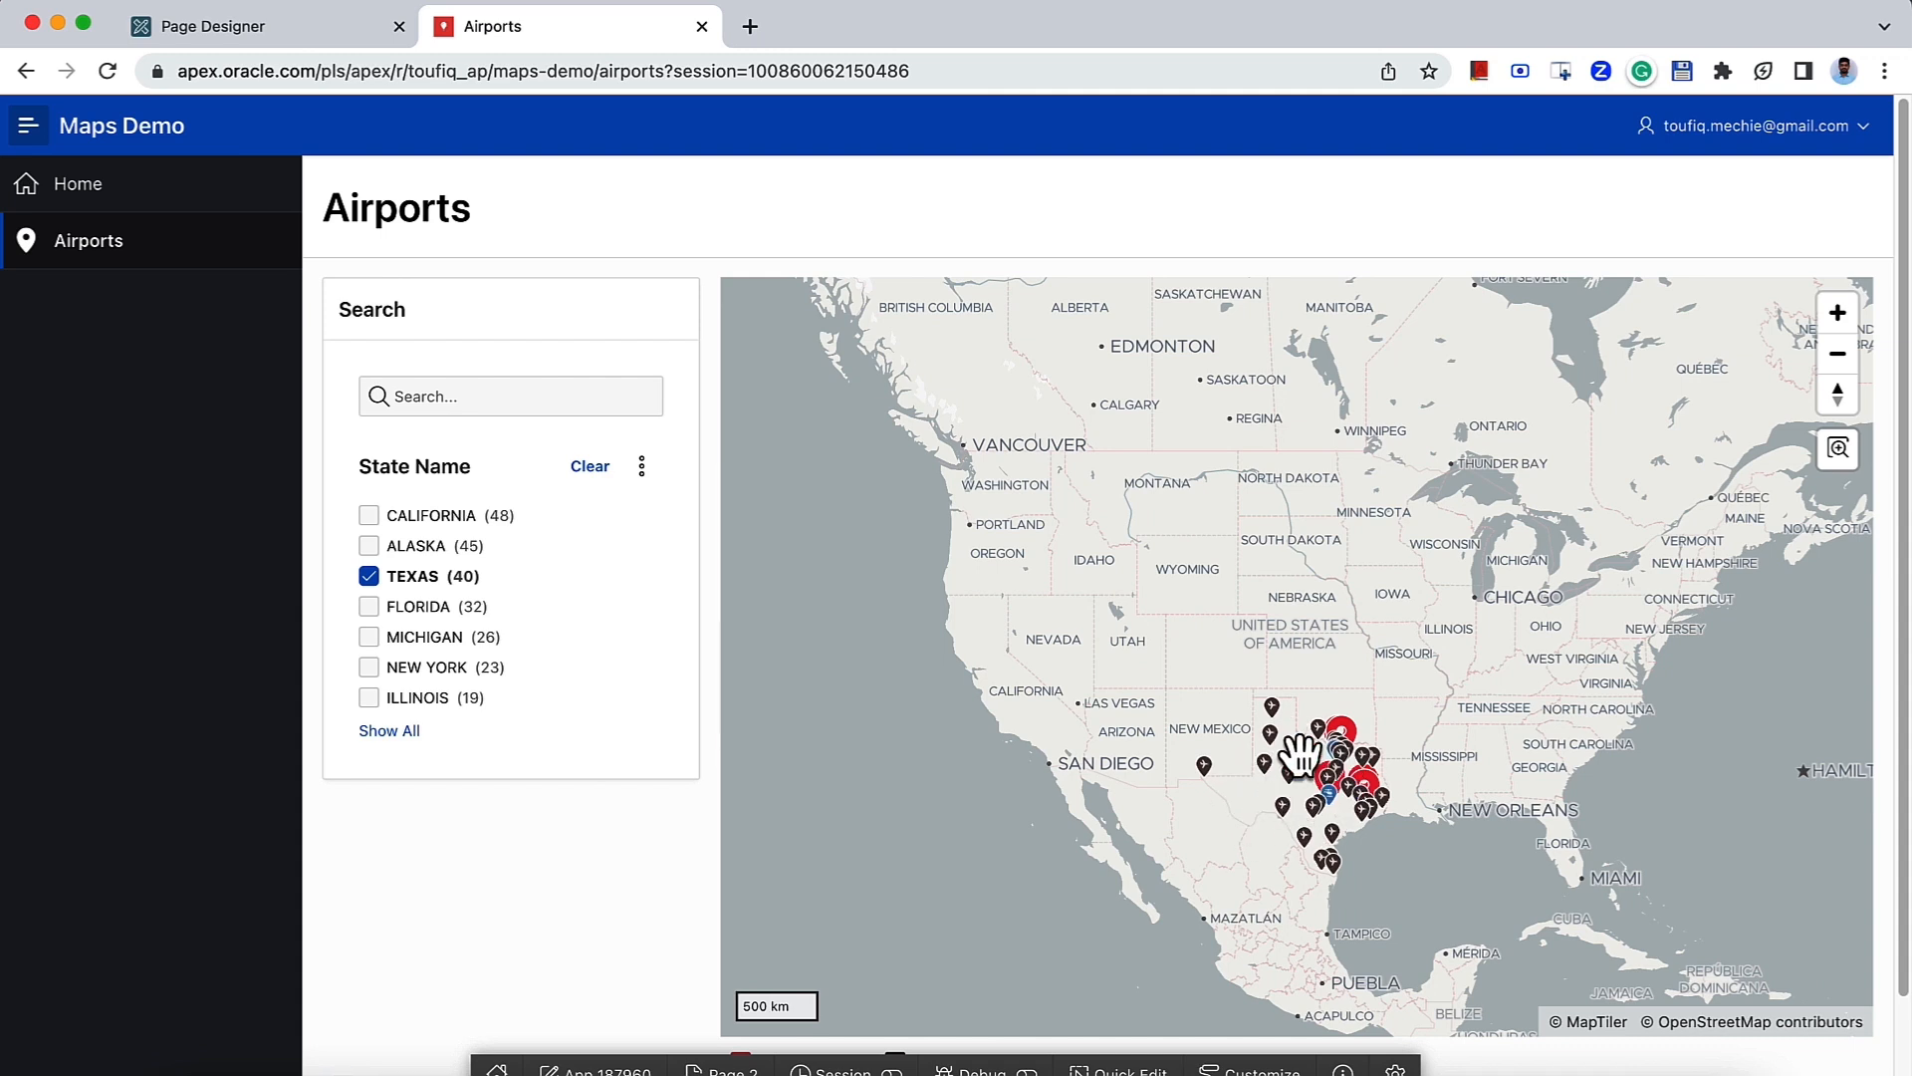
{"action": "left_click", "coordinate": [370, 607]}
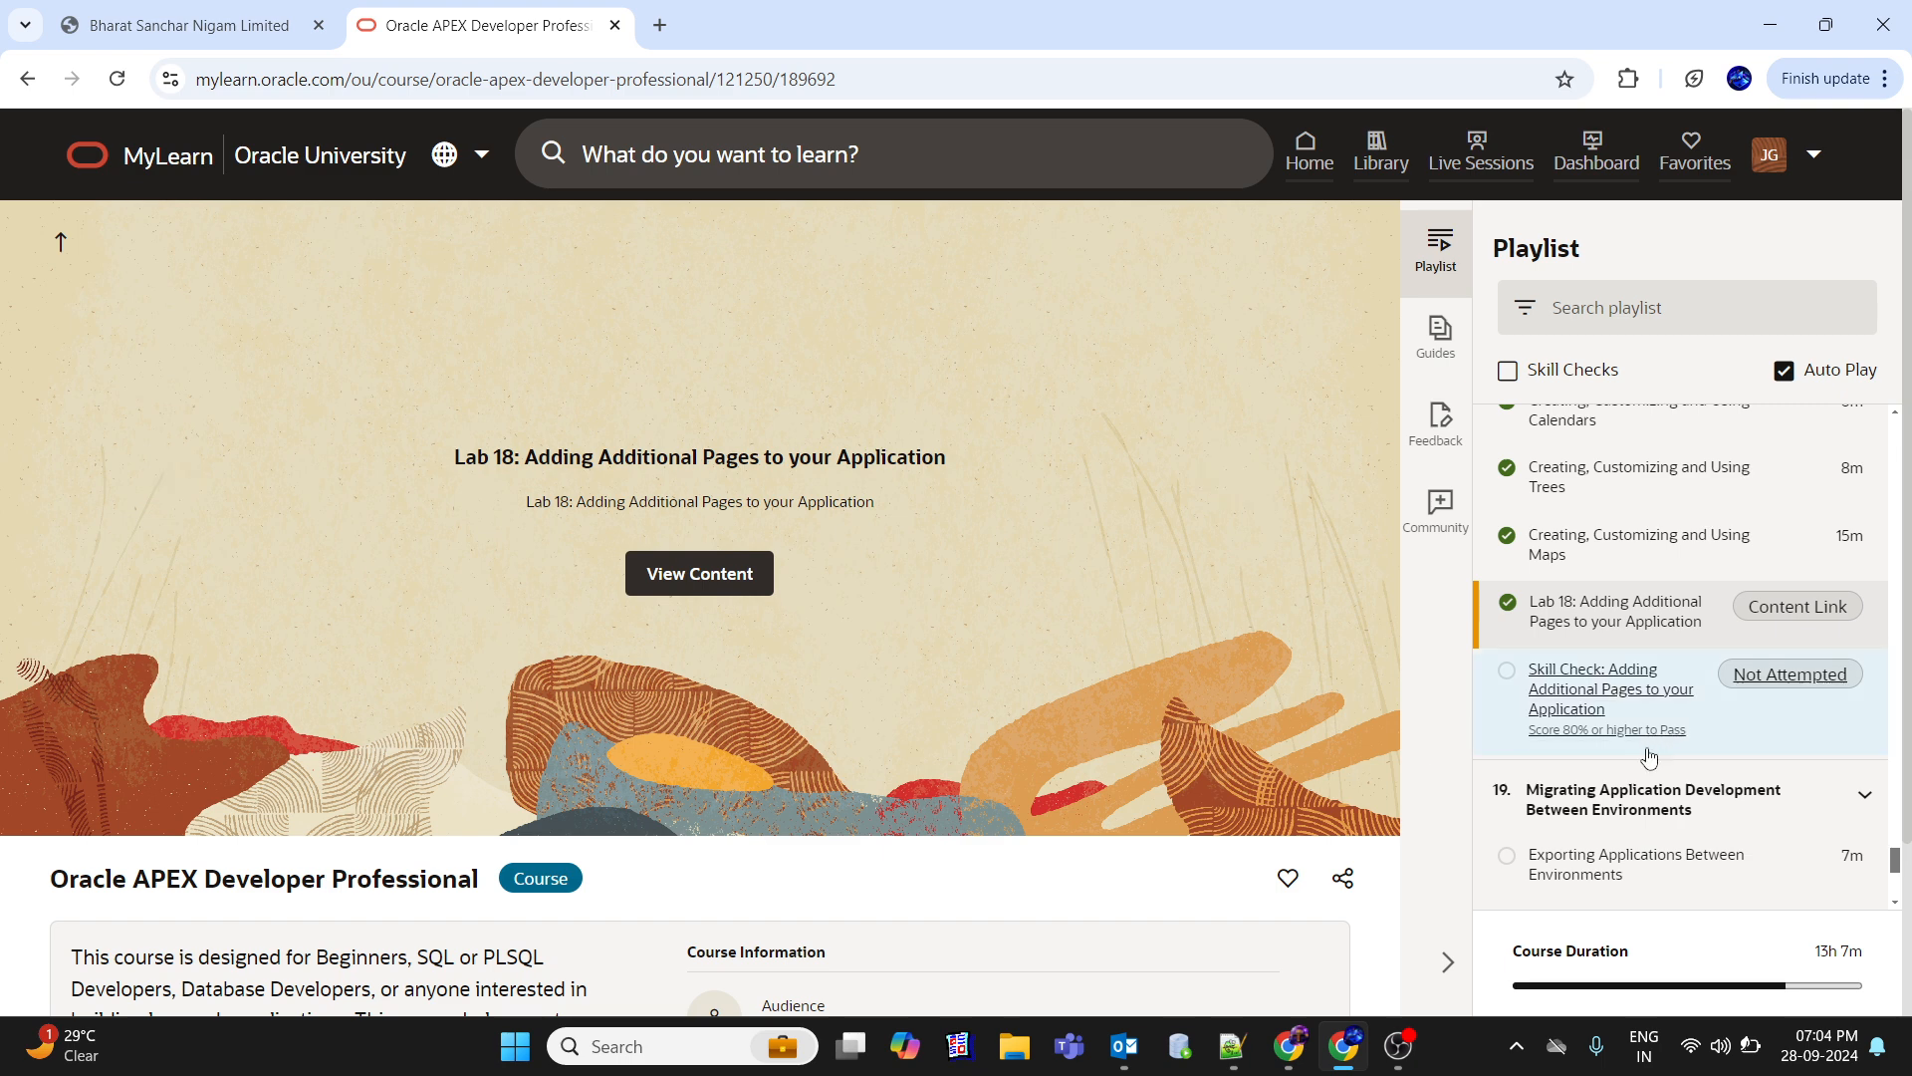
- Play the lesson Exporting Applications Between Environments in full screen and open its video quality options
{"action": "left_click", "coordinate": [1598, 866]}
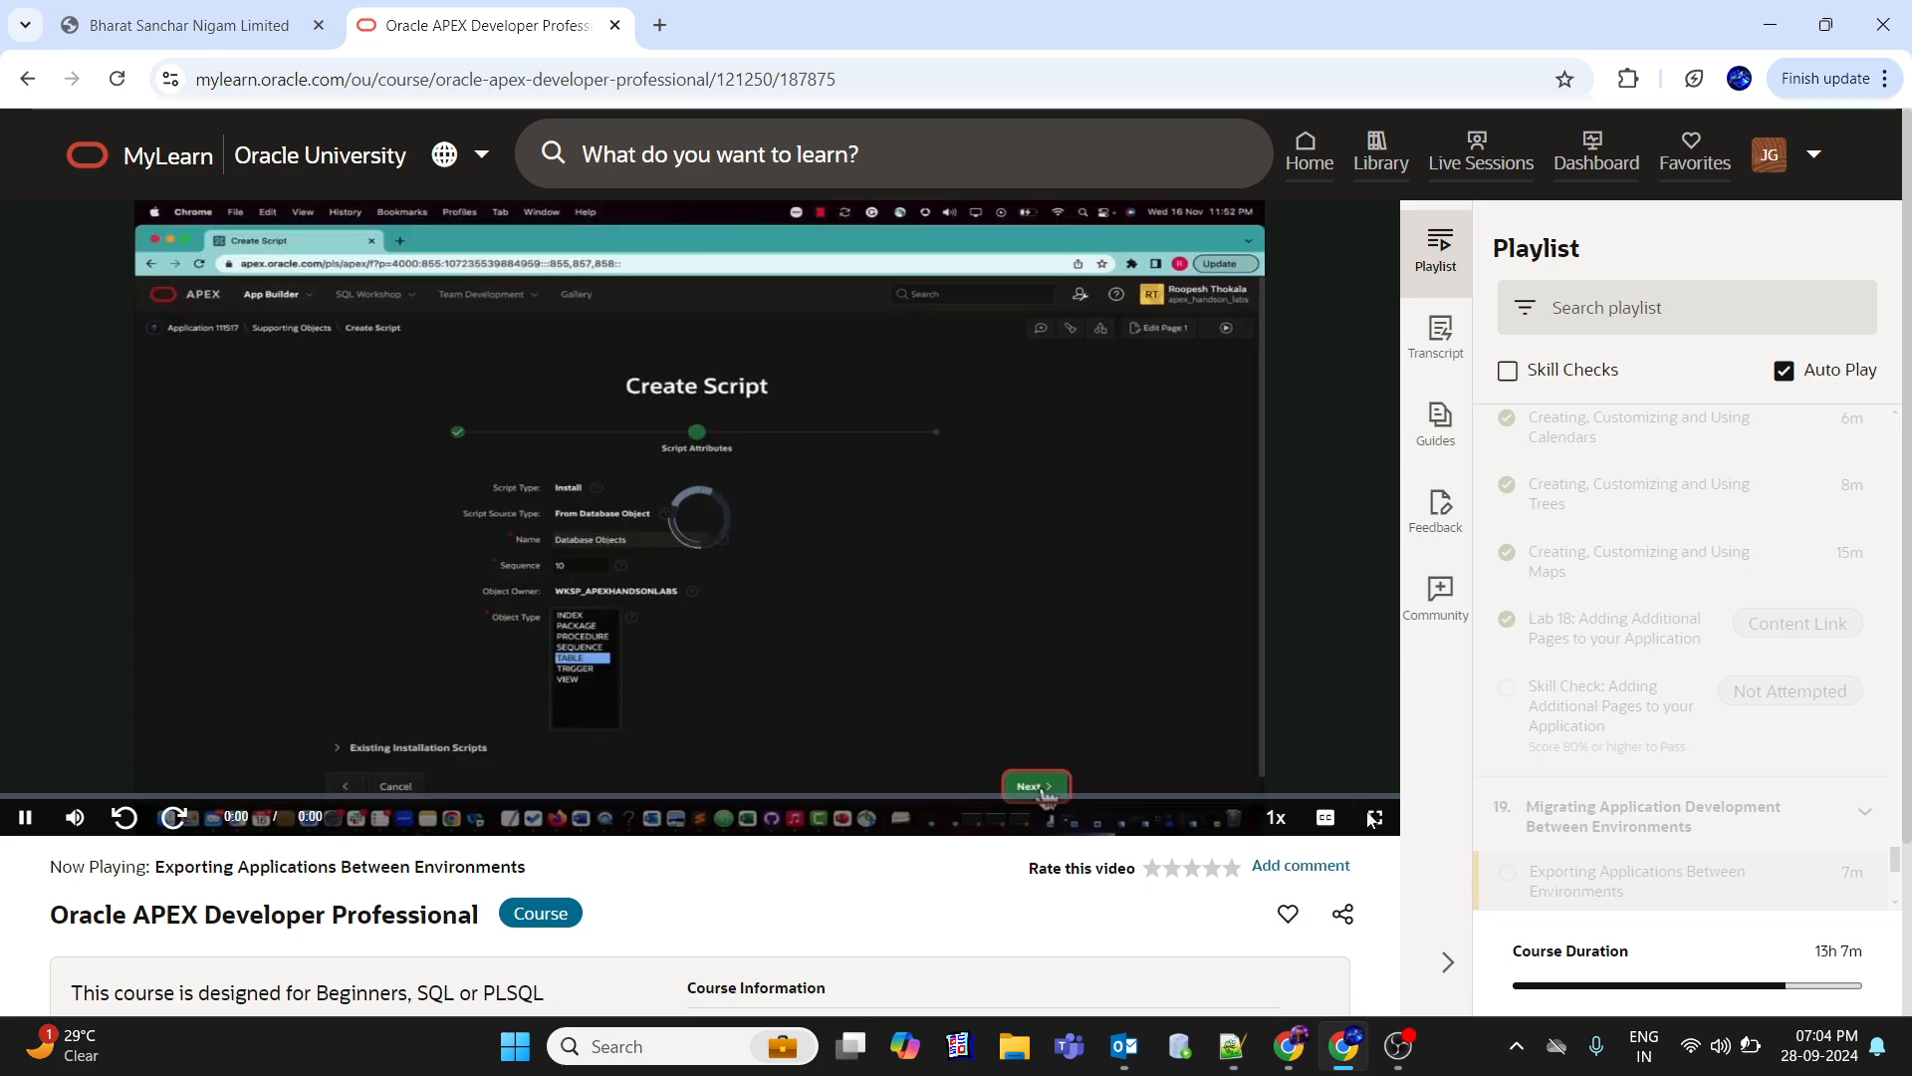
{"action": "left_click", "coordinate": [1375, 817]}
{"action": "left_click", "coordinate": [1838, 1056]}
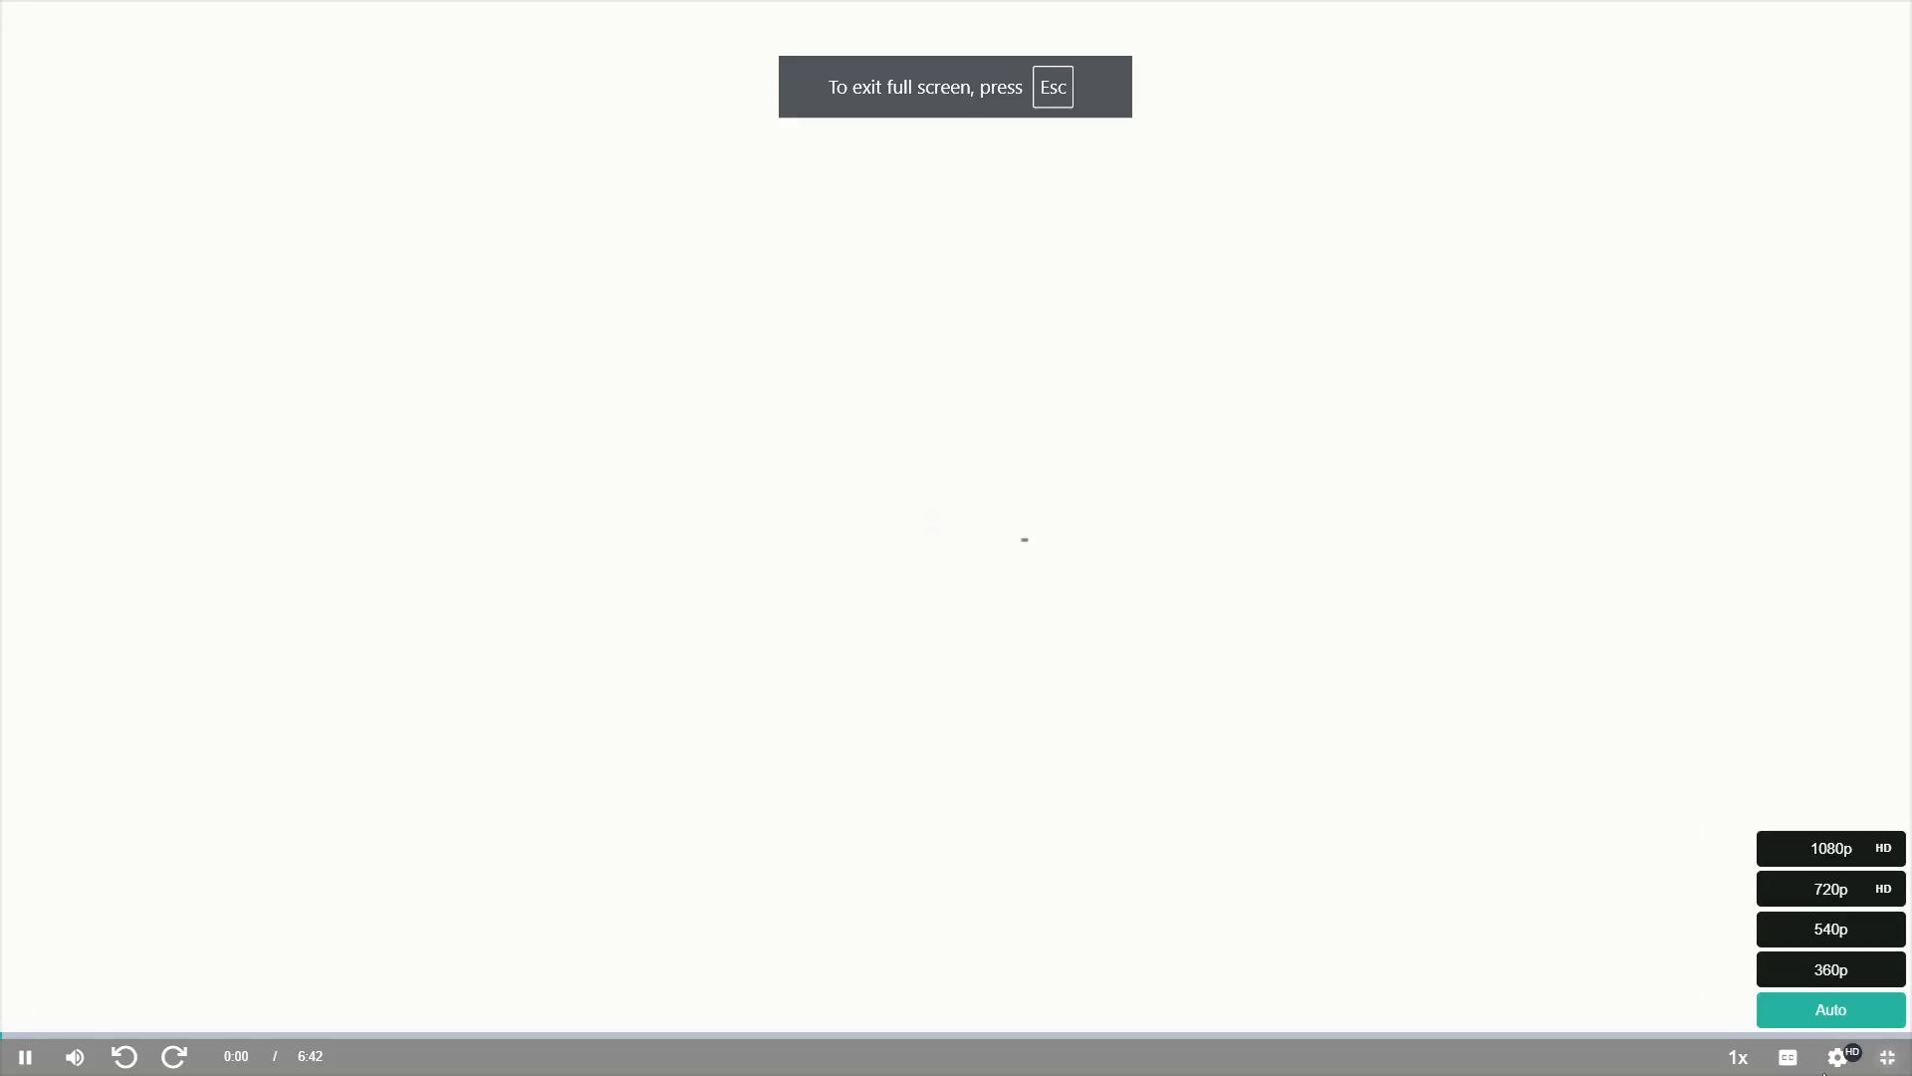
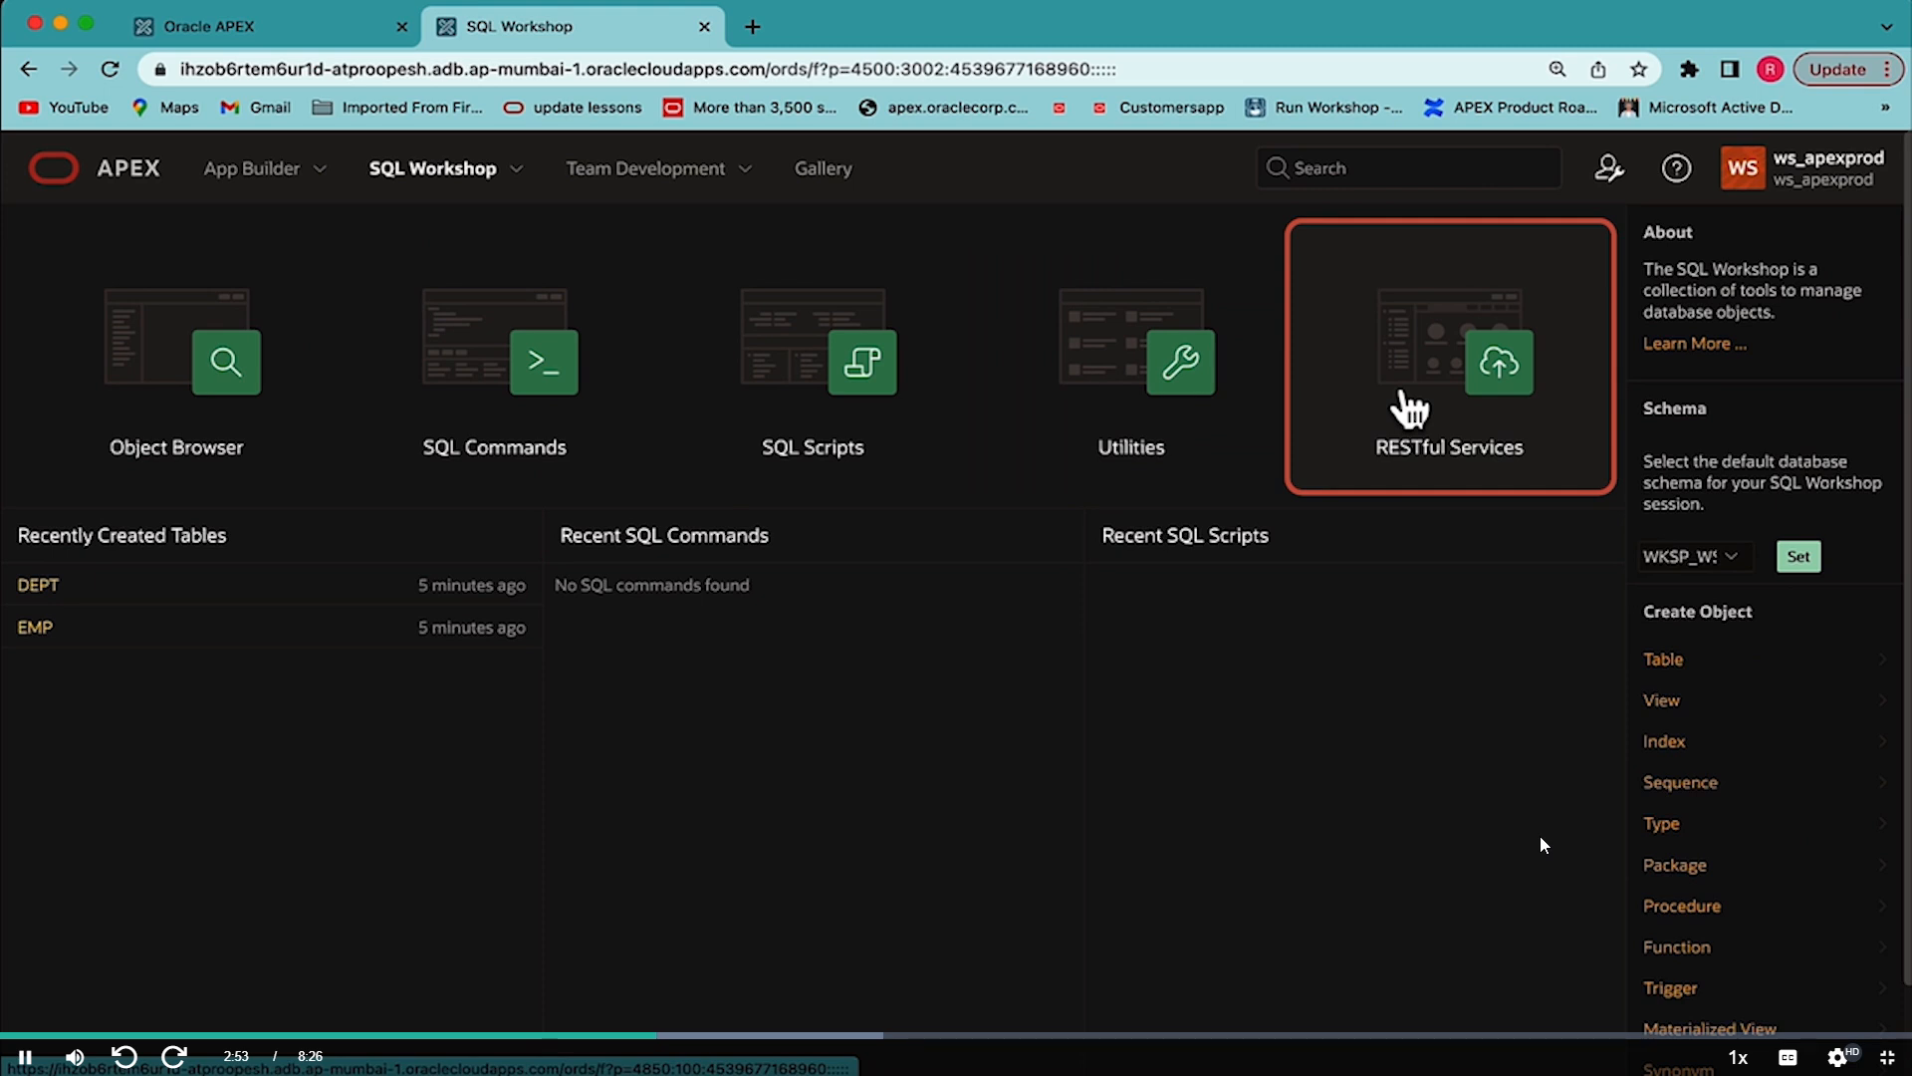
- Register the WKSP_WSAPEXPROD schema with ORDS using the alias ws_apexprod, with RESTful access enabled and the sample service installed
{"action": "left_click", "coordinate": [1404, 398]}
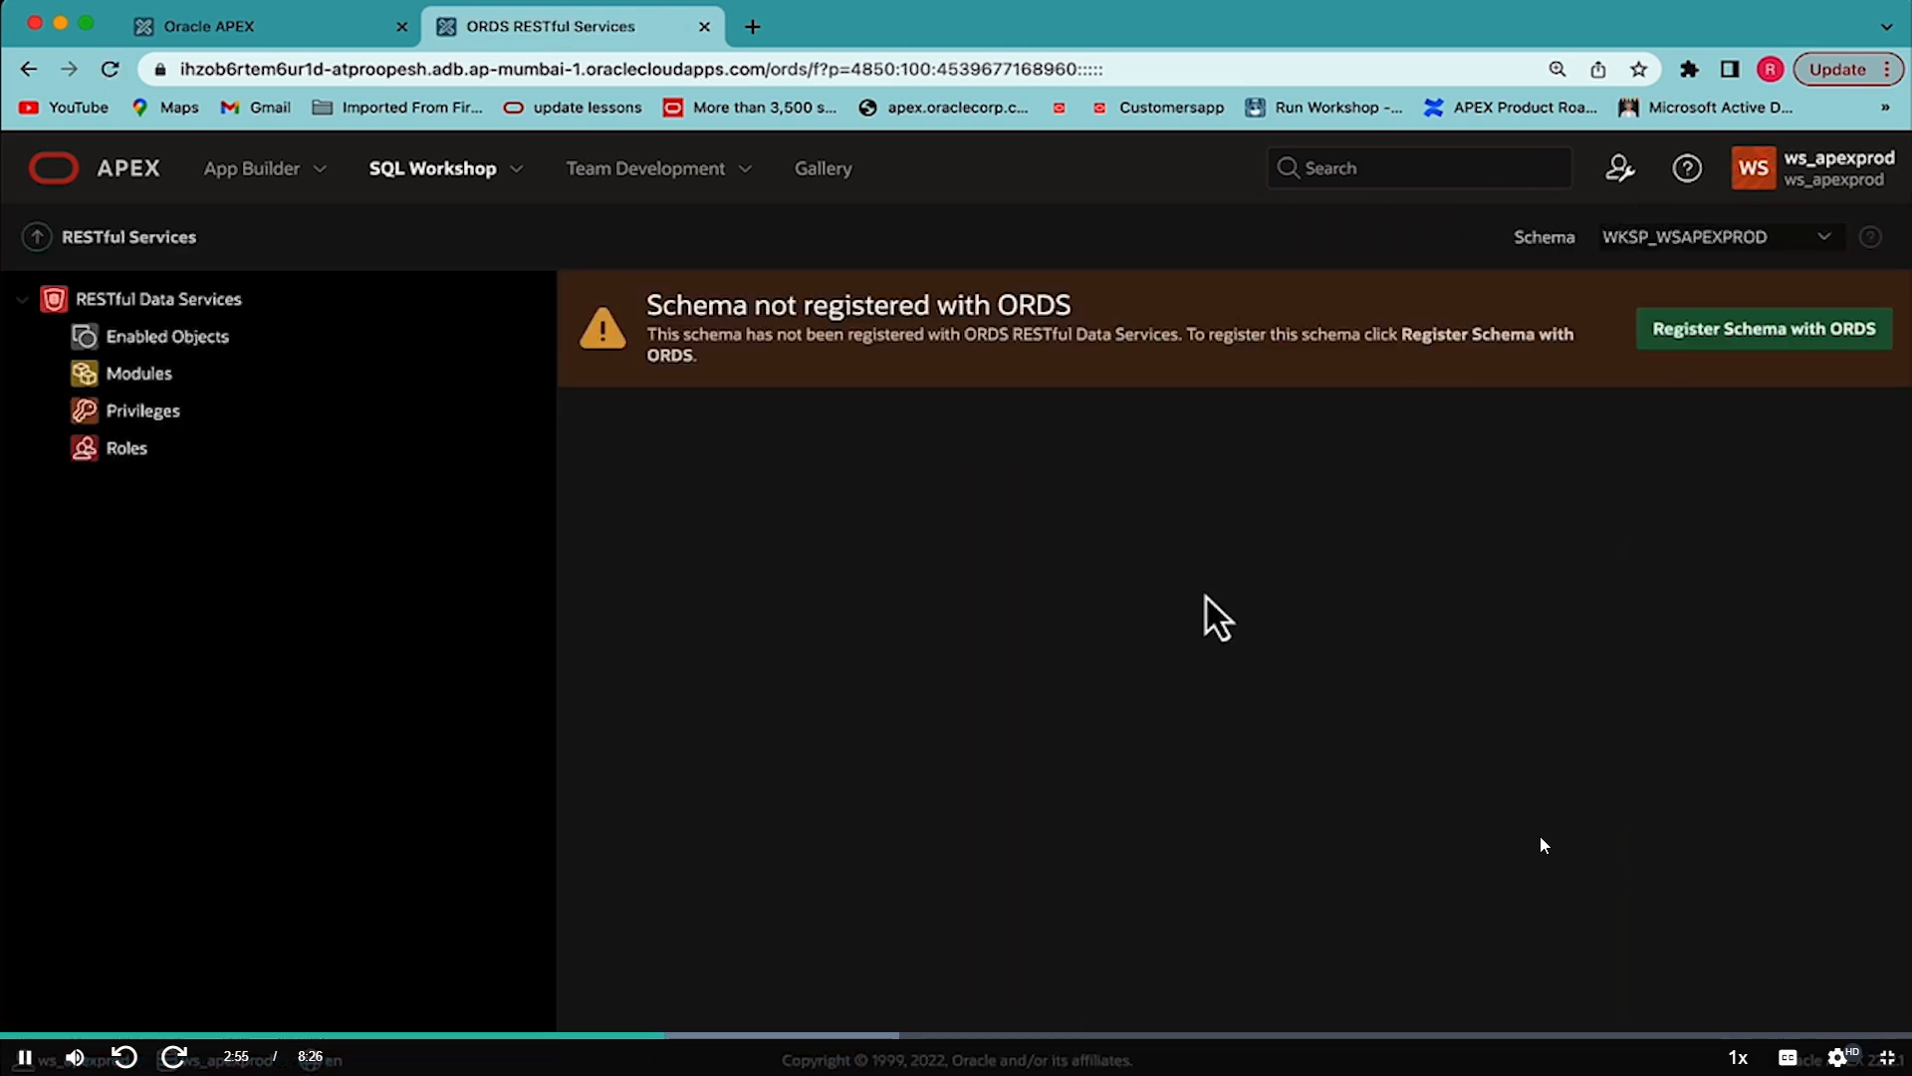
{"action": "left_click", "coordinate": [1735, 341]}
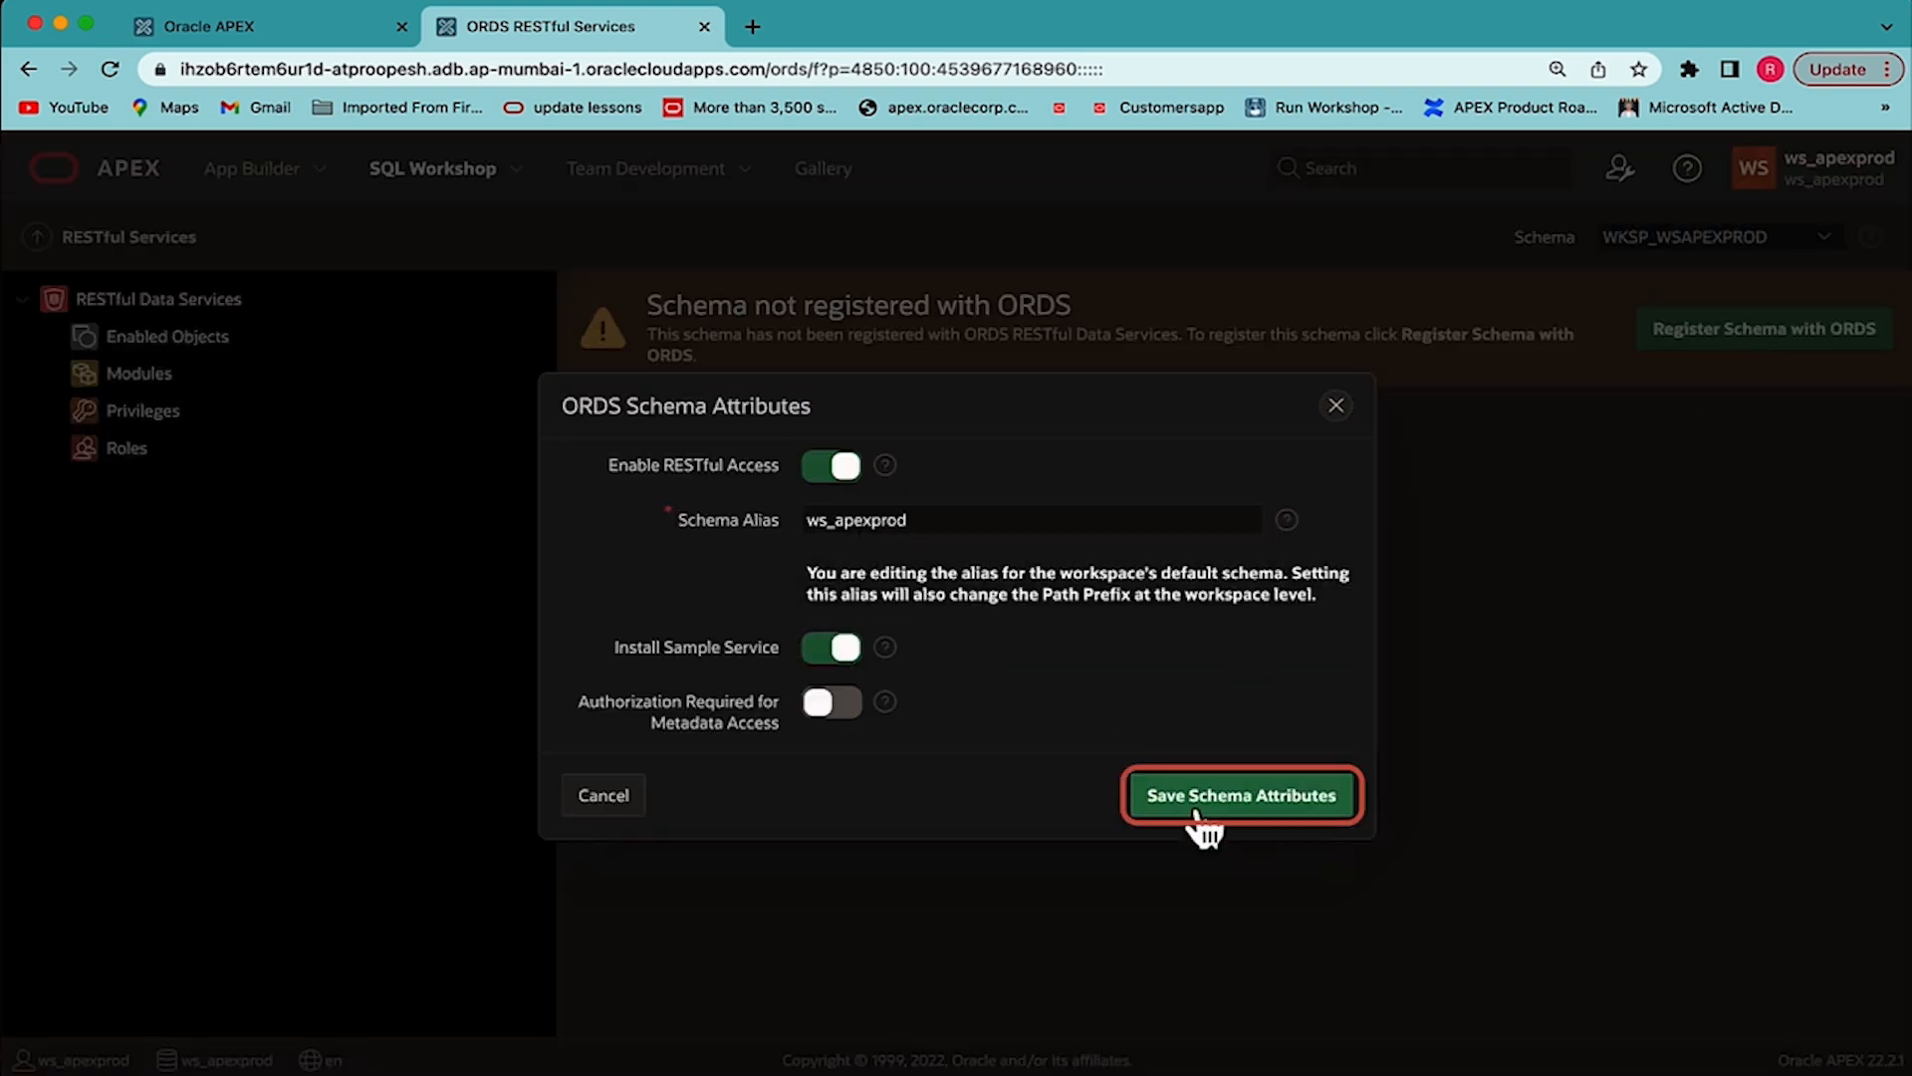
{"action": "left_click", "coordinate": [1236, 812]}
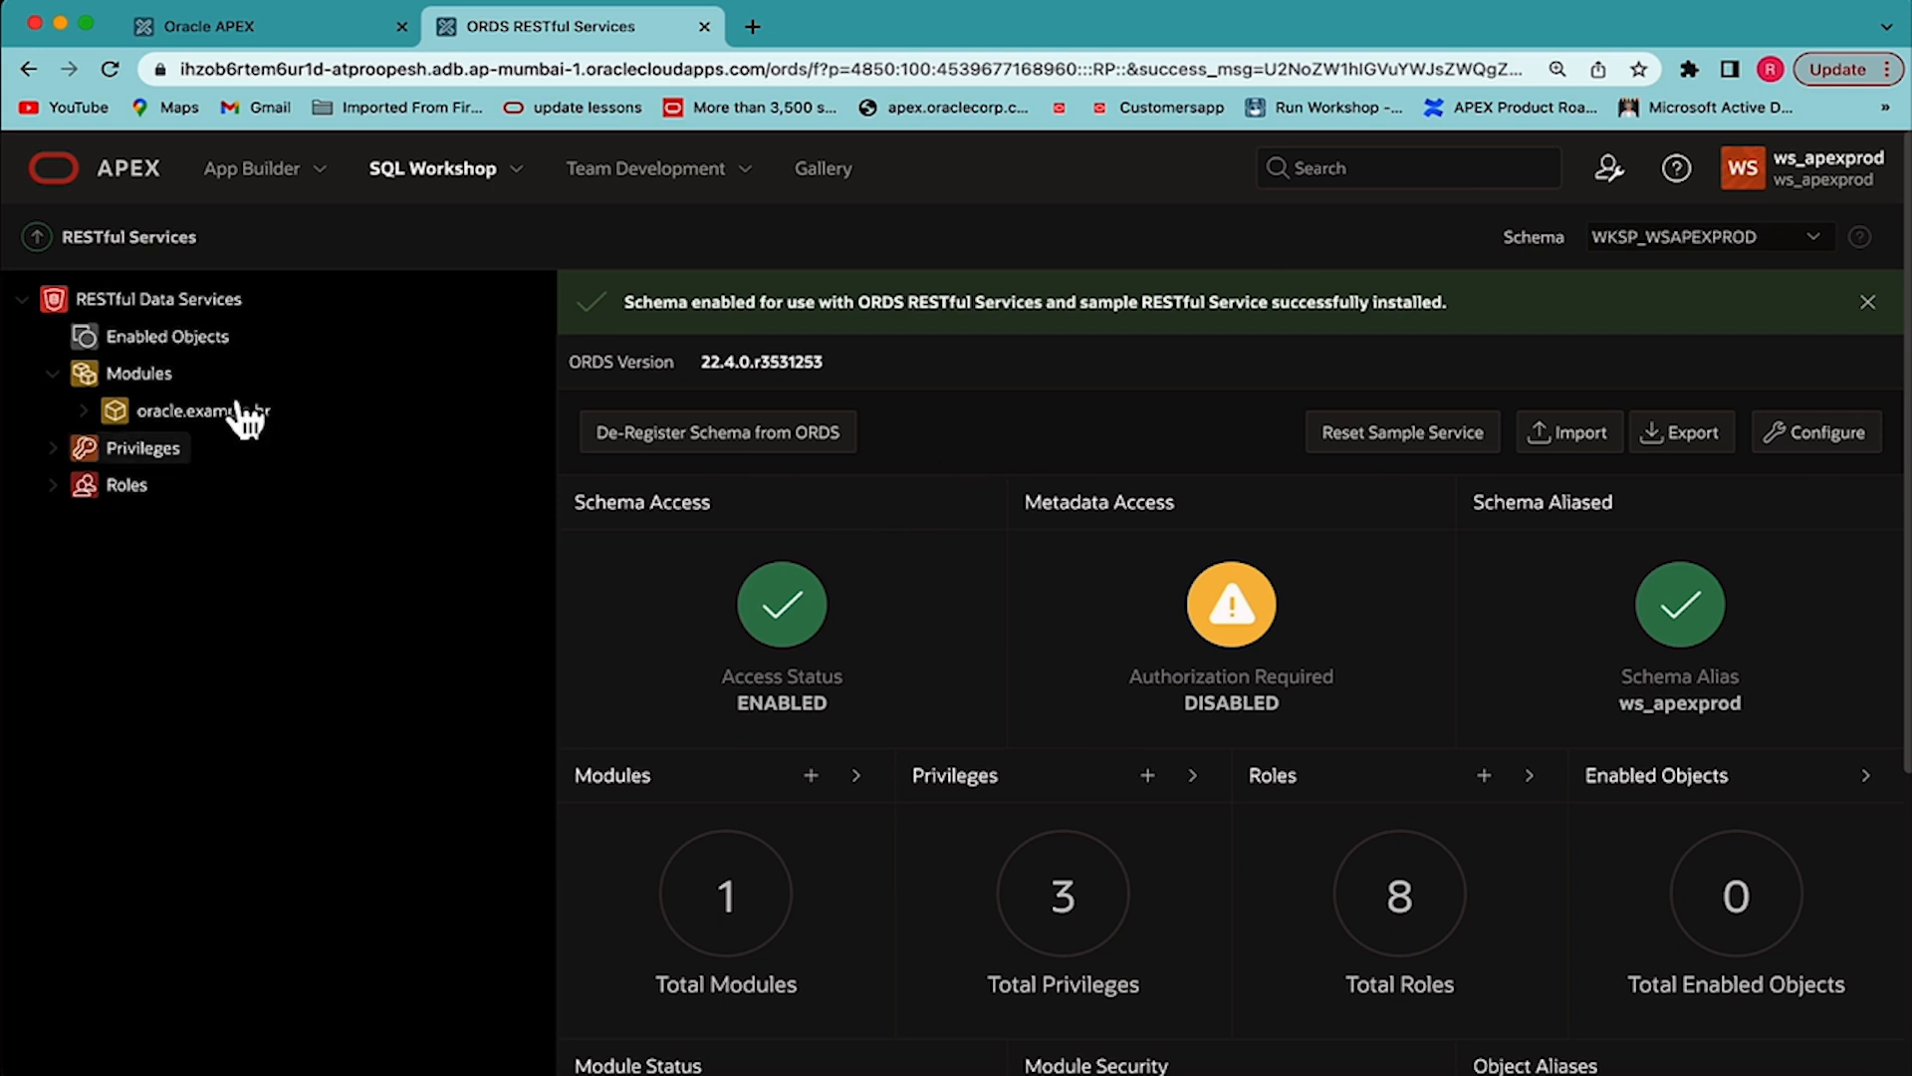
- Open the GET handler of the empinfo/ template in the oracle.example.hr module and copy its full URL
{"action": "left_click", "coordinate": [514, 172]}
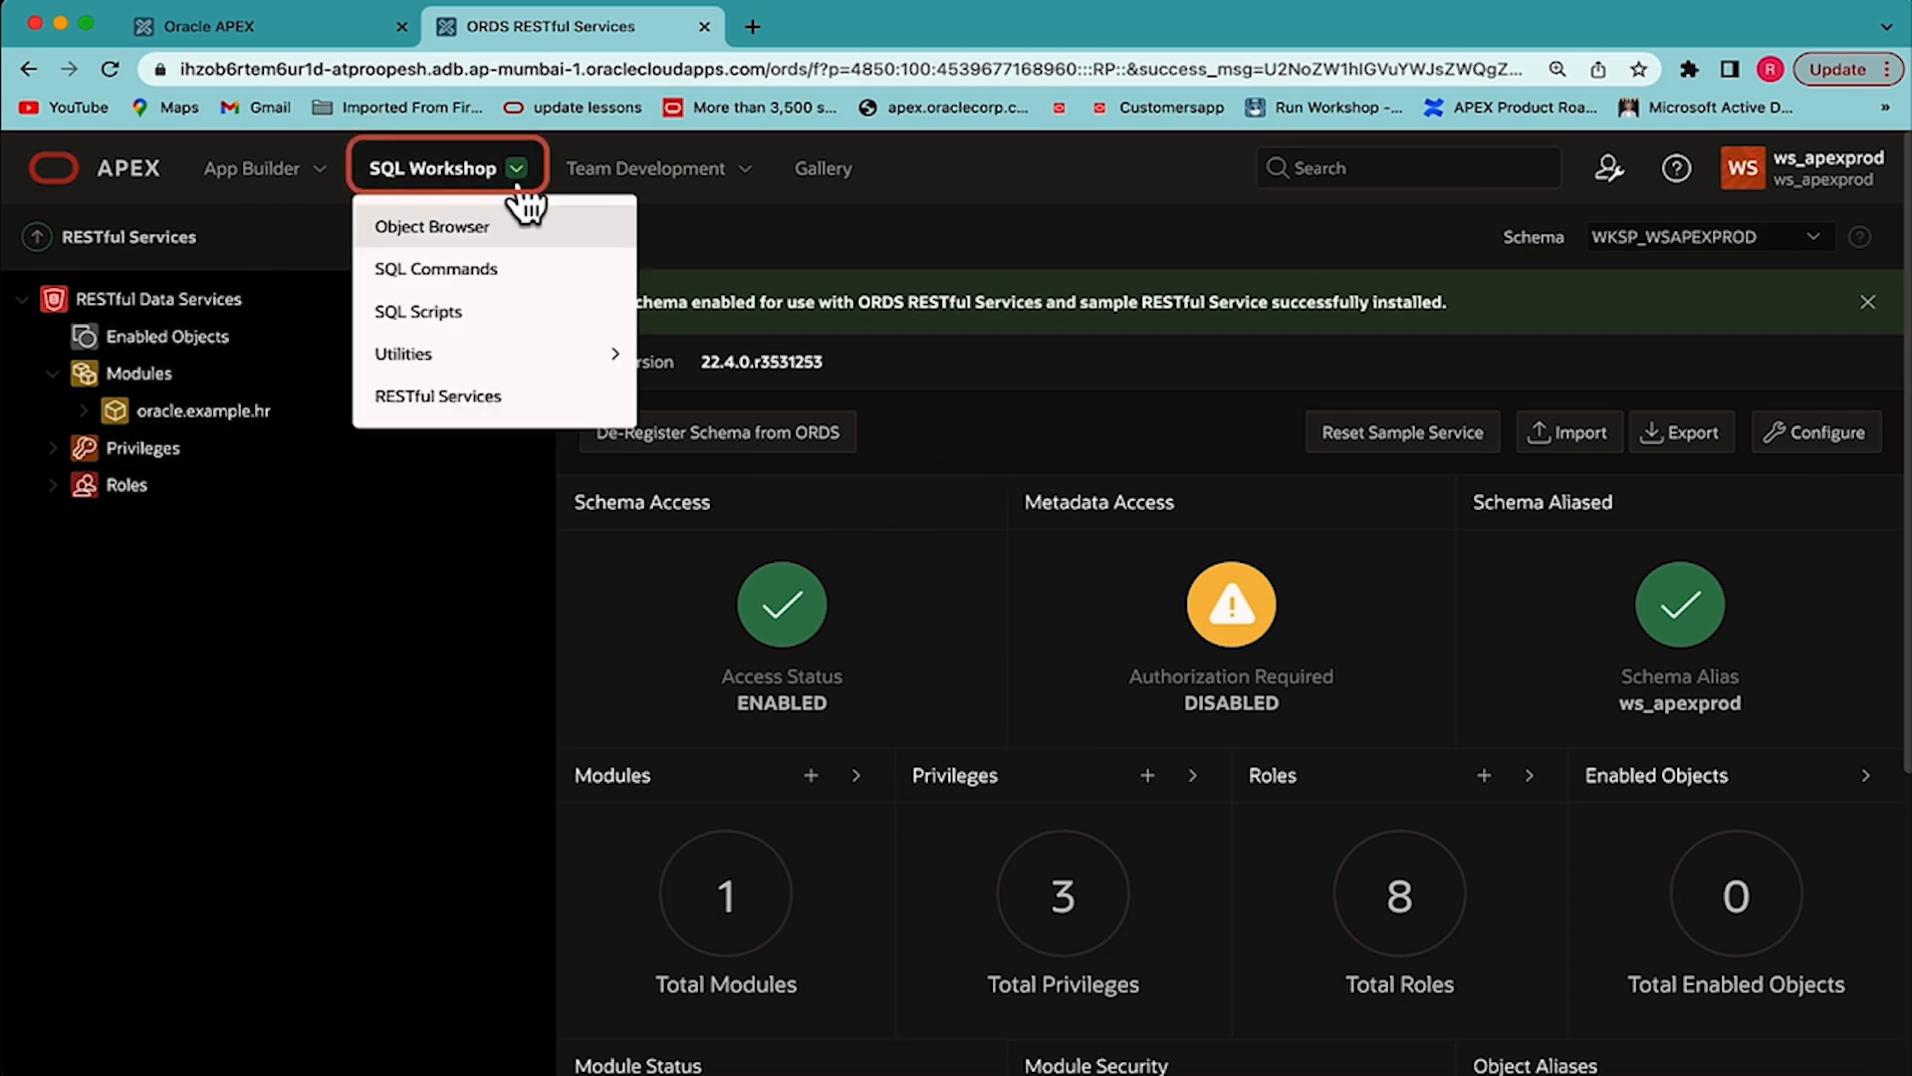
{"action": "left_click", "coordinate": [486, 396]}
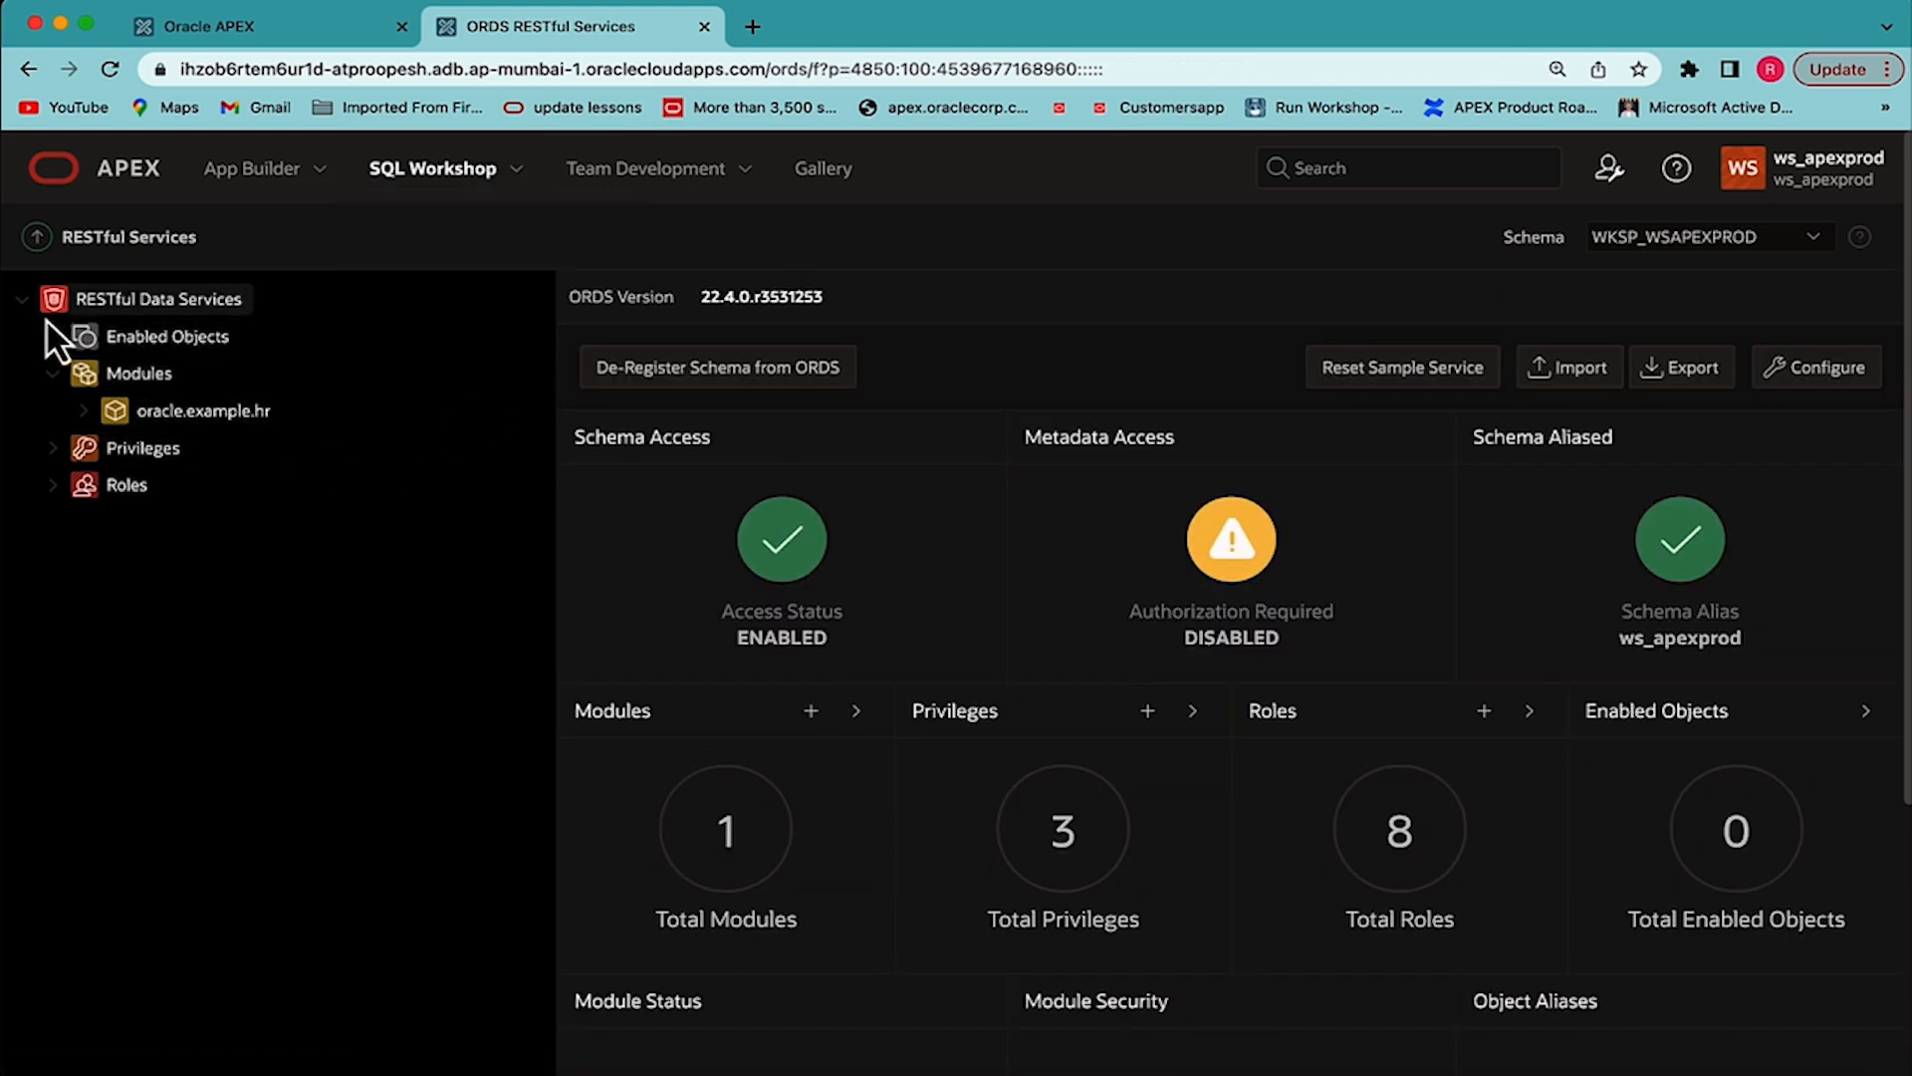
{"action": "left_click", "coordinate": [22, 303]}
{"action": "left_click", "coordinate": [23, 305]}
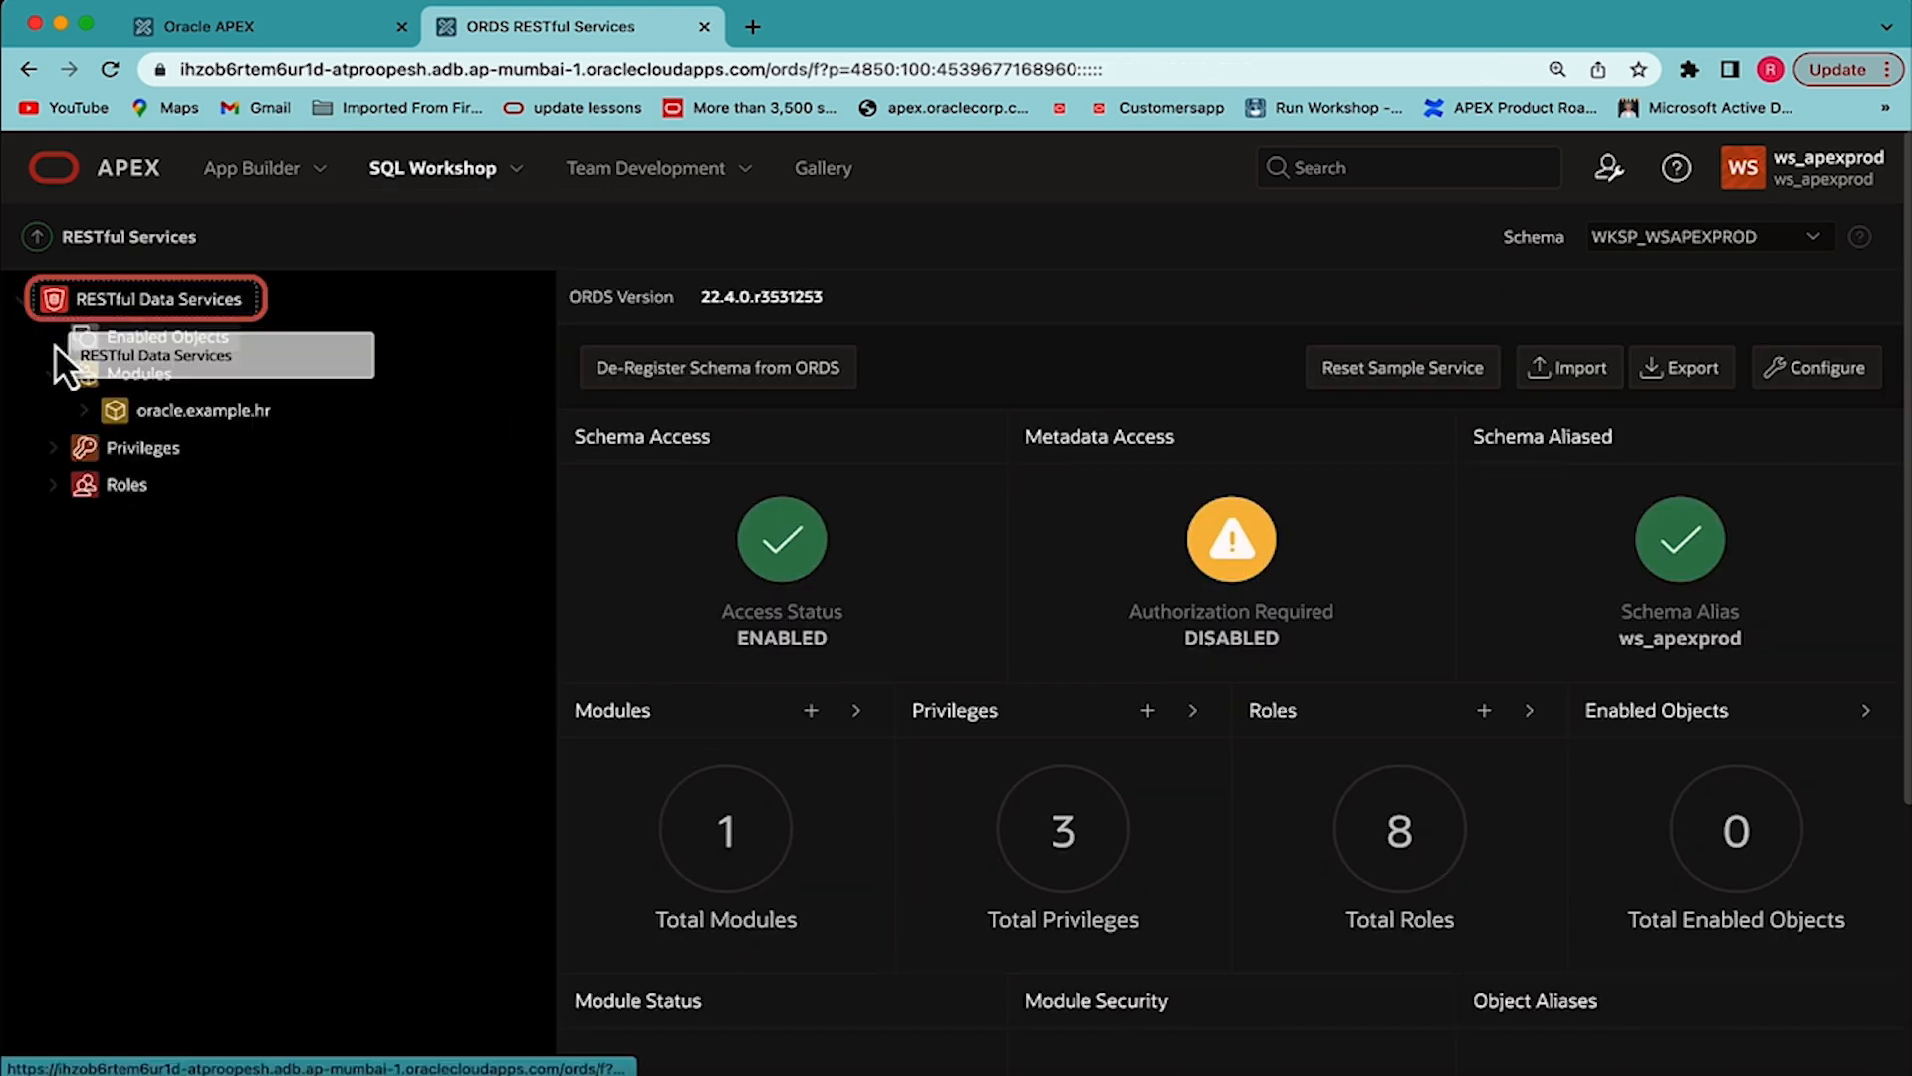
{"action": "left_click", "coordinate": [85, 426]}
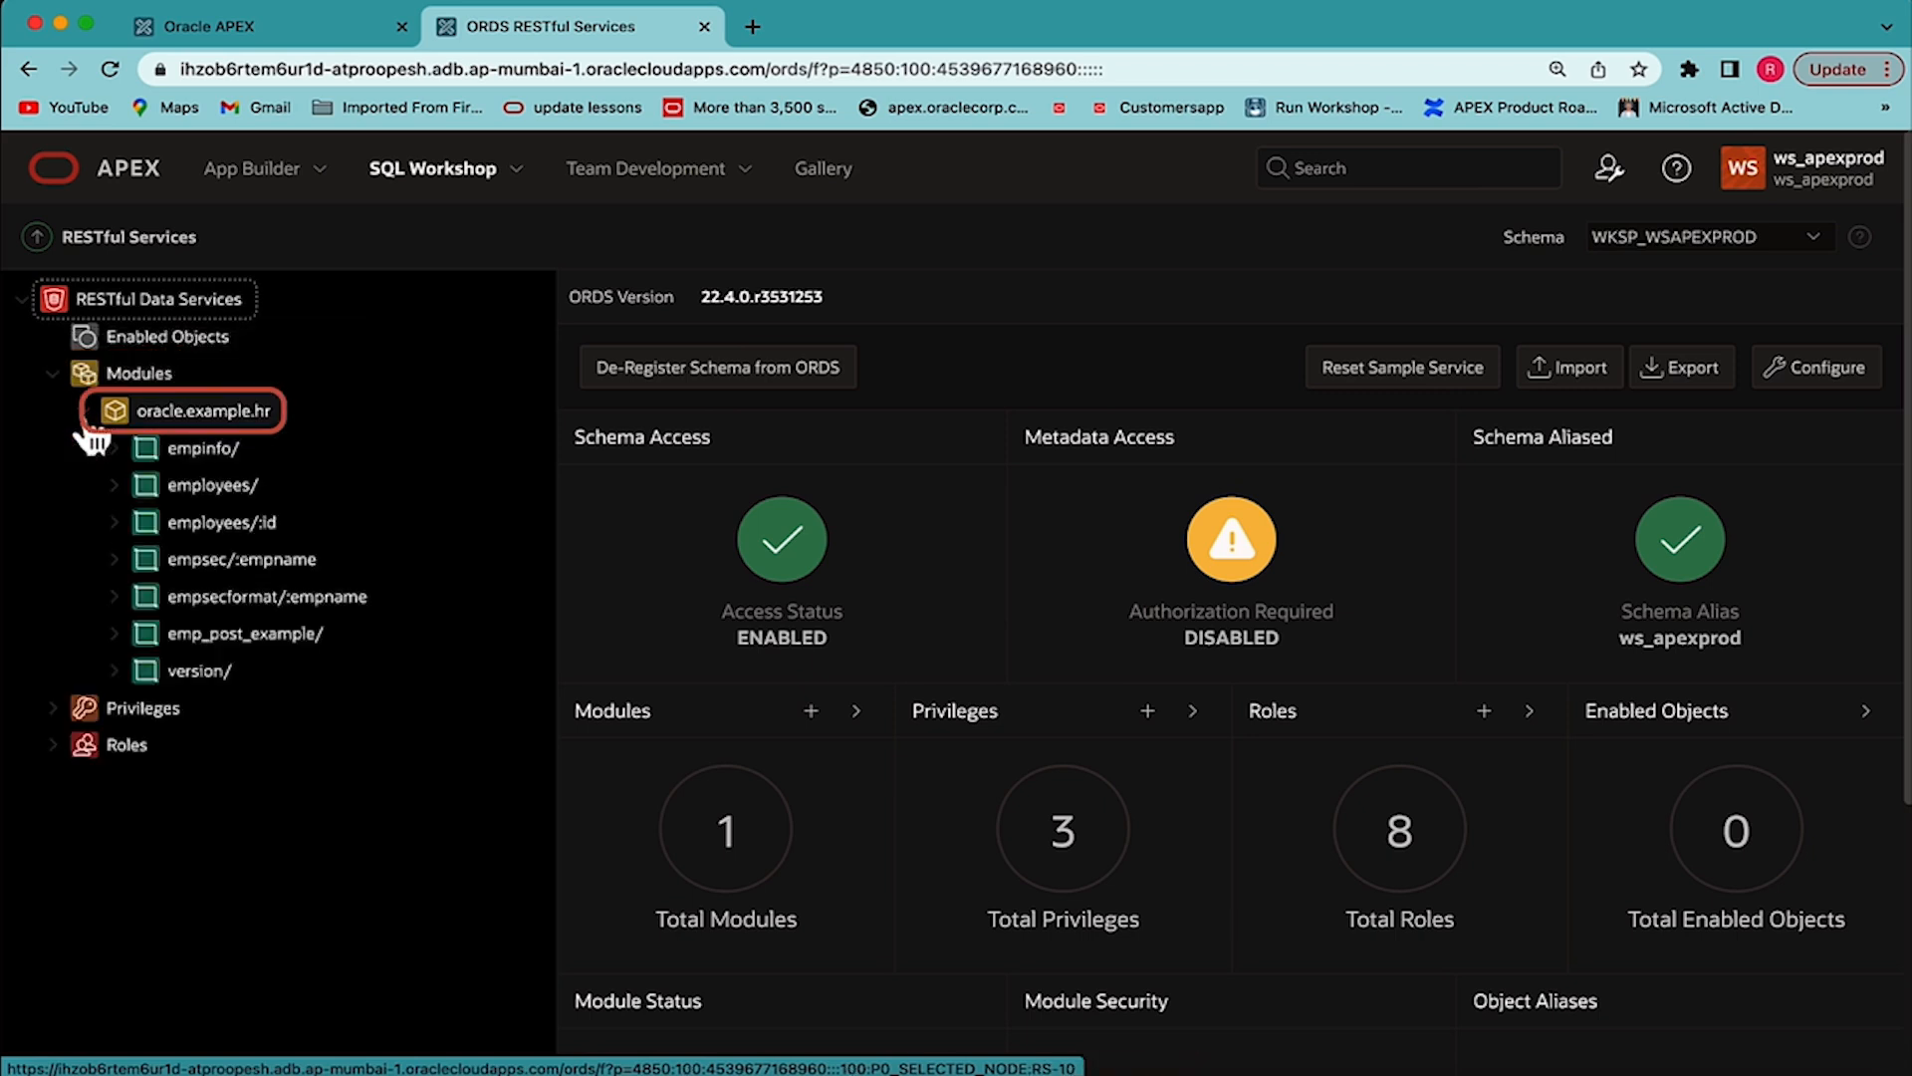
{"action": "left_click", "coordinate": [114, 447]}
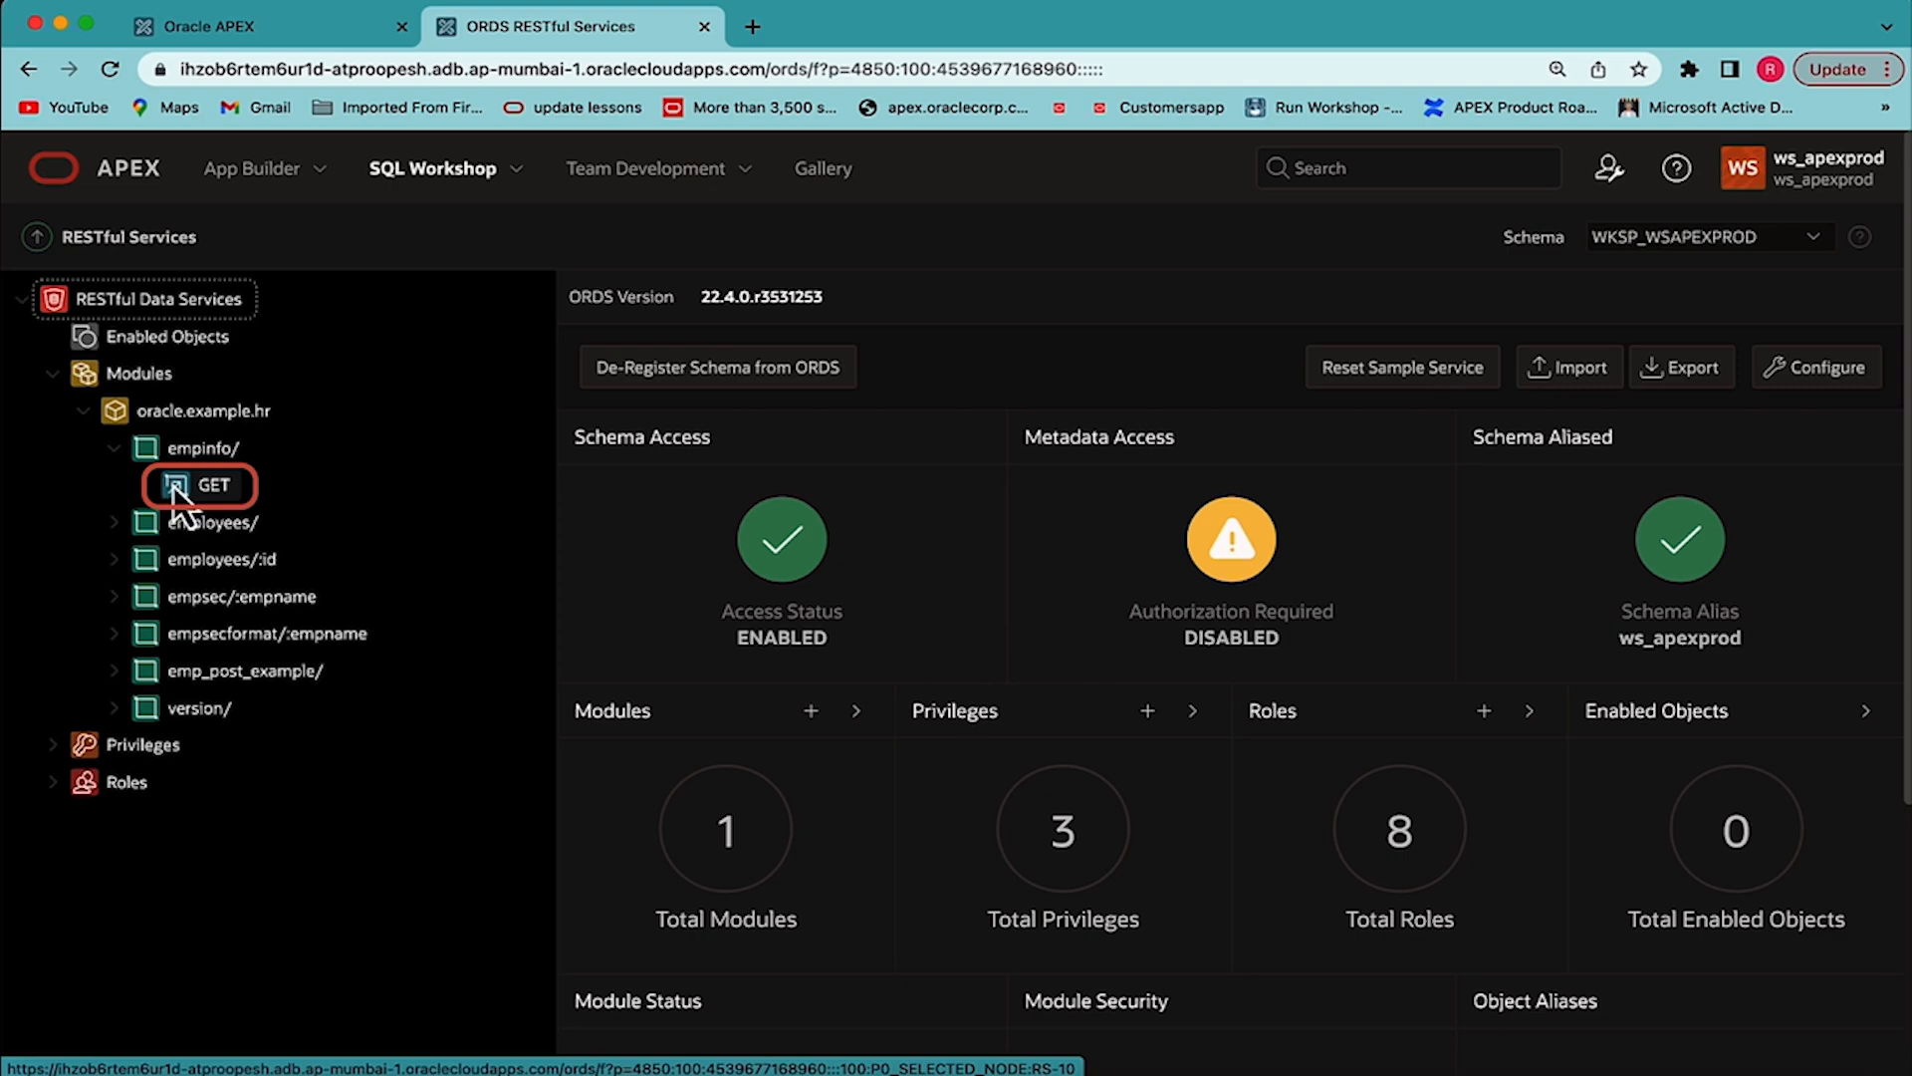
{"action": "left_click", "coordinate": [173, 485]}
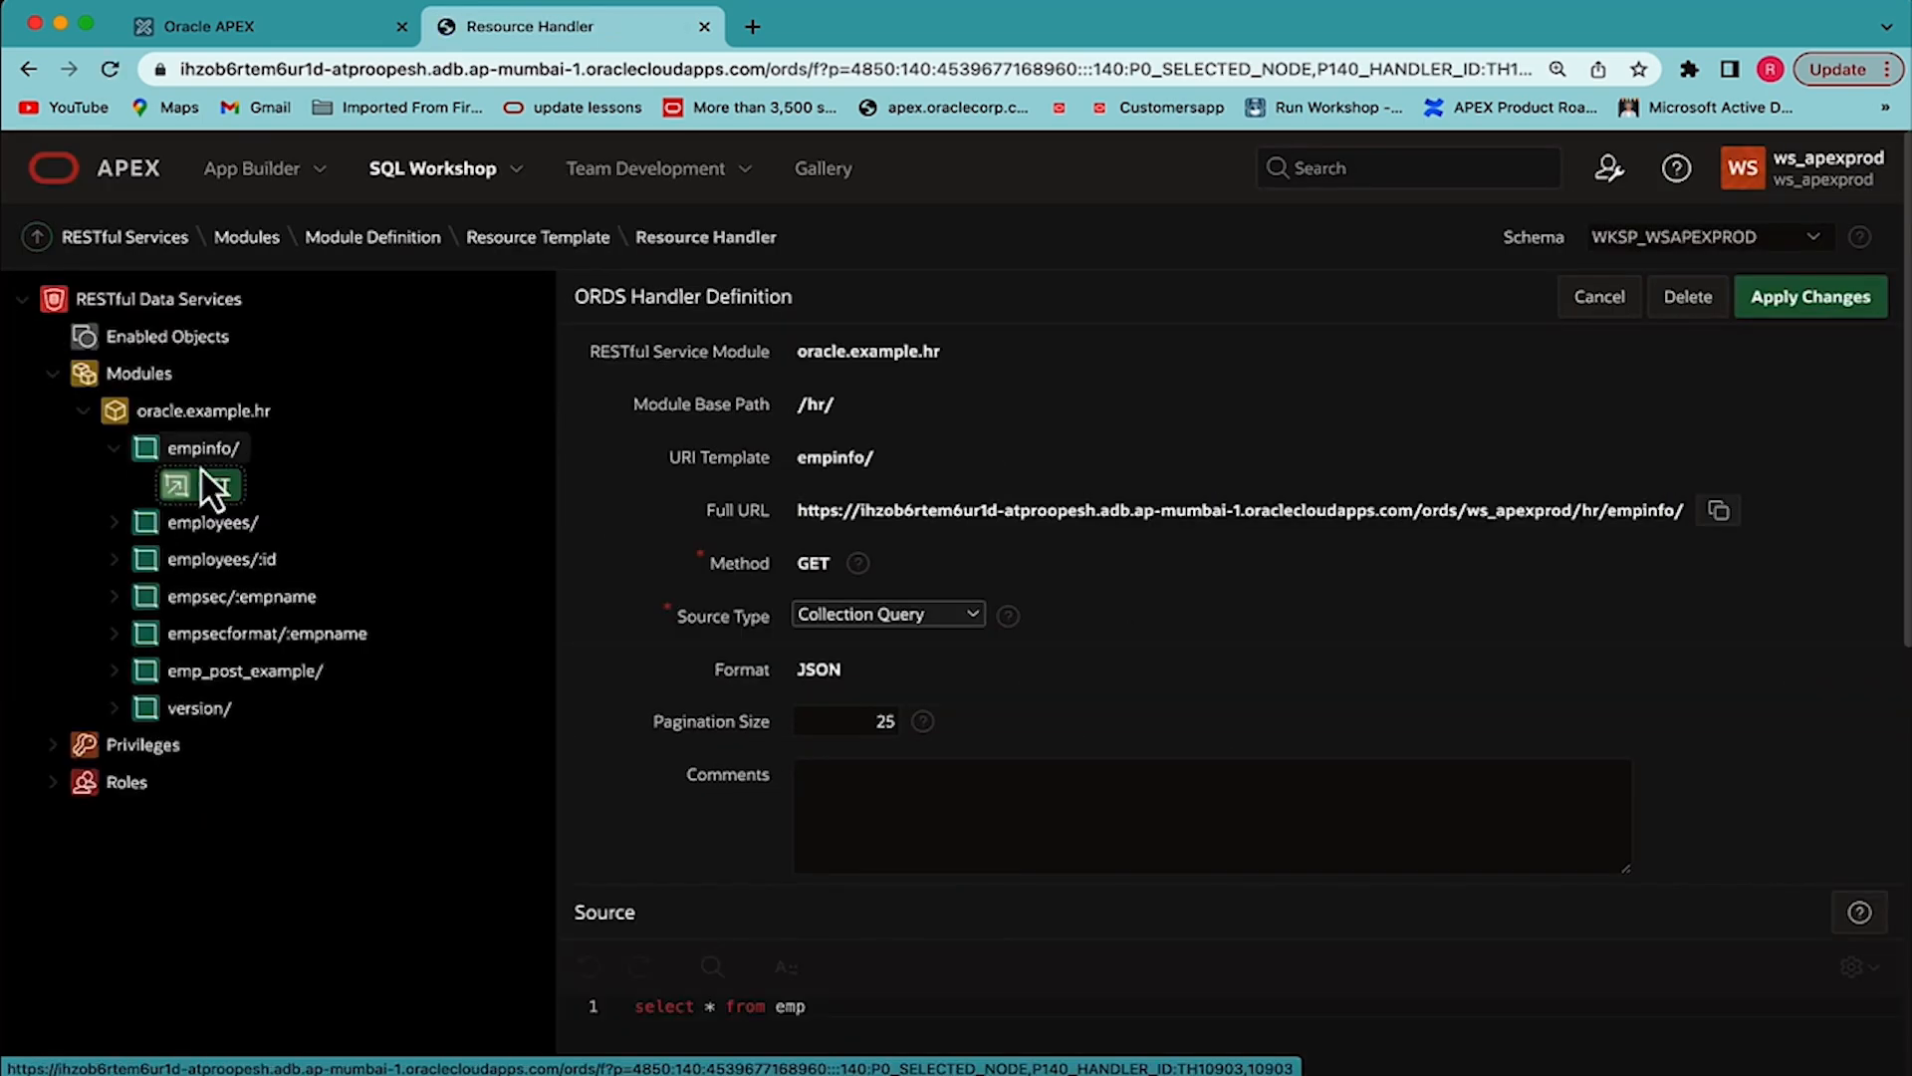
{"action": "left_click", "coordinate": [1719, 510]}
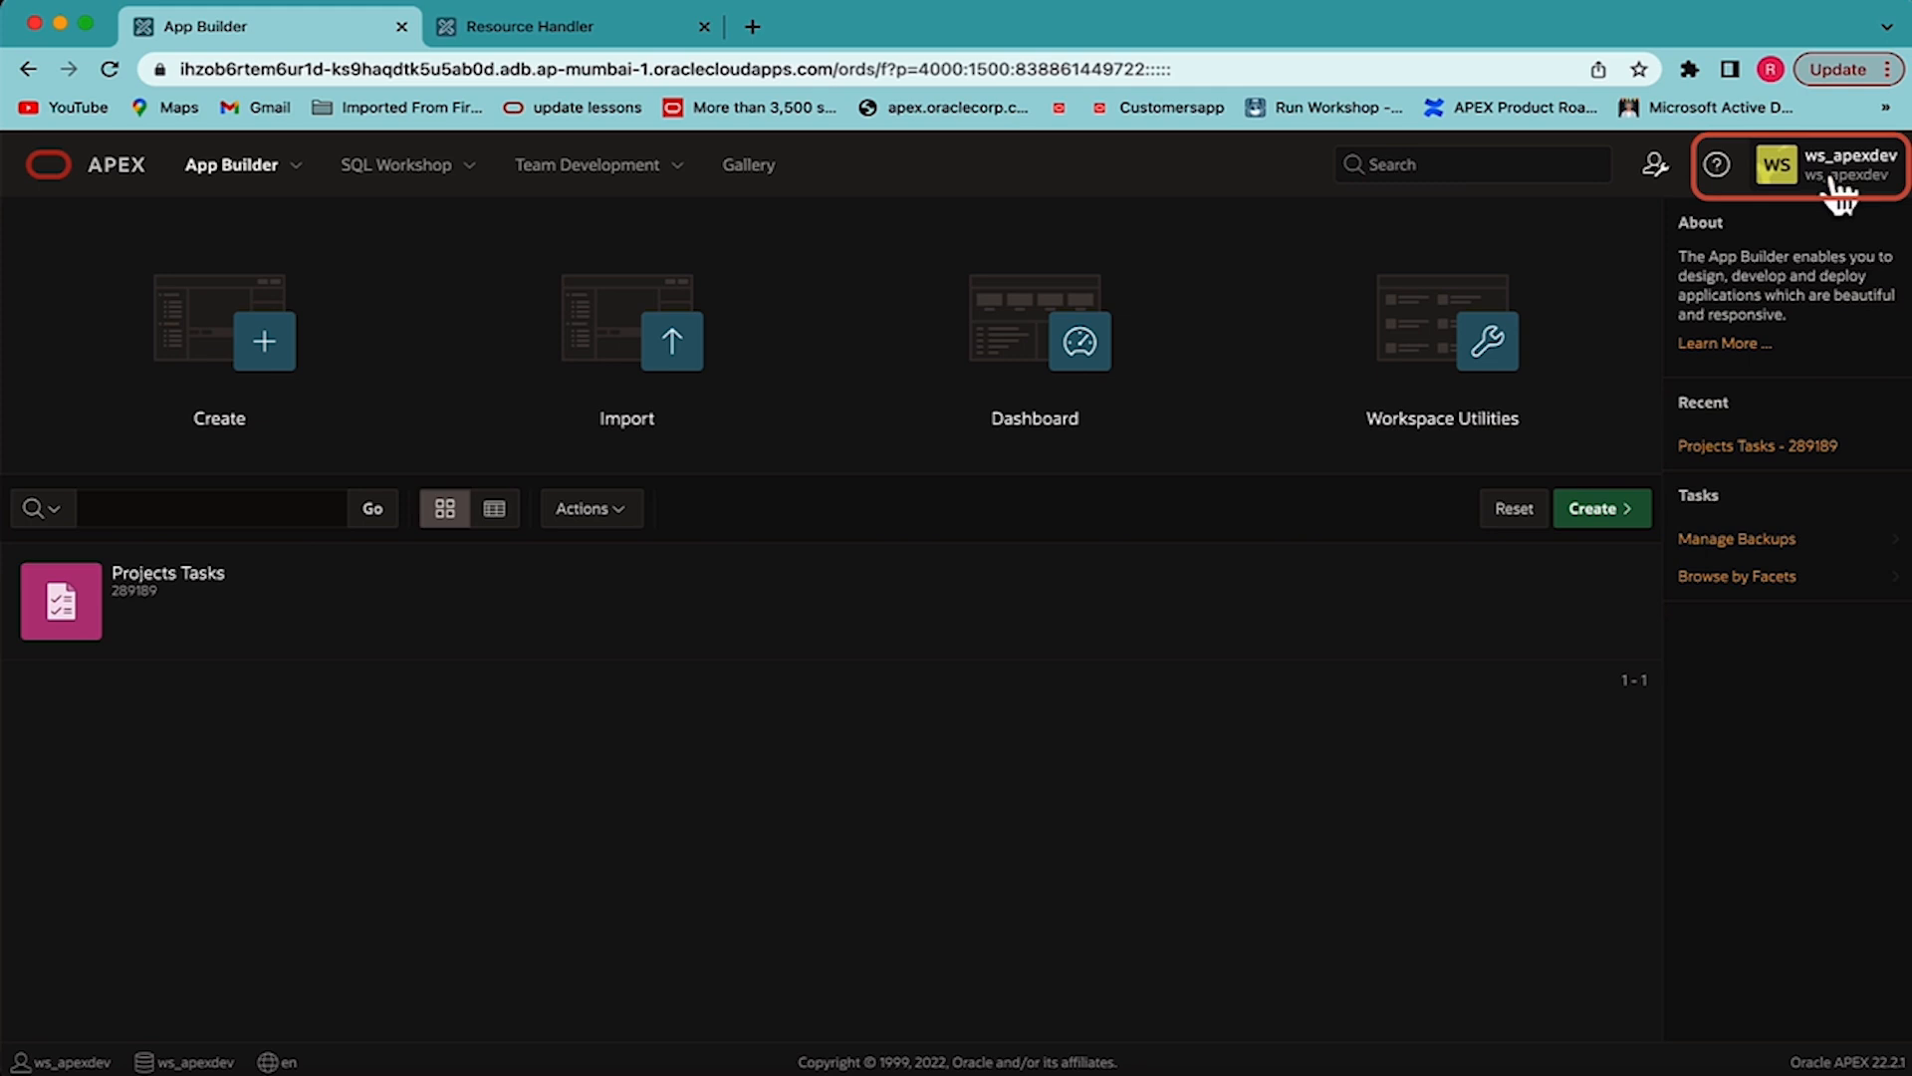
- In the ws_apexdev workspace, open the Projects Tasks application and start a Remote Deployment
{"action": "left_click", "coordinate": [197, 611]}
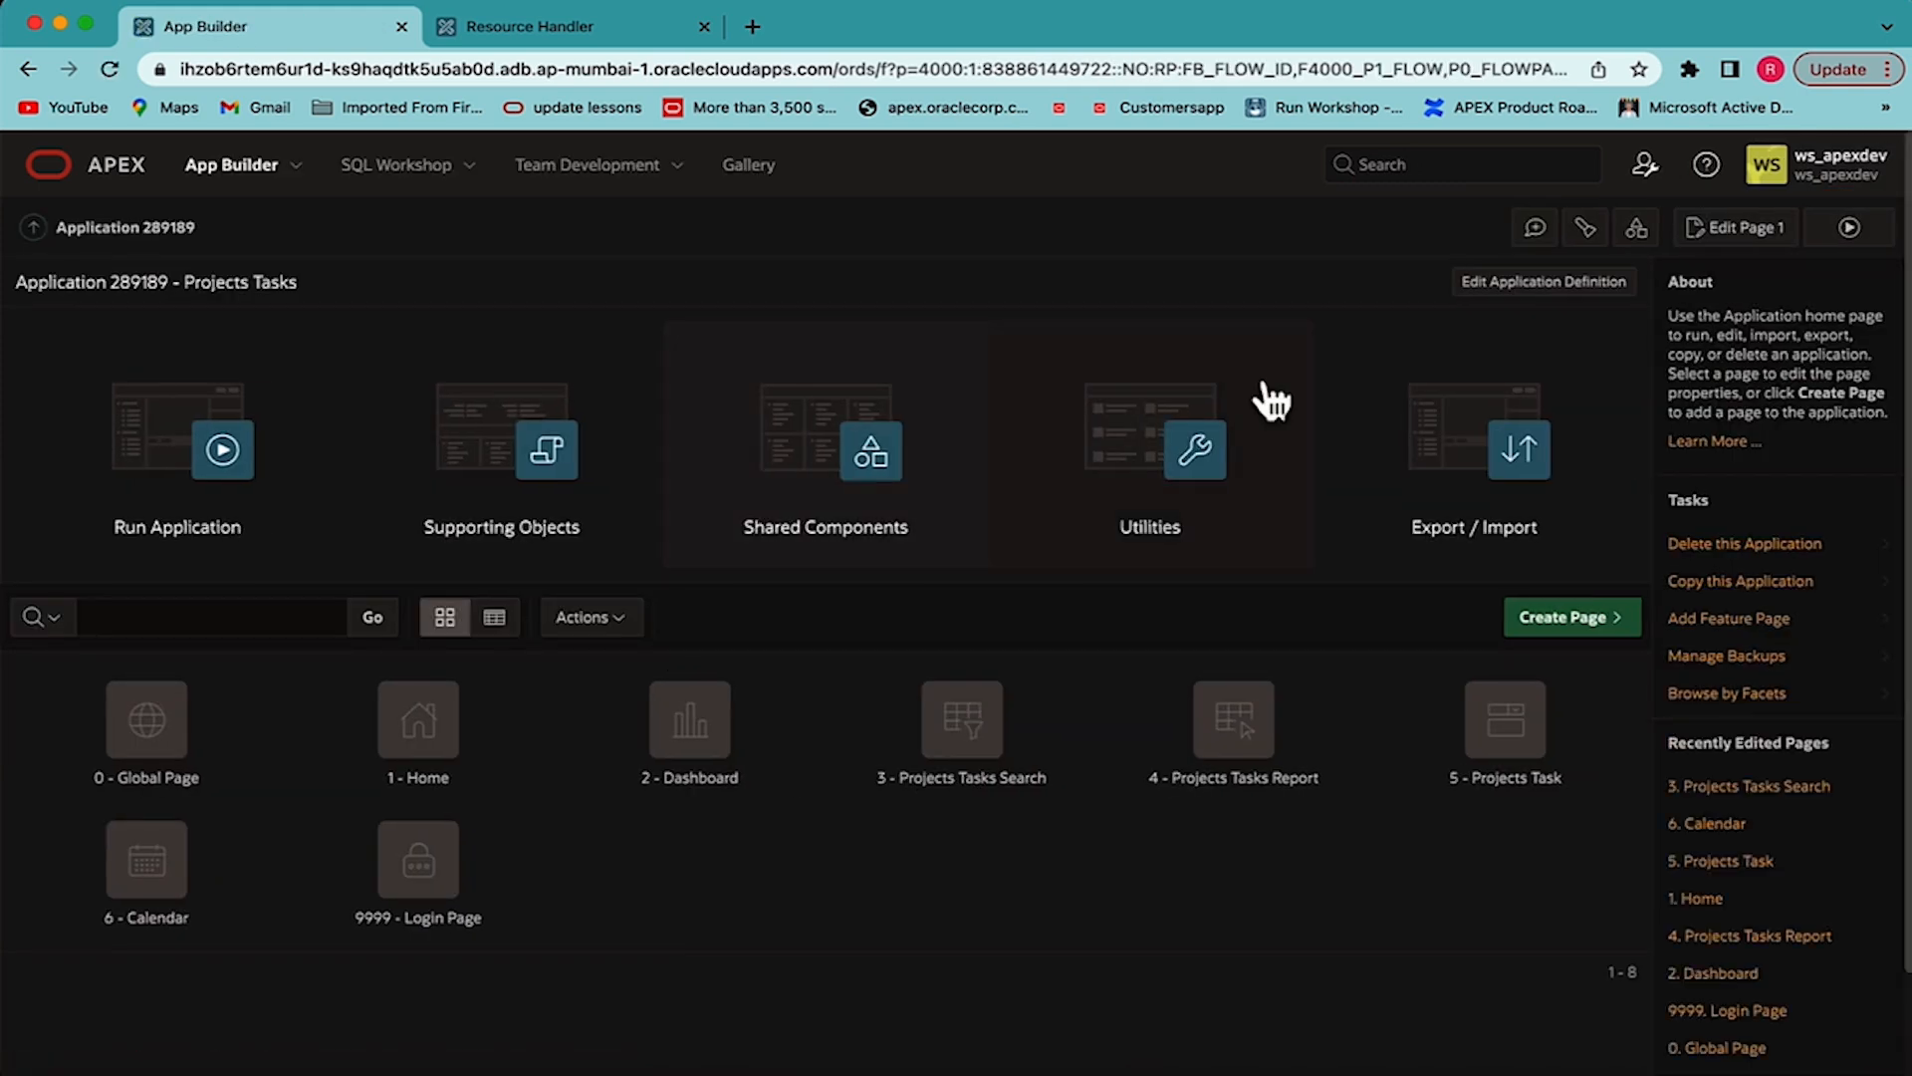
{"action": "left_click", "coordinate": [1491, 456]}
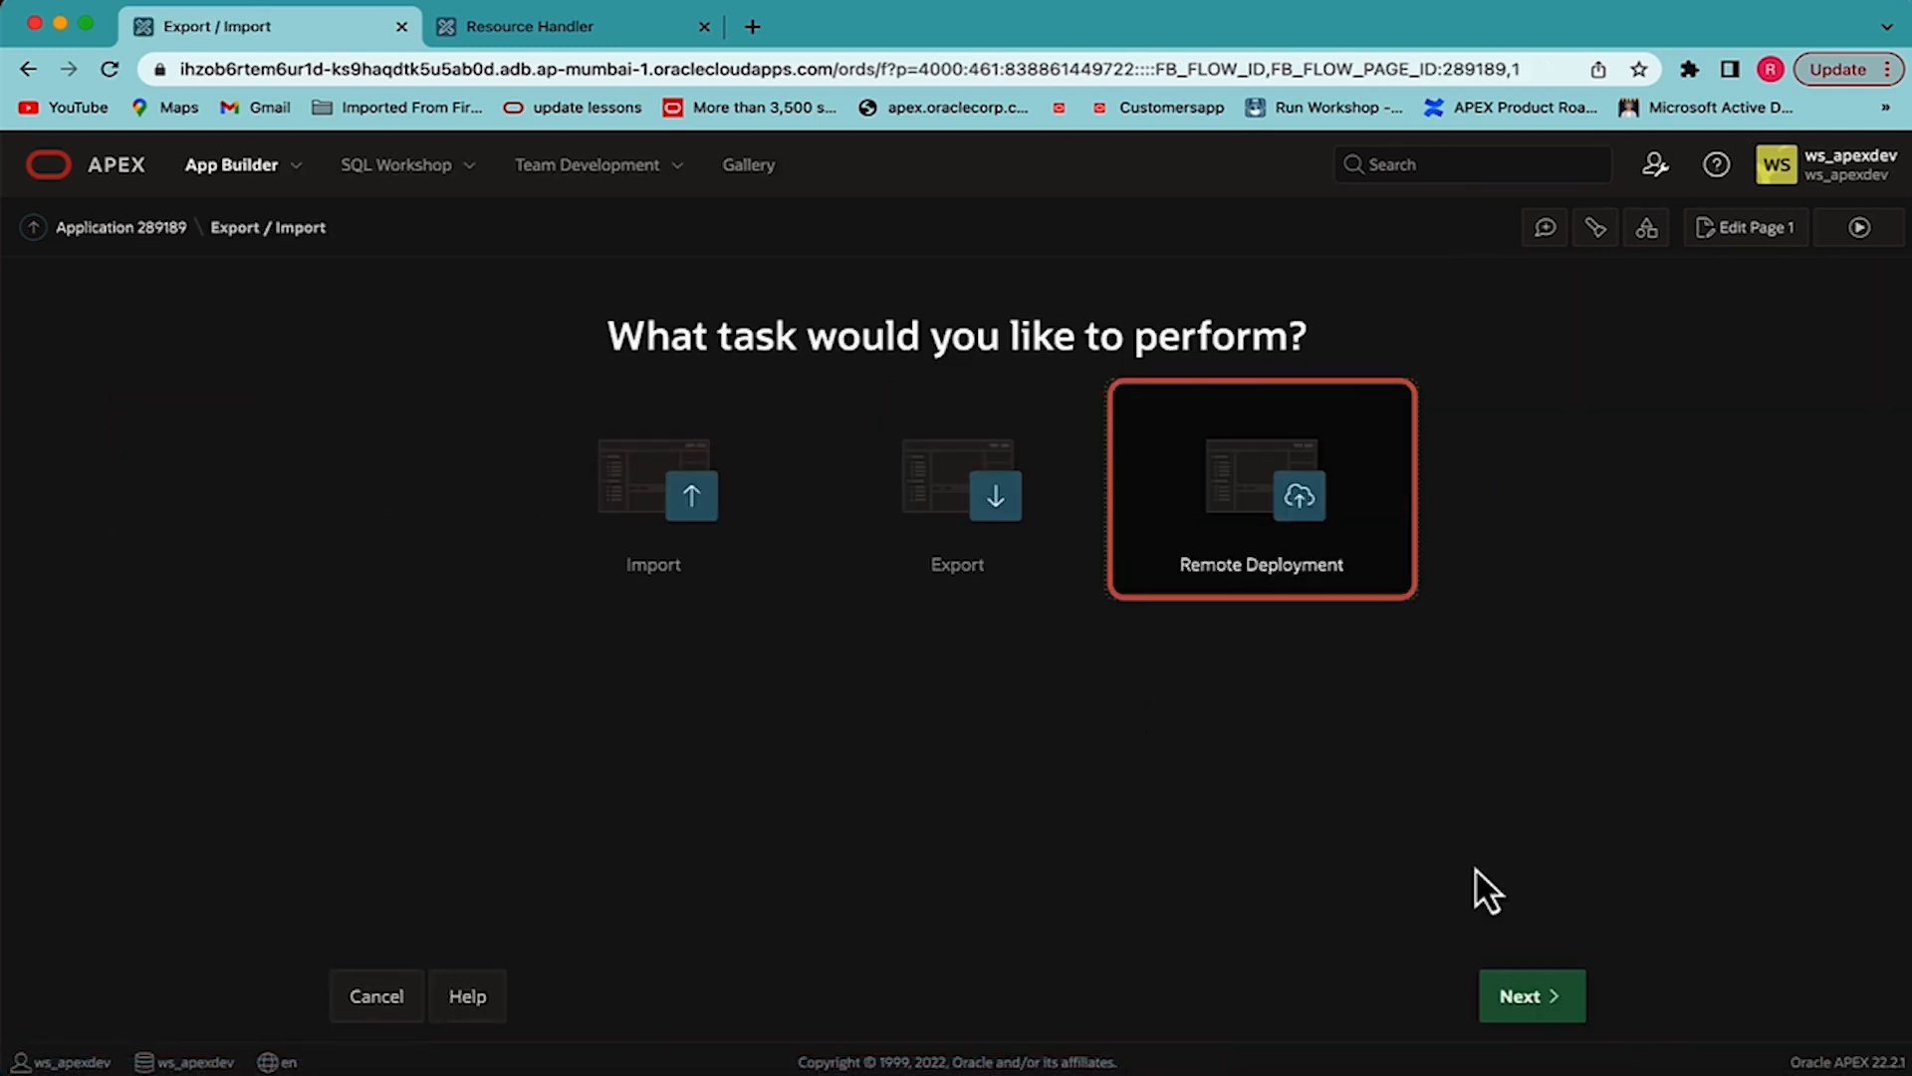
{"action": "left_click", "coordinate": [1509, 1000]}
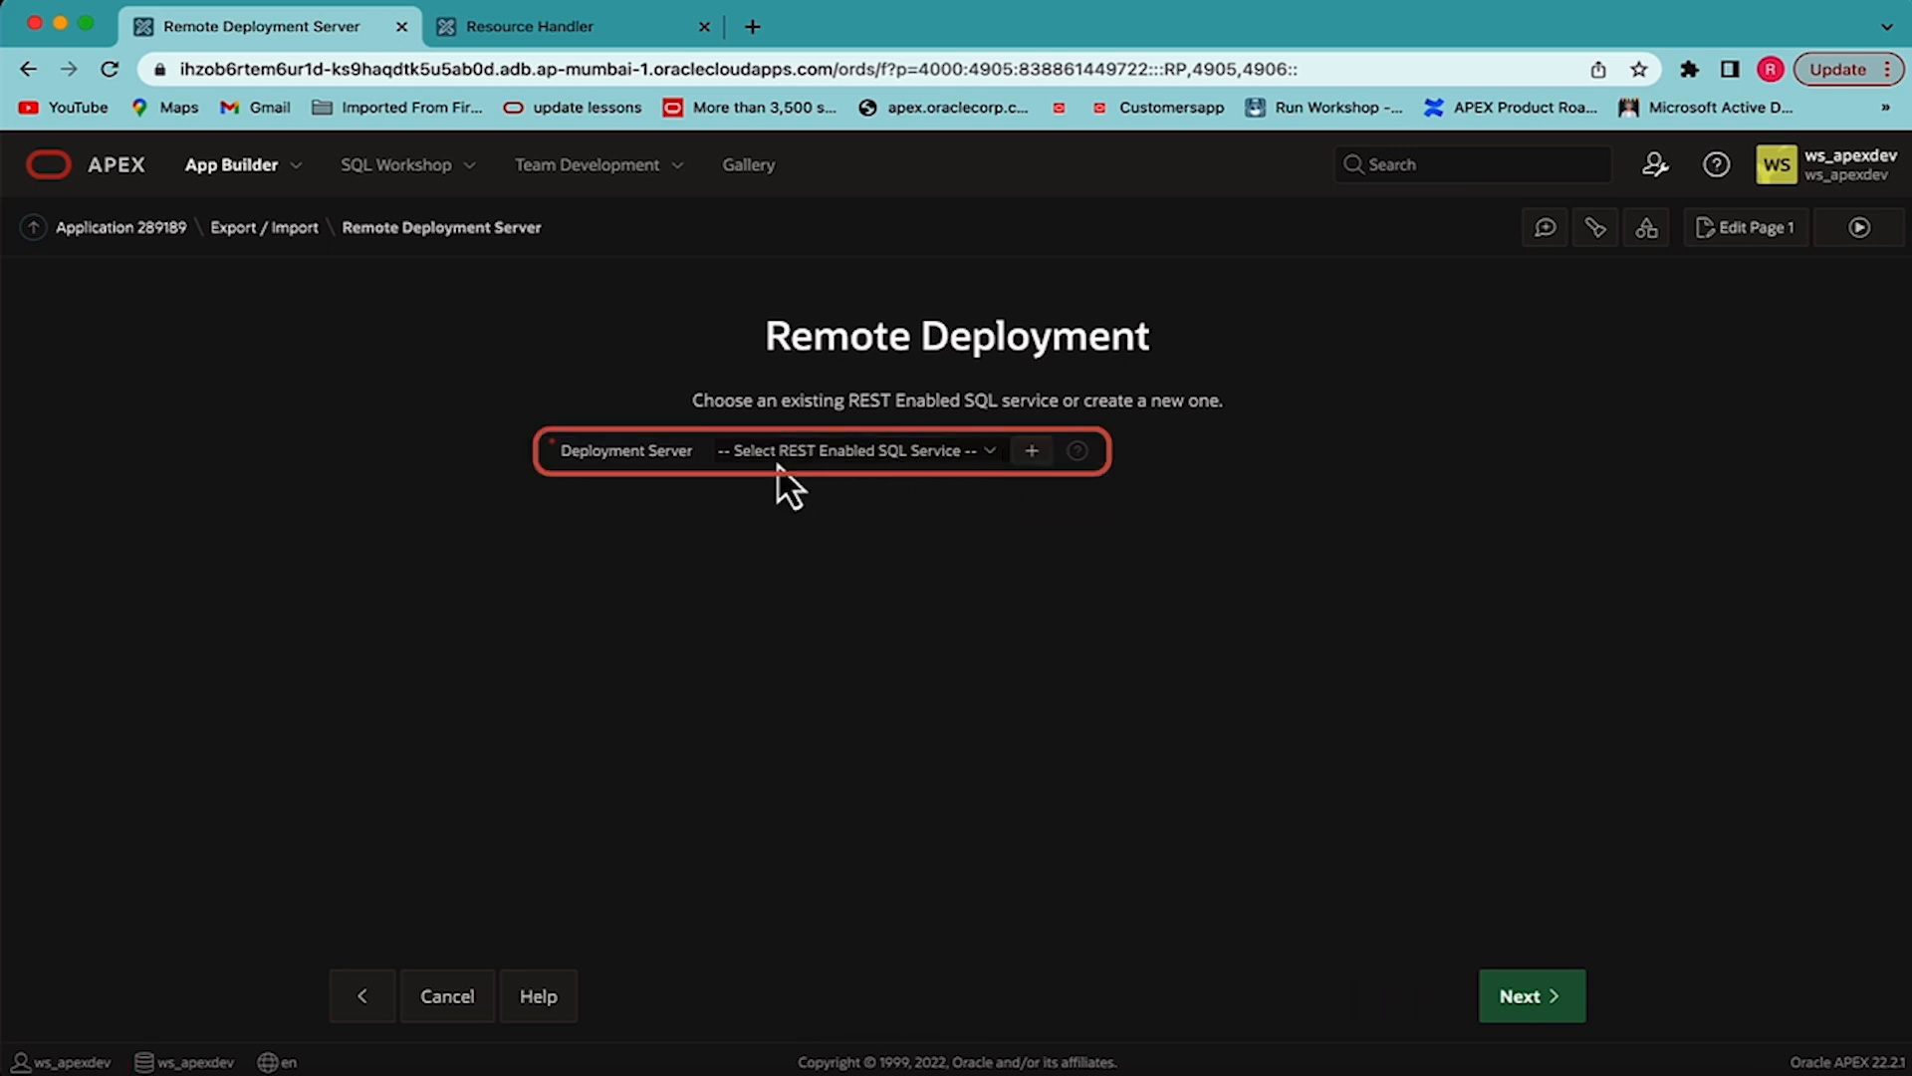
- Start a new REST Enabled SQL service for the deployment server, name it APEXPROD and paste the copied handler URL as endpoint
{"action": "left_click", "coordinate": [1032, 451]}
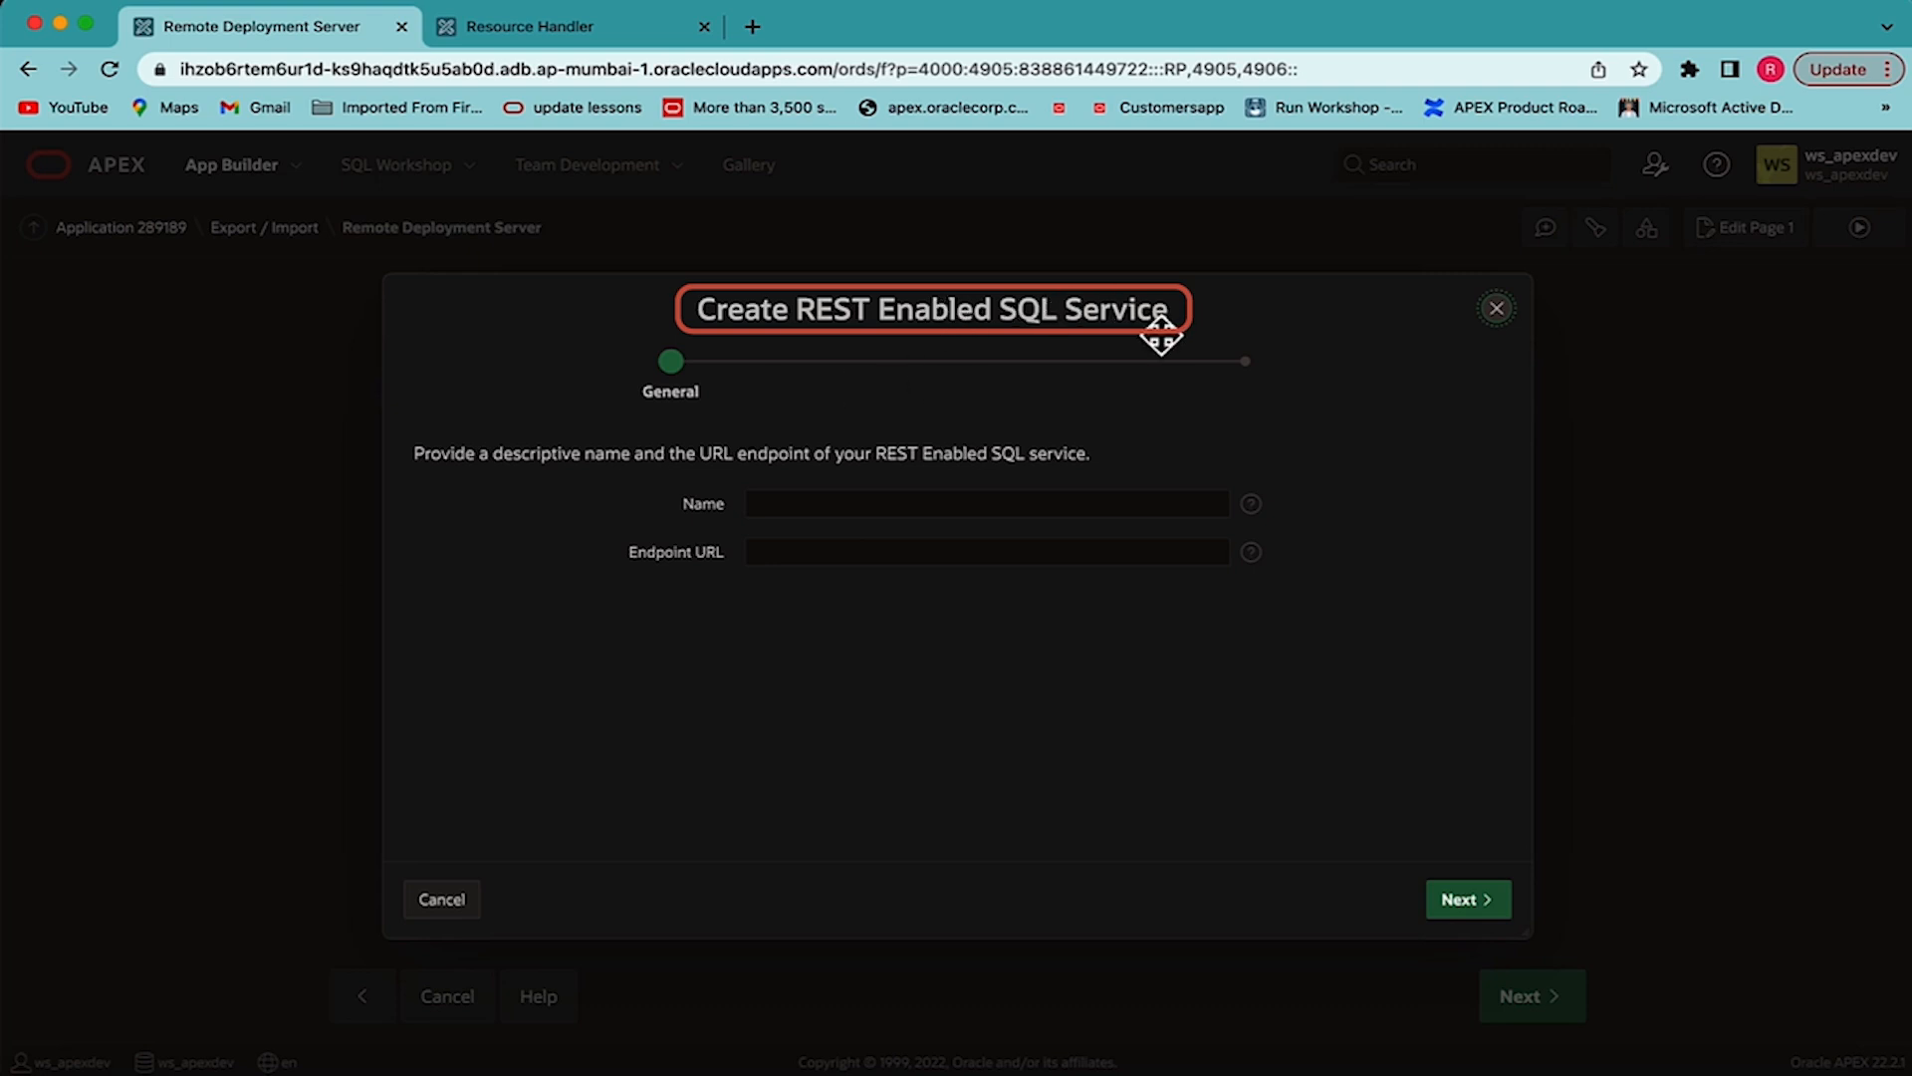
{"action": "left_click", "coordinate": [865, 503]}
{"action": "type", "text": "APEXPROD"}
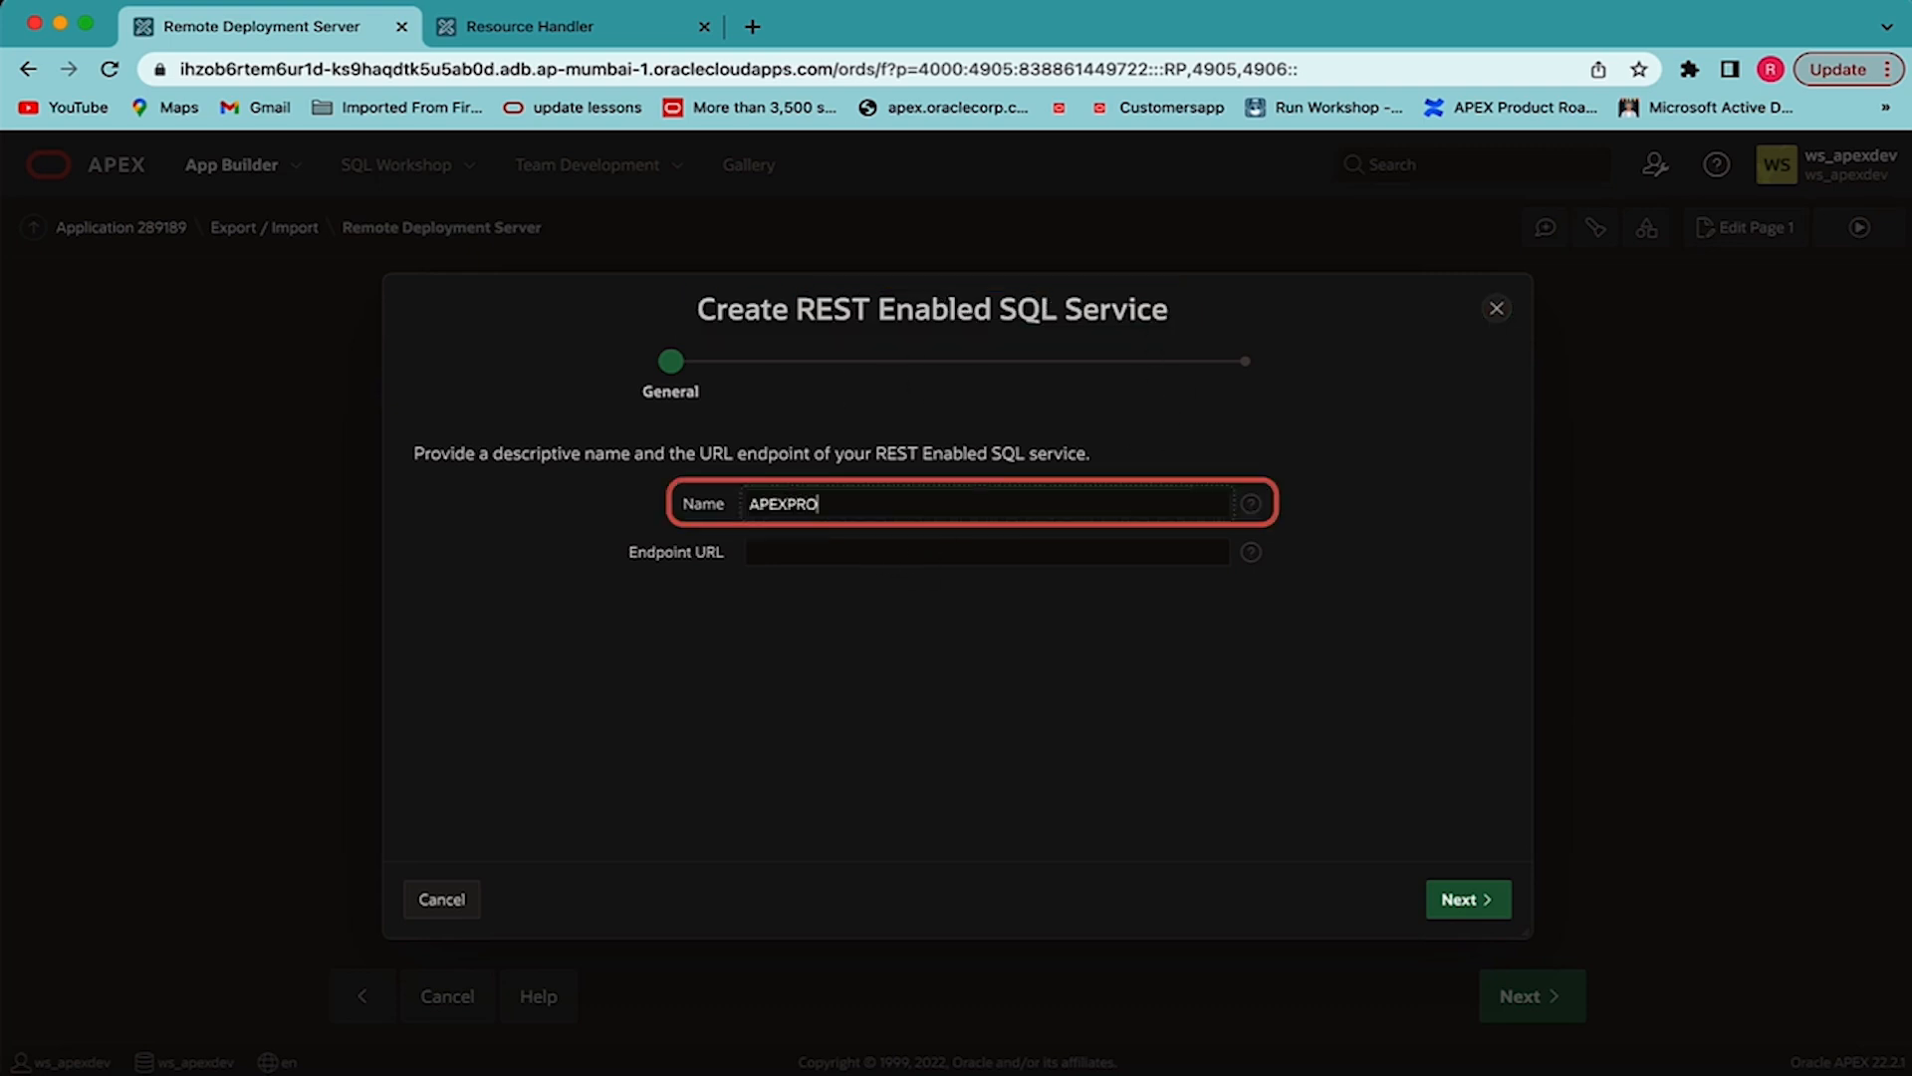
{"action": "left_click", "coordinate": [839, 556]}
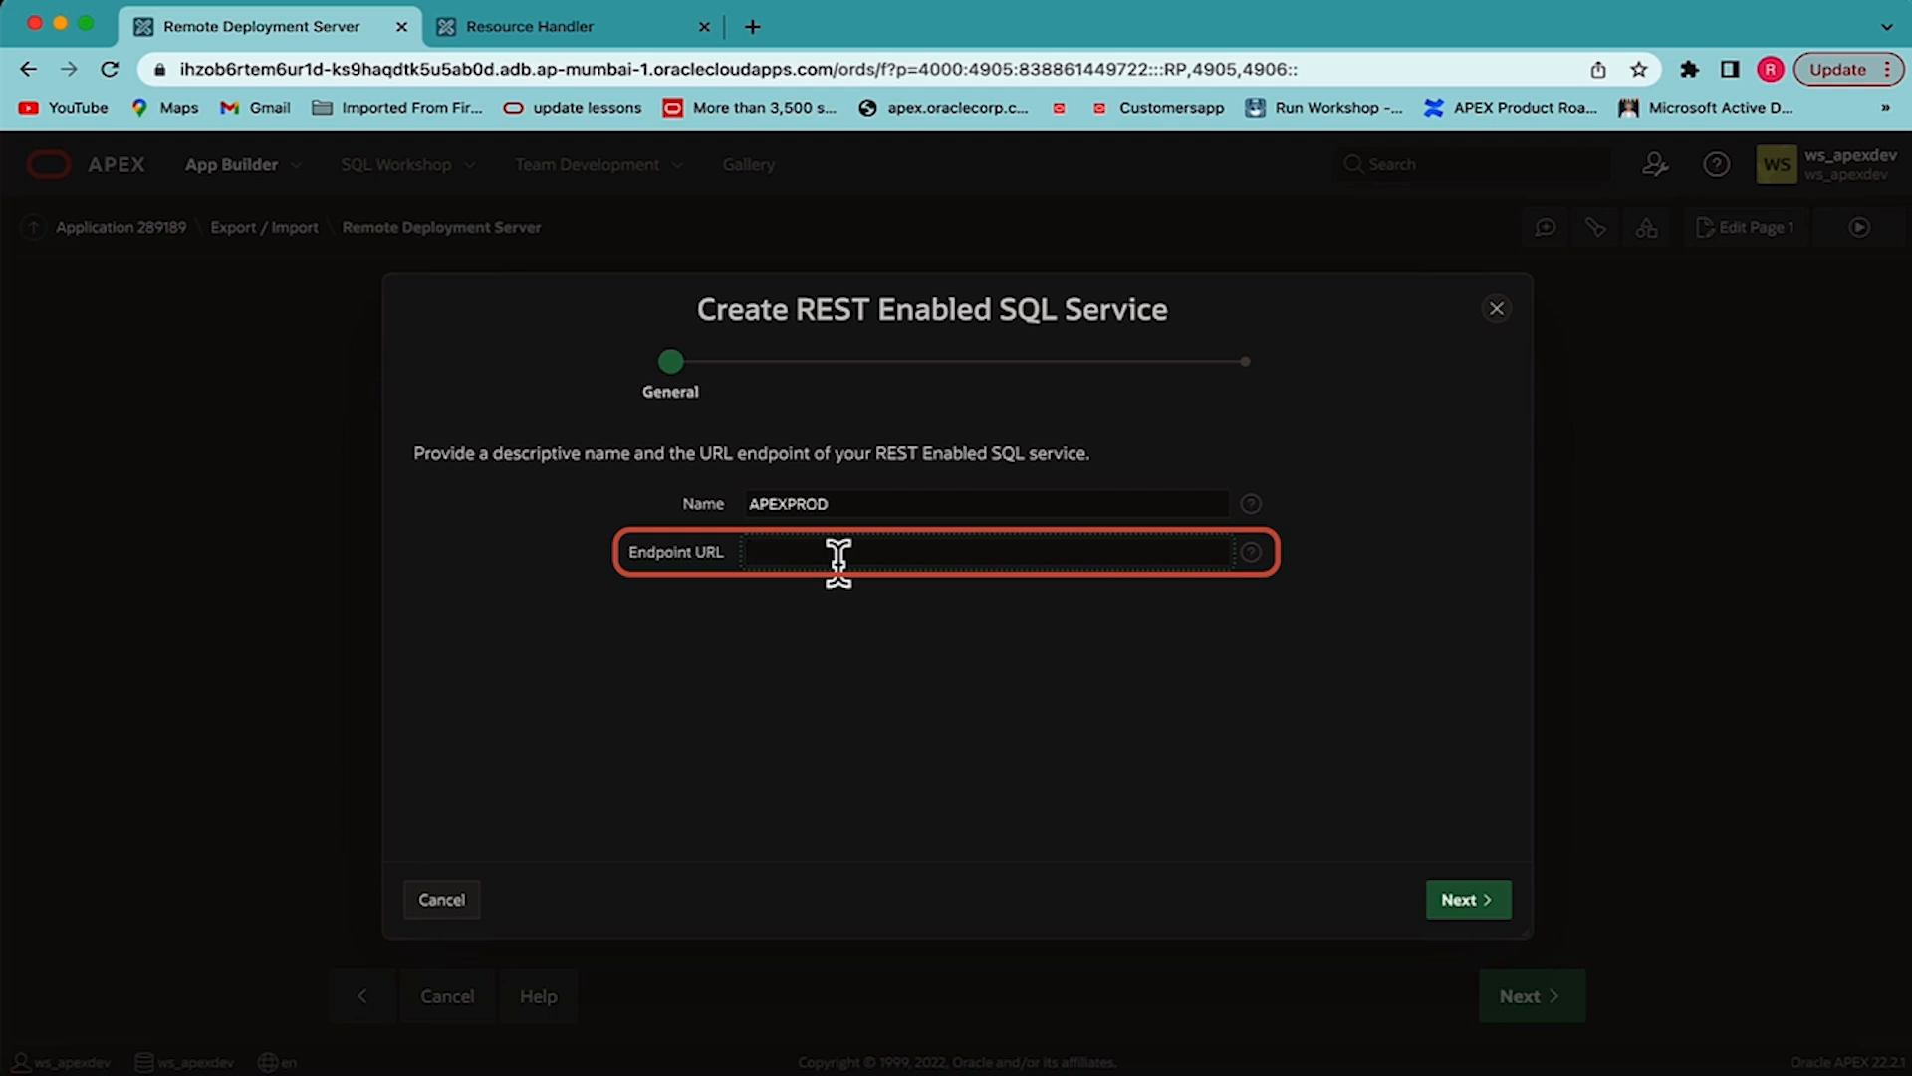
{"action": "key", "text": "super+v"}
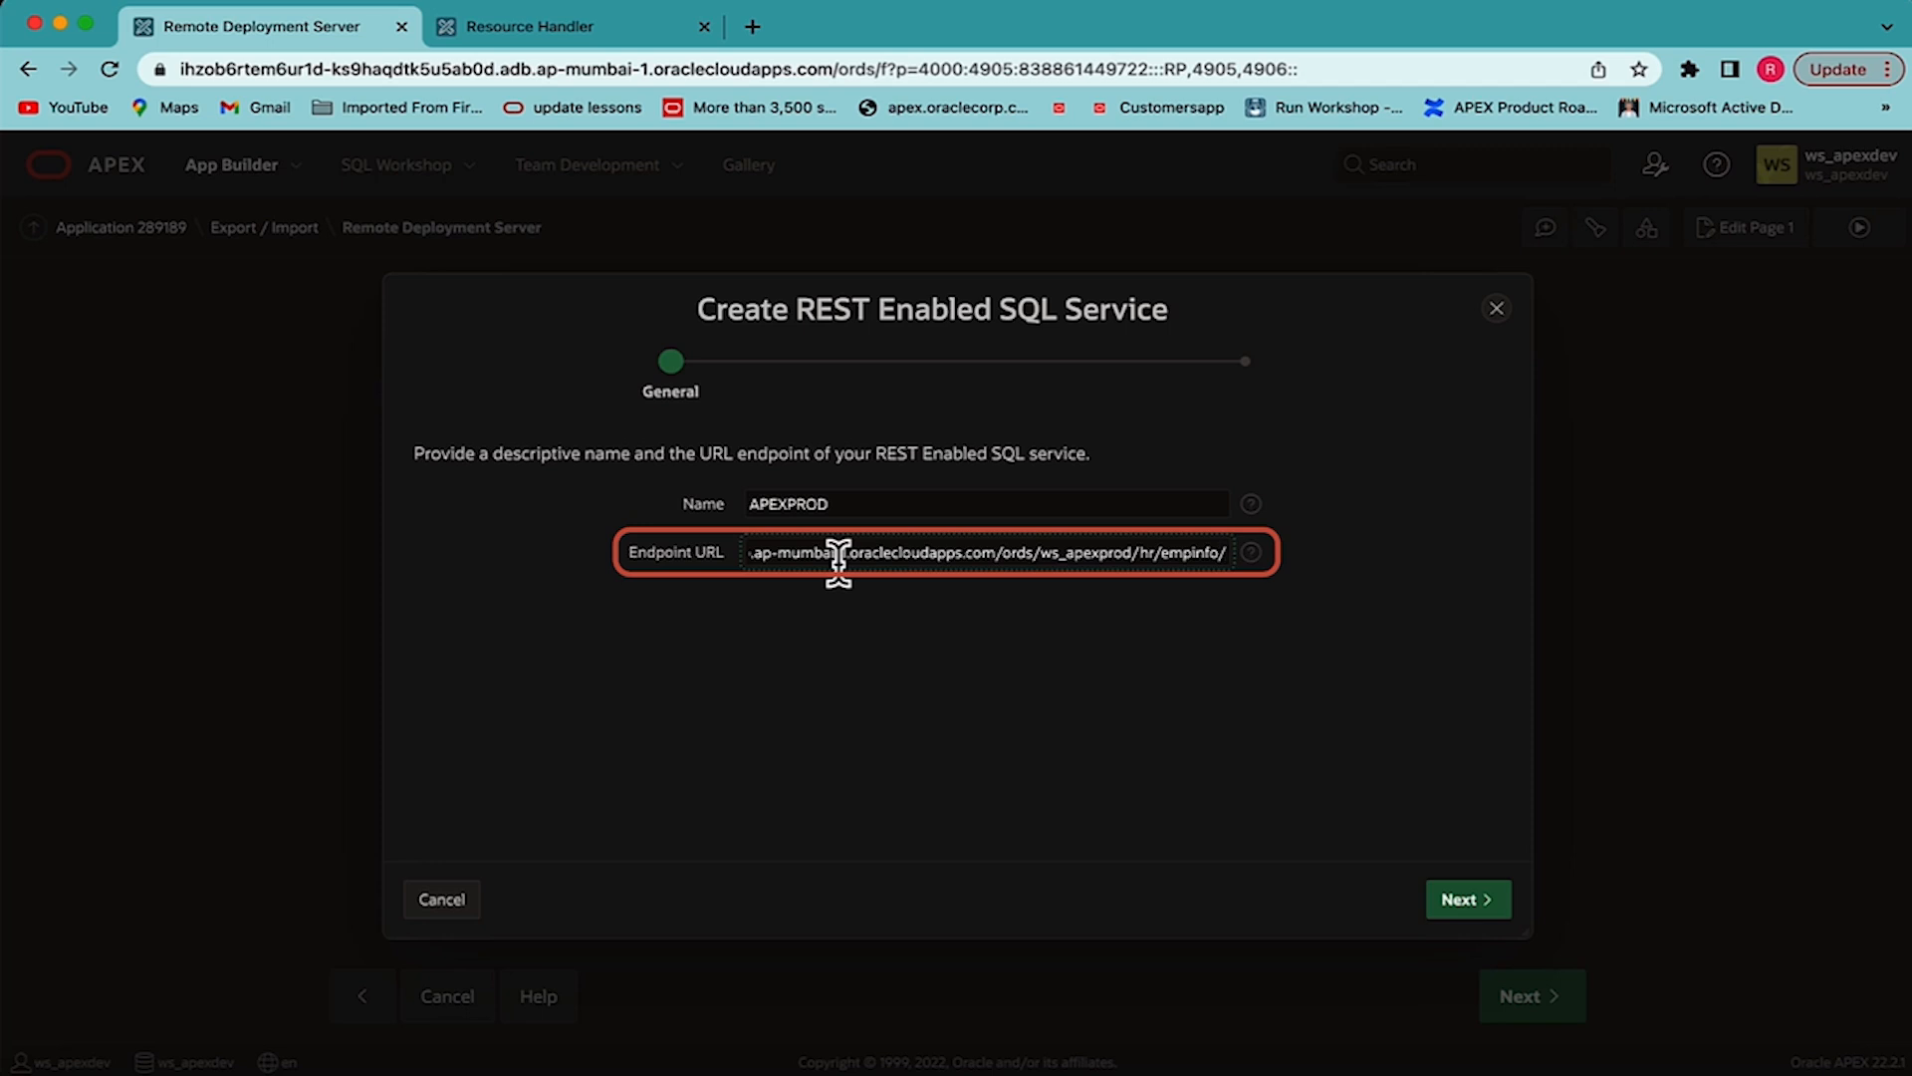
- Trim /hr/empinfo/ from the endpoint URL so it ends at ws_apexprod, and continue to the authentication settings
{"action": "key", "text": "BackSpace"}
{"action": "key", "text": "BackSpace"}
{"action": "key", "text": "BackSpace"}
{"action": "key", "text": "BackSpace"}
{"action": "key", "text": "BackSpace"}
{"action": "key", "text": "BackSpace"}
{"action": "key", "text": "BackSpace"}
{"action": "key", "text": "BackSpace"}
{"action": "key", "text": "BackSpace"}
{"action": "key", "text": "BackSpace"}
{"action": "key", "text": "BackSpace"}
{"action": "key", "text": "BackSpace"}
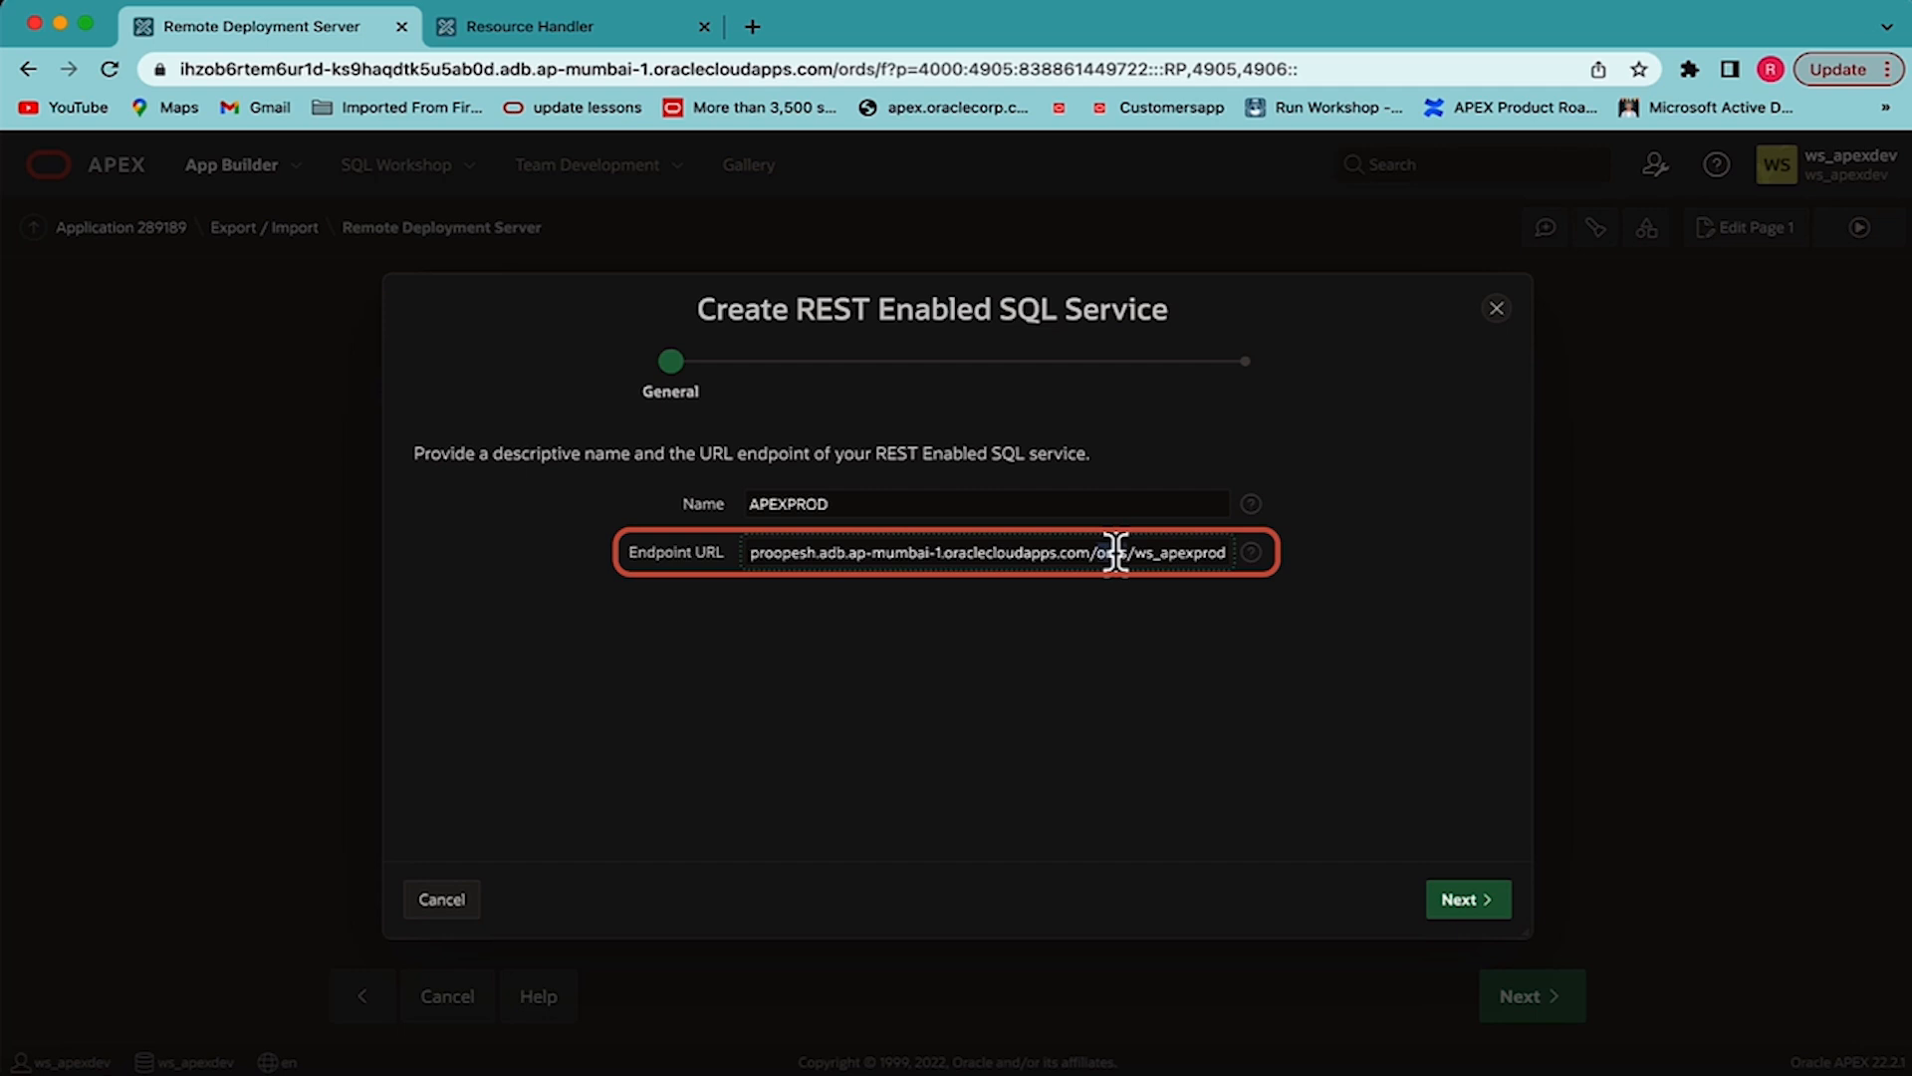
{"action": "double_click", "coordinate": [1173, 553]}
{"action": "left_click", "coordinate": [1162, 644]}
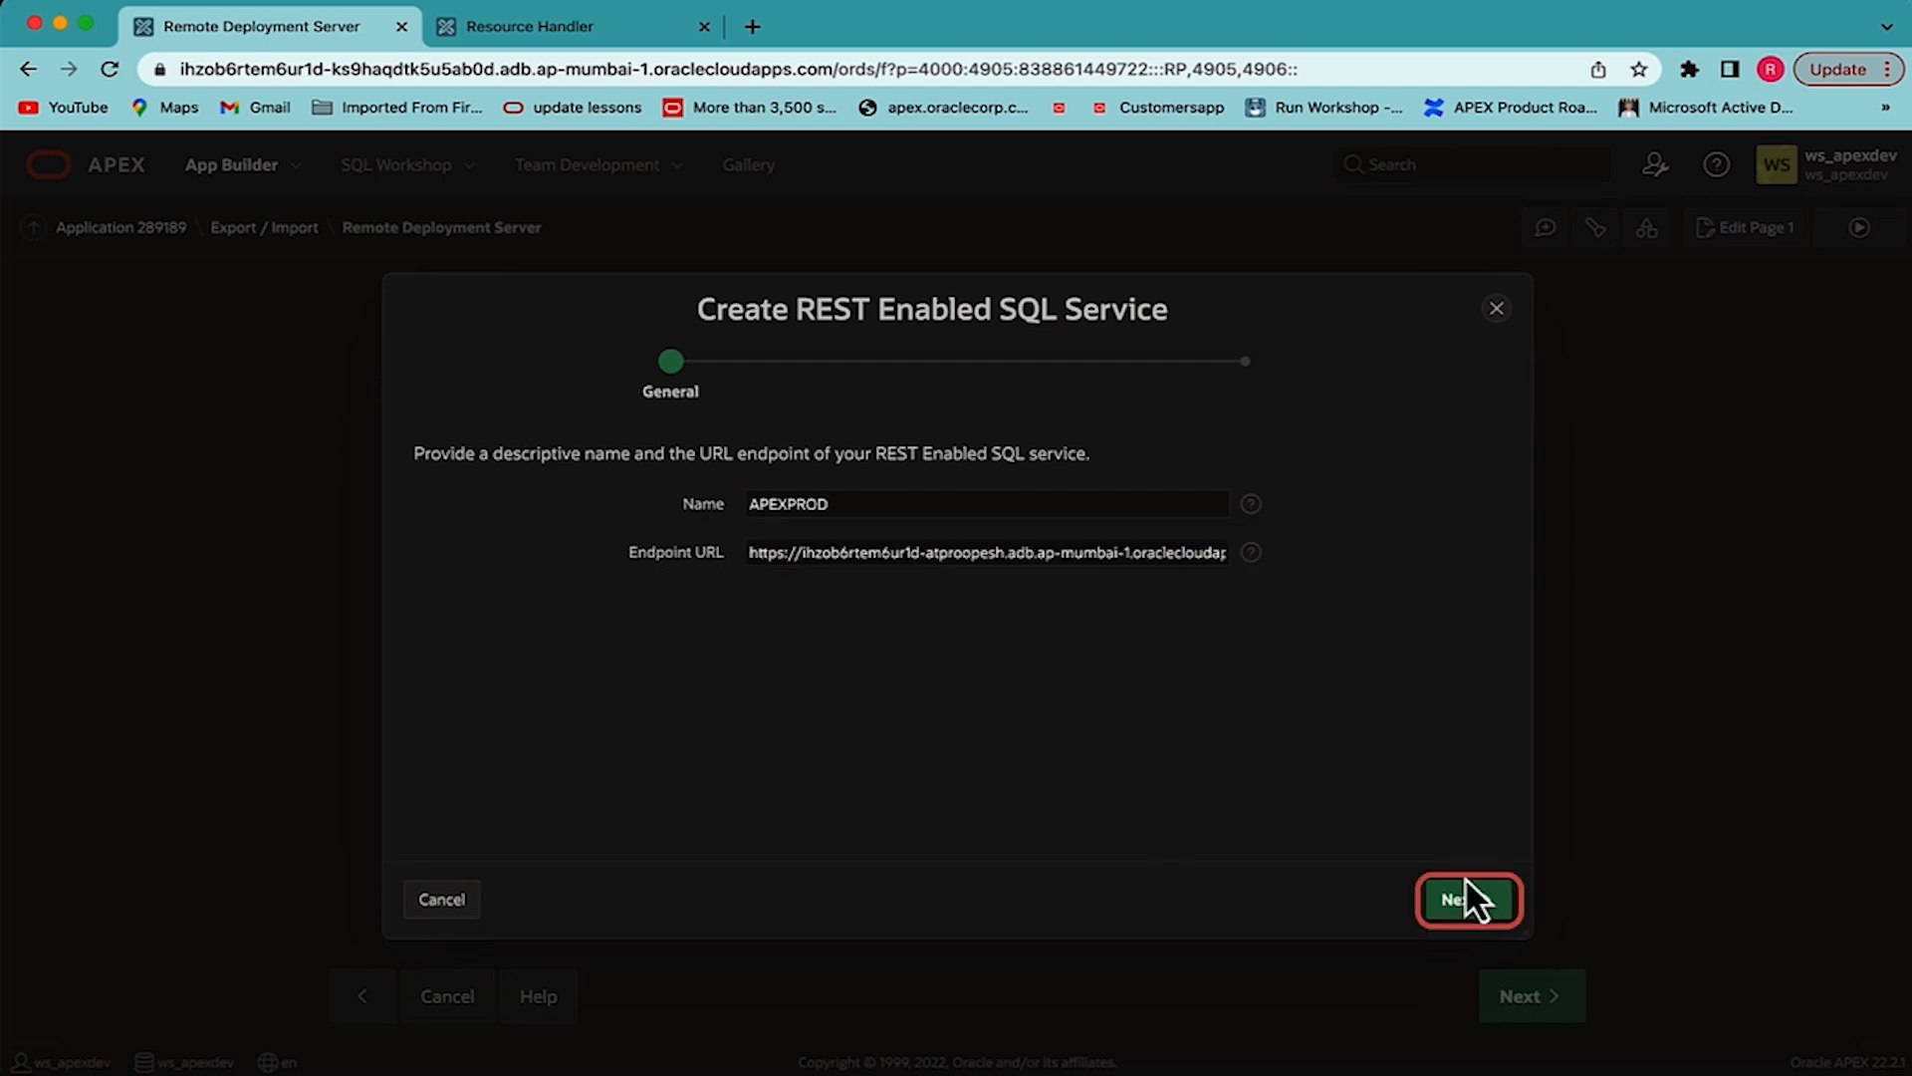
{"action": "left_click", "coordinate": [1472, 901]}
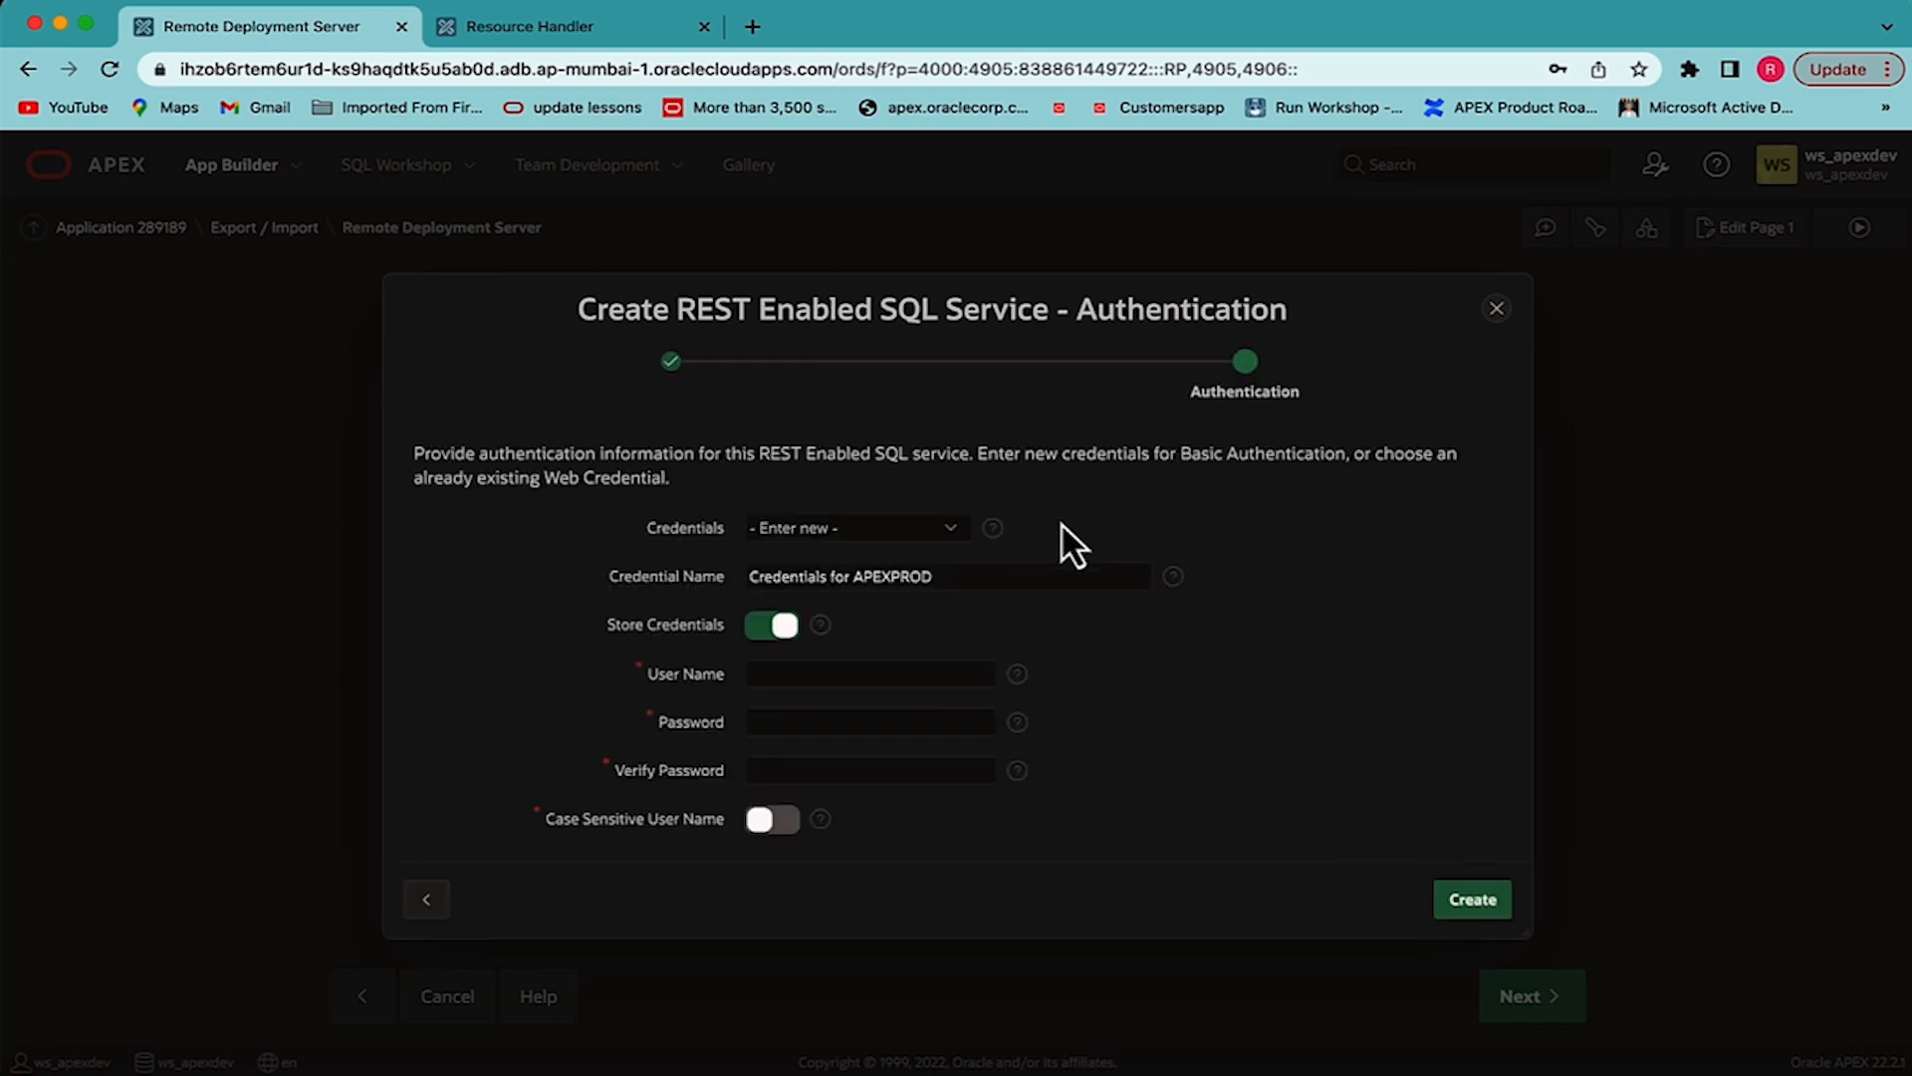
- Keep the service's Credentials choice at Enter new and turn off Store Credentials
{"action": "left_click", "coordinate": [870, 532]}
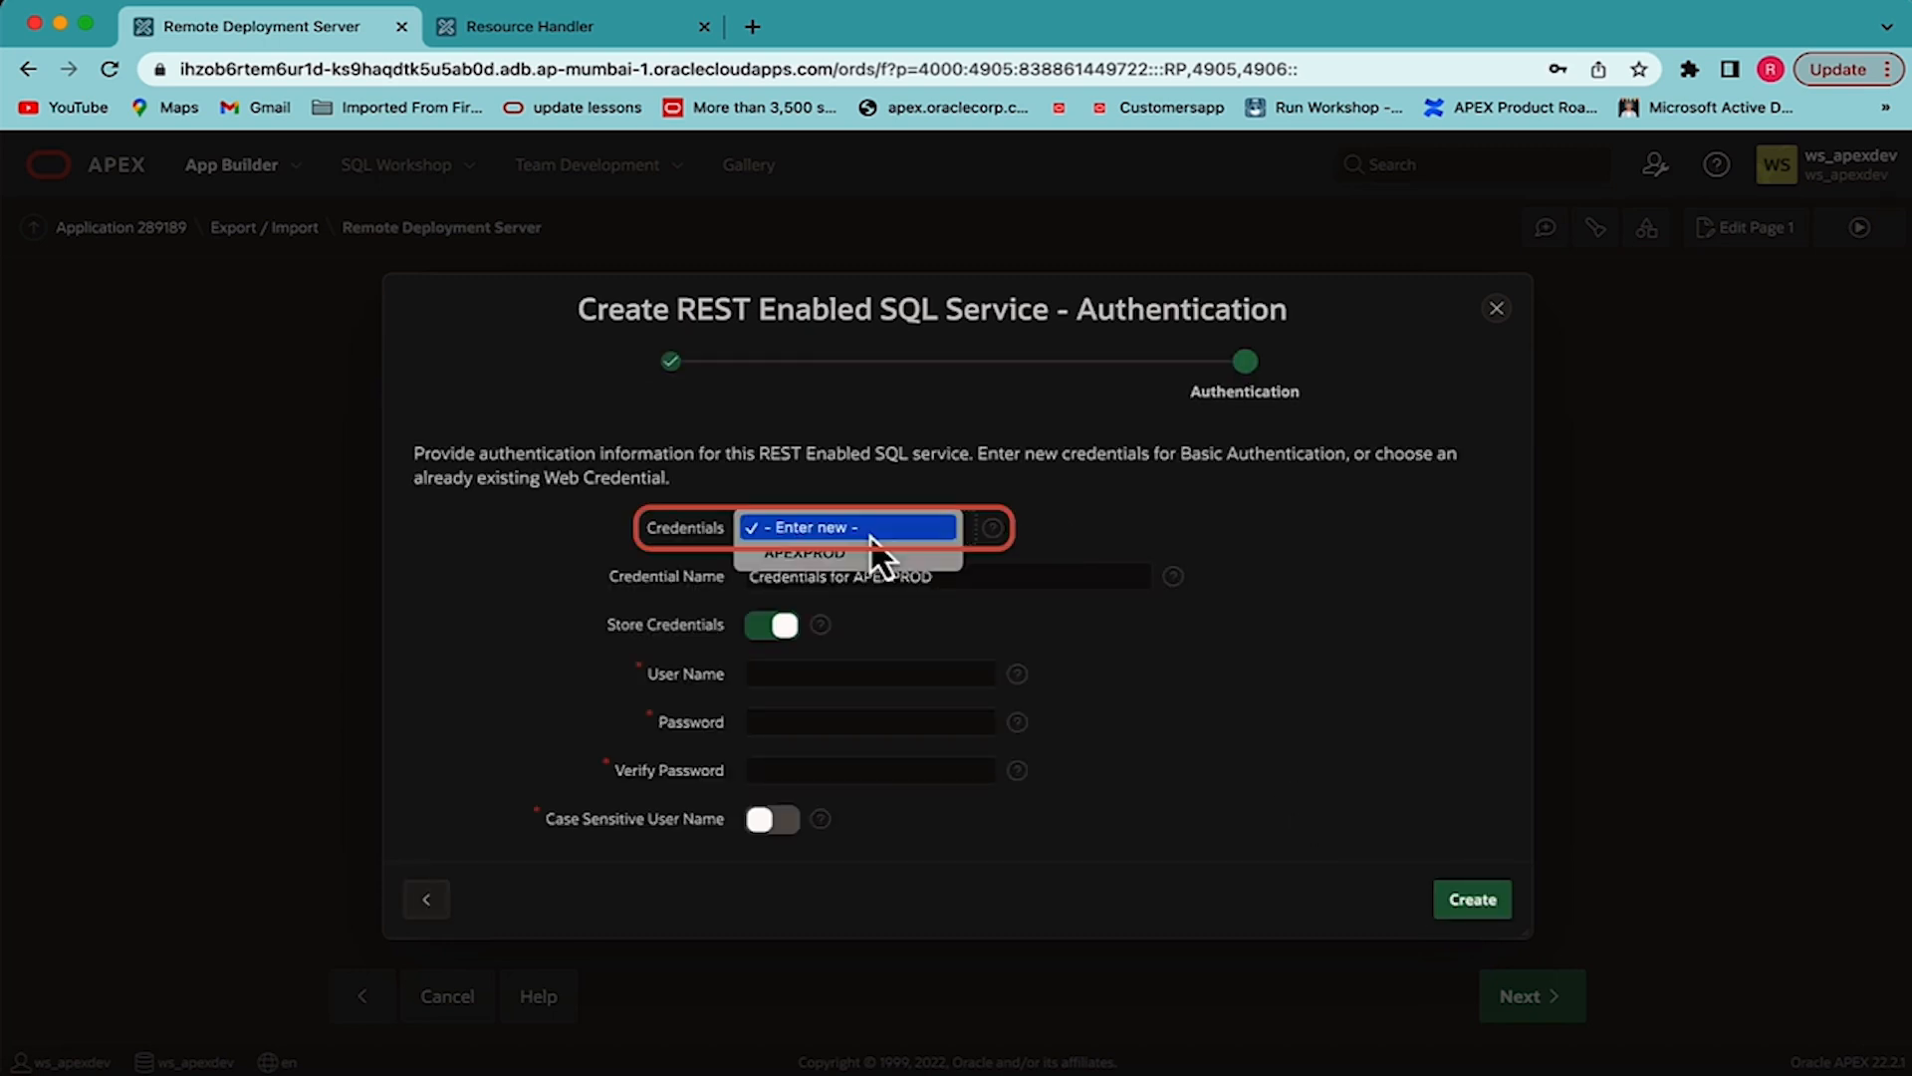
{"action": "left_click", "coordinate": [1070, 506]}
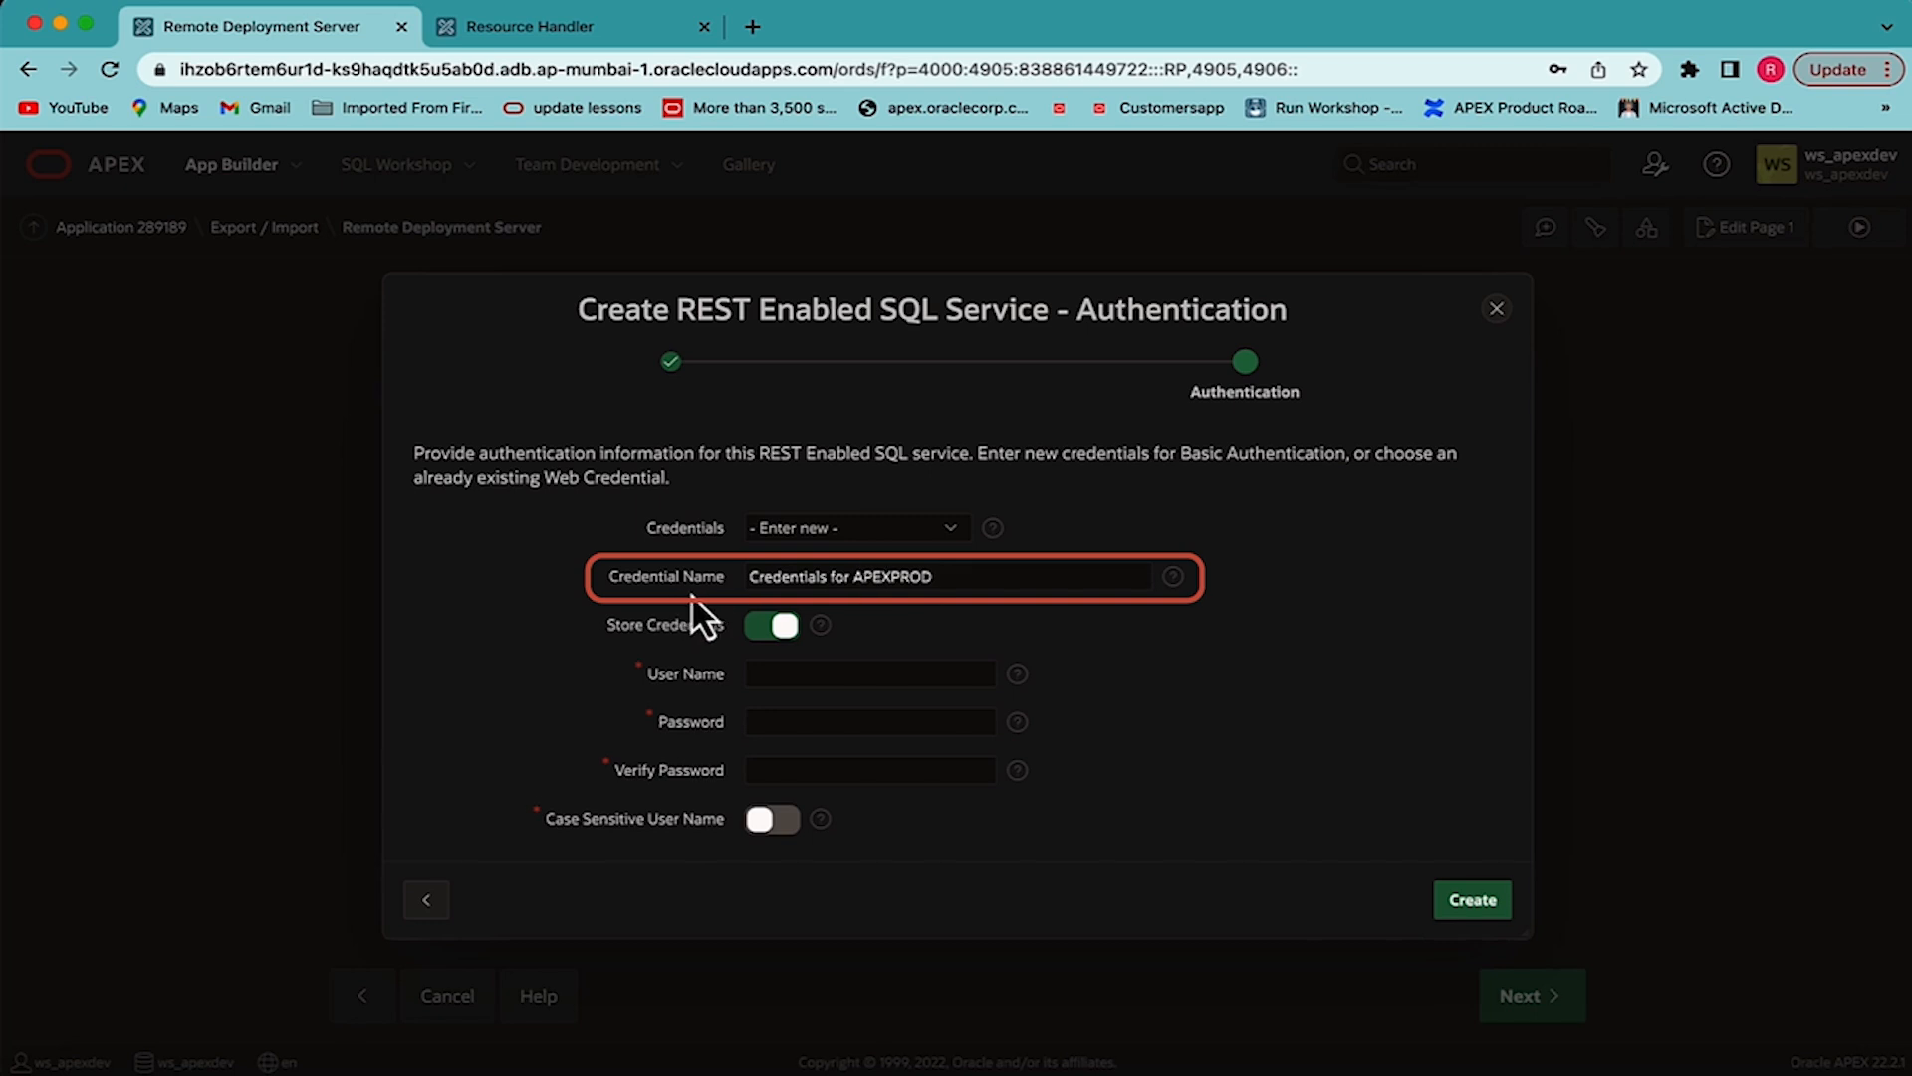
{"action": "left_click", "coordinate": [777, 642]}
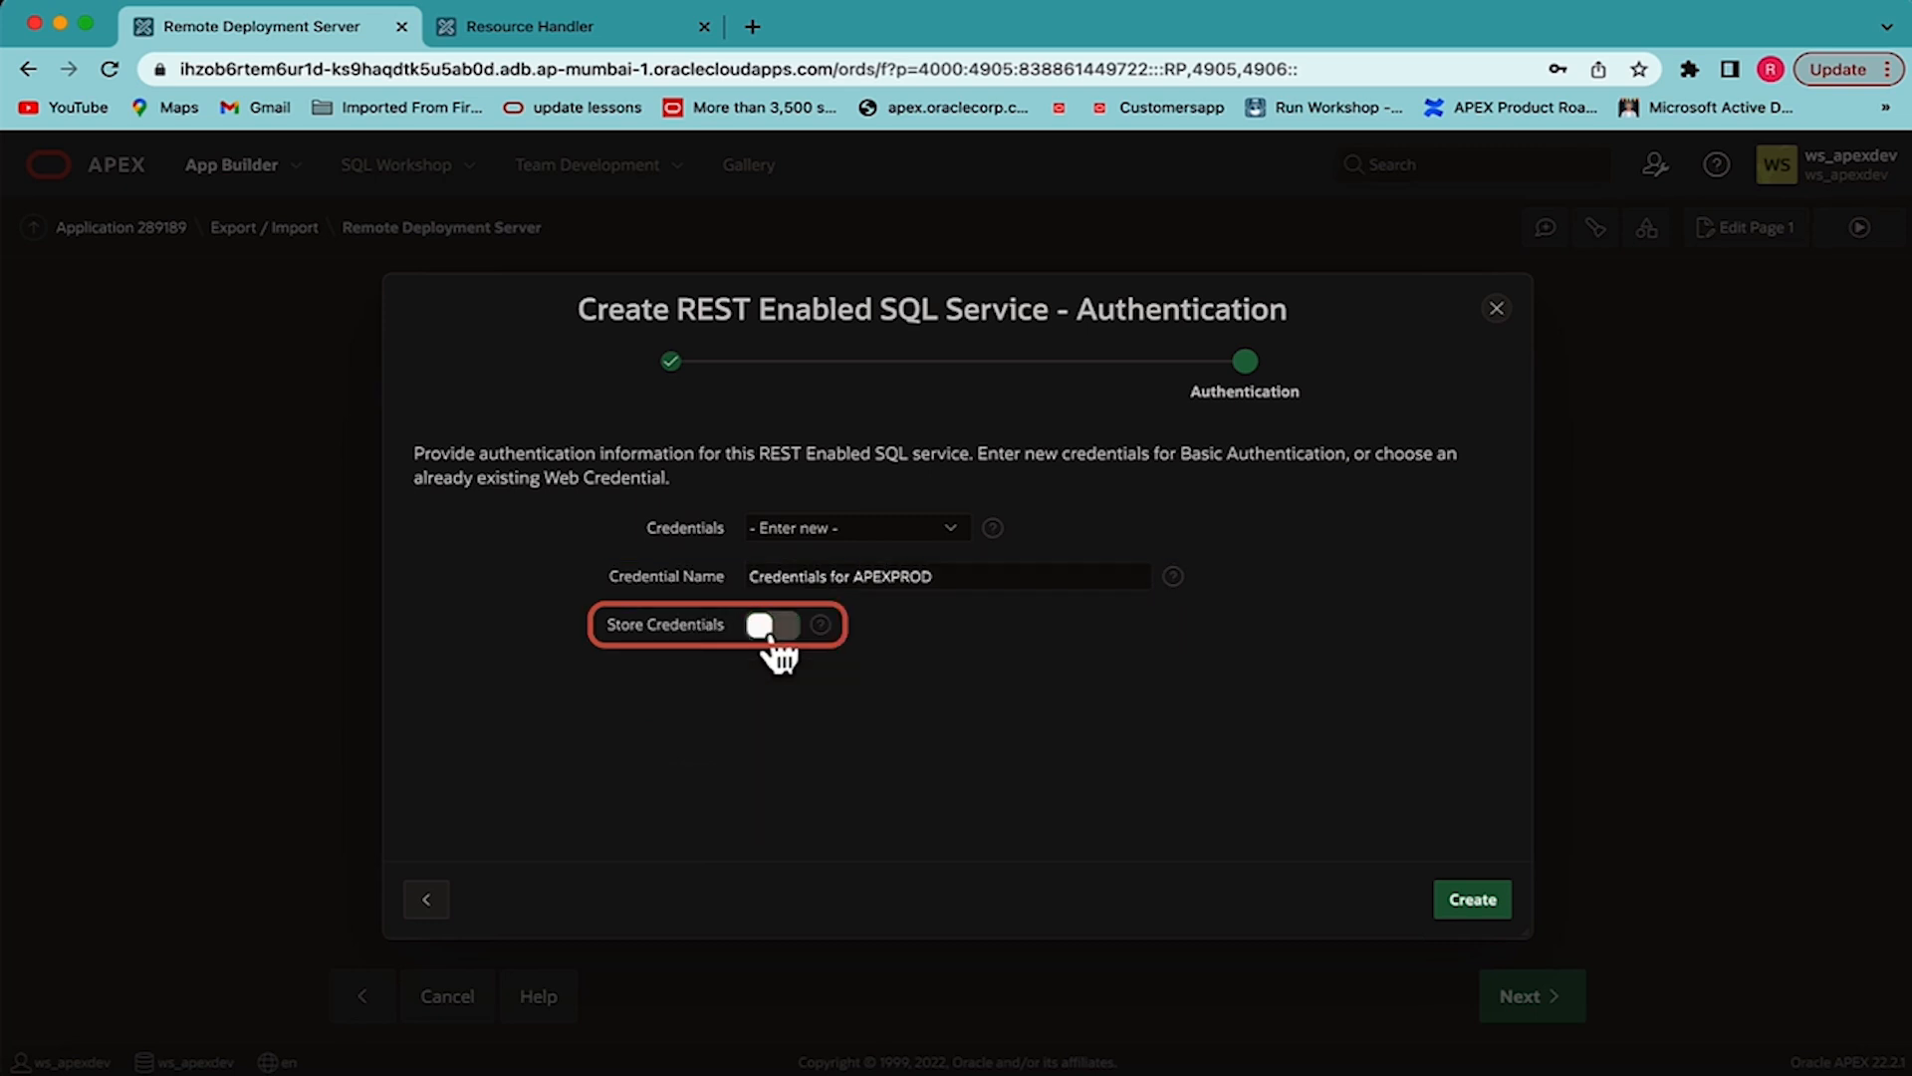
- Create the REST Enabled SQL service with its authentication settings and choose APEXPROD as the deployment server
{"action": "left_click", "coordinate": [1468, 902]}
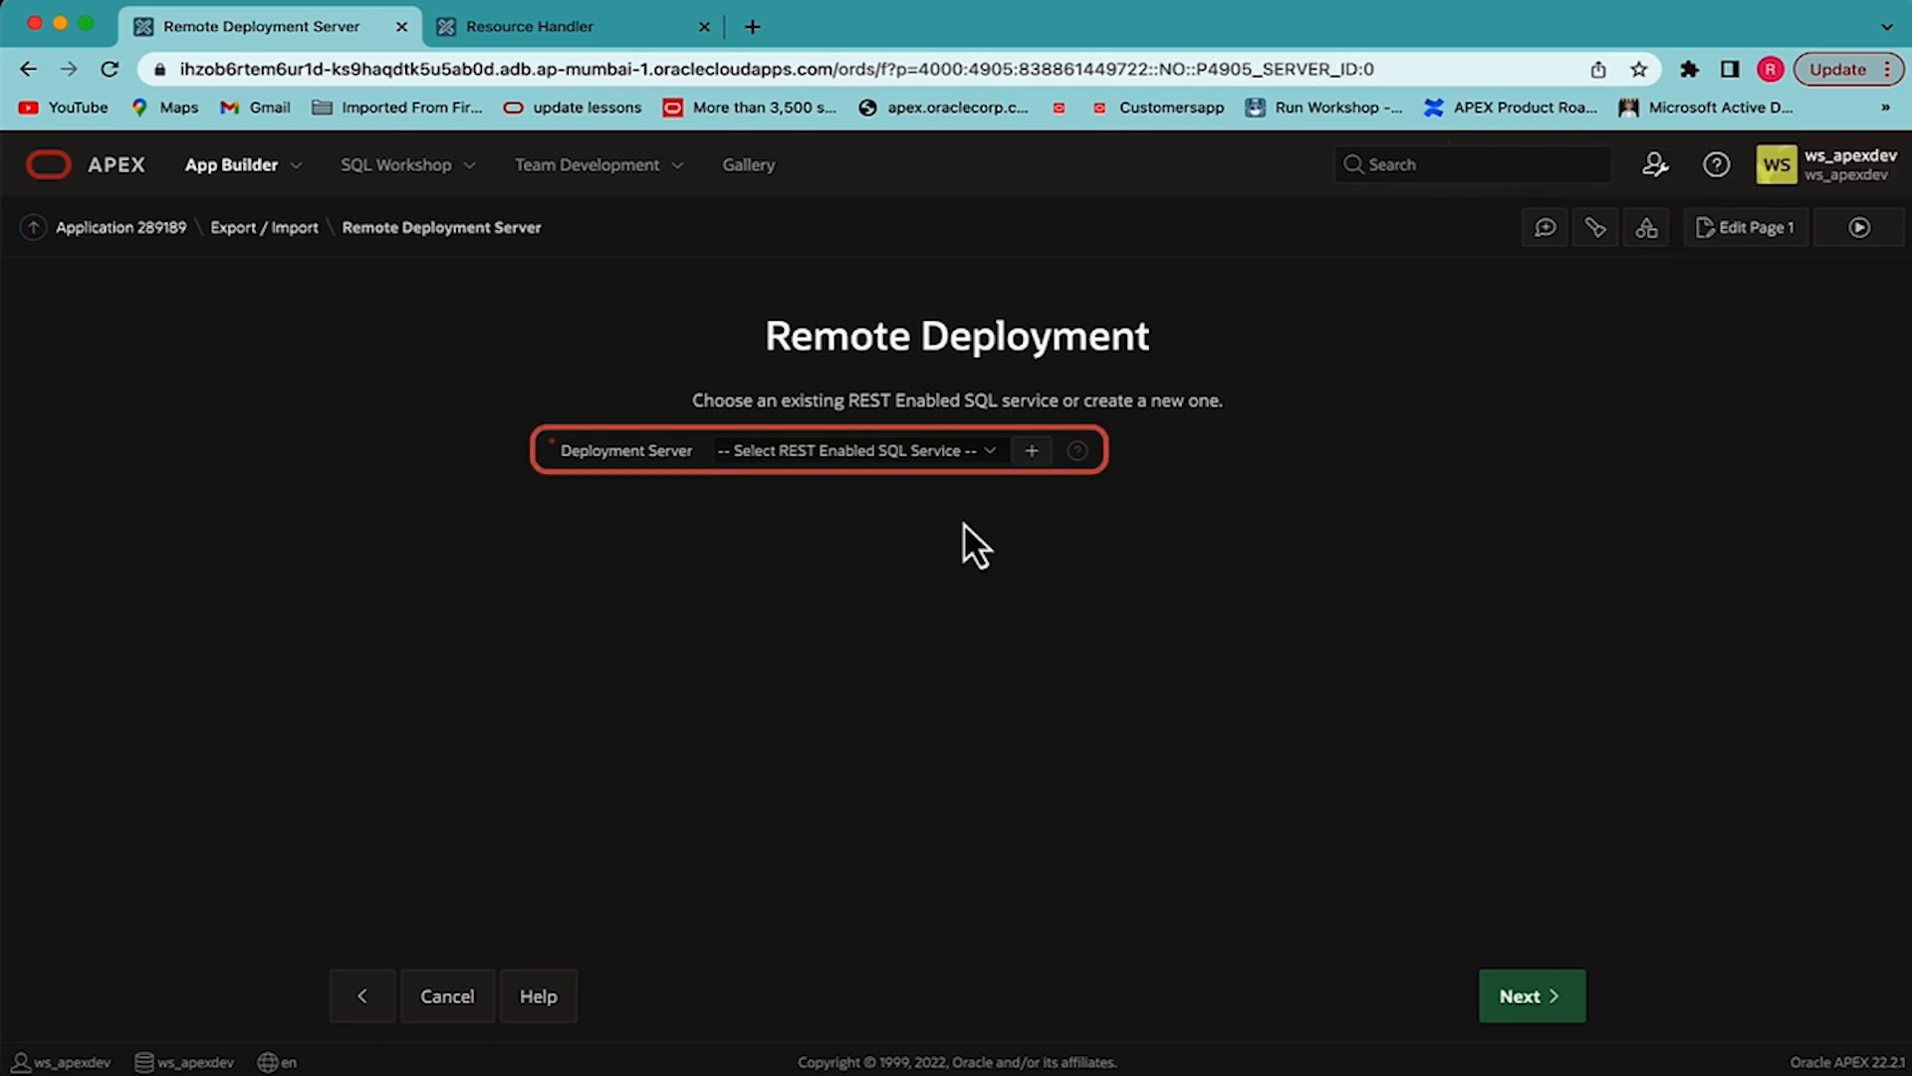
{"action": "left_click", "coordinate": [893, 458]}
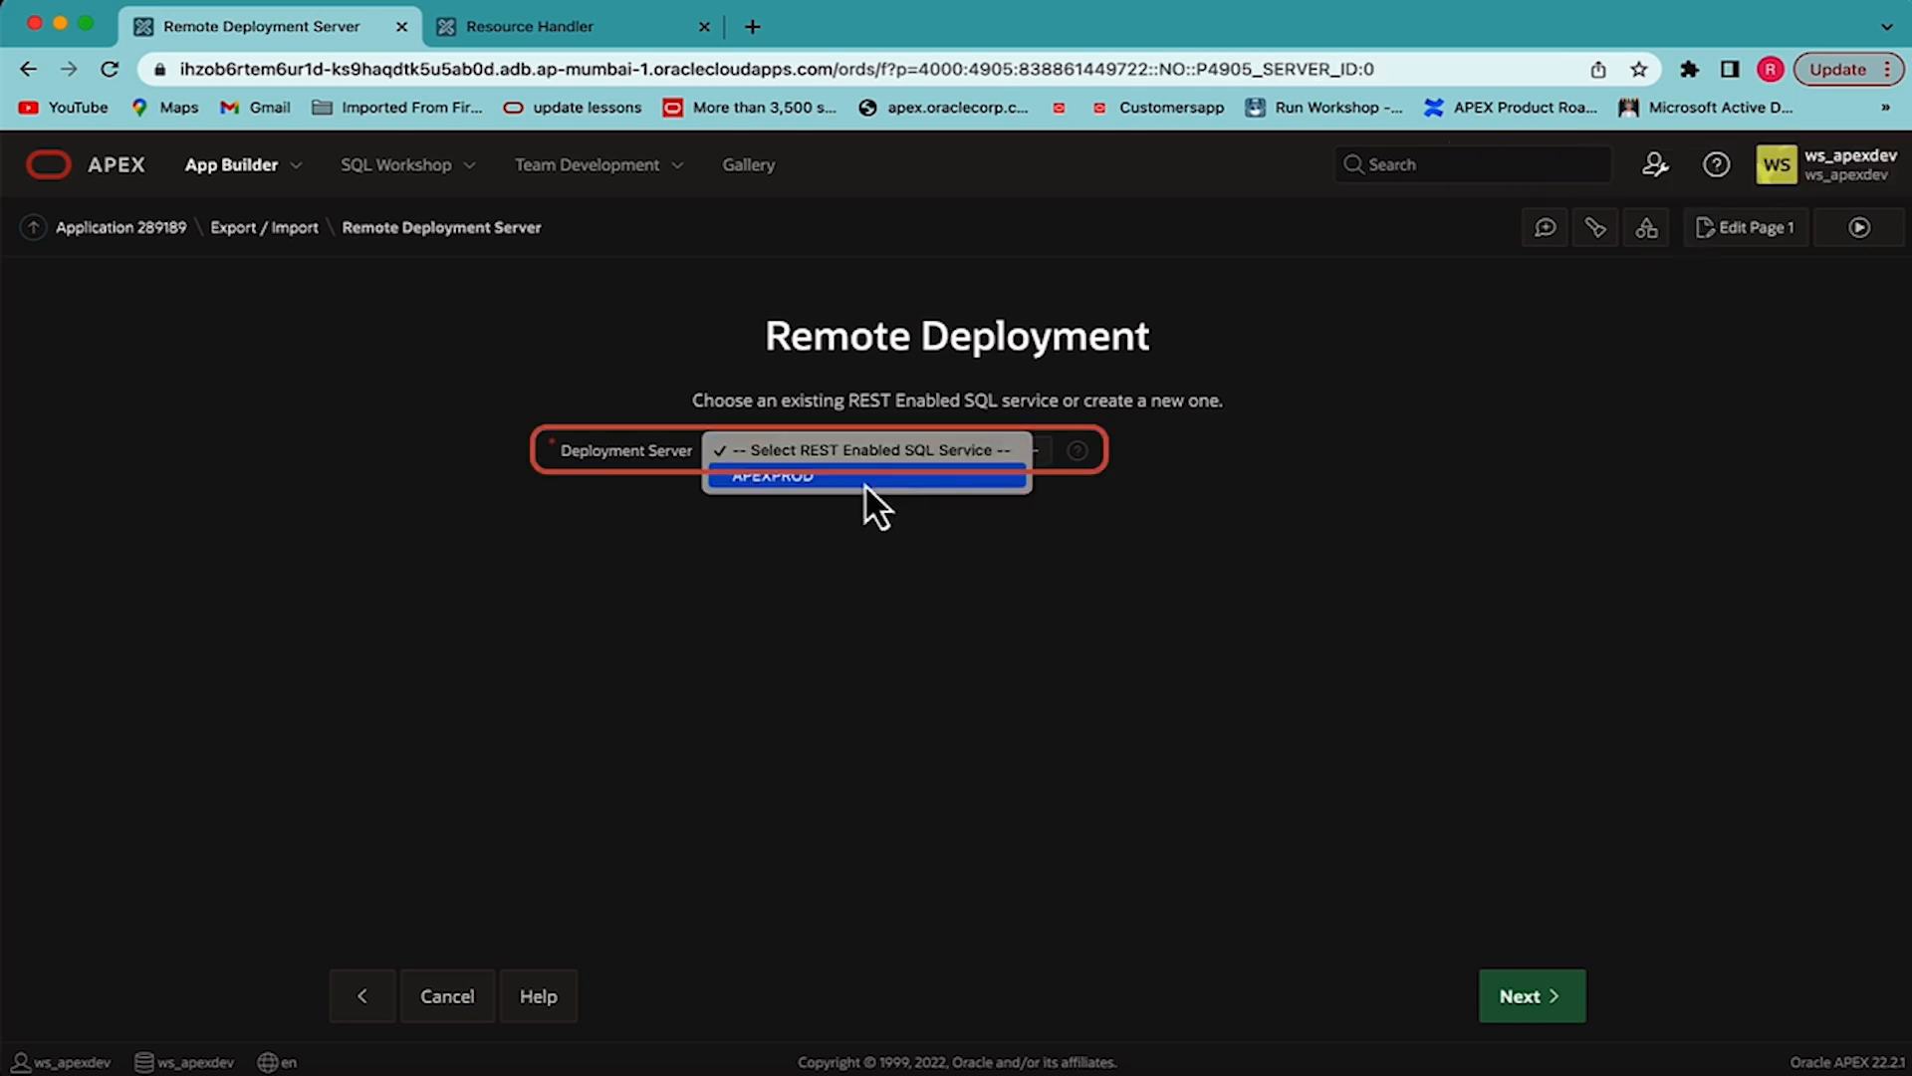
{"action": "left_click", "coordinate": [859, 483]}
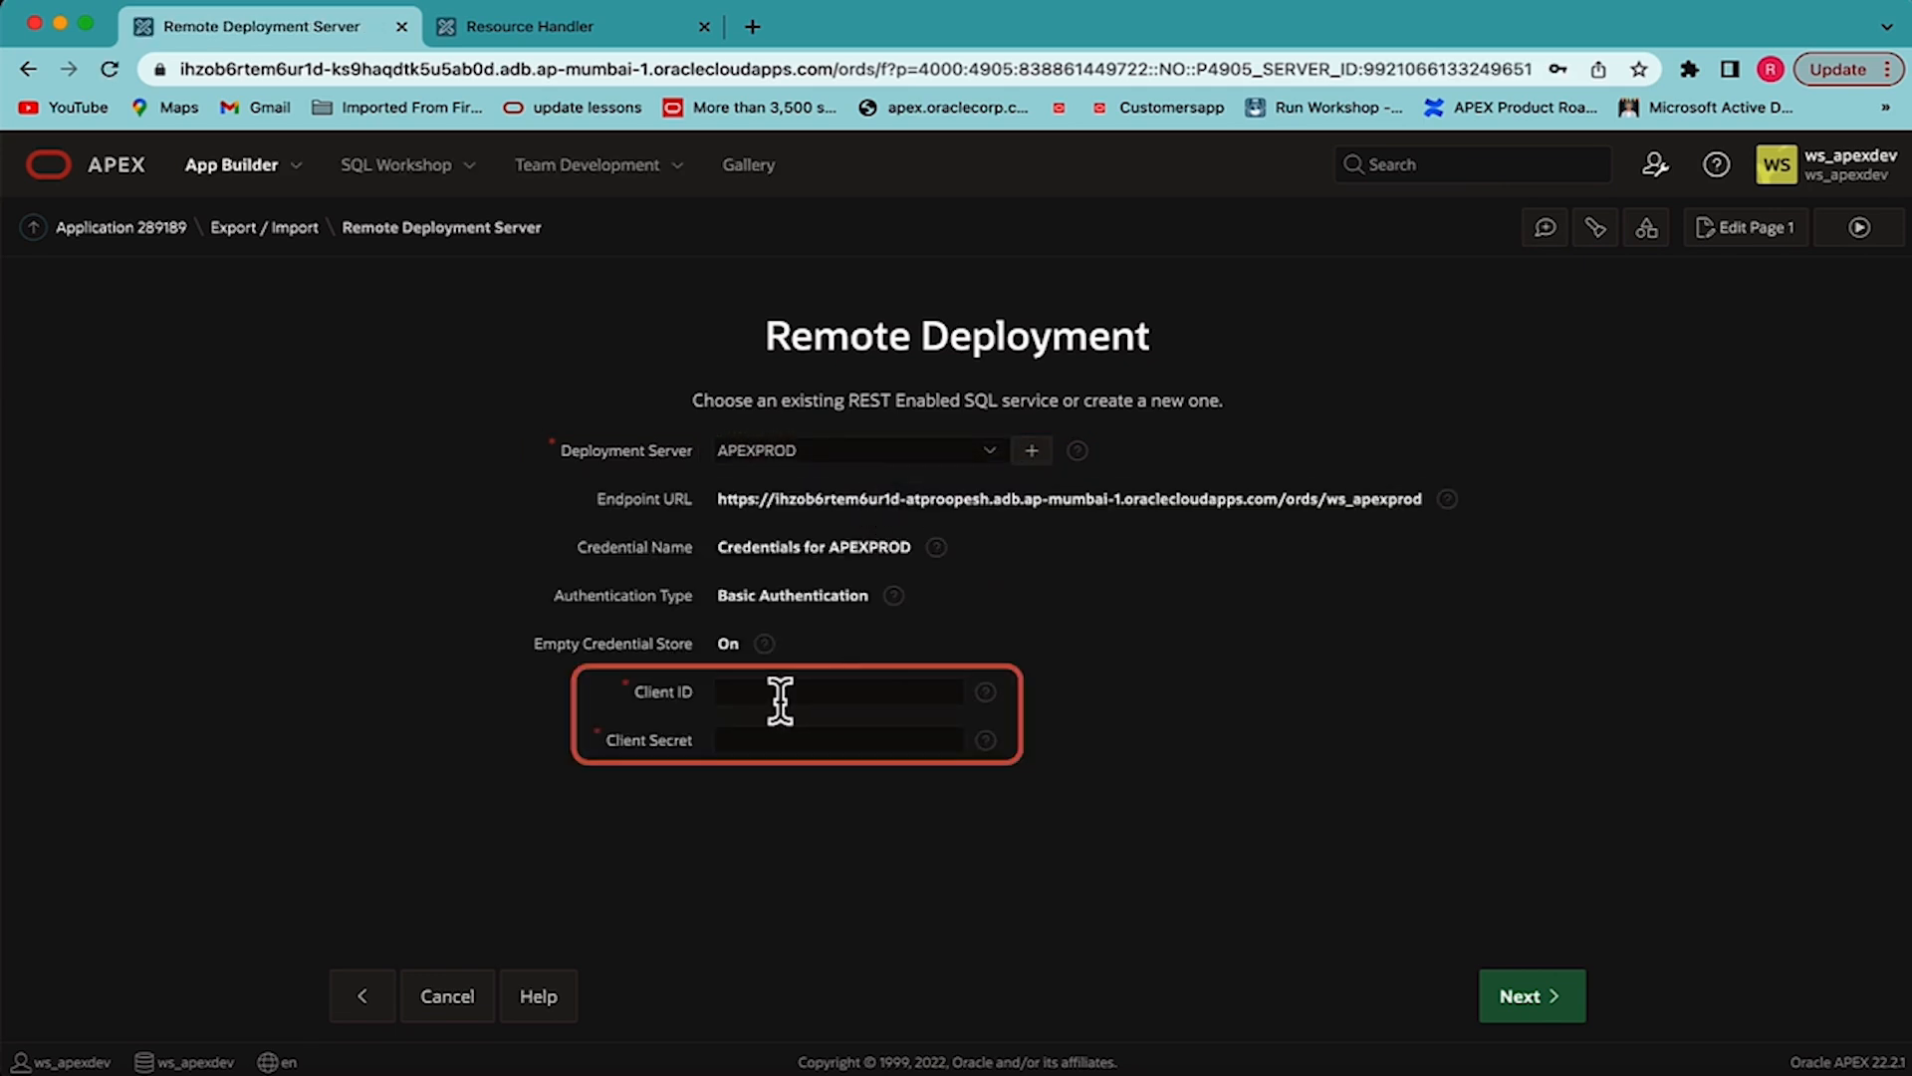
- Enter ws_apexprod as the Client ID, fill in the Client Secret, and continue to the deployment options
{"action": "left_click", "coordinate": [780, 694]}
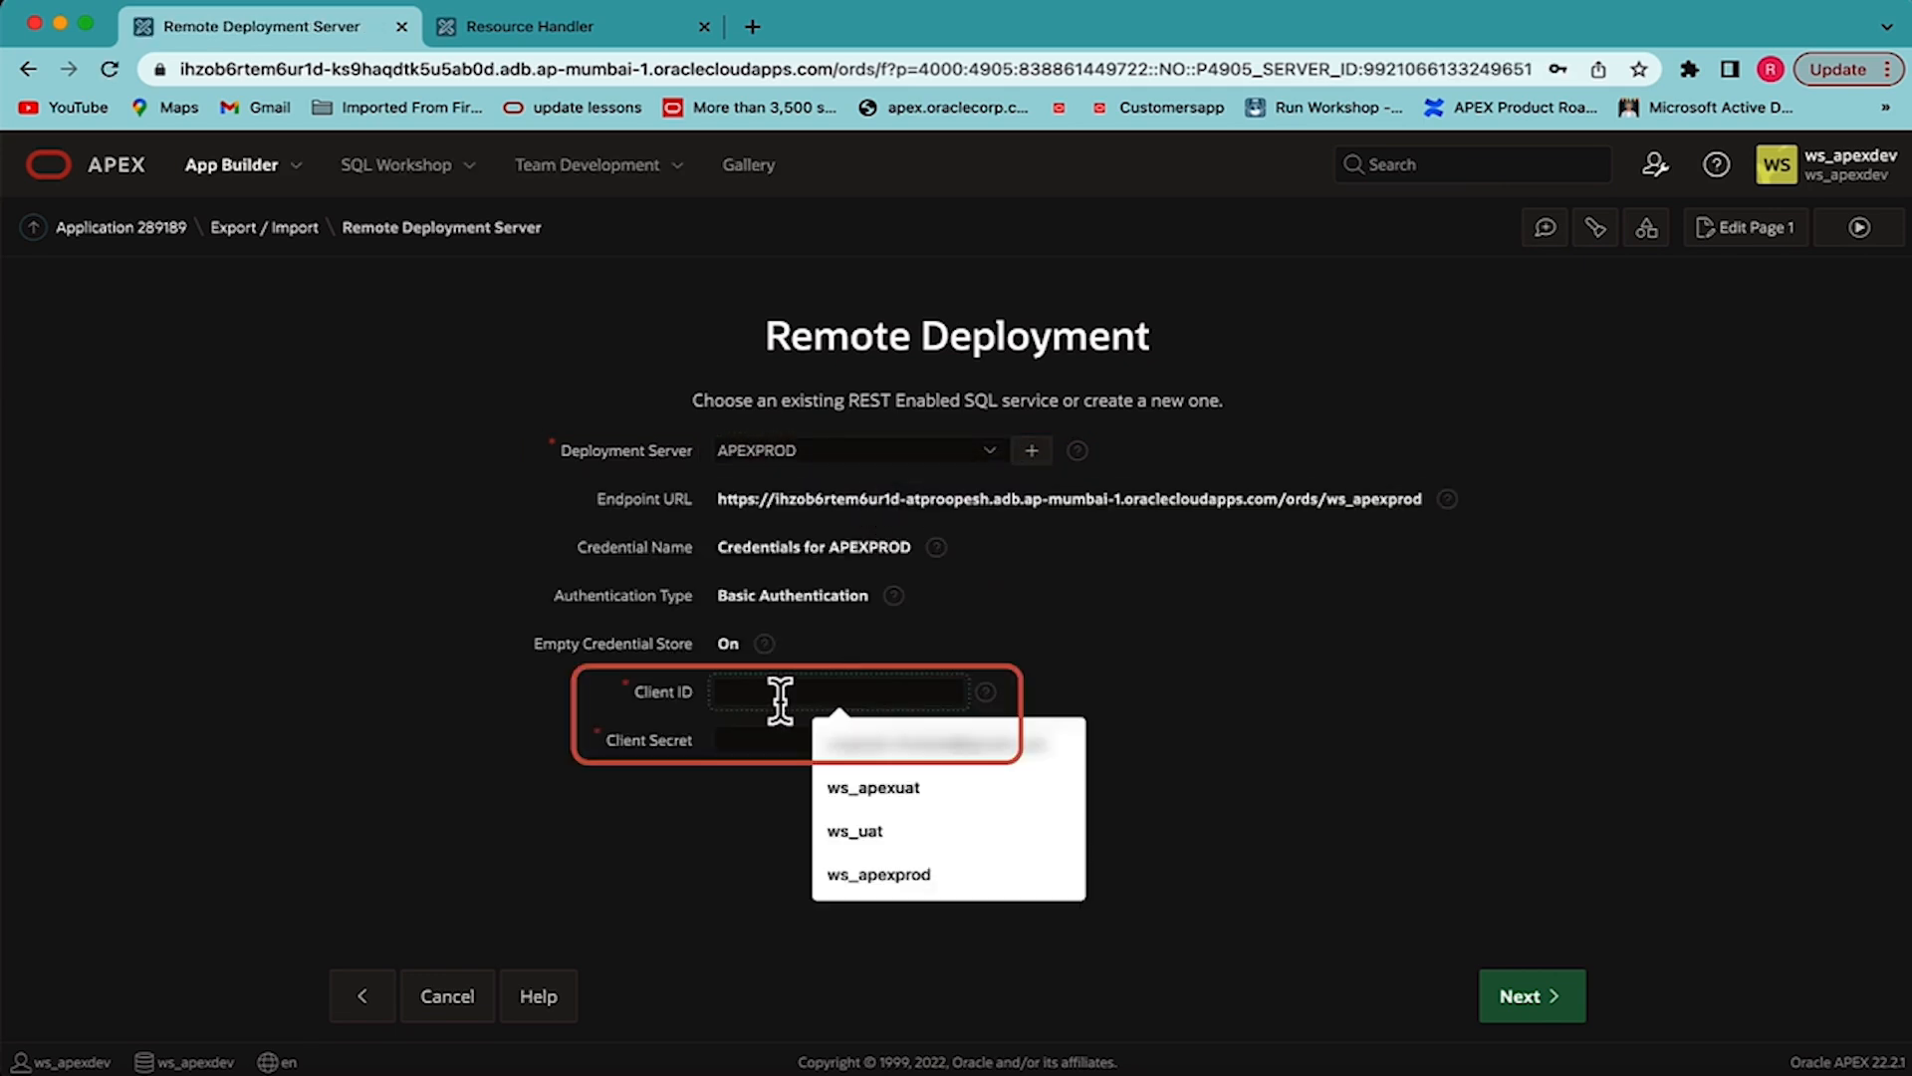
{"action": "type", "text": "ws_APE"}
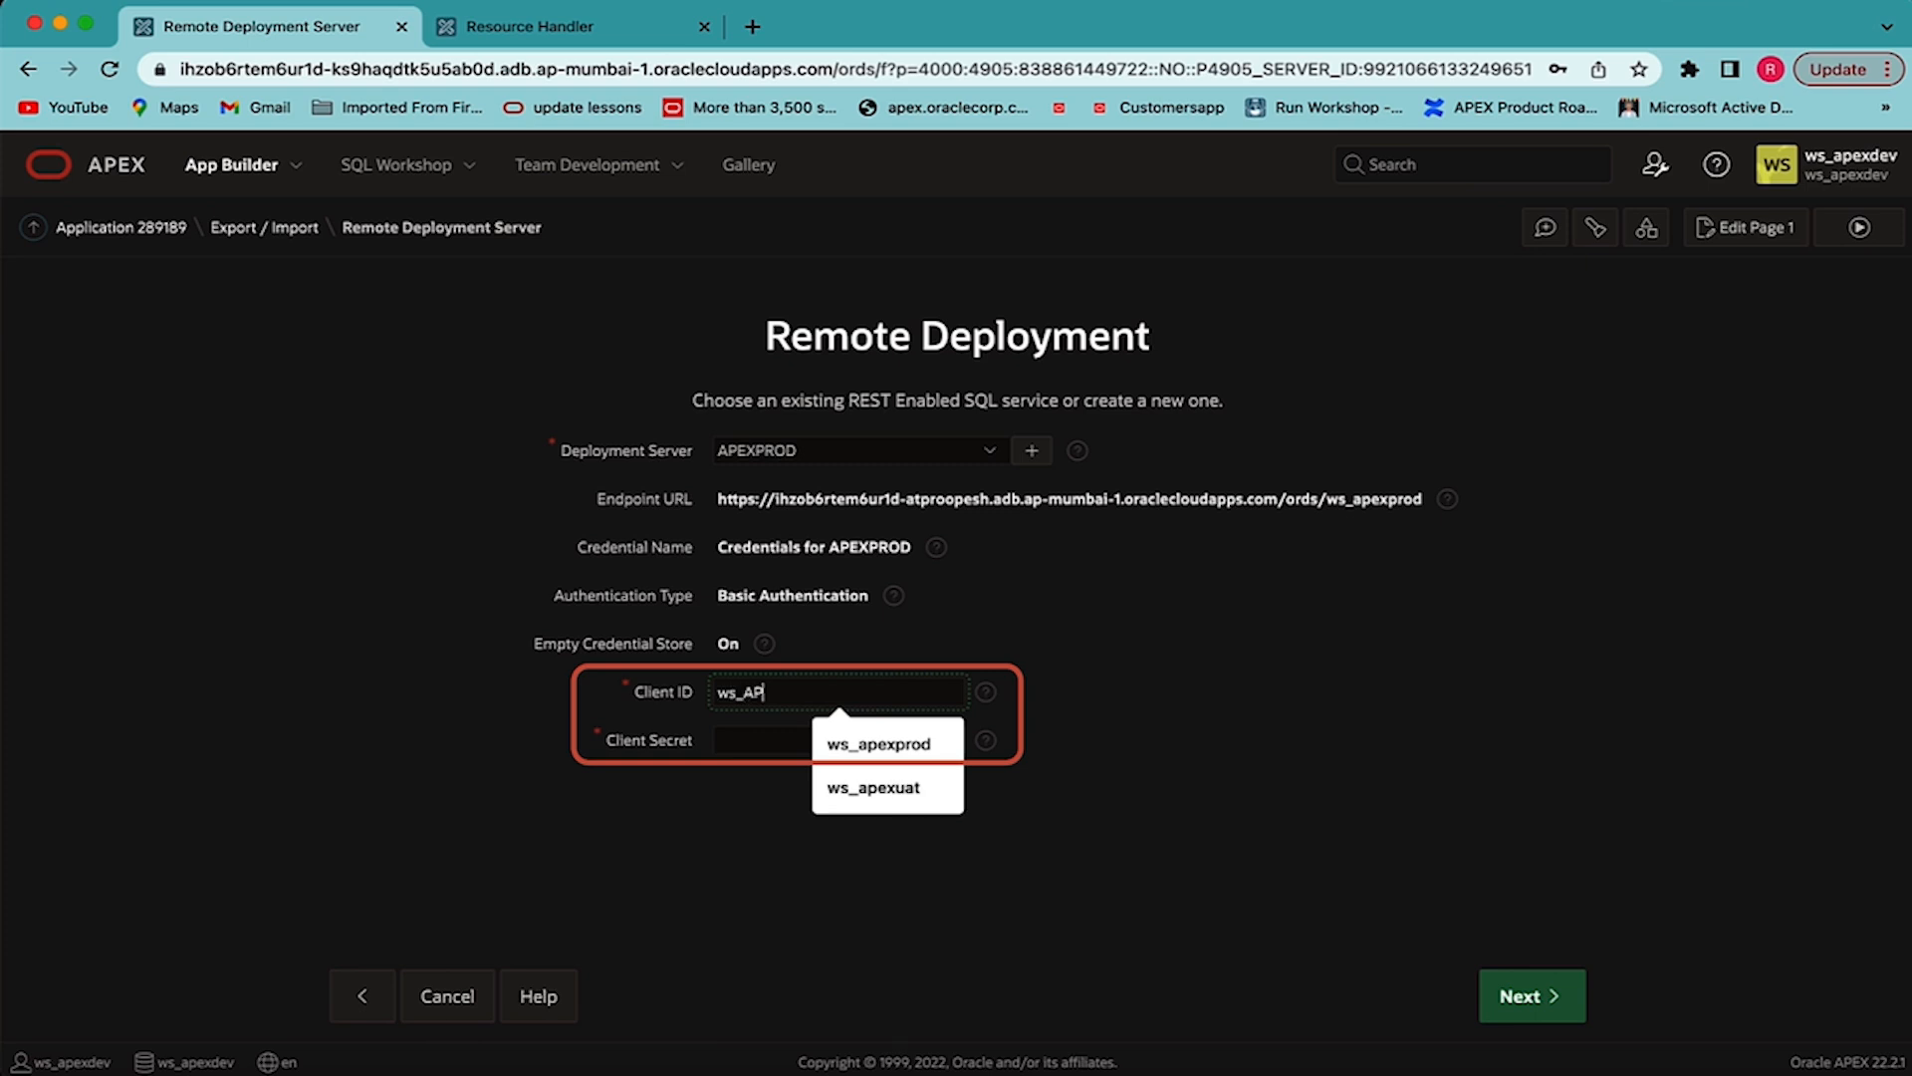
{"action": "key", "text": "BackSpace"}
{"action": "key", "text": "BackSpace"}
{"action": "key", "text": "BackSpace"}
{"action": "type", "text": "apexprod"}
{"action": "key", "text": "Tab"}
{"action": "type", "text": "****"}
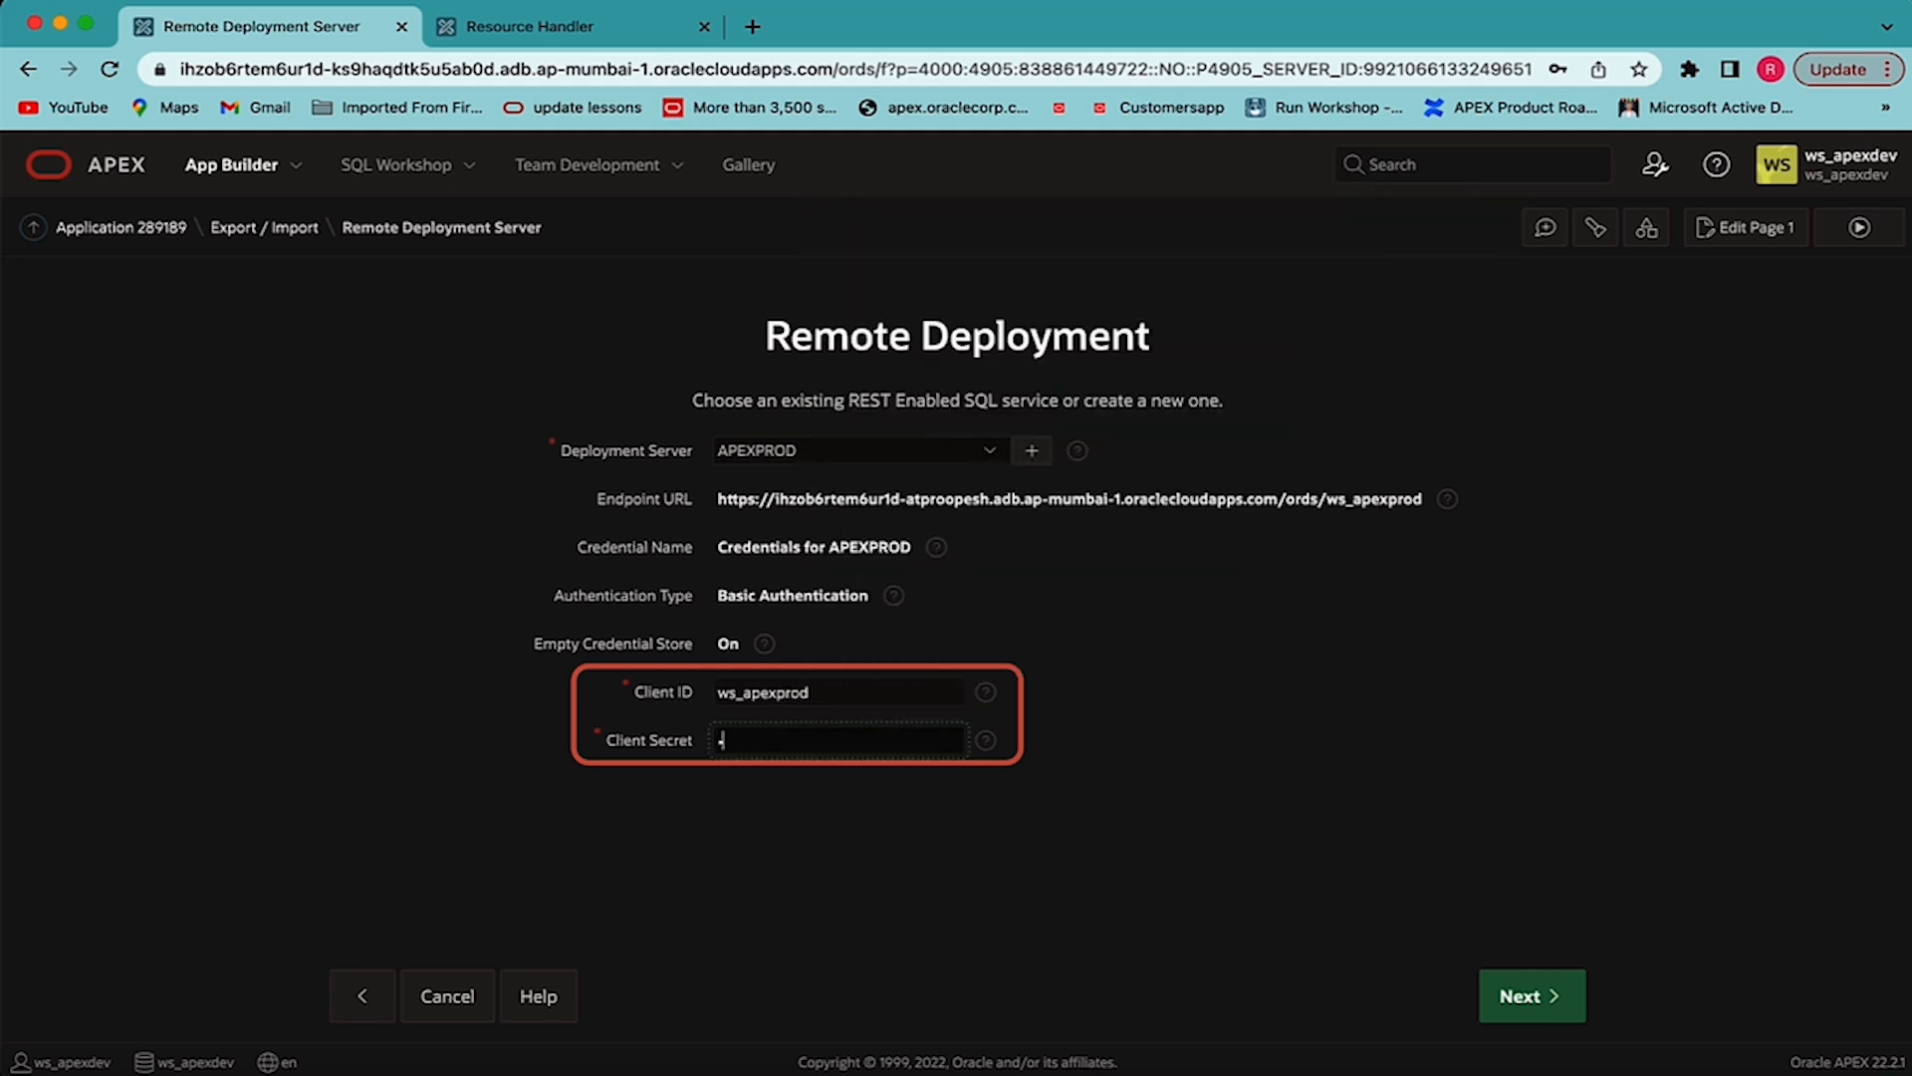
{"action": "type", "text": "********"}
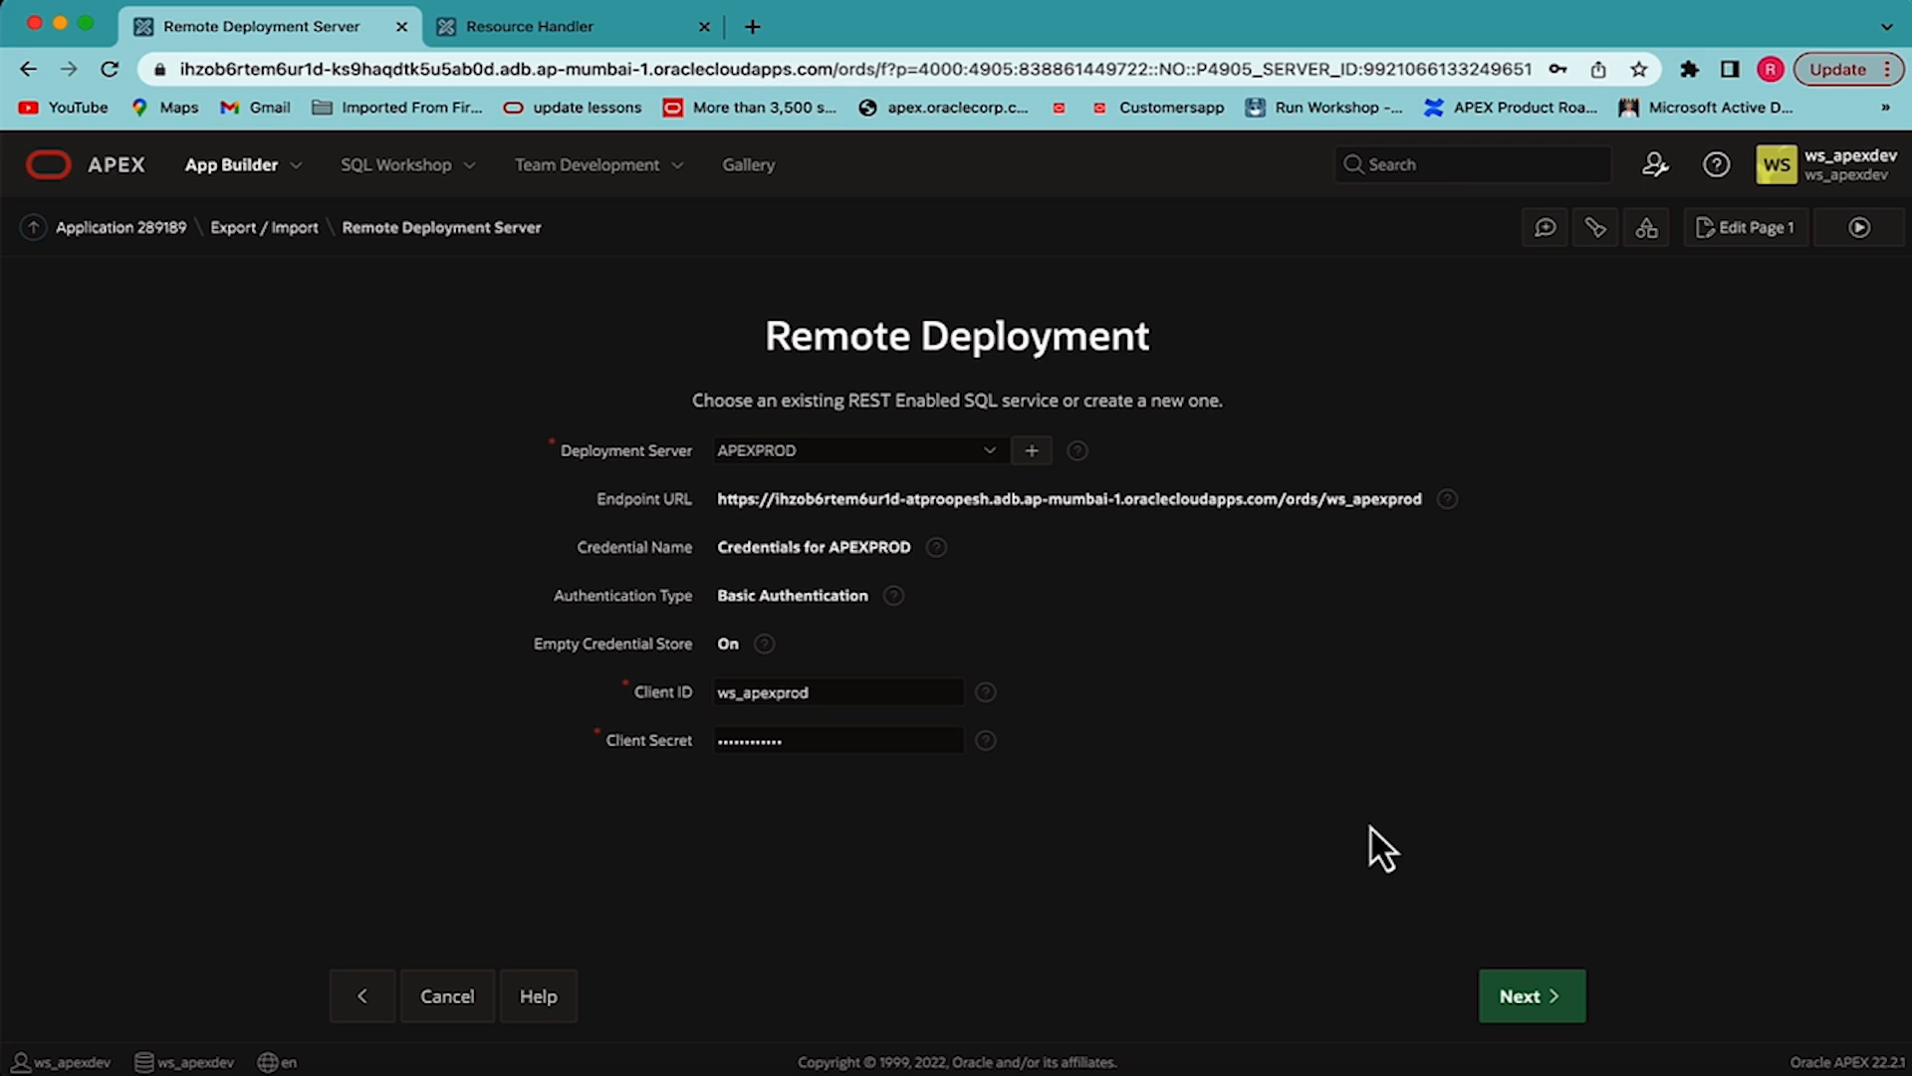
{"action": "left_click", "coordinate": [1531, 998]}
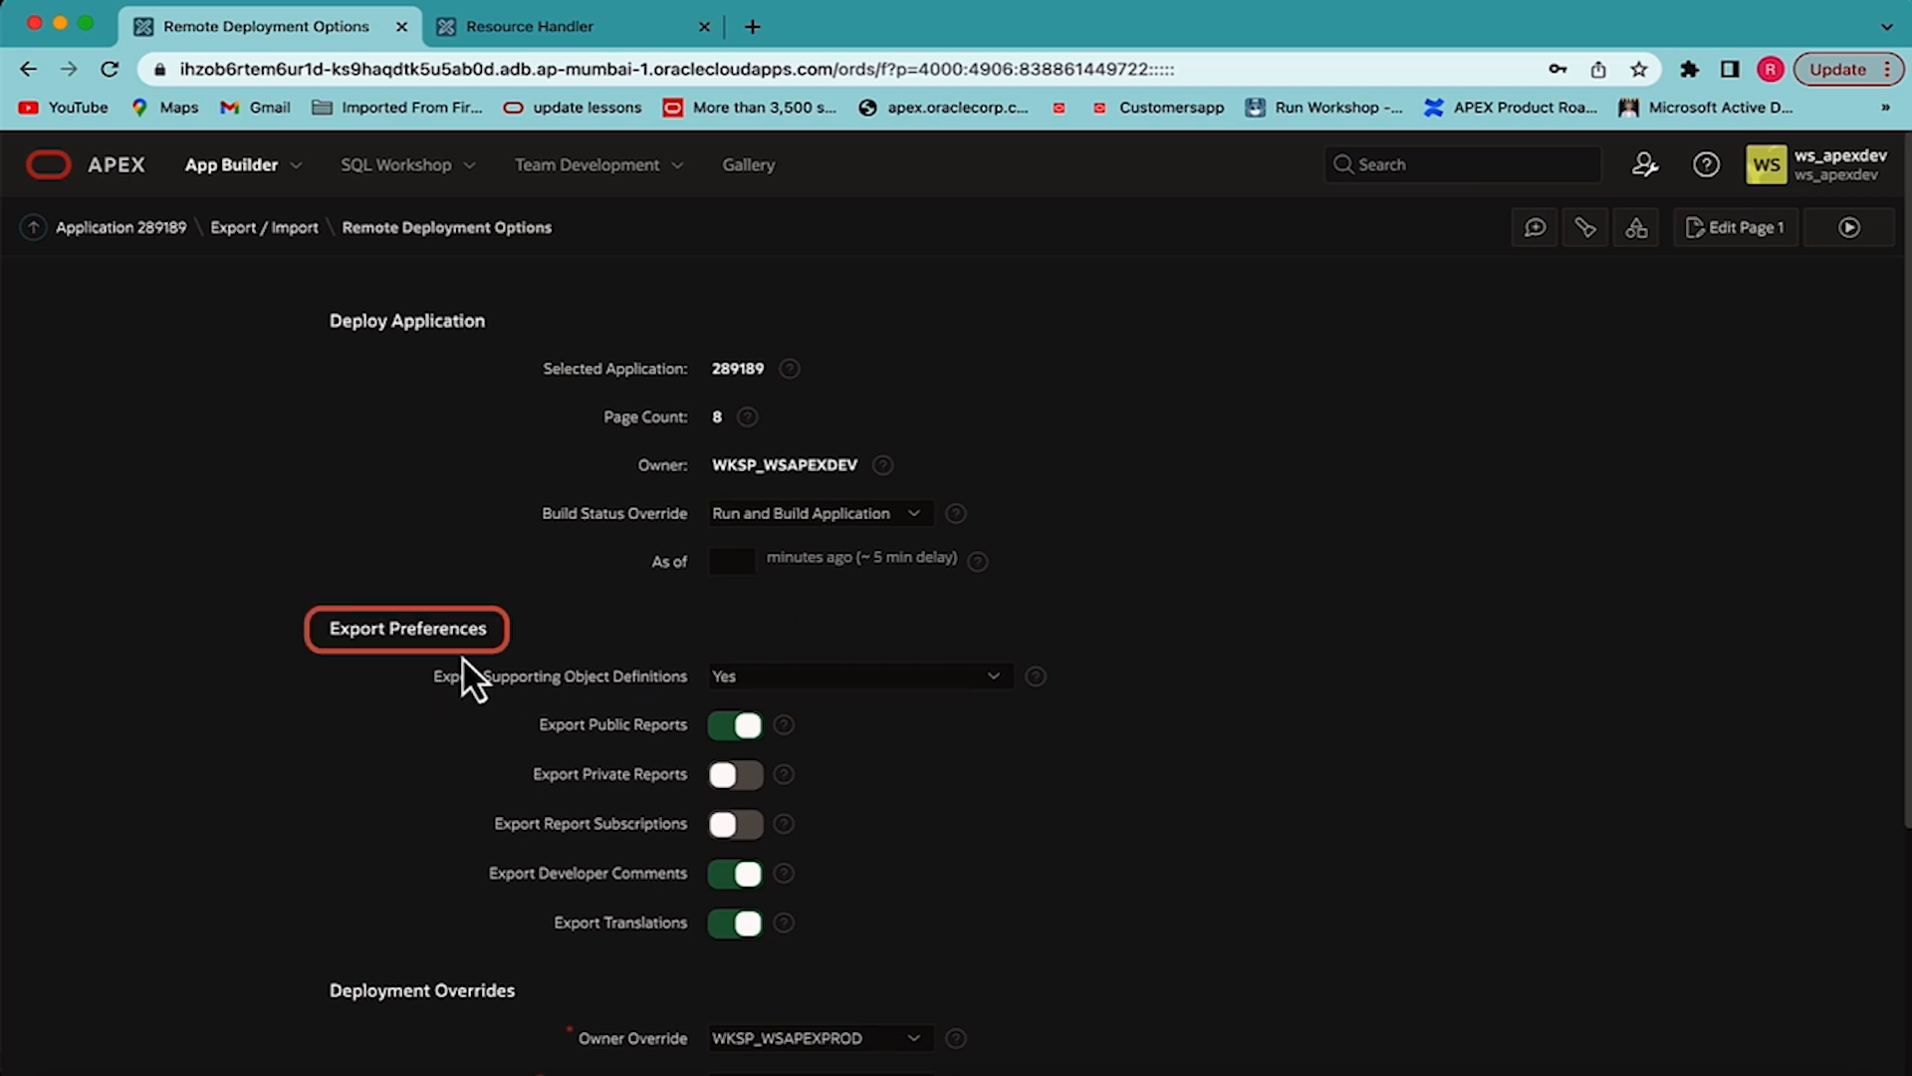
- Set Export Supporting Object Definitions to Yes and Install on Import Automatically, and turn on Overwrite Existing Application in the deployment overrides
{"action": "mouse_move", "coordinate": [1501, 719]}
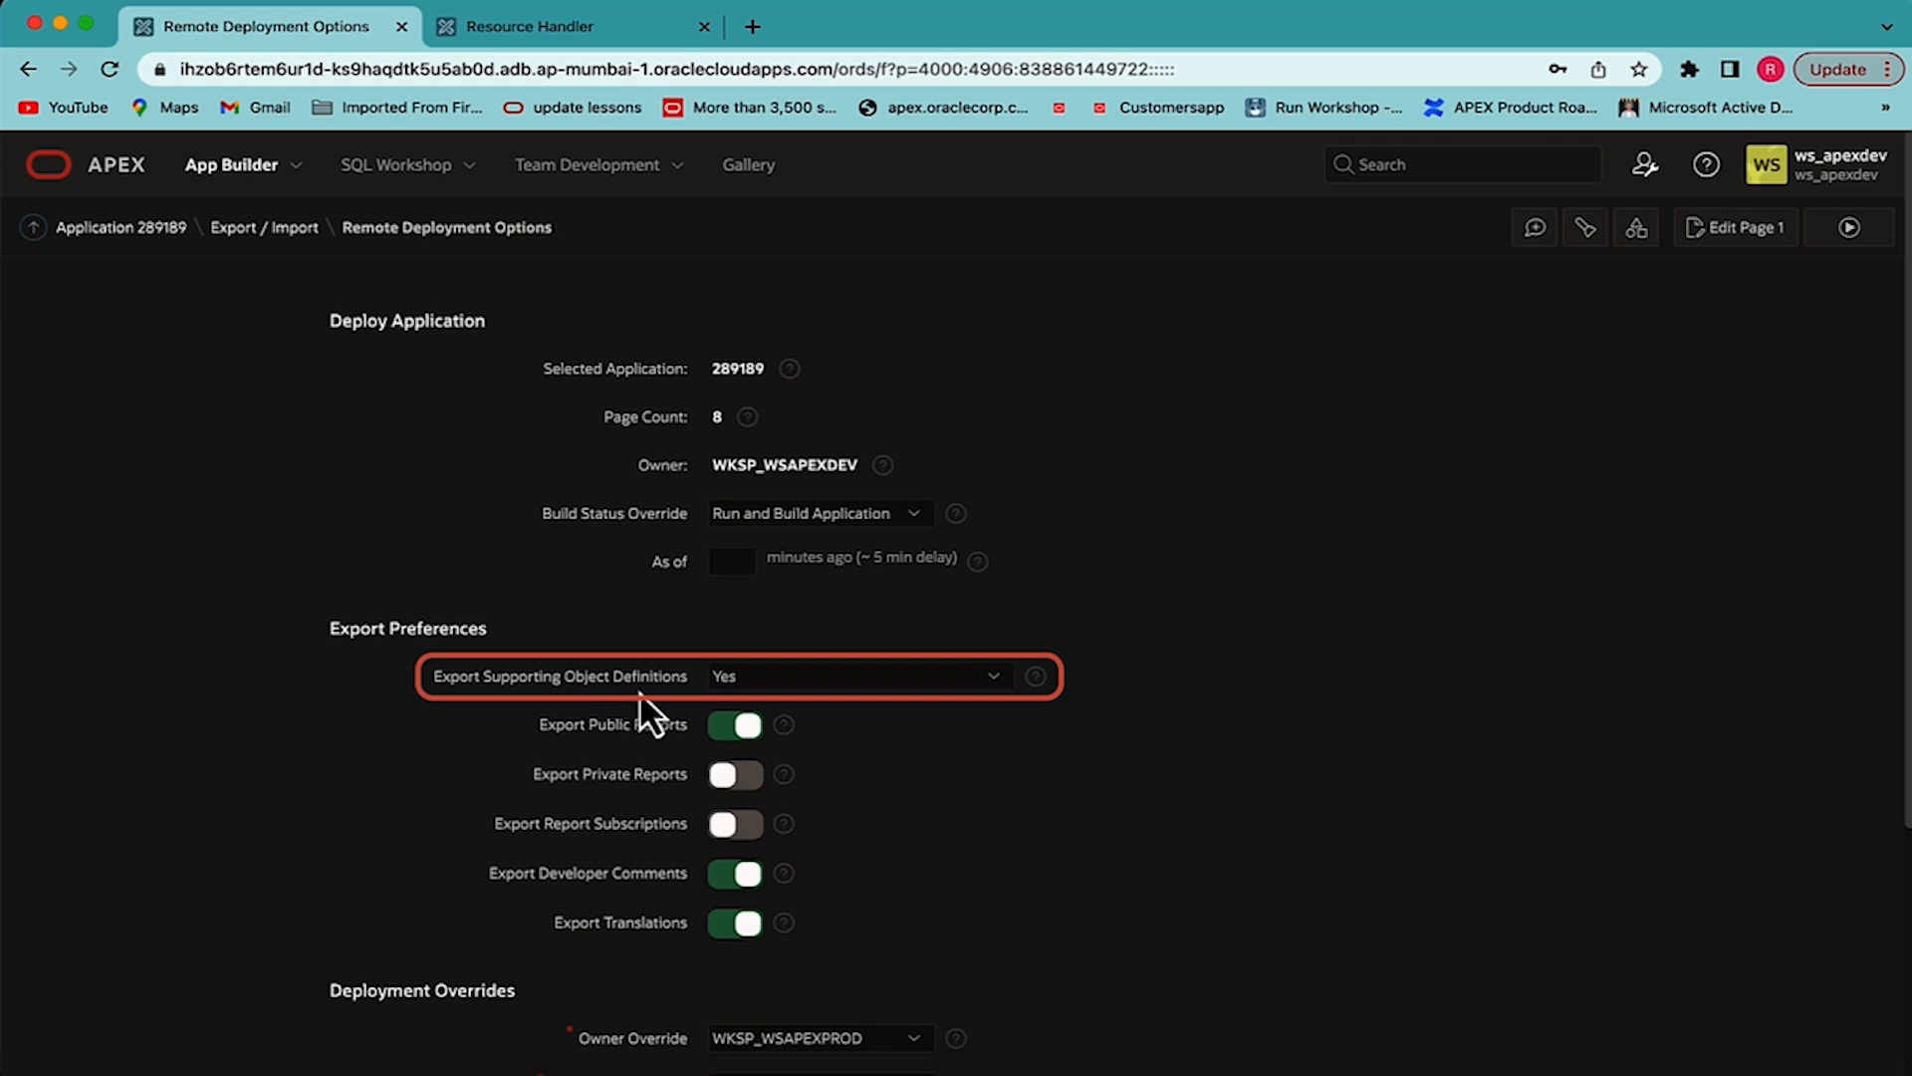
{"action": "left_click", "coordinate": [745, 685]}
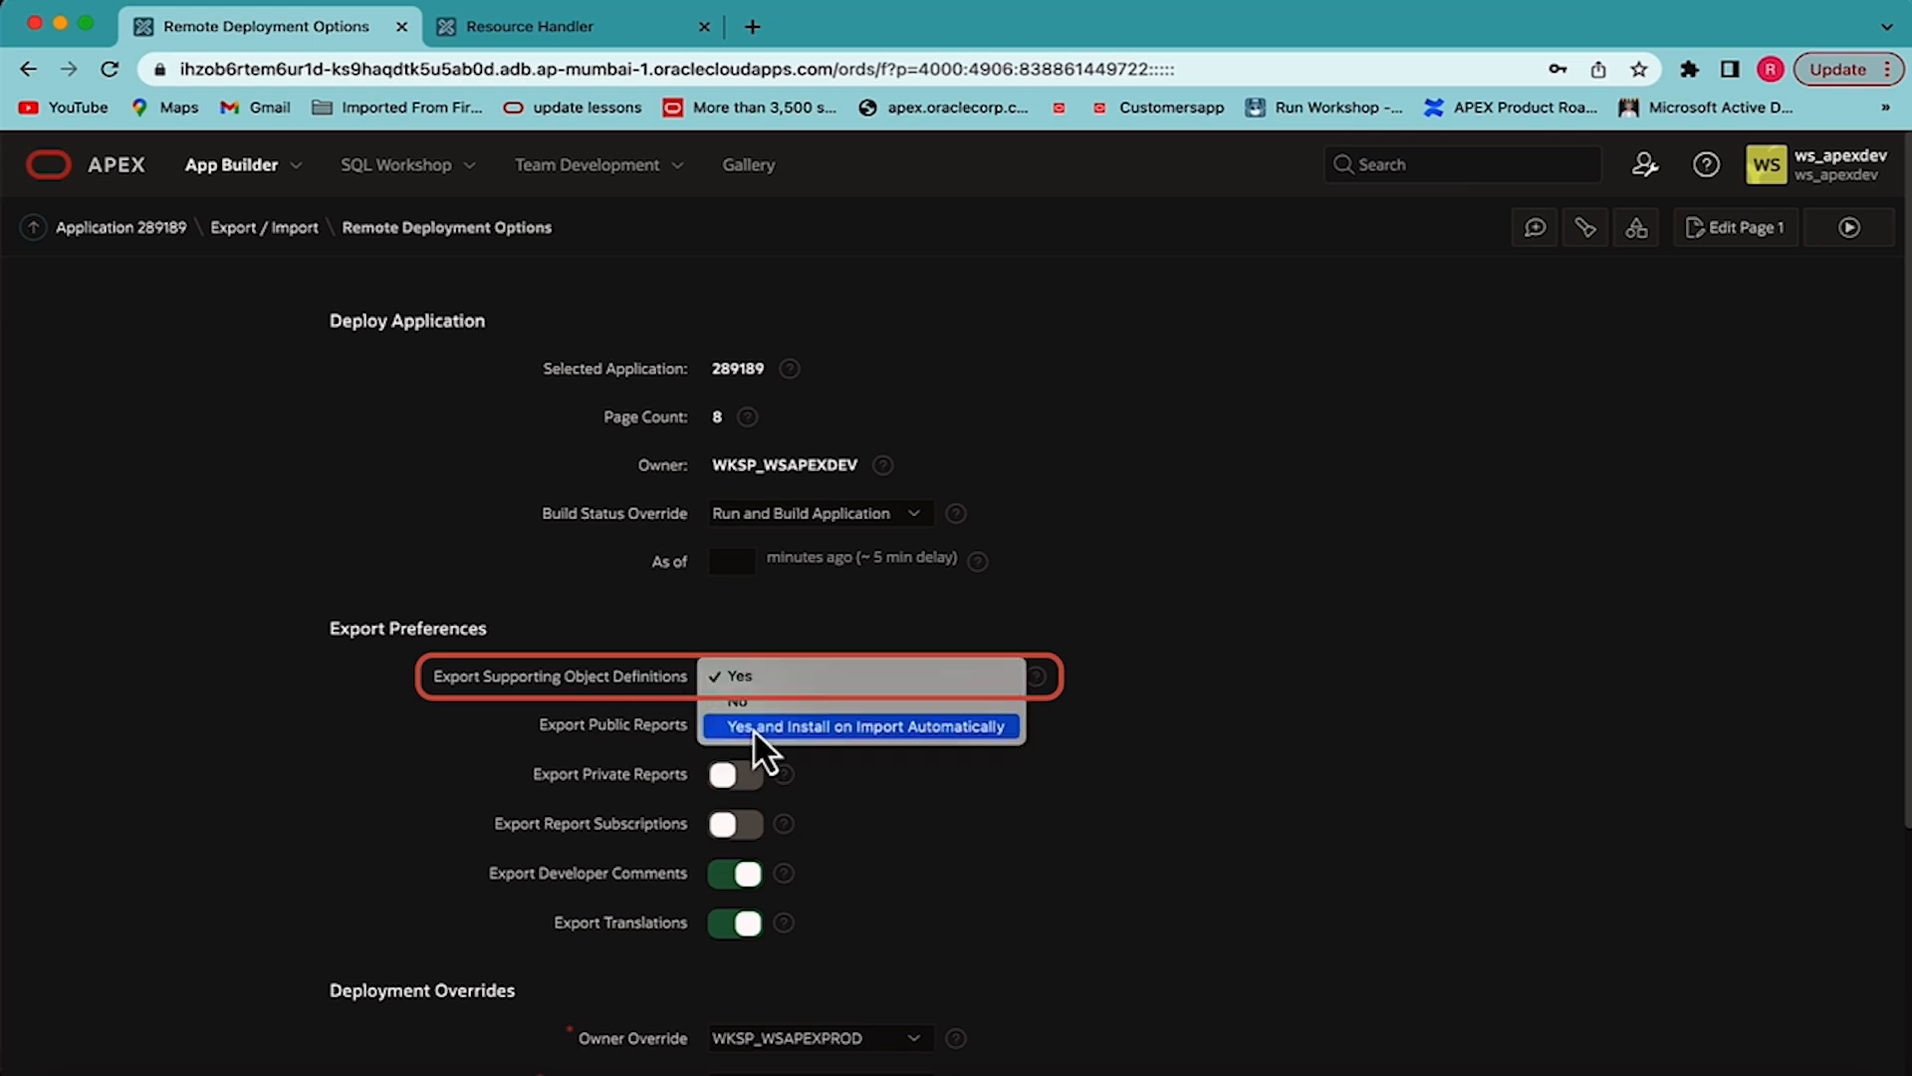
{"action": "left_click", "coordinate": [767, 729]}
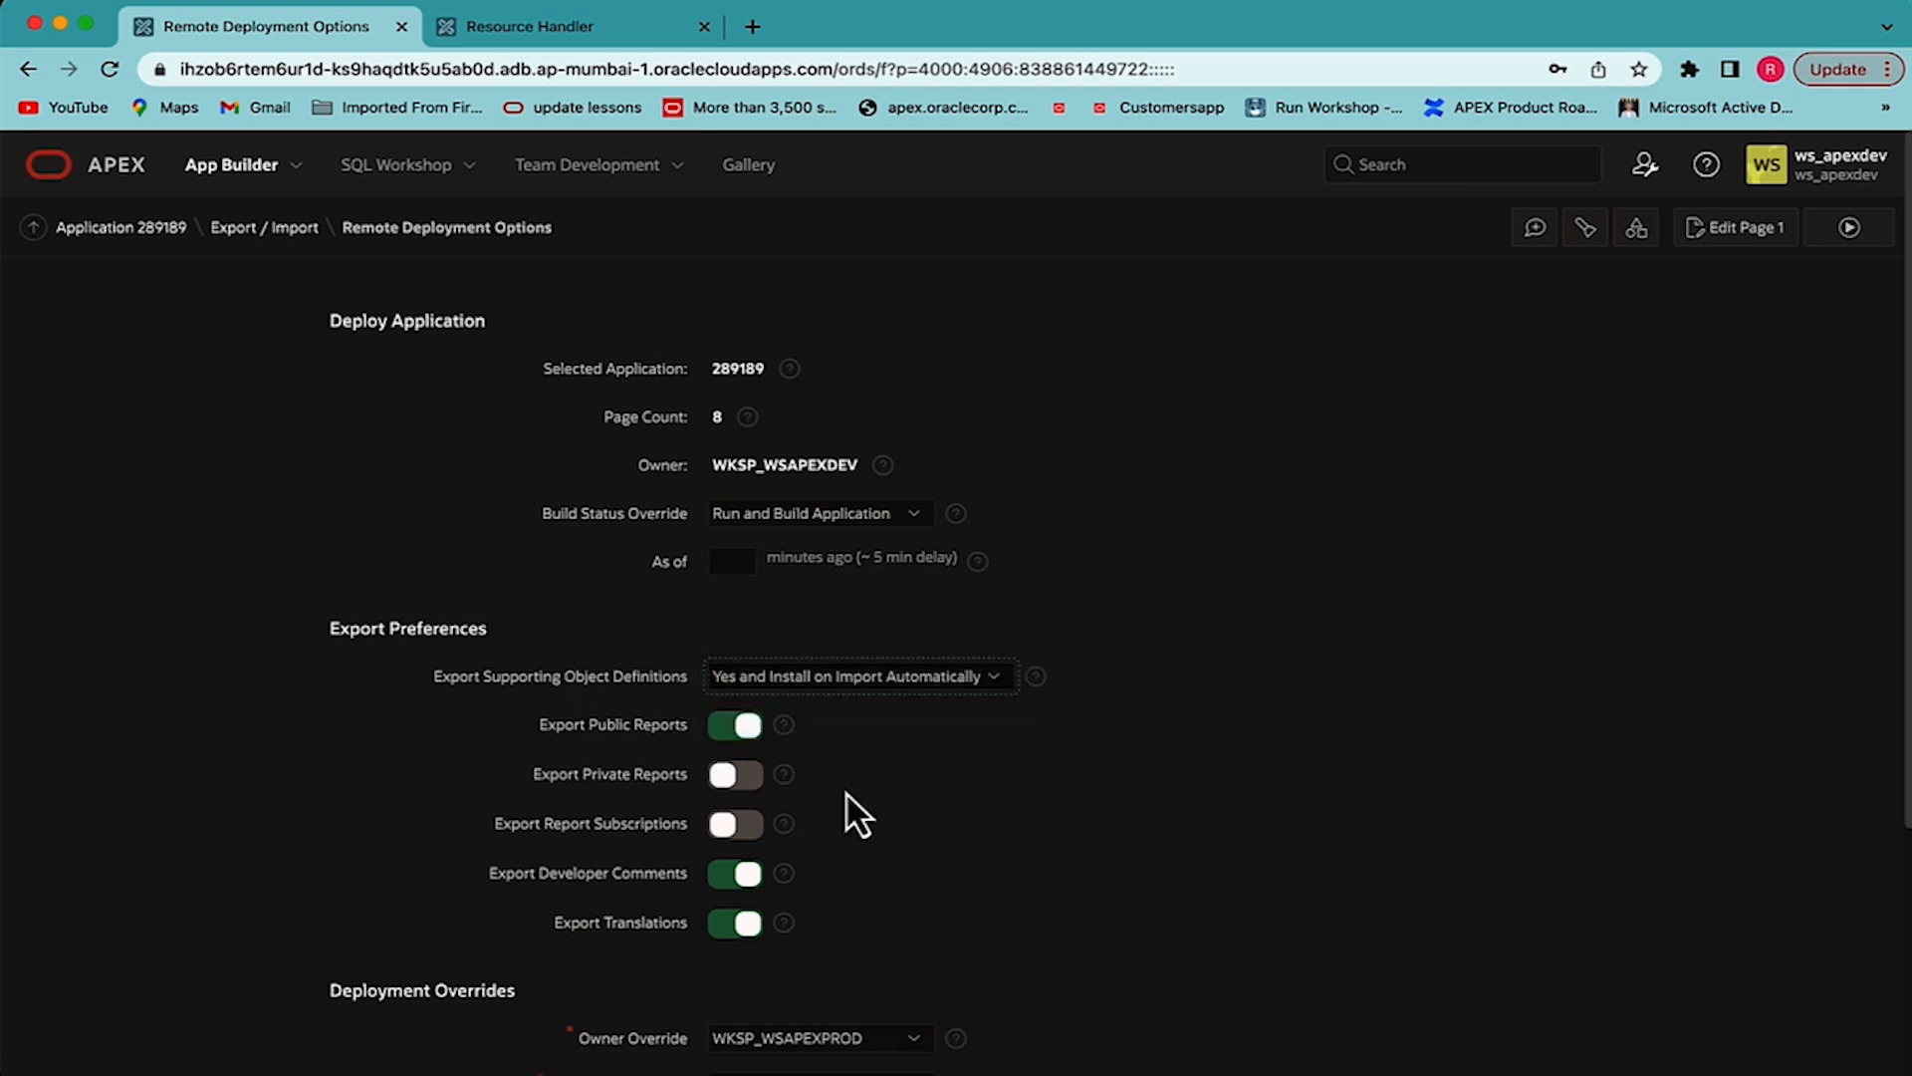
{"action": "scroll", "coordinate": [845, 790], "scroll_direction": "down", "scroll_amount": 3}
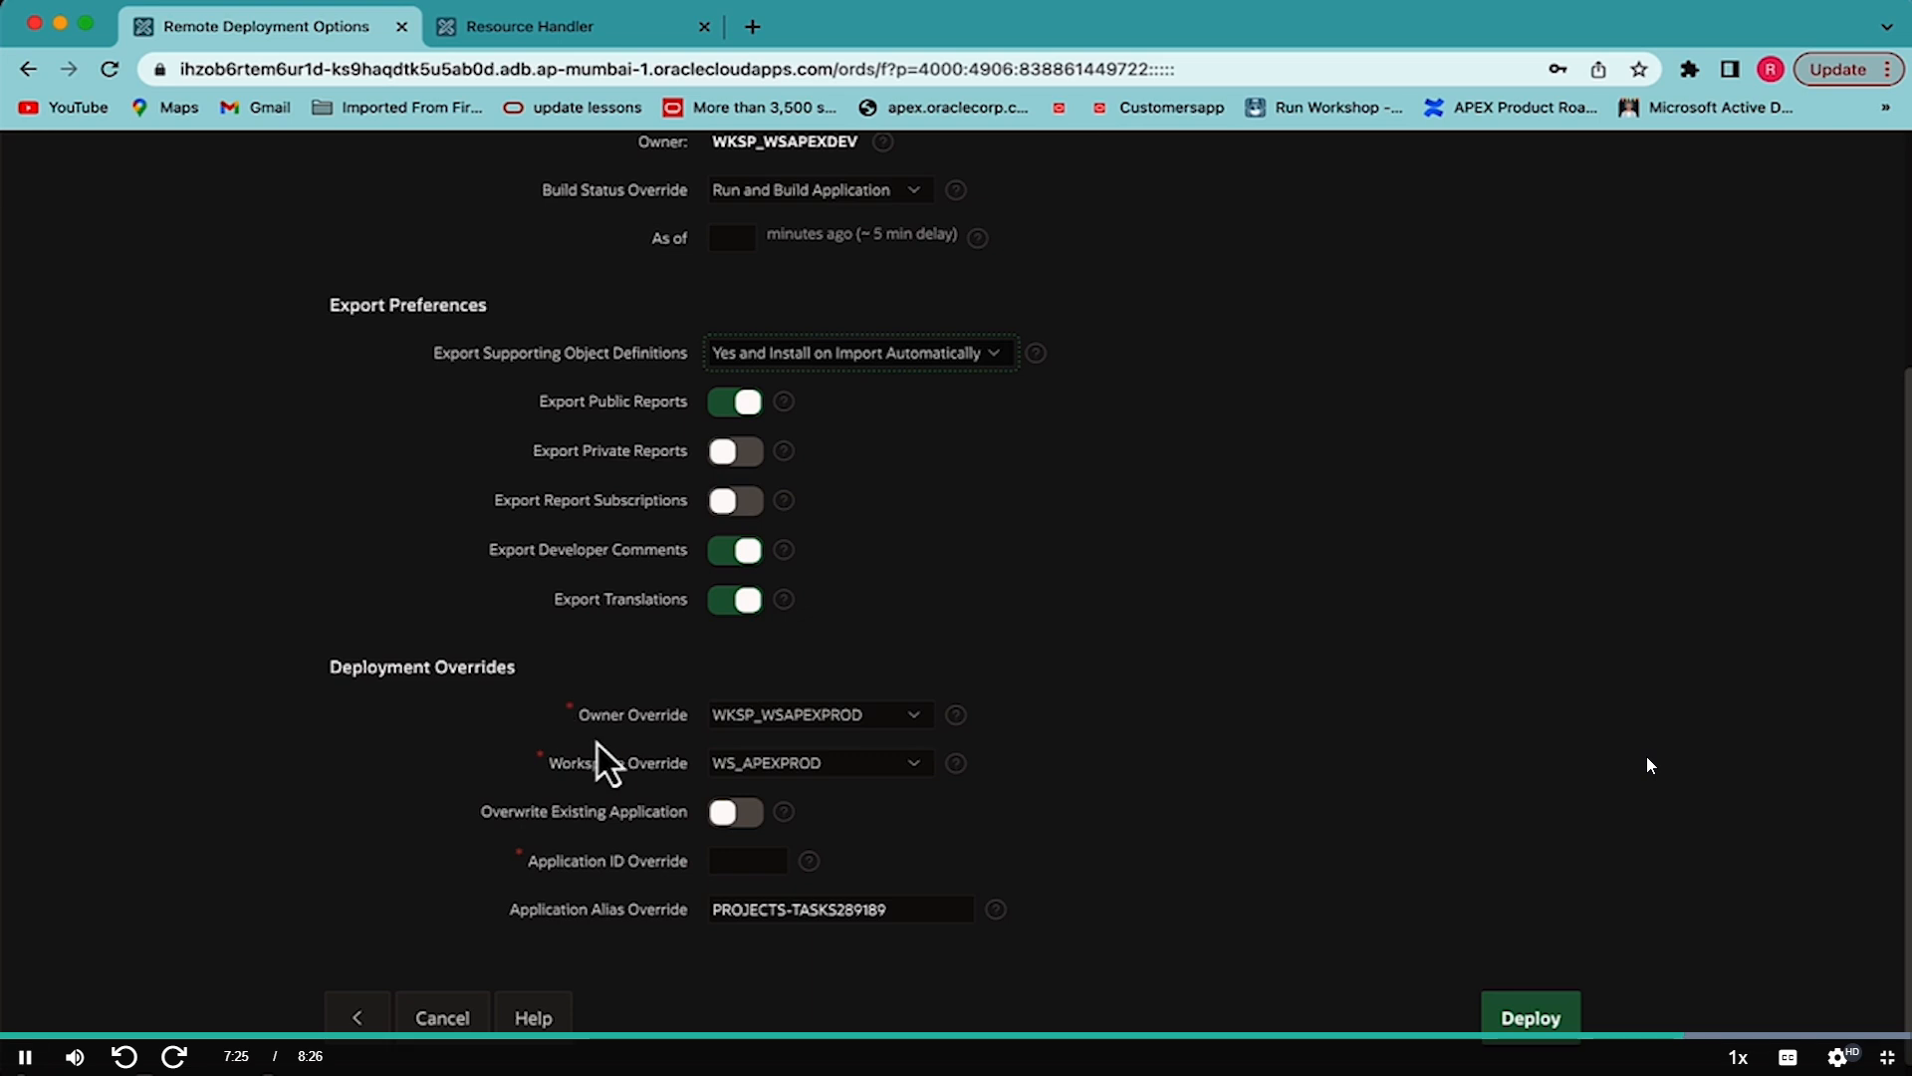
{"action": "left_click", "coordinate": [737, 812]}
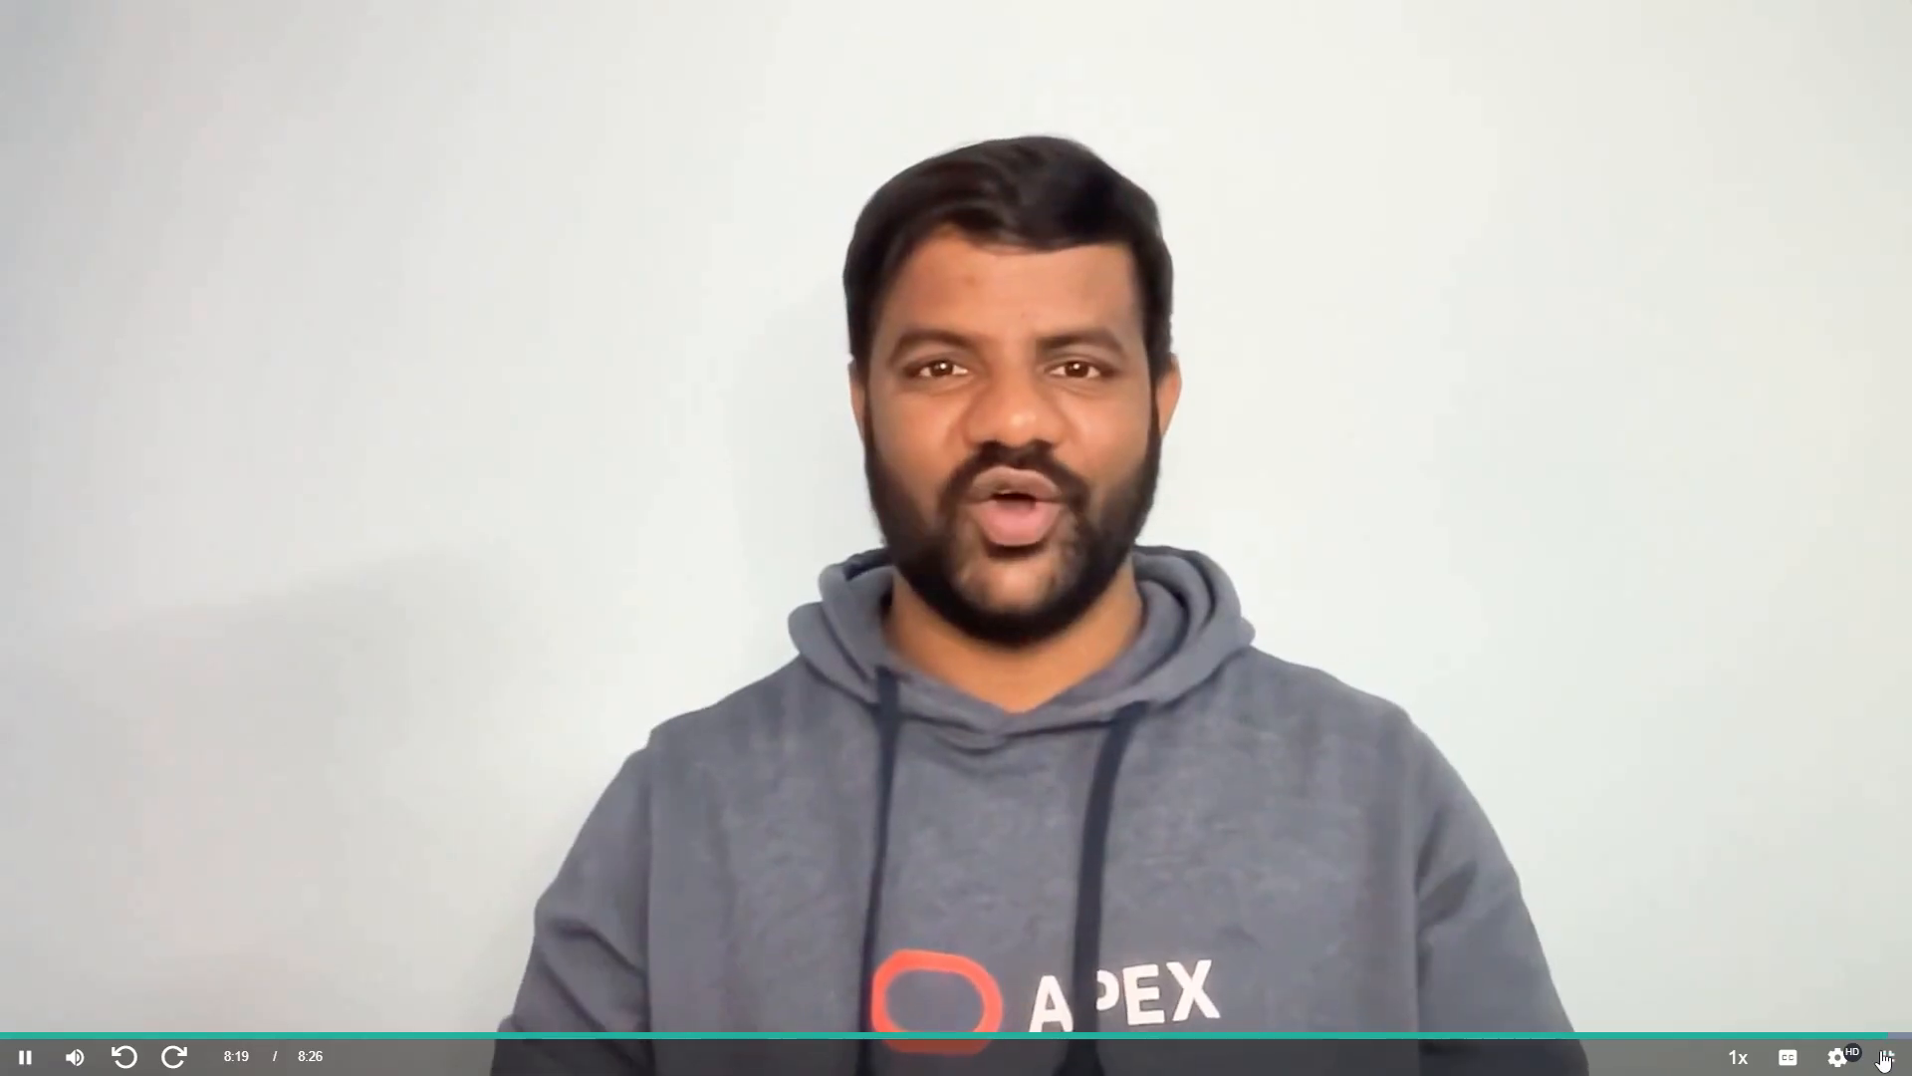
{"action": "left_click", "coordinate": [1884, 1059]}
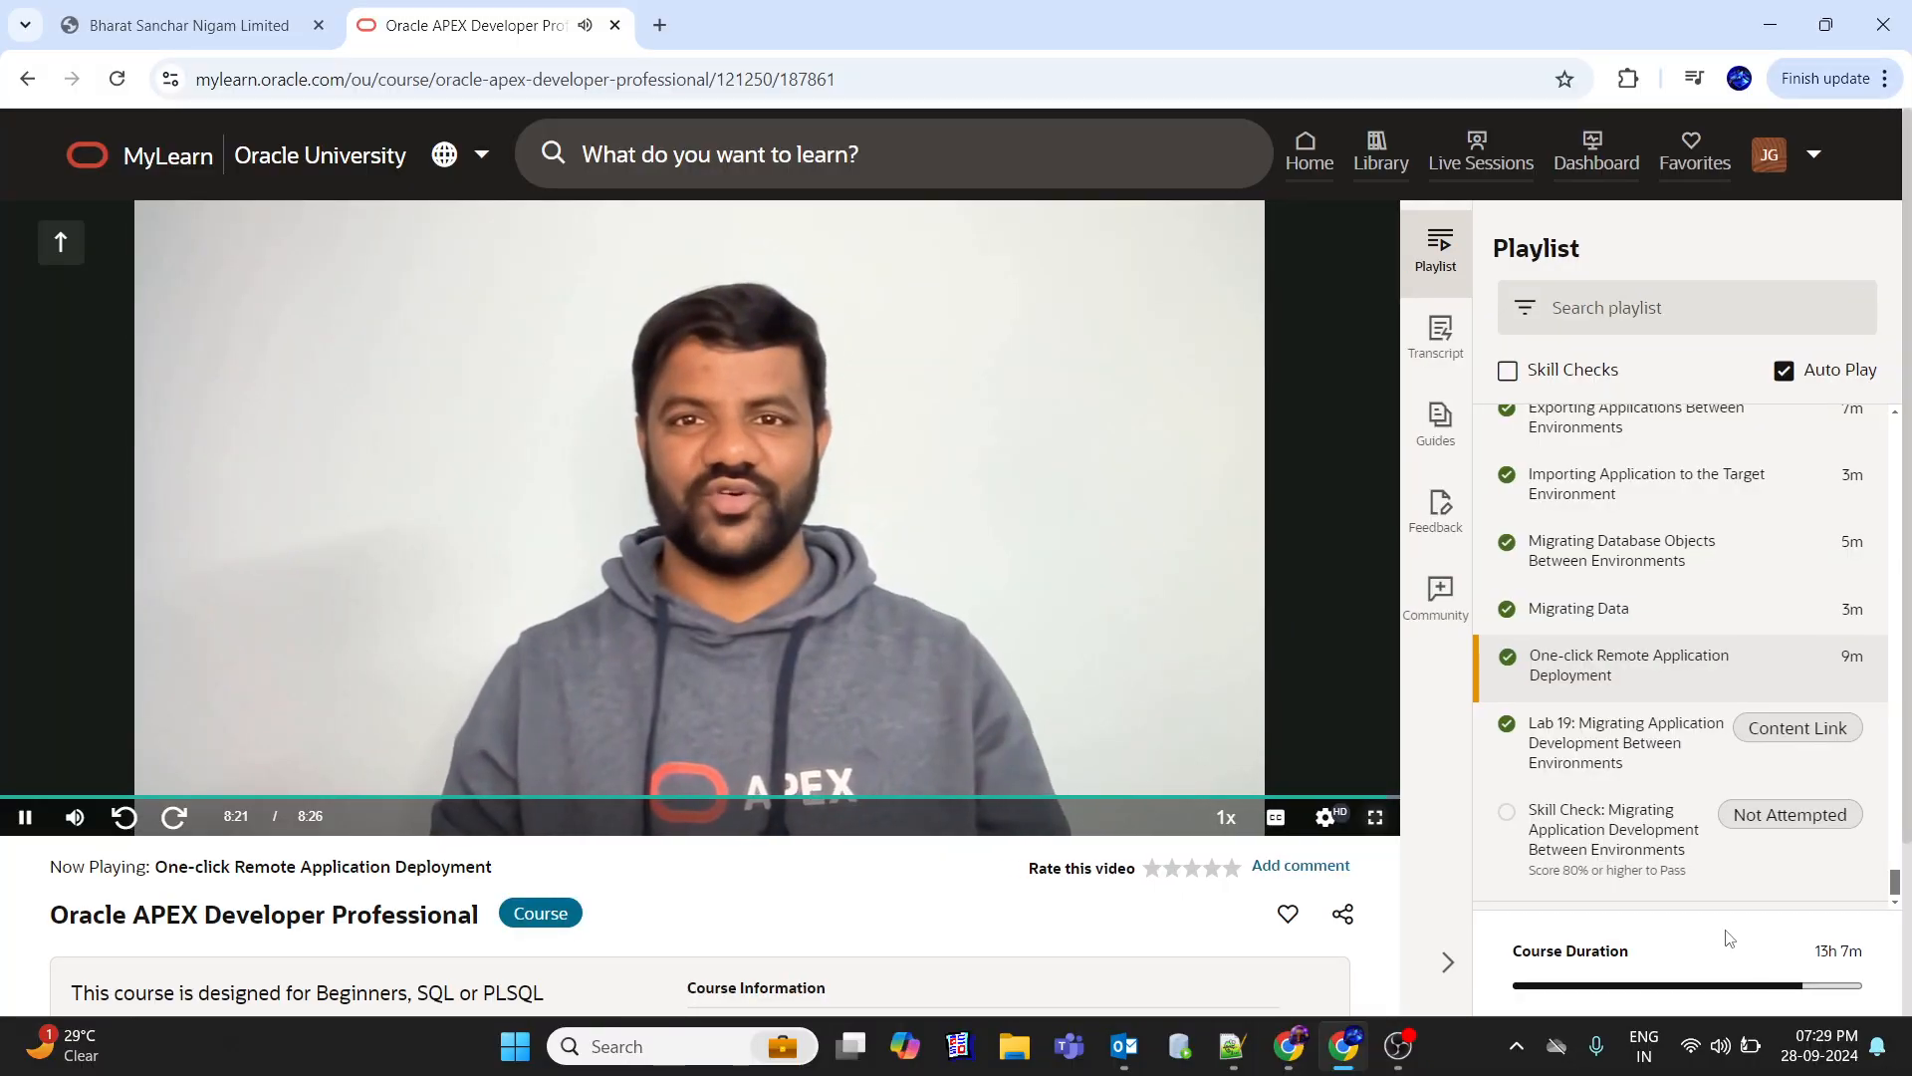
{"action": "scroll", "coordinate": [1638, 824], "scroll_direction": "down", "scroll_amount": 2}
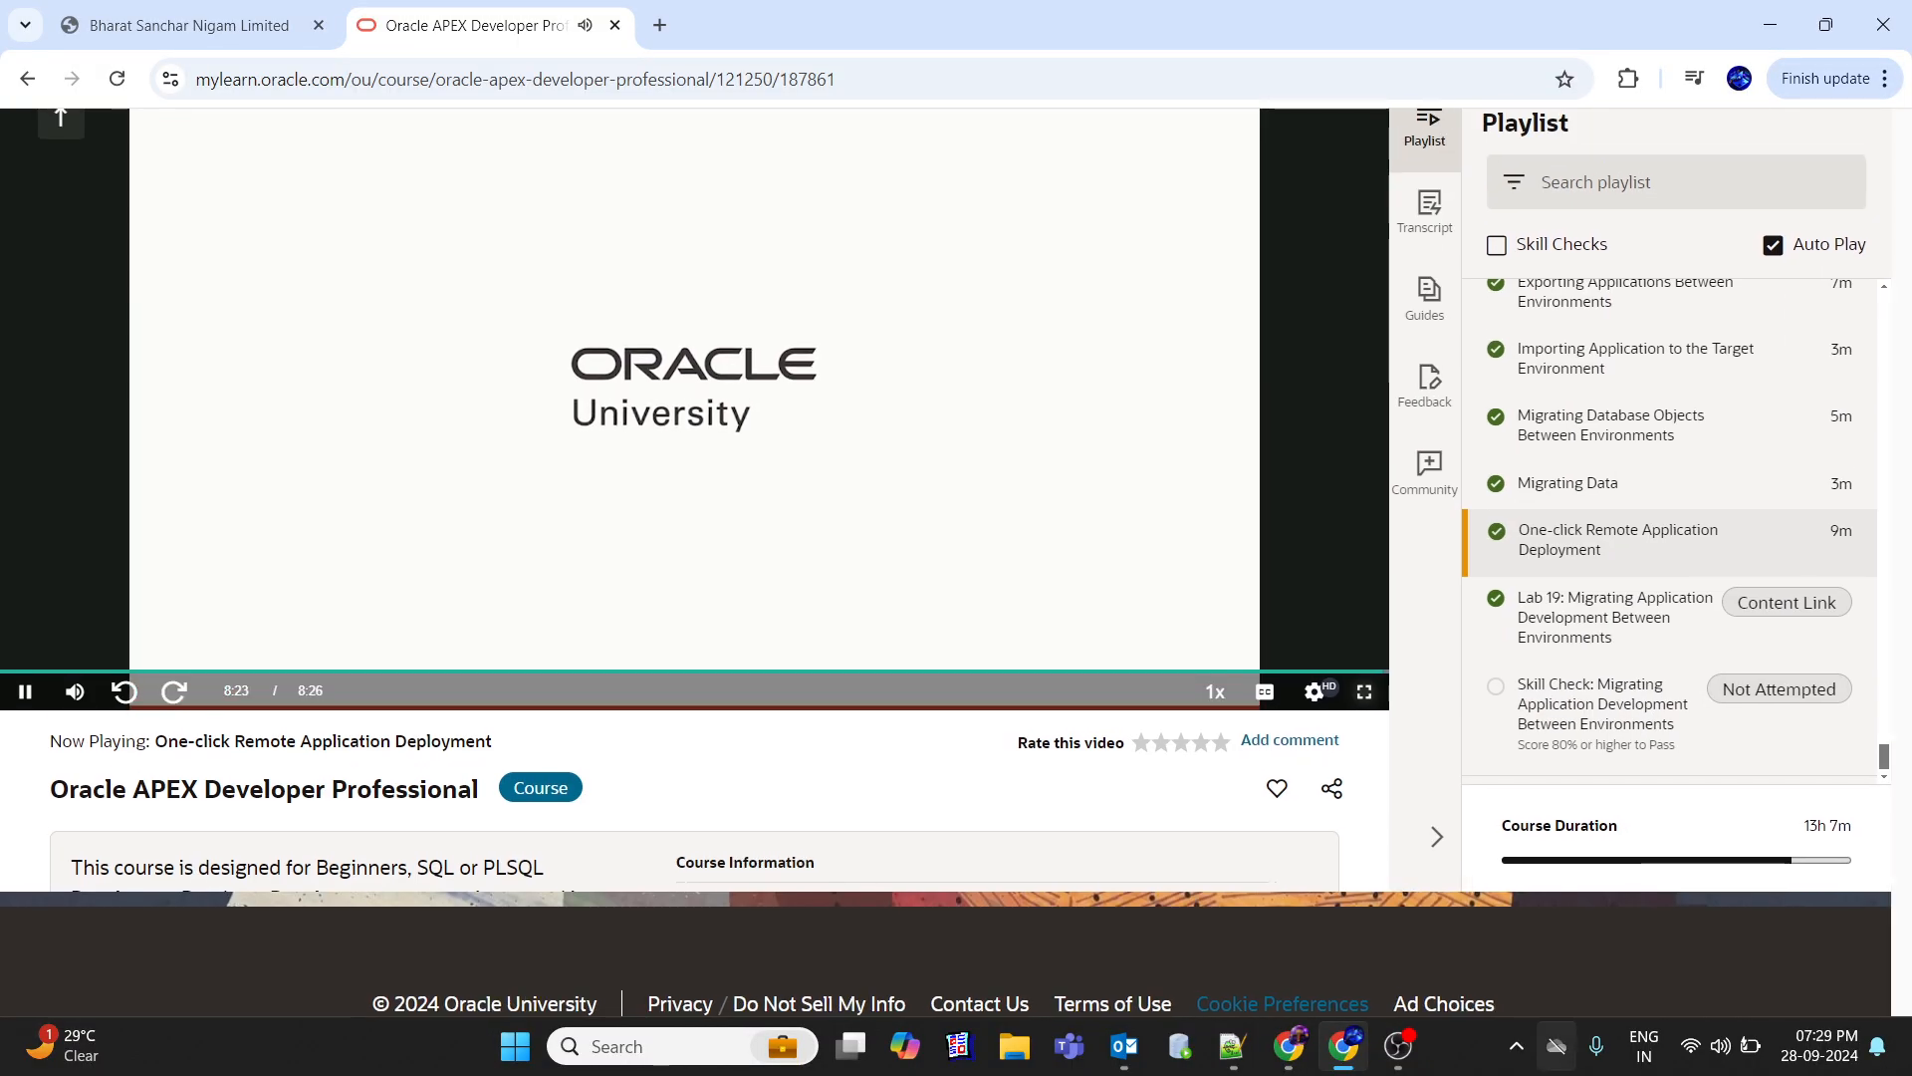
{"action": "left_click", "coordinate": [1396, 1047]}
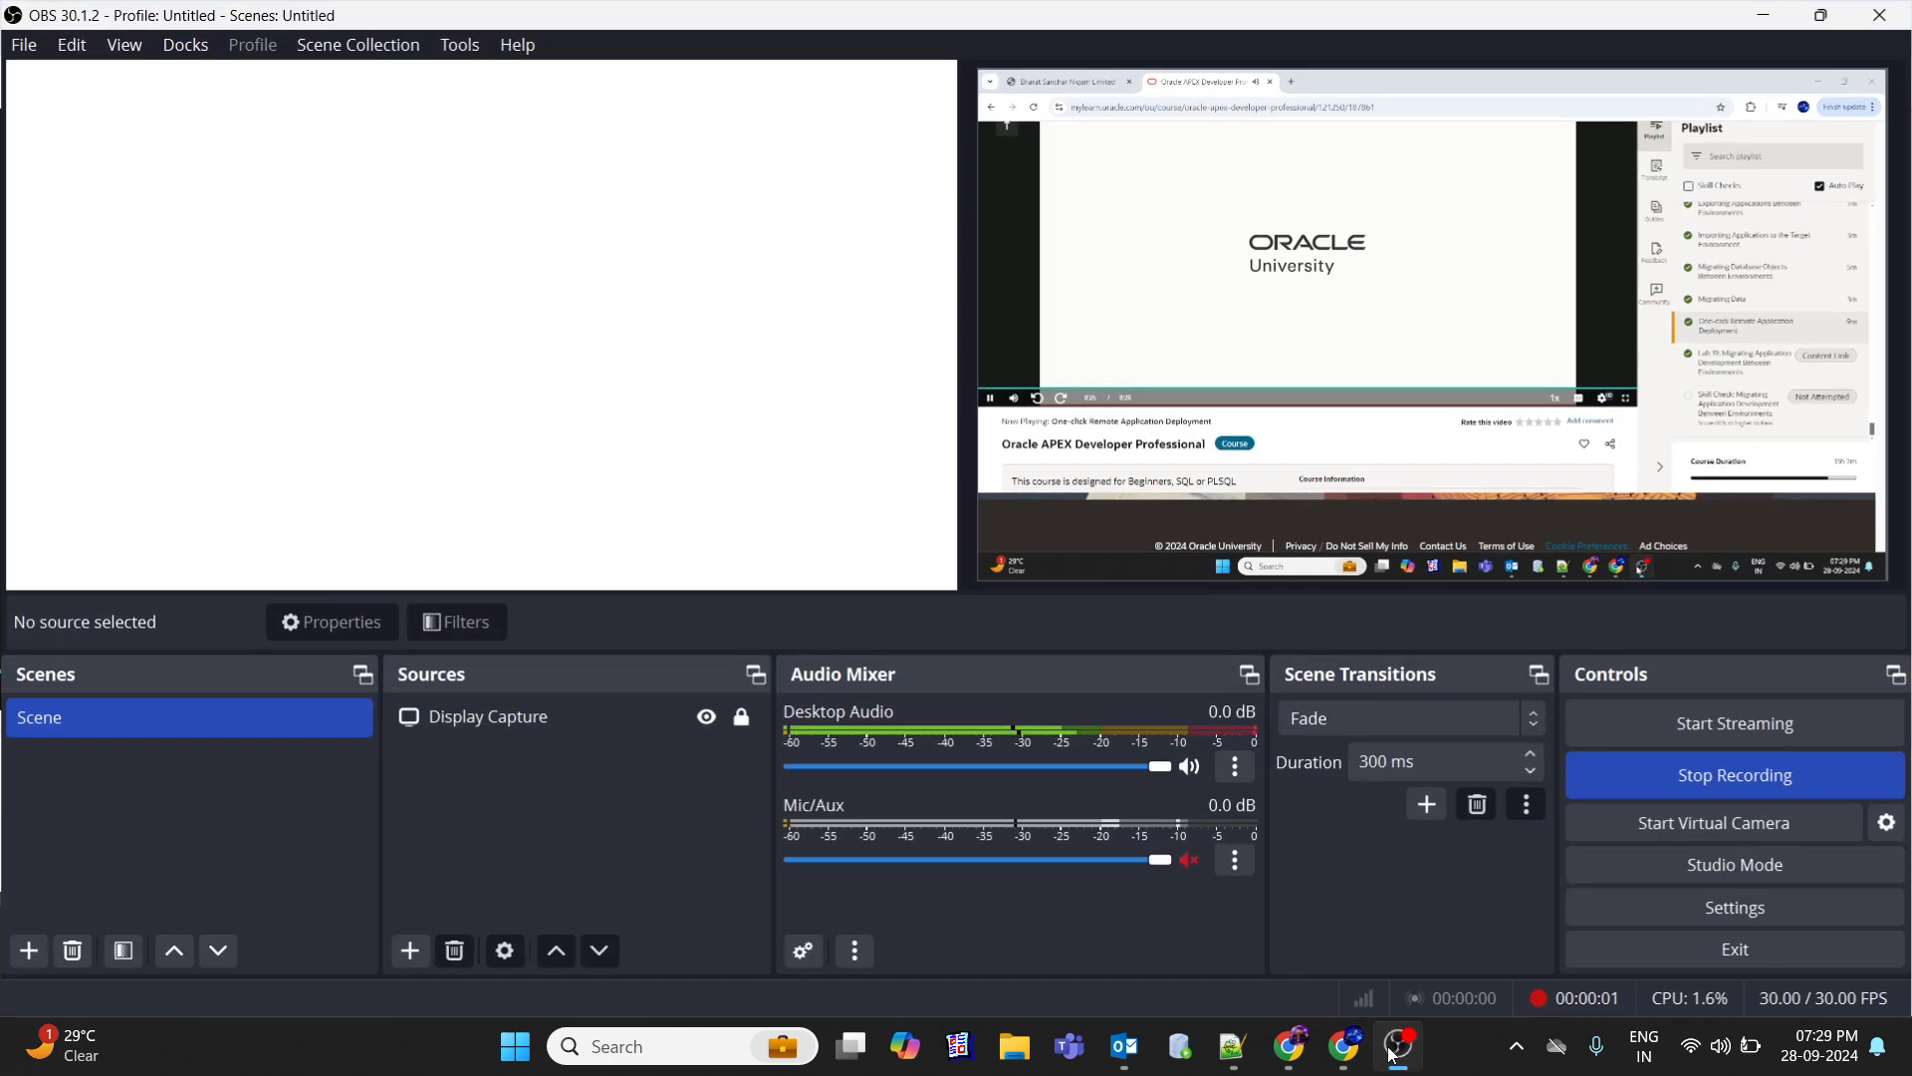